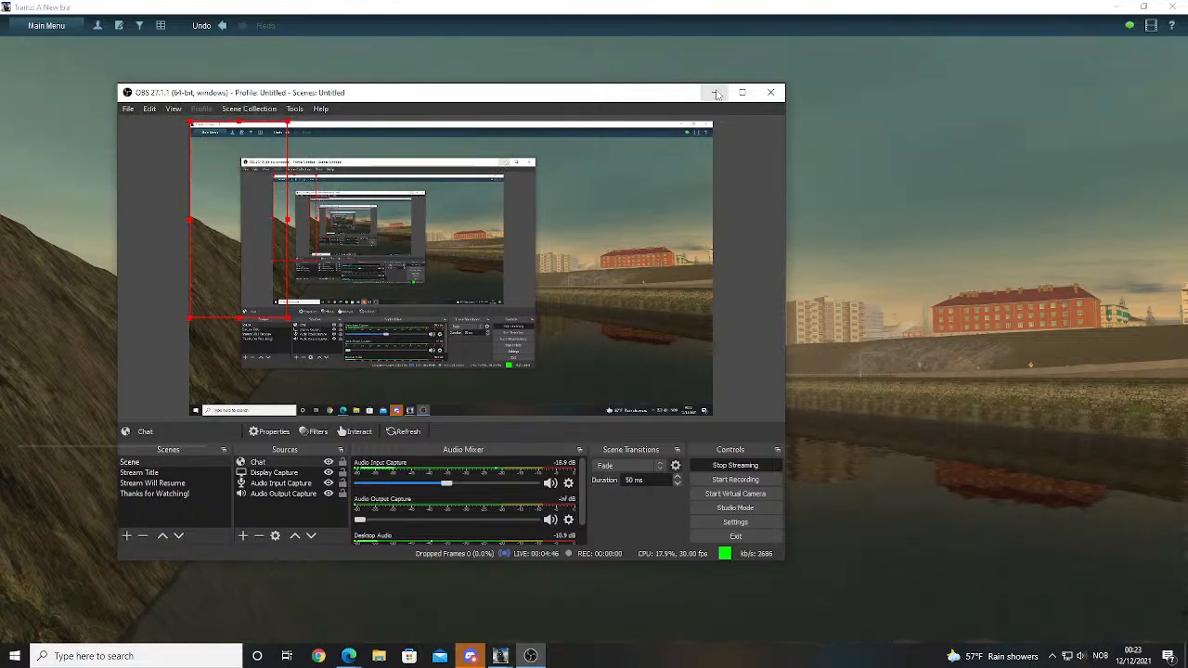
# - Check the live stream status in OBS and return to the city route in Trainz
pyautogui.click(716, 92)
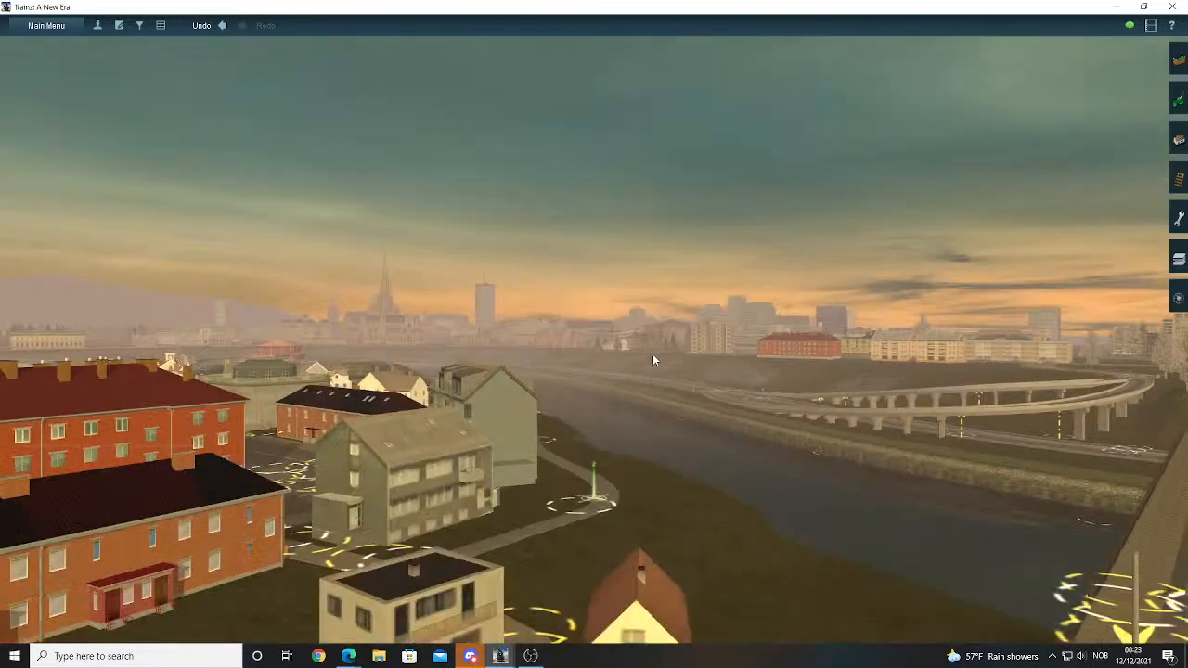
pyautogui.press('Down')
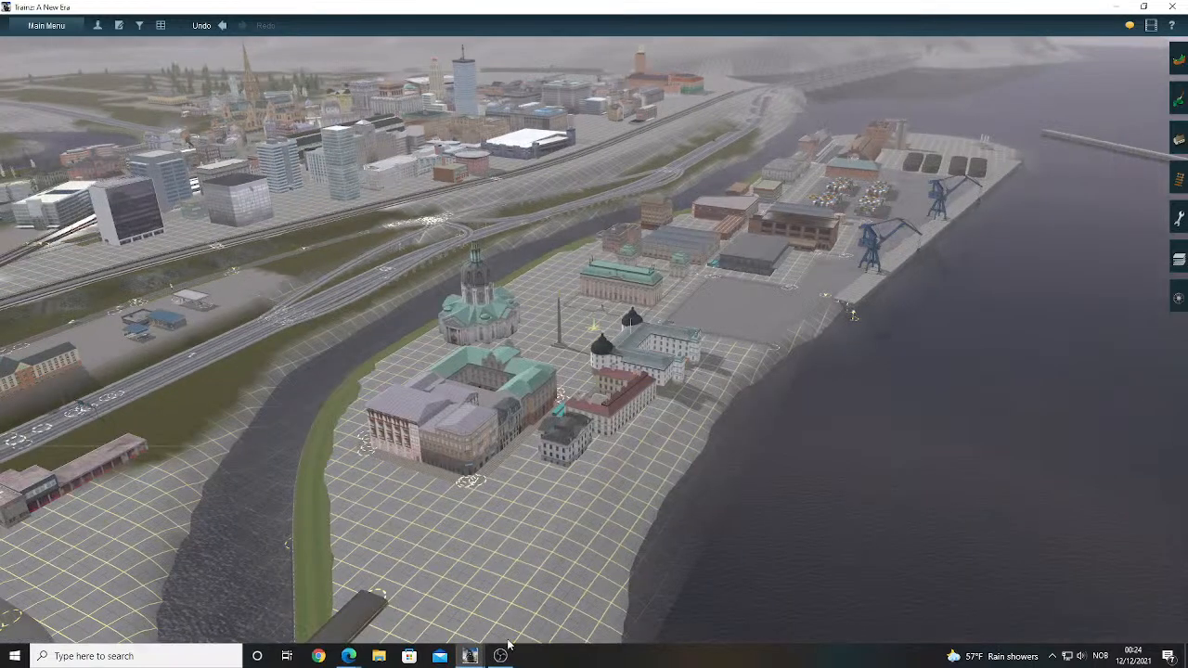
pyautogui.click(501, 654)
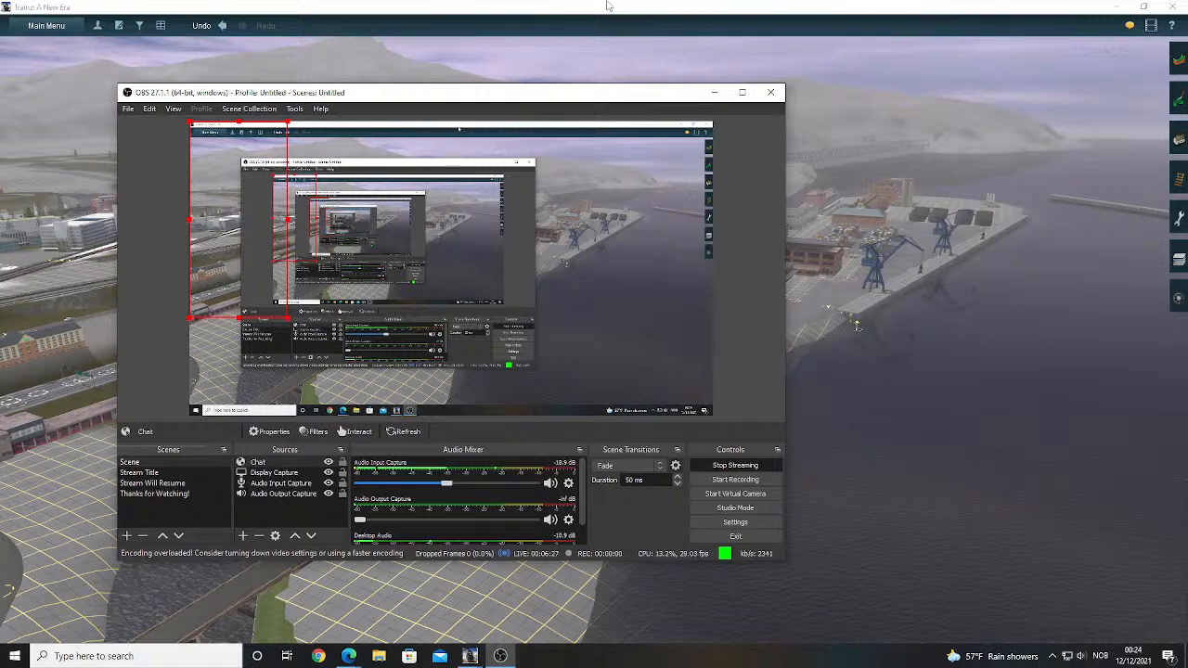
pyautogui.click(608, 6)
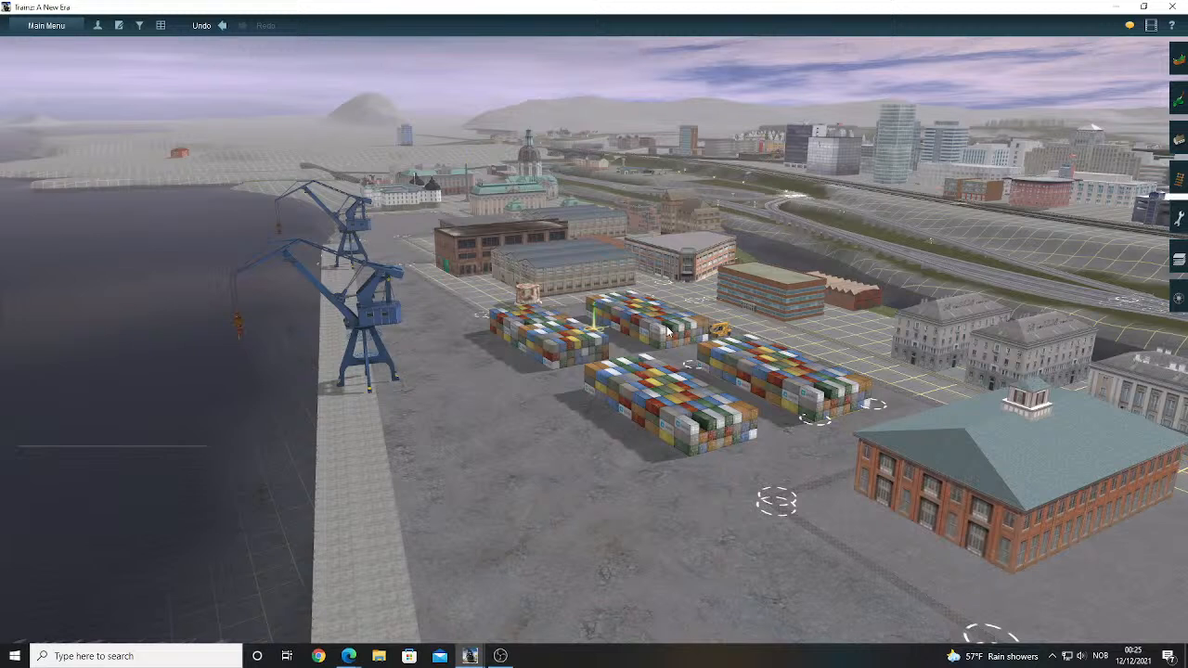
# - Examine the harbour district around the container stacks, warehouses, storage tanks and brick factory
pyautogui.moveTo(667, 331); pyautogui.dragTo(446, 358, button='middle')
pyautogui.moveTo(445, 358); pyautogui.dragTo(822, 323, button='right')
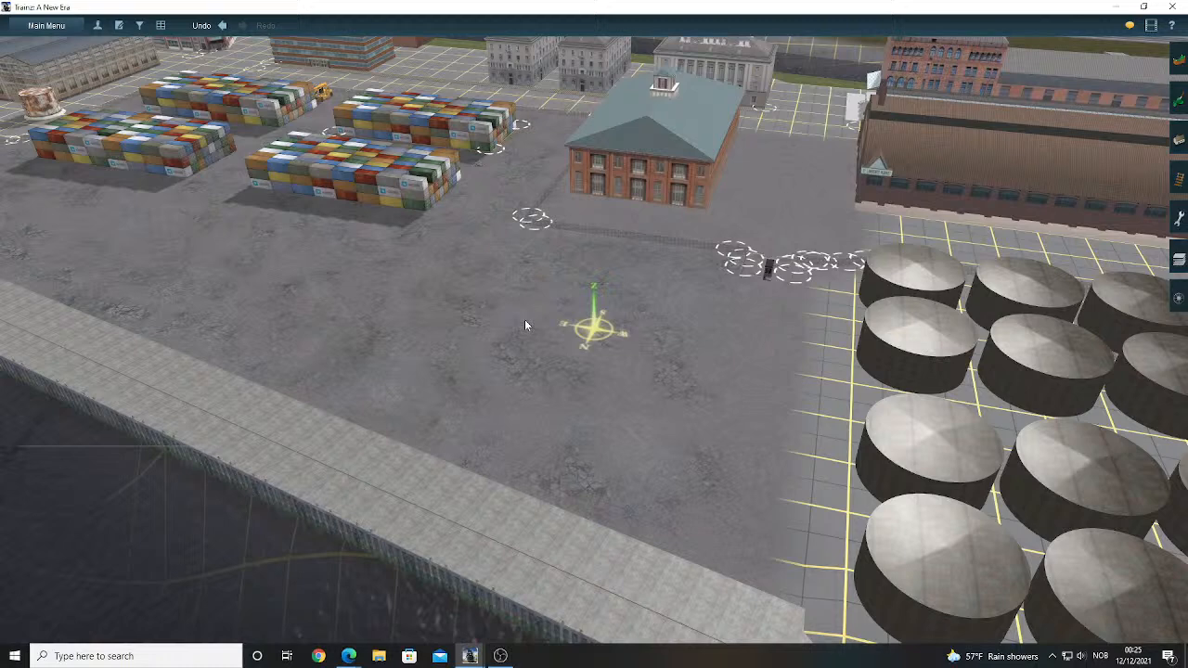
pyautogui.scroll(-10, 524, 319)
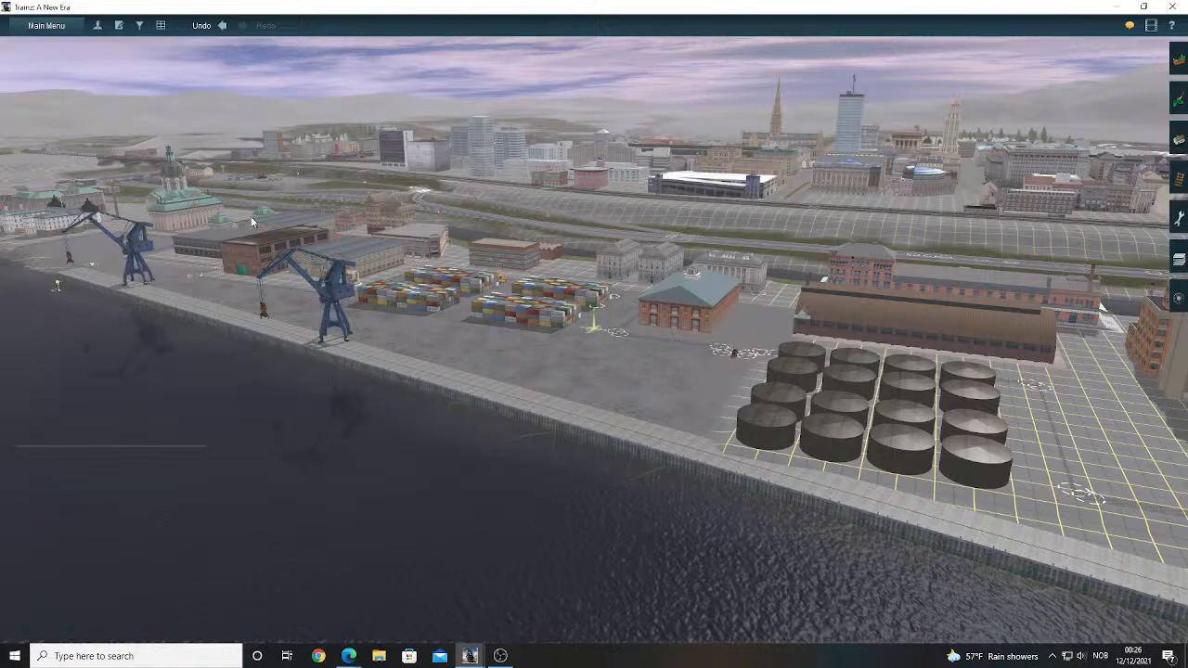
pyautogui.scroll(5, 657, 327)
pyautogui.scroll(3, 657, 326)
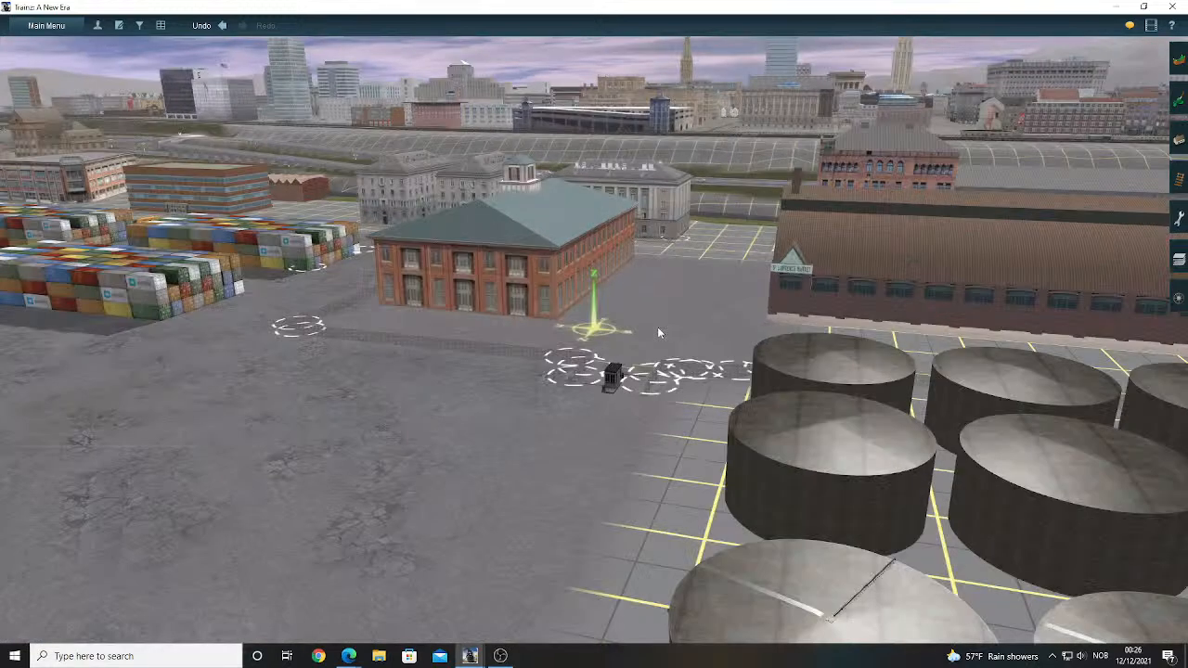
pyautogui.moveTo(657, 327); pyautogui.dragTo(739, 314, button='right')
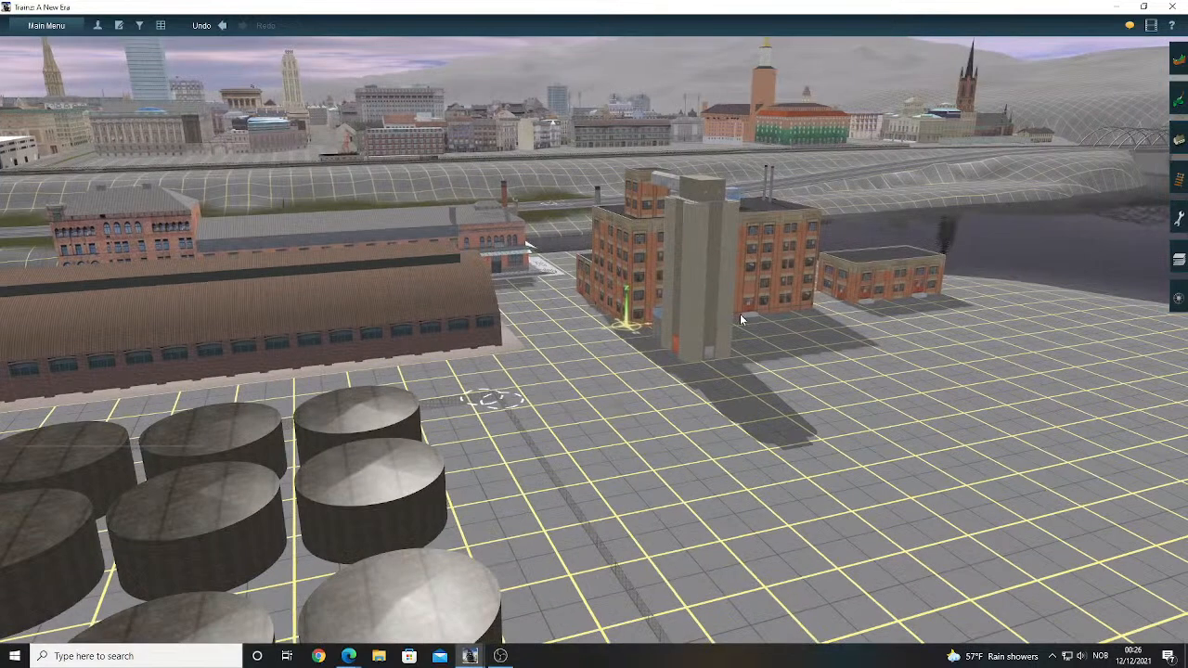
pyautogui.scroll(-4, 739, 313)
pyautogui.rightClick(739, 314)
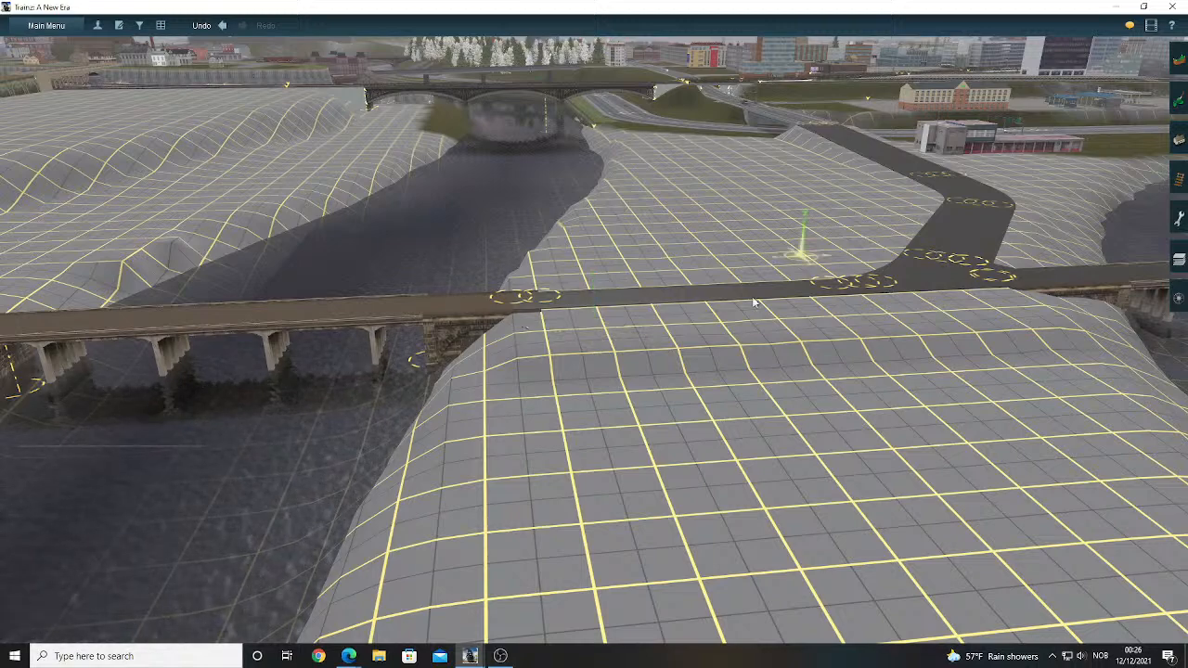
# - Examine the untextured peninsula, its road junction and bridges, and the bare terrain on both river banks
pyautogui.moveTo(770, 288); pyautogui.dragTo(674, 295, button='right')
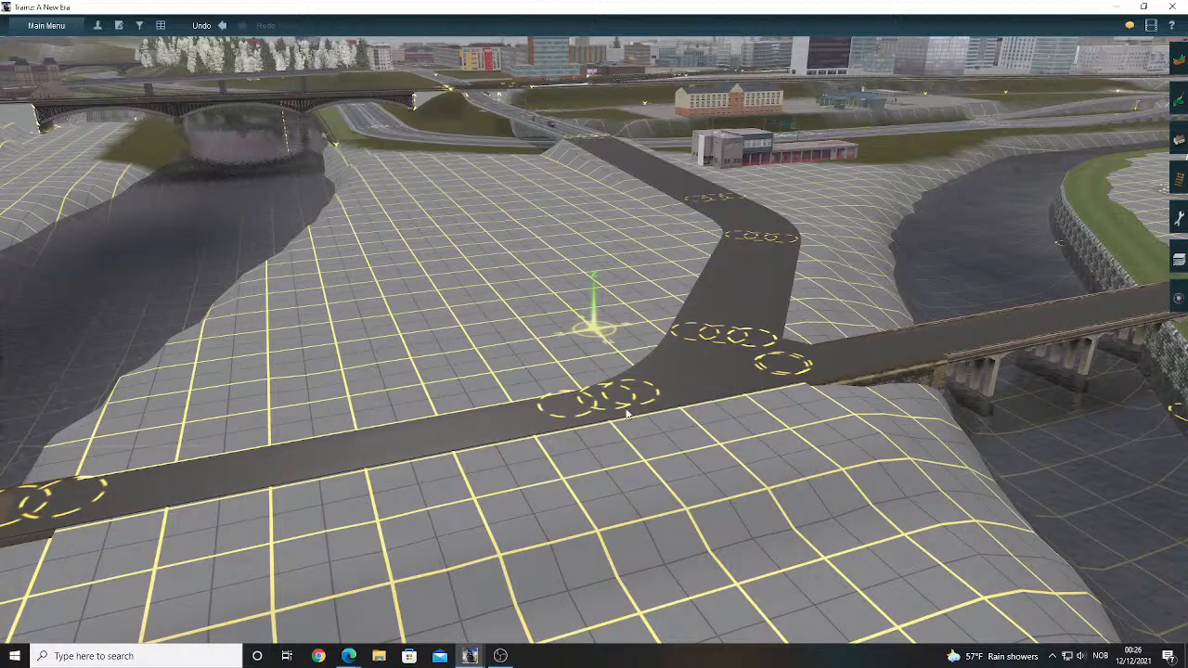
pyautogui.moveTo(627, 411)
pyautogui.mouseDown(button='right')
pyautogui.moveTo(614, 516)
pyautogui.moveTo(598, 487)
pyautogui.moveTo(608, 441)
pyautogui.moveTo(626, 385)
pyautogui.moveTo(662, 353)
pyautogui.moveTo(612, 411)
pyautogui.moveTo(477, 300)
pyautogui.mouseUp(button='right')
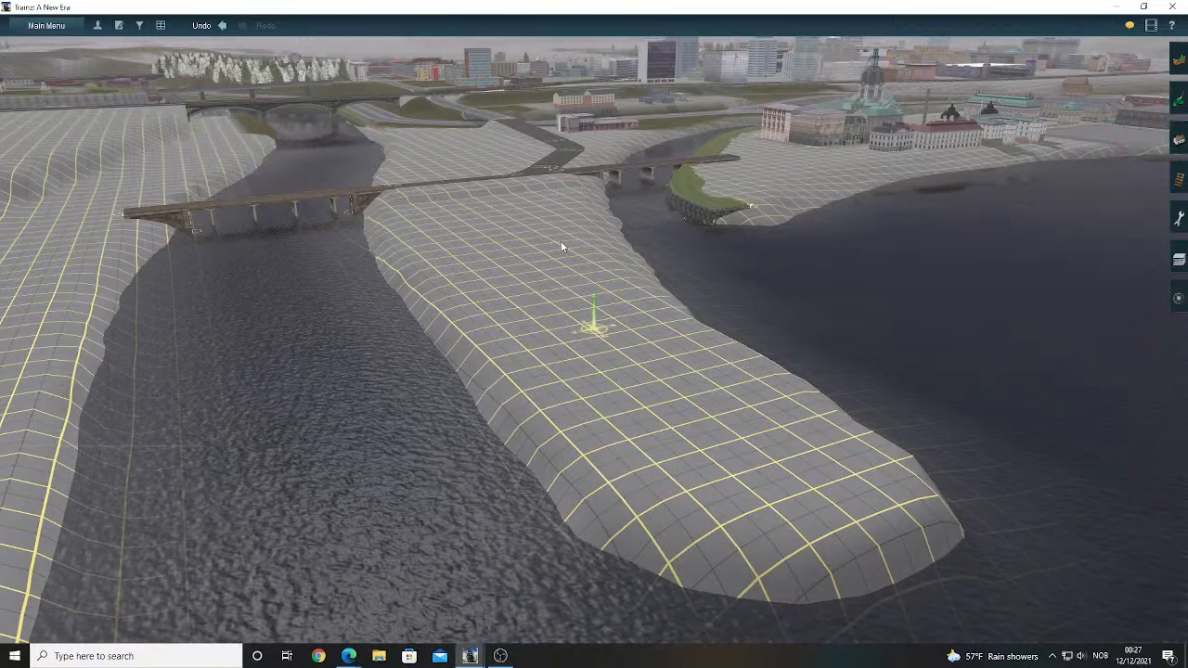
pyautogui.rightClick(570, 175)
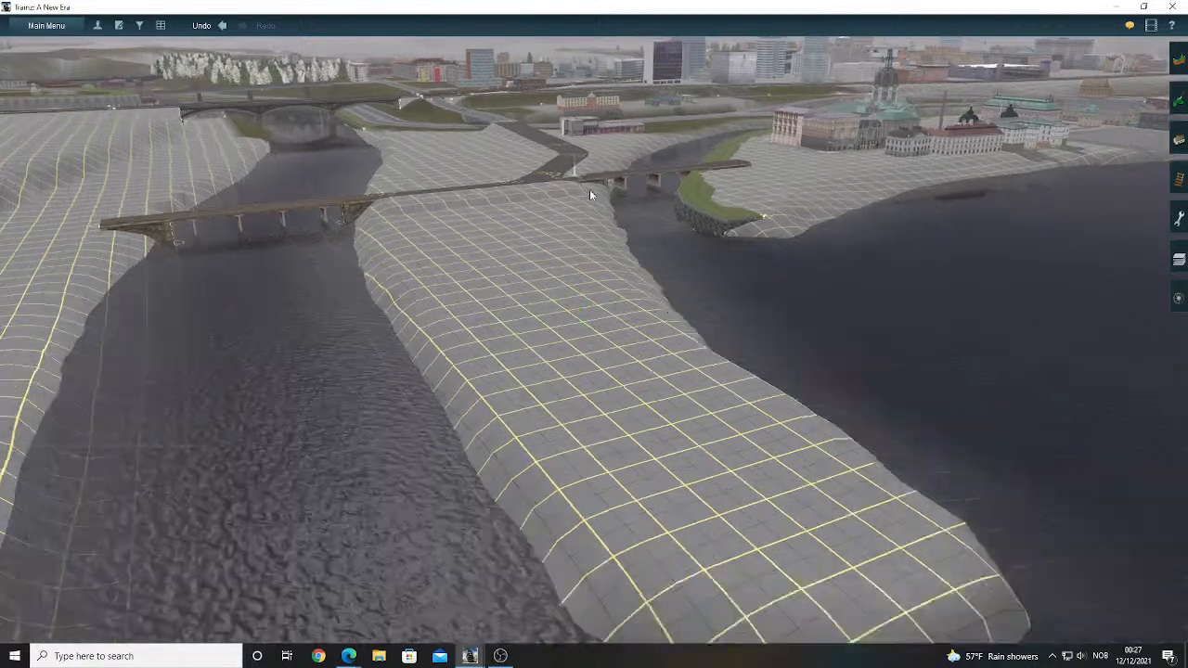
pyautogui.rightClick(568, 243)
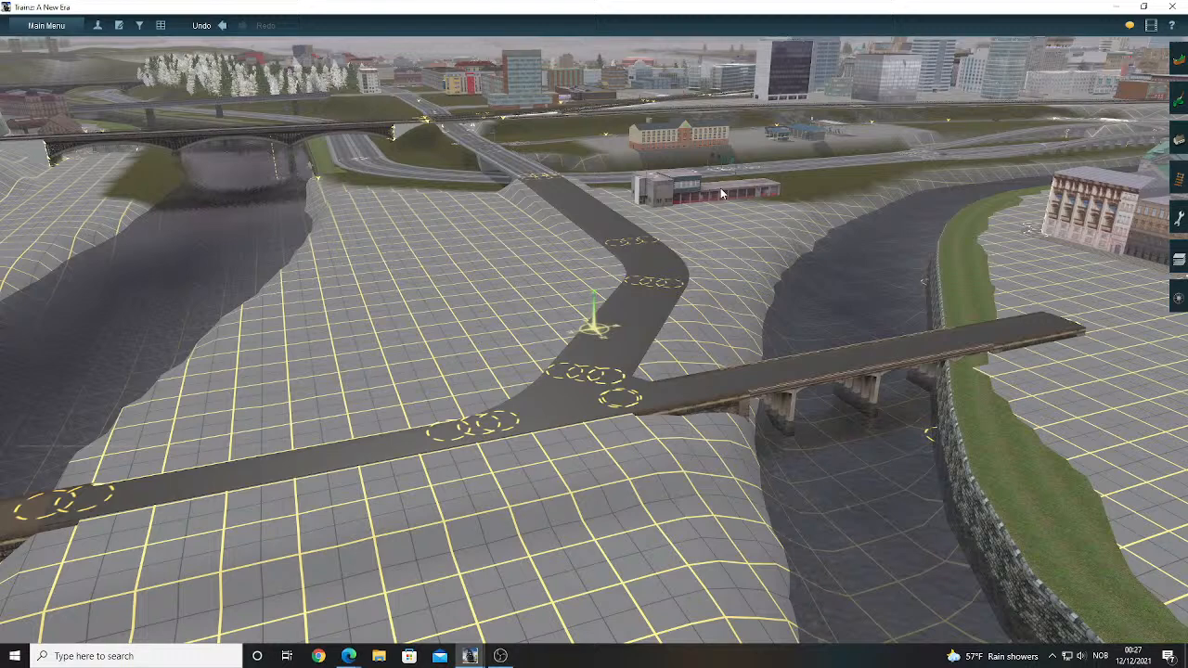
pyautogui.press('Right')
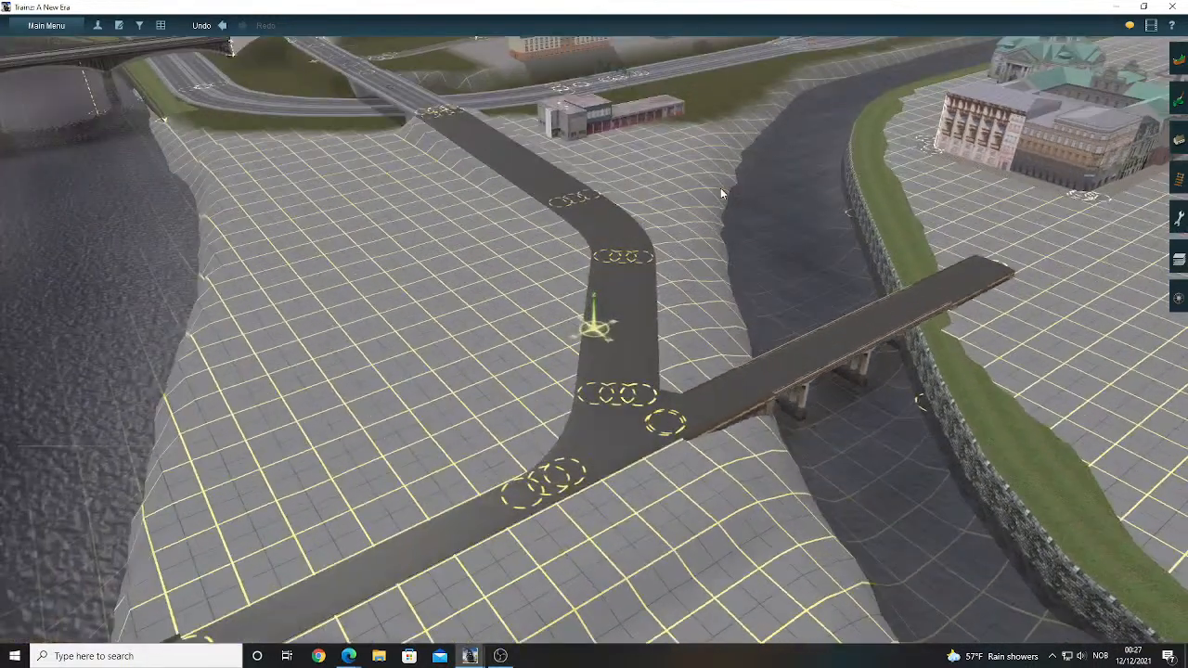
pyautogui.scroll(-2, 720, 188)
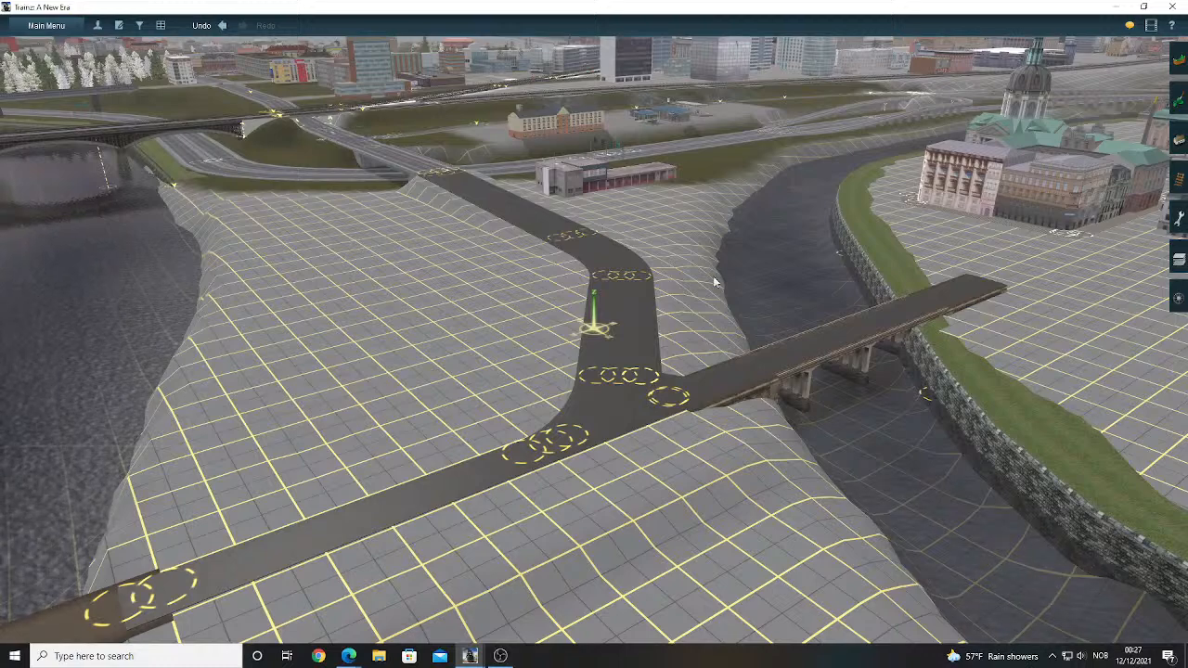
pyautogui.middleClick(768, 377)
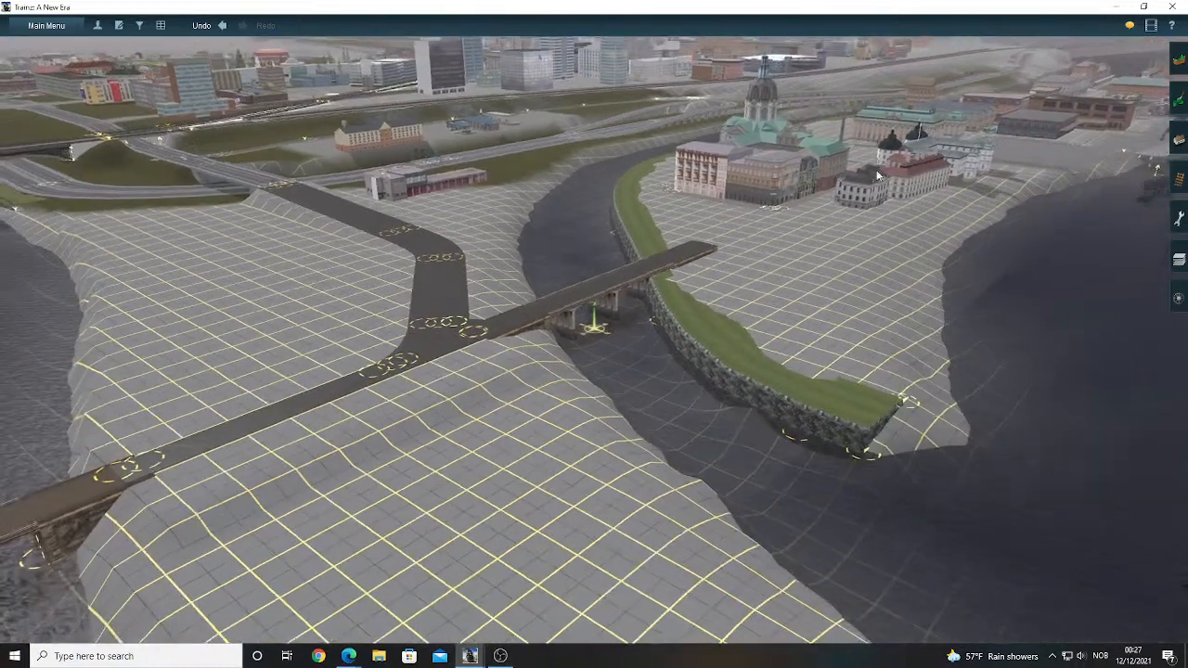
pyautogui.moveTo(589, 332); pyautogui.dragTo(297, 432, button='right')
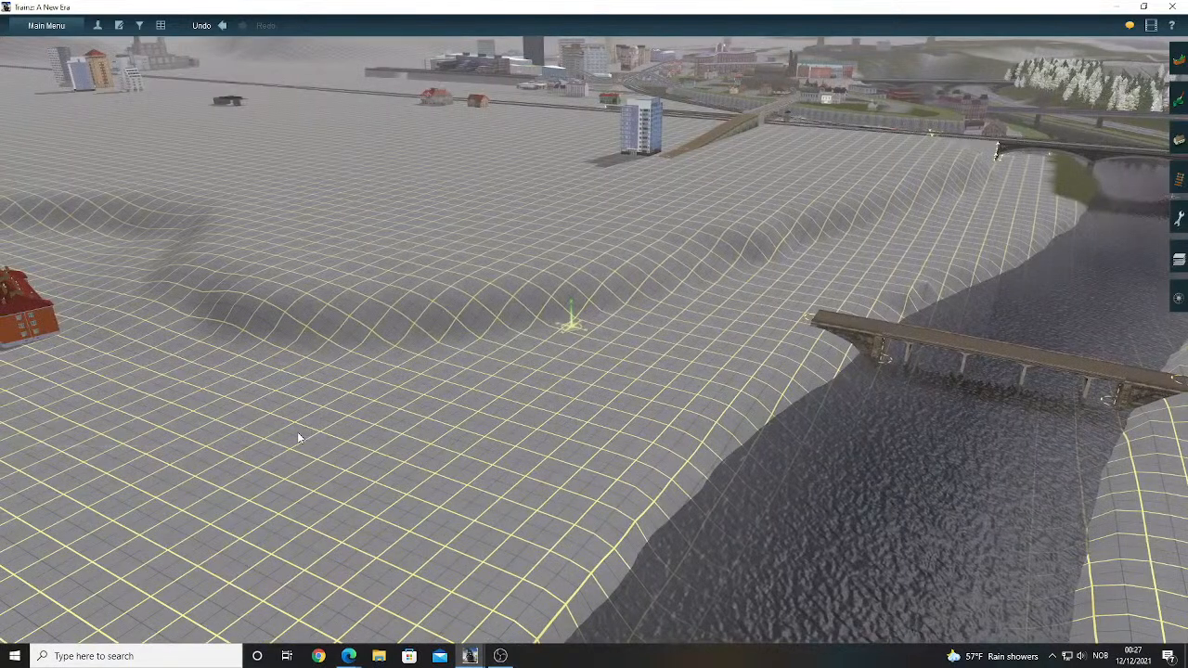
pyautogui.moveTo(298, 435); pyautogui.dragTo(702, 301, button='right')
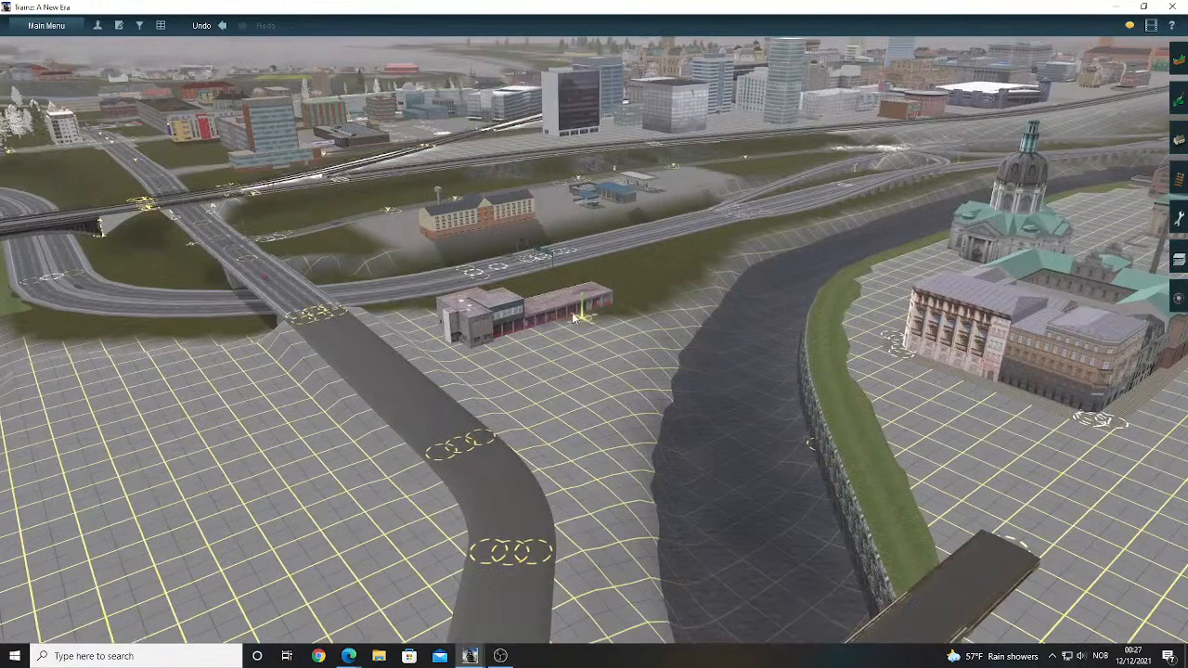
# - Survey the riverside motorway, the domed church island, the city centre blocks and the wooded residential district
pyautogui.scroll(3, 572, 318)
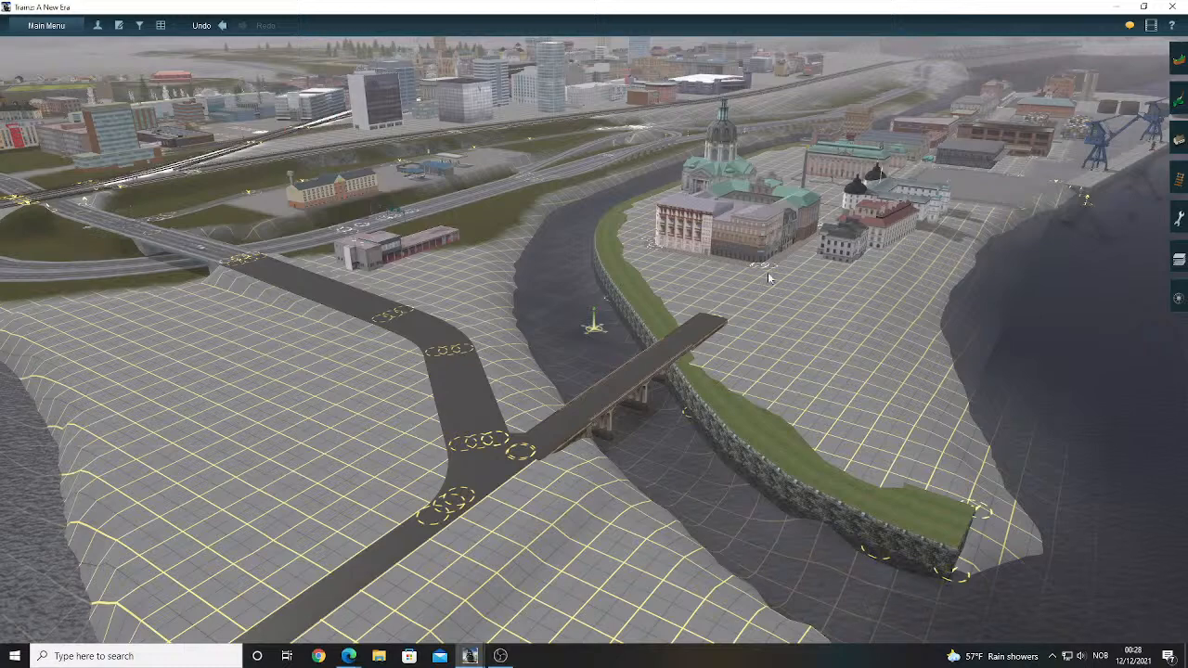
pyautogui.moveTo(672, 232)
pyautogui.mouseDown(button='right')
pyautogui.moveTo(466, 251)
pyautogui.moveTo(804, 343)
pyautogui.moveTo(723, 235)
pyautogui.moveTo(613, 277)
pyautogui.mouseUp(button='right')
pyautogui.scroll(2, 613, 277)
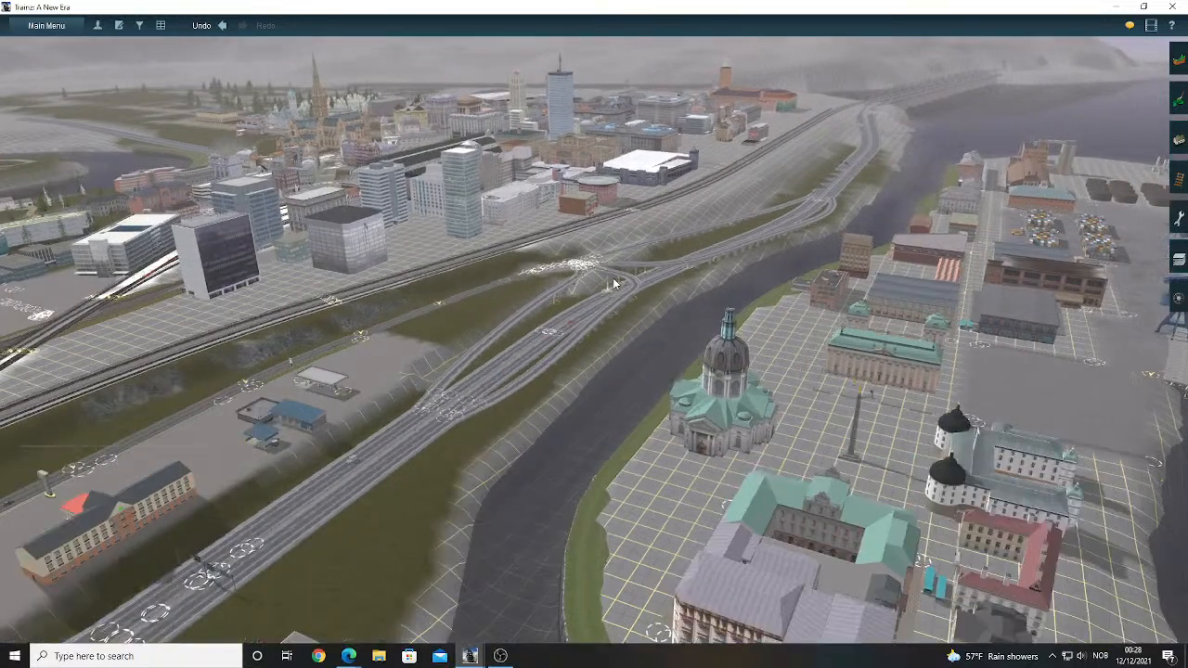
pyautogui.rightClick(612, 278)
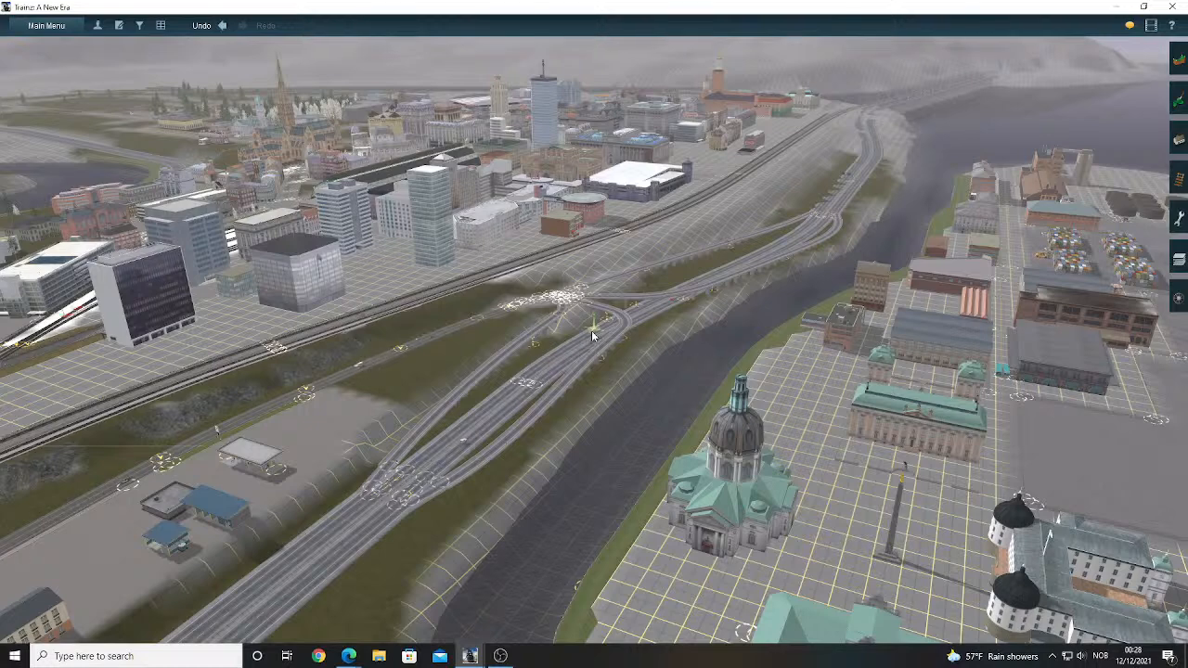
pyautogui.rightClick(520, 374)
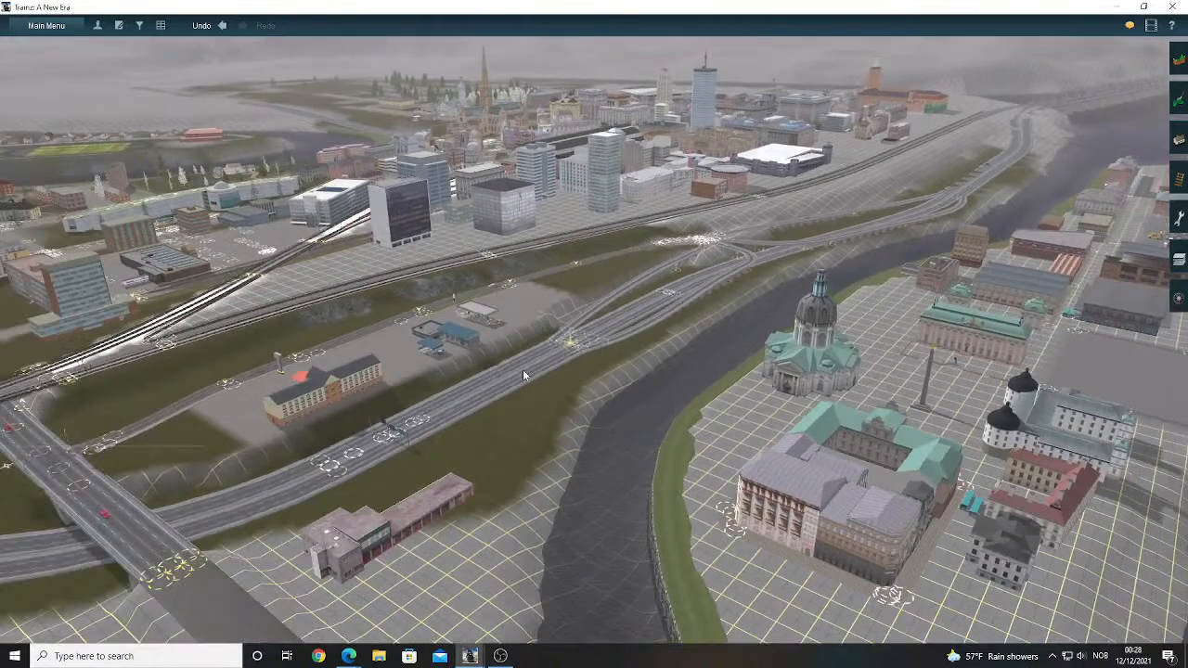
pyautogui.moveTo(523, 369); pyautogui.dragTo(516, 296, button='right')
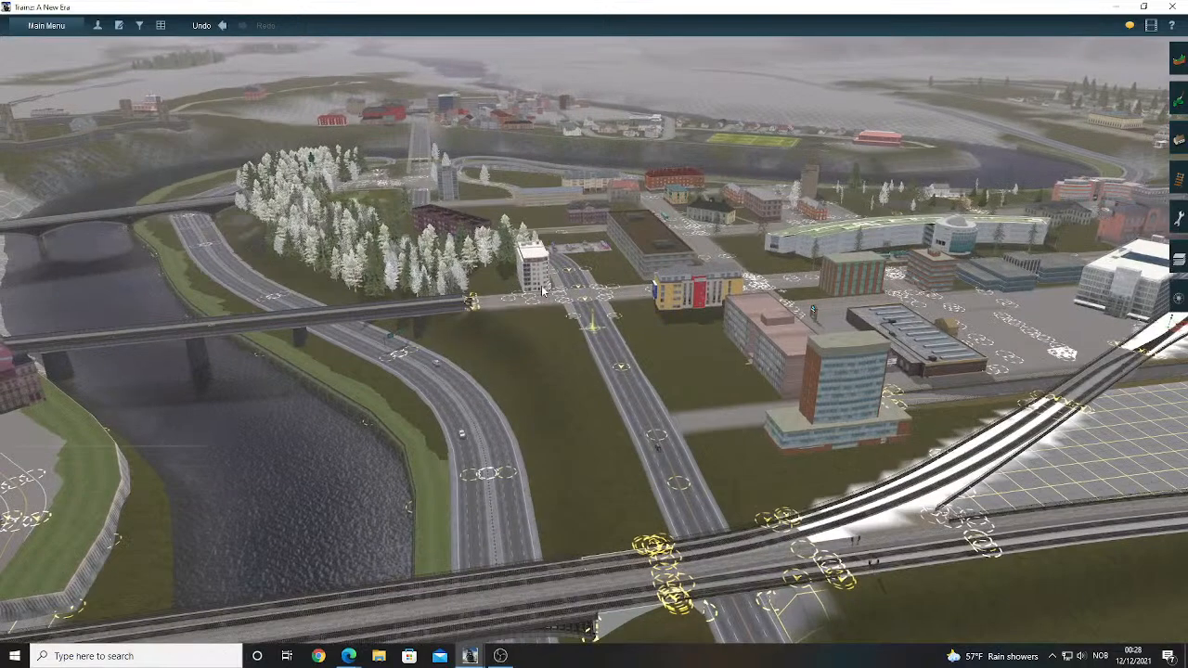
pyautogui.moveTo(536, 297); pyautogui.dragTo(742, 314, button='right')
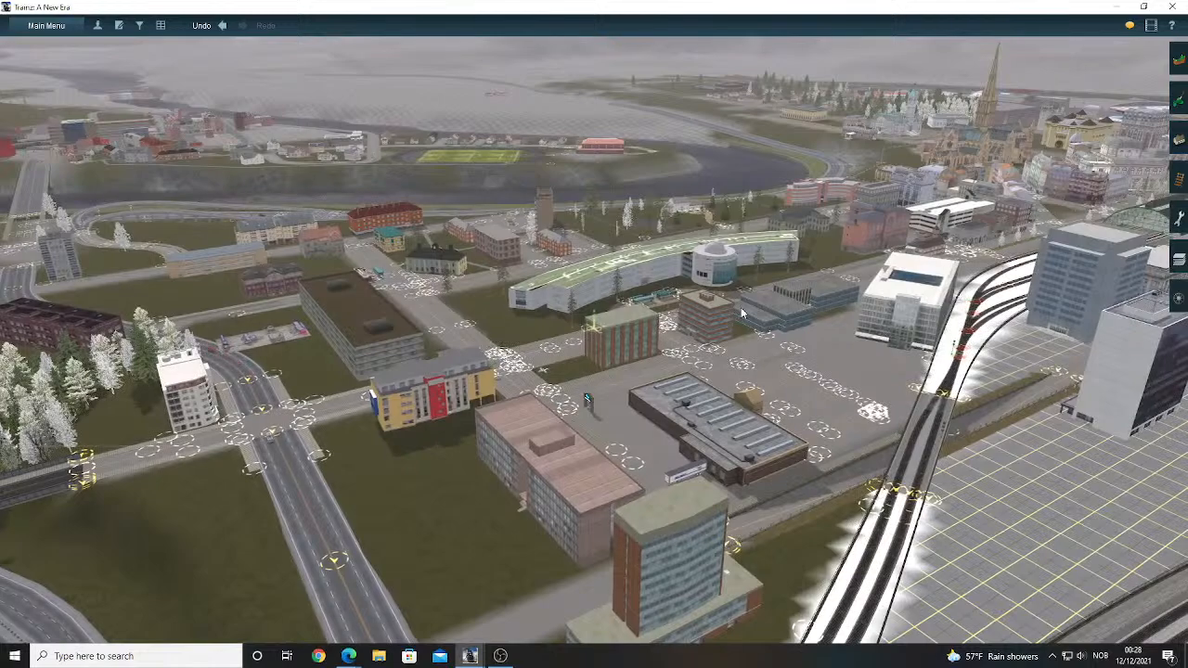
pyautogui.moveTo(740, 308); pyautogui.dragTo(661, 295, button='right')
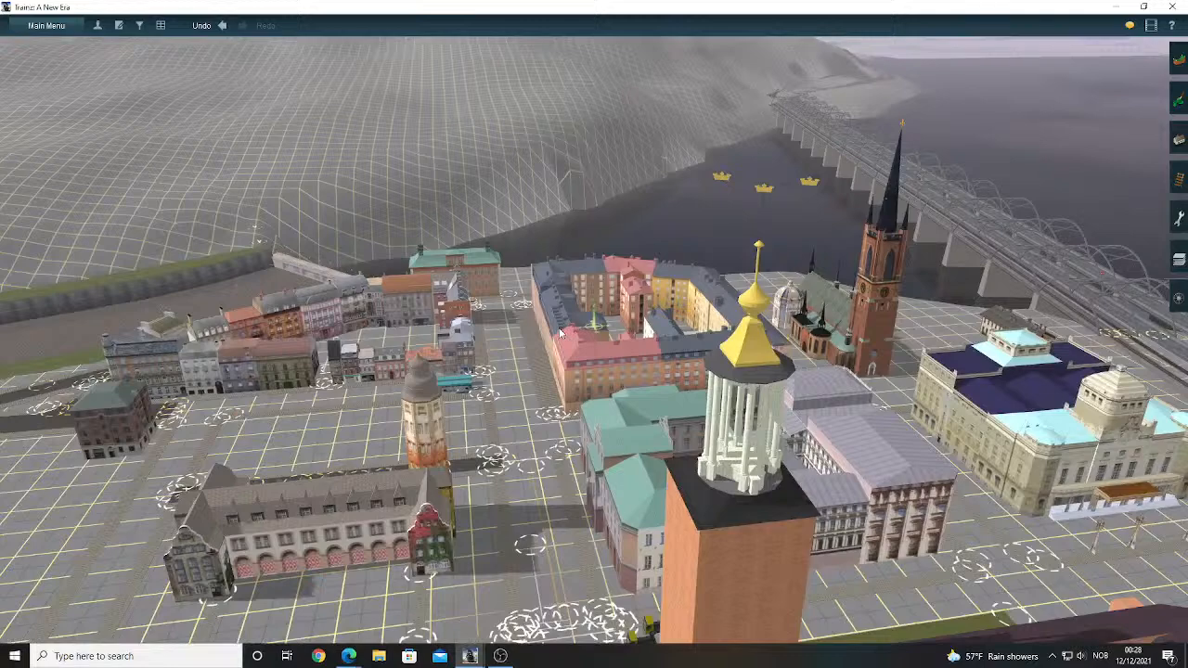
pyautogui.press('Right')
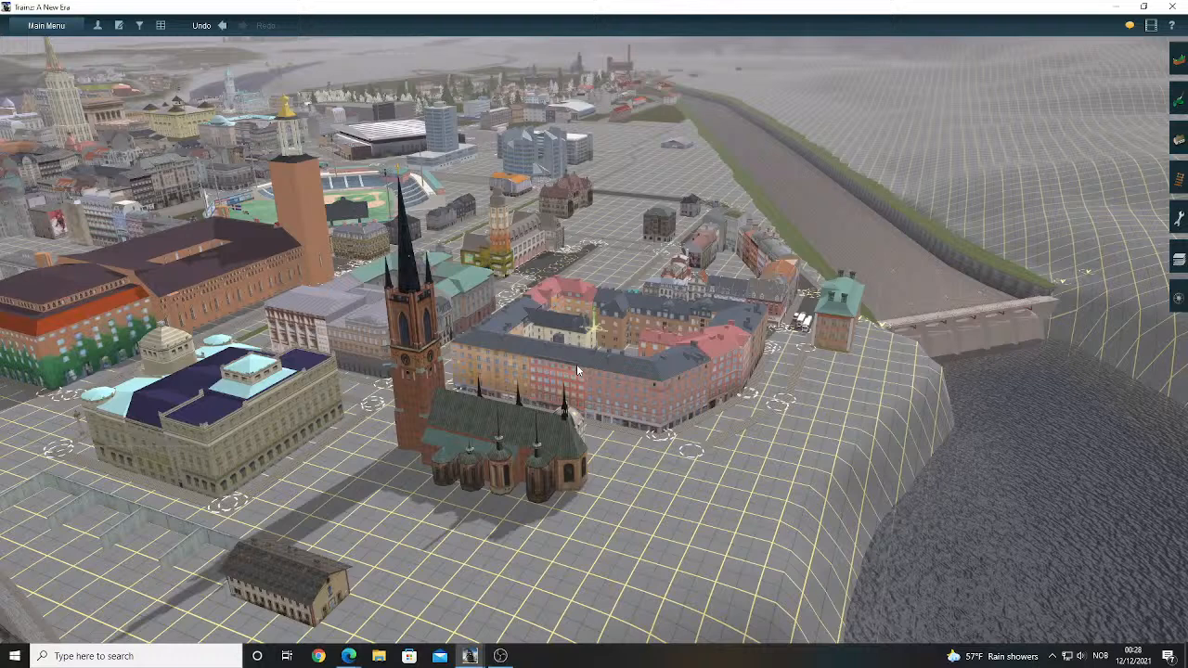
pyautogui.press('Right')
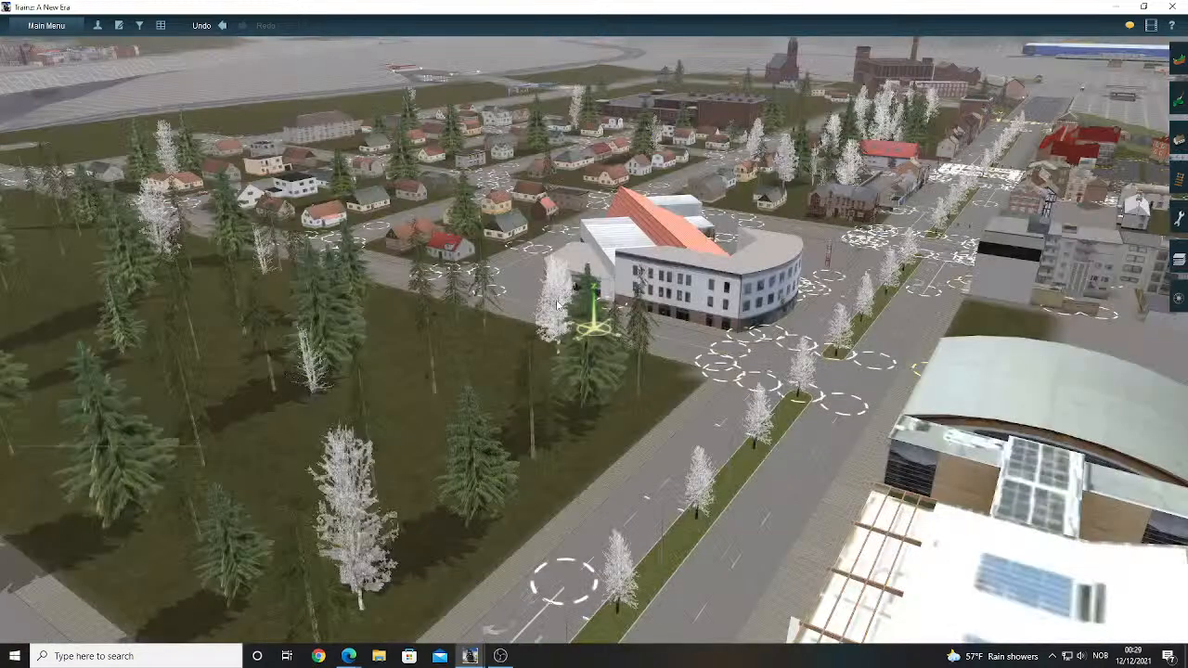
pyautogui.moveTo(557, 300); pyautogui.dragTo(534, 265, button='right')
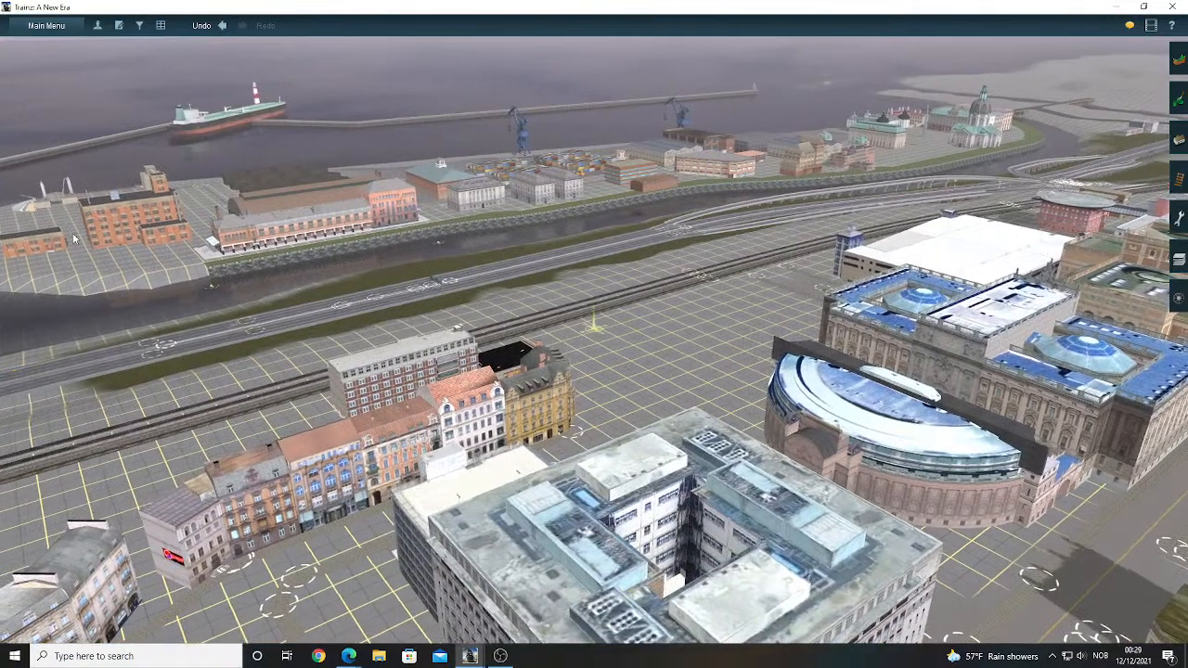
# - Inspect the empty ground between the railway line and the city blocks near the Coca-Cola building
pyautogui.rightClick(572, 363)
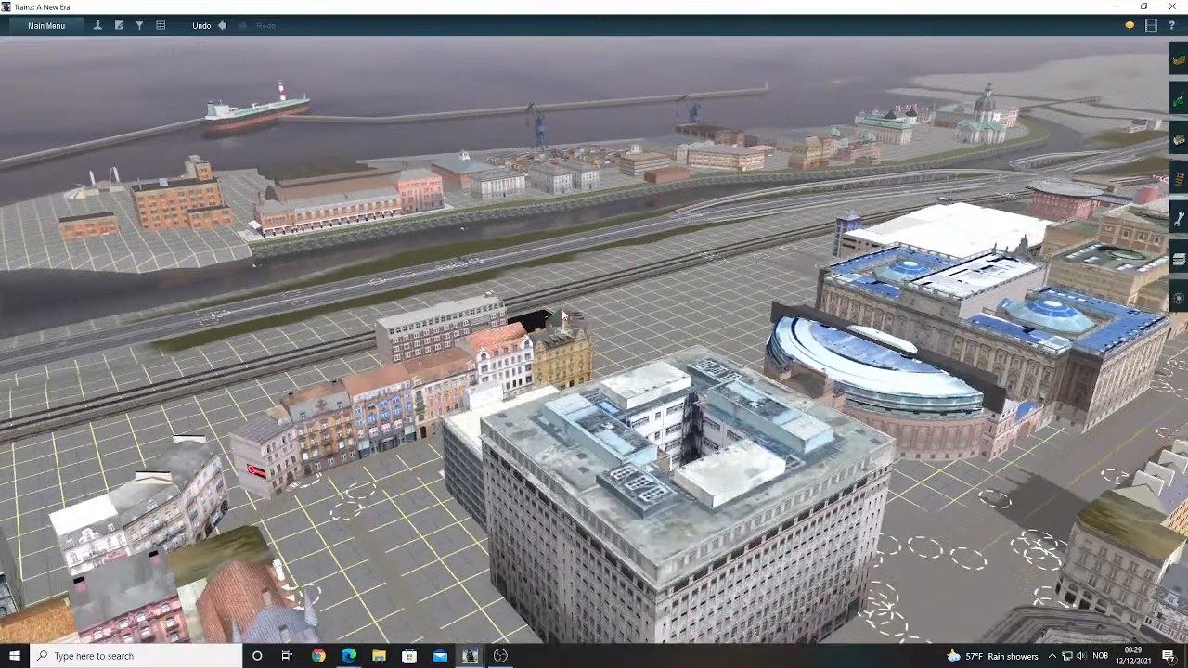
pyautogui.rightClick(561, 310)
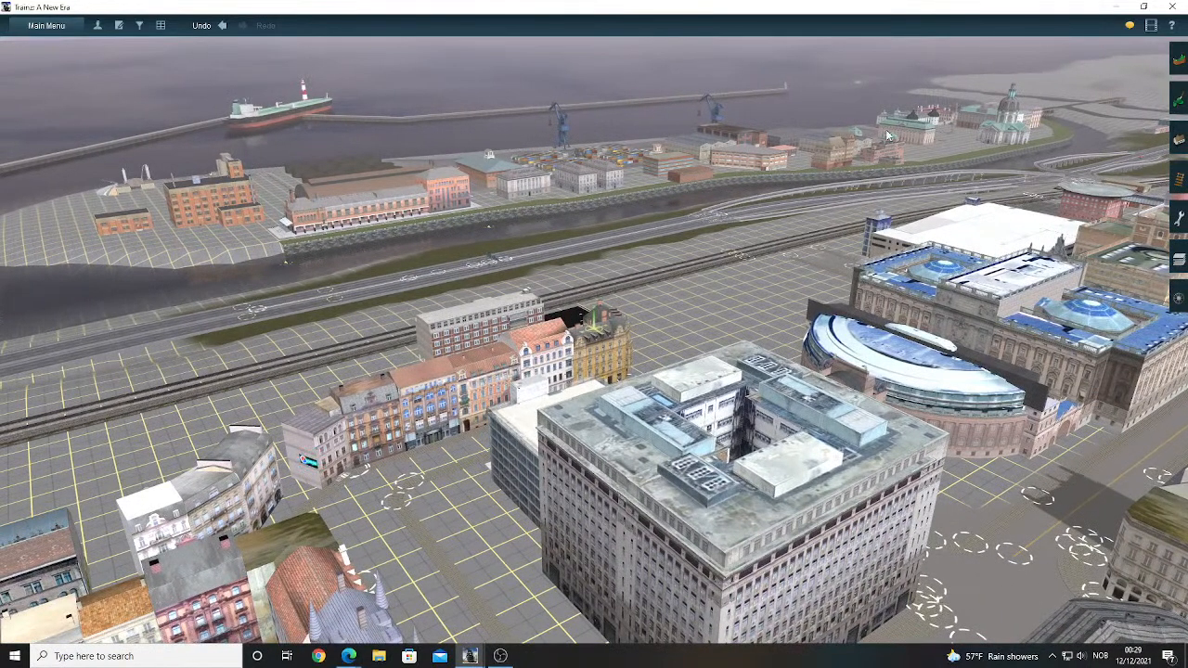
pyautogui.press('Left')
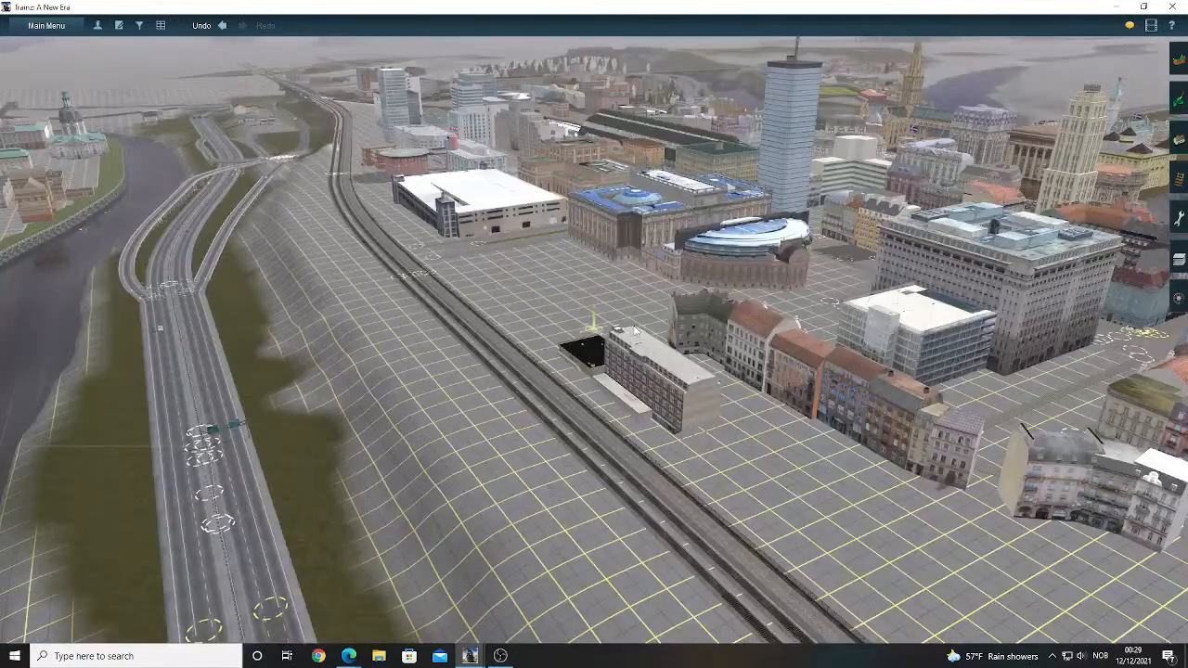
pyautogui.press('Left')
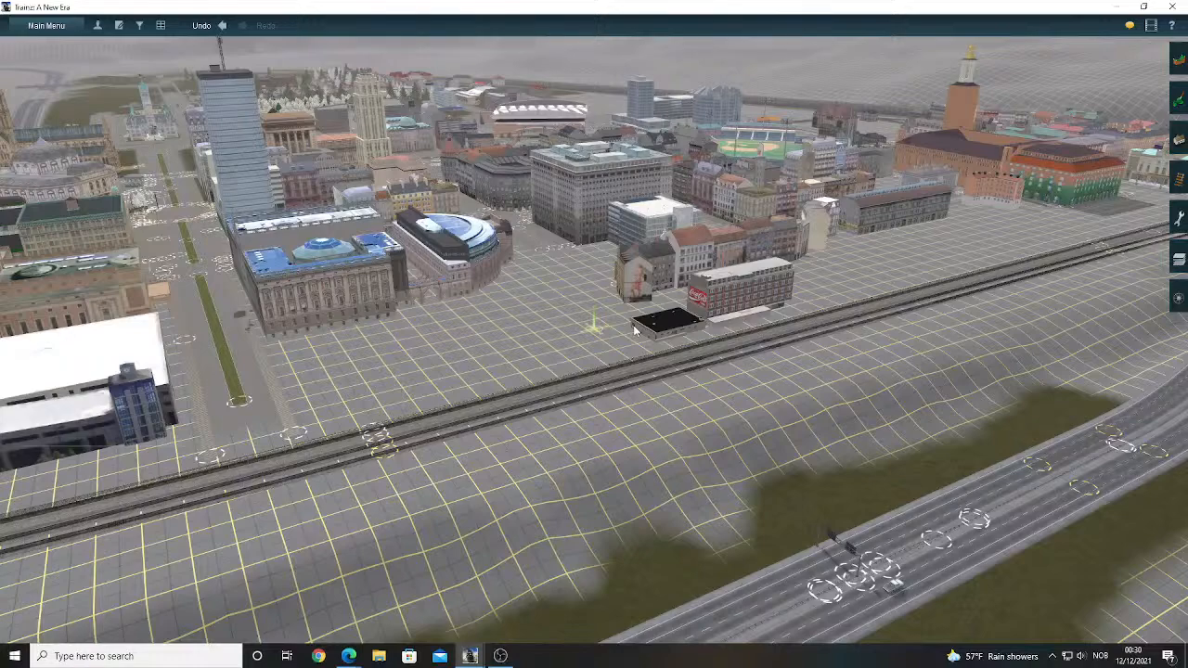
pyautogui.press('Left')
pyautogui.scroll(4, 615, 253)
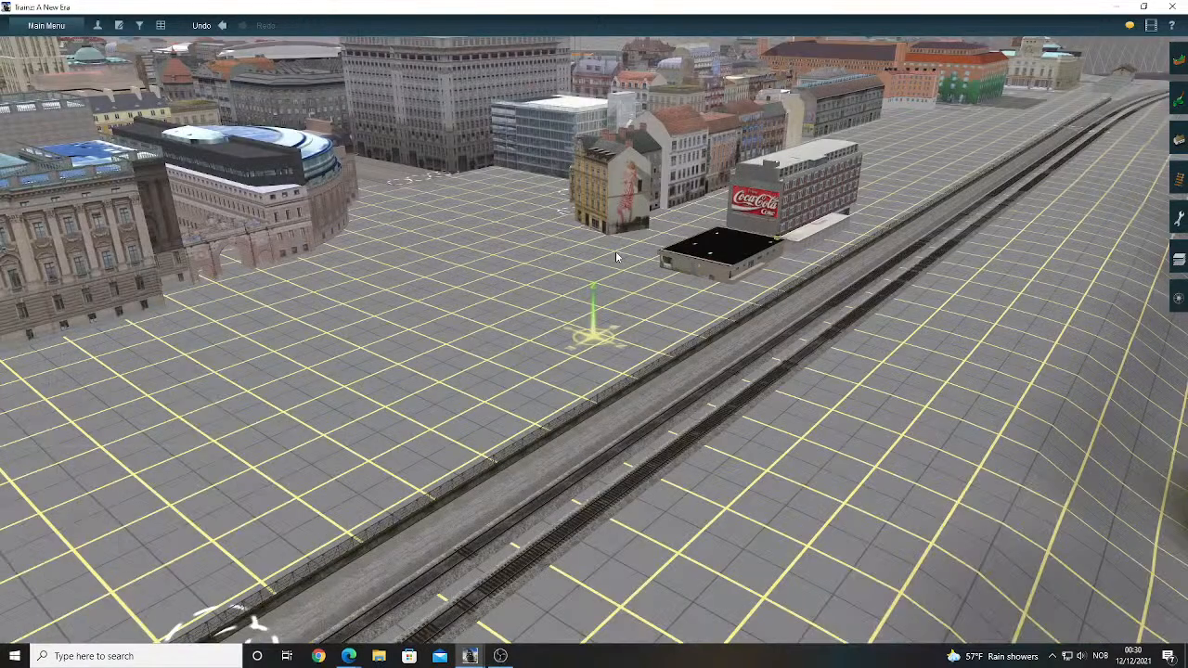
pyautogui.rightClick(616, 253)
pyautogui.press('Left')
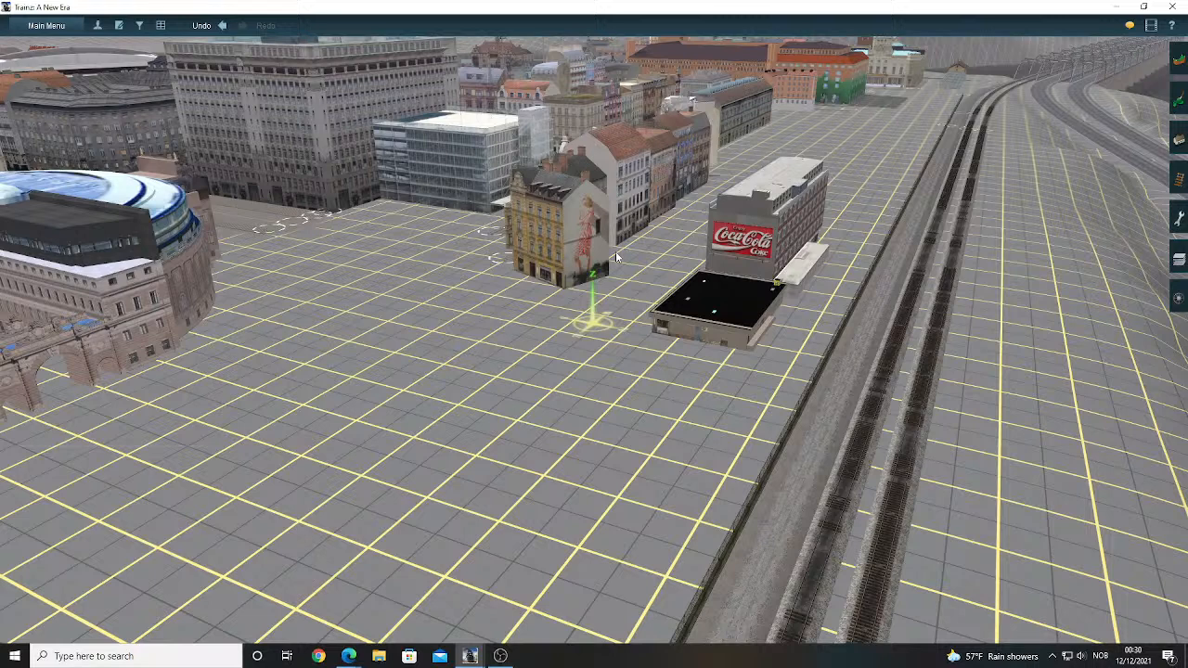
pyautogui.press('Left')
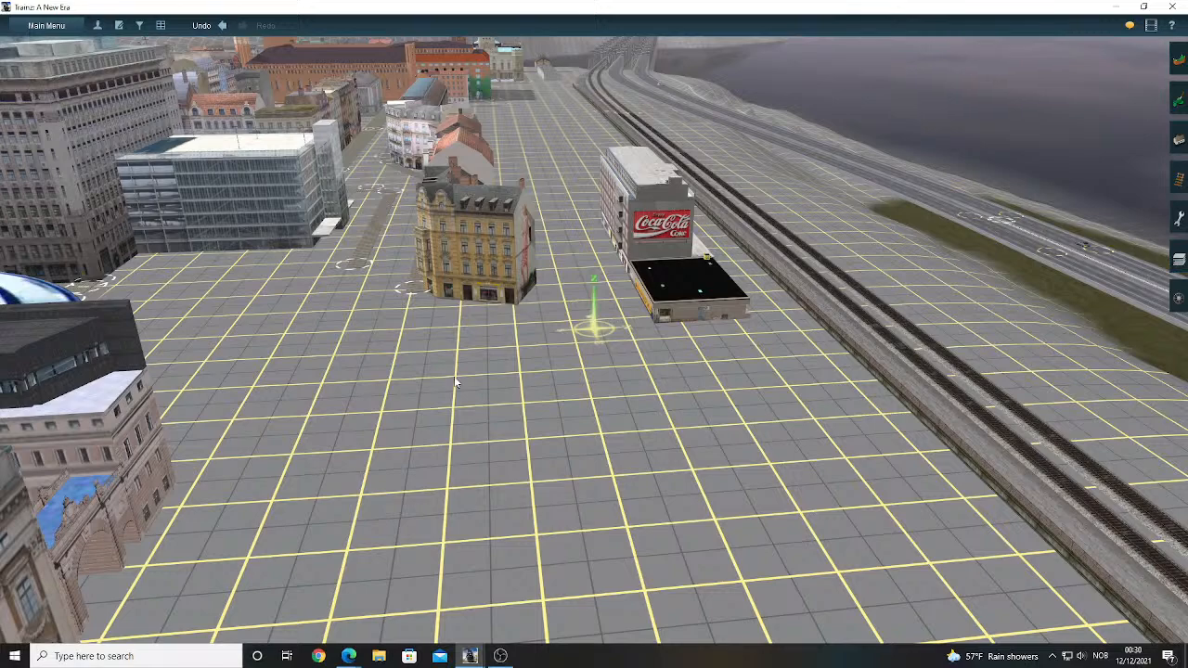
# - Inspect the empty ground between the railway line and the blue-roofed parliament building from street level and from above
pyautogui.scroll(2, 454, 376)
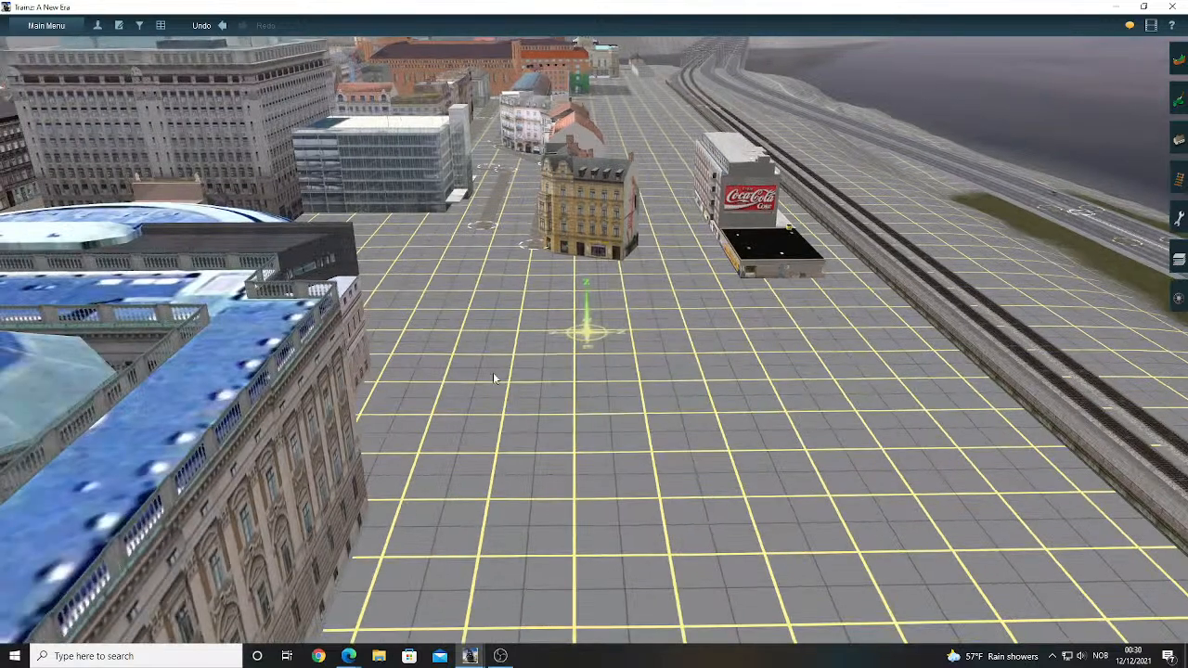
pyautogui.moveTo(492, 373); pyautogui.dragTo(703, 246, button='right')
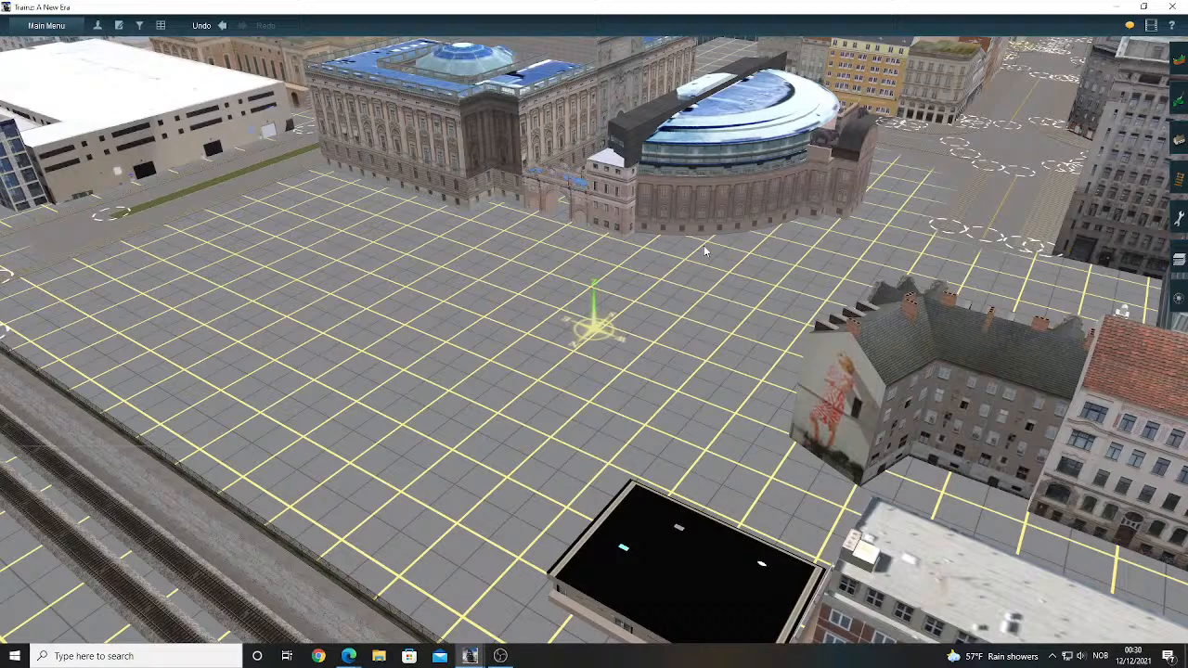
pyautogui.moveTo(706, 250); pyautogui.dragTo(246, 309, button='right')
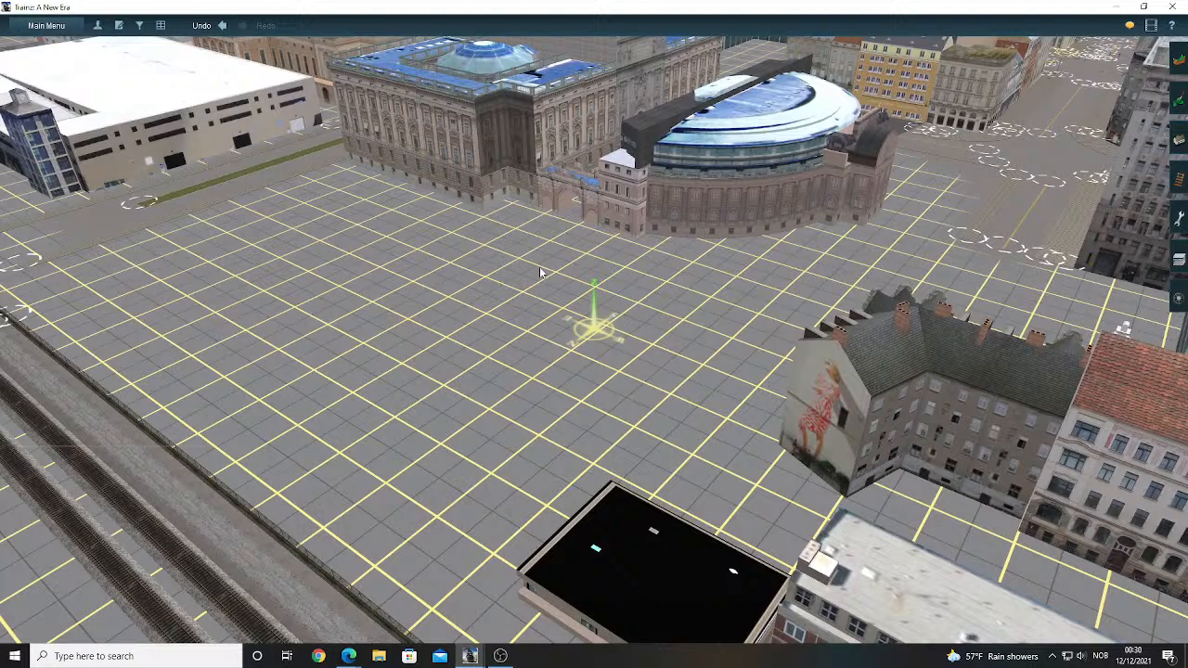
pyautogui.press('Down')
pyautogui.press('Right')
pyautogui.press('Left')
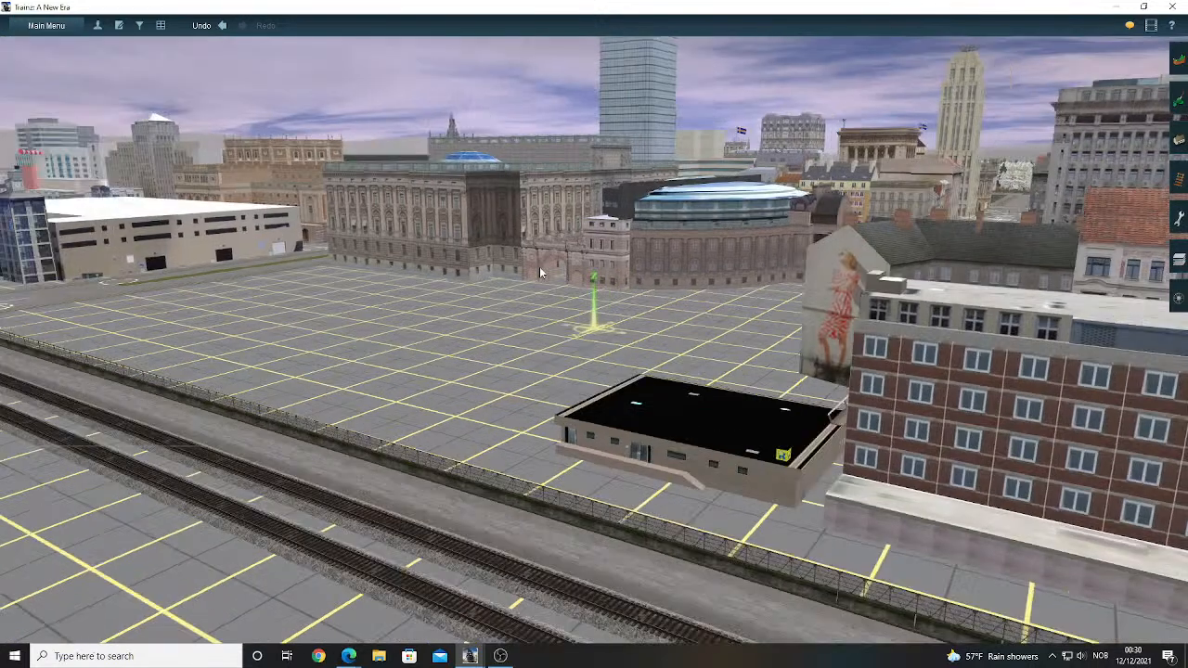
pyautogui.press('Up')
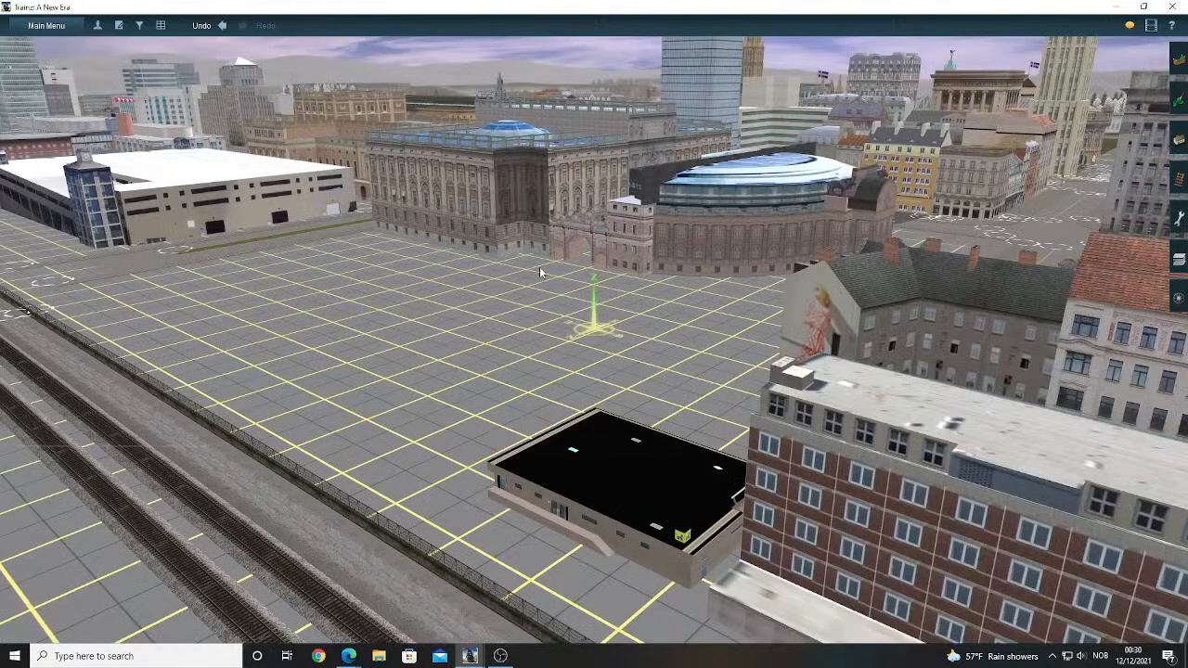
pyautogui.press('Down')
pyautogui.press('Left')
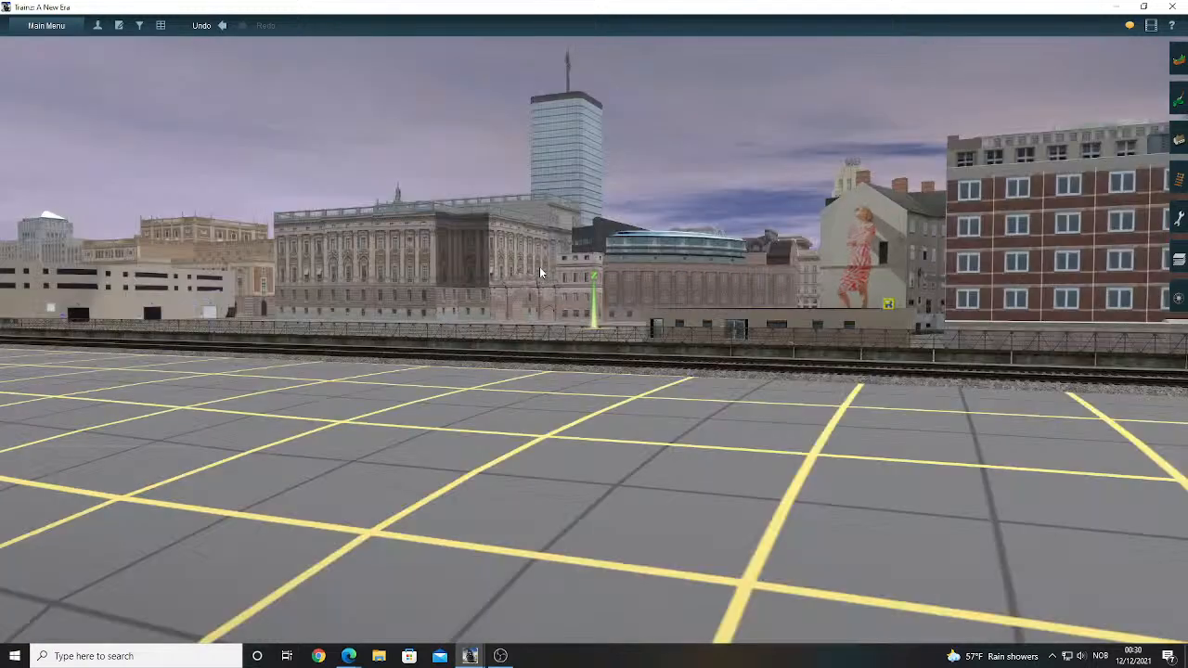
pyautogui.press('Left')
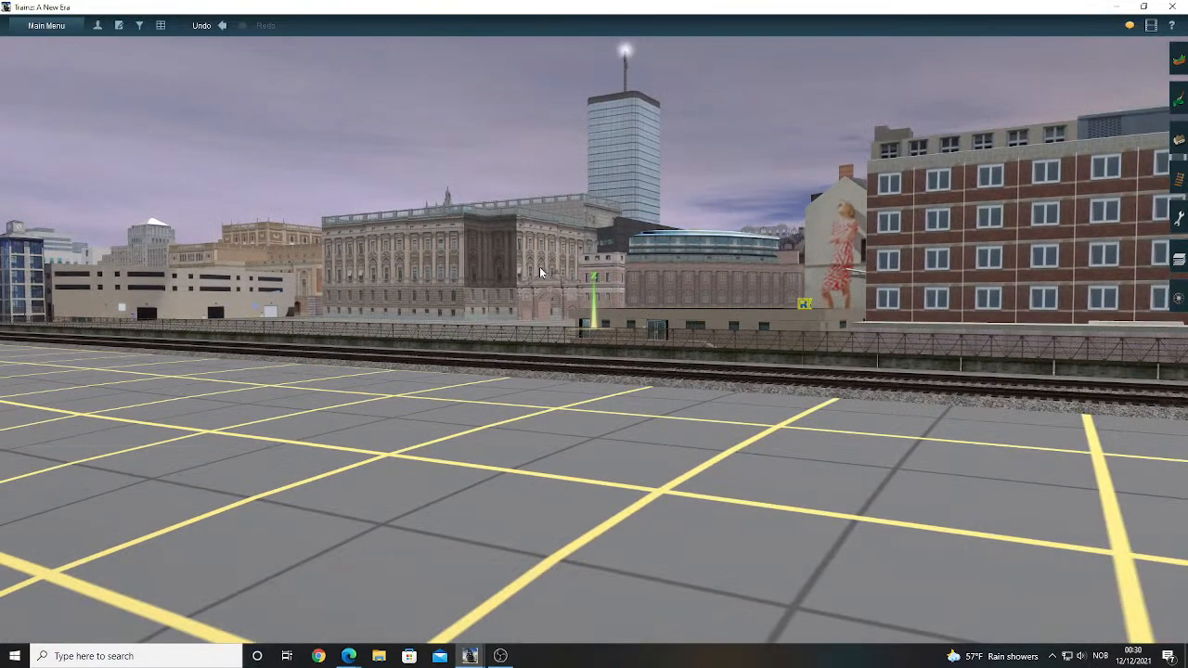
pyautogui.press('Up')
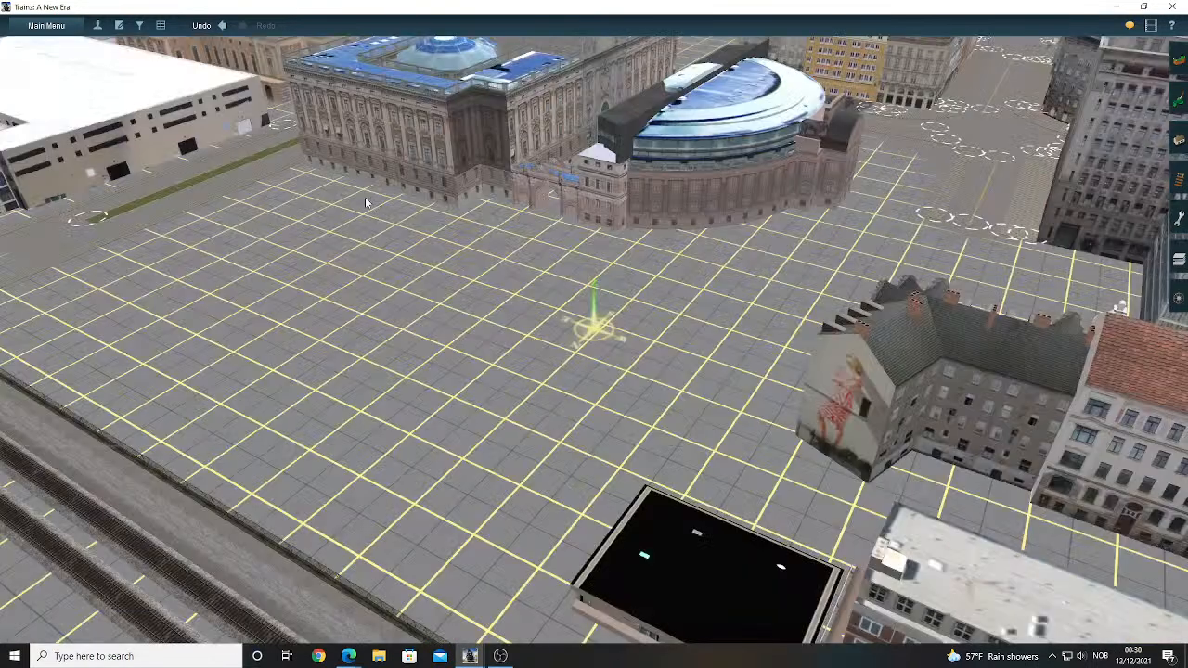
pyautogui.press('Left')
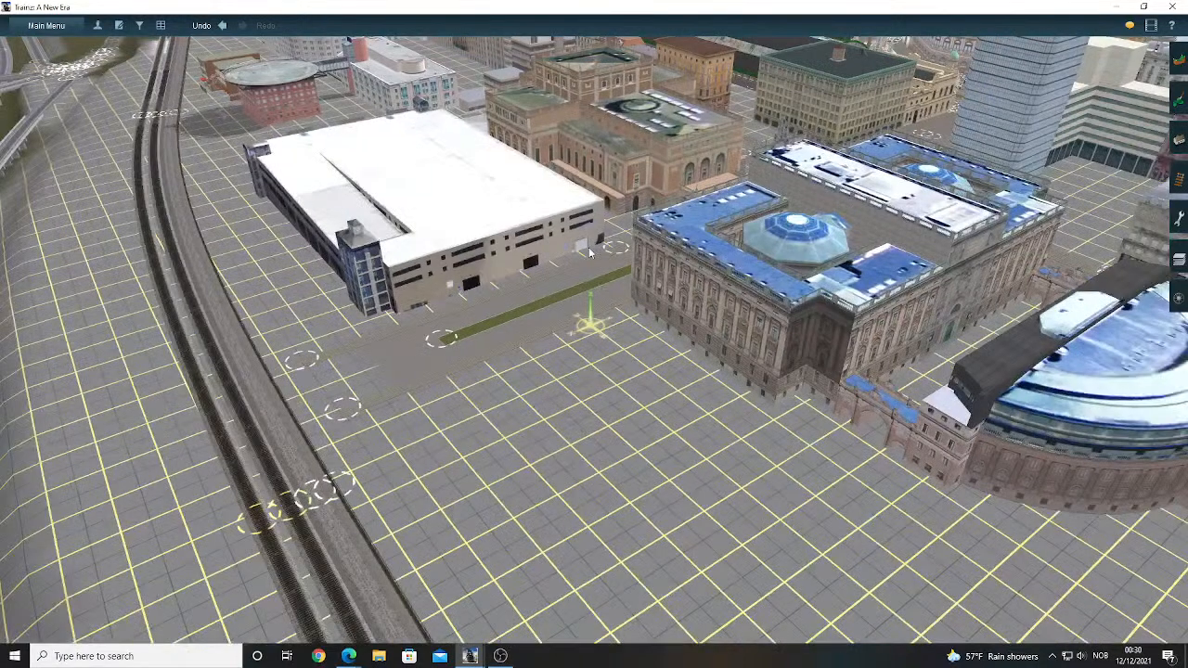
# - Examine the white-roofed parking garage, the parliament building's inscribed facade and the start of the grass-median avenue
pyautogui.scroll(3, 589, 252)
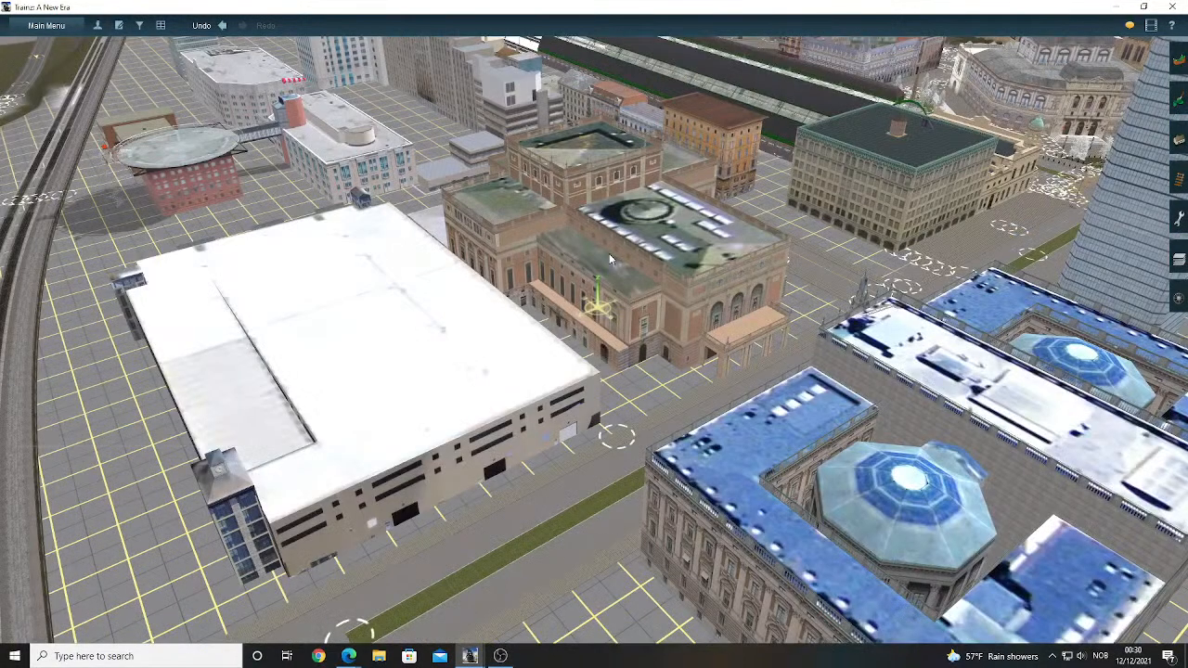
pyautogui.press('Left')
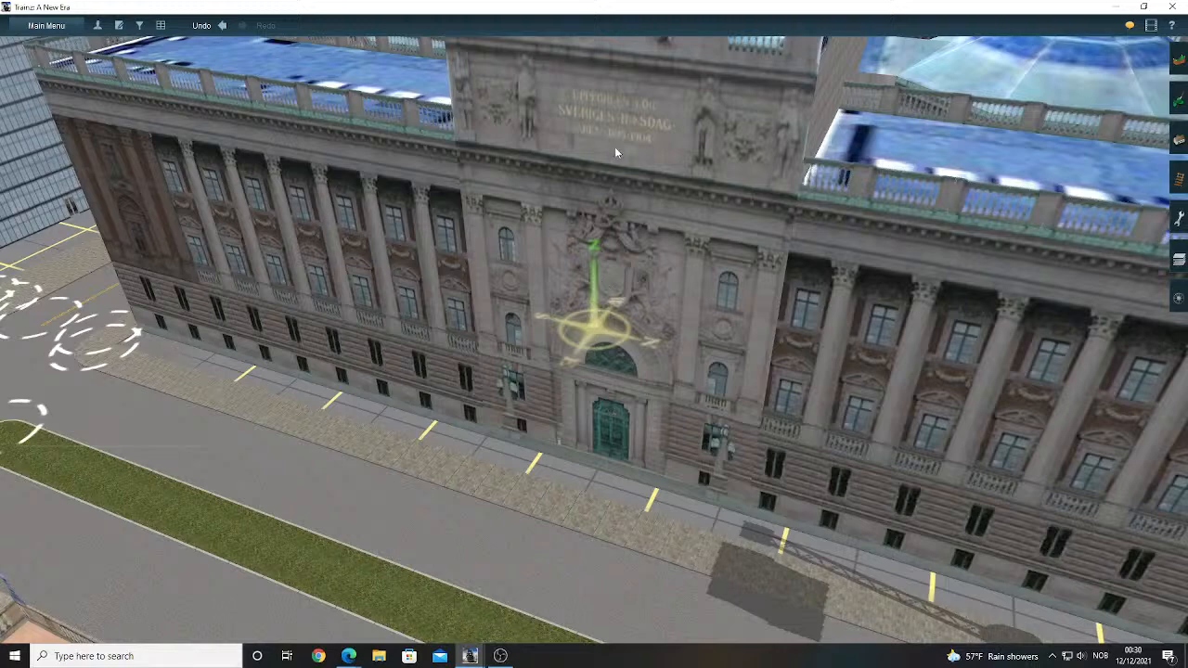
pyautogui.rightClick(616, 148)
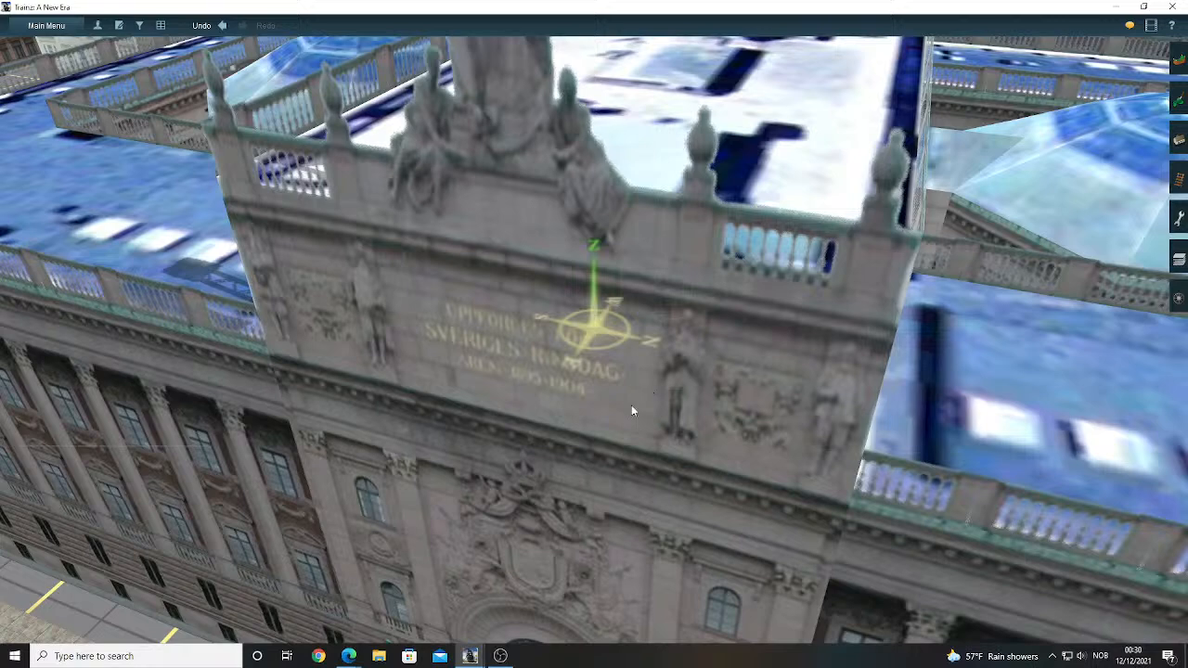
pyautogui.scroll(-5, 631, 410)
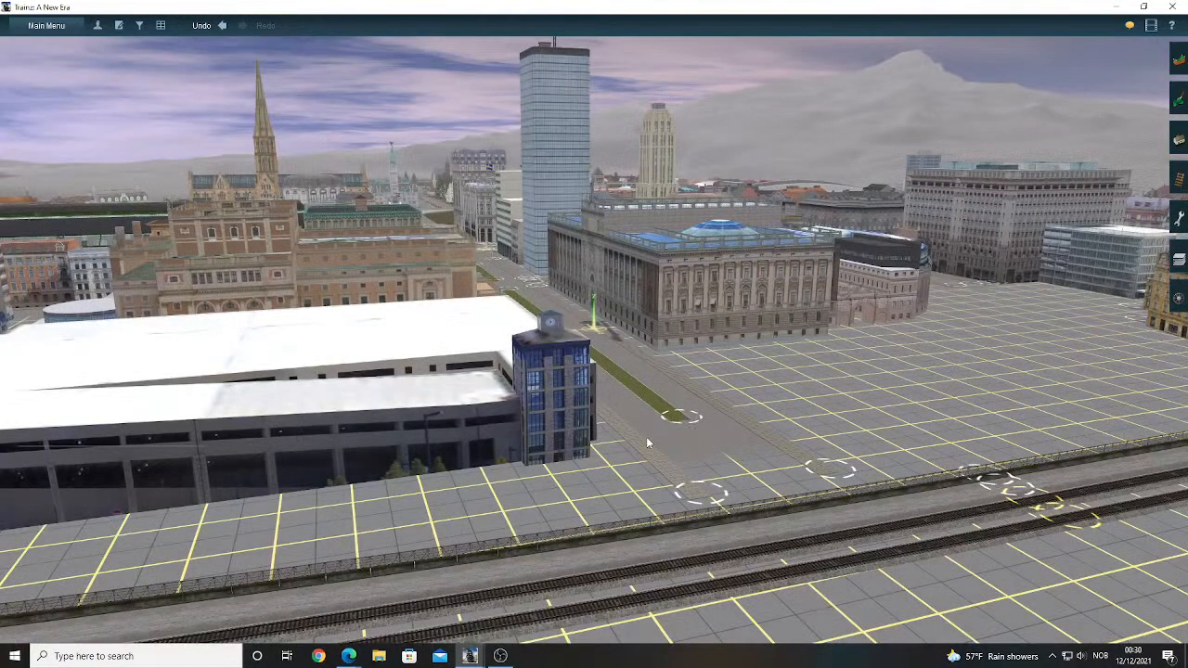
pyautogui.press('Left')
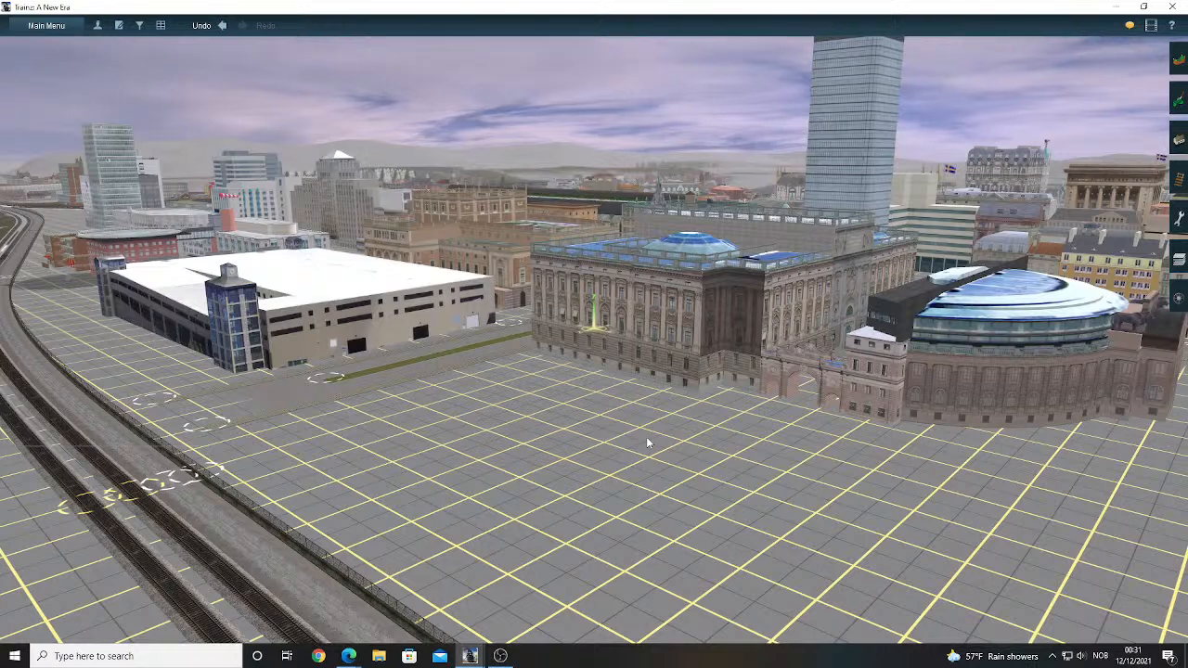
pyautogui.press('Left')
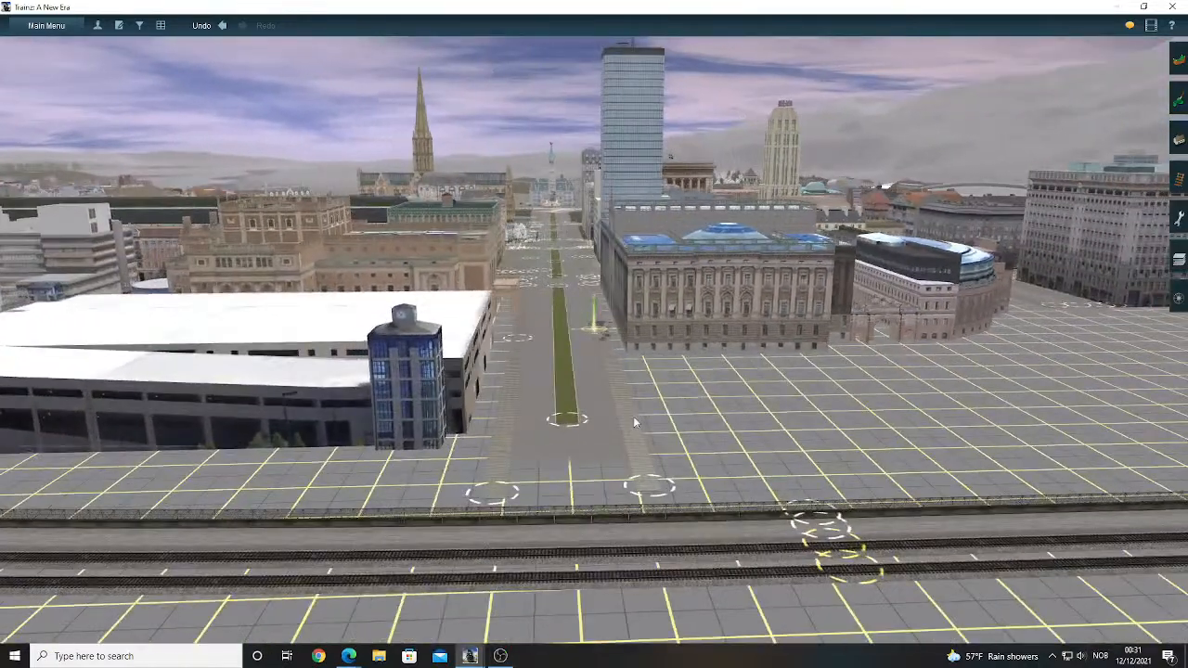
pyautogui.press('Left')
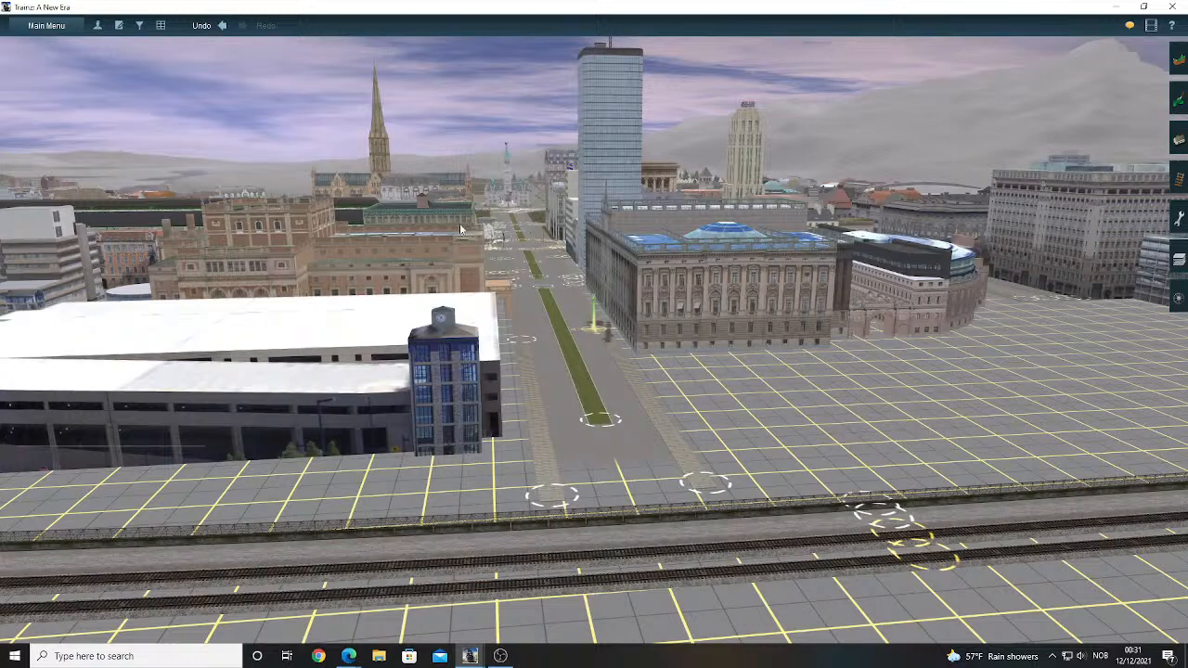
# - Survey the central avenue from the railway past the glass skyscraper to the roundabout, including the surrounding city blocks
pyautogui.scroll(5, 552, 280)
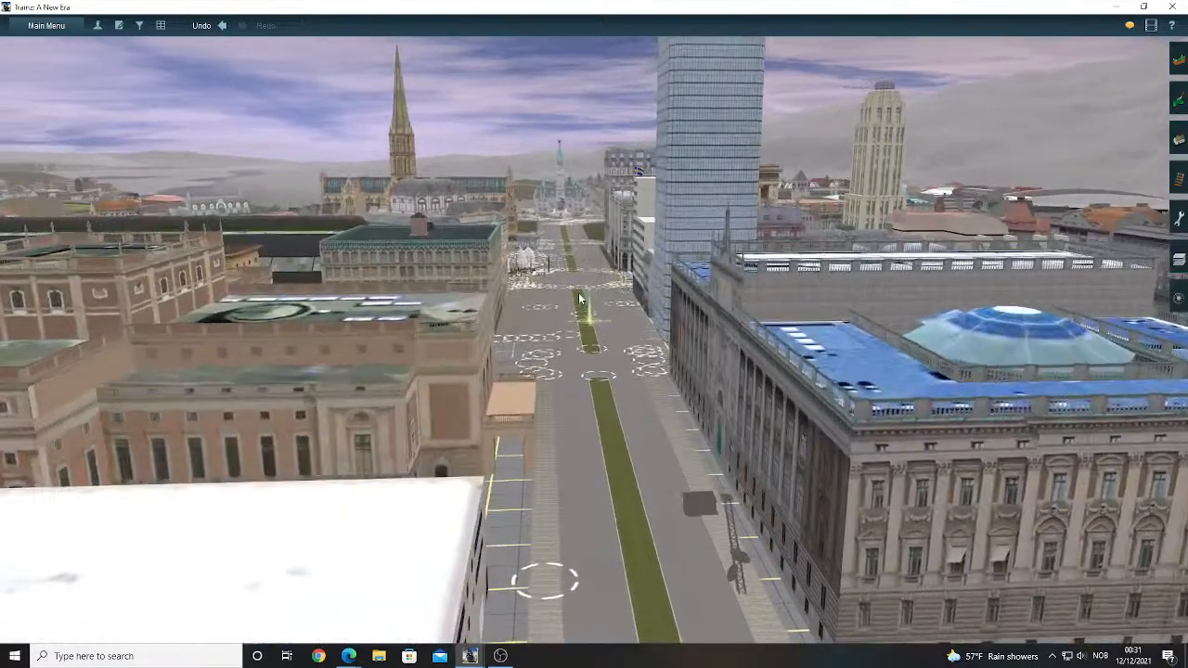
pyautogui.scroll(-6, 579, 299)
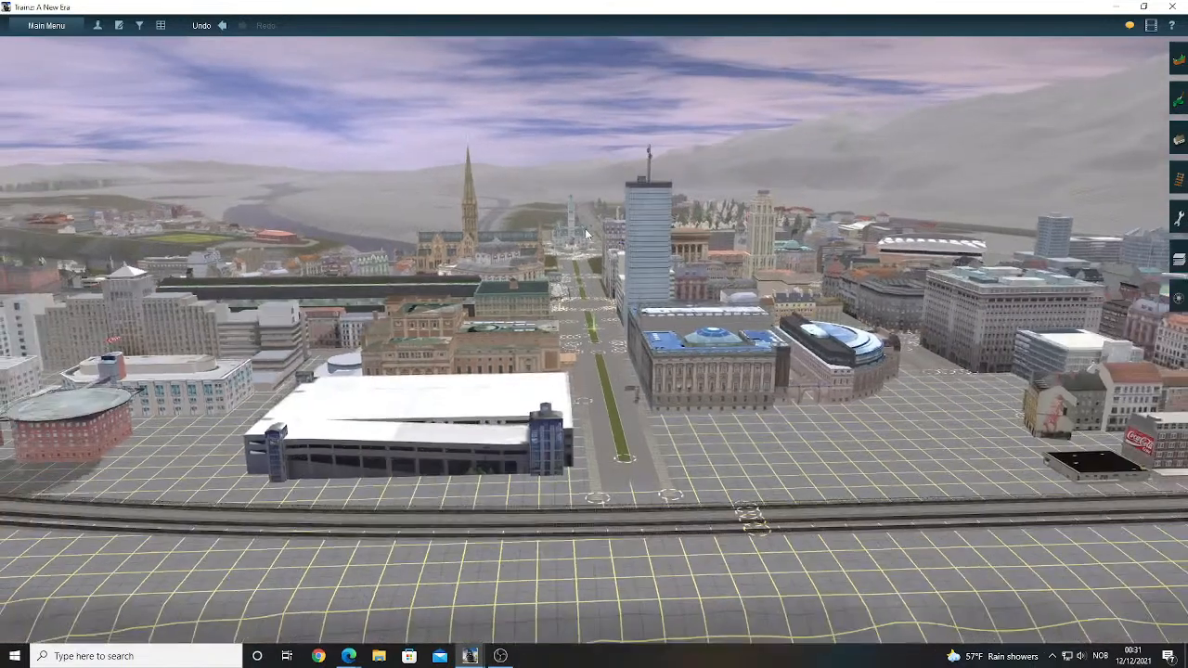
pyautogui.scroll(3, 580, 302)
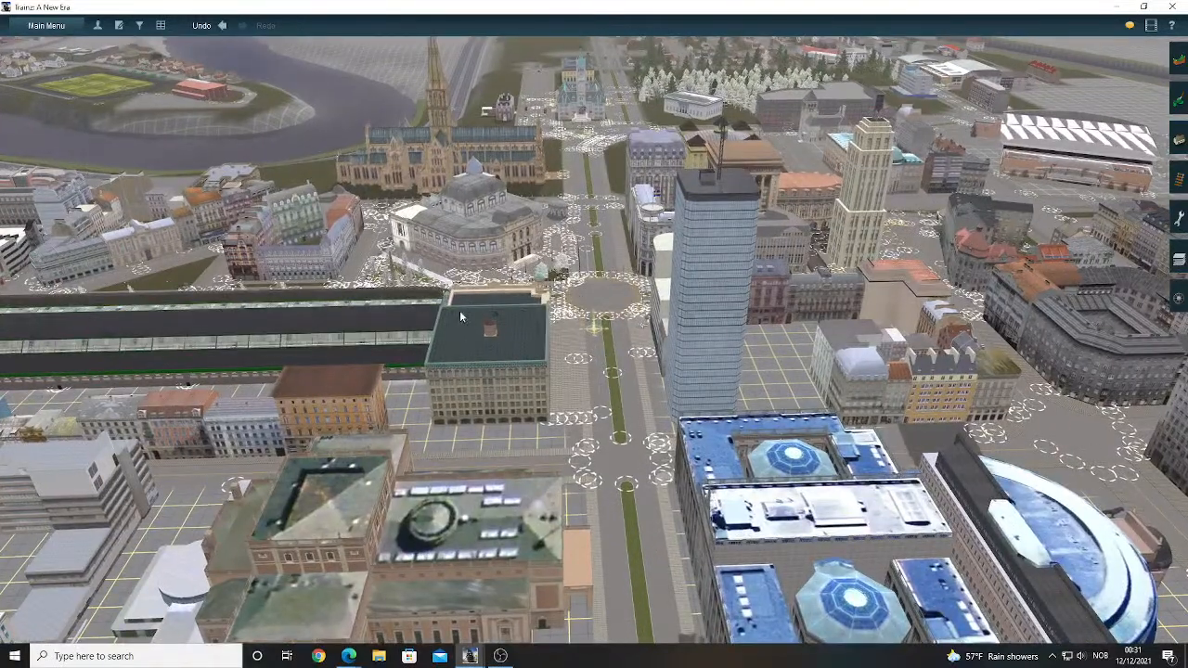
pyautogui.scroll(3, 594, 306)
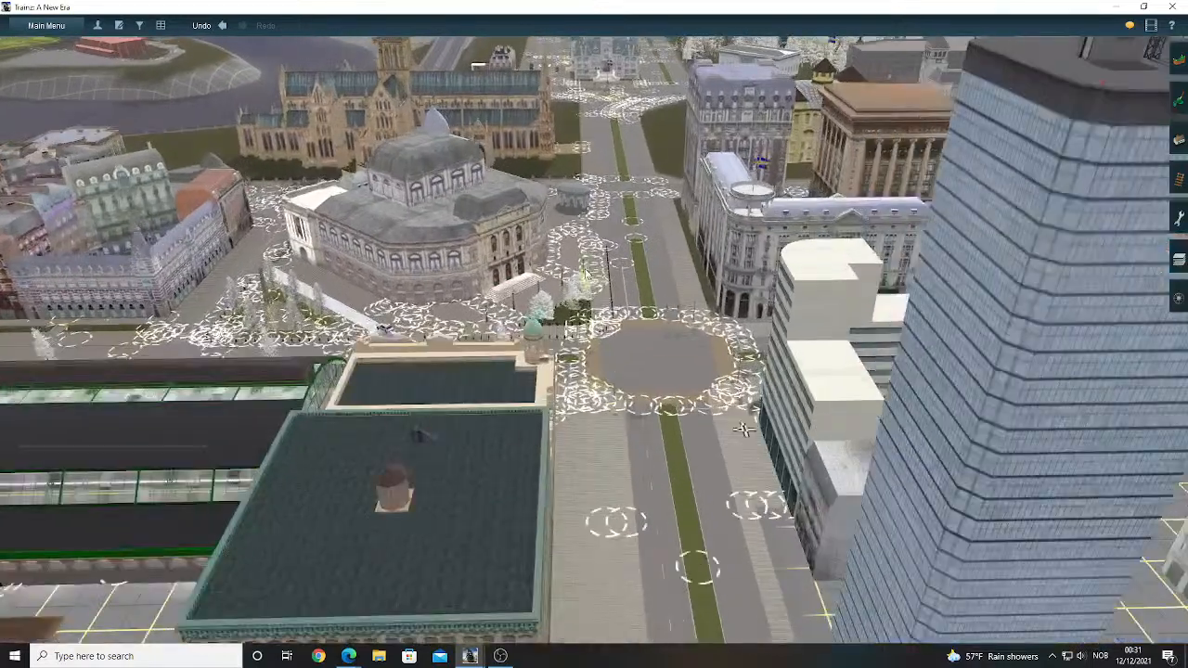
pyautogui.scroll(-3, 768, 493)
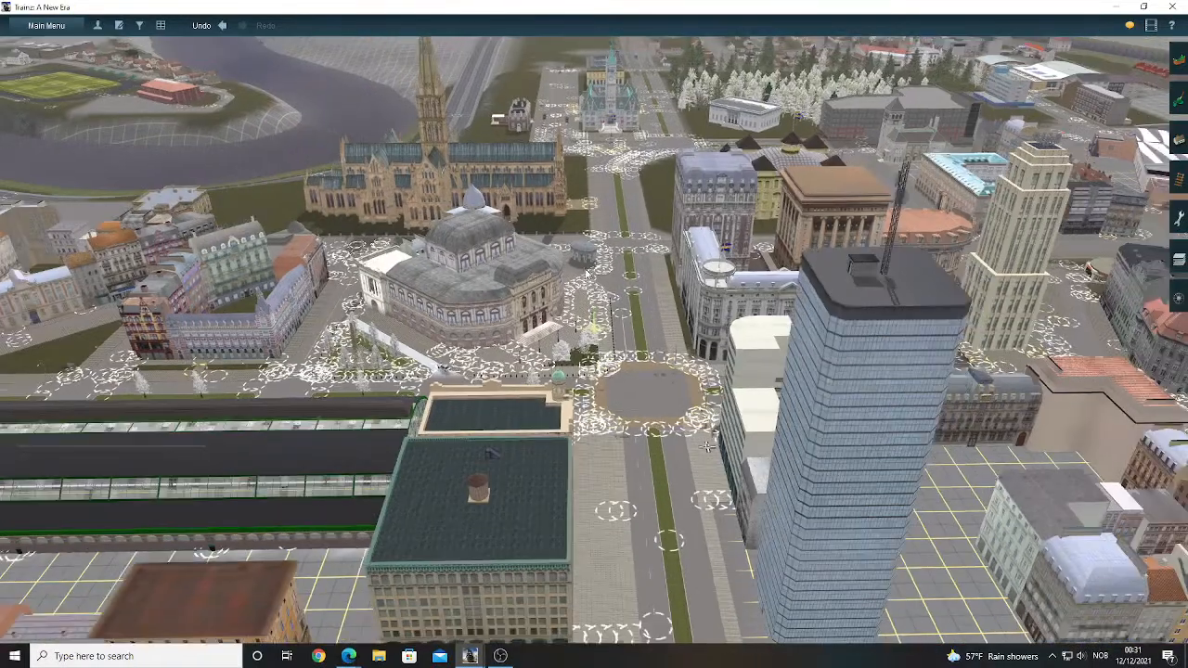
pyautogui.moveTo(586, 273); pyautogui.dragTo(694, 328, button='right')
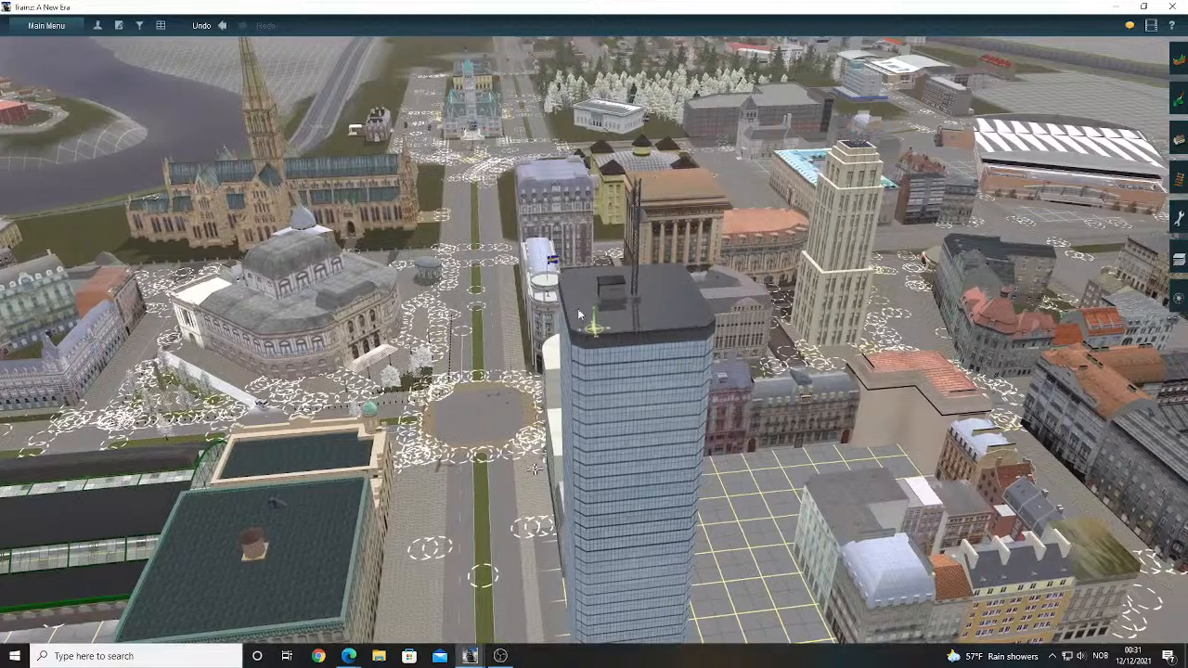
pyautogui.scroll(-3, 627, 399)
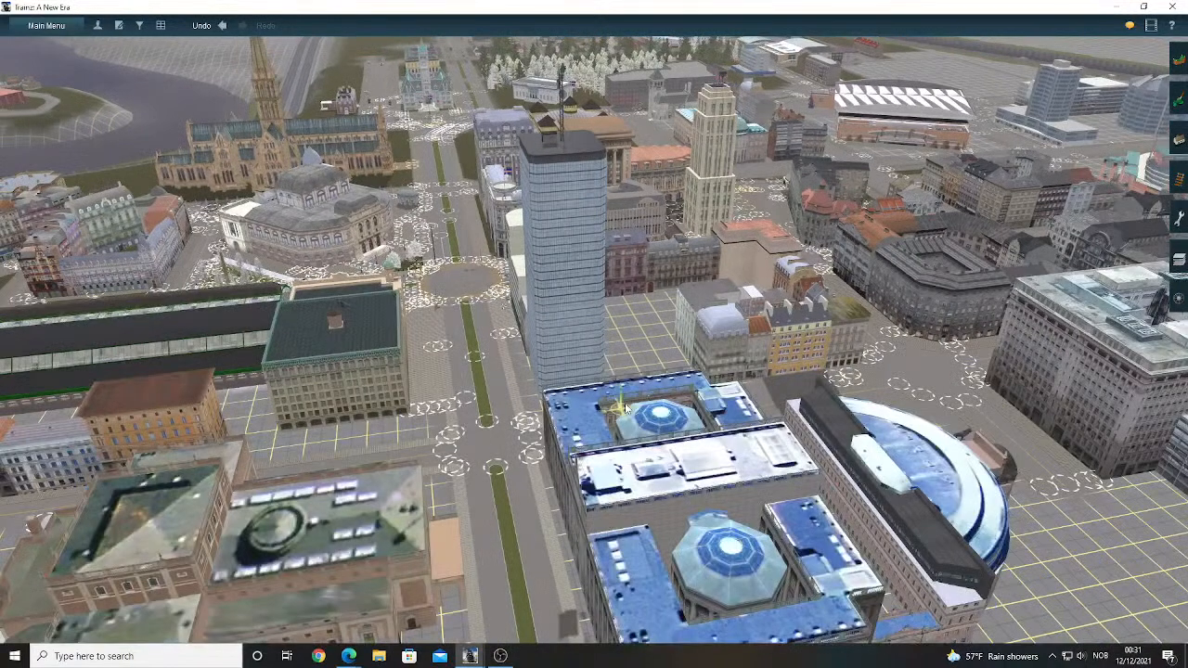
pyautogui.scroll(-2, 624, 406)
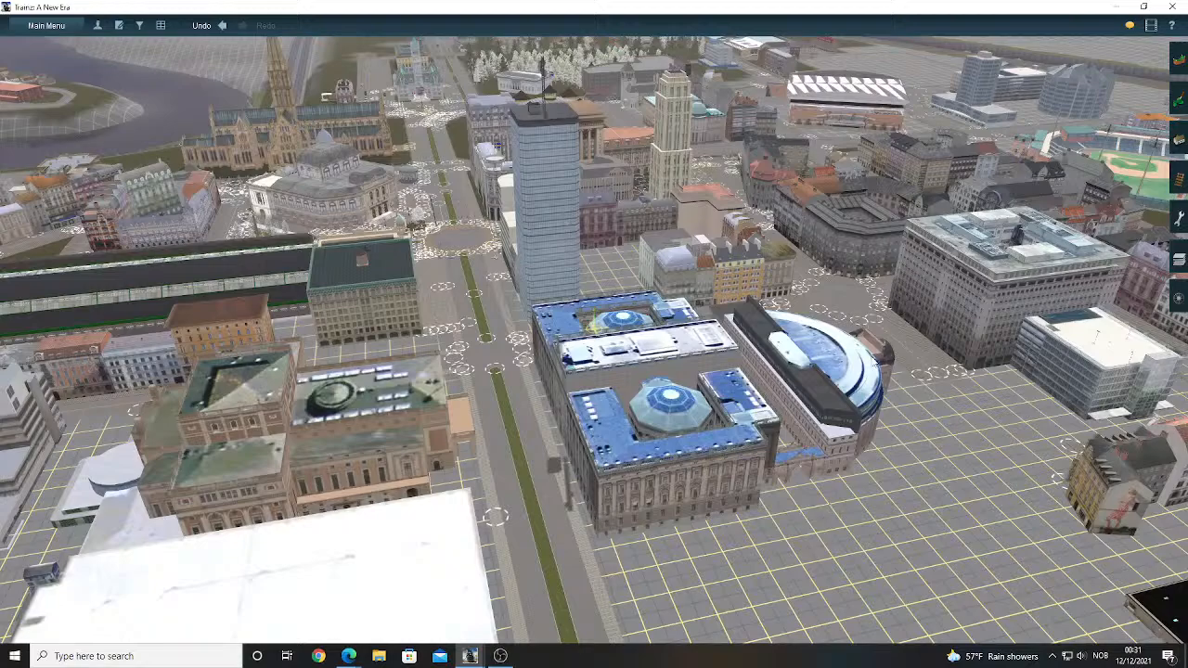
pyautogui.rightClick(500, 508)
pyautogui.scroll(-5, 592, 420)
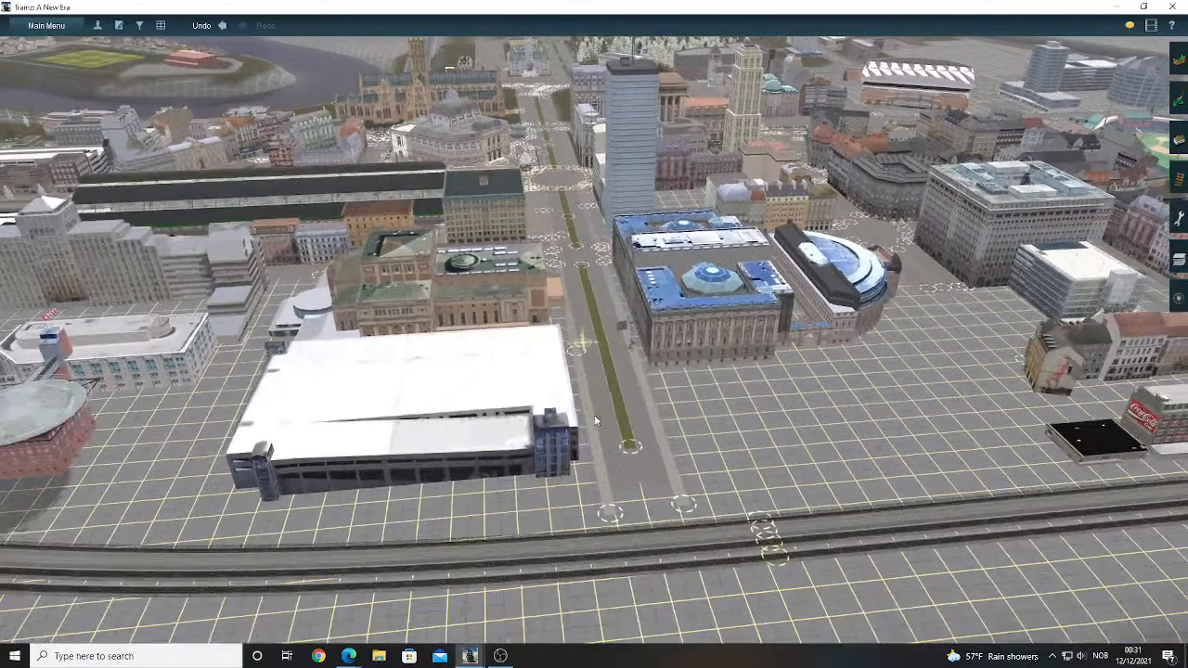
pyautogui.moveTo(594, 420); pyautogui.dragTo(639, 303, button='right')
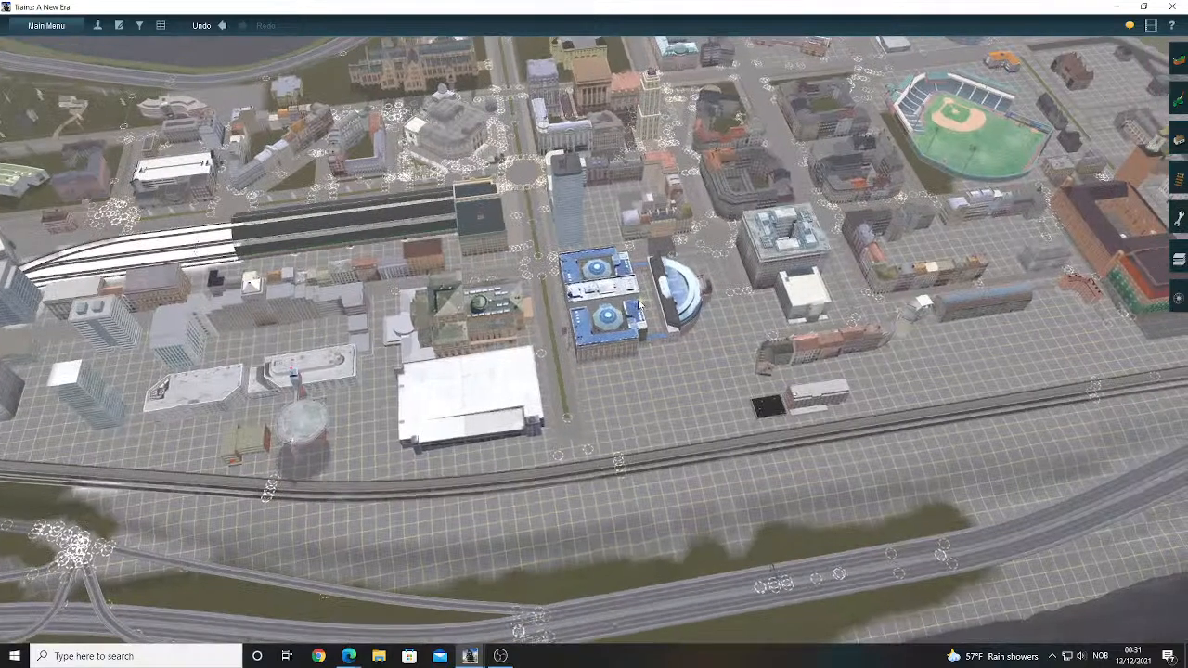
# - Examine the city centre around the skyscraper, the domed theatre, the cathedral, the covered railway station and the parliament building
pyautogui.scroll(5, 638, 302)
pyautogui.rightClick(530, 319)
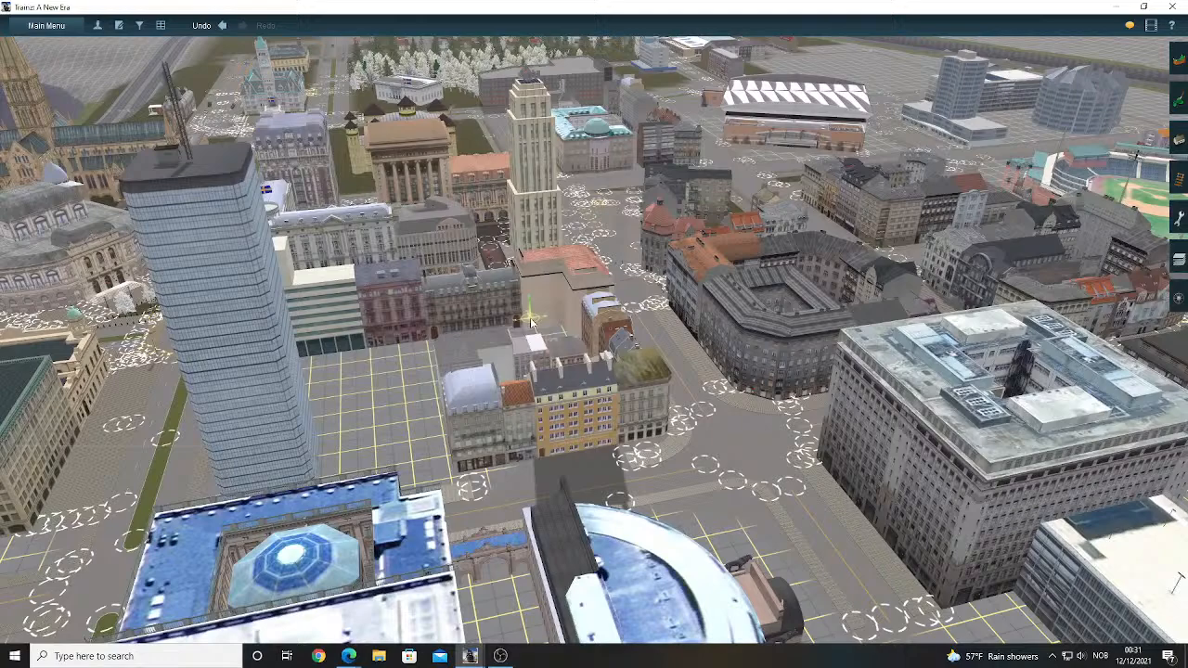
pyautogui.rightClick(74, 299)
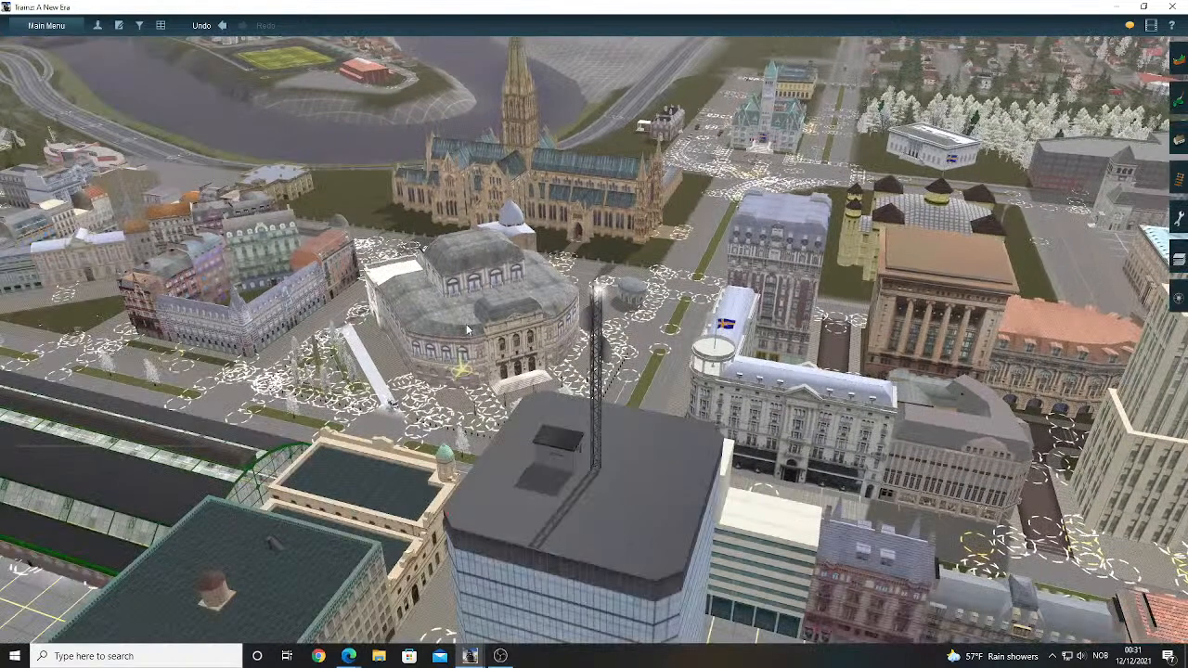
pyautogui.rightClick(217, 340)
pyautogui.rightClick(435, 369)
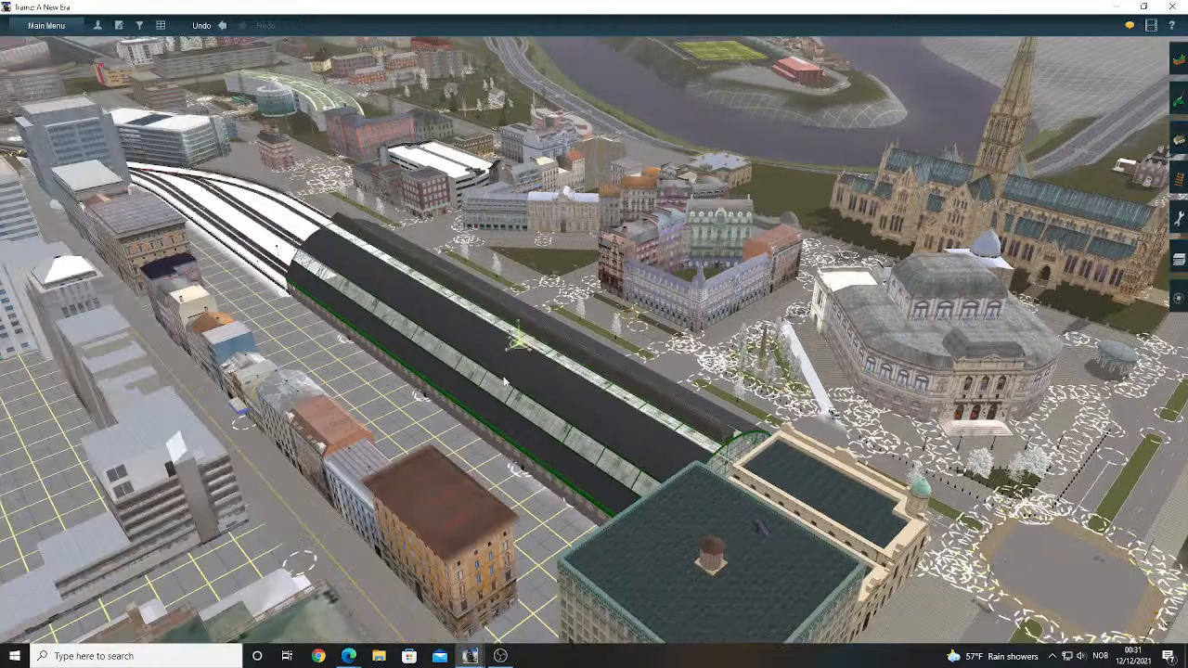
pyautogui.rightClick(629, 397)
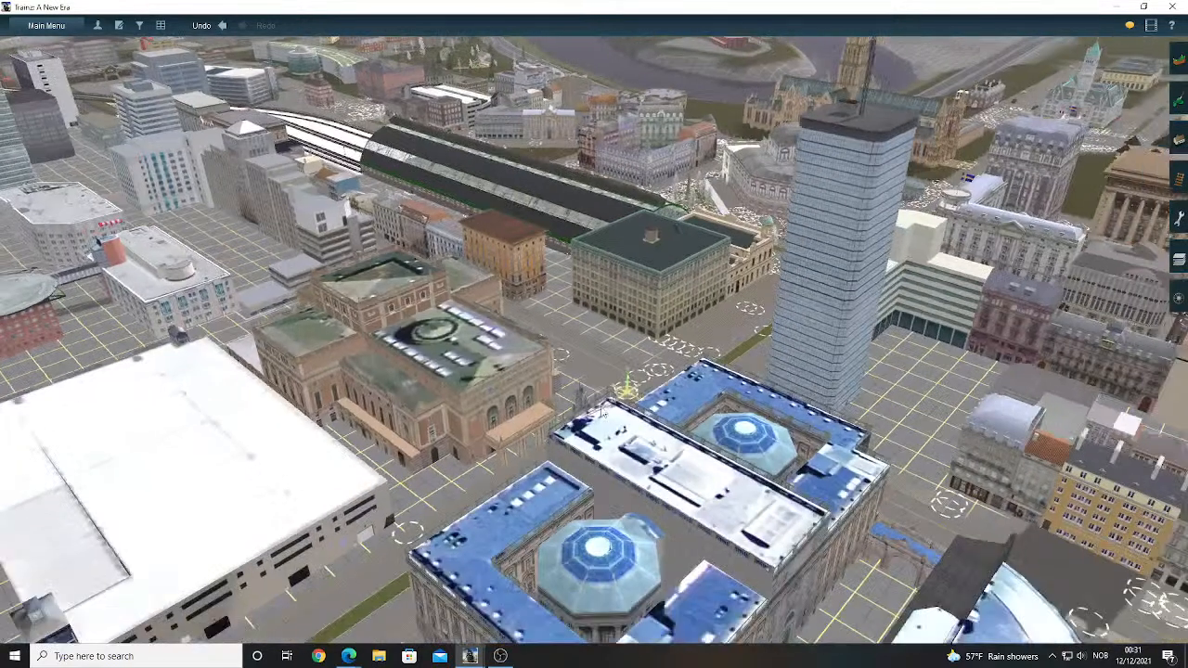
pyautogui.rightClick(600, 416)
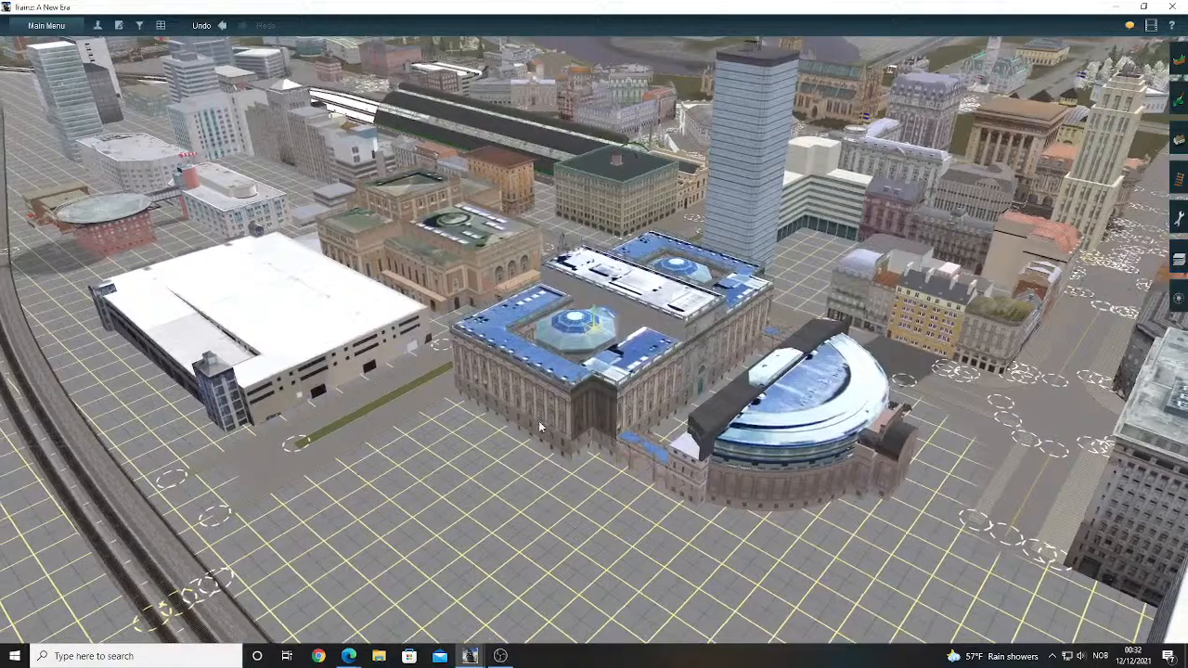
pyautogui.rightClick(825, 353)
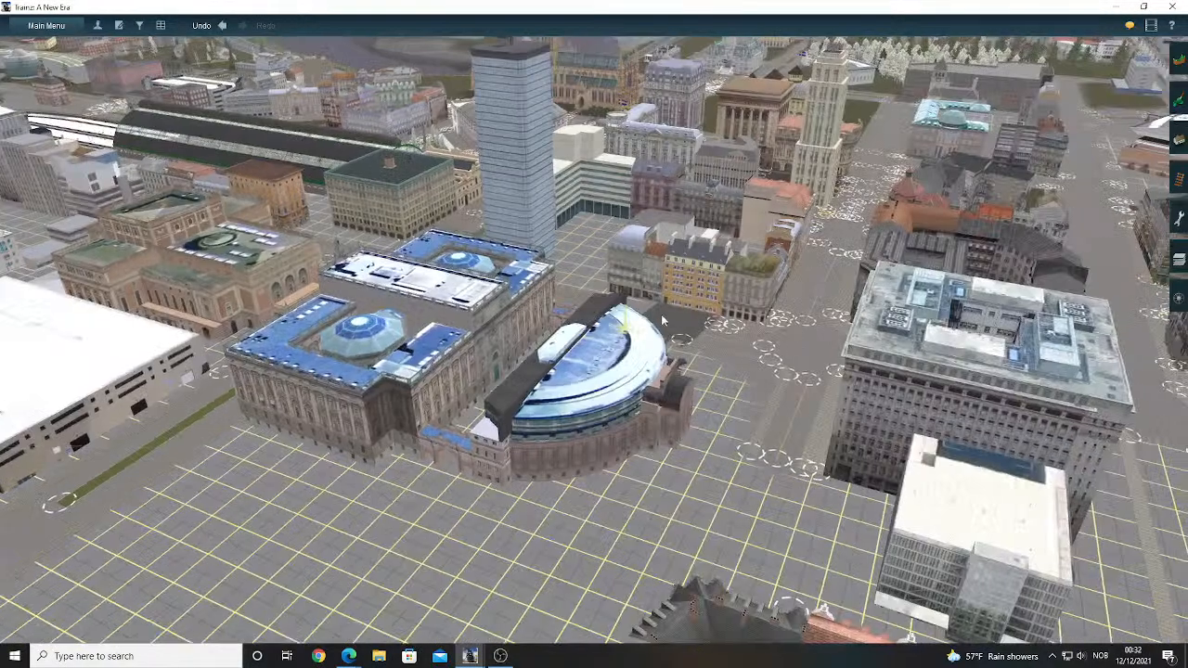
# - Survey the office blocks beyond the parliament, the green-domed building and the district around the white-roofed arena and baseball stadium
pyautogui.rightClick(659, 315)
pyautogui.scroll(-3, 557, 380)
pyautogui.scroll(-3, 388, 391)
pyautogui.moveTo(388, 391)
pyautogui.mouseDown(button='right')
pyautogui.moveTo(362, 320)
pyautogui.moveTo(345, 320)
pyautogui.moveTo(388, 390)
pyautogui.moveTo(387, 320)
pyautogui.moveTo(390, 396)
pyautogui.mouseUp(button='right')
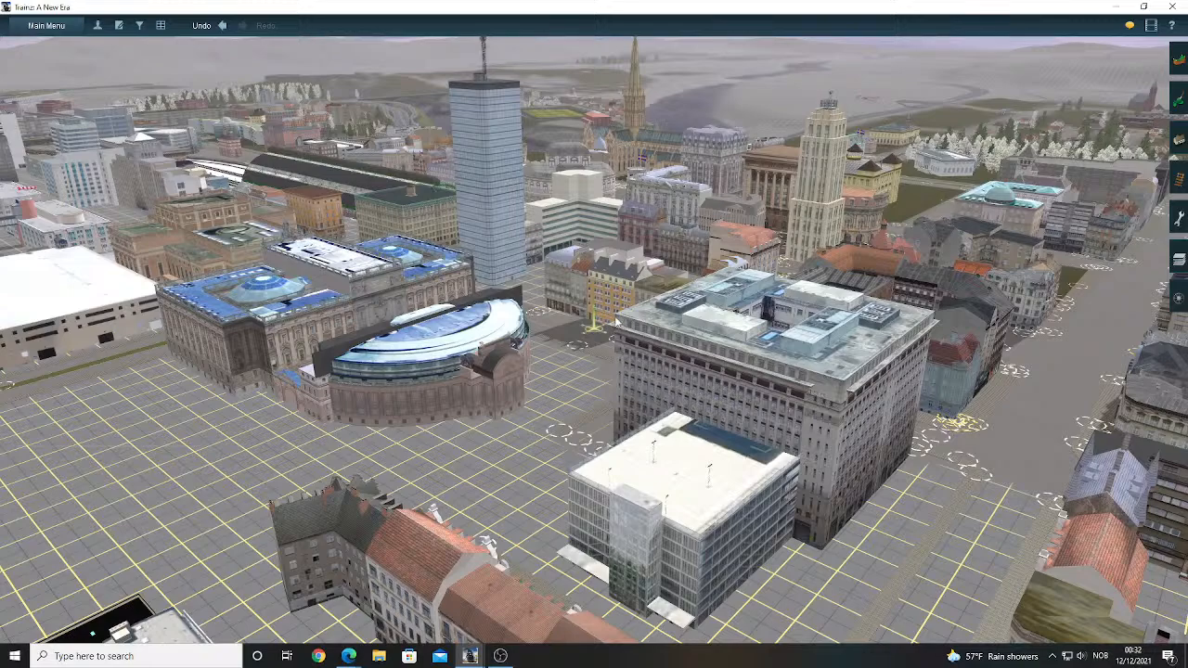
pyautogui.moveTo(834, 288)
pyautogui.mouseDown(button='right')
pyautogui.moveTo(575, 300)
pyautogui.moveTo(612, 318)
pyautogui.moveTo(572, 288)
pyautogui.moveTo(560, 292)
pyautogui.moveTo(585, 330)
pyautogui.moveTo(525, 315)
pyautogui.mouseUp(button='right')
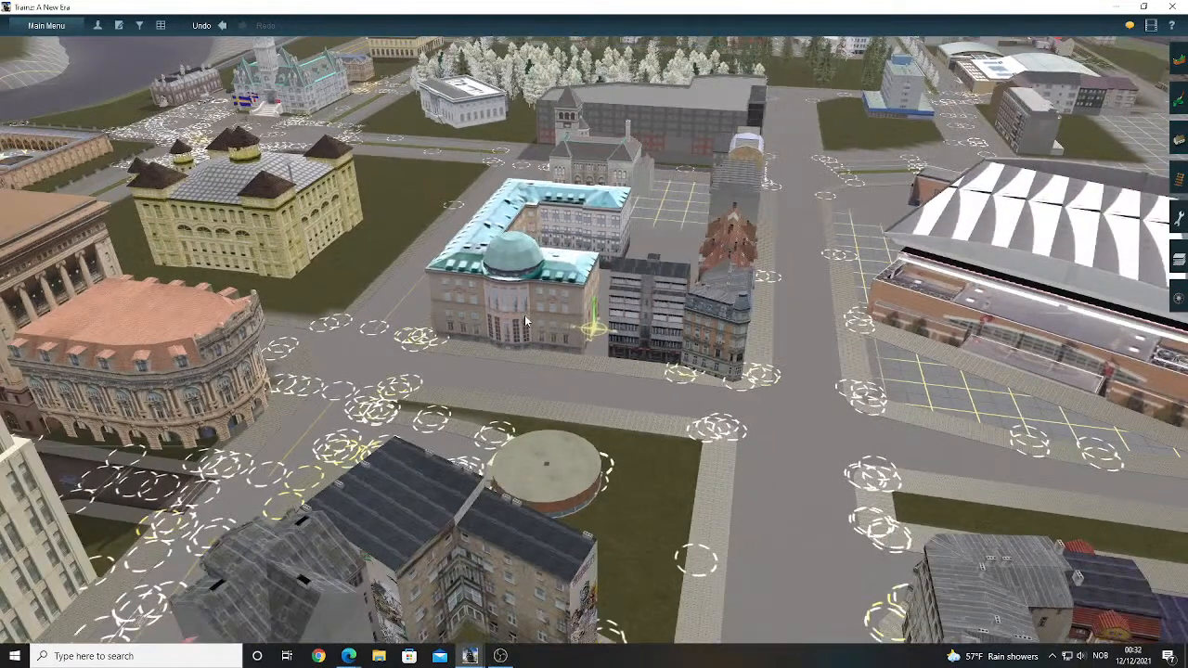
pyautogui.scroll(-5, 524, 314)
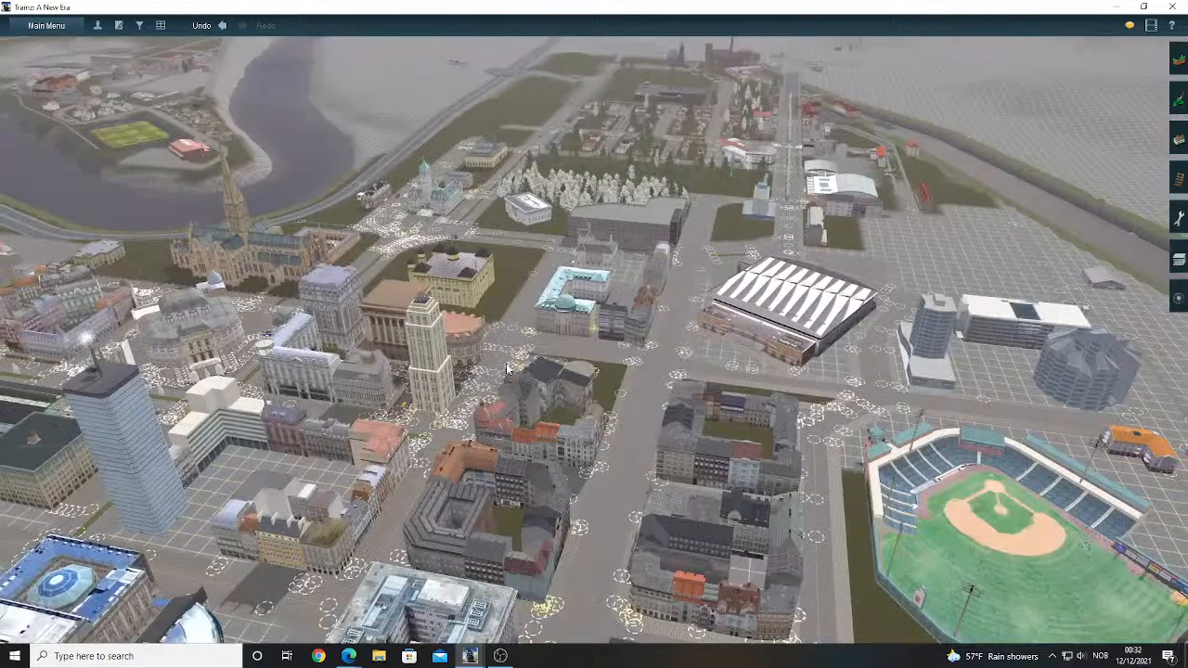
# - Examine the government quarter around the cathedral, domed theatre and parliament building, both obliquely and from directly overhead
pyautogui.moveTo(506, 369); pyautogui.dragTo(636, 282, button='right')
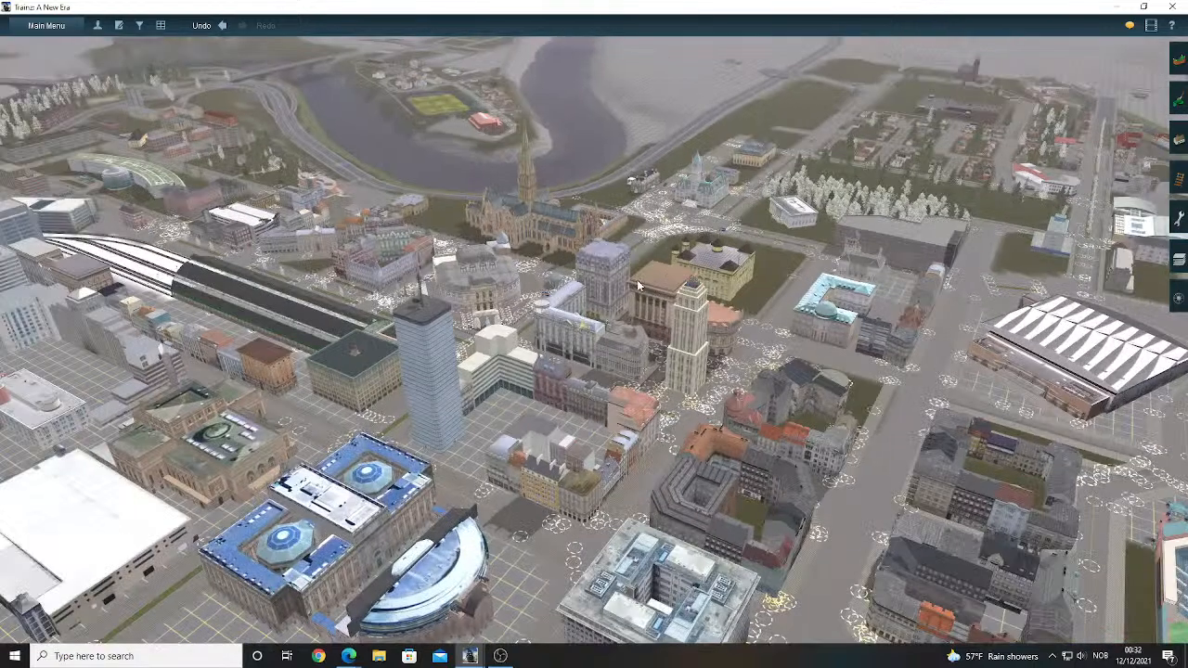
pyautogui.scroll(2, 637, 281)
pyautogui.scroll(3, 637, 279)
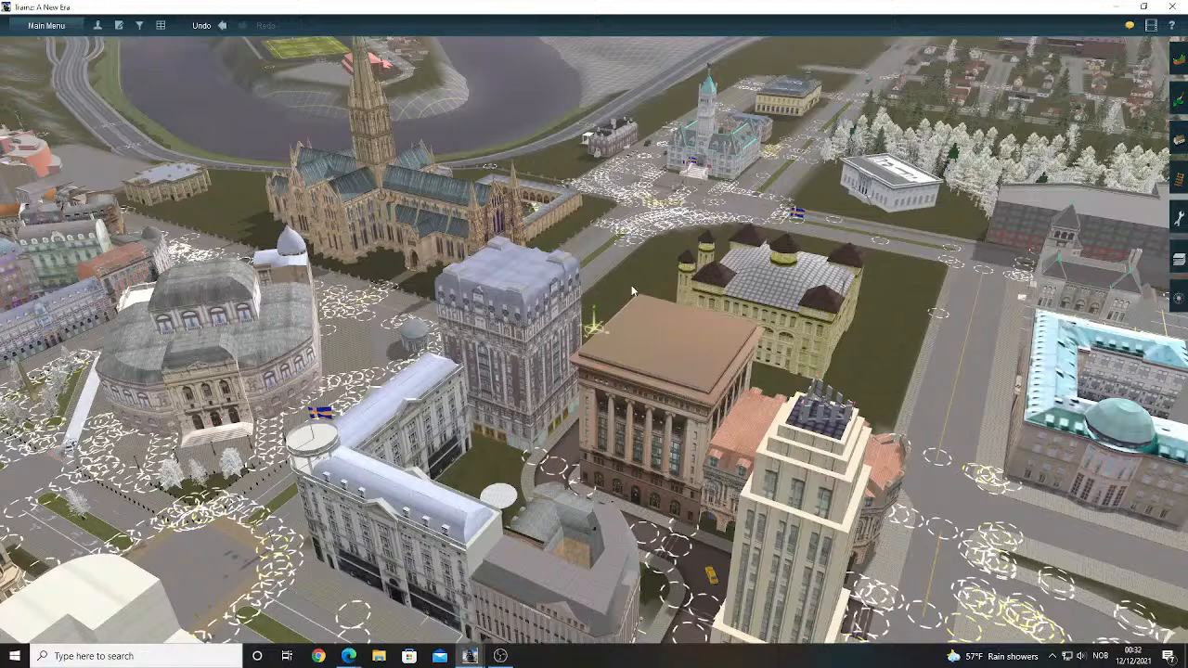
pyautogui.scroll(1, 632, 291)
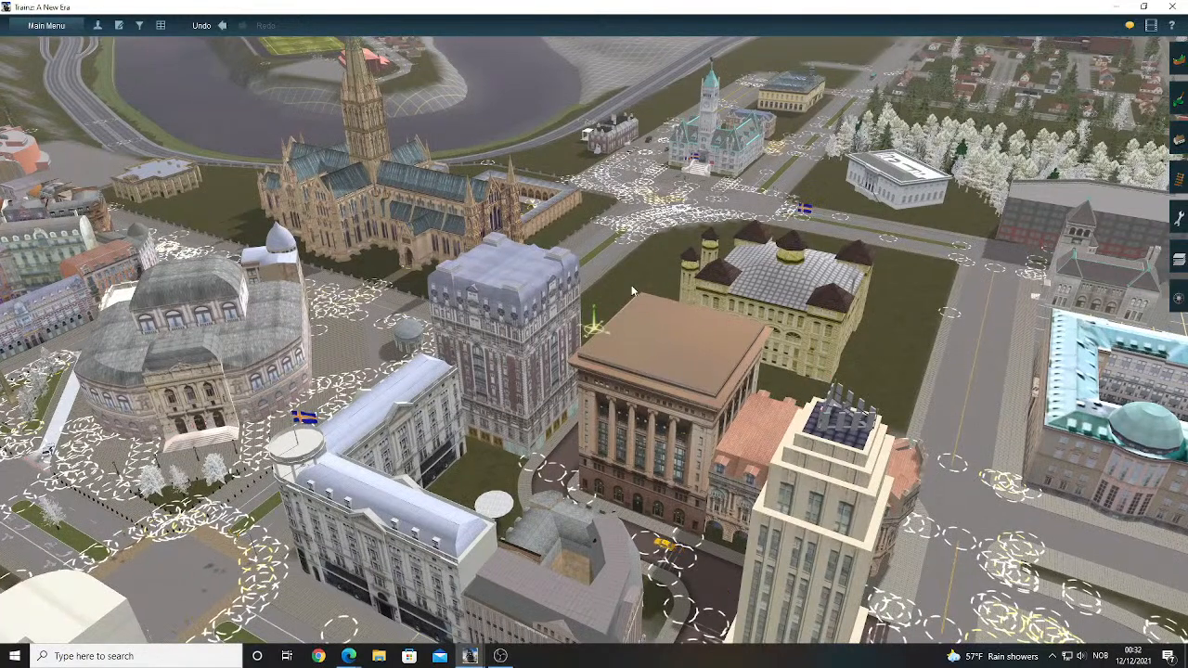
pyautogui.scroll(-10, 620, 353)
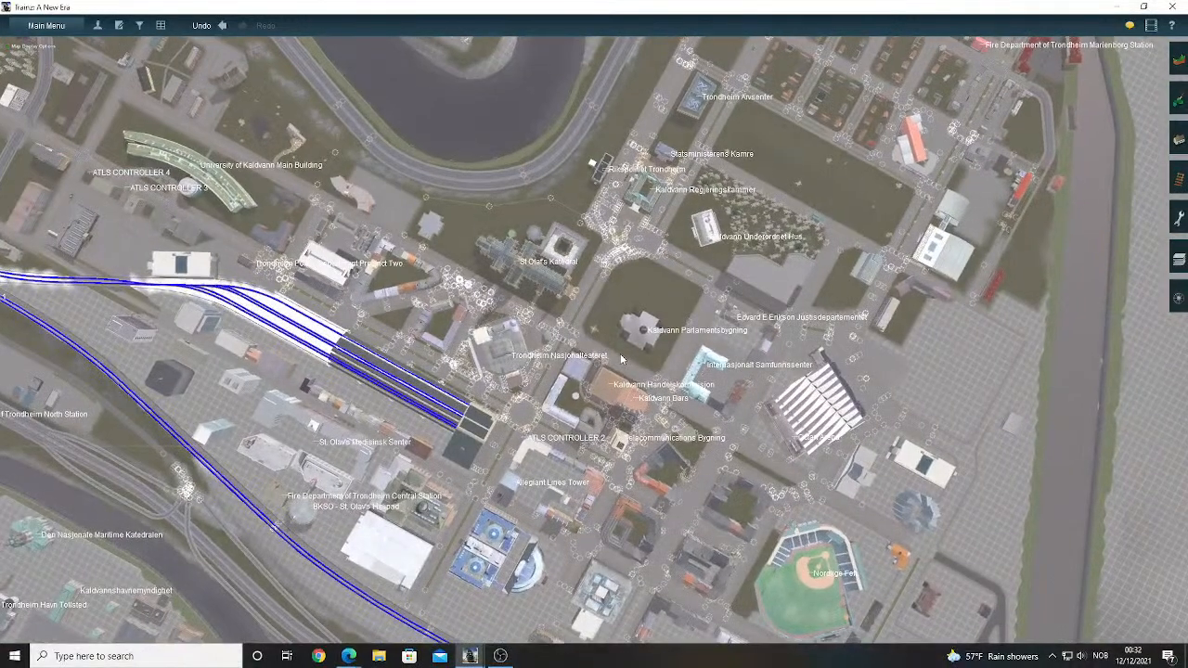
pyautogui.scroll(3, 621, 356)
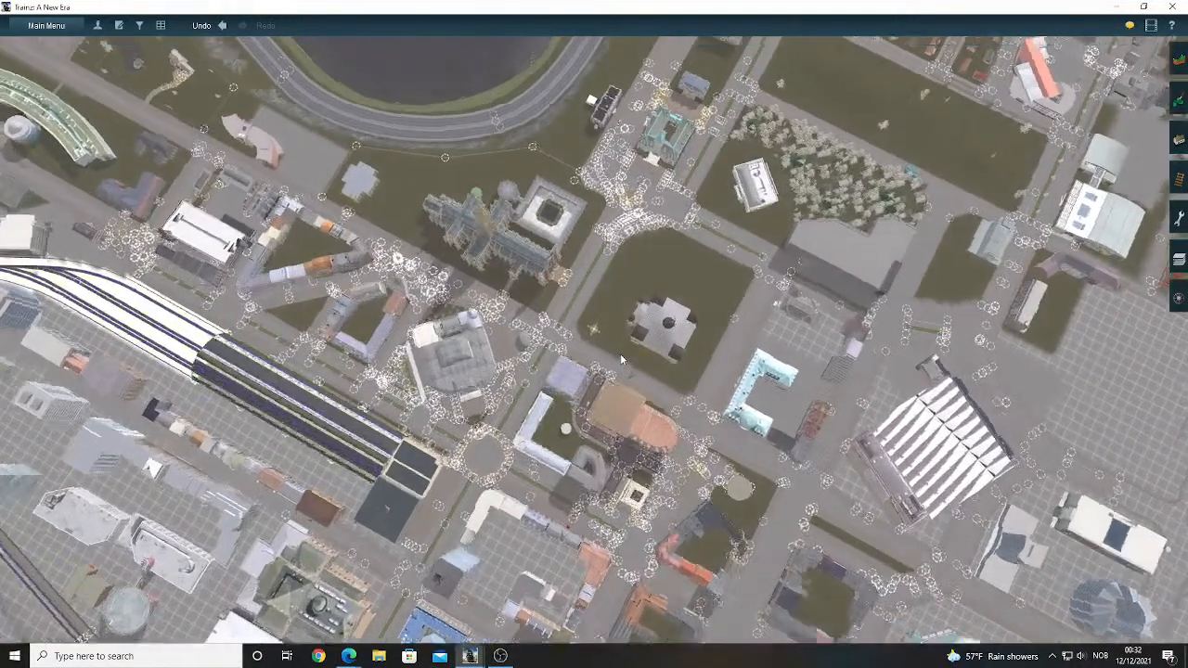
pyautogui.scroll(5, 620, 353)
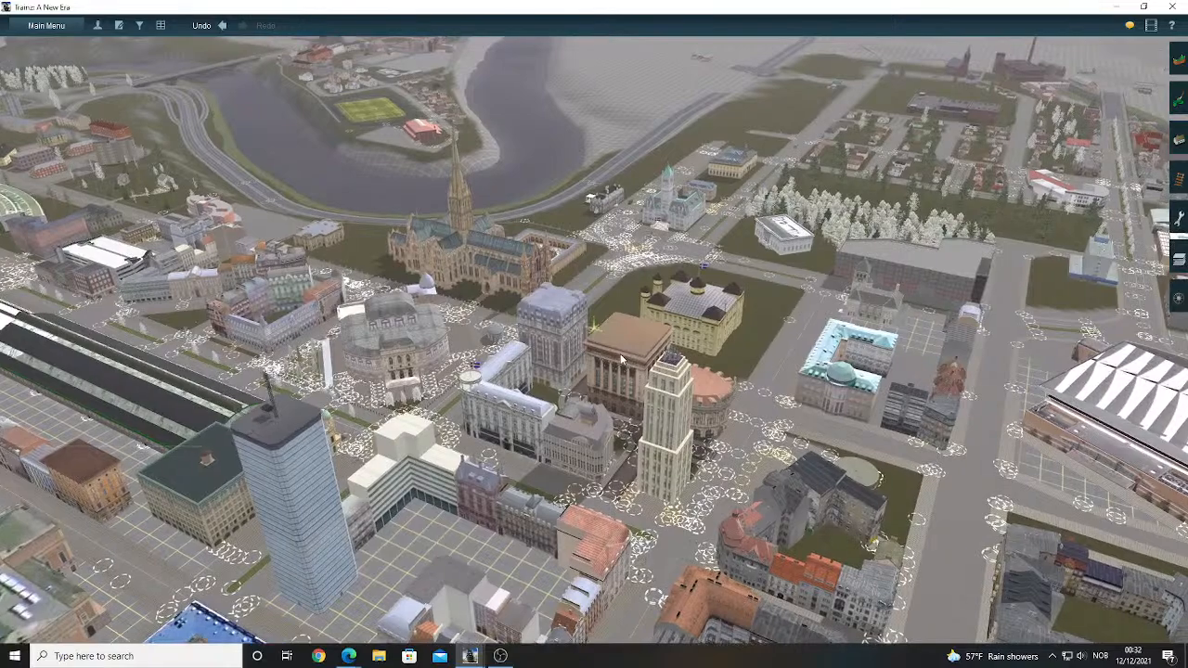
# - Survey the railway corridor from the blue-roofed palace along the covered station to the multi-storey car park and surrounding blocks
pyautogui.rightClick(474, 399)
pyautogui.moveTo(482, 397); pyautogui.dragTo(590, 327, button='right')
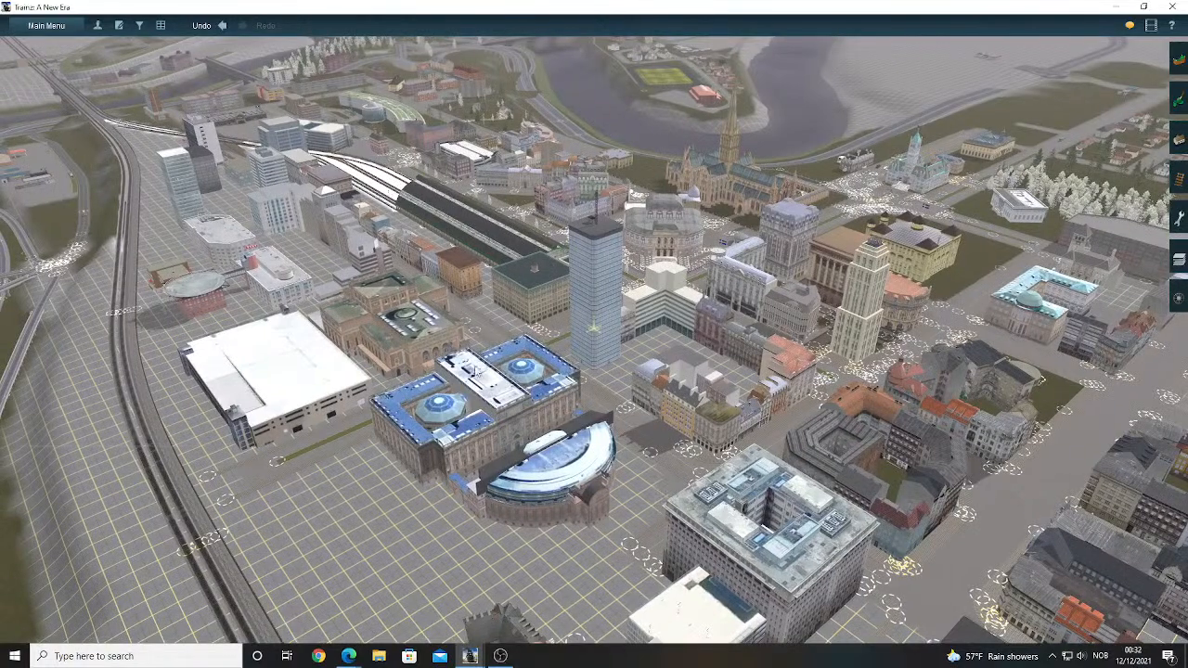
pyautogui.scroll(5, 540, 274)
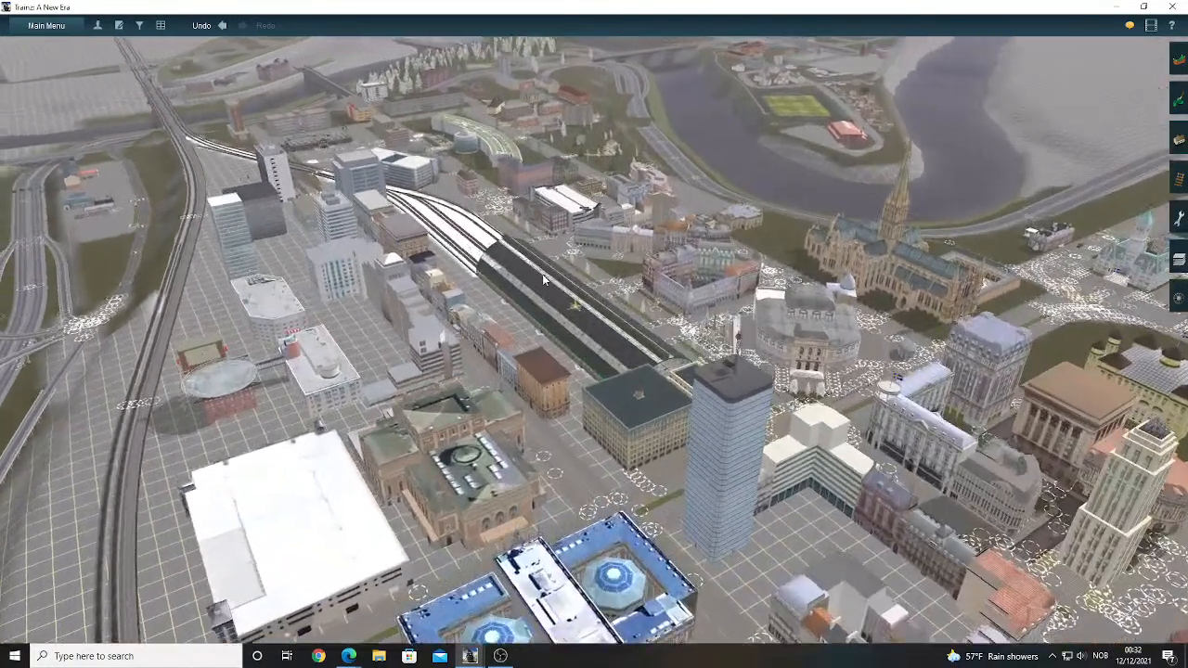
pyautogui.scroll(3, 544, 279)
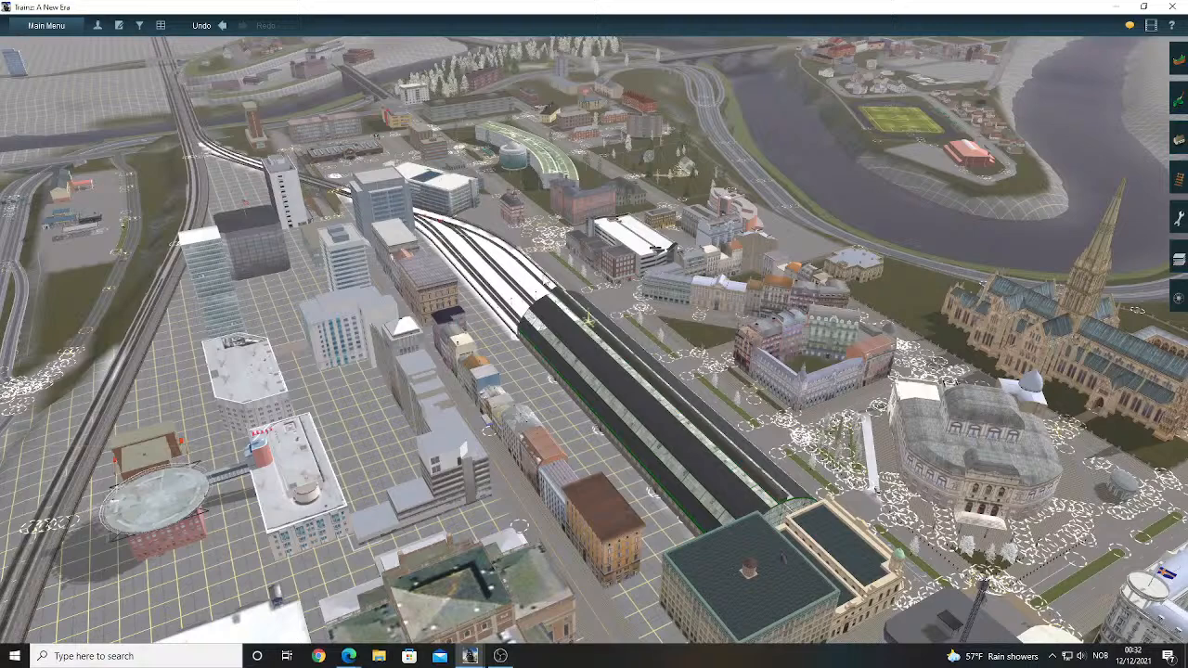
pyautogui.scroll(2, 548, 278)
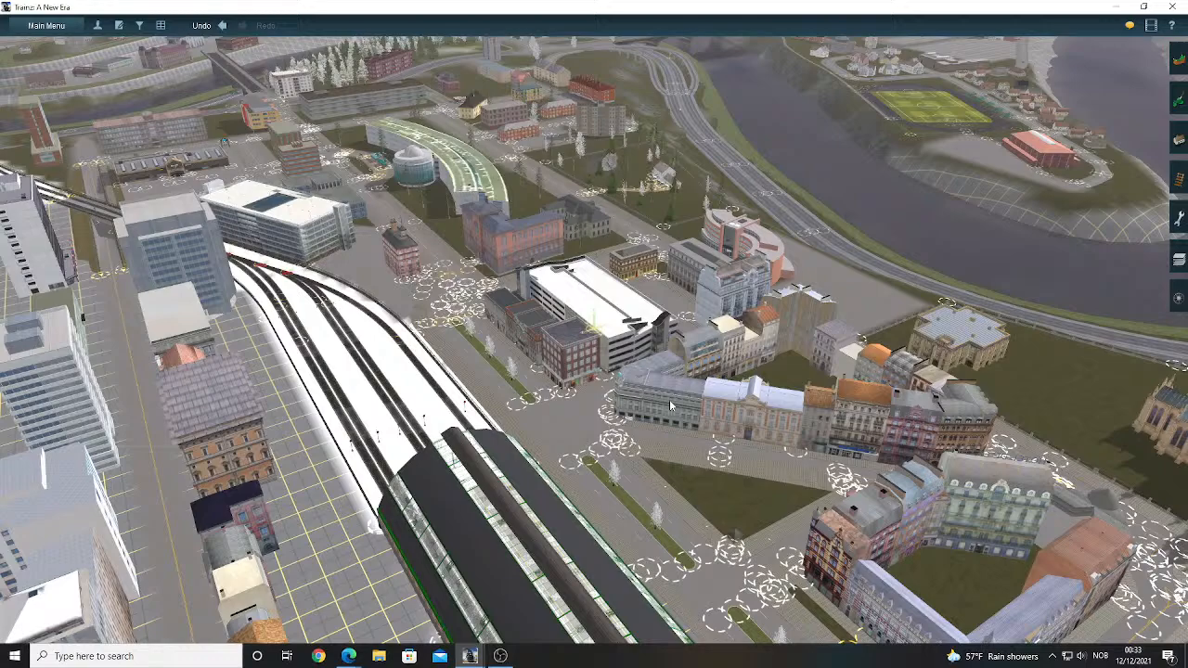
pyautogui.scroll(3, 667, 418)
pyautogui.moveTo(636, 443)
pyautogui.mouseDown(button='right')
pyautogui.moveTo(681, 405)
pyautogui.moveTo(648, 424)
pyautogui.mouseUp(button='right')
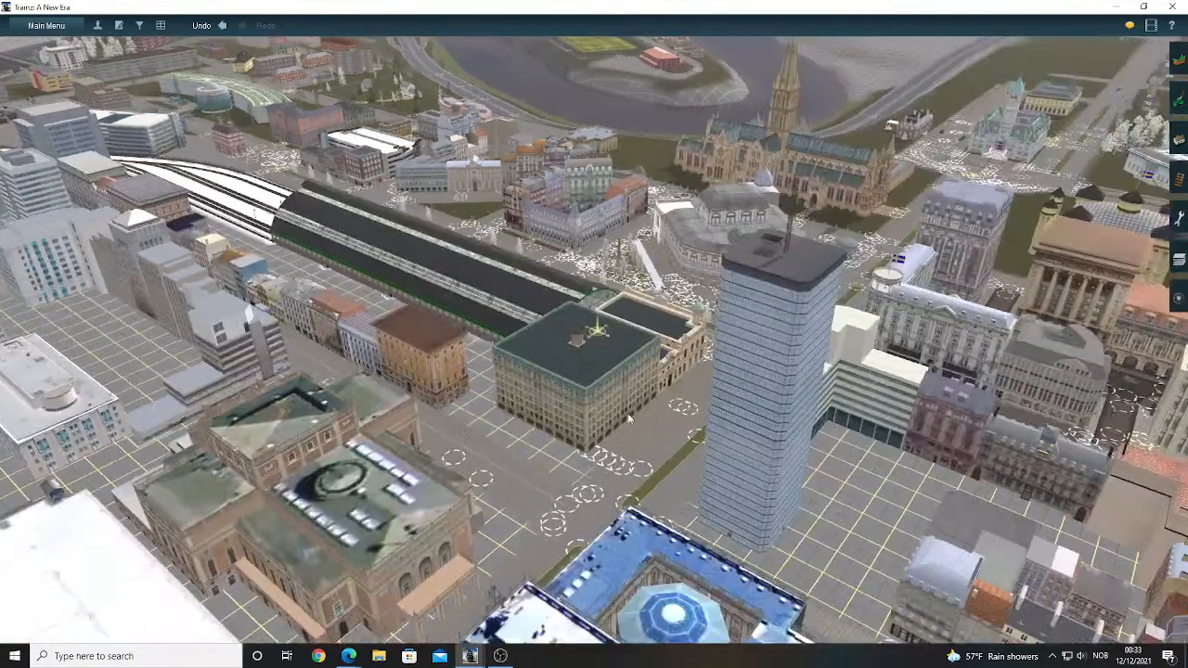
# - Inspect the green-roofed office building beside the station, the train shed roof and the platforms and tracks inside it
pyautogui.rightClick(628, 417)
pyautogui.scroll(4, 588, 337)
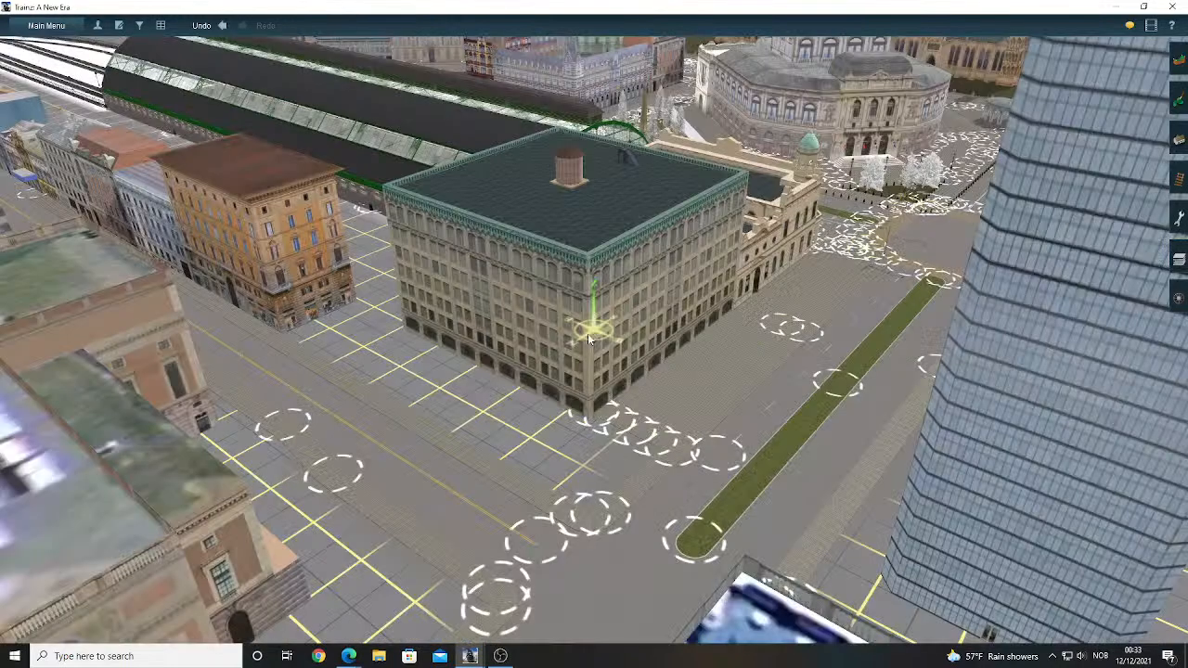
pyautogui.scroll(2, 587, 333)
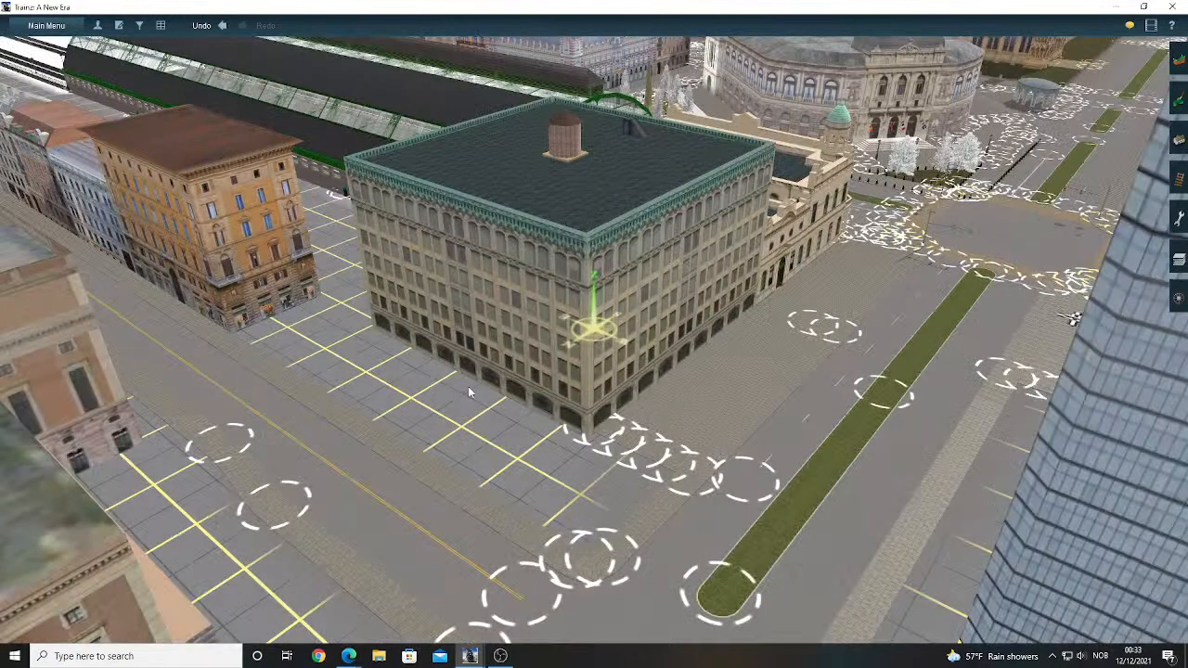
pyautogui.rightClick(529, 274)
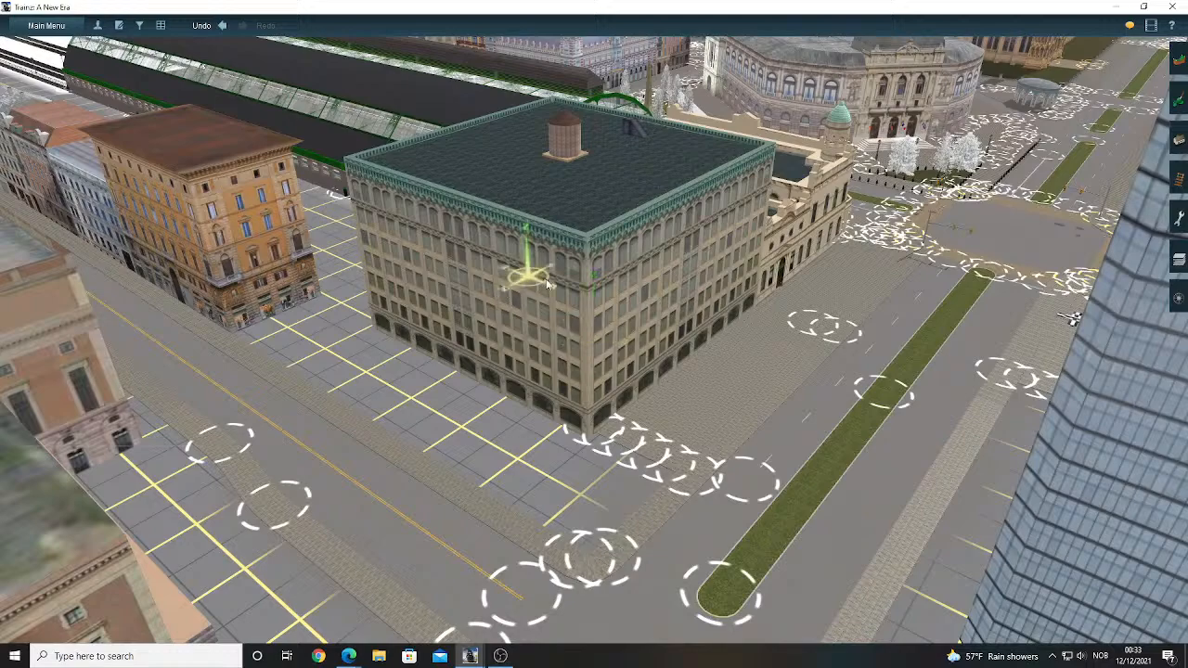
pyautogui.press('Left')
pyautogui.rightClick(551, 298)
pyautogui.scroll(6, 757, 312)
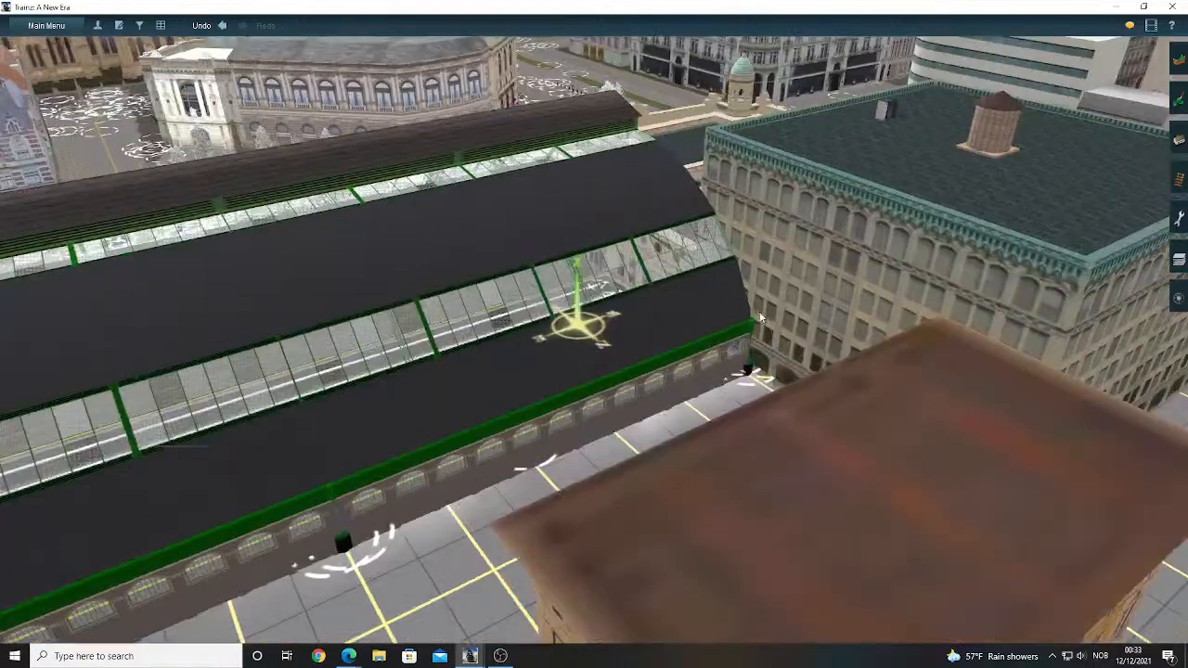
pyautogui.scroll(5, 757, 312)
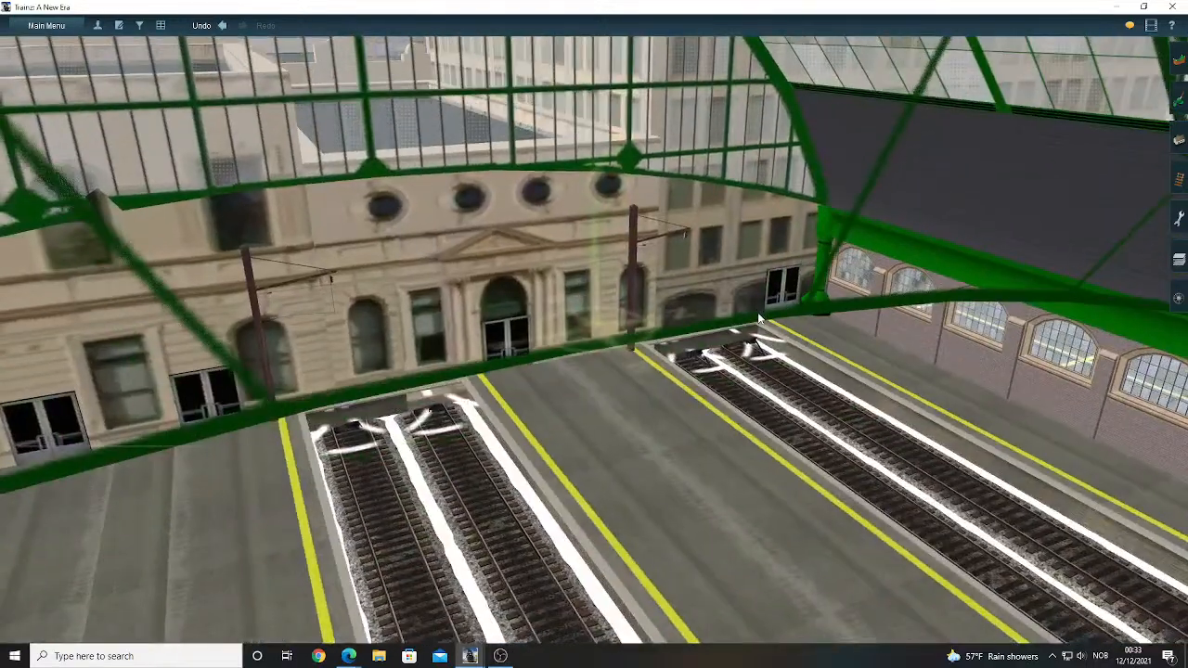
pyautogui.scroll(-10, 752, 318)
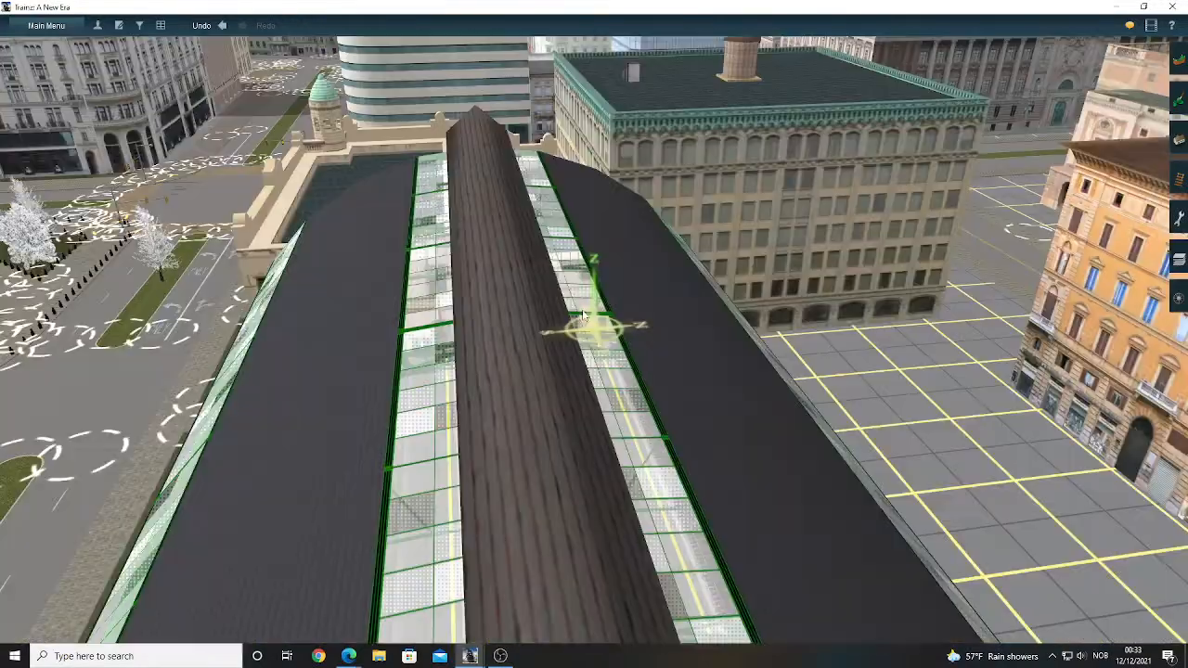
# - Examine the station's entrance building with its corner turret and the adjoining streets near the roundabout
pyautogui.moveTo(583, 315); pyautogui.dragTo(505, 357, button='right')
pyautogui.scroll(-5, 575, 249)
pyautogui.scroll(4, 644, 281)
pyautogui.scroll(-6, 640, 285)
pyautogui.scroll(2, 506, 357)
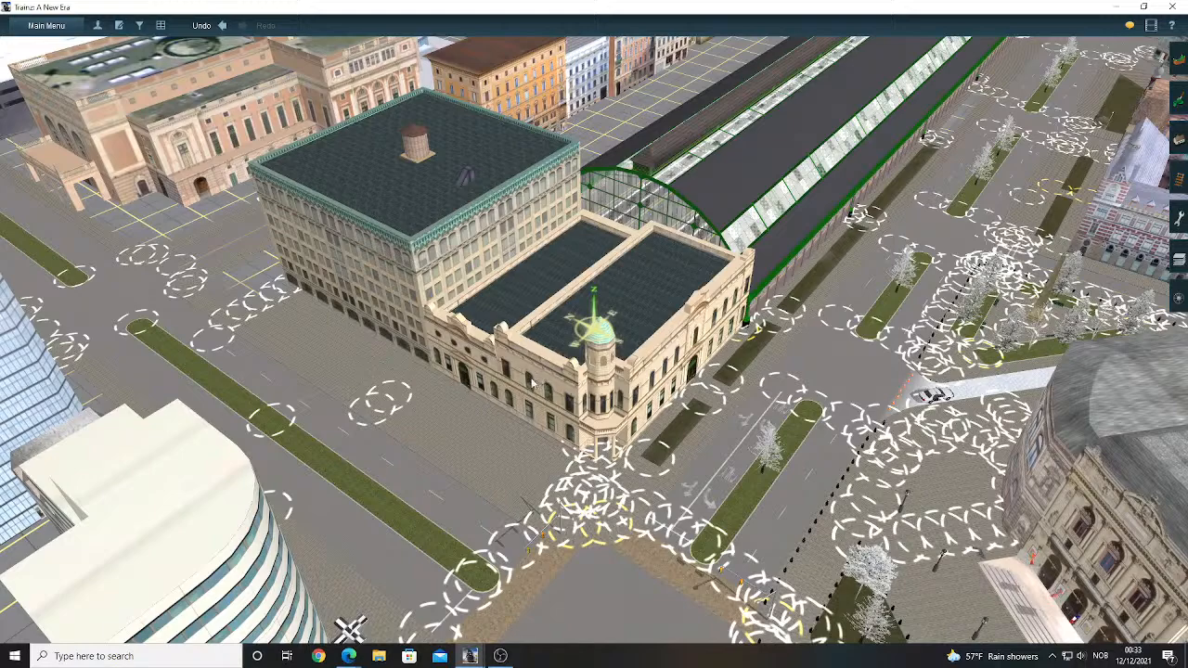
pyautogui.scroll(-3, 534, 382)
pyautogui.moveTo(533, 383); pyautogui.dragTo(547, 286, button='right')
pyautogui.scroll(-3, 605, 297)
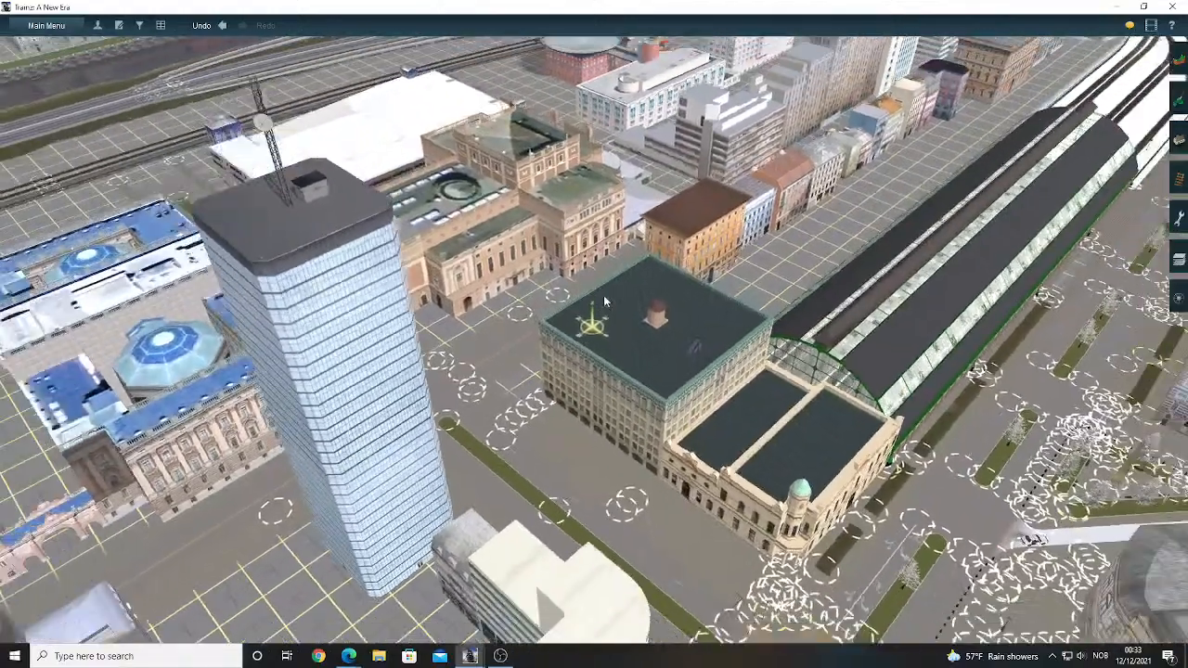
# - Survey the glass skyscraper, the blue-roofed palace with its semicircular annex and the blocks around the cream stepped tower
pyautogui.rightClick(479, 284)
pyautogui.moveTo(483, 353); pyautogui.dragTo(565, 443, button='right')
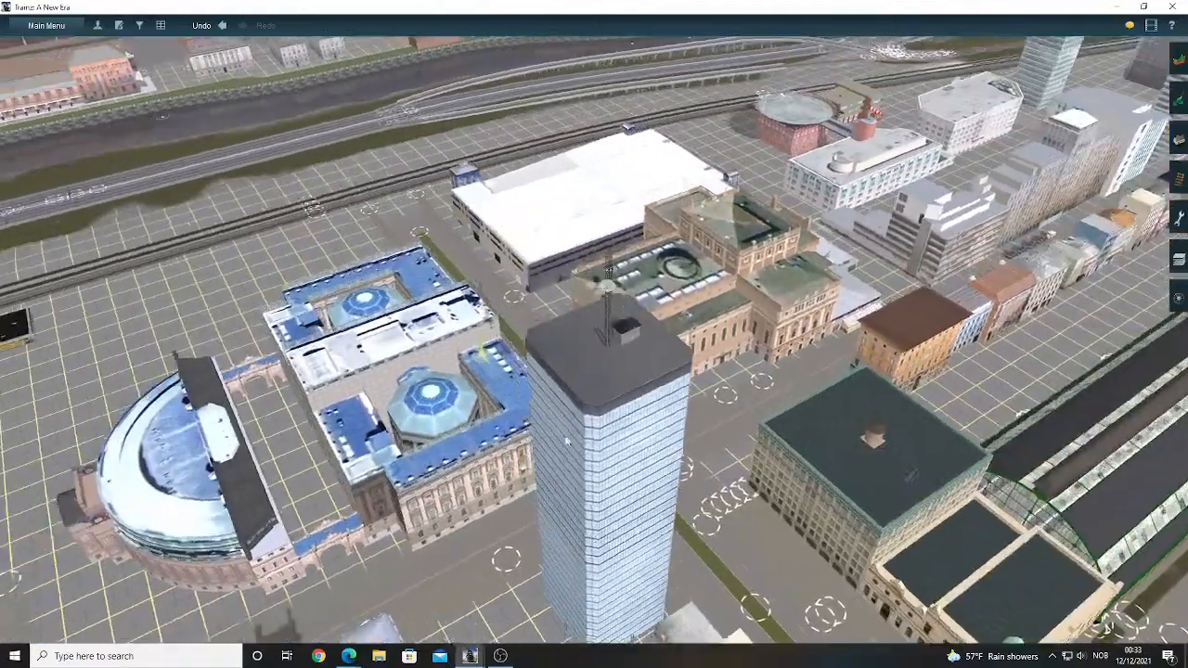
pyautogui.rightClick(566, 440)
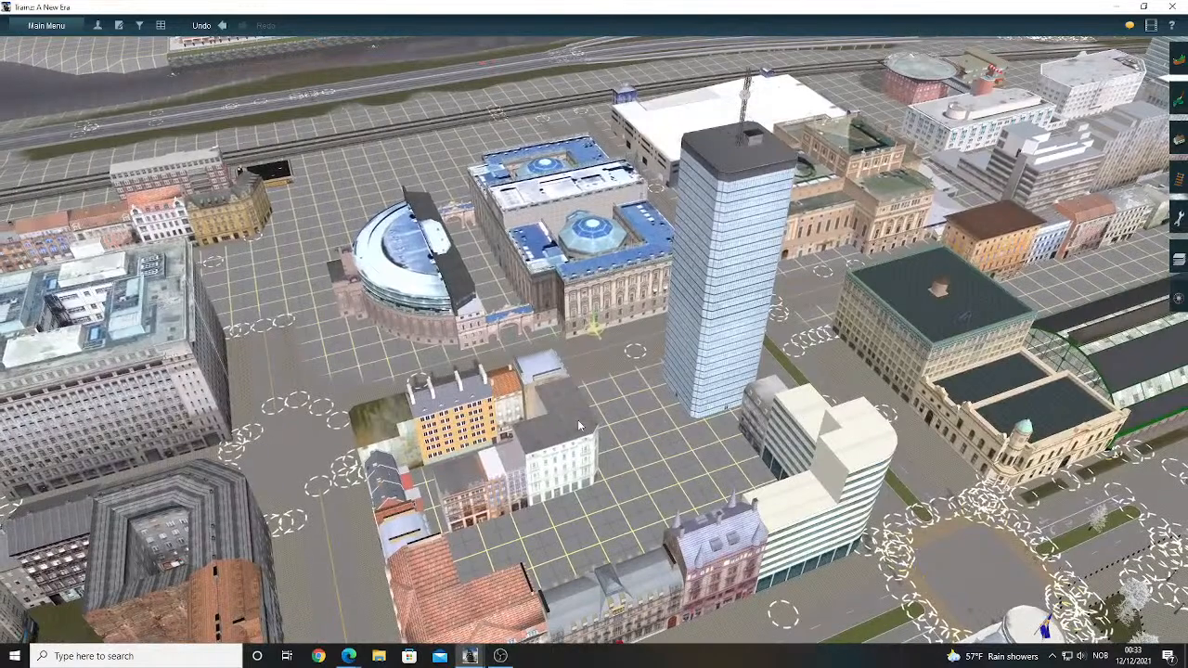
pyautogui.rightClick(567, 438)
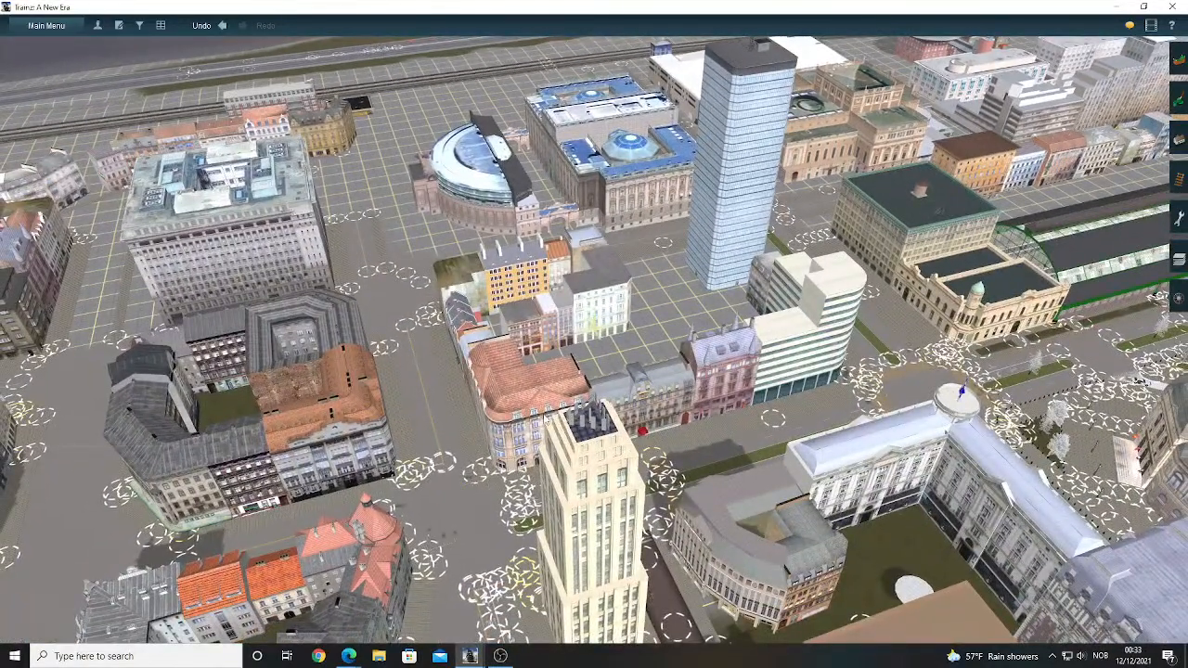
pyautogui.scroll(3, 581, 369)
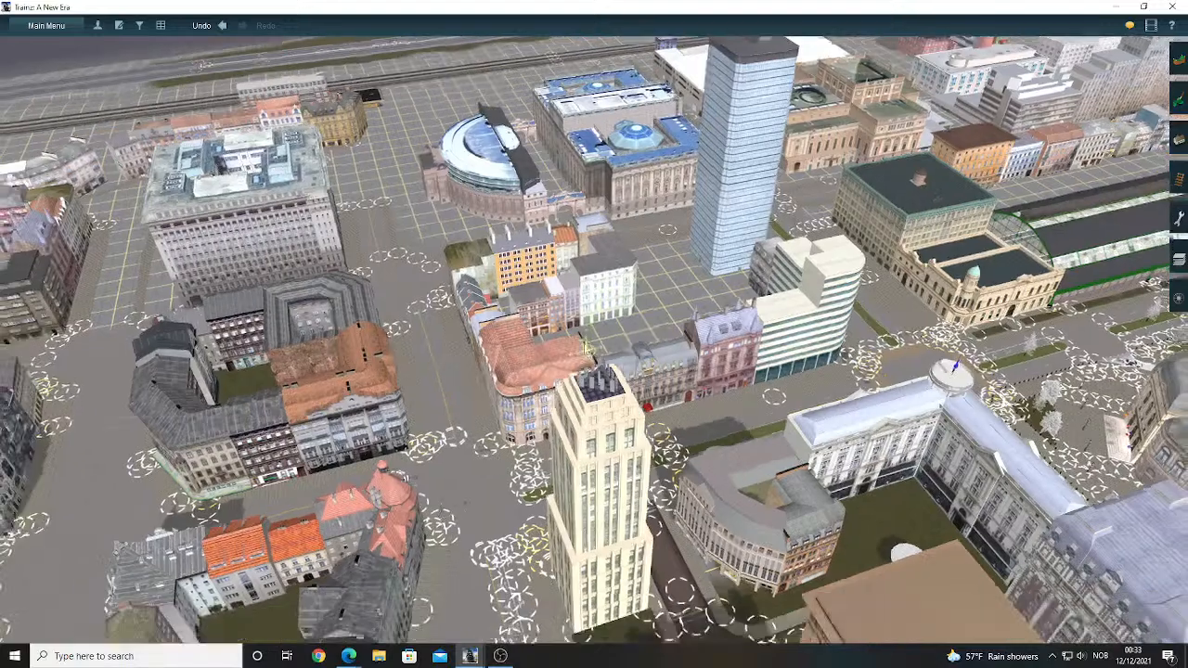
pyautogui.scroll(-5, 619, 394)
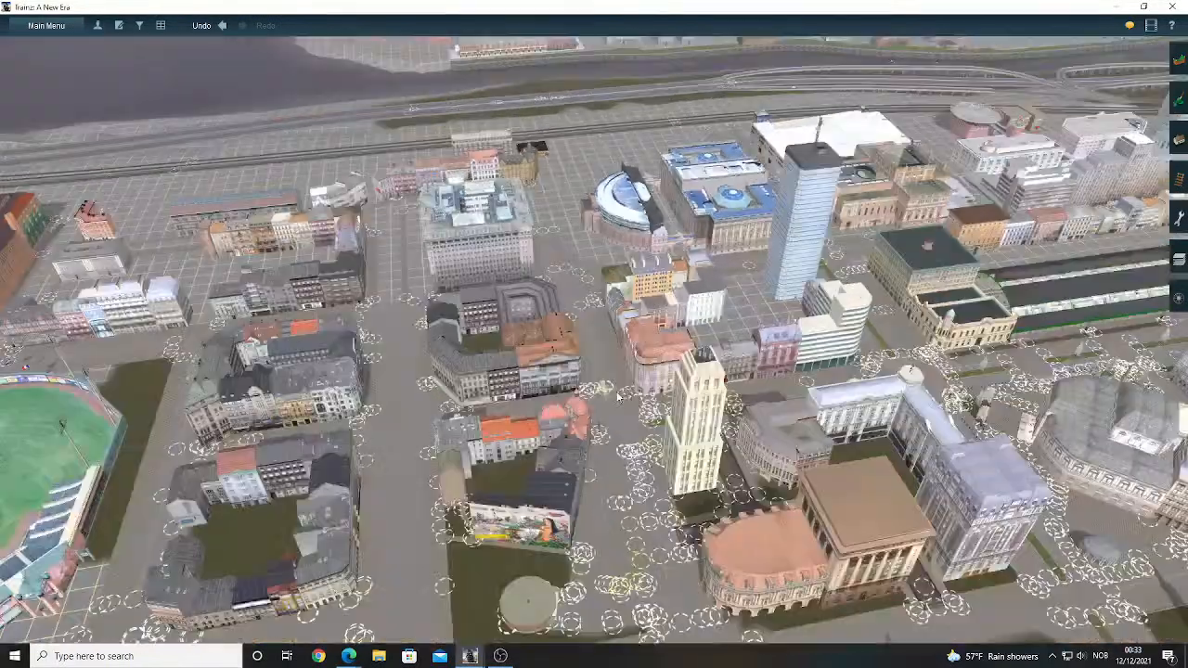
# - Review the district between the baseball stadium, white-roofed arena, parliament lawn and snowy grove, including the turquoise-roofed courtyard building
pyautogui.scroll(-2, 619, 394)
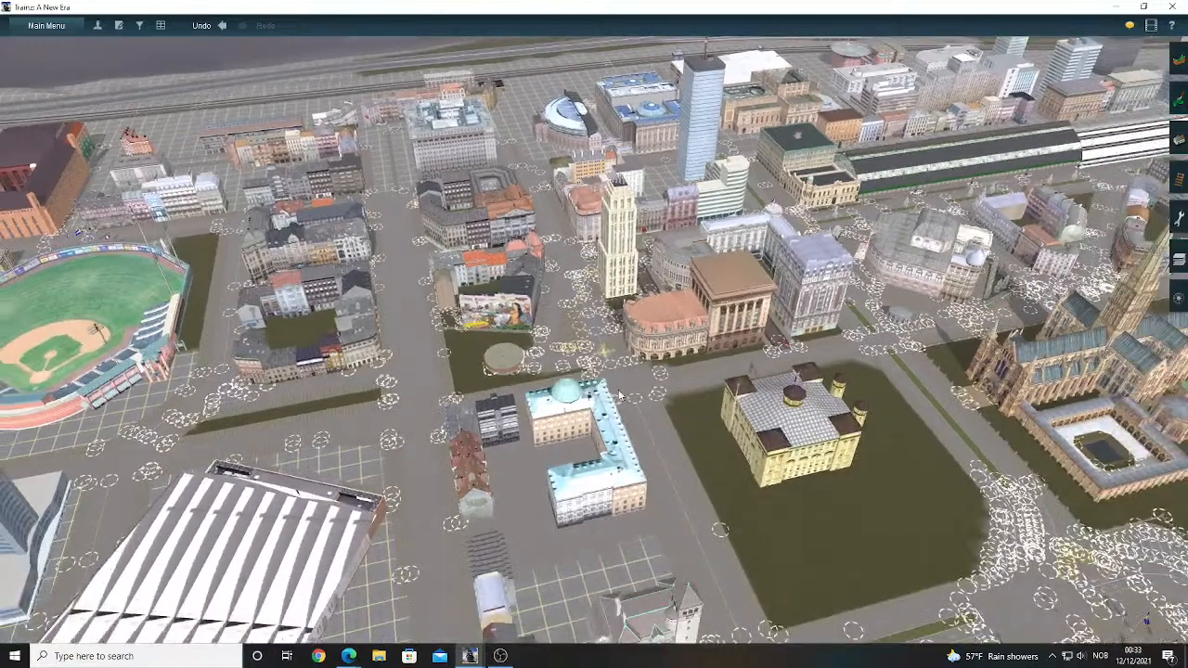
pyautogui.scroll(-2, 619, 395)
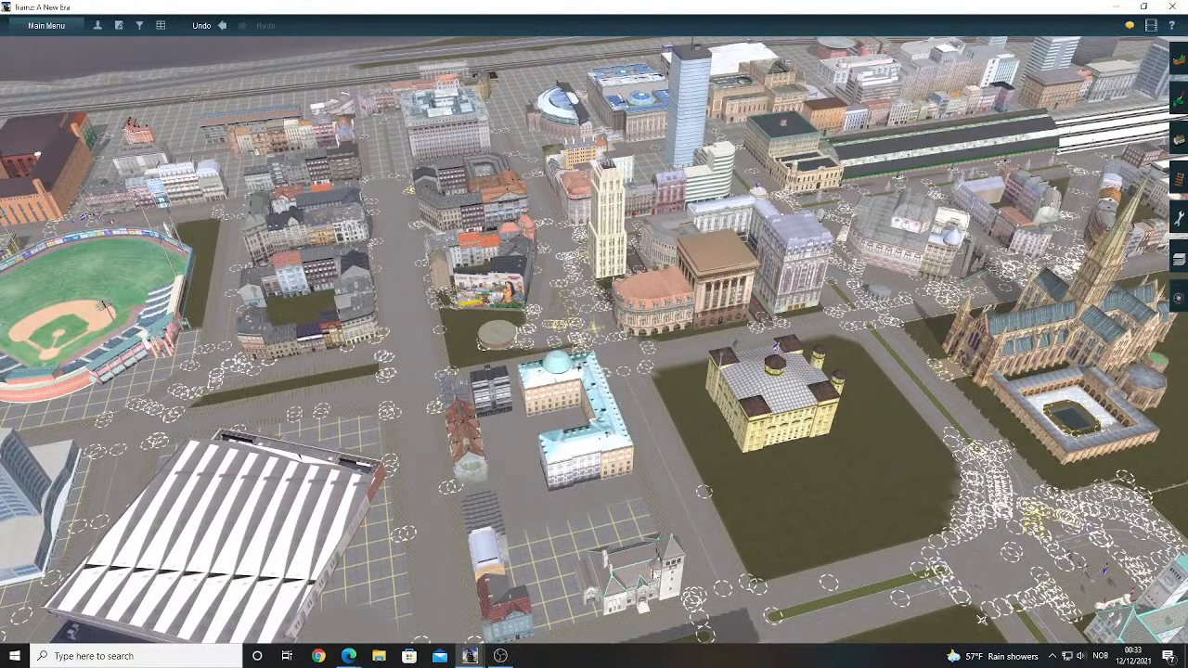
pyautogui.scroll(-3, 656, 431)
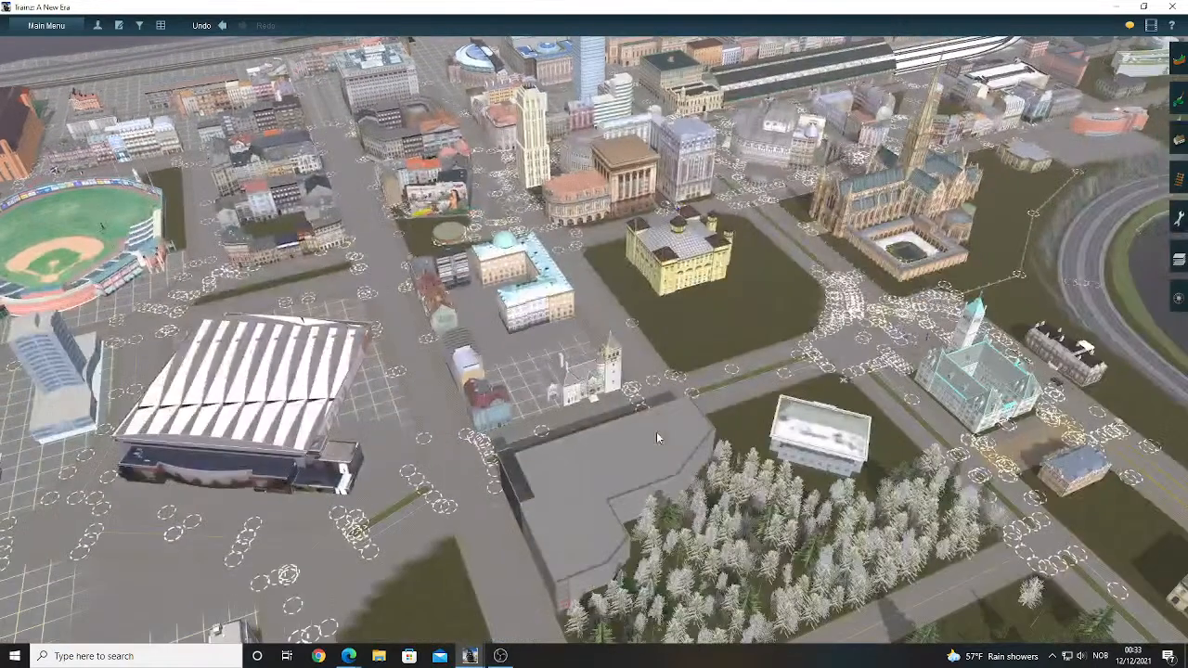
pyautogui.scroll(-1, 589, 354)
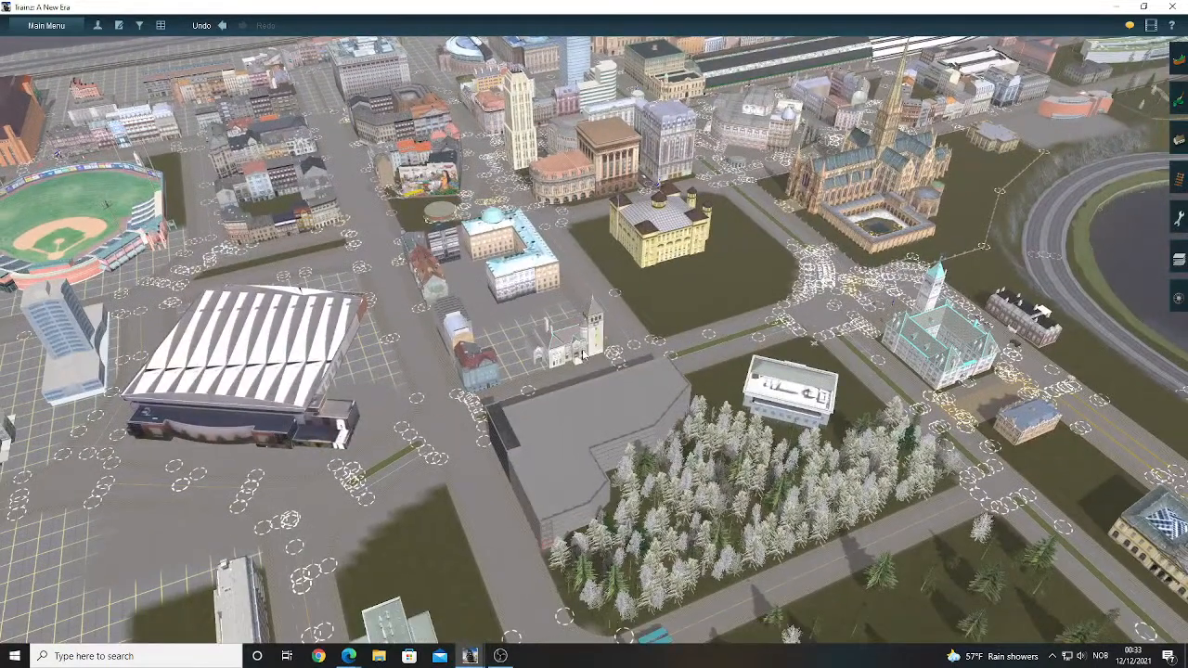
pyautogui.scroll(5, 582, 355)
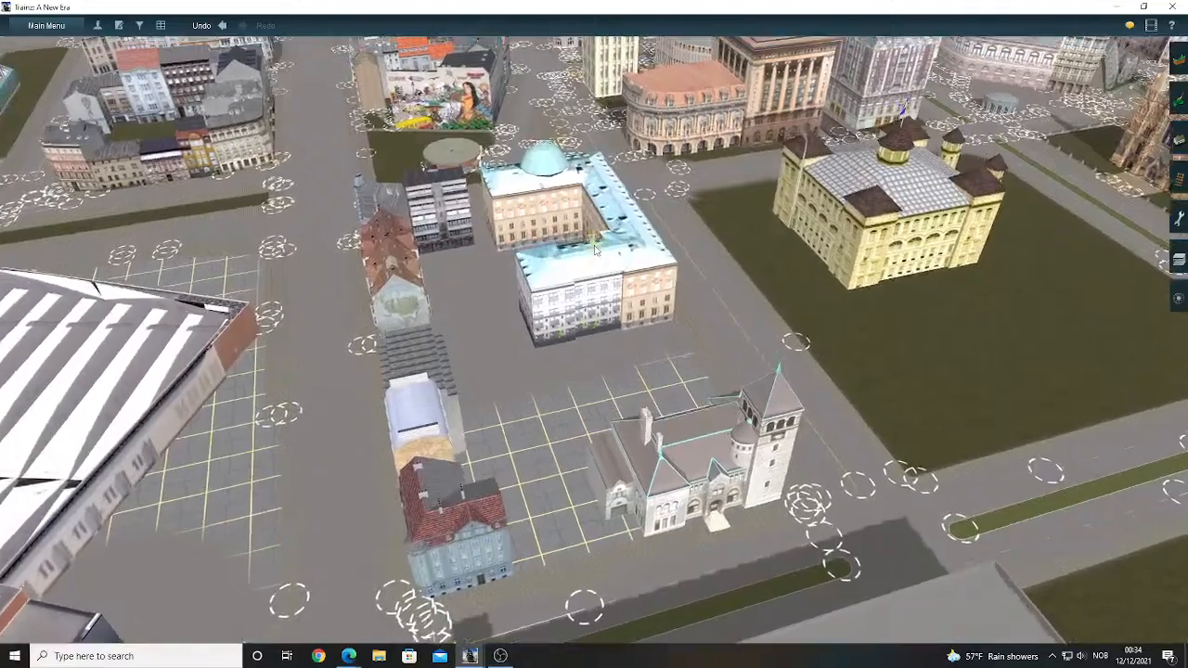
pyautogui.rightClick(595, 249)
pyautogui.scroll(-1, 595, 248)
# - Survey the blocks from the mural building past the large courtyard office to the bare grid area along the railway
pyautogui.rightClick(557, 244)
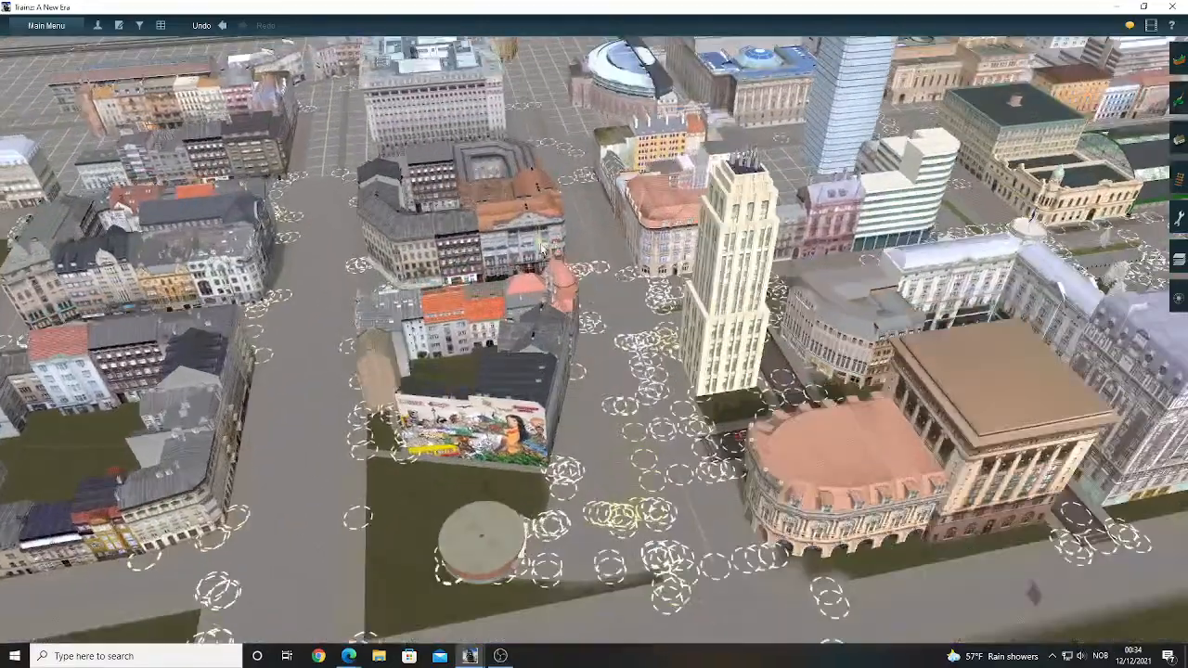
pyautogui.rightClick(543, 223)
pyautogui.rightClick(620, 236)
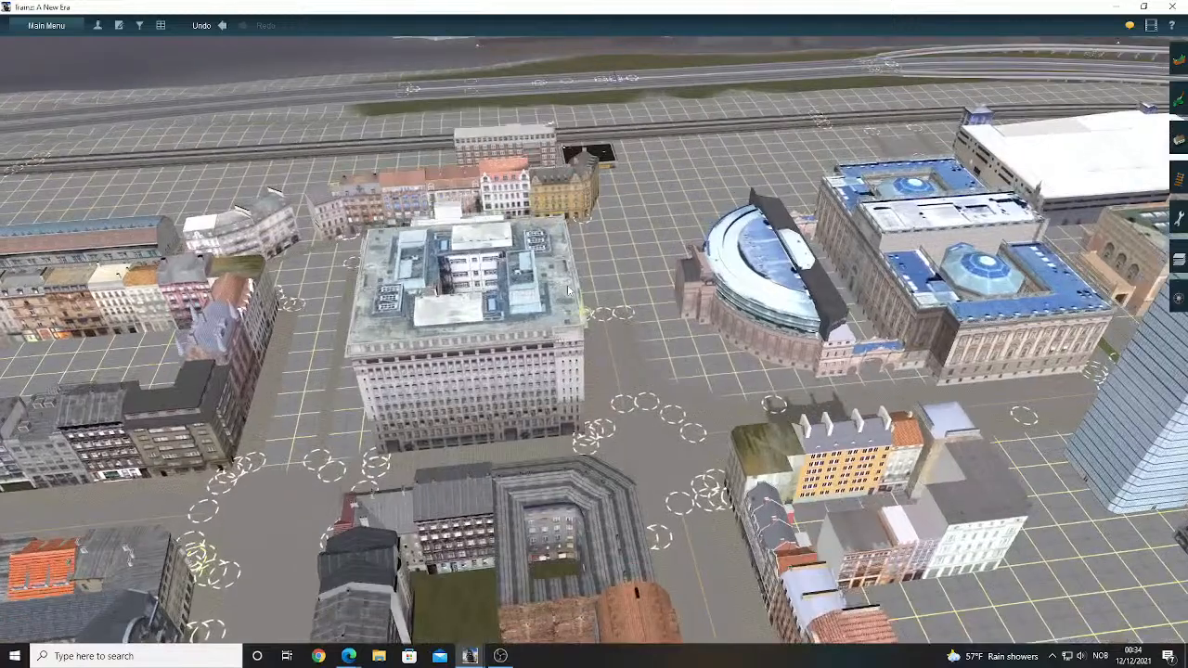
pyautogui.rightClick(569, 290)
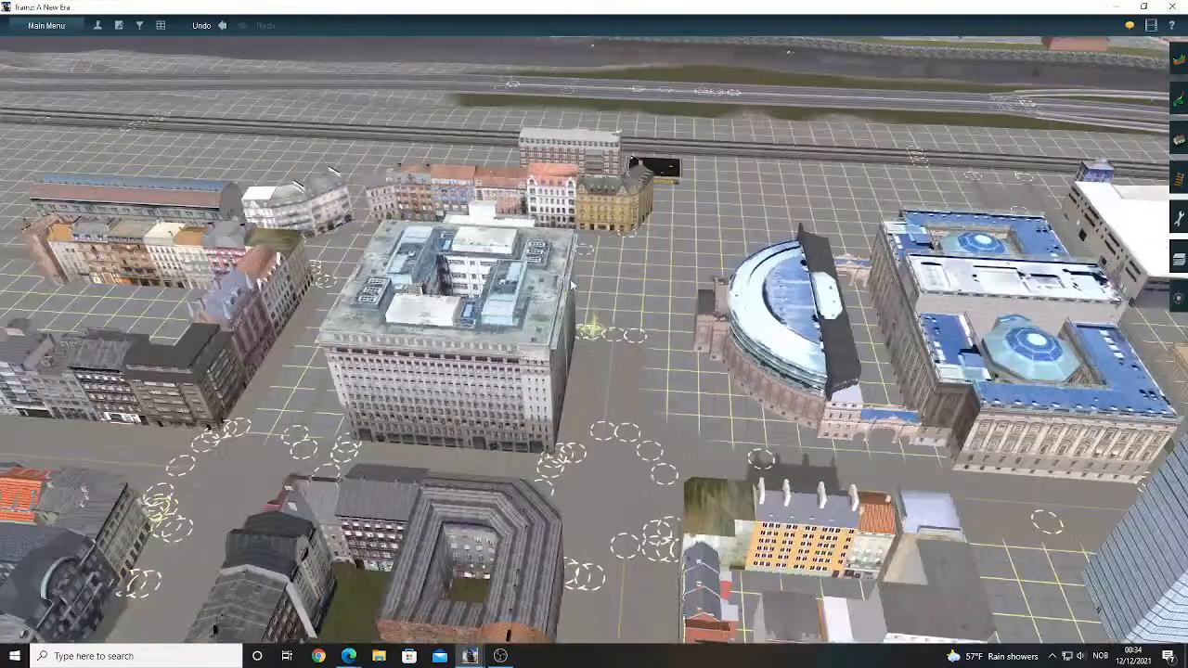
pyautogui.press('Left')
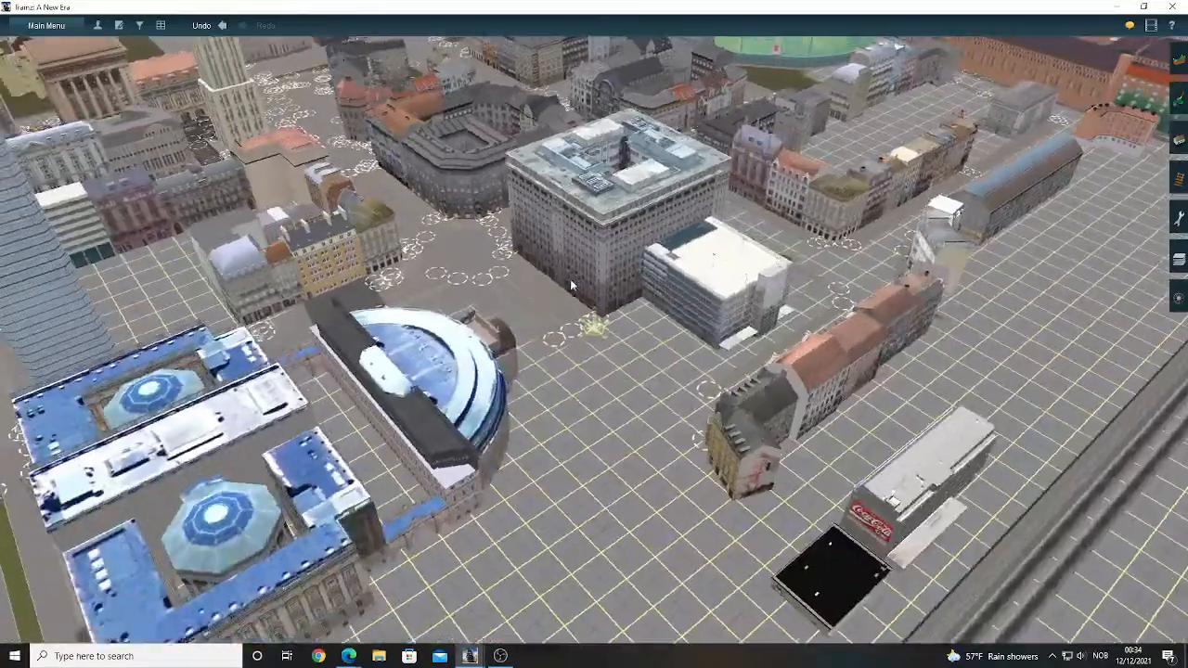
pyautogui.press('Down')
pyautogui.scroll(-3, 595, 417)
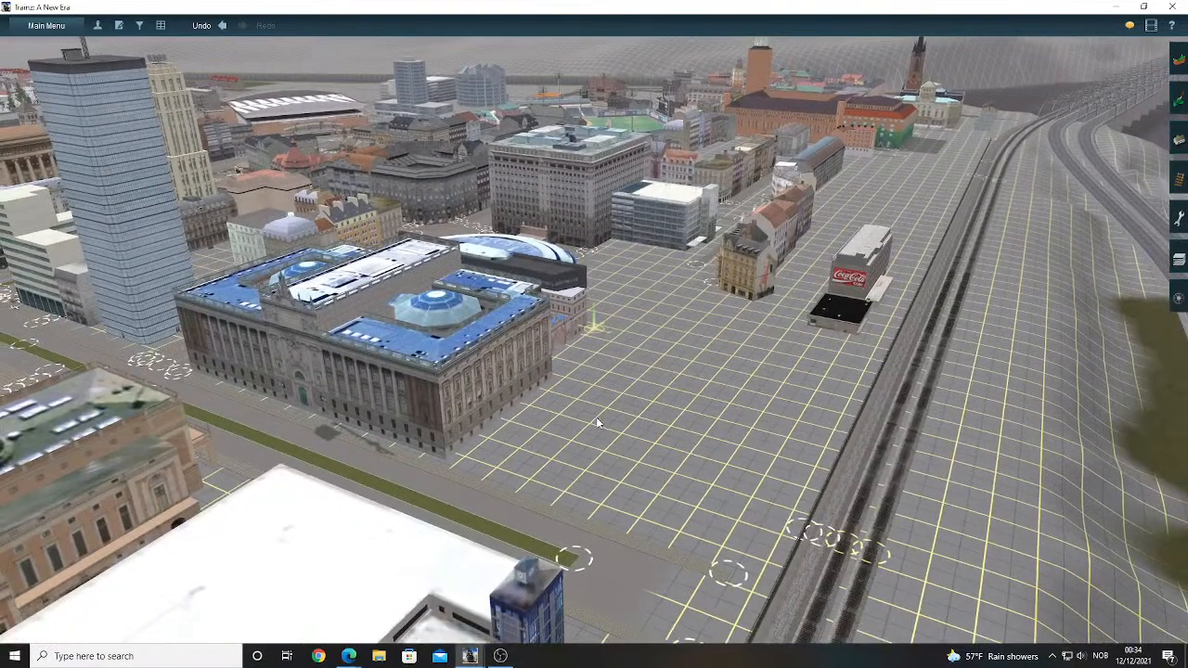
pyautogui.press('Left')
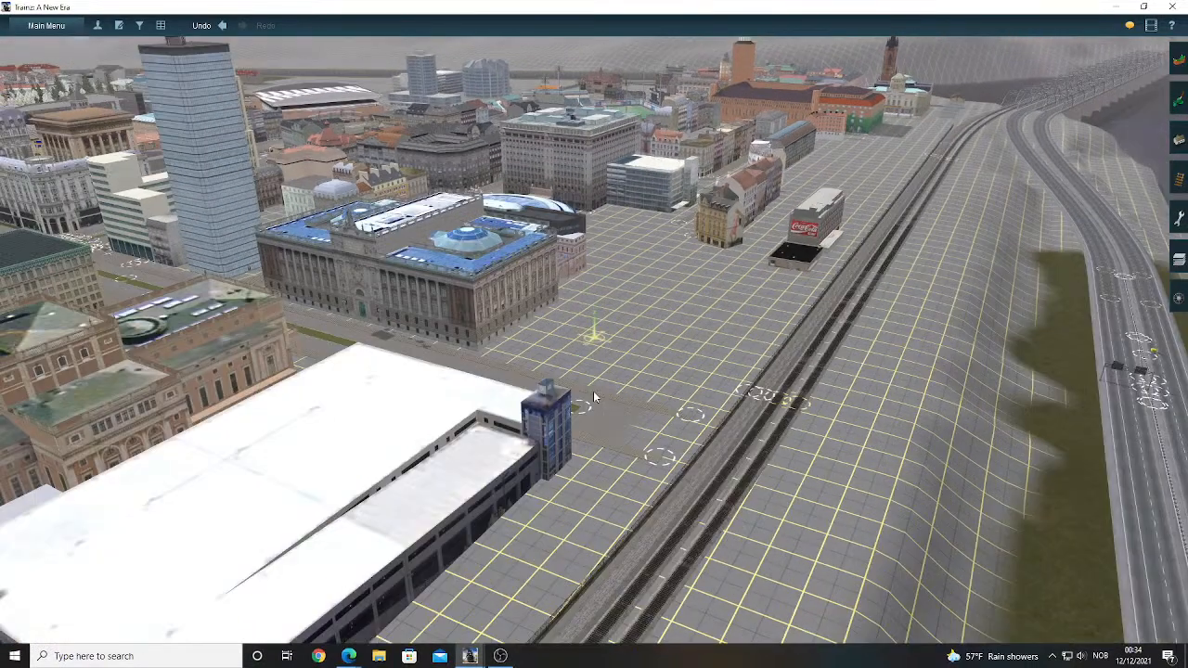
# - Examine the grid area beside the blue-roofed palace and the shopfronts of the dark grey corner building at the nearby junction
pyautogui.scroll(3, 594, 398)
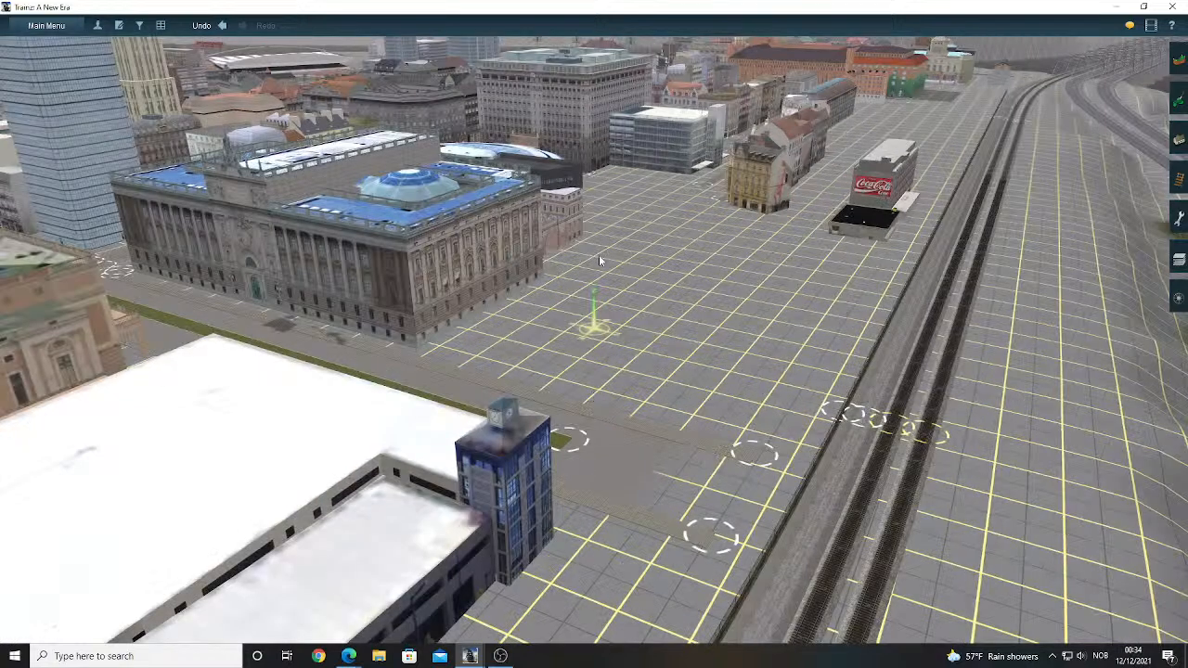
pyautogui.press('Right')
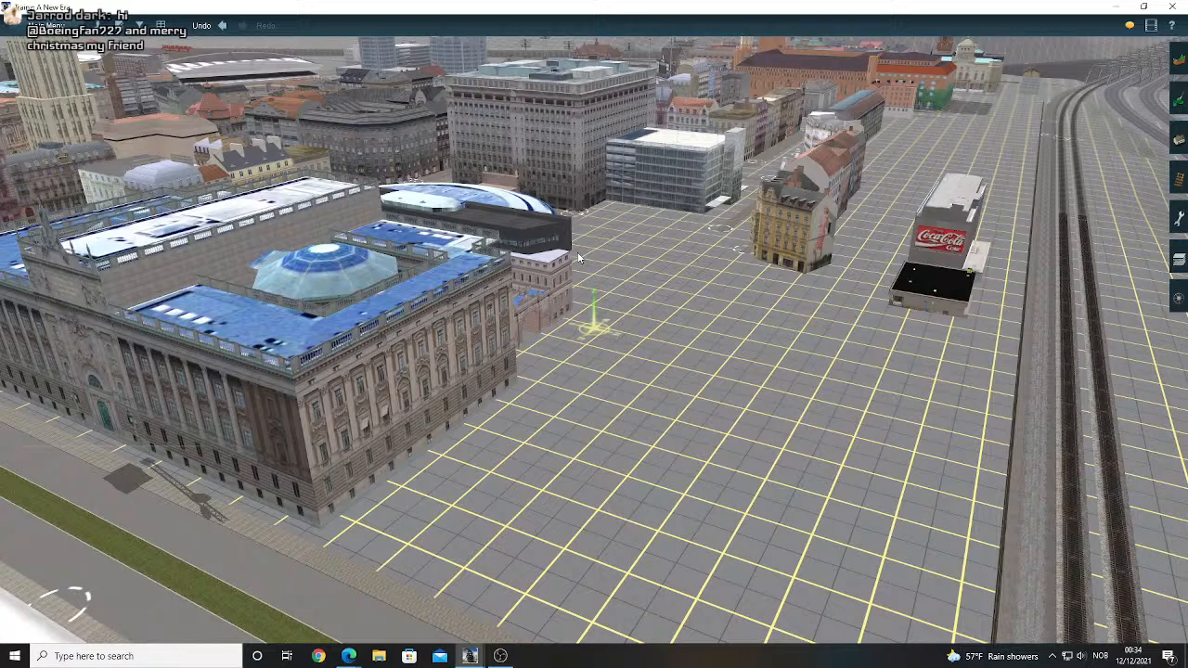
pyautogui.rightClick(569, 241)
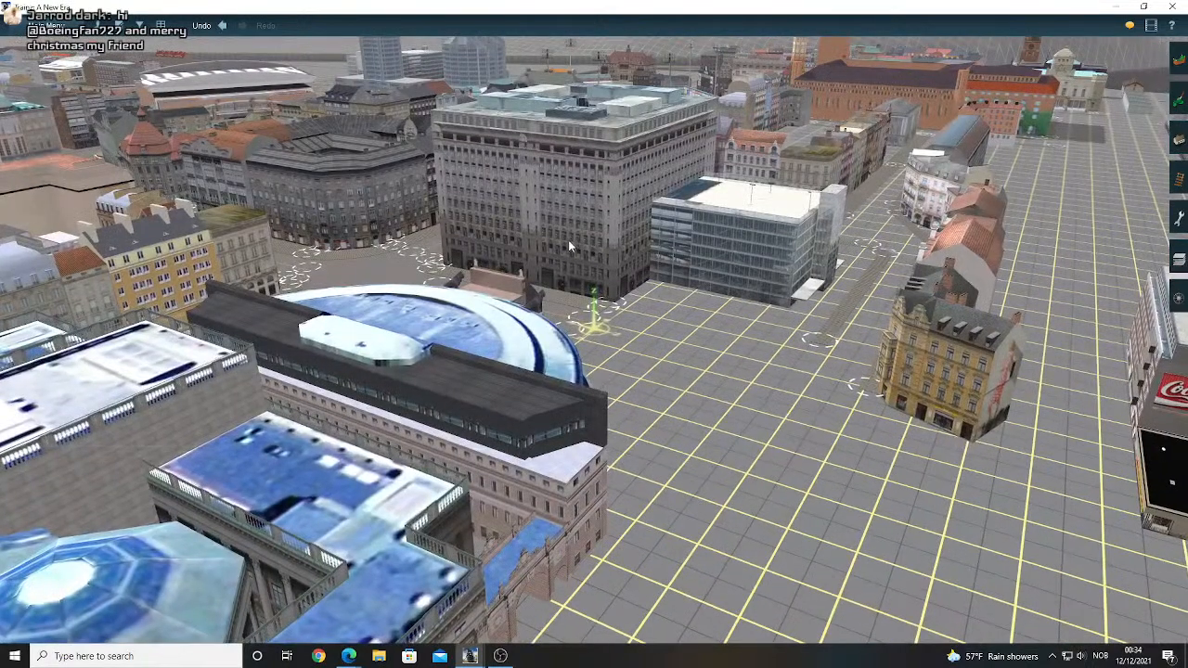
pyautogui.scroll(5, 568, 240)
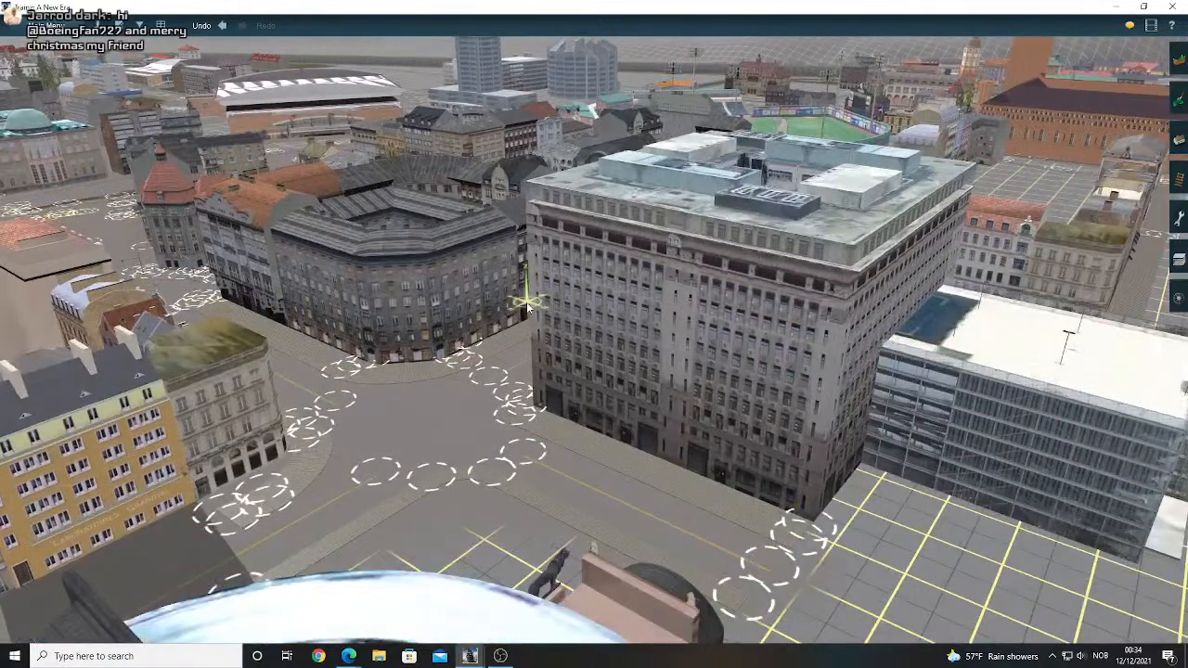
pyautogui.scroll(4, 527, 308)
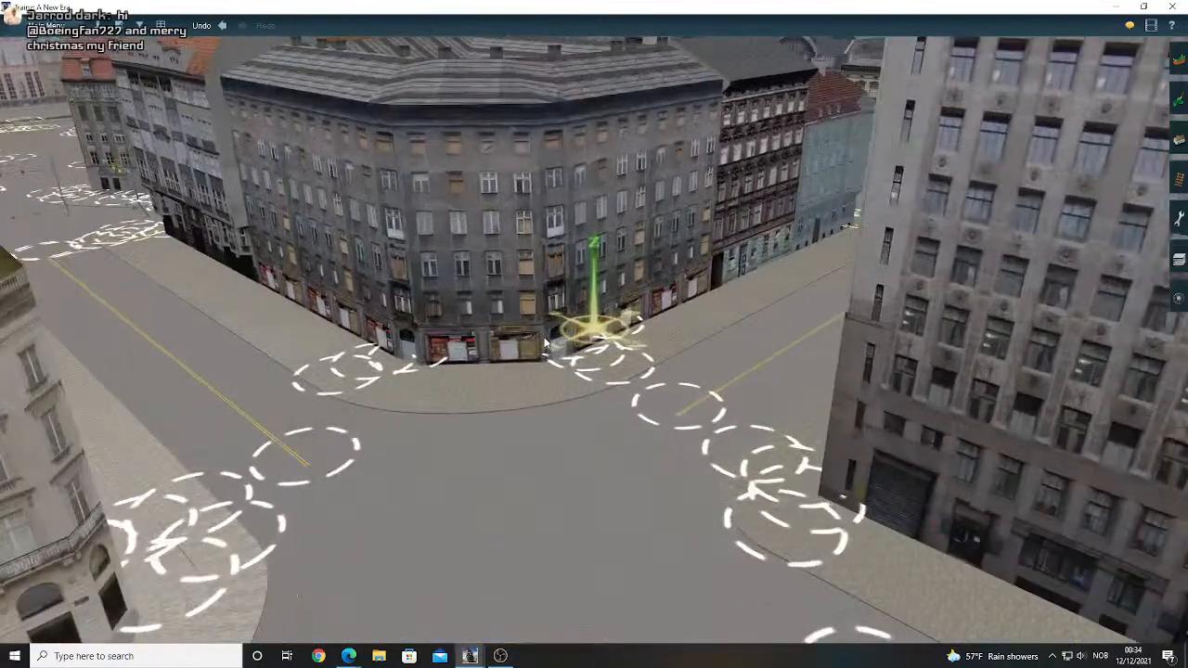
pyautogui.scroll(4, 546, 344)
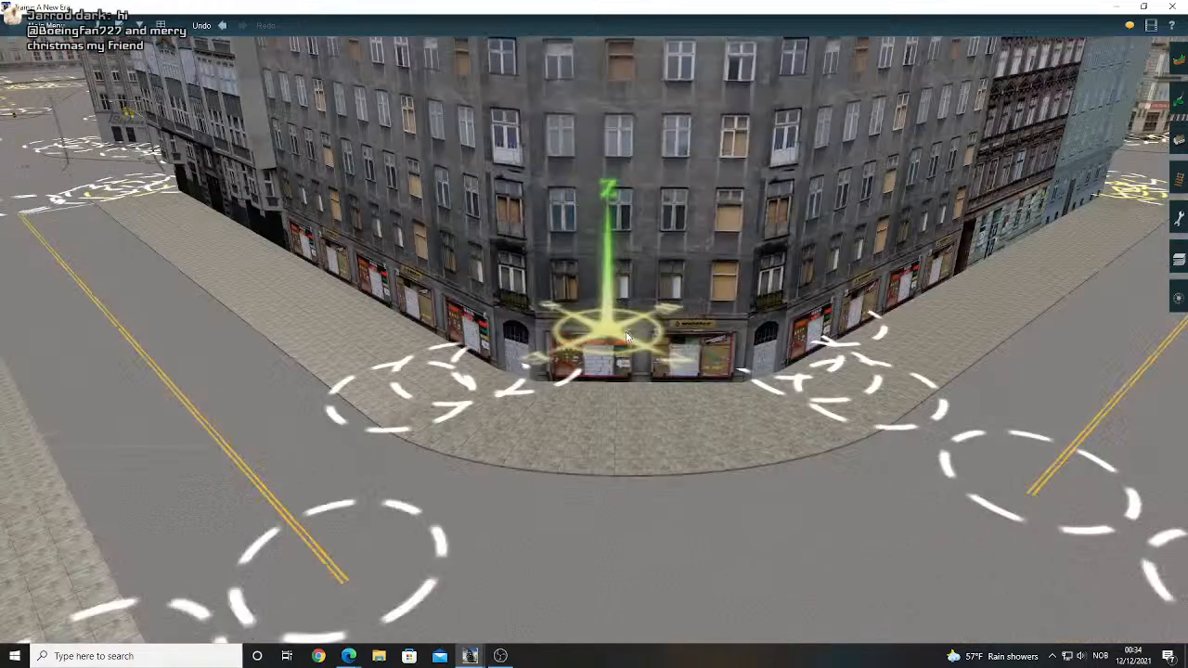
pyautogui.scroll(3, 626, 337)
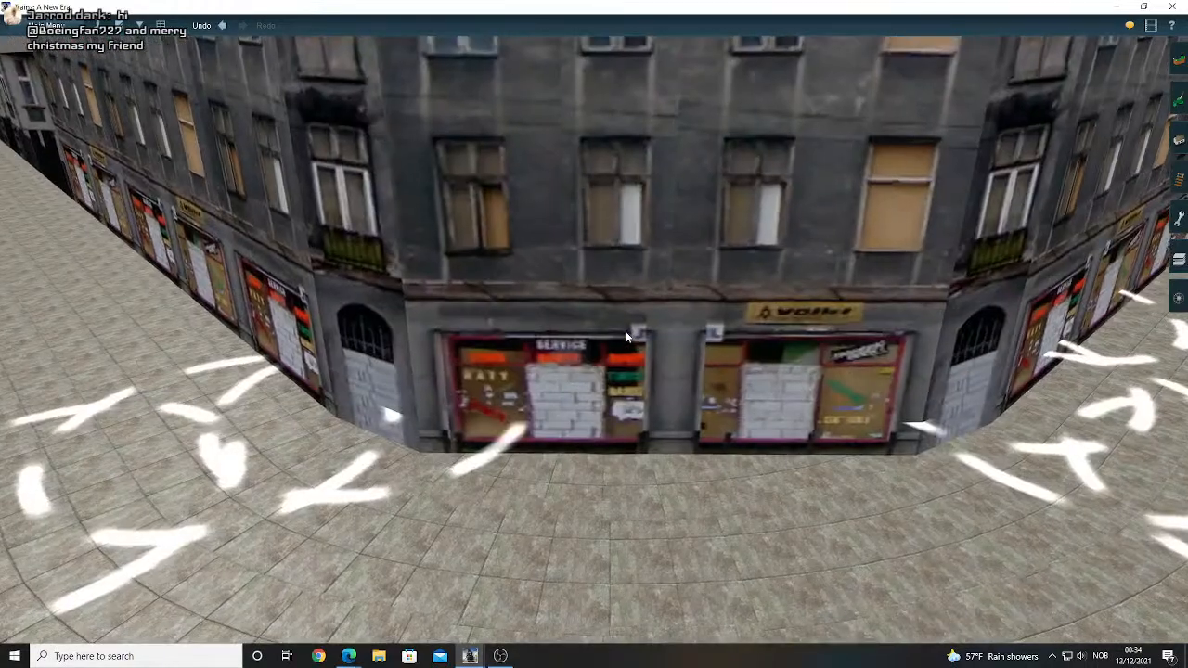
pyautogui.scroll(-8, 626, 336)
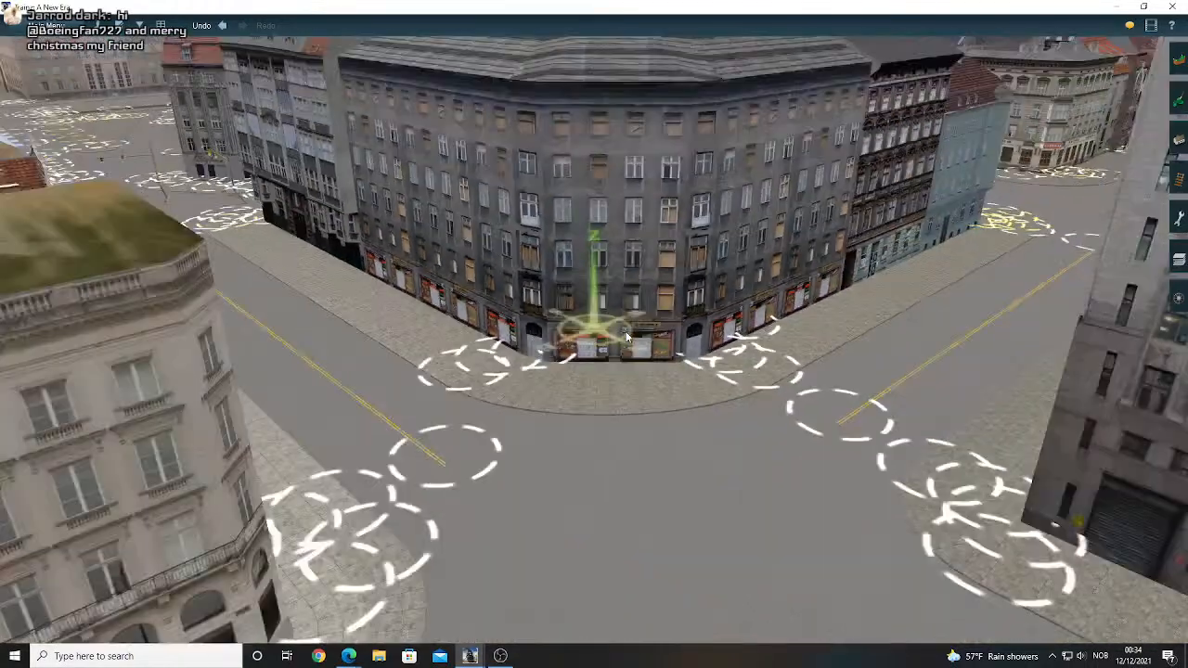
pyautogui.scroll(-6, 575, 289)
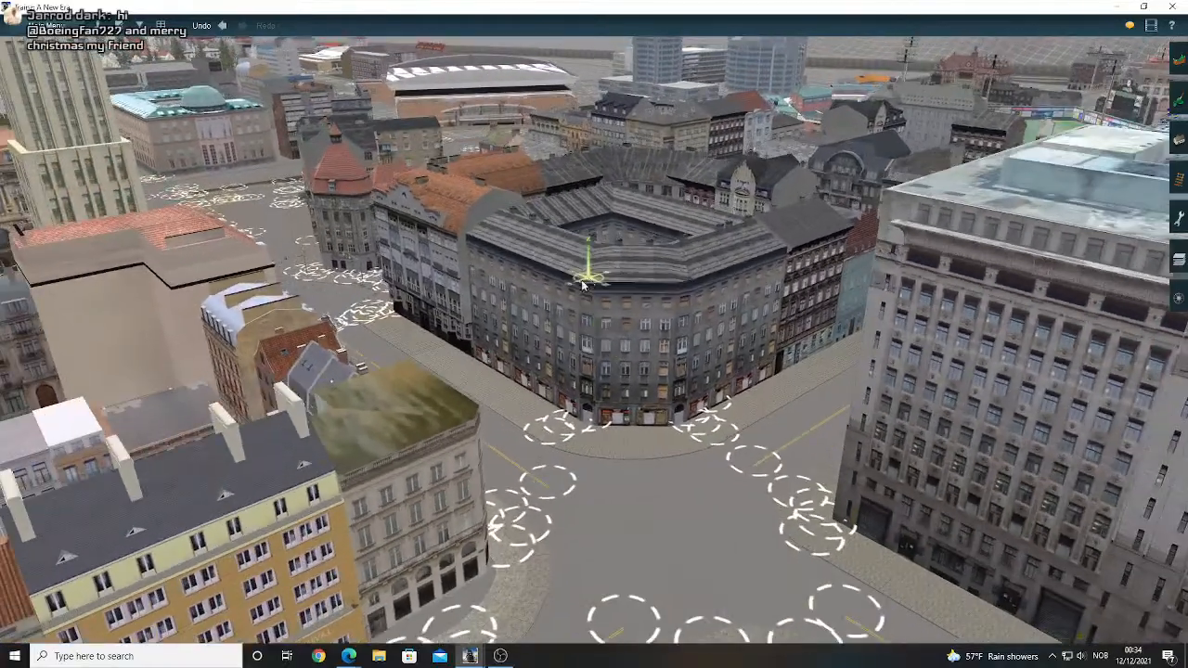
# - Survey the central blocks between the dark courtyard building, cream stepped tower, turquoise-roofed building and white-roofed arena
pyautogui.press('w')
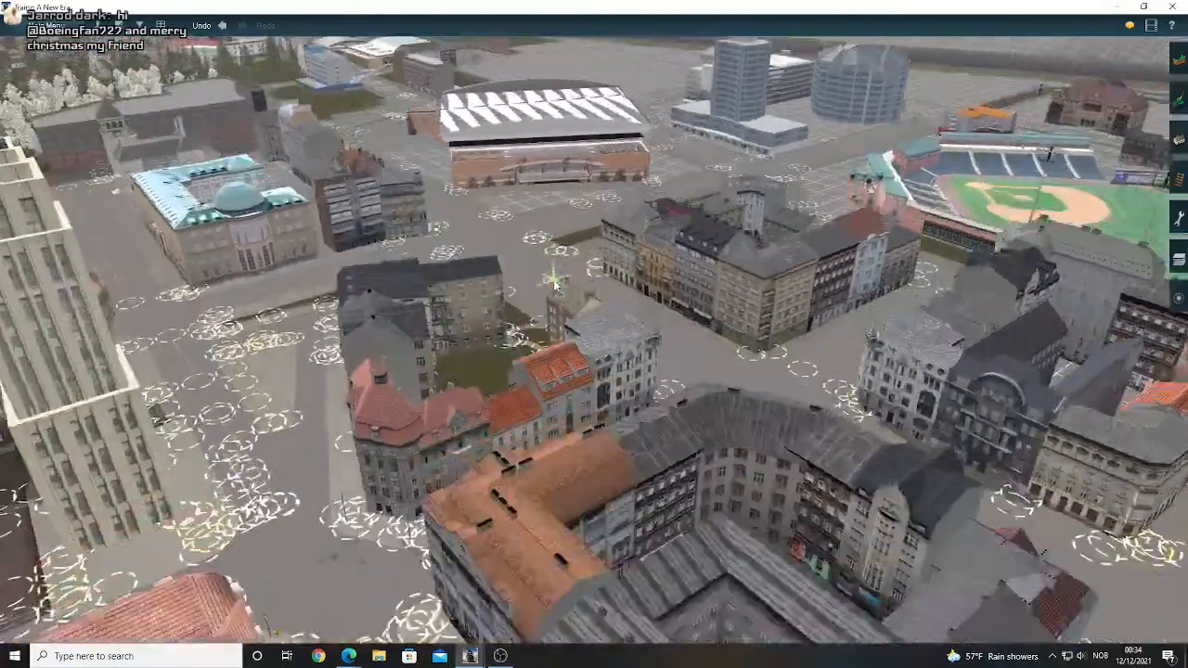
pyautogui.press('a')
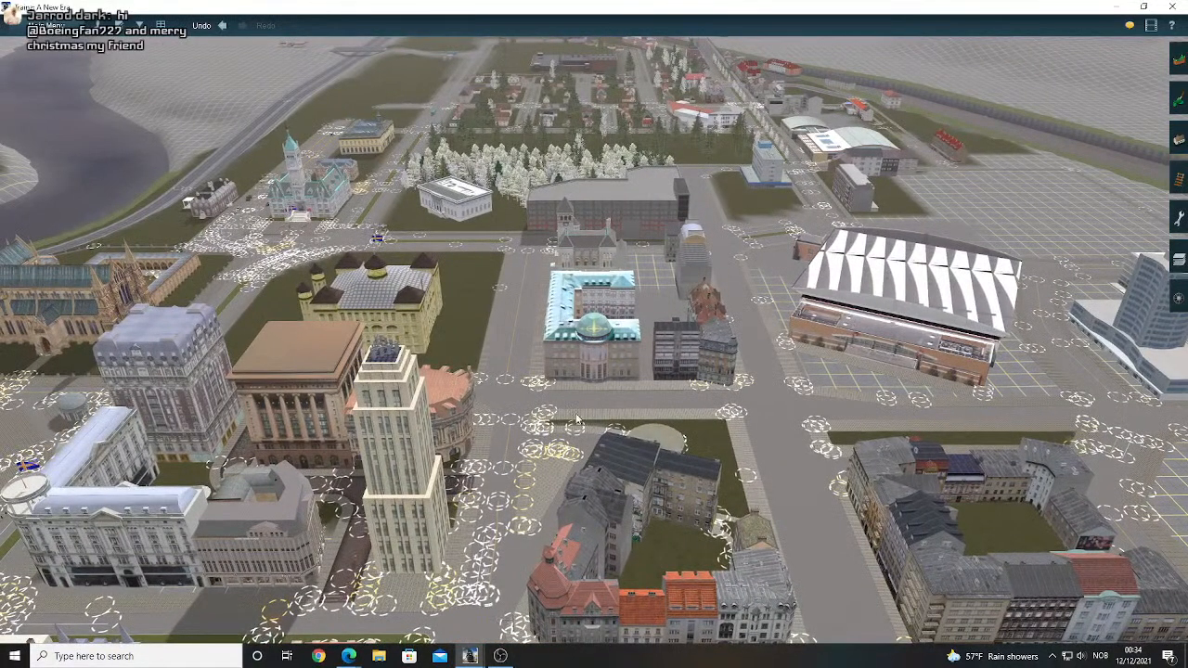
pyautogui.press('w')
pyautogui.press('s')
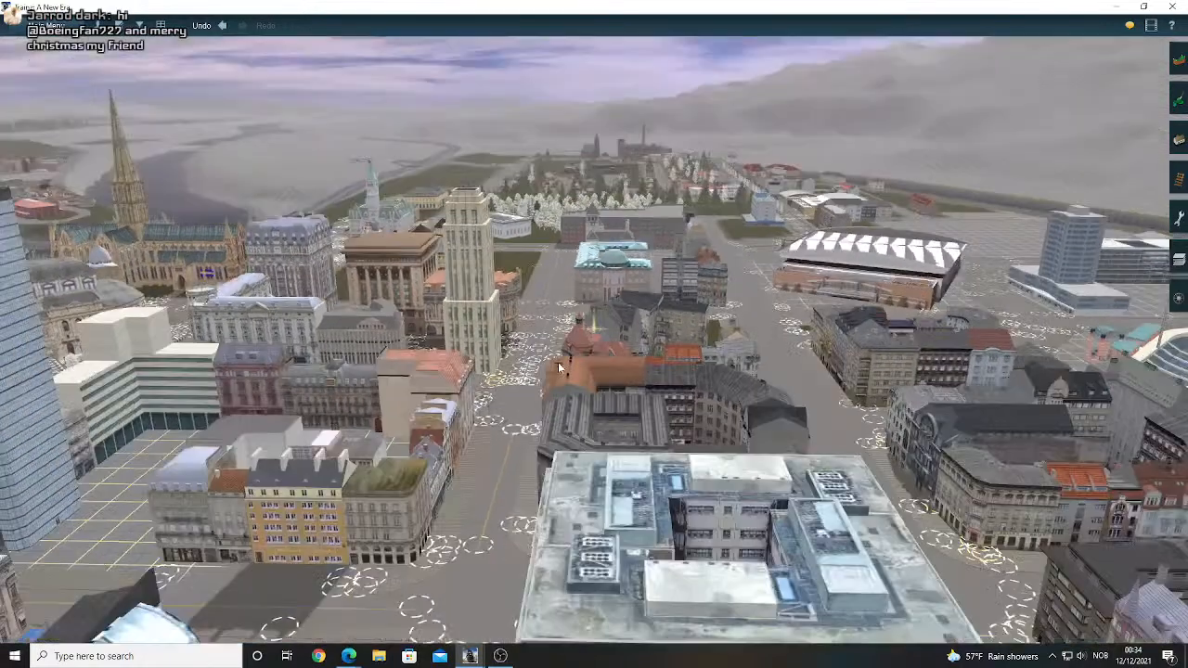
pyautogui.press('a')
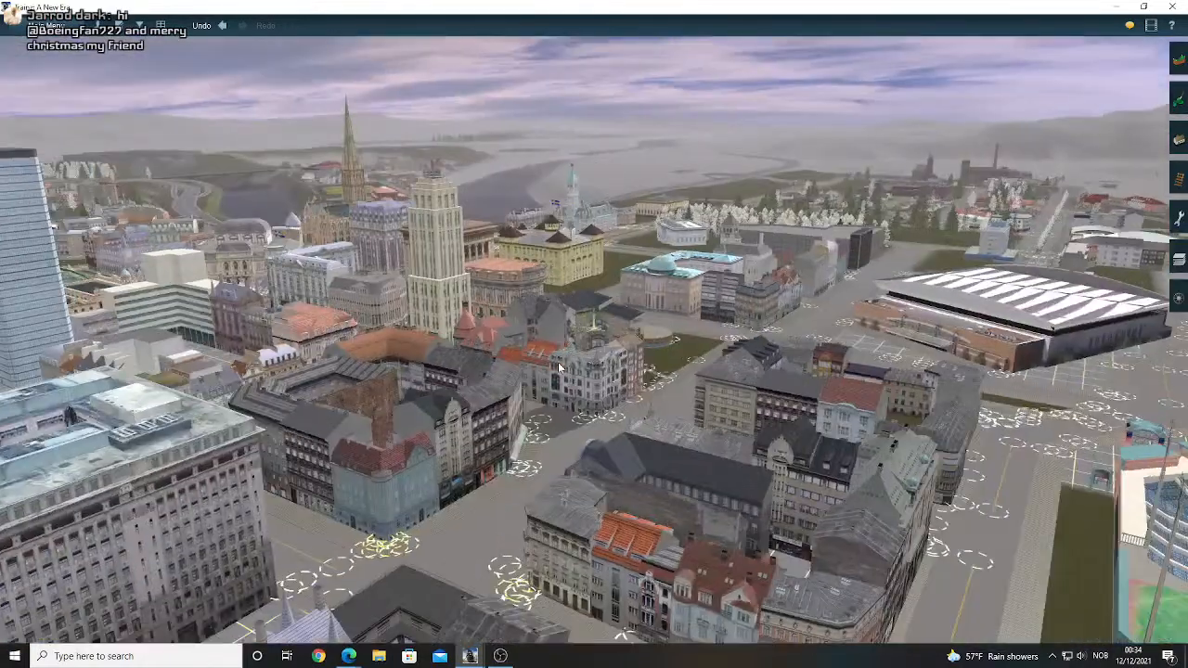
pyautogui.press('w')
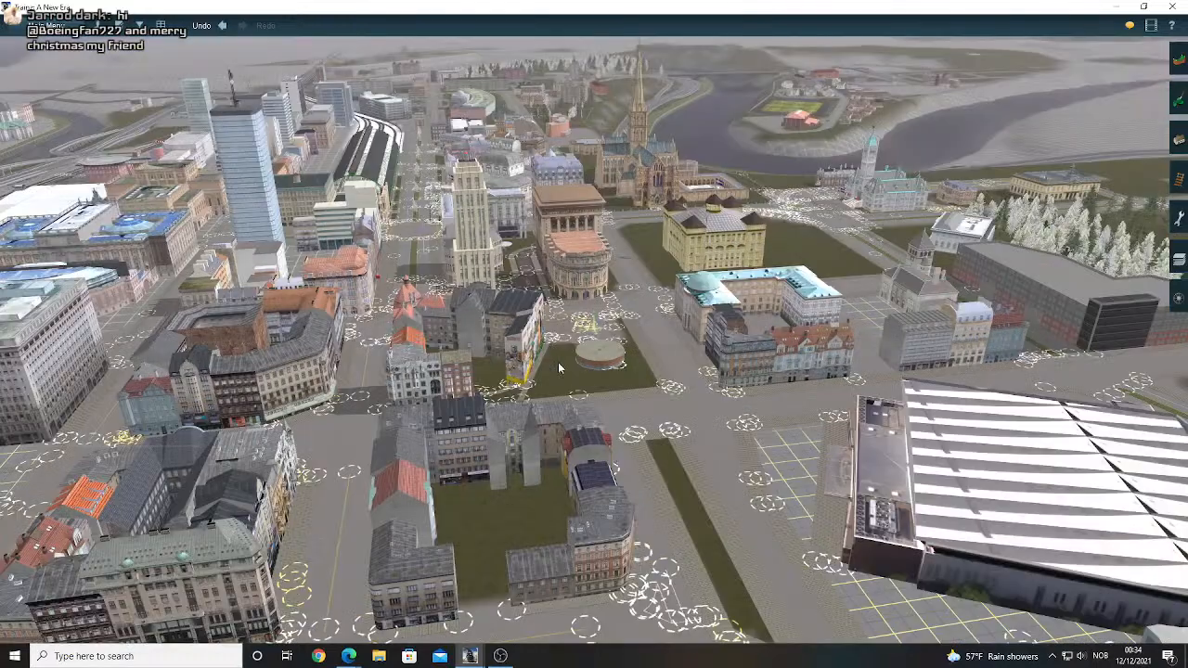
pyautogui.press('w')
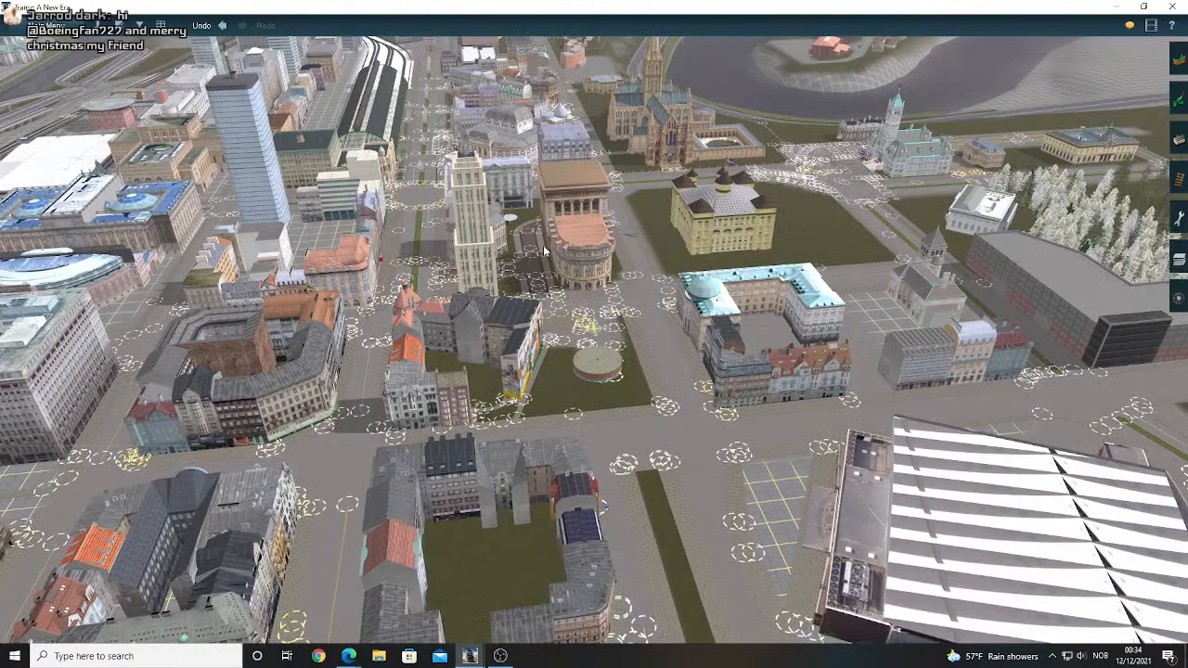
# - Inspect the bare grid between the palace's semicircular annex, the townhouse row with the mural and the glass office building
pyautogui.rightClick(441, 75)
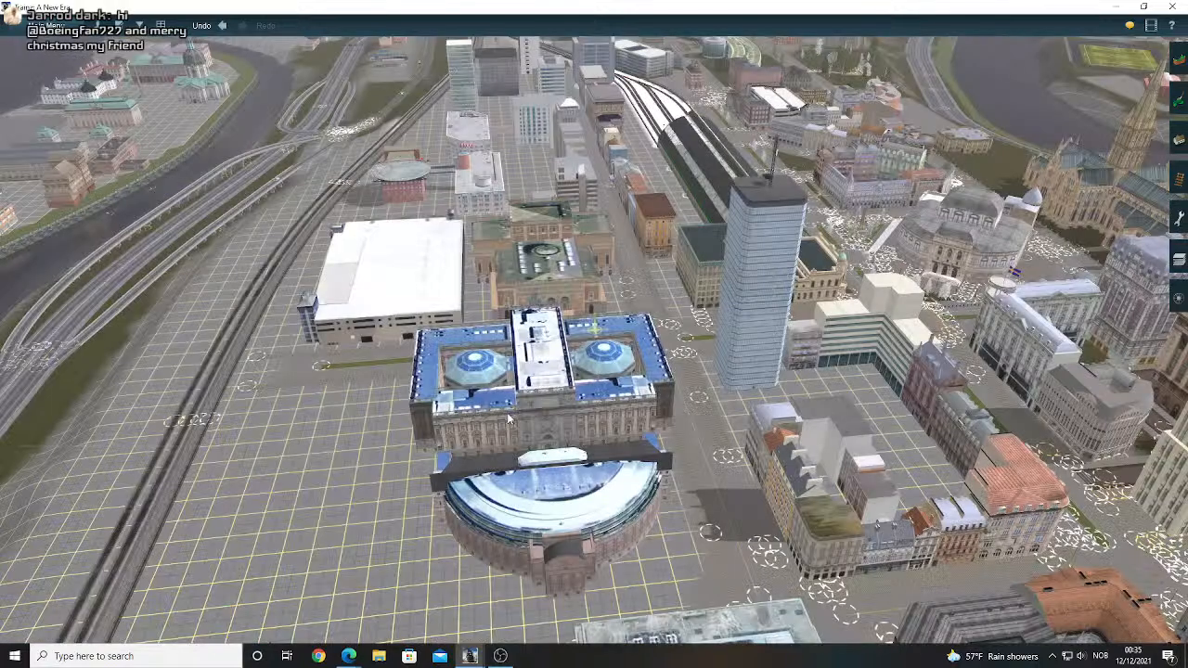
pyautogui.moveTo(506, 412); pyautogui.dragTo(533, 345, button='right')
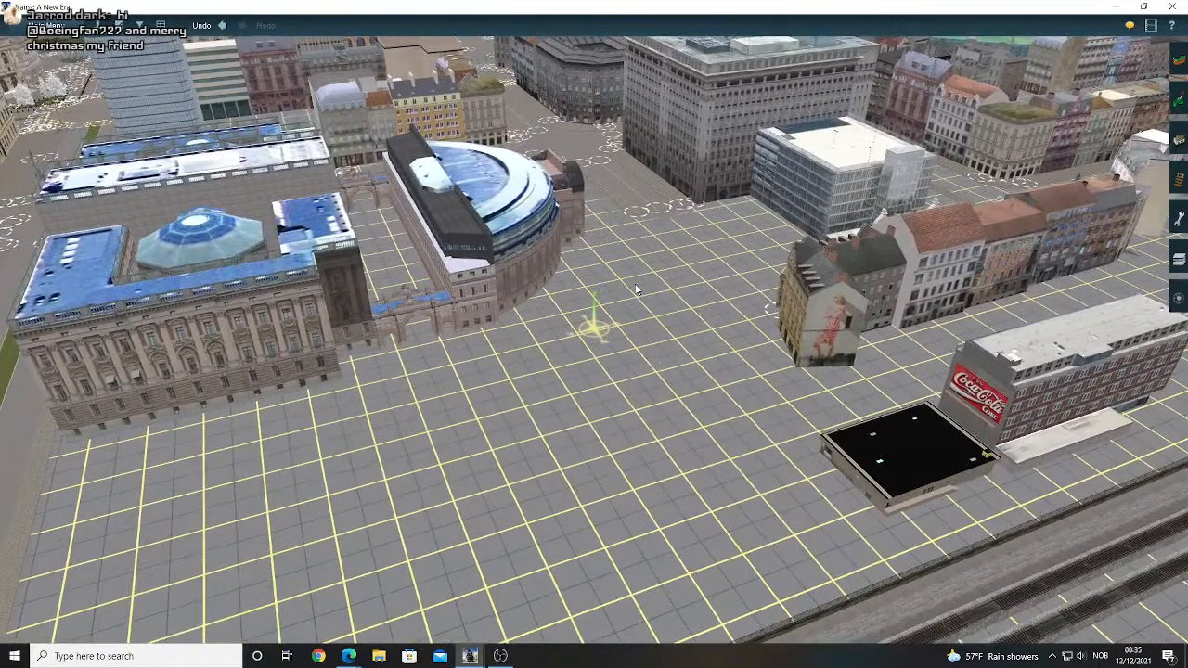
pyautogui.rightClick(636, 290)
pyautogui.press('Left')
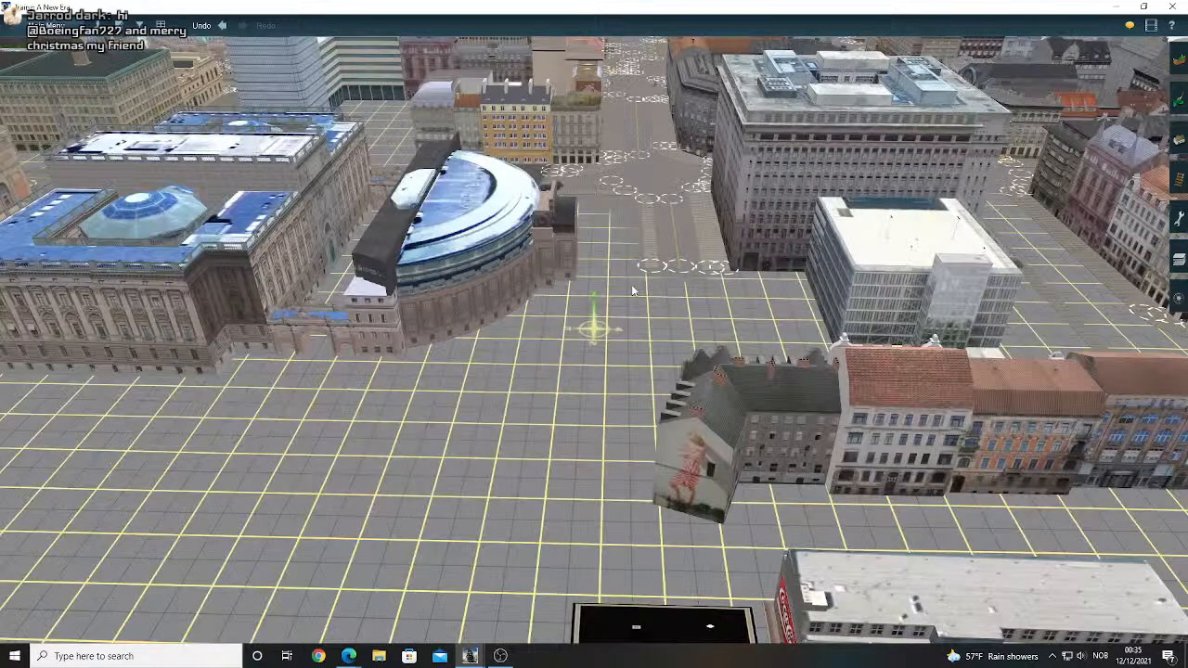
pyautogui.rightClick(649, 293)
pyautogui.press('Left')
pyautogui.scroll(2, 649, 296)
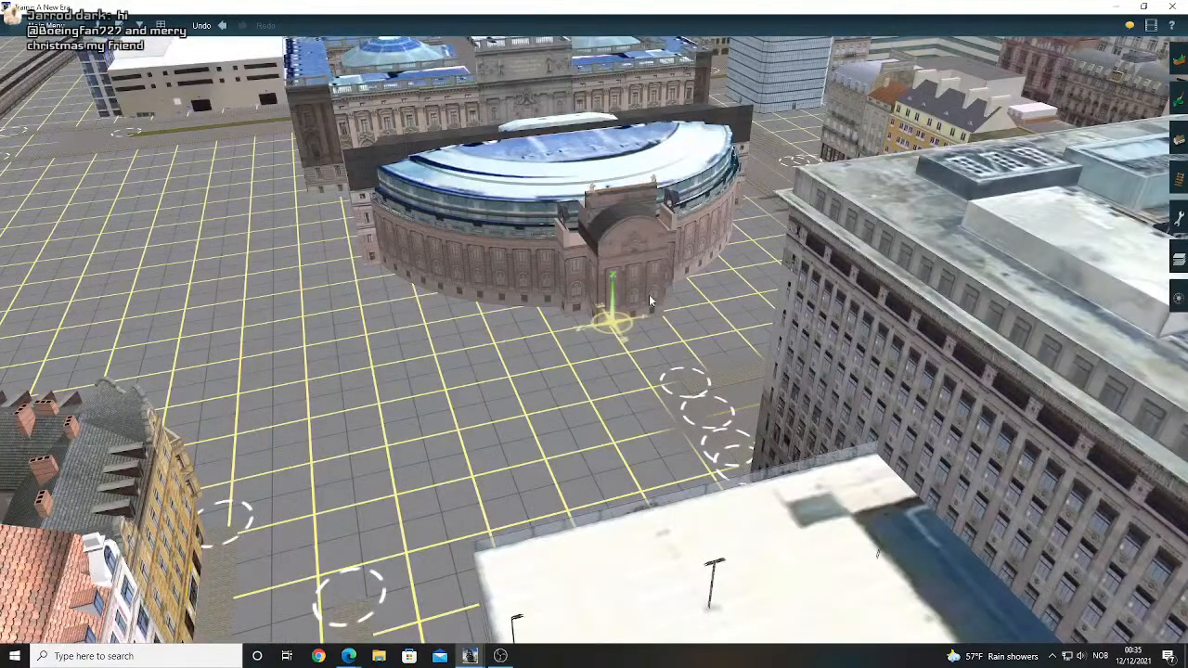
pyautogui.press('Down')
pyautogui.scroll(-5, 650, 300)
pyautogui.press('Left')
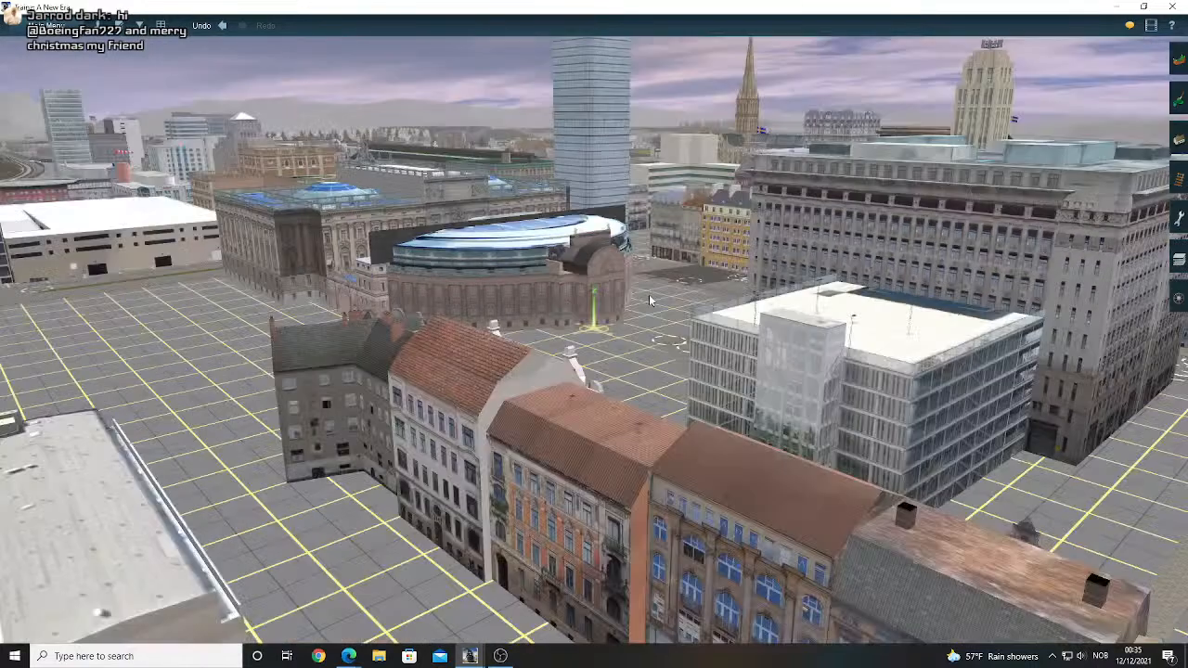
pyautogui.press('Left')
pyautogui.rightClick(665, 285)
pyautogui.press('Up')
# - Review the avenue from the glass skyscraper to the spired cathedral and the clock-tower building with its surrounding lawns
pyautogui.rightClick(562, 224)
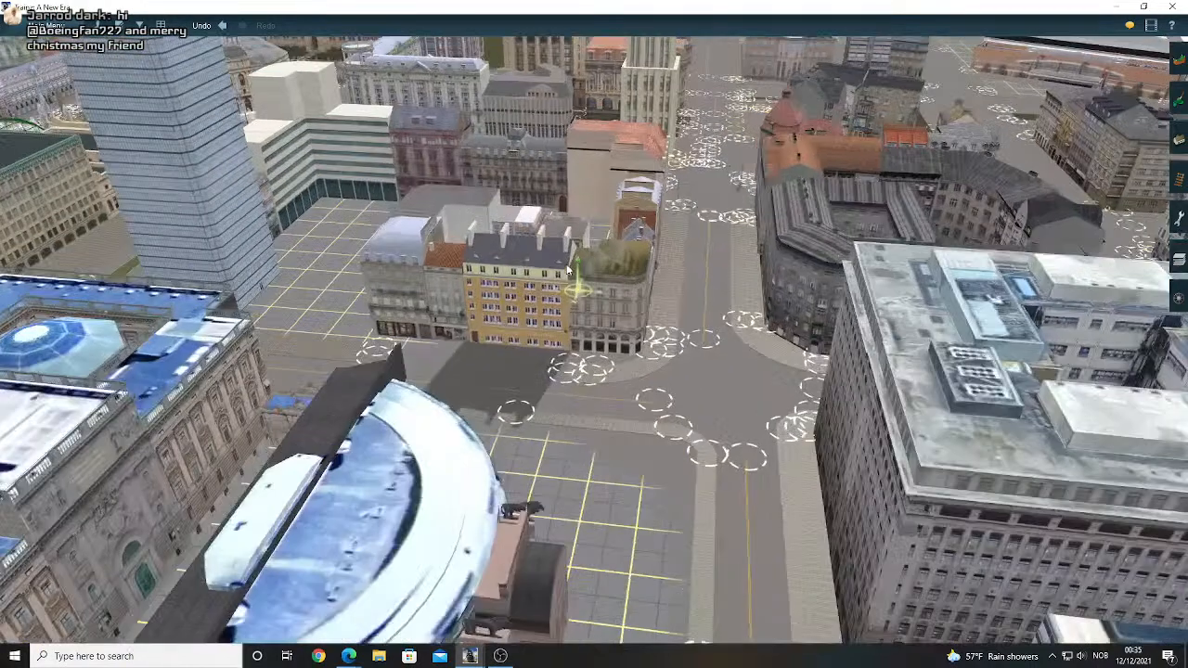
pyautogui.press('Left')
pyautogui.rightClick(491, 325)
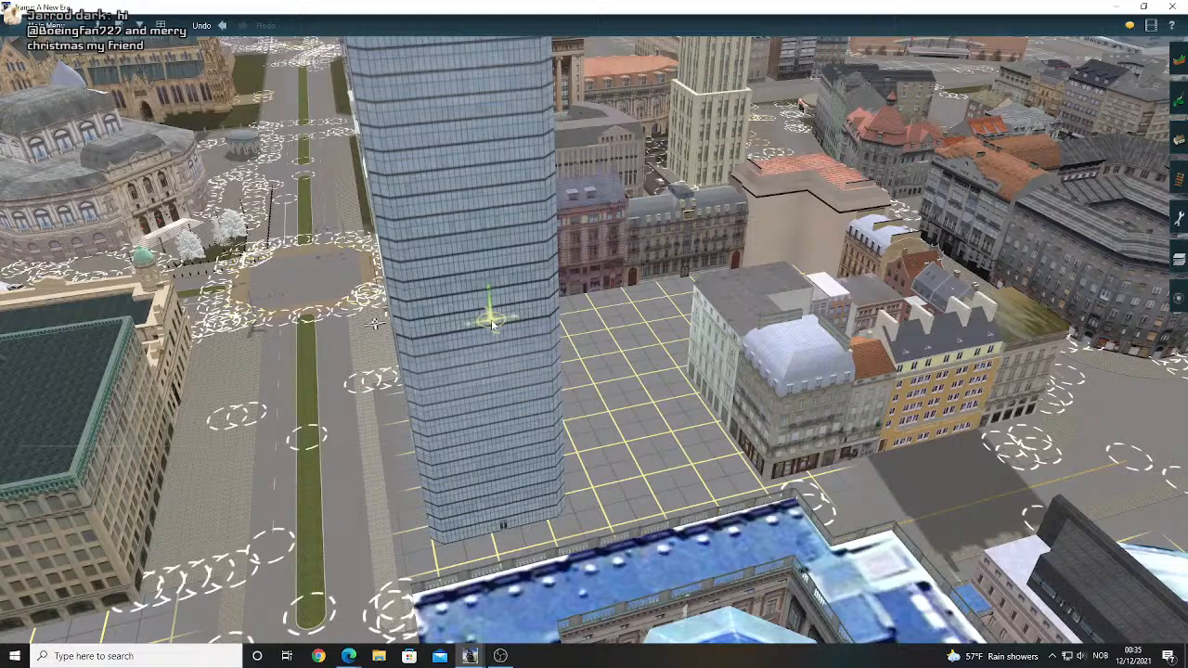
pyautogui.rightClick(506, 232)
pyautogui.rightClick(519, 230)
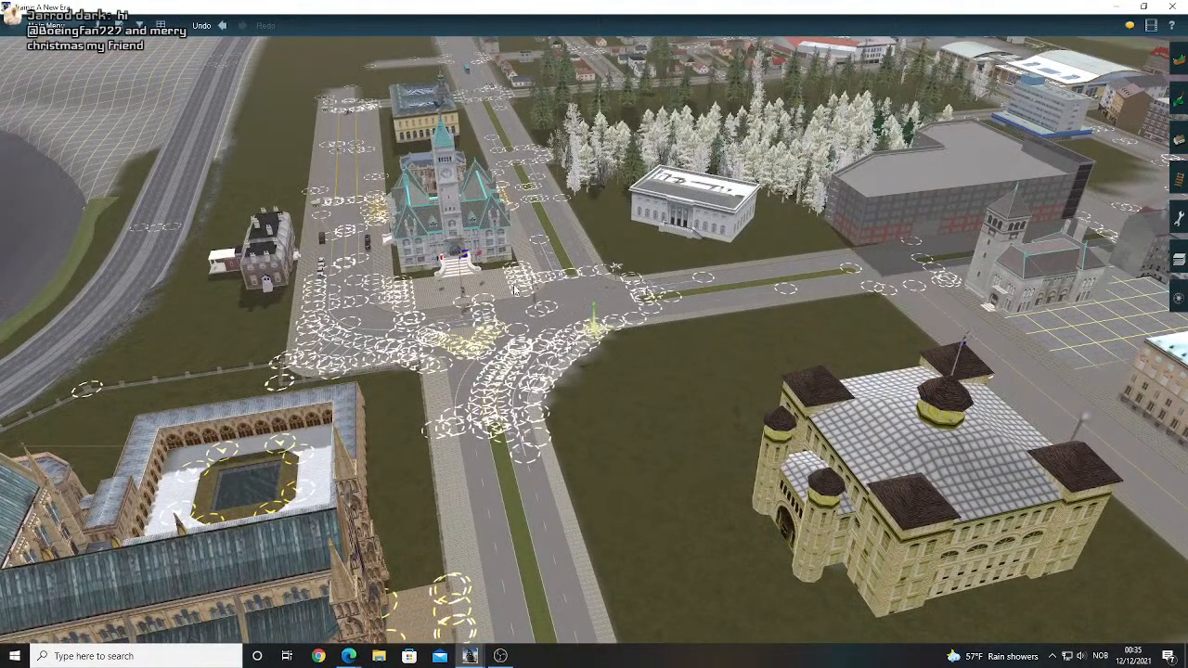
pyautogui.rightClick(416, 279)
pyautogui.press('Left')
pyautogui.rightClick(596, 439)
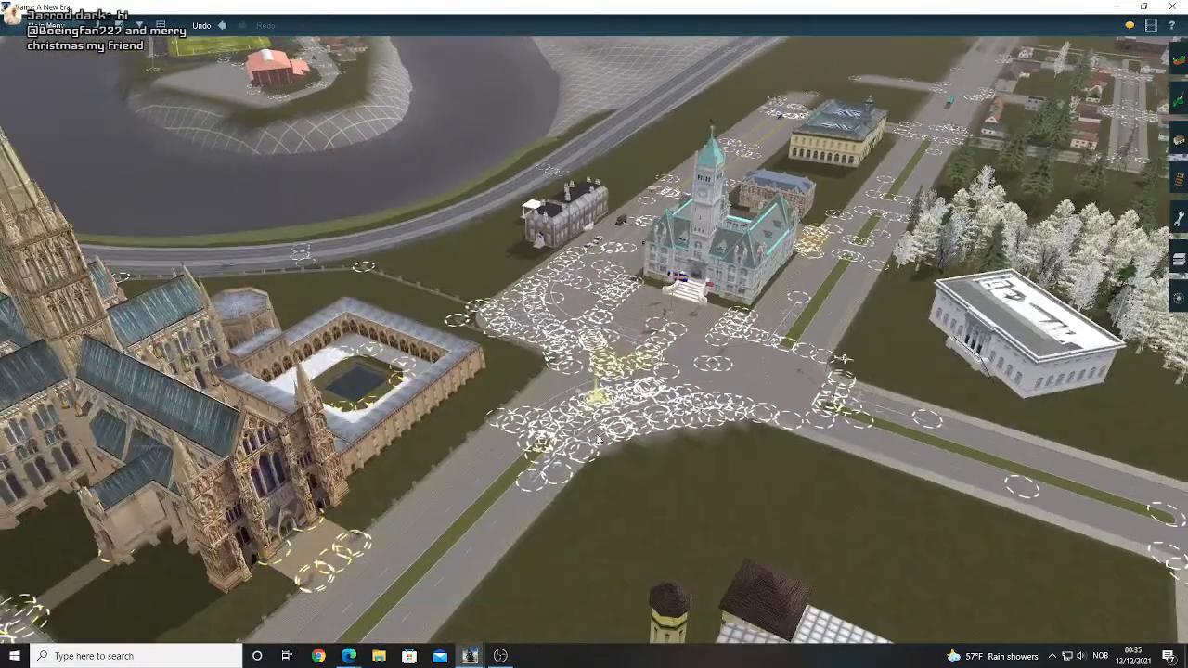
pyautogui.rightClick(533, 358)
pyautogui.press('Left')
pyautogui.rightClick(559, 392)
pyautogui.rightClick(582, 400)
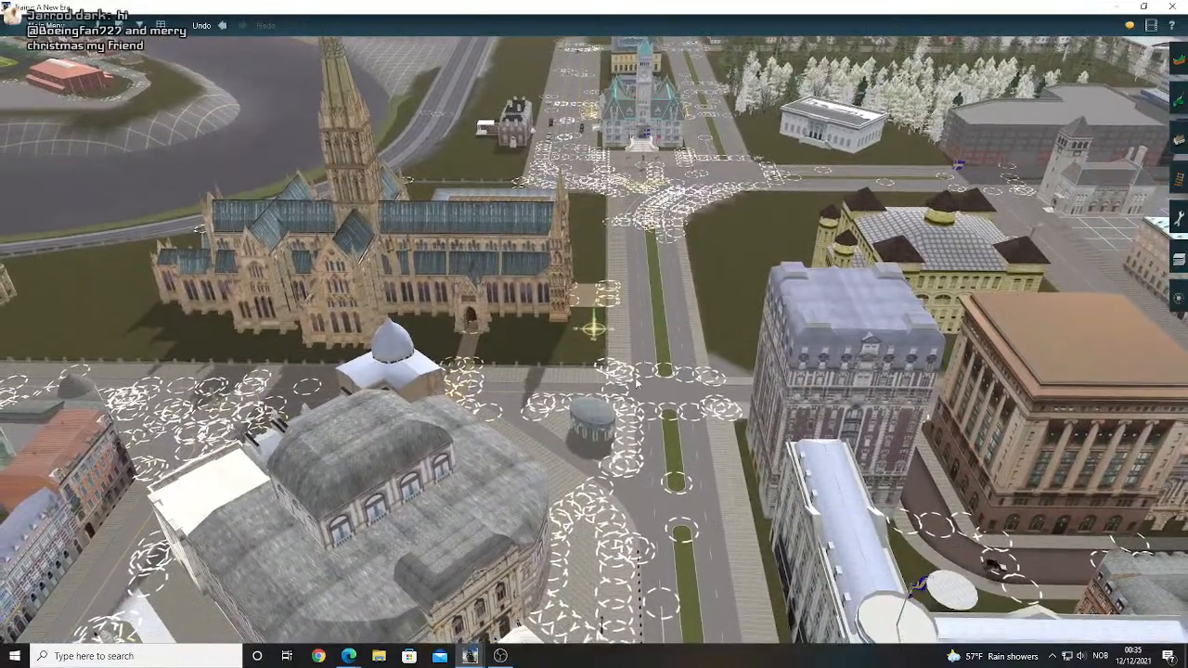
pyautogui.rightClick(634, 394)
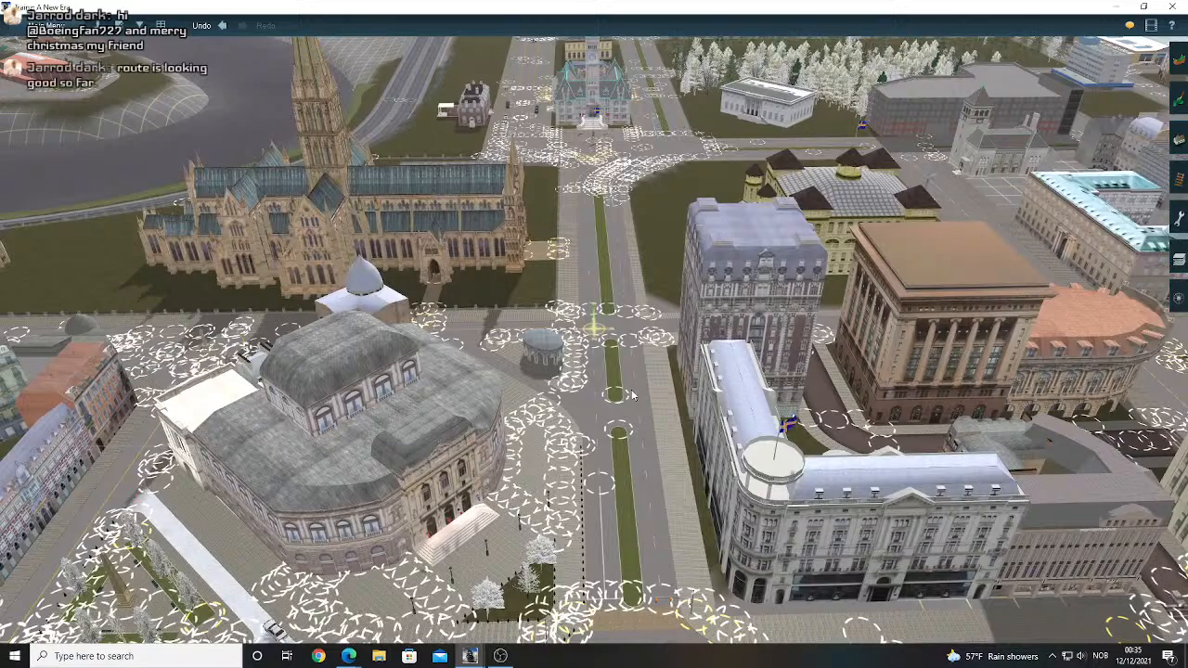
# - Survey the railway frontage around the white-roofed parking garage and the end of the avenue beside the palace
pyautogui.moveTo(618, 414); pyautogui.dragTo(608, 411, button='right')
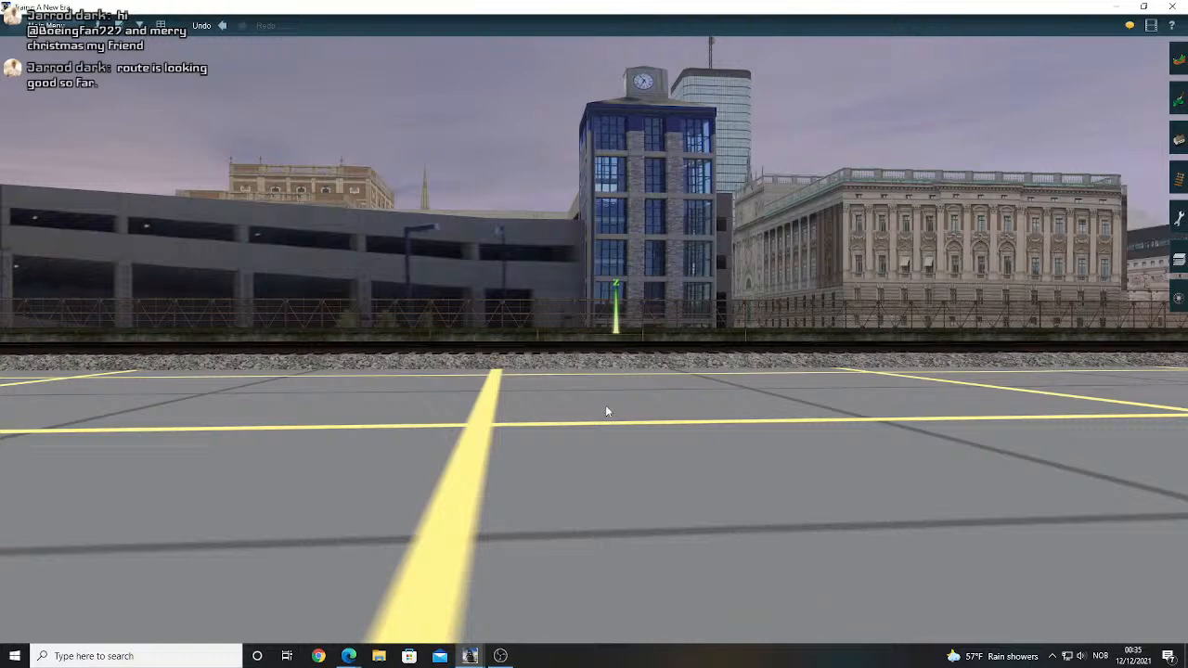
pyautogui.scroll(-5, 594, 385)
pyautogui.rightClick(583, 360)
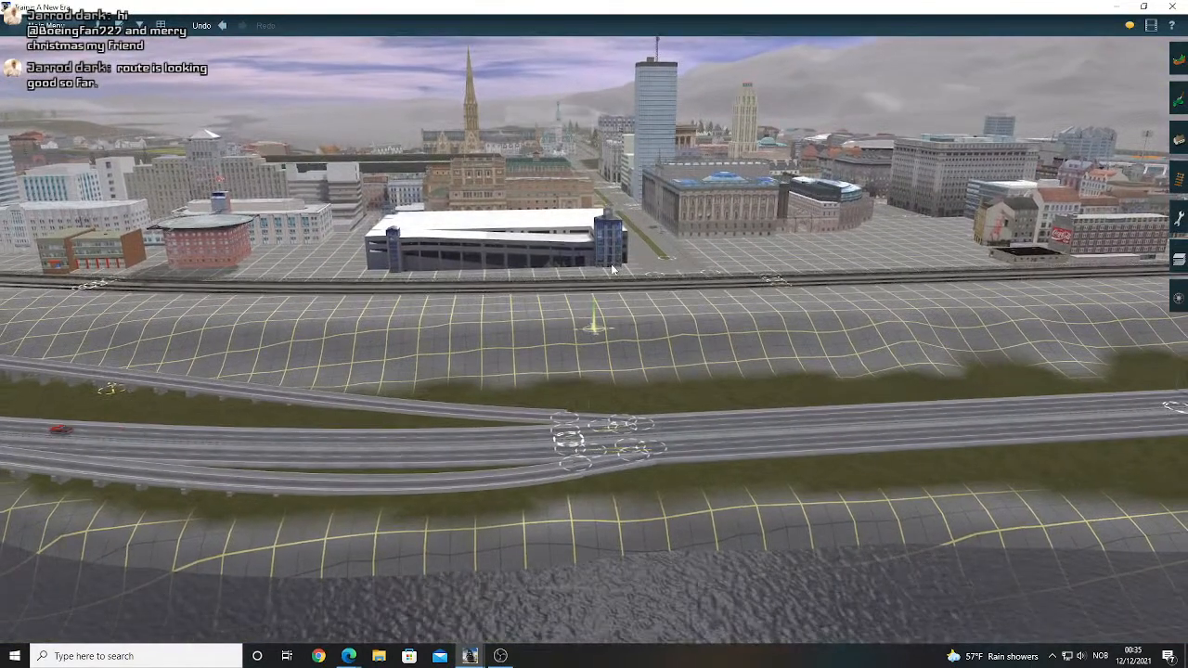
pyautogui.scroll(5, 611, 247)
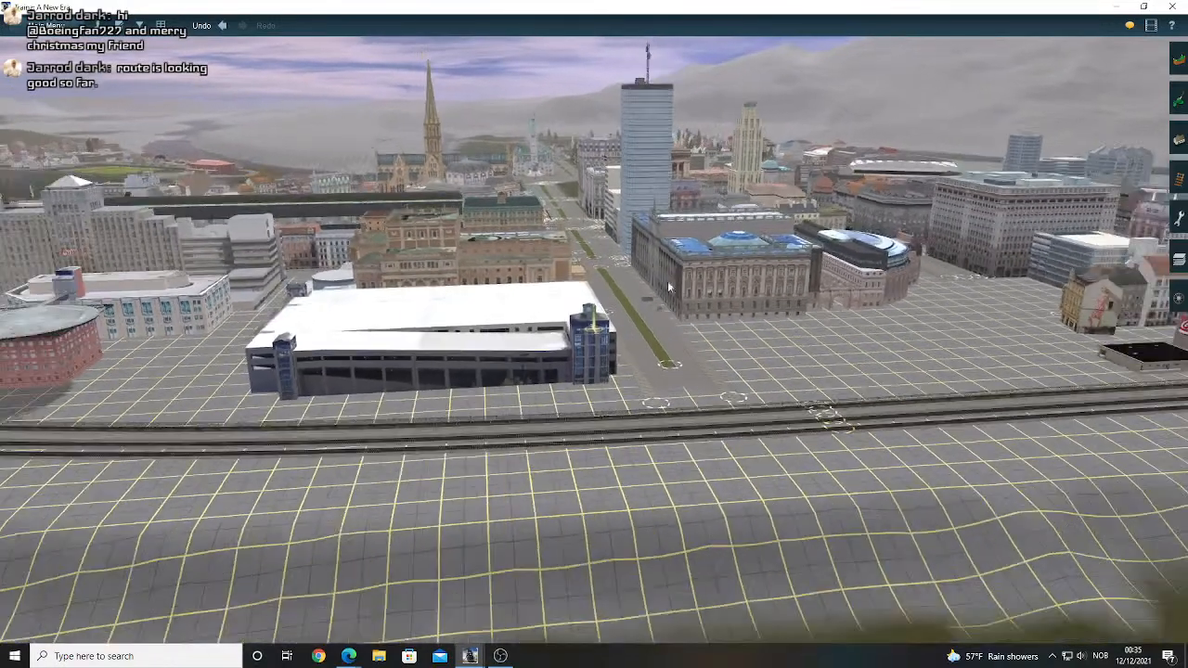
pyautogui.rightClick(668, 280)
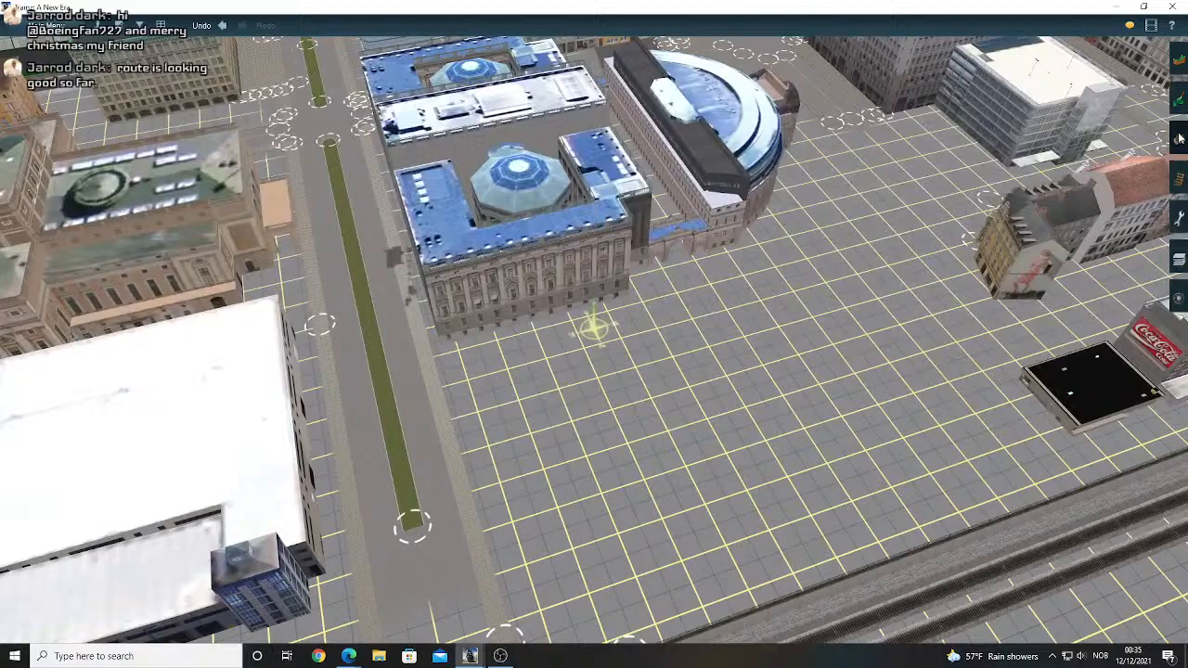
# - Set up Downtown Pavement for adding splines at the railway end of the avenue beside the palace
pyautogui.click(1178, 139)
pyautogui.click(1095, 293)
pyautogui.click(1070, 294)
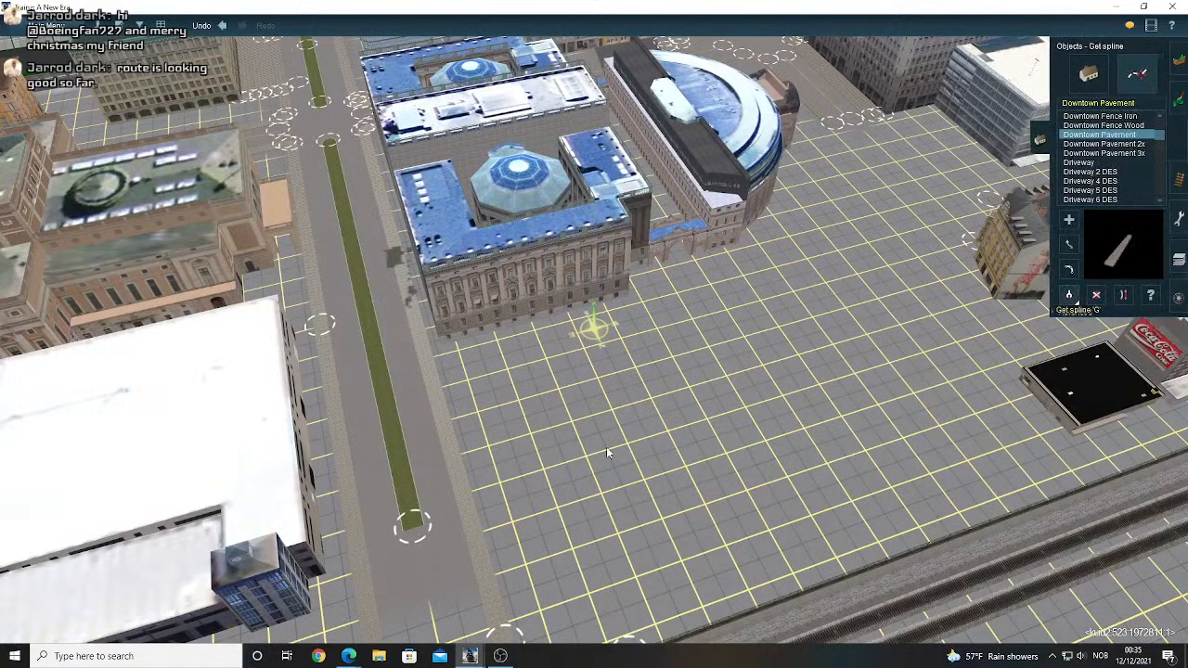
pyautogui.rightClick(606, 447)
pyautogui.scroll(2, 576, 417)
pyautogui.rightClick(522, 392)
pyautogui.scroll(3, 559, 351)
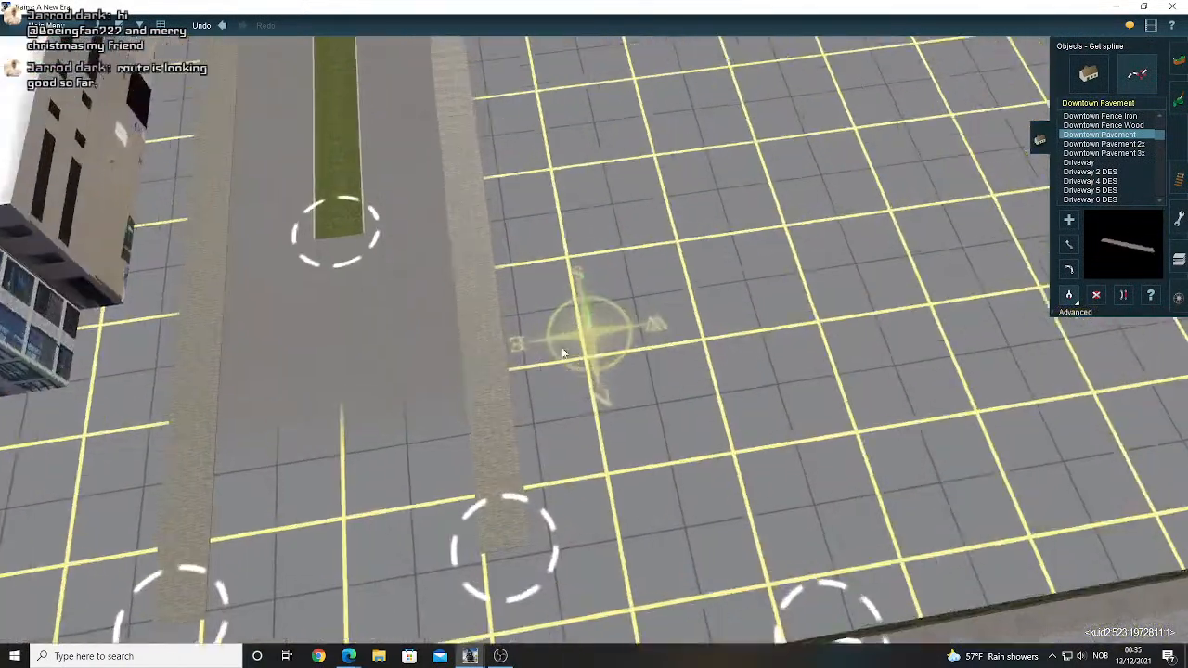
pyautogui.click(1066, 221)
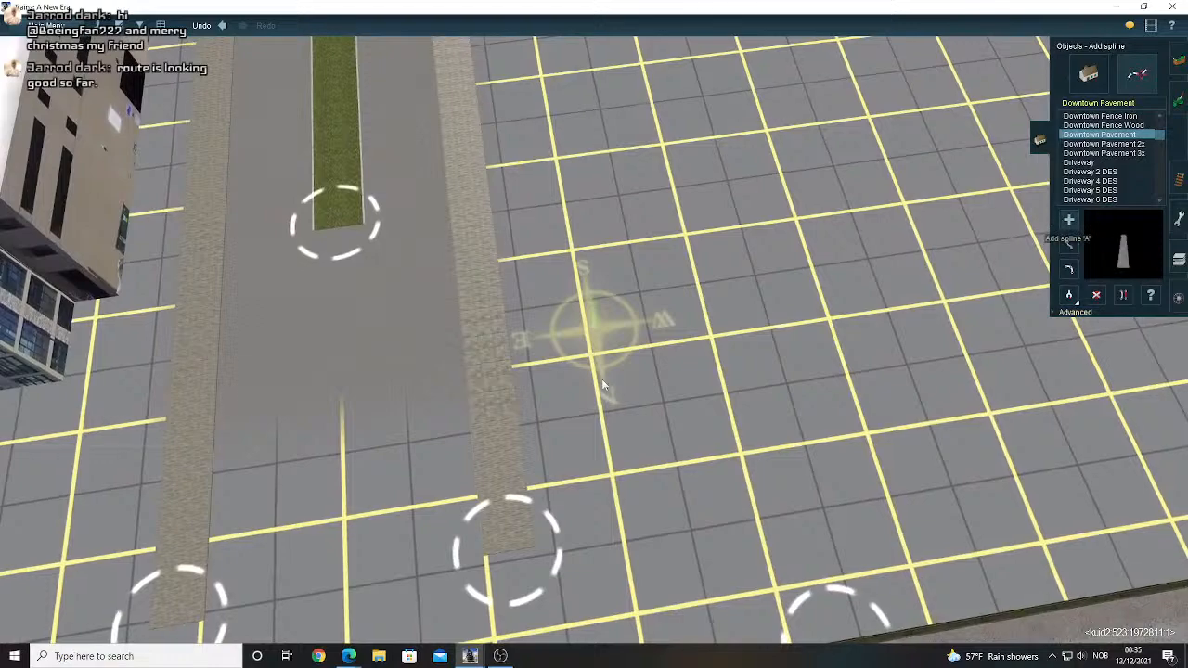
# - Try to lay a Downtown Pavement strip from the avenue's palace-side sidewalk westward across the bare grid
pyautogui.rightClick(523, 384)
pyautogui.press('Left')
pyautogui.scroll(-3, 559, 361)
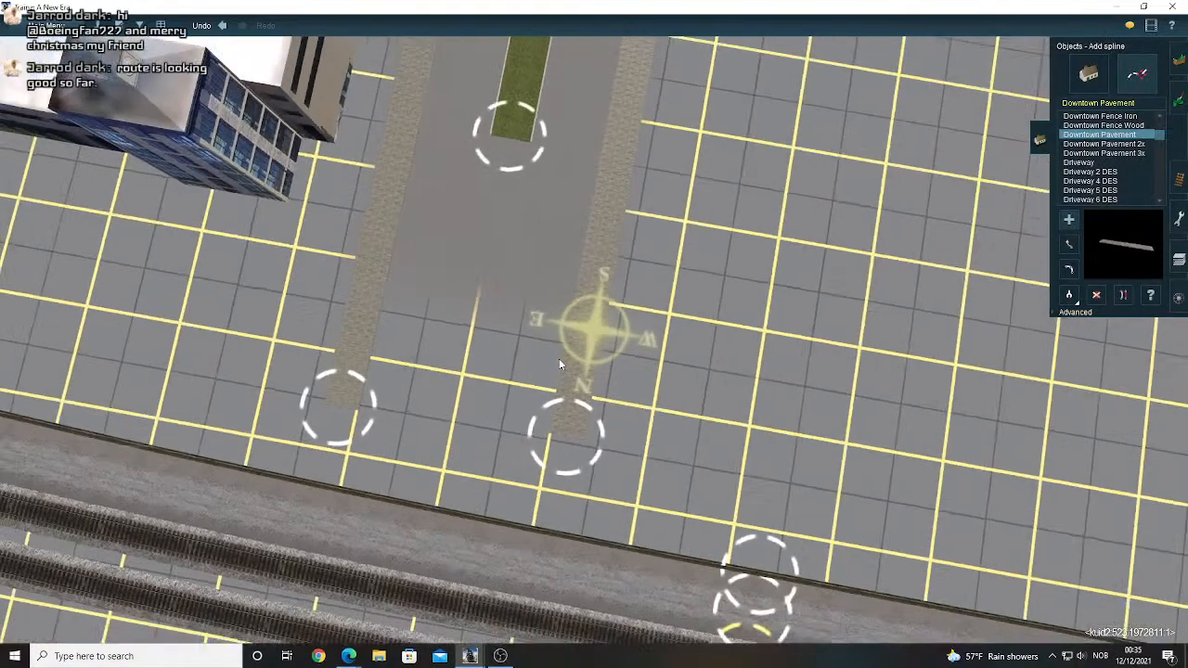
pyautogui.press('Right')
pyautogui.scroll(2, 645, 335)
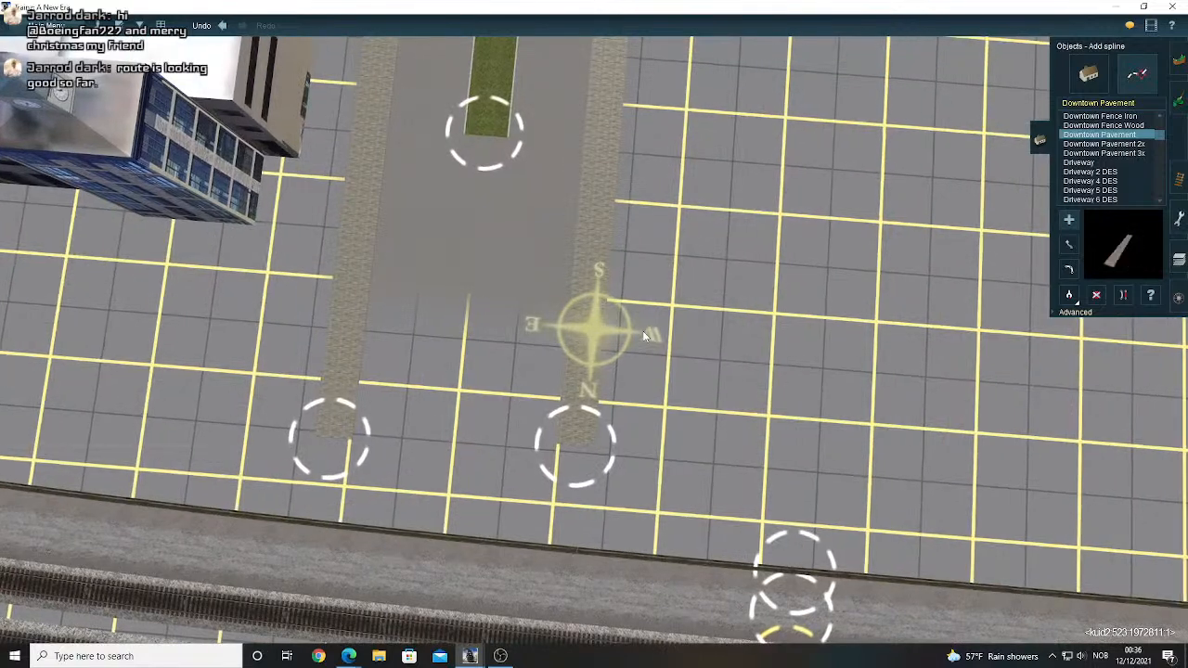
pyautogui.press('Right')
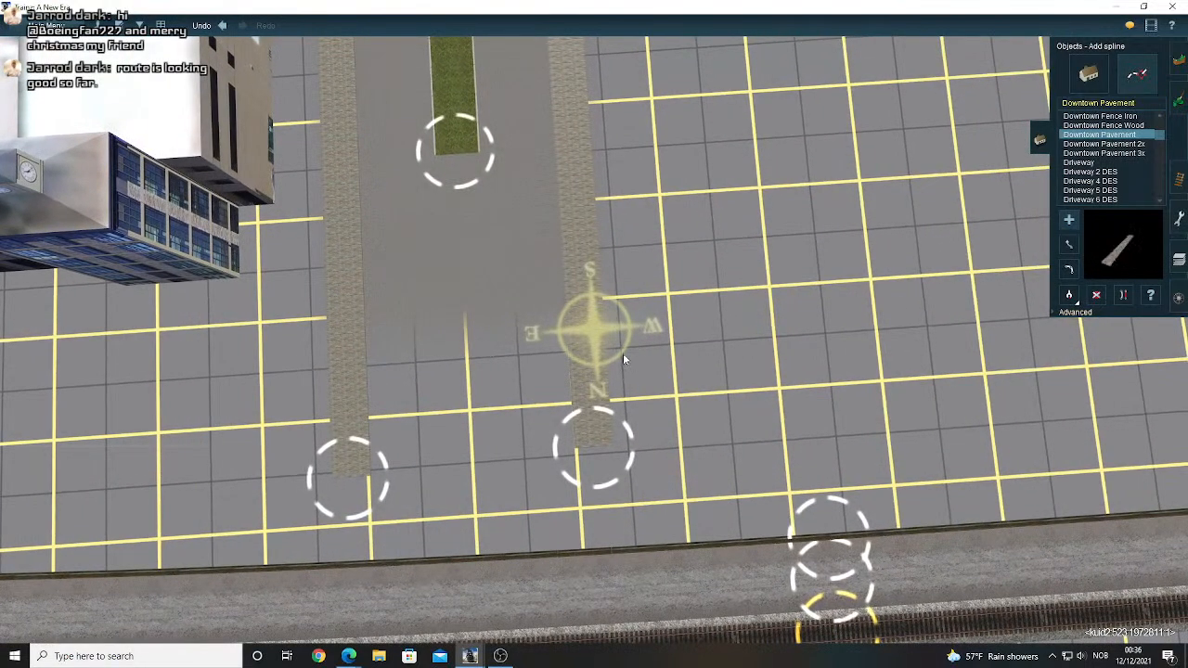
pyautogui.click(622, 357)
pyautogui.rightClick(813, 361)
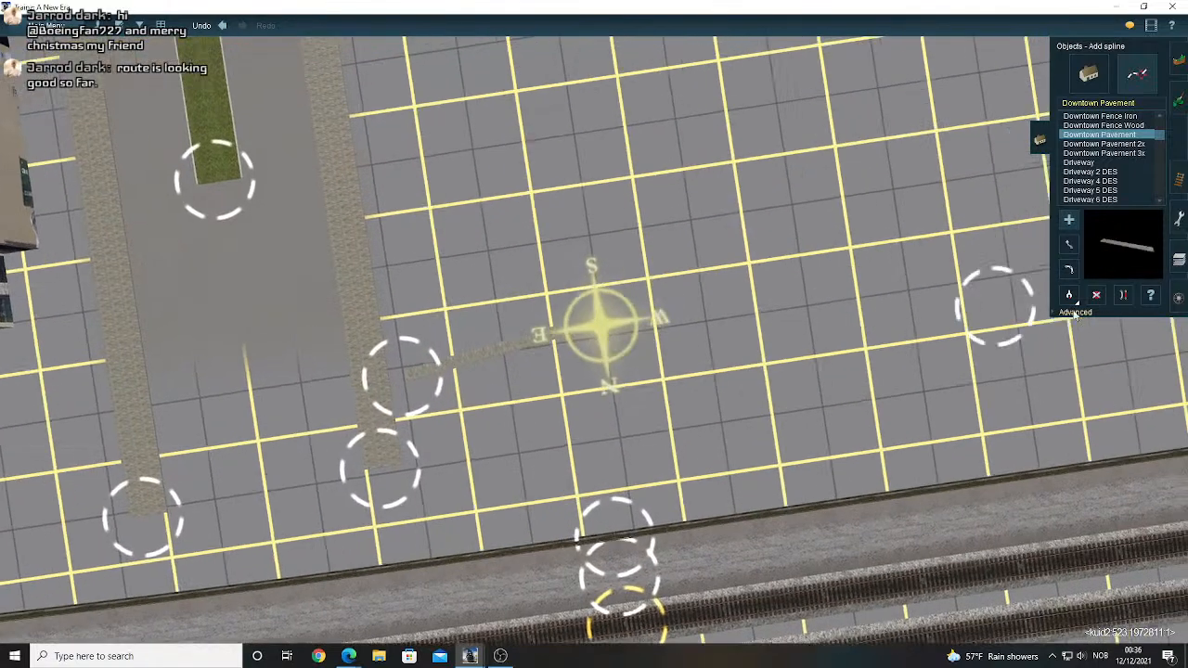
pyautogui.click(995, 307)
# - Pick up Downtown Pavement 3x from the avenue sidewalk and lay a strip of it westward, parallel to the railway
pyautogui.click(1074, 296)
pyautogui.click(372, 376)
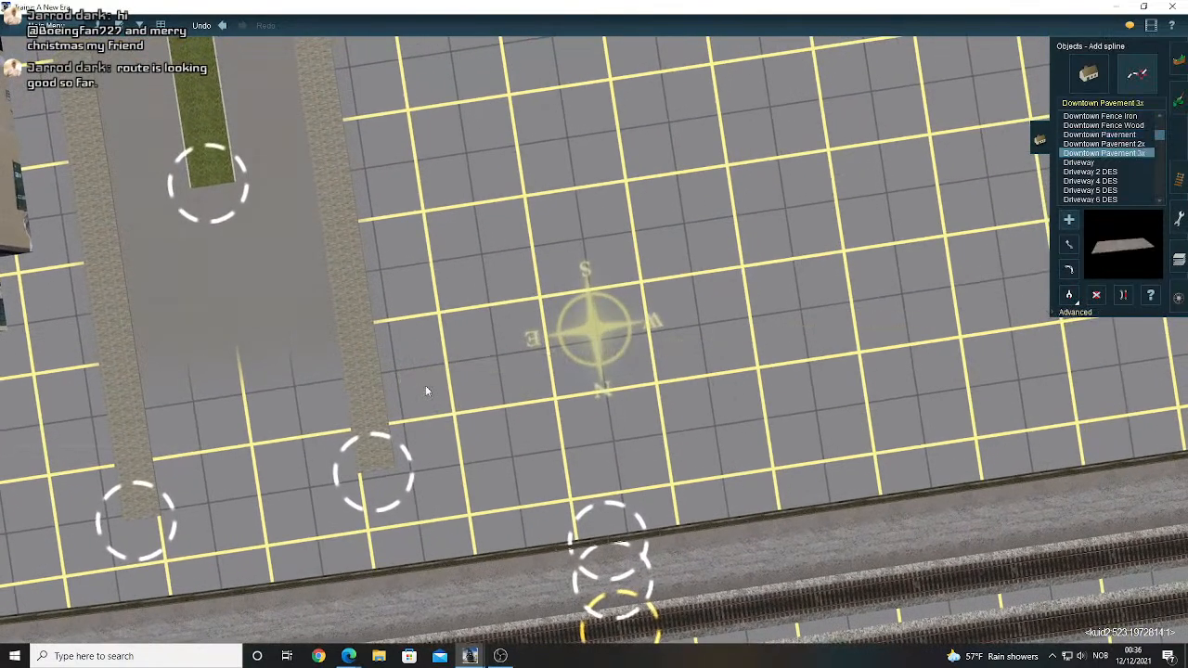
pyautogui.click(438, 374)
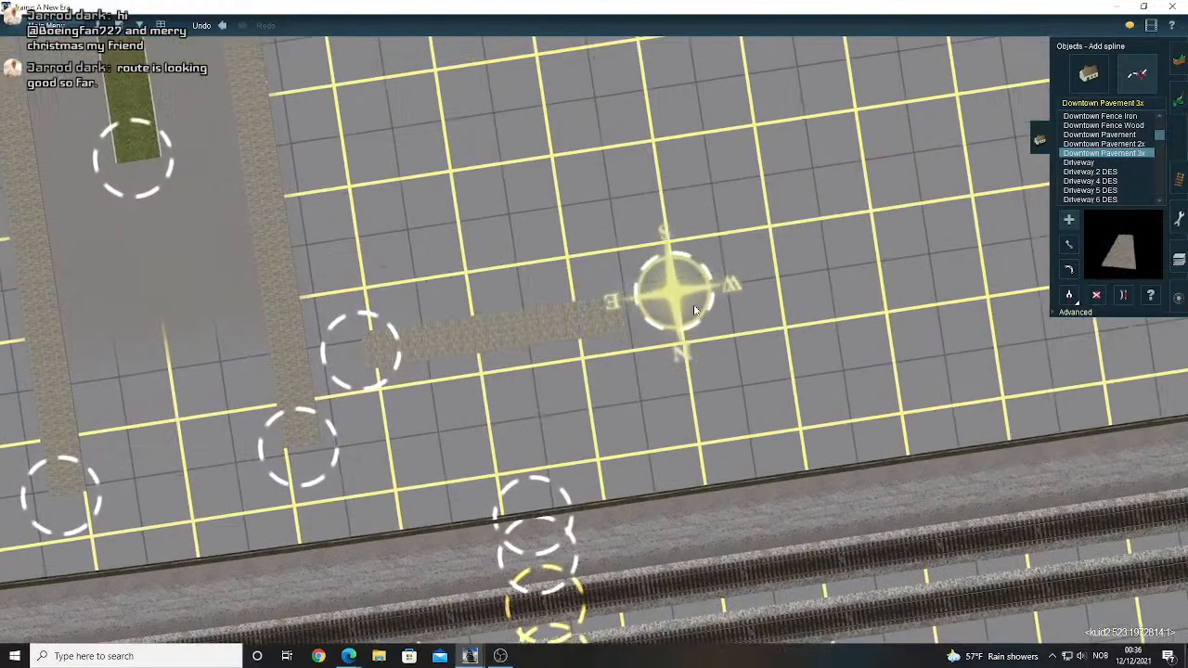
pyautogui.rightClick(694, 306)
pyautogui.rightClick(696, 305)
pyautogui.rightClick(699, 307)
pyautogui.rightClick(685, 325)
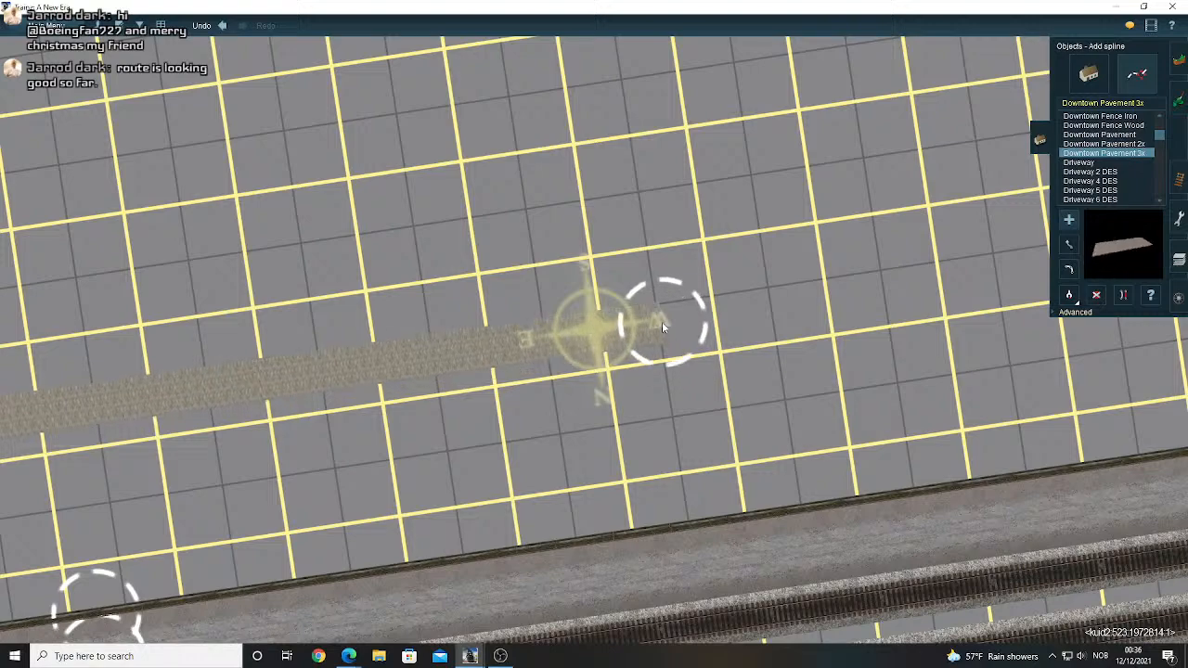
# - Place the western end of the new pavement strip on a yellow grid line in the open area before the Coca-Cola building
pyautogui.rightClick(840, 300)
pyautogui.scroll(-3, 687, 302)
pyautogui.press('Down')
pyautogui.press('Left')
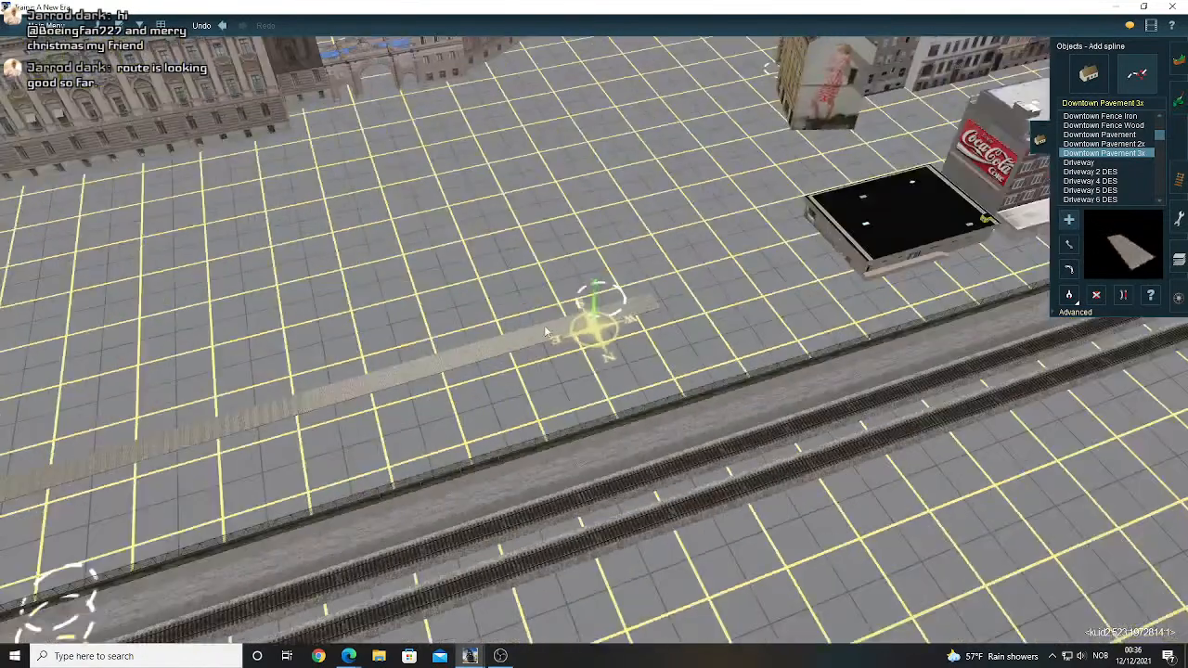
pyautogui.press('Left')
pyautogui.scroll(5, 611, 388)
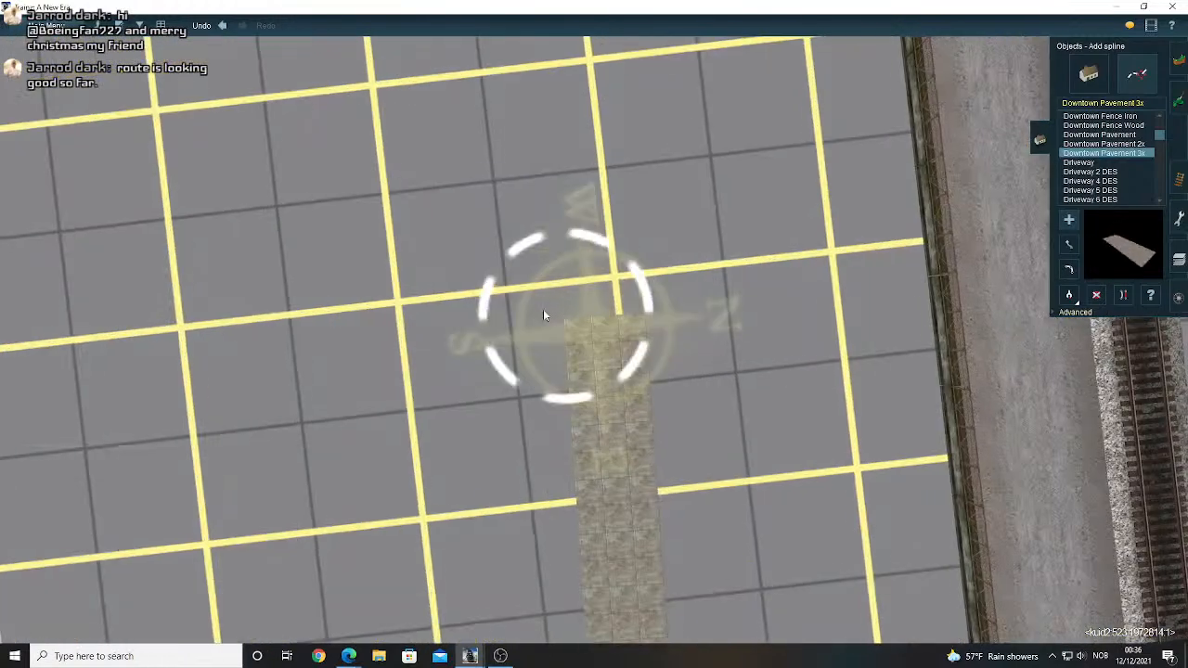
pyautogui.moveTo(542, 315); pyautogui.dragTo(541, 286)
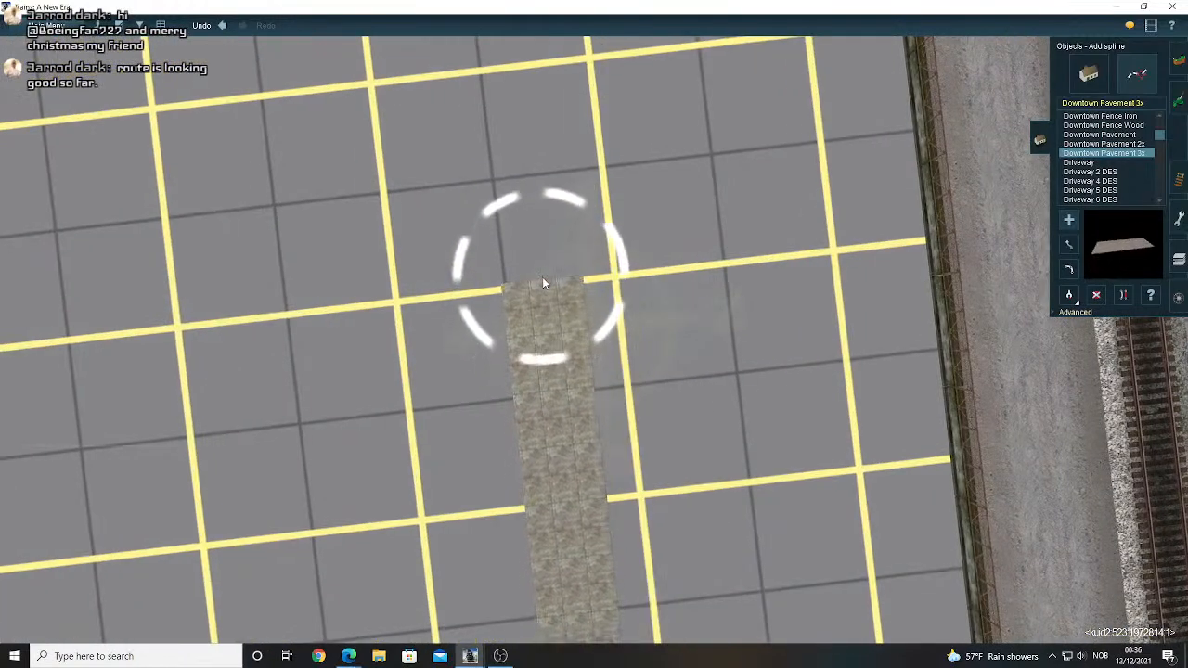
# - Move the strip's eastern end next to the avenue's sidewalk and pull the sidewalk's end back level with it
pyautogui.scroll(-5, 599, 375)
pyautogui.press('Left')
pyautogui.moveTo(602, 376); pyautogui.dragTo(646, 371, button='right')
pyautogui.scroll(8, 647, 371)
pyautogui.press('Left')
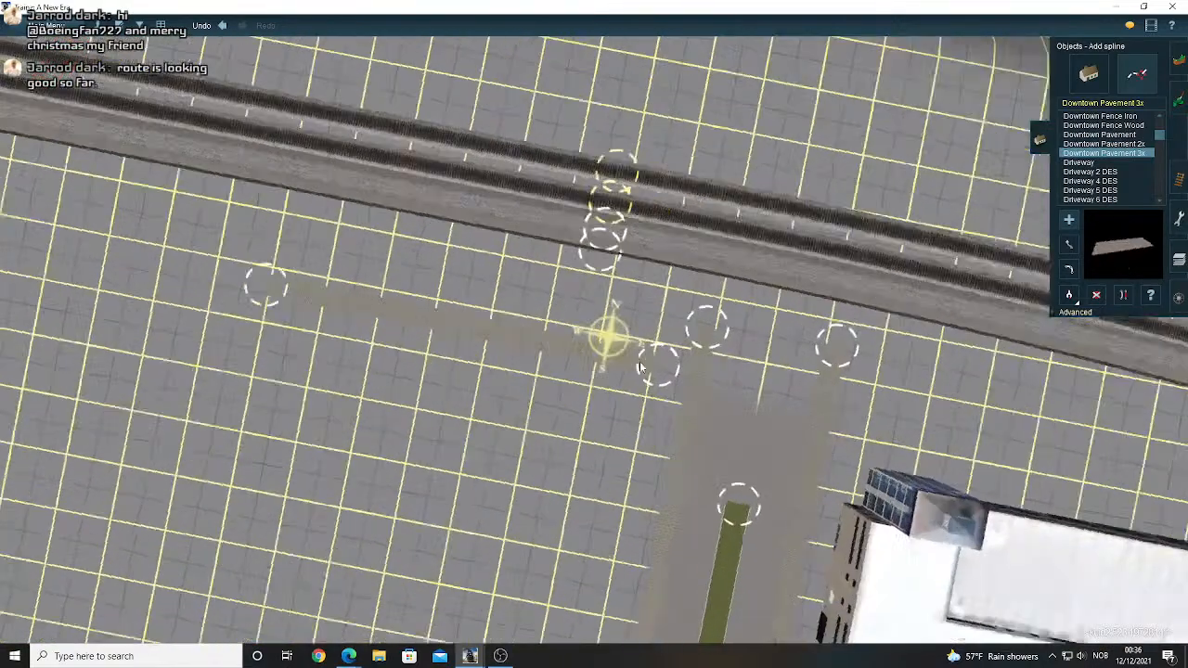
pyautogui.click(1069, 246)
pyautogui.moveTo(676, 322); pyautogui.dragTo(717, 317)
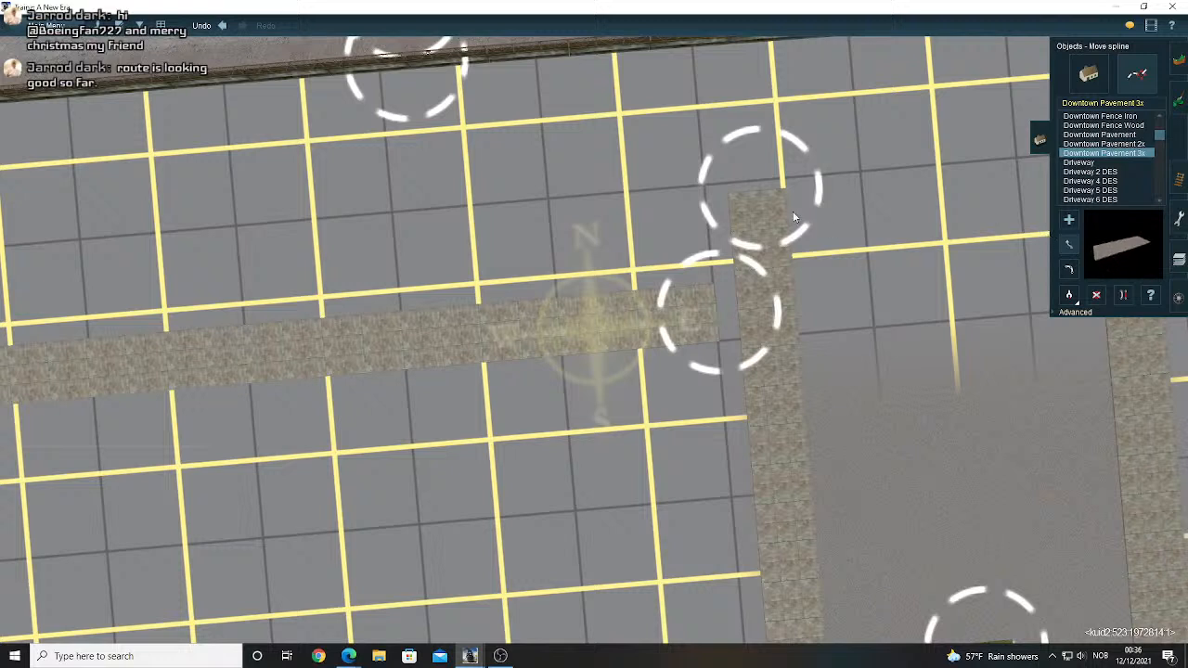
pyautogui.moveTo(759, 186); pyautogui.dragTo(770, 350)
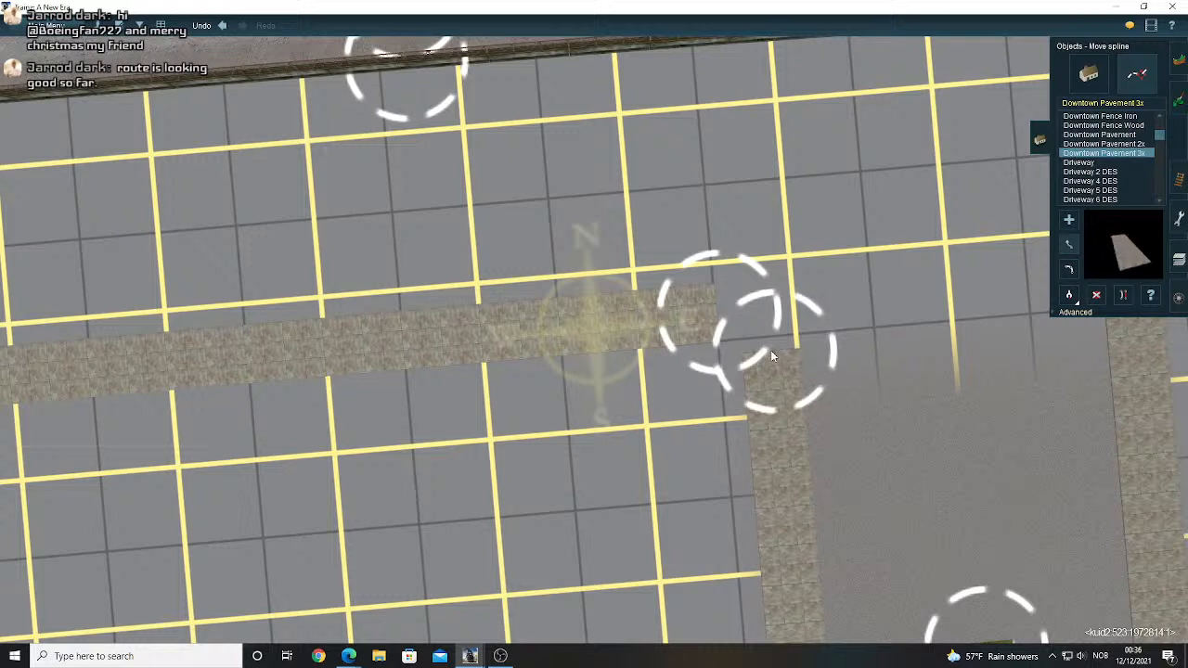
# - Connect the sidewalk end to the new strip with Downtown Pavement 3x and straighten the strip
pyautogui.click(1069, 221)
pyautogui.click(782, 360)
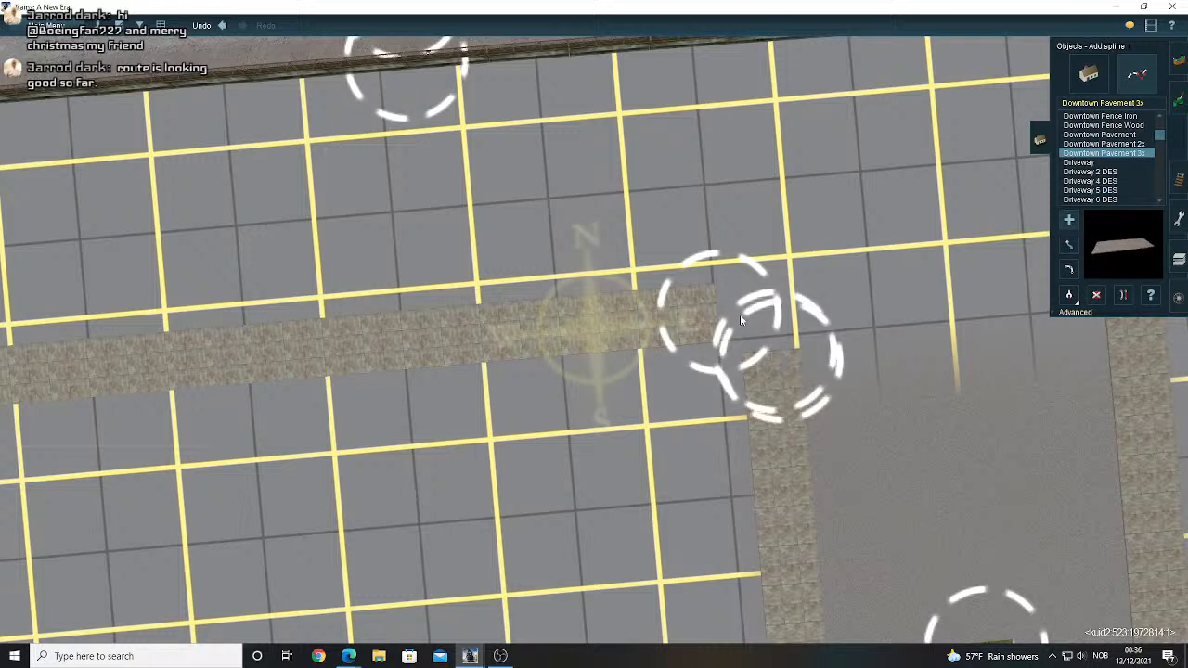
pyautogui.click(718, 312)
pyautogui.click(1123, 296)
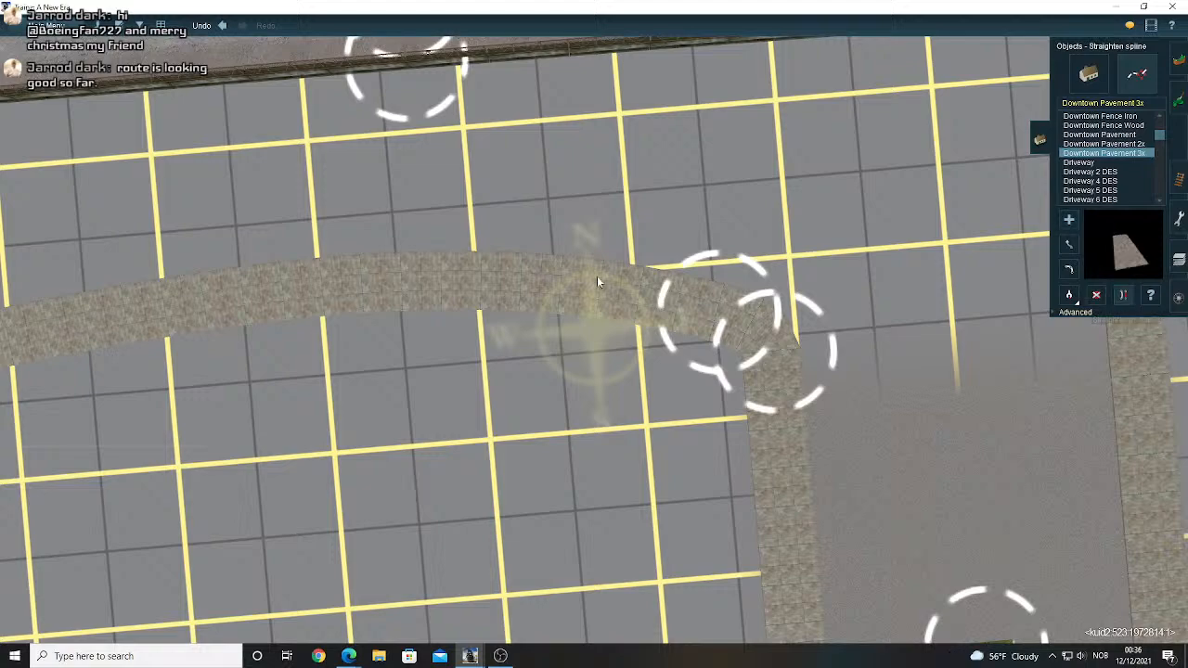
pyautogui.click(596, 279)
# - Review the new pavement corner and strip along the railway, and its relation to the palace and avenue
pyautogui.press('Down')
pyautogui.press('Left')
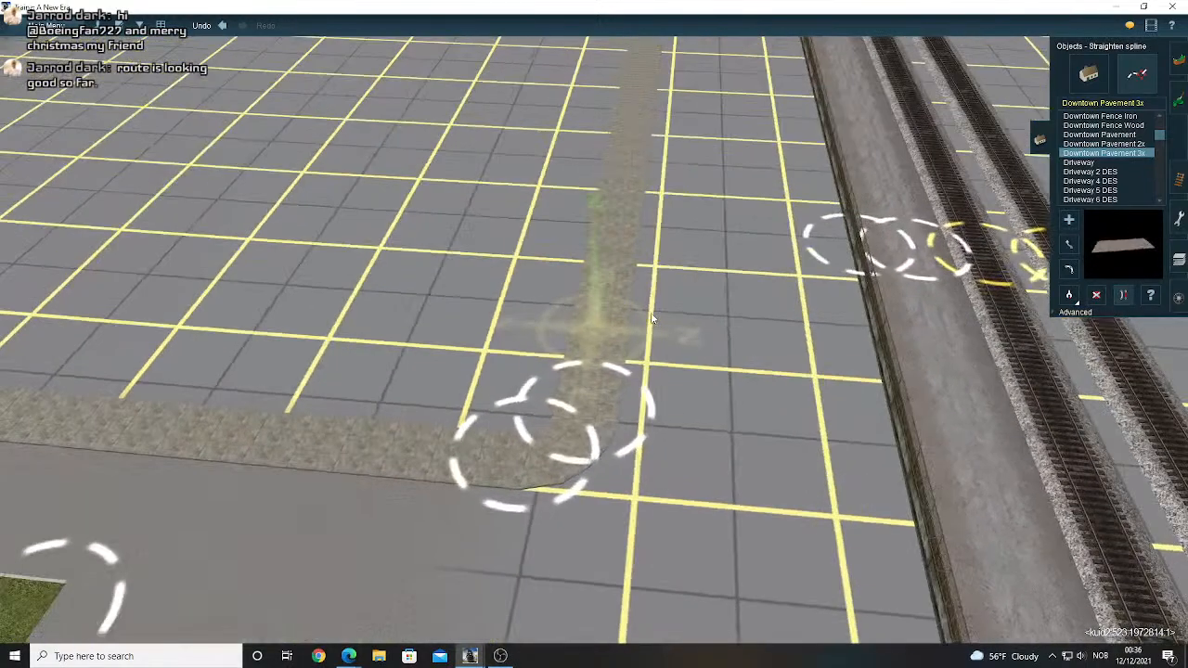
pyautogui.press('Left')
pyautogui.press('Down')
pyautogui.scroll(-3, 612, 329)
pyautogui.rightClick(565, 338)
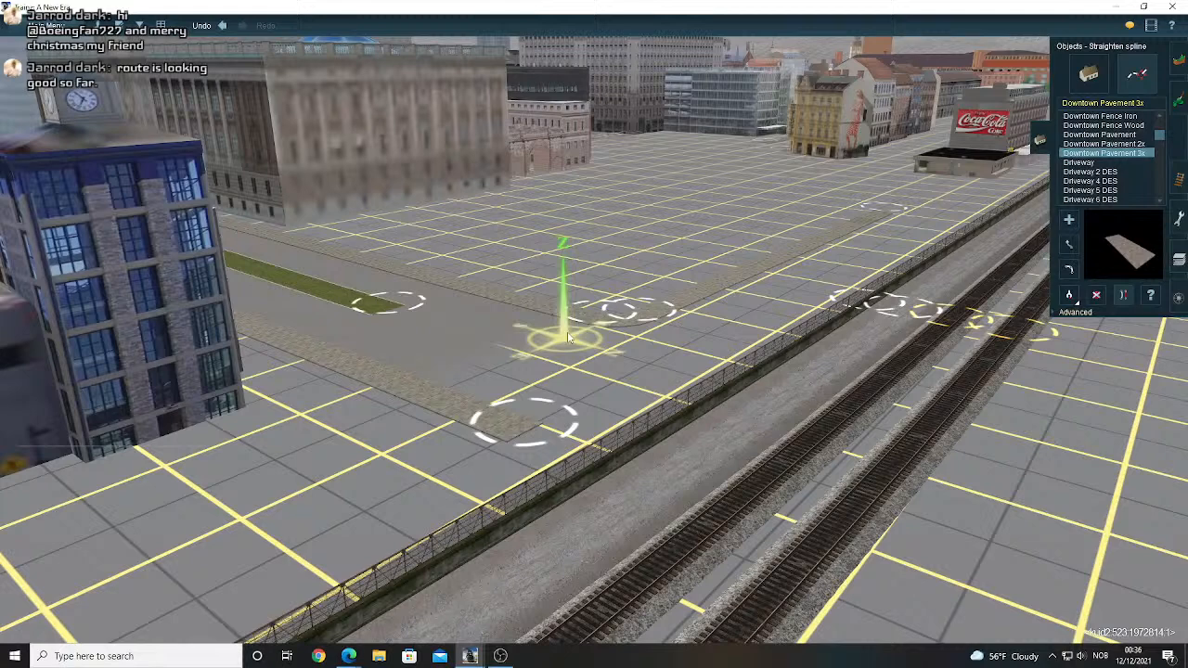
pyautogui.press('Right')
pyautogui.press('Up')
pyautogui.scroll(-3, 557, 324)
pyautogui.rightClick(515, 284)
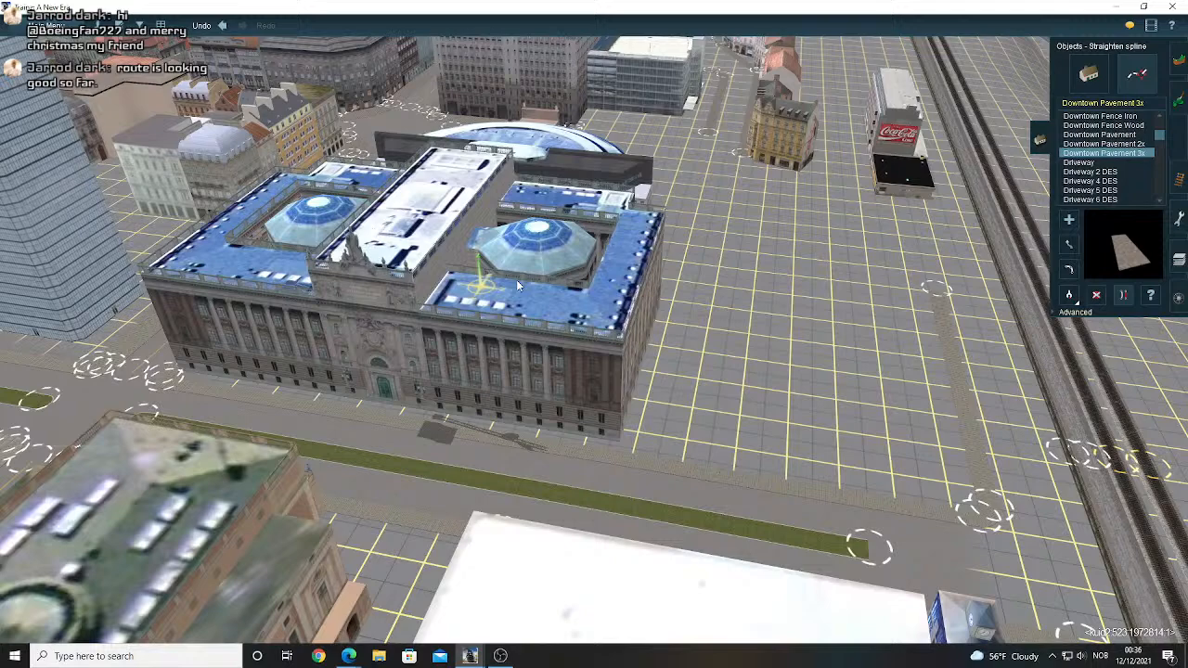
# - Inspect the avenue's sidewalk at street level beside the ornate pink building, and check the district on the map
pyautogui.press('Right')
pyautogui.rightClick(602, 285)
pyautogui.press('Down')
pyautogui.scroll(5, 602, 285)
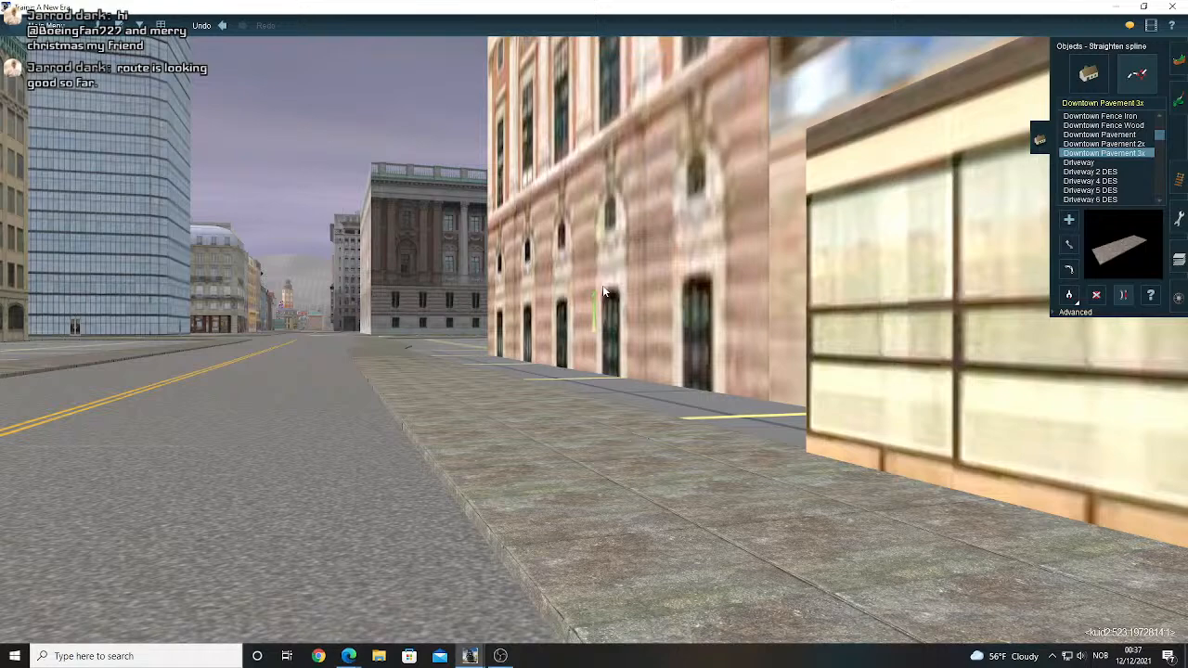
pyautogui.scroll(-10, 602, 292)
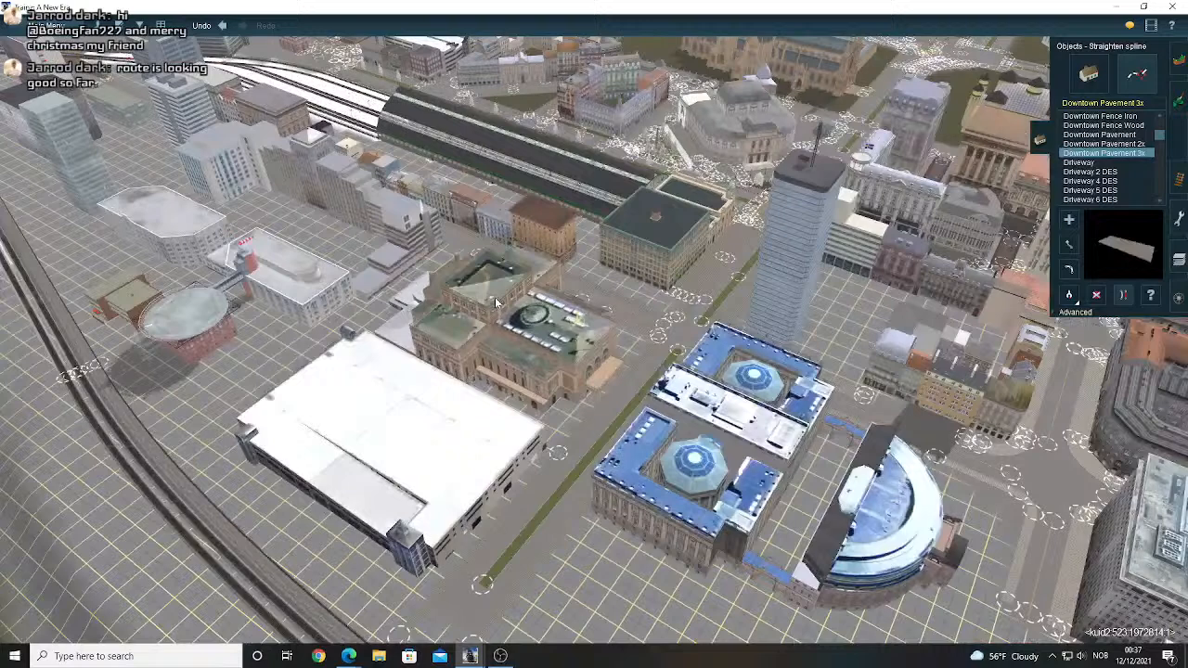
pyautogui.press('m')
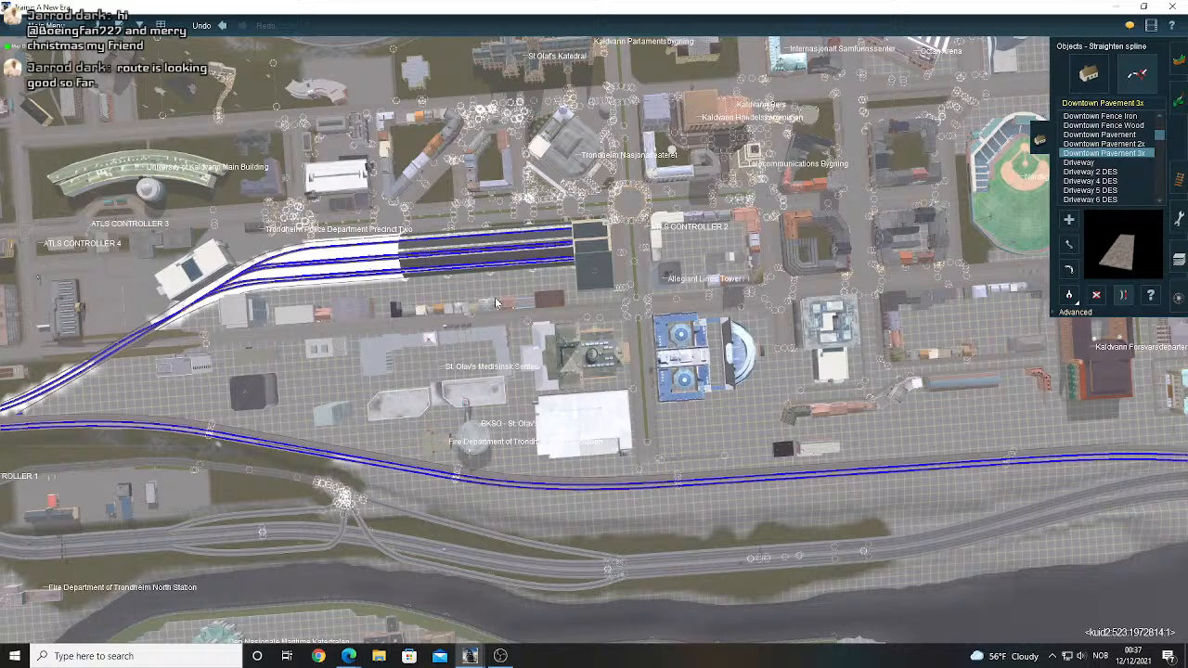
pyautogui.press('m')
# - Examine the green-roofed ornate building, its round white annex and the neighbouring white-roofed parking garage
pyautogui.press('Left')
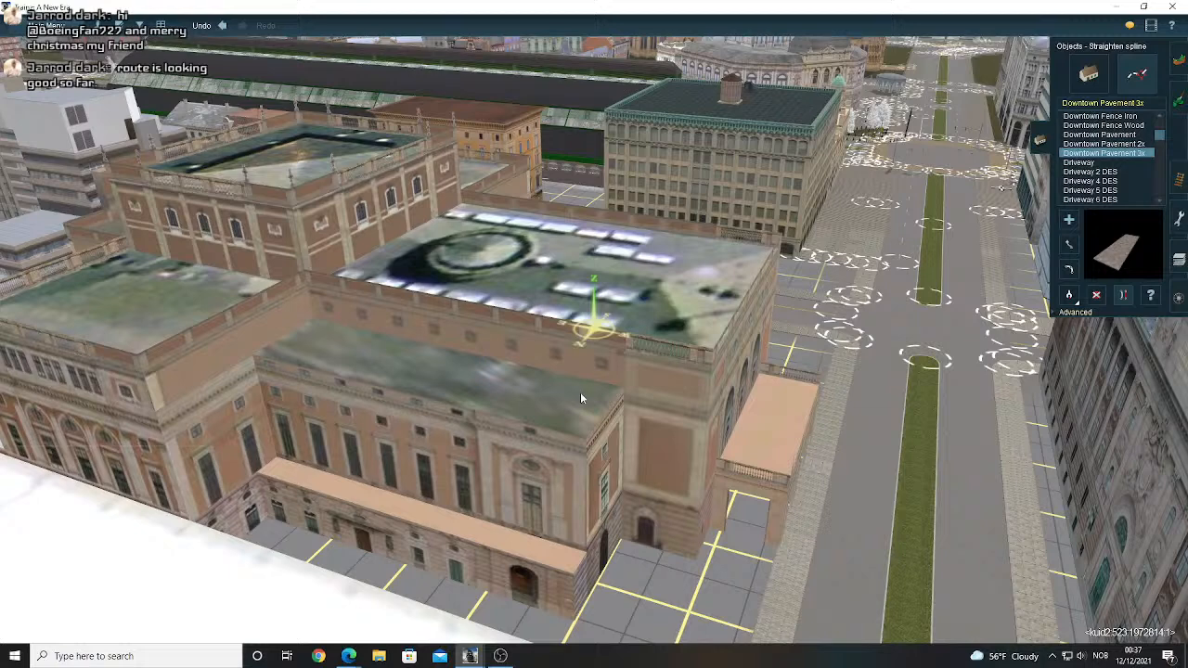
pyautogui.press('Left')
pyautogui.scroll(-3, 580, 399)
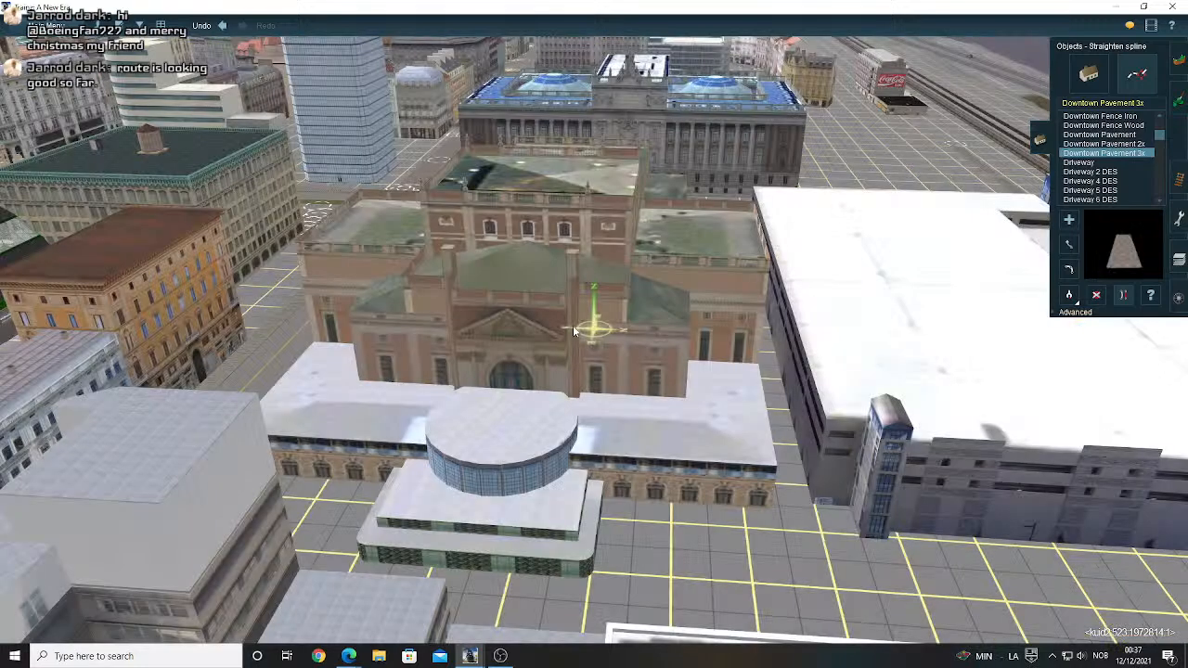
pyautogui.press('Left')
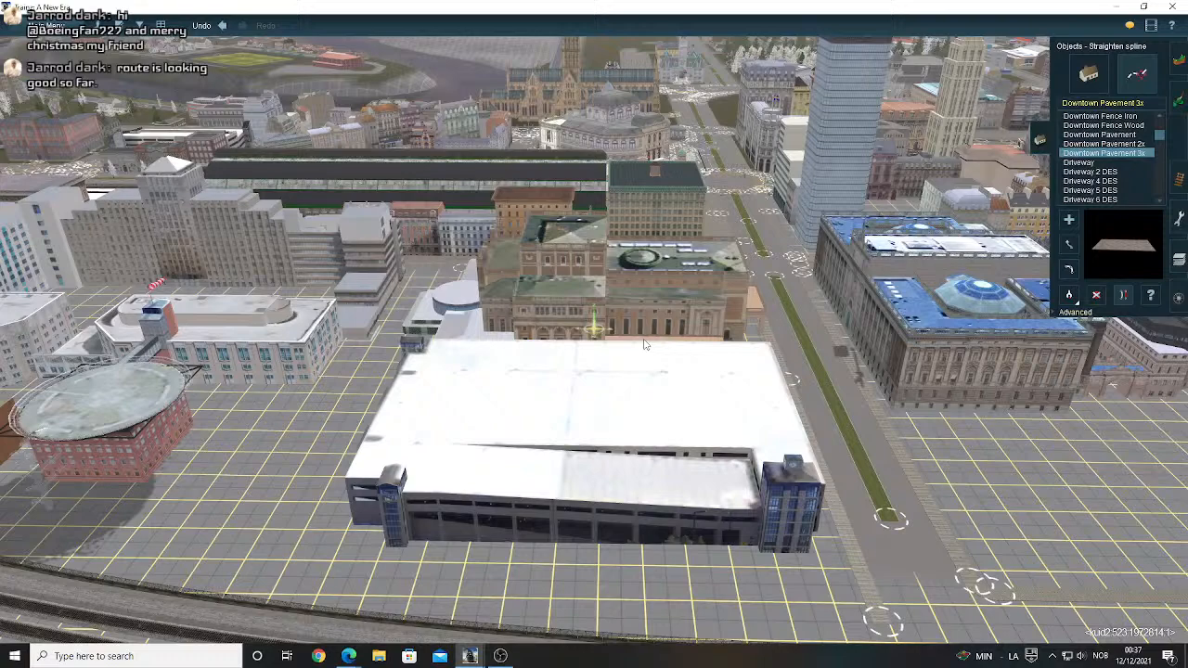
pyautogui.press('Left')
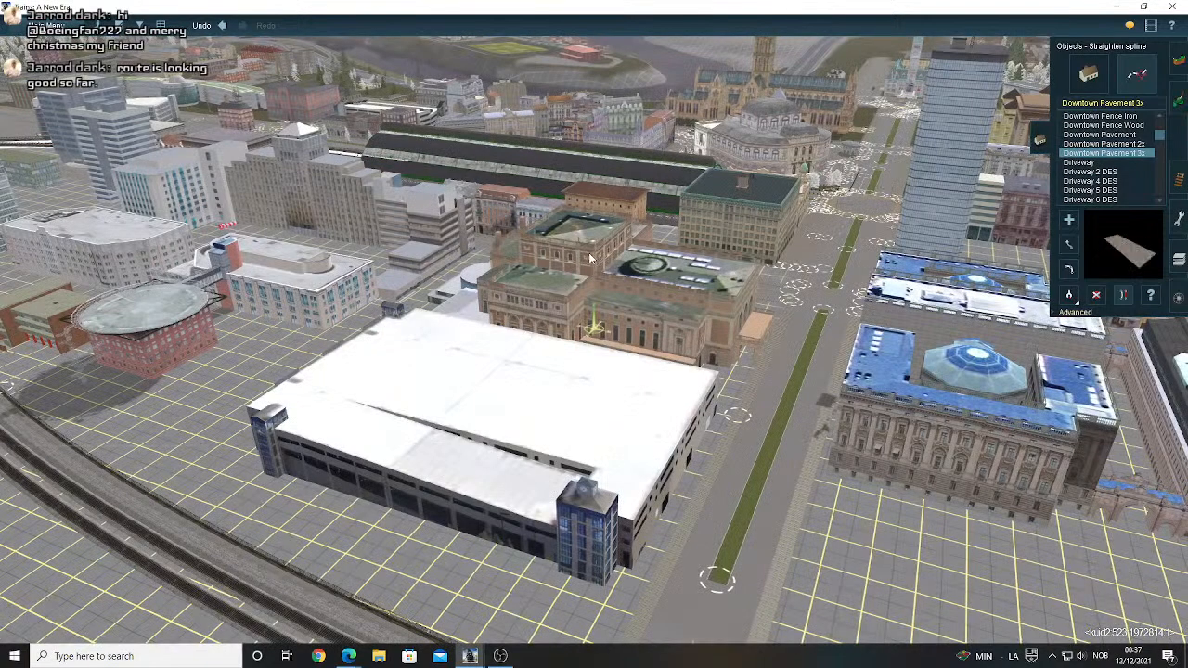
pyautogui.scroll(4, 625, 242)
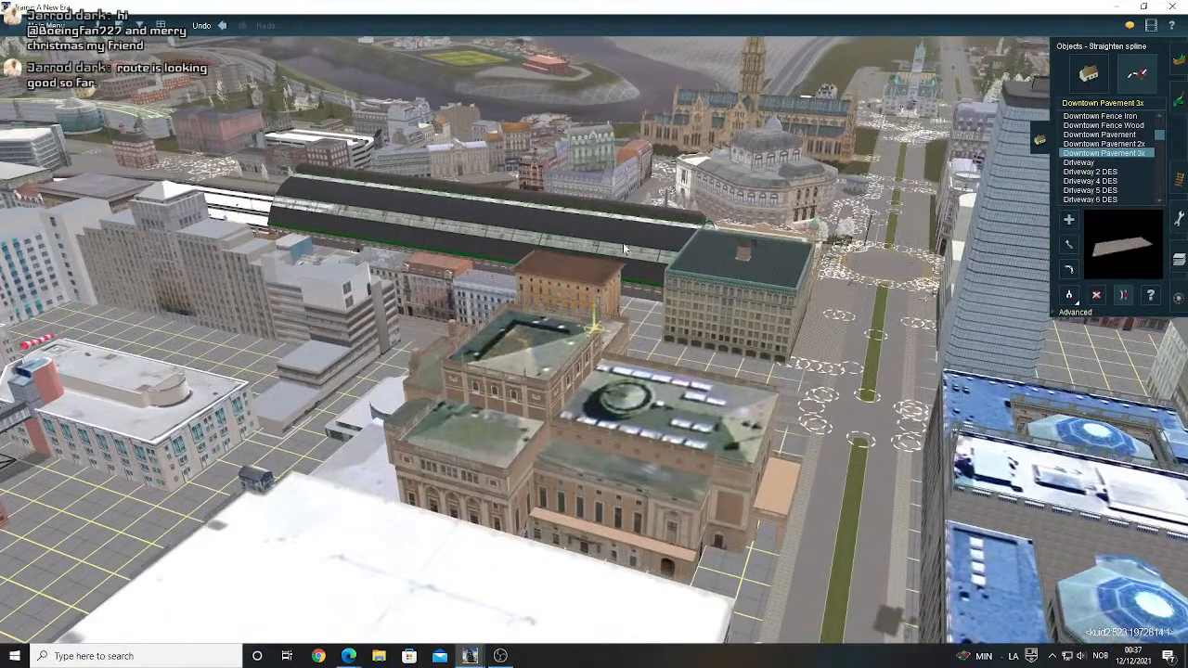
pyautogui.scroll(-5, 623, 242)
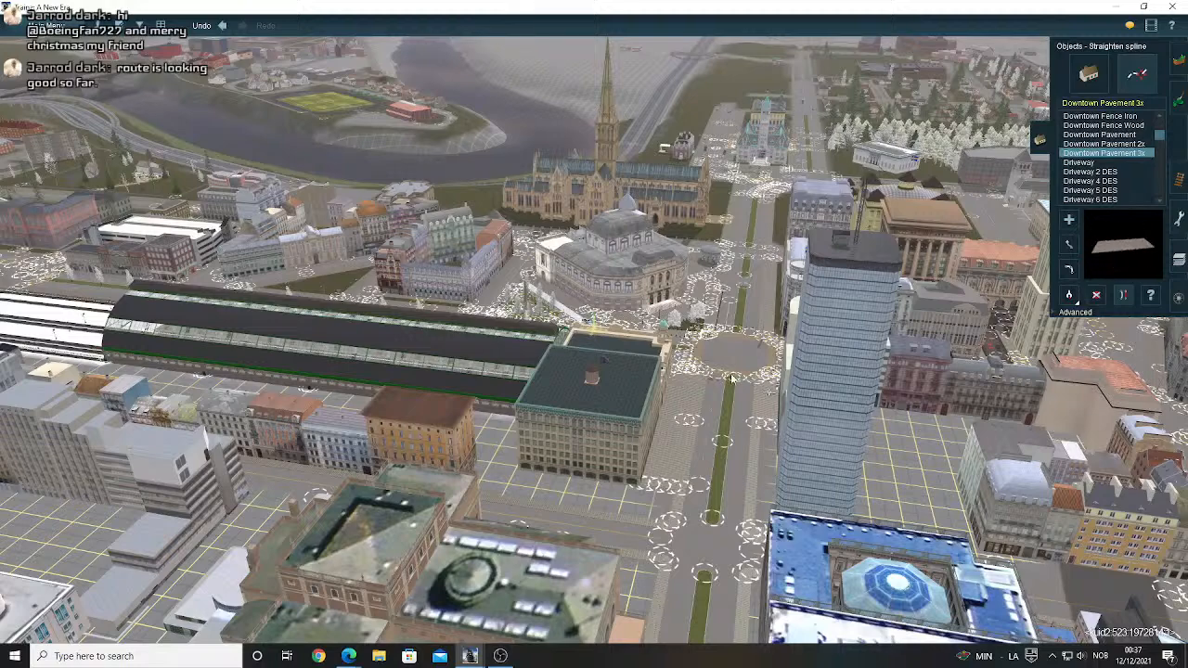
# - Survey the roundabout area between the station's train shed, the domed theatre building and the glass skyscraper
pyautogui.rightClick(721, 314)
pyautogui.press('Left')
pyautogui.press('Left')
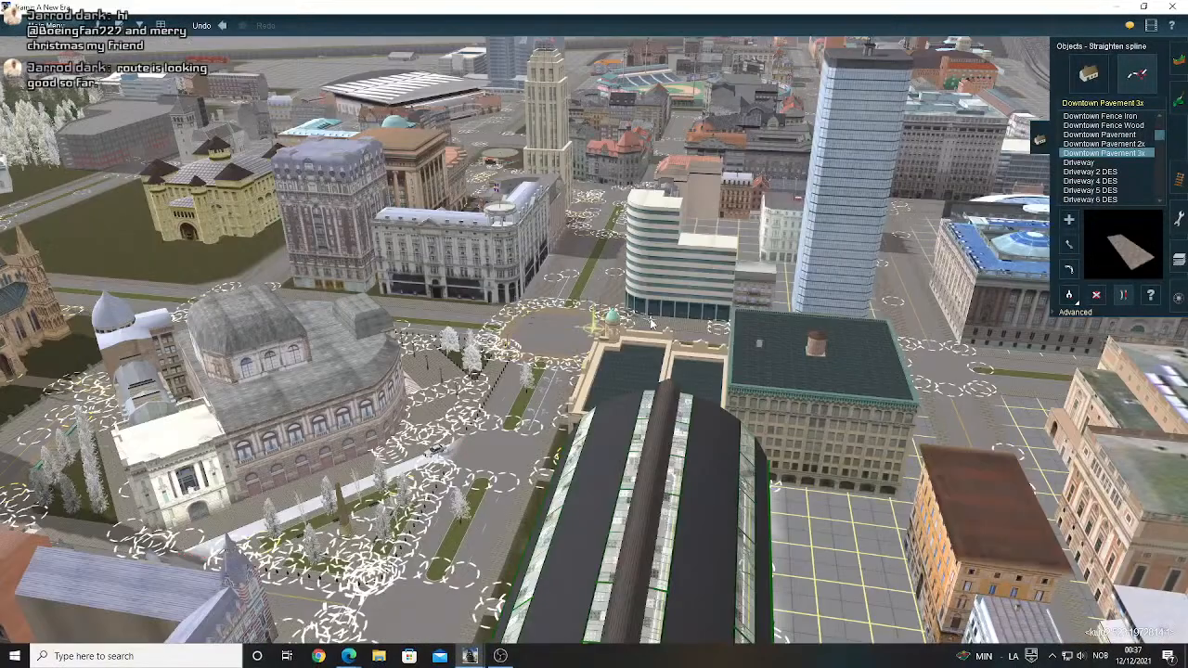
pyautogui.press('Left')
pyautogui.press('Down')
pyautogui.press('Right')
pyautogui.press('Up')
pyautogui.press('Right')
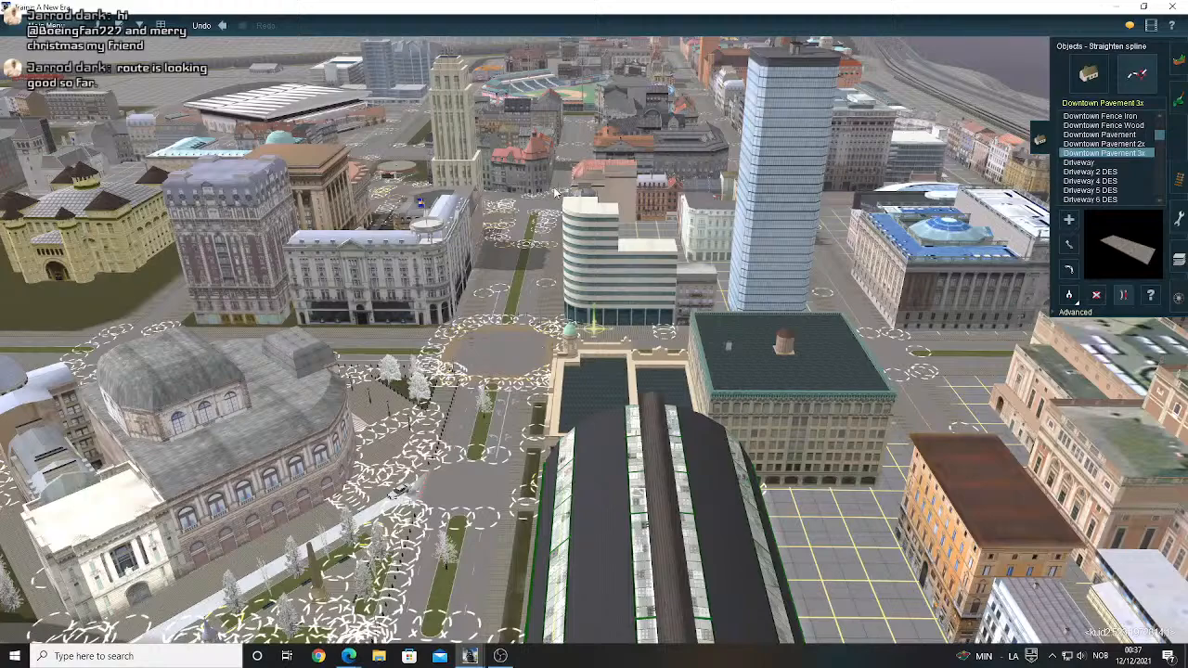
# - Survey the blocks around the baseball stadium and cream stepped tower, ending at the bare grid along the railway
pyautogui.rightClick(556, 193)
pyautogui.scroll(-3, 716, 336)
pyautogui.rightClick(715, 336)
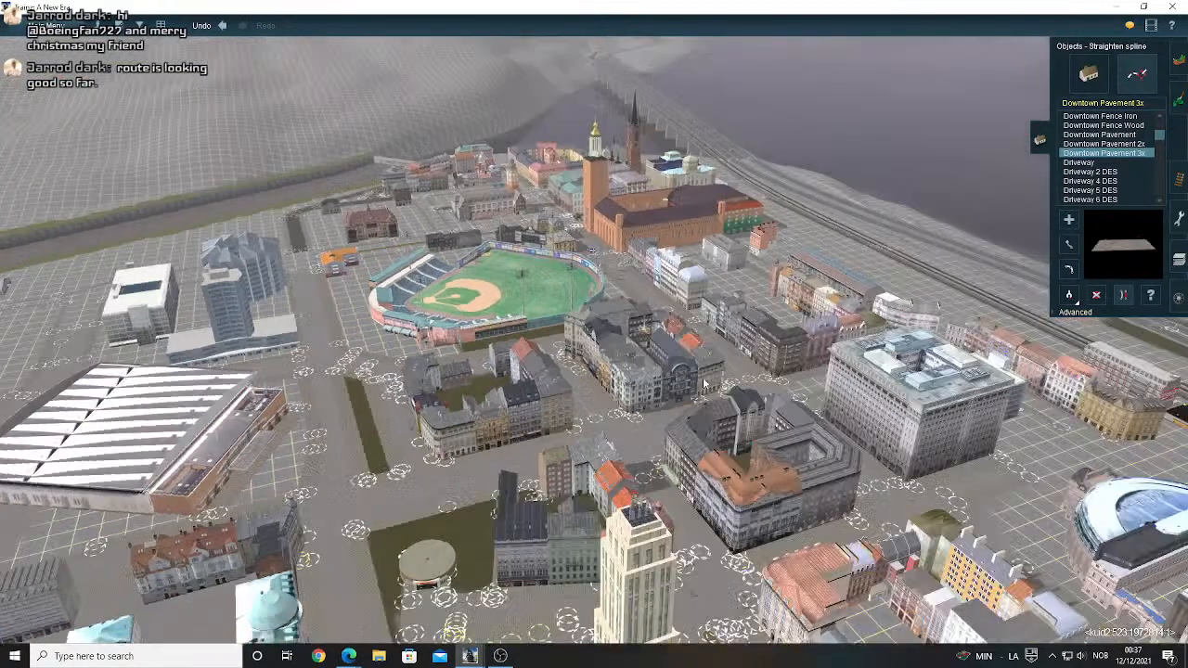
pyautogui.rightClick(705, 381)
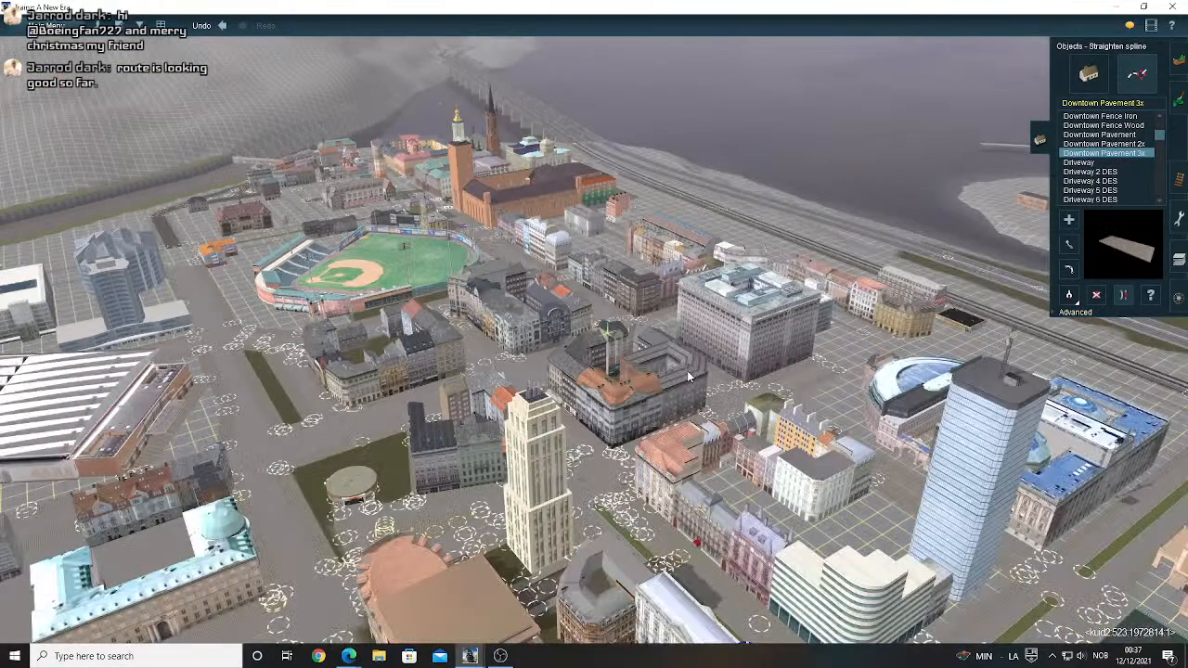
pyautogui.moveTo(689, 375); pyautogui.dragTo(612, 343, button='right')
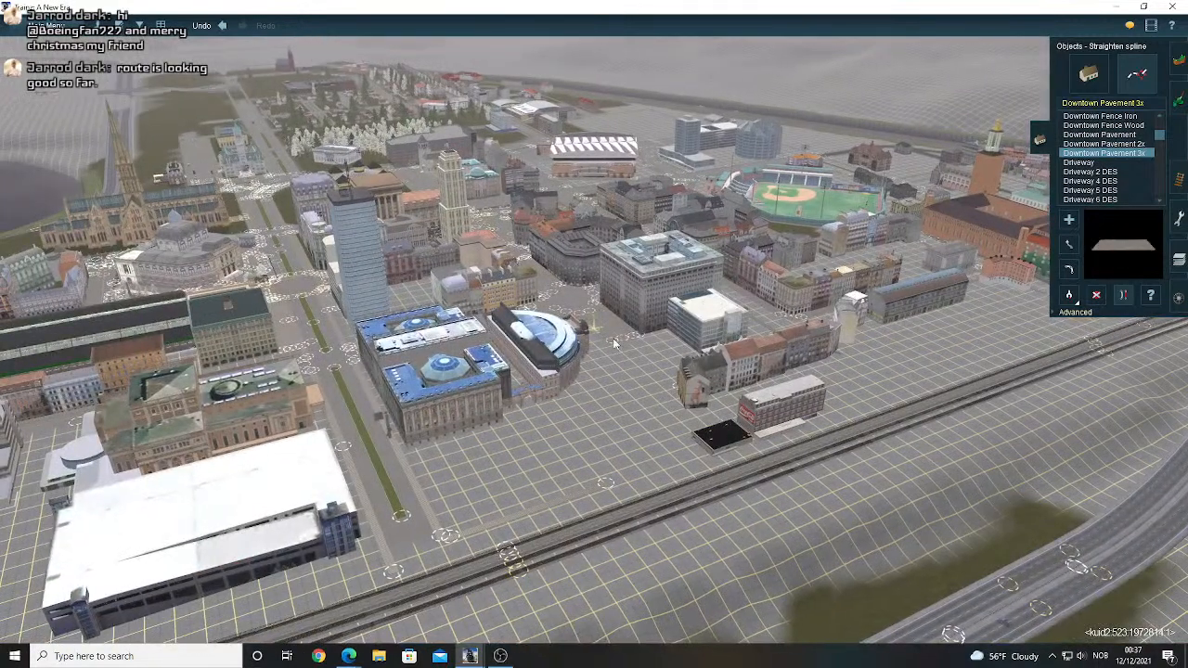
# - Lay Downtown Pavement 3x strips extending the street's sidewalks into the bare grid beside the blue-roofed round building
pyautogui.scroll(5, 612, 344)
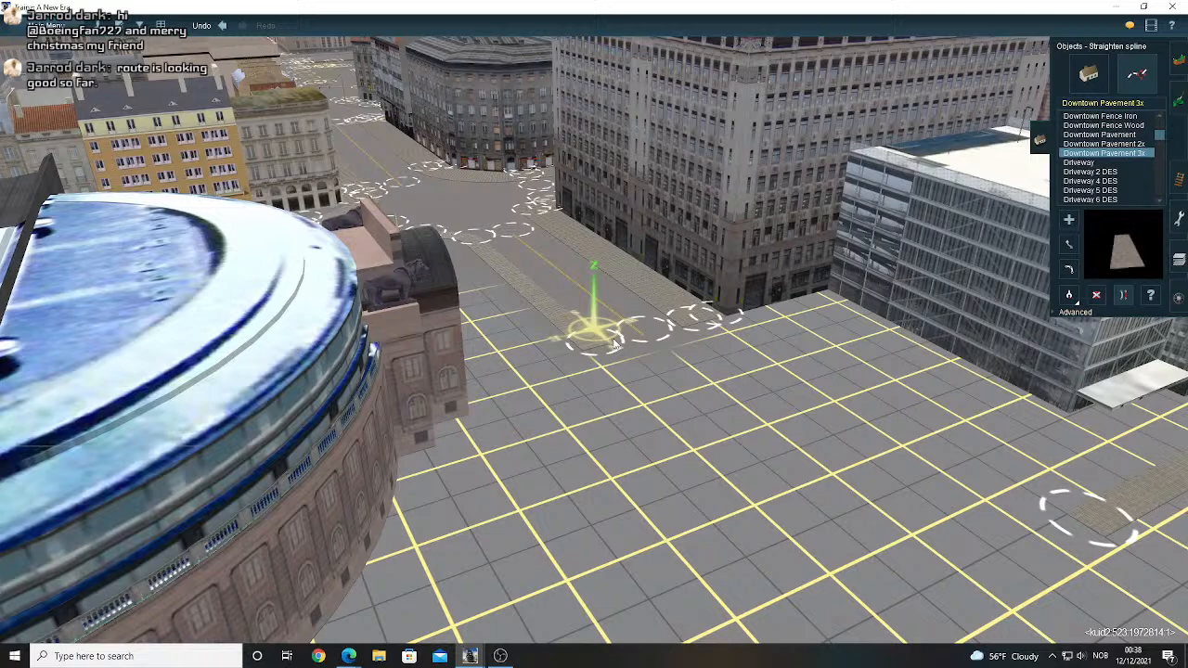
pyautogui.moveTo(614, 343); pyautogui.dragTo(537, 415, button='right')
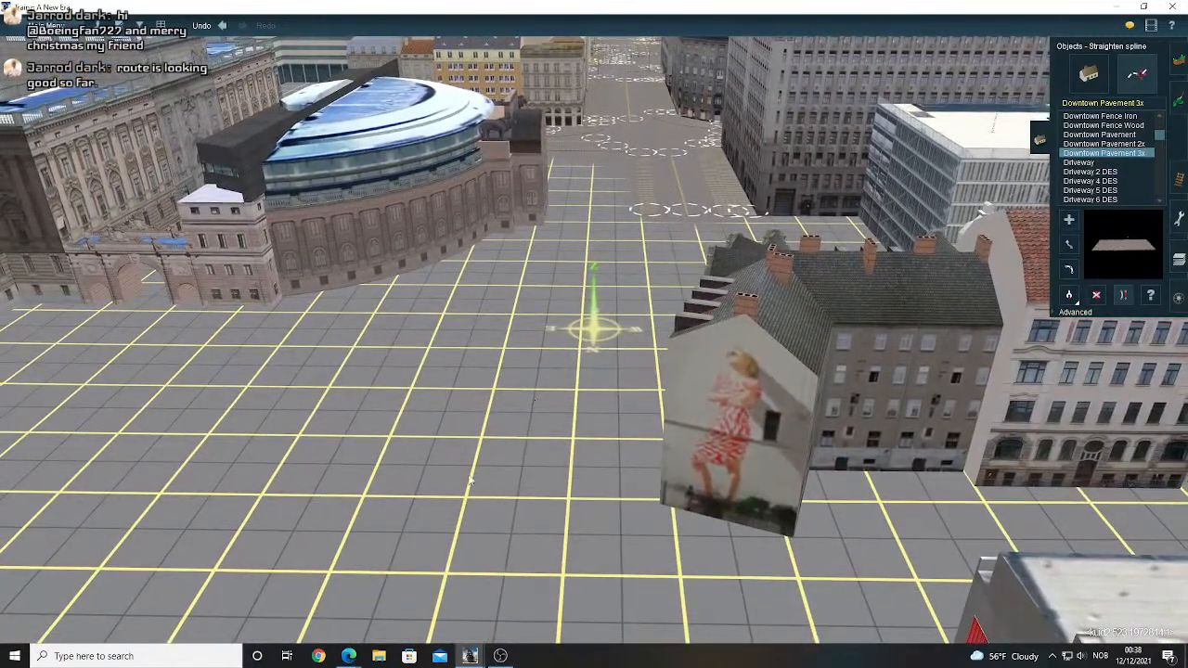
pyautogui.moveTo(537, 406); pyautogui.dragTo(922, 248, button='right')
pyautogui.click(1069, 220)
pyautogui.moveTo(540, 180); pyautogui.dragTo(547, 375, button='right')
pyautogui.moveTo(578, 428); pyautogui.dragTo(611, 266)
pyautogui.press('Up')
pyautogui.press('Up')
pyautogui.moveTo(528, 445); pyautogui.dragTo(525, 451, button='right')
pyautogui.press('Down')
pyautogui.scroll(5, 583, 313)
pyautogui.moveTo(582, 313); pyautogui.dragTo(585, 299, button='right')
pyautogui.moveTo(632, 385); pyautogui.dragTo(599, 355)
# - Move the end of the side-street pavement strip closer to the end of the street's sidewalk extension
pyautogui.rightClick(631, 137)
pyautogui.rightClick(609, 166)
pyautogui.press('Left')
pyautogui.press('Down')
pyautogui.scroll(4, 607, 293)
pyautogui.press('Down')
pyautogui.press('Left')
pyautogui.rightClick(610, 342)
pyautogui.press('Up')
pyautogui.press('Left')
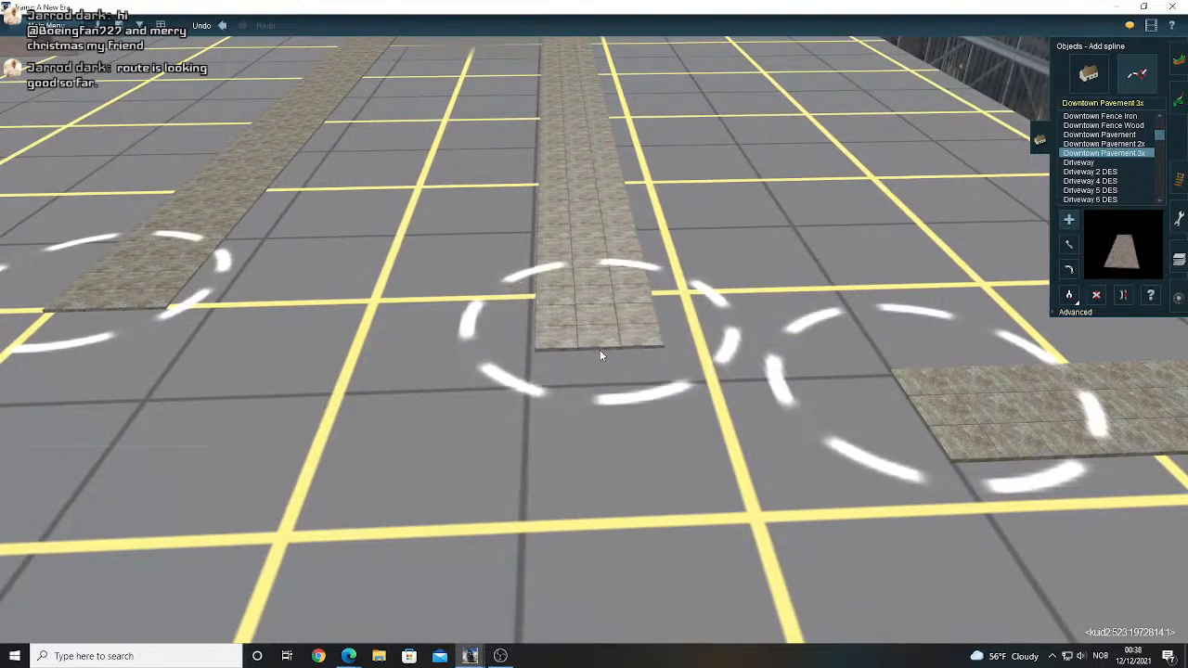
pyautogui.rightClick(446, 304)
pyautogui.press('Right')
pyautogui.press('Up')
pyautogui.scroll(-5, 603, 306)
pyautogui.rightClick(614, 295)
pyautogui.press('Right')
pyautogui.press('Up')
pyautogui.scroll(4, 654, 333)
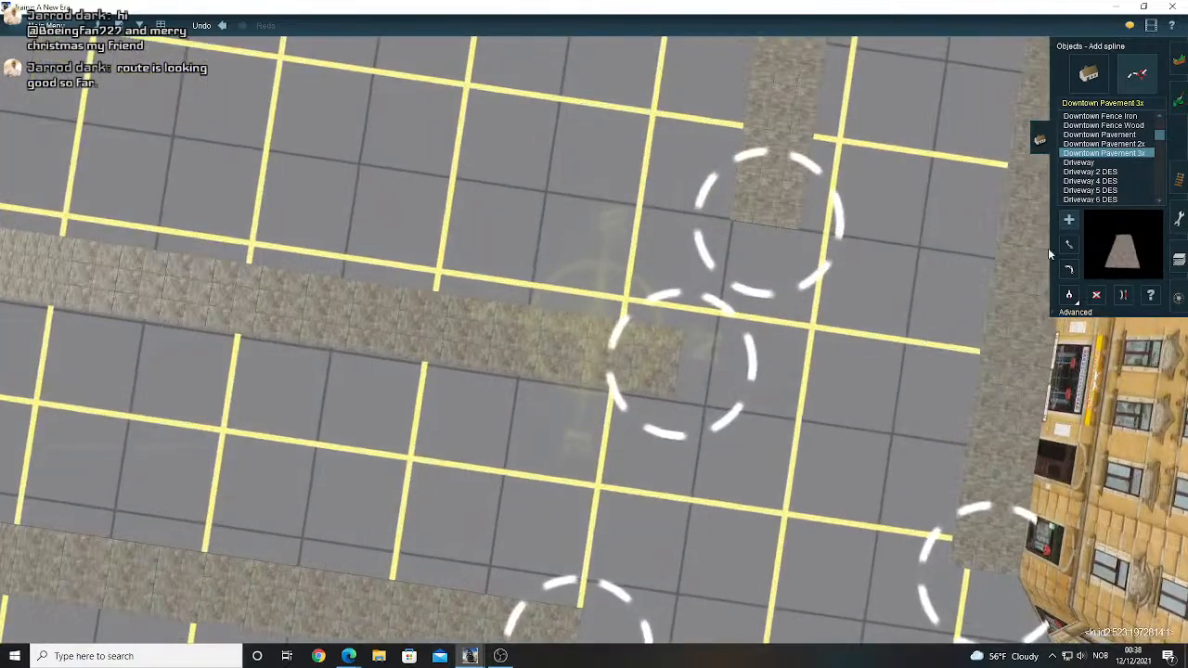
pyautogui.click(1067, 245)
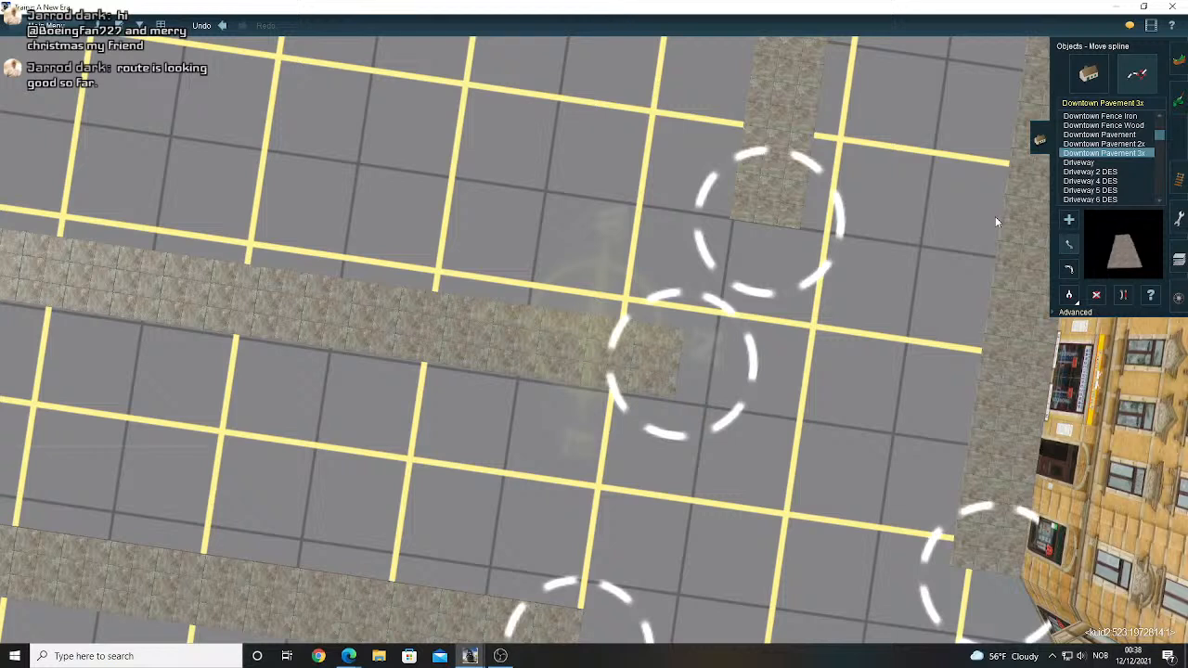
pyautogui.moveTo(768, 230); pyautogui.dragTo(755, 301)
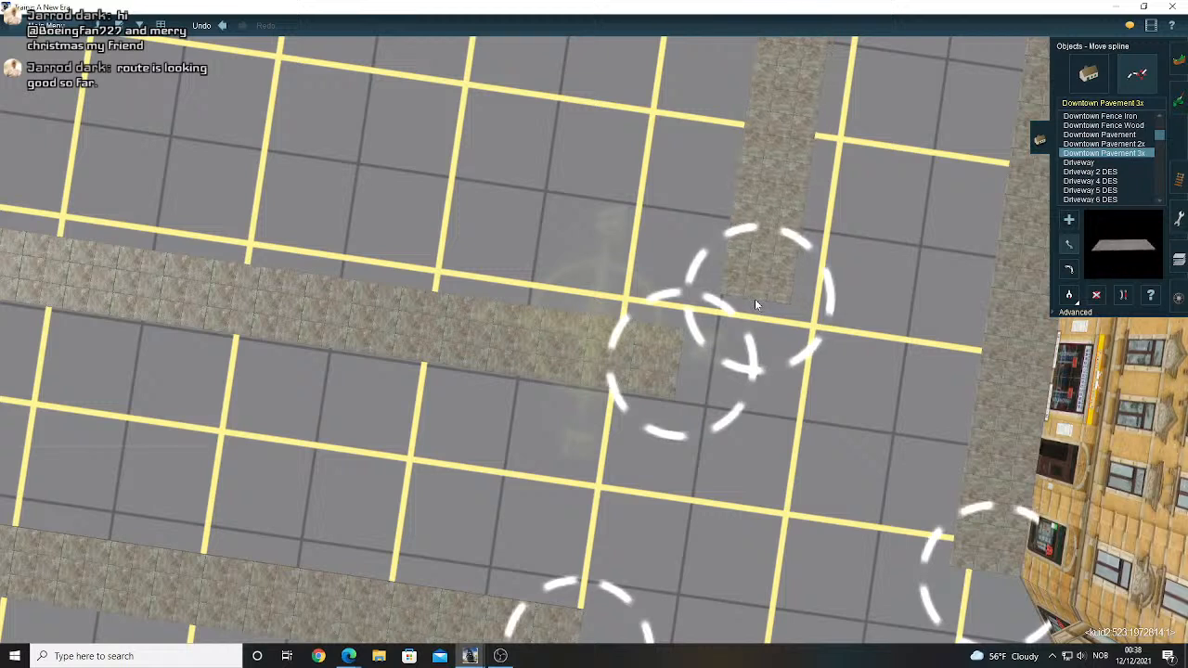
# - Join the two strip ends with a corner pavement piece and straighten the long strip leading into it
pyautogui.click(1067, 223)
pyautogui.click(744, 296)
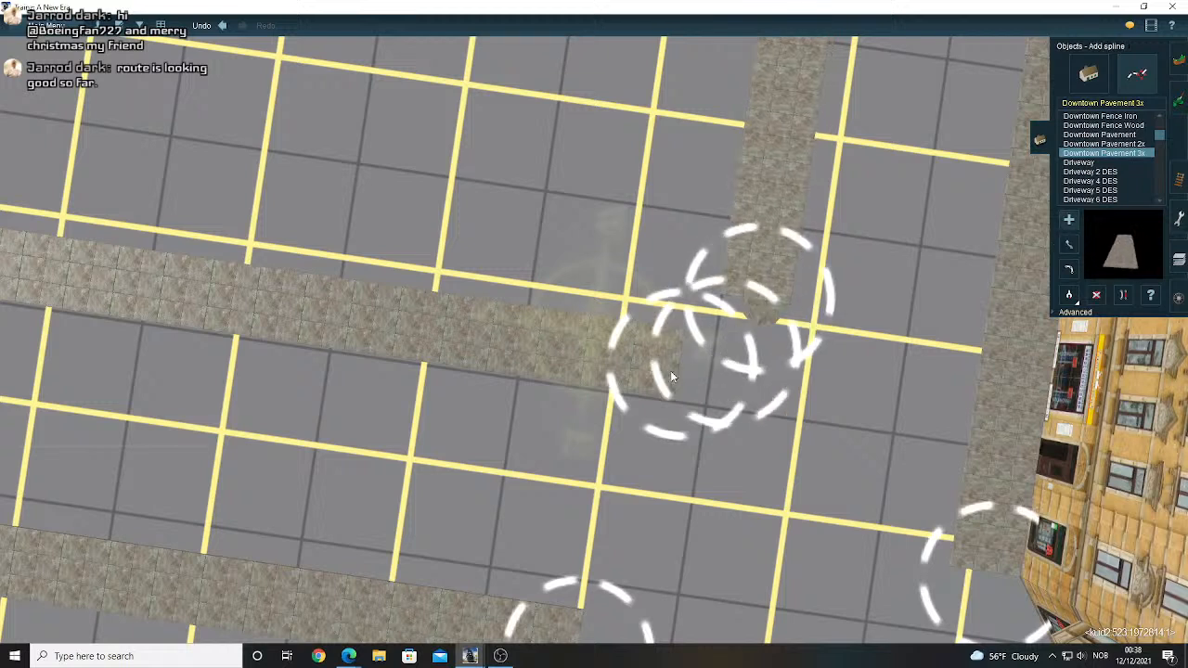
pyautogui.click(670, 369)
pyautogui.click(1121, 295)
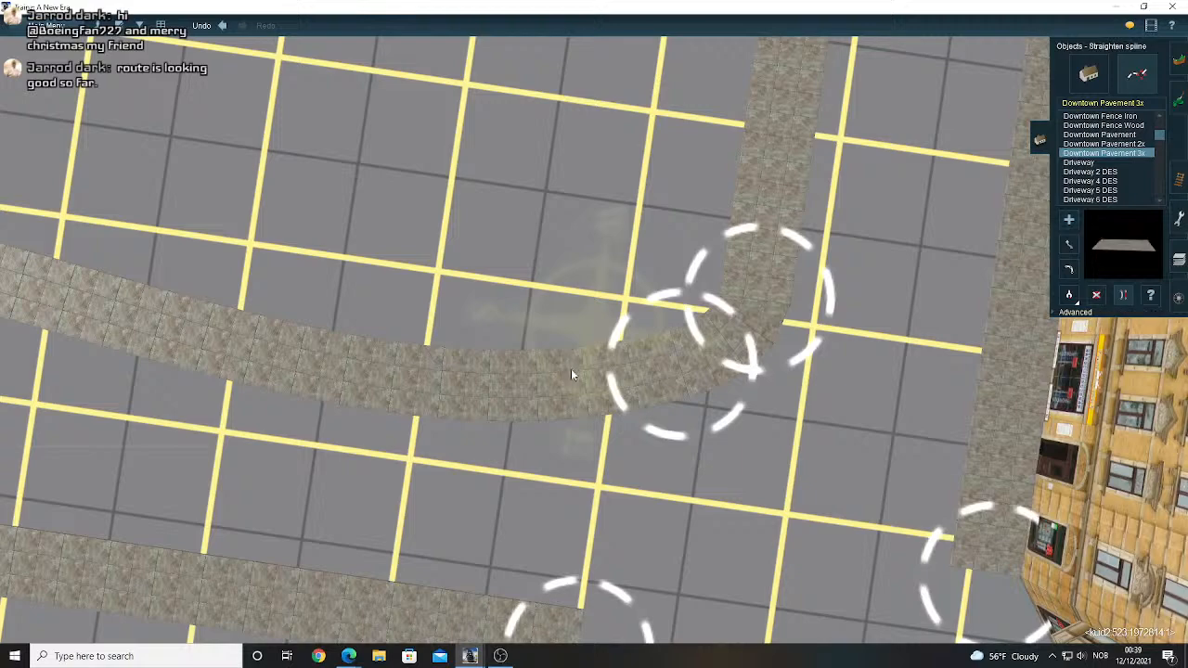
pyautogui.click(573, 385)
# - Lay a parallel Downtown Pavement 3x strip from the grey building's corner to the new pavement corner, widening the sidewalk
pyautogui.moveTo(638, 361); pyautogui.dragTo(548, 256, button='right')
pyautogui.click(1068, 245)
pyautogui.press('Up')
pyautogui.press('Left')
pyautogui.moveTo(429, 365); pyautogui.dragTo(514, 364, button='right')
pyautogui.scroll(5, 594, 339)
pyautogui.click(1066, 220)
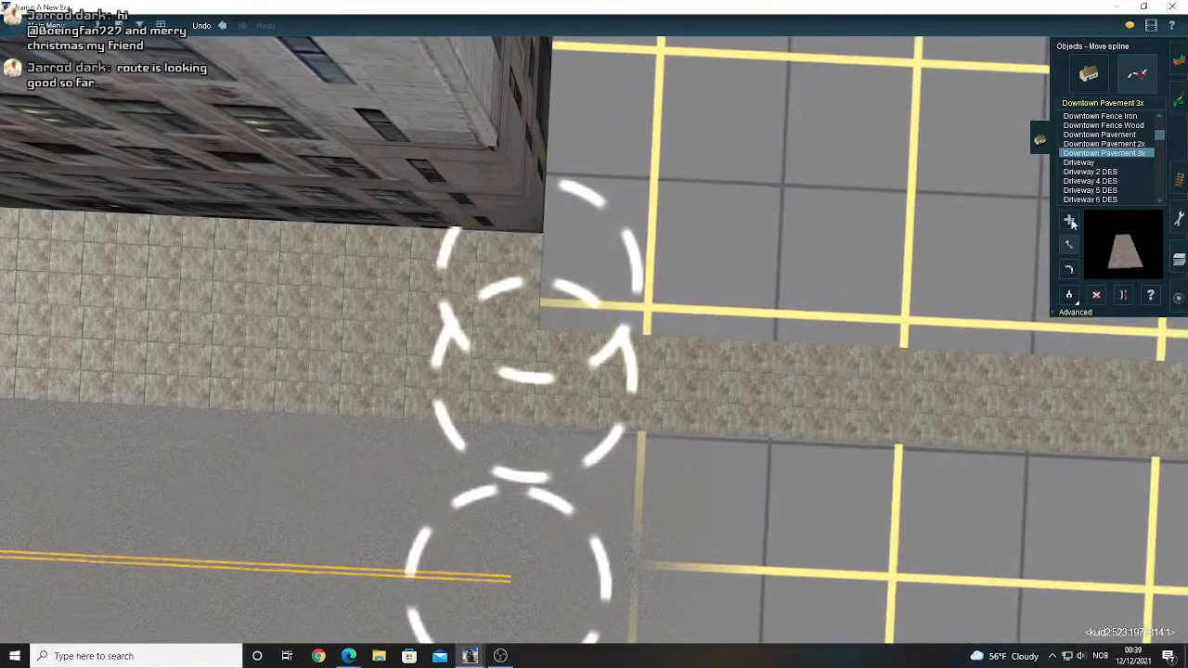
pyautogui.click(542, 286)
pyautogui.moveTo(864, 310); pyautogui.dragTo(840, 342)
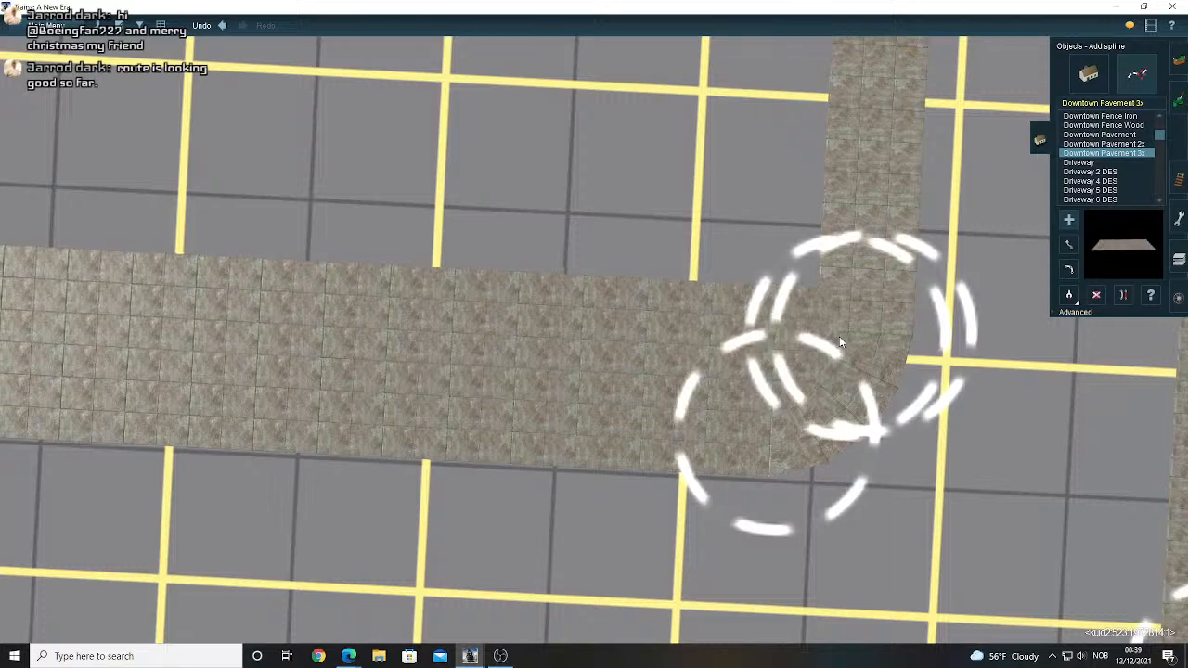
# - Add a short Downtown Pavement 3x piece in front of the yellow building's angled corner face
pyautogui.press('Down')
pyautogui.press('Right')
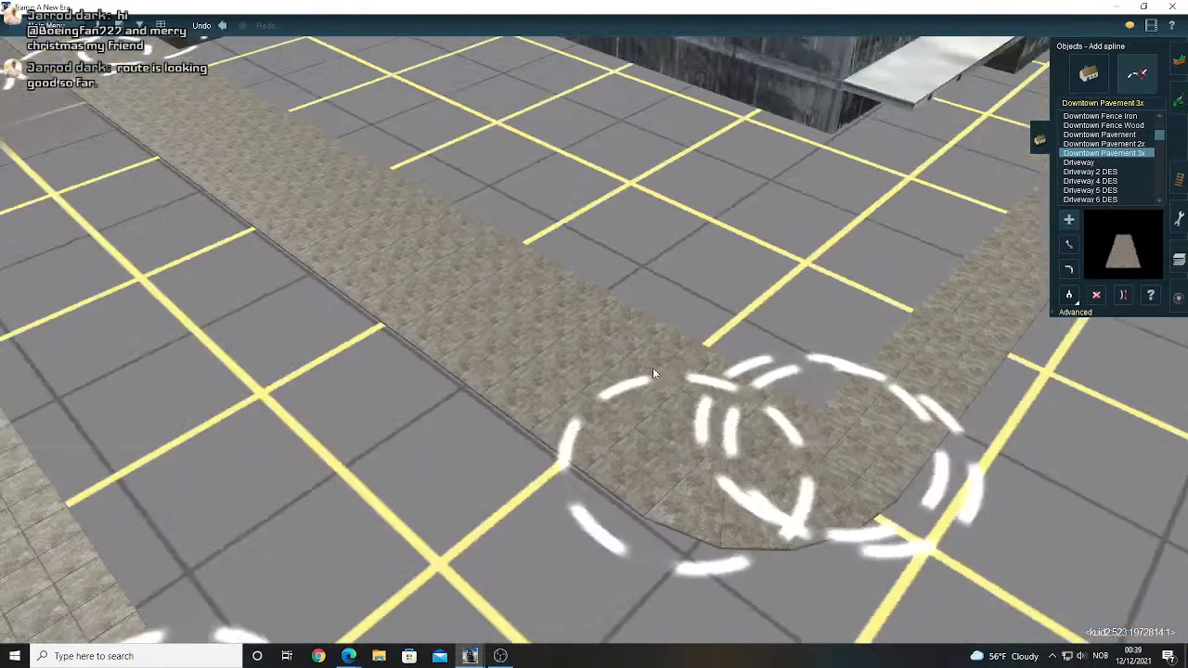
pyautogui.rightClick(653, 368)
pyautogui.scroll(-6, 640, 336)
pyautogui.rightClick(458, 312)
pyautogui.press('Right')
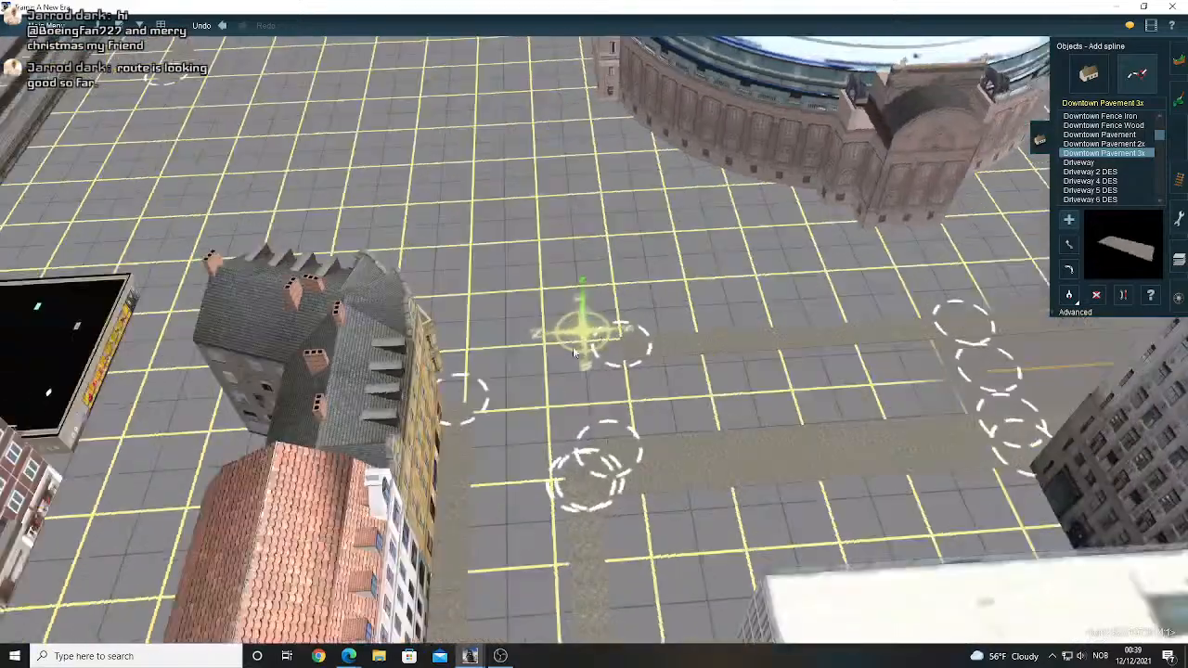
pyautogui.press('Right')
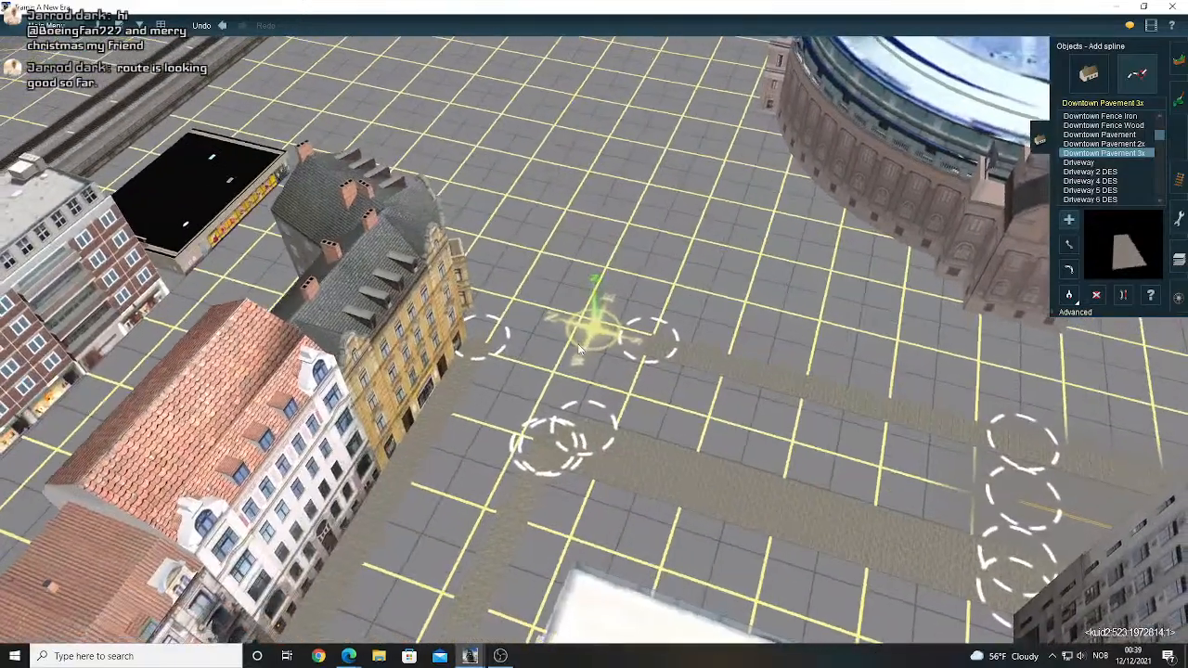
pyautogui.scroll(5, 625, 360)
pyautogui.press('Left')
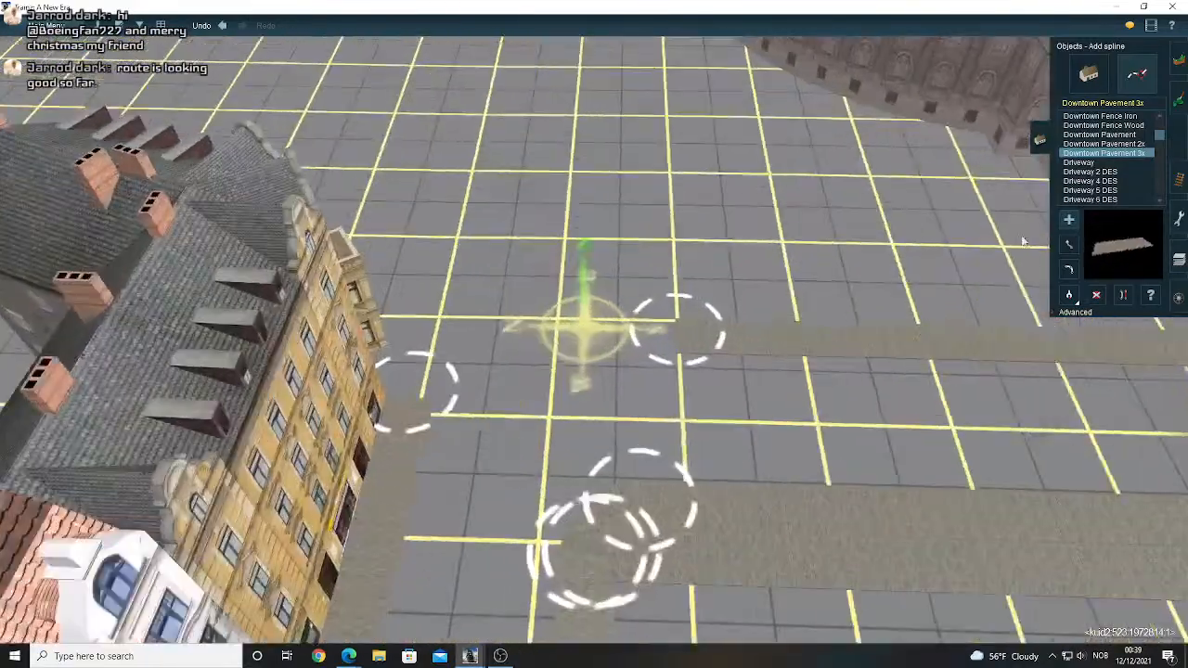
pyautogui.press('Right')
pyautogui.rightClick(618, 317)
pyautogui.press('Right')
pyautogui.scroll(3, 593, 324)
pyautogui.press('Down')
pyautogui.press('Left')
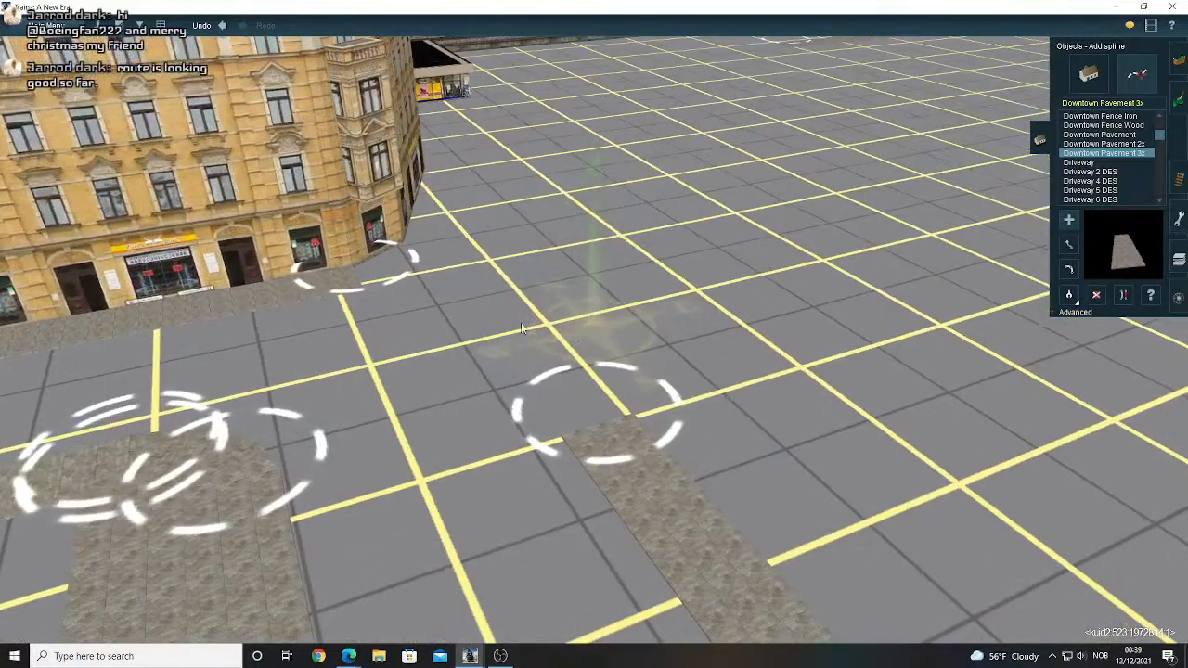
pyautogui.rightClick(465, 290)
pyautogui.scroll(5, 580, 381)
pyautogui.press('Up')
pyautogui.click(639, 492)
pyautogui.moveTo(735, 407); pyautogui.dragTo(1073, 235)
pyautogui.click(1071, 223)
pyautogui.click(715, 320)
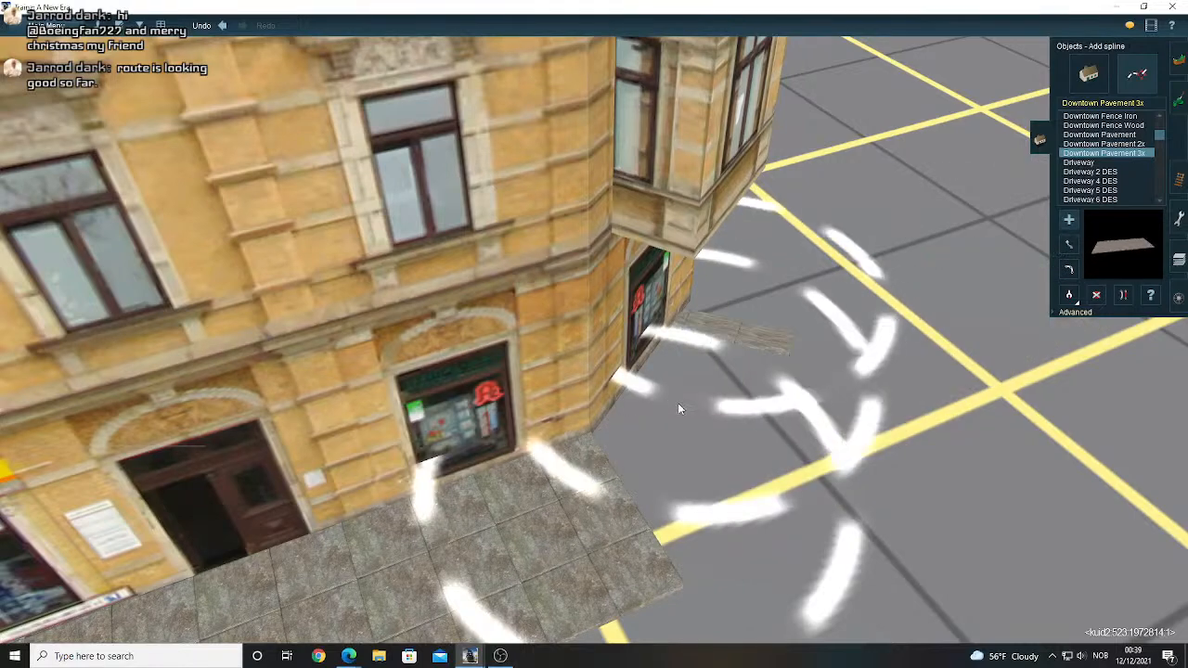
pyautogui.click(682, 460)
# - Move both ends of the short pavement piece so it lines up with the yellow building's angled corner face
pyautogui.click(1069, 246)
pyautogui.moveTo(716, 316); pyautogui.dragTo(766, 330)
pyautogui.scroll(3, 653, 397)
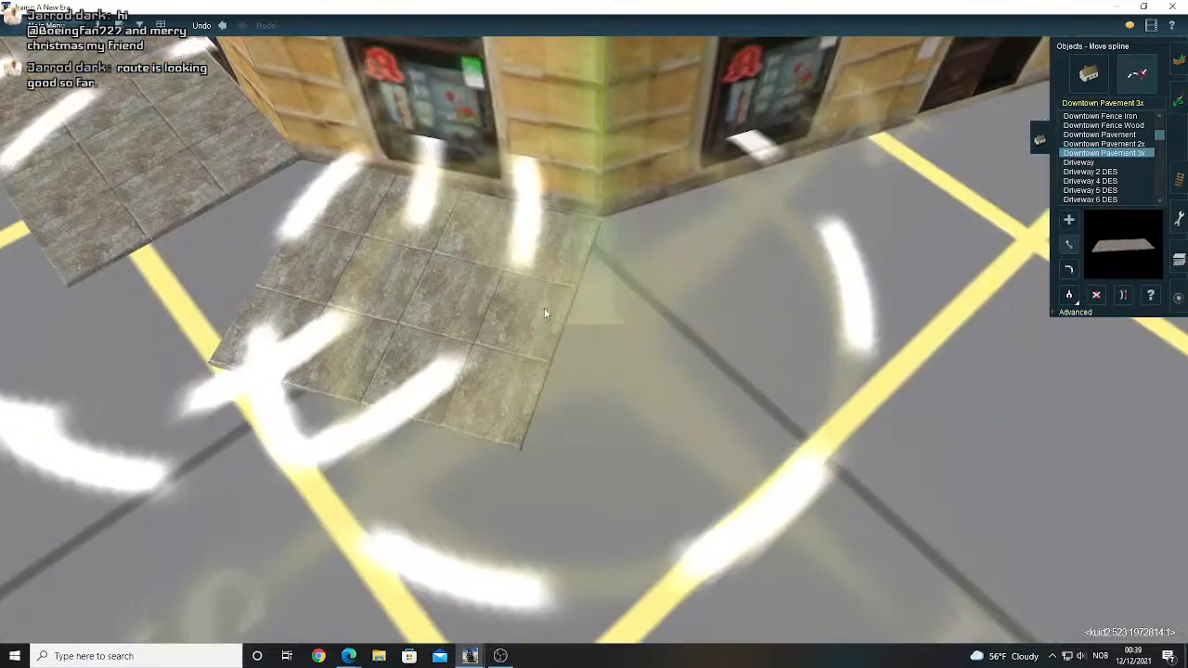
pyautogui.rightClick(541, 325)
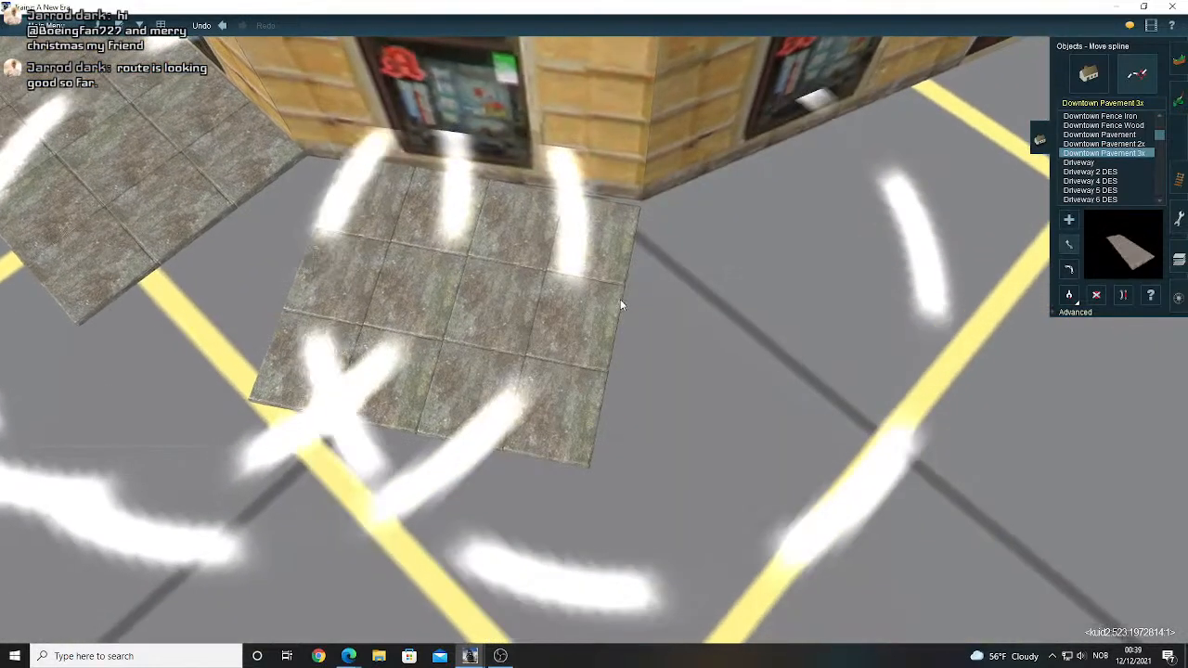
pyautogui.moveTo(620, 299); pyautogui.dragTo(631, 320)
pyautogui.rightClick(422, 305)
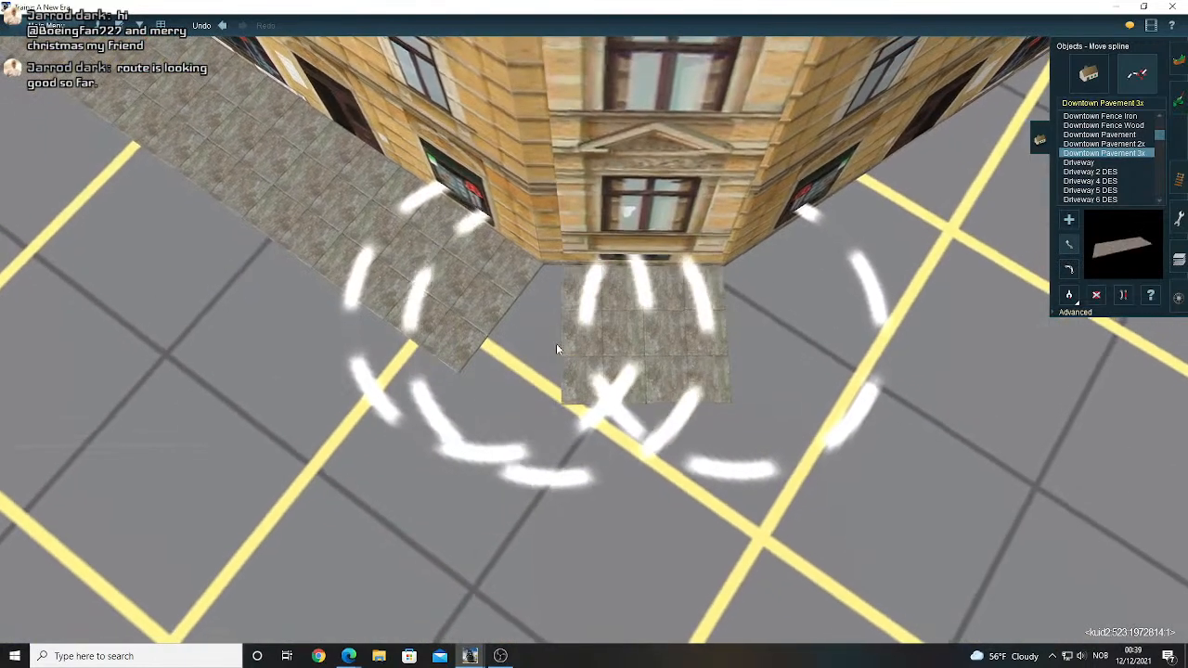
pyautogui.moveTo(556, 348); pyautogui.dragTo(542, 332)
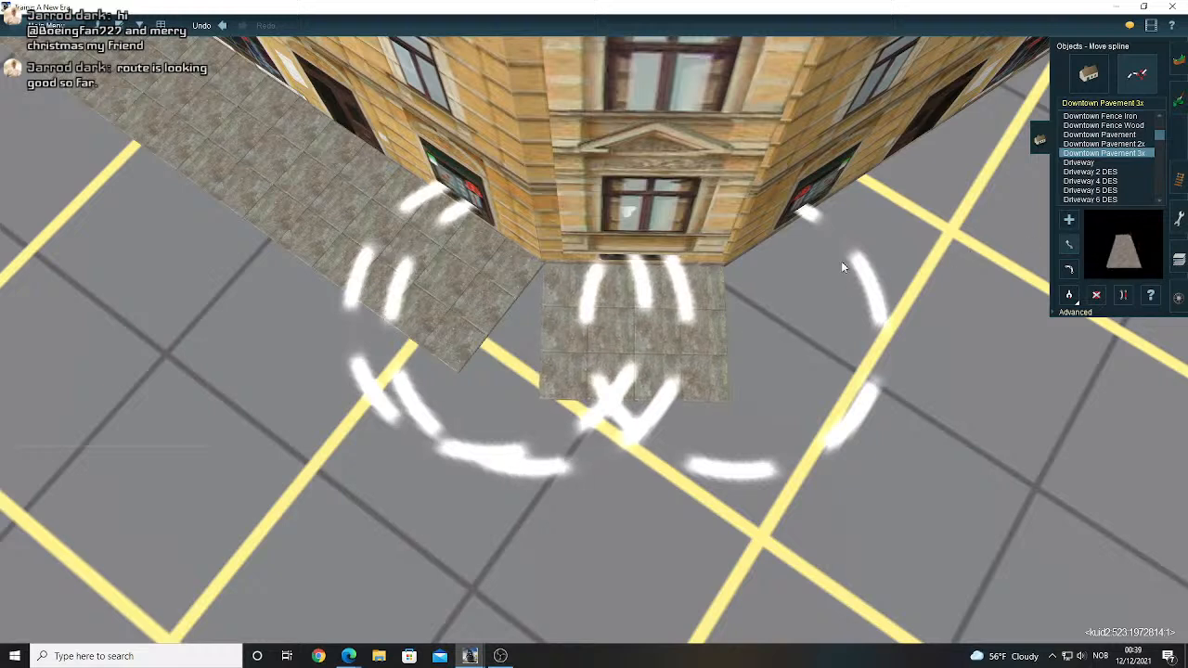
# - Lay a Downtown Pavement 3x strip along the yellow building's adjoining shop facade
pyautogui.rightClick(708, 274)
pyautogui.press('Left')
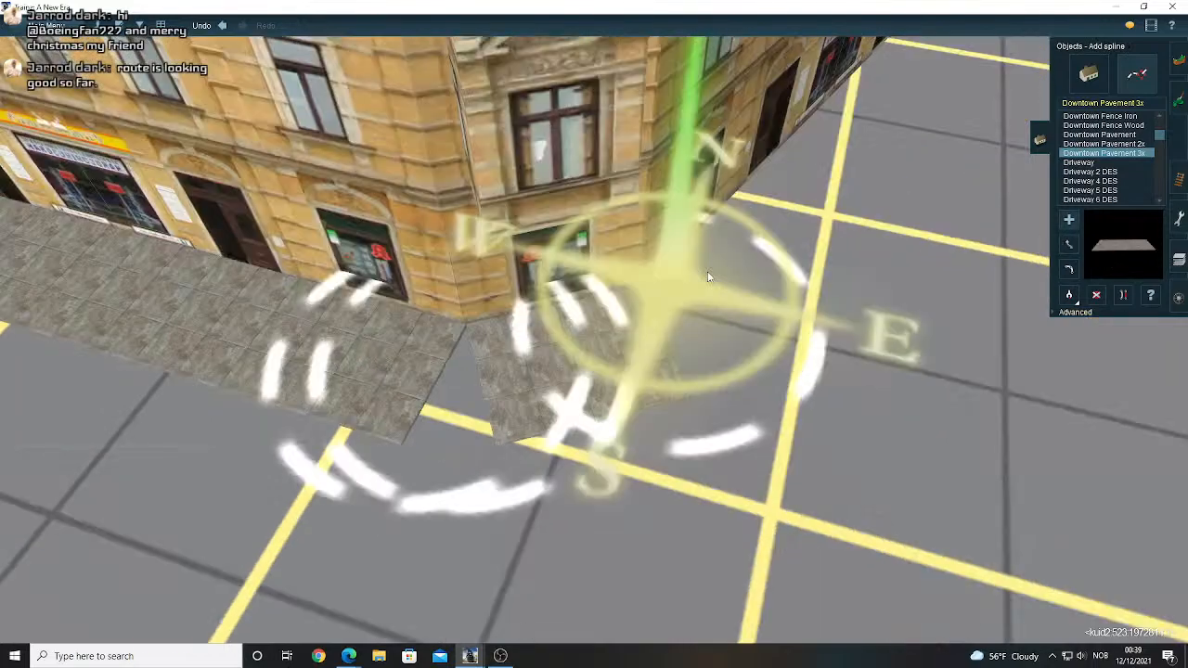
pyautogui.scroll(-5, 707, 271)
pyautogui.rightClick(705, 271)
pyautogui.scroll(5, 558, 355)
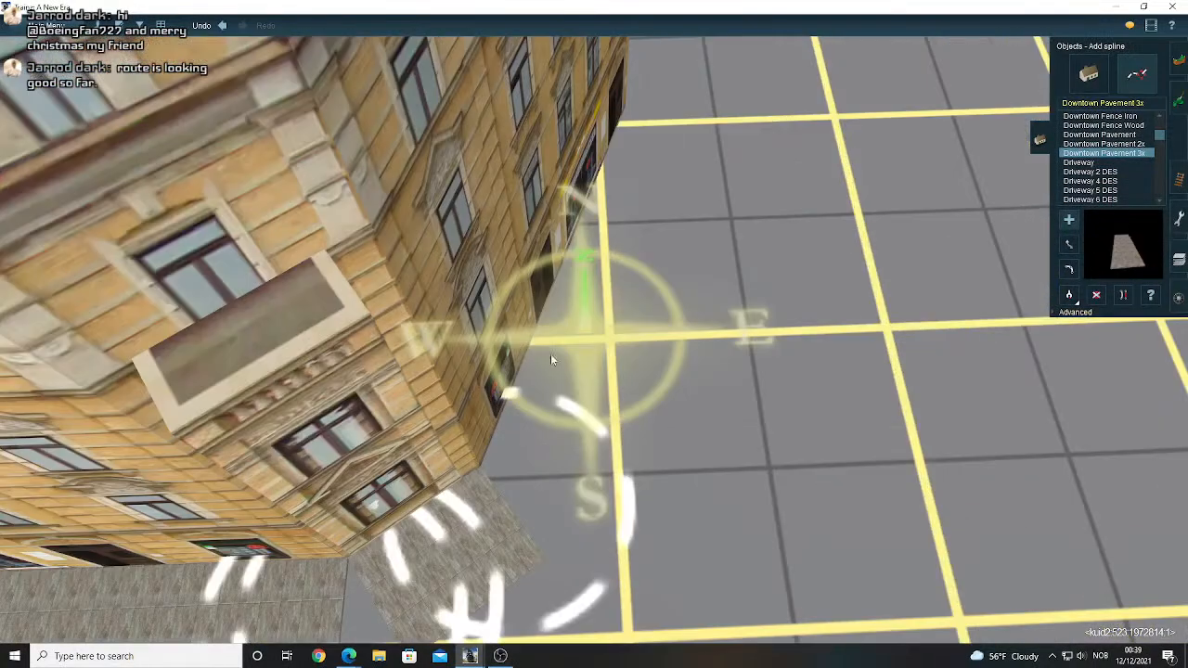
pyautogui.press('Left')
pyautogui.click(481, 374)
pyautogui.click(868, 325)
pyautogui.rightClick(803, 323)
pyautogui.press('Left')
pyautogui.scroll(5, 743, 325)
pyautogui.moveTo(795, 310); pyautogui.dragTo(950, 318)
# - Move the facade strip's near end up to the building's angled corner
pyautogui.rightClick(435, 360)
pyautogui.moveTo(432, 363); pyautogui.dragTo(1071, 244, button='right')
pyautogui.click(1071, 244)
pyautogui.moveTo(841, 389); pyautogui.dragTo(696, 380)
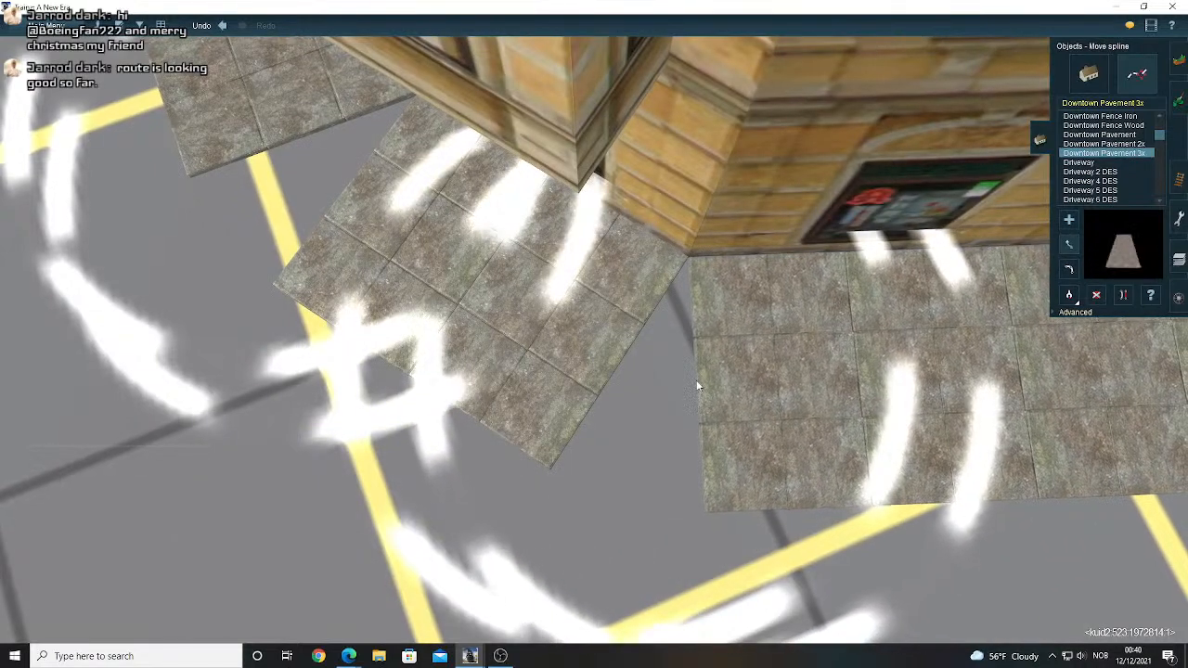
# - Connect the short corner piece to the facade strip with pavement and straighten the facade strip
pyautogui.click(1064, 224)
pyautogui.click(619, 350)
pyautogui.click(697, 379)
pyautogui.click(1121, 297)
pyautogui.click(852, 406)
# - Close the gap between the existing sidewalk and the short corner piece with pavement, then straighten the adjoining section
pyautogui.rightClick(454, 240)
pyautogui.press('Left')
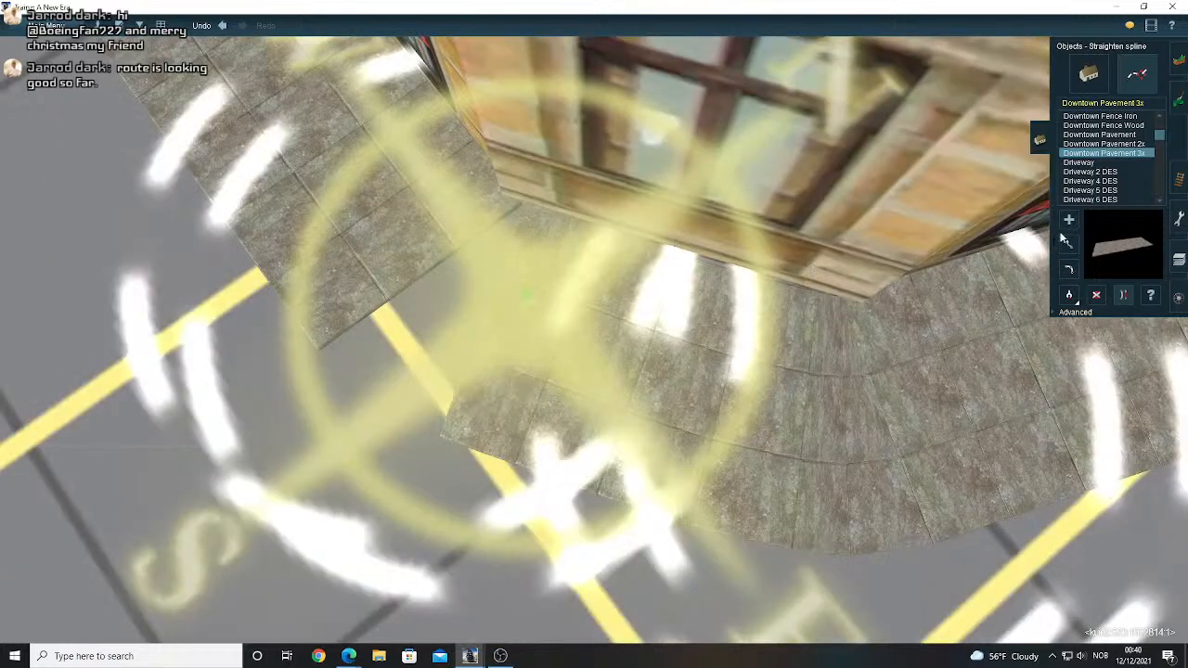
pyautogui.click(1065, 226)
pyautogui.click(486, 343)
pyautogui.click(566, 350)
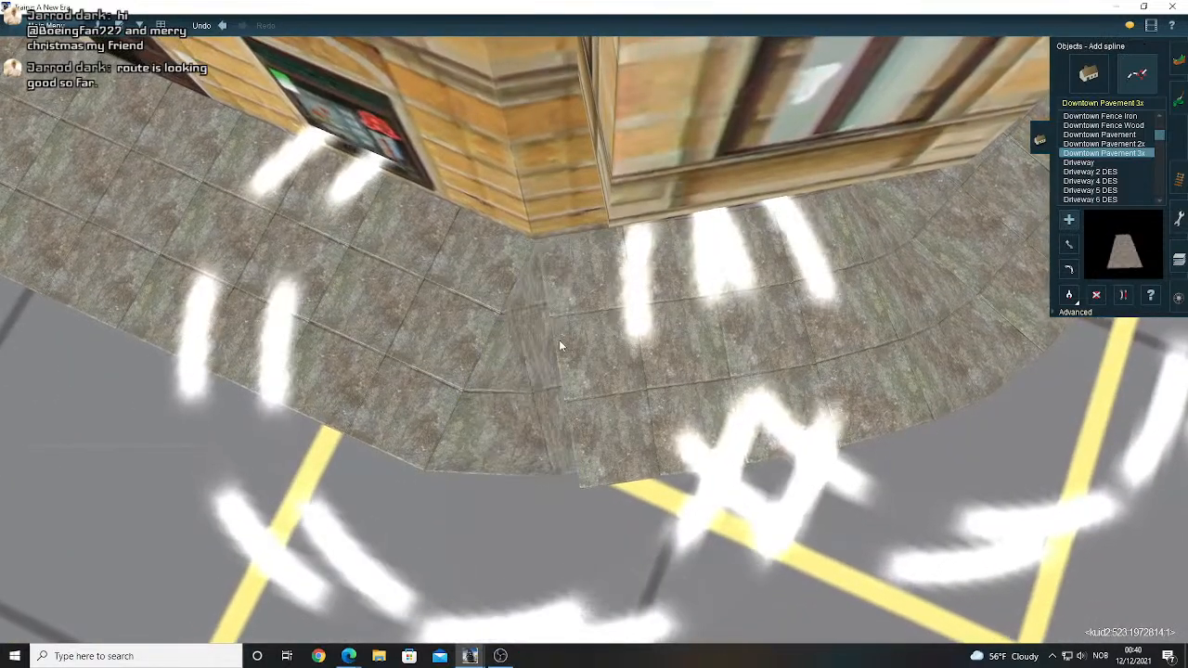
pyautogui.click(559, 339)
pyautogui.click(1123, 295)
pyautogui.scroll(-2, 656, 382)
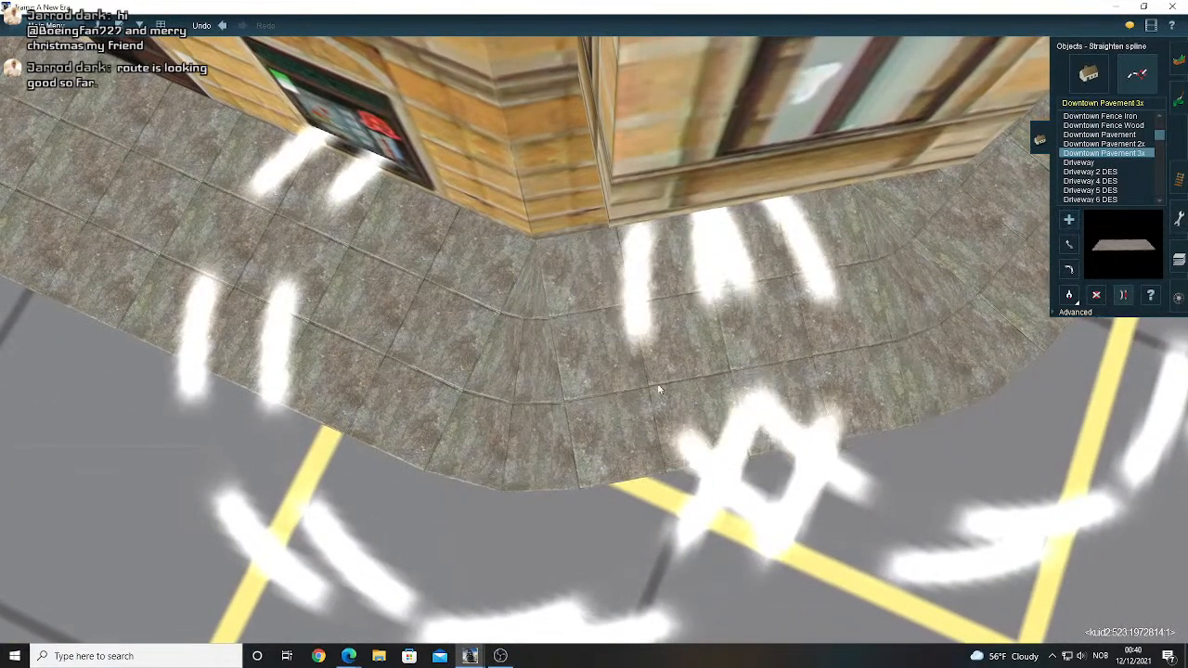
# - Lay a Downtown Pavement 3x strip along the building's mural wall
pyautogui.moveTo(656, 383); pyautogui.dragTo(564, 283, button='right')
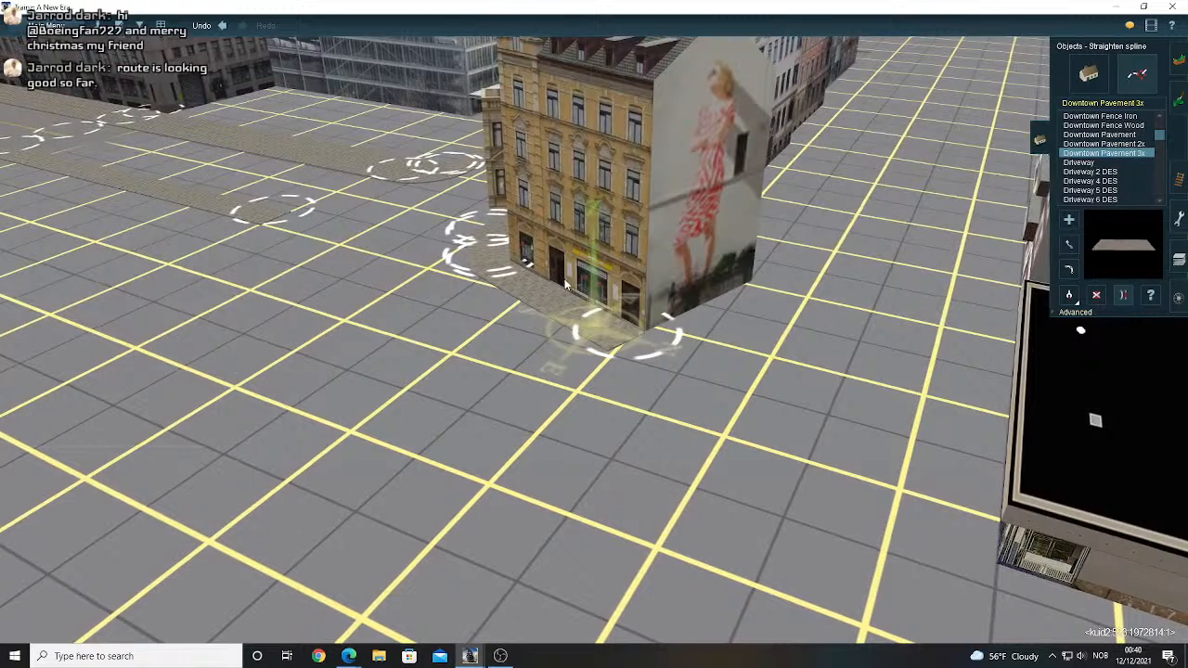
pyautogui.moveTo(564, 285); pyautogui.dragTo(623, 311, button='right')
pyautogui.click(1072, 223)
pyautogui.moveTo(701, 264)
pyautogui.mouseDown(button='right')
pyautogui.moveTo(681, 295)
pyautogui.moveTo(698, 243)
pyautogui.mouseUp(button='right')
pyautogui.click(697, 168)
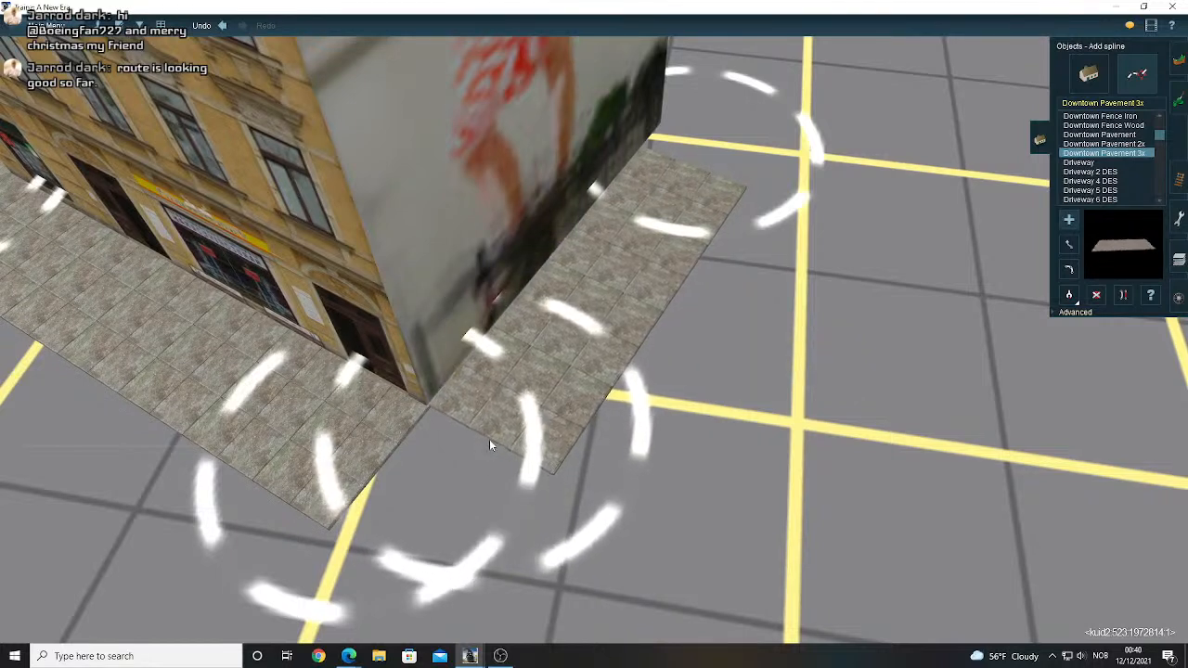
# - Move the ends of the mural-side strip so it sits flush against the wall and the building's corner
pyautogui.click(1072, 246)
pyautogui.moveTo(722, 279); pyautogui.dragTo(651, 208, button='right')
pyautogui.moveTo(747, 206); pyautogui.dragTo(805, 154)
pyautogui.rightClick(85, 302)
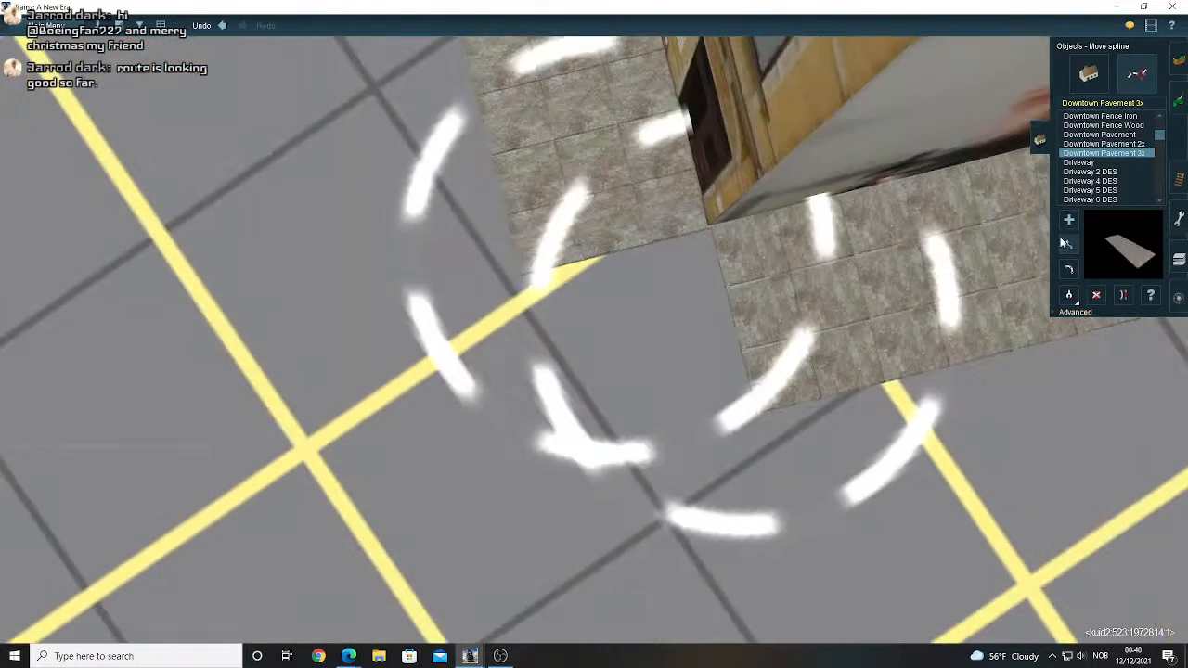
pyautogui.moveTo(729, 312); pyautogui.dragTo(728, 321)
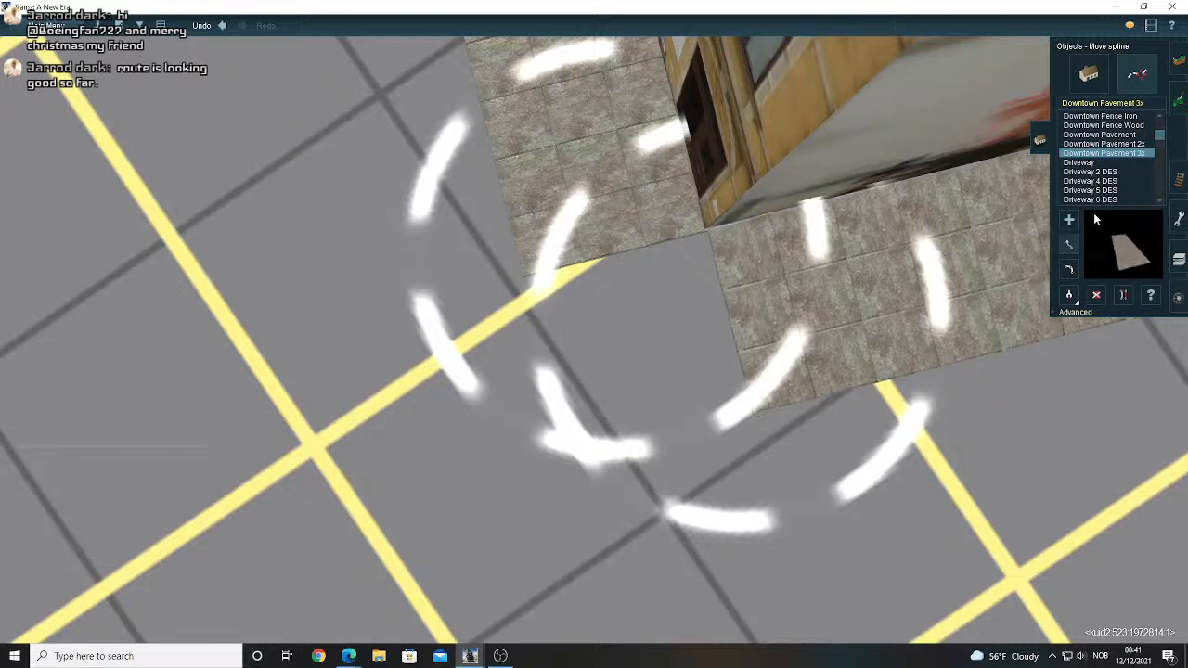
# - Connect the facade and mural-side strips around the corner with pavement, straighten the mural-side strip and adjust the joint
pyautogui.click(1068, 221)
pyautogui.moveTo(624, 256); pyautogui.dragTo(742, 324)
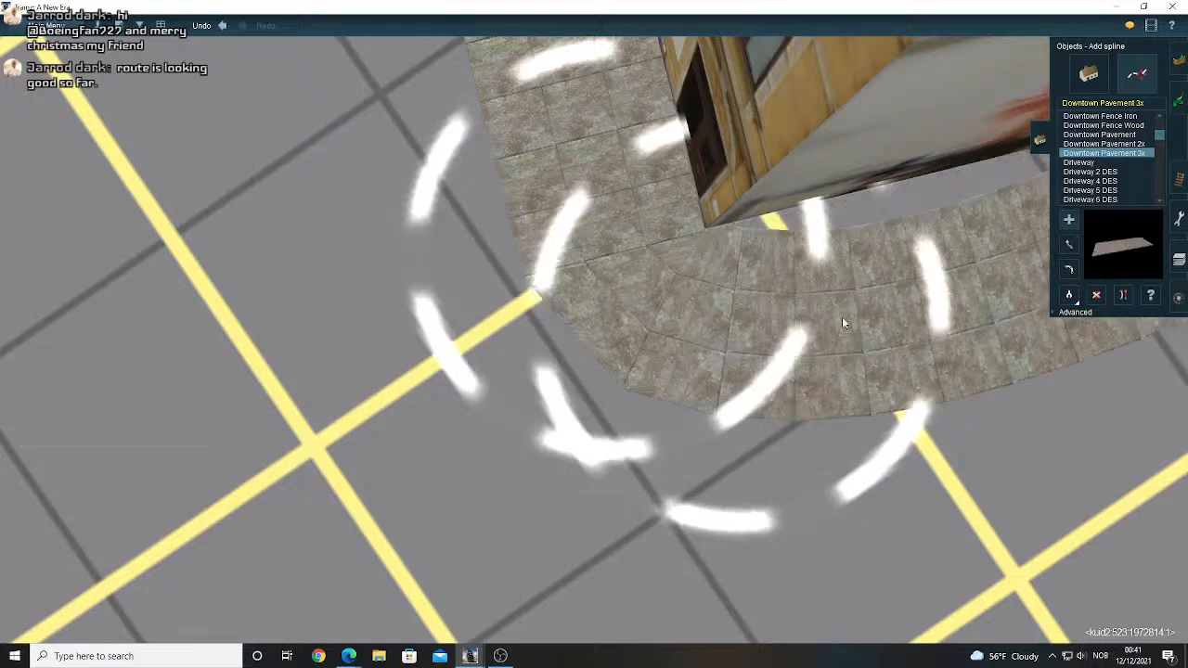
pyautogui.click(1125, 296)
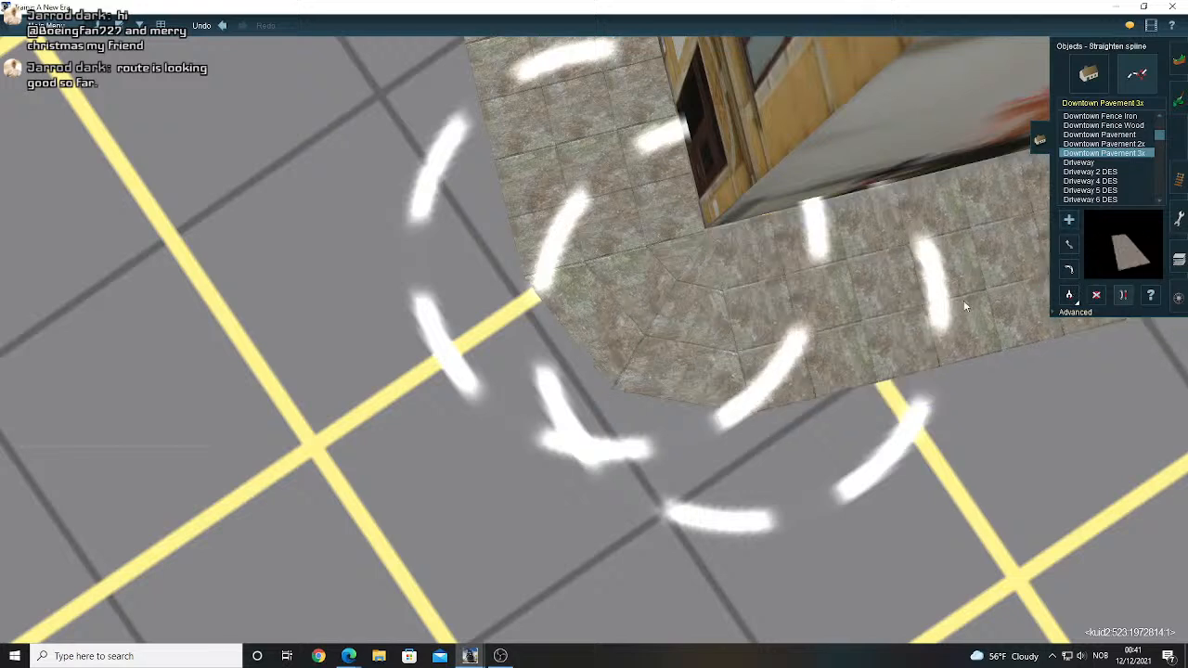
pyautogui.press('m')
pyautogui.moveTo(638, 252)
pyautogui.mouseDown()
pyautogui.moveTo(605, 257)
pyautogui.moveTo(615, 251)
pyautogui.mouseUp()
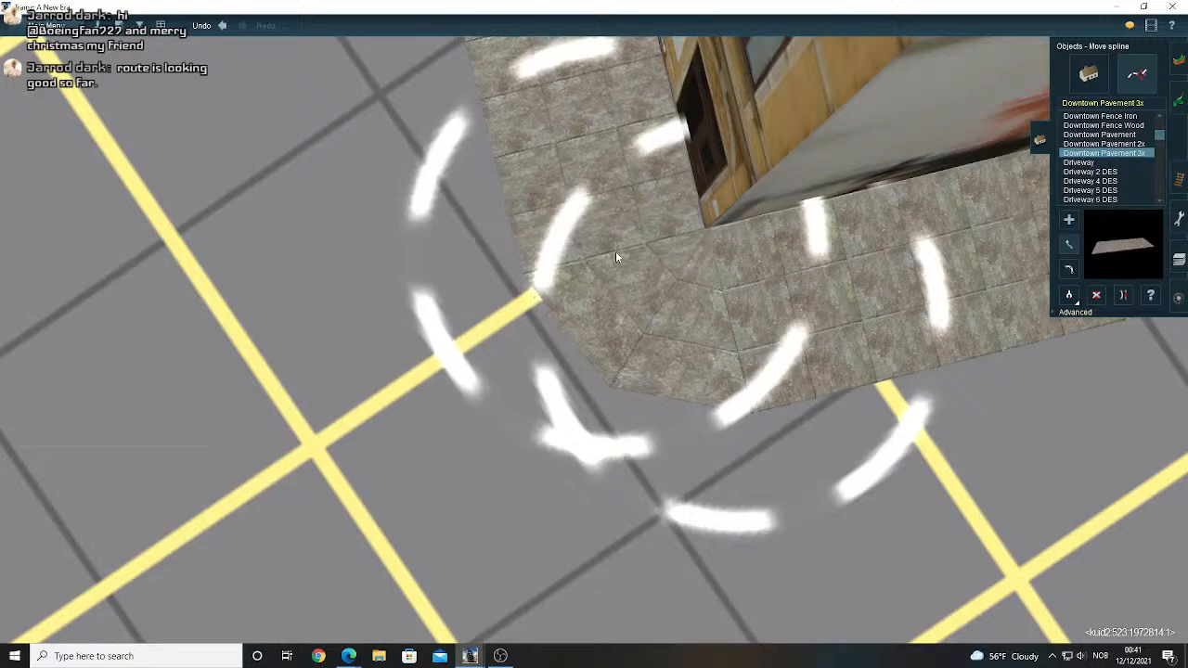
# - Inspect the pavement around the mural building and the open ground behind it
pyautogui.scroll(-5, 616, 251)
pyautogui.press('Down')
pyautogui.press('Left')
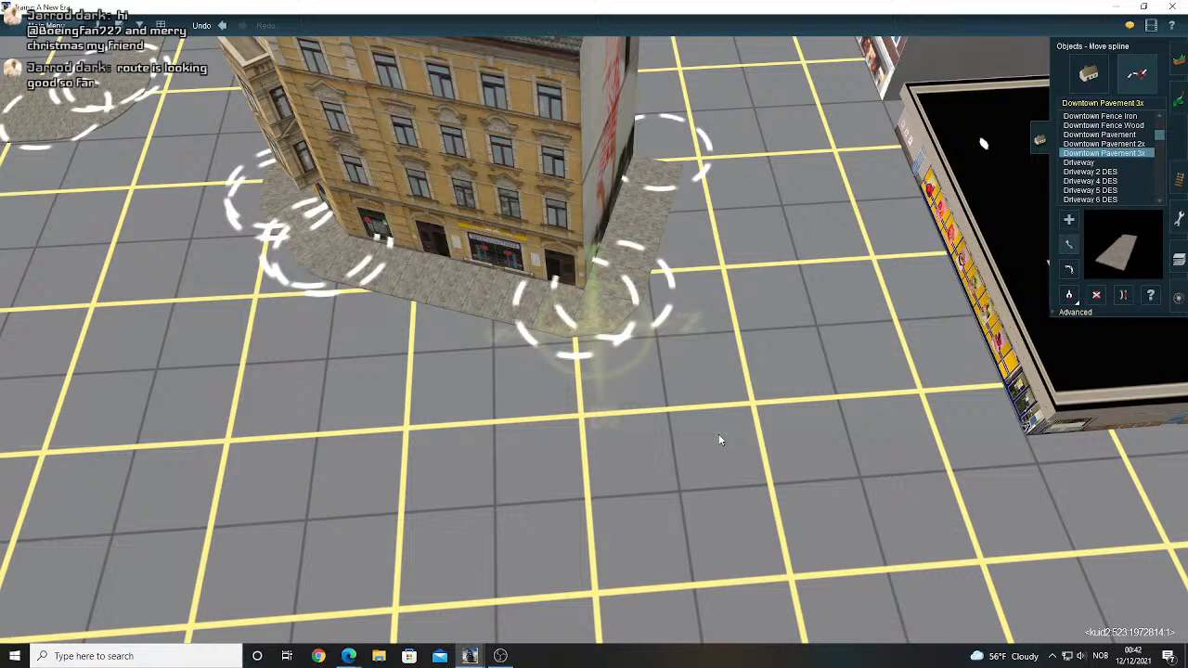
pyautogui.rightClick(724, 204)
pyautogui.press('Left')
pyautogui.rightClick(594, 240)
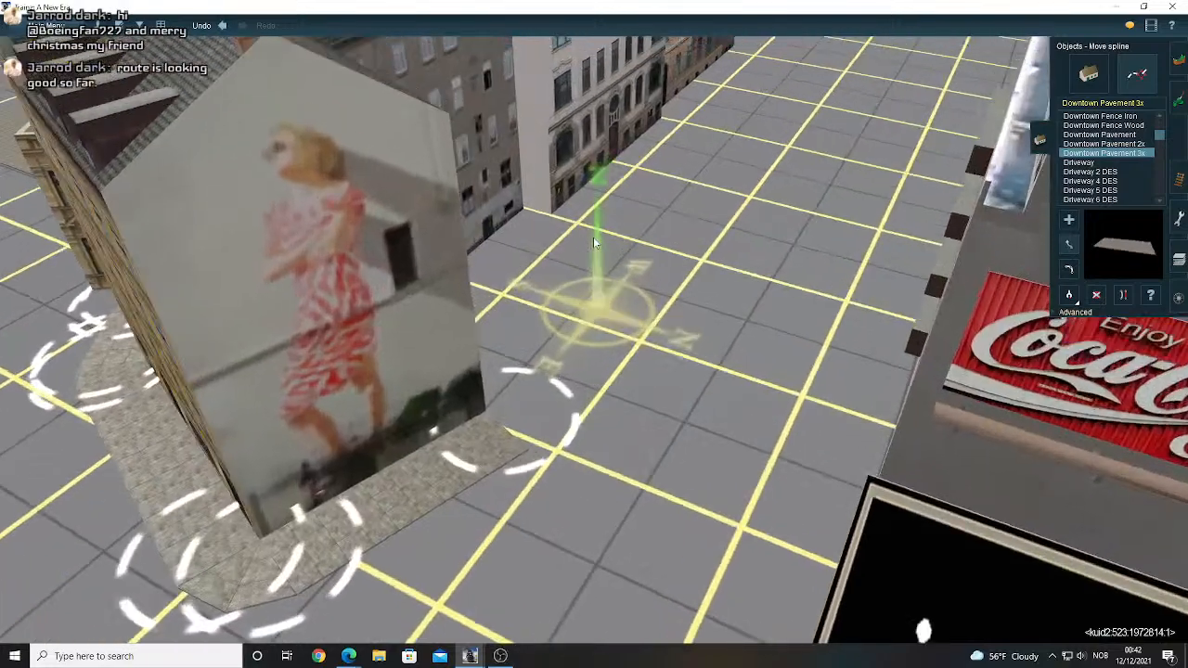
# - Look over the street blocks around the mural building and the open ground along the railway
pyautogui.press('Left')
pyautogui.press('Right')
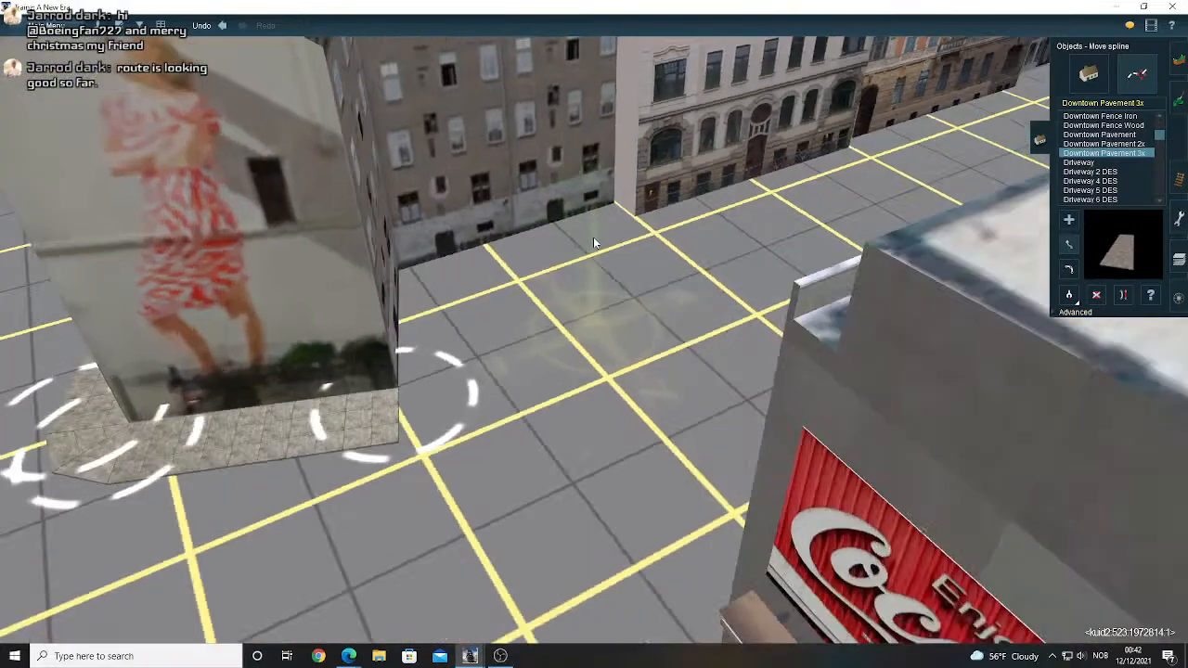
pyautogui.press('Right')
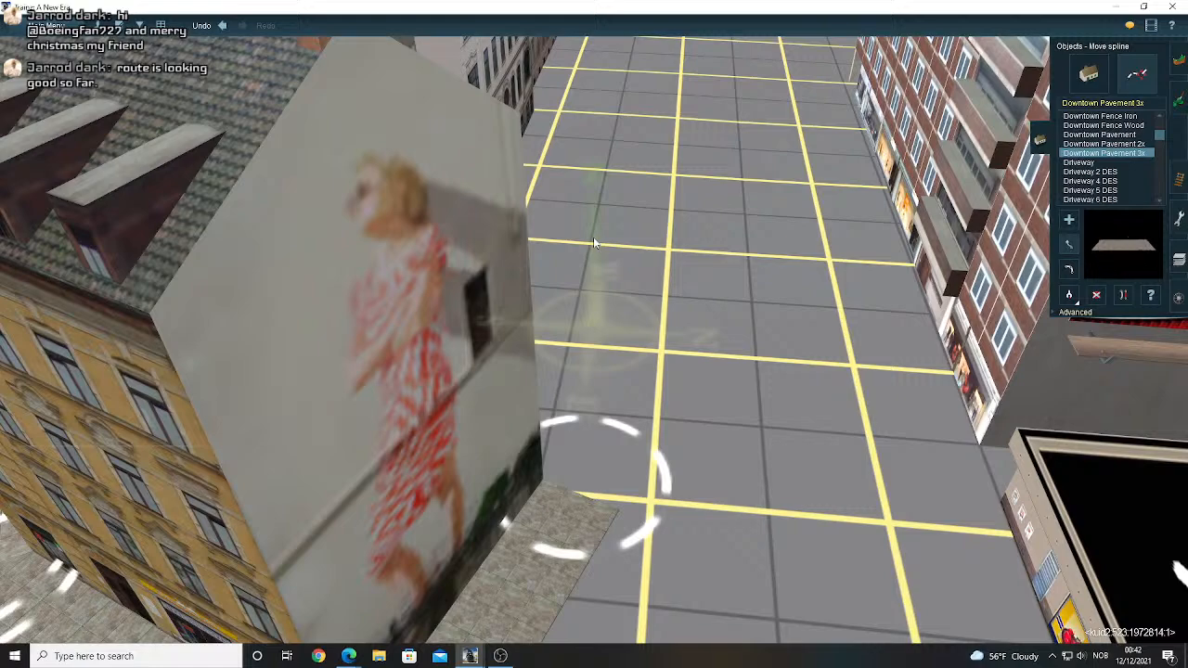
pyautogui.moveTo(688, 268); pyautogui.dragTo(635, 291, button='right')
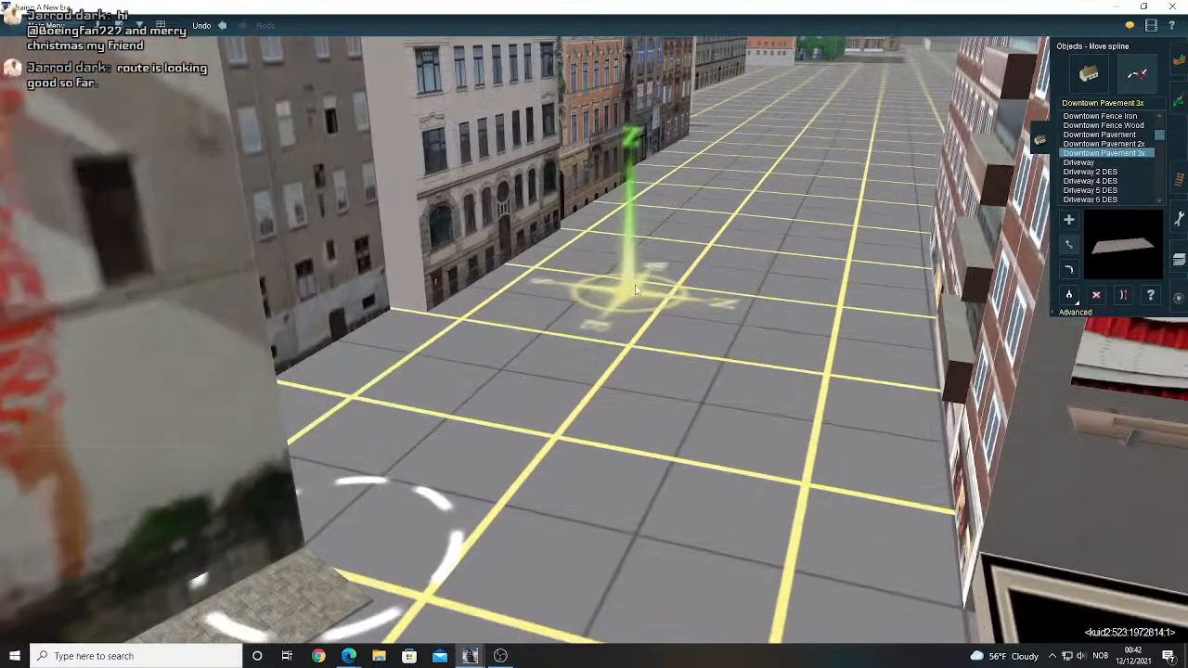
pyautogui.scroll(-5, 634, 290)
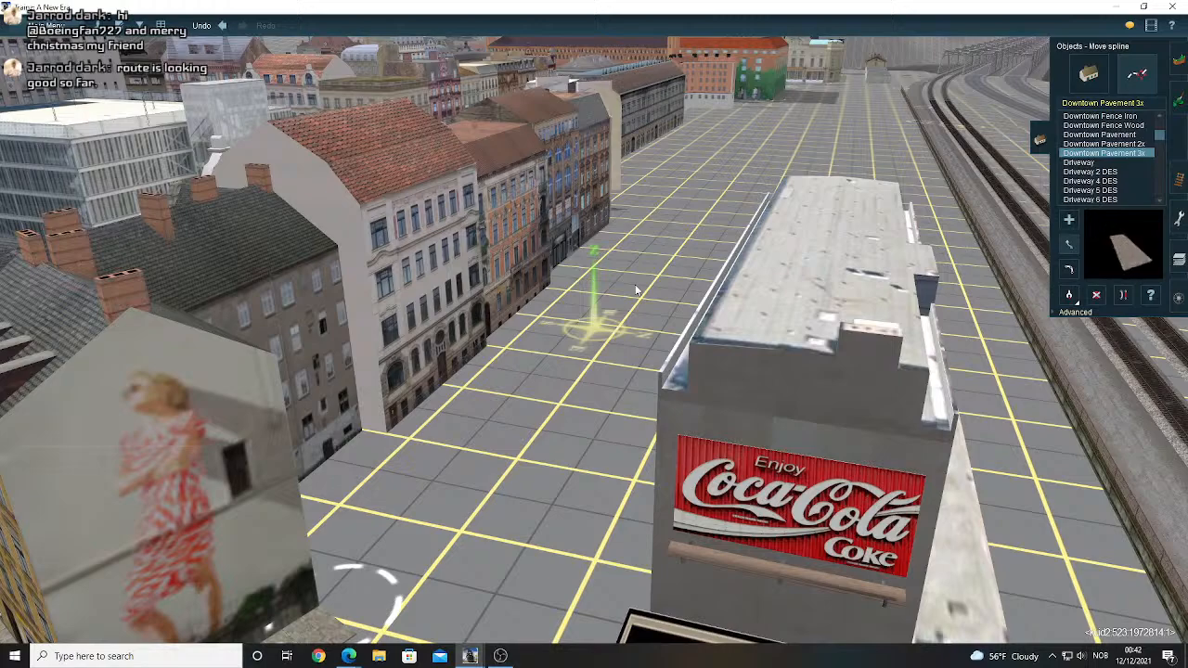
pyautogui.press('Down')
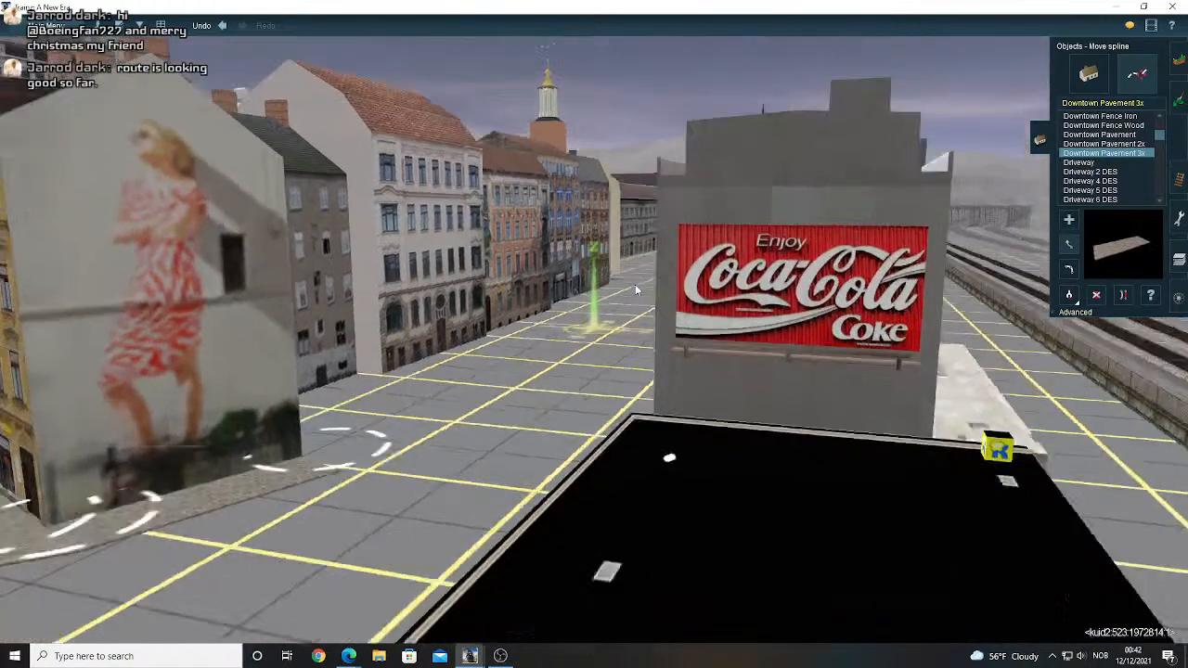
pyautogui.press('Up')
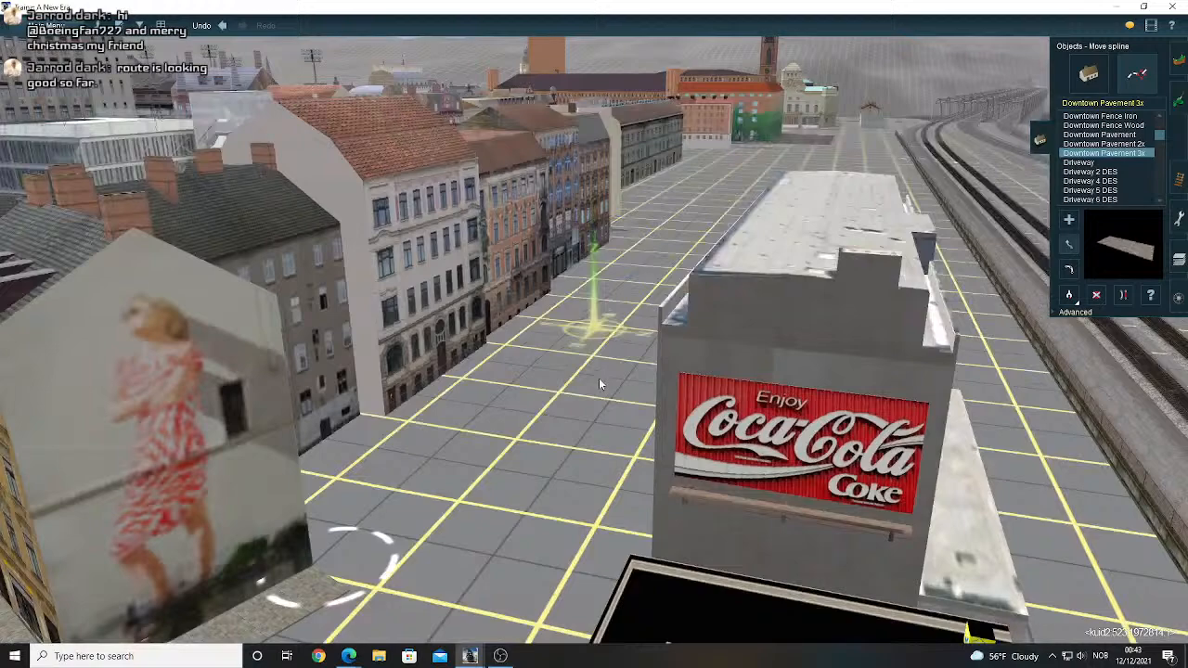
pyautogui.rightClick(599, 377)
pyautogui.press('Right')
pyautogui.rightClick(589, 302)
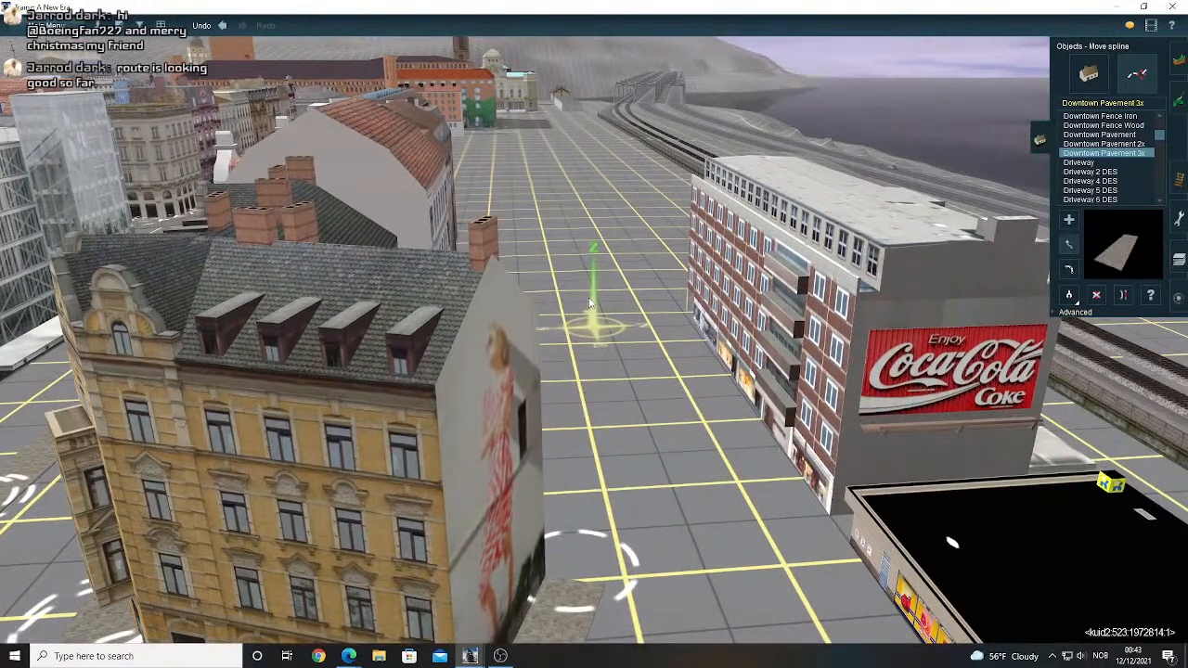
pyautogui.press('Left')
pyautogui.rightClick(520, 308)
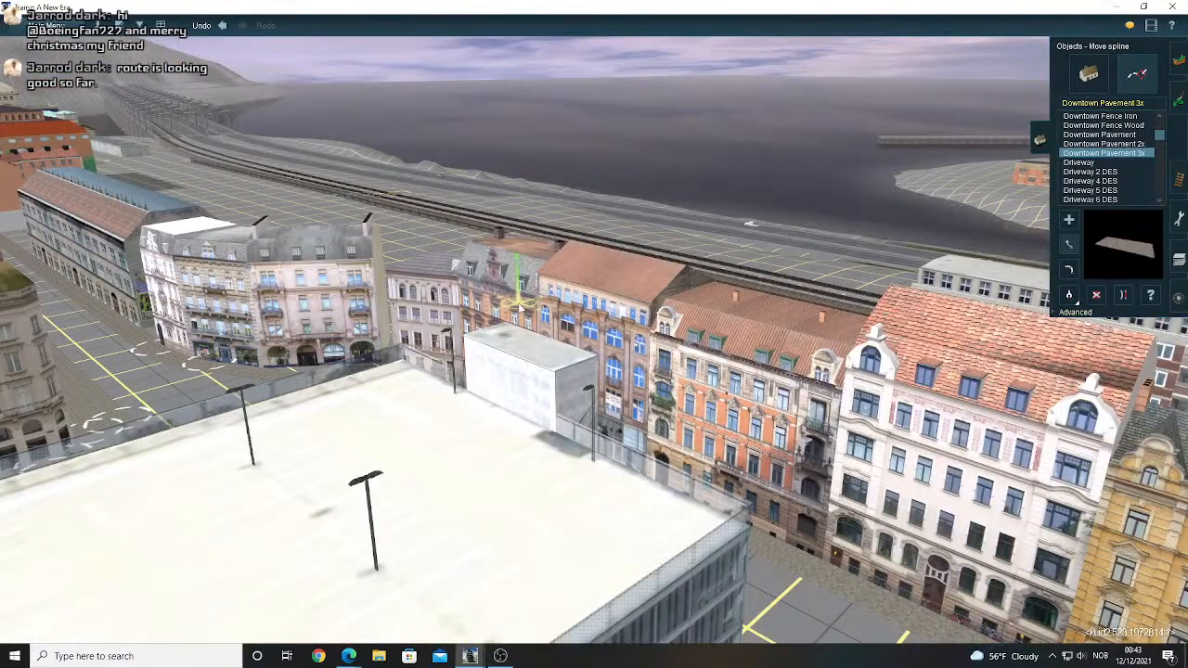
pyautogui.press('Right')
pyautogui.press('Right')
pyautogui.rightClick(522, 361)
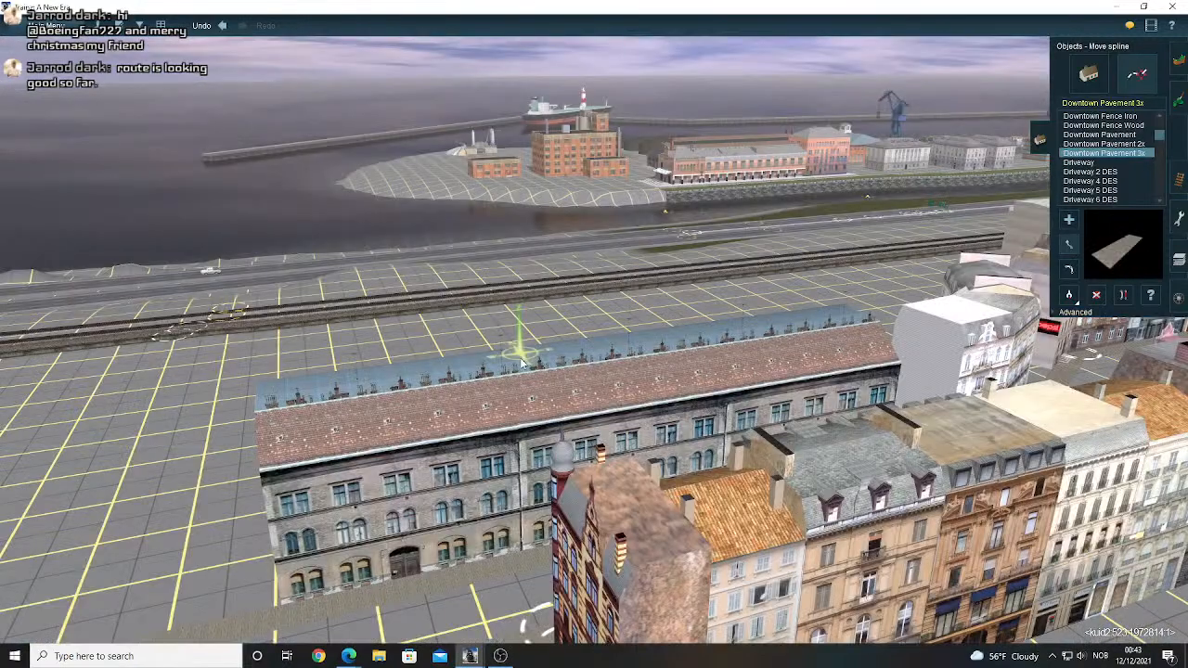
pyautogui.press('Right')
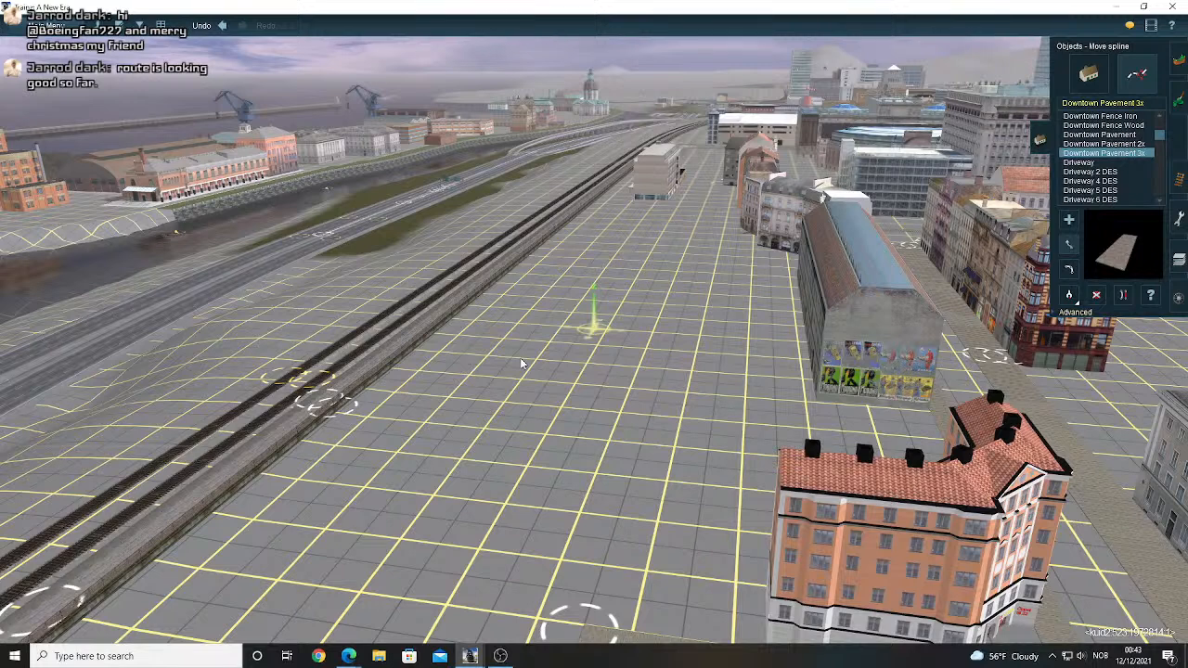
pyautogui.press('Right')
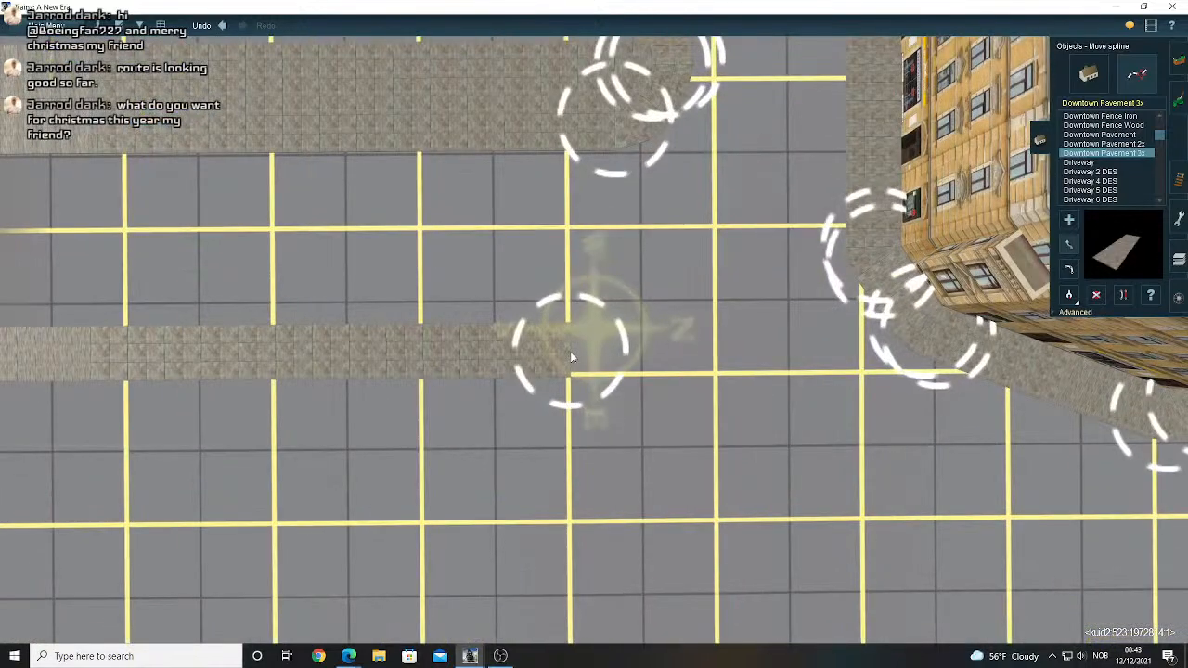
# - Extend the sidewalk strip facing the yellow building with a short Downtown Pavement 3x section and straighten it
pyautogui.moveTo(570, 351); pyautogui.dragTo(692, 395)
pyautogui.rightClick(703, 395)
pyautogui.press('Left')
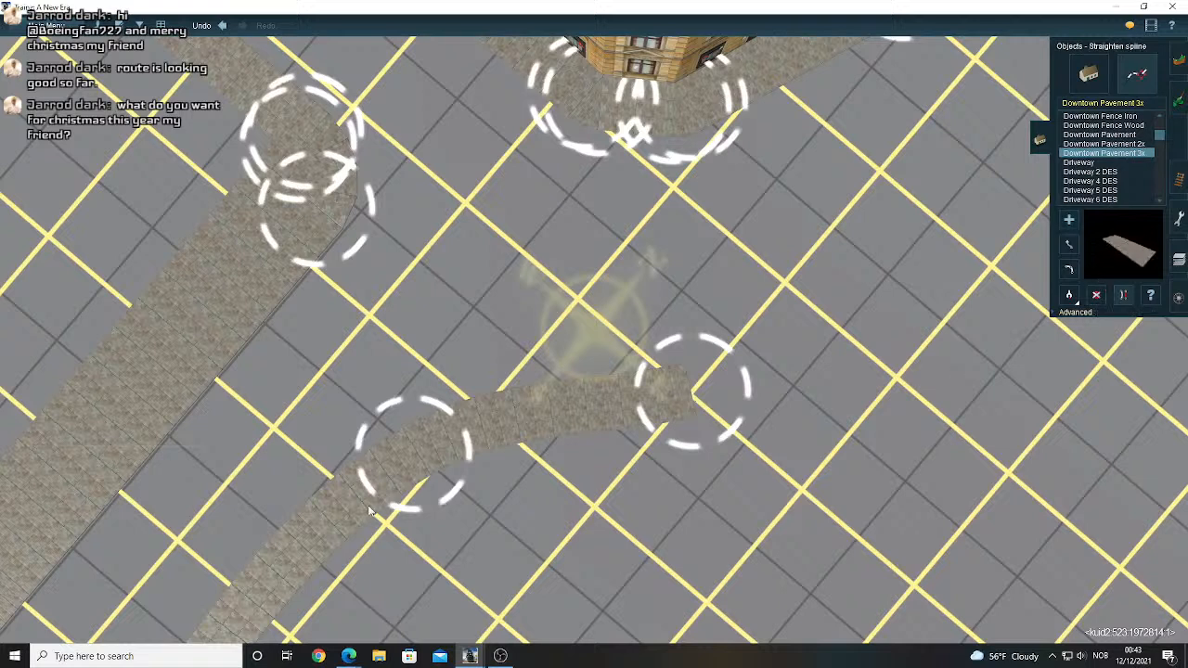
pyautogui.click(368, 511)
pyautogui.click(1074, 243)
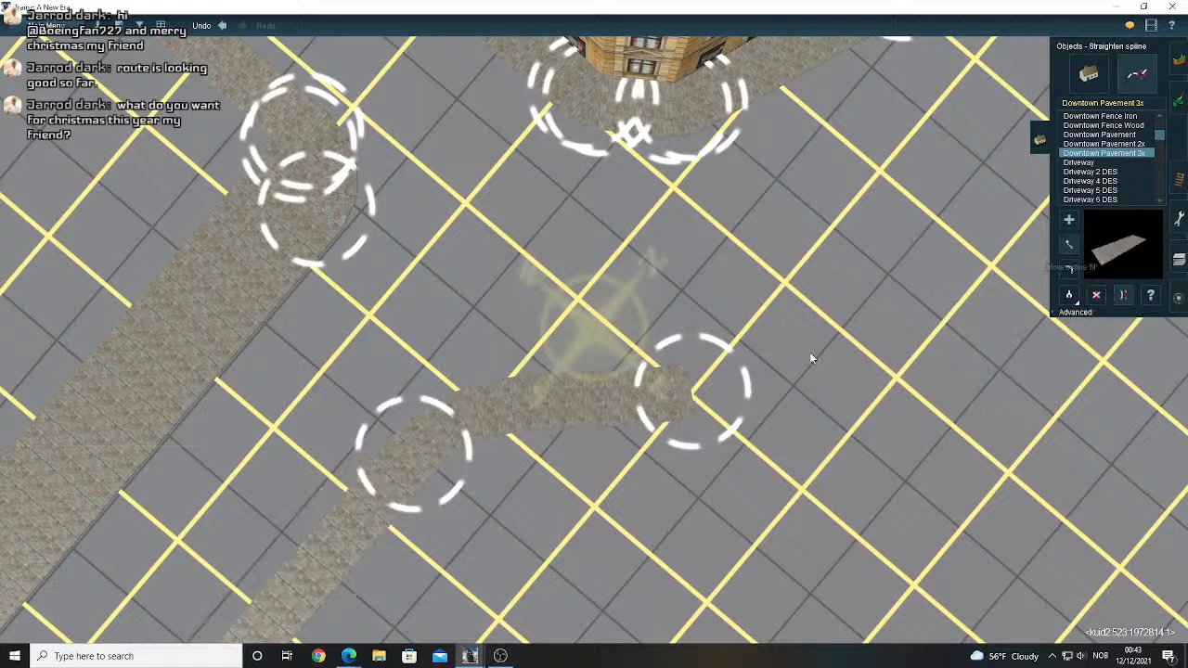
# - Pull in the end of the short section, add a longer Downtown Pavement 3x section from it and straighten that
pyautogui.moveTo(670, 387); pyautogui.dragTo(603, 385)
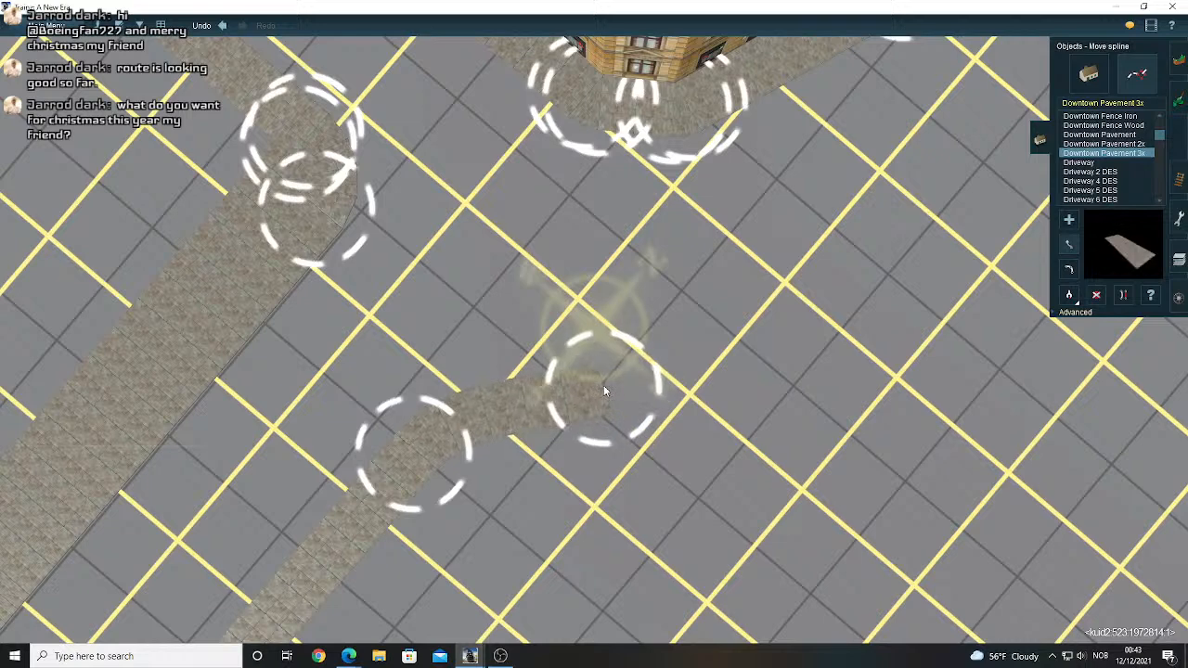
pyautogui.click(605, 384)
pyautogui.click(802, 355)
pyautogui.rightClick(802, 353)
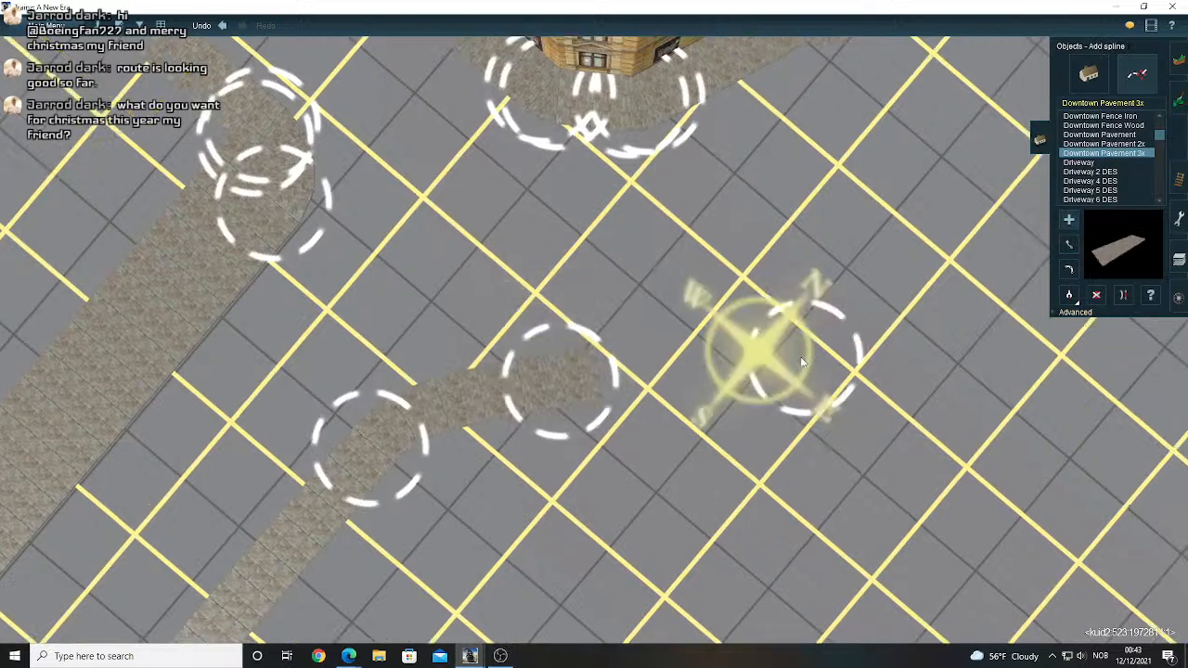
pyautogui.scroll(-1, 703, 321)
pyautogui.moveTo(703, 321); pyautogui.dragTo(757, 305)
pyautogui.click(1124, 294)
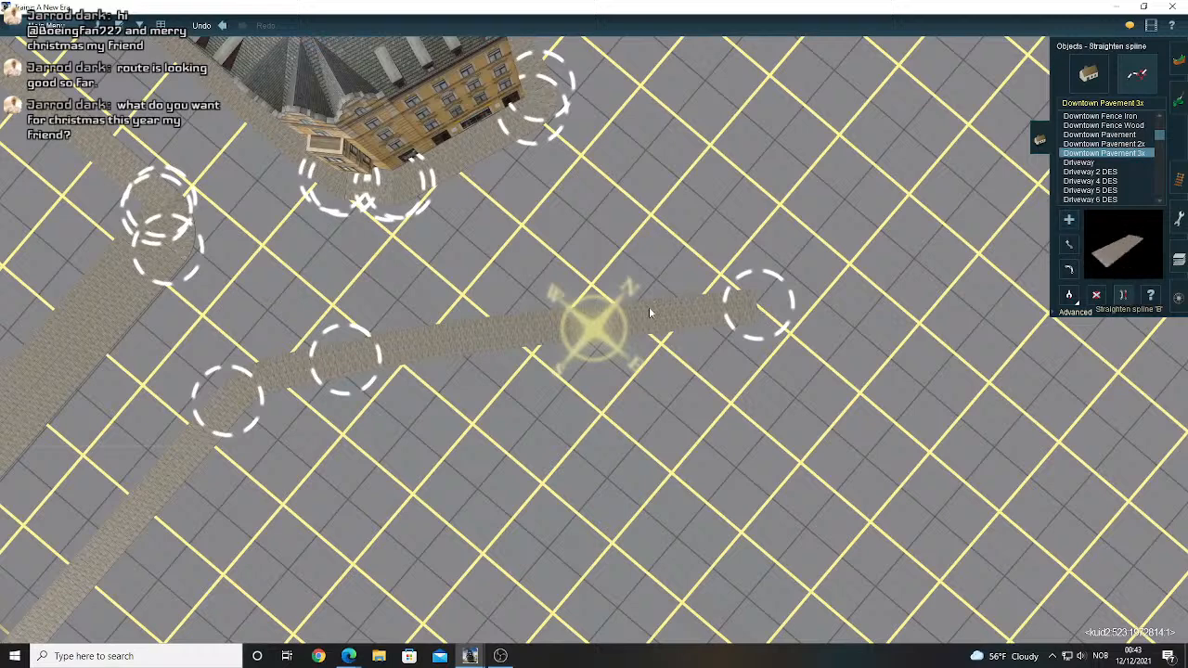
# - Reposition the joint between the short and long sections to smooth the bend opposite the yellow building
pyautogui.click(1069, 244)
pyautogui.rightClick(320, 378)
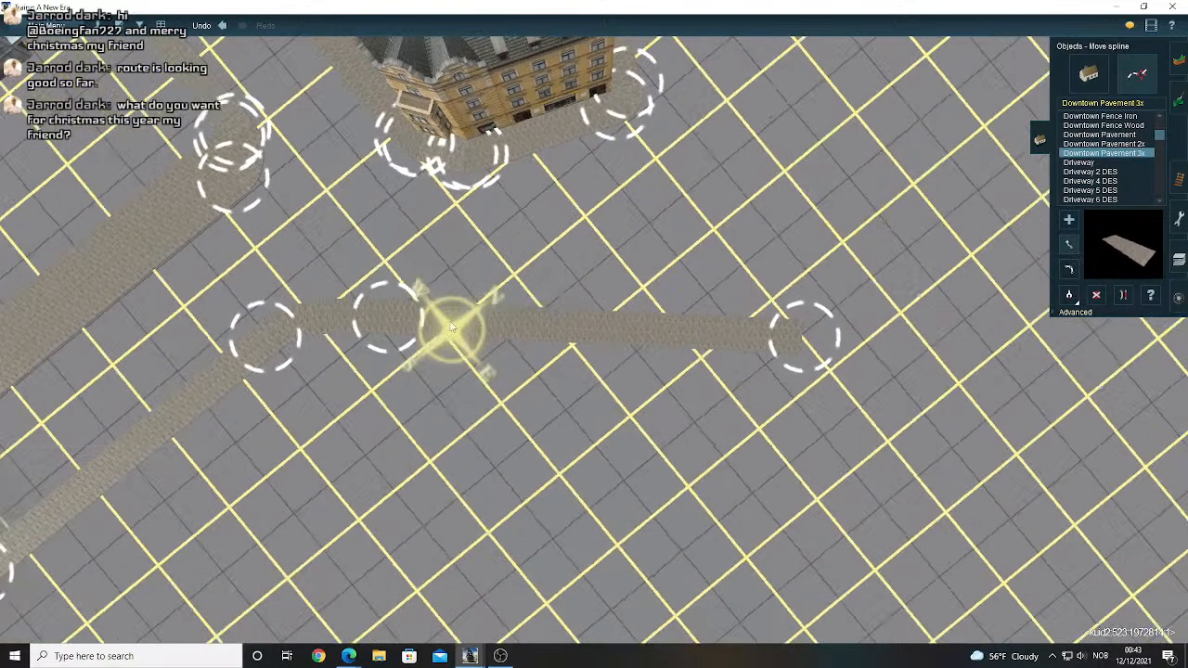
pyautogui.scroll(3, 520, 283)
pyautogui.moveTo(654, 320); pyautogui.dragTo(653, 291)
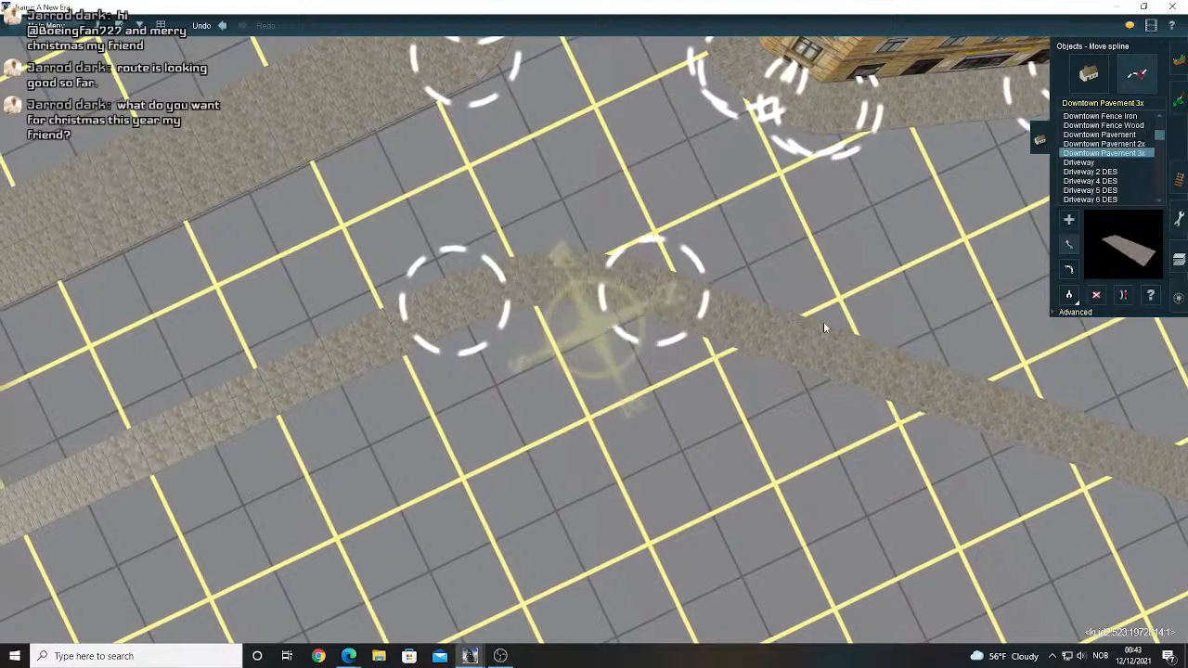
# - Adjust the far end of the long pavement section to set its direction past the yellow building
pyautogui.rightClick(848, 320)
pyautogui.scroll(-3, 769, 352)
pyautogui.moveTo(855, 414); pyautogui.dragTo(816, 364)
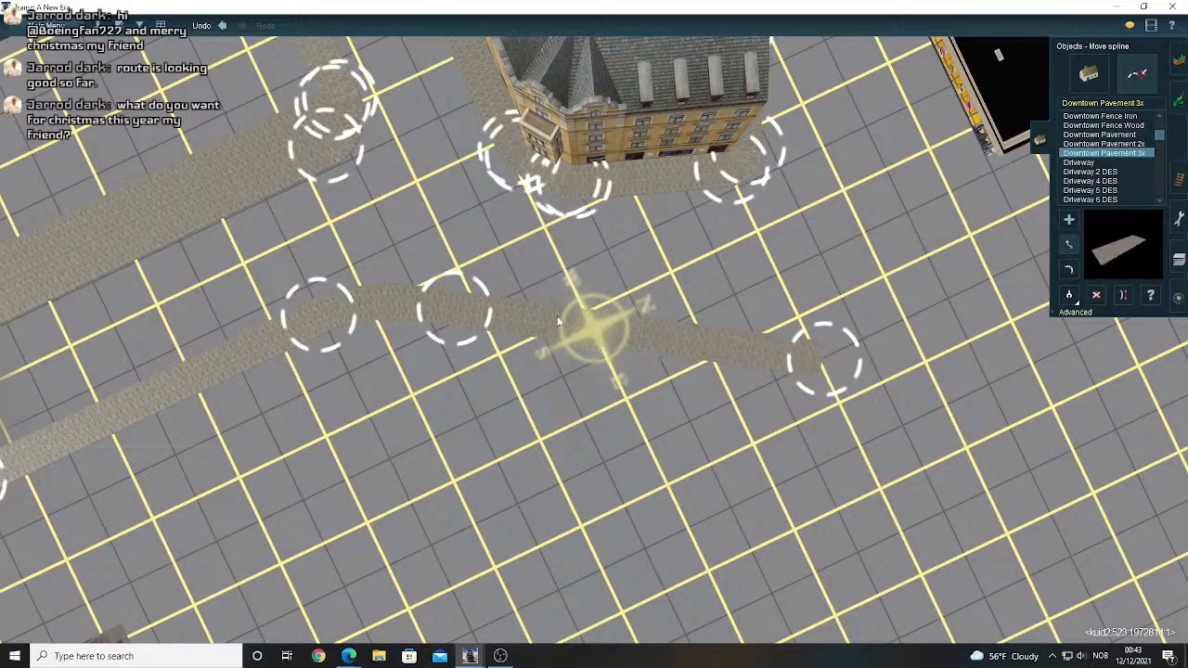
pyautogui.press('Left')
pyautogui.press('Left')
pyautogui.press('Down')
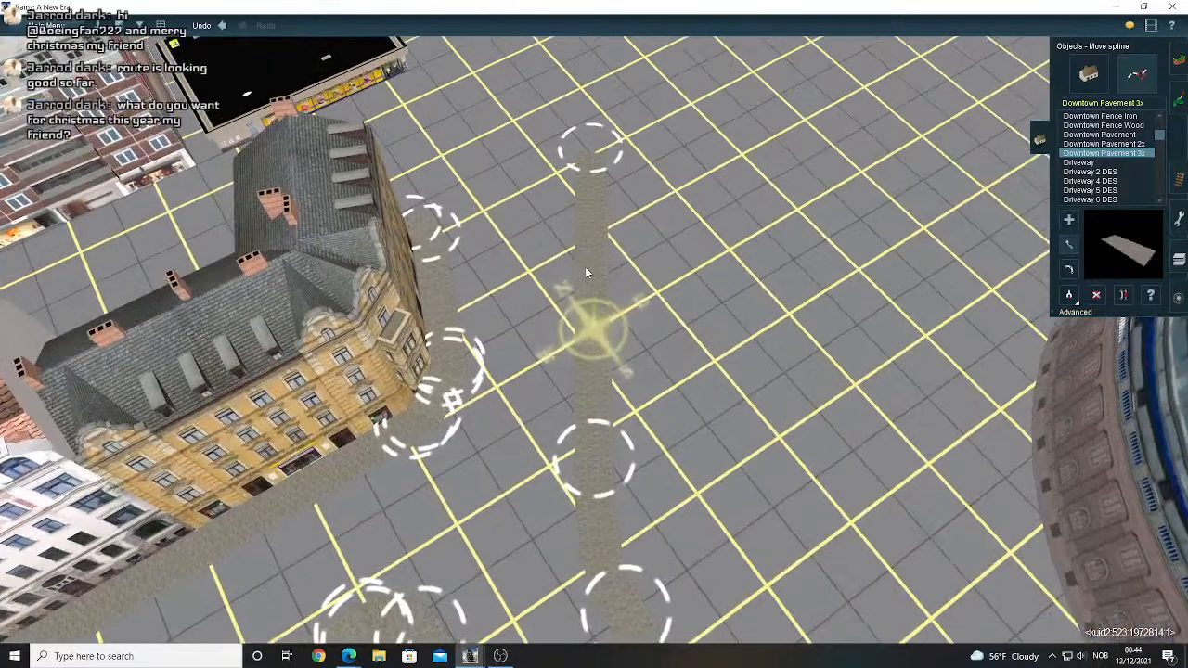
pyautogui.moveTo(598, 191); pyautogui.dragTo(637, 193)
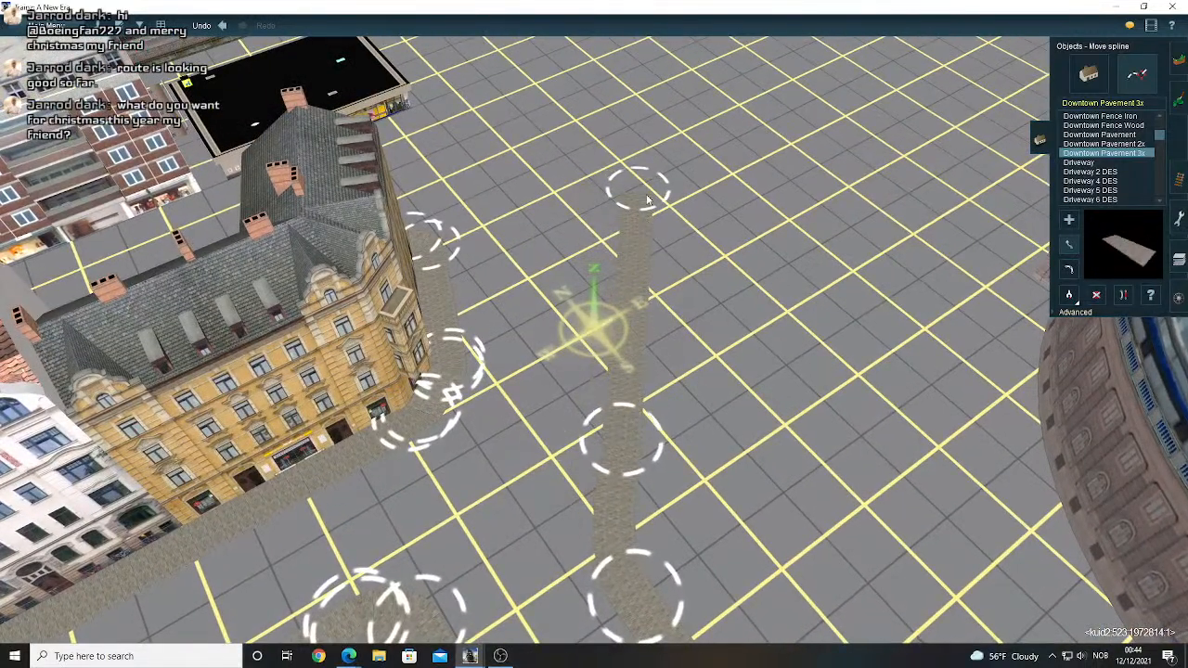
# - Lengthen the new sidewalk across the open ground until its end crosses the existing pavement strip beside the railway
pyautogui.press('Left')
pyautogui.press('Down')
pyautogui.moveTo(675, 198); pyautogui.dragTo(582, 276, button='right')
pyautogui.press('Left')
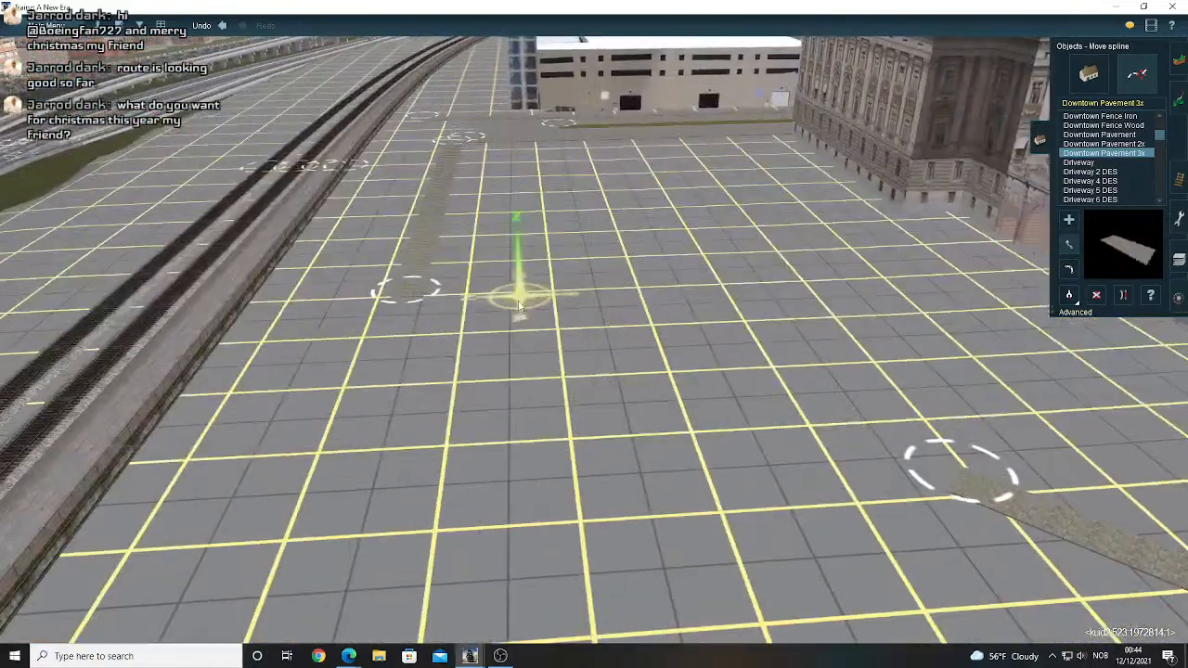
pyautogui.press('Up')
pyautogui.click(1069, 220)
pyautogui.moveTo(951, 256); pyautogui.dragTo(676, 313, button='right')
pyautogui.press('Left')
pyautogui.press('Up')
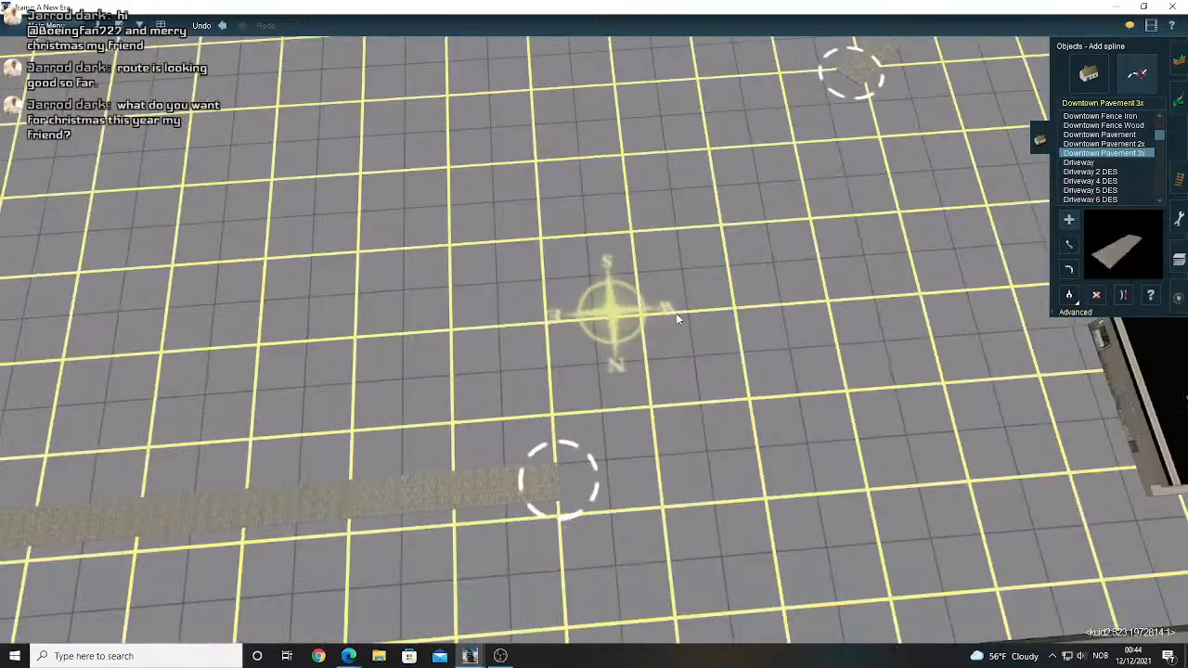
pyautogui.press('Down')
pyautogui.click(595, 369)
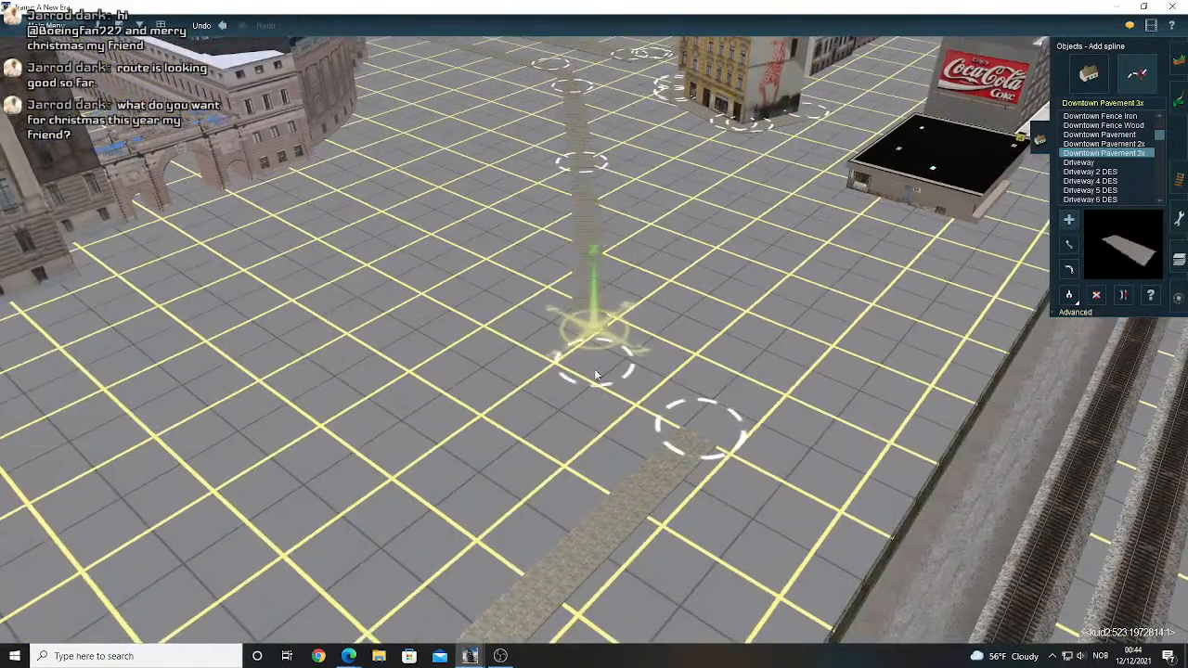
pyautogui.moveTo(598, 375); pyautogui.dragTo(1027, 265)
pyautogui.click(1067, 249)
pyautogui.moveTo(590, 259); pyautogui.dragTo(627, 586)
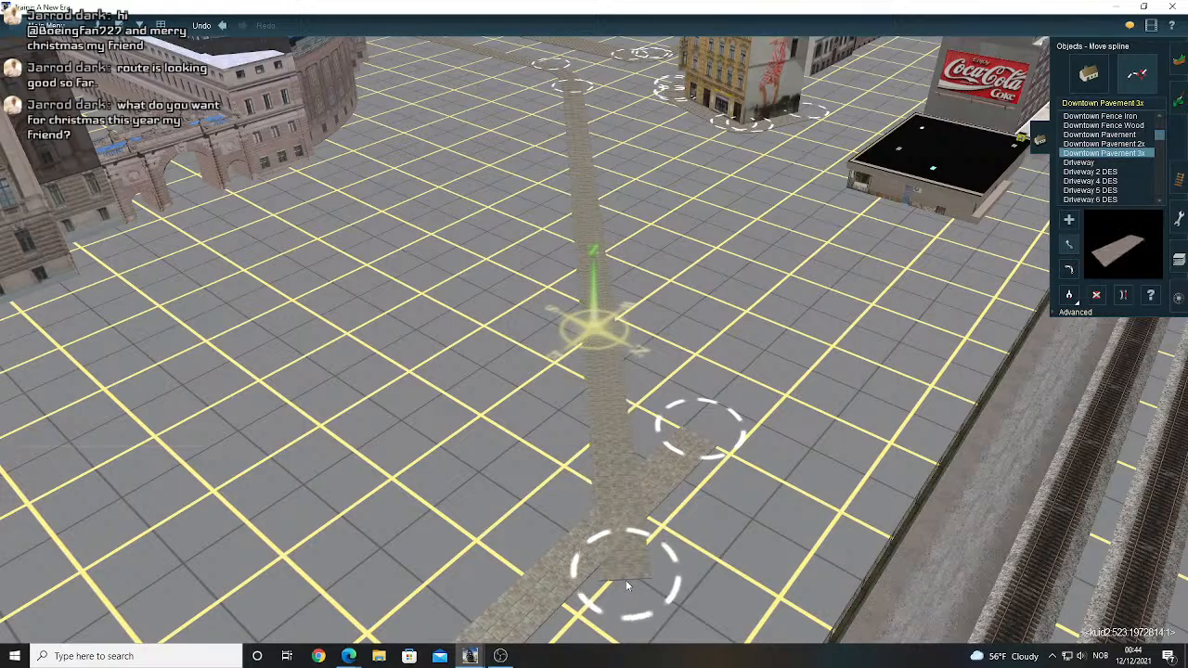
# - Join the two crossing strips with a curved Downtown Pavement 3x section and delete the leftover ends
pyautogui.moveTo(596, 484); pyautogui.dragTo(1035, 255, button='right')
pyautogui.click(1069, 221)
pyautogui.scroll(2, 535, 250)
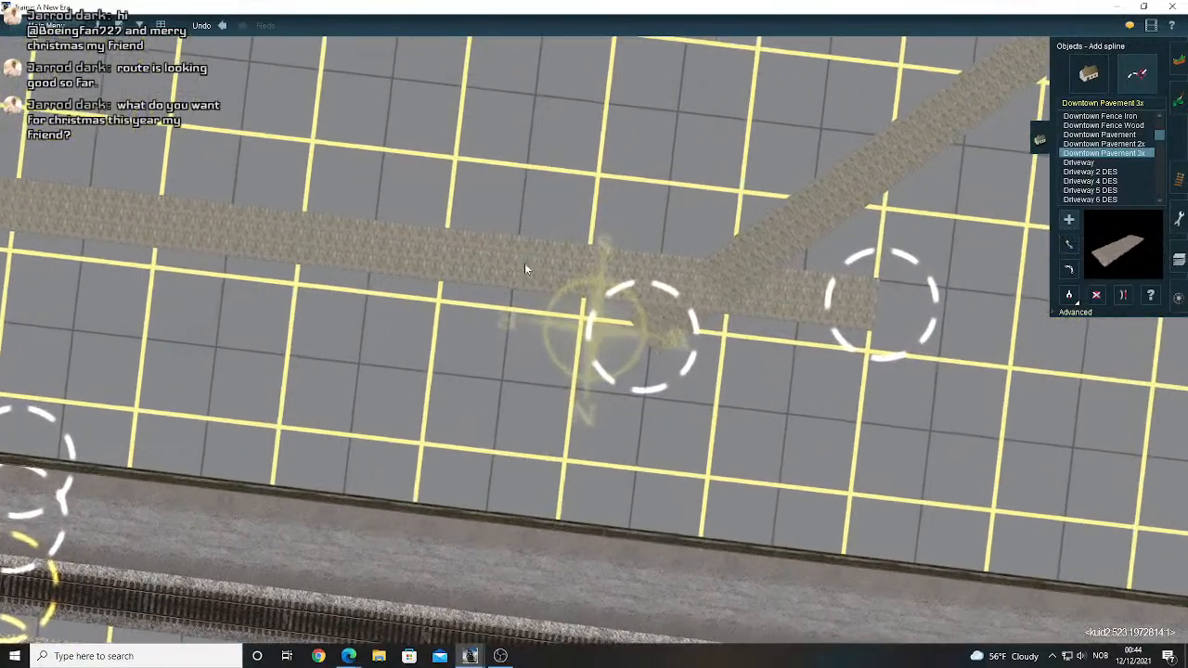
pyautogui.click(514, 263)
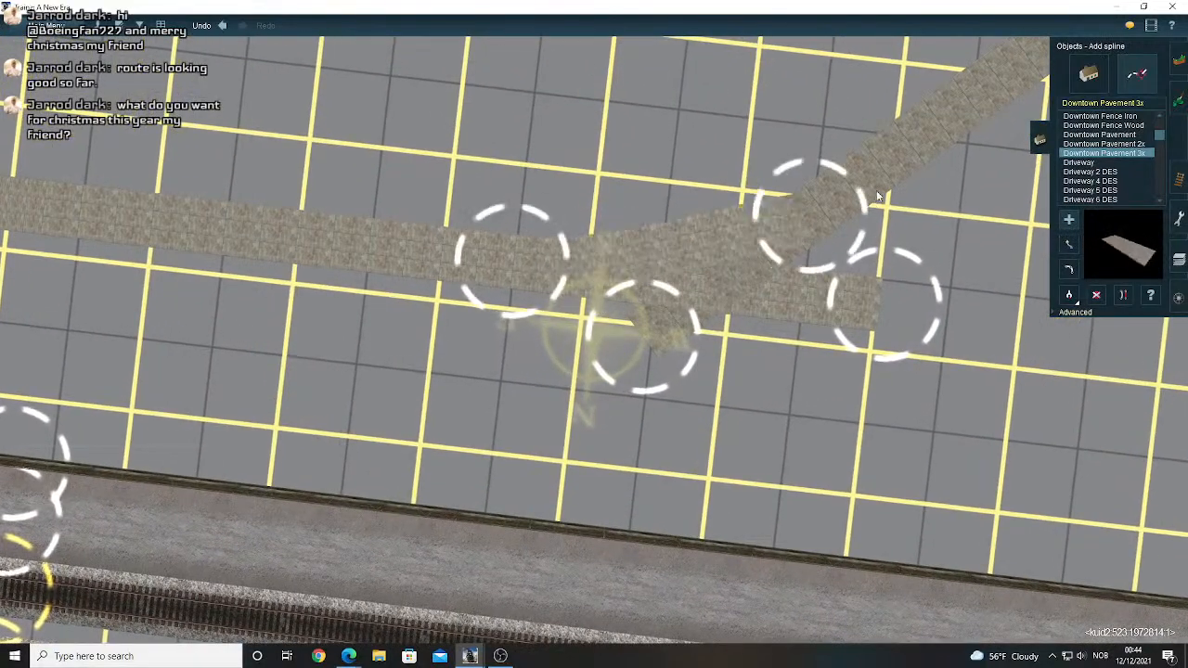
pyautogui.click(896, 160)
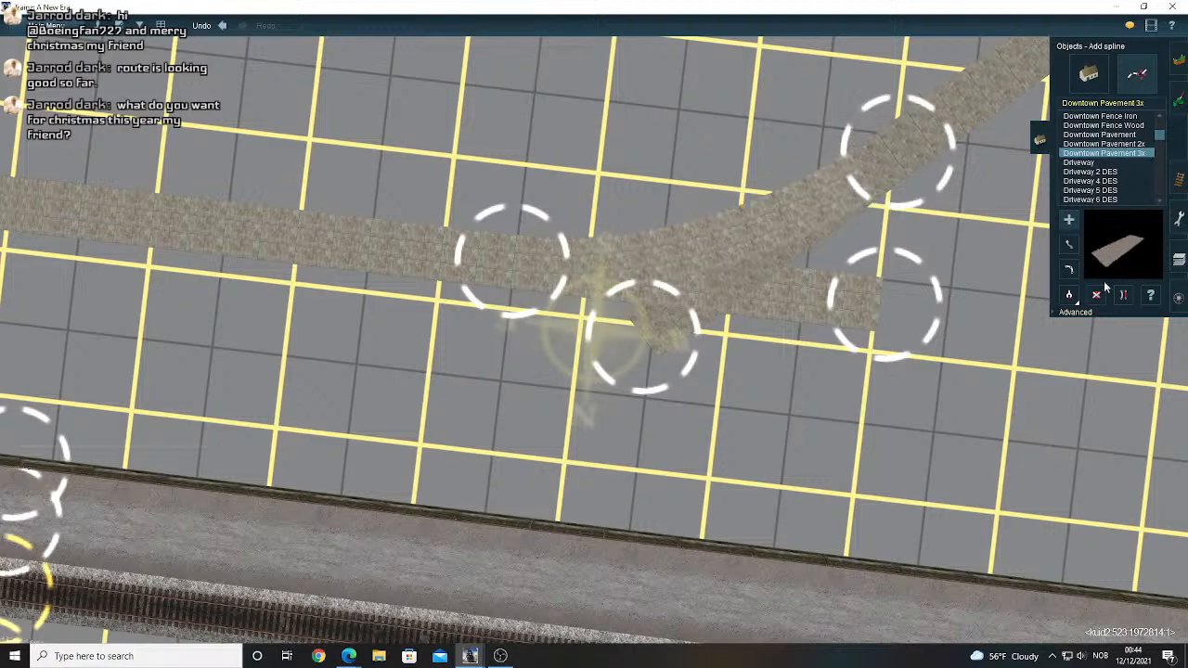
pyautogui.click(701, 302)
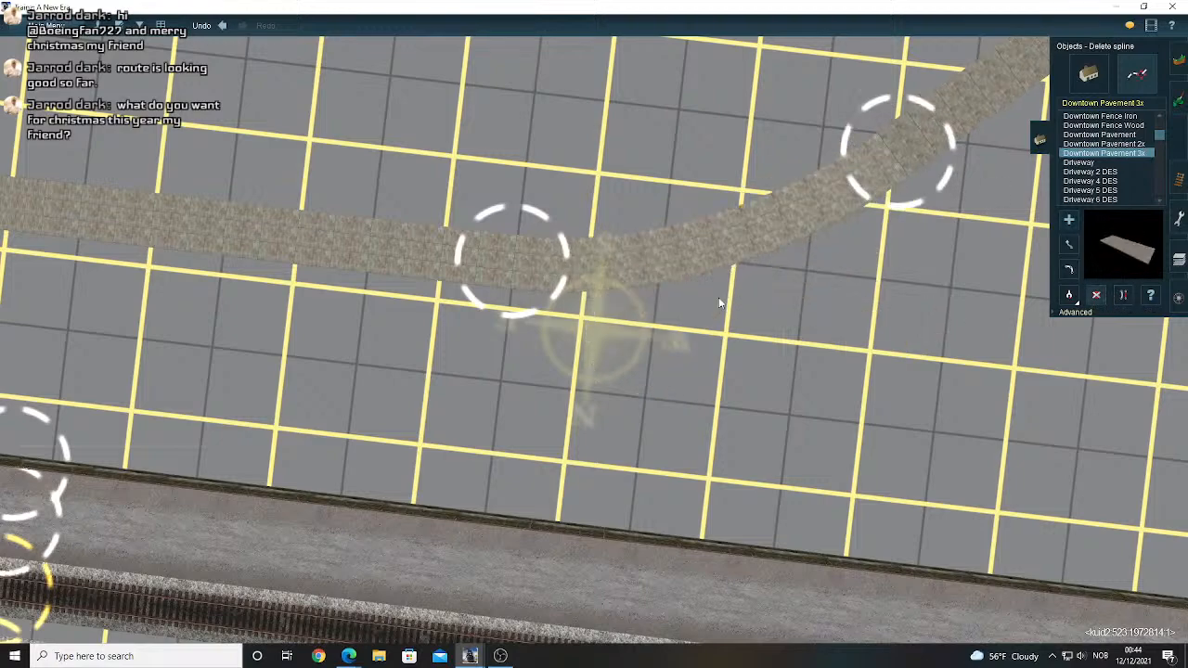
pyautogui.click(1069, 243)
# - Lay another Downtown Pavement 3x strip alongside the railway wall, parallel to the existing sidewalk
pyautogui.press('Left')
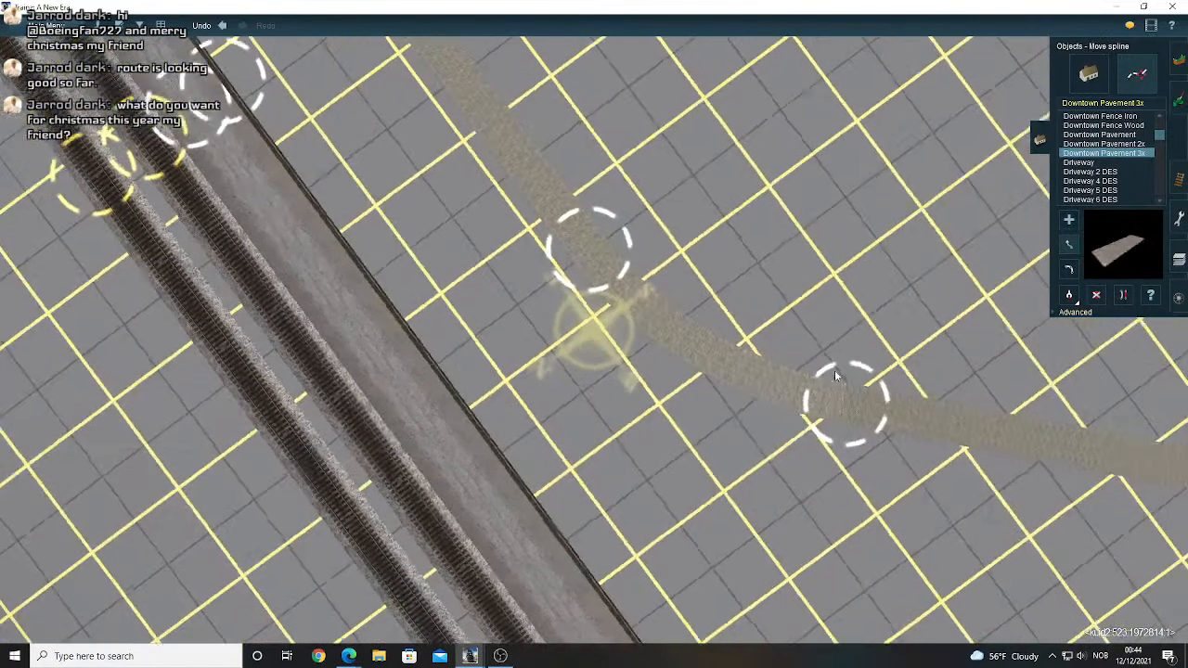
pyautogui.press('Left')
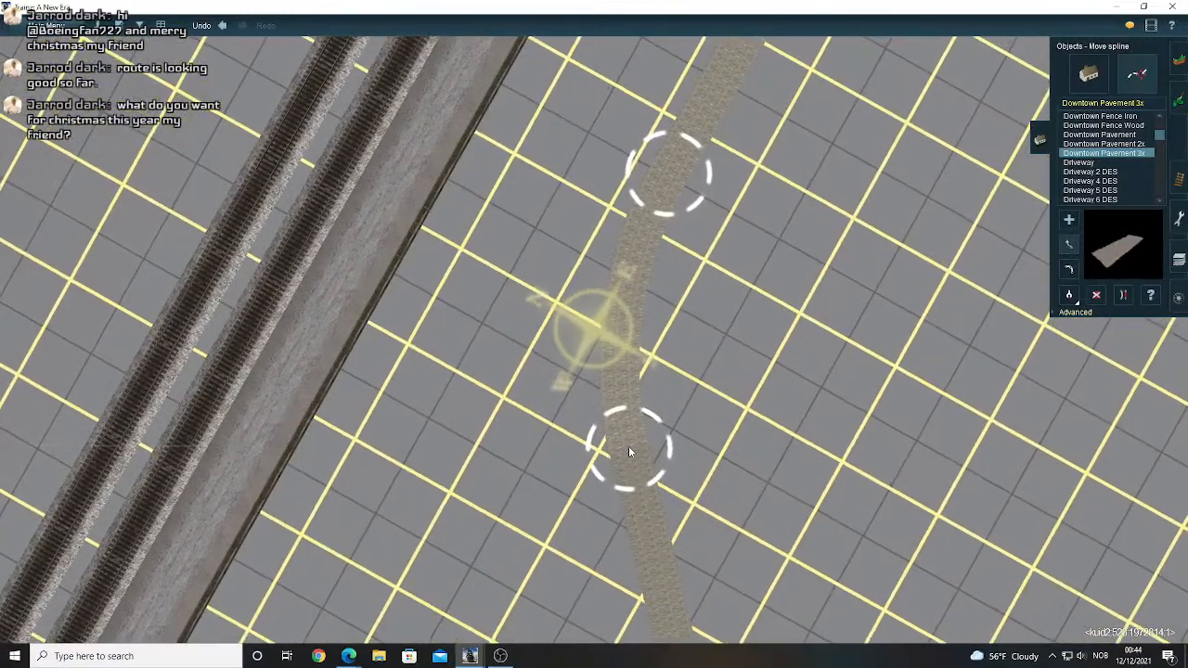
pyautogui.moveTo(546, 415); pyautogui.dragTo(552, 332, button='right')
pyautogui.scroll(5, 551, 326)
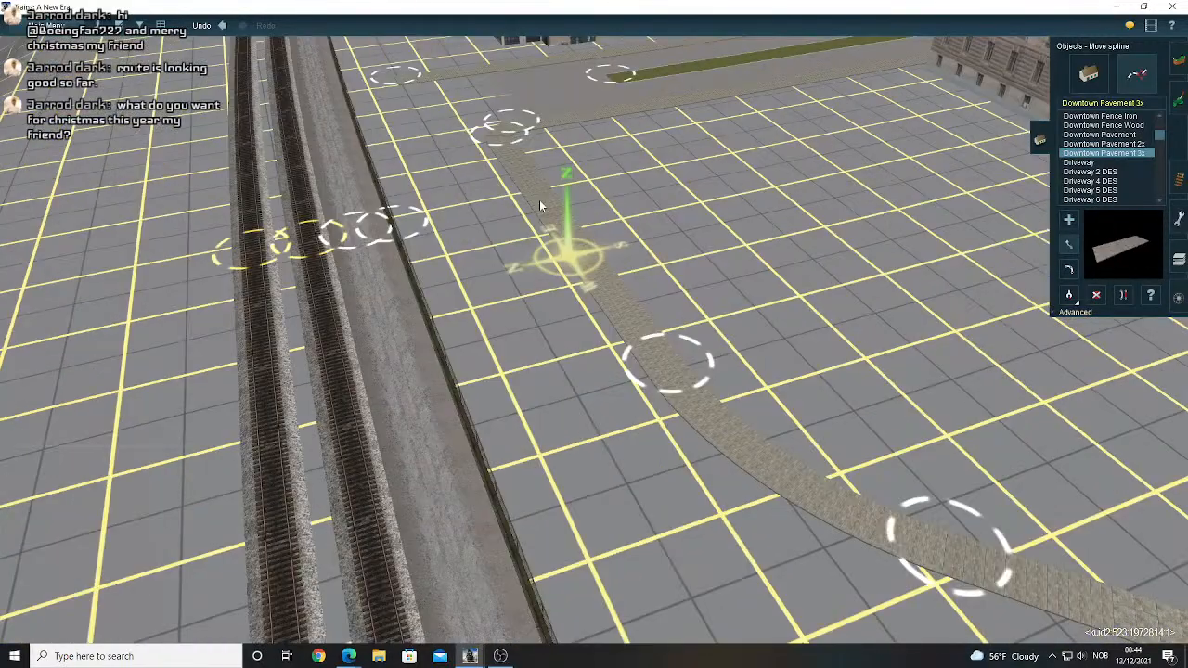
pyautogui.moveTo(540, 205); pyautogui.dragTo(987, 240, button='right')
pyautogui.press('w')
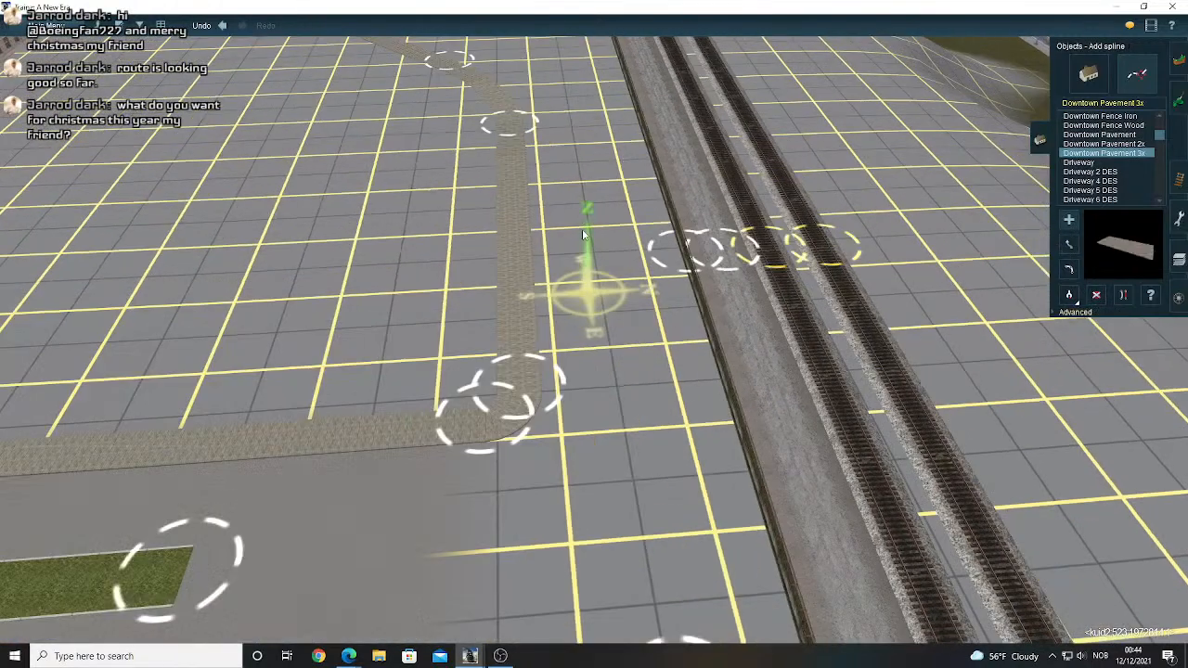
pyautogui.press('Right')
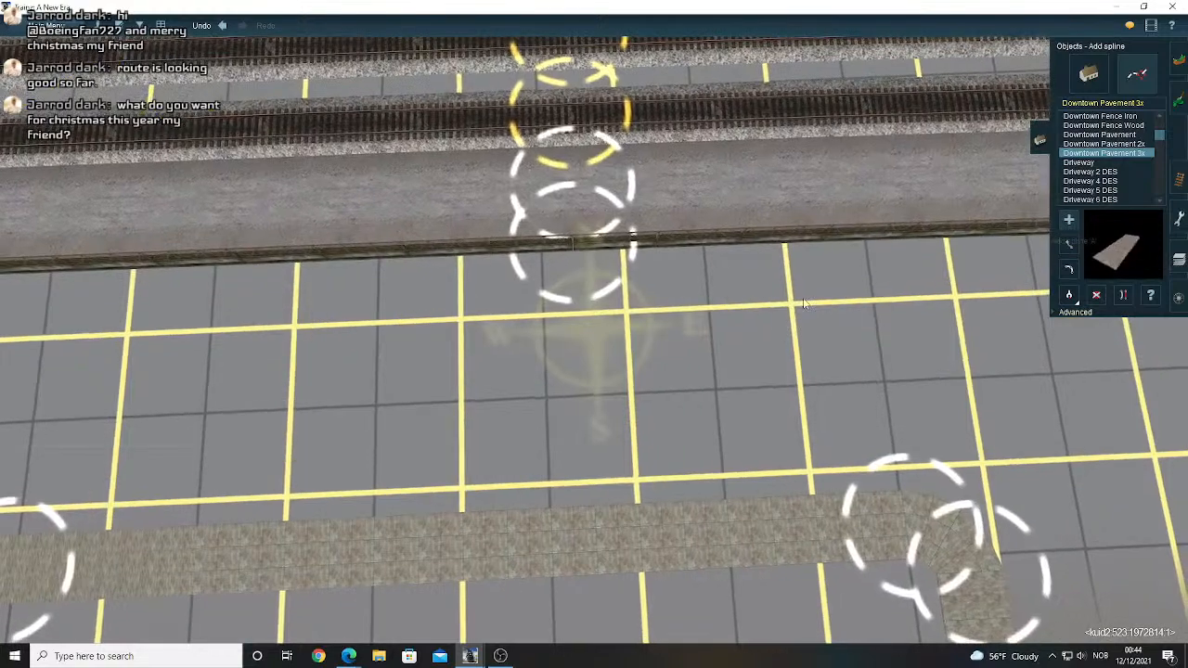
pyautogui.moveTo(800, 298); pyautogui.dragTo(625, 279)
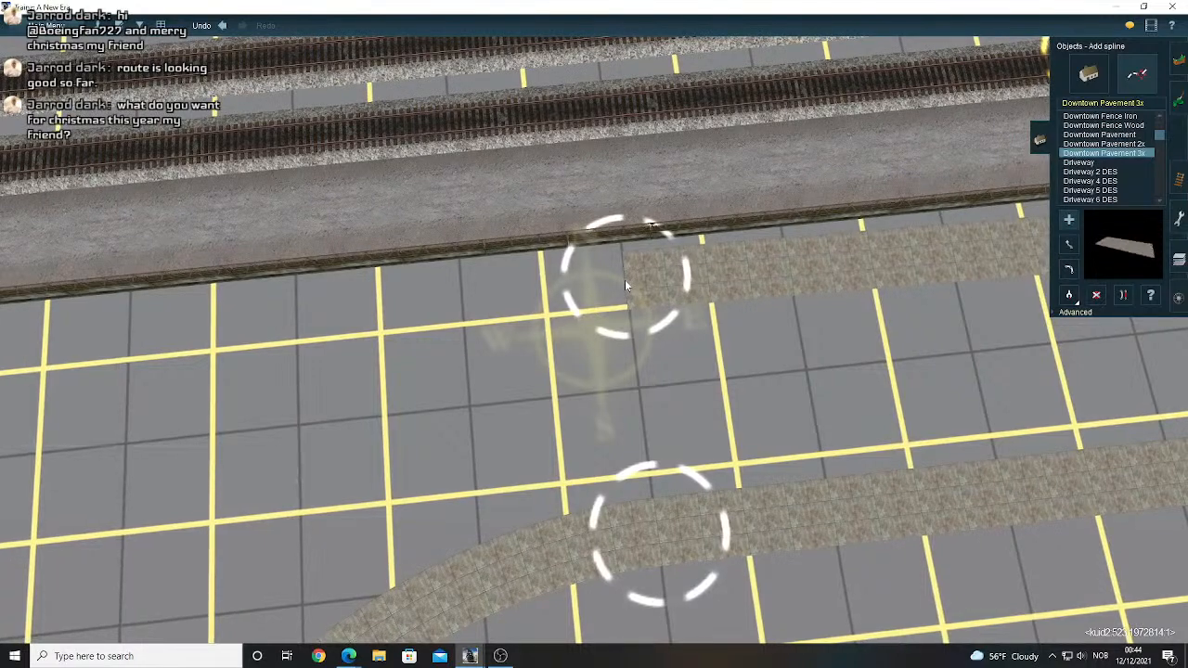
# - Lengthen the pavement strip along the railway wall eastward until its end lines up with the crossing sidewalk
pyautogui.rightClick(862, 313)
pyautogui.scroll(-3, 835, 313)
pyautogui.moveTo(862, 317); pyautogui.dragTo(494, 305, button='right')
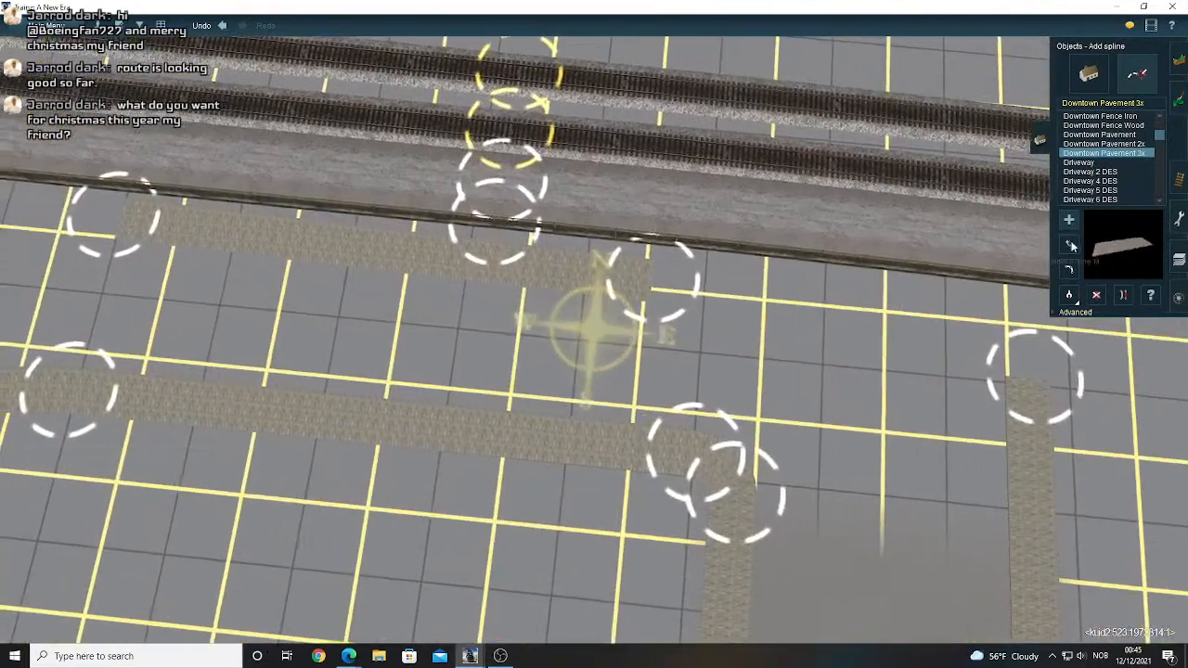
pyautogui.click(1072, 246)
pyautogui.moveTo(655, 280); pyautogui.dragTo(1011, 305)
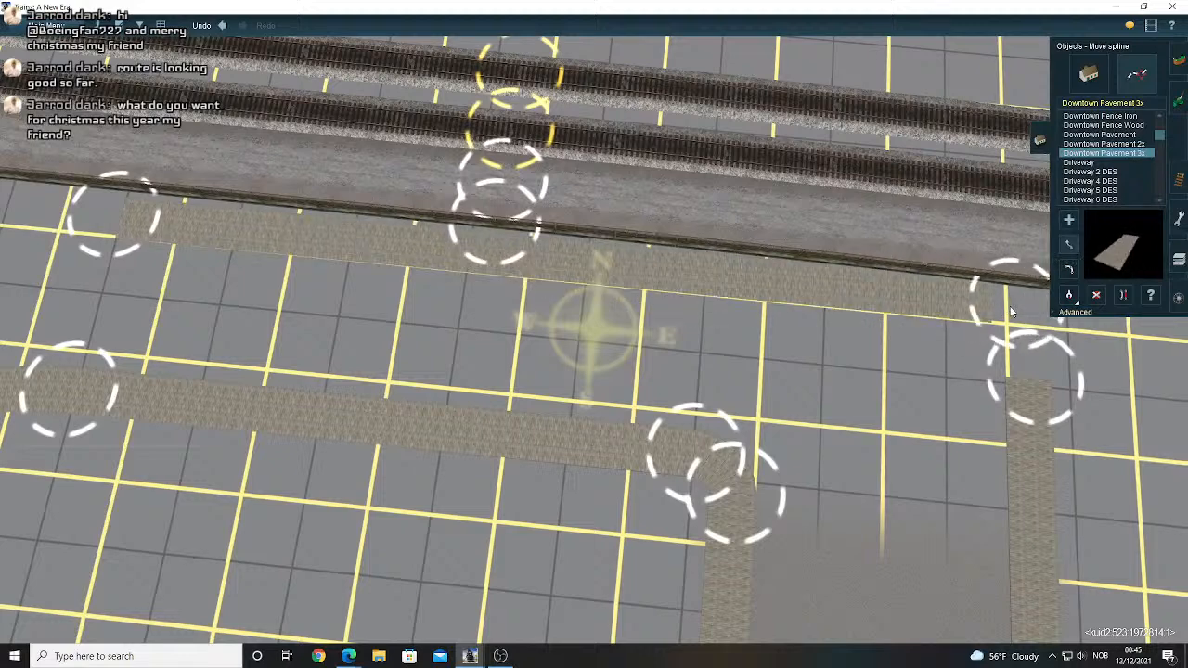
# - Insert a spline point near the end of the crossing sidewalk by the tall building and delete the leftover end section
pyautogui.moveTo(695, 313); pyautogui.dragTo(594, 251, button='right')
pyautogui.rightClick(584, 239)
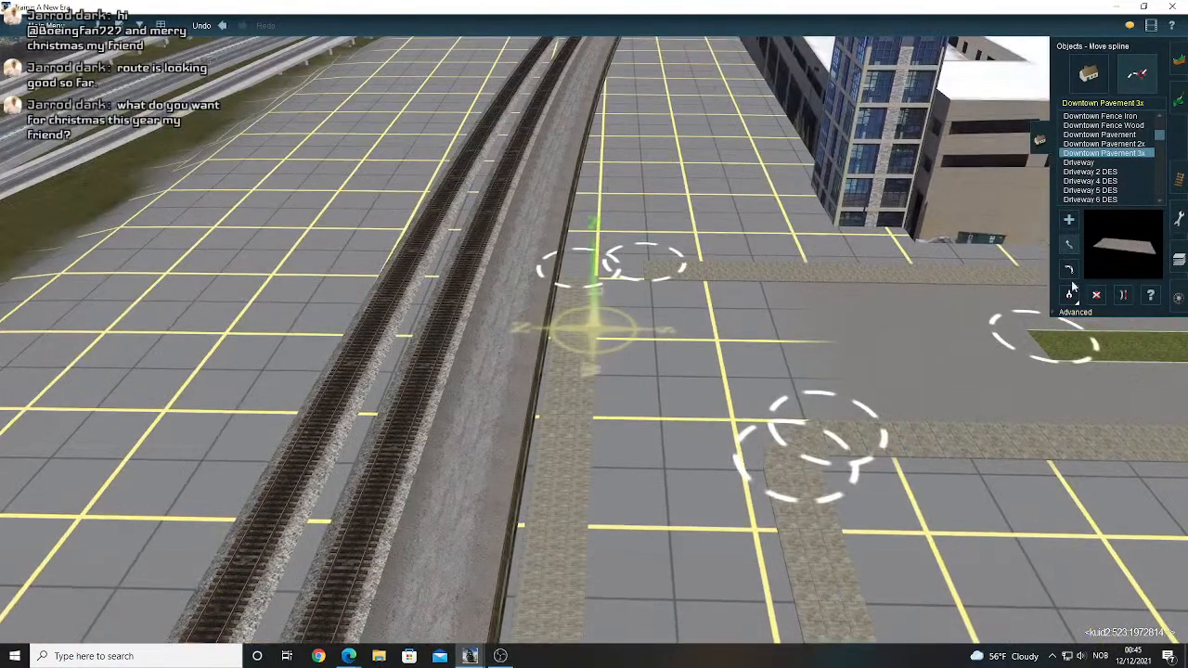
pyautogui.click(1073, 314)
pyautogui.click(1123, 335)
pyautogui.moveTo(703, 270); pyautogui.dragTo(555, 281, button='right')
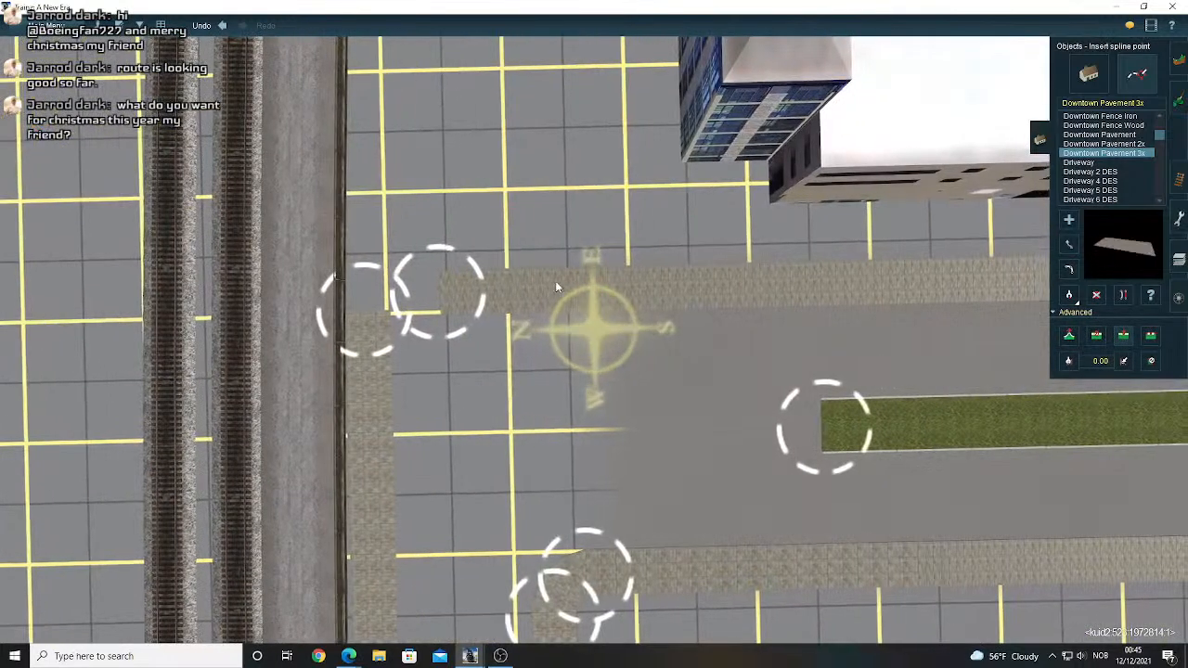
pyautogui.click(583, 296)
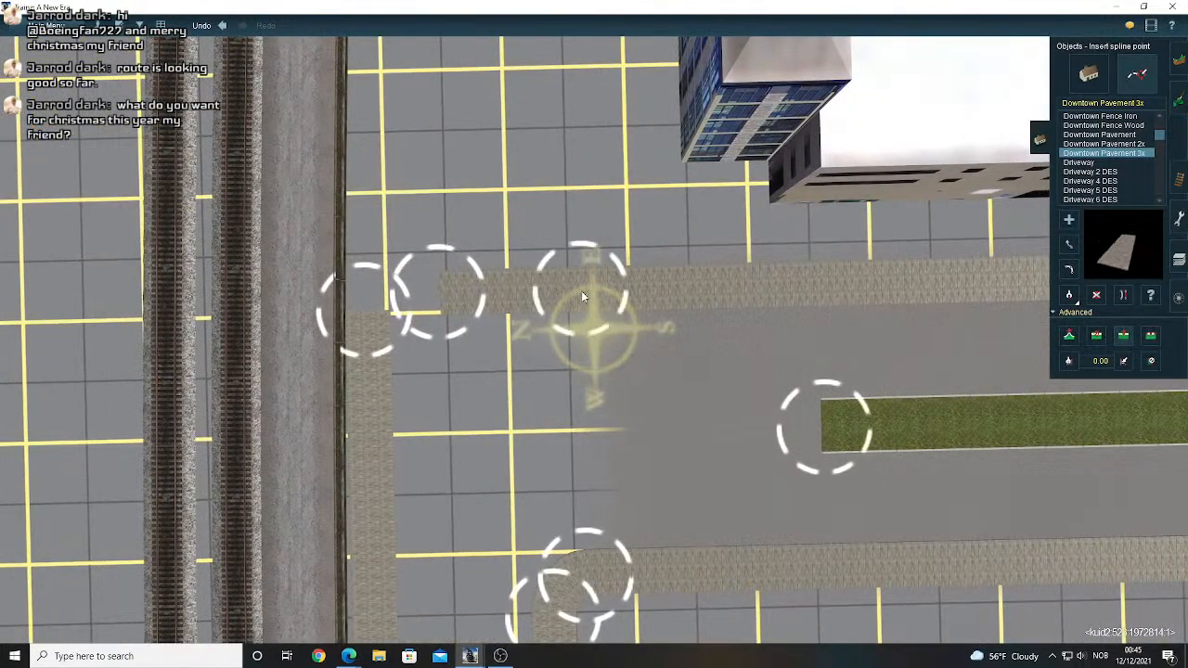
pyautogui.click(509, 305)
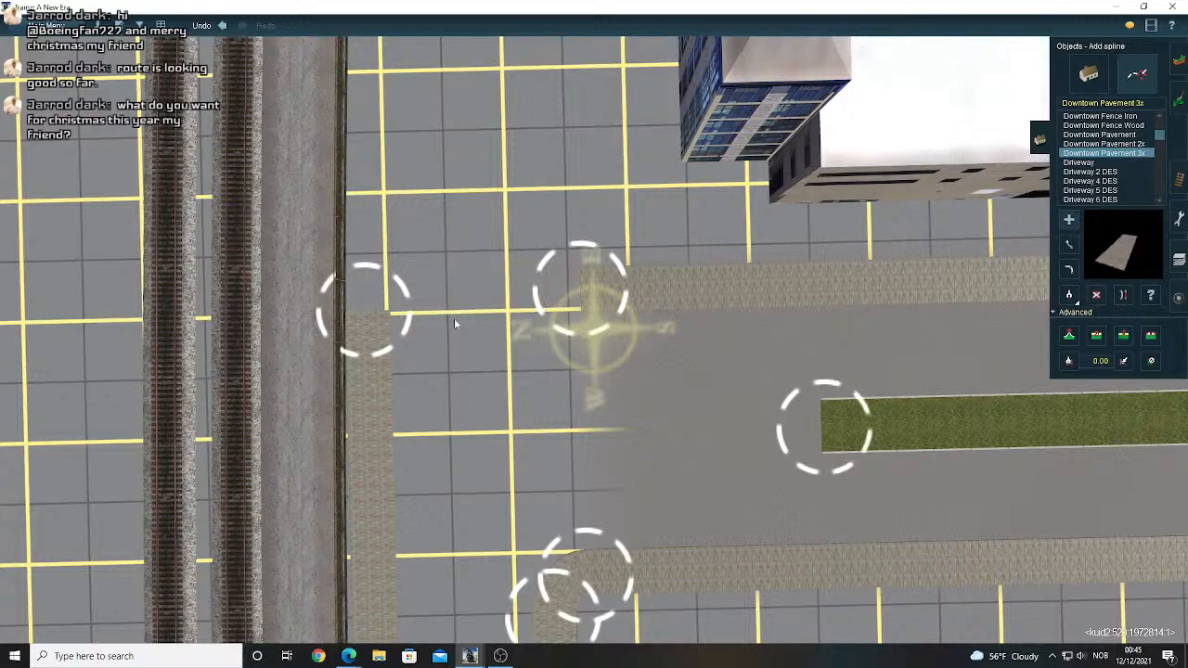
# - Extend the west end of the railway-side sidewalk with a curve and a straight section parallel to the neighbouring strip
pyautogui.moveTo(454, 317); pyautogui.dragTo(466, 323, button='right')
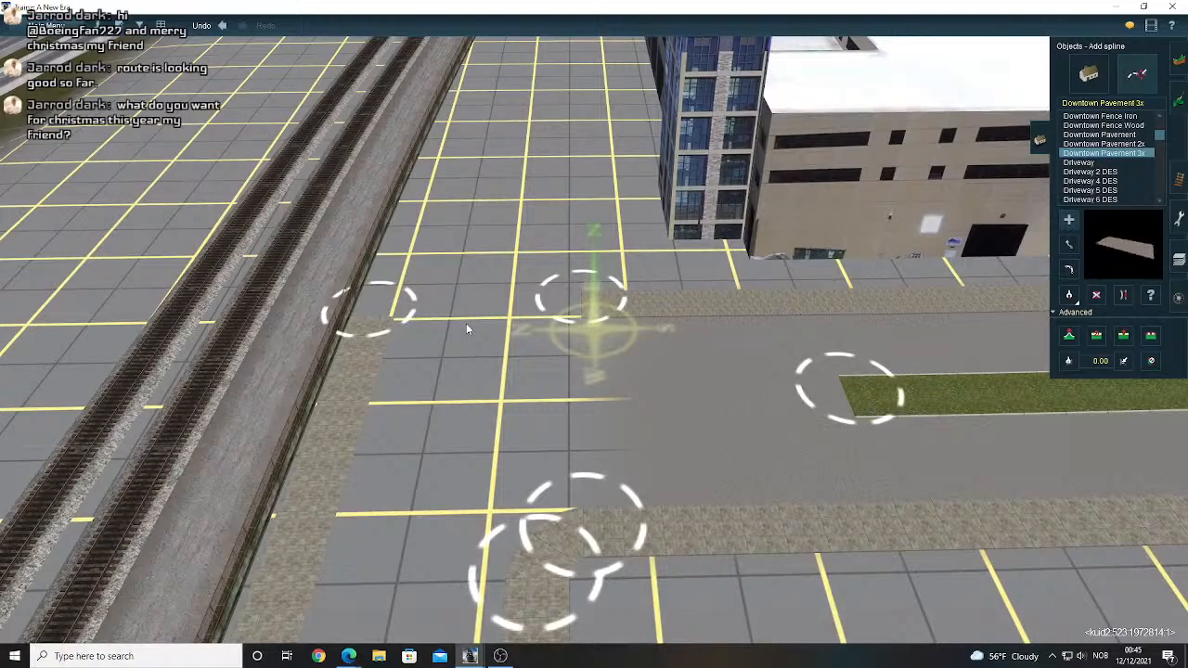
pyautogui.moveTo(512, 442); pyautogui.dragTo(791, 298, button='right')
pyautogui.scroll(-3, 584, 437)
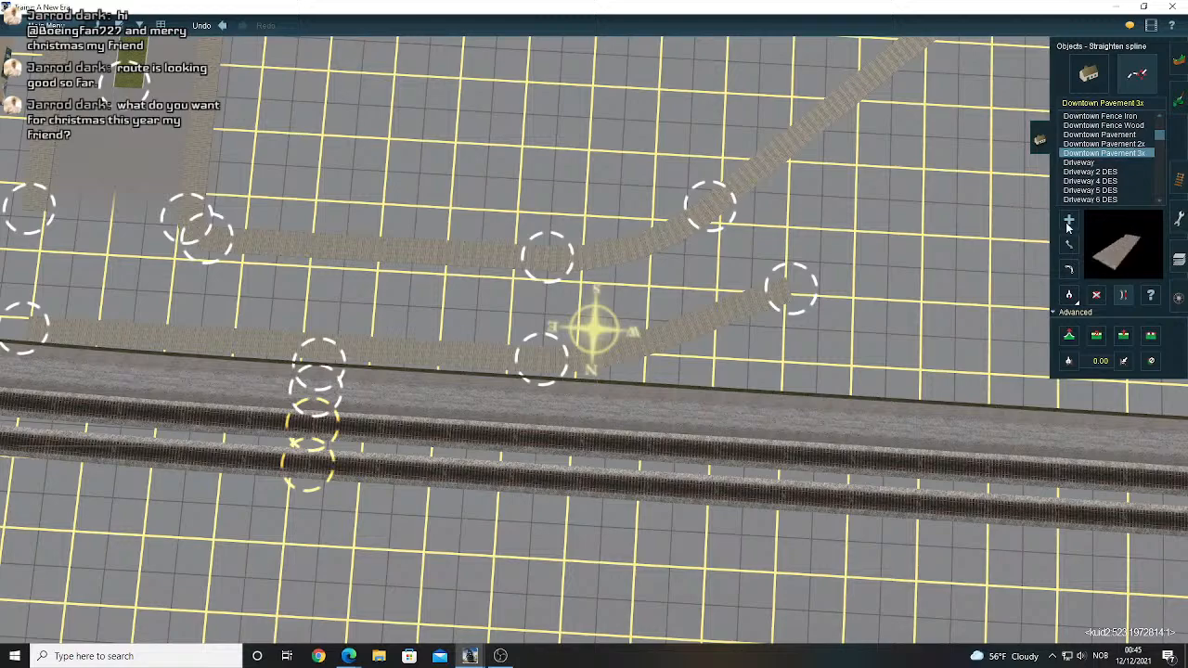
pyautogui.moveTo(820, 269); pyautogui.dragTo(568, 283, button='right')
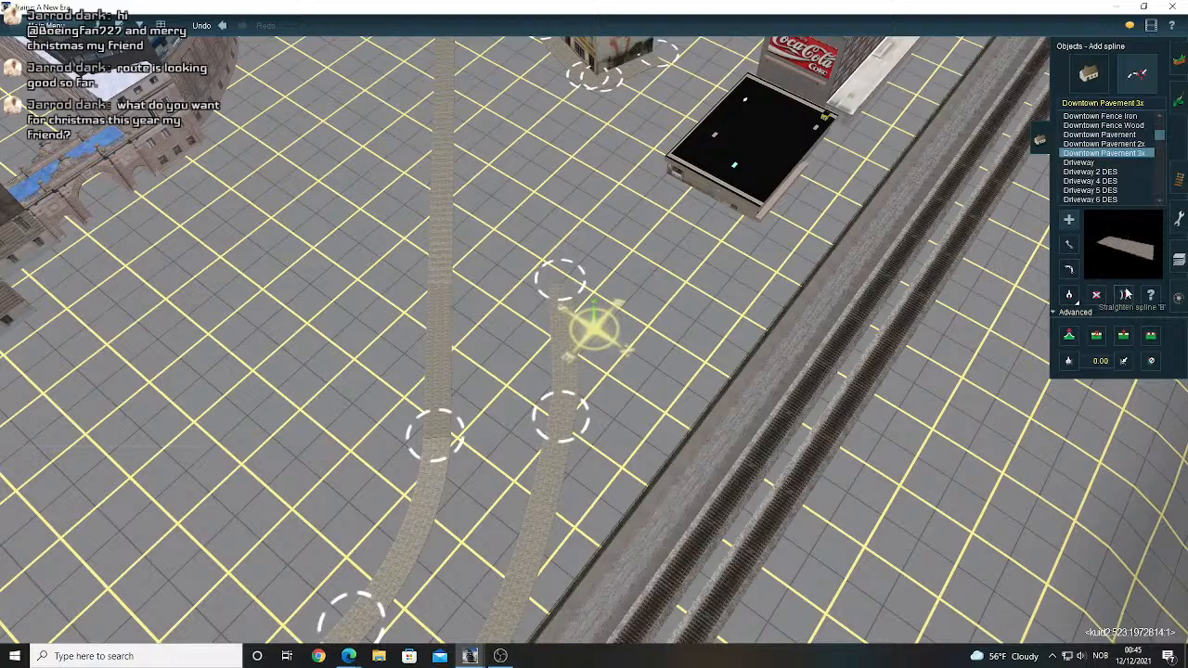
# - Lay a Downtown Pavement 3x strip along the front of the black-roofed shop, starting by the brick apartment building
pyautogui.moveTo(559, 340); pyautogui.dragTo(453, 321, button='right')
pyautogui.scroll(4, 563, 270)
pyautogui.click(1070, 224)
pyautogui.click(453, 321)
pyautogui.click(748, 313)
pyautogui.rightClick(748, 314)
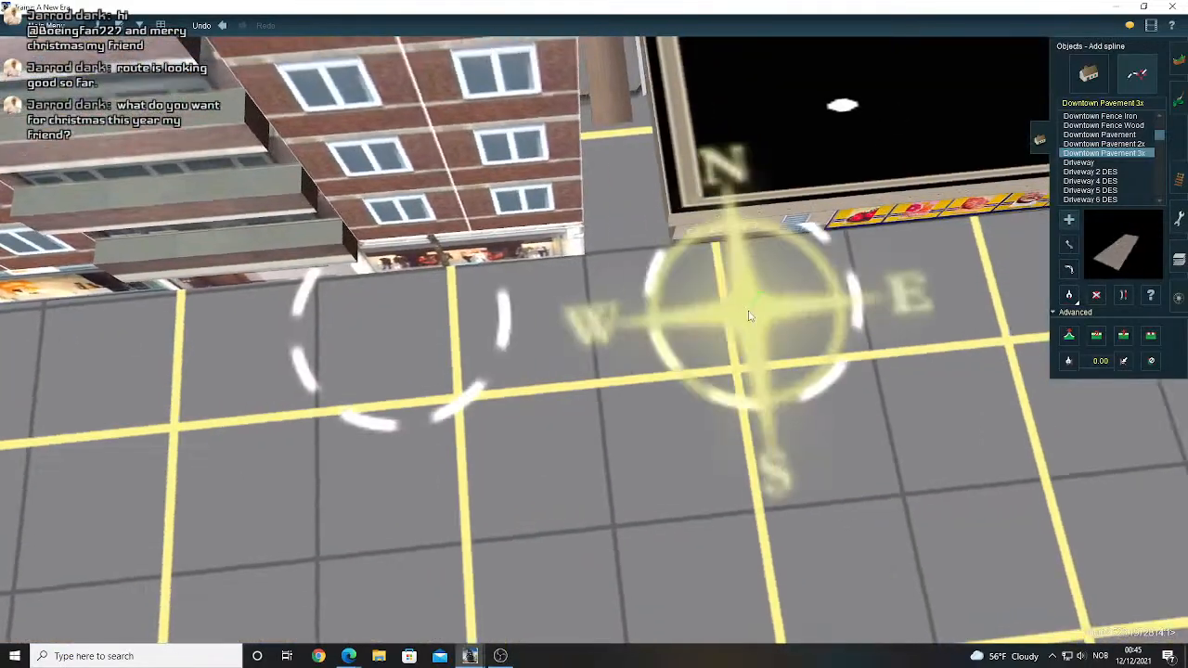
pyautogui.rightClick(746, 313)
pyautogui.rightClick(726, 317)
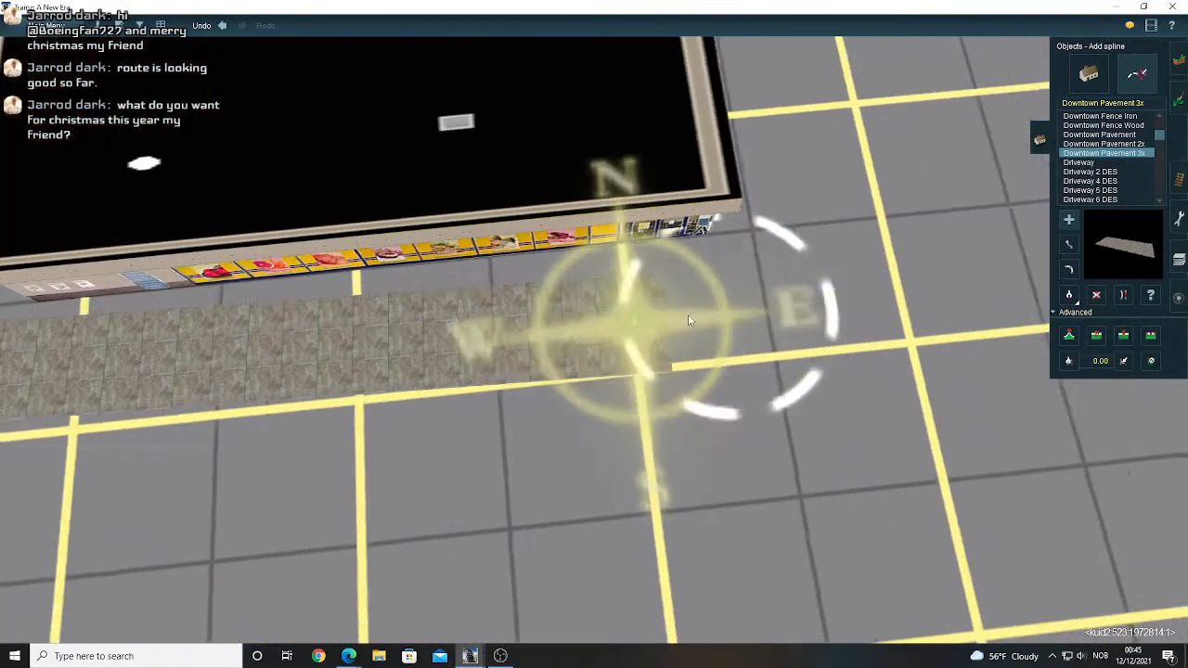
# - Align the strip's east end with the shop's front corner, tight against the storefront
pyautogui.scroll(2, 689, 314)
pyautogui.click(701, 298)
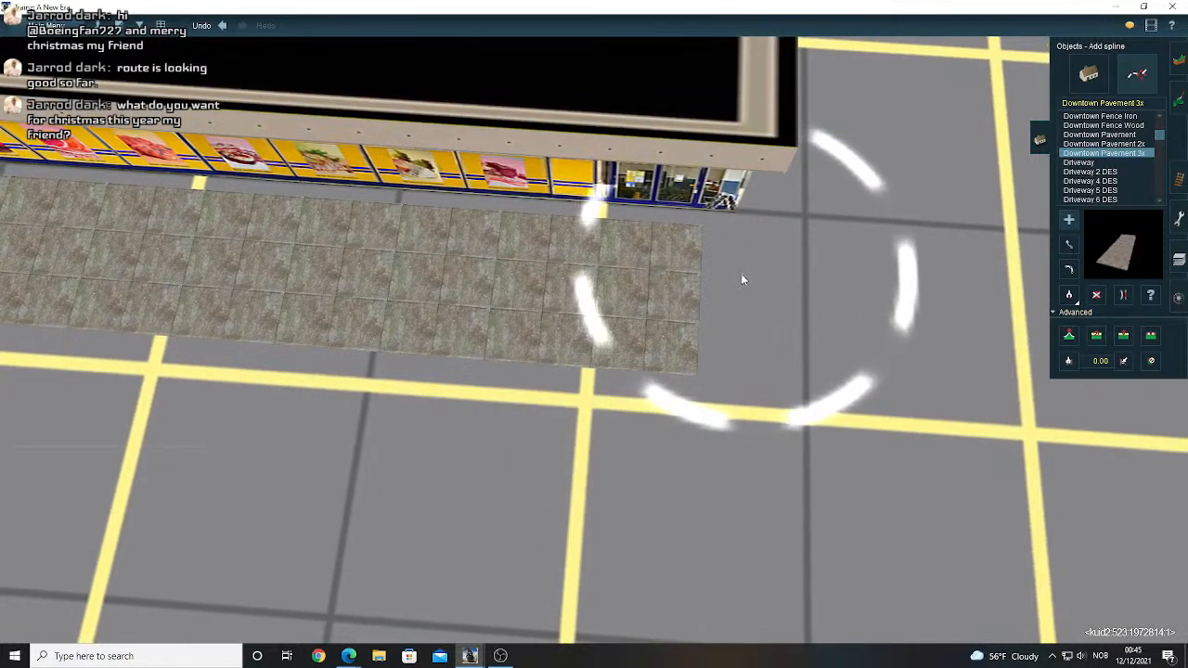
pyautogui.click(742, 269)
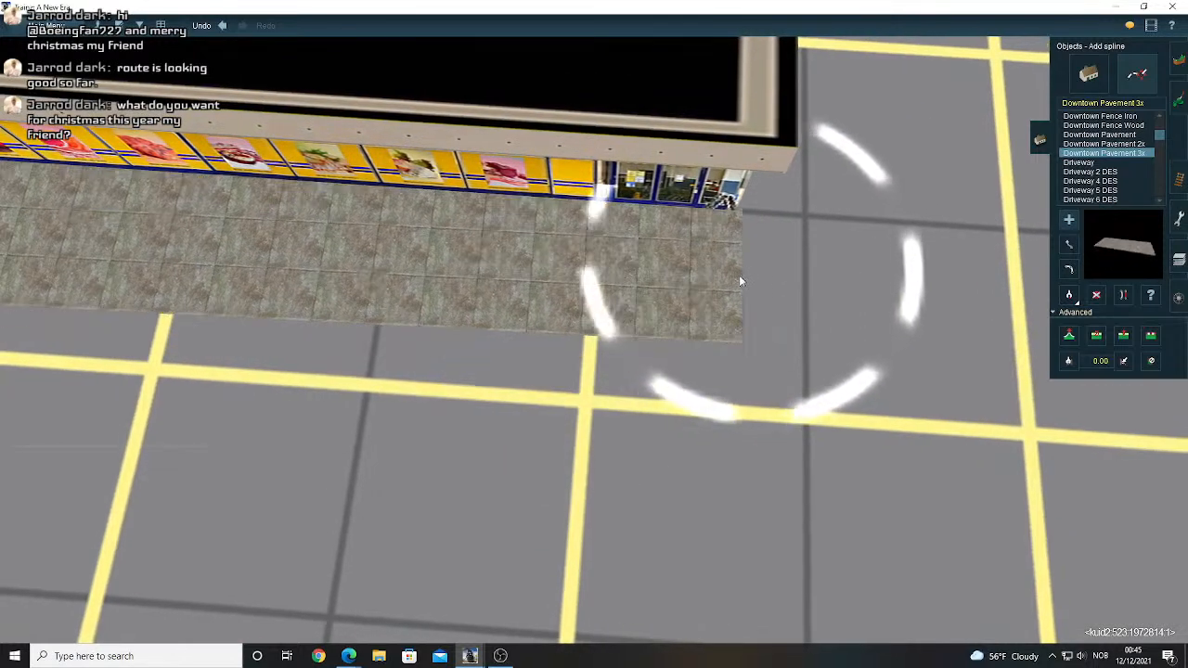
pyautogui.click(735, 282)
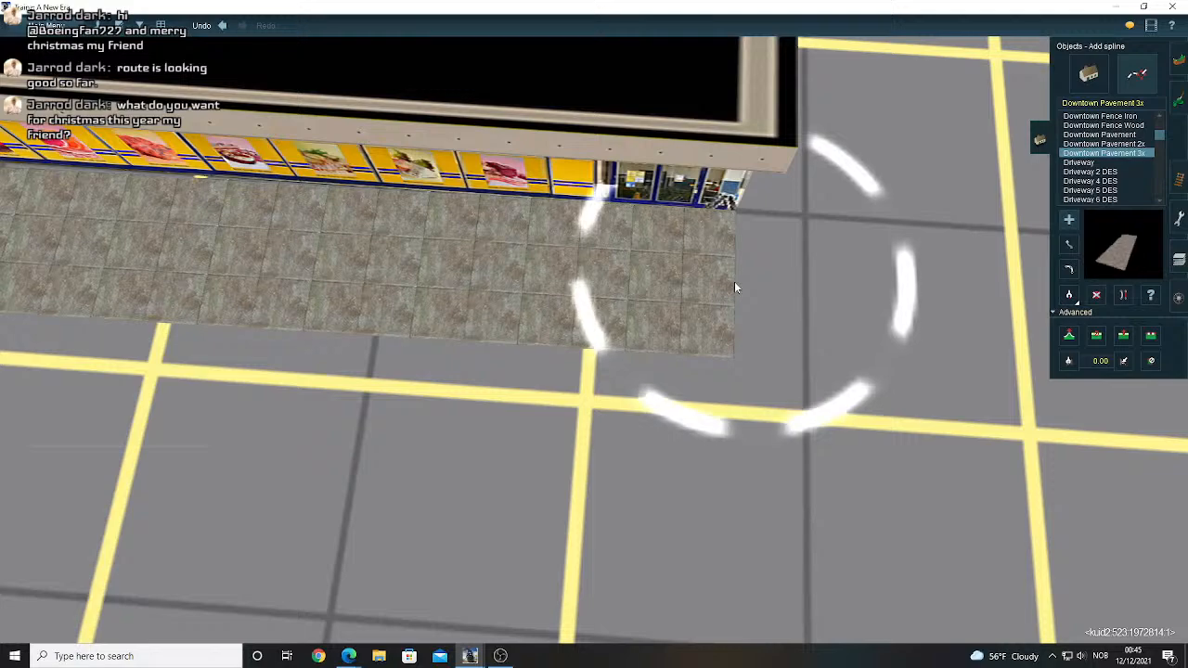
# - Move the strip's west end to the shop's western corner, flush with the front wall
pyautogui.rightClick(298, 307)
pyautogui.scroll(-5, 313, 302)
pyautogui.rightClick(315, 302)
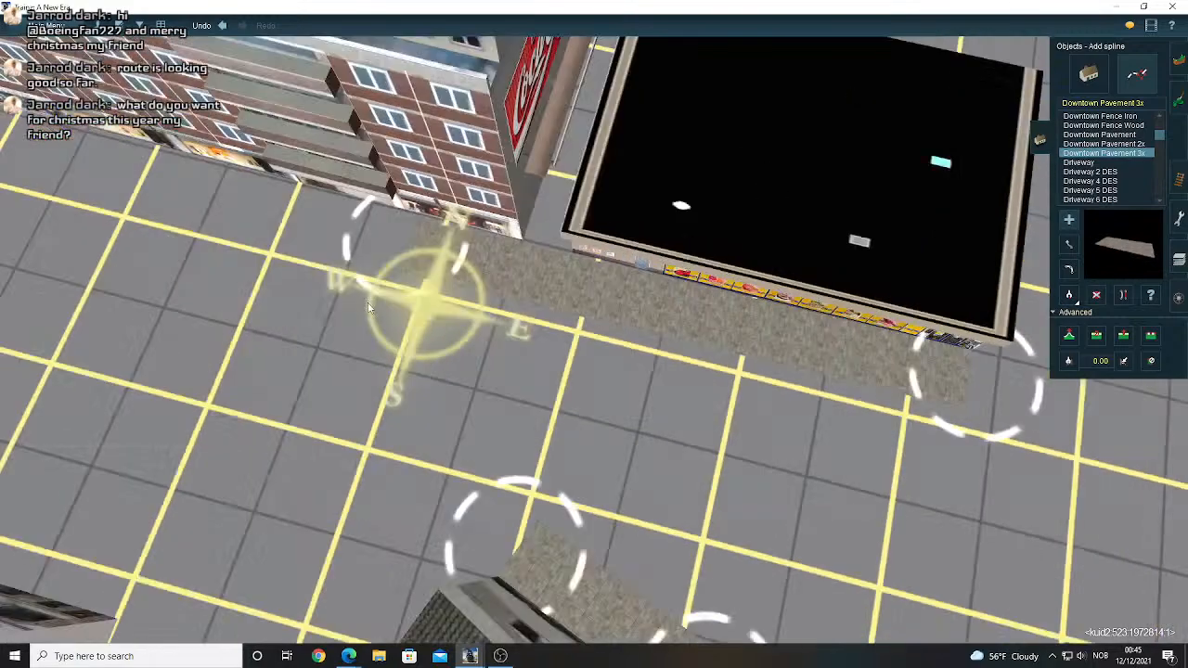
pyautogui.scroll(3, 701, 297)
pyautogui.click(1068, 245)
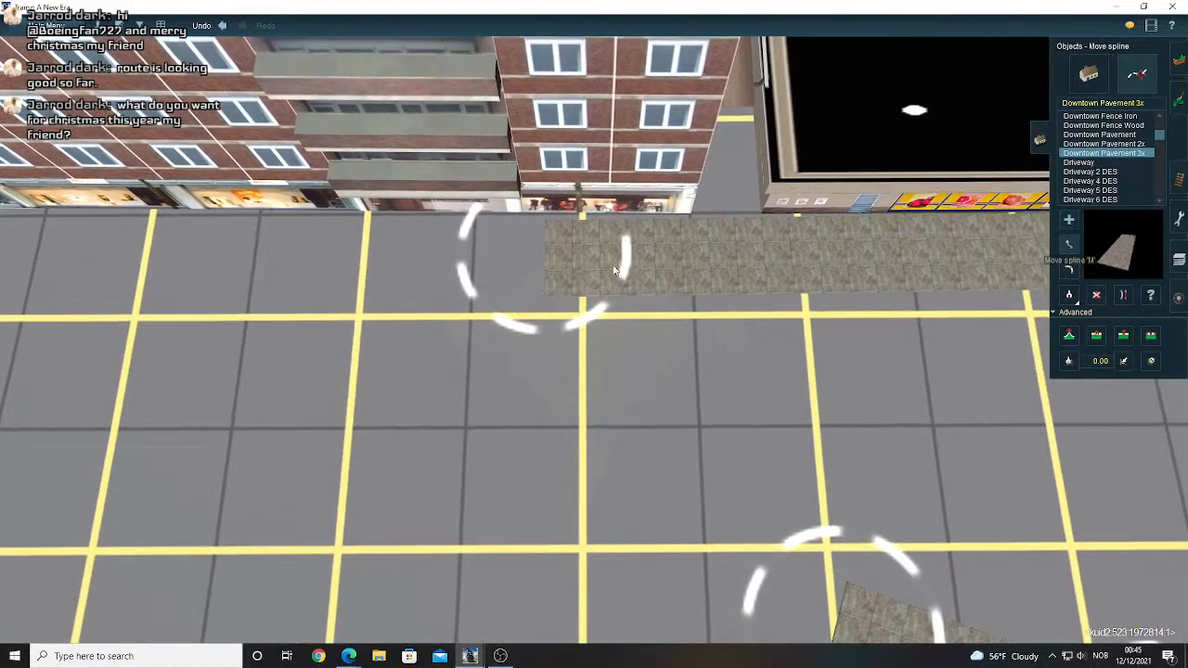
pyautogui.rightClick(761, 270)
pyautogui.moveTo(730, 270); pyautogui.dragTo(500, 369)
pyautogui.scroll(5, 613, 320)
pyautogui.scroll(-6, 499, 370)
pyautogui.press('Left')
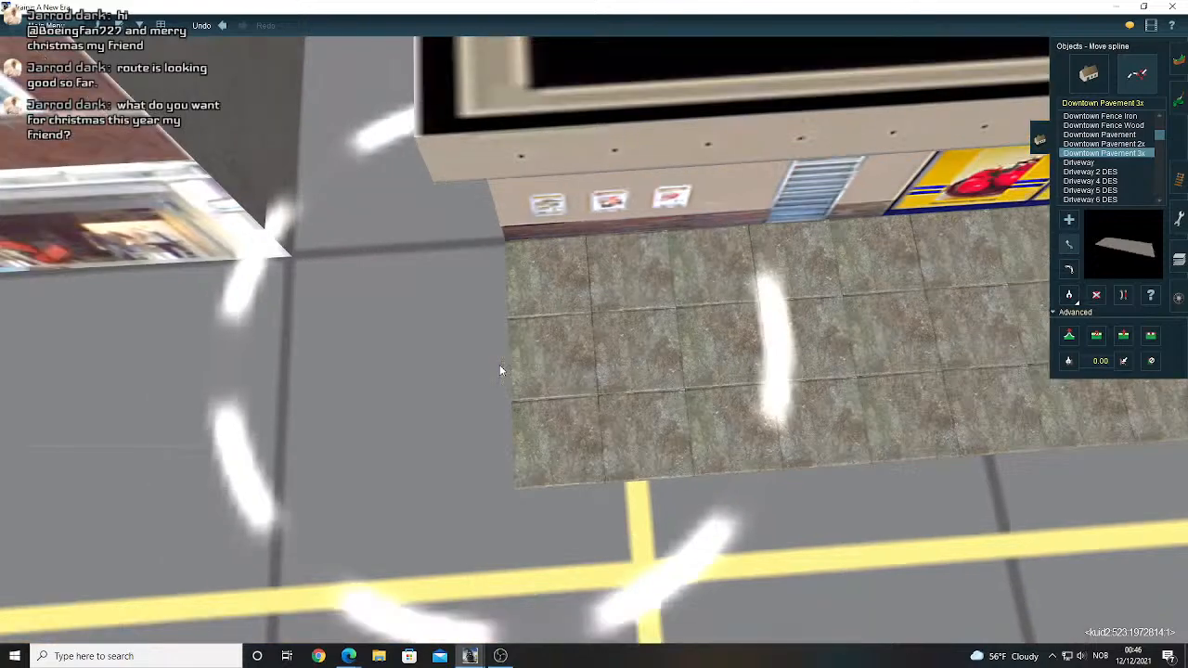
# - Straighten the Downtown Pavement 3x strip that runs along the shop front
pyautogui.press('Down')
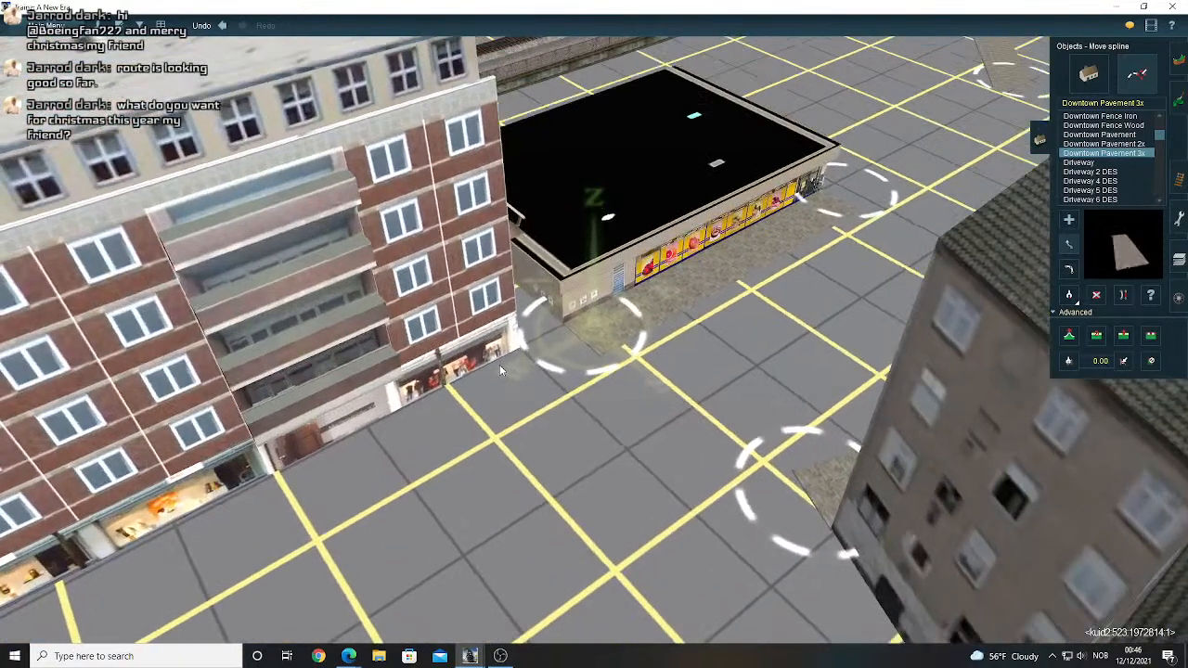
pyautogui.press('Left')
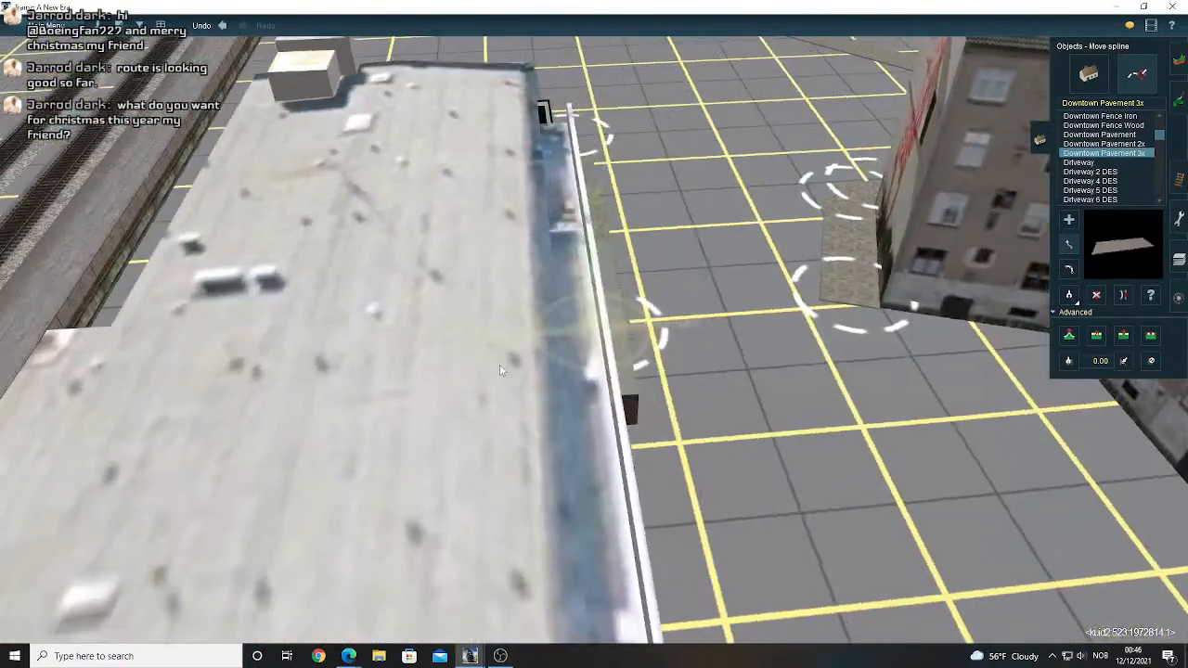
pyautogui.press('Left')
pyautogui.rightClick(631, 255)
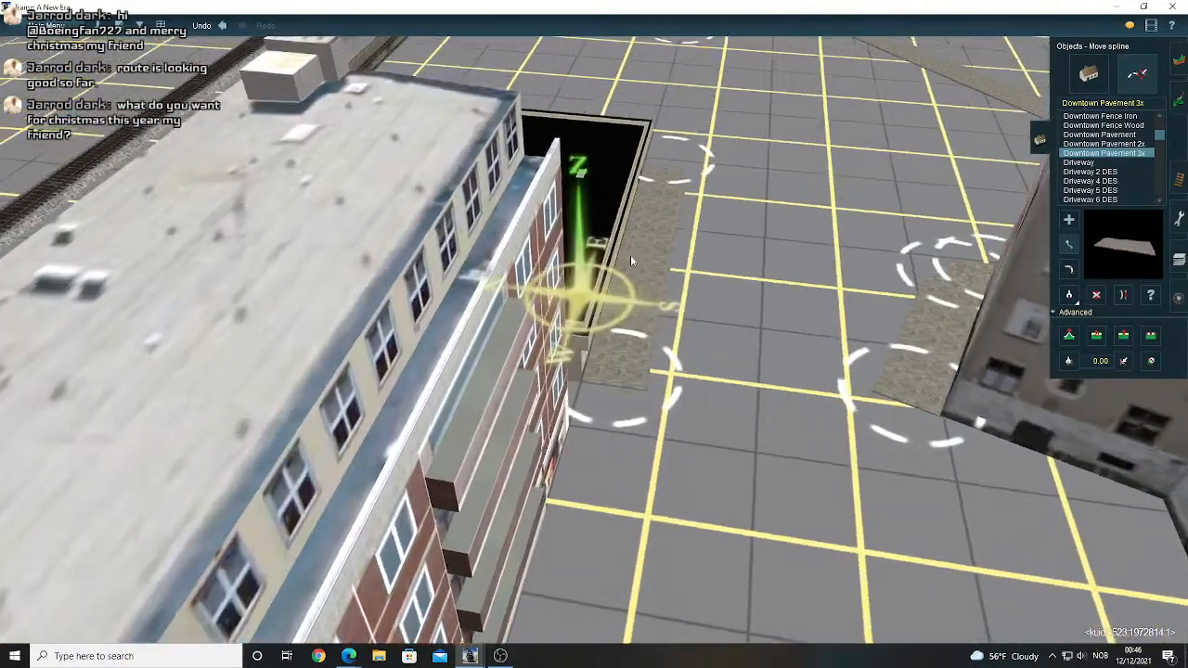
pyautogui.press('Left')
pyautogui.rightClick(668, 260)
pyautogui.press('Left')
pyautogui.press('Up')
pyautogui.click(1069, 221)
pyautogui.click(417, 356)
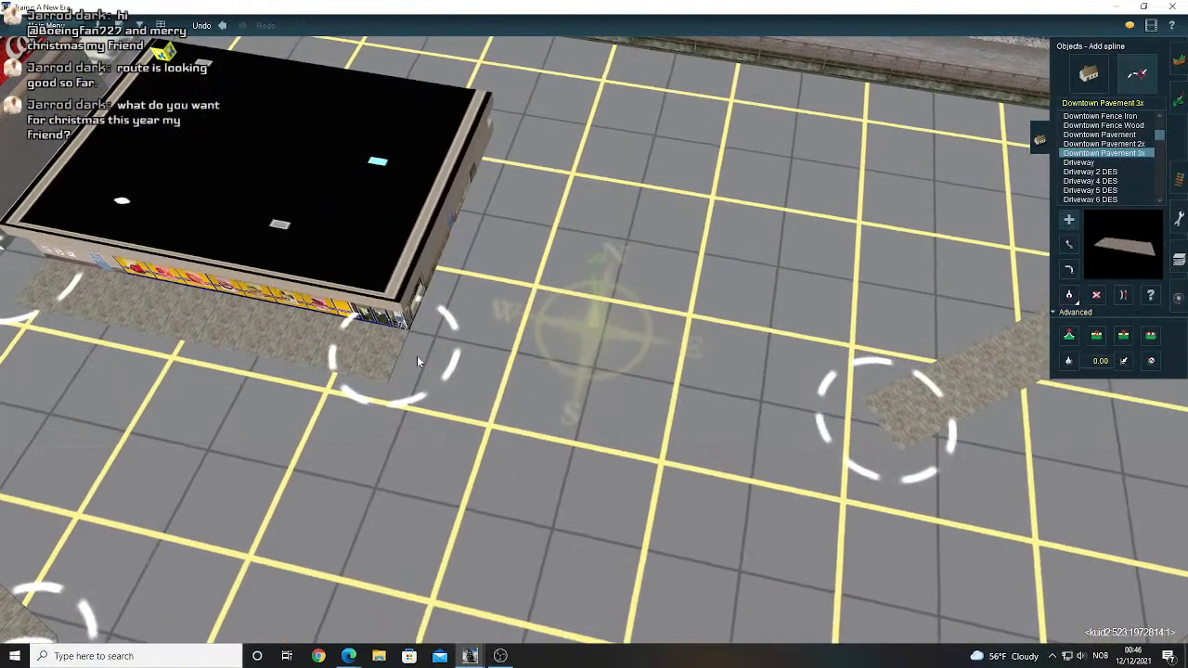
pyautogui.moveTo(769, 420); pyautogui.dragTo(1030, 325)
pyautogui.press('Up')
pyautogui.click(1123, 295)
pyautogui.click(328, 356)
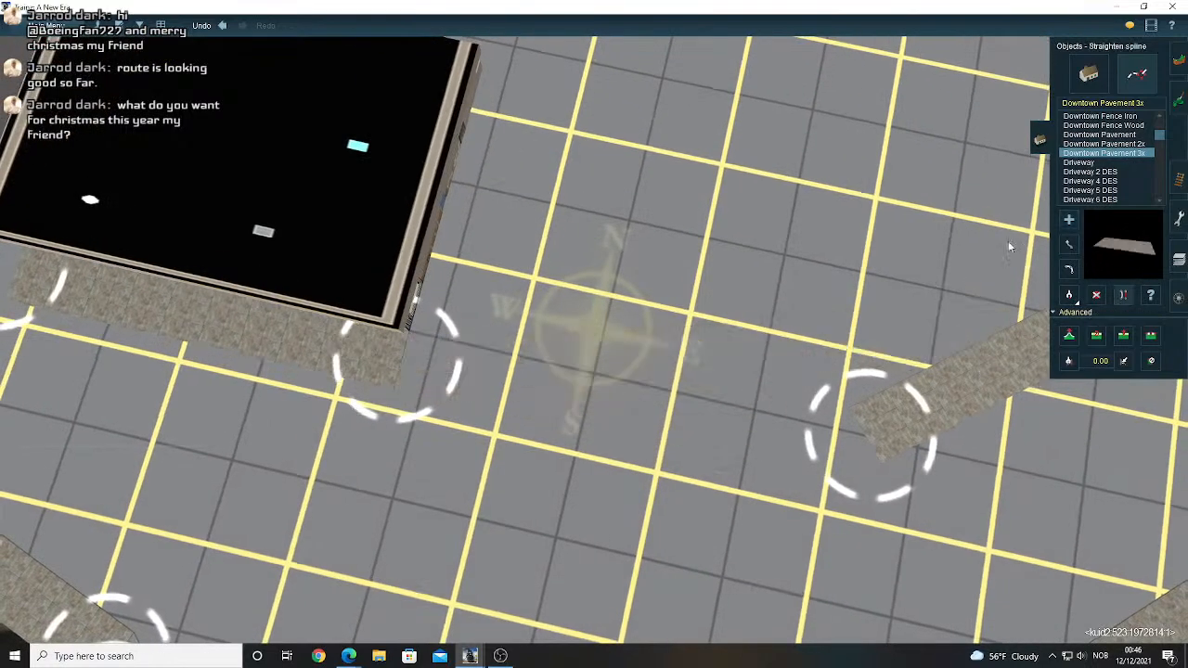
# - Connect the shop-front strip to the open end of the railway-side sidewalk with new pavement sections and straighten the longer one
pyautogui.click(1068, 223)
pyautogui.click(416, 375)
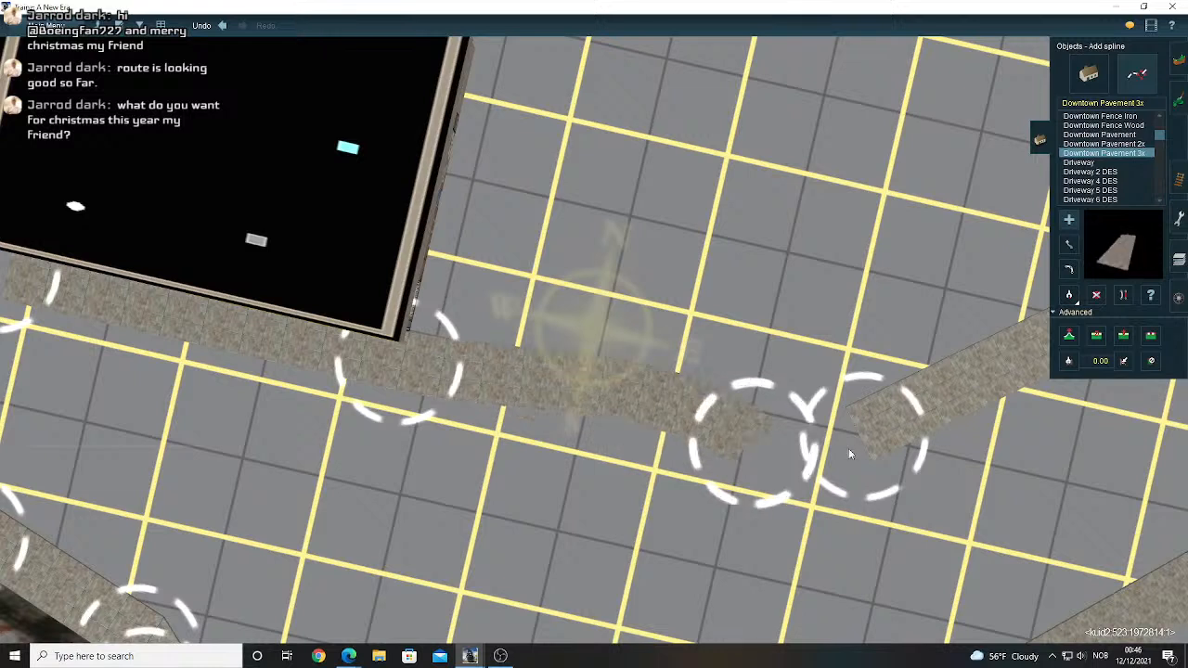
pyautogui.click(863, 429)
pyautogui.click(1122, 295)
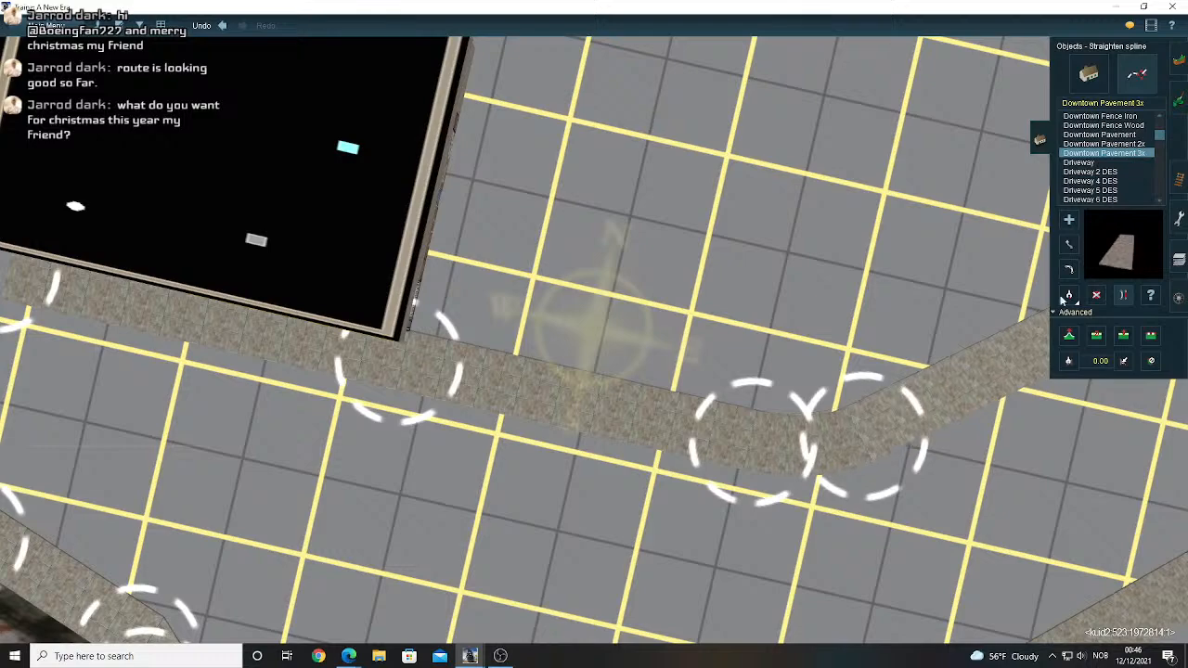
# - Move the spline point after the bend farther from the shop to smooth the curve into the railway-side sidewalk
pyautogui.click(1069, 246)
pyautogui.press('Left')
pyautogui.press('Down')
pyautogui.rightClick(648, 301)
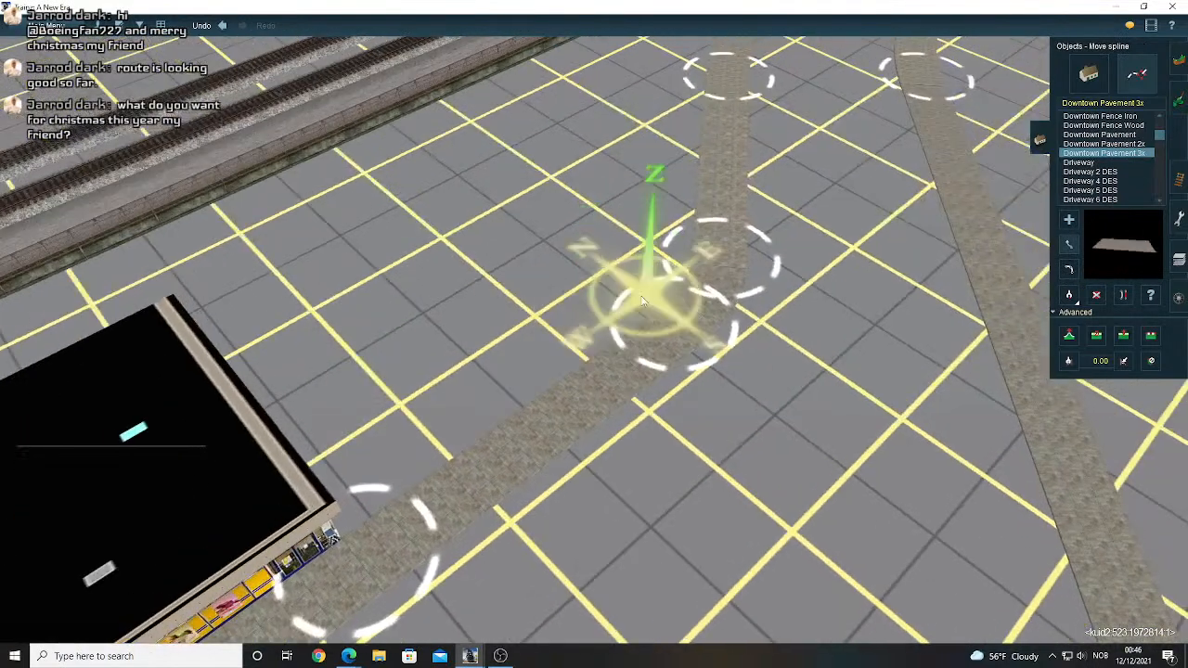
pyautogui.press('Down')
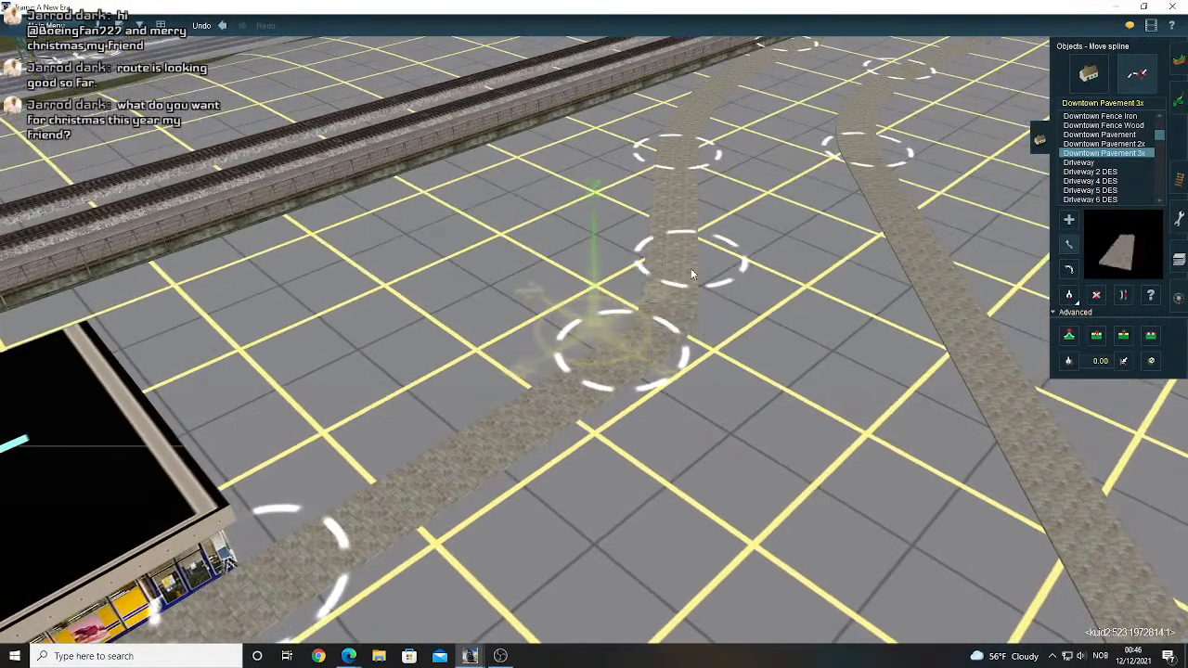
pyautogui.moveTo(685, 273); pyautogui.dragTo(684, 254)
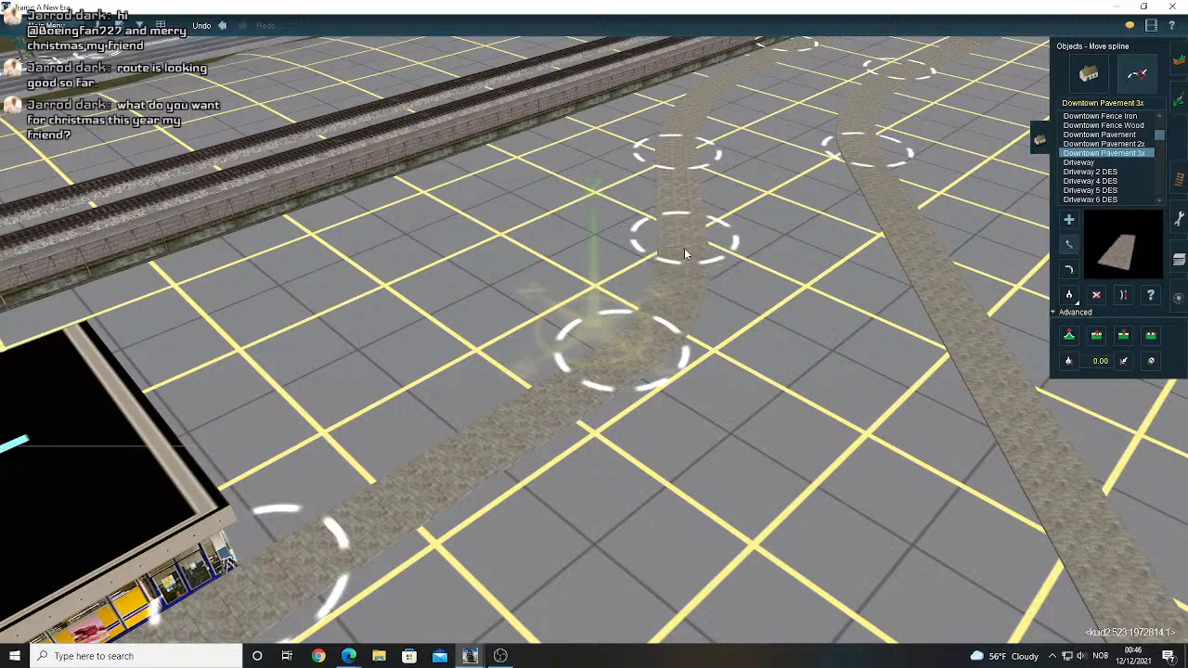
# - Examine the joined sidewalk between the shop and the railway from low and overhead angles
pyautogui.press('Left')
pyautogui.press('Left')
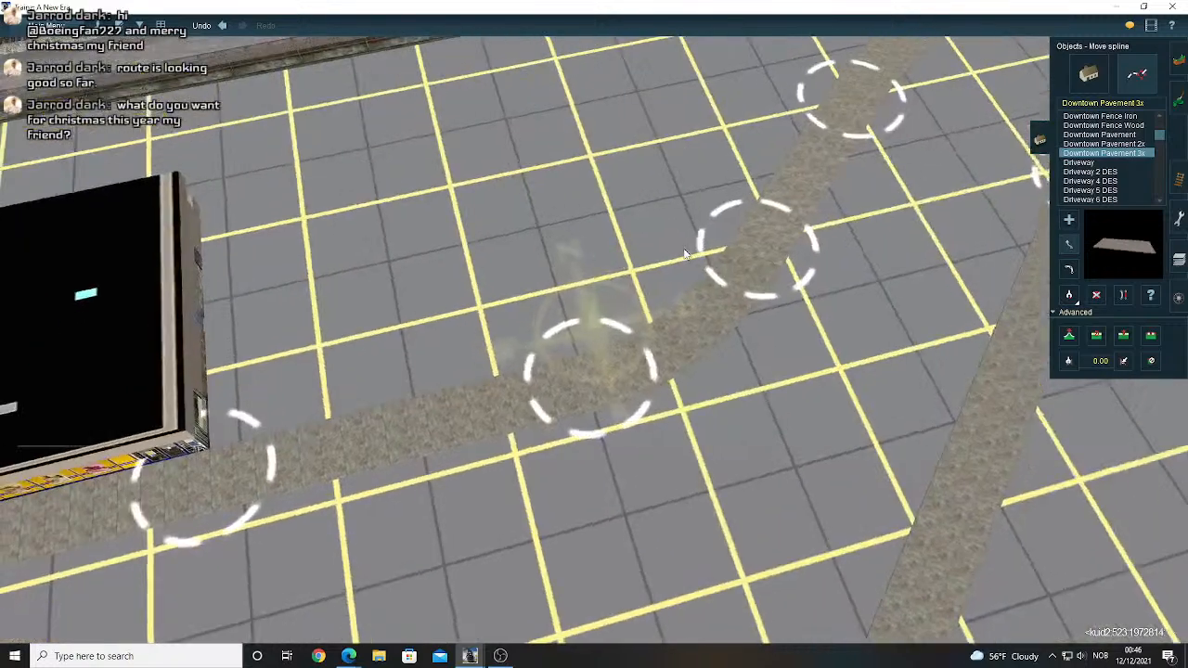
pyautogui.press('Down')
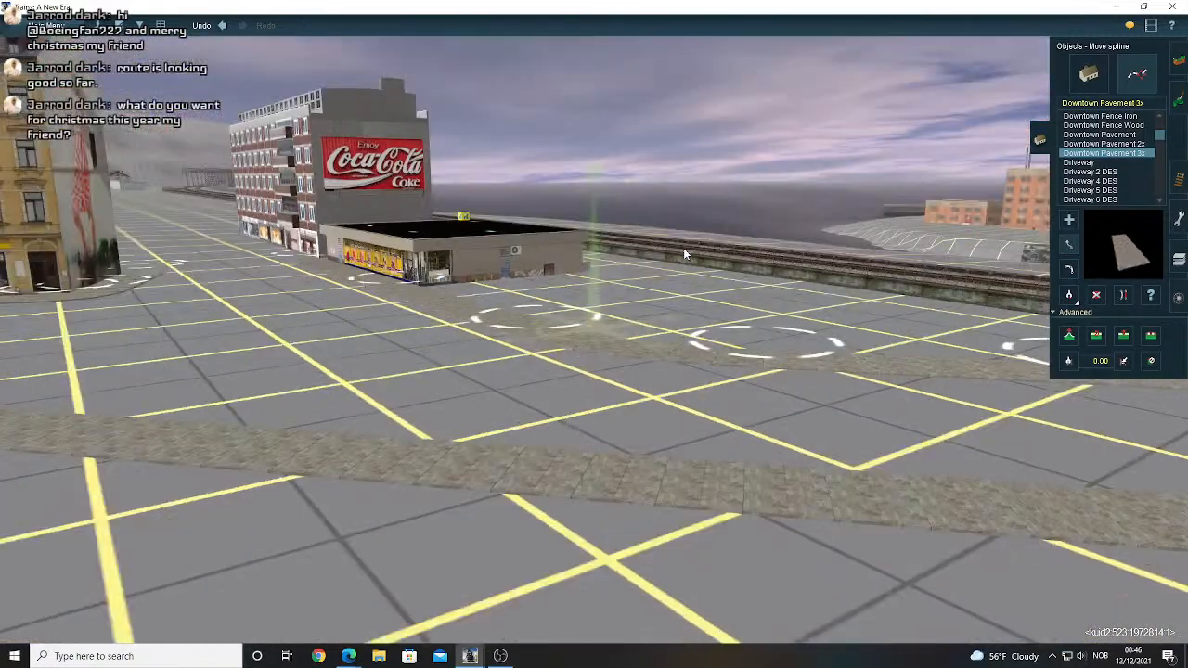
pyautogui.press('Left')
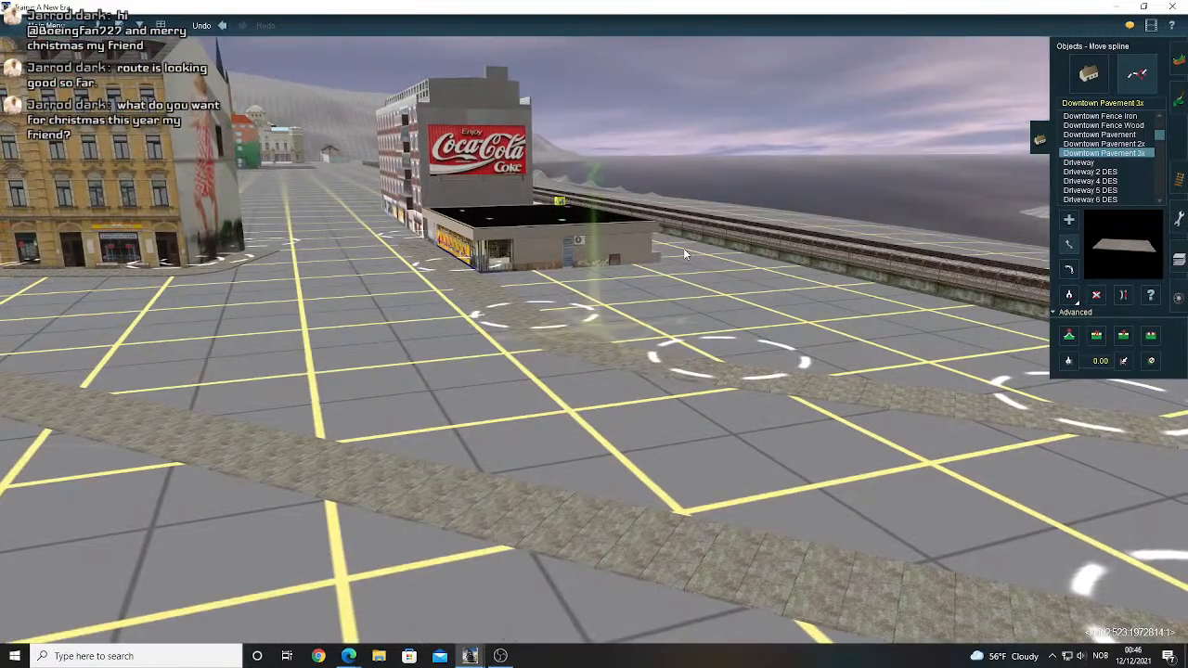
pyautogui.press('Left')
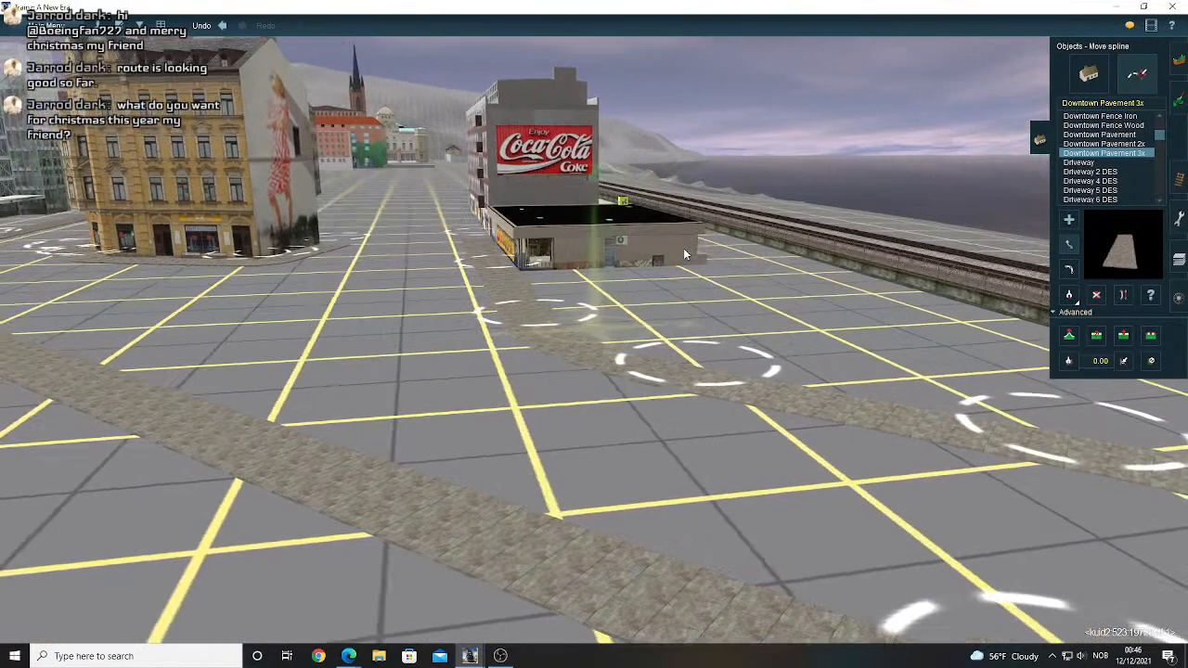
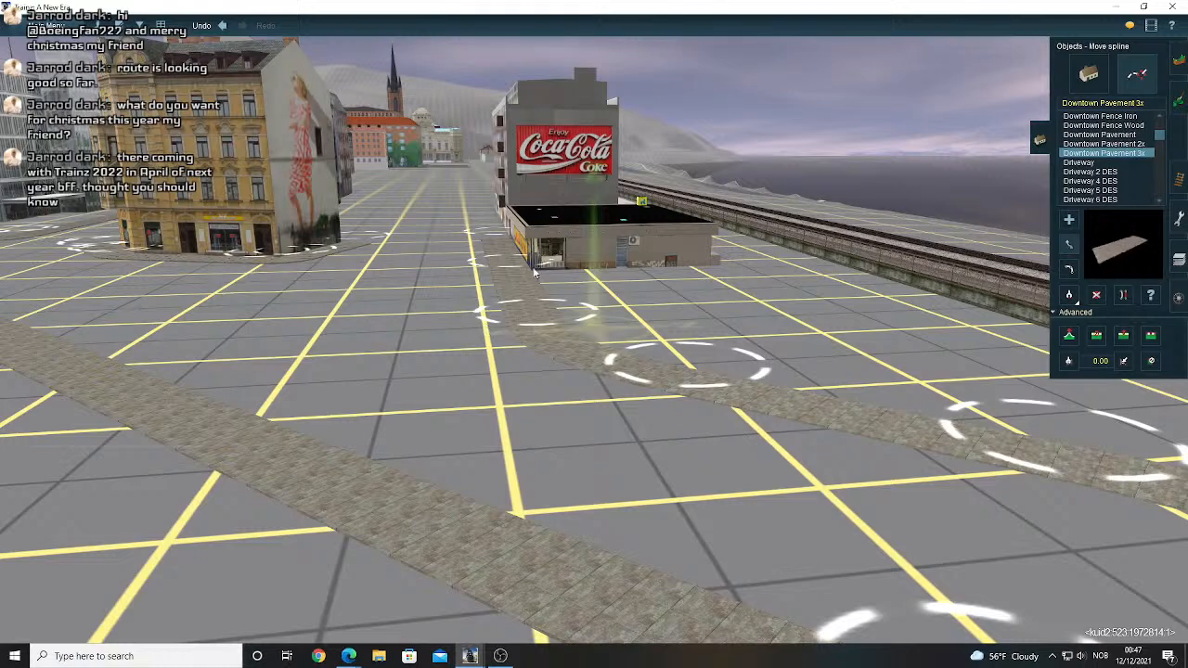
pyautogui.press('Up')
pyautogui.press('Left')
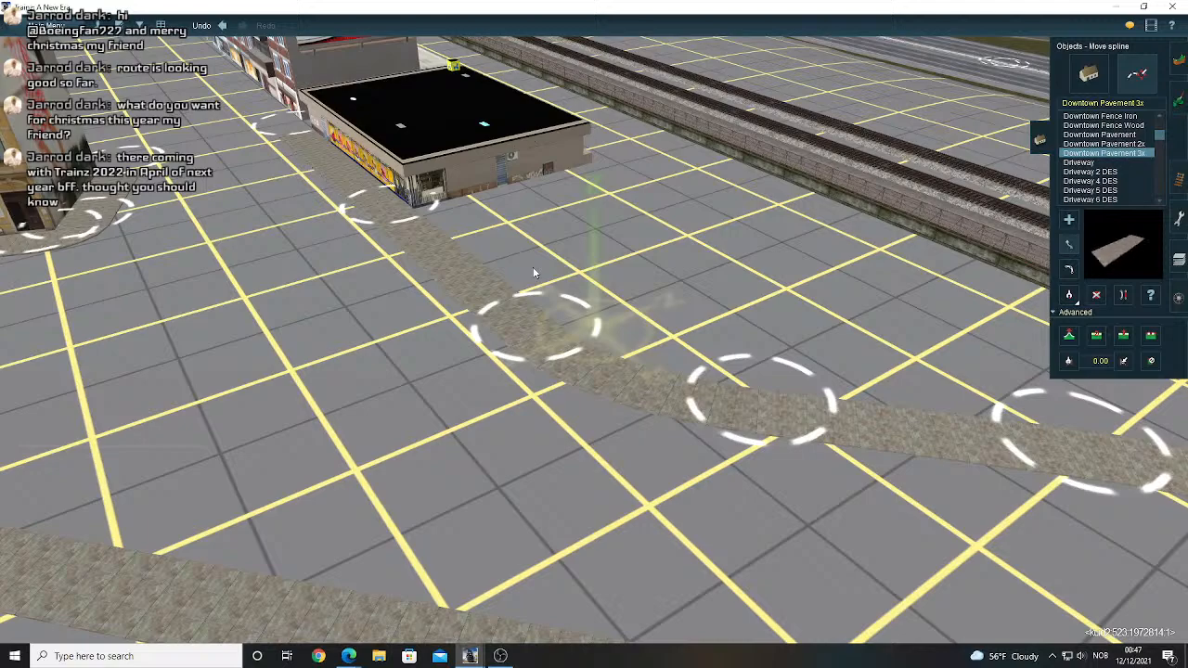
pyautogui.press('Left')
# - Insert a spline point in the Downtown Pavement 3x sidewalk just past the black-roofed shop's corner and straighten the section beyond it
pyautogui.rightClick(466, 253)
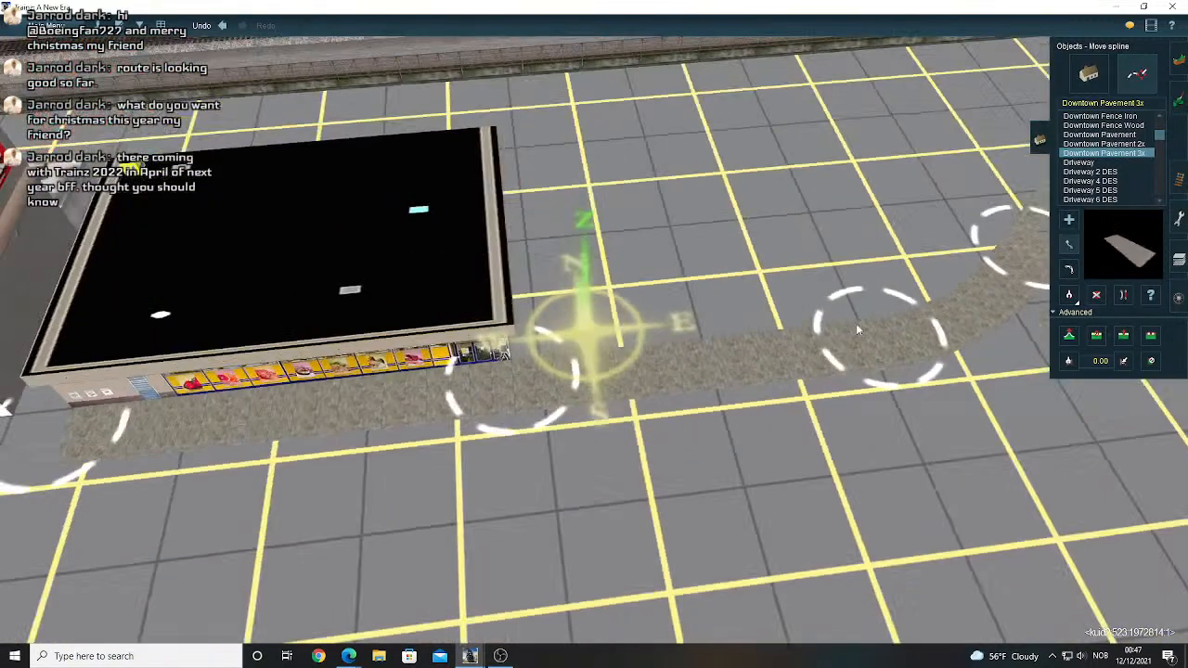
pyautogui.press('Right')
pyautogui.click(1120, 333)
pyautogui.rightClick(631, 356)
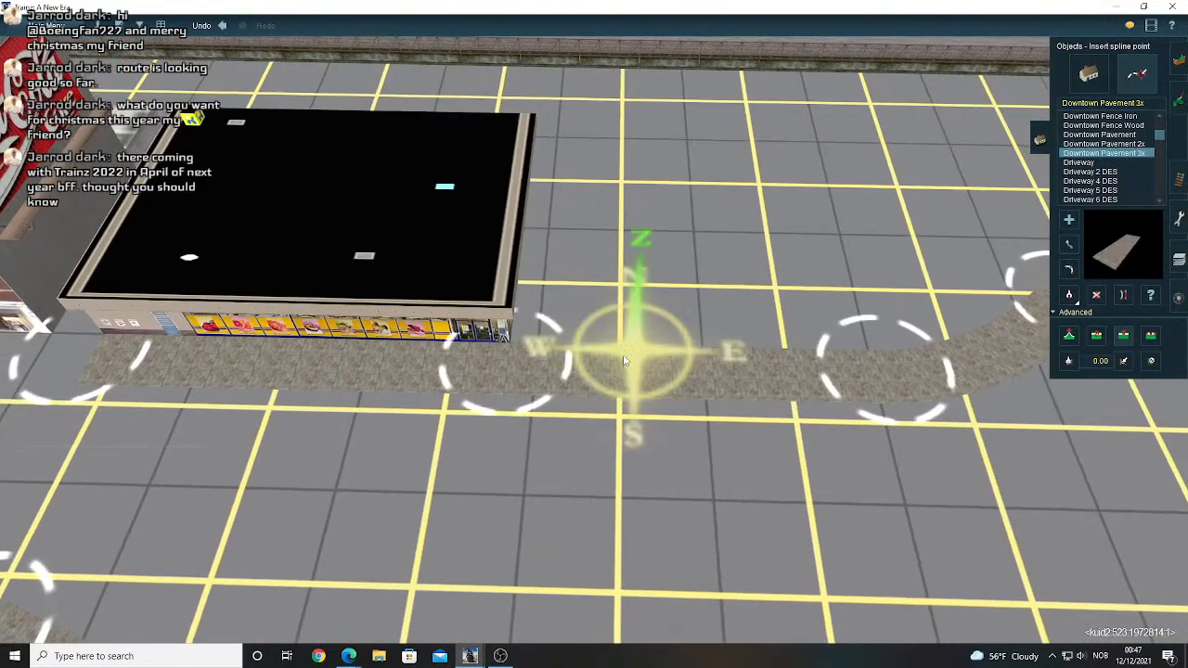
pyautogui.scroll(5, 624, 360)
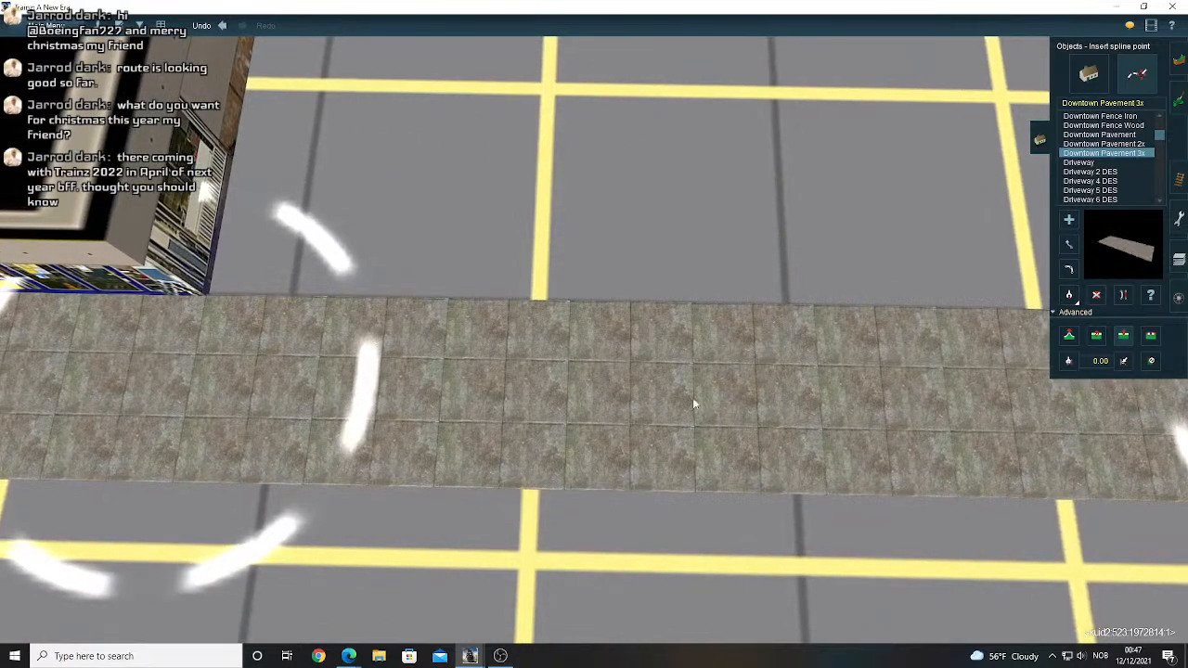
pyautogui.rightClick(628, 385)
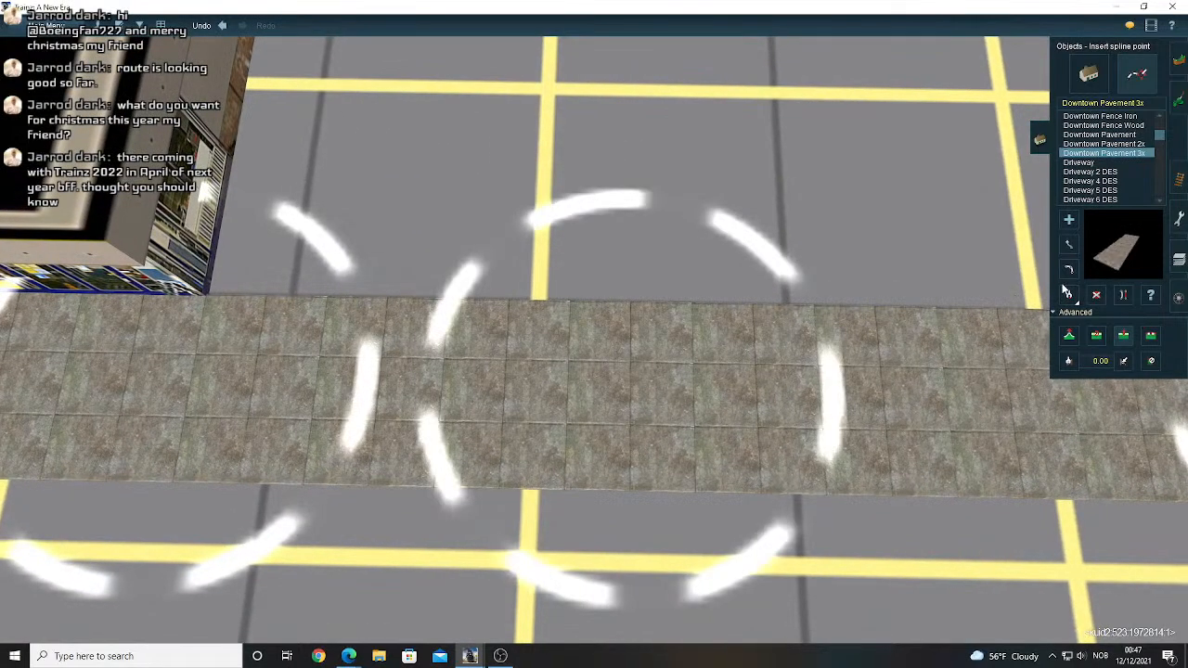
pyautogui.click(1123, 295)
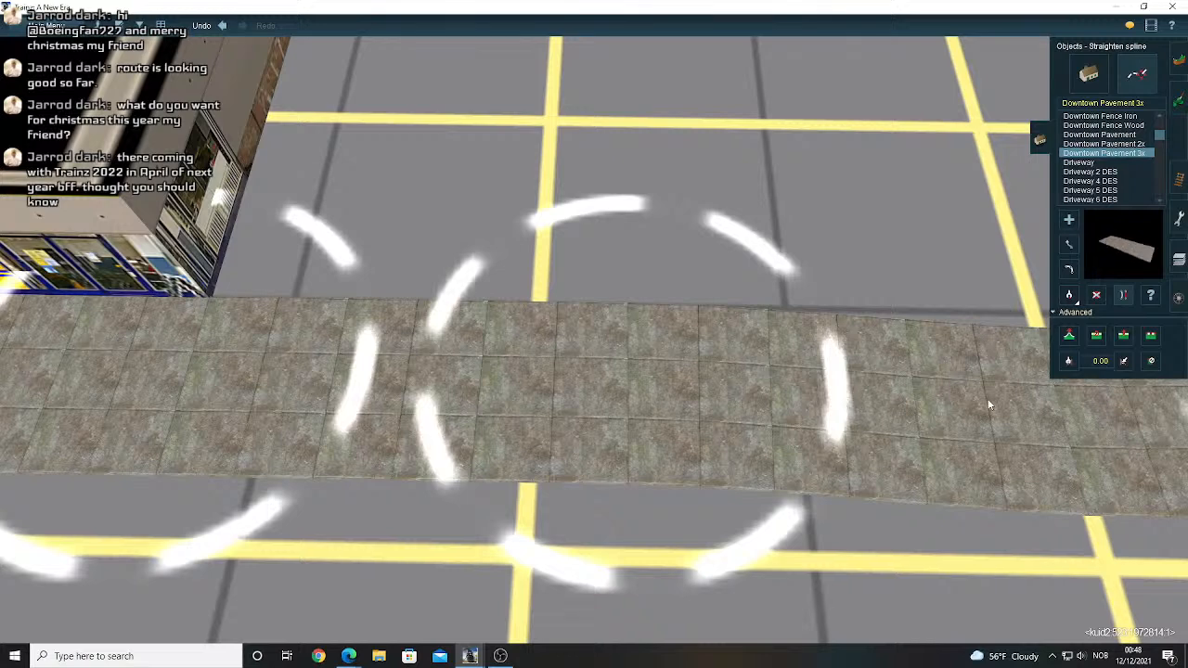
pyautogui.click(991, 399)
# - Delete the short pavement section next to the shop's corner and move the remaining open end slightly farther from the shop
pyautogui.click(1096, 295)
pyautogui.click(450, 388)
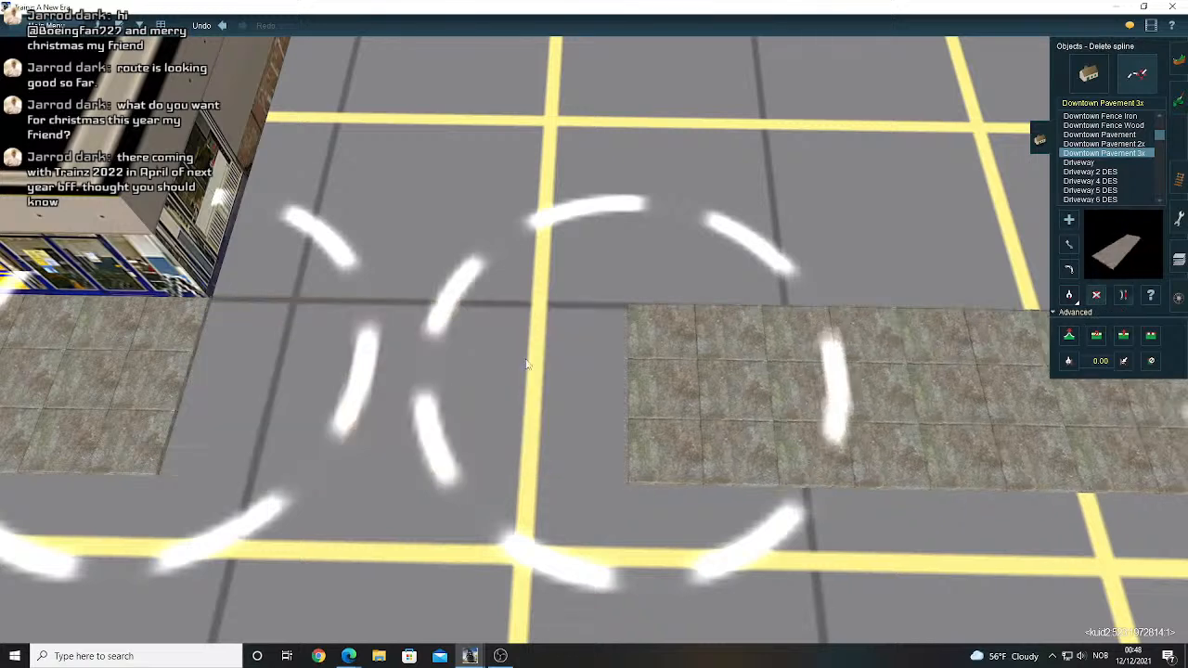
pyautogui.scroll(-5, 525, 362)
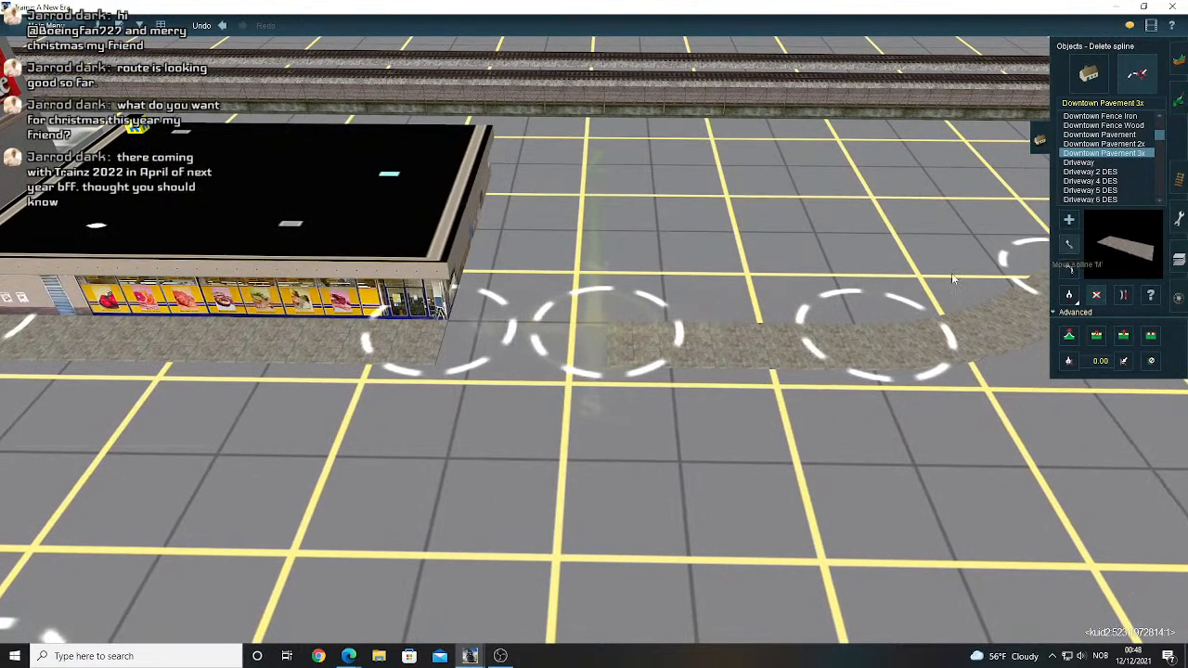
pyautogui.press('m')
pyautogui.scroll(5, 631, 367)
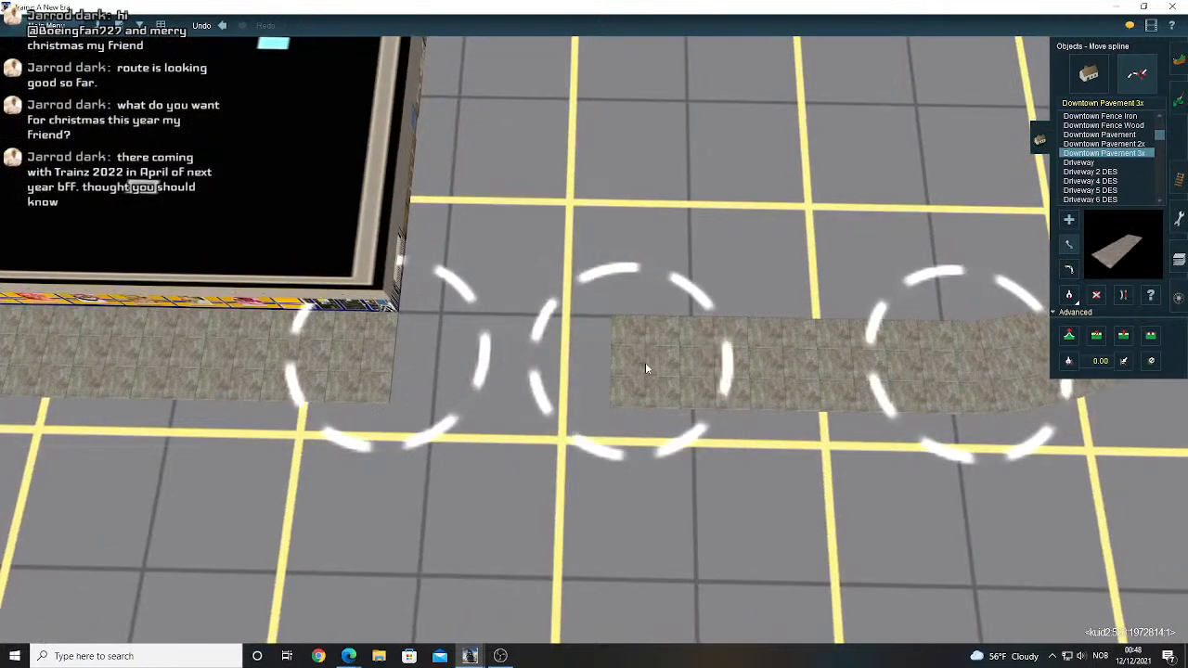
pyautogui.moveTo(645, 361); pyautogui.dragTo(685, 367)
pyautogui.moveTo(684, 369)
pyautogui.mouseDown(button='right')
pyautogui.moveTo(682, 390)
pyautogui.moveTo(692, 354)
pyautogui.mouseUp(button='right')
# - Lay a Downtown Pavement 3x strip along the storefronts of the red brick Coca-Cola building
pyautogui.click(1068, 220)
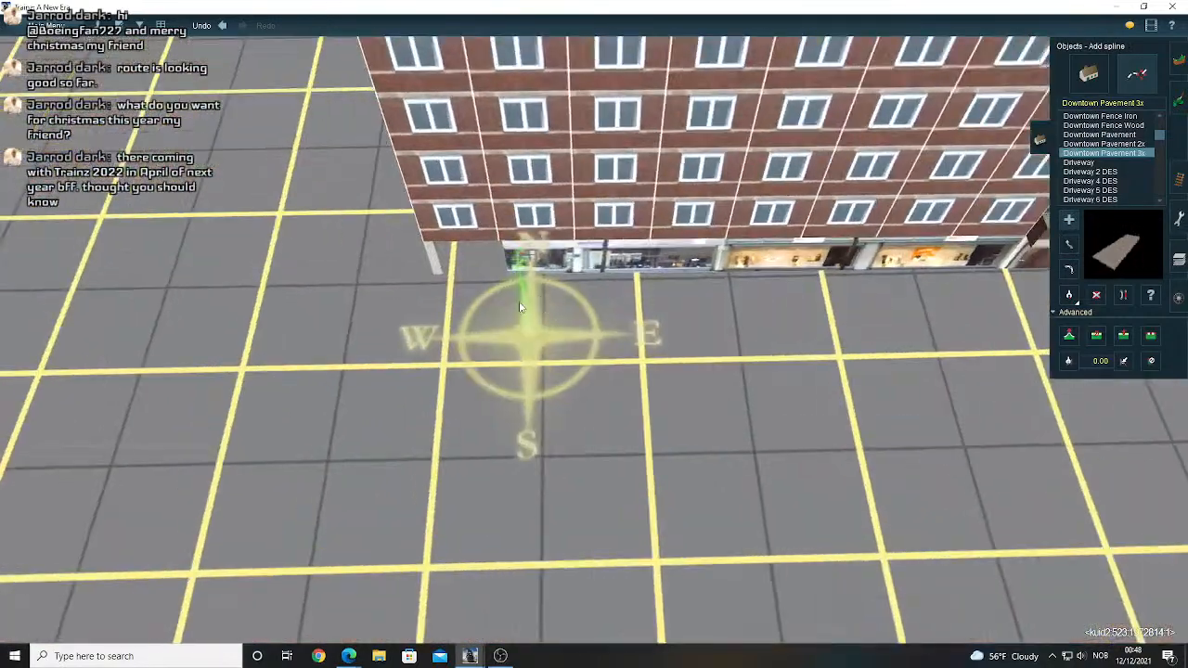
pyautogui.scroll(4, 556, 295)
pyautogui.moveTo(604, 245); pyautogui.dragTo(635, 342)
pyautogui.rightClick(824, 312)
pyautogui.scroll(3, 599, 356)
pyautogui.moveTo(206, 325); pyautogui.dragTo(464, 278, button='right')
pyautogui.scroll(-4, 306, 306)
pyautogui.scroll(3, 742, 269)
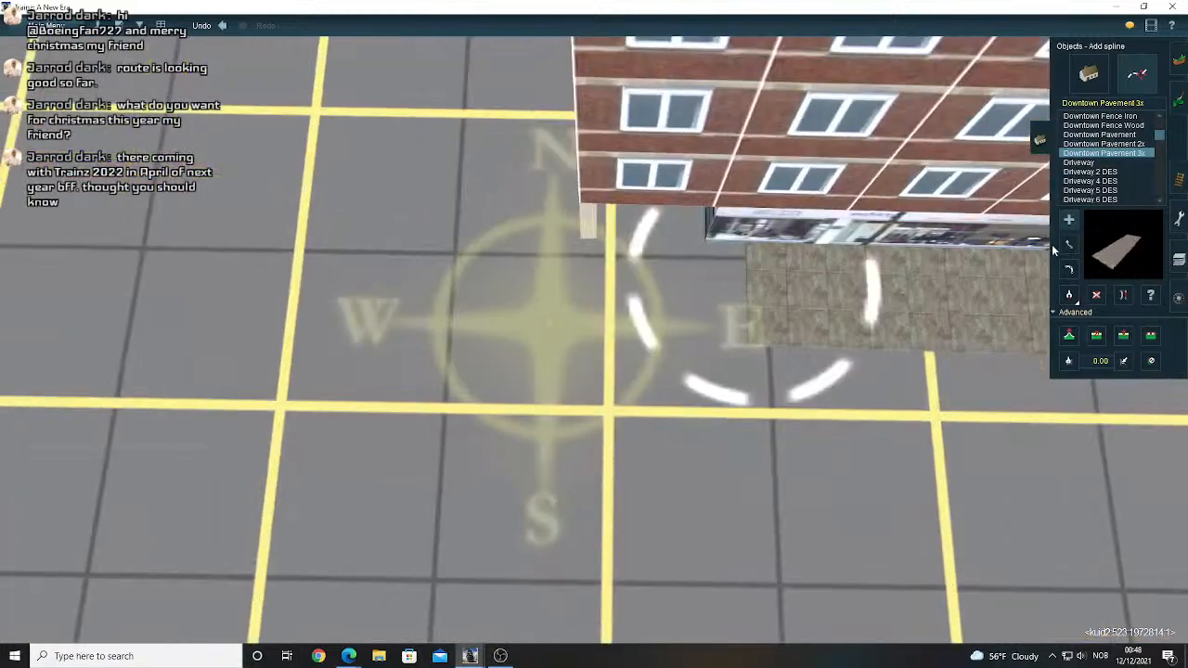
# - Move the open end of the brick building's pavement strip so it lines up with the edge of the shop windows
pyautogui.click(1070, 247)
pyautogui.moveTo(812, 289); pyautogui.dragTo(751, 297)
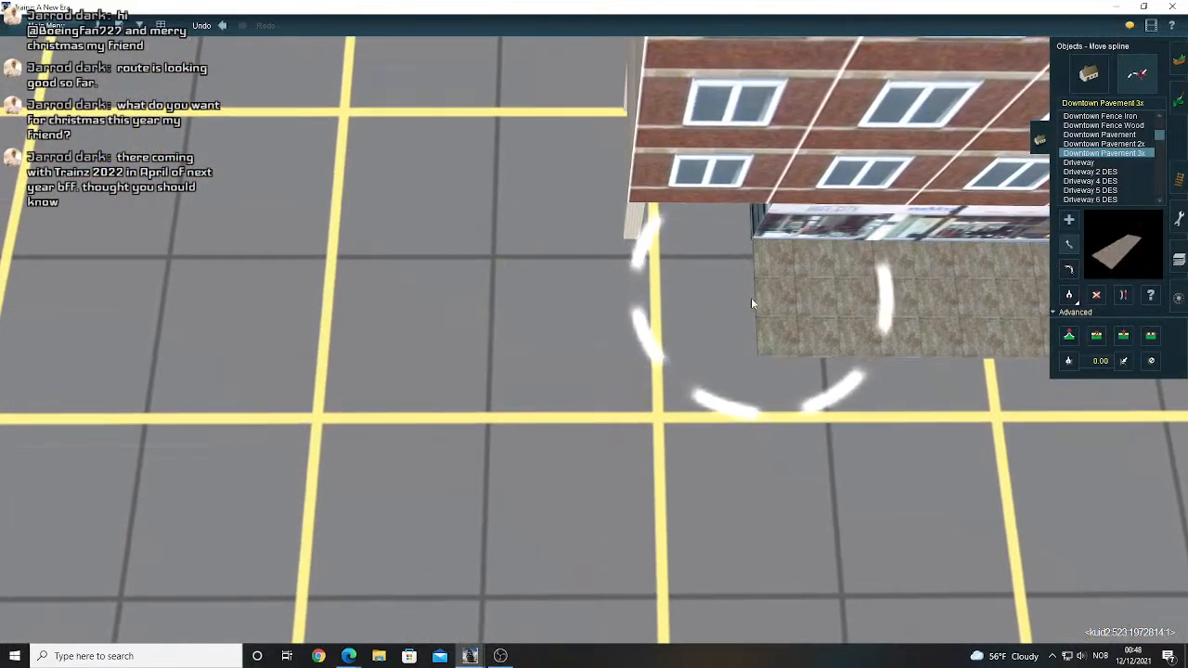
pyautogui.moveTo(753, 298); pyautogui.dragTo(625, 277, button='right')
pyautogui.scroll(-5, 557, 298)
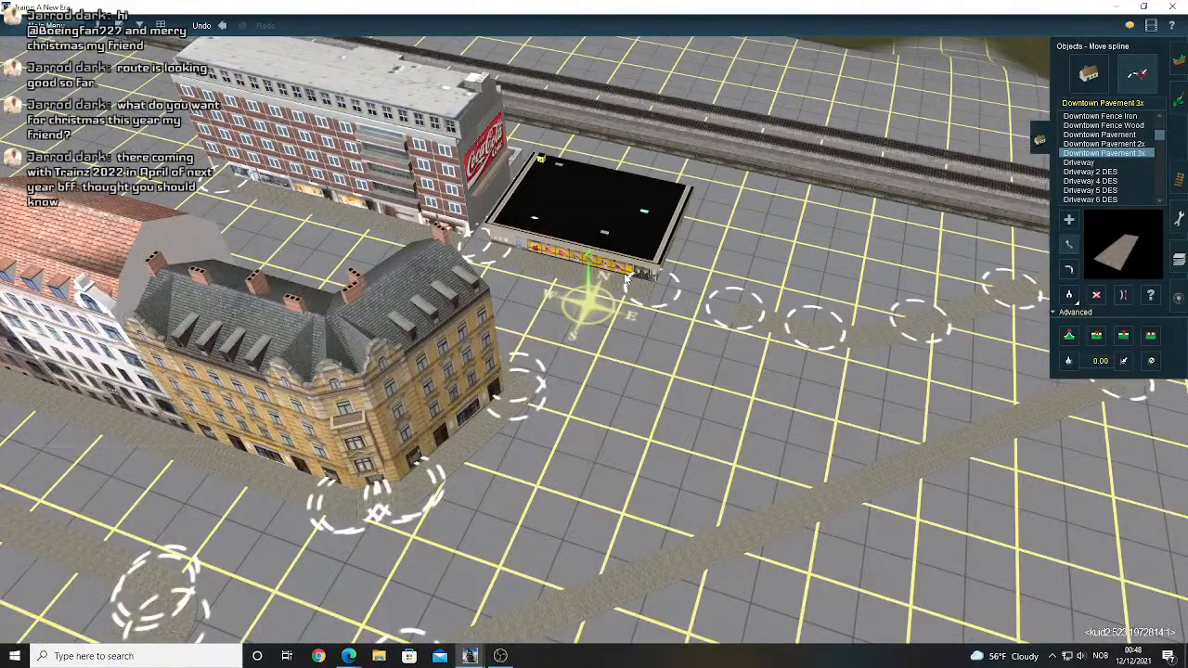
# - Examine the area around the black-roofed shop, its pavement gap and the railway side from several angles
pyautogui.moveTo(689, 216); pyautogui.dragTo(621, 277, button='right')
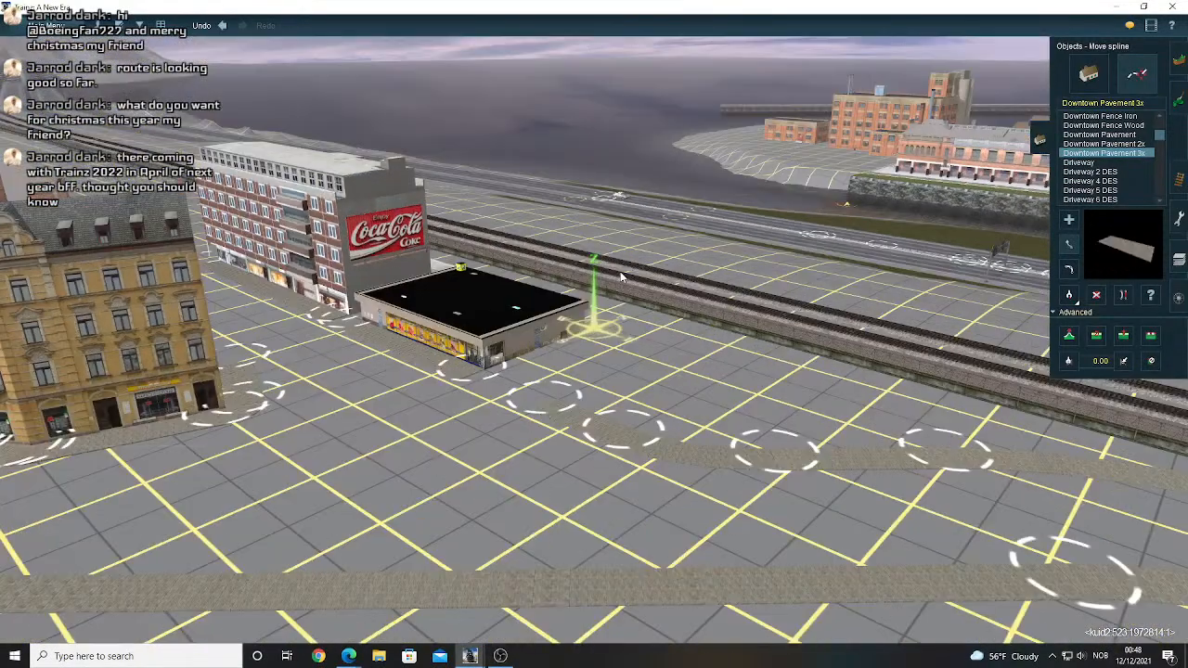
pyautogui.press('Left')
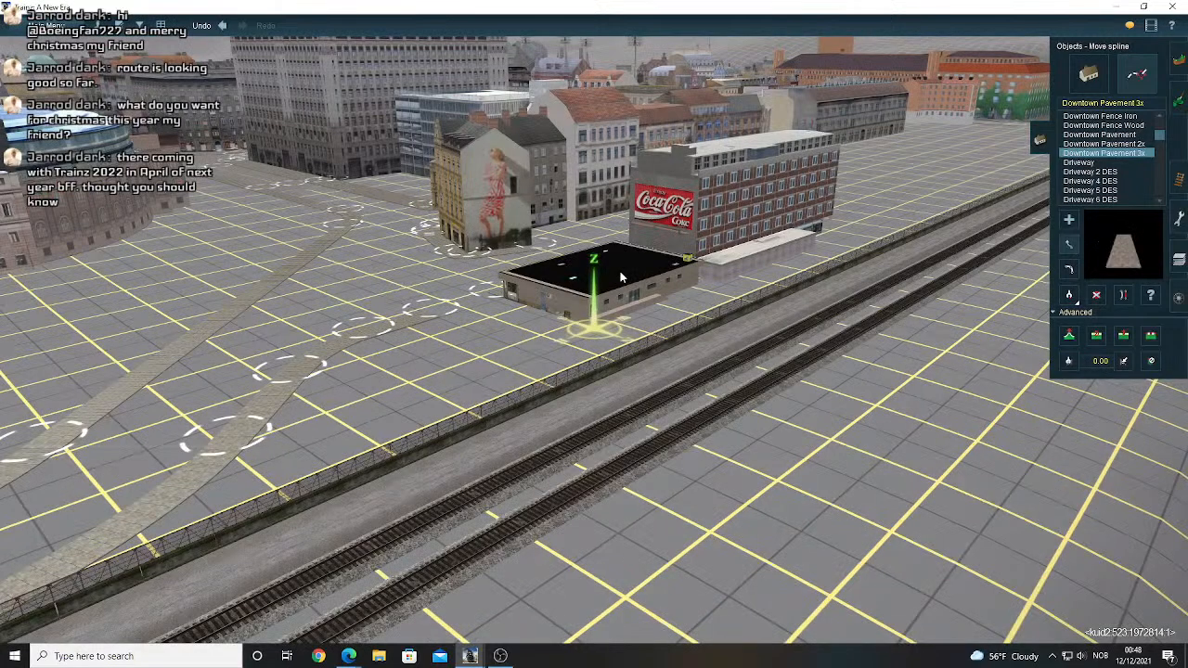
pyautogui.scroll(5, 620, 270)
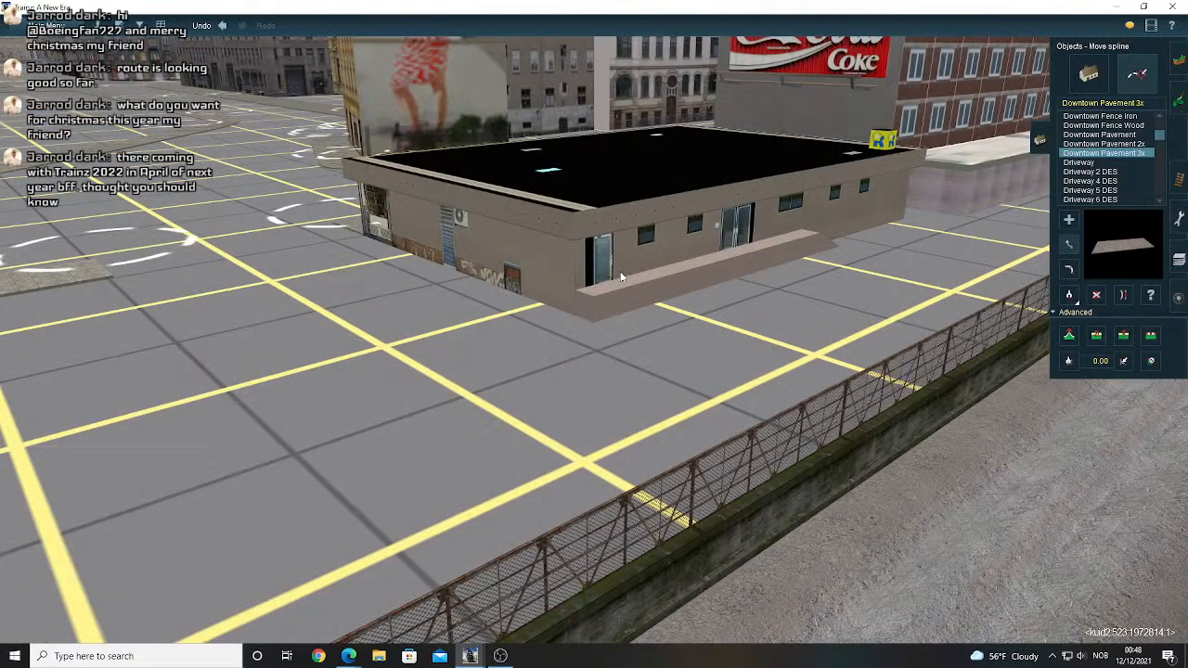
pyautogui.scroll(-3, 622, 277)
pyautogui.moveTo(622, 277); pyautogui.dragTo(567, 287, button='right')
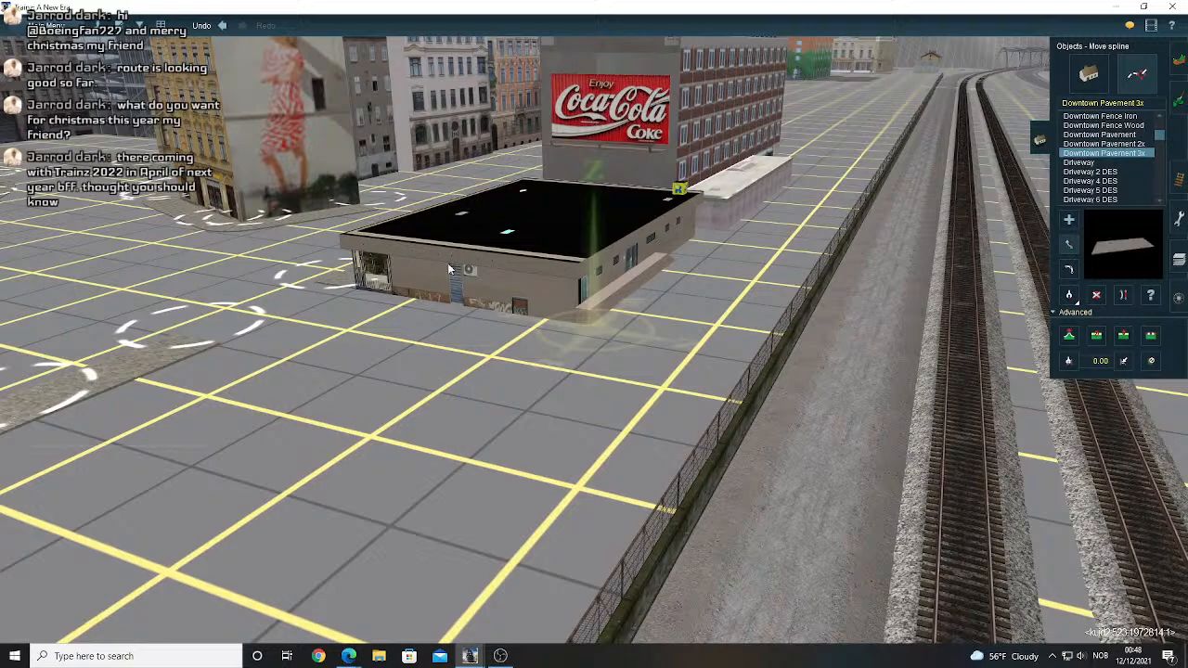
pyautogui.press('Left')
pyautogui.press('Left')
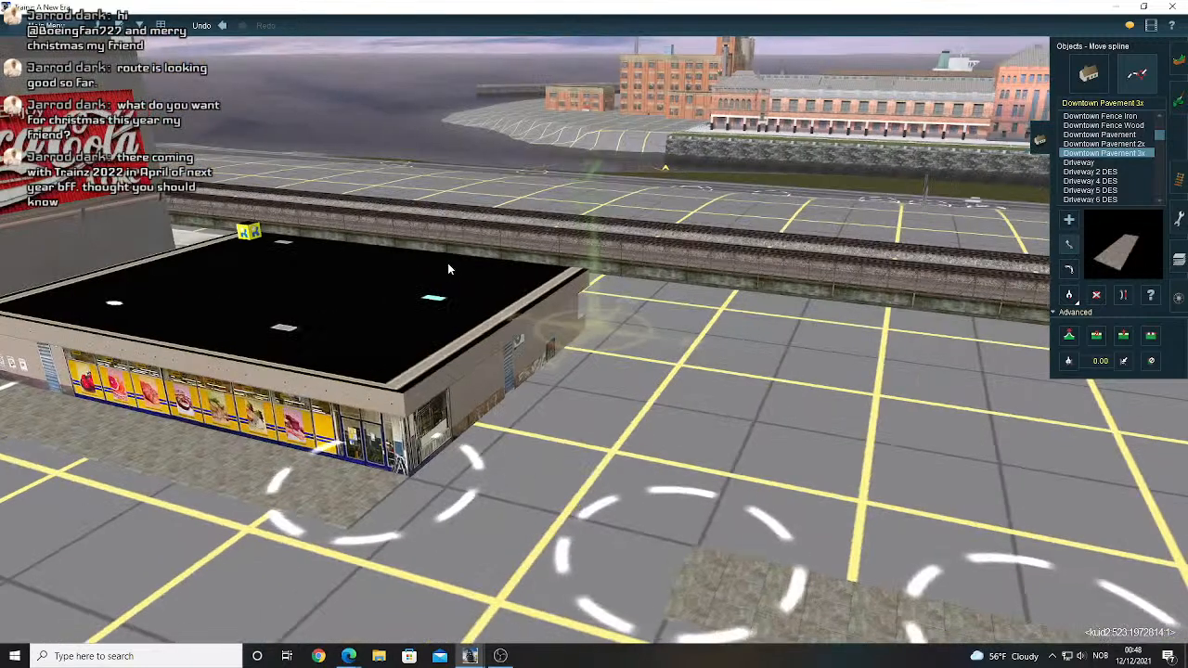
pyautogui.press('Left')
pyautogui.press('Down')
pyautogui.press('Left')
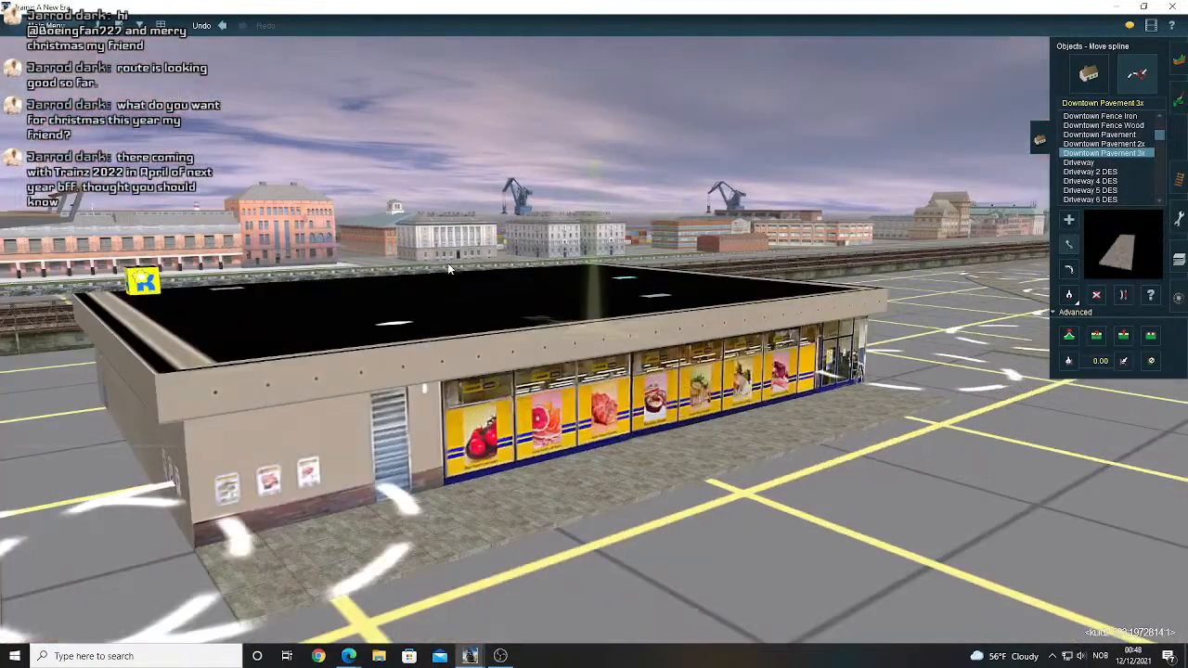
pyautogui.press('Right')
pyautogui.press('Up')
pyautogui.press('Right')
pyautogui.press('Down')
pyautogui.press('Left')
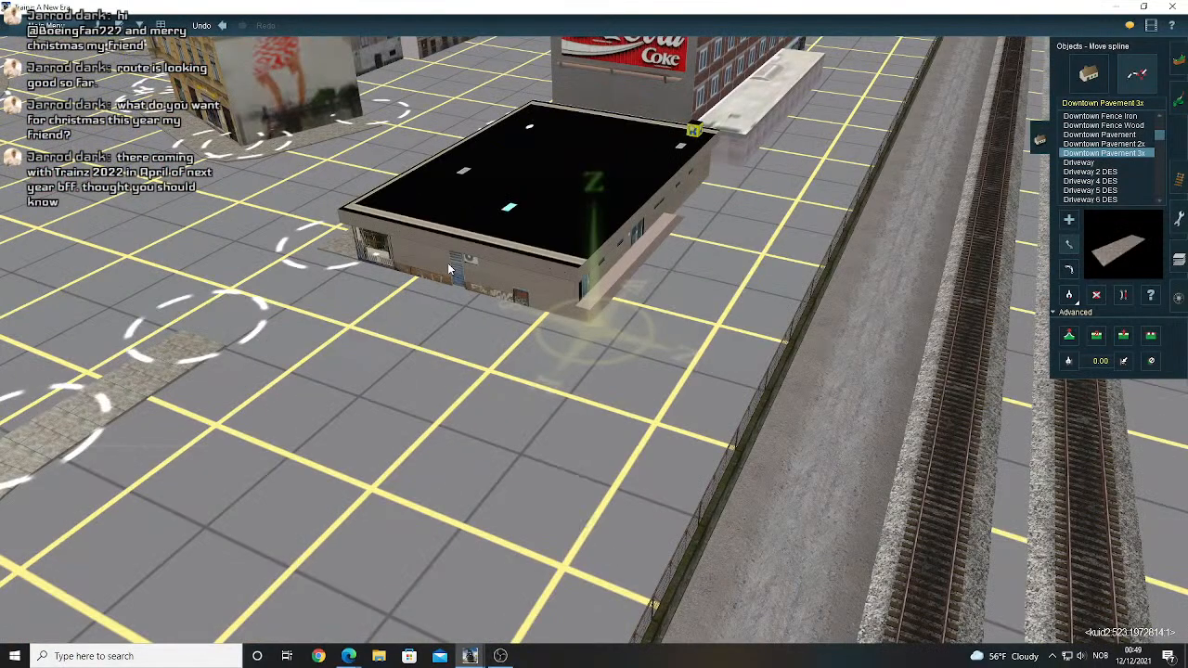
pyautogui.press('Right')
pyautogui.press('Down')
pyautogui.scroll(-5, 379, 401)
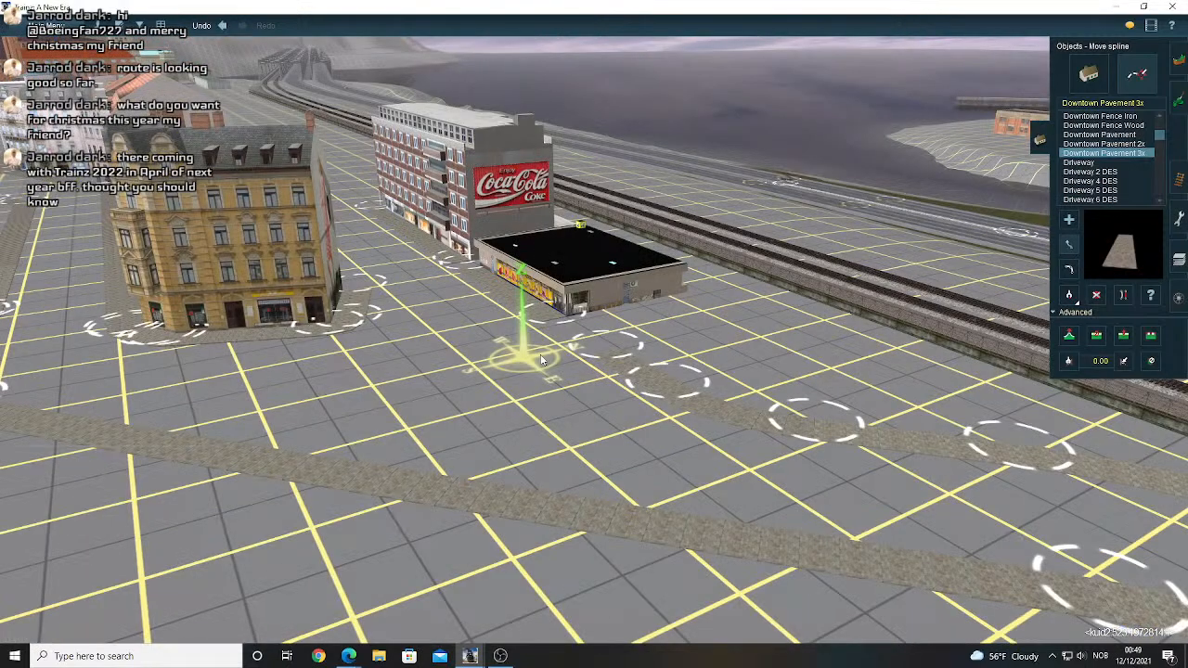
pyautogui.press('Left')
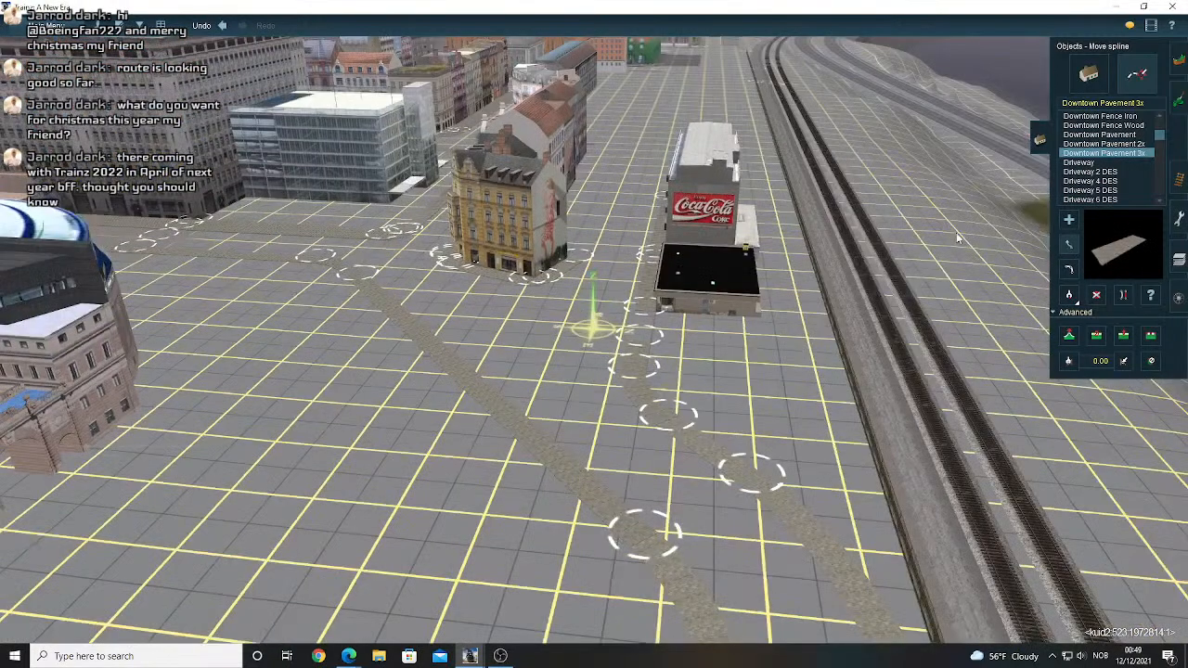
# - Extend Downtown Pavement 3x from the open end beside the mural wall of the yellow corner building along the back of the building row
pyautogui.click(1068, 219)
pyautogui.rightClick(586, 260)
pyautogui.scroll(5, 587, 278)
pyautogui.press('Up')
pyautogui.press('Left')
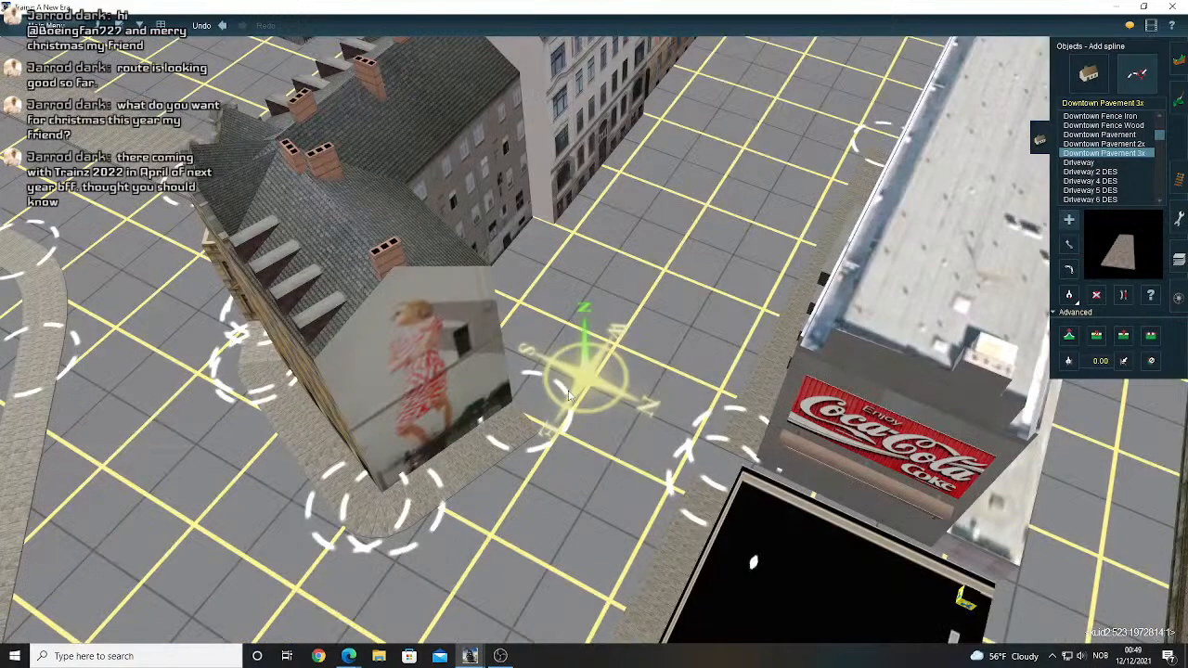
pyautogui.scroll(5, 557, 352)
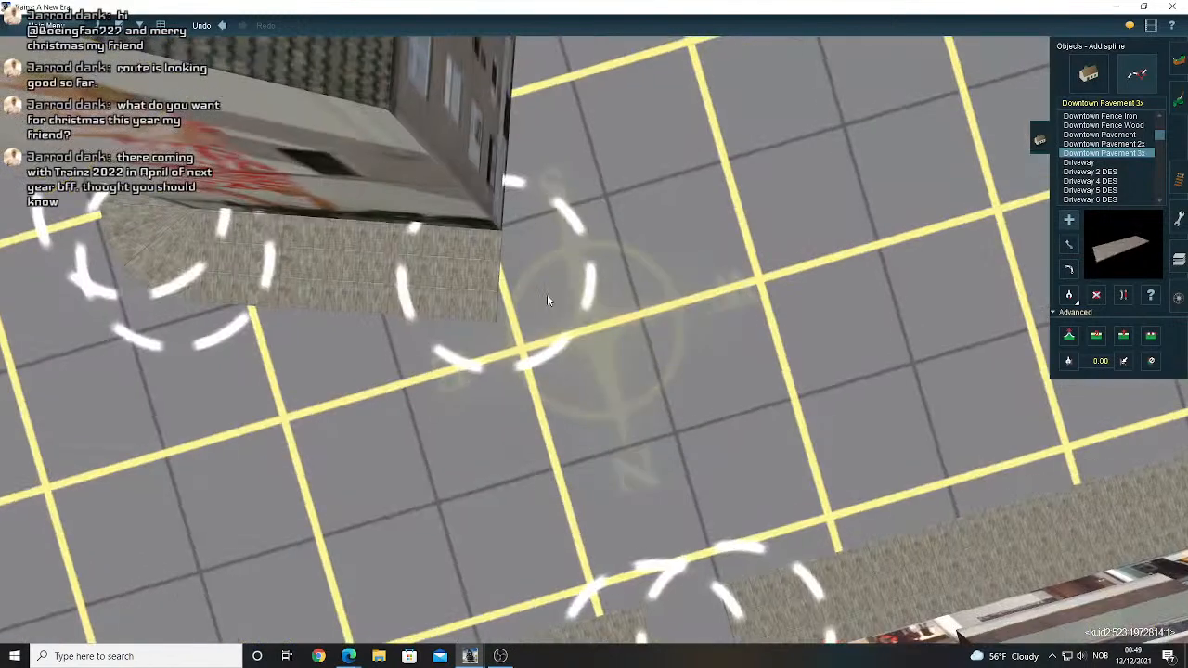
pyautogui.press('Left')
pyautogui.moveTo(546, 294); pyautogui.dragTo(801, 302)
pyautogui.moveTo(802, 303); pyautogui.dragTo(771, 344, button='right')
pyautogui.scroll(-4, 776, 330)
pyautogui.scroll(3, 733, 327)
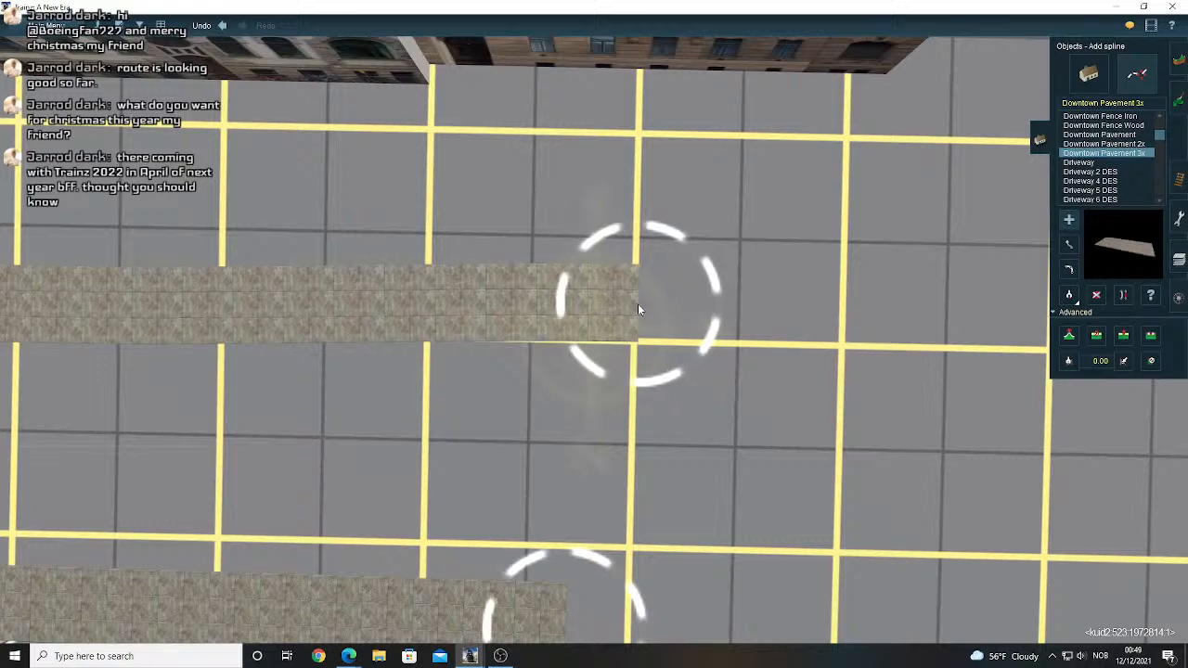
# - Straighten the new pavement strip behind the row of buildings
pyautogui.click(1120, 296)
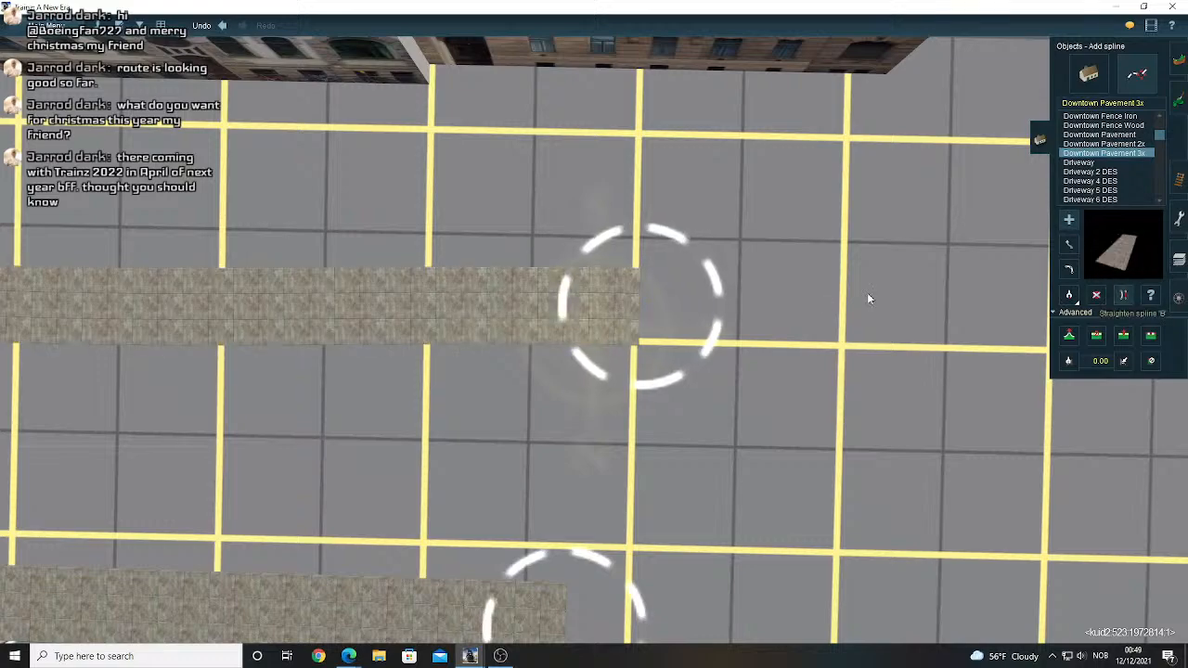
pyautogui.click(442, 298)
pyautogui.moveTo(325, 313); pyautogui.dragTo(574, 321, button='right')
pyautogui.scroll(-4, 381, 313)
# - Try moving the spline point at the bend of the long sidewalk across from the yellow corner building, and undo the move
pyautogui.press('Left')
pyautogui.press('Down')
pyautogui.press('Left')
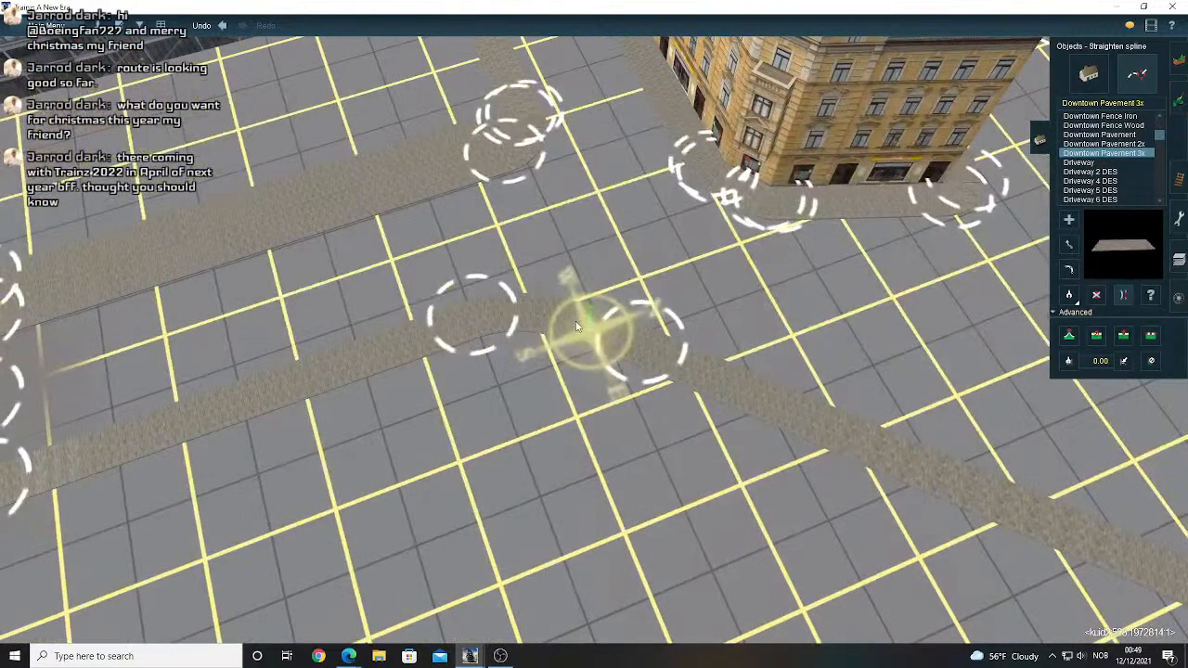
pyautogui.press('Left')
pyautogui.press('Up')
pyautogui.press('m')
pyautogui.moveTo(653, 337); pyautogui.dragTo(614, 332)
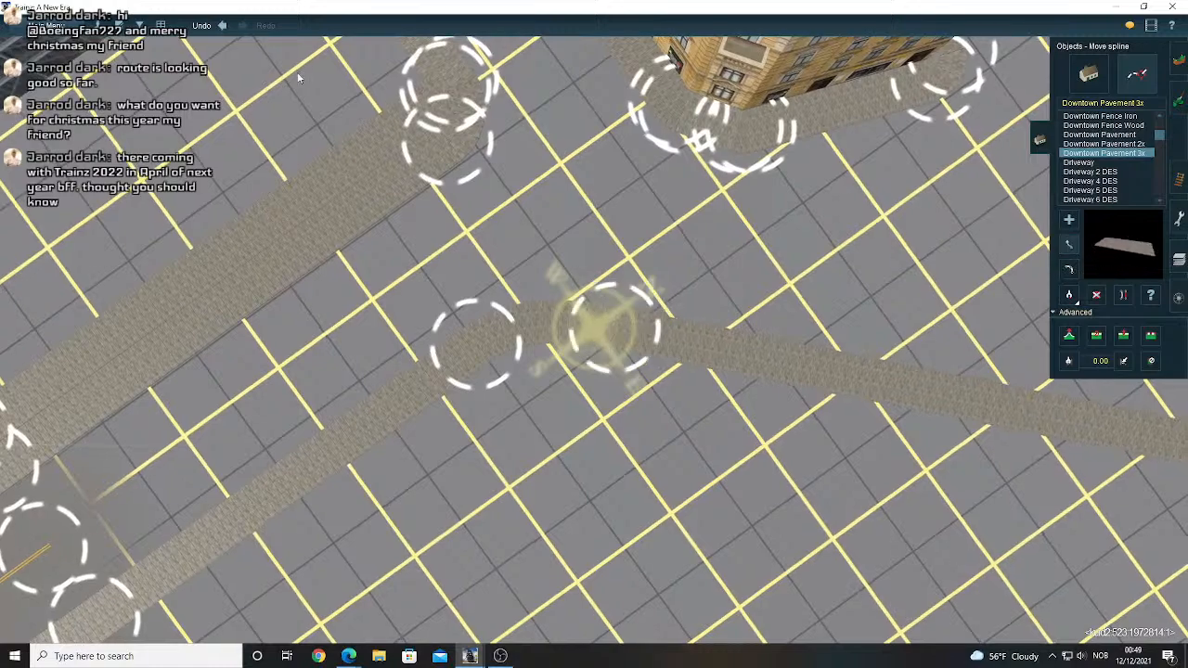
pyautogui.click(223, 26)
# - Reposition the spline point at the bend of the long sidewalk across from the yellow corner building to smooth the curve
pyautogui.press('Left')
pyautogui.press('Down')
pyautogui.press('Left')
pyautogui.press('Left')
pyautogui.press('Up')
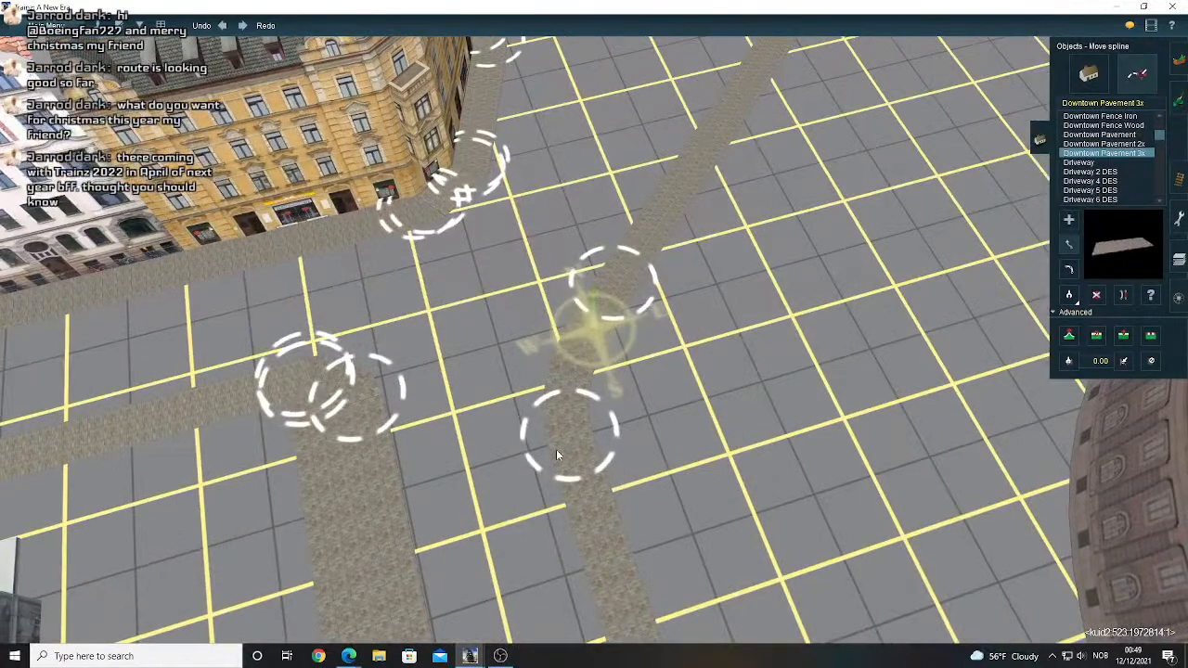
pyautogui.rightClick(557, 450)
pyautogui.press('Left')
pyautogui.press('Up')
pyautogui.moveTo(610, 306); pyautogui.dragTo(613, 334)
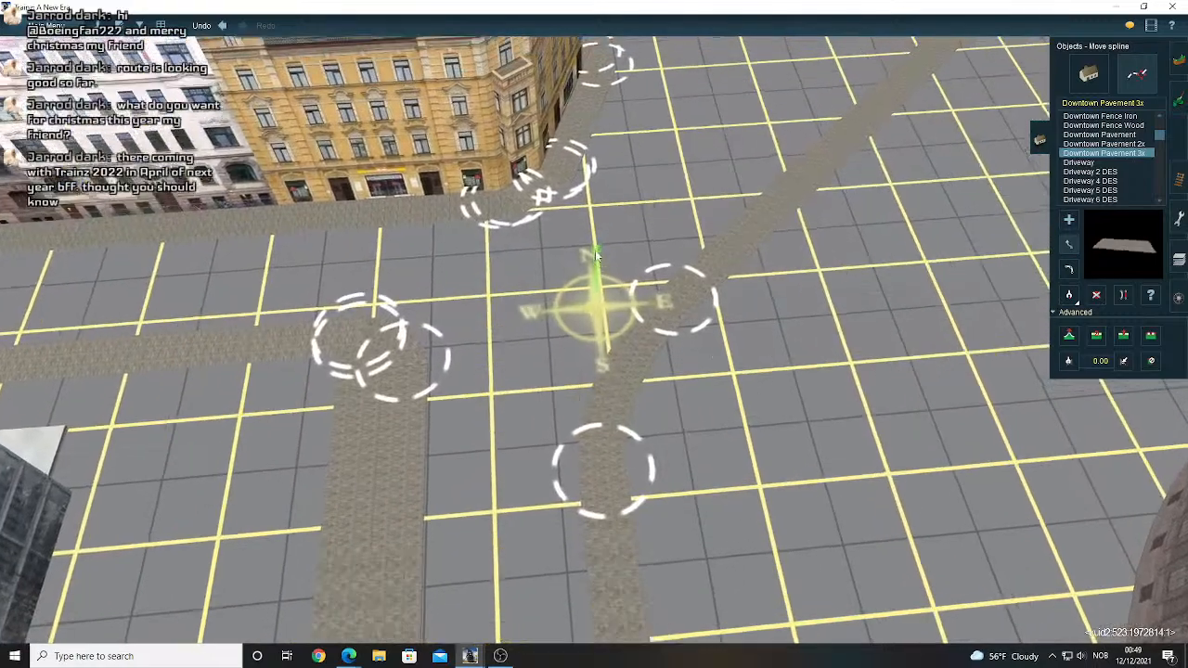
# - Look over the finished sidewalks and the surrounding city blocks from elevated viewpoints
pyautogui.press('Left')
pyautogui.rightClick(586, 242)
pyautogui.scroll(-3, 583, 246)
pyautogui.press('Left')
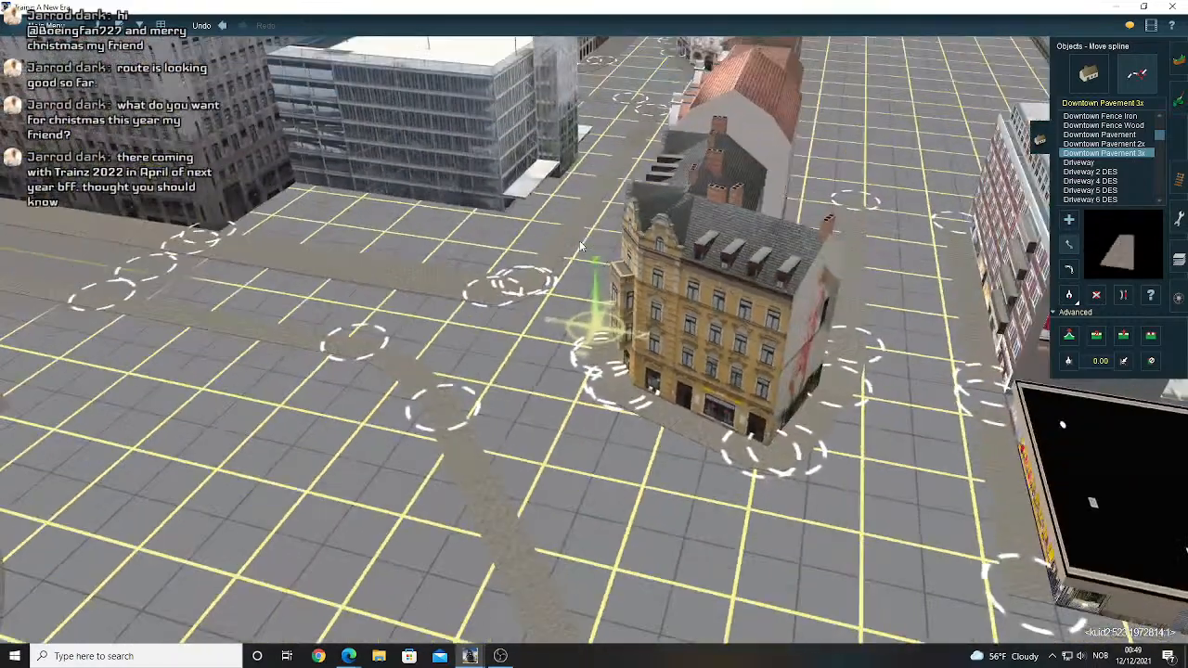
pyautogui.rightClick(614, 285)
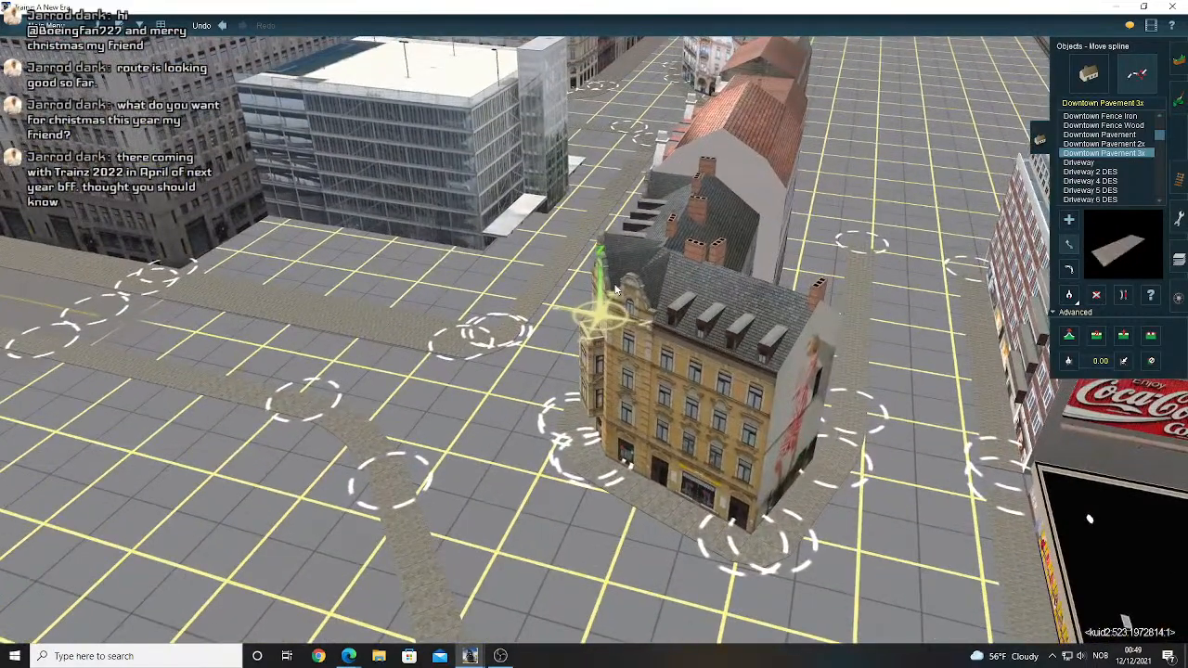
pyautogui.scroll(-6, 613, 292)
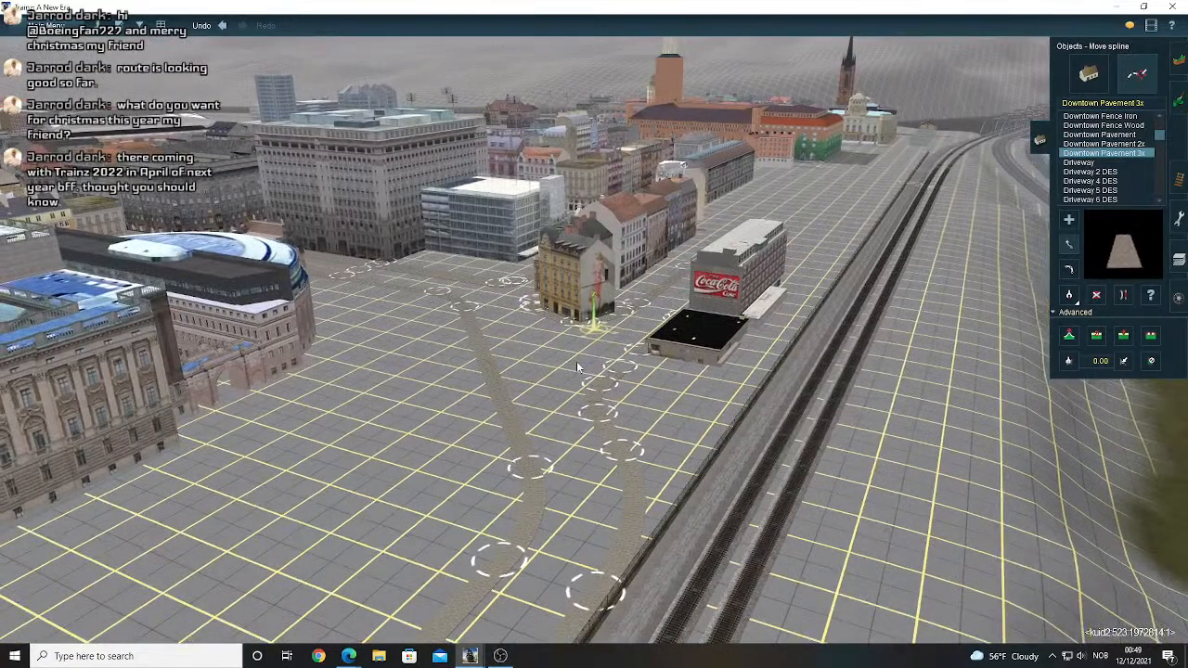
pyautogui.moveTo(576, 362); pyautogui.dragTo(628, 293, button='right')
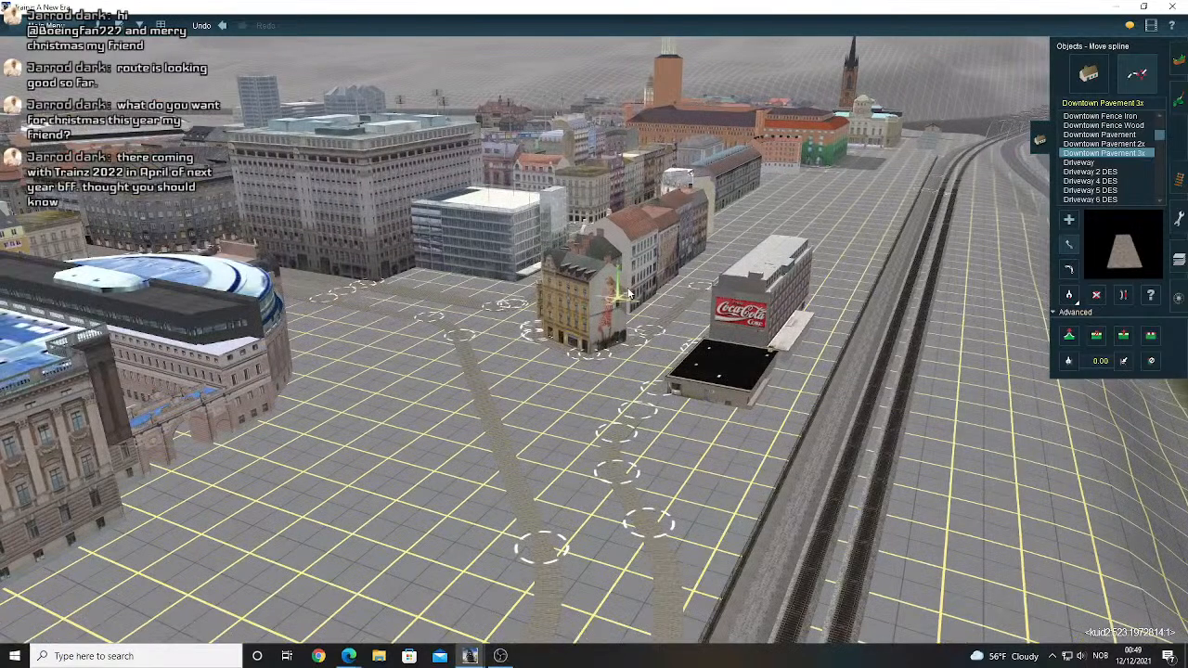
pyautogui.moveTo(628, 293); pyautogui.dragTo(529, 327, button='right')
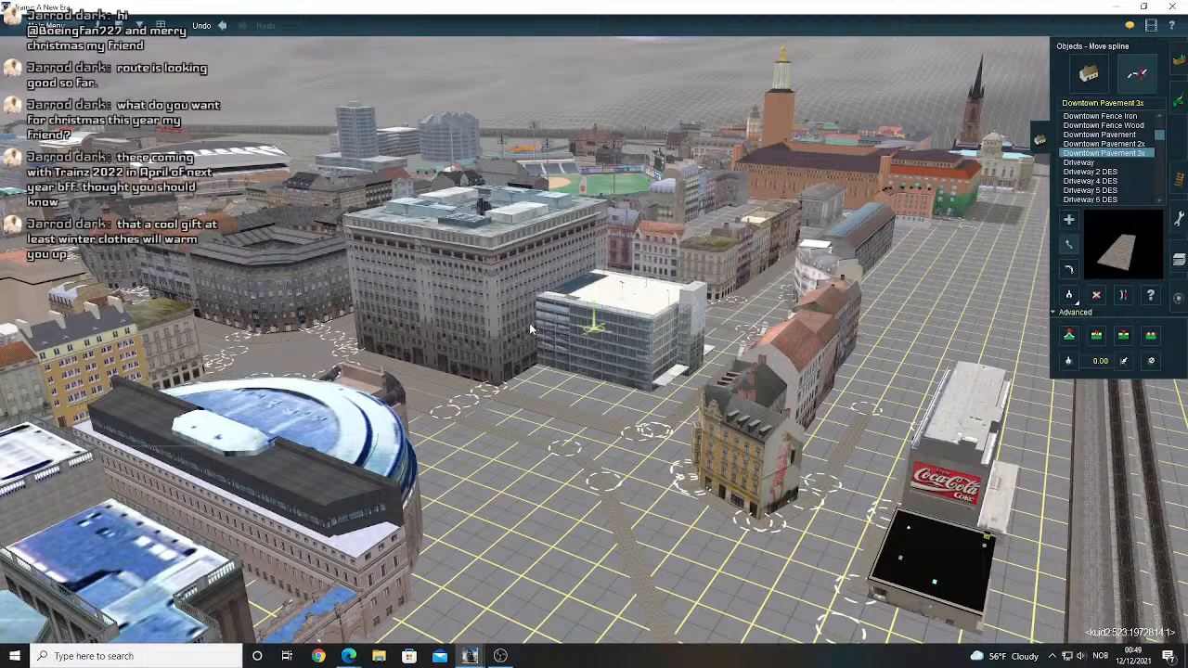
pyautogui.moveTo(529, 323); pyautogui.dragTo(569, 284, button='right')
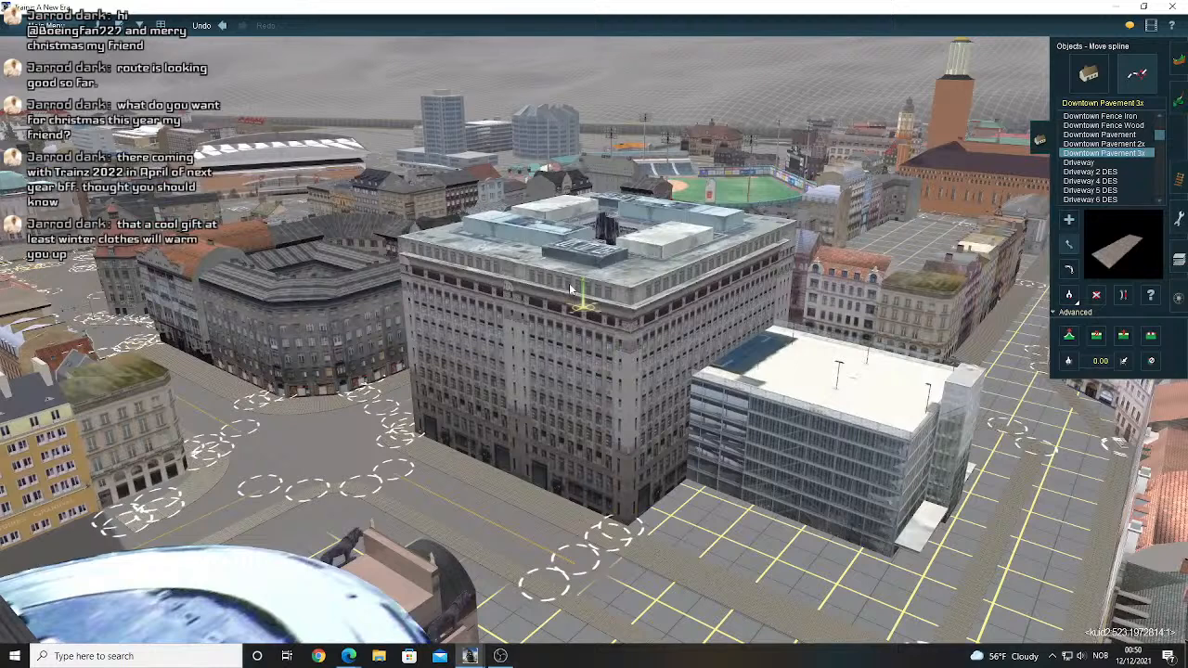
# - Run a Downtown Pavement 3x strip across the open ground beside the railway to the sidewalk end by the orange corner building
pyautogui.moveTo(570, 289); pyautogui.dragTo(660, 327, button='right')
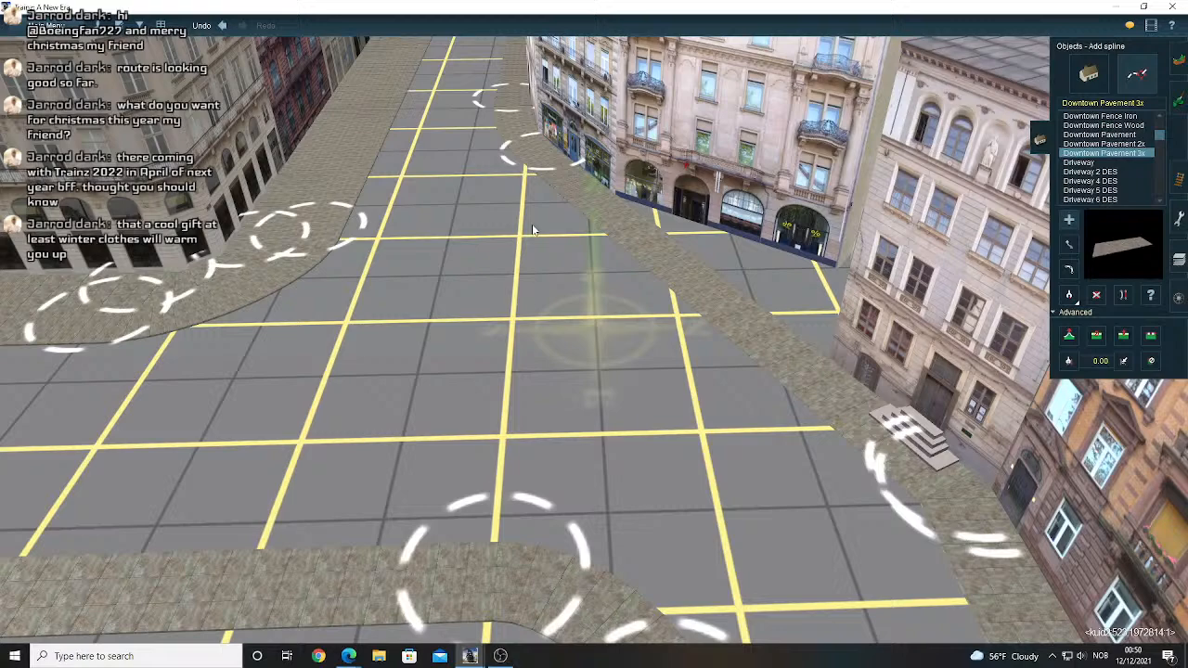
pyautogui.moveTo(532, 229); pyautogui.dragTo(595, 190, button='right')
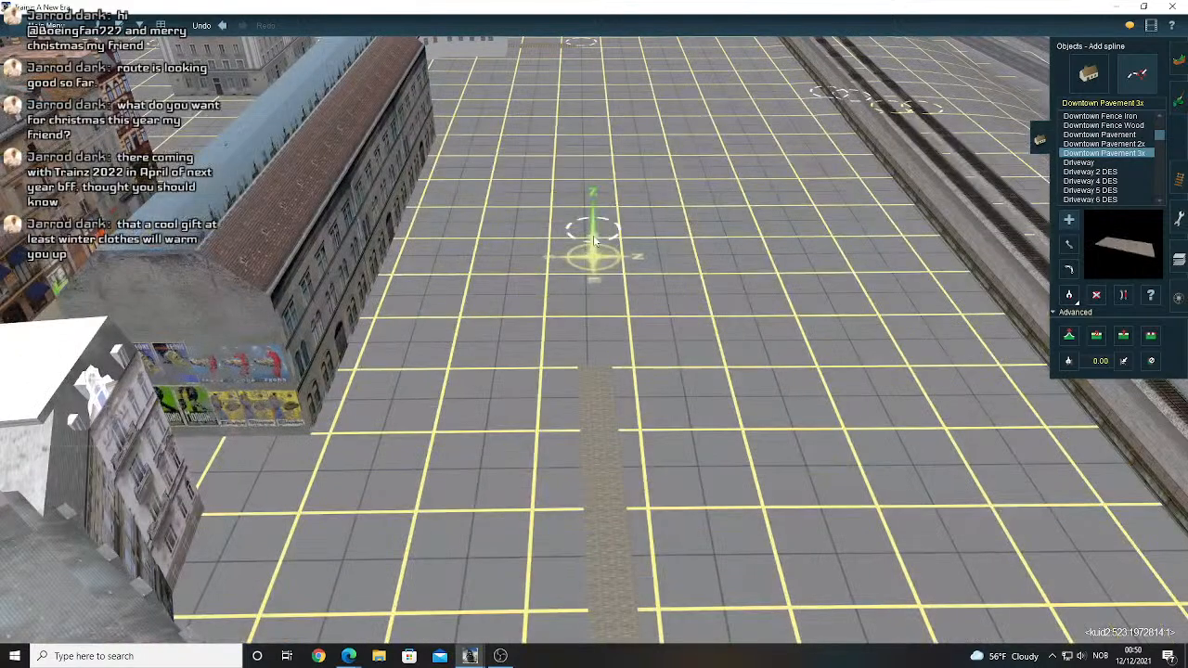
pyautogui.scroll(3, 605, 241)
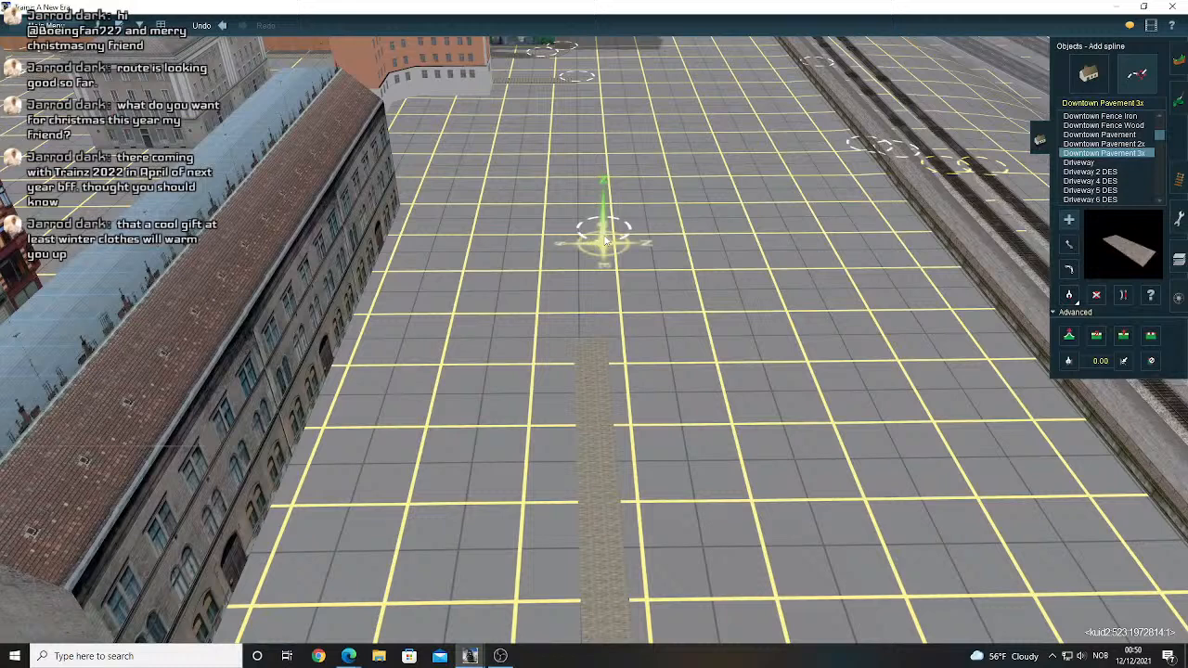
pyautogui.scroll(5, 605, 240)
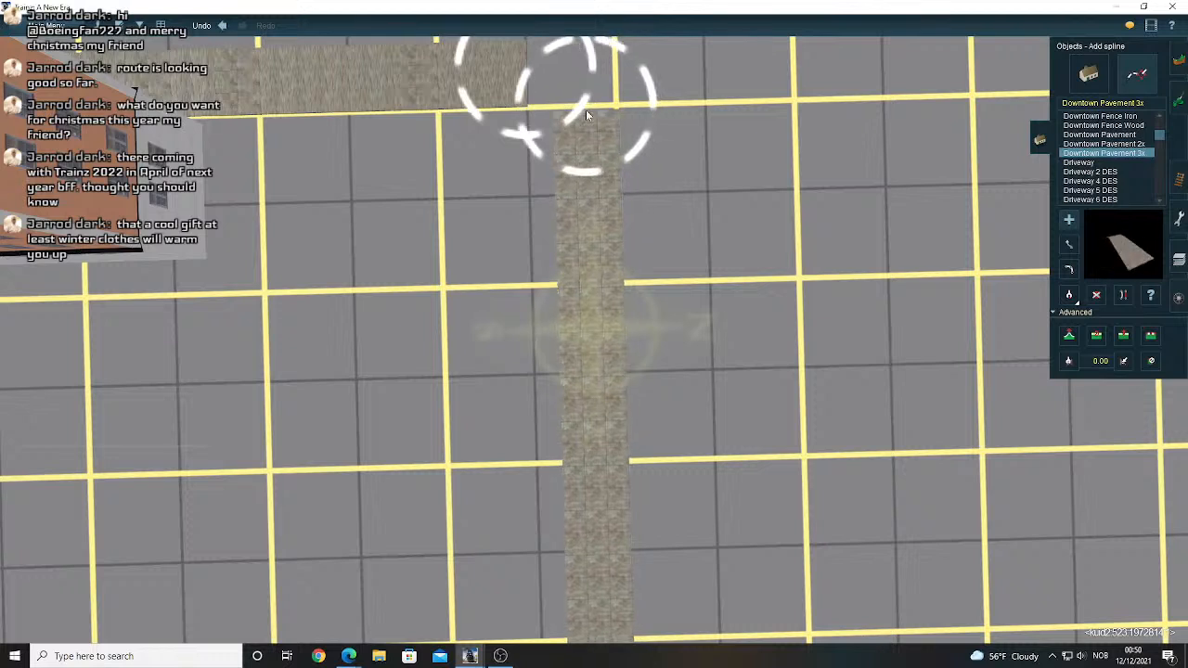
pyautogui.click(586, 109)
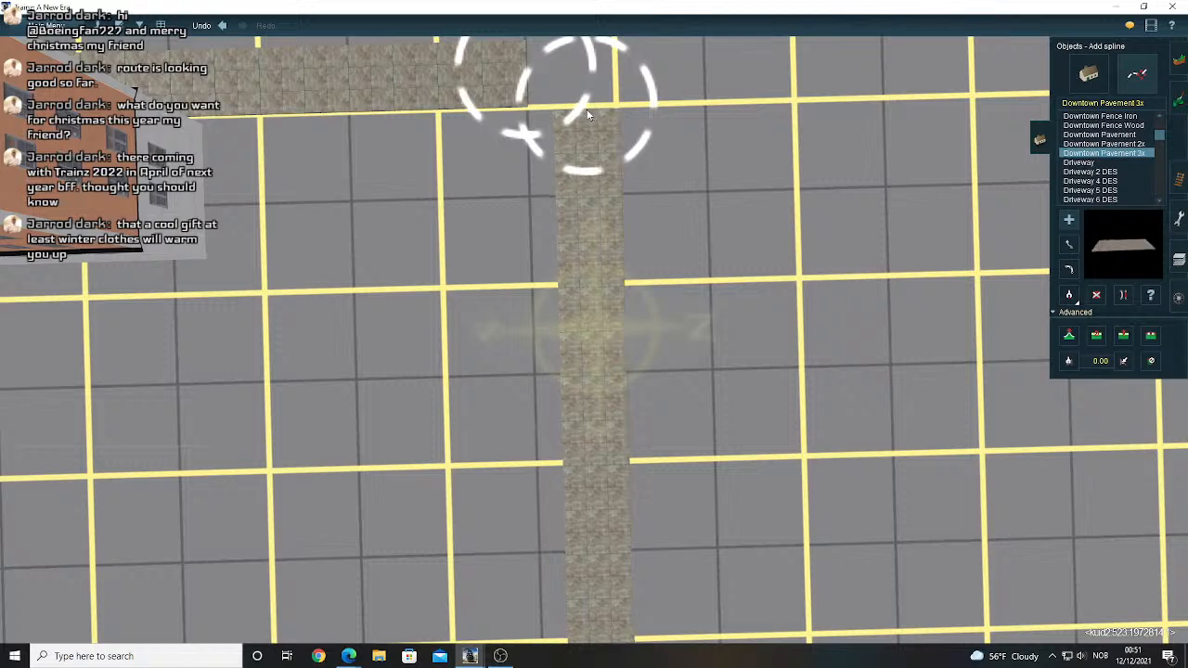
# - Move the end point of the sidewalk by the orange corner building closer to the new strip's end
pyautogui.rightClick(544, 322)
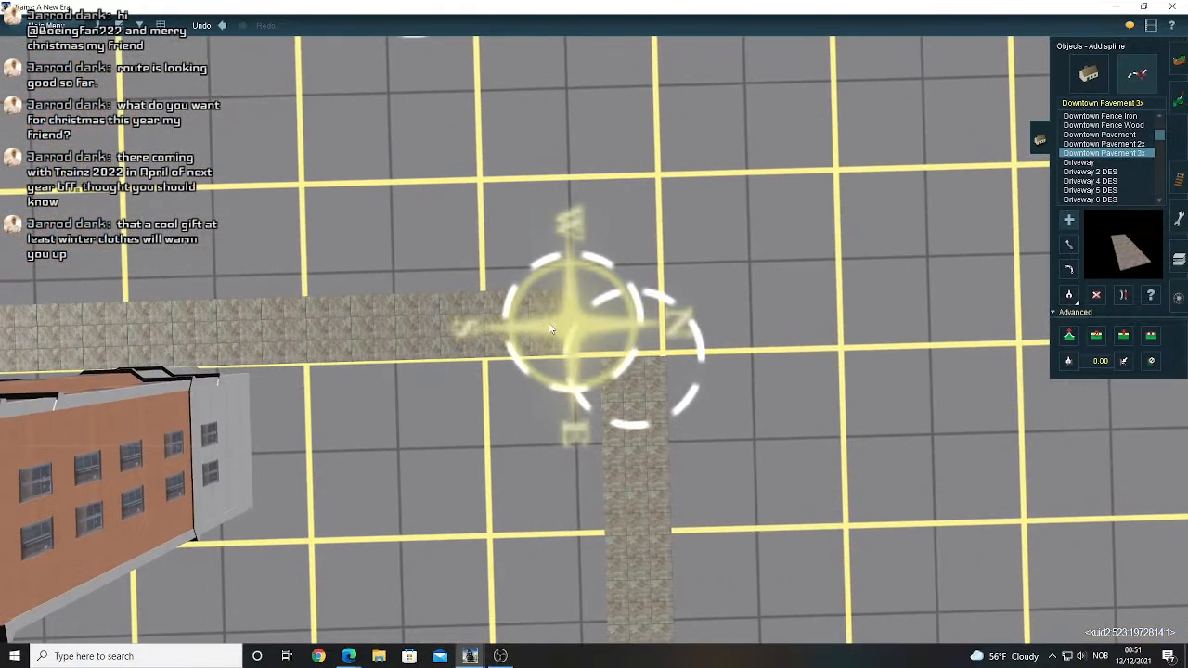
pyautogui.scroll(3, 548, 322)
pyautogui.click(1070, 295)
pyautogui.moveTo(598, 322); pyautogui.dragTo(637, 321)
# - Connect the sidewalk to the new strip at the corner and straighten the new strip
pyautogui.click(1068, 220)
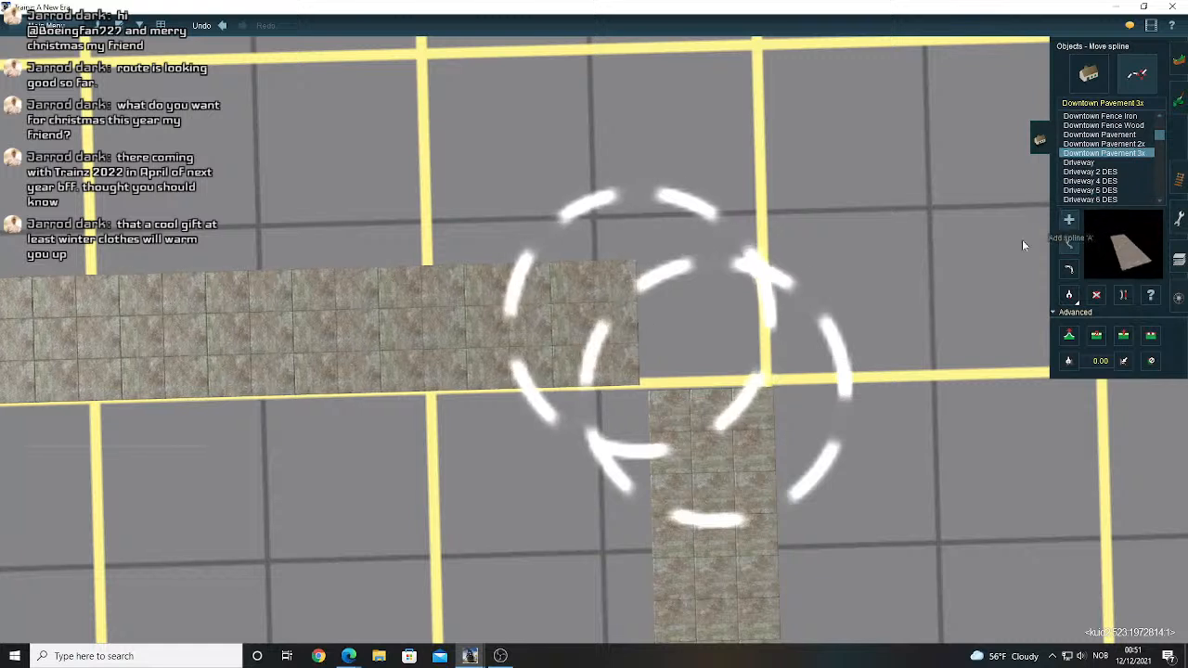
pyautogui.click(648, 321)
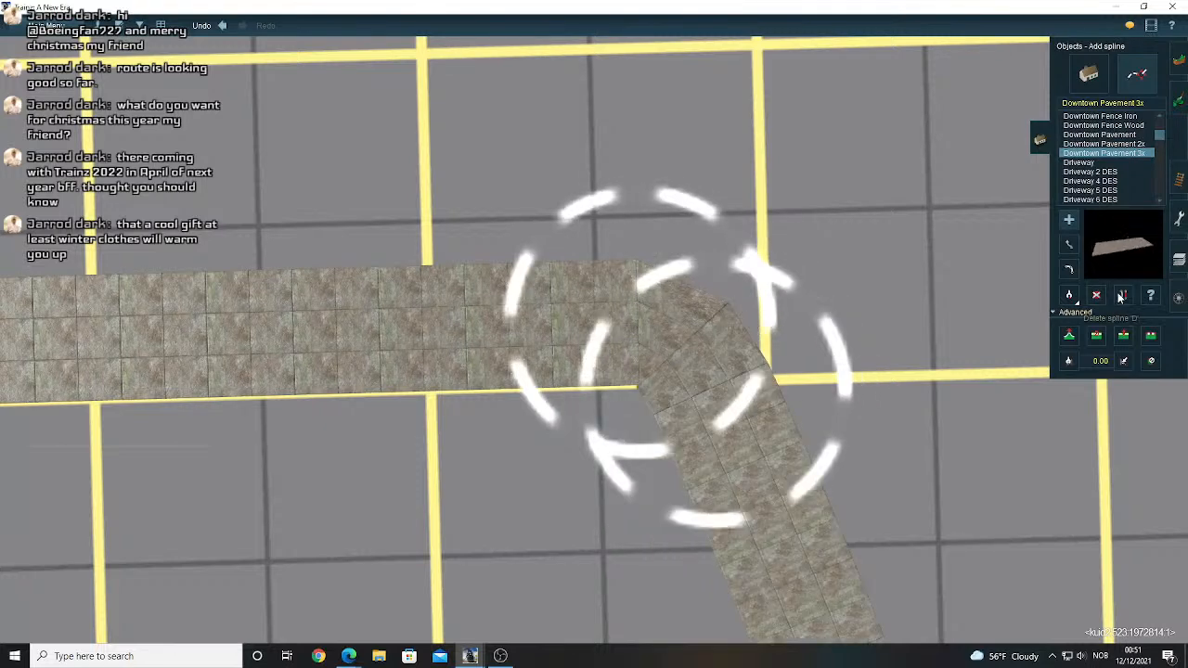
pyautogui.click(758, 470)
# - Lay a second Downtown Pavement 3x strip parallel to the first on its railway side and straighten it
pyautogui.scroll(-5, 733, 367)
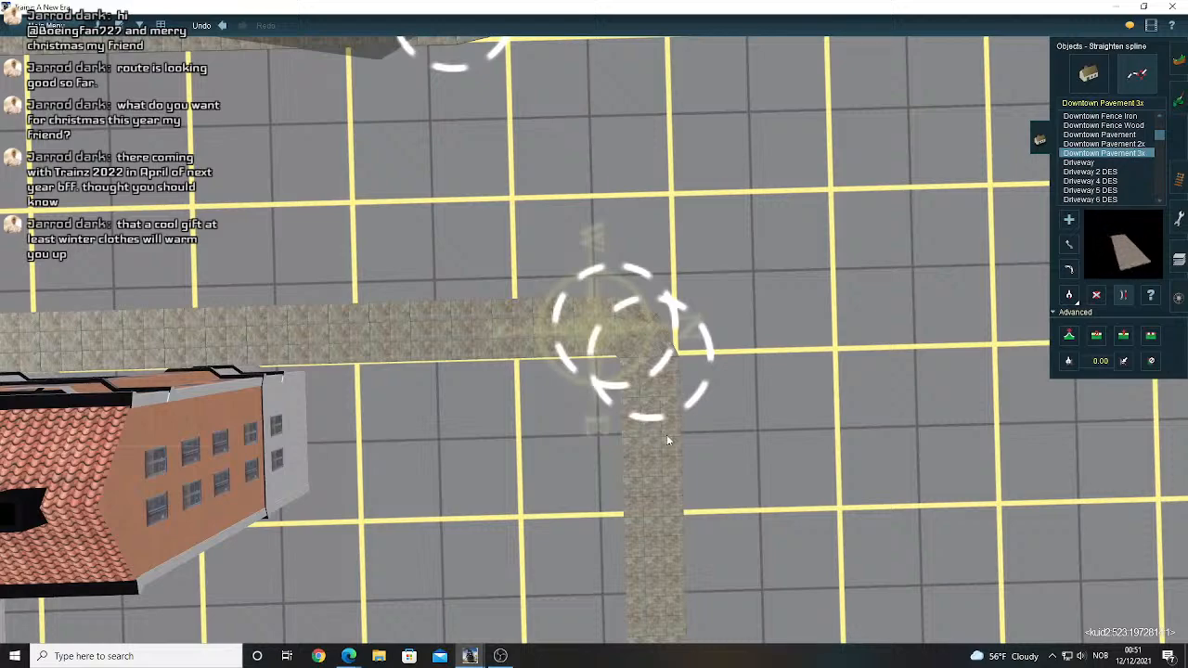
pyautogui.scroll(-6, 652, 405)
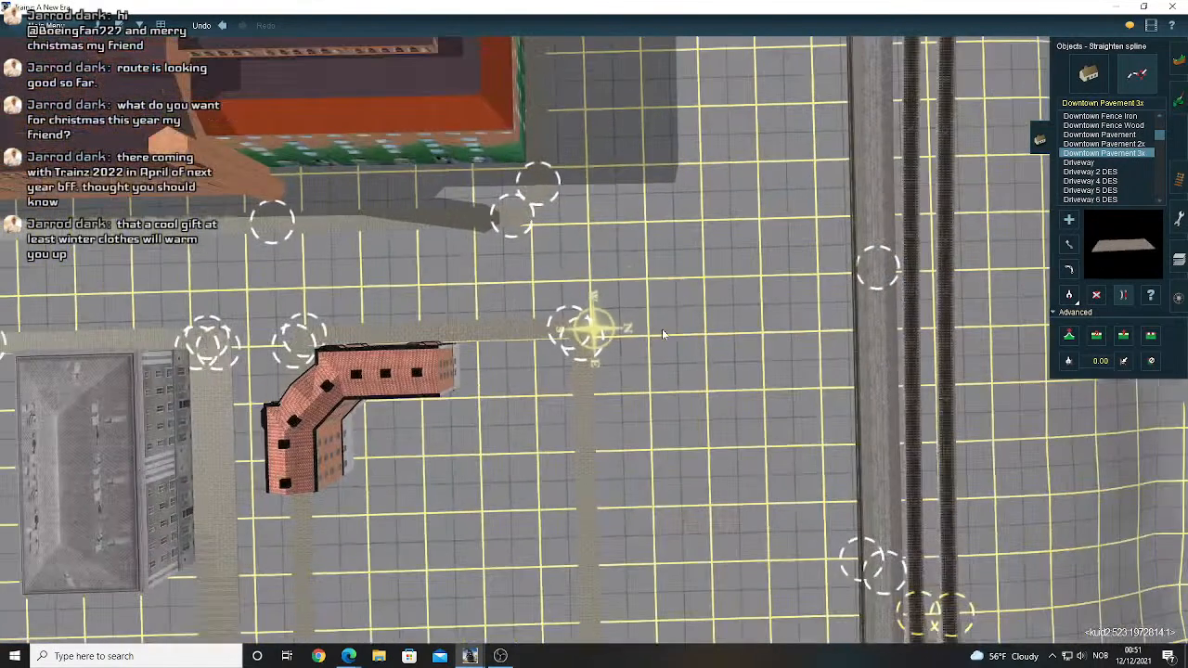
pyautogui.scroll(-2, 662, 329)
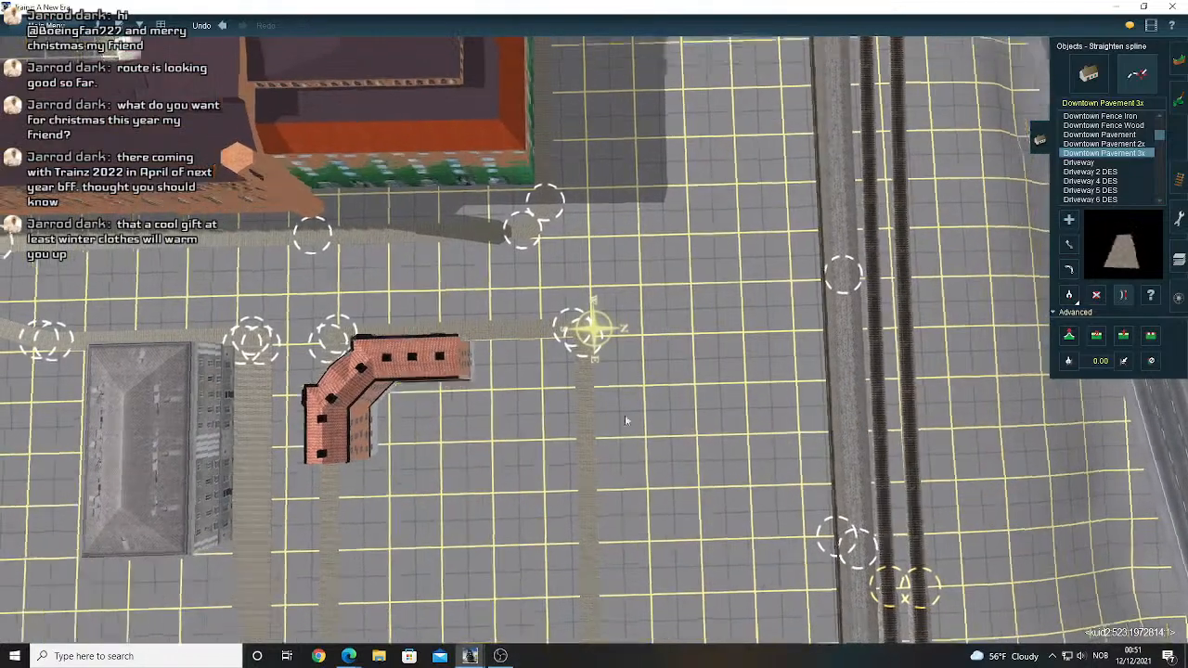
pyautogui.moveTo(626, 421); pyautogui.dragTo(608, 475, button='right')
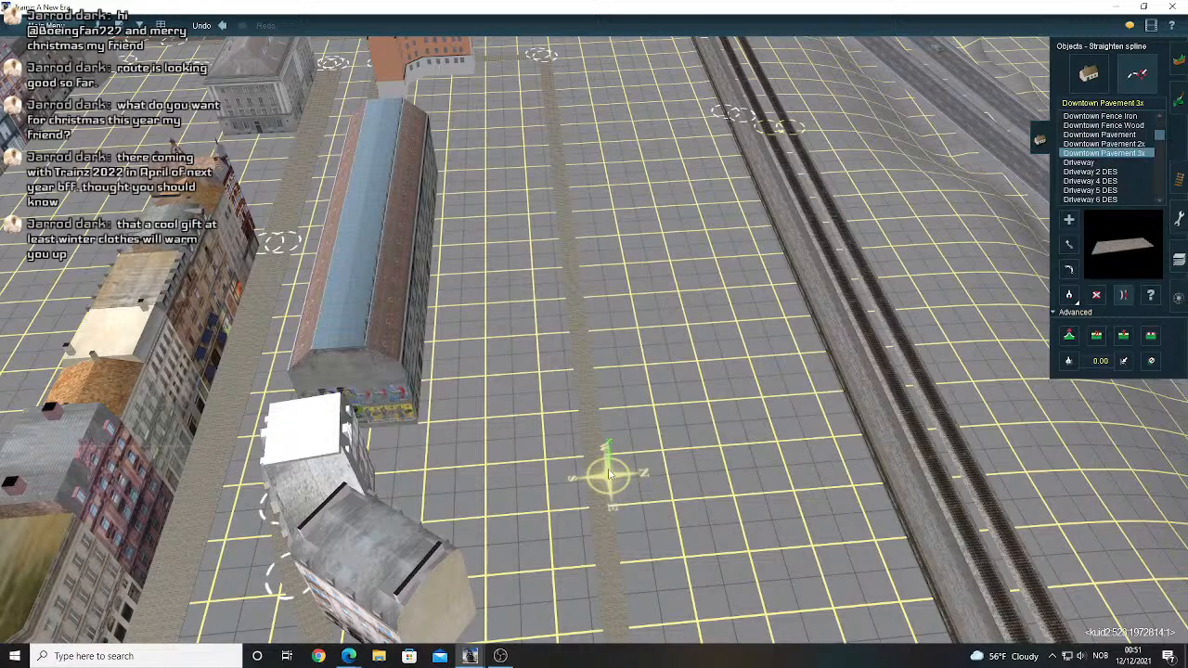
pyautogui.scroll(5, 609, 475)
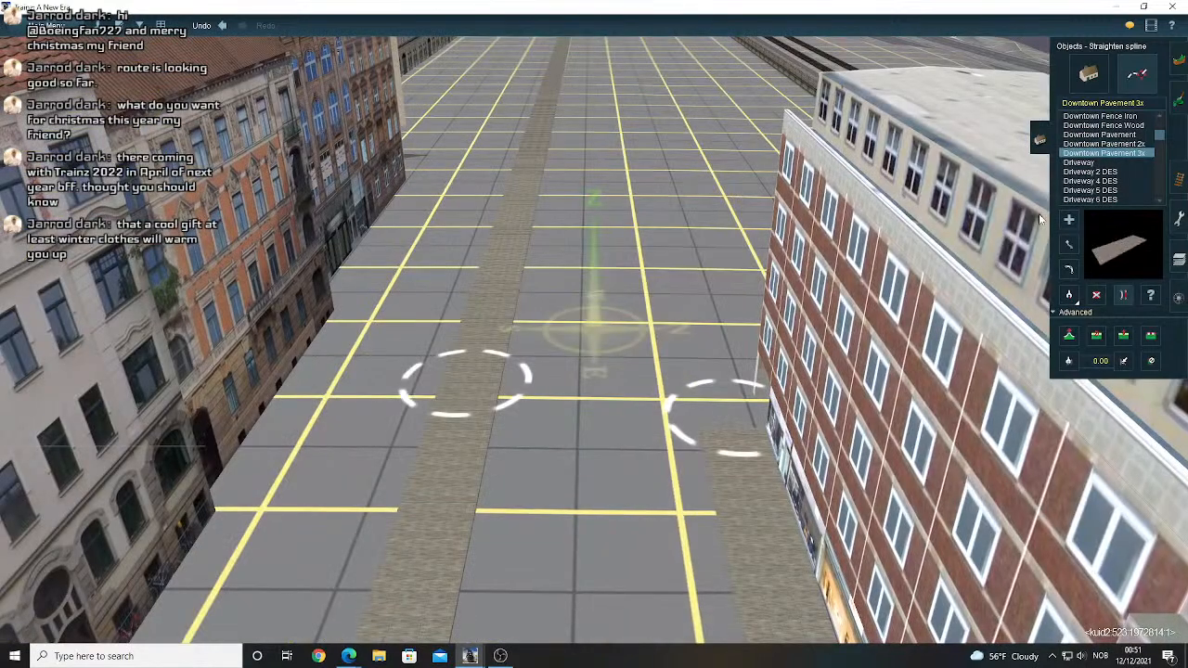
pyautogui.click(1068, 219)
pyautogui.moveTo(683, 276); pyautogui.dragTo(588, 240, button='right')
pyautogui.press('Up')
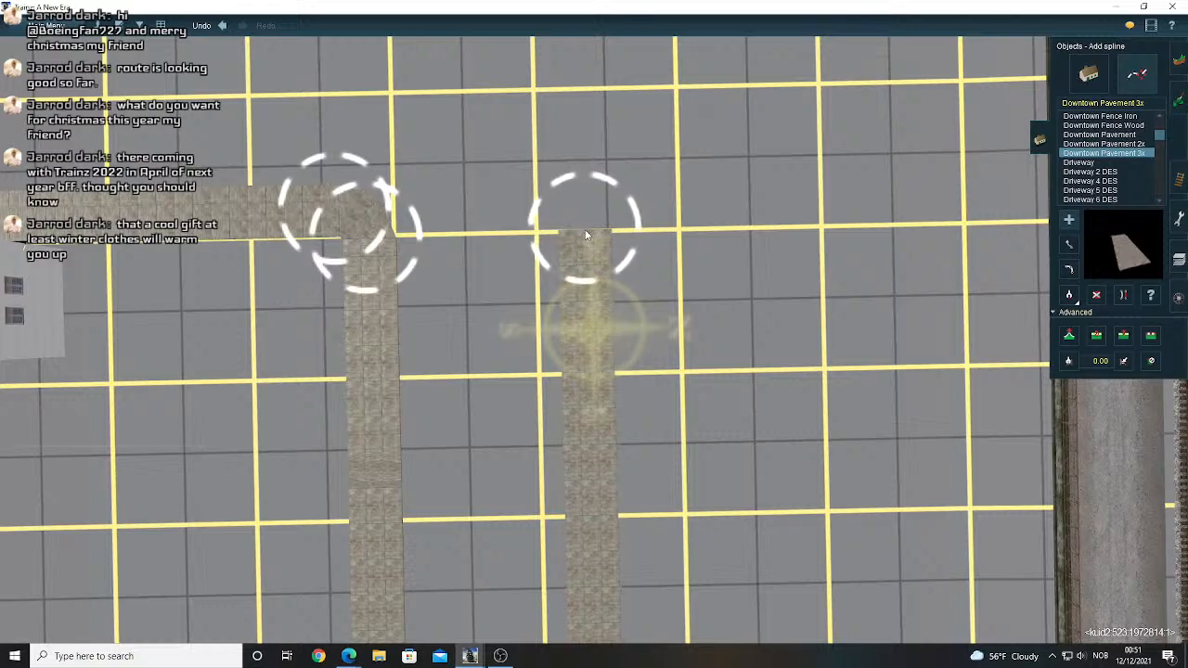
pyautogui.click(586, 234)
pyautogui.press('Left')
pyautogui.click(1124, 297)
pyautogui.press('Down')
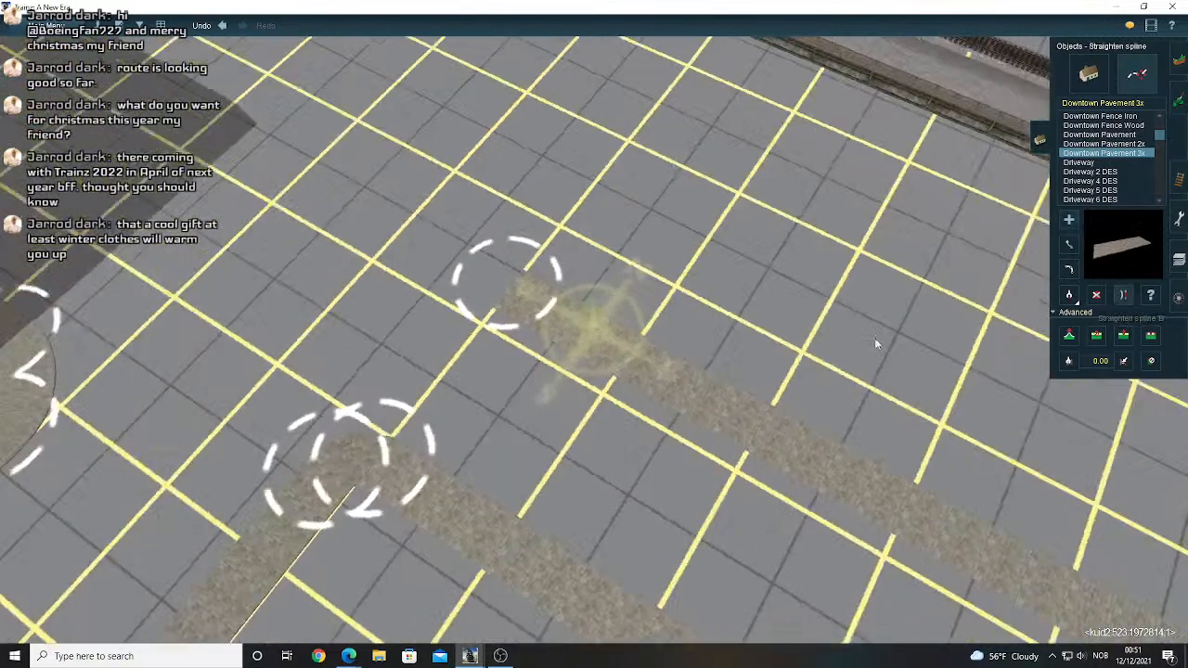
# - Extend the outer strip with an angled section toward the open side of the ivy-covered building
pyautogui.press('Left')
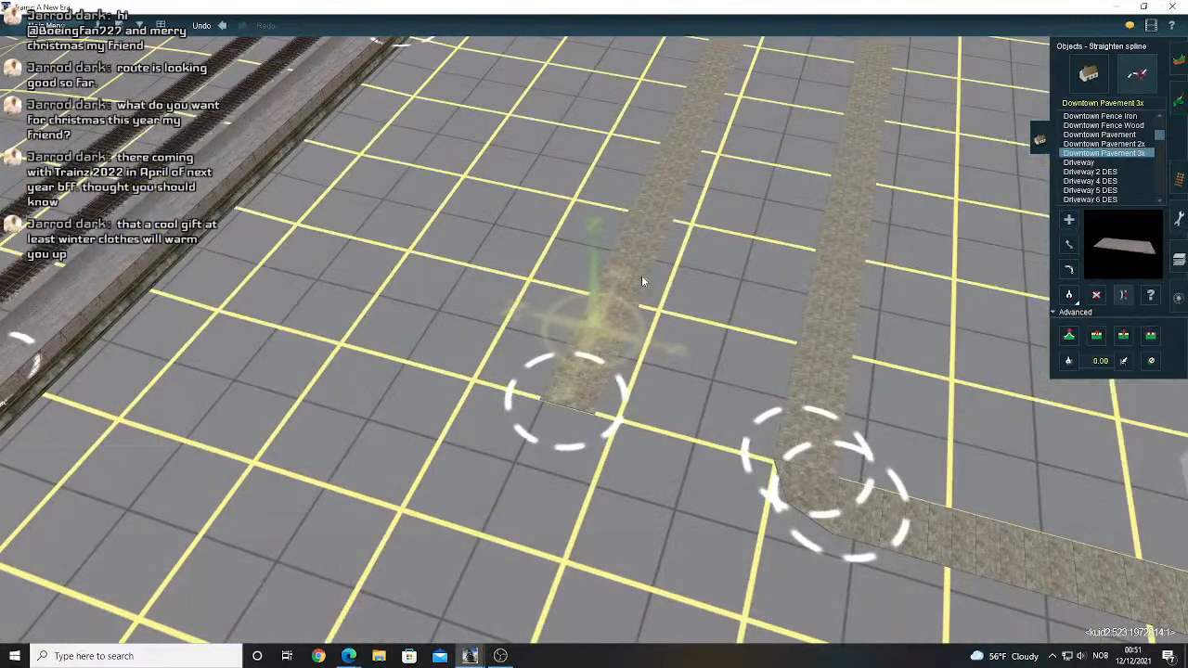
pyautogui.press('Down')
pyautogui.press('Down')
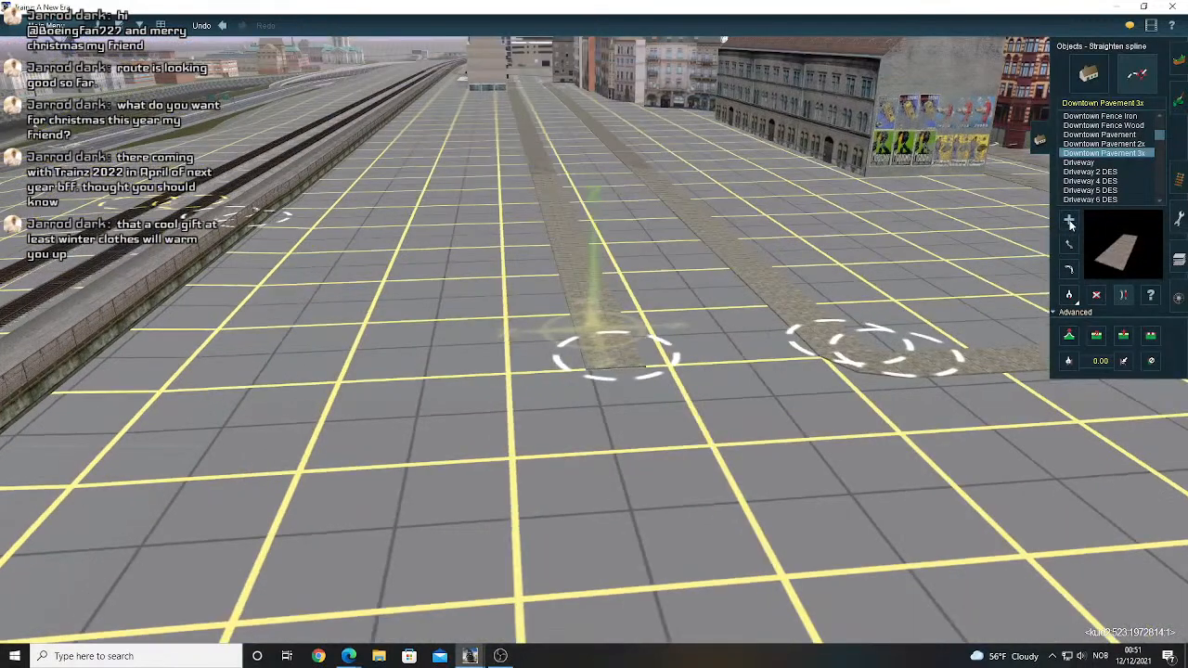
pyautogui.click(1070, 223)
pyautogui.press('Left')
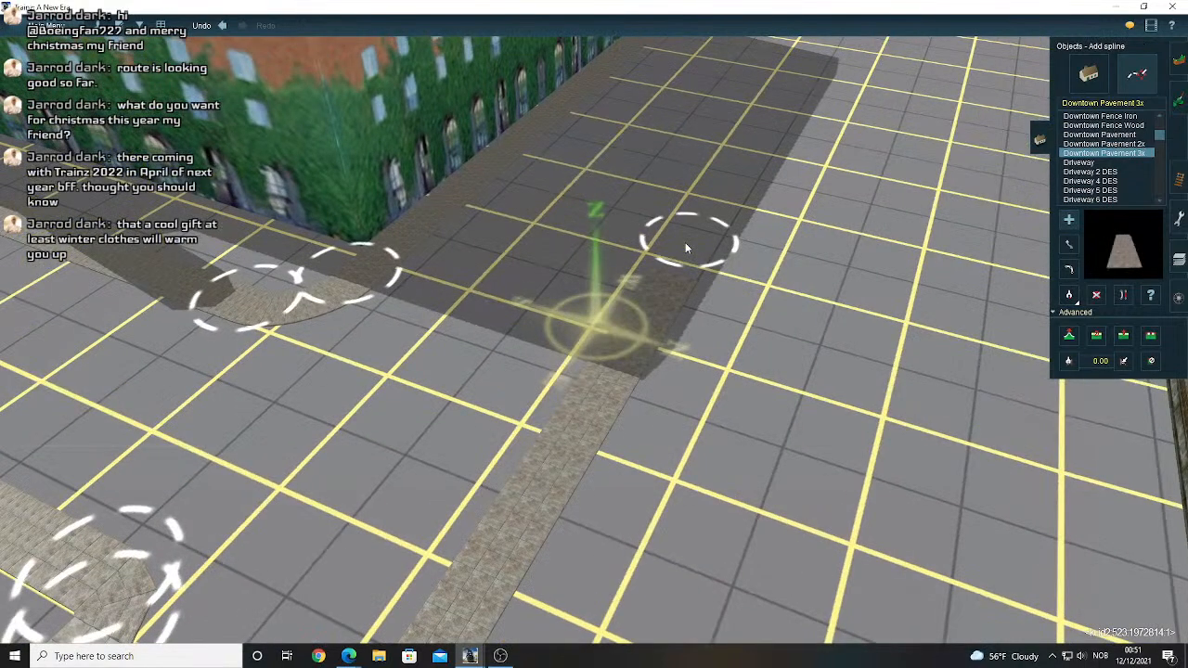
pyautogui.press('Right')
pyautogui.press('Up')
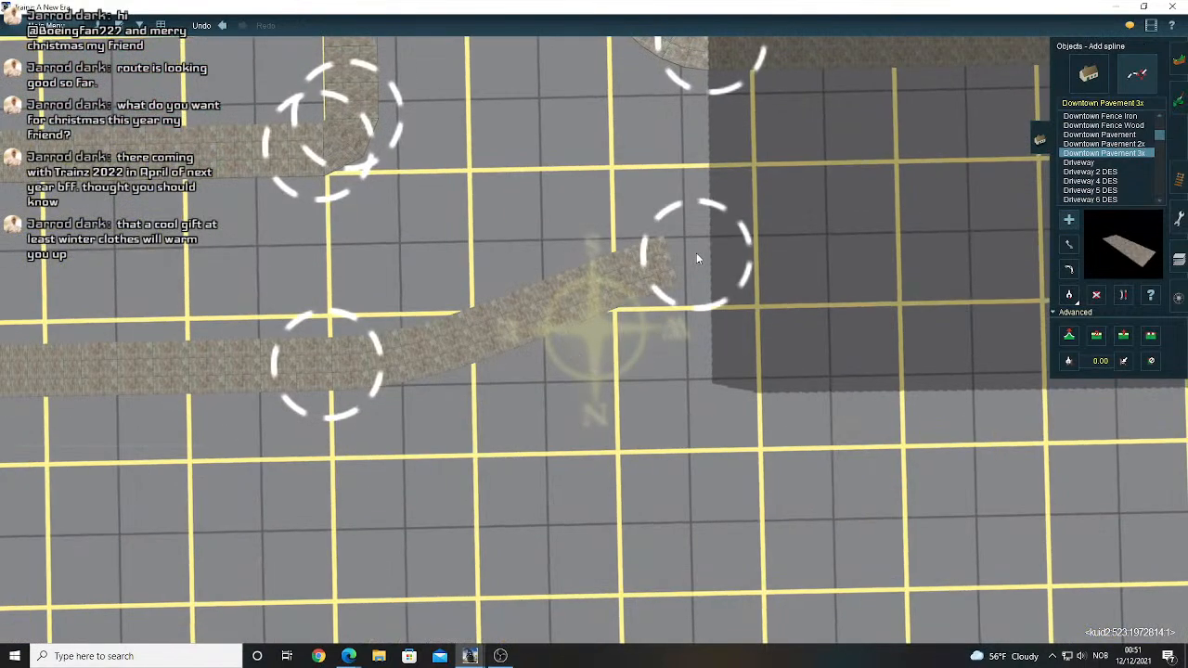
pyautogui.click(761, 261)
# - Continue the pavement parallel to the ivy-covered building's sidewalk up to its far corner and straighten the new section
pyautogui.moveTo(837, 261); pyautogui.dragTo(801, 332, button='right')
pyautogui.rightClick(799, 332)
pyautogui.rightClick(773, 311)
pyautogui.rightClick(773, 310)
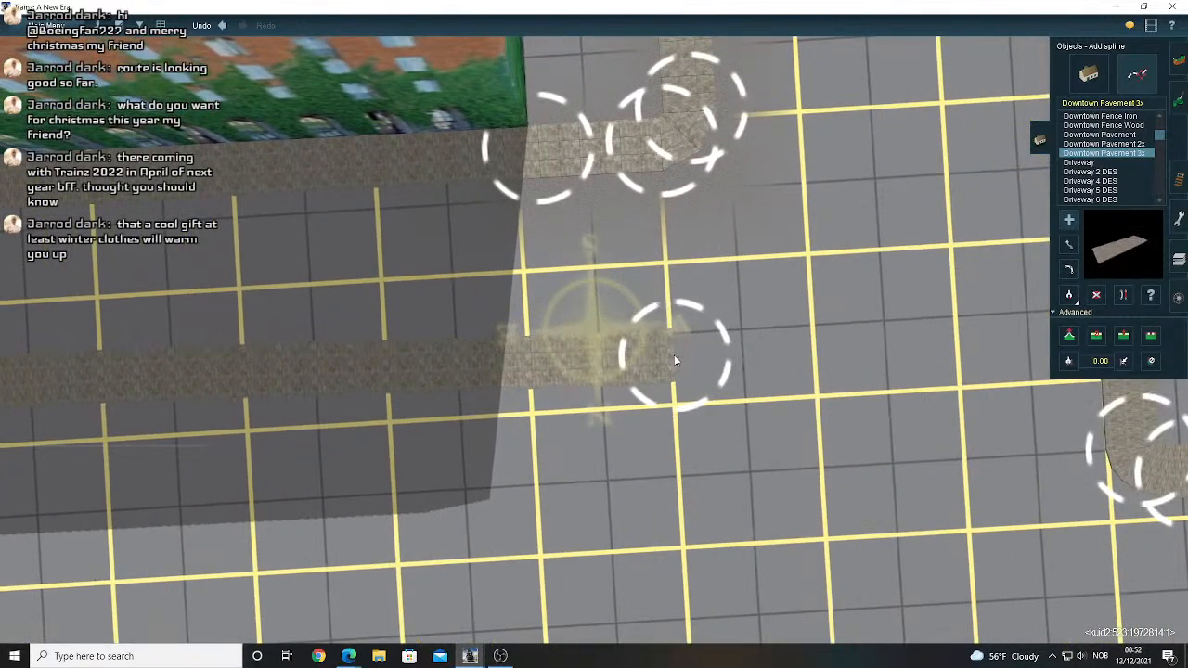
pyautogui.click(675, 362)
pyautogui.click(1122, 295)
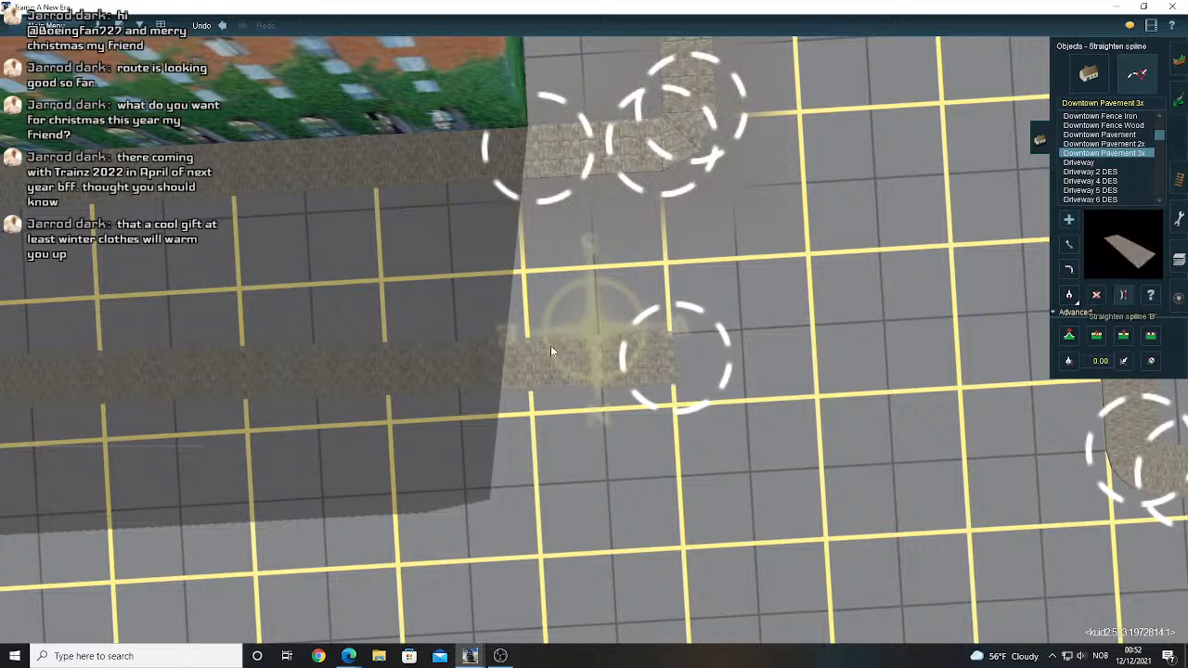
pyautogui.rightClick(449, 372)
pyautogui.rightClick(441, 371)
pyautogui.rightClick(422, 369)
pyautogui.rightClick(408, 367)
pyautogui.rightClick(388, 362)
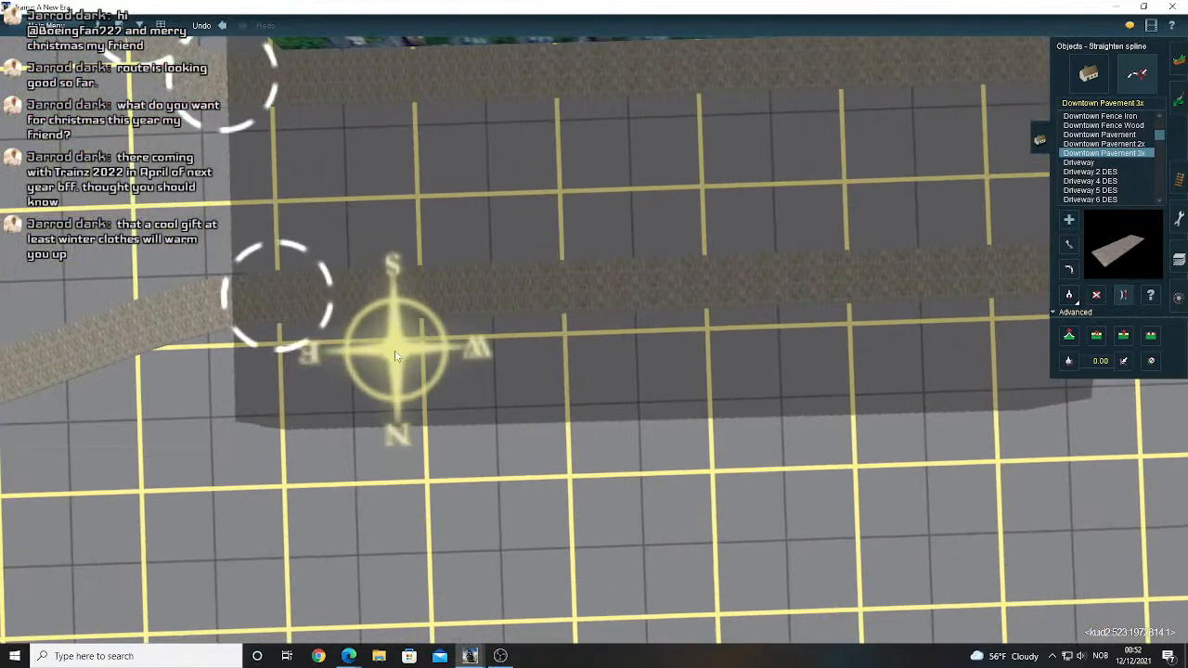
pyautogui.rightClick(383, 362)
pyautogui.rightClick(381, 362)
# - Survey the new sidewalks, the railway side and the blocks toward the clock-tower parking garage from above
pyautogui.moveTo(375, 354); pyautogui.dragTo(587, 260, button='right')
pyautogui.scroll(-5, 586, 260)
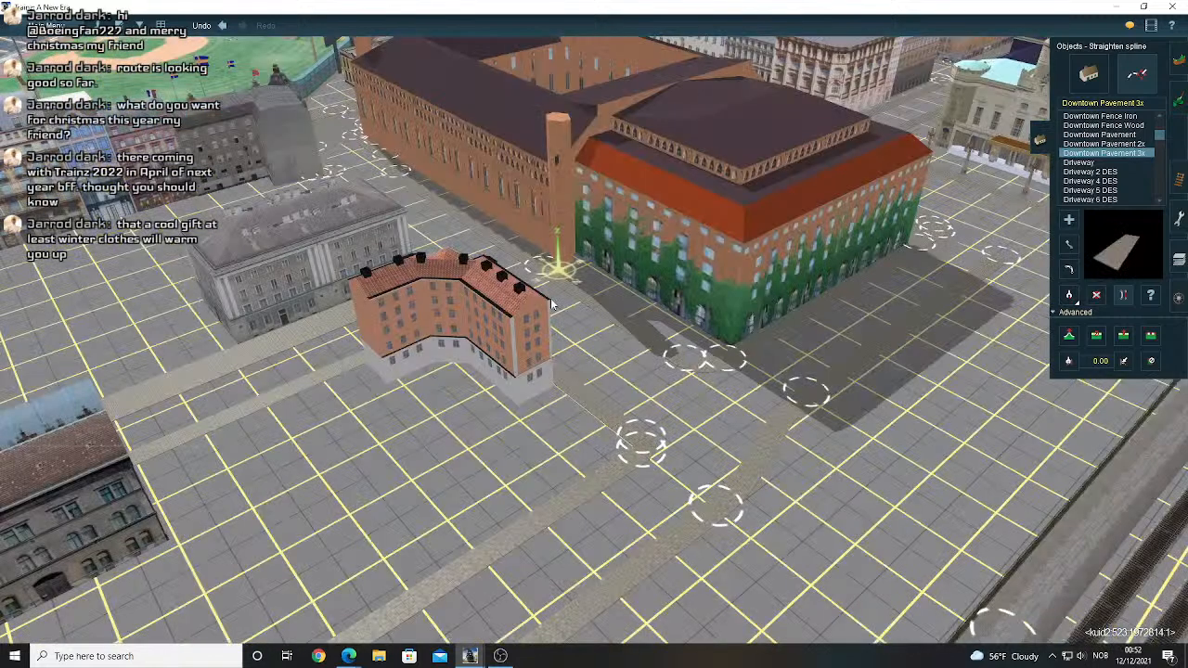
pyautogui.moveTo(551, 304); pyautogui.dragTo(503, 356, button='right')
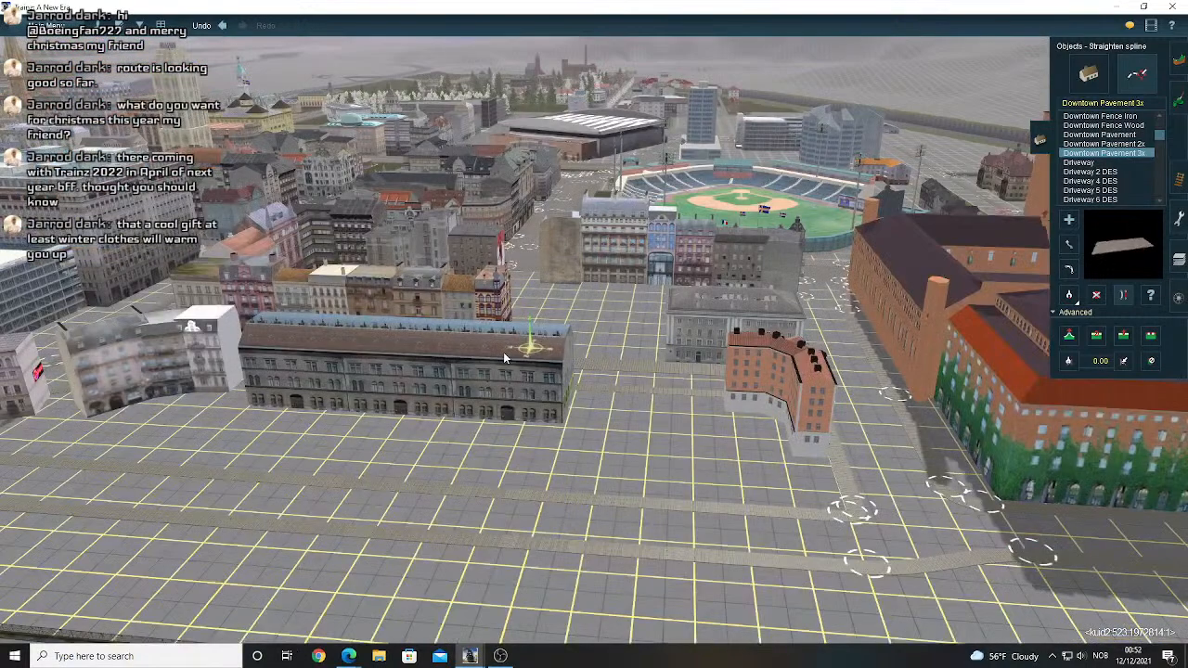
pyautogui.scroll(-5, 503, 356)
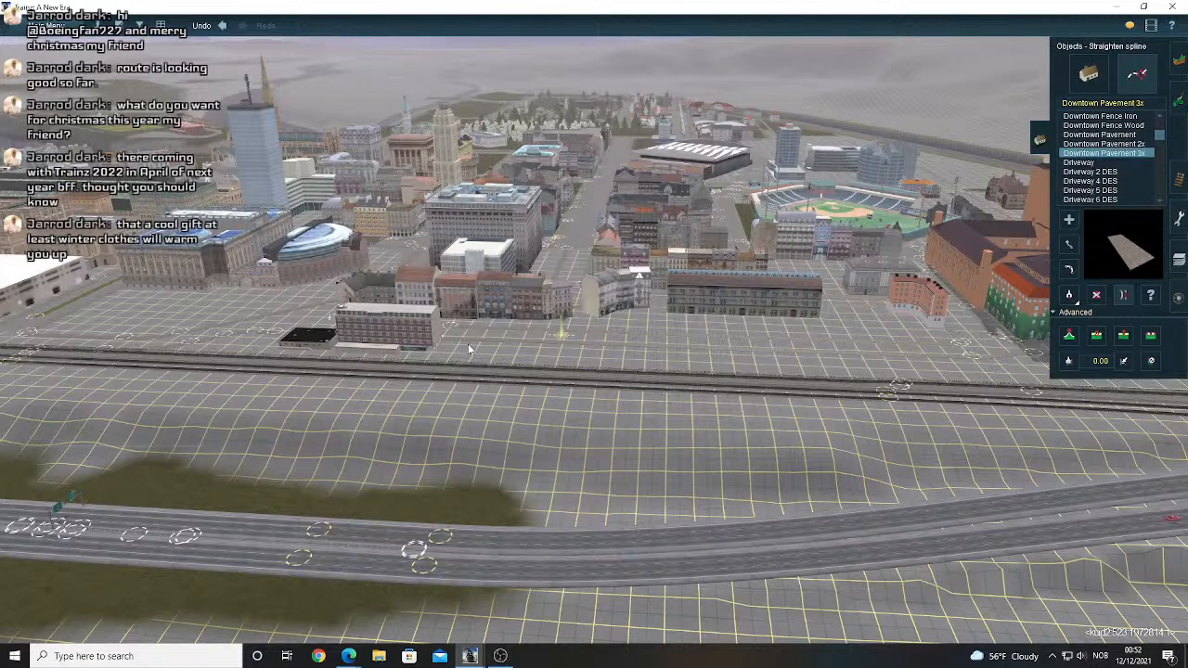
pyautogui.scroll(3, 468, 343)
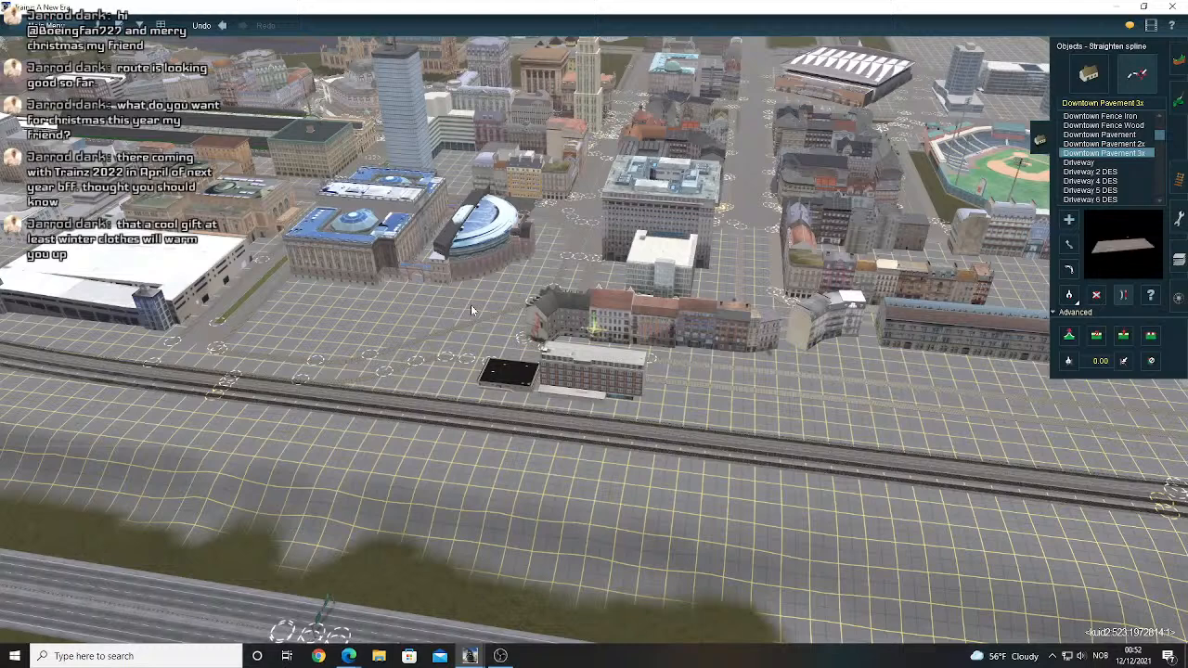
pyautogui.moveTo(471, 310); pyautogui.dragTo(508, 341, button='right')
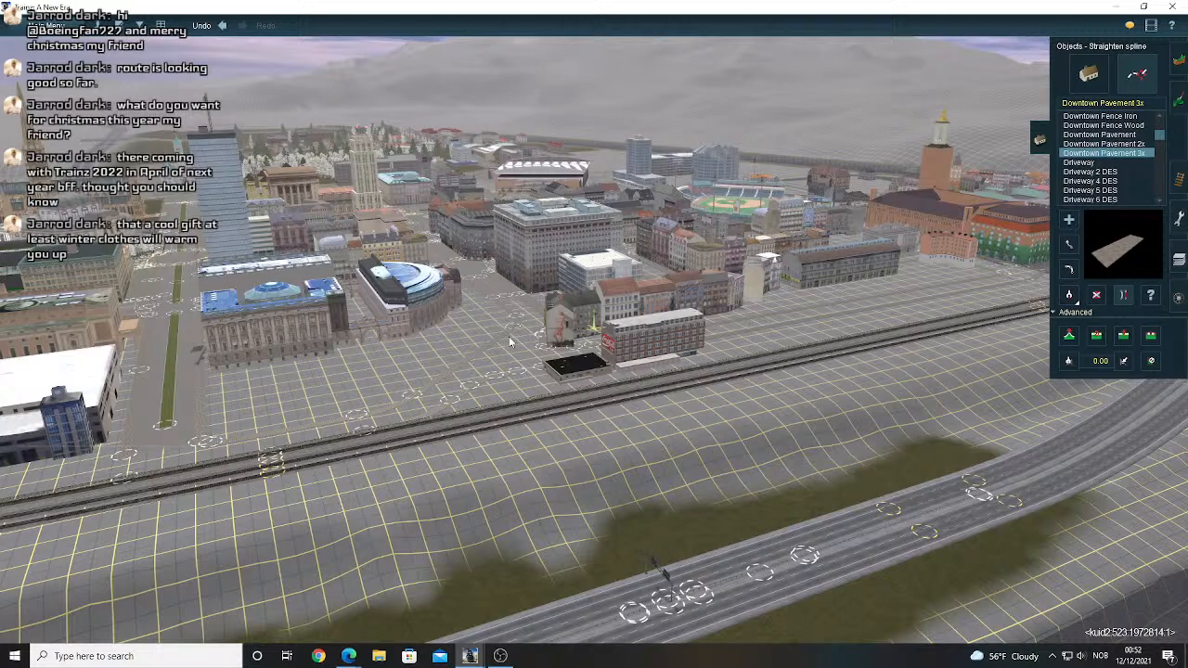
pyautogui.moveTo(508, 336); pyautogui.dragTo(455, 336, button='right')
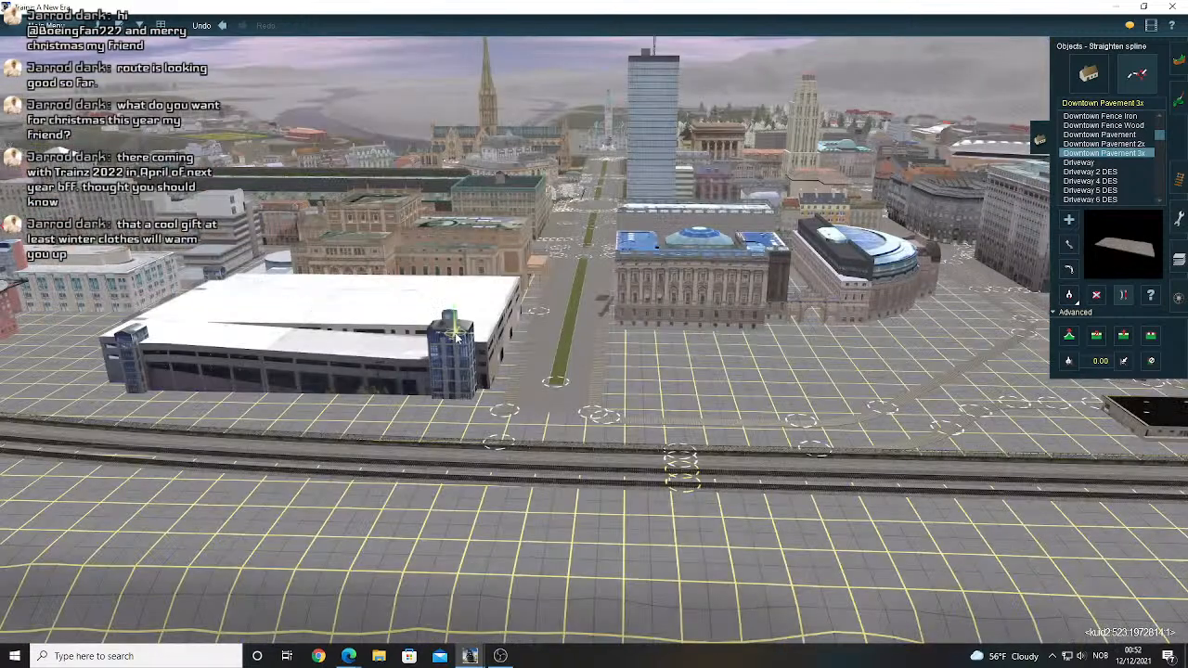
# - Try extending the avenue sidewalk from its end beside the clock-tower parking garage
pyautogui.scroll(4, 454, 336)
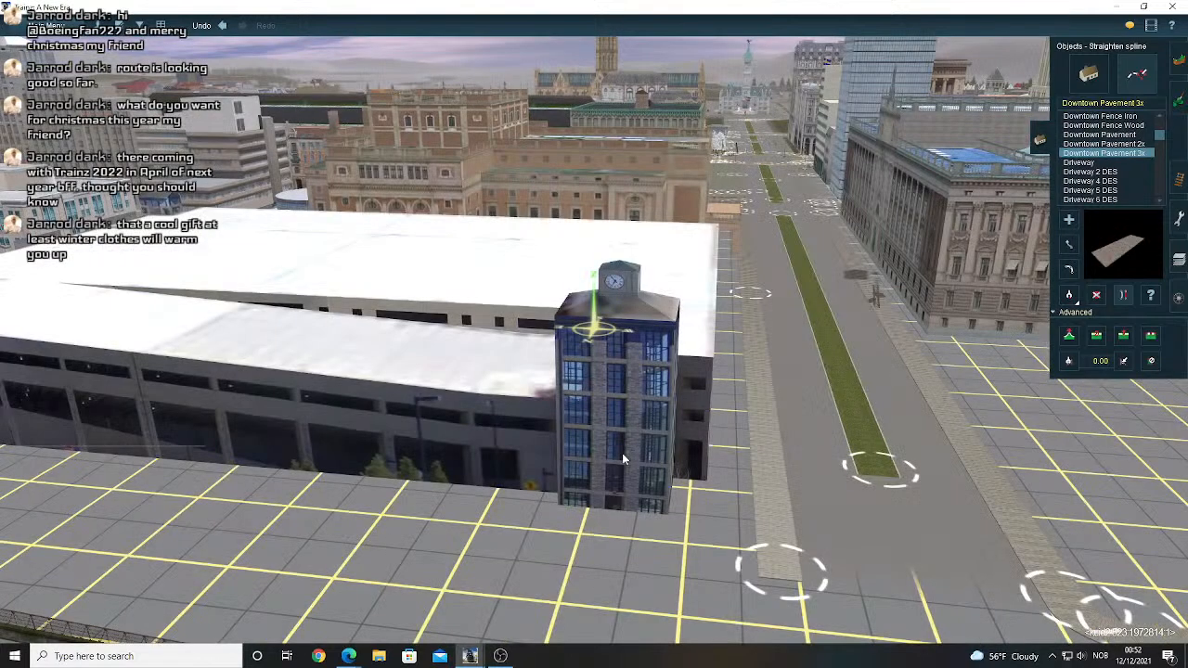
pyautogui.moveTo(622, 453); pyautogui.dragTo(580, 385, button='right')
pyautogui.scroll(2, 634, 390)
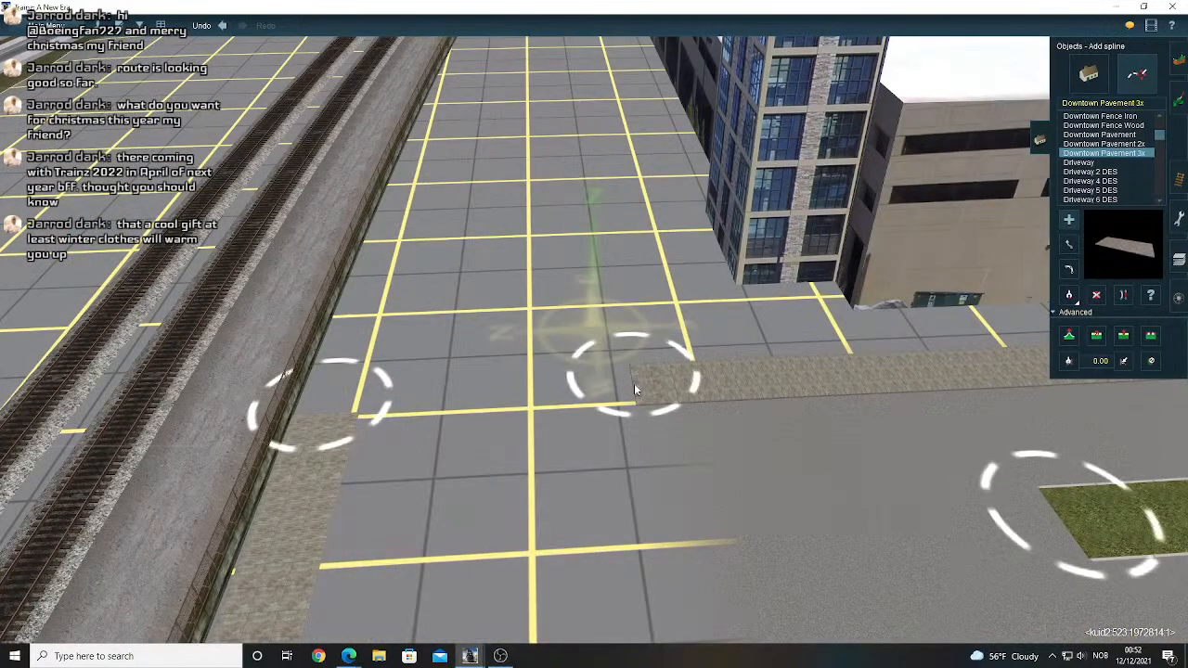
pyautogui.click(633, 383)
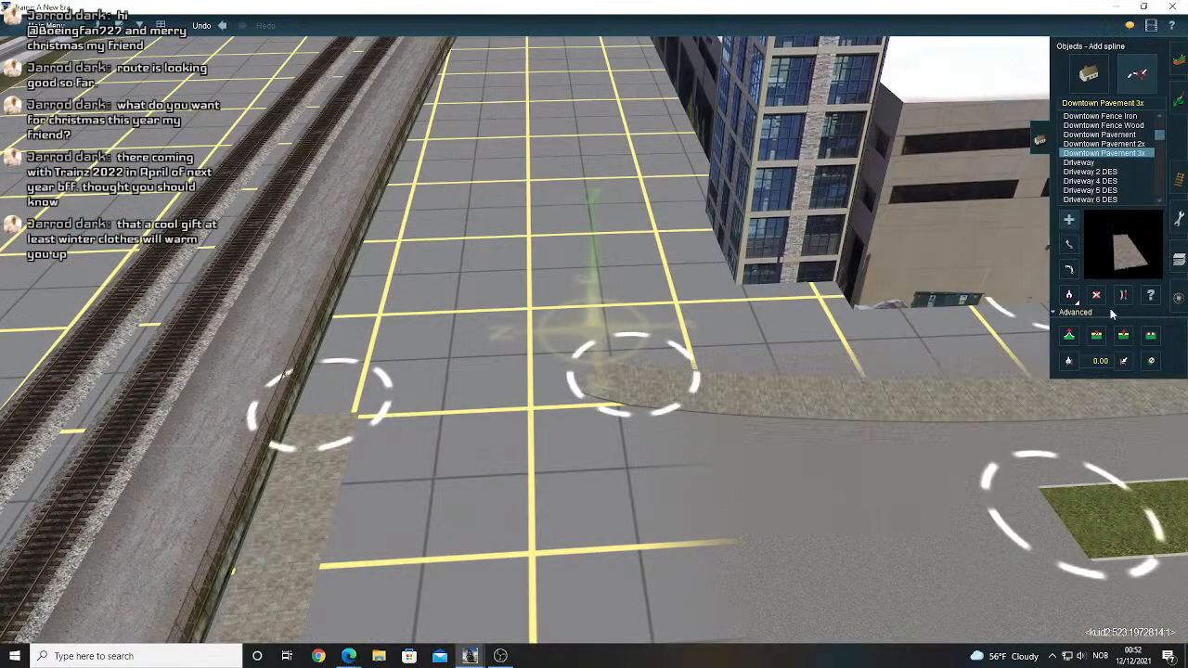
pyautogui.click(1069, 269)
pyautogui.press('Up')
pyautogui.click(1070, 221)
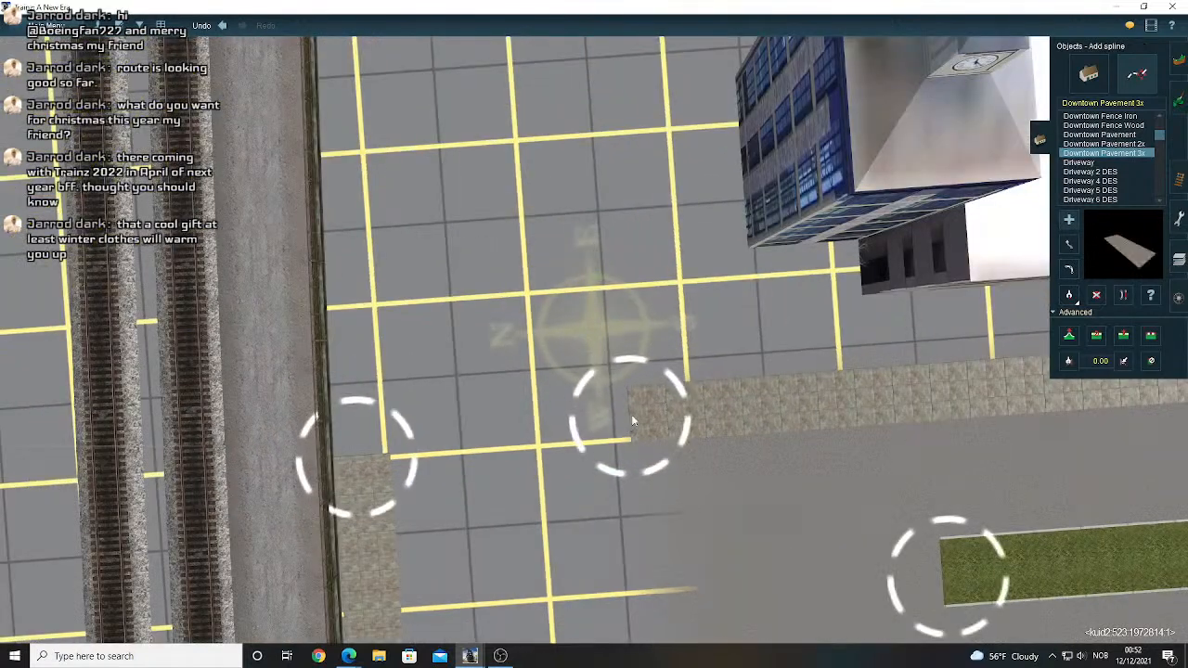
pyautogui.click(631, 414)
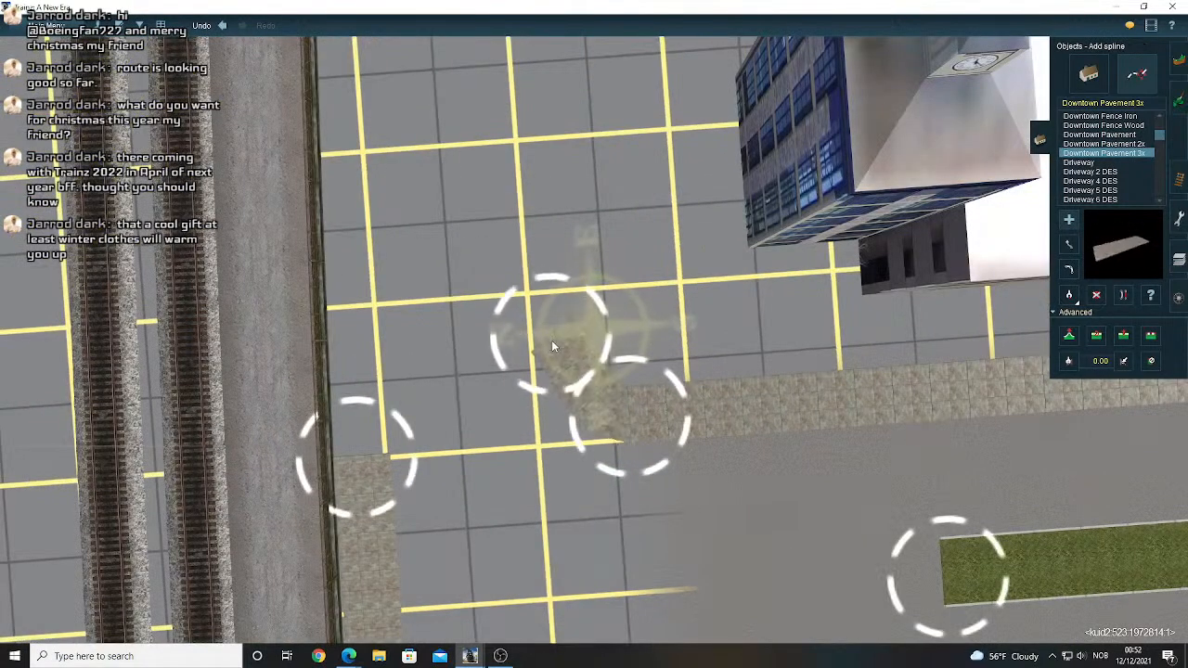
# - Reposition the end point of the avenue sidewalk beside the clock-tower parking garage
pyautogui.click(1075, 247)
pyautogui.press('Left')
pyautogui.press('Down')
pyautogui.rightClick(639, 299)
pyautogui.scroll(3, 678, 344)
pyautogui.press('Up')
pyautogui.moveTo(646, 312); pyautogui.dragTo(652, 308)
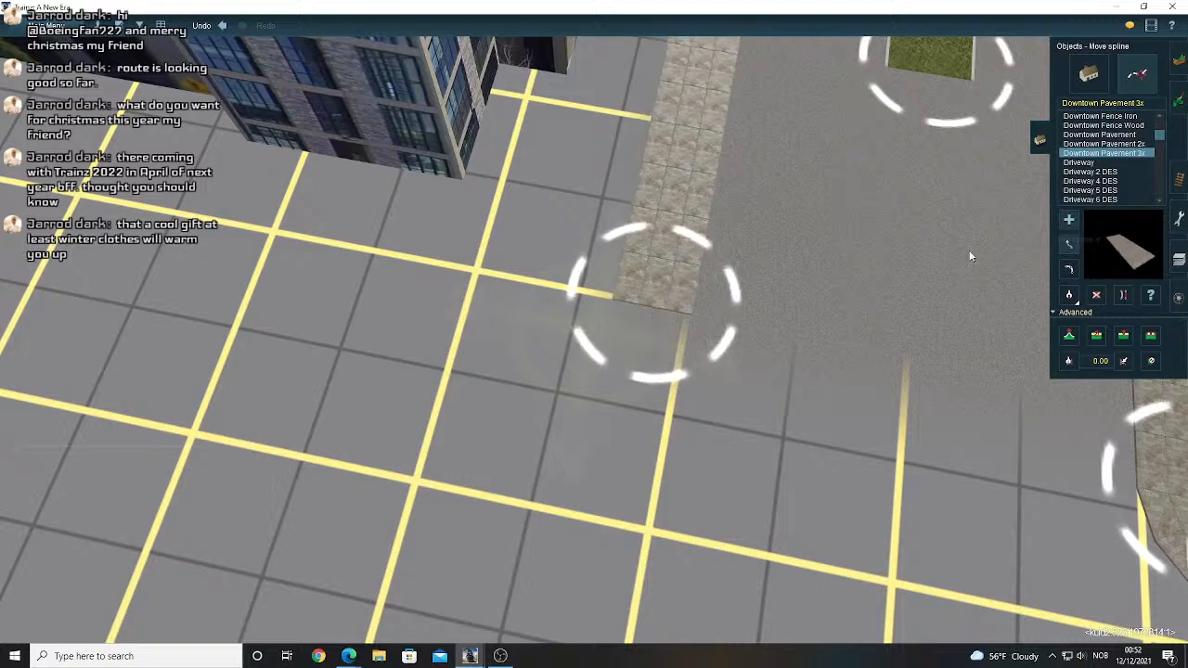
# - Lay a curved Downtown Pavement 3x corner from the avenue sidewalk's end and continue it along the front of the parking garage
pyautogui.click(1068, 219)
pyautogui.press('Right')
pyautogui.click(565, 401)
pyautogui.moveTo(573, 269); pyautogui.dragTo(577, 309)
pyautogui.press('Up')
pyautogui.press('Left')
pyautogui.press('Down')
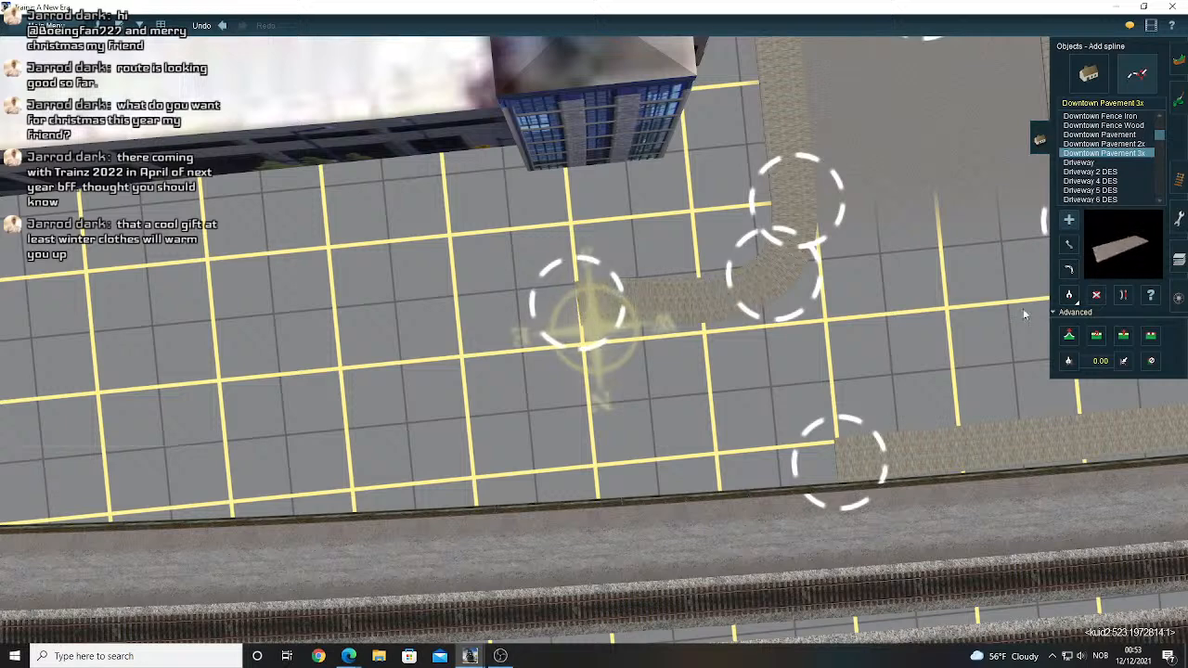
# - Straighten the curved corner section in front of the clock-tower garage and shift its joint along the sidewalk away from the avenue
pyautogui.click(1123, 295)
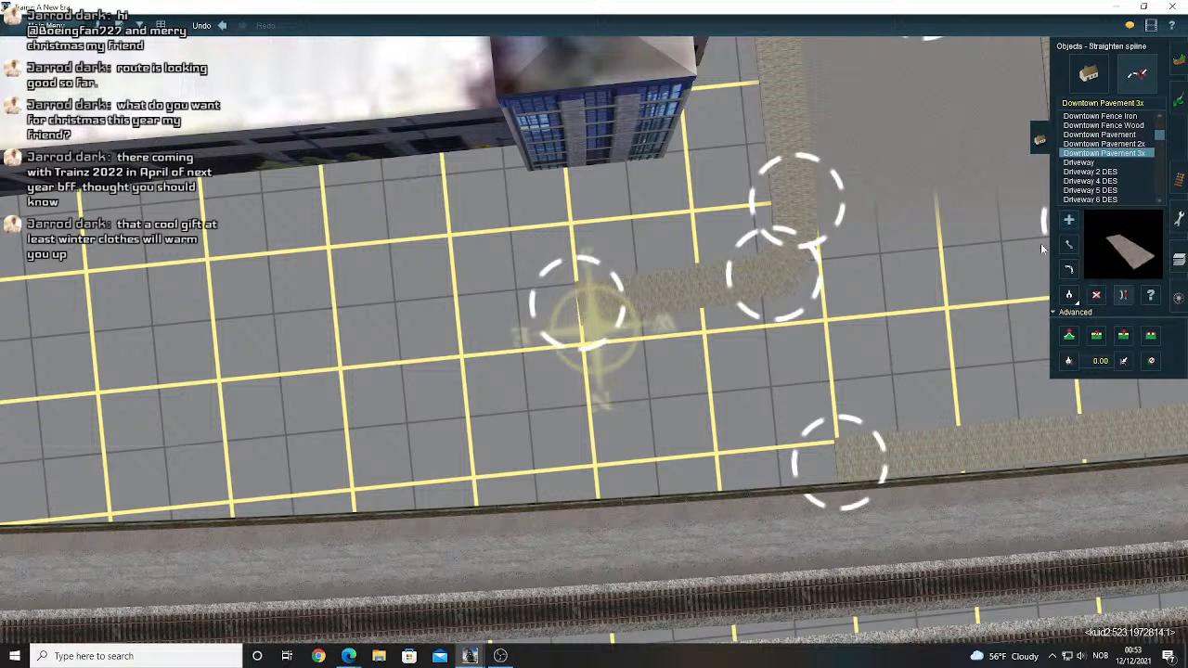
pyautogui.click(1068, 244)
pyautogui.moveTo(769, 284); pyautogui.dragTo(731, 286)
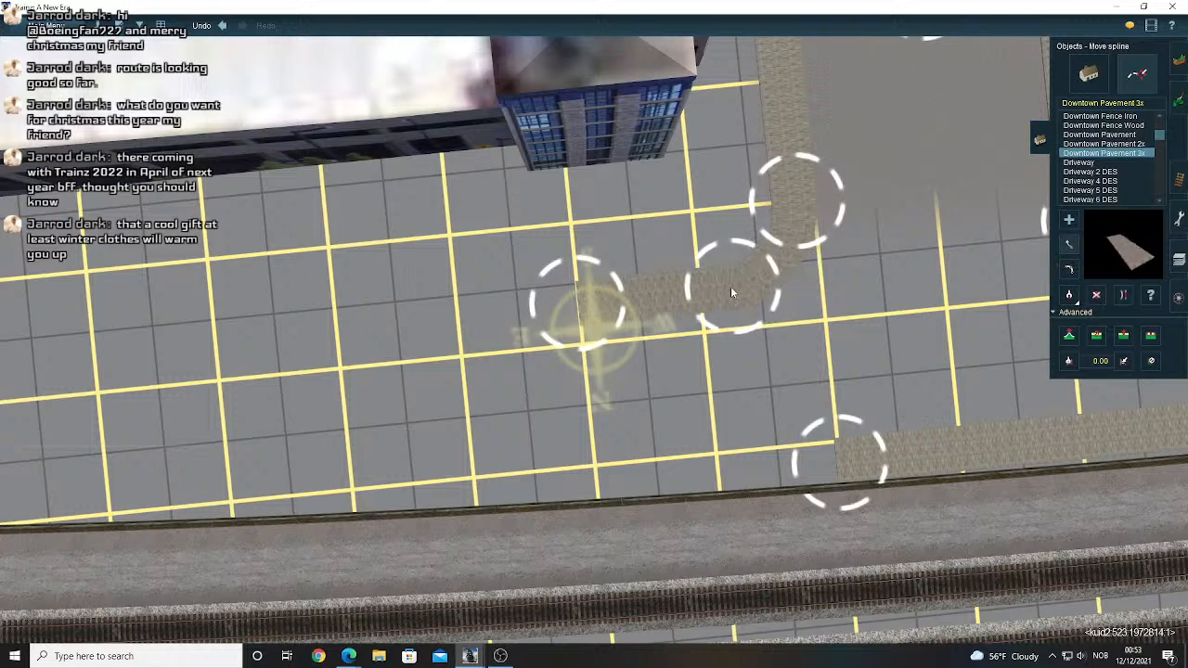
pyautogui.rightClick(495, 297)
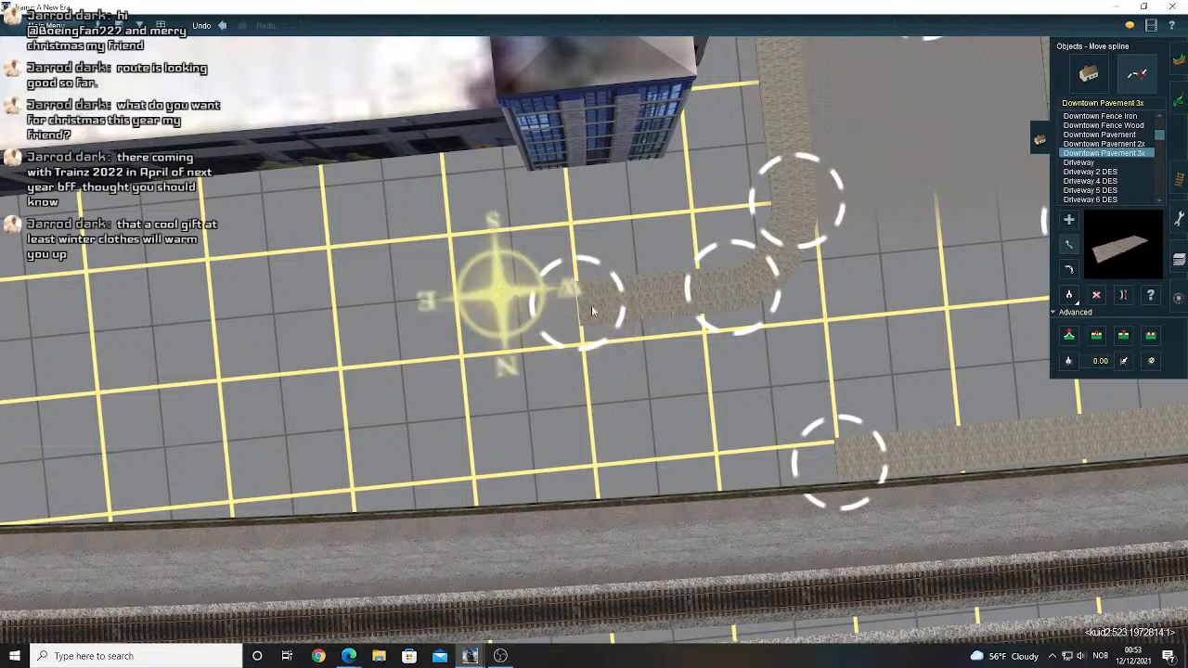
# - Extend the railway-side Downtown Pavement 3x sidewalk from its end along the track fence, level with the garage corner sidewalk's end
pyautogui.click(1069, 220)
pyautogui.moveTo(616, 318); pyautogui.dragTo(556, 371, button='right')
pyautogui.rightClick(520, 403)
pyautogui.rightClick(526, 414)
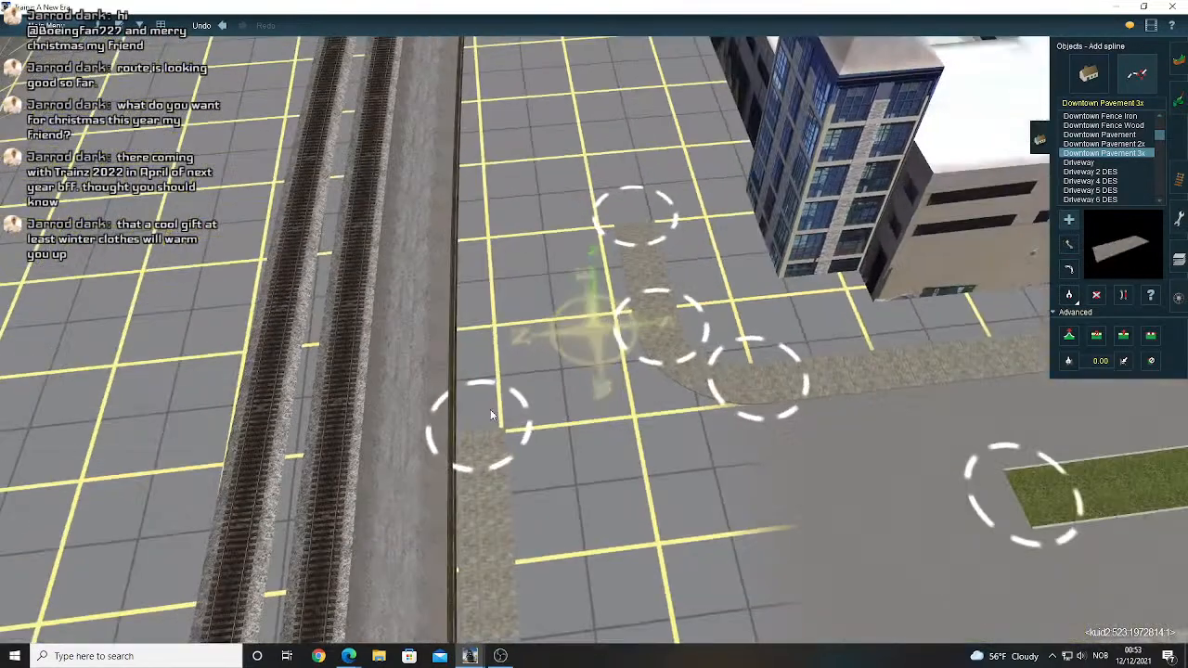
pyautogui.click(496, 253)
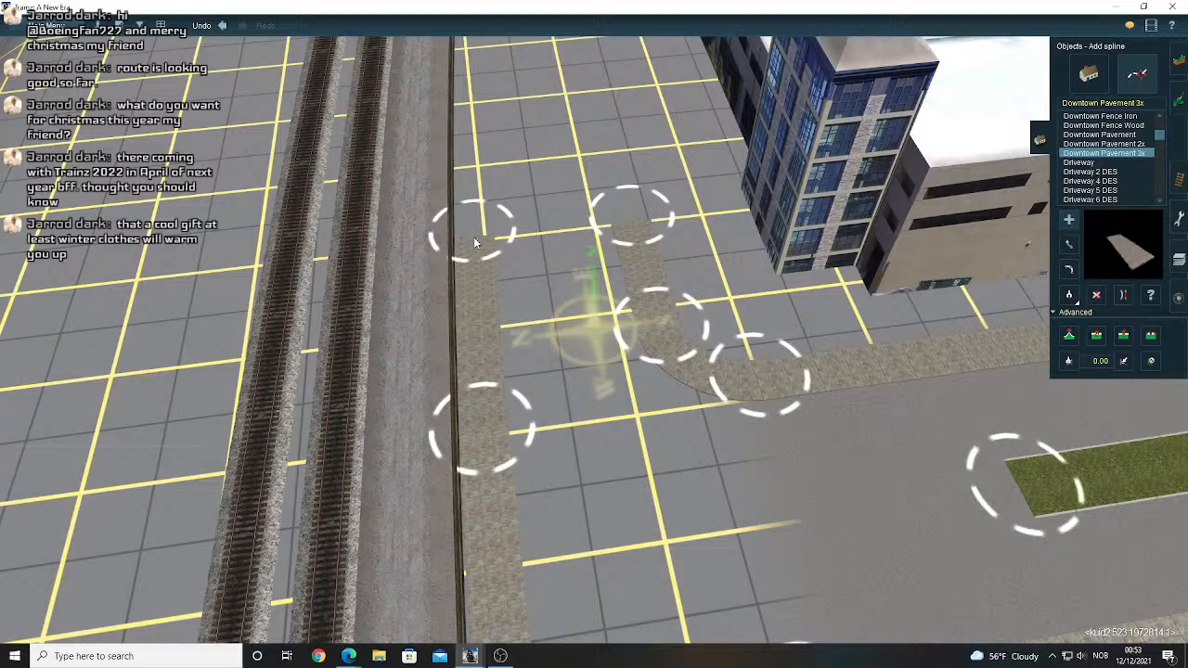
pyautogui.moveTo(475, 243); pyautogui.dragTo(497, 204, button='middle')
pyautogui.rightClick(497, 204)
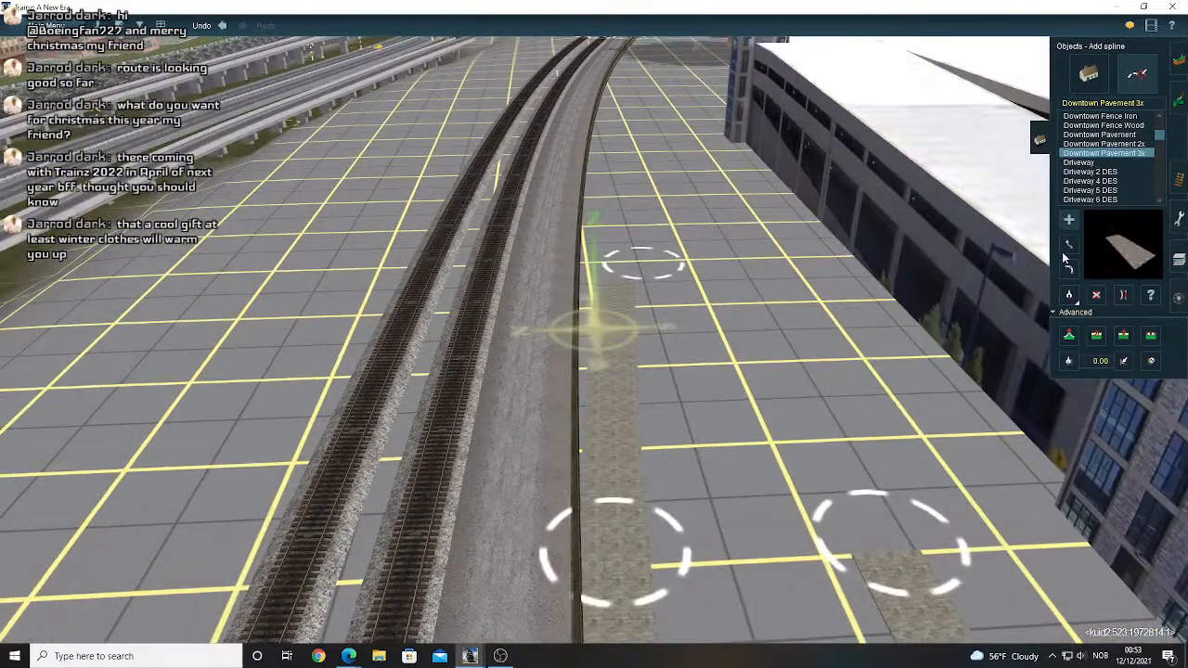
# - Move the railway-side sidewalk's end point along the fence until it reaches past the tower at the garage's far end
pyautogui.click(1066, 252)
pyautogui.scroll(-4, 752, 390)
pyautogui.moveTo(608, 427); pyautogui.dragTo(593, 192)
pyautogui.rightClick(612, 287)
pyautogui.rightClick(599, 286)
pyautogui.rightClick(583, 285)
pyautogui.press('Up')
pyautogui.scroll(3, 604, 262)
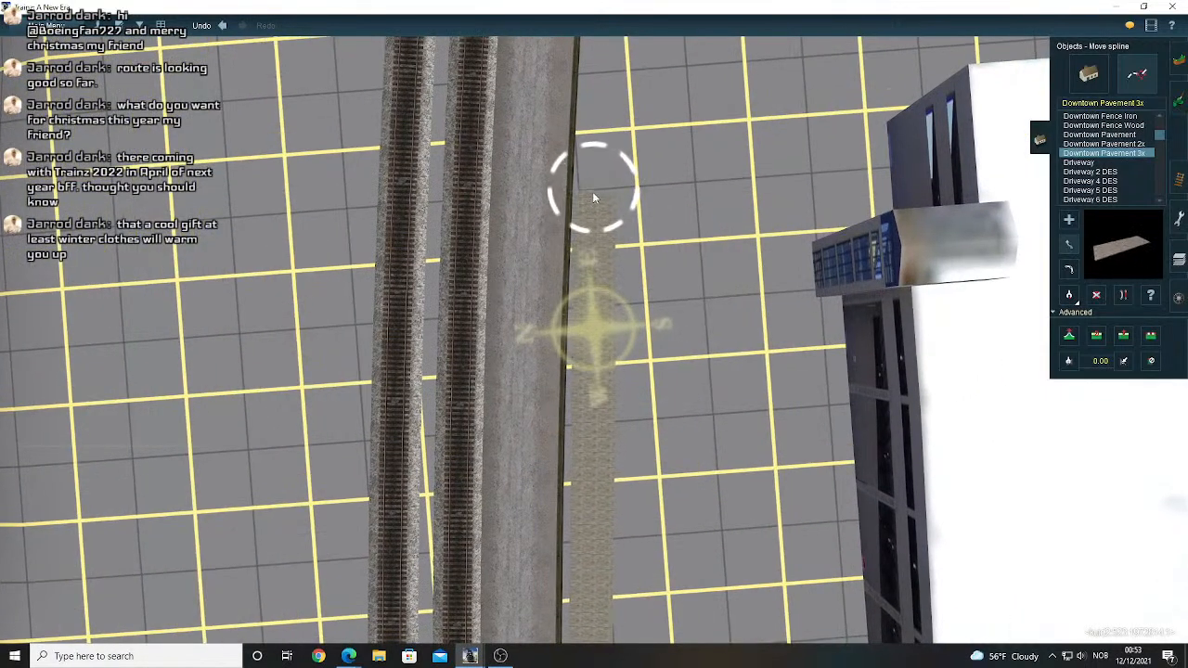
pyautogui.press('Left')
pyautogui.rightClick(586, 198)
pyautogui.press('Down')
pyautogui.rightClick(555, 292)
pyautogui.press('Down')
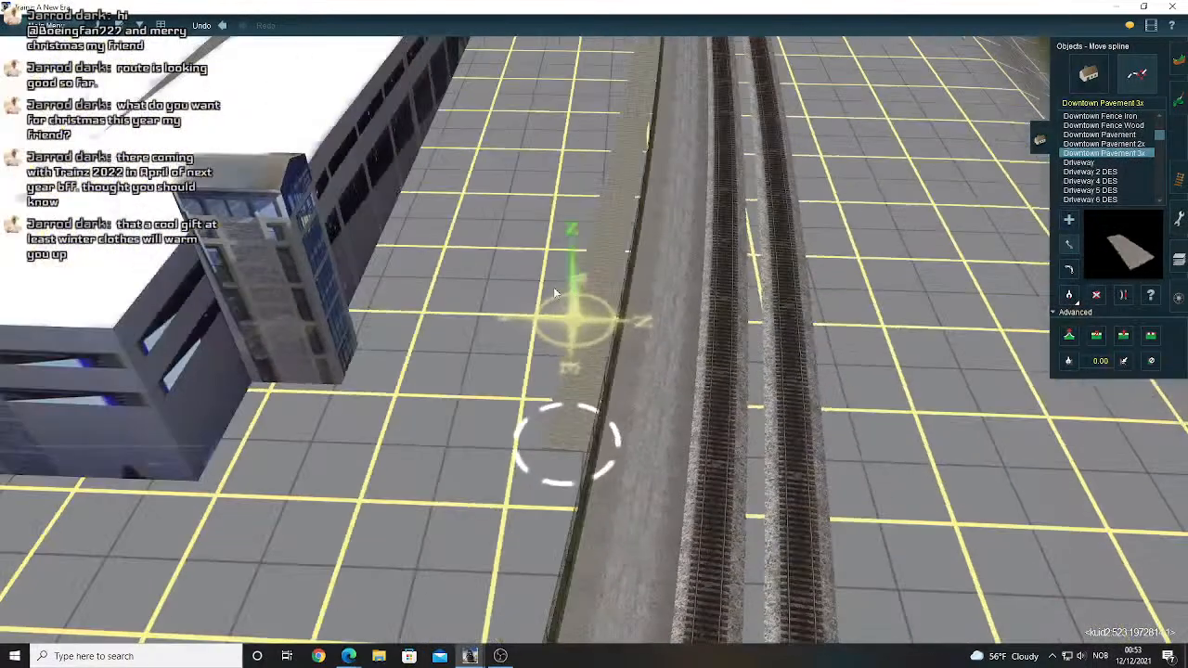
pyautogui.rightClick(549, 295)
pyautogui.rightClick(548, 302)
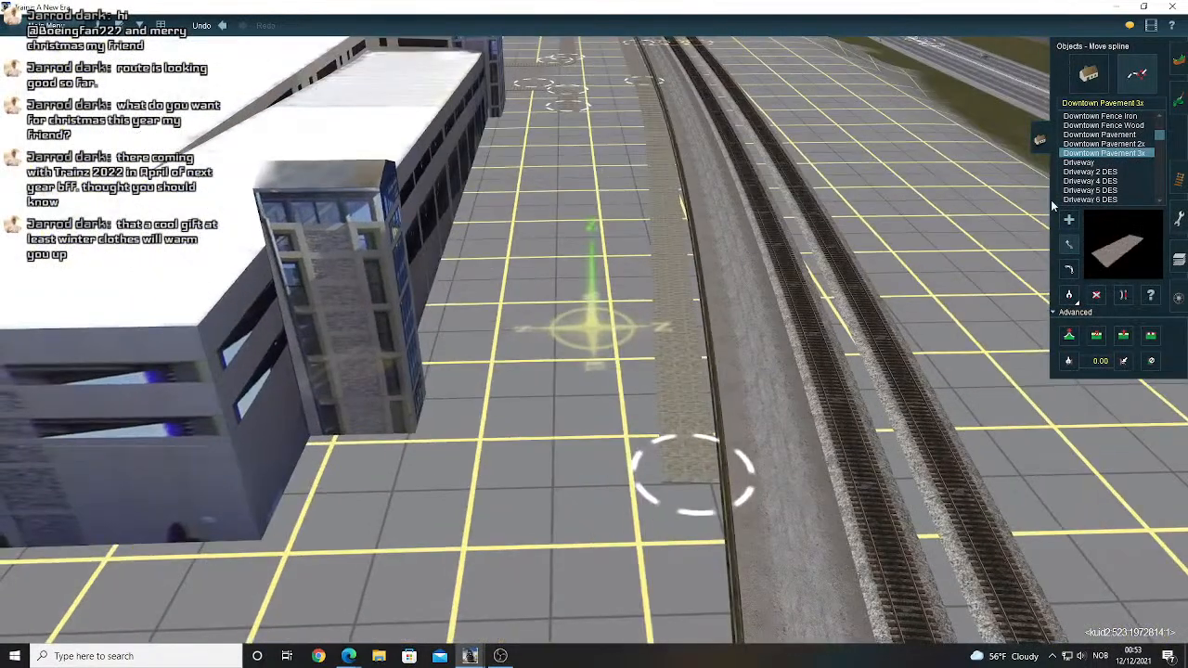
# - Add a short Downtown Pavement 3x section to the railway-side sidewalk's far end, following the fence beyond the garage
pyautogui.click(1068, 220)
pyautogui.click(676, 489)
pyautogui.rightClick(720, 593)
pyautogui.press('Up')
pyautogui.press('Left')
pyautogui.scroll(1, 570, 399)
pyautogui.press('Left')
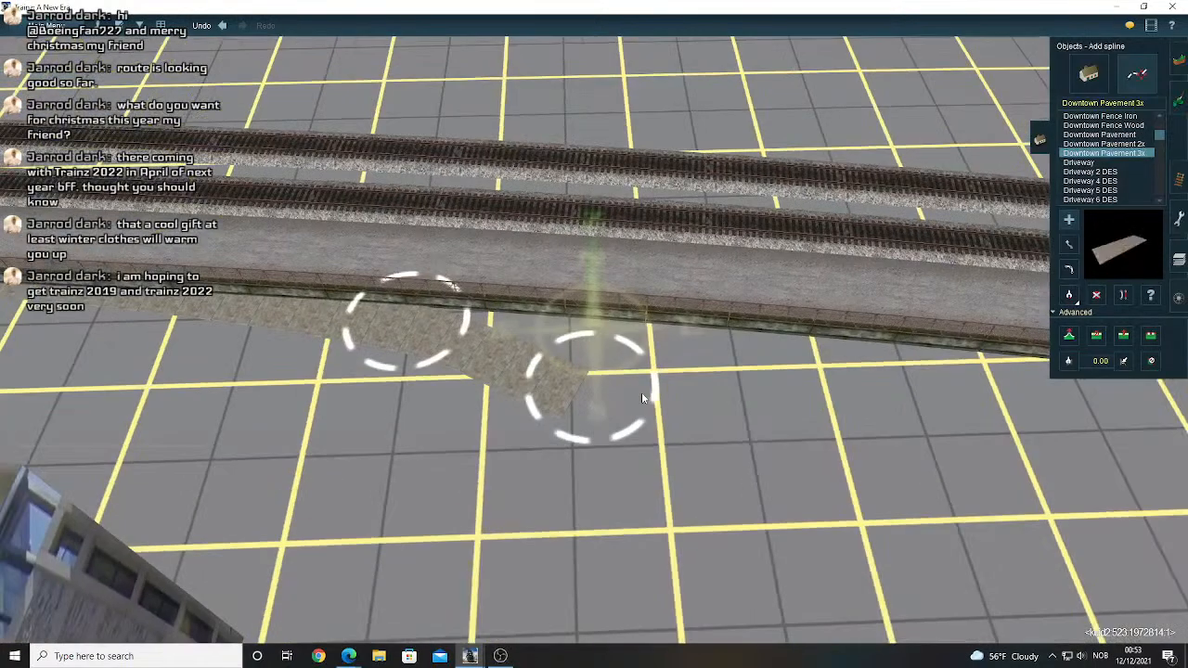
pyautogui.press('Right')
pyautogui.press('Up')
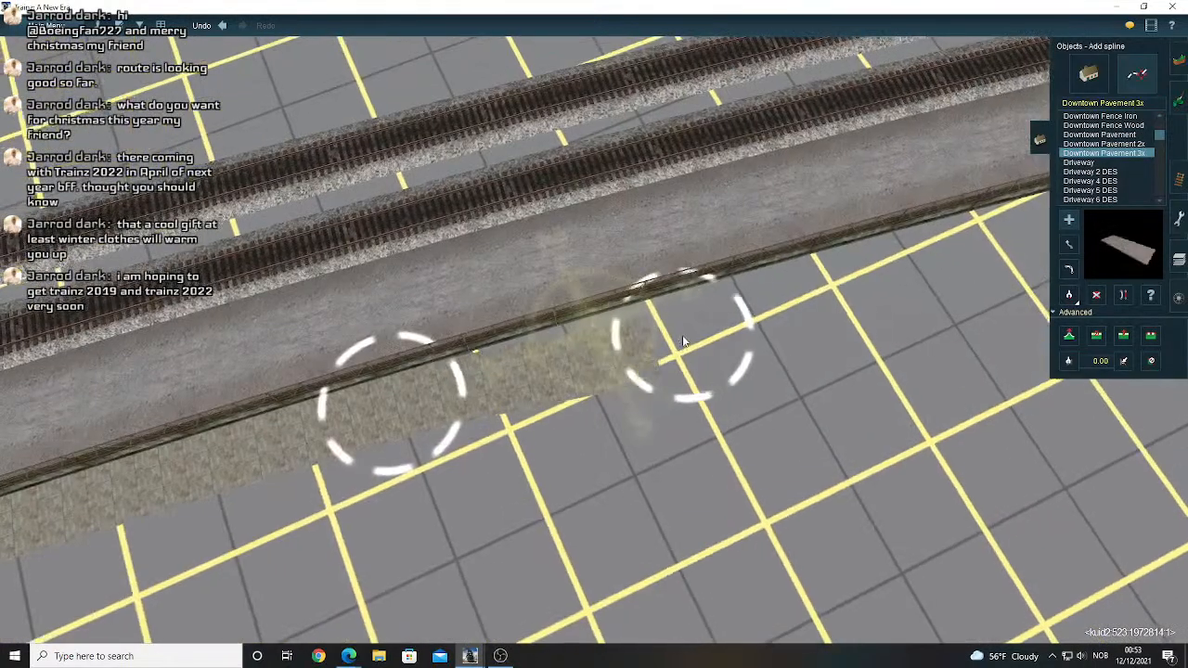
pyautogui.press('s')
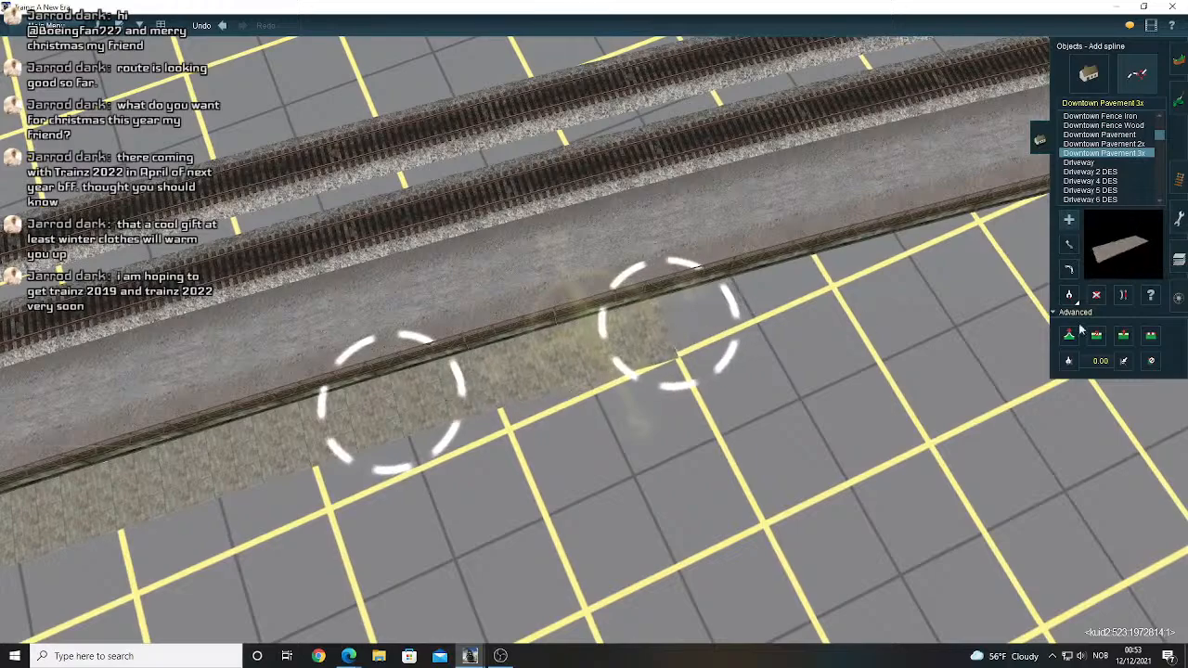
# - Straighten the new railway-side end section and nudge its joint into line with the track fence
pyautogui.rightClick(438, 414)
pyautogui.press('Left')
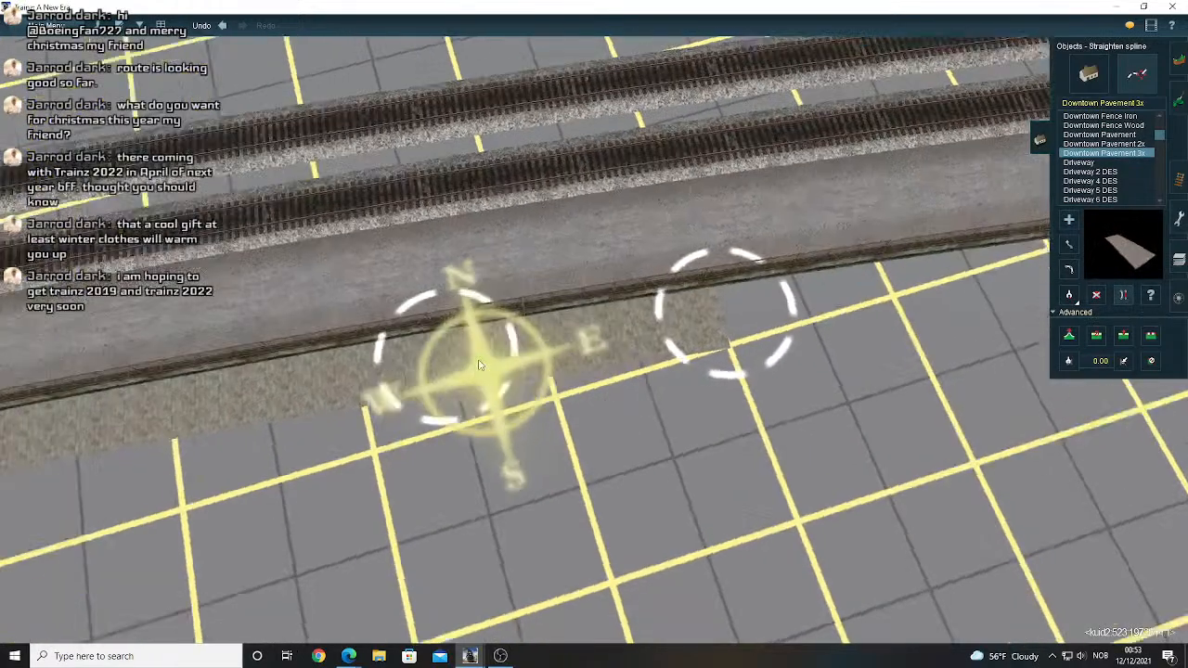
pyautogui.press('Left')
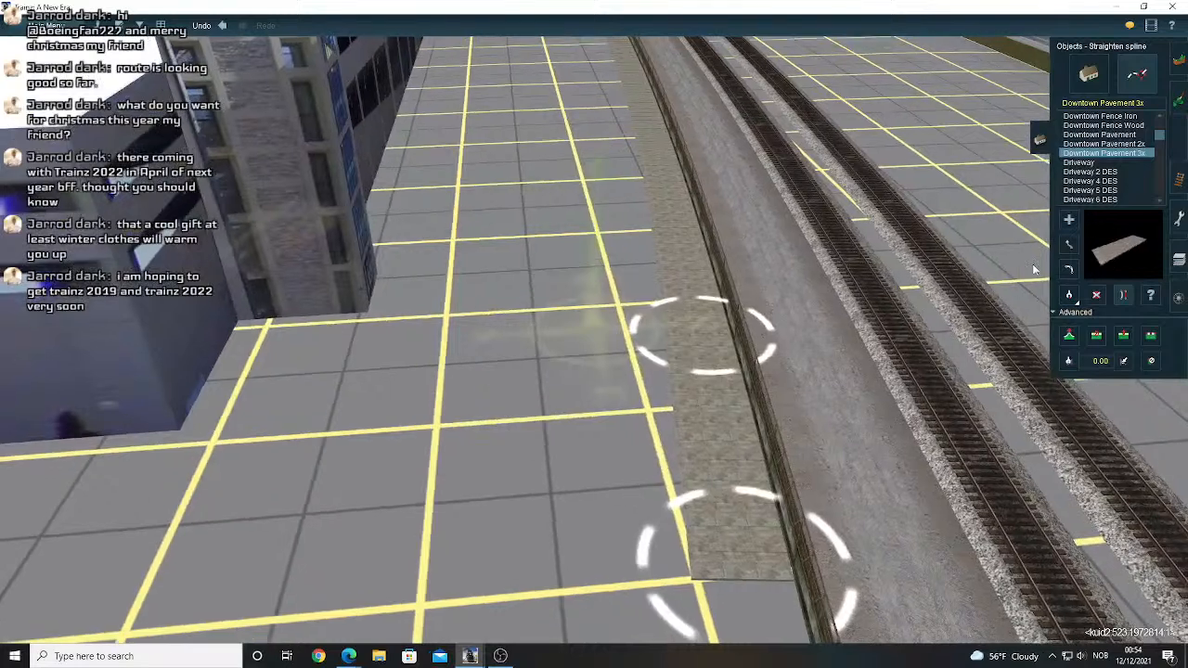
pyautogui.press('m')
pyautogui.moveTo(703, 352)
pyautogui.mouseDown()
pyautogui.moveTo(689, 355)
pyautogui.moveTo(700, 363)
pyautogui.mouseUp()
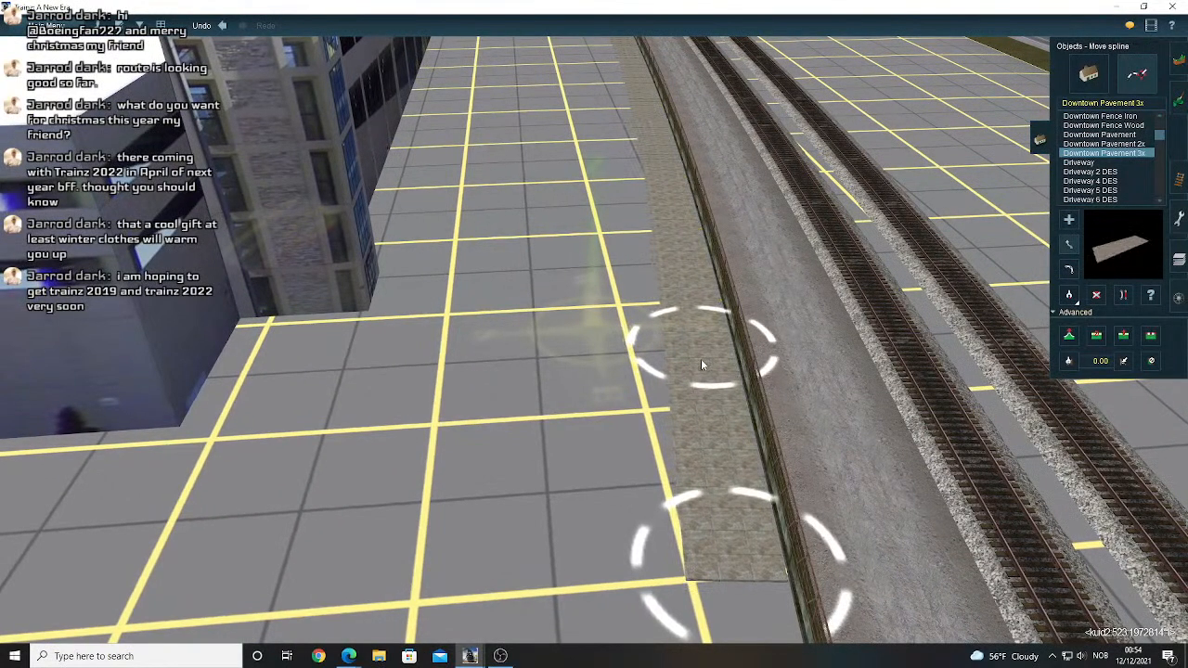
# - Extend the sidewalk from the clock-tower corner along the railway side of the parking garage to its far tower
pyautogui.rightClick(634, 222)
pyautogui.scroll(-5, 611, 219)
pyautogui.moveTo(614, 225); pyautogui.dragTo(538, 321, button='right')
pyautogui.press('Left')
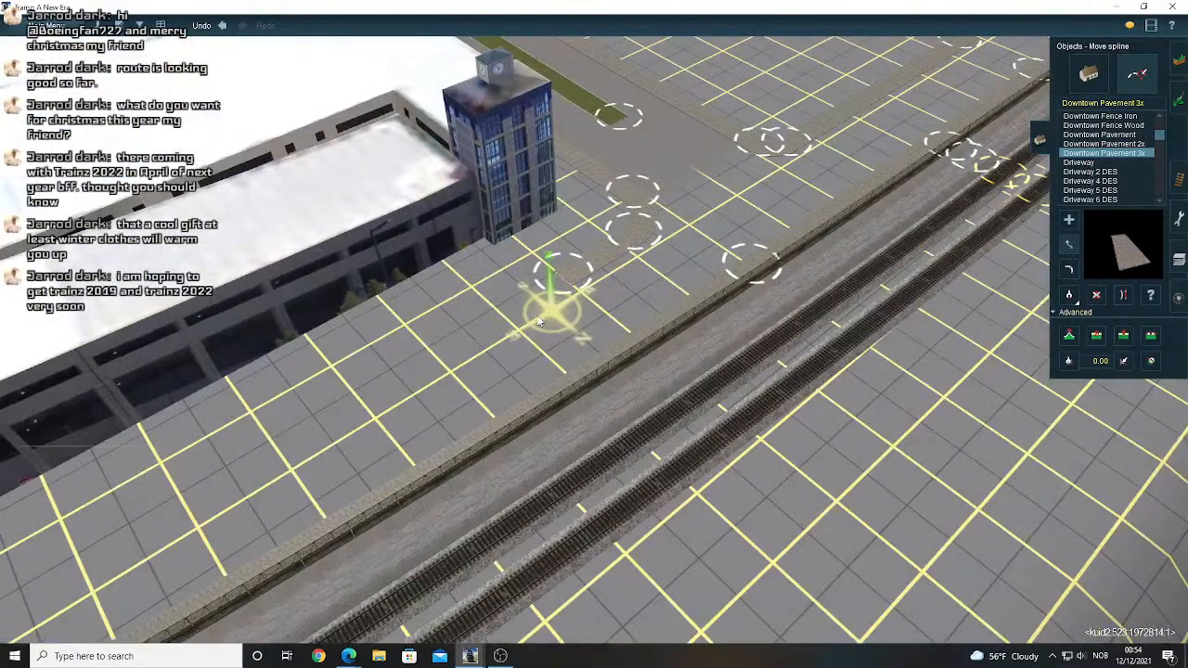
pyautogui.press('Left')
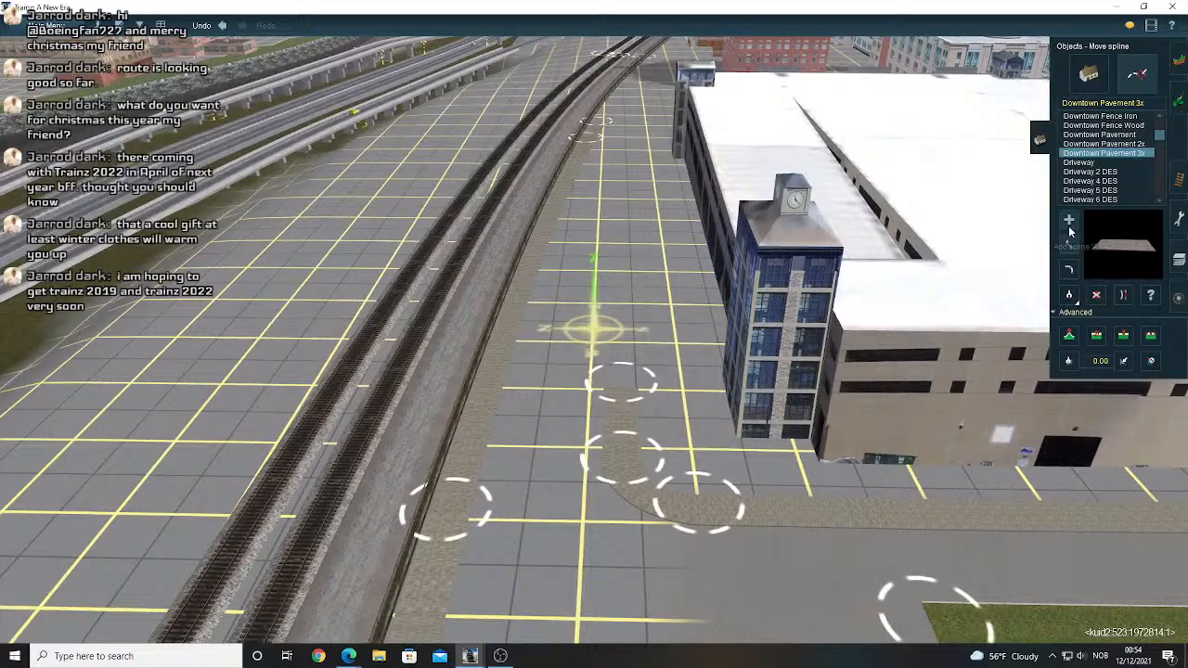
pyautogui.click(1069, 228)
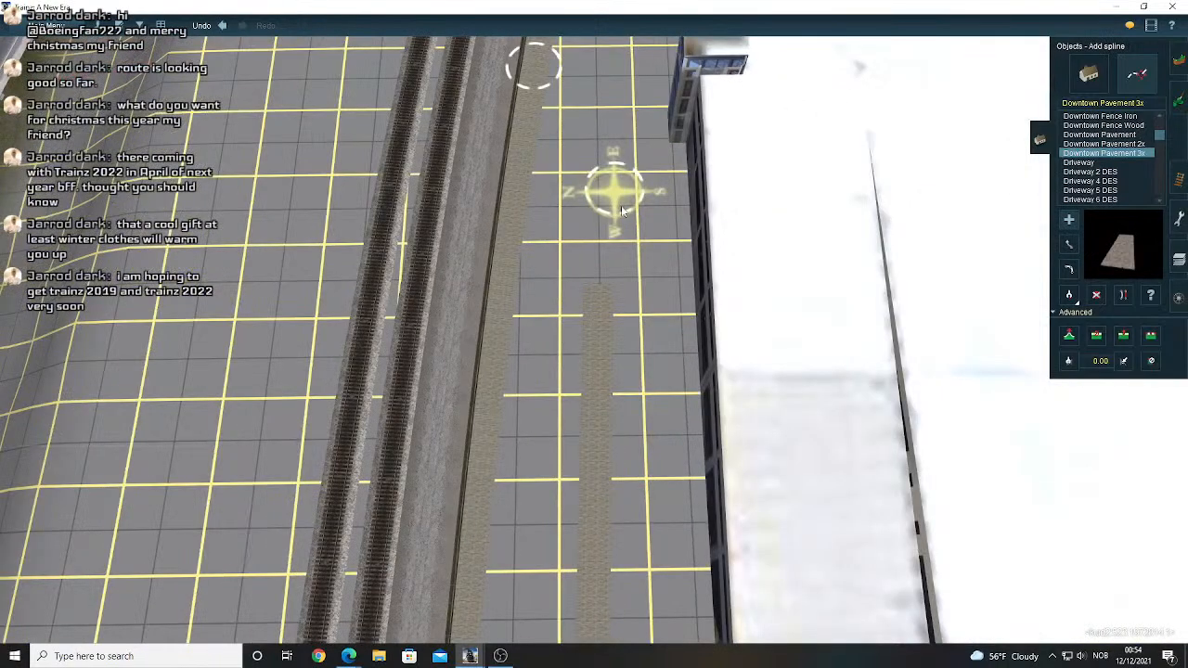
pyautogui.click(621, 206)
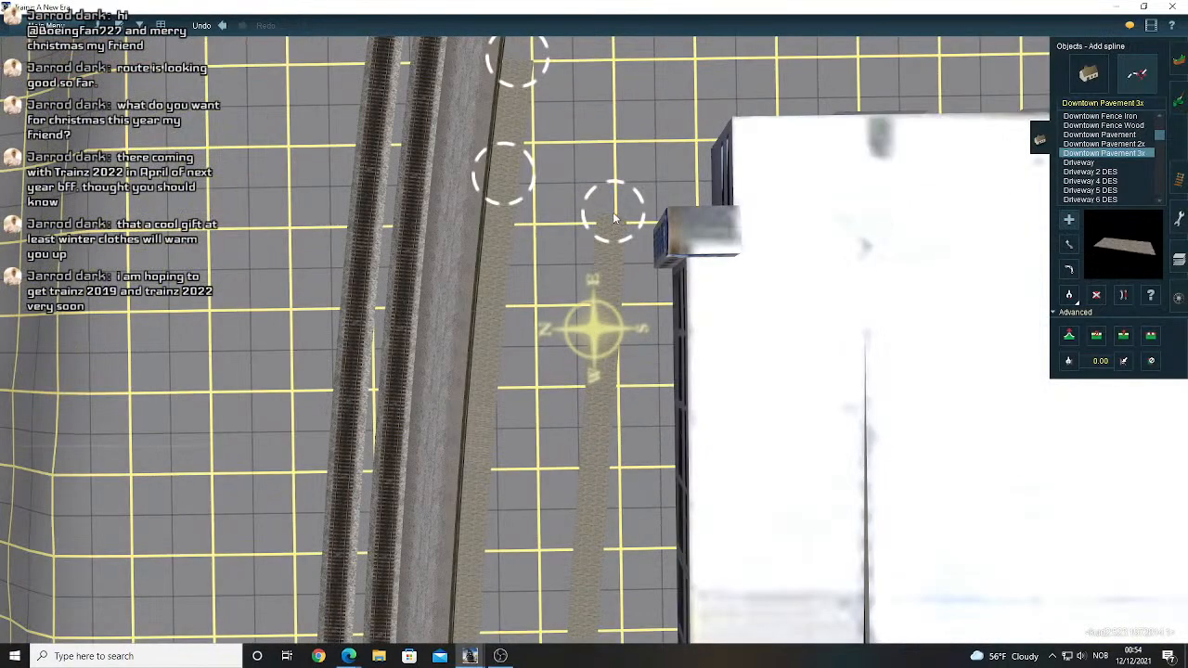
# - Add a short section beyond the garage's far tower, level with the railway-side sidewalk's end, and straighten it
pyautogui.press('Up')
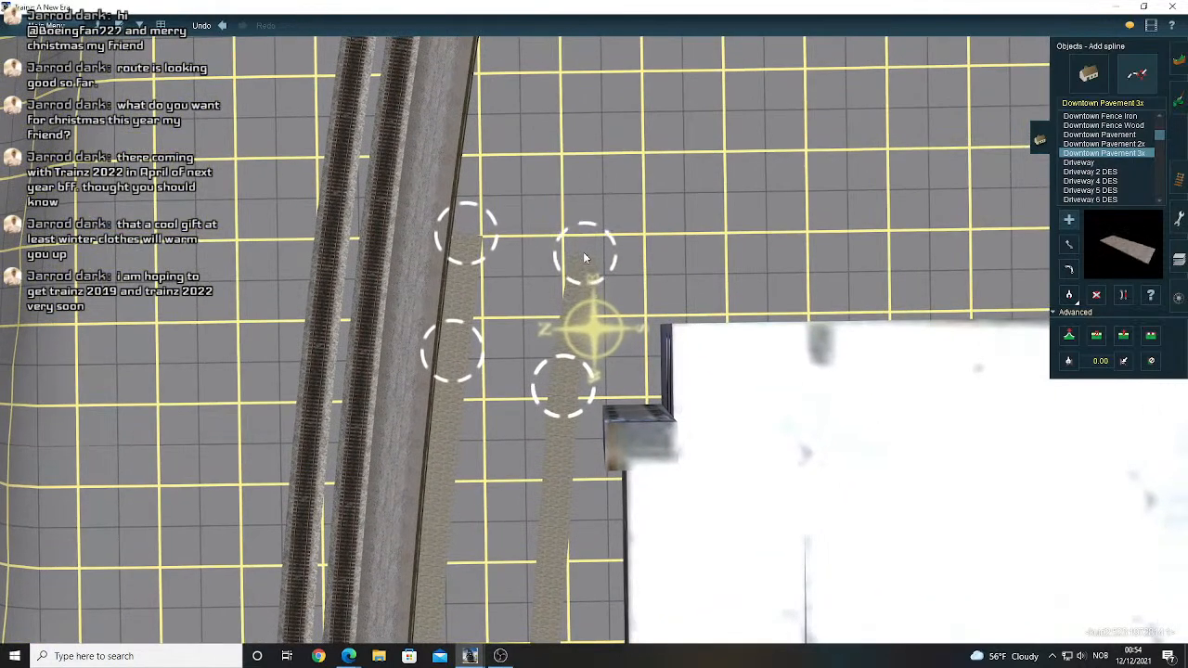
pyautogui.click(1123, 295)
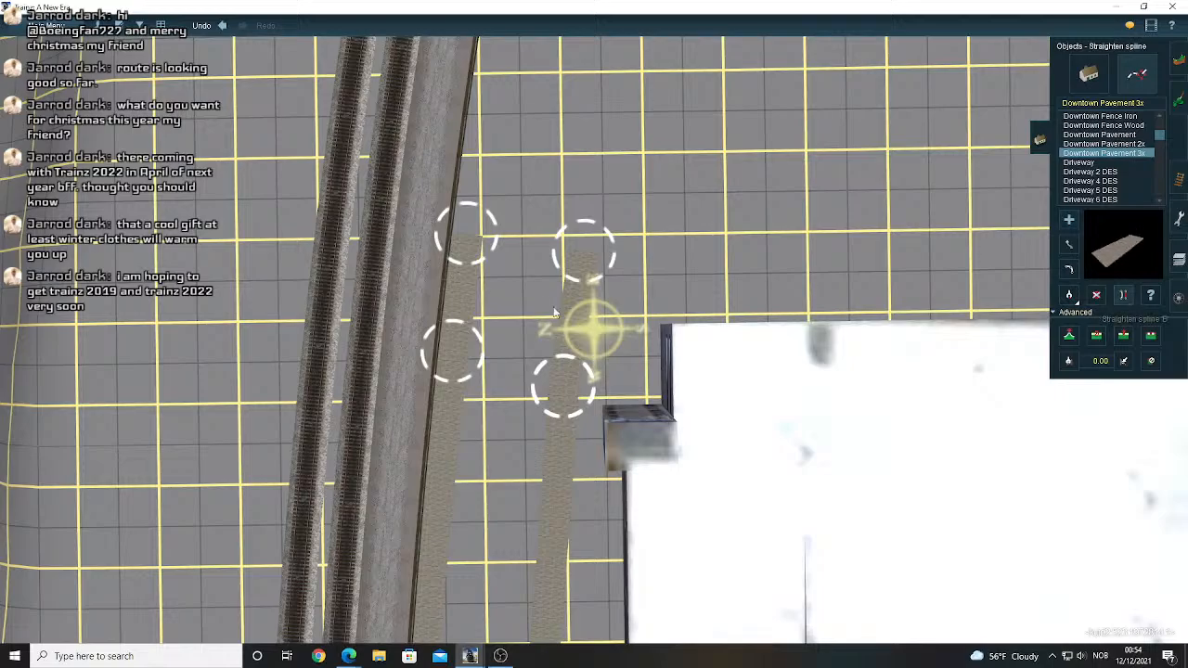
pyautogui.moveTo(556, 331); pyautogui.dragTo(649, 243, button='right')
# - Lay a Downtown Pavement 3x sidewalk along the front of the beige building with the stepped roofline, up to its corner
pyautogui.click(1070, 222)
pyautogui.moveTo(427, 360)
pyautogui.mouseDown(button='right')
pyautogui.moveTo(508, 313)
pyautogui.moveTo(577, 292)
pyautogui.moveTo(585, 253)
pyautogui.moveTo(573, 320)
pyautogui.moveTo(428, 372)
pyautogui.mouseUp(button='right')
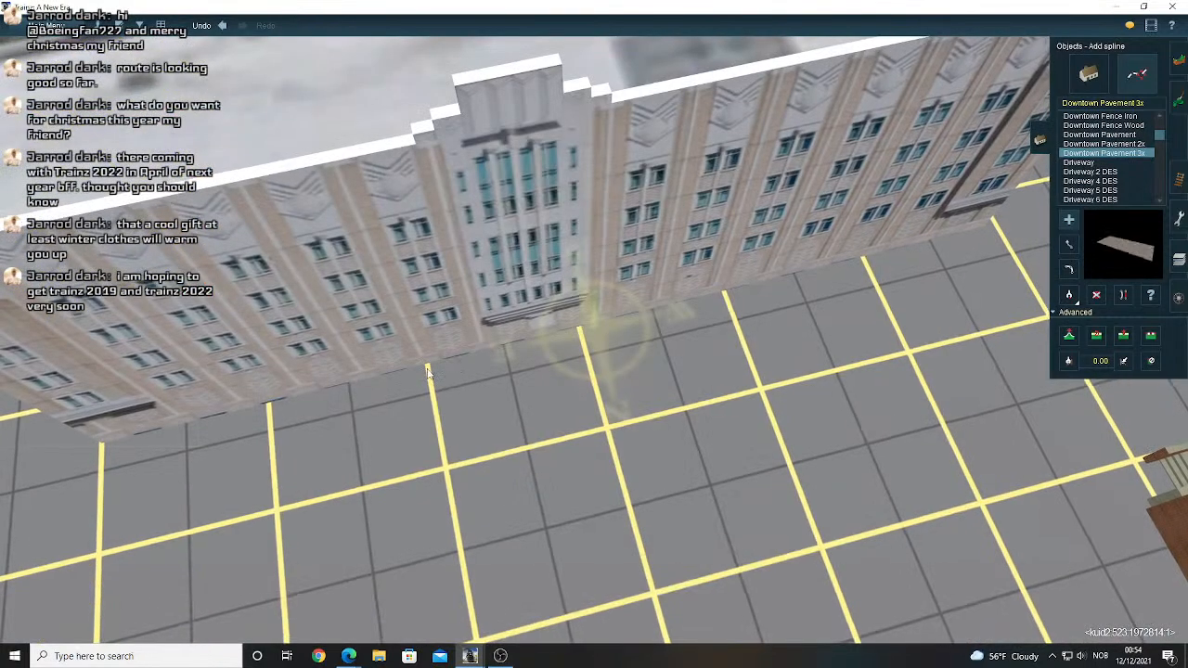
pyautogui.click(428, 371)
pyautogui.moveTo(789, 299); pyautogui.dragTo(595, 332, button='right')
pyautogui.scroll(3, 595, 332)
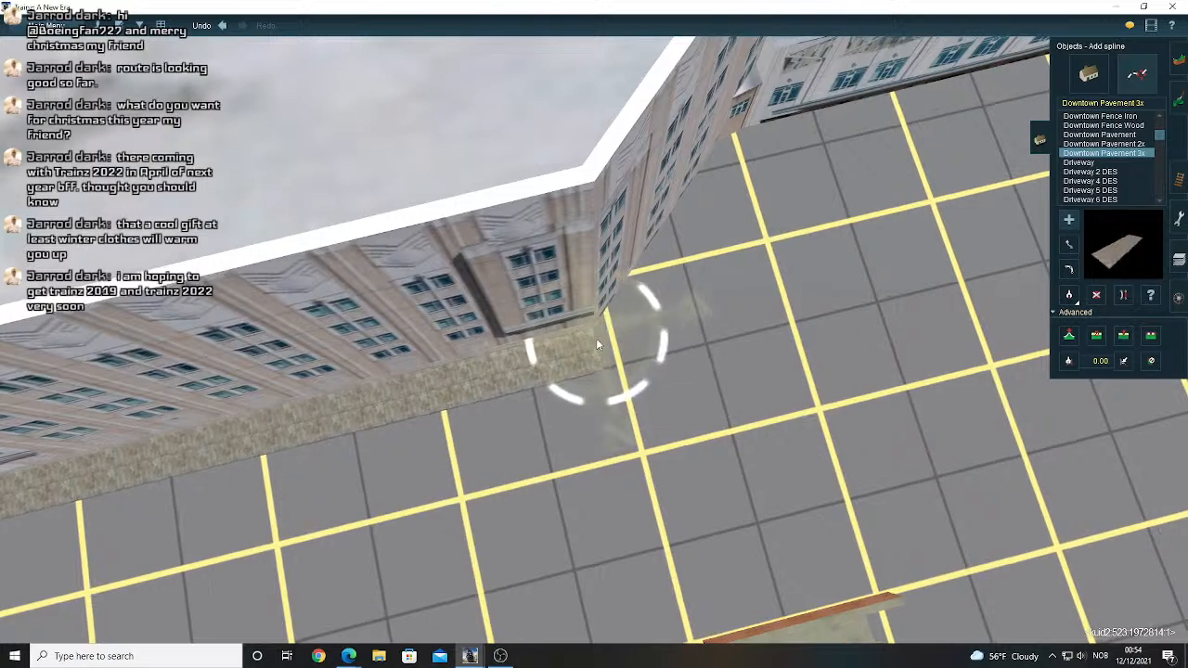
# - Move the new sidewalk's end point so that it sits flush with the beige building's corner
pyautogui.moveTo(595, 340); pyautogui.dragTo(563, 338, button='right')
pyautogui.scroll(5, 597, 333)
pyautogui.moveTo(586, 309); pyautogui.dragTo(529, 259)
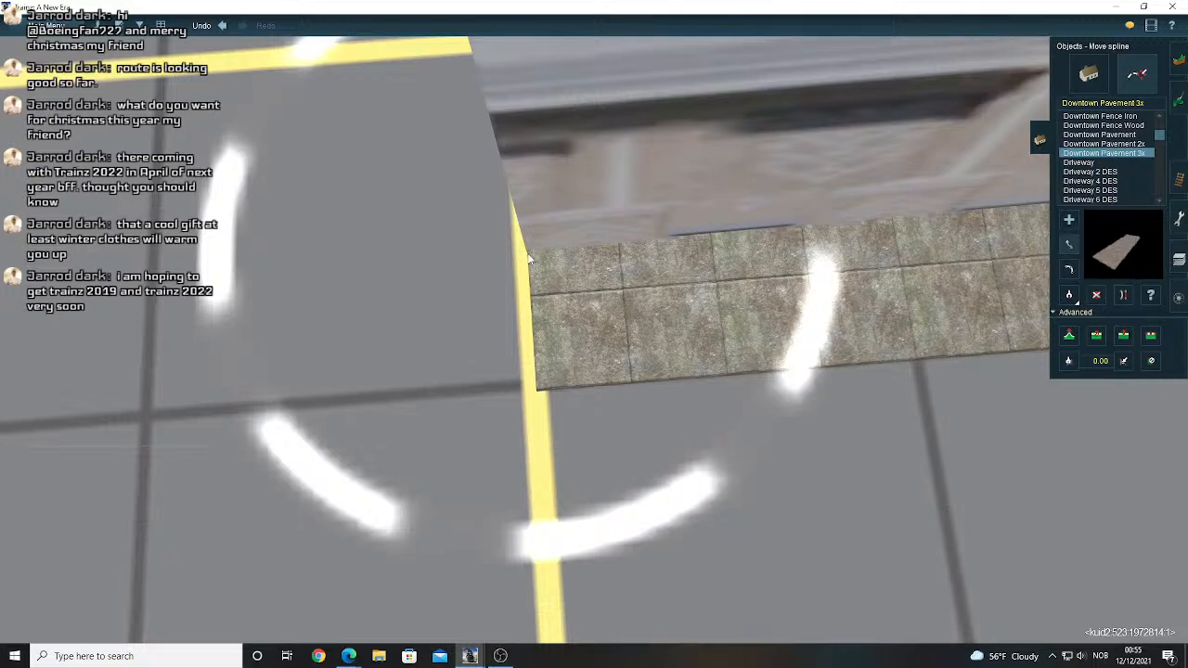
# - Examine the beige building's corner and the recessed entrance beside it, using wireframe view to look beneath the ground
pyautogui.scroll(-6, 595, 308)
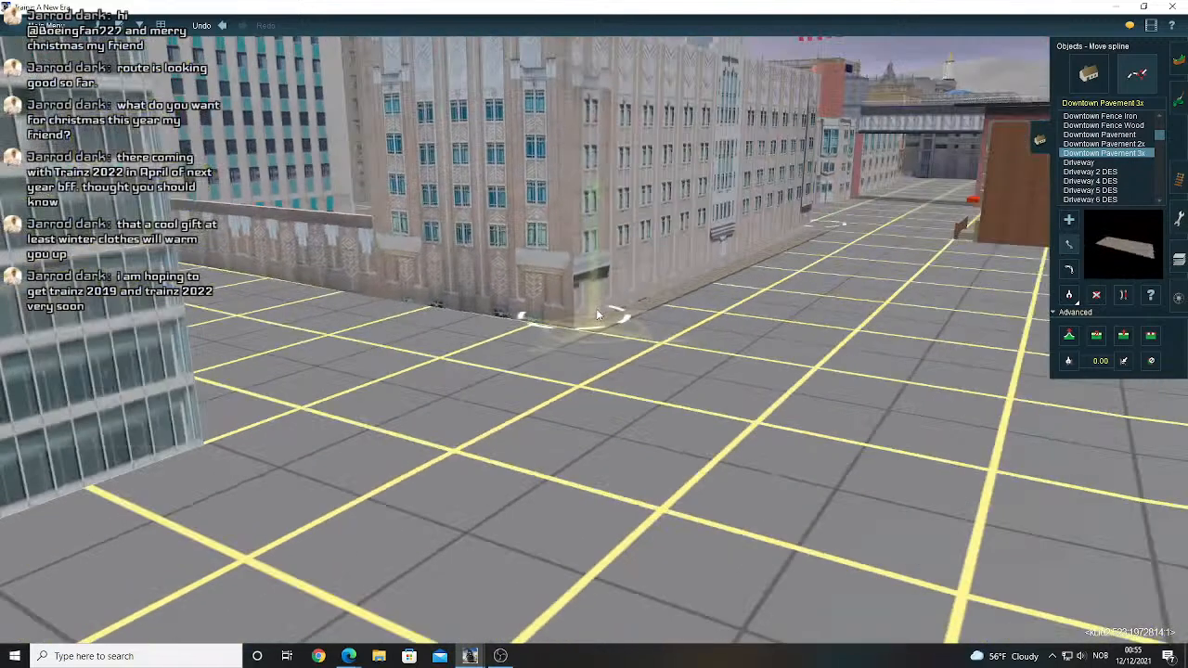
pyautogui.moveTo(596, 308); pyautogui.dragTo(667, 328, button='right')
pyautogui.rightClick(632, 274)
pyautogui.rightClick(667, 329)
pyautogui.scroll(4, 655, 294)
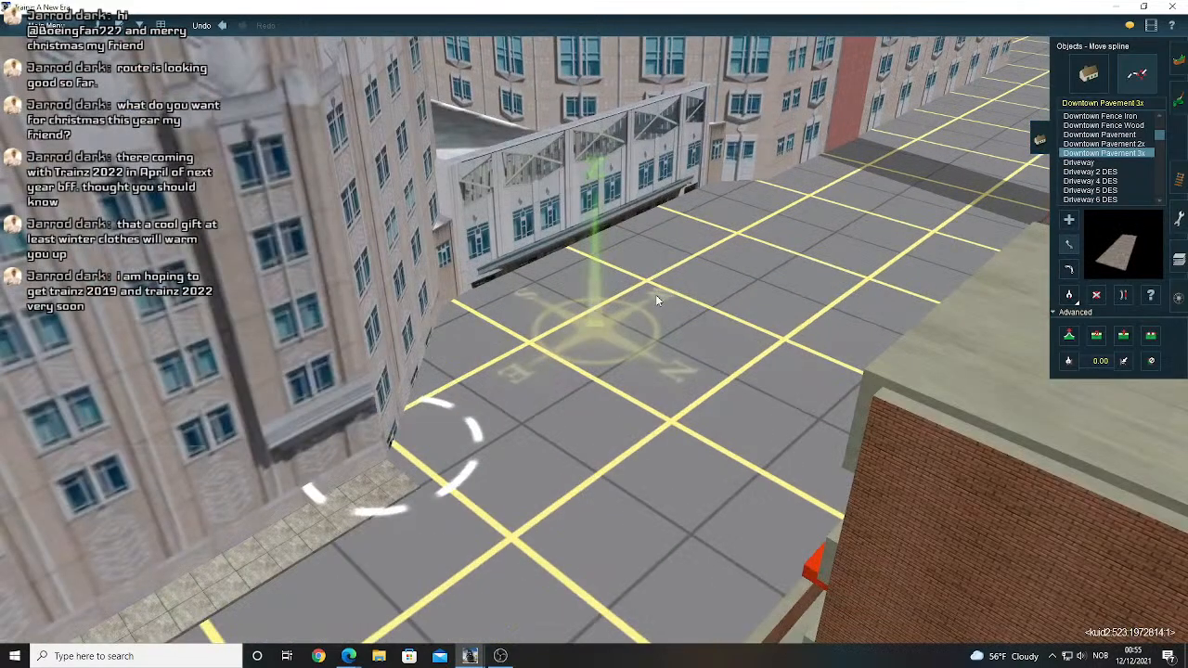
pyautogui.click(1070, 220)
pyautogui.moveTo(736, 239); pyautogui.dragTo(697, 225, button='right')
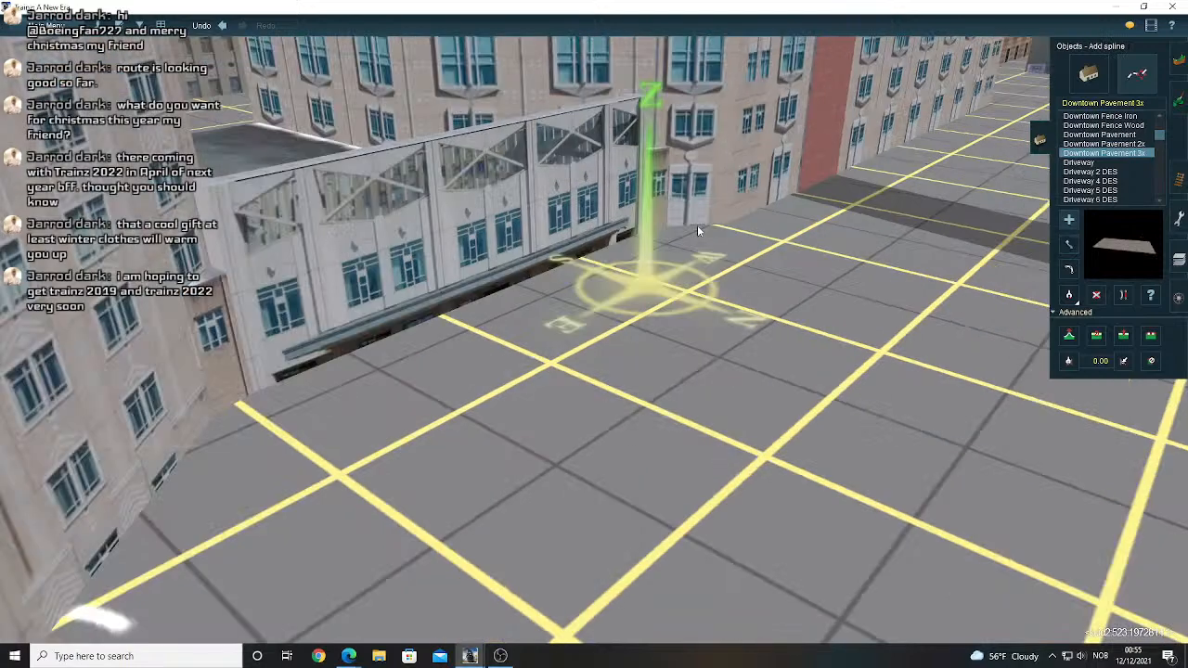
pyautogui.press('Down')
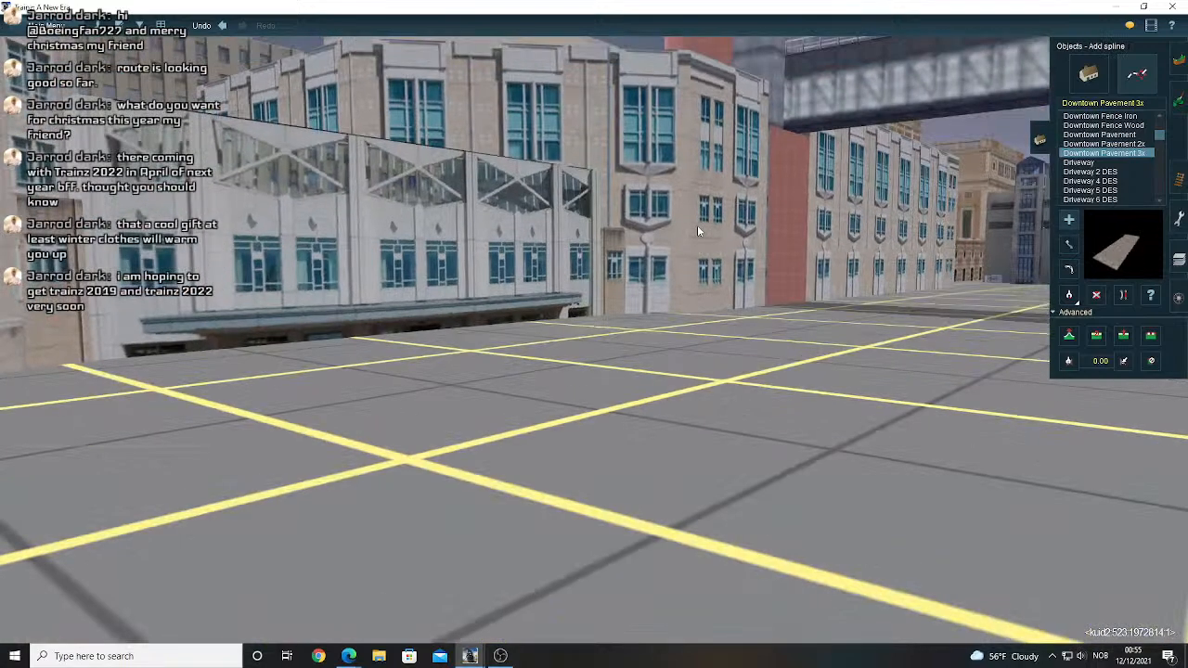
pyautogui.moveTo(697, 224); pyautogui.dragTo(1166, 351, button='right')
pyautogui.press('Up')
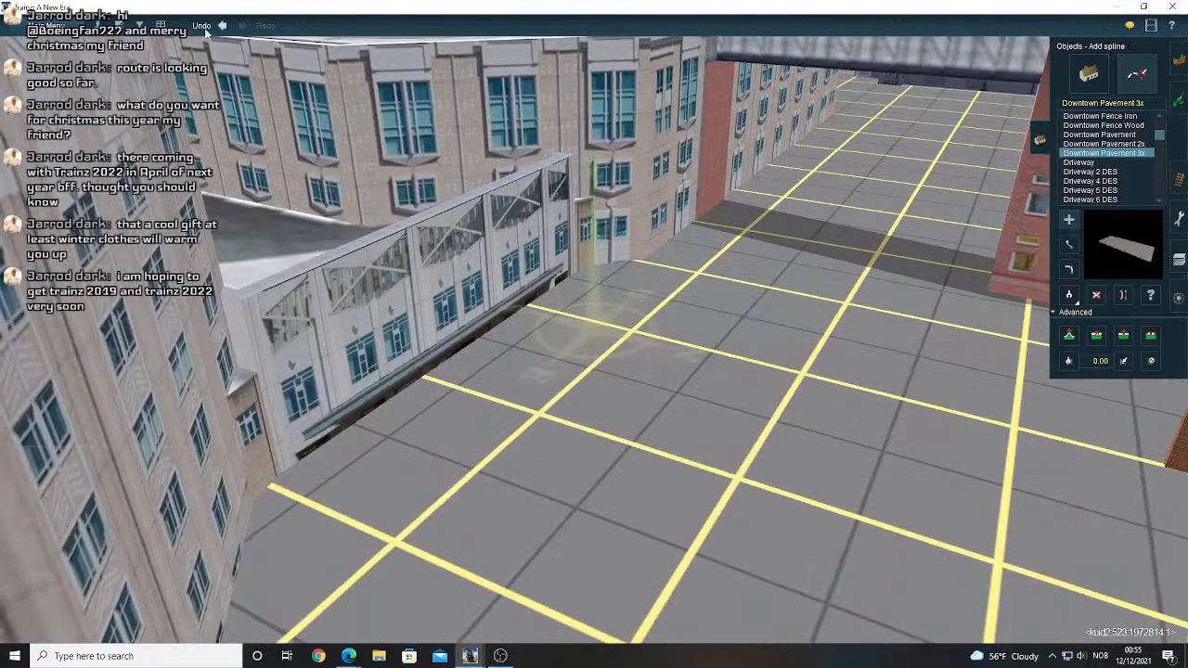
pyautogui.press('Down')
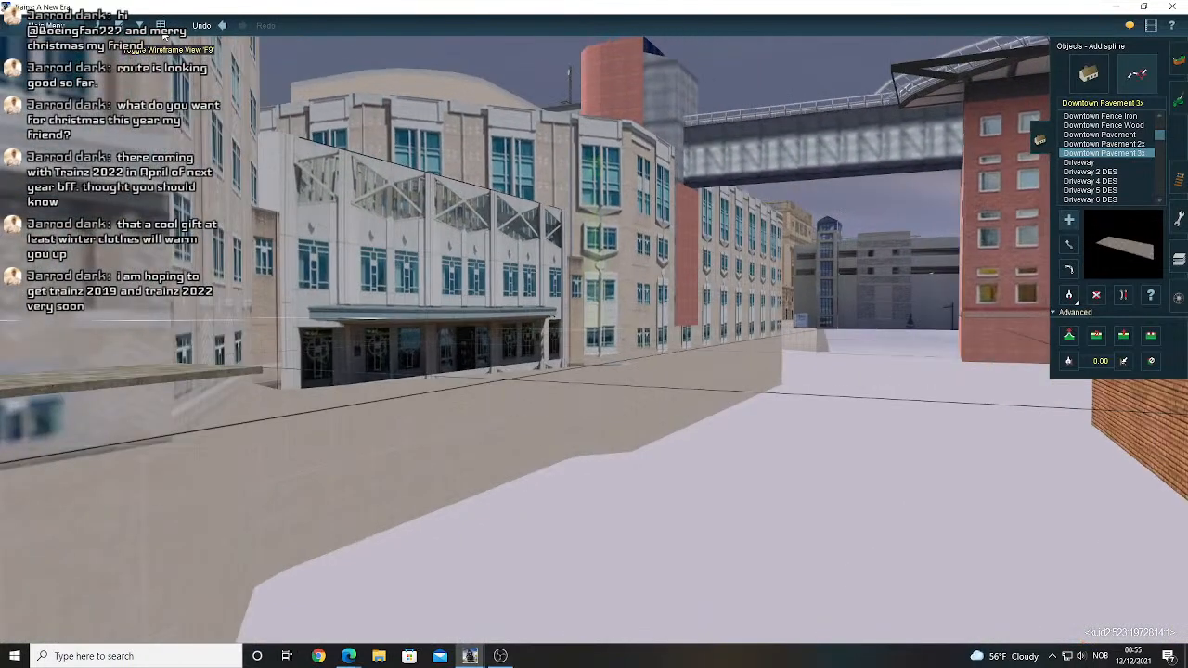
pyautogui.press('Left')
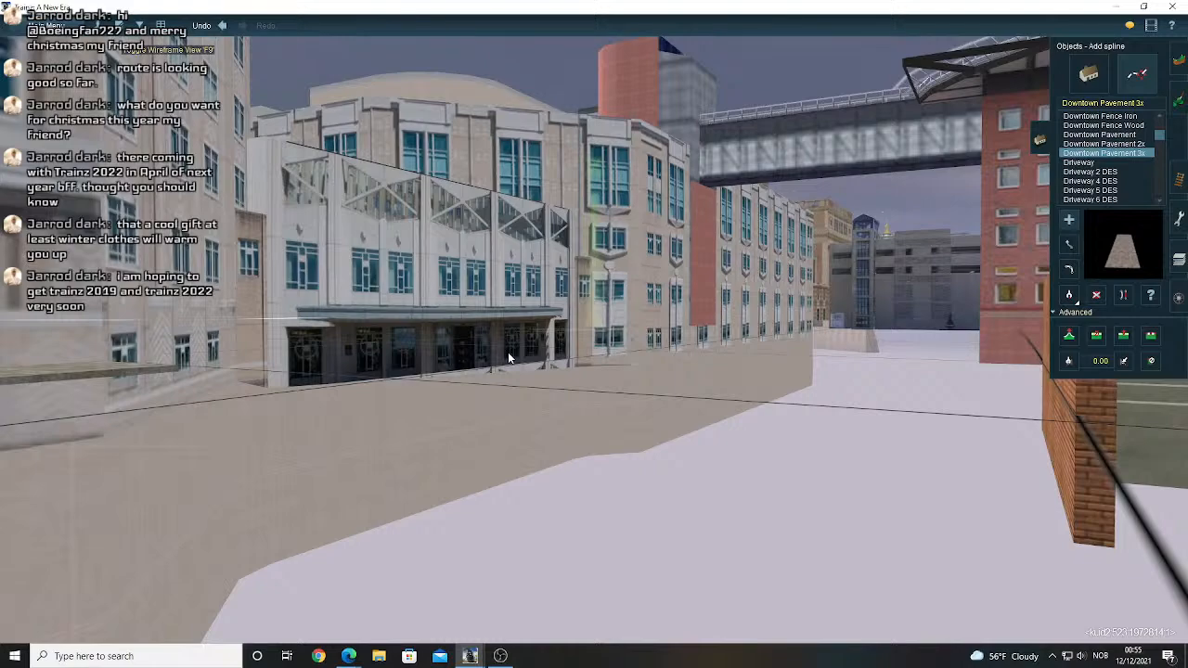
# - Survey the bases of the surrounding city buildings and the low office block, comparing normal ground with wireframe view
pyautogui.scroll(-3, 509, 358)
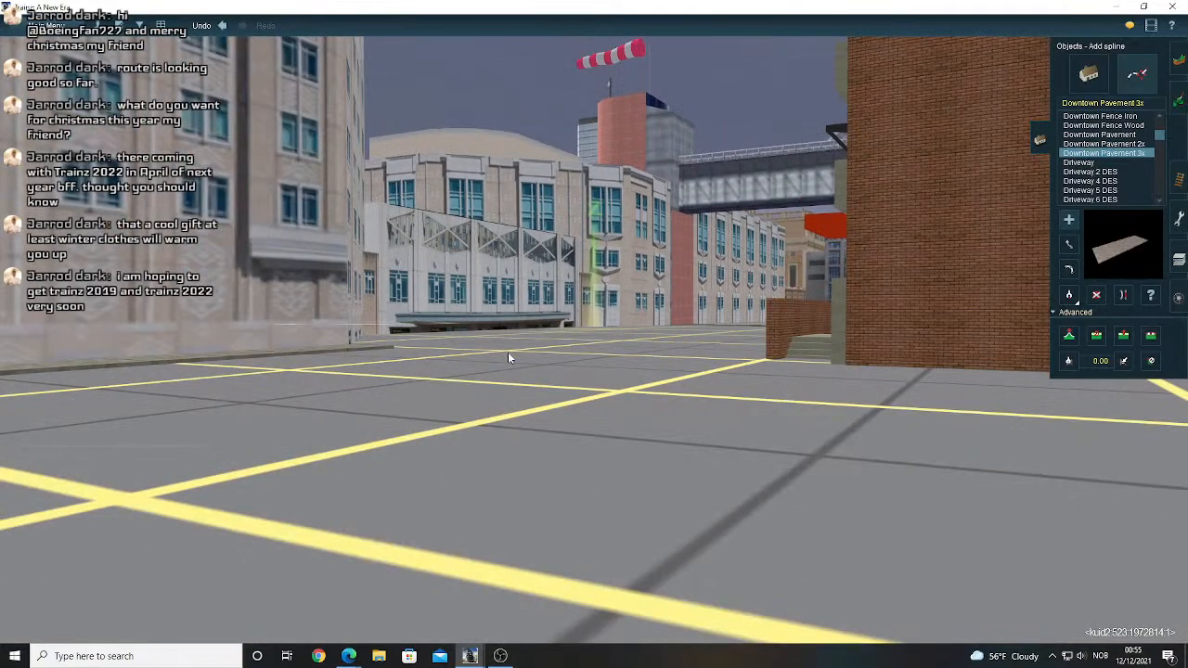
pyautogui.moveTo(508, 353); pyautogui.dragTo(716, 368, button='right')
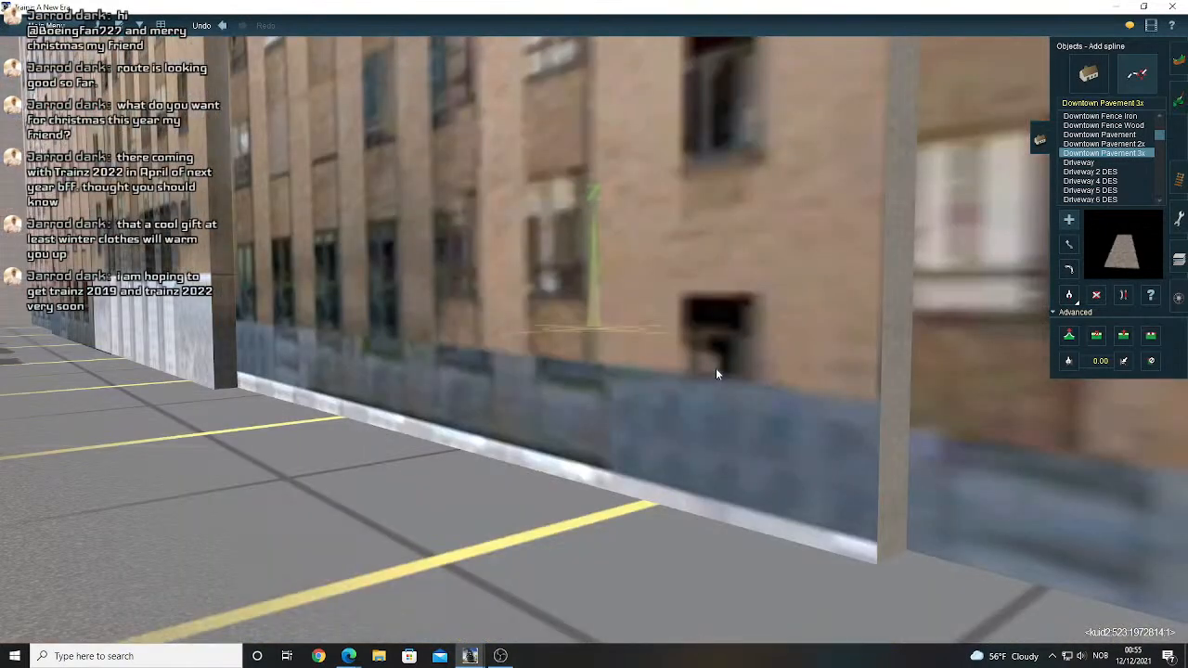
pyautogui.scroll(-2, 716, 374)
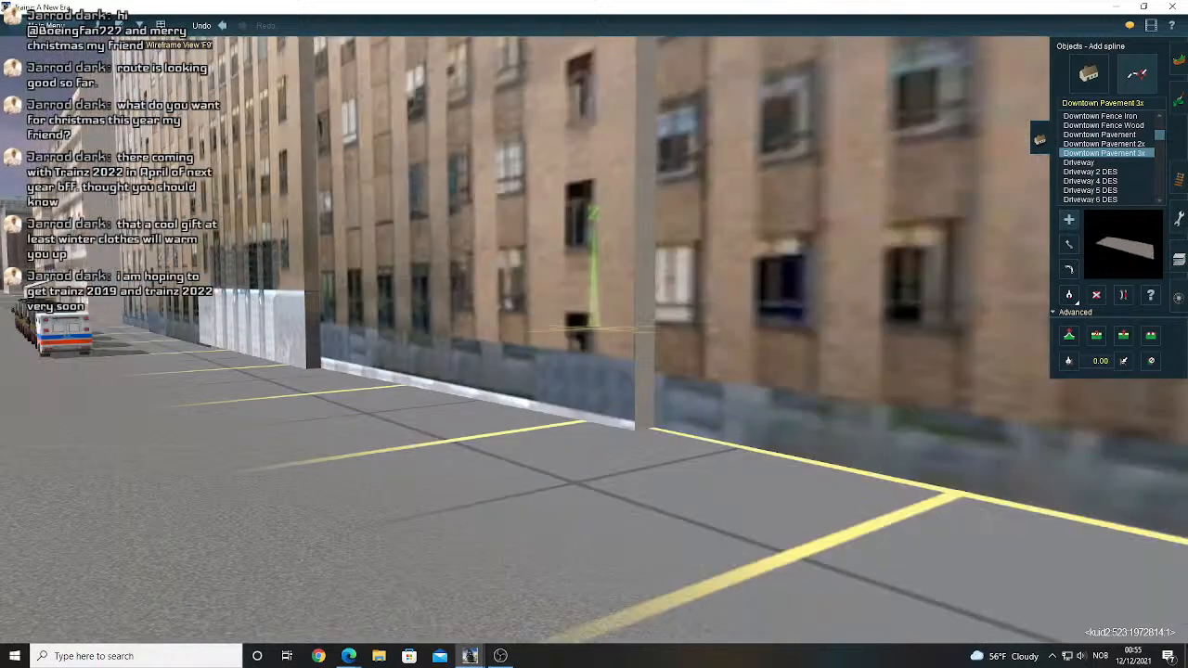
pyautogui.click(160, 25)
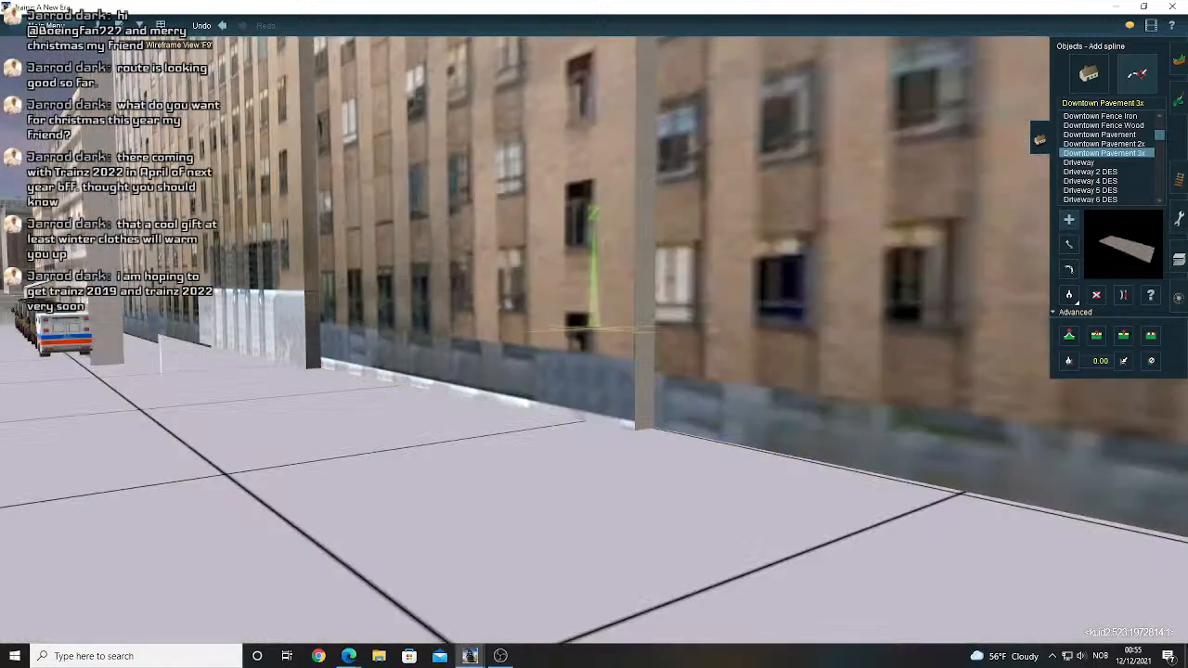
pyautogui.click(161, 26)
pyautogui.press('Left')
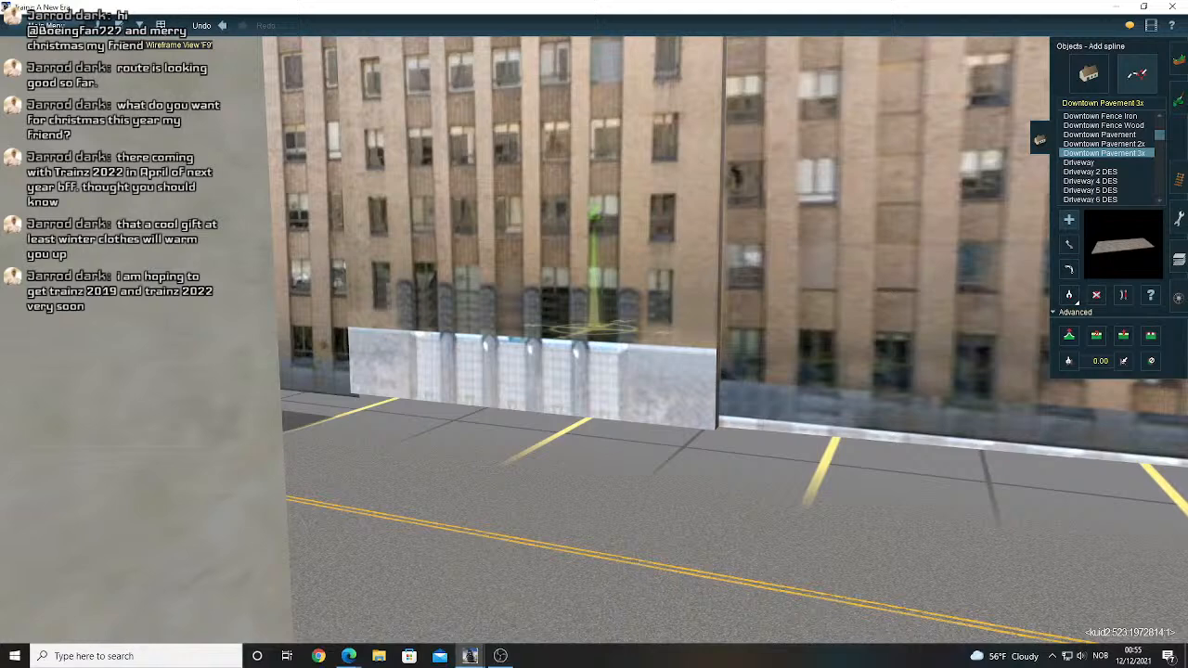
pyautogui.scroll(-5, 559, 146)
pyautogui.moveTo(559, 146); pyautogui.dragTo(392, 308, button='right')
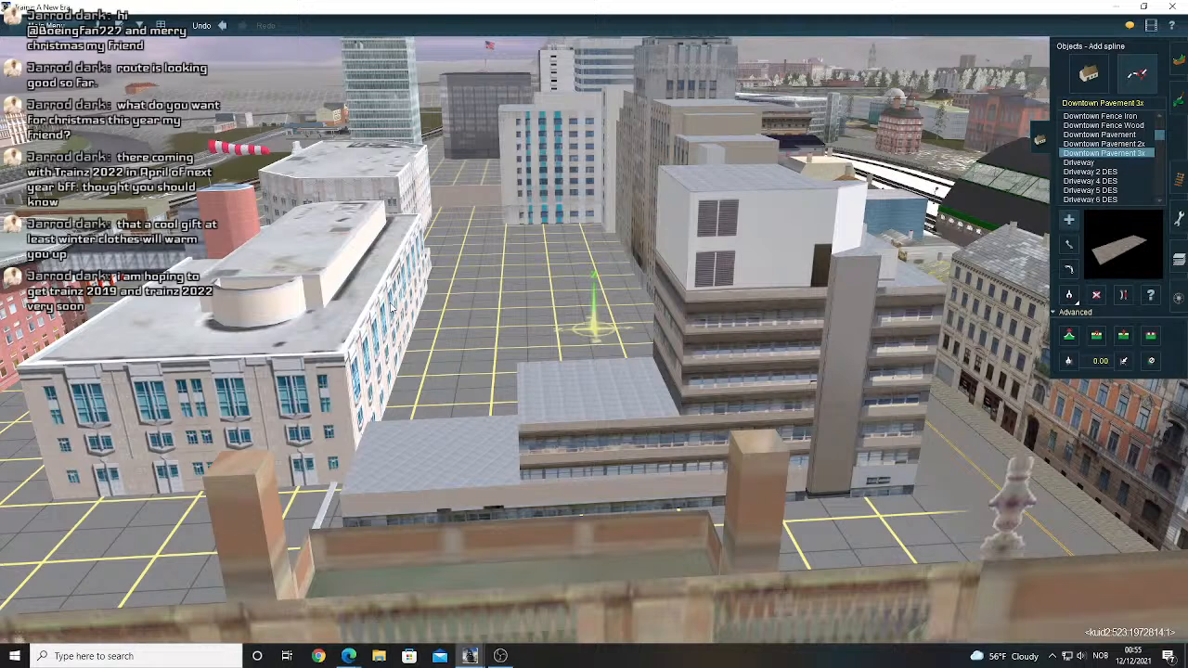
pyautogui.scroll(5, 620, 299)
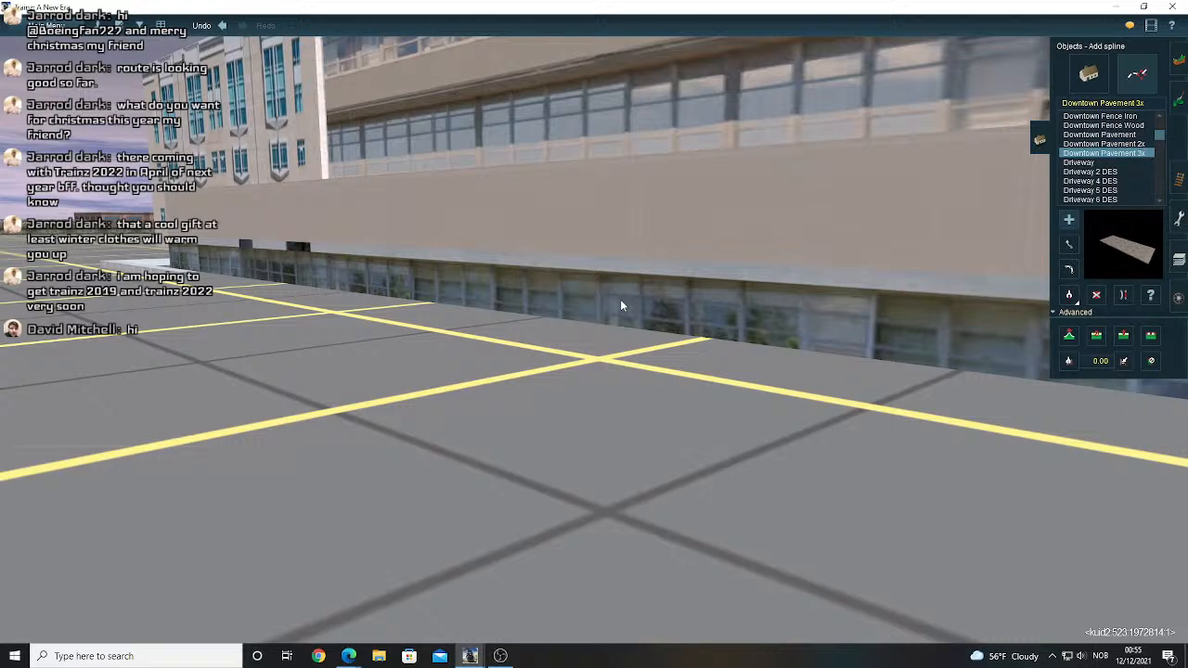
pyautogui.scroll(-5, 457, 306)
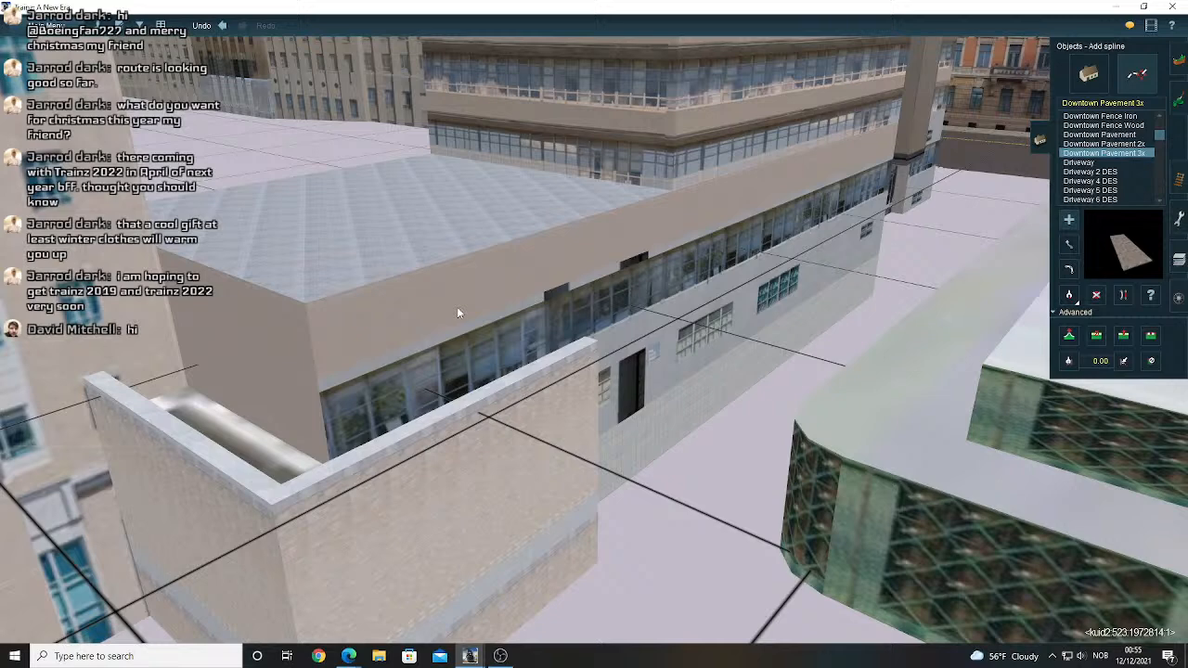
# - Examine the downtown blocks around the low connecting building and check how their bases meet the terrain
pyautogui.scroll(-5, 457, 307)
pyautogui.rightClick(402, 347)
pyautogui.rightClick(390, 334)
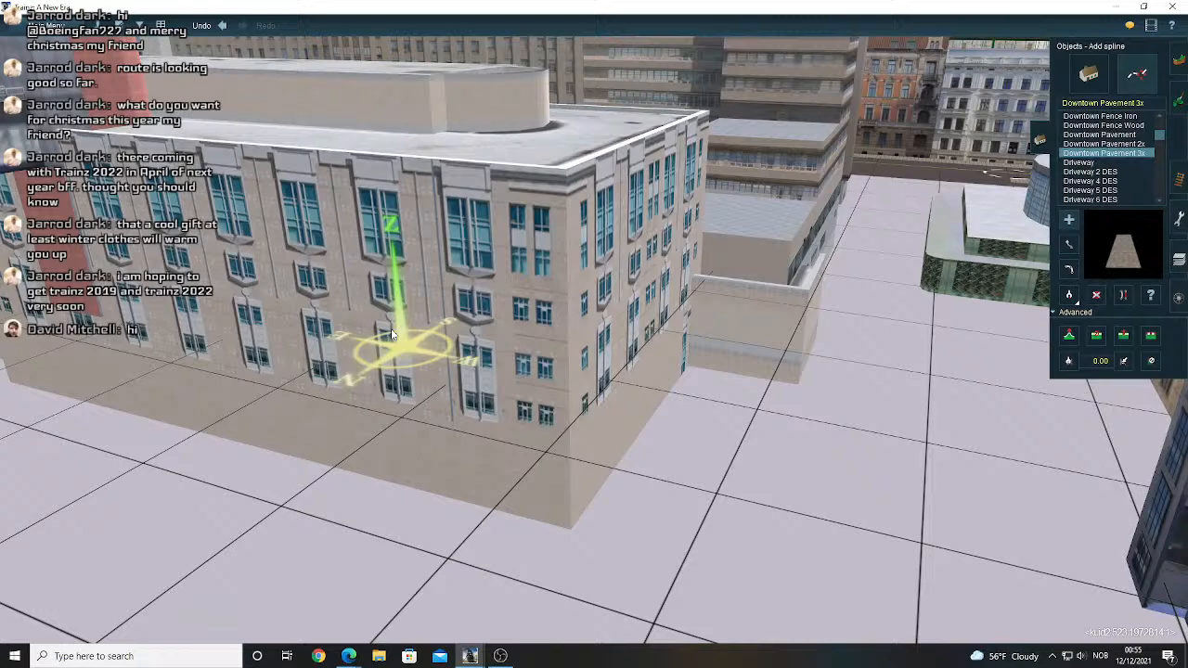
pyautogui.press('Right')
pyautogui.rightClick(413, 317)
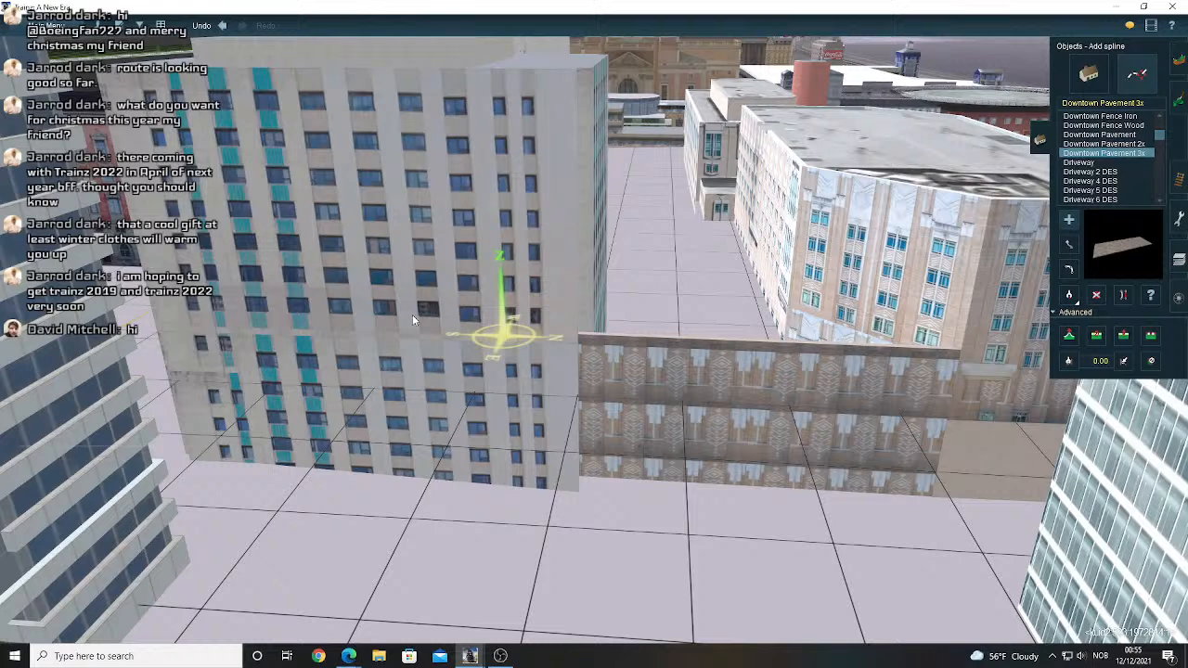
pyautogui.moveTo(414, 317); pyautogui.dragTo(574, 385, button='middle')
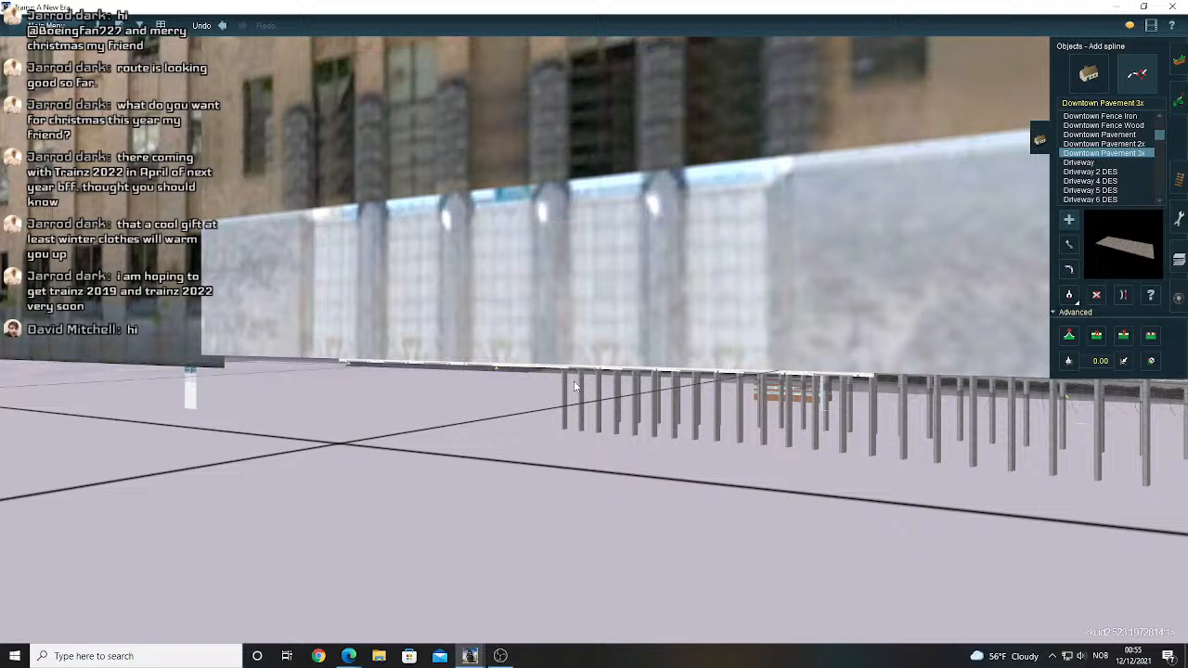
pyautogui.rightClick(574, 385)
pyautogui.rightClick(574, 385)
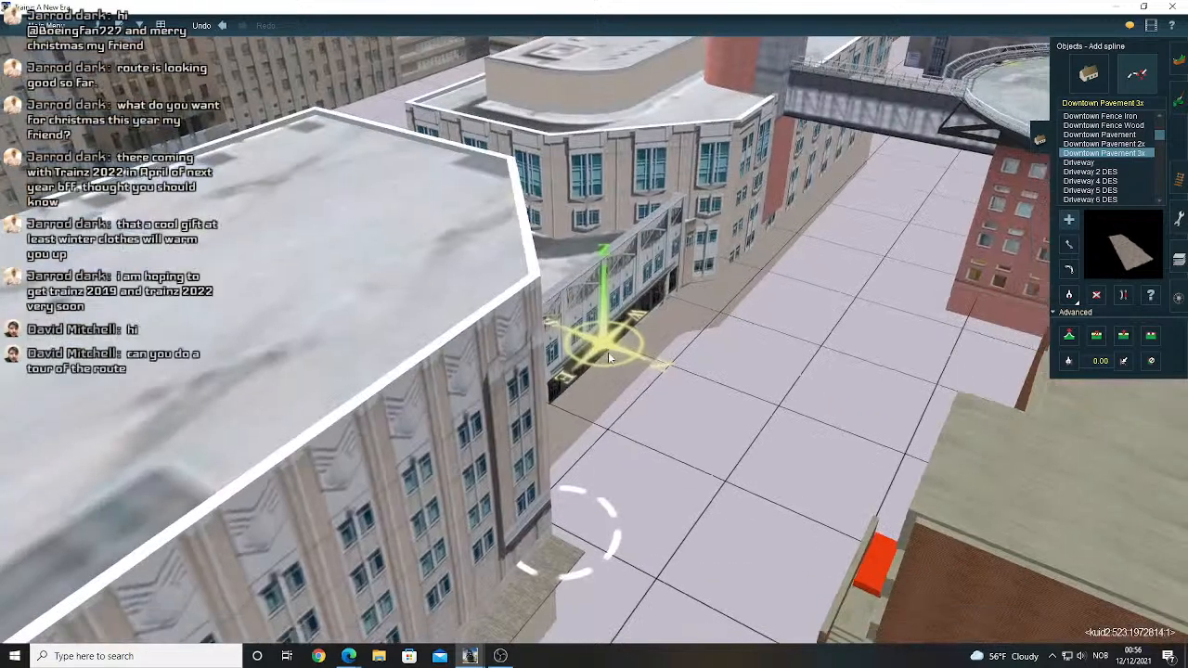
pyautogui.scroll(5, 608, 356)
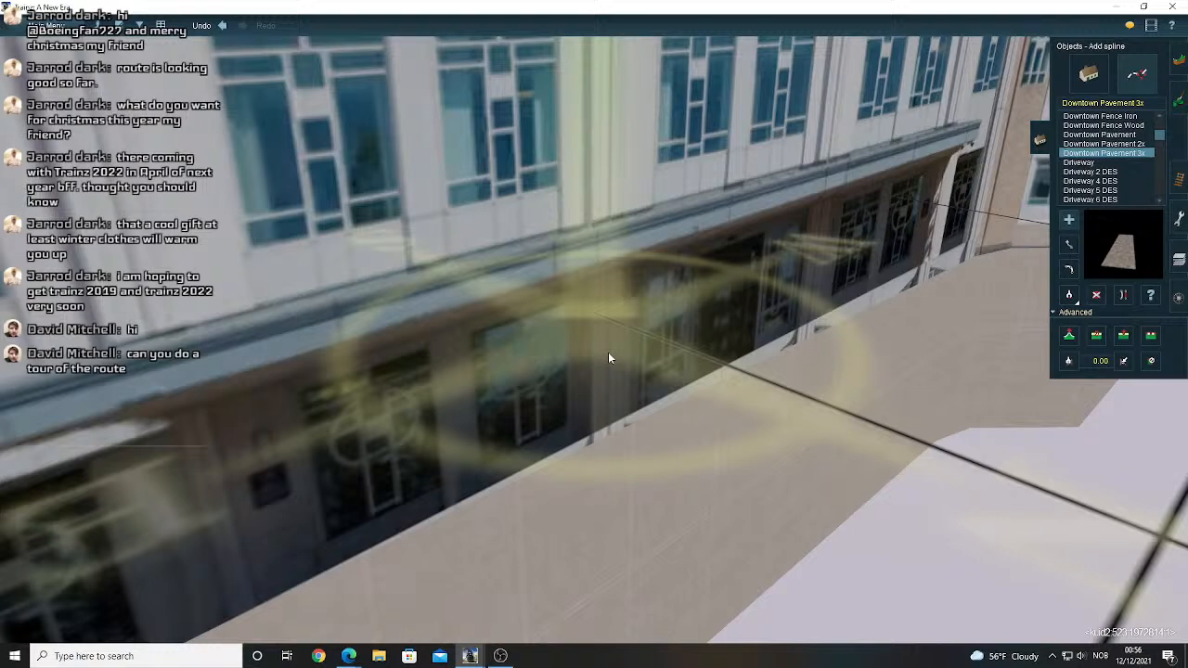
pyautogui.rightClick(631, 352)
pyautogui.scroll(-6, 631, 352)
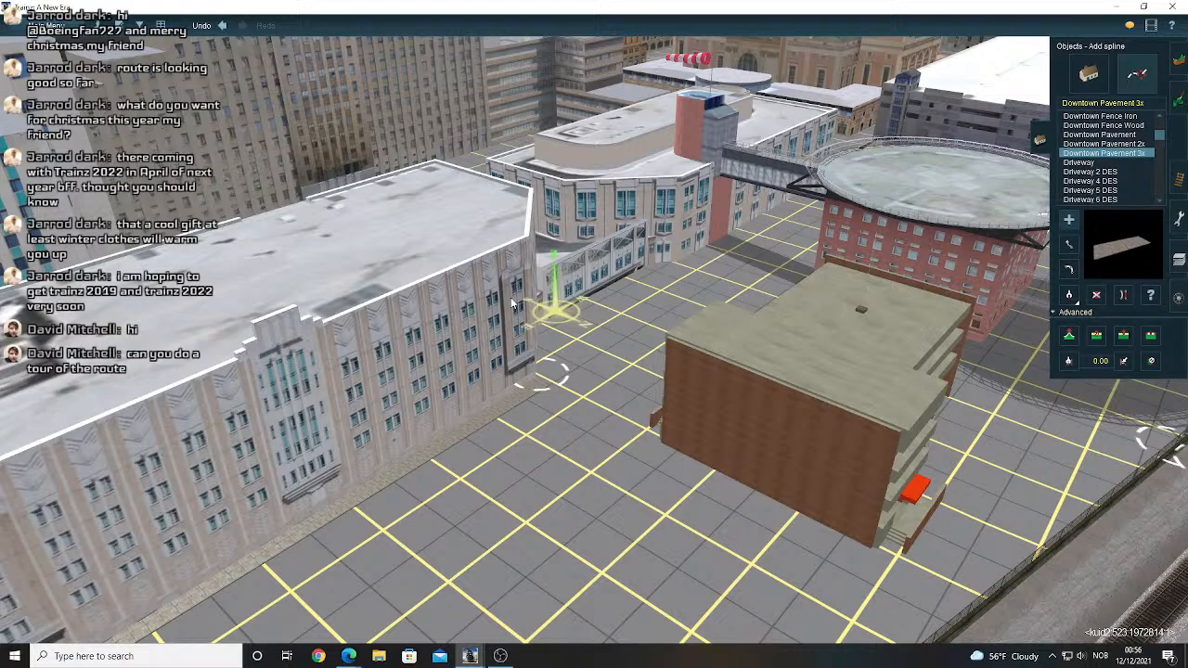
# - Inspect the connecting building's entrance facade where the raised terrain covers its base
pyautogui.scroll(-5, 510, 297)
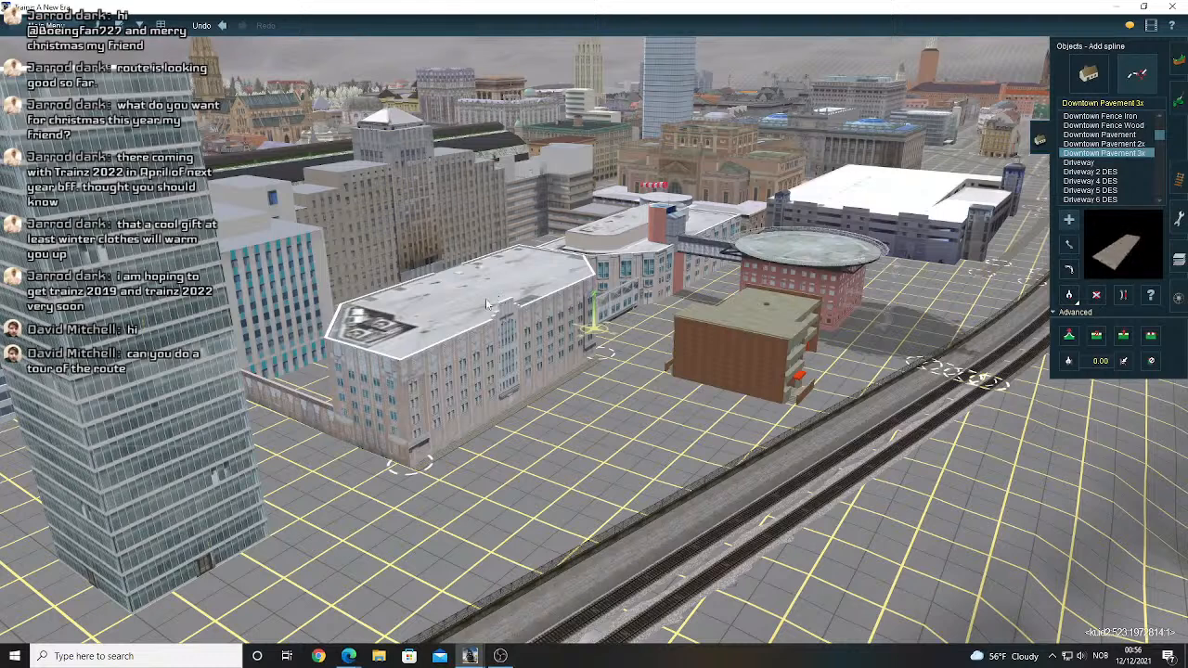
pyautogui.scroll(5, 594, 333)
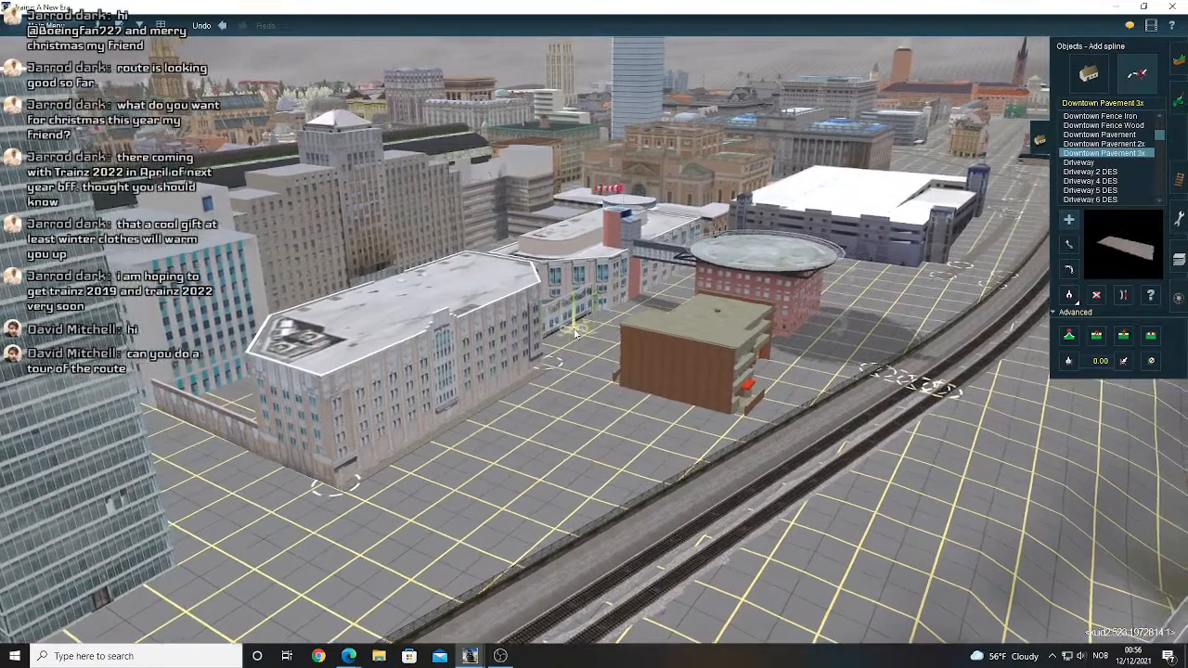
pyautogui.scroll(5, 573, 333)
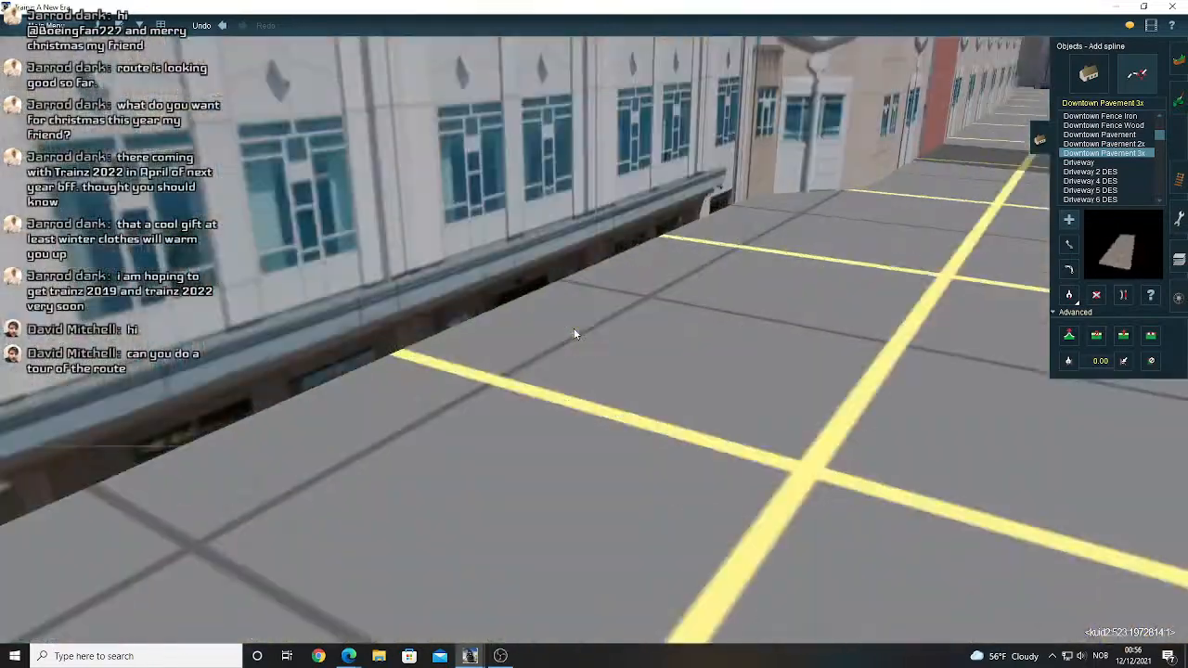
pyautogui.scroll(-3, 573, 332)
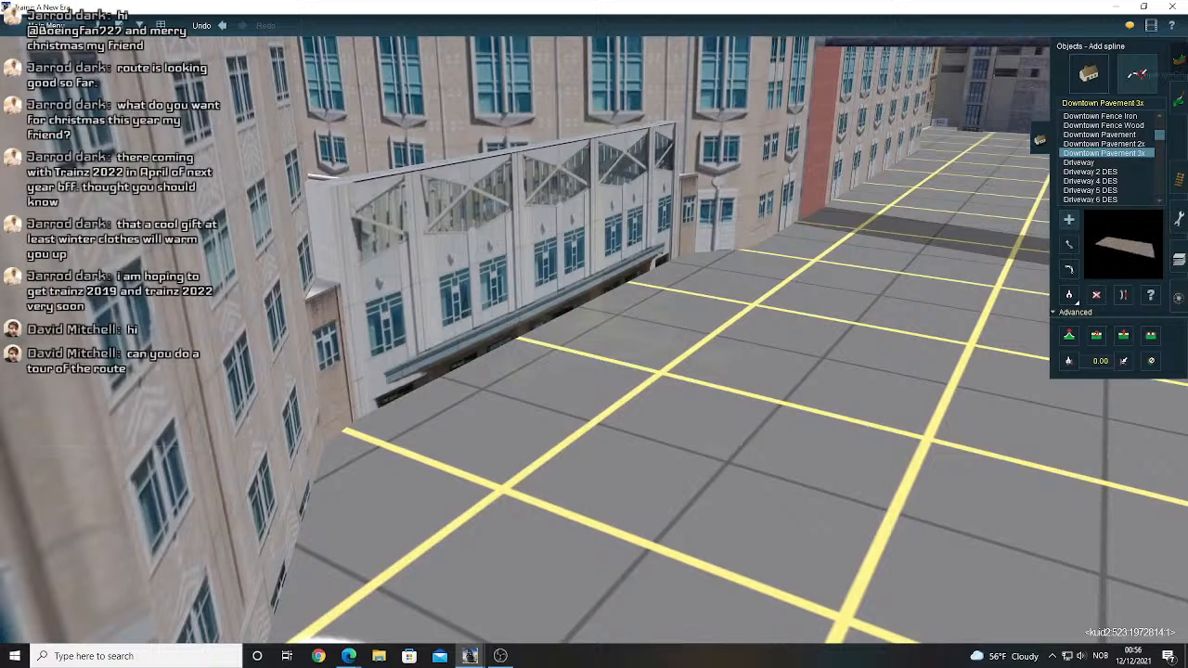
pyautogui.rightClick(545, 250)
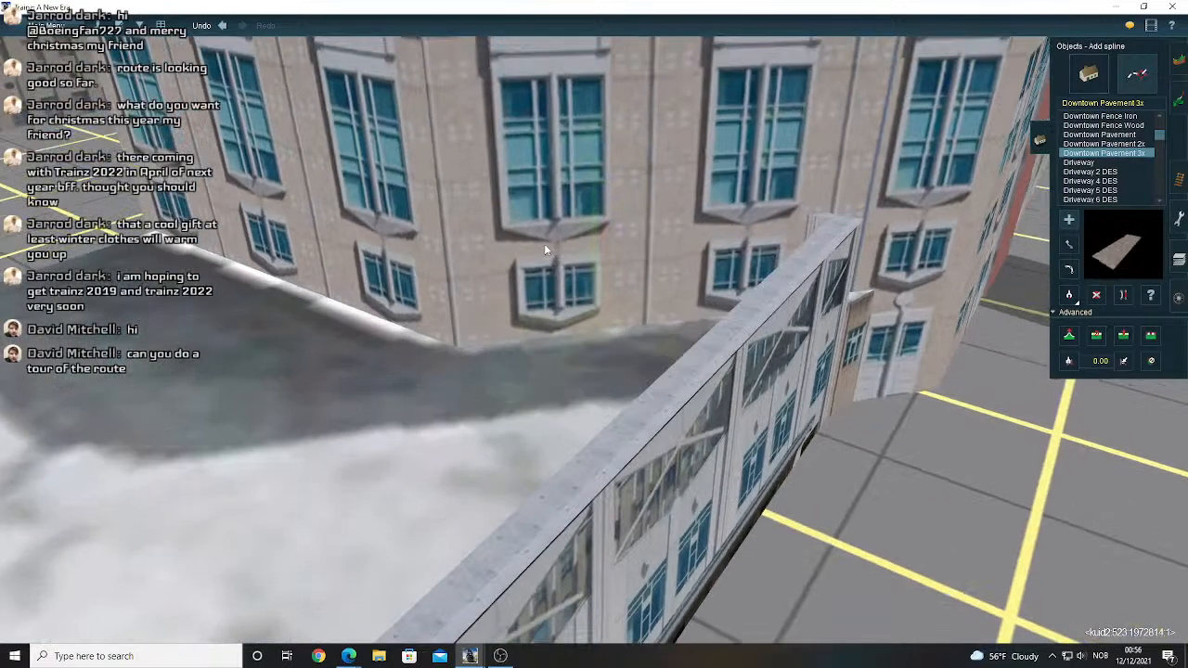
pyautogui.press('Left')
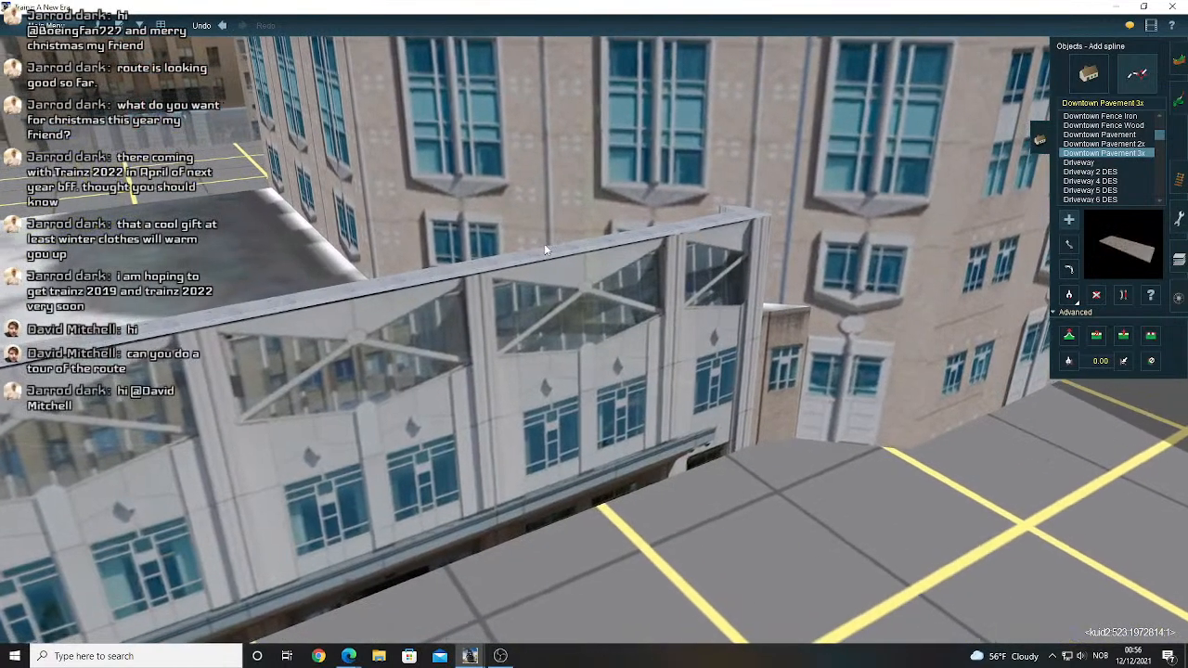
pyautogui.rightClick(527, 357)
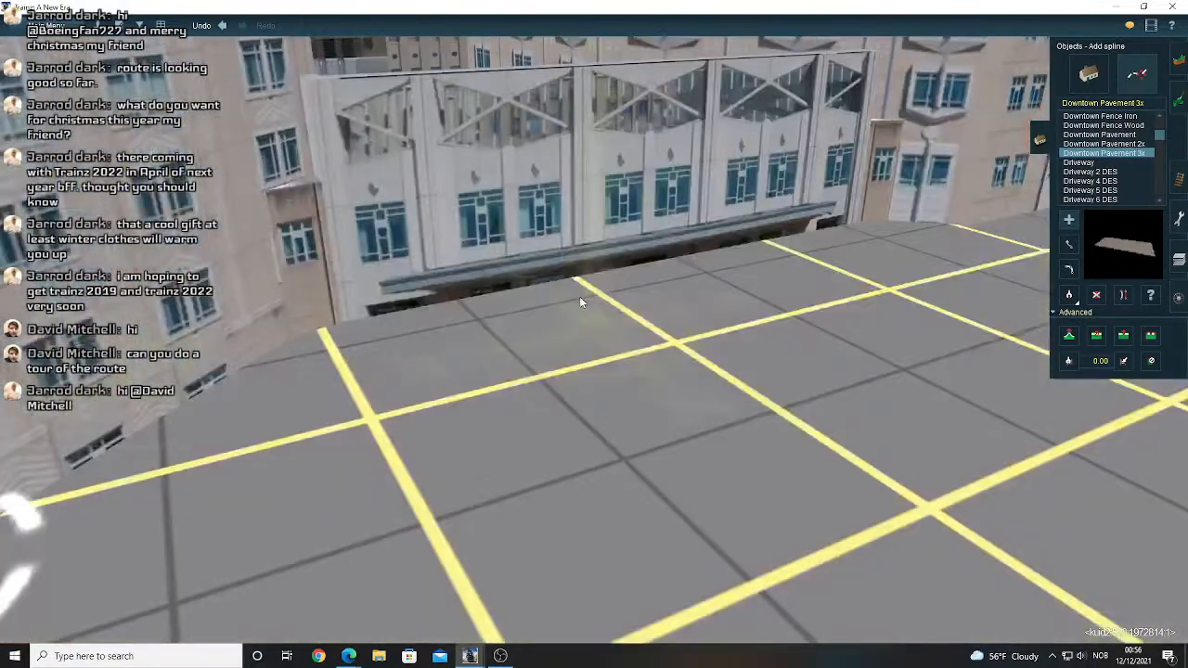
# - Lower the terrain in front of the connecting building's entrance facade to uncover its doors
pyautogui.click(1178, 60)
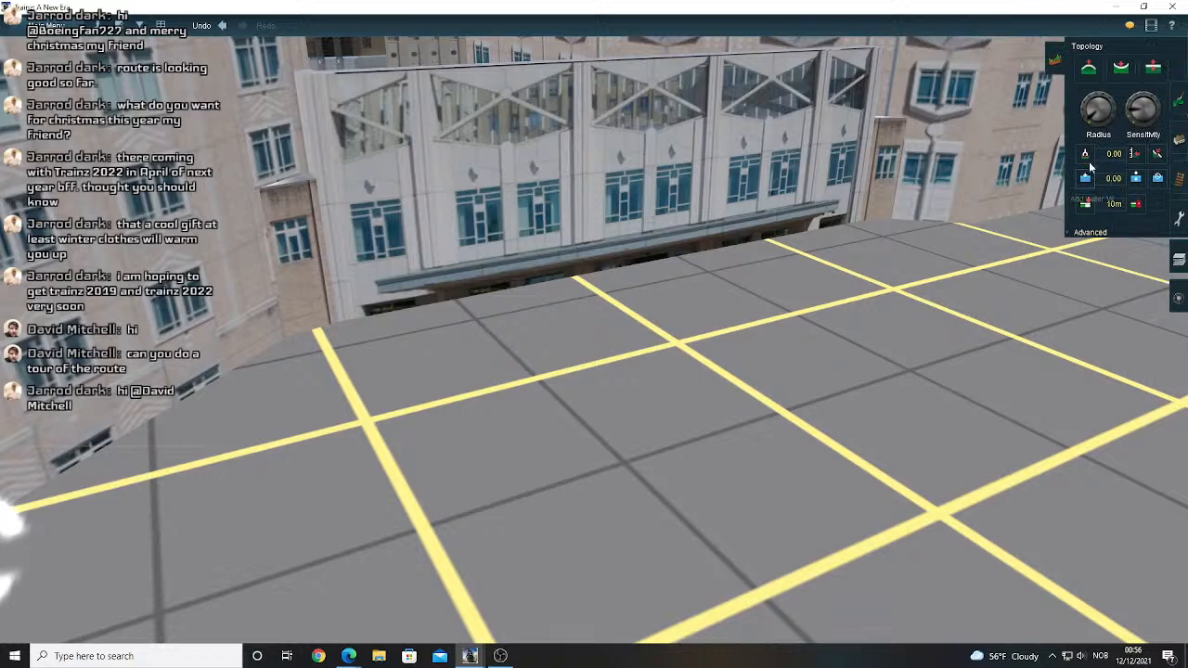
pyautogui.rightClick(634, 303)
pyautogui.click(1121, 67)
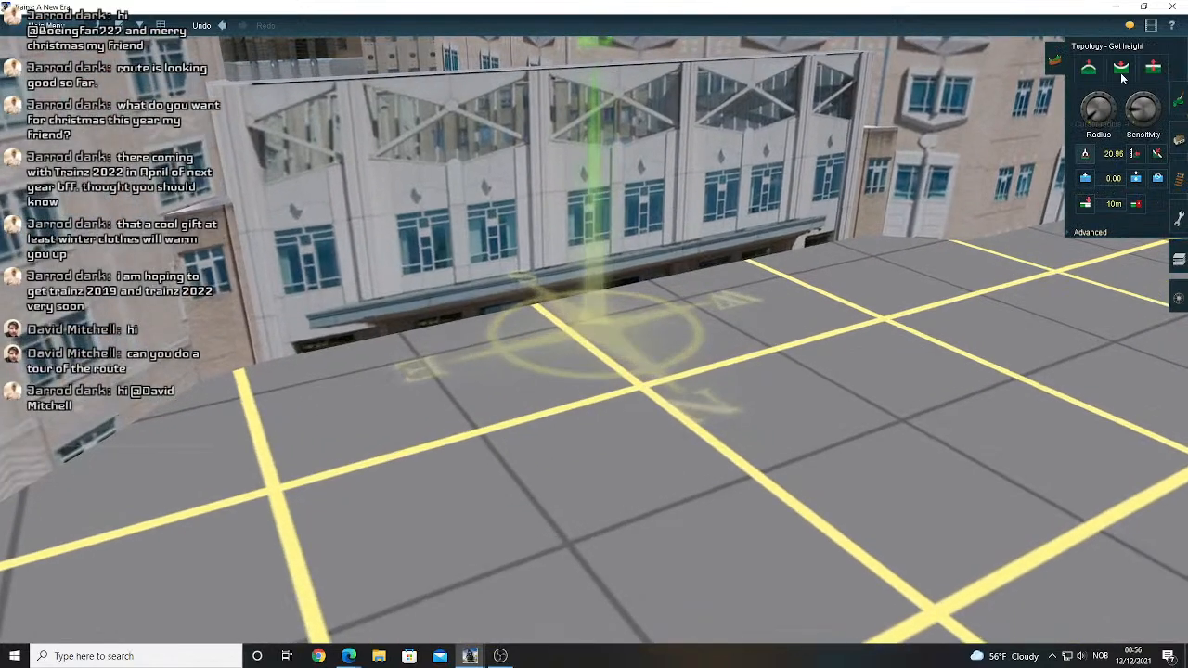
pyautogui.moveTo(626, 317); pyautogui.dragTo(620, 285)
# - Sample the terrain height 18.43 at the entrance's base and level the ground along the facade to it
pyautogui.click(1085, 154)
pyautogui.click(694, 248)
pyautogui.scroll(5, 587, 313)
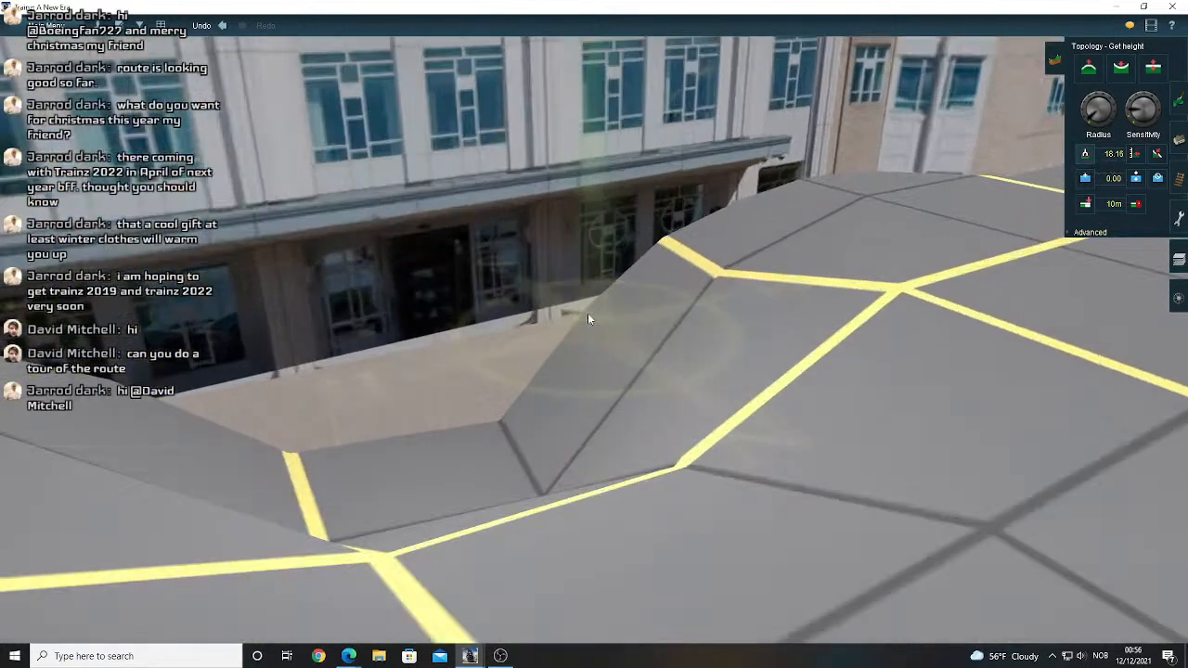
pyautogui.click(587, 314)
pyautogui.click(593, 325)
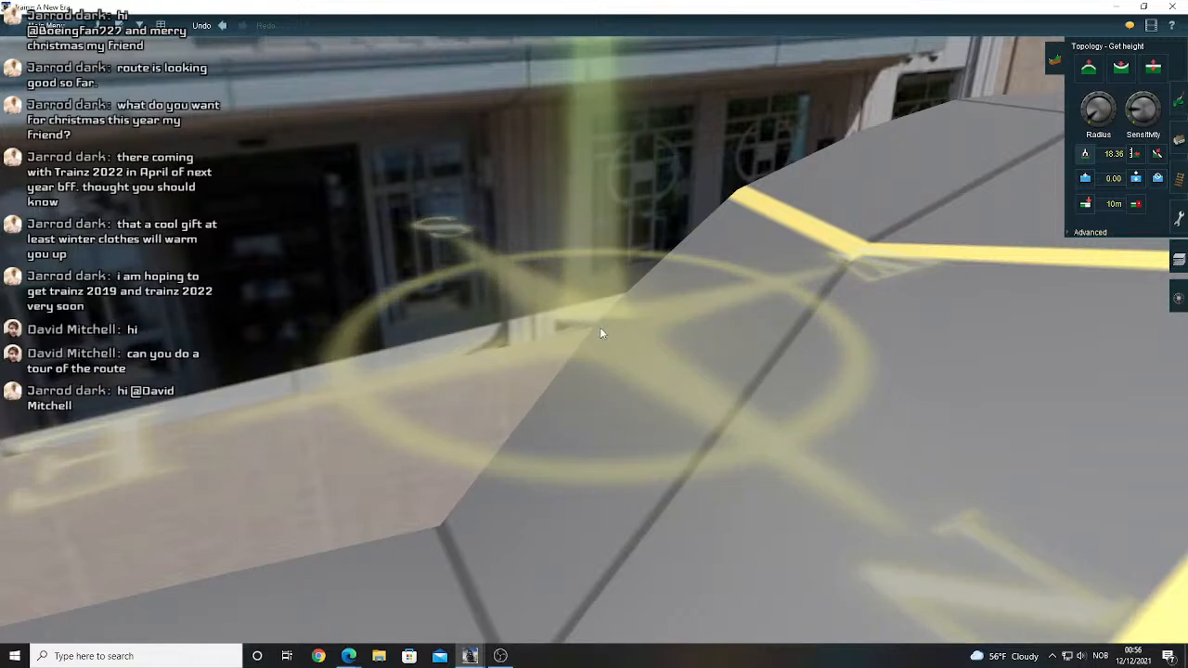
pyautogui.click(597, 325)
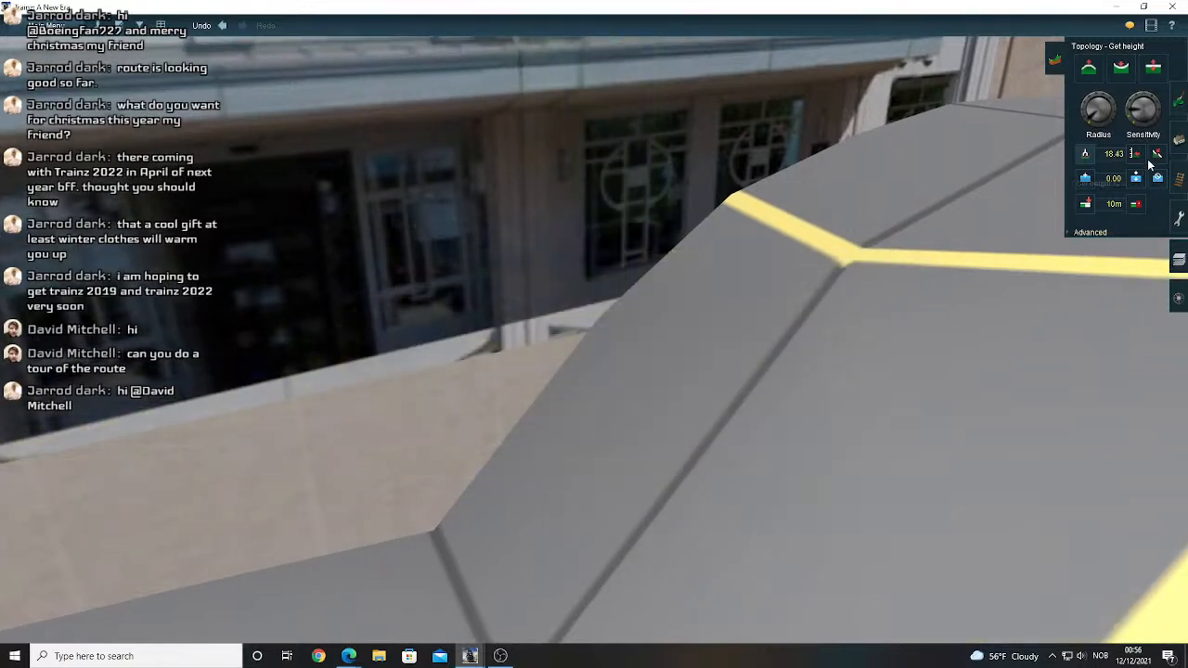
pyautogui.scroll(-5, 819, 292)
pyautogui.scroll(-5, 779, 306)
pyautogui.moveTo(648, 328); pyautogui.dragTo(366, 431)
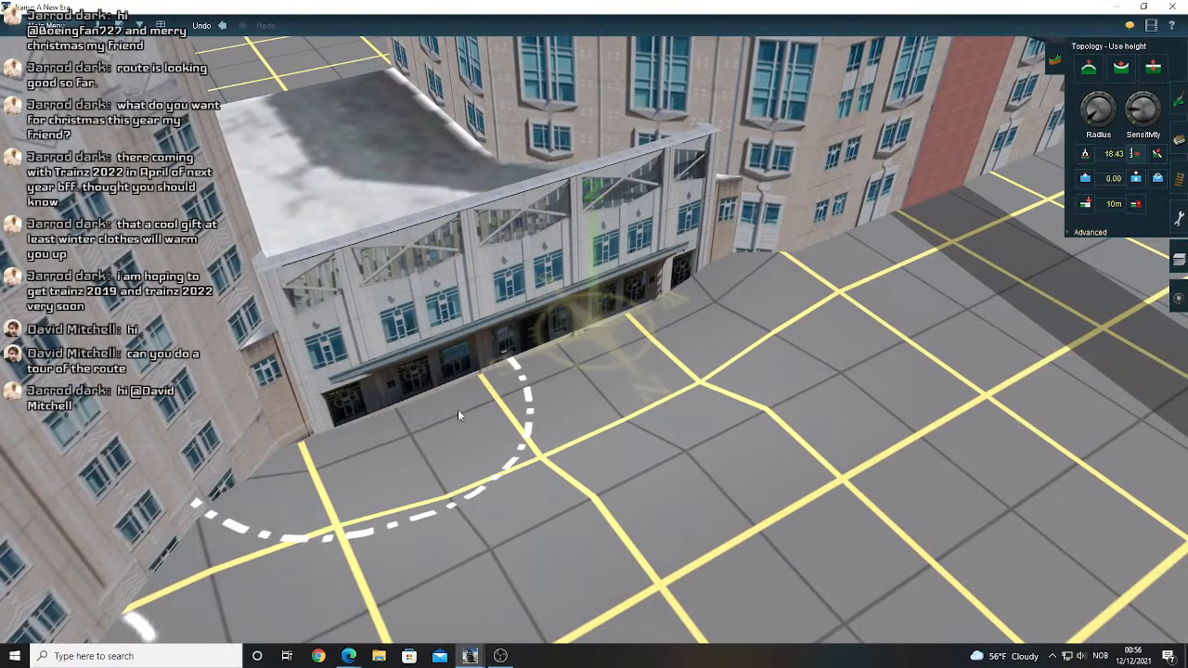
# - Sample the height 18.68 beside the entrance and level the ground along the facade and the adjoining block to it
pyautogui.scroll(5, 597, 340)
pyautogui.scroll(4, 598, 340)
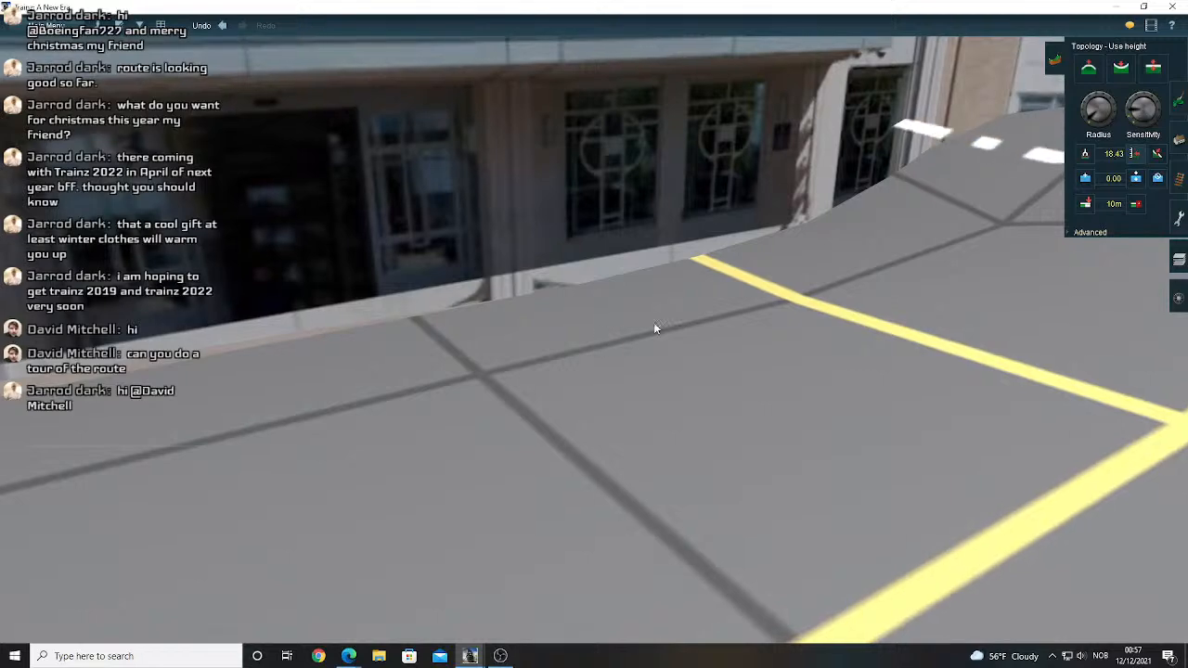
pyautogui.click(1084, 155)
pyautogui.moveTo(712, 249); pyautogui.dragTo(588, 320, button='right')
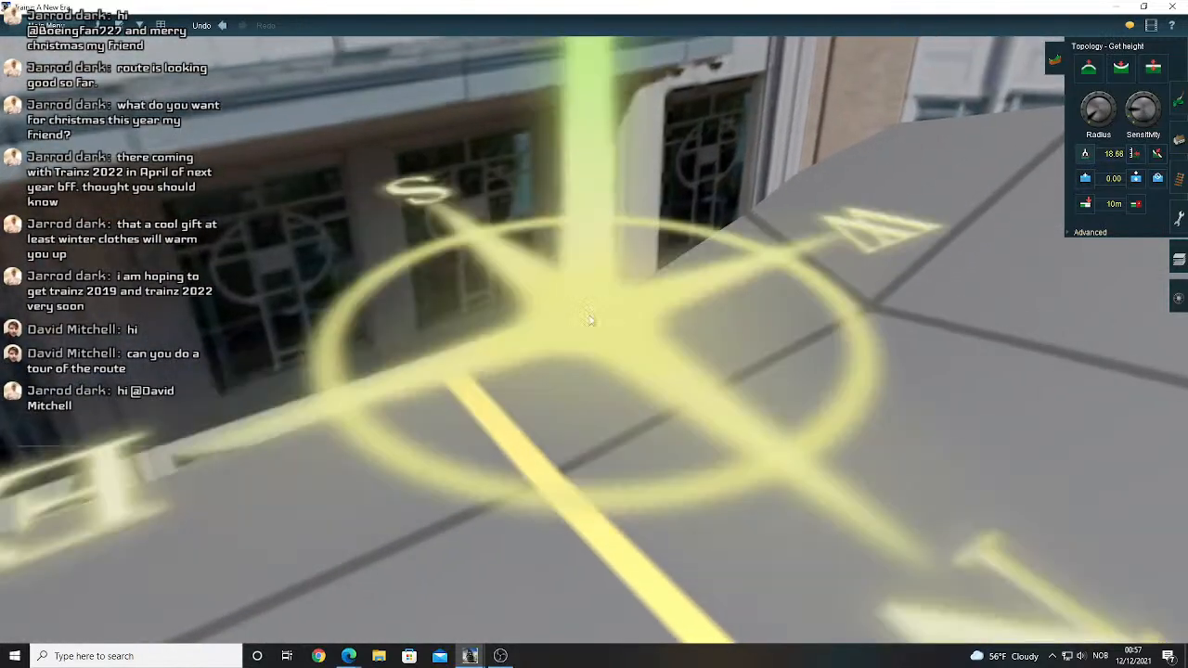
pyautogui.click(1134, 155)
pyautogui.scroll(-3, 730, 329)
pyautogui.moveTo(729, 324); pyautogui.dragTo(373, 421, button='right')
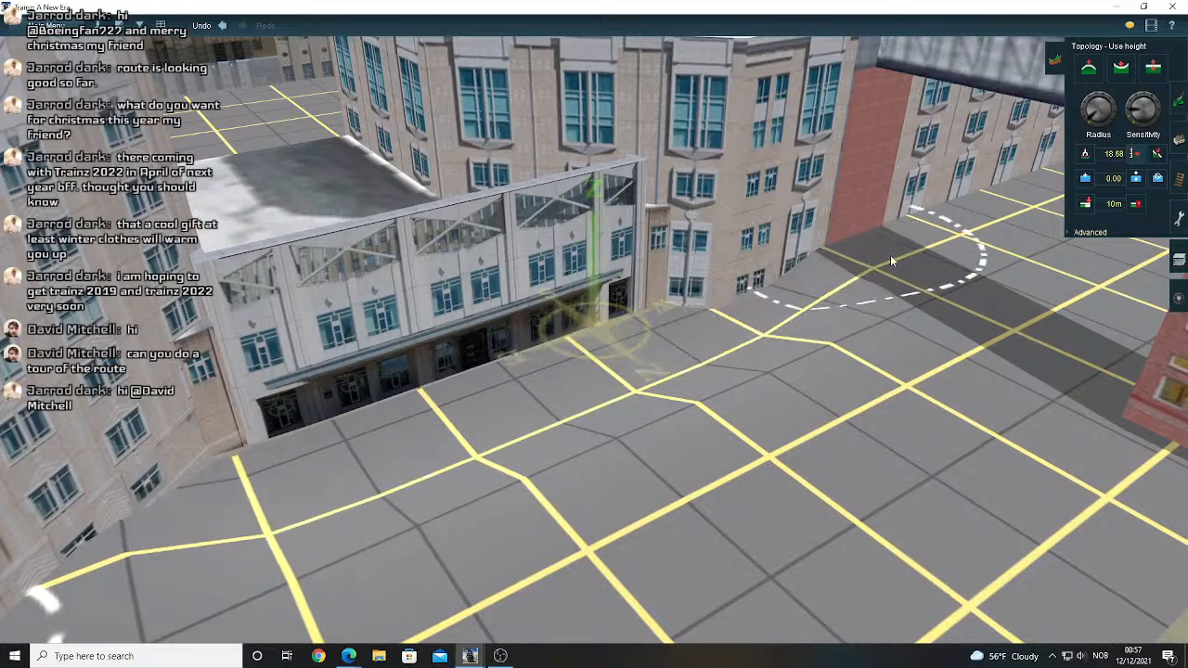
pyautogui.moveTo(920, 250)
pyautogui.mouseDown()
pyautogui.moveTo(944, 243)
pyautogui.moveTo(849, 282)
pyautogui.mouseUp()
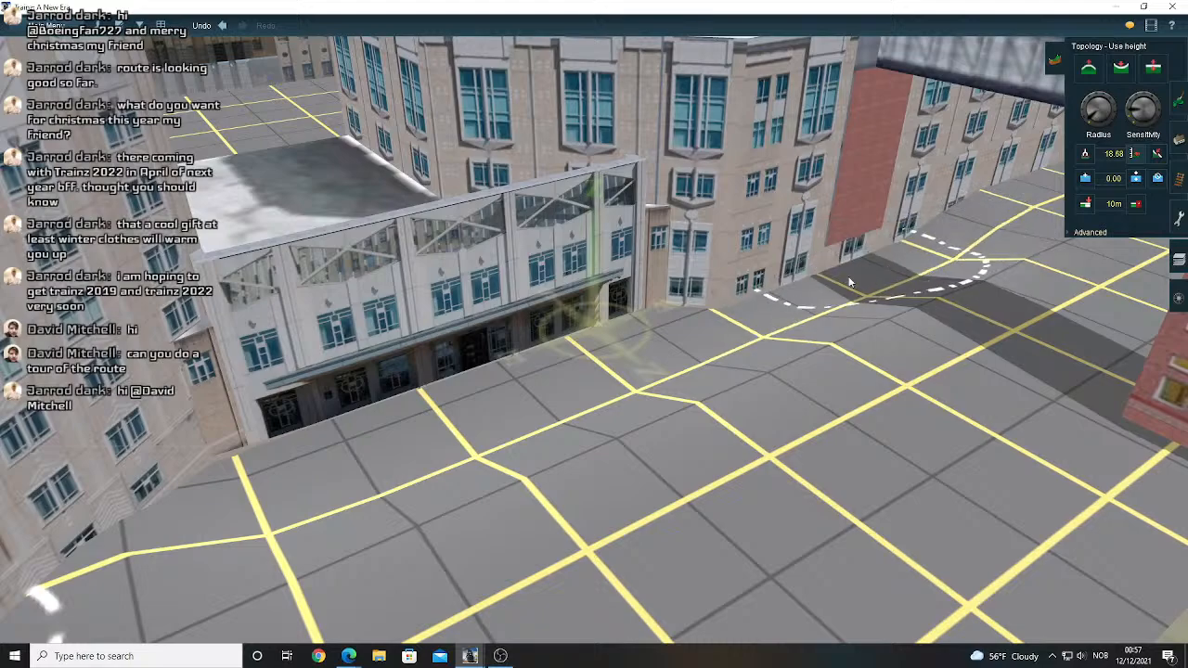
# - Level the ground between the skybridge block and the red helipad building to 18.68, and enlarge the terrain brush radius
pyautogui.scroll(-2, 849, 282)
pyautogui.moveTo(849, 282); pyautogui.dragTo(649, 282, button='right')
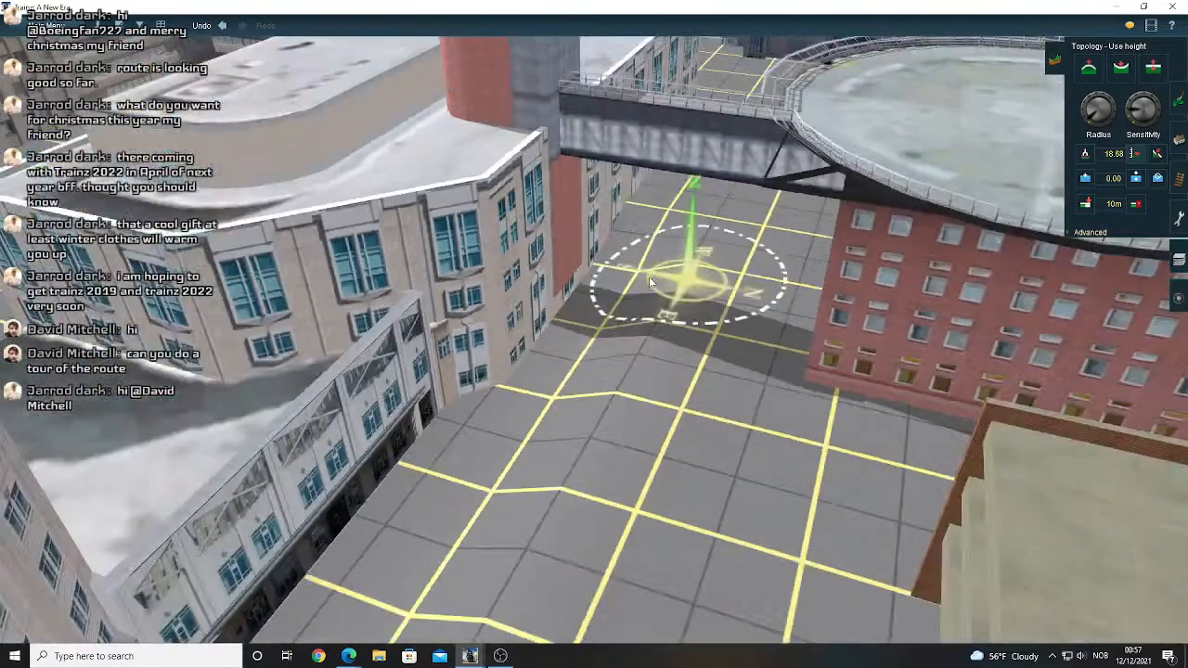
pyautogui.scroll(-2, 594, 315)
pyautogui.scroll(-2, 531, 357)
pyautogui.moveTo(532, 396)
pyautogui.mouseDown(button='right')
pyautogui.moveTo(548, 362)
pyautogui.moveTo(719, 323)
pyautogui.moveTo(572, 329)
pyautogui.moveTo(601, 258)
pyautogui.moveTo(1046, 149)
pyautogui.mouseUp(button='right')
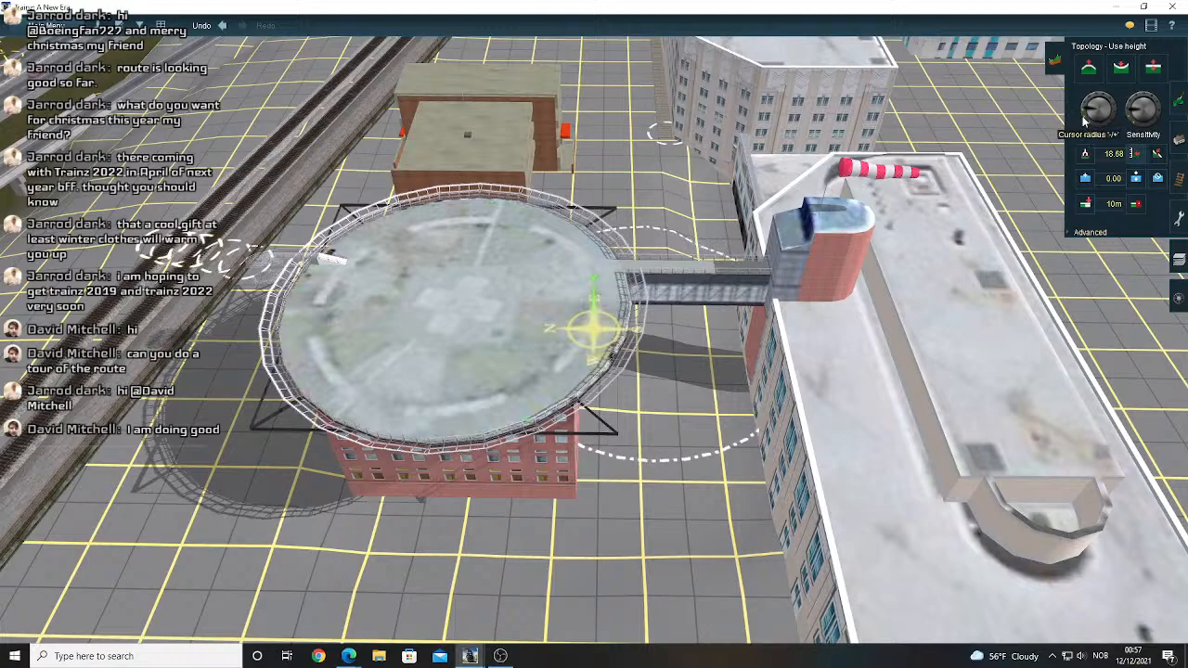
# - Level the wider open ground around the helipad building, the brown brick building and the long stone block to 18.68
pyautogui.rightClick(676, 356)
pyautogui.press('Left')
pyautogui.press('Up')
pyautogui.scroll(-3, 663, 343)
pyautogui.rightClick(566, 376)
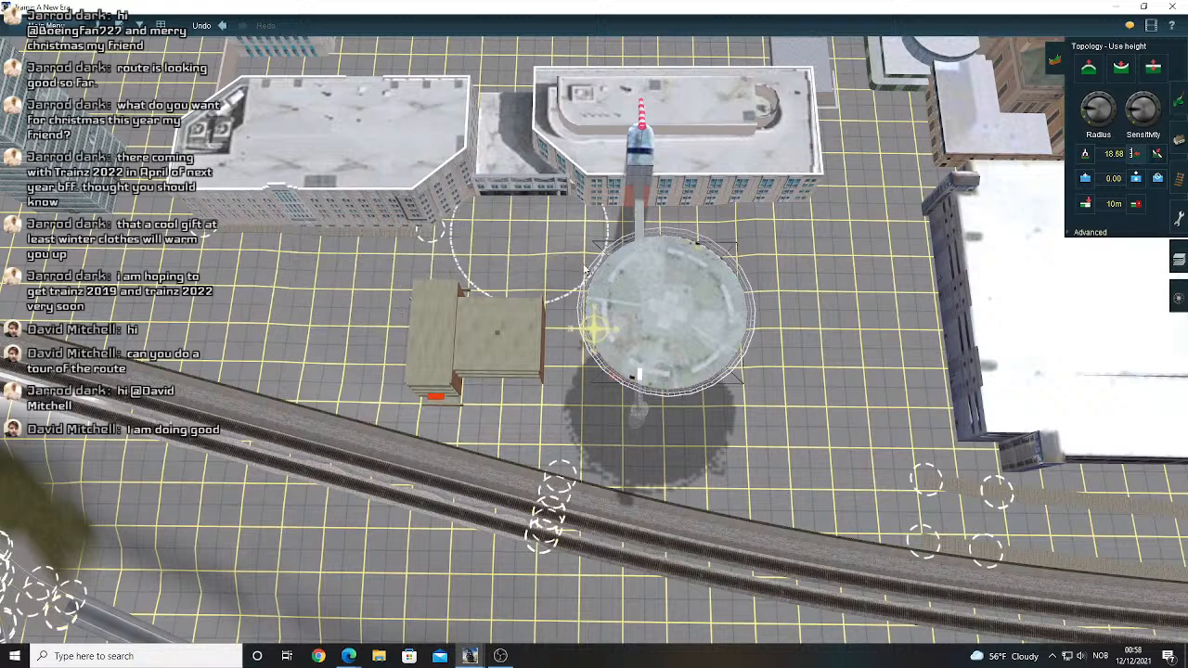
pyautogui.moveTo(342, 324); pyautogui.dragTo(663, 298, button='right')
pyautogui.moveTo(764, 315); pyautogui.dragTo(605, 269, button='right')
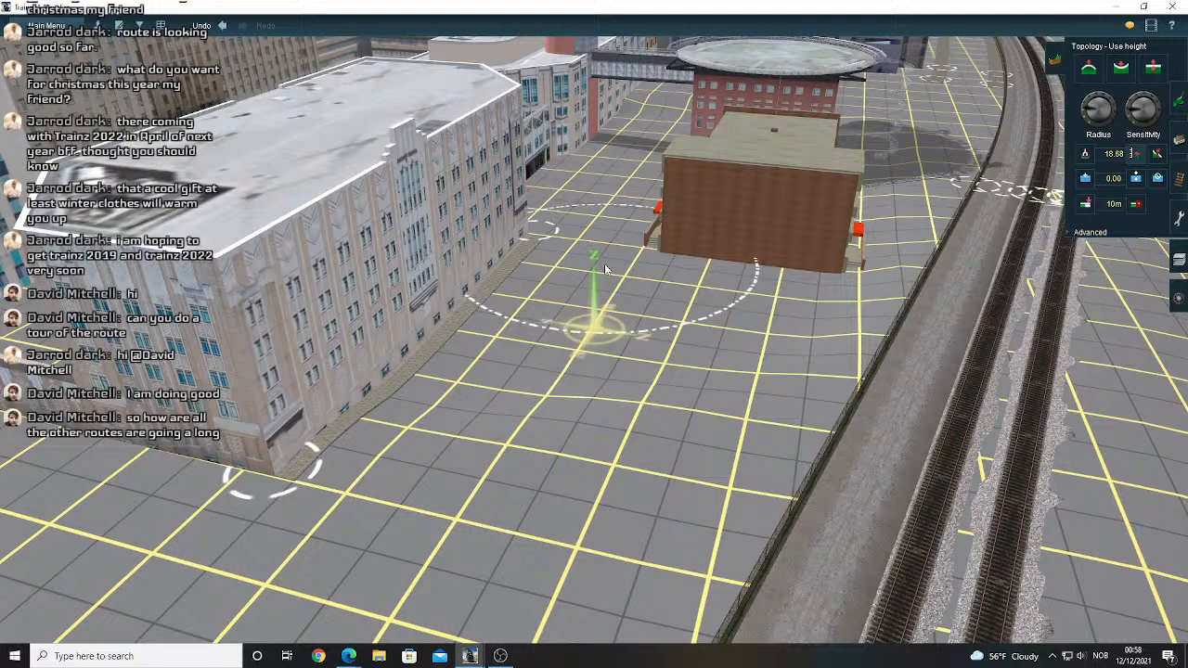
pyautogui.rightClick(623, 210)
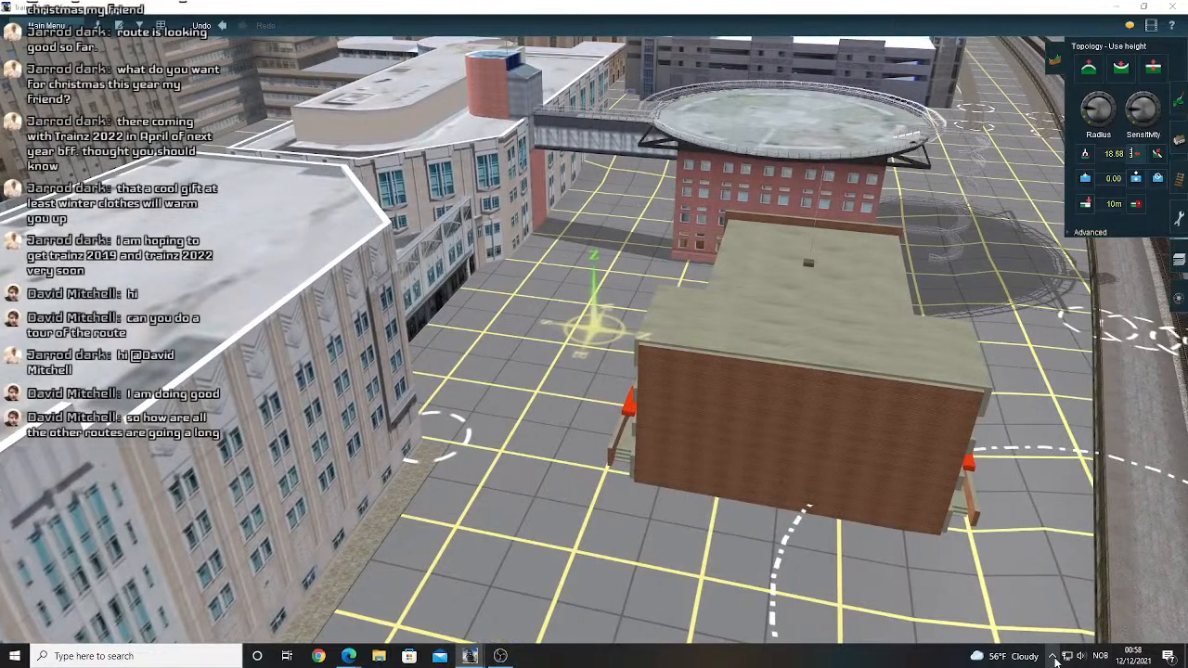
# - Switch to Discord and browse the earlier posts in the Approach Medium server's screen-shots channel
pyautogui.click(1052, 656)
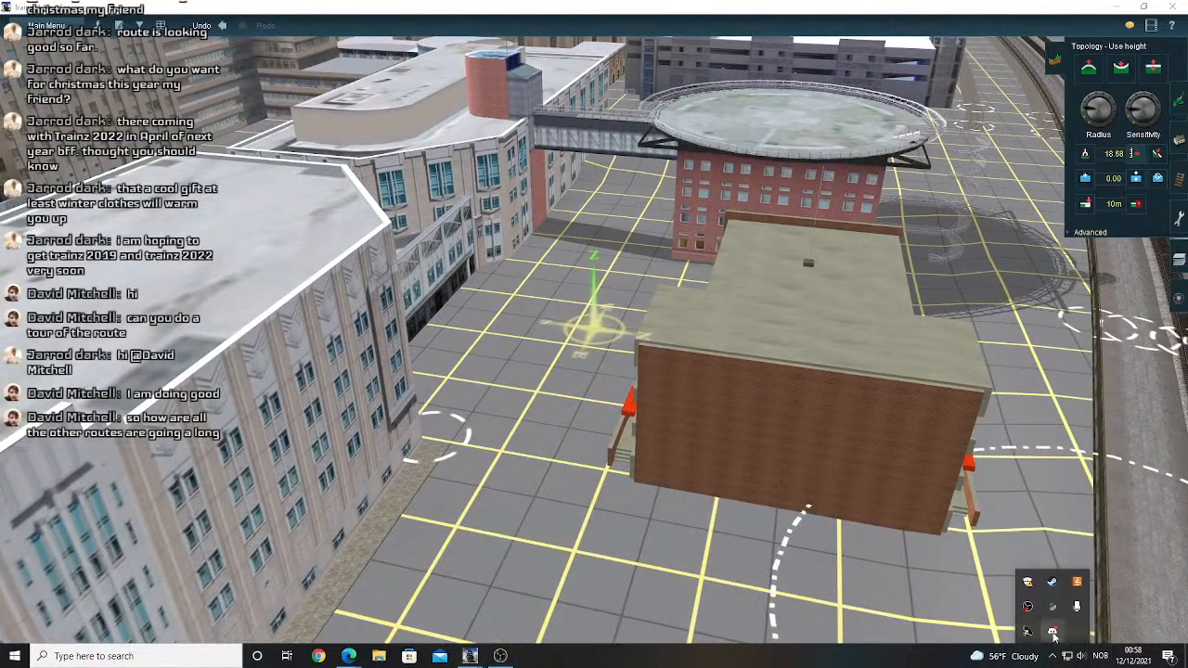
pyautogui.click(1052, 634)
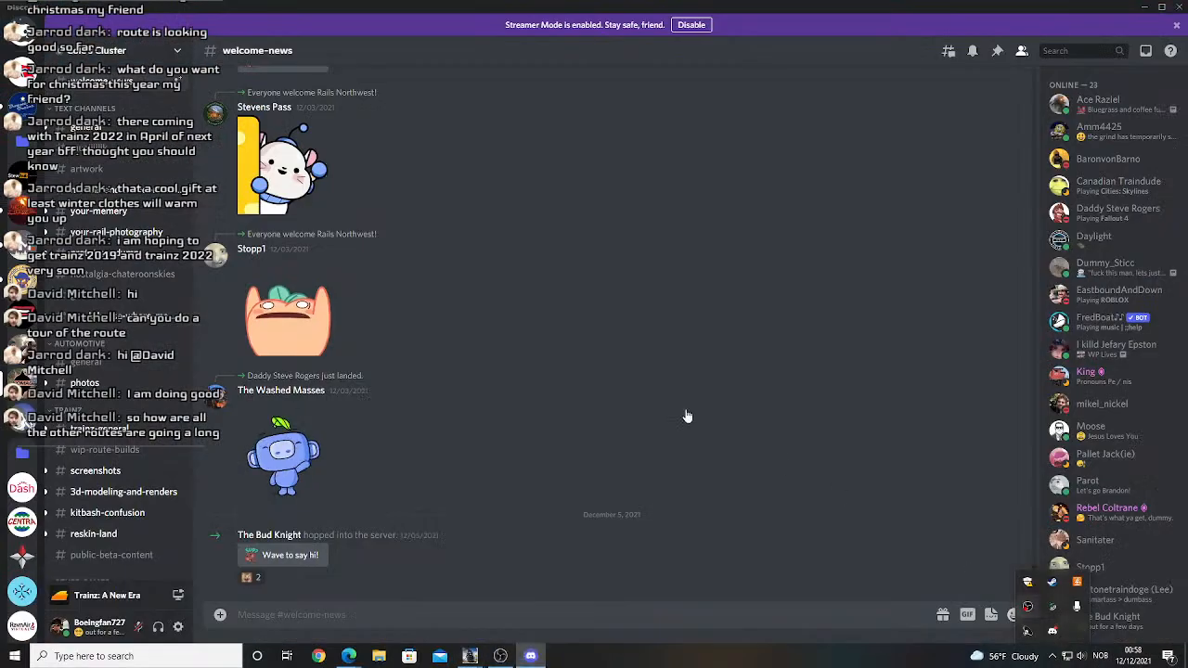
pyautogui.click(18, 249)
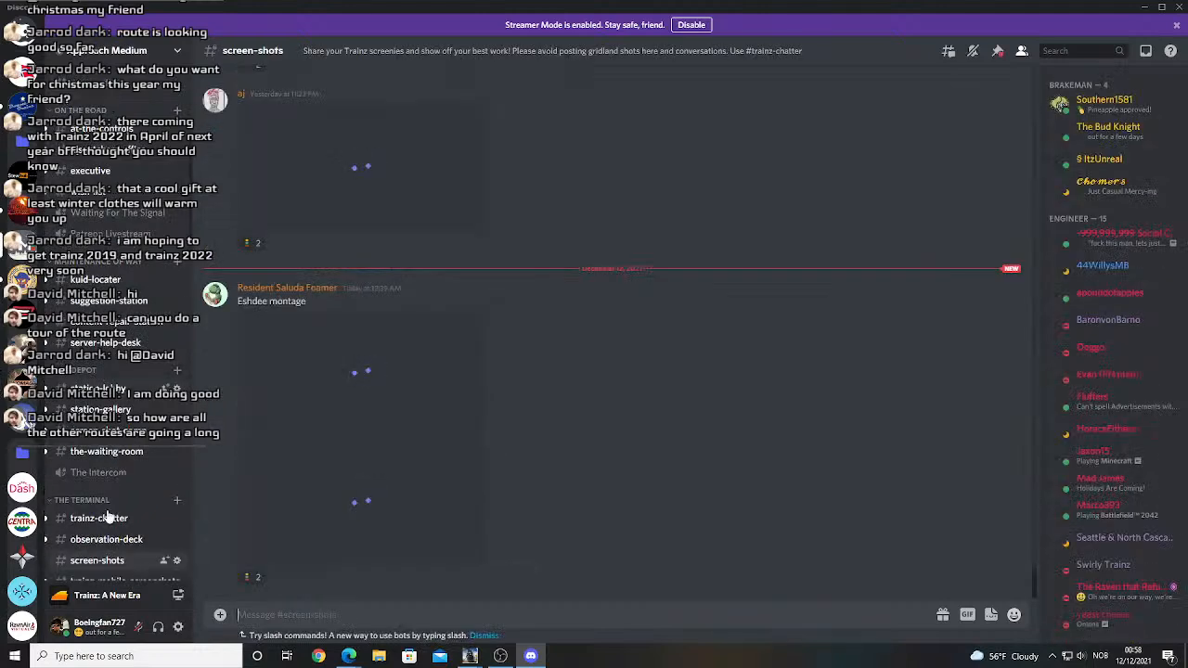
pyautogui.scroll(5, 220, 509)
pyautogui.scroll(10, 221, 515)
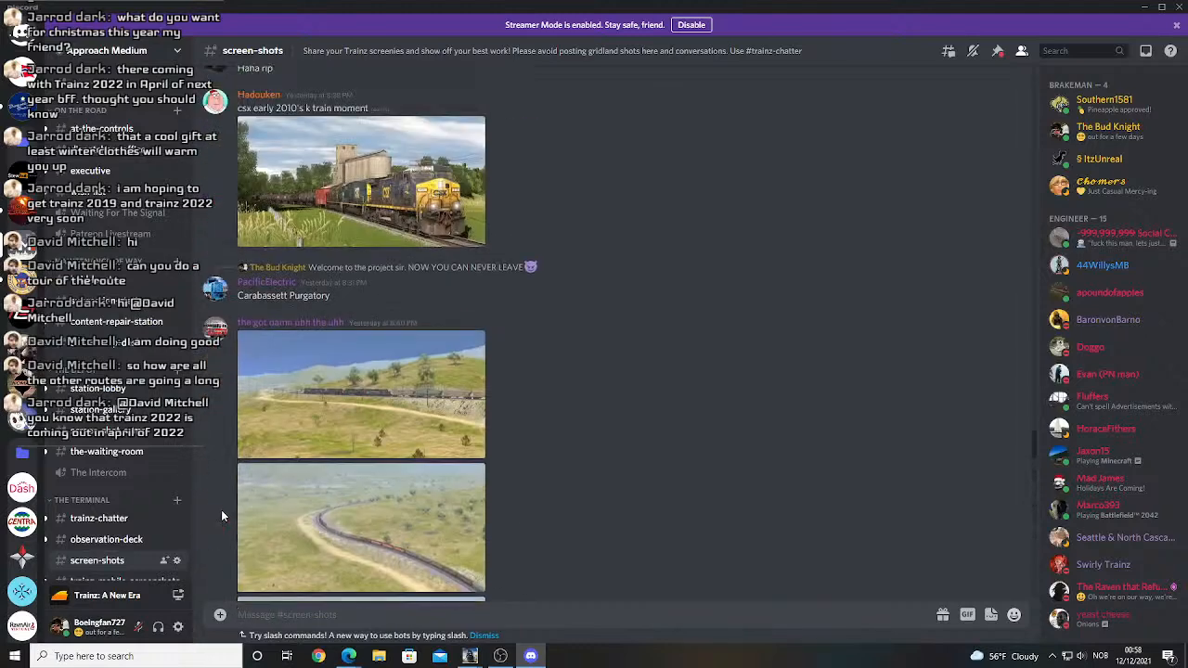
pyautogui.scroll(5, 221, 515)
# - View the posted autumn train screenshots enlarged, including the curved-track picture in the browser, and return to Discord
pyautogui.click(319, 532)
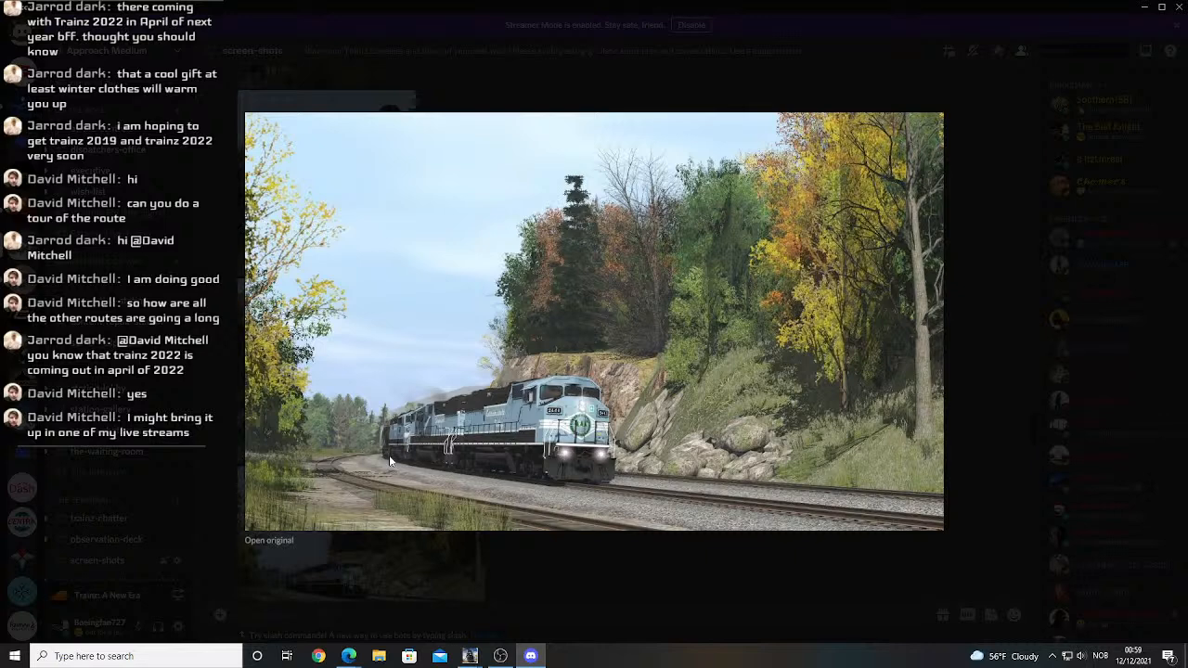
pyautogui.click(555, 572)
pyautogui.click(332, 377)
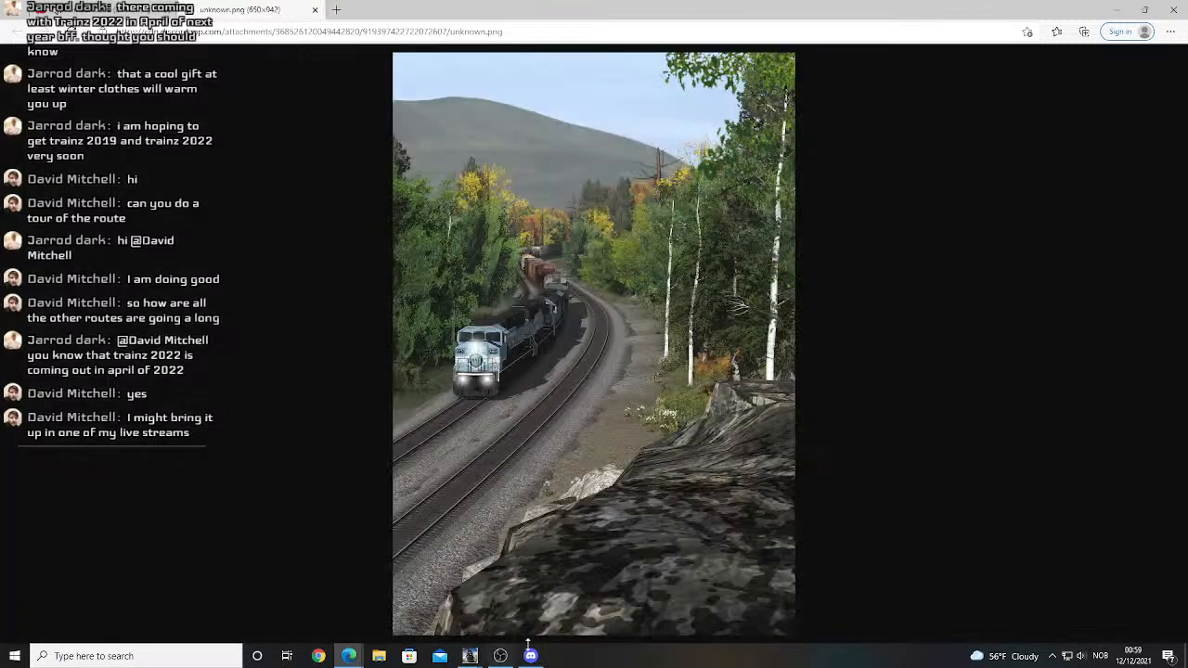
pyautogui.click(530, 656)
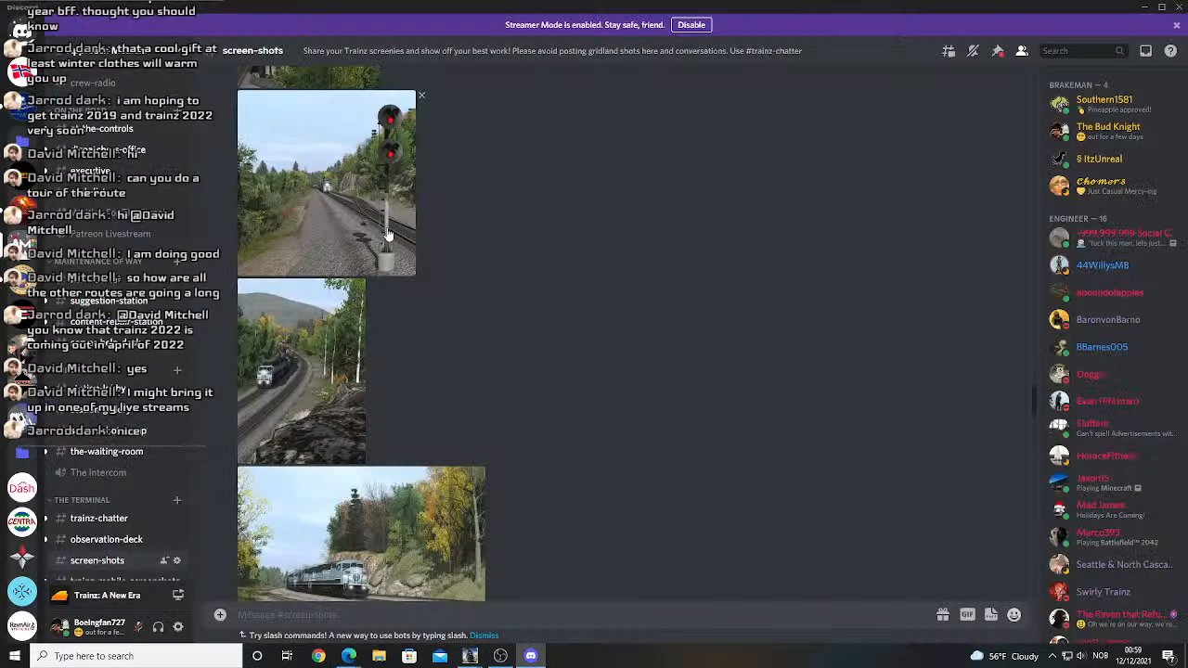
# - View the signal and trestle bridge screenshots at original size in the browser, then close the picture tabs and minimise the browser
pyautogui.click(388, 235)
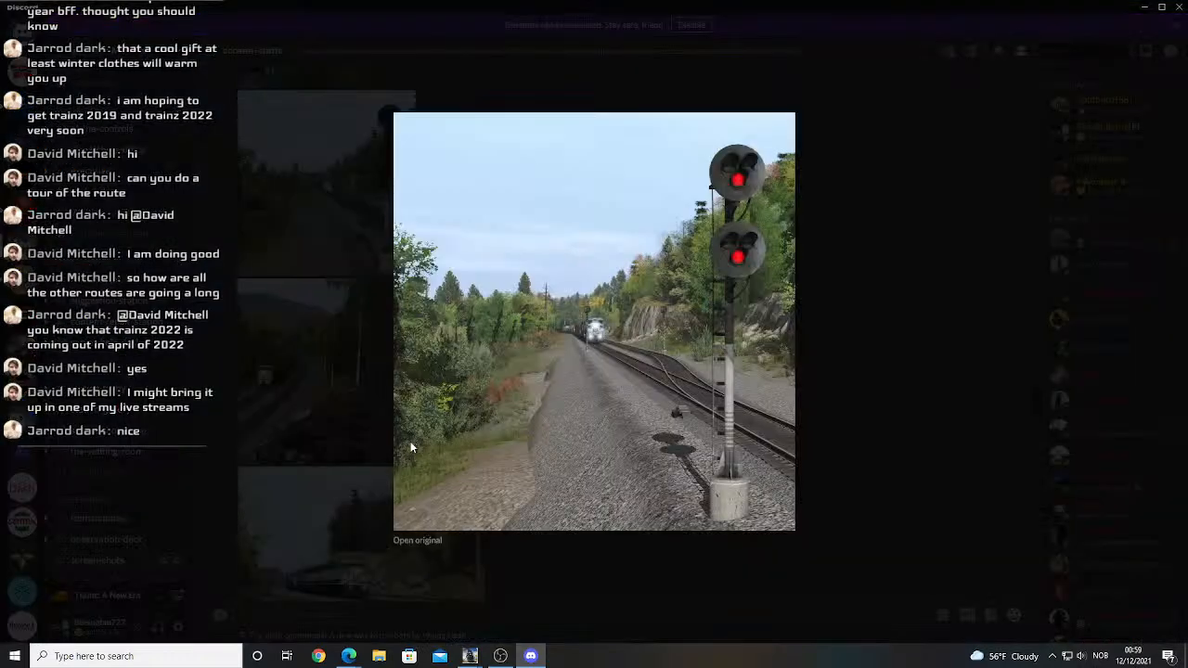
pyautogui.click(411, 446)
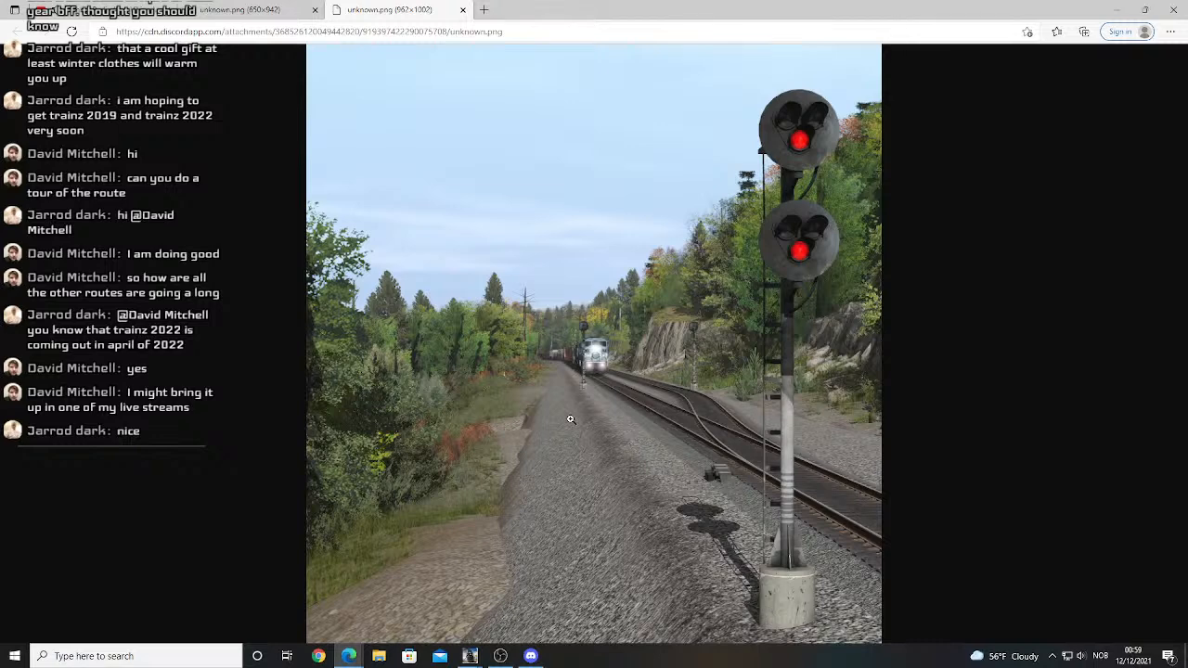
pyautogui.hotkey('alt', 'Tab')
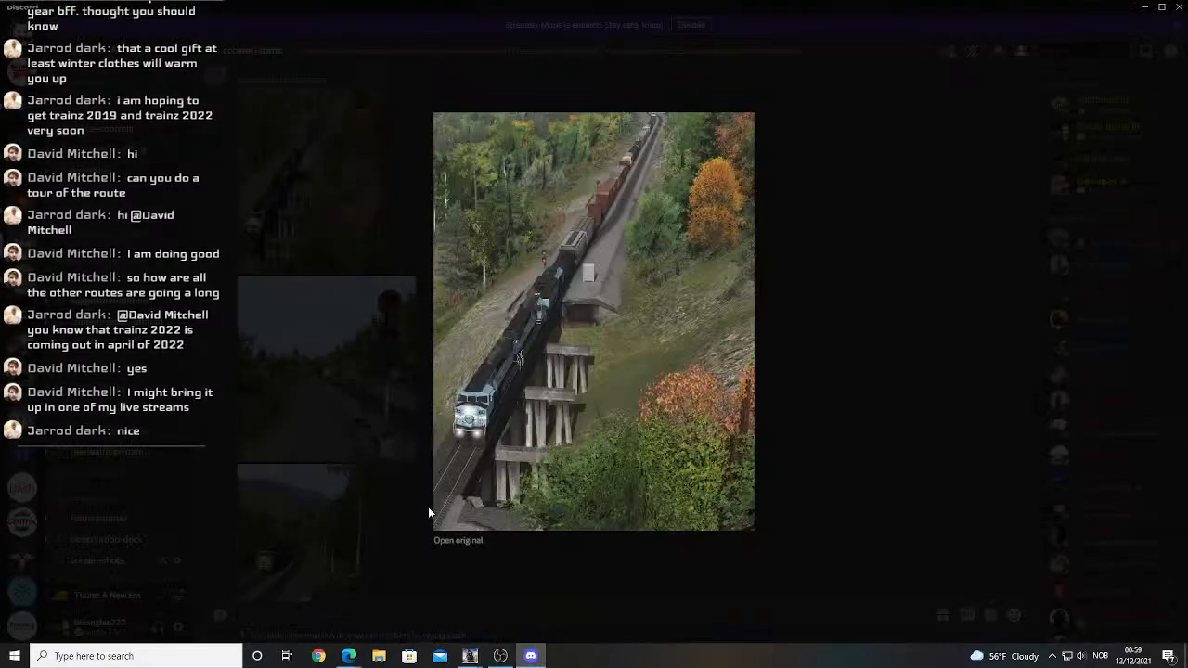
pyautogui.click(458, 540)
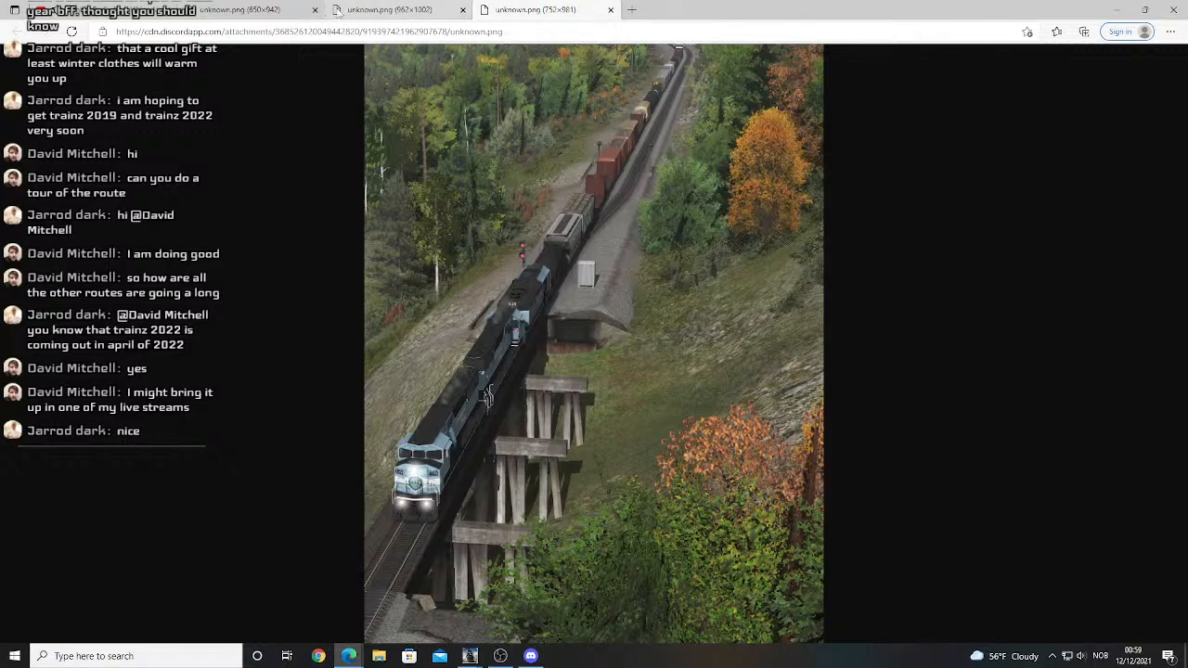
pyautogui.click(316, 12)
pyautogui.click(316, 11)
pyautogui.click(316, 11)
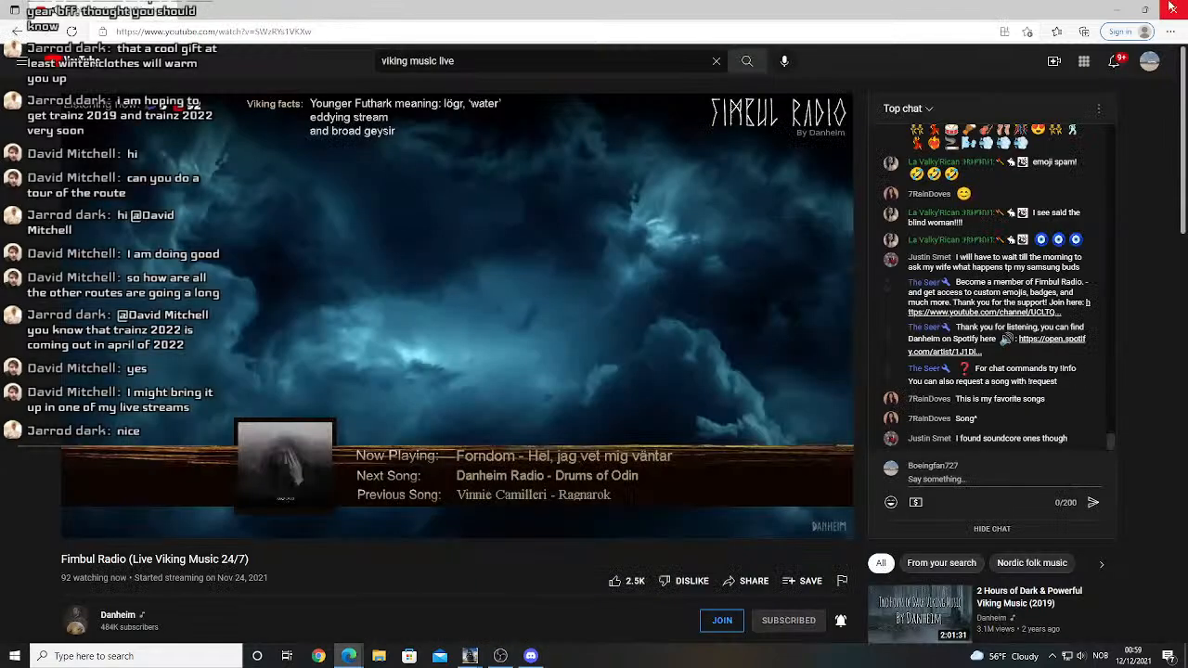
pyautogui.click(1120, 7)
# - View the remaining curve and rock-cut train screenshots enlarged, and return from Discord to the Trainz route editor
pyautogui.click(400, 453)
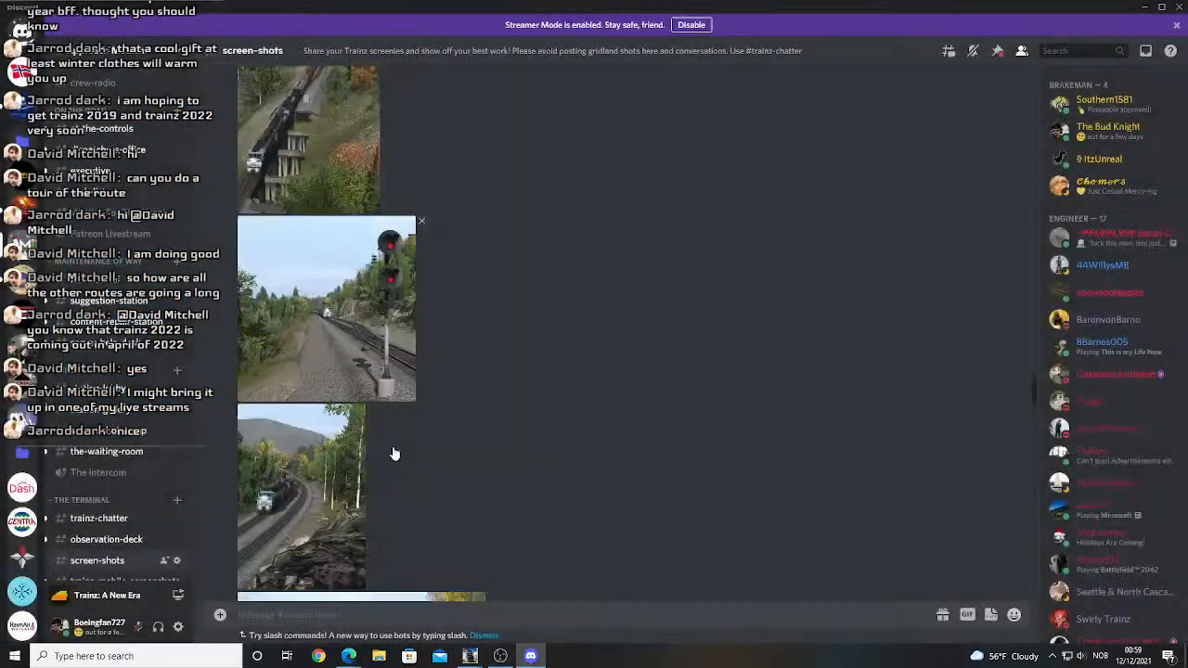
pyautogui.click(394, 454)
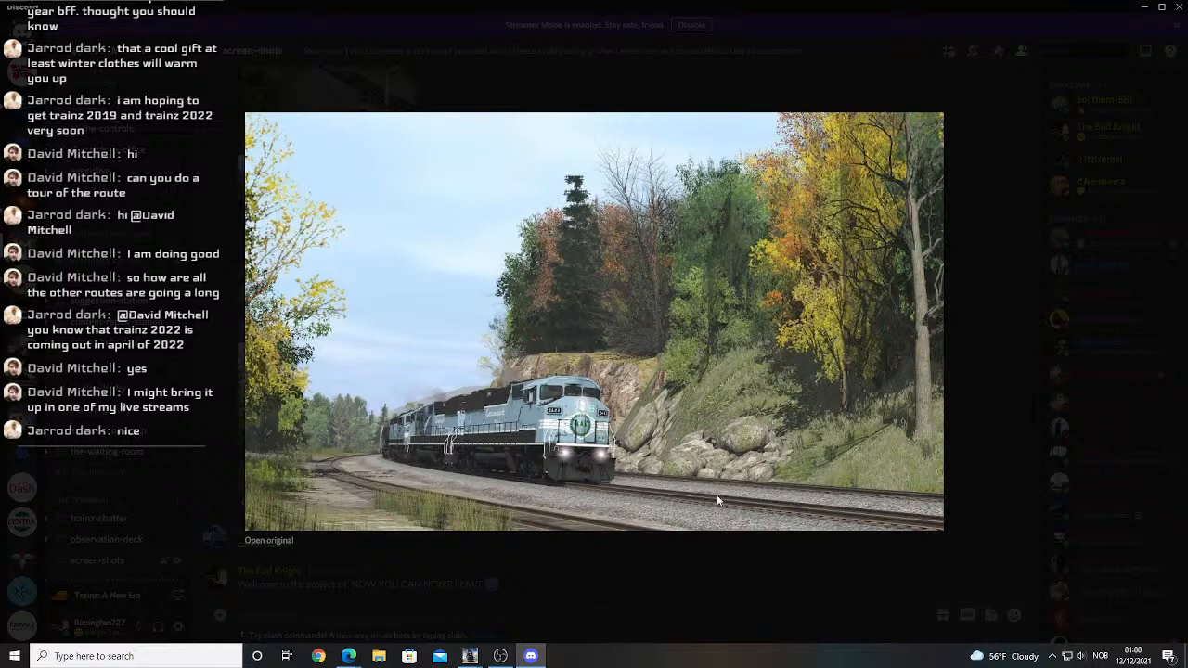
pyautogui.click(662, 552)
pyautogui.click(1144, 7)
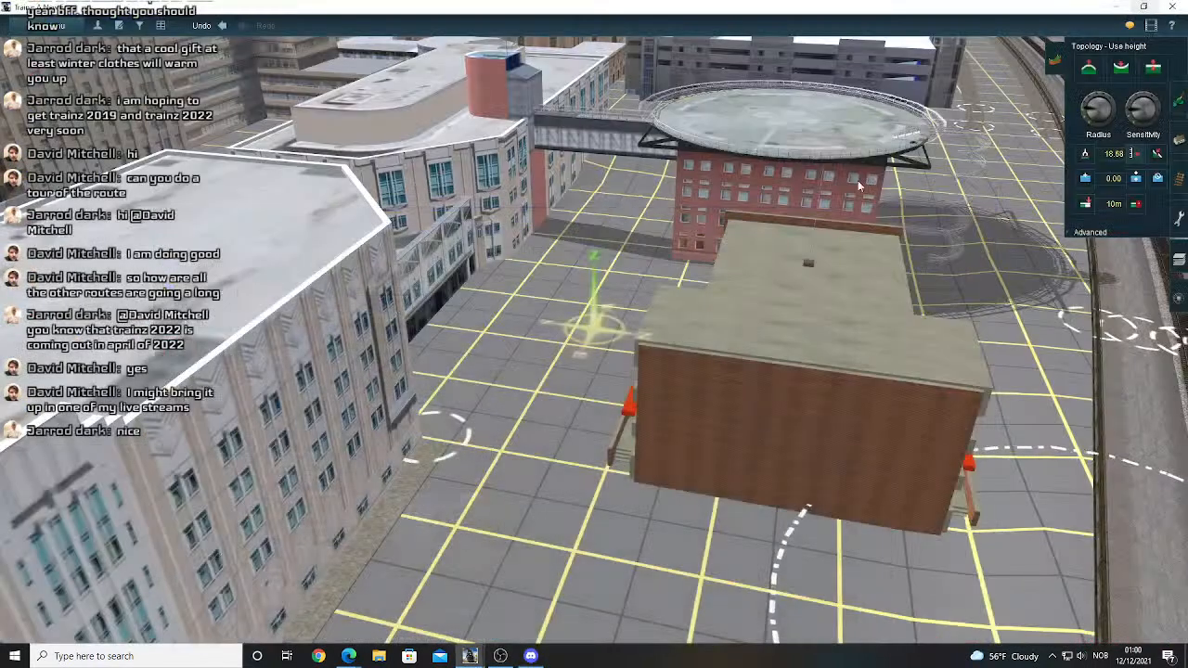
# - With the track tools' advanced options, pick up the vertex height 20.97 at the joints beside the twin tracks past the parking garage
pyautogui.rightClick(614, 317)
pyautogui.scroll(-2, 612, 311)
pyautogui.rightClick(621, 299)
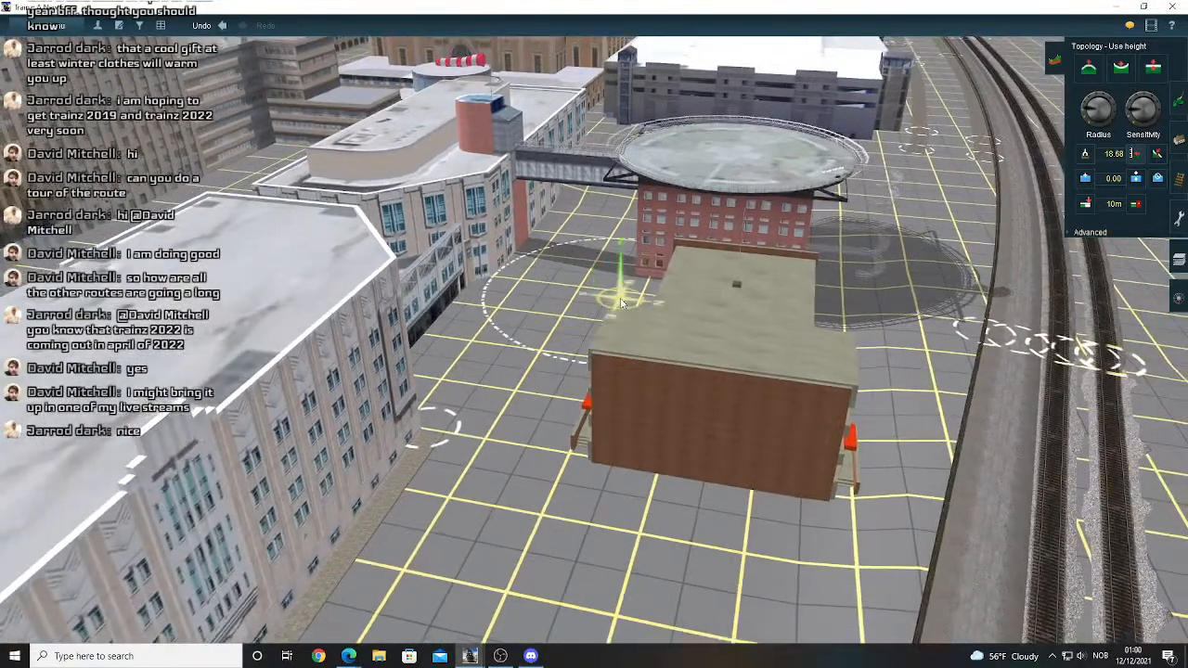
pyautogui.moveTo(621, 304); pyautogui.dragTo(598, 399, button='right')
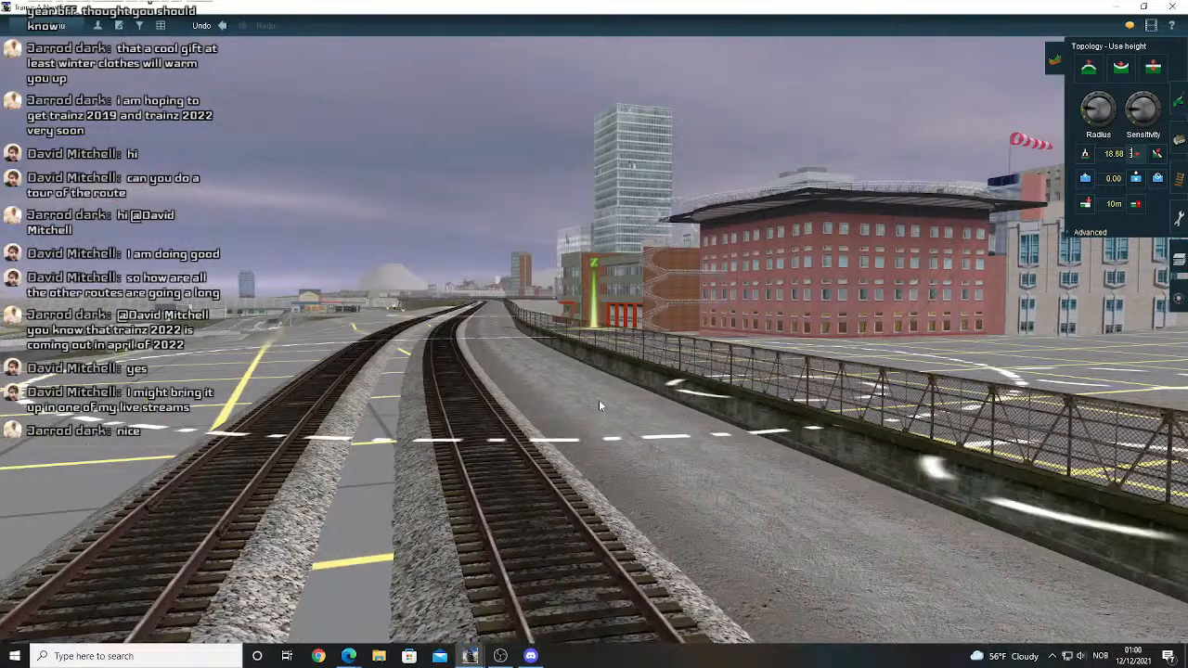
pyautogui.rightClick(599, 399)
pyautogui.click(1179, 179)
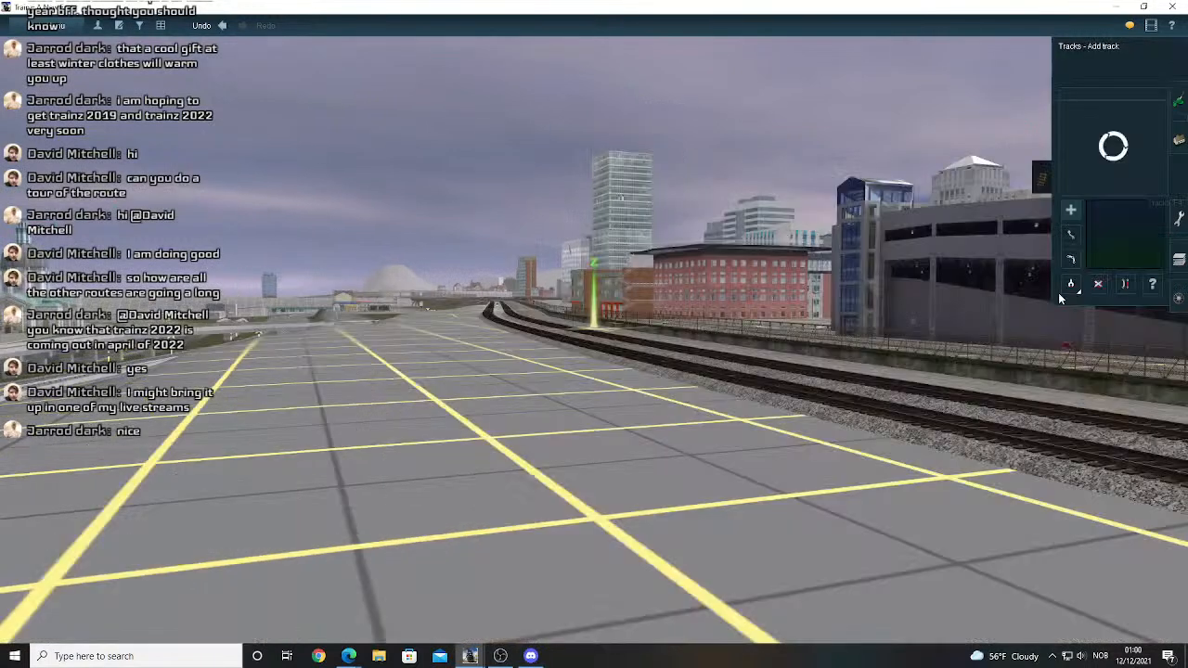
pyautogui.click(1056, 300)
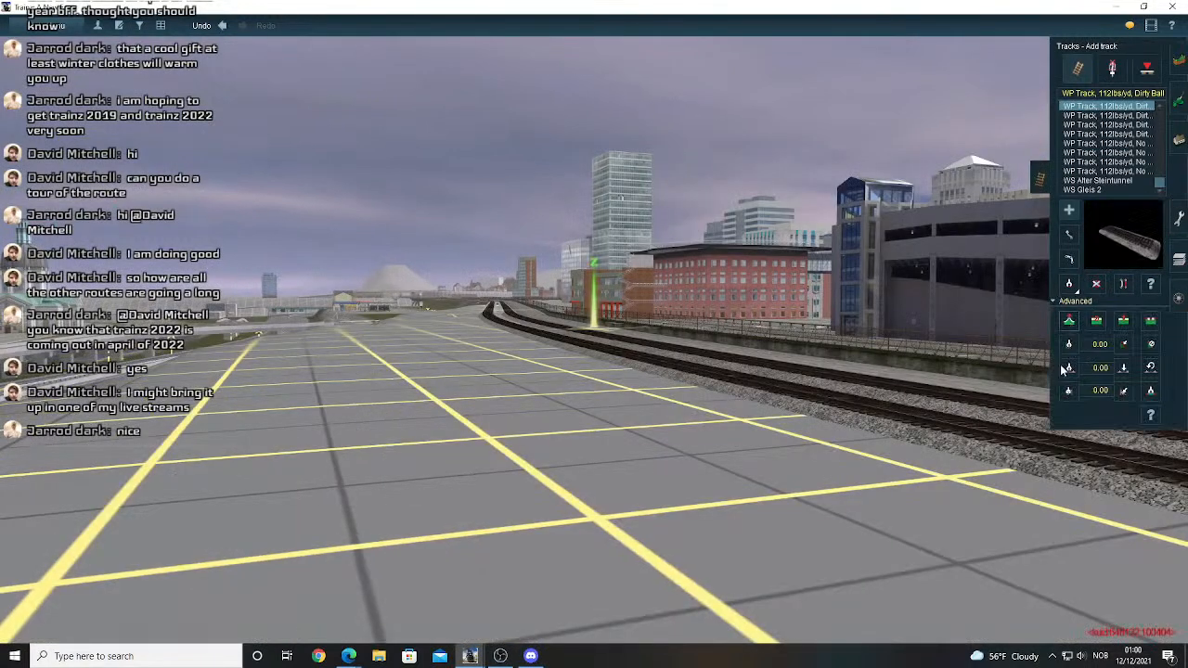
pyautogui.rightClick(521, 313)
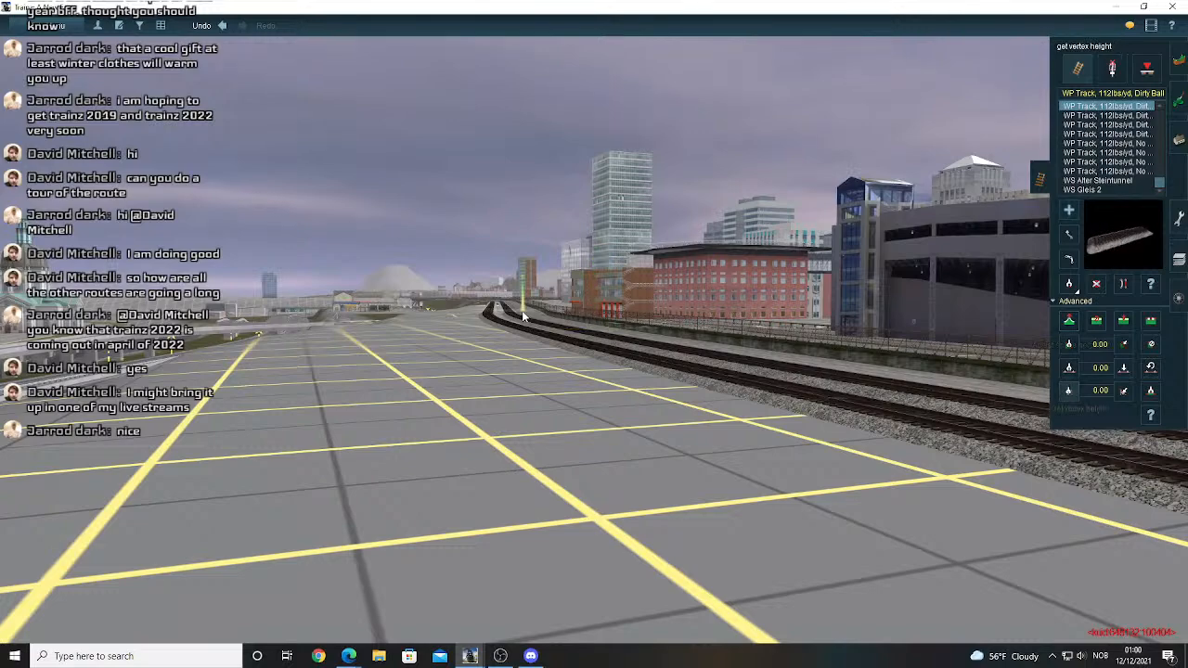
pyautogui.moveTo(522, 317); pyautogui.dragTo(557, 371, button='right')
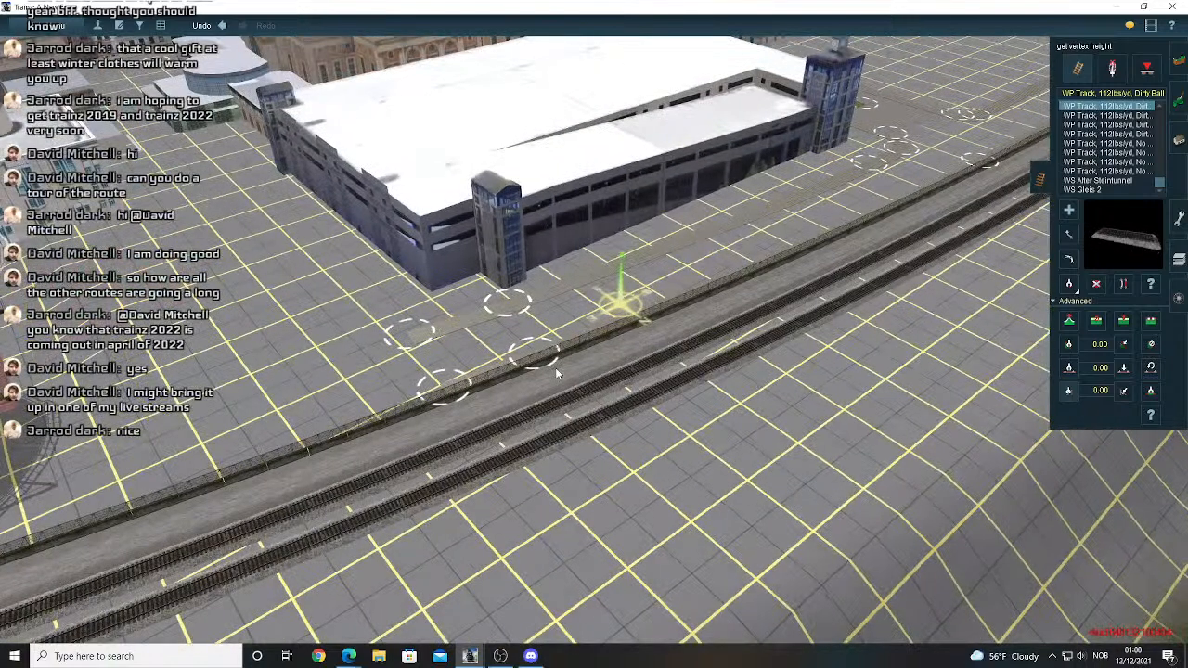
pyautogui.moveTo(557, 373); pyautogui.dragTo(546, 254, button='right')
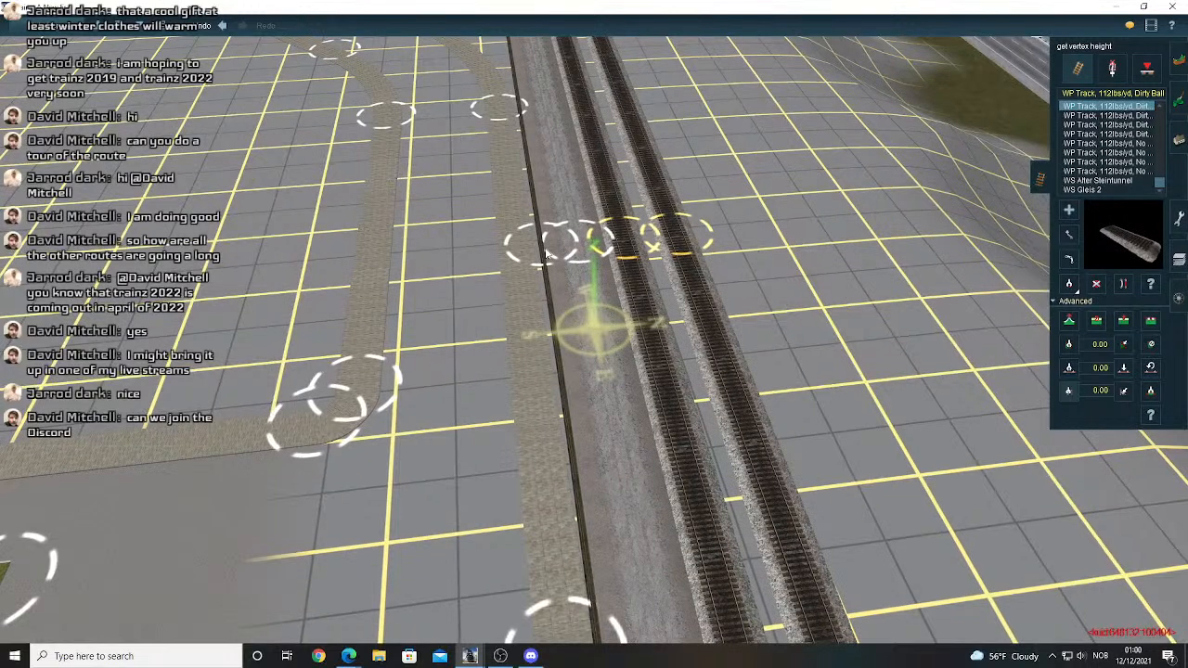
pyautogui.click(548, 255)
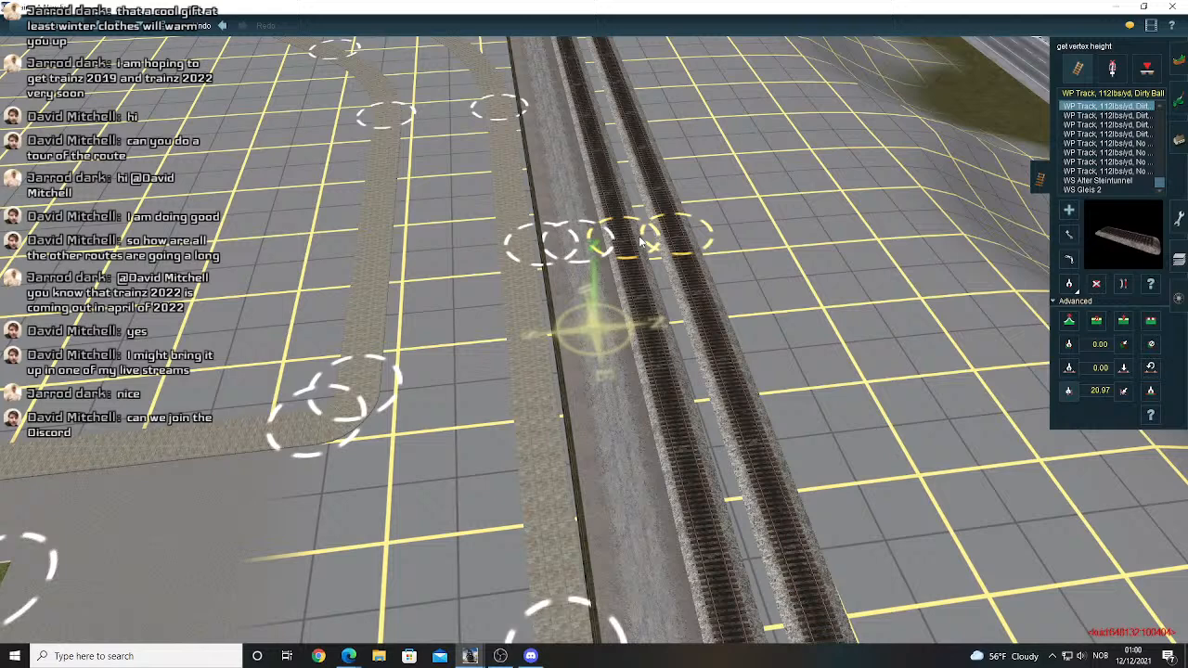
# - With the object spline tools, pick up the vertex height 20.58 beside the tracks and apply it to the road joint near the helipad building
pyautogui.click(1179, 139)
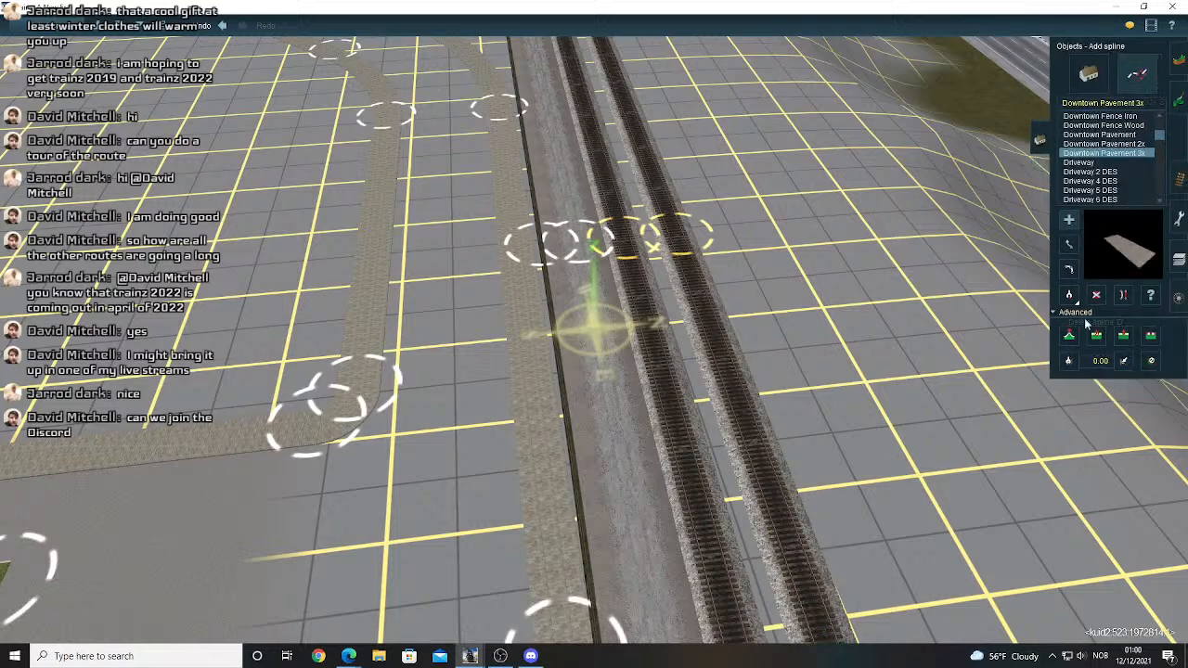
pyautogui.click(1121, 362)
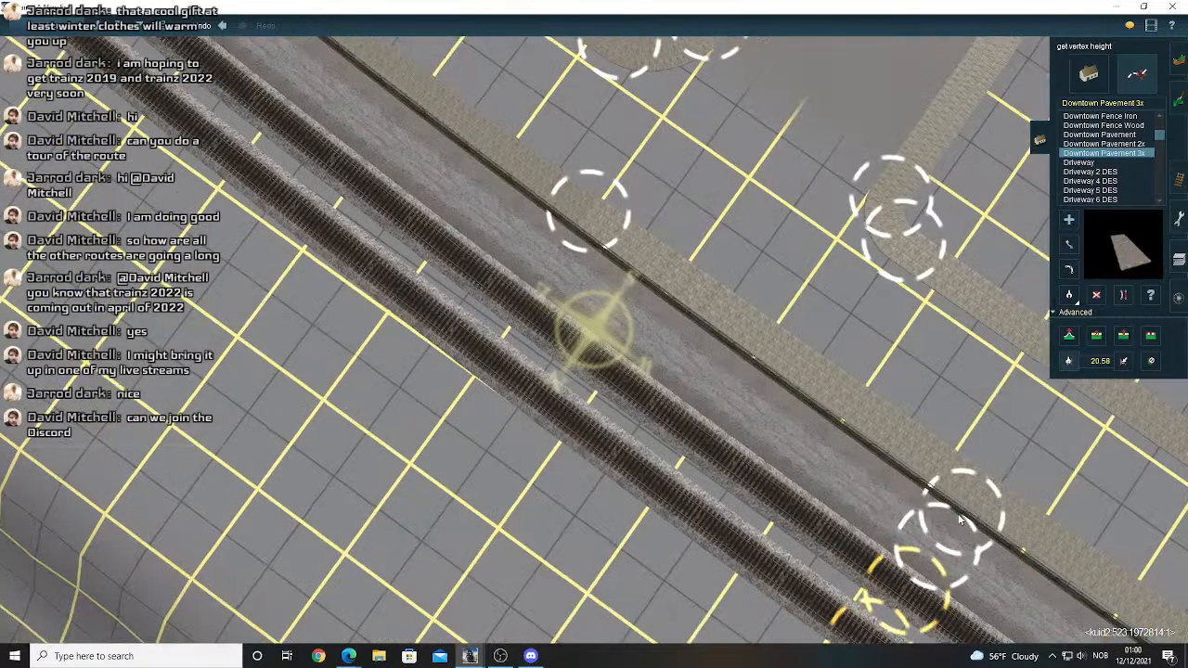
pyautogui.click(1123, 361)
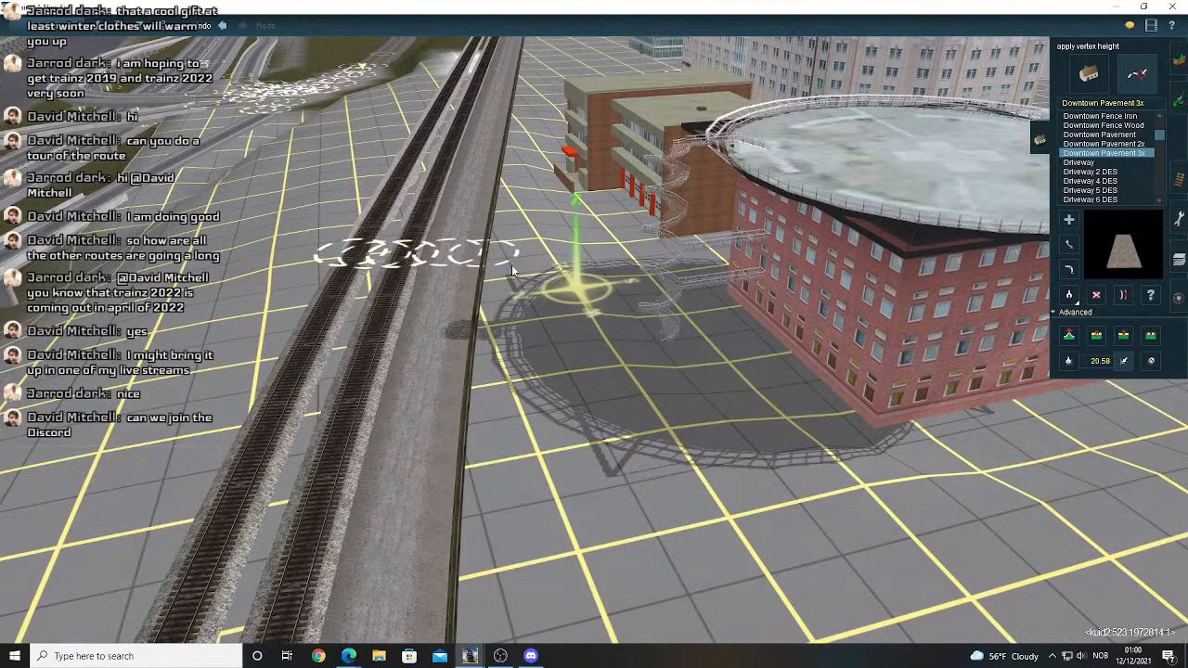
pyautogui.press('Up')
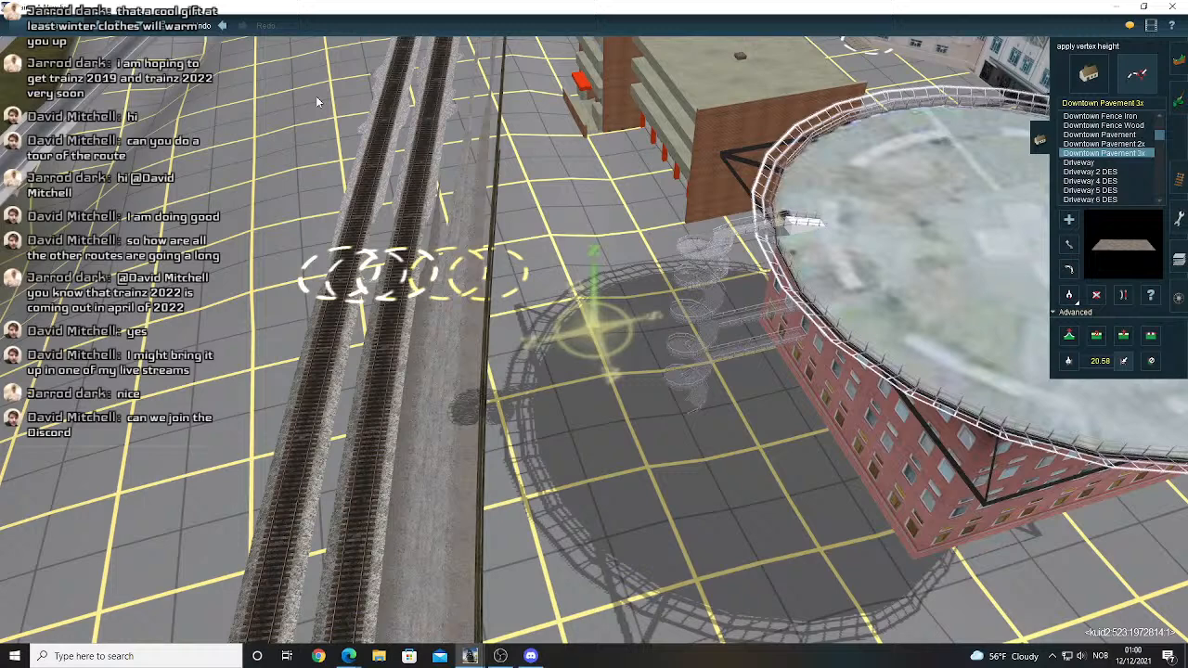
pyautogui.moveTo(318, 102); pyautogui.dragTo(1160, 293, button='right')
# - Pick up the vertex height 20.85 at the track joints near the fire station and apply it to the outer track's ballast spline
pyautogui.click(1179, 179)
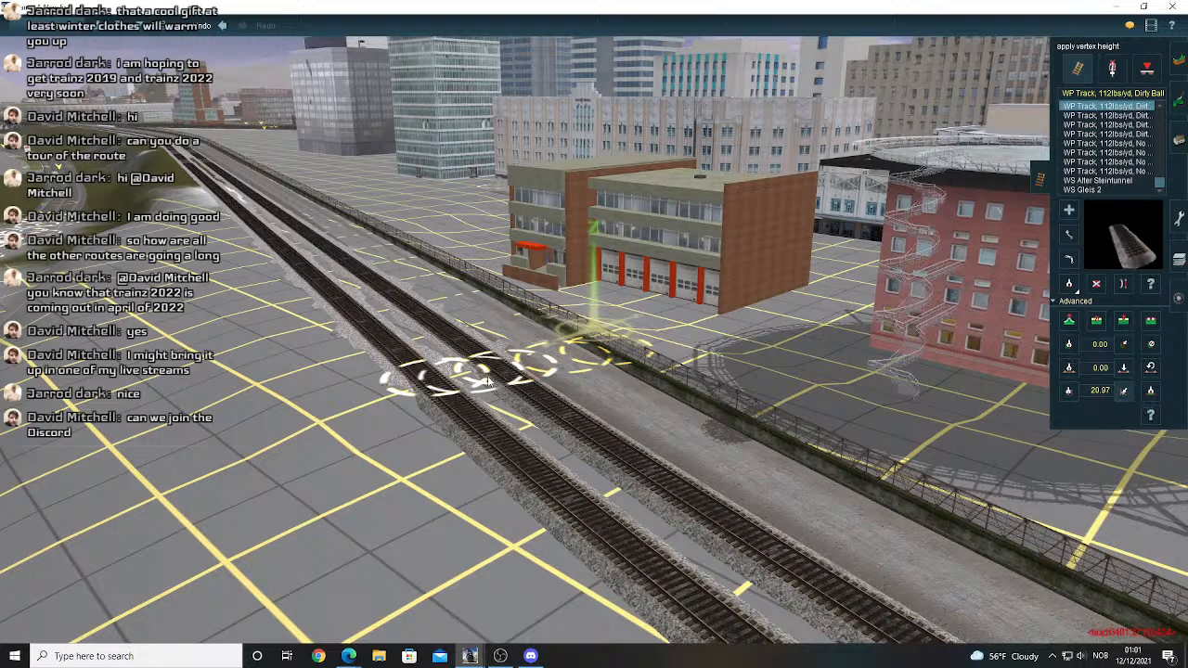
pyautogui.moveTo(545, 379); pyautogui.dragTo(645, 360, button='right')
pyautogui.scroll(3, 645, 360)
pyautogui.click(1179, 139)
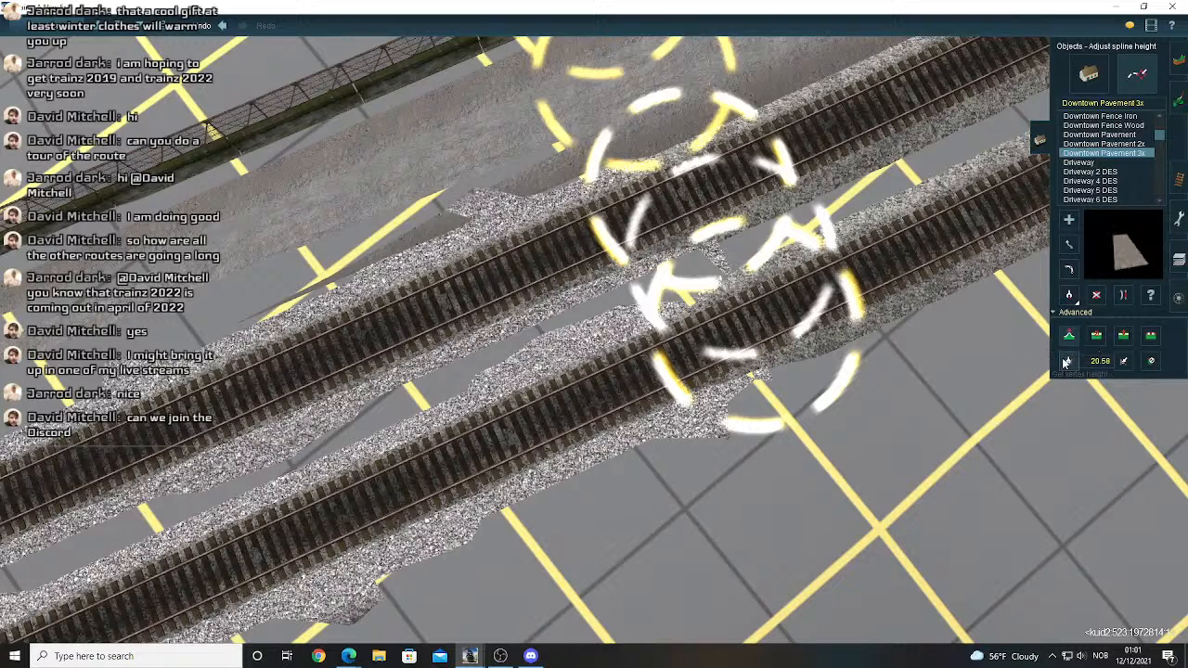
pyautogui.click(1114, 364)
pyautogui.click(698, 337)
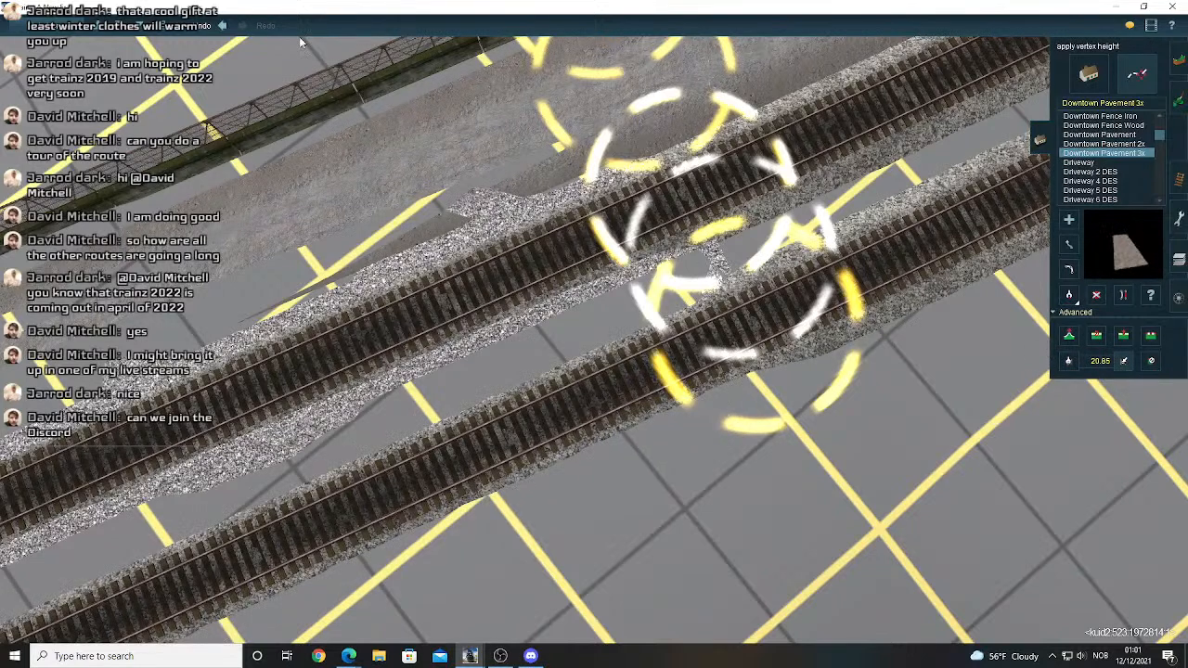
# - Undo the last height change and adjust the spline height at the inner track's ballast joint
pyautogui.click(222, 26)
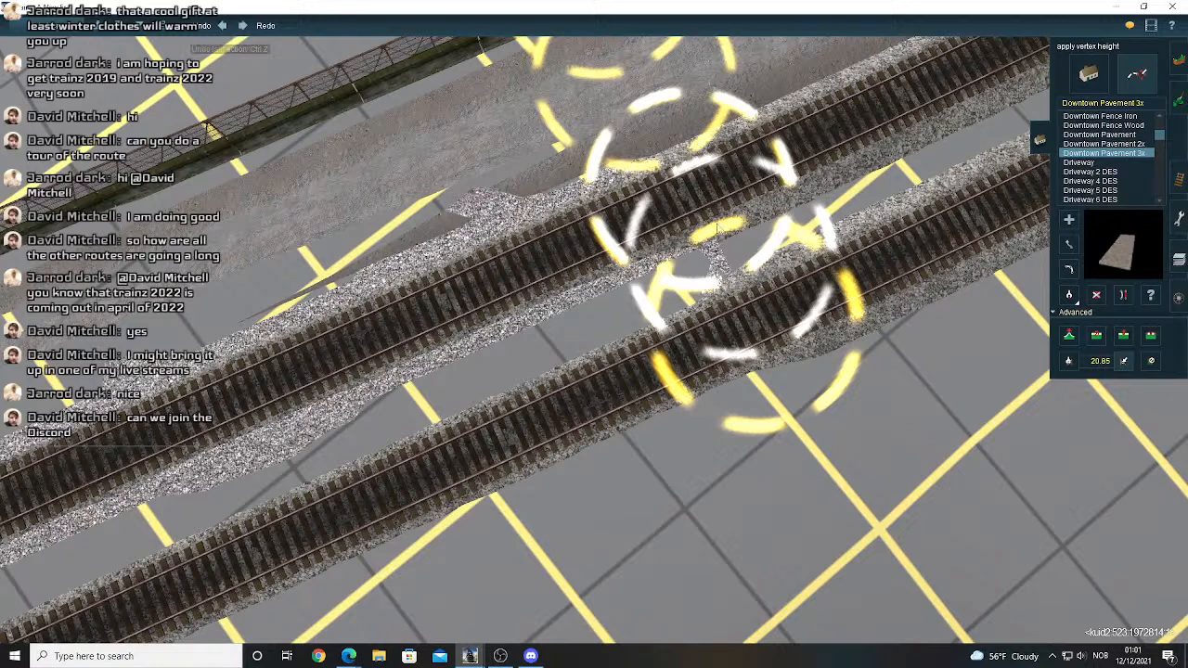
pyautogui.click(1068, 334)
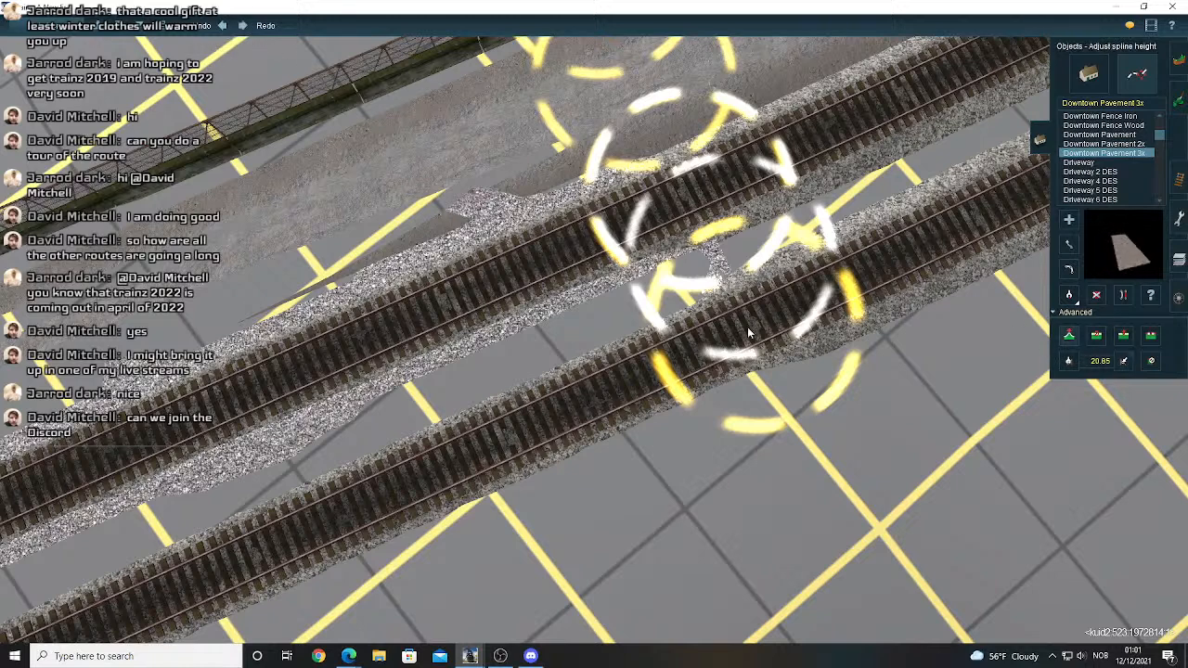
pyautogui.click(687, 199)
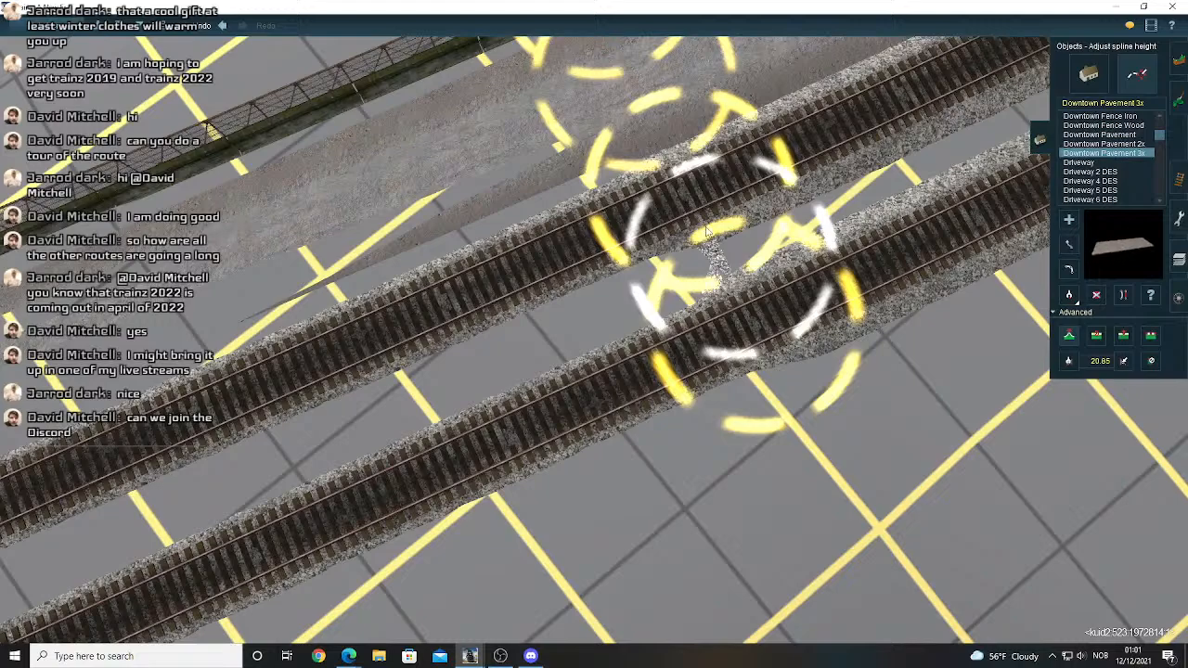
# - Flatten the splines along the twin tracks beside the fire station, undoing and reapplying the flattening once
pyautogui.moveTo(573, 174); pyautogui.dragTo(787, 475, button='right')
pyautogui.moveTo(787, 475); pyautogui.dragTo(236, 47)
pyautogui.click(224, 26)
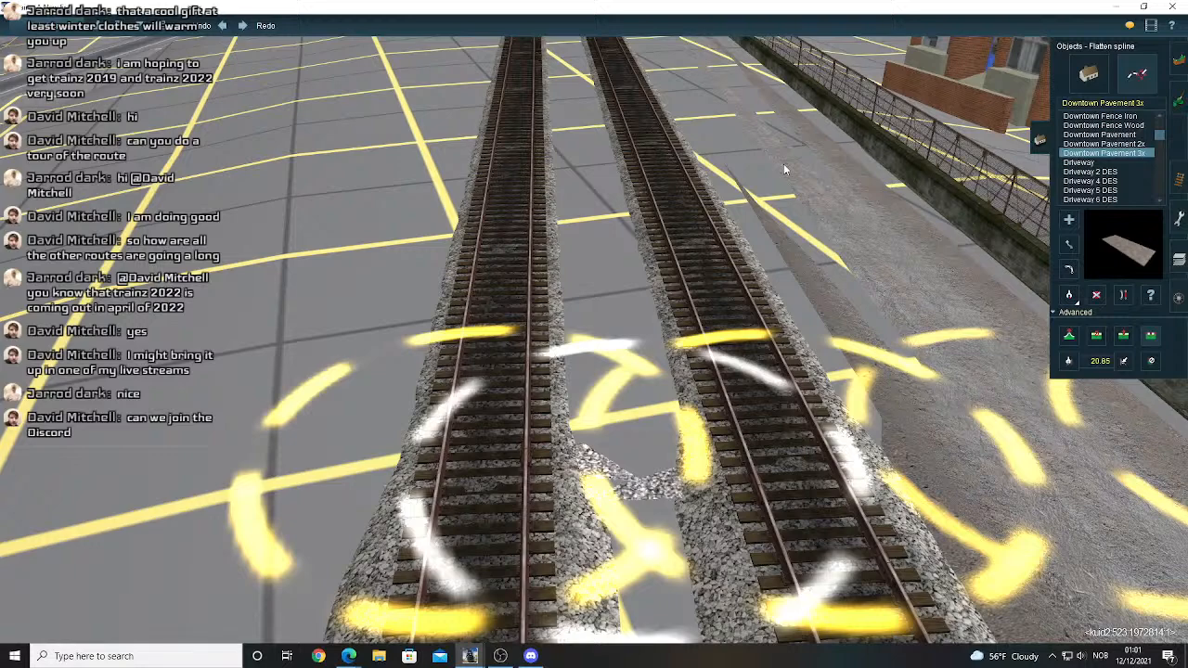
pyautogui.hotkey('ctrl', 'y')
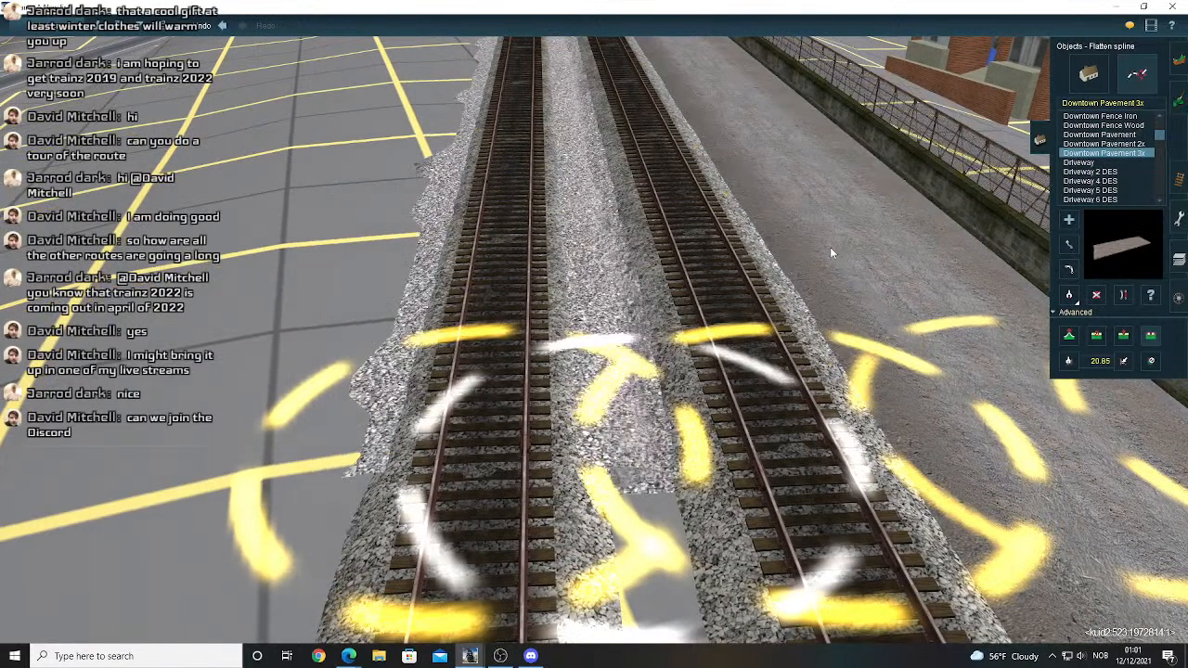
# - Examine the tracks, gravel road and retaining wall along the fire station and helipad building, with the terrain height tool made active
pyautogui.scroll(-3, 829, 247)
pyautogui.rightClick(647, 243)
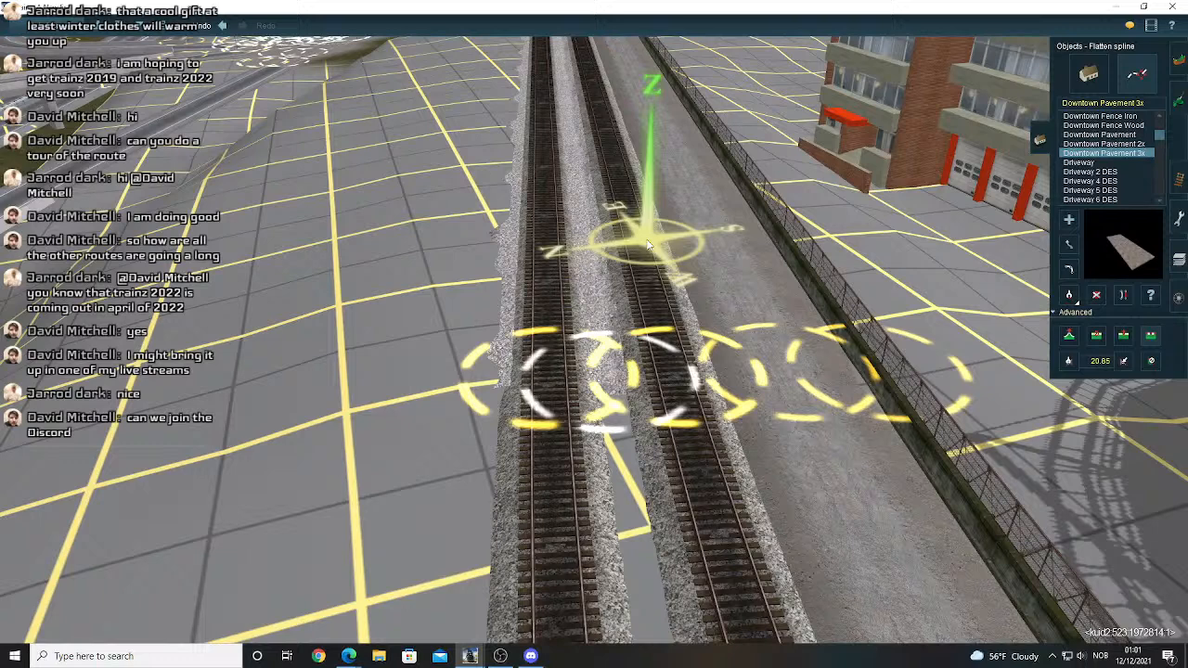
pyautogui.moveTo(647, 243); pyautogui.dragTo(559, 399, button='right')
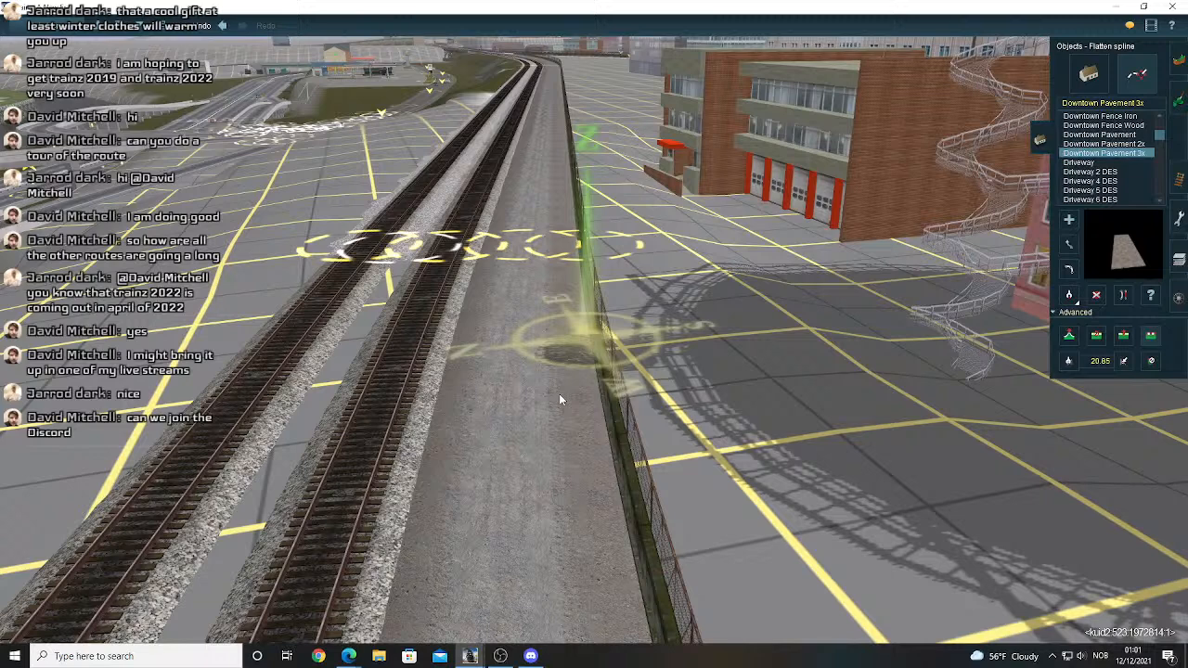
pyautogui.moveTo(560, 399); pyautogui.dragTo(613, 400, button='right')
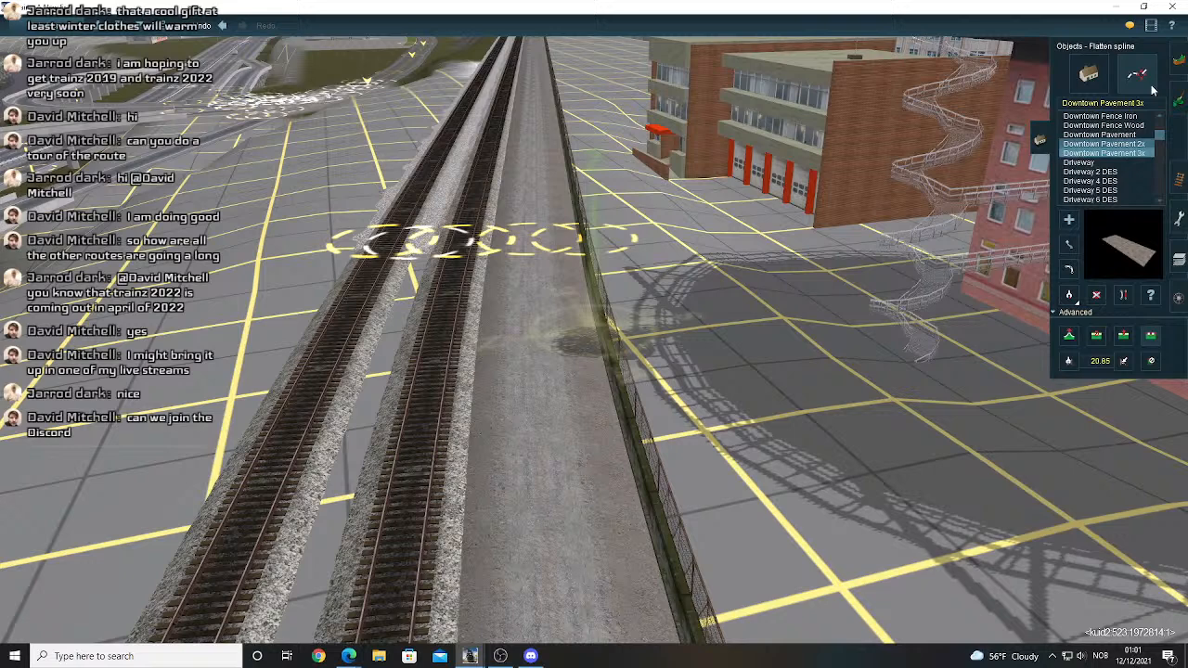
pyautogui.click(1179, 60)
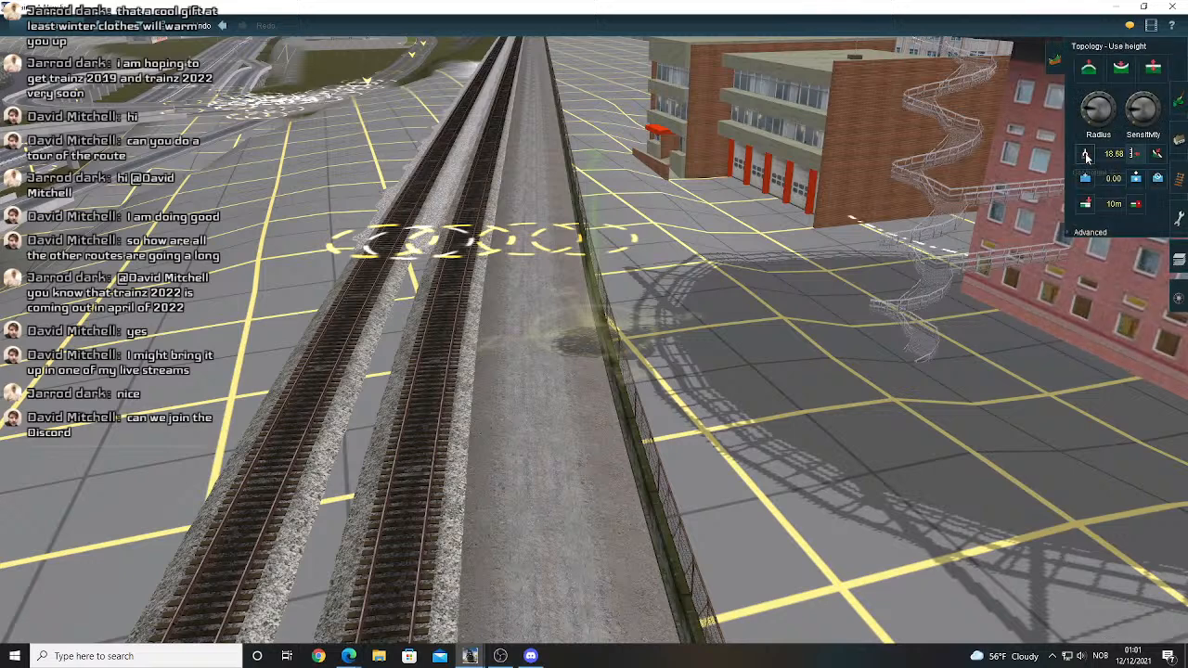
pyautogui.press('Up')
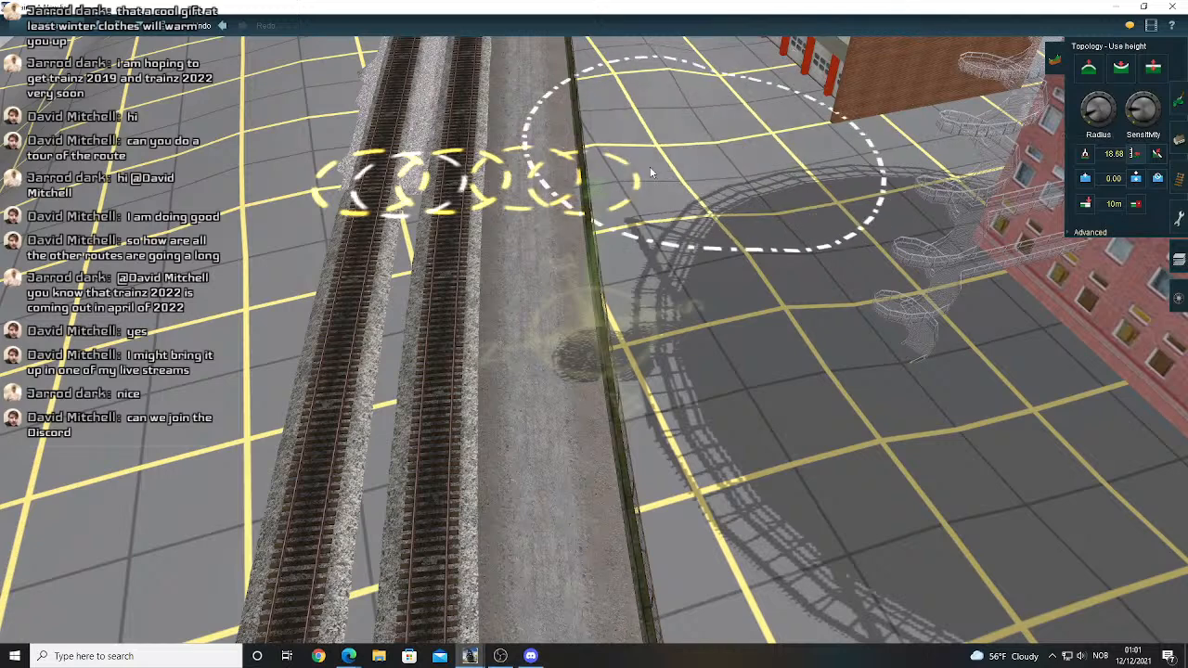
pyautogui.rightClick(612, 100)
pyautogui.scroll(-3, 611, 225)
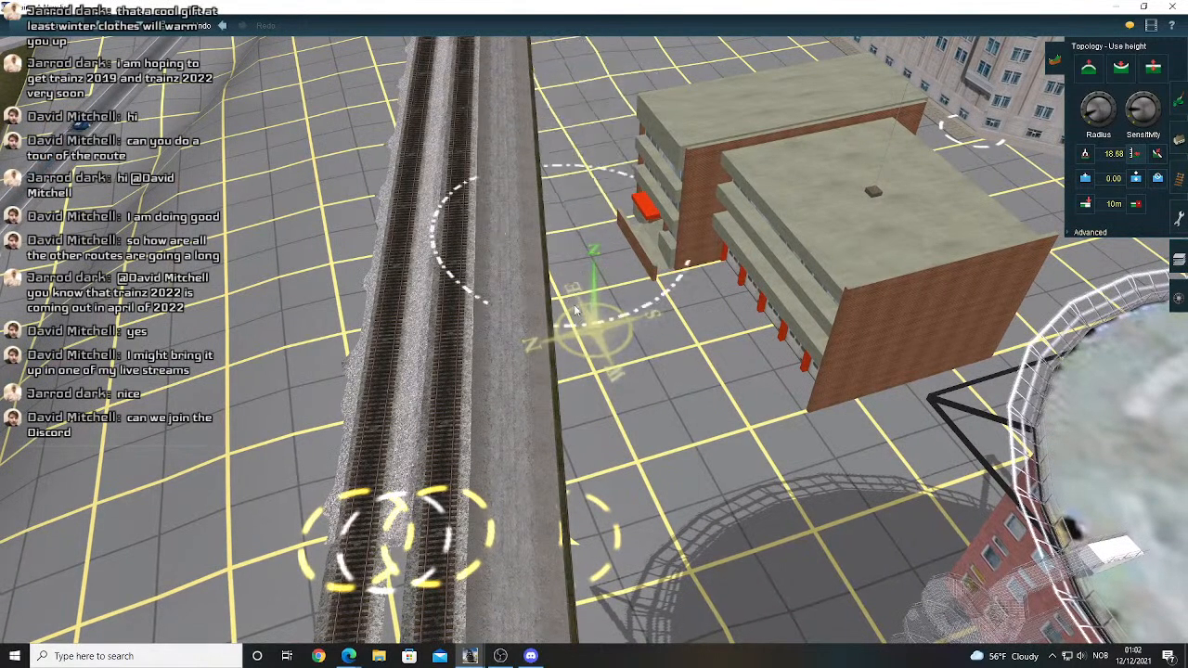
pyautogui.moveTo(575, 311); pyautogui.dragTo(562, 251, button='right')
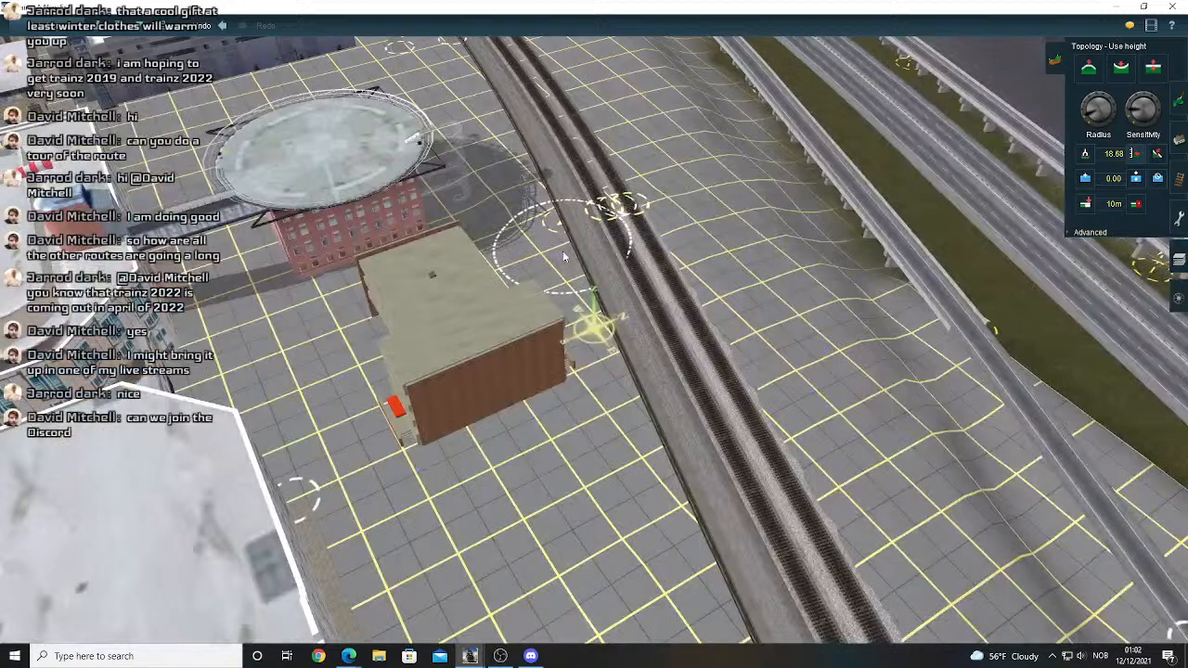
# - Switch to Discord, browse the newest train pictures in the screen-shots channel, and return to the Trainz route
pyautogui.rightClick(523, 199)
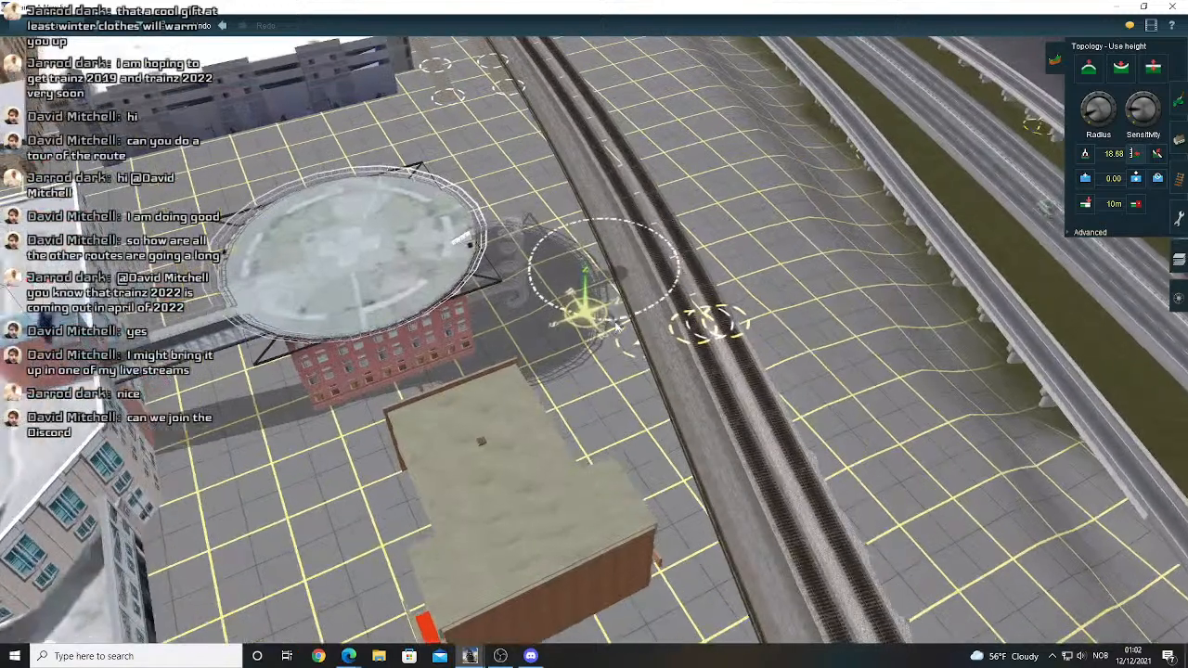
pyautogui.scroll(3, 616, 326)
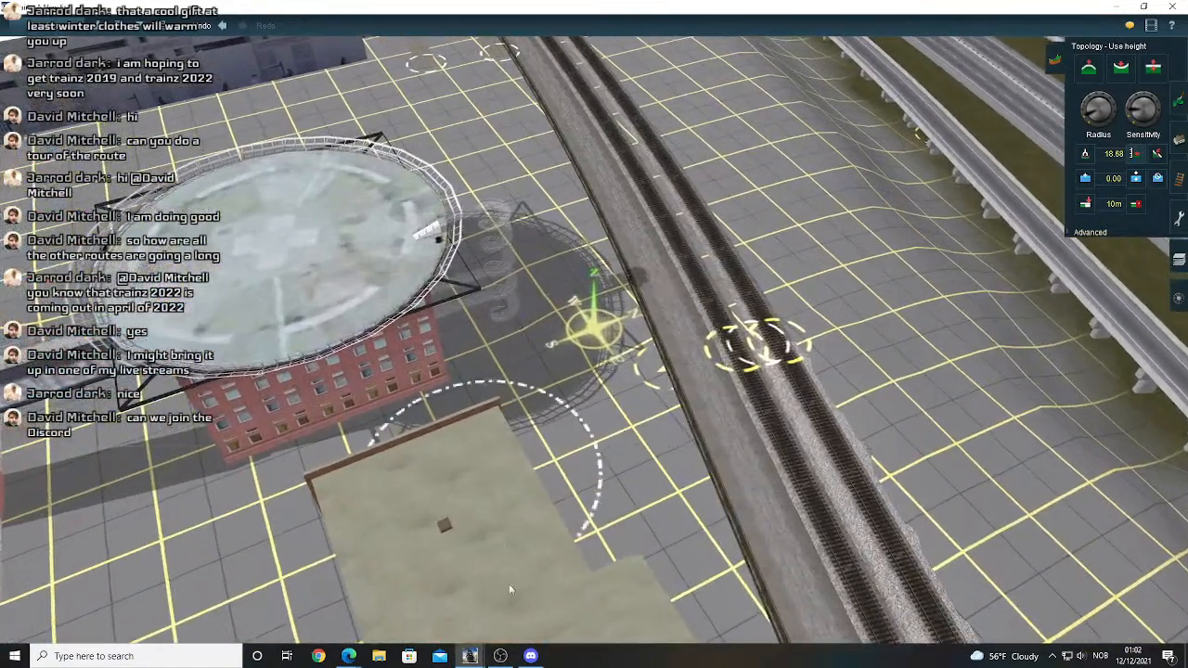
pyautogui.click(531, 656)
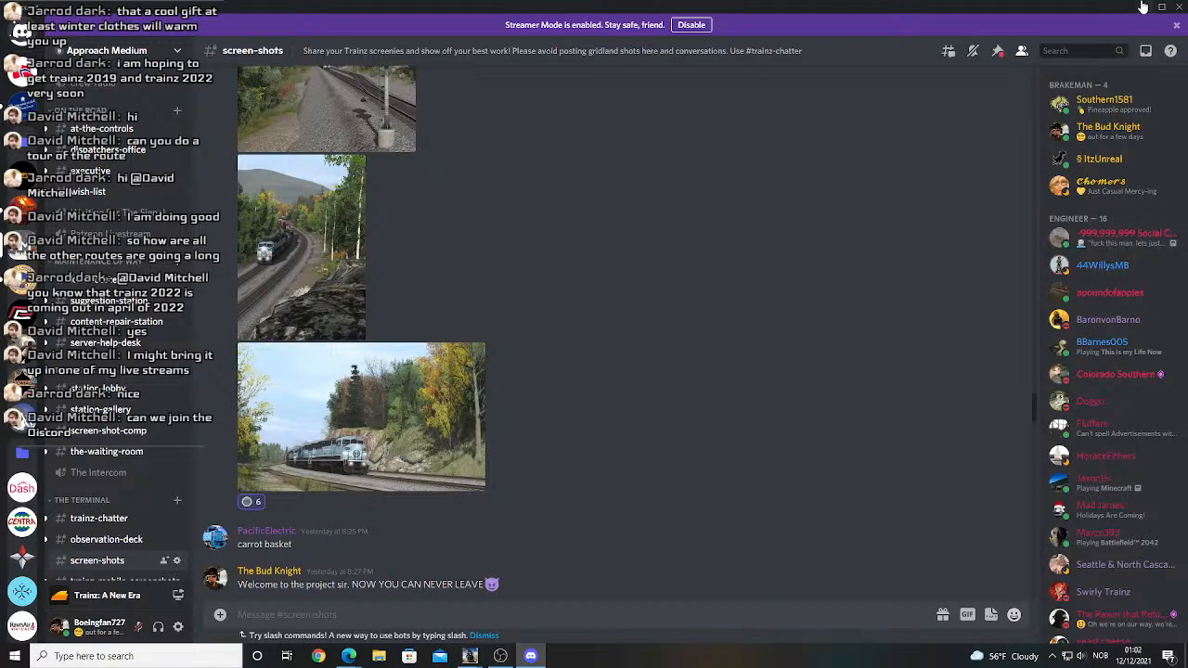
pyautogui.scroll(-20, 816, 204)
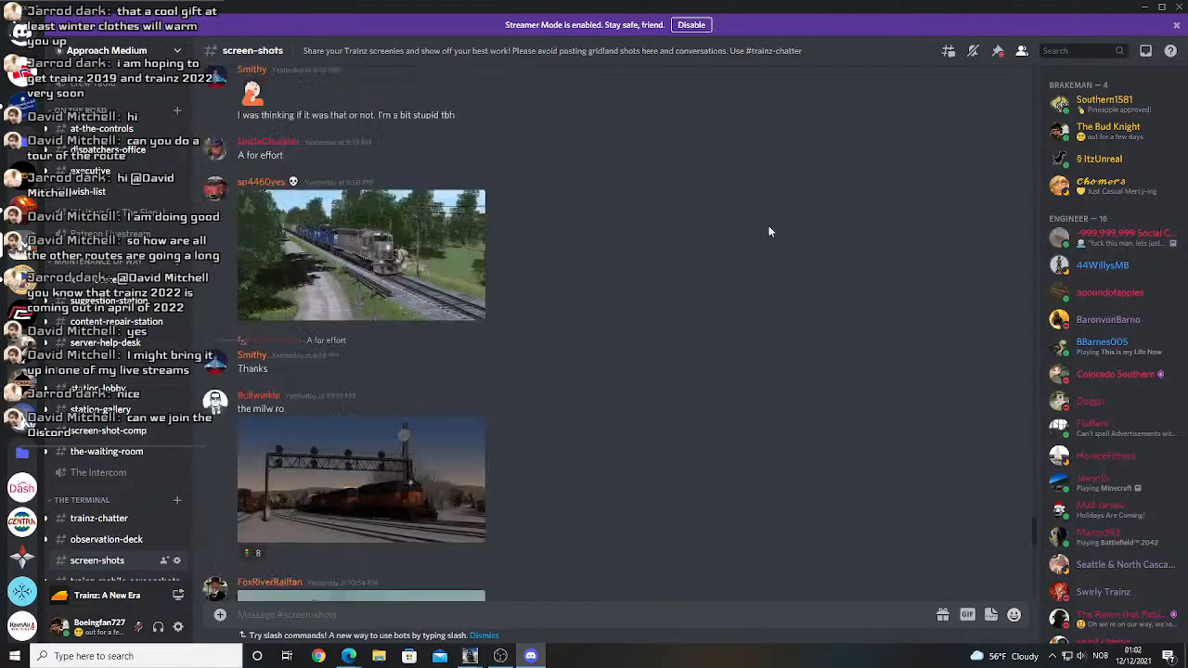
pyautogui.scroll(-3, 761, 237)
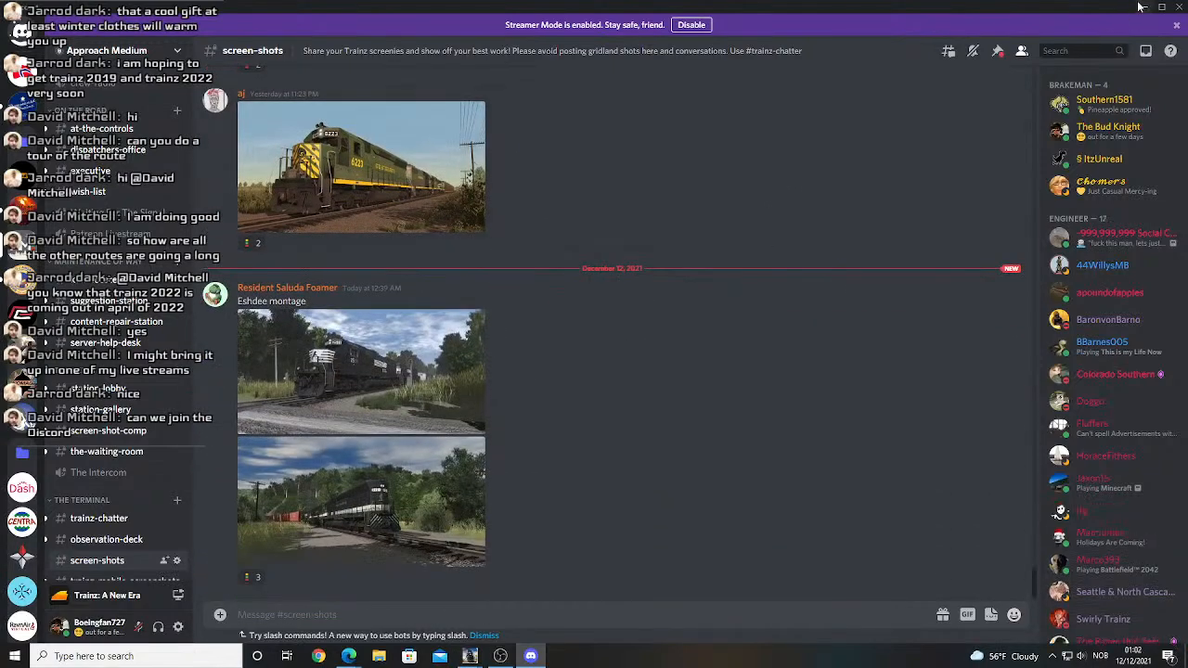
pyautogui.hotkey('alt', 'Tab')
# - Adjust the terrain brush radius and apply the 18.68 height to the ground beside the helipad building
pyautogui.scroll(3, 565, 286)
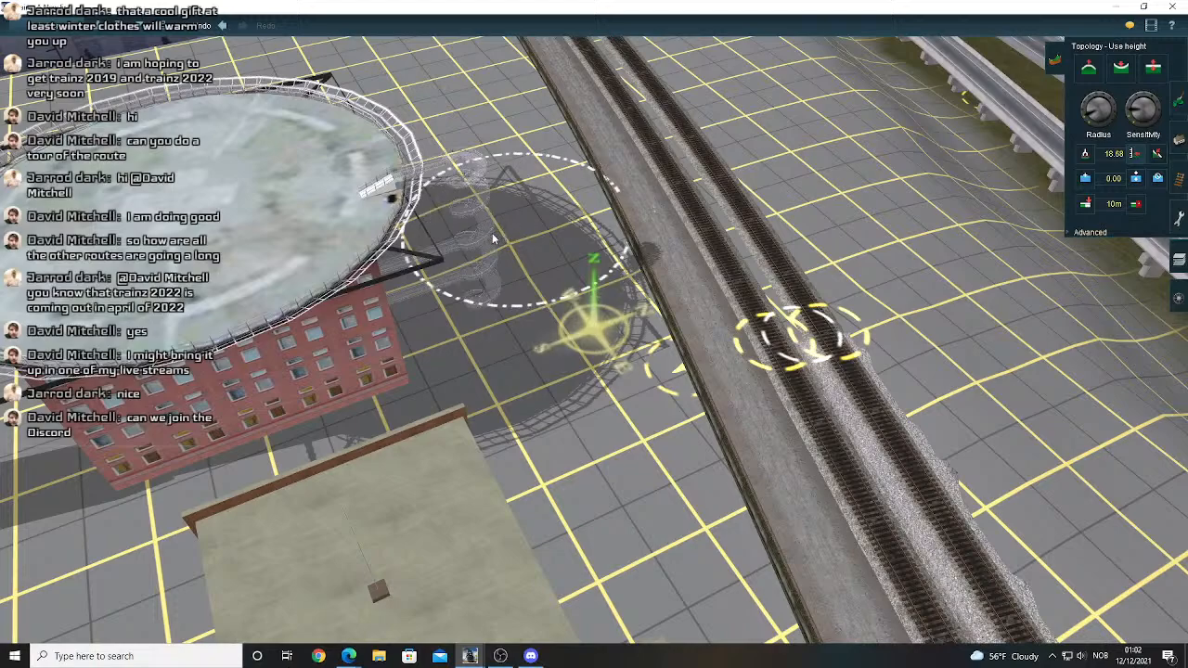
pyautogui.moveTo(490, 239)
pyautogui.mouseDown(button='right')
pyautogui.moveTo(606, 210)
pyautogui.moveTo(657, 223)
pyautogui.moveTo(479, 356)
pyautogui.moveTo(451, 333)
pyautogui.mouseUp(button='right')
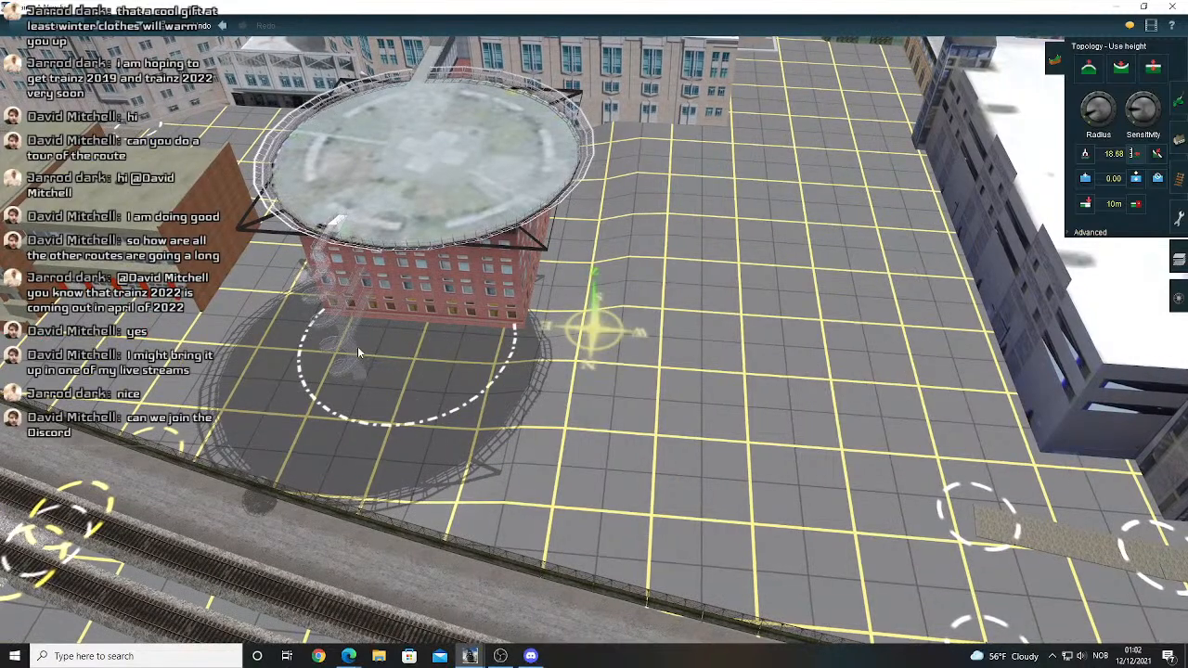
pyautogui.click(1086, 119)
pyautogui.moveTo(449, 361)
pyautogui.mouseDown(button='right')
pyautogui.moveTo(600, 369)
pyautogui.moveTo(623, 352)
pyautogui.moveTo(615, 338)
pyautogui.moveTo(404, 354)
pyautogui.mouseUp(button='right')
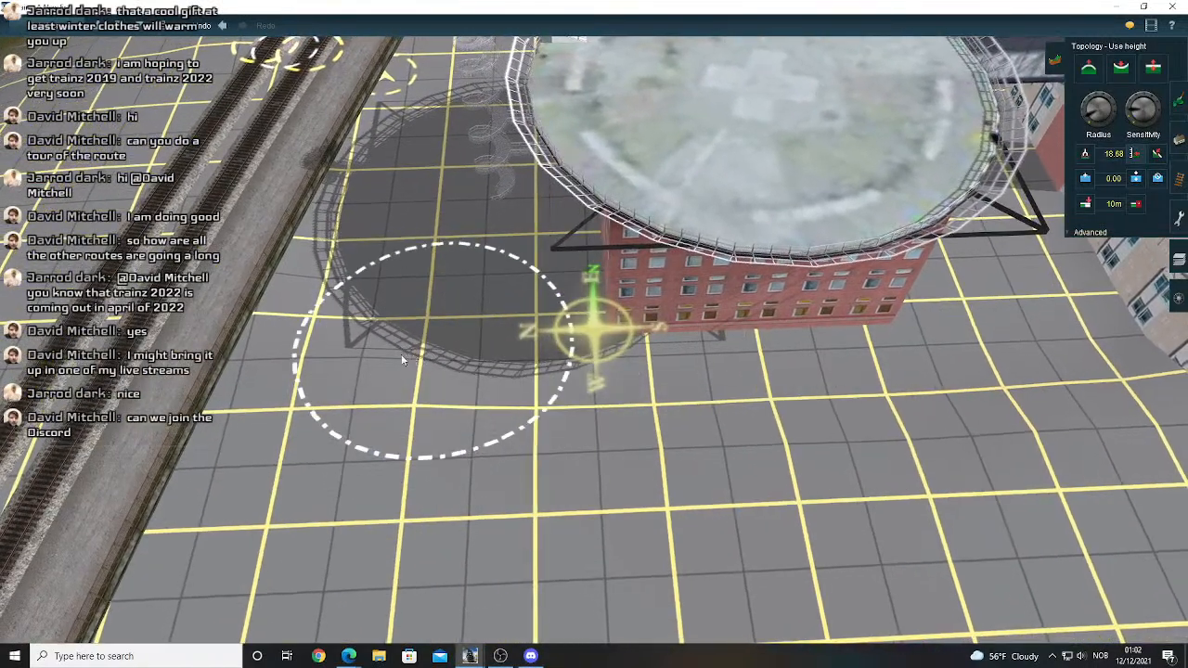
pyautogui.moveTo(378, 357)
pyautogui.mouseDown()
pyautogui.moveTo(395, 347)
pyautogui.moveTo(348, 352)
pyautogui.moveTo(331, 339)
pyautogui.moveTo(366, 249)
pyautogui.moveTo(346, 308)
pyautogui.mouseUp()
pyautogui.moveTo(678, 289)
pyautogui.mouseDown(button='right')
pyautogui.moveTo(711, 311)
pyautogui.moveTo(587, 269)
pyautogui.moveTo(521, 211)
pyautogui.moveTo(501, 242)
pyautogui.moveTo(408, 256)
pyautogui.mouseUp(button='right')
pyautogui.press('Left')
pyautogui.press('Left')
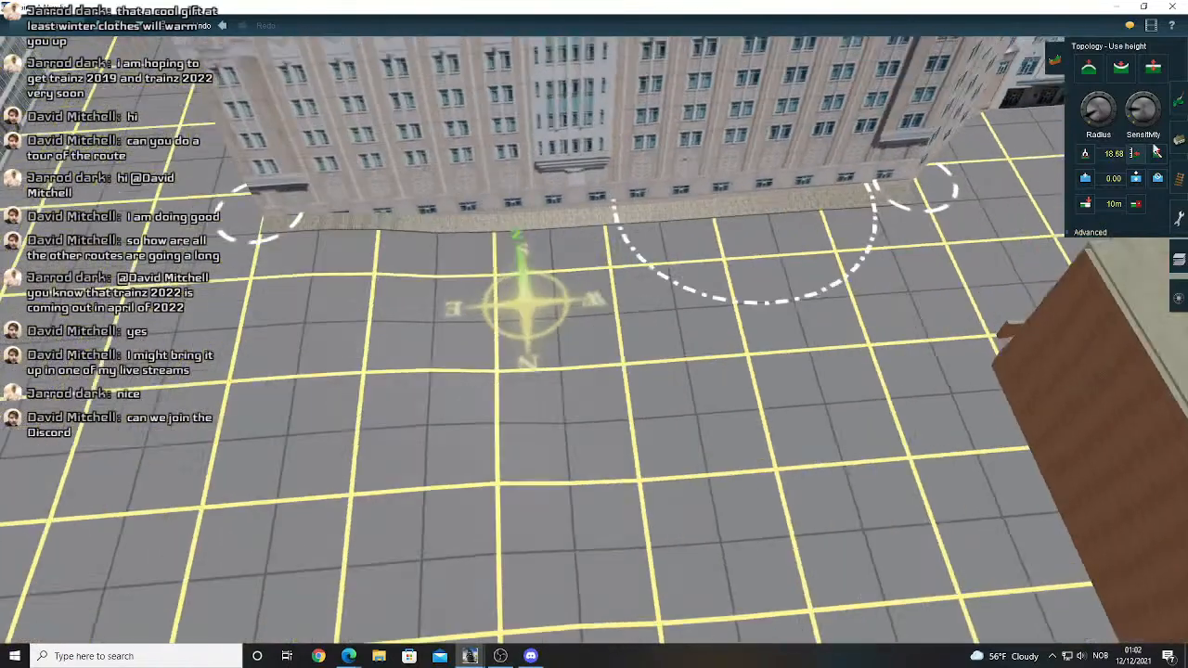
# - Lay two parallel pieces of WP Track, 112lbs/yd, on the ground directly in front of the beige building
pyautogui.click(1179, 179)
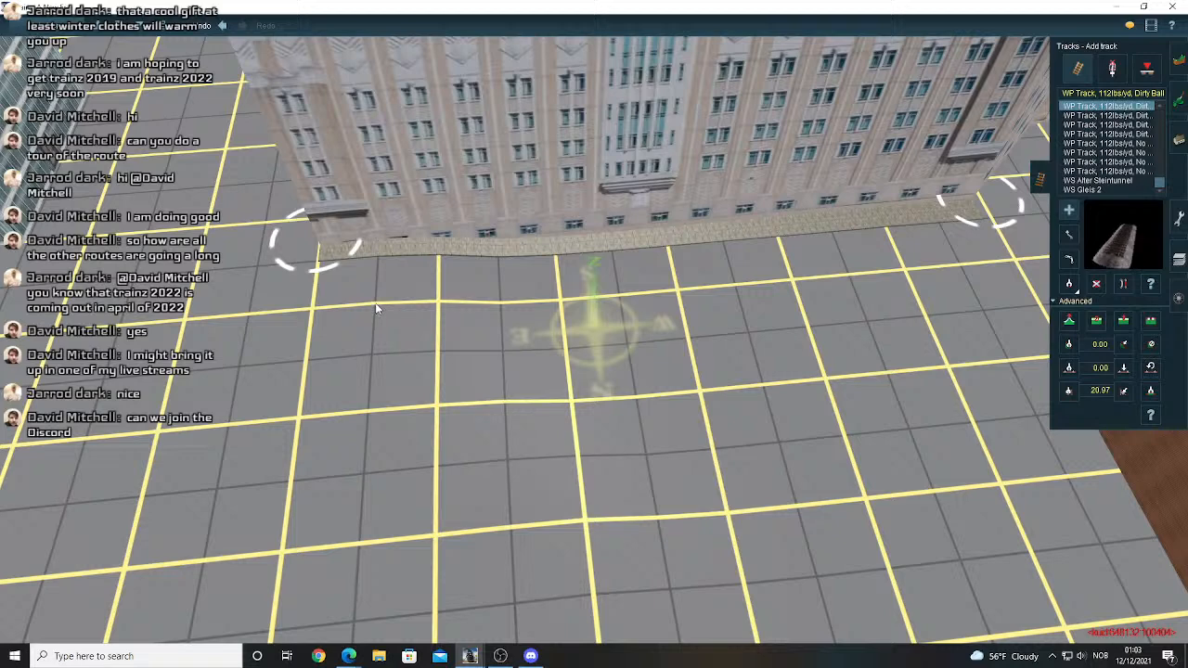
pyautogui.moveTo(375, 301); pyautogui.dragTo(619, 287)
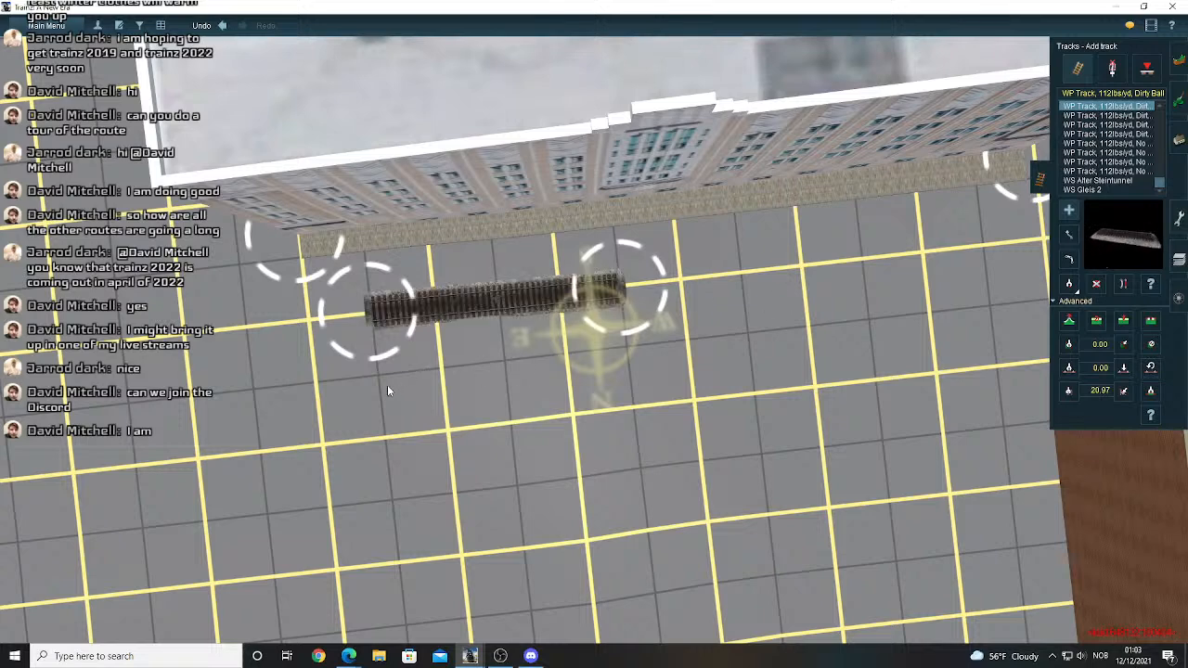
pyautogui.moveTo(555, 416); pyautogui.dragTo(633, 409)
# - Flatten the splines of both short track pieces in front of the beige building
pyautogui.click(1149, 323)
pyautogui.press('Down')
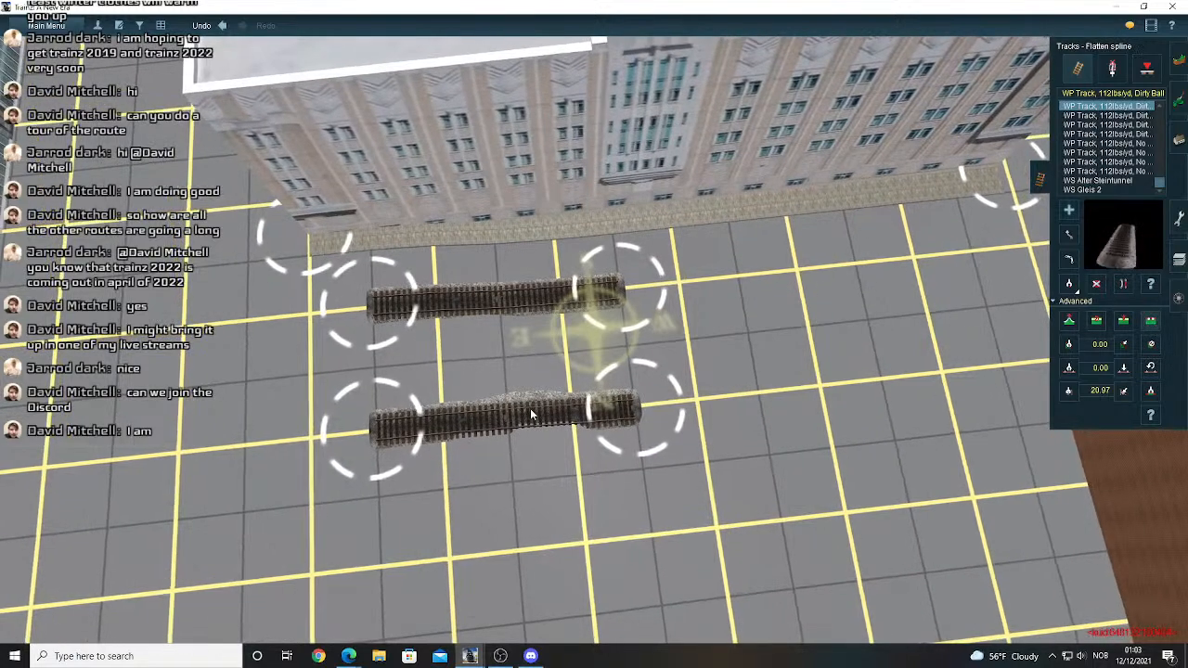
pyautogui.click(515, 305)
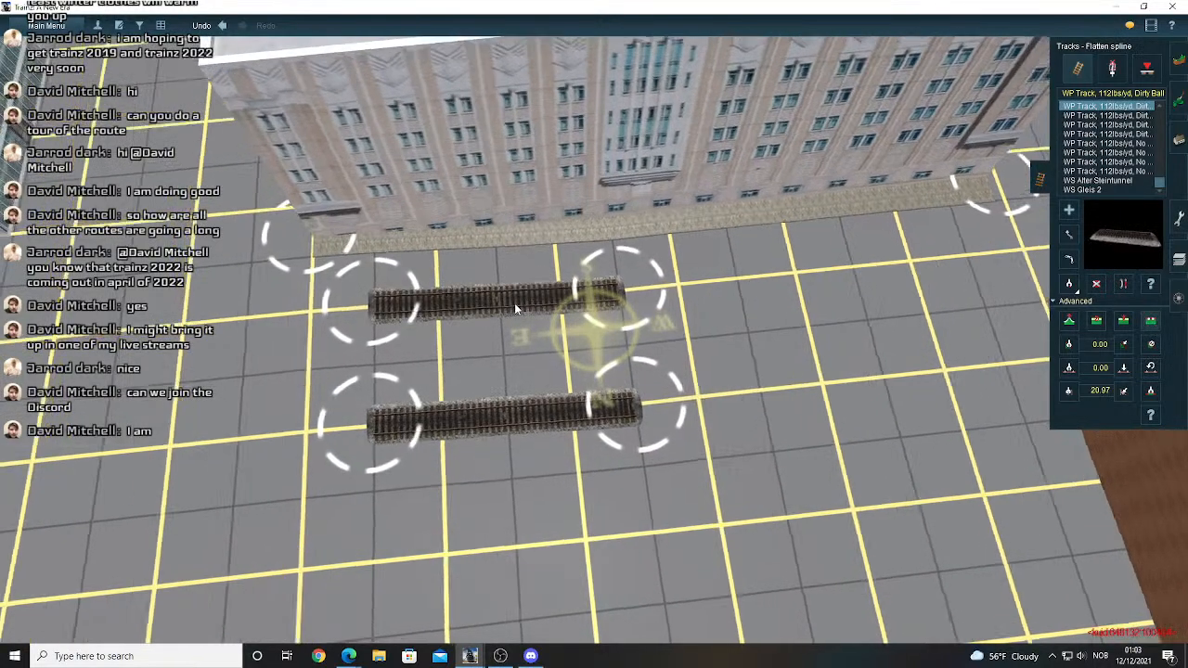
pyautogui.press('Down')
pyautogui.press('Left')
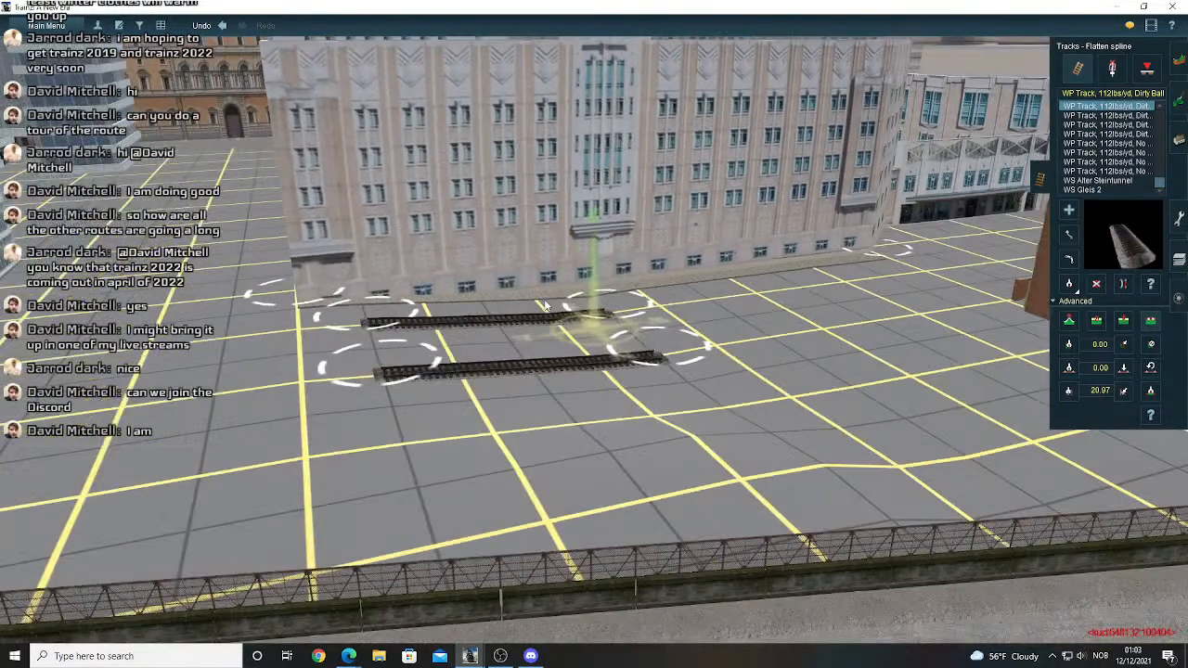
# - Delete the two short track pieces in front of the beige building
pyautogui.press('Up')
pyautogui.press('Right')
pyautogui.click(1095, 284)
pyautogui.click(650, 375)
pyautogui.click(544, 353)
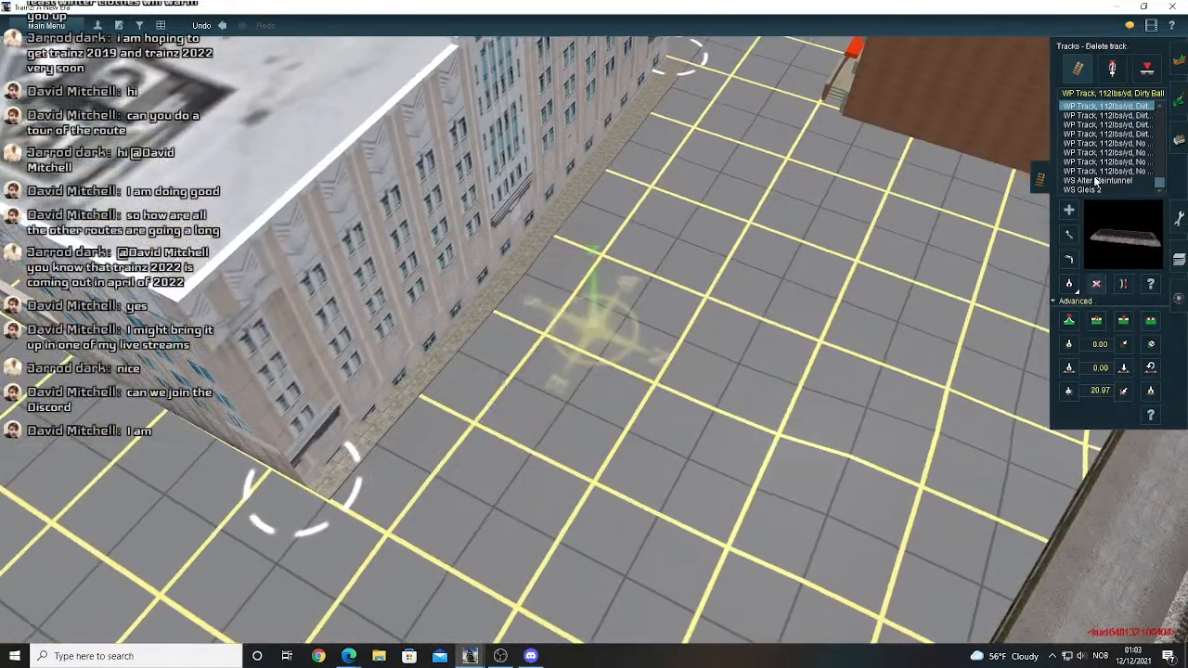
pyautogui.press('Right')
# - Pick up the ground height 18.68 in front of the beige building and activate the Use height tool
pyautogui.click(1178, 60)
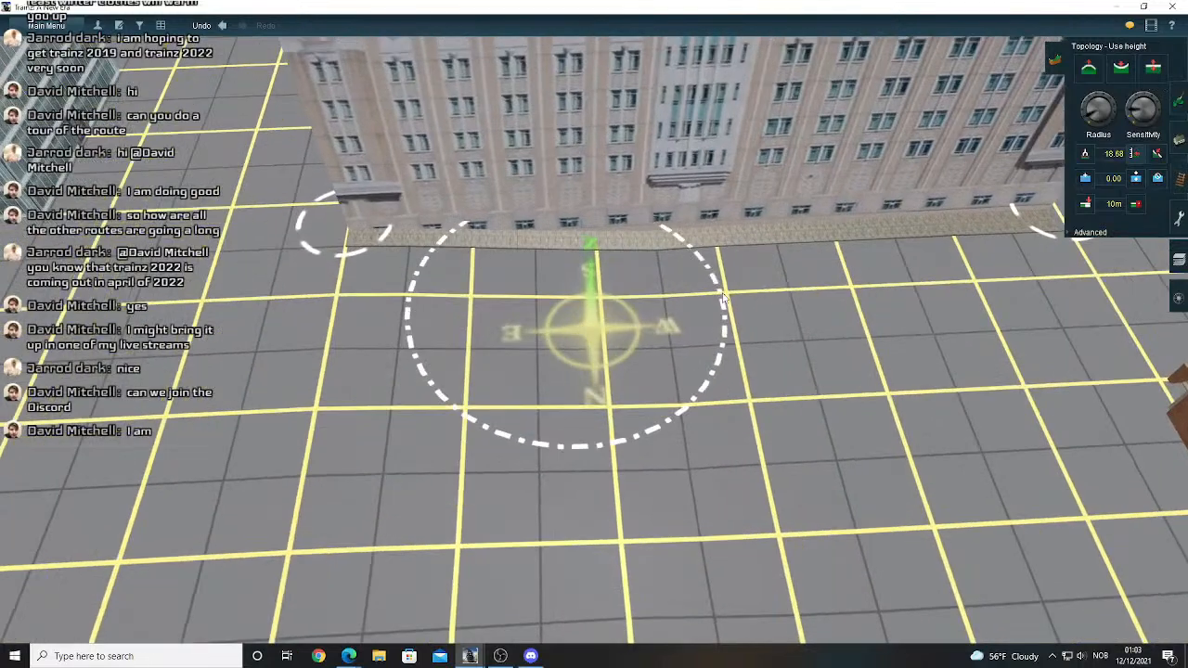
pyautogui.scroll(2, 723, 297)
pyautogui.press('f')
pyautogui.click(709, 335)
pyautogui.rightClick(709, 335)
pyautogui.press('Down')
pyautogui.press('Up')
pyautogui.rightClick(644, 313)
pyautogui.press('Left')
pyautogui.rightClick(710, 310)
pyautogui.click(651, 309)
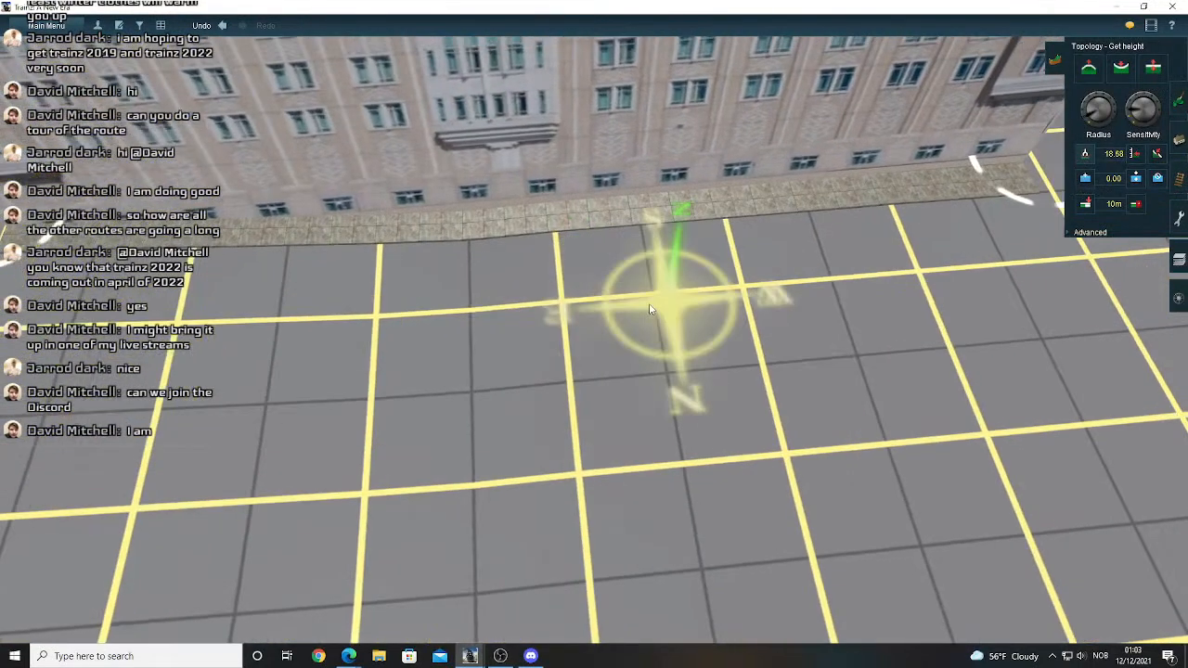
pyautogui.click(1134, 155)
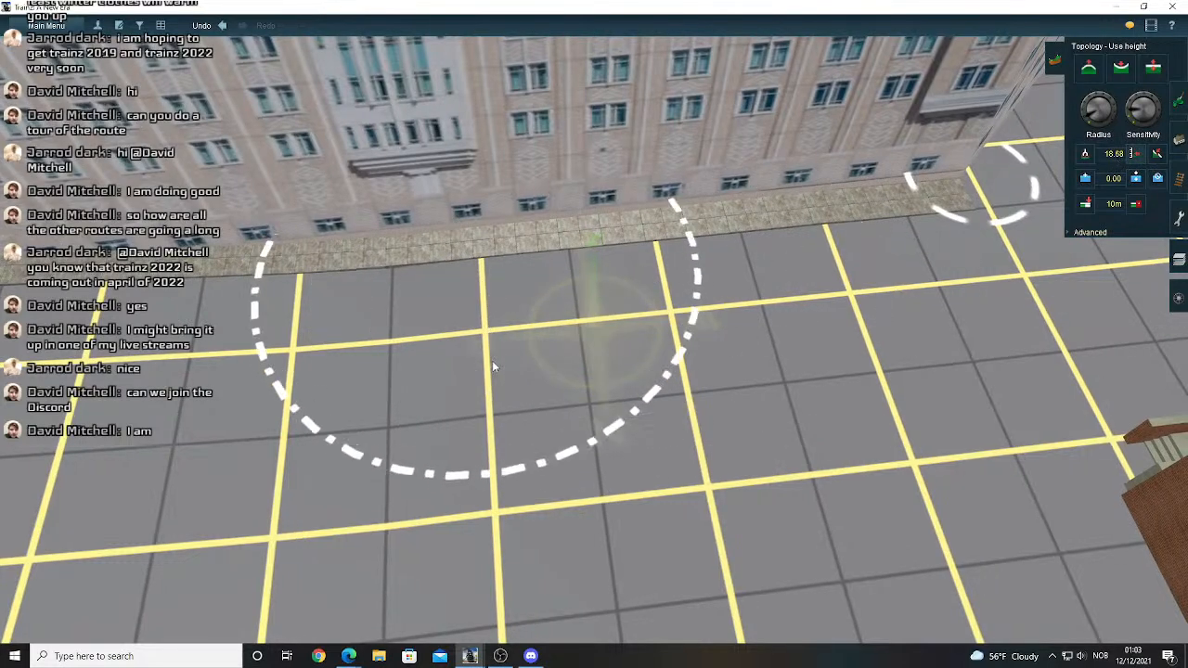
# - Level the ground between the beige building and the track-side retaining wall to the 18.68 height
pyautogui.rightClick(507, 432)
pyautogui.press('Left')
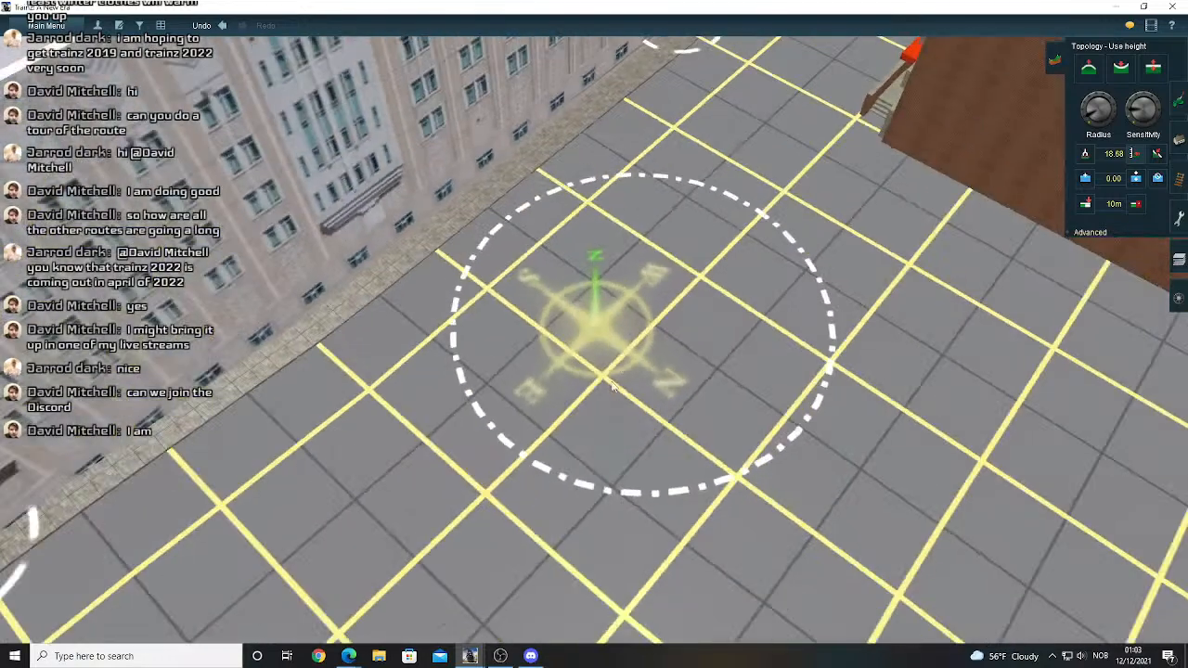
pyautogui.rightClick(611, 408)
pyautogui.press('Left')
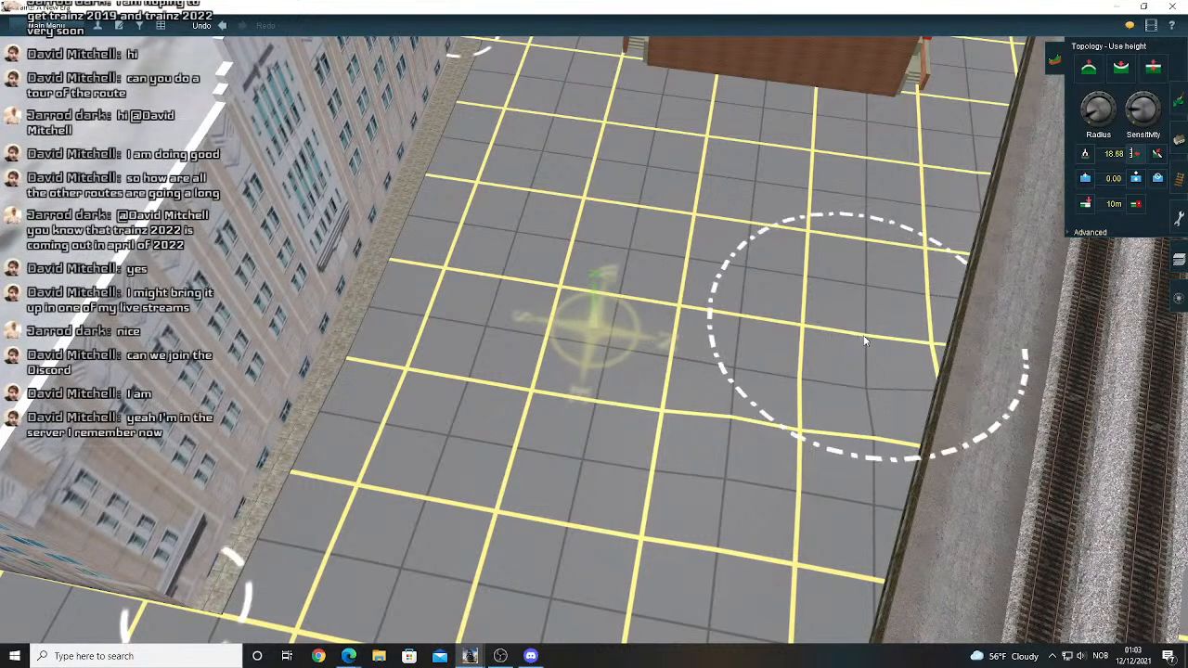
pyautogui.rightClick(727, 257)
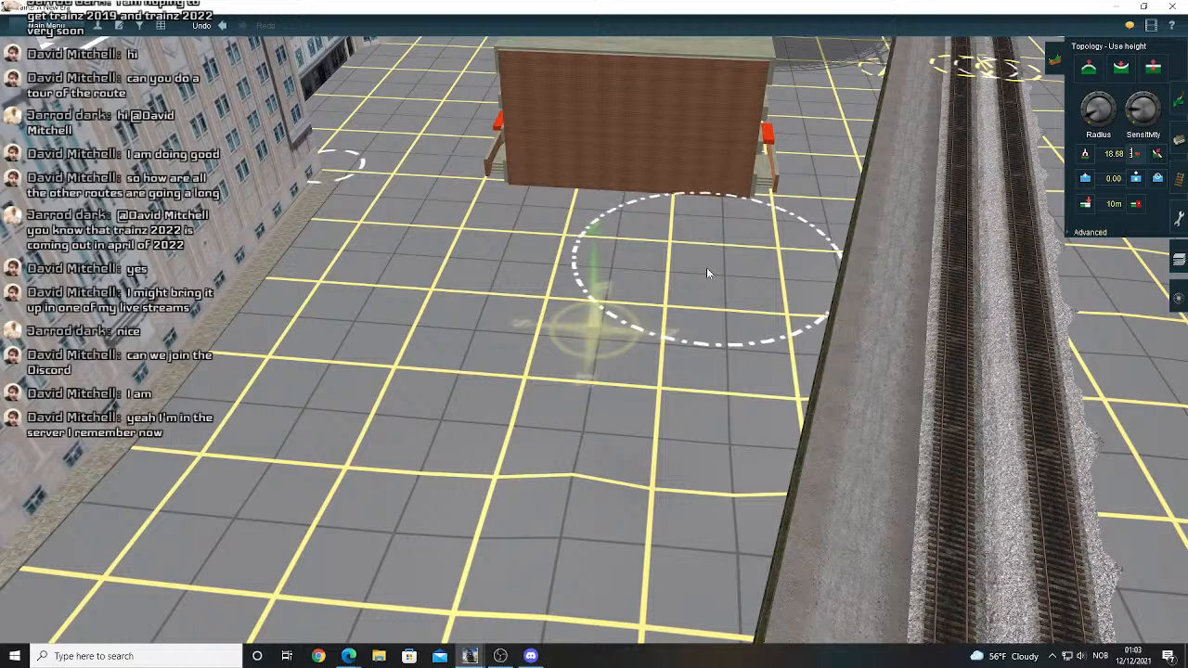
pyautogui.rightClick(620, 401)
pyautogui.press('Left')
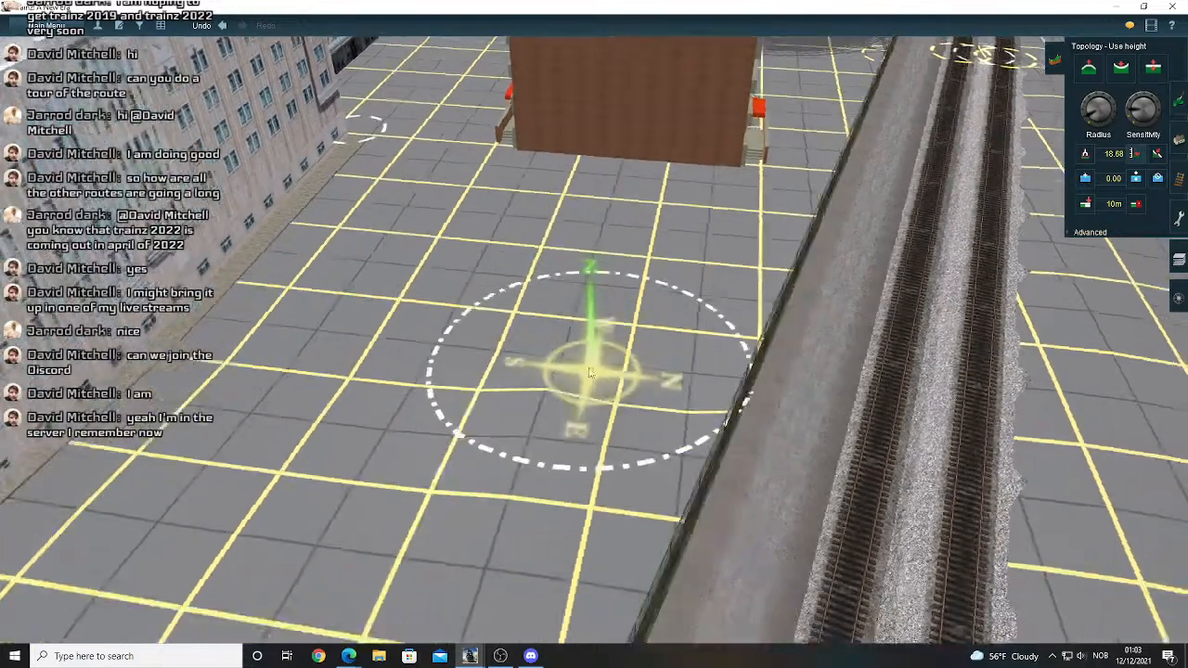
pyautogui.press('Left')
pyautogui.scroll(3, 587, 343)
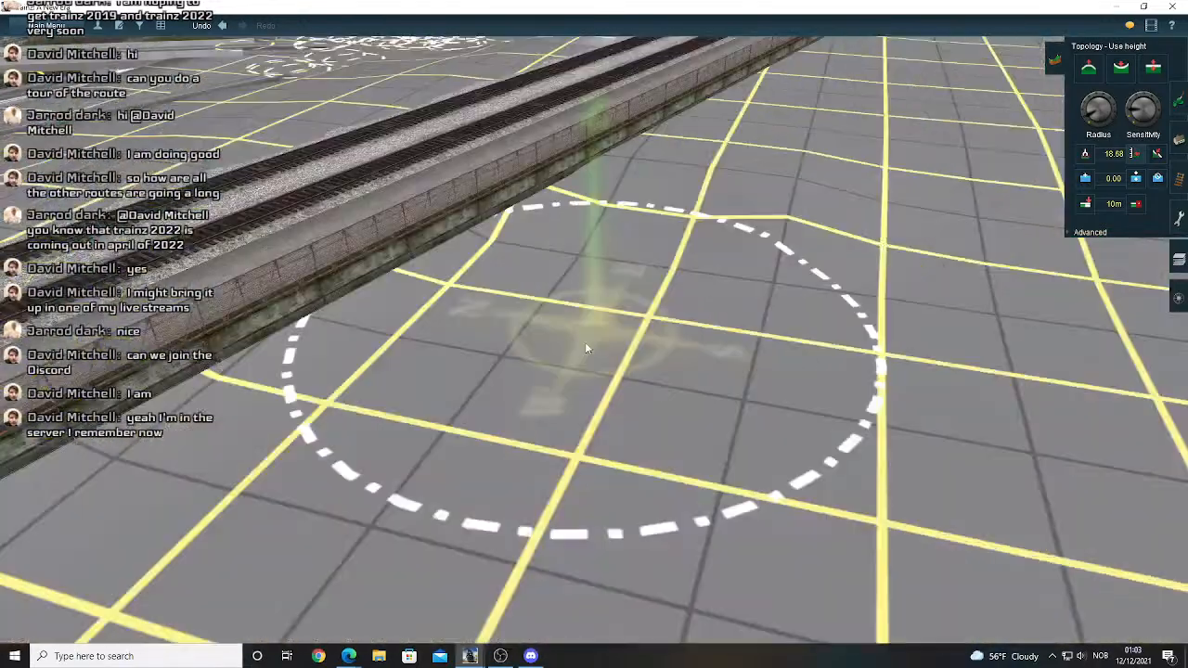
pyautogui.scroll(-3, 539, 338)
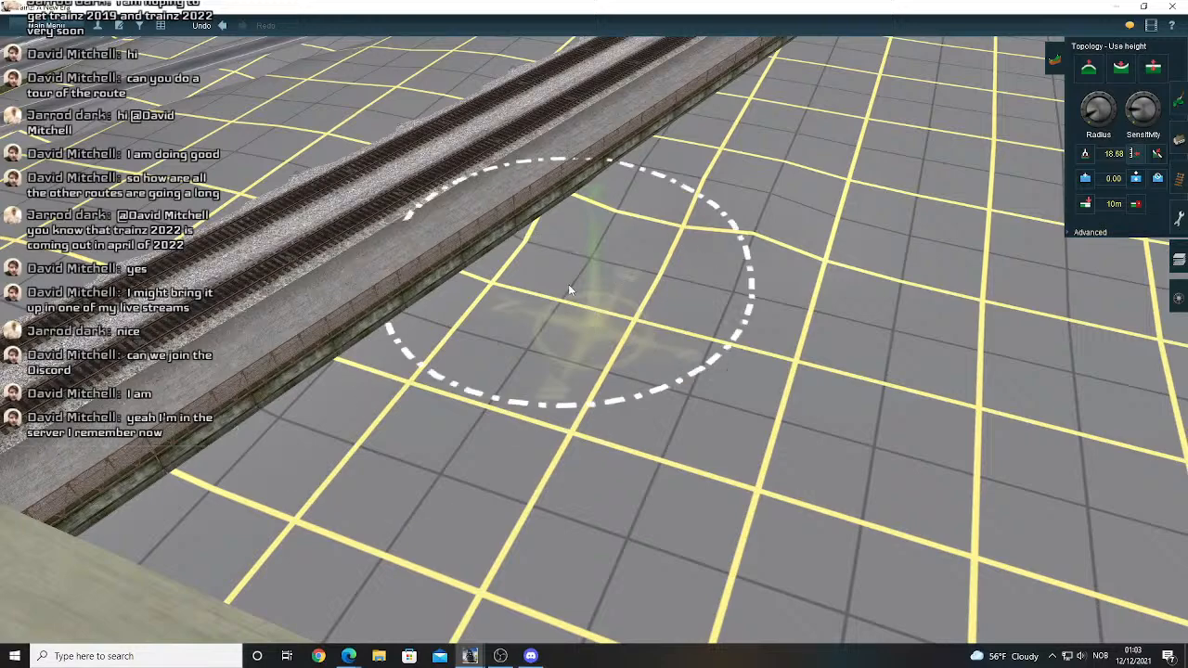
# - Lay two longer parallel WP Track pieces between the beige building and the retaining wall, and flatten their splines
pyautogui.click(1179, 179)
pyautogui.click(1069, 210)
pyautogui.rightClick(730, 282)
pyautogui.moveTo(729, 283); pyautogui.dragTo(388, 387, button='right')
pyautogui.moveTo(570, 357); pyautogui.dragTo(812, 316)
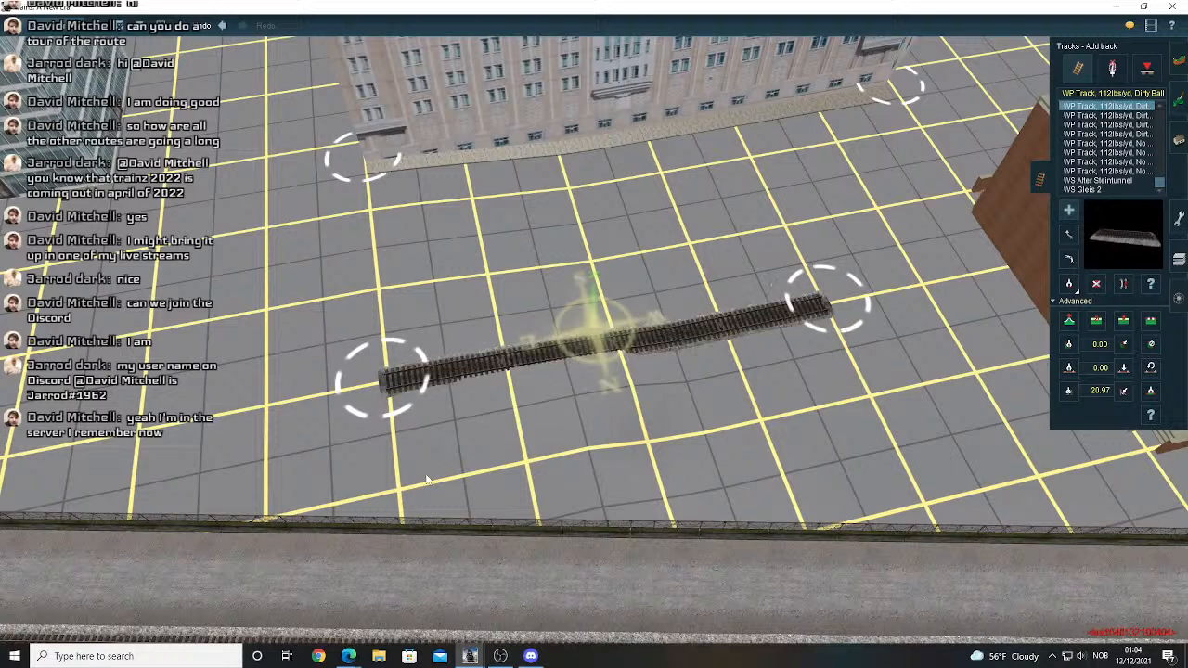
pyautogui.moveTo(744, 407); pyautogui.dragTo(872, 396)
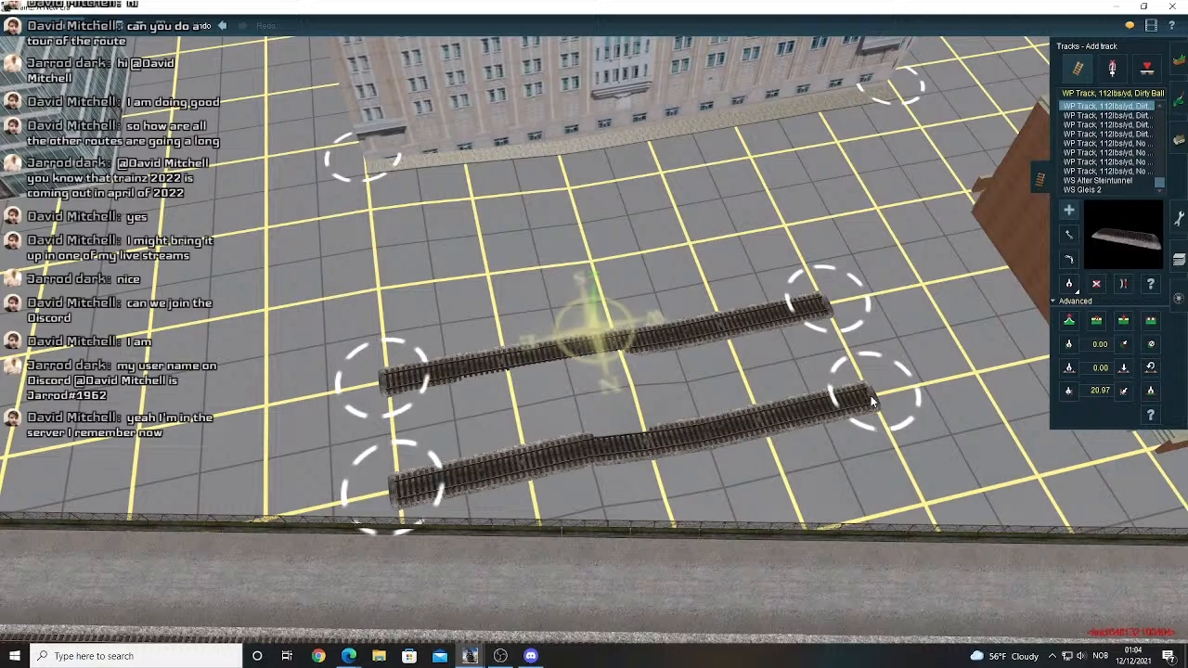
pyautogui.moveTo(807, 450); pyautogui.dragTo(765, 464, button='right')
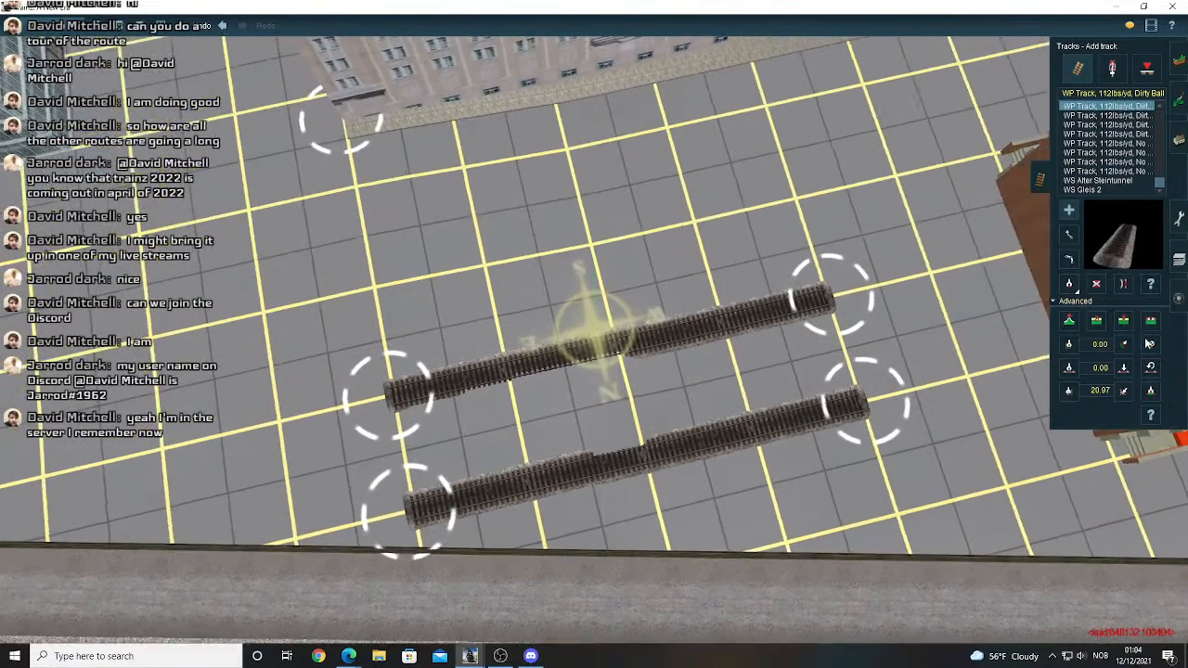
pyautogui.click(1151, 321)
pyautogui.click(657, 338)
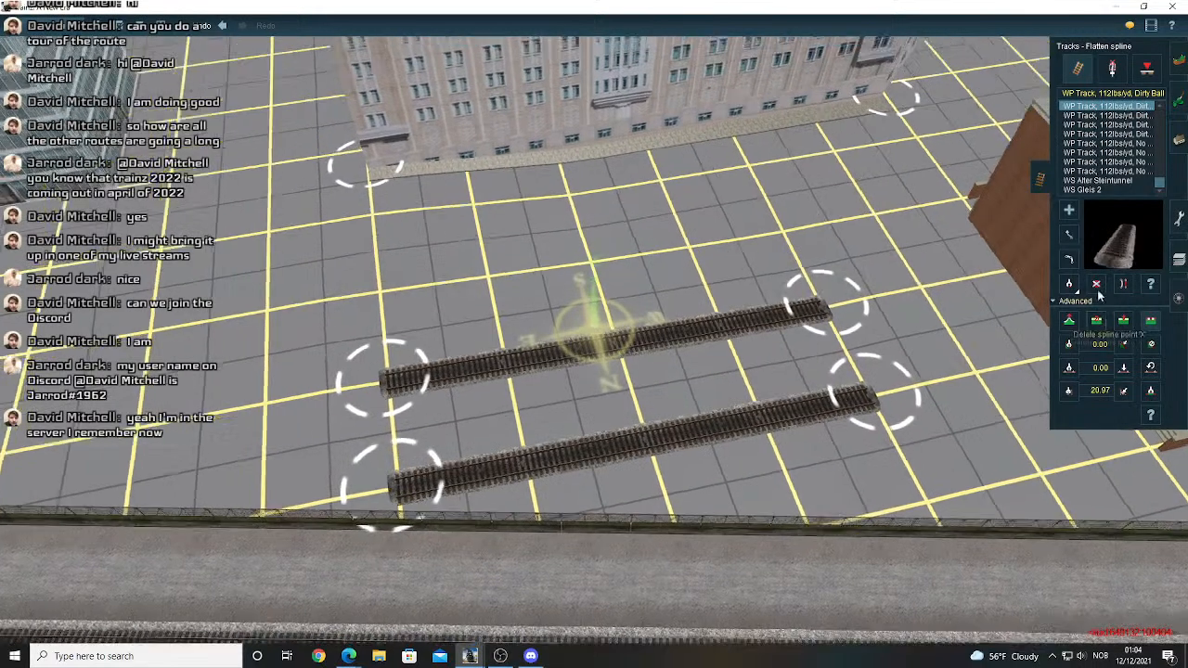
# - Delete the two longer track pieces beside the retaining wall
pyautogui.click(1096, 287)
pyautogui.click(798, 409)
pyautogui.click(717, 336)
pyautogui.press('Left')
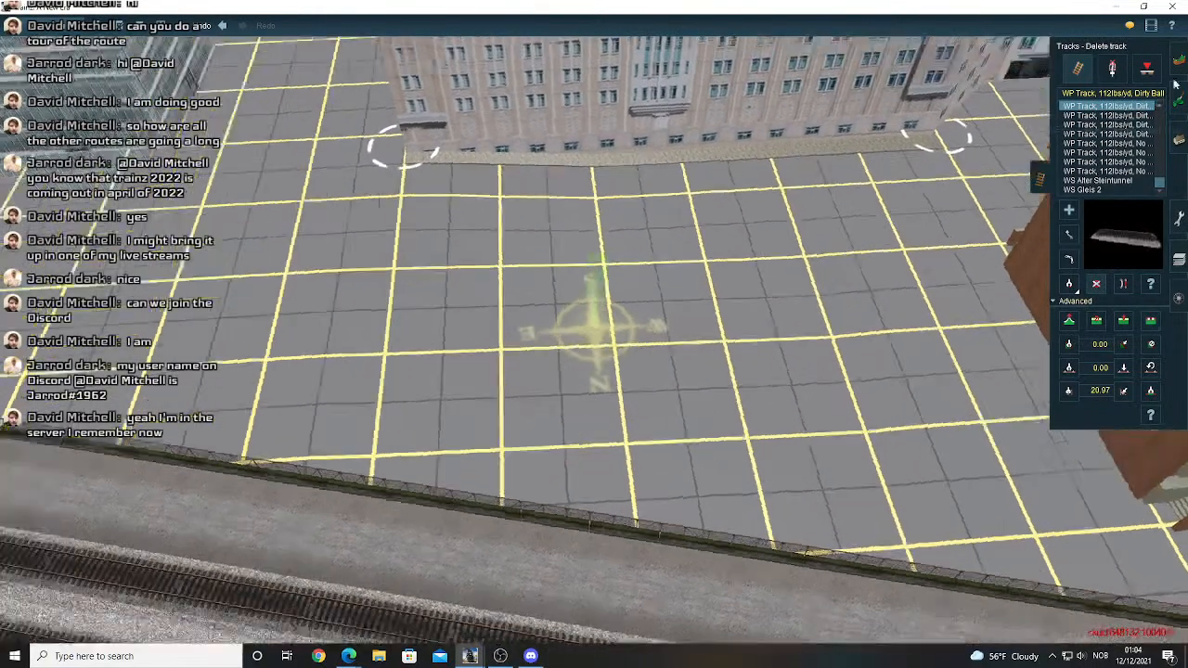
# - Sample the ground height between the beige and flat-roofed brick buildings, and ready the Use height tool at 18.68
pyautogui.rightClick(731, 368)
pyautogui.press('F1')
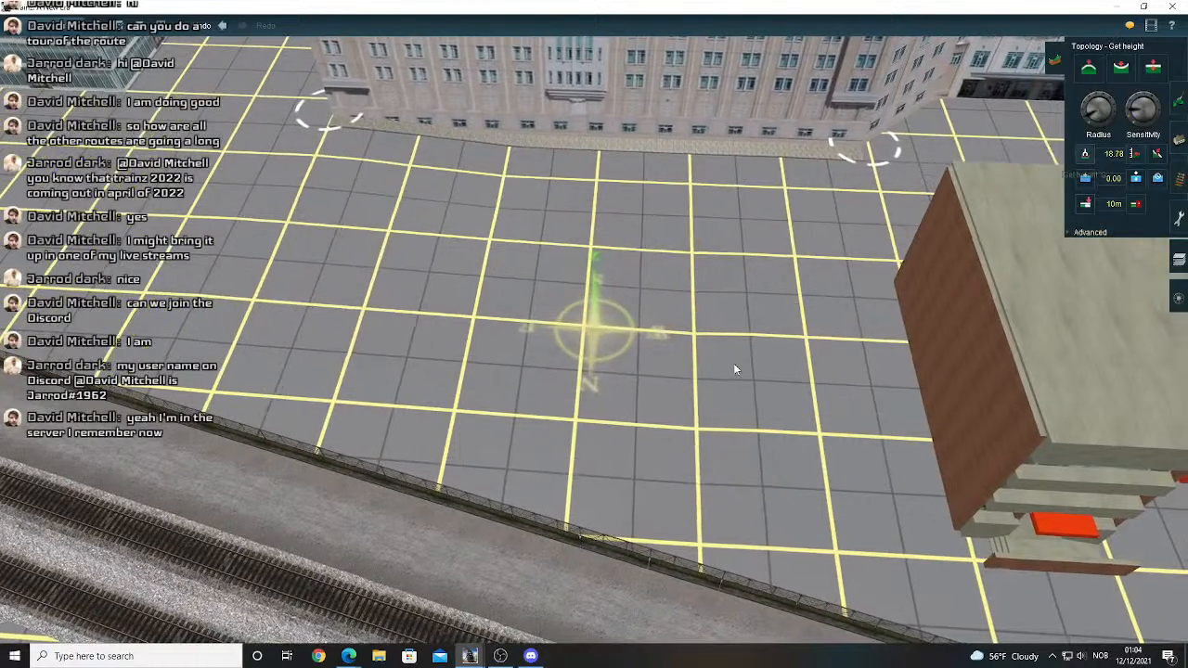
pyautogui.rightClick(743, 368)
pyautogui.click(1137, 155)
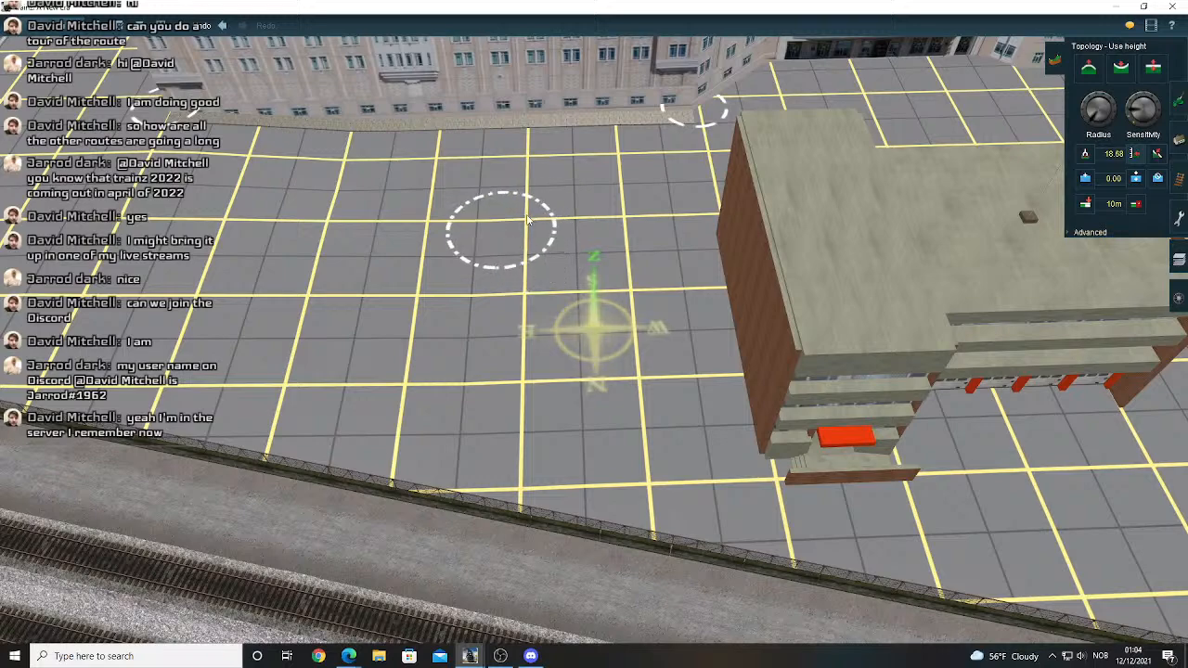
# - Pick up the height 18.88 near the beige building's corner and activate the Plateau tool
pyautogui.moveTo(489, 228)
pyautogui.mouseDown(button='right')
pyautogui.moveTo(411, 195)
pyautogui.moveTo(362, 295)
pyautogui.moveTo(664, 329)
pyautogui.mouseUp(button='right')
pyautogui.press('Right')
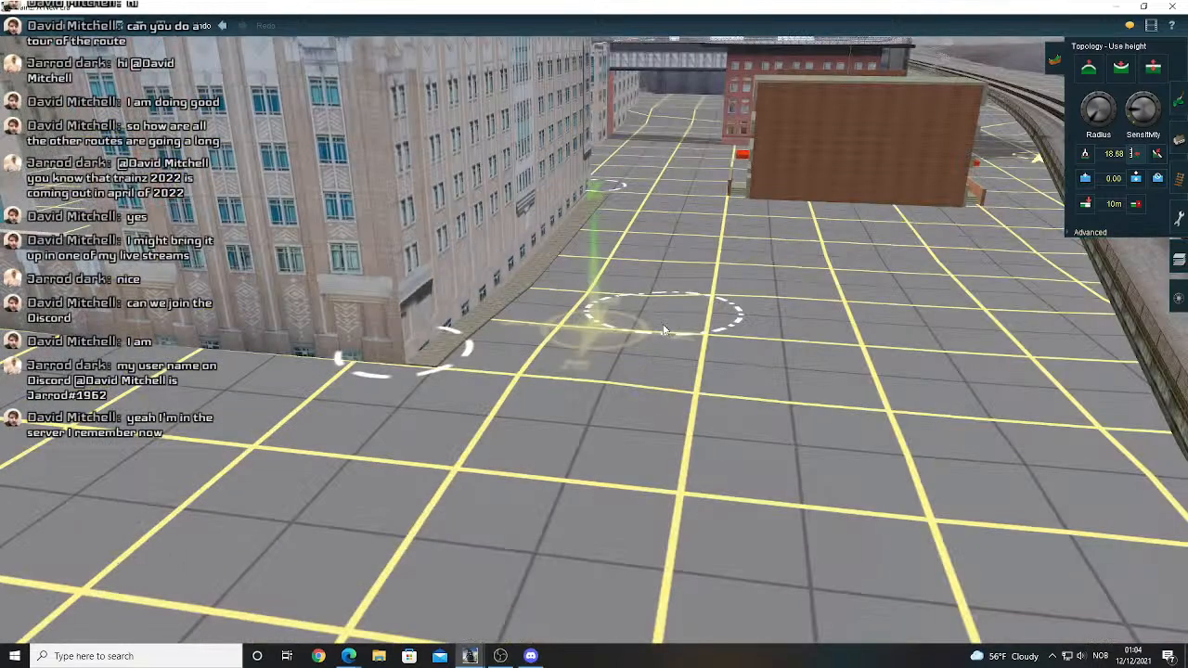
pyautogui.press('Up')
pyautogui.click(1156, 154)
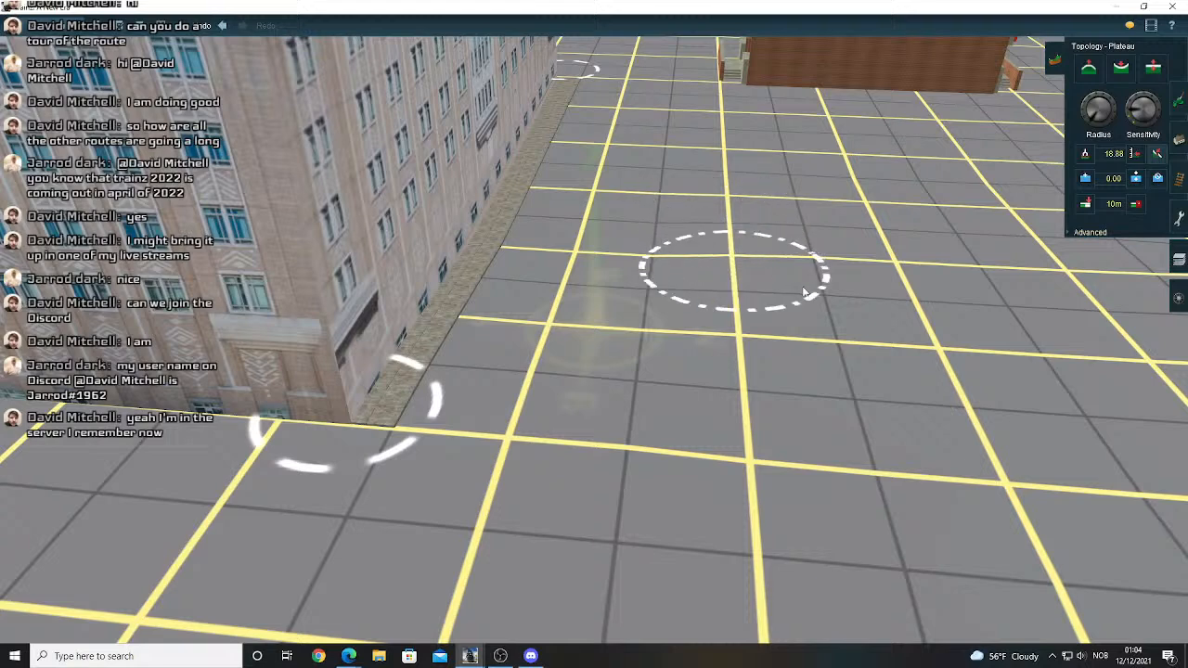
# - Lay a straight WP Track piece along the grid line beside the beige building's corner
pyautogui.click(1177, 180)
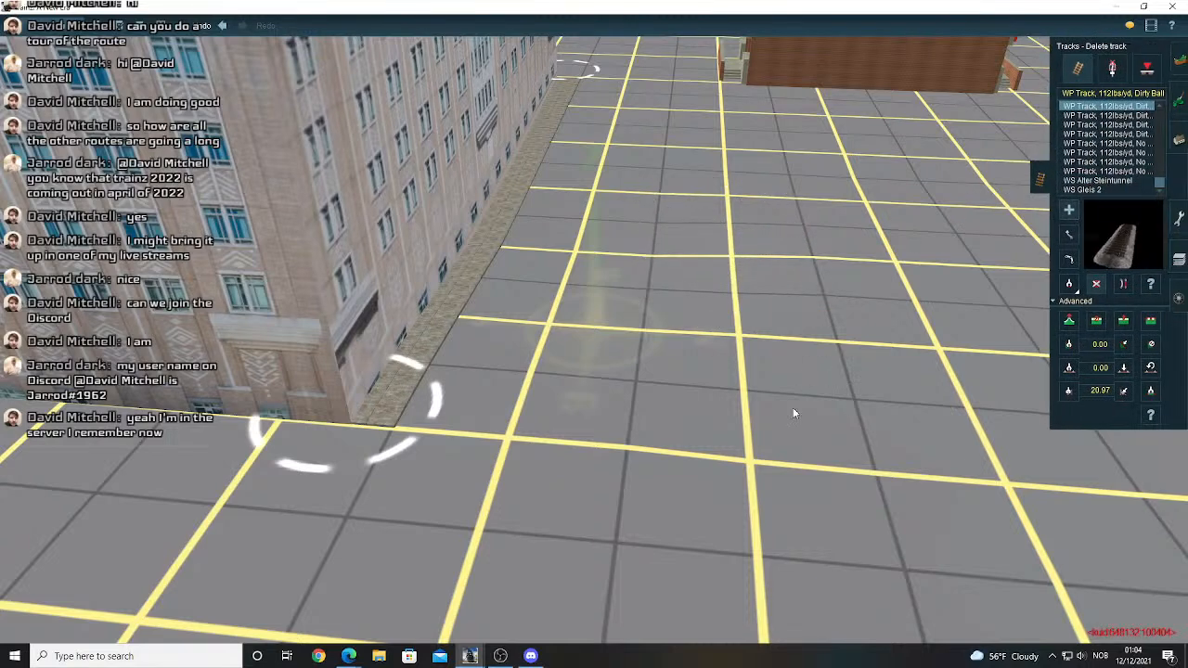
pyautogui.moveTo(750, 469); pyautogui.dragTo(728, 198)
pyautogui.moveTo(728, 198); pyautogui.dragTo(647, 159, button='right')
pyautogui.moveTo(646, 155); pyautogui.dragTo(647, 144)
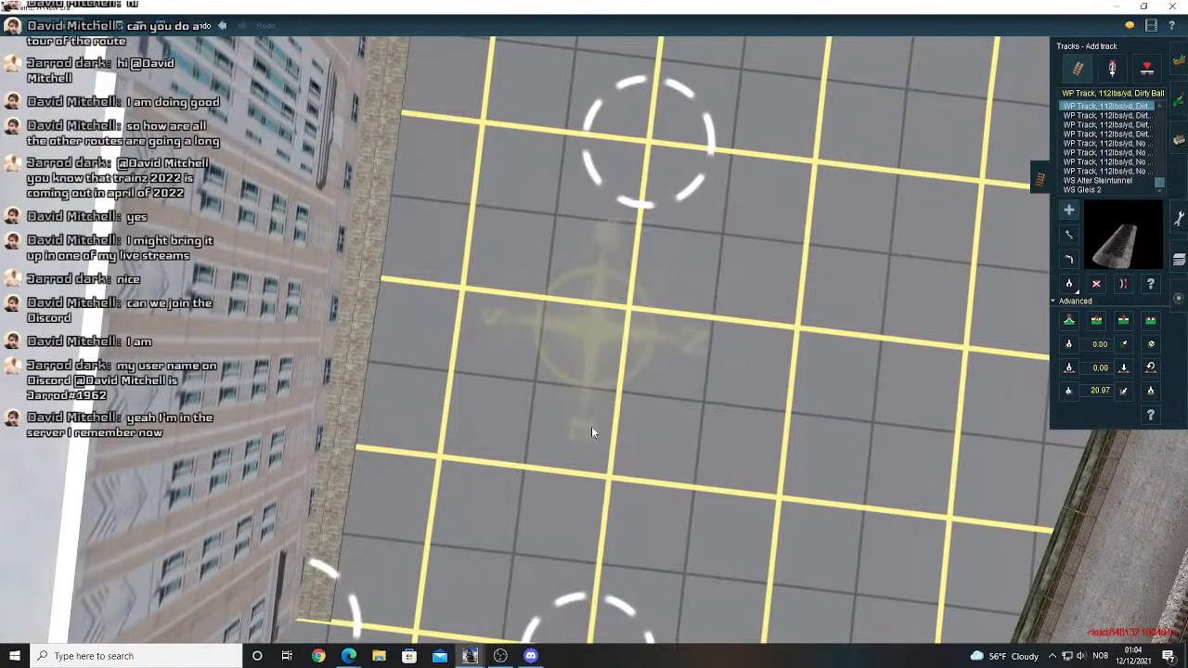
# - Flatten the ground along the WP Track piece beside the beige building's corner
pyautogui.moveTo(591, 432); pyautogui.dragTo(591, 355, button='right')
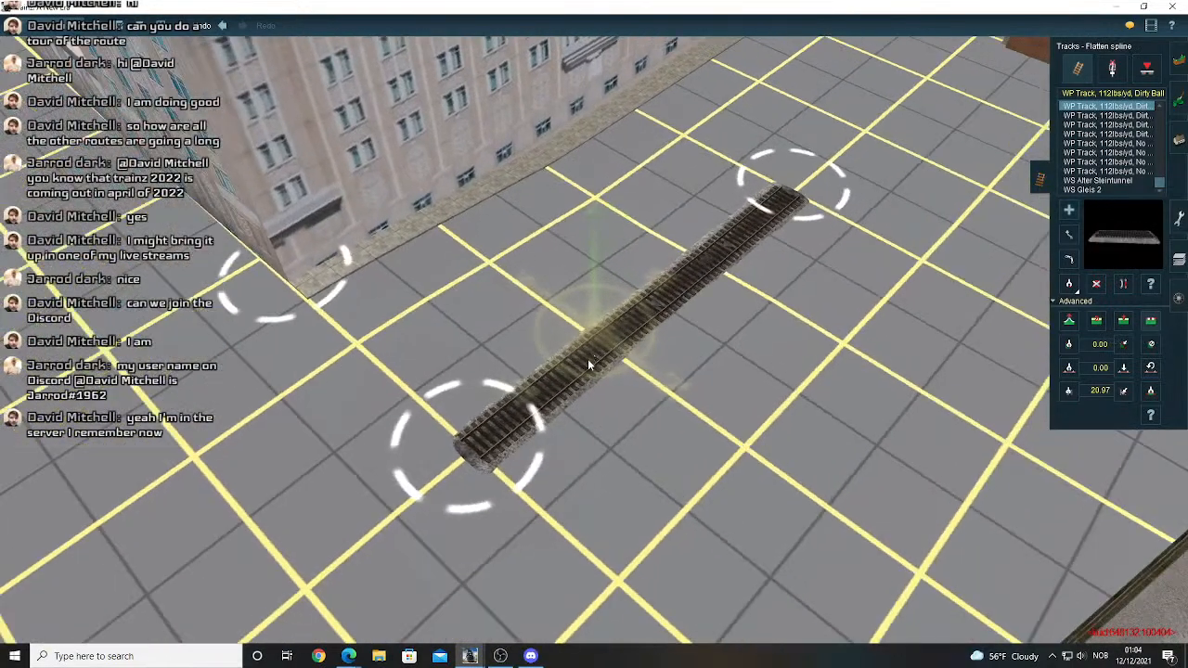
pyautogui.rightClick(588, 365)
pyautogui.press('Down')
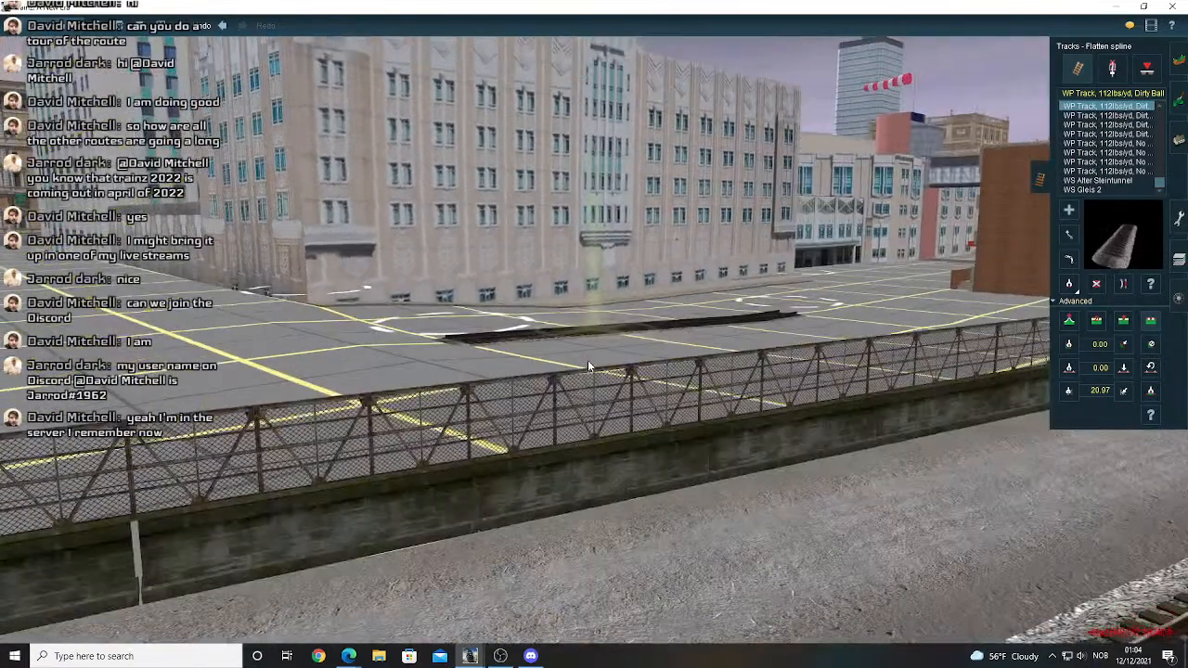
pyautogui.press('Up')
# - Pick up the ground height 20.57 between the glass tower and the beige building's corner, and ready the Use height tool
pyautogui.click(1179, 68)
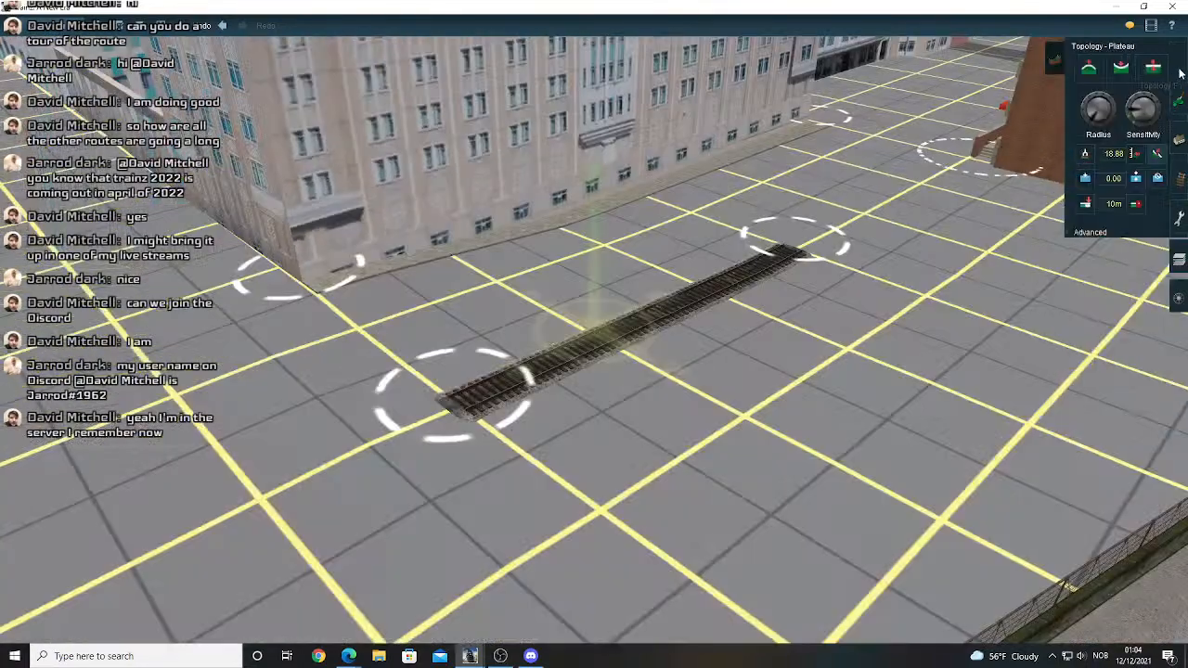
pyautogui.click(271, 285)
pyautogui.rightClick(226, 288)
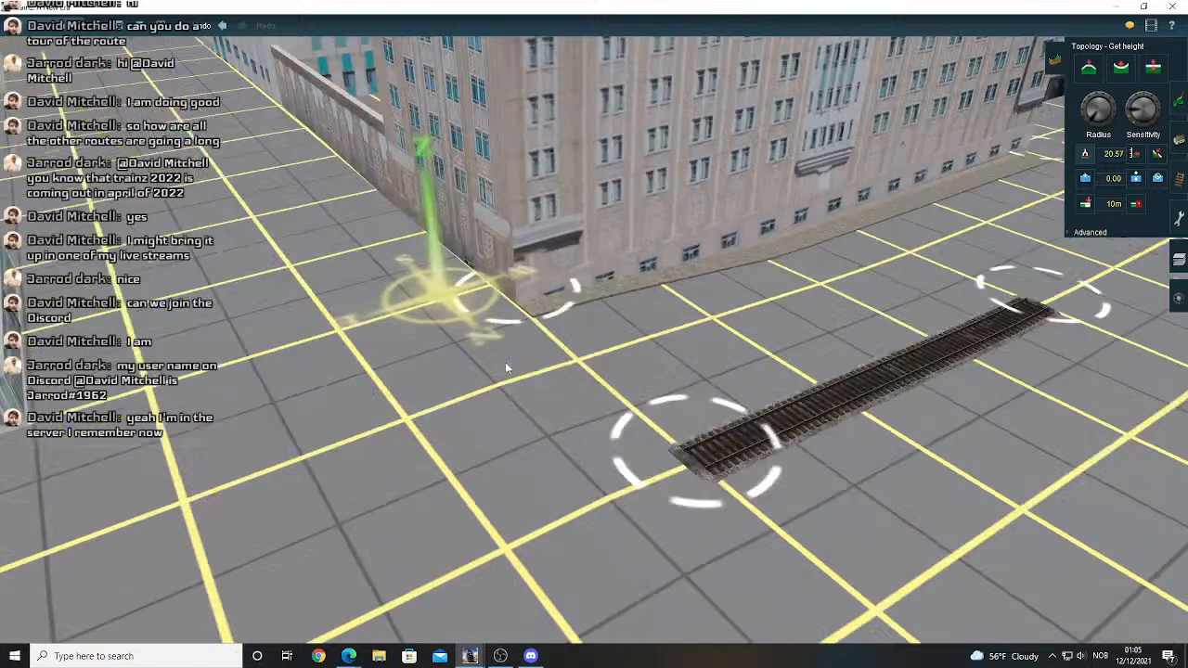
pyautogui.press('Left')
pyautogui.press('Up')
pyautogui.click(1136, 155)
pyautogui.press('Left')
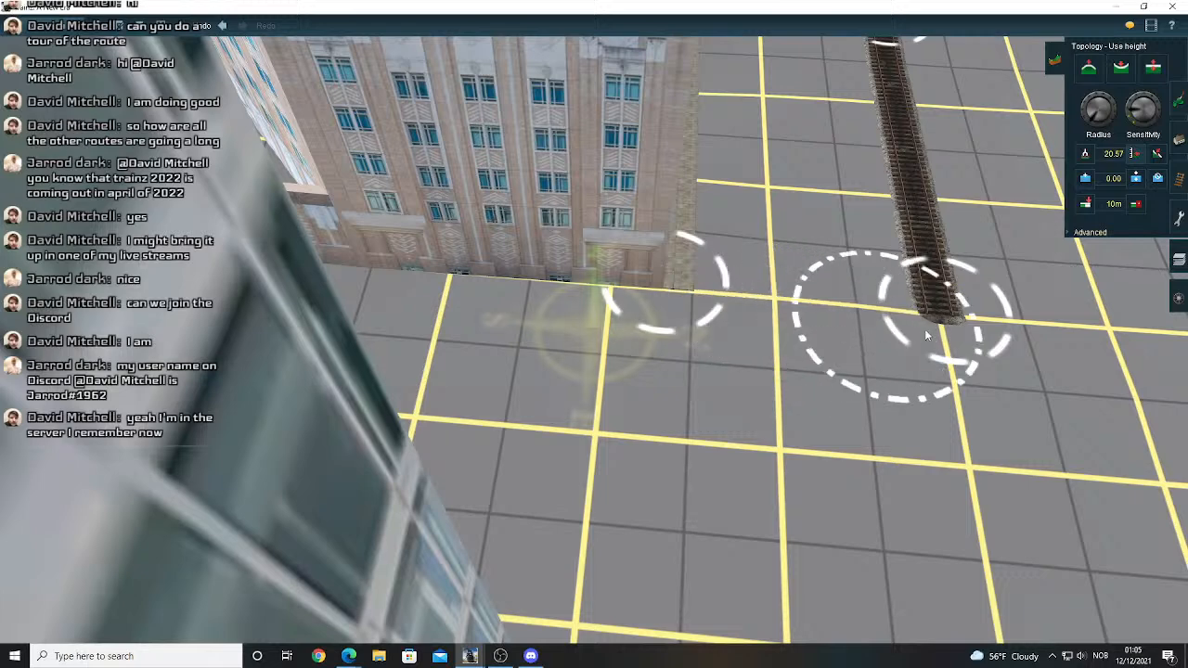
pyautogui.rightClick(1118, 343)
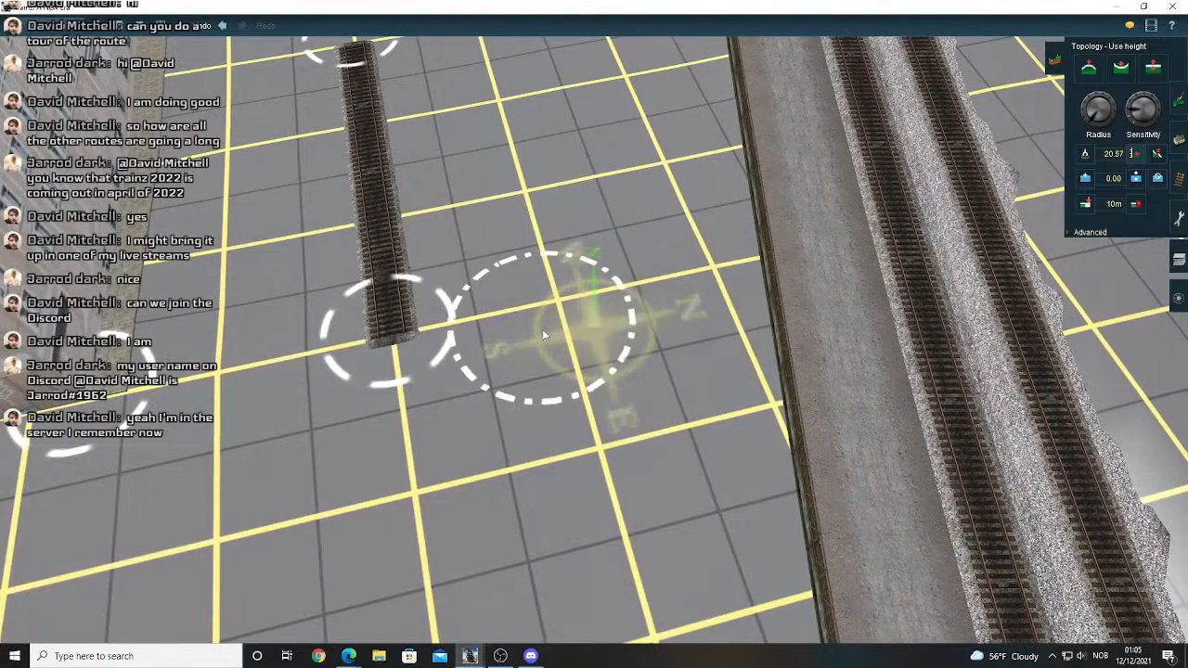
pyautogui.moveTo(543, 332); pyautogui.dragTo(544, 336, button='right')
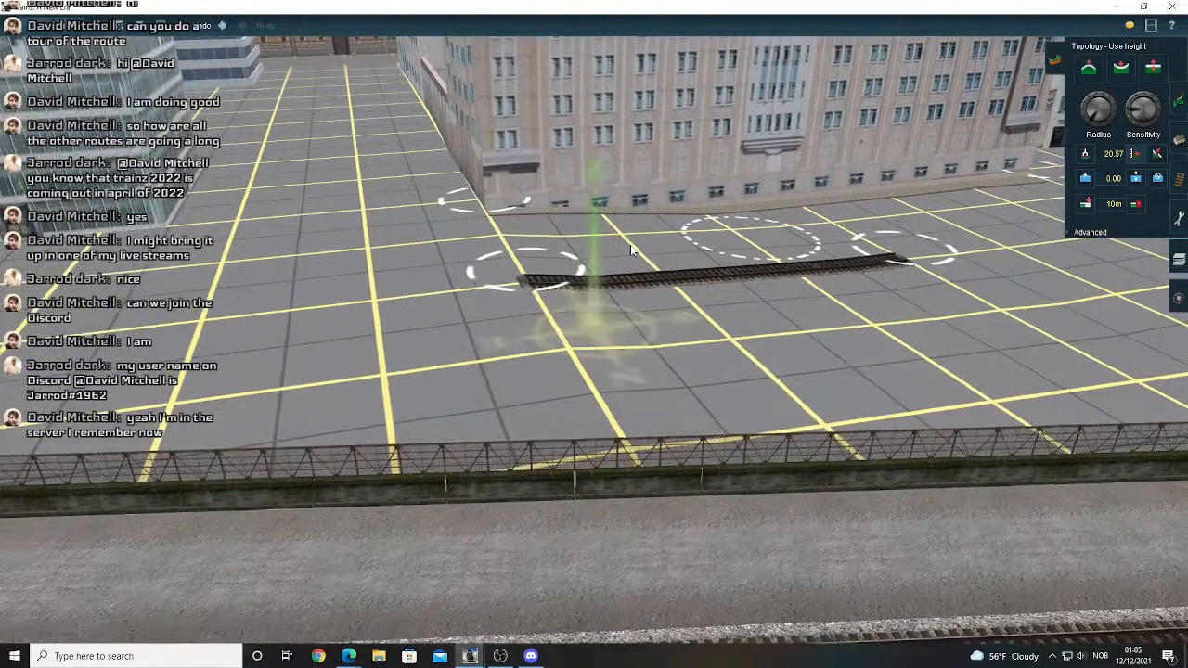
# - Delete the flattened WP Track piece in front of the beige building
pyautogui.scroll(3, 631, 251)
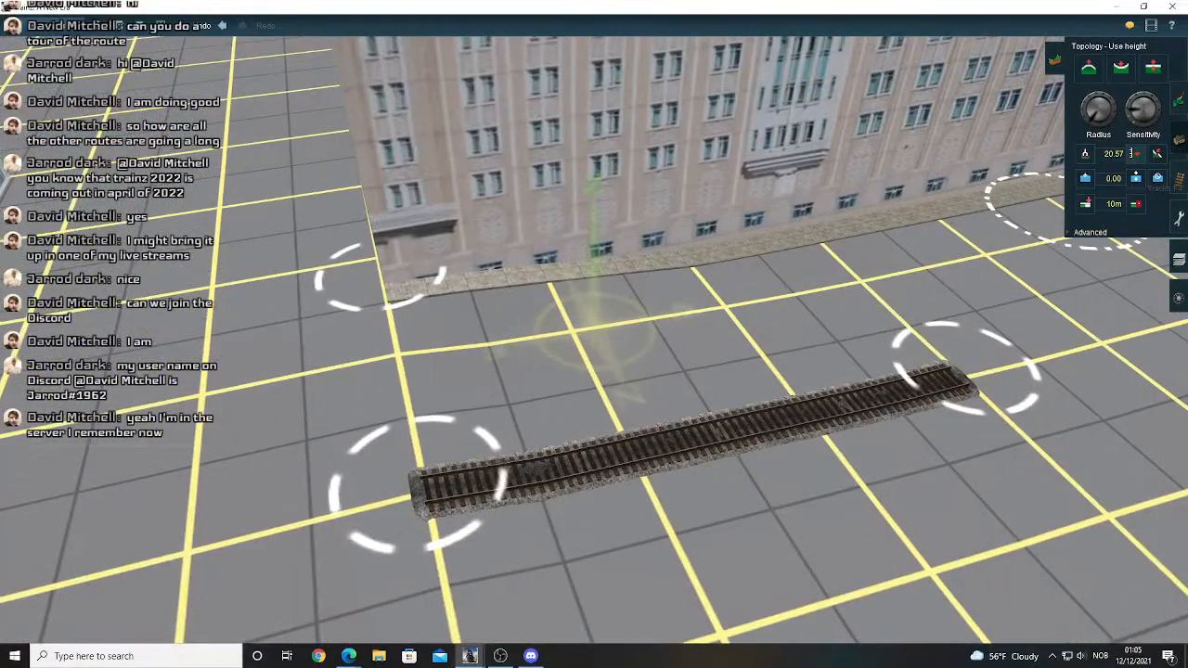
pyautogui.click(1178, 139)
pyautogui.click(1096, 295)
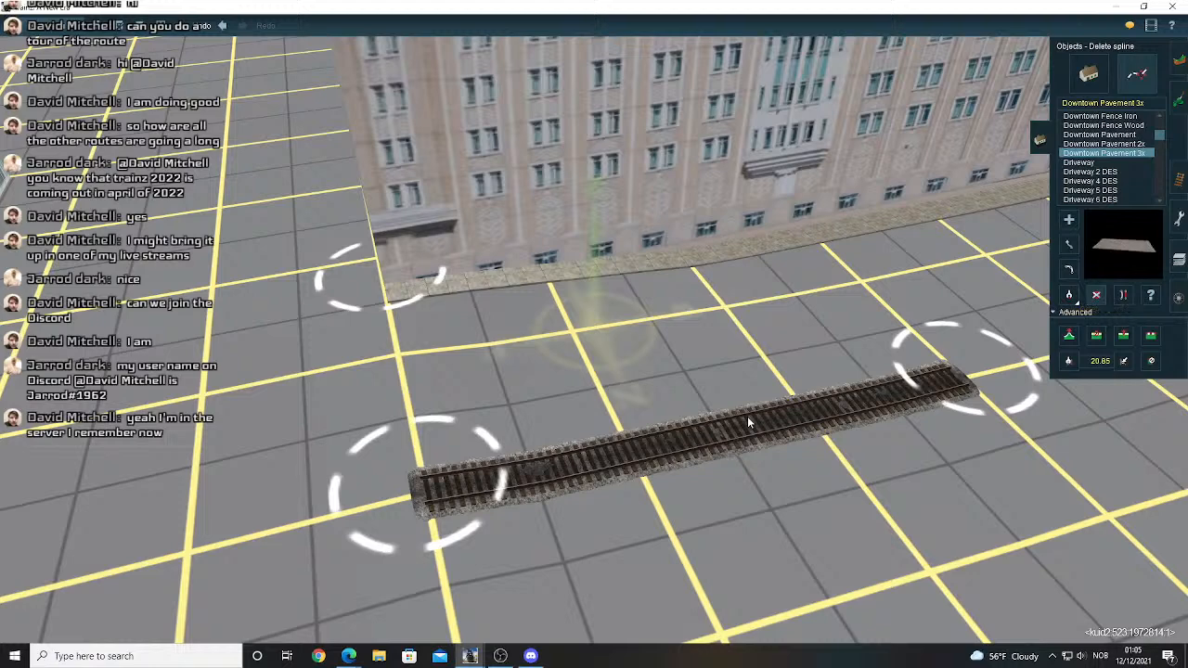
pyautogui.click(1179, 179)
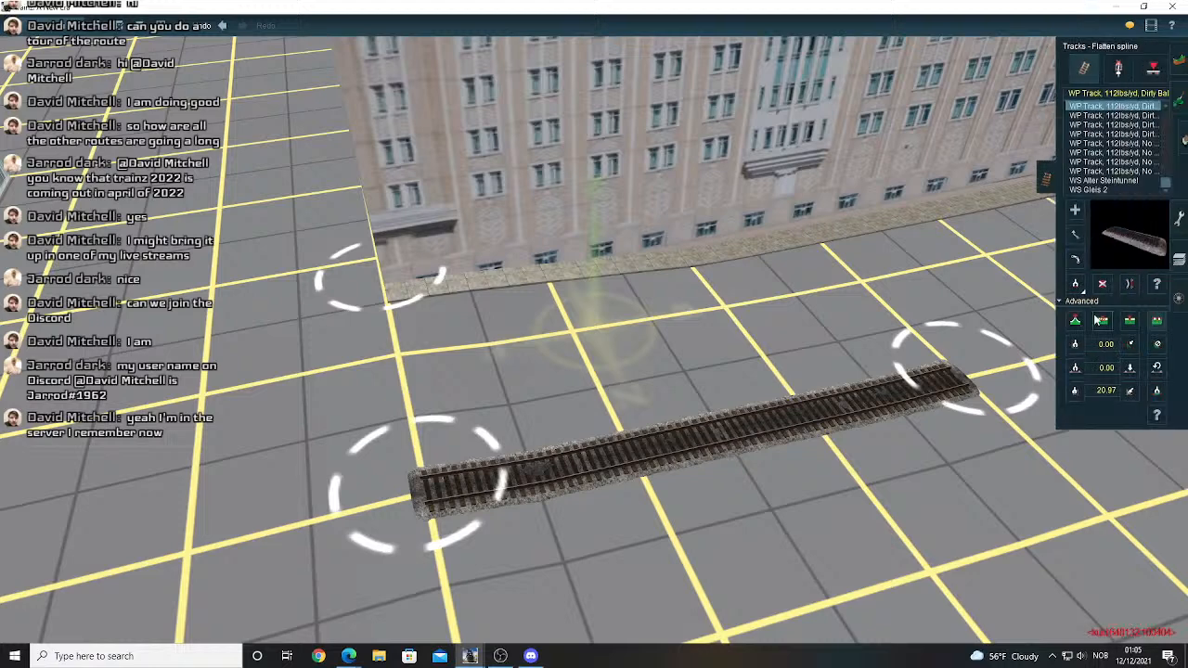
pyautogui.click(1096, 284)
pyautogui.click(803, 429)
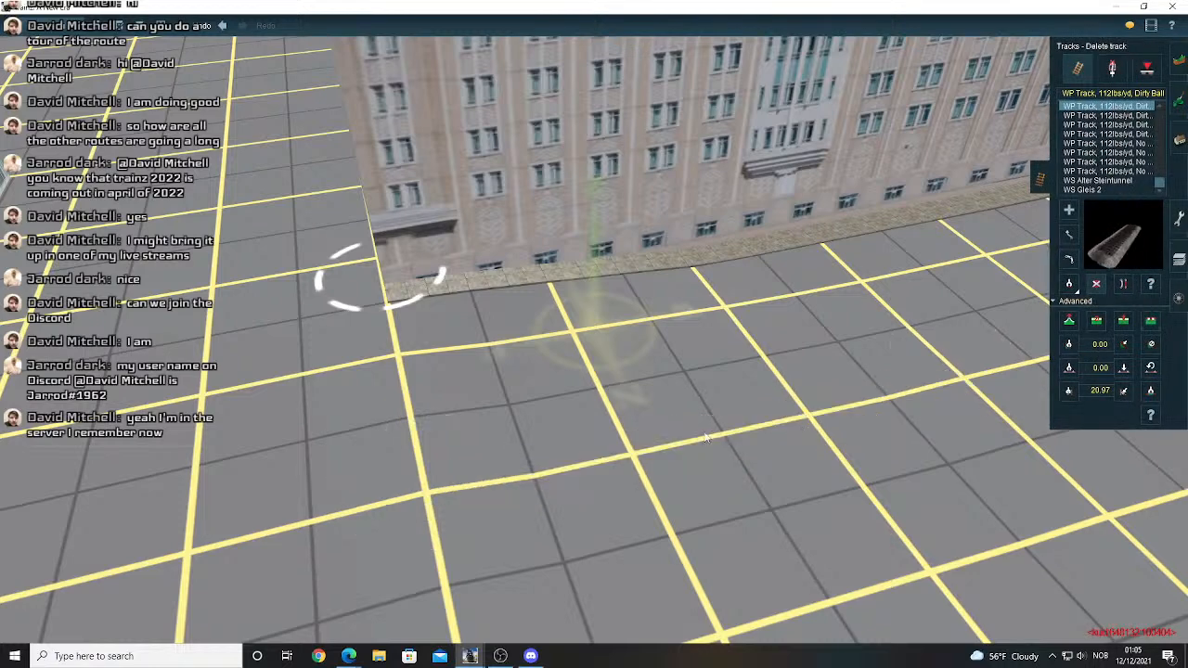
# - Examine the ground around the beige building's corner from low and high angles for remaining unevenness
pyautogui.rightClick(475, 395)
pyautogui.press('Down')
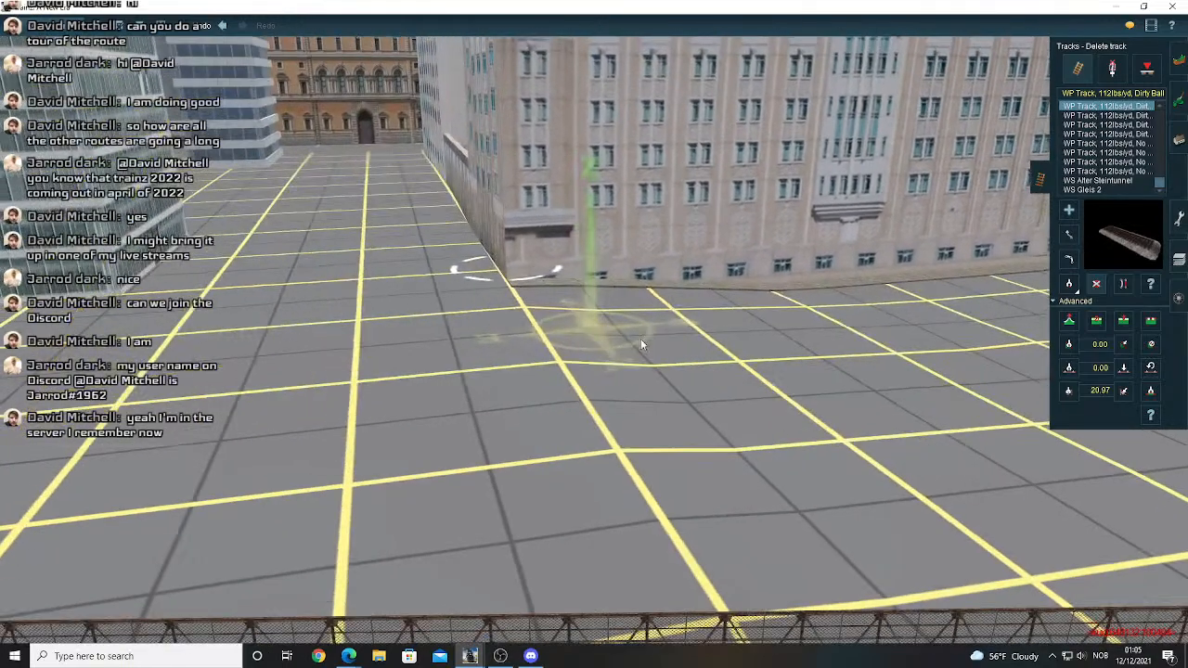
pyautogui.rightClick(658, 305)
pyautogui.press('Up')
pyautogui.press('Left')
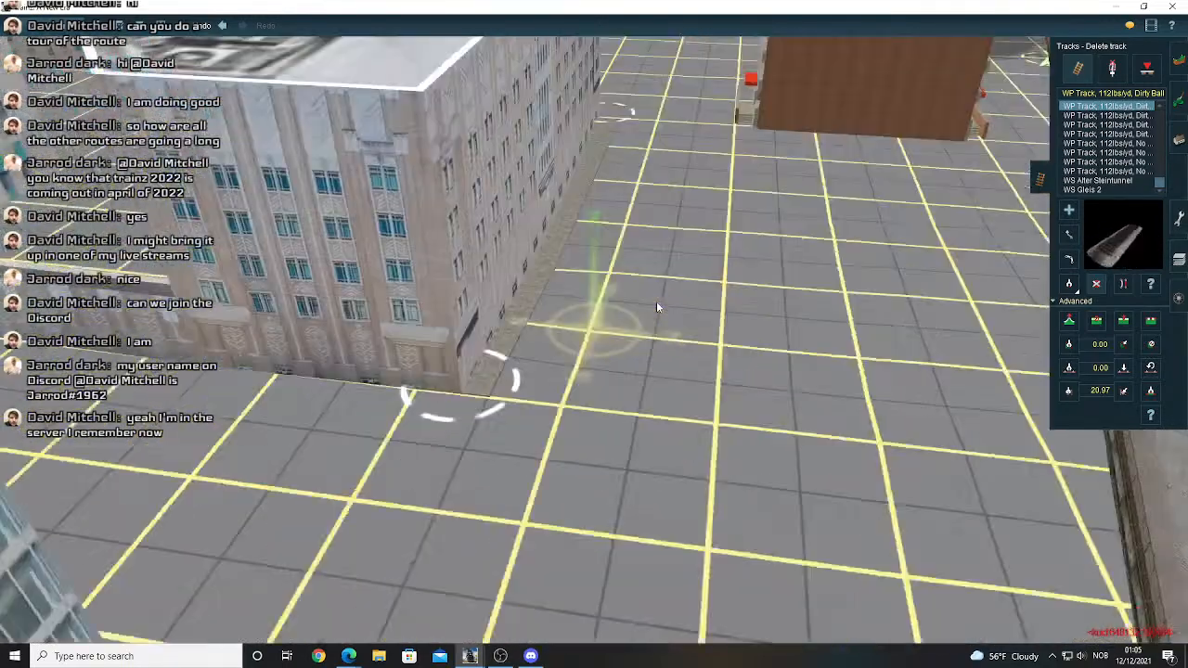
pyautogui.press('Down')
pyautogui.press('Left')
pyautogui.press('Down')
pyautogui.press('Up')
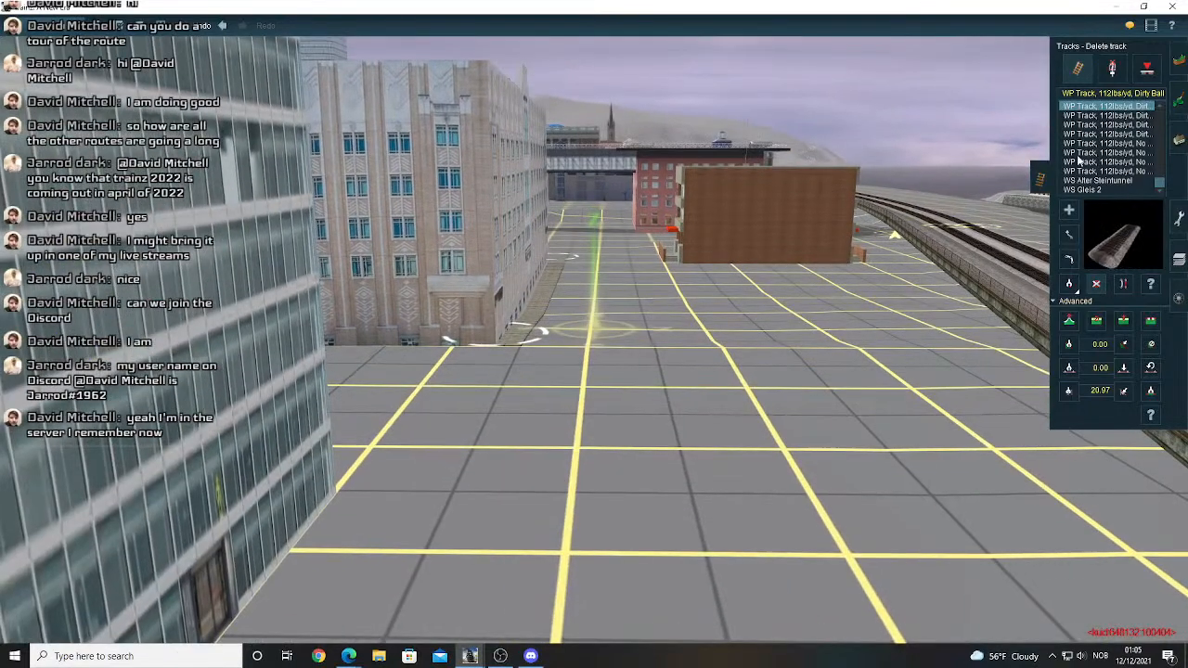
# - Sample the ground height 20.56 near the beige building's corner and ready the Plateau tool with a larger cursor radius
pyautogui.click(1179, 61)
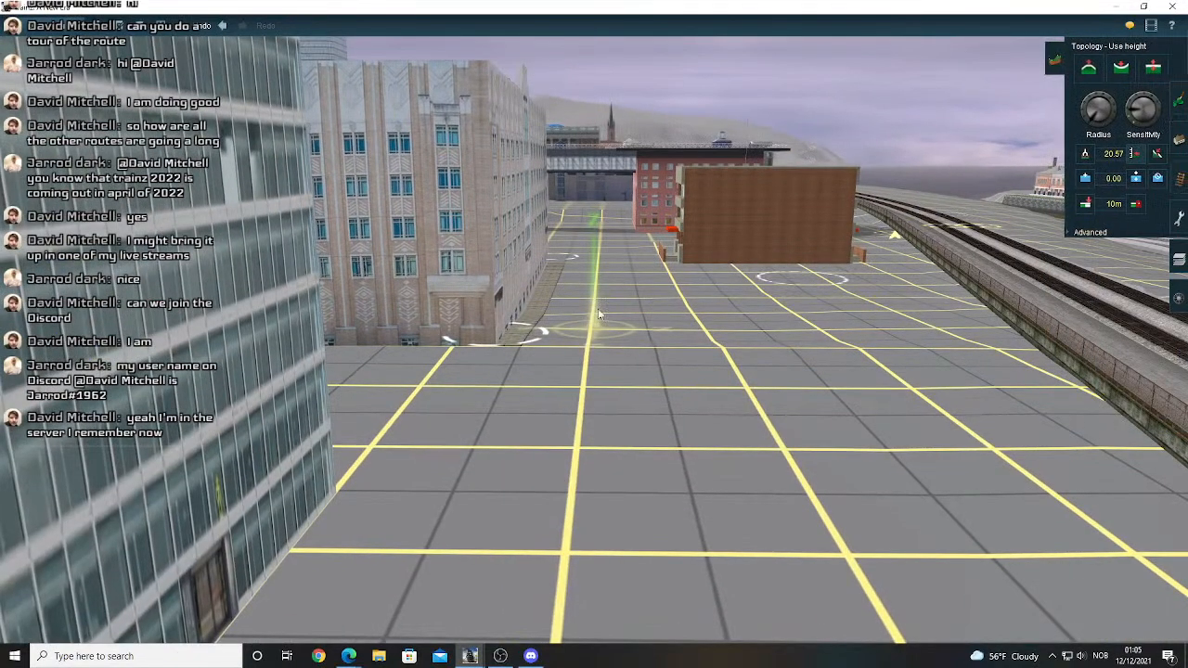
pyautogui.rightClick(597, 311)
pyautogui.scroll(5, 607, 344)
pyautogui.scroll(-4, 616, 340)
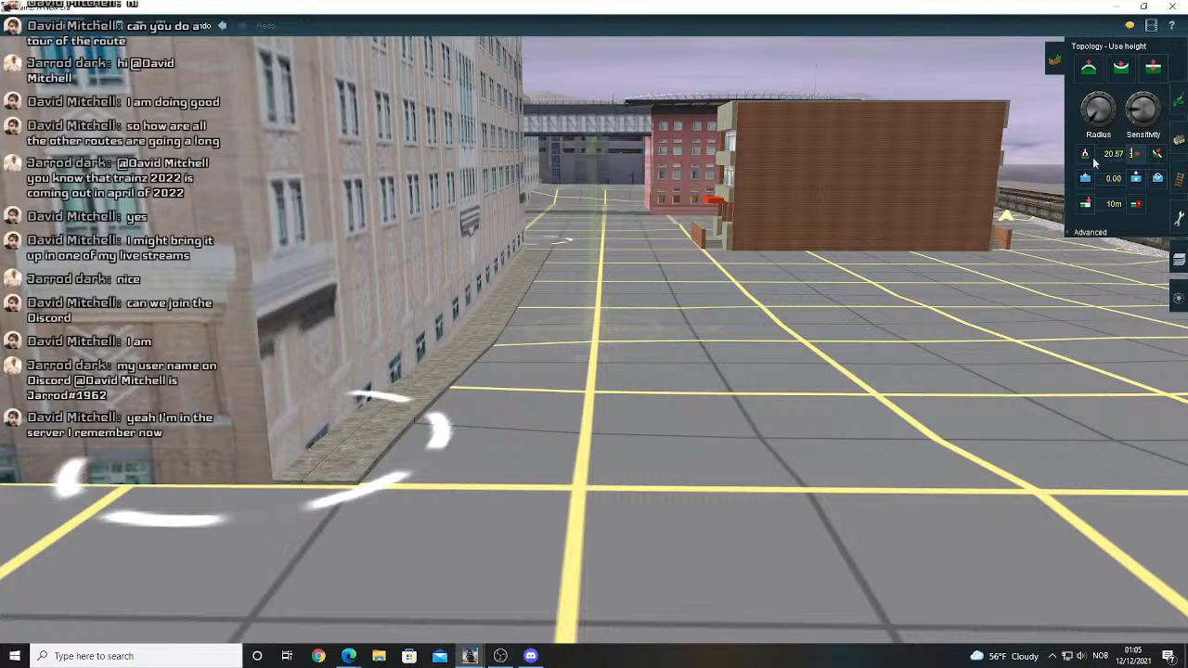
pyautogui.rightClick(576, 477)
pyautogui.rightClick(597, 392)
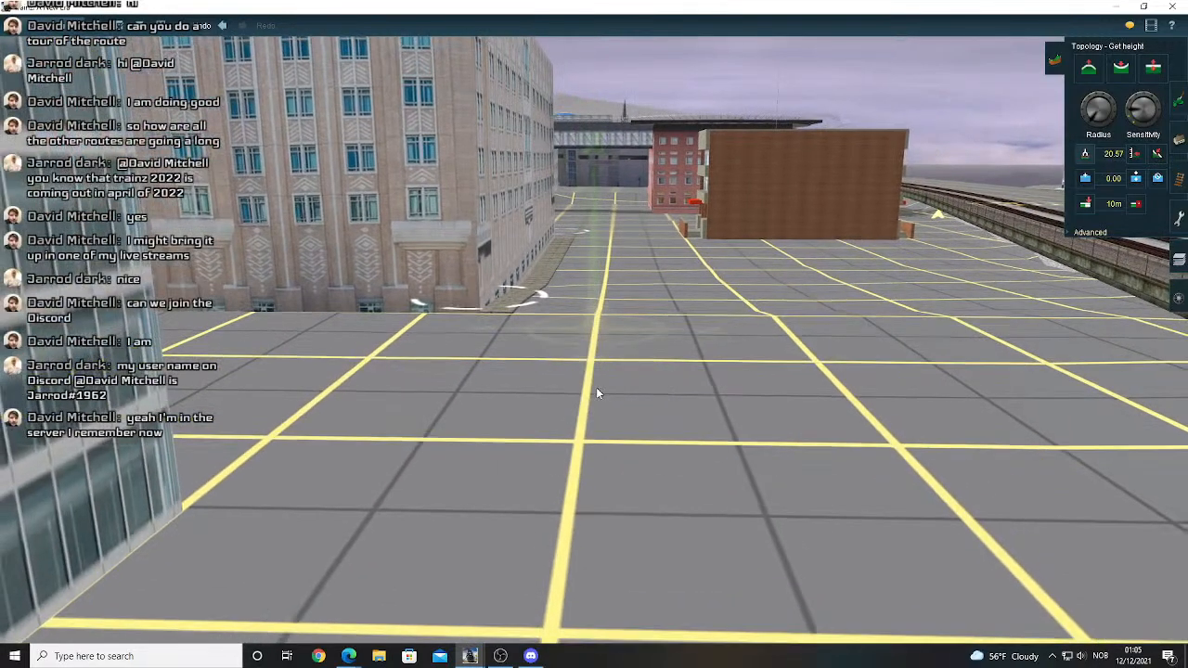
pyautogui.press('Up')
pyautogui.rightClick(637, 222)
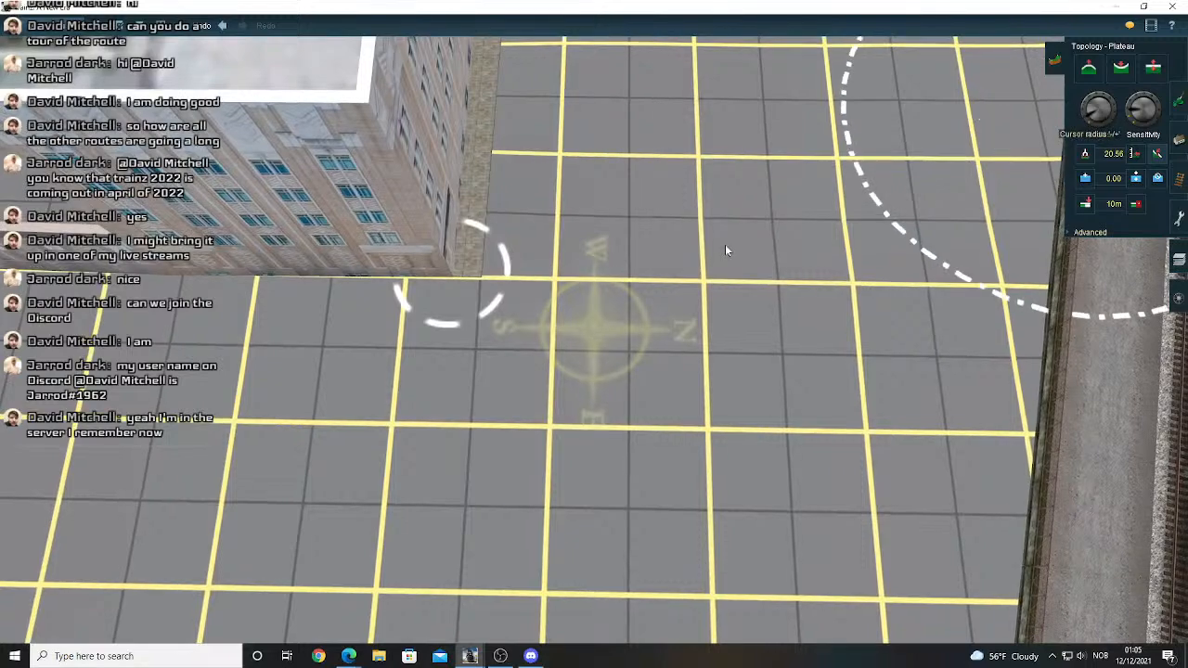
# - Level the ground around the beige building's corner with the Plateau tool
pyautogui.rightClick(725, 244)
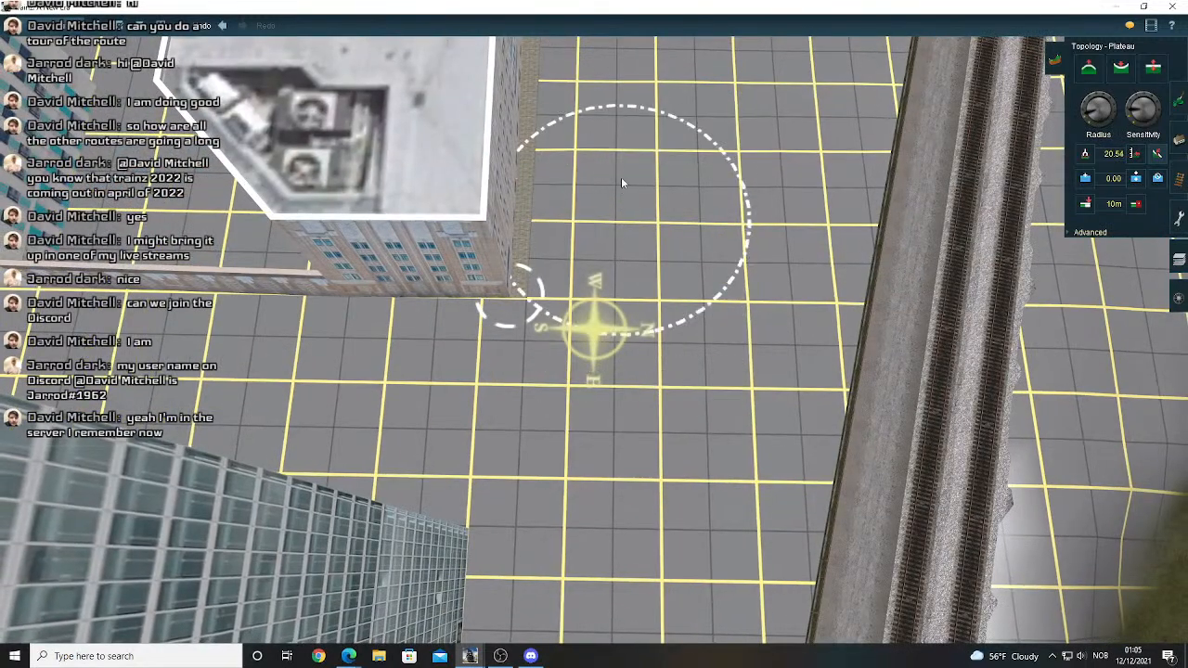
pyautogui.rightClick(620, 173)
pyautogui.moveTo(576, 331)
pyautogui.mouseDown(button='right')
pyautogui.moveTo(580, 307)
pyautogui.moveTo(447, 301)
pyautogui.mouseUp(button='right')
pyautogui.moveTo(447, 301); pyautogui.dragTo(617, 288)
# - Pick up the height 20.56 beside the glass tower and apply it to the ground in front of the beige building
pyautogui.click(1135, 156)
pyautogui.rightClick(351, 294)
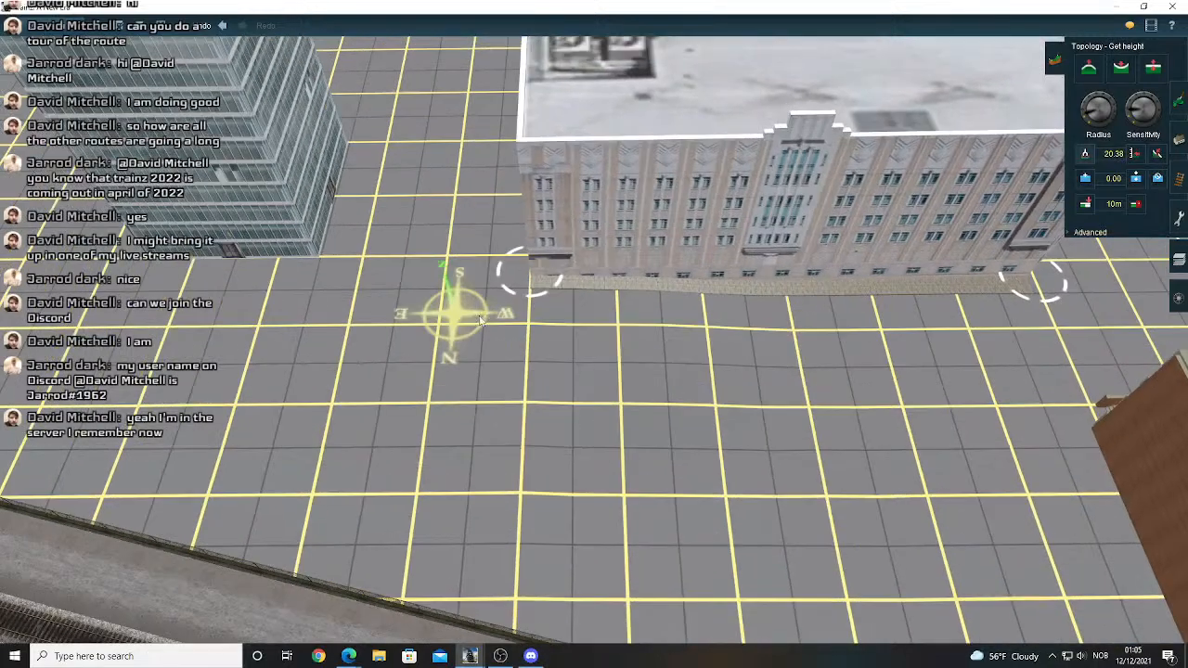
pyautogui.click(353, 297)
pyautogui.click(1134, 156)
pyautogui.rightClick(891, 325)
pyautogui.moveTo(404, 385)
pyautogui.mouseDown()
pyautogui.moveTo(594, 372)
pyautogui.moveTo(428, 392)
pyautogui.mouseUp()
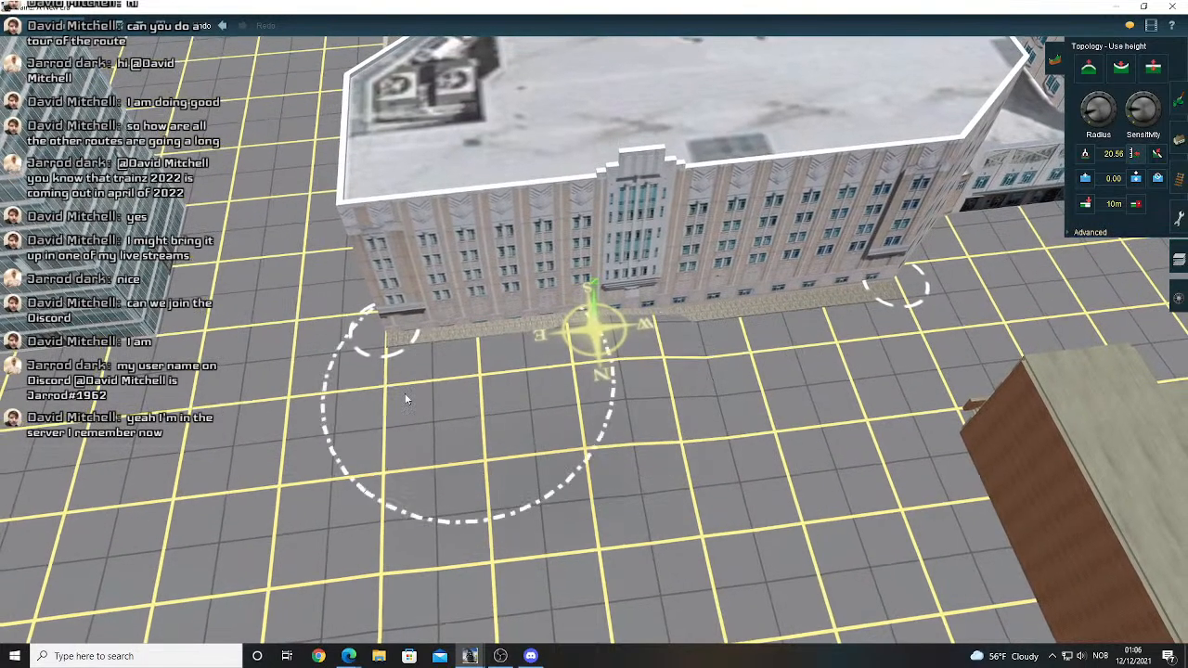
# - Search the splines for "amm" and lay an AMM Driveway Spline 30FT along the front of the beige building
pyautogui.click(1179, 135)
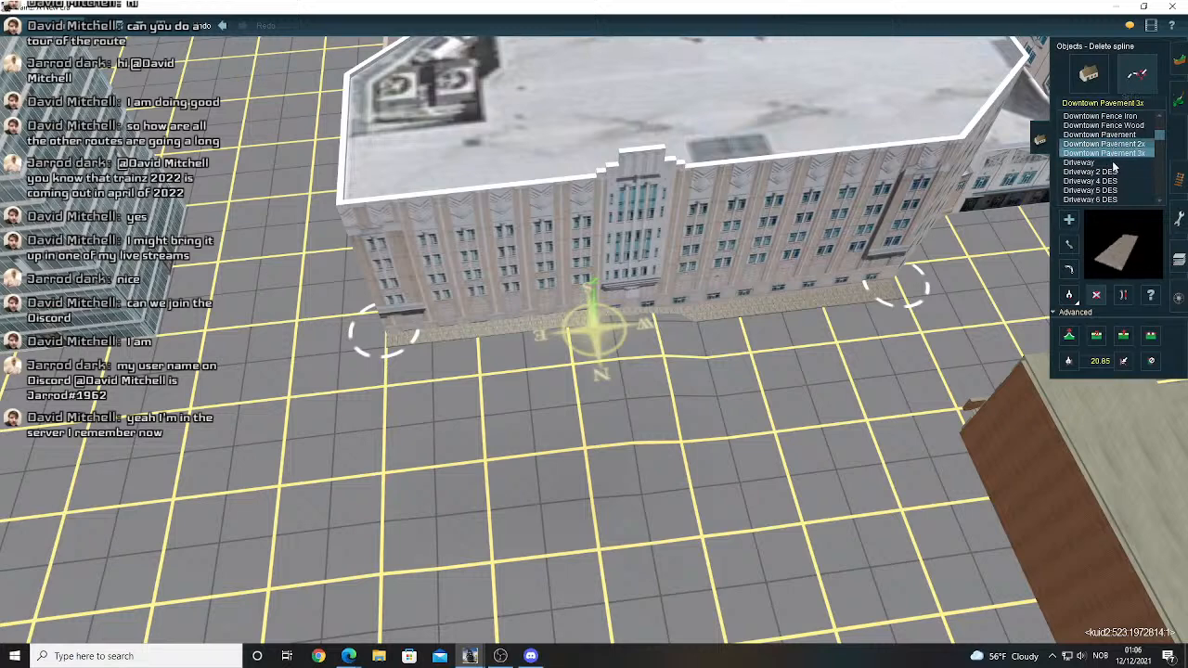
pyautogui.scroll(5, 1114, 178)
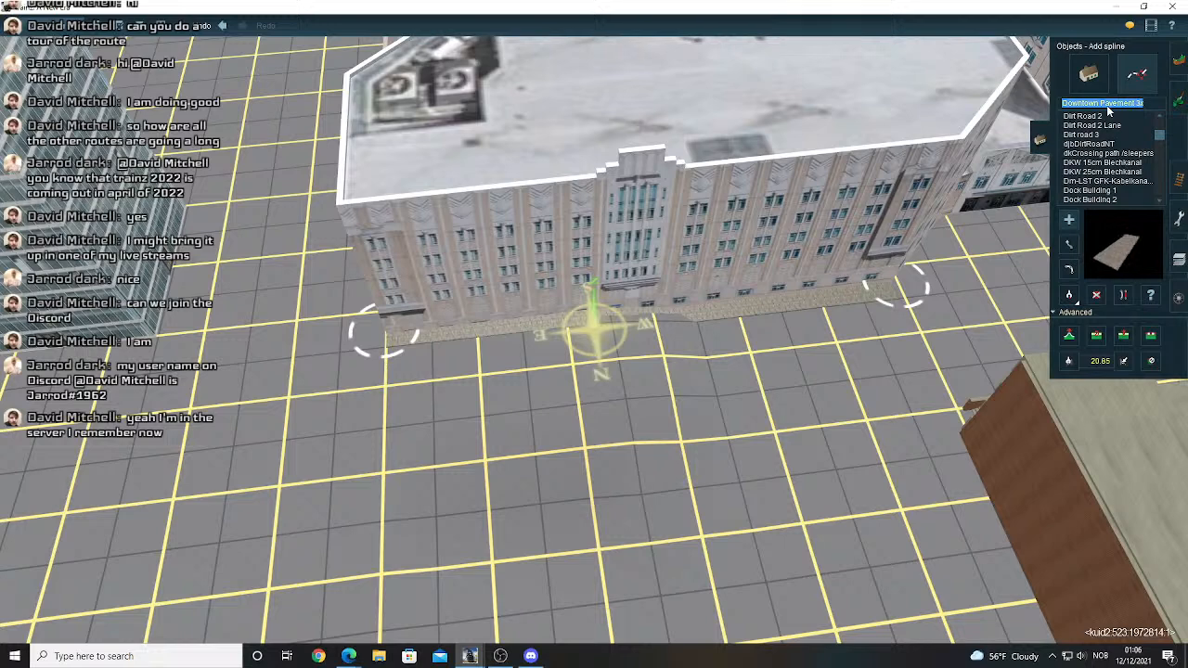
pyautogui.write('amm')
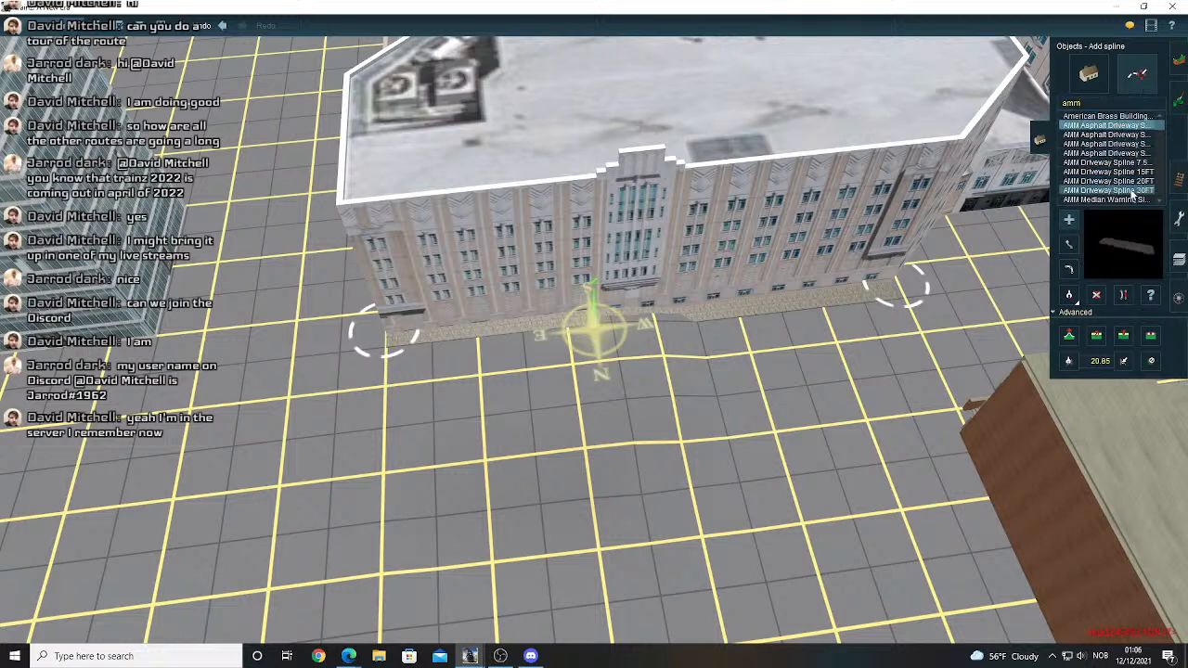
pyautogui.click(385, 390)
pyautogui.press('Up')
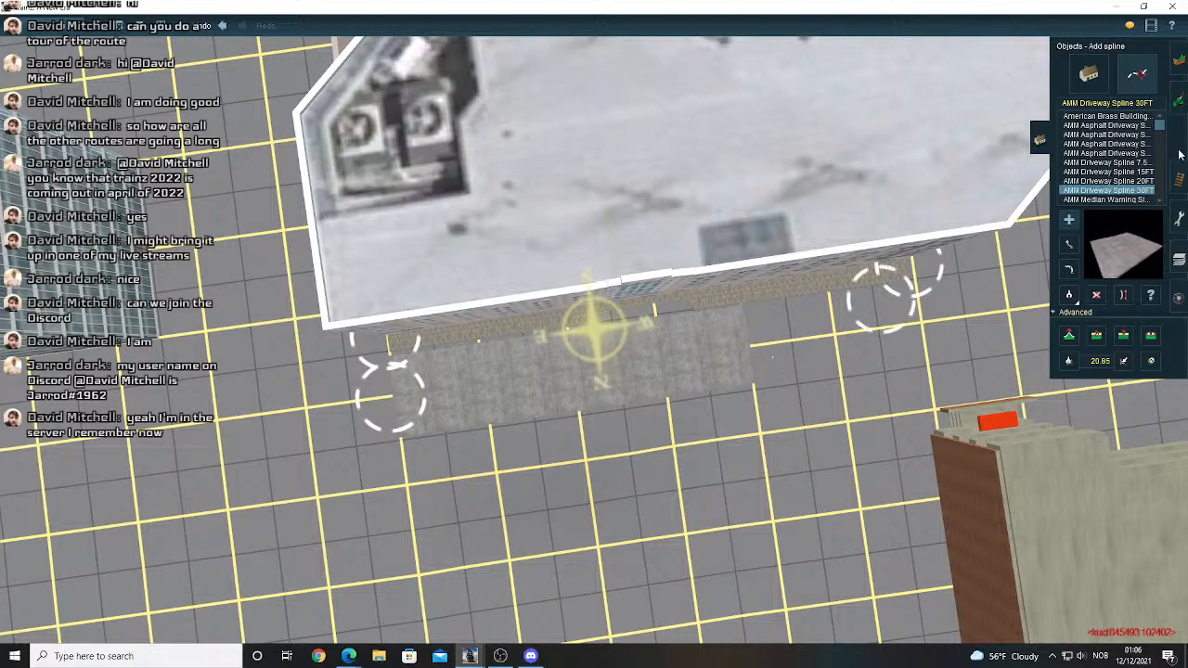
# - Sample the height 18.68 on the ground in front of the beige building and ready the Use height tool
pyautogui.press('F1')
pyautogui.moveTo(619, 425); pyautogui.dragTo(645, 358, button='right')
pyautogui.press('Down')
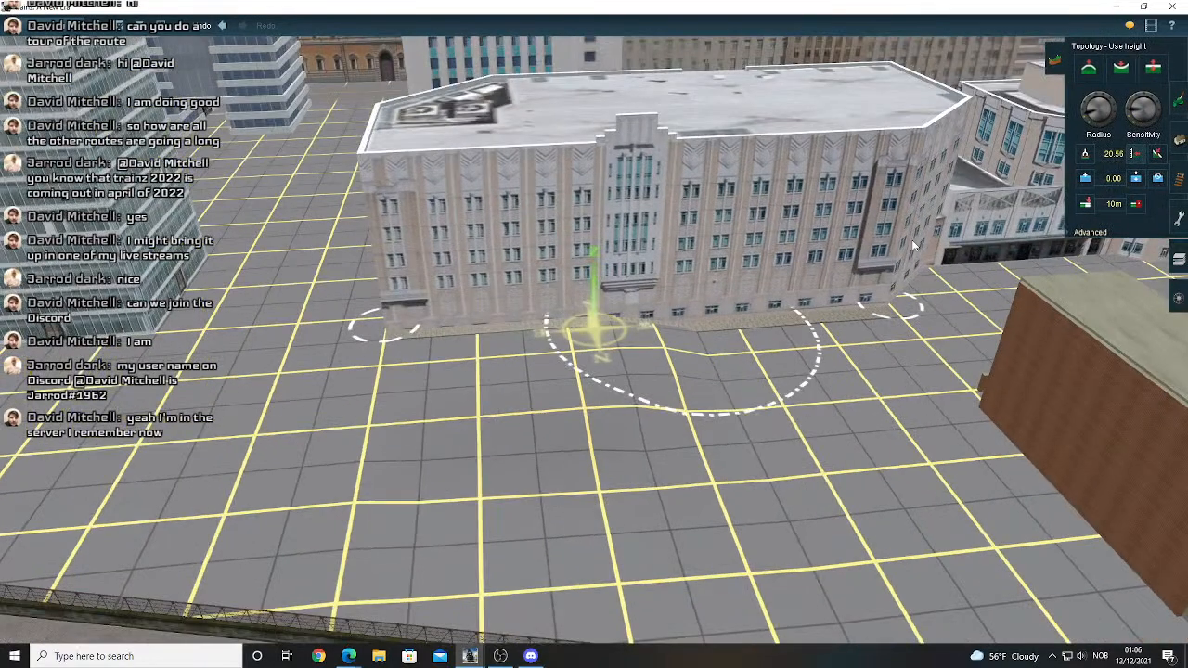
pyautogui.press('Up')
pyautogui.click(1086, 154)
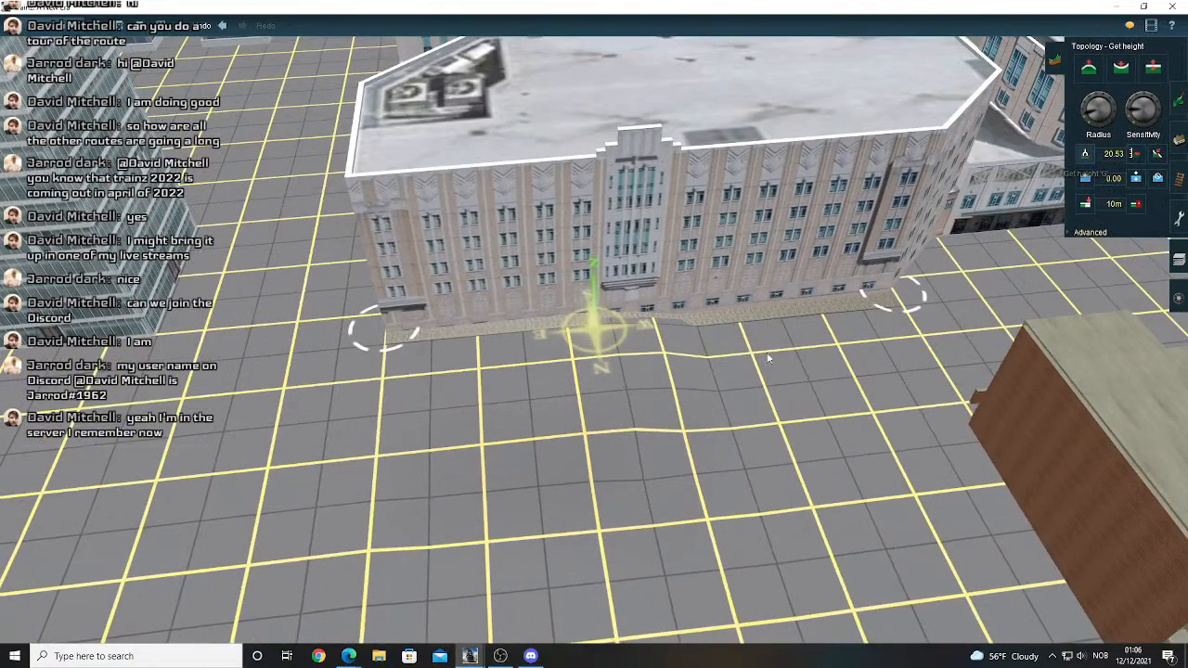
pyautogui.click(781, 358)
pyautogui.rightClick(781, 358)
pyautogui.click(1134, 154)
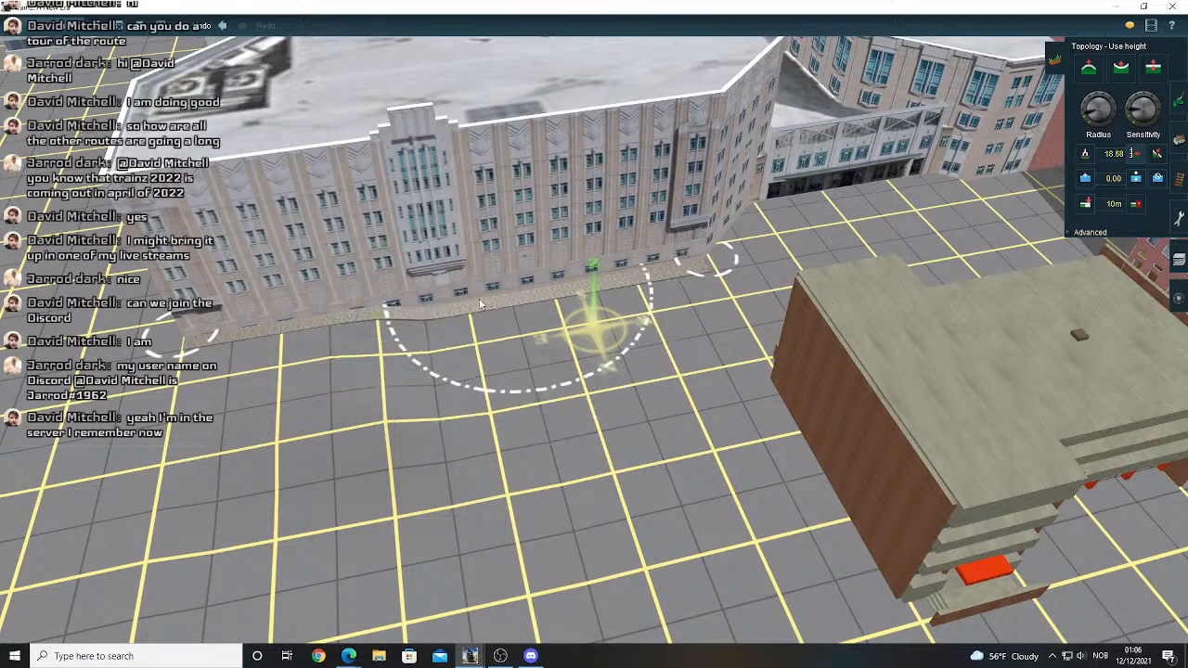
# - Lay two parallel AMM Driveway Spline 30FT pieces in front of the beige building and flatten the ground along them
pyautogui.press('F4')
pyautogui.rightClick(450, 359)
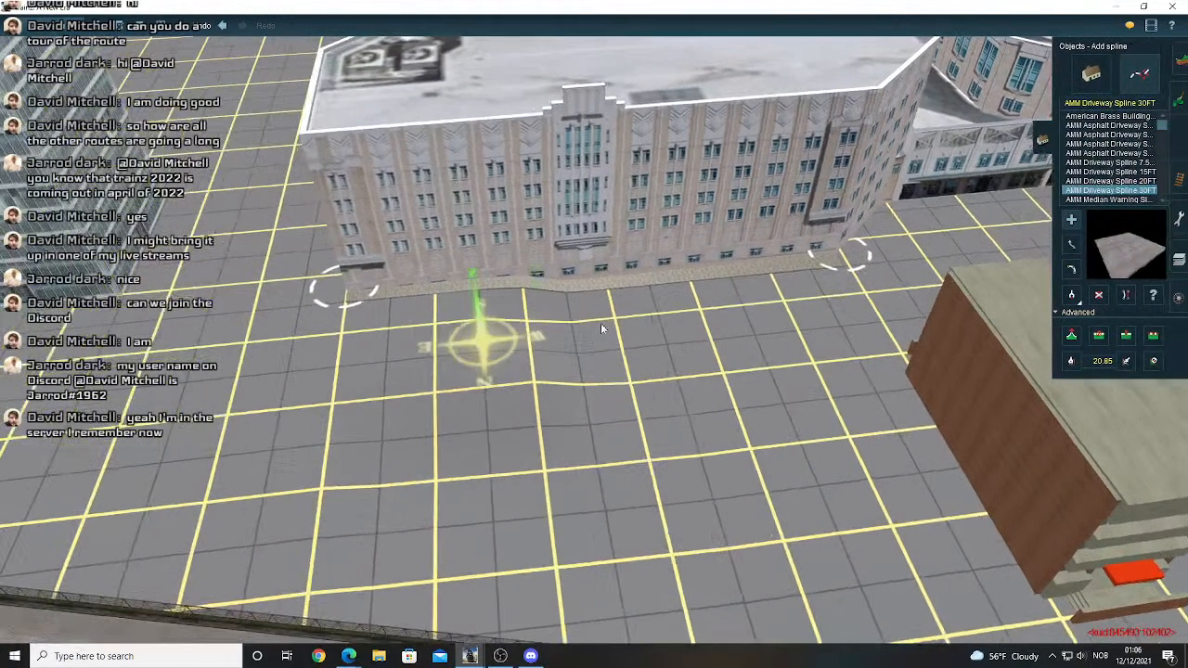
pyautogui.moveTo(472, 318); pyautogui.dragTo(740, 307)
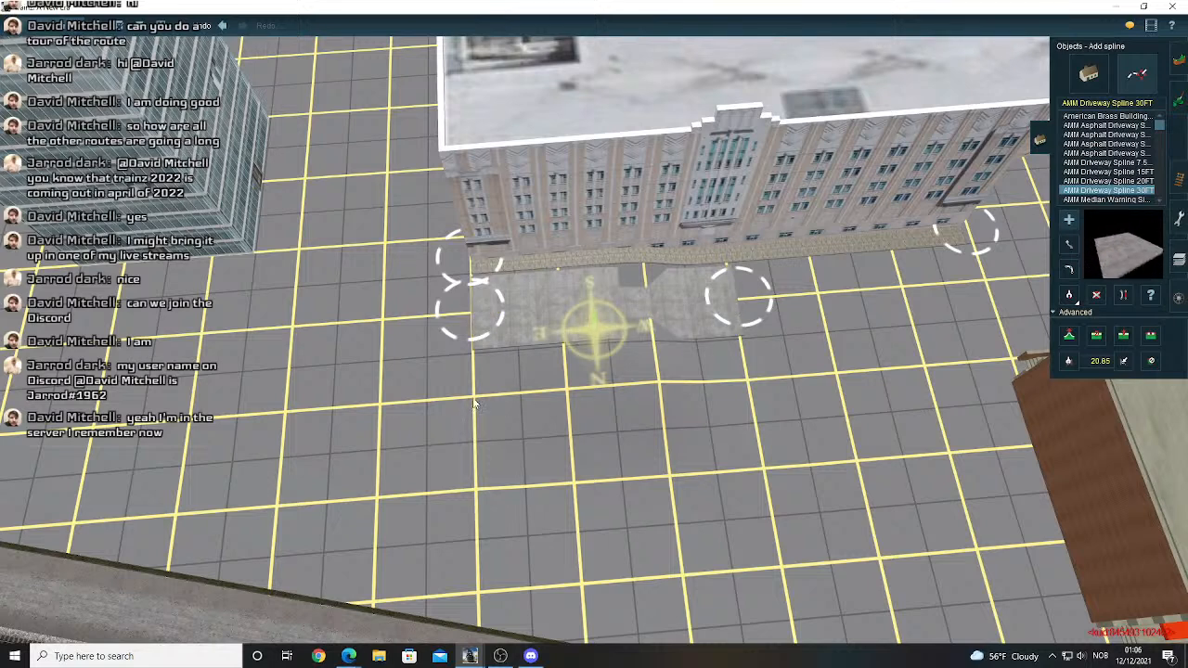
pyautogui.moveTo(474, 404); pyautogui.dragTo(750, 377)
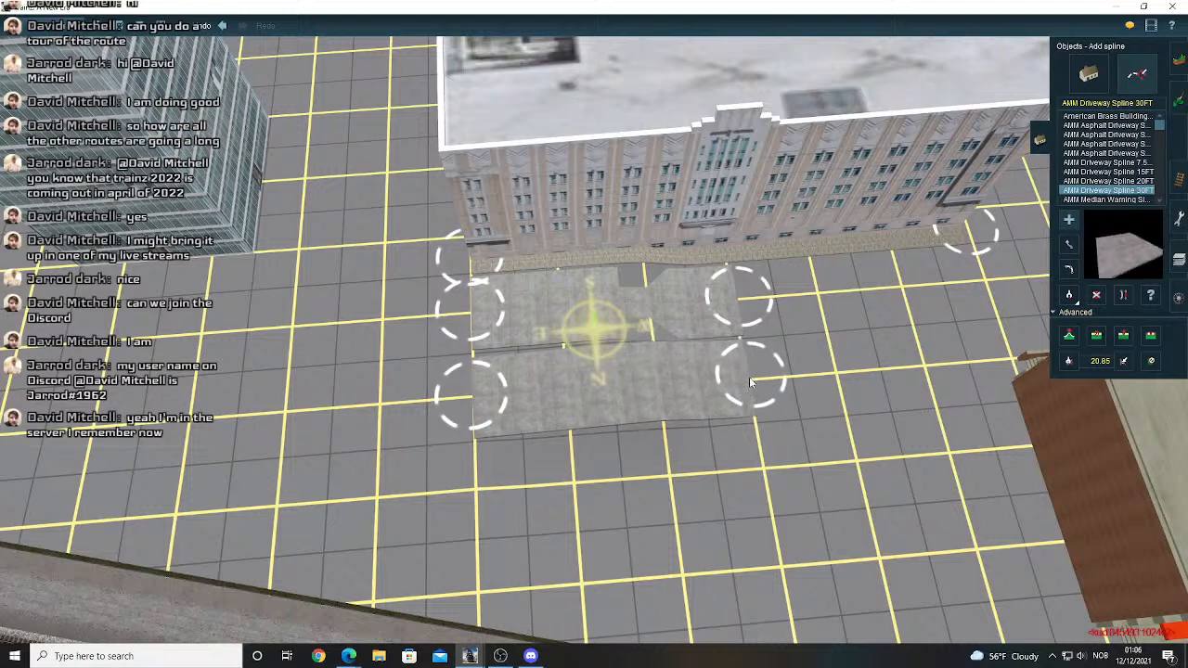
pyautogui.click(1151, 336)
pyautogui.click(627, 365)
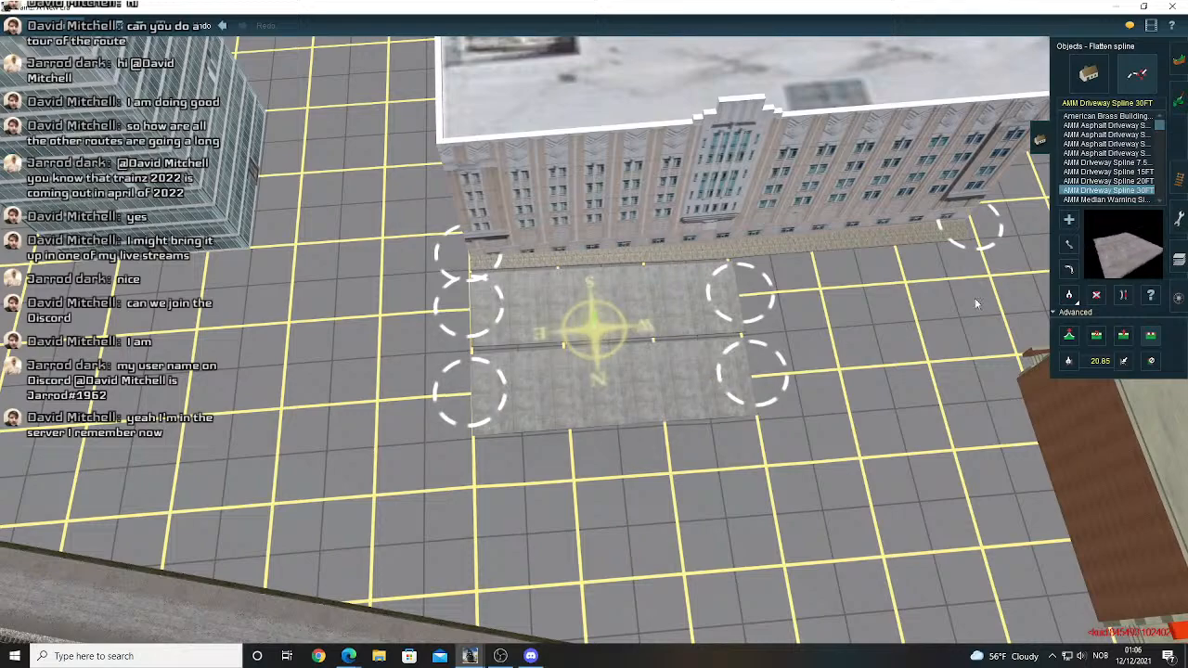
# - Delete both driveway spline pieces in front of the beige building
pyautogui.press('Down')
pyautogui.click(1096, 295)
pyautogui.click(691, 359)
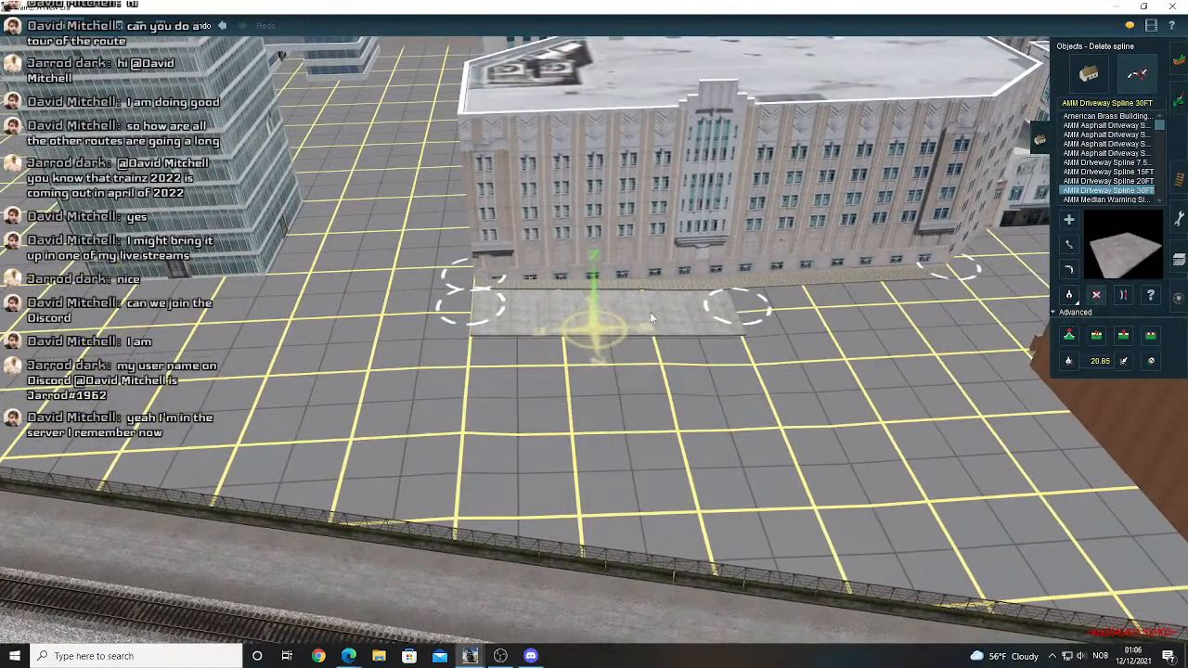
pyautogui.click(650, 319)
pyautogui.scroll(3, 650, 318)
pyautogui.press('Down')
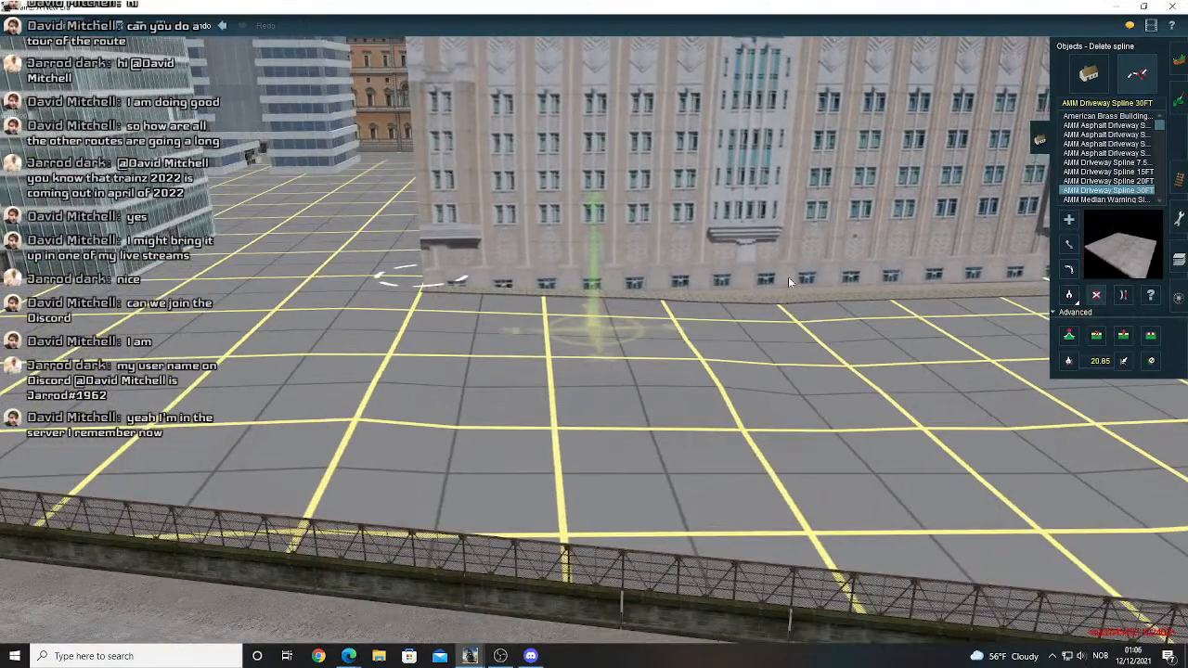
# - Return to terrain editing and ready the Use height tool at 18.68 for the ground along the beige building's front
pyautogui.moveTo(788, 276); pyautogui.dragTo(788, 311, button='right')
pyautogui.moveTo(649, 320); pyautogui.dragTo(692, 357, button='right')
pyautogui.press('F1')
pyautogui.click(1085, 154)
pyautogui.rightClick(910, 299)
pyautogui.click(1085, 119)
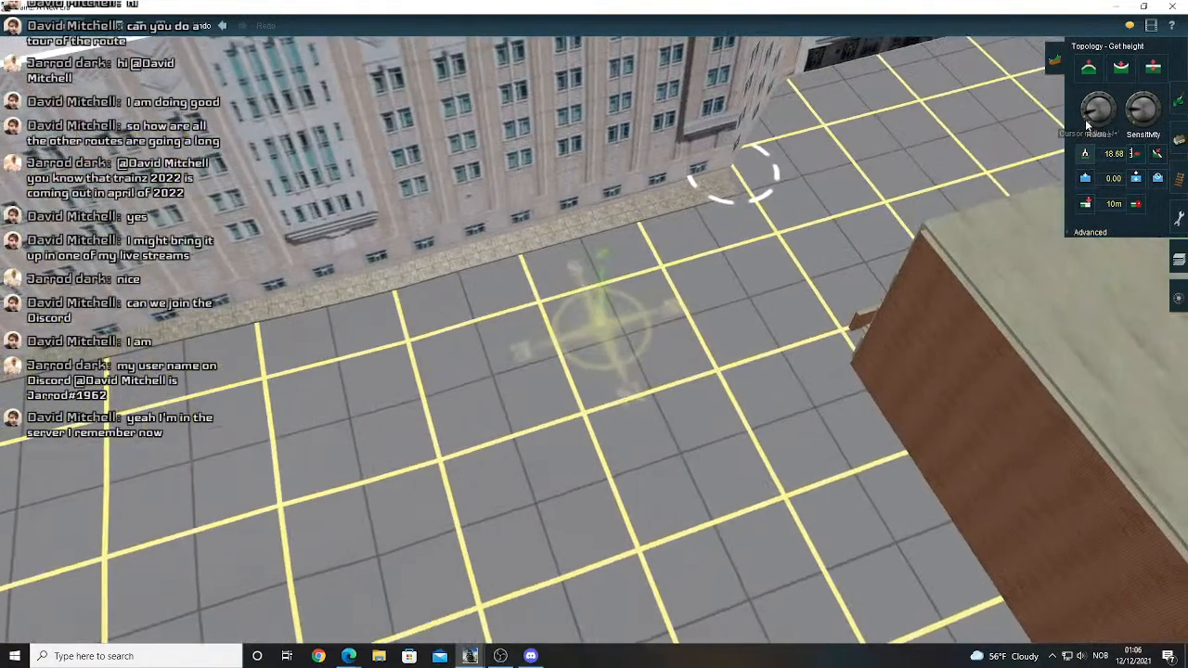
pyautogui.click(1133, 154)
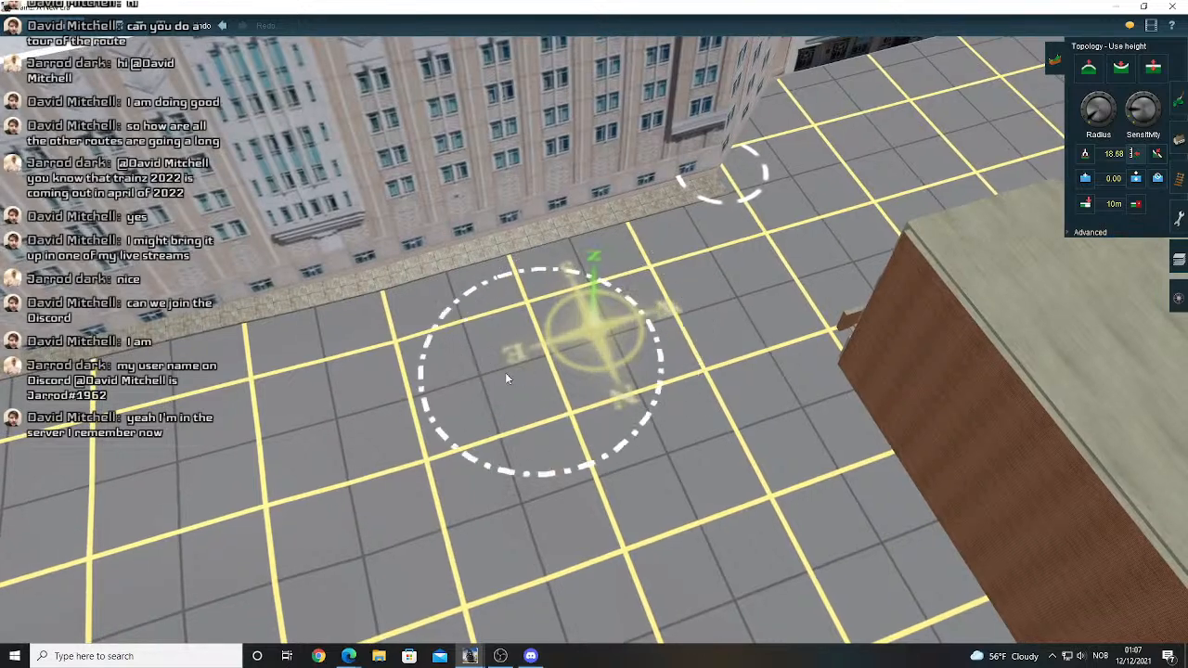
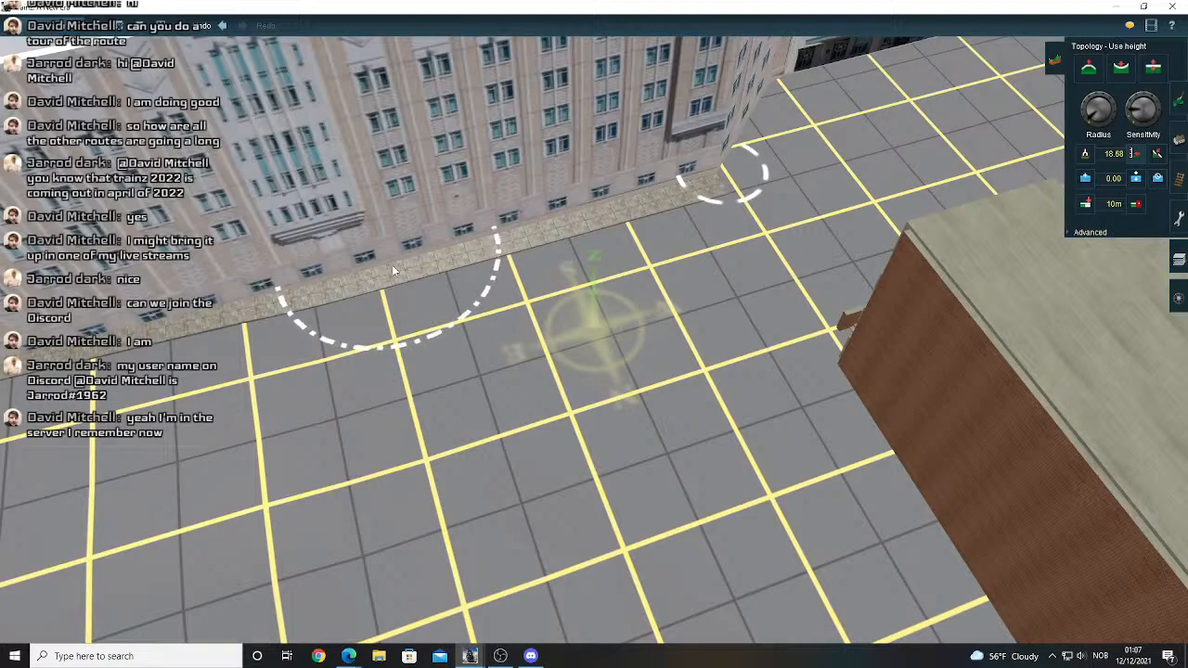
# - Sample the ground height on the street around the beige building's corner, picking up 20.56
pyautogui.rightClick(396, 302)
pyautogui.scroll(-5, 388, 313)
pyautogui.rightClick(389, 313)
pyautogui.rightClick(635, 306)
pyautogui.scroll(4, 619, 321)
pyautogui.scroll(3, 620, 326)
pyautogui.press('Down')
pyautogui.press('Left')
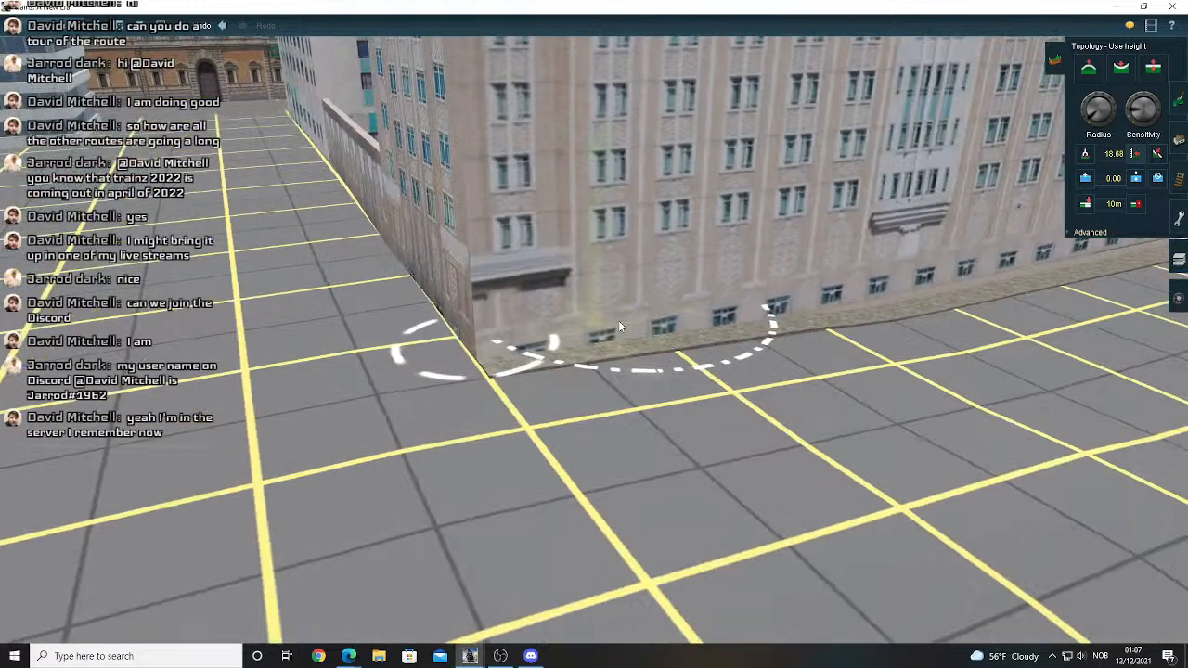
pyautogui.press('Down')
pyautogui.press('Left')
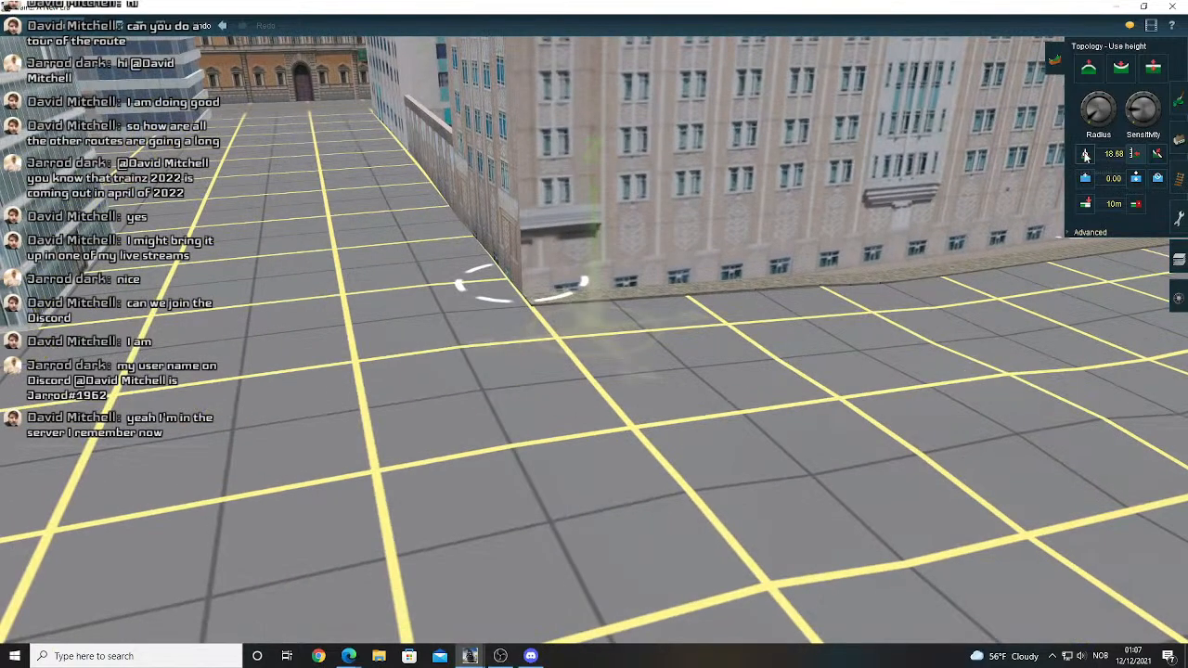
pyautogui.click(1086, 156)
pyautogui.rightClick(394, 206)
pyautogui.click(626, 422)
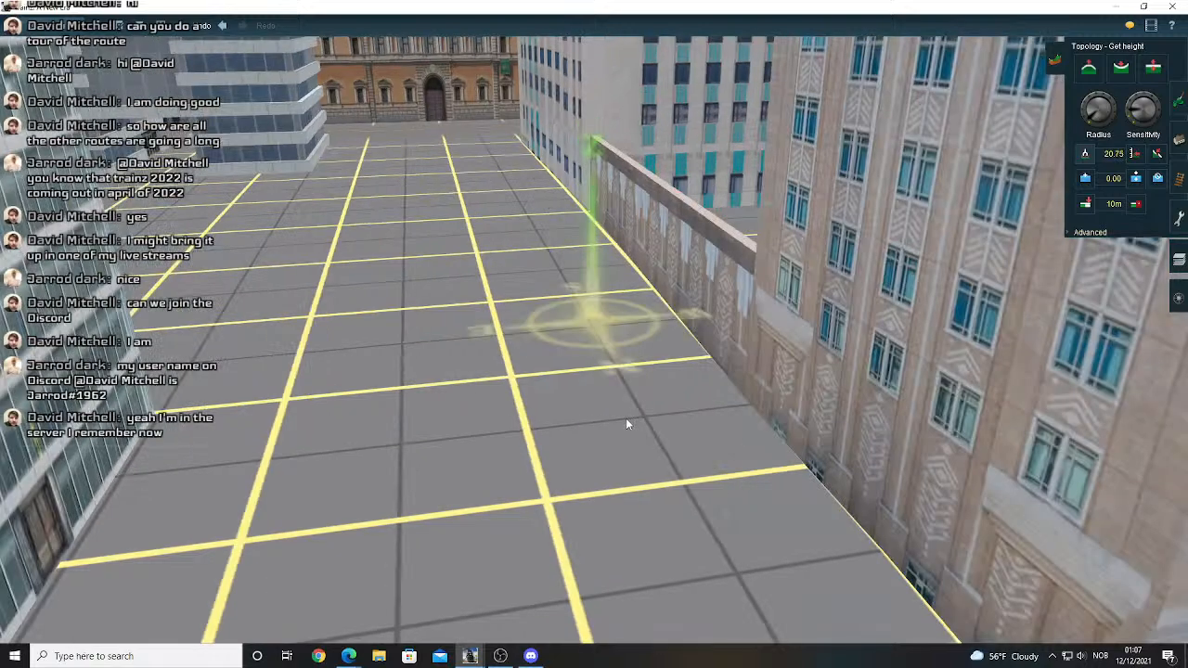
pyautogui.rightClick(627, 419)
pyautogui.click(532, 386)
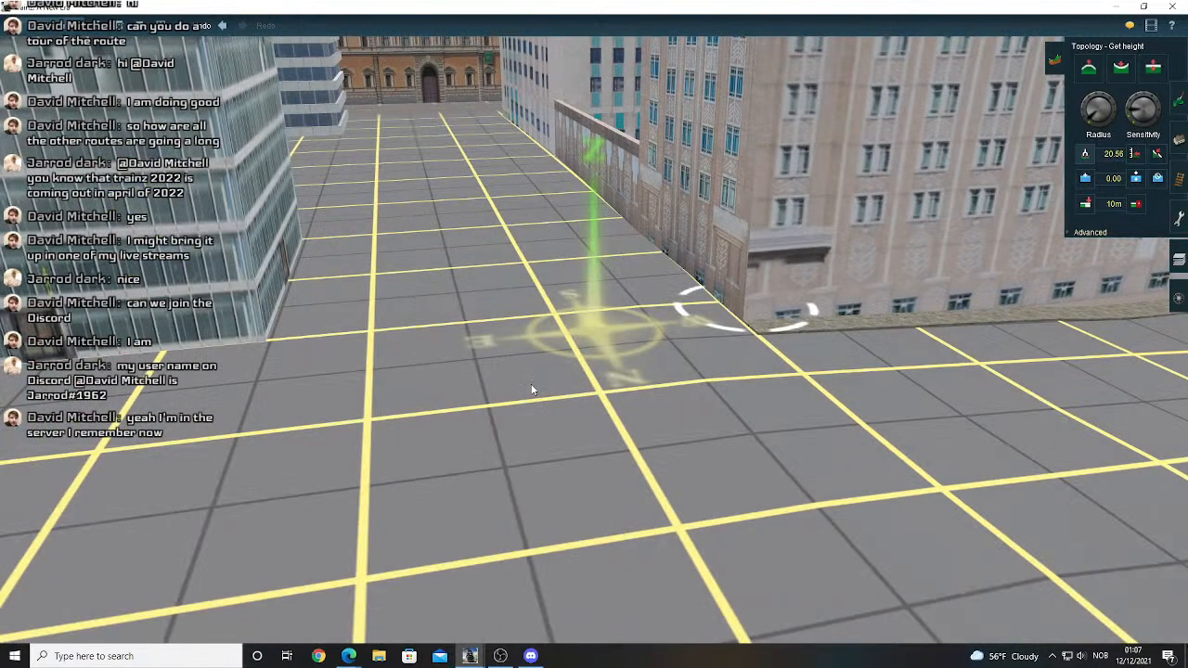
# - Ready the Use height tool at 20.56 for the ground between the beige building, the glass tower and the railway
pyautogui.press('Up')
pyautogui.press('Right')
pyautogui.click(1135, 154)
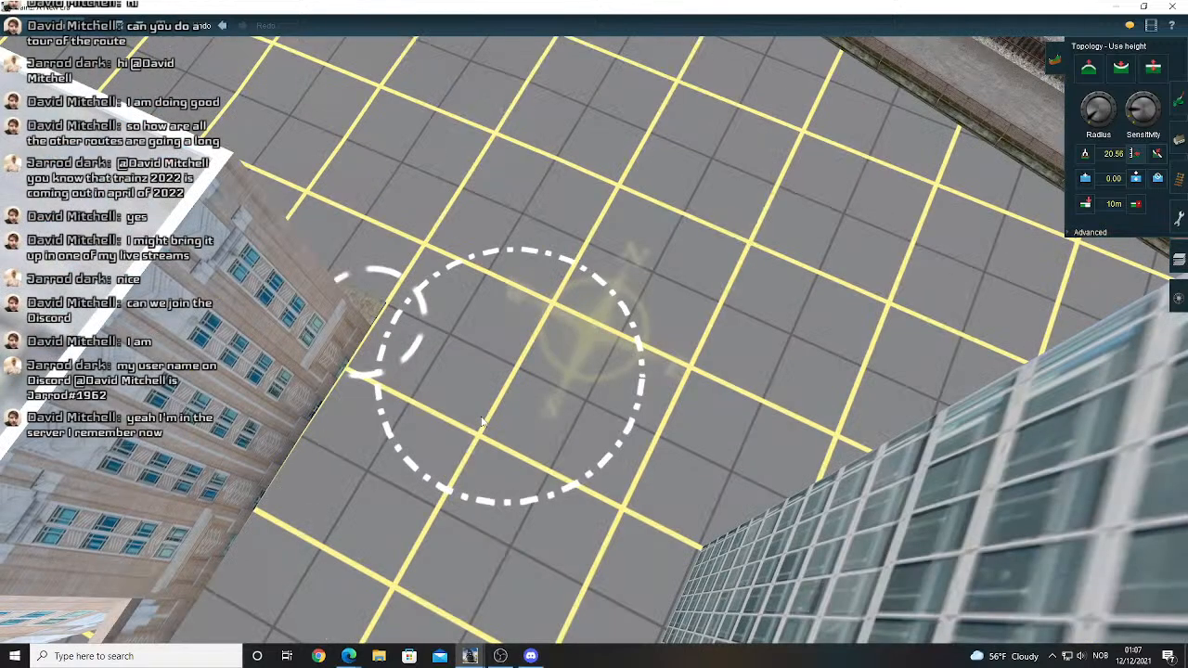
pyautogui.press('Down')
pyautogui.press('Left')
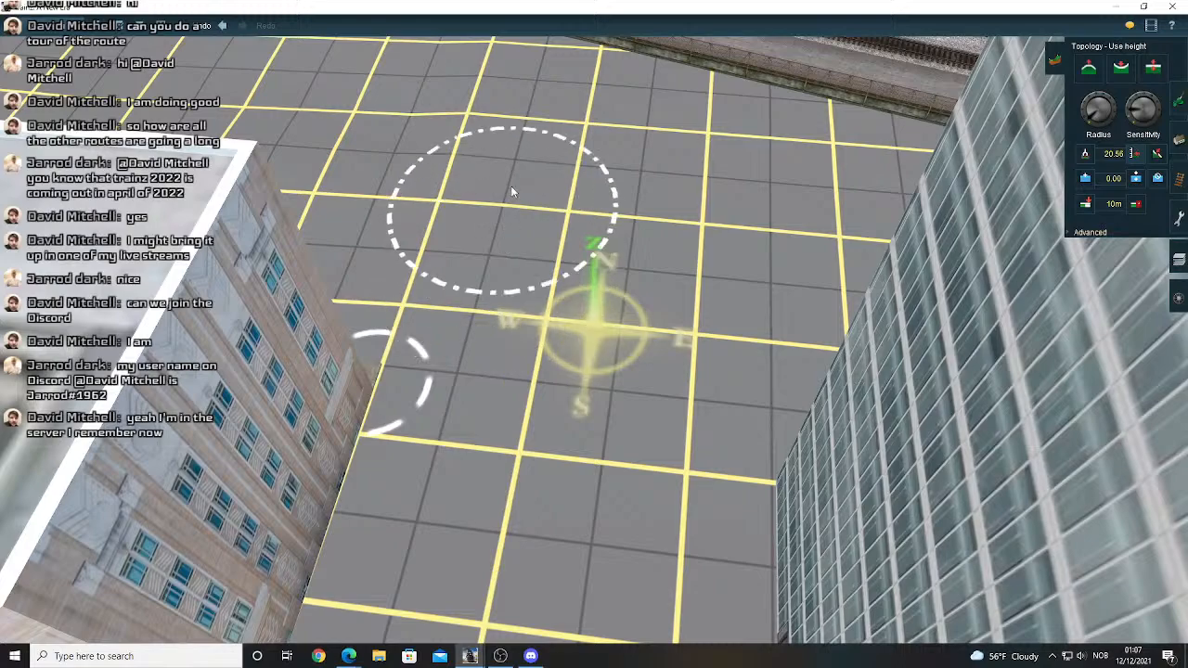
pyautogui.rightClick(527, 132)
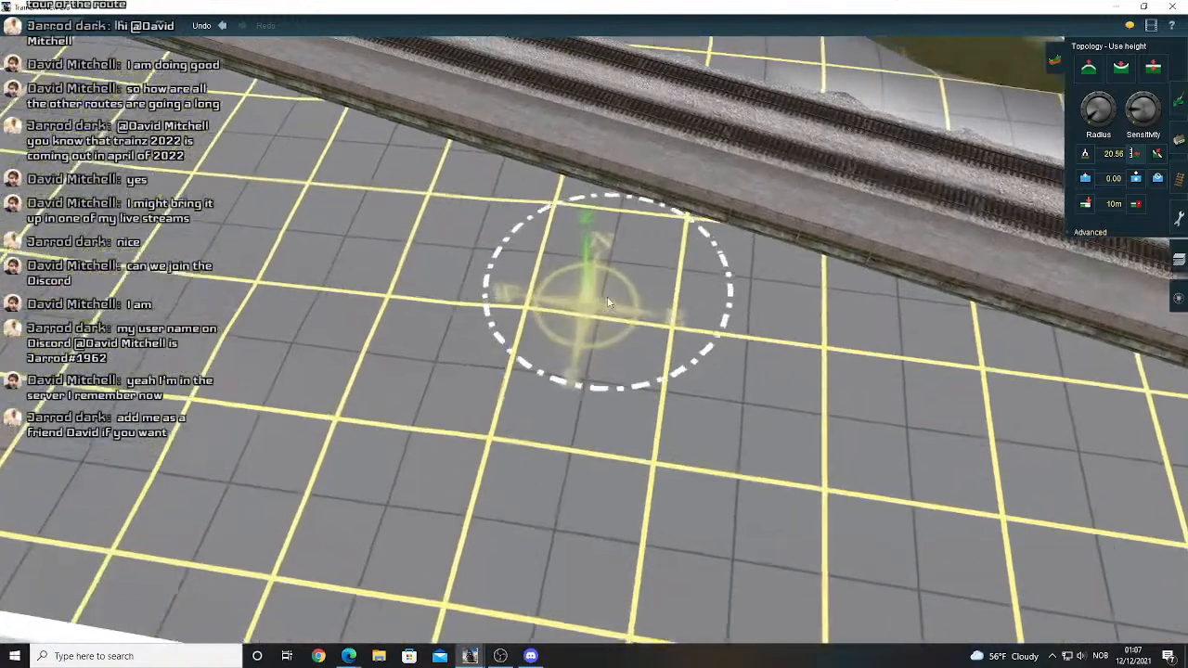
pyautogui.scroll(2, 611, 325)
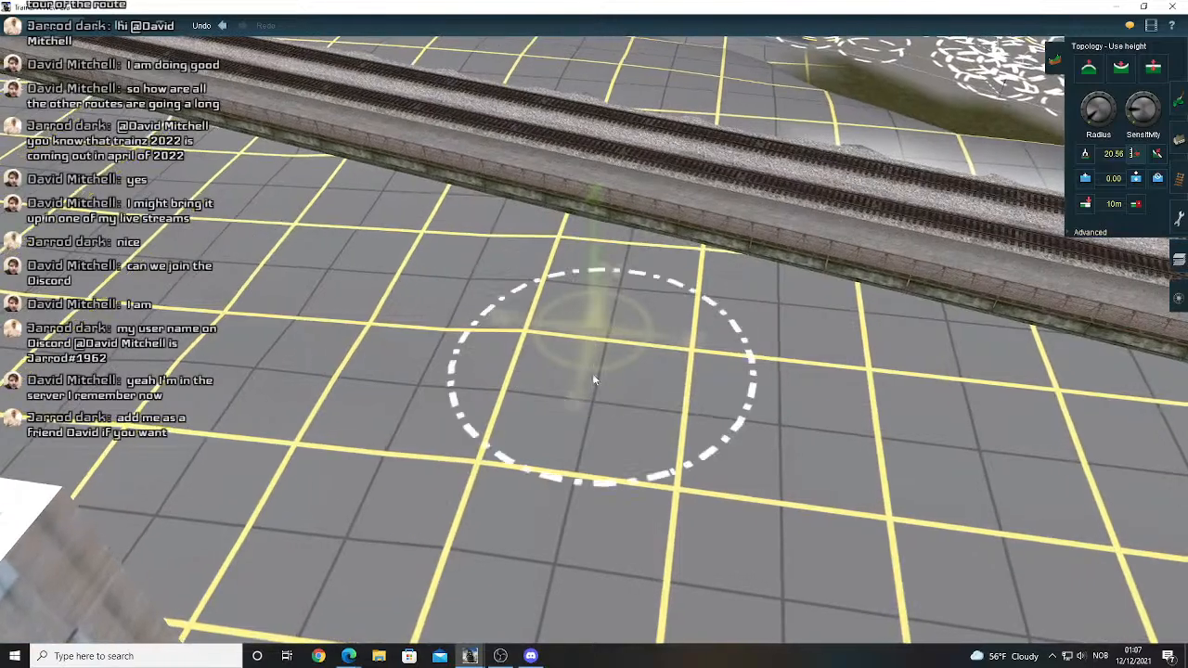
pyautogui.moveTo(618, 347); pyautogui.dragTo(724, 311, button='right')
# - Search the splines for "conc" and try laying a Conc Slab 15 m across the ground in front of the brick building
pyautogui.press('F3')
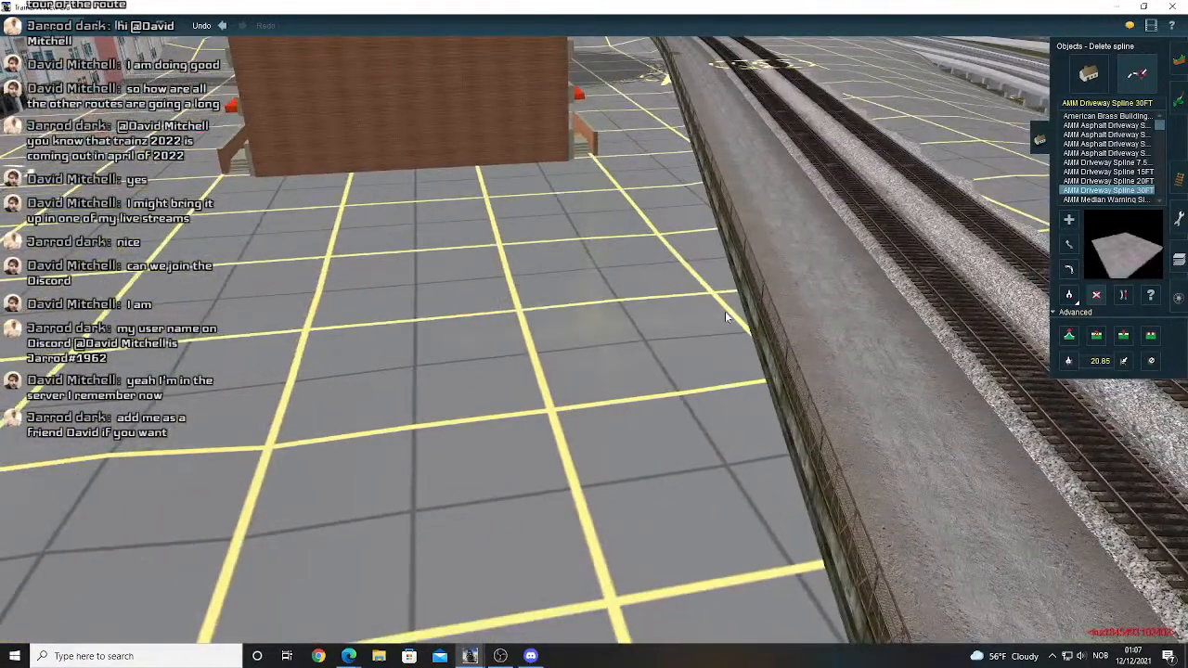
pyautogui.click(1107, 103)
pyautogui.write('conc')
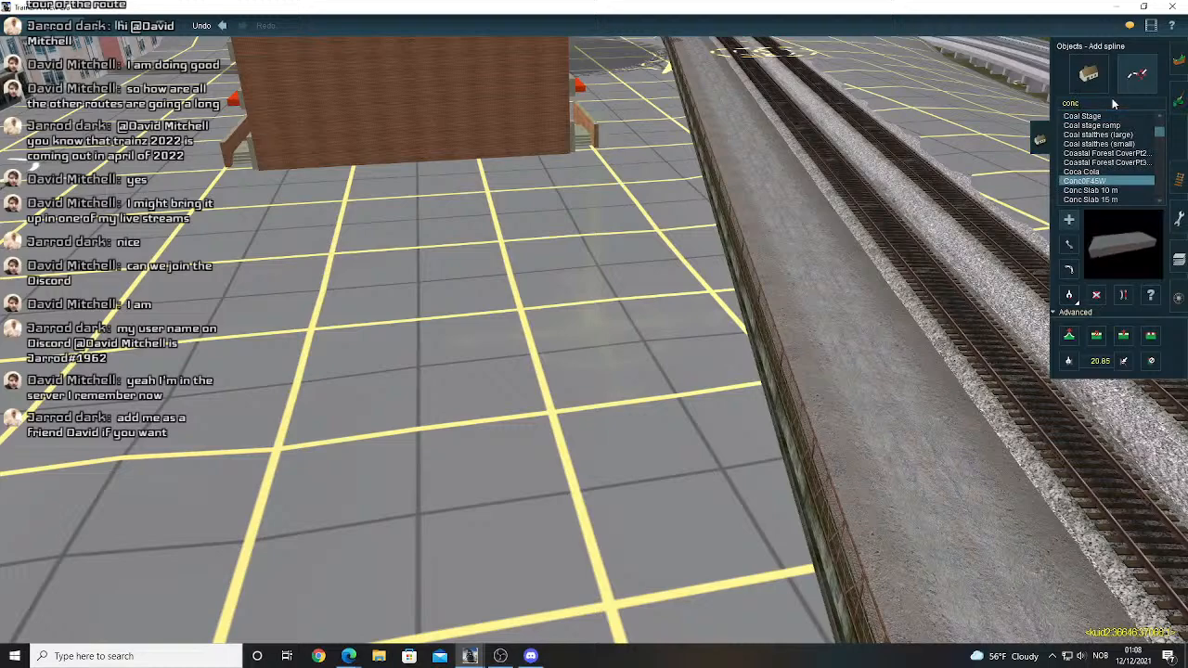
pyautogui.click(1097, 199)
pyautogui.click(409, 223)
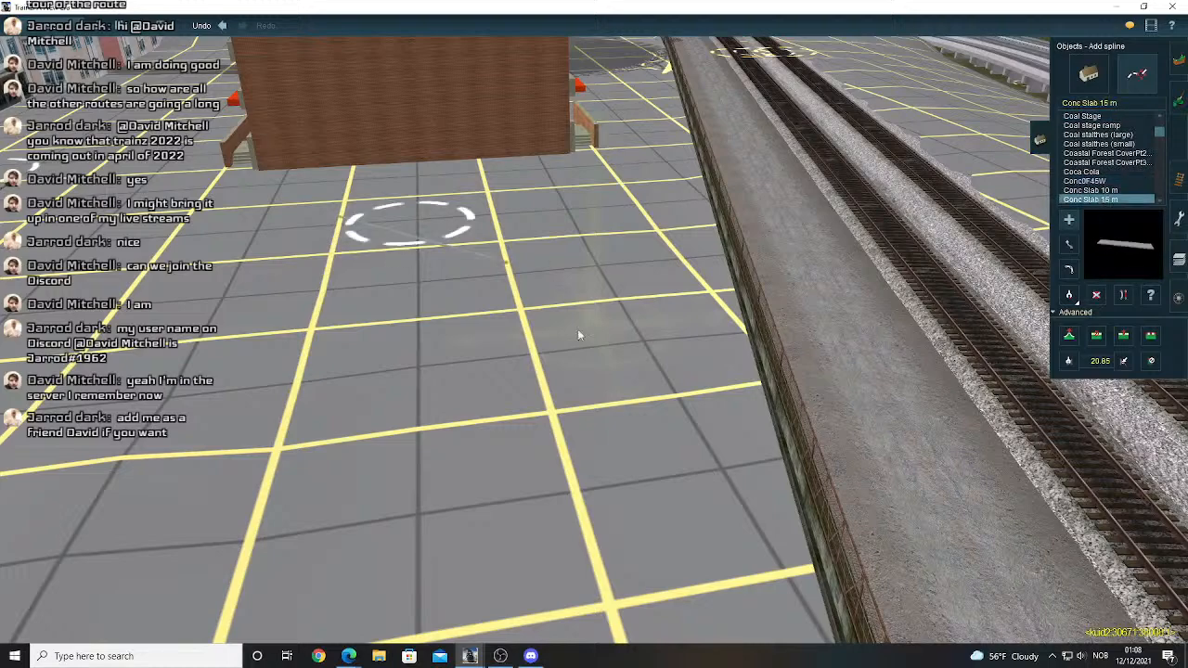
pyautogui.press('Right')
# - Choose the Conc Slab 10 m spline and start it alongside the railway's retaining wall
pyautogui.click(1106, 191)
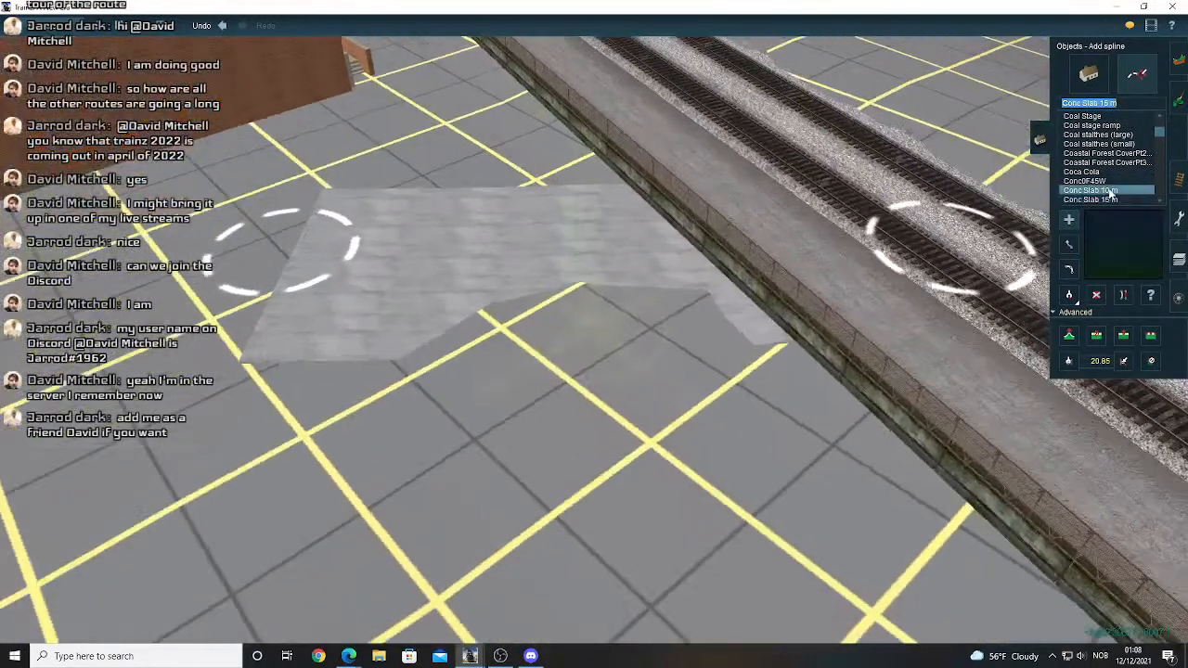
pyautogui.rightClick(698, 261)
pyautogui.press('Up')
pyautogui.press('Right')
pyautogui.rightClick(717, 306)
pyautogui.rightClick(714, 346)
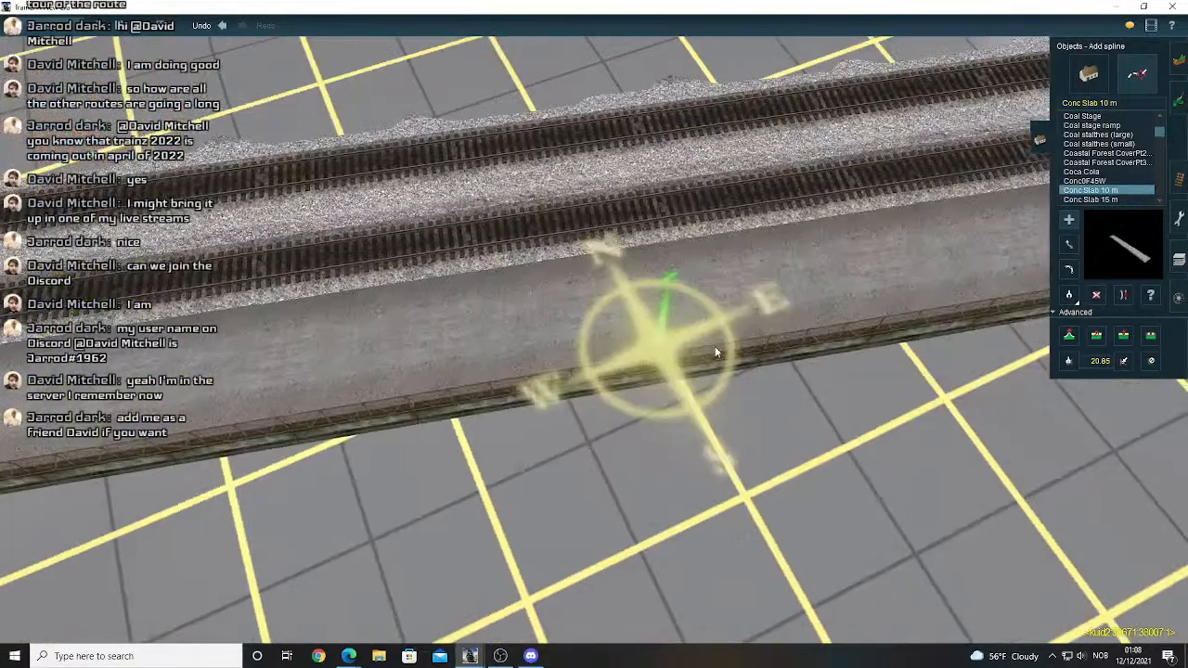
pyautogui.rightClick(800, 346)
pyautogui.press('Down')
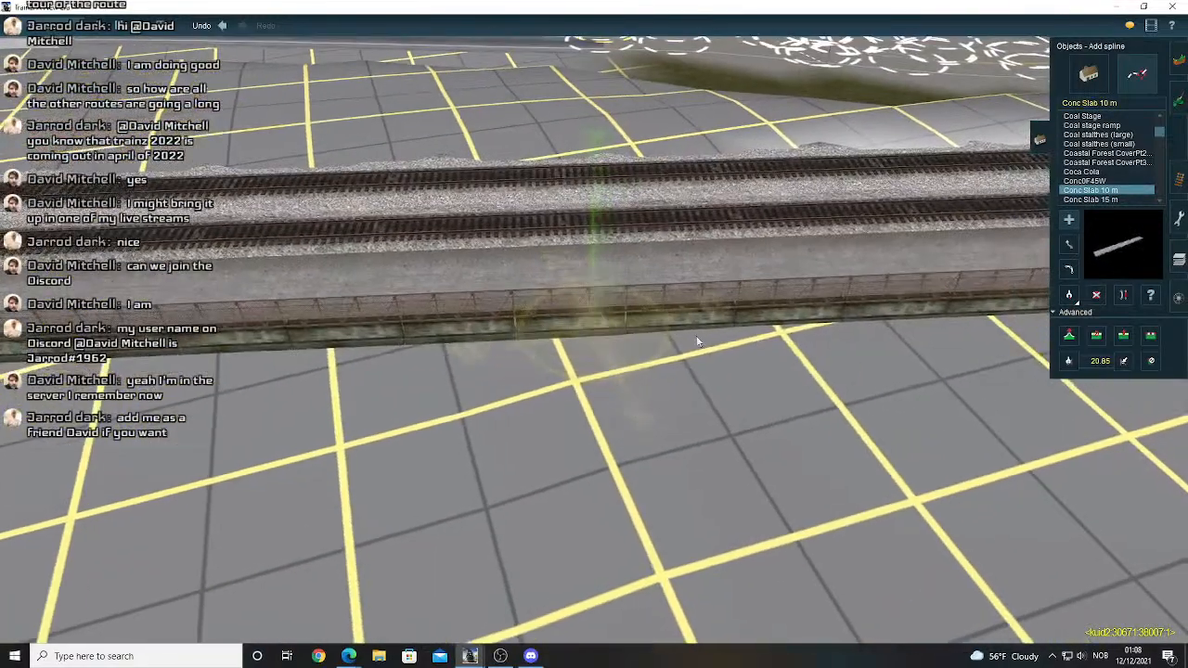
pyautogui.press('Down')
pyautogui.press('Up')
pyautogui.press('Up')
pyautogui.press('Up')
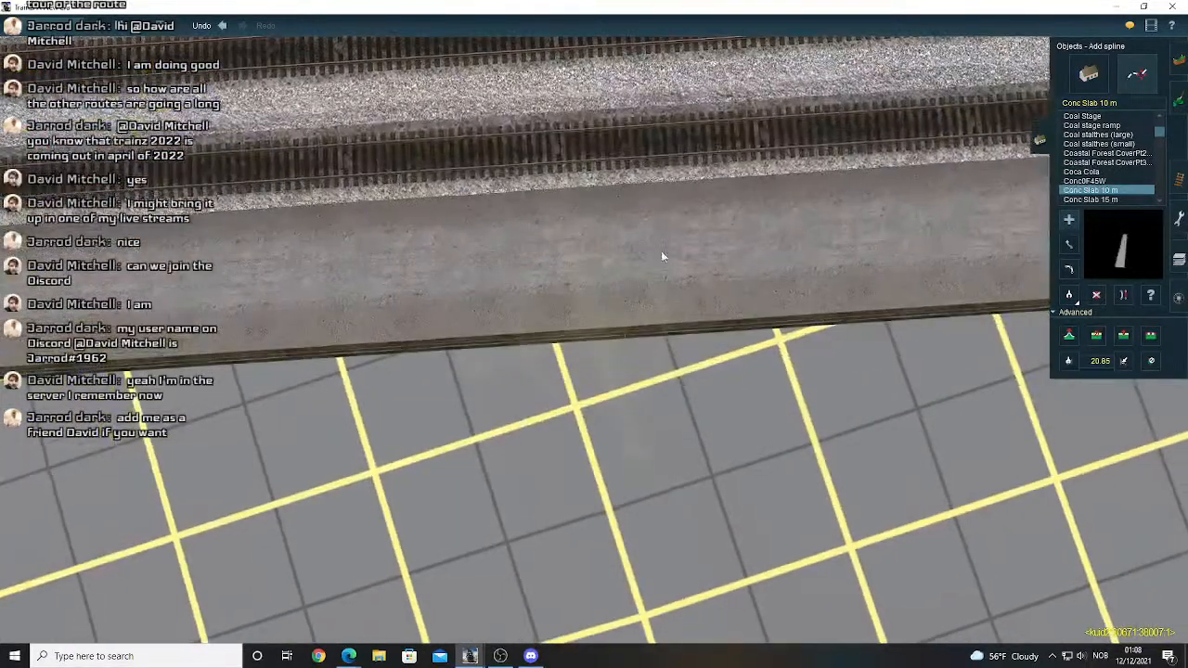
pyautogui.click(665, 250)
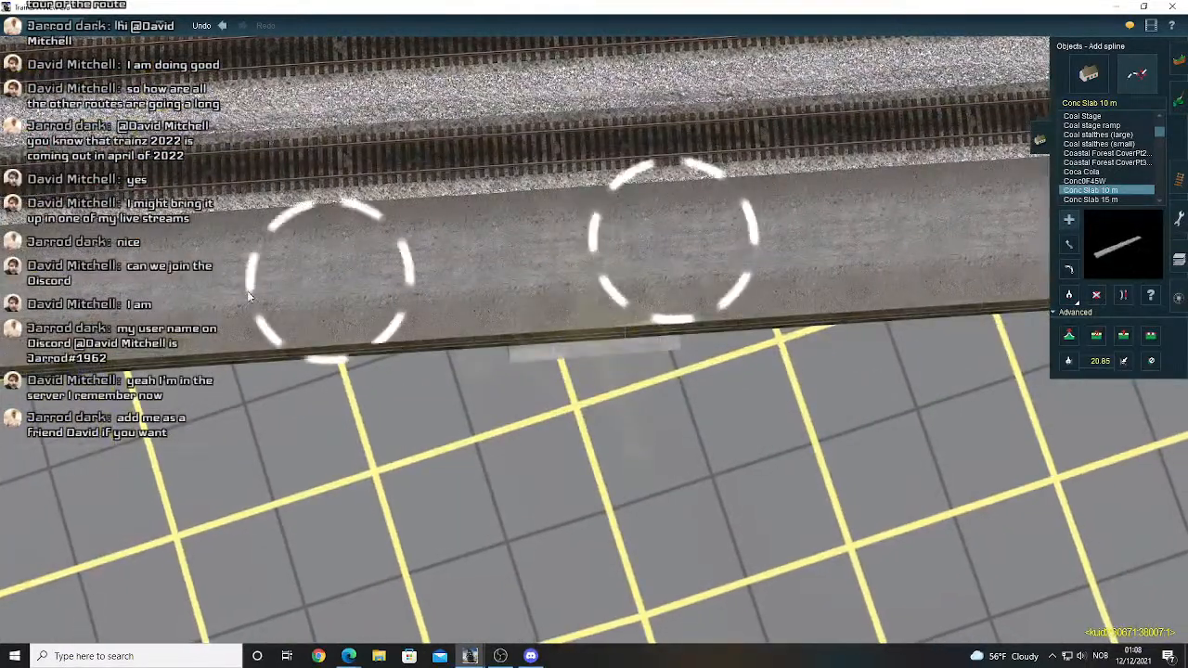
# - Extend the Conc Slab 10 m spline along the retaining wall to an end point past the round tank's shadow
pyautogui.rightClick(232, 293)
pyautogui.press('Left')
pyautogui.rightClick(279, 321)
pyautogui.scroll(-3, 283, 324)
pyautogui.rightClick(284, 326)
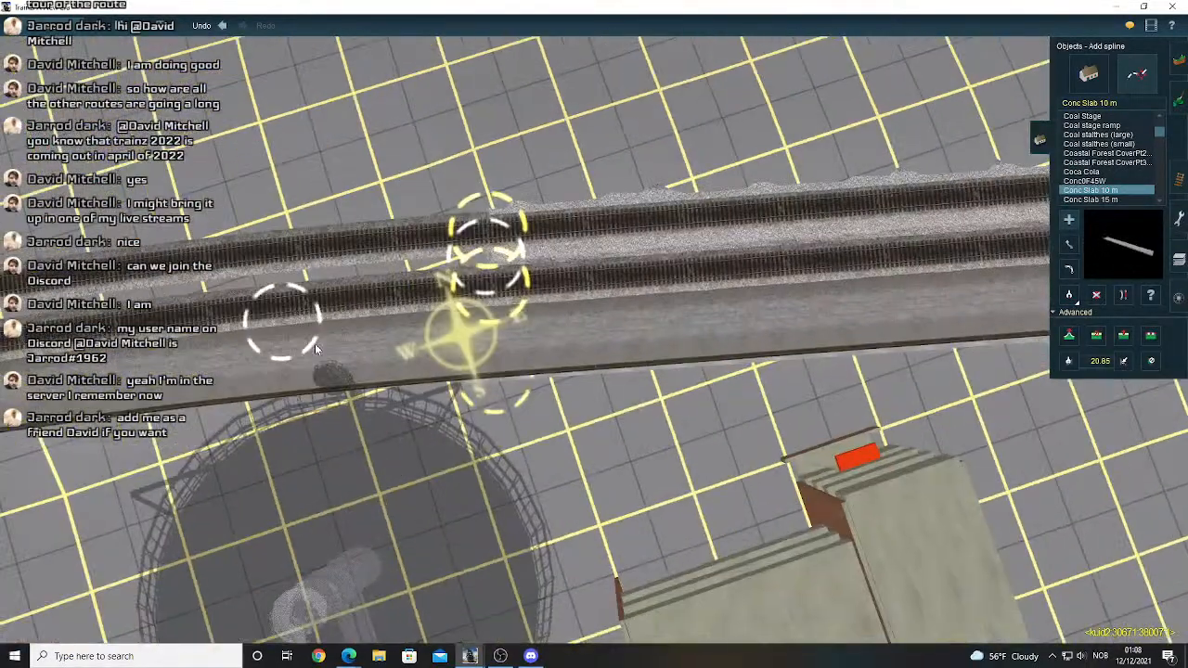
pyautogui.rightClick(314, 342)
pyautogui.rightClick(769, 356)
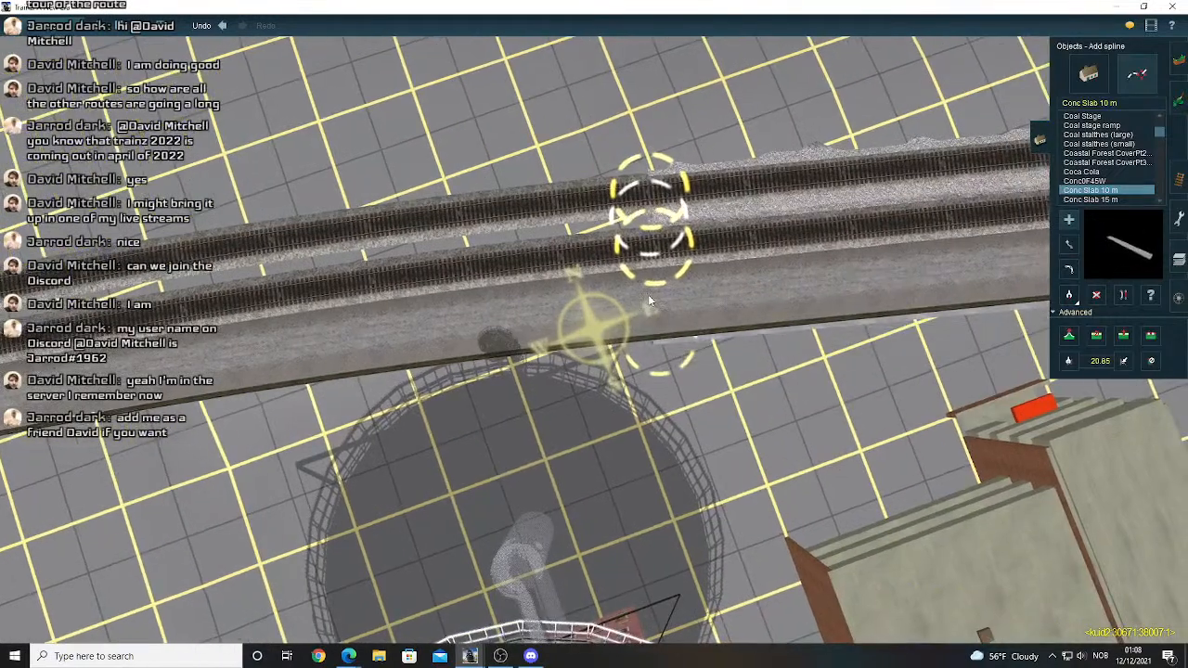
pyautogui.rightClick(227, 368)
pyautogui.rightClick(223, 366)
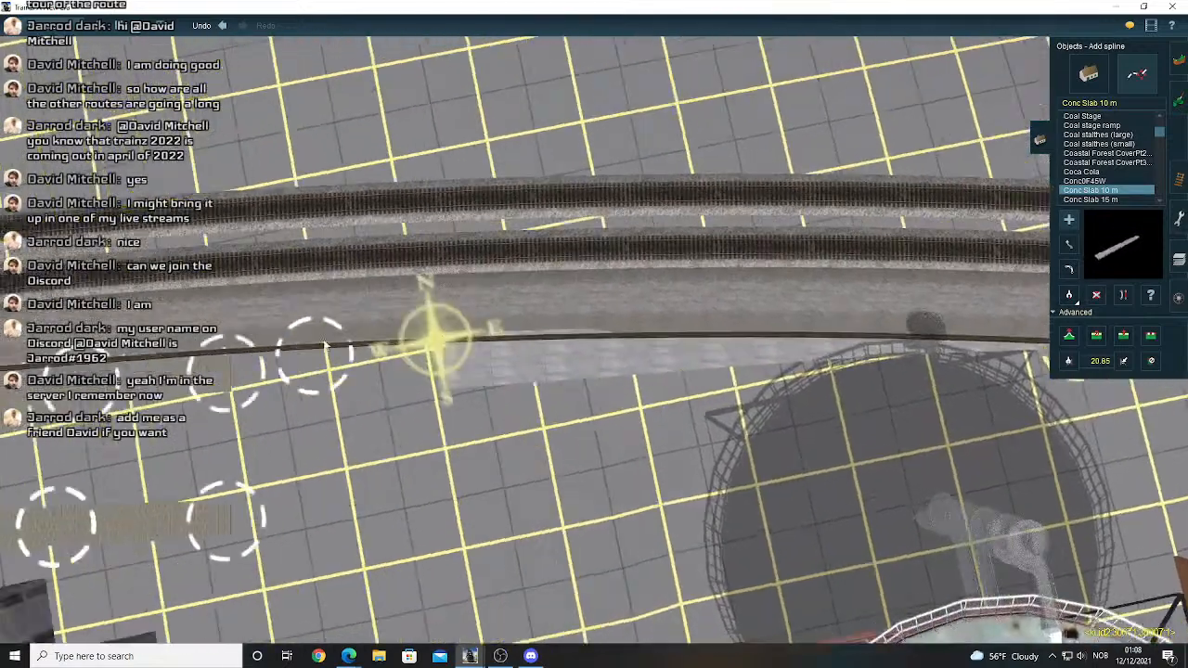
pyautogui.rightClick(269, 349)
pyautogui.press('Left')
pyautogui.press('Down')
pyautogui.rightClick(736, 327)
pyautogui.press('Right')
pyautogui.rightClick(840, 340)
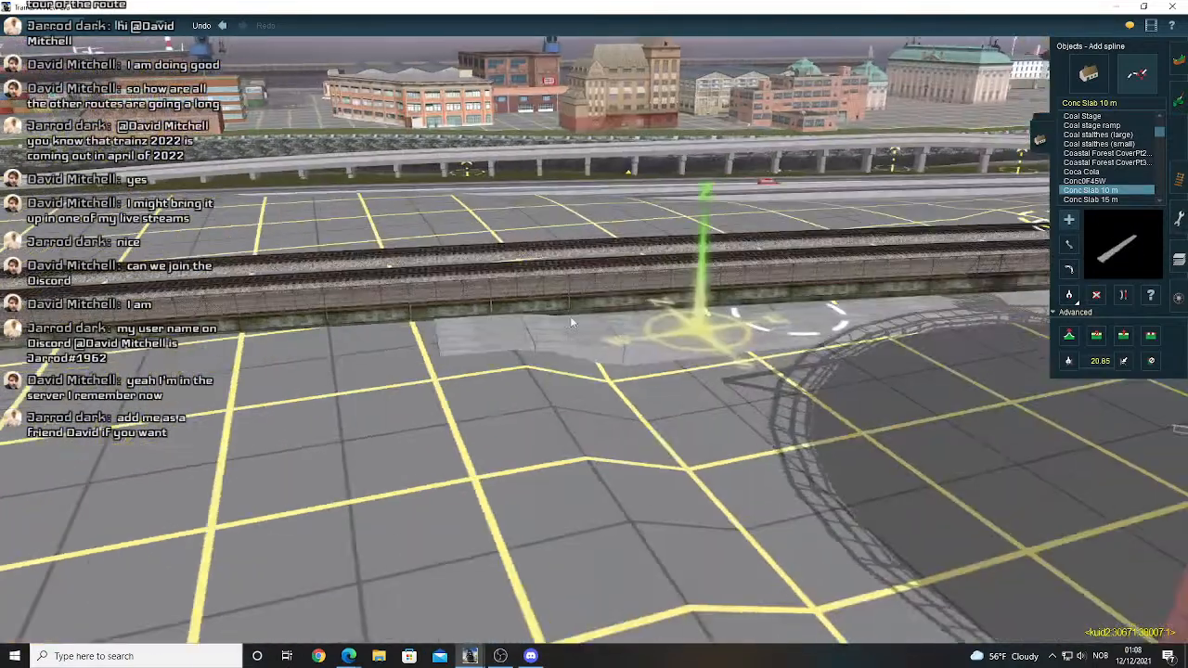
pyautogui.press('Up')
pyautogui.press('Left')
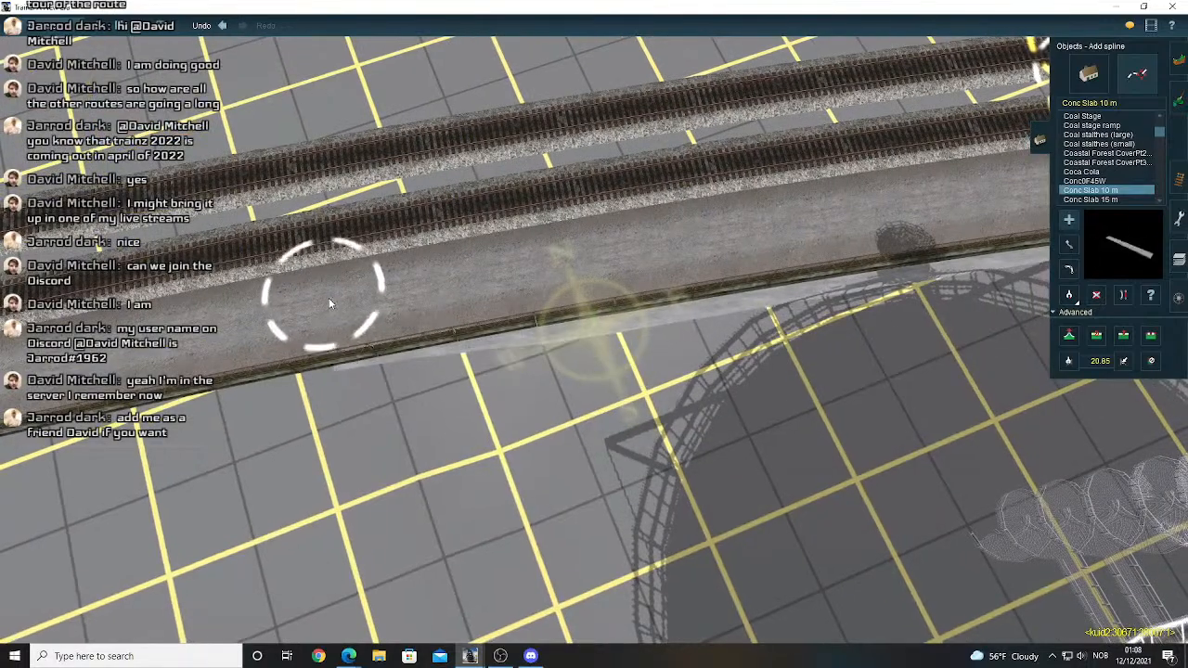
# - Lower the slab spline's end vertex beyond the round tank to a height of 20.45 m
pyautogui.click(1069, 340)
pyautogui.press('Left')
pyautogui.press('h')
pyautogui.press('Down')
pyautogui.press('Left')
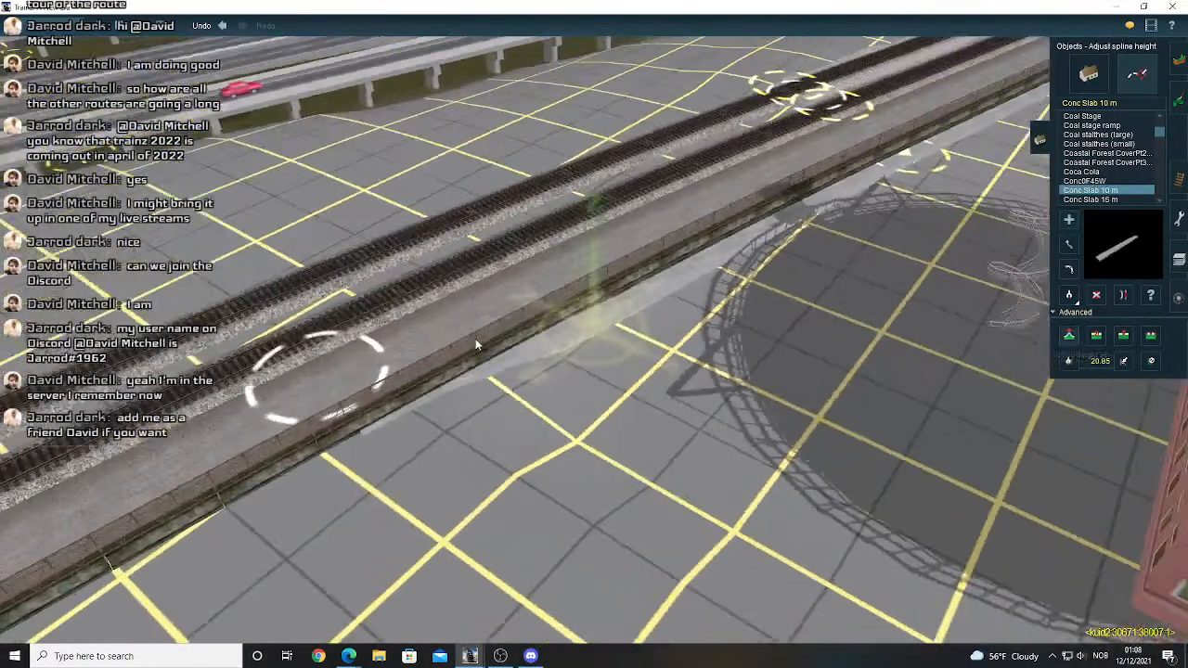
pyautogui.moveTo(162, 492); pyautogui.dragTo(162, 499)
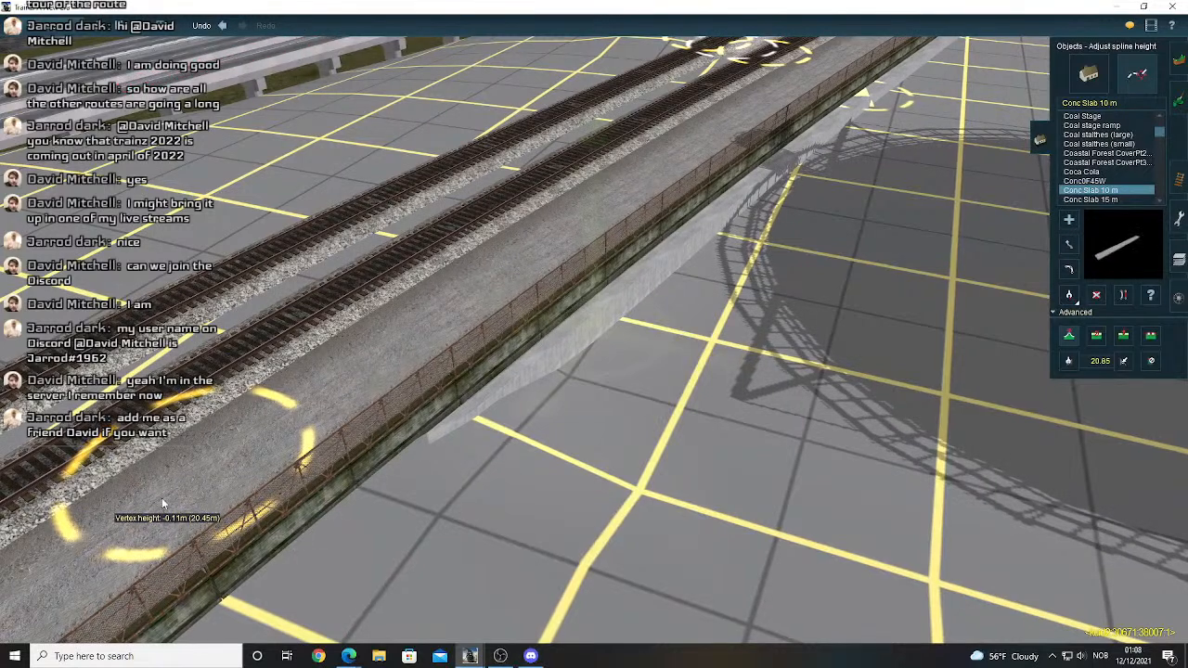
# - Sample the vertex height 20.45 and apply it to the slab spline's starting end, undoing the misapplied height change
pyautogui.click(1069, 362)
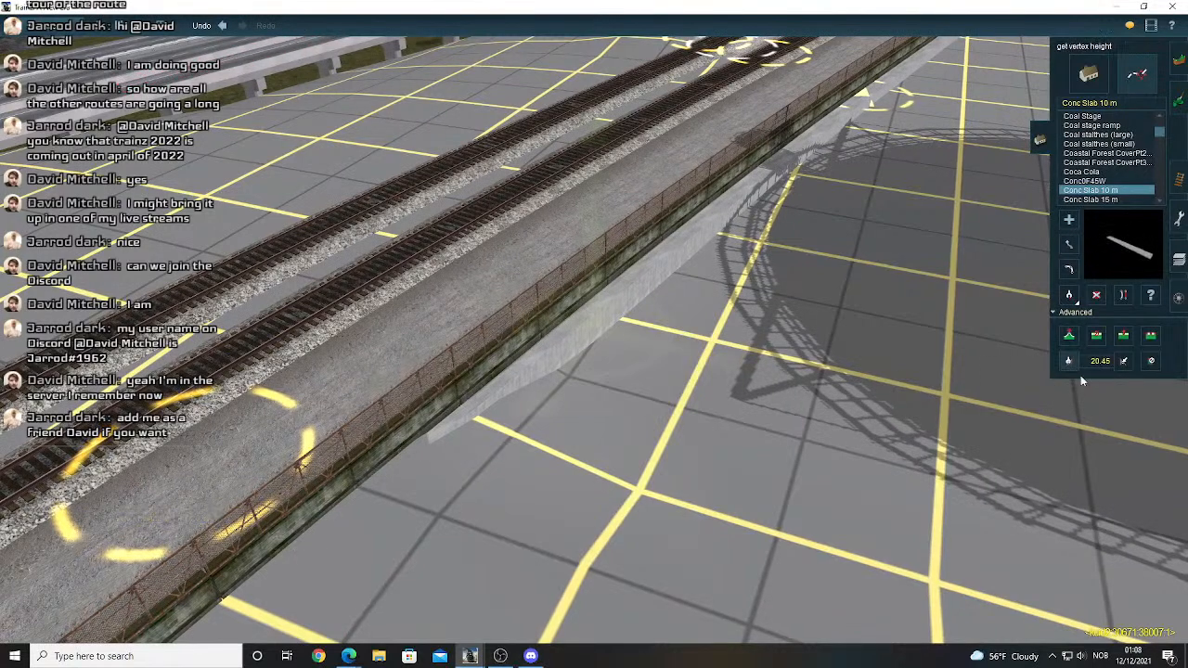
pyautogui.click(1123, 361)
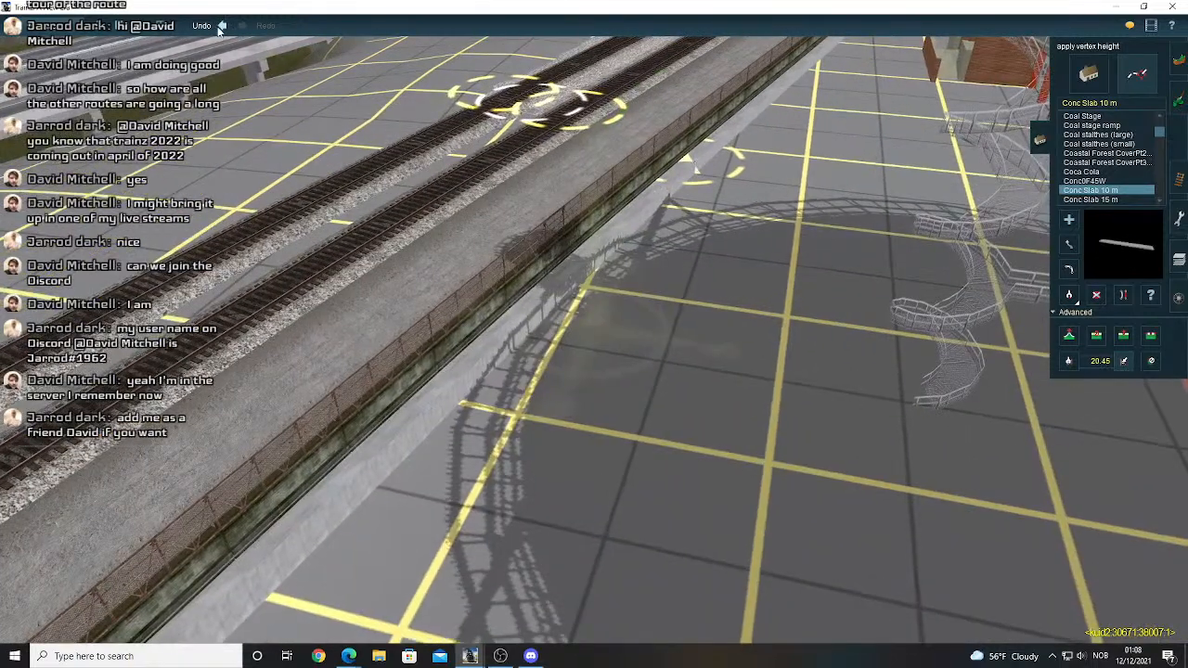
pyautogui.click(221, 27)
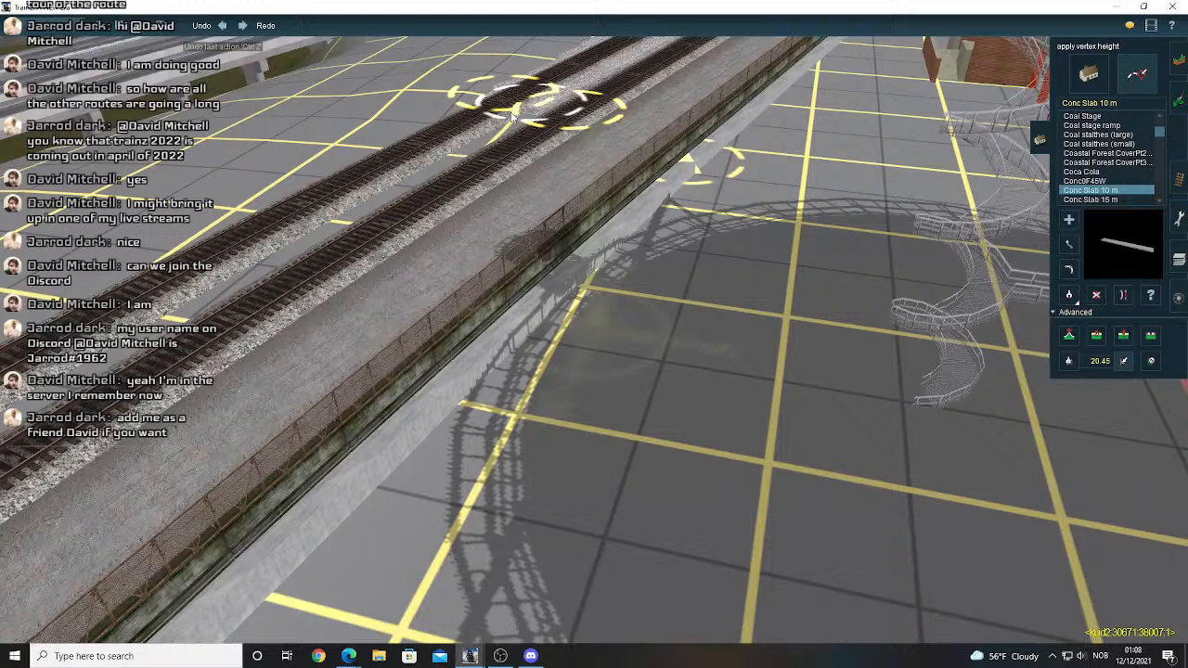
pyautogui.moveTo(511, 116); pyautogui.dragTo(389, 332, button='right')
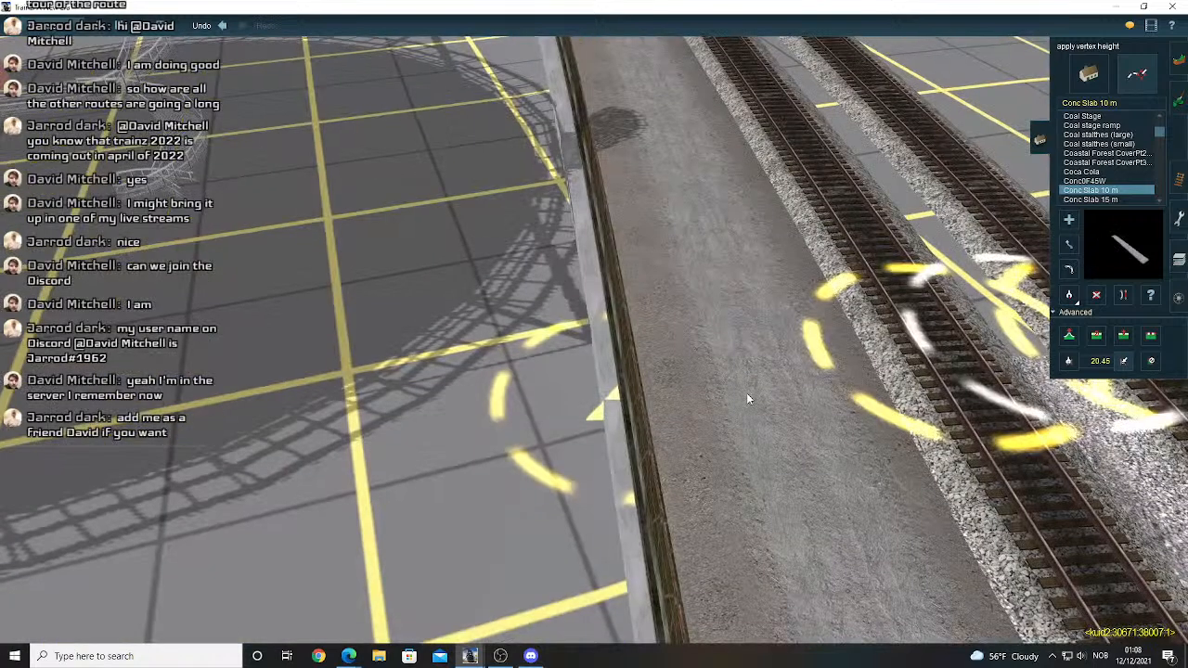
pyautogui.moveTo(746, 393)
pyautogui.mouseDown(button='right')
pyautogui.moveTo(647, 243)
pyautogui.moveTo(667, 288)
pyautogui.mouseUp(button='right')
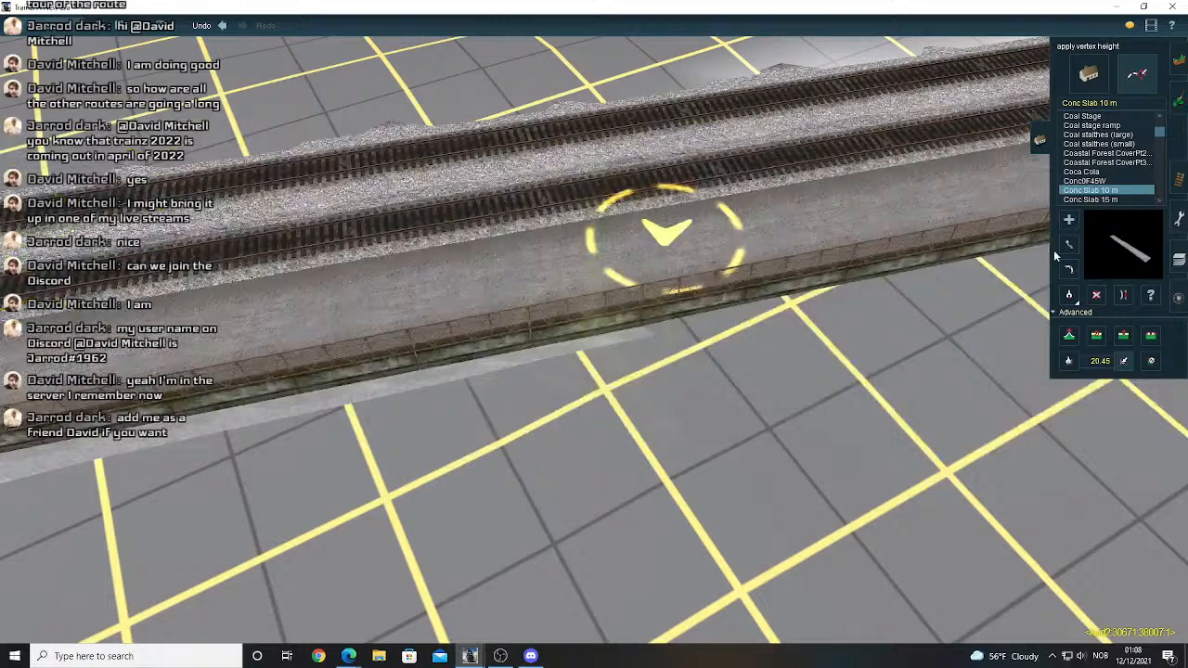
# - Try to straighten the Conc Slab 10 m spline along the railway's retaining wall
pyautogui.click(1068, 245)
pyautogui.moveTo(557, 329); pyautogui.dragTo(330, 356, button='right')
pyautogui.scroll(-5, 416, 350)
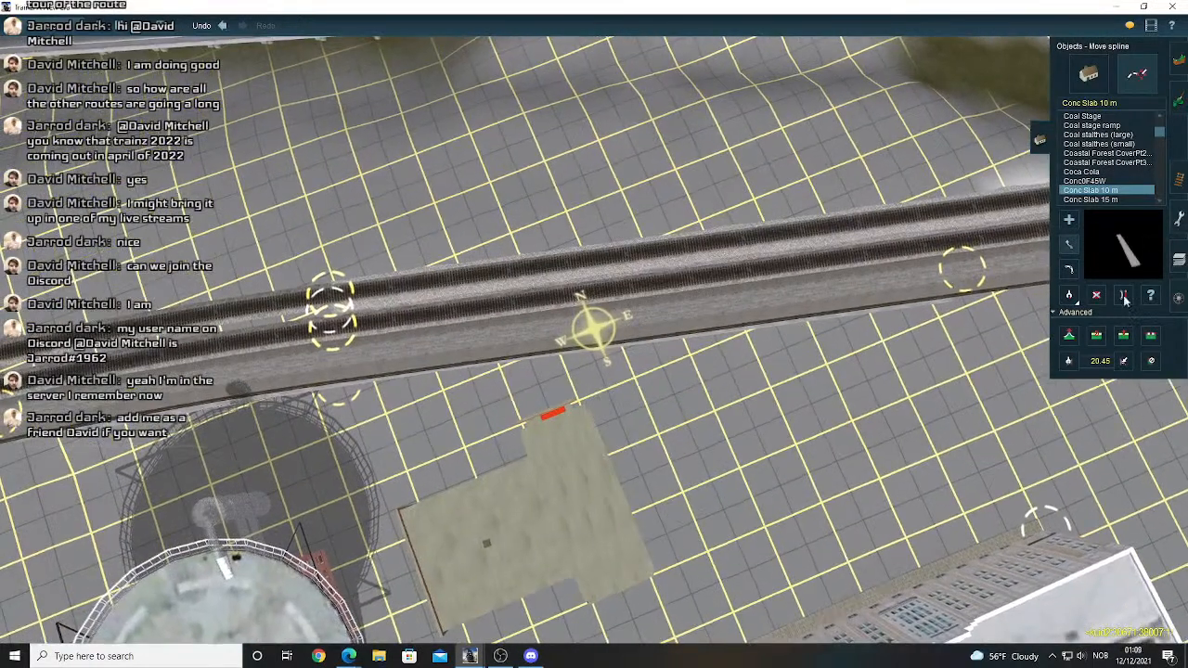
pyautogui.click(1124, 296)
pyautogui.click(580, 342)
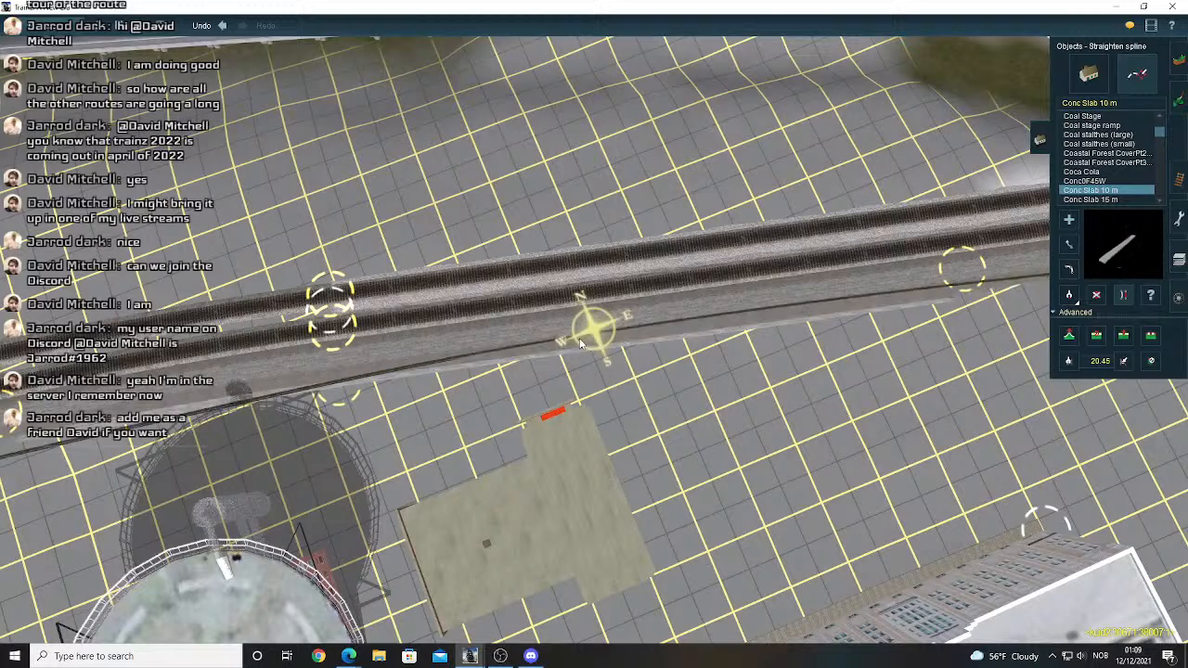
pyautogui.click(580, 343)
pyautogui.click(597, 329)
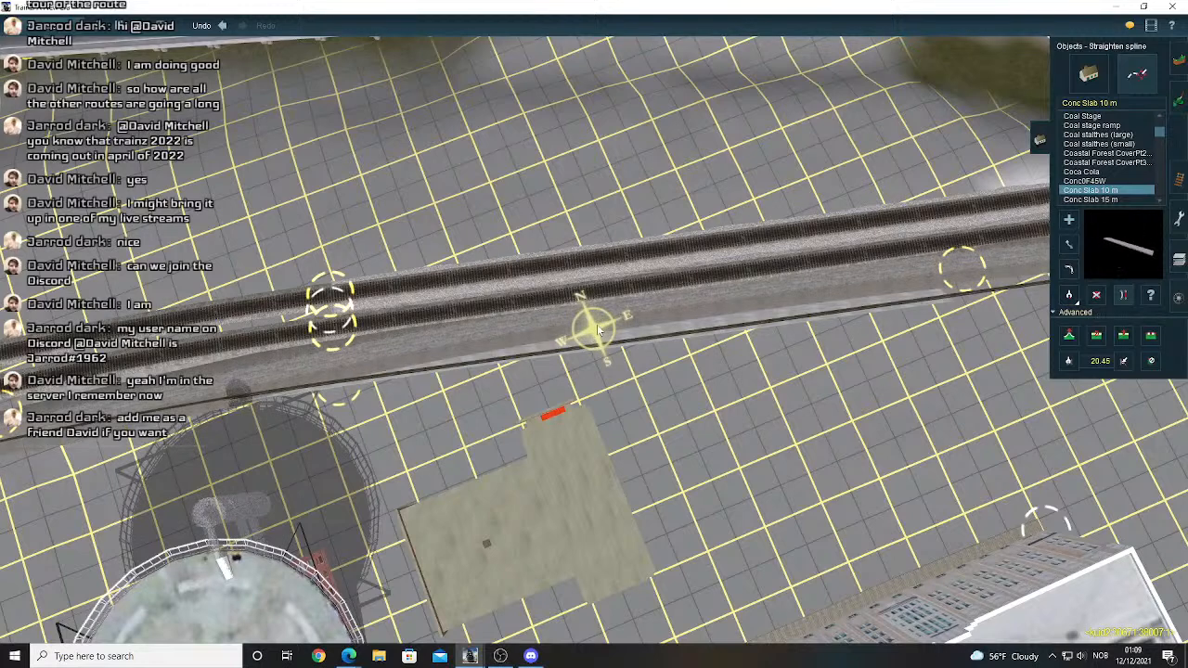
pyautogui.click(604, 339)
pyautogui.click(605, 339)
pyautogui.click(619, 326)
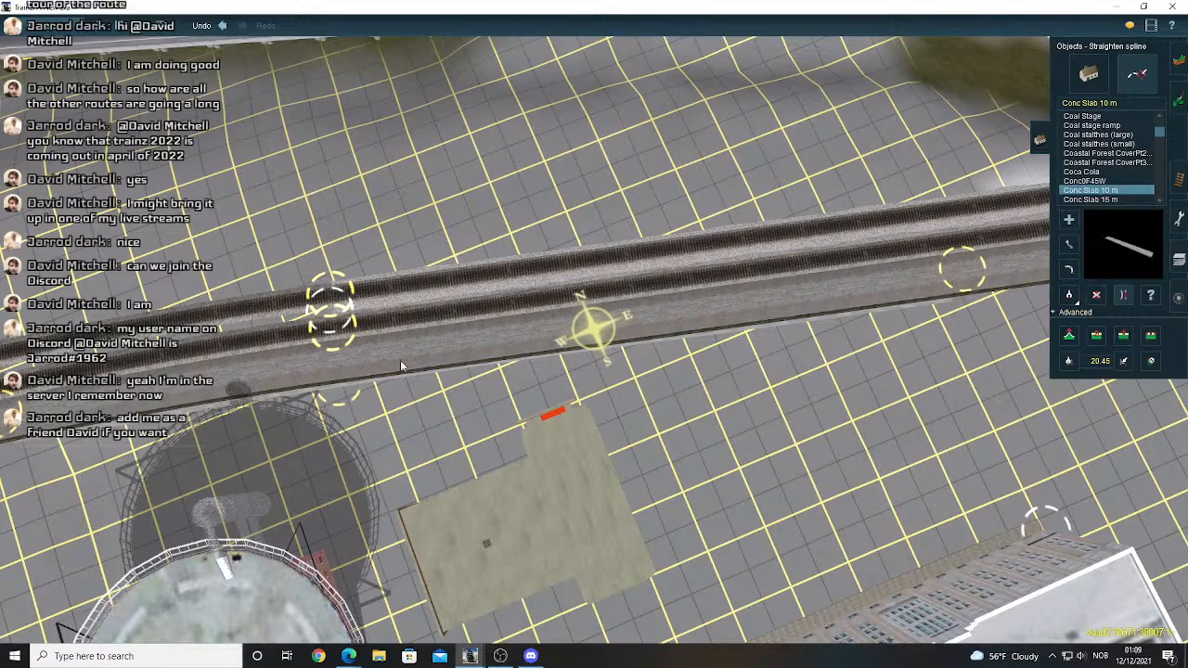
# - Extend the Conc Slab 10 m spline with a short section to a new end point on the retaining wall's gravel strip
pyautogui.rightClick(342, 374)
pyautogui.moveTo(343, 376)
pyautogui.mouseDown(button='right')
pyautogui.moveTo(390, 353)
pyautogui.moveTo(402, 326)
pyautogui.moveTo(590, 281)
pyautogui.moveTo(684, 243)
pyautogui.moveTo(607, 321)
pyautogui.mouseUp(button='right')
pyautogui.press('a')
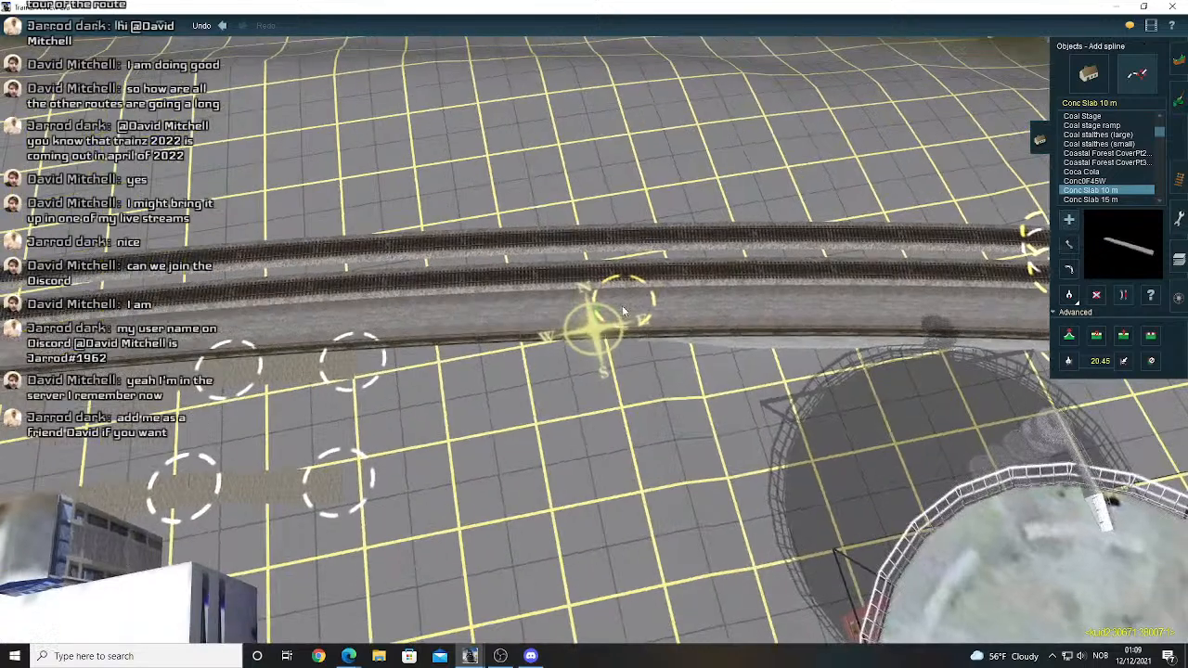
pyautogui.click(545, 314)
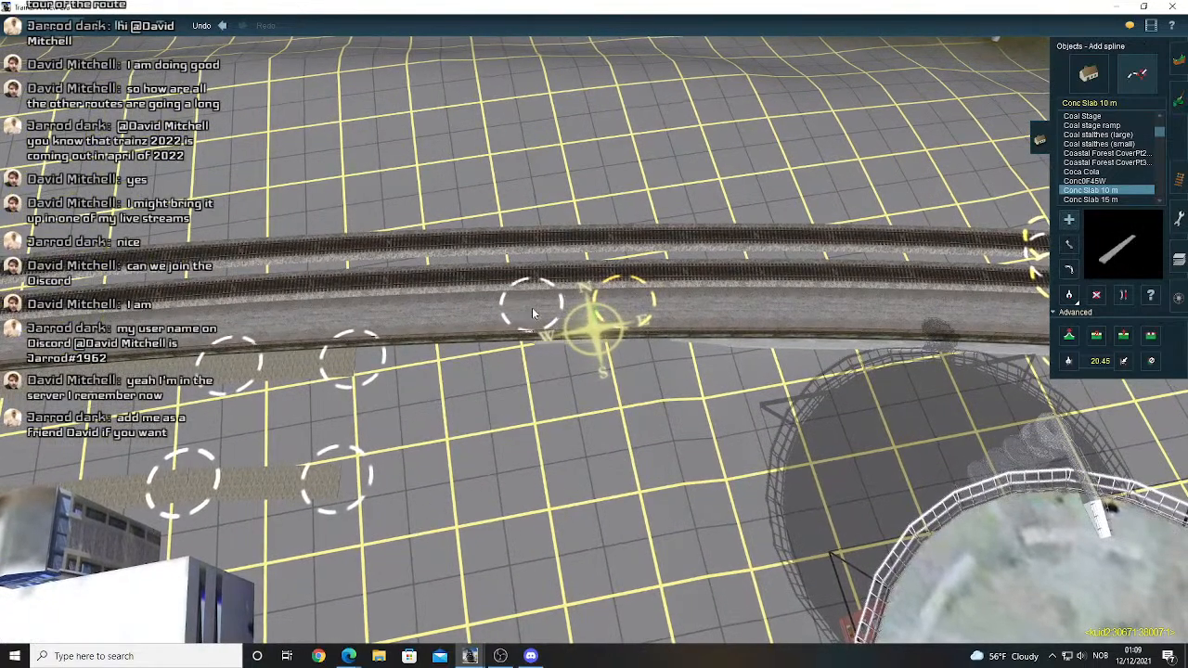
# - Straighten the short slab section and the retaining wall splines around it
pyautogui.click(1123, 295)
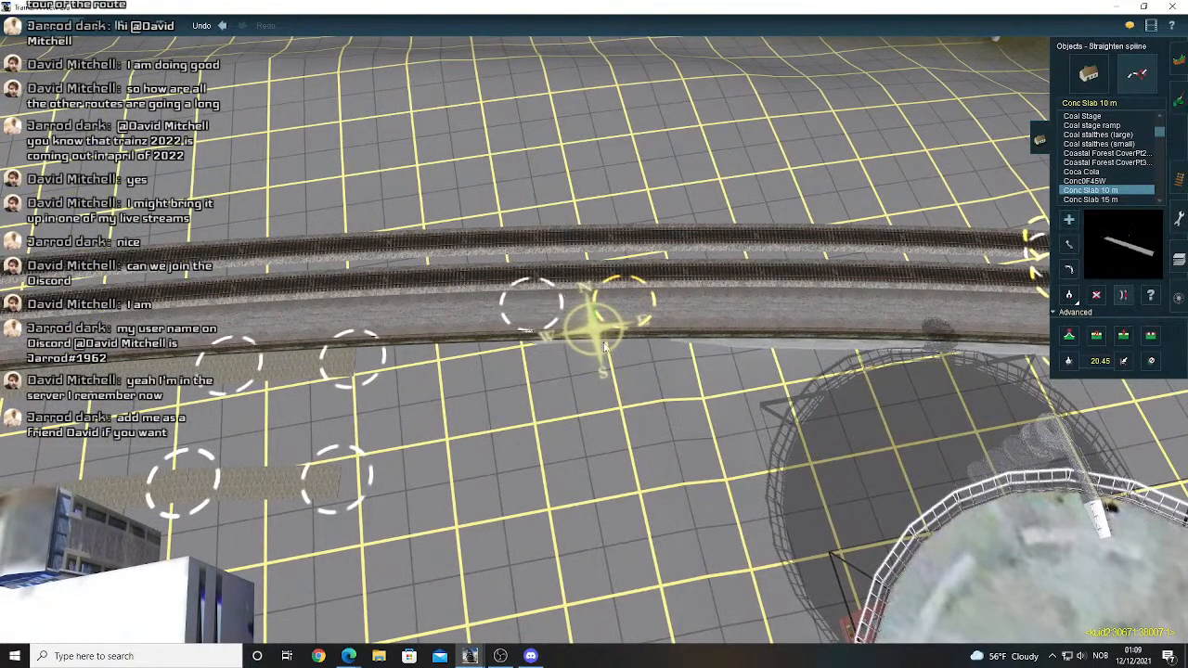
pyautogui.click(588, 346)
pyautogui.click(580, 314)
pyautogui.scroll(5, 575, 302)
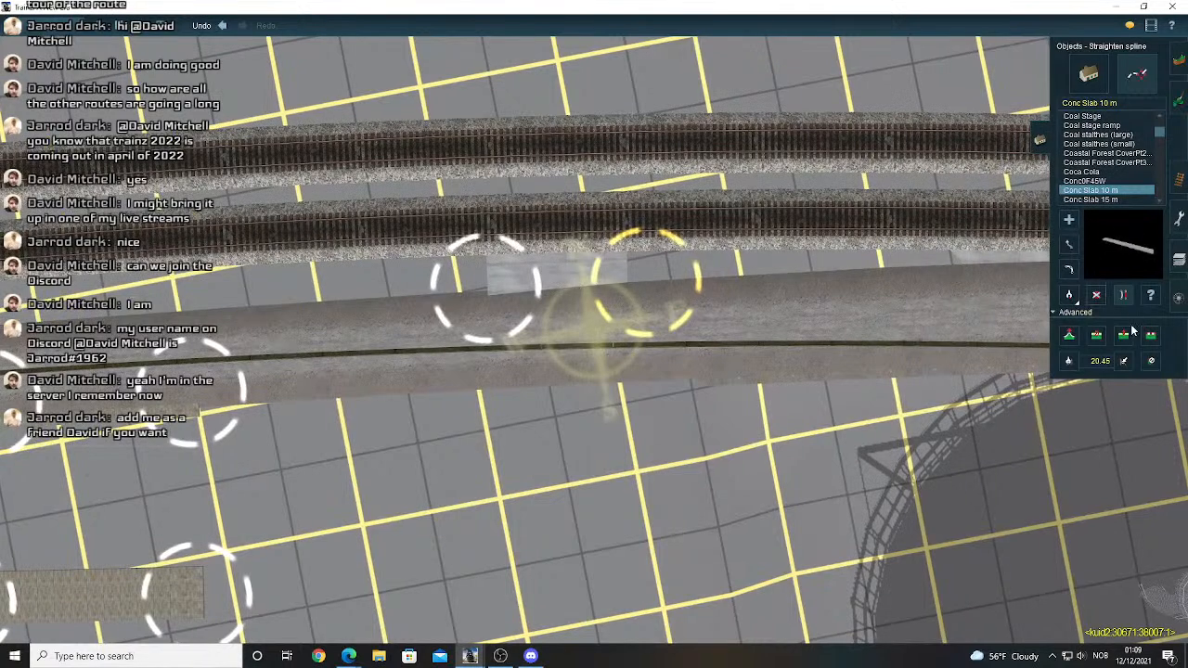
pyautogui.click(492, 278)
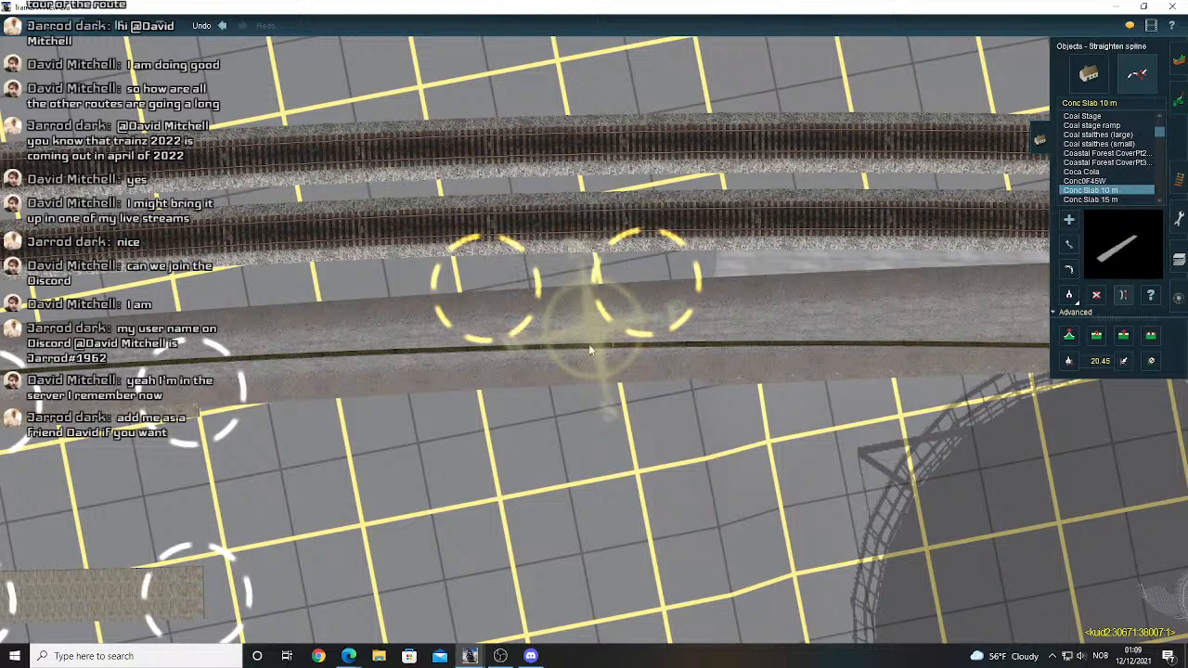
pyautogui.click(554, 343)
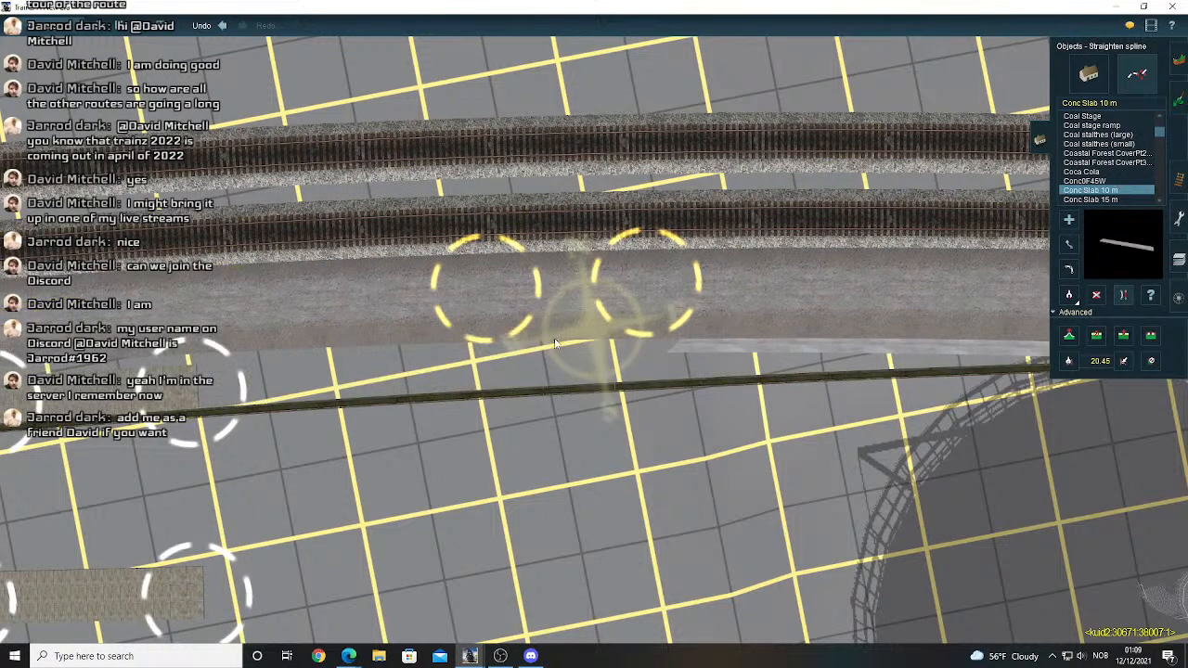
pyautogui.click(551, 392)
pyautogui.press('Down')
pyautogui.press('Left')
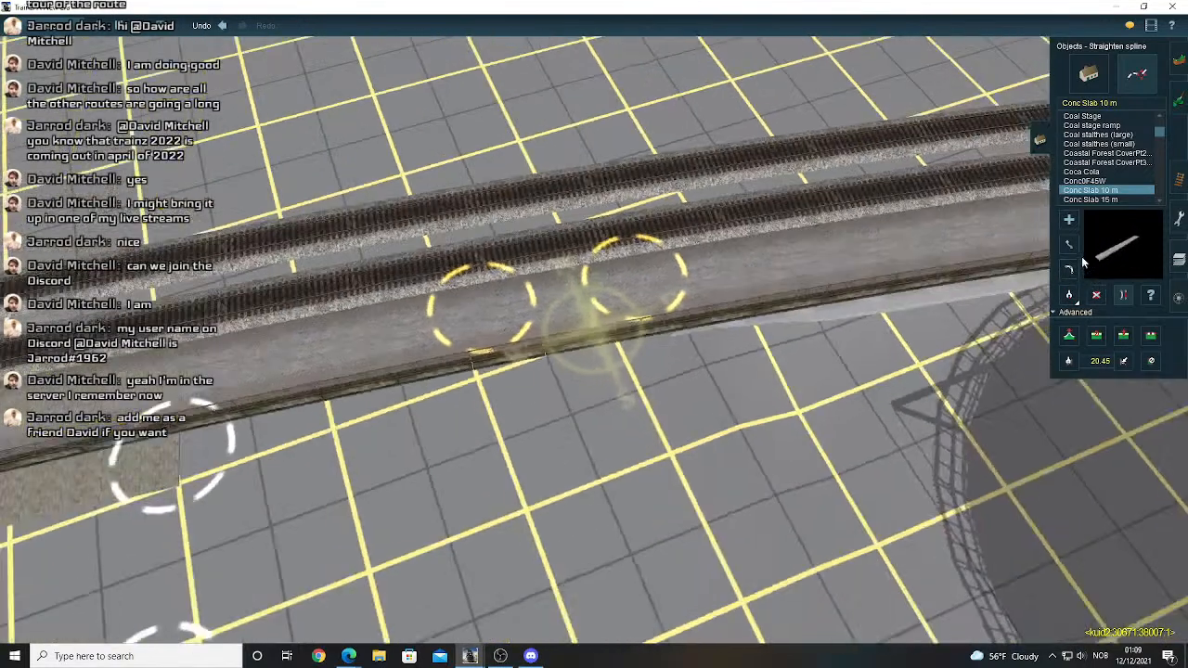
# - Undo the last change to the splines along the railway near the round tank's shadow
pyautogui.click(1069, 245)
pyautogui.scroll(5, 617, 288)
pyautogui.press('Left')
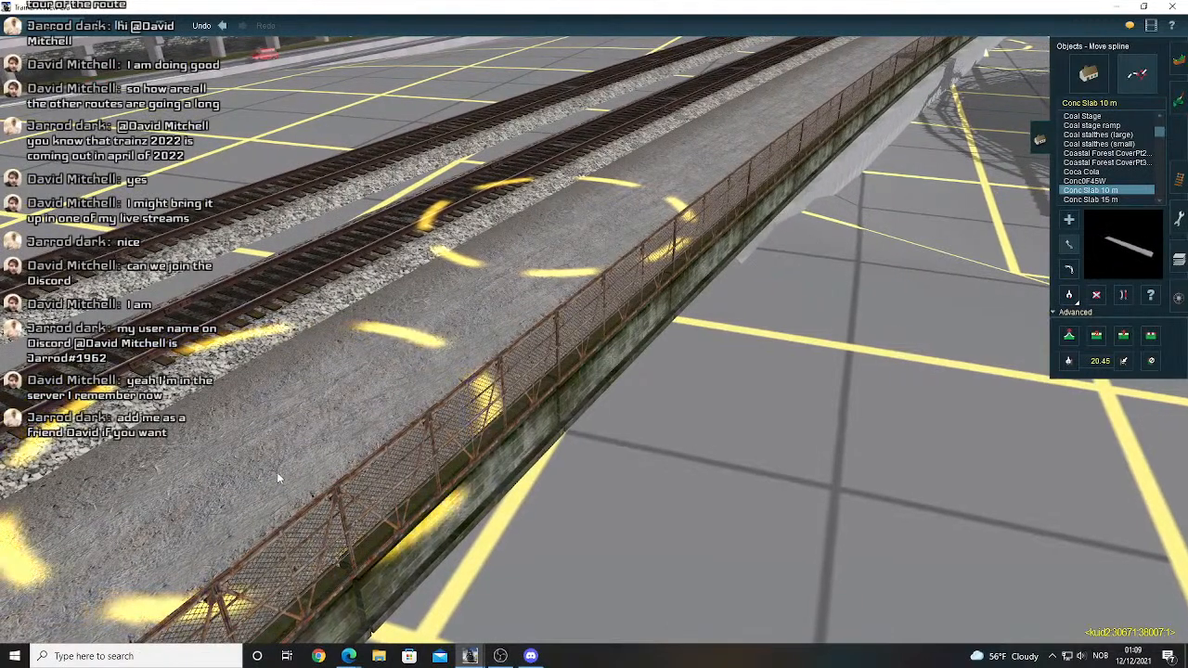
pyautogui.scroll(-6, 527, 260)
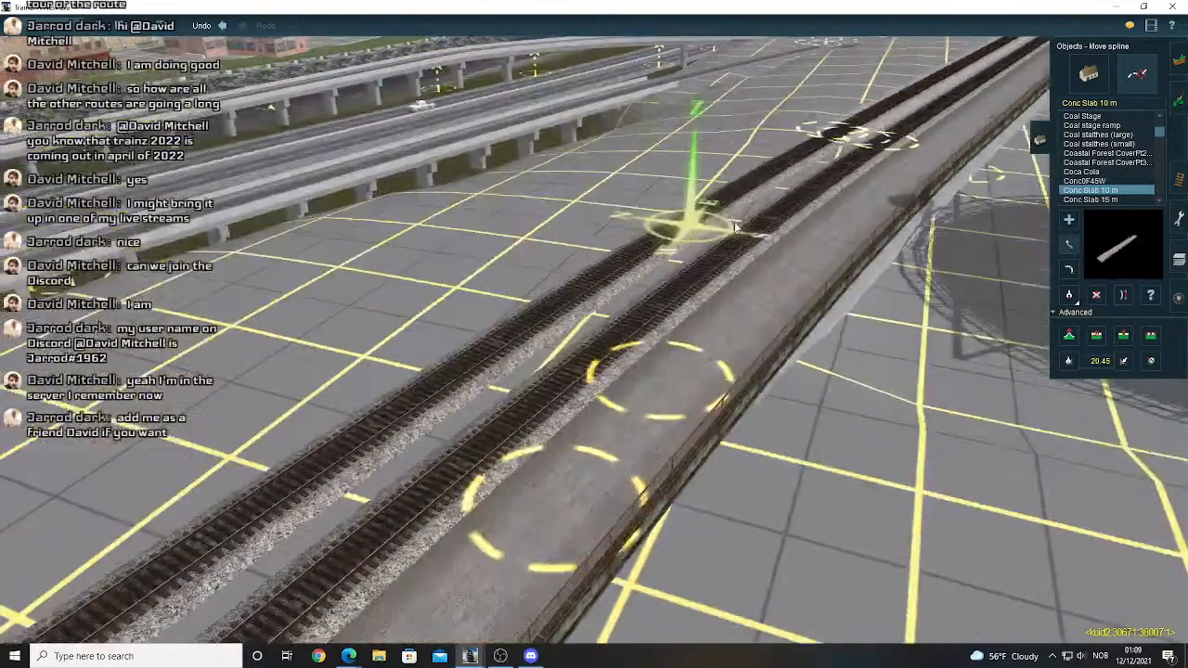
pyautogui.scroll(5, 732, 244)
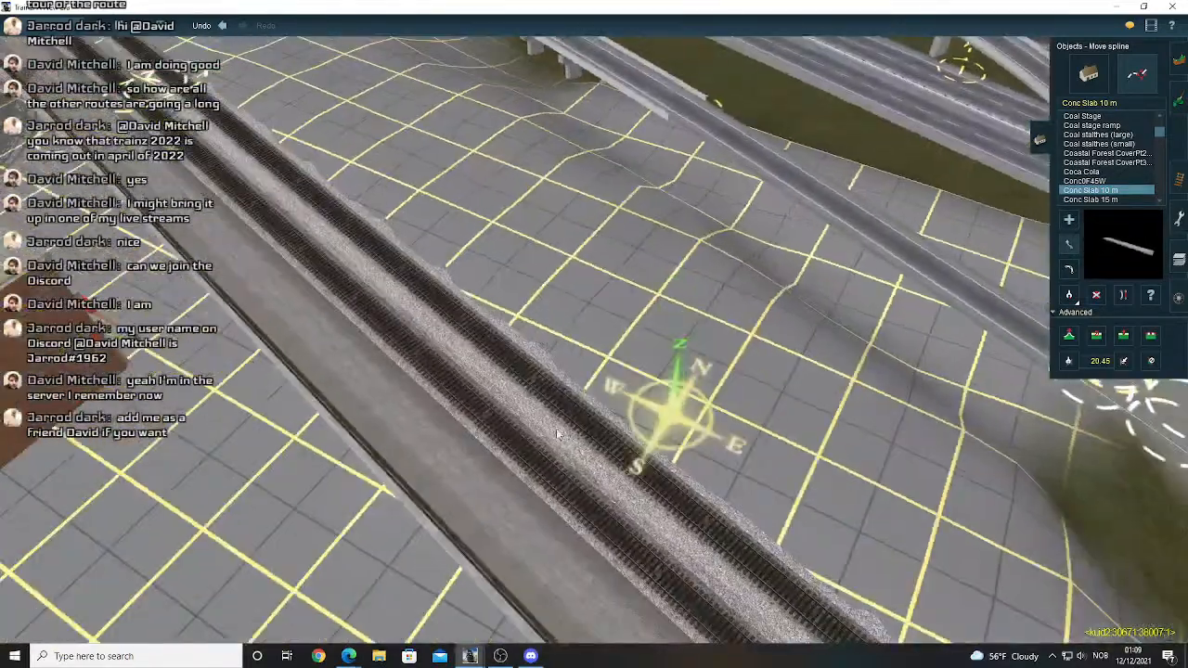
pyautogui.moveTo(555, 428); pyautogui.dragTo(713, 473, button='right')
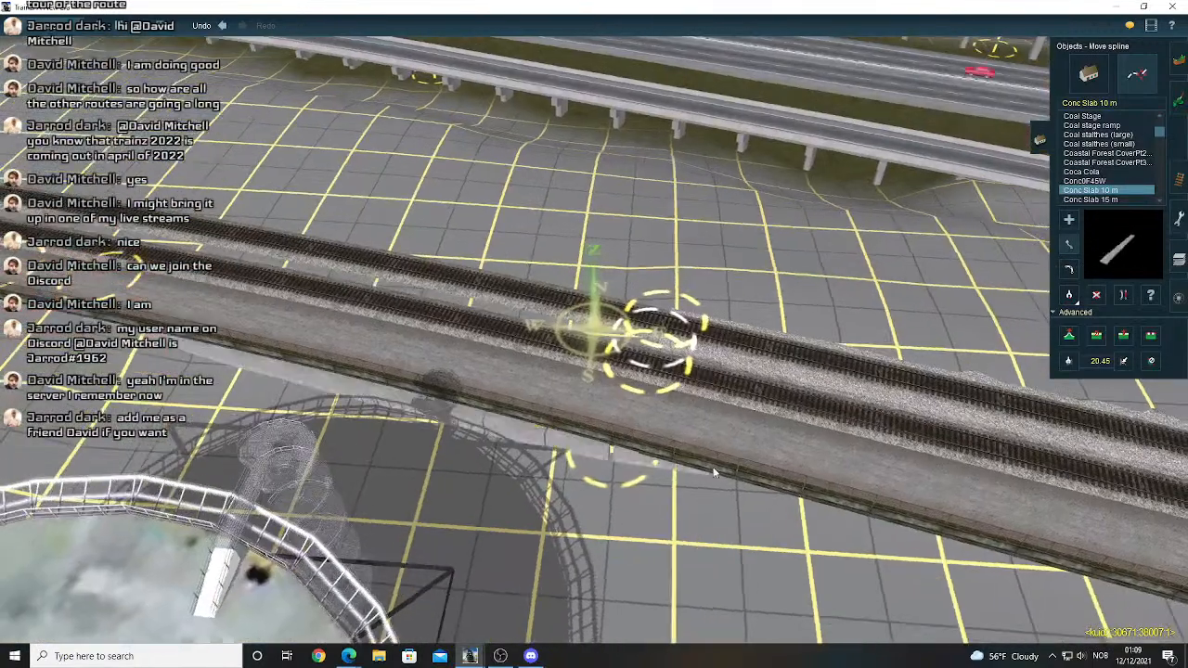
pyautogui.hotkey('ctrl', 'z')
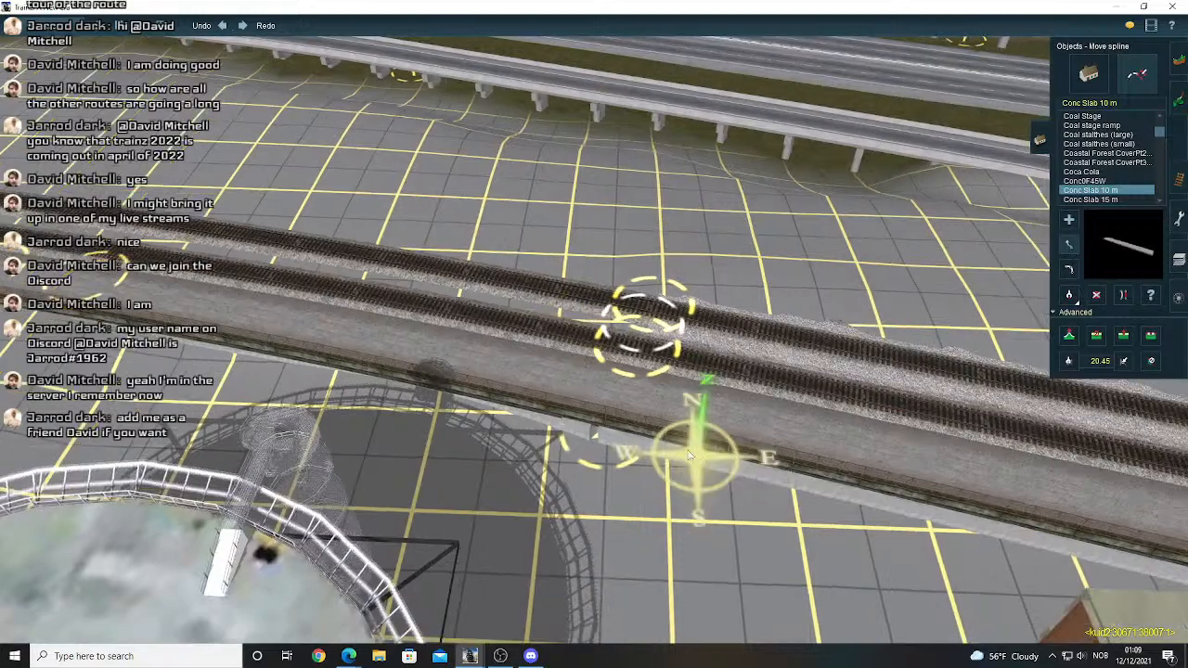
# - Shift the Conc Slab 10 m spline slightly towards the railway so it sits against the fenced retaining wall
pyautogui.rightClick(504, 329)
pyautogui.scroll(8, 520, 343)
pyautogui.press('Left')
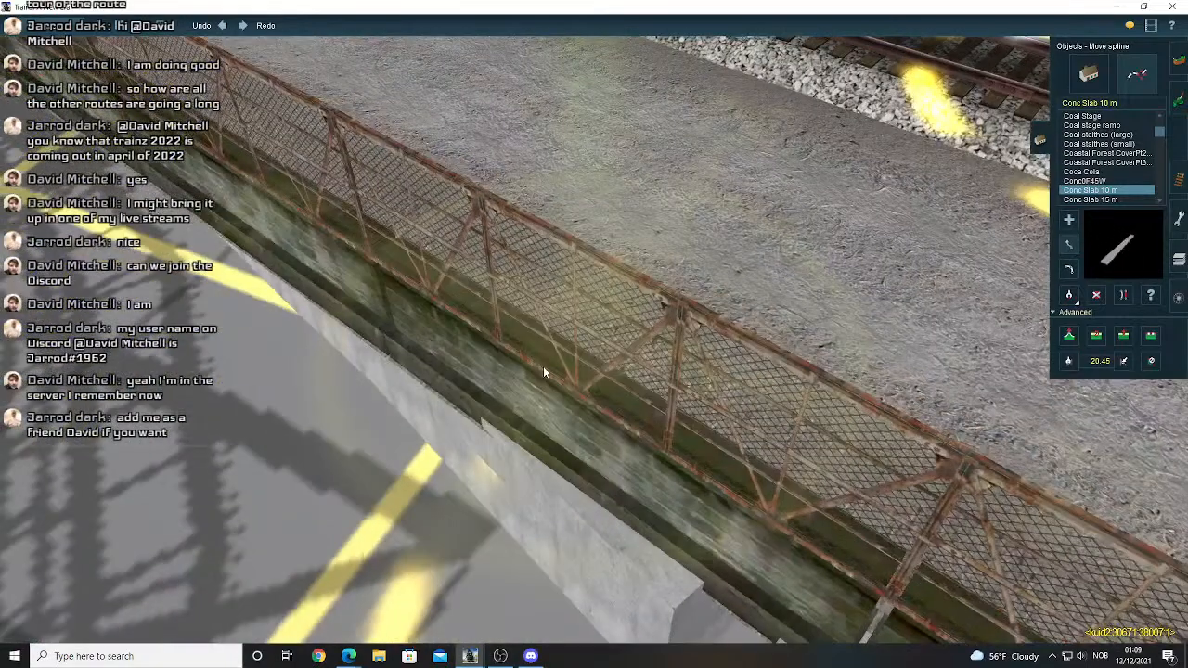
pyautogui.scroll(-4, 594, 373)
pyautogui.moveTo(679, 368); pyautogui.dragTo(702, 363)
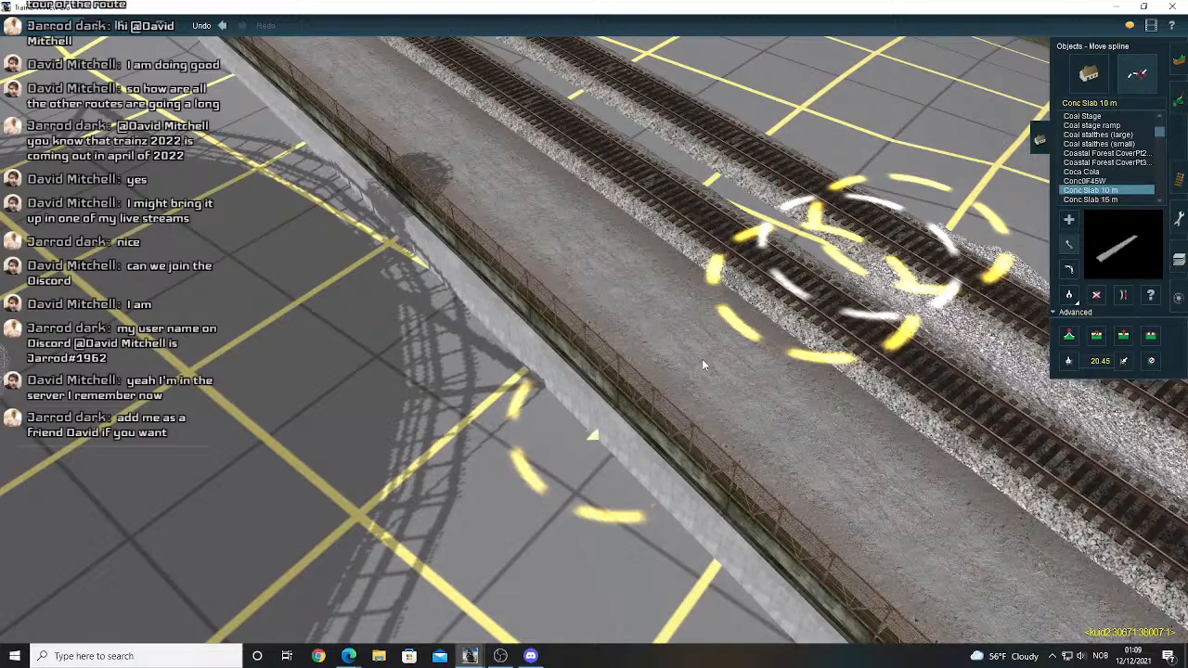
pyautogui.scroll(5, 585, 369)
pyautogui.scroll(-5, 585, 370)
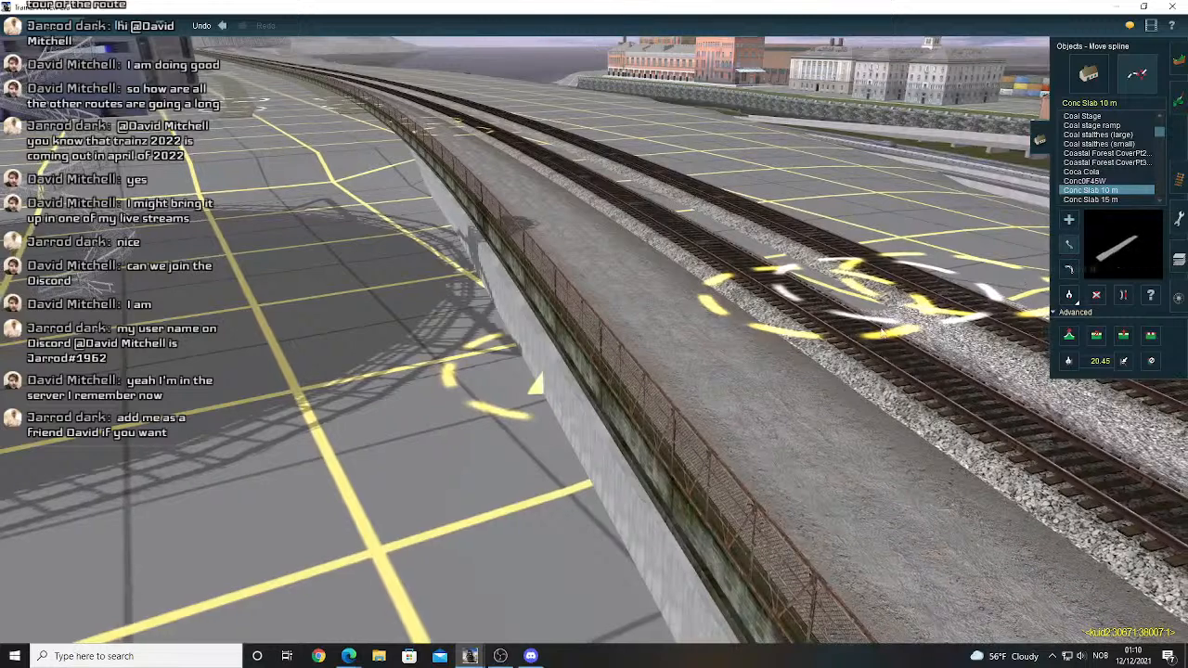
# - Try to move the slab spline away from the tracks beside the round tank's shadow, undoing each misplaced move
pyautogui.moveTo(1027, 274); pyautogui.dragTo(587, 416, button='right')
pyautogui.moveTo(624, 380); pyautogui.dragTo(573, 393)
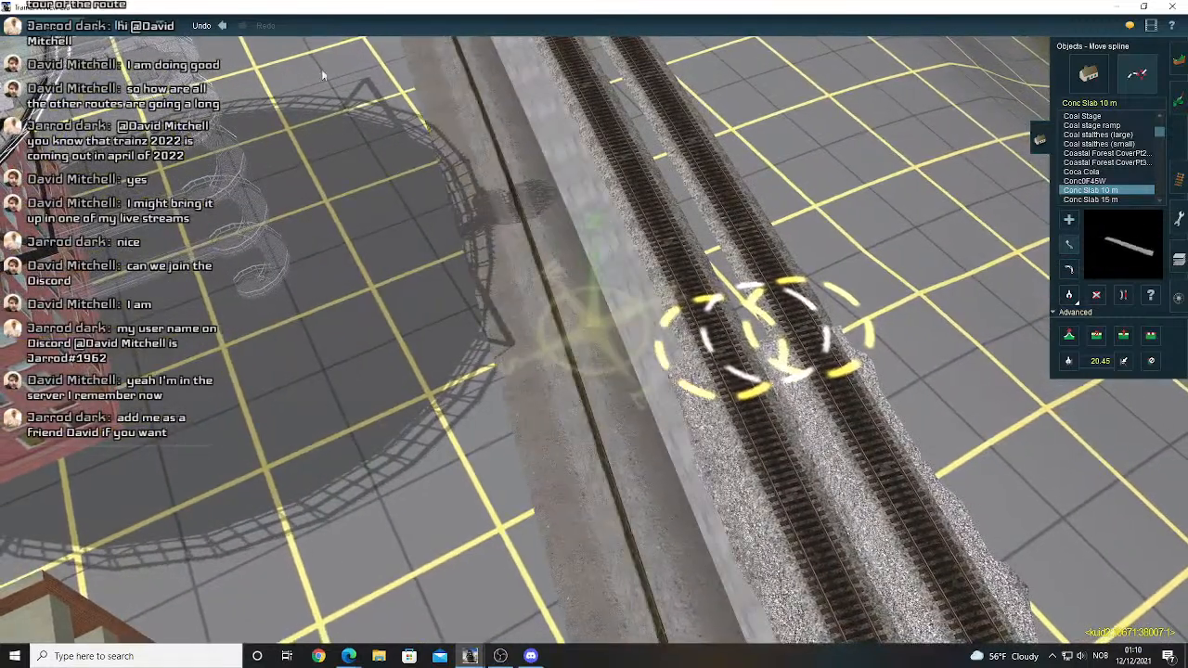
pyautogui.click(224, 26)
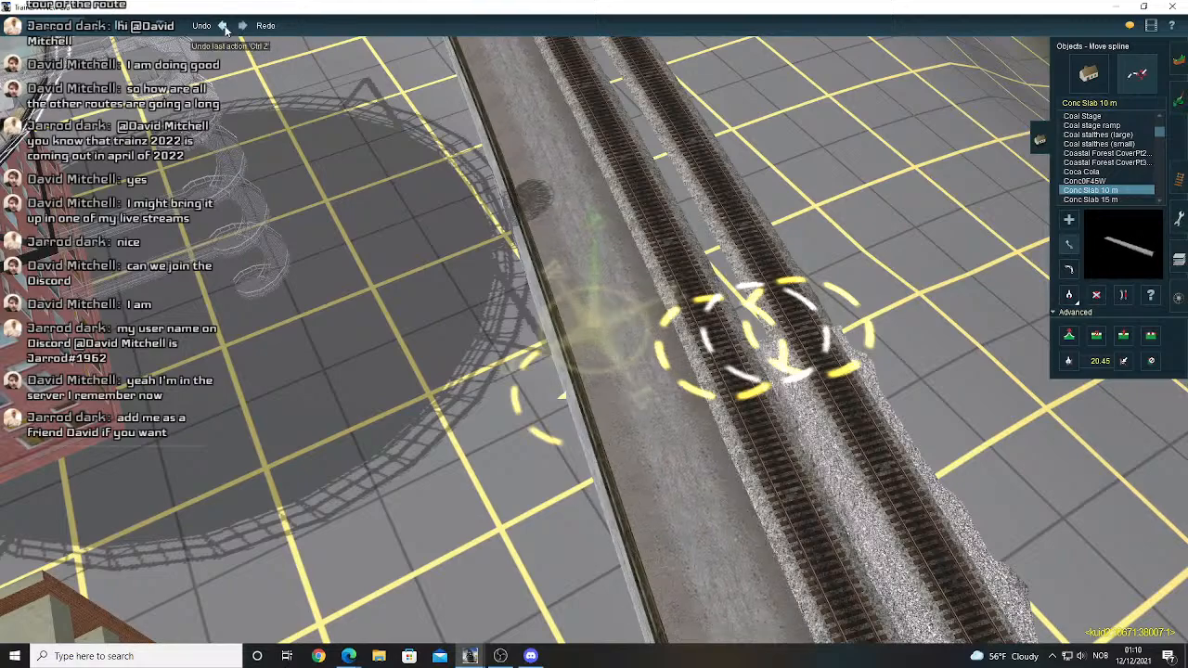
pyautogui.press('Left')
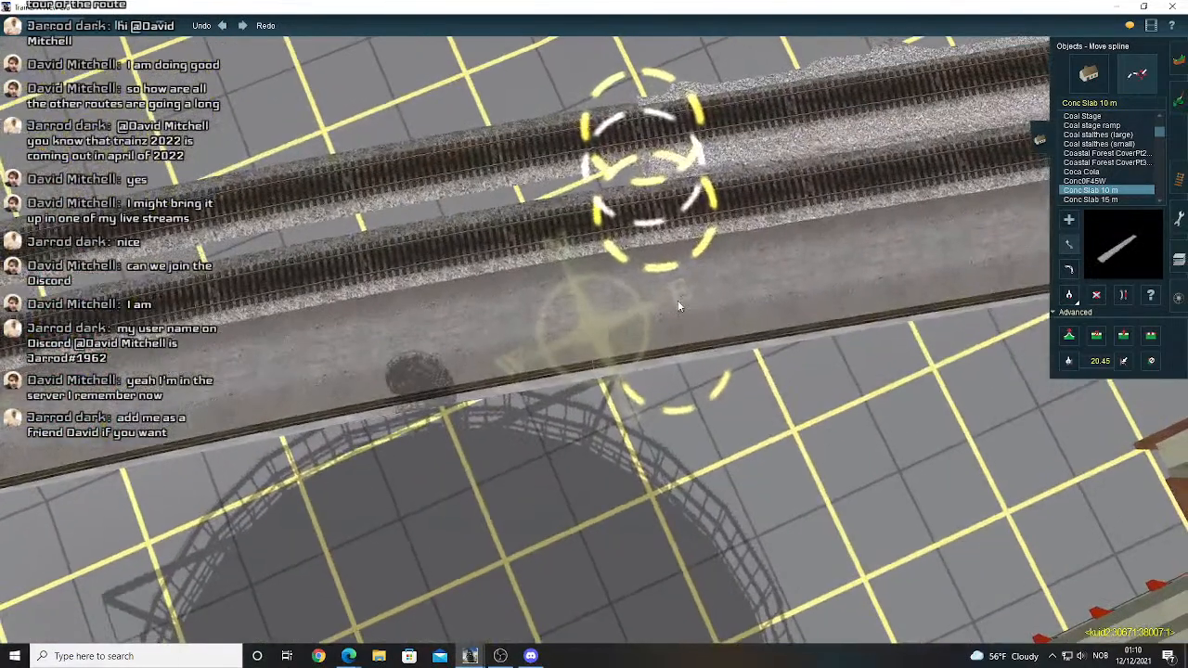
pyautogui.moveTo(673, 312); pyautogui.dragTo(670, 435)
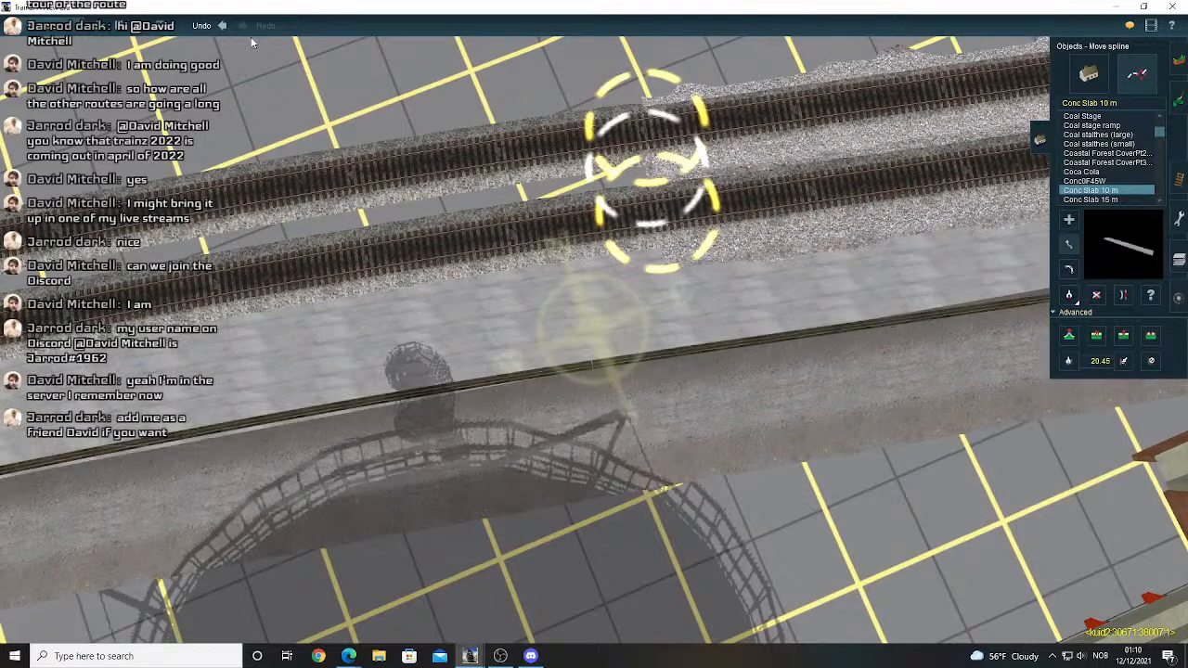
pyautogui.click(222, 26)
pyautogui.moveTo(659, 299); pyautogui.dragTo(665, 321)
pyautogui.click(221, 27)
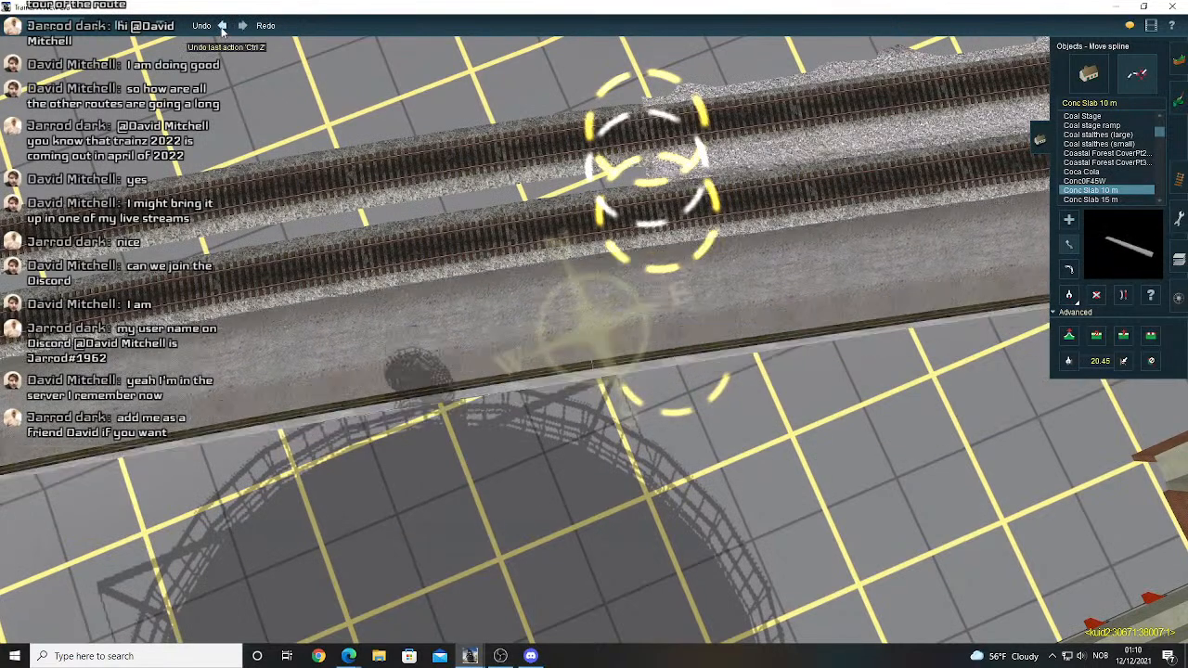
pyautogui.press('Right')
pyautogui.press('Down')
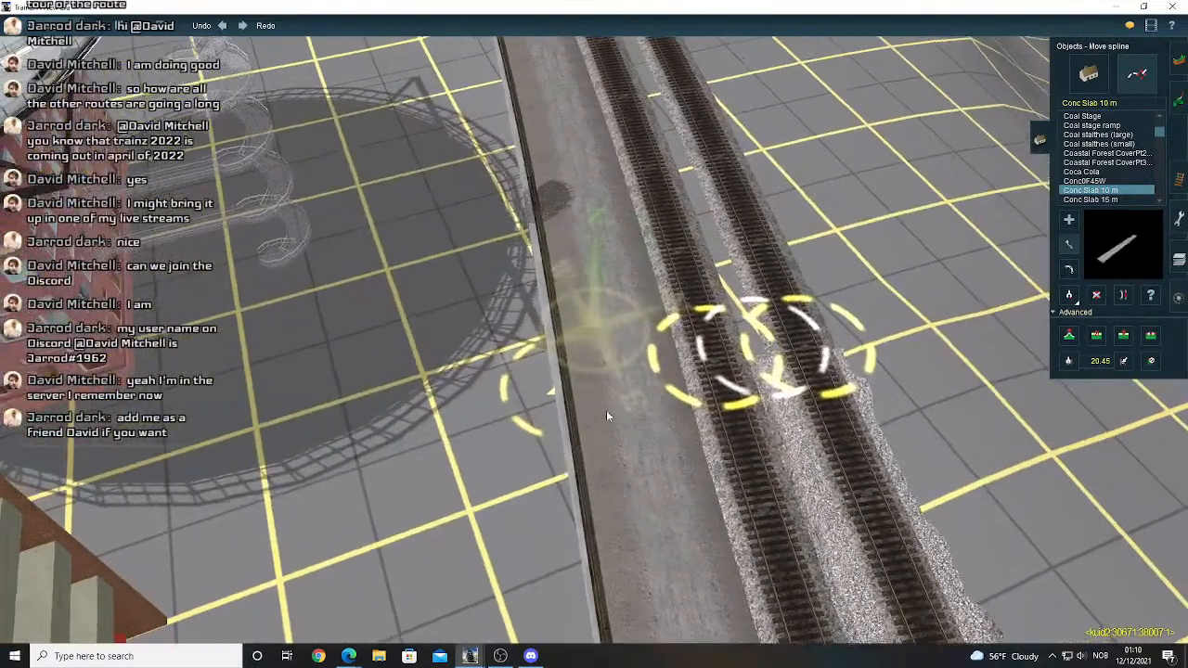
pyautogui.moveTo(606, 410); pyautogui.dragTo(501, 414)
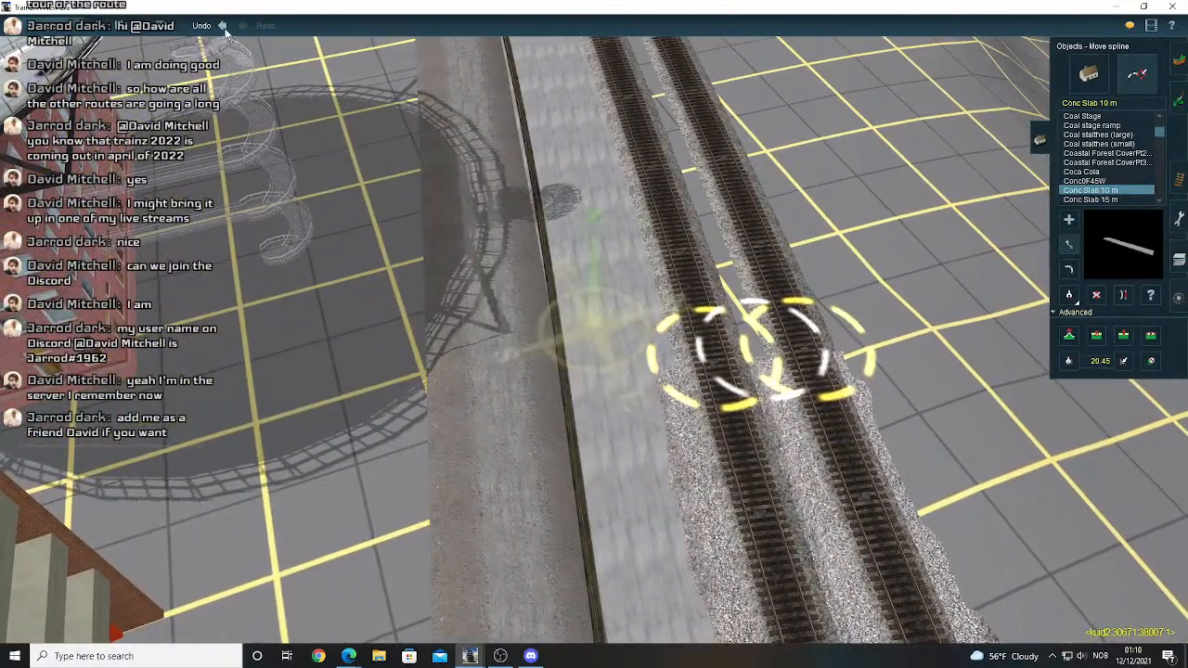
pyautogui.click(225, 32)
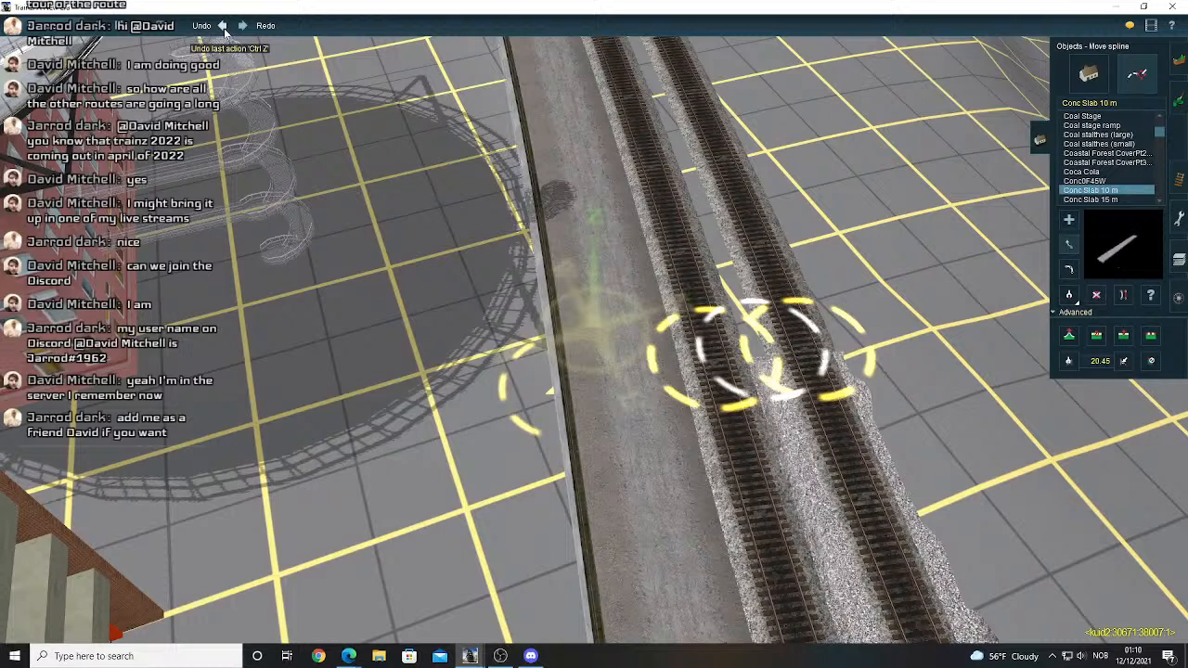
pyautogui.click(224, 32)
pyautogui.click(244, 26)
# - Pull the Conc Slab 10 m spline out from under the retaining wall and straighten the slab and wall splines
pyautogui.moveTo(584, 390); pyautogui.dragTo(494, 395)
pyautogui.click(1120, 297)
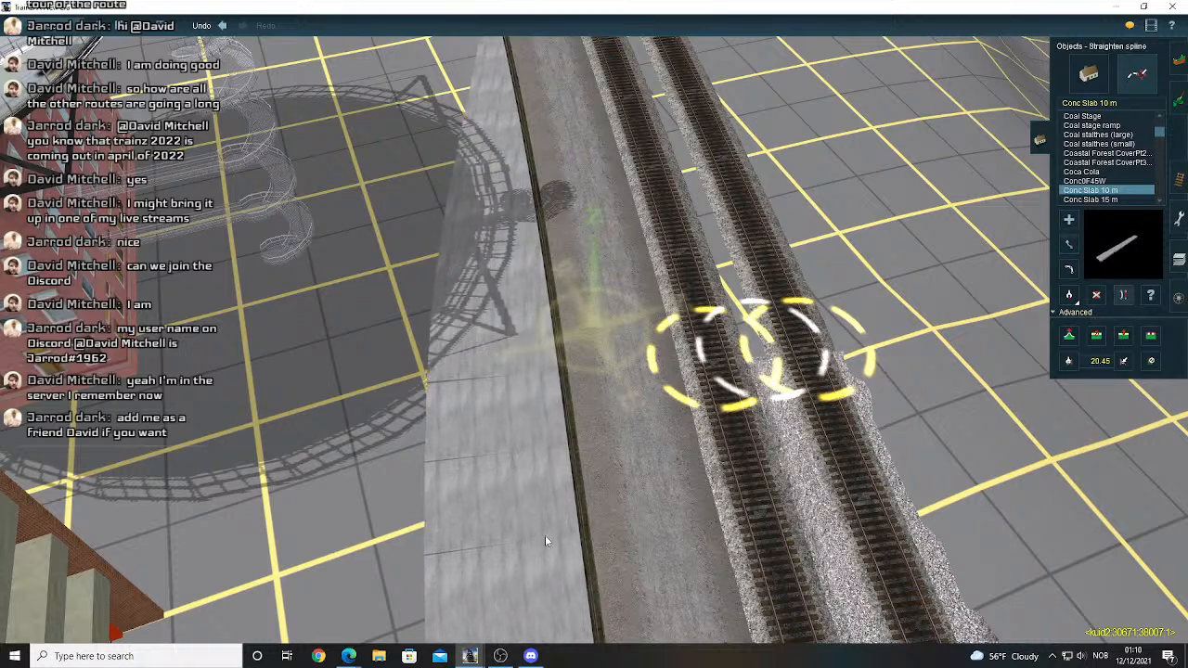
pyautogui.click(507, 556)
pyautogui.click(588, 517)
pyautogui.scroll(-5, 503, 460)
pyautogui.rightClick(547, 498)
pyautogui.scroll(5, 594, 450)
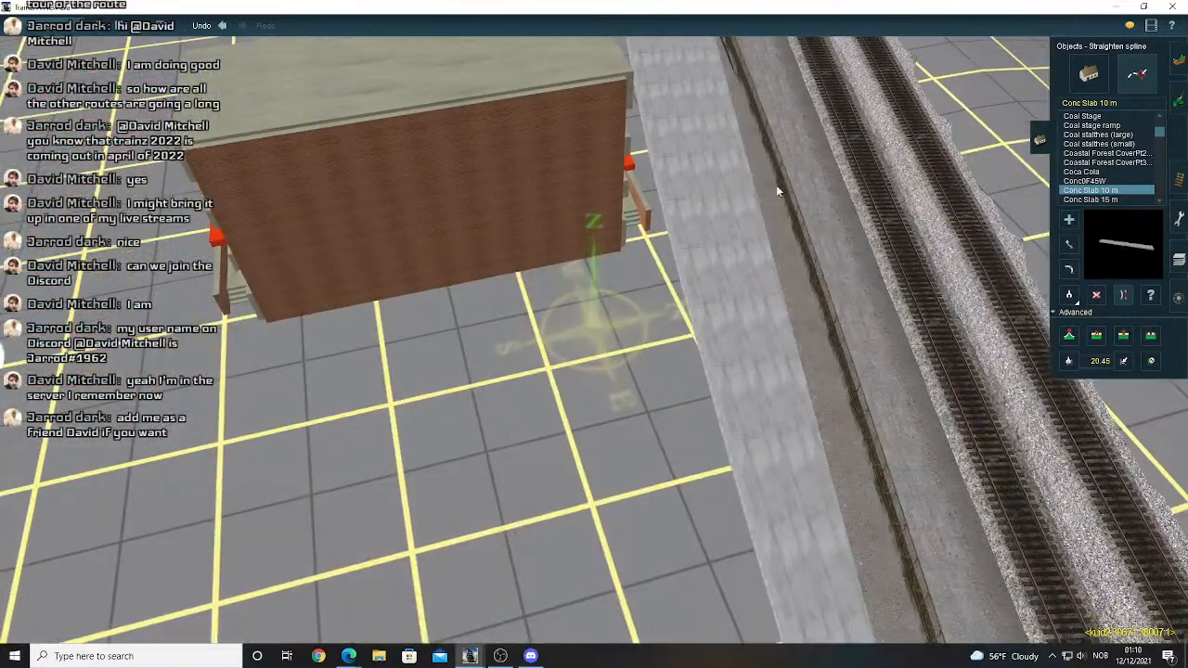
pyautogui.click(765, 190)
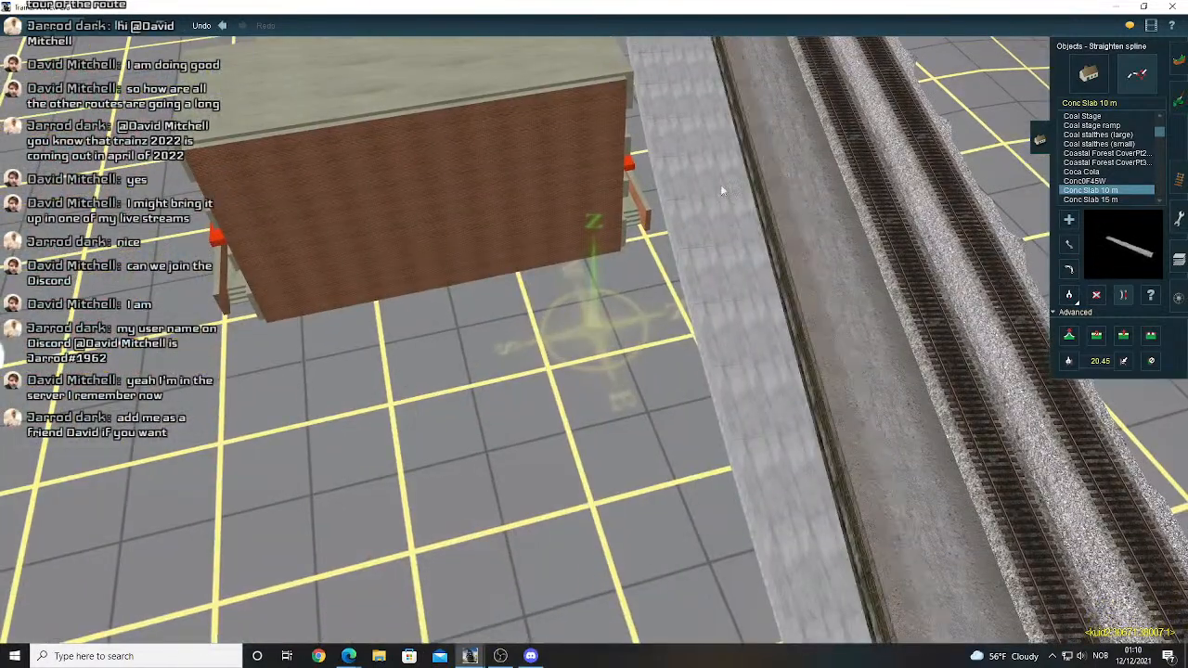
# - Move the slab spline's vertex by the round tank's shadow back in against the fenced retaining wall
pyautogui.rightClick(640, 139)
pyautogui.press('Up')
pyautogui.press('Left')
pyautogui.rightClick(548, 176)
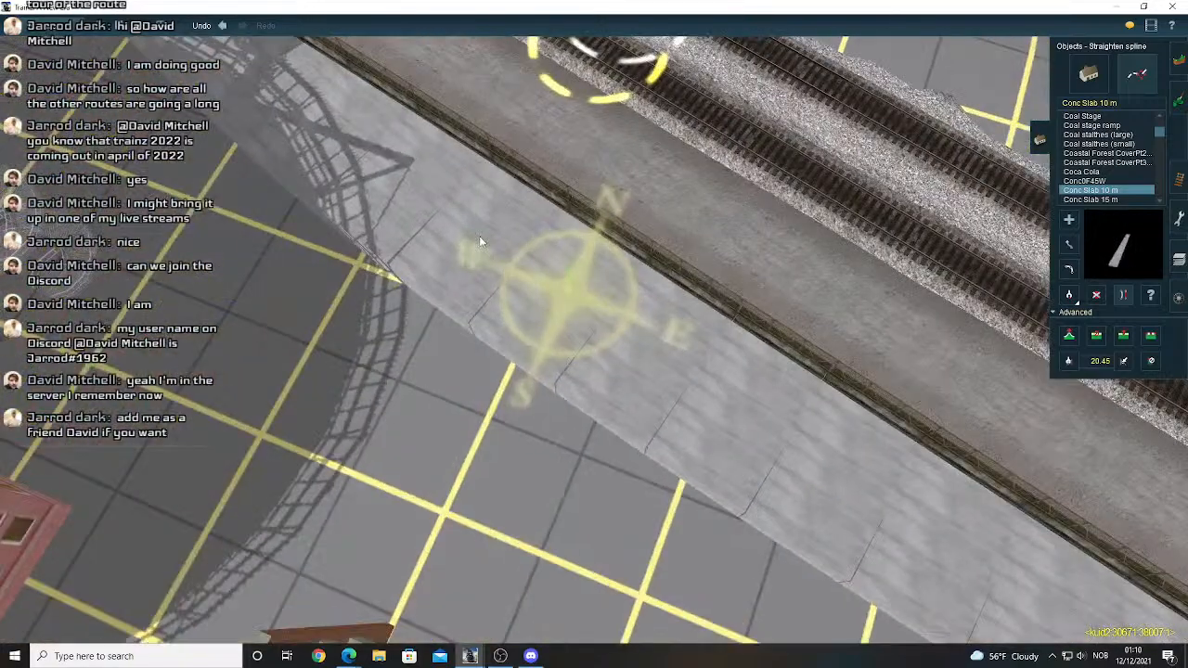
pyautogui.press('Down')
pyautogui.press('Right')
pyautogui.click(1070, 244)
pyautogui.moveTo(645, 288); pyautogui.dragTo(715, 242)
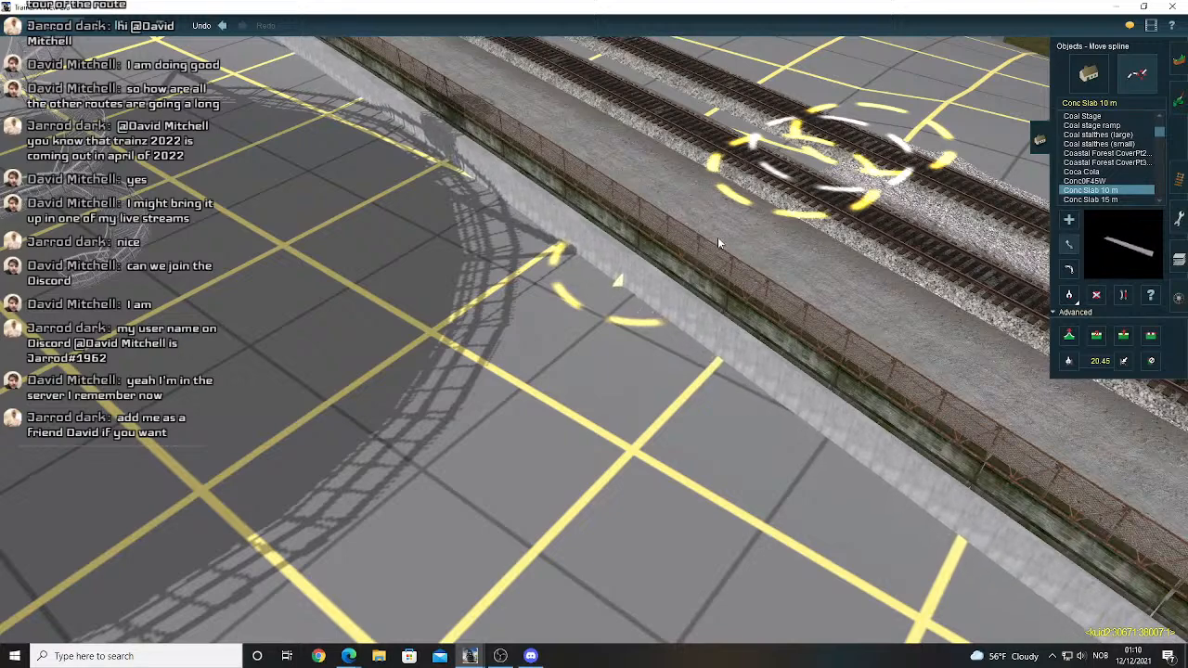
# - Examine how the concrete slab fits against the retaining wall, from ground level and along its length
pyautogui.moveTo(703, 241); pyautogui.dragTo(629, 438, button='right')
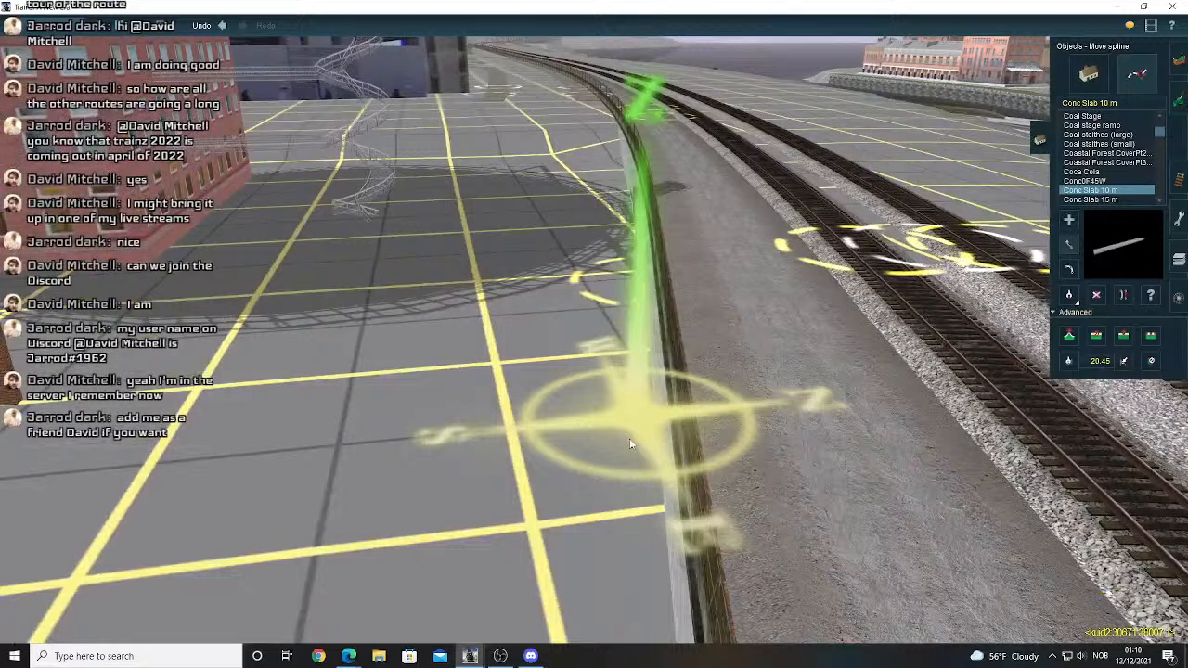
pyautogui.scroll(5, 629, 438)
pyautogui.moveTo(624, 429); pyautogui.dragTo(637, 462, button='right')
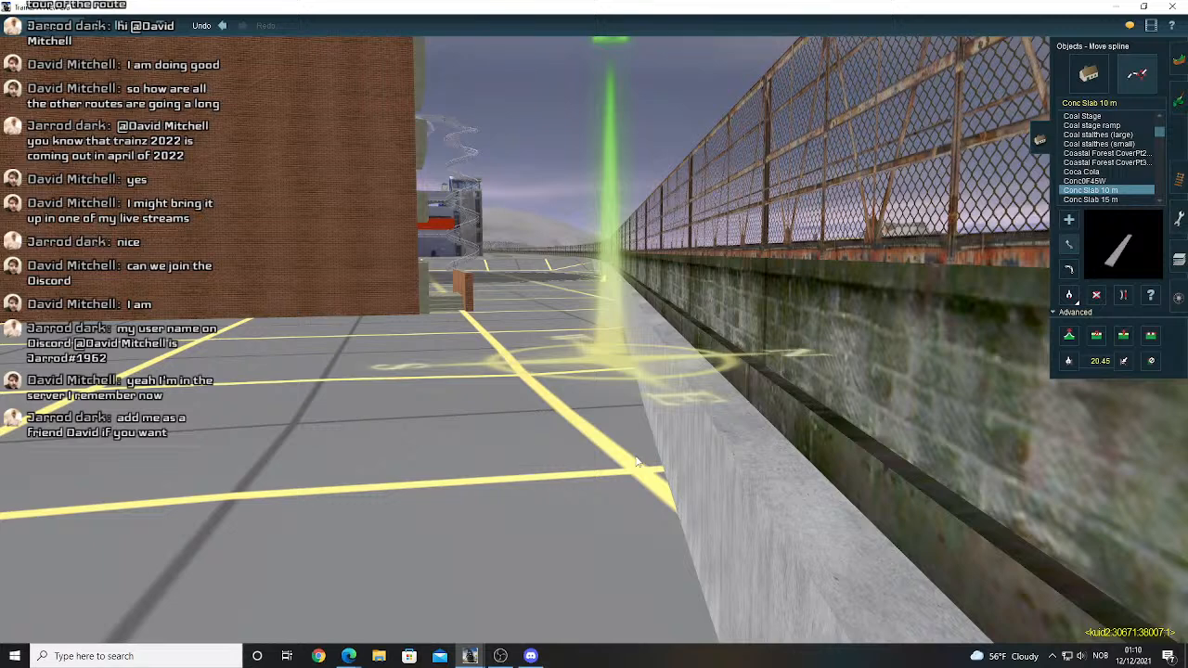
pyautogui.moveTo(636, 462); pyautogui.dragTo(893, 425, button='right')
pyautogui.scroll(2, 882, 429)
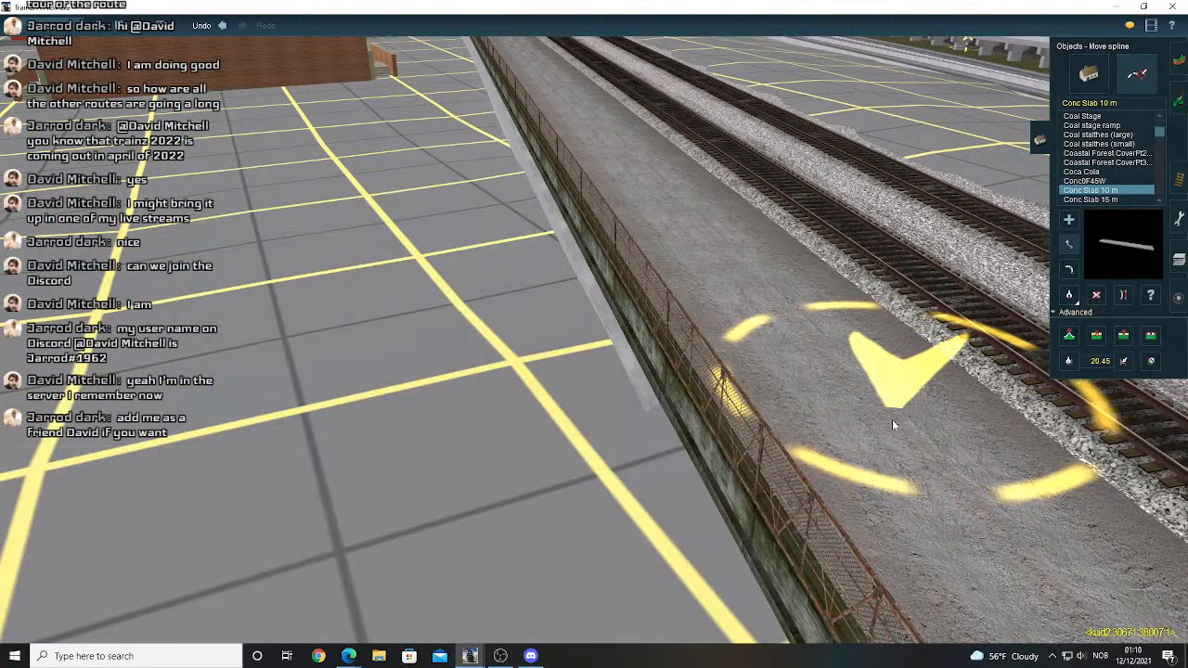
pyautogui.moveTo(540, 216); pyautogui.dragTo(855, 418, button='right')
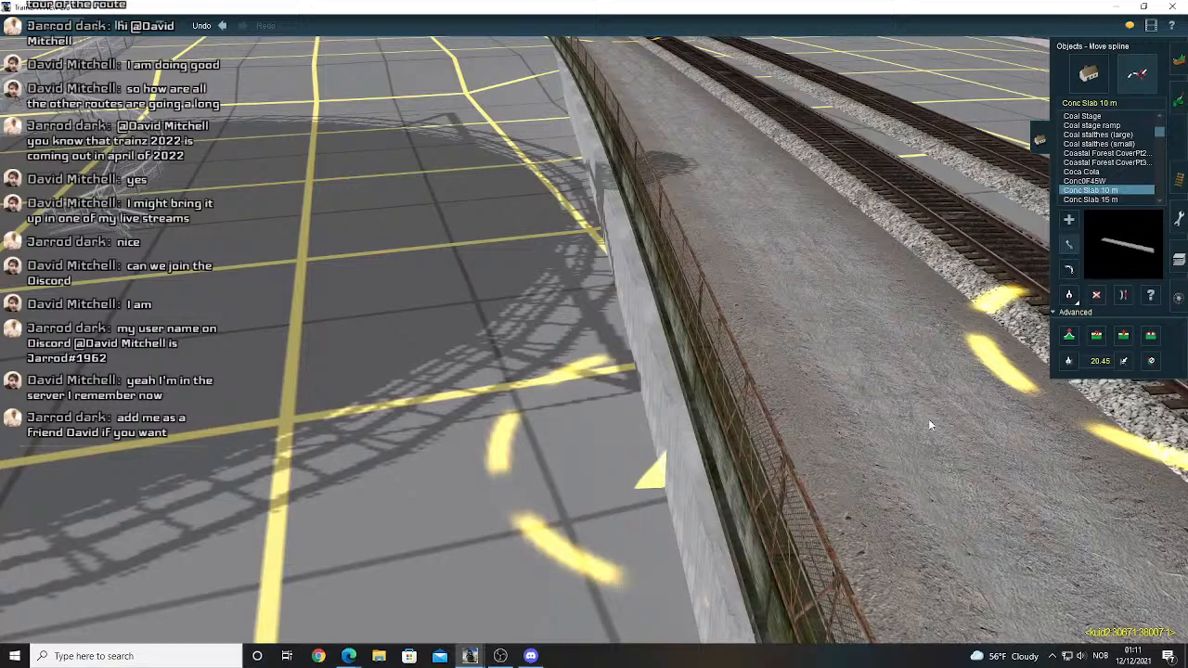
pyautogui.moveTo(794, 421); pyautogui.dragTo(653, 309, button='right')
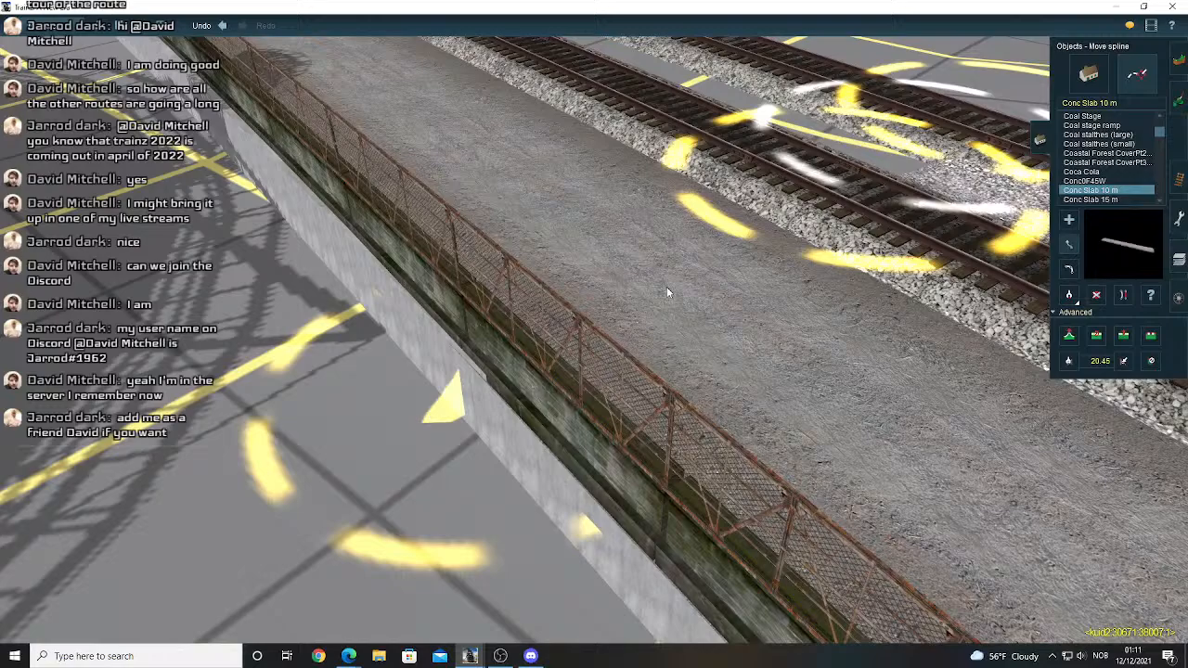
pyautogui.moveTo(408, 230)
pyautogui.mouseDown(button='right')
pyautogui.moveTo(460, 243)
pyautogui.moveTo(471, 177)
pyautogui.moveTo(503, 171)
pyautogui.moveTo(603, 297)
pyautogui.moveTo(662, 341)
pyautogui.moveTo(670, 299)
pyautogui.moveTo(566, 288)
pyautogui.moveTo(487, 244)
pyautogui.mouseUp(button='right')
pyautogui.scroll(-4, 455, 241)
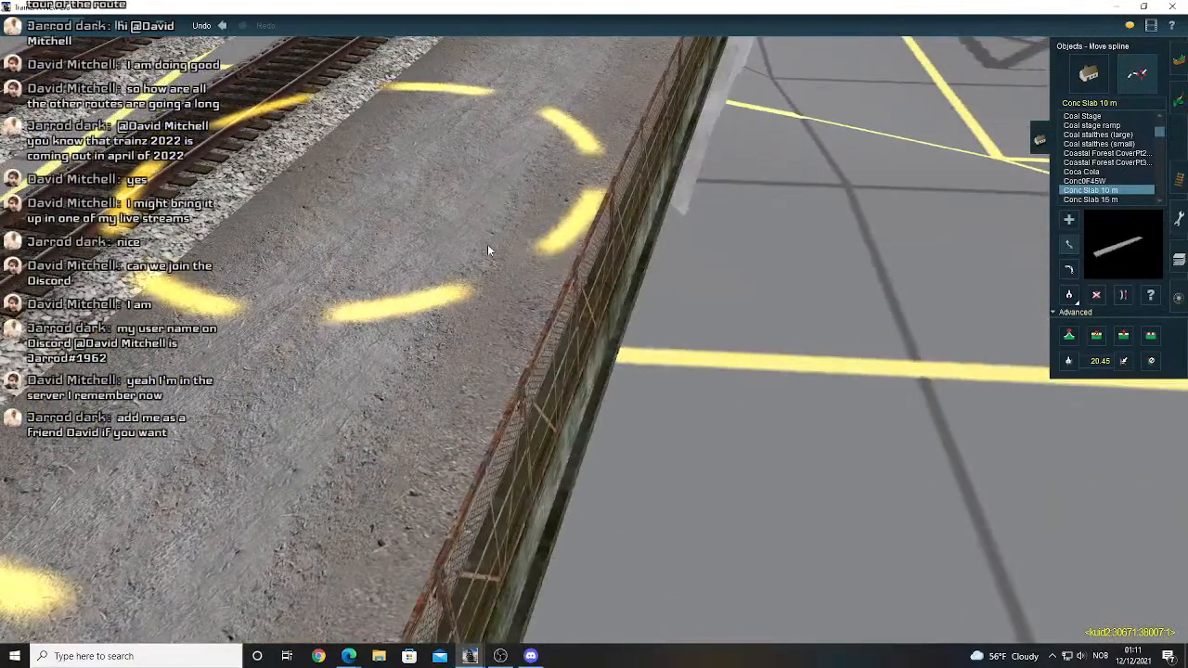
pyautogui.scroll(-5, 396, 470)
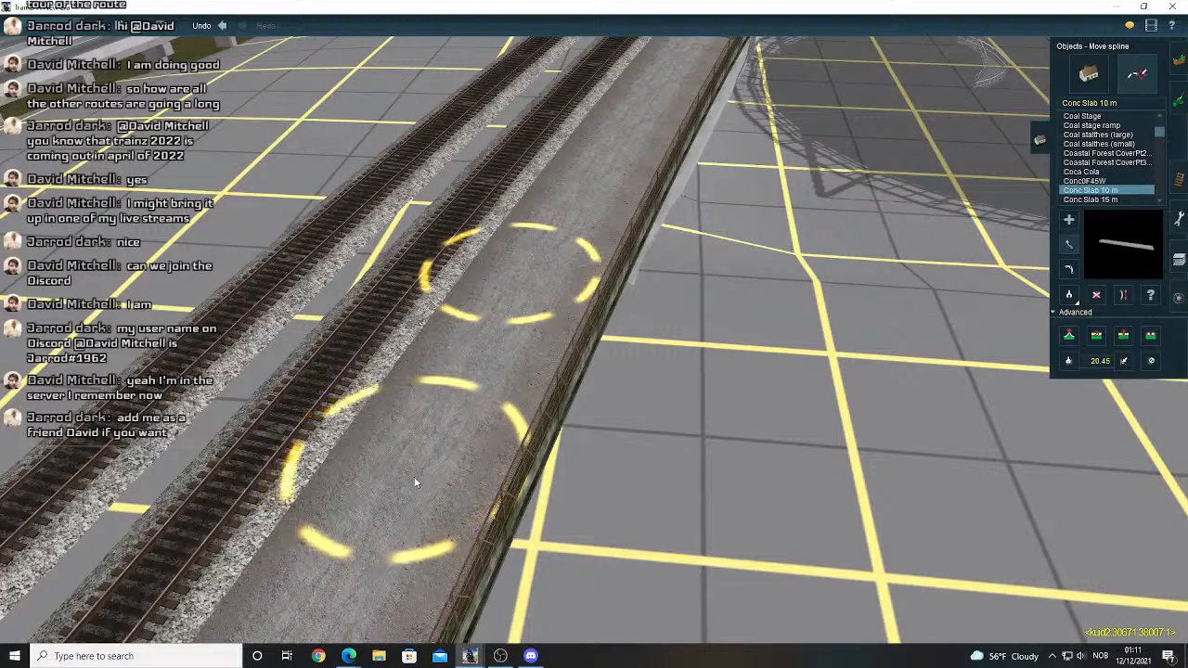
# - Inspect the slab's edge along the fenced retaining wall, beside the brick building and around the tank's shadow, from low and overhead views
pyautogui.moveTo(566, 332)
pyautogui.mouseDown(button='right')
pyautogui.moveTo(658, 243)
pyautogui.moveTo(694, 316)
pyautogui.mouseUp(button='right')
pyautogui.scroll(5, 691, 323)
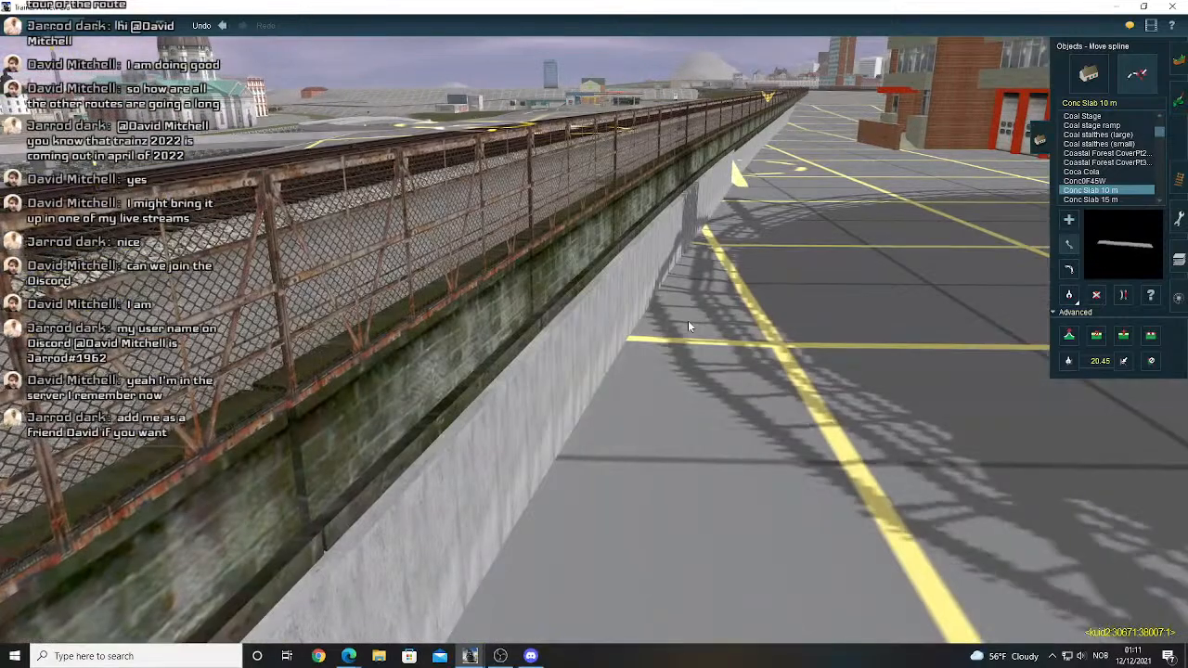
pyautogui.scroll(3, 688, 323)
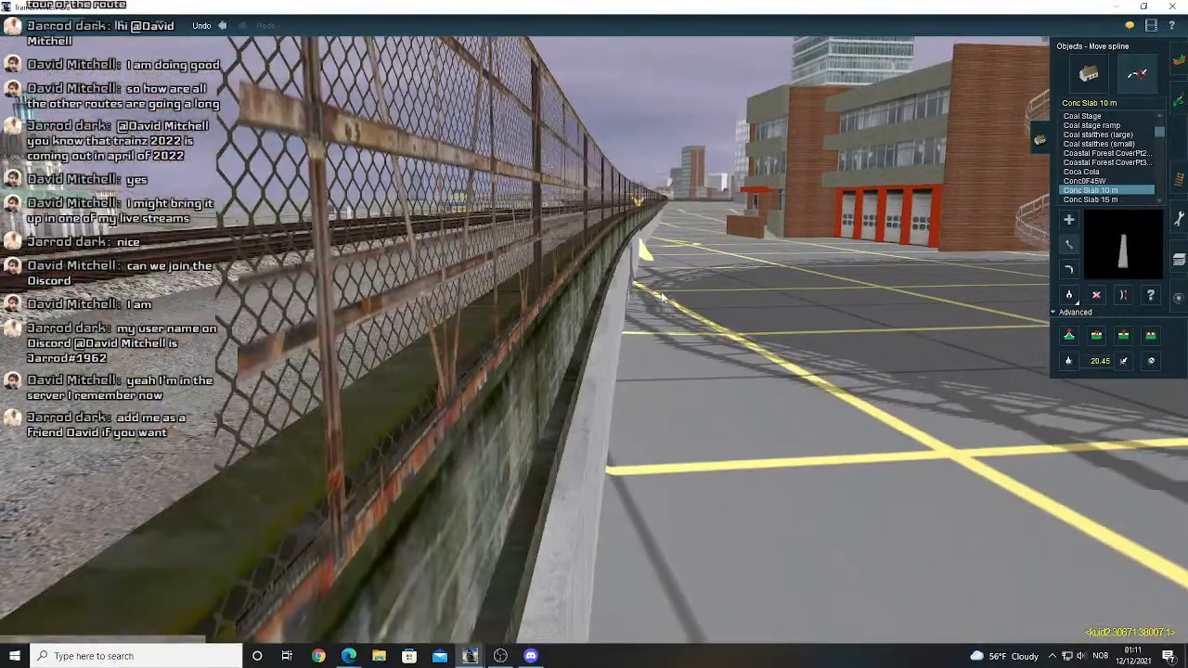
pyautogui.scroll(-3, 620, 268)
pyautogui.moveTo(619, 267); pyautogui.dragTo(599, 248, button='right')
pyautogui.scroll(4, 597, 248)
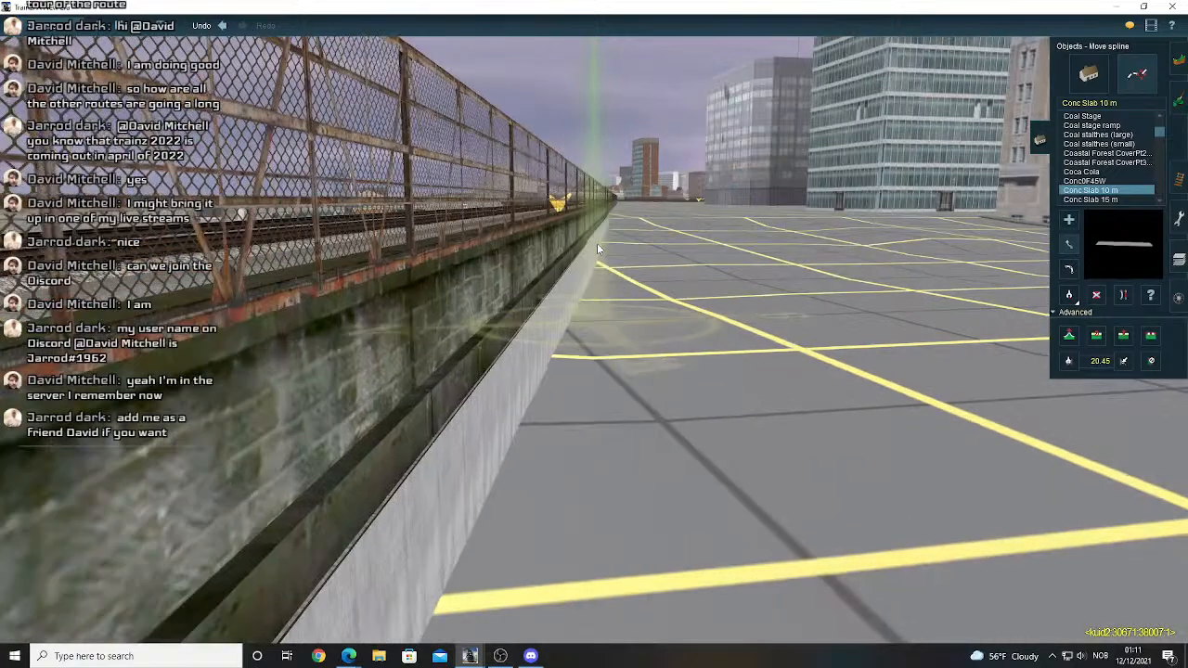
pyautogui.moveTo(596, 249); pyautogui.dragTo(596, 249, button='middle')
pyautogui.scroll(-2, 594, 249)
pyautogui.scroll(-4, 594, 246)
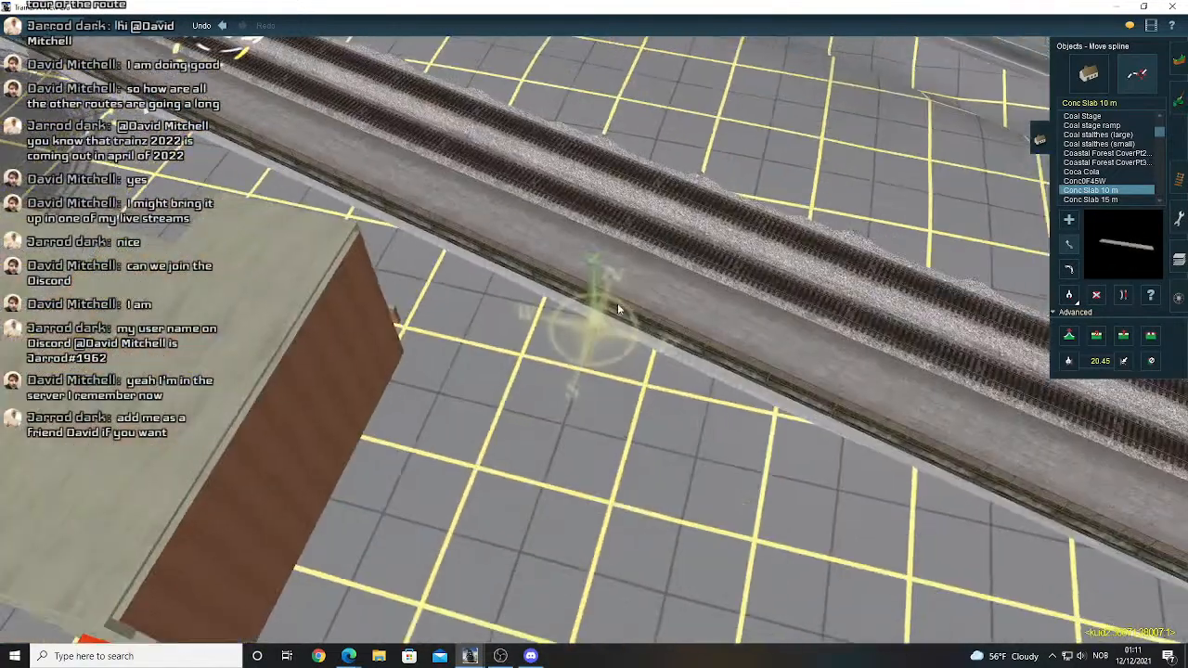
pyautogui.rightClick(370, 204)
pyautogui.scroll(5, 433, 225)
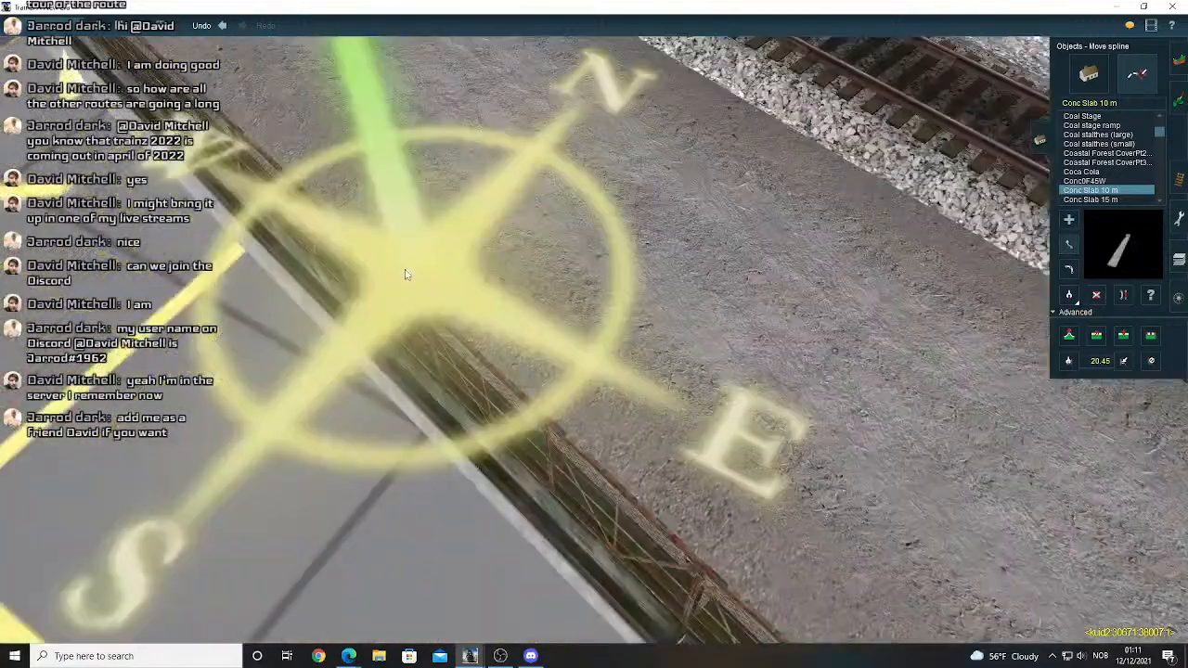
pyautogui.scroll(-5, 465, 214)
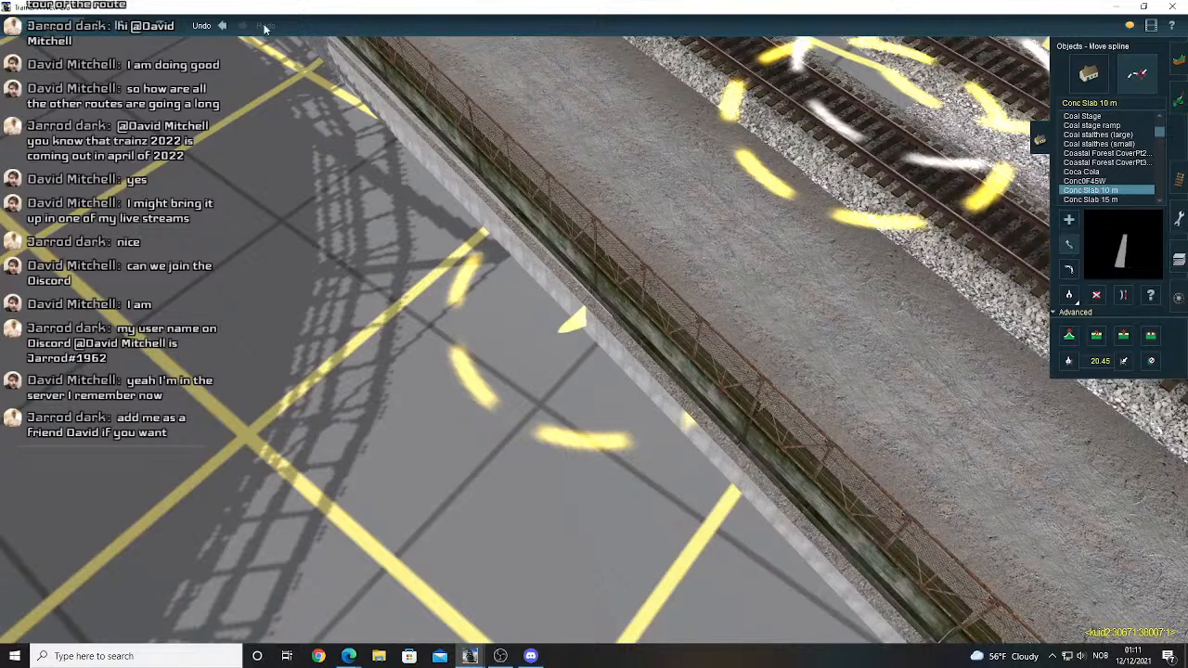
# - Try to shift the slab spline's vertex near the tank's shadow against the retaining wall, undoing the moves
pyautogui.click(223, 25)
pyautogui.click(223, 25)
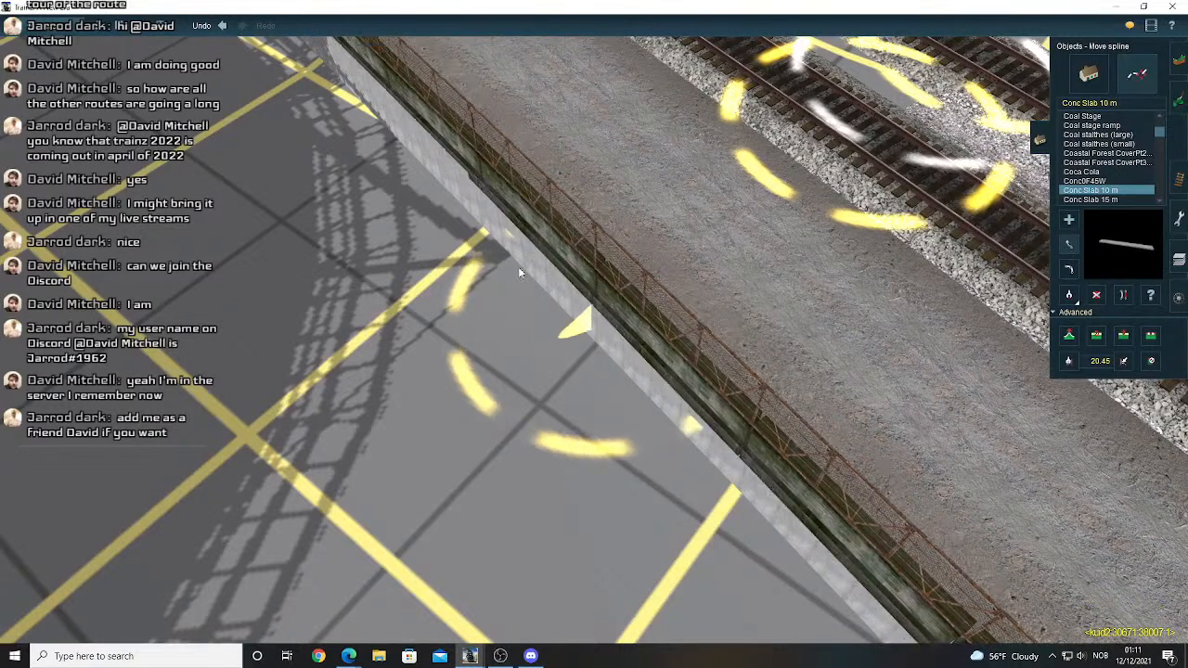
pyautogui.click(230, 26)
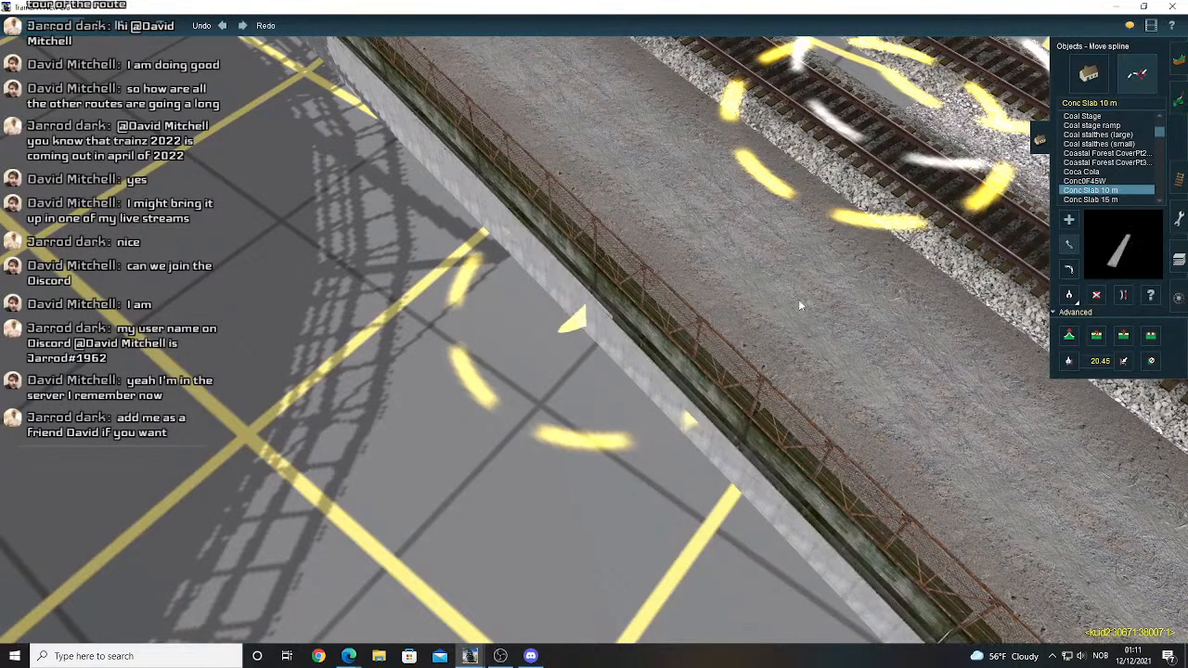
pyautogui.moveTo(725, 262); pyautogui.dragTo(704, 239)
pyautogui.click(221, 26)
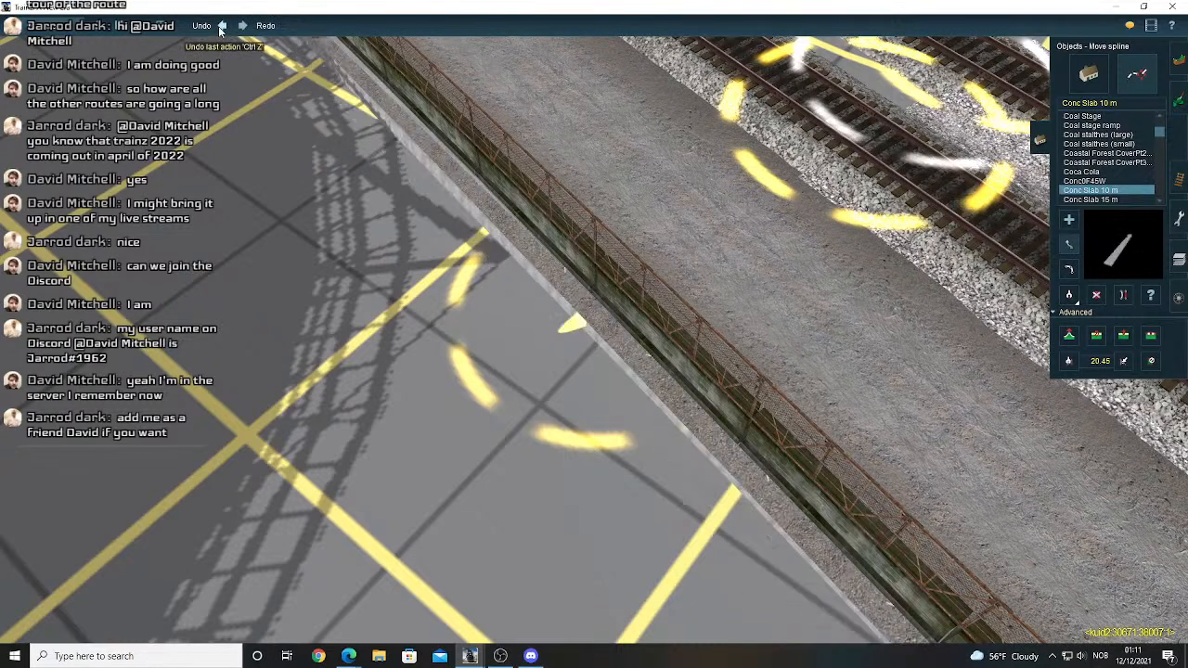
pyautogui.click(220, 25)
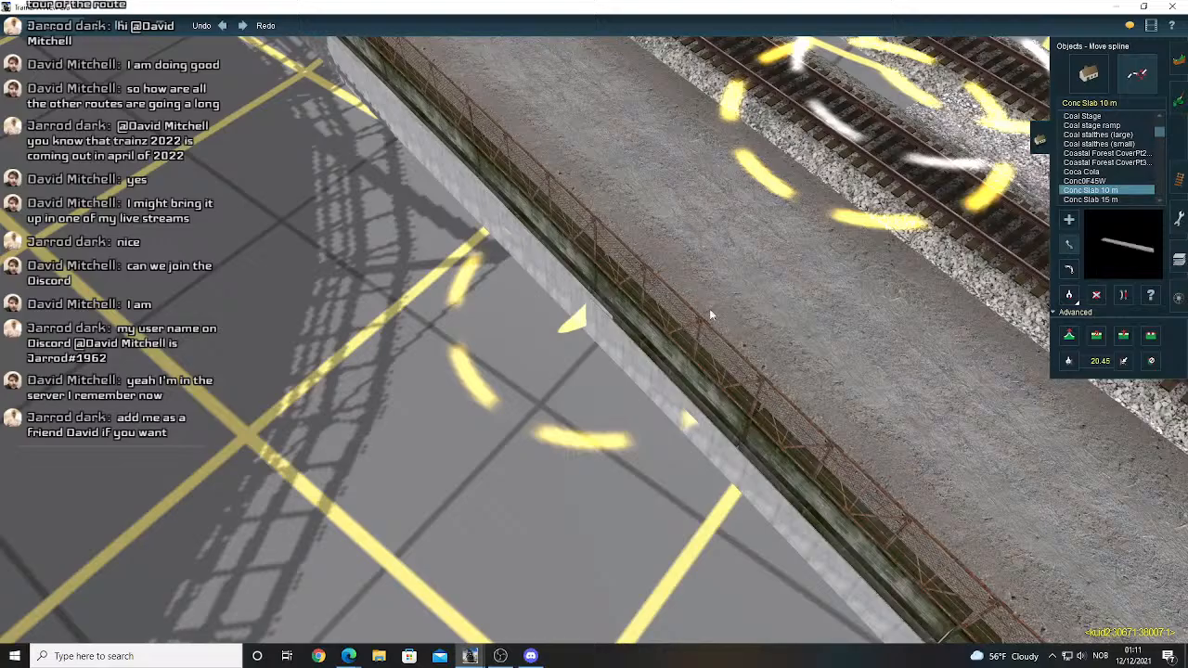
# - Check the slab joint at ground level and move its spline vertex by the round shadow closer in against the retaining wall
pyautogui.rightClick(723, 315)
pyautogui.press('Right')
pyautogui.scroll(5, 622, 299)
pyautogui.press('Down')
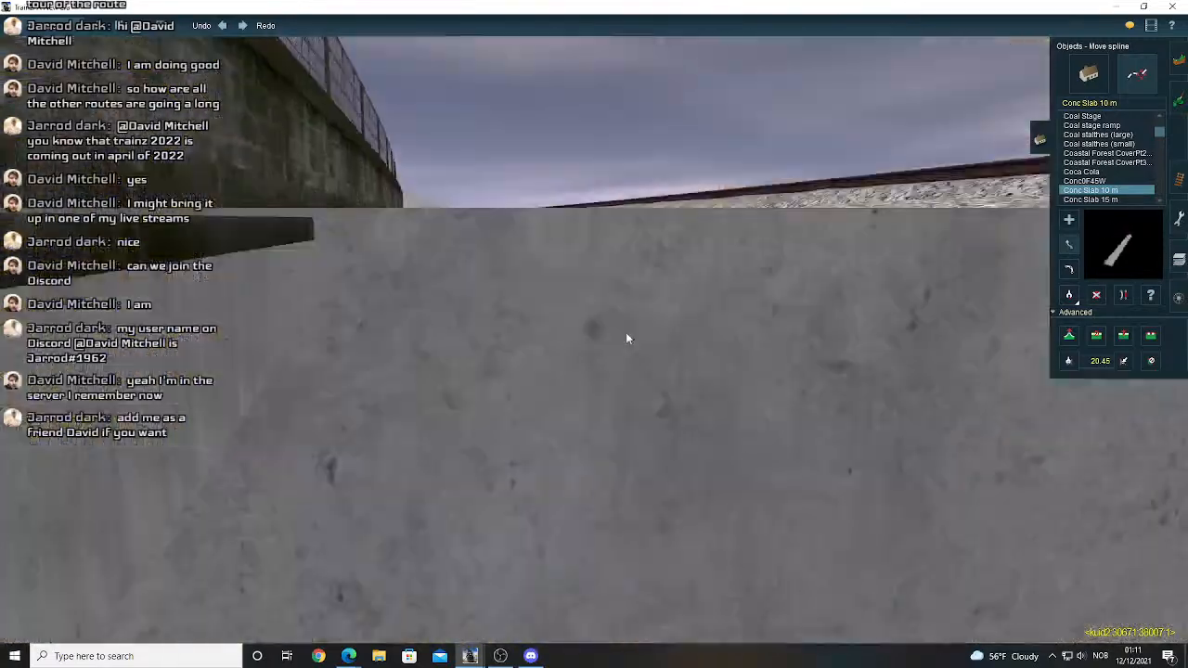
pyautogui.press('Up')
pyautogui.press('Right')
pyautogui.rightClick(462, 361)
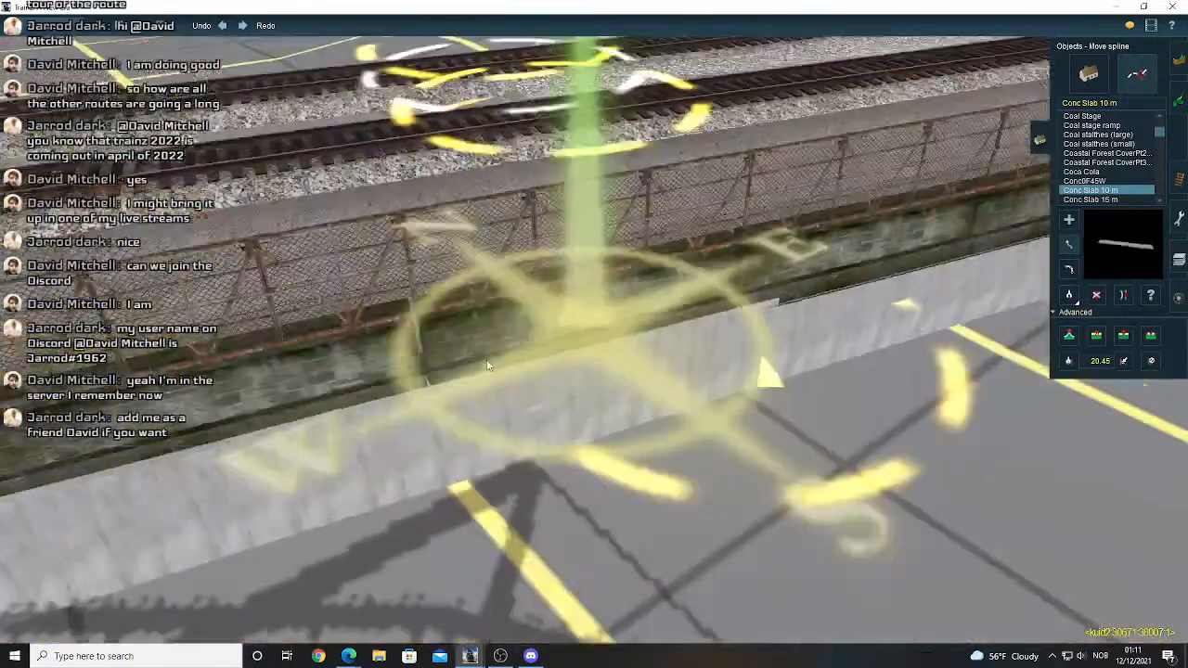
pyautogui.scroll(-3, 482, 351)
pyautogui.press('Up')
pyautogui.press('Right')
pyautogui.press('Right')
pyautogui.moveTo(572, 276); pyautogui.dragTo(536, 285)
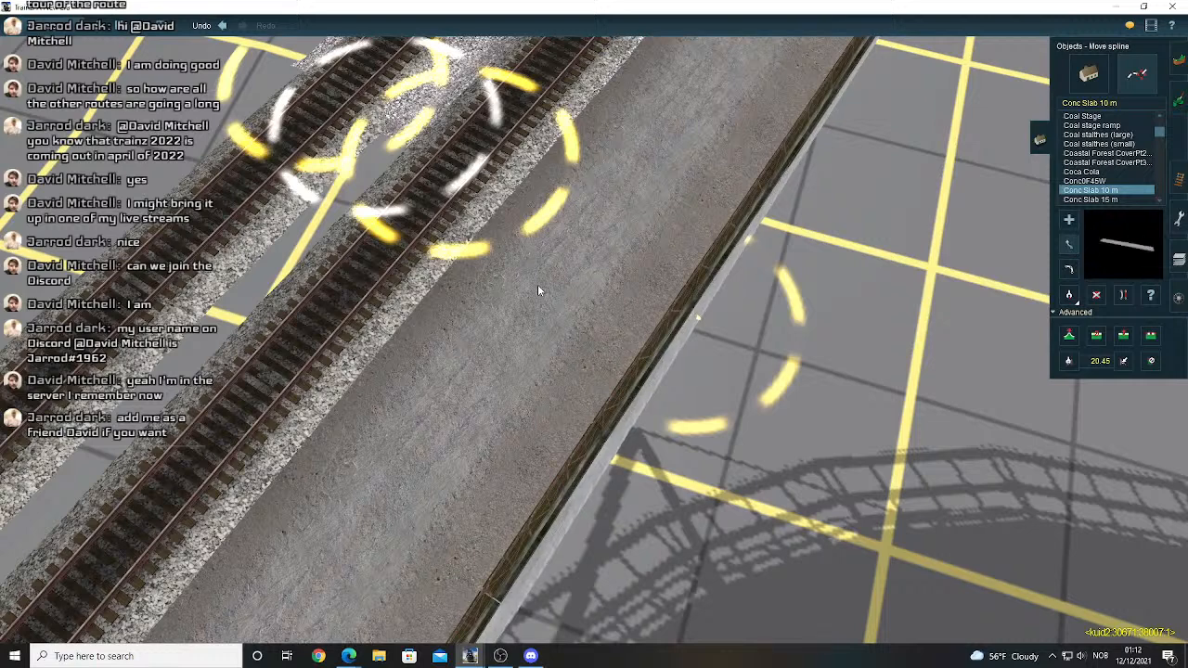
# - Try to insert an extra spline point into the concrete slab beside the brick building and undo it
pyautogui.moveTo(560, 289); pyautogui.dragTo(806, 416, button='right')
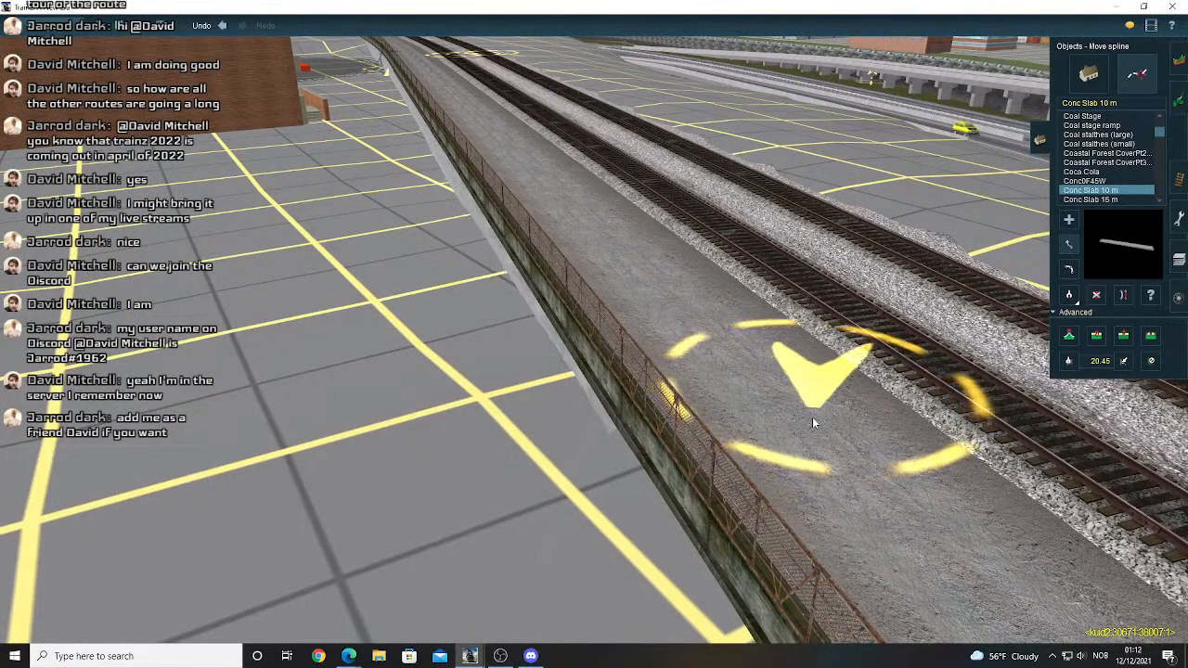
pyautogui.moveTo(497, 267); pyautogui.dragTo(1055, 338, button='right')
pyautogui.click(1123, 335)
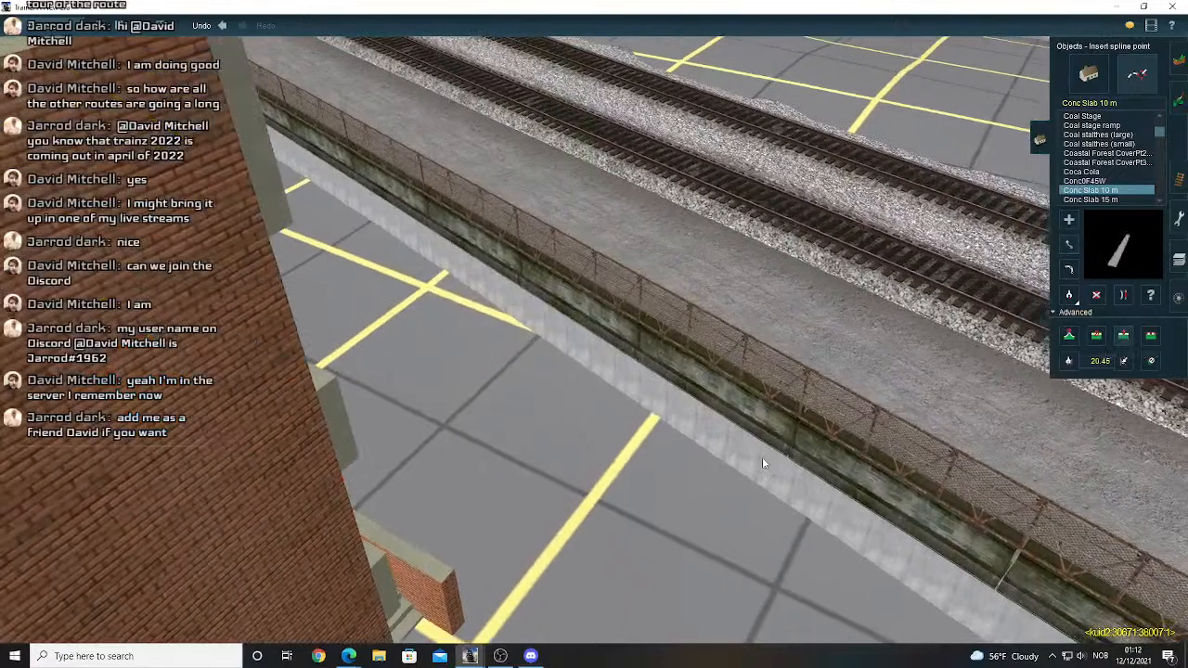
pyautogui.click(226, 28)
# - Adjust the concrete slab spline's position along the fenced retaining wall beside the brick building with the Move spline tool
pyautogui.moveTo(752, 306); pyautogui.dragTo(809, 320, button='right')
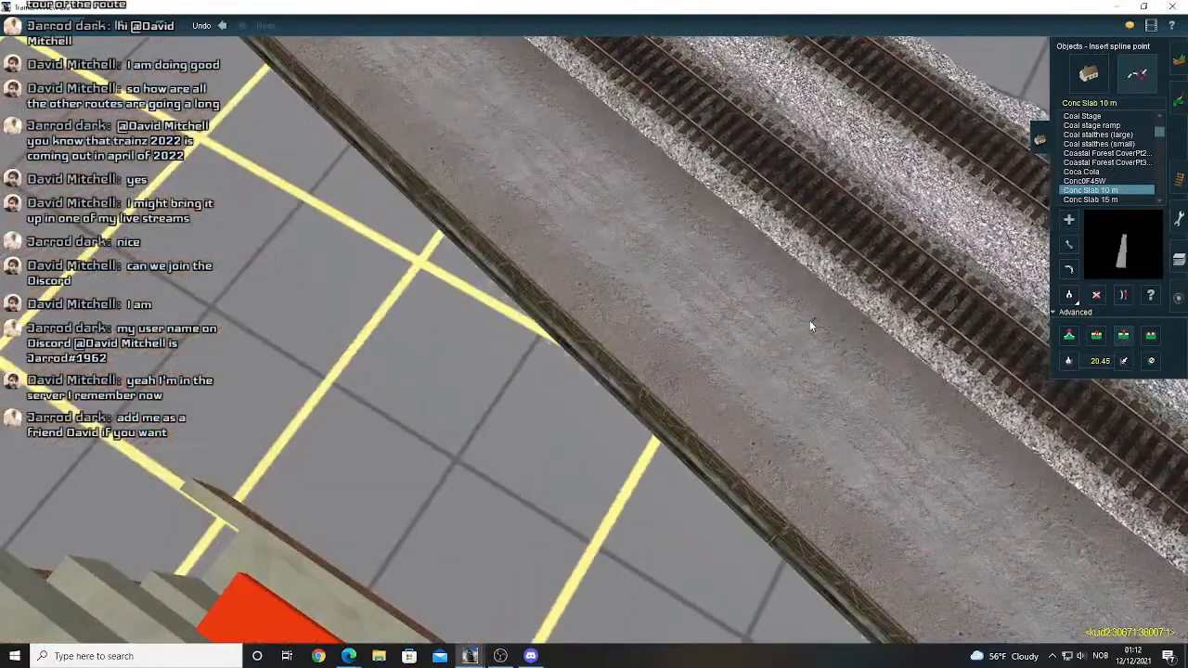
pyautogui.press('Down')
pyautogui.click(1069, 245)
pyautogui.press('Up')
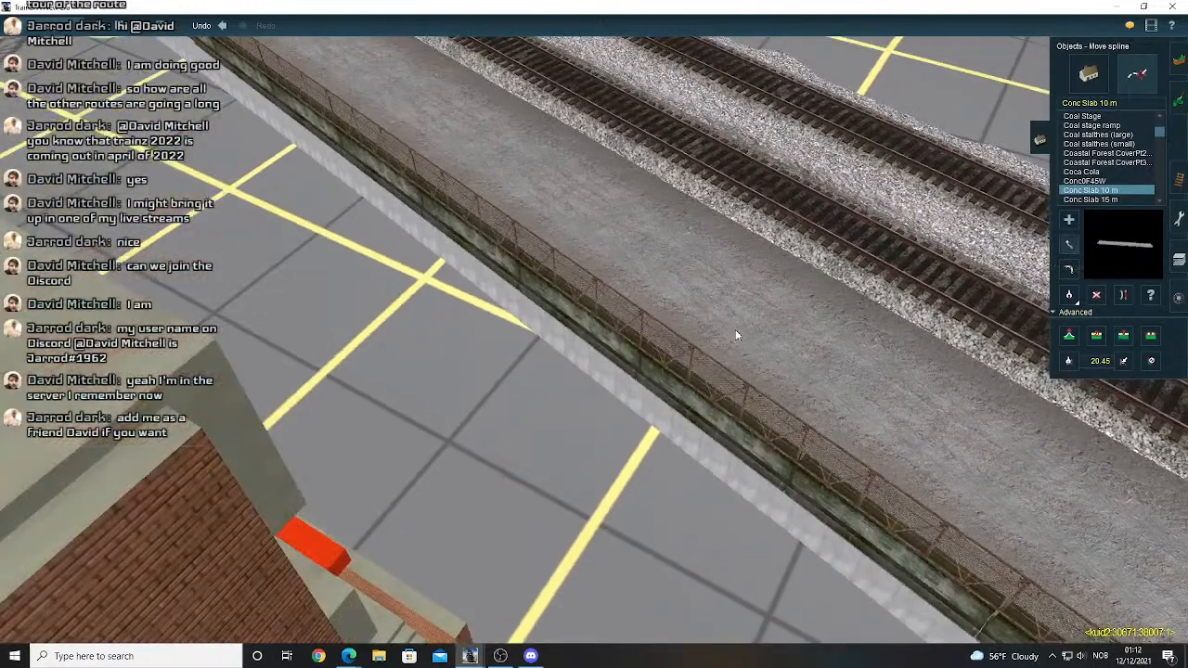
pyautogui.moveTo(792, 329); pyautogui.dragTo(782, 351)
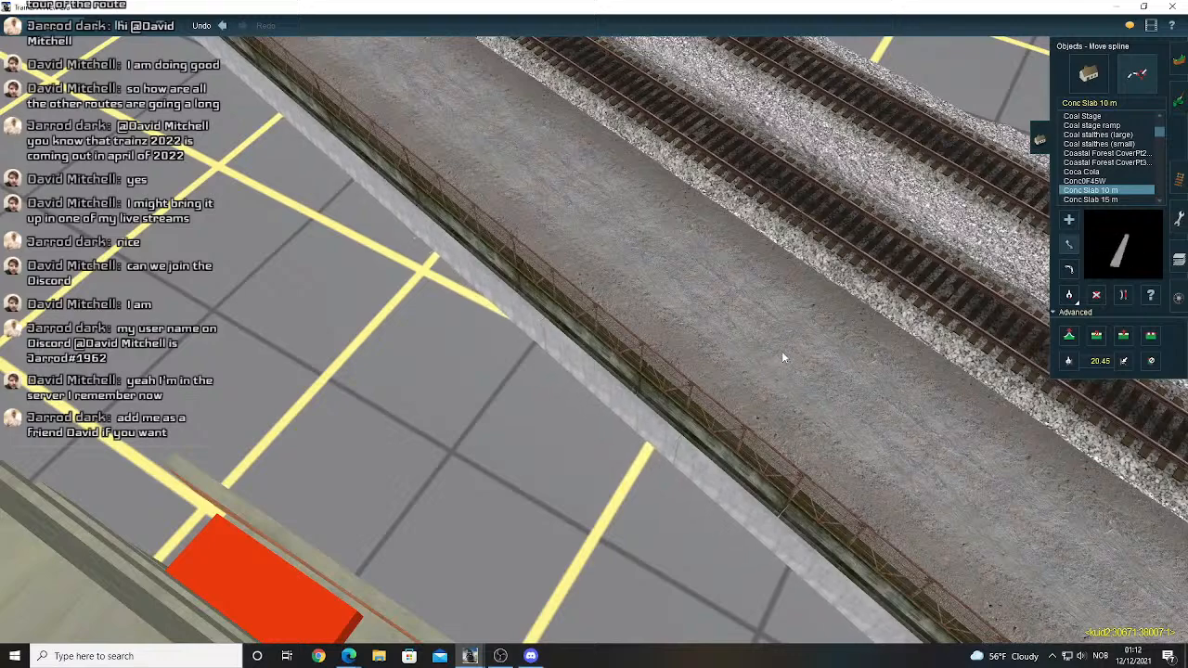
# - Check the adjusted slab against the wall's face beside the brick building, from ground level and from a wide view
pyautogui.press('Down')
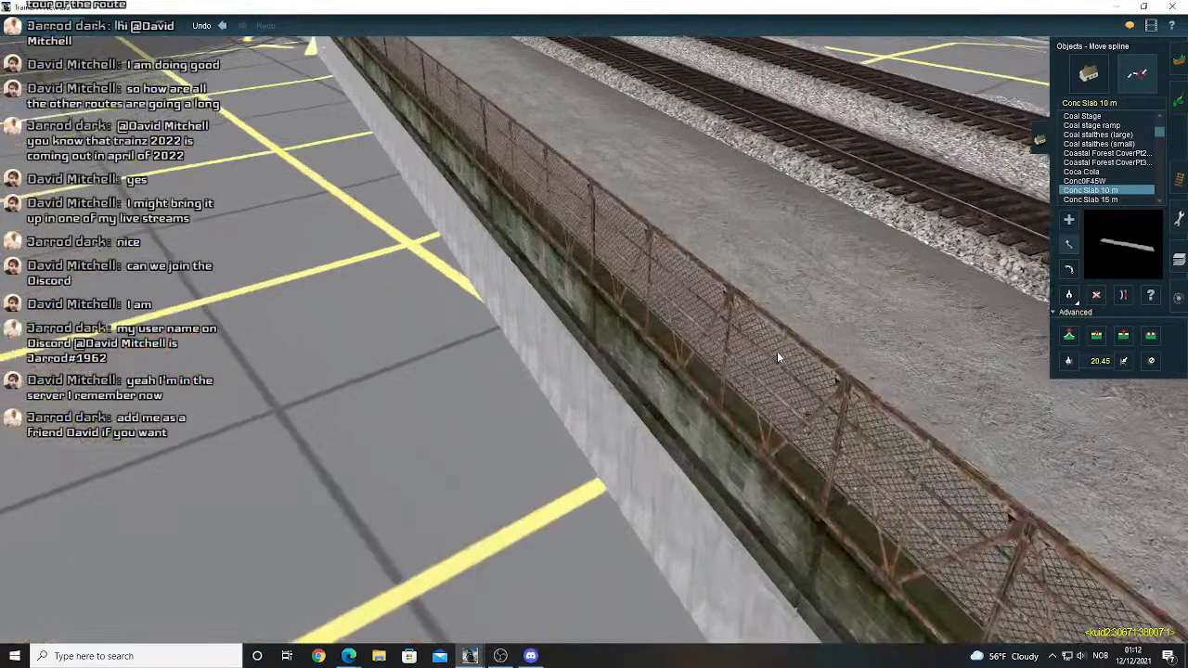
pyautogui.press('Left')
pyautogui.press('Left')
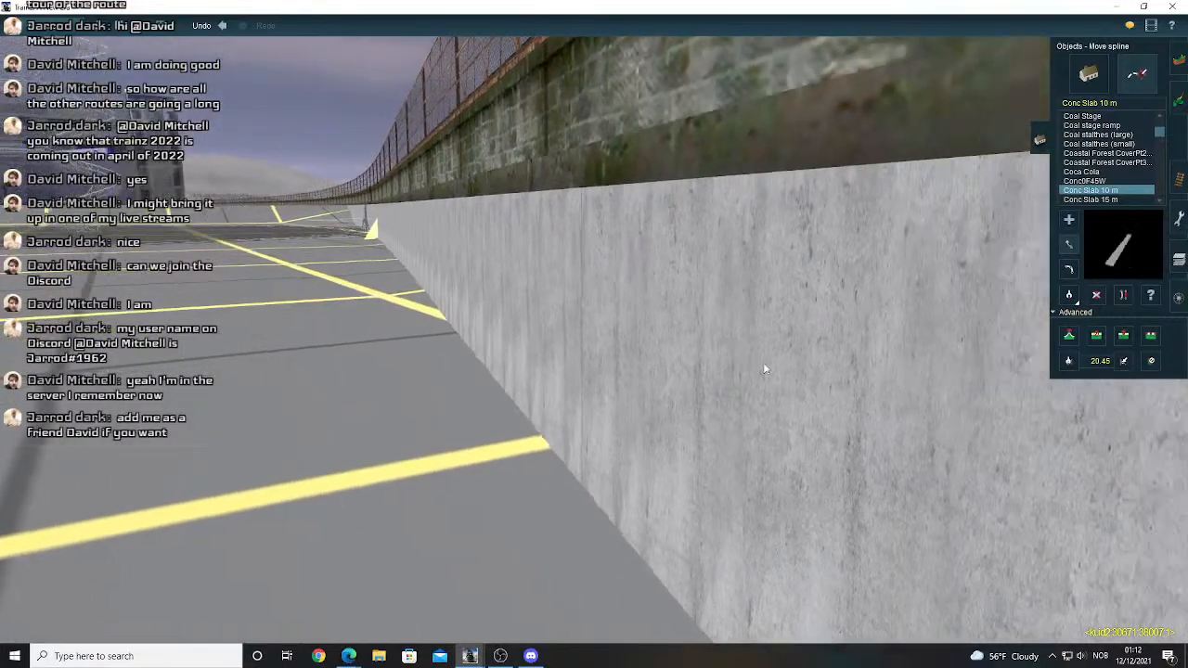
pyautogui.scroll(-6, 752, 373)
pyautogui.moveTo(687, 416)
pyautogui.mouseDown(button='right')
pyautogui.moveTo(562, 377)
pyautogui.moveTo(543, 357)
pyautogui.moveTo(549, 295)
pyautogui.moveTo(624, 275)
pyautogui.moveTo(550, 295)
pyautogui.mouseUp(button='right')
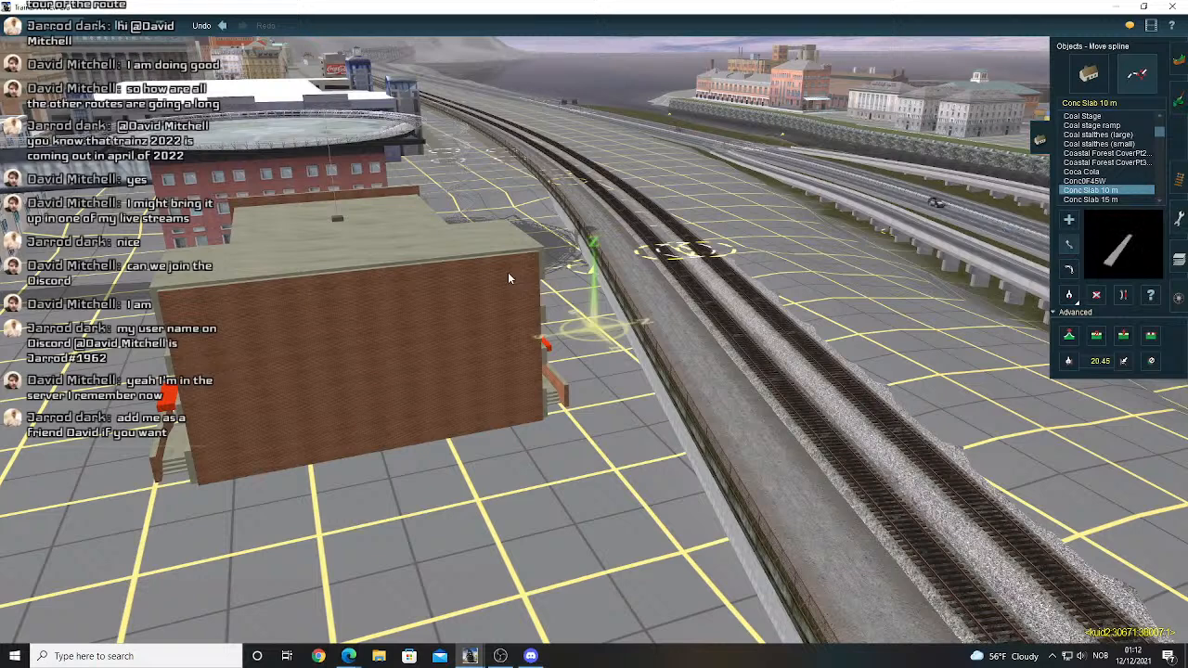
pyautogui.rightClick(527, 219)
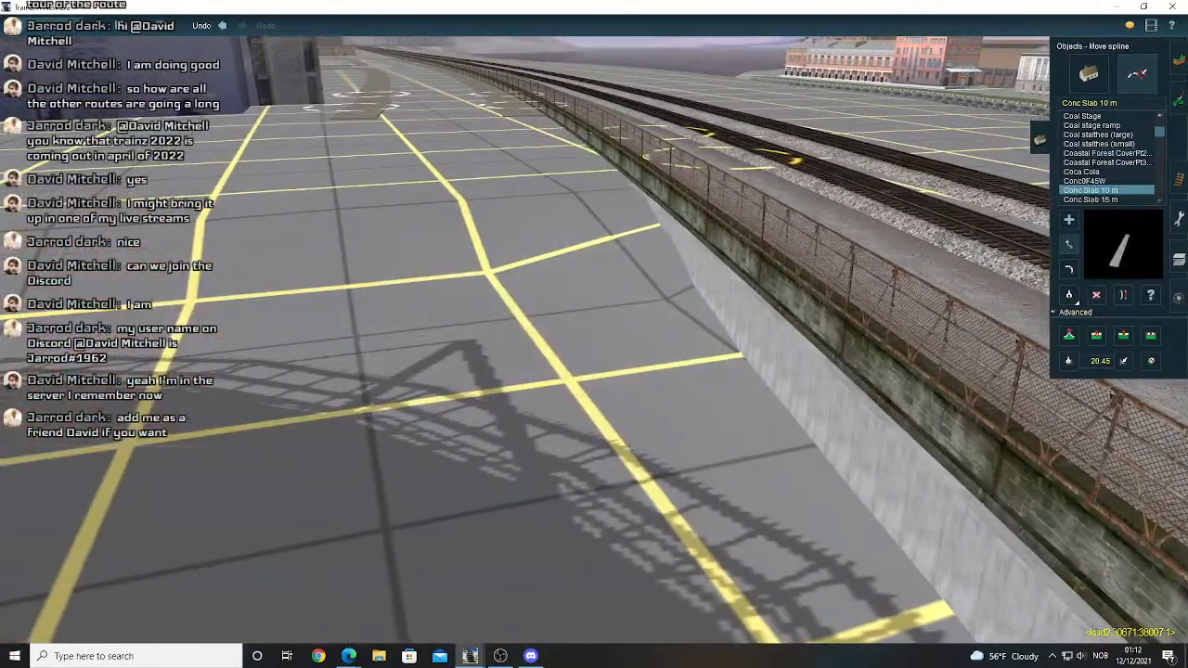
# - Switch to terrain editing and examine the uneven ground between the retaining wall, the helipad building and the long stone building
pyautogui.click(1178, 61)
pyautogui.rightClick(540, 267)
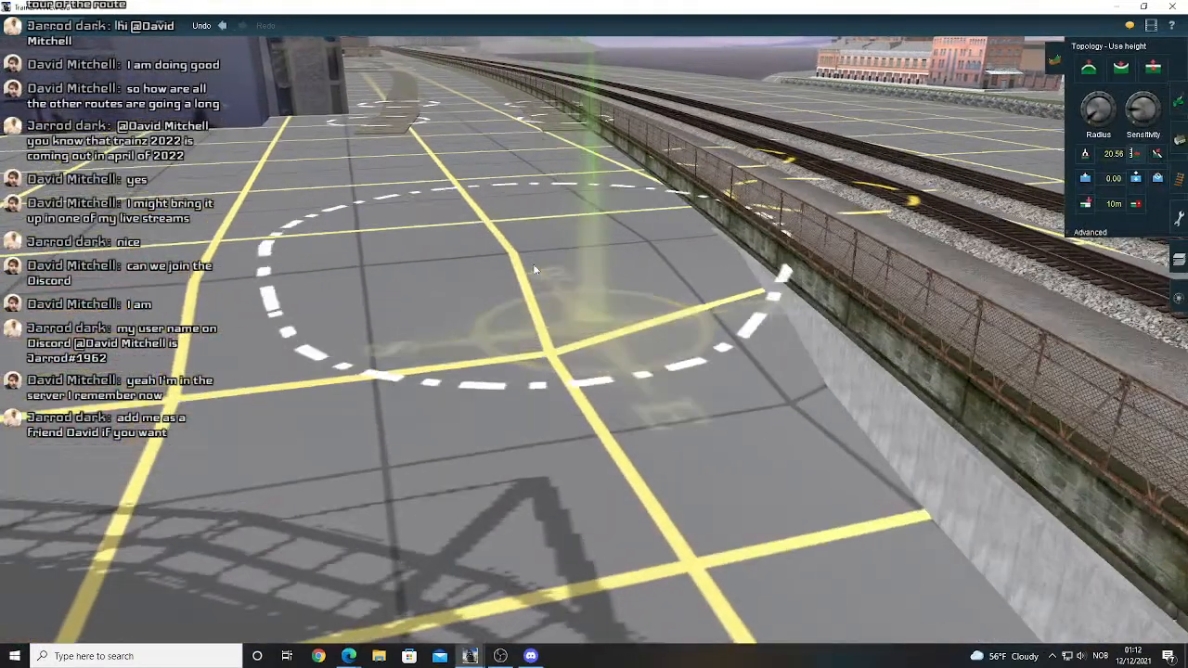
pyautogui.press('Right')
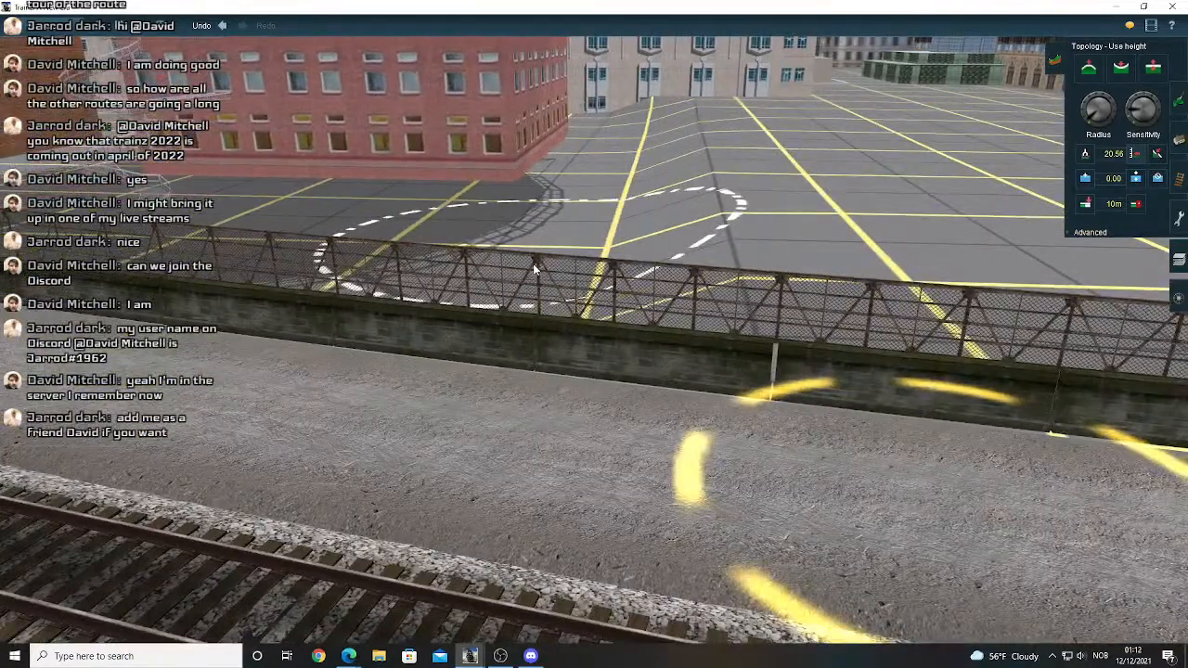
pyautogui.scroll(-3, 533, 269)
pyautogui.rightClick(610, 242)
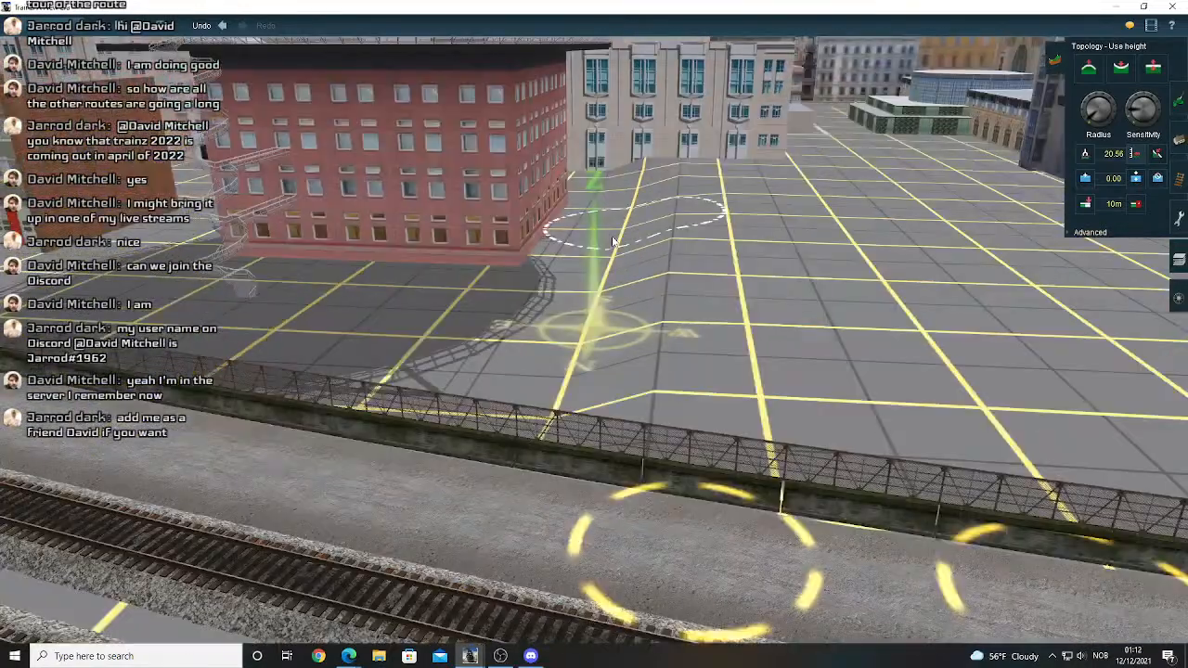
pyautogui.rightClick(612, 242)
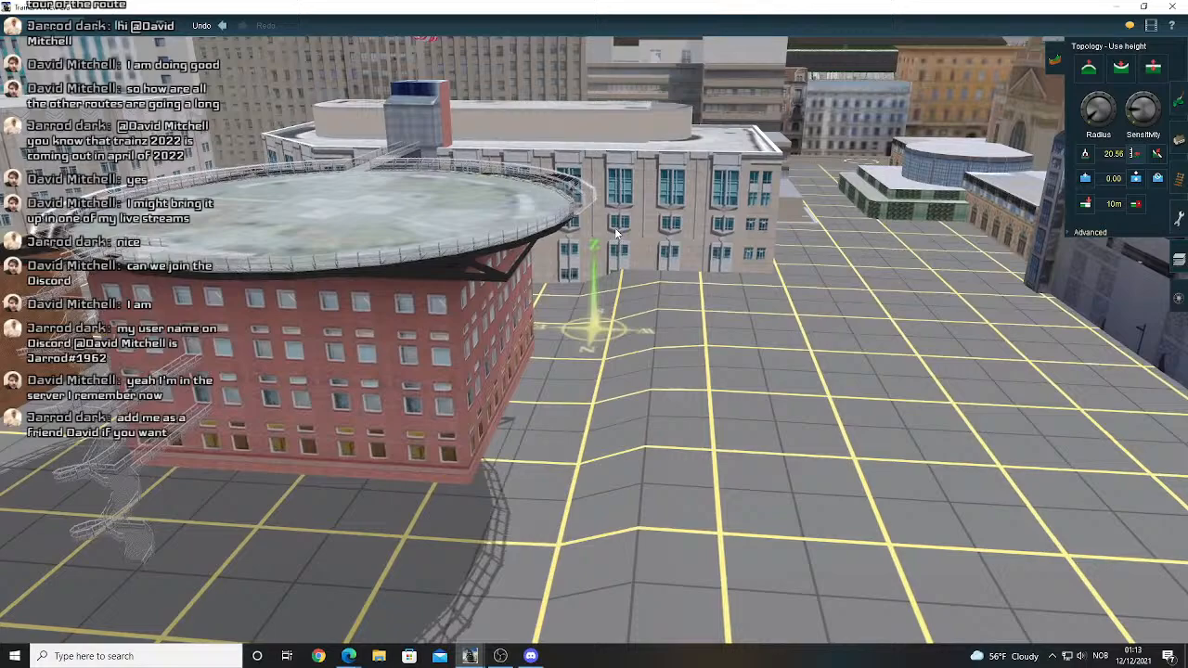
pyautogui.scroll(-2, 632, 417)
pyautogui.moveTo(631, 416)
pyautogui.mouseDown(button='right')
pyautogui.moveTo(576, 409)
pyautogui.moveTo(632, 417)
pyautogui.mouseUp(button='right')
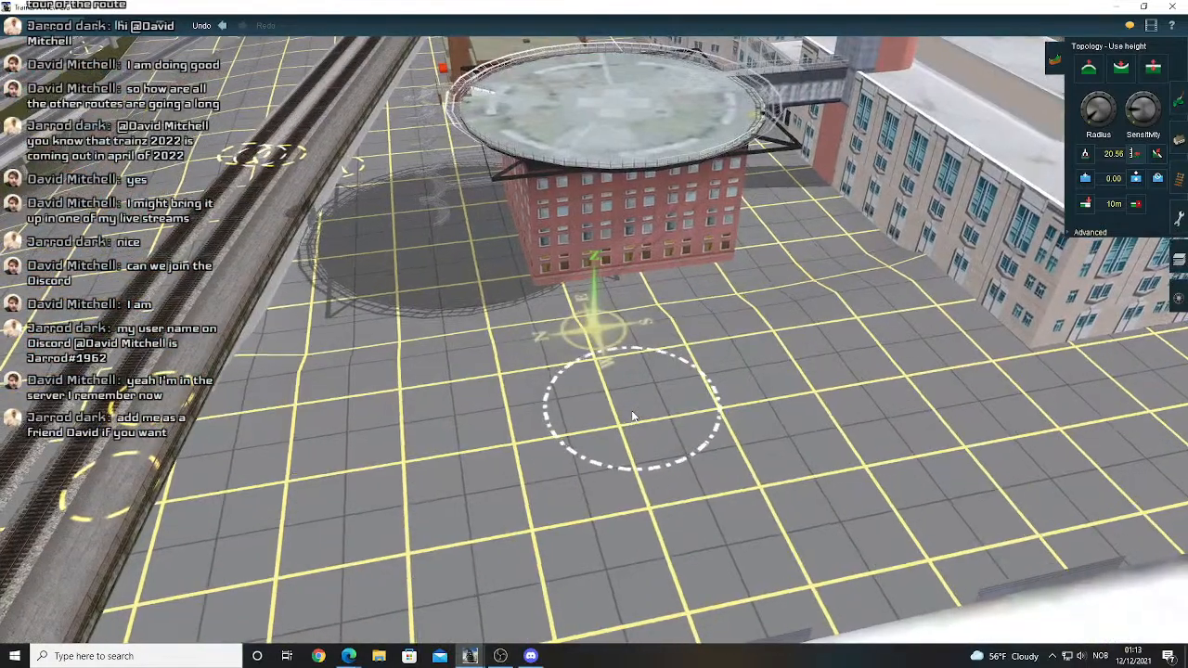
pyautogui.moveTo(541, 245); pyautogui.dragTo(535, 243, button='right')
pyautogui.scroll(1, 535, 246)
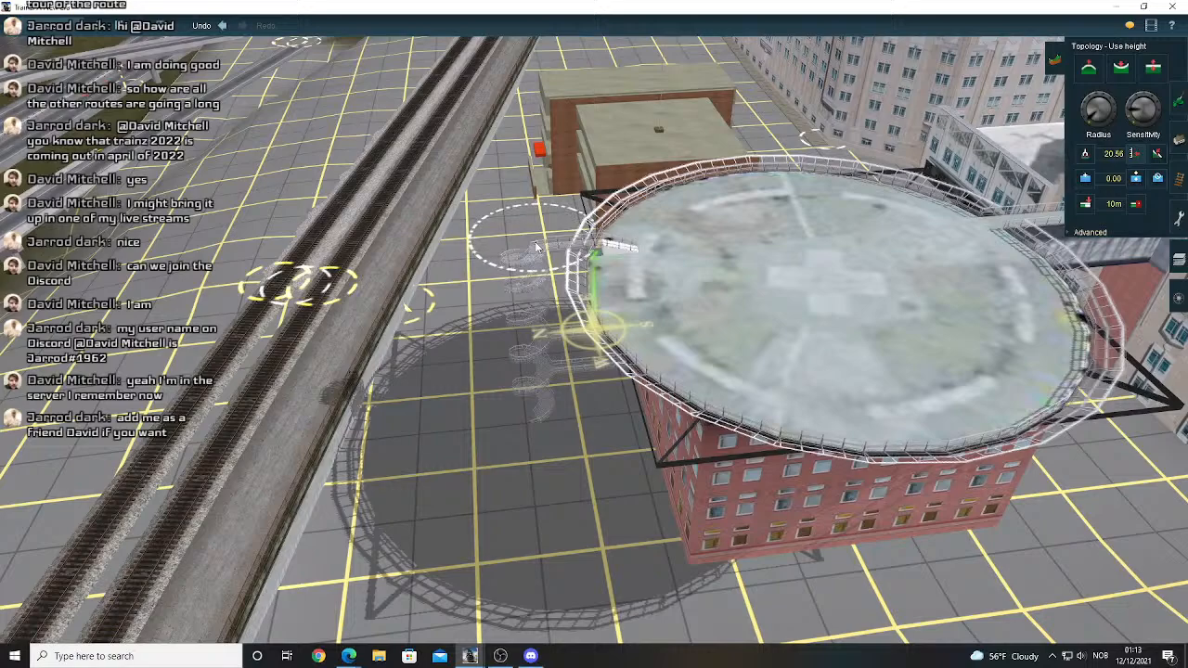
pyautogui.press('Up')
pyautogui.moveTo(536, 247); pyautogui.dragTo(599, 318, button='right')
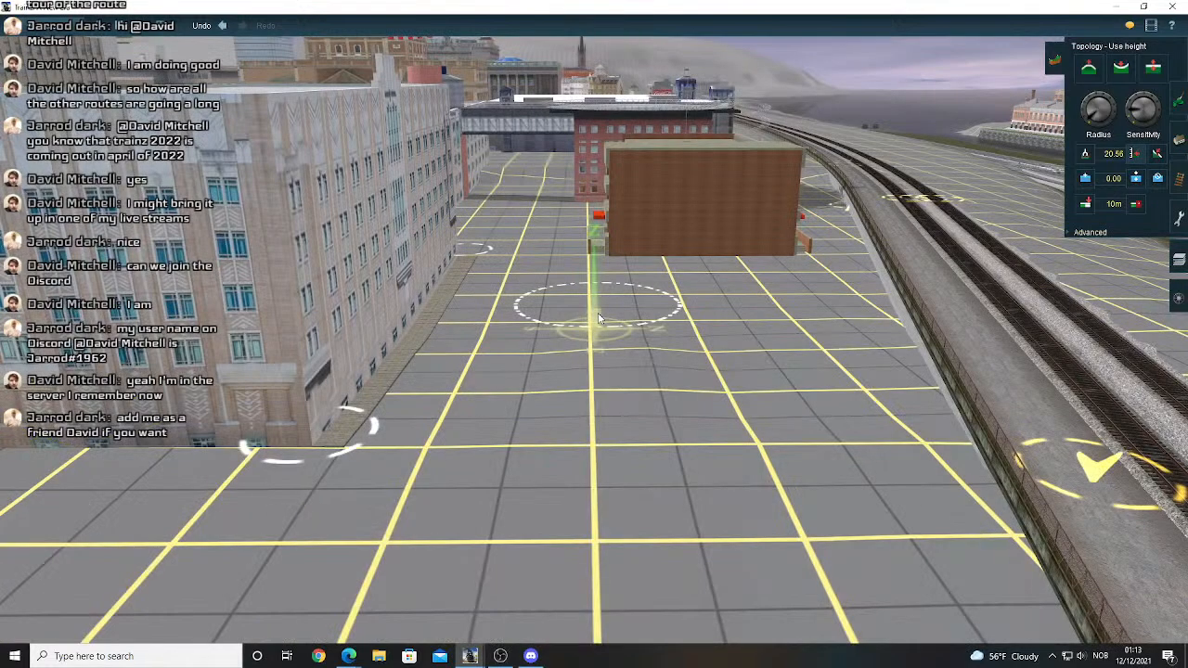
pyautogui.scroll(3, 598, 318)
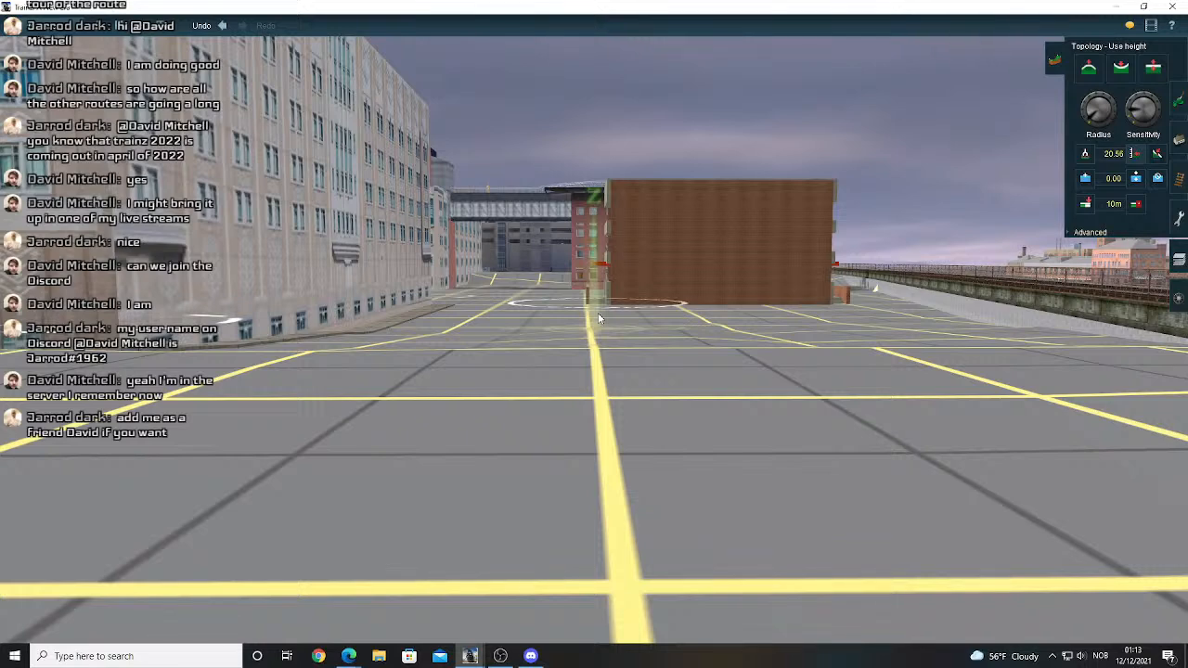
pyautogui.moveTo(599, 318); pyautogui.dragTo(570, 315, button='right')
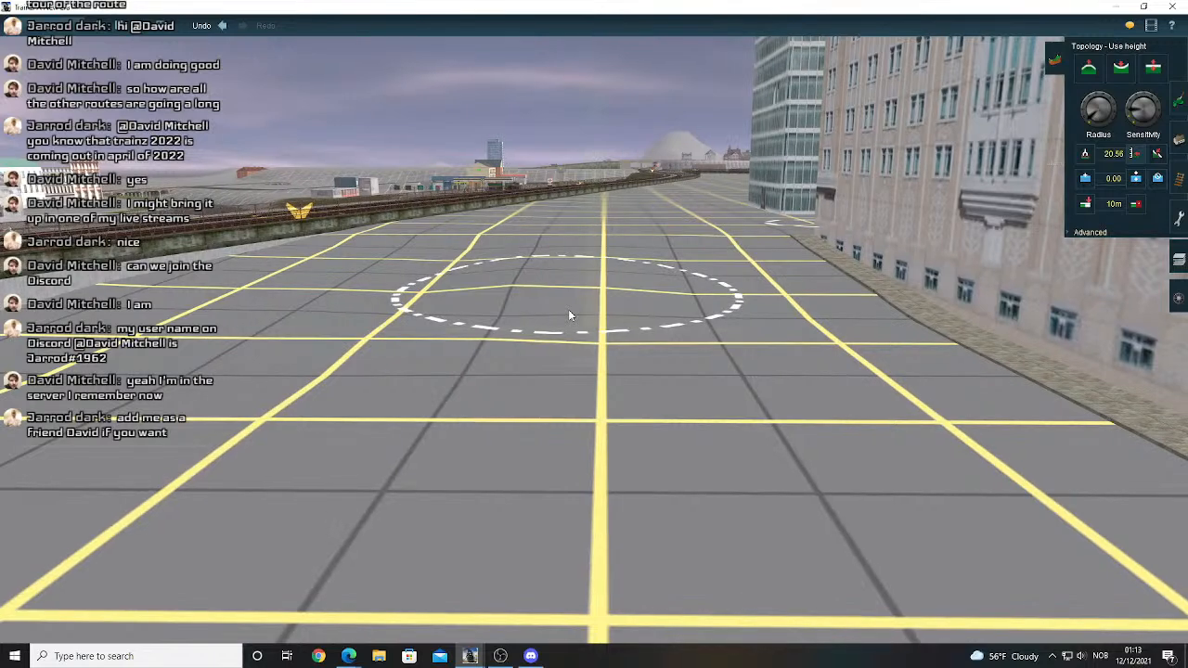
pyautogui.moveTo(568, 315); pyautogui.dragTo(568, 316, button='right')
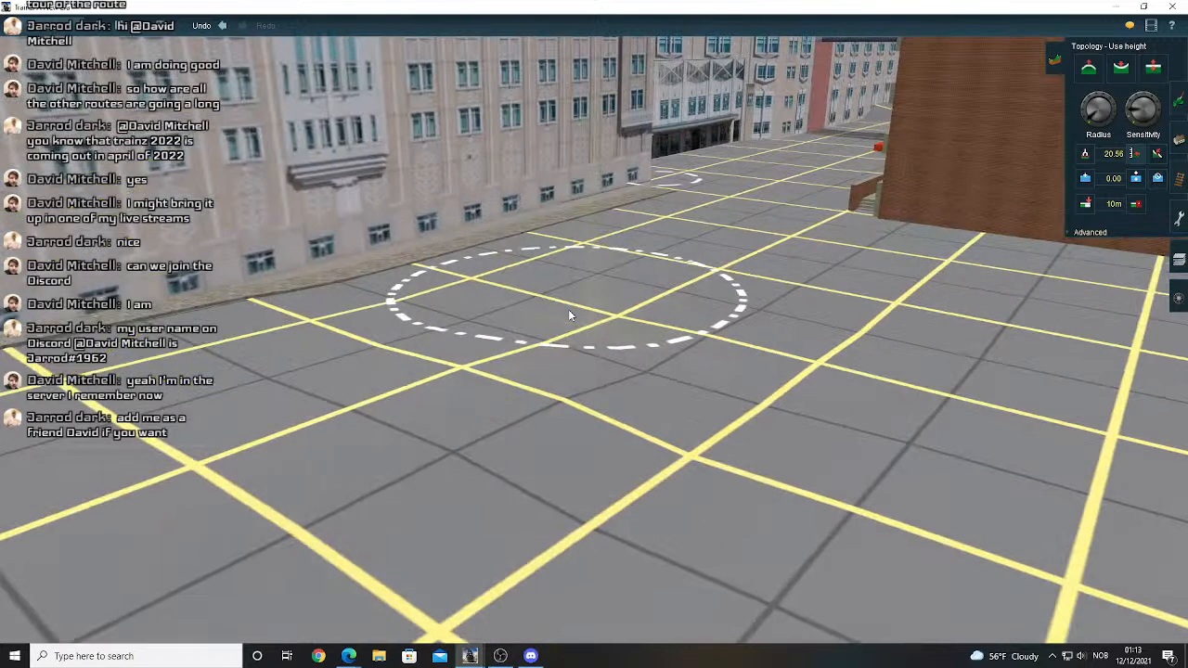
pyautogui.moveTo(569, 315); pyautogui.dragTo(486, 397, button='right')
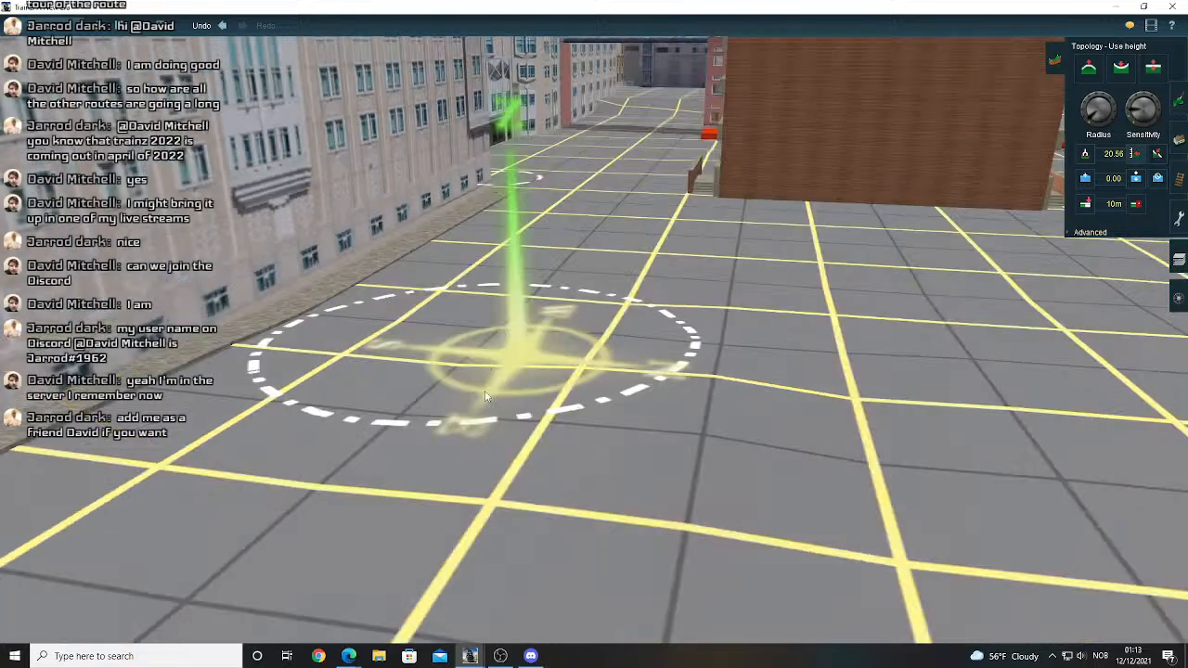
# - Level the uneven ground between the long stone building and the brick building using the Plateau terrain tool with an adjusted brush radius
pyautogui.moveTo(486, 396)
pyautogui.mouseDown(button='right')
pyautogui.moveTo(654, 322)
pyautogui.moveTo(1131, 160)
pyautogui.mouseUp(button='right')
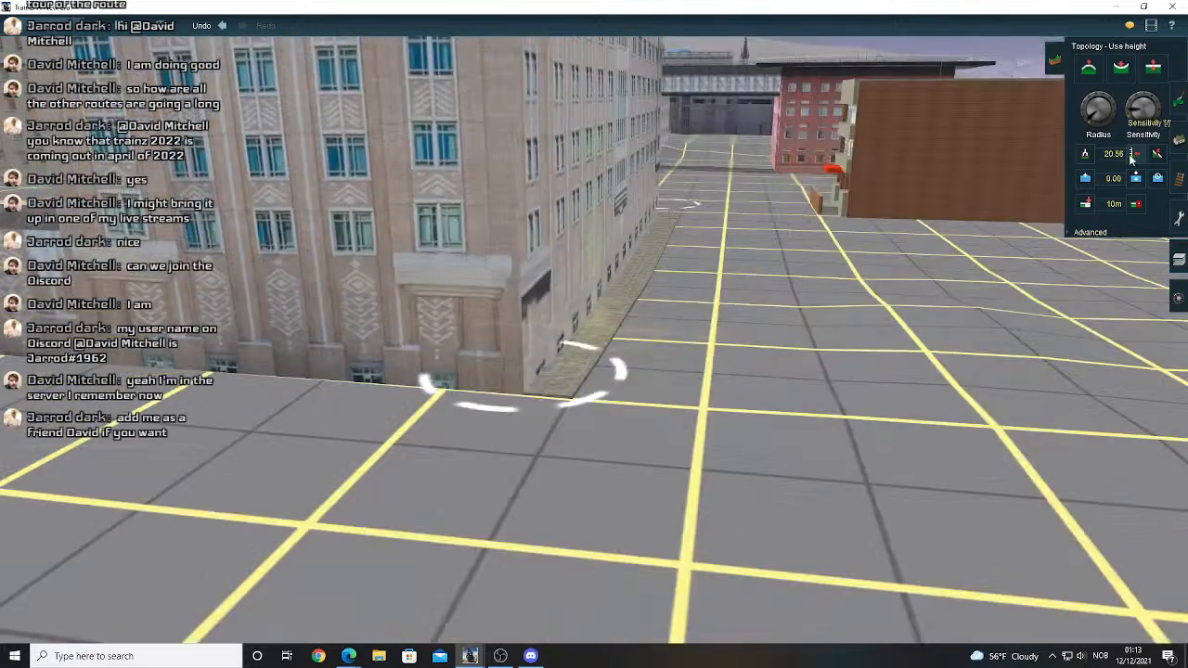
pyautogui.click(1152, 67)
pyautogui.moveTo(805, 321); pyautogui.dragTo(662, 332, button='right')
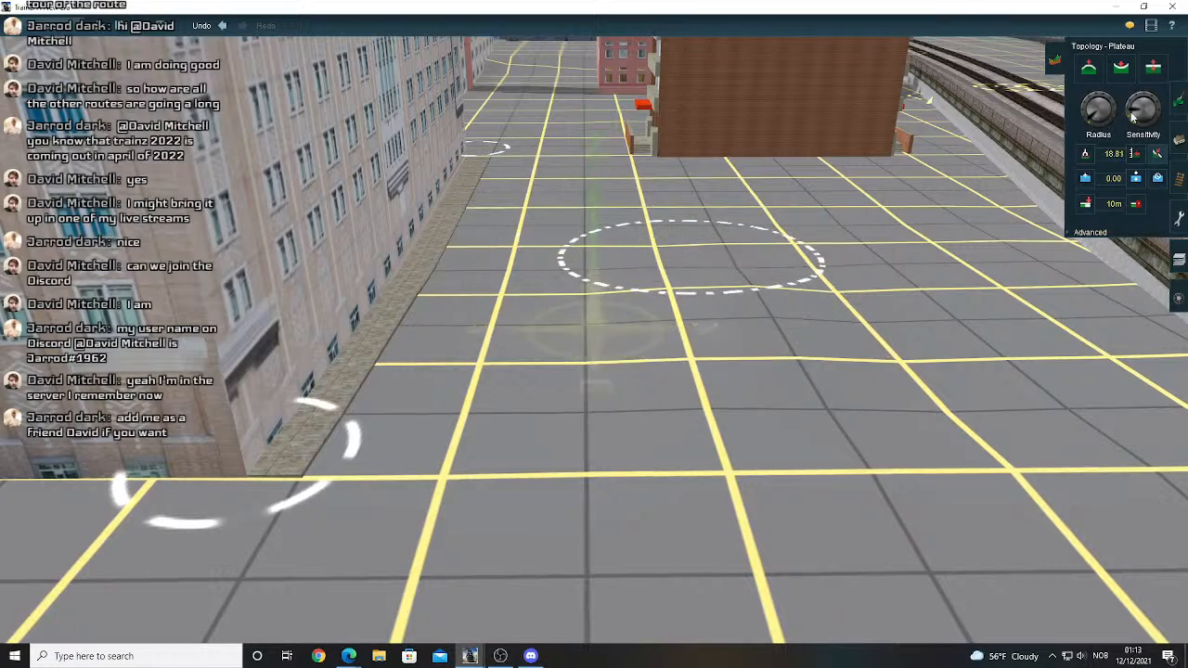
pyautogui.moveTo(1090, 122); pyautogui.dragTo(1085, 122)
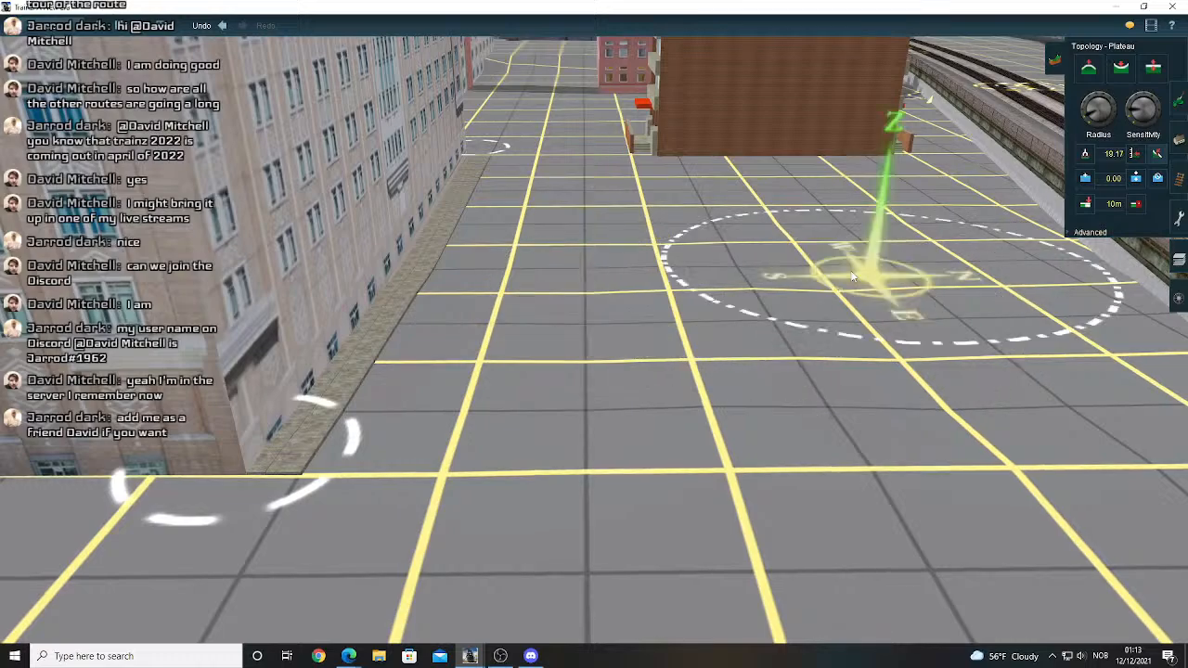
# - Find the AMM driveway splines and select AMM Driveway Spline 30FT for placing beside the long stone building
pyautogui.rightClick(970, 269)
pyautogui.rightClick(563, 203)
pyautogui.rightClick(650, 301)
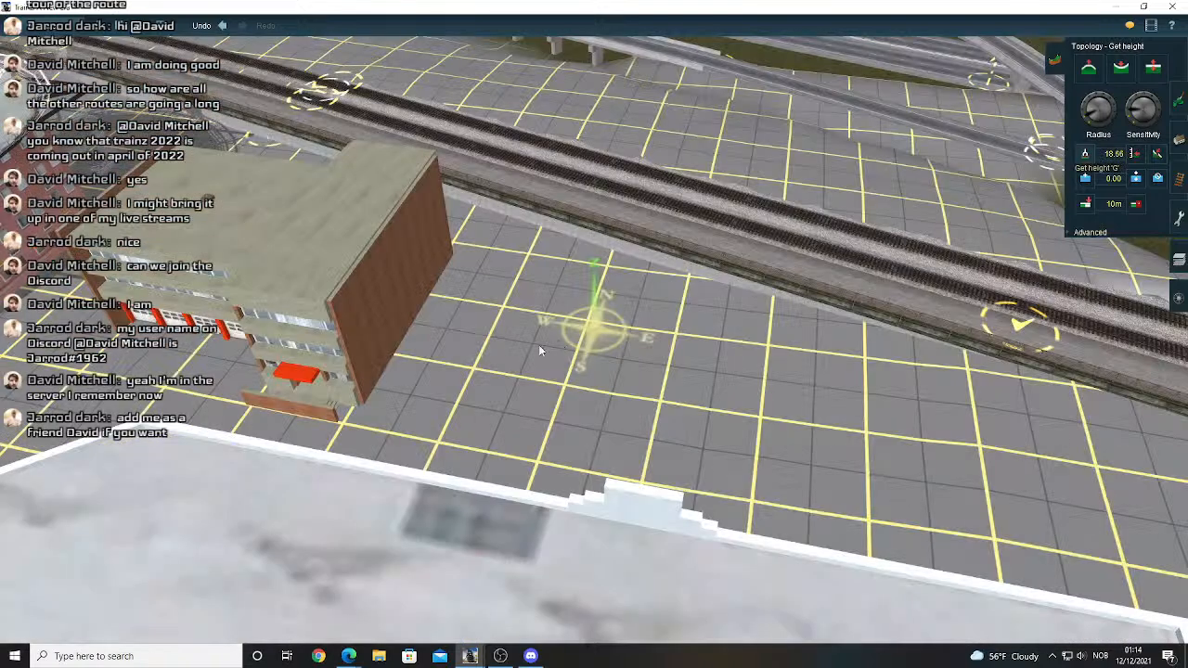
pyautogui.rightClick(486, 358)
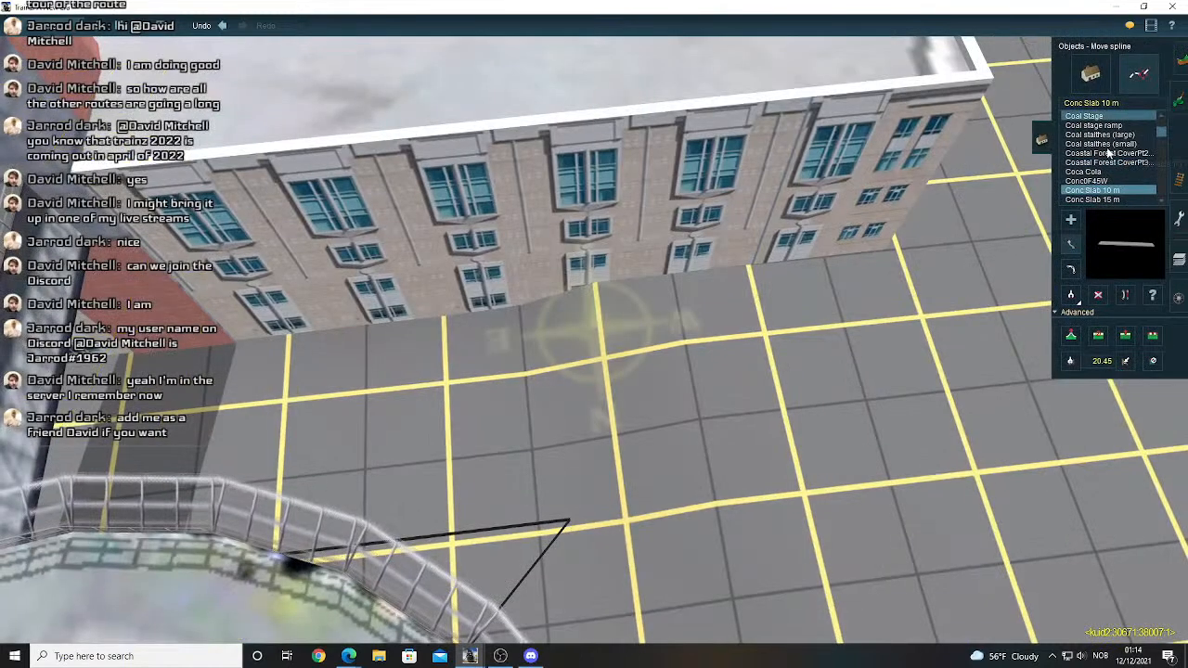
pyautogui.click(1101, 104)
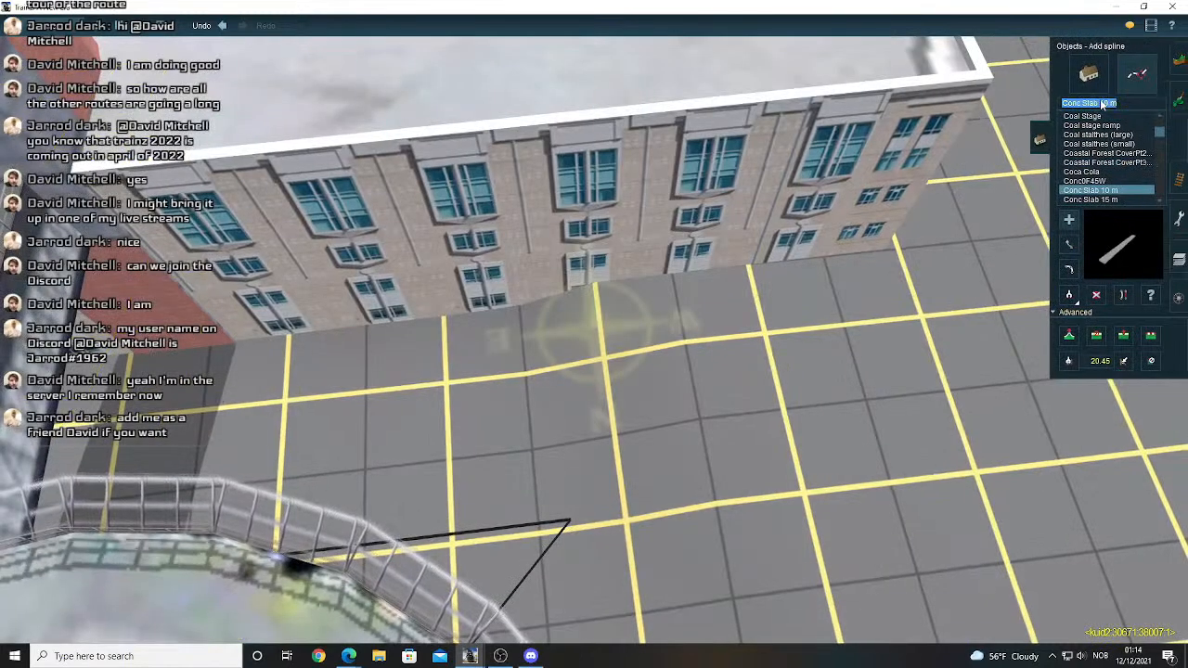
pyautogui.write('amm')
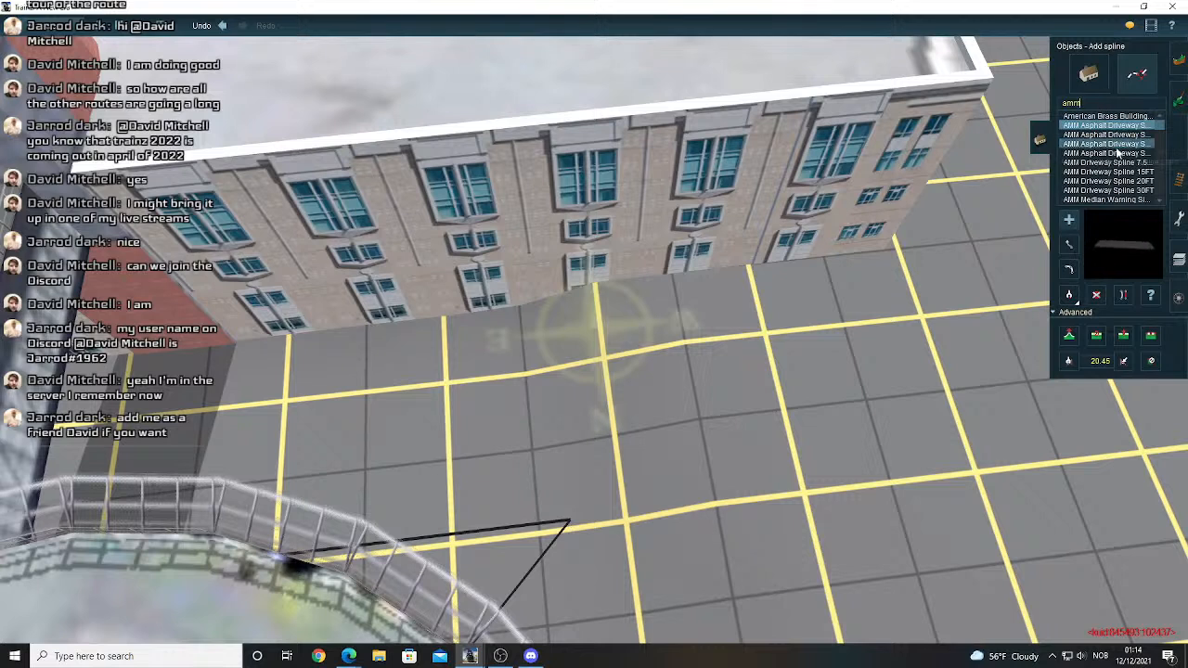
pyautogui.click(1109, 190)
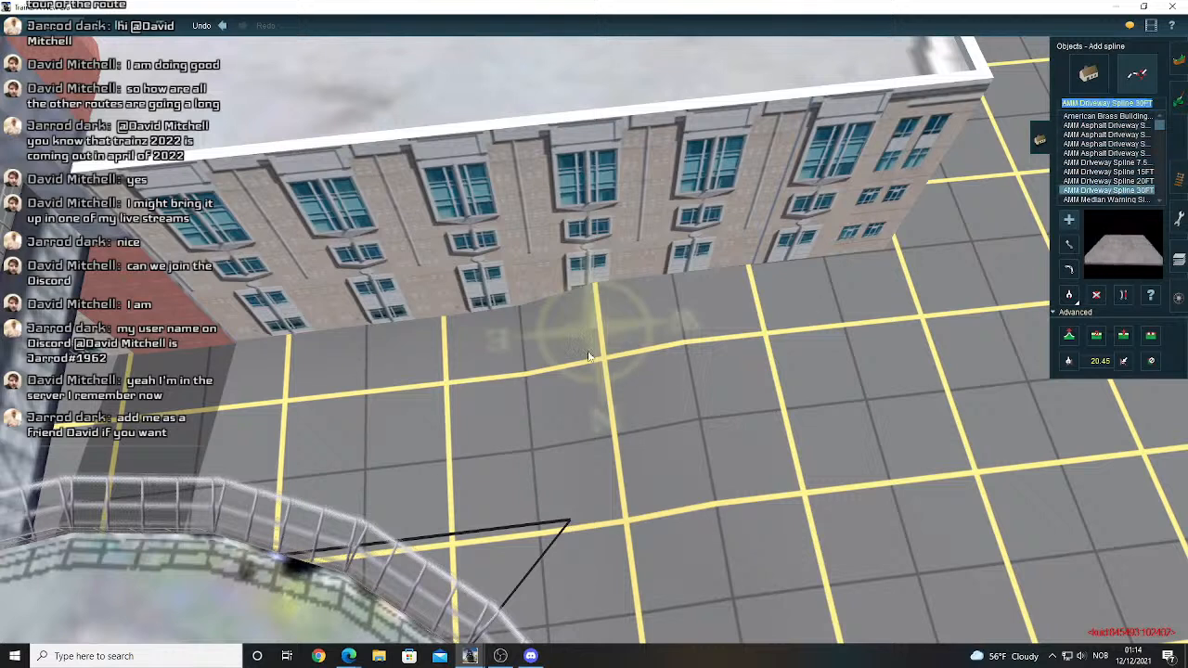
# - Lay a short AMM Driveway Spline 30FT along the foot of the long stone building and flatten the terrain under it
pyautogui.click(524, 376)
pyautogui.click(777, 326)
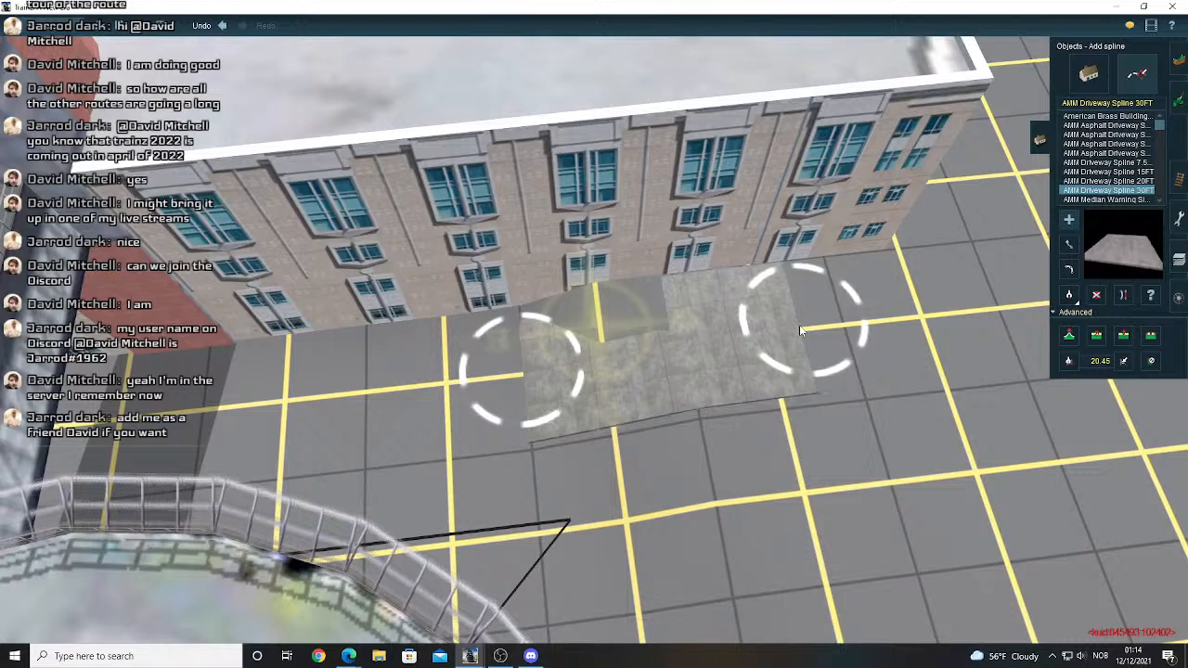
pyautogui.click(1150, 337)
pyautogui.click(671, 337)
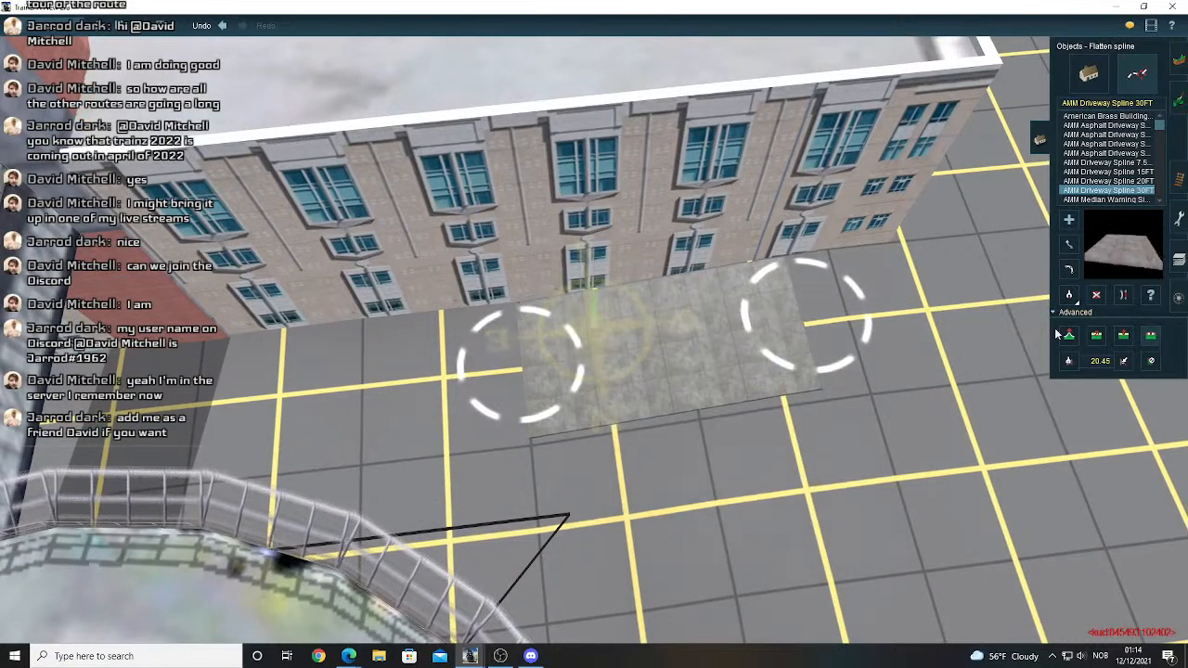
pyautogui.press('Right')
pyautogui.press('Down')
# - Delete the driveway spline beside the long stone building and undo the deletion
pyautogui.click(1097, 296)
pyautogui.press('Right')
pyautogui.click(646, 368)
pyautogui.rightClick(557, 386)
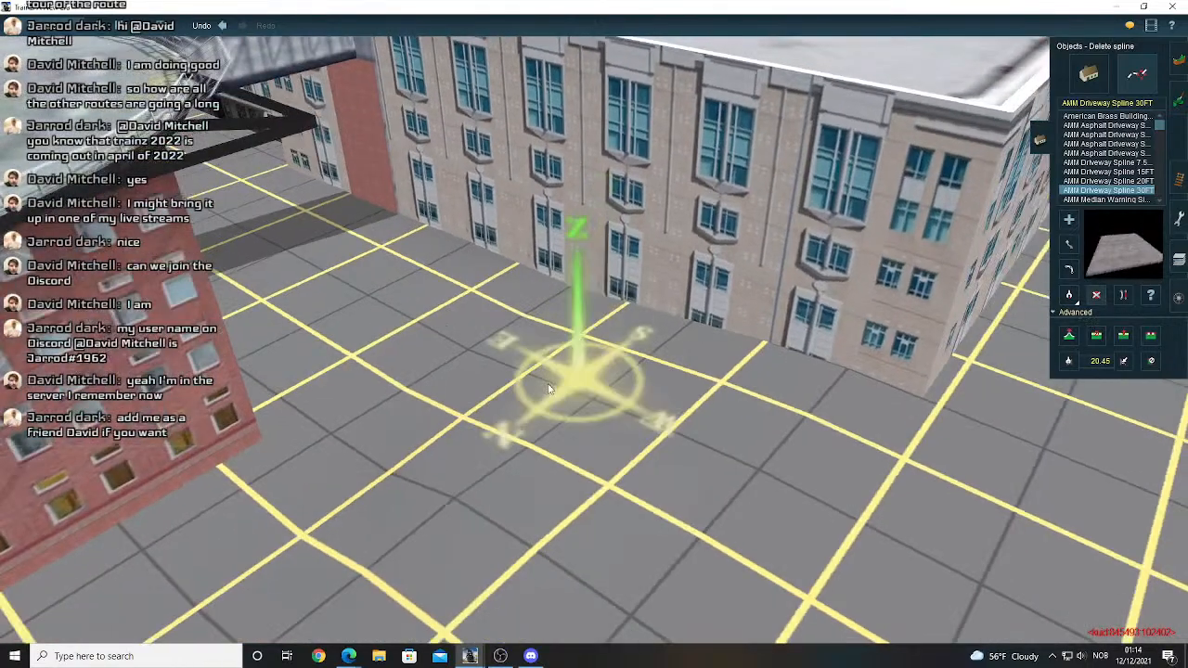
pyautogui.click(1069, 221)
pyautogui.press('Up')
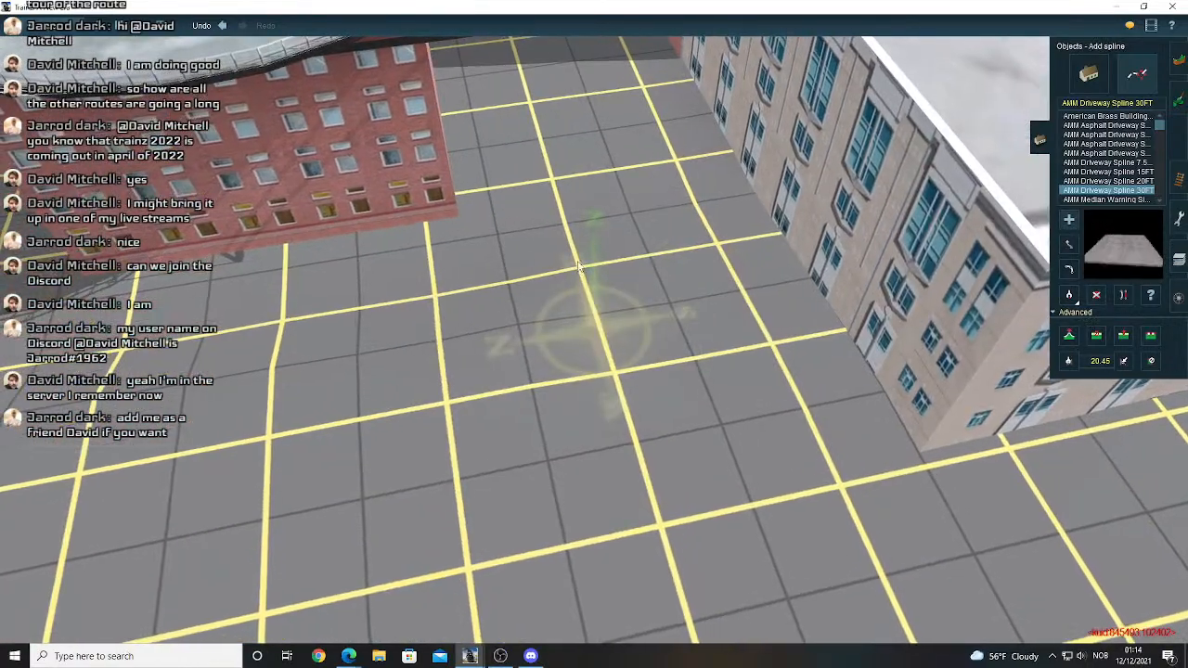
pyautogui.rightClick(577, 240)
pyautogui.press('Up')
pyautogui.press('Right')
pyautogui.click(222, 26)
pyautogui.press('Right')
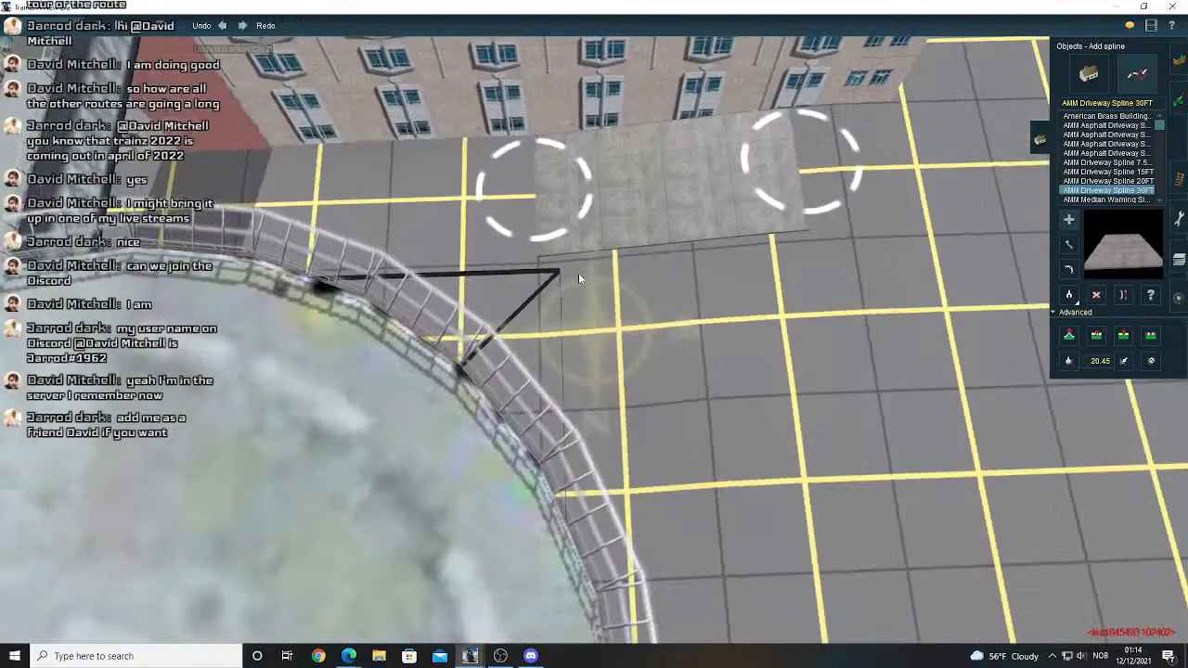
# - Lay a second AMM Driveway Spline 30FT parallel to the first, on the helipad side, and flatten the terrain under it
pyautogui.click(537, 328)
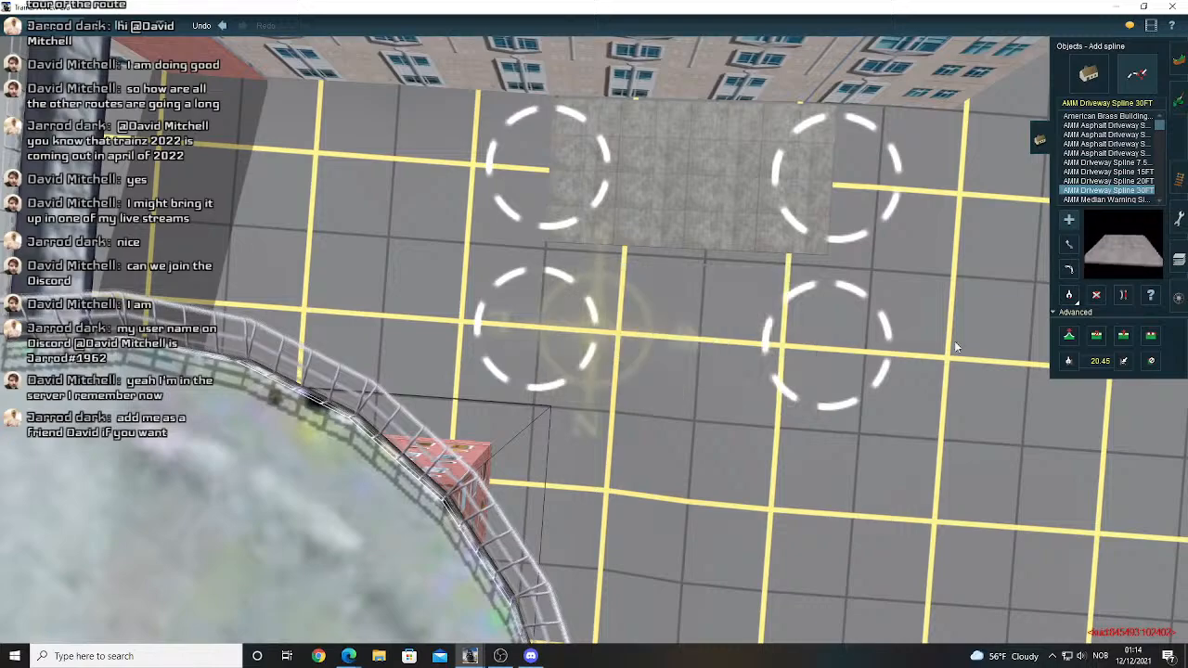
pyautogui.click(1151, 336)
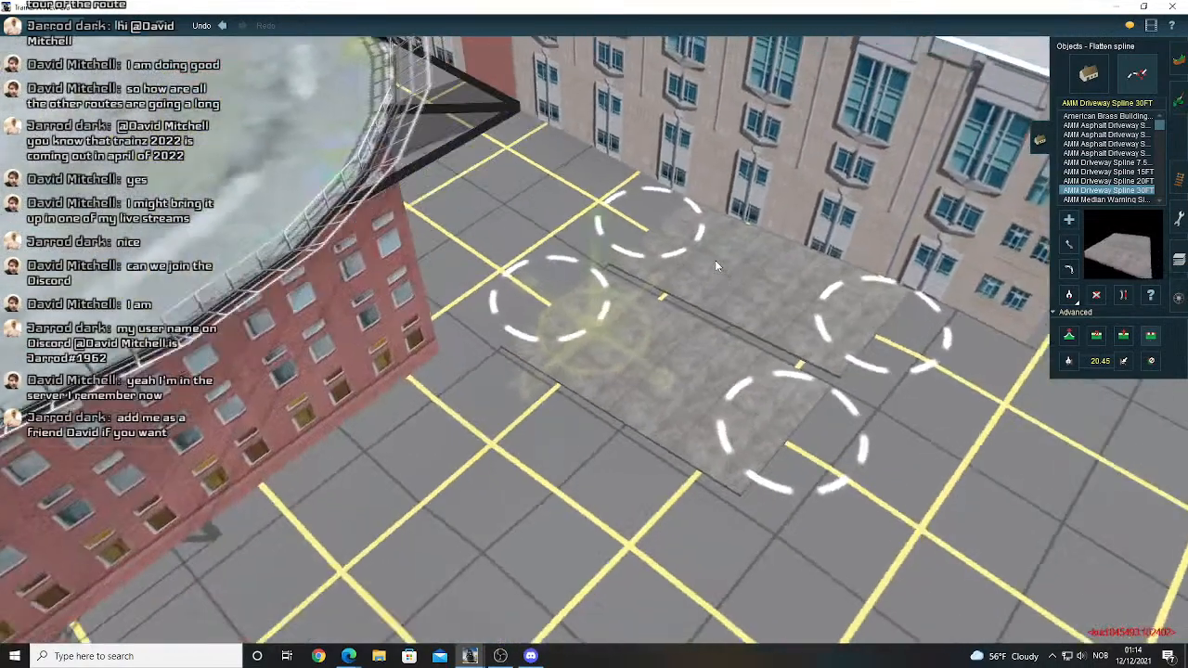
pyautogui.moveTo(715, 266); pyautogui.dragTo(800, 352, button='right')
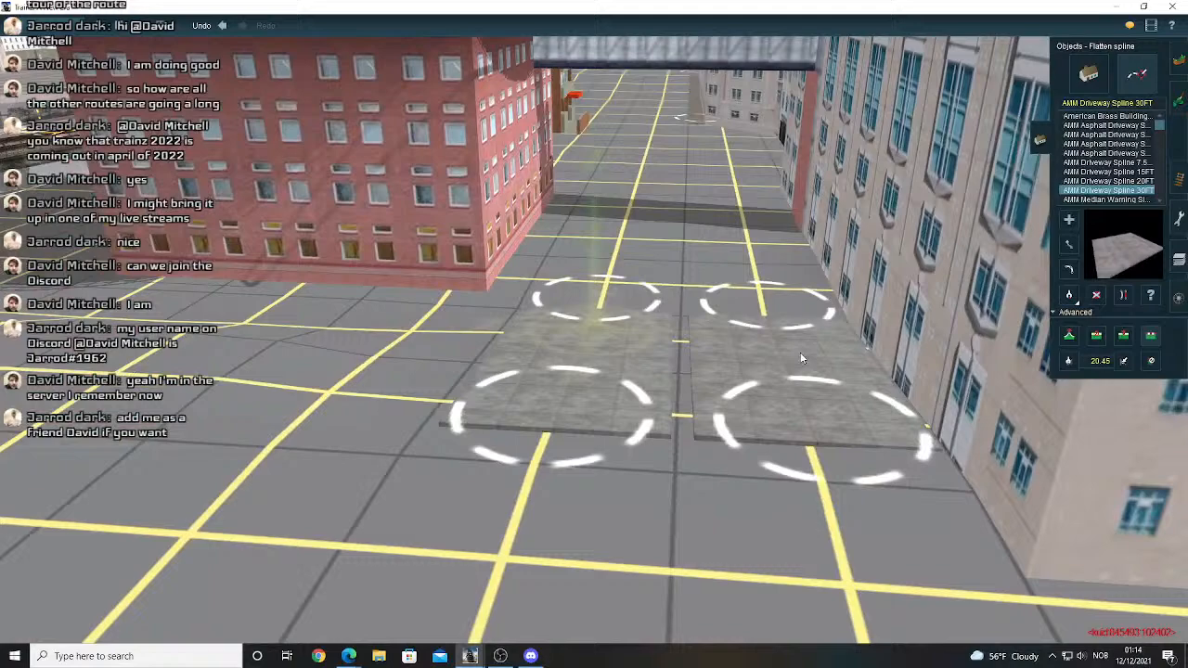
pyautogui.scroll(2, 622, 396)
pyautogui.moveTo(622, 396); pyautogui.dragTo(662, 321, button='right')
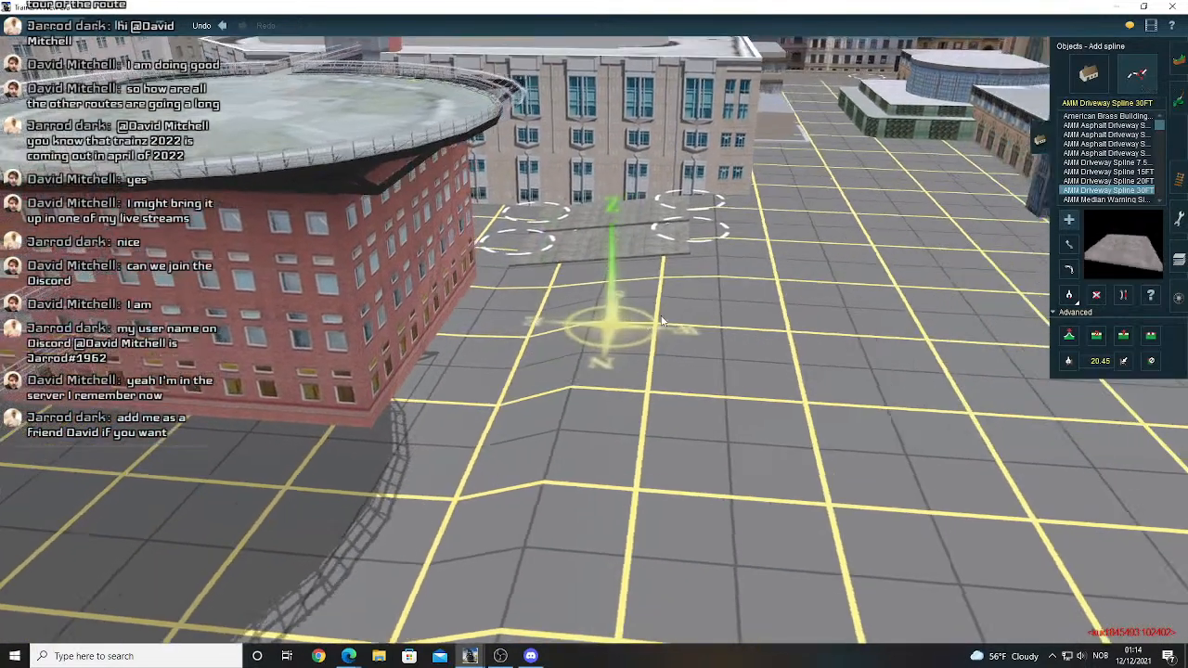
# - Examine the sloping ground, the helipad building and its skybridge from several angles
pyautogui.scroll(-5, 662, 321)
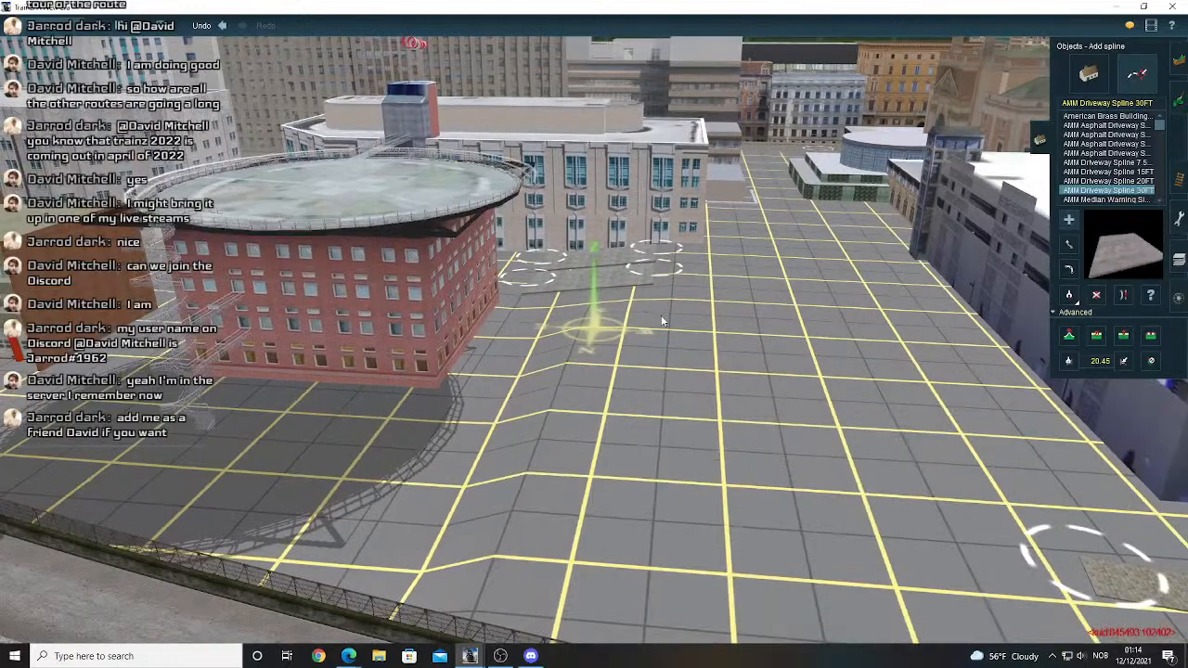
pyautogui.press('Left')
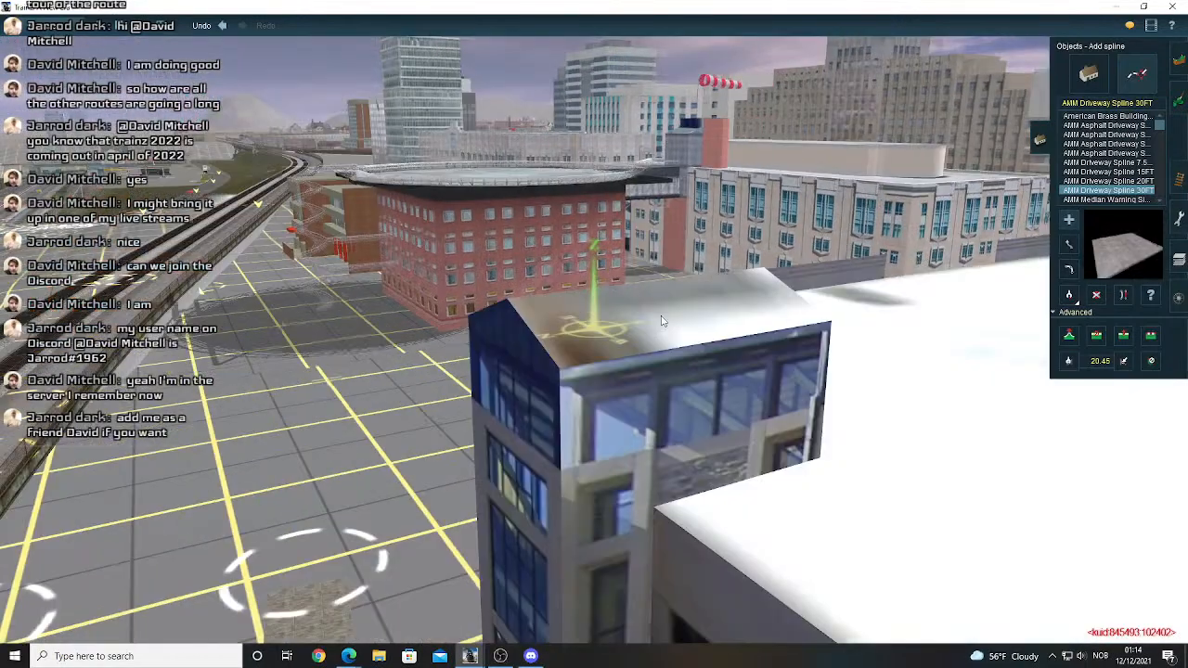
pyautogui.press('Left')
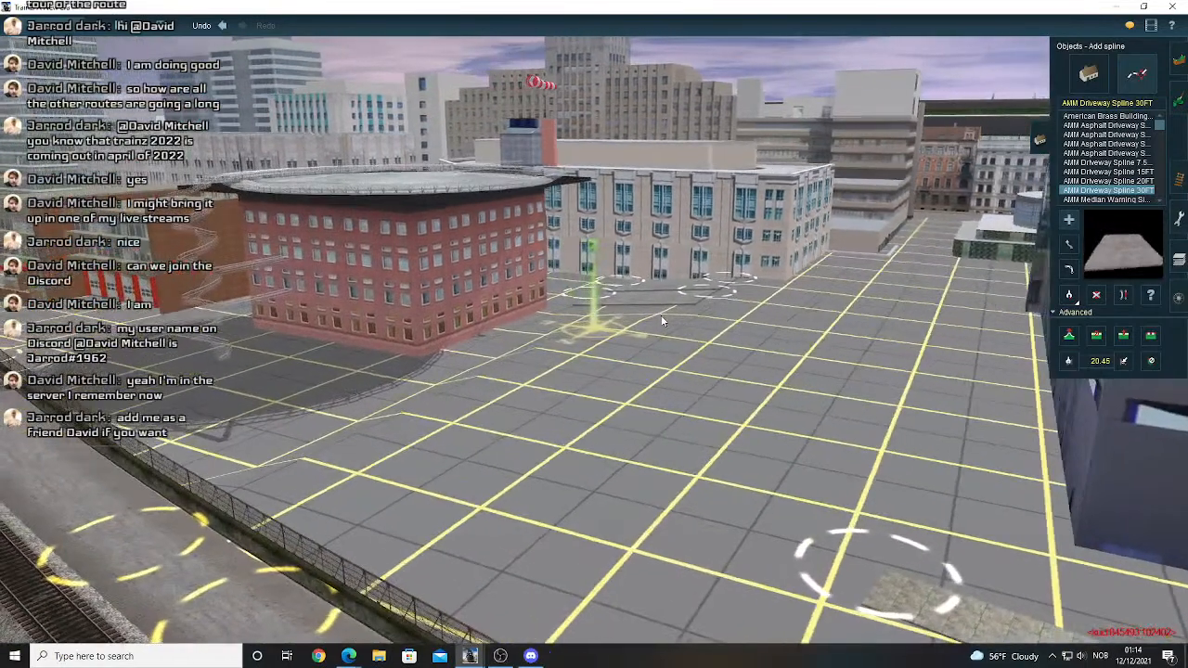
pyautogui.press('Left')
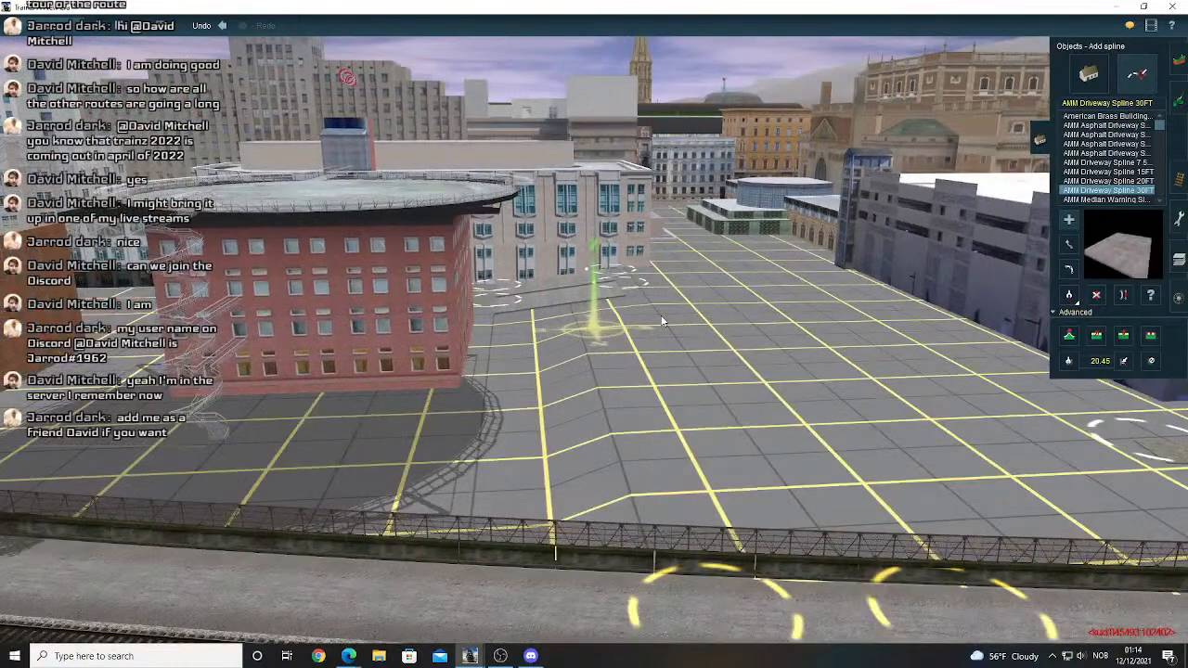
pyautogui.press('Left')
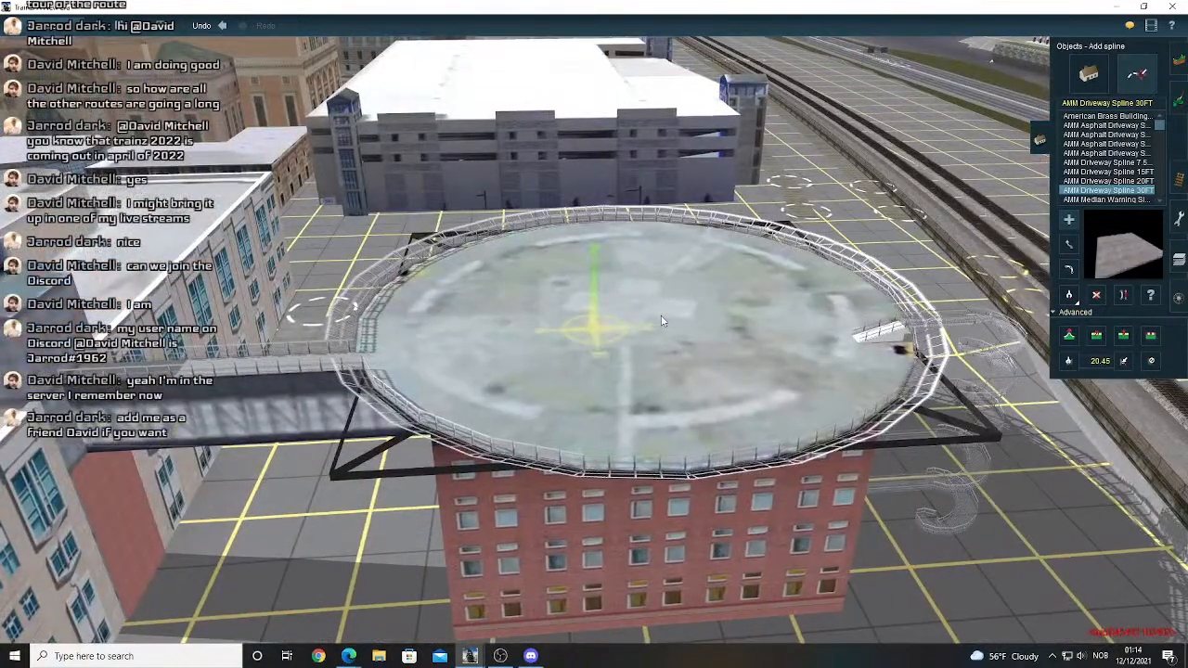
pyautogui.rightClick(438, 417)
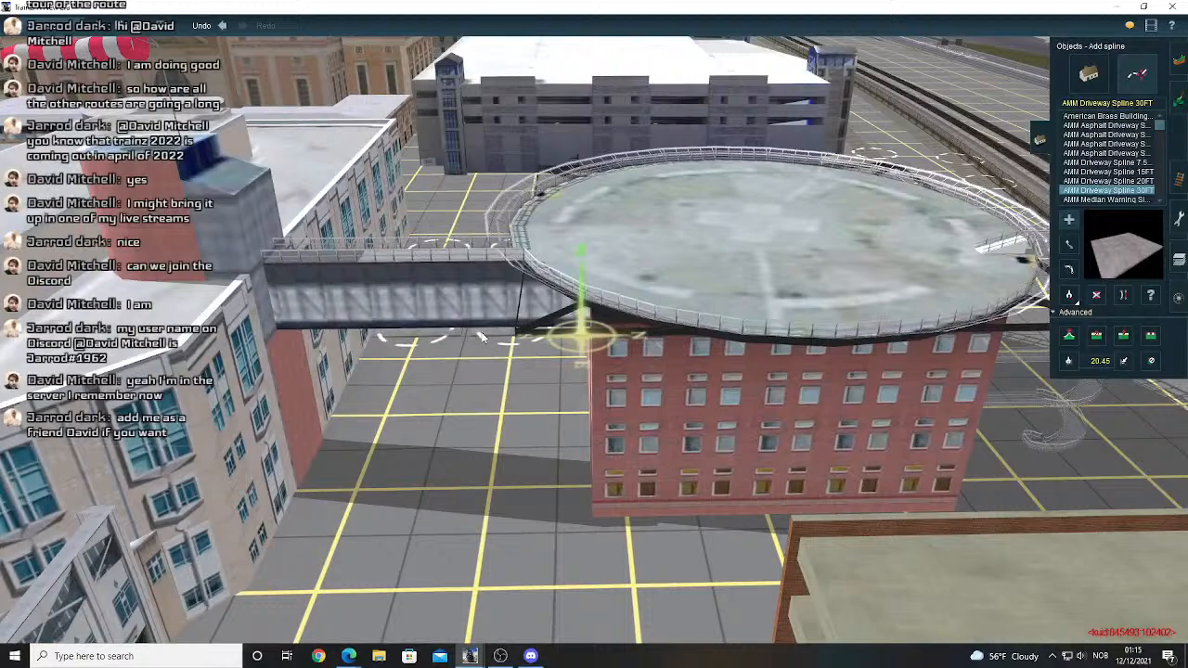
pyautogui.rightClick(471, 337)
# - Try to shift the helipad building beside the skybridge with the Move object tool, comparing the positions with undo and redo, and undo it
pyautogui.click(1088, 74)
pyautogui.click(1069, 245)
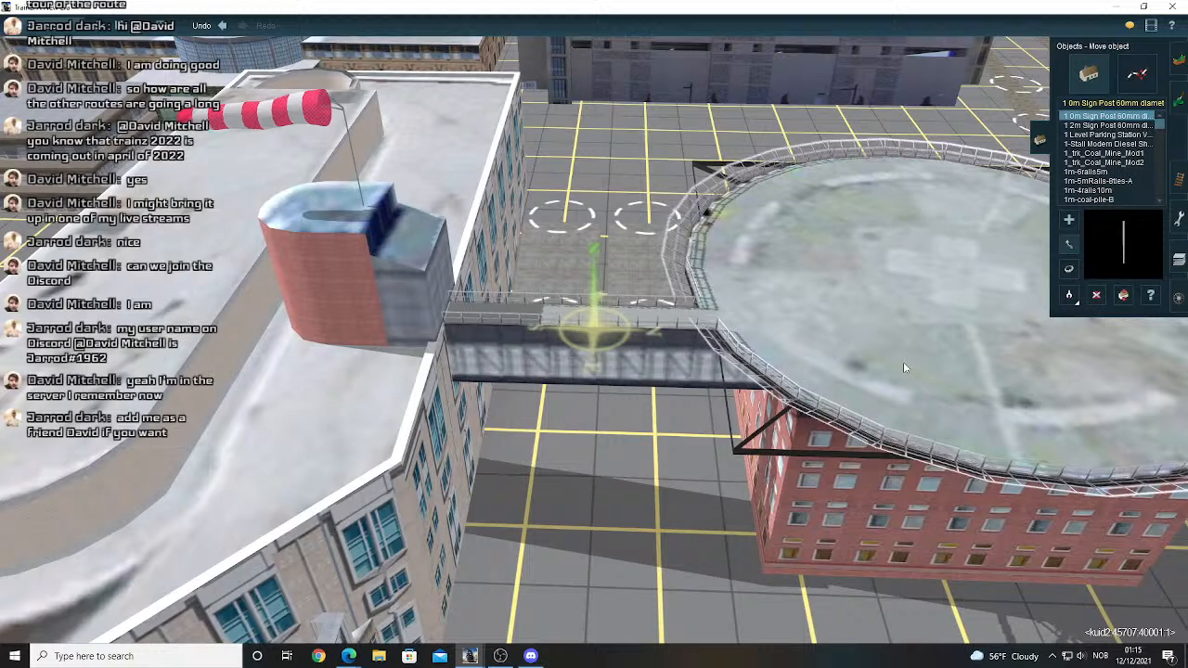
pyautogui.click(223, 26)
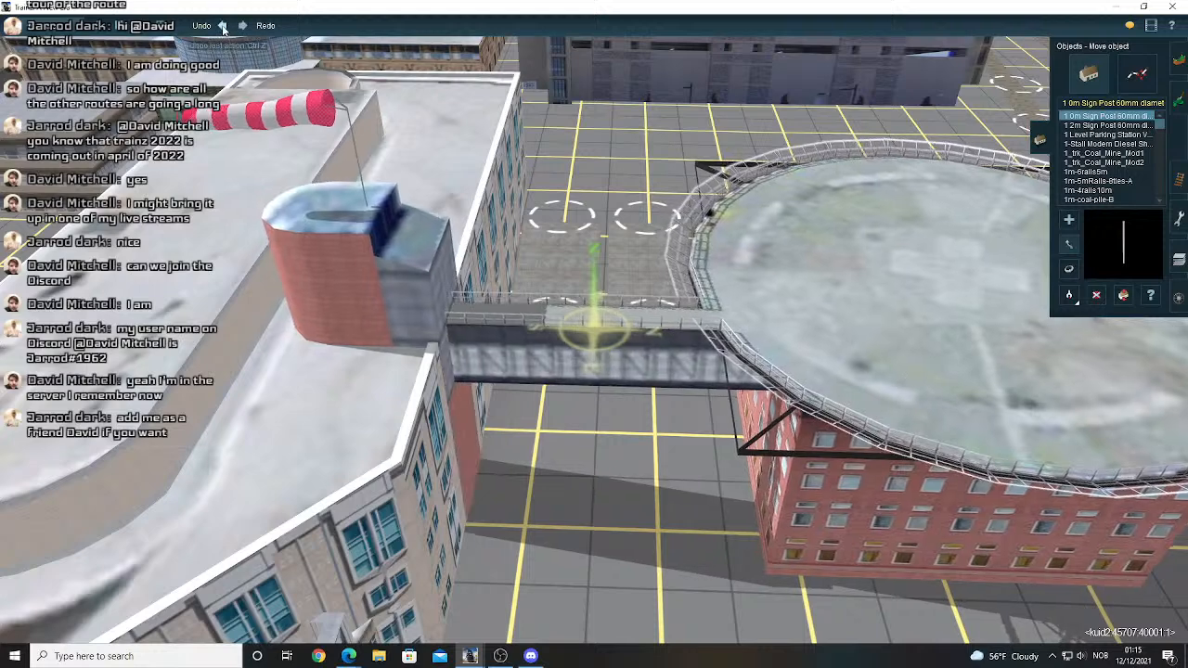
pyautogui.click(223, 26)
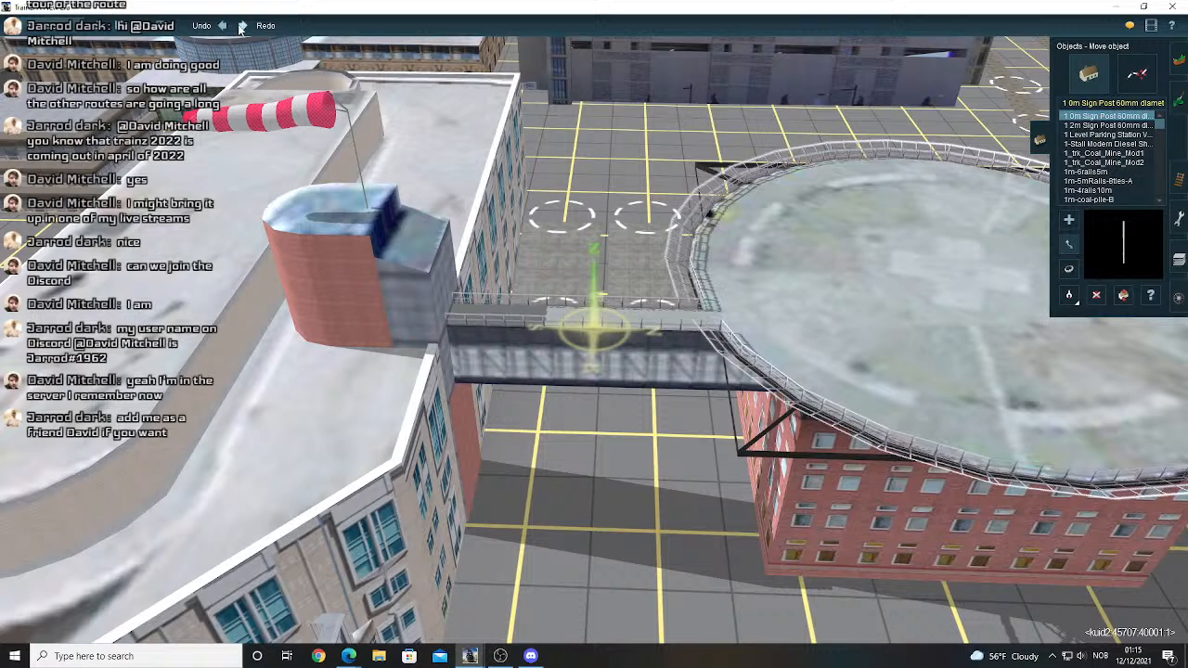
pyautogui.click(243, 27)
pyautogui.click(224, 27)
pyautogui.click(223, 27)
pyautogui.click(225, 27)
pyautogui.click(238, 33)
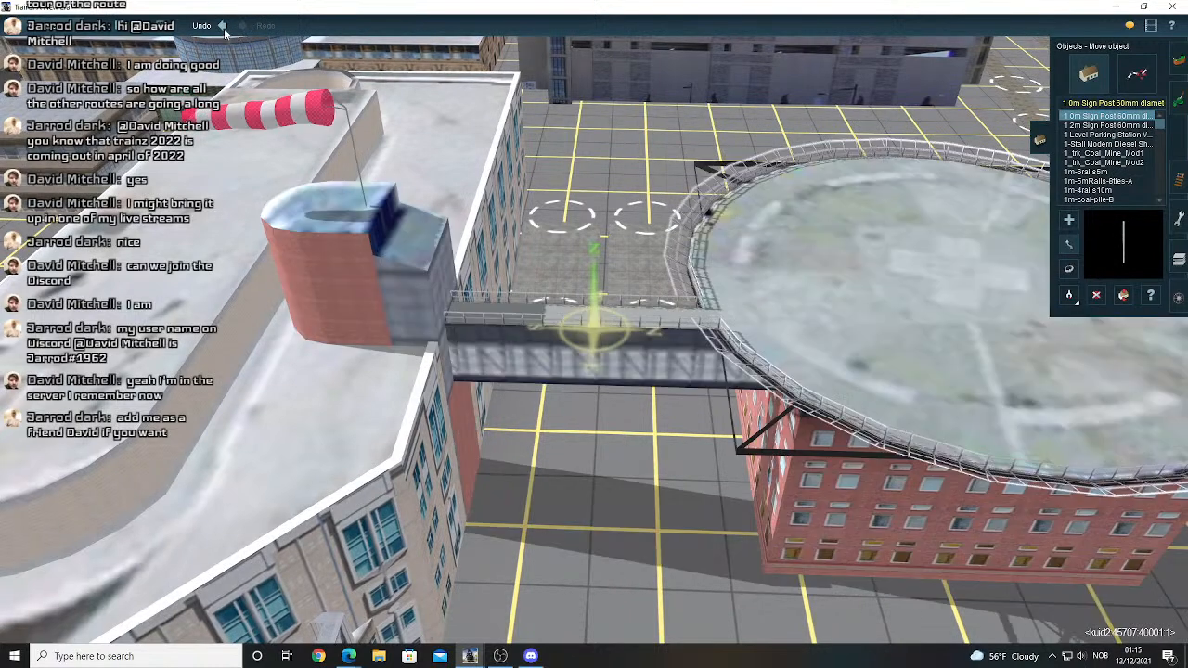
pyautogui.click(223, 30)
# - Inspect the ground around the helipad building and the two driveway splines for remaining height differences
pyautogui.press('Left')
pyautogui.press('Down')
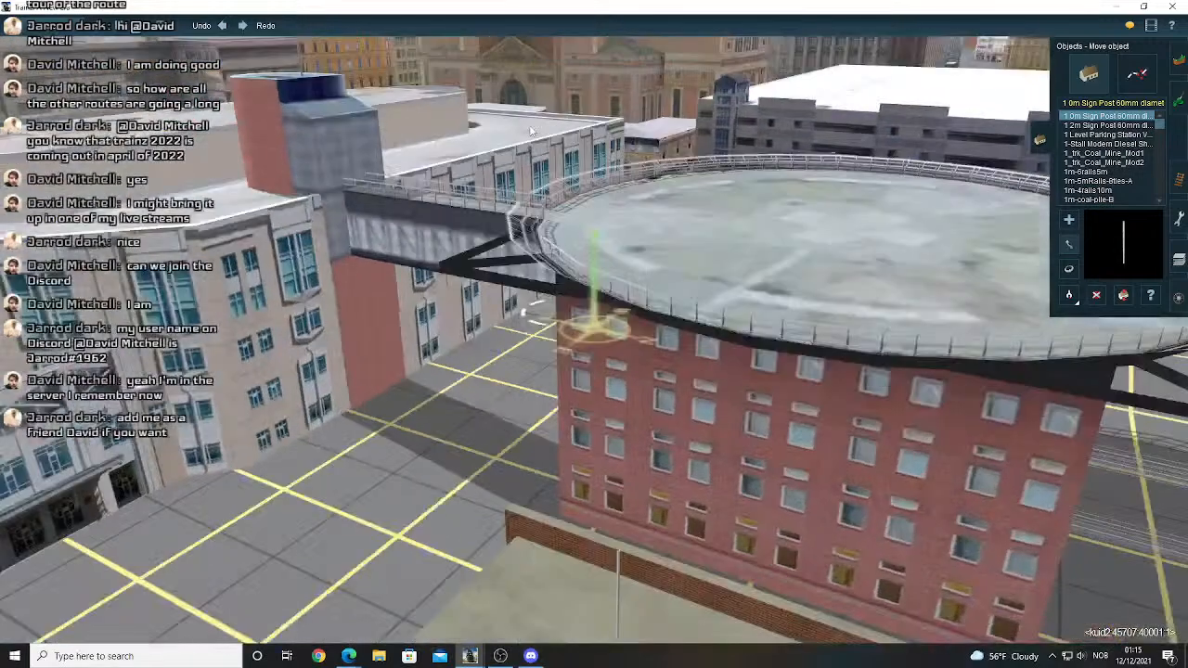
pyautogui.press('Left')
pyautogui.press('Down')
pyautogui.press('Up')
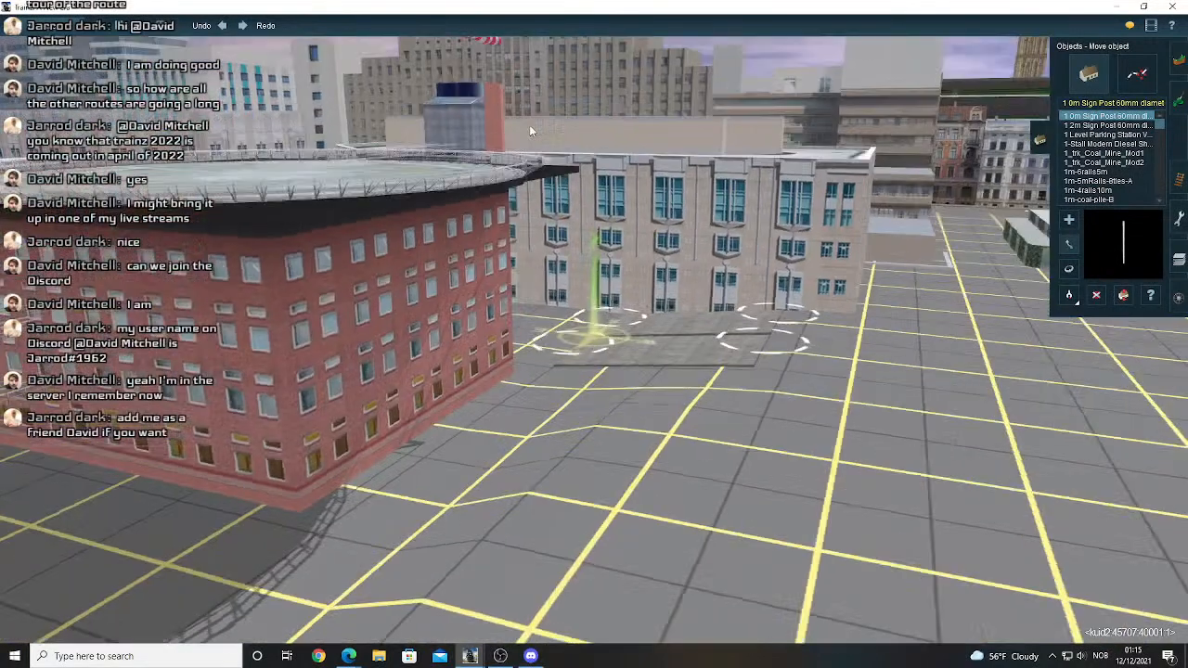
pyautogui.press('Up')
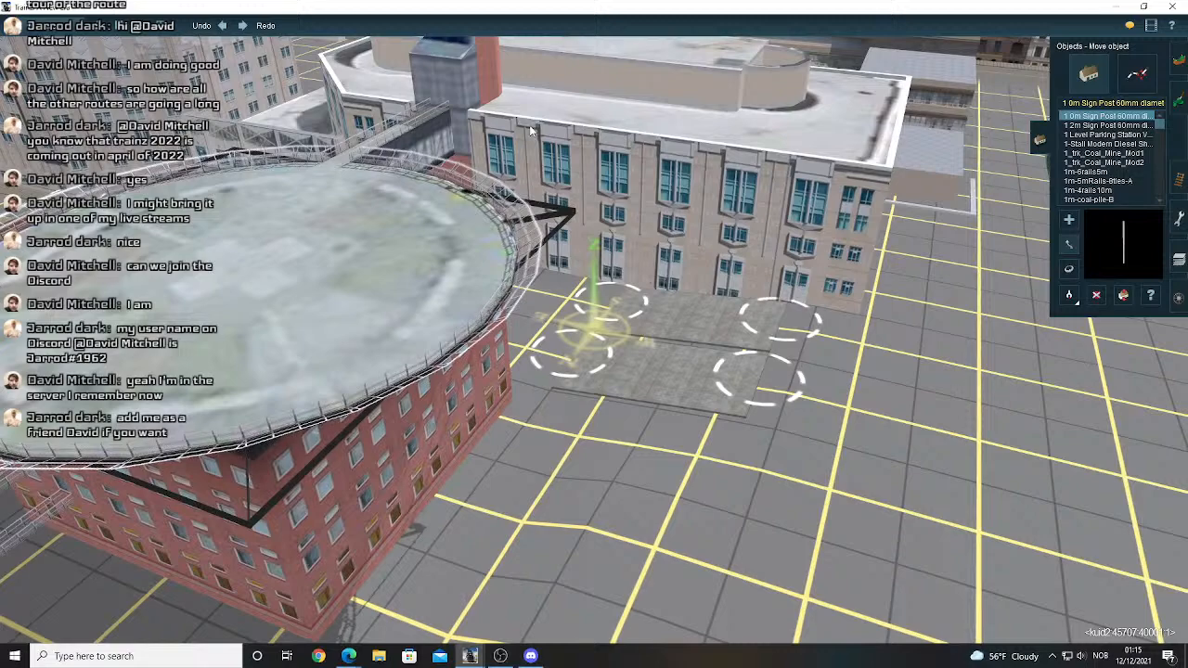
pyautogui.rightClick(544, 414)
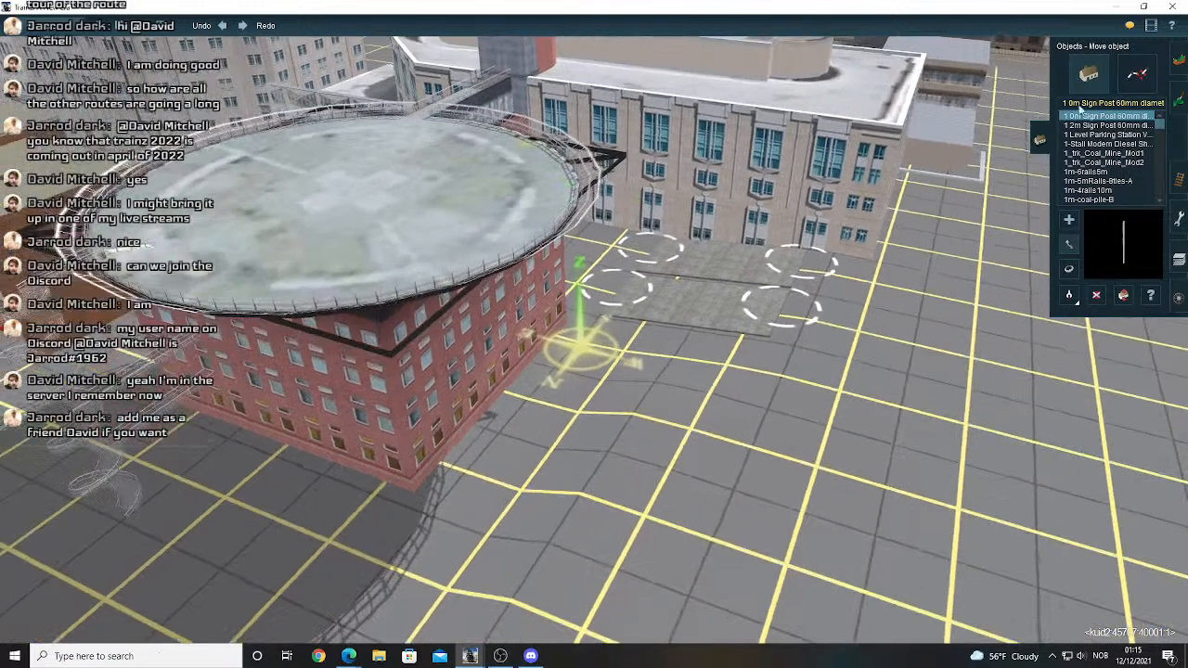
# - Switch to the Use height terrain tool and inspect the sloping ground around the helipad building and the two driveway splines
pyautogui.click(1174, 65)
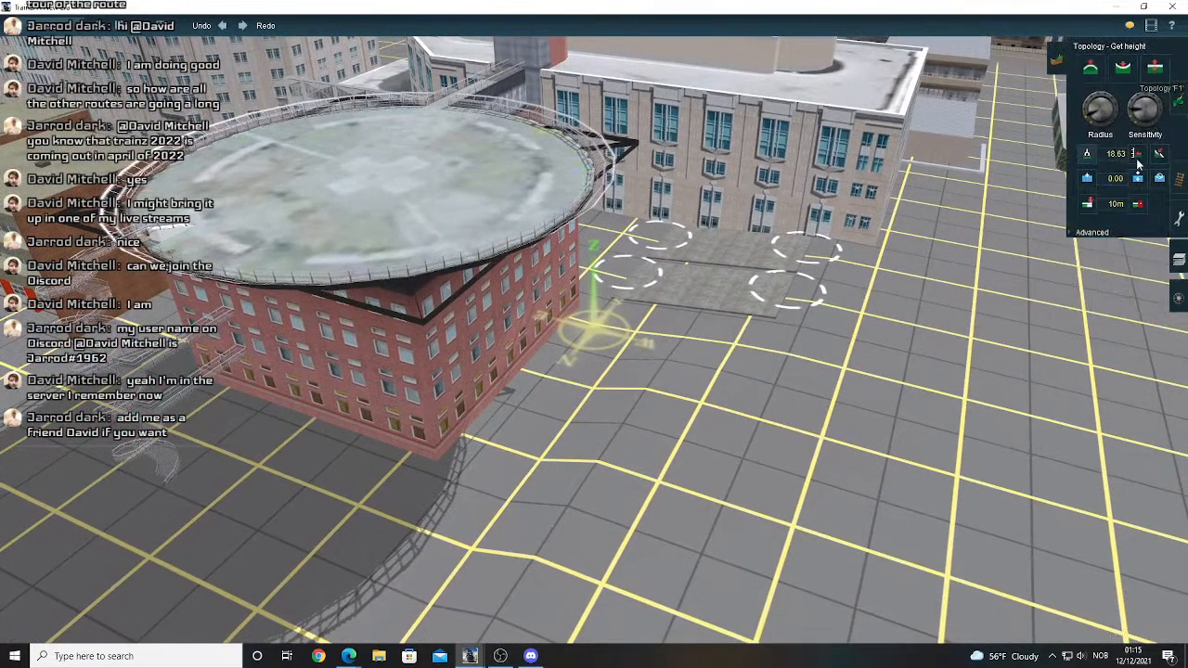
pyautogui.click(1134, 154)
pyautogui.rightClick(614, 397)
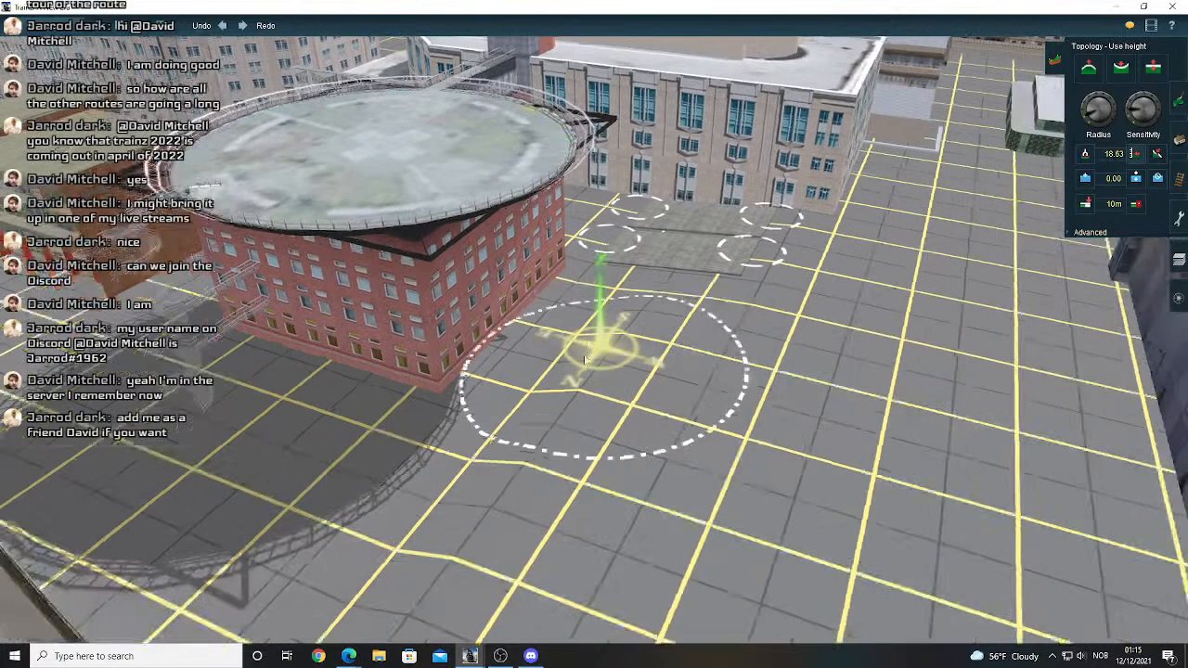
pyautogui.press('Down')
pyautogui.press('Left')
pyautogui.press('Left')
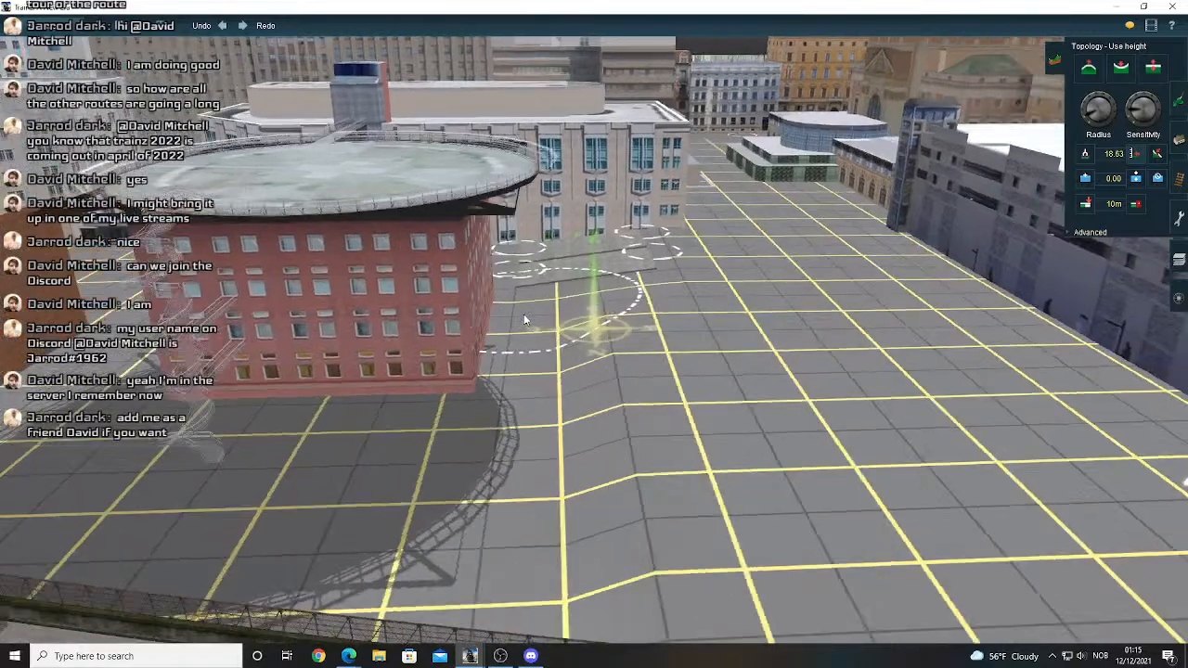
pyautogui.press('Left')
pyautogui.press('Up')
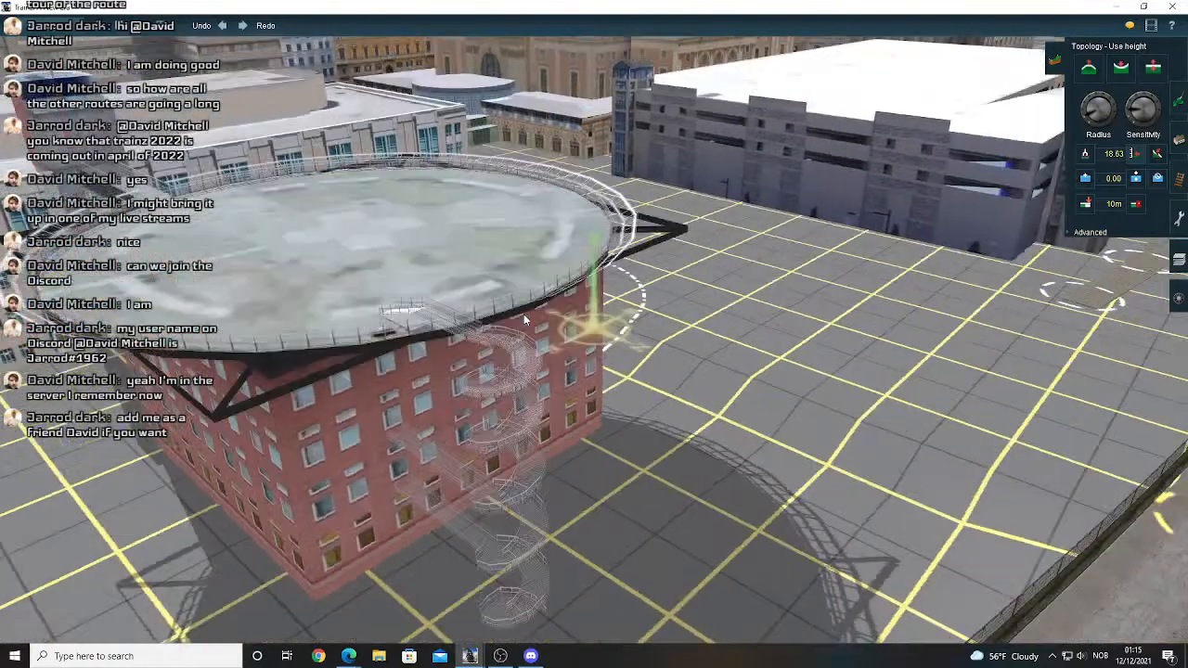
pyautogui.rightClick(590, 267)
pyautogui.press('Left')
pyautogui.scroll(5, 590, 266)
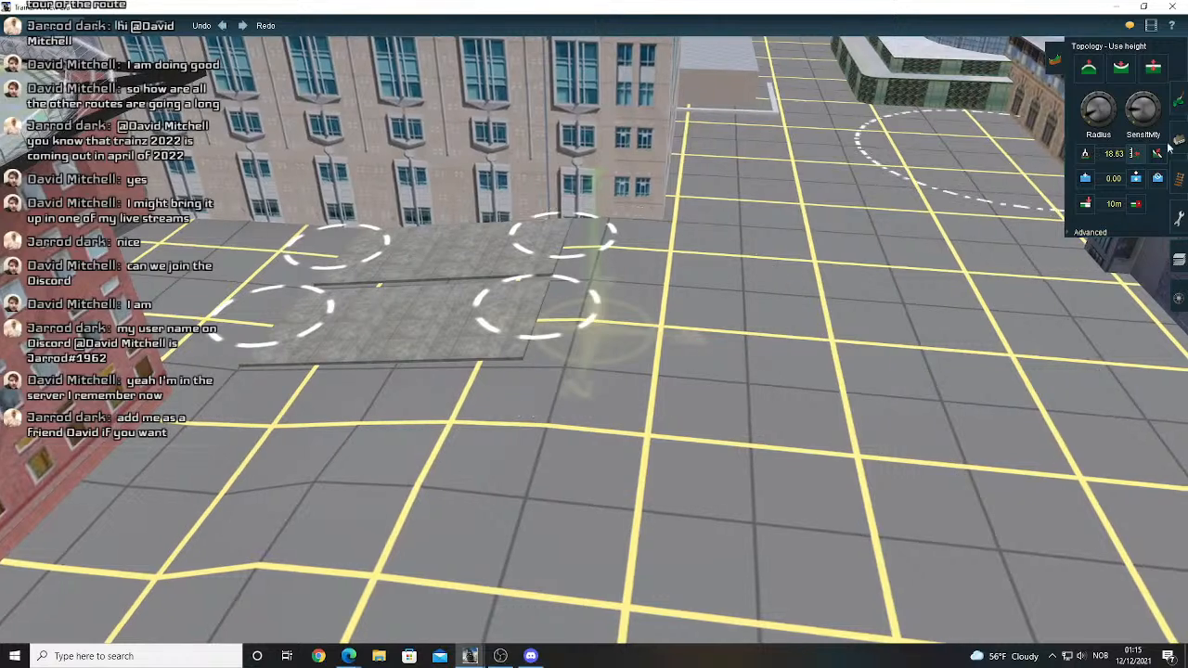
# - Delete the two AMM Driveway Spline 30FT pieces lying on the ground between the helipad building and the white-roofed building
pyautogui.click(1173, 141)
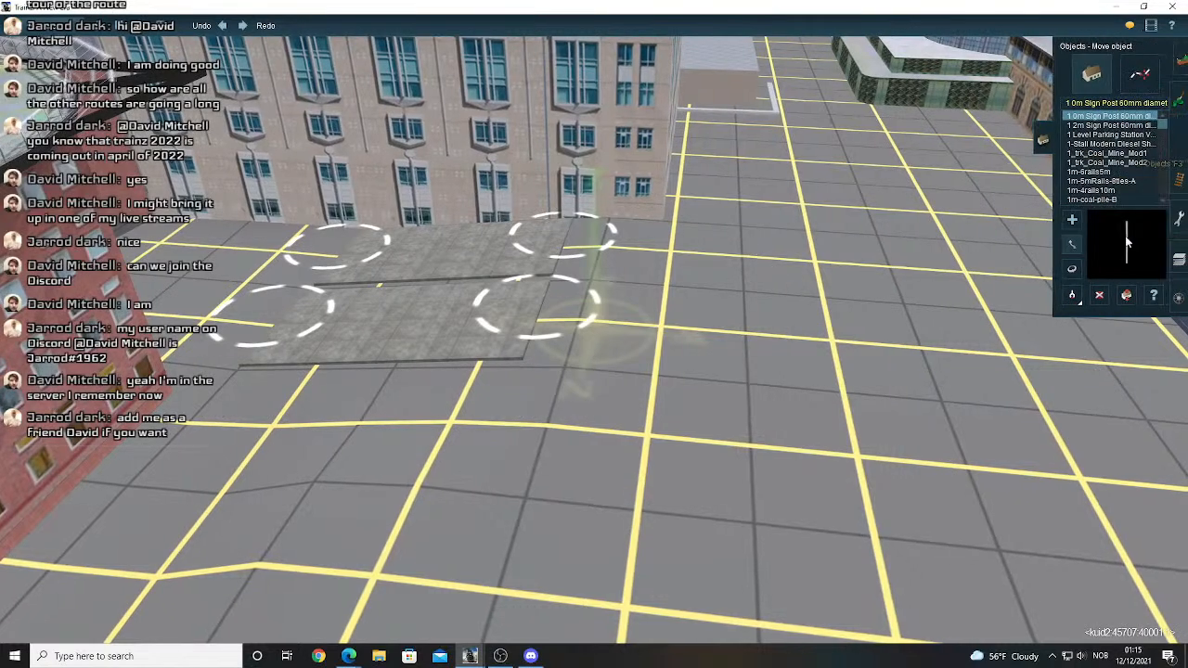
pyautogui.click(1150, 77)
pyautogui.click(1097, 294)
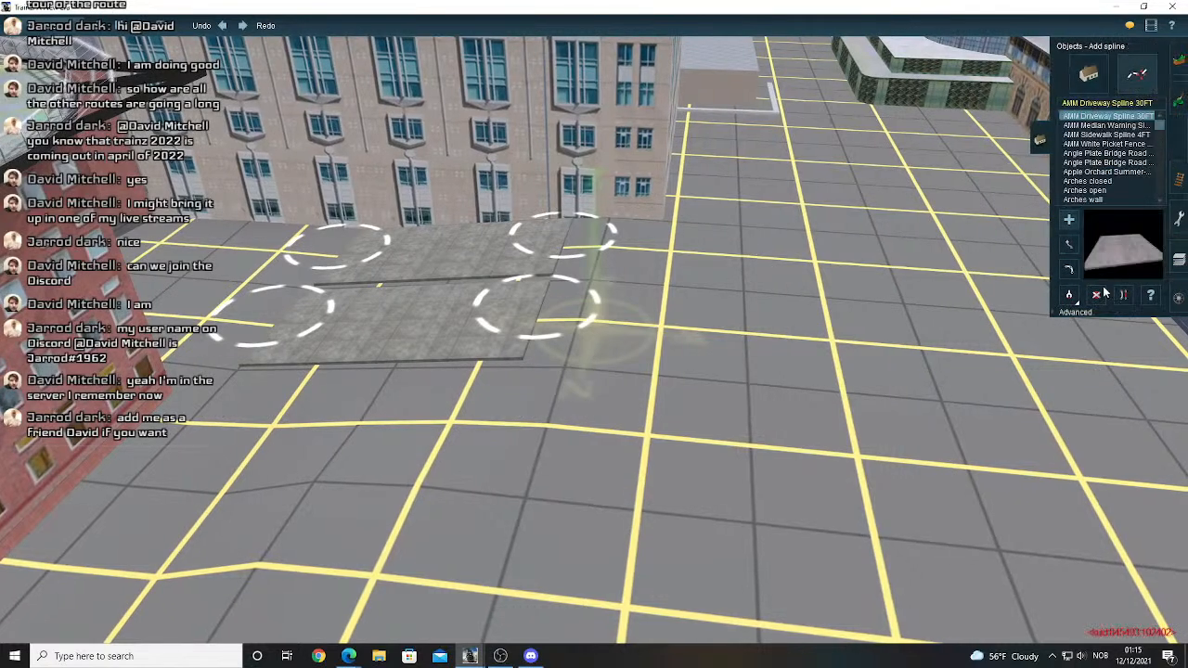
pyautogui.click(472, 311)
pyautogui.click(421, 270)
# - Sample the terrain height between the helipad building and the white-roofed building with Get height, and activate Use height
pyautogui.press('Left')
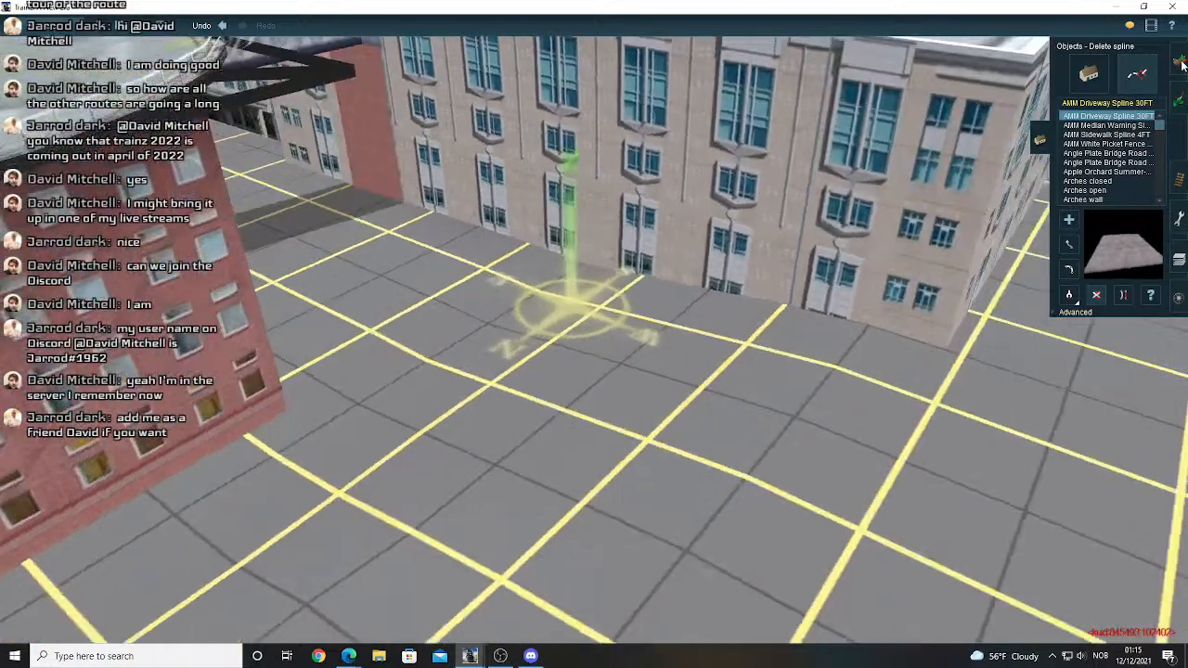
pyautogui.click(1178, 60)
pyautogui.click(1085, 154)
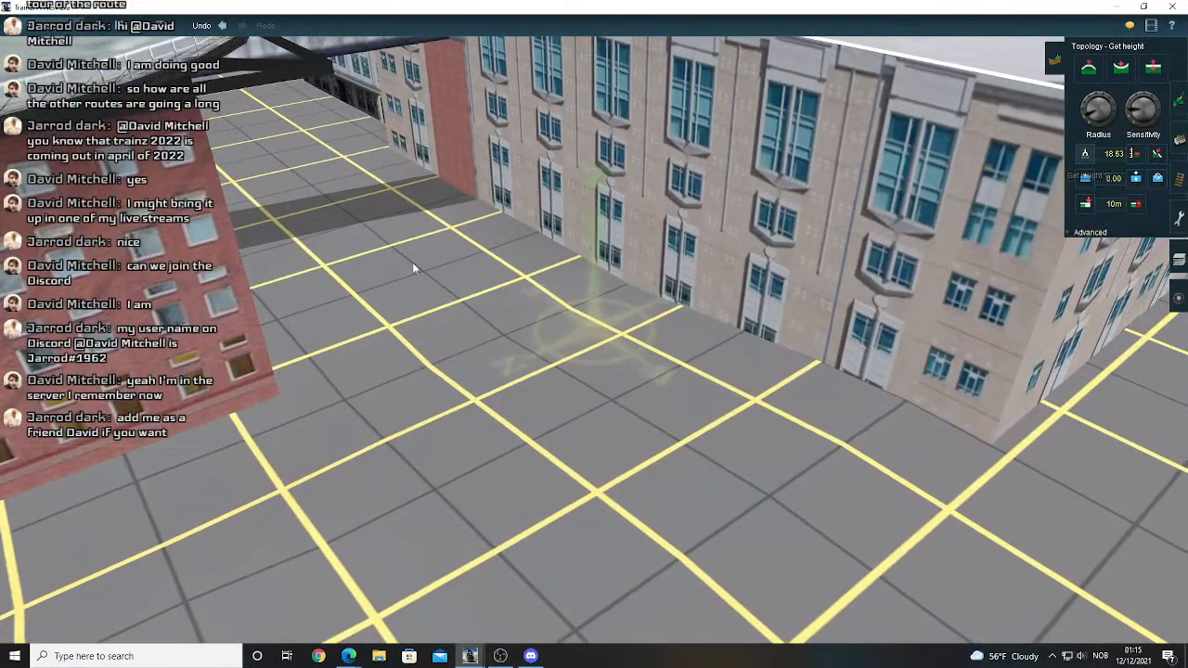
pyautogui.click(397, 258)
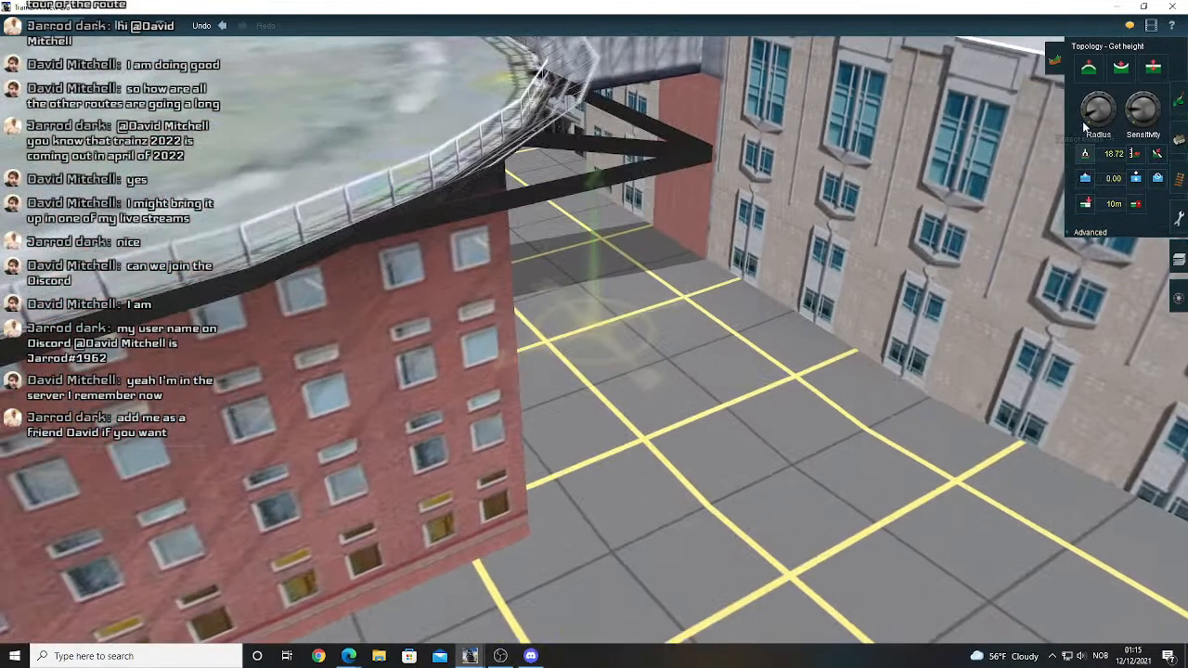
pyautogui.click(1136, 154)
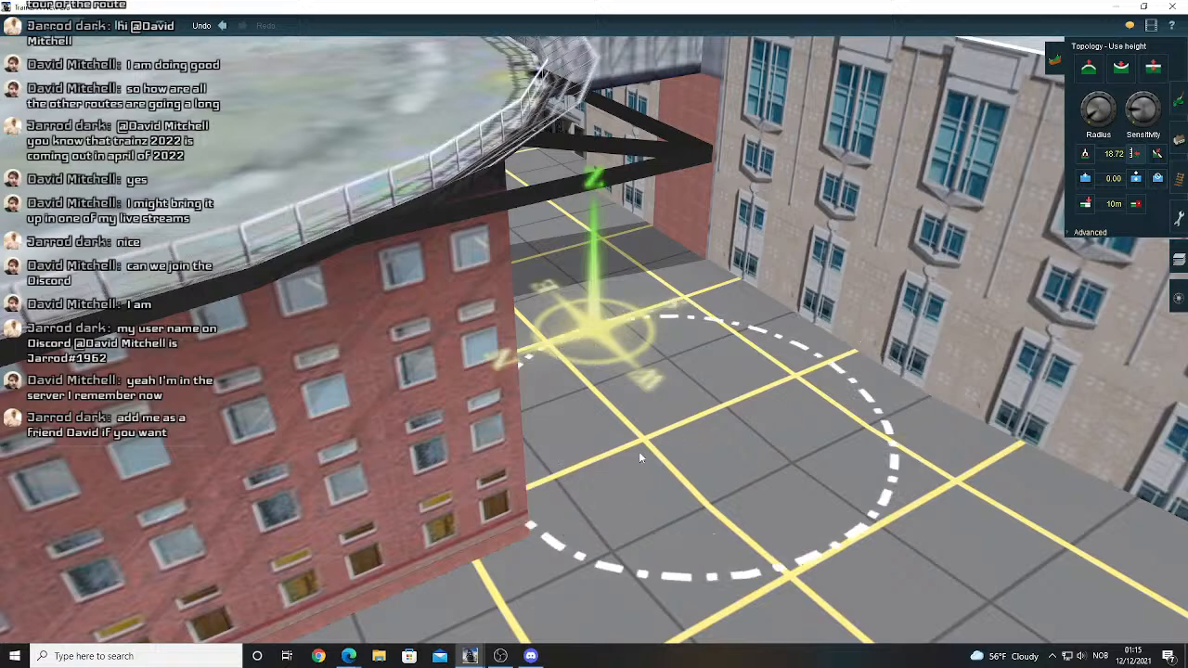
# - Examine the ground around the helipad building, the skybridge and the neighbouring white-roofed buildings for height differences
pyautogui.rightClick(389, 537)
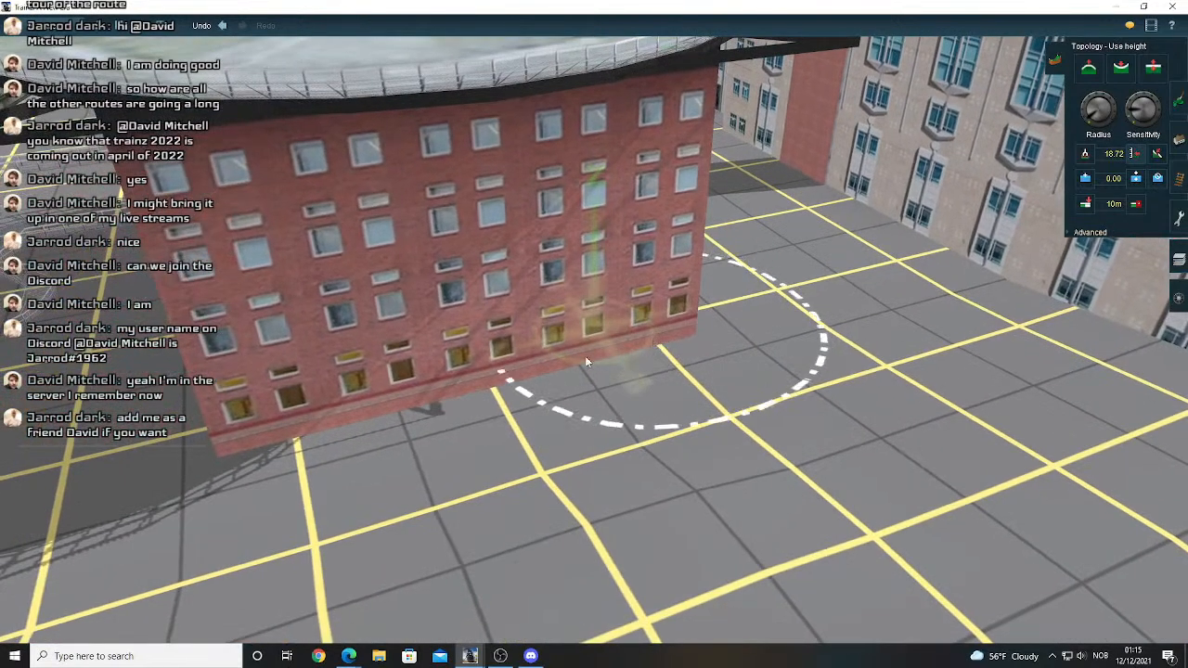
pyautogui.scroll(-5, 520, 360)
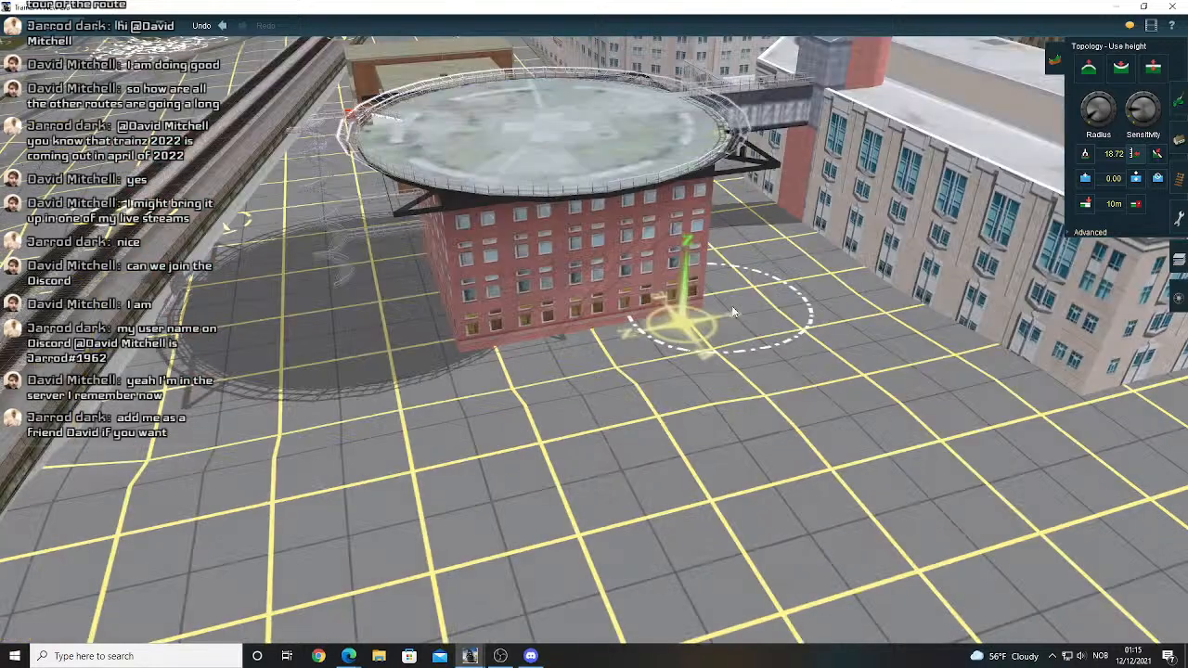
pyautogui.scroll(-3, 732, 307)
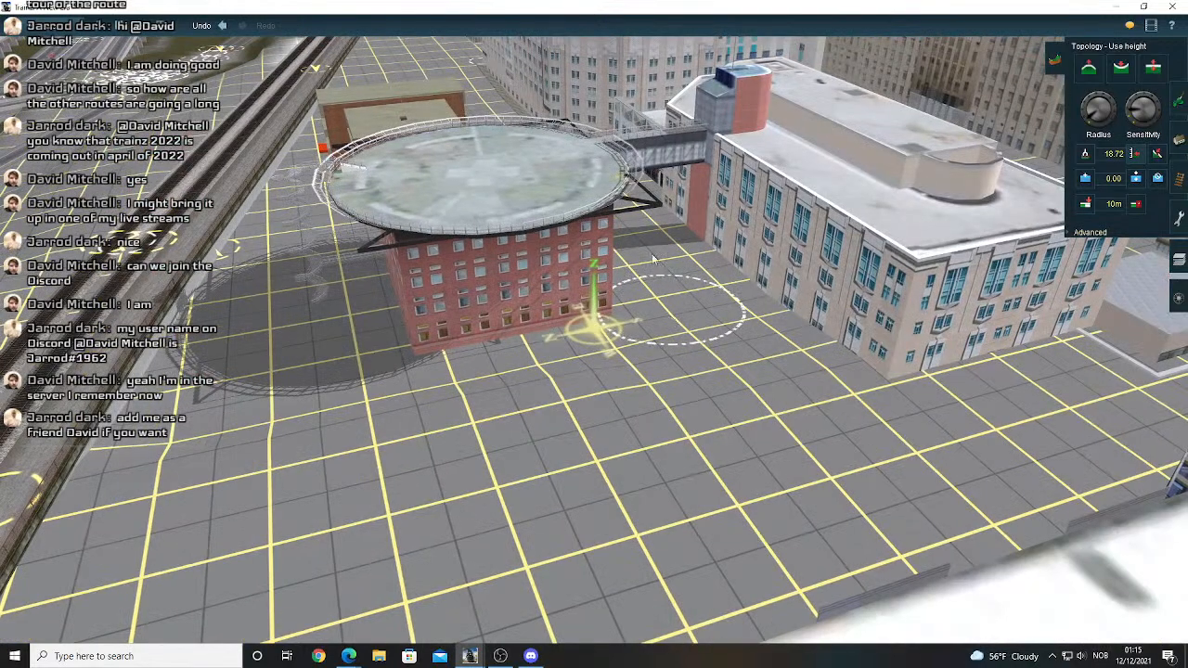
pyautogui.rightClick(651, 257)
pyautogui.rightClick(641, 257)
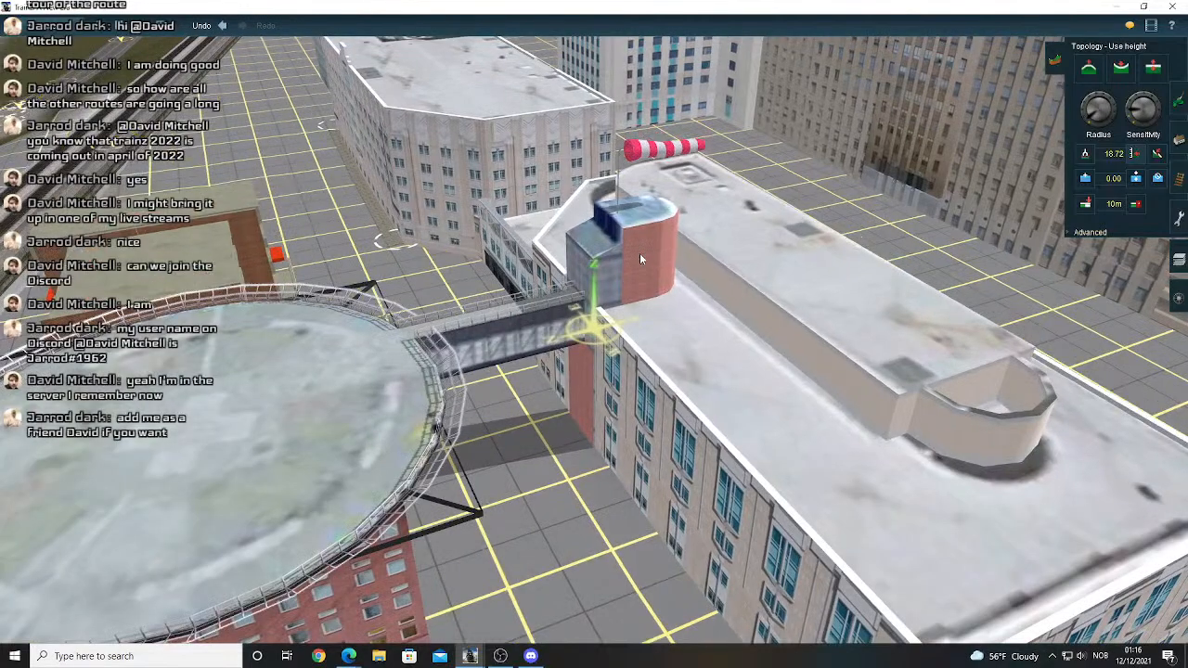
pyautogui.rightClick(501, 268)
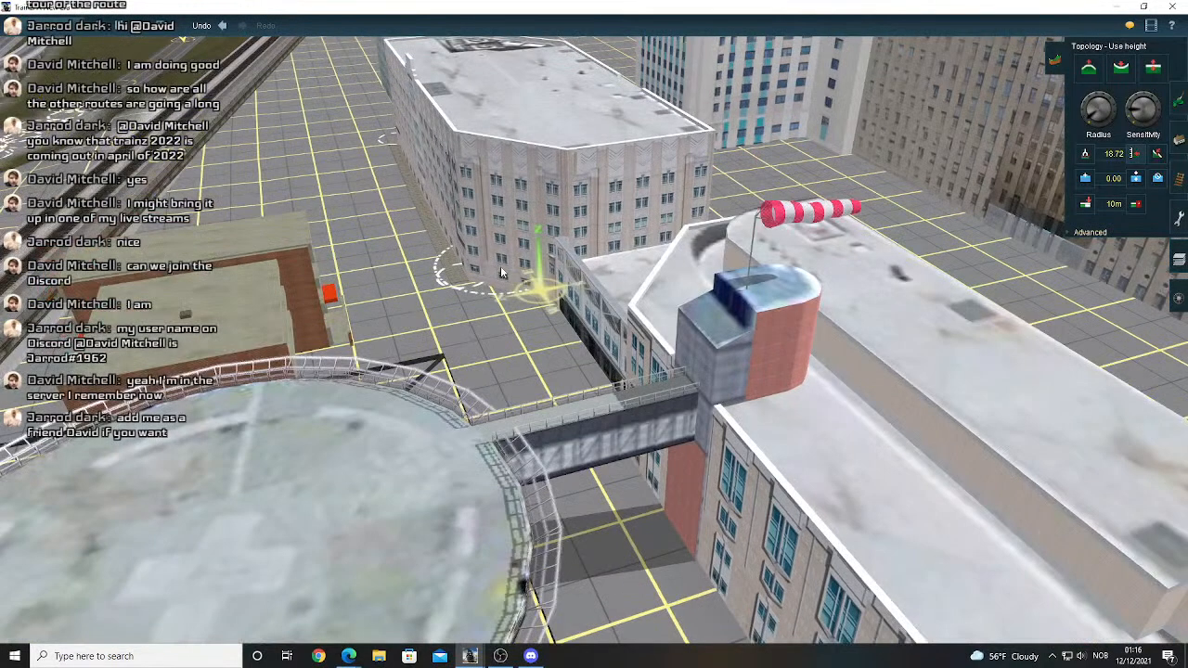
pyautogui.rightClick(440, 295)
pyautogui.rightClick(452, 305)
# - Inspect the terrain around the brown building beside the railway and along the adjacent beige office building
pyautogui.press('Left')
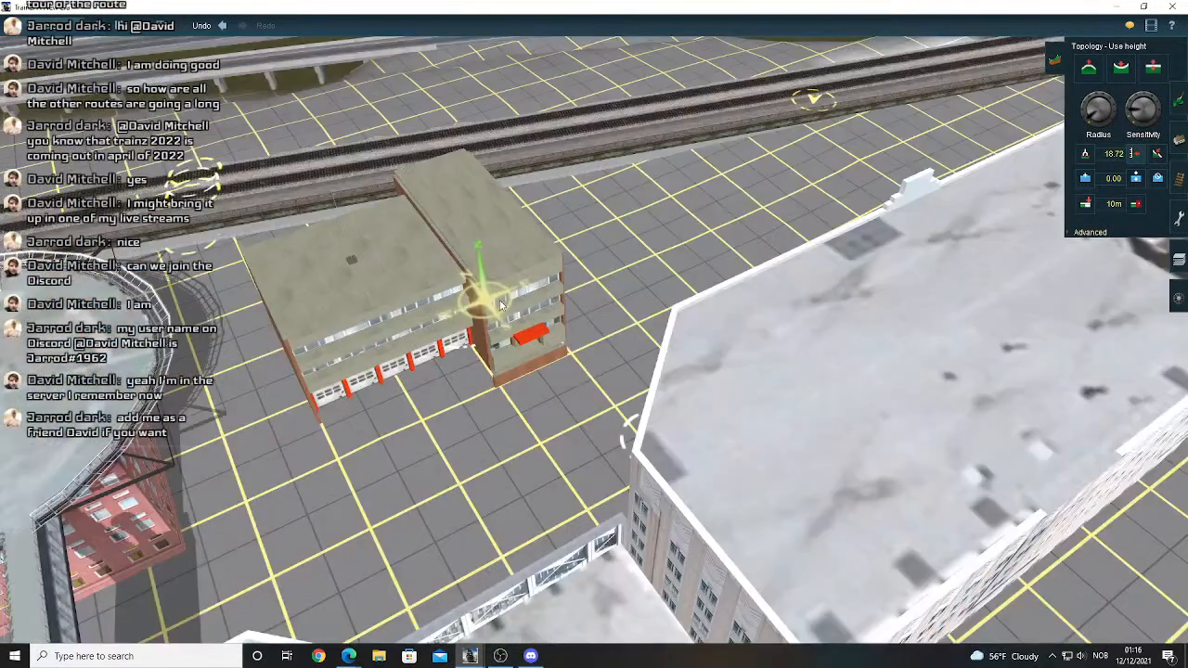
pyautogui.press('Left')
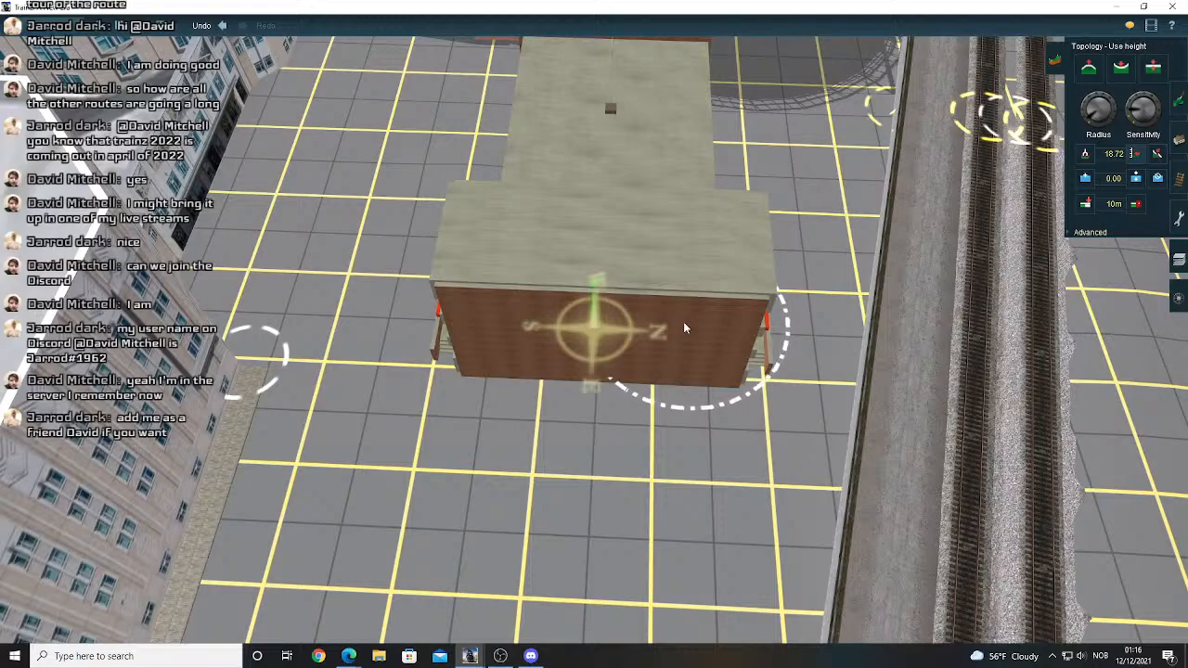
pyautogui.press('Down')
pyautogui.press('Left')
pyautogui.press('Left')
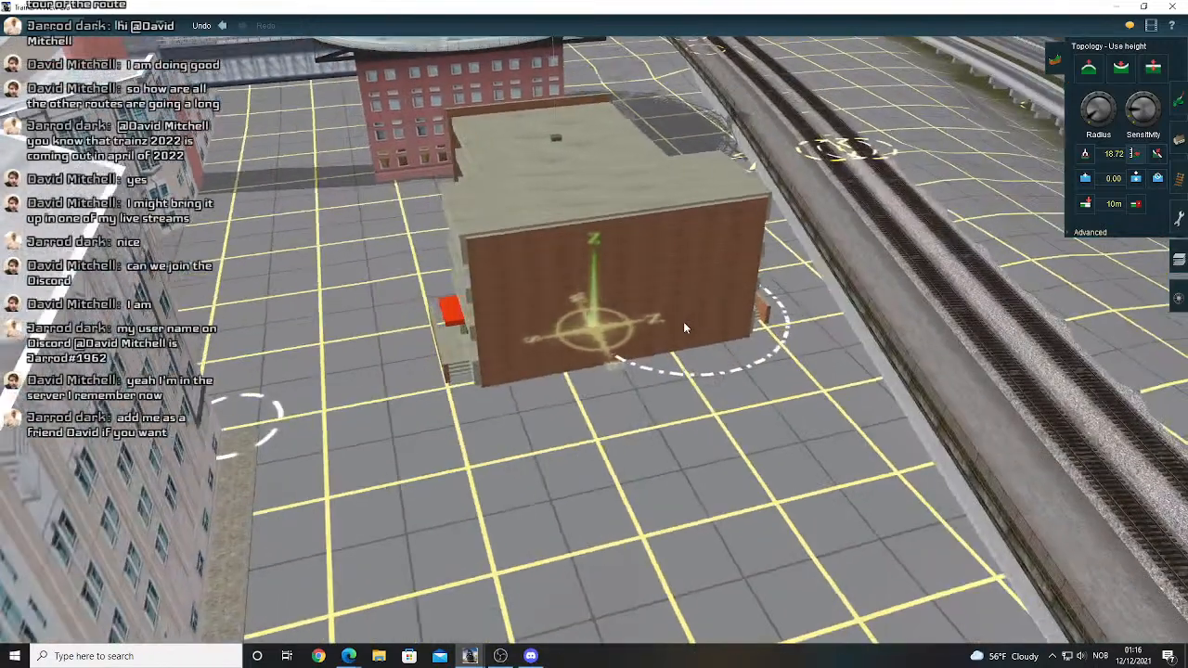
pyautogui.press('Right')
pyautogui.press('Down')
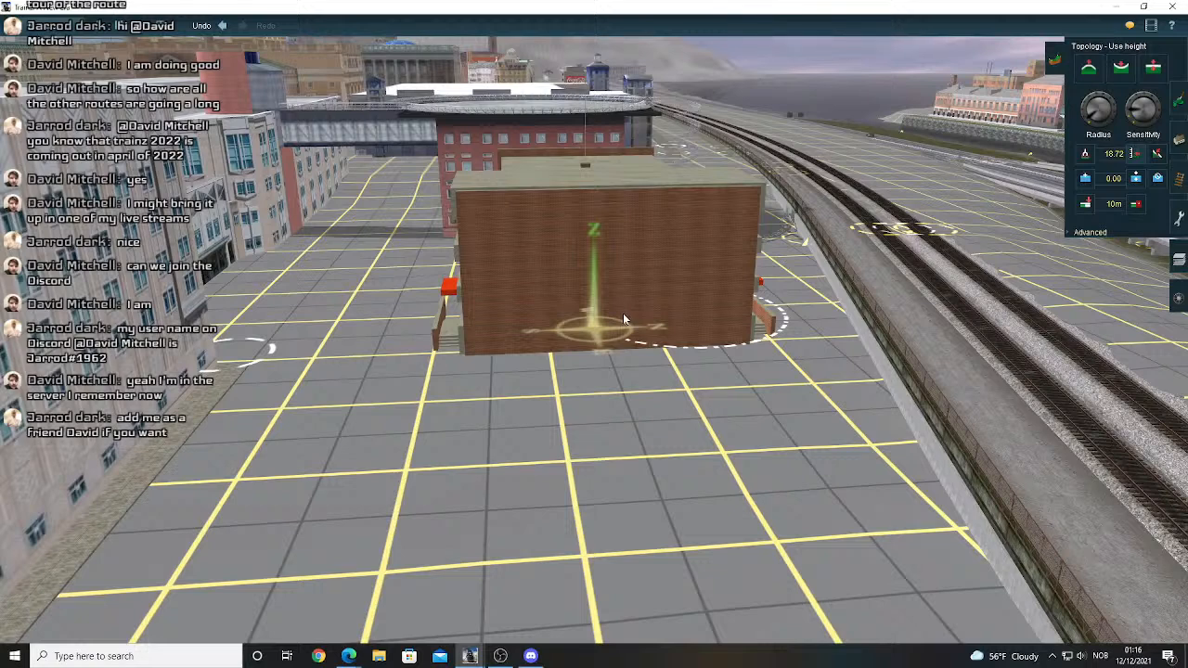
pyautogui.rightClick(382, 495)
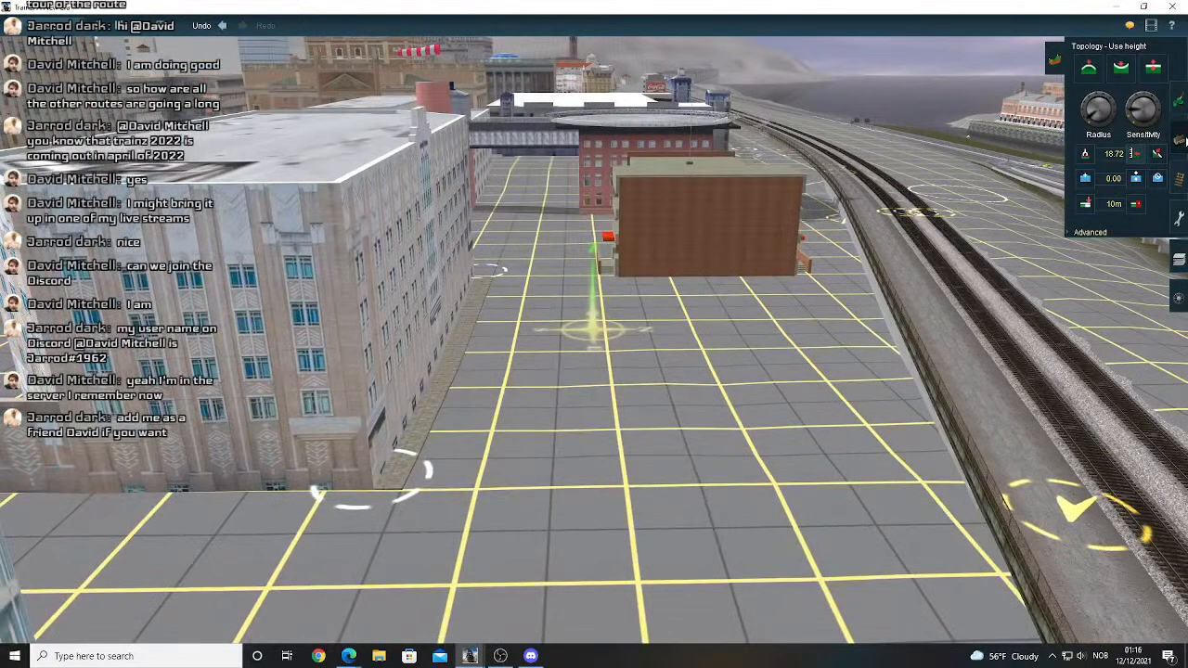
# - Try to flatten the ground along the stone strip at the beige office building with Use height, and undo it
pyautogui.click(1181, 139)
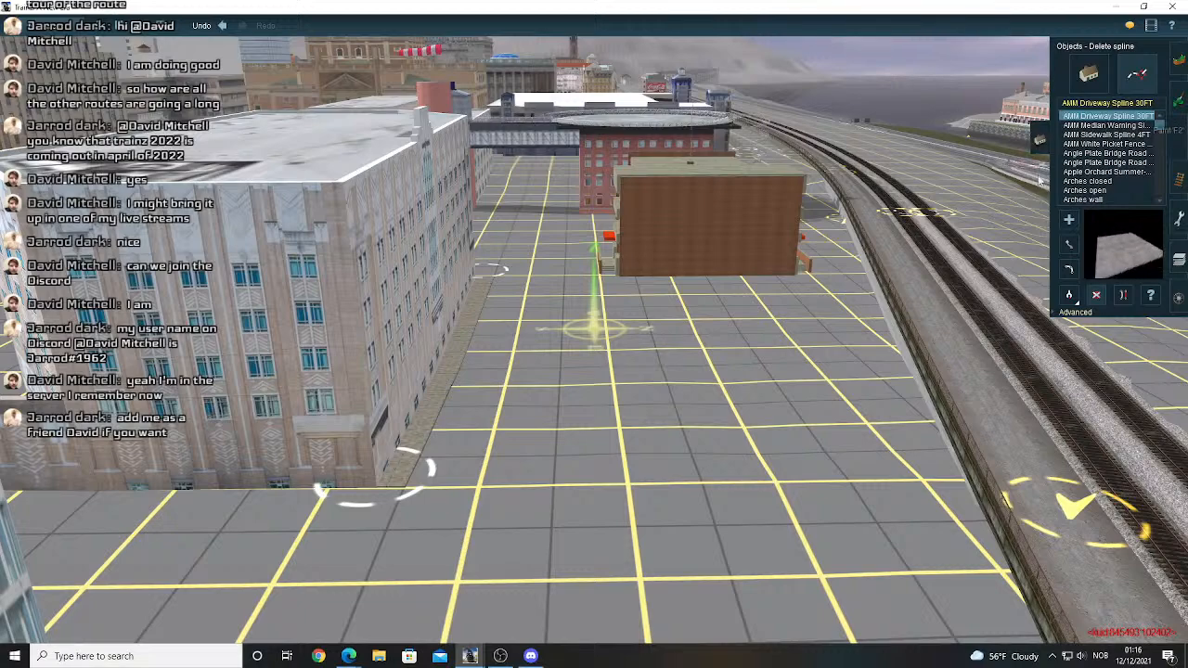
pyautogui.rightClick(530, 323)
pyautogui.scroll(4, 531, 323)
pyautogui.press('Left')
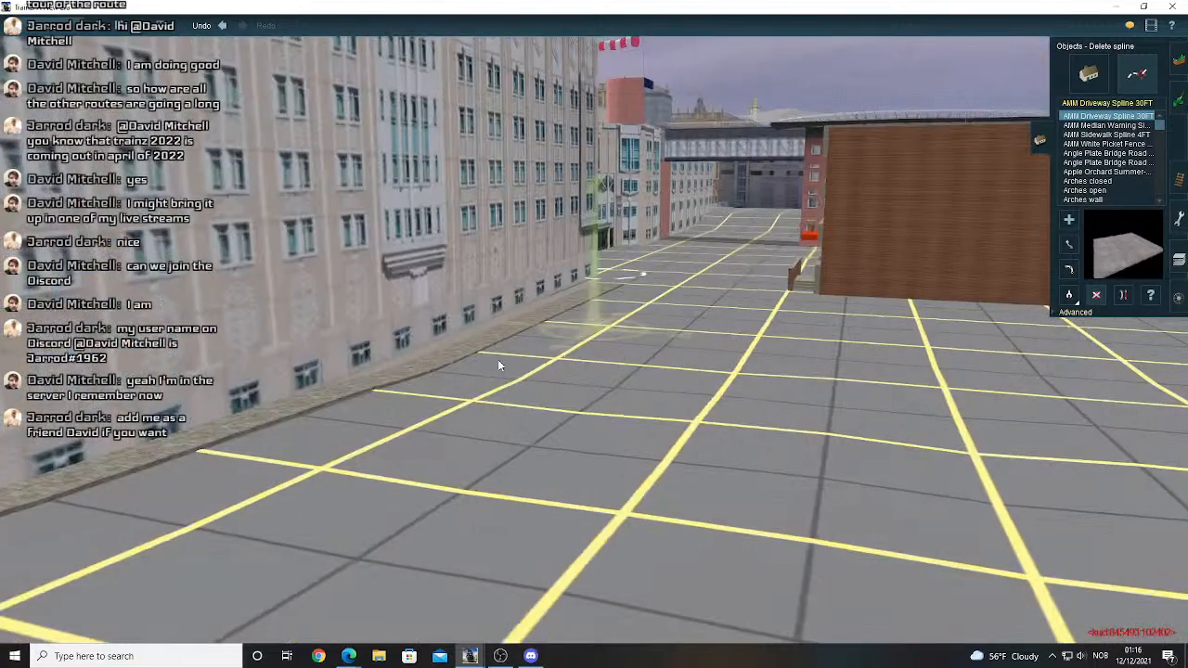
pyautogui.rightClick(483, 371)
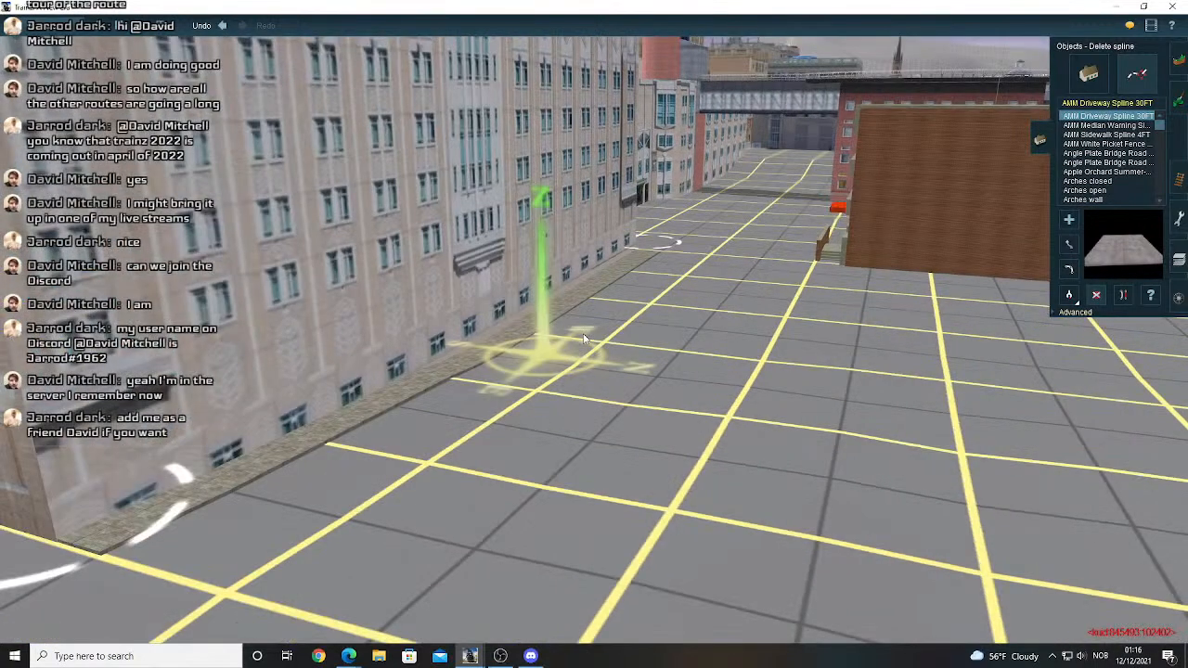
pyautogui.press('Left')
pyautogui.click(1178, 60)
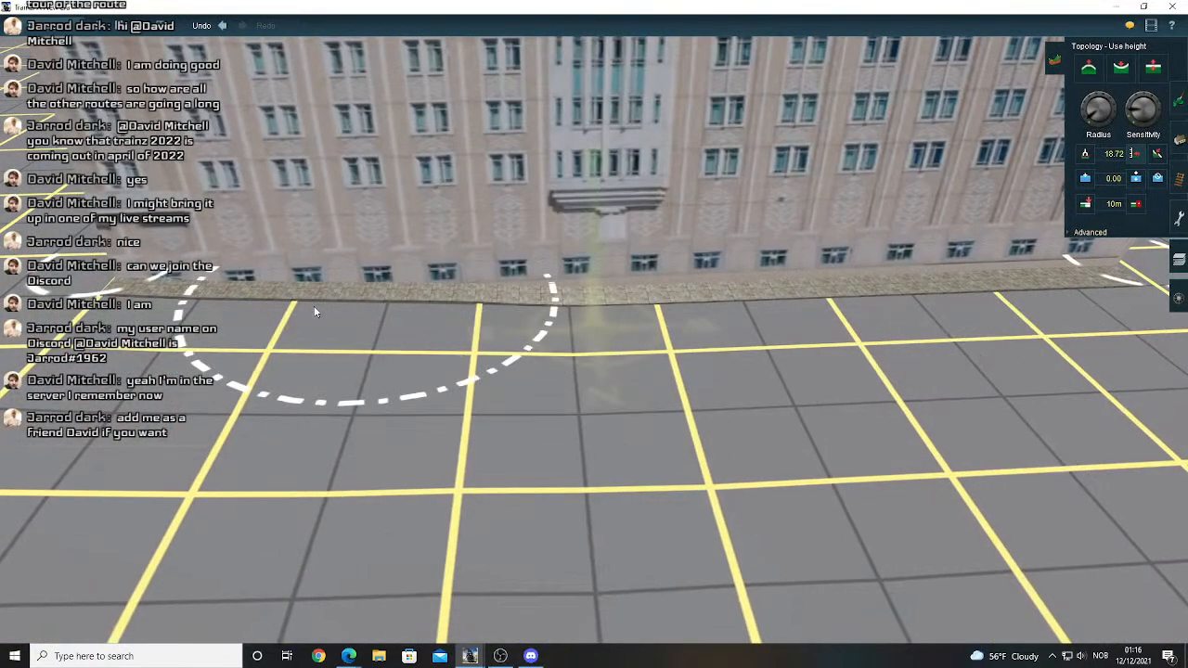
pyautogui.click(221, 26)
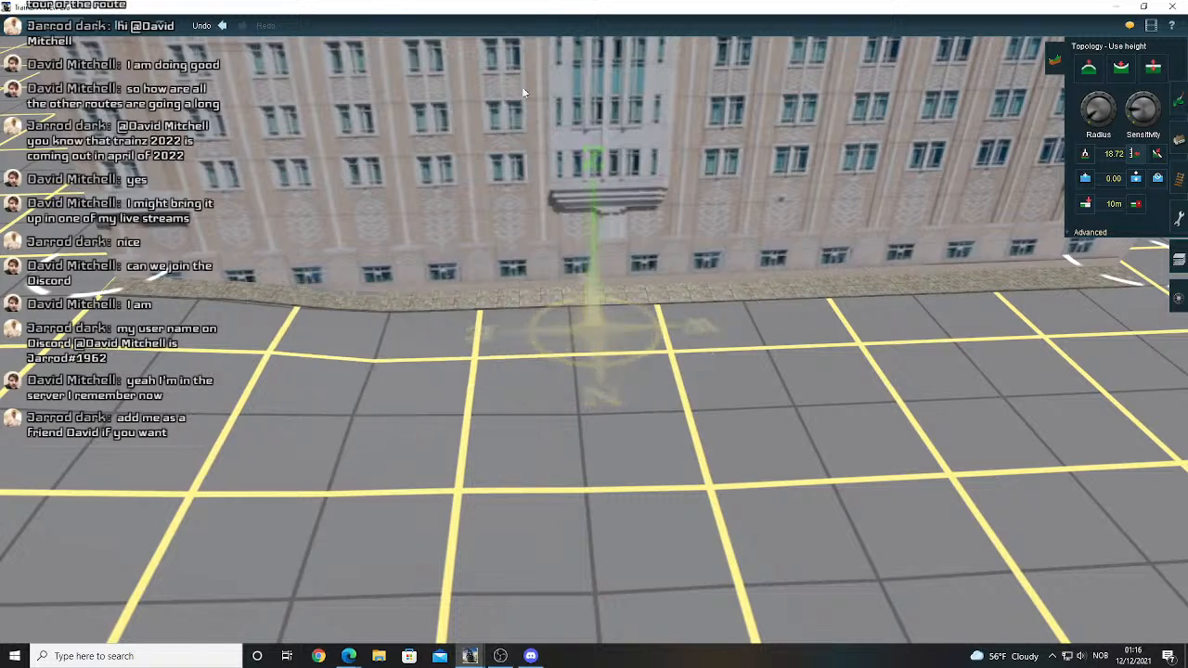
# - Level the uneven ground along the stone strip in front of the beige office building with the Plateau tool
pyautogui.click(1156, 155)
pyautogui.moveTo(388, 276)
pyautogui.mouseDown()
pyautogui.moveTo(433, 296)
pyautogui.moveTo(538, 305)
pyautogui.mouseUp()
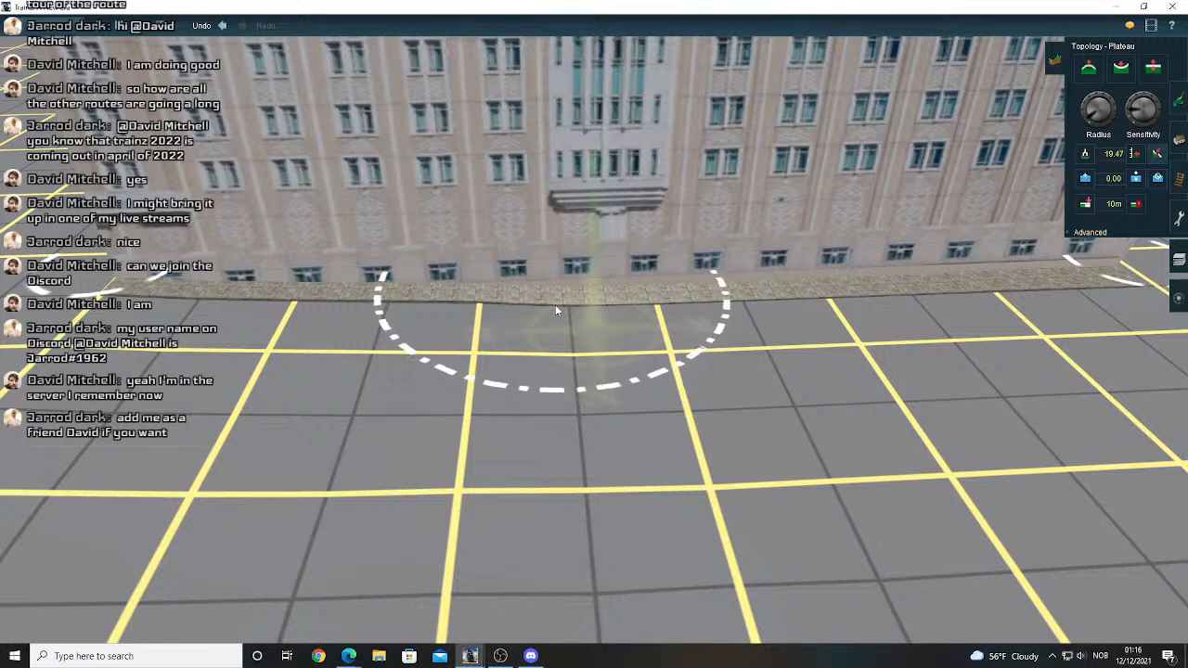
pyautogui.moveTo(554, 306); pyautogui.dragTo(489, 318)
pyautogui.moveTo(576, 309)
pyautogui.mouseDown()
pyautogui.moveTo(503, 311)
pyautogui.moveTo(500, 354)
pyautogui.mouseUp()
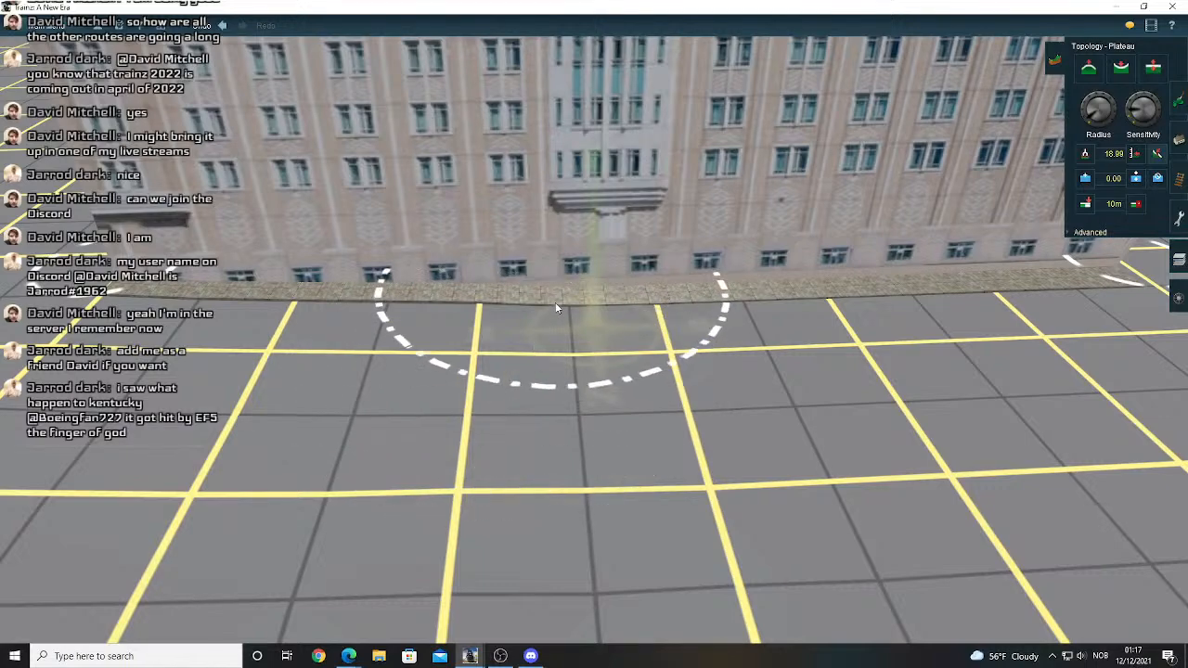
# - Review the terrain around the downtown buildings, the railway and the road junction from several wide viewpoints
pyautogui.scroll(-1, 500, 361)
pyautogui.scroll(-5, 498, 358)
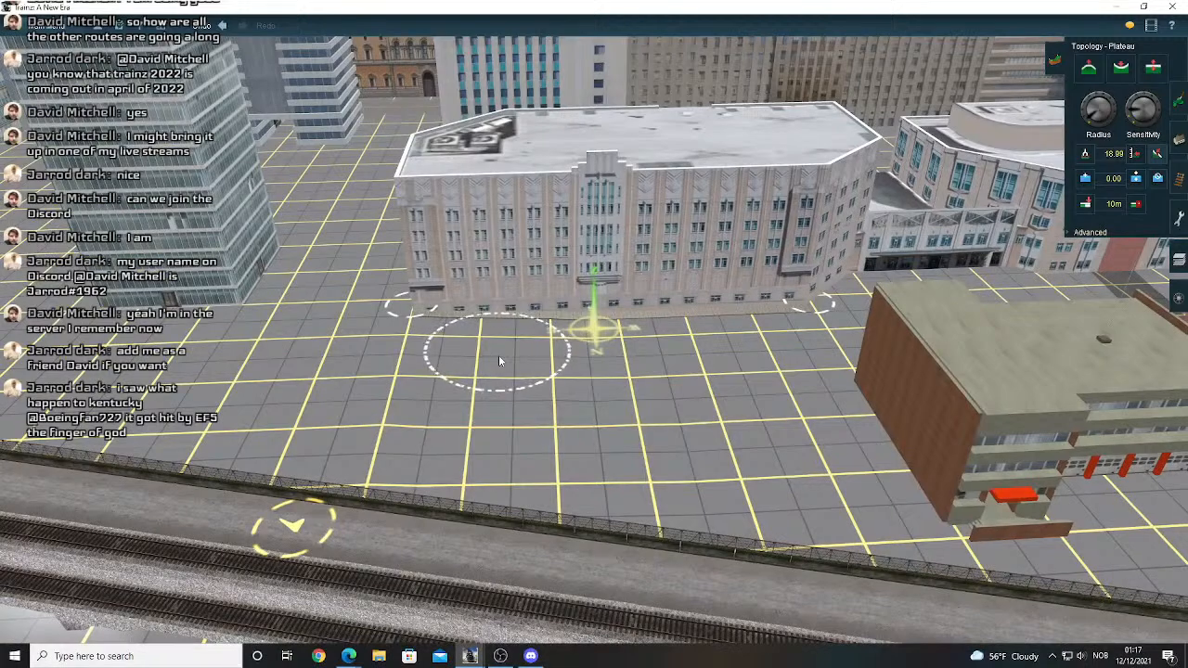
pyautogui.rightClick(491, 330)
pyautogui.rightClick(580, 289)
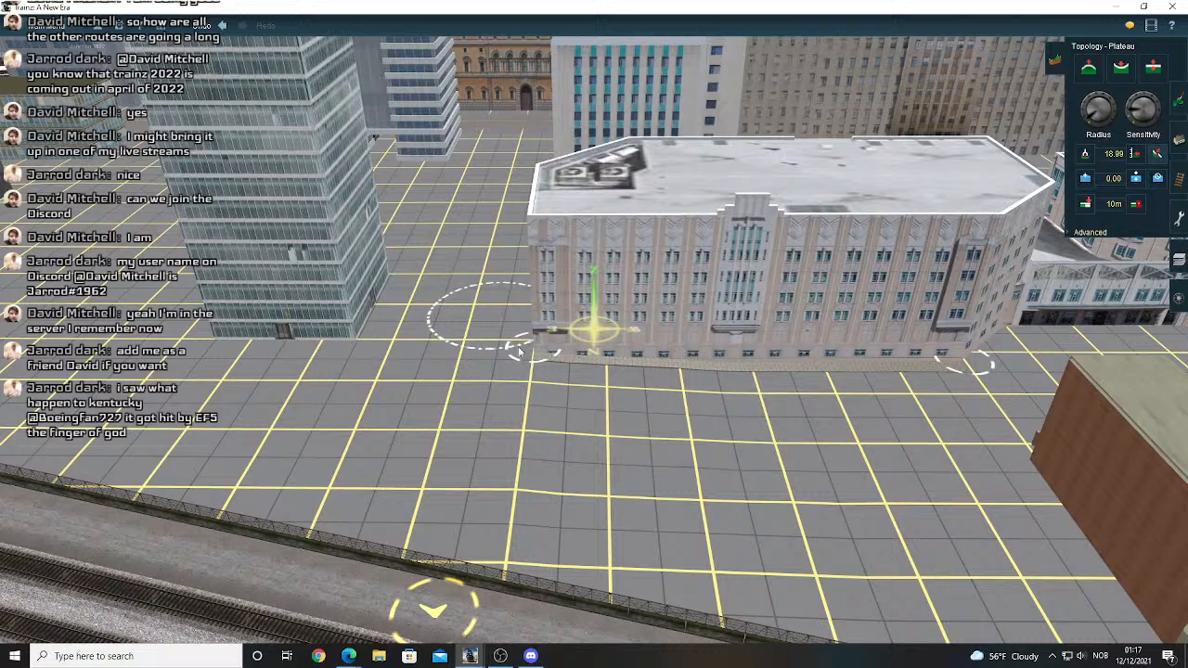
pyautogui.scroll(-10, 508, 338)
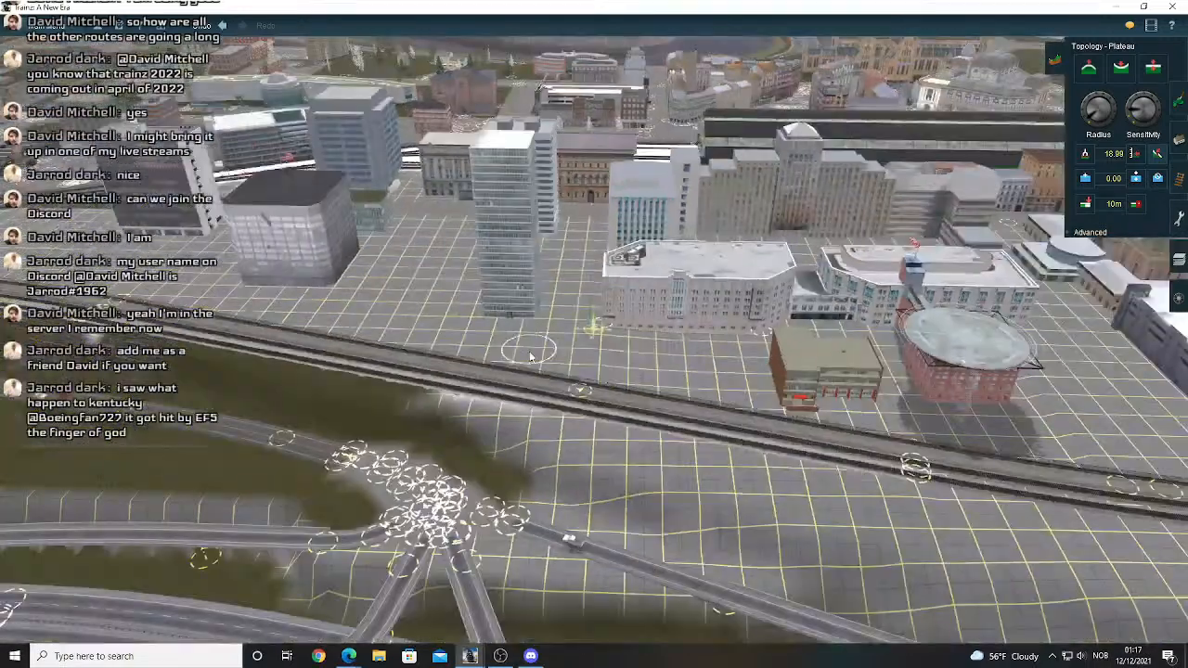
pyautogui.press('Down')
pyautogui.press('Left')
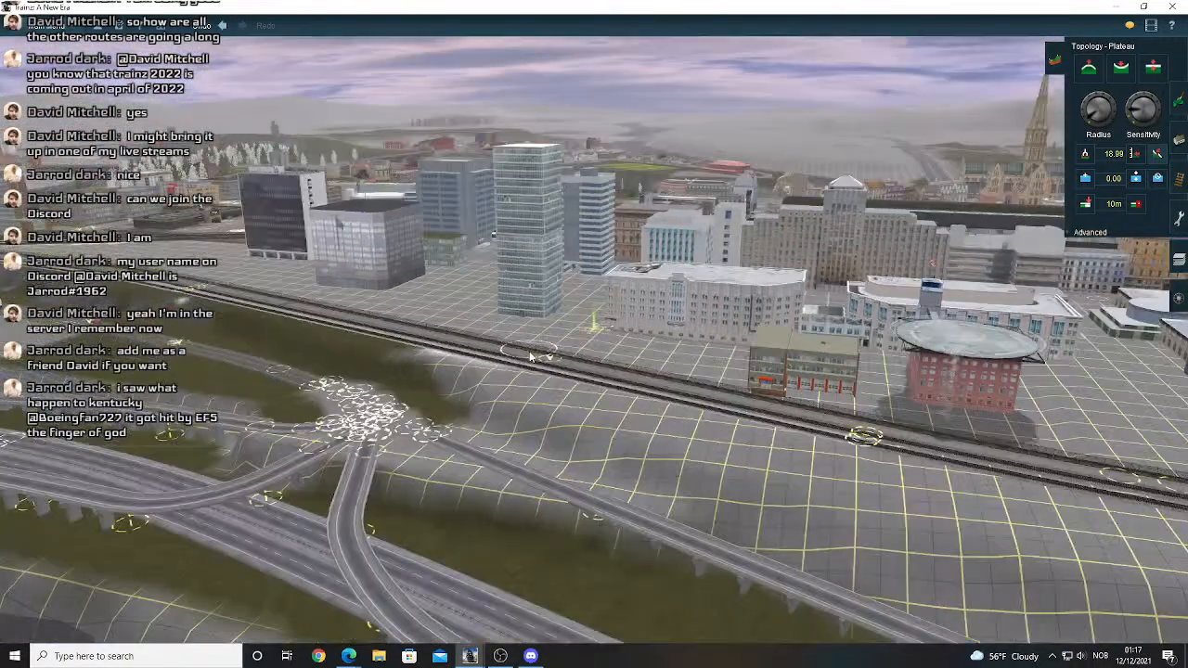
pyautogui.press('Left')
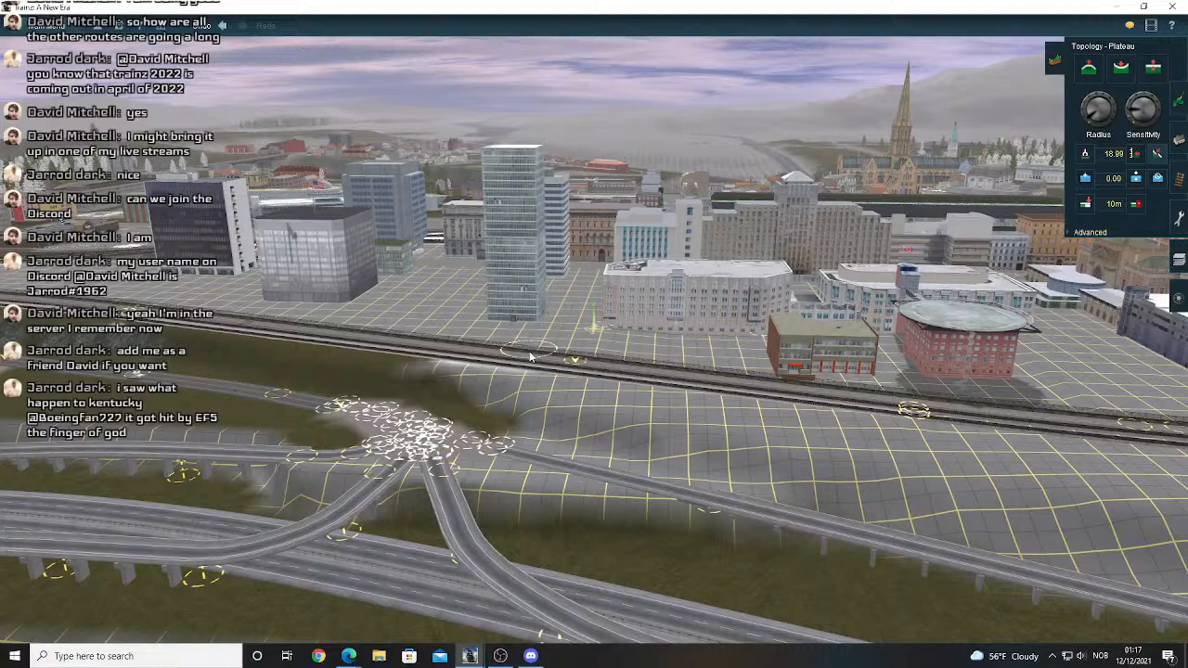
pyautogui.press('Left')
pyautogui.press('Up')
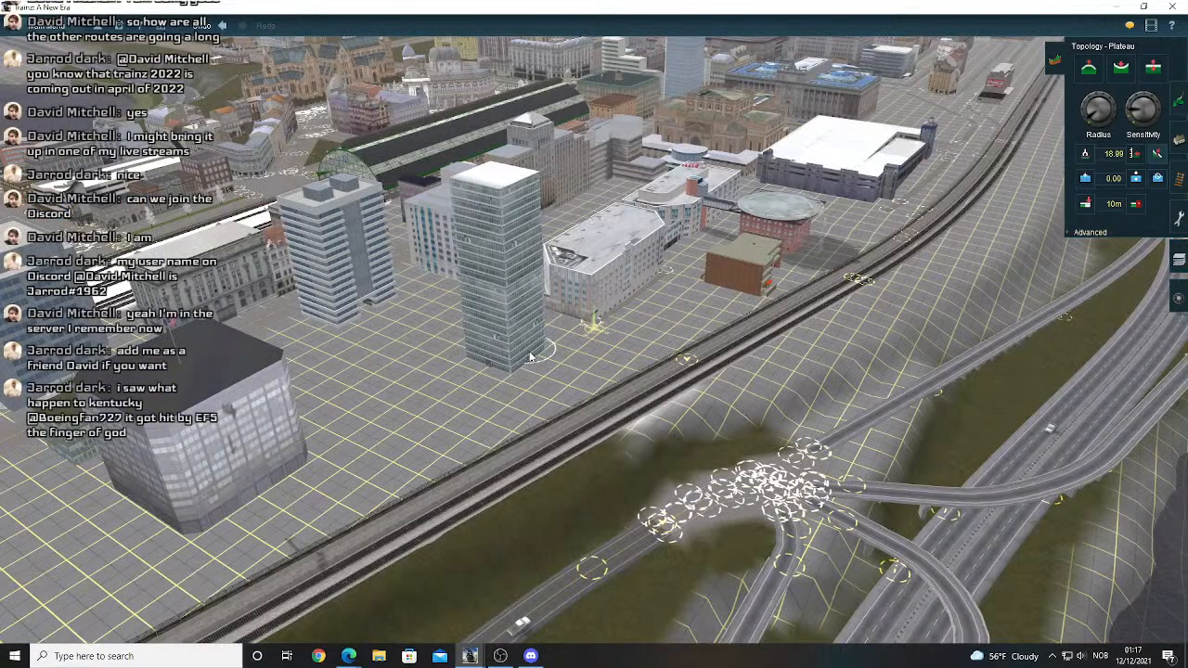
pyautogui.press('Left')
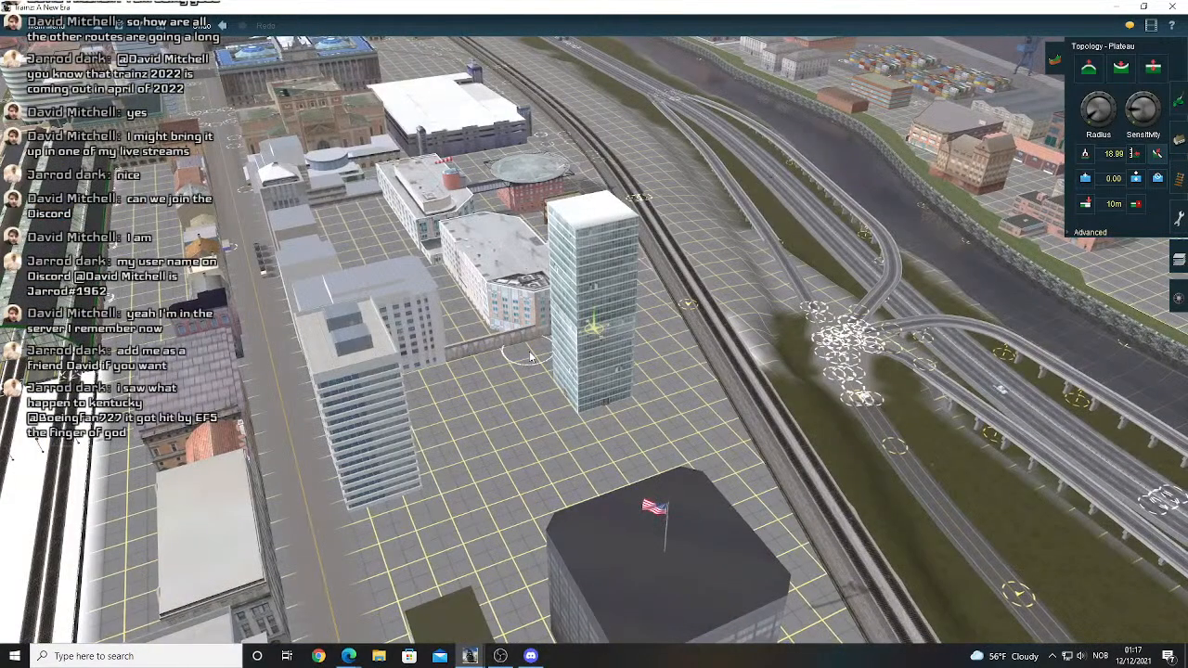
# - Try placing a Downtown Pavement 3x spline beside the low brick wall at the brown building's red-awning entrance, and undo it
pyautogui.press('Left')
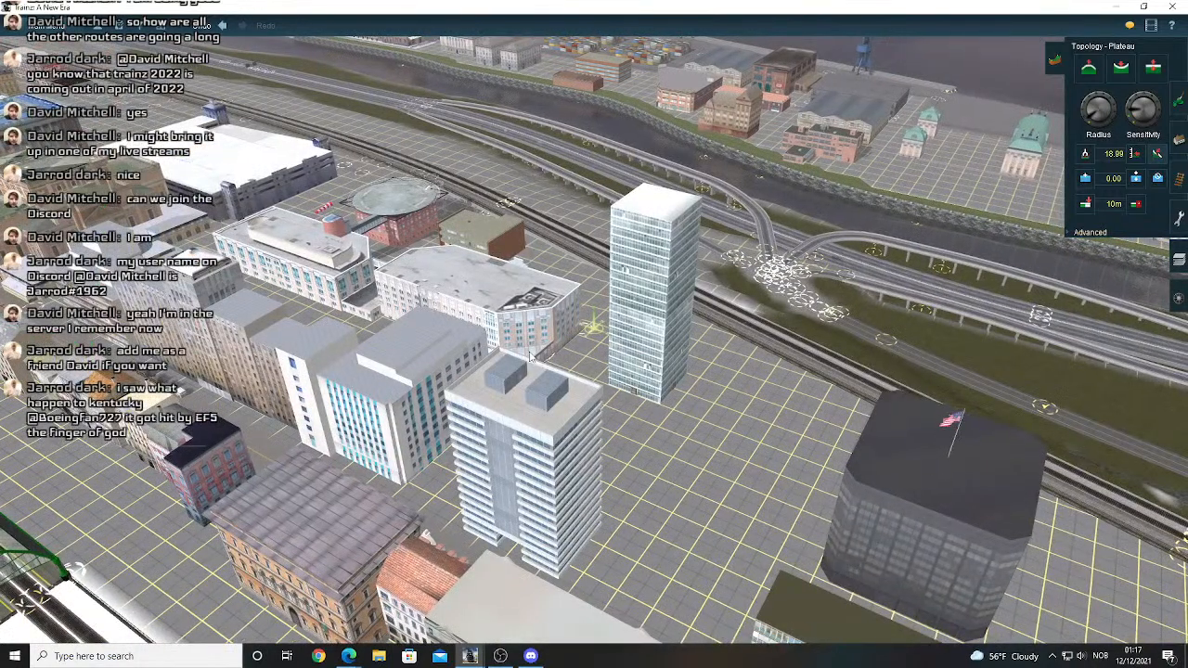
pyautogui.press('Right')
pyautogui.moveTo(568, 294); pyautogui.dragTo(593, 293, button='right')
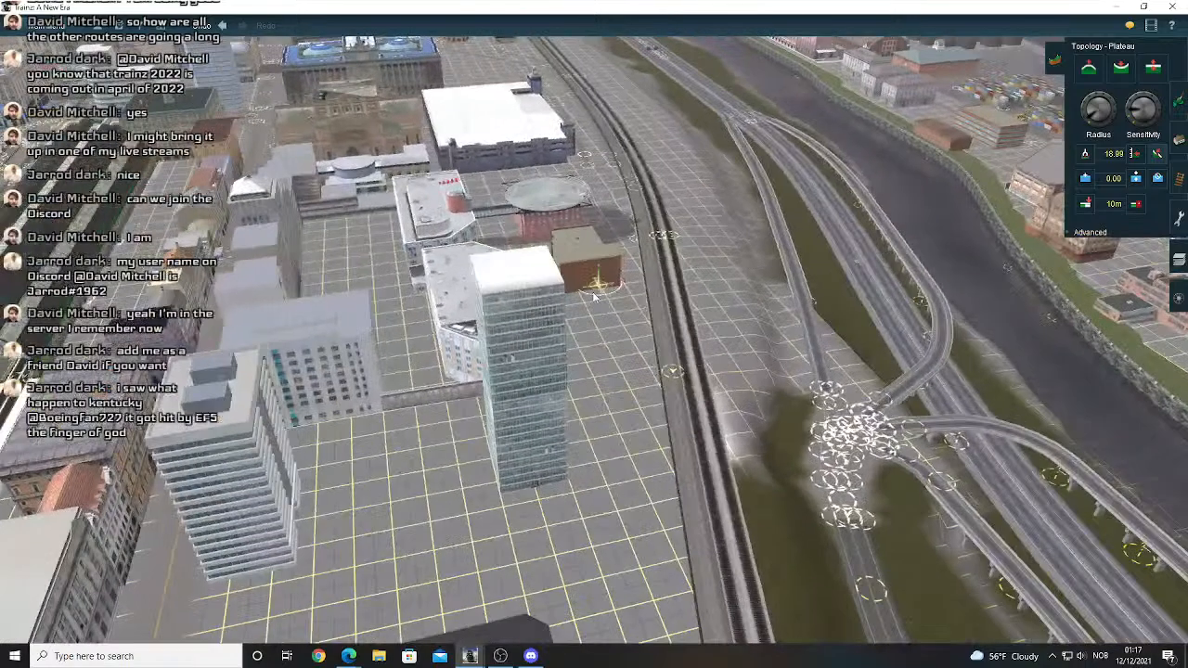
pyautogui.scroll(2, 594, 295)
pyautogui.scroll(5, 427, 369)
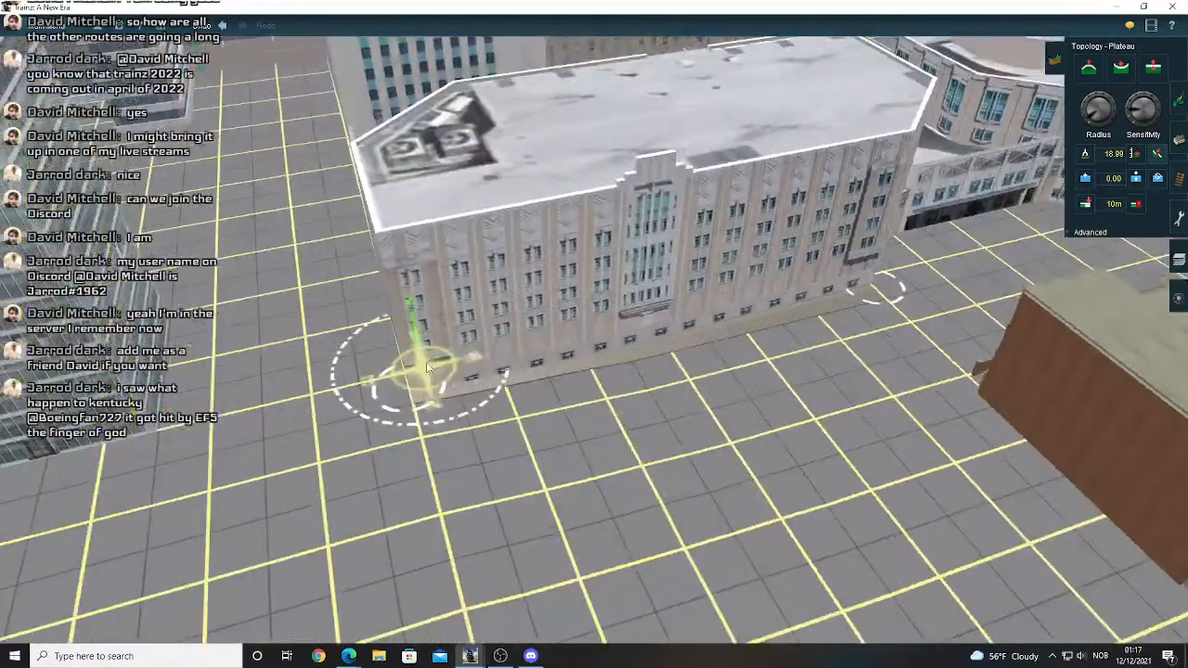
pyautogui.moveTo(427, 368)
pyautogui.mouseDown(button='right')
pyautogui.moveTo(637, 403)
pyautogui.moveTo(638, 380)
pyautogui.moveTo(1150, 151)
pyautogui.mouseUp(button='right')
pyautogui.click(1179, 140)
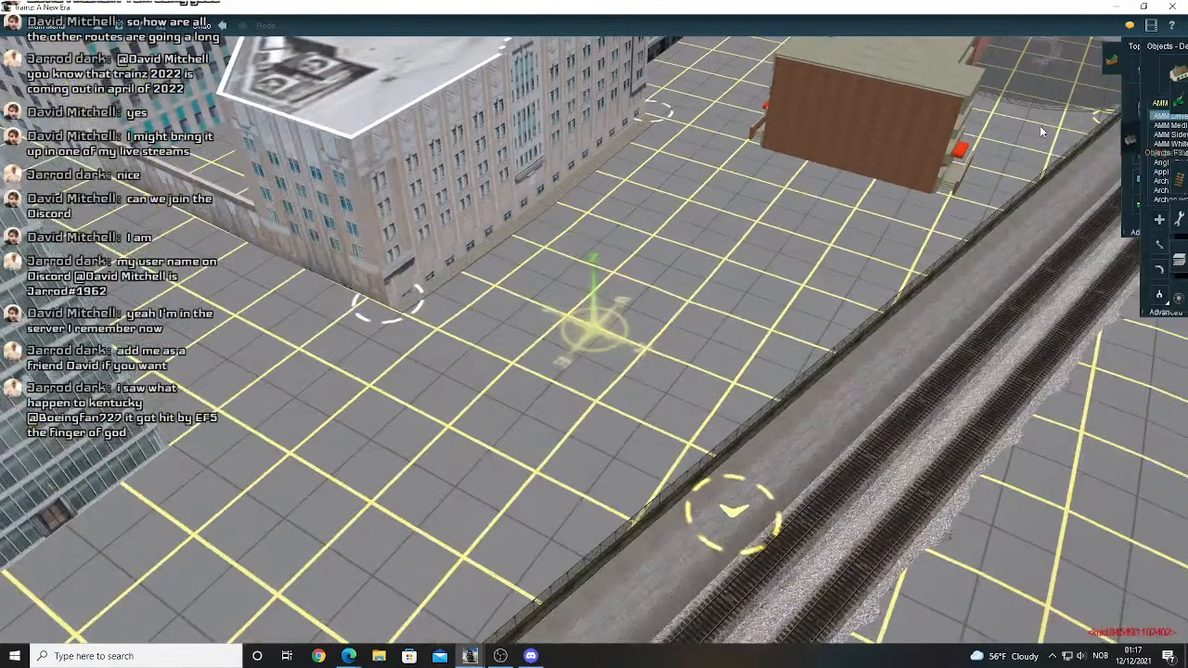
pyautogui.click(583, 184)
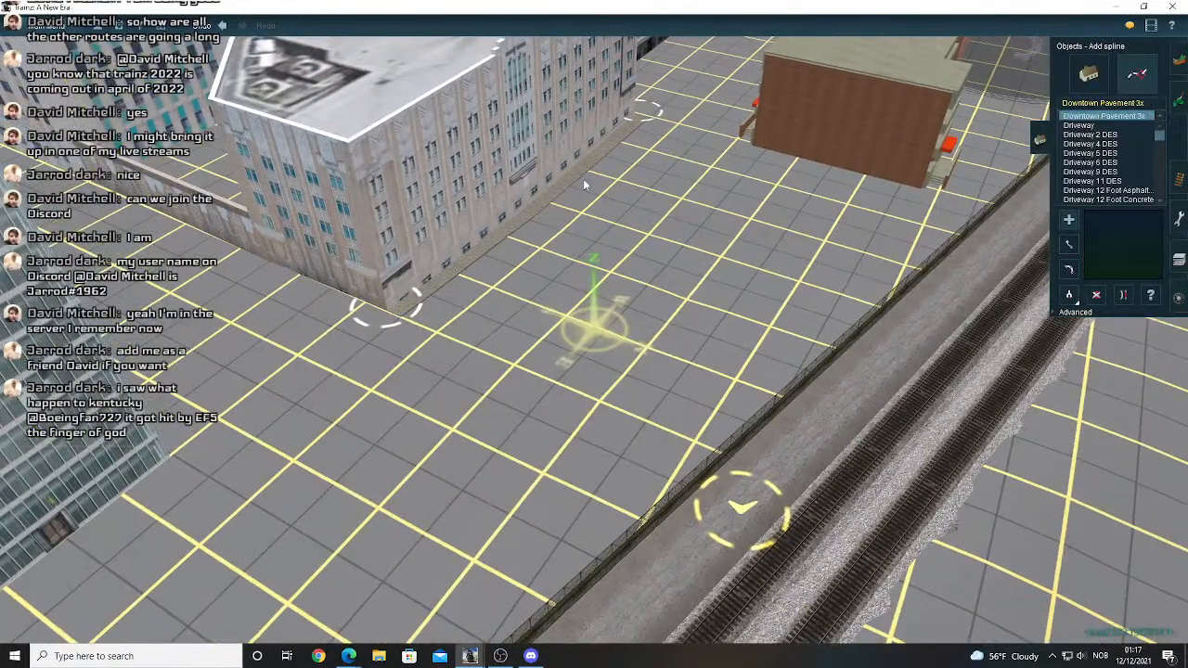
pyautogui.moveTo(698, 157); pyautogui.dragTo(529, 322, button='right')
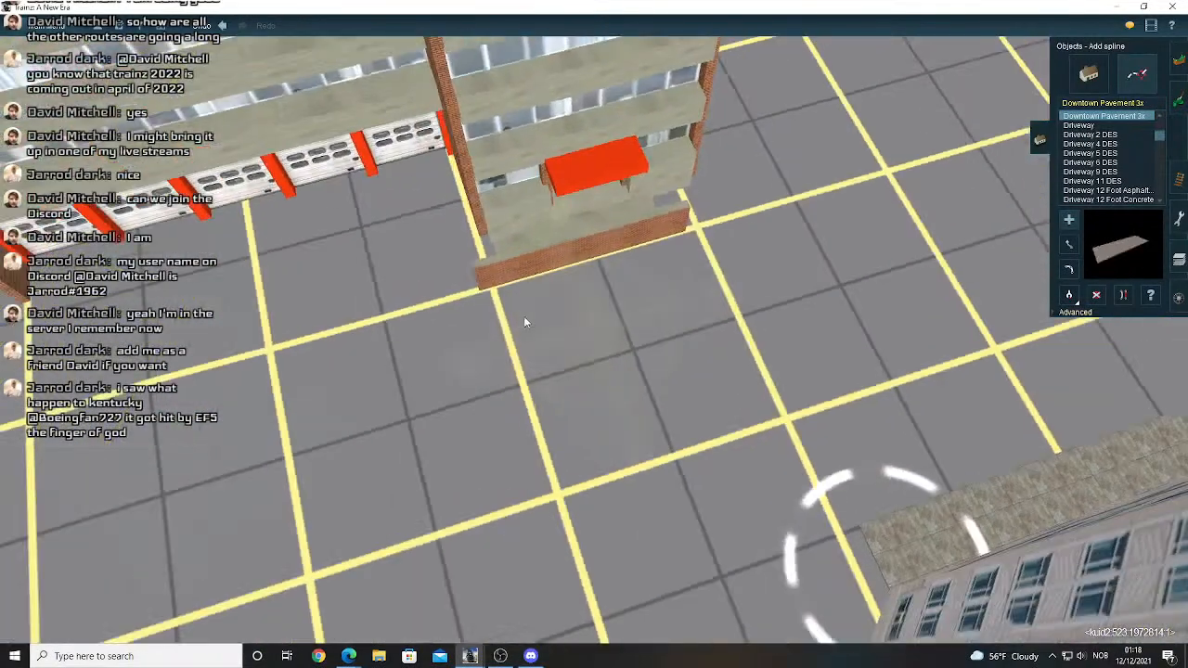
pyautogui.moveTo(503, 321); pyautogui.dragTo(648, 296)
pyautogui.press('Left')
pyautogui.rightClick(650, 296)
pyautogui.moveTo(592, 350); pyautogui.dragTo(588, 355, button='right')
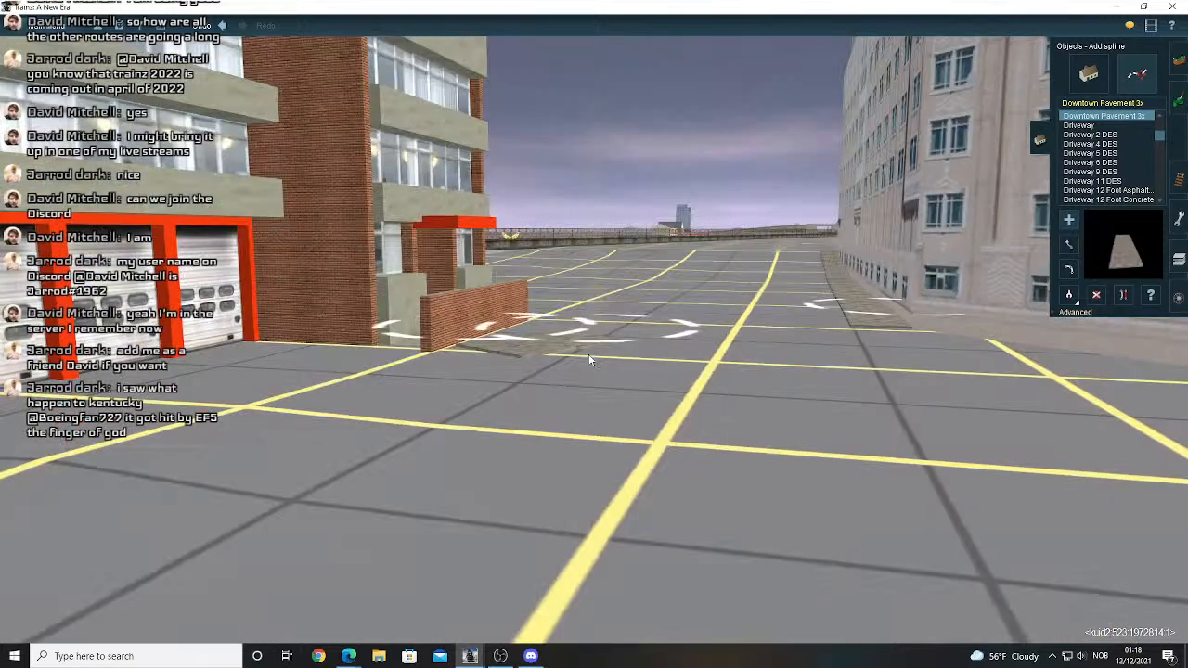
pyautogui.press('Up')
pyautogui.hotkey('ctrl', 'z')
# - Sample the terrain height between the brown brick building and the beige office building with Get height, and activate Use height
pyautogui.press('F1')
pyautogui.press('g')
pyautogui.rightClick(703, 233)
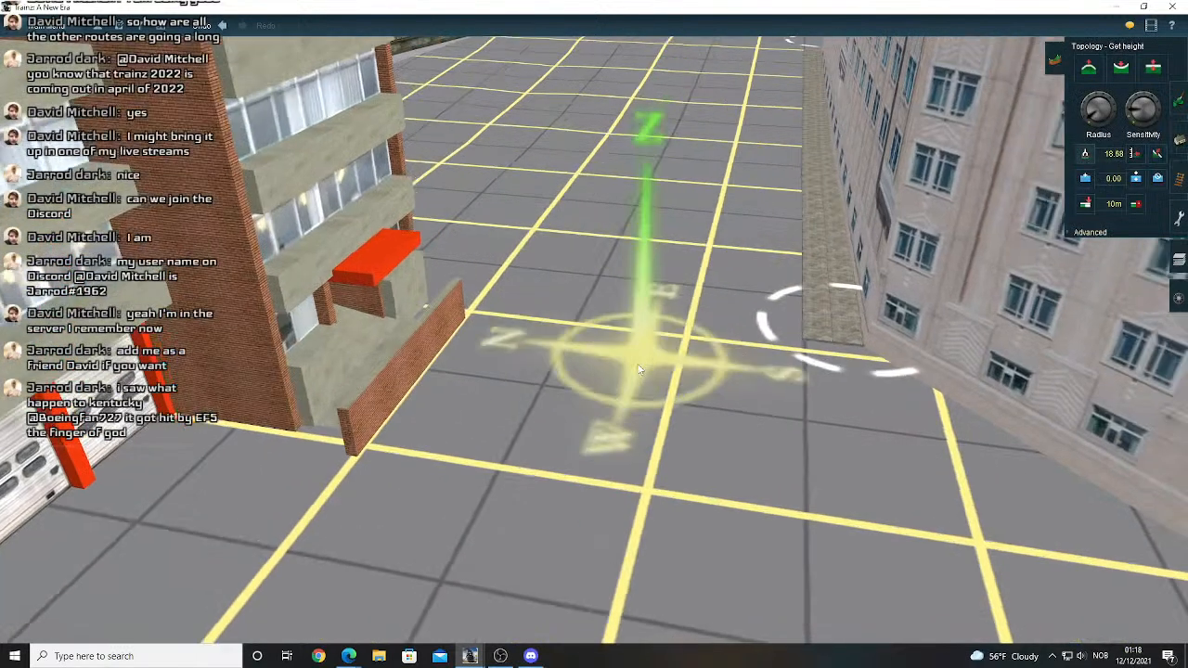
pyautogui.rightClick(687, 172)
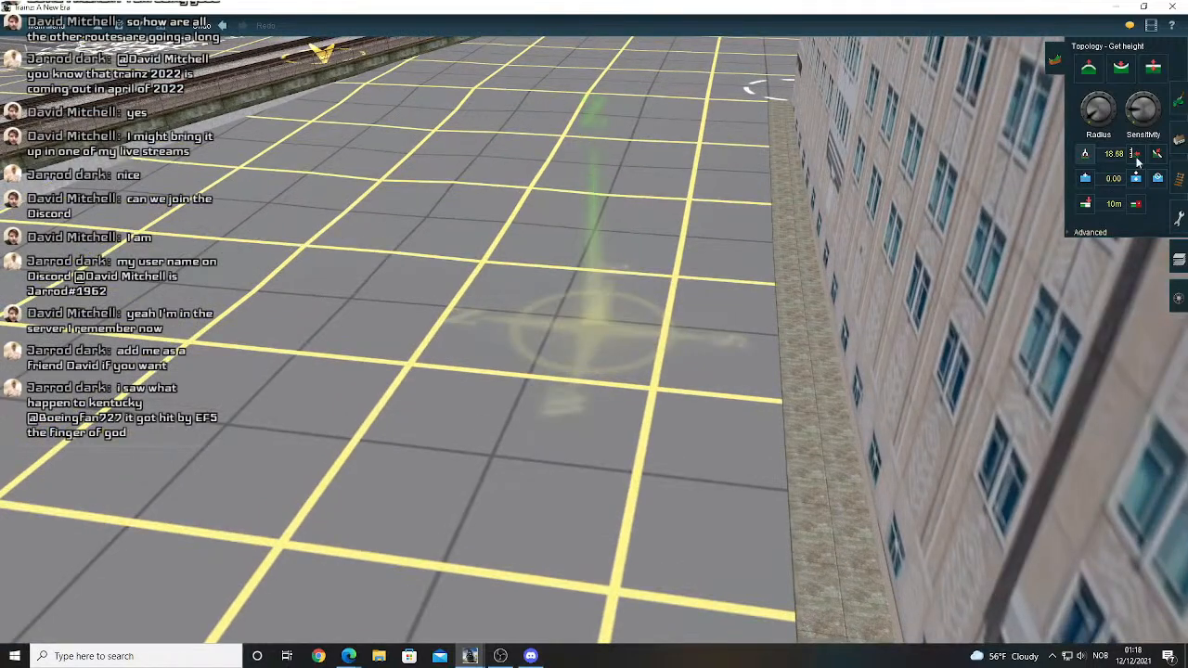
pyautogui.click(1136, 156)
# - Examine the ground between the brown building, the helipad and the beige office building from overhead and from the railway side
pyautogui.scroll(-5, 1136, 158)
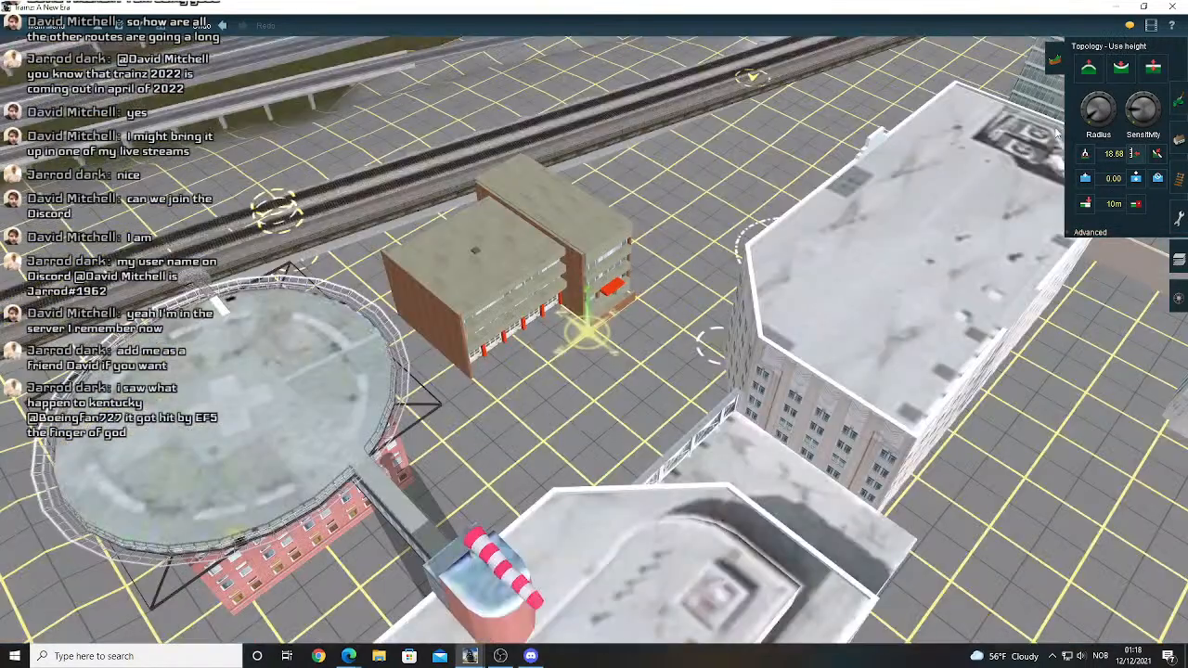
pyautogui.press('Up')
pyautogui.press('Right')
pyautogui.press('Left')
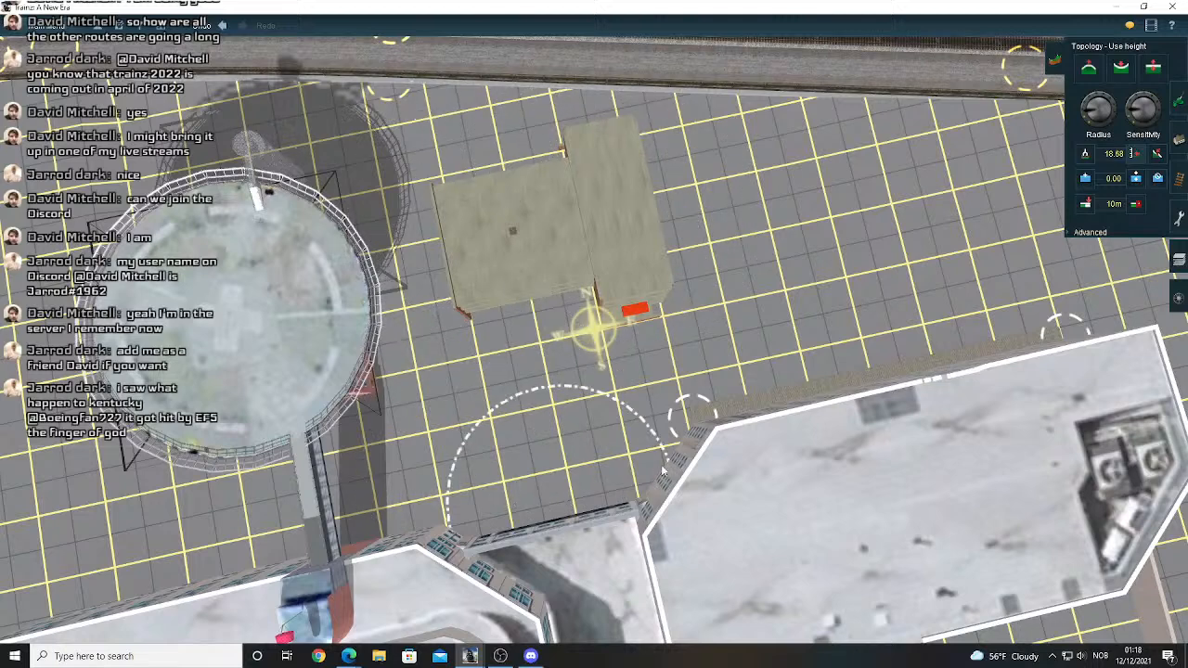
pyautogui.rightClick(311, 598)
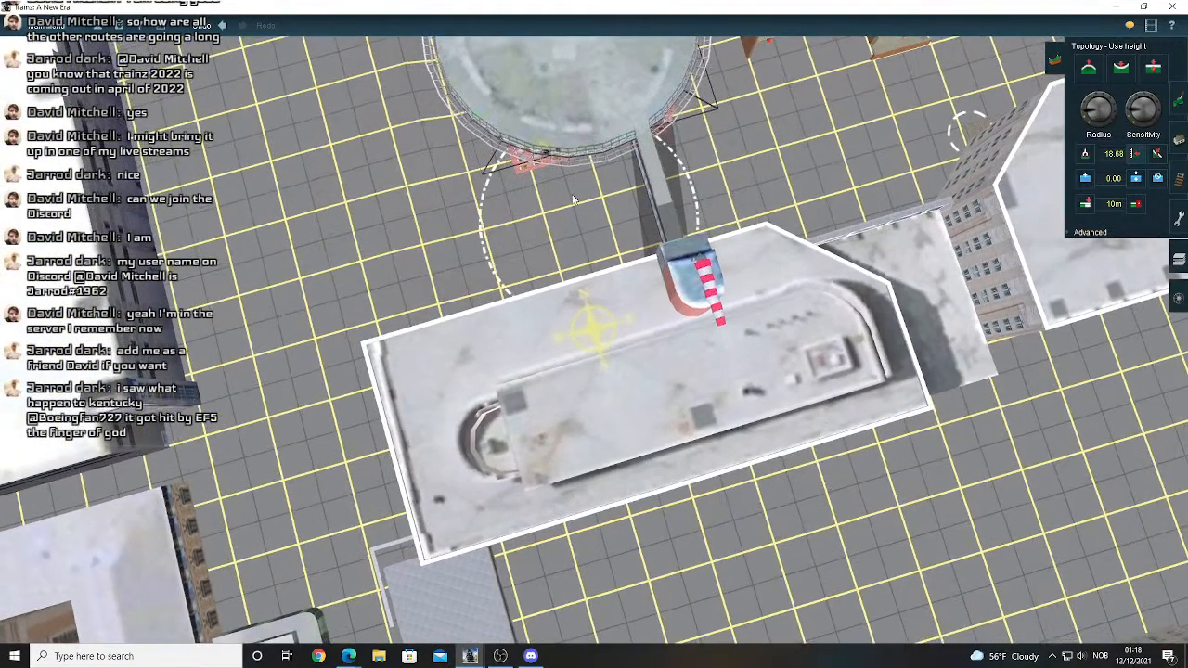
pyautogui.moveTo(688, 141); pyautogui.dragTo(545, 304, button='right')
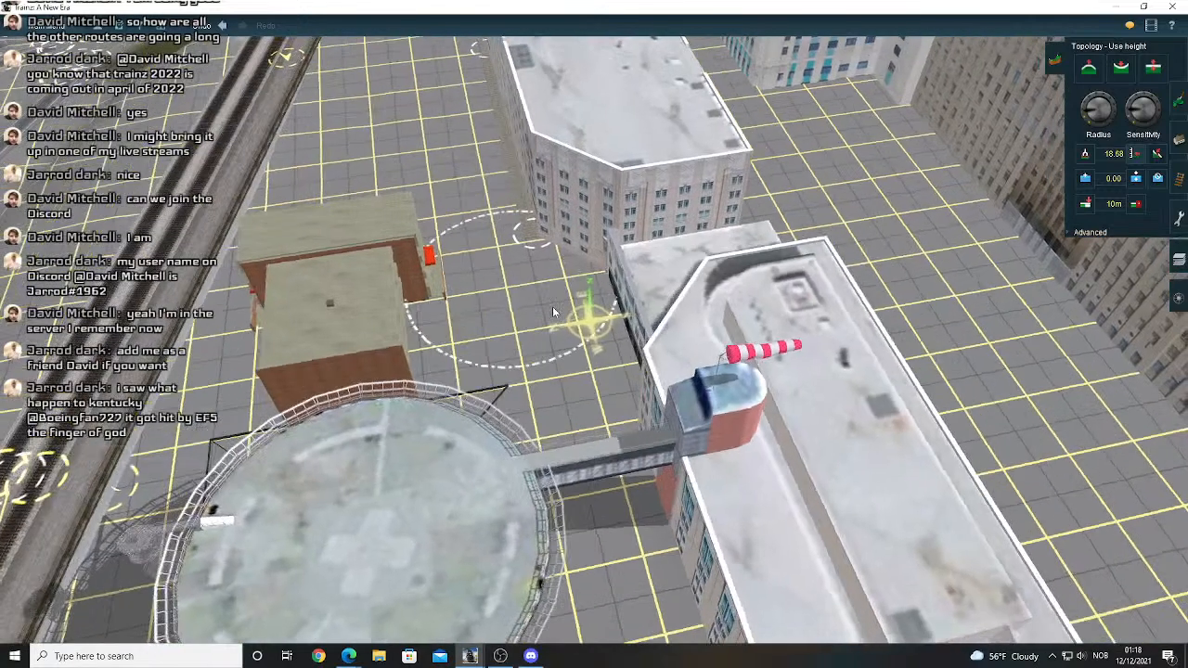
pyautogui.moveTo(345, 185); pyautogui.dragTo(629, 271, button='right')
pyautogui.rightClick(661, 270)
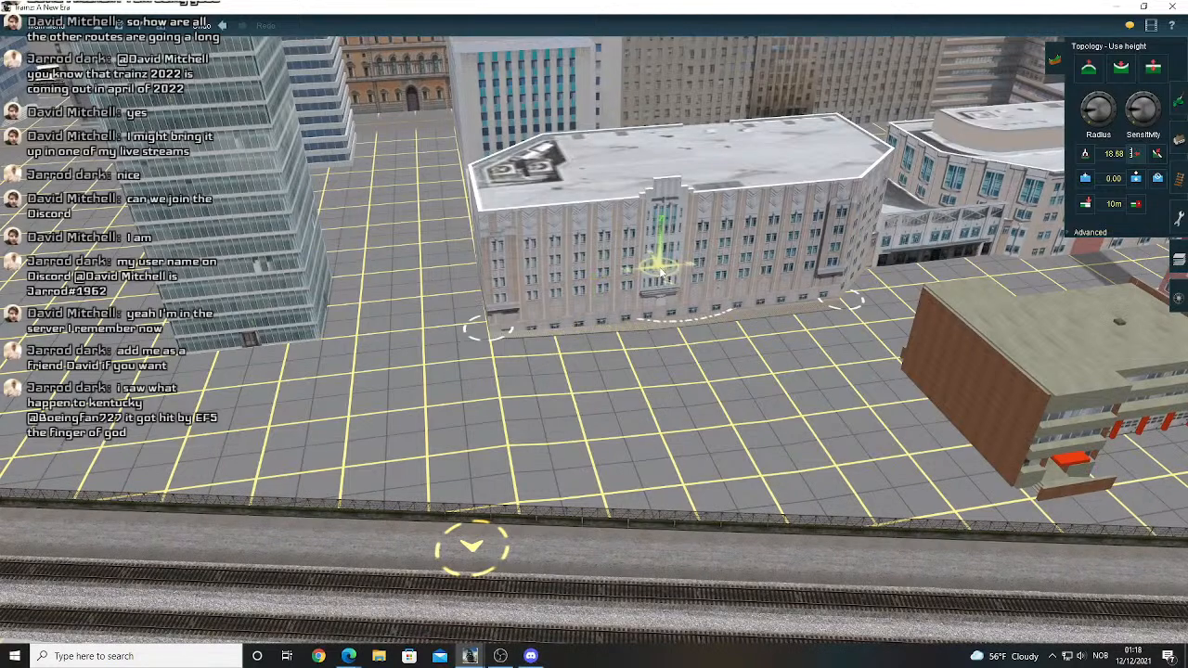
pyautogui.moveTo(661, 272); pyautogui.dragTo(650, 279, button='right')
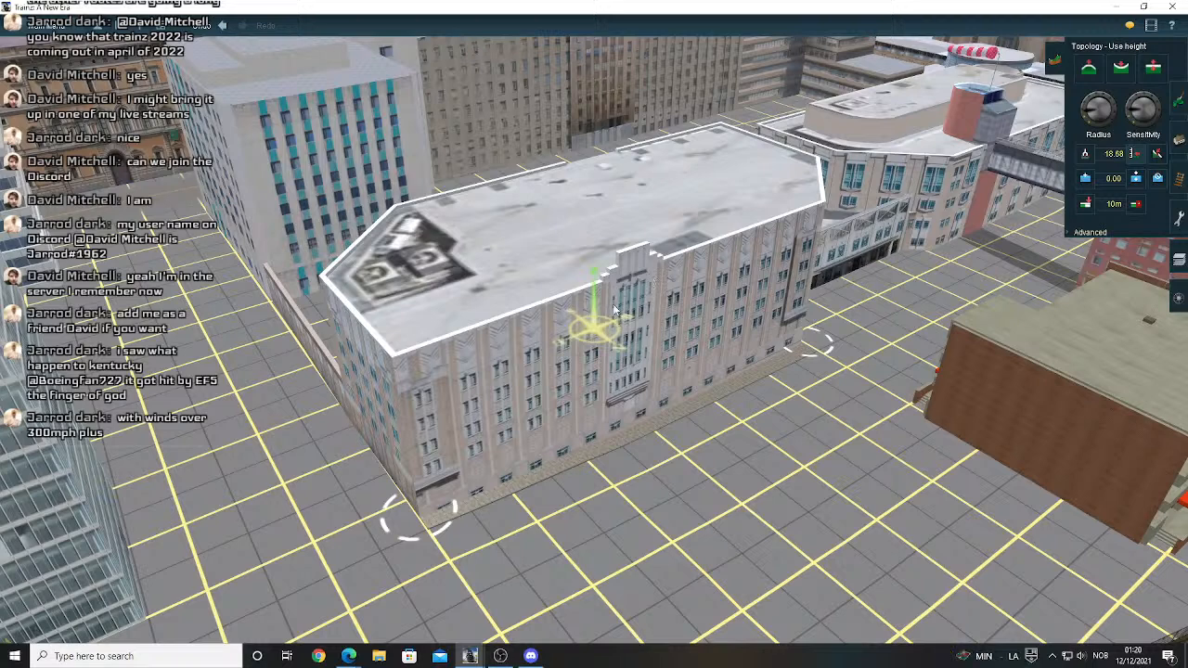
pyautogui.rightClick(608, 365)
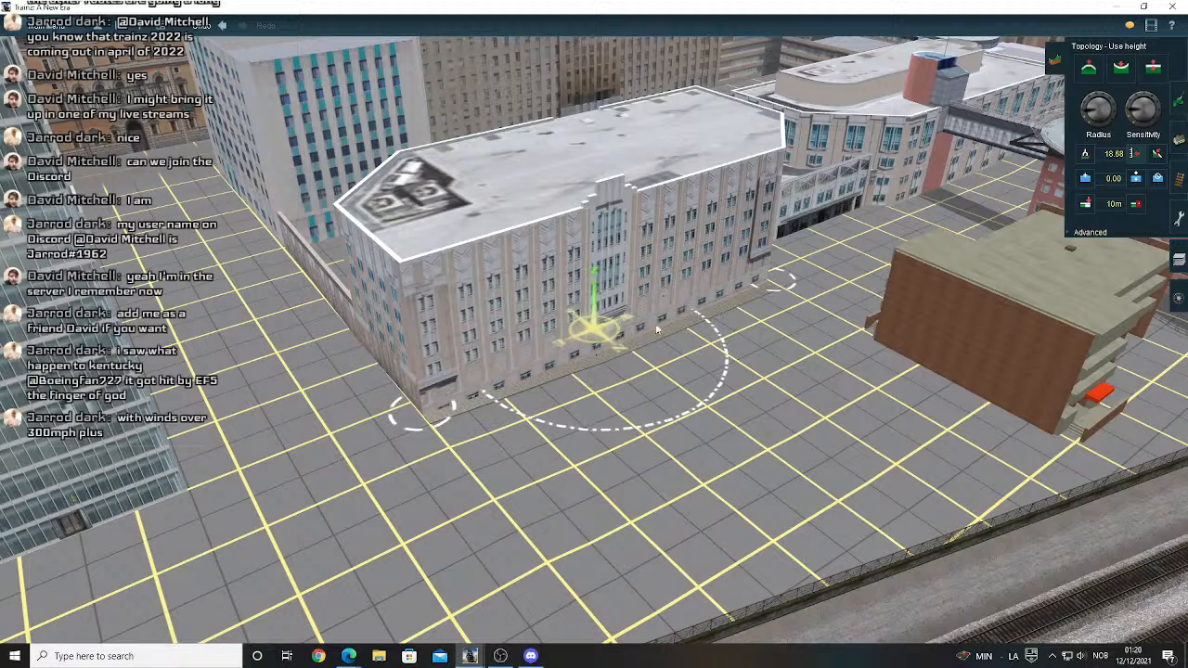
pyautogui.rightClick(670, 272)
pyautogui.scroll(3, 631, 315)
pyautogui.rightClick(591, 348)
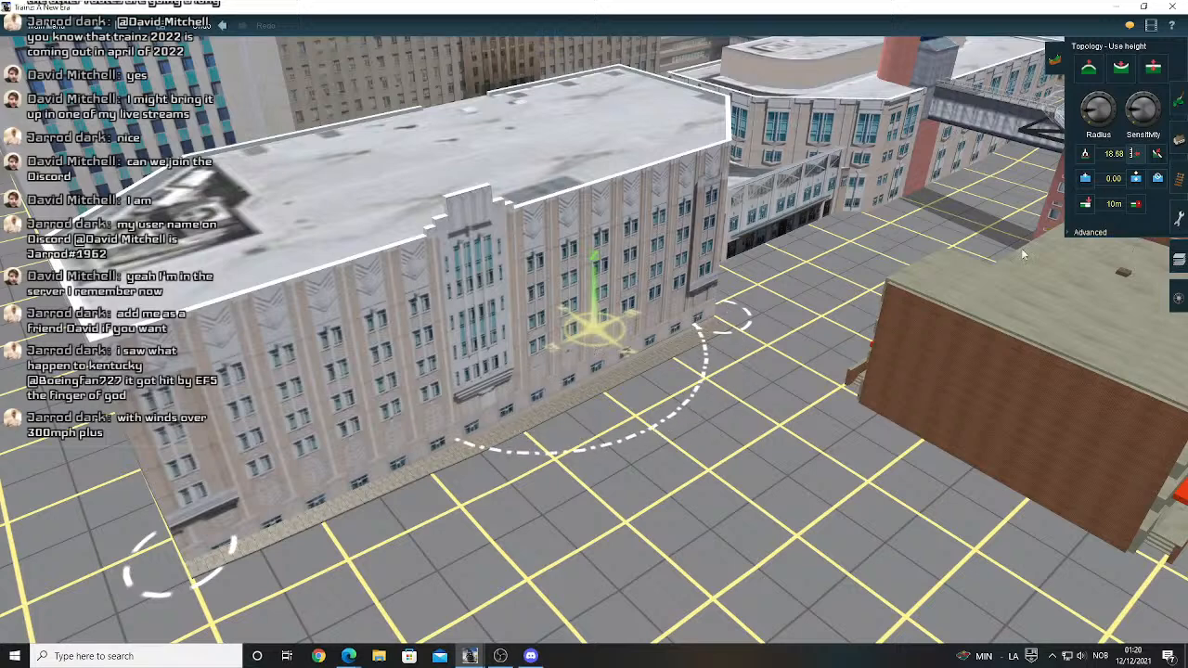
# - Survey the helipad, its connecting bridge, the adjoining windsock building and the office blocks behind it from several viewpoints
pyautogui.click(1178, 139)
pyautogui.rightClick(798, 277)
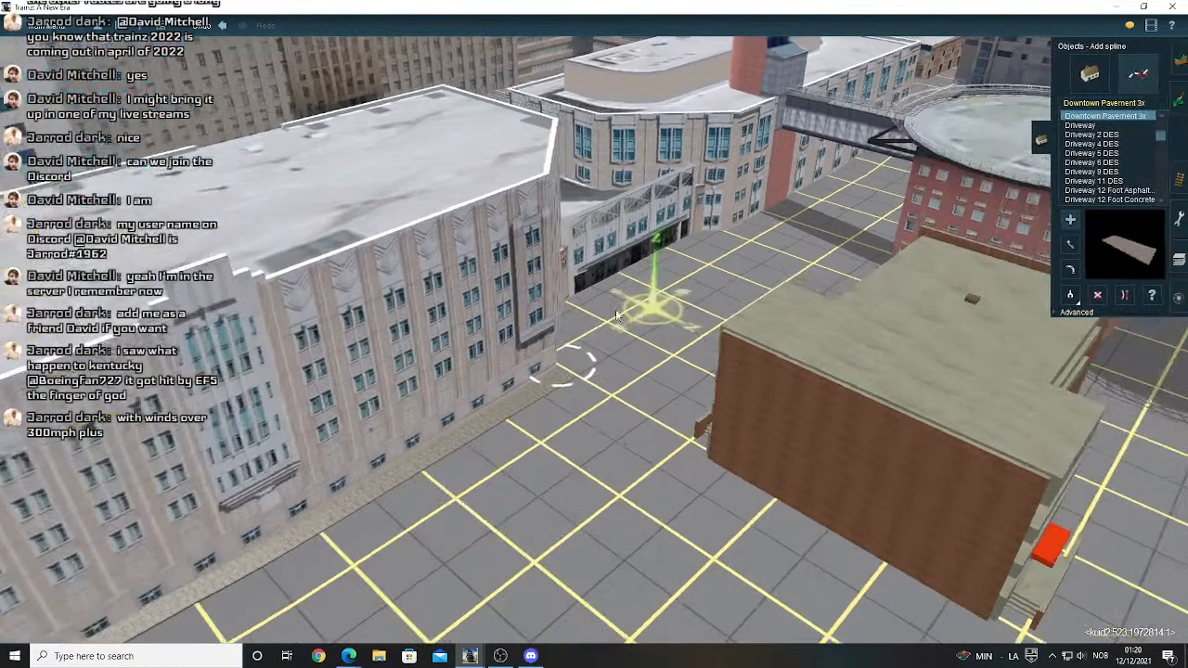
pyautogui.scroll(4, 615, 311)
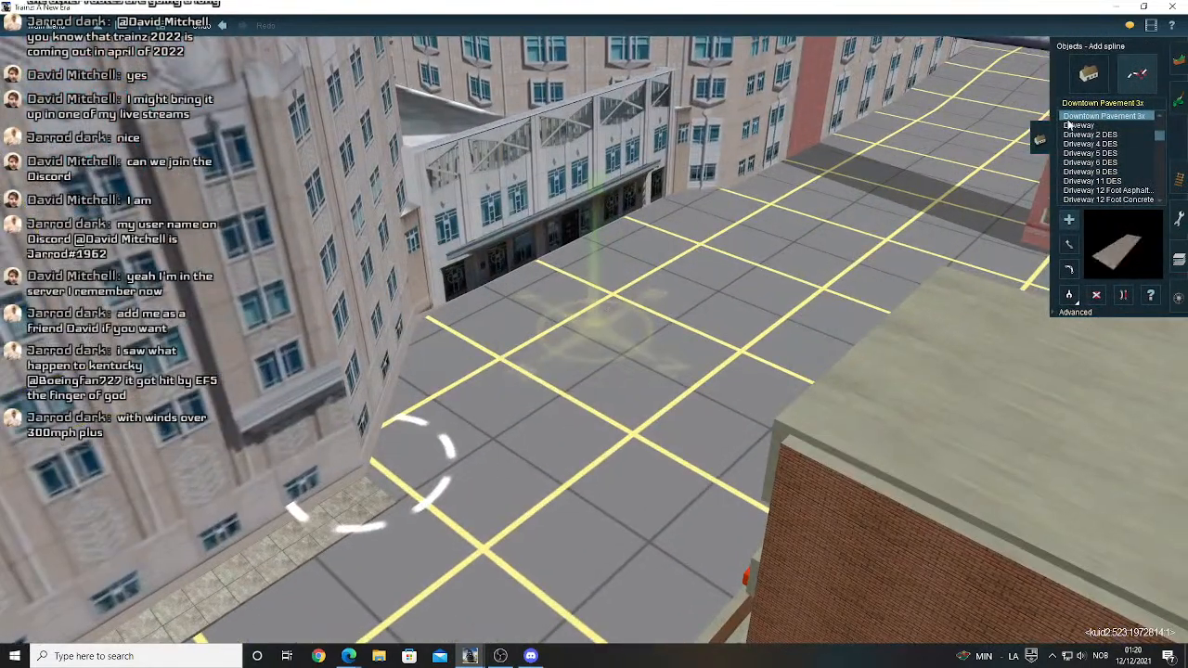
pyautogui.click(1098, 81)
pyautogui.rightClick(611, 304)
pyautogui.scroll(-5, 611, 304)
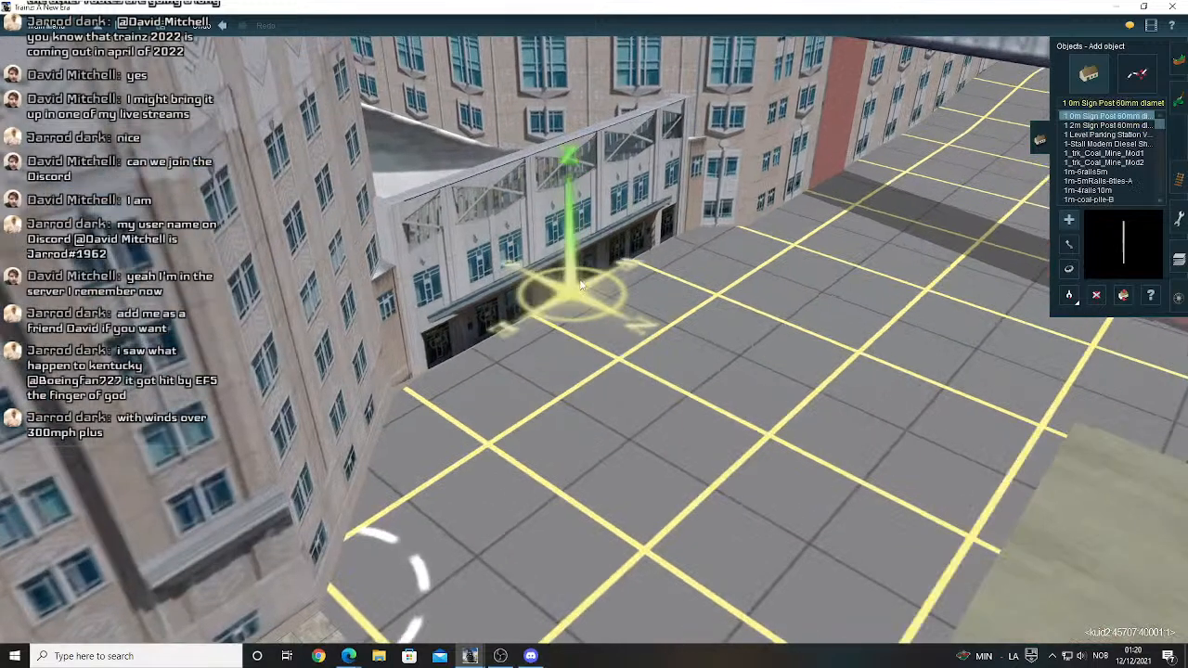
pyautogui.scroll(-3, 597, 264)
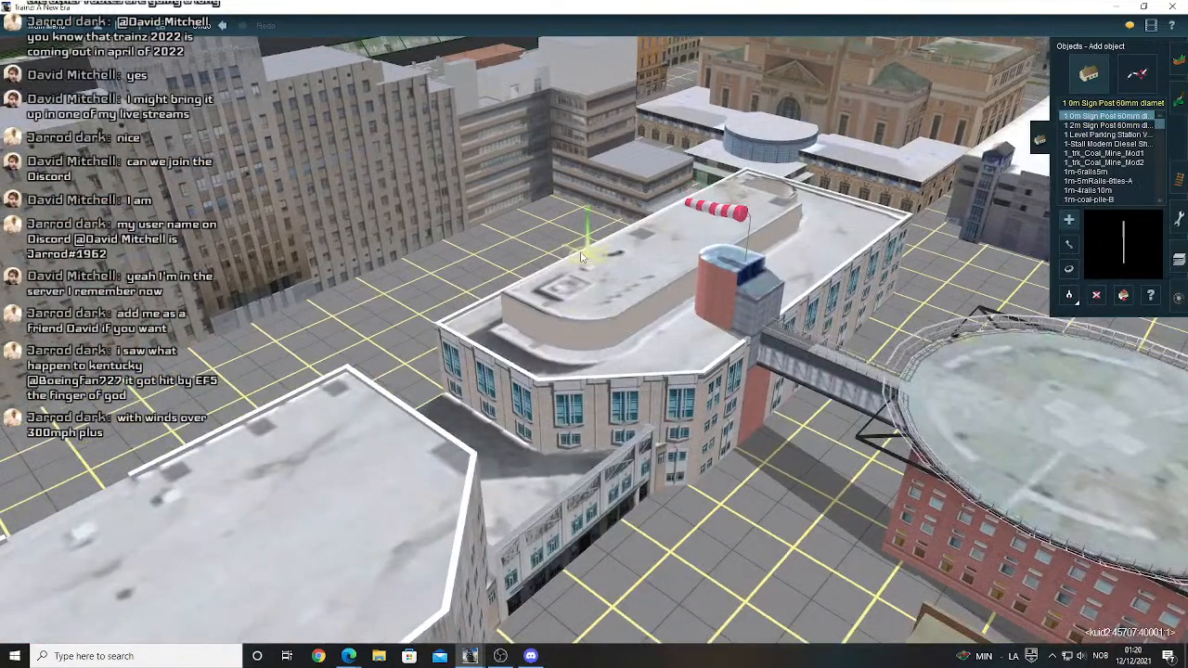
pyautogui.scroll(2, 581, 258)
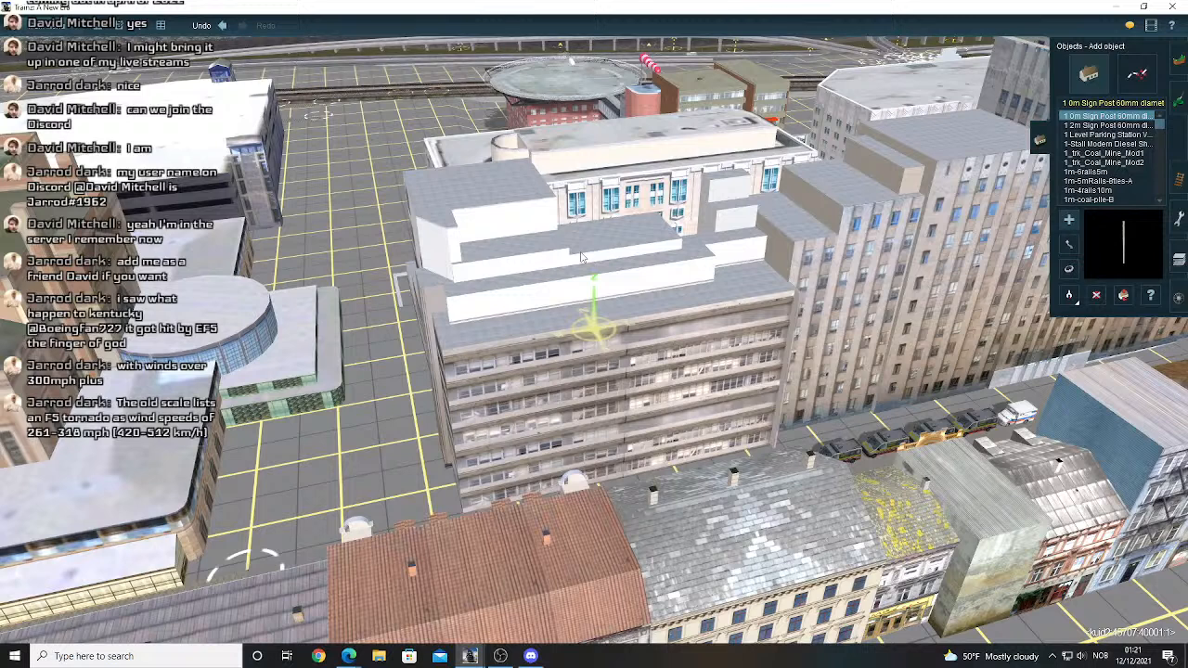
pyautogui.moveTo(560, 247); pyautogui.dragTo(561, 373, button='right')
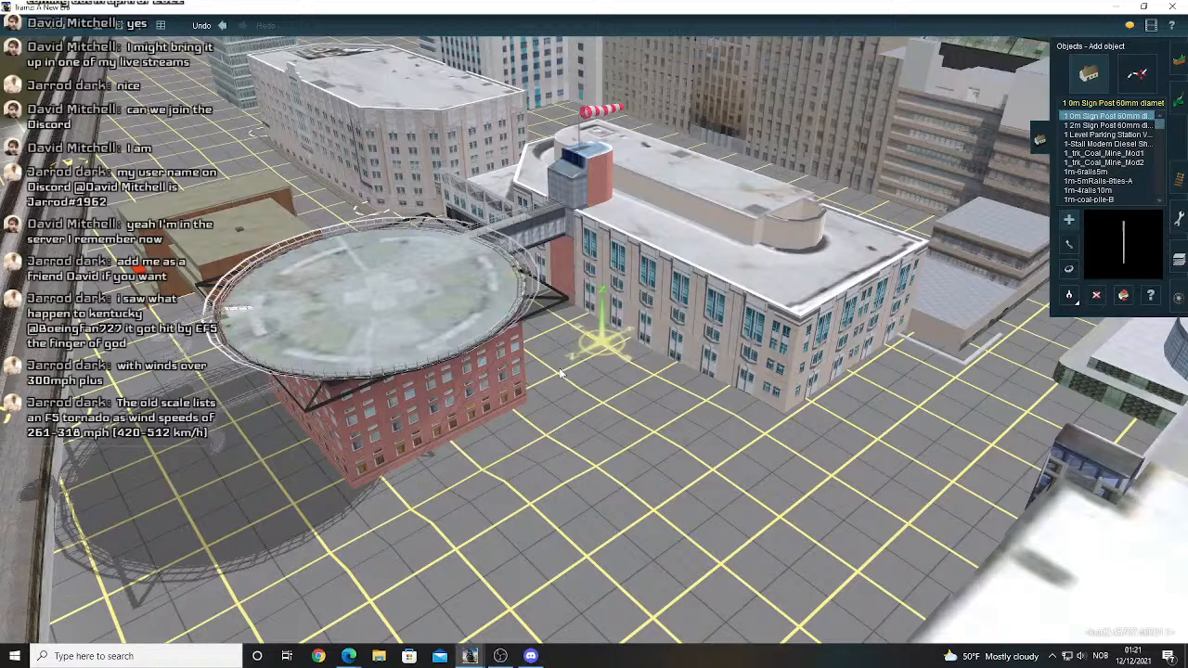
pyautogui.moveTo(560, 373); pyautogui.dragTo(577, 293, button='right')
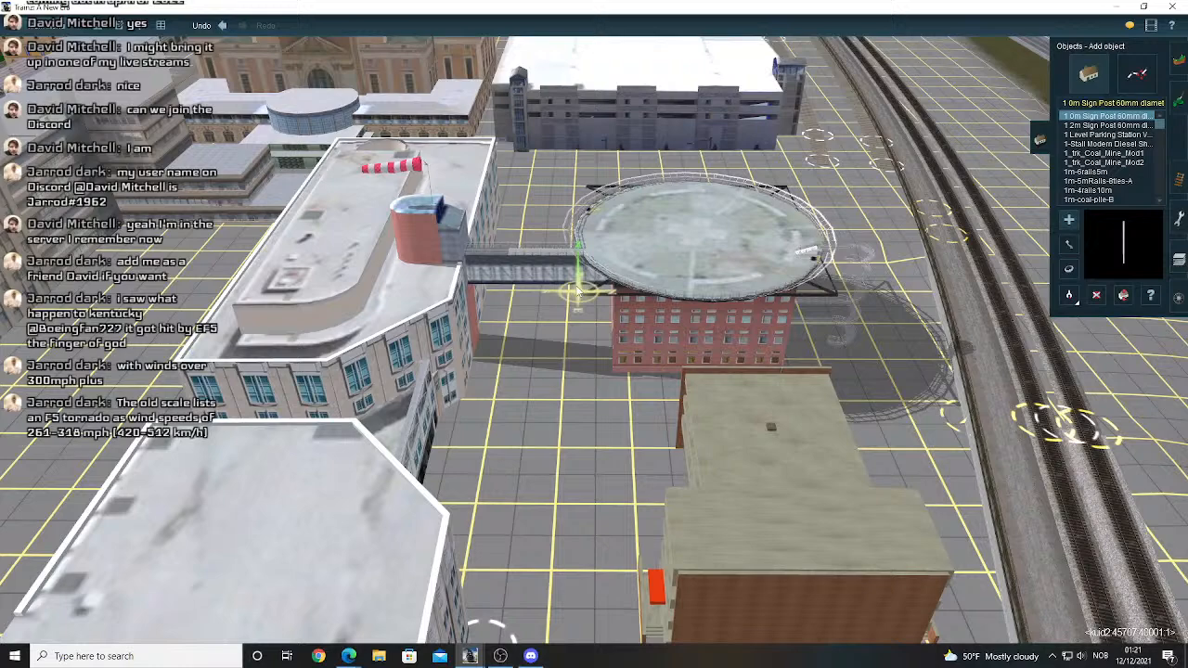
pyautogui.scroll(2, 575, 291)
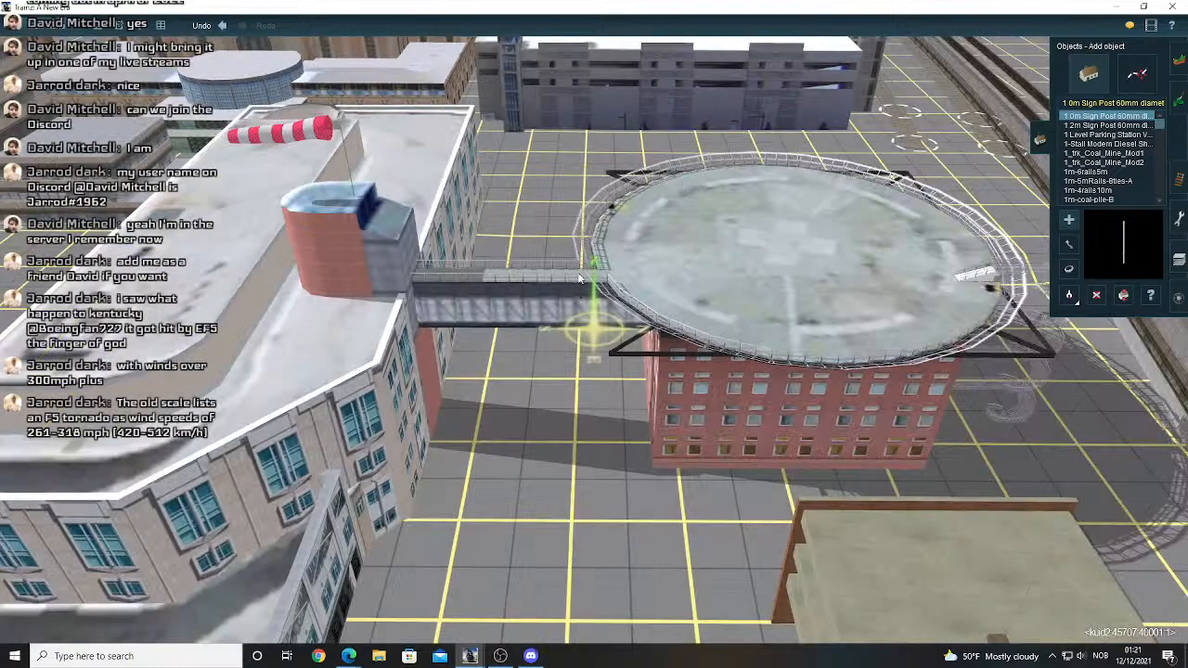
pyautogui.moveTo(579, 277); pyautogui.dragTo(984, 177, button='right')
# - Lay a Downtown Pavement 3x spline along the helipad-facing front of the windsock building, ending at its corner
pyautogui.click(1137, 74)
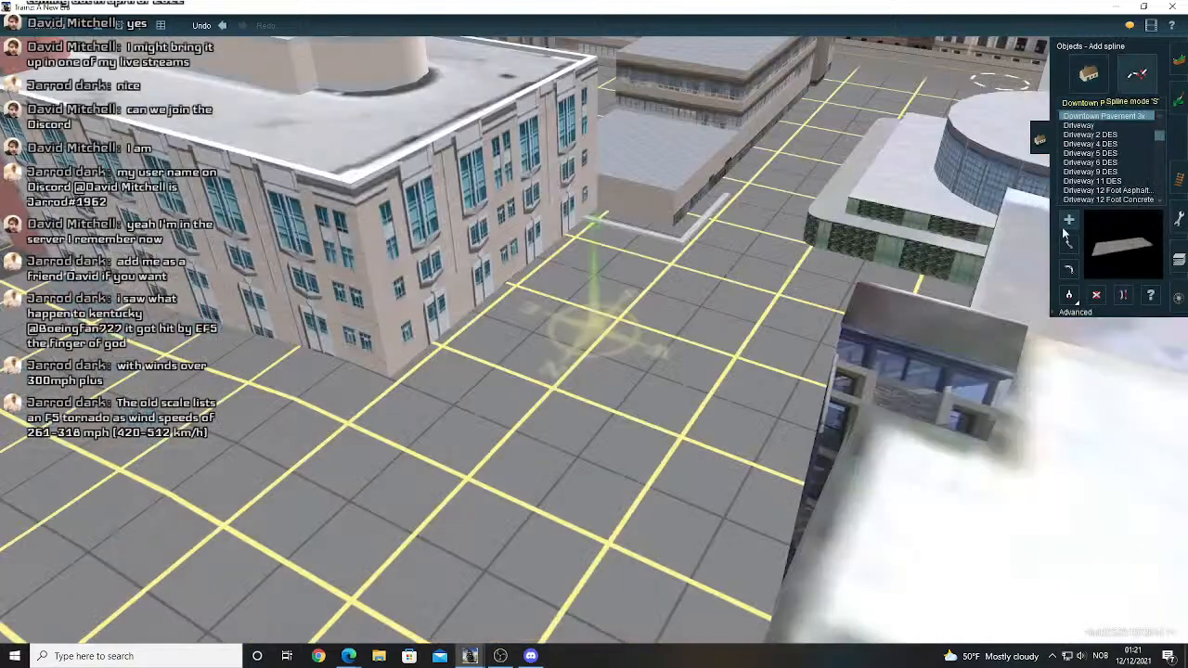
pyautogui.moveTo(965, 295); pyautogui.dragTo(661, 346, button='right')
pyautogui.scroll(3, 655, 344)
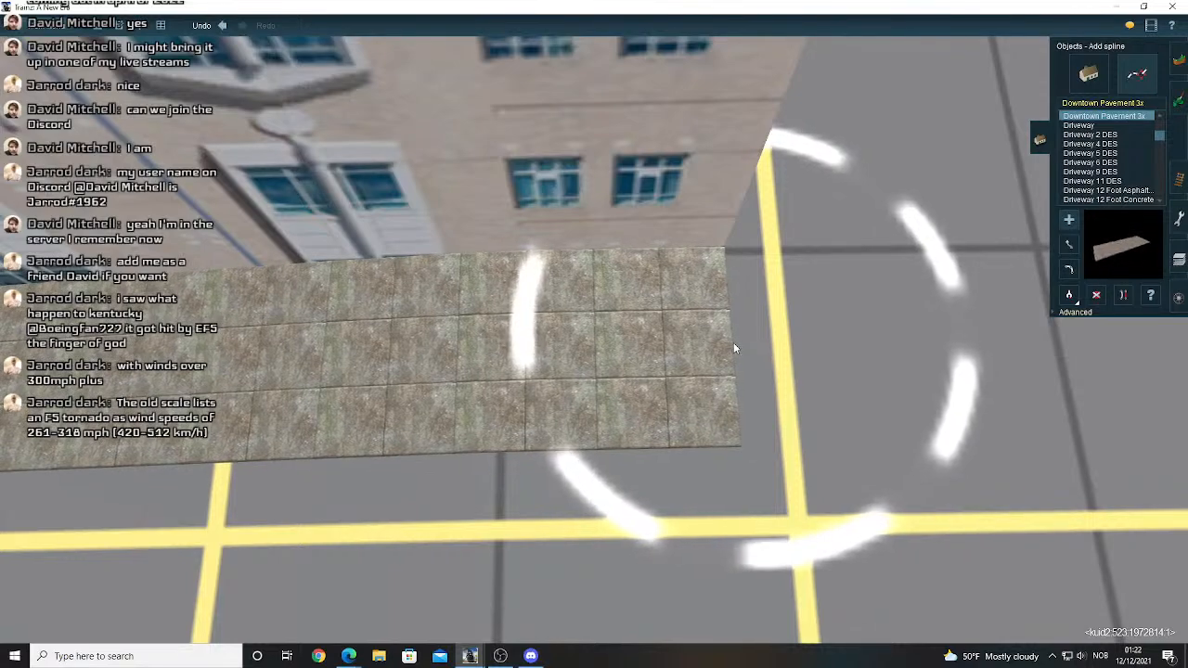
pyautogui.click(733, 348)
# - Move the new pavement's end point so that it lines up with the windsock building's corner near the glazed entrance
pyautogui.moveTo(371, 352); pyautogui.dragTo(719, 306, button='right')
pyautogui.scroll(-4, 343, 352)
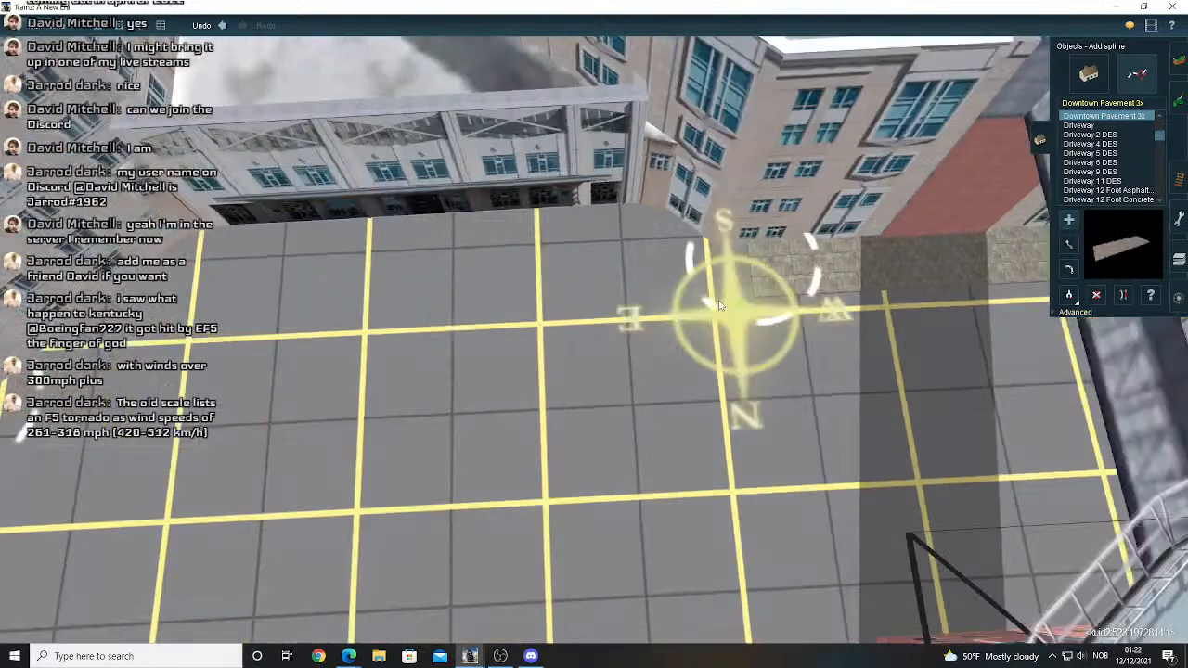
pyautogui.scroll(5, 719, 305)
pyautogui.press('m')
pyautogui.moveTo(490, 243); pyautogui.dragTo(417, 289)
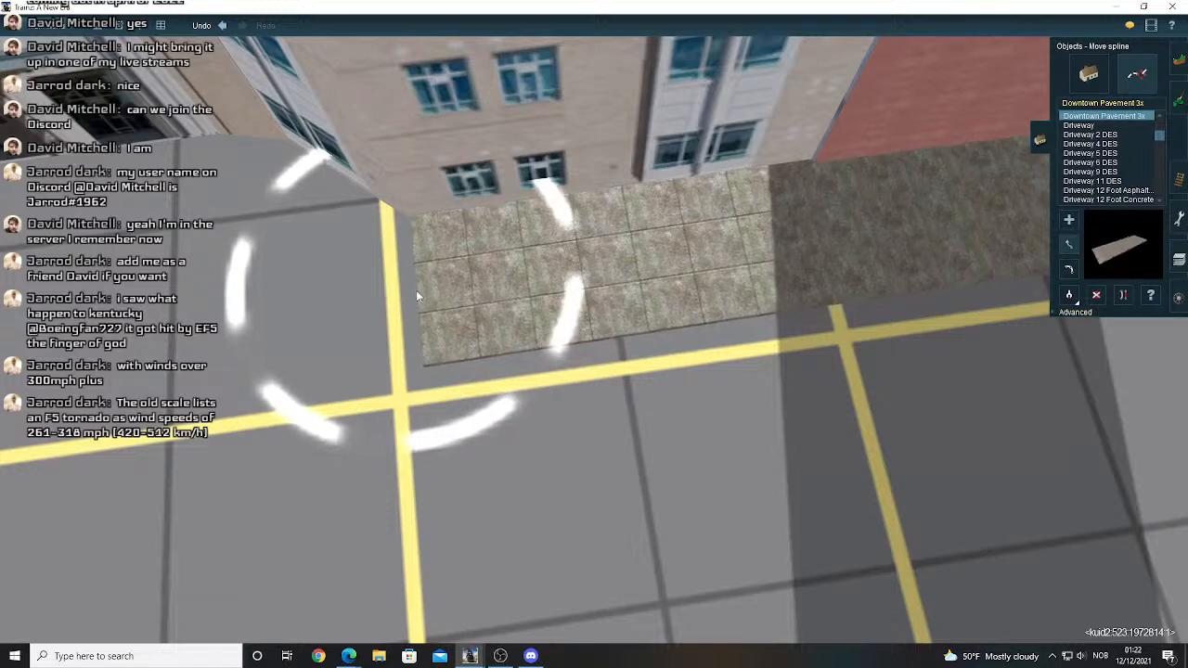
# - Extend the pavement in a curve around the windsock building's angled corner toward the glazed entrance
pyautogui.rightClick(320, 316)
pyautogui.scroll(-5, 320, 316)
pyautogui.rightClick(321, 316)
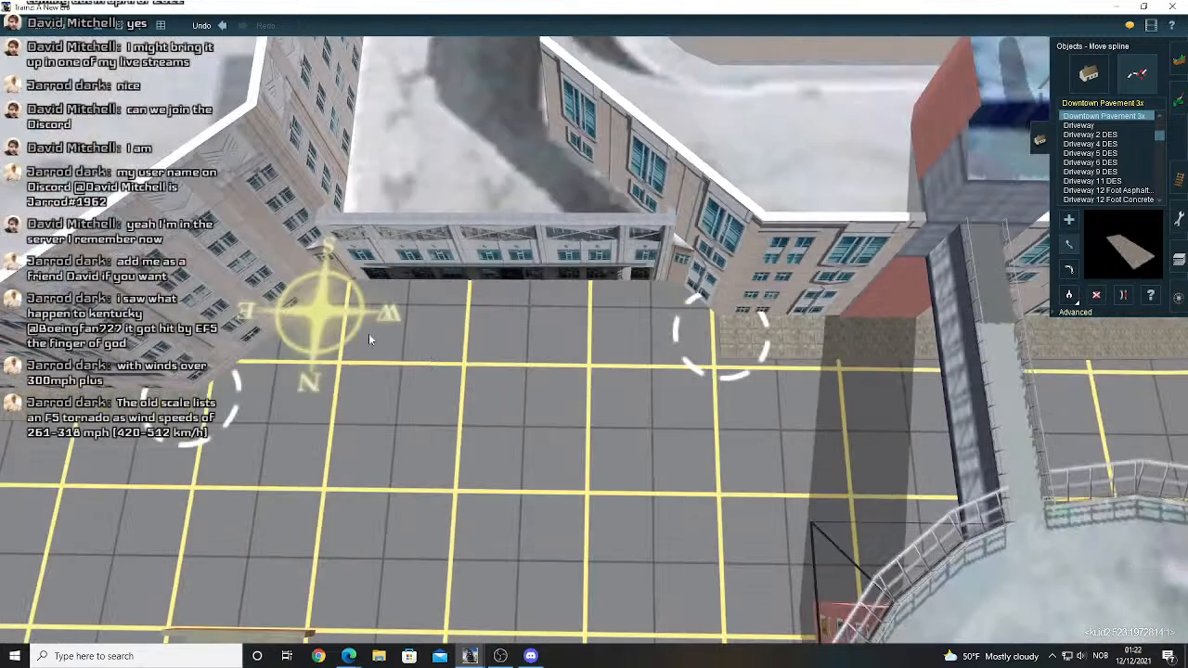
pyautogui.moveTo(571, 350); pyautogui.dragTo(620, 369, button='right')
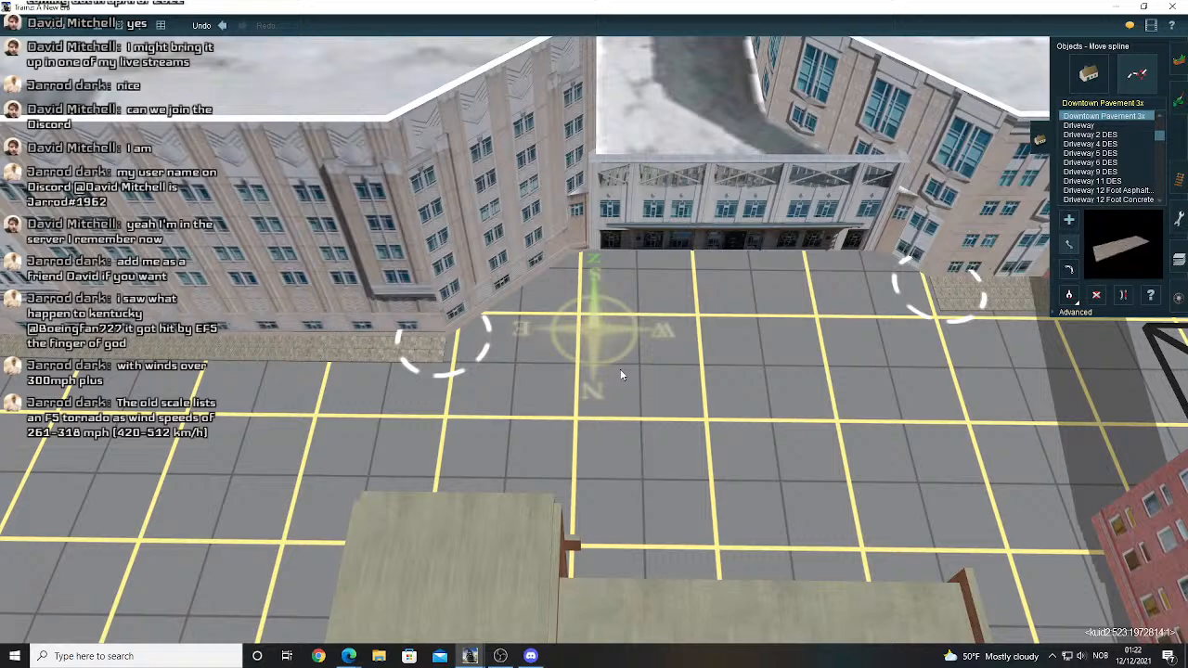
pyautogui.click(1069, 221)
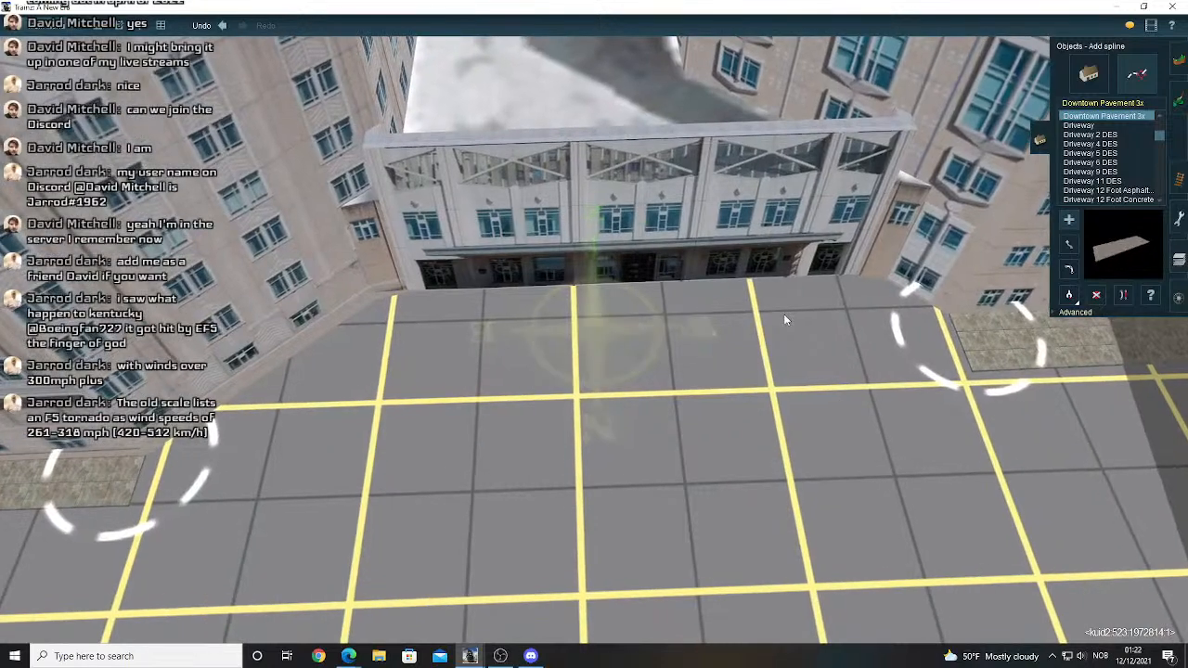
pyautogui.click(881, 322)
pyautogui.rightClick(878, 322)
pyautogui.scroll(4, 580, 326)
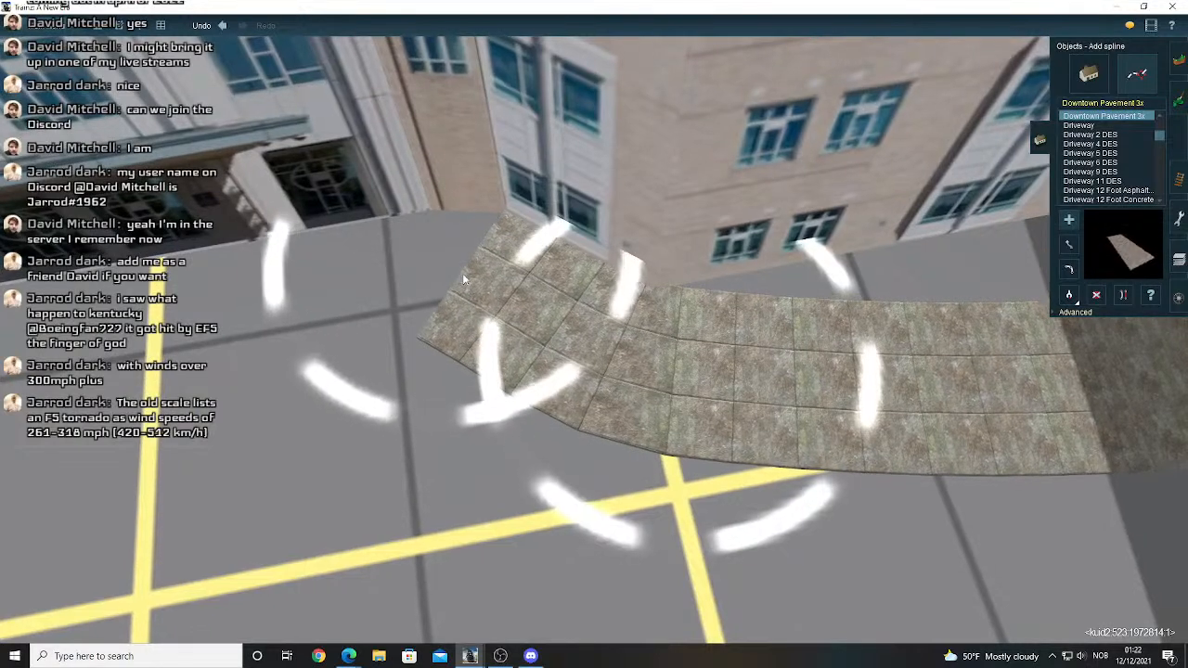
# - Lay a separate short Downtown Pavement 3x piece along the building's angled corner facade and adjust its end beside the wall
pyautogui.click(1069, 222)
pyautogui.click(418, 320)
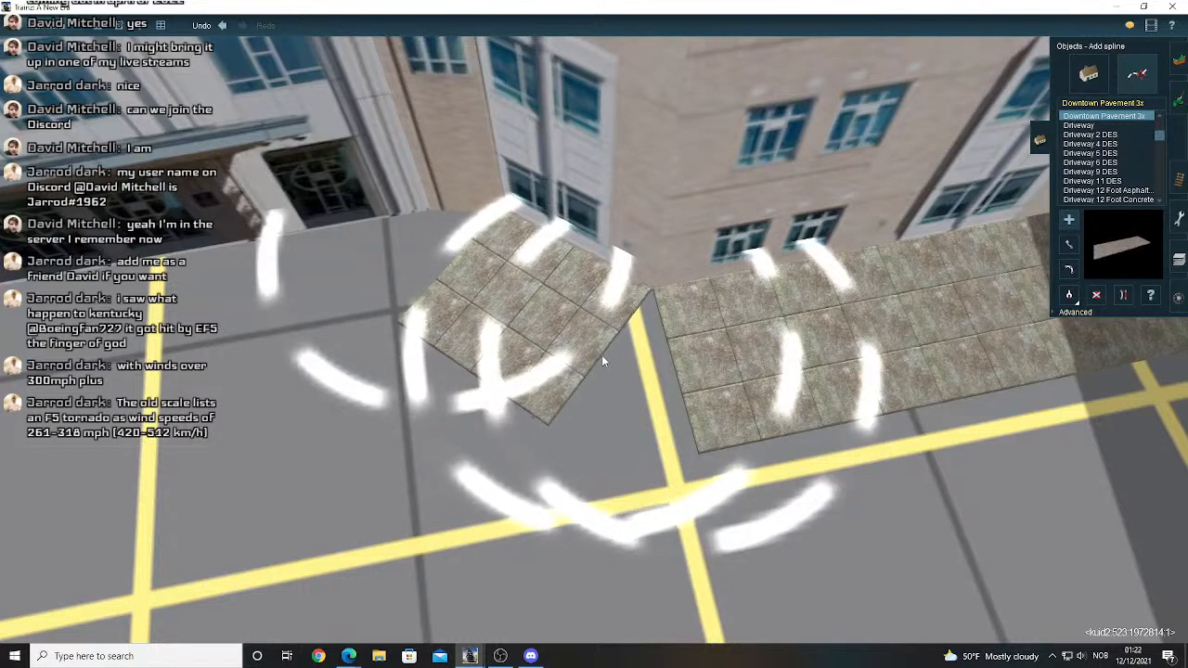
pyautogui.click(1070, 244)
pyautogui.moveTo(449, 289); pyautogui.dragTo(450, 384)
pyautogui.press('Left')
pyautogui.press('Up')
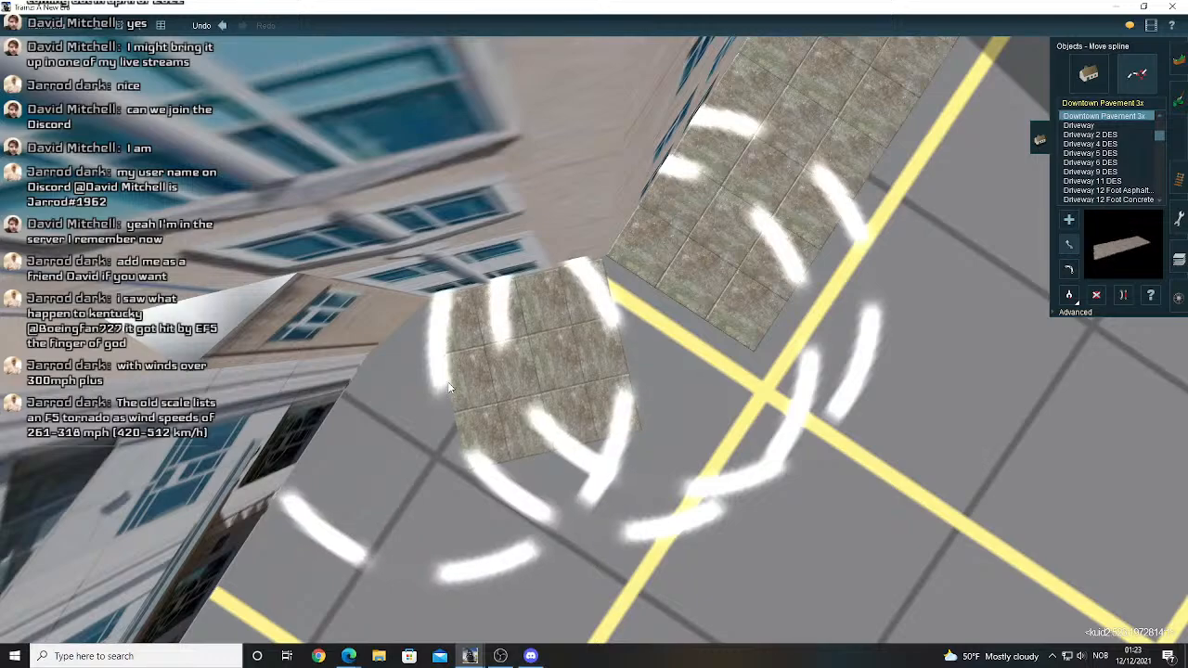
# - Lay a Downtown Pavement 3x spline along the front of the glazed entrance between the two corner buildings
pyautogui.moveTo(449, 388); pyautogui.dragTo(435, 345, button='right')
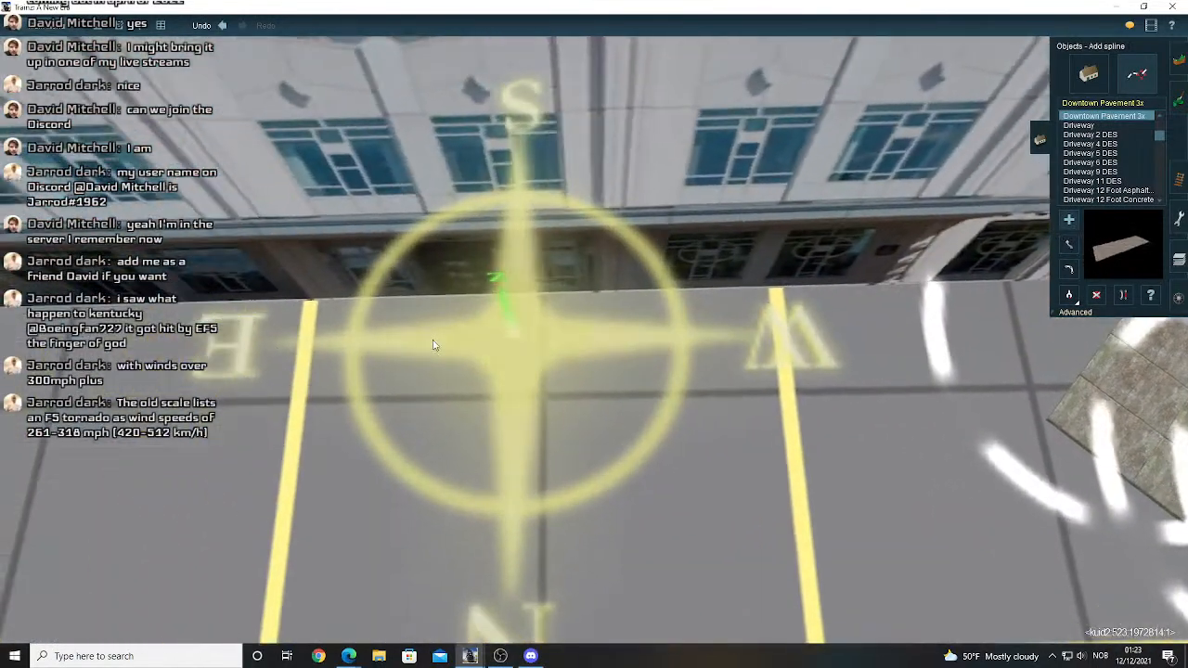
pyautogui.moveTo(345, 339); pyautogui.dragTo(742, 394)
pyautogui.moveTo(742, 390); pyautogui.dragTo(740, 325, button='right')
pyautogui.rightClick(769, 314)
pyautogui.moveTo(741, 321); pyautogui.dragTo(820, 298)
pyautogui.moveTo(320, 369); pyautogui.dragTo(397, 349, button='right')
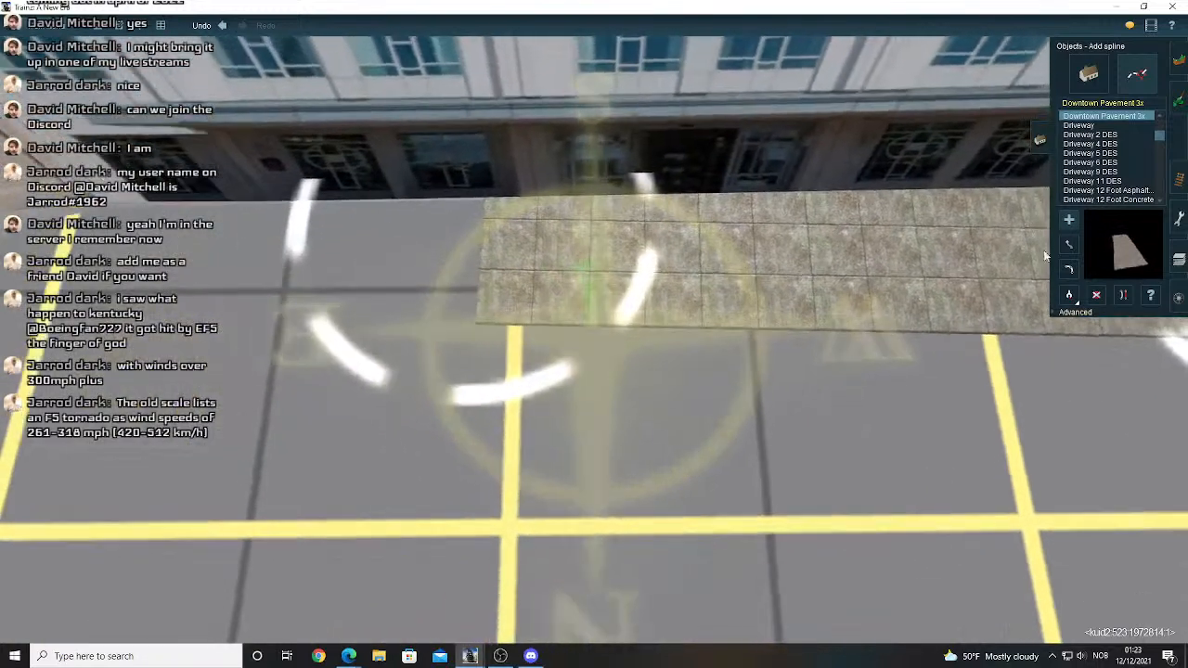
# - Move the far end of the entrance pavement so that it lines up with the corner of the neighbouring building
pyautogui.click(1068, 244)
pyautogui.rightClick(304, 307)
pyautogui.moveTo(403, 280); pyautogui.dragTo(537, 337)
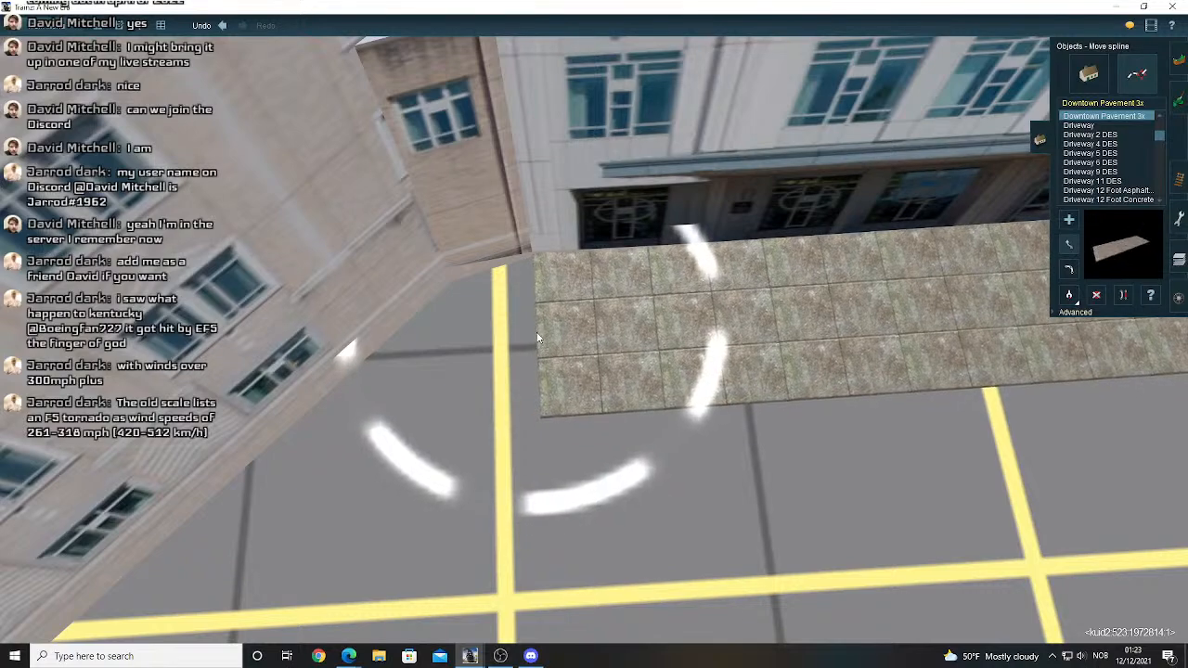
# - Lay a separate Downtown Pavement 3x piece along the neighbouring building's angled corner facade
pyautogui.click(1069, 220)
pyautogui.press('Left')
pyautogui.moveTo(480, 370); pyautogui.dragTo(404, 333, button='right')
pyautogui.moveTo(467, 347); pyautogui.dragTo(787, 291)
pyautogui.rightClick(690, 320)
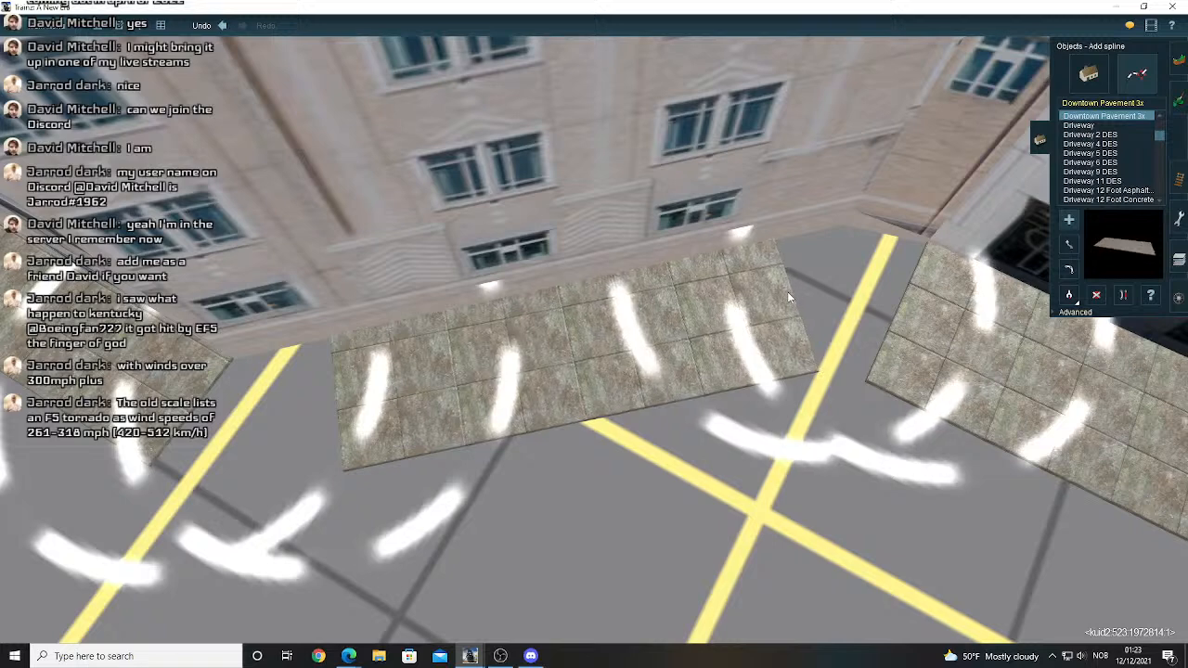
# - Move the angled piece's end toward the building's corner, join it to the long front's pavement and straighten the spline there
pyautogui.click(1068, 245)
pyautogui.press('Left')
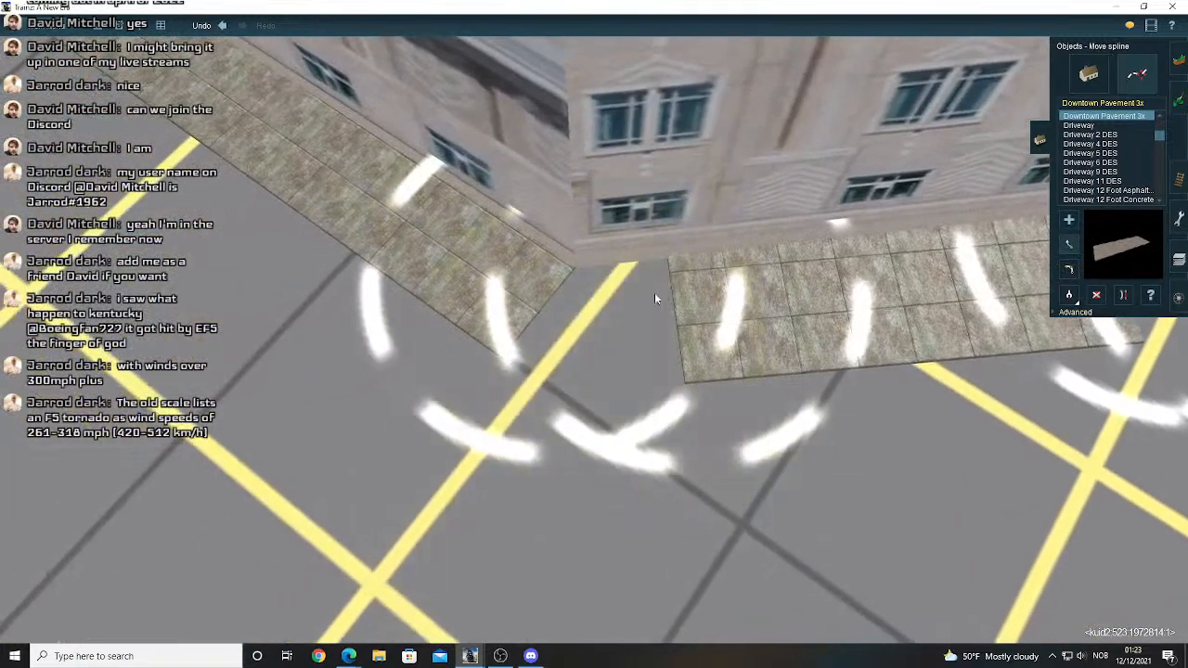
pyautogui.moveTo(654, 293); pyautogui.dragTo(628, 312)
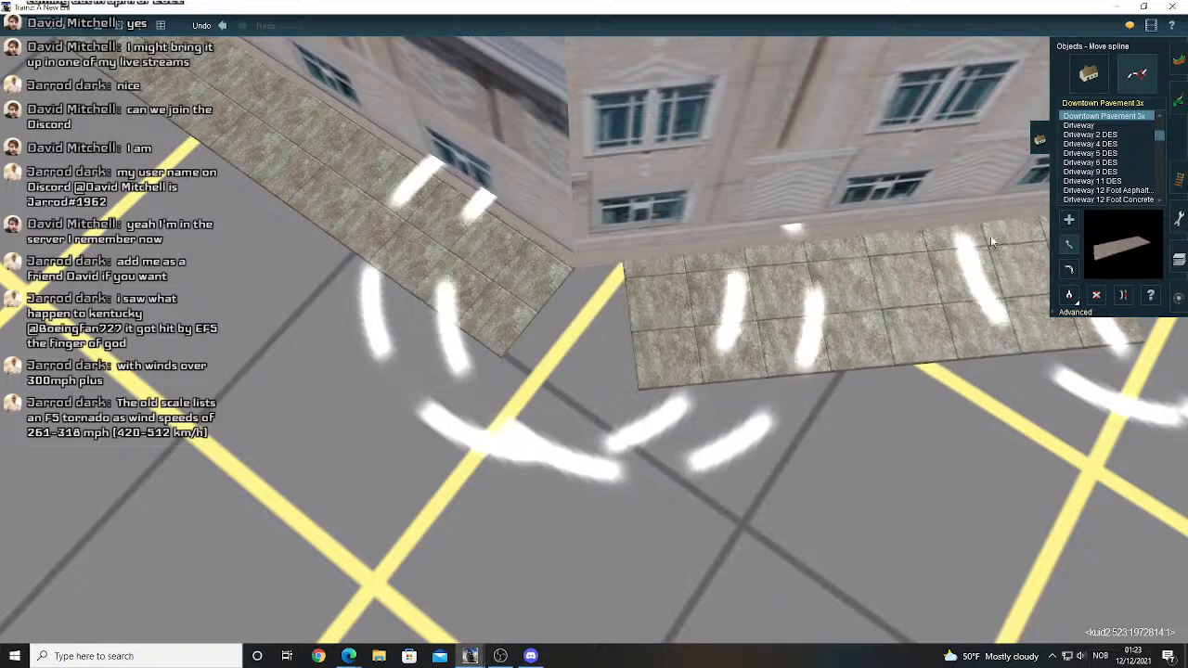
pyautogui.click(1070, 222)
pyautogui.click(644, 304)
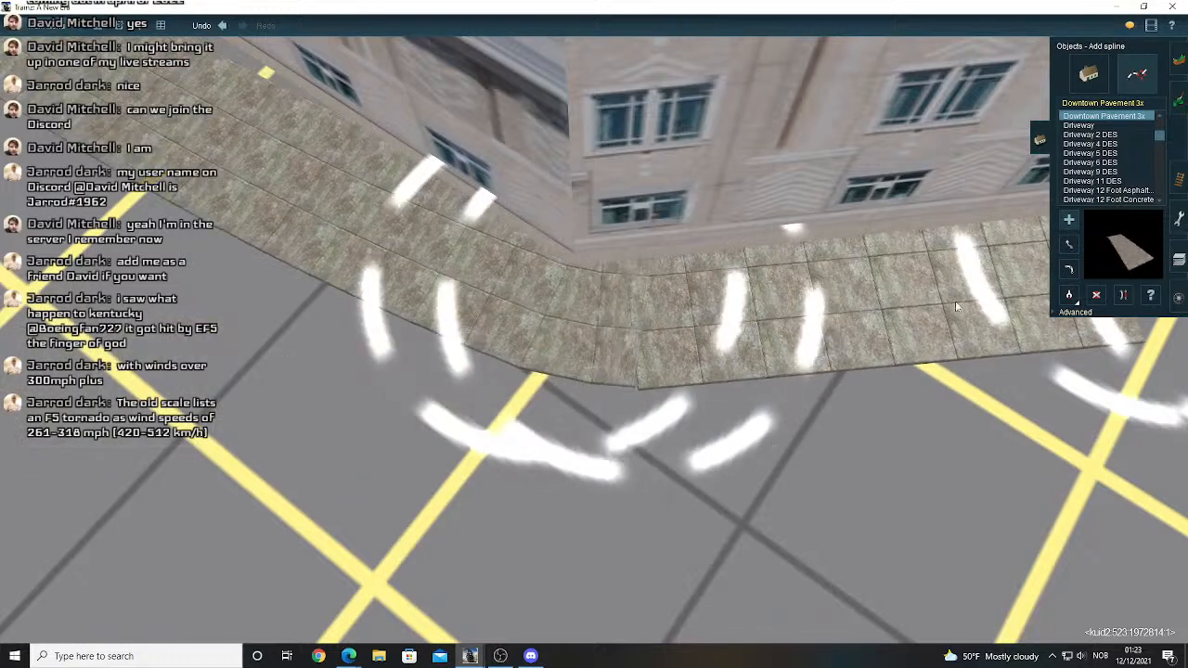
pyautogui.click(1122, 296)
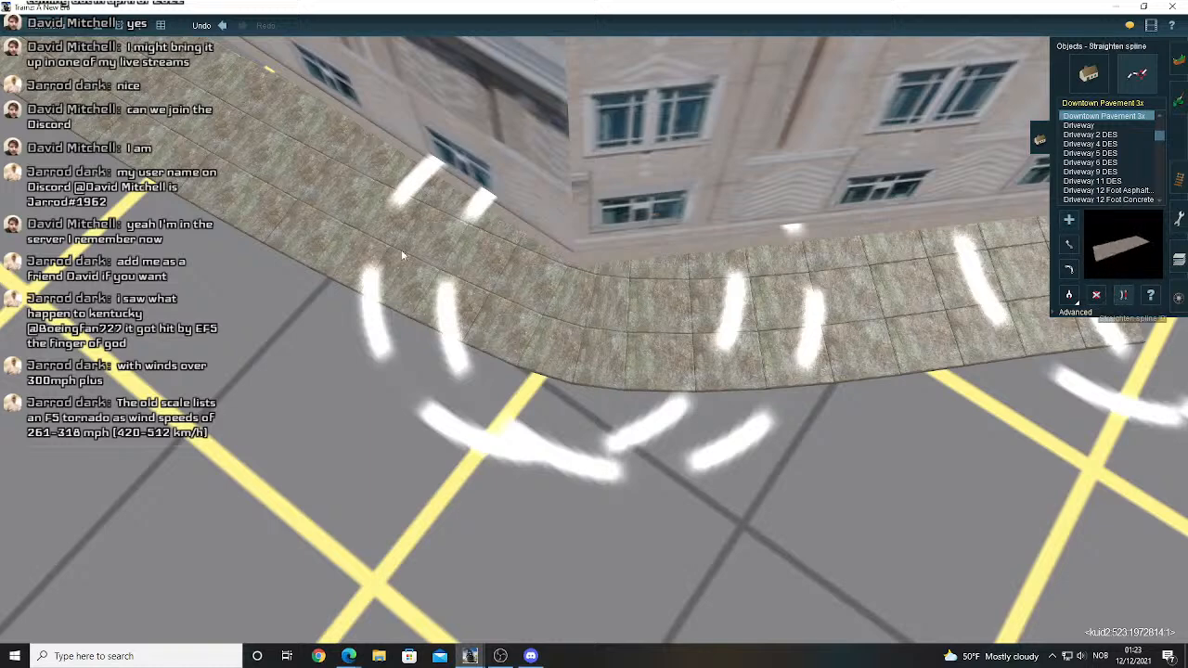
# - Pull the angled piece's other end back slightly from the corner beside the glazed entrance
pyautogui.moveTo(444, 236); pyautogui.dragTo(575, 358, button='right')
pyautogui.click(1069, 242)
pyautogui.moveTo(649, 307); pyautogui.dragTo(720, 298, button='right')
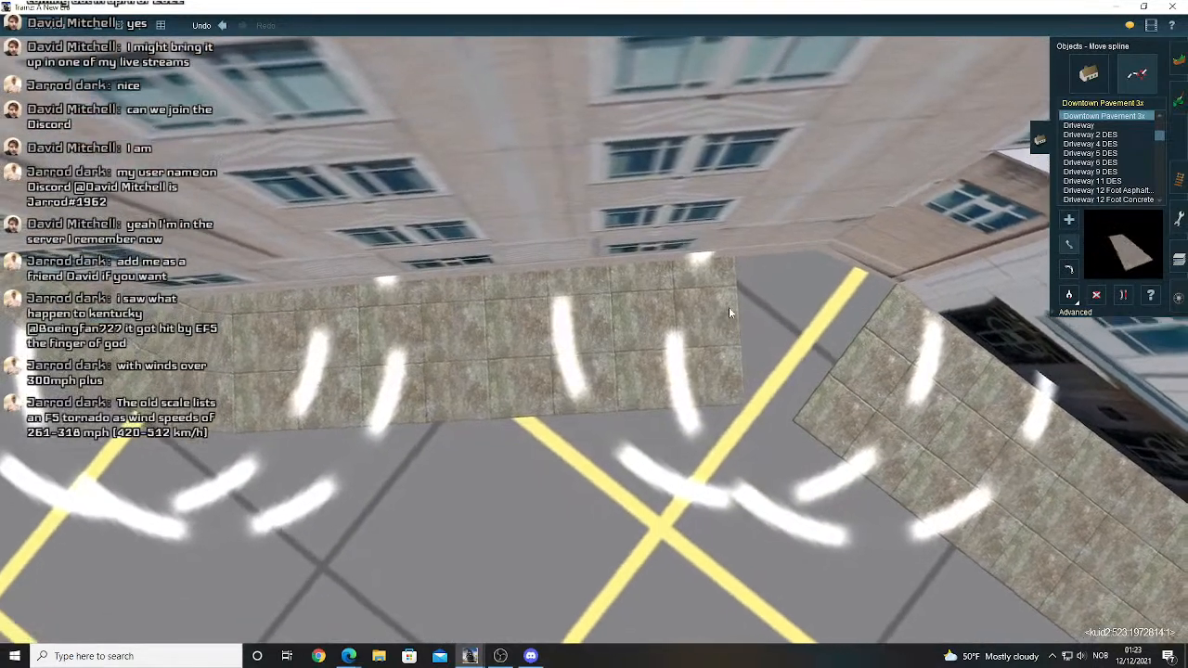
pyautogui.moveTo(728, 313); pyautogui.dragTo(712, 306)
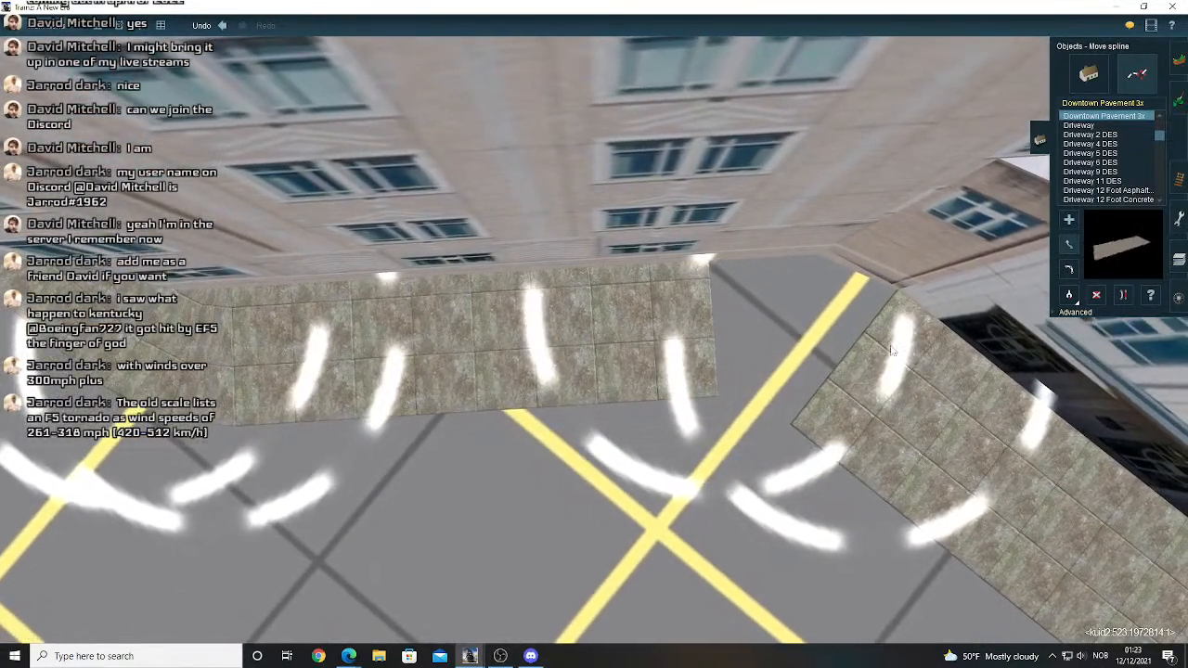
# - Connect the angled piece to the entrance pavement with a curved Downtown Pavement 3x section and straighten the adjoining spline
pyautogui.click(1069, 221)
pyautogui.click(721, 325)
pyautogui.click(842, 347)
pyautogui.click(850, 341)
pyautogui.click(1127, 296)
pyautogui.click(935, 418)
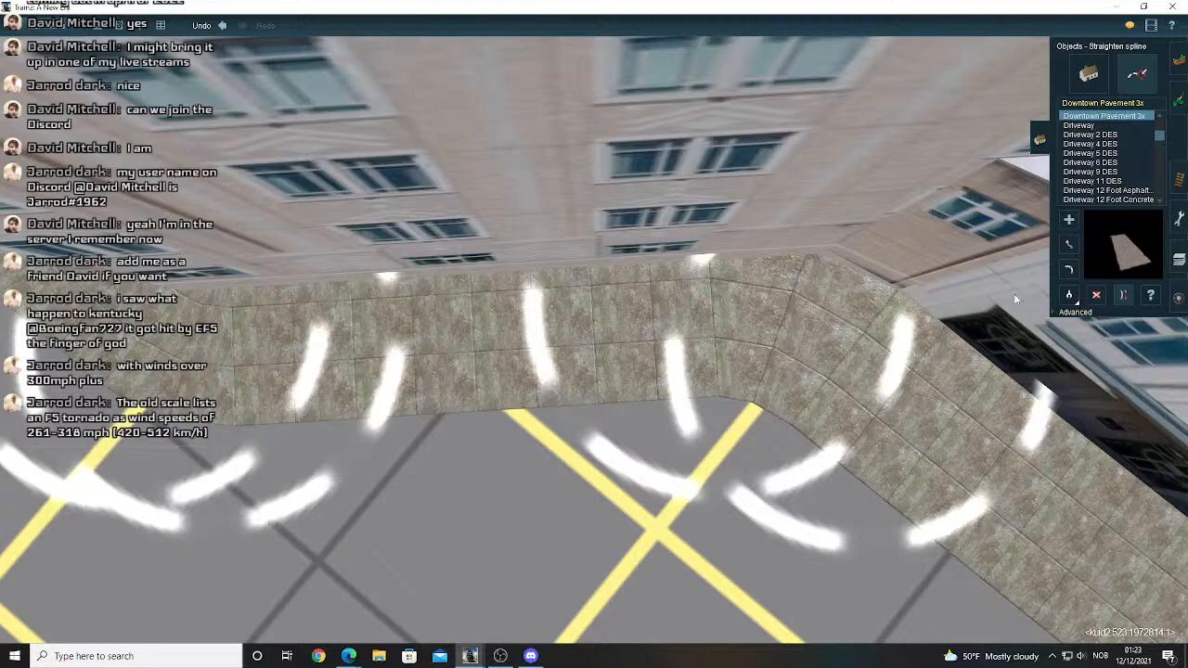
# - Fine-tune the spline points of the curved joint beside the entrance so that the pavement hugs the building walls
pyautogui.press('Left')
pyautogui.click(1069, 245)
pyautogui.rightClick(731, 336)
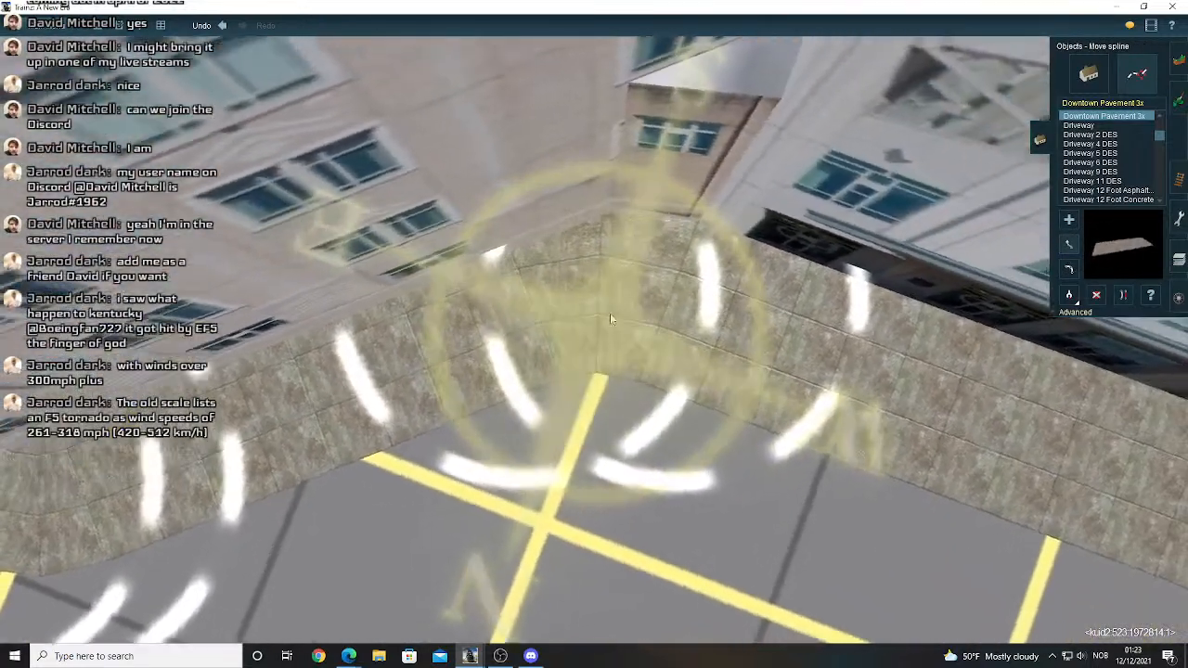
pyautogui.press('Left')
pyautogui.scroll(3, 655, 276)
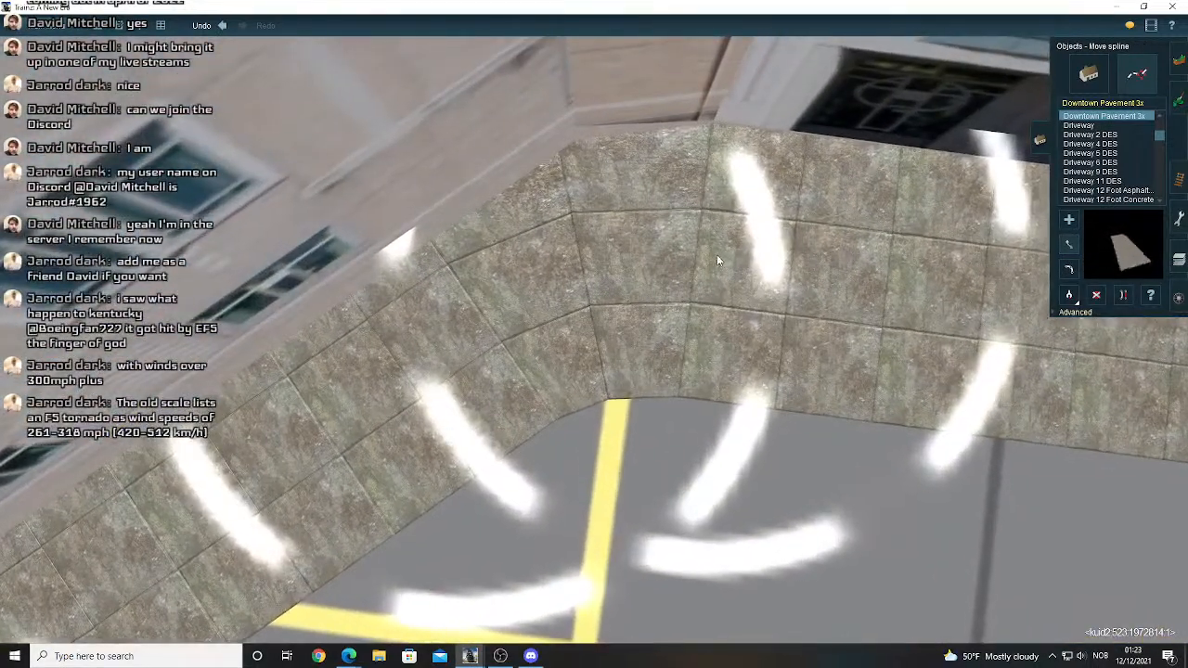
pyautogui.moveTo(701, 259); pyautogui.dragTo(699, 251)
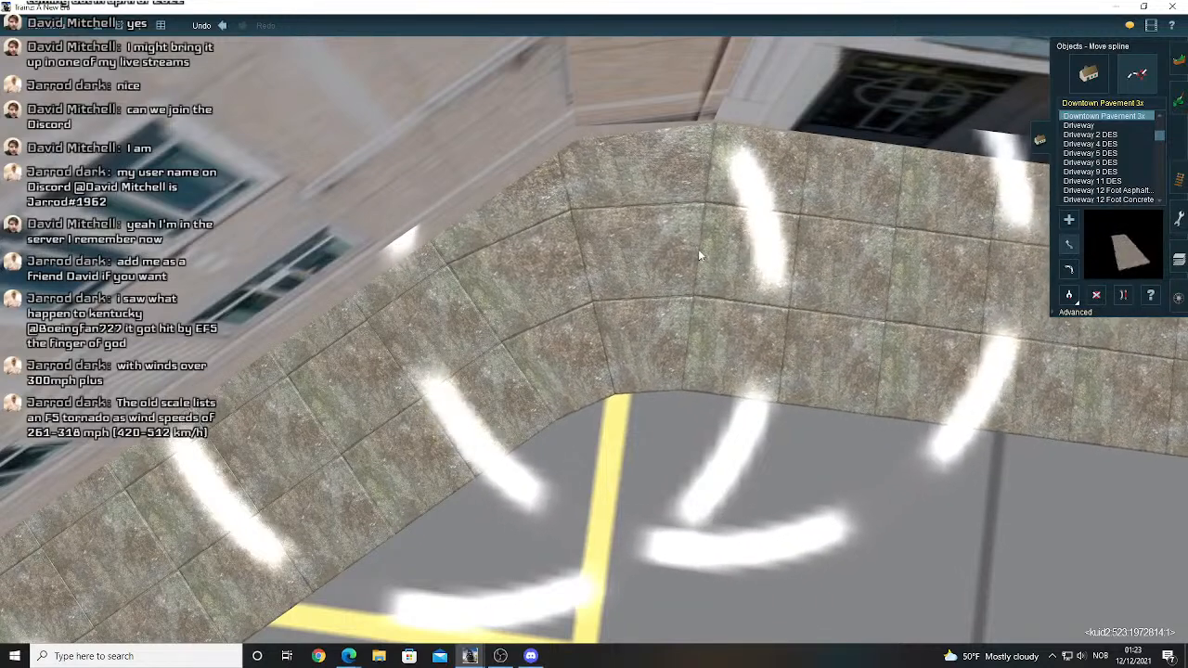
pyautogui.moveTo(466, 303); pyautogui.dragTo(448, 315)
# - Move both ends of the short pavement piece at the windsock building's angled corner to sit squarely between its neighbours
pyautogui.scroll(-6, 449, 321)
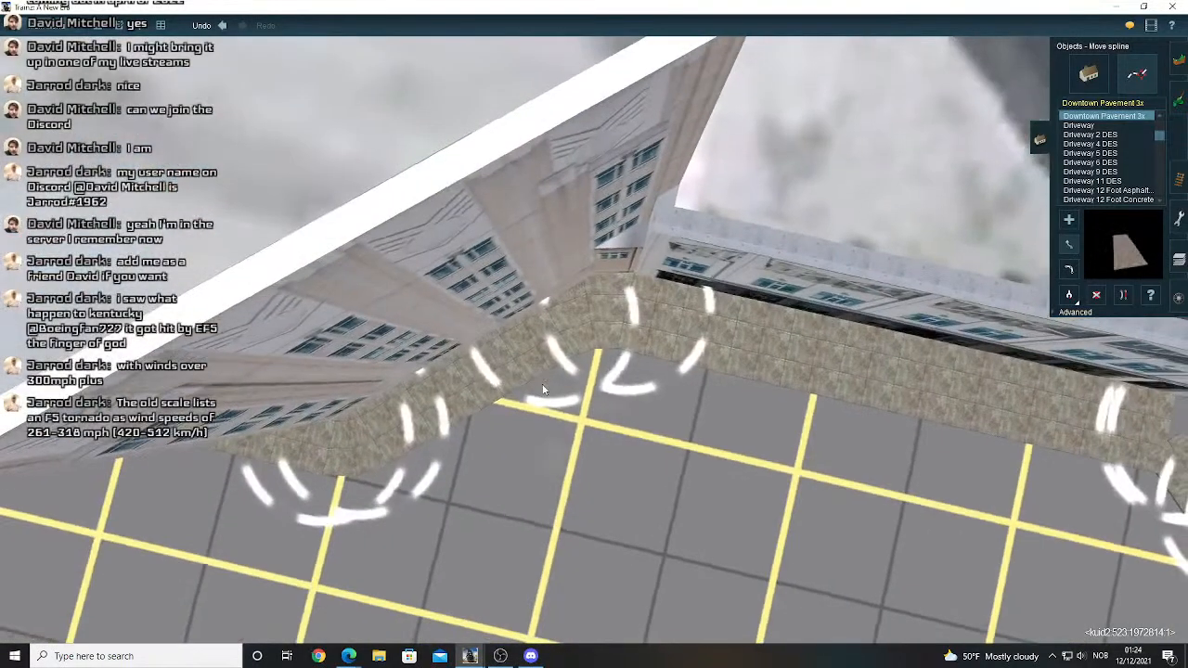
pyautogui.rightClick(800, 334)
pyautogui.moveTo(802, 339); pyautogui.dragTo(774, 361, button='right')
pyautogui.scroll(6, 695, 371)
pyautogui.press('Left')
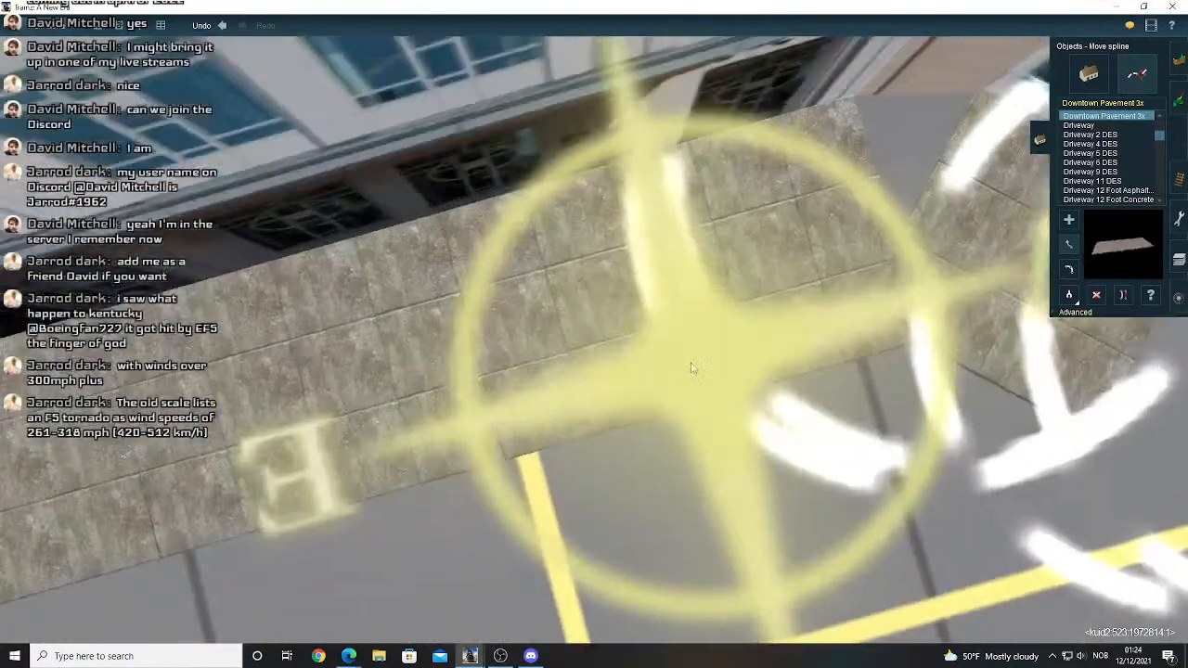
pyautogui.rightClick(817, 298)
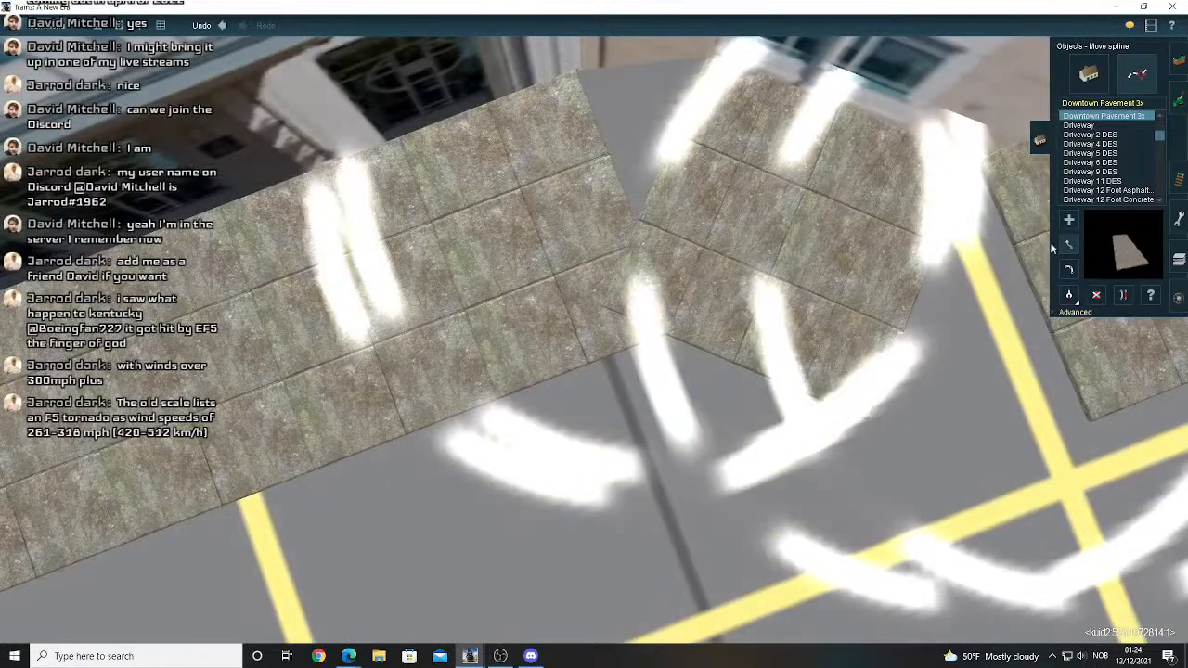
pyautogui.moveTo(702, 191); pyautogui.dragTo(739, 203)
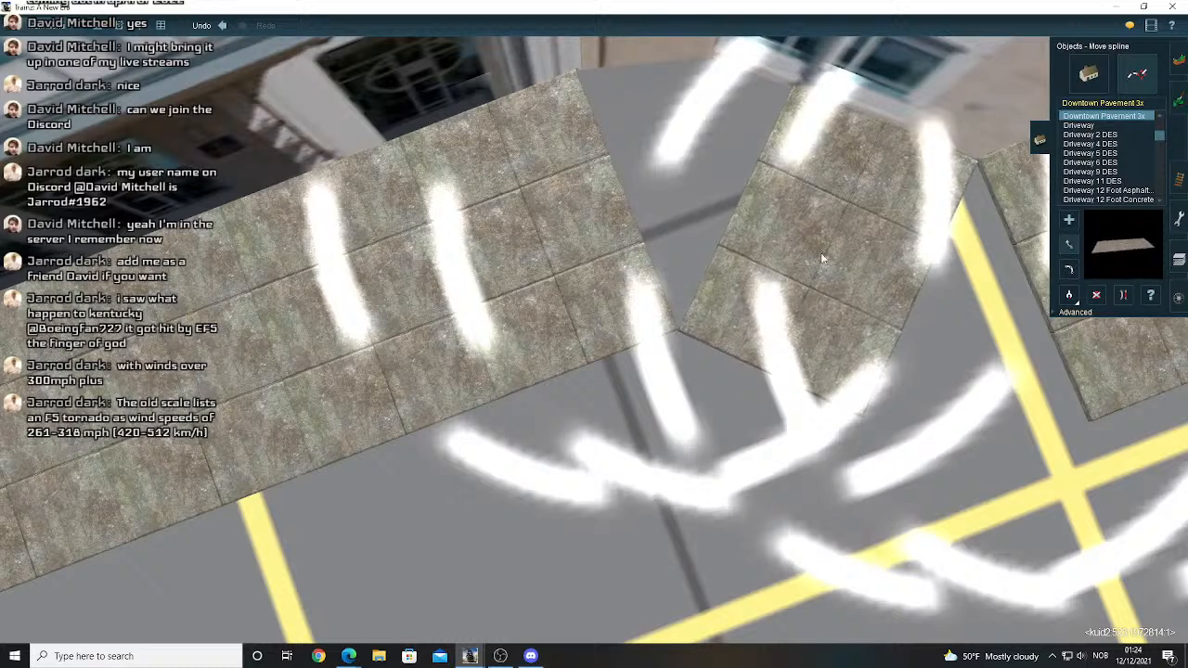
pyautogui.moveTo(925, 275); pyautogui.dragTo(926, 279)
# - Join the short corner piece to the pavements on both sides of it and straighten the splines around the windsock building's corner
pyautogui.click(1069, 222)
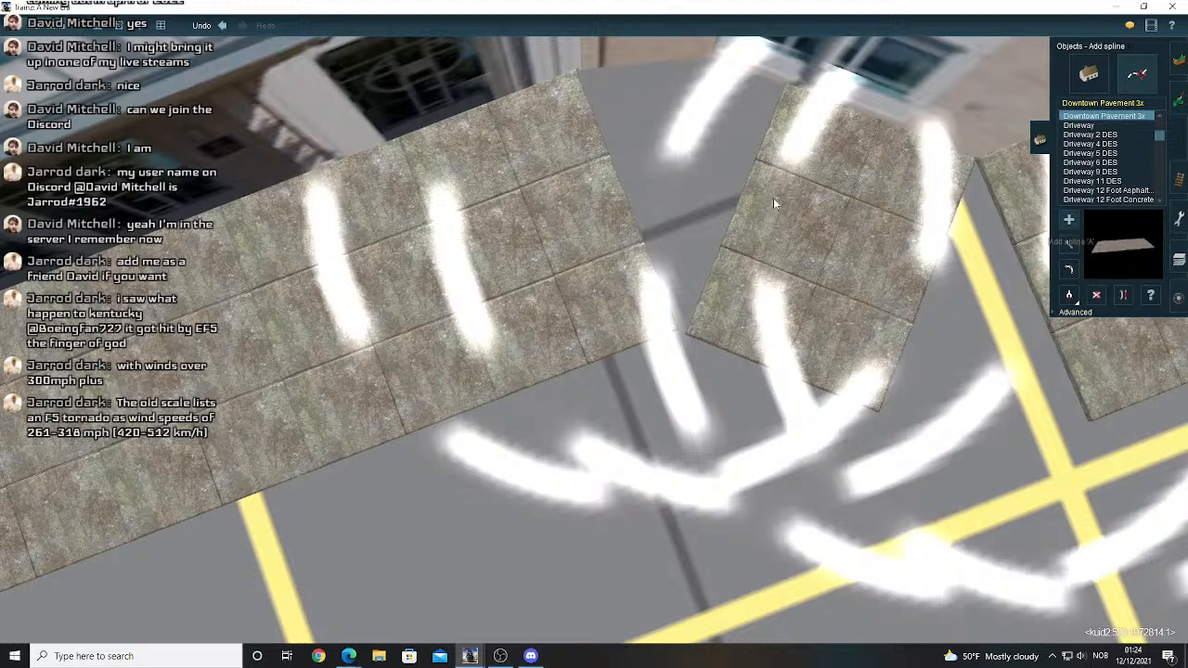
pyautogui.click(642, 195)
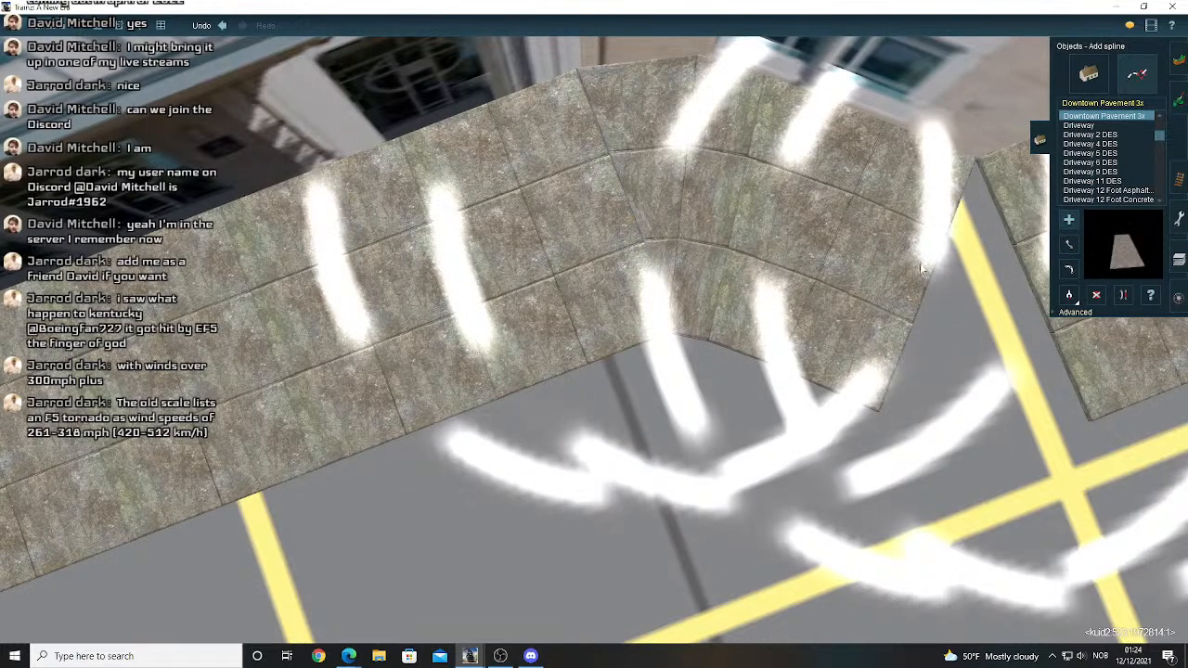
pyautogui.click(1024, 288)
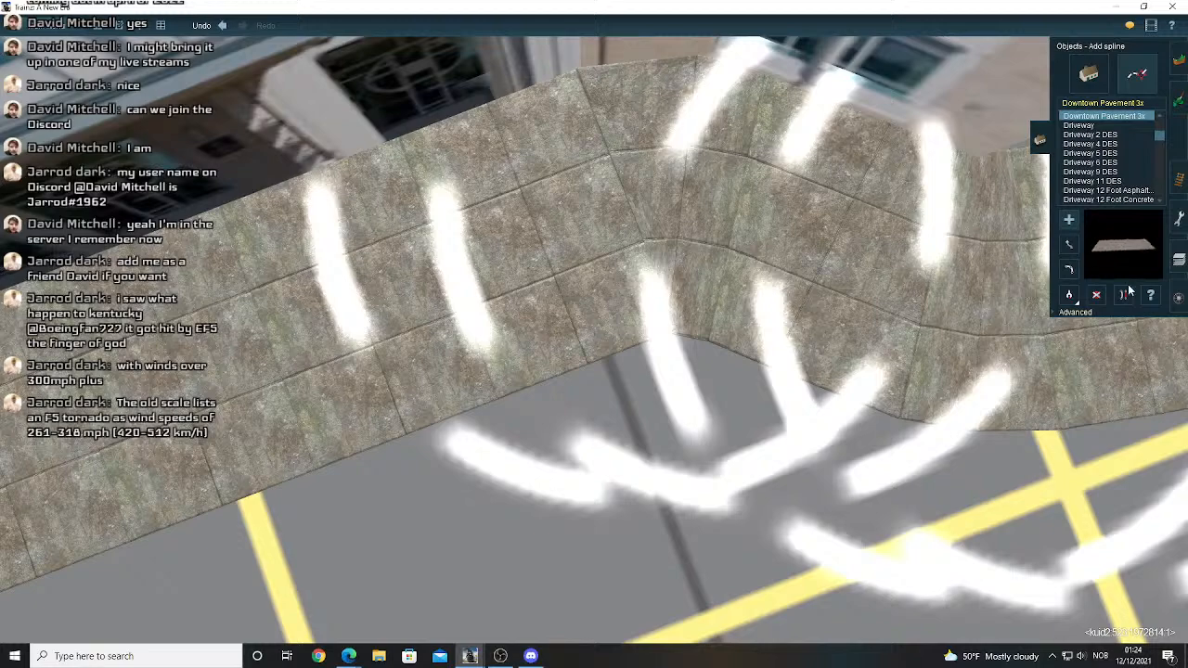
pyautogui.press('e')
pyautogui.moveTo(1094, 334); pyautogui.dragTo(761, 291, button='right')
pyautogui.click(761, 291)
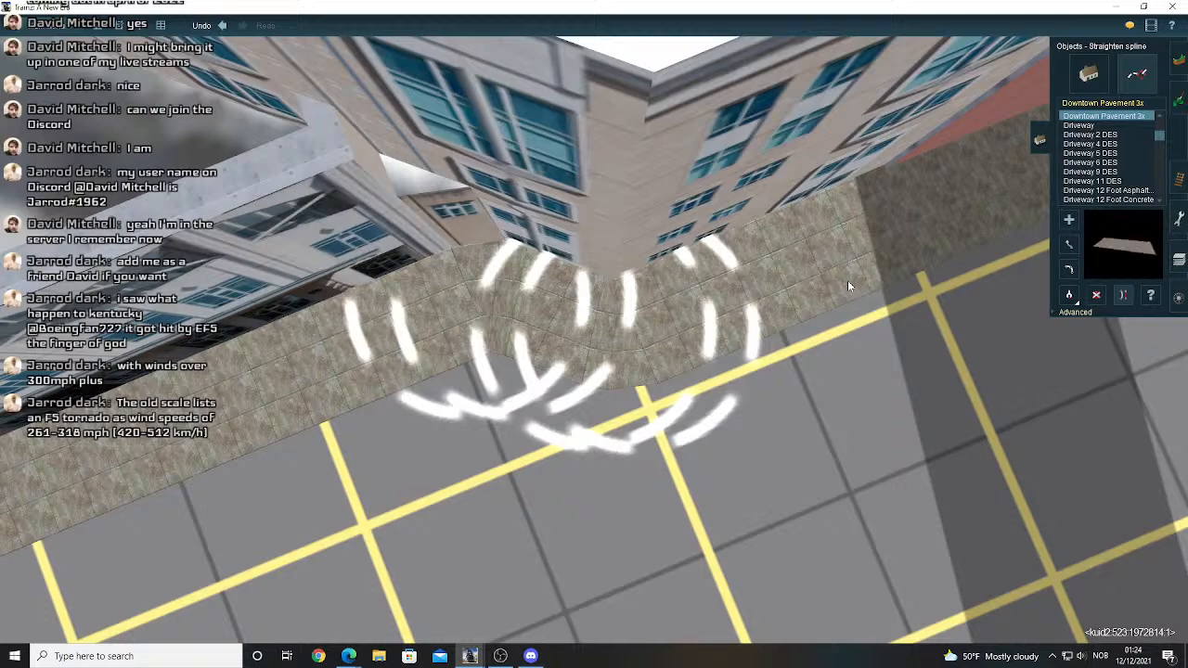
# - Examine the laid pavements and the open ground around the brick garage building, the helipad and the neighbouring blocks
pyautogui.press('Down')
pyautogui.press('Right')
pyautogui.press('Up')
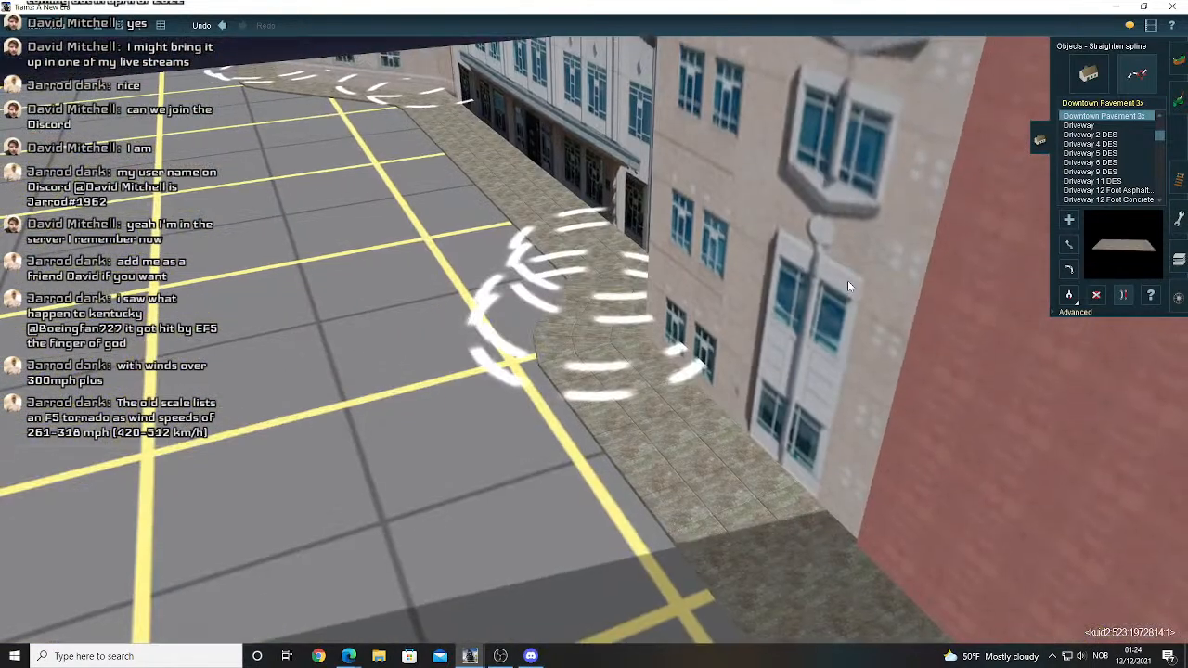
pyautogui.scroll(-10, 384, 243)
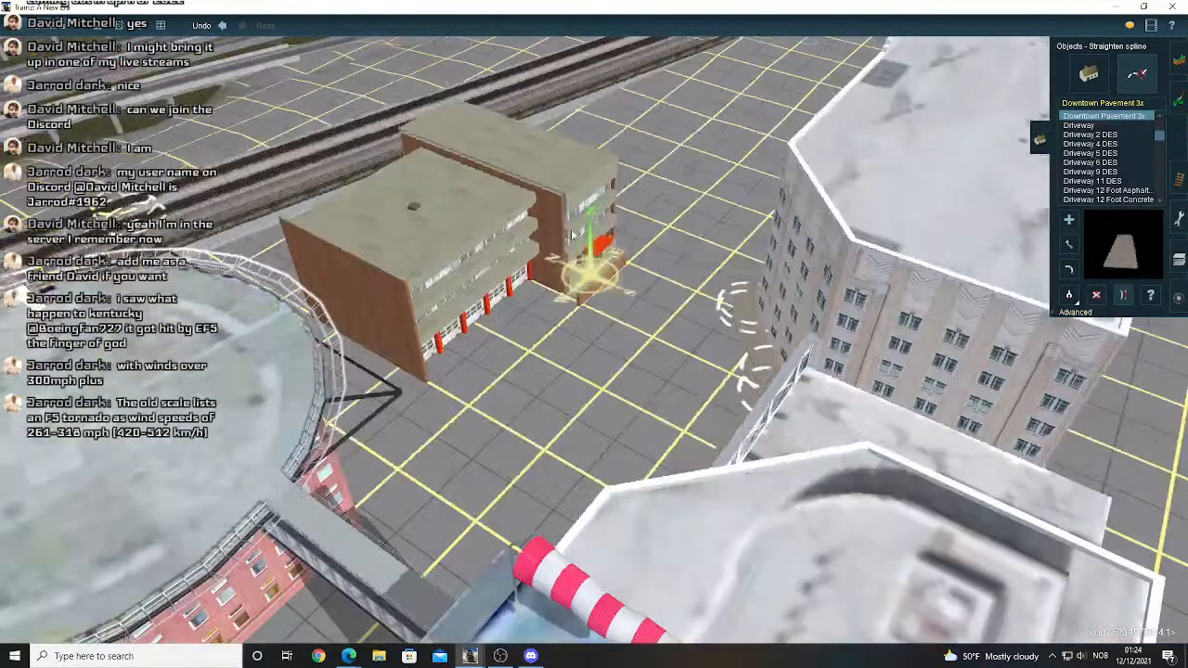
pyautogui.press('Right')
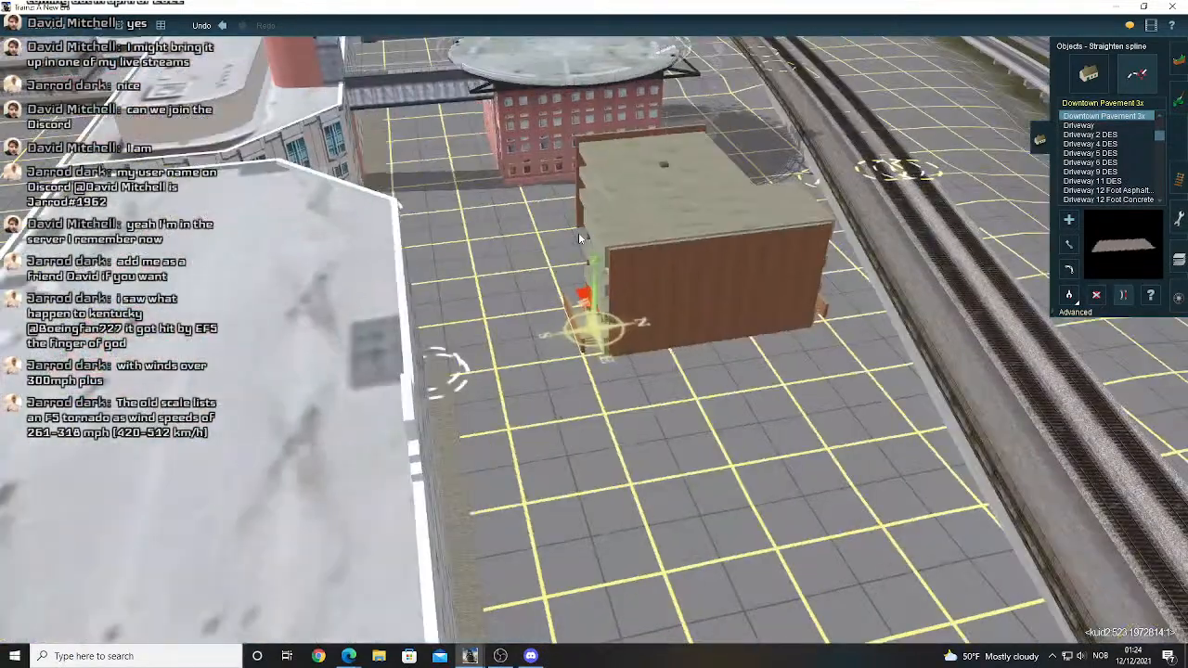
pyautogui.press('Right')
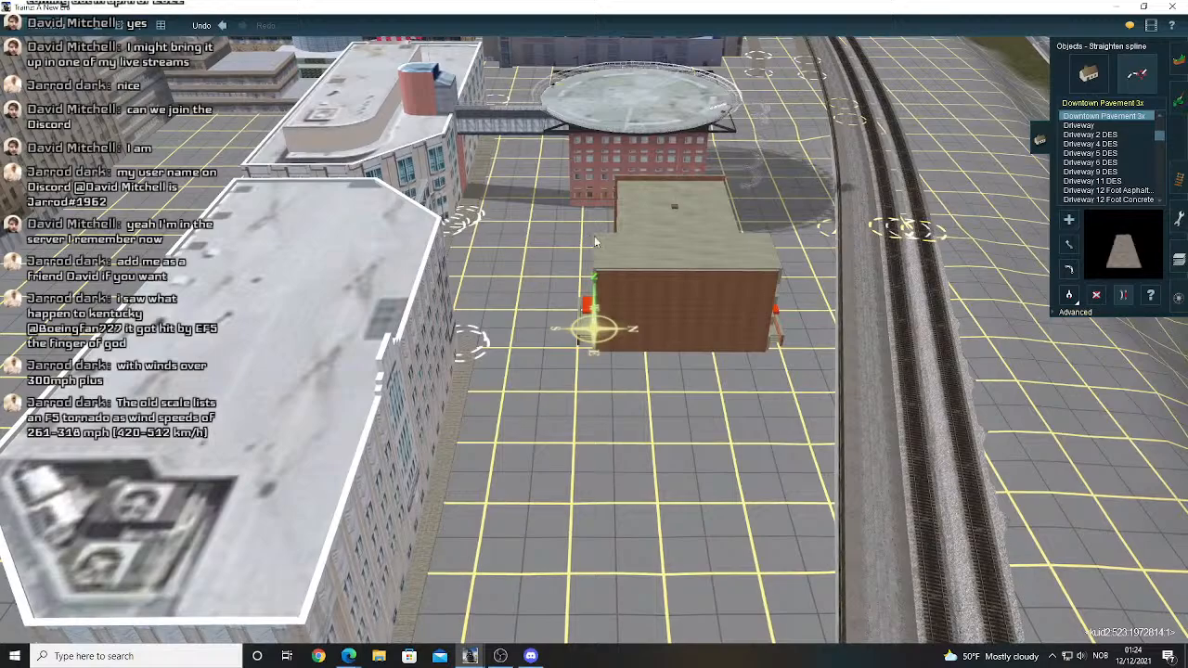
pyautogui.press('Right')
pyautogui.scroll(5, 573, 315)
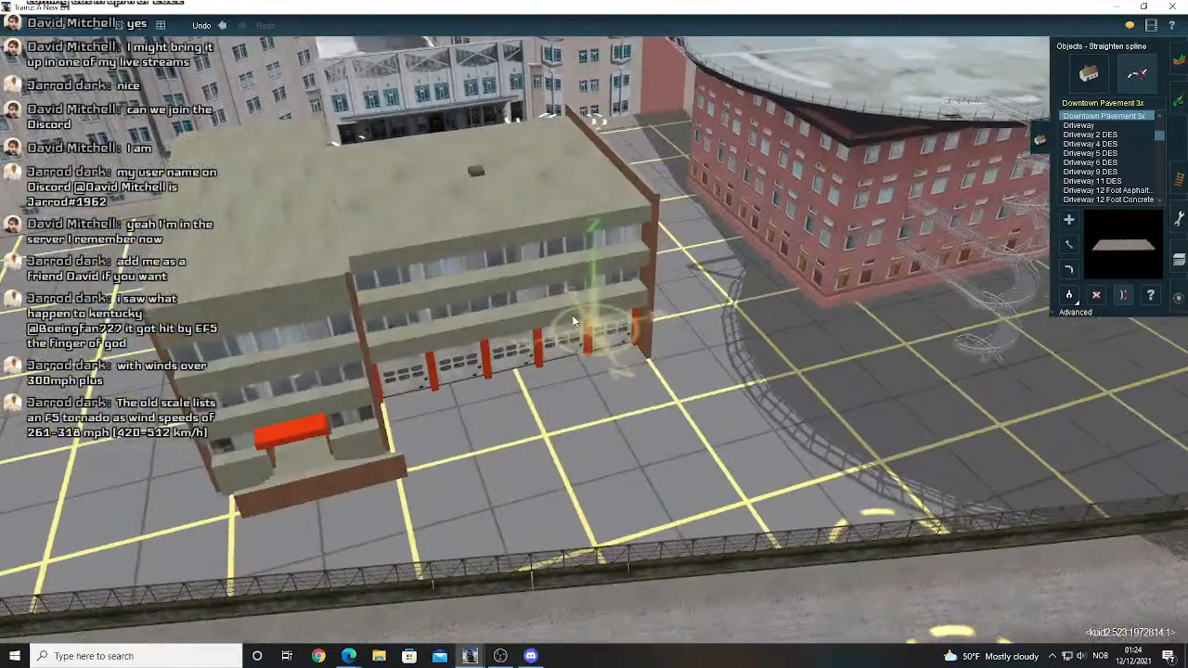
pyautogui.press('Right')
pyautogui.press('Left')
pyautogui.moveTo(559, 324); pyautogui.dragTo(497, 327, button='right')
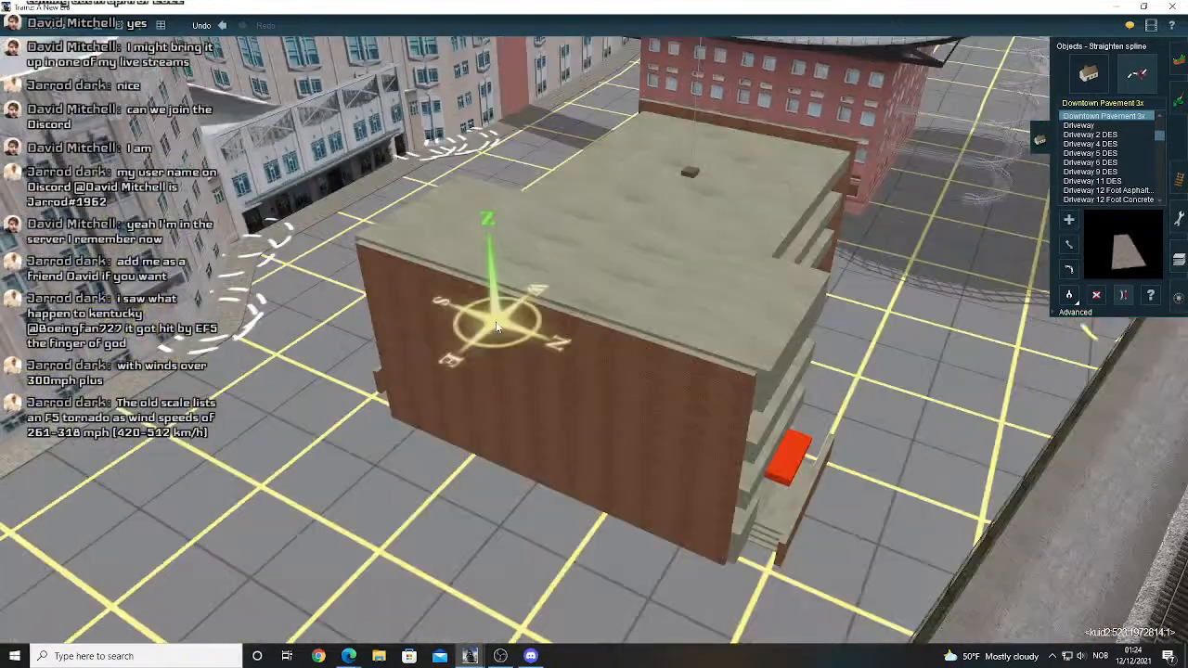
pyautogui.press('Left')
pyautogui.scroll(-5, 577, 307)
pyautogui.press('Left')
pyautogui.rightClick(504, 318)
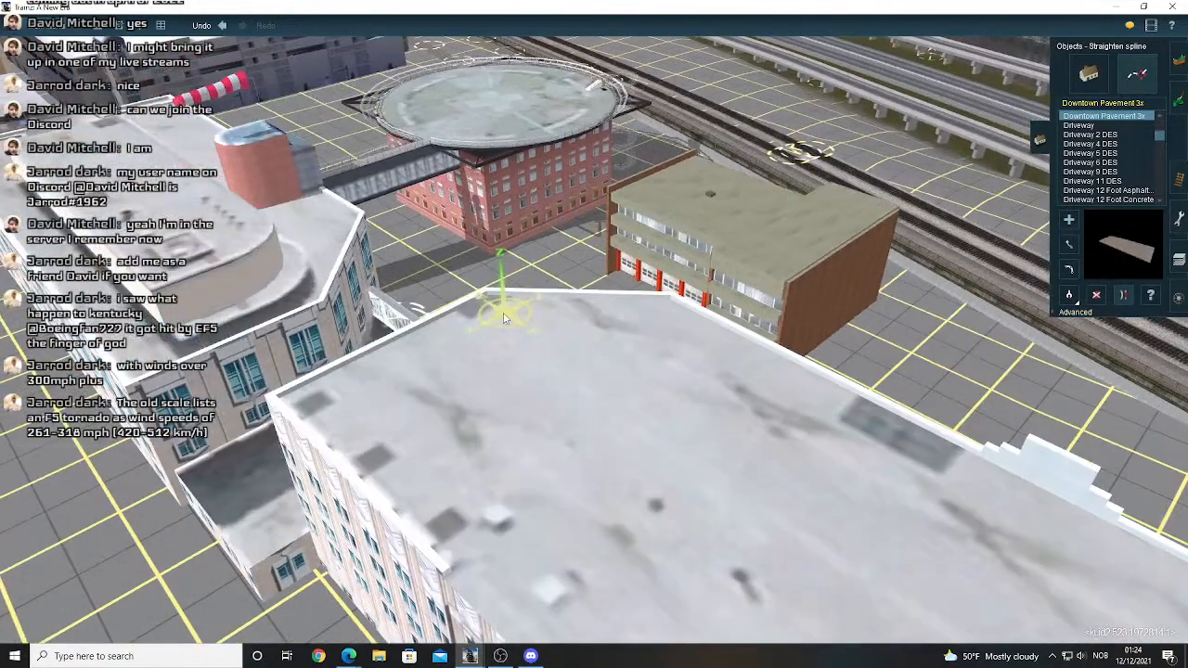
pyautogui.scroll(-8, 504, 318)
pyautogui.scroll(3, 492, 322)
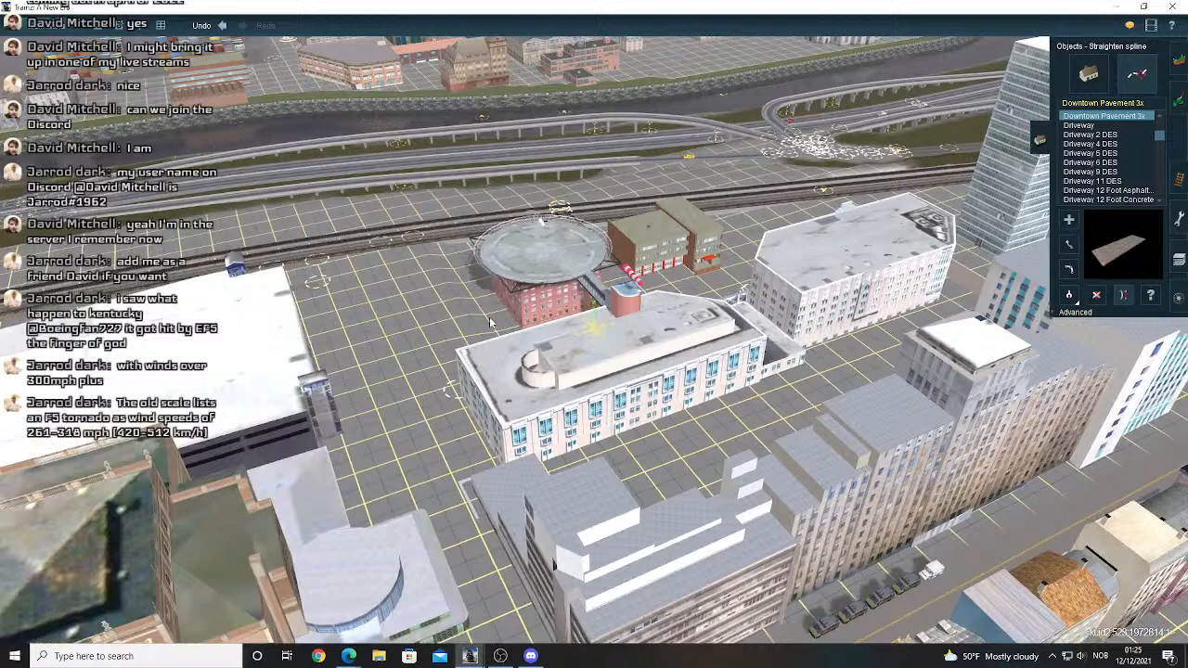
pyautogui.press('Left')
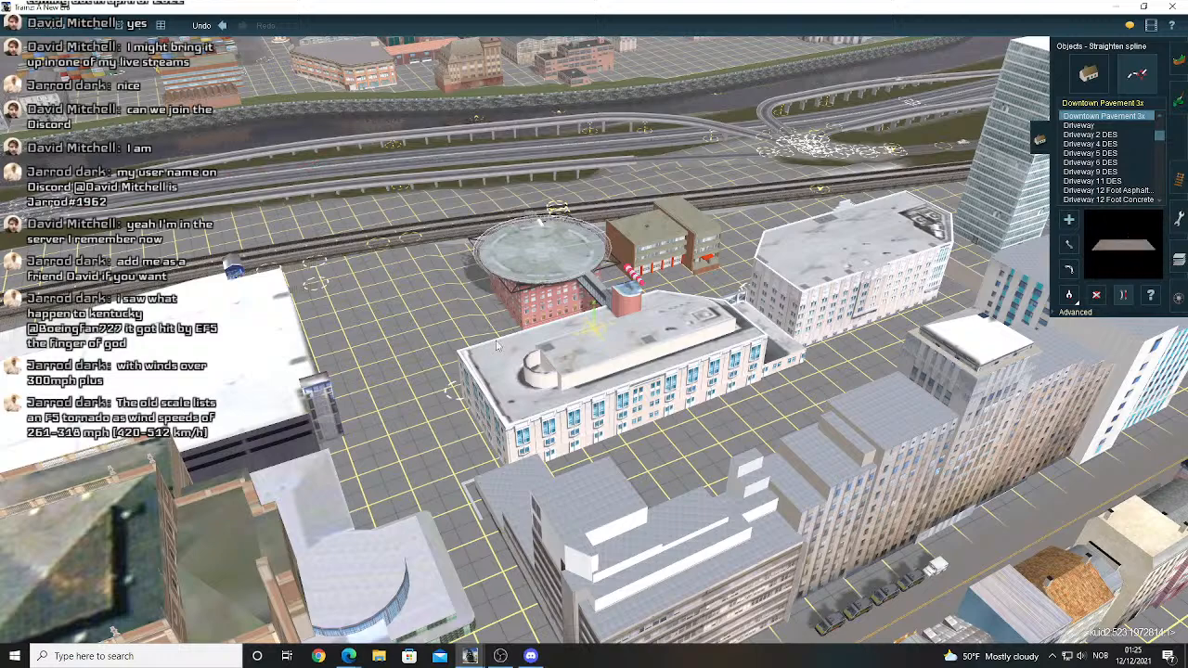
pyautogui.rightClick(496, 341)
pyautogui.press('Left')
pyautogui.rightClick(657, 319)
pyautogui.press('Left')
pyautogui.scroll(3, 594, 325)
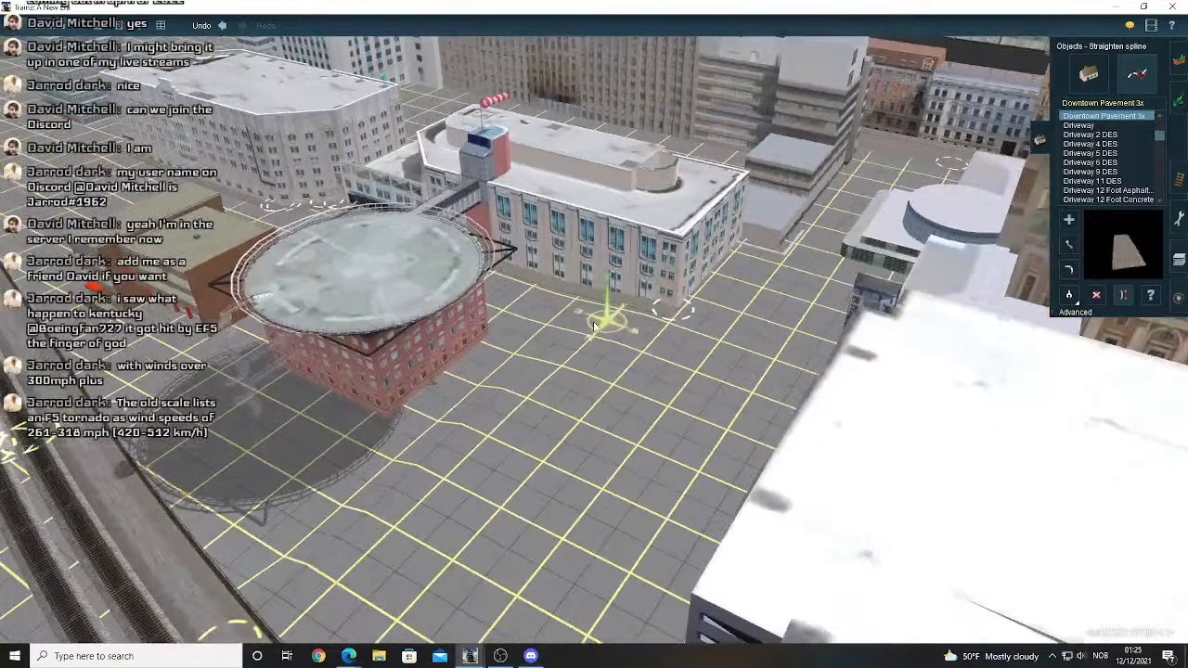
pyautogui.press('Left')
pyautogui.scroll(3, 594, 325)
pyautogui.rightClick(452, 322)
pyautogui.press('Left')
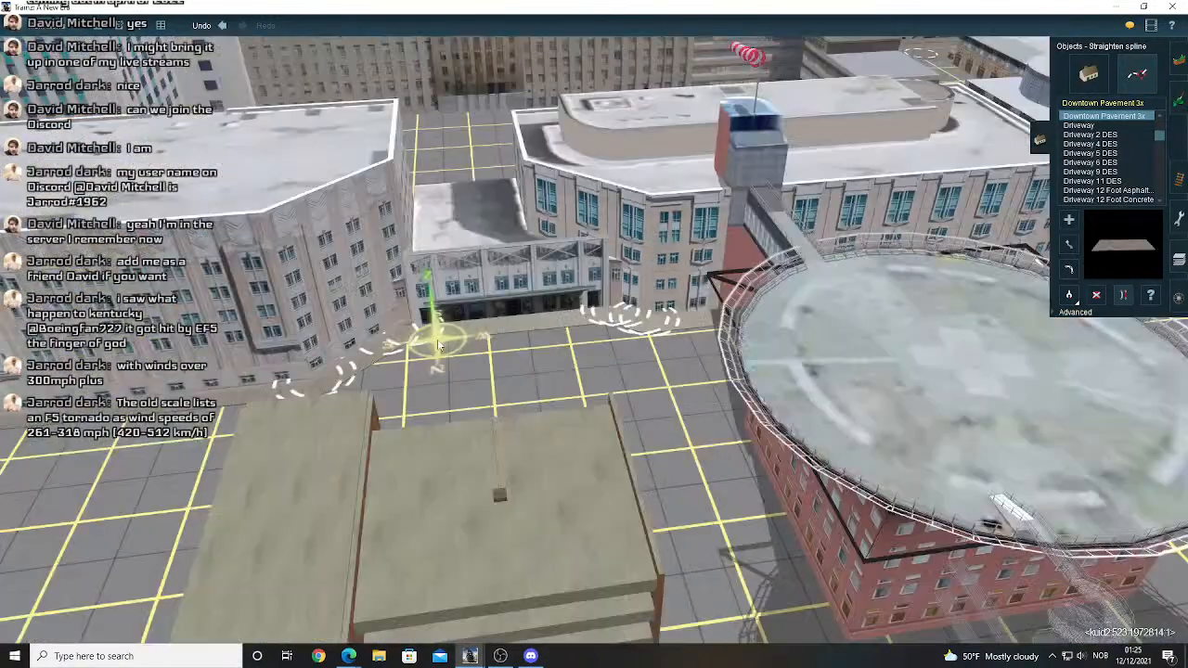
pyautogui.rightClick(438, 340)
pyautogui.press('Left')
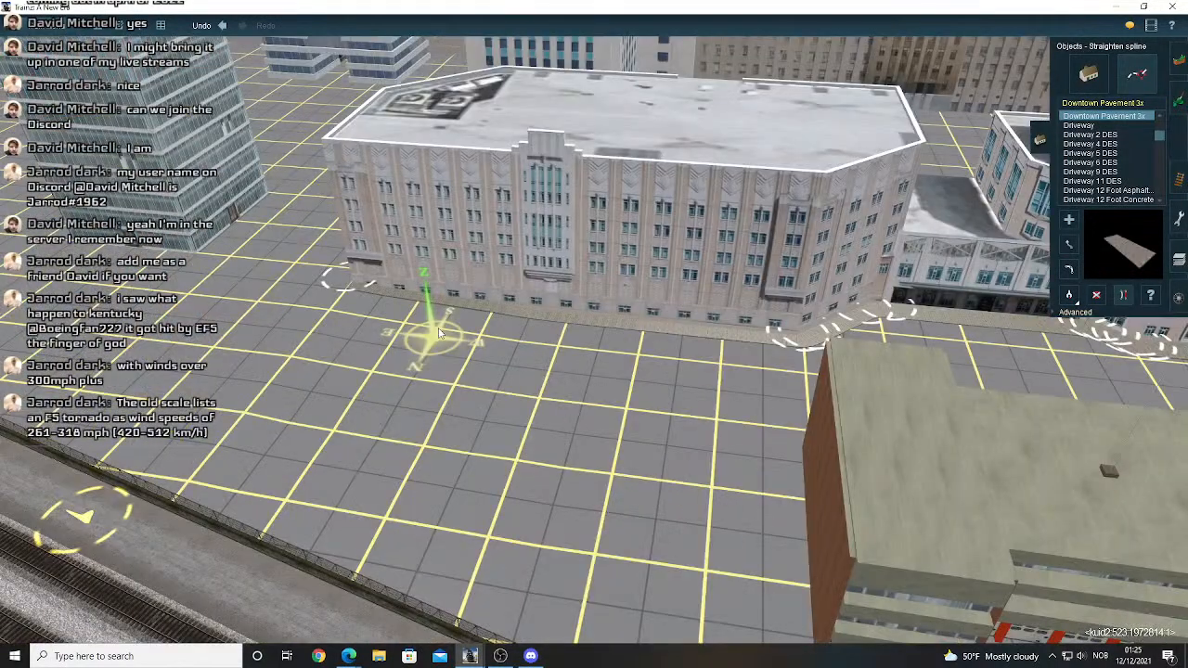
# - Lay a Downtown Pavement 3x spline from the brick garage building's steps, parallel to the long building, ending level with its far corner
pyautogui.press('a')
pyautogui.press('Left')
pyautogui.scroll(3, 623, 256)
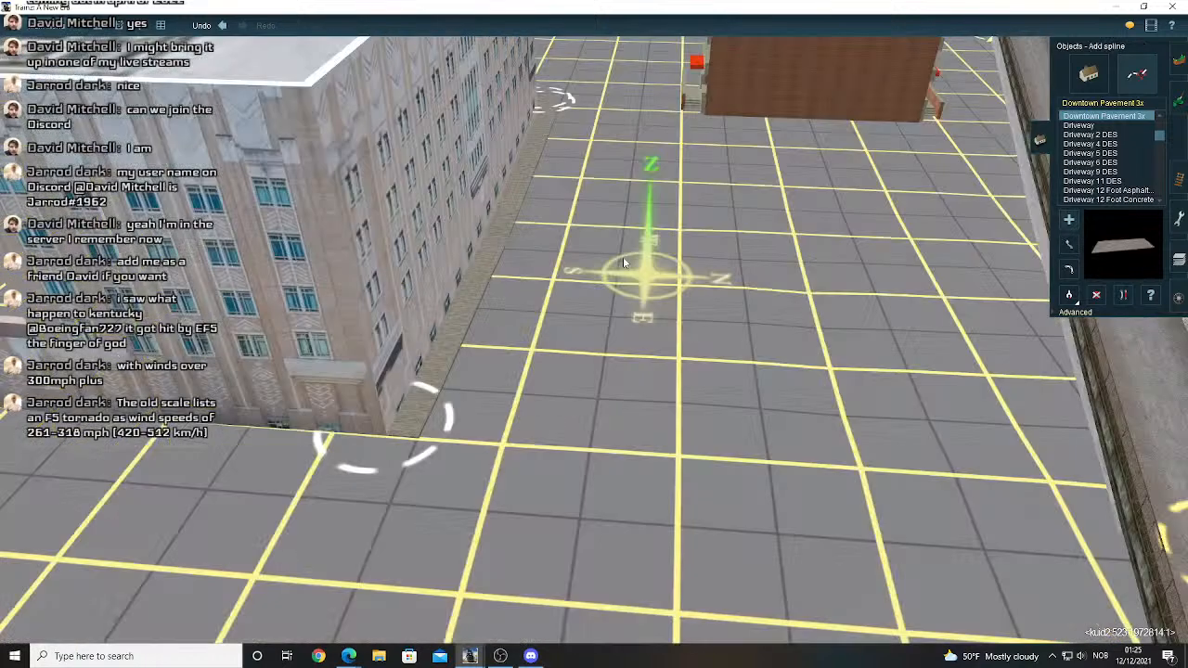
pyautogui.rightClick(622, 256)
pyautogui.moveTo(610, 245); pyautogui.dragTo(571, 265, button='right')
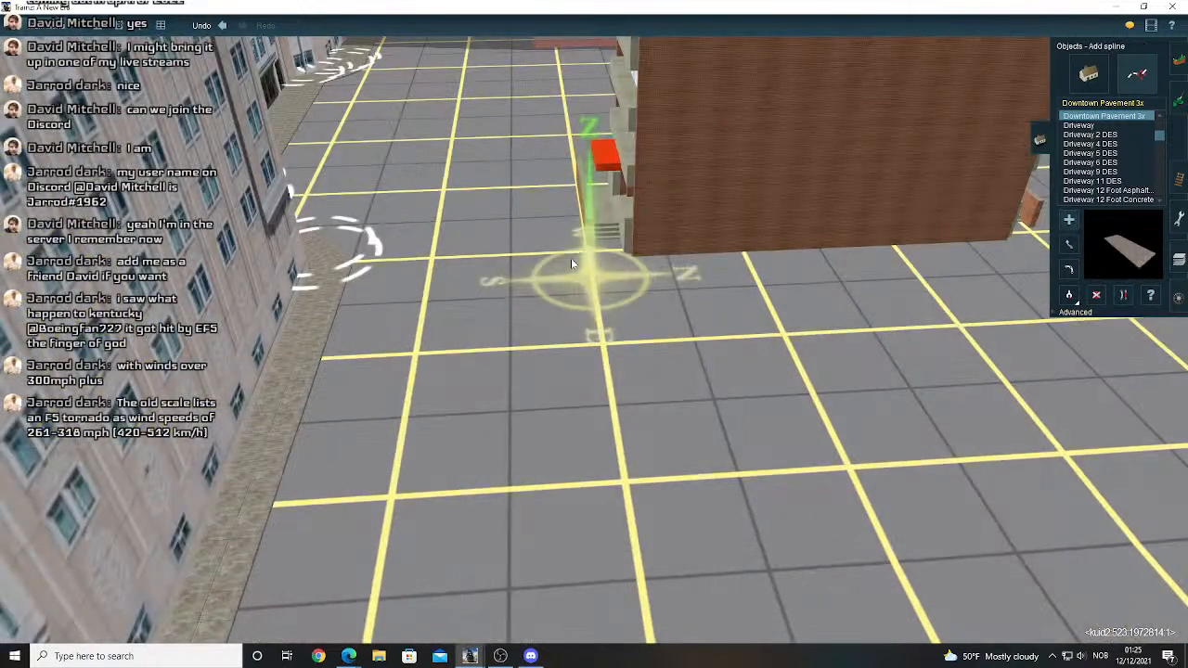
pyautogui.press('Down')
pyautogui.moveTo(554, 211); pyautogui.dragTo(567, 388)
pyautogui.rightClick(568, 402)
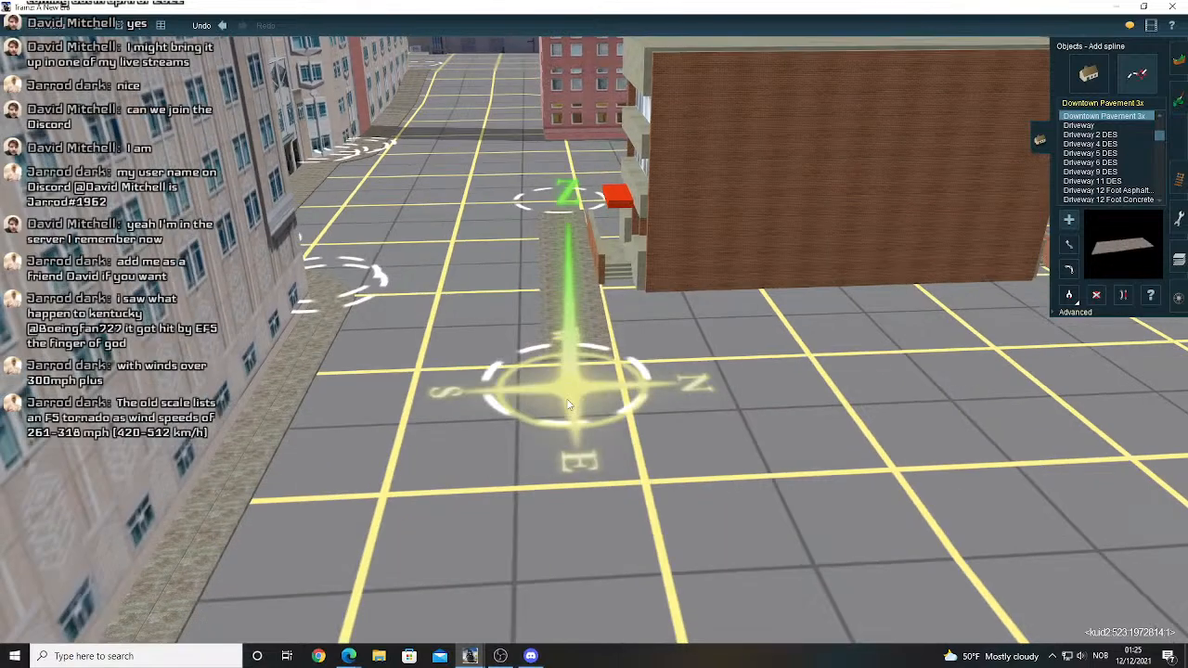
pyautogui.moveTo(568, 405); pyautogui.dragTo(603, 387, button='right')
pyautogui.press('Up')
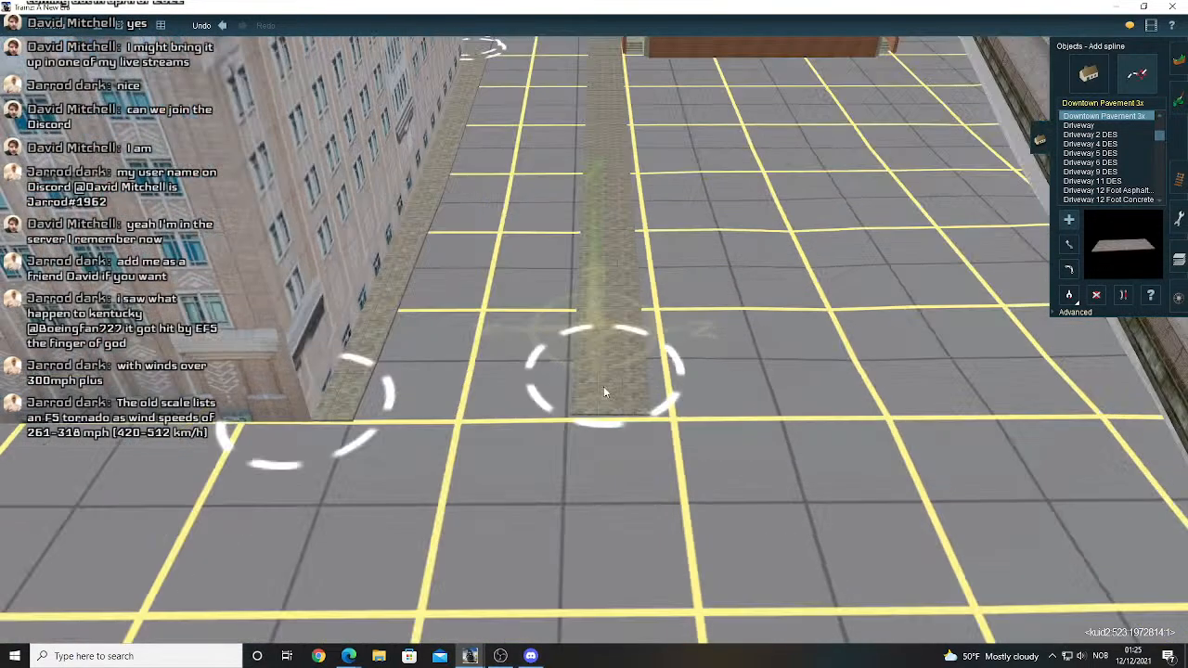
# - Move the west end of the pavement in front of the fire station to line up with the corner beside the garage doors
pyautogui.press('Left')
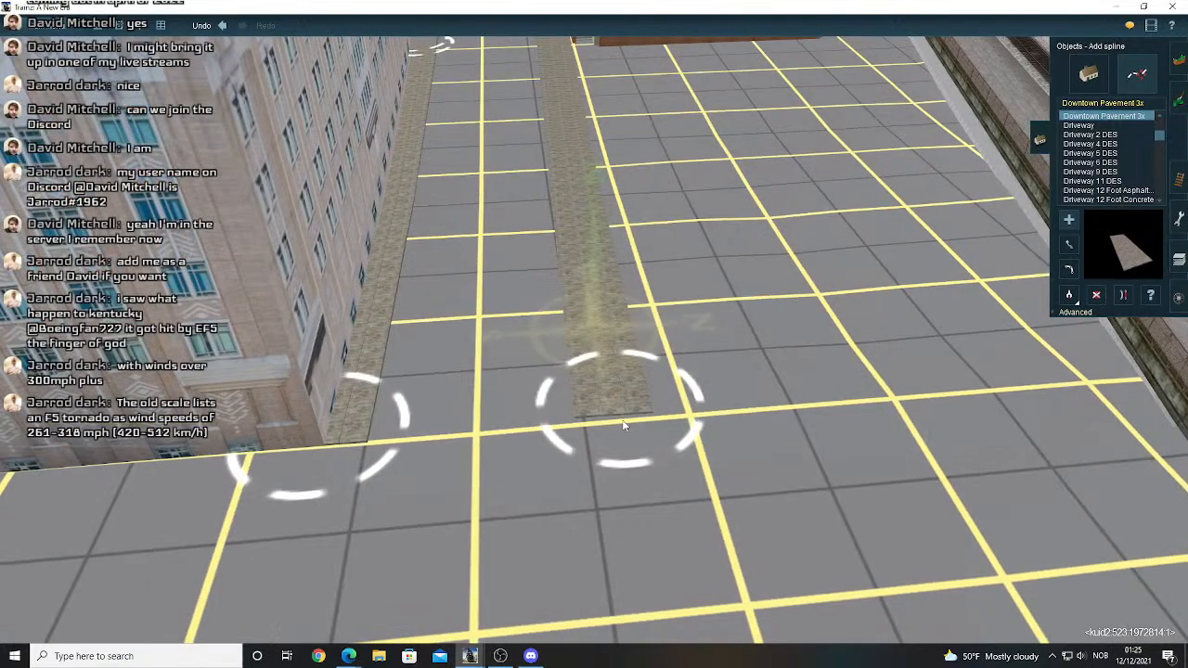
pyautogui.click(1069, 246)
pyautogui.moveTo(565, 178); pyautogui.dragTo(570, 217, button='right')
pyautogui.press('Left')
pyautogui.press('Up')
pyautogui.press('Left')
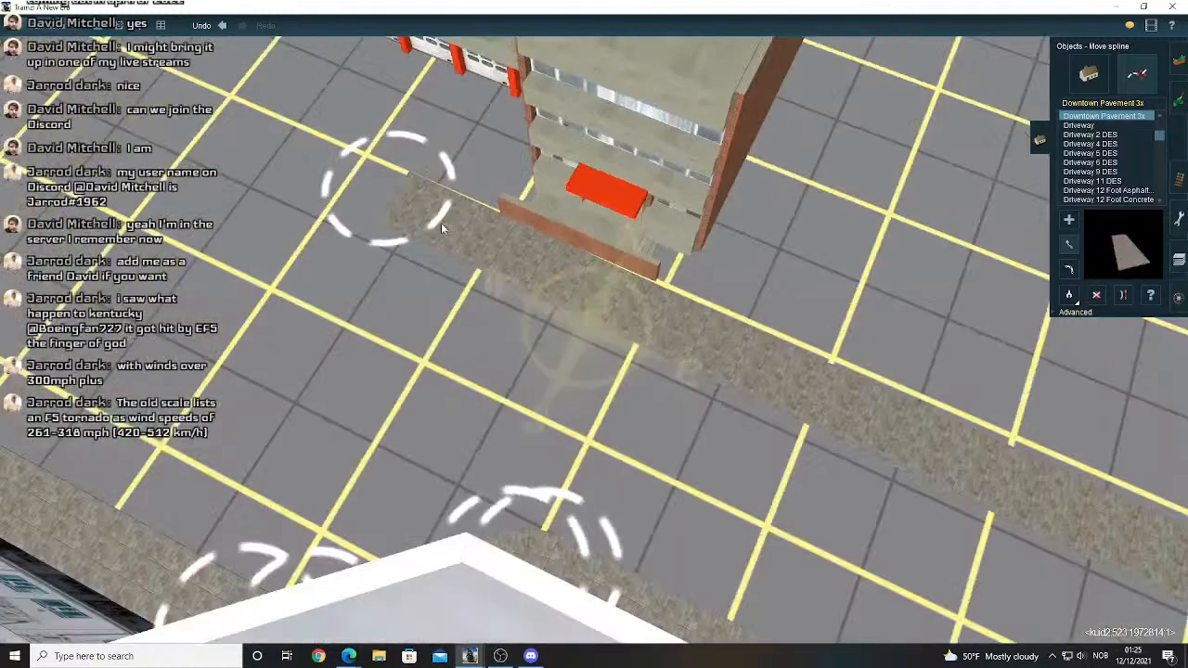
pyautogui.press('Left')
pyautogui.moveTo(441, 223); pyautogui.dragTo(557, 309)
pyautogui.moveTo(506, 291); pyautogui.dragTo(520, 295, button='right')
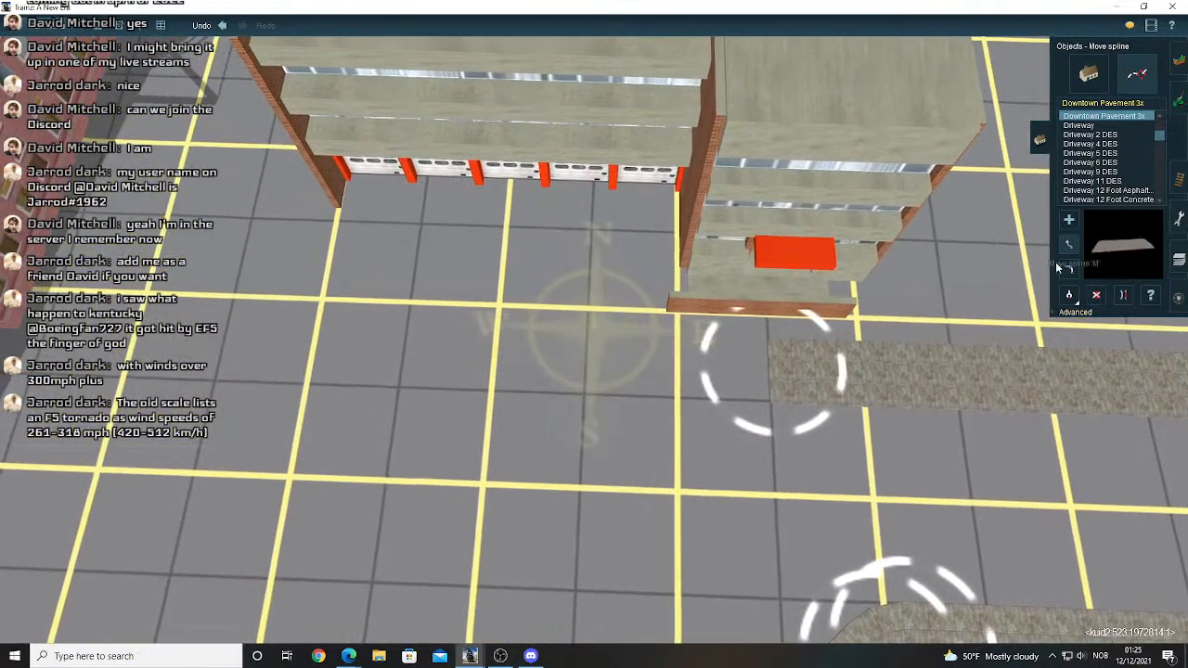
pyautogui.moveTo(715, 388); pyautogui.dragTo(681, 373)
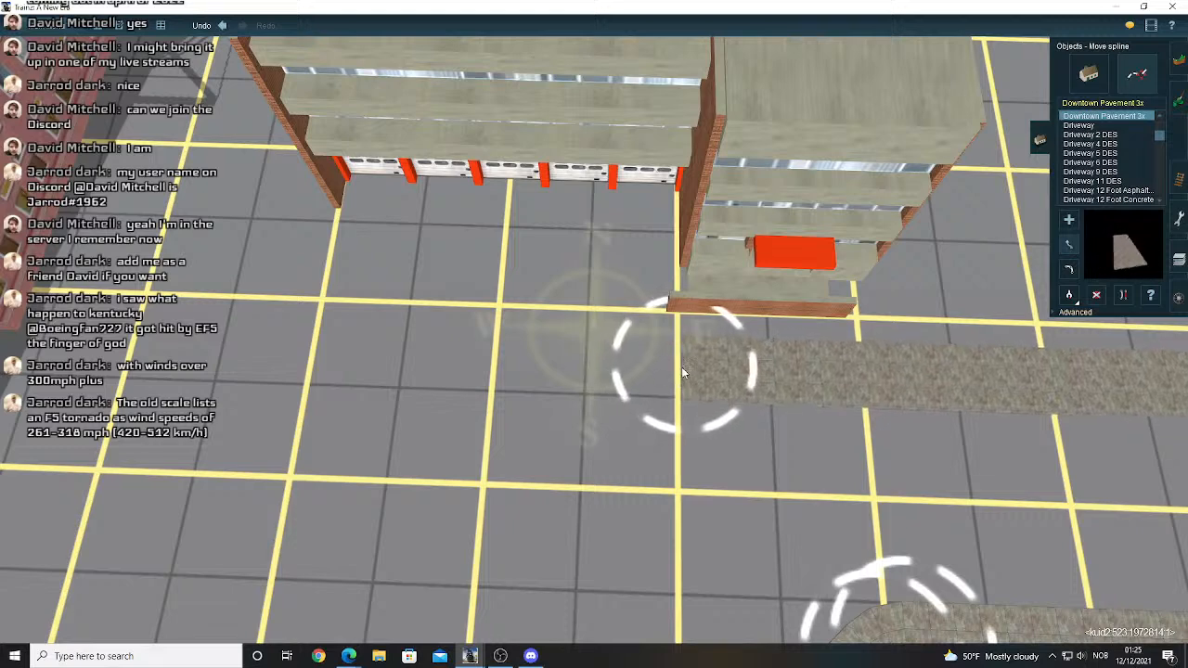
pyautogui.rightClick(712, 327)
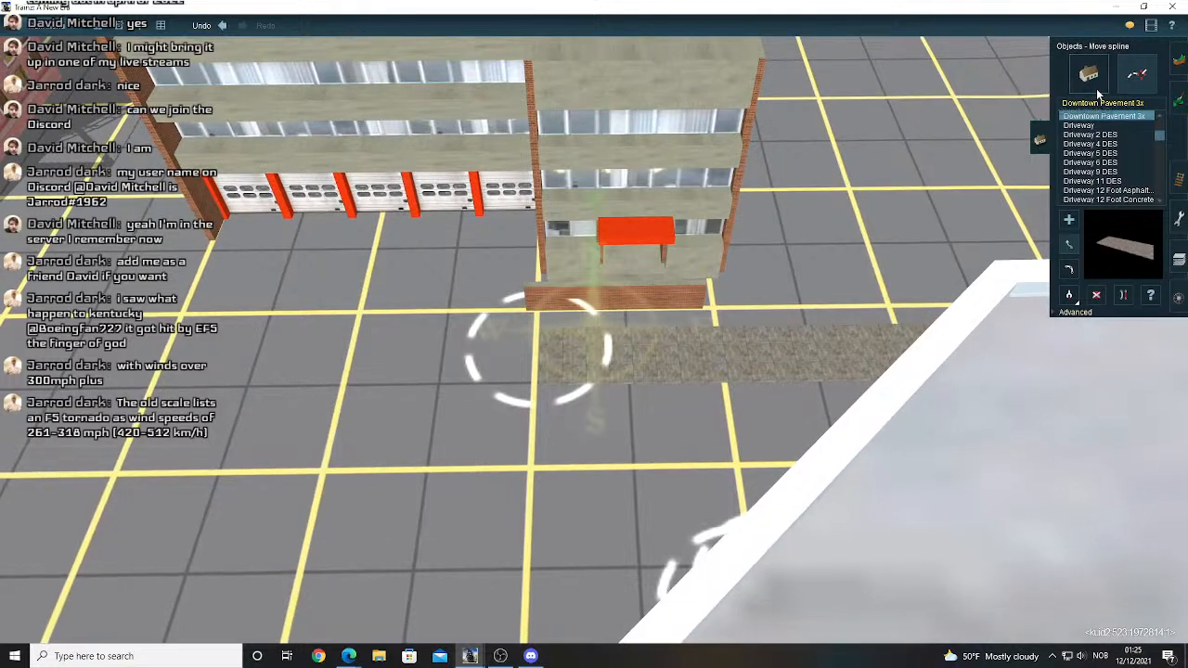
# - Nudge the fire station building so that its front sits closer to the edge of the pavement
pyautogui.click(1068, 220)
pyautogui.press('Up')
pyautogui.click(1069, 244)
pyautogui.moveTo(659, 220); pyautogui.dragTo(663, 226)
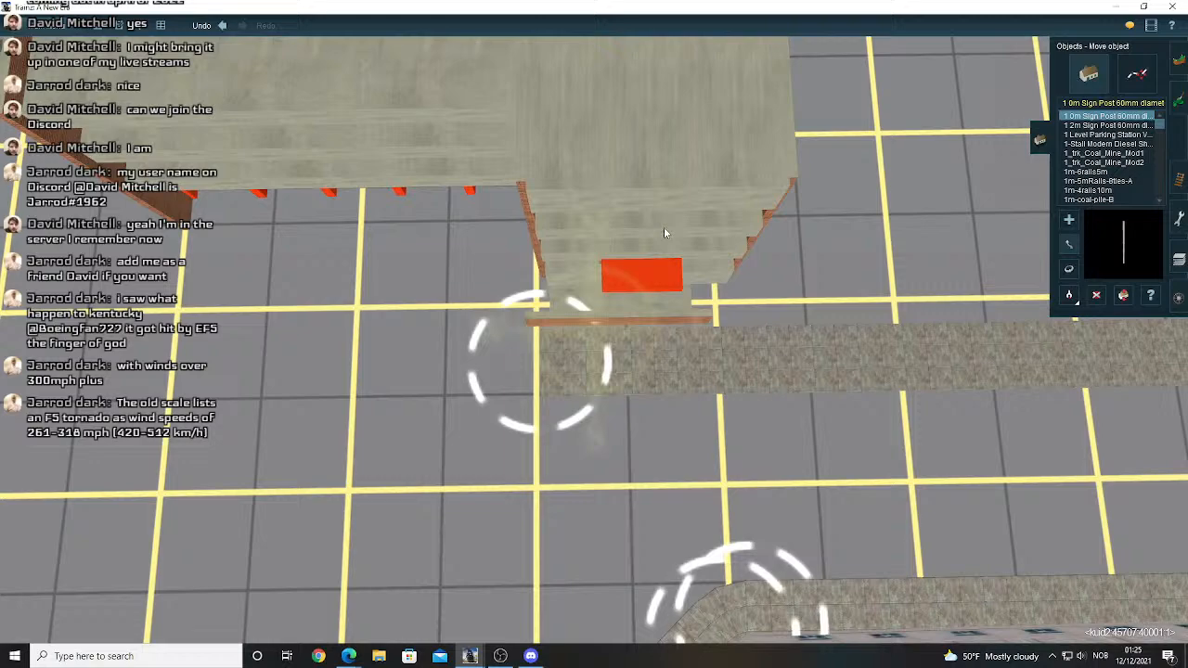
pyautogui.press('Right')
pyautogui.press('Down')
pyautogui.rightClick(530, 253)
pyautogui.press('Up')
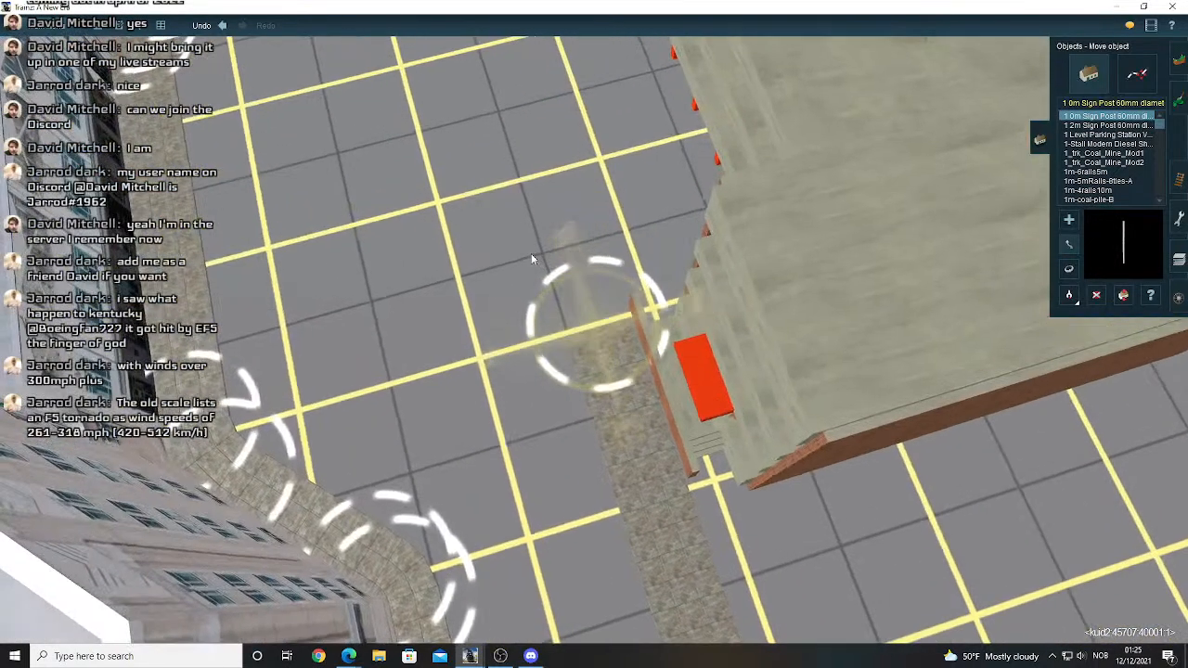
pyautogui.scroll(3, 531, 253)
# - Lay a Downtown Pavement 3x spline along the south side of the red brick building below the helipad
pyautogui.click(1139, 84)
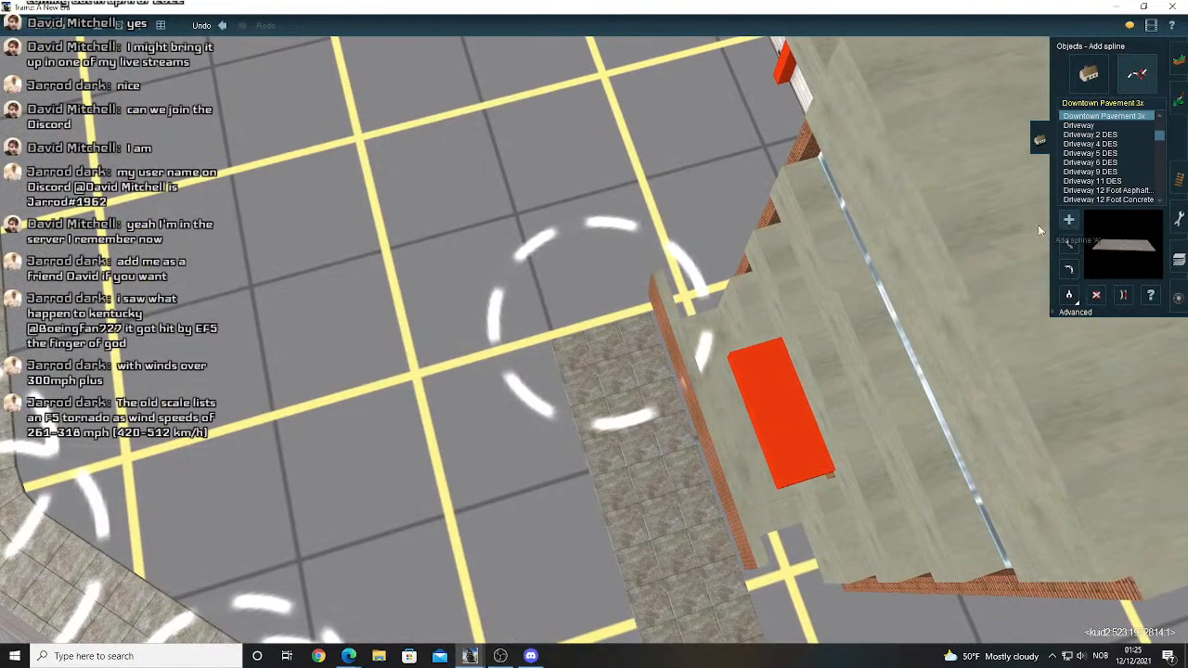
pyautogui.press('Down')
pyautogui.scroll(-5, 568, 317)
pyautogui.rightClick(592, 264)
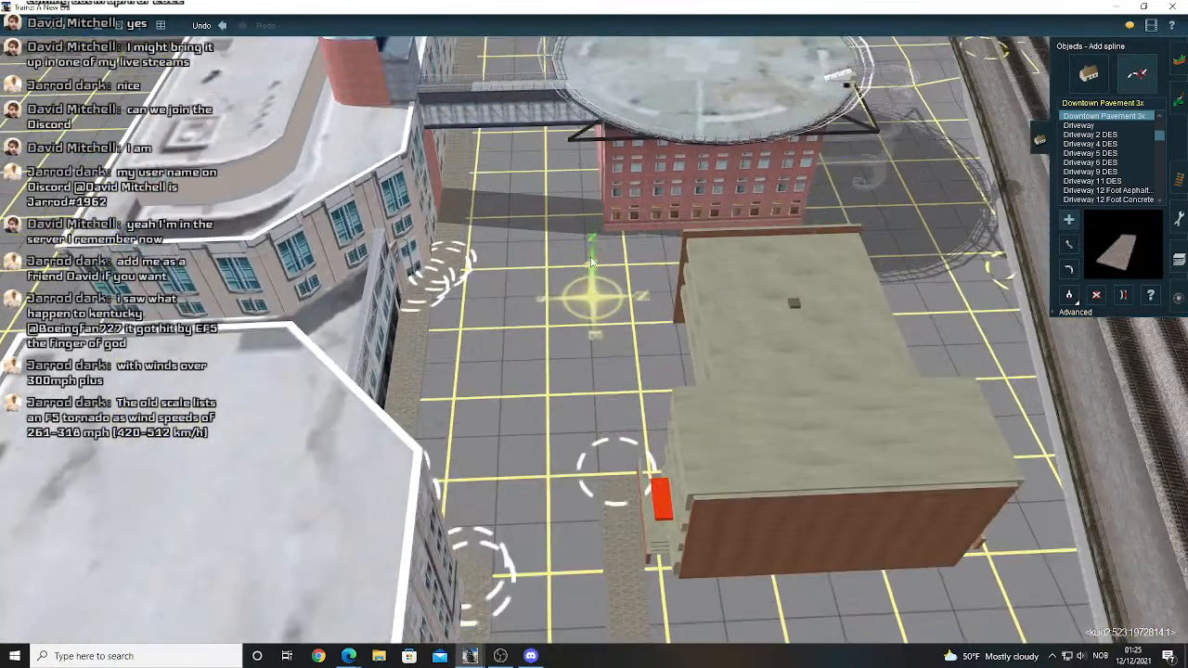
pyautogui.scroll(3, 592, 263)
pyautogui.press('Left')
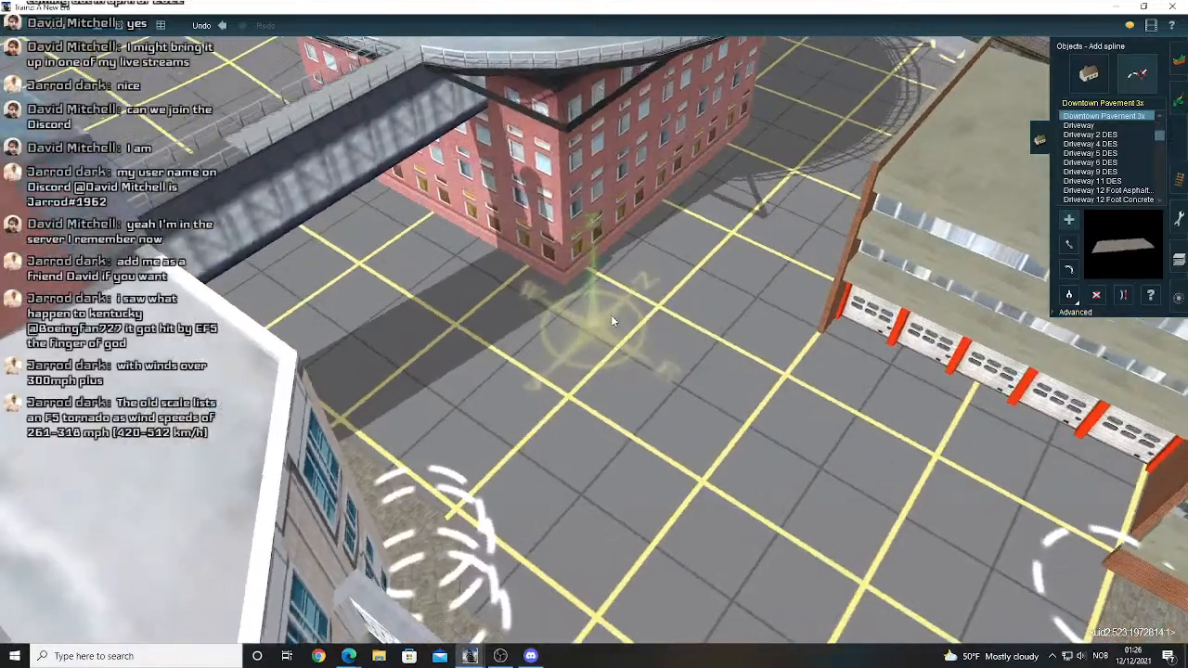
pyautogui.scroll(5, 550, 302)
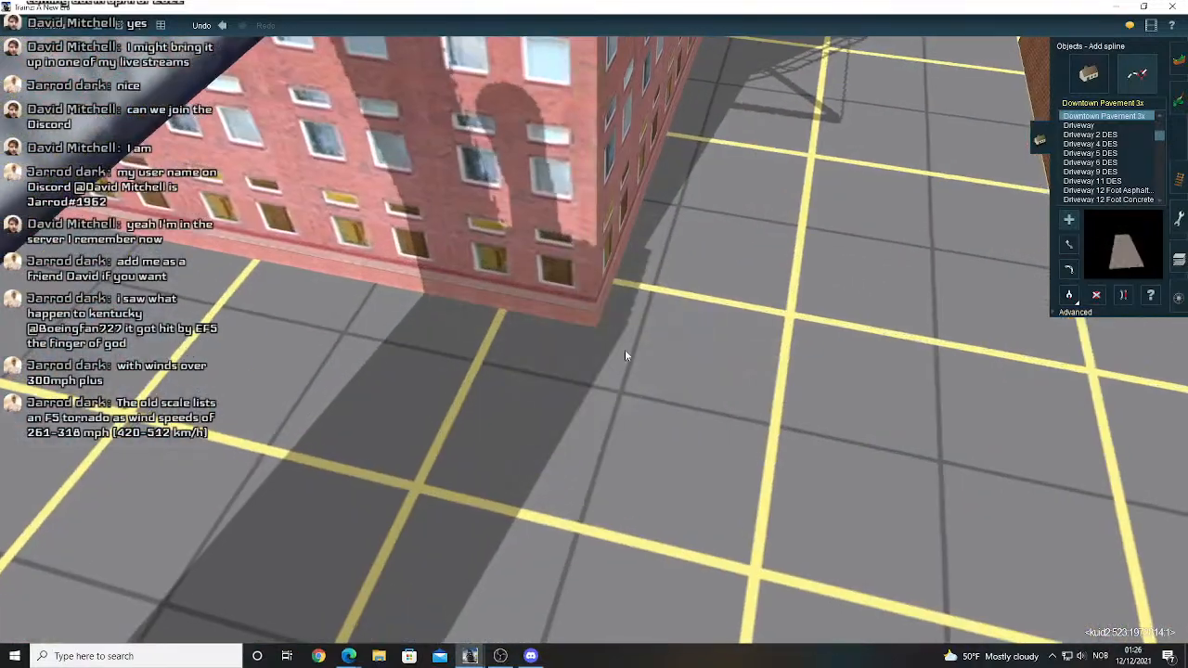
pyautogui.rightClick(403, 293)
pyautogui.press('Left')
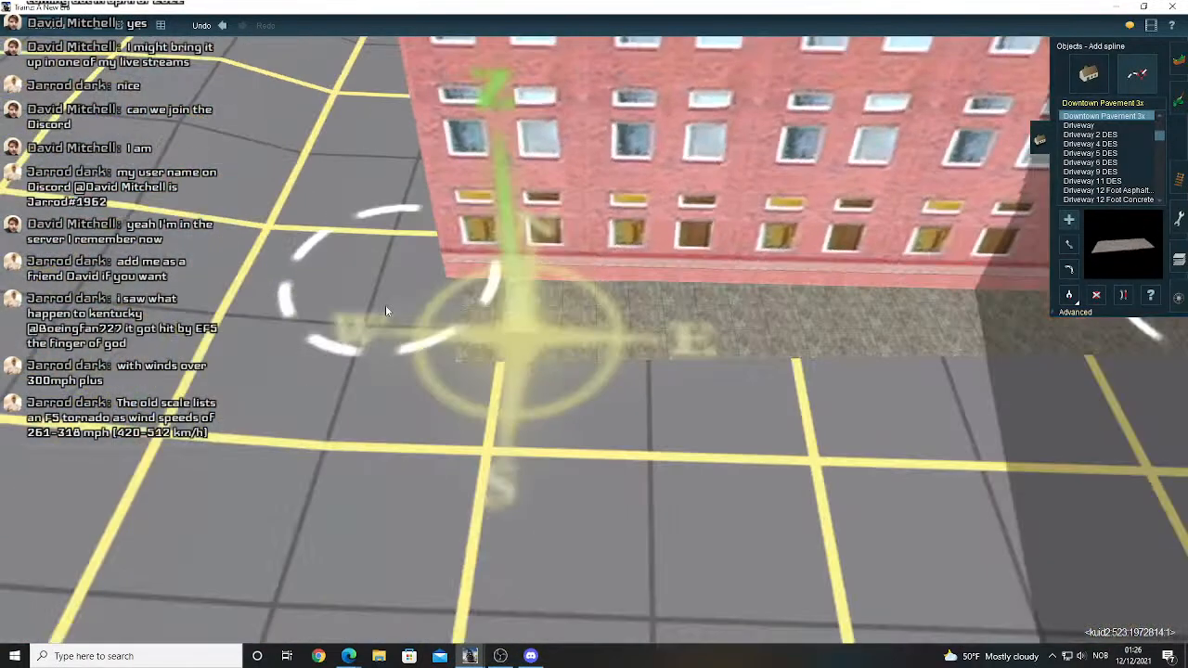
pyautogui.rightClick(396, 298)
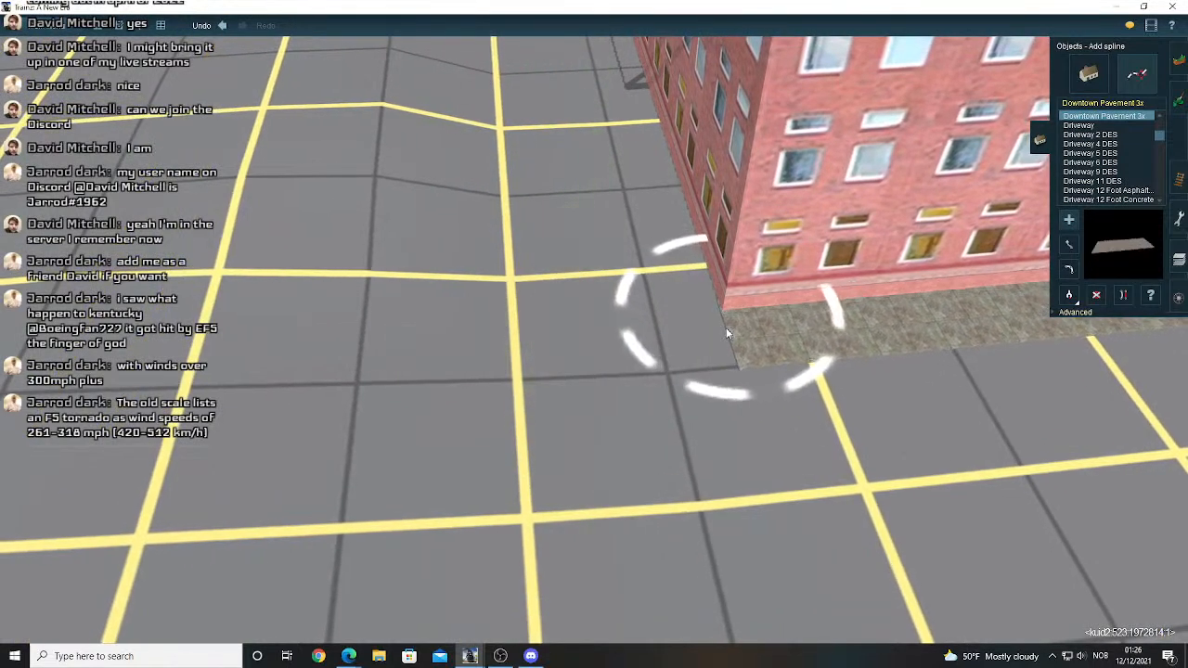
pyautogui.click(729, 332)
pyautogui.press('Left')
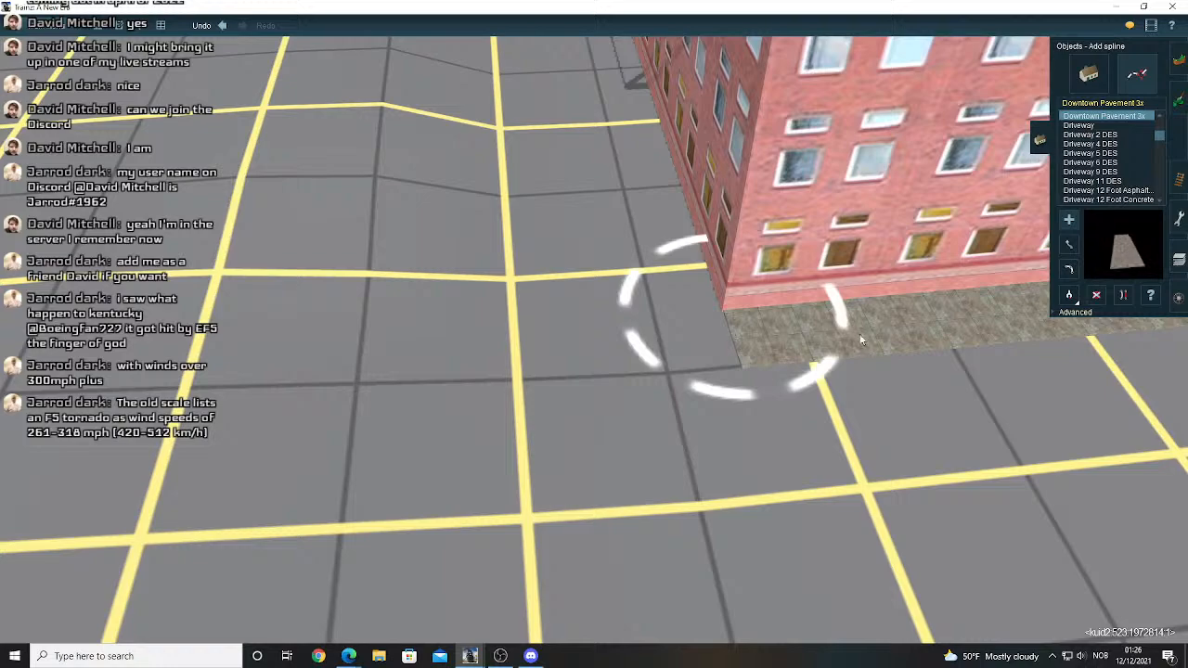
# - Move the east end of the new pavement to line up with the southeast corner of the red brick building
pyautogui.rightClick(1100, 327)
pyautogui.scroll(-2, 673, 297)
pyautogui.press('Left')
pyautogui.scroll(4, 569, 350)
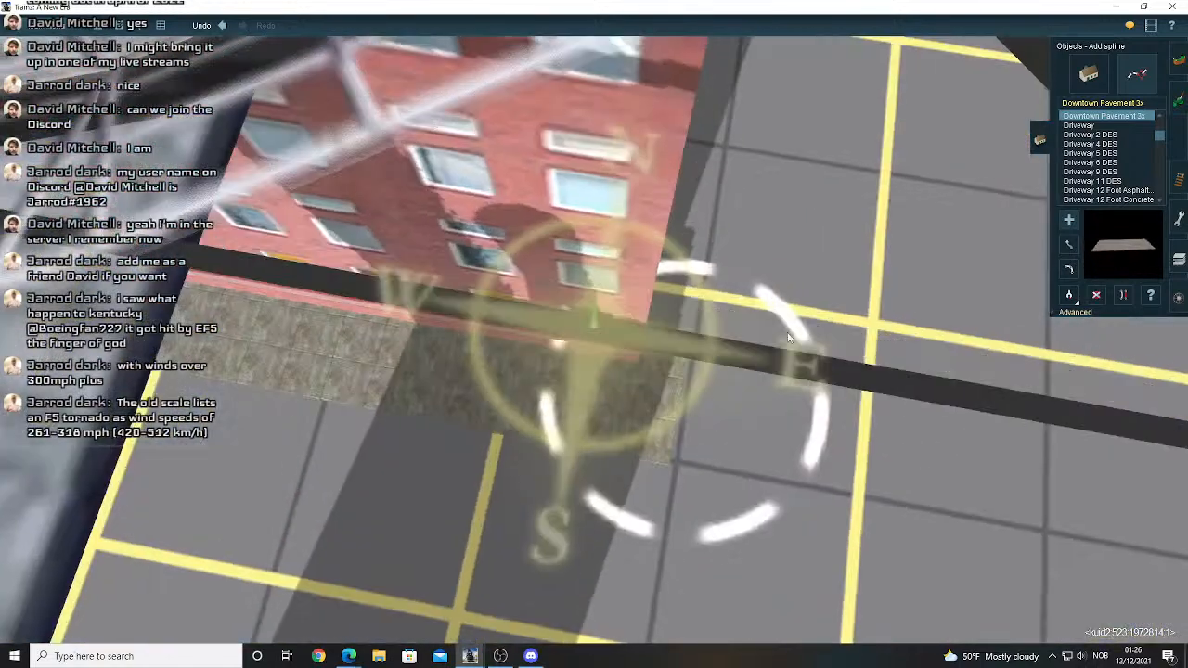
pyautogui.press('Left')
pyautogui.click(1069, 244)
pyautogui.moveTo(627, 405); pyautogui.dragTo(588, 378)
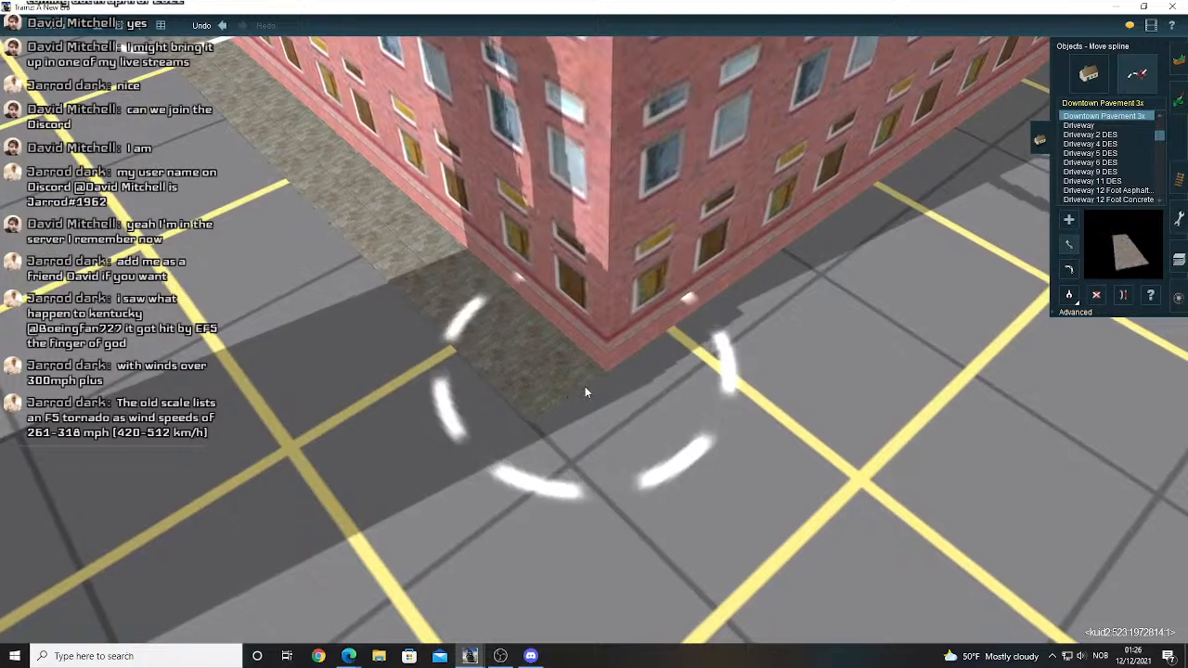
# - Add a Downtown Pavement 3x segment one grid square long west of the red brick building, leaving a gap before its pavement
pyautogui.moveTo(447, 312); pyautogui.dragTo(373, 260, button='right')
pyautogui.rightClick(352, 299)
pyautogui.press('Left')
pyautogui.press('Up')
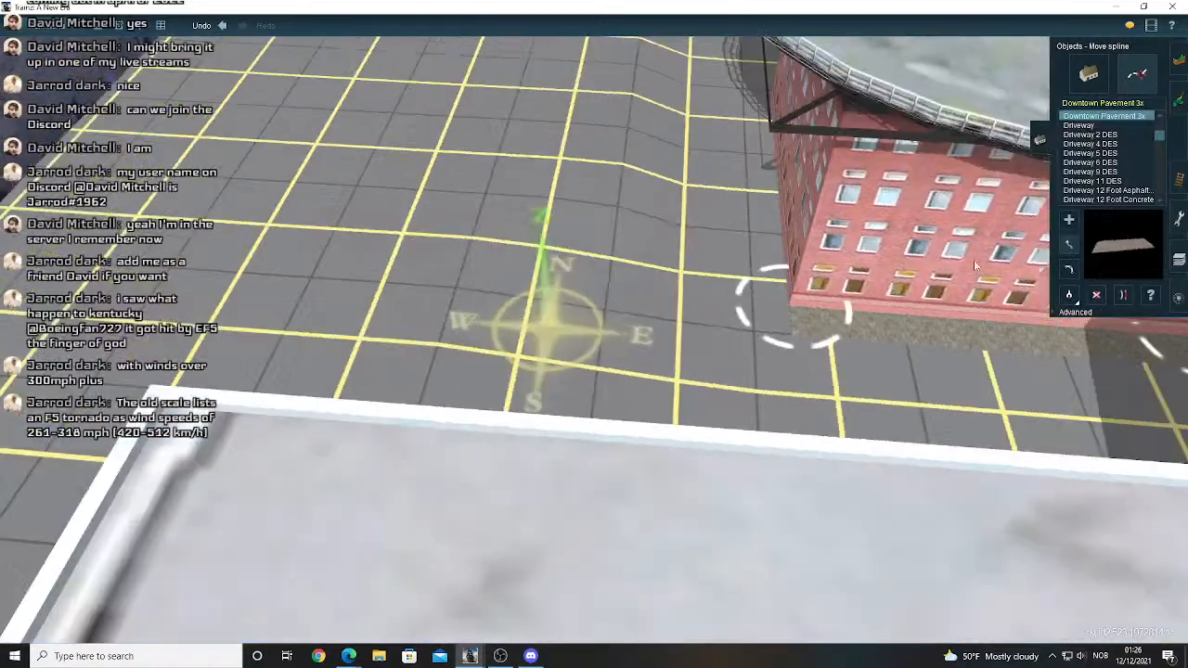
pyautogui.press('a')
pyautogui.rightClick(688, 274)
pyautogui.scroll(3, 650, 297)
pyautogui.press('Down')
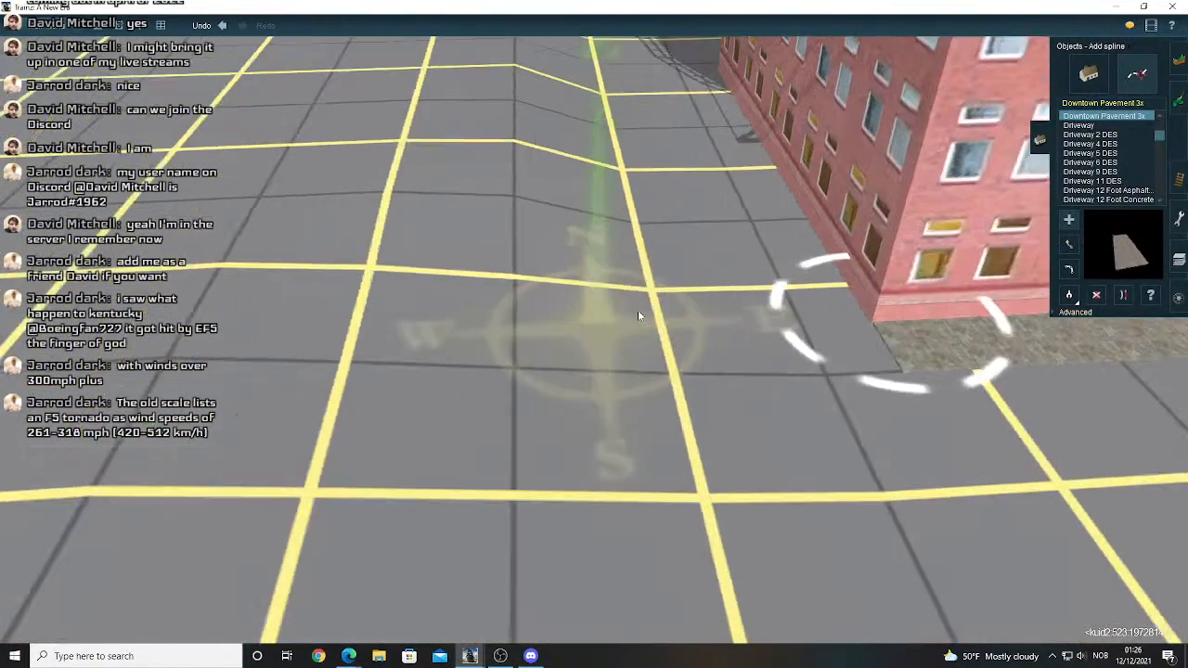
pyautogui.press('Up')
pyautogui.press('Down')
pyautogui.press('Up')
pyautogui.moveTo(332, 339); pyautogui.dragTo(667, 346)
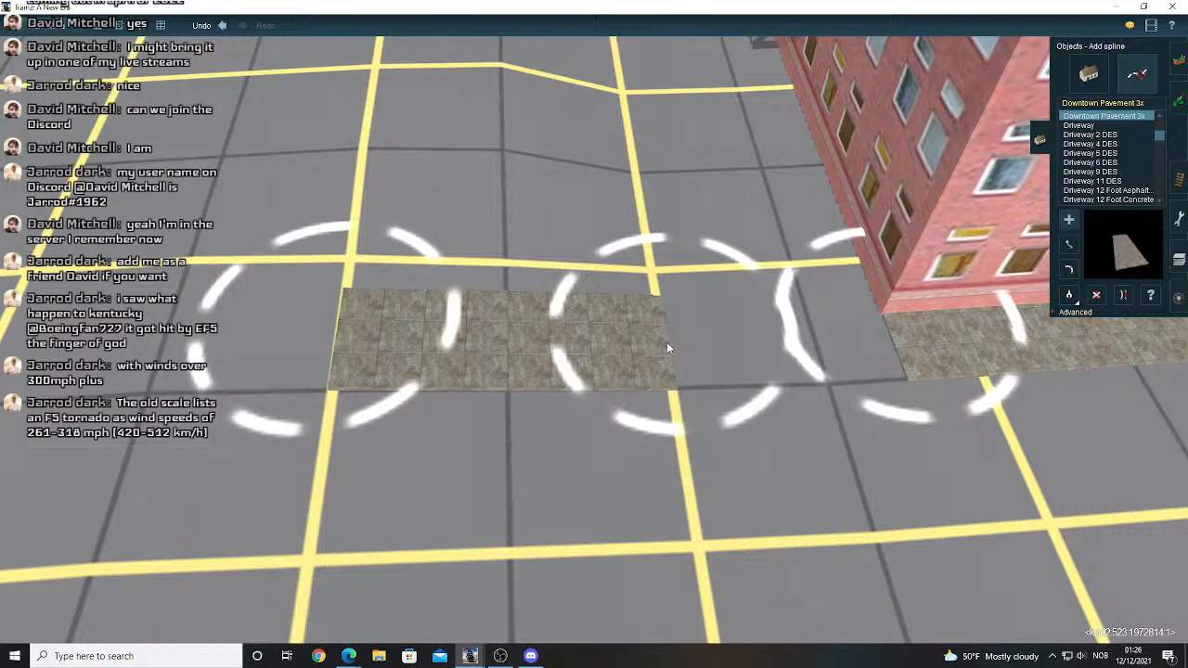
# - Extend the western pavement segment by moving its west end out to the next yellow grid line
pyautogui.rightClick(241, 380)
pyautogui.scroll(-3, 241, 380)
pyautogui.click(1068, 244)
pyautogui.moveTo(640, 305); pyautogui.dragTo(472, 301)
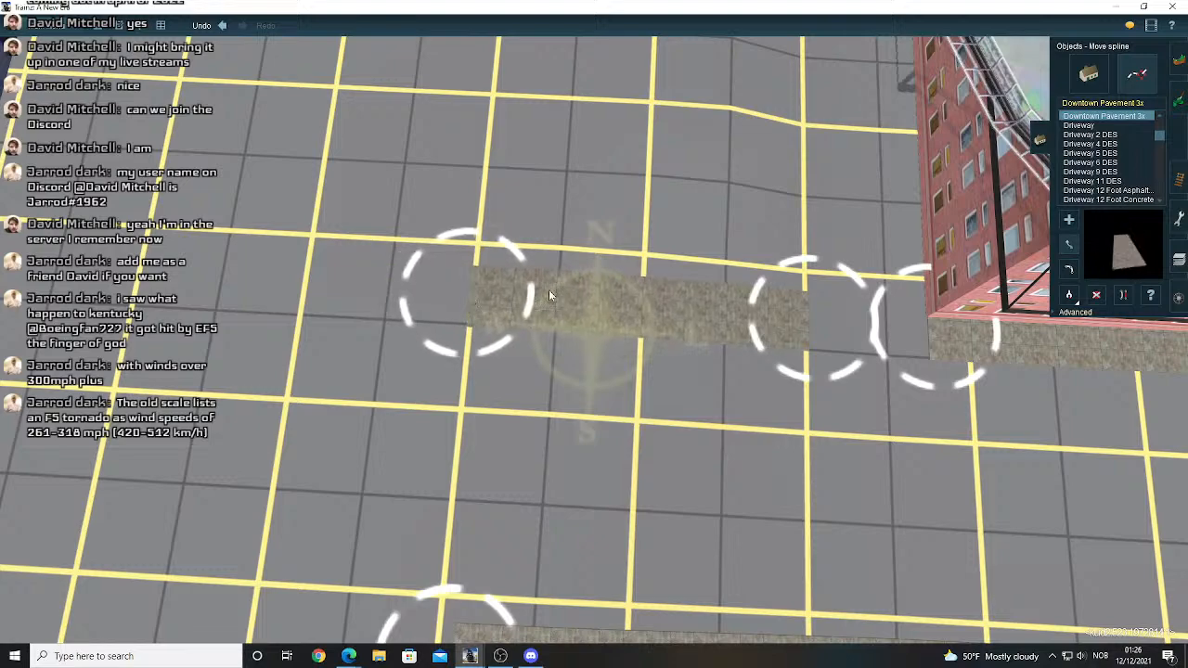
# - Examine the gap between the pavements at the red brick building and the open ground towards the parking garage and railway
pyautogui.press('Down')
pyautogui.press('Left')
pyautogui.scroll(5, 565, 287)
pyautogui.rightClick(573, 285)
pyautogui.press('Left')
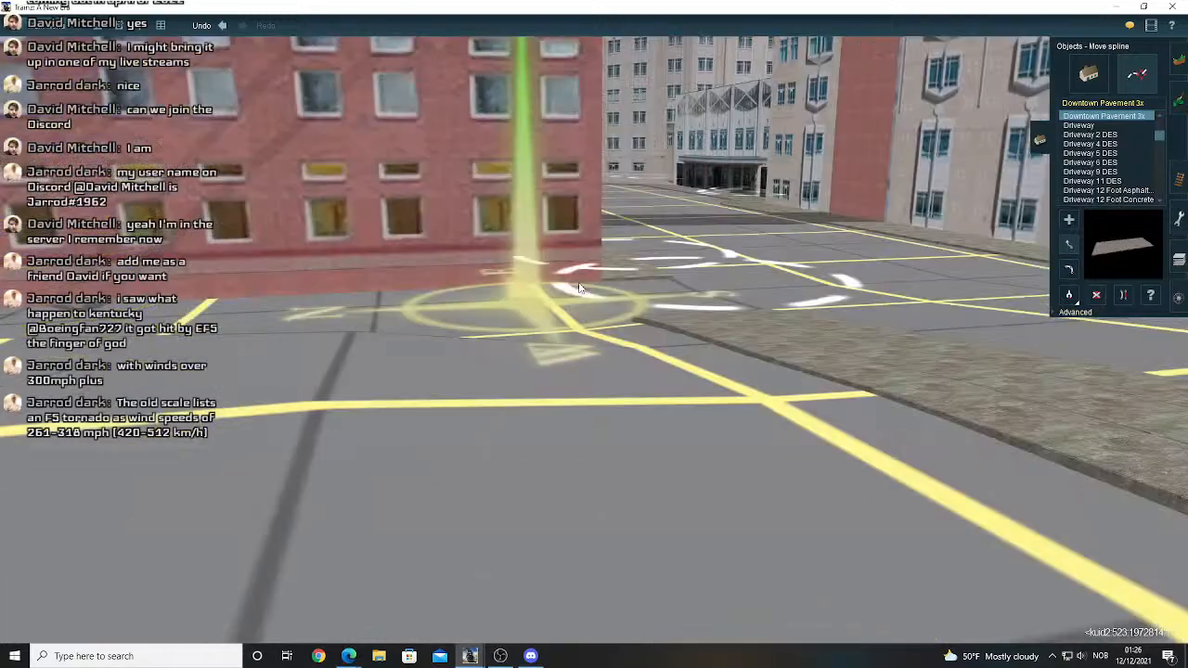
pyautogui.scroll(-5, 578, 284)
pyautogui.press('Right')
pyautogui.rightClick(648, 353)
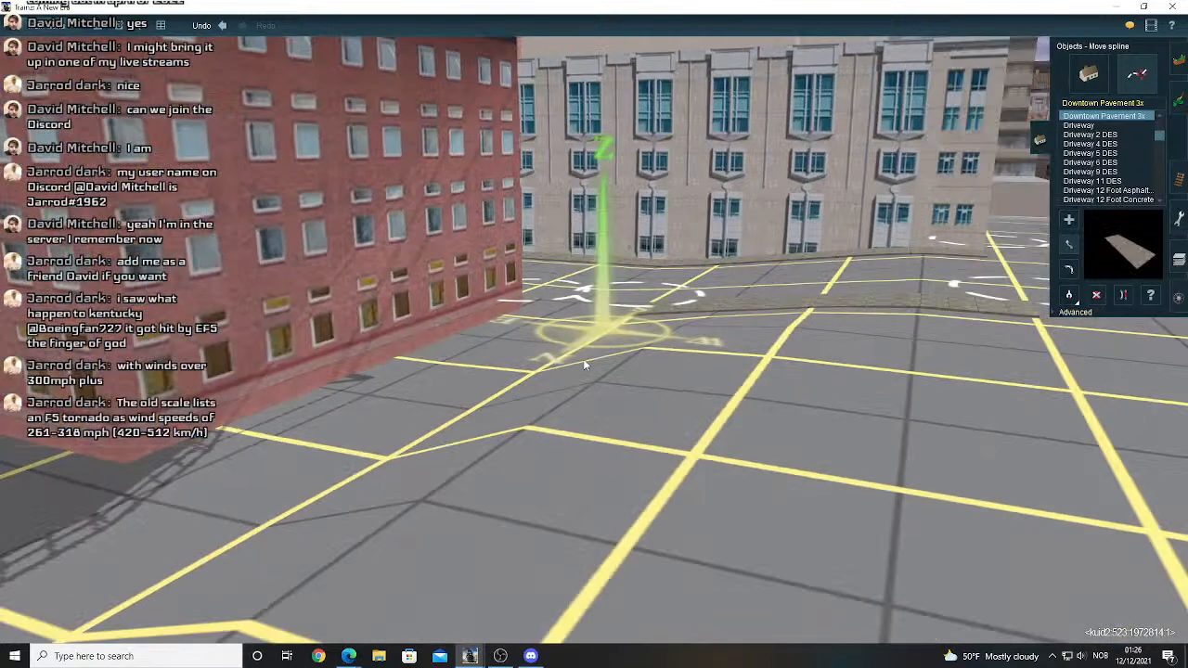
pyautogui.press('Up')
pyautogui.rightClick(572, 311)
pyautogui.scroll(3, 572, 312)
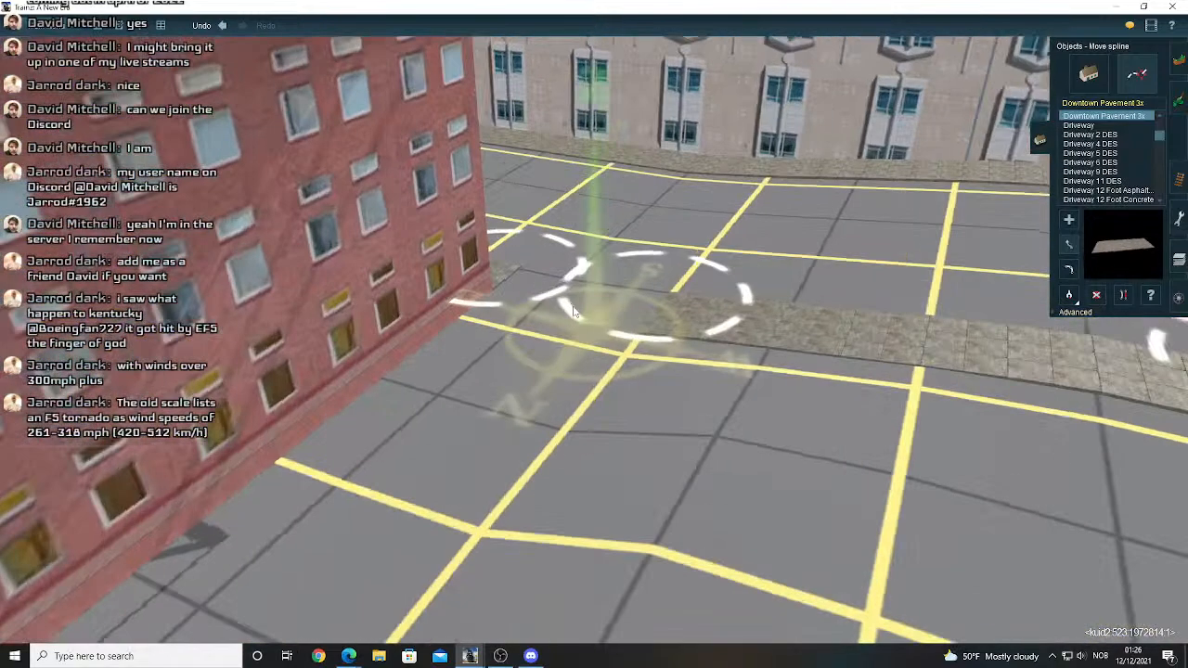
pyautogui.press('Down')
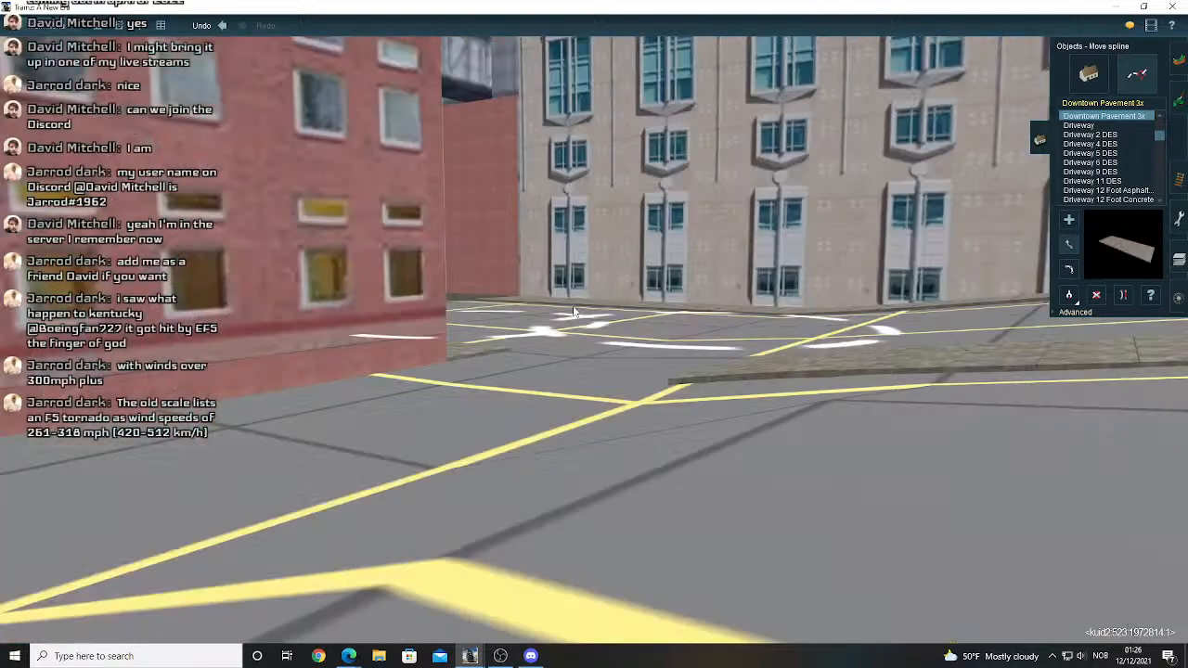
pyautogui.press('Up')
pyautogui.press('Left')
pyautogui.press('Up')
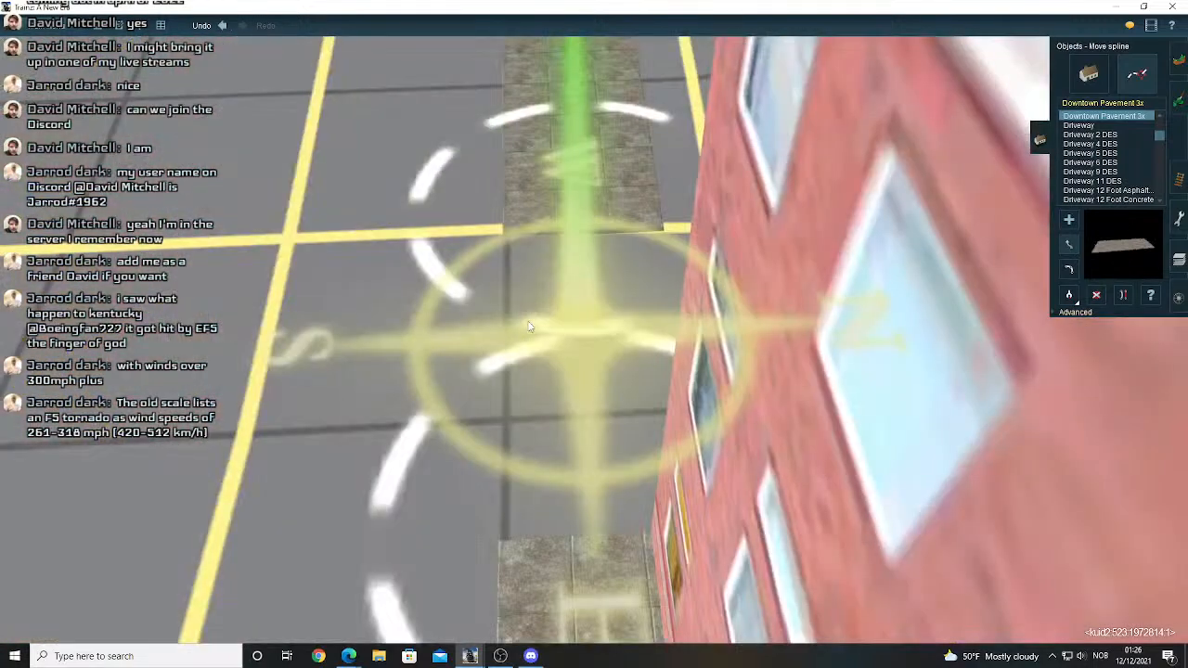
pyautogui.scroll(-4, 529, 326)
pyautogui.press('Left')
pyautogui.scroll(-5, 537, 292)
pyautogui.moveTo(529, 326); pyautogui.dragTo(530, 281, button='right')
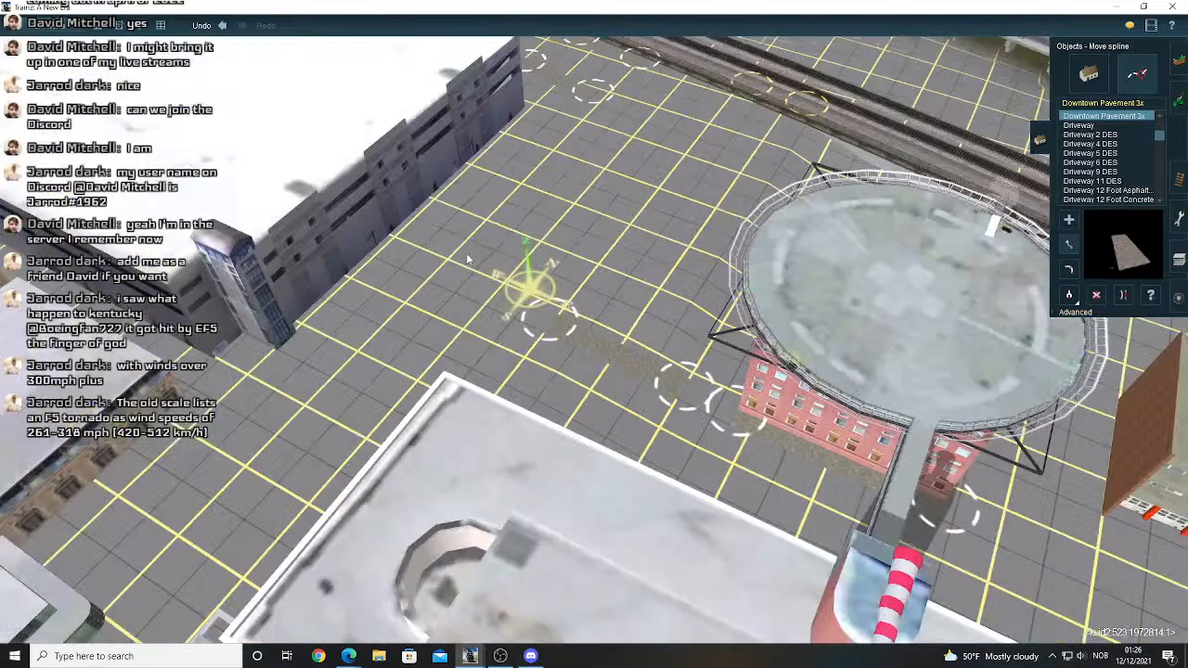
pyautogui.press('Left')
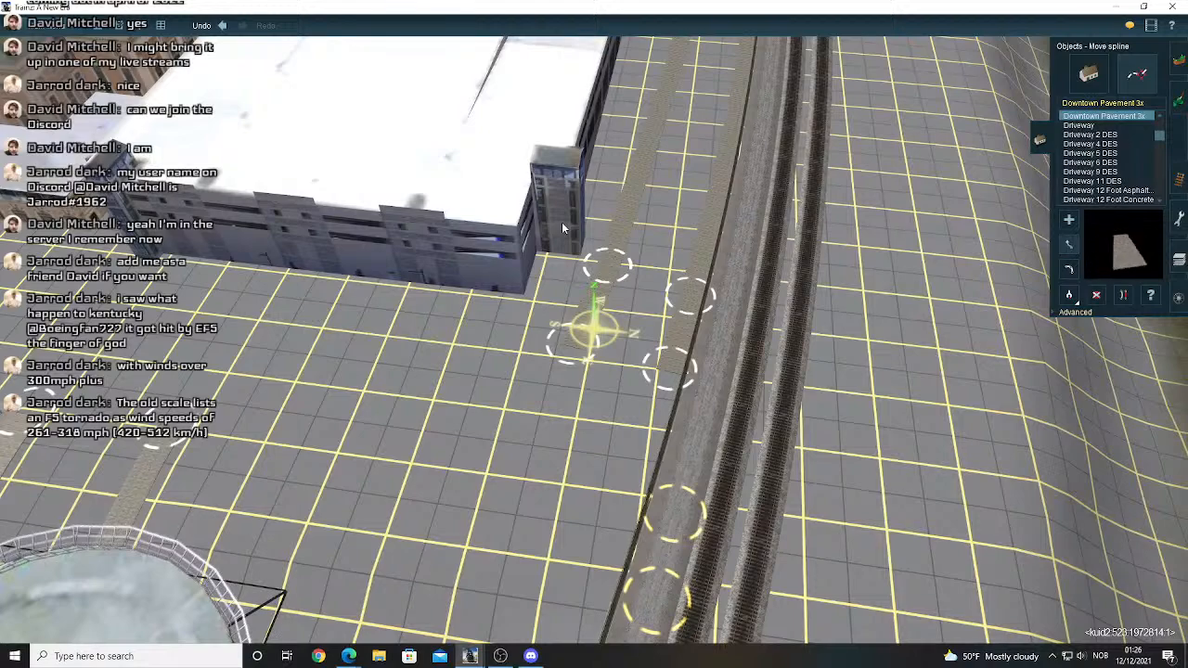
pyautogui.moveTo(562, 222); pyautogui.dragTo(547, 341, button='right')
pyautogui.scroll(5, 579, 356)
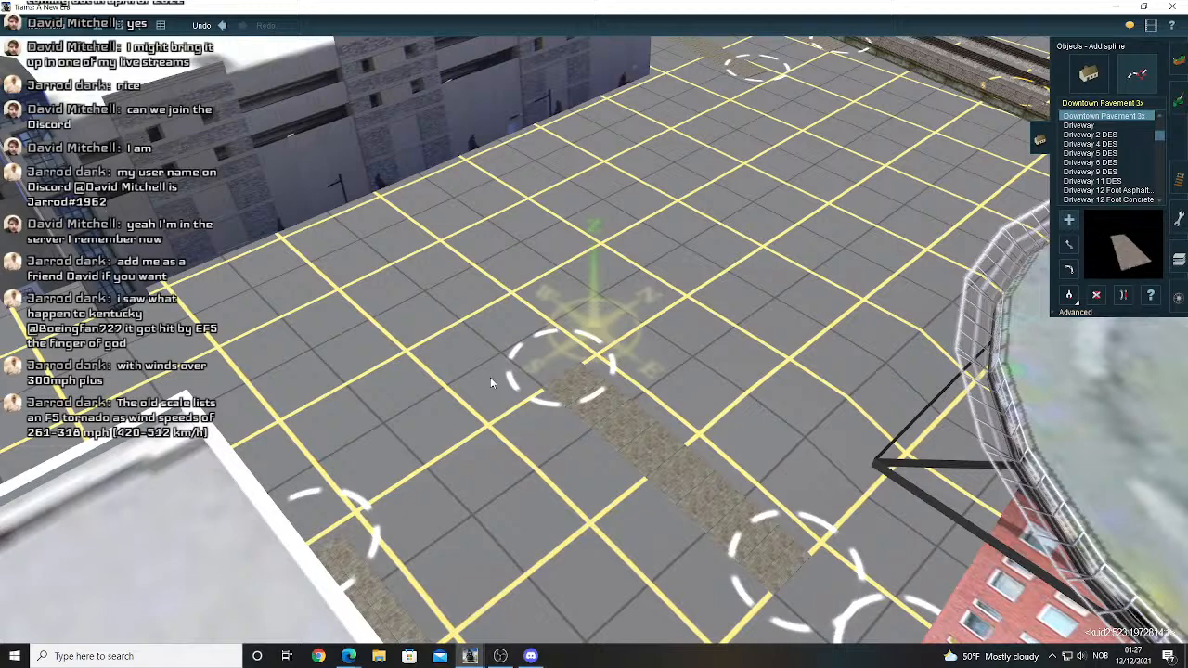
# - Lay a Downtown Pavement 3x segment running north towards the railway from near the western pavement's outer end
pyautogui.moveTo(490, 377); pyautogui.dragTo(687, 362, button='right')
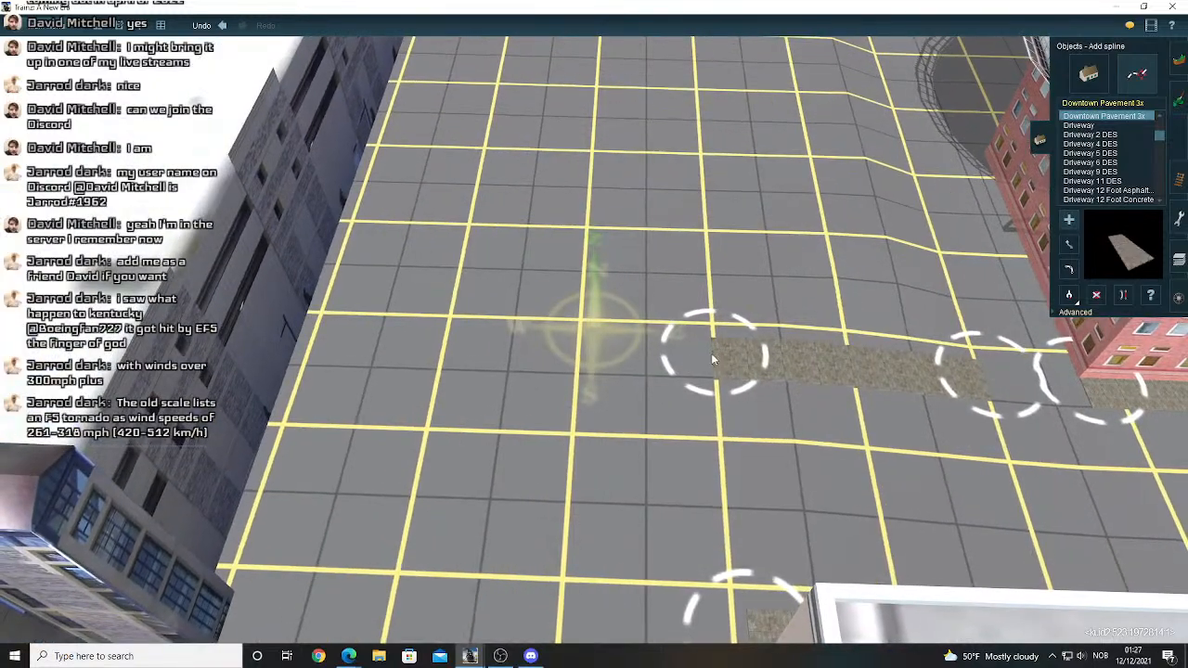
pyautogui.moveTo(647, 159); pyautogui.dragTo(412, 259, button='right')
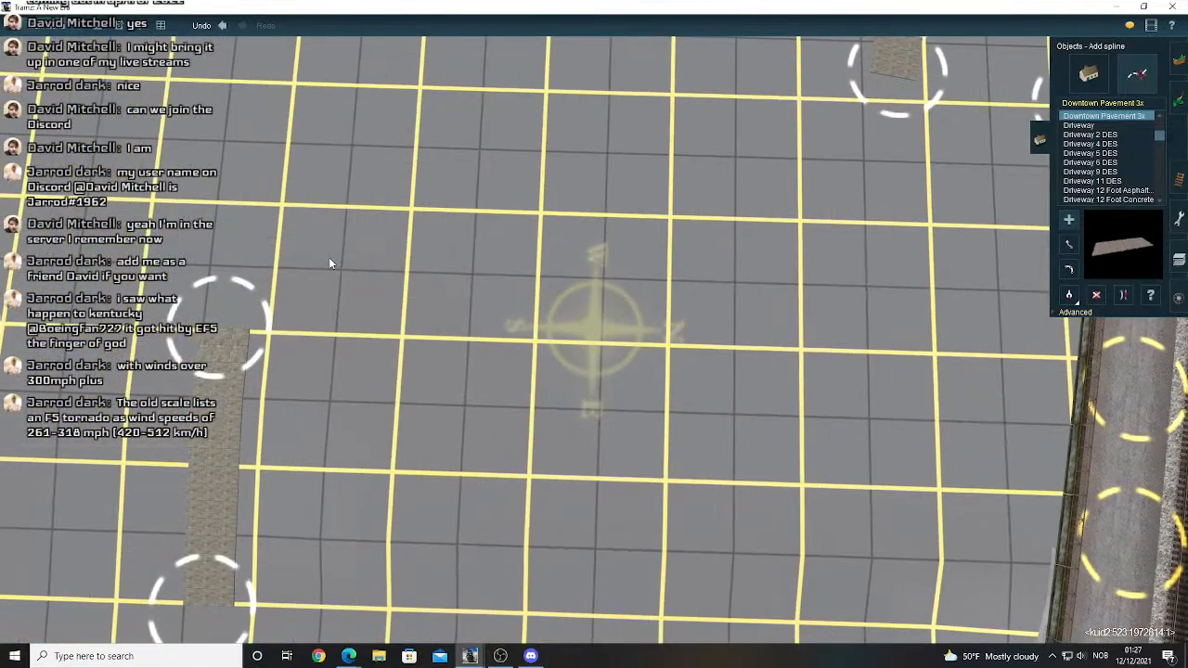
pyautogui.click(295, 254)
pyautogui.click(583, 237)
pyautogui.rightClick(582, 236)
pyautogui.moveTo(702, 311); pyautogui.dragTo(604, 328, button='right')
pyautogui.moveTo(635, 340)
pyautogui.mouseDown()
pyautogui.moveTo(542, 334)
pyautogui.moveTo(648, 333)
pyautogui.moveTo(635, 335)
pyautogui.mouseUp()
pyautogui.moveTo(279, 371); pyautogui.dragTo(693, 305, button='right')
pyautogui.scroll(3, 692, 305)
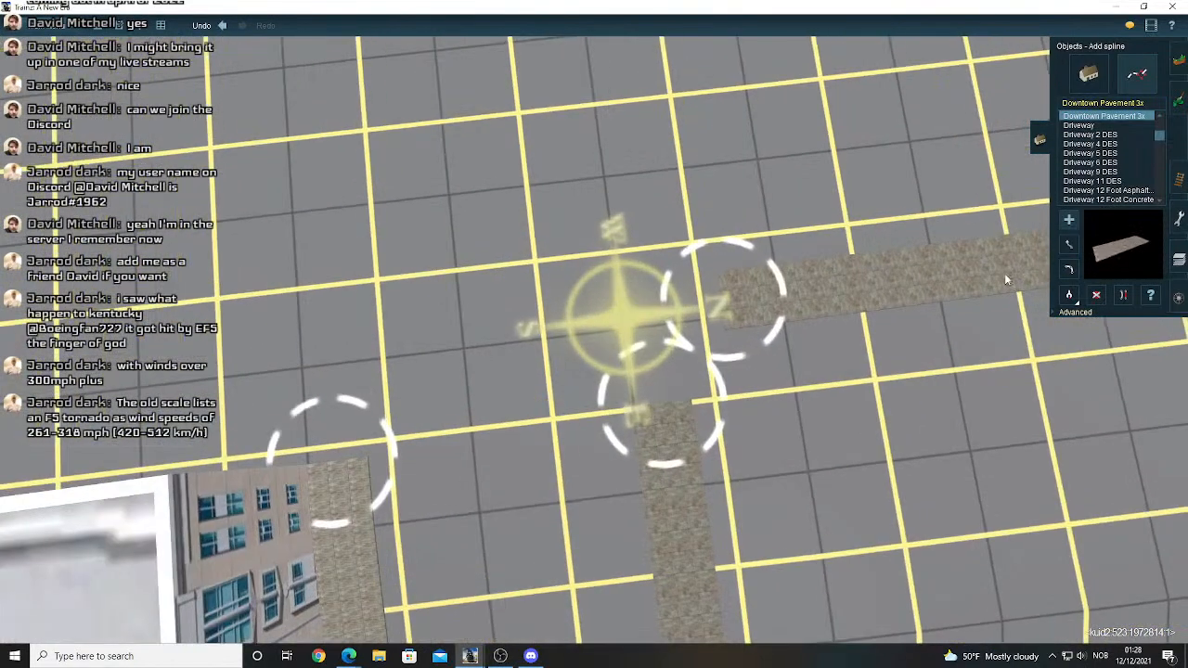
# - Reposition the pavement end at the corner and join the northward and western segments with a short corner piece
pyautogui.click(1069, 245)
pyautogui.moveTo(687, 313); pyautogui.dragTo(634, 411)
pyautogui.click(1069, 221)
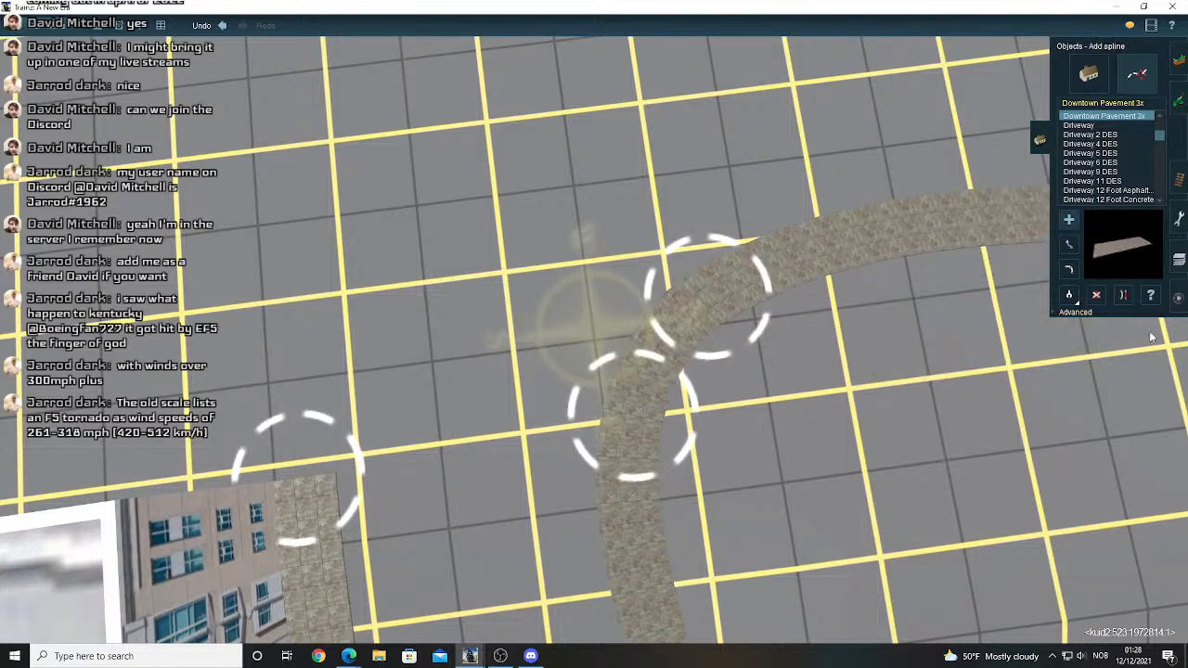
# - Straighten the western and northward pavement segments on both sides of the corner piece
pyautogui.click(1124, 295)
pyautogui.click(640, 497)
pyautogui.click(812, 261)
pyautogui.press('Left')
pyautogui.press('Down')
pyautogui.press('Left')
pyautogui.moveTo(641, 229); pyautogui.dragTo(602, 216, button='right')
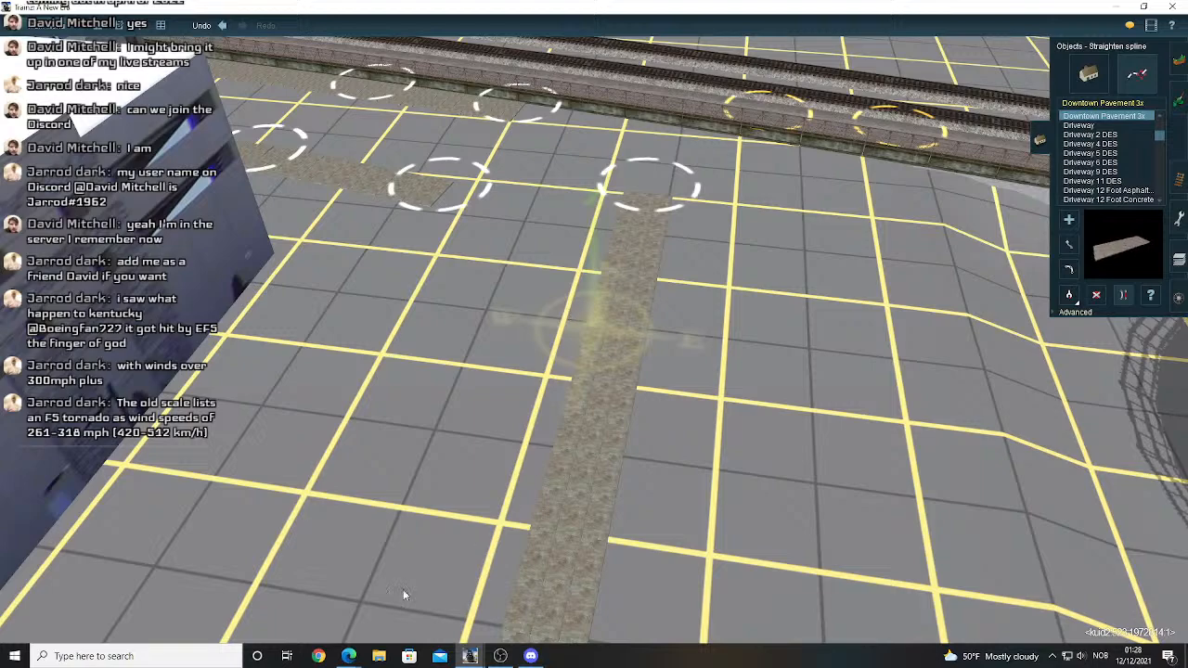
# - Switch to the Edge browser and search Google Images for "mayfield ky tornado" from the new tab
pyautogui.moveTo(348, 656)
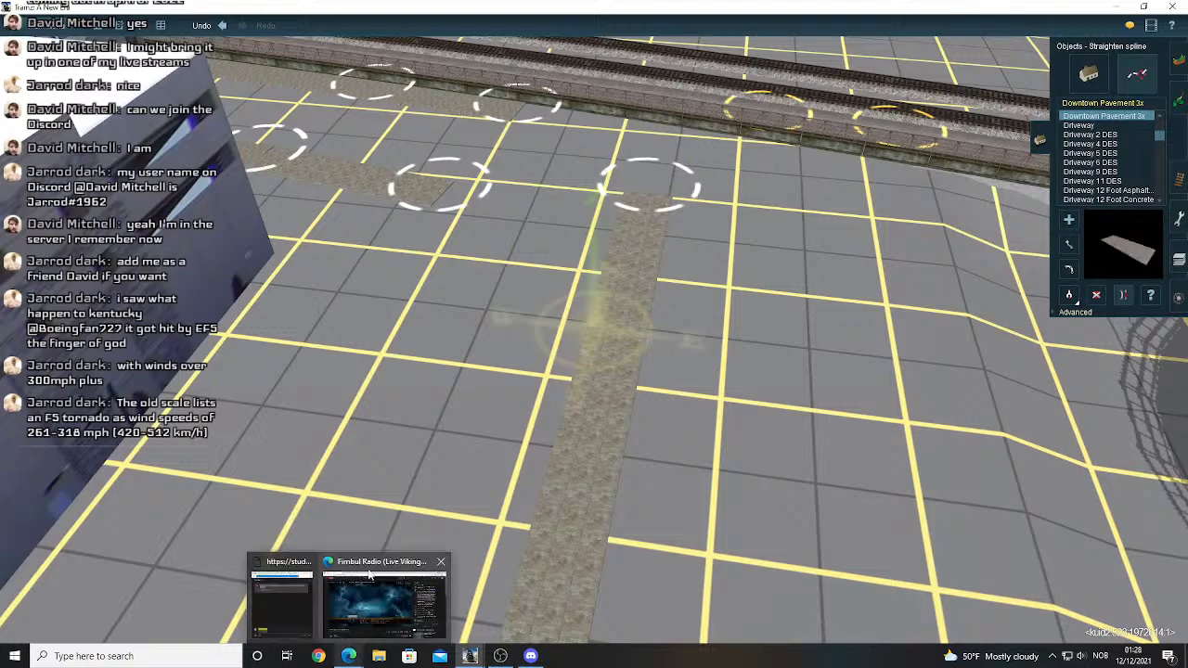
pyautogui.click(366, 625)
pyautogui.click(190, 10)
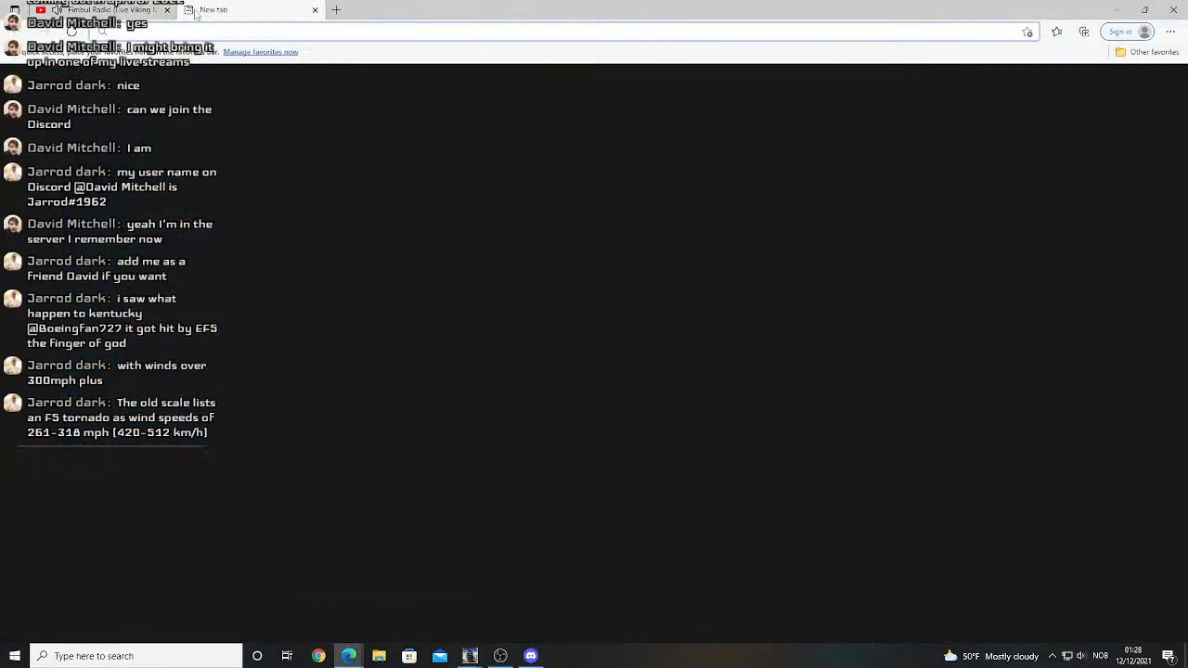
pyautogui.write('mayfield')
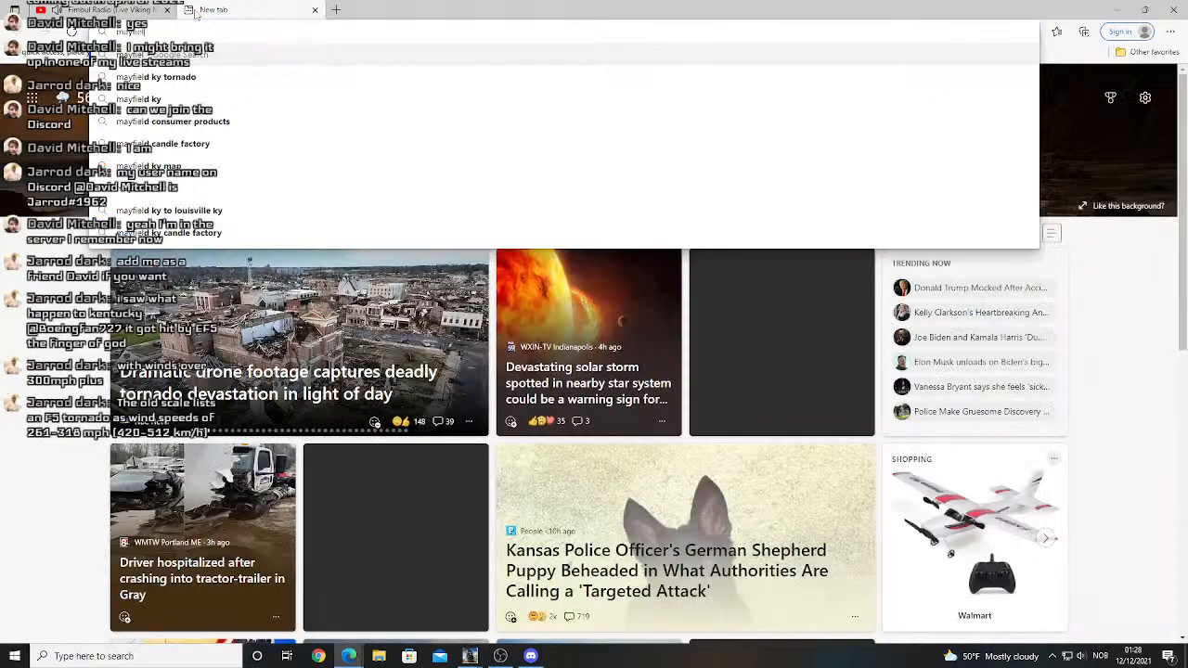
pyautogui.click(156, 77)
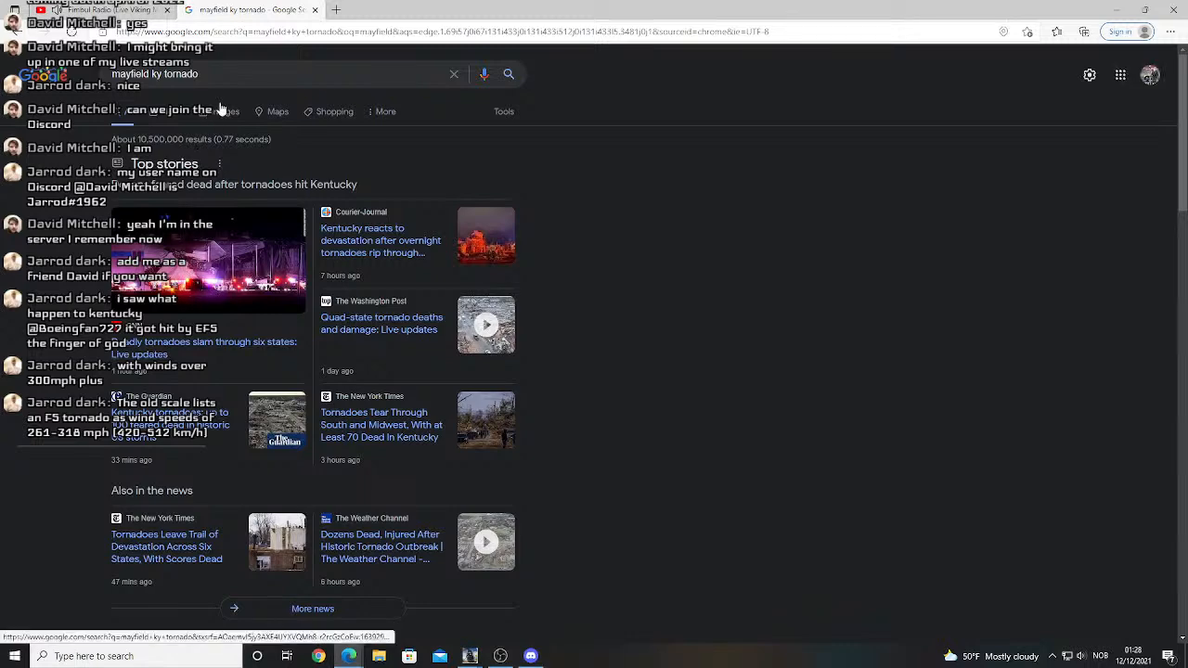
pyautogui.click(221, 110)
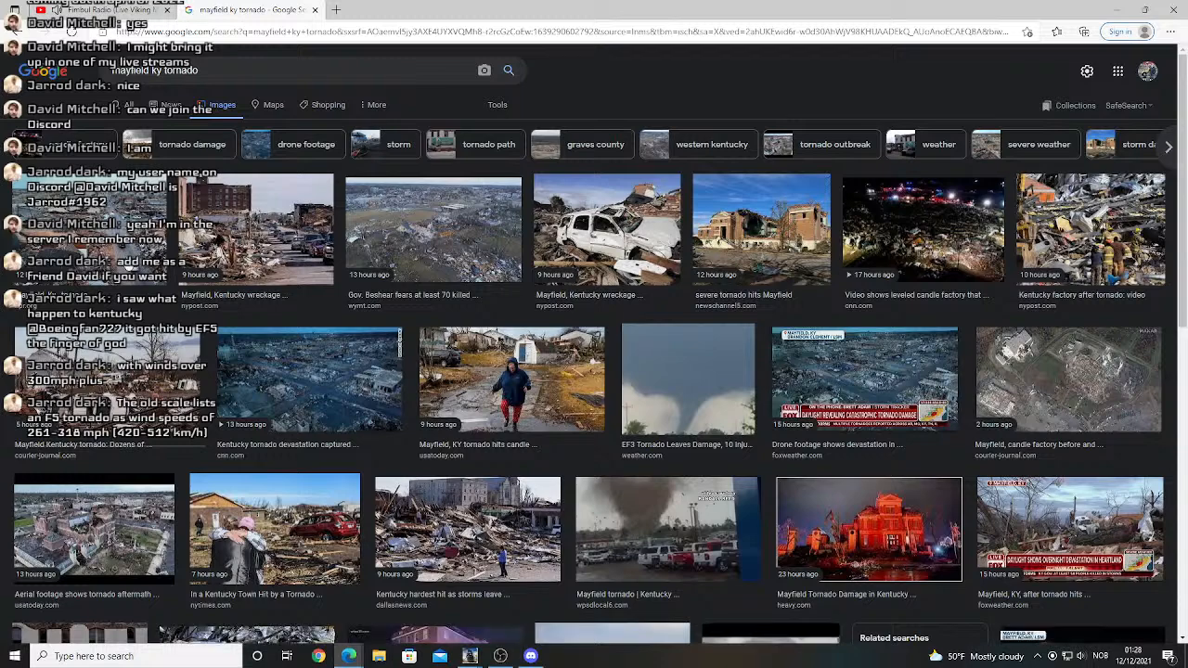
# - Preview the CNN drone footage, the Courier-Journal candle factory photo and the New York Post photo of the crushed white SUV
pyautogui.click(281, 358)
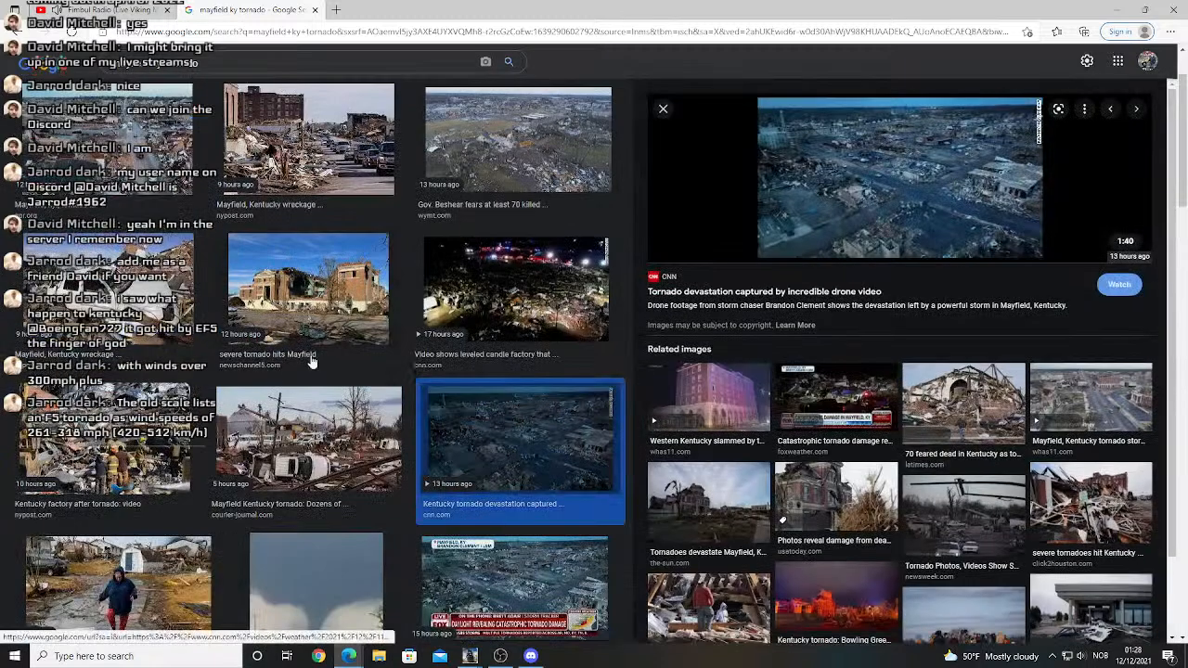
pyautogui.click(296, 441)
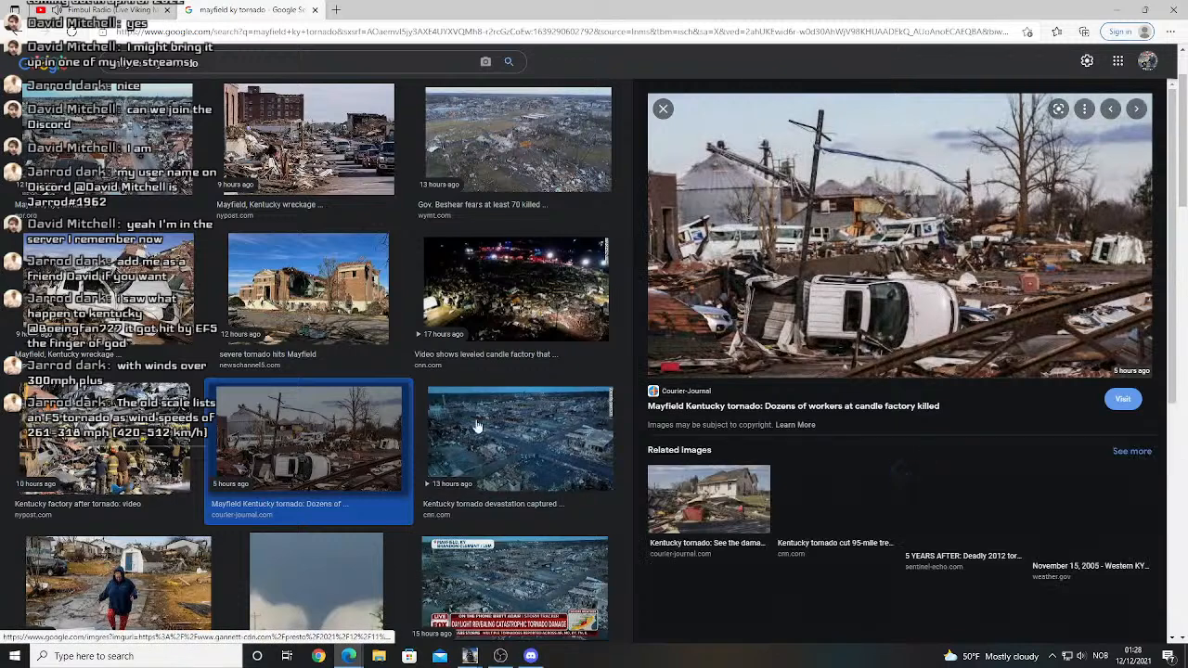
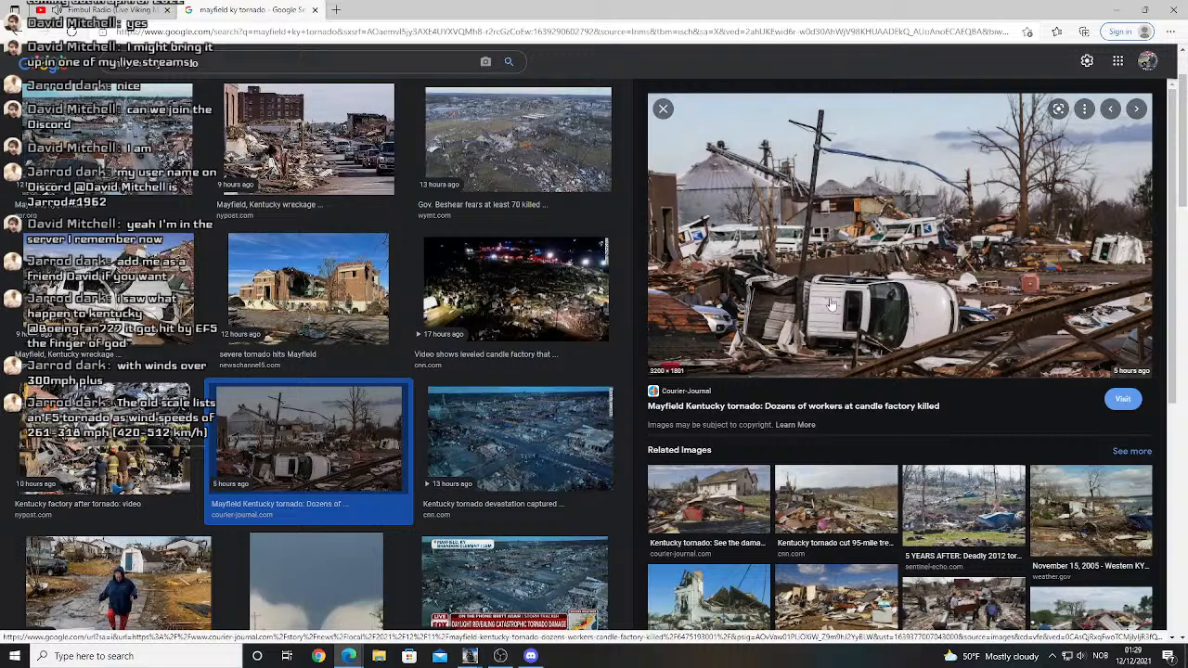
pyautogui.click(149, 310)
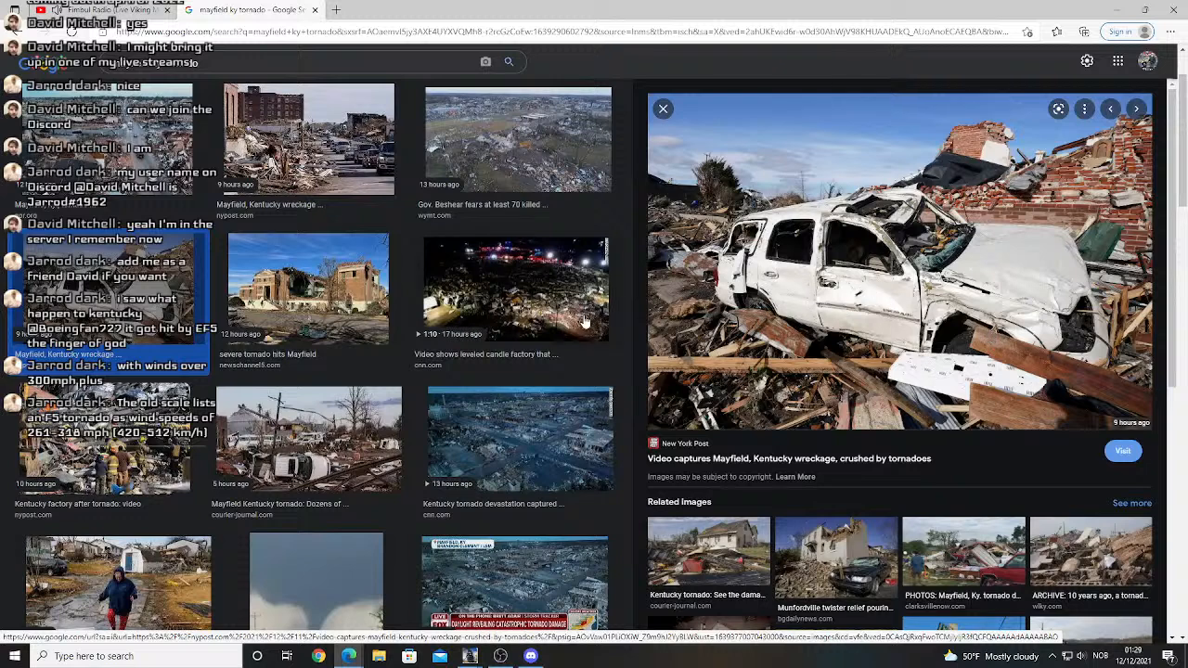
# - Examine the WPSD Local 6 tornado image, the Dallas Morning News debris photo and the candle factory satellite photo further down the results
pyautogui.scroll(-3, 585, 320)
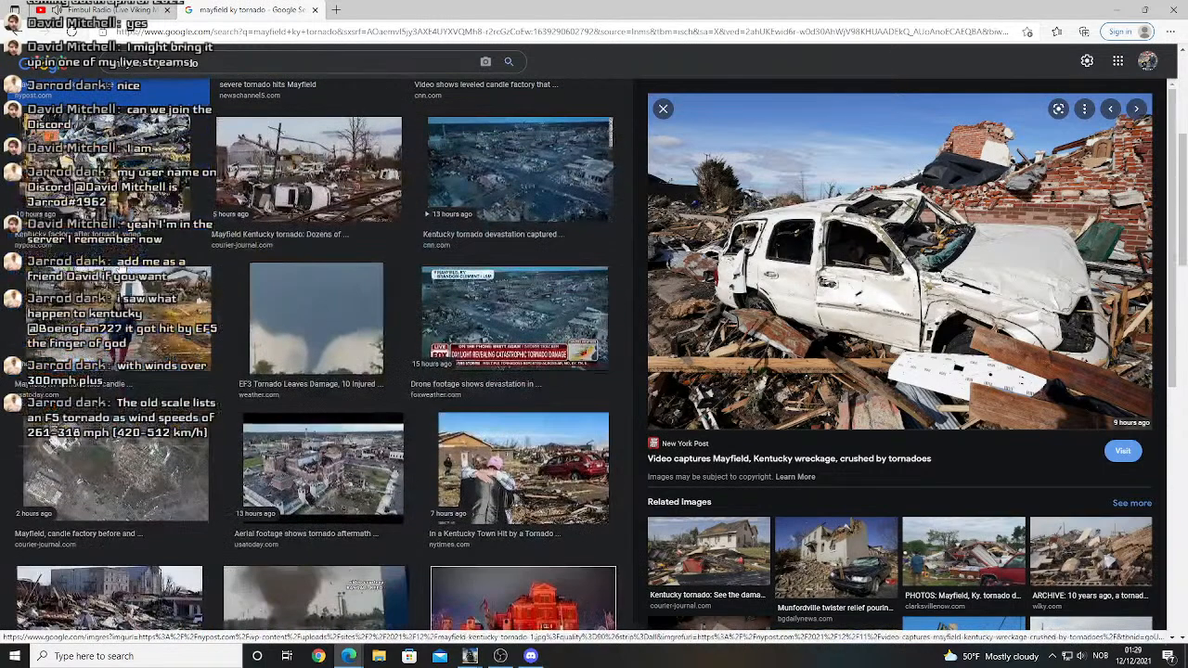
pyautogui.scroll(-2, 316, 353)
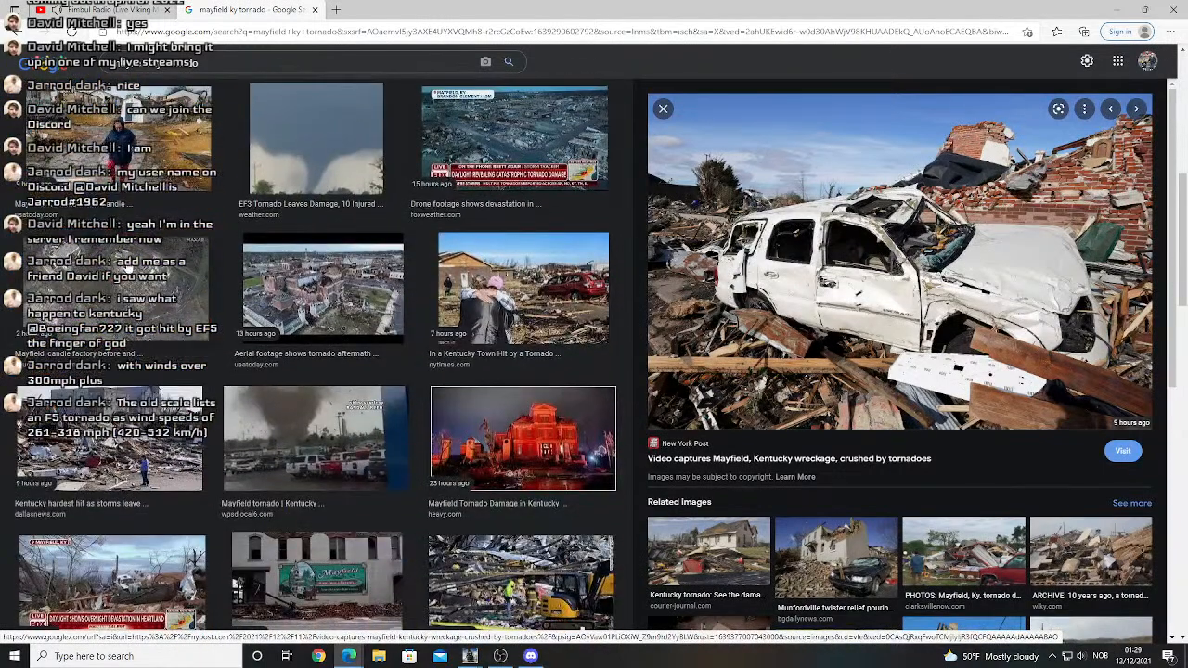
pyautogui.click(304, 410)
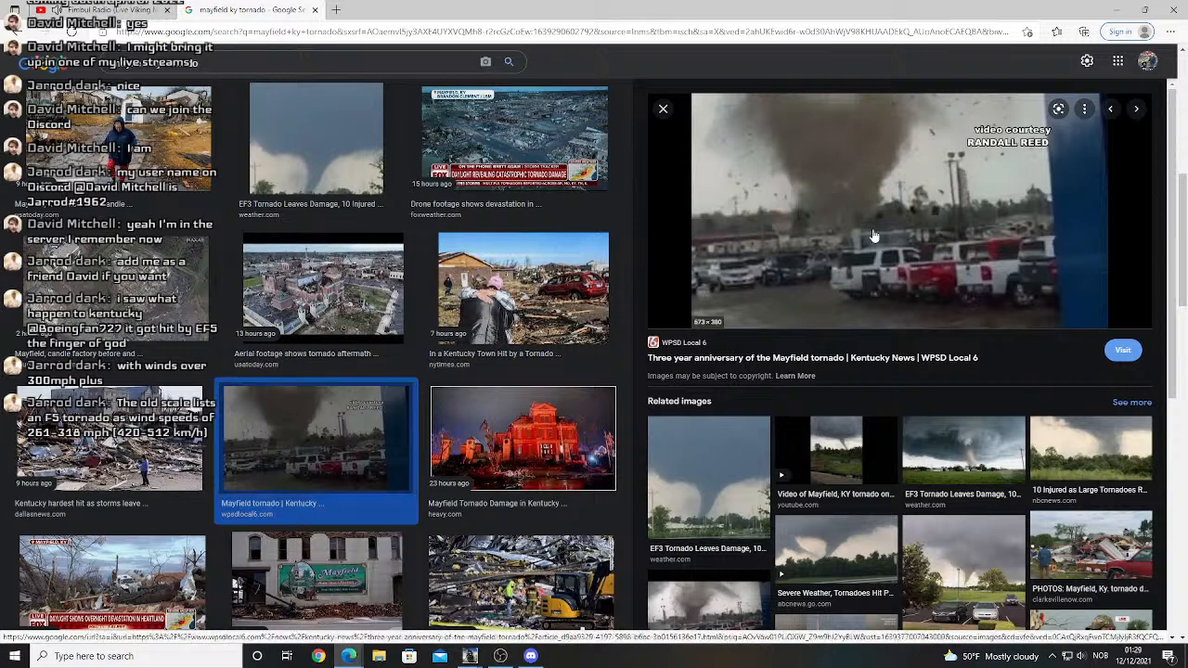
pyautogui.click(155, 451)
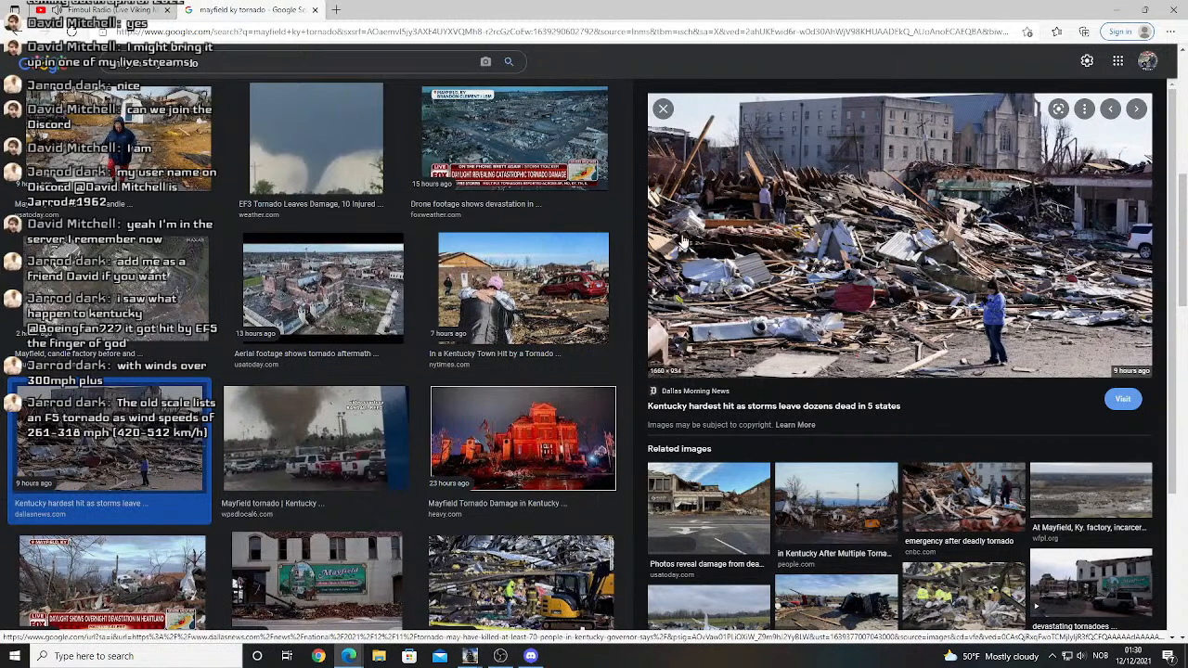
pyautogui.click(168, 292)
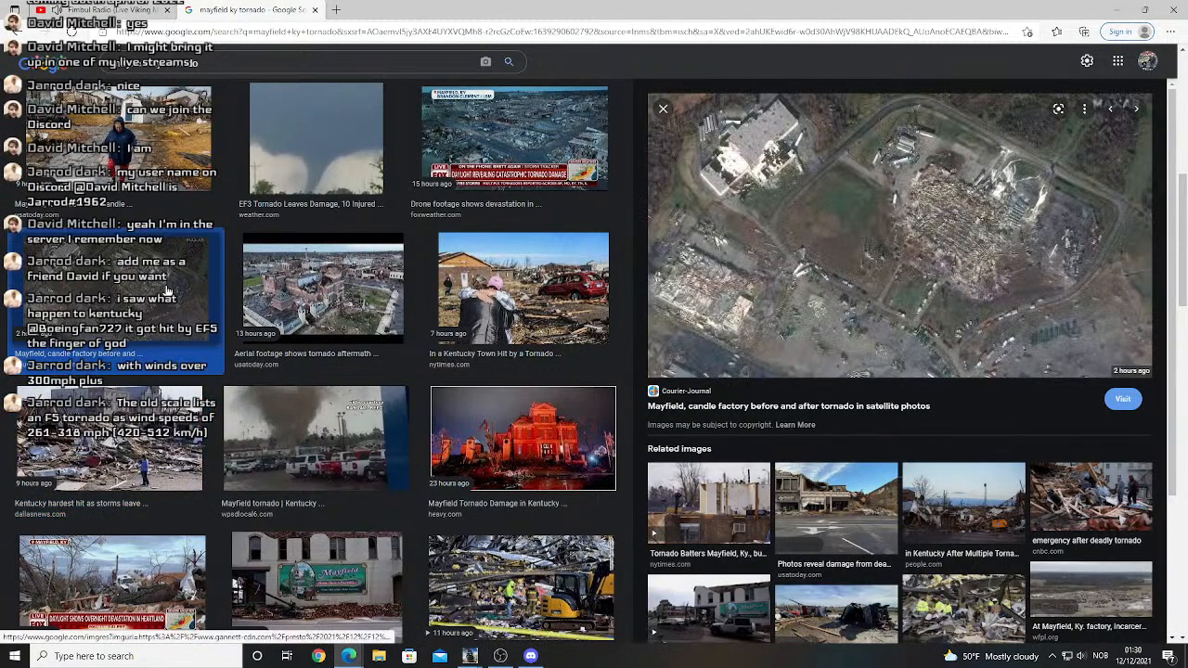
# - View the NBC News photo of the Mayfield mural and the WHAS11 storm damage drone video preview
pyautogui.scroll(-2, 229, 315)
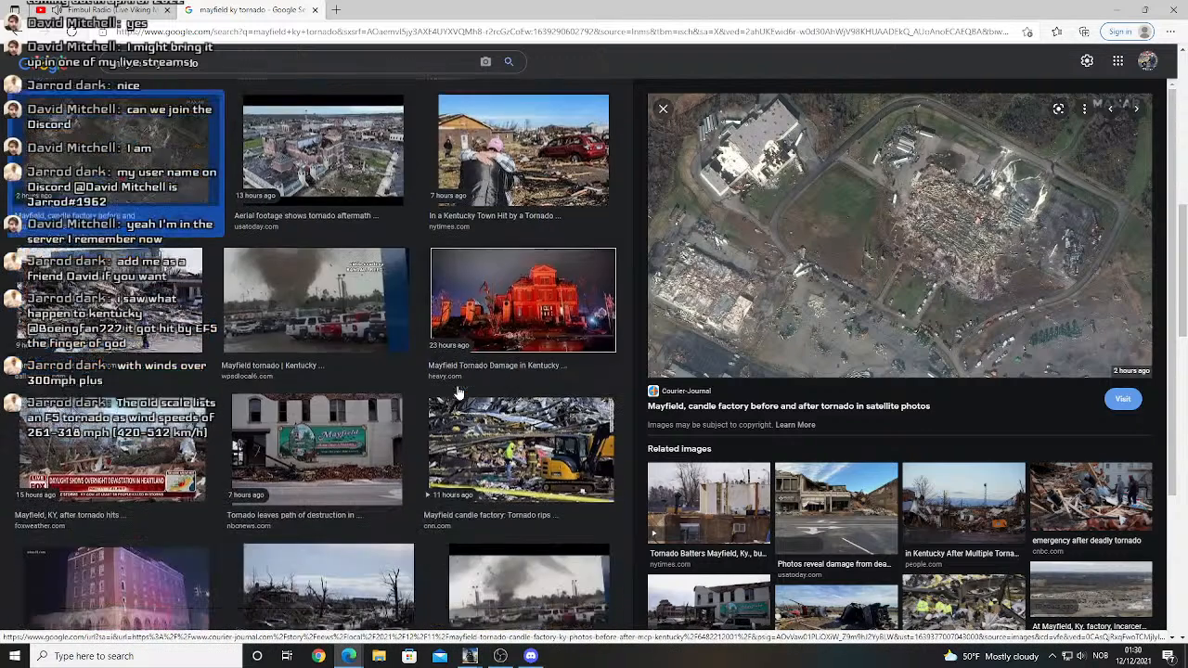
pyautogui.click(370, 401)
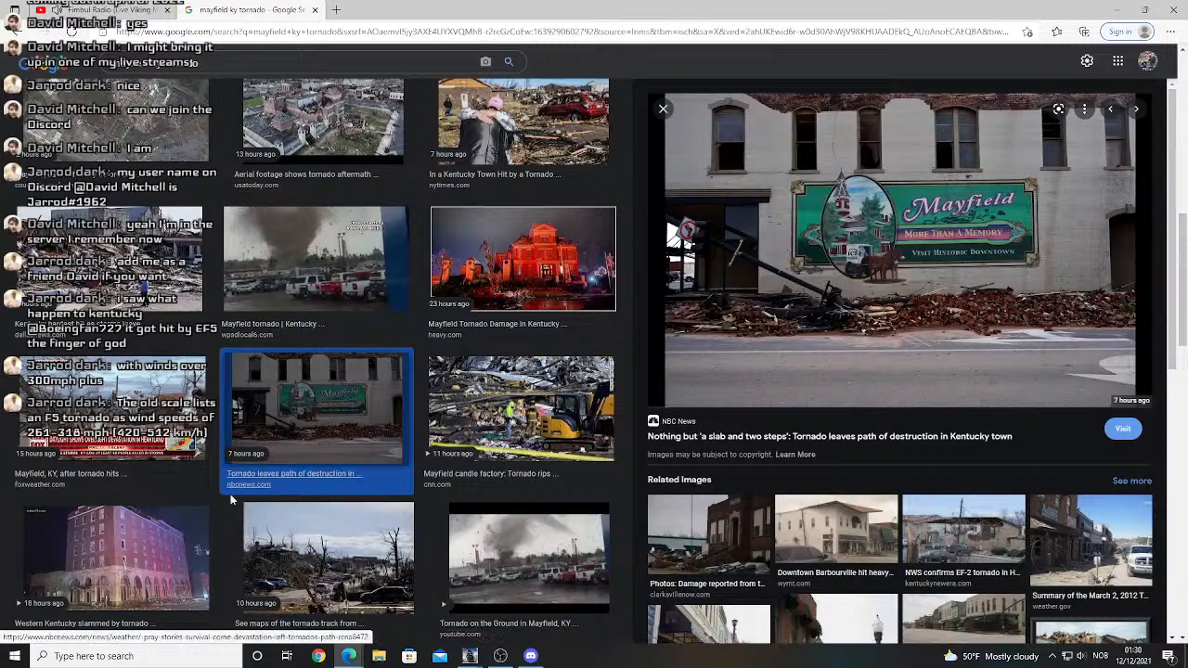
pyautogui.scroll(-4, 258, 498)
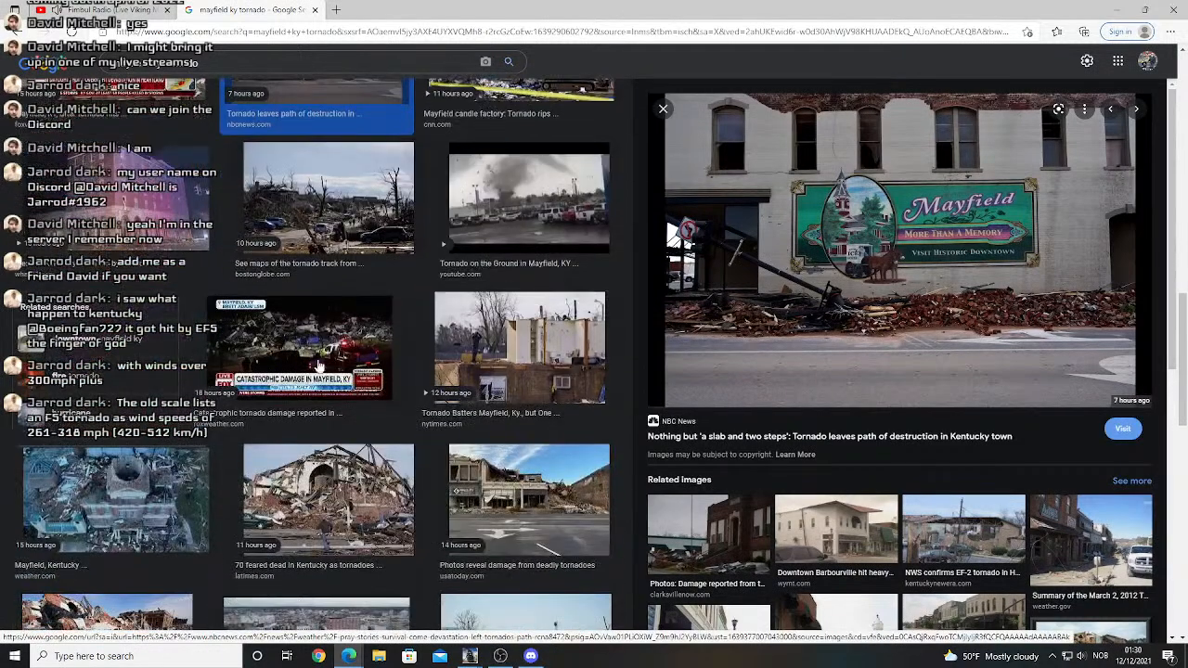
pyautogui.scroll(-2, 433, 342)
pyautogui.click(327, 436)
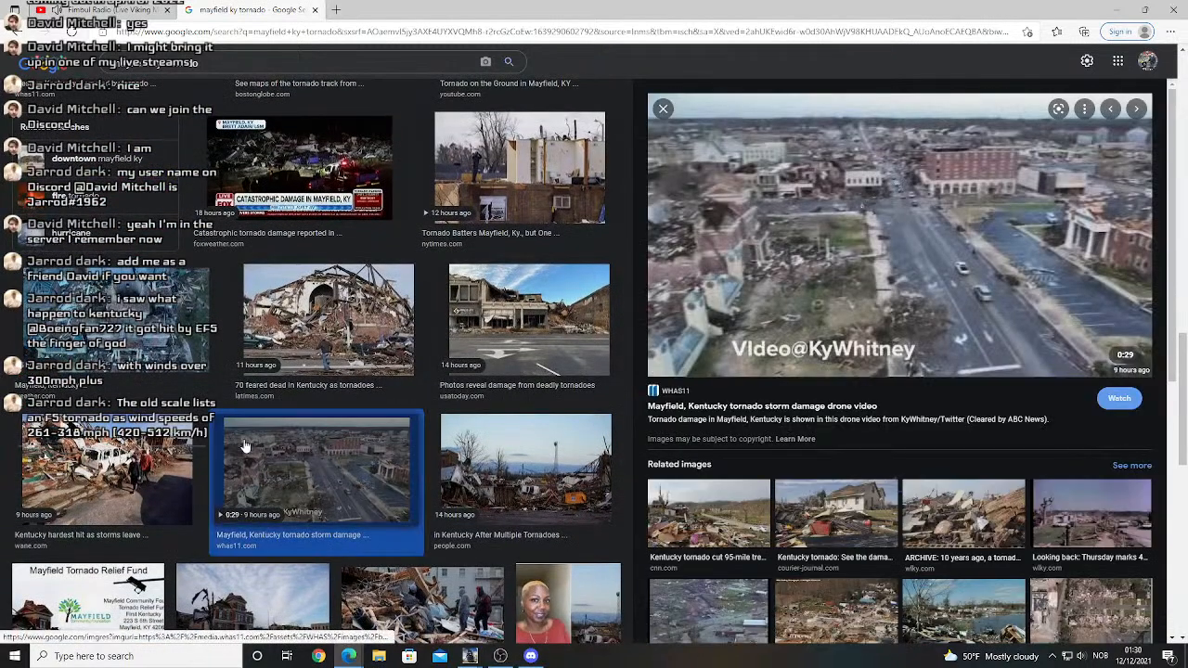
# - Compare the damage photos from The Weather Channel, WANE 15, USA Today and Oregon Public Broadcasting
pyautogui.click(123, 351)
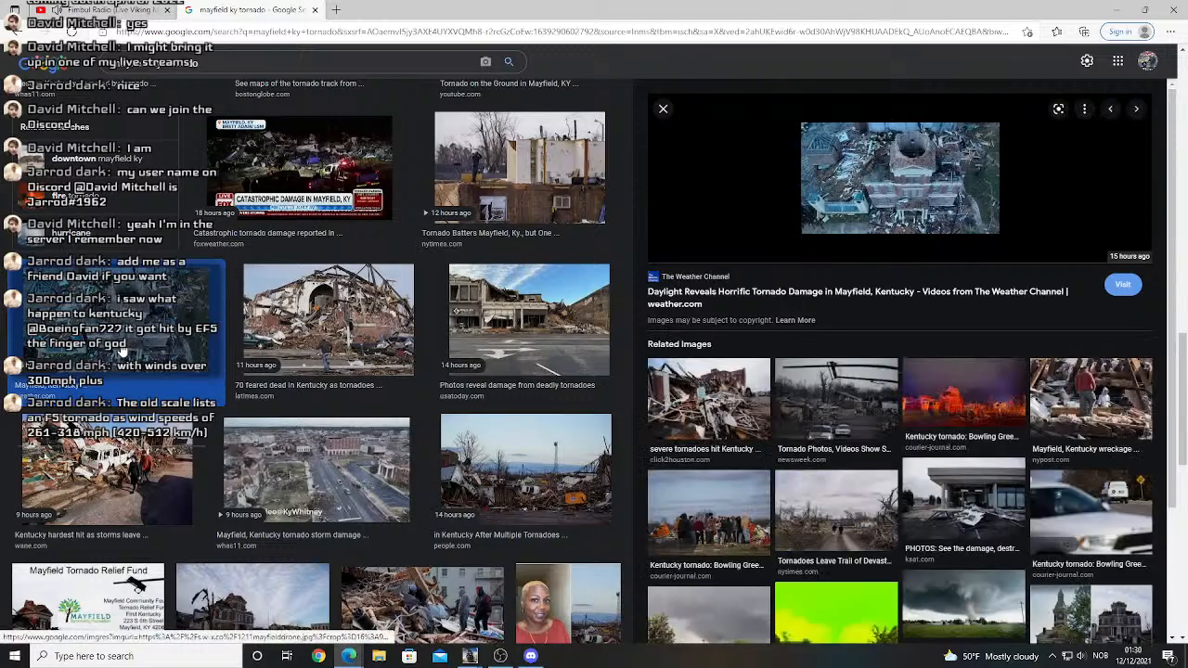
pyautogui.click(108, 462)
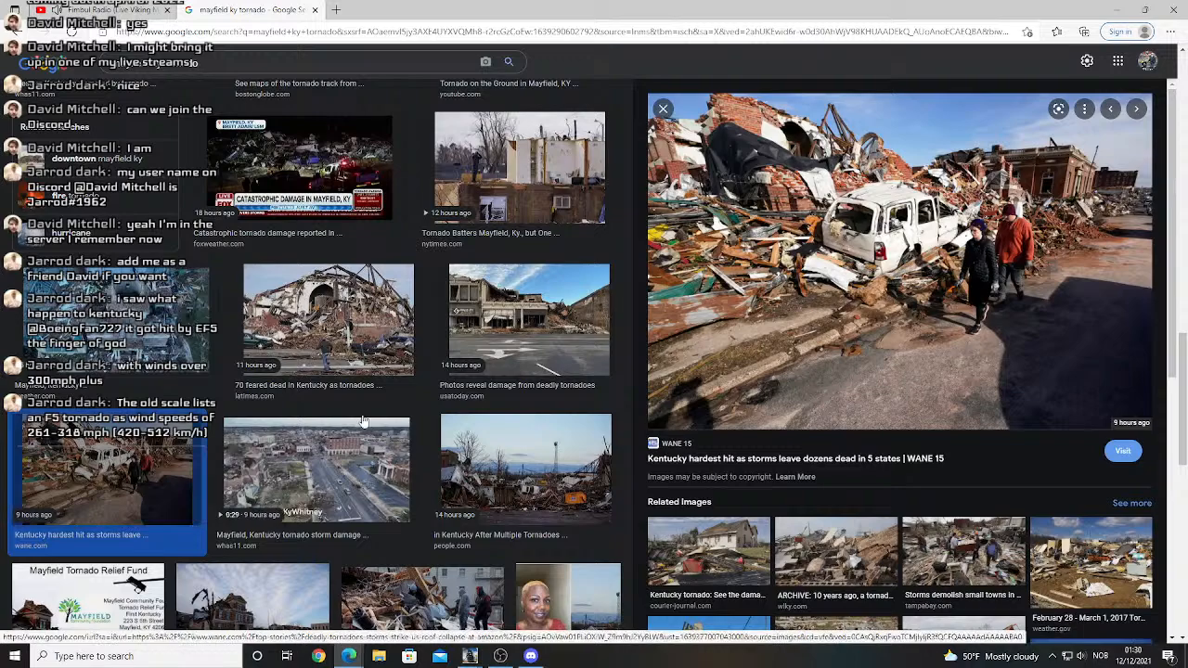
pyautogui.scroll(-3, 362, 422)
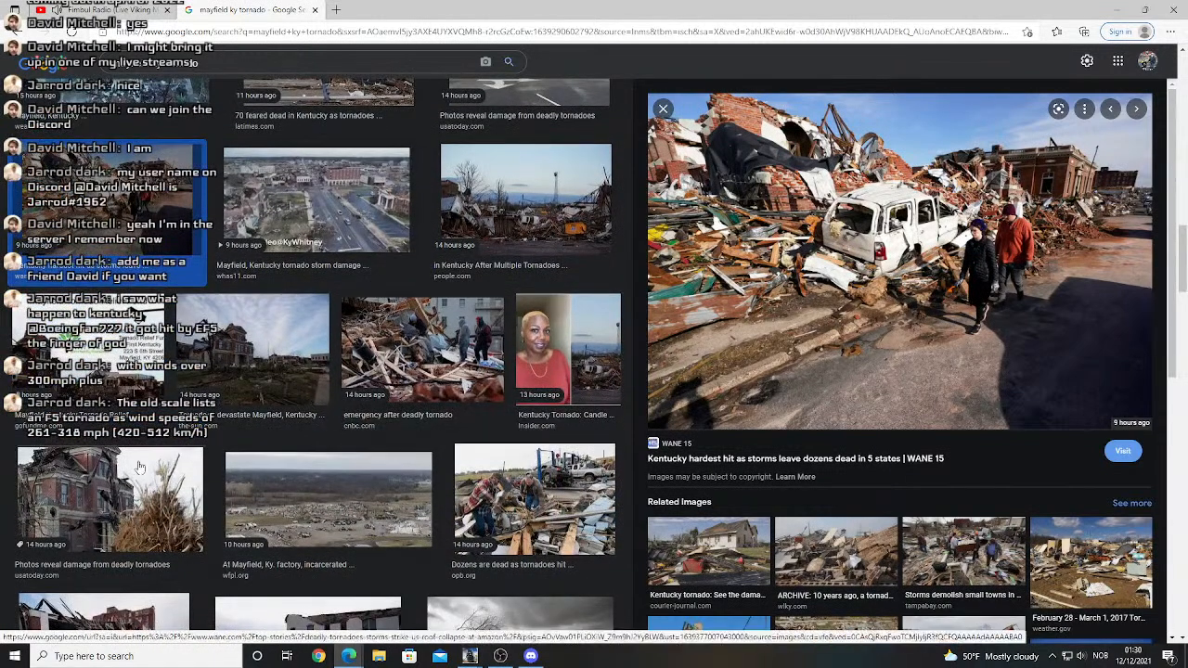
pyautogui.click(130, 473)
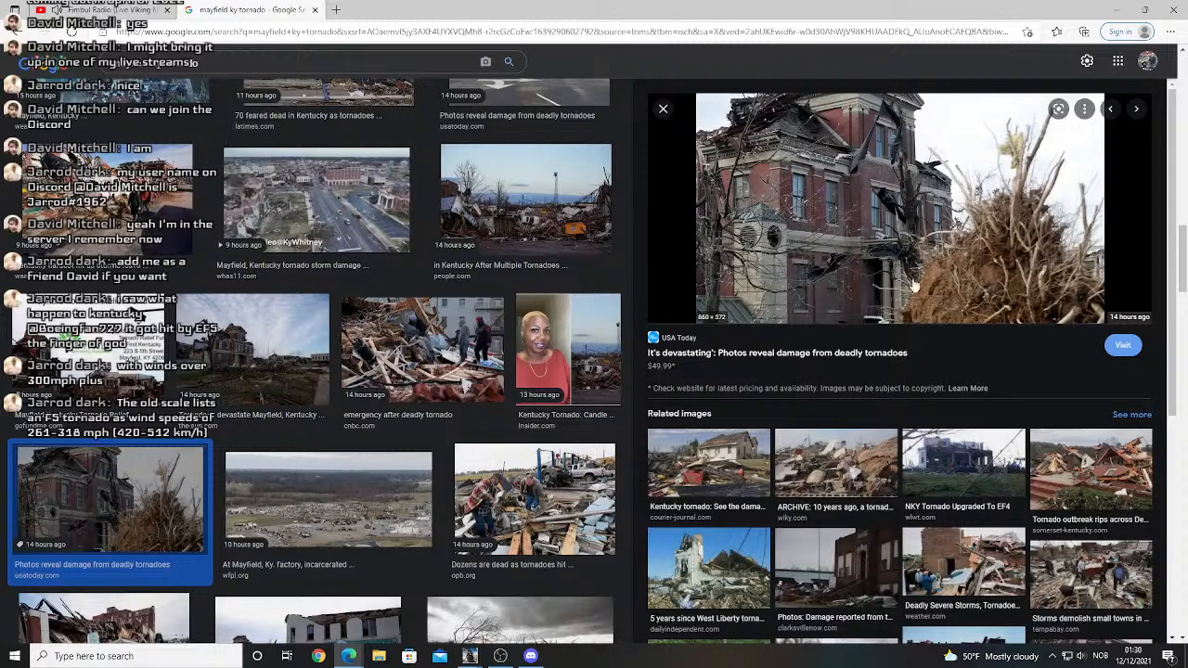
pyautogui.click(463, 467)
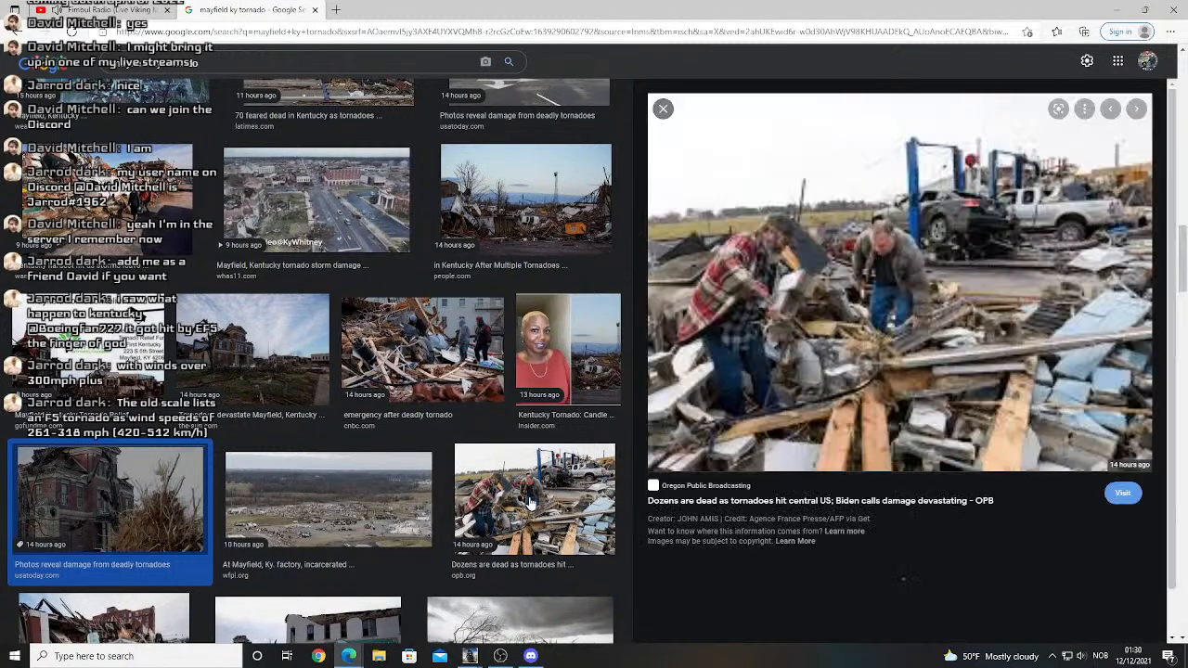
# - Look through further results, previewing the ABC News street image and the BBC photo of the damaged church interior
pyautogui.scroll(-1, 463, 467)
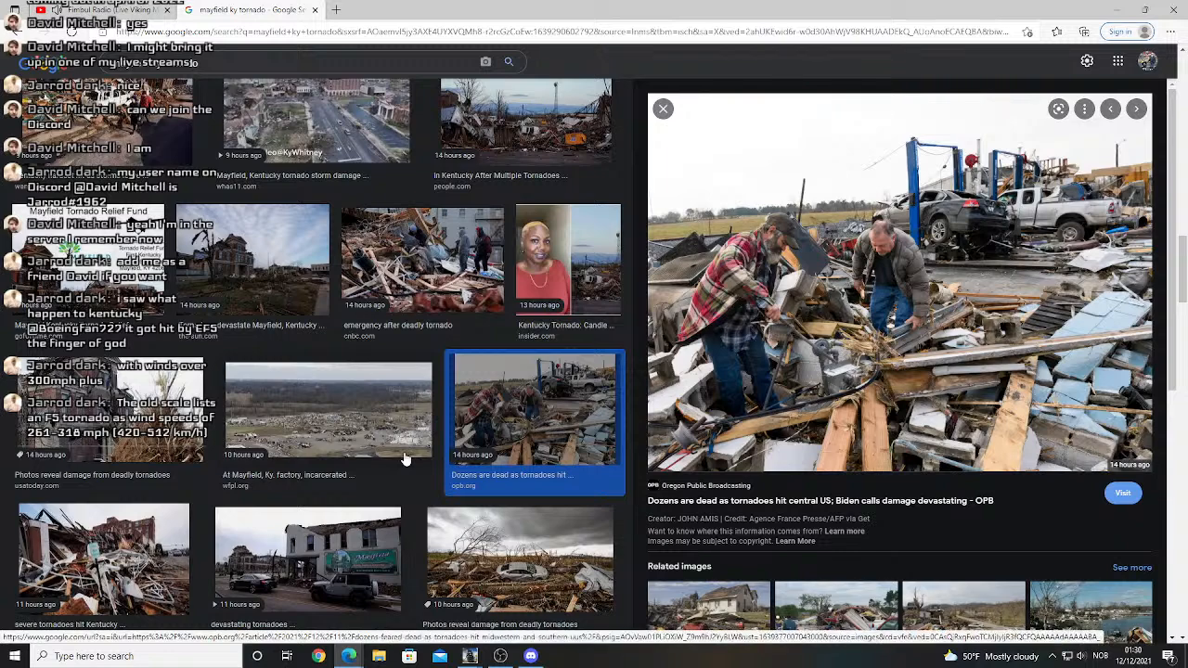
pyautogui.scroll(-2, 404, 458)
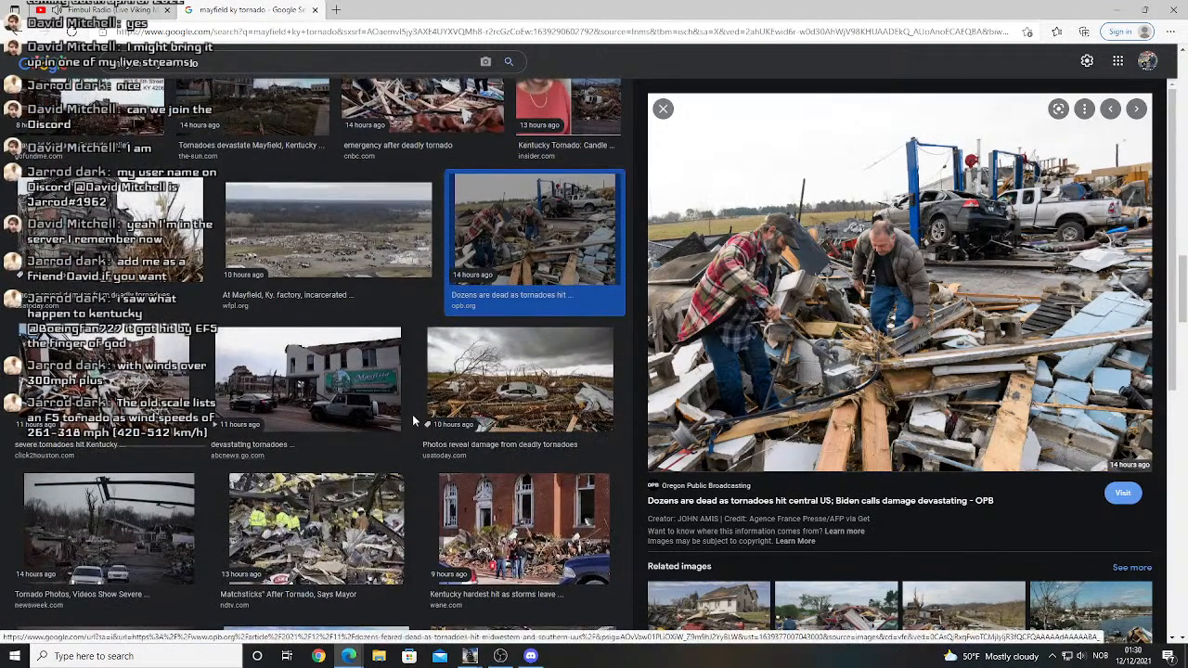
pyautogui.click(358, 384)
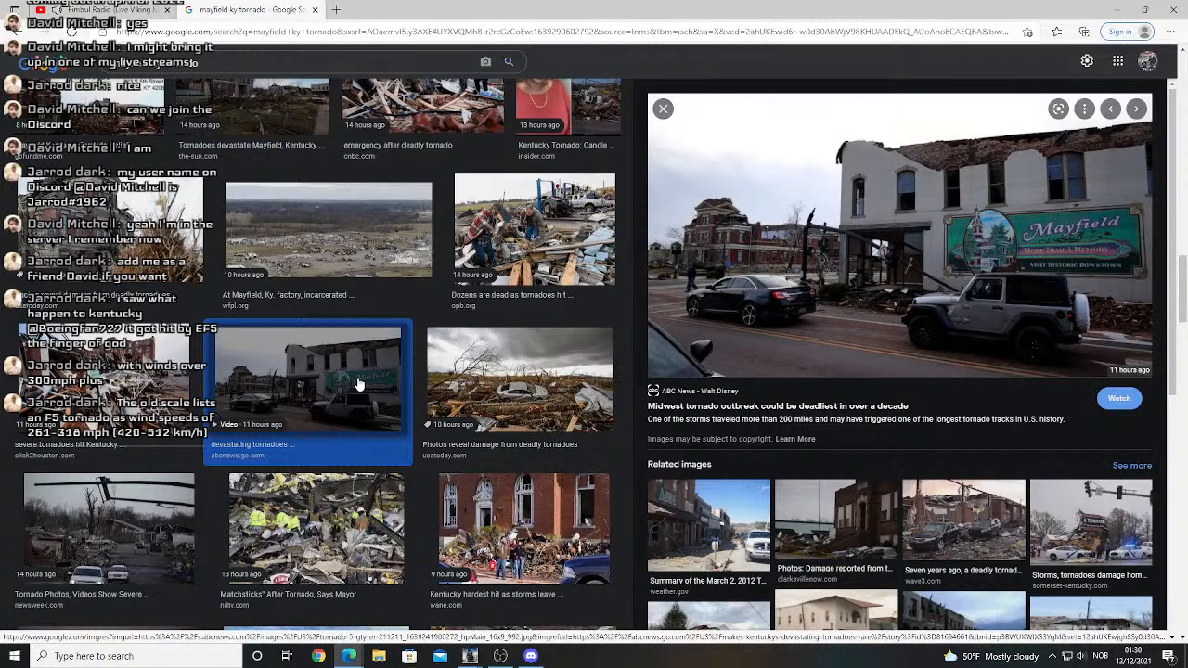
pyautogui.scroll(-8, 358, 383)
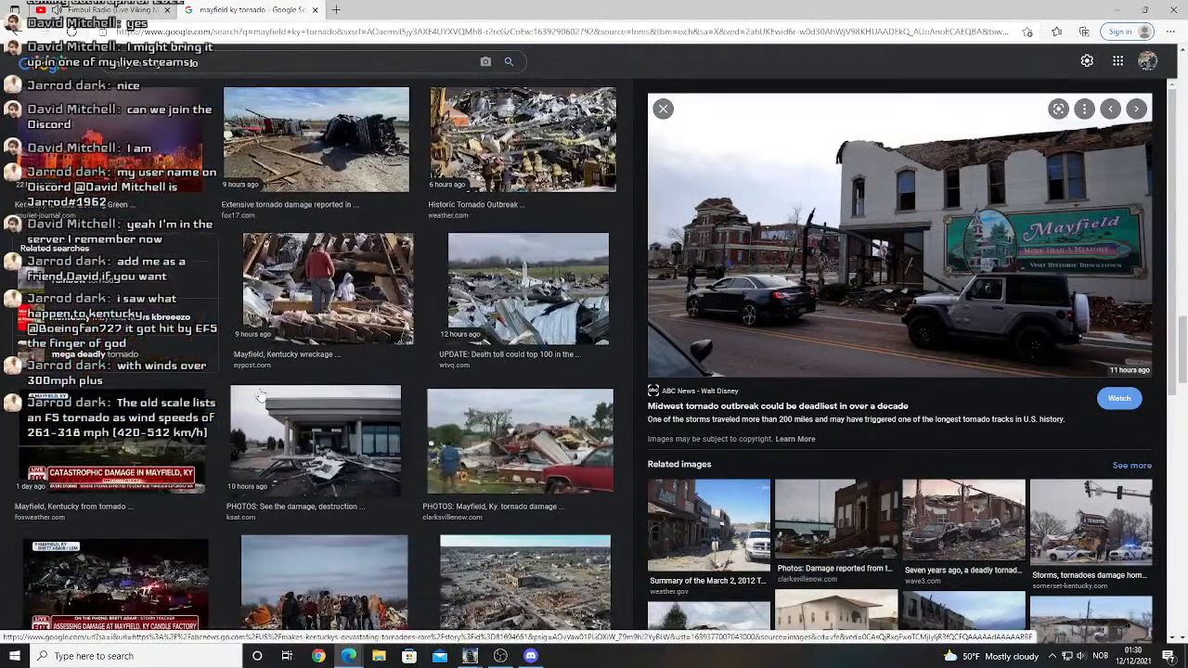
pyautogui.scroll(-5, 261, 397)
pyautogui.scroll(-3, 261, 397)
pyautogui.click(186, 348)
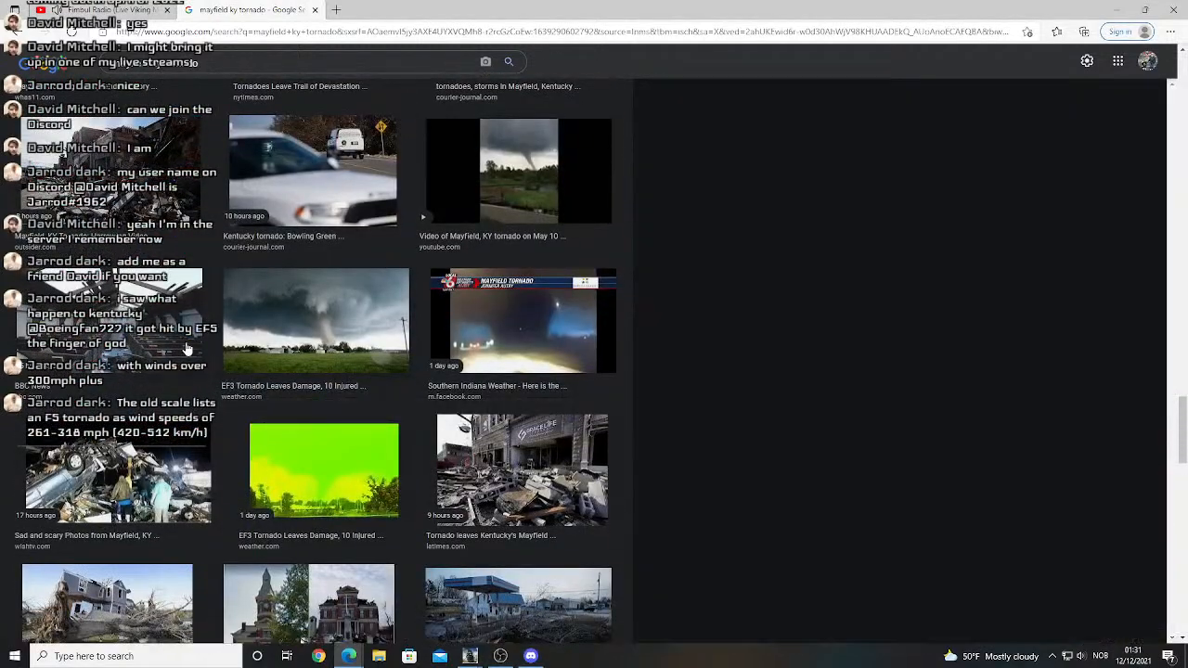
pyautogui.scroll(-2, 186, 348)
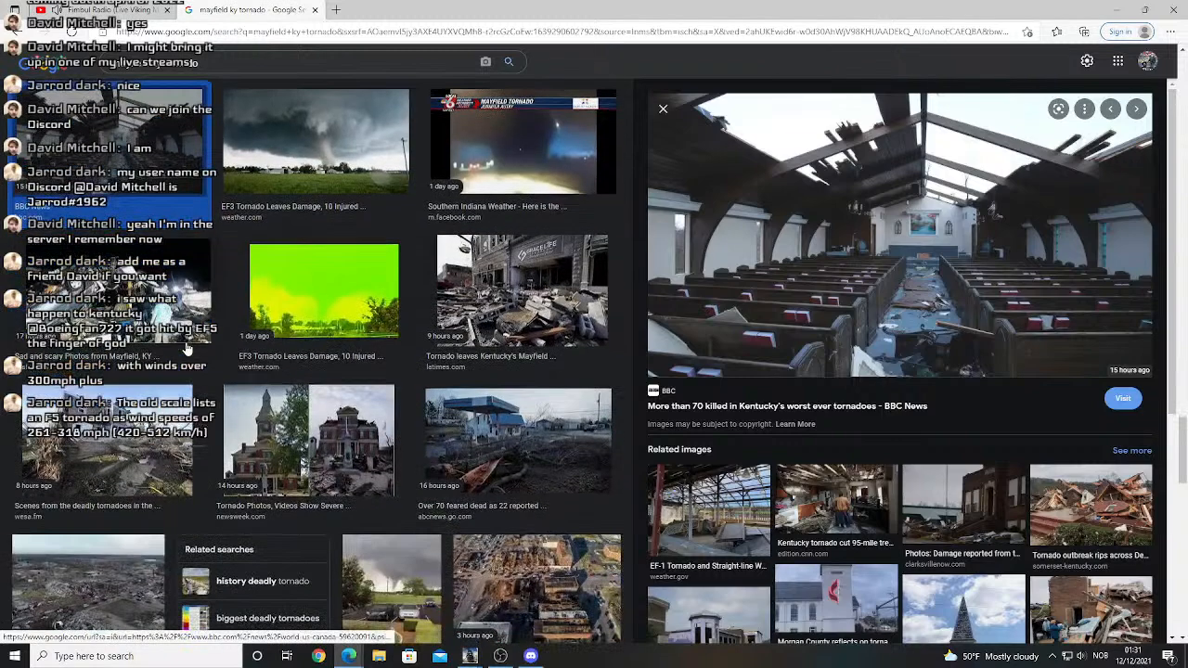
# - Inspect the Newsweek courthouse before-and-after image, the Grace Life Church photo and the 3D radar image of the Mayfield tornado
pyautogui.click(371, 460)
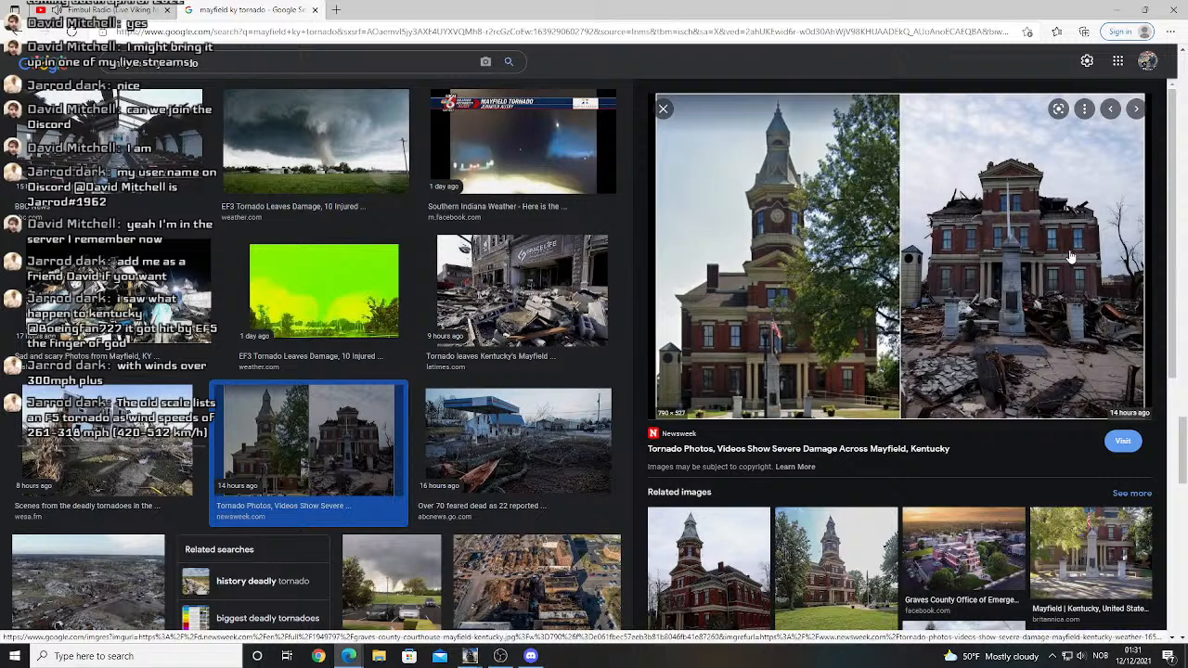
pyautogui.click(526, 304)
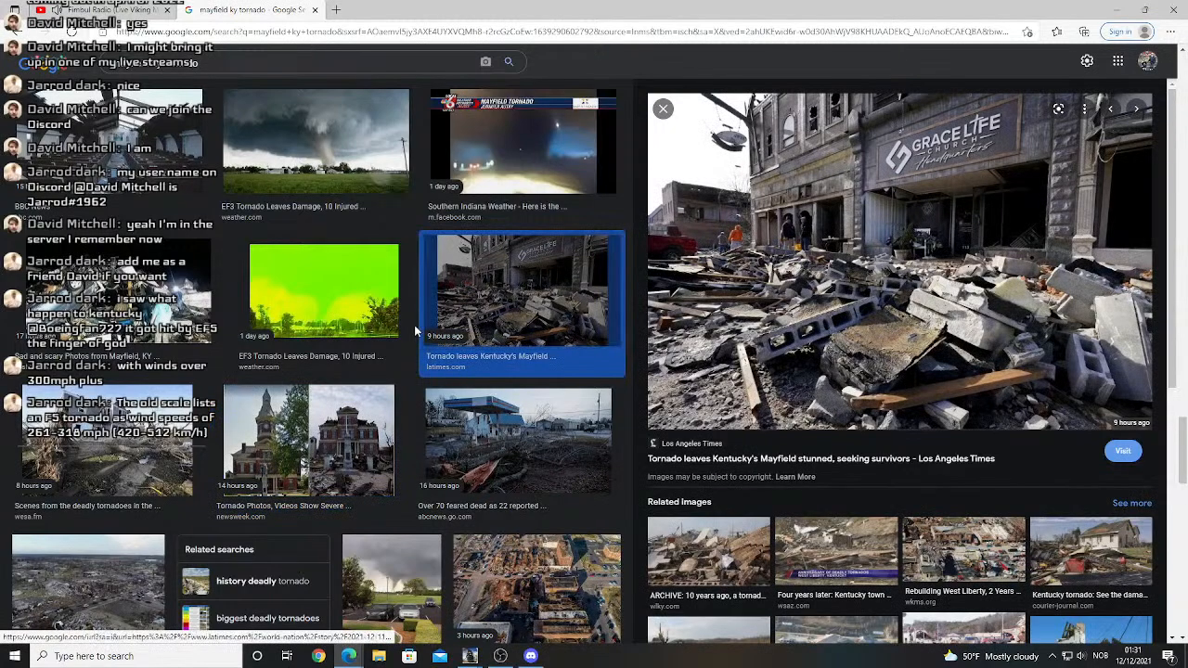
pyautogui.scroll(-5, 415, 331)
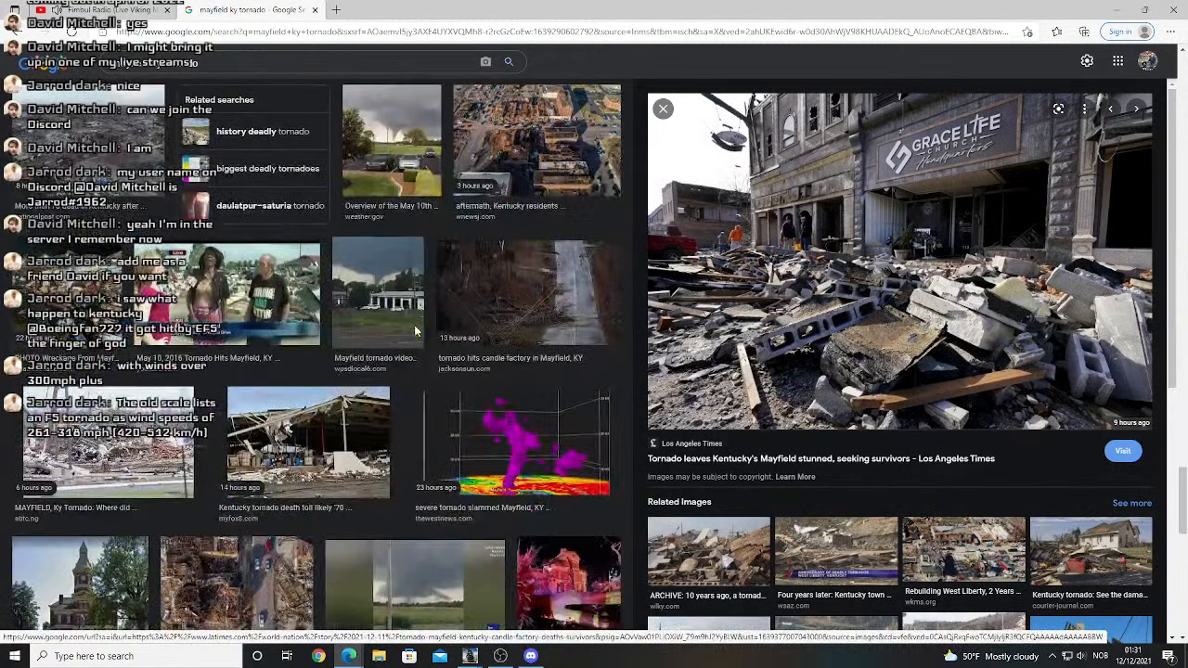
pyautogui.click(471, 450)
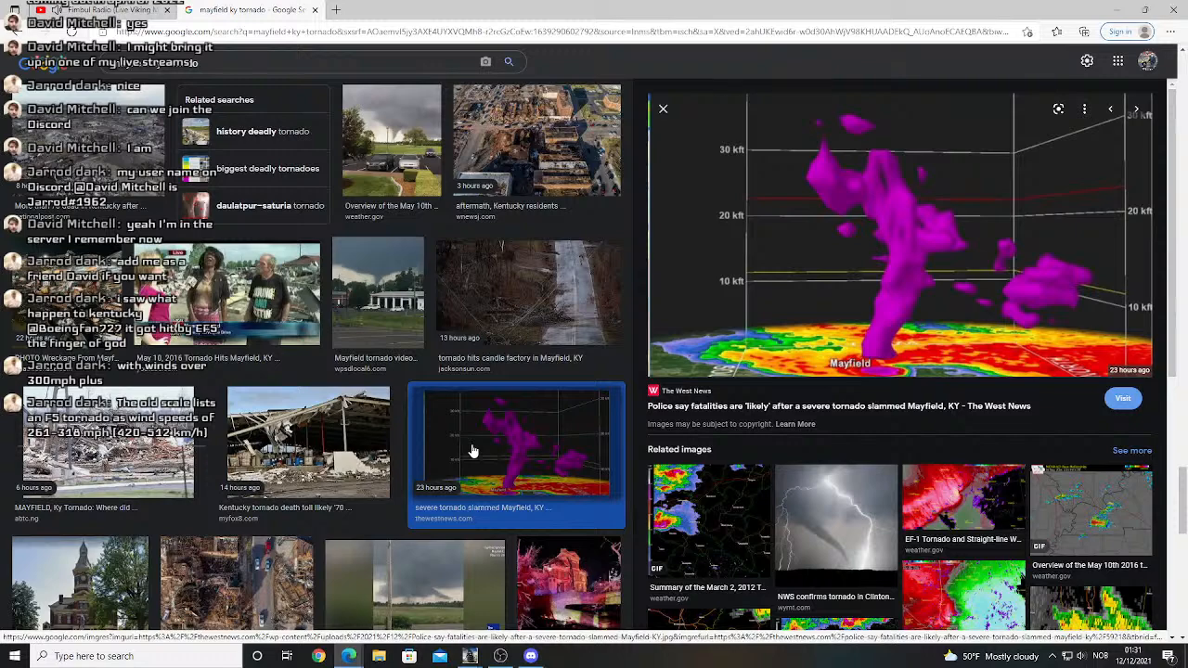
pyautogui.scroll(-2, 307, 501)
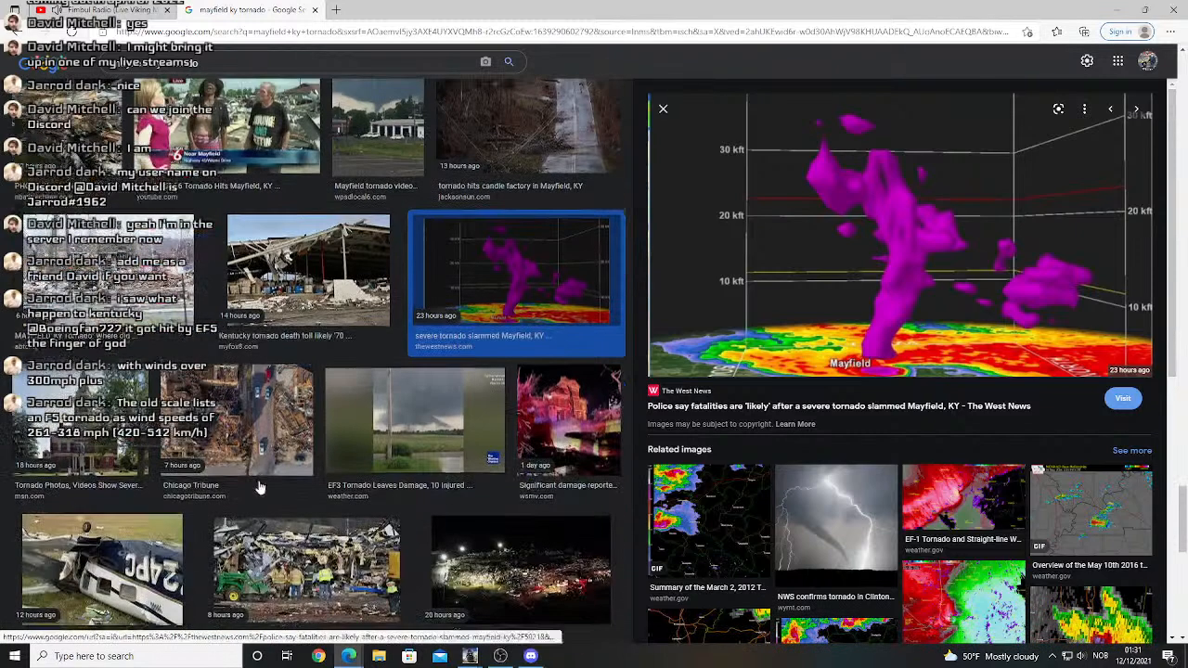
pyautogui.scroll(-2, 223, 413)
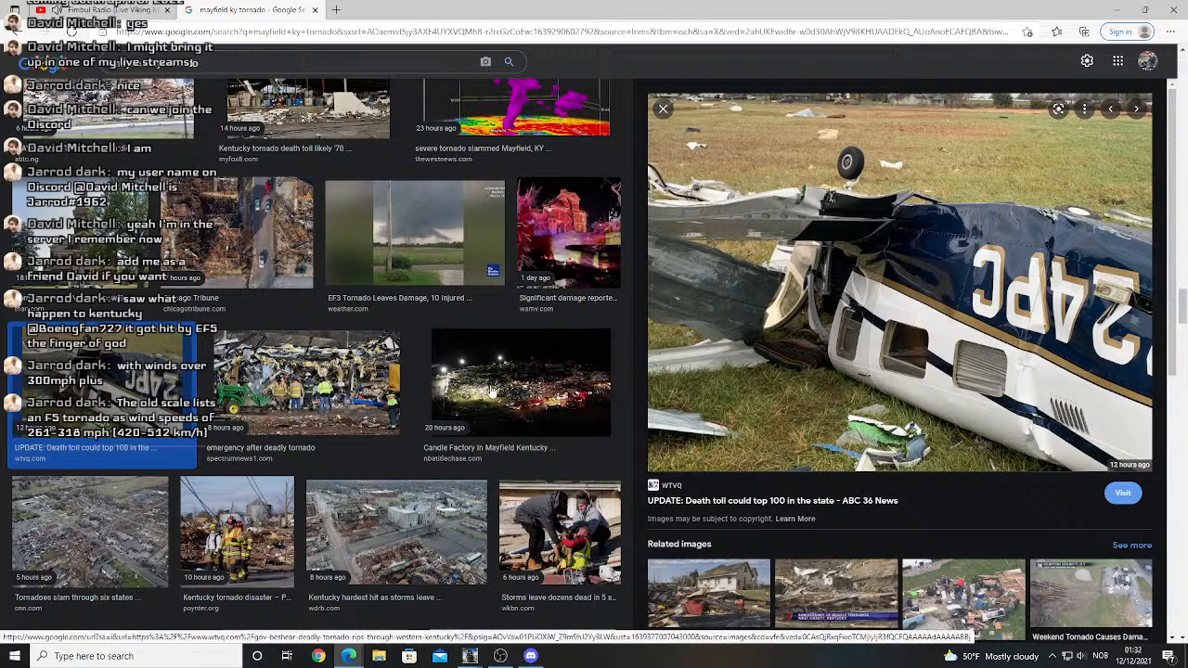
# - Browse further down the Mayfield tornado image results, then return to the 3D radar image preview
pyautogui.scroll(-2, 482, 393)
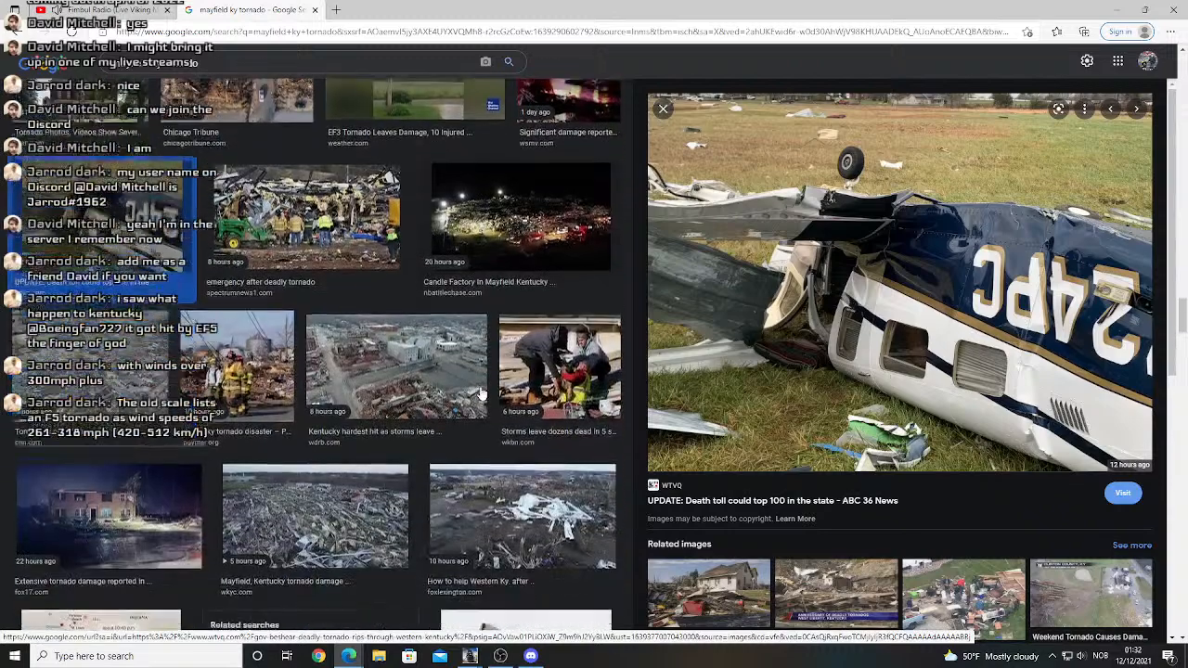
pyautogui.scroll(-2, 420, 367)
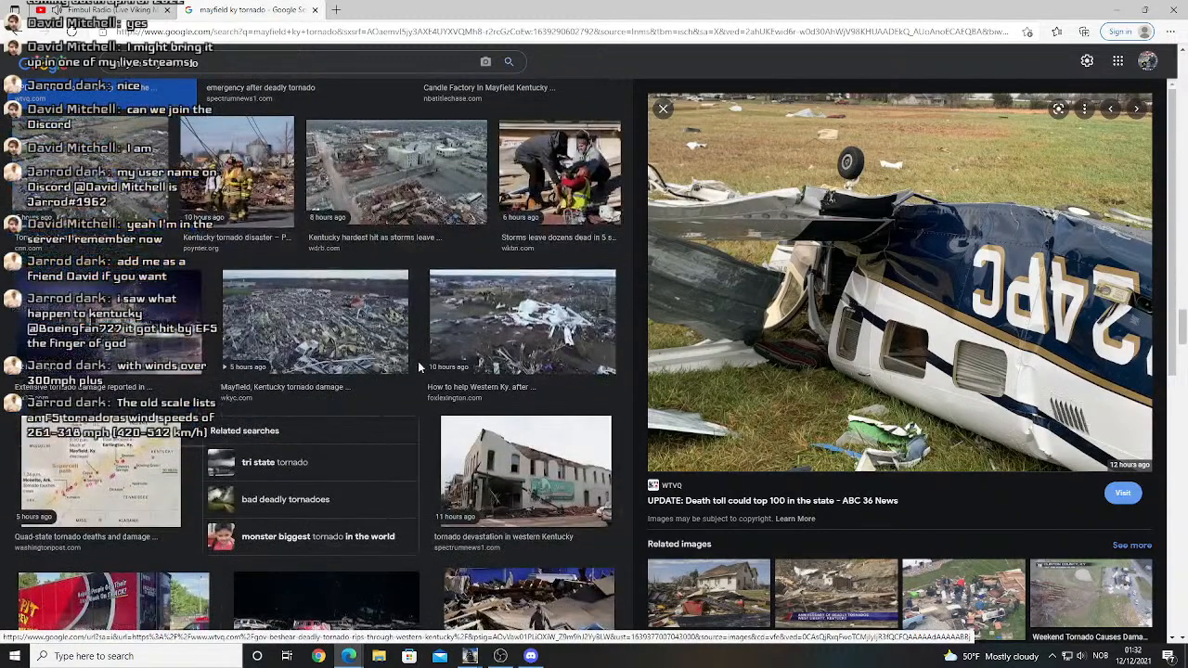
pyautogui.scroll(-3, 180, 336)
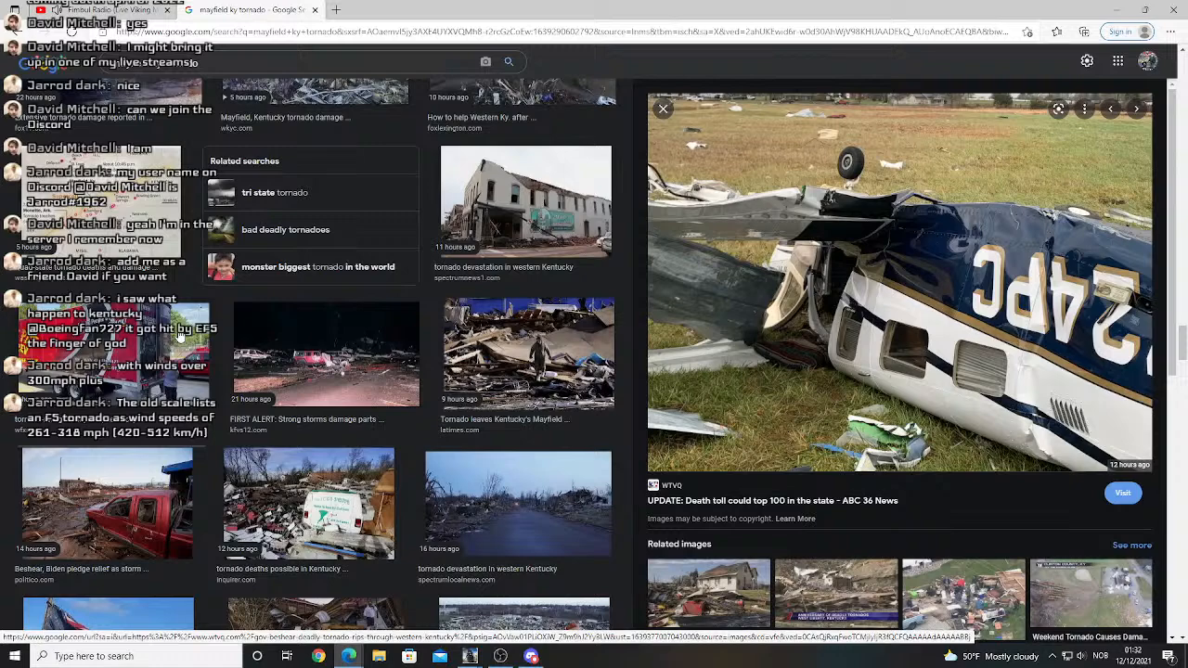
pyautogui.click(15, 31)
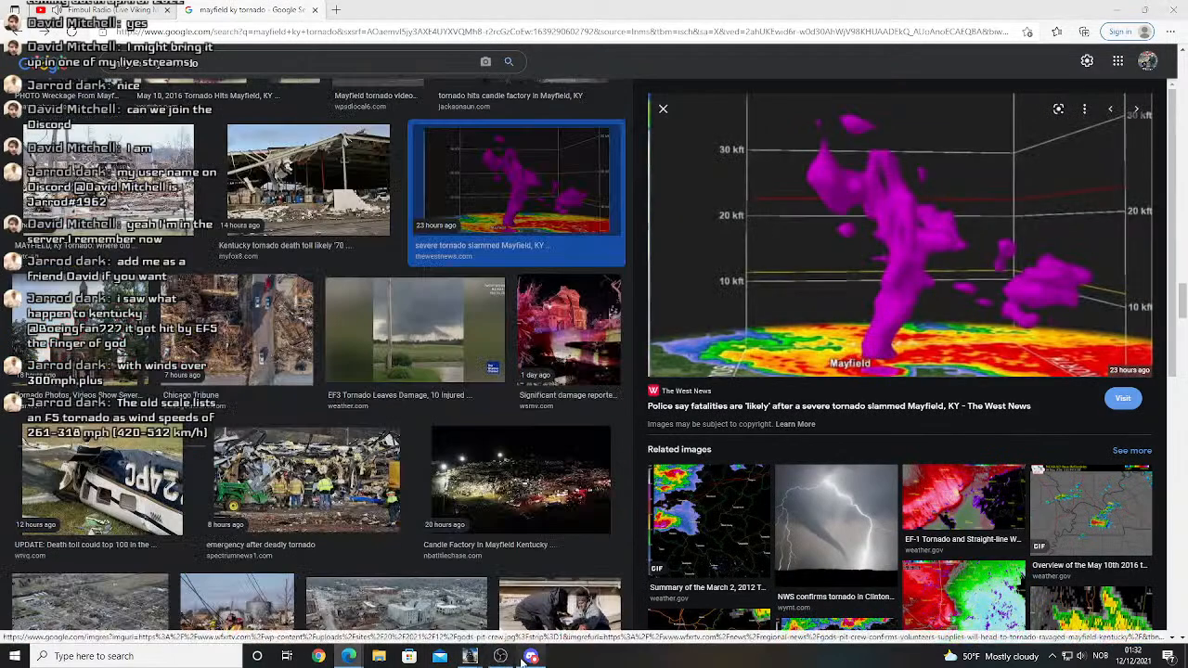
# - Switch to Discord and view the shared Trainz screenshot of the log yard and passing train at original size
pyautogui.click(531, 656)
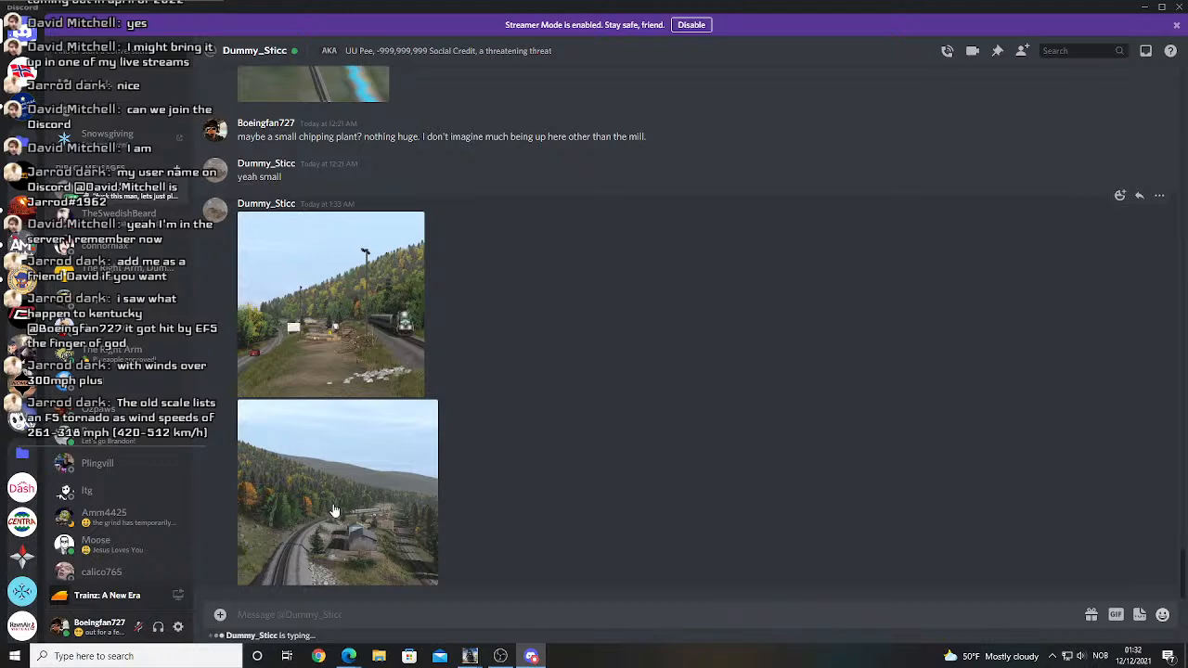
pyautogui.click(345, 348)
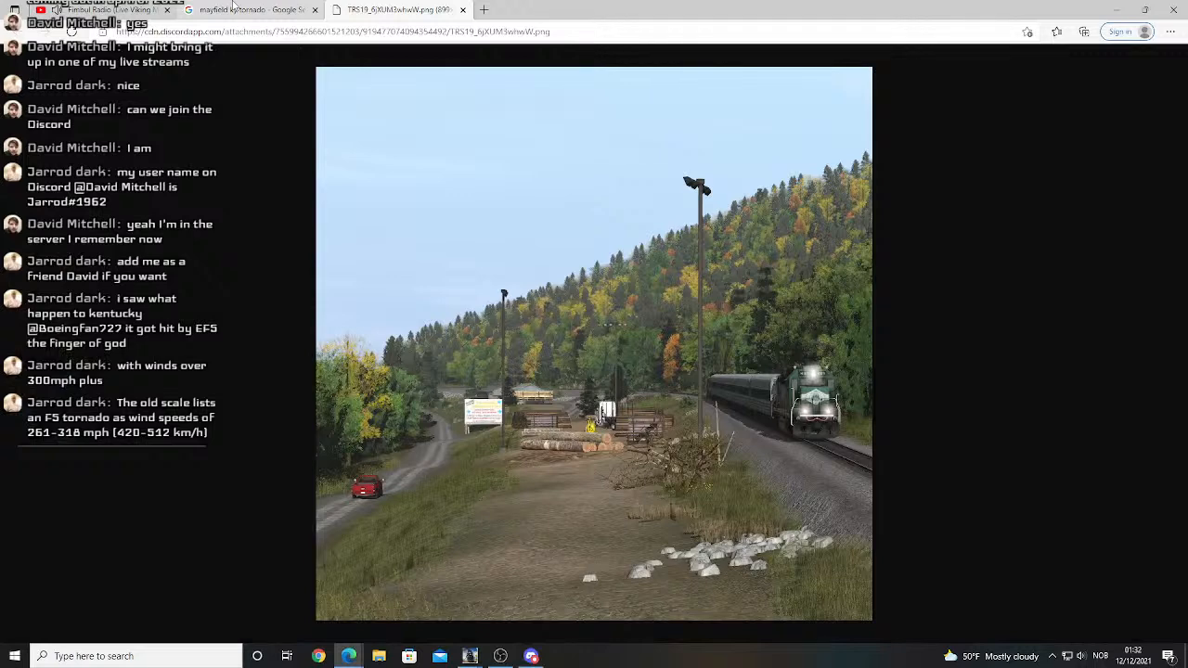
pyautogui.click(532, 657)
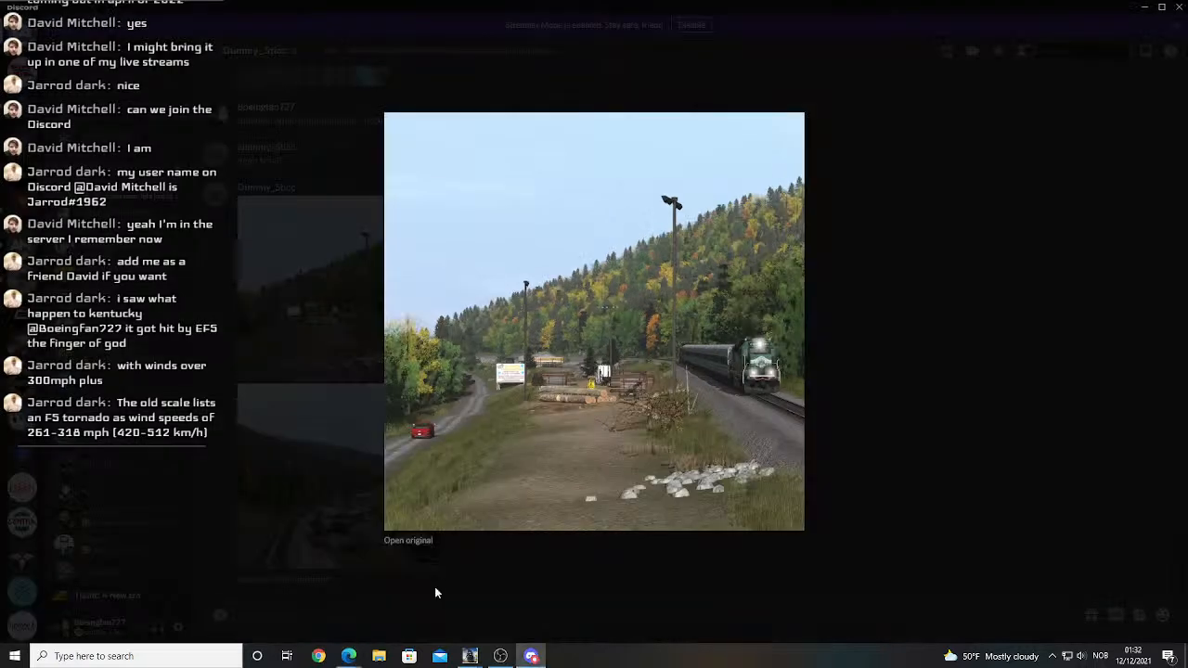
pyautogui.click(433, 586)
# - Open the second shared Trainz screenshot of the curved track at original size and examine it enlarged
pyautogui.click(366, 539)
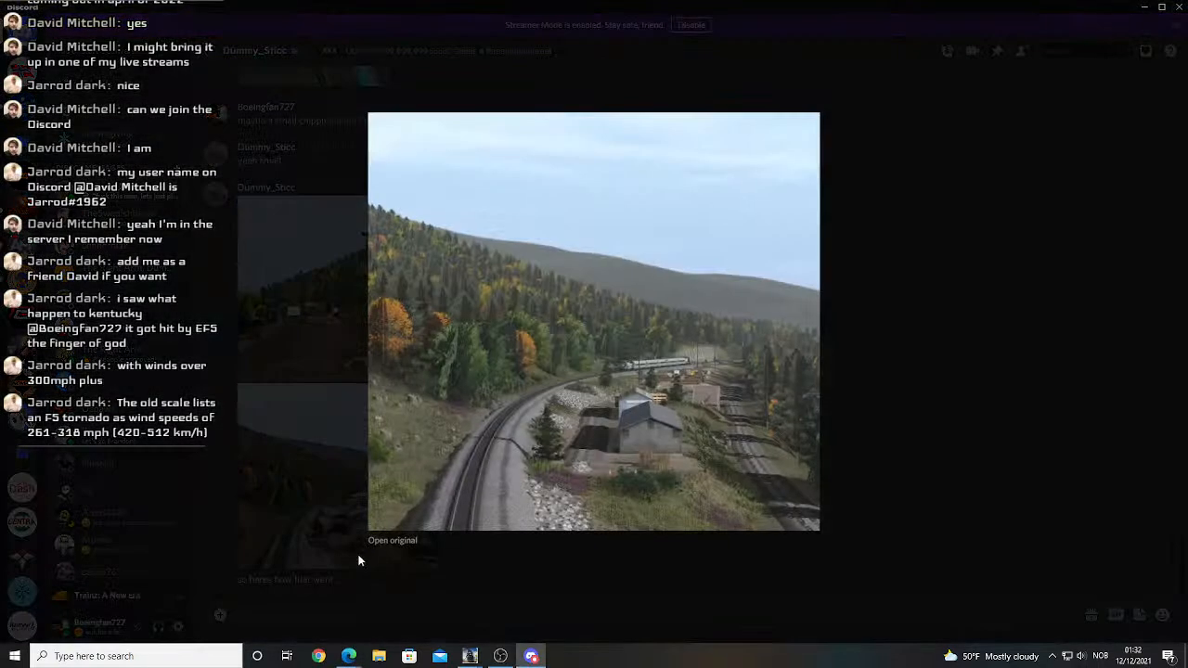
pyautogui.click(414, 540)
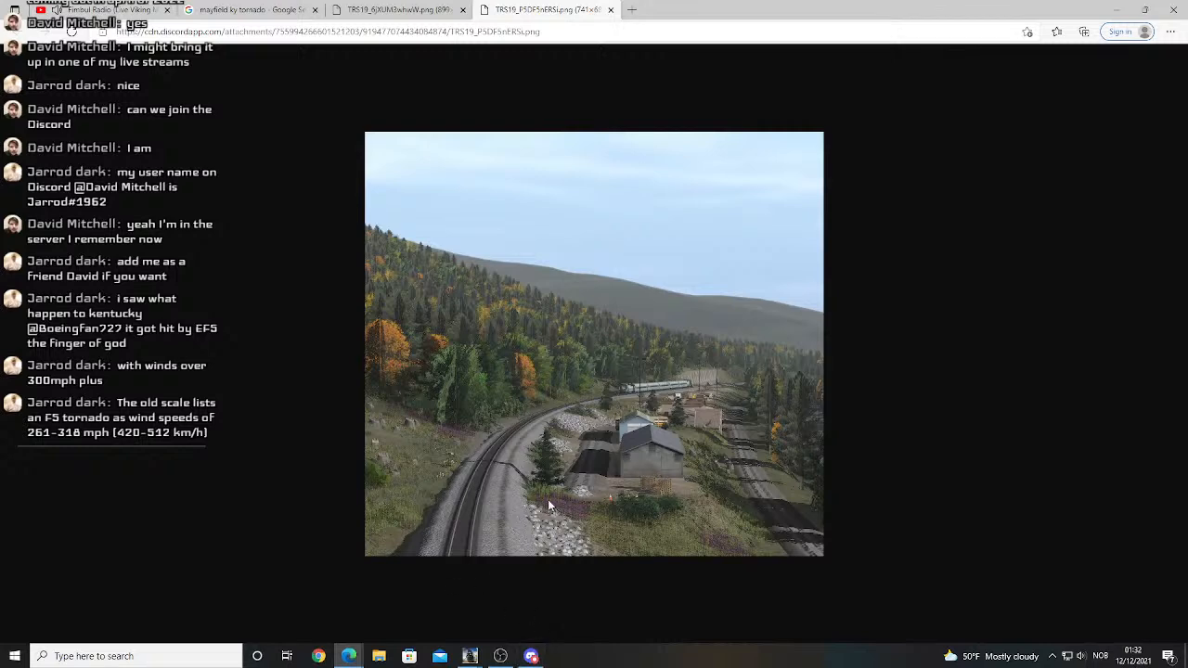
pyautogui.keyDown('ctrl'); pyautogui.scroll(3, 547, 499); pyautogui.keyUp('ctrl')
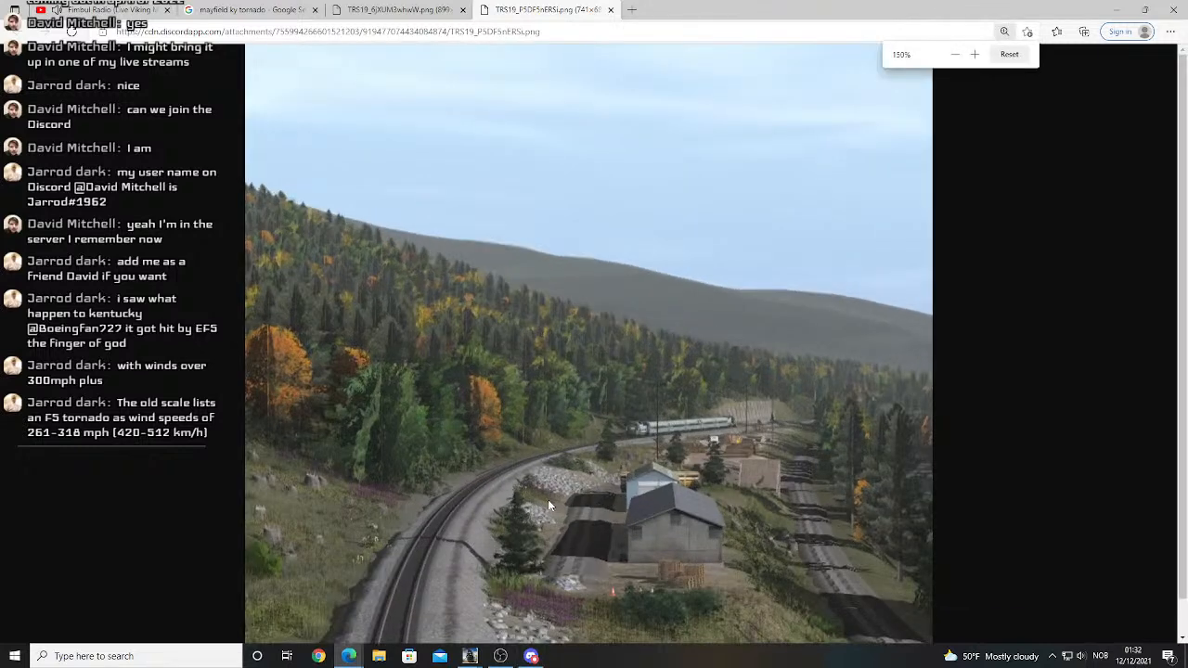
pyautogui.keyDown('ctrl'); pyautogui.scroll(-3, 548, 499); pyautogui.keyUp('ctrl')
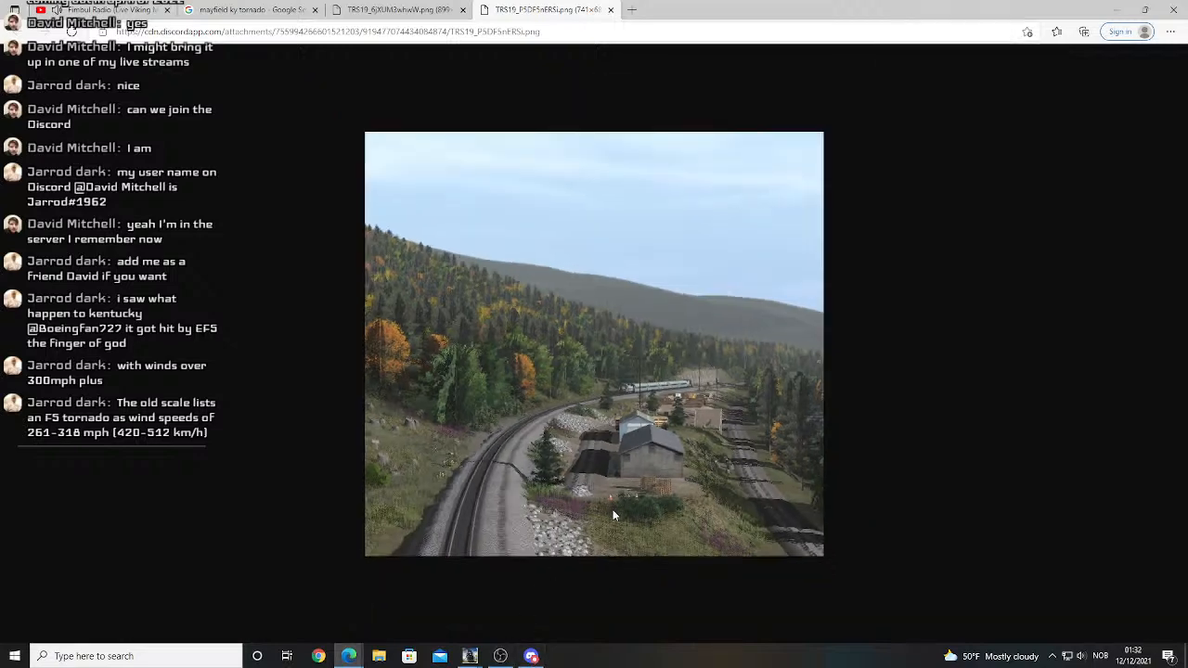
pyautogui.keyDown('ctrl'); pyautogui.scroll(3, 615, 515); pyautogui.keyUp('ctrl')
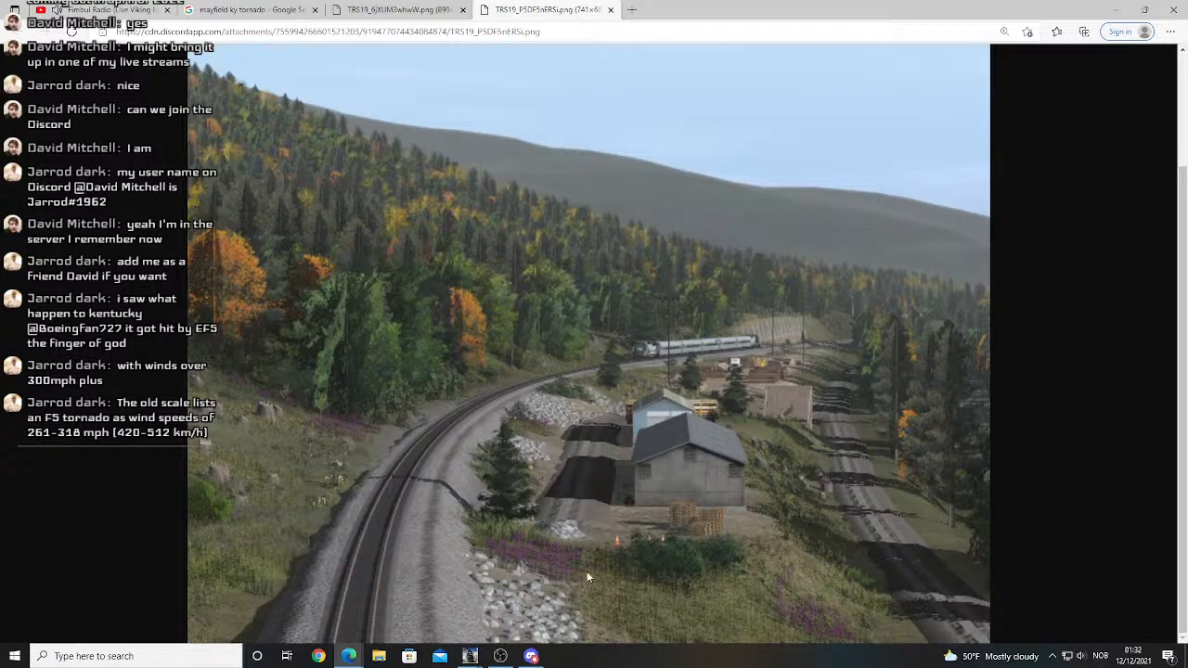
# - Revisit the curved-track screenshot in the Discord chat and switch back to the Trainz route editor
pyautogui.click(530, 656)
pyautogui.click(529, 614)
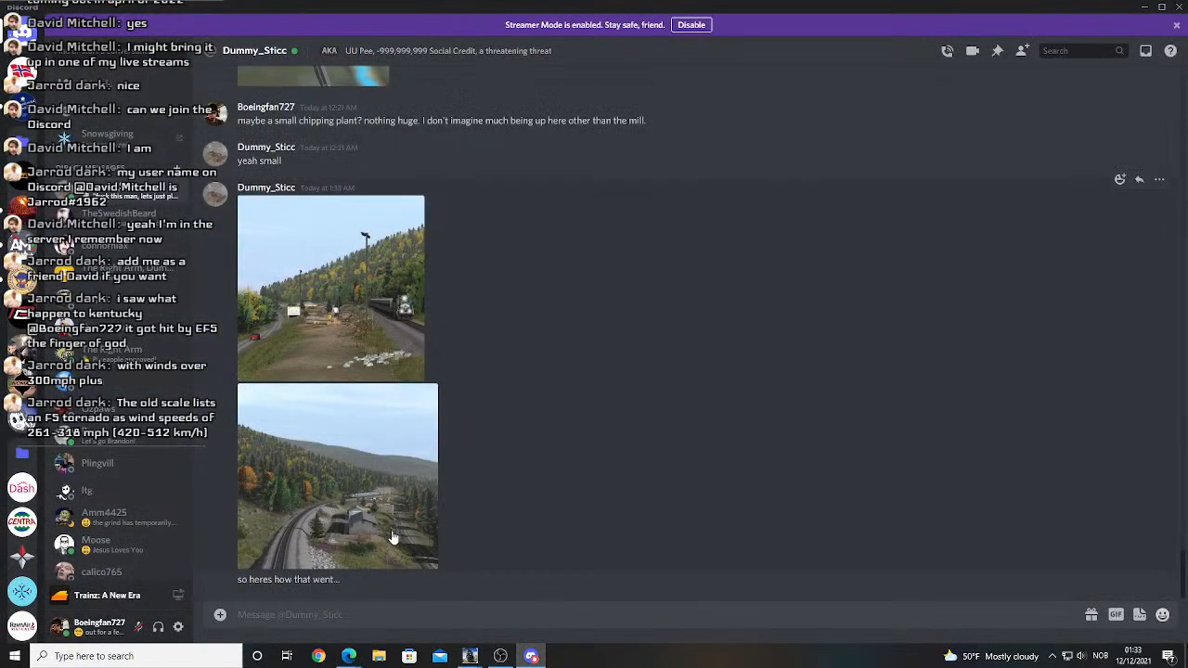
pyautogui.click(395, 537)
pyautogui.click(515, 599)
pyautogui.click(1145, 6)
pyautogui.click(1103, 20)
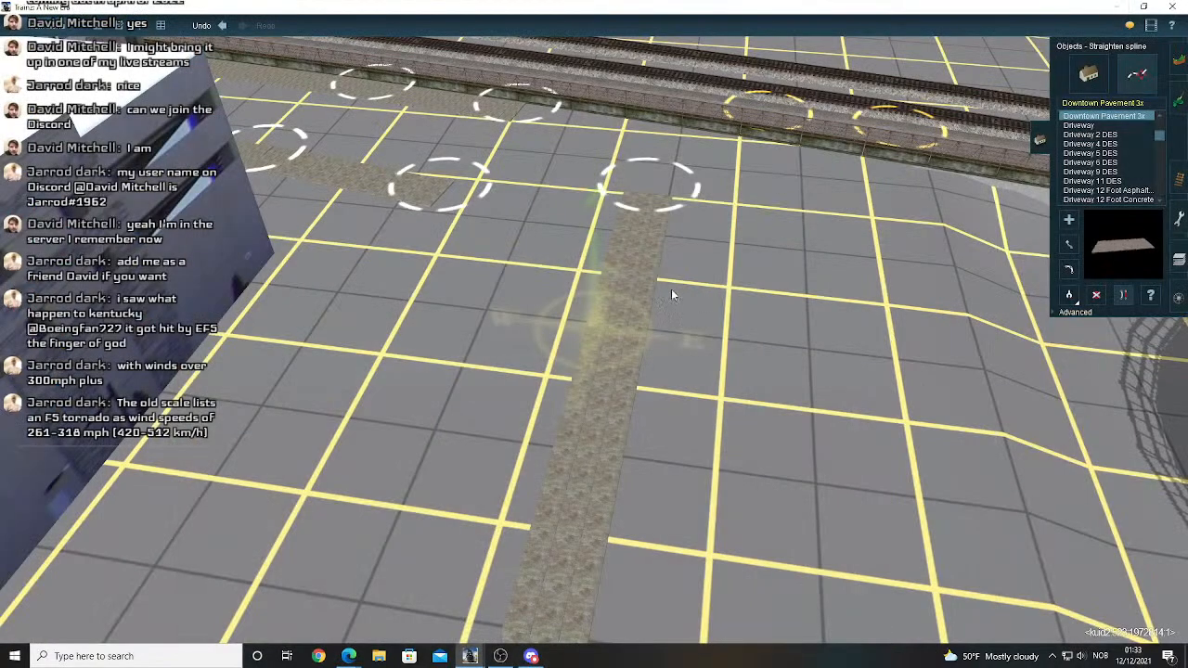
# - Examine the gaps between the Downtown Pavement 3x sidewalk ends at the building corner beside the railway tracks
pyautogui.rightClick(674, 289)
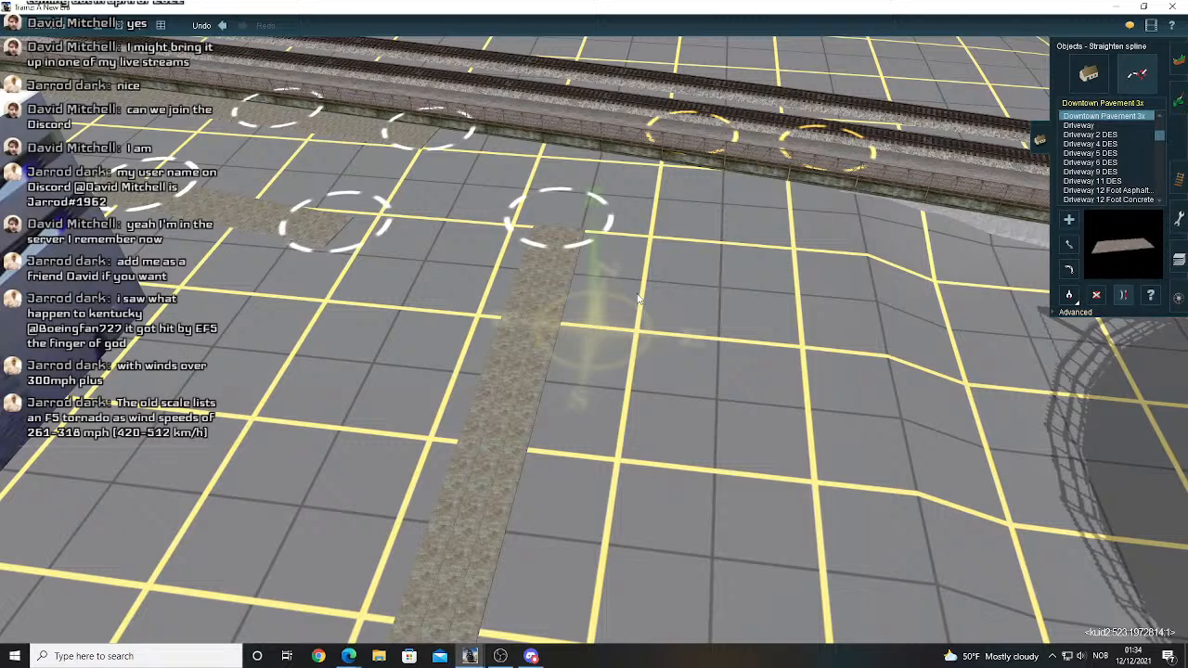
pyautogui.rightClick(517, 293)
pyautogui.rightClick(505, 249)
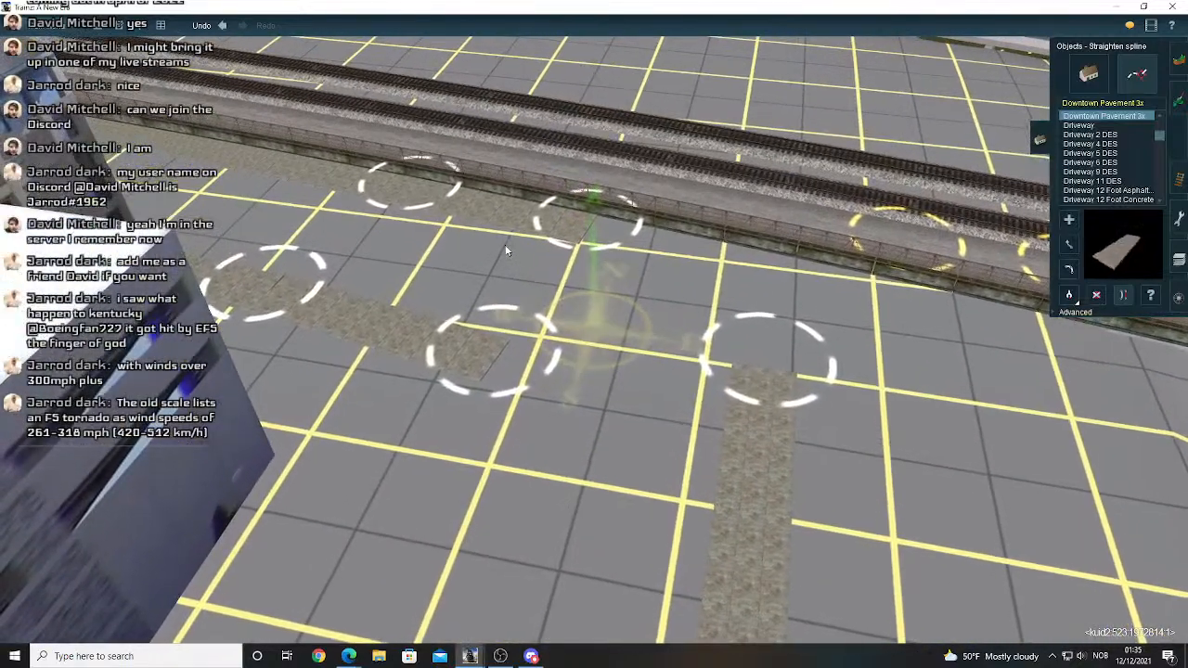
pyautogui.rightClick(601, 272)
pyautogui.press('Left')
pyautogui.click(1072, 221)
pyautogui.press('Left')
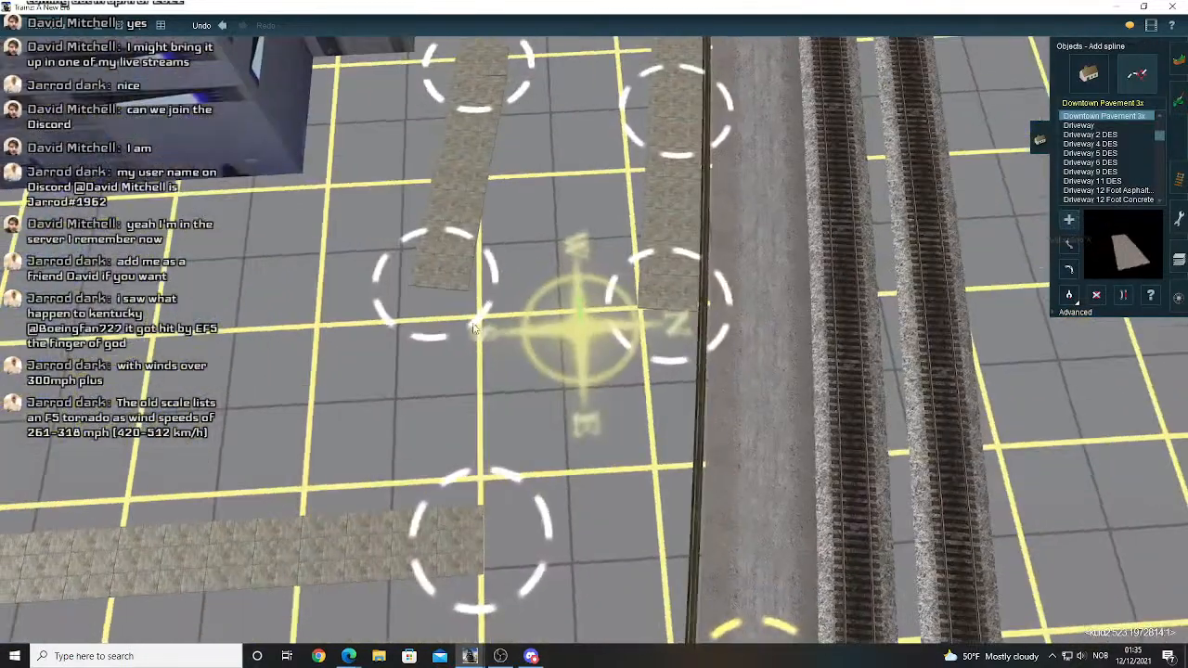
pyautogui.press('Left')
pyautogui.press('Left')
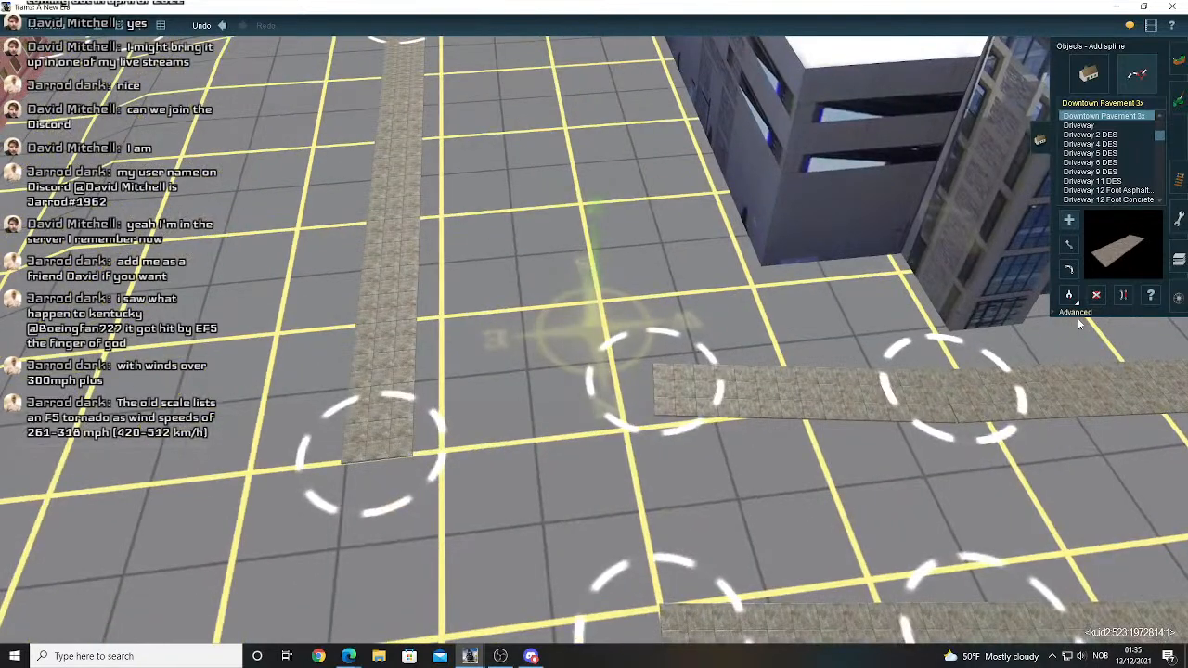
pyautogui.press('Down')
# - Extend the sidewalk running along the long building south to the next city block by moving its end point
pyautogui.rightClick(516, 253)
pyautogui.press('Right')
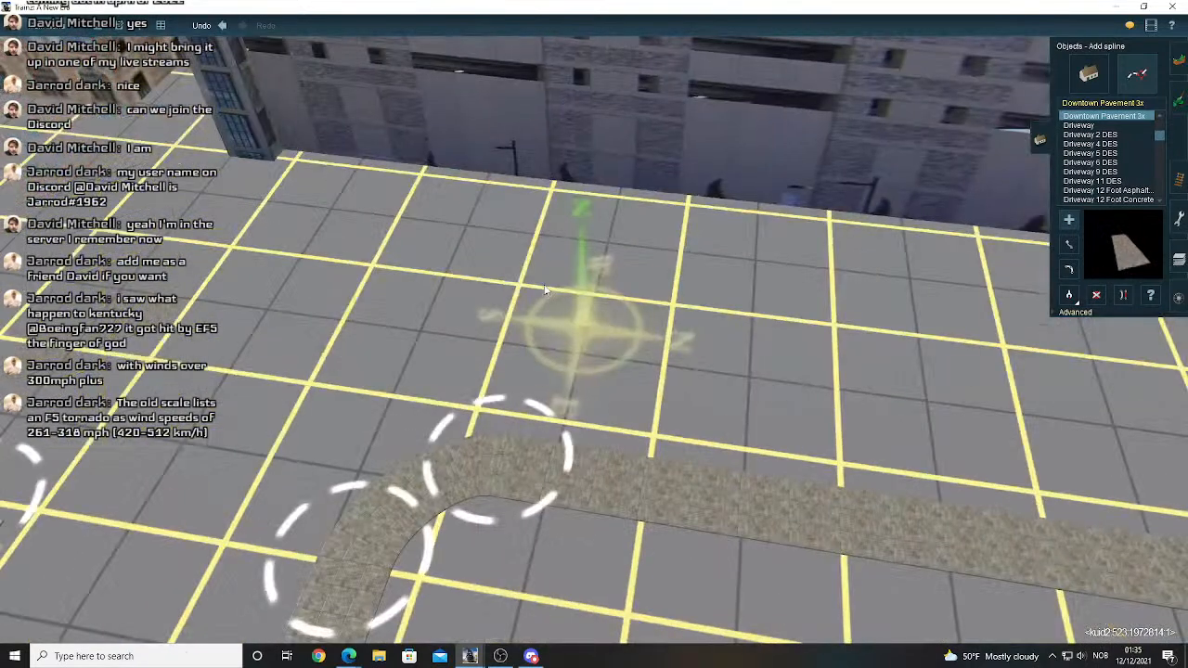
pyautogui.press('Right')
pyautogui.press('Up')
pyautogui.press('Right')
pyautogui.moveTo(460, 273); pyautogui.dragTo(680, 322)
pyautogui.press('Left')
pyautogui.rightClick(58, 344)
pyautogui.scroll(-3, 64, 341)
pyautogui.rightClick(69, 338)
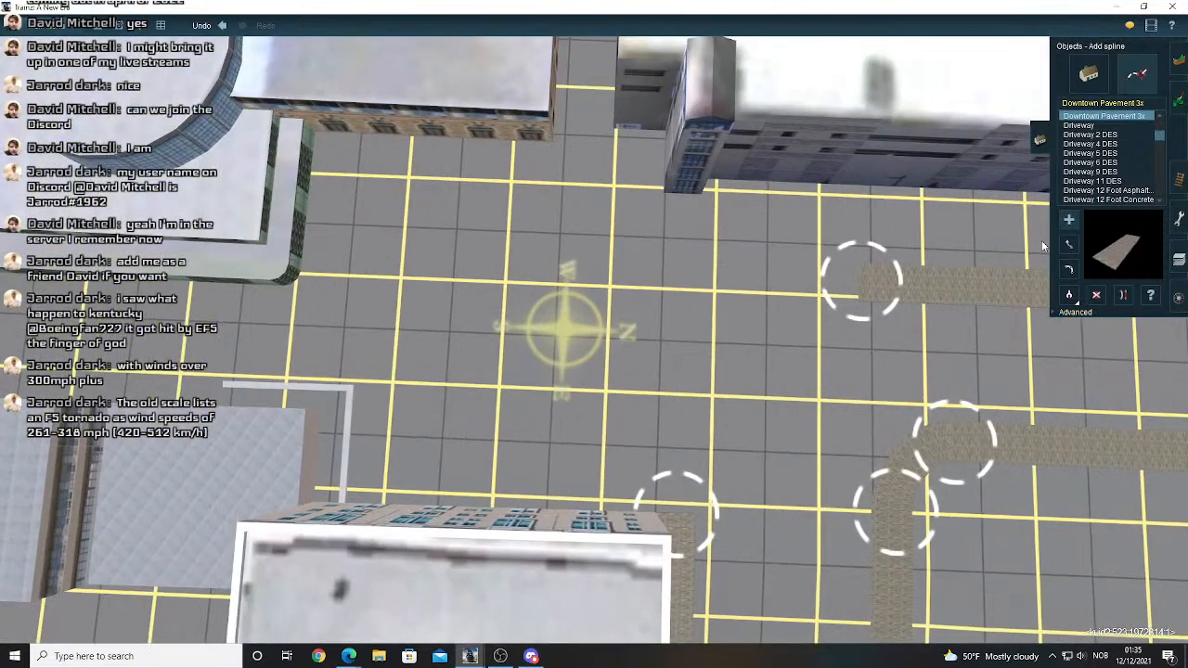
pyautogui.moveTo(886, 275); pyautogui.dragTo(485, 266)
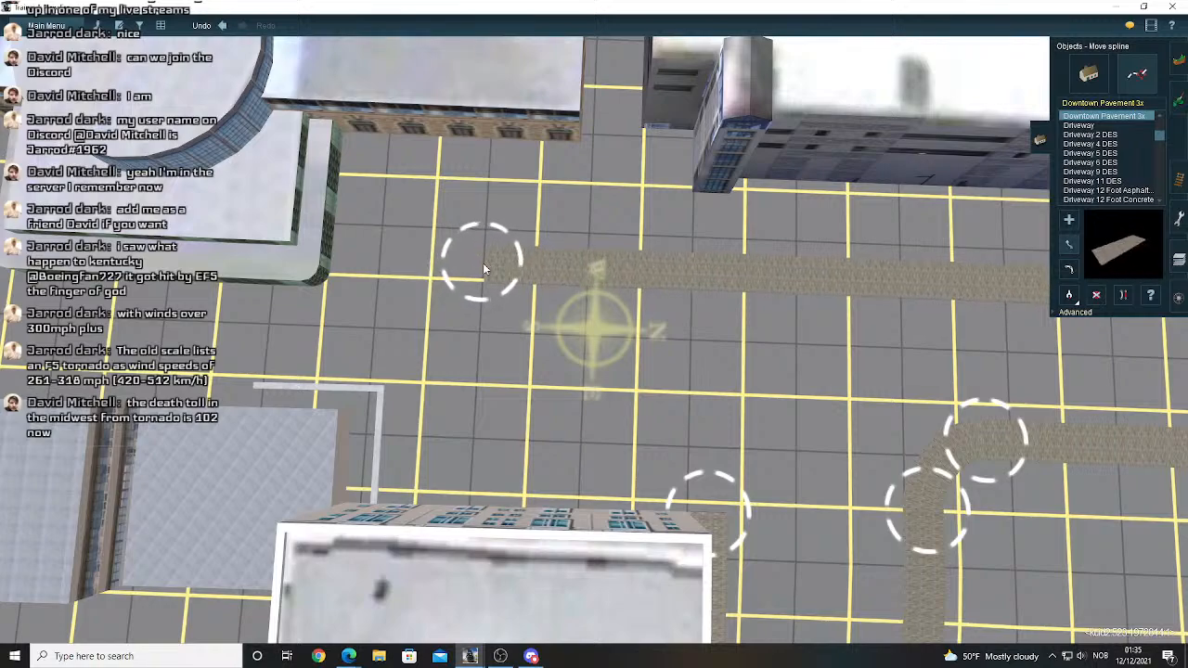
# - Pull the inner sidewalk's end point back from the building corner to leave room for a curve
pyautogui.rightClick(781, 258)
pyautogui.rightClick(817, 254)
pyautogui.scroll(-3, 807, 260)
pyautogui.rightClick(747, 304)
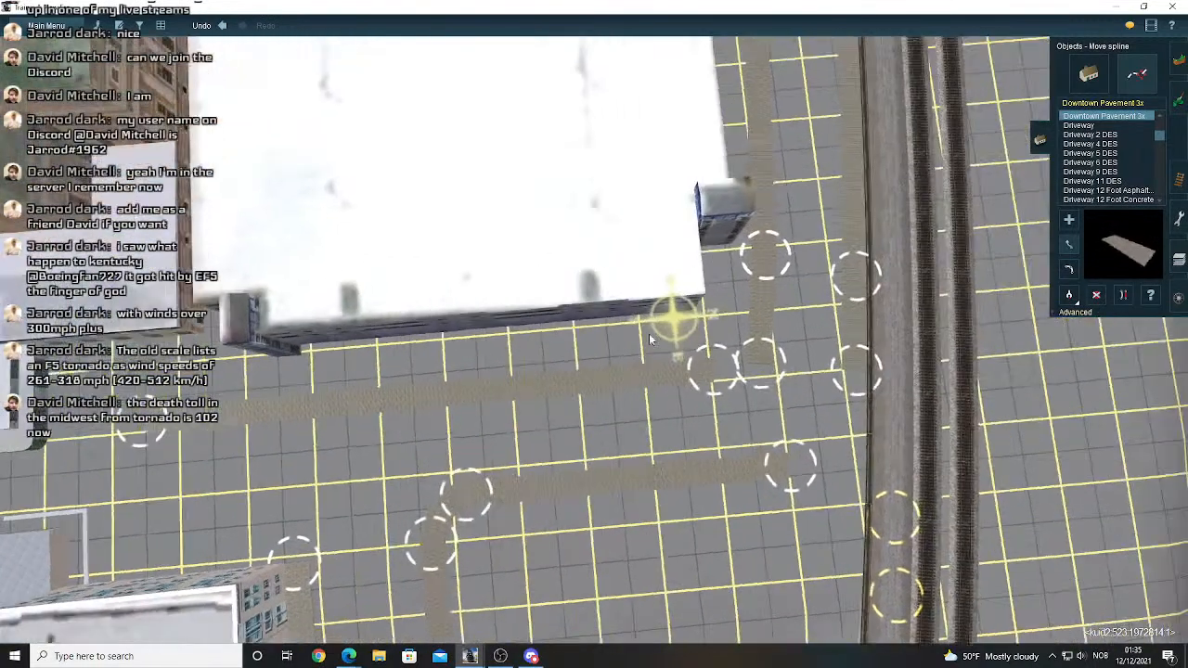
pyautogui.scroll(5, 649, 337)
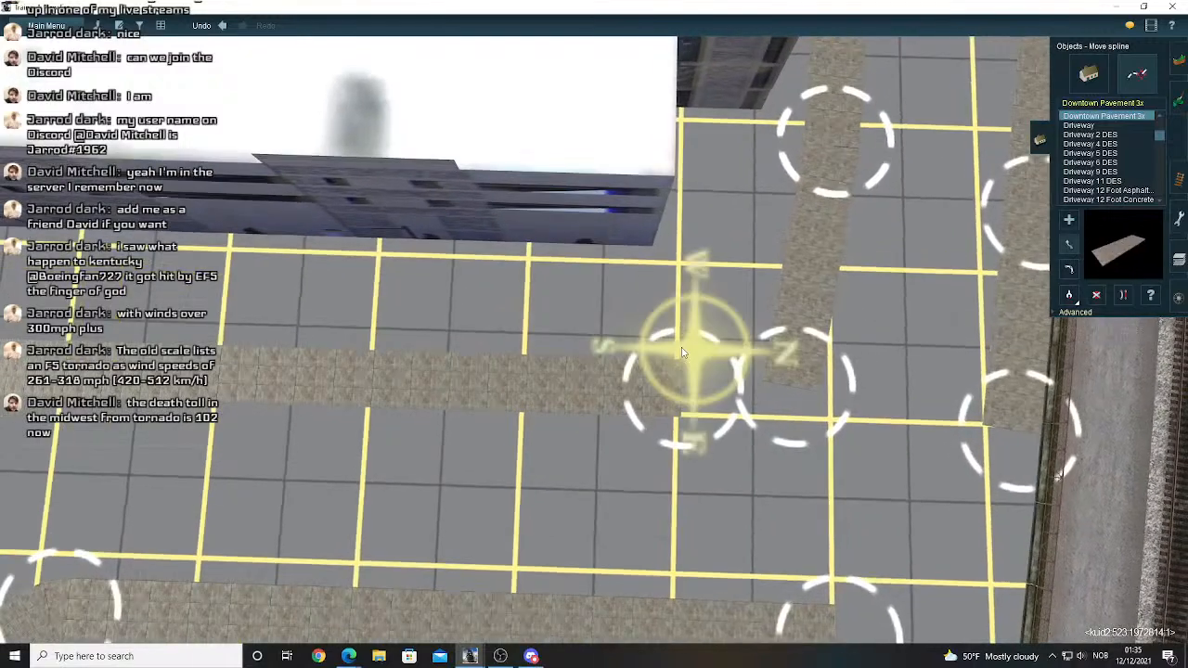
pyautogui.press('Right')
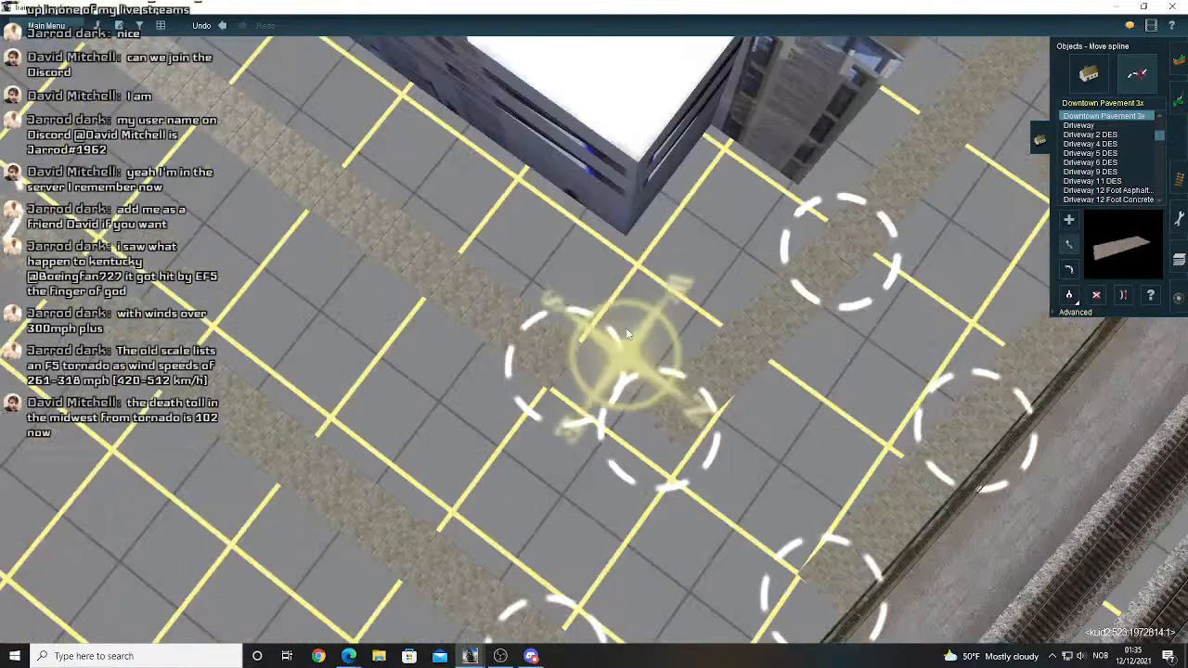
pyautogui.scroll(2, 626, 355)
pyautogui.moveTo(600, 417)
pyautogui.mouseDown()
pyautogui.moveTo(727, 409)
pyautogui.moveTo(705, 408)
pyautogui.mouseUp()
# - Connect the two inner sidewalk ends with a curved Downtown Pavement 3x section and adjust the joint to smooth the bend
pyautogui.click(1068, 219)
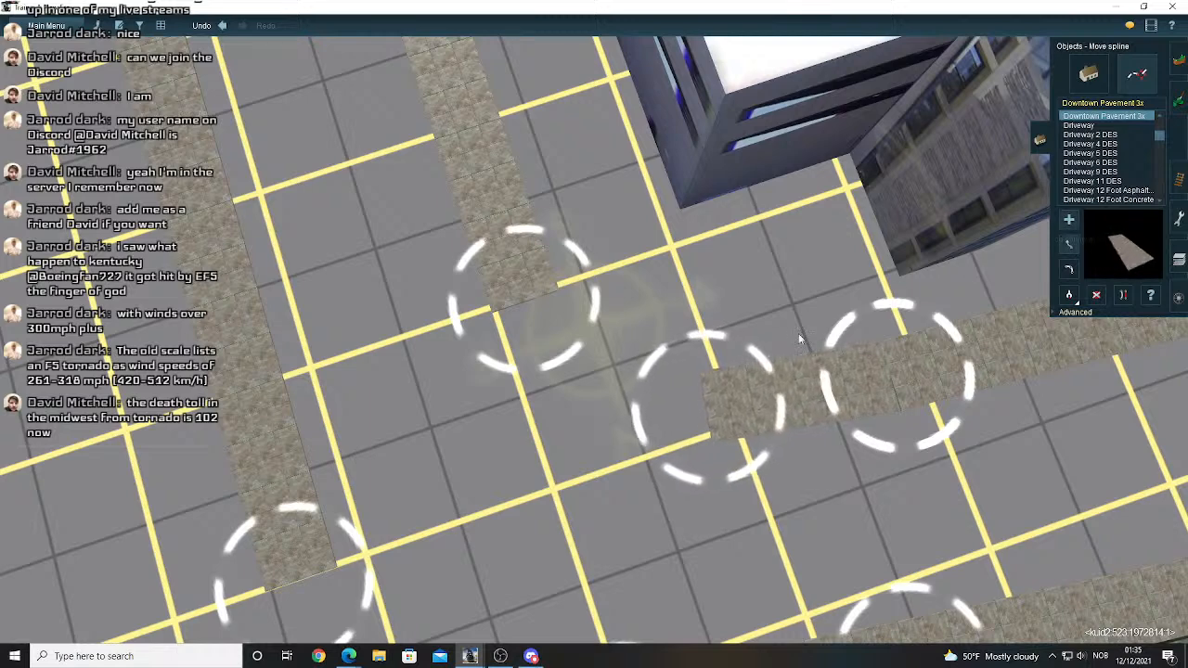
pyautogui.click(655, 398)
pyautogui.click(578, 313)
pyautogui.click(1123, 295)
pyautogui.click(478, 208)
pyautogui.click(1068, 244)
pyautogui.moveTo(520, 294); pyautogui.dragTo(527, 308)
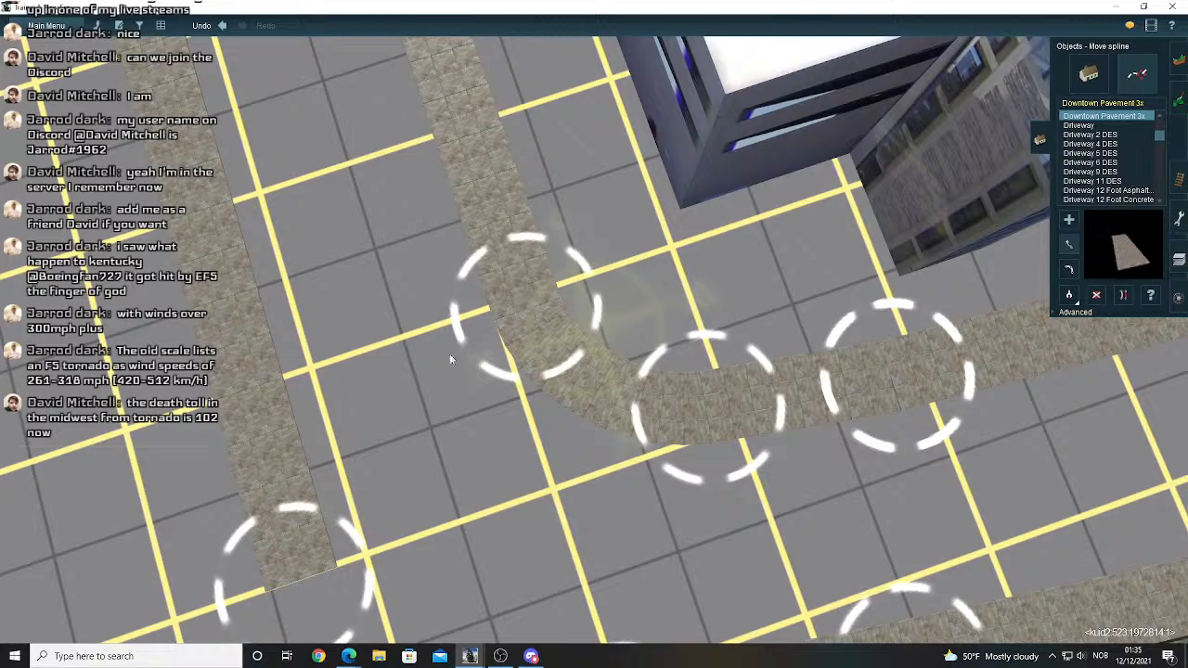
# - Shorten the outer sidewalk's end slightly and join it with a curved section to the sidewalk along the railway fence
pyautogui.rightClick(437, 382)
pyautogui.press('Left')
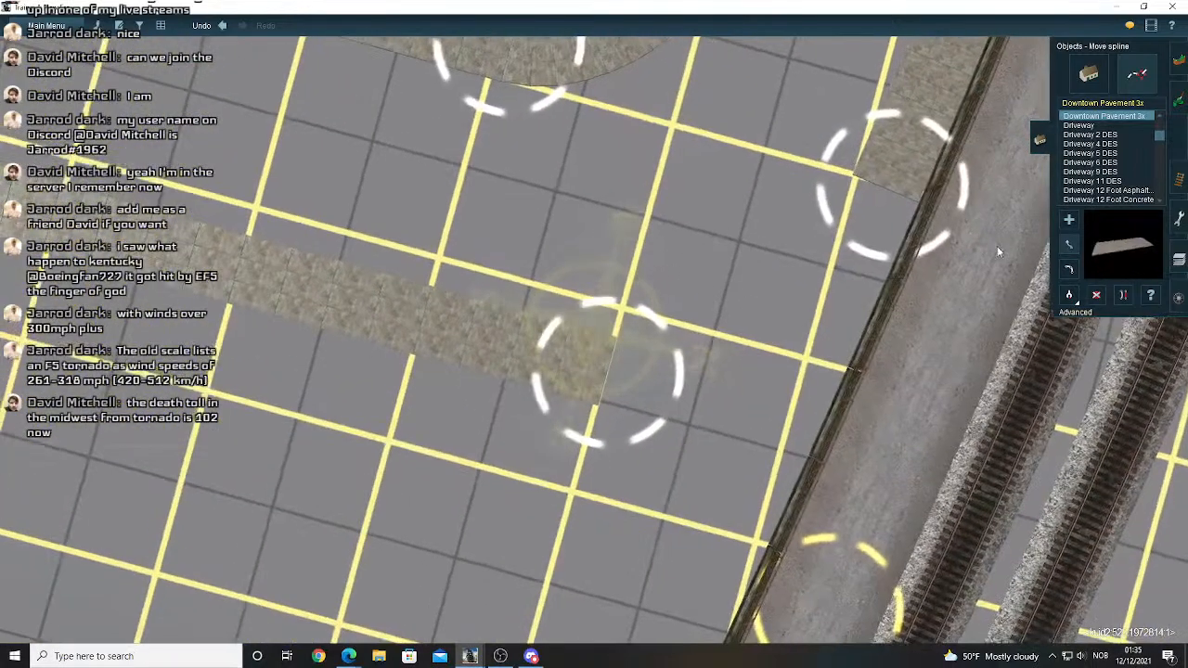
pyautogui.moveTo(550, 316); pyautogui.dragTo(602, 332, button='right')
pyautogui.moveTo(638, 361); pyautogui.dragTo(607, 367)
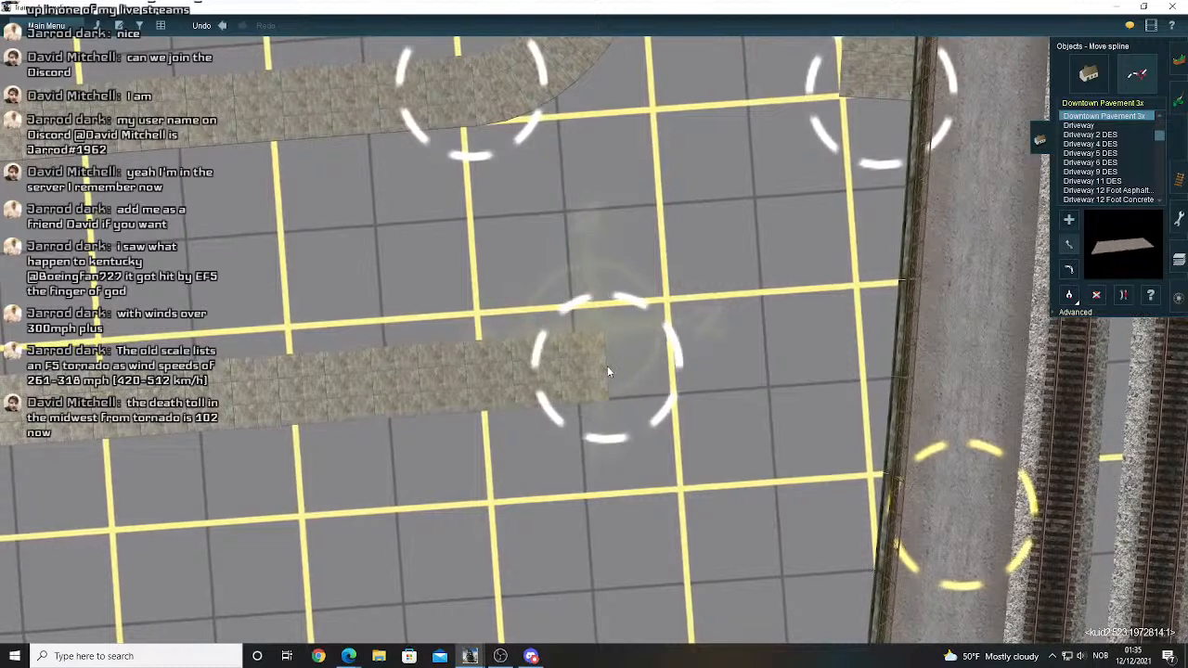
pyautogui.click(639, 367)
pyautogui.click(892, 99)
pyautogui.press('Down')
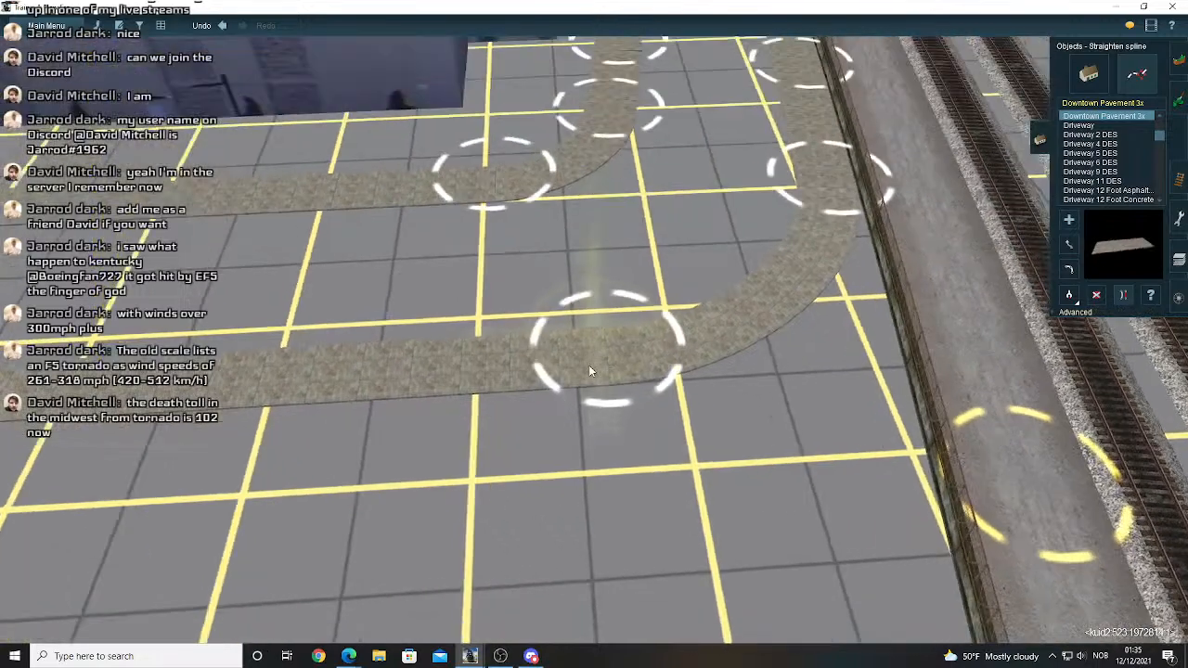
# - Inspect the inner and outer curved sidewalk corners from several angles
pyautogui.rightClick(641, 315)
pyautogui.press('Right')
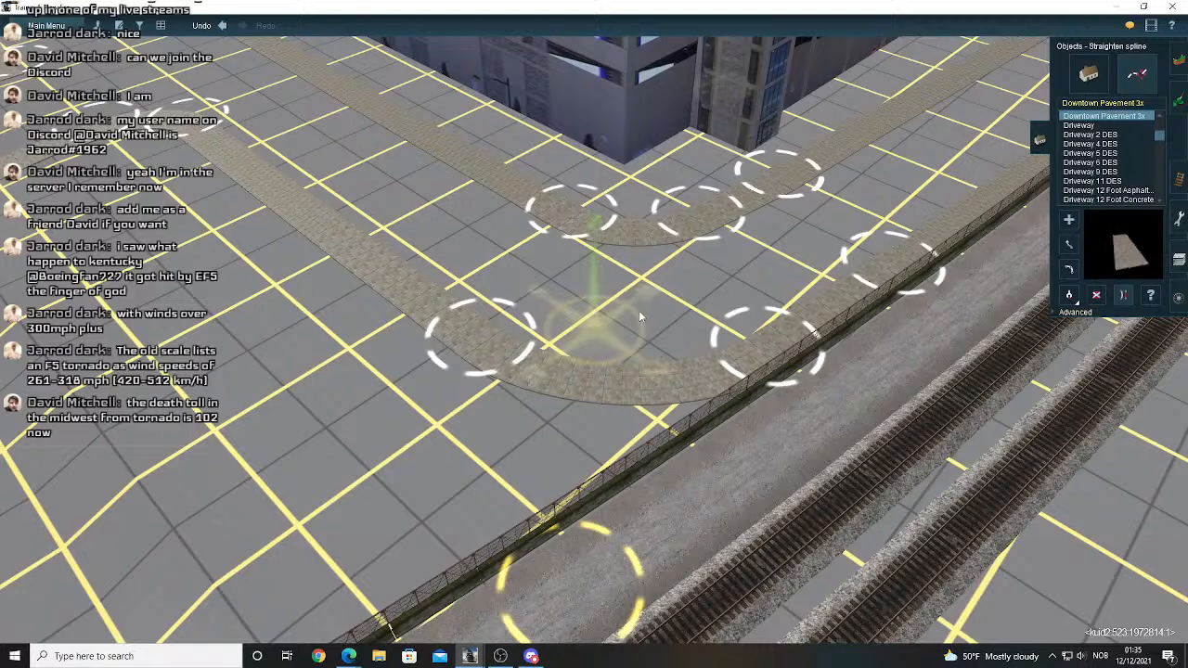
pyautogui.press('Right')
pyautogui.press('Down')
pyautogui.press('Right')
pyautogui.press('Left')
pyautogui.press('Up')
pyautogui.press('Up')
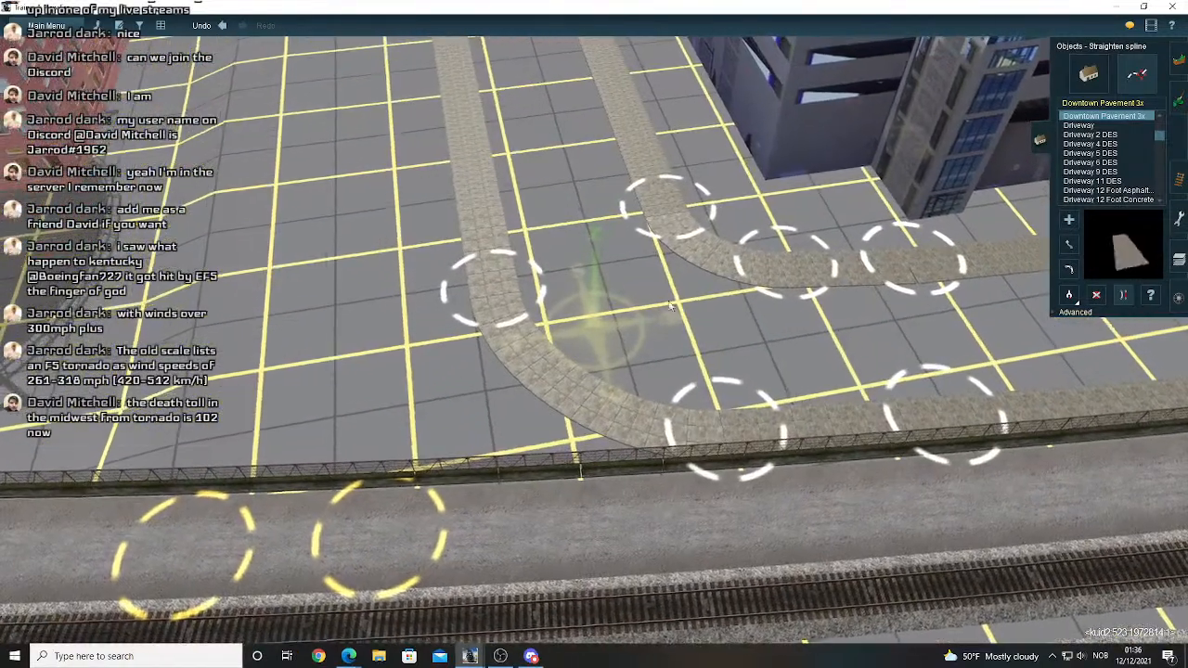
# - Move the inner corner's joint on the railway-side sidewalk slightly toward the bend and check the curve from other angles
pyautogui.rightClick(647, 204)
pyautogui.scroll(2, 779, 281)
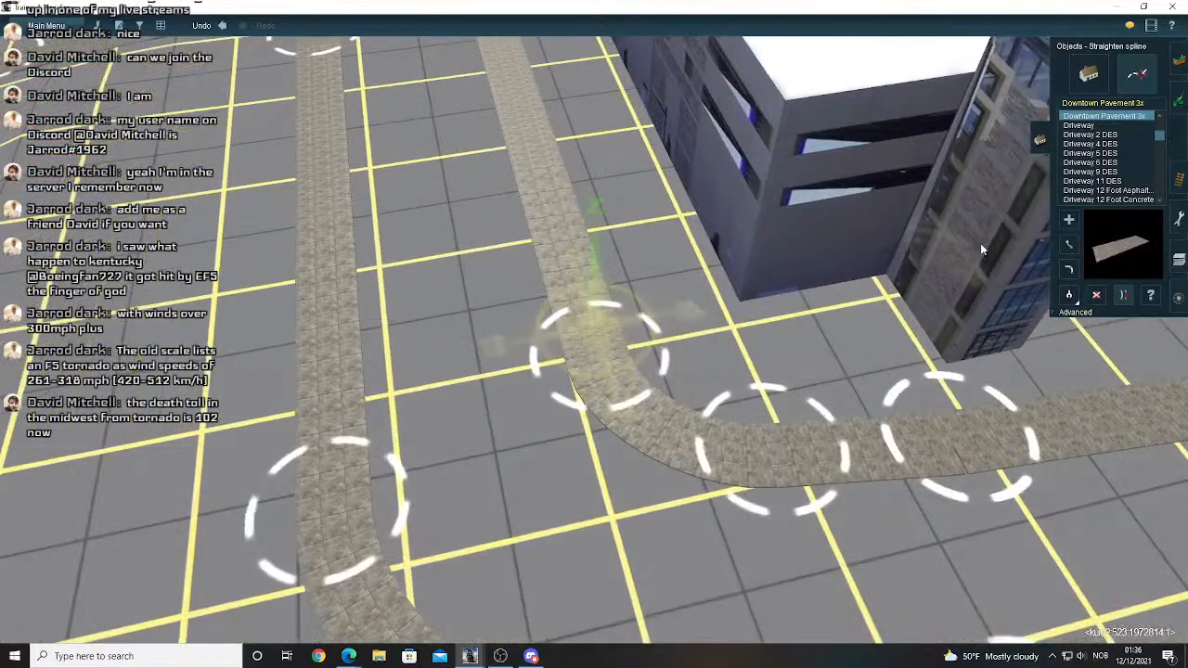
pyautogui.click(1069, 244)
pyautogui.rightClick(622, 438)
pyautogui.press('Up')
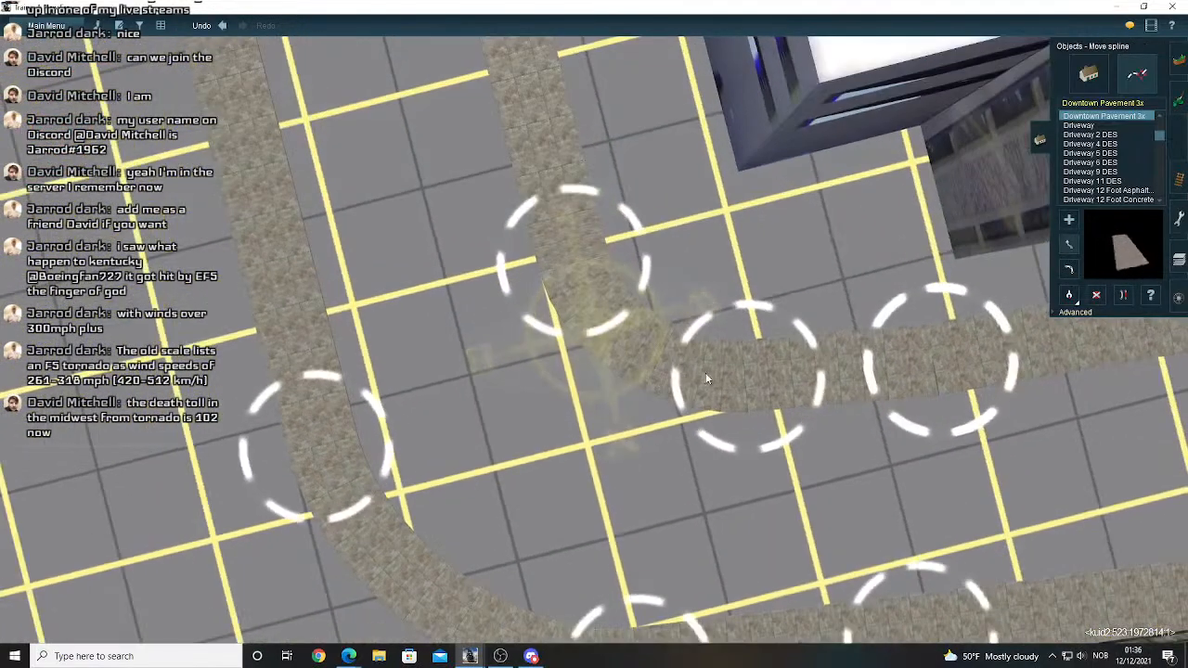
pyautogui.moveTo(728, 373); pyautogui.dragTo(715, 379)
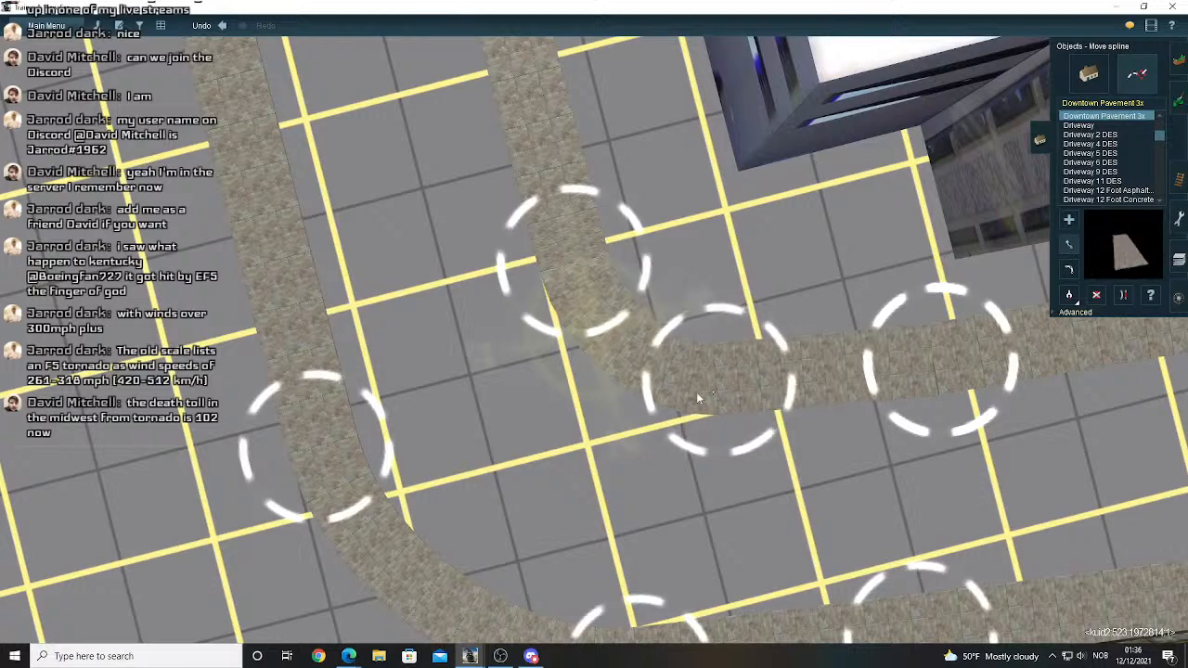
pyautogui.rightClick(639, 421)
pyautogui.press('Right')
pyautogui.press('Down')
pyautogui.rightClick(648, 391)
pyautogui.press('Right')
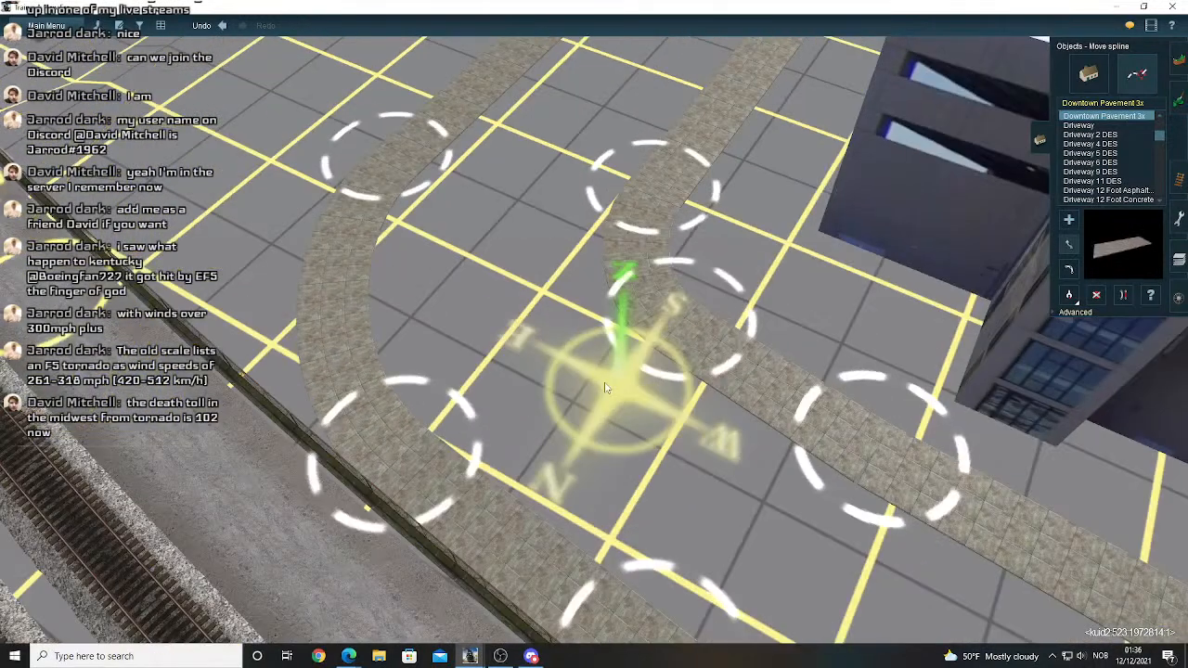
# - Lay a Downtown Pavement 3x sidewalk along the street side of the rounded glass building and extend its north end past the building corner
pyautogui.press('Up')
pyautogui.rightClick(601, 218)
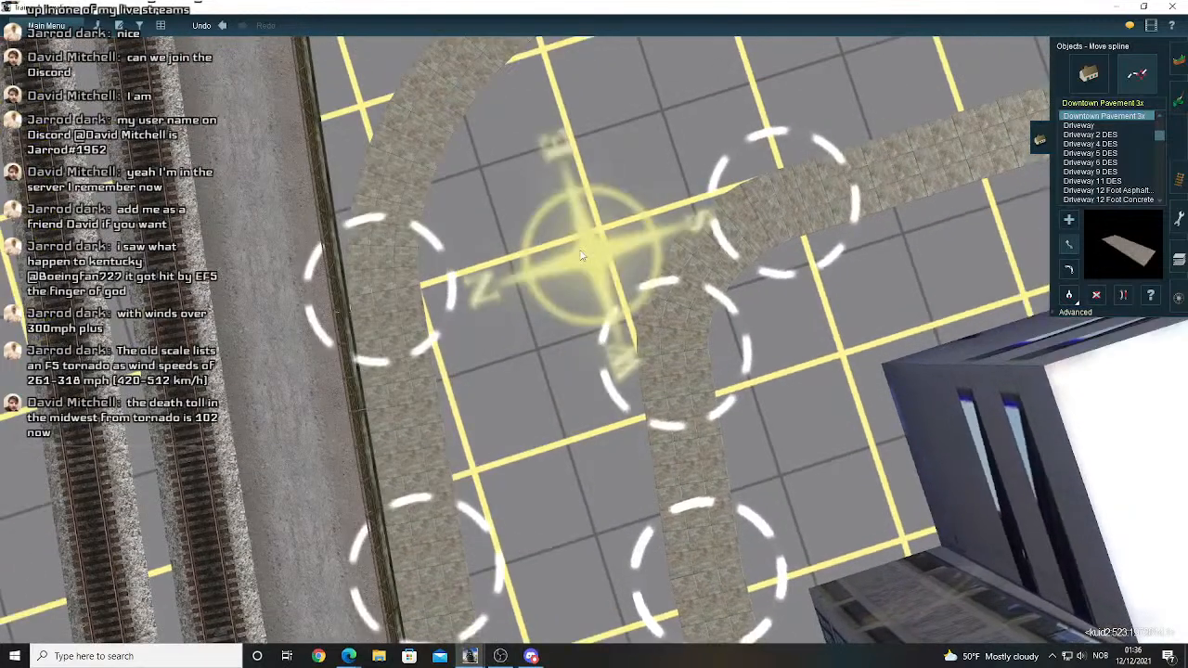
pyautogui.press('Right')
pyautogui.press('Down')
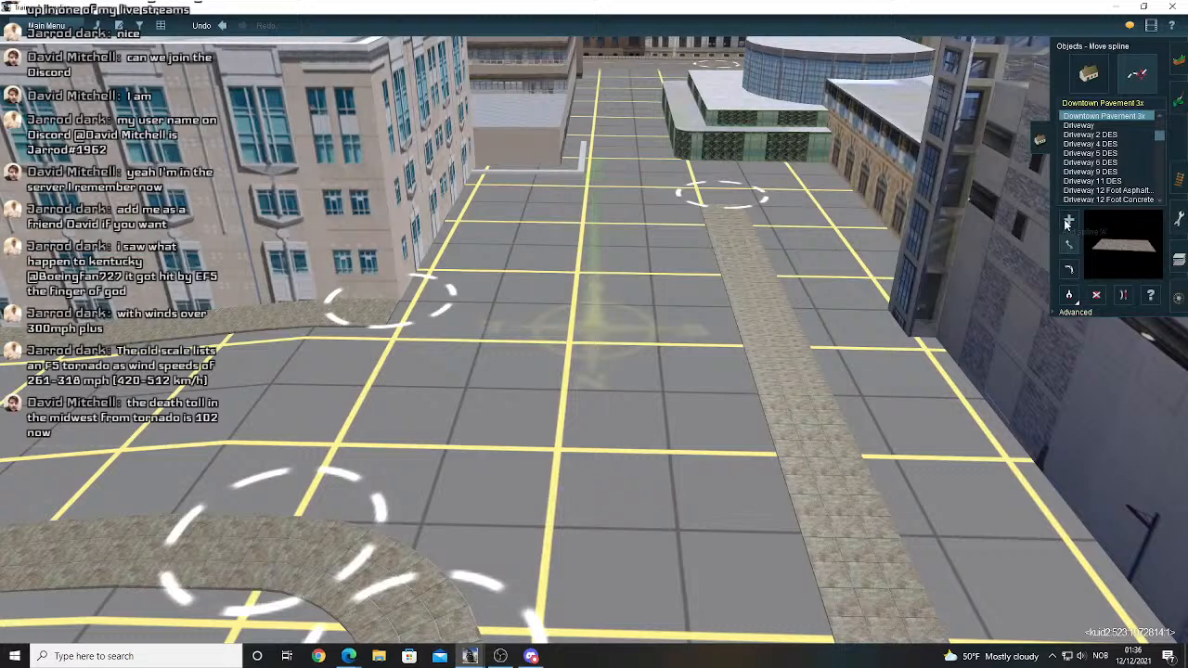
pyautogui.click(1066, 224)
pyautogui.moveTo(576, 238); pyautogui.dragTo(576, 238, button='right')
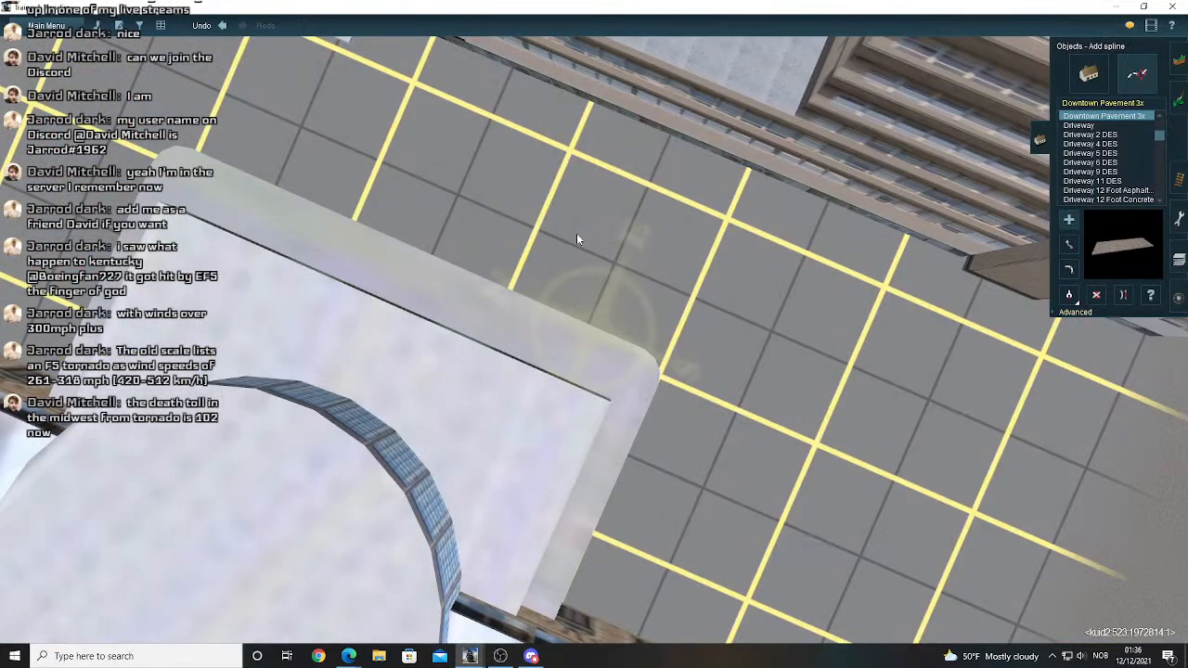
pyautogui.moveTo(576, 233); pyautogui.dragTo(509, 420, button='right')
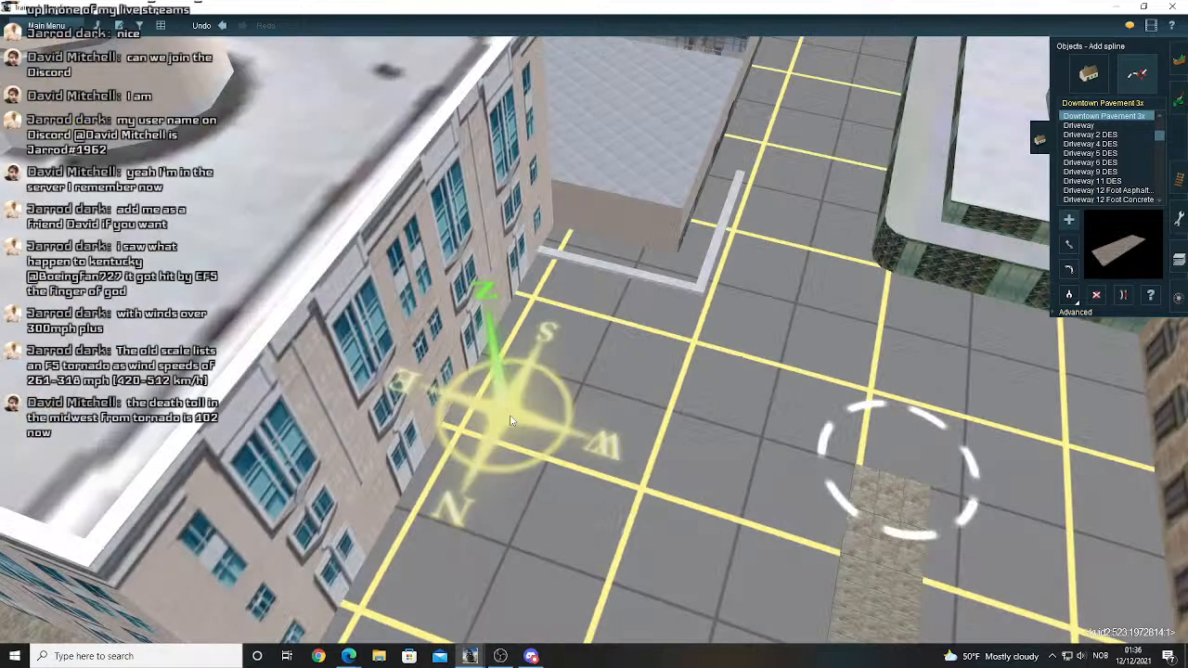
pyautogui.moveTo(509, 419); pyautogui.dragTo(534, 251, button='right')
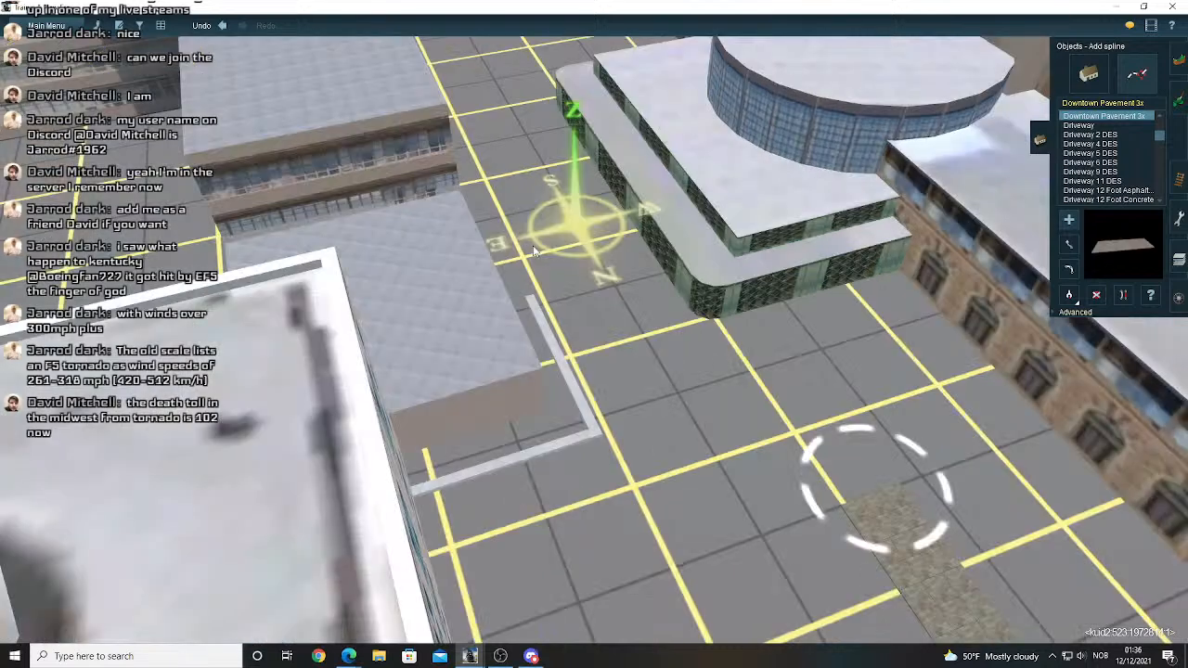
pyautogui.moveTo(534, 250); pyautogui.dragTo(550, 195, button='right')
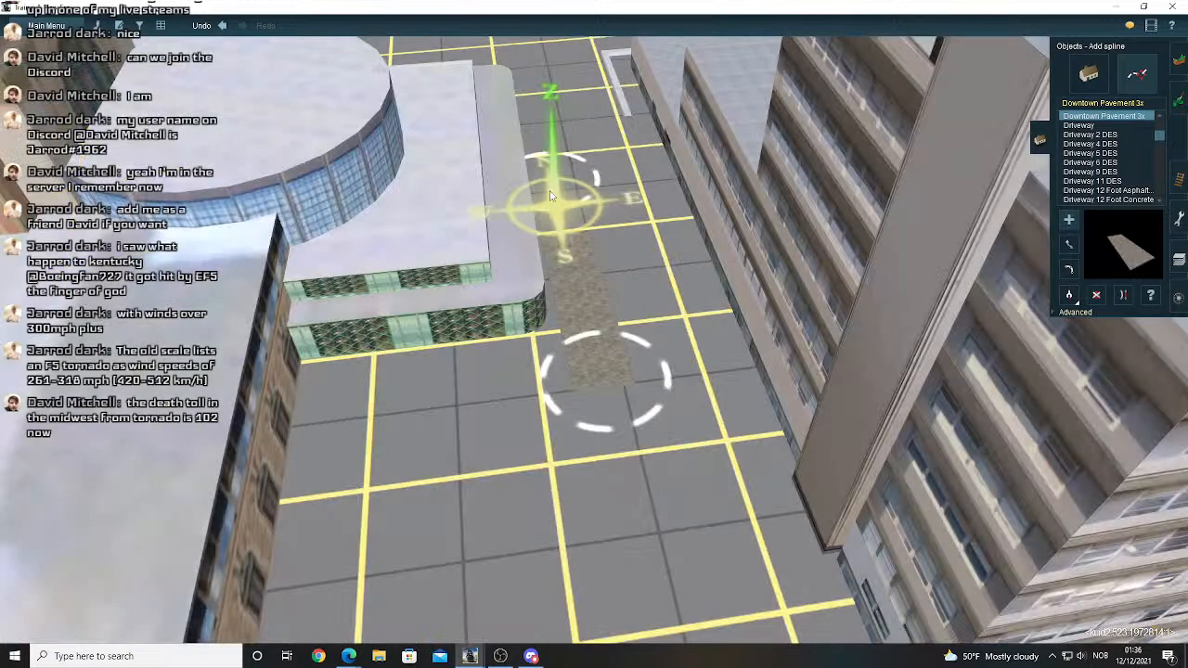
pyautogui.scroll(5, 550, 195)
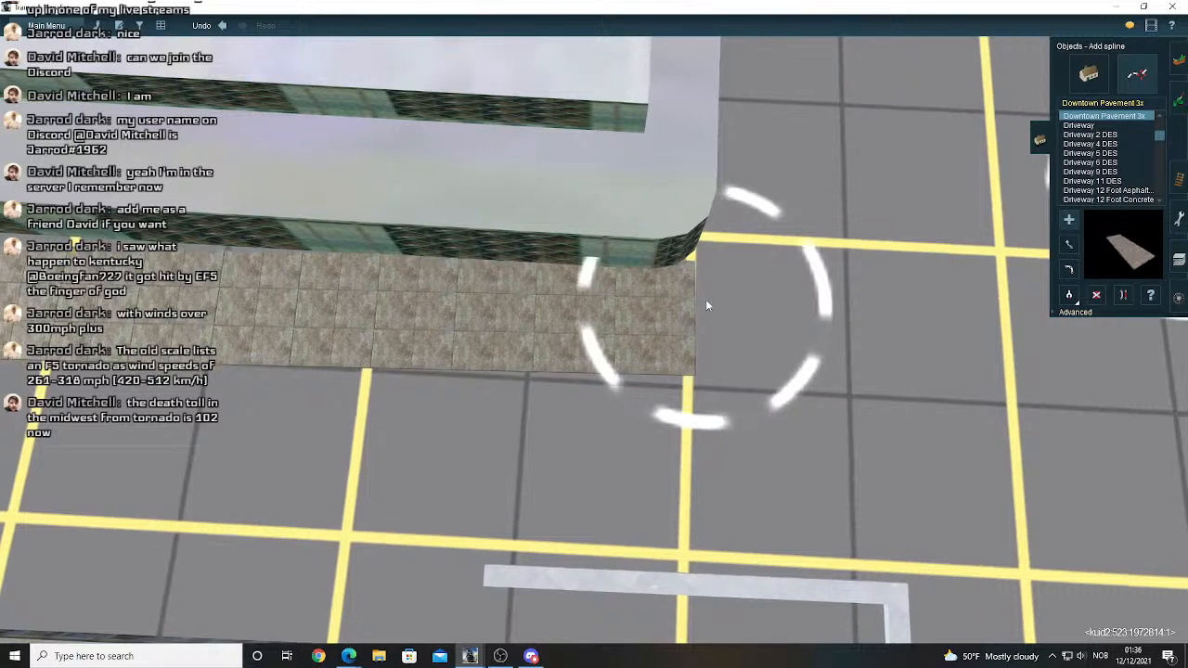
pyautogui.rightClick(807, 332)
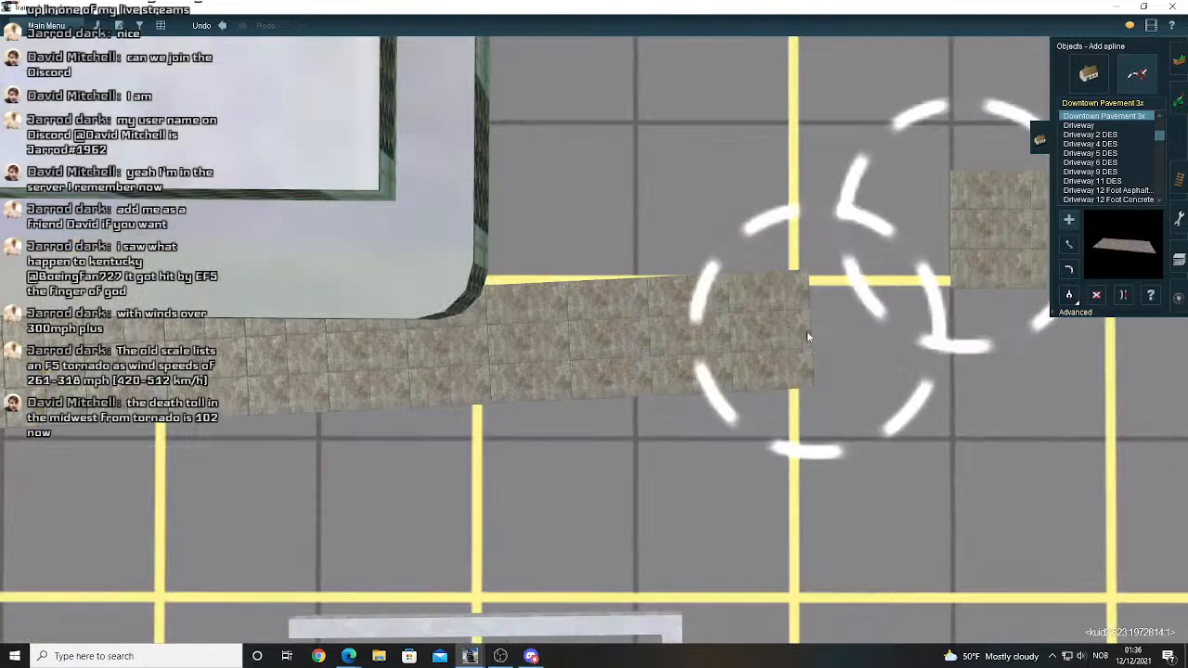
pyautogui.click(807, 332)
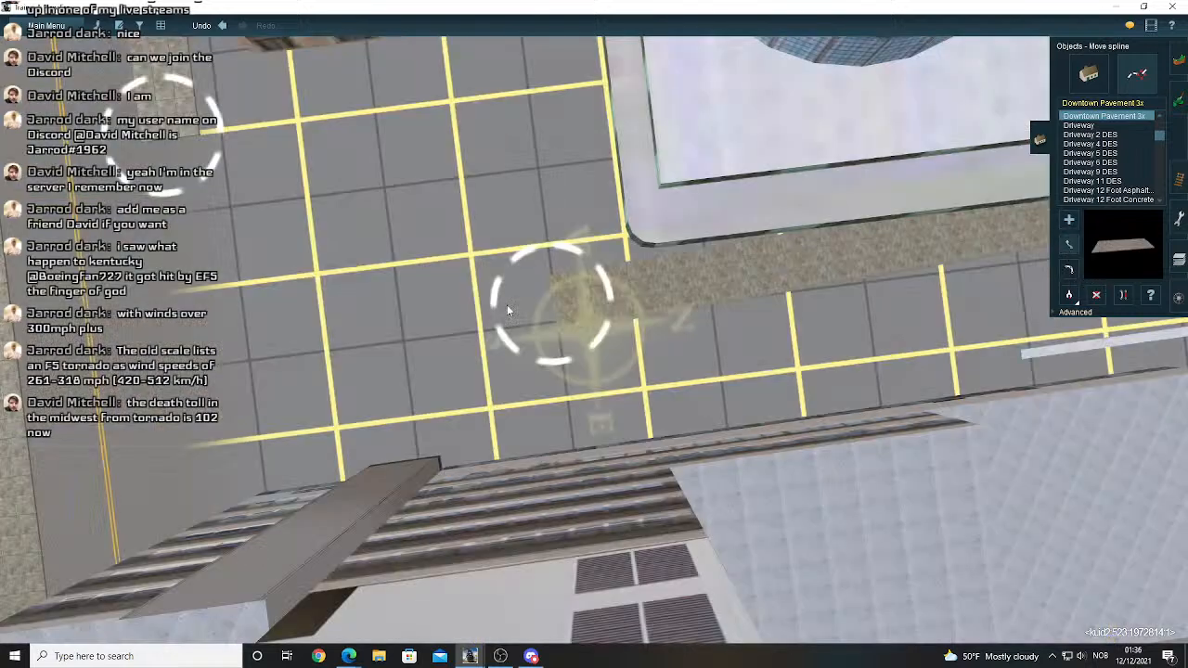
# - Extend the south end of the rounded building's sidewalk to the edge of the main road
pyautogui.rightClick(305, 297)
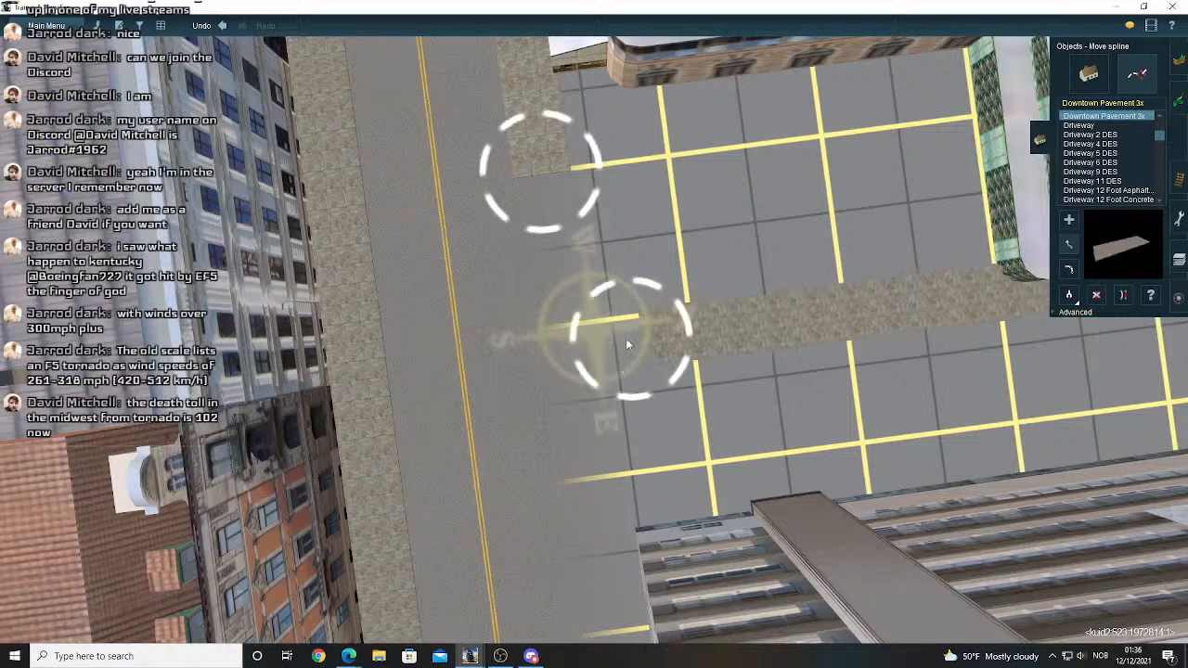
pyautogui.moveTo(626, 338); pyautogui.dragTo(613, 343)
pyautogui.rightClick(787, 340)
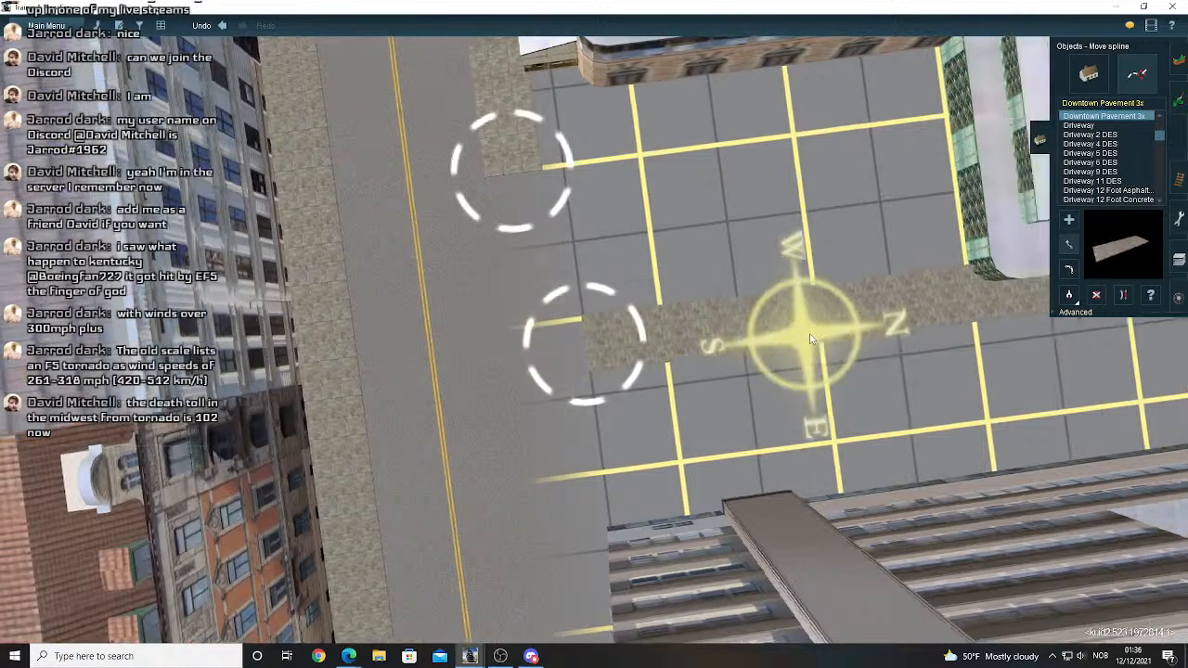
# - Examine the rounded building's sidewalk and its offset from the neighbouring sidewalk beside the grey building
pyautogui.rightClick(784, 336)
pyautogui.rightClick(683, 320)
pyautogui.rightClick(725, 315)
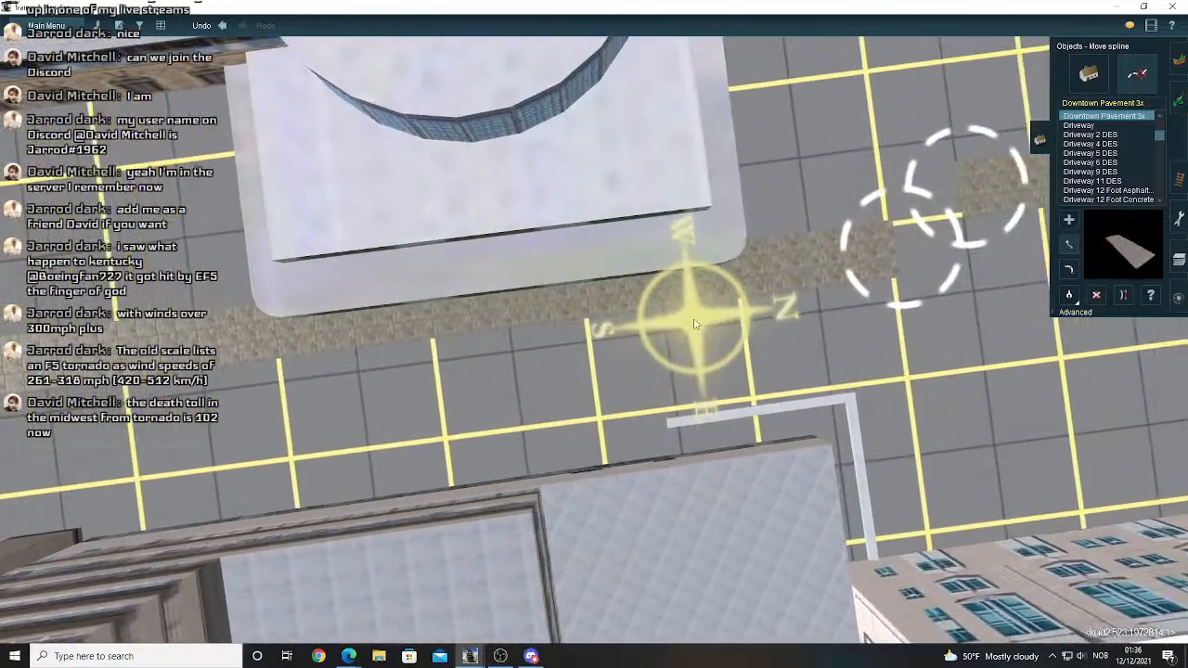
pyautogui.rightClick(702, 308)
pyautogui.rightClick(703, 302)
pyautogui.scroll(3, 738, 294)
pyautogui.rightClick(761, 271)
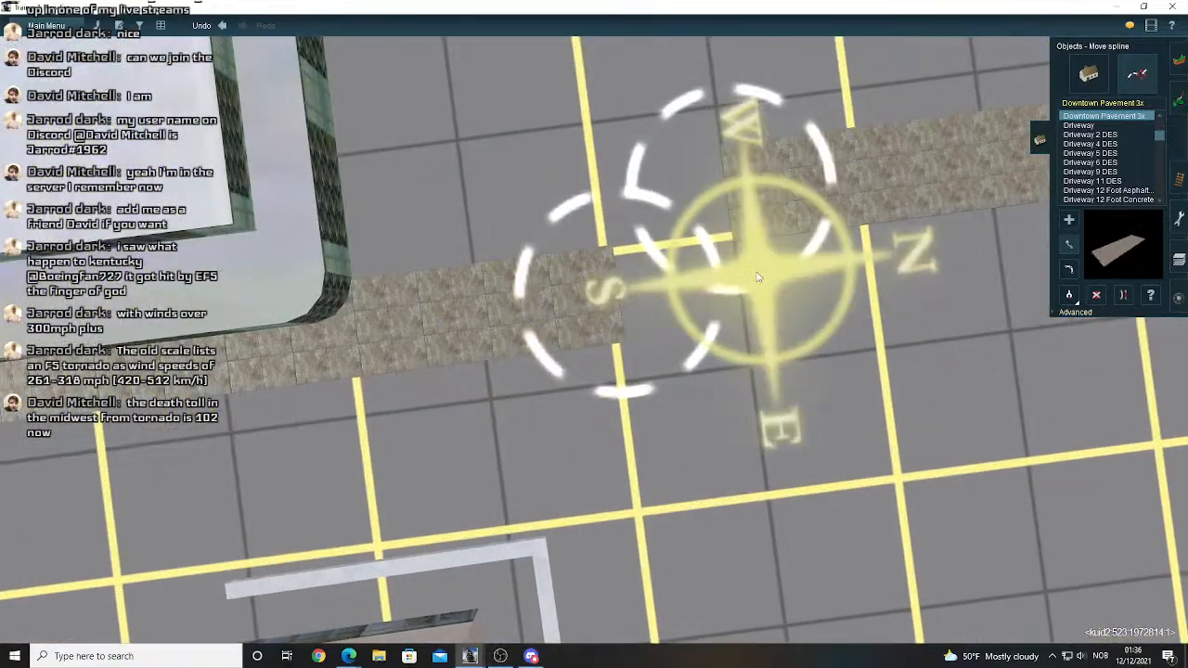
pyautogui.scroll(-4, 775, 302)
pyautogui.rightClick(789, 331)
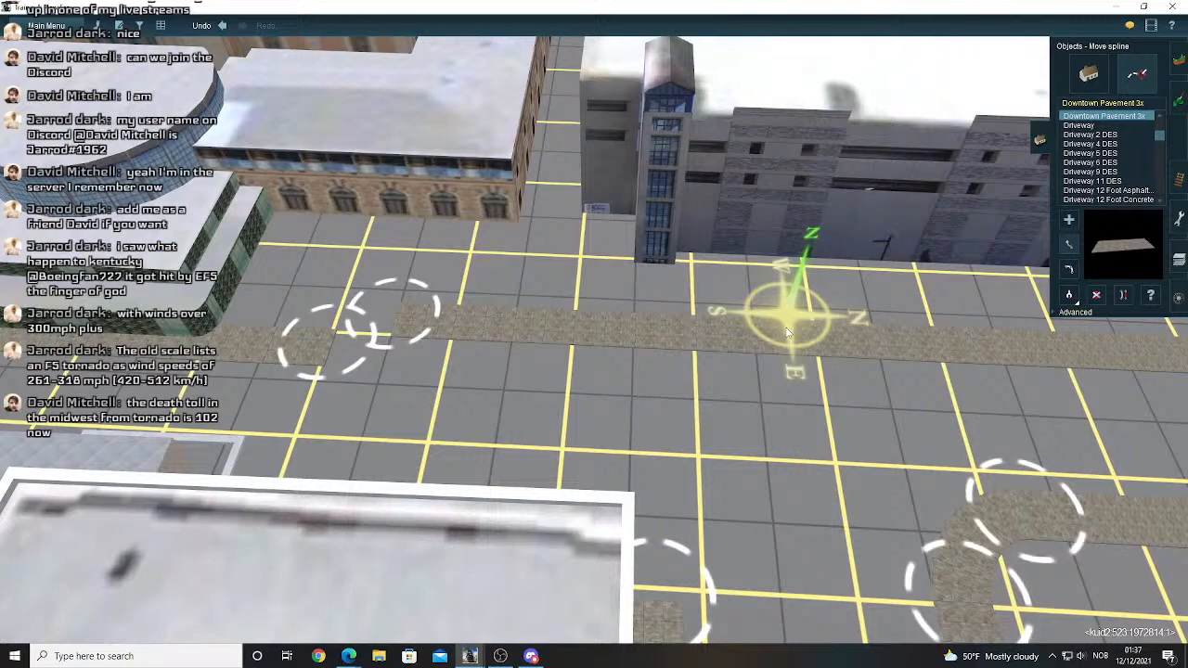
pyautogui.moveTo(787, 332); pyautogui.dragTo(609, 285, button='right')
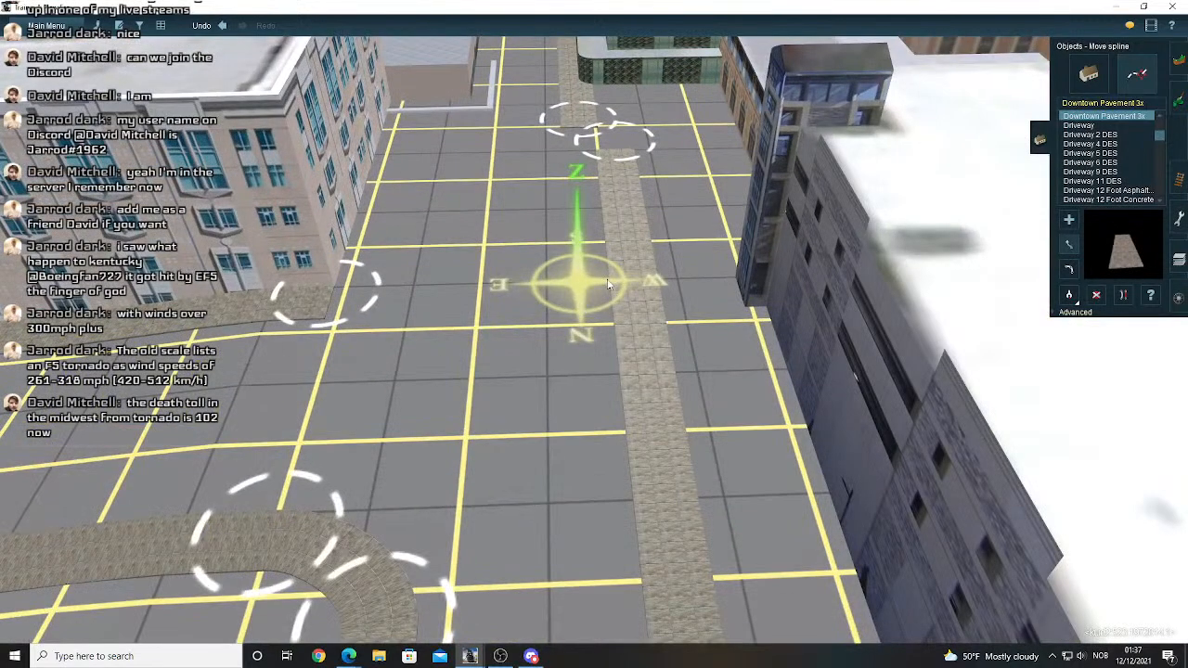
# - Insert a spline point in the sidewalk beside the grey building and delete the section between it and the rounded building's sidewalk
pyautogui.click(1074, 313)
pyautogui.click(1125, 336)
pyautogui.moveTo(573, 248); pyautogui.dragTo(751, 332, button='right')
pyautogui.press('Right')
pyautogui.click(967, 234)
pyautogui.click(1096, 296)
pyautogui.click(767, 229)
# - Move the north end of the rounded building's sidewalk farther along the street toward the gap
pyautogui.click(1069, 245)
pyautogui.press('Up')
pyautogui.moveTo(430, 317); pyautogui.dragTo(592, 296)
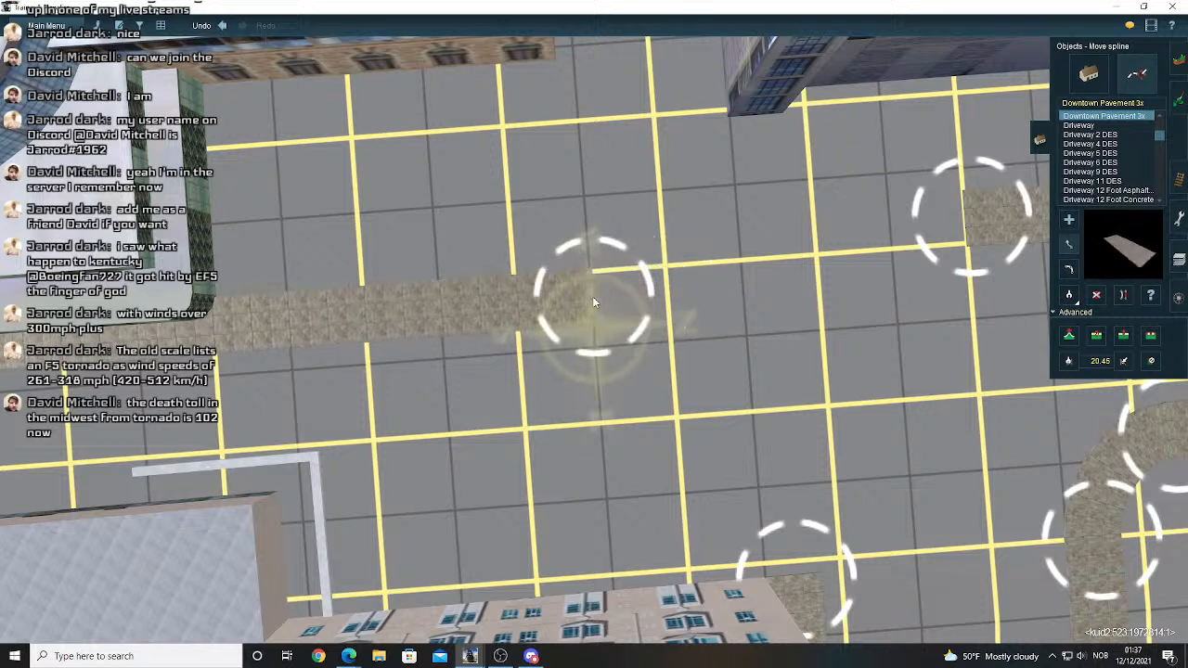
# - Straighten the sidewalk beside the grey building and shorten its south end to widen the gap
pyautogui.rightClick(659, 314)
pyautogui.click(1069, 245)
pyautogui.rightClick(795, 288)
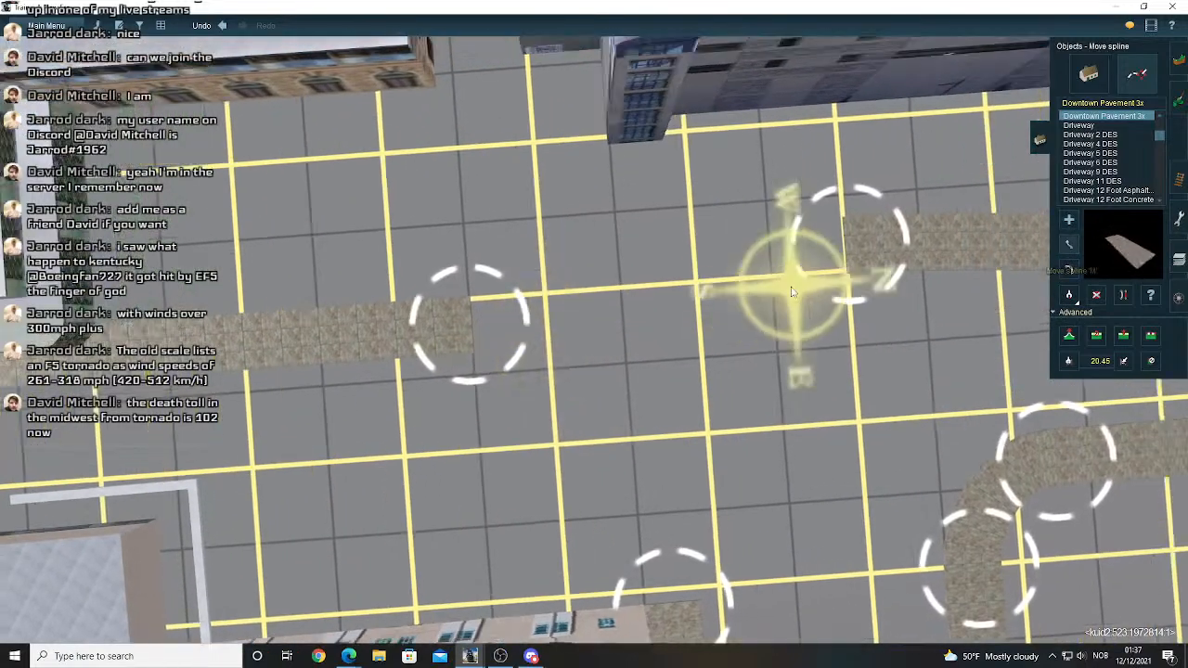
pyautogui.scroll(-2, 793, 291)
pyautogui.press('Left')
pyautogui.click(1123, 296)
pyautogui.press('Left')
pyautogui.click(682, 294)
pyautogui.rightClick(685, 283)
pyautogui.scroll(2, 685, 283)
pyautogui.press('Left')
pyautogui.click(1069, 244)
pyautogui.moveTo(424, 348); pyautogui.dragTo(552, 354)
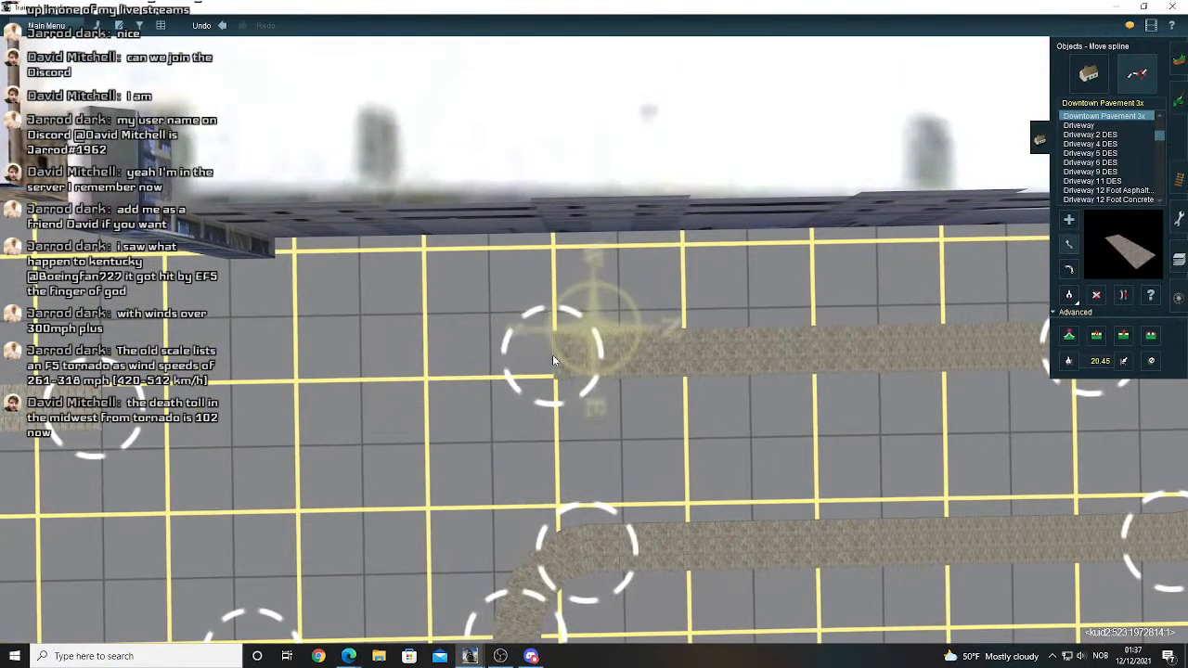
# - Place a short Downtown Pavement 3x section in the gap and join it to the end of the rounded building's sidewalk
pyautogui.rightClick(306, 368)
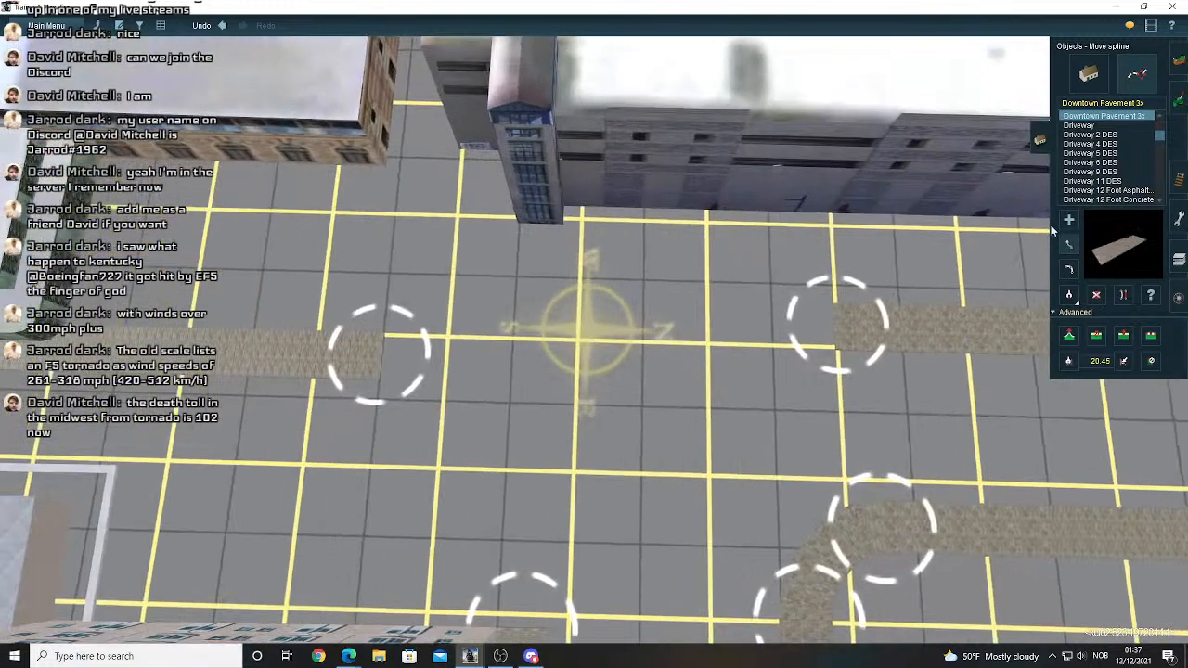
pyautogui.click(1069, 221)
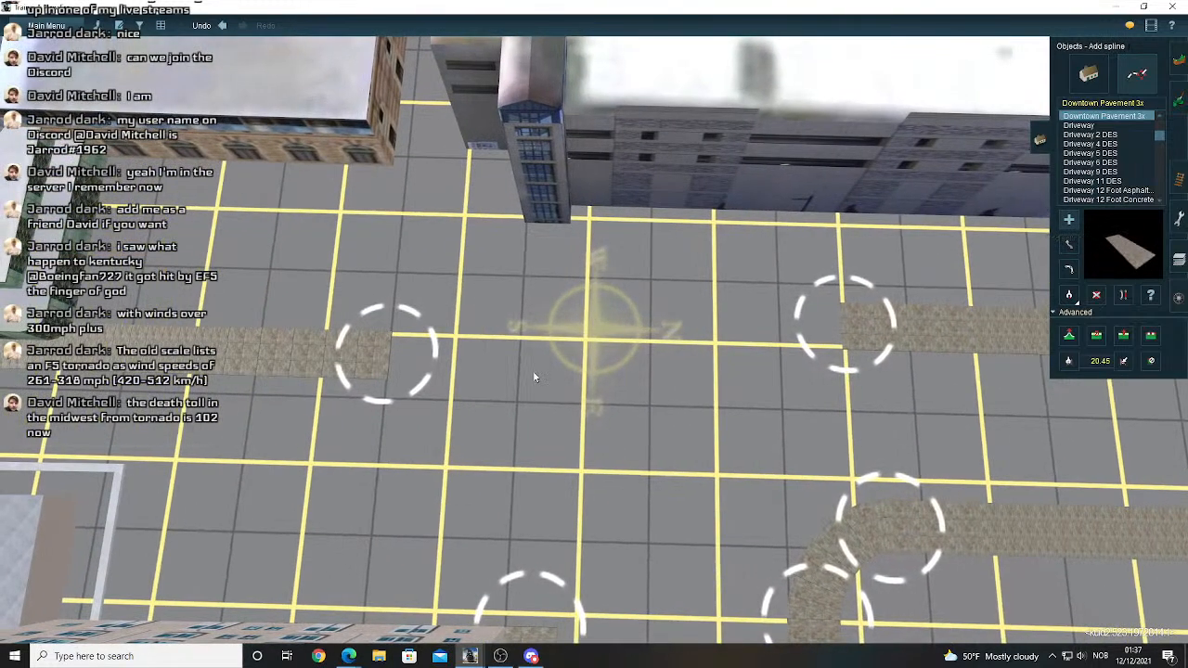
pyautogui.scroll(1, 528, 373)
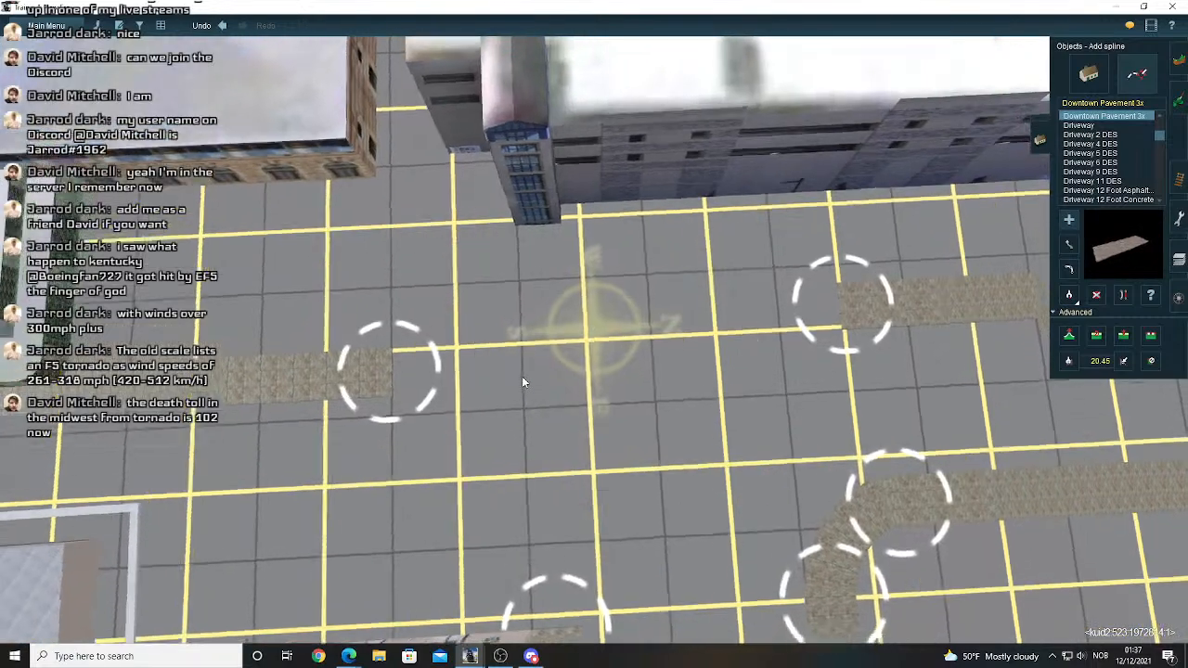
pyautogui.click(534, 367)
pyautogui.click(559, 368)
pyautogui.scroll(1, 571, 366)
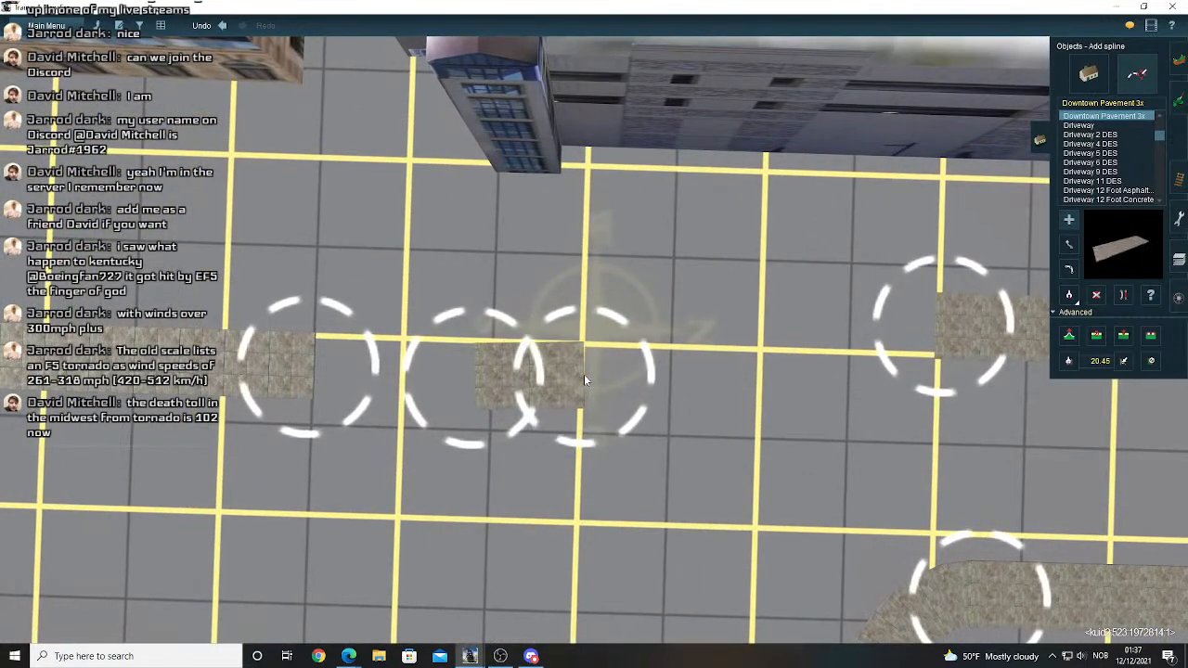
pyautogui.click(1069, 246)
pyautogui.moveTo(507, 381); pyautogui.dragTo(314, 363)
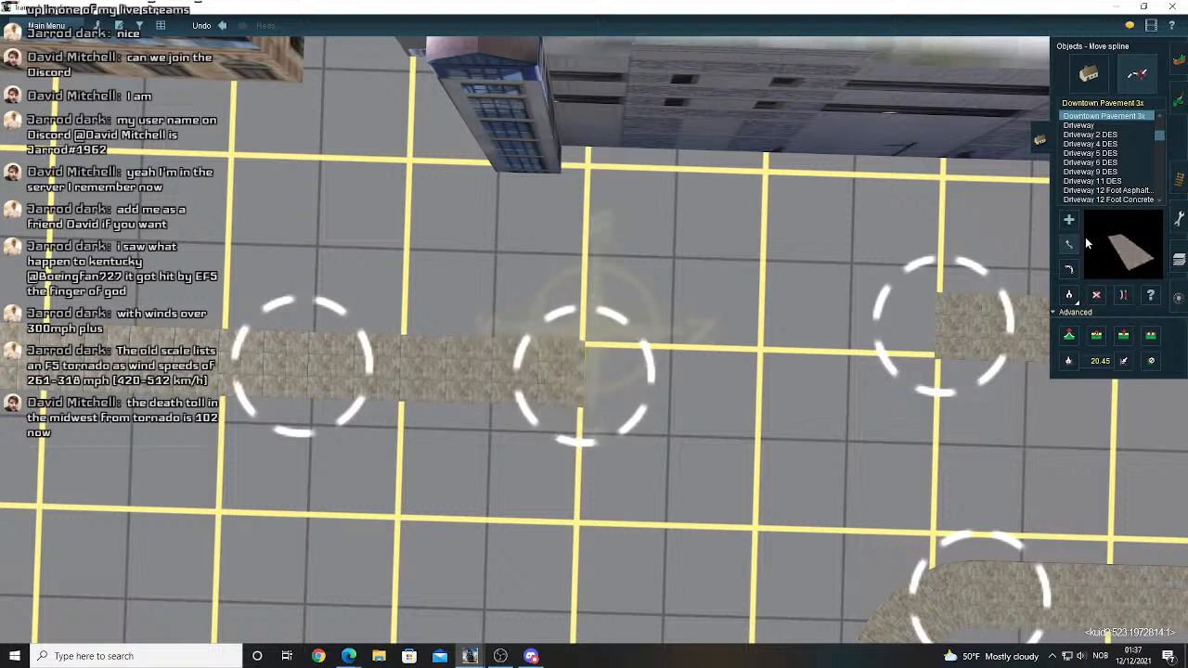
# - Connect the short section to the grey building's sidewalk with another Downtown Pavement 3x section to close the gap
pyautogui.click(1068, 219)
pyautogui.click(585, 369)
pyautogui.click(924, 327)
pyautogui.press('b')
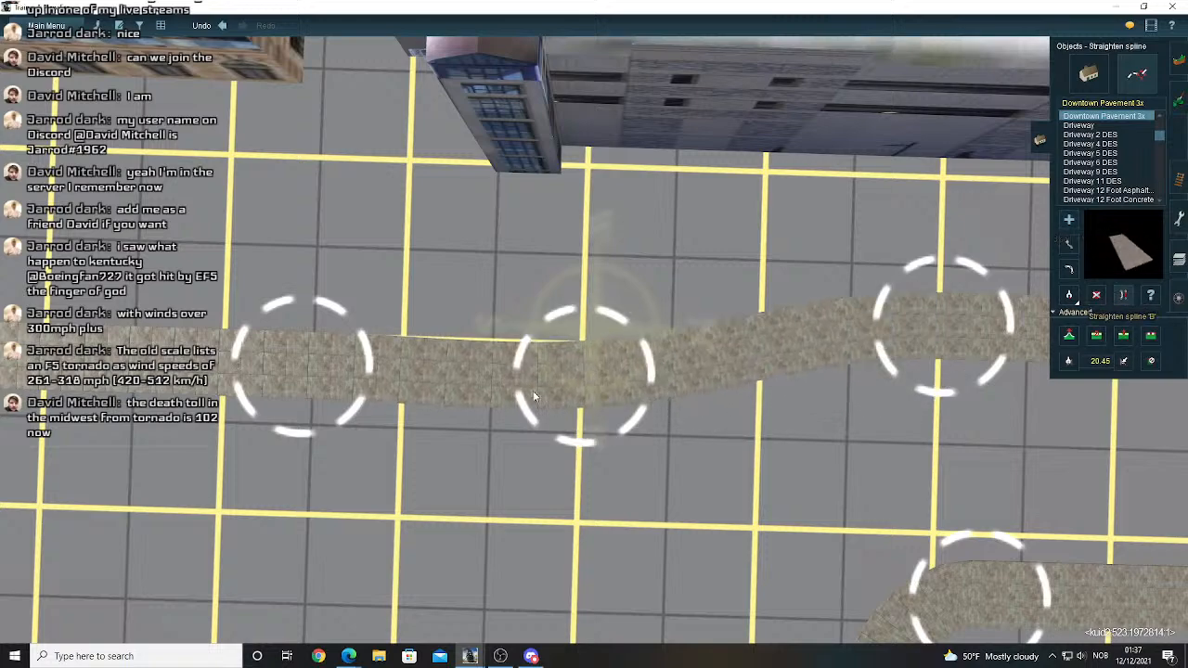
# - Lay a Downtown Pavement 3x sidewalk along the office building across the street and align its north end with the low white wall's corner
pyautogui.moveTo(488, 382); pyautogui.dragTo(650, 408, button='right')
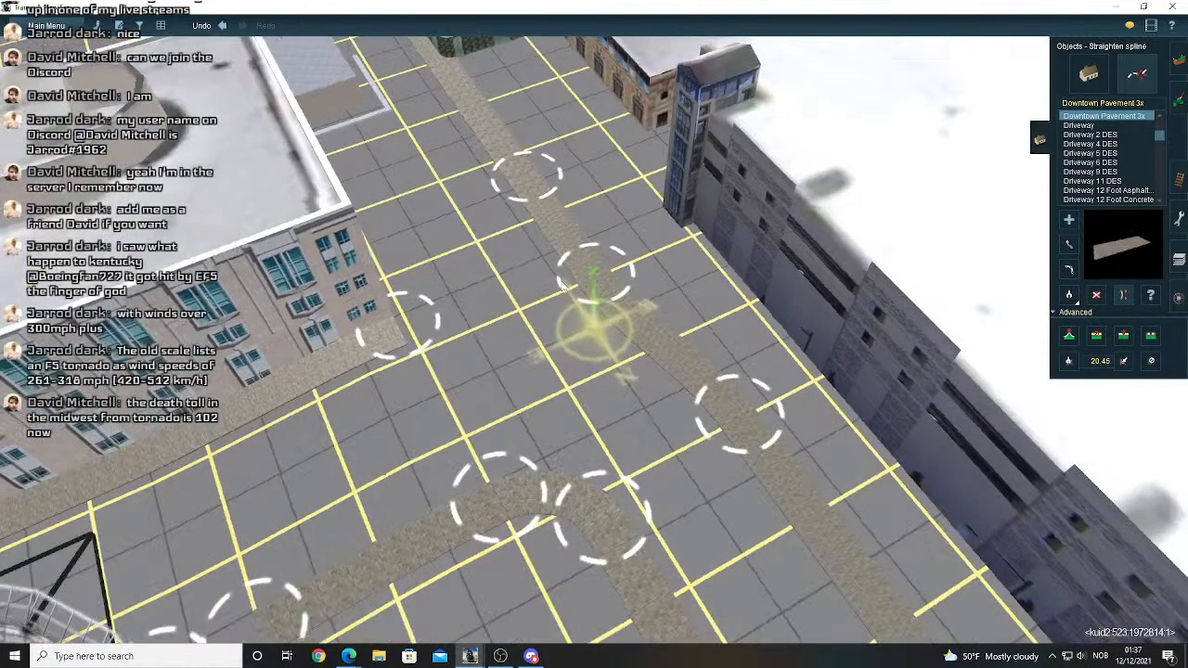
pyautogui.moveTo(563, 283); pyautogui.dragTo(547, 223, button='right')
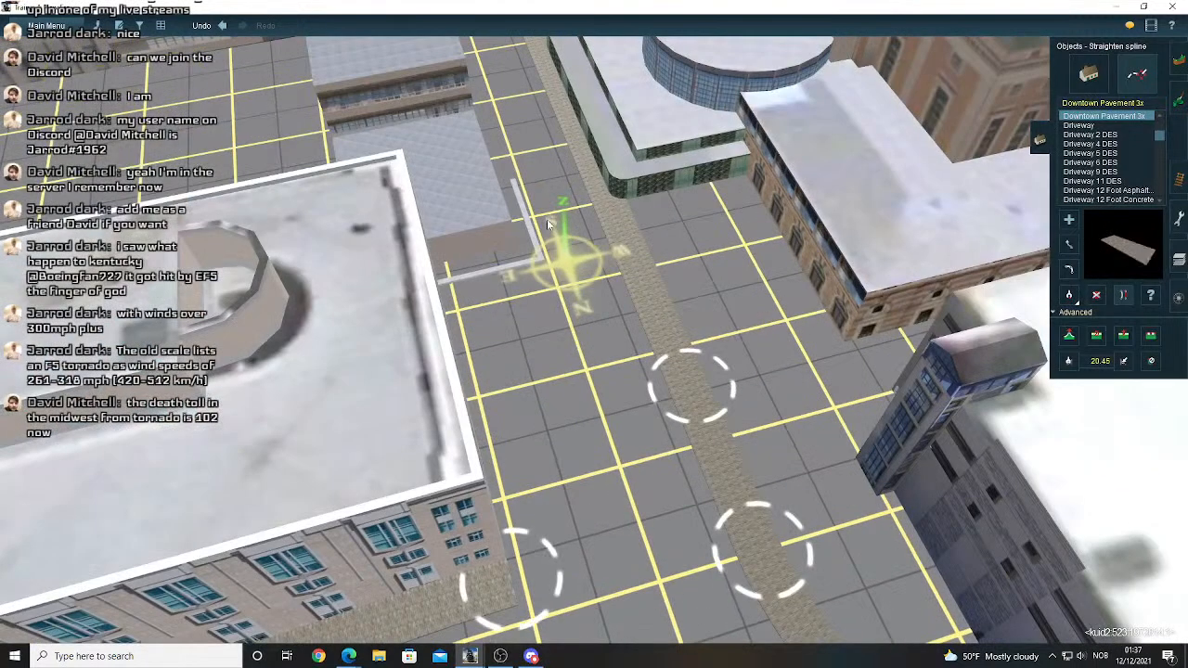
pyautogui.moveTo(548, 223); pyautogui.dragTo(432, 318, button='right')
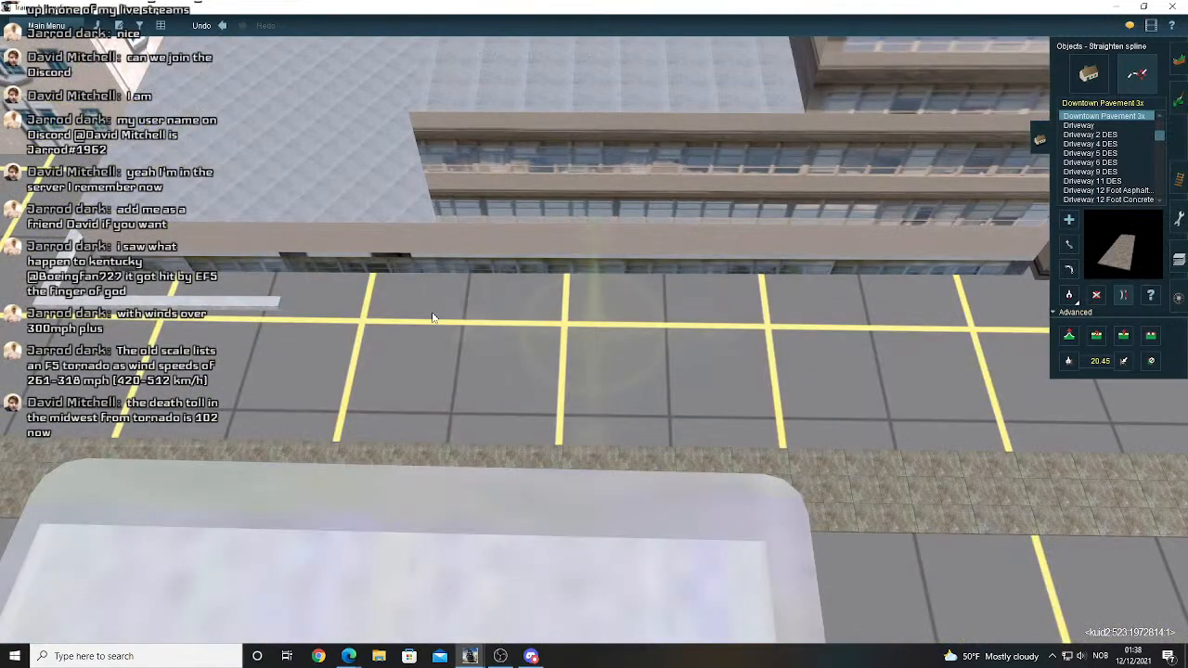
pyautogui.moveTo(432, 317); pyautogui.dragTo(779, 329, button='right')
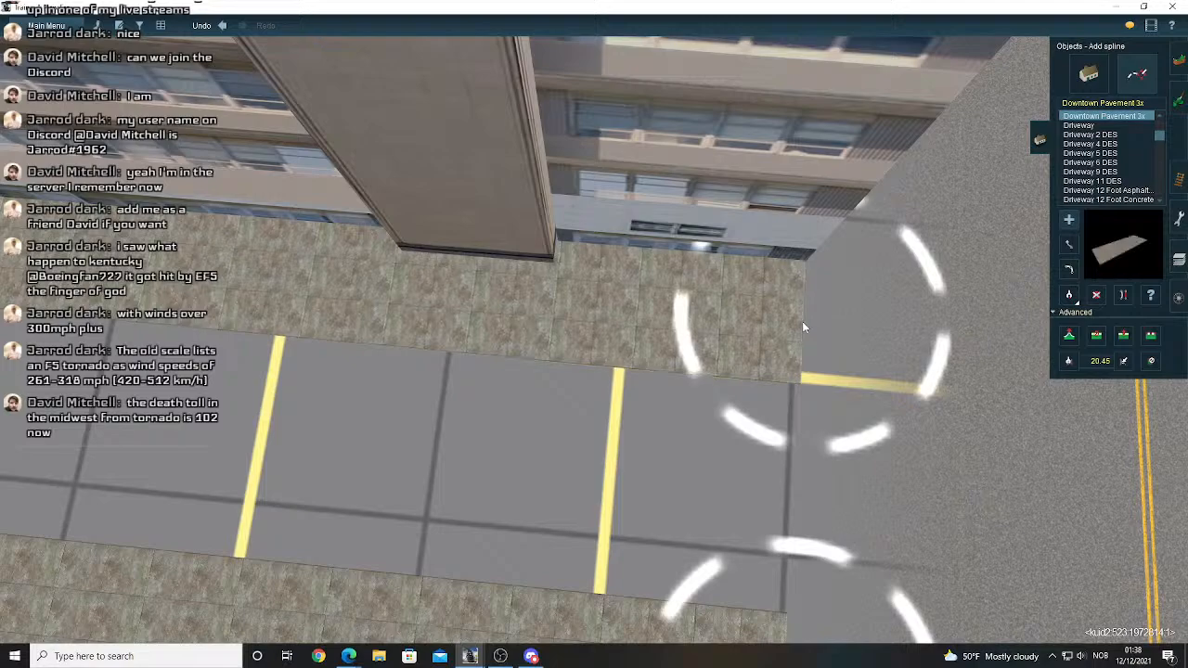
pyautogui.moveTo(803, 327); pyautogui.dragTo(560, 336, button='right')
pyautogui.scroll(3, 775, 292)
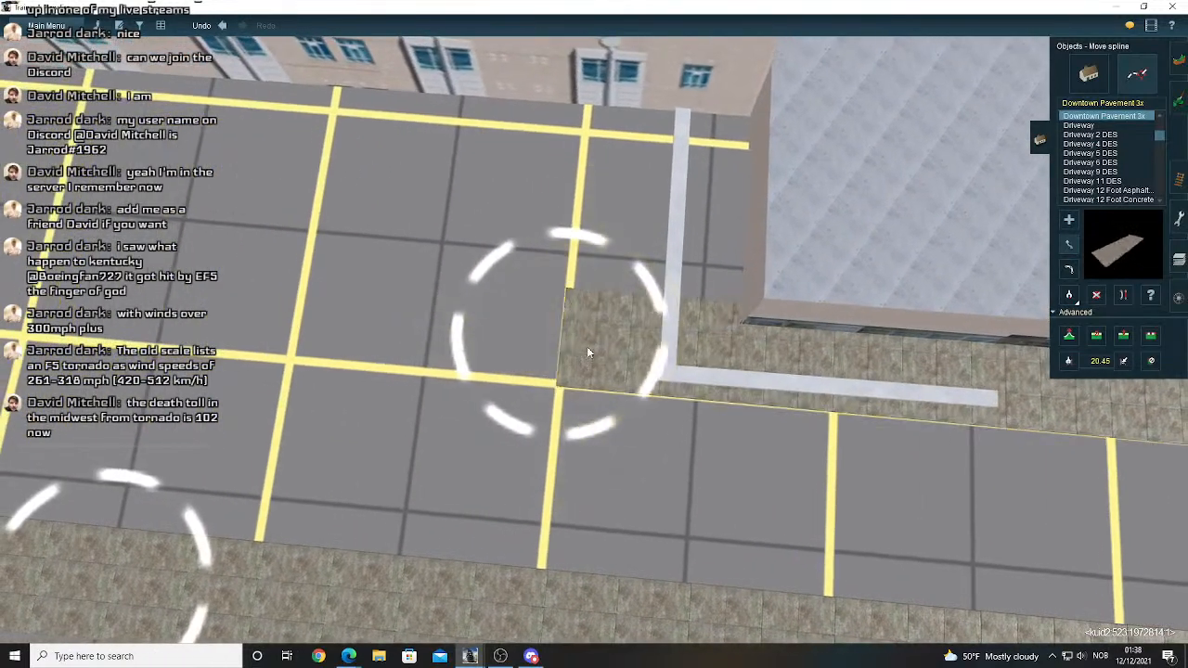
pyautogui.moveTo(615, 350); pyautogui.dragTo(661, 353)
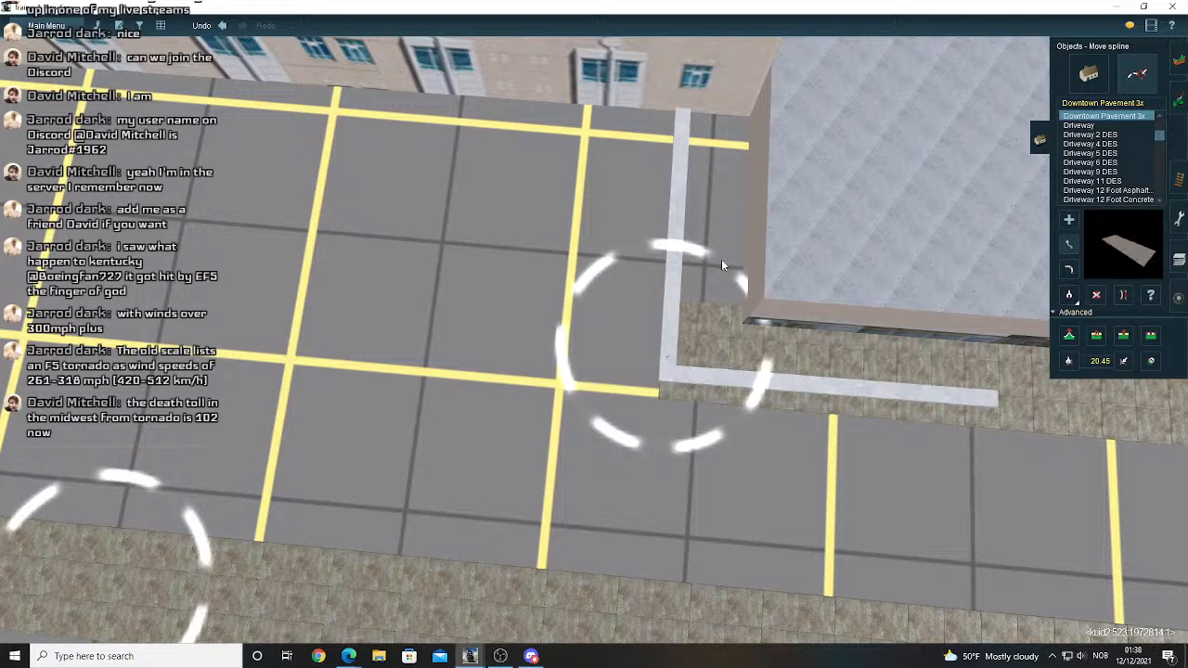
# - Add a Downtown Pavement 3x section behind the low white wall along the building's side and inspect the sidewalks on both sides of the street
pyautogui.click(1070, 220)
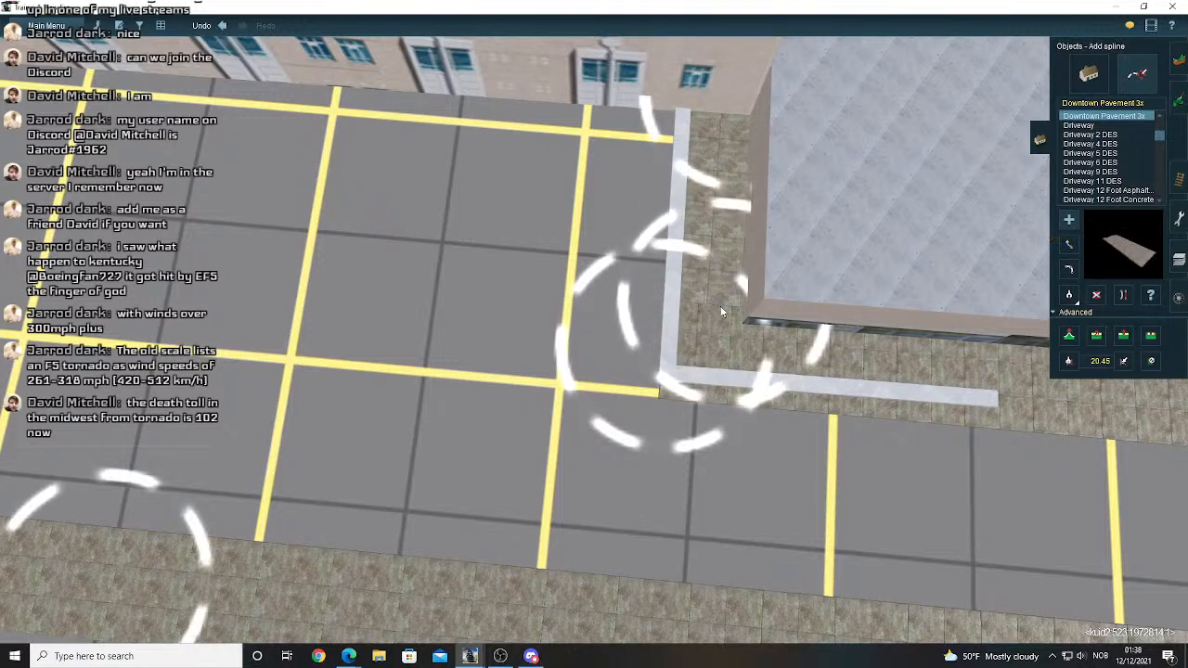
pyautogui.press('m')
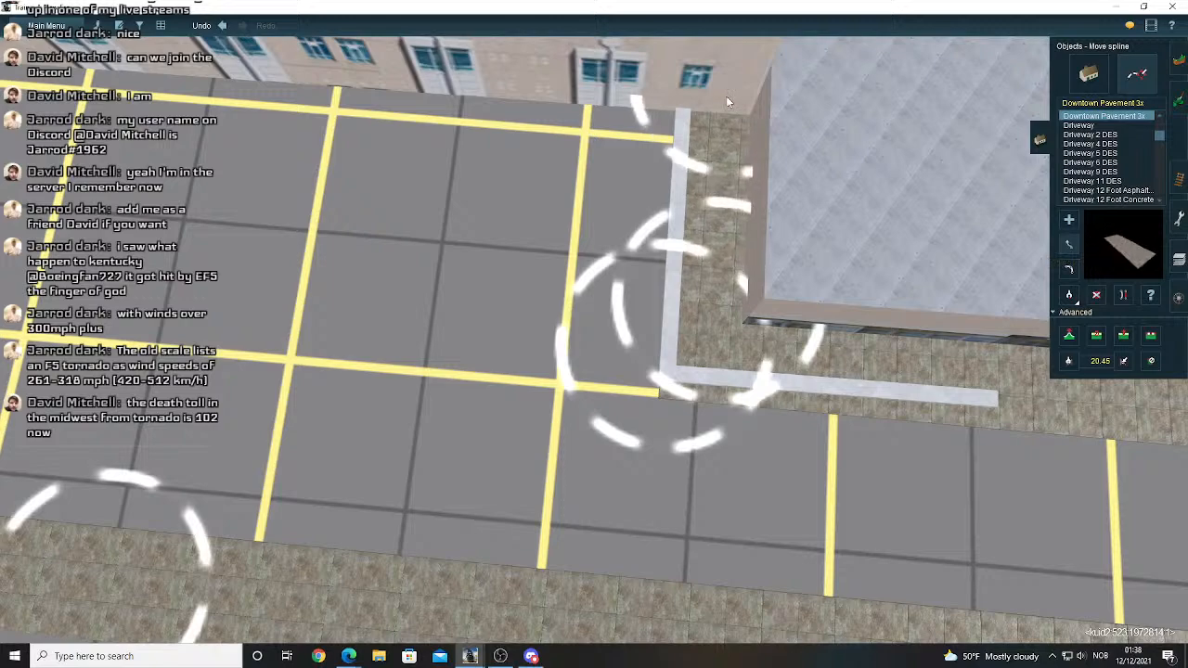
pyautogui.moveTo(723, 232); pyautogui.dragTo(750, 267, button='right')
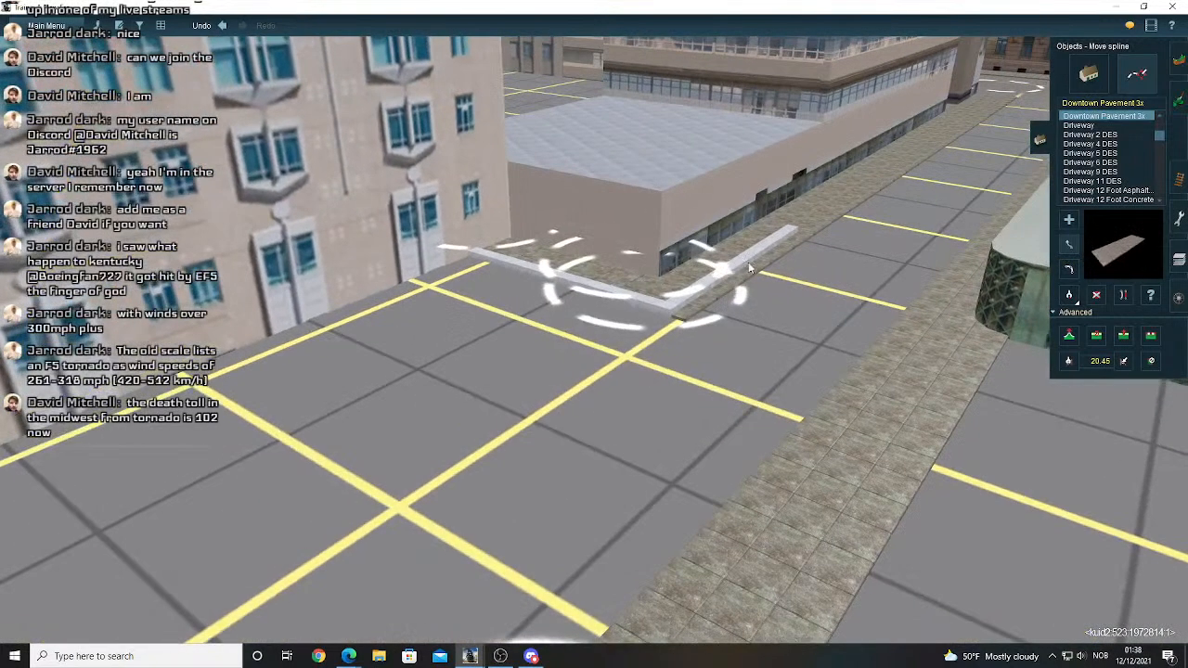
pyautogui.rightClick(804, 222)
pyautogui.moveTo(587, 263); pyautogui.dragTo(678, 230, button='right')
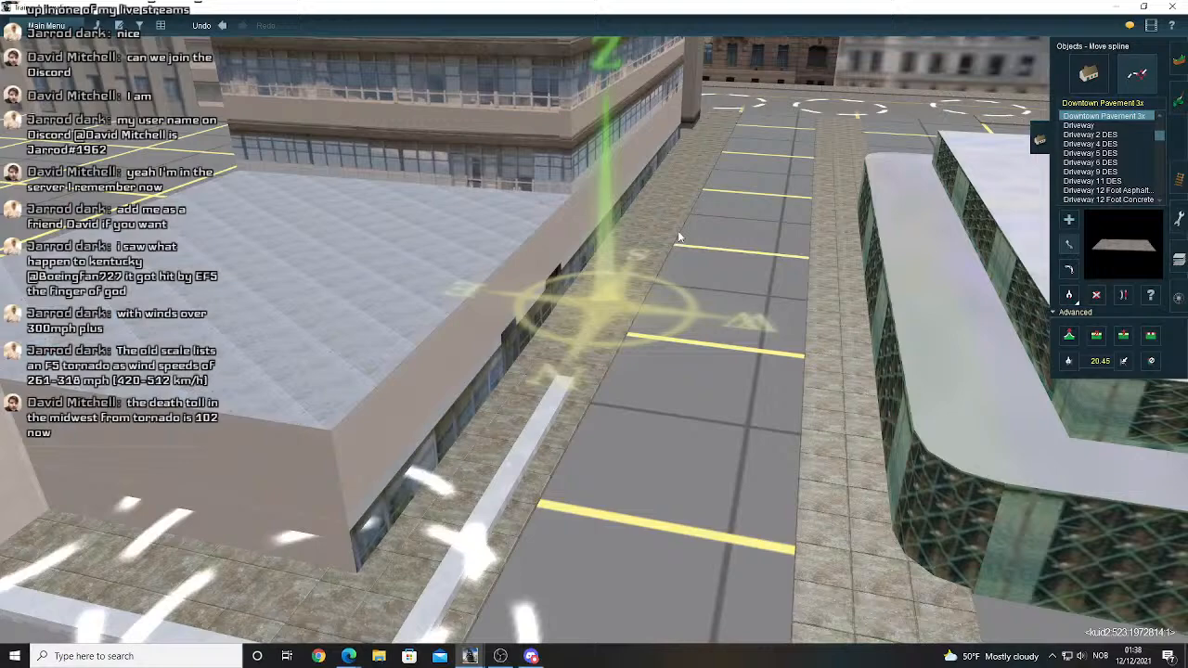
pyautogui.rightClick(605, 401)
pyautogui.rightClick(624, 227)
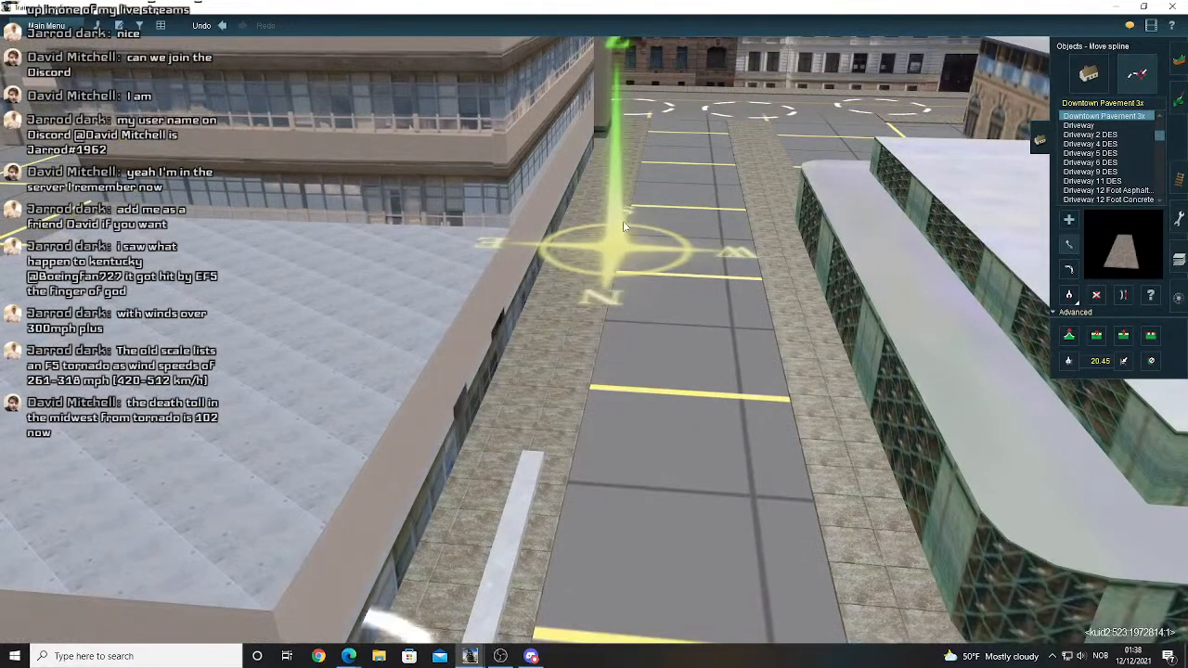
# - Examine the main street and the building fronts beside the parked ambulances for stretches without a sidewalk
pyautogui.moveTo(624, 227); pyautogui.dragTo(778, 204, button='right')
pyautogui.press('a')
pyautogui.moveTo(751, 113); pyautogui.dragTo(621, 180, button='right')
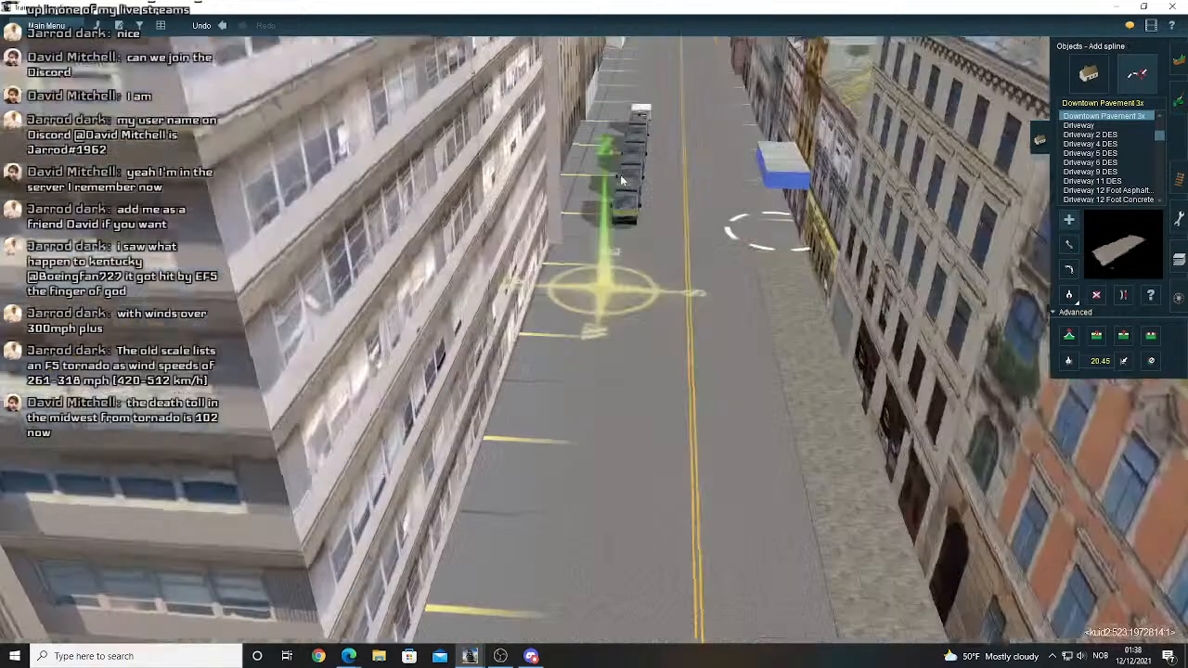
pyautogui.rightClick(619, 174)
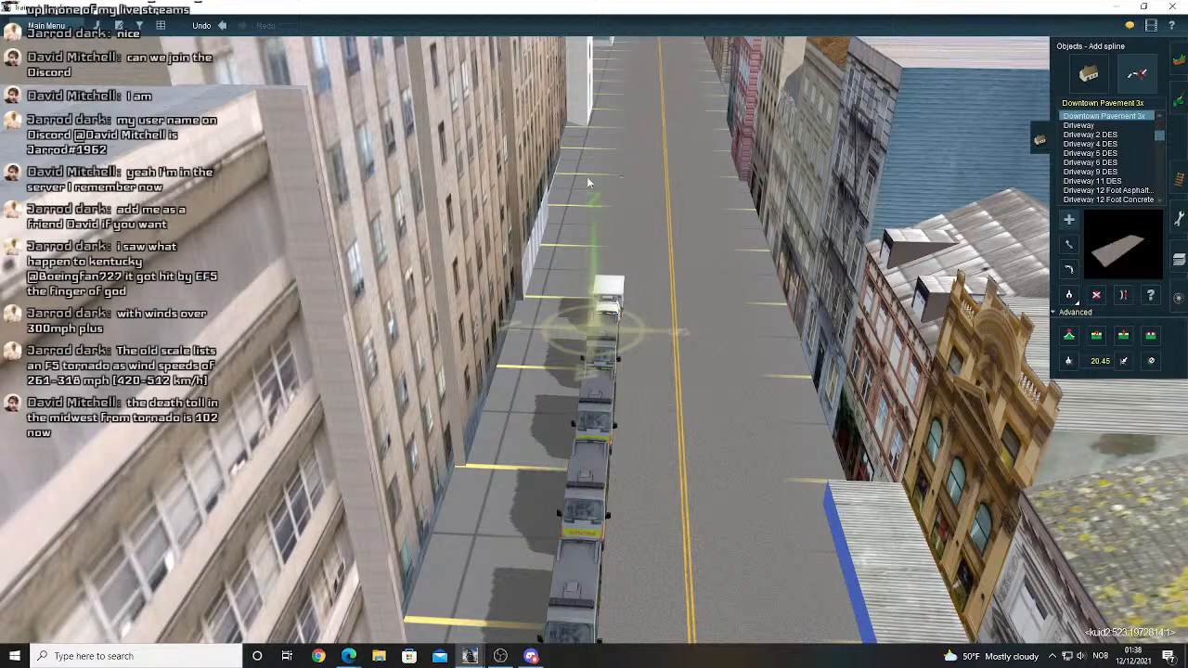
pyautogui.rightClick(587, 182)
pyautogui.moveTo(608, 316); pyautogui.dragTo(456, 272, button='right')
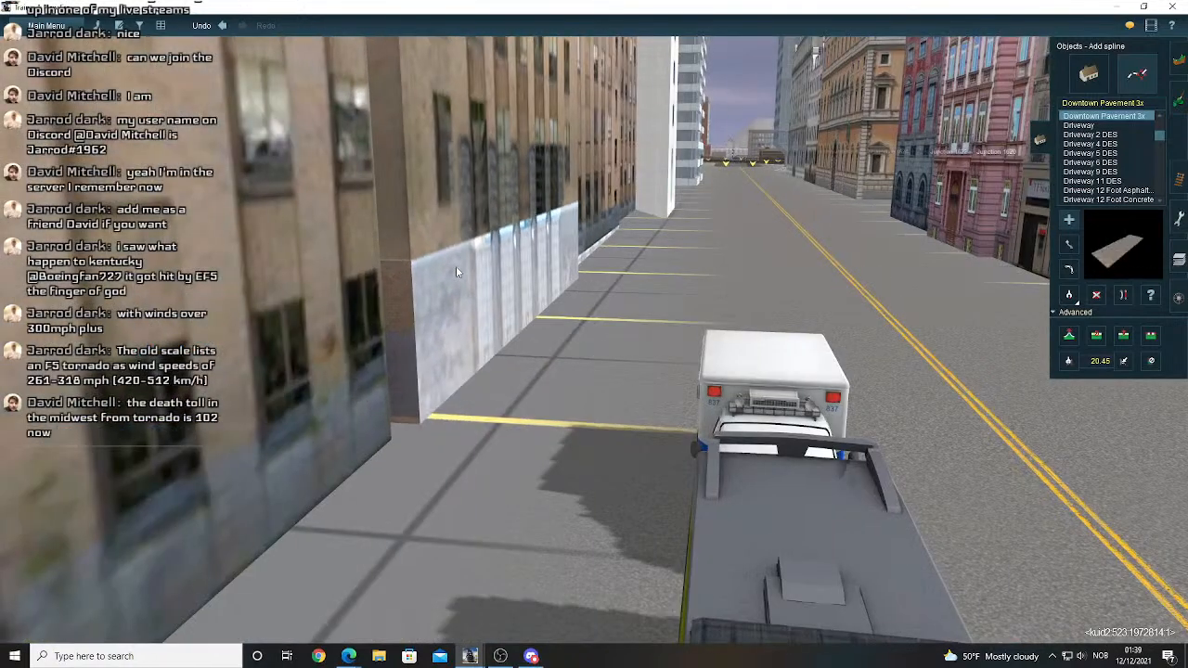
pyautogui.scroll(-5, 457, 272)
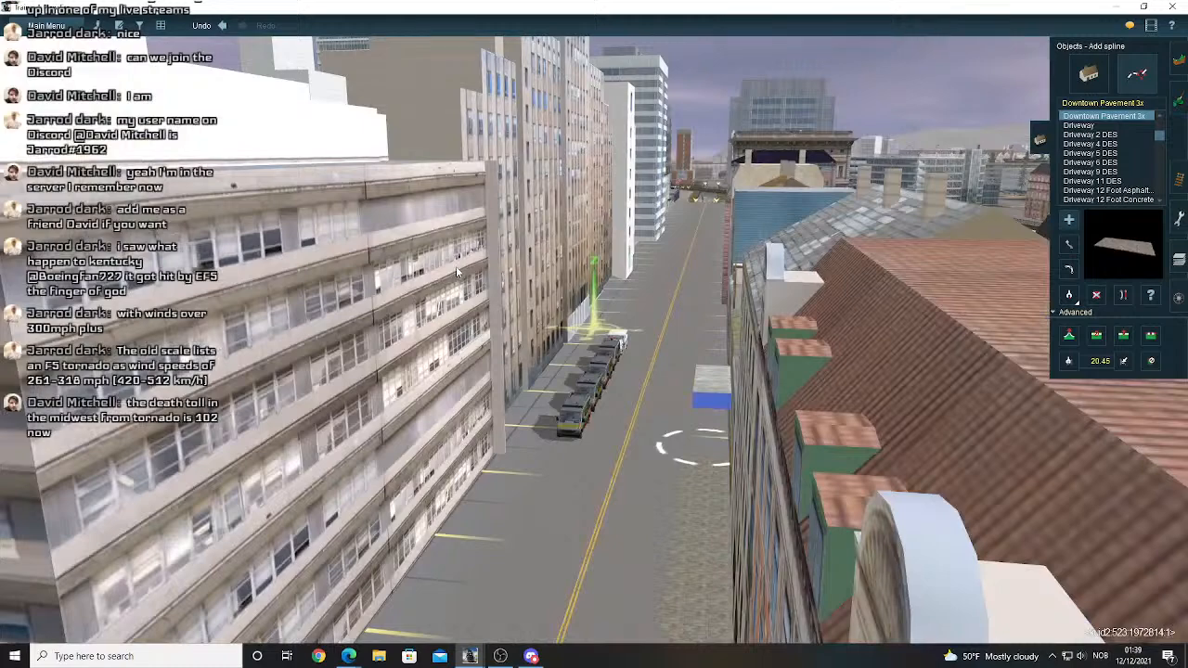
pyautogui.scroll(-5, 456, 272)
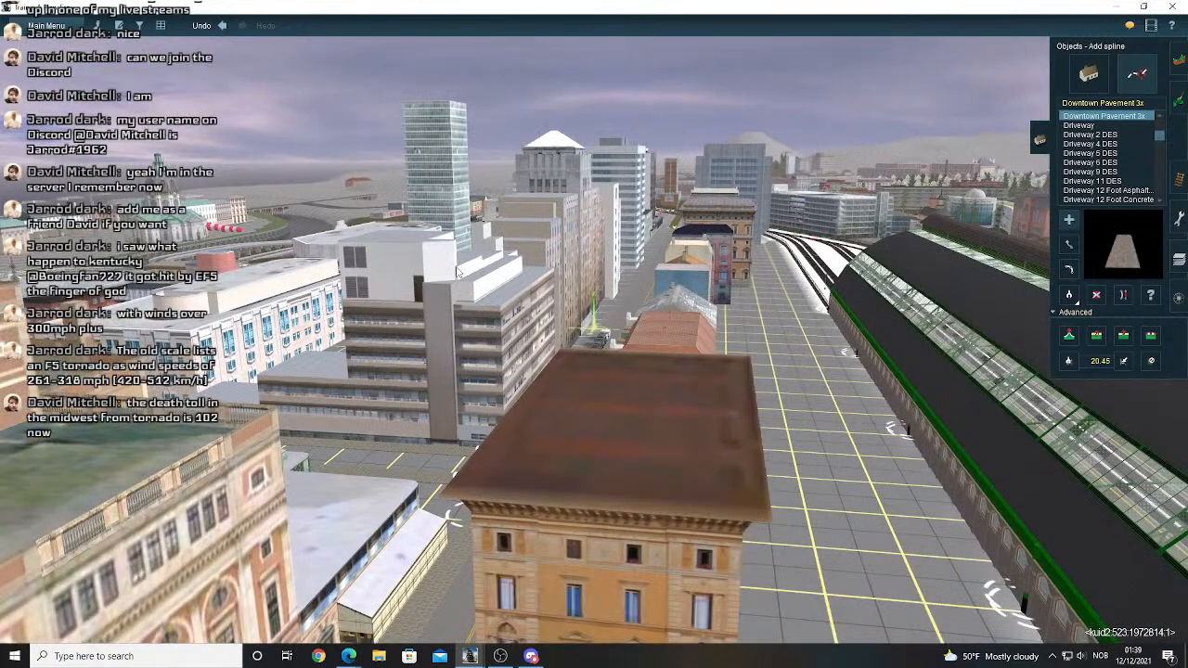
# - Survey the city blocks around the helipad building and the neighbouring hospital-style buildings from above
pyautogui.scroll(3, 457, 272)
pyautogui.rightClick(369, 293)
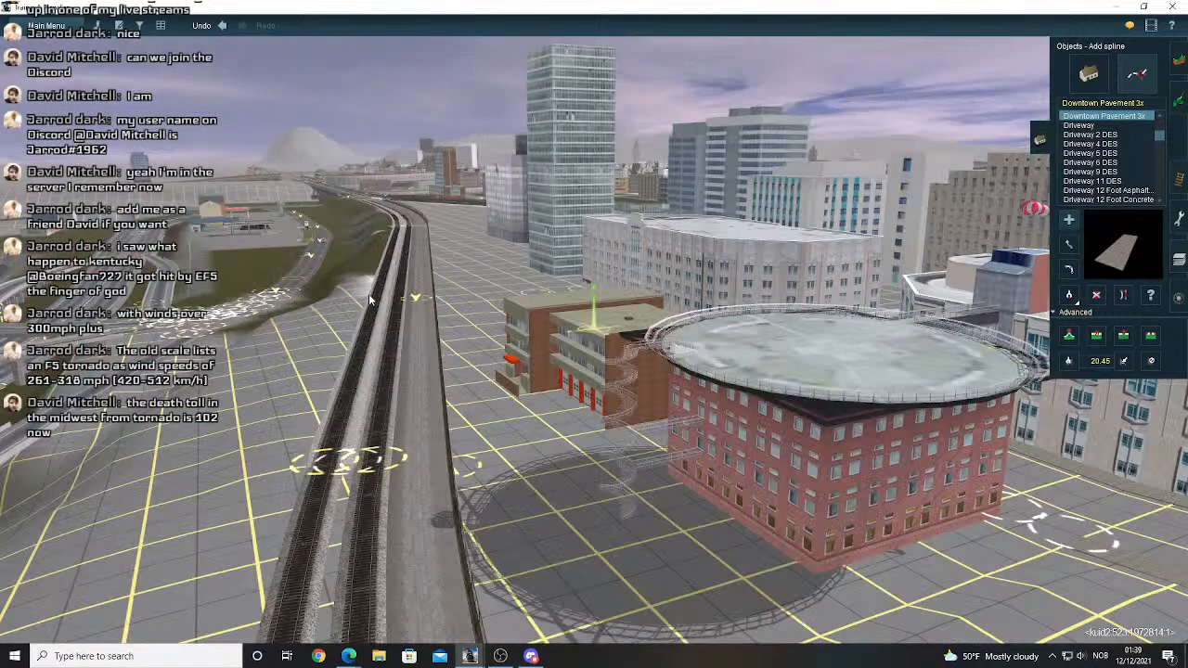
pyautogui.press('Up')
pyautogui.press('Left')
pyautogui.rightClick(707, 323)
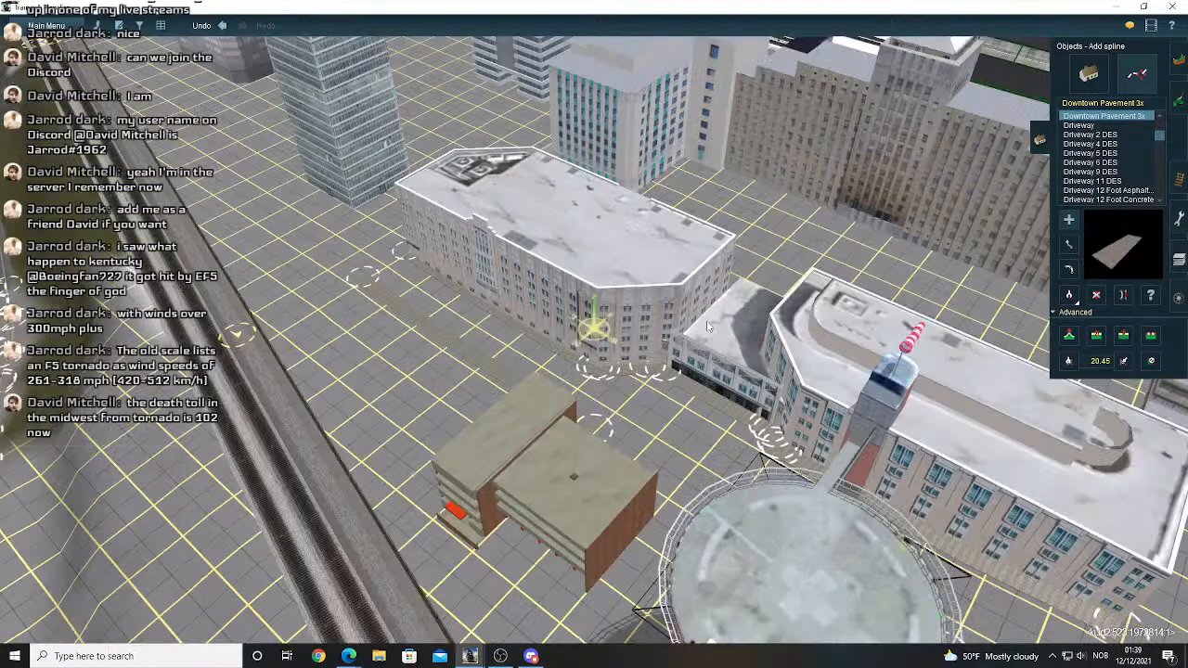
pyautogui.press('Left')
pyautogui.press('Down')
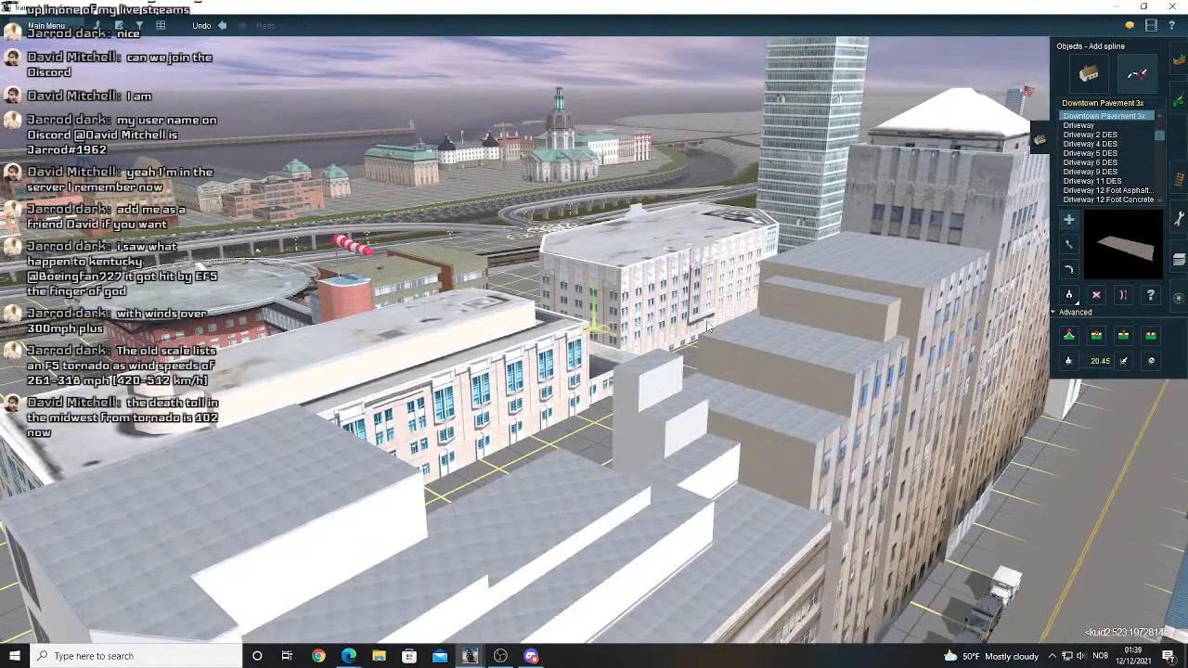
pyautogui.press('Left')
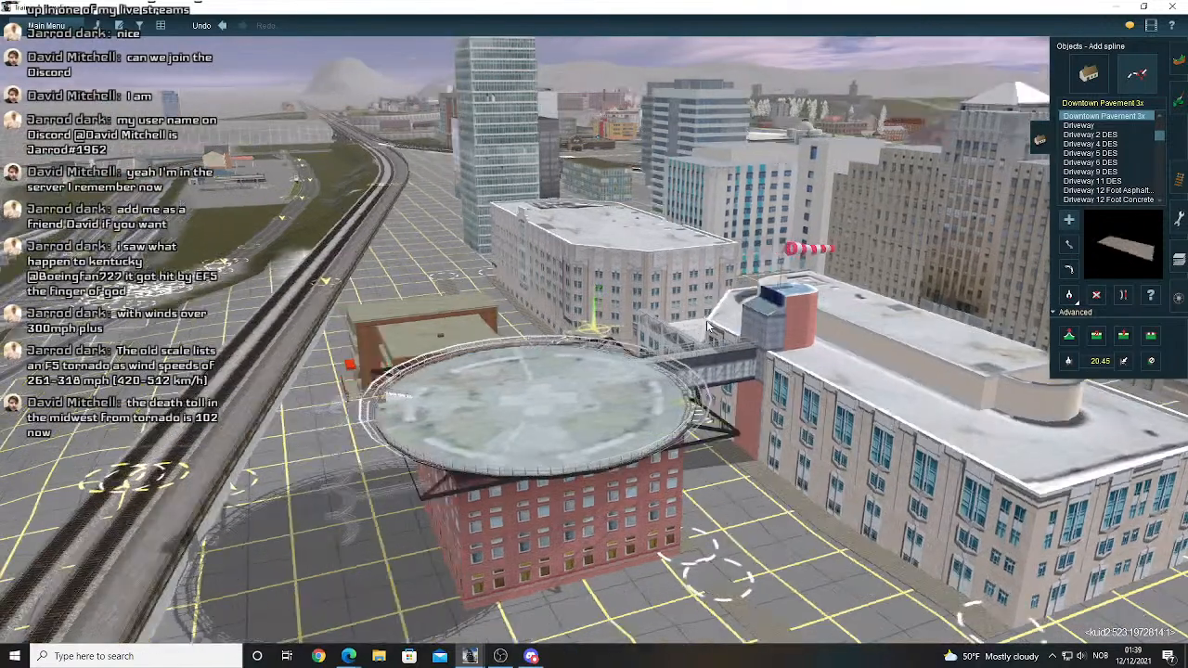
pyautogui.press('Left')
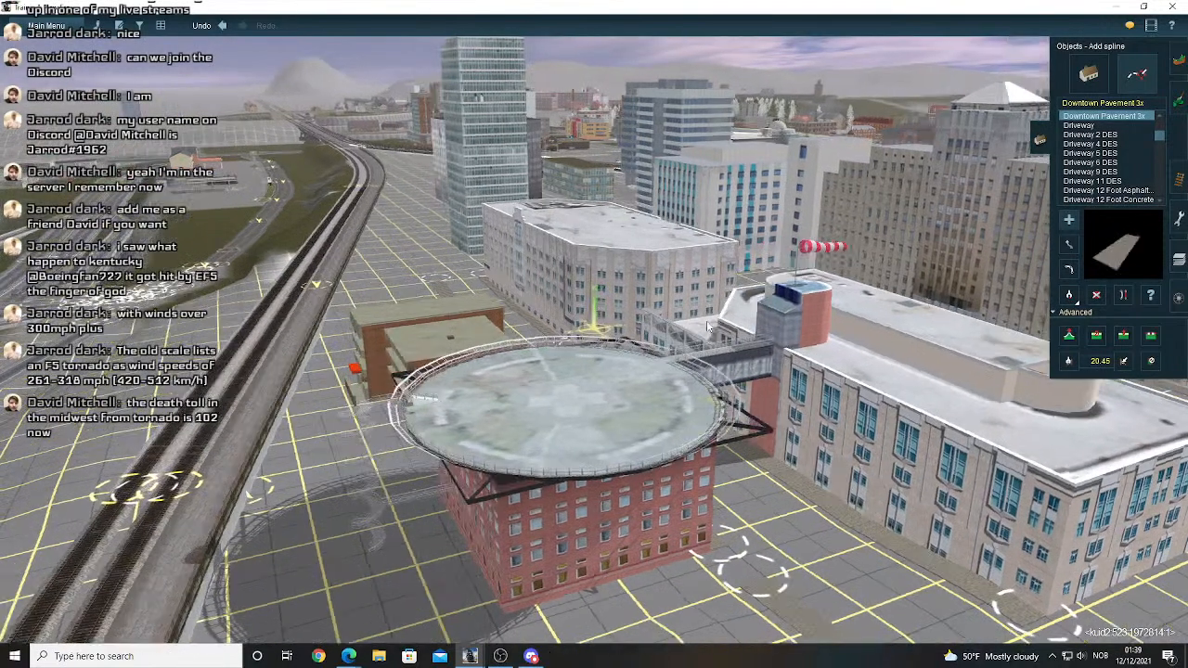
# - Delete the row of parked ambulances from the main street
pyautogui.moveTo(589, 326)
pyautogui.mouseDown(button='right')
pyautogui.moveTo(509, 336)
pyautogui.moveTo(548, 297)
pyautogui.moveTo(584, 306)
pyautogui.moveTo(584, 292)
pyautogui.moveTo(559, 292)
pyautogui.mouseUp(button='right')
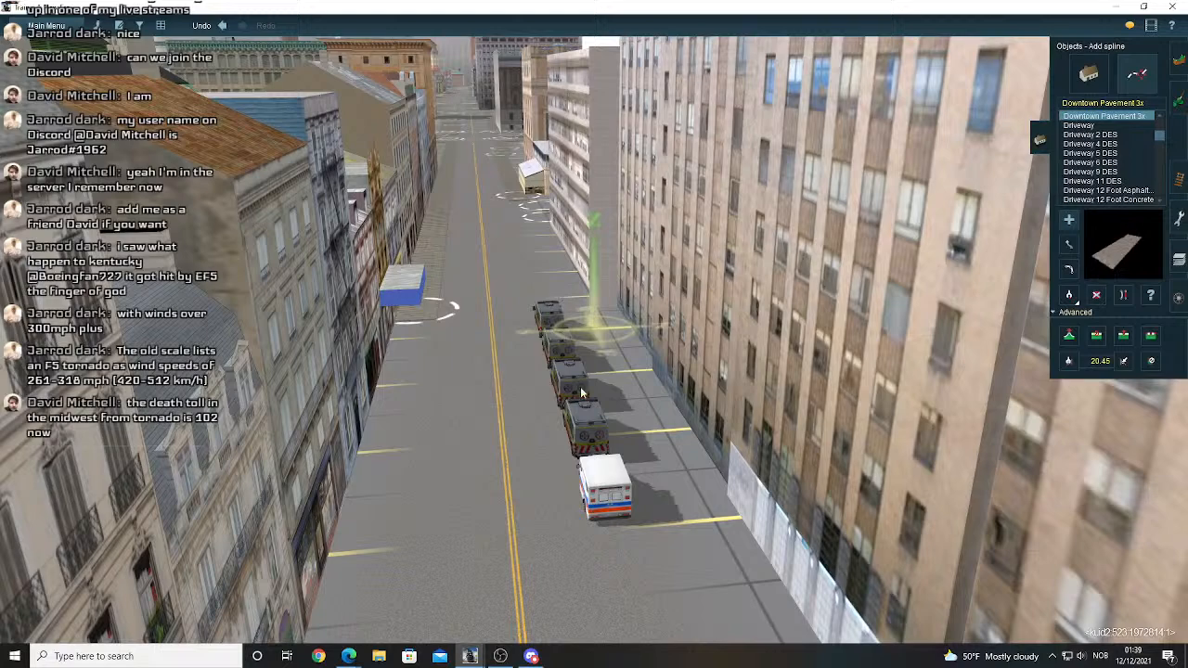
pyautogui.moveTo(581, 389); pyautogui.dragTo(558, 347, button='right')
pyautogui.scroll(3, 559, 346)
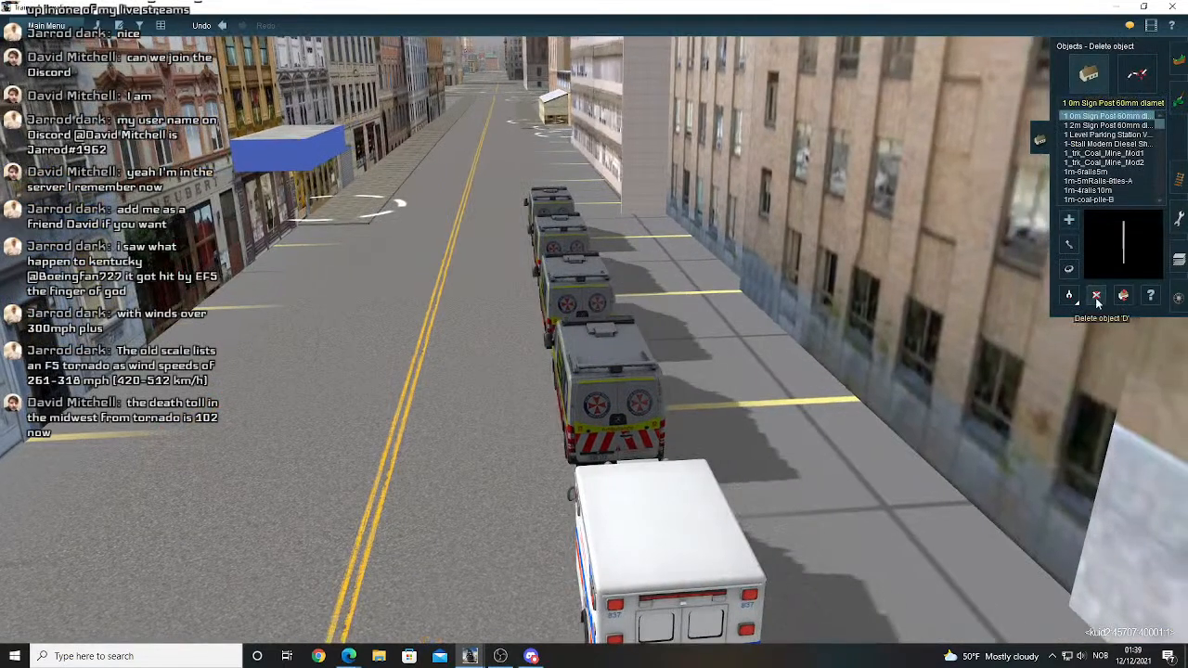
pyautogui.click(601, 389)
pyautogui.click(574, 292)
pyautogui.click(550, 232)
pyautogui.click(549, 228)
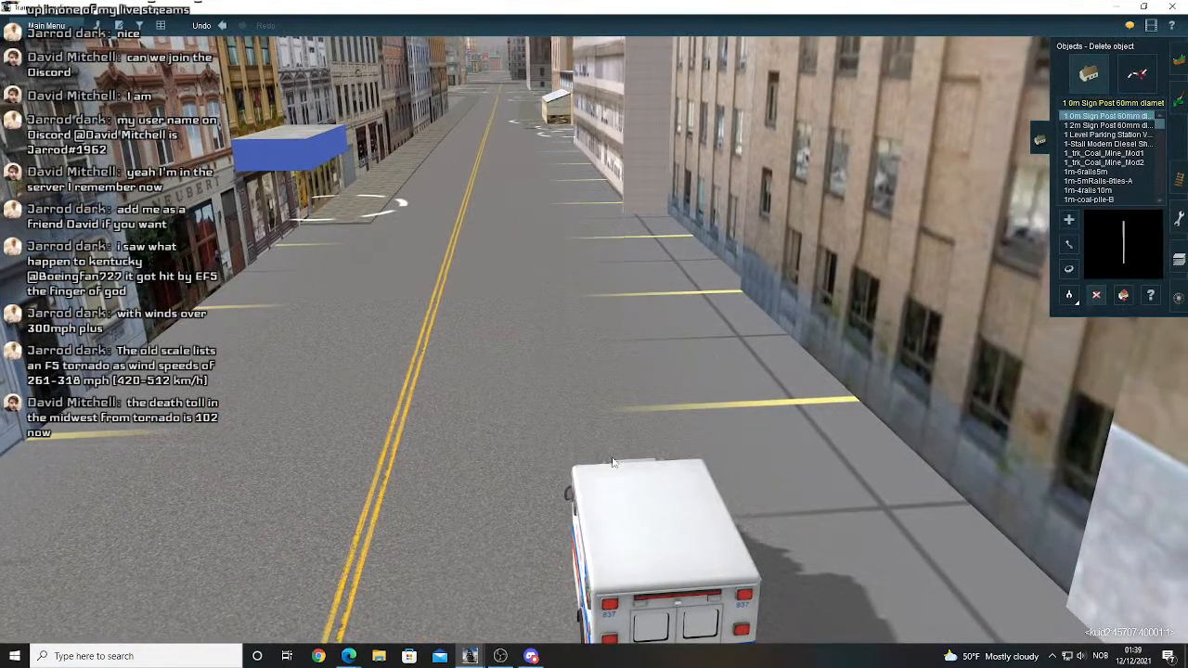
pyautogui.click(612, 464)
# - Survey the cleared main street and the high-rise blocks beside the train station from above
pyautogui.rightClick(596, 433)
pyautogui.scroll(-5, 589, 427)
pyautogui.rightClick(583, 421)
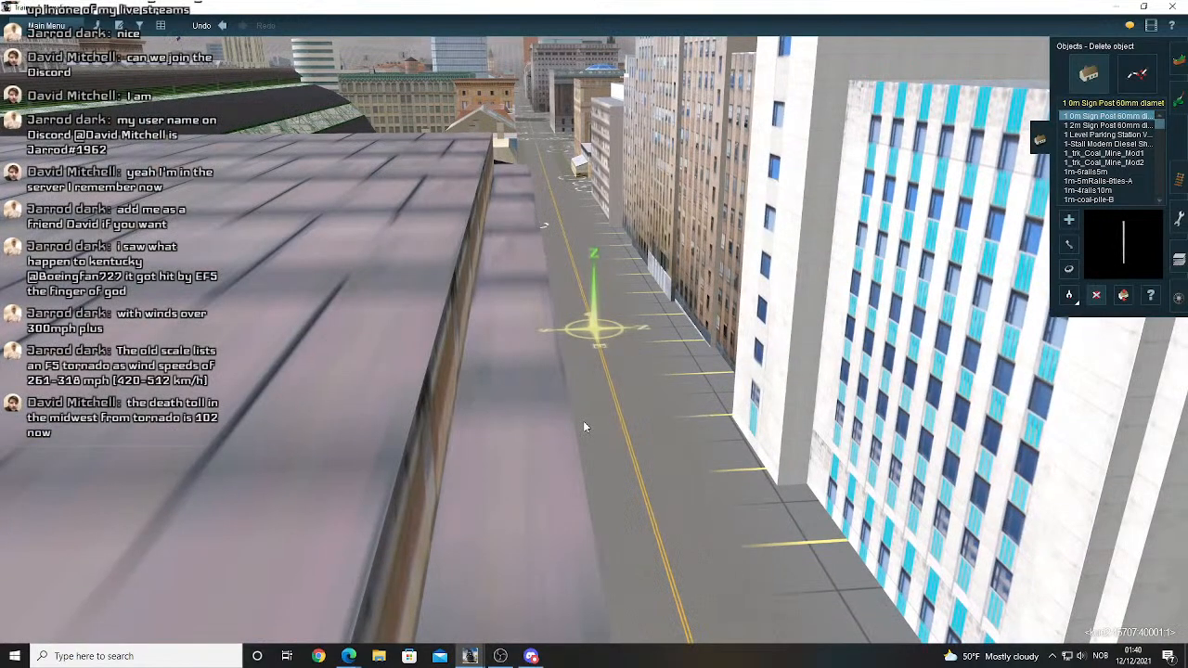
pyautogui.scroll(-5, 668, 386)
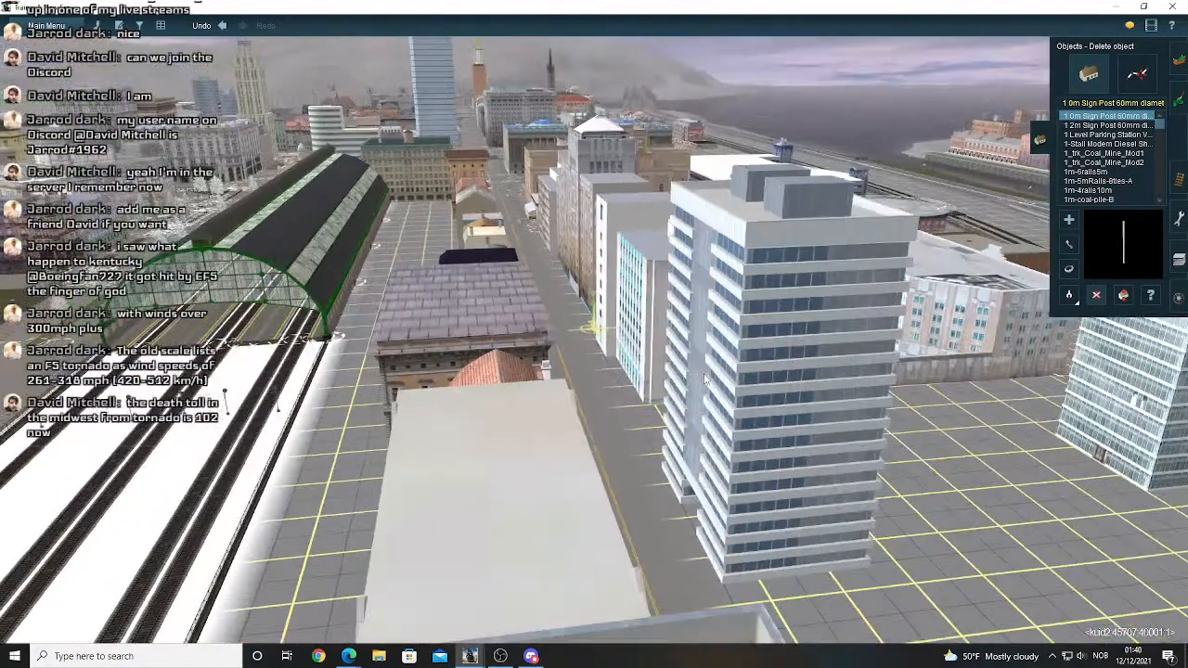
pyautogui.scroll(-4, 706, 379)
pyautogui.rightClick(731, 330)
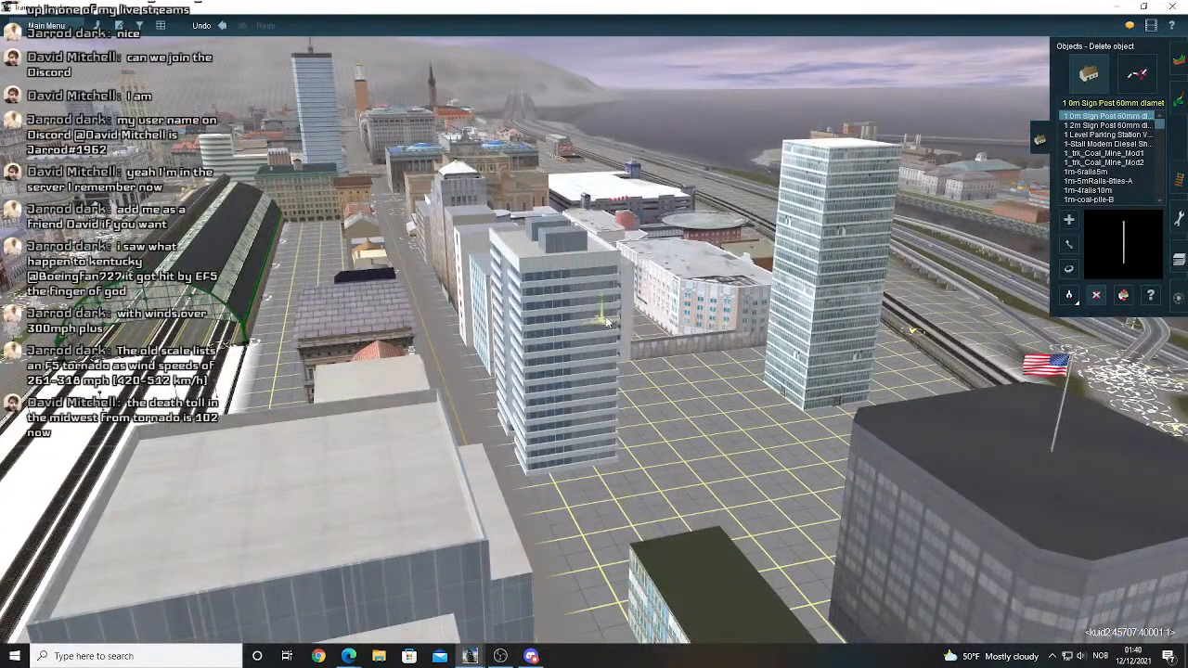
pyautogui.scroll(5, 606, 320)
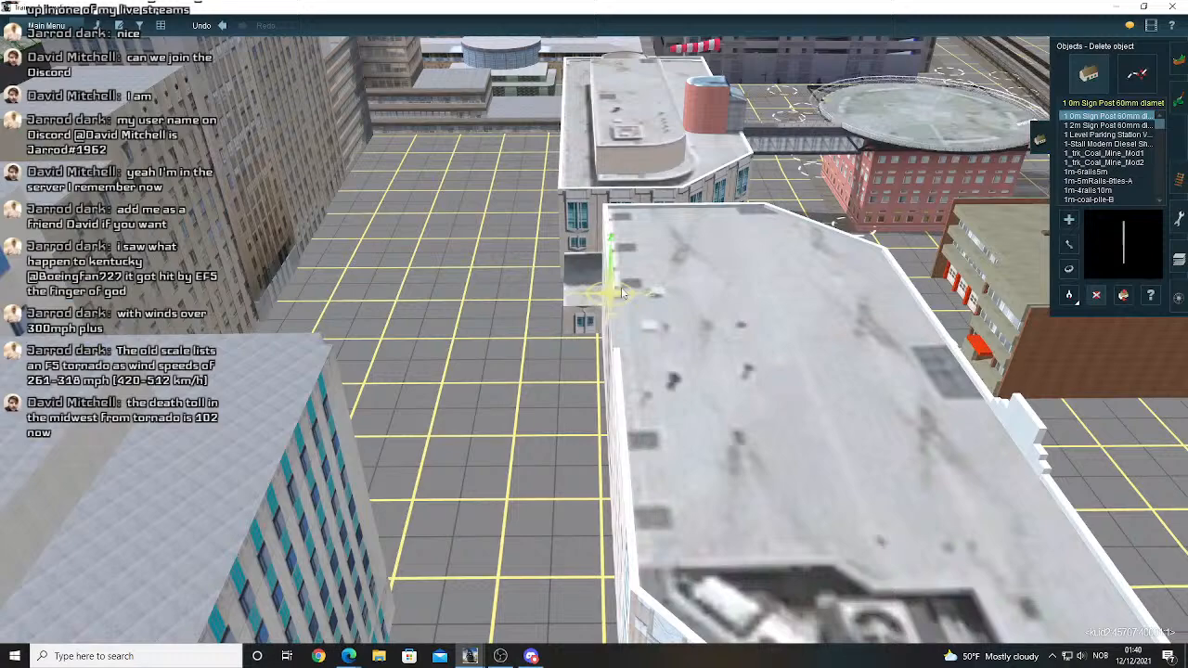
# - Examine the sidewalks on both sides of the side street and the open blocks near the glass tower
pyautogui.moveTo(622, 293)
pyautogui.mouseDown(button='right')
pyautogui.moveTo(645, 304)
pyautogui.moveTo(617, 303)
pyautogui.mouseUp(button='right')
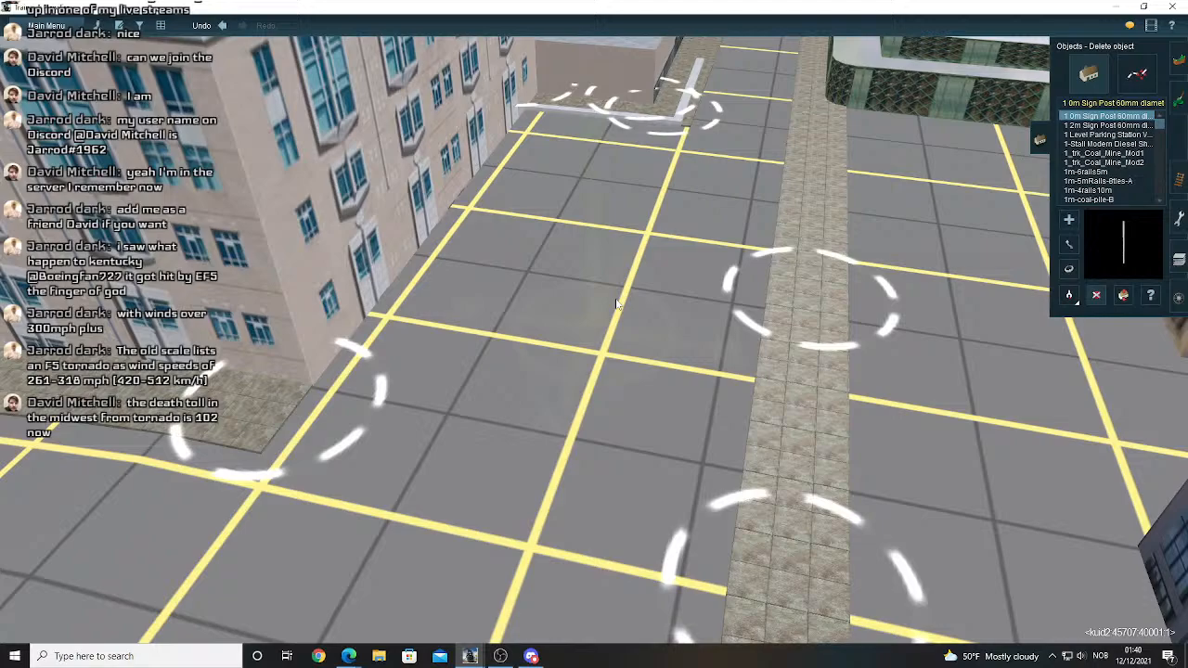
pyautogui.moveTo(617, 304); pyautogui.dragTo(647, 224, button='right')
pyautogui.scroll(-6, 647, 223)
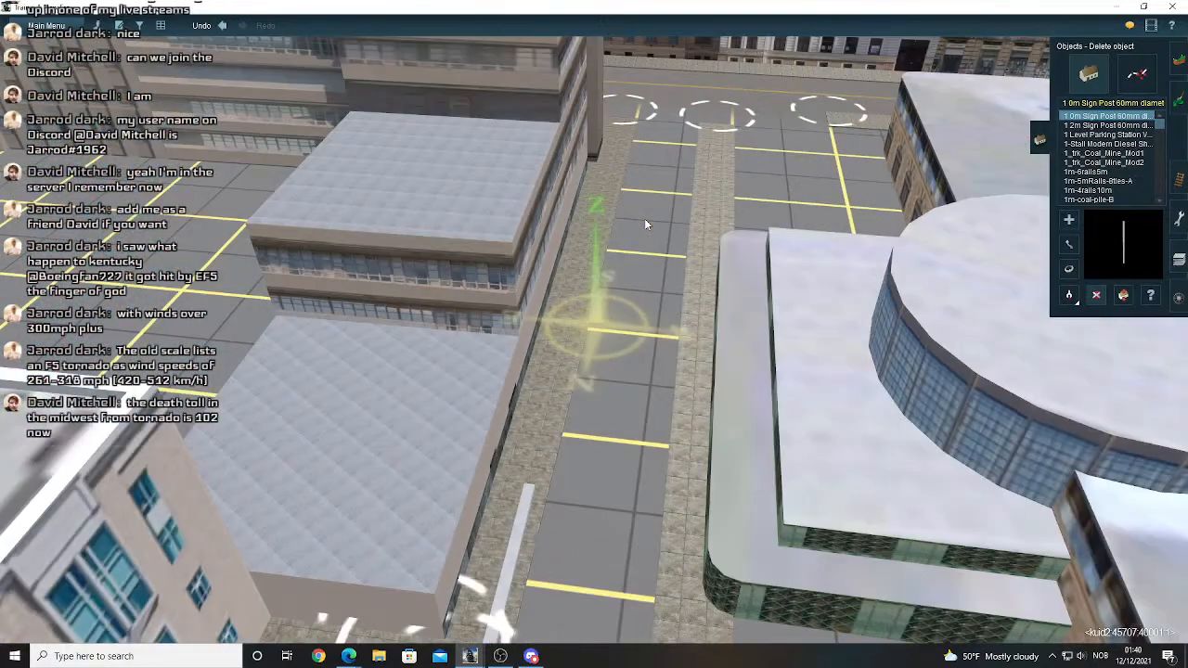
pyautogui.scroll(-2, 647, 223)
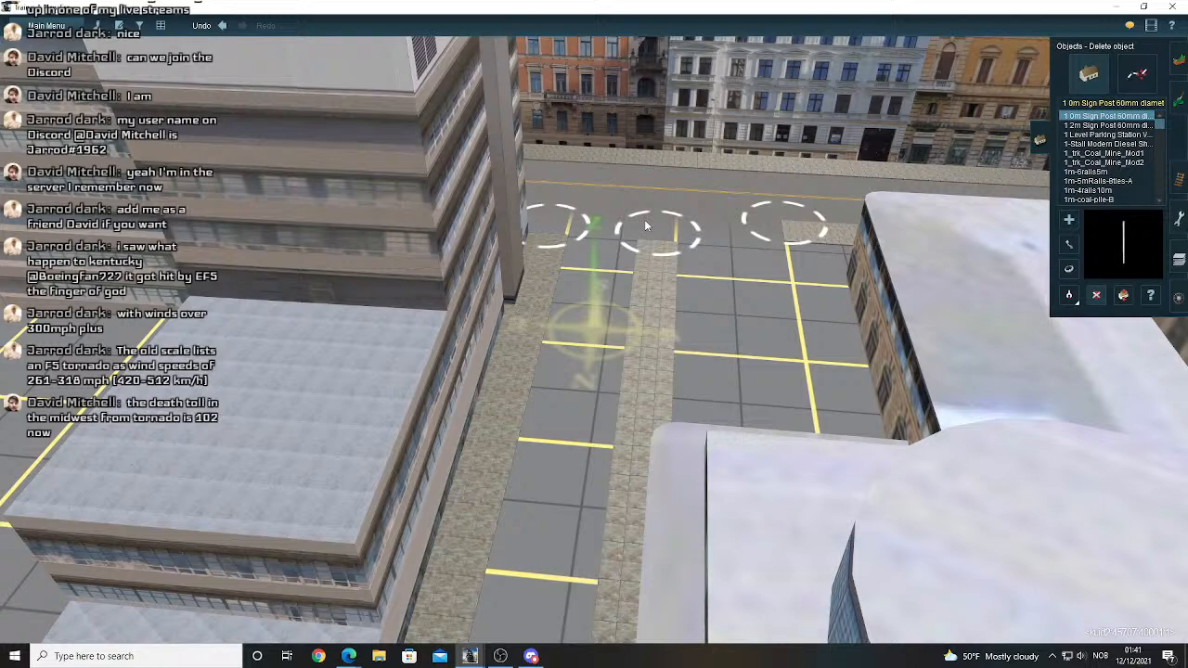
pyautogui.press('Left')
pyautogui.moveTo(647, 226); pyautogui.dragTo(621, 245, button='right')
pyautogui.scroll(-5, 621, 245)
pyautogui.rightClick(620, 245)
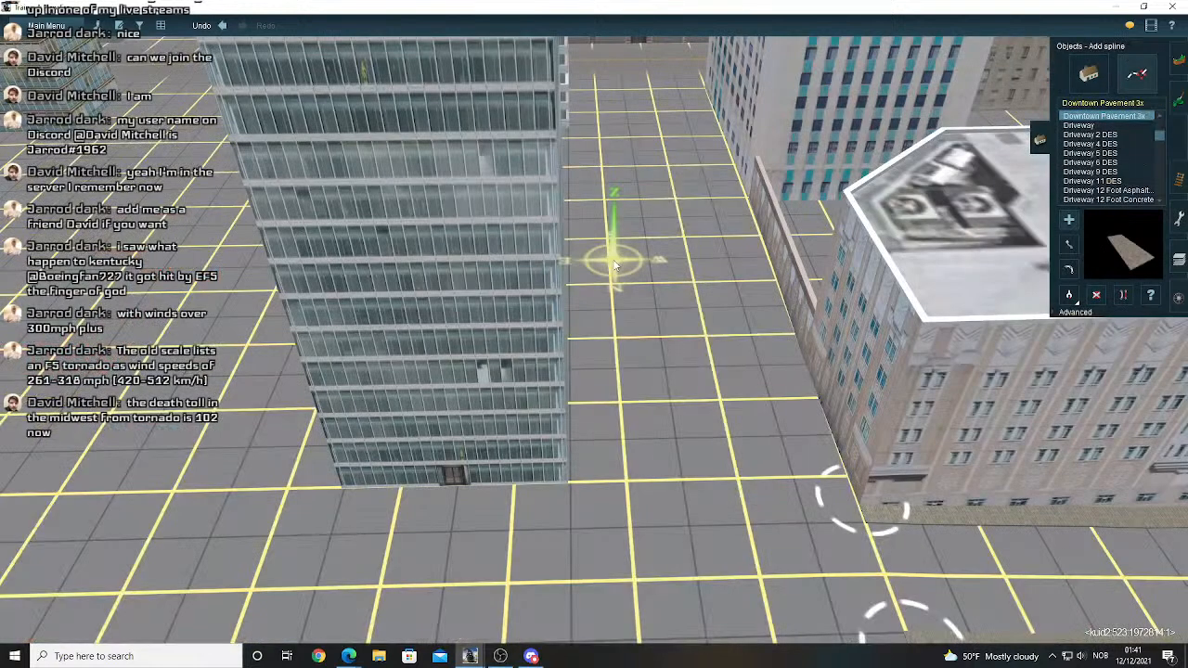
# - Join the sidewalk ends at the stone building's corner and align the sidewalk beside the turquoise-windowed building with that building's street corner
pyautogui.moveTo(614, 266)
pyautogui.mouseDown(button='right')
pyautogui.moveTo(603, 260)
pyautogui.moveTo(622, 438)
pyautogui.mouseUp(button='right')
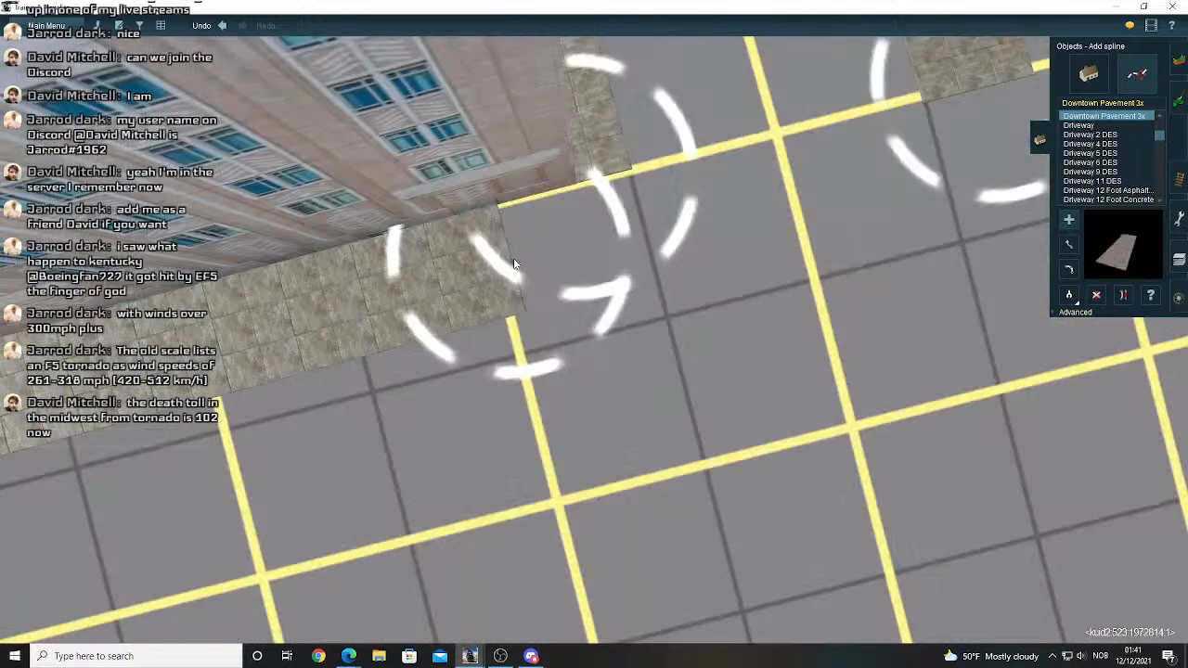
pyautogui.moveTo(513, 258); pyautogui.dragTo(597, 197)
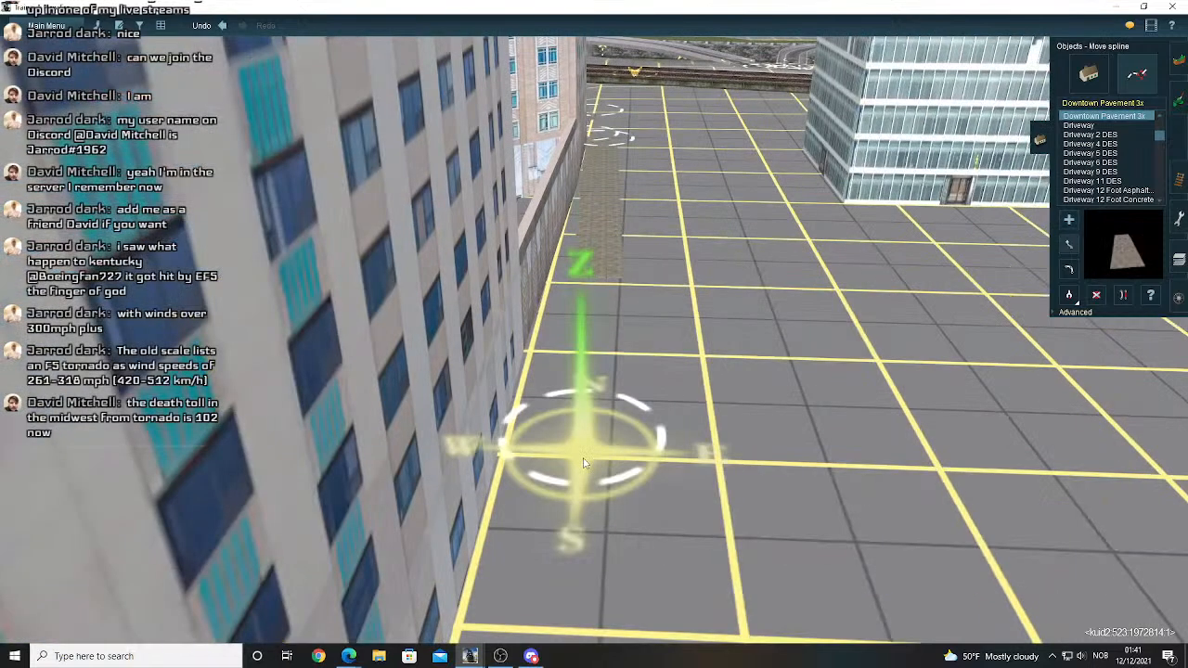
pyautogui.moveTo(584, 463); pyautogui.dragTo(543, 449)
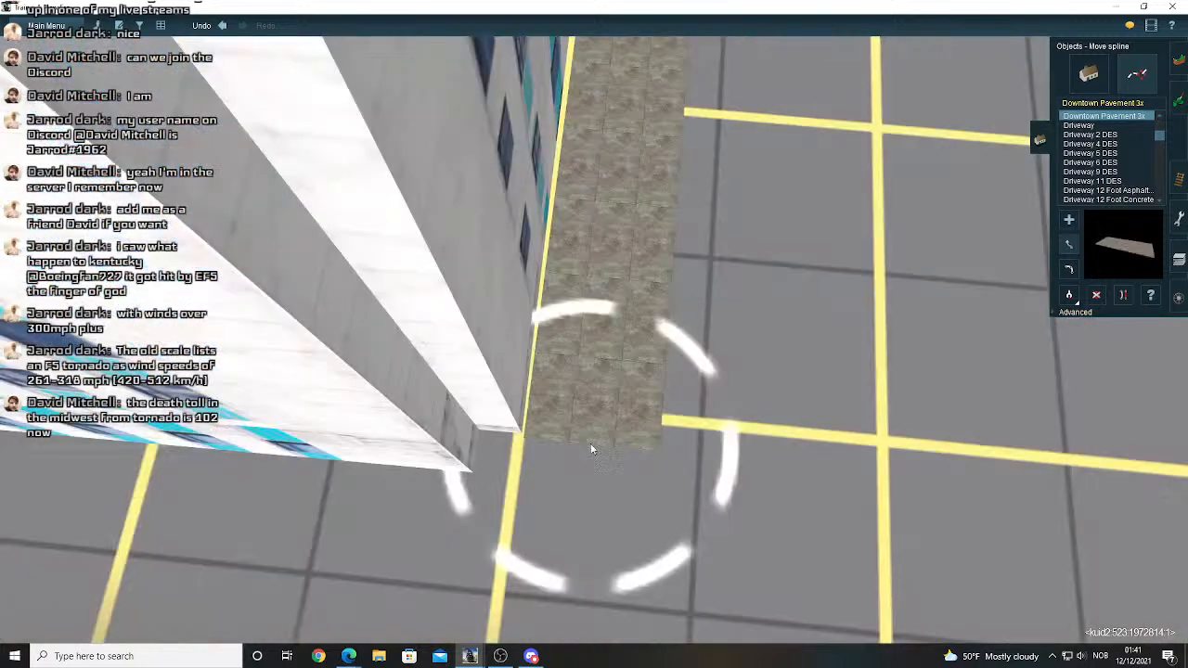
pyautogui.moveTo(591, 443); pyautogui.dragTo(595, 445)
pyautogui.moveTo(596, 446); pyautogui.dragTo(596, 445, button='right')
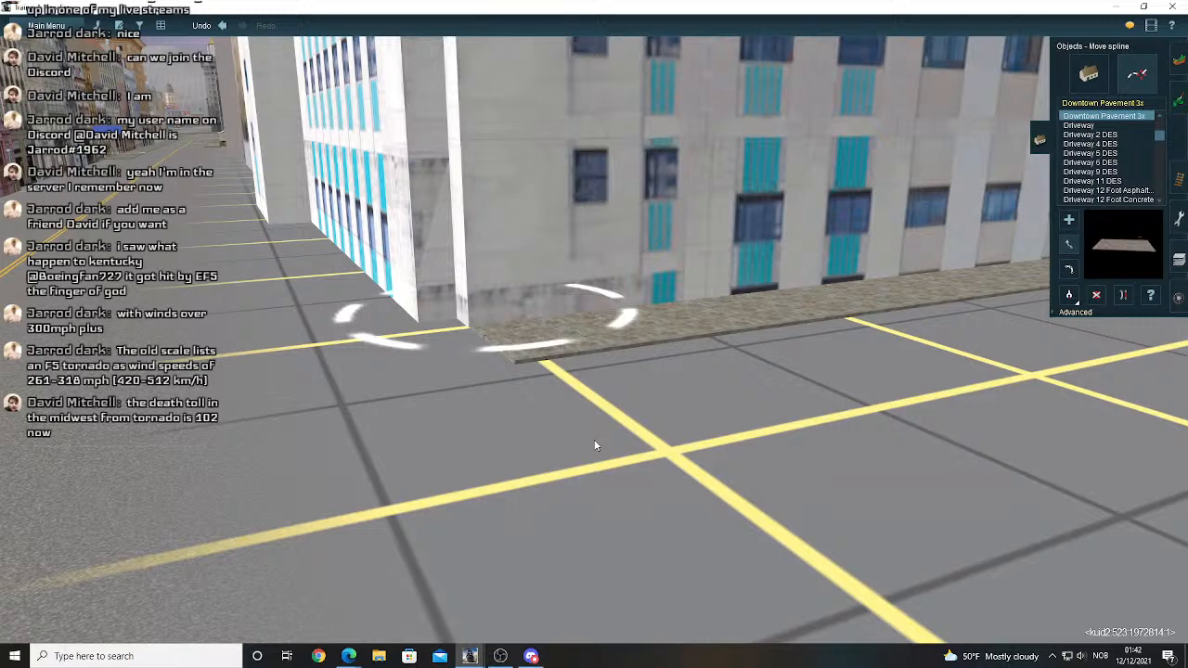
pyautogui.moveTo(596, 445); pyautogui.dragTo(596, 445, button='right')
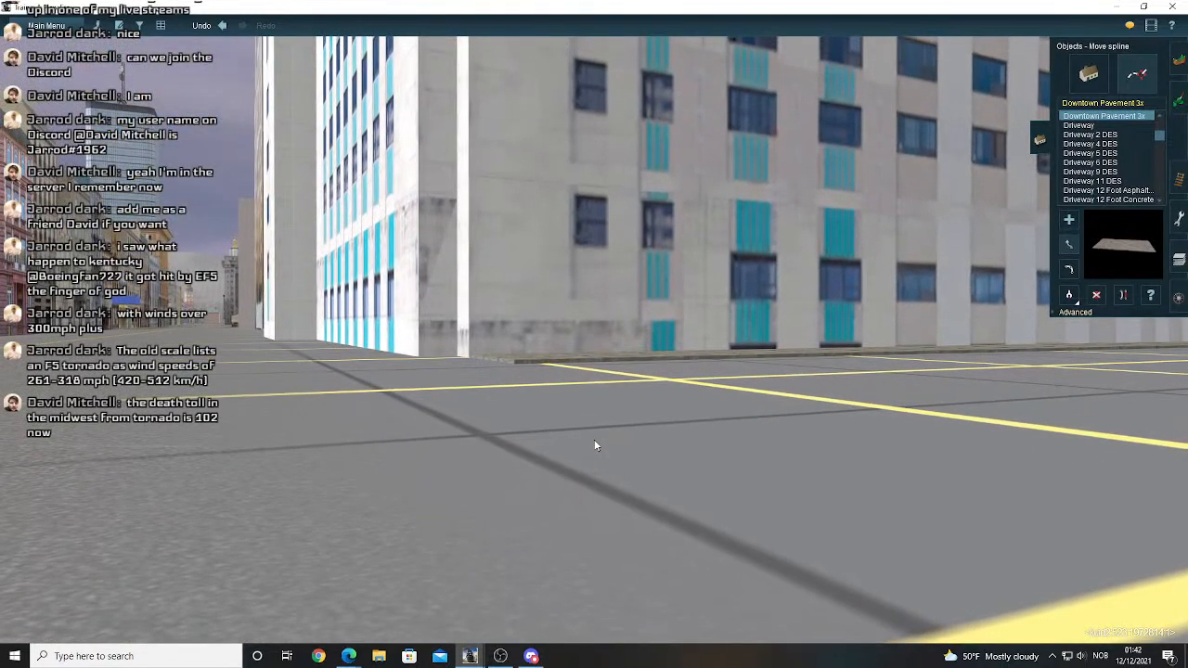
# - Lay a Downtown Pavement 3x sidewalk along the main street from the office building's corner to the turquoise-windowed building's far corner
pyautogui.moveTo(519, 395)
pyautogui.mouseDown(button='right')
pyautogui.moveTo(471, 336)
pyautogui.moveTo(471, 272)
pyautogui.moveTo(501, 282)
pyautogui.moveTo(465, 272)
pyautogui.moveTo(486, 251)
pyautogui.moveTo(538, 269)
pyautogui.moveTo(461, 290)
pyautogui.moveTo(506, 334)
pyautogui.moveTo(653, 337)
pyautogui.moveTo(594, 283)
pyautogui.moveTo(569, 306)
pyautogui.moveTo(544, 383)
pyautogui.mouseUp(button='right')
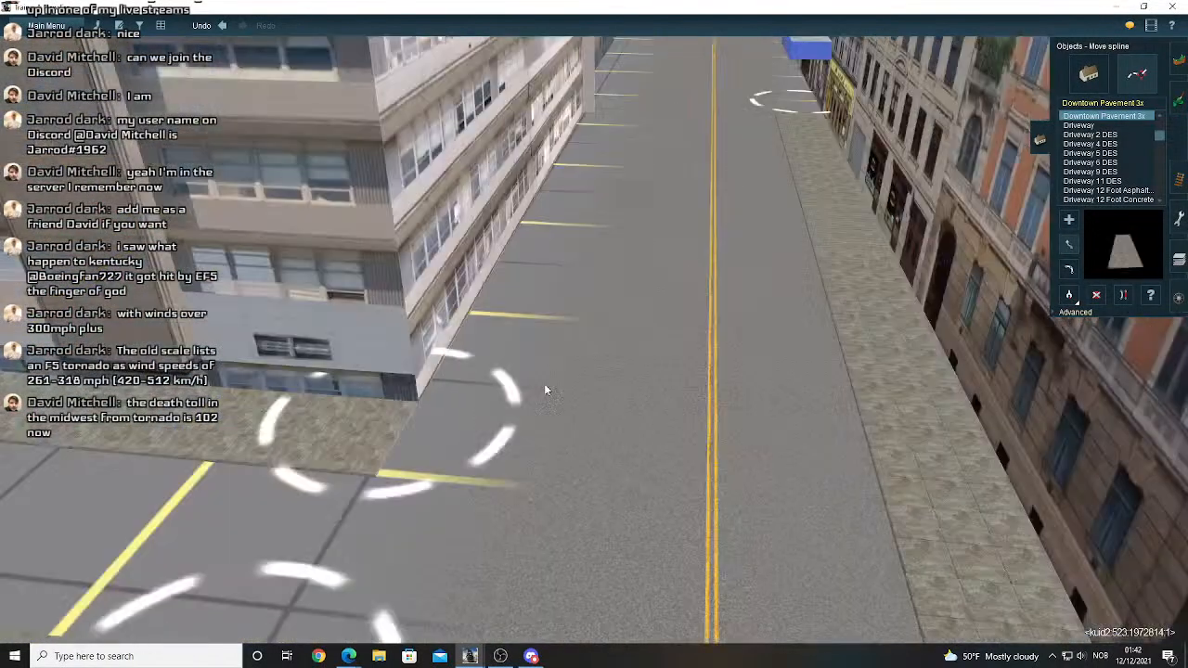
pyautogui.click(1061, 224)
pyautogui.click(562, 334)
pyautogui.moveTo(594, 218); pyautogui.dragTo(599, 209, button='right')
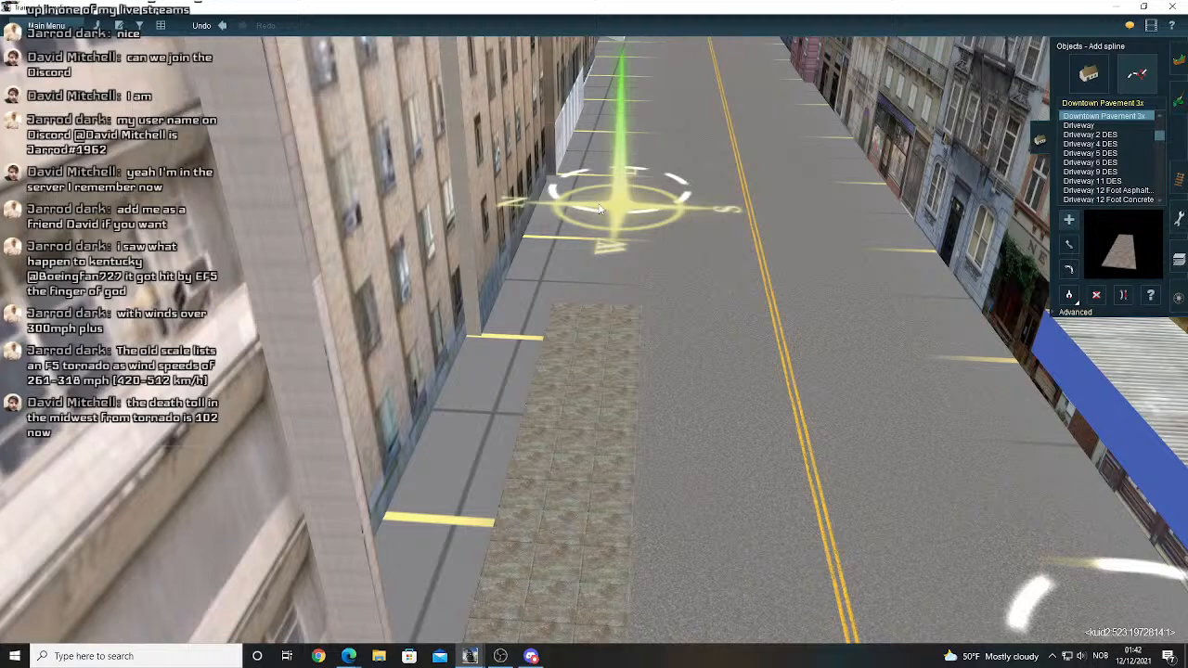
pyautogui.moveTo(598, 210); pyautogui.dragTo(564, 261, button='right')
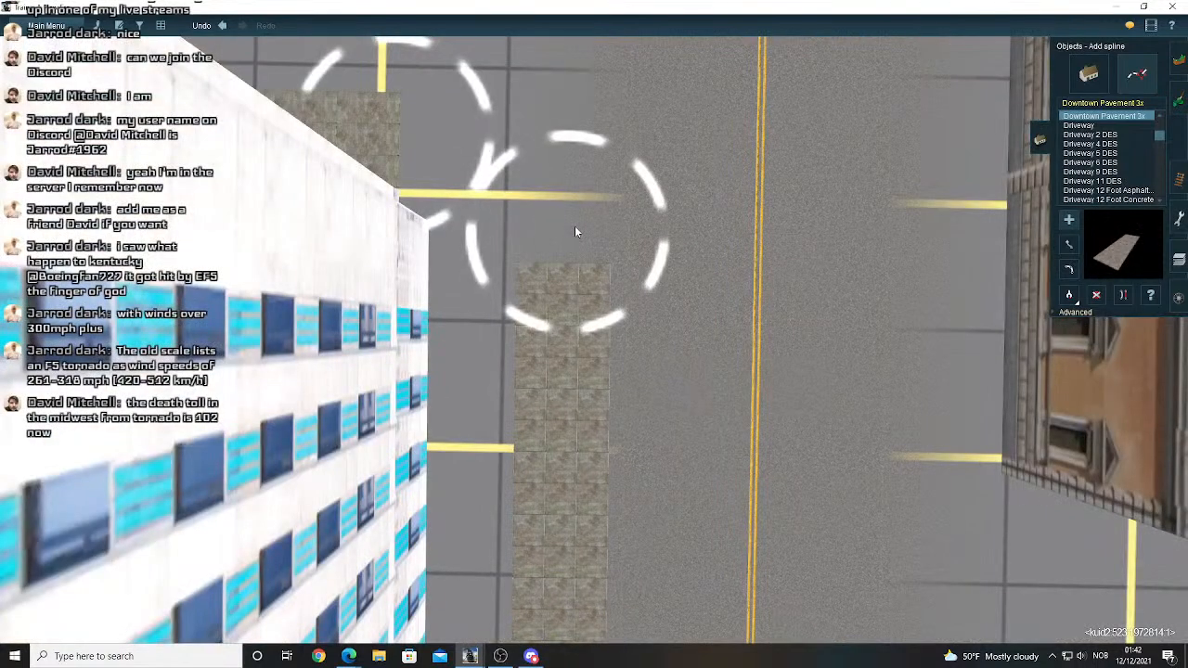
pyautogui.click(579, 277)
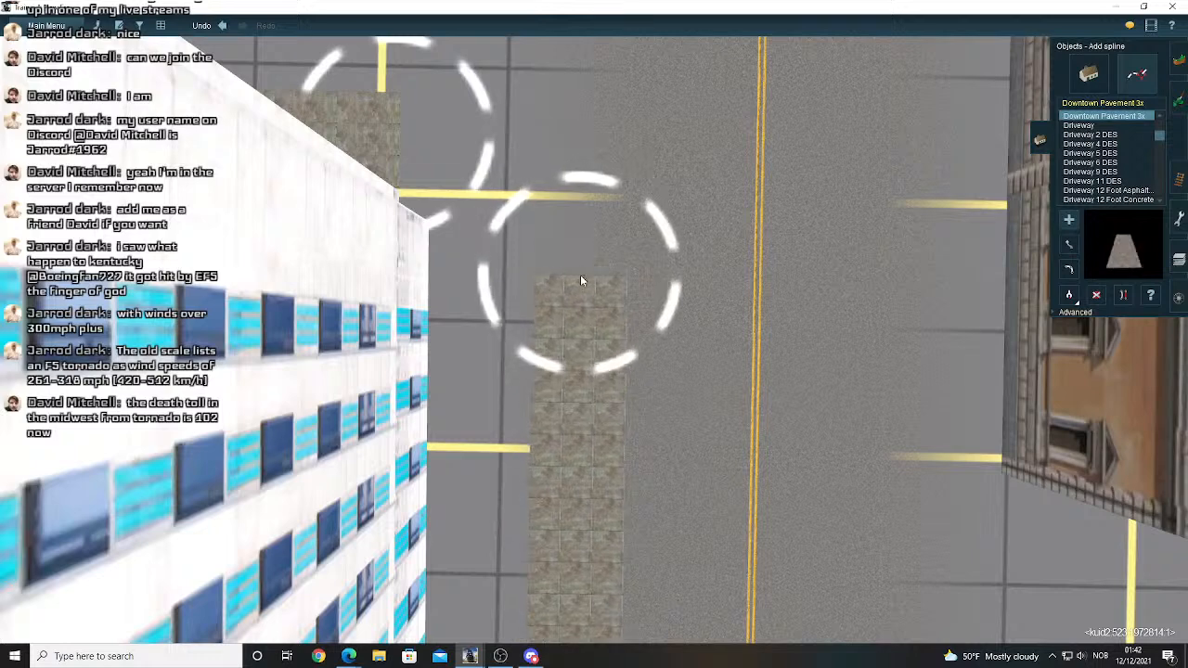
# - Connect the main street sidewalk to the side sidewalk at the turquoise-windowed building's corner and straighten the street section
pyautogui.click(580, 277)
pyautogui.click(408, 138)
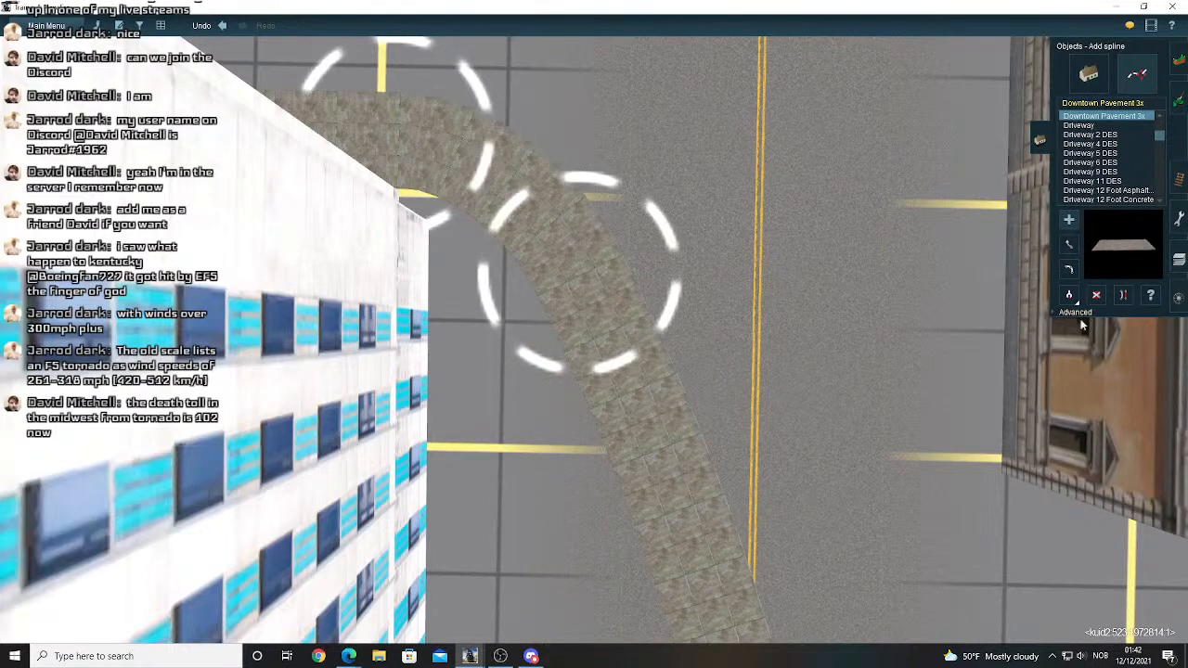
pyautogui.click(1068, 269)
pyautogui.click(656, 443)
# - Move the side sidewalk's end point at the corner bend slightly closer to the turquoise-windowed building
pyautogui.press('Left')
pyautogui.moveTo(619, 316); pyautogui.dragTo(657, 263, button='right')
pyautogui.click(1068, 244)
pyautogui.moveTo(680, 184); pyautogui.dragTo(670, 193)
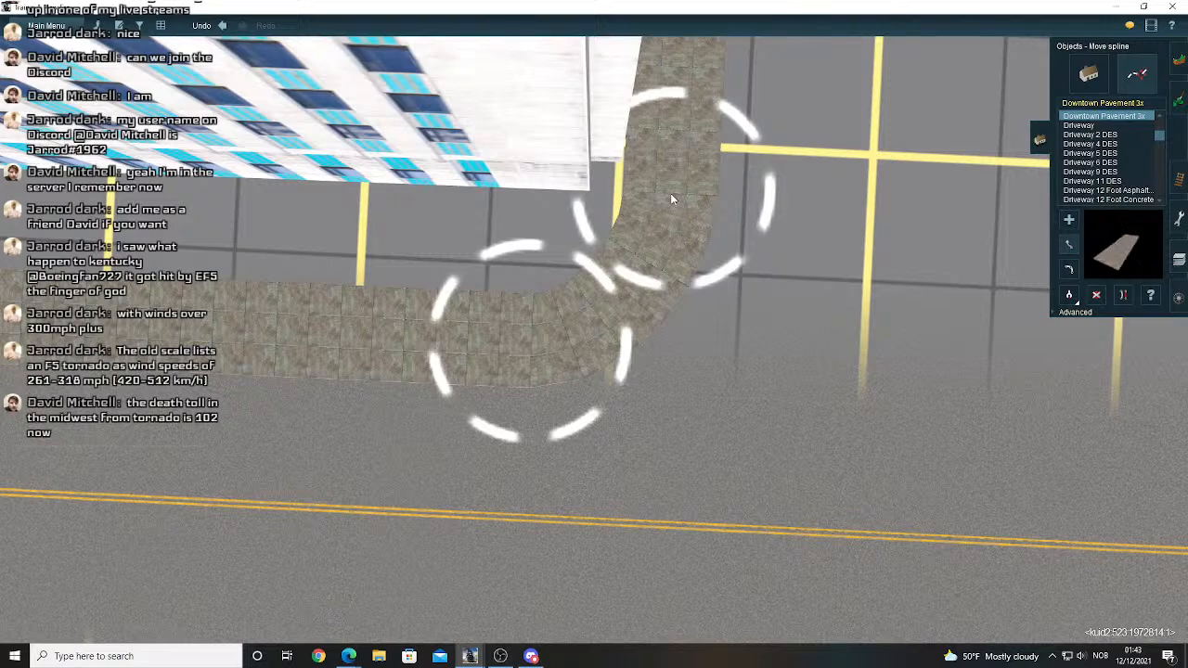
# - Inspect the new corner bend from street level and examine the main street sidewalk's open end at the office building
pyautogui.moveTo(670, 193); pyautogui.dragTo(672, 197, button='right')
pyautogui.scroll(-3, 670, 193)
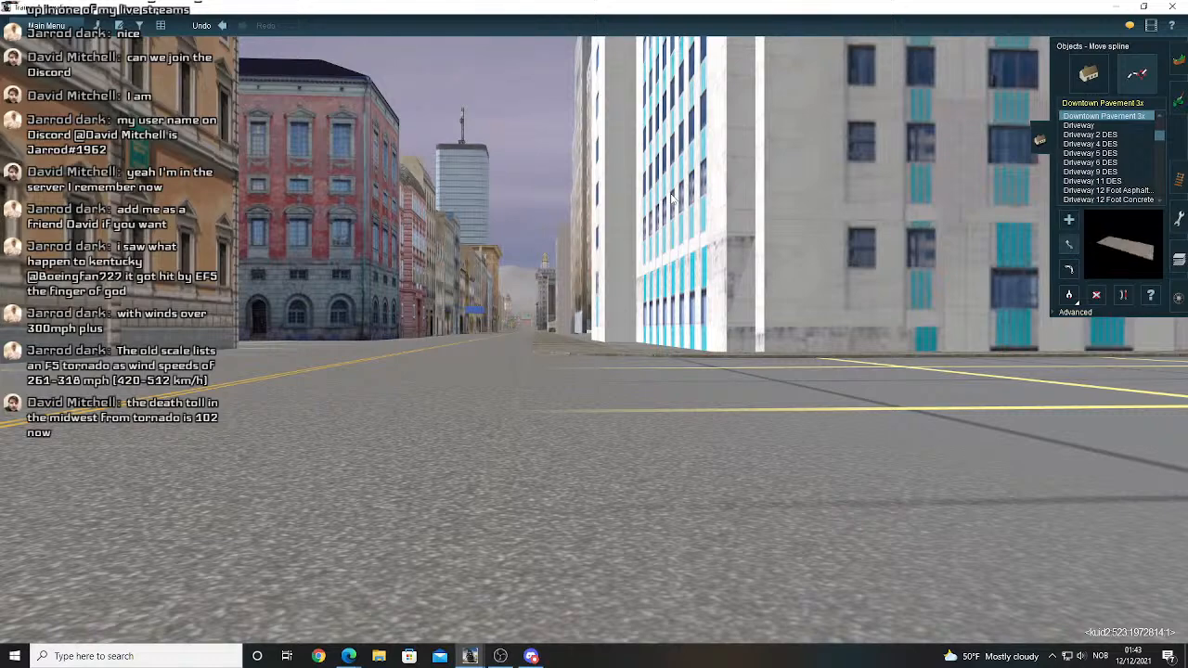
pyautogui.press('Up')
pyautogui.press('Down')
pyautogui.press('Down')
pyautogui.press('Up')
pyautogui.moveTo(543, 182); pyautogui.dragTo(817, 381, button='right')
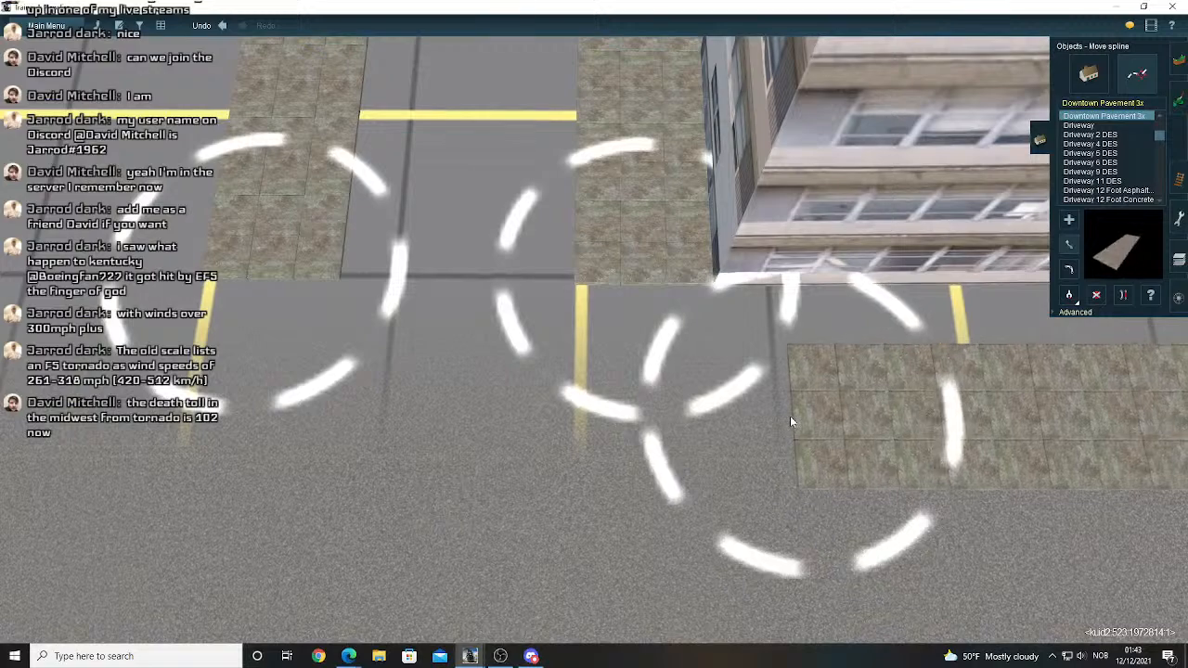
pyautogui.moveTo(789, 415); pyautogui.dragTo(585, 292, button='right')
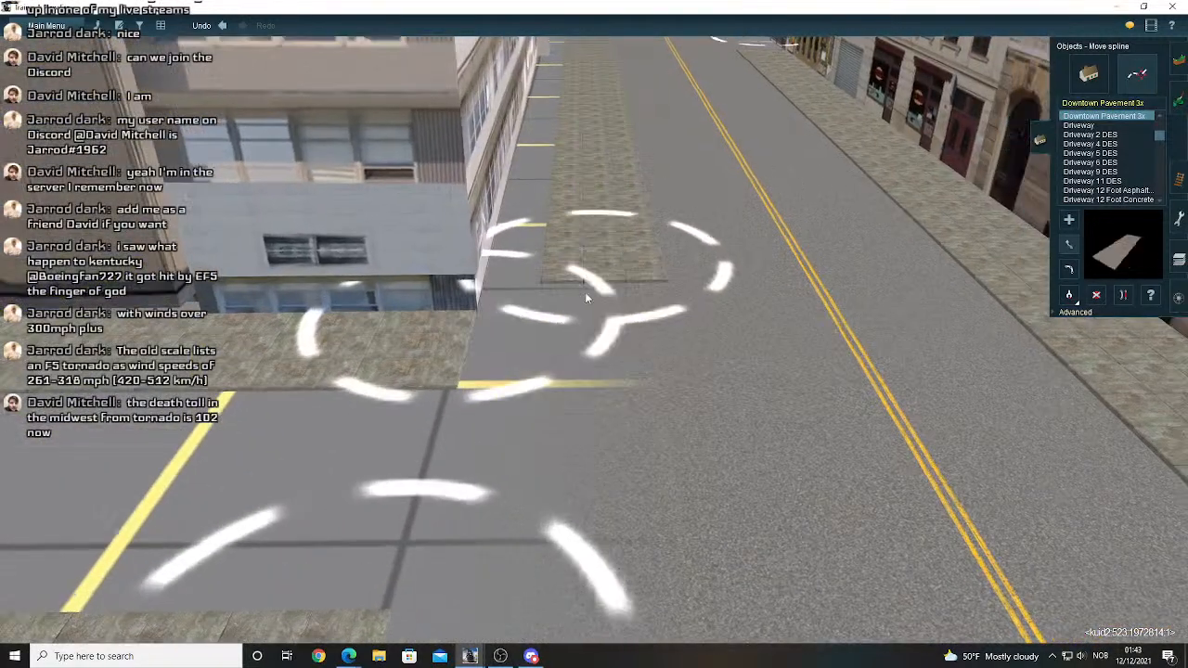
# - Move the main street sidewalk's open end point at the office building's corner closer to the building, in line with its facade
pyautogui.moveTo(570, 297)
pyautogui.mouseDown()
pyautogui.moveTo(498, 298)
pyautogui.moveTo(591, 306)
pyautogui.moveTo(612, 335)
pyautogui.moveTo(591, 310)
pyautogui.moveTo(595, 280)
pyautogui.moveTo(581, 281)
pyautogui.mouseUp()
pyautogui.press('Up')
pyautogui.press('Up')
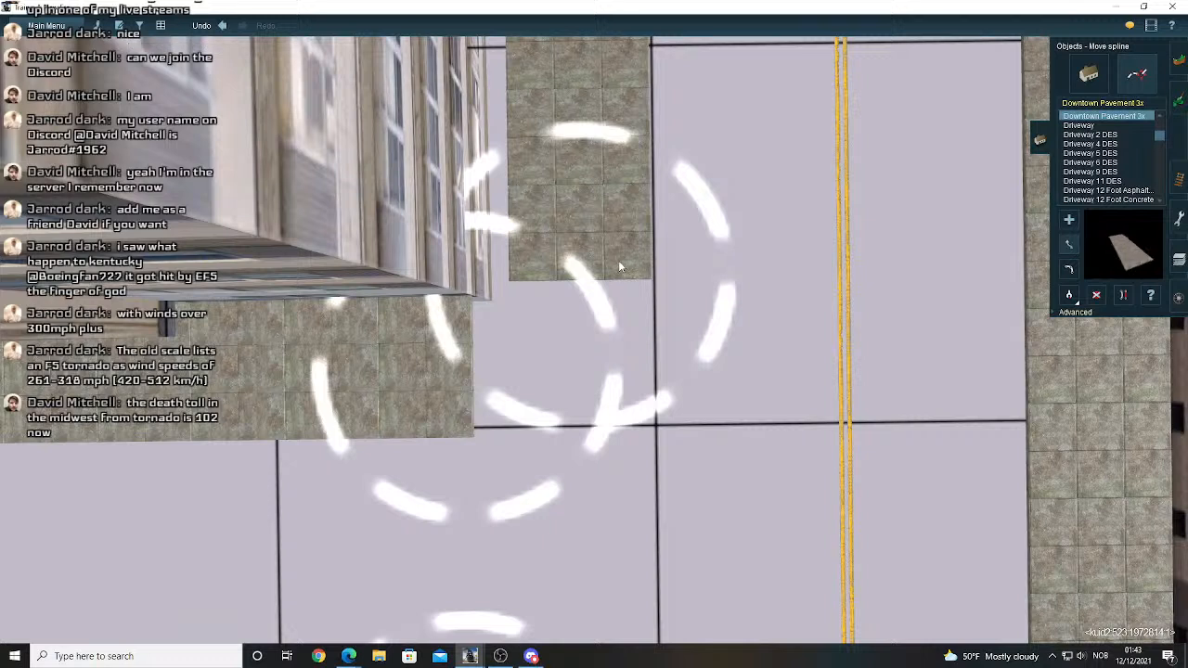
pyautogui.moveTo(620, 268); pyautogui.dragTo(584, 265)
pyautogui.moveTo(594, 223); pyautogui.dragTo(598, 165, button='right')
pyautogui.scroll(-5, 599, 150)
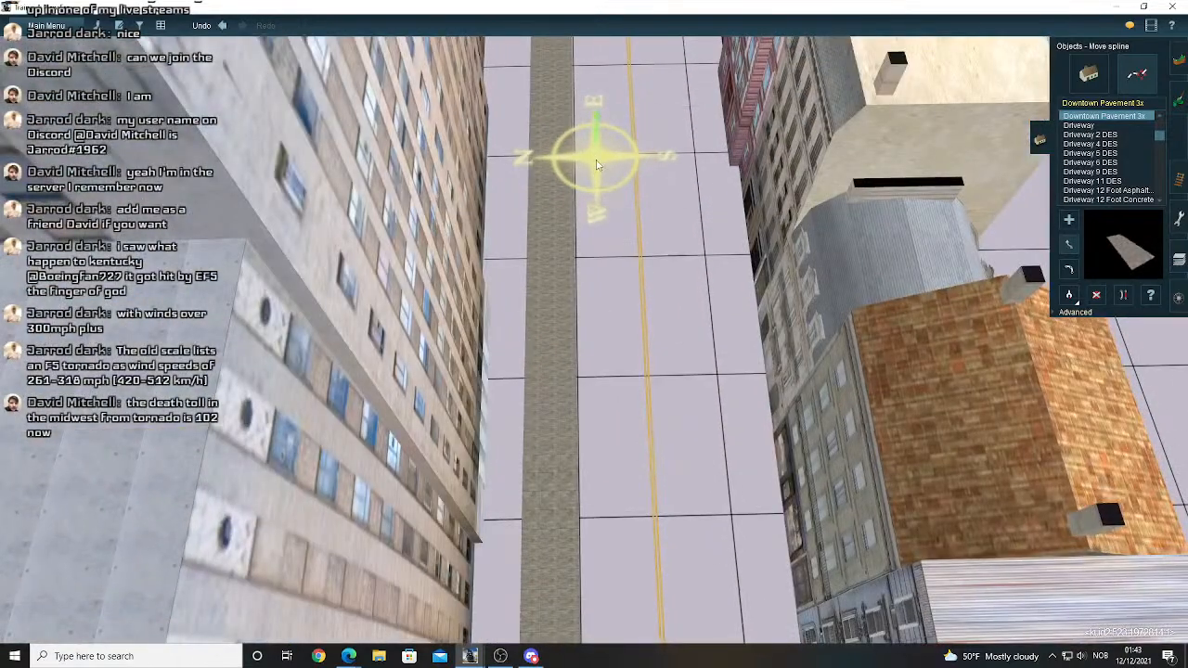
pyautogui.moveTo(598, 165); pyautogui.dragTo(592, 260, button='right')
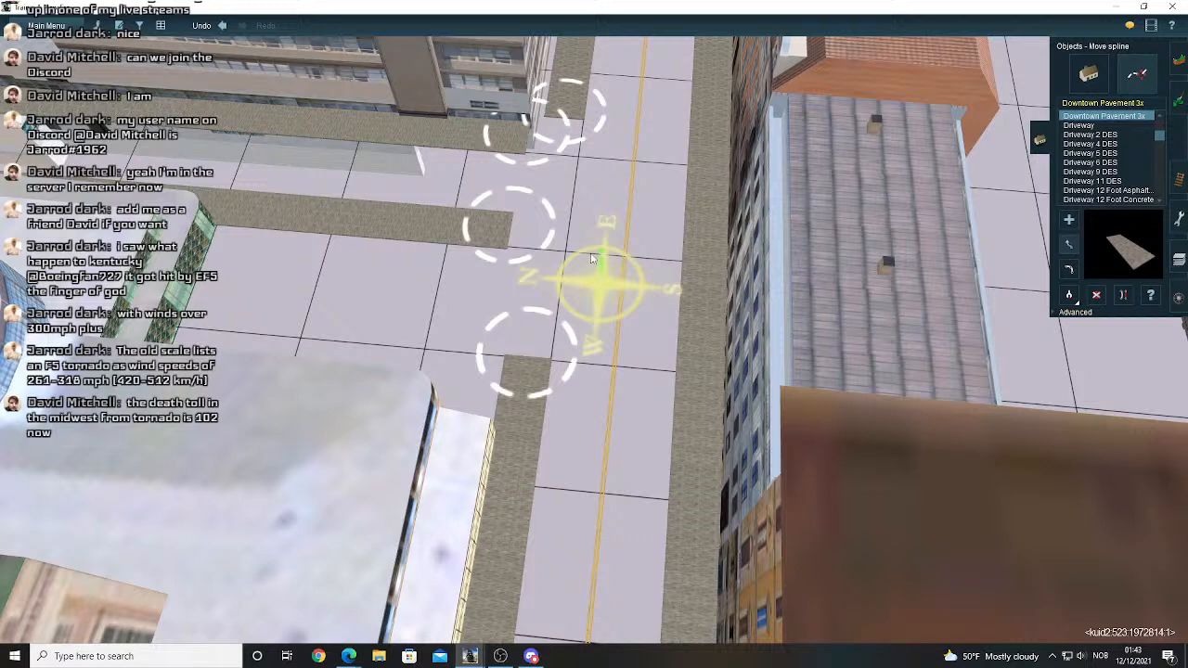
pyautogui.scroll(5, 592, 260)
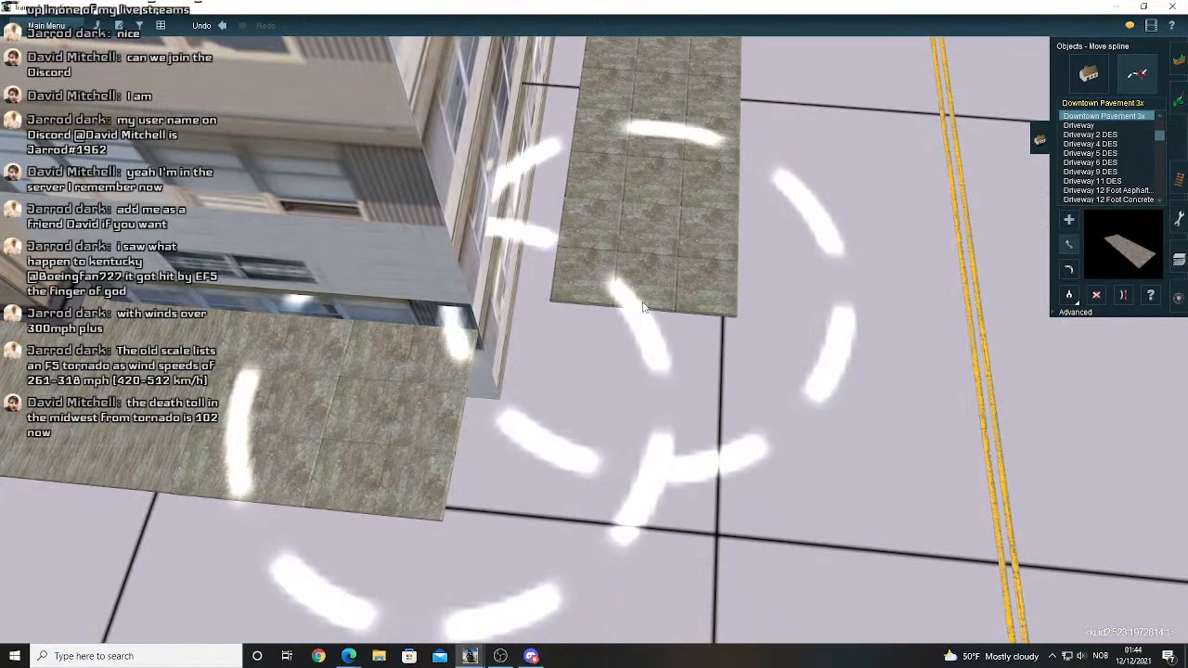
pyautogui.moveTo(643, 306); pyautogui.dragTo(635, 300)
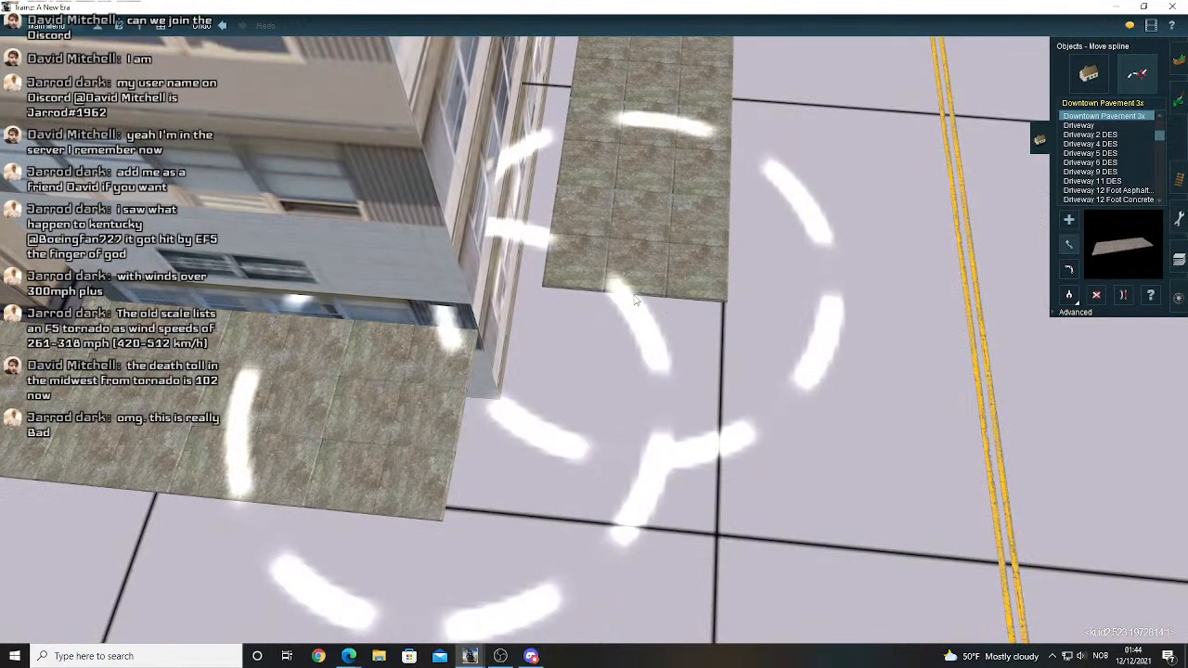
# - Connect the side street and main street sidewalks around the office building's corner and straighten the side street section
pyautogui.click(1069, 221)
pyautogui.click(476, 418)
pyautogui.click(639, 311)
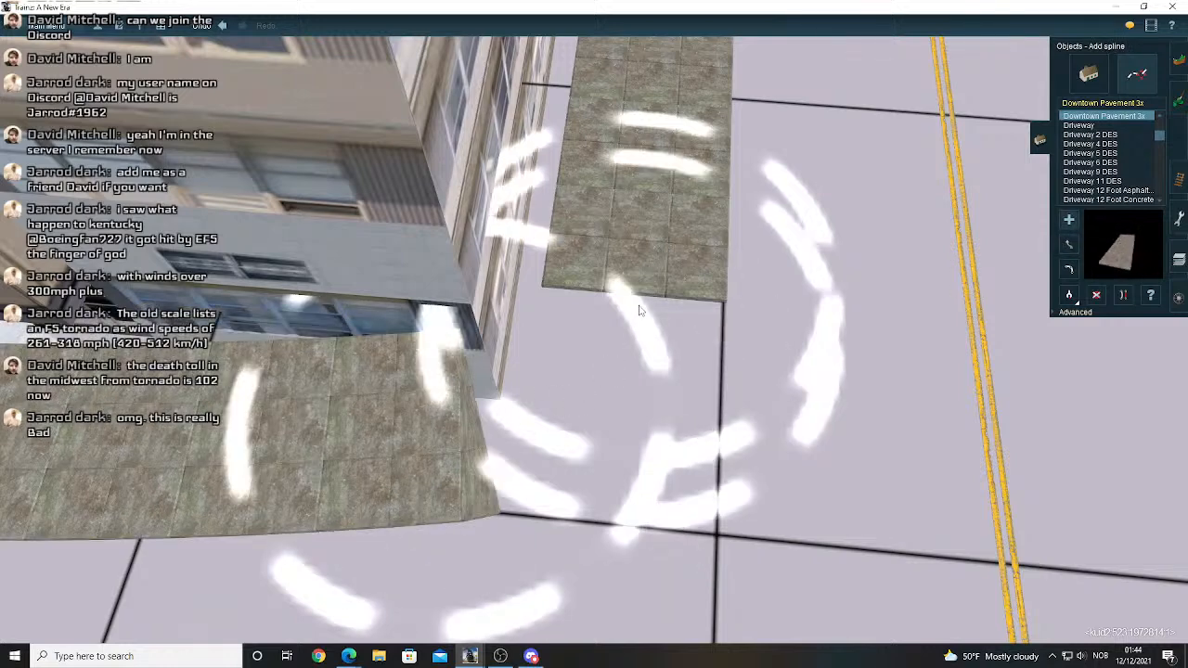
pyautogui.click(1122, 297)
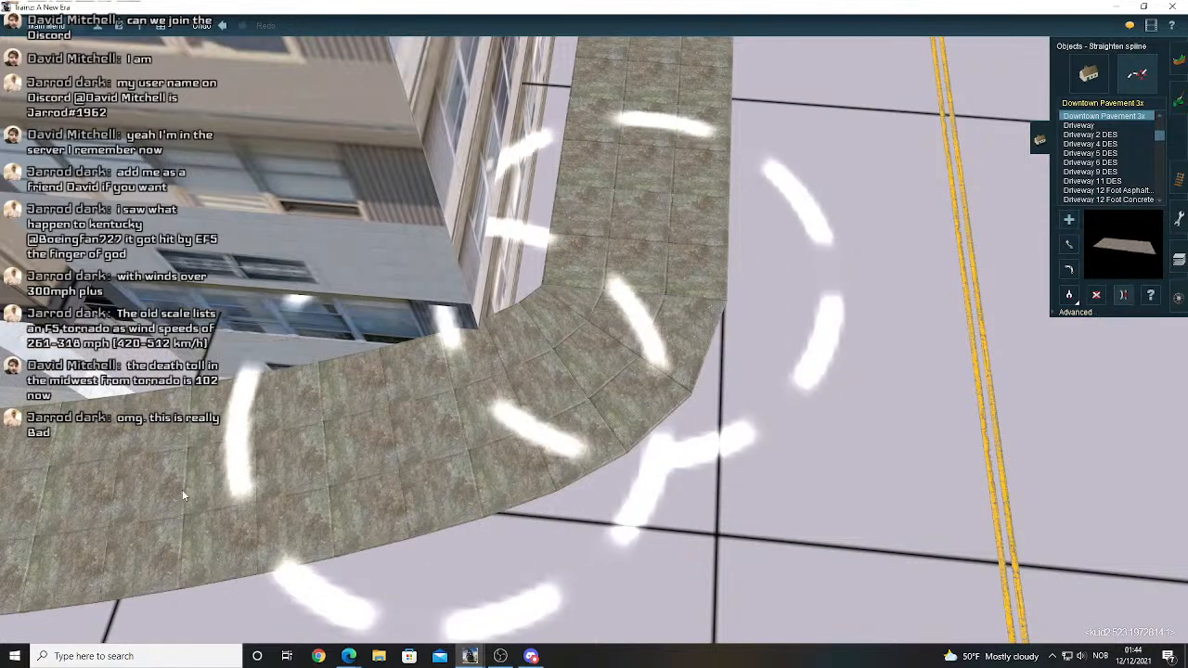
pyautogui.moveTo(319, 411); pyautogui.dragTo(266, 123, button='right')
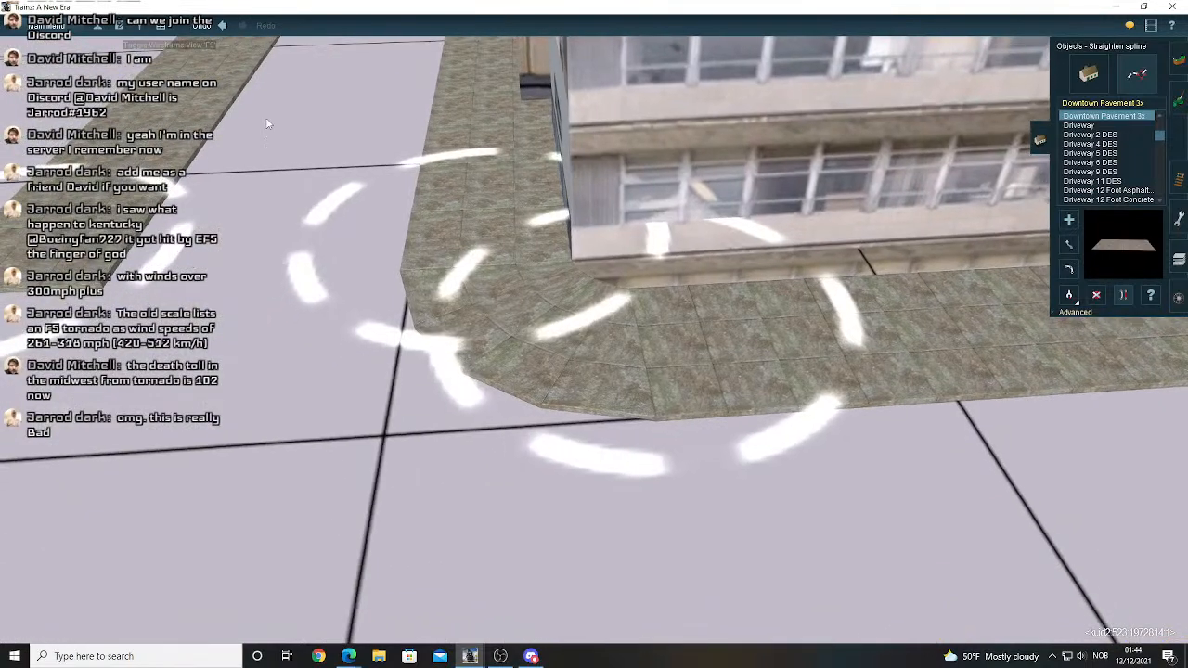
# - Inspect the new corner bend from above and examine the sidewalk along the office building's entrance from street level
pyautogui.scroll(-6, 481, 297)
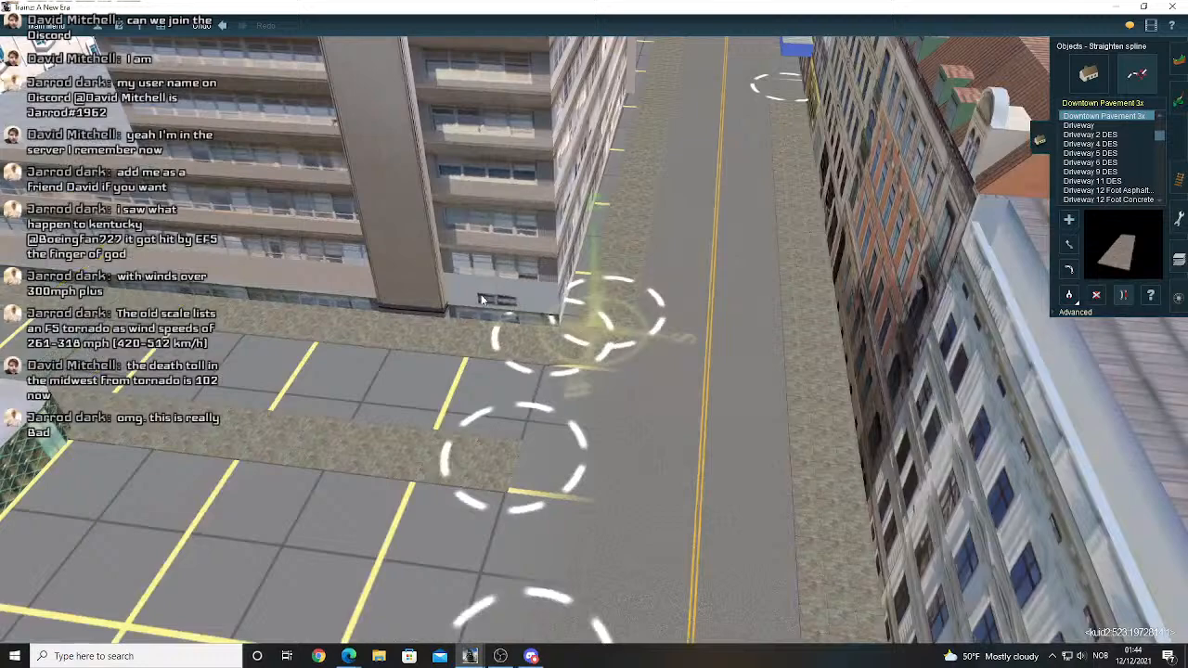
pyautogui.moveTo(480, 297); pyautogui.dragTo(453, 321, button='right')
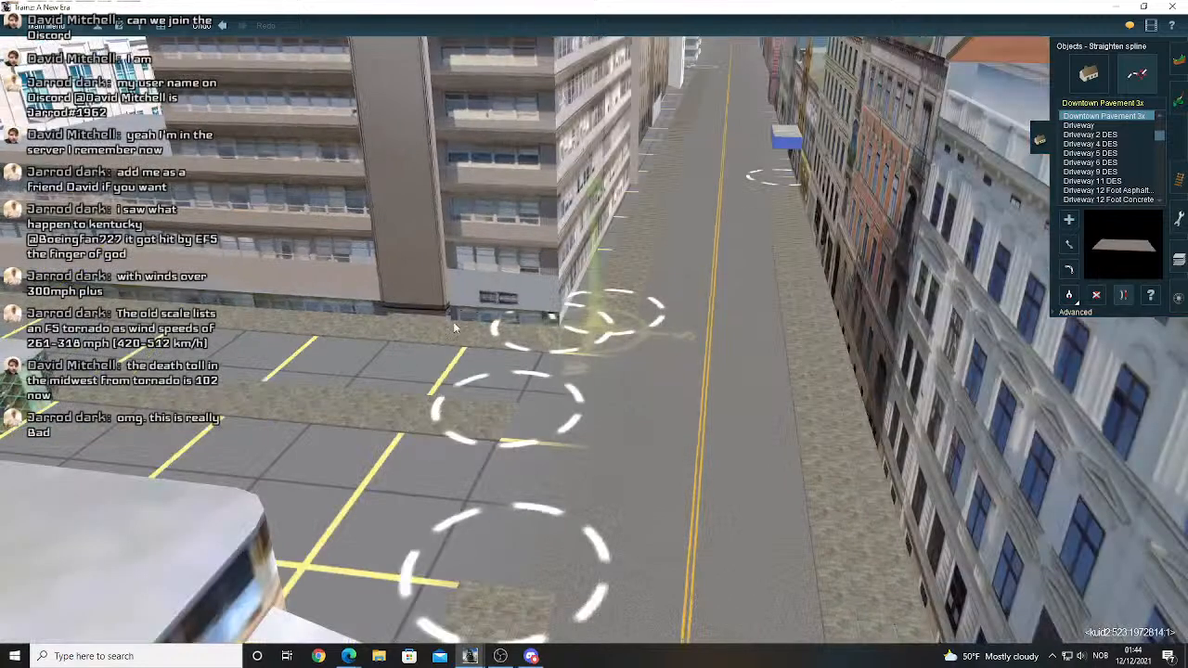
pyautogui.rightClick(452, 321)
pyautogui.scroll(-2, 470, 360)
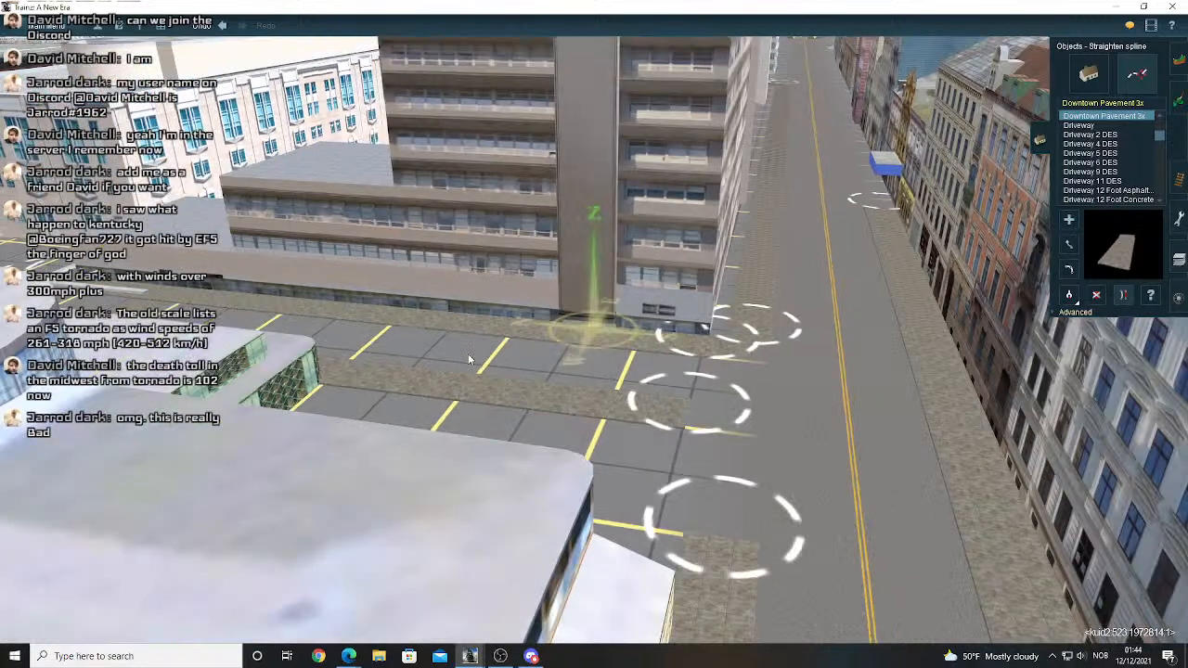
pyautogui.moveTo(470, 360); pyautogui.dragTo(469, 360, button='right')
pyautogui.scroll(5, 469, 360)
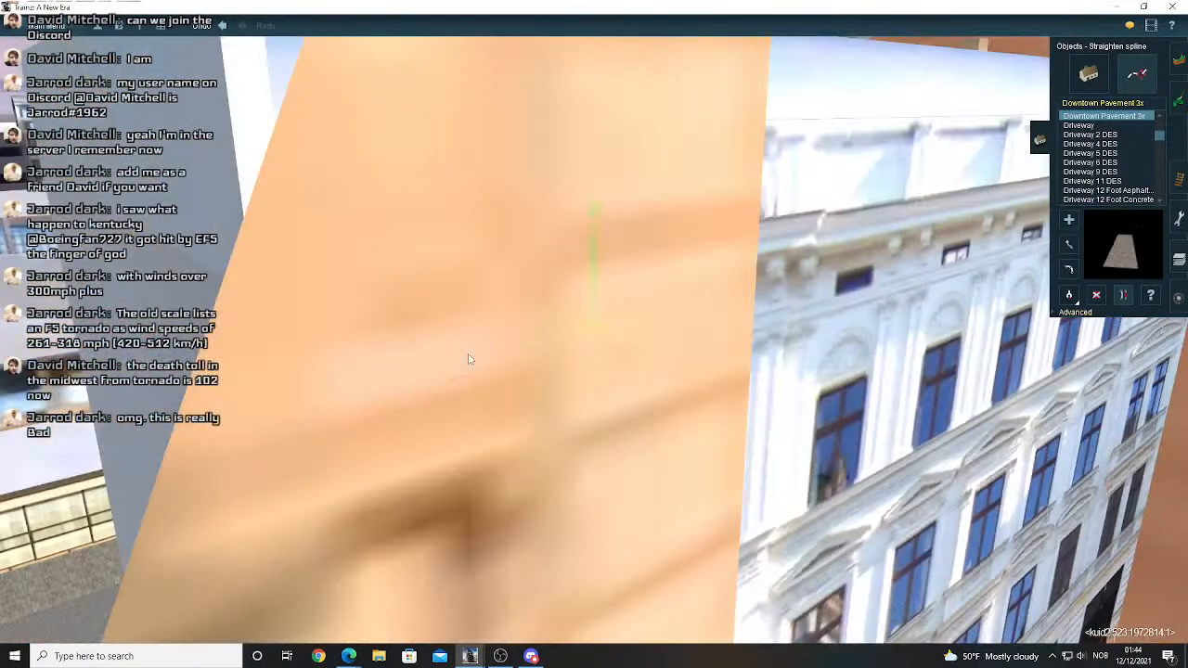
pyautogui.scroll(-5, 469, 360)
pyautogui.moveTo(469, 360); pyautogui.dragTo(469, 360, button='right')
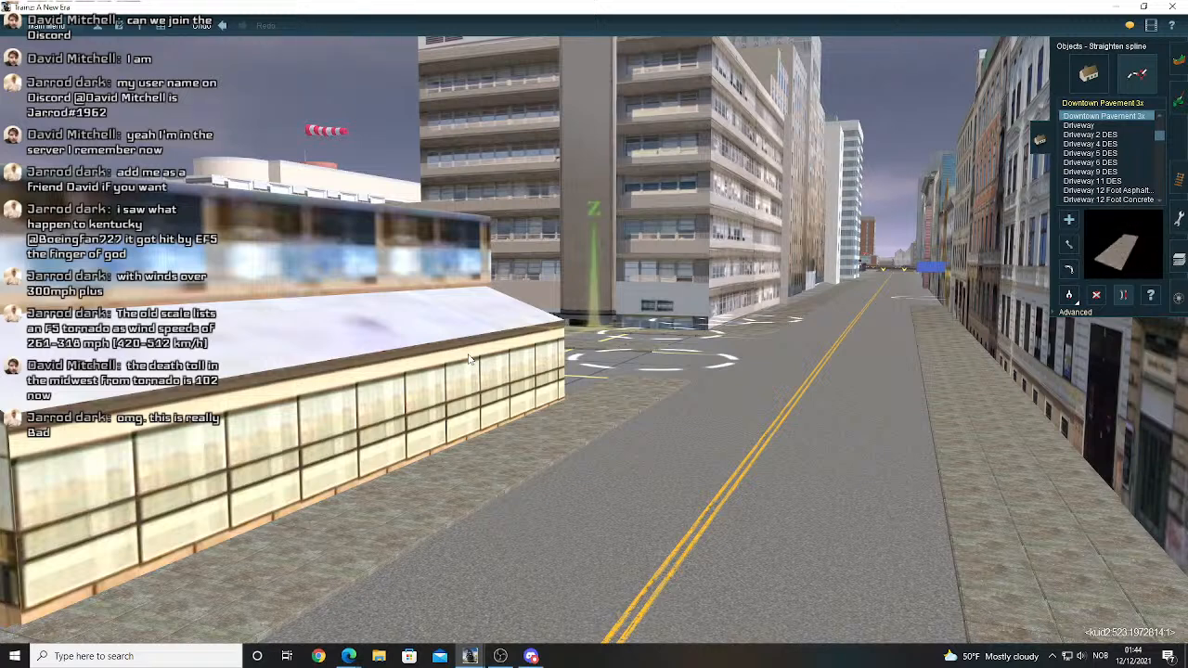
pyautogui.press('Left')
pyautogui.scroll(-5, 469, 359)
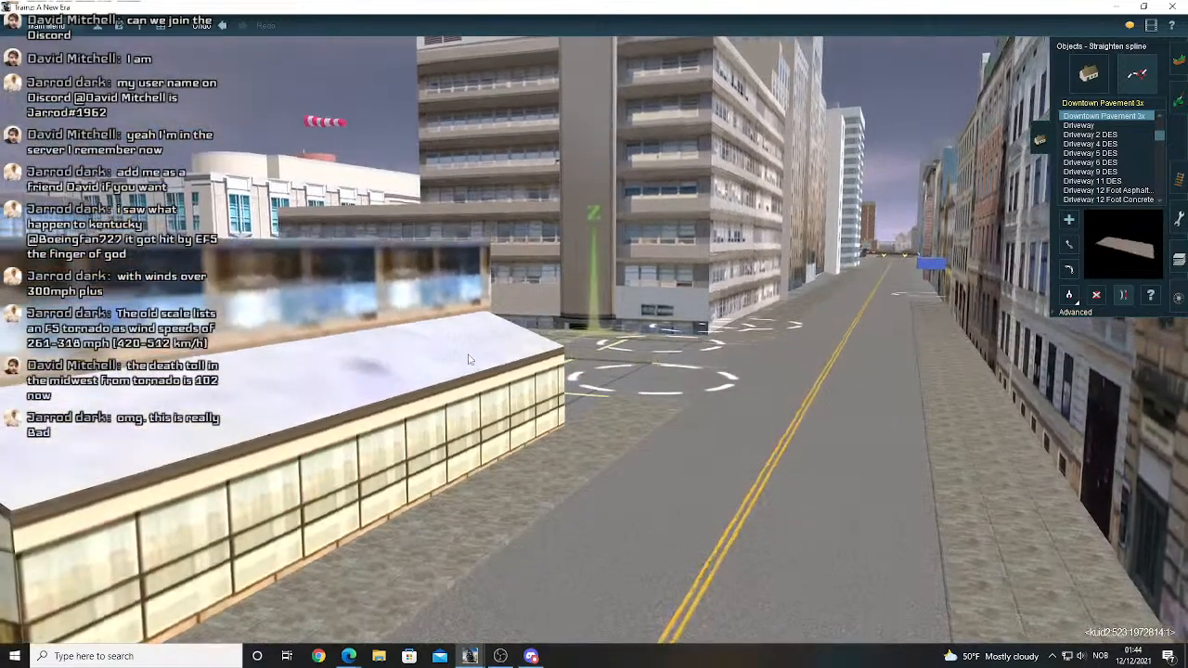
pyautogui.press('Left')
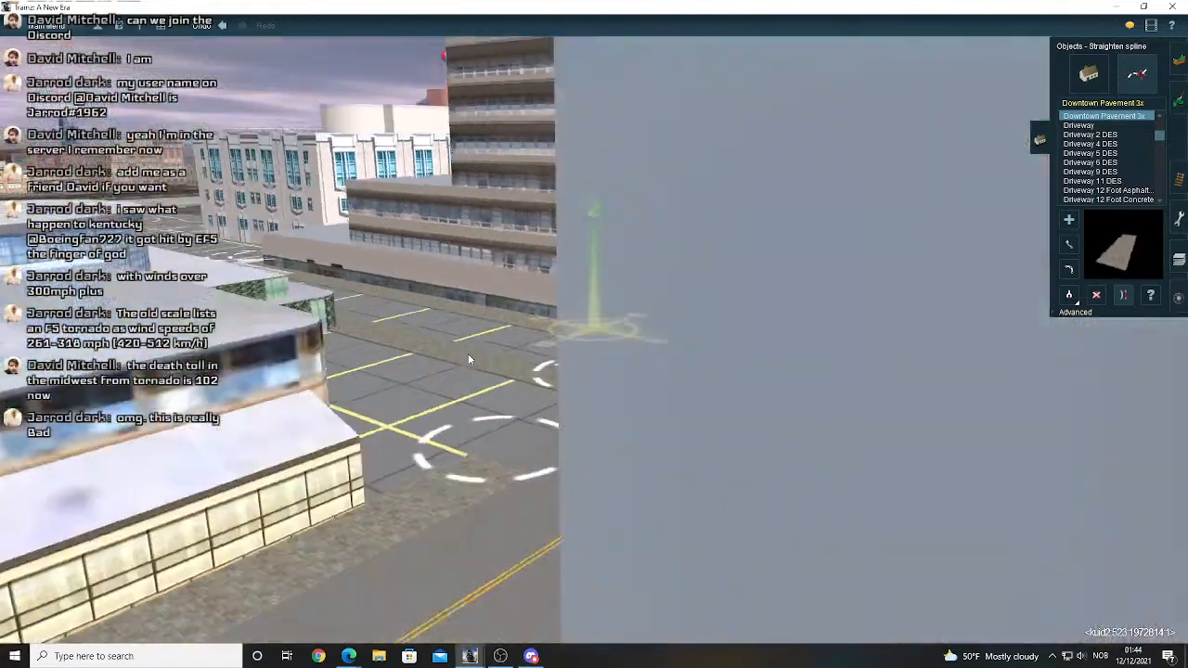
pyautogui.scroll(3, 468, 353)
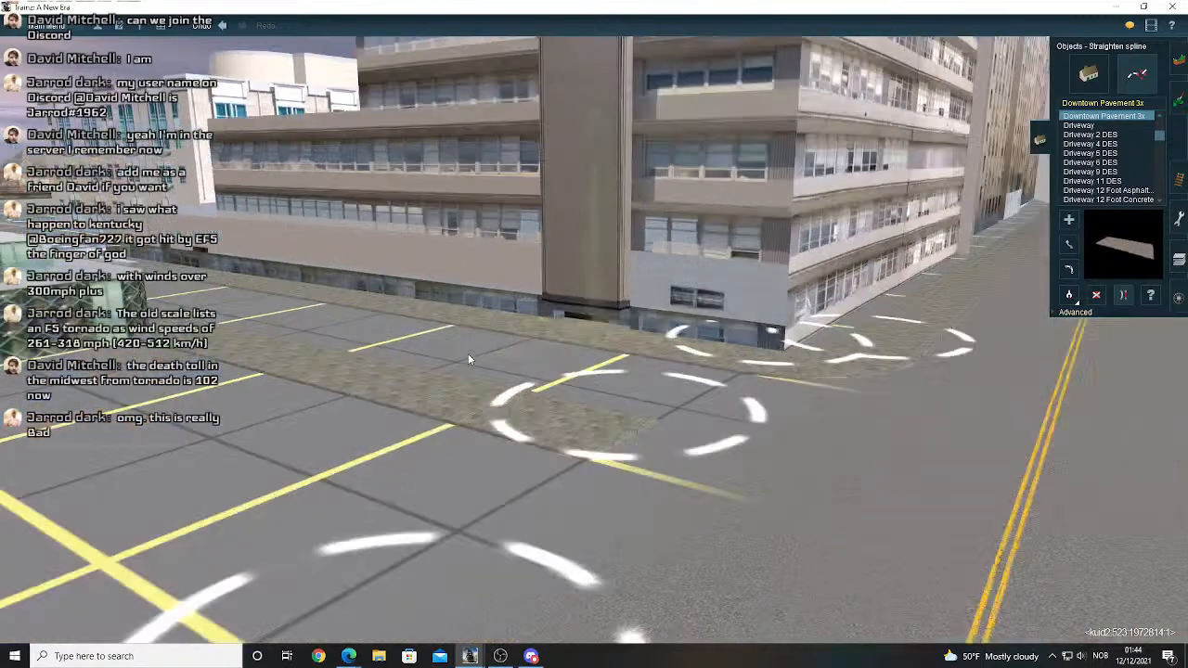
pyautogui.scroll(-2, 467, 359)
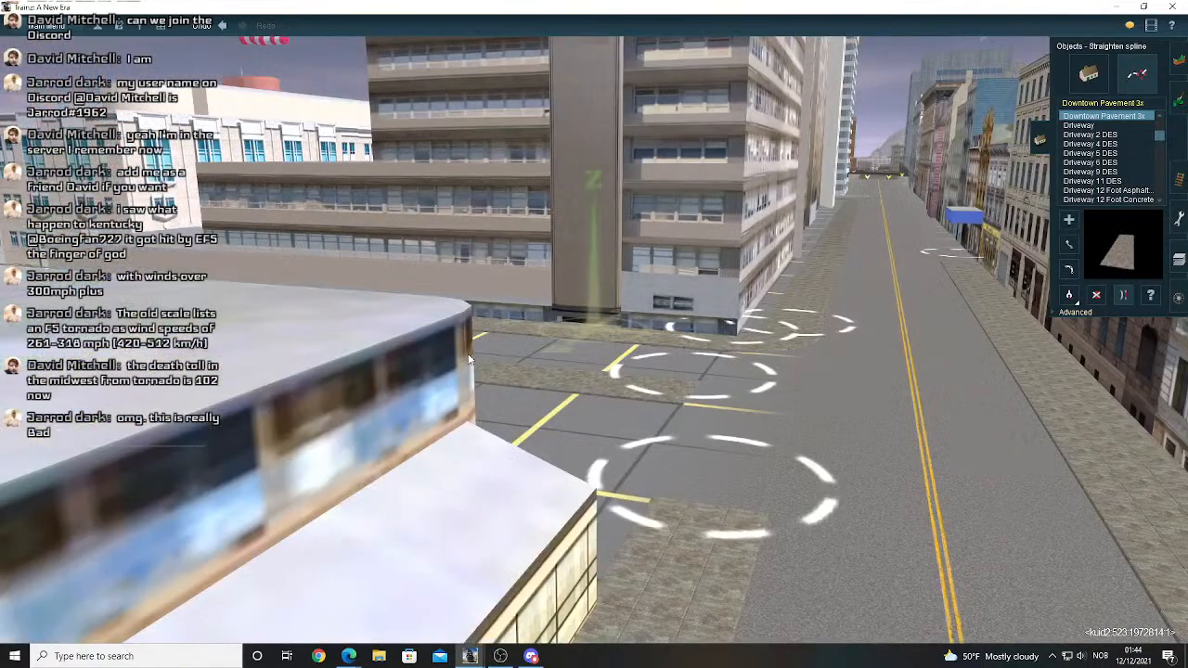
pyautogui.scroll(6, 468, 359)
pyautogui.press('Right')
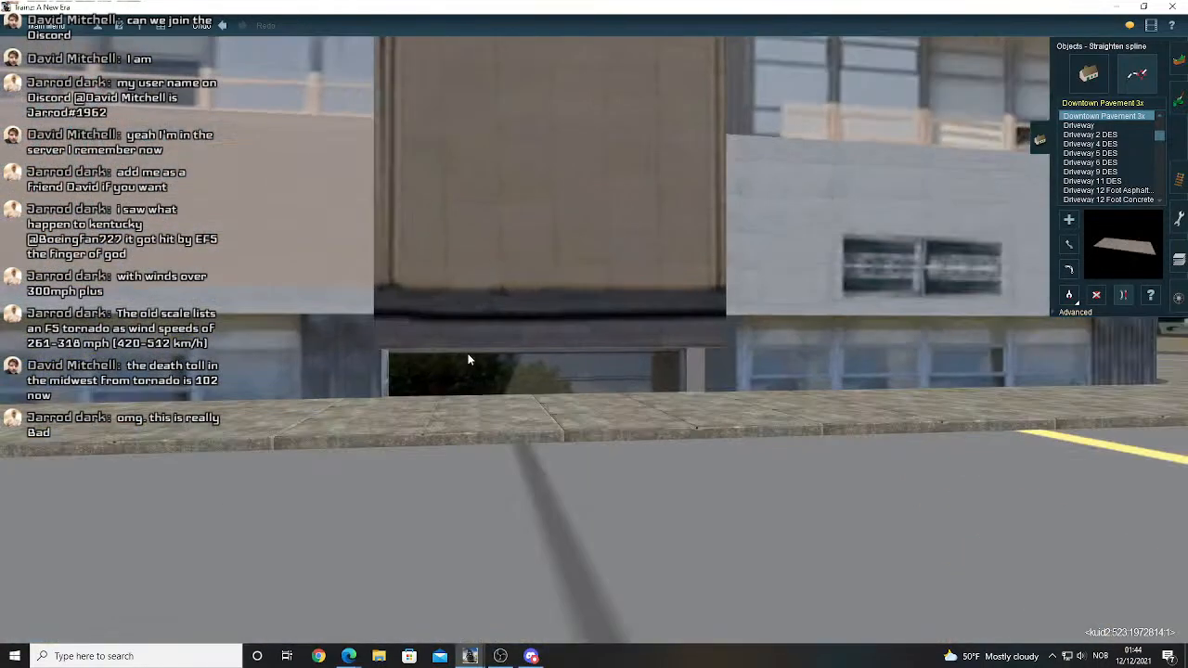
pyautogui.press('Right')
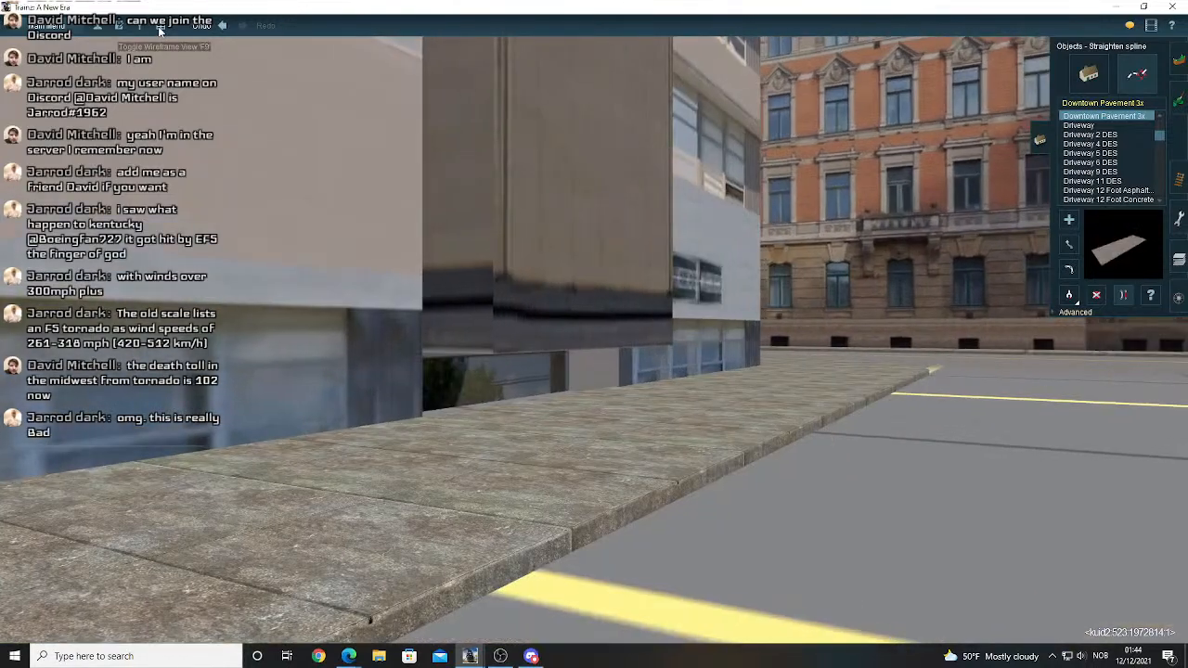
# - Toggle the wireframe view and examine how the office building's entrance sits below the sidewalk
pyautogui.click(159, 31)
pyautogui.press('Left')
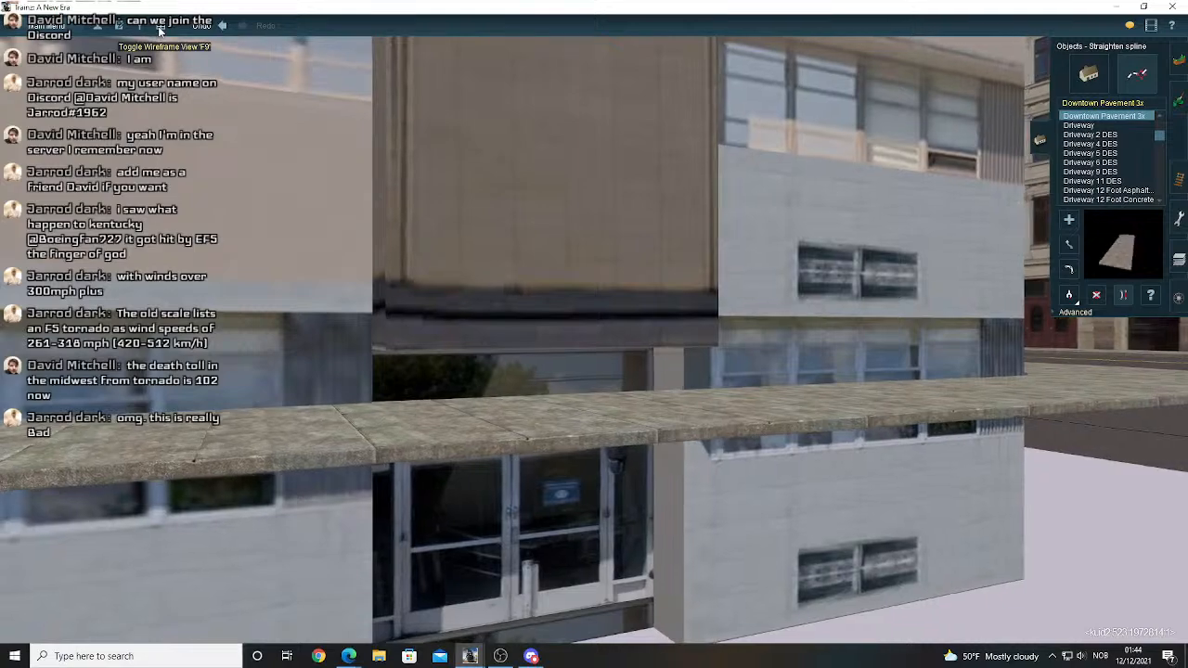
pyautogui.press('Up')
# - Survey the city blocks from high above and examine the side street's open sidewalk ends between the green-glass building and the office building
pyautogui.scroll(-12, 383, 393)
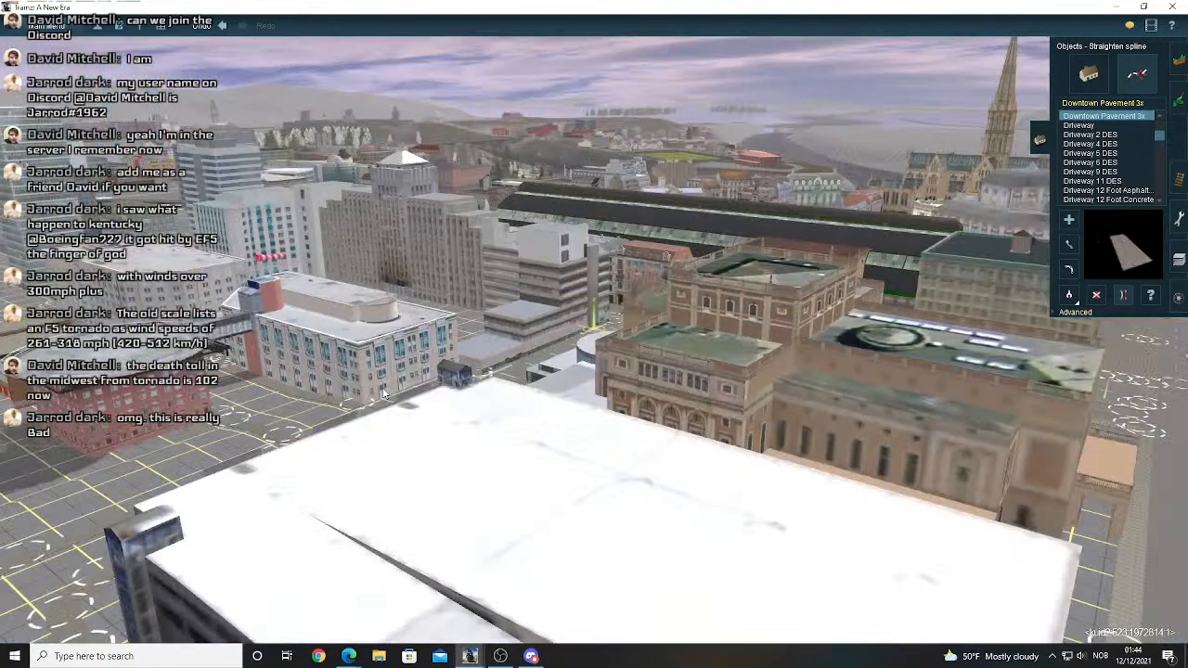
pyautogui.scroll(-8, 383, 394)
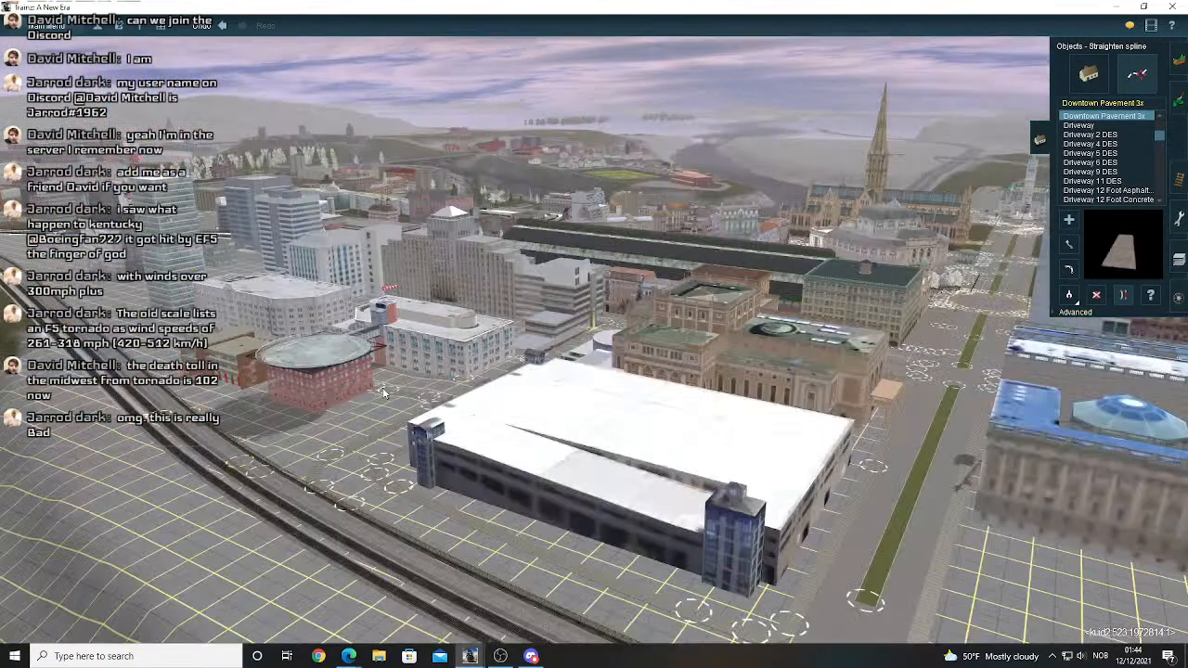
pyautogui.press('Left')
pyautogui.press('Up')
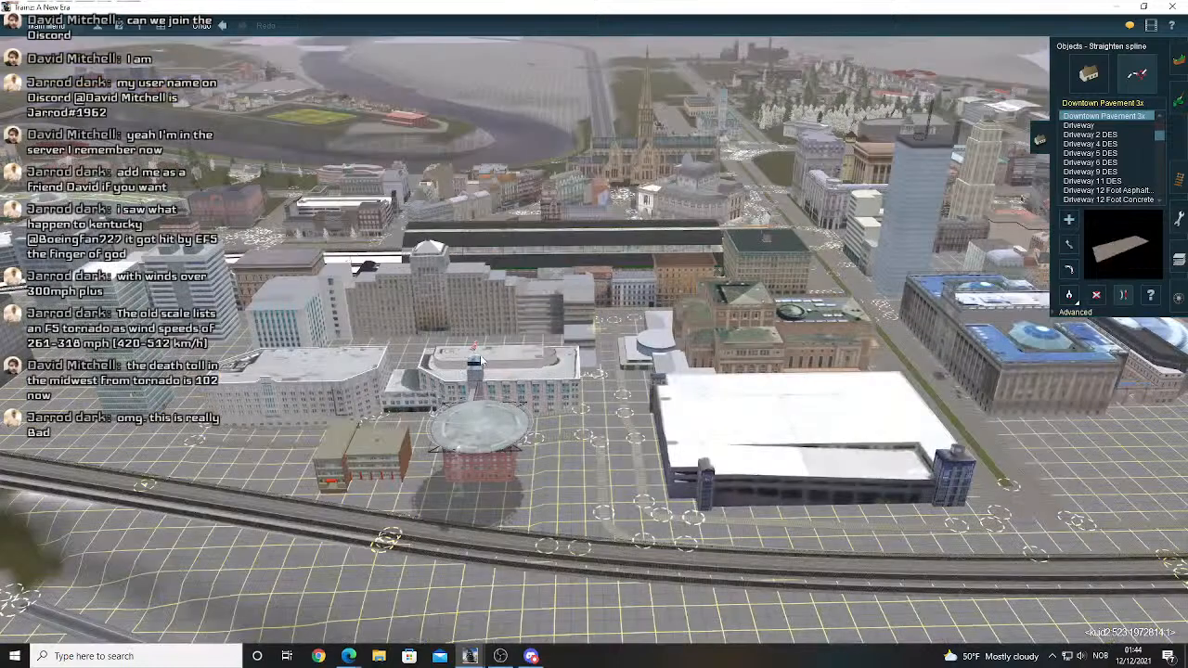
pyautogui.scroll(15, 480, 360)
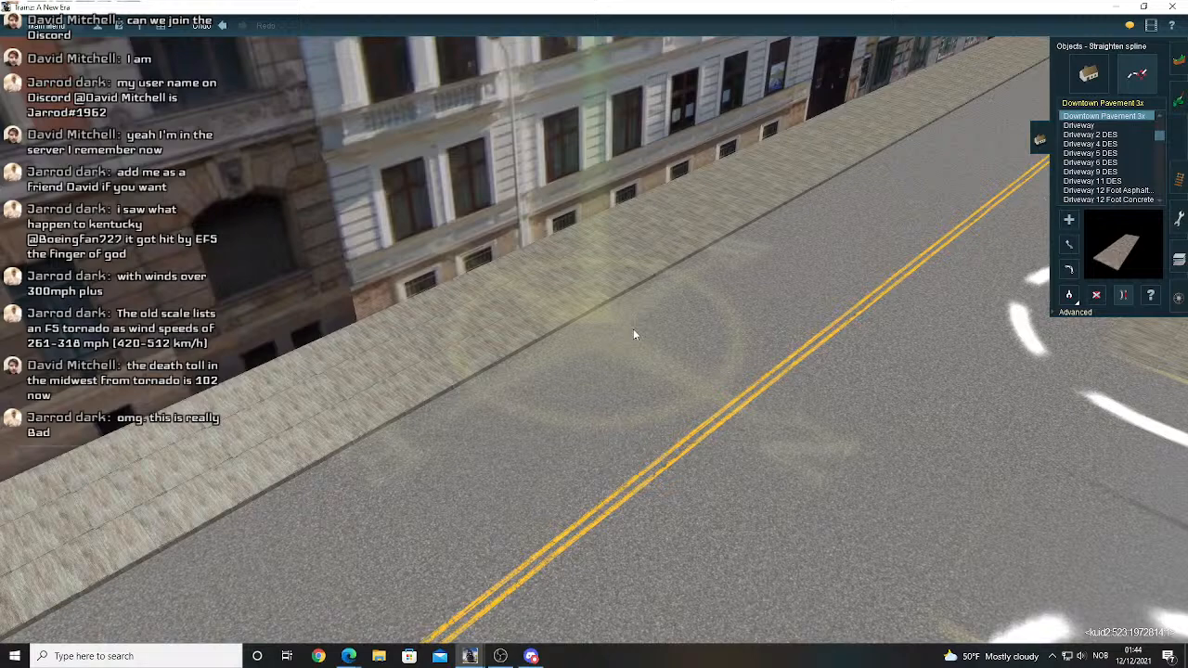
pyautogui.scroll(-5, 633, 328)
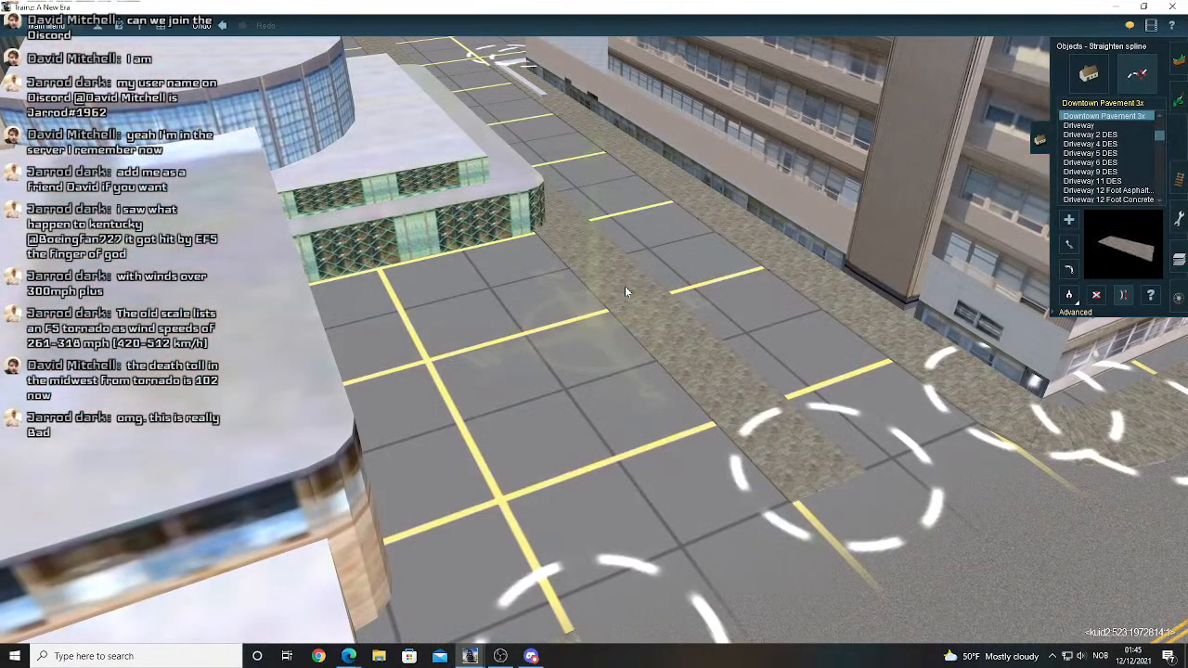
pyautogui.press('Right')
pyautogui.press('Down')
pyautogui.press('Up')
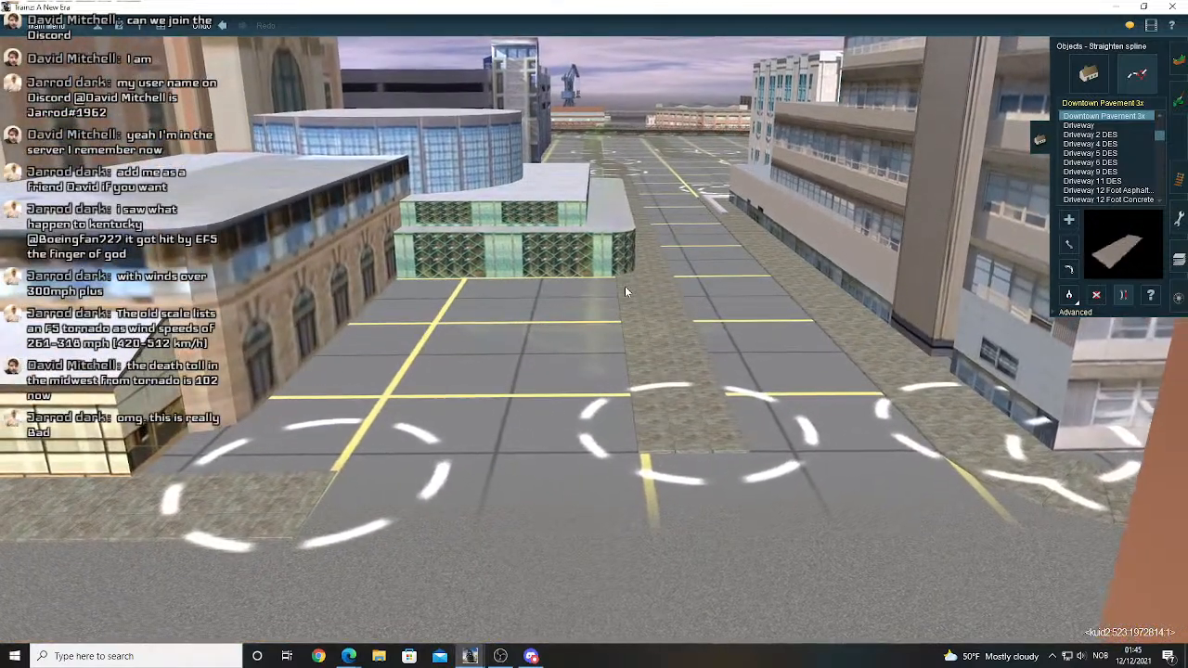
pyautogui.press('Right')
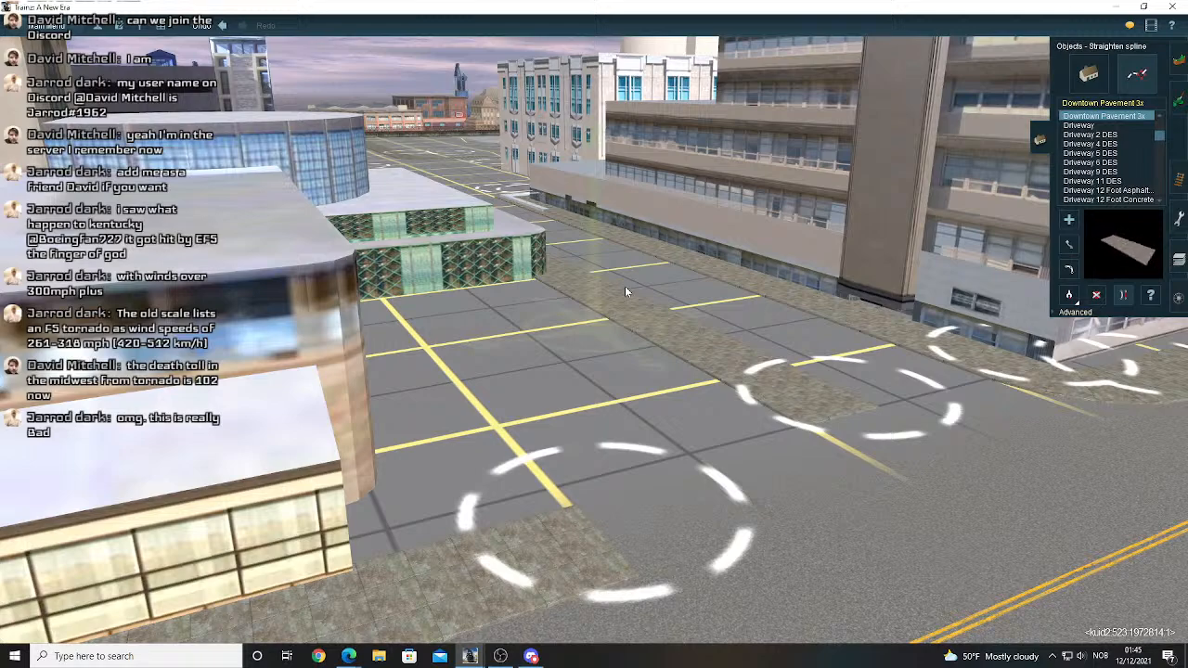
pyautogui.press('Left')
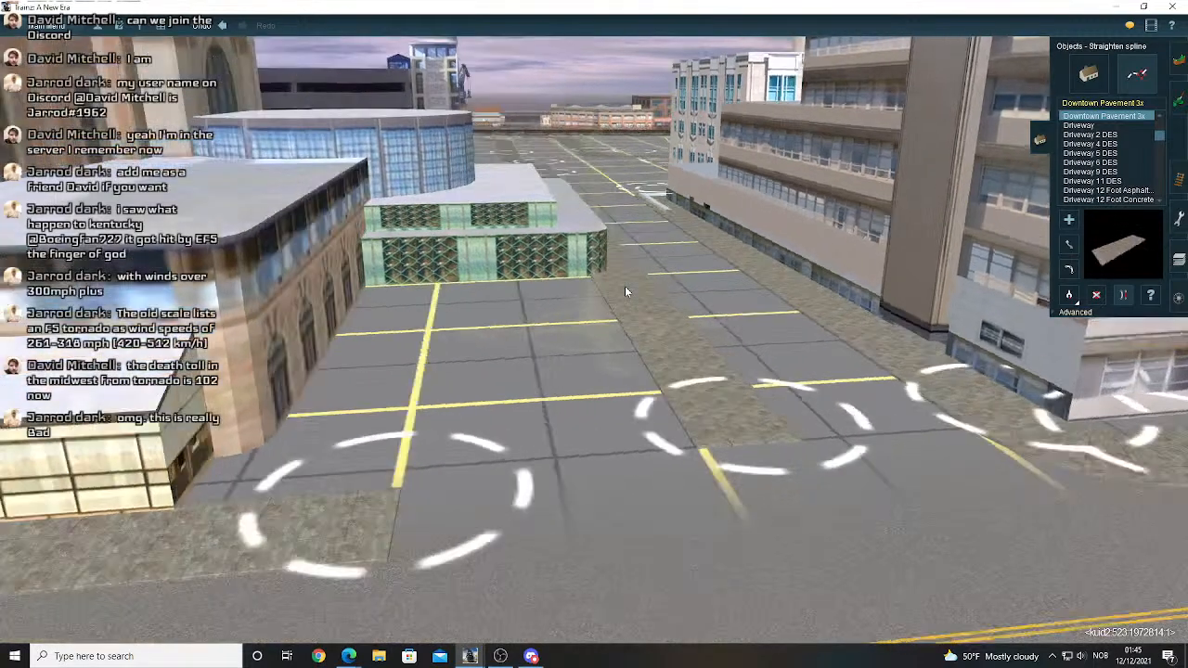
pyautogui.press('Right')
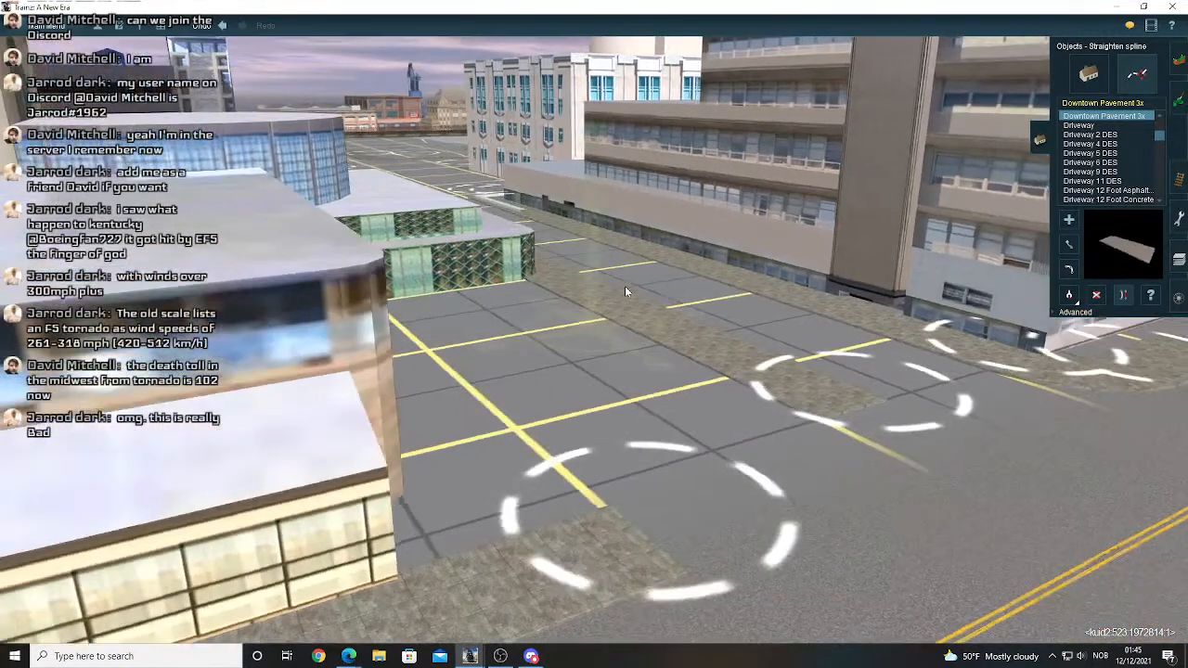
pyautogui.press('Up')
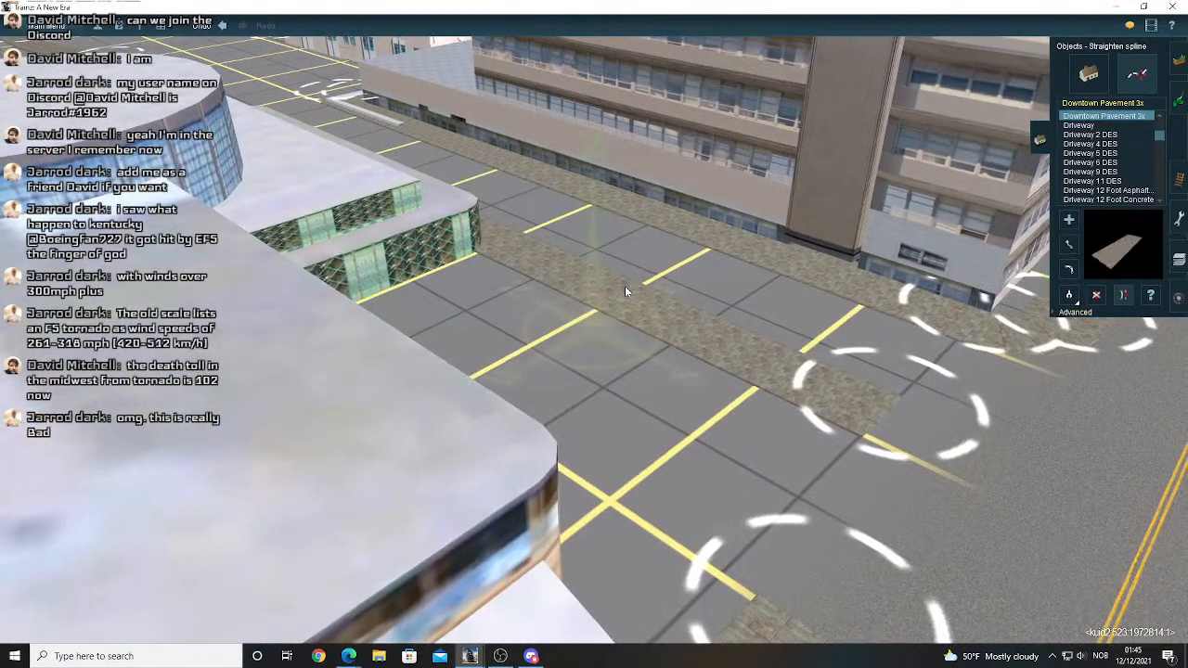
pyautogui.press('Right')
pyautogui.press('Left')
pyautogui.press('Down')
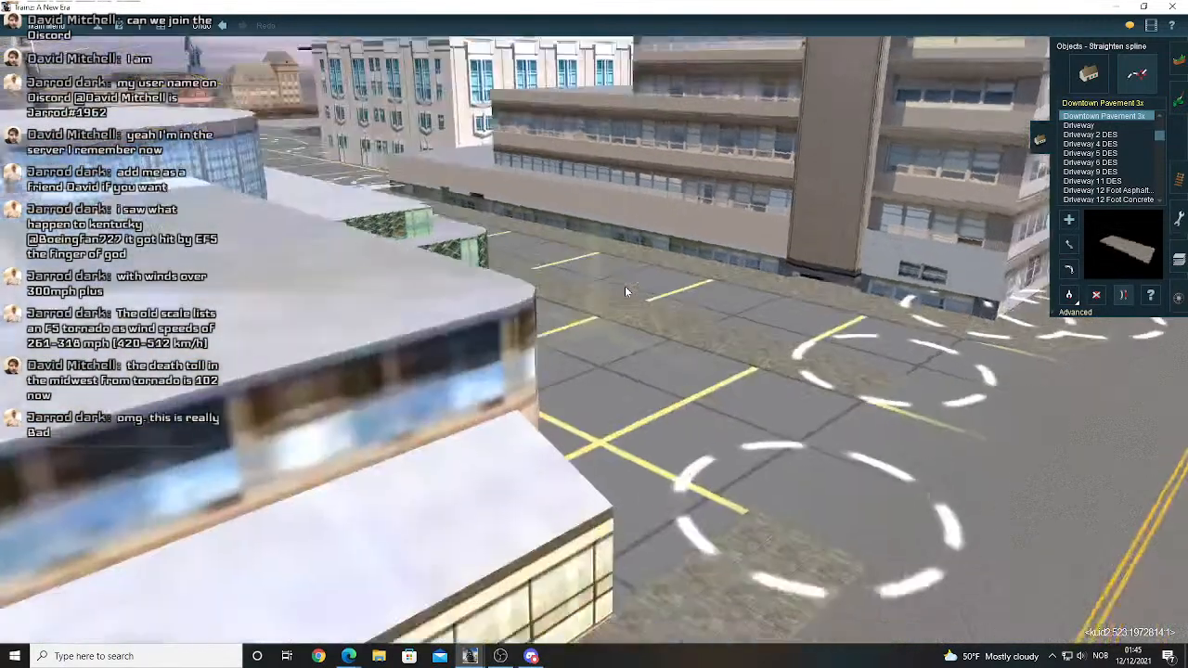
pyautogui.press('Left')
pyautogui.press('Up')
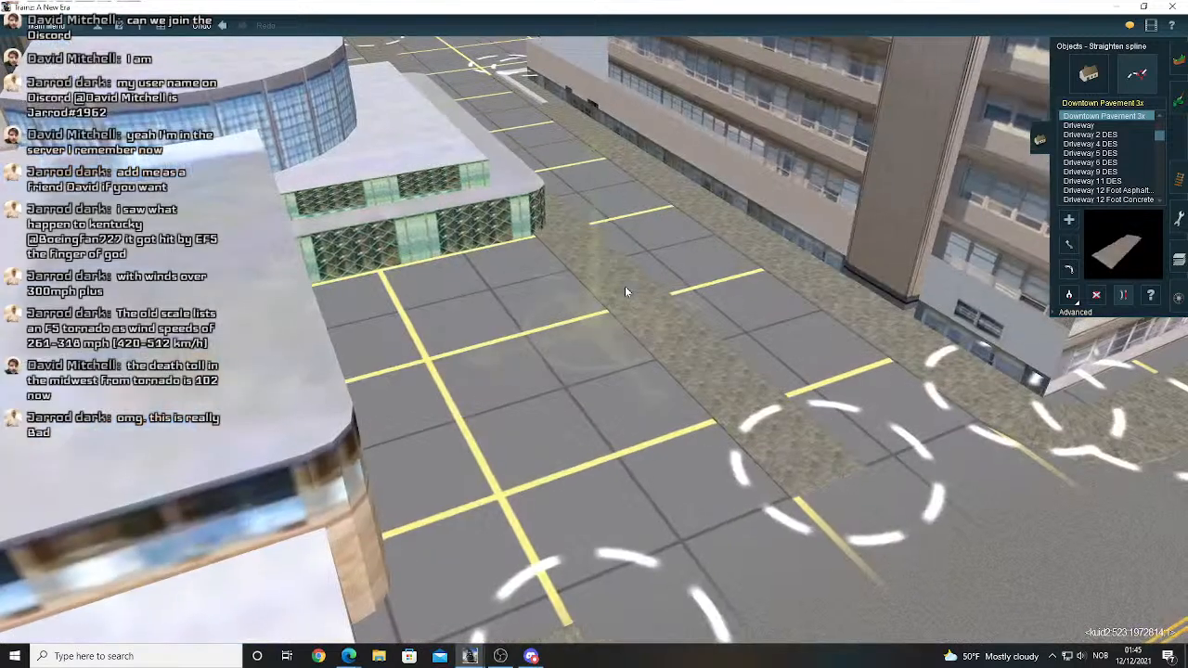
pyautogui.press('Down')
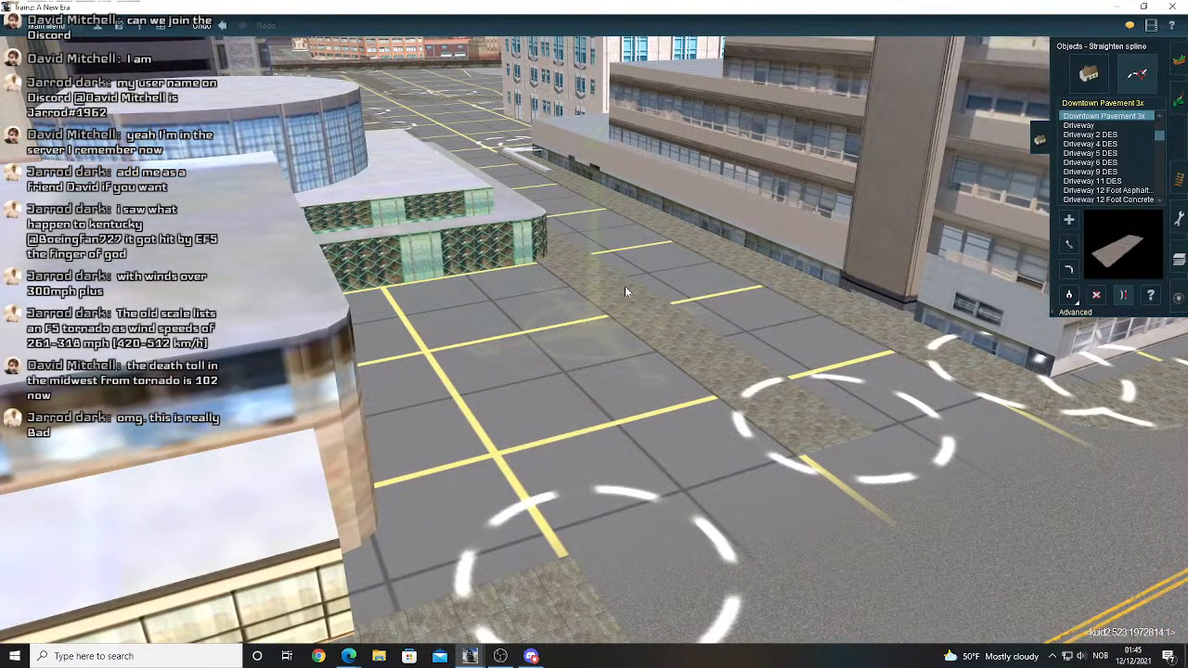
# - Toggle the wireframe view again and examine the two side street sidewalks up close against the office building's lower facade
pyautogui.click(157, 31)
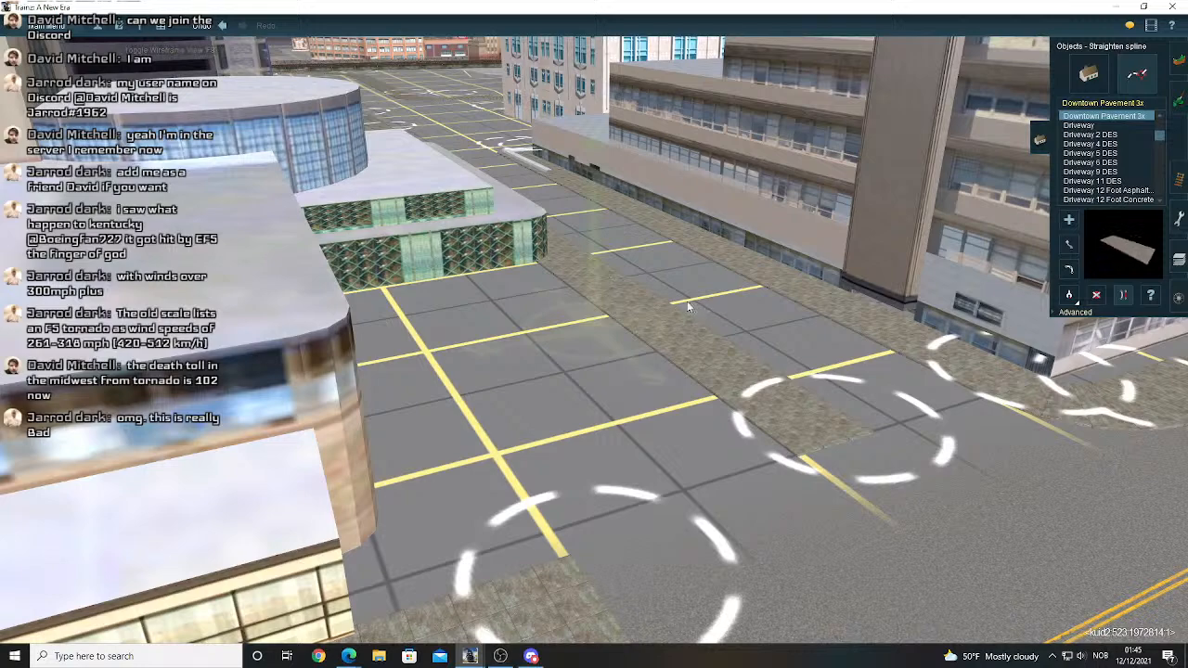
pyautogui.press('Left')
pyautogui.scroll(3, 656, 303)
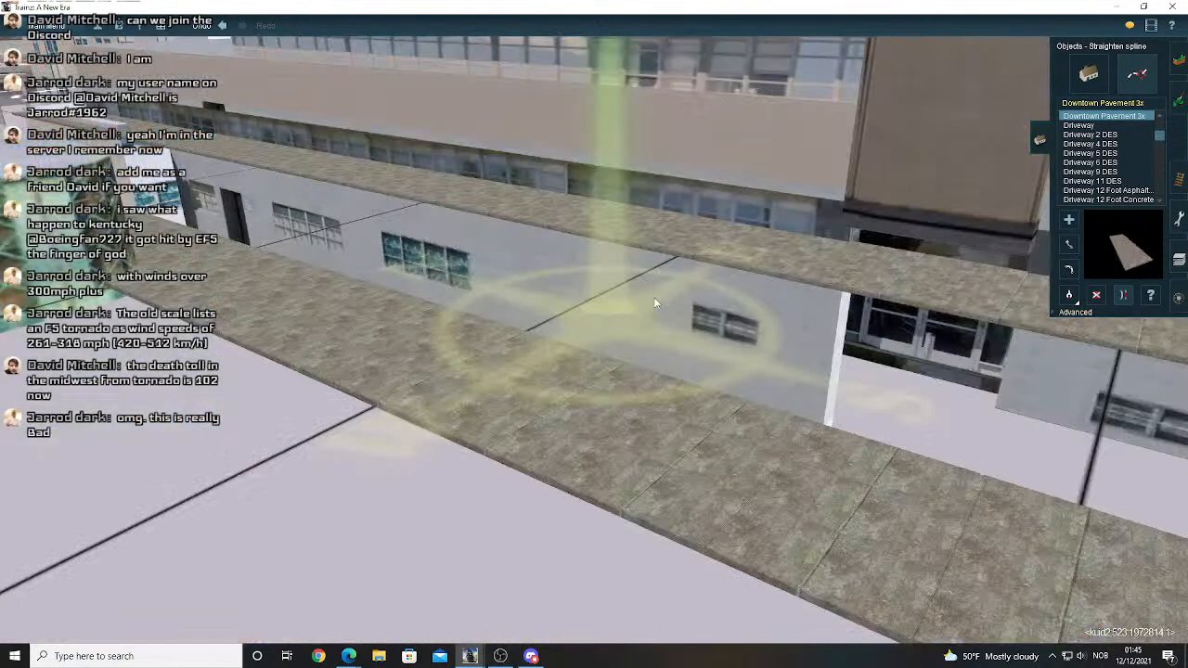
# - Examine the side street sidewalk along the office building's lower facade, from the entrance to the low wall at the far corner
pyautogui.press('Left')
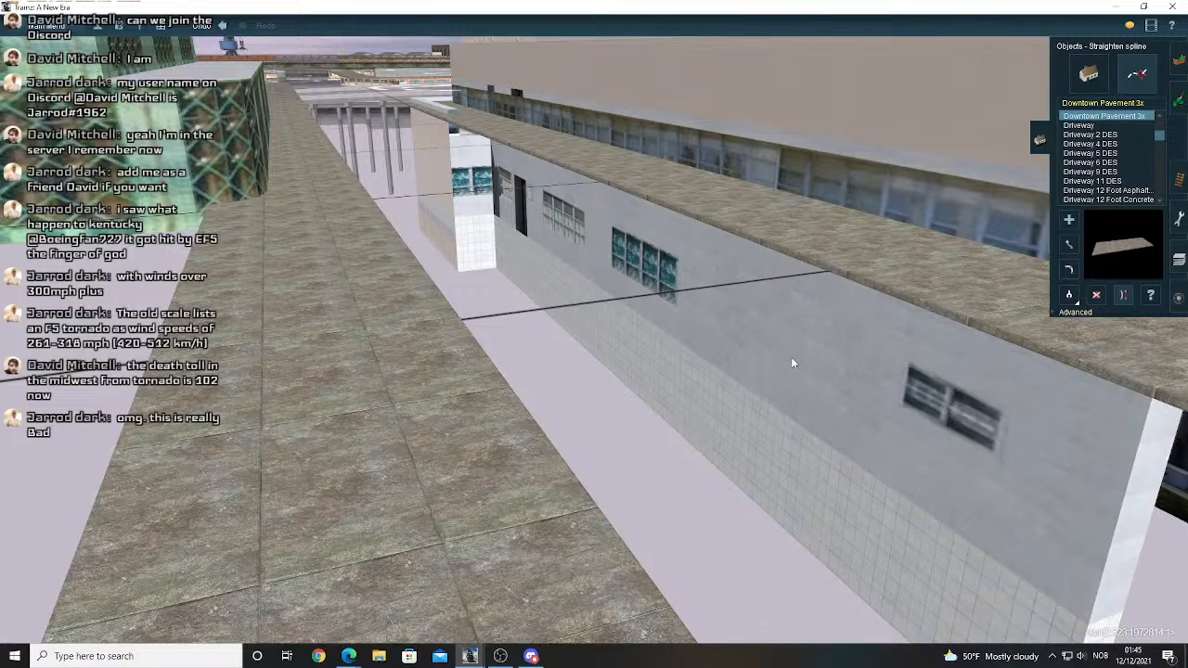
pyautogui.press('Down')
pyautogui.press('Left')
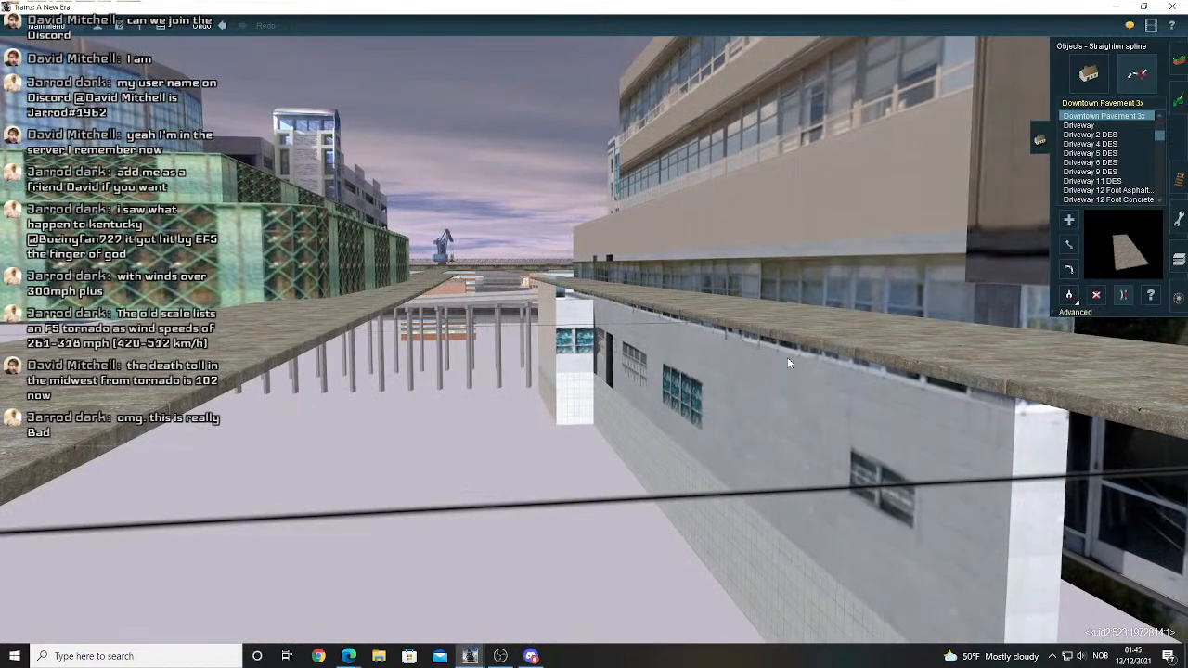
pyautogui.press('Up')
pyautogui.press('Right')
pyautogui.rightClick(466, 258)
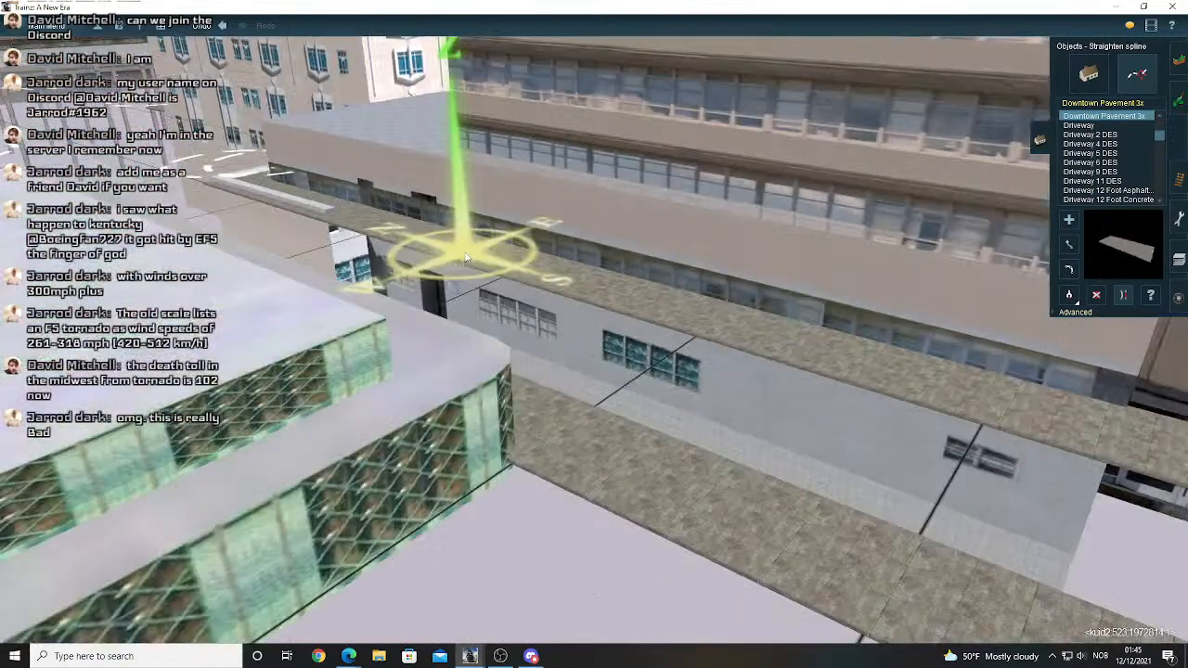
pyautogui.press('Right')
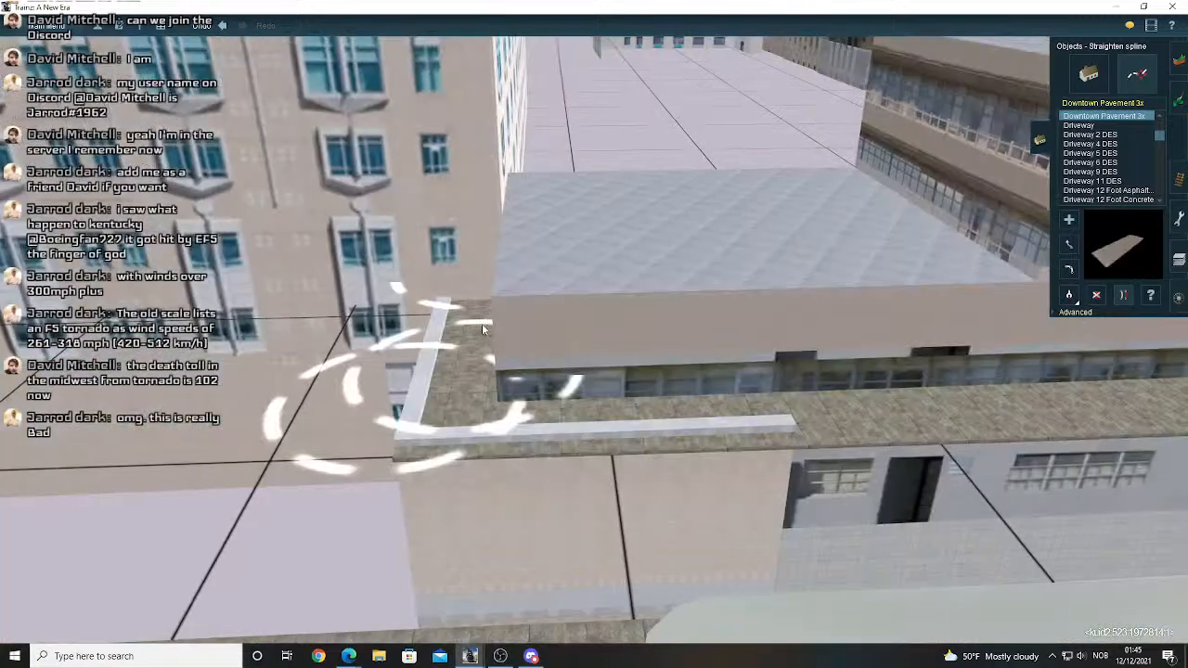
pyautogui.press('Down')
pyautogui.press('Right')
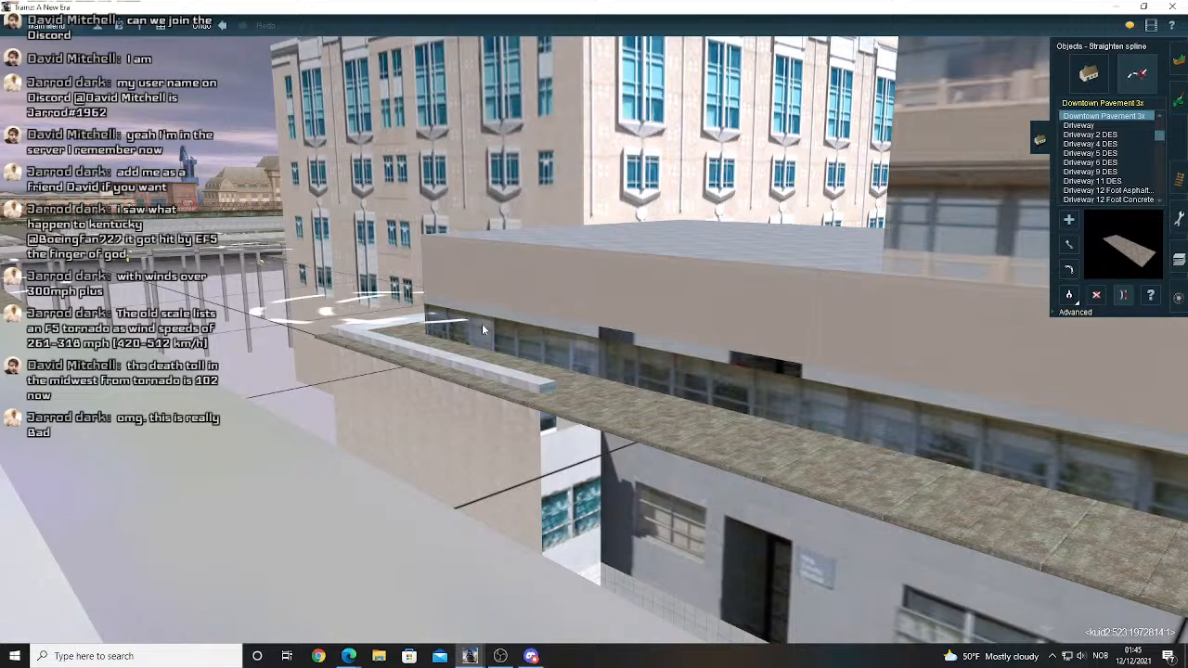
pyautogui.press('Right')
pyautogui.press('Right')
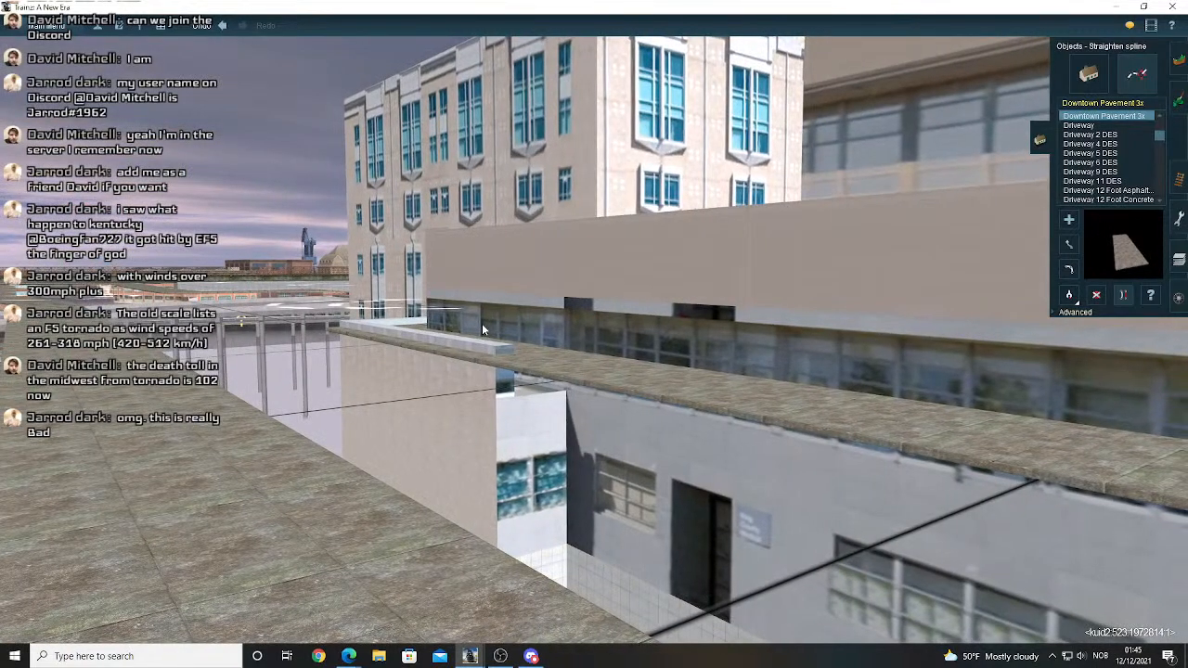
pyautogui.press('Right')
pyautogui.press('Up')
pyautogui.press('Right')
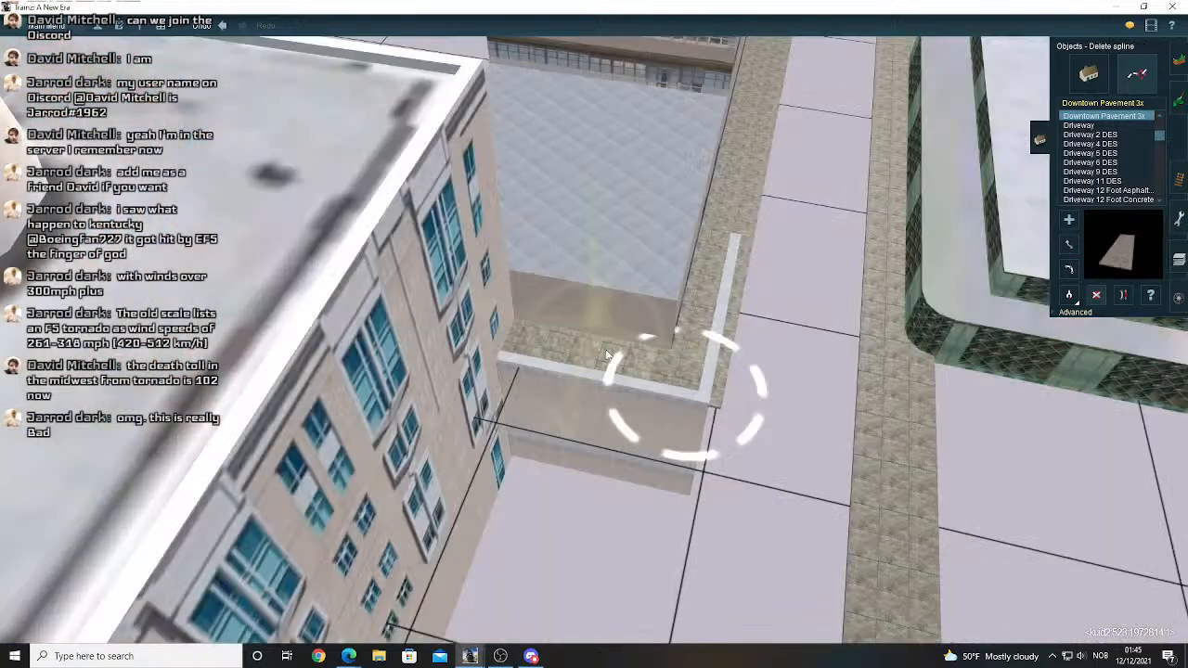
# - Delete the Downtown Pavement 3x sections along the office building's side street facade, including those at the low wall and the street-corner bend
pyautogui.rightClick(624, 297)
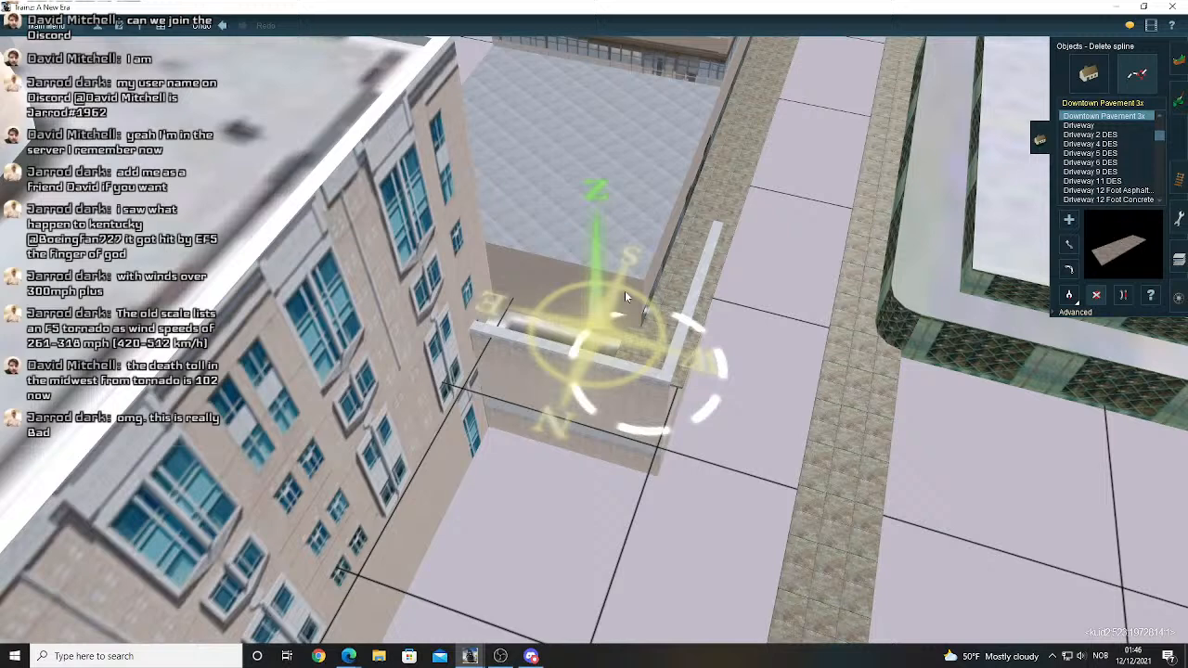
pyautogui.rightClick(725, 304)
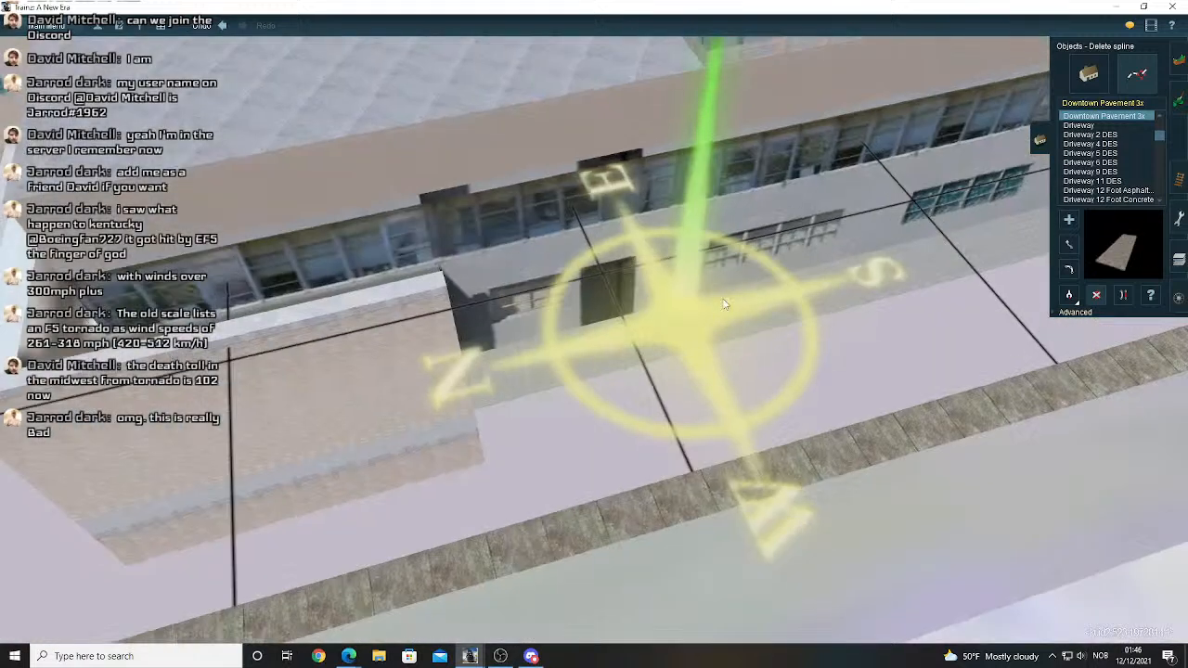
pyautogui.moveTo(724, 305); pyautogui.dragTo(453, 255, button='right')
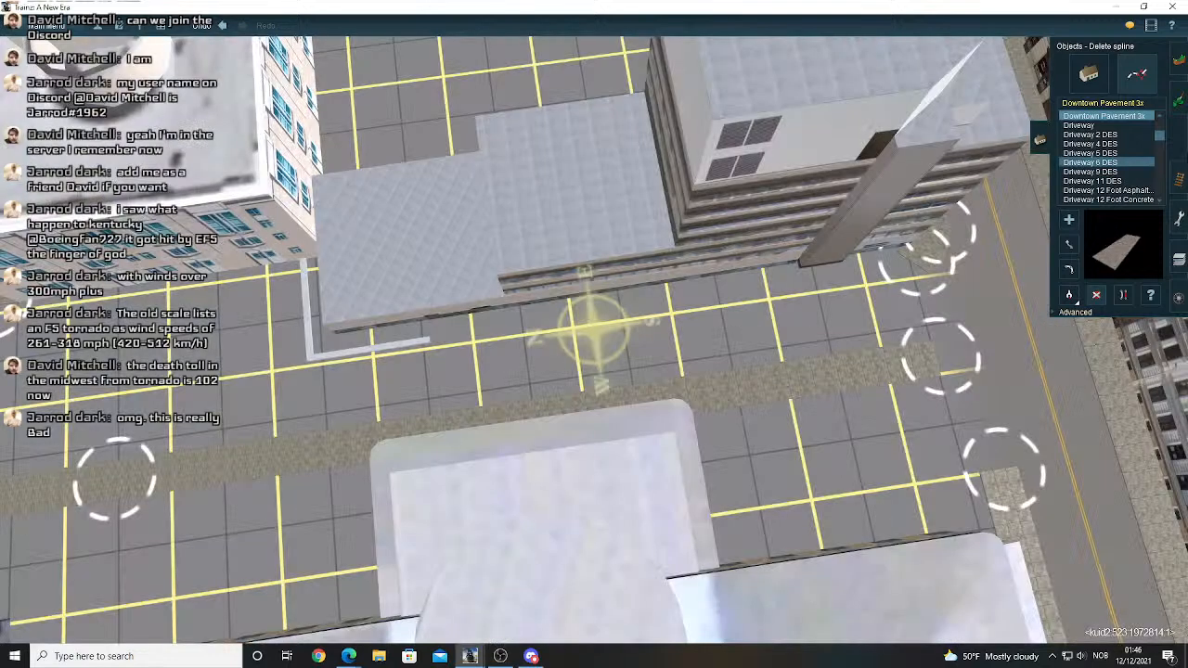
pyautogui.press('Left')
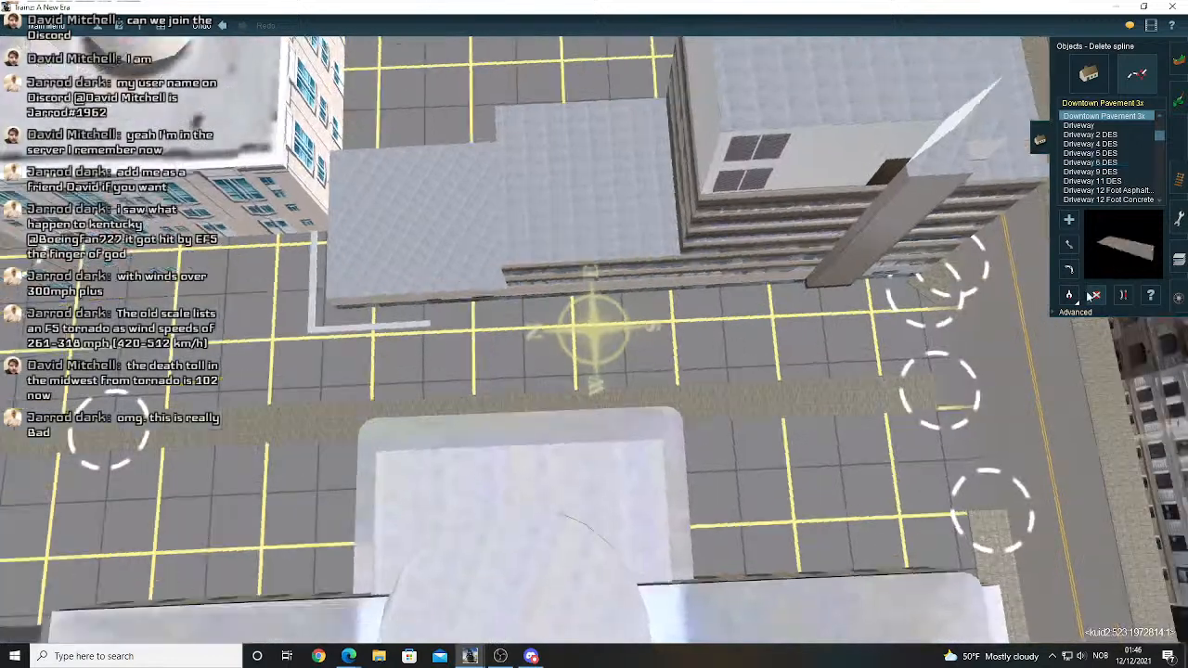
pyautogui.click(921, 295)
pyautogui.rightClick(955, 331)
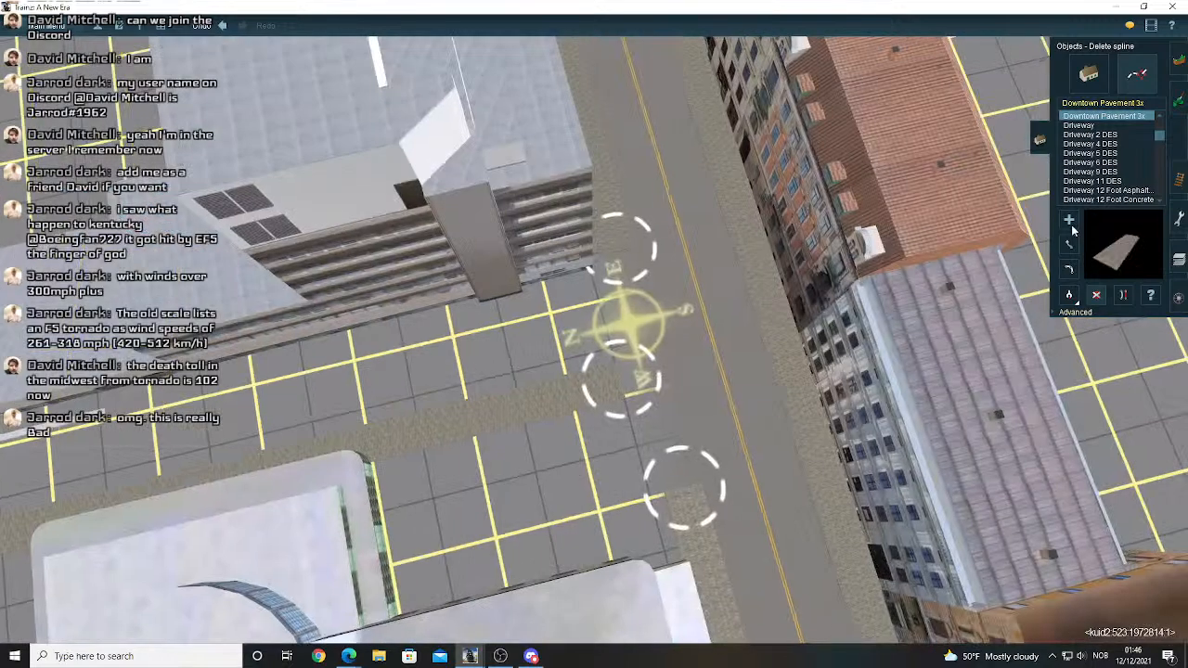
# - Add a Downtown Pavement 3x section across the side street opening, joining the two open sidewalk ends along the main street
pyautogui.click(1069, 223)
pyautogui.moveTo(588, 386)
pyautogui.mouseDown()
pyautogui.moveTo(648, 522)
pyautogui.moveTo(644, 502)
pyautogui.mouseUp()
pyautogui.rightClick(423, 427)
pyautogui.rightClick(343, 397)
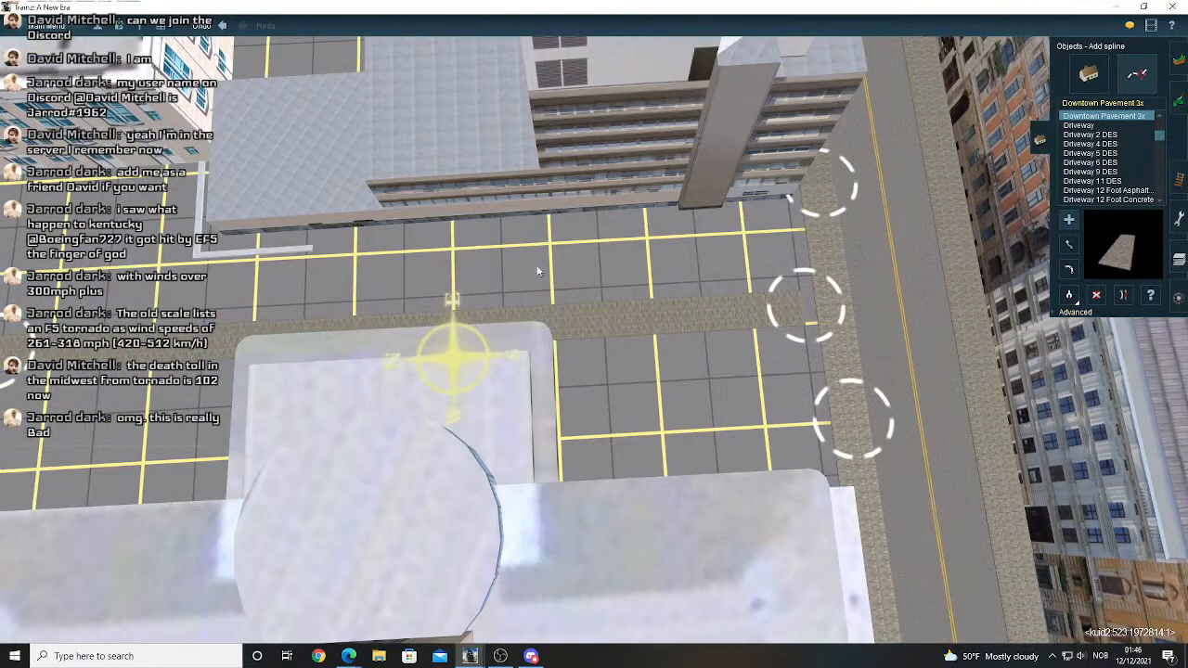
# - Move the open end of the remaining side street sidewalk so that it meets the edge of the main street sidewalk
pyautogui.rightClick(399, 228)
pyautogui.scroll(3, 570, 336)
pyautogui.rightClick(812, 371)
pyautogui.moveTo(812, 372); pyautogui.dragTo(821, 427, button='right')
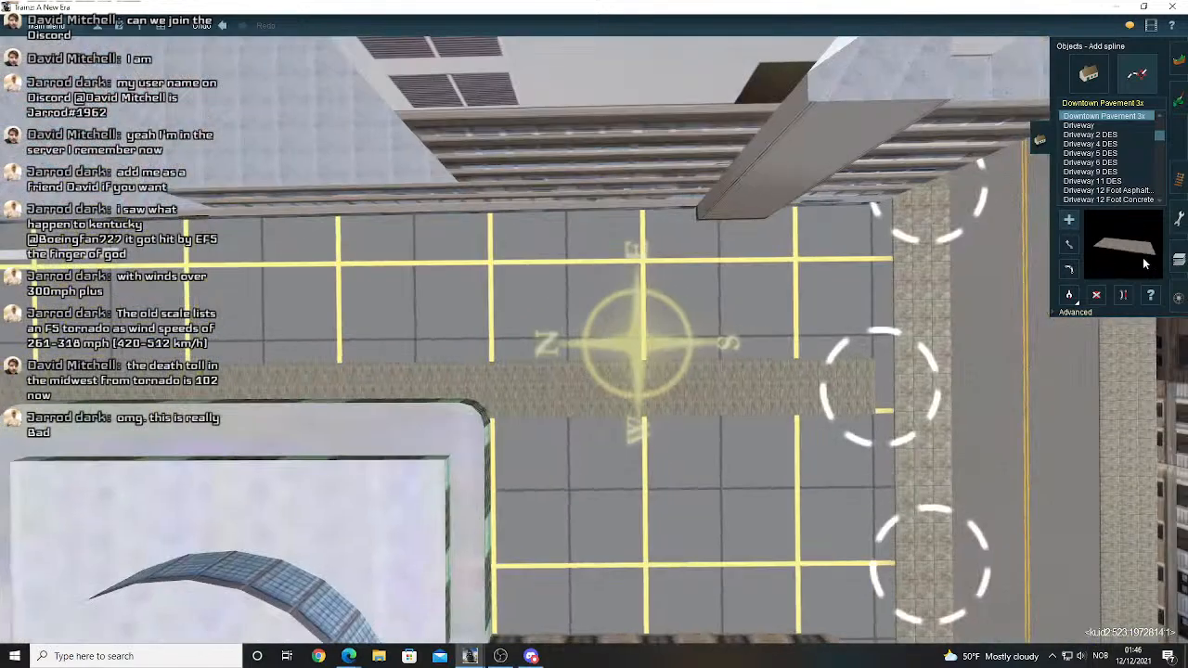
pyautogui.click(1065, 313)
pyautogui.click(1068, 334)
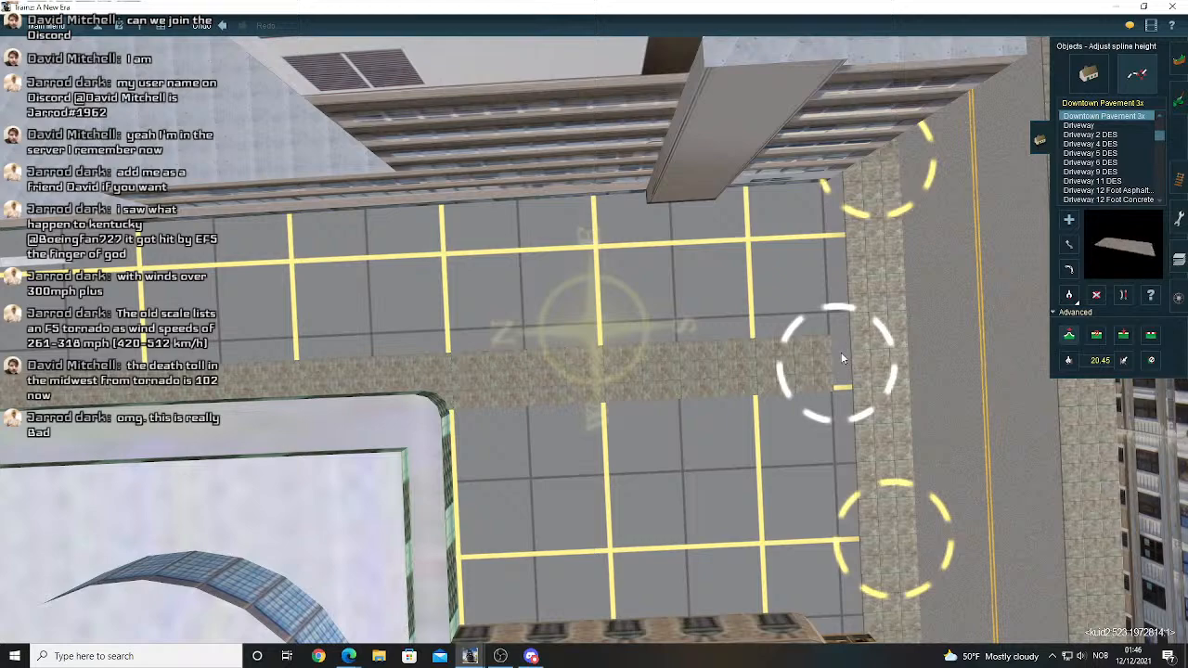
pyautogui.click(1069, 247)
pyautogui.rightClick(744, 365)
pyautogui.scroll(3, 717, 358)
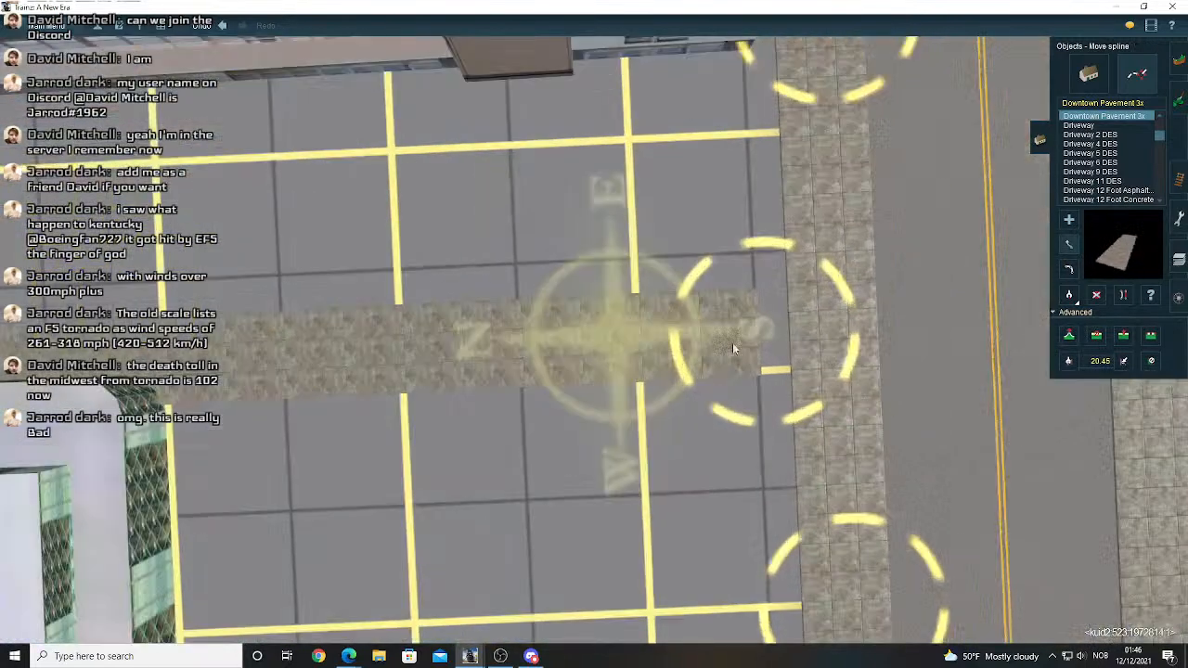
pyautogui.moveTo(761, 331); pyautogui.dragTo(780, 327)
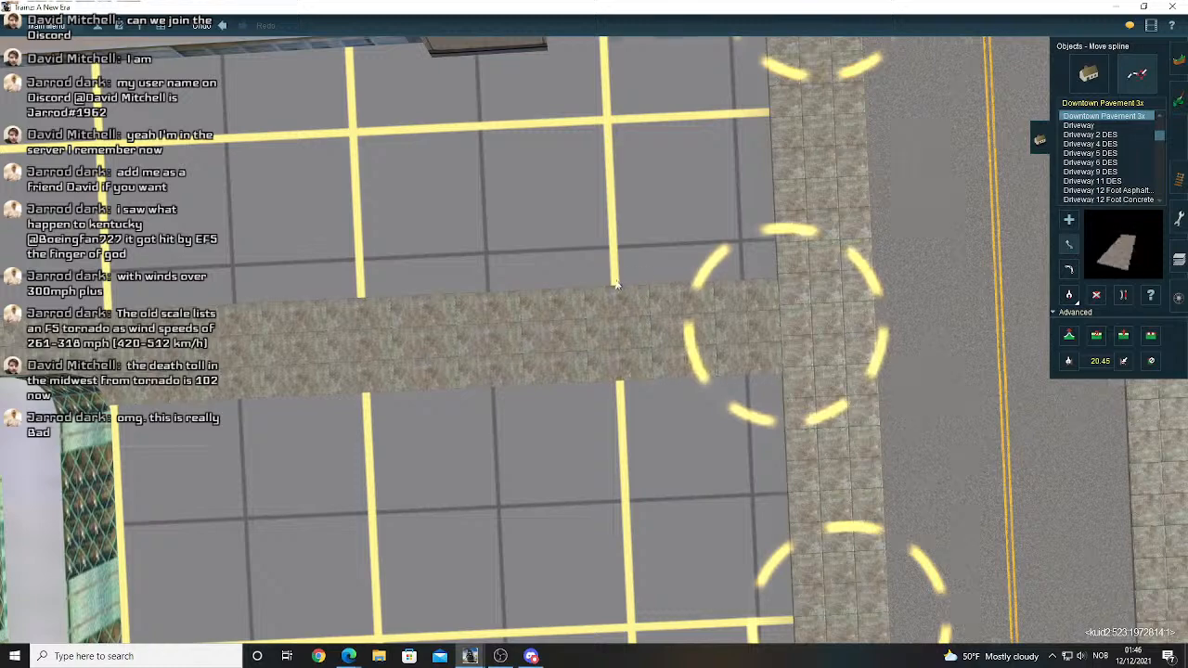
pyautogui.scroll(-4, 605, 283)
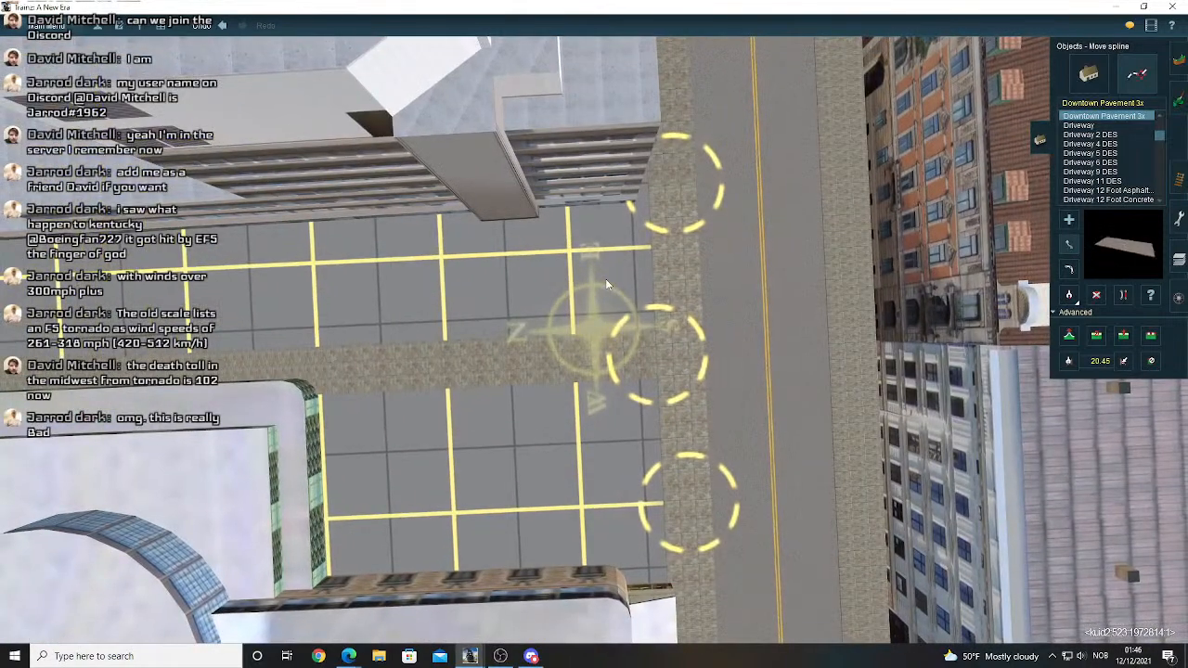
# - Lower the terrain in front of the office building's entrance using a smaller brush radius
pyautogui.click(1179, 59)
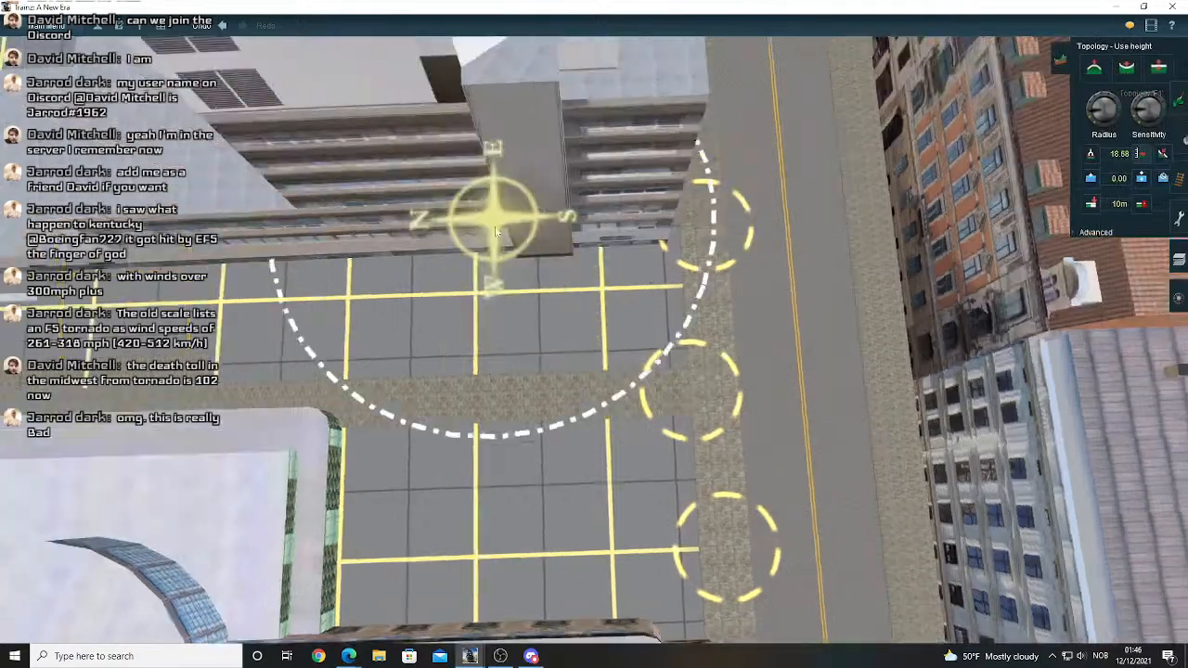
pyautogui.scroll(3, 602, 283)
pyautogui.click(1089, 119)
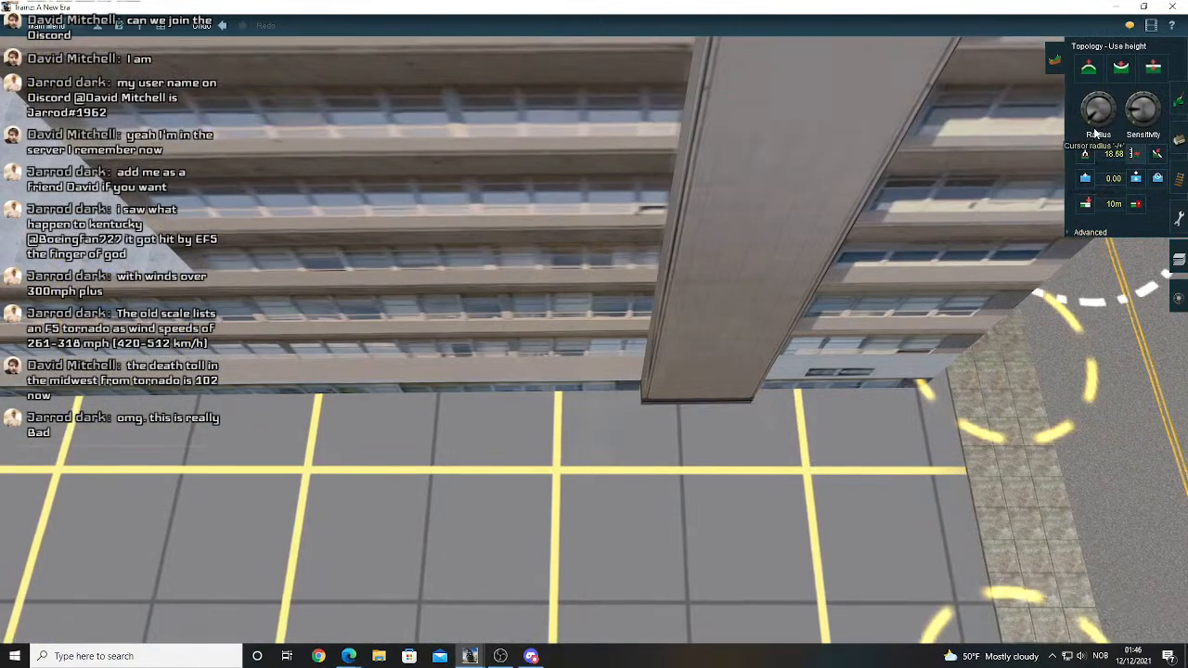
pyautogui.click(1121, 68)
pyautogui.moveTo(753, 350); pyautogui.dragTo(633, 397, button='right')
pyautogui.rightClick(602, 390)
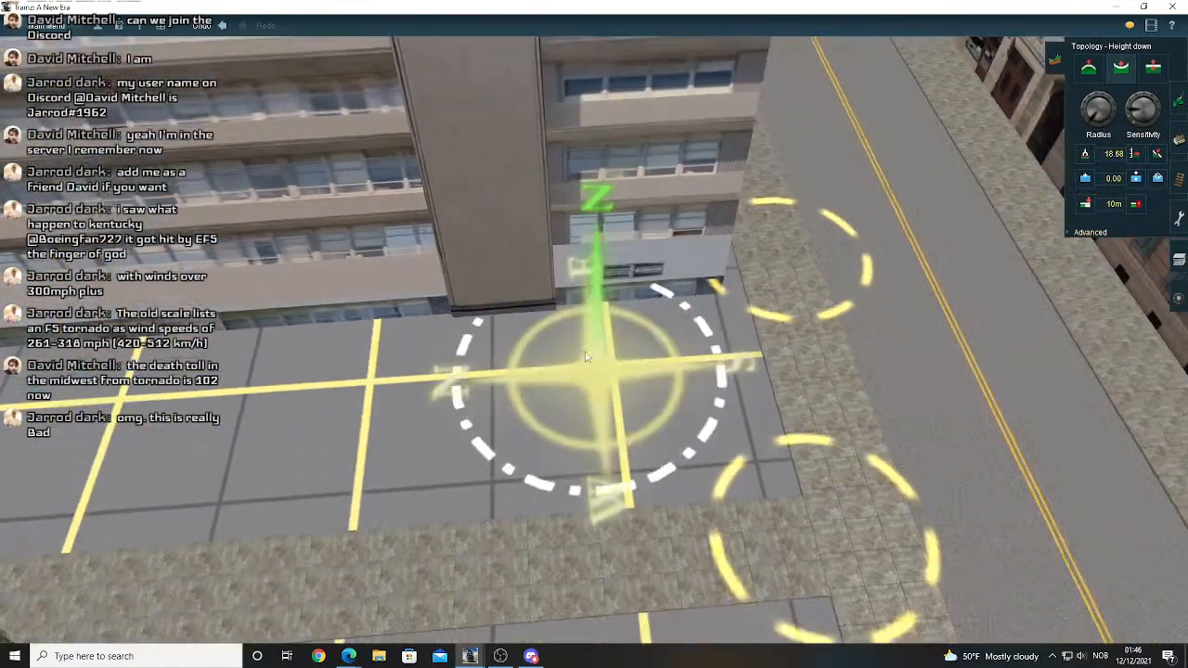
pyautogui.scroll(3, 575, 311)
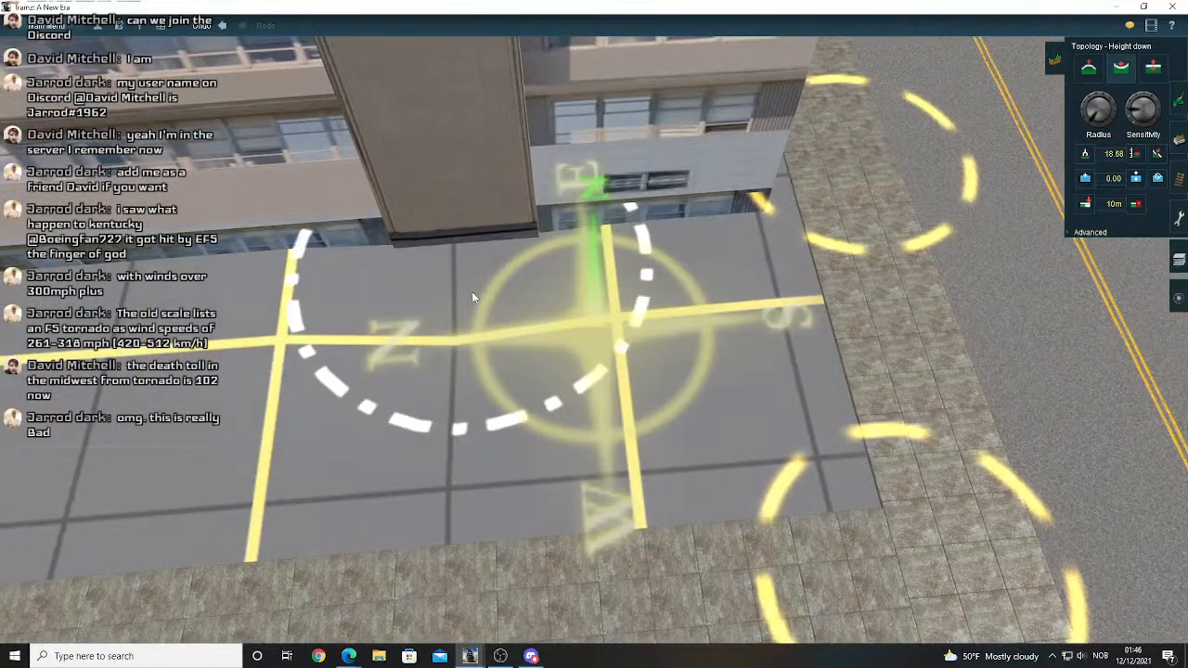
pyautogui.click(451, 282)
pyautogui.click(451, 276)
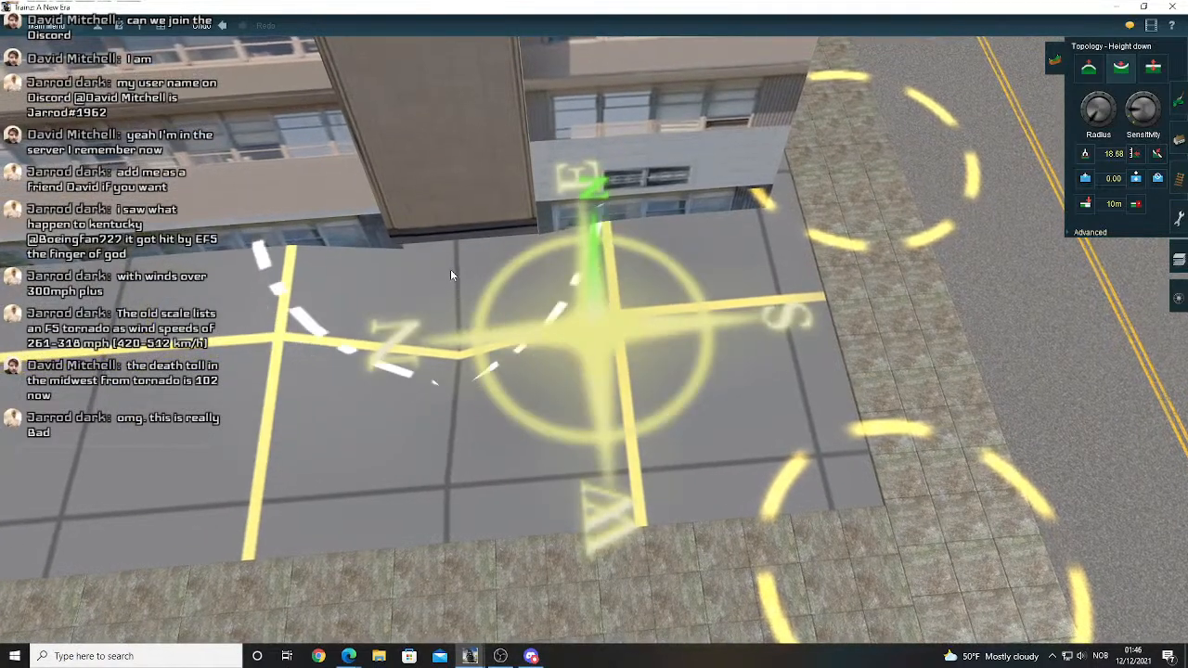
# - Sample the terrain height of 17.15 at the foot of the office building's entrance doors
pyautogui.press('Down')
pyautogui.scroll(3, 586, 319)
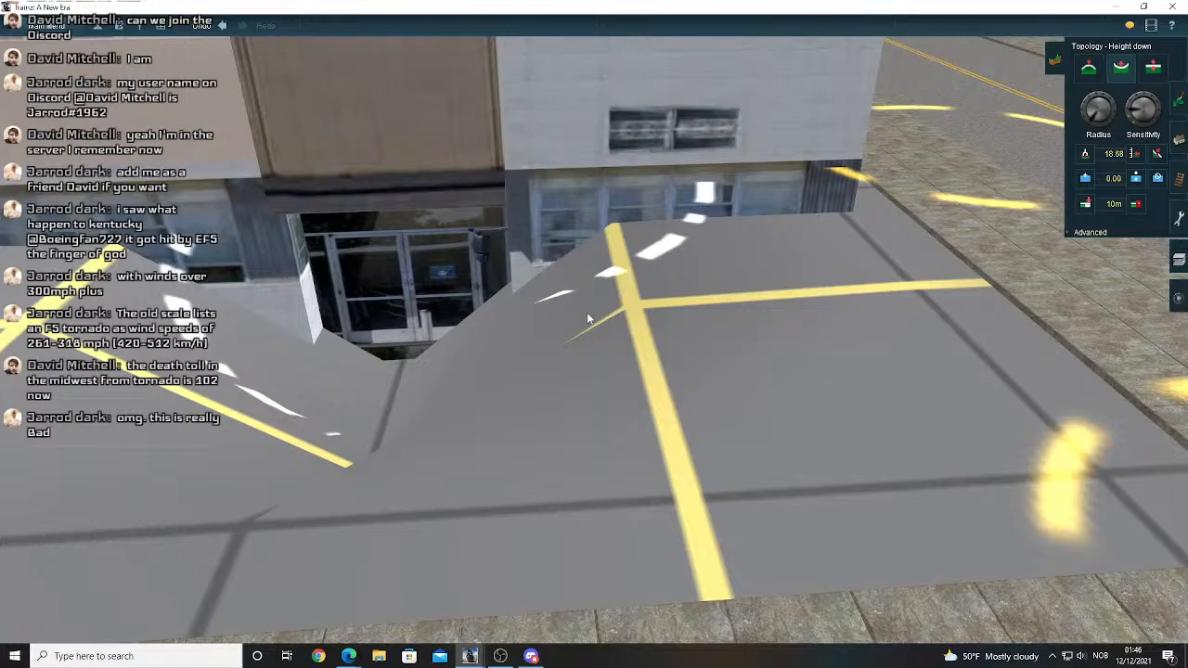
pyautogui.press('Left')
pyautogui.click(1085, 155)
pyautogui.click(406, 423)
pyautogui.click(326, 427)
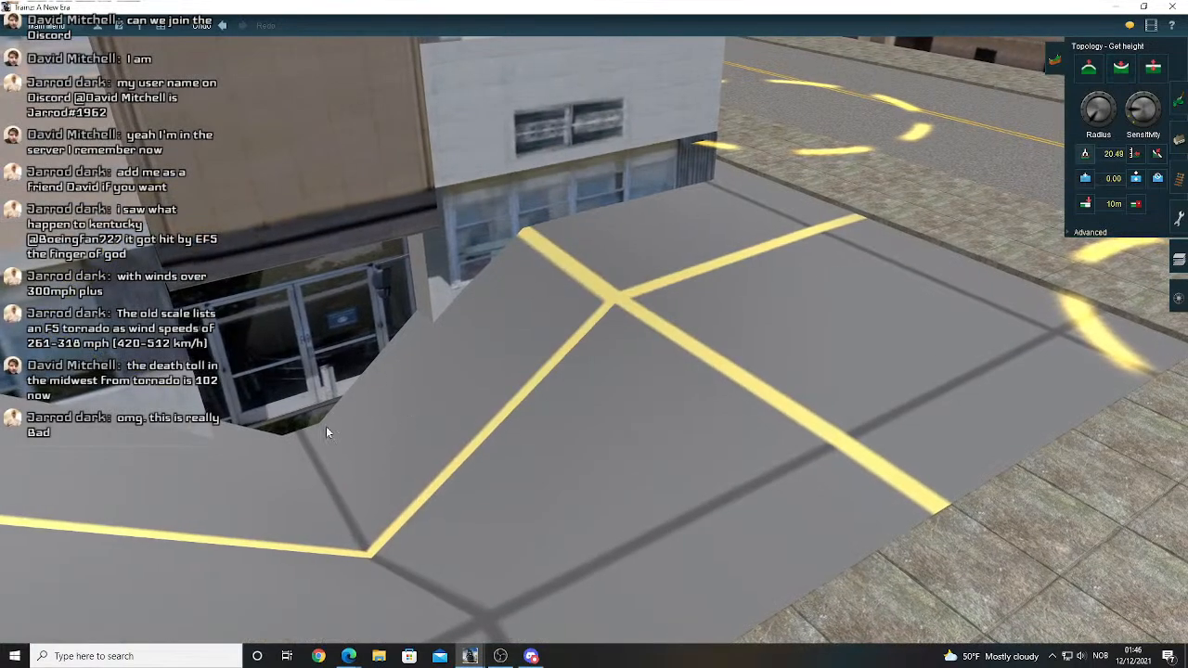
pyautogui.rightClick(326, 427)
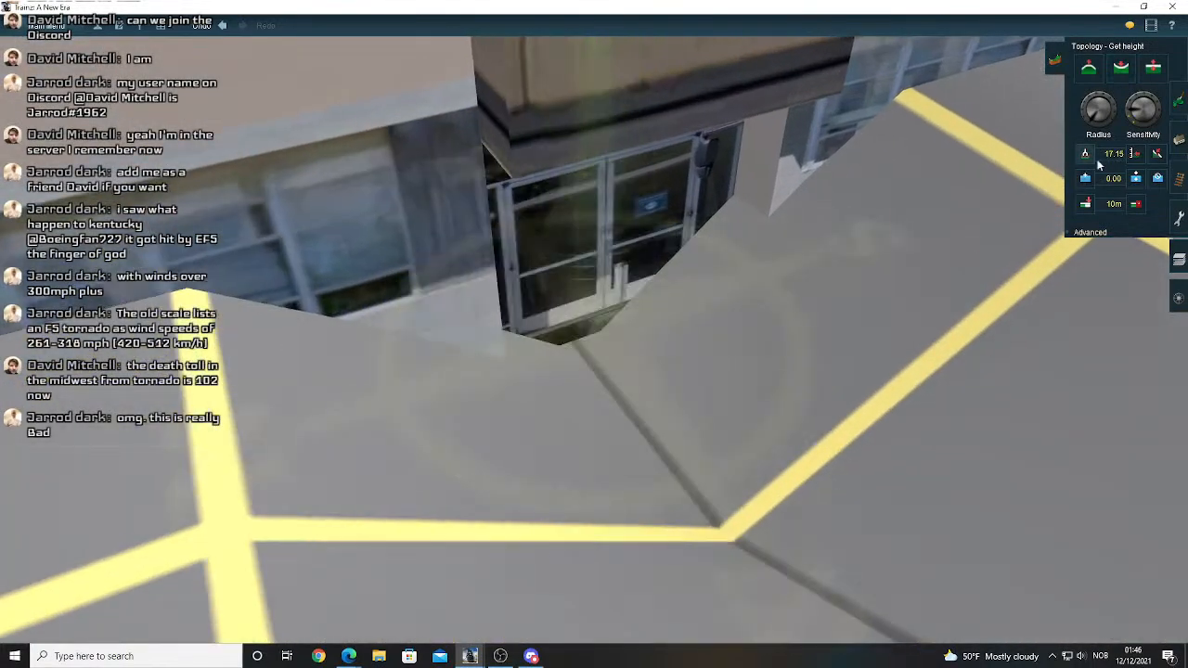
# - Apply the 17.15 height to level the ground in front of the entrance and along the adjoining facade
pyautogui.click(1134, 155)
pyautogui.rightClick(711, 309)
pyautogui.click(712, 309)
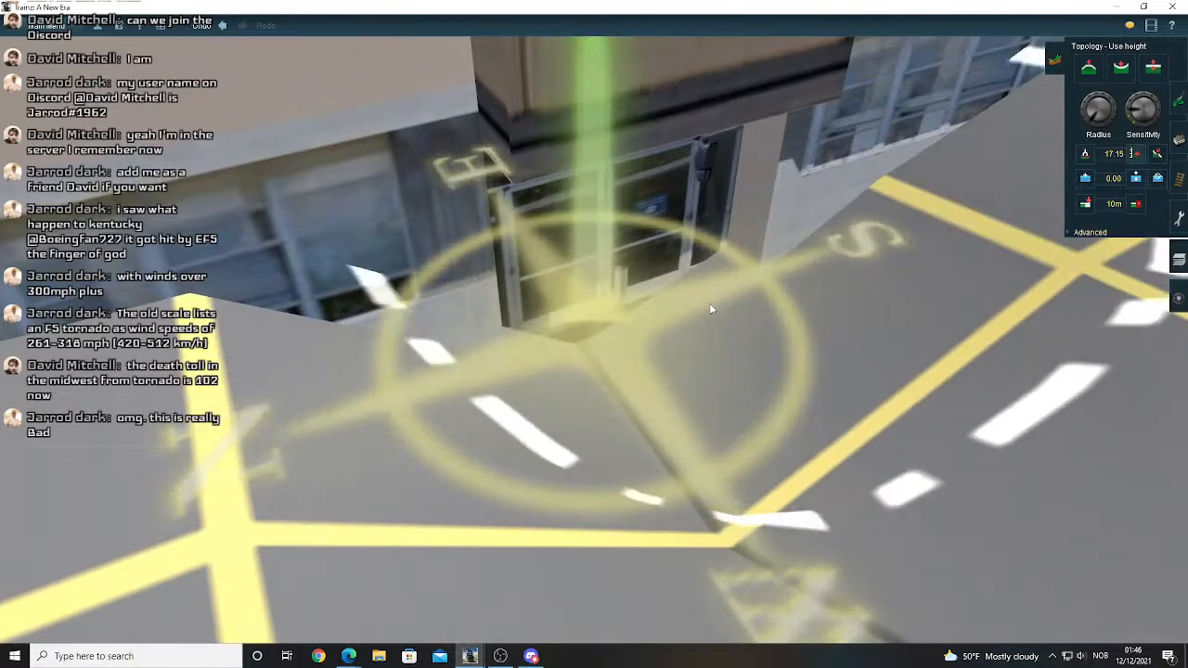
pyautogui.scroll(-5, 712, 309)
pyautogui.click(532, 382)
pyautogui.moveTo(554, 416)
pyautogui.mouseDown()
pyautogui.moveTo(581, 448)
pyautogui.moveTo(787, 371)
pyautogui.moveTo(747, 357)
pyautogui.moveTo(690, 303)
pyautogui.mouseUp()
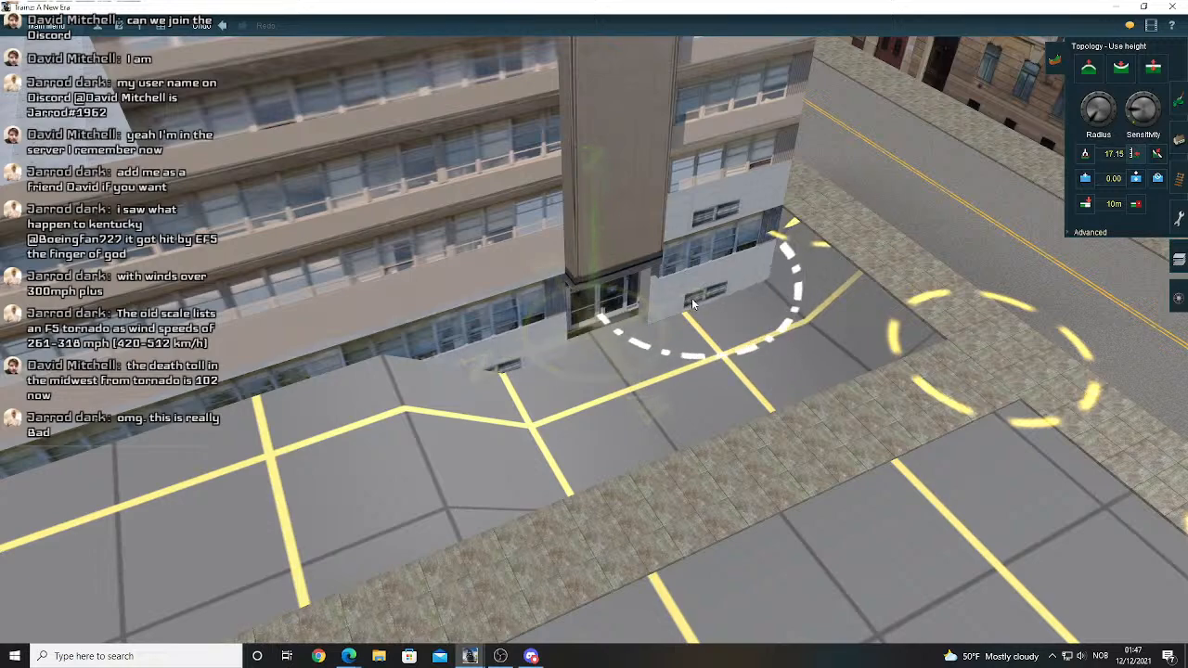
# - Extend the levelled ground at height 17.15 to the main street sidewalk beside the office building's corner
pyautogui.moveTo(690, 304); pyautogui.dragTo(745, 349, button='right')
pyautogui.rightClick(745, 349)
pyautogui.press('Left')
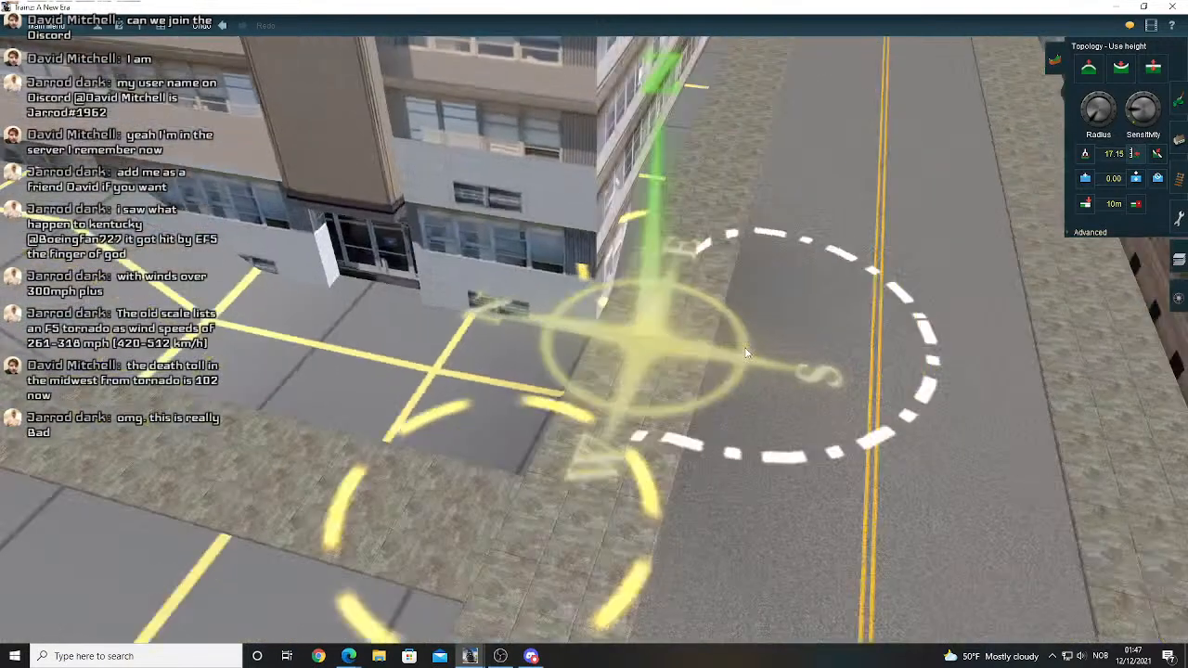
pyautogui.scroll(5, 745, 349)
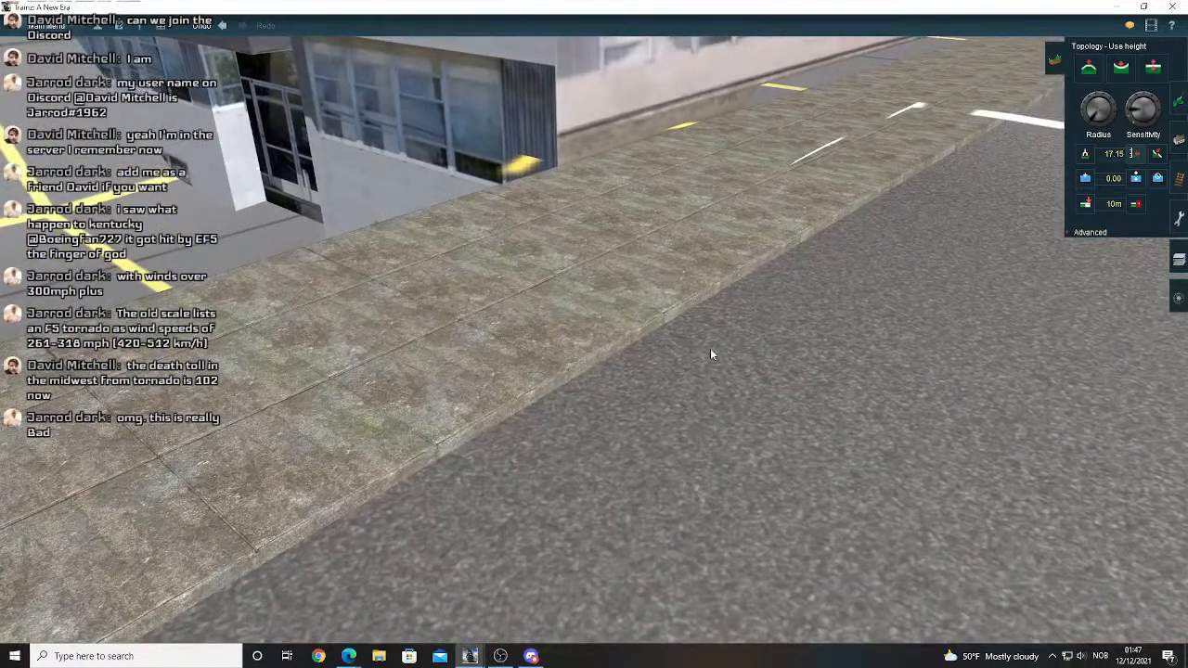
pyautogui.scroll(-5, 710, 349)
pyautogui.moveTo(538, 345); pyautogui.dragTo(583, 335, button='right')
pyautogui.press('Left')
pyautogui.press('Up')
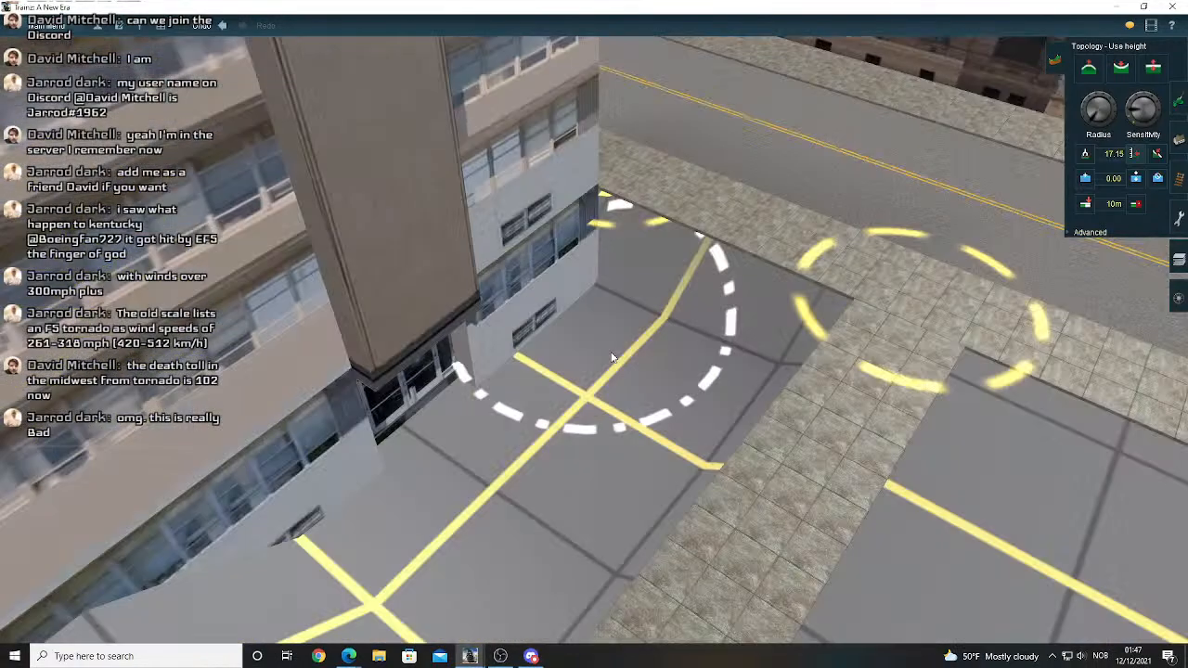
pyautogui.scroll(2, 596, 361)
pyautogui.scroll(-3, 596, 361)
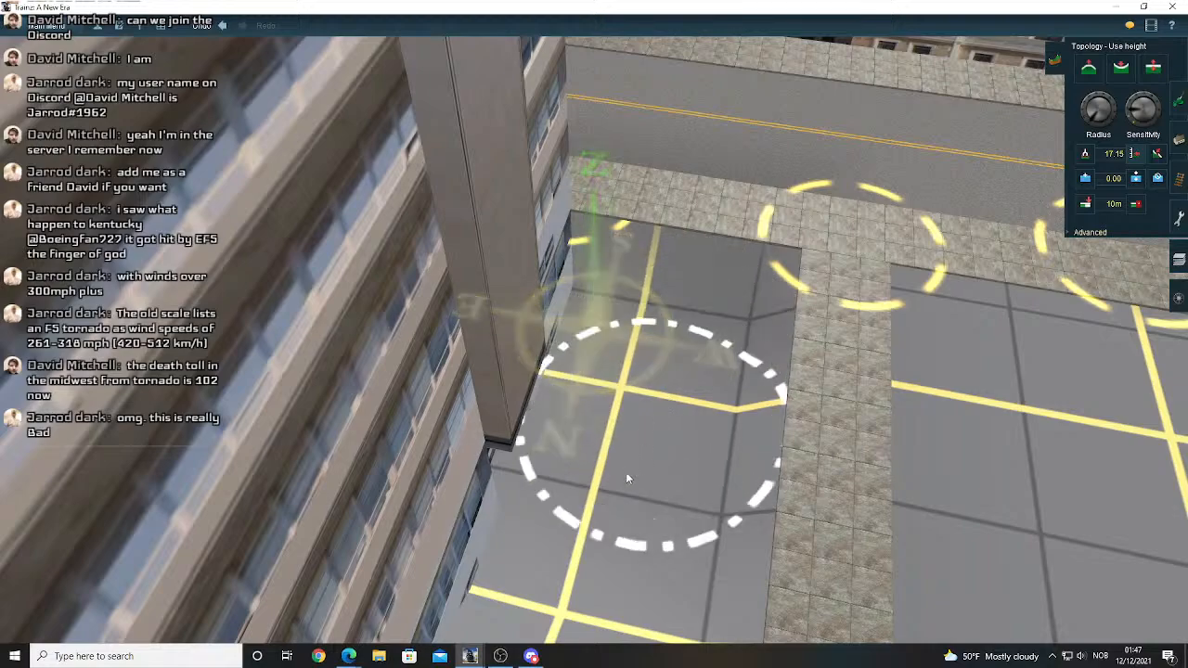
# - Check the doorstep against the levelled ground in wireframe and normal view, and sample a terrain height of 17.26 near the entrance
pyautogui.moveTo(597, 397)
pyautogui.mouseDown(button='right')
pyautogui.moveTo(584, 350)
pyautogui.moveTo(544, 334)
pyautogui.moveTo(585, 298)
pyautogui.moveTo(655, 316)
pyautogui.moveTo(668, 347)
pyautogui.moveTo(657, 315)
pyautogui.moveTo(637, 309)
pyautogui.moveTo(670, 299)
pyautogui.mouseUp(button='right')
pyautogui.scroll(5, 655, 316)
pyautogui.scroll(3, 670, 298)
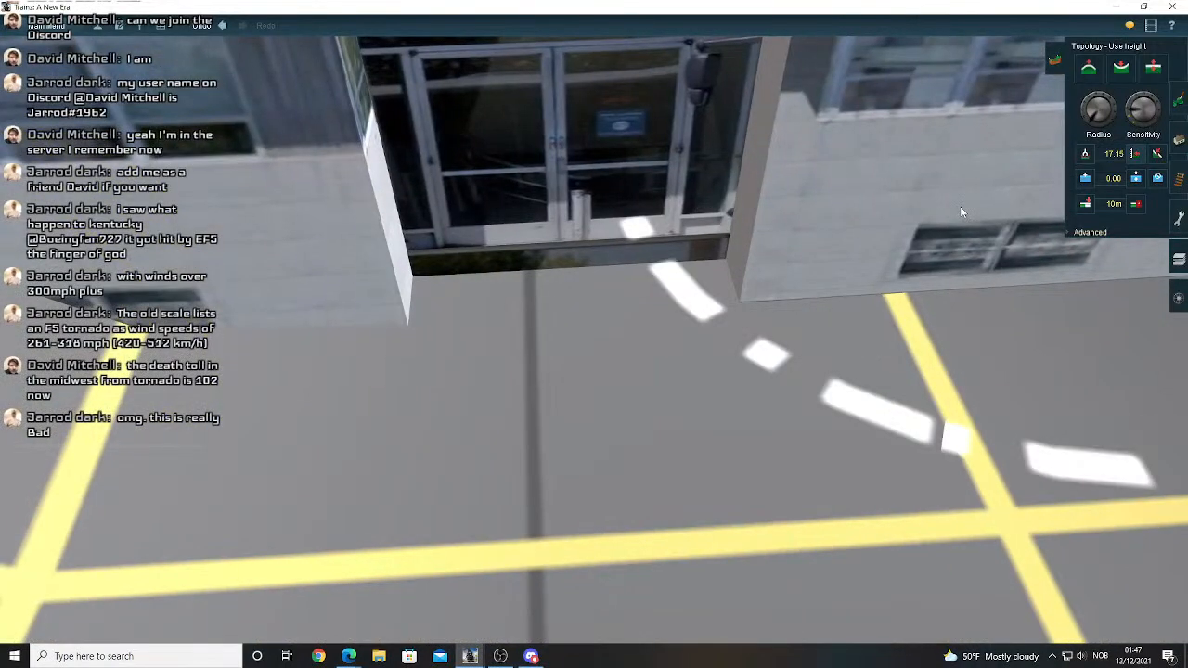
pyautogui.click(160, 27)
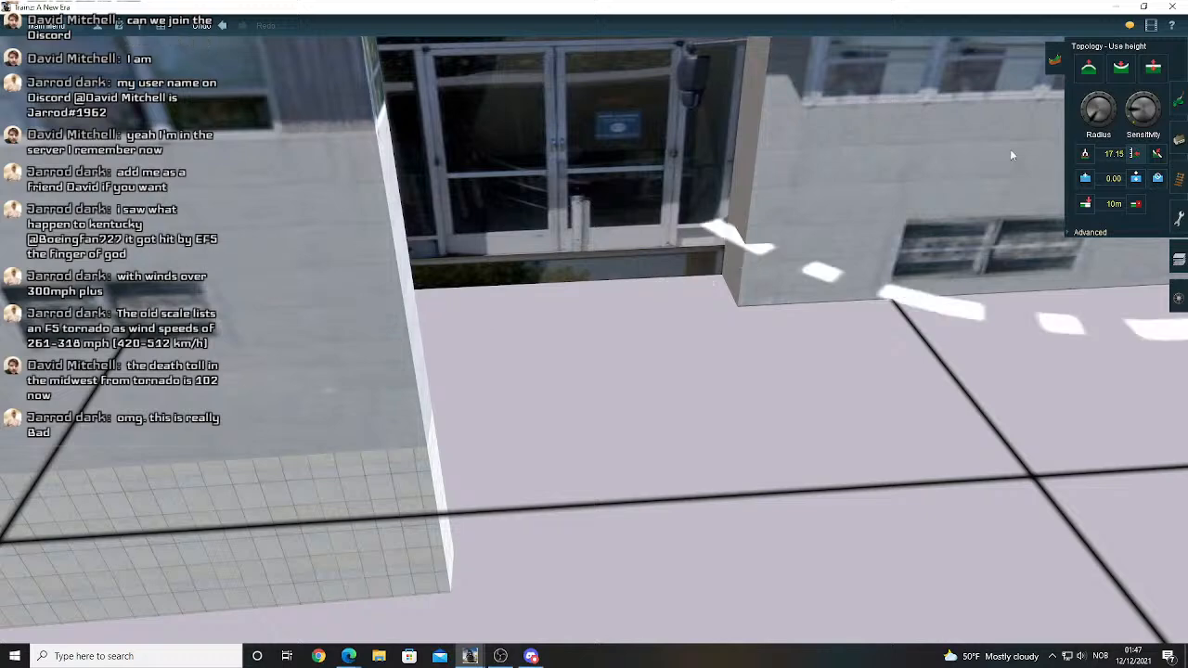
pyautogui.click(160, 27)
pyautogui.click(1083, 153)
pyautogui.rightClick(276, 336)
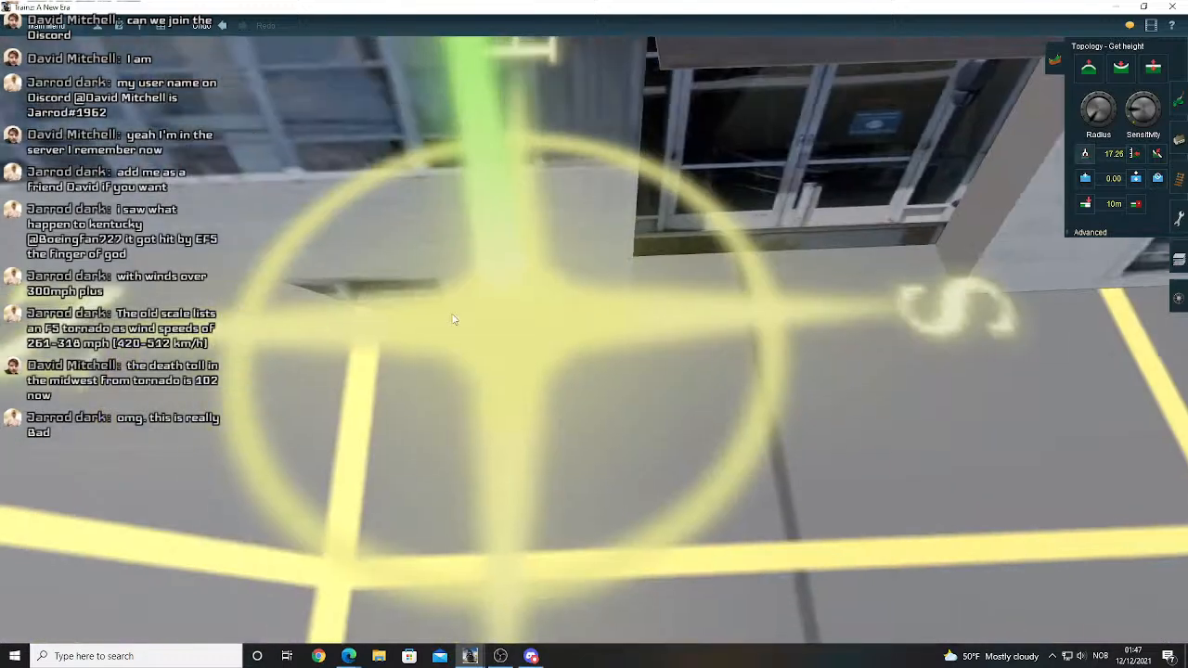
# - Sample a terrain height of 17.59 beside the office building's entrance and level the ground in front of the doors with it
pyautogui.click(456, 321)
pyautogui.click(465, 325)
pyautogui.moveTo(466, 325); pyautogui.dragTo(836, 281, button='right')
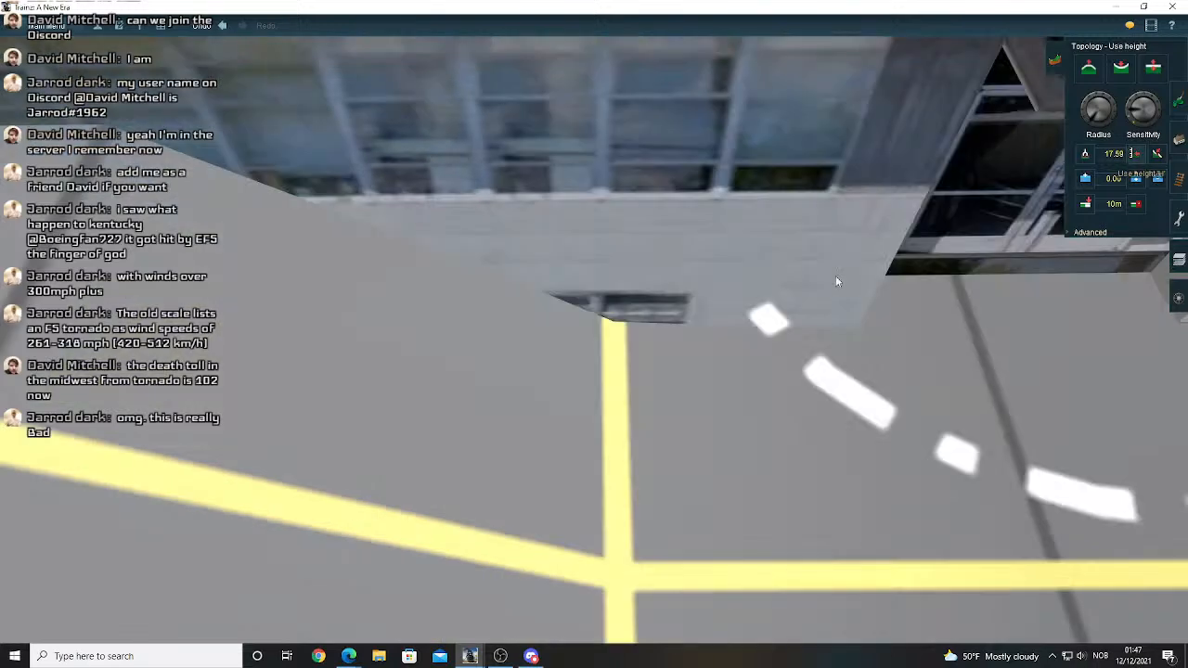
pyautogui.scroll(-5, 835, 281)
pyautogui.moveTo(652, 327); pyautogui.dragTo(712, 328, button='right')
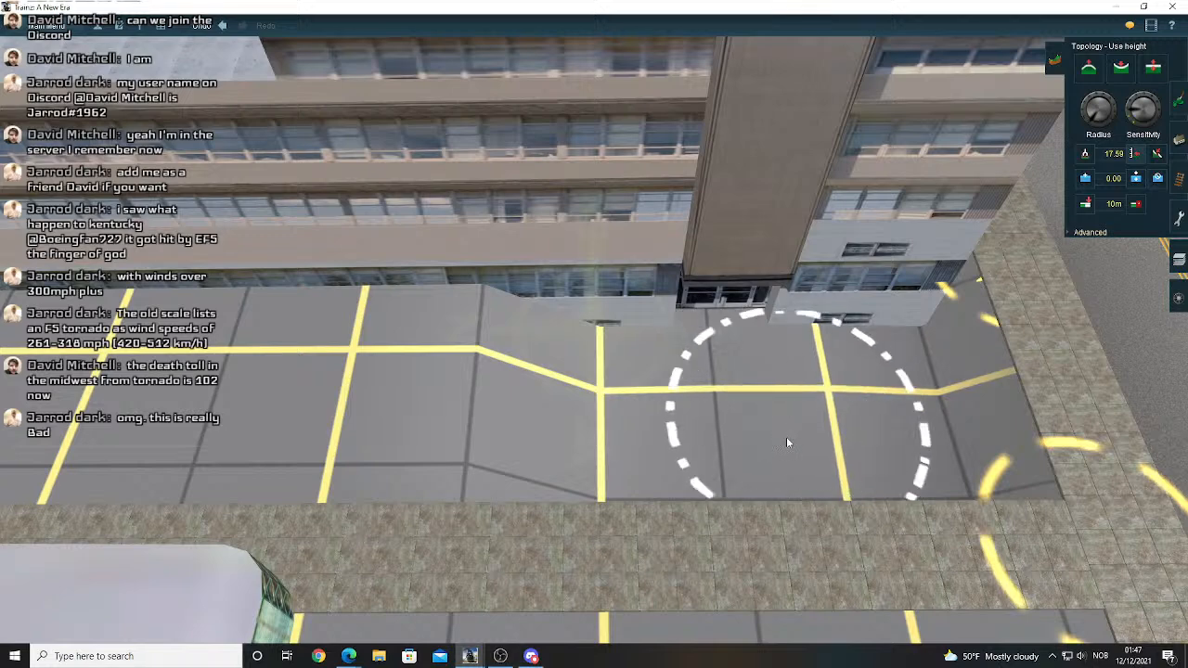
pyautogui.moveTo(756, 445); pyautogui.dragTo(634, 468)
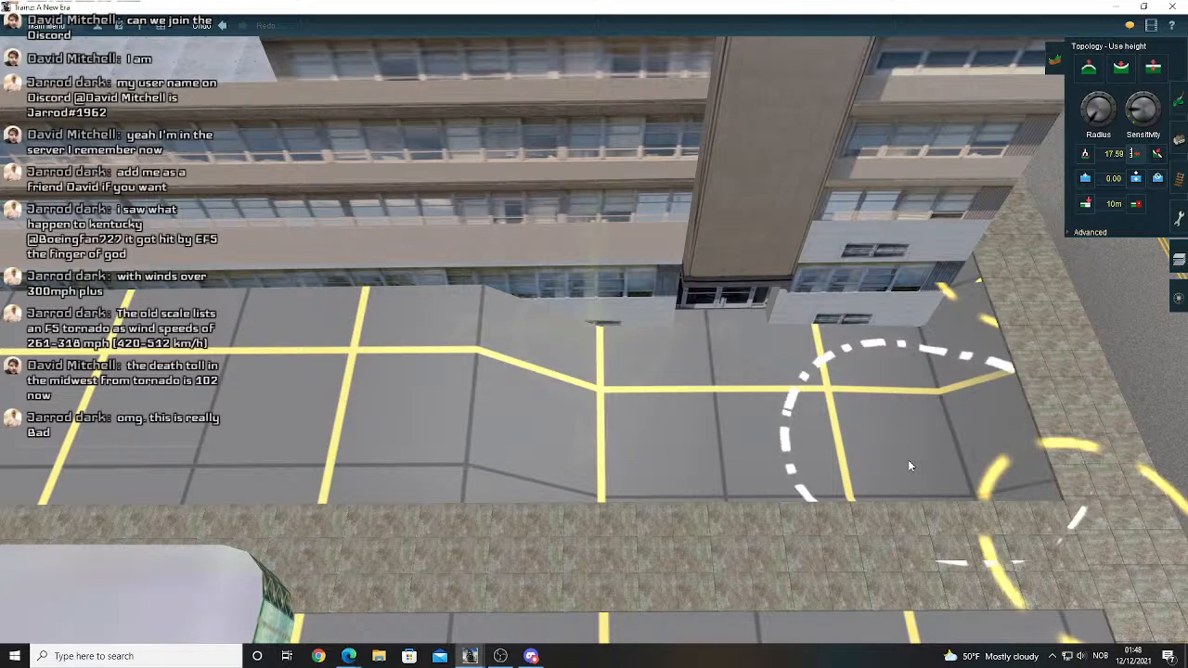
# - Extend the levelled ground at height 17.59 along the office building's facade, away from the entrance
pyautogui.rightClick(737, 413)
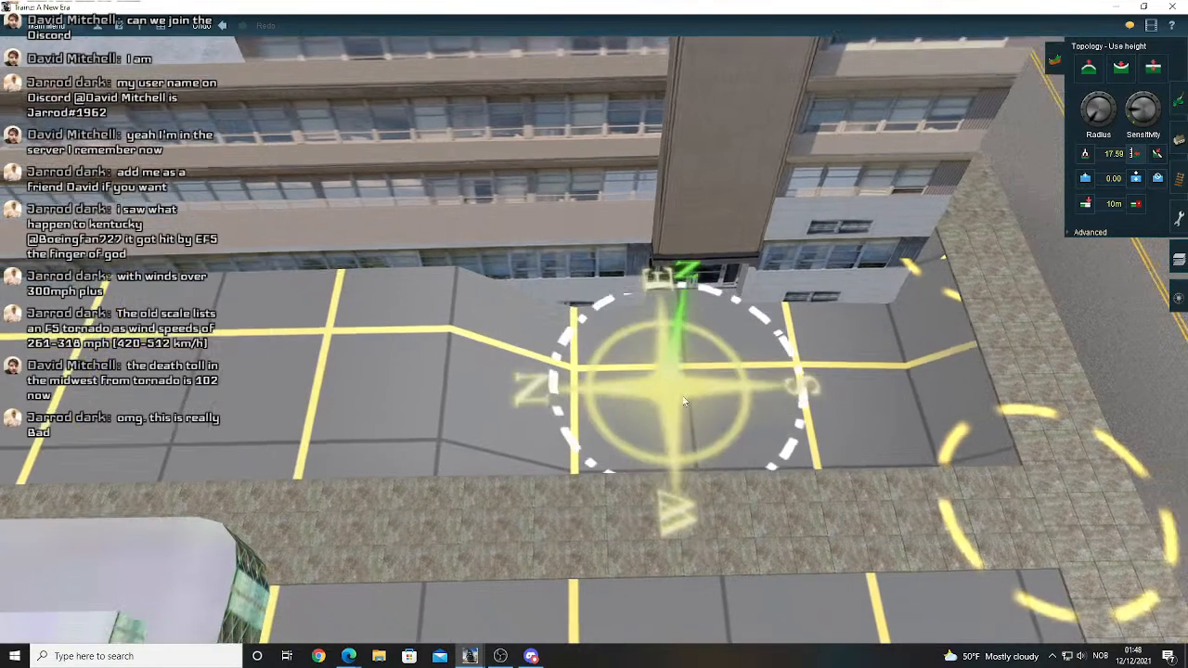
pyautogui.press('Left')
pyautogui.scroll(3, 631, 289)
pyautogui.moveTo(620, 284); pyautogui.dragTo(553, 288, button='right')
pyautogui.moveTo(566, 206); pyautogui.dragTo(607, 229, button='right')
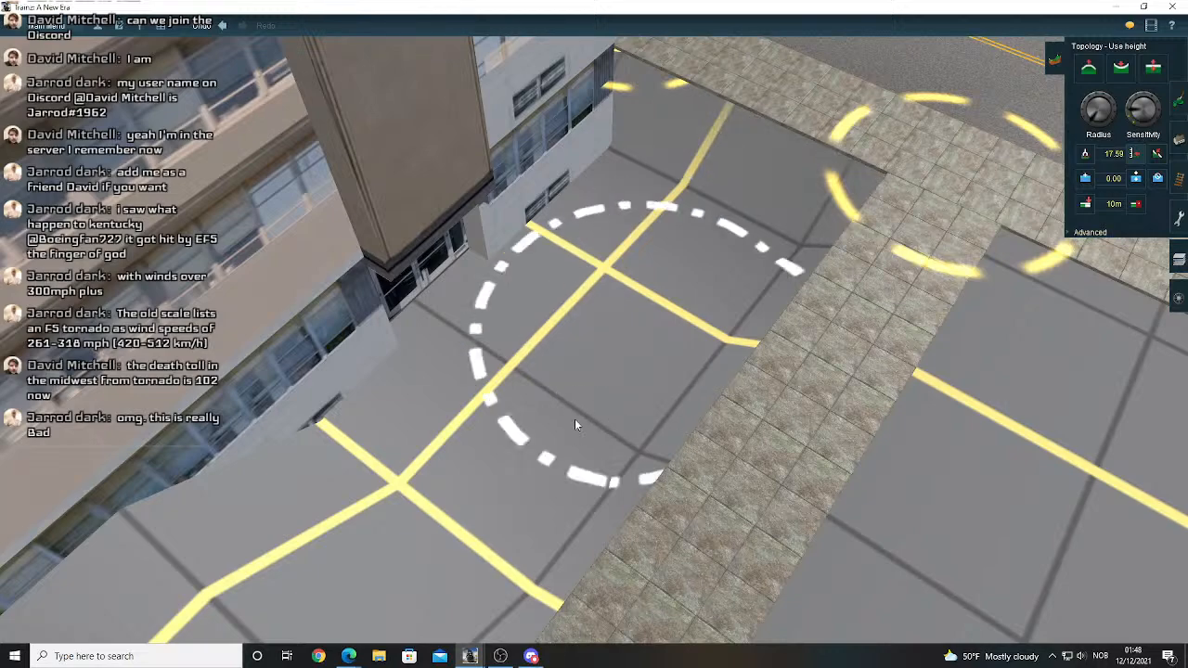
pyautogui.press('Right')
pyautogui.rightClick(481, 343)
pyautogui.scroll(-5, 482, 313)
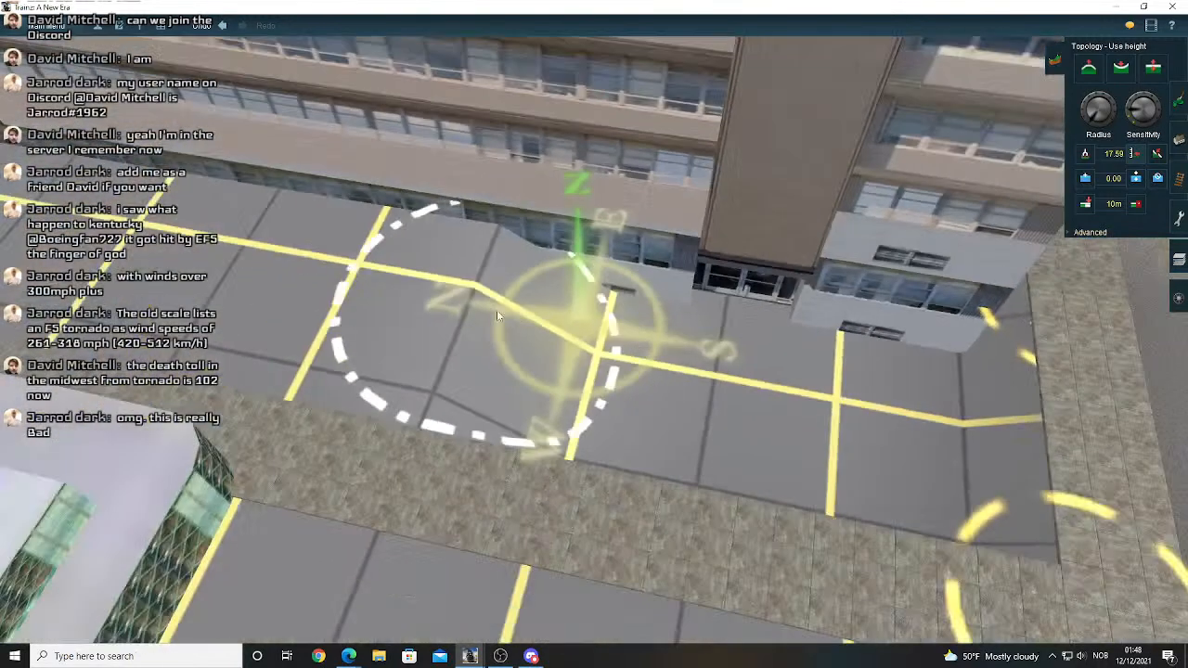
pyautogui.press('Left')
pyautogui.press('Up')
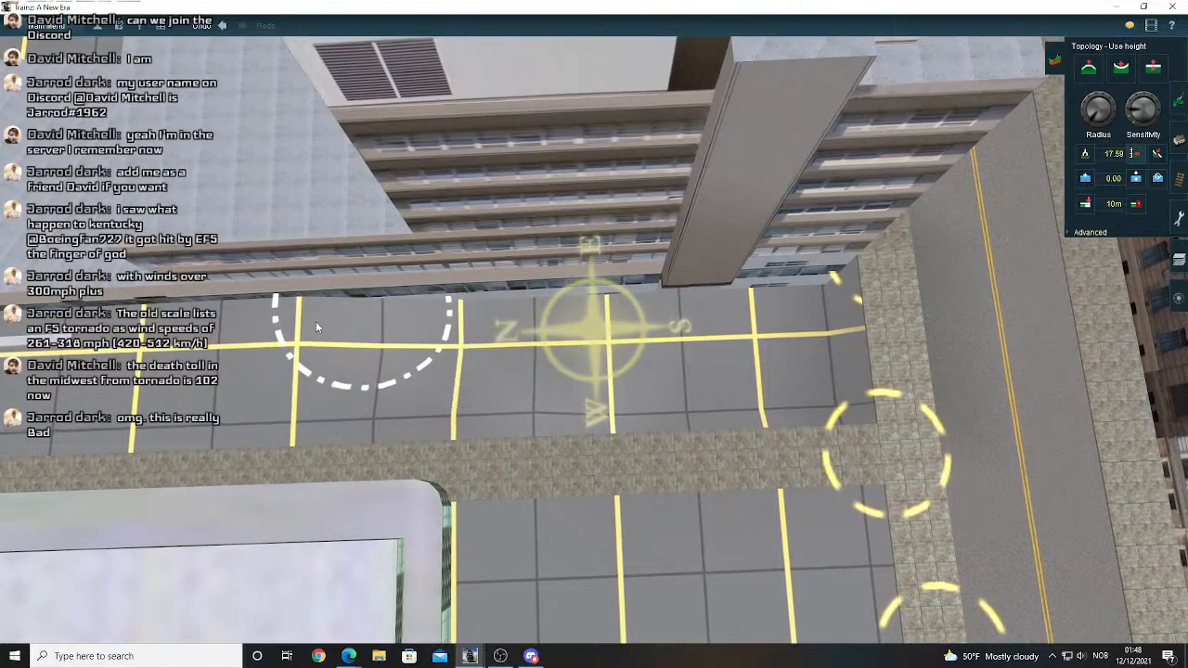
pyautogui.click(212, 337)
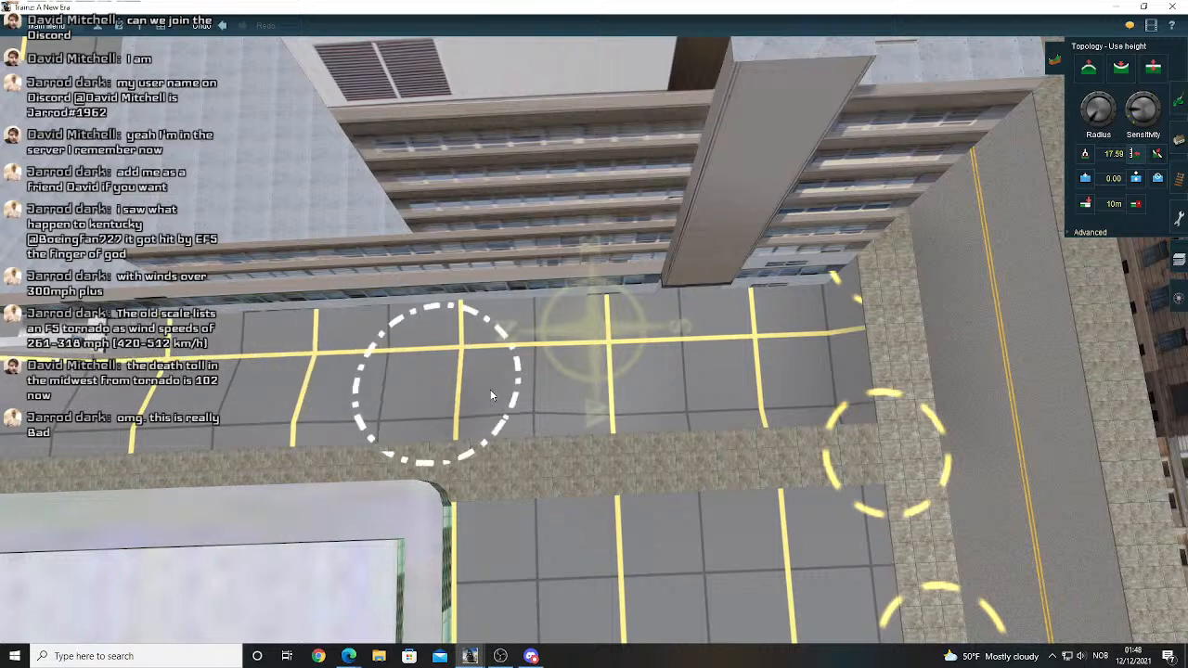
# - Level the ground at height 17.59 around the low walled section at the office building's far end, up to the neighbouring beige building
pyautogui.moveTo(483, 351); pyautogui.dragTo(547, 216, button='right')
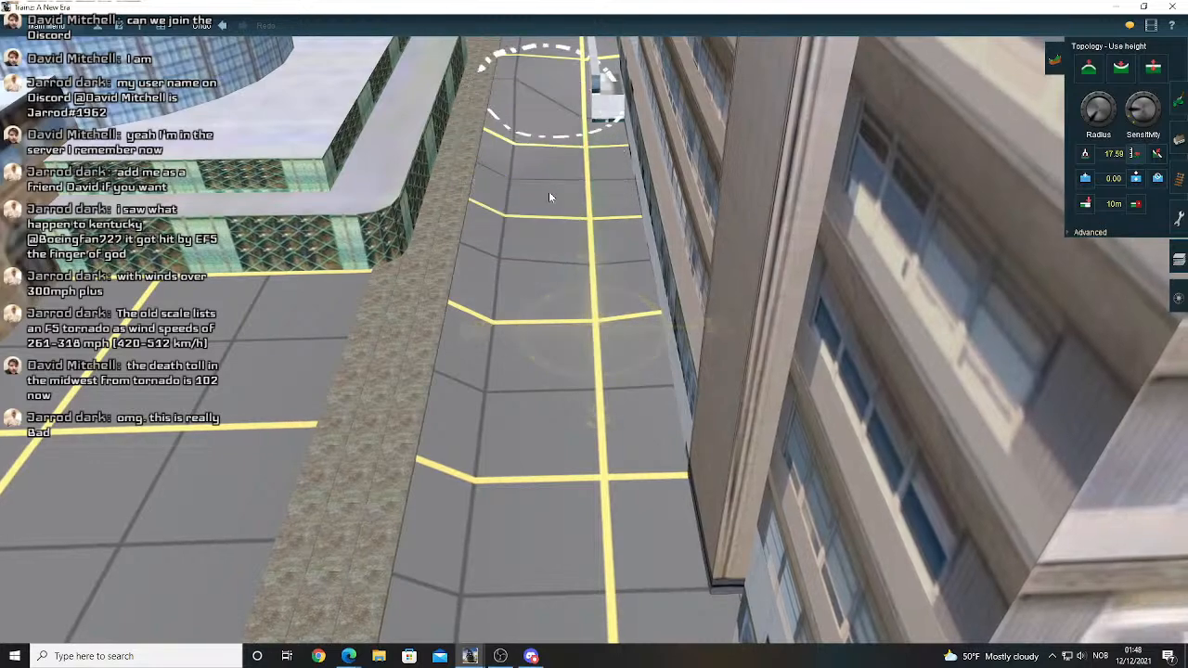
pyautogui.moveTo(567, 178)
pyautogui.mouseDown(button='right')
pyautogui.moveTo(578, 158)
pyautogui.moveTo(570, 279)
pyautogui.moveTo(592, 199)
pyautogui.moveTo(698, 286)
pyautogui.mouseUp(button='right')
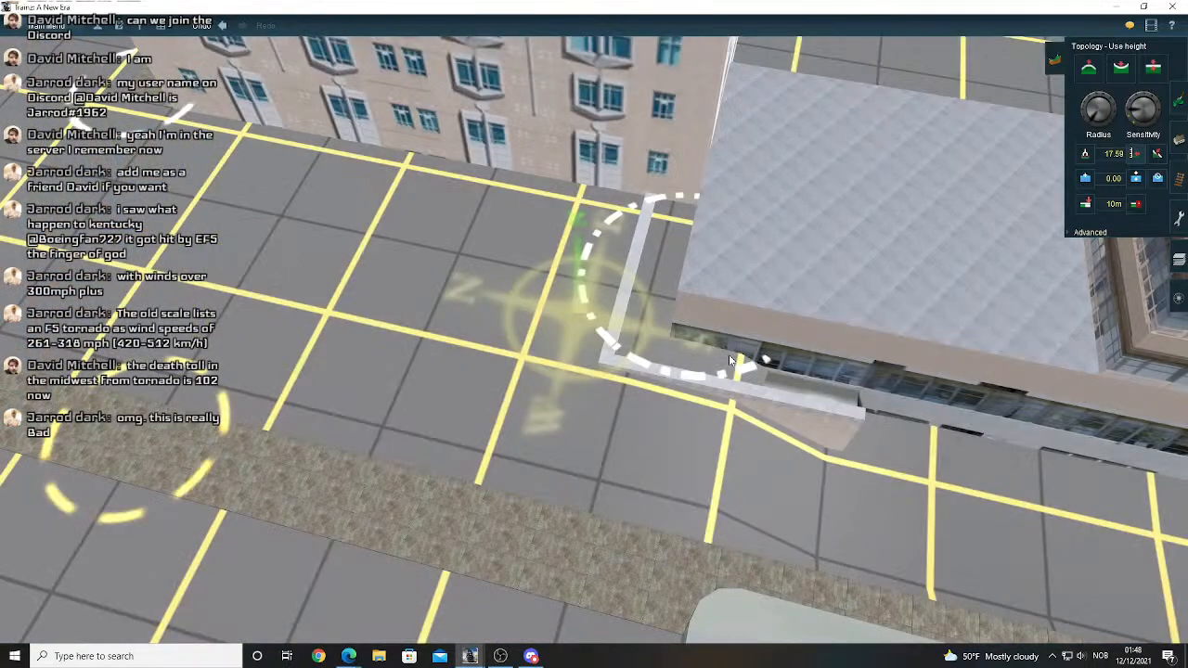
pyautogui.moveTo(764, 477)
pyautogui.mouseDown()
pyautogui.moveTo(624, 444)
pyautogui.moveTo(653, 404)
pyautogui.mouseUp()
pyautogui.moveTo(652, 404)
pyautogui.mouseDown(button='right')
pyautogui.moveTo(692, 313)
pyautogui.moveTo(688, 274)
pyautogui.mouseUp(button='right')
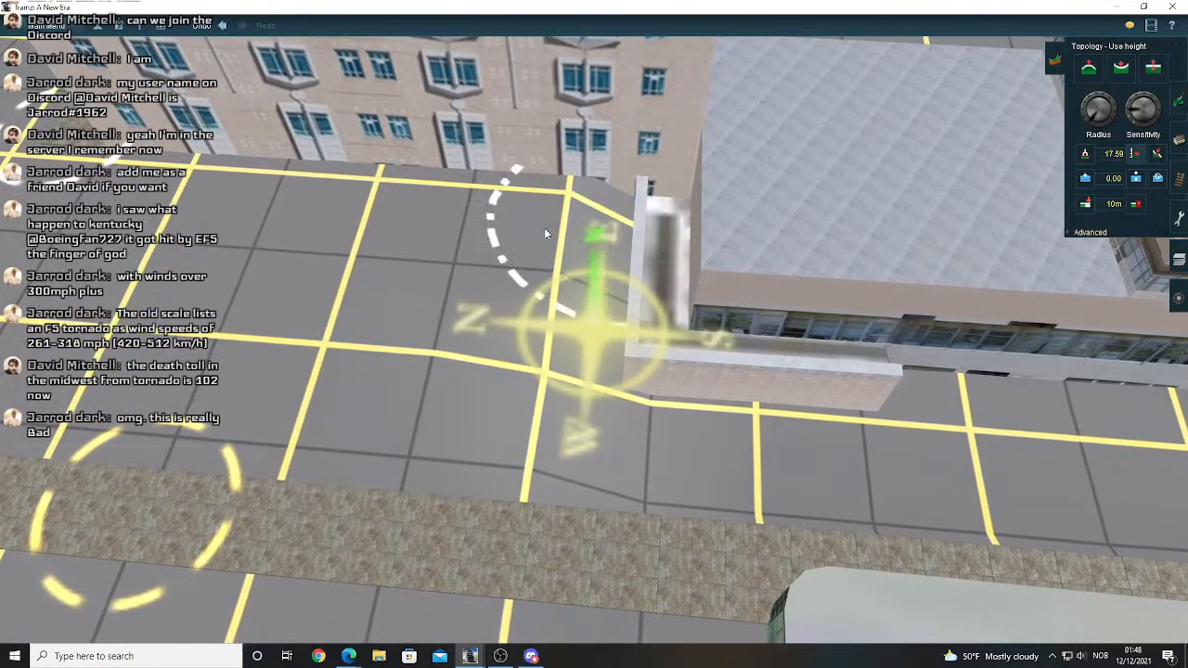
pyautogui.moveTo(506, 221)
pyautogui.mouseDown()
pyautogui.moveTo(277, 204)
pyautogui.moveTo(268, 234)
pyautogui.moveTo(280, 306)
pyautogui.moveTo(357, 370)
pyautogui.moveTo(552, 434)
pyautogui.moveTo(688, 435)
pyautogui.moveTo(812, 410)
pyautogui.mouseUp()
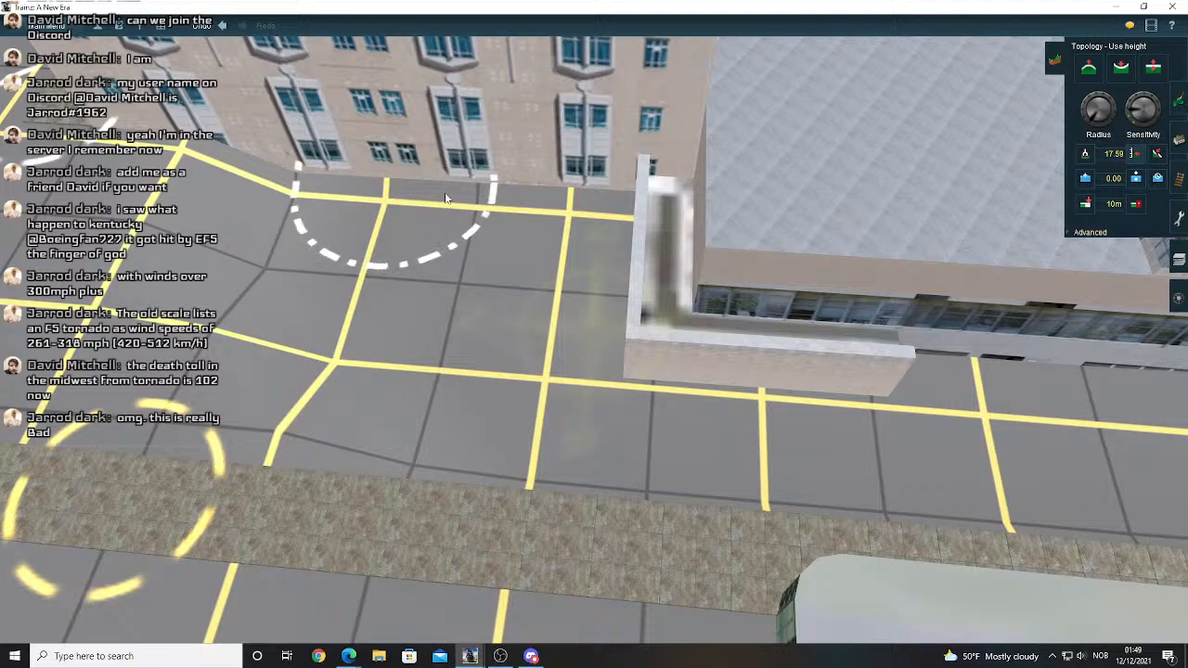
# - Continue levelling at height 17.59 along the foot of the beige building's facade to its corner
pyautogui.moveTo(493, 203); pyautogui.dragTo(495, 205, button='right')
pyautogui.scroll(5, 575, 252)
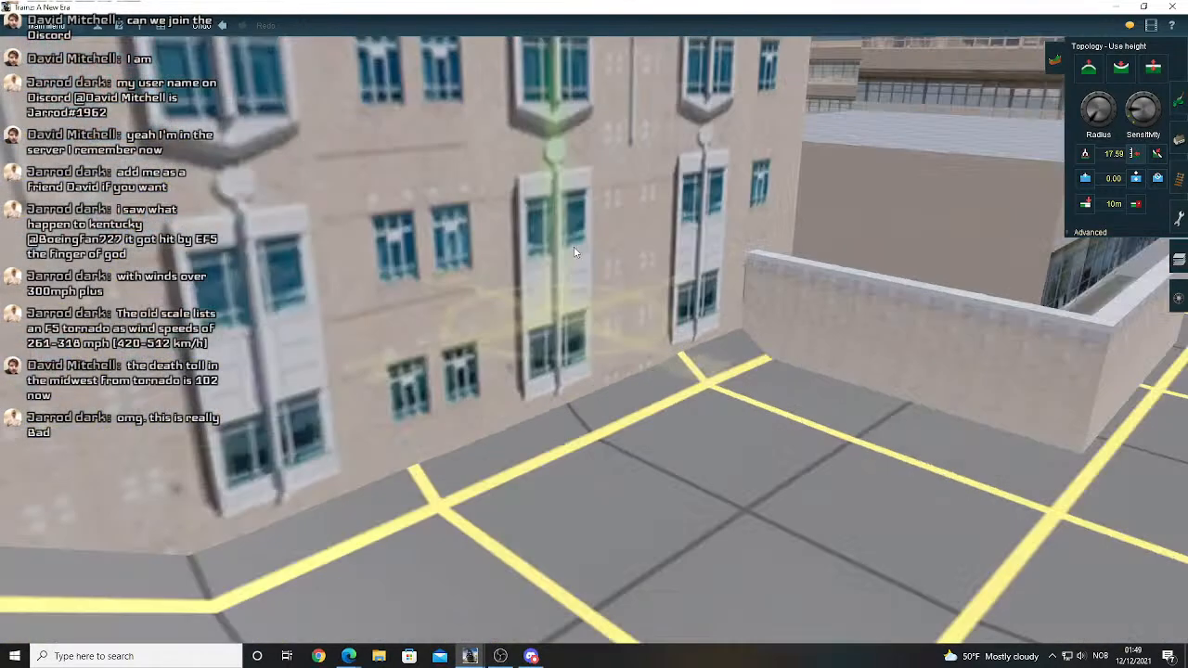
pyautogui.rightClick(607, 266)
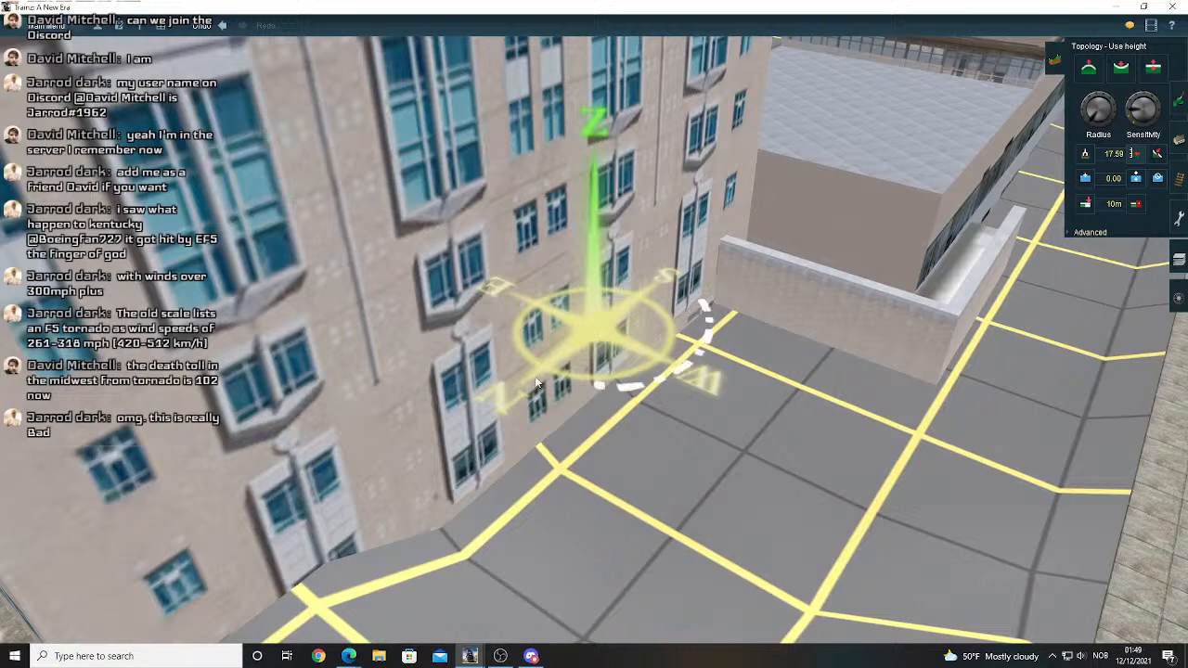
pyautogui.moveTo(535, 382); pyautogui.dragTo(462, 422)
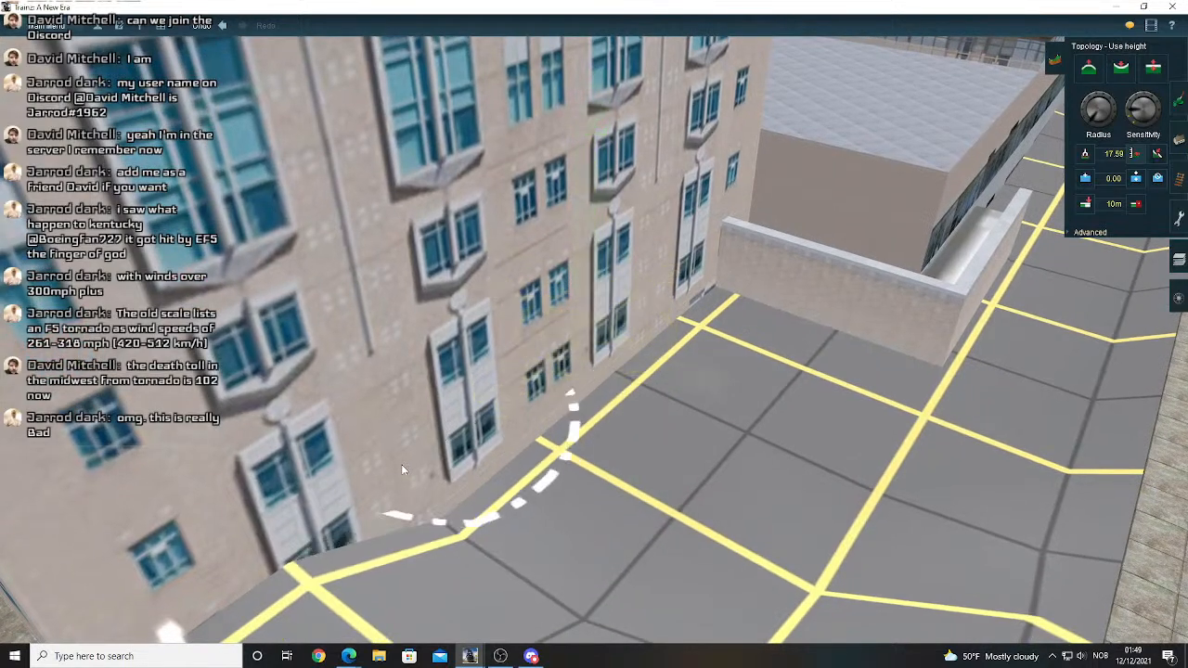
pyautogui.rightClick(507, 424)
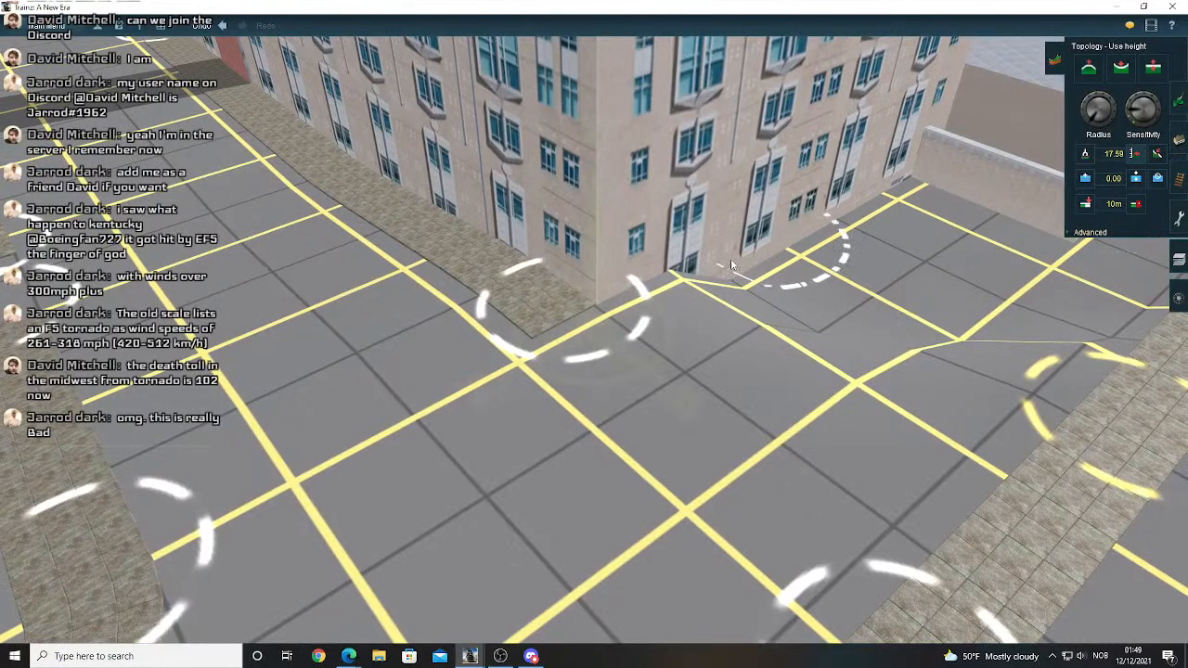
pyautogui.moveTo(703, 274); pyautogui.dragTo(678, 303)
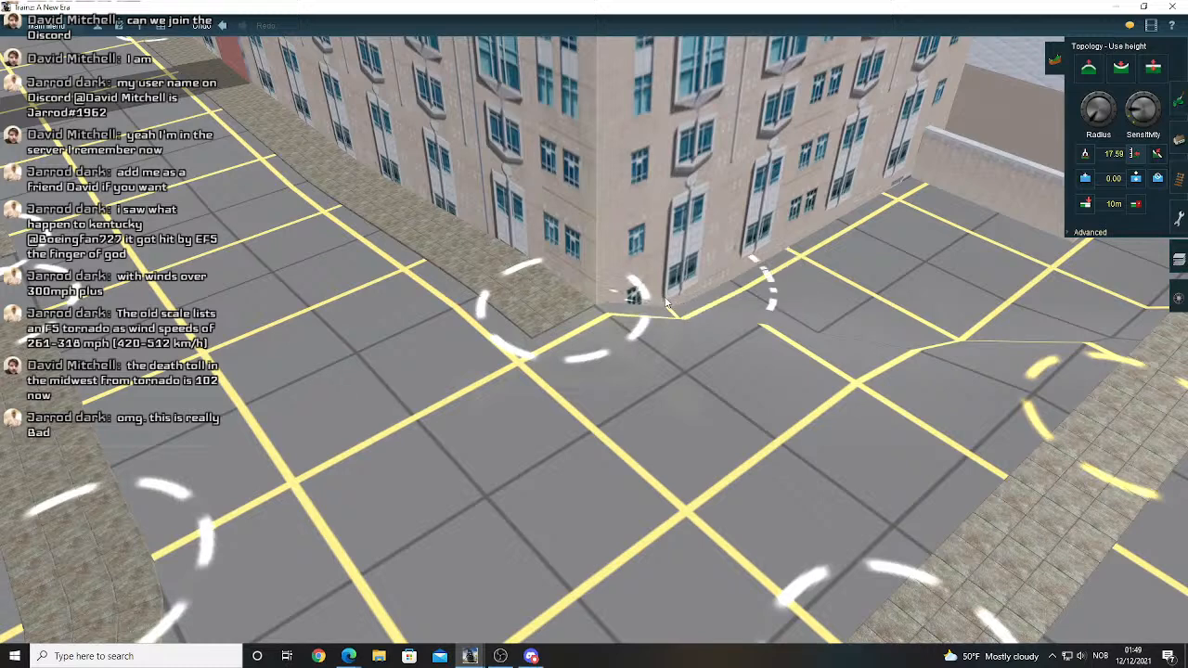
# - Level the ground between the beige building's corner and the opposite sidewalk at height 17.59, undoing one misplaced stroke
pyautogui.moveTo(660, 297); pyautogui.dragTo(597, 315, button='right')
pyautogui.scroll(3, 595, 314)
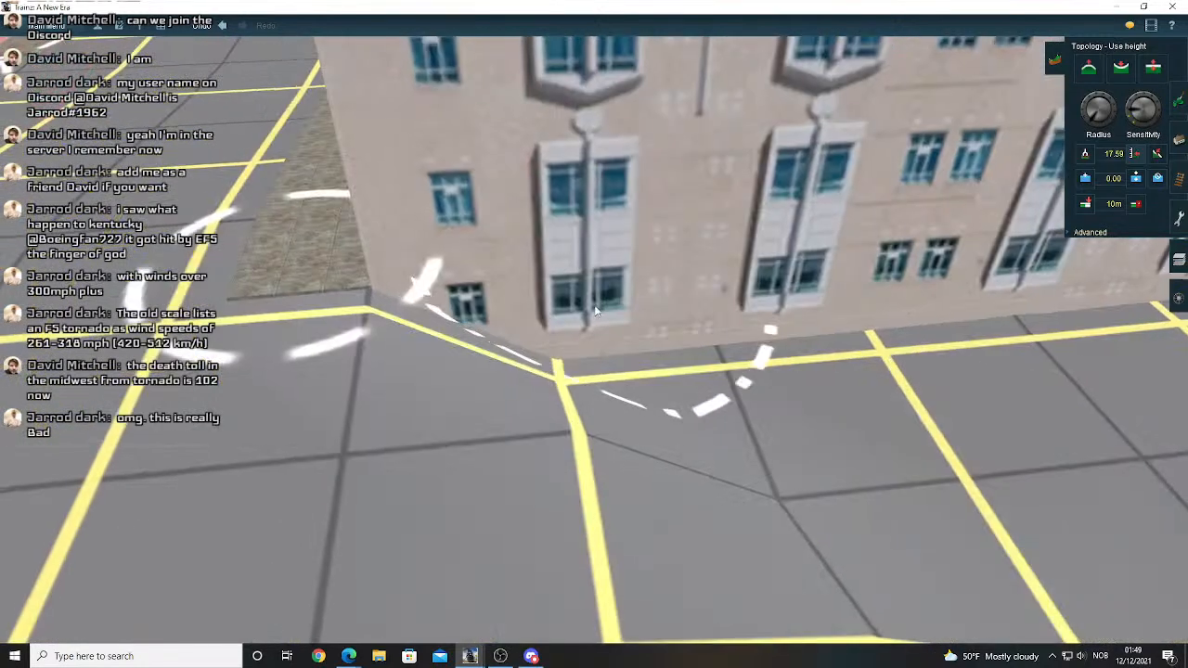
pyautogui.rightClick(597, 315)
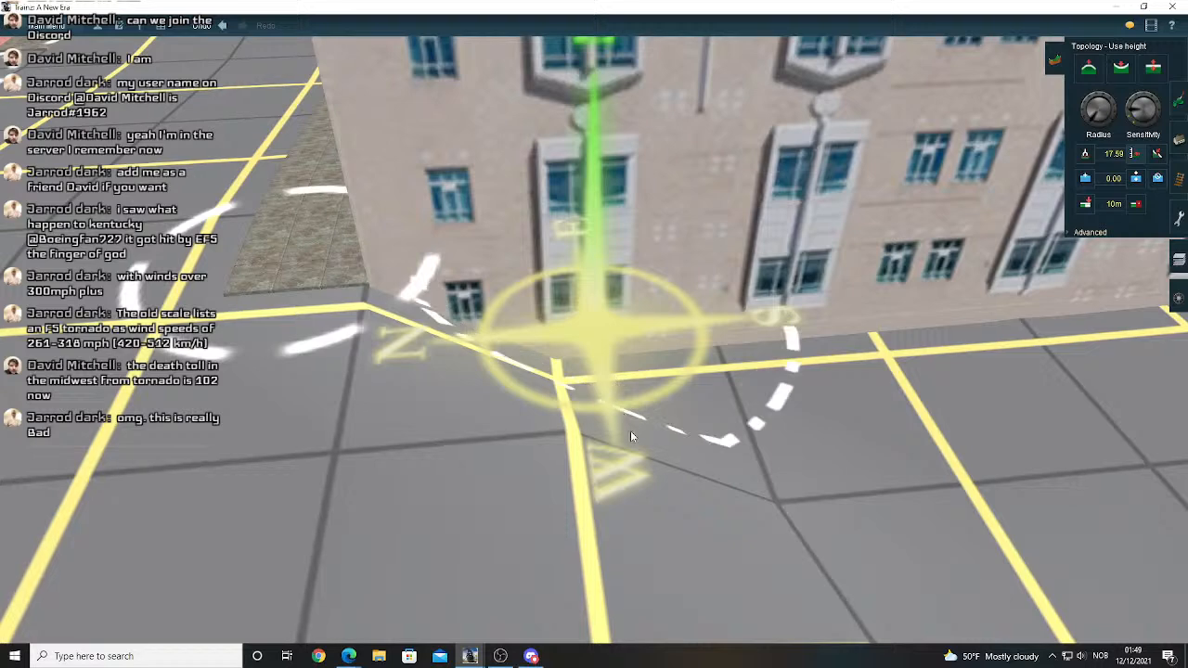
pyautogui.moveTo(656, 507)
pyautogui.mouseDown(button='right')
pyautogui.moveTo(679, 383)
pyautogui.moveTo(624, 329)
pyautogui.moveTo(549, 326)
pyautogui.moveTo(669, 368)
pyautogui.mouseUp(button='right')
pyautogui.moveTo(669, 365)
pyautogui.mouseDown()
pyautogui.moveTo(787, 382)
pyautogui.moveTo(782, 358)
pyautogui.mouseUp()
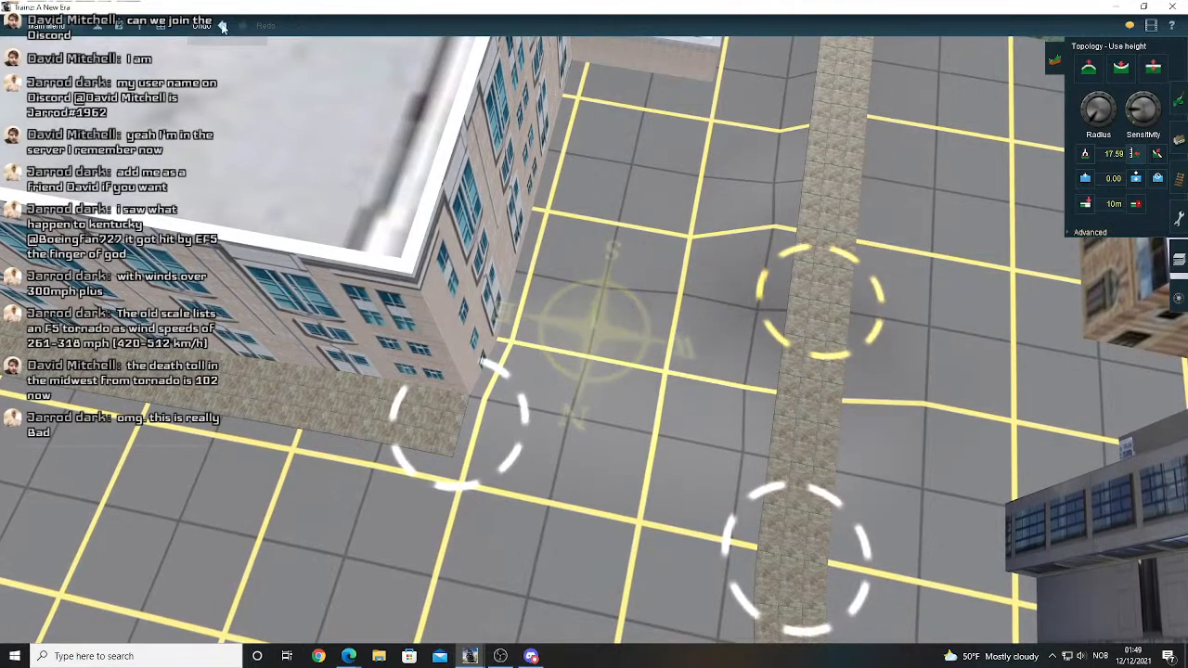
pyautogui.click(222, 26)
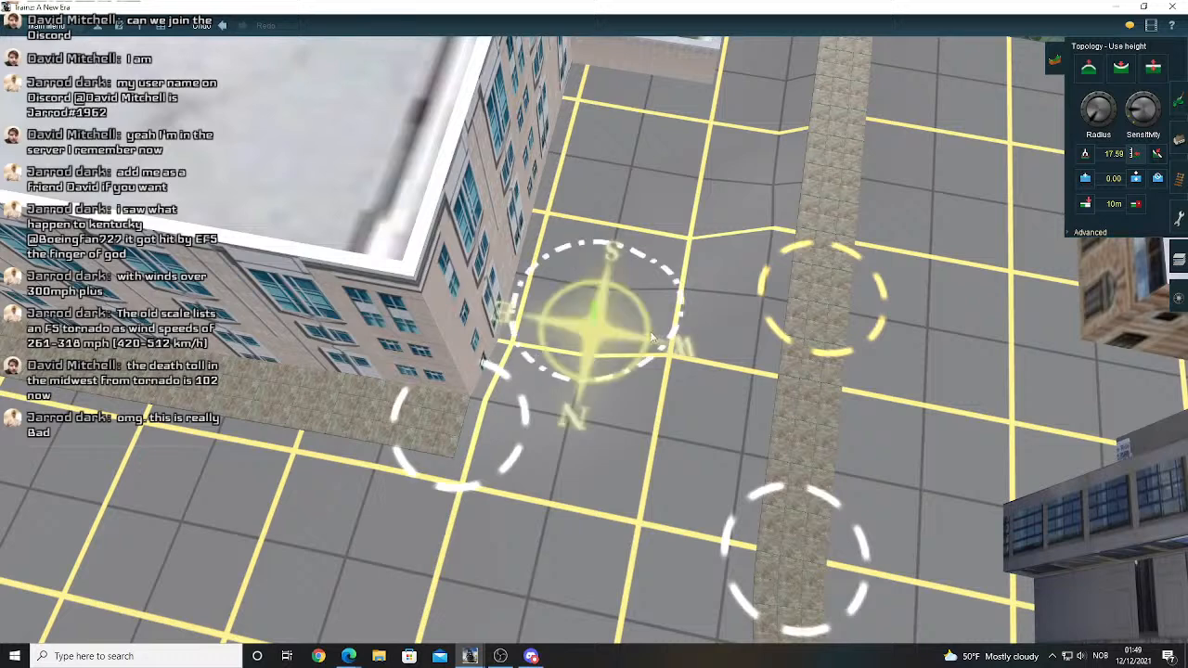
pyautogui.click(702, 333)
pyautogui.moveTo(717, 228); pyautogui.dragTo(742, 97)
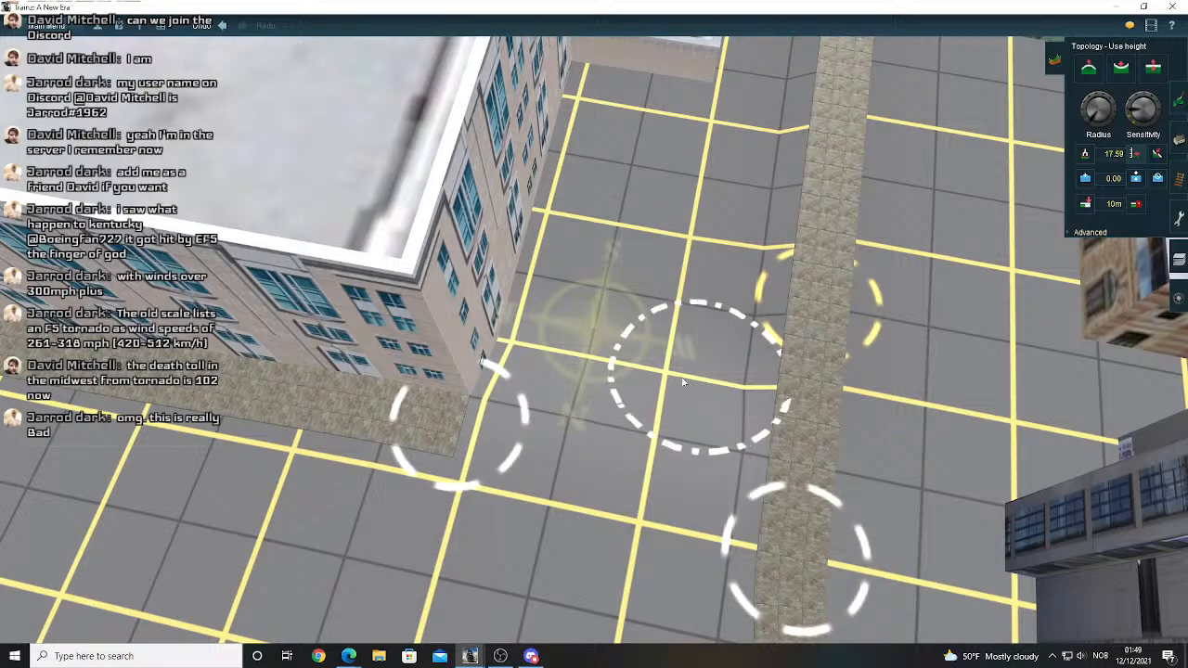
# - Examine the levelled strip between the buildings and the sidewalk for uneven ground and buried facade parts
pyautogui.rightClick(684, 255)
pyautogui.press('Down')
pyautogui.press('Down')
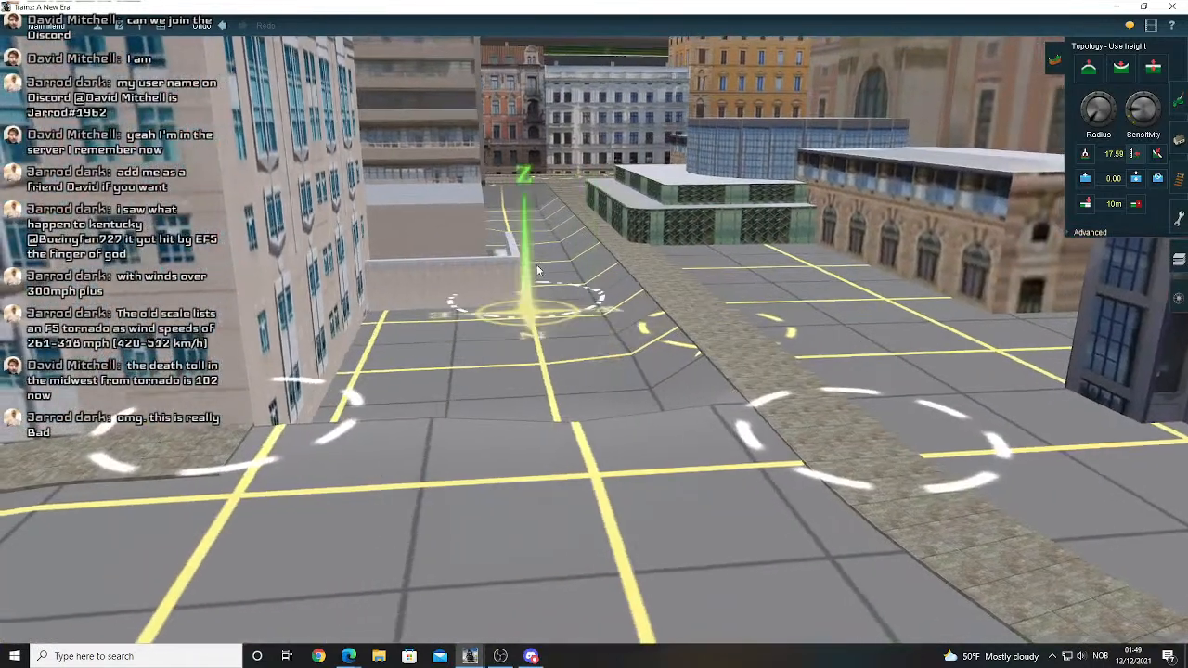
pyautogui.rightClick(536, 264)
pyautogui.rightClick(631, 238)
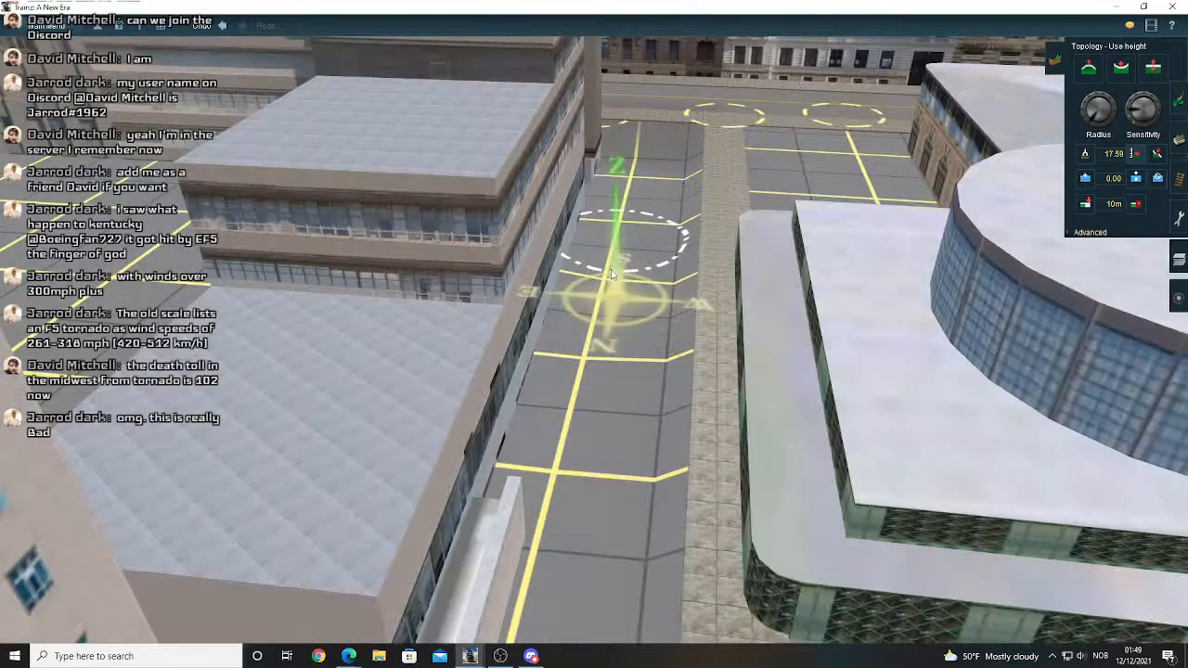
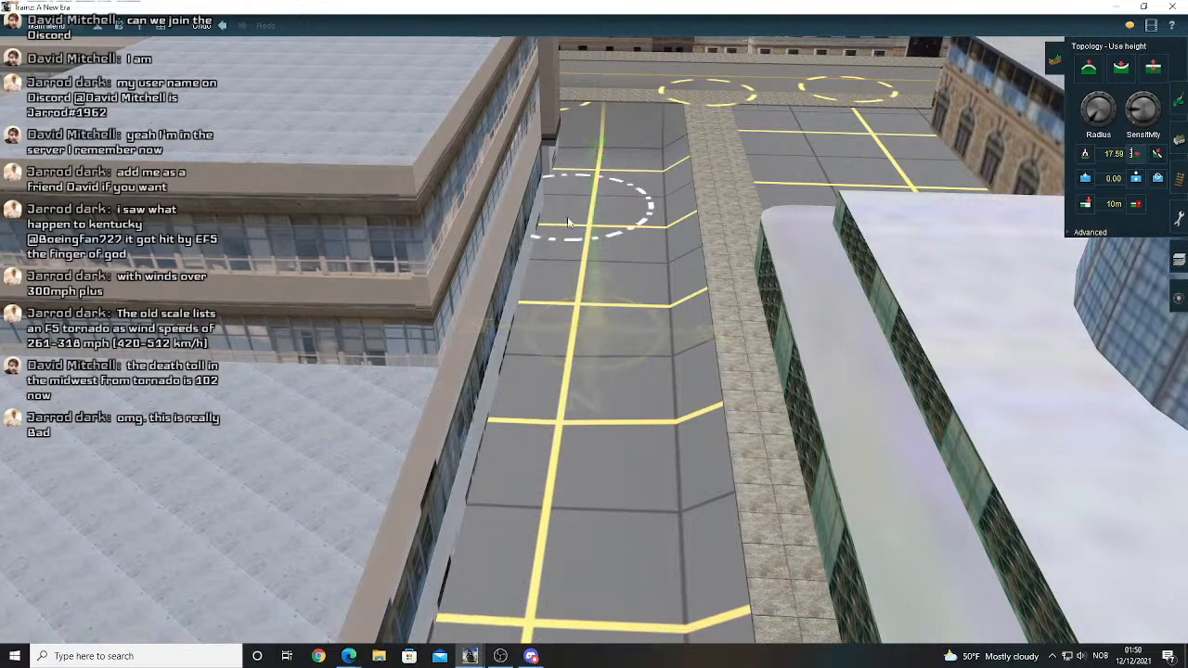
pyautogui.rightClick(568, 245)
pyautogui.press('Left')
pyautogui.press('Left')
pyautogui.moveTo(515, 311); pyautogui.dragTo(493, 278, button='right')
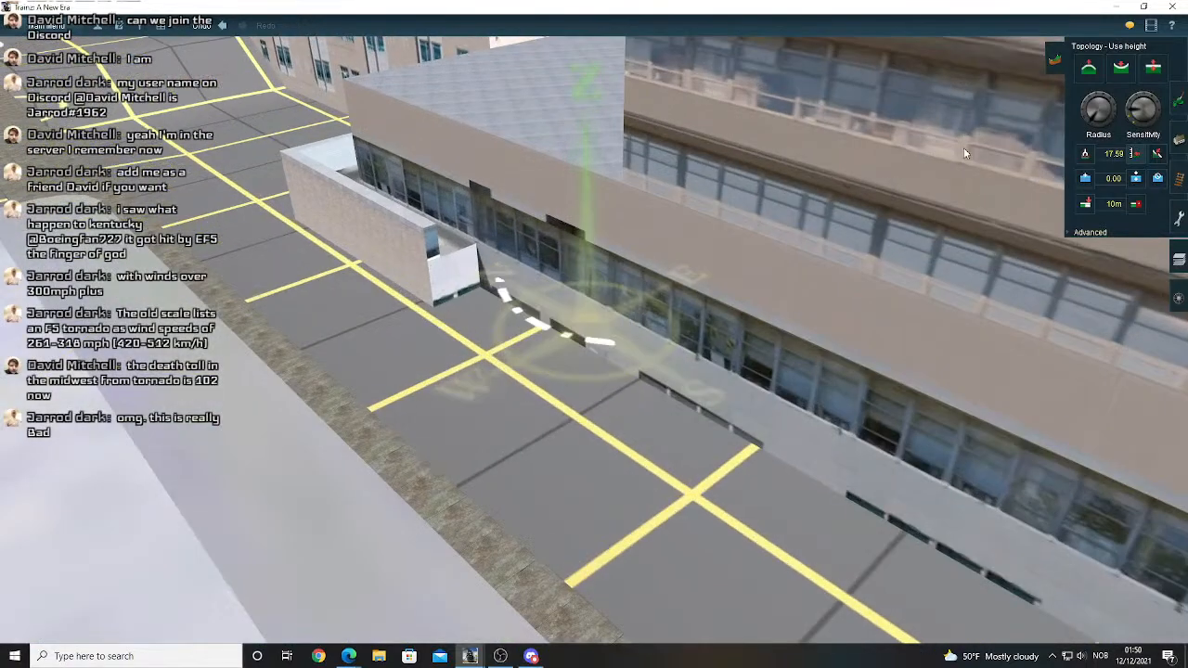
# - Lower the terrain in front of the office building's side door beside the low wall, with the ground shown in wireframe
pyautogui.rightClick(452, 320)
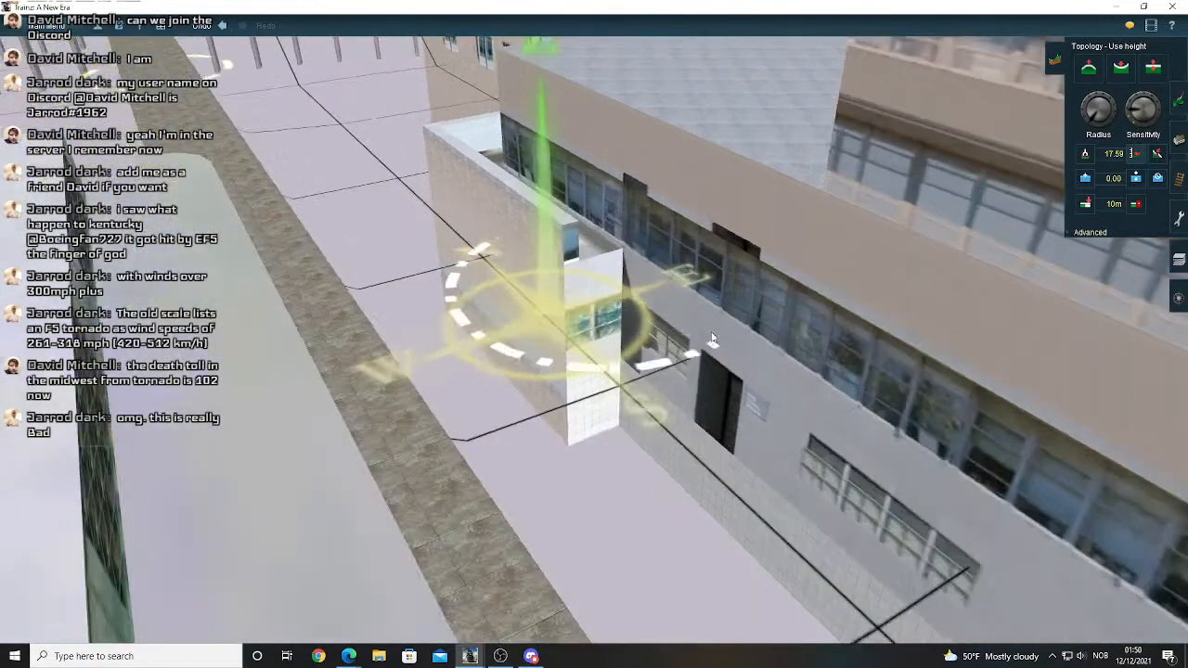
pyautogui.scroll(3, 717, 323)
pyautogui.press('Down')
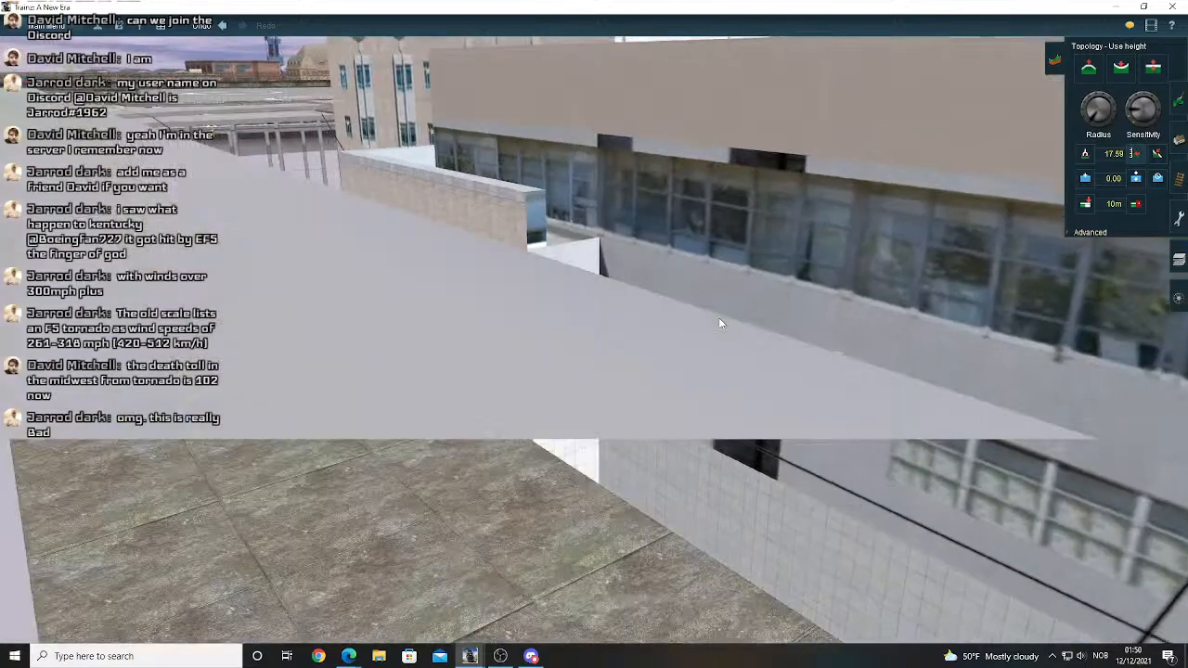
pyautogui.press('Up')
pyautogui.press('Left')
pyautogui.rightClick(690, 360)
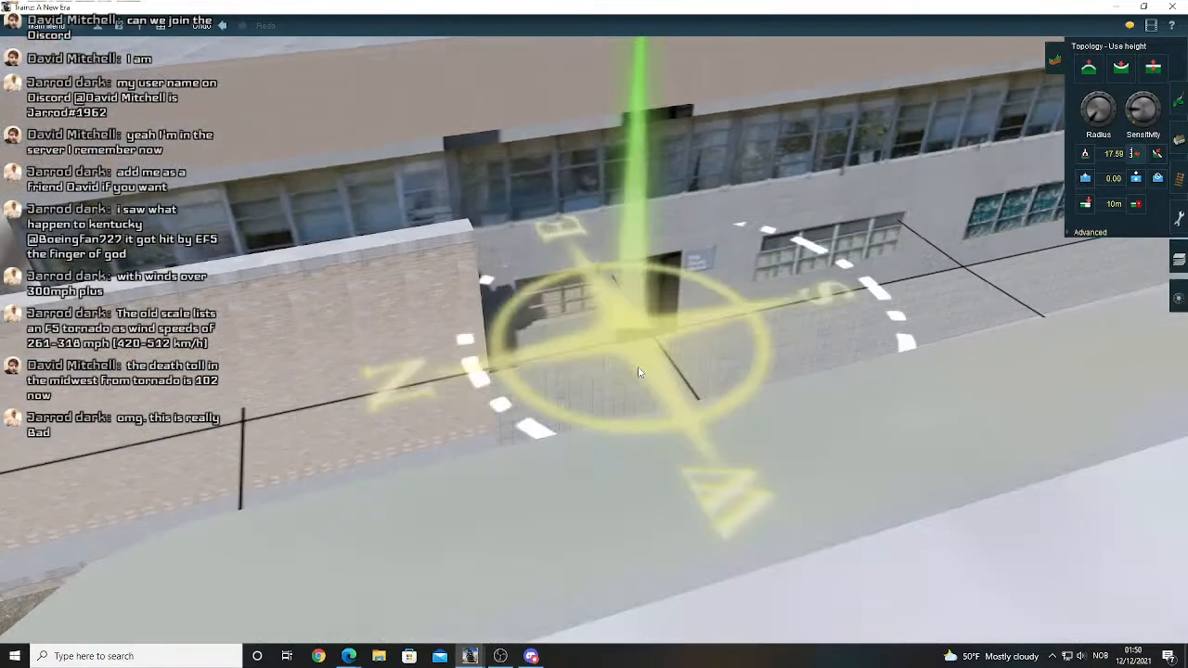
pyautogui.scroll(2, 657, 358)
pyautogui.press('Left')
pyautogui.click(1121, 68)
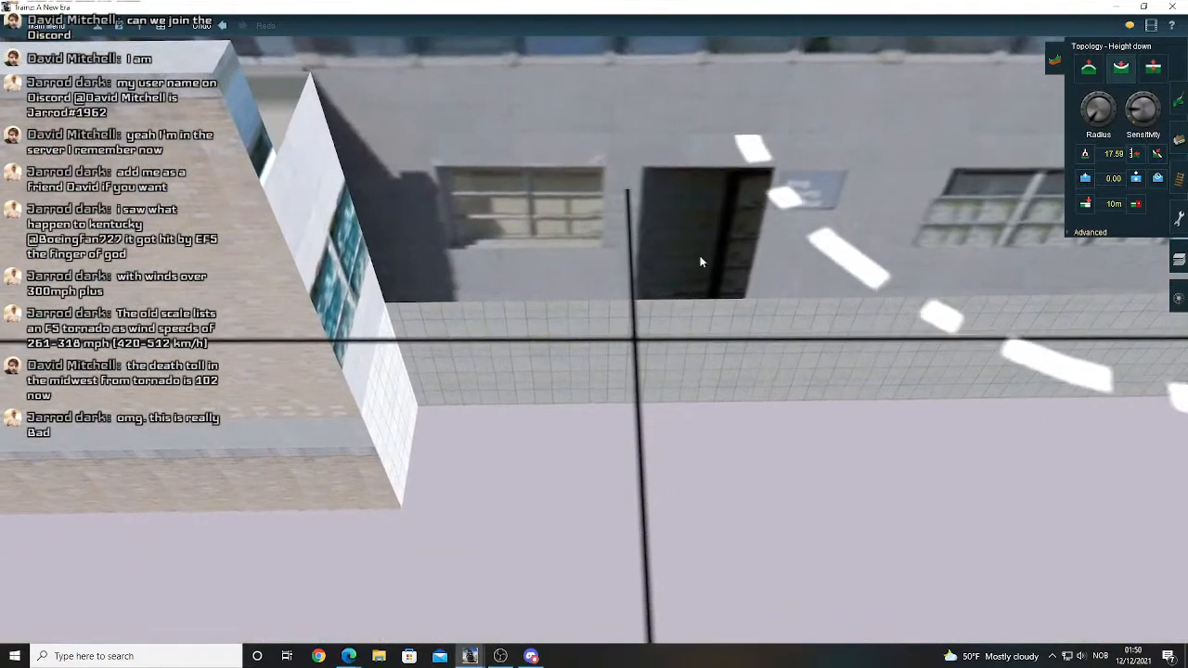
pyautogui.moveTo(674, 214); pyautogui.dragTo(703, 213)
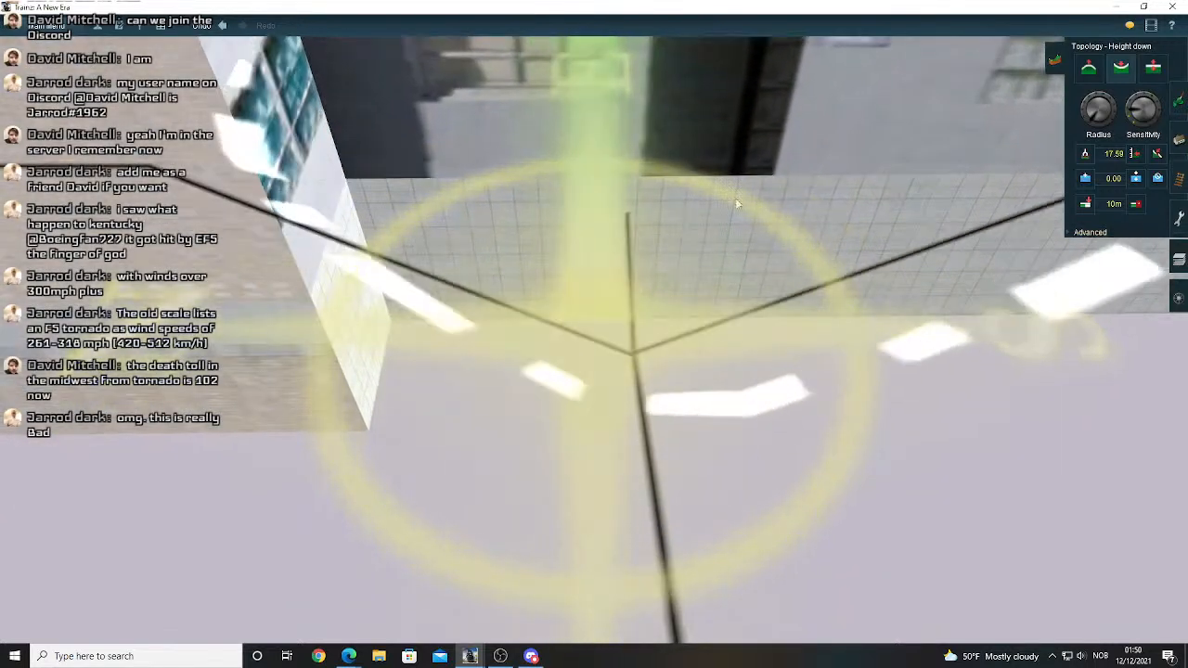
# - Sample a terrain height of 15.11 at the foot of the side door and get ready to apply it there
pyautogui.click(1136, 154)
pyautogui.click(774, 189)
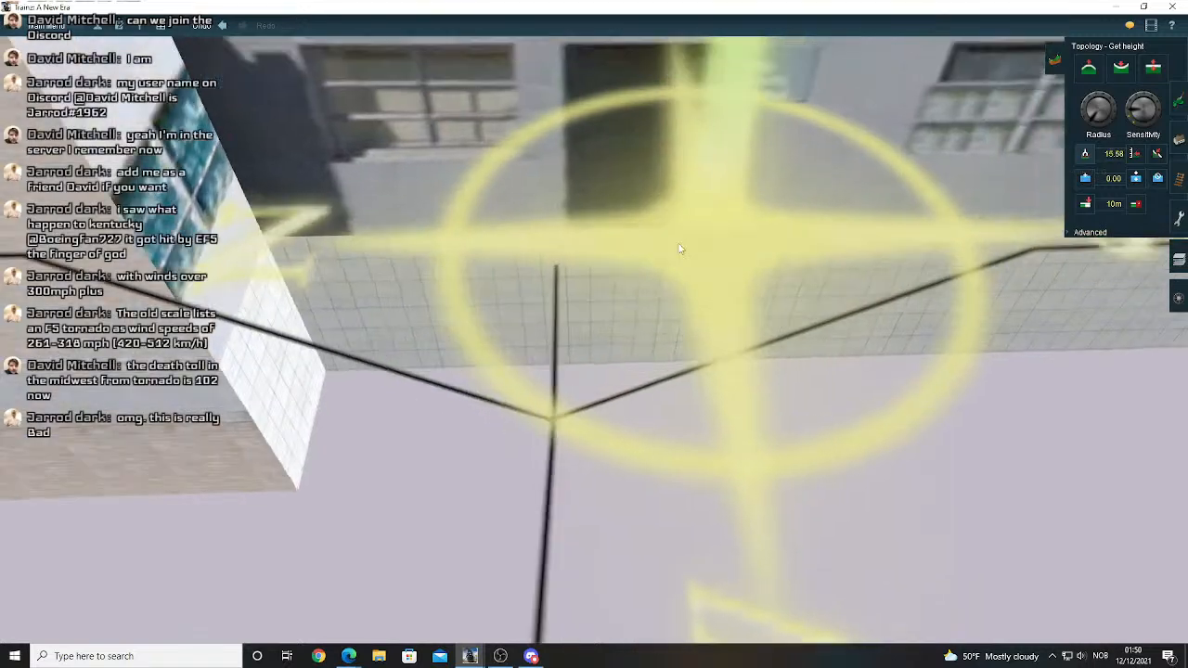
pyautogui.click(633, 277)
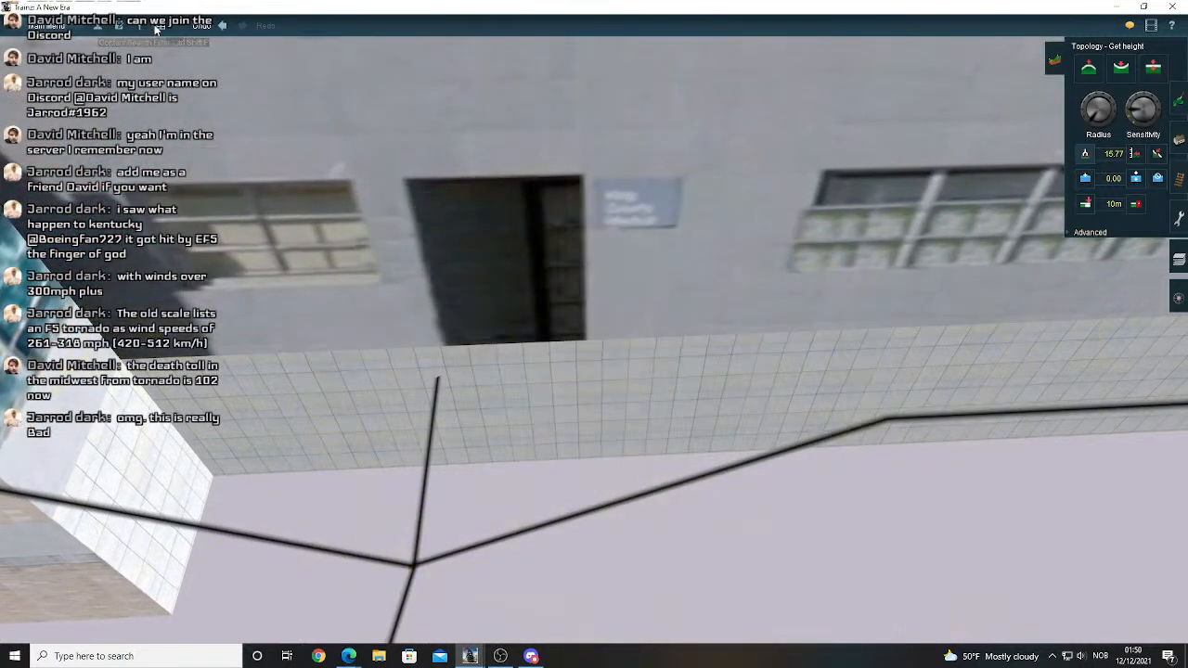
pyautogui.click(543, 330)
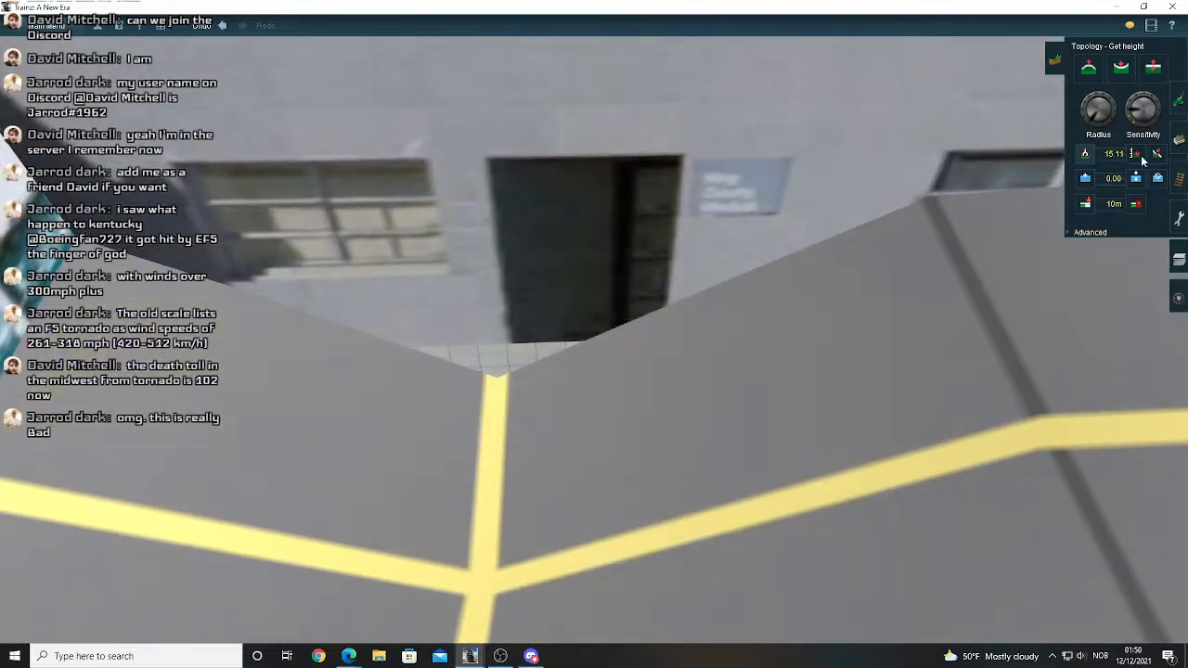
pyautogui.click(1156, 154)
pyautogui.scroll(-5, 607, 347)
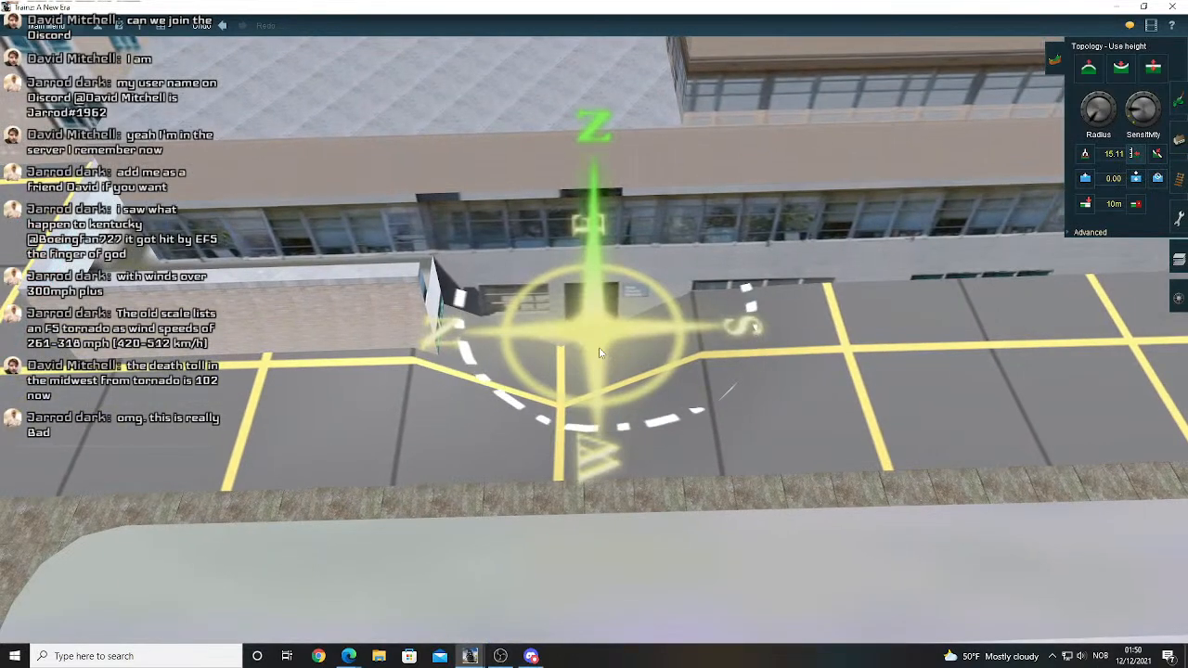
# - Level the ground at height 15.11 from the office building's side door along the facade windows beyond it
pyautogui.rightClick(721, 348)
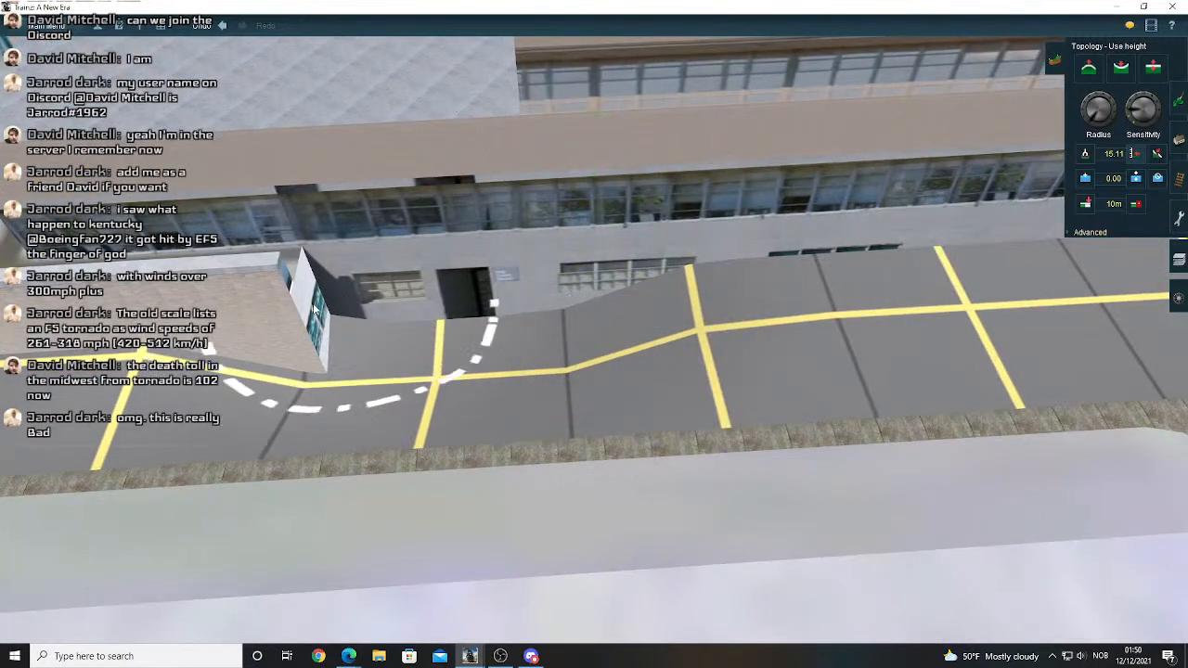
pyautogui.moveTo(700, 305)
pyautogui.mouseDown()
pyautogui.moveTo(811, 266)
pyautogui.moveTo(900, 265)
pyautogui.mouseUp()
pyautogui.moveTo(761, 304)
pyautogui.mouseDown()
pyautogui.moveTo(556, 325)
pyautogui.moveTo(648, 331)
pyautogui.mouseUp()
pyautogui.moveTo(648, 332); pyautogui.dragTo(778, 285, button='right')
pyautogui.press('Left')
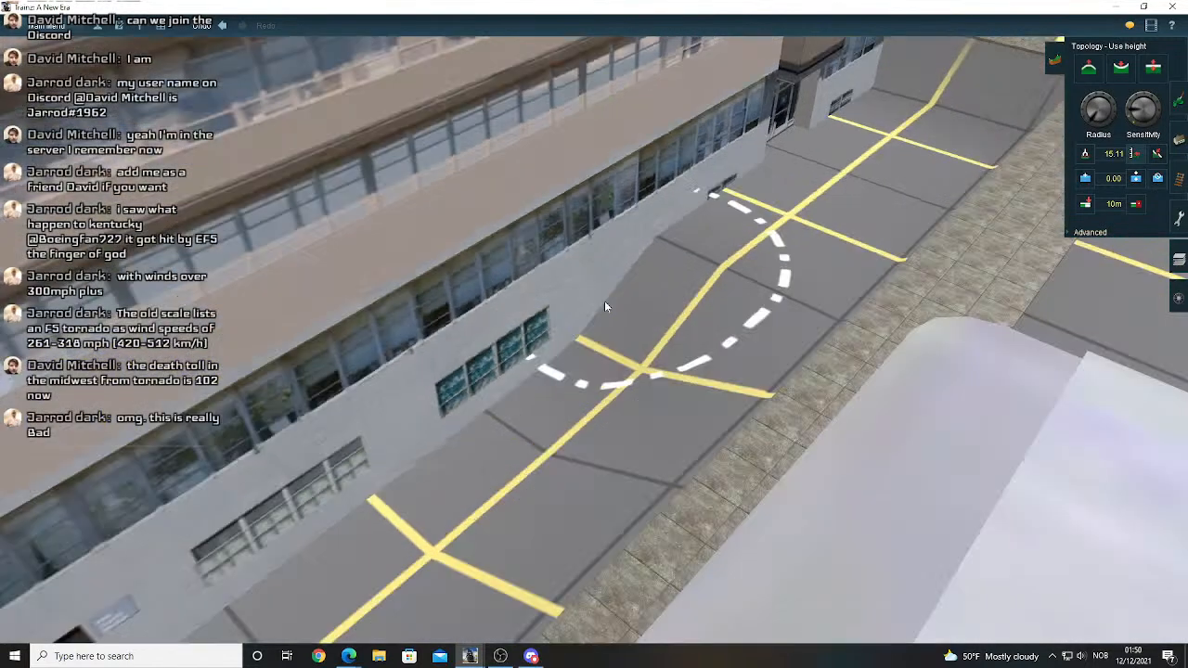
# - Try to extend the 15.11 levelling up the slope toward the main entrance, and undo that stroke
pyautogui.moveTo(604, 302); pyautogui.dragTo(683, 251)
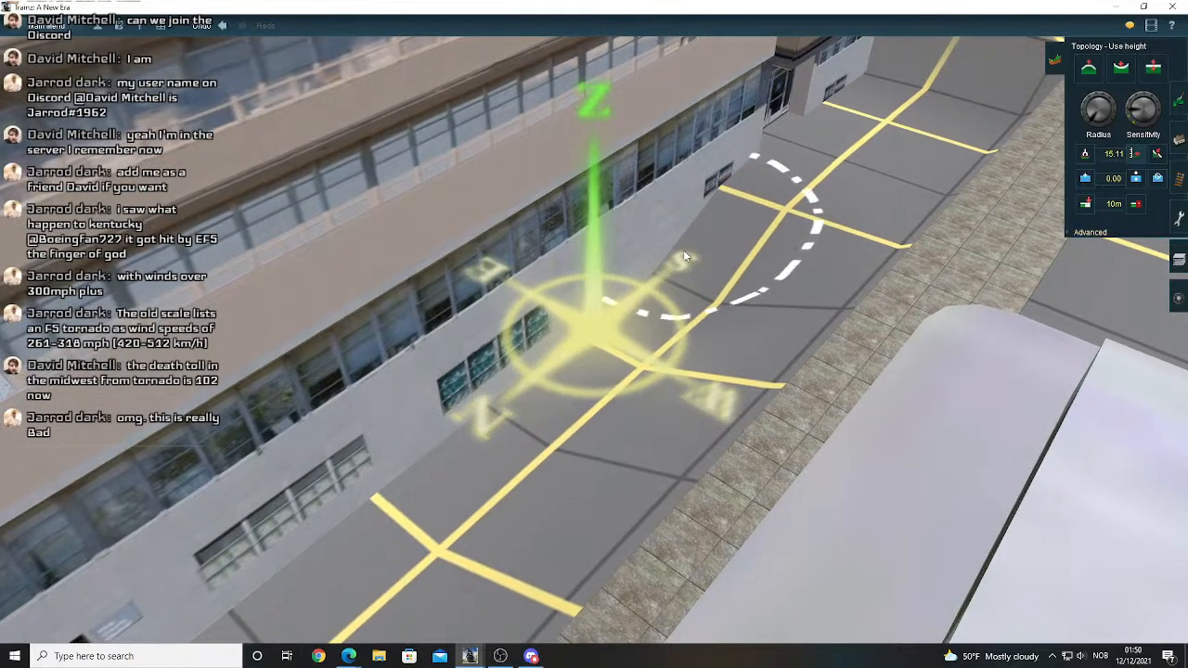
pyautogui.click(224, 30)
pyautogui.click(225, 33)
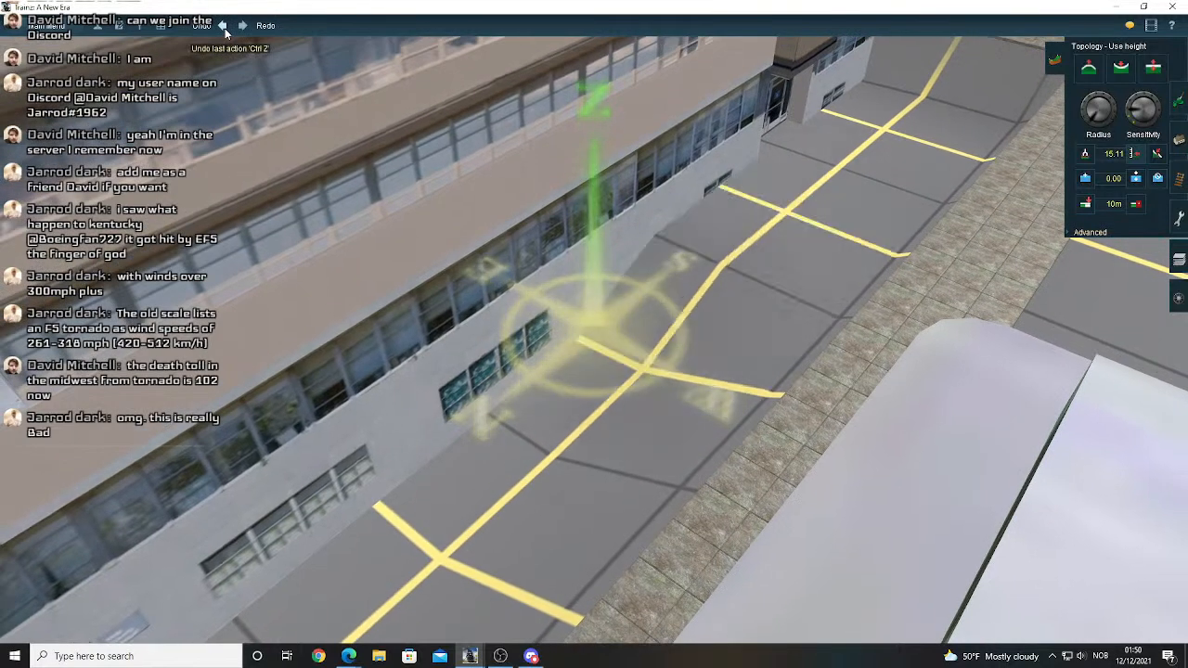
# - Level the ground at height 15.11 between the office building's teal windows and the sidewalk
pyautogui.rightClick(638, 392)
pyautogui.press('Left')
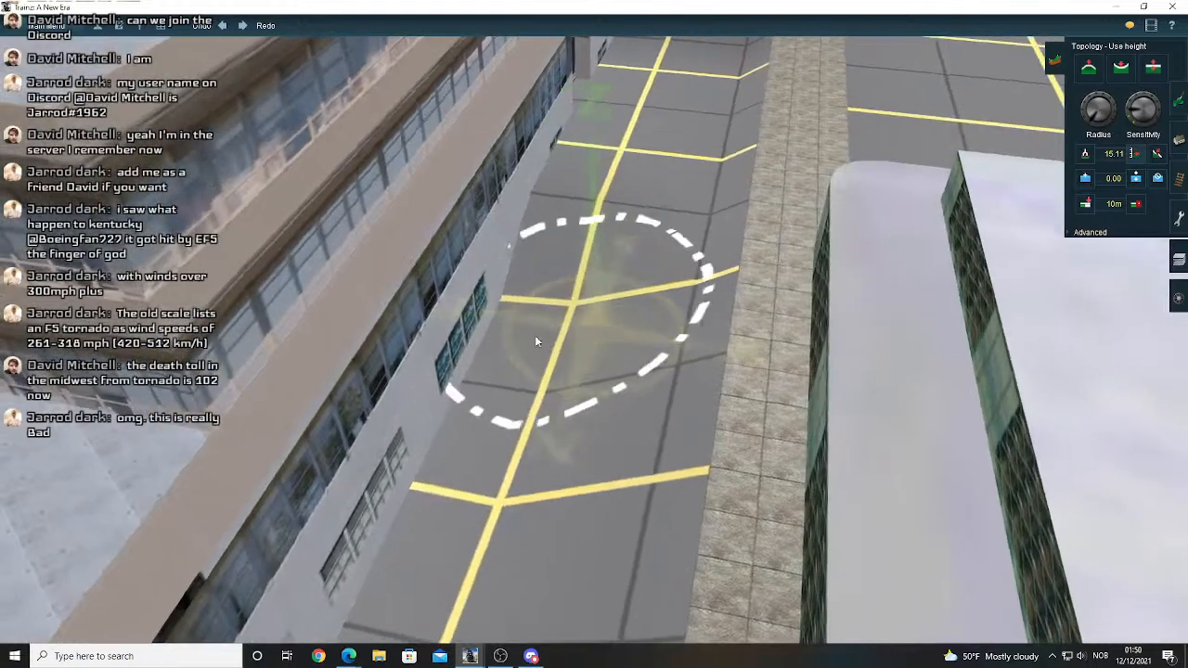
pyautogui.moveTo(512, 358); pyautogui.dragTo(618, 361)
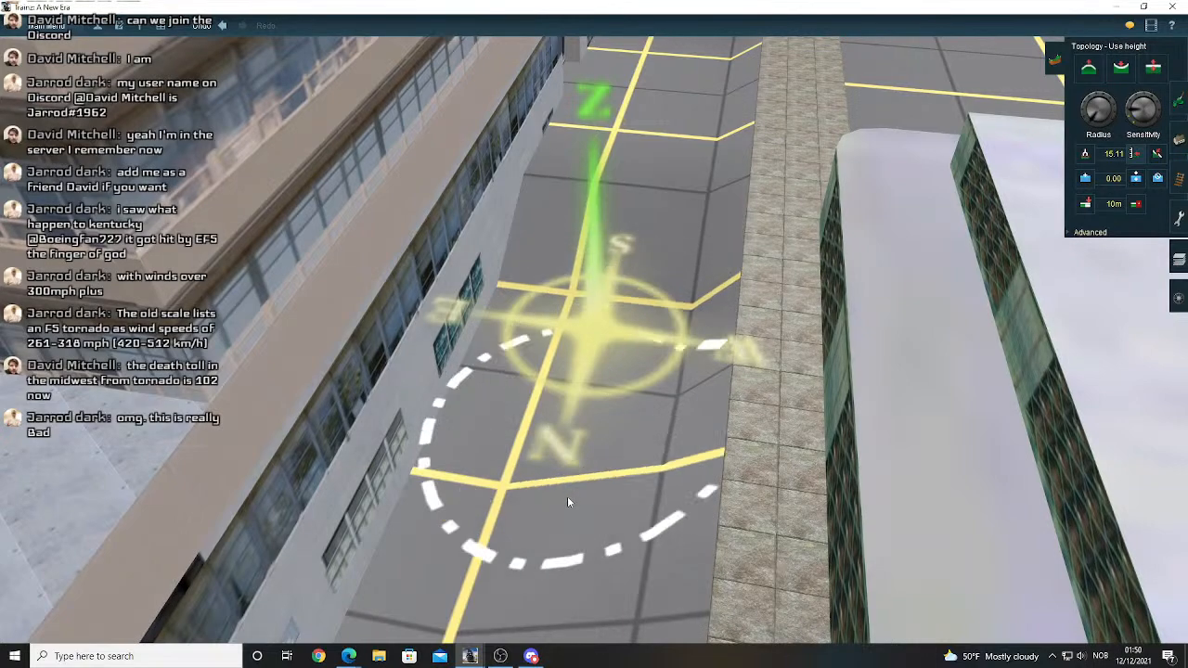
# - Level the strip between the sidewalk and the office building's low wall at height 15.11
pyautogui.rightClick(502, 609)
pyautogui.press('Left')
pyautogui.press('Left')
pyautogui.press('Left')
pyautogui.press('Left')
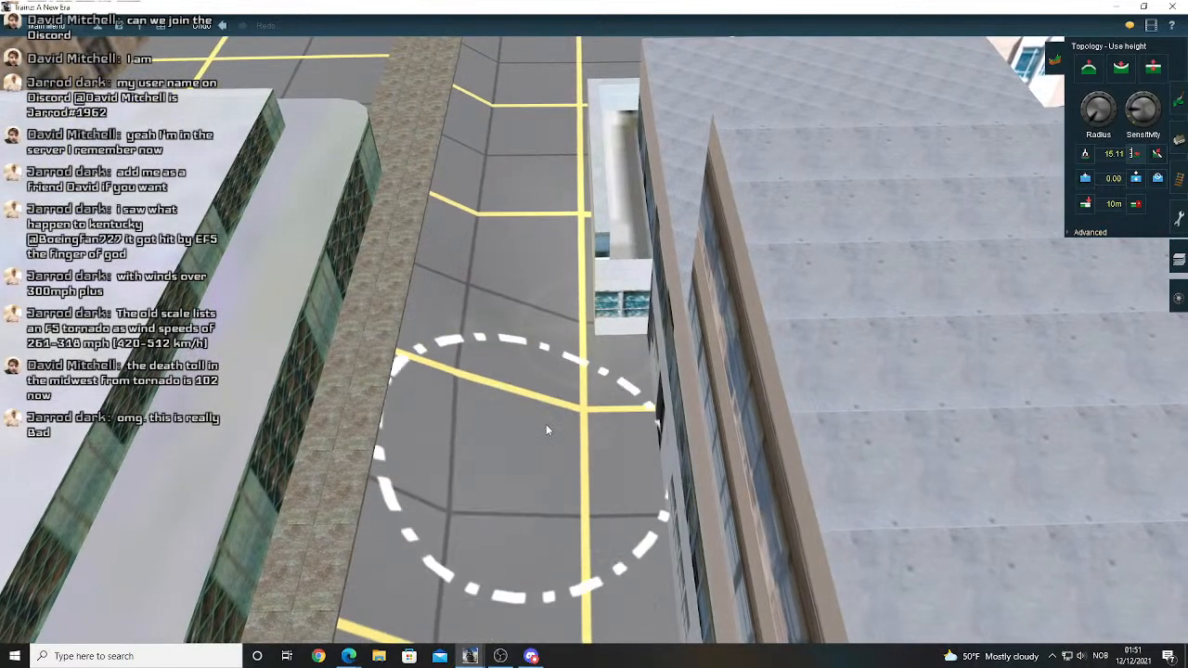
pyautogui.rightClick(540, 363)
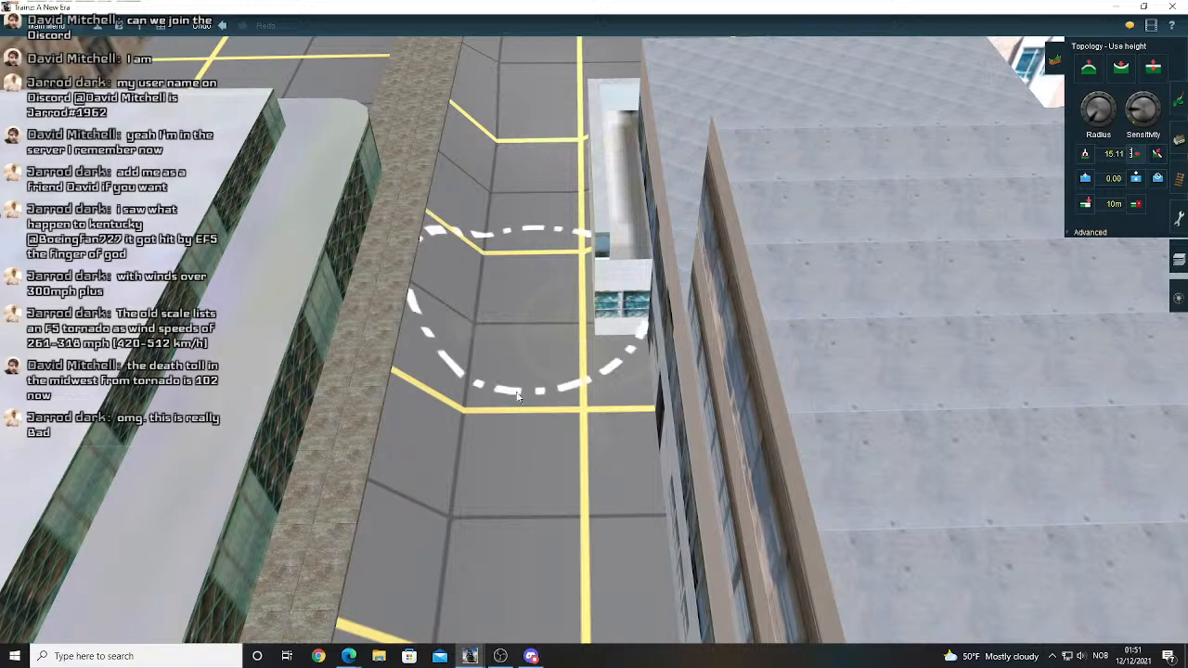
pyautogui.rightClick(555, 245)
pyautogui.rightClick(577, 222)
pyautogui.rightClick(620, 315)
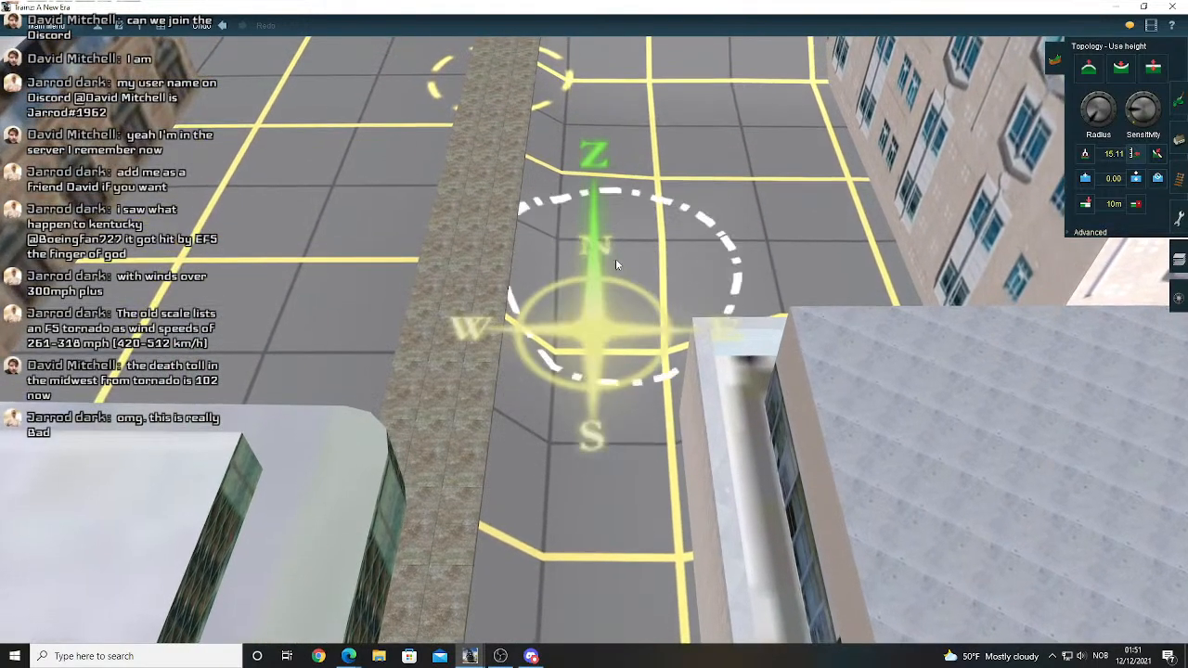
# - Continue levelling at height 15.11 past the end of the low wall toward the beige building
pyautogui.click(618, 193)
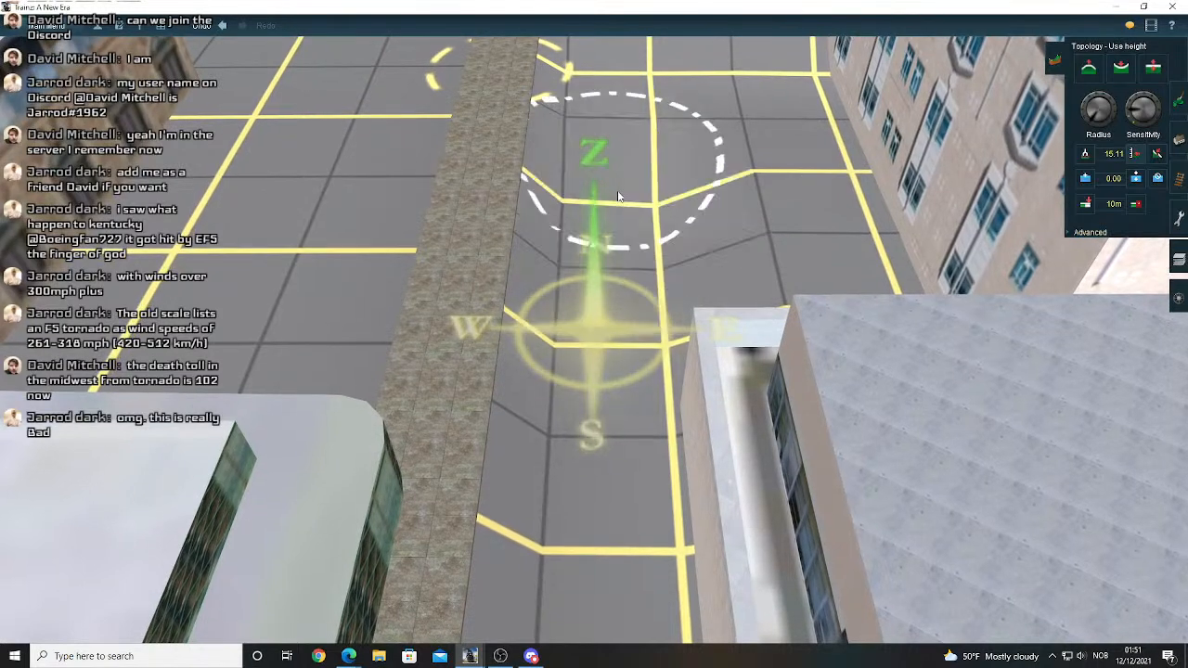
pyautogui.click(835, 197)
pyautogui.moveTo(631, 236)
pyautogui.mouseDown(button='right')
pyautogui.moveTo(599, 313)
pyautogui.moveTo(620, 358)
pyautogui.mouseUp(button='right')
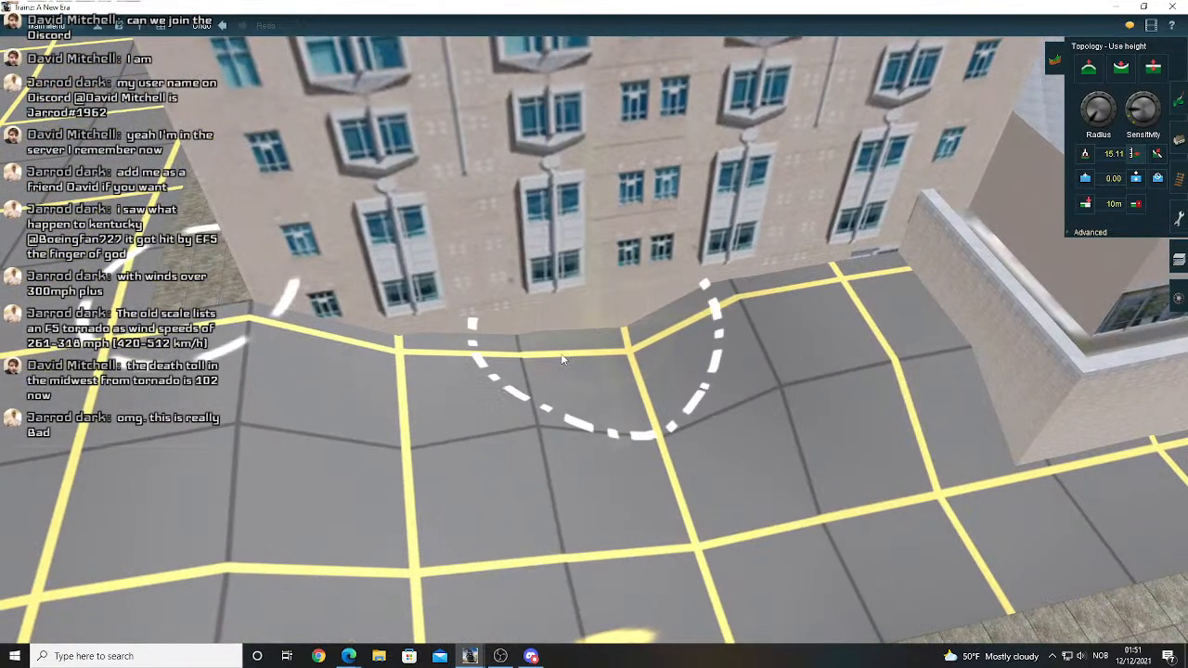
pyautogui.rightClick(568, 358)
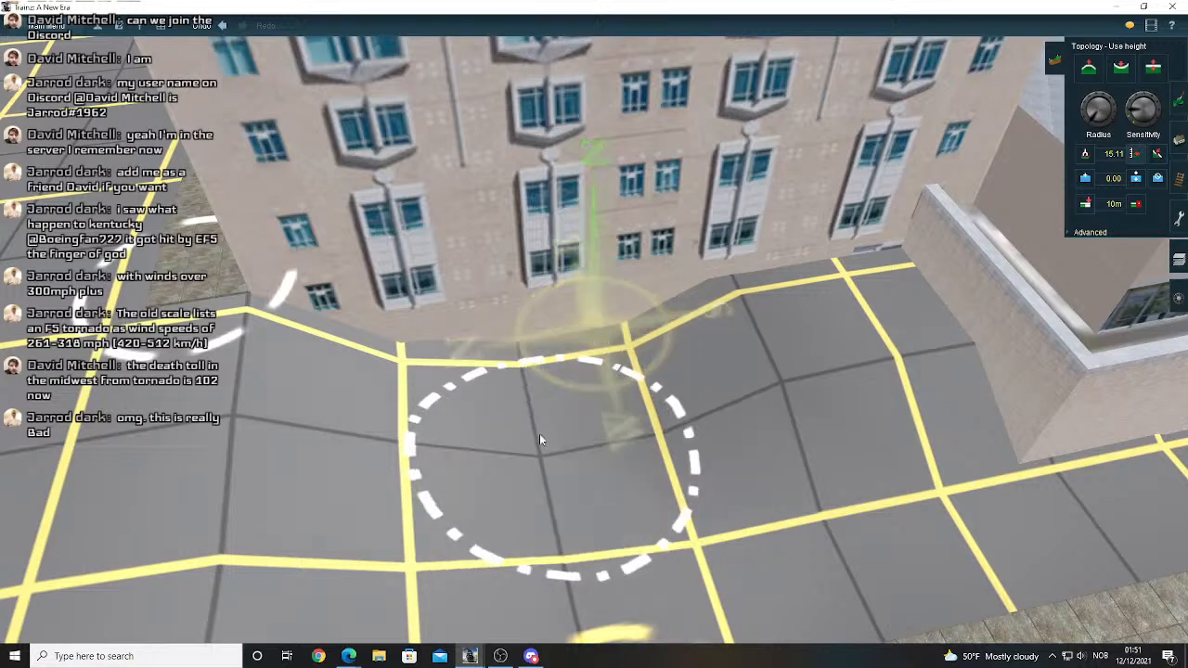
# - Level the ground at height 15.11 along the beige building's base up to the door beside the low wall
pyautogui.moveTo(496, 379); pyautogui.dragTo(513, 382)
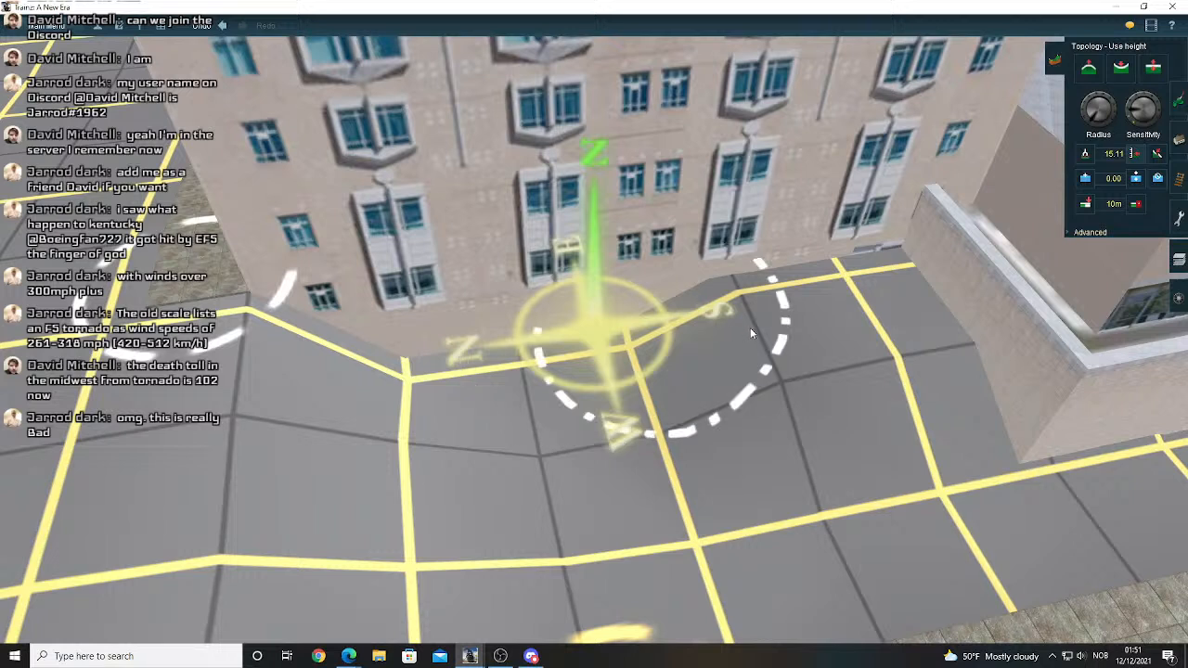
pyautogui.click(830, 316)
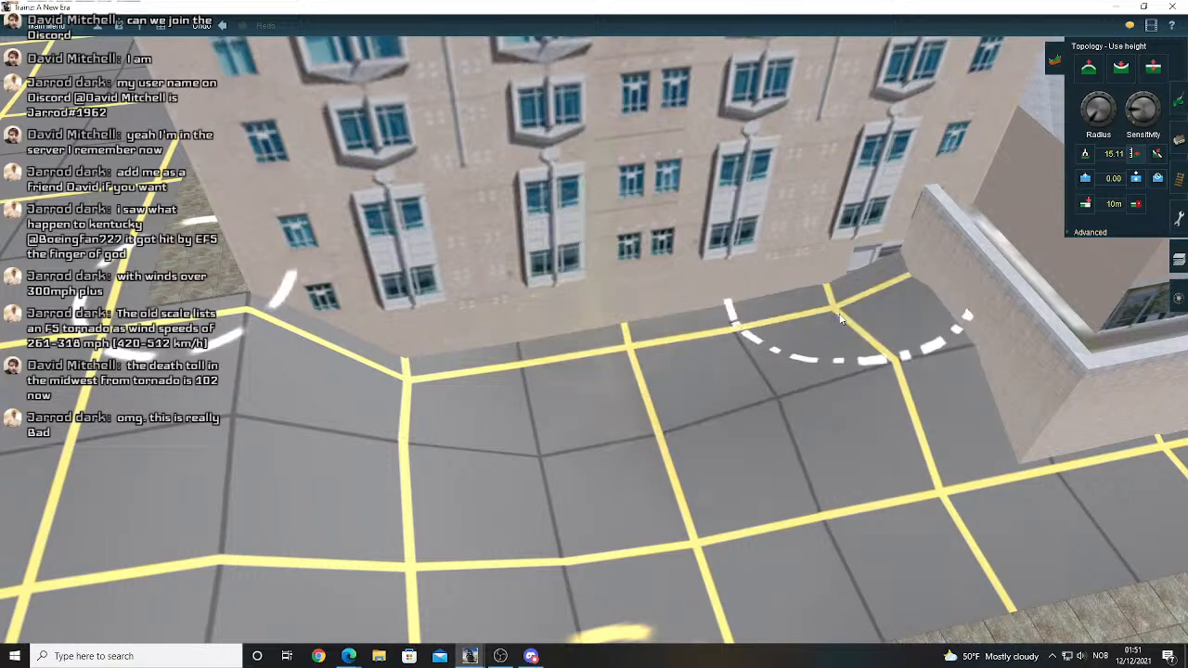
pyautogui.click(888, 284)
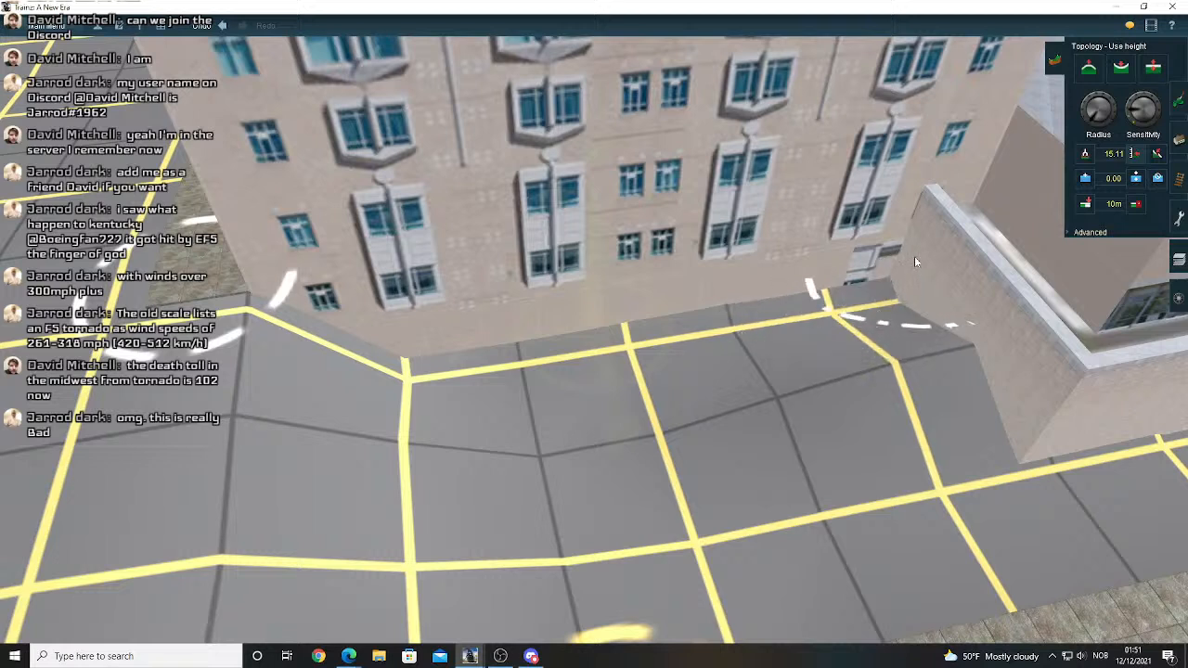
pyautogui.click(861, 362)
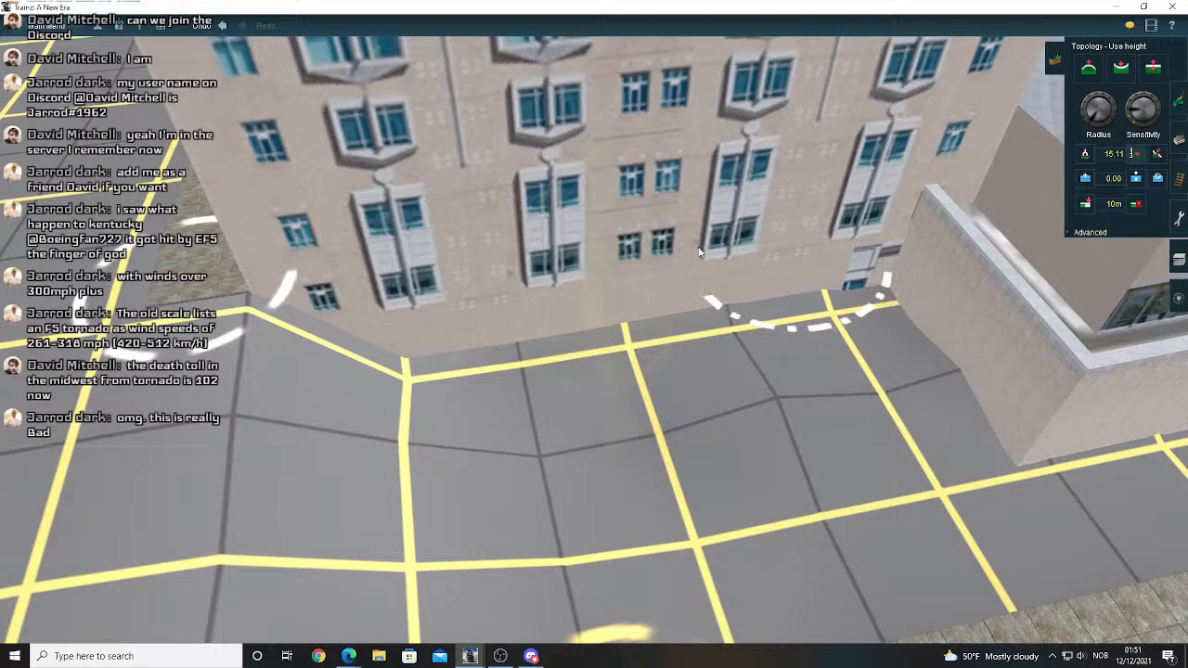
# - Examine the foot of the beige building and its door with the ground shown in wireframe
pyautogui.rightClick(637, 261)
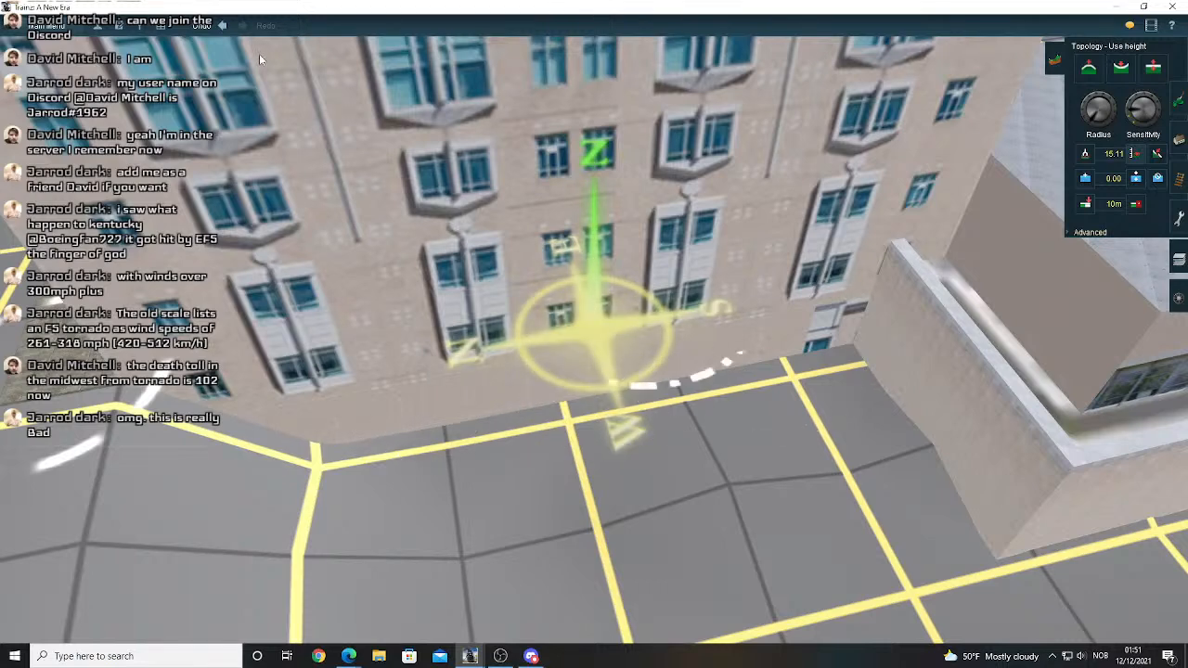
pyautogui.click(159, 31)
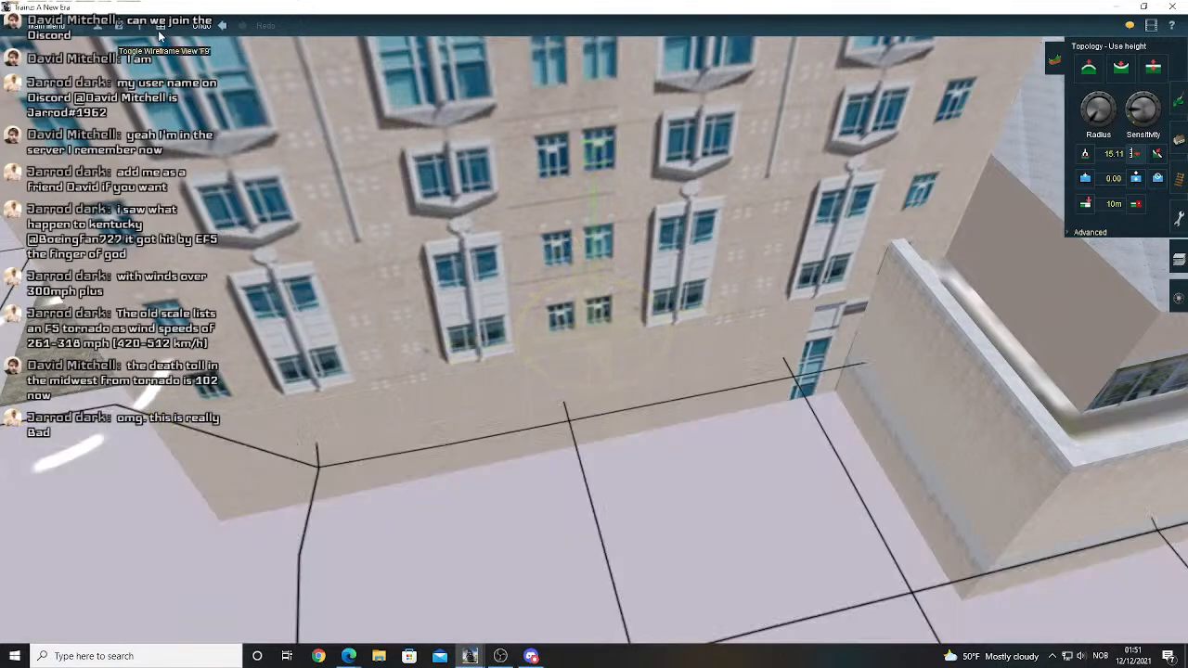
pyautogui.click(160, 31)
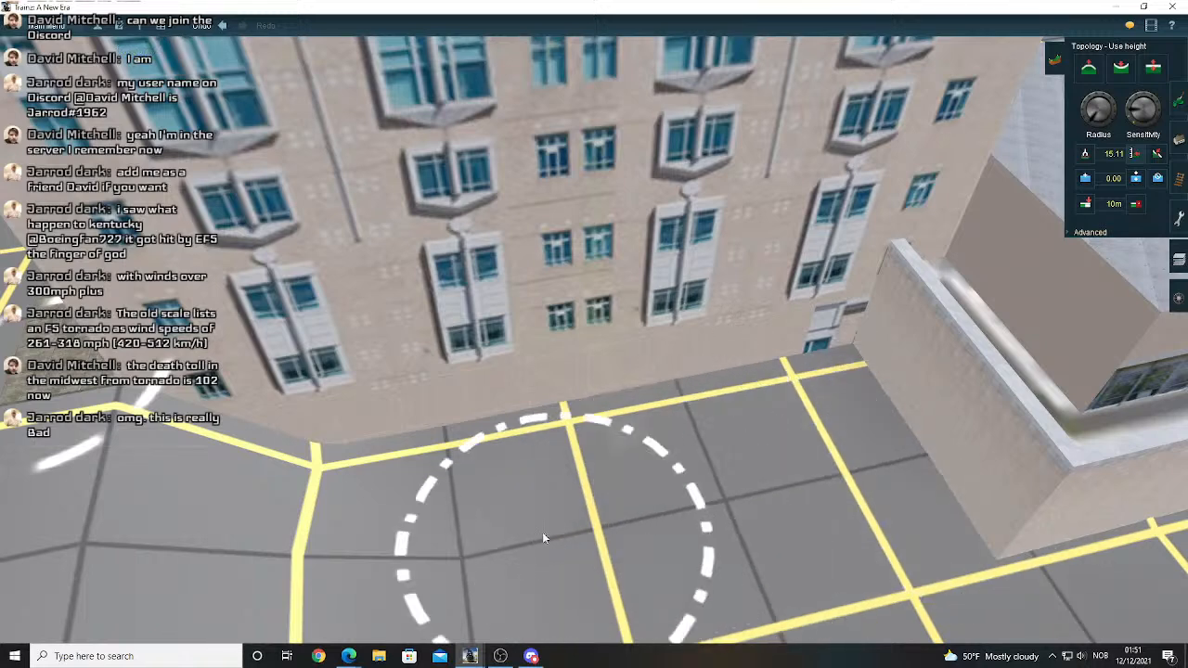
# - Level the open ground between the beige building and the sidewalk at height 15.11
pyautogui.rightClick(527, 614)
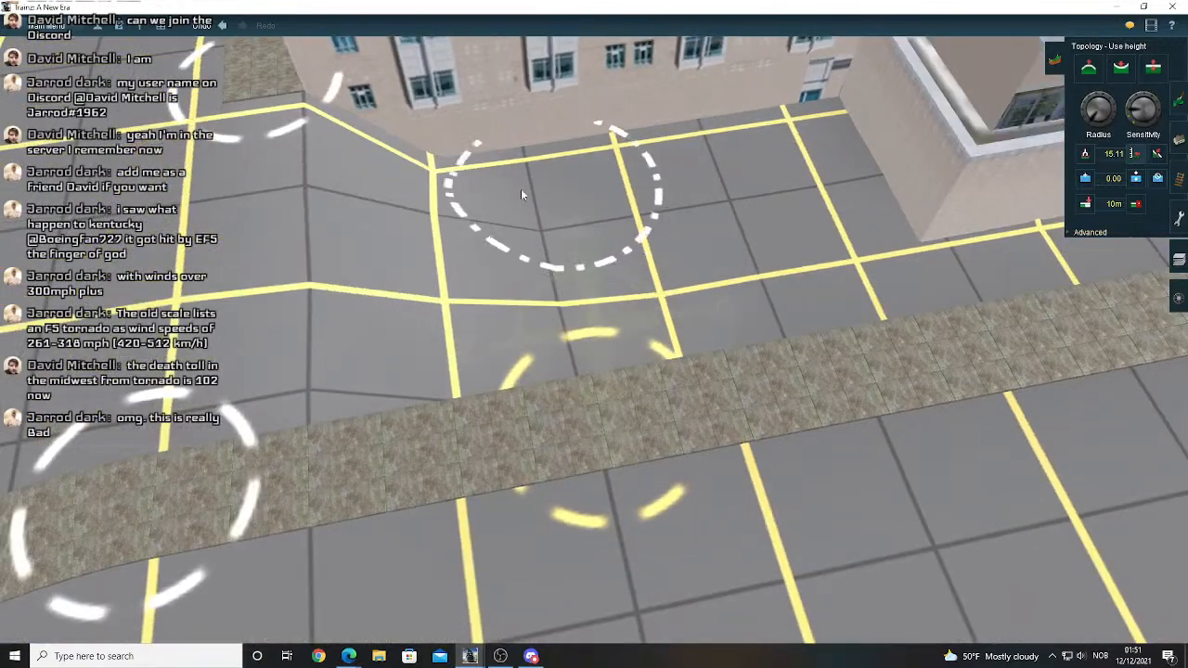
pyautogui.click(512, 243)
pyautogui.scroll(1, 514, 307)
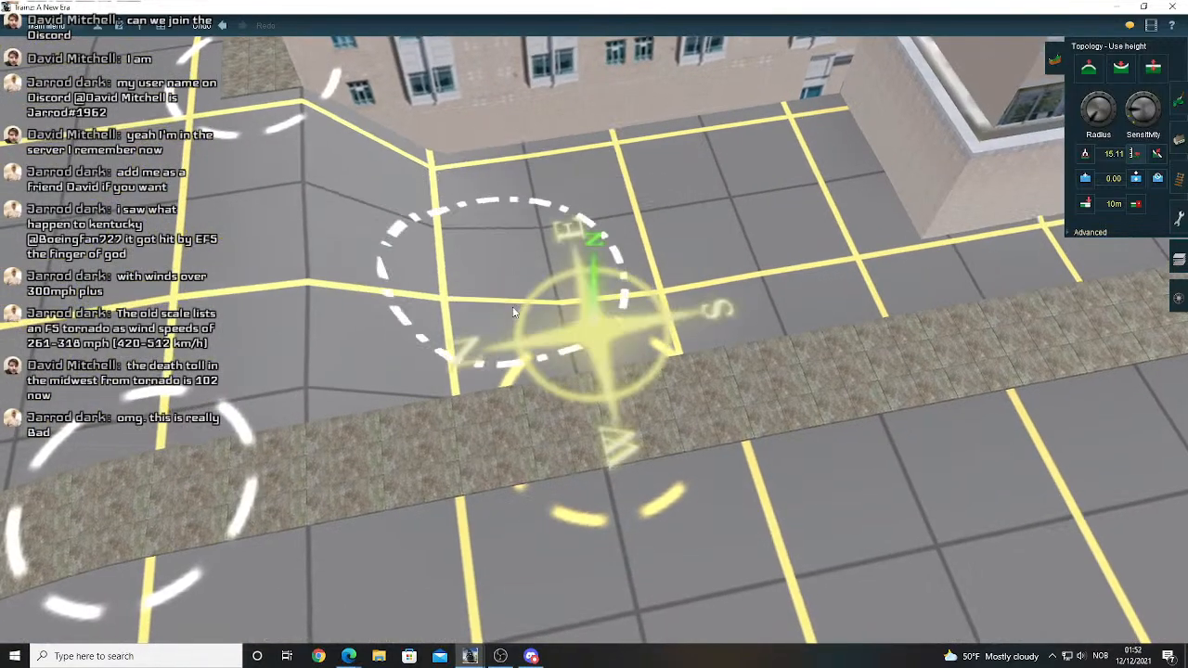
pyautogui.rightClick(514, 310)
pyautogui.scroll(3, 575, 260)
pyautogui.press('Left')
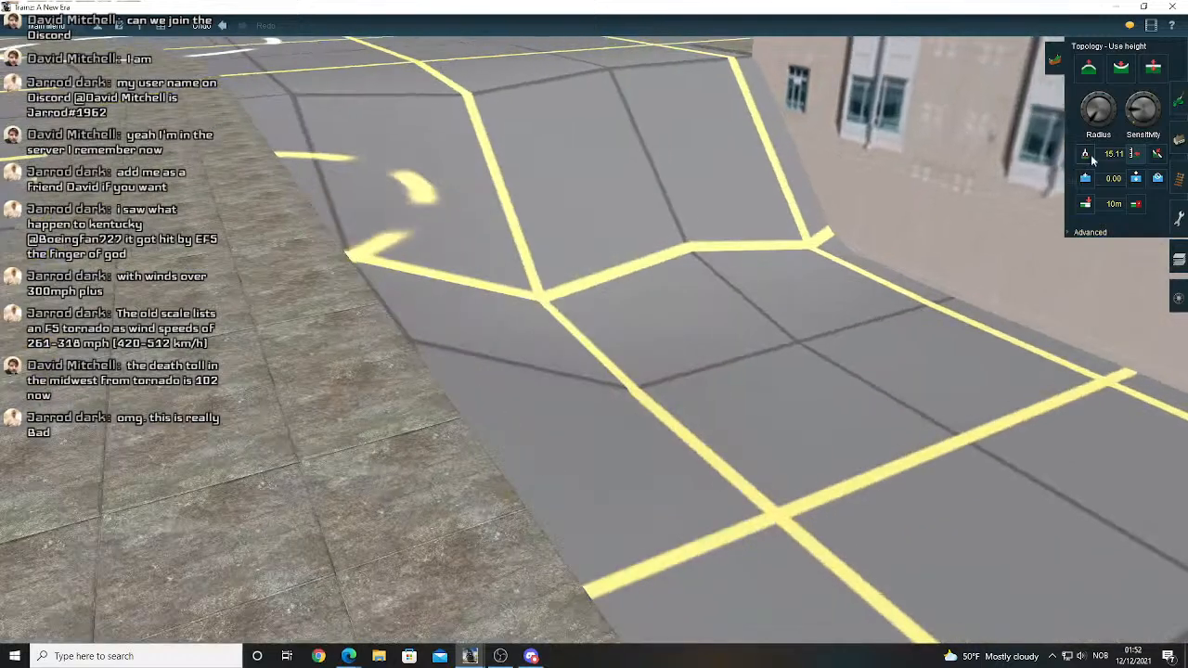
# - Sample terrain heights around the slope beside the beige building, settling on 15.11, and get ready to apply it
pyautogui.click(1091, 159)
pyautogui.rightClick(776, 388)
pyautogui.rightClick(588, 252)
pyautogui.click(508, 198)
pyautogui.rightClick(508, 198)
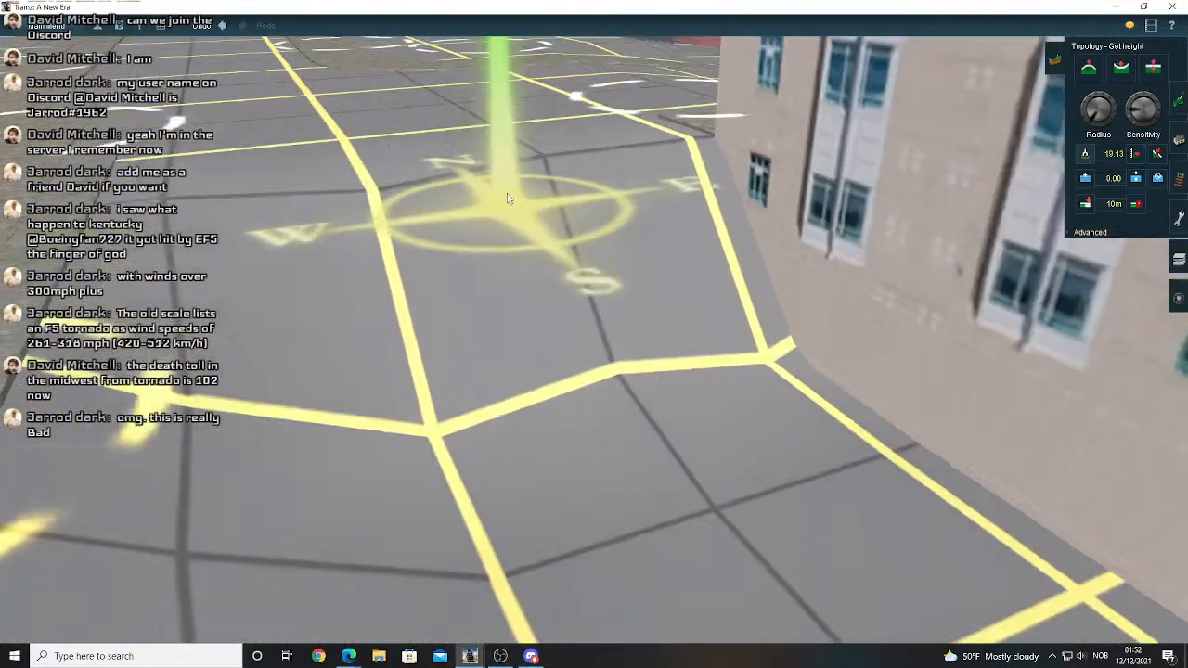
pyautogui.rightClick(508, 199)
pyautogui.rightClick(679, 468)
pyautogui.click(681, 458)
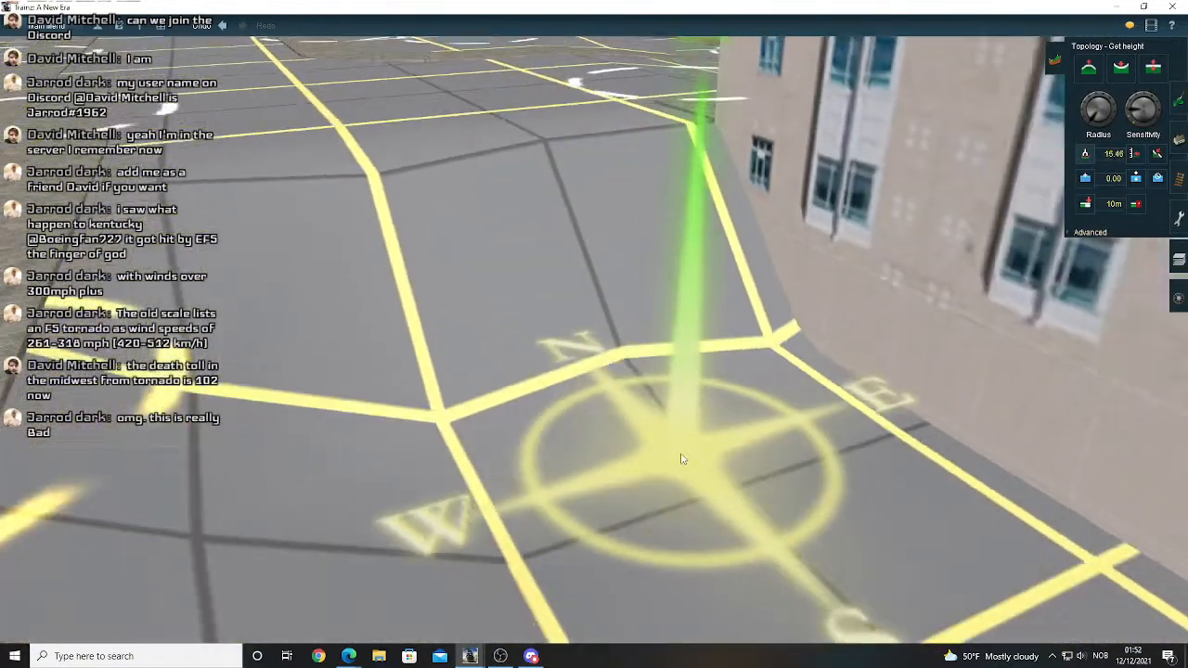
pyautogui.click(782, 360)
pyautogui.click(1135, 178)
# - Flatten the remaining bumps between the beige building and the sidewalk at the foot of the slope to 15.11
pyautogui.click(545, 286)
pyautogui.moveTo(544, 287)
pyautogui.mouseDown()
pyautogui.moveTo(619, 266)
pyautogui.moveTo(608, 268)
pyautogui.mouseUp()
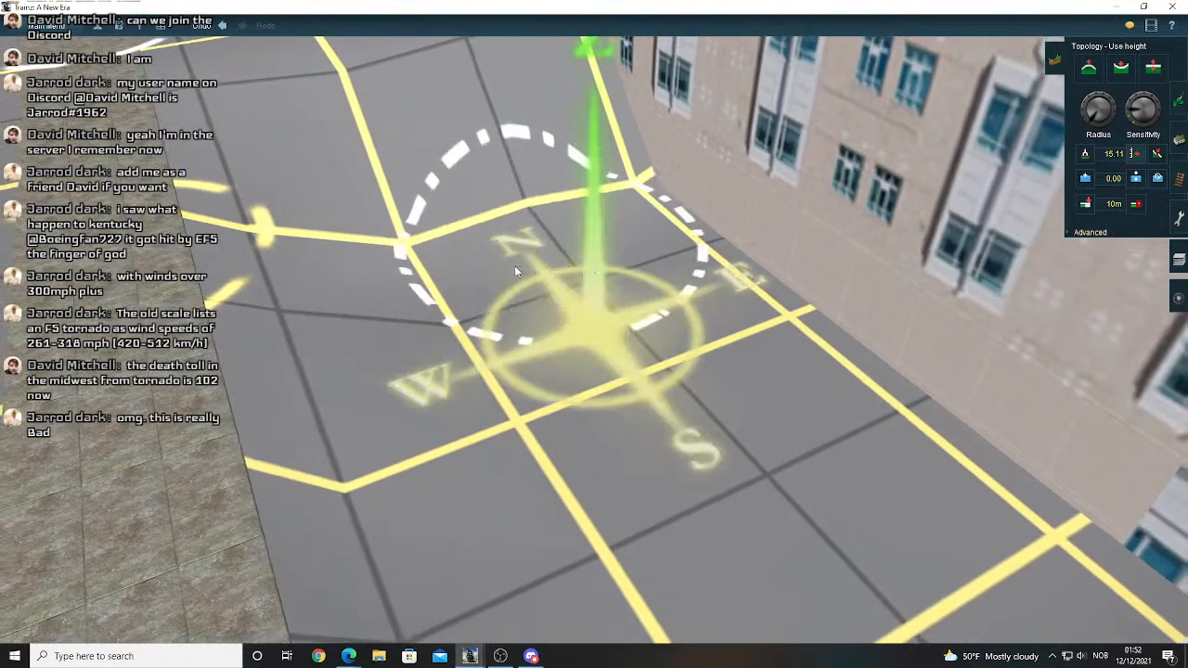
pyautogui.click(363, 313)
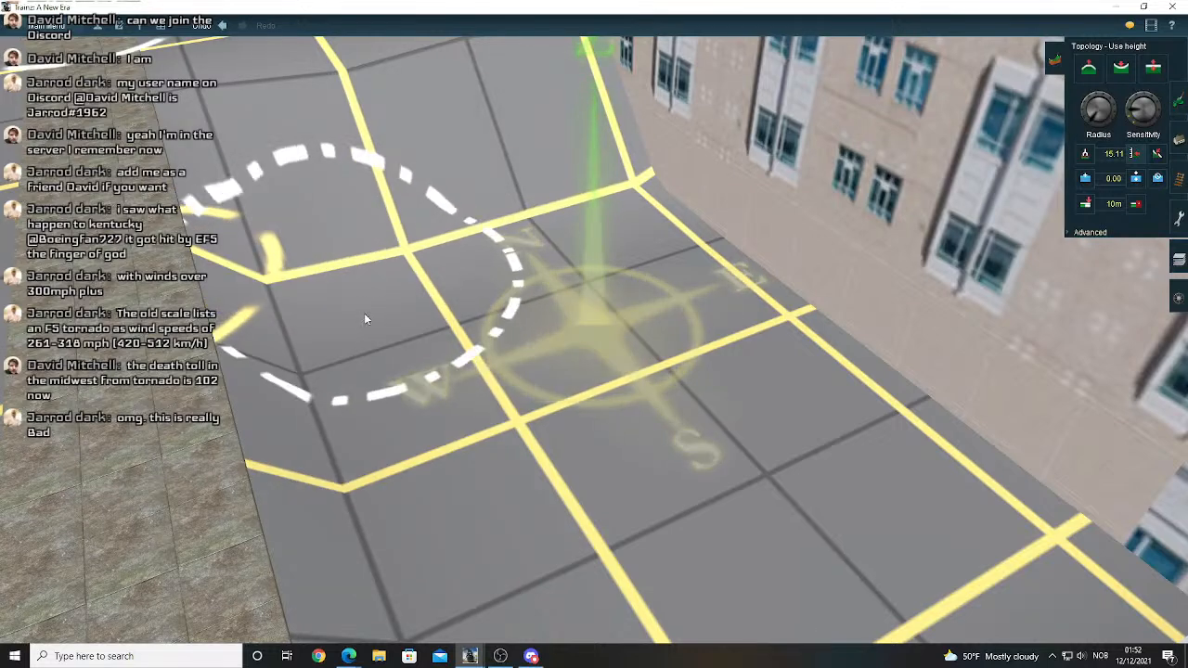
pyautogui.moveTo(374, 345)
pyautogui.mouseDown(button='right')
pyautogui.moveTo(527, 312)
pyautogui.moveTo(654, 356)
pyautogui.mouseUp(button='right')
pyautogui.moveTo(807, 218)
pyautogui.mouseDown(button='right')
pyautogui.moveTo(733, 275)
pyautogui.moveTo(672, 263)
pyautogui.mouseUp(button='right')
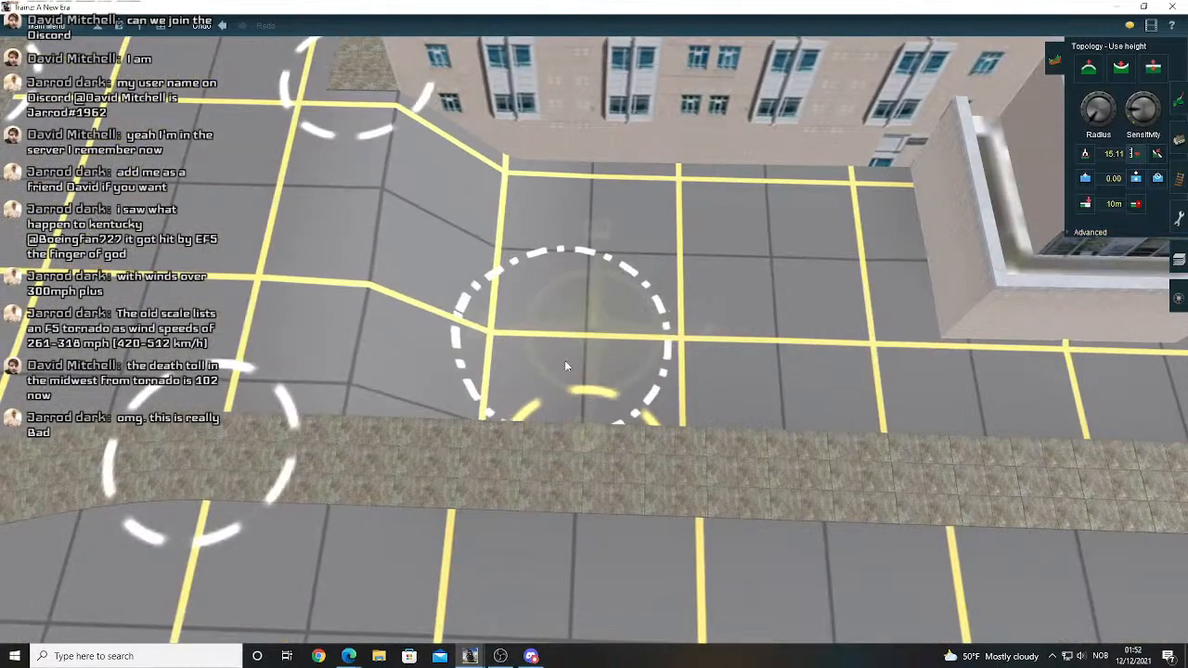
# - Sample a terrain height of 20.73 from the higher ground beyond the slope and get ready to apply it
pyautogui.moveTo(609, 319); pyautogui.dragTo(720, 278, button='right')
pyautogui.click(1085, 155)
pyautogui.moveTo(397, 244); pyautogui.dragTo(417, 354, button='right')
pyautogui.click(420, 355)
pyautogui.click(1134, 155)
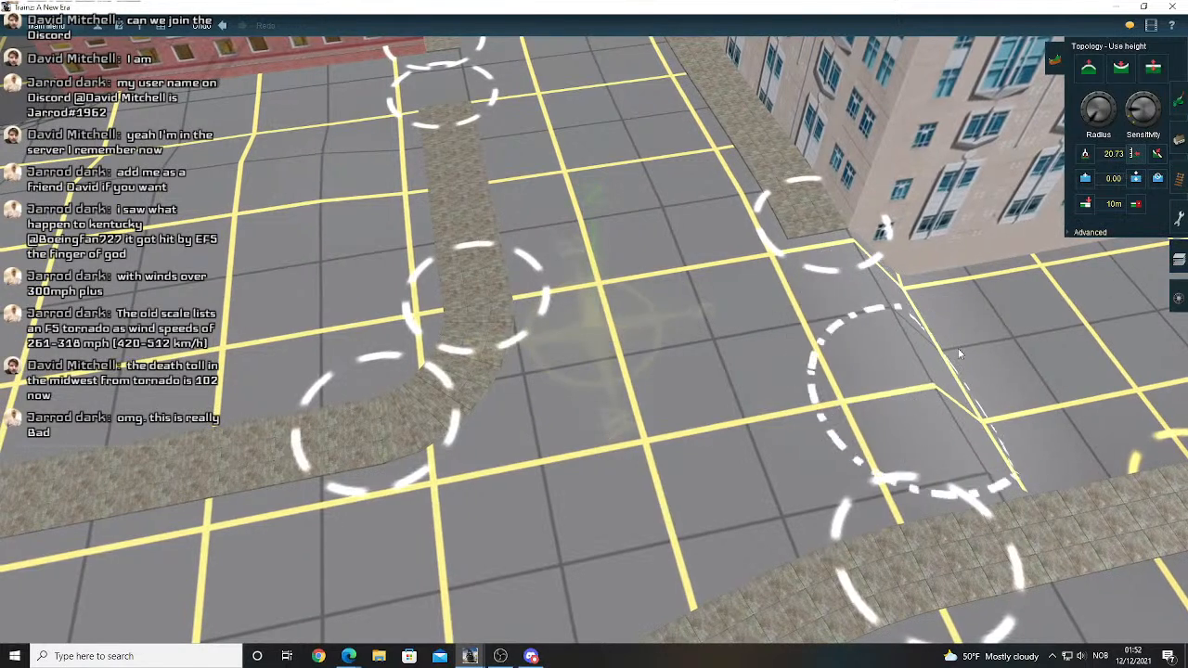
# - Examine the slope and levelled strip along the office building from its main entrance and the street side
pyautogui.moveTo(958, 348); pyautogui.dragTo(748, 289, button='right')
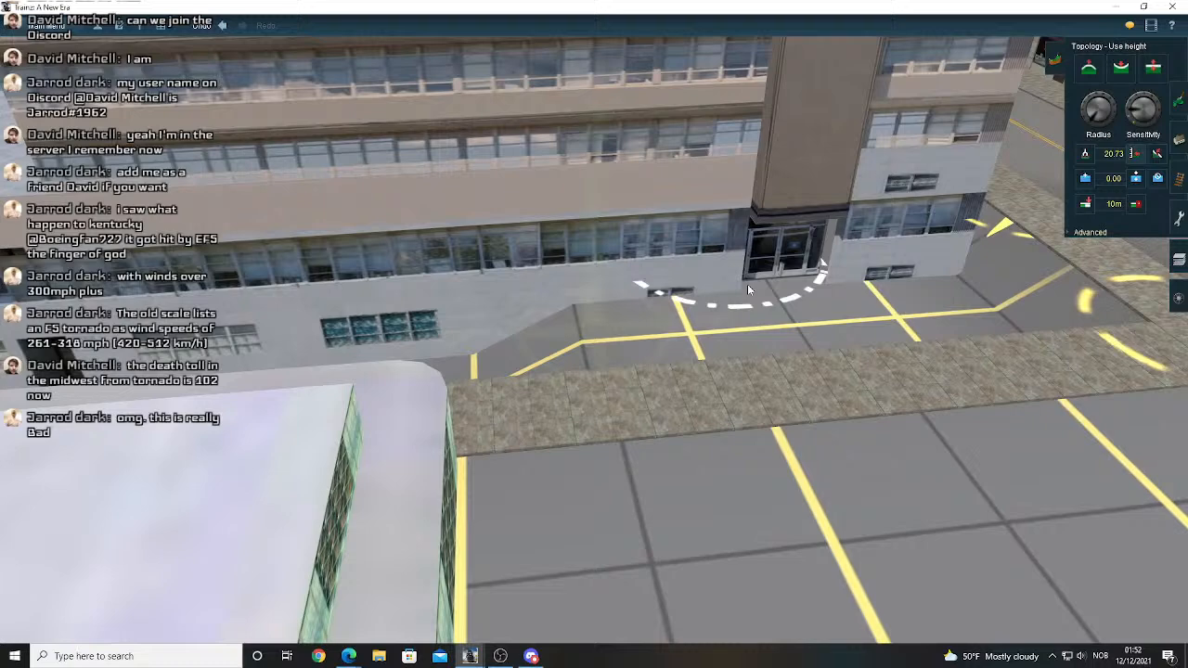
pyautogui.rightClick(748, 289)
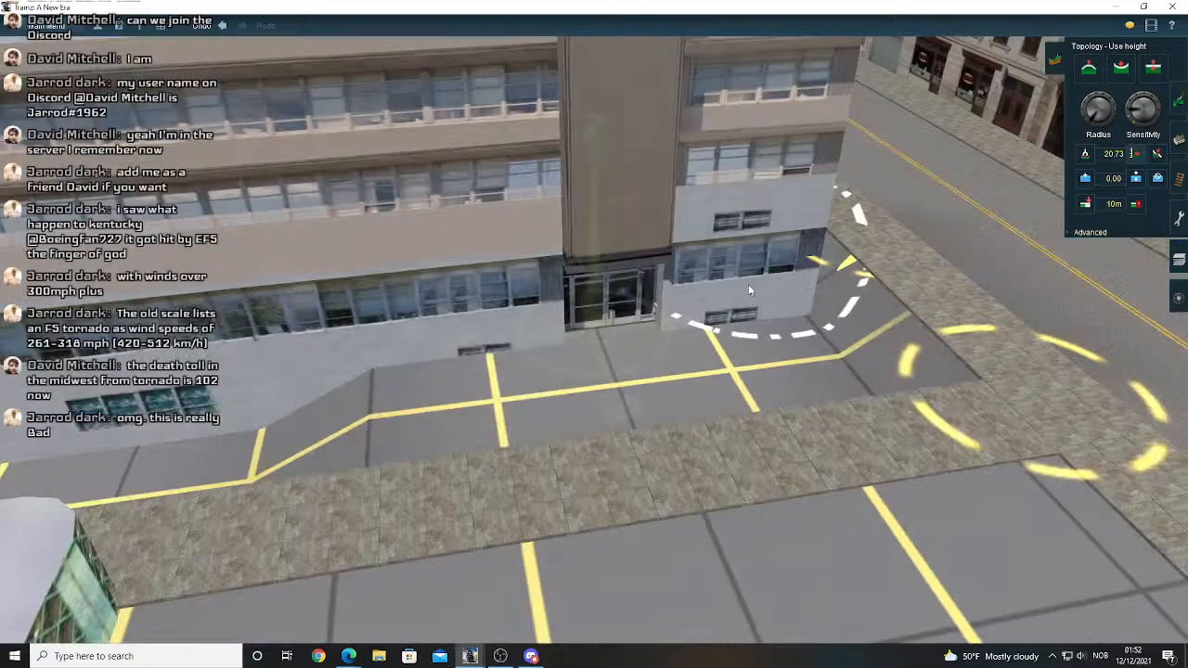
pyautogui.press('Right')
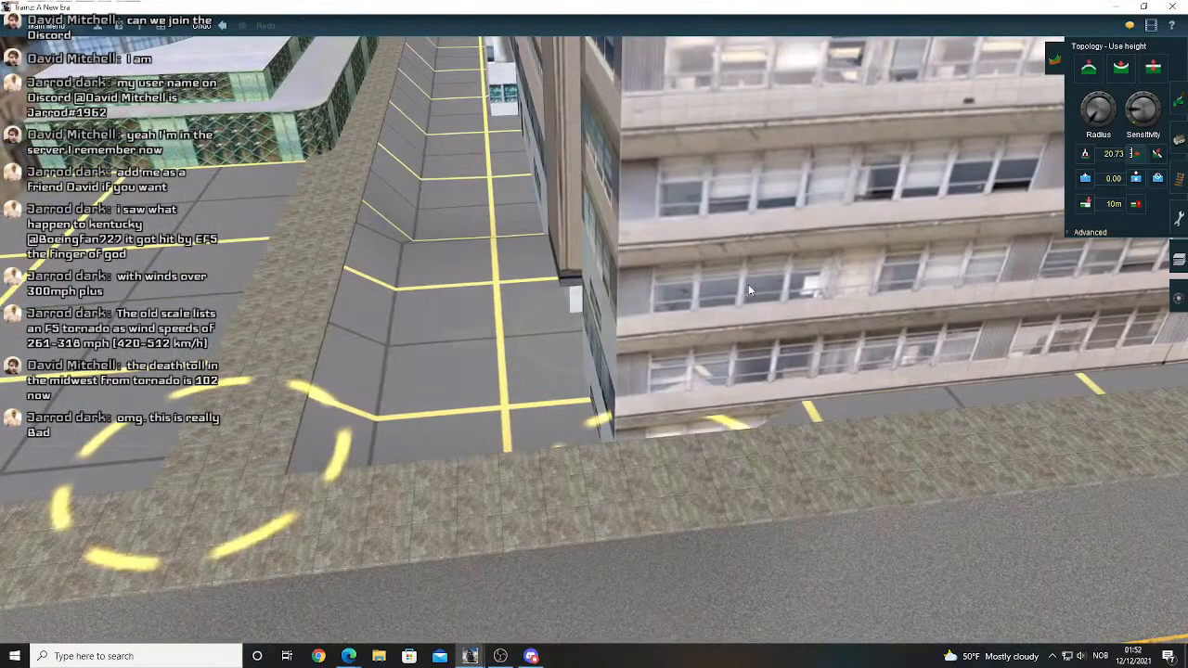
pyautogui.press('Down')
pyautogui.press('Up')
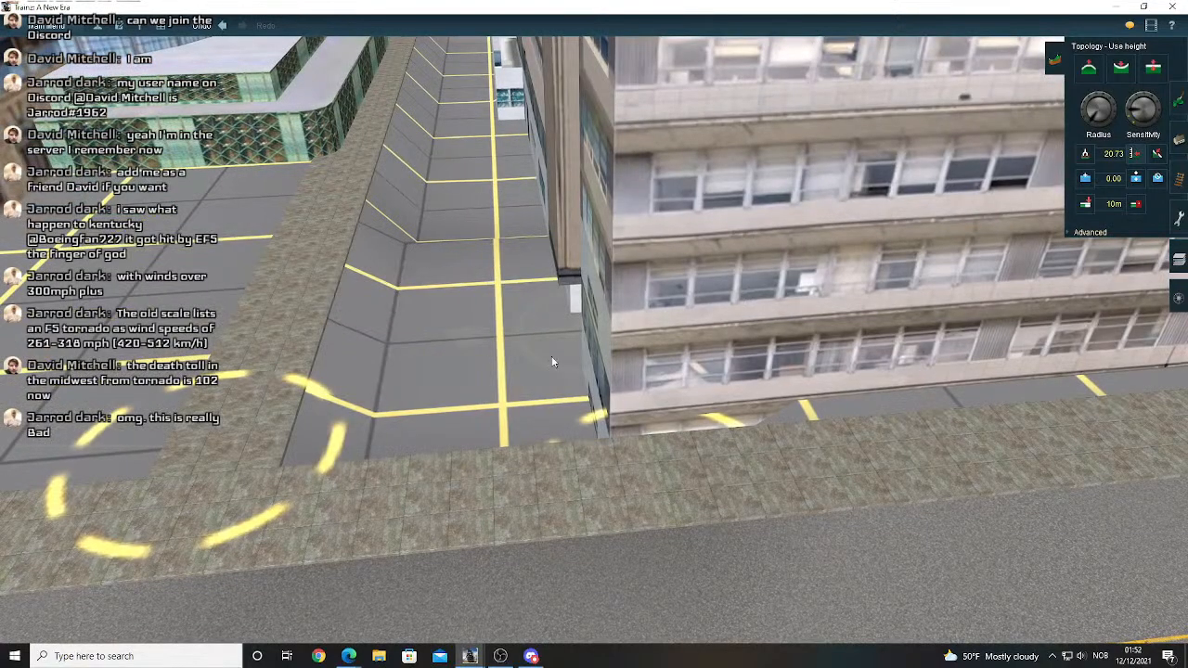
pyautogui.scroll(-3, 492, 365)
pyautogui.press('Right')
pyautogui.rightClick(494, 320)
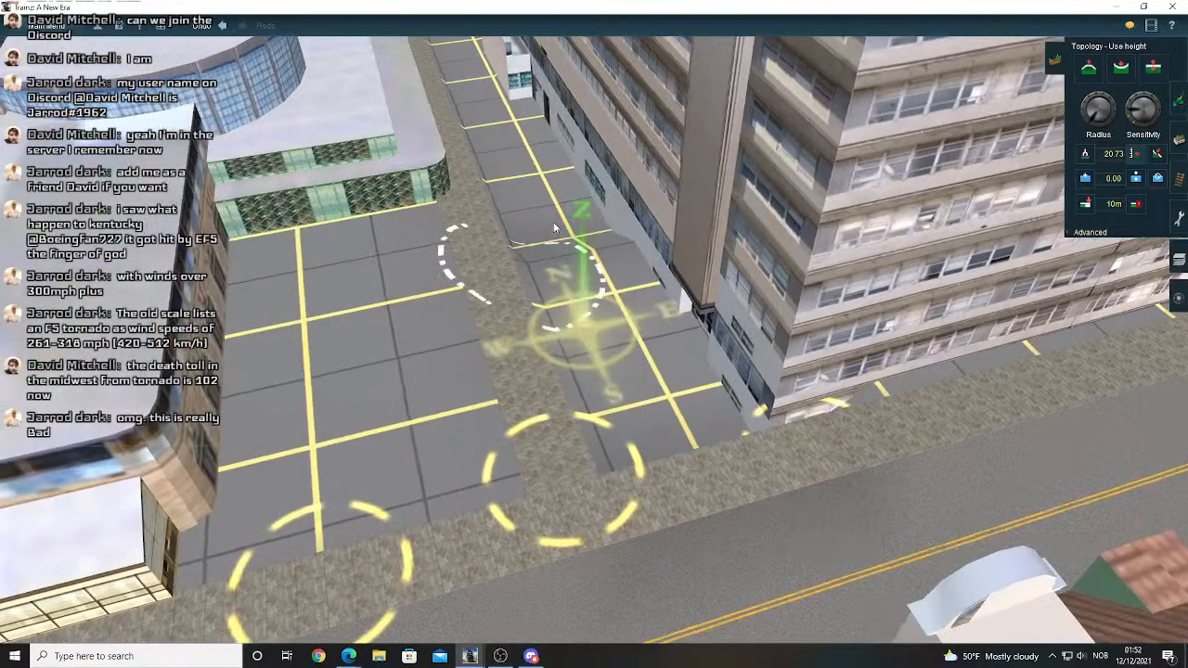
# - Try to apply height 20.73 to the strip between the sidewalk and the office facade, and undo that stroke
pyautogui.rightClick(554, 216)
pyautogui.rightClick(587, 248)
pyautogui.rightClick(569, 353)
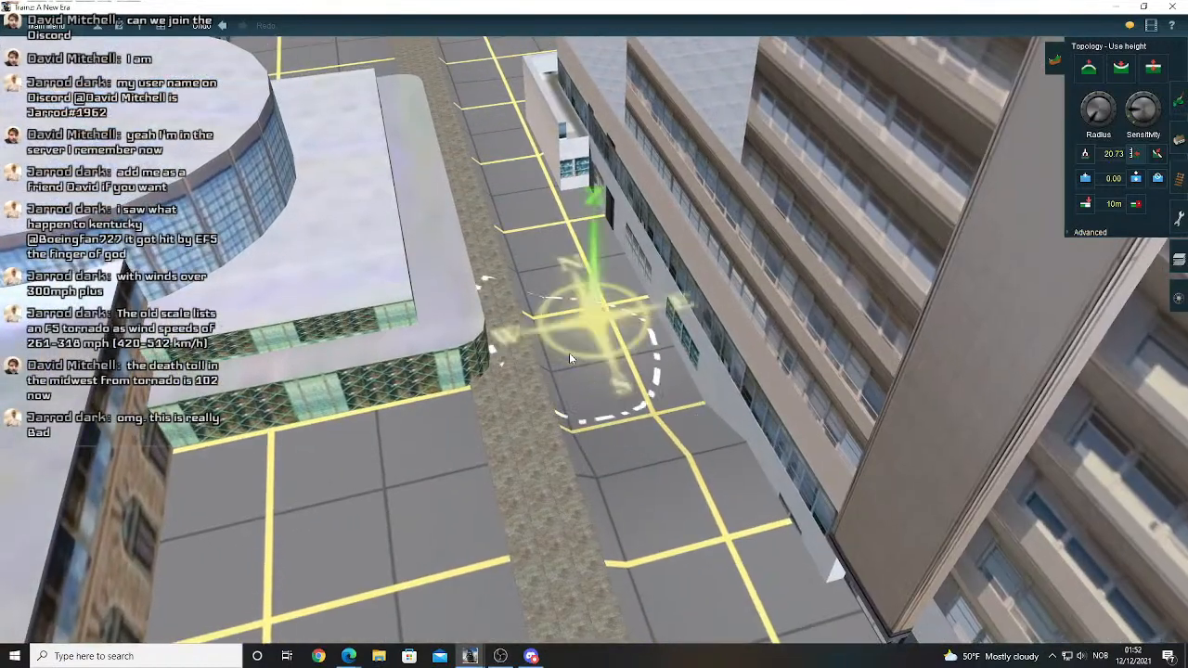
pyautogui.click(223, 26)
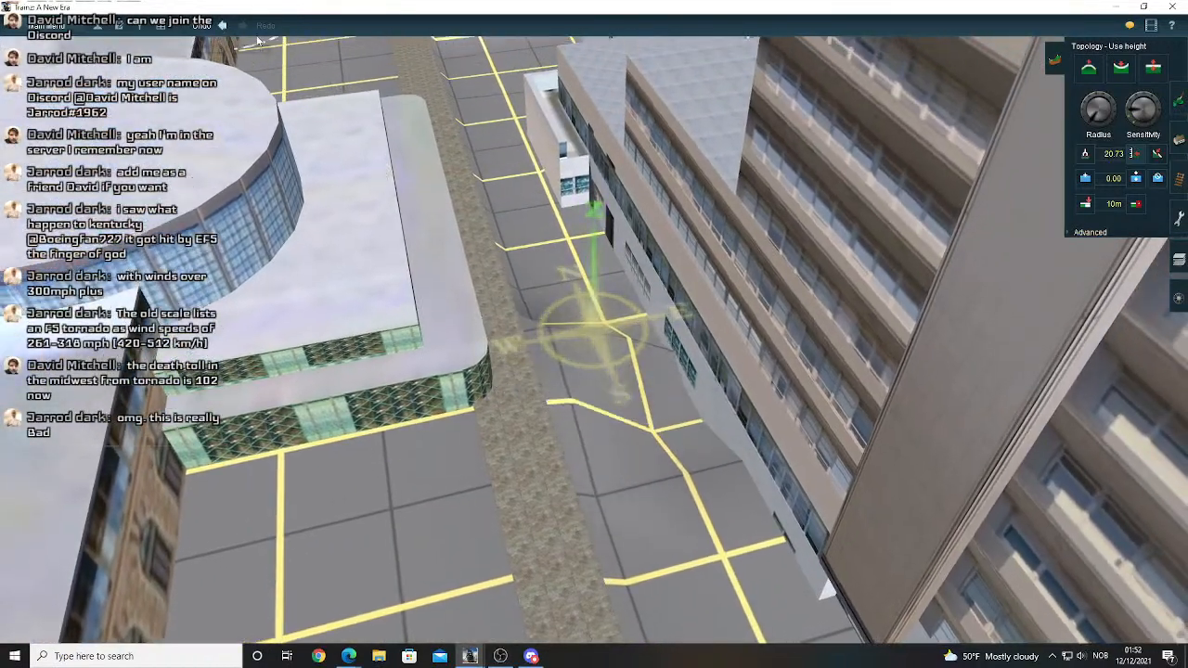
# - Try a sampled terrain height of 17.59 beside the sidewalk in front of the office building, and undo the stroke
pyautogui.rightClick(575, 406)
pyautogui.rightClick(721, 414)
pyautogui.click(620, 406)
pyautogui.rightClick(620, 406)
pyautogui.click(1134, 156)
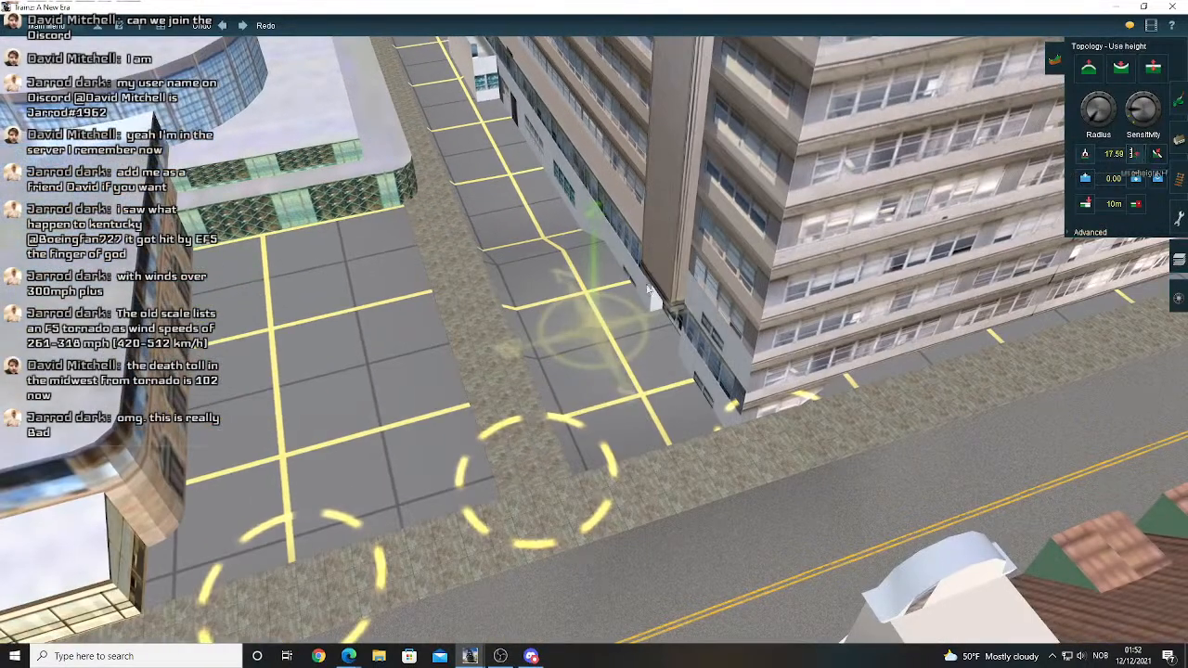
pyautogui.click(532, 365)
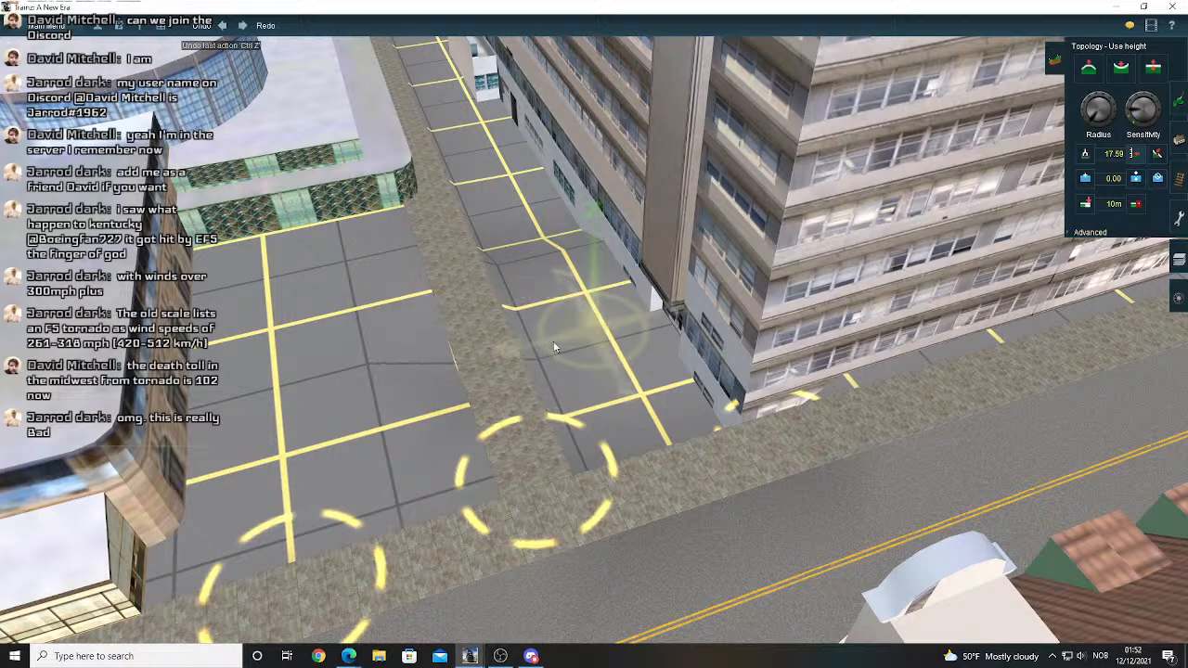
pyautogui.click(544, 360)
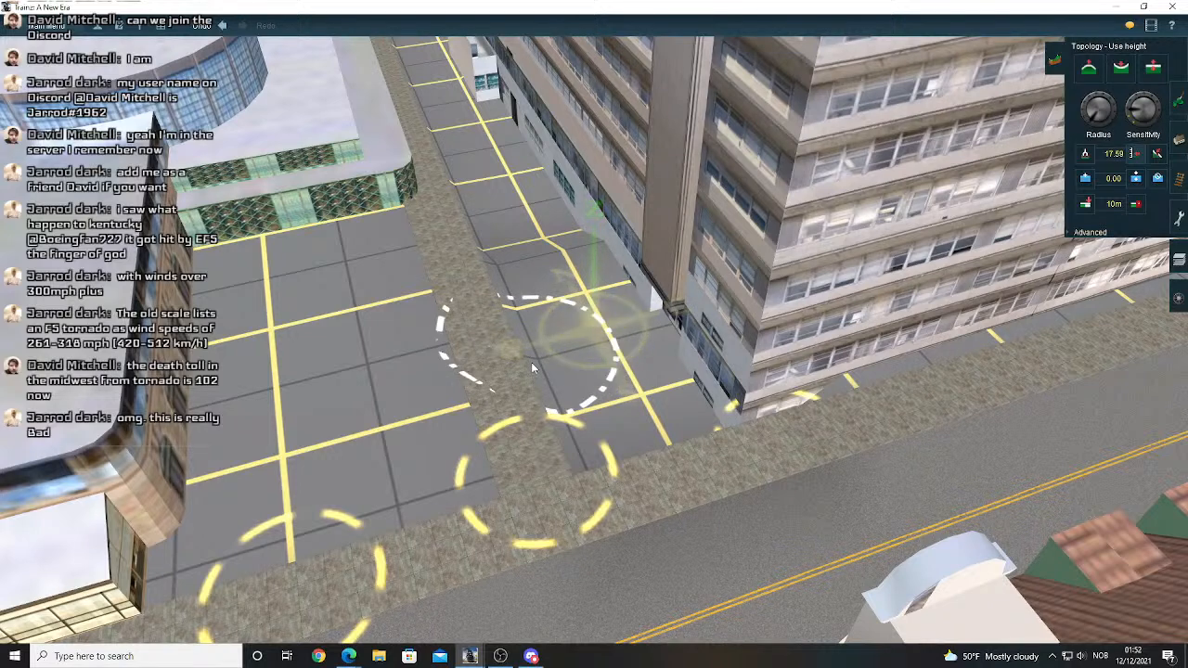
pyautogui.click(223, 26)
pyautogui.press('Left')
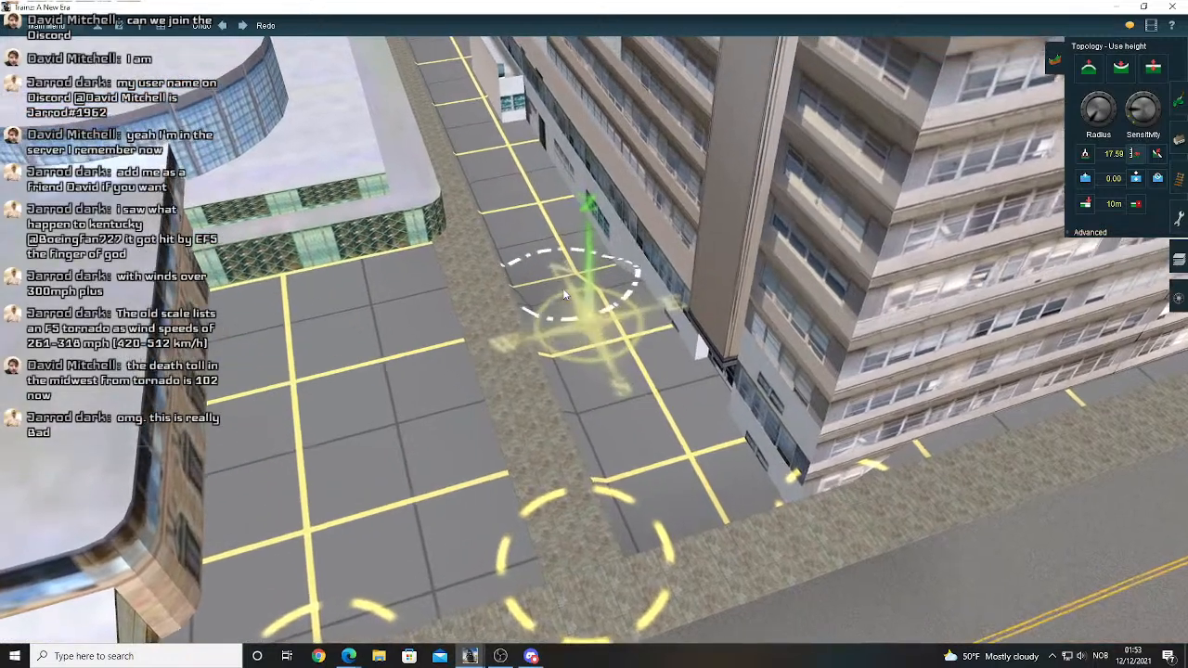
# - Examine the sunken strip between the raised sidewalk and the office facade, from street level and from above
pyautogui.press('Left')
pyautogui.press('Down')
pyautogui.press('Up')
pyautogui.press('Left')
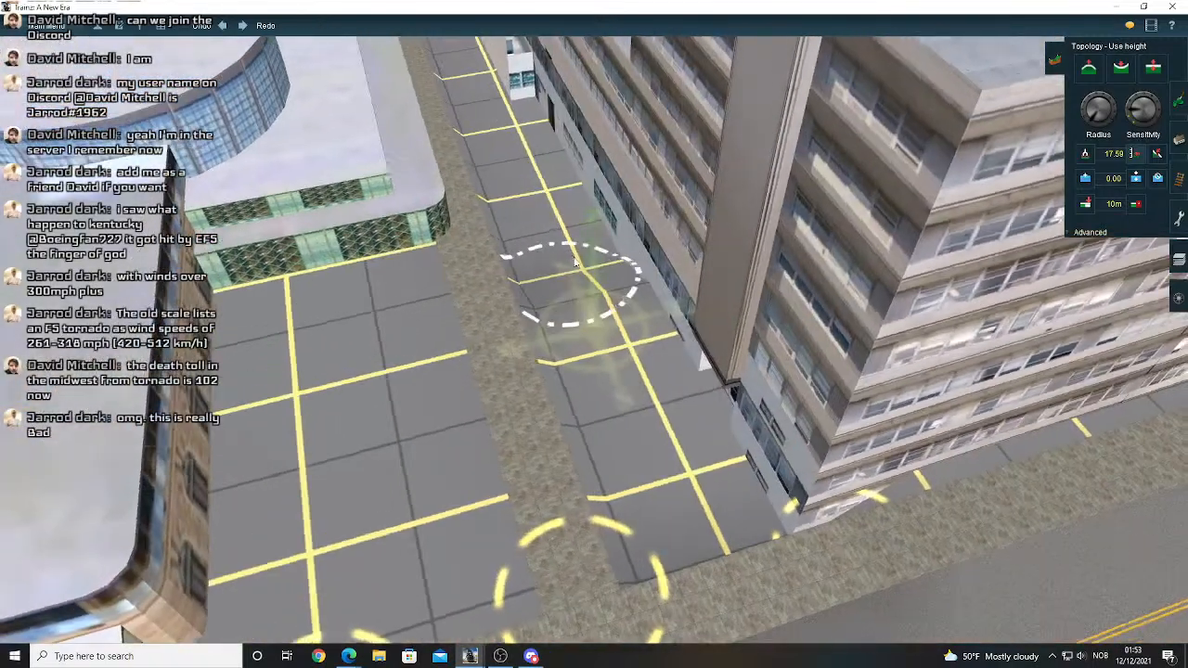
pyautogui.rightClick(571, 255)
pyautogui.scroll(3, 570, 256)
pyautogui.press('Left')
pyautogui.press('Down')
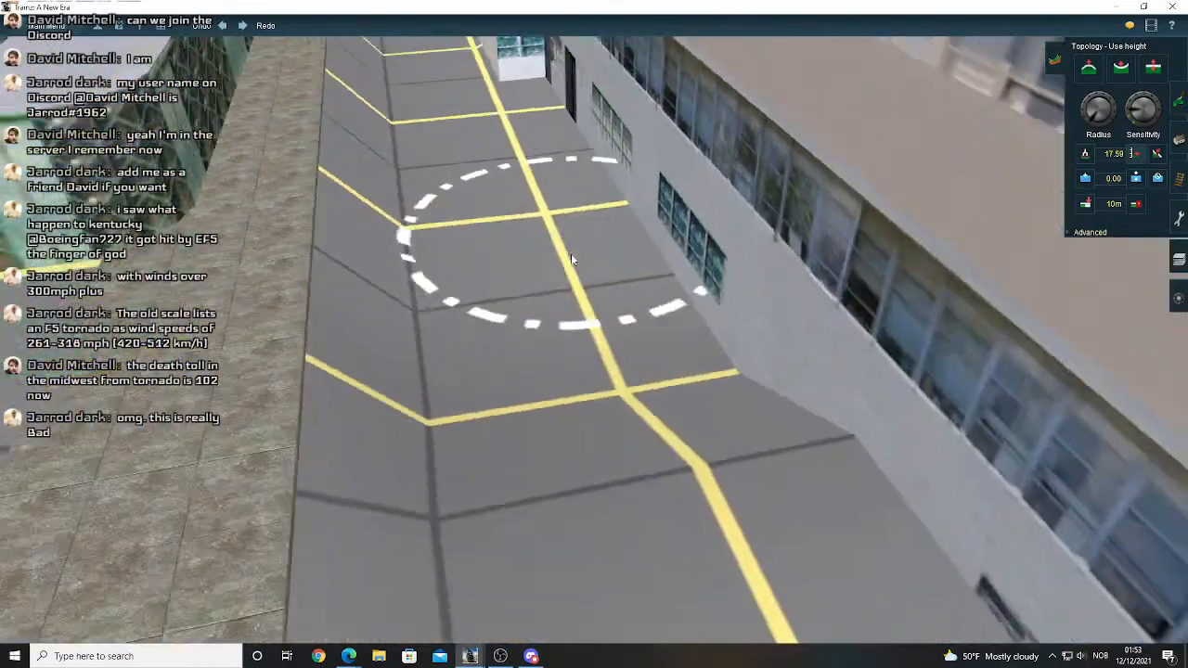
pyautogui.press('Down')
pyautogui.press('Down')
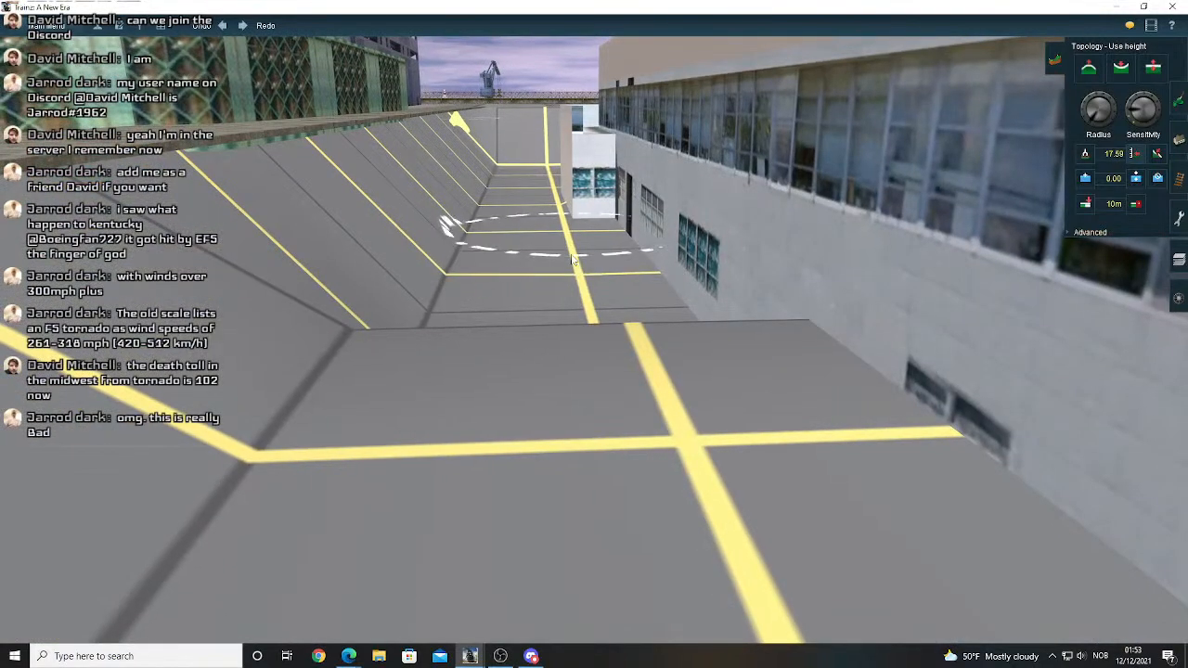
pyautogui.press('Right')
pyautogui.press('Up')
pyautogui.scroll(-4, 572, 261)
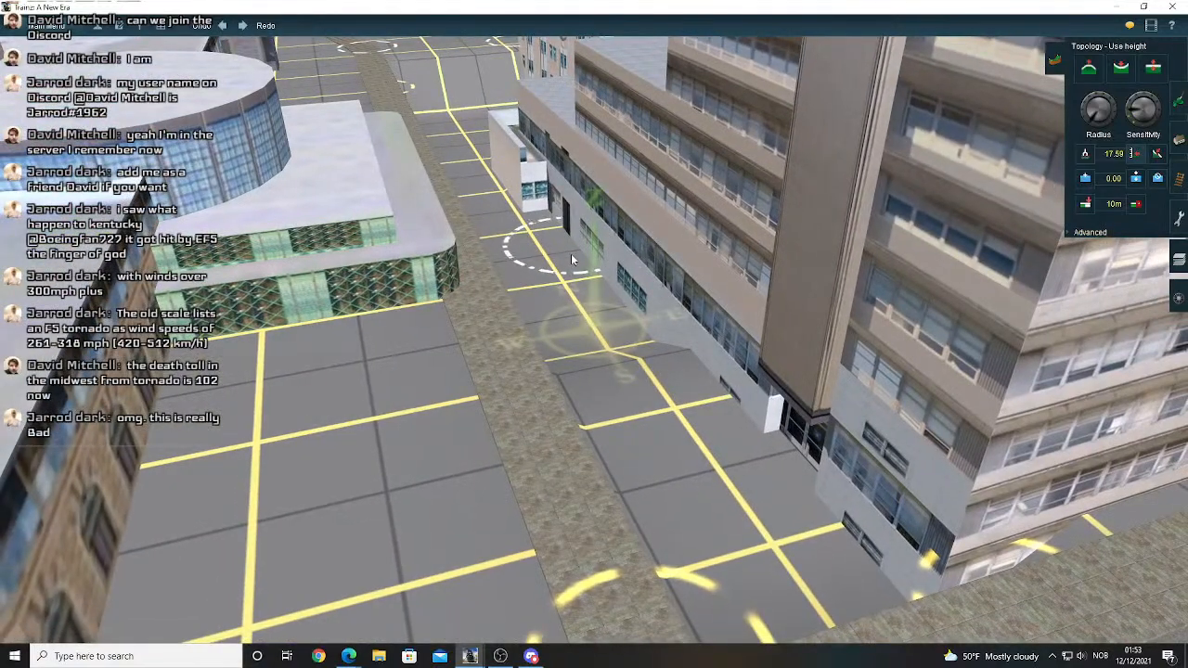
pyautogui.press('Down')
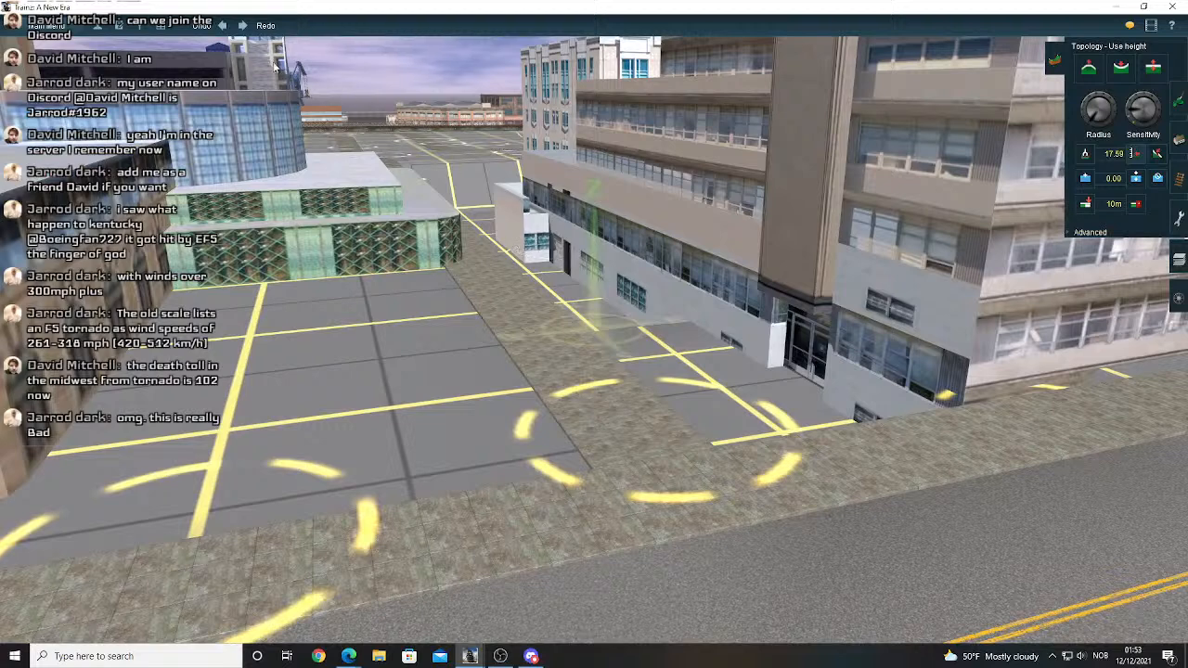
# - Switch the ground to wireframe display and filter the spline objects by "fma" to find the FMA Retaining wall series
pyautogui.click(120, 28)
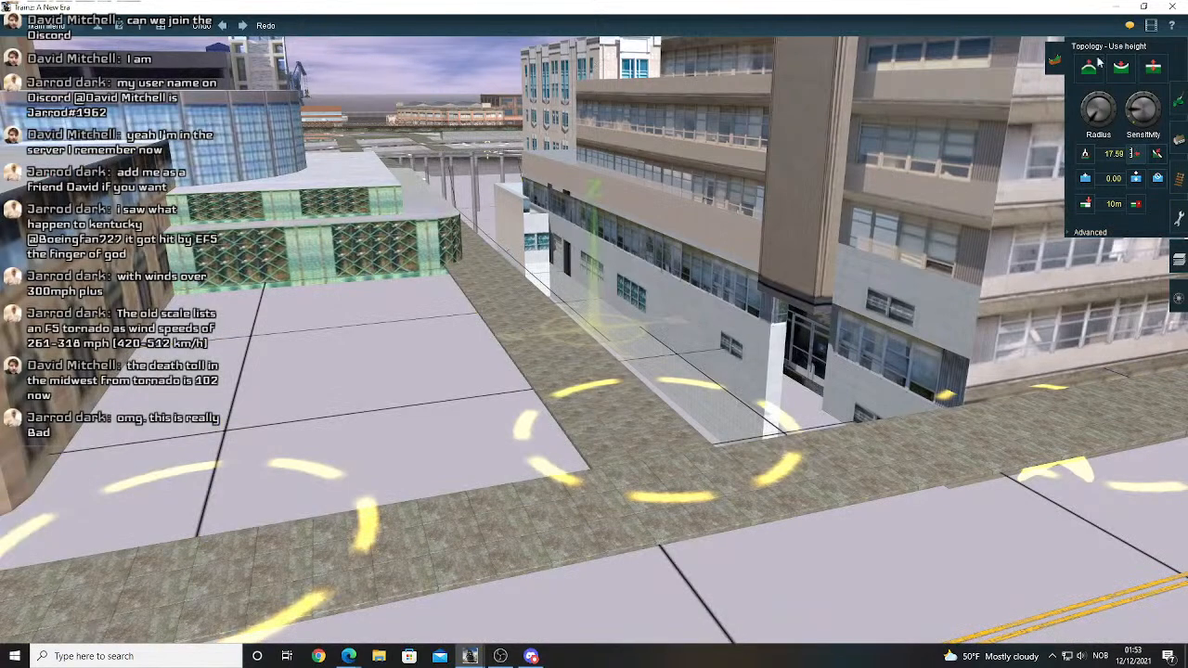
pyautogui.click(1179, 140)
pyautogui.click(1093, 105)
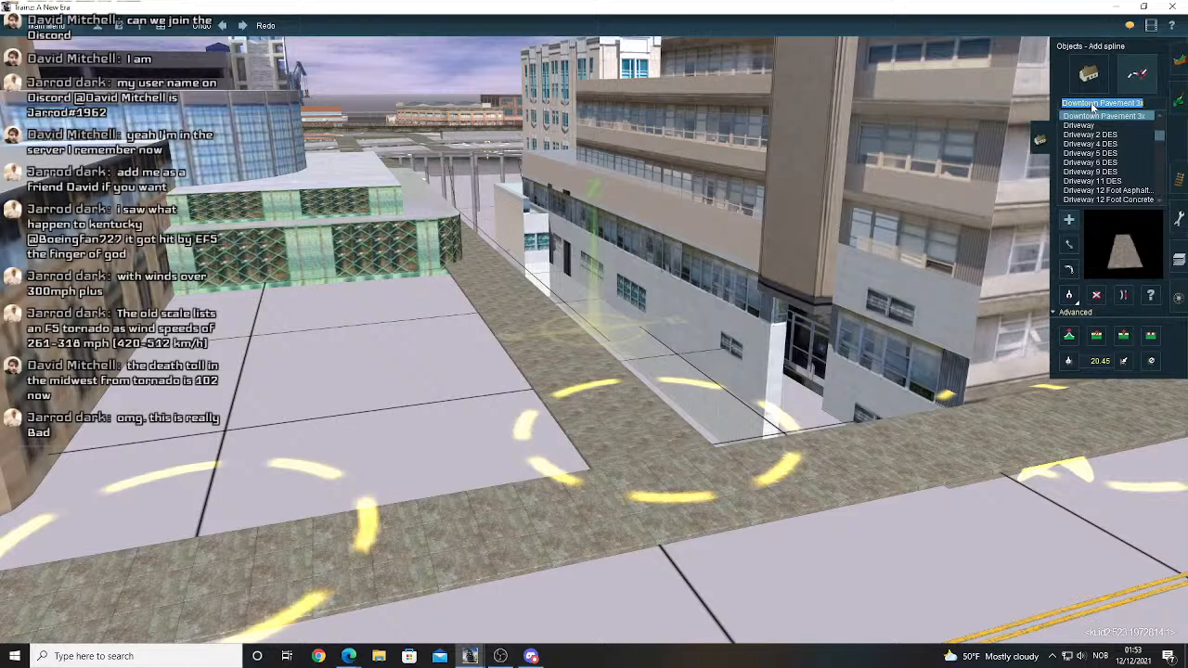
pyautogui.write('fma')
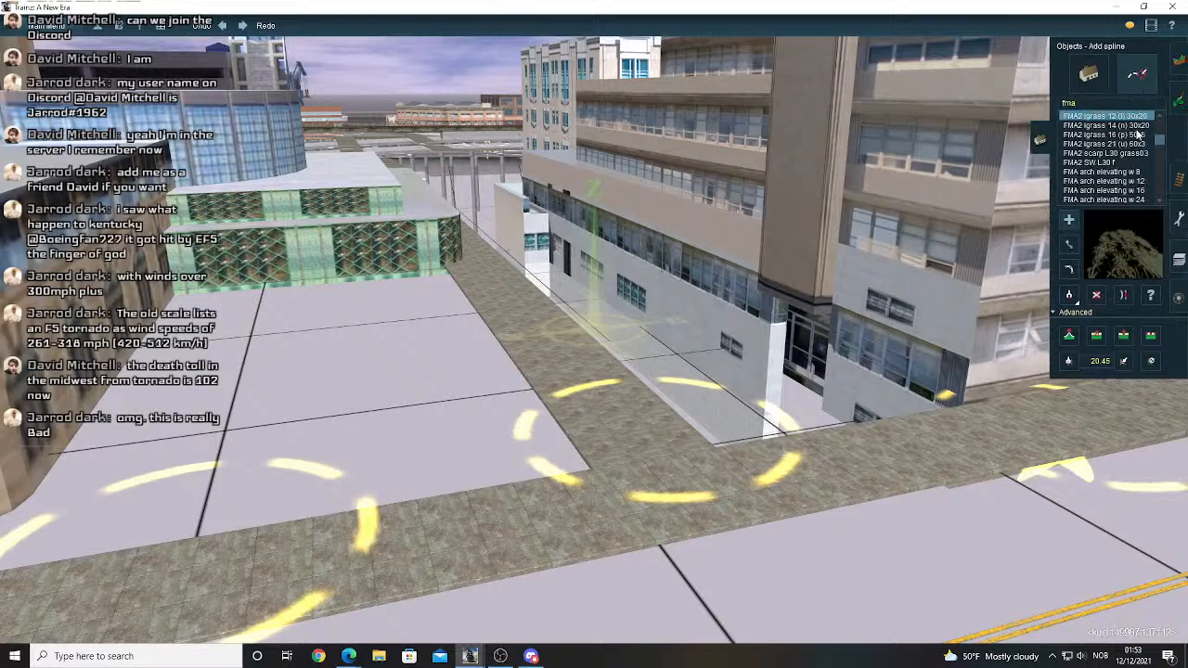
pyautogui.scroll(-3, 1120, 163)
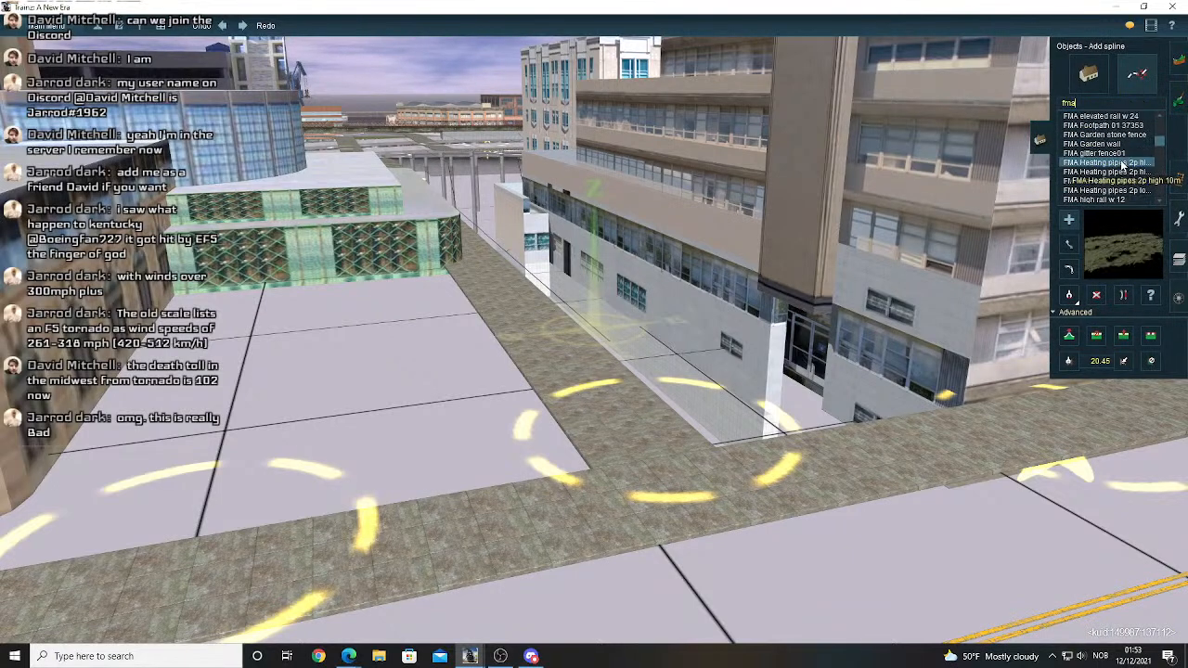
pyautogui.scroll(-5, 1120, 159)
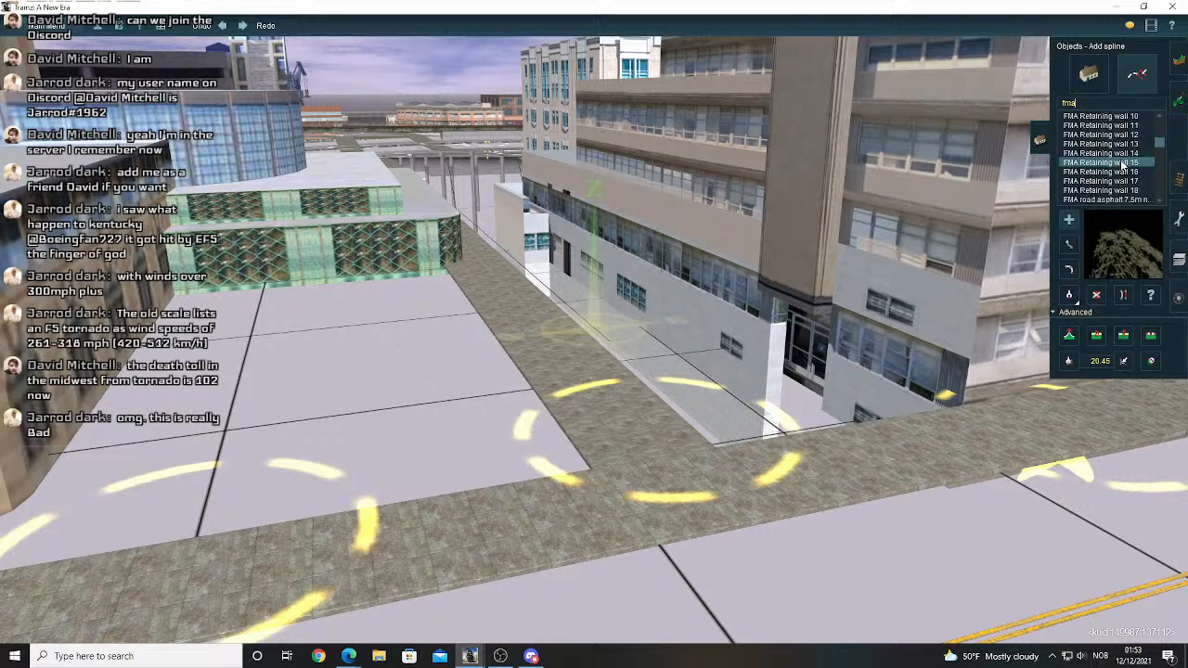
# - Try out FMA Retaining wall 15 as a spline laid across the sidewalk between the buildings
pyautogui.click(1121, 162)
pyautogui.click(506, 341)
pyautogui.moveTo(455, 326); pyautogui.dragTo(598, 409, button='middle')
pyautogui.press('Left')
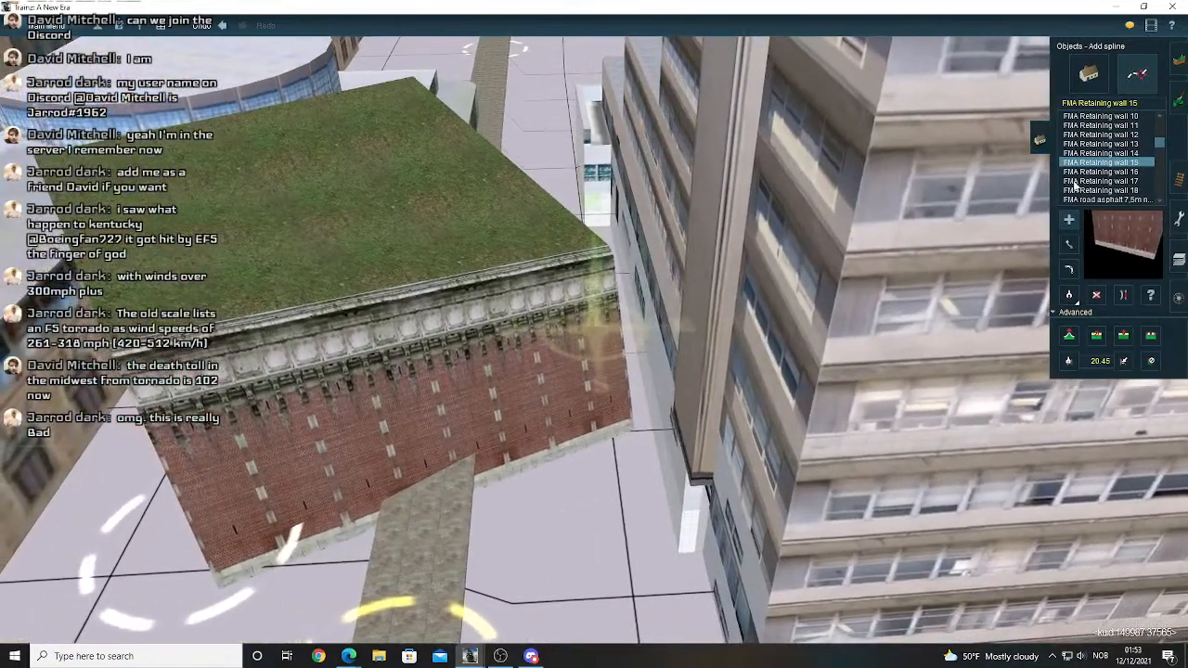
# - Lay an FMA Retaining wall 16 spline across the sidewalk between the buildings
pyautogui.click(1081, 173)
pyautogui.click(474, 403)
pyautogui.scroll(-5, 422, 410)
pyautogui.click(560, 328)
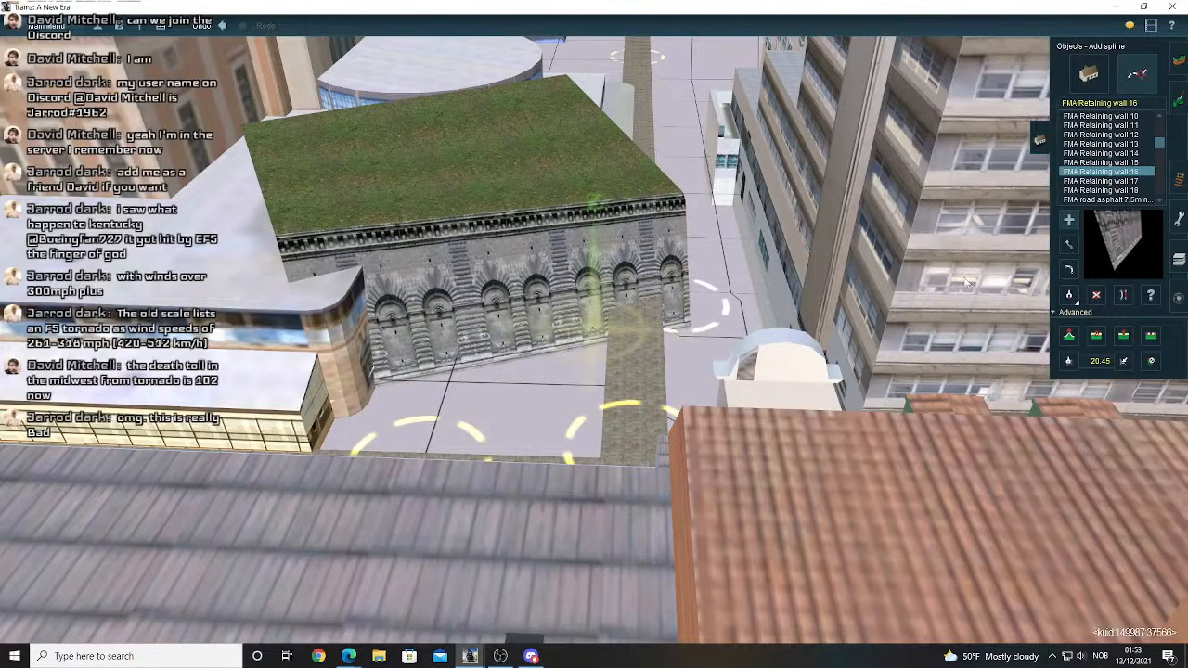
# - Restore the normal ground display and move the retaining wall's ends so it follows the sidewalk facing the office building up to the street
pyautogui.click(1069, 229)
pyautogui.press('Right')
pyautogui.press('Up')
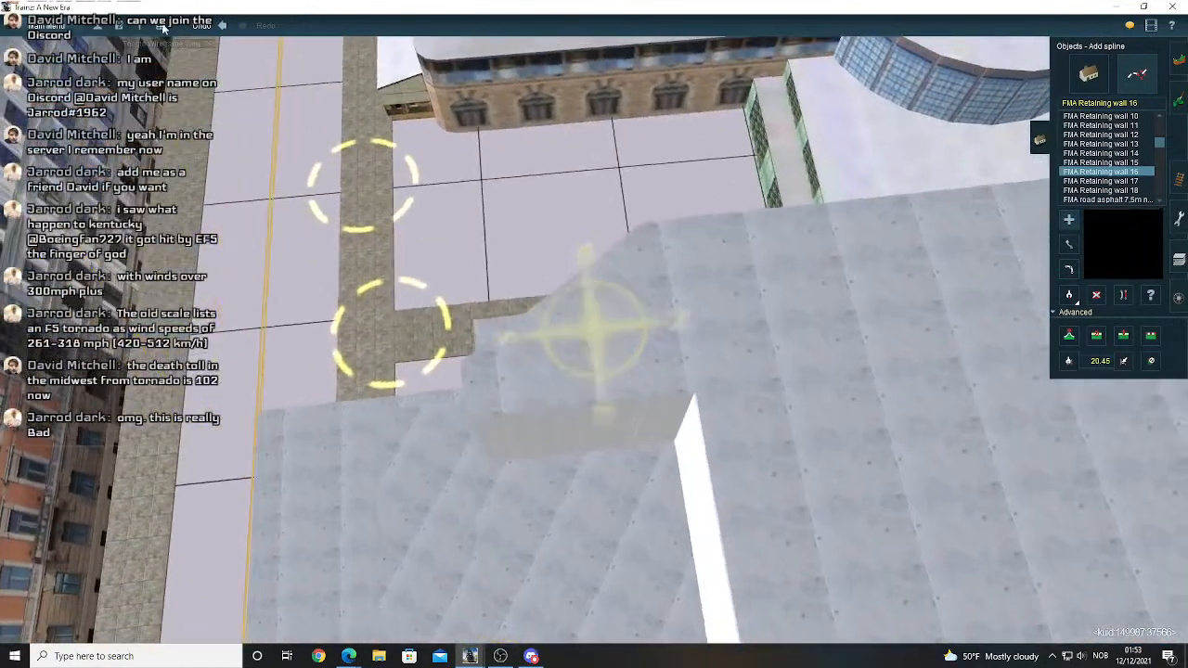
pyautogui.moveTo(742, 248); pyautogui.dragTo(409, 367, button='right')
pyautogui.click(409, 365)
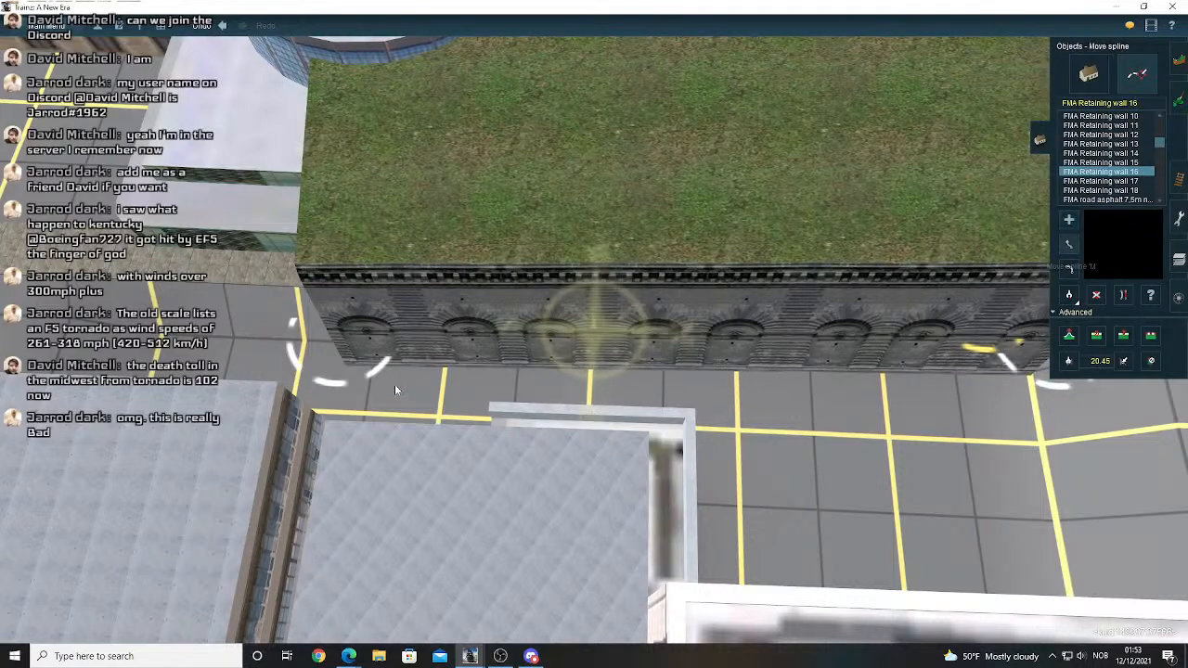
pyautogui.moveTo(326, 345); pyautogui.dragTo(271, 344)
pyautogui.rightClick(289, 367)
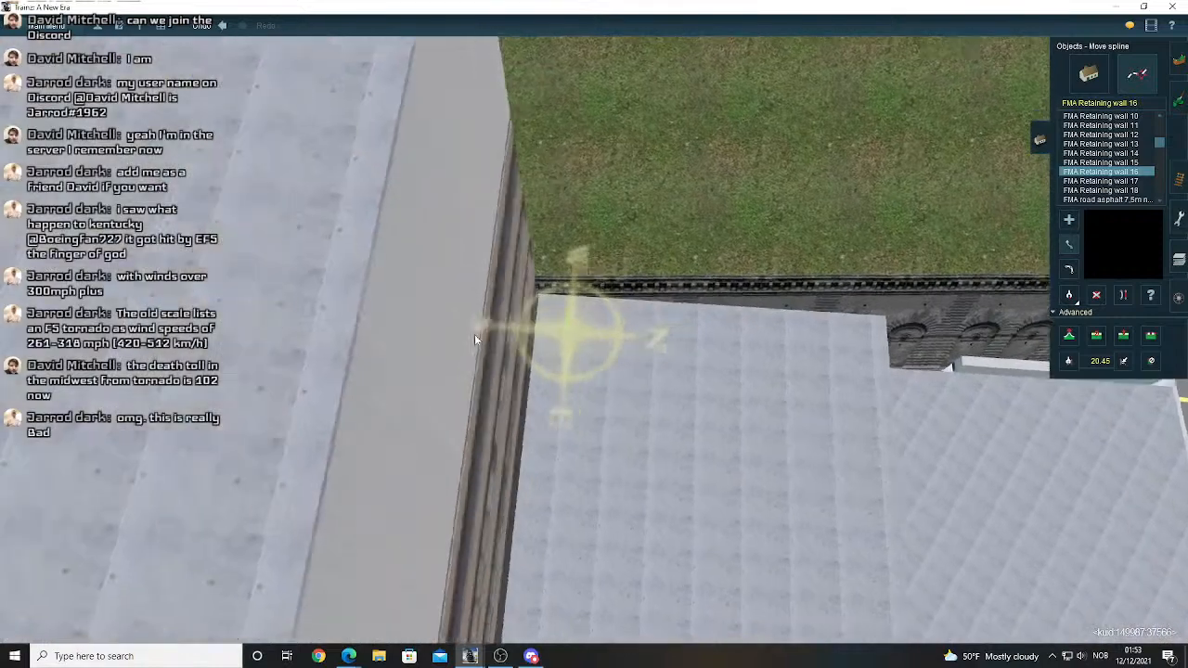
pyautogui.moveTo(528, 319); pyautogui.dragTo(520, 295, button='right')
pyautogui.moveTo(519, 297); pyautogui.dragTo(362, 388)
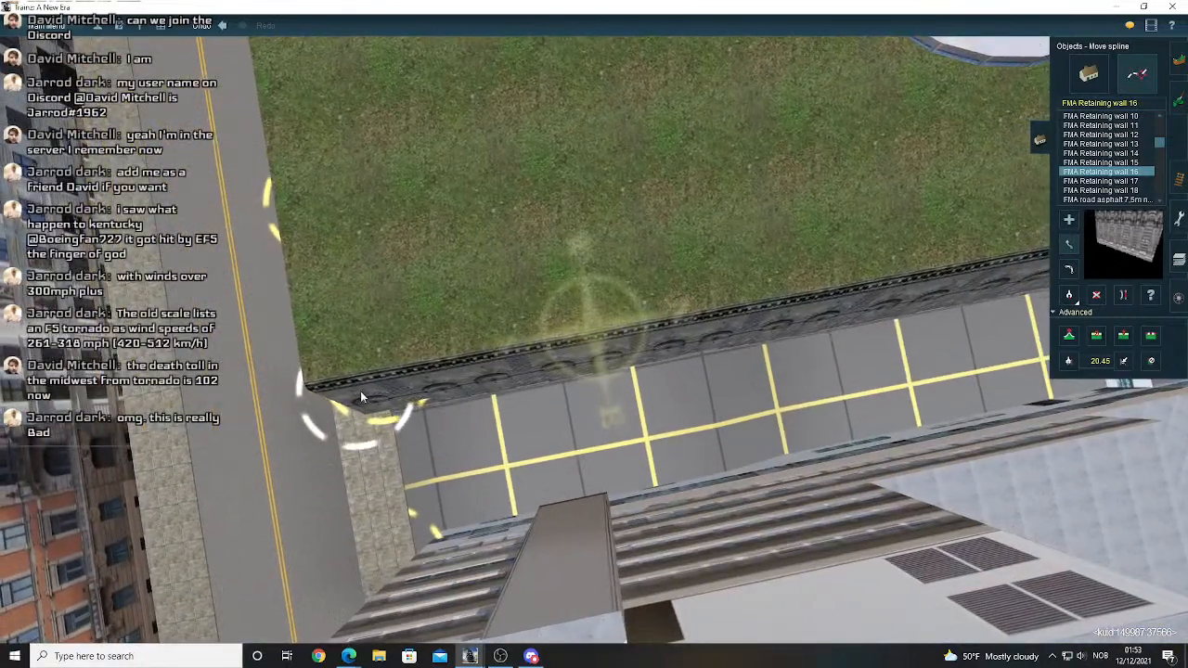
# - Lower the retaining wall's street-end vertex to about 10.67 m so its top sits near sidewalk level
pyautogui.press('Left')
pyautogui.press('Down')
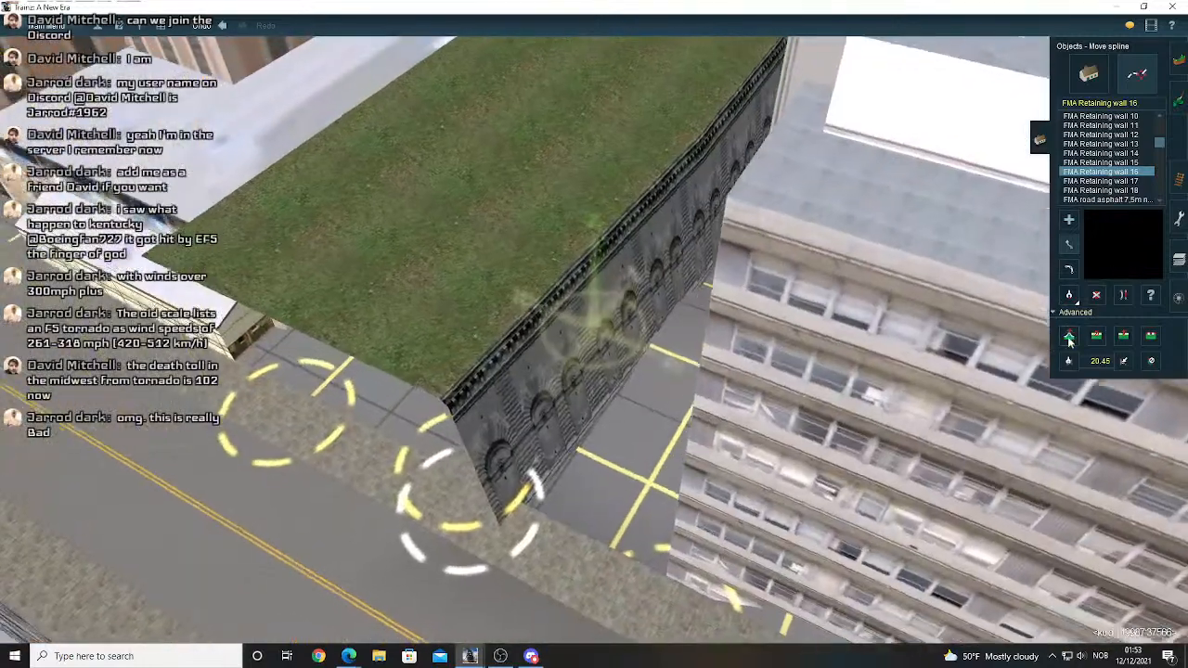
pyautogui.click(1068, 335)
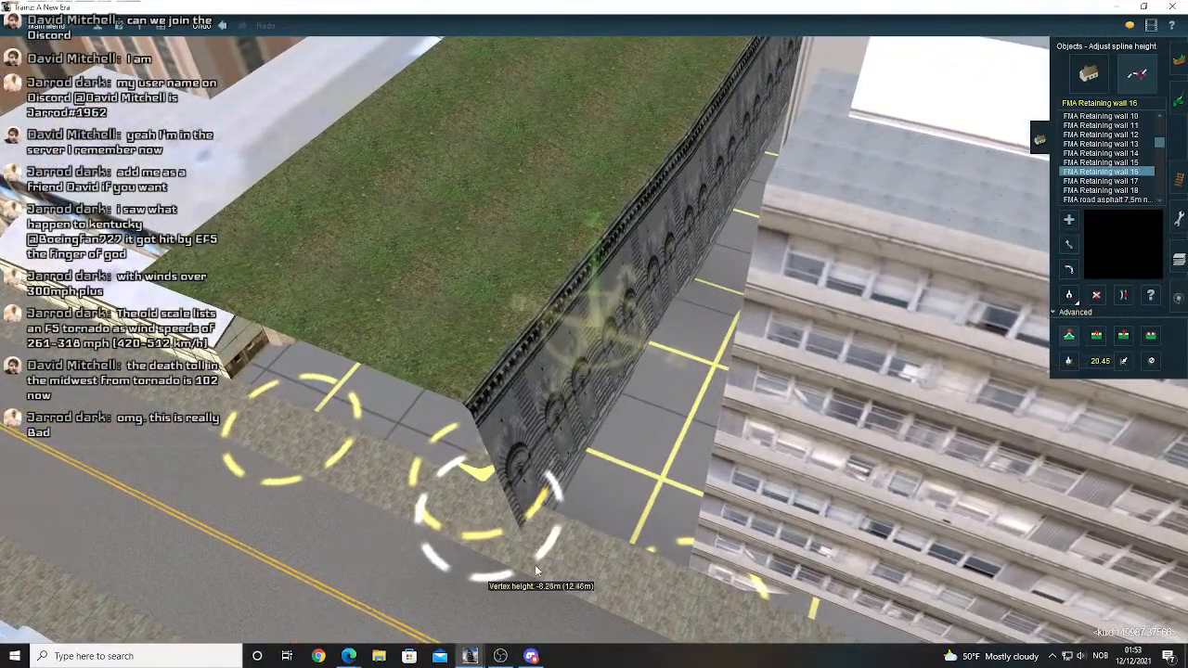
pyautogui.moveTo(494, 550); pyautogui.dragTo(516, 600)
pyautogui.rightClick(514, 518)
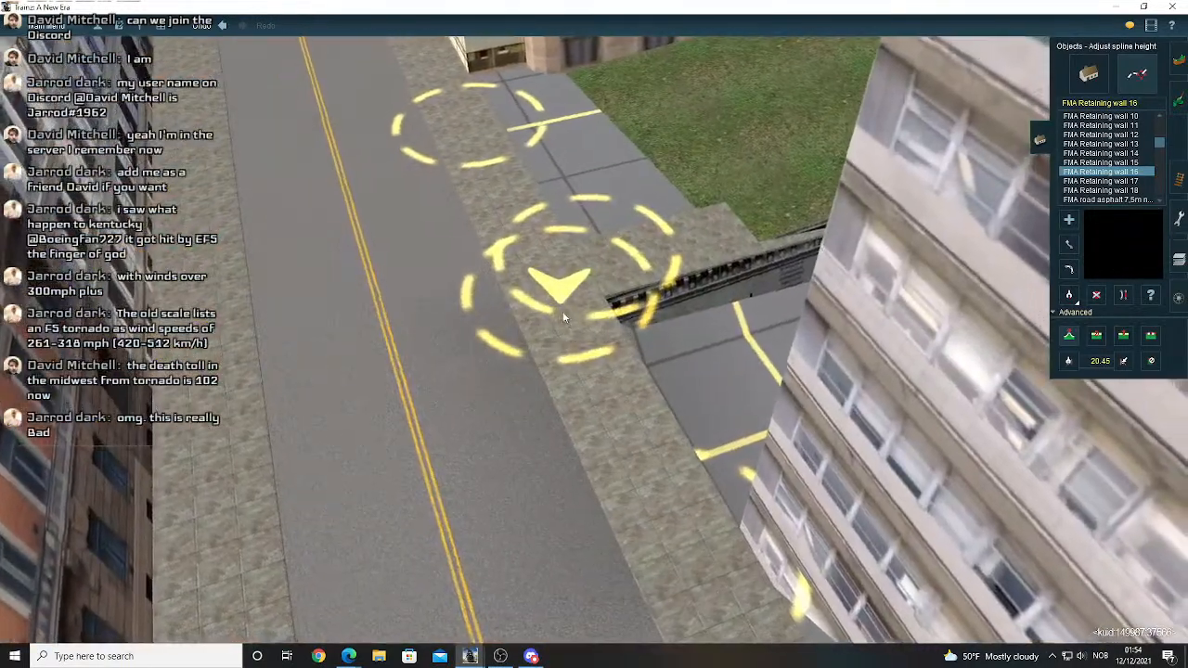
pyautogui.moveTo(558, 305); pyautogui.dragTo(557, 295)
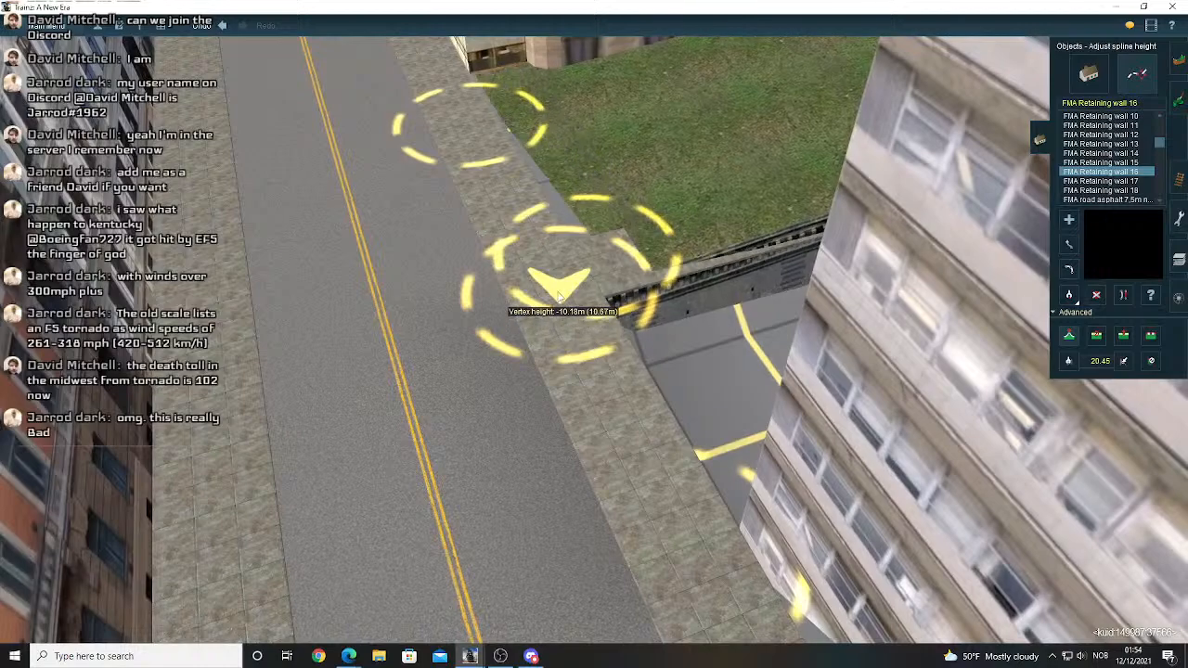
# - Sample the 10.67 height from the wall's street-end vertex and apply it to the vertex at the far end
pyautogui.click(1070, 360)
pyautogui.press('Left')
pyautogui.click(573, 321)
pyautogui.click(1121, 359)
pyautogui.moveTo(904, 226); pyautogui.dragTo(592, 261, button='right')
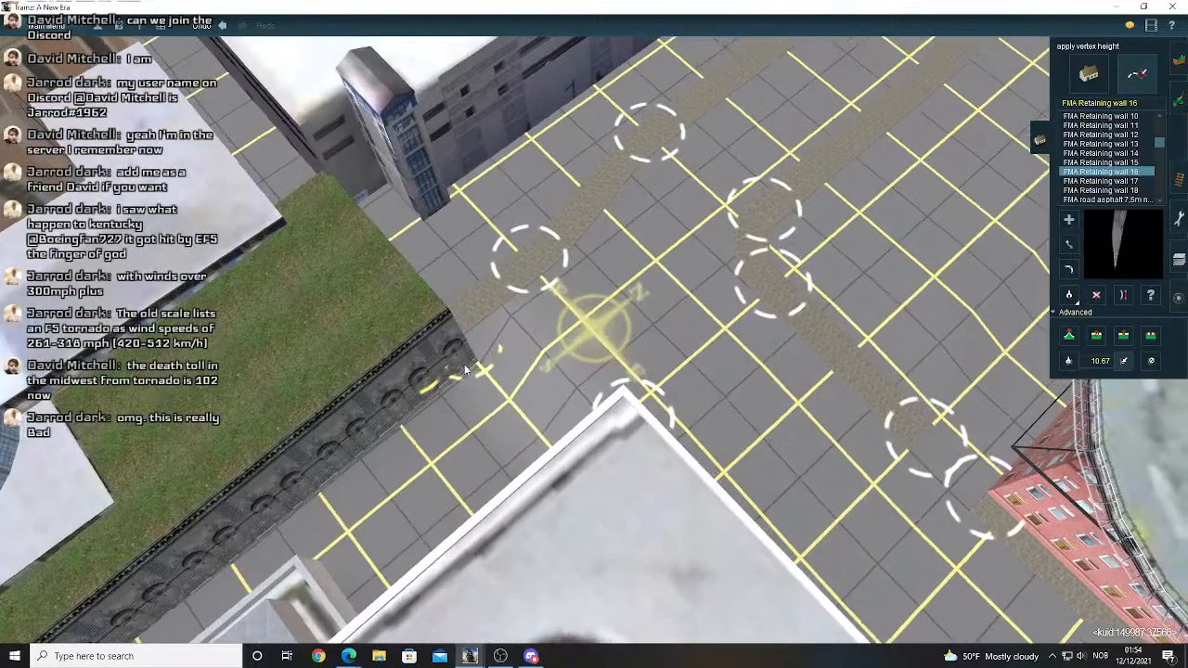
pyautogui.click(464, 364)
# - Extend the wall's far end along the sidewalk edge into the slope and align it with the pavement
pyautogui.rightClick(445, 365)
pyautogui.press('Left')
pyautogui.scroll(5, 623, 312)
pyautogui.press('Down')
pyautogui.scroll(2, 789, 273)
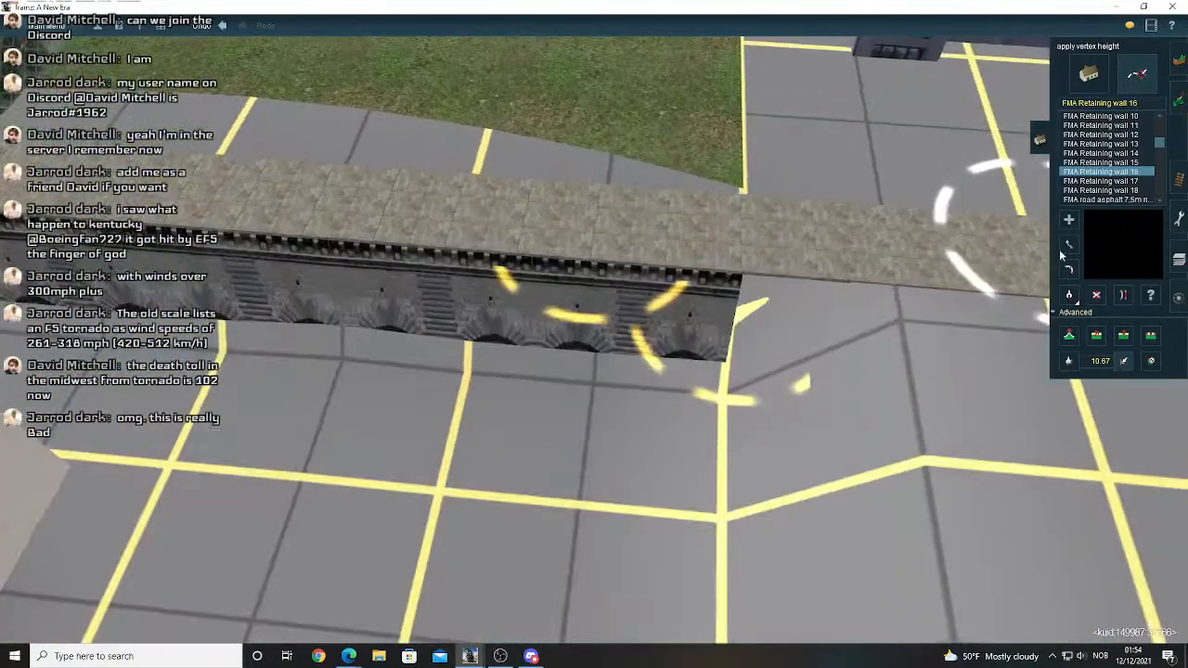
pyautogui.click(1068, 244)
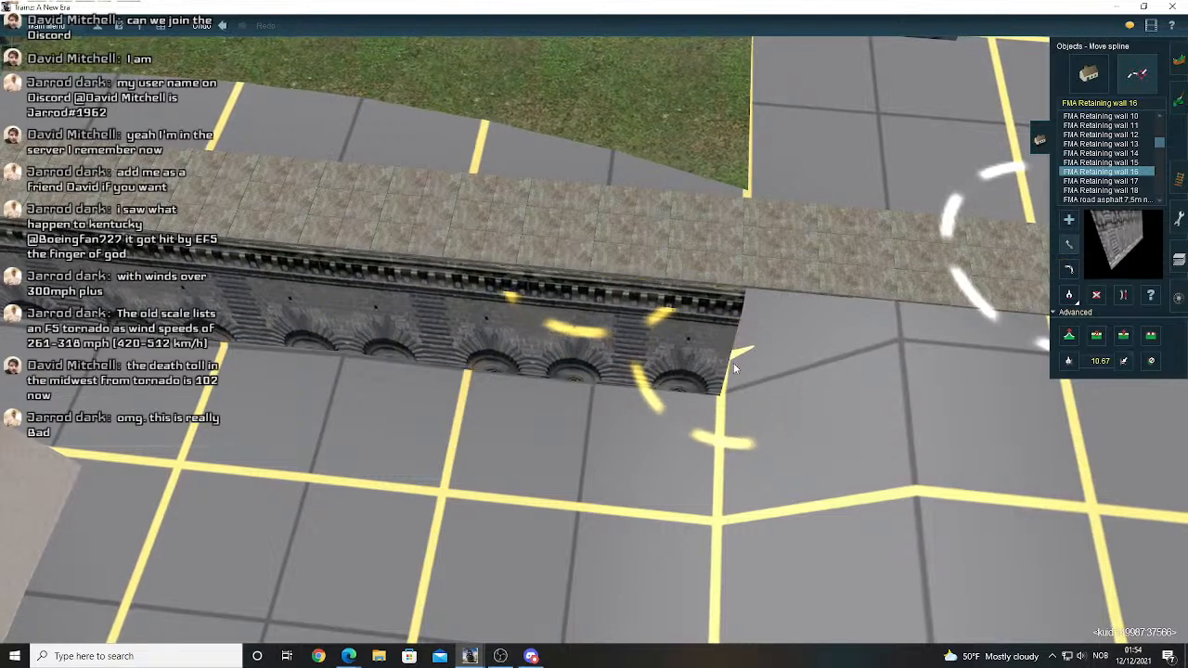
pyautogui.moveTo(737, 368); pyautogui.dragTo(994, 323)
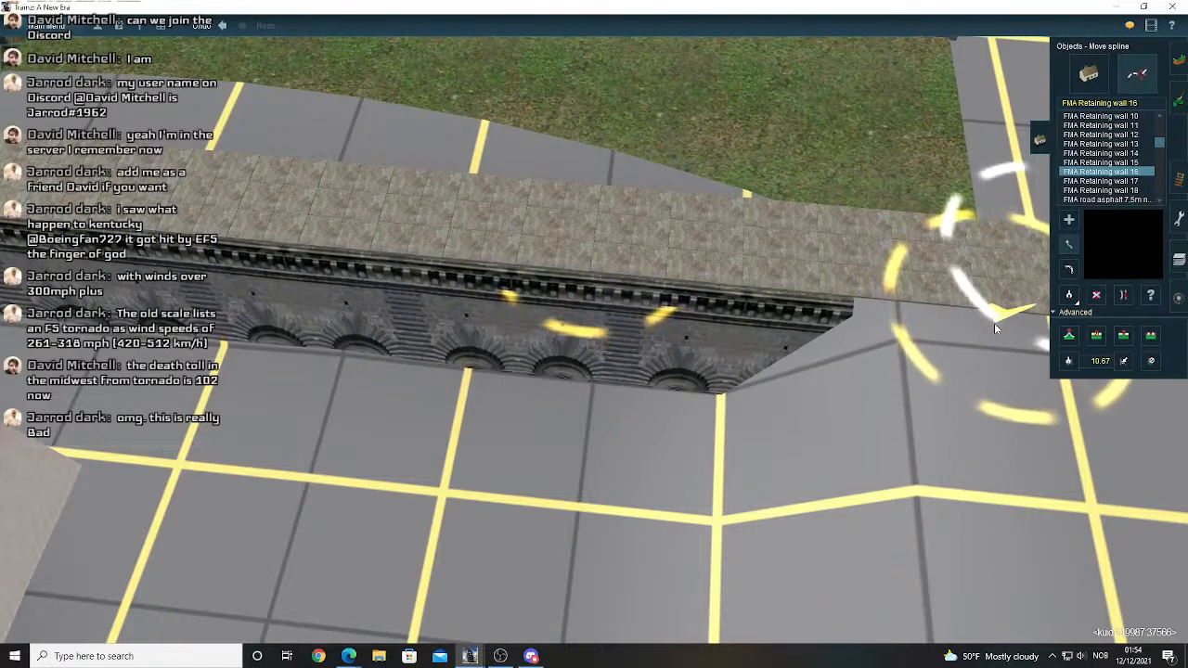
pyautogui.moveTo(994, 323); pyautogui.dragTo(932, 315)
# - Check the wall's line along the pavement and nudge the spline vertex at its street end toward the street sidewalk
pyautogui.moveTo(359, 332); pyautogui.dragTo(649, 209, button='right')
pyautogui.rightClick(650, 213)
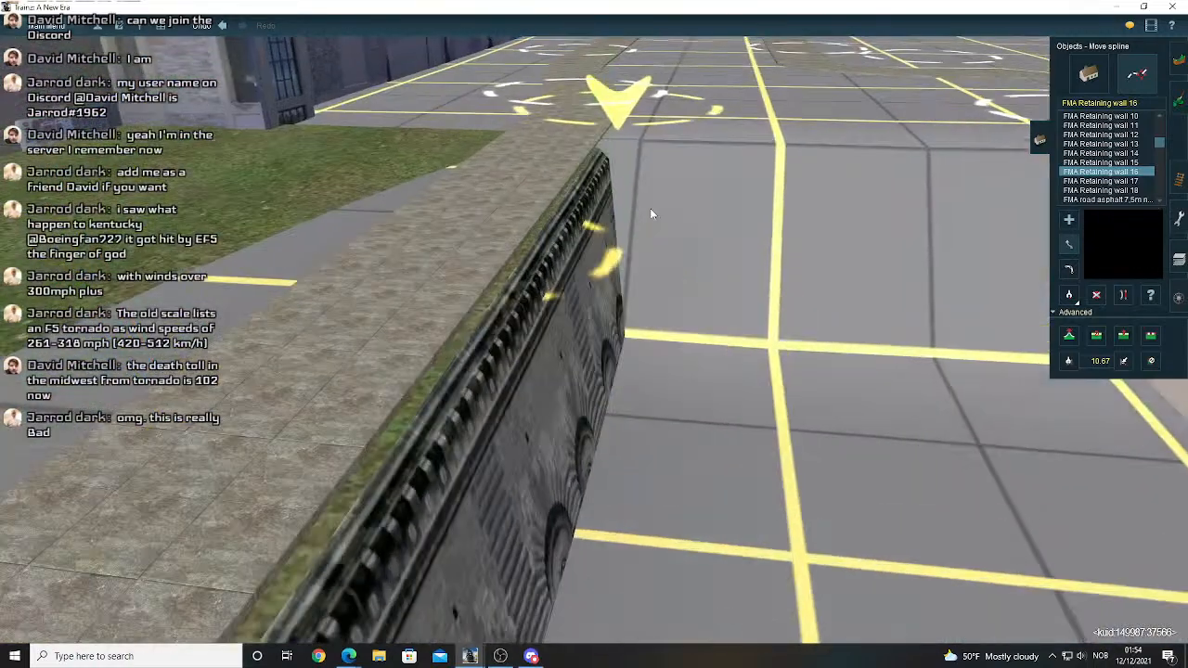
pyautogui.press('Left')
pyautogui.press('Left')
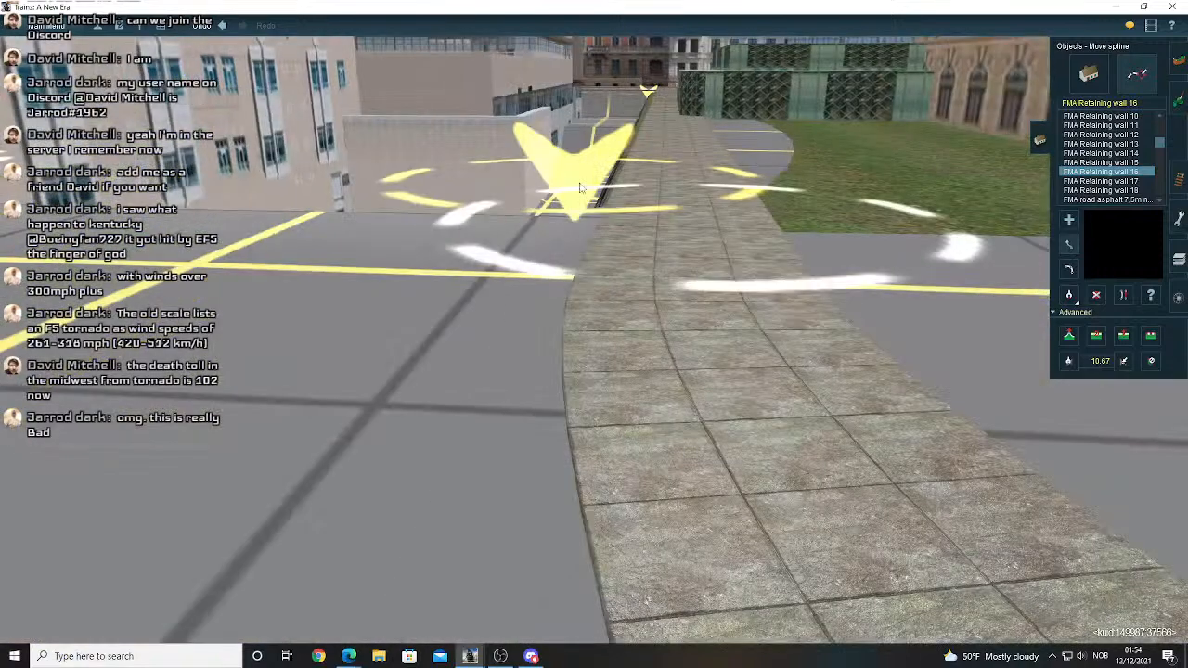
pyautogui.moveTo(580, 188); pyautogui.dragTo(570, 298, button='right')
pyautogui.scroll(3, 570, 297)
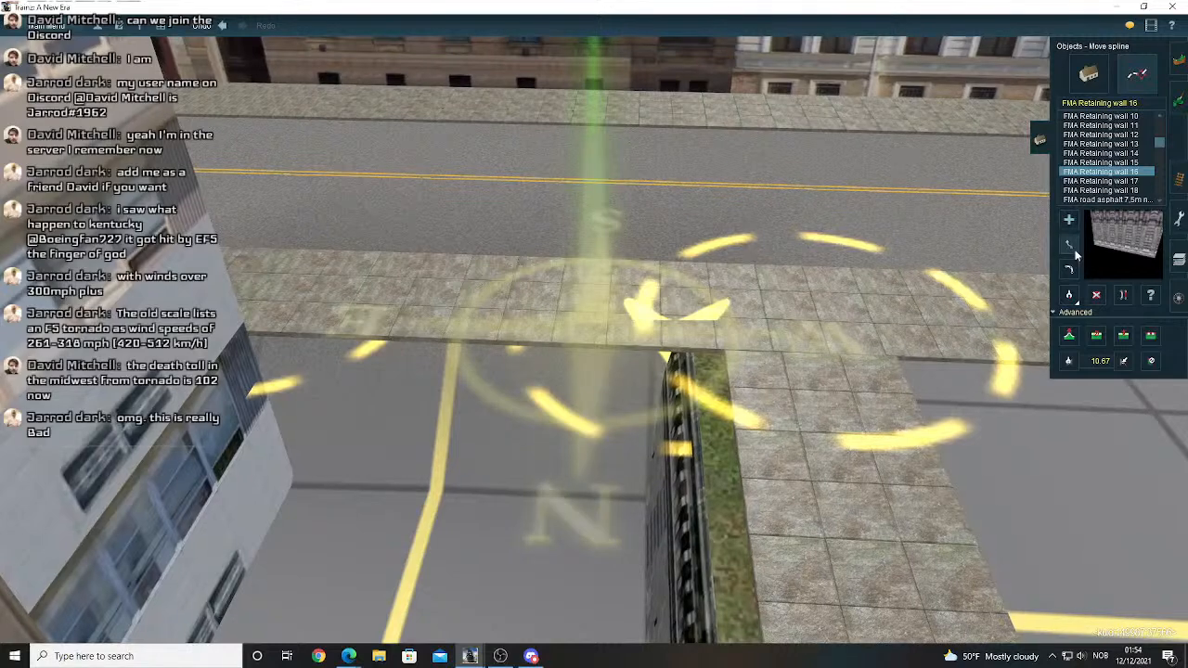
pyautogui.moveTo(733, 343); pyautogui.dragTo(698, 349, button='right')
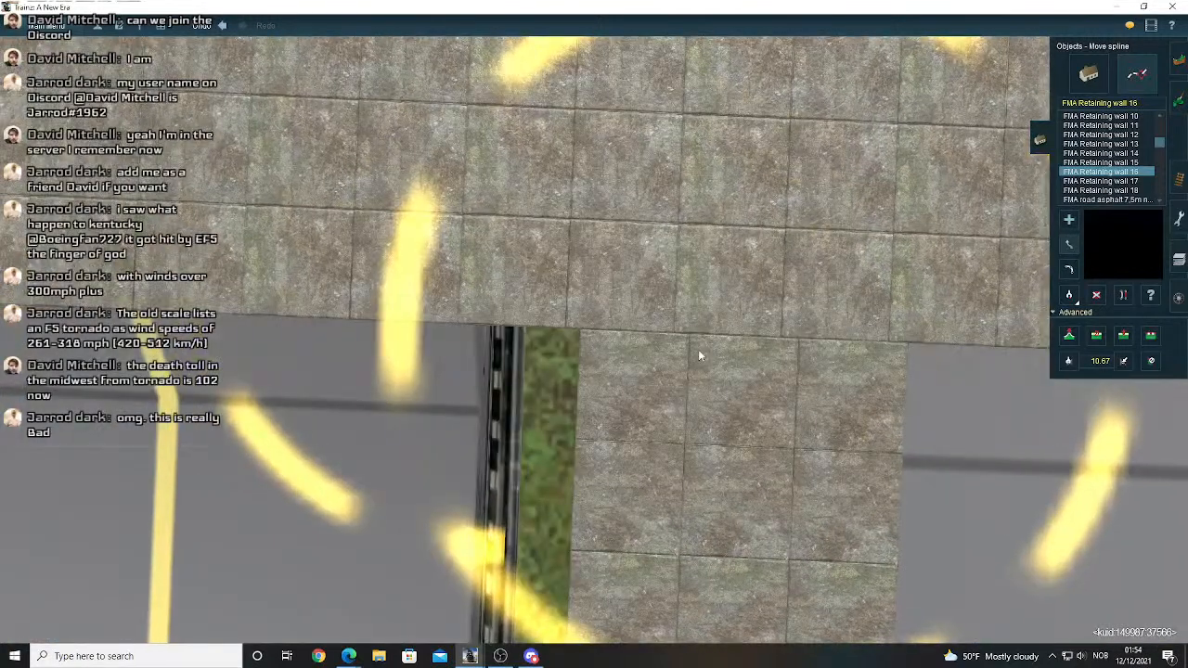
pyautogui.moveTo(680, 355)
pyautogui.mouseDown()
pyautogui.moveTo(691, 335)
pyautogui.moveTo(682, 331)
pyautogui.mouseUp()
# - Examine the full length of the retaining wall beside the sidewalk, from above and from the lowered strip
pyautogui.moveTo(475, 309); pyautogui.dragTo(678, 344, button='right')
pyautogui.scroll(-5, 534, 269)
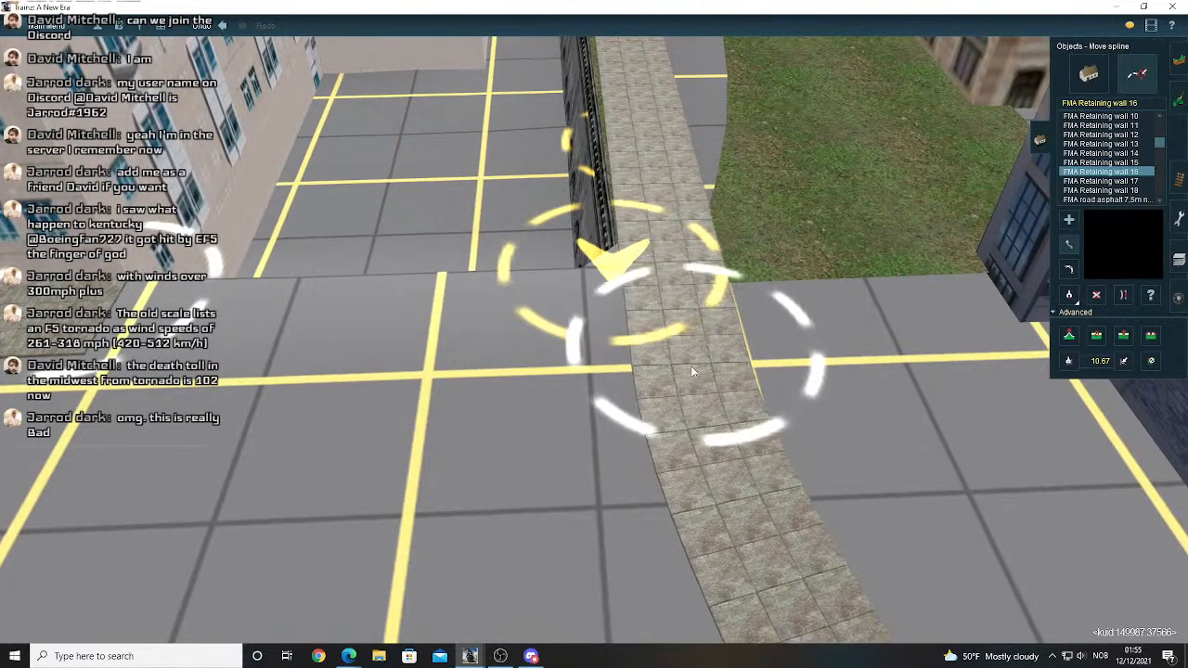
pyautogui.moveTo(691, 366); pyautogui.dragTo(624, 291, button='right')
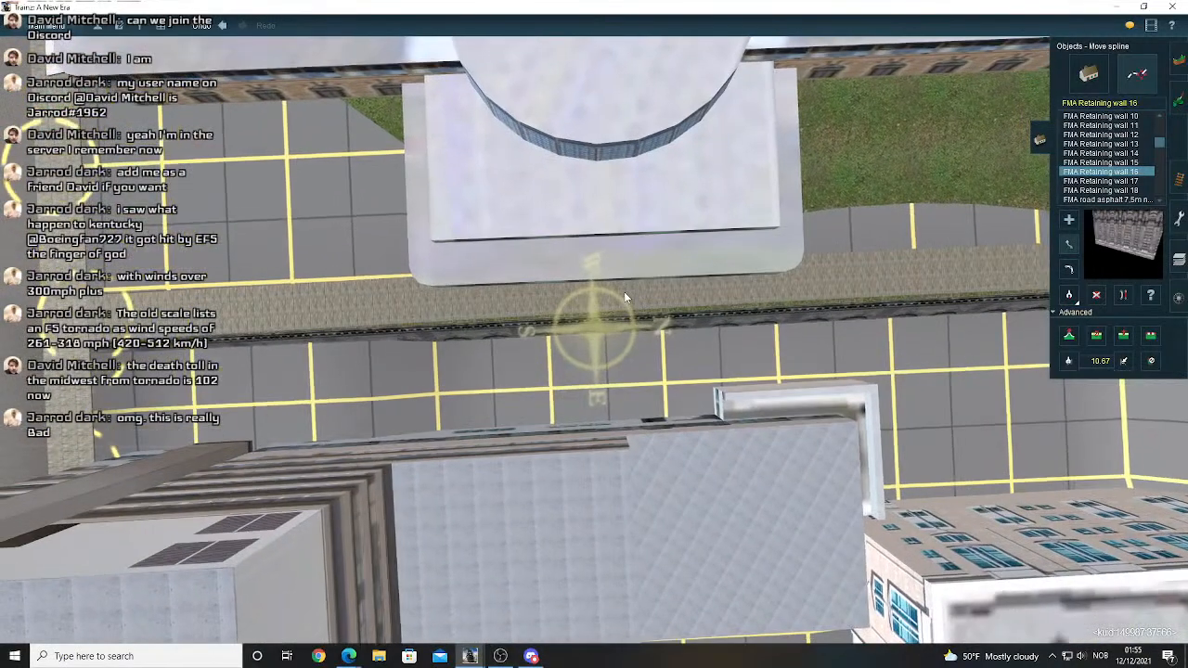
pyautogui.moveTo(708, 293); pyautogui.dragTo(577, 382, button='right')
pyautogui.press('Left')
pyautogui.press('Down')
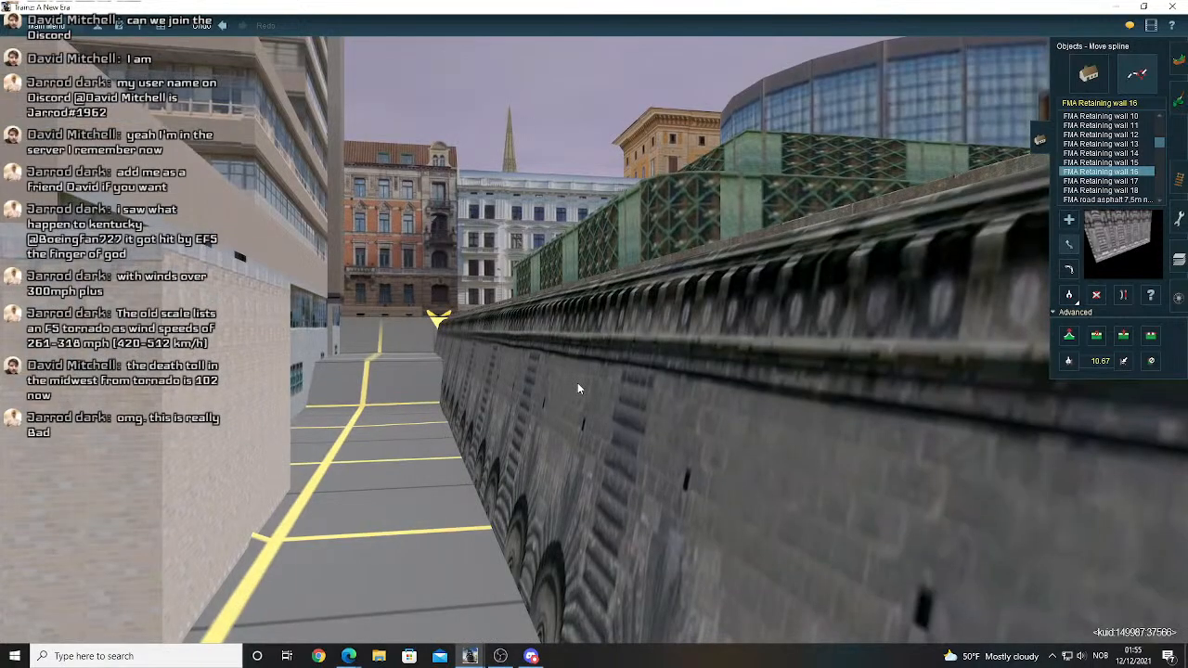
# - Try to delete the pavement spline running alongside the retaining wall
pyautogui.press('Up')
pyautogui.press('Right')
pyautogui.click(1097, 295)
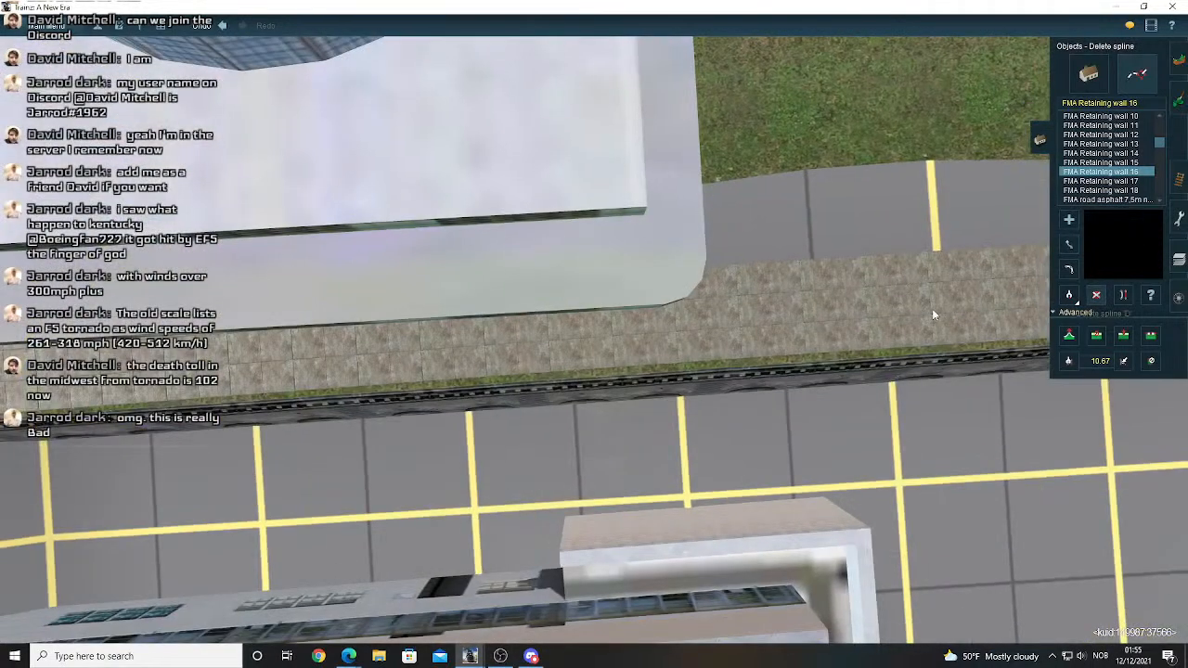
pyautogui.click(931, 311)
pyautogui.scroll(-5, 562, 297)
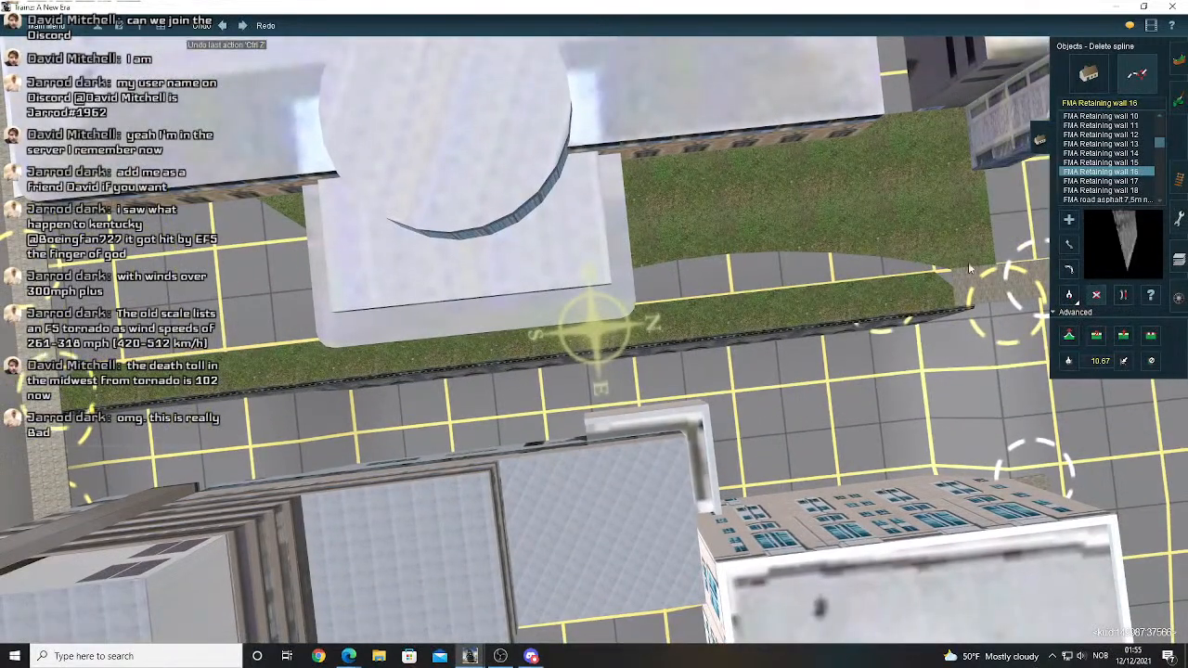
# - Slide the retaining wall's intermediate spline vertex along the sidewalk edge toward the middle of the wall, and check the lower strip
pyautogui.moveTo(876, 313); pyautogui.dragTo(849, 310)
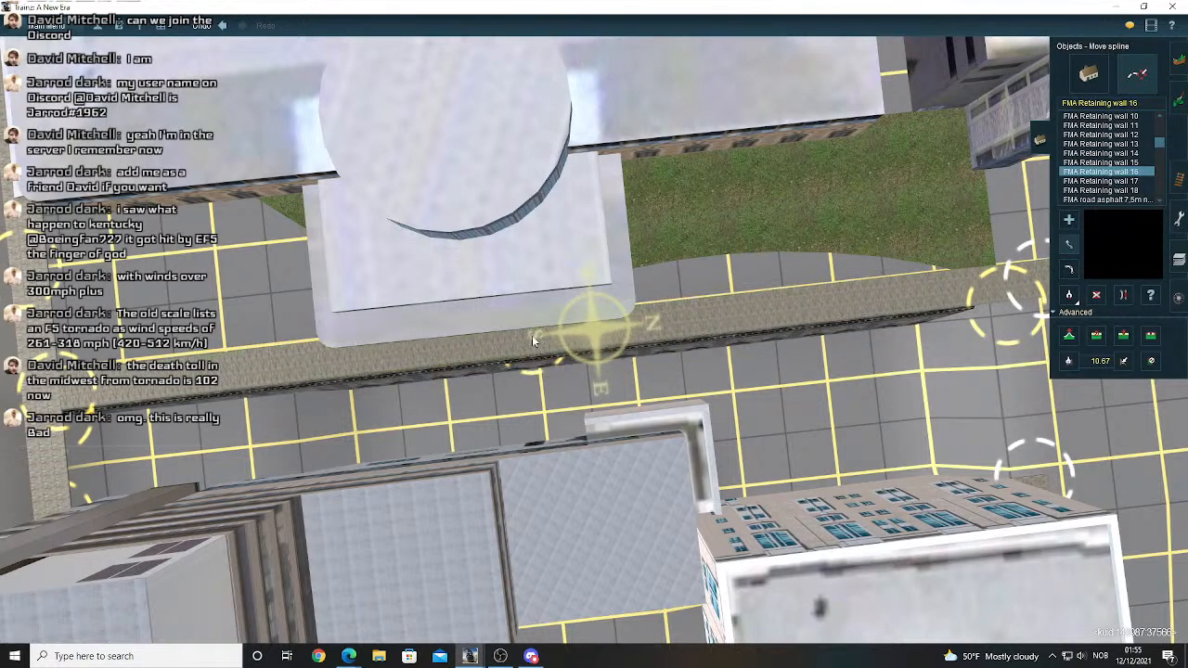
pyautogui.moveTo(554, 377); pyautogui.dragTo(592, 227, button='right')
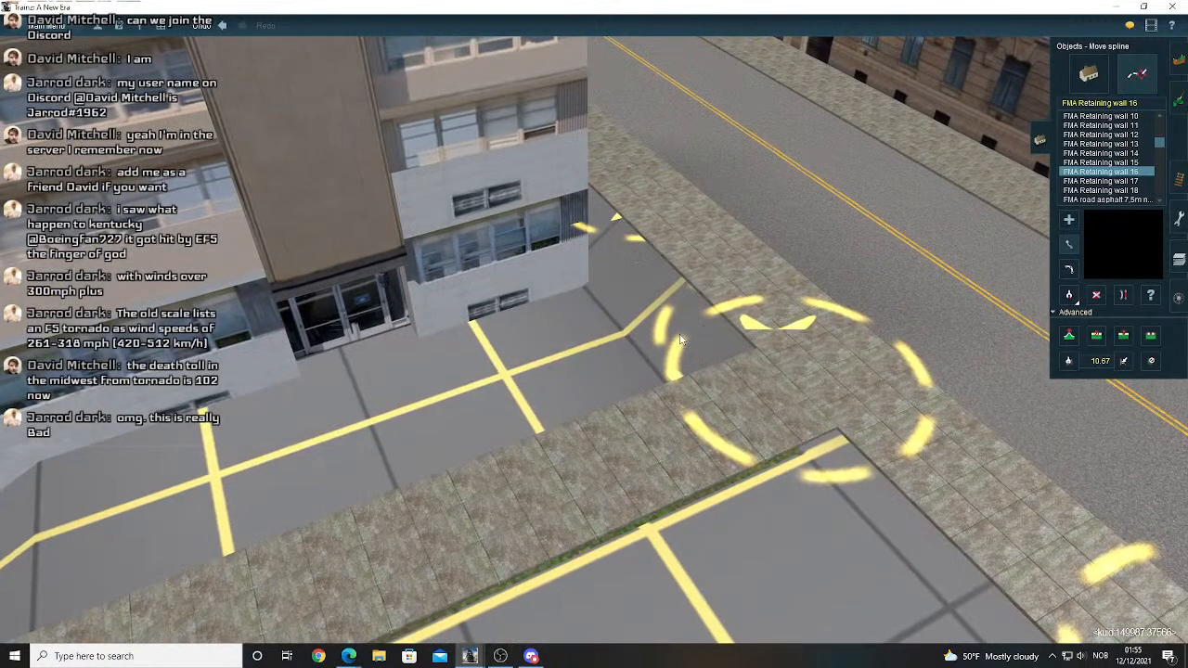
pyautogui.rightClick(167, 585)
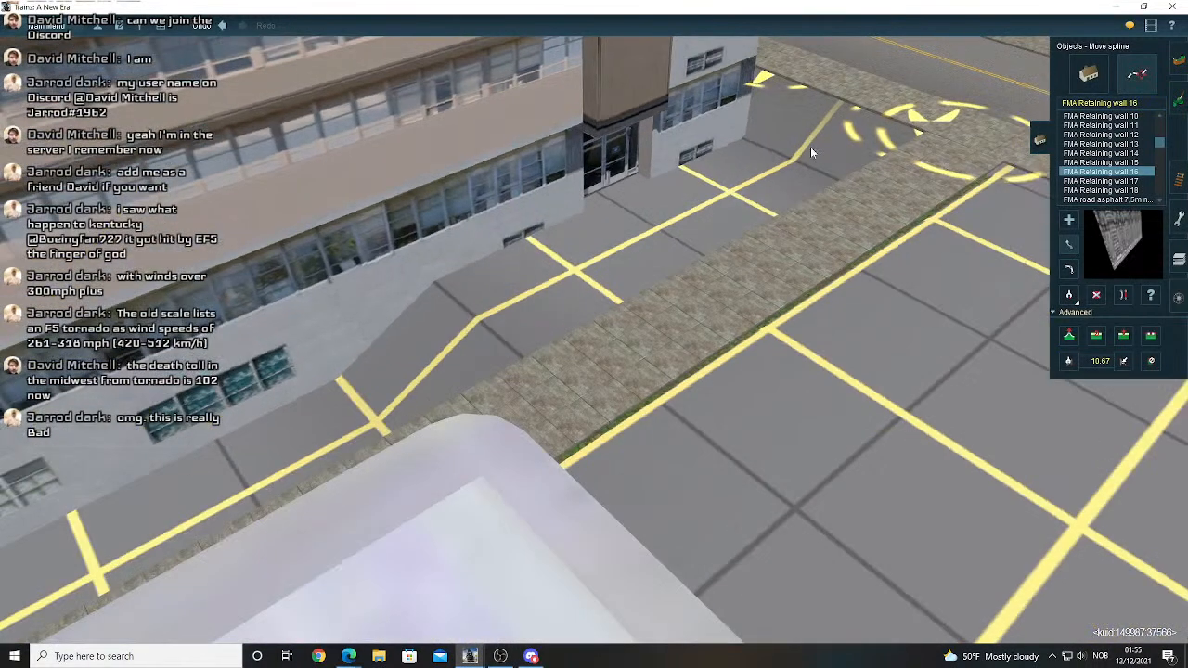
pyautogui.moveTo(810, 147); pyautogui.dragTo(764, 156, button='right')
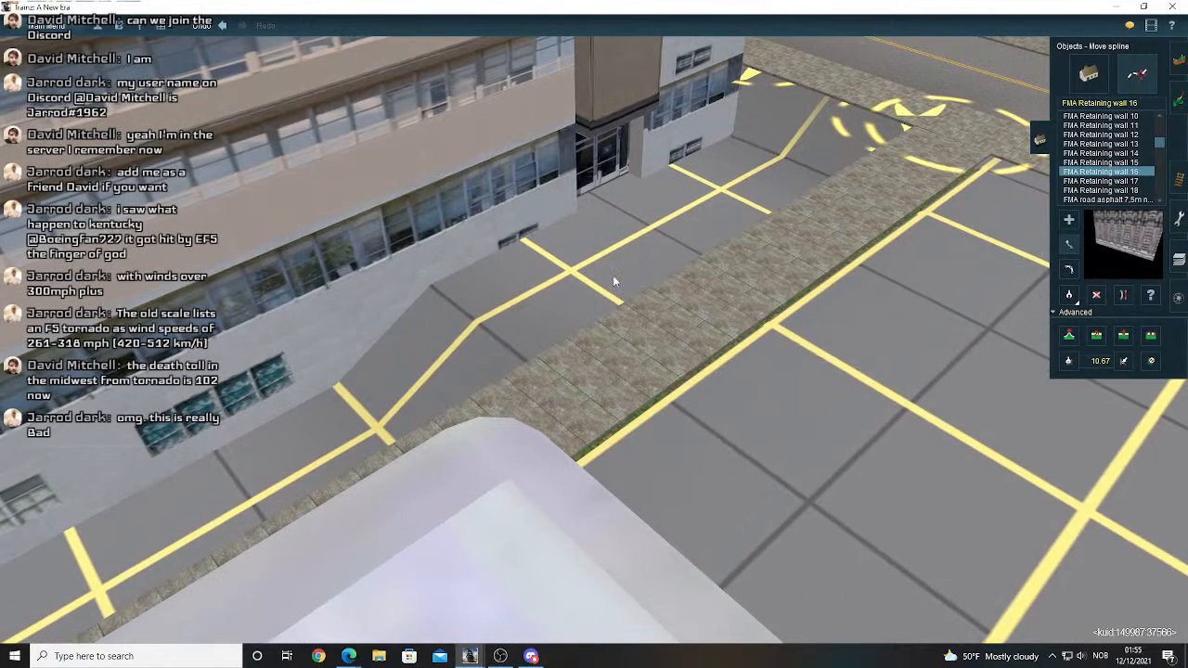
pyautogui.rightClick(263, 487)
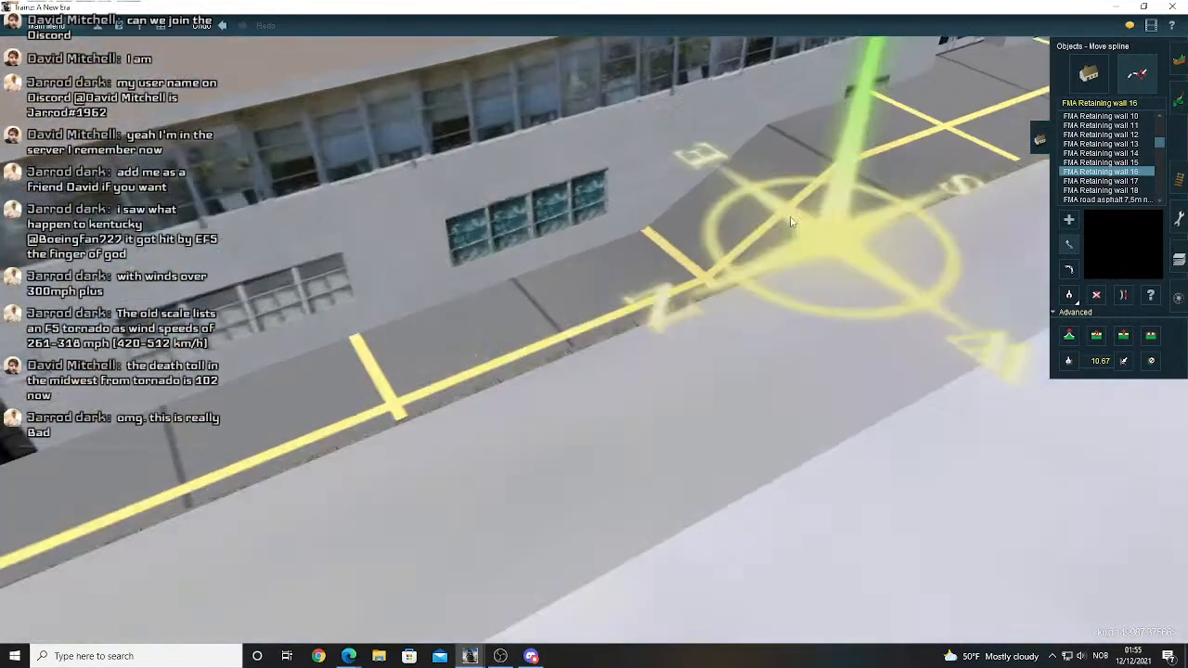
pyautogui.scroll(-3, 506, 309)
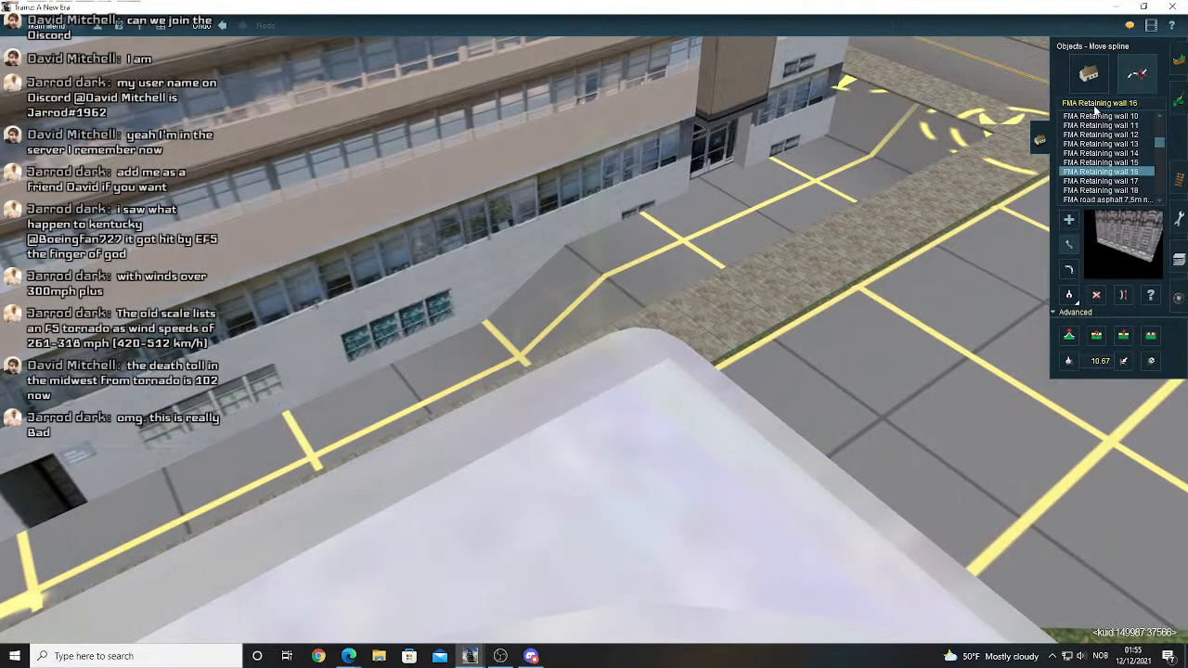
# - Search the splines for "conc" and lay a Conc Slab 10 m spline along the lower strip from the street sidewalk beside the retaining wall
pyautogui.write('conc')
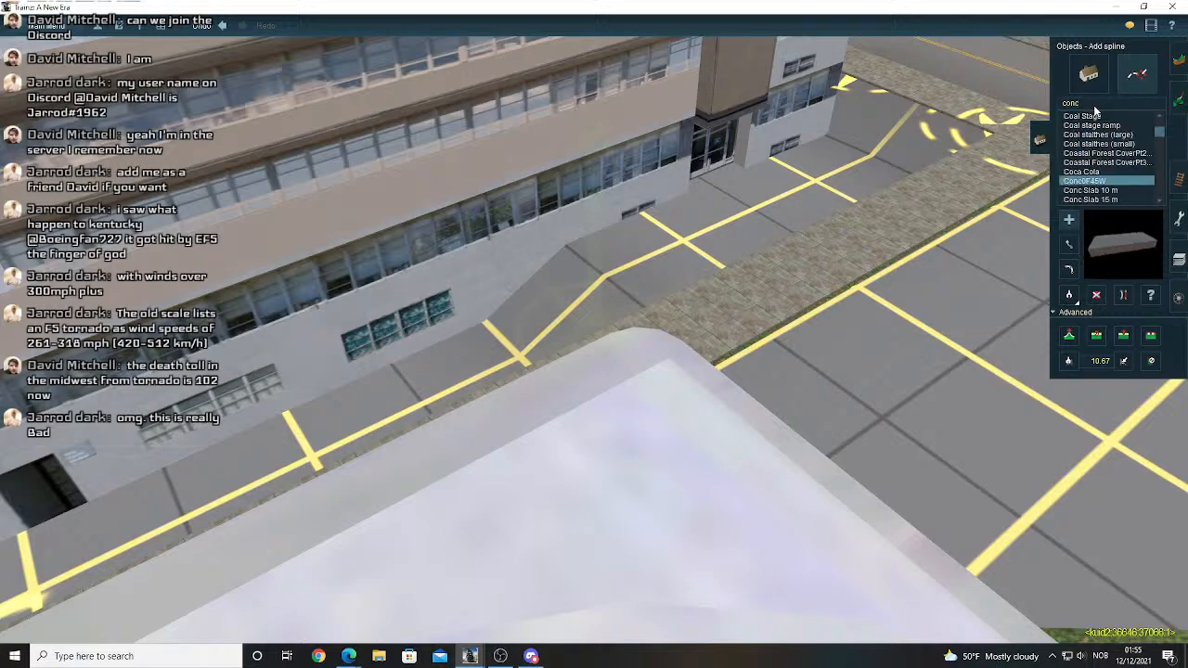
pyautogui.click(1107, 190)
pyautogui.scroll(5, 637, 255)
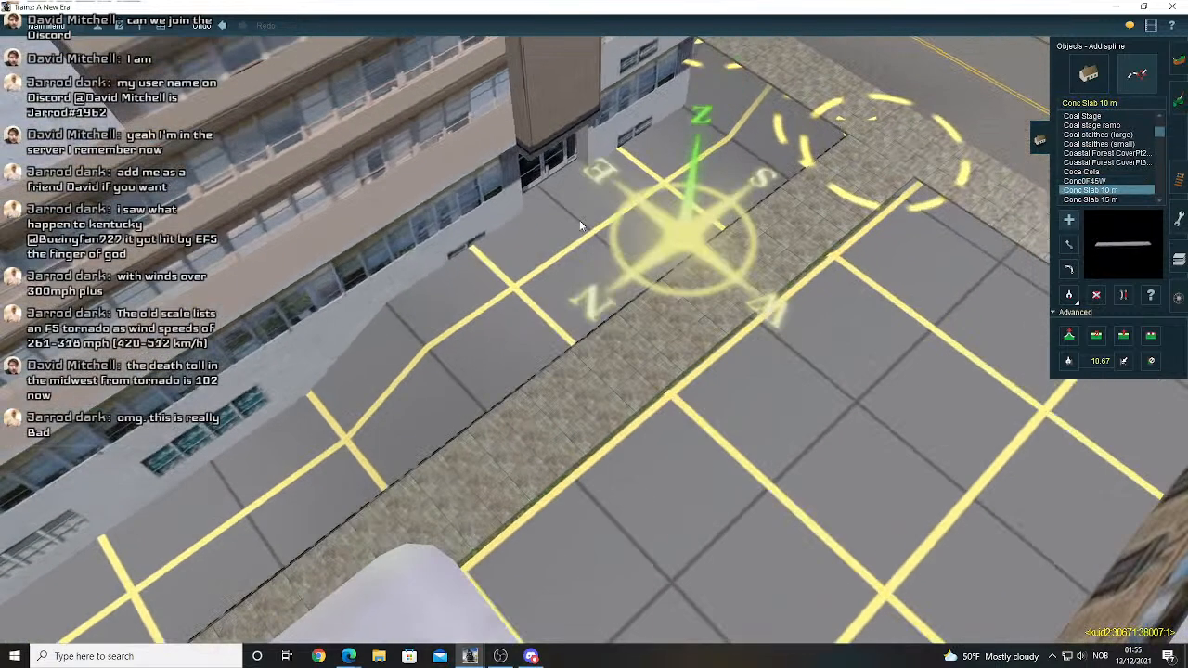
pyautogui.press('Right')
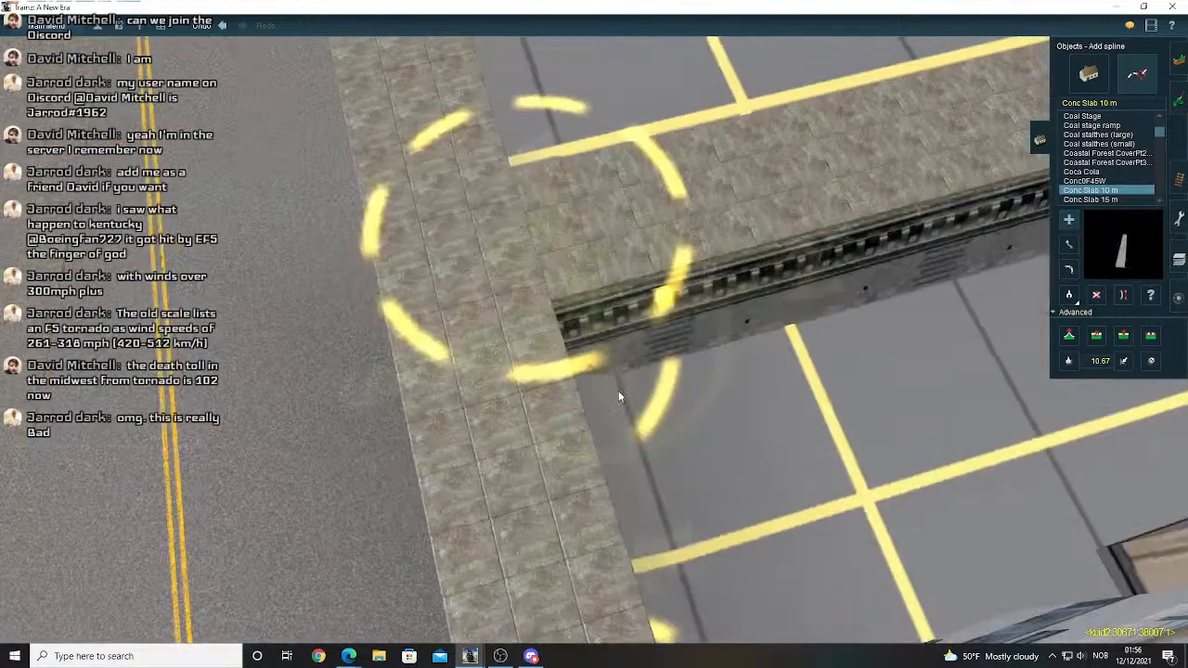
pyautogui.click(614, 395)
pyautogui.rightClick(872, 372)
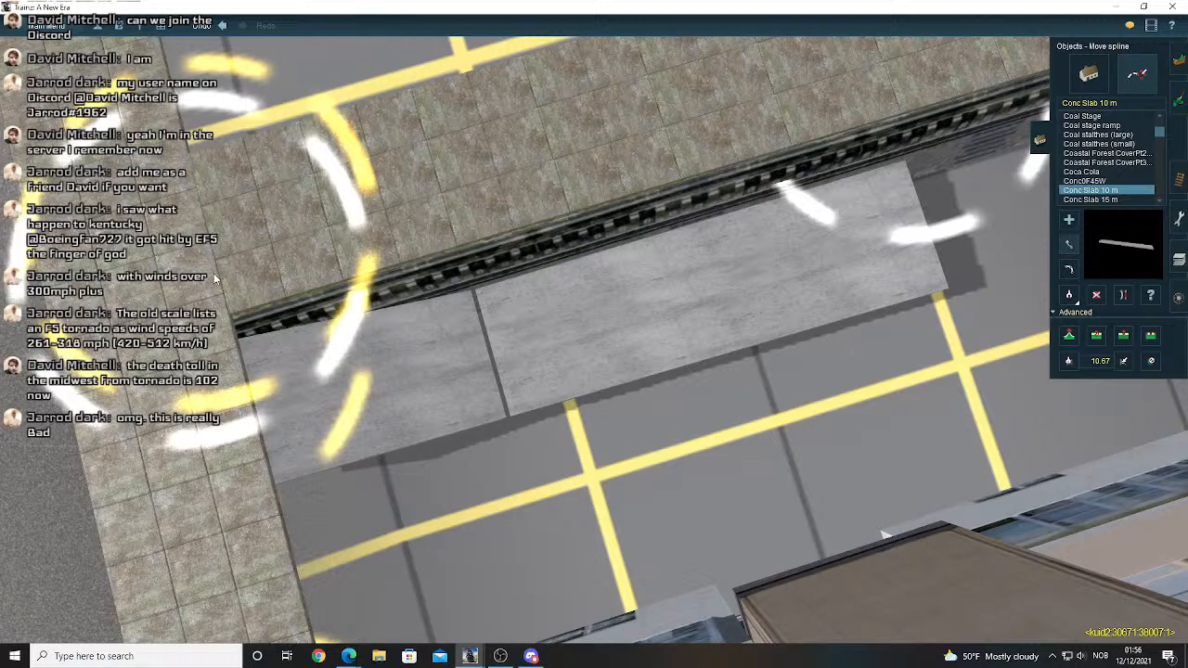
# - Raise the concrete slab's street-end vertex by about 0.72 m toward the level of the street sidewalk
pyautogui.click(1069, 336)
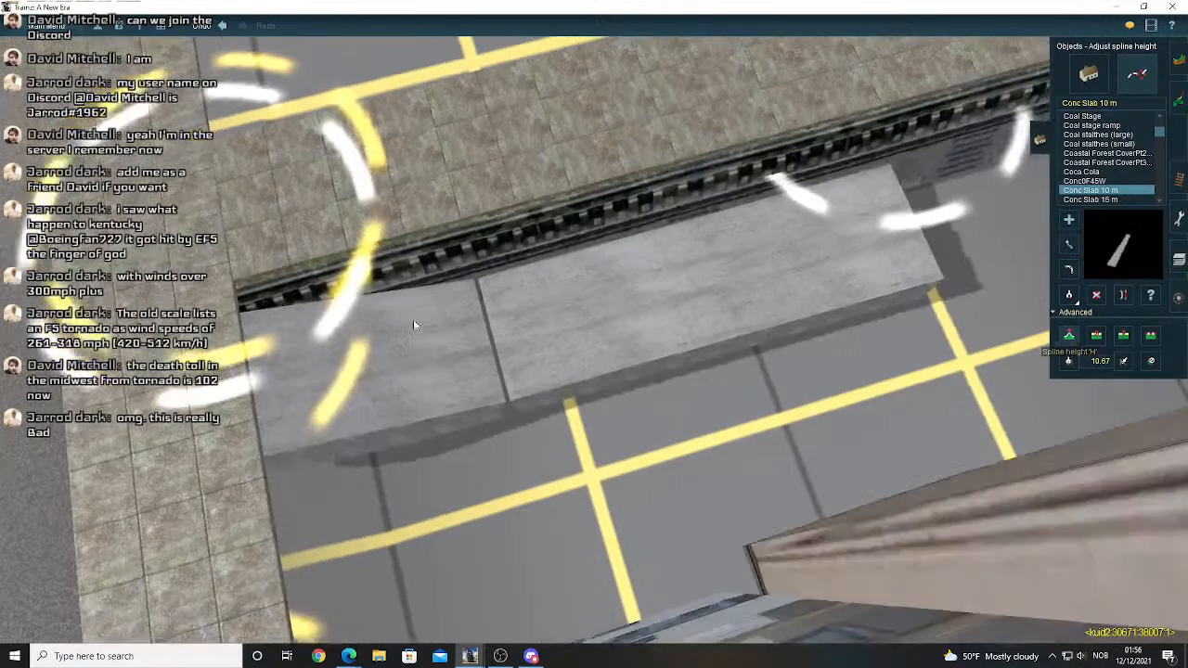
pyautogui.moveTo(216, 256); pyautogui.dragTo(210, 198)
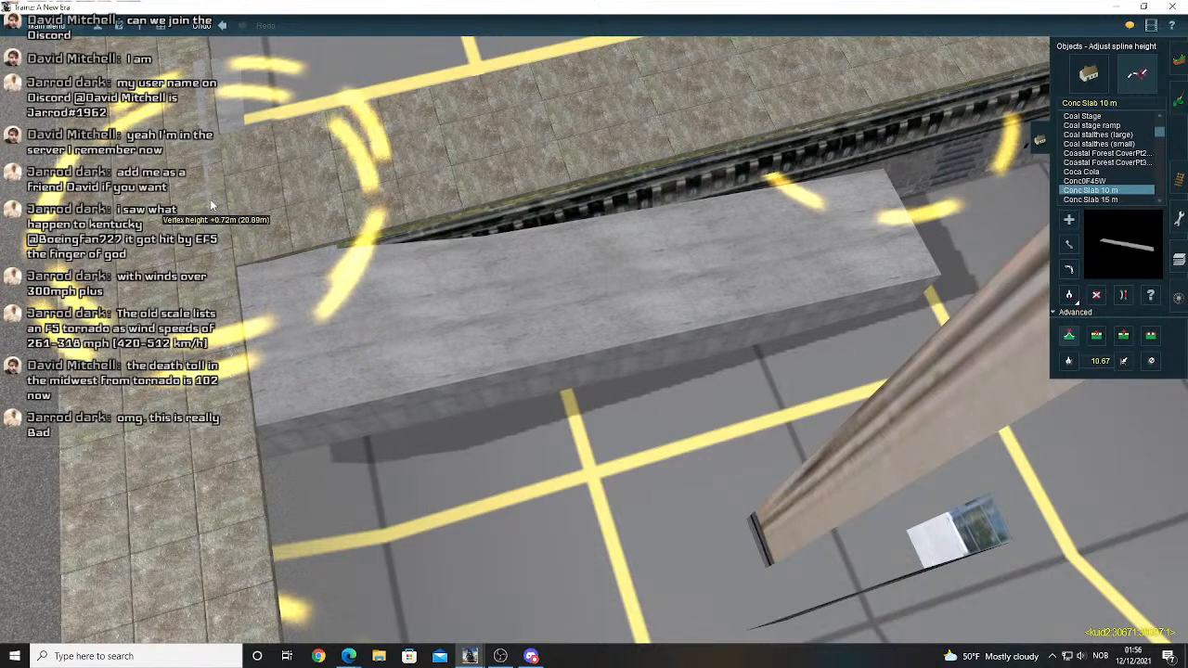
pyautogui.moveTo(211, 202)
pyautogui.mouseDown()
pyautogui.moveTo(214, 184)
pyautogui.moveTo(216, 195)
pyautogui.mouseUp()
# - Nudge the concrete slab's street-end vertex sideways to line the slab up with the sidewalk and retaining wall
pyautogui.press('m')
pyautogui.rightClick(324, 320)
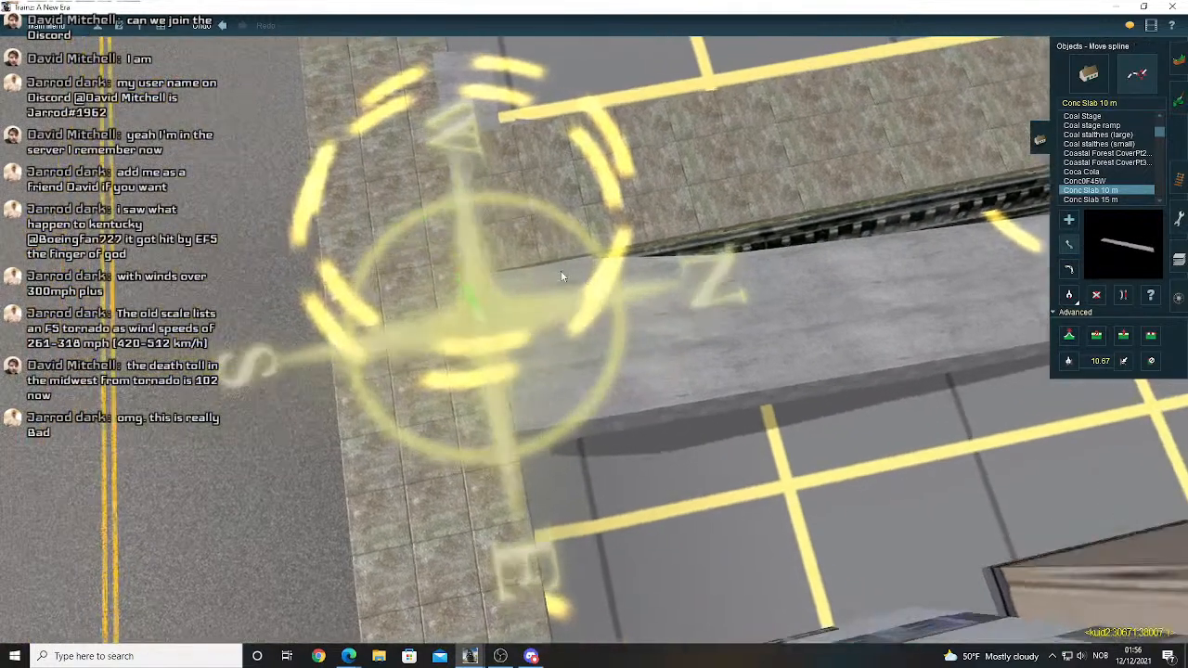
pyautogui.moveTo(603, 258)
pyautogui.mouseDown()
pyautogui.moveTo(620, 257)
pyautogui.moveTo(598, 258)
pyautogui.mouseUp()
pyautogui.moveTo(704, 267); pyautogui.dragTo(551, 464, button='right')
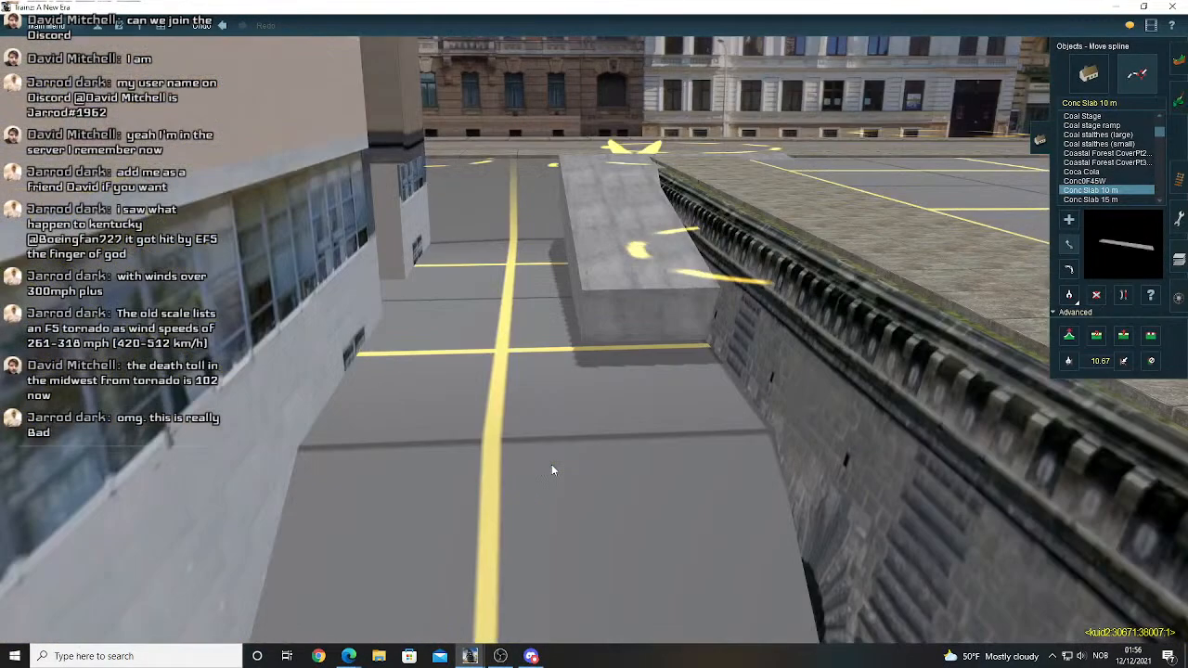
# - Examine the concrete slab ramp beside the retaining wall from both ends and from the street sidewalk
pyautogui.moveTo(715, 301); pyautogui.dragTo(766, 308, button='right')
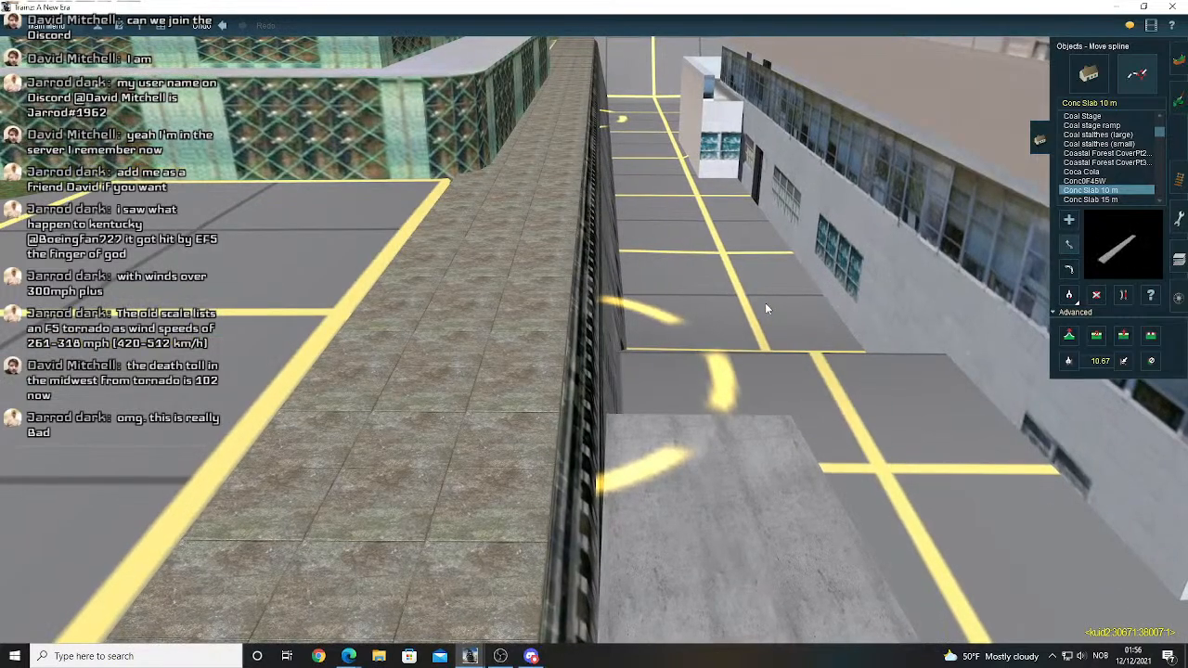
pyautogui.press('Left')
pyautogui.press('Left')
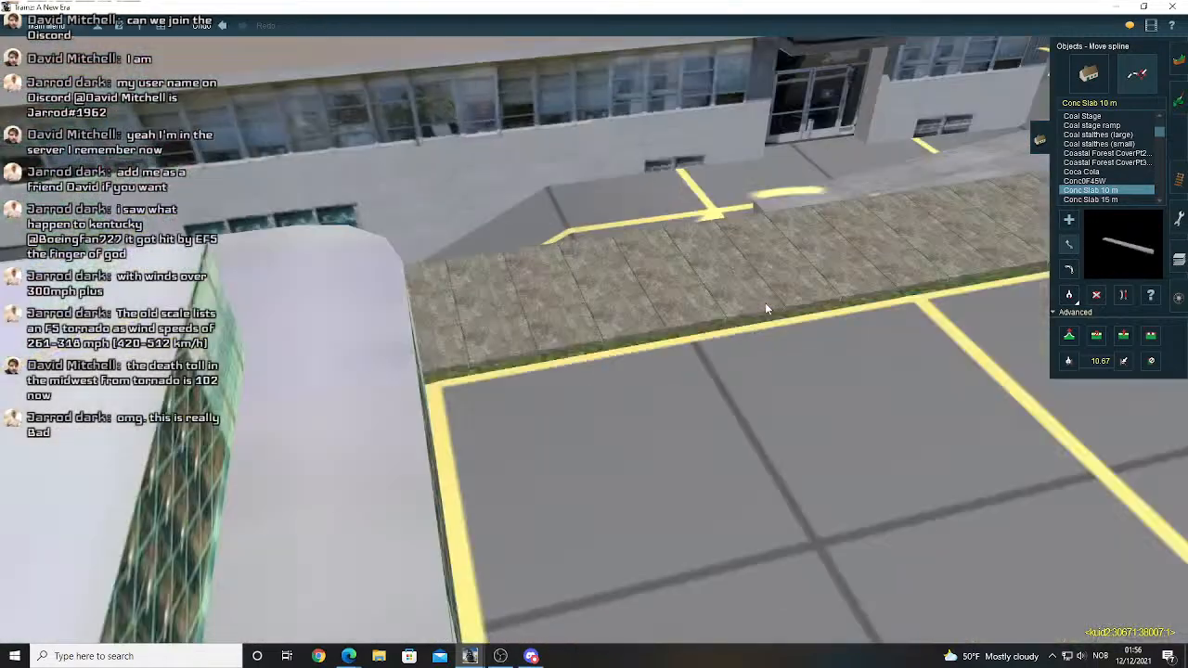
pyautogui.press('Down')
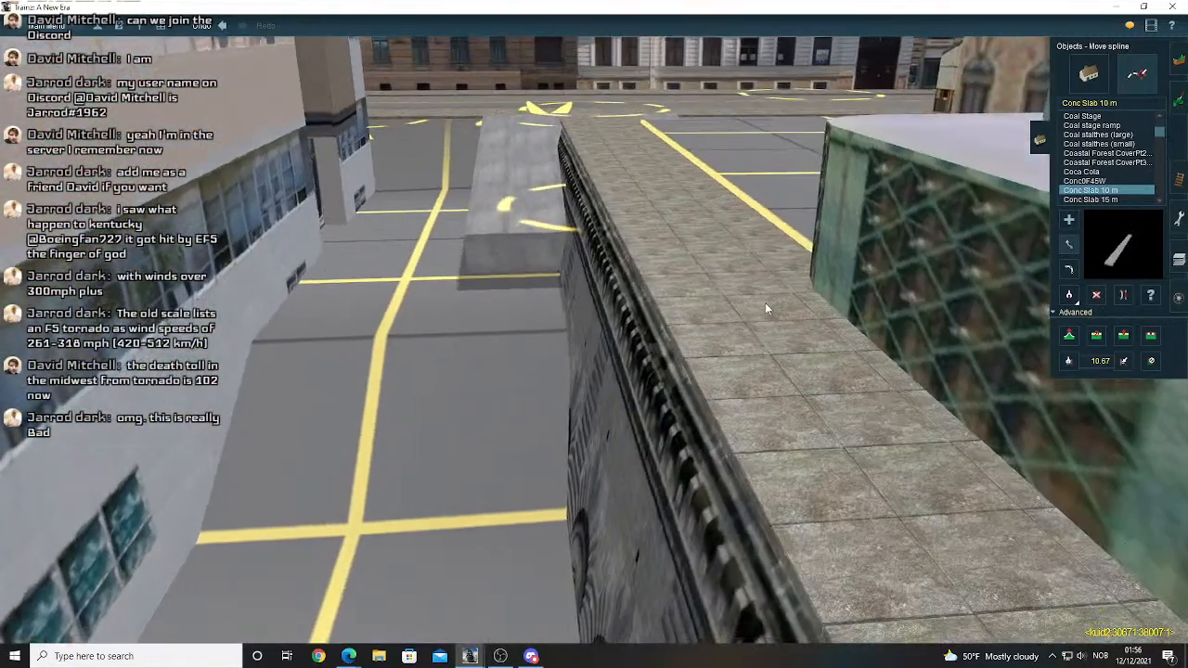
pyautogui.press('Left')
pyautogui.press('Up')
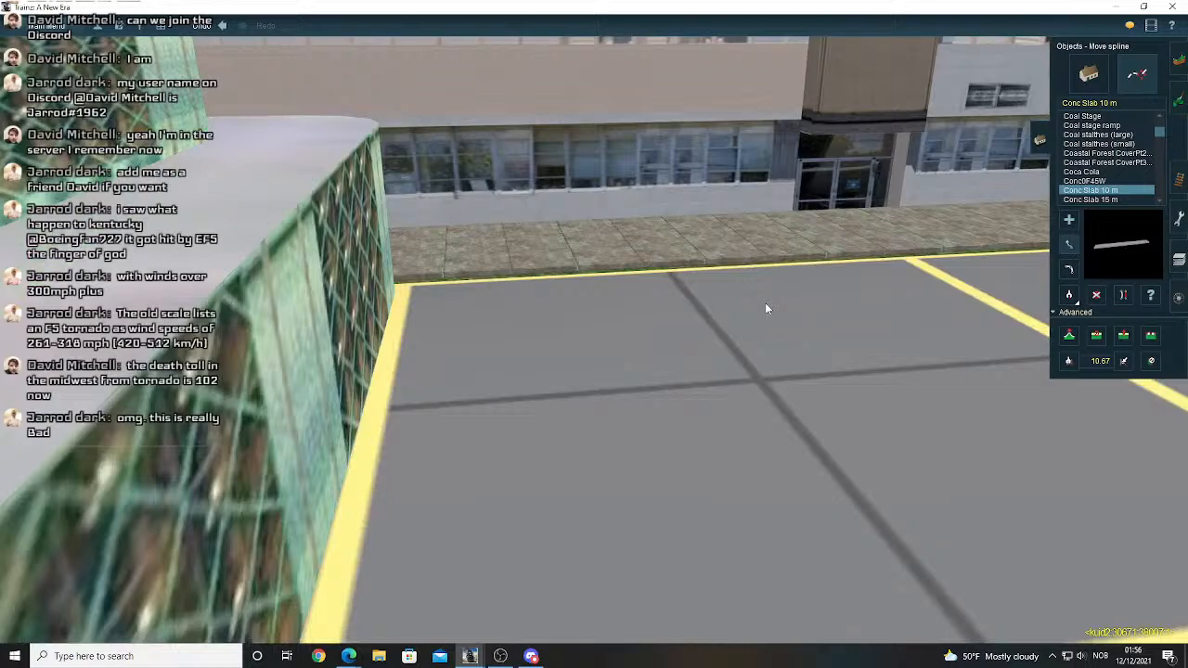
pyautogui.press('Left')
pyautogui.press('Down')
pyautogui.press('Left')
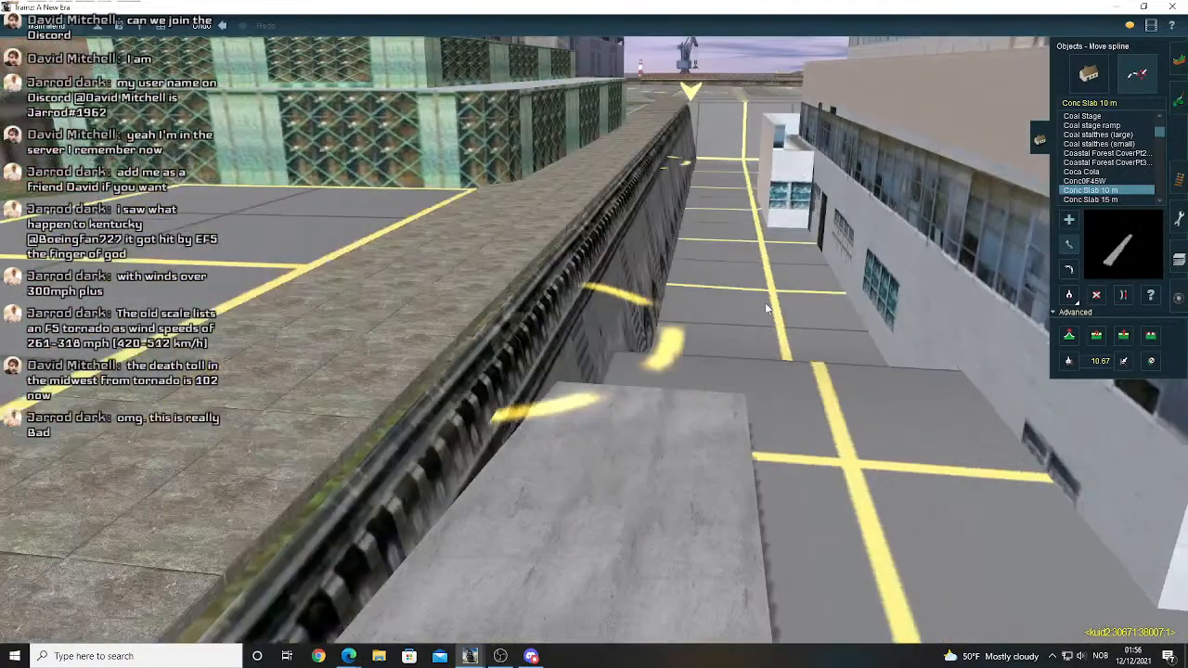
pyautogui.press('Right')
pyautogui.press('Right')
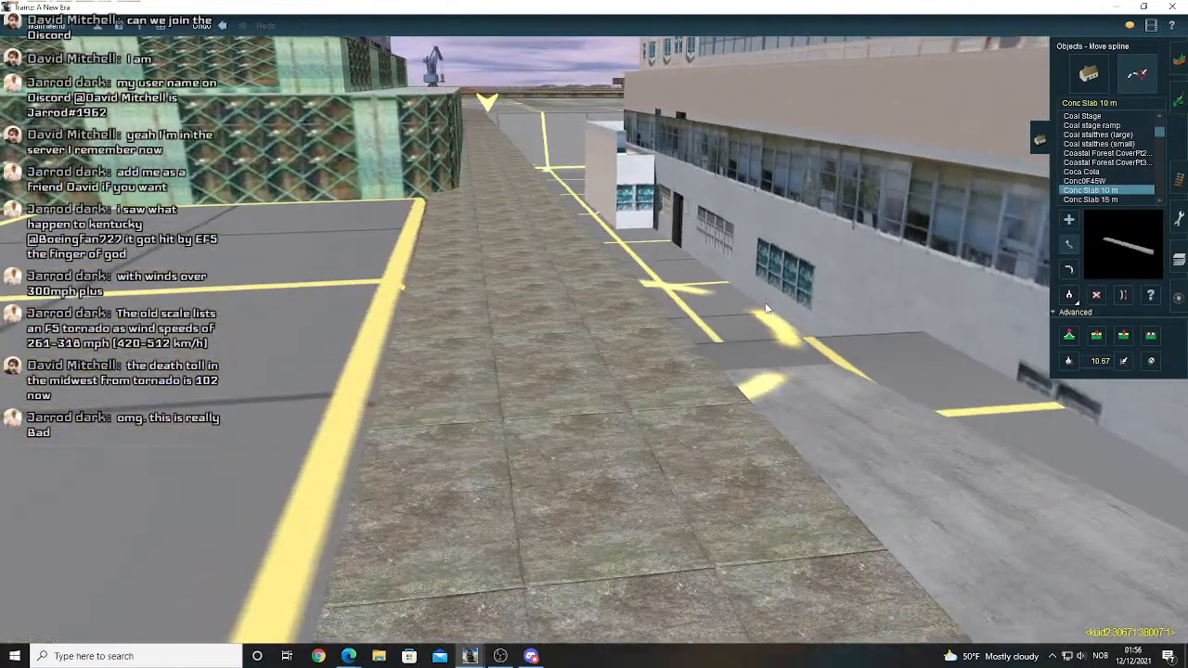
pyautogui.press('Up')
pyautogui.press('Left')
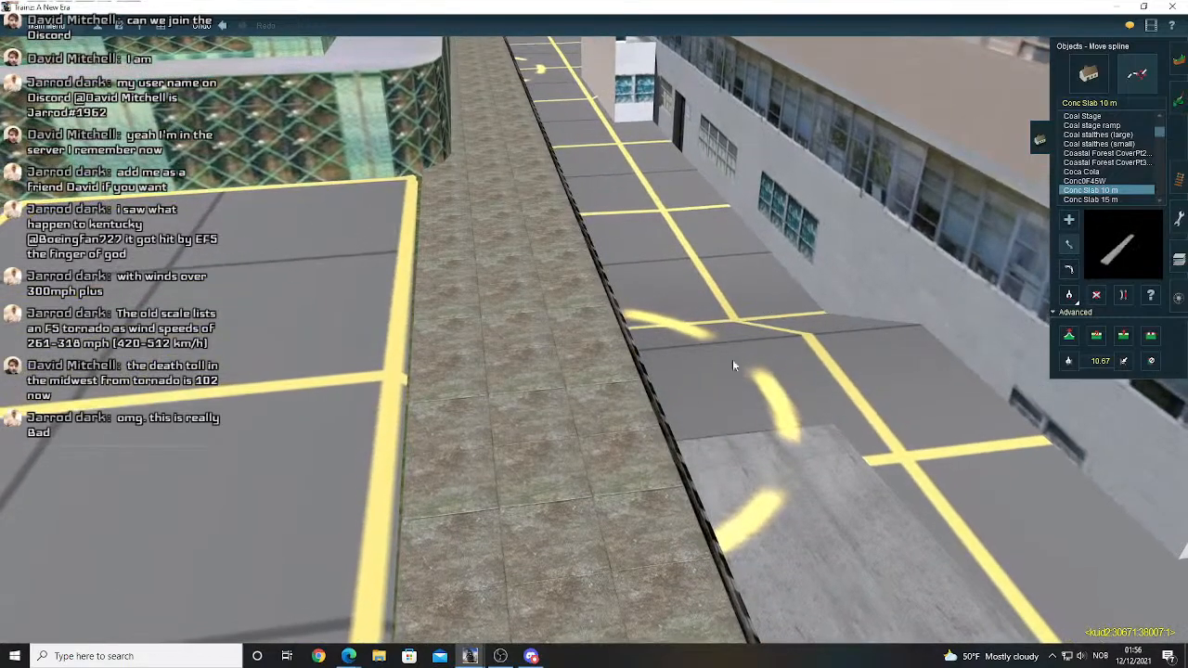
pyautogui.rightClick(696, 443)
pyautogui.press('Left')
pyautogui.rightClick(621, 373)
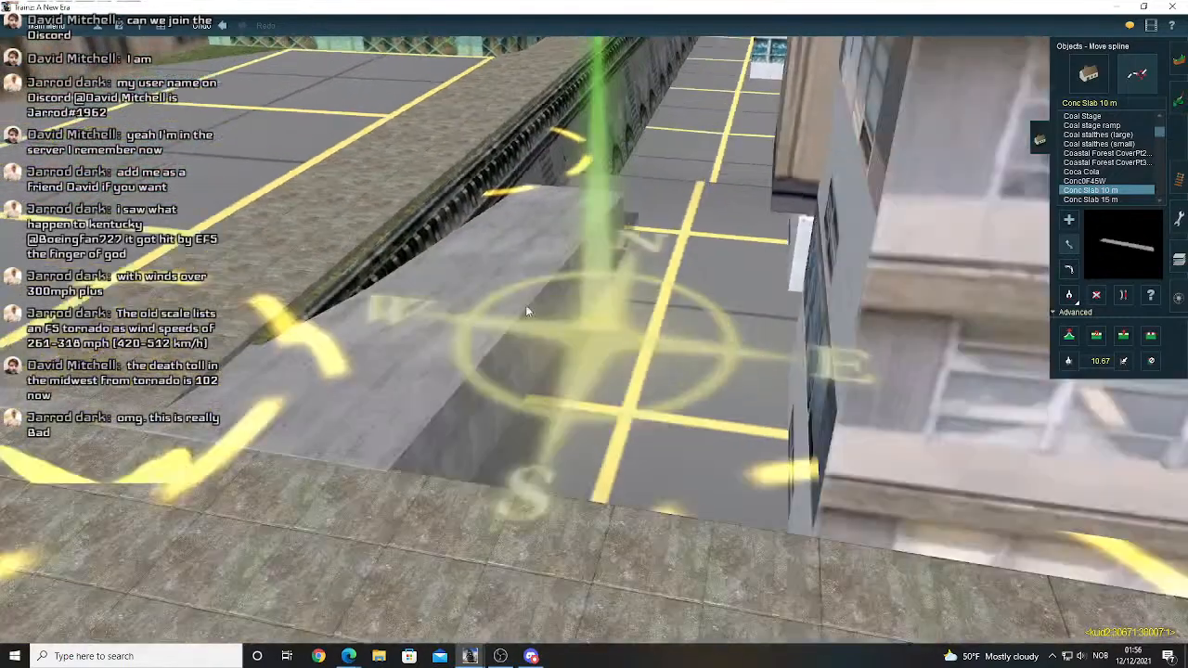
pyautogui.rightClick(495, 311)
pyautogui.scroll(-5, 522, 362)
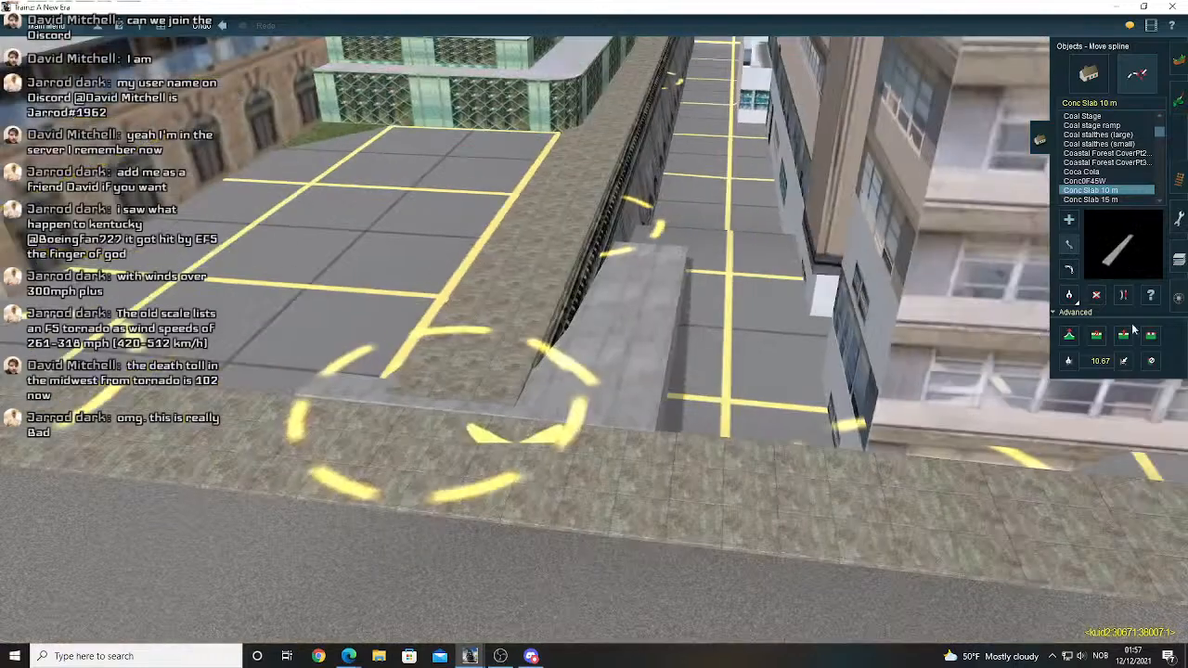
# - Undo the retaining wall's deletion and the edits that placed the Conc Slab 10 m ramp
pyautogui.click(1097, 296)
pyautogui.click(617, 330)
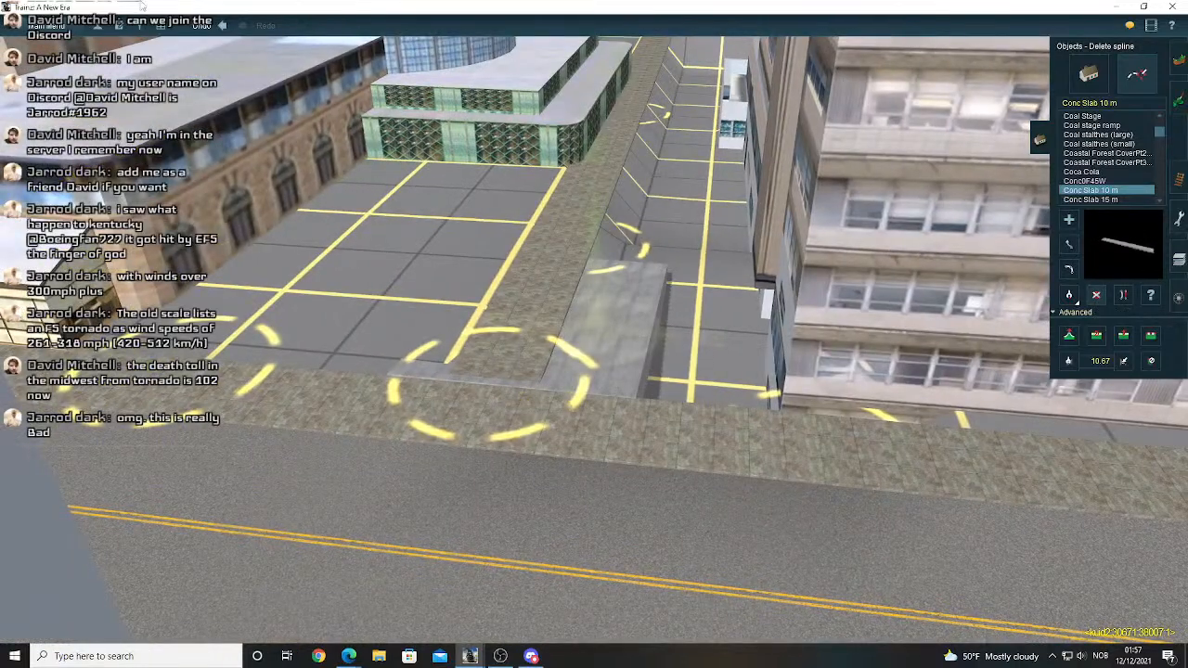
pyautogui.click(219, 30)
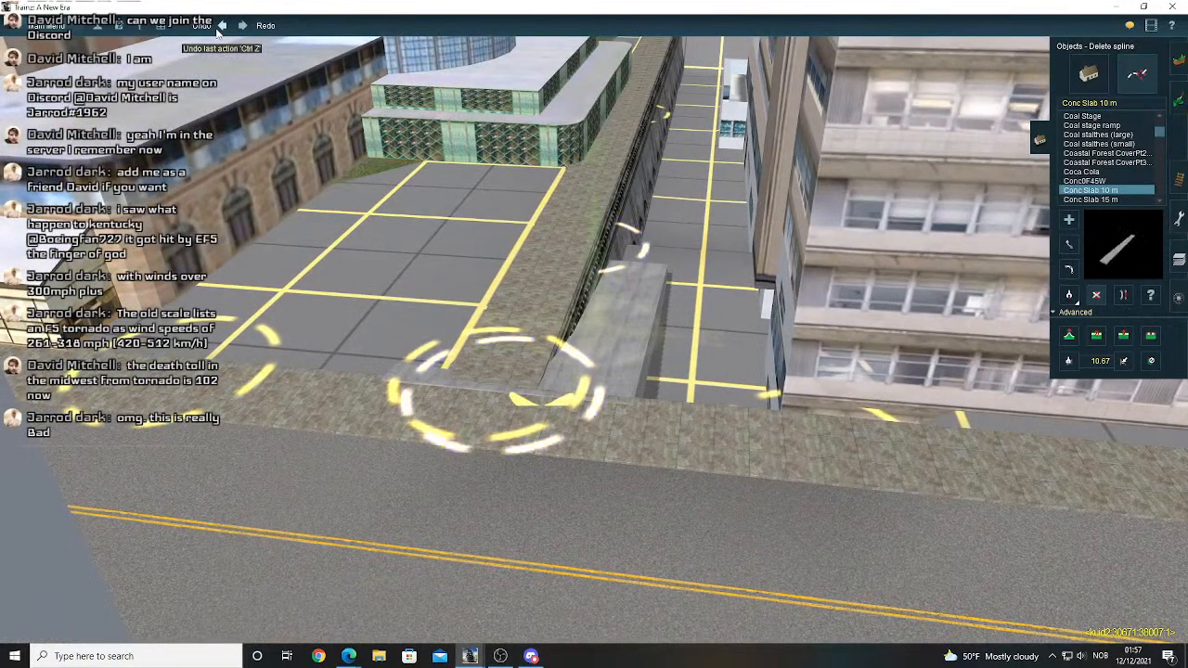
pyautogui.click(219, 31)
pyautogui.click(219, 30)
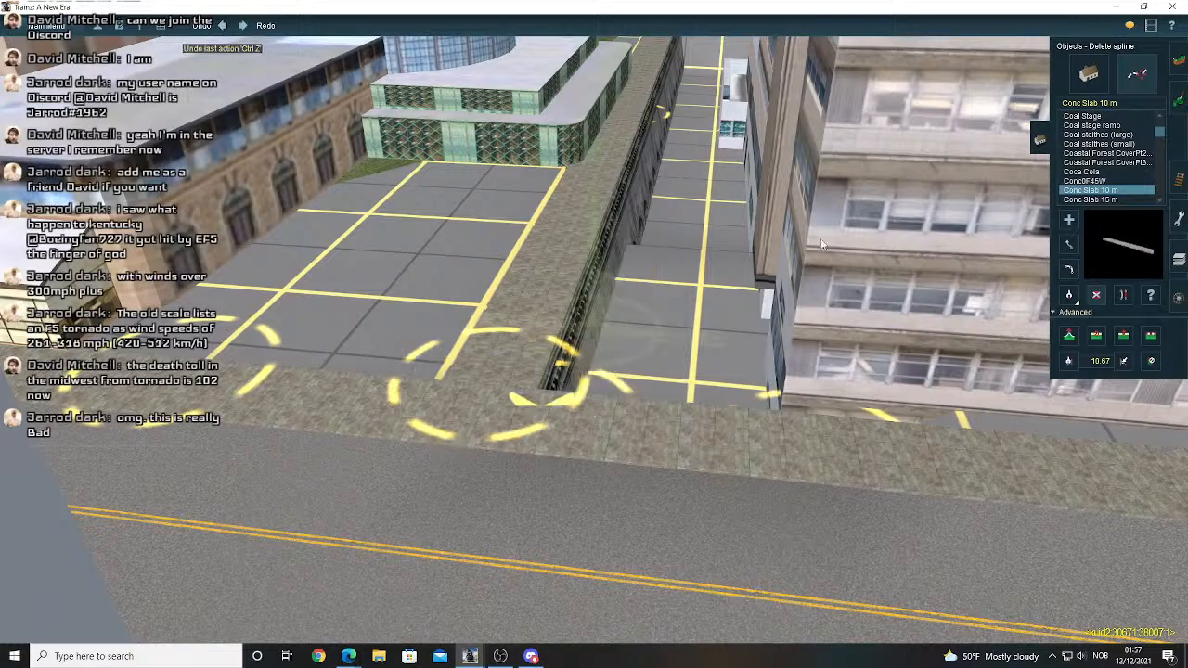
# - Examine the sidewalk, retaining wall and lowered strip from above the surrounding blocks and from the far end
pyautogui.rightClick(637, 264)
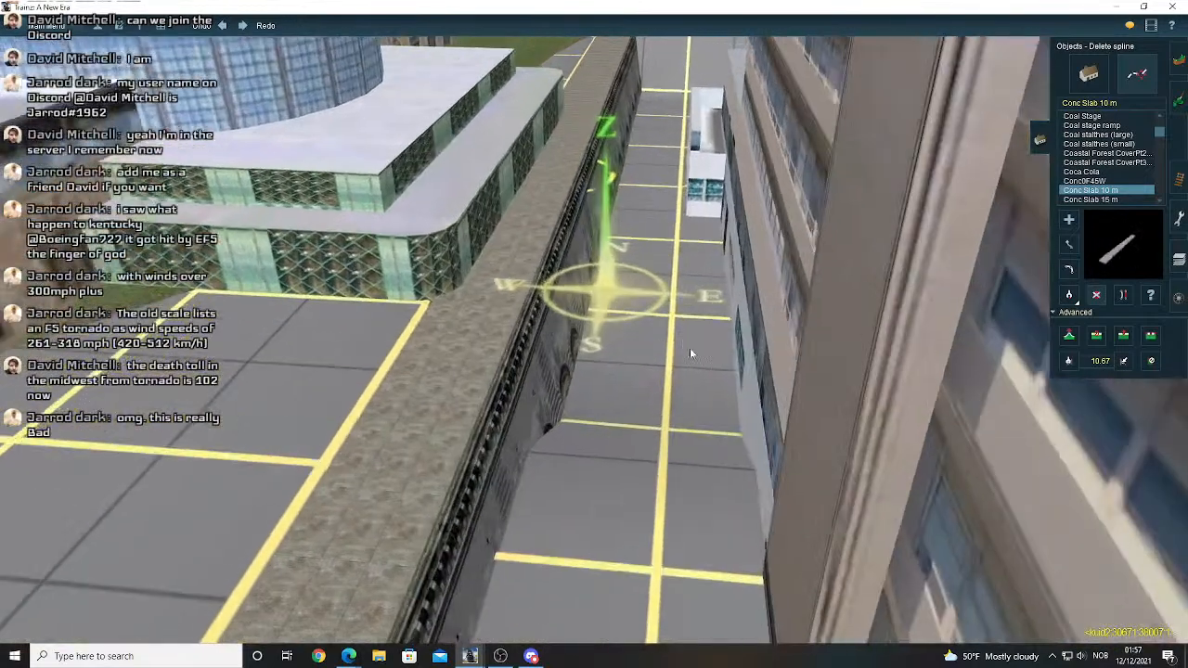
pyautogui.rightClick(706, 388)
pyautogui.scroll(-5, 686, 397)
pyautogui.scroll(-5, 687, 397)
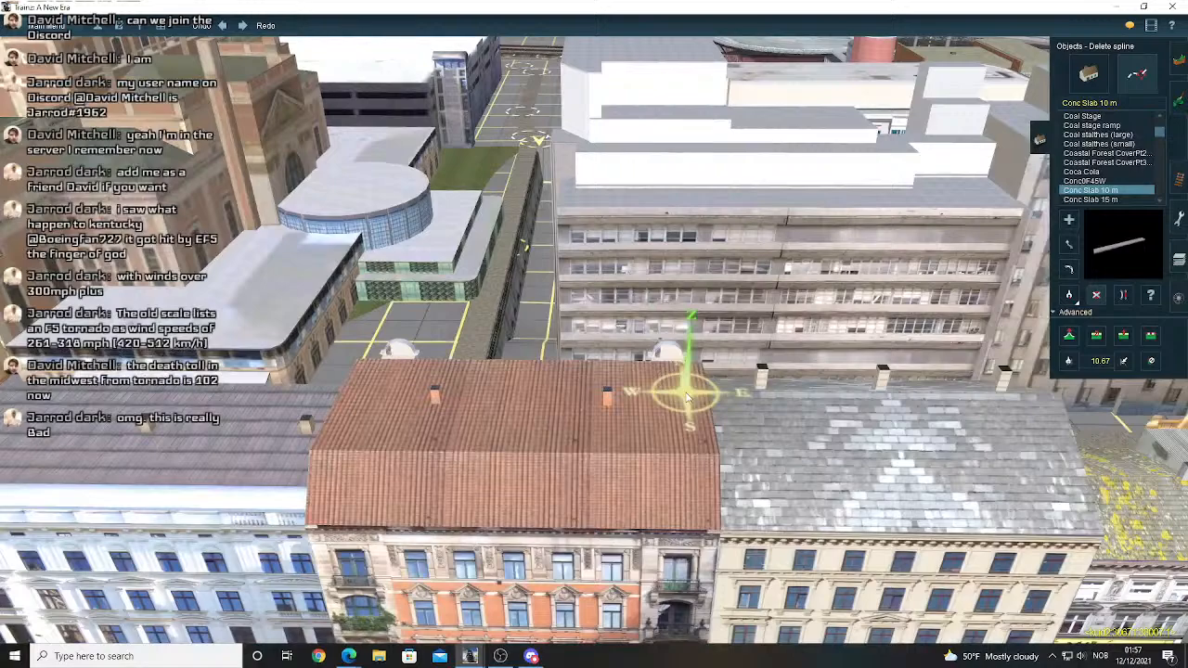
pyautogui.rightClick(704, 382)
pyautogui.rightClick(440, 289)
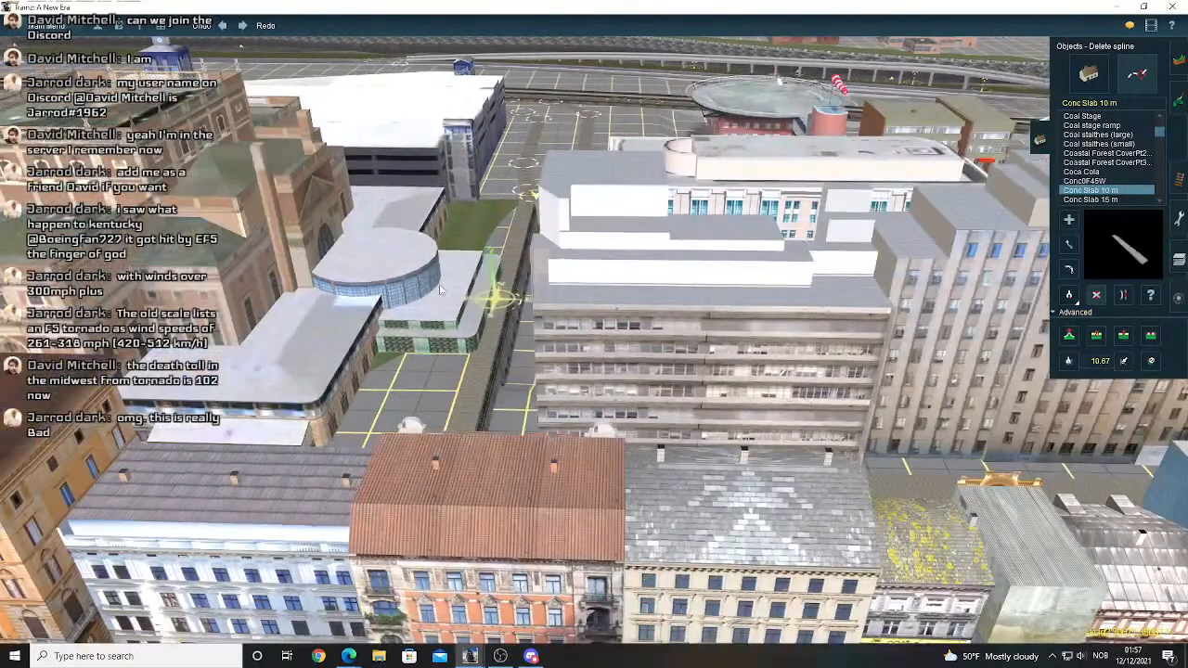
pyautogui.scroll(3, 440, 289)
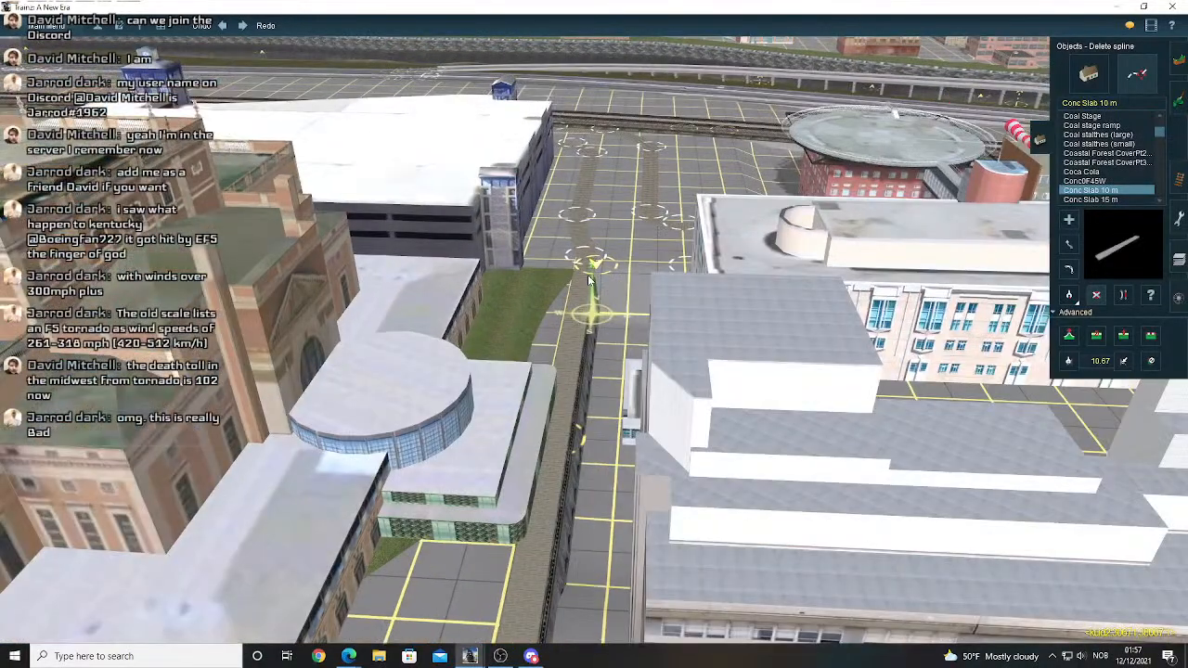
pyautogui.press('Left')
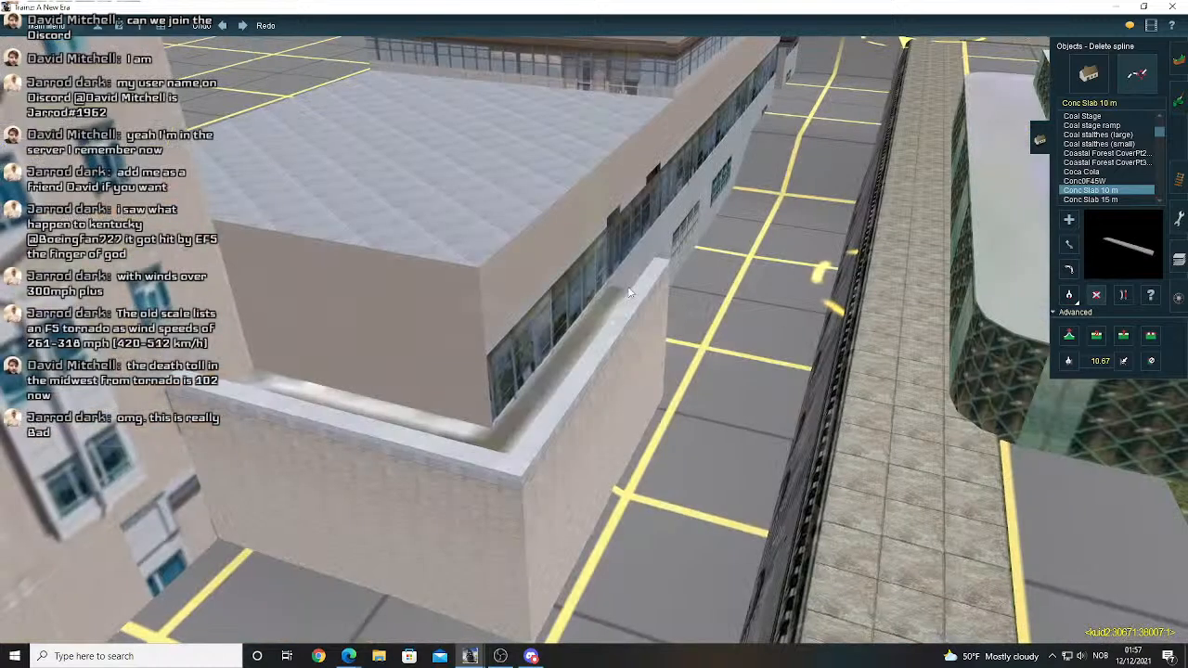
# - Sample the terrain height of 20.70 on the paved edge beside the grass strip between the buildings
pyautogui.press('Right')
pyautogui.scroll(-2, 629, 293)
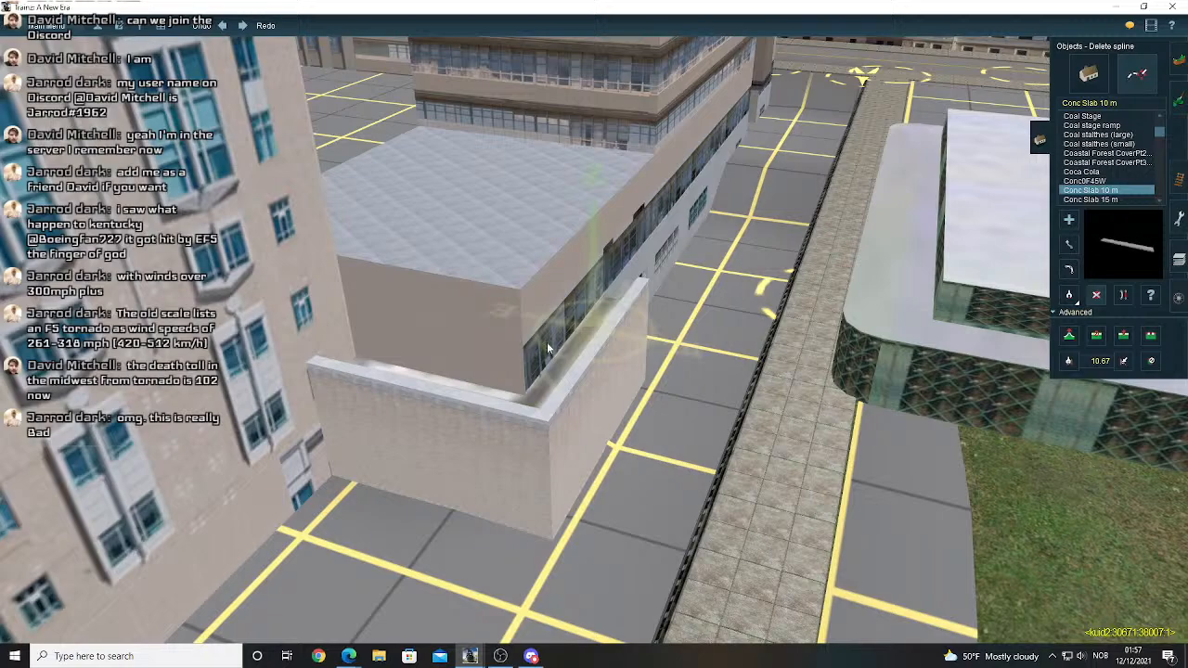
pyautogui.rightClick(517, 388)
pyautogui.rightClick(520, 396)
pyautogui.rightClick(554, 387)
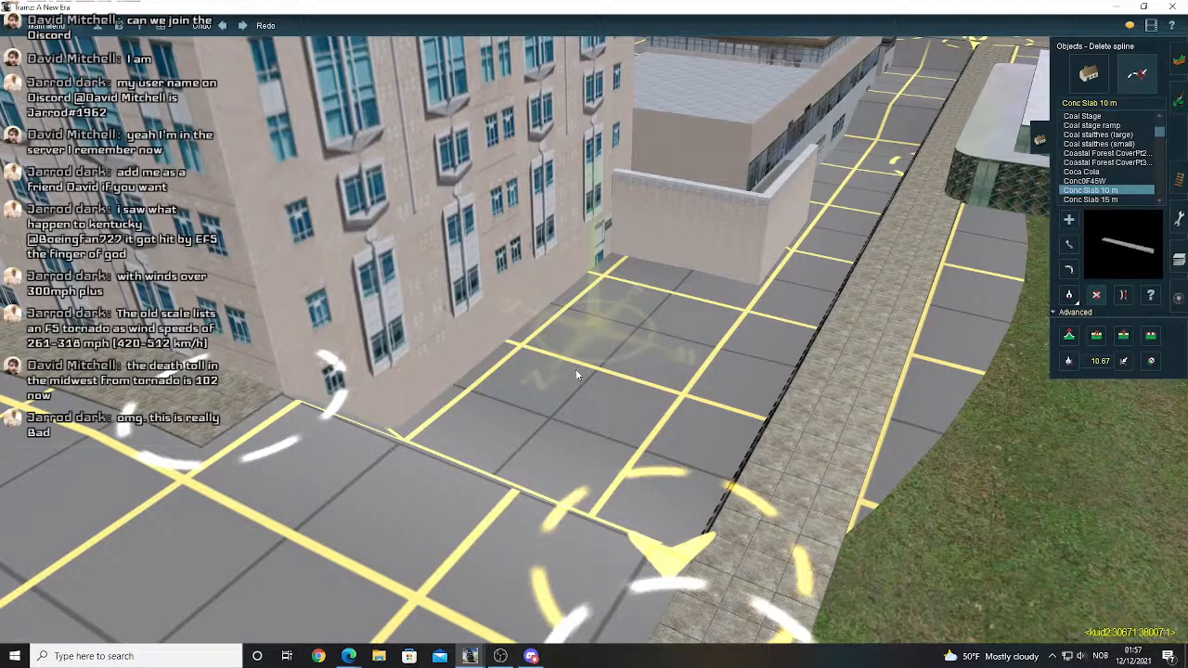
pyautogui.rightClick(826, 531)
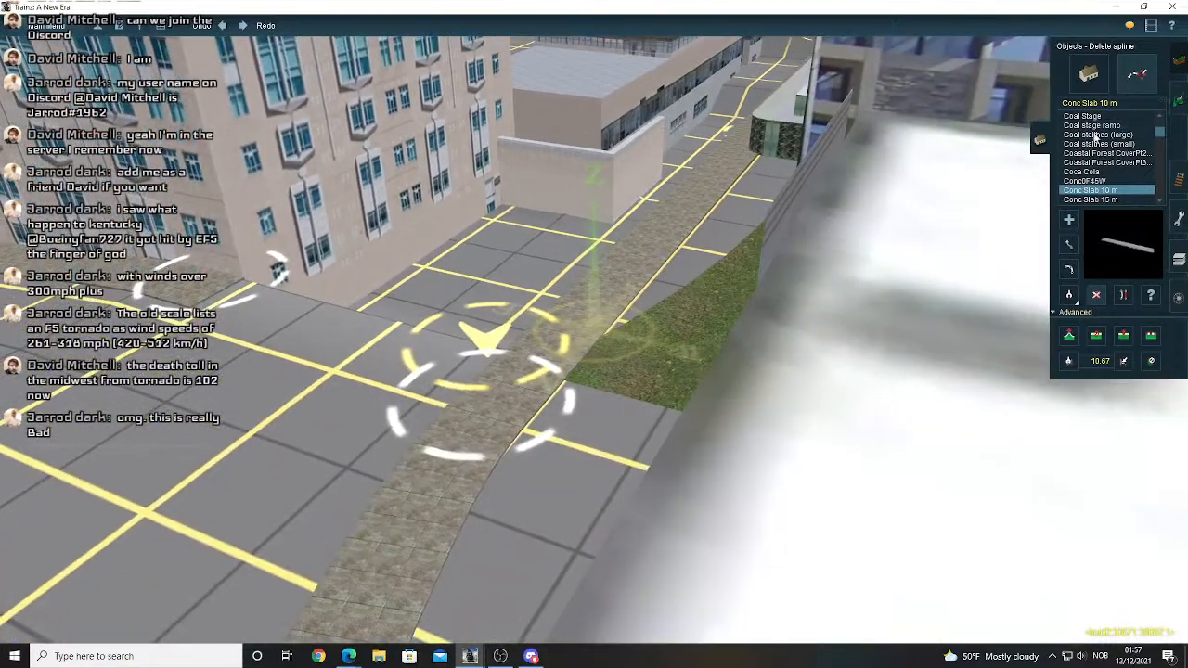
pyautogui.click(1179, 59)
pyautogui.rightClick(689, 307)
pyautogui.press('Left')
pyautogui.press('Up')
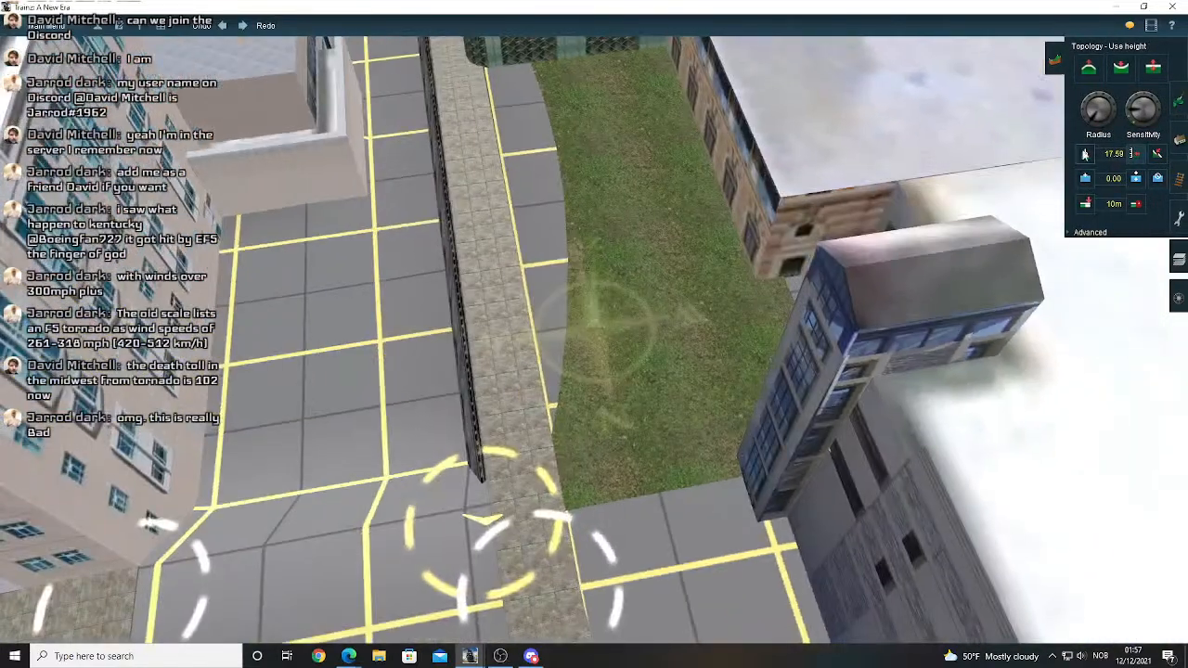
pyautogui.click(1085, 153)
pyautogui.click(532, 221)
pyautogui.moveTo(531, 224); pyautogui.dragTo(640, 300, button='right')
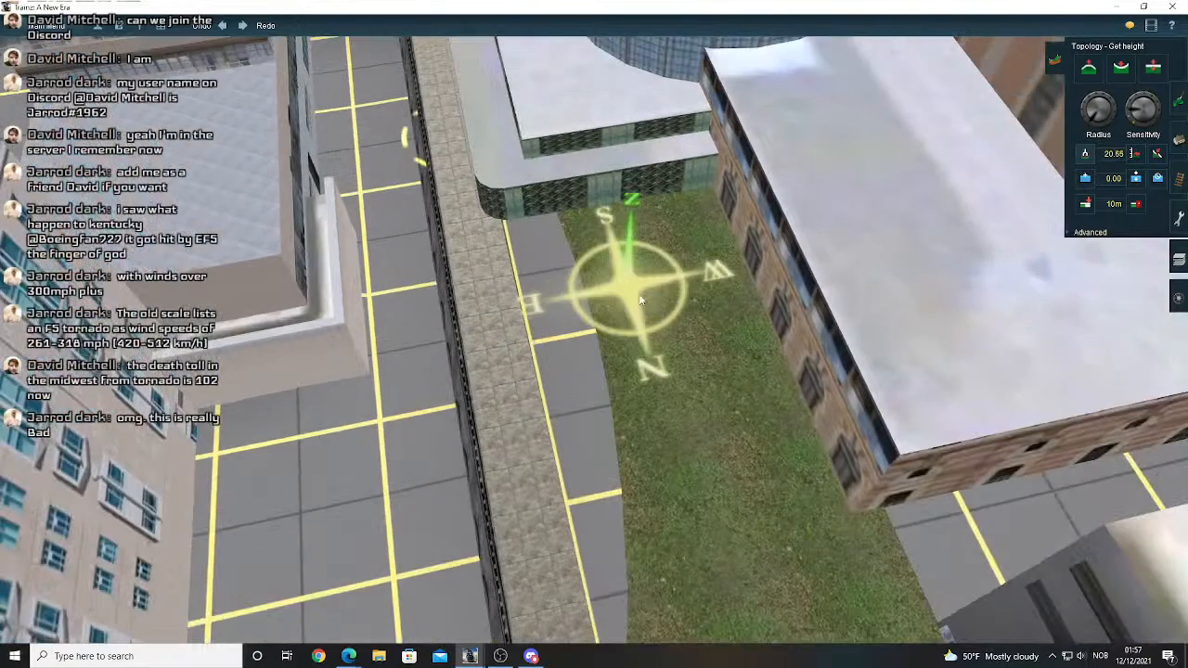
pyautogui.rightClick(543, 331)
pyautogui.click(576, 347)
pyautogui.rightClick(578, 351)
# - Level the grass strip between the buildings to the sampled height of 20.70
pyautogui.click(1135, 156)
pyautogui.scroll(-3, 778, 319)
pyautogui.press('Left')
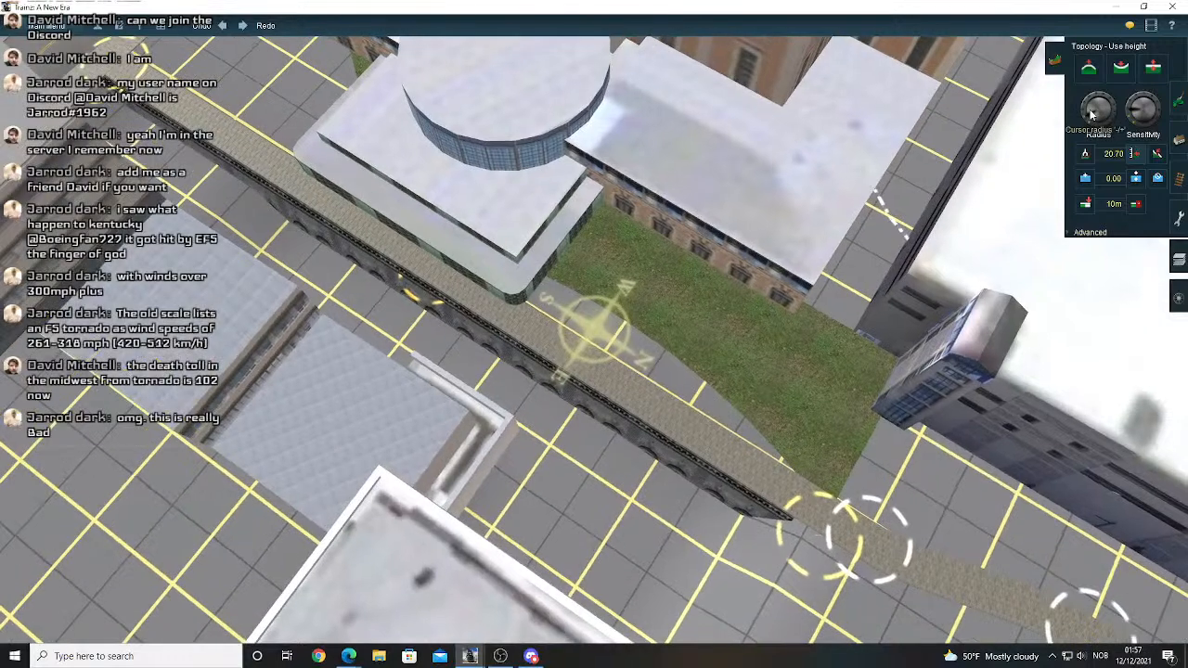
pyautogui.moveTo(851, 310); pyautogui.dragTo(882, 357)
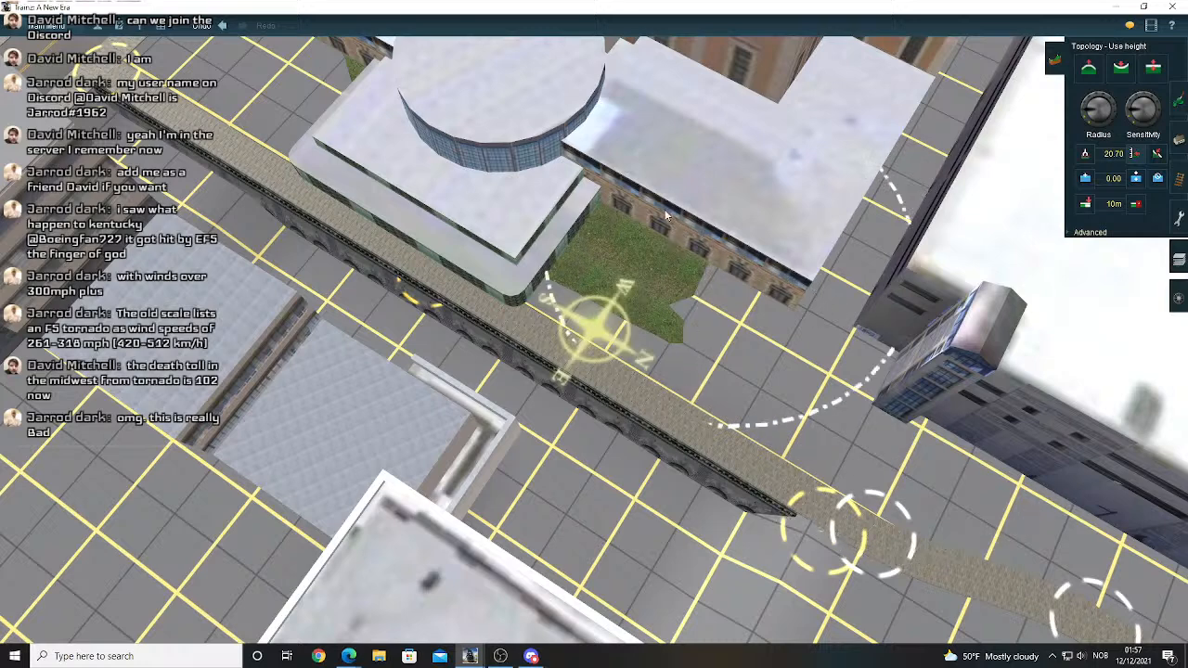
pyautogui.moveTo(670, 216); pyautogui.dragTo(645, 199)
pyautogui.moveTo(589, 170); pyautogui.dragTo(594, 186)
# - Examine the ground around the office building's entrance and the adjoining street corner
pyautogui.moveTo(594, 186); pyautogui.dragTo(909, 312, button='right')
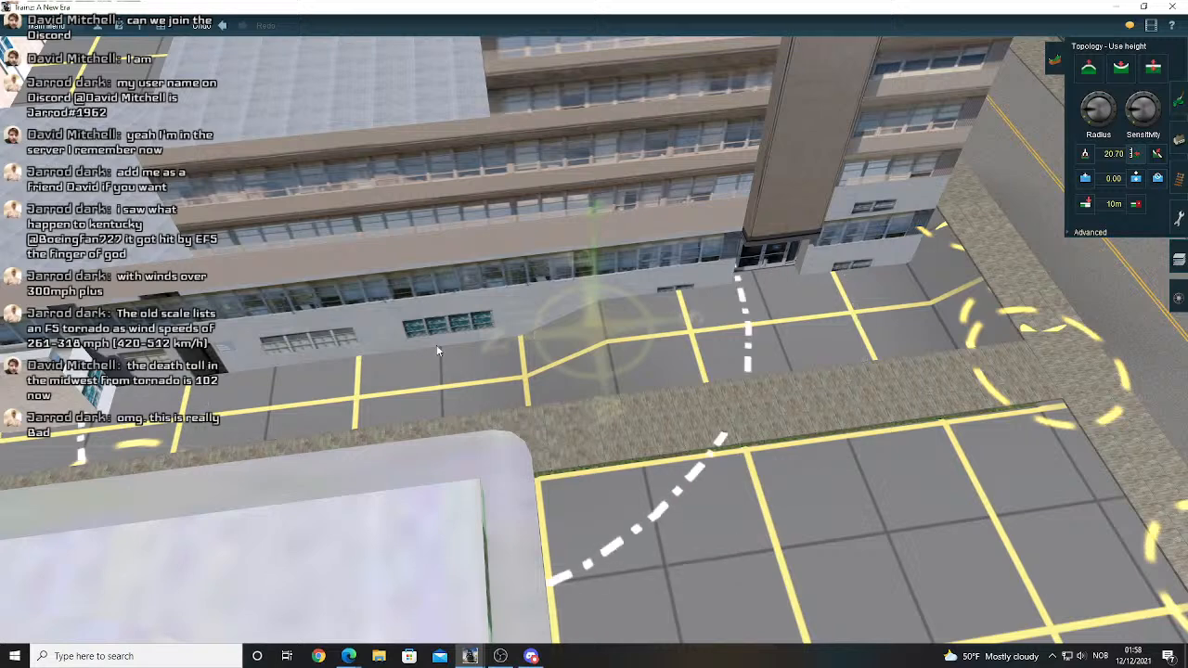
pyautogui.scroll(2, 466, 323)
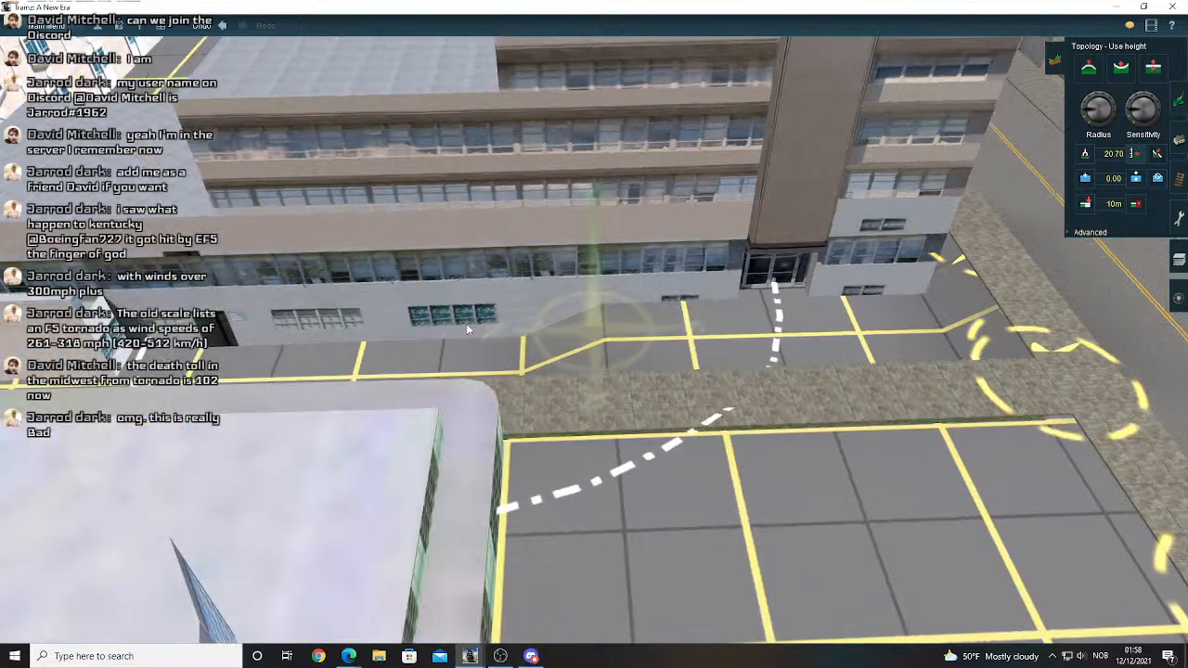
pyautogui.moveTo(465, 323); pyautogui.dragTo(657, 334, button='right')
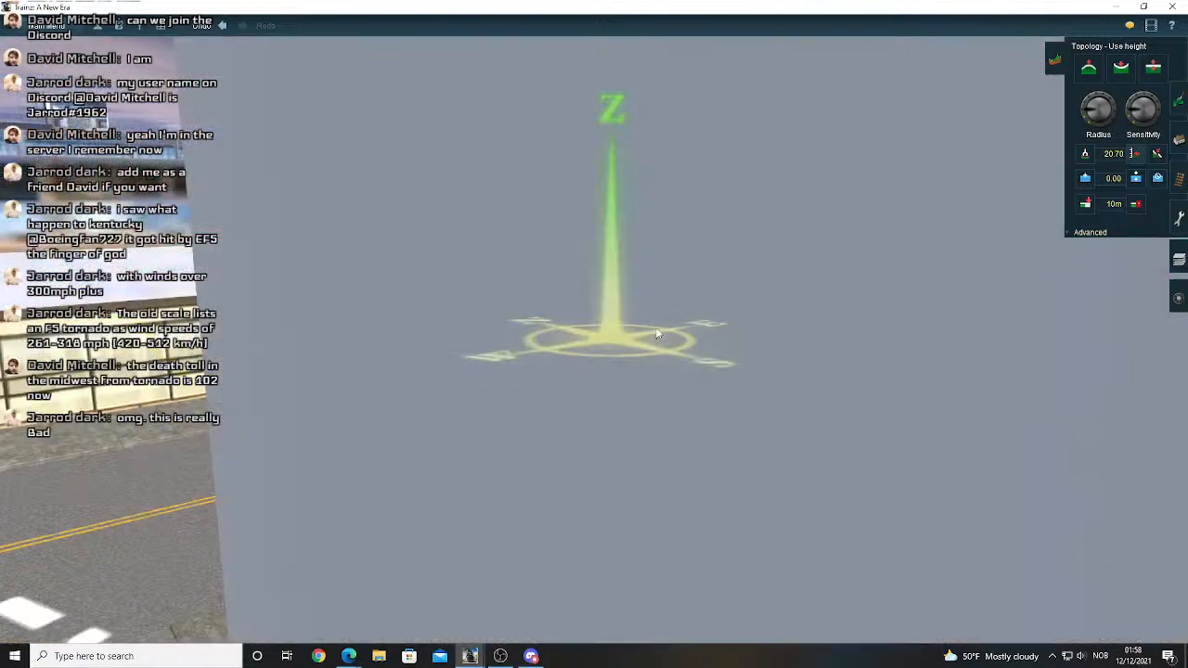
pyautogui.moveTo(656, 329); pyautogui.dragTo(630, 292, button='right')
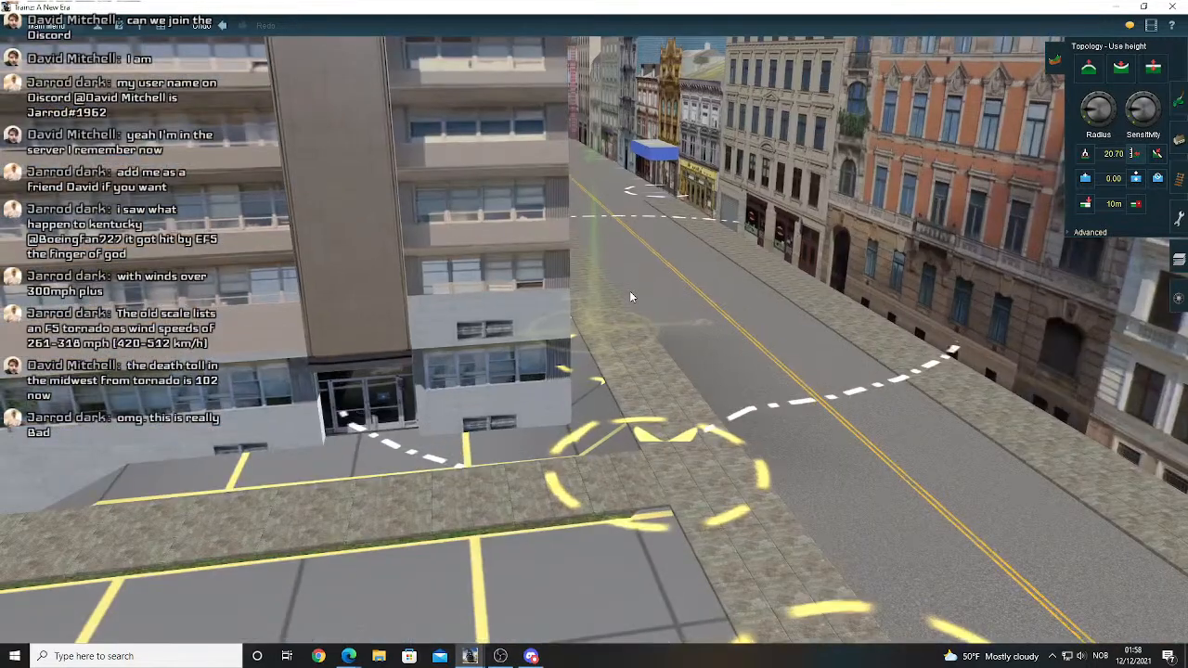
pyautogui.scroll(3, 630, 294)
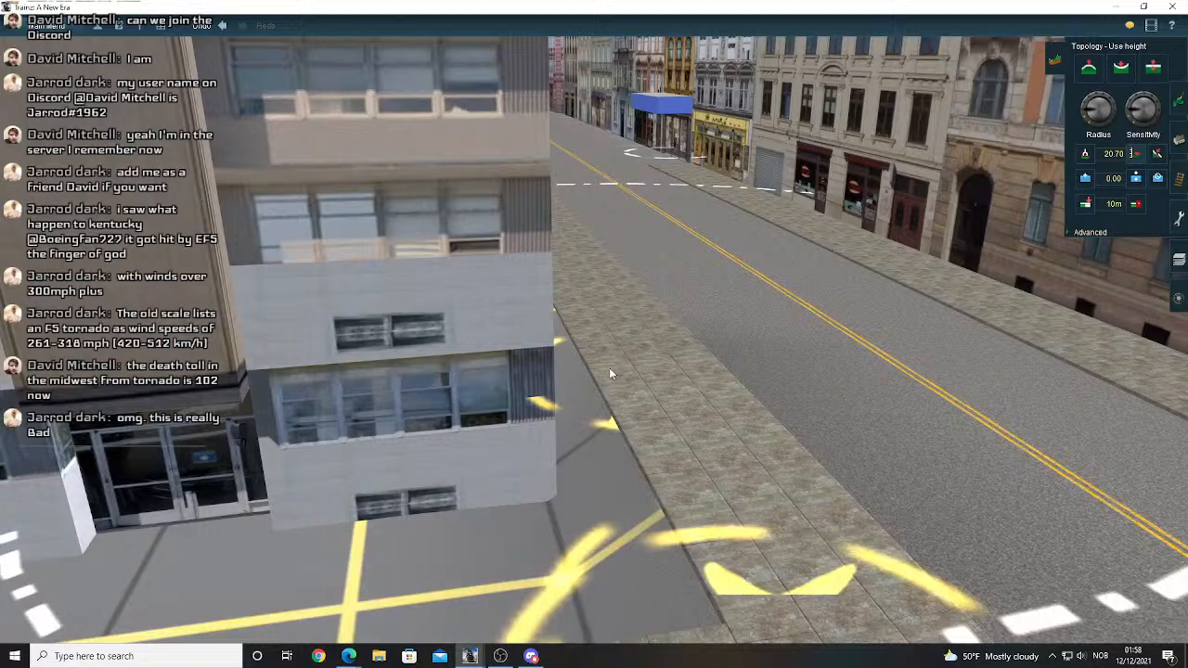
pyautogui.moveTo(610, 371); pyautogui.dragTo(640, 334, button='right')
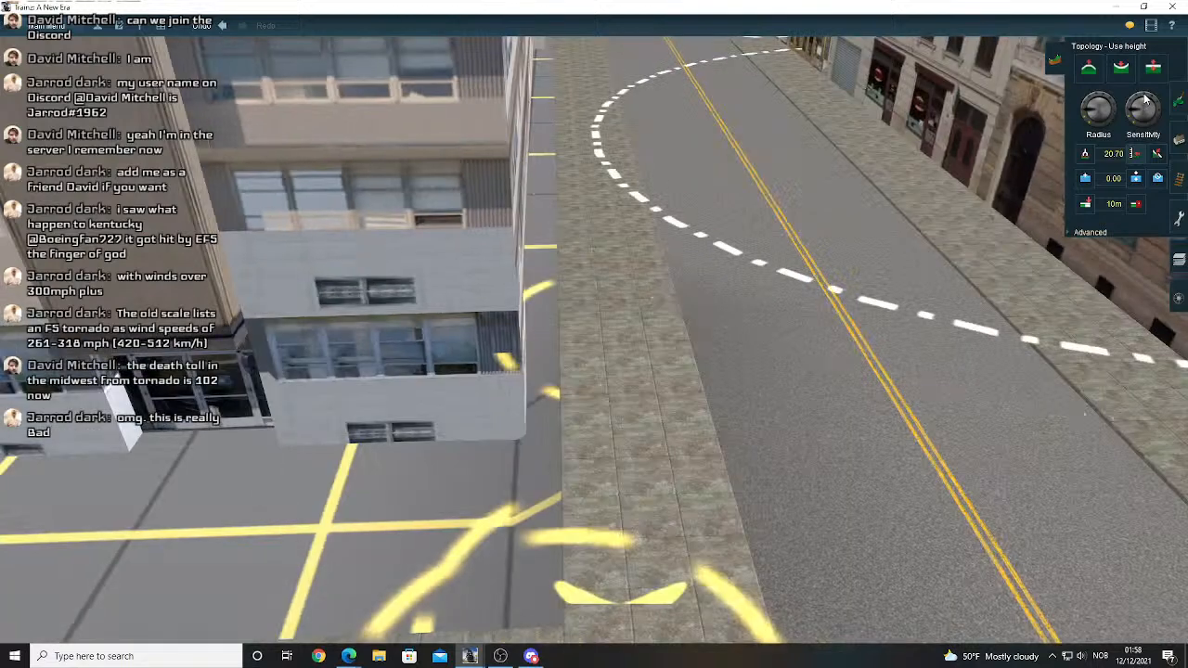
pyautogui.rightClick(555, 399)
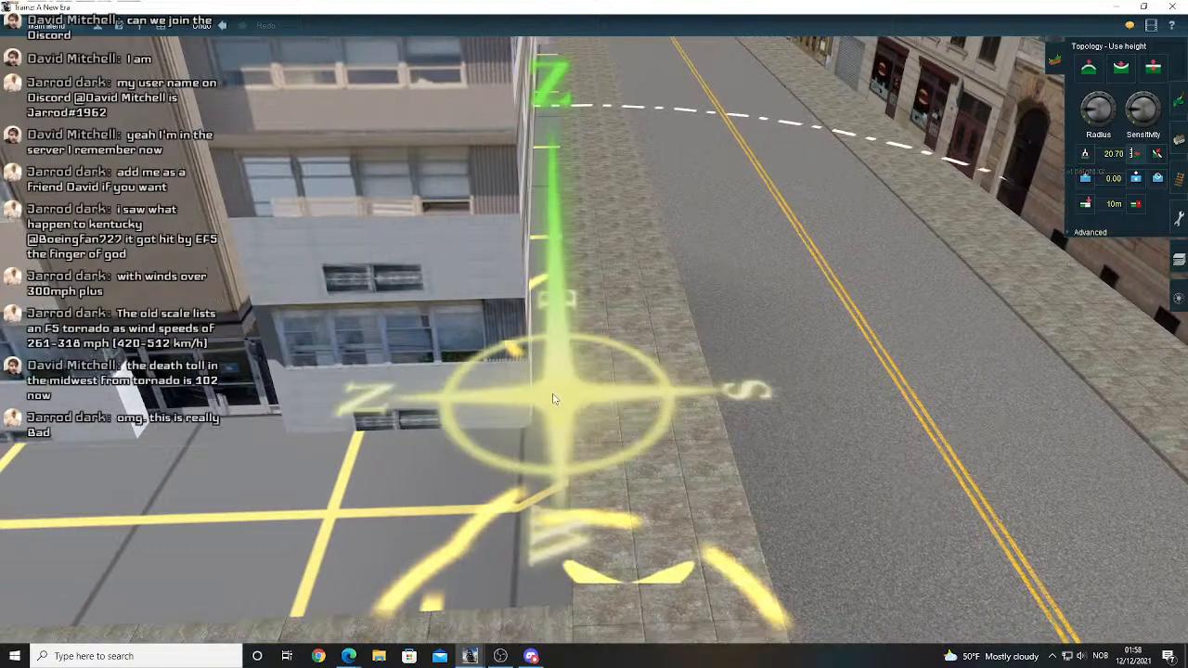
pyautogui.moveTo(555, 399); pyautogui.dragTo(728, 337, button='right')
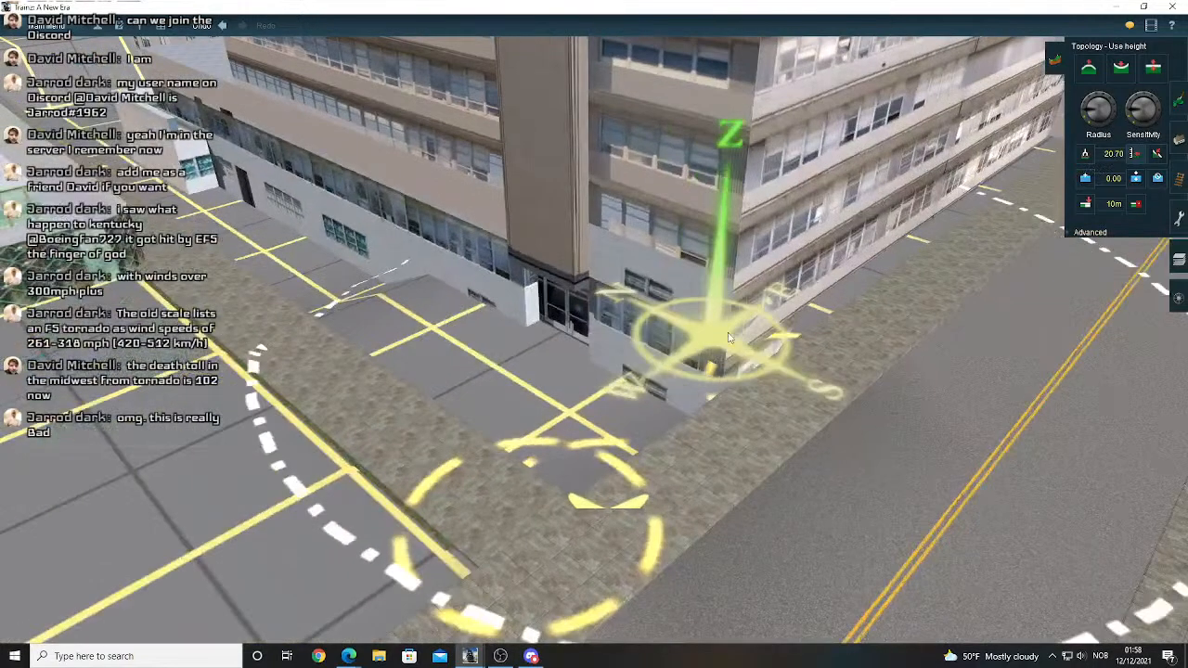
pyautogui.scroll(5, 729, 337)
pyautogui.rightClick(427, 390)
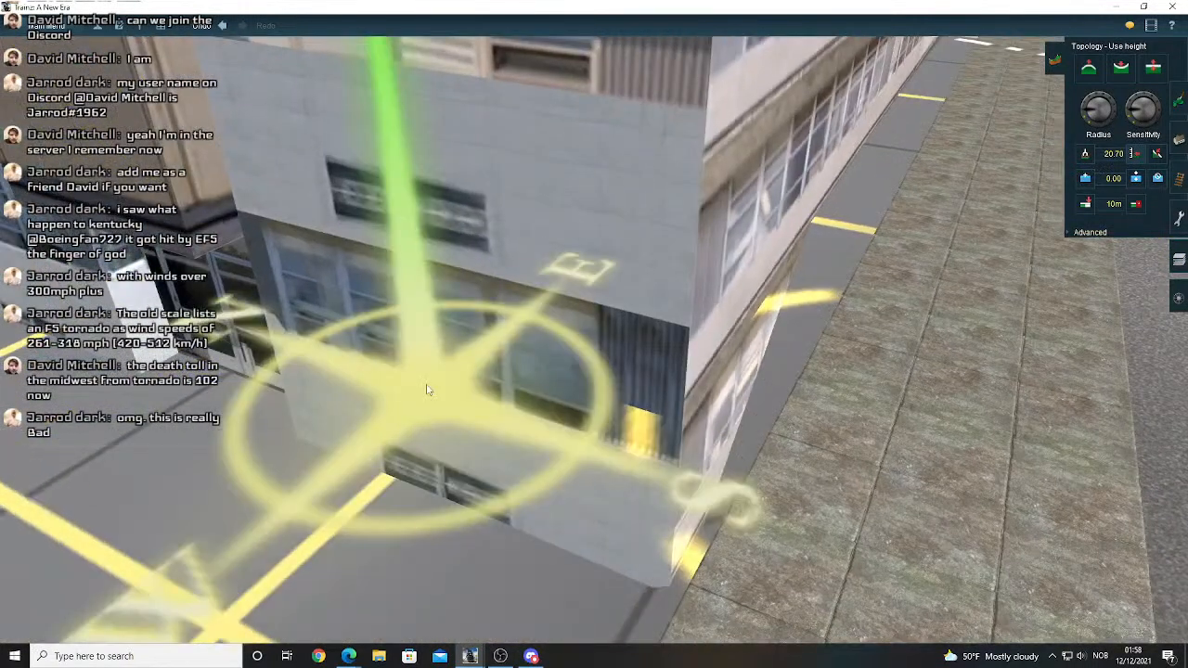
# - Search the spline objects for "stairs"
pyautogui.click(1179, 139)
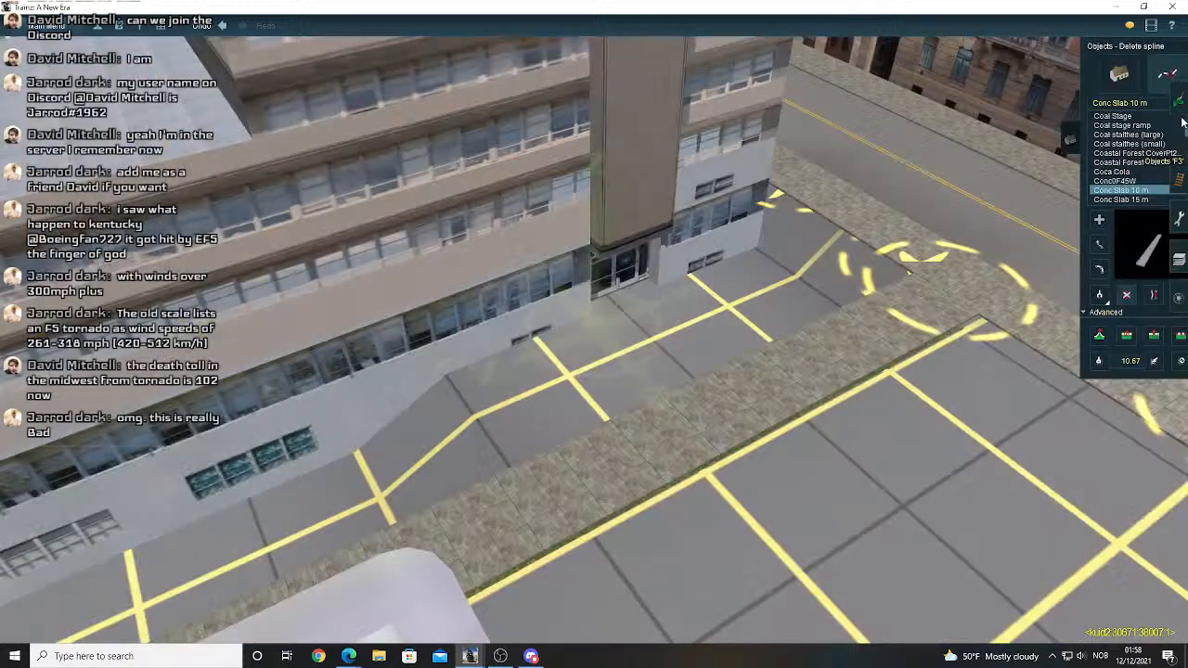
pyautogui.click(1099, 101)
pyautogui.write('stairs')
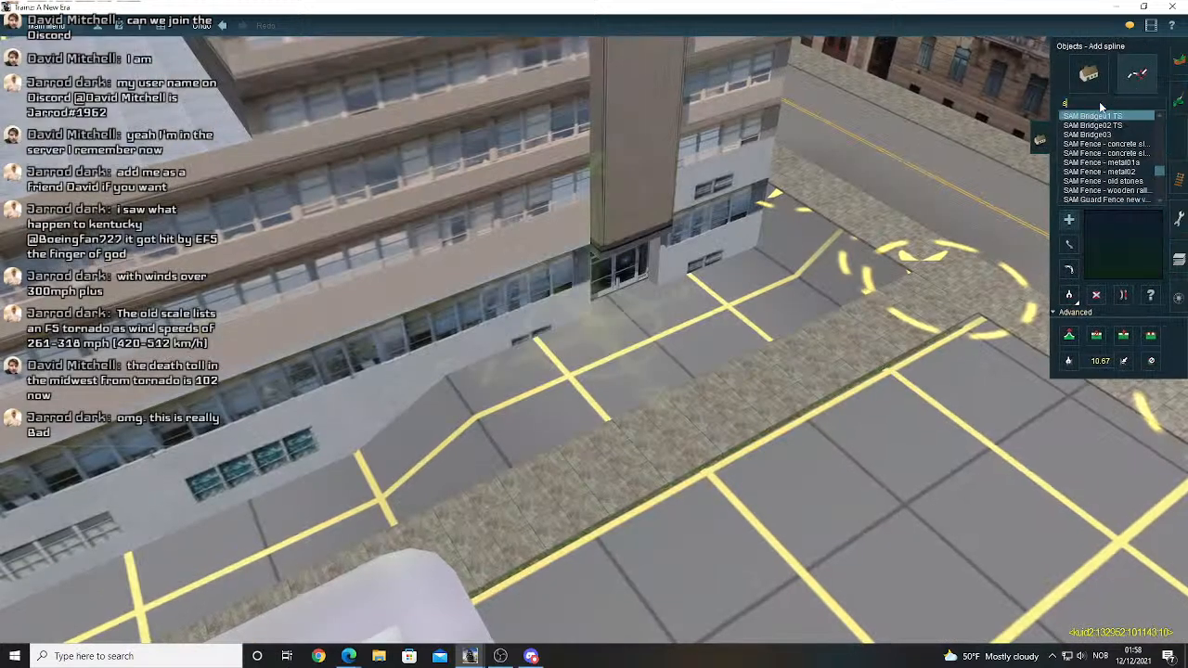
# - Try a Stairs-flex spline across the pavement in front of the building entrance and undo it
pyautogui.moveTo(590, 344); pyautogui.dragTo(782, 285)
pyautogui.scroll(3, 783, 285)
pyautogui.scroll(3, 793, 283)
pyautogui.press('Left')
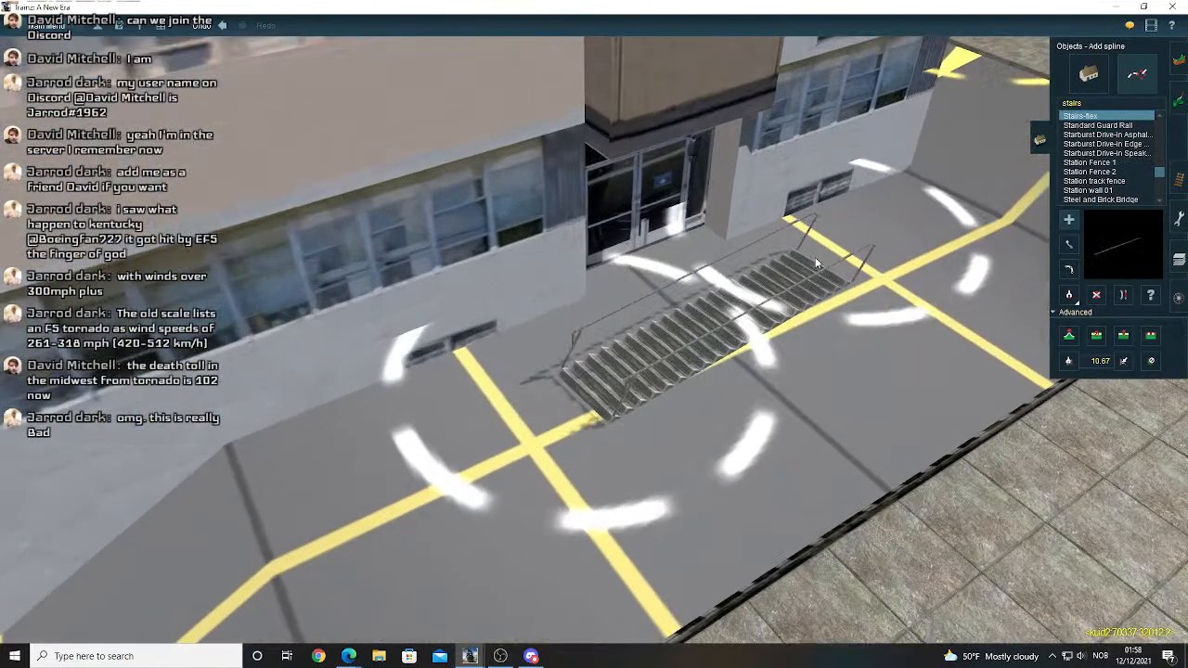
pyautogui.scroll(4, 815, 263)
pyautogui.press('Left')
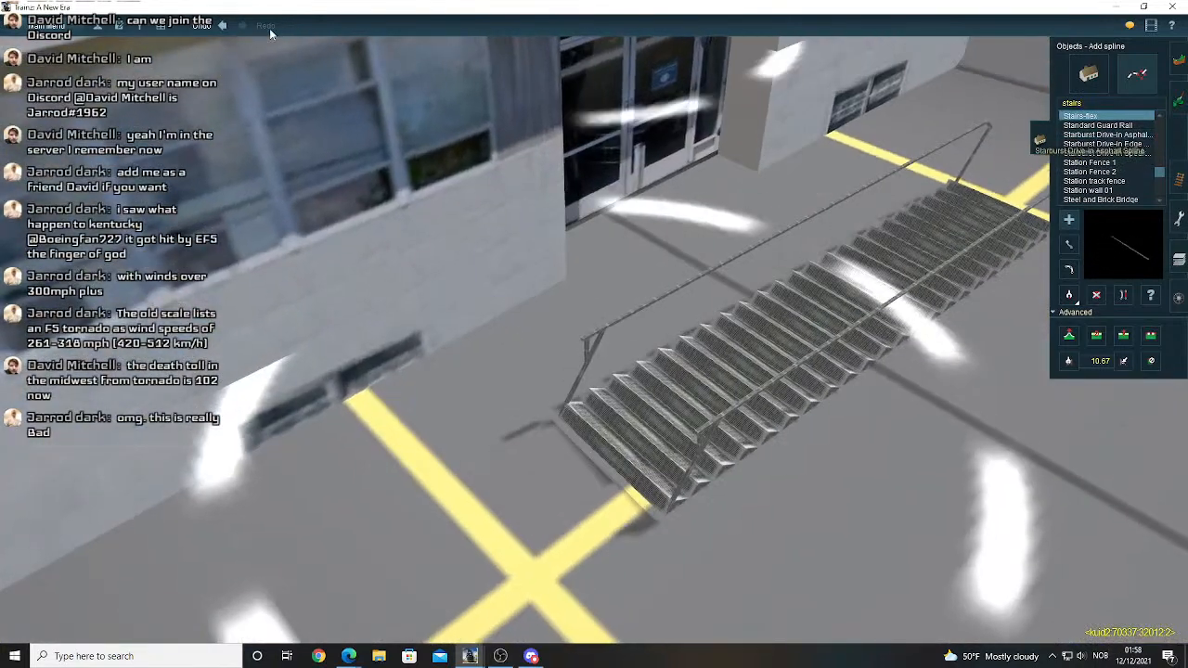
pyautogui.click(97, 25)
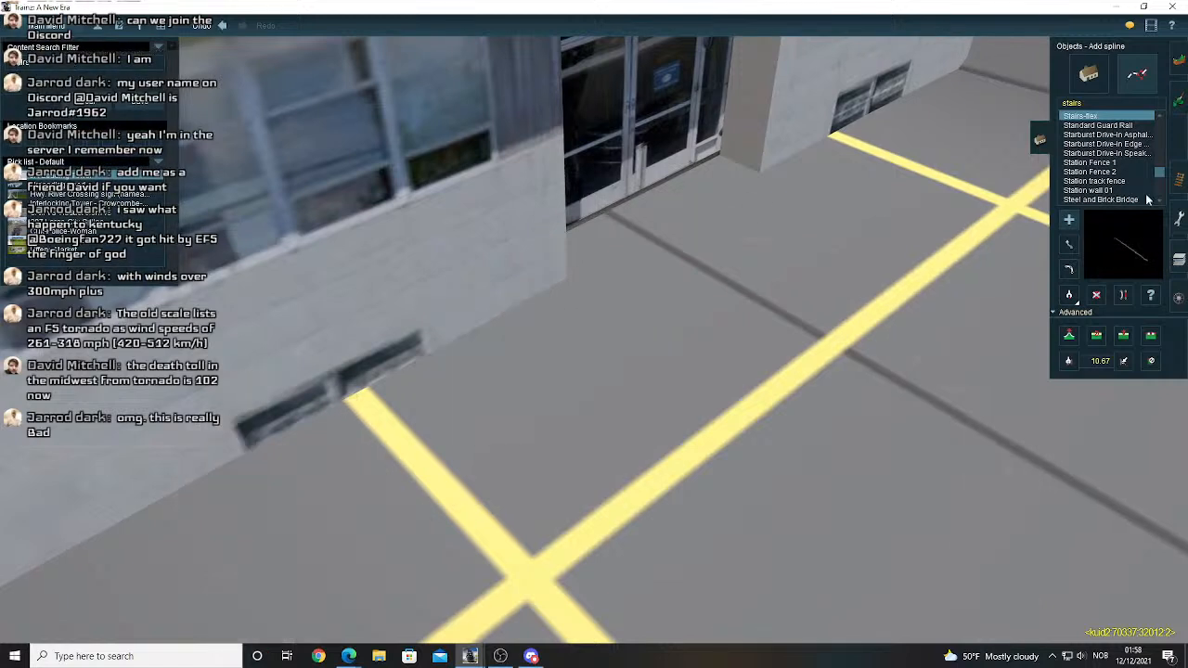
# - Try placing the Stockholm Stairs spline in front of the building entrance
pyautogui.press('Return')
pyautogui.click(1104, 144)
pyautogui.click(700, 440)
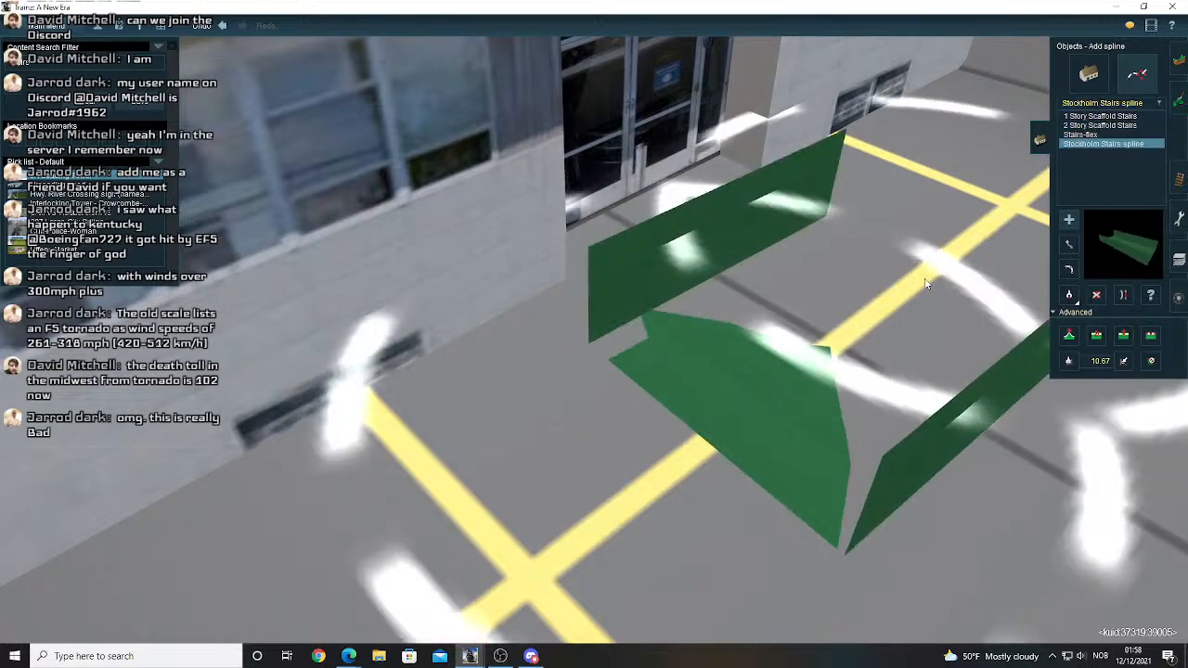
# - Try the 6-riser Footbridge kit stairs object in front of the entrance and delete it
pyautogui.click(1091, 81)
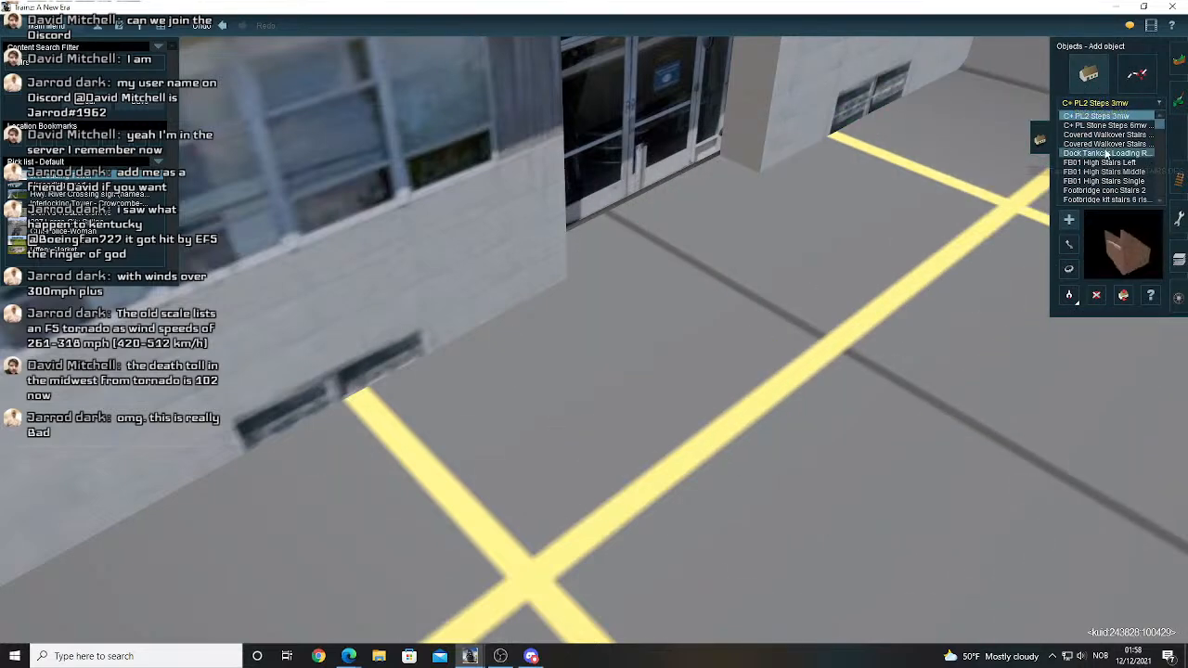
pyautogui.click(1111, 137)
pyautogui.click(1112, 137)
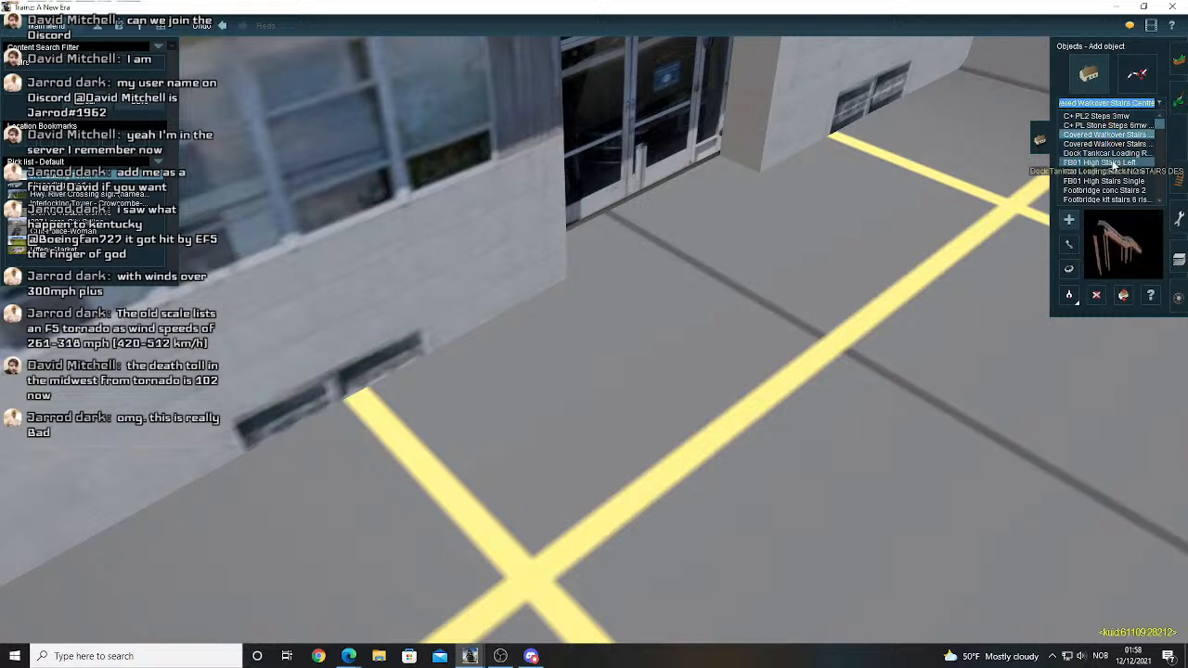
pyautogui.click(1114, 164)
pyautogui.click(1114, 174)
pyautogui.click(1113, 191)
pyautogui.click(1109, 199)
pyautogui.scroll(-3, 1110, 197)
pyautogui.click(798, 339)
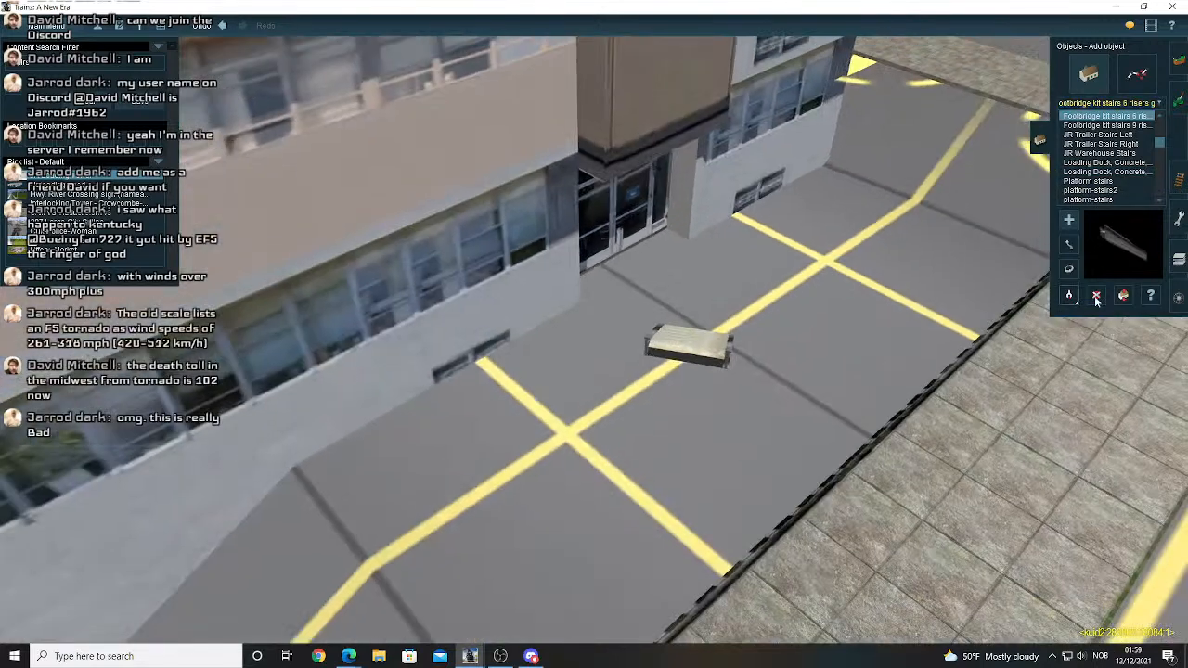
pyautogui.click(1096, 296)
pyautogui.click(726, 335)
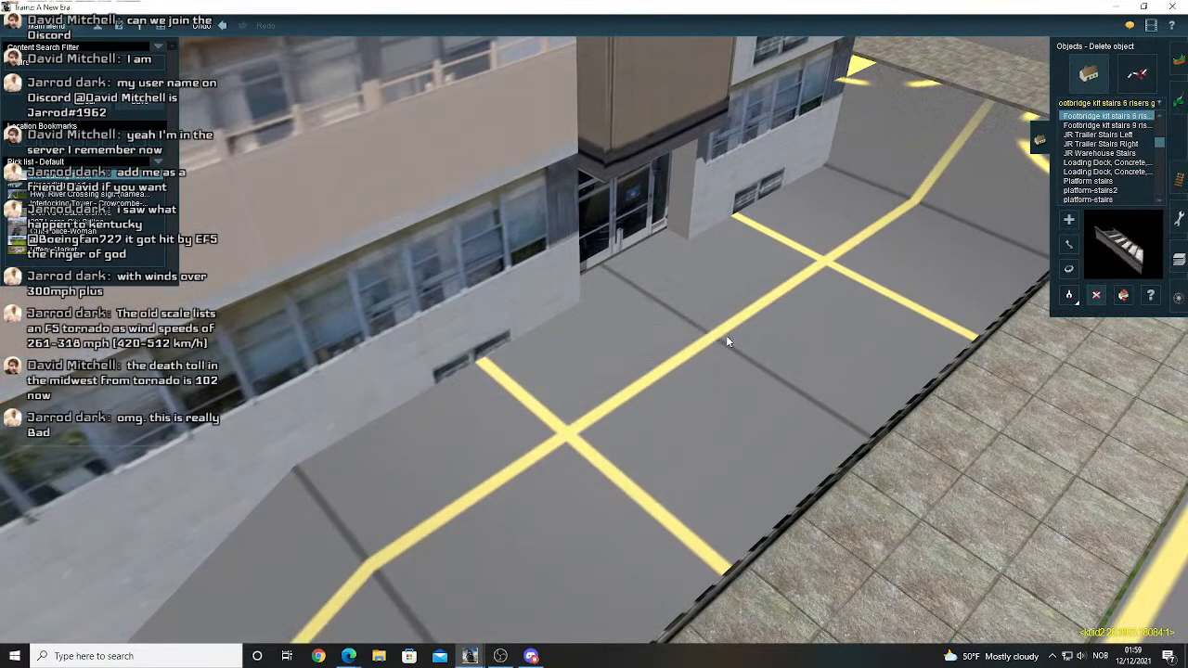
# - Browse the remaining stair objects and place stairs5a in front of the building entrance
pyautogui.press('Left')
pyautogui.click(1110, 153)
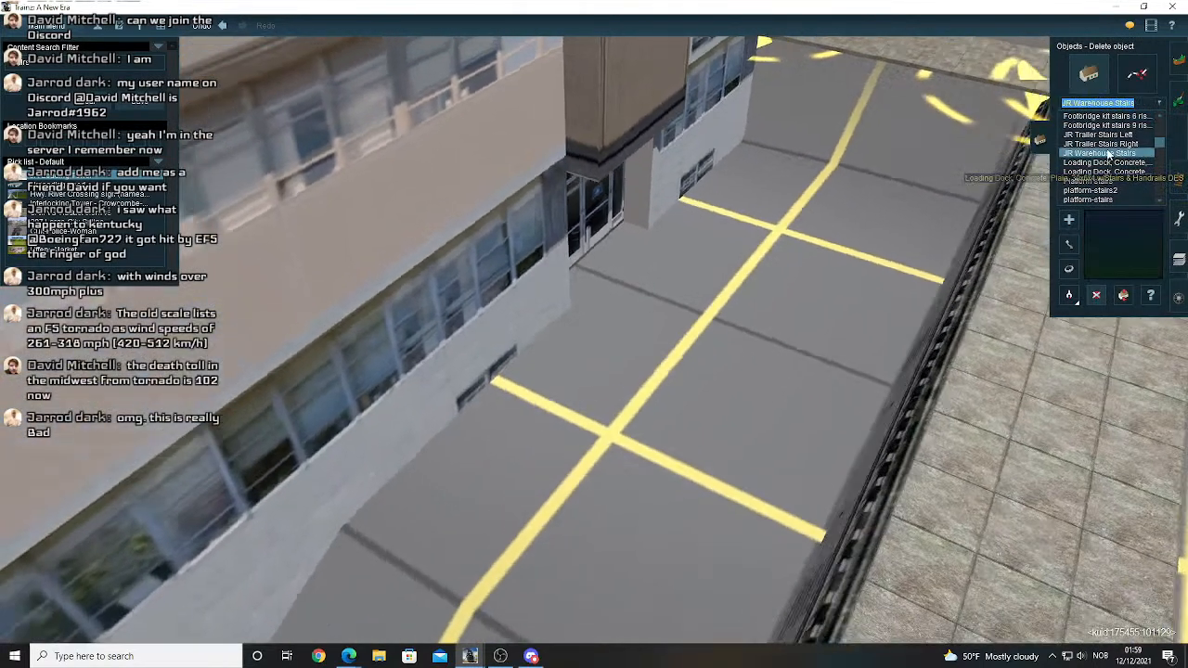
pyautogui.scroll(-2, 1115, 164)
pyautogui.click(1116, 162)
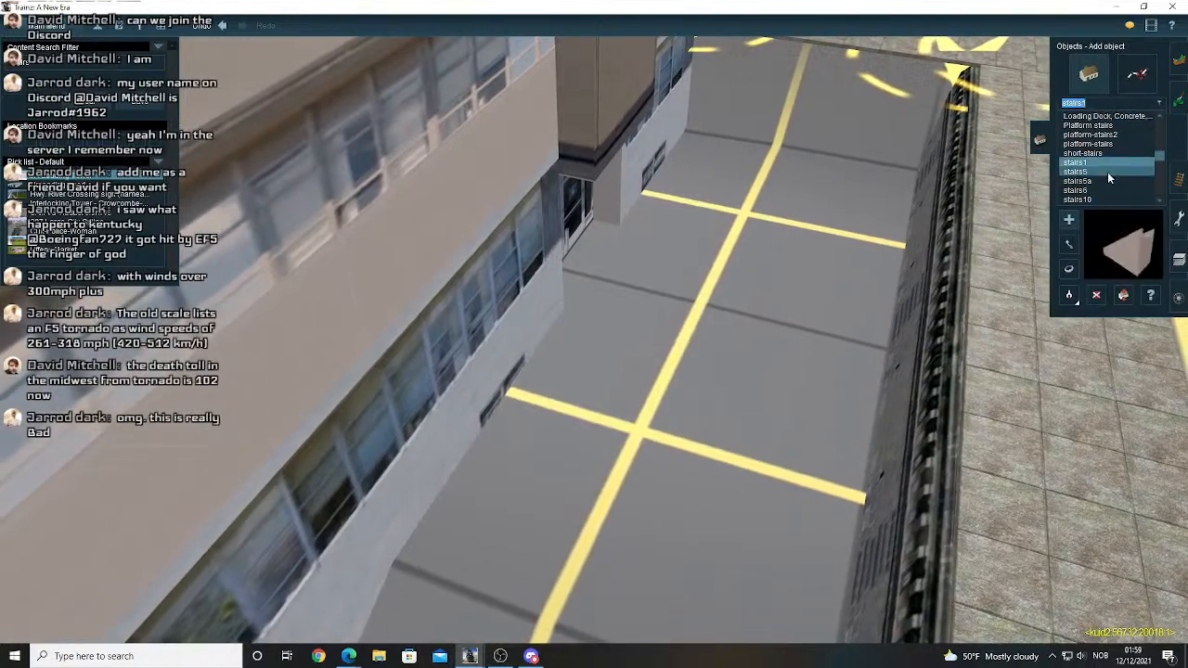
pyautogui.click(1105, 174)
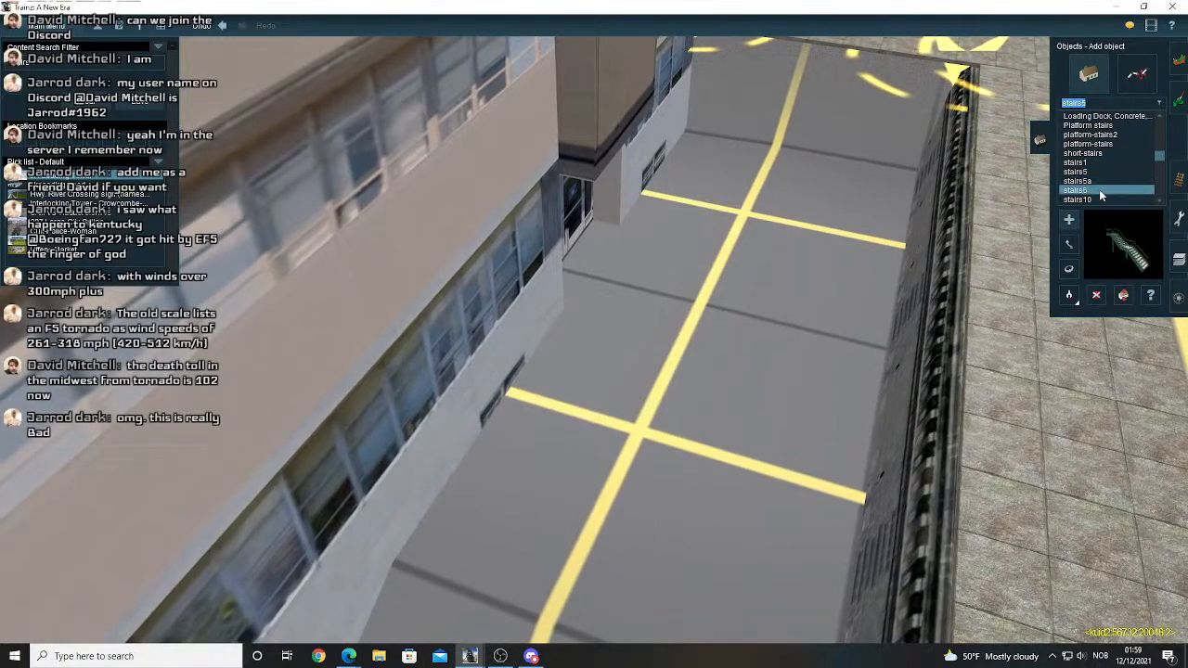
pyautogui.click(782, 281)
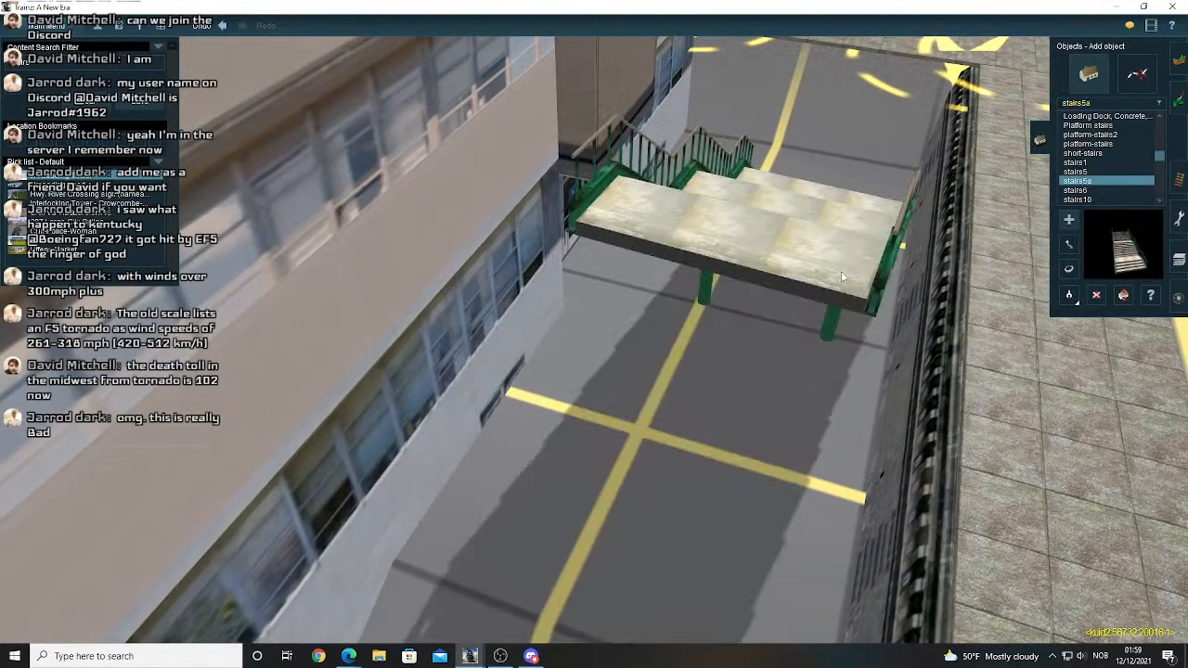
# - Rotate the stairs5a object to climb toward the street sidewalk
pyautogui.click(1068, 269)
pyautogui.moveTo(854, 248); pyautogui.dragTo(843, 223)
pyautogui.scroll(5, 842, 223)
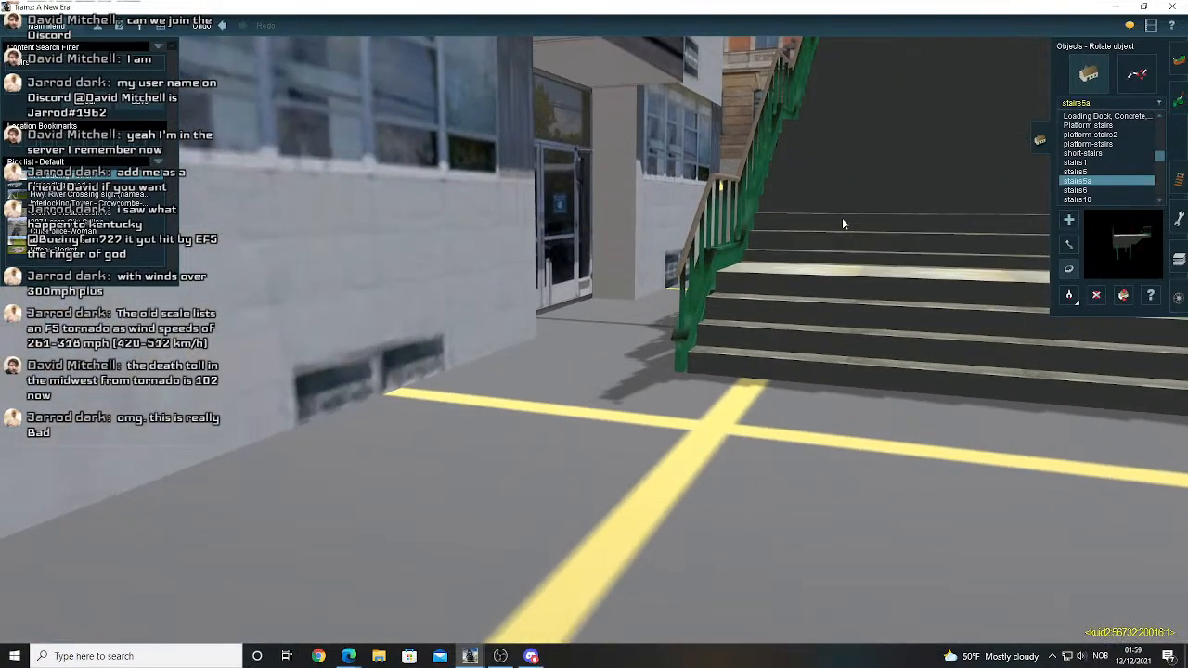
# - Move the stairs to the sunken corner between the building and the street sidewalk
pyautogui.press('Left')
pyautogui.press('Left')
pyautogui.rightClick(516, 404)
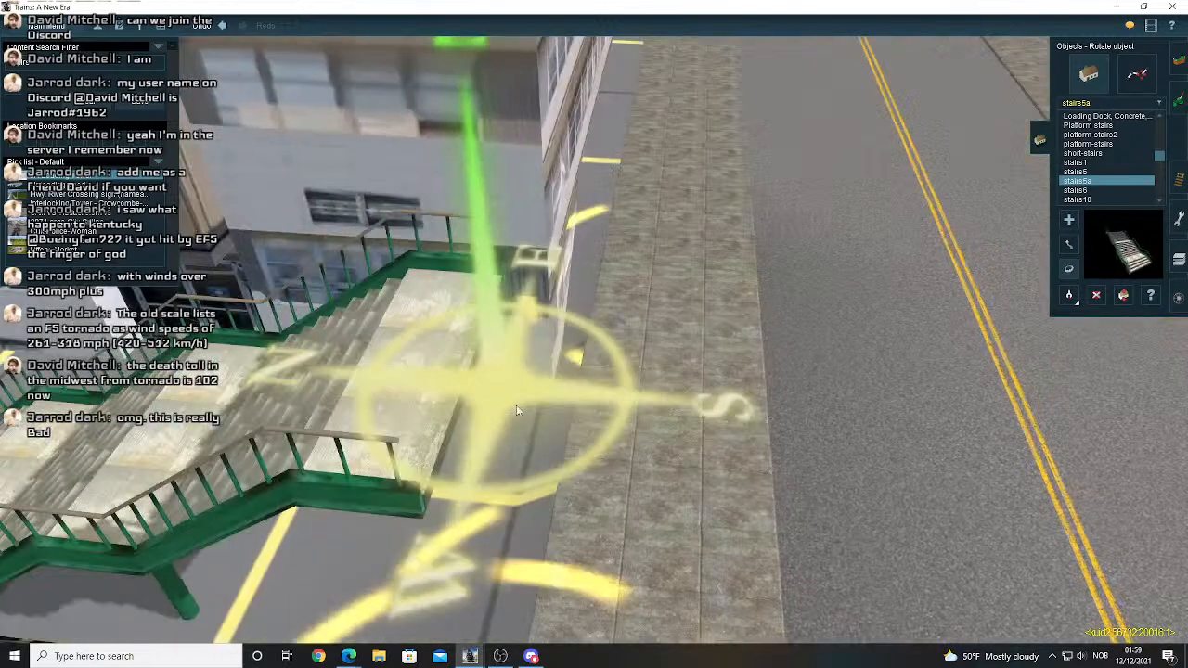
pyautogui.click(1069, 244)
pyautogui.moveTo(575, 304); pyautogui.dragTo(604, 354)
pyautogui.rightClick(580, 441)
pyautogui.press('Up')
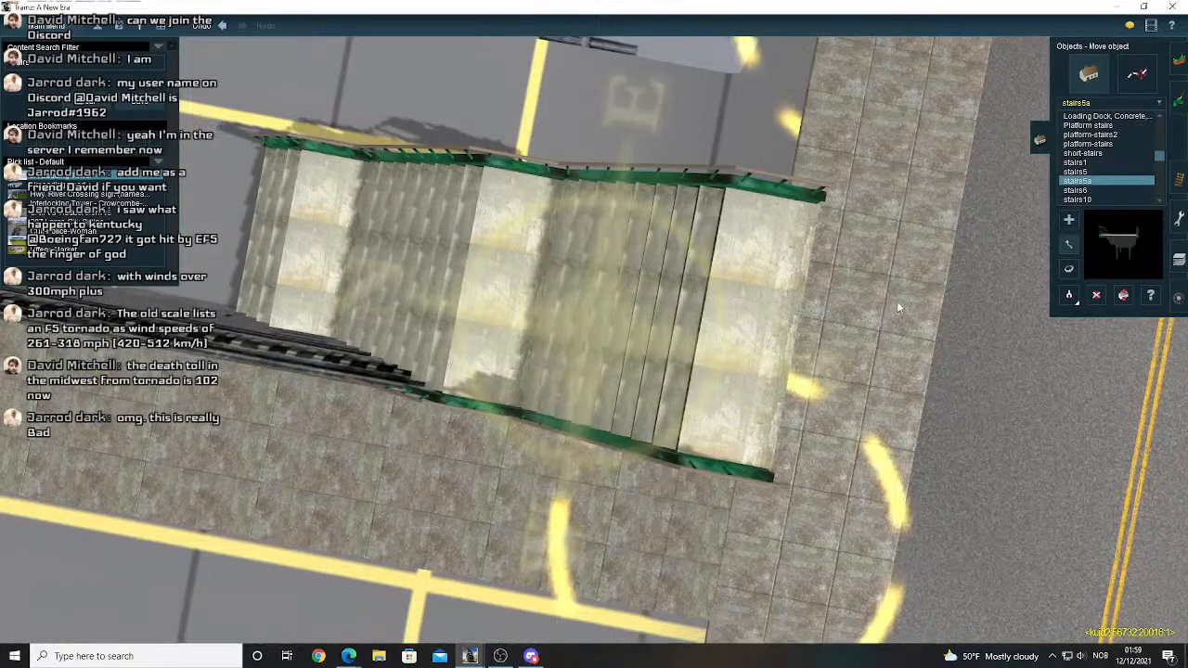
# - Lower the stairs to an object height of -2.30 m to bring the top landing down to sidewalk level
pyautogui.press('Down')
pyautogui.press('Right')
pyautogui.click(1070, 295)
pyautogui.moveTo(655, 401); pyautogui.dragTo(675, 333)
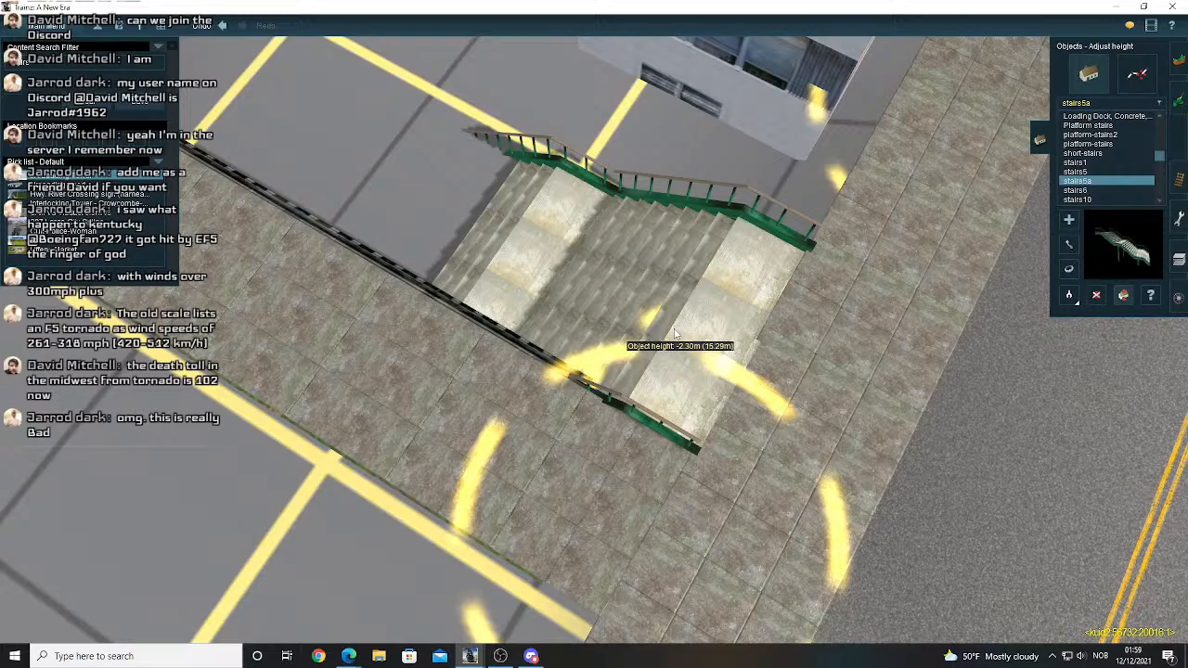
pyautogui.press('Down')
pyautogui.press('Right')
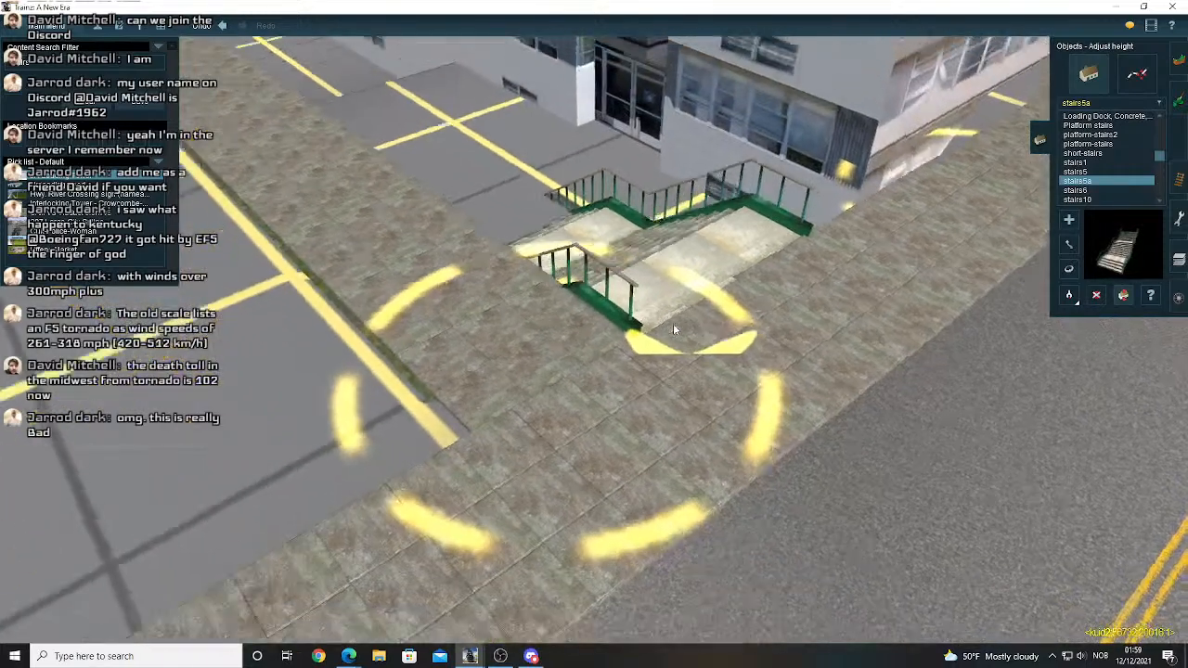
# - Lower the stairs at the street sidewalk to an object height of -2.35 m
pyautogui.press('Right')
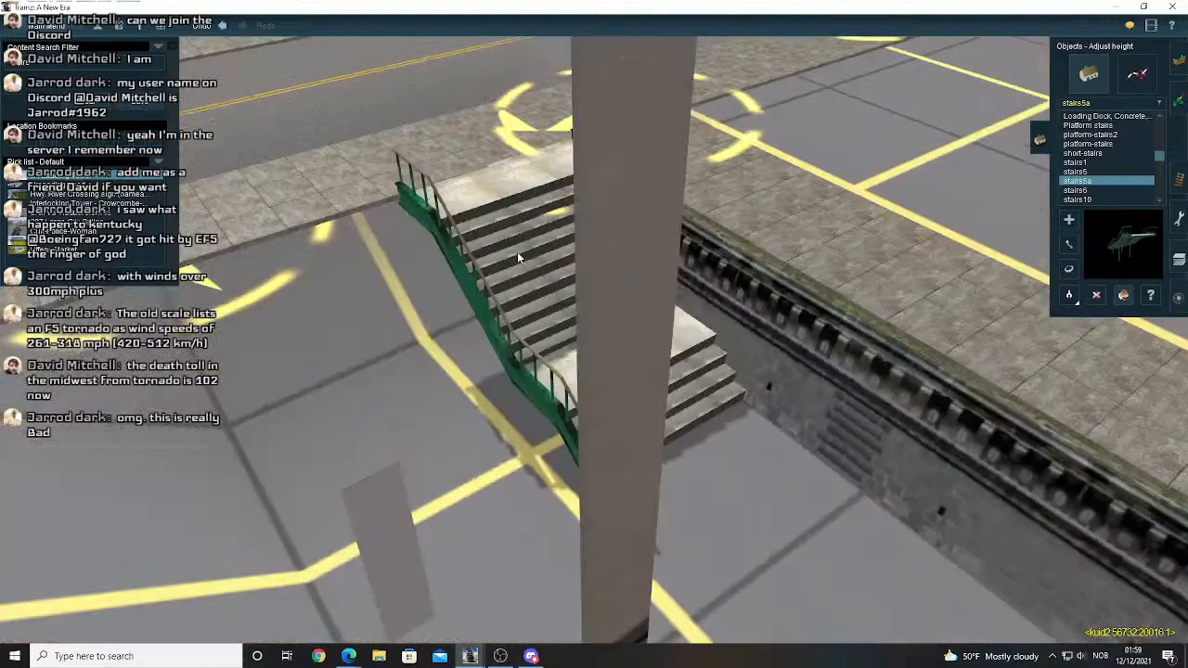
pyautogui.rightClick(519, 256)
pyautogui.press('Right')
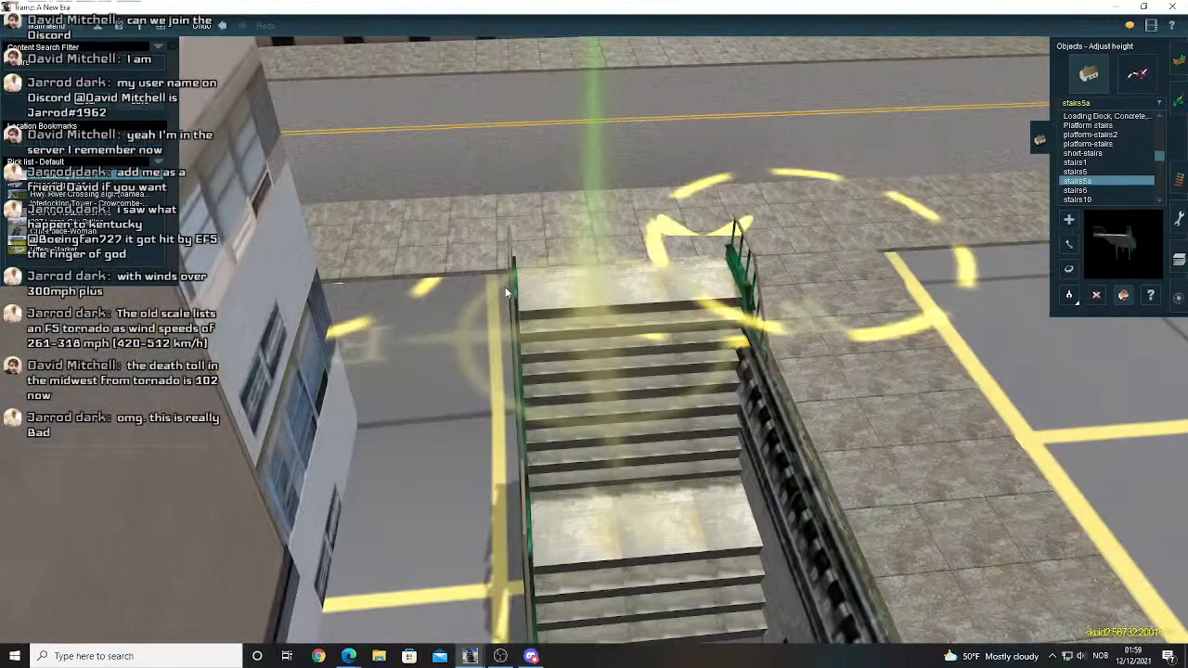
pyautogui.rightClick(505, 287)
pyautogui.press('Right')
pyautogui.moveTo(615, 401); pyautogui.dragTo(611, 409)
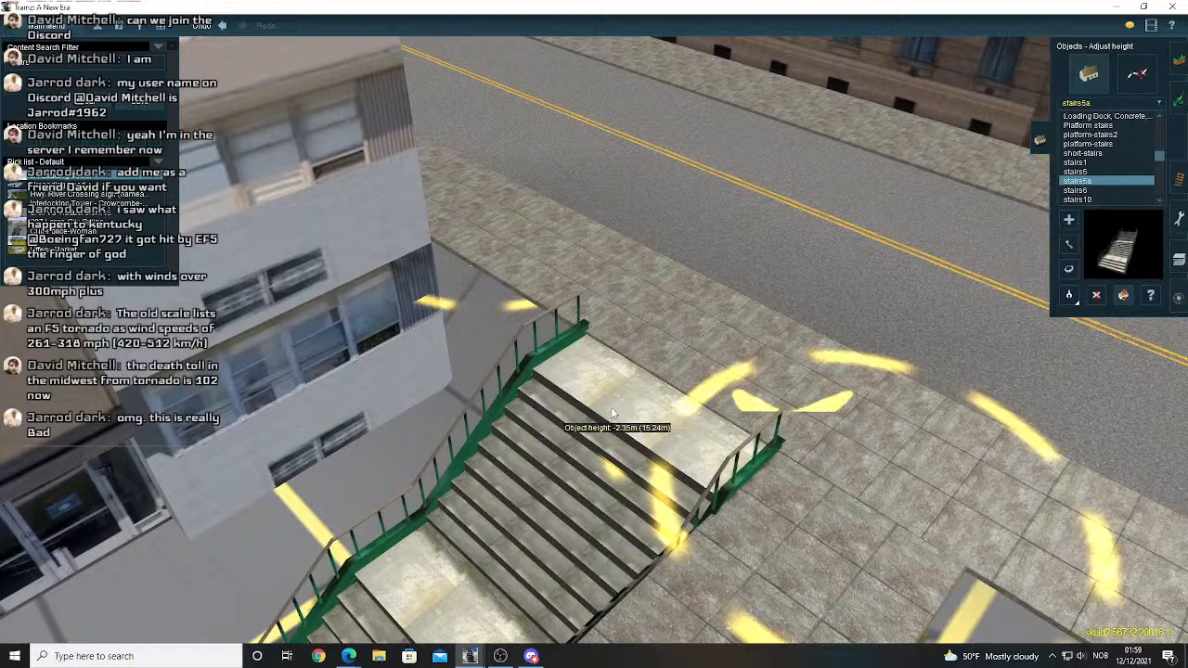
# - Shift the stairs toward the retaining wall so their side railing lines up with the wall along the sidewalk
pyautogui.press('Right')
pyautogui.press('Down')
pyautogui.rightClick(704, 441)
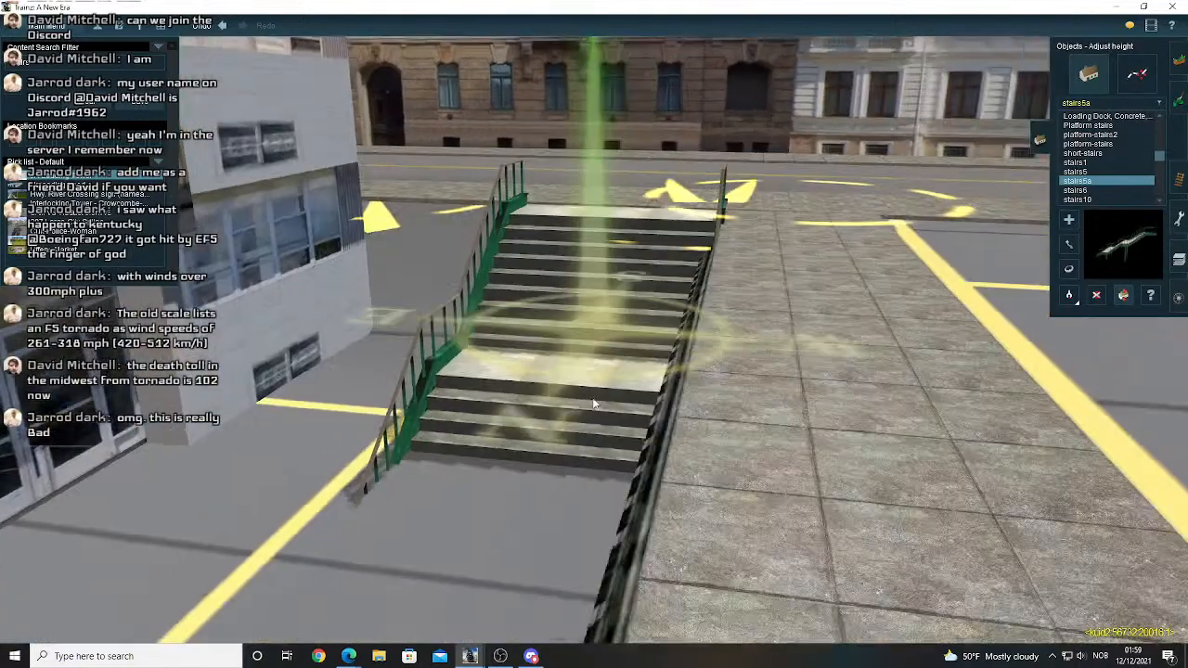
pyautogui.press('Up')
pyautogui.press('Right')
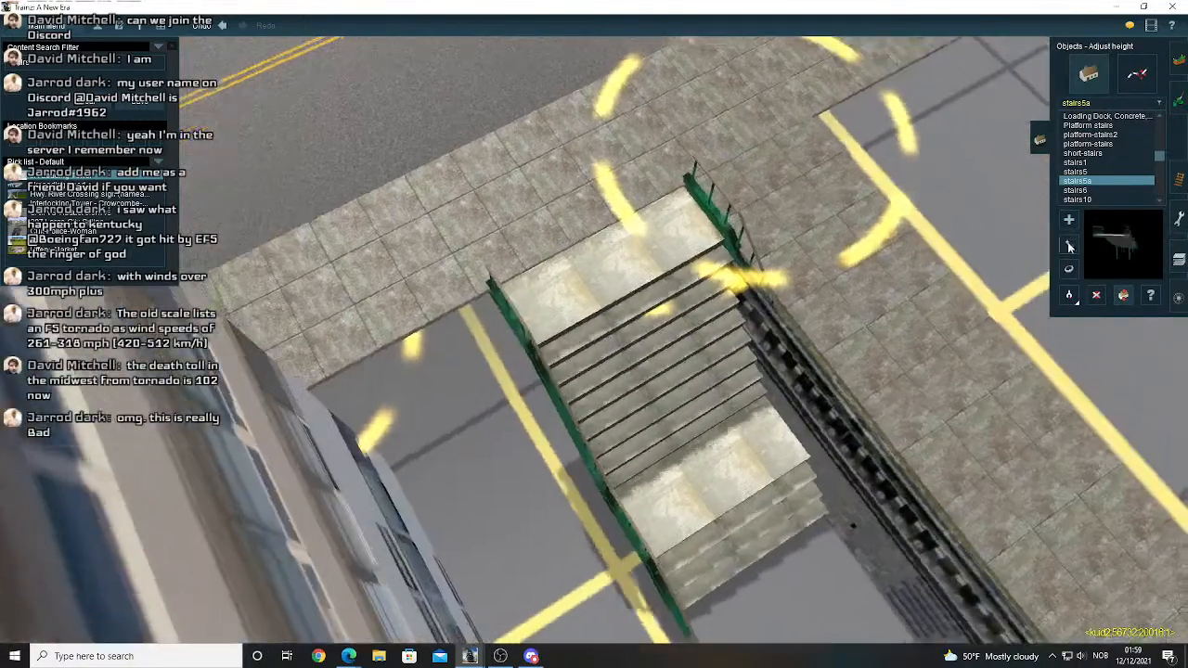
pyautogui.click(1069, 245)
pyautogui.moveTo(614, 338)
pyautogui.mouseDown()
pyautogui.moveTo(600, 337)
pyautogui.moveTo(627, 331)
pyautogui.mouseUp()
# - Examine from several sides how the stairs meet the street sidewalk, the retaining wall and the sunken ground
pyautogui.press('Right')
pyautogui.press('Down')
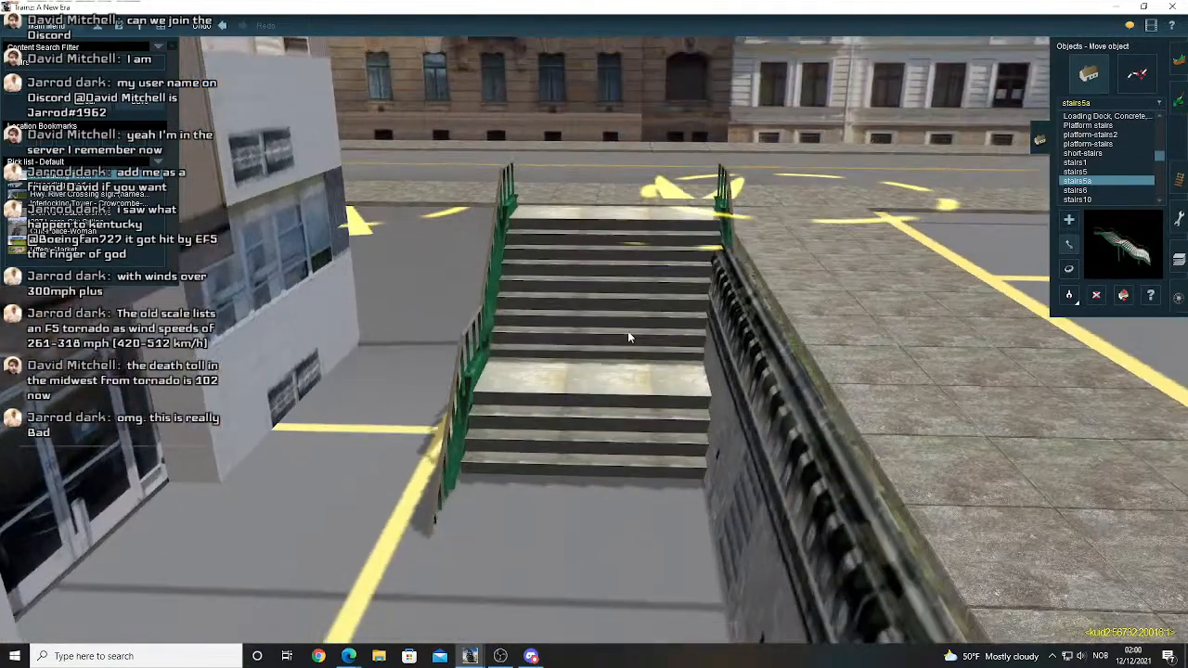
pyautogui.press('Left')
pyautogui.press('Up')
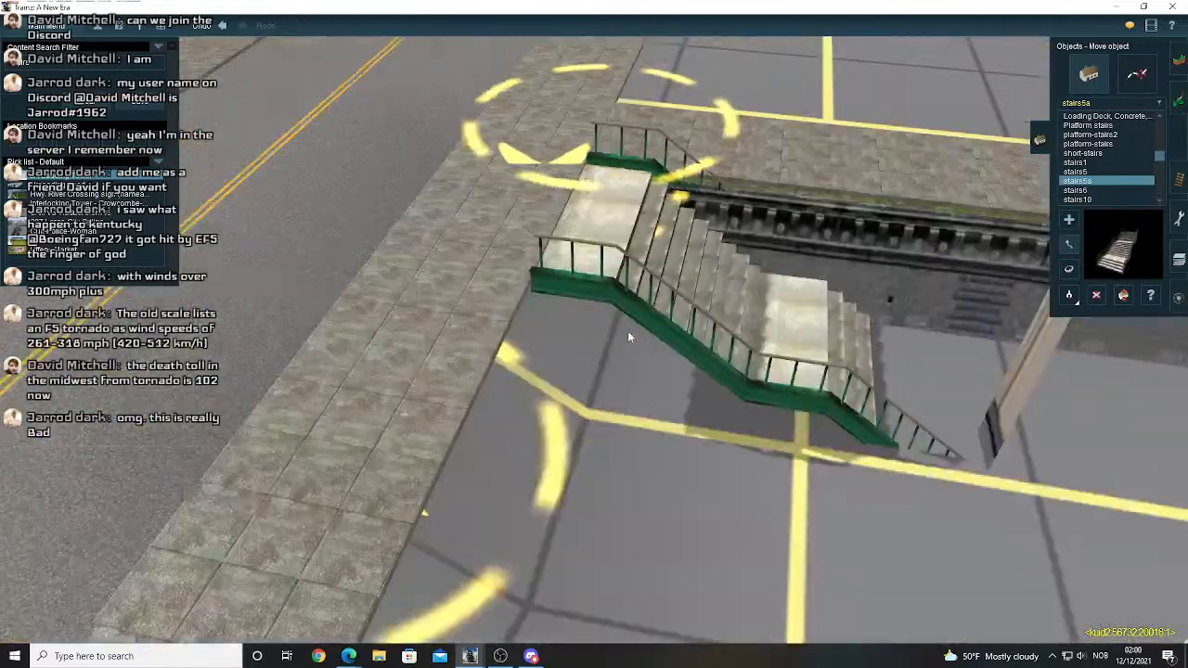
pyautogui.press('Left')
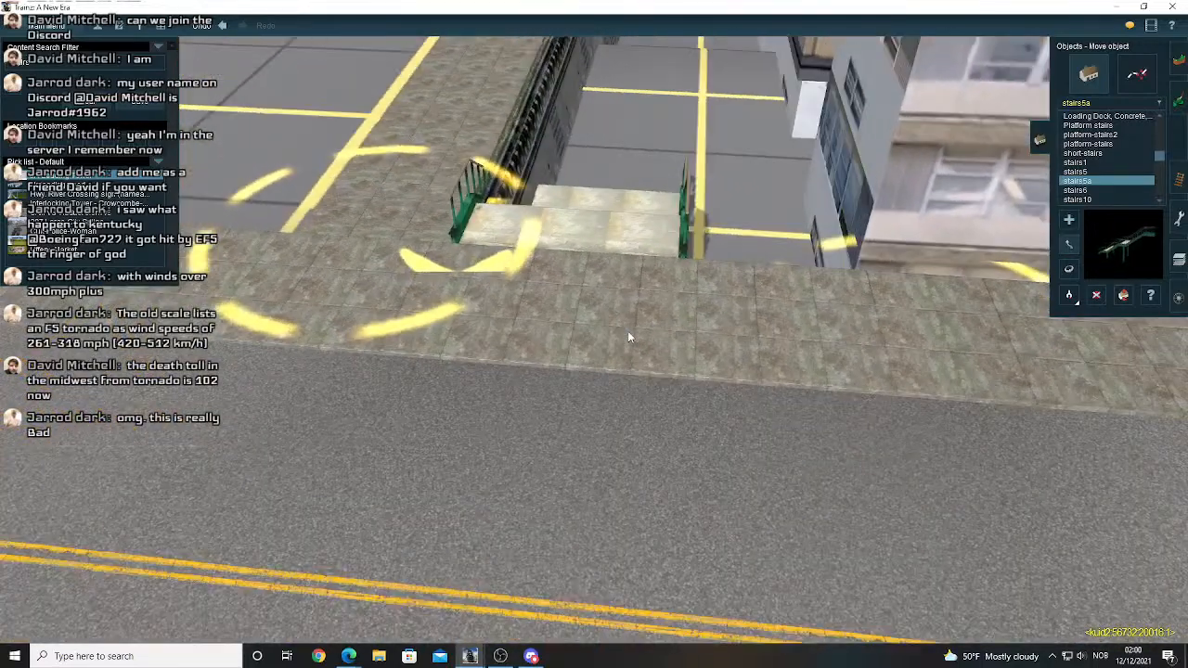
pyautogui.press('Left')
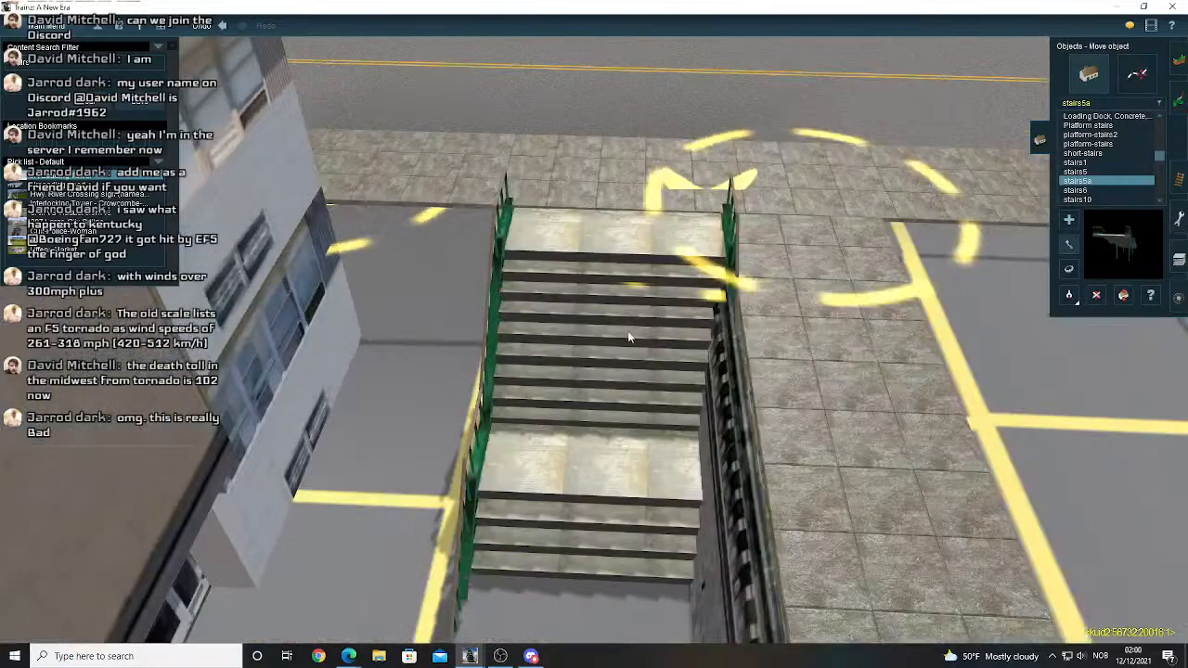
pyautogui.press('Left')
pyautogui.press('Down')
pyautogui.press('Down')
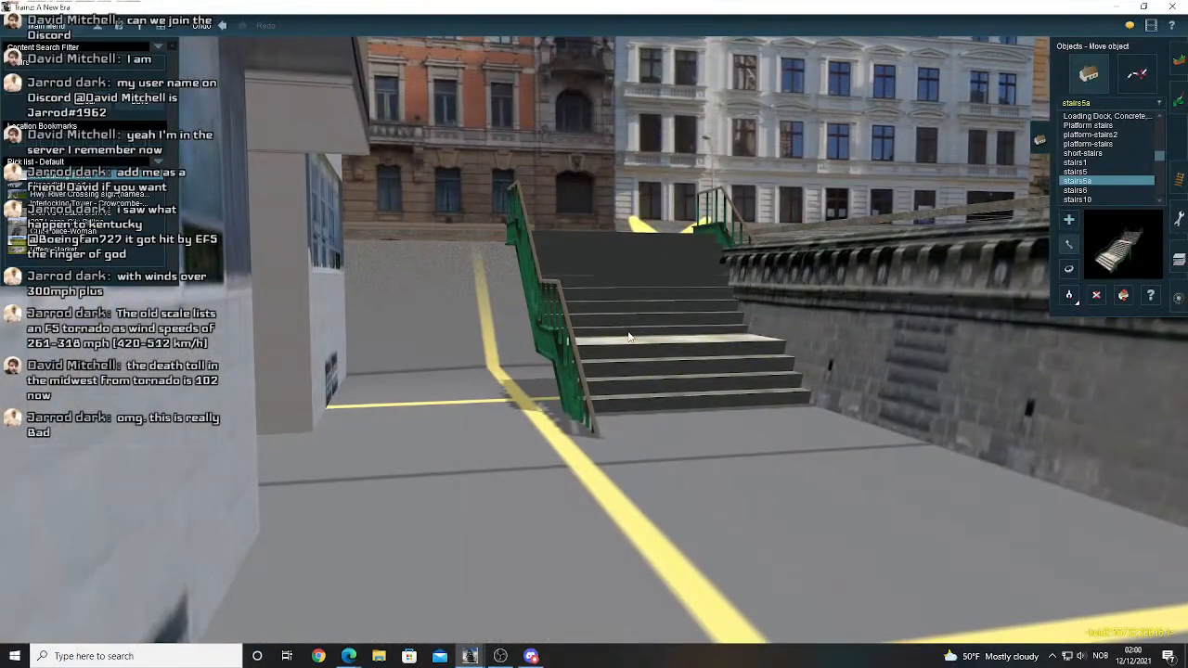
pyautogui.press('Right')
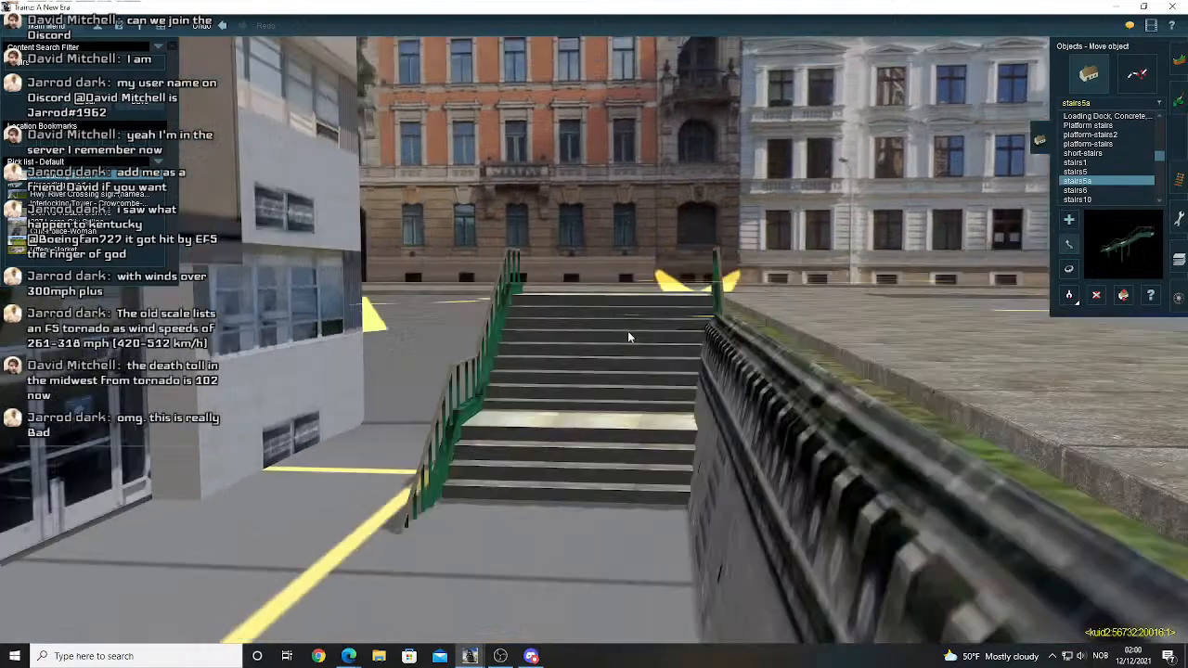
pyautogui.press('Up')
pyautogui.press('Right')
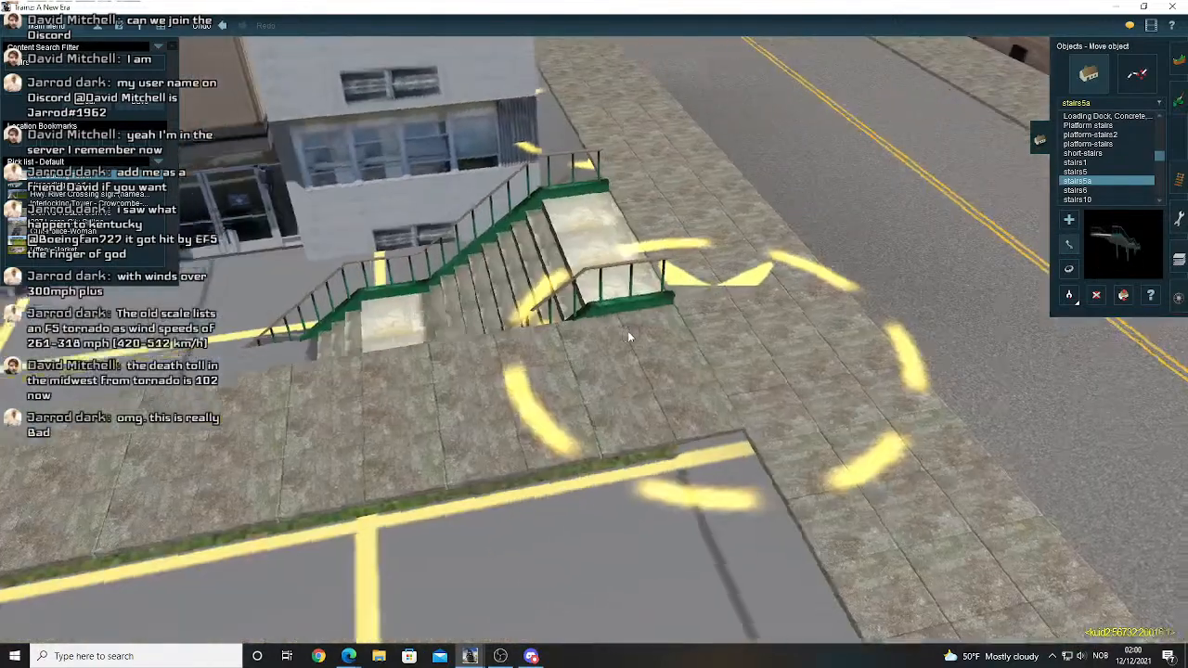
# - Move the stairs across the sunken area to sit against the building wall, with the top landing meeting the street sidewalk
pyautogui.press('Up')
pyautogui.rightClick(499, 251)
pyautogui.moveTo(686, 313); pyautogui.dragTo(730, 174)
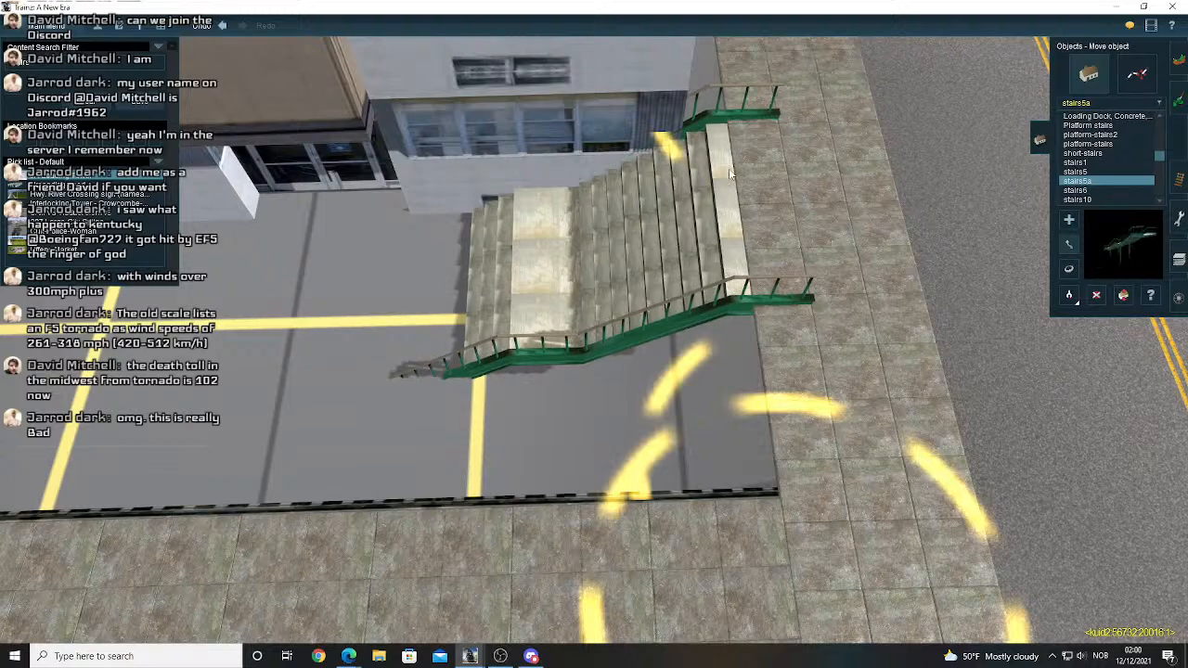
# - Inspect the stairs' position beside the building and the open gap left toward the retaining wall
pyautogui.press('Down')
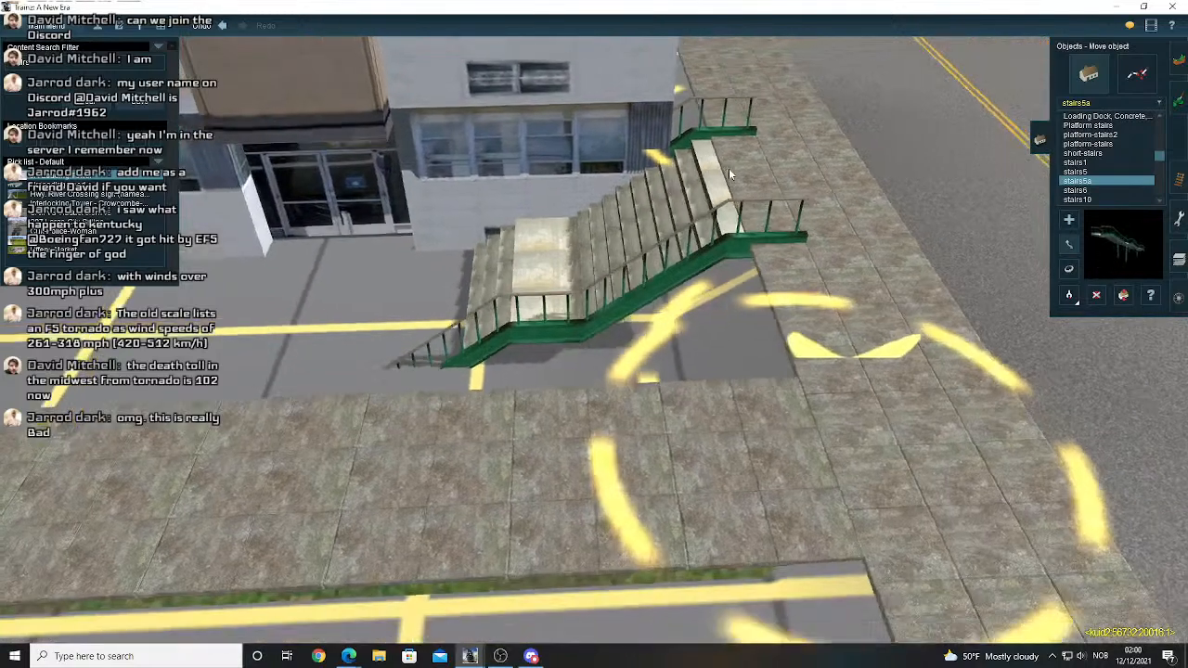
pyautogui.press('Left')
pyautogui.press('Down')
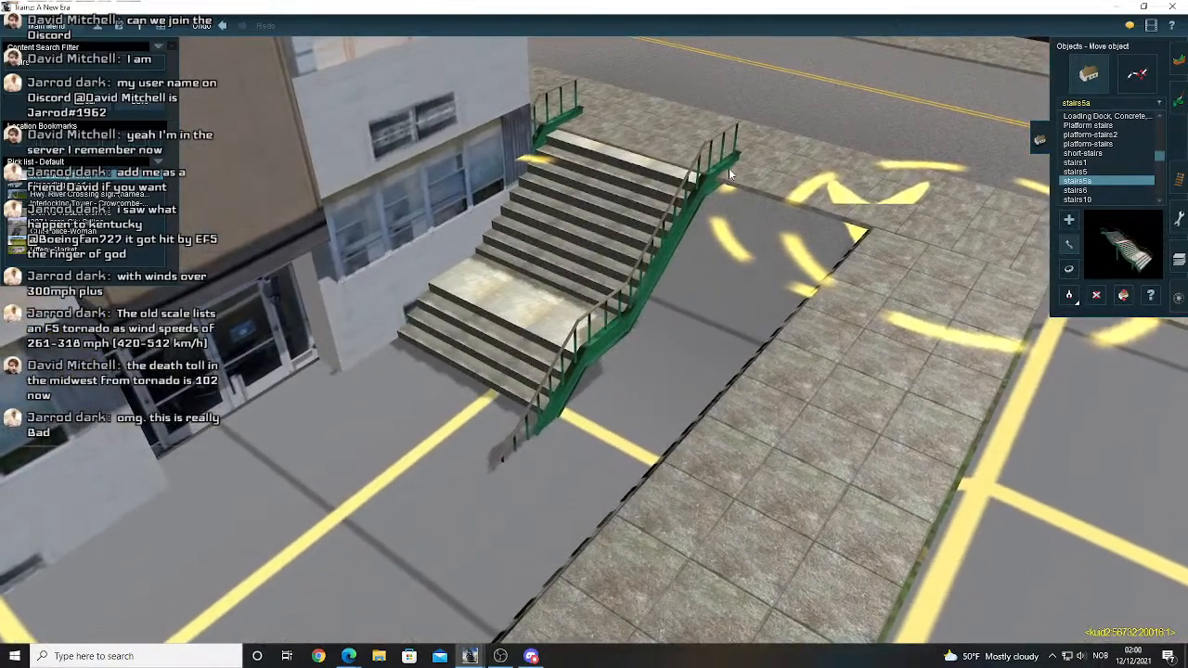
pyautogui.press('Left')
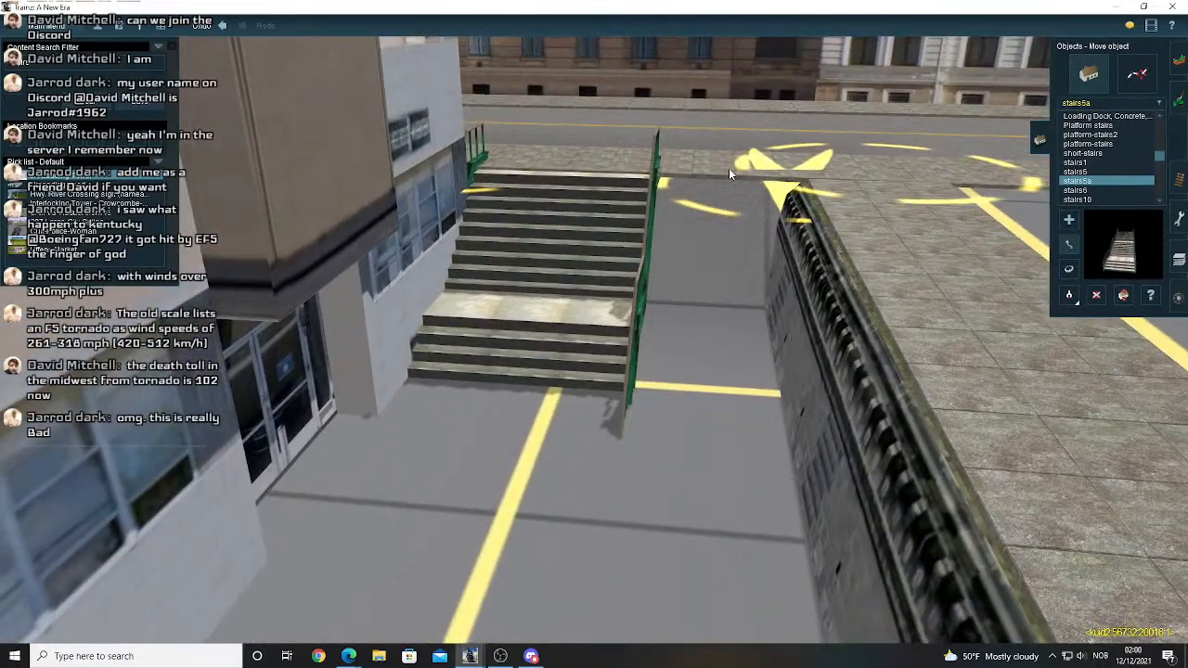
pyautogui.press('Up')
pyautogui.press('Right')
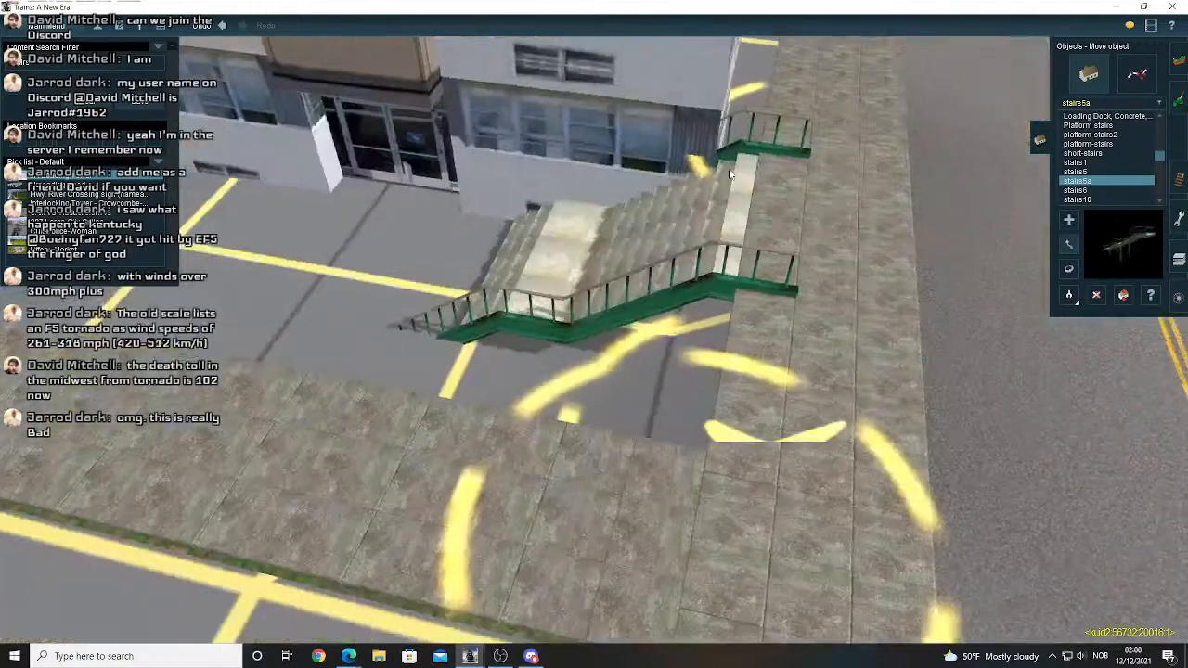
pyautogui.press('Left')
pyautogui.press('Down')
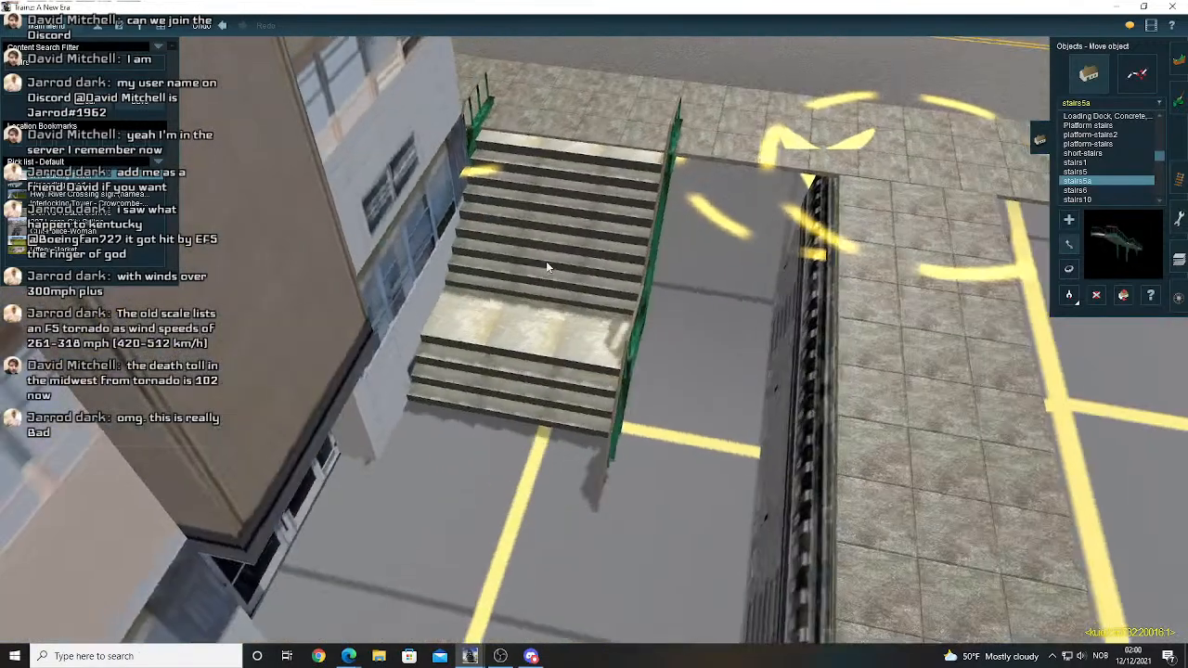
pyautogui.press('Right')
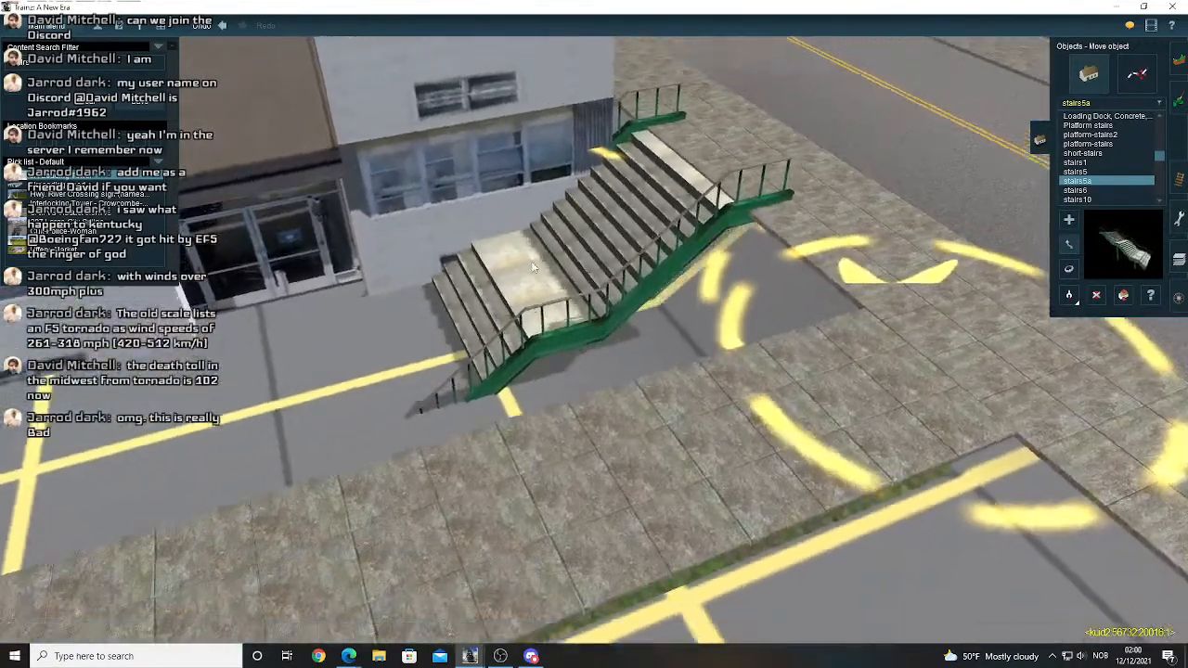
# - Place a second stairs5a object in the sunken passage farther along the building and rotate it to 179.9
pyautogui.scroll(-3, 533, 268)
pyautogui.scroll(2, 533, 267)
pyautogui.rightClick(362, 325)
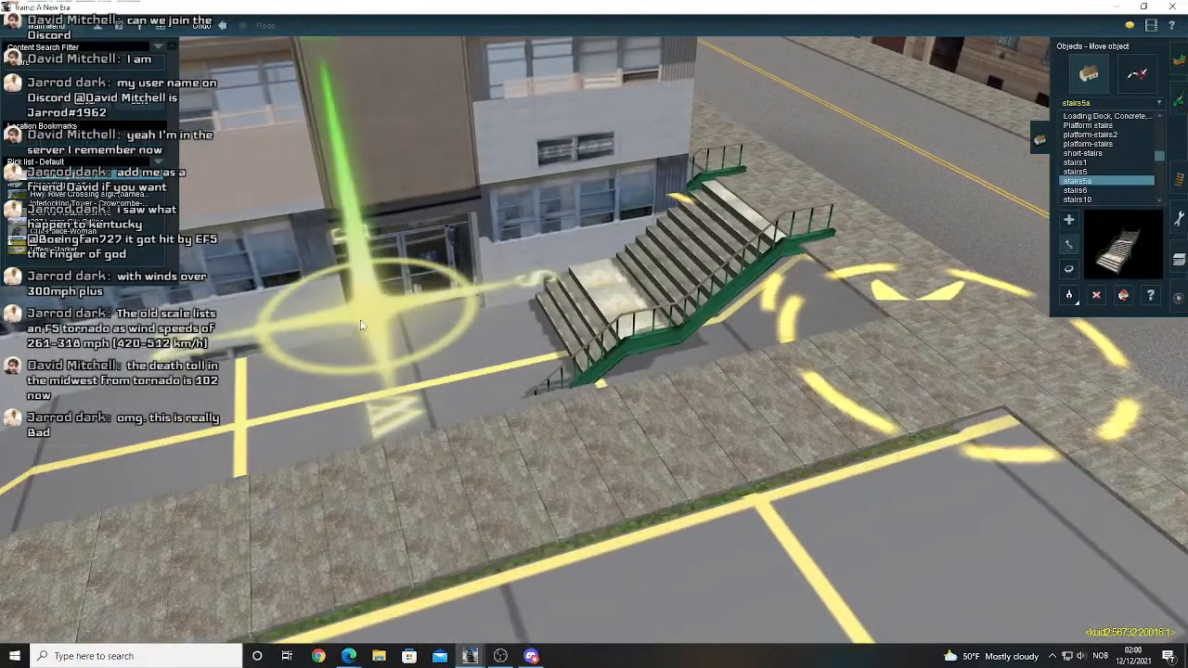
pyautogui.rightClick(362, 325)
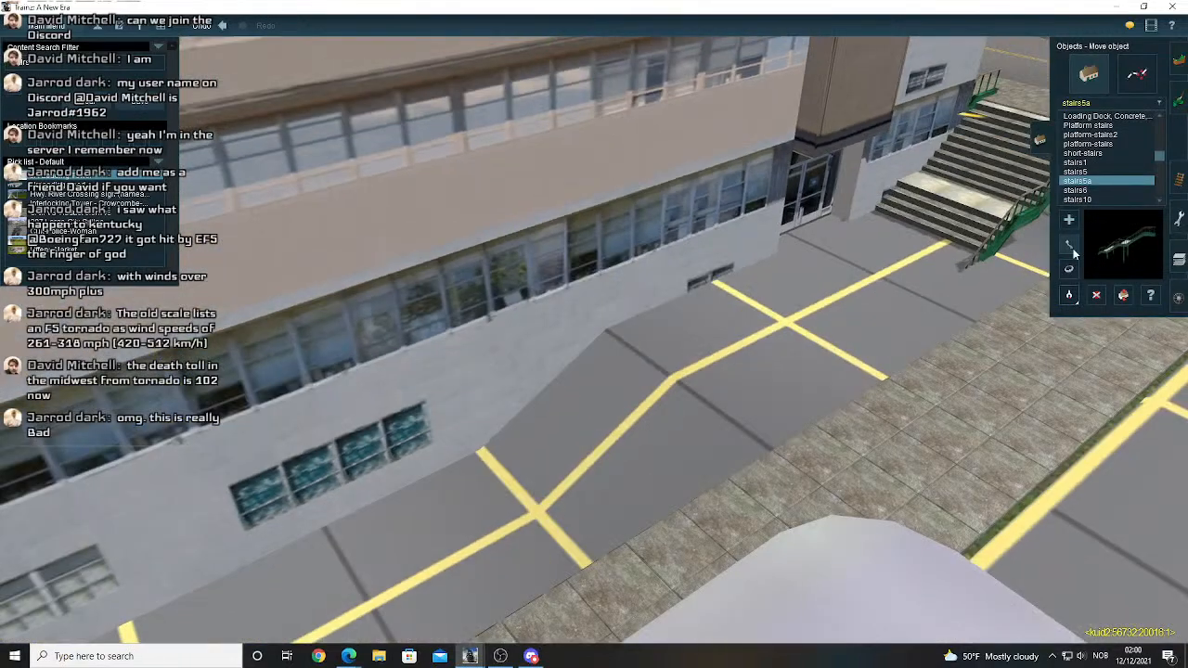
pyautogui.click(1069, 221)
pyautogui.click(545, 482)
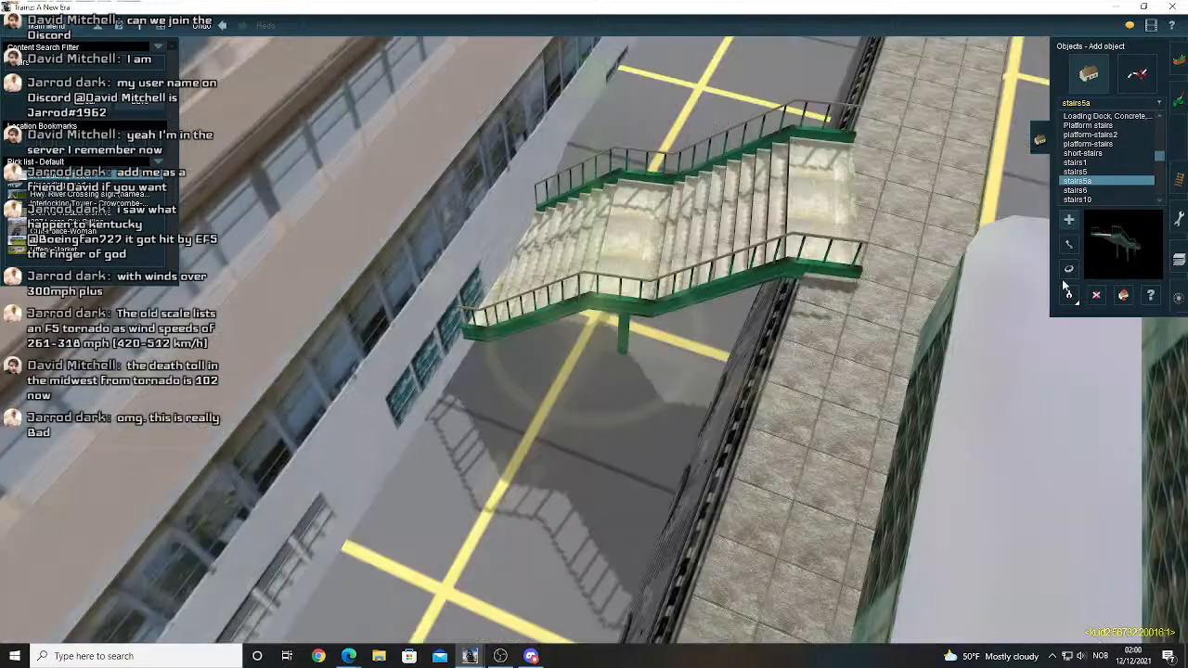
pyautogui.press('r')
pyautogui.moveTo(770, 244); pyautogui.dragTo(651, 225)
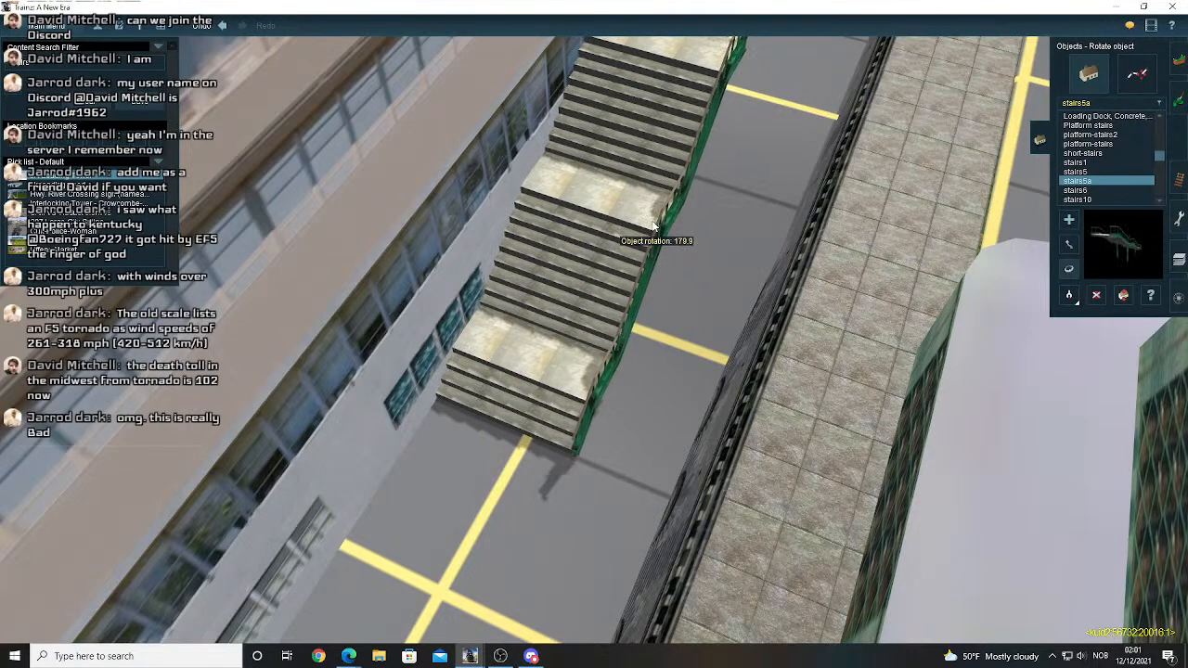
# - Sink the second stairs into the sloping ground and position them beside the building's long wall
pyautogui.moveTo(1030, 240); pyautogui.dragTo(569, 351, button='right')
pyautogui.moveTo(570, 350); pyautogui.dragTo(547, 405)
pyautogui.click(1067, 244)
pyautogui.click(520, 408)
pyautogui.moveTo(715, 319); pyautogui.dragTo(621, 295)
pyautogui.press('Left')
pyautogui.press('Down')
pyautogui.press('Left')
pyautogui.press('Down')
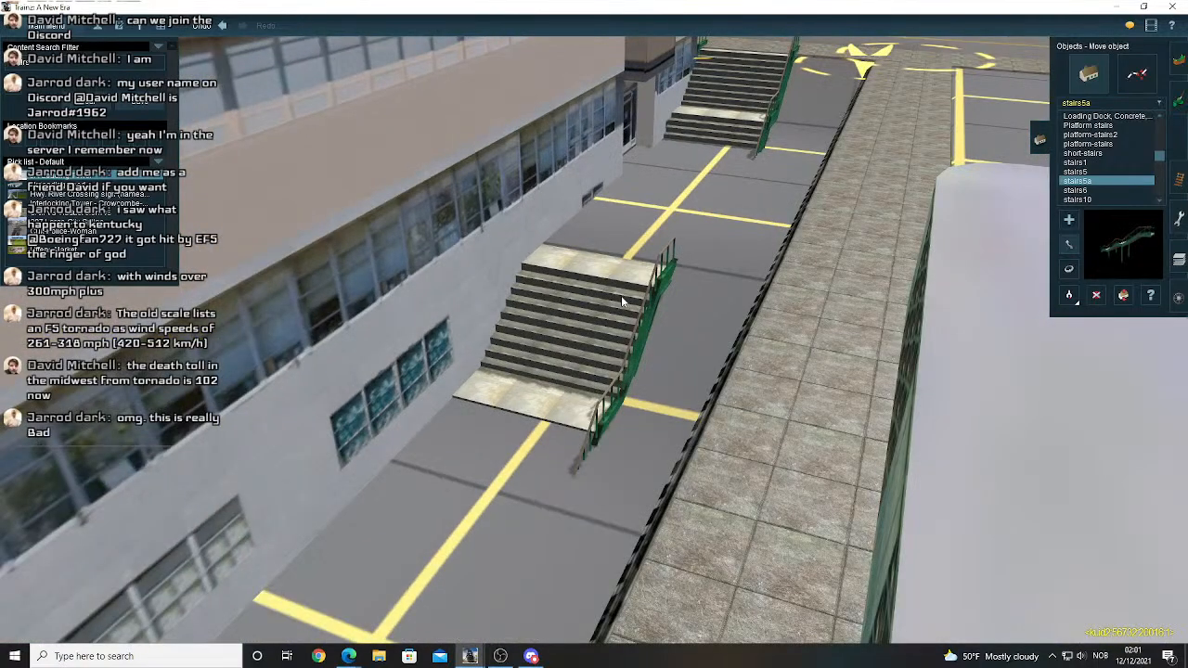
# - Fine-tune the second stairs' height so the top landing sits flush with the upper ground level
pyautogui.scroll(2, 631, 296)
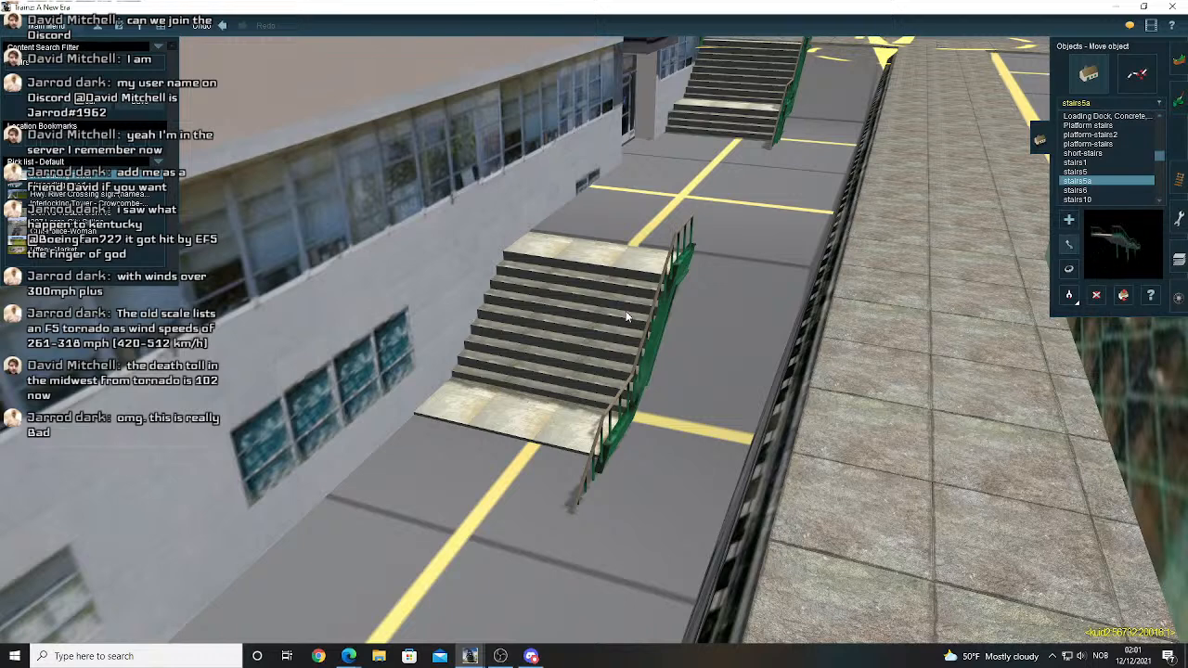
pyautogui.moveTo(651, 332); pyautogui.dragTo(655, 328)
pyautogui.moveTo(653, 322); pyautogui.dragTo(684, 319, button='right')
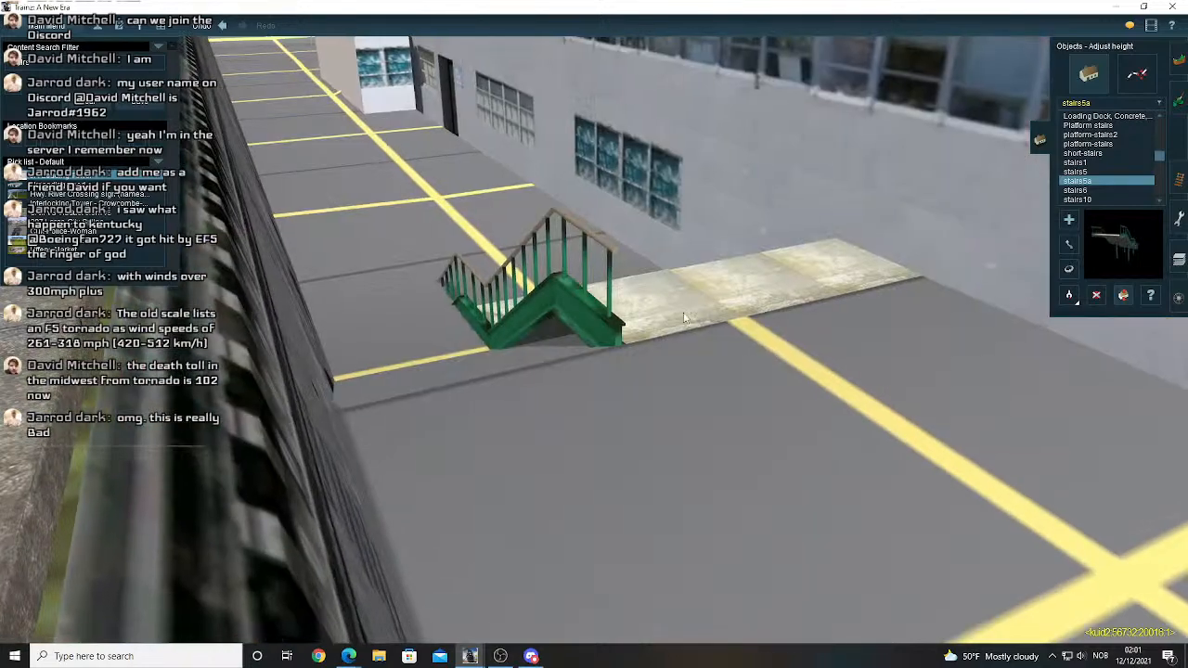
pyautogui.moveTo(684, 318); pyautogui.dragTo(711, 321)
# - Move the second stairs back along the passage and closer to the building wall at the slope's upper edge
pyautogui.moveTo(853, 292); pyautogui.dragTo(634, 260, button='right')
pyautogui.scroll(-3, 647, 317)
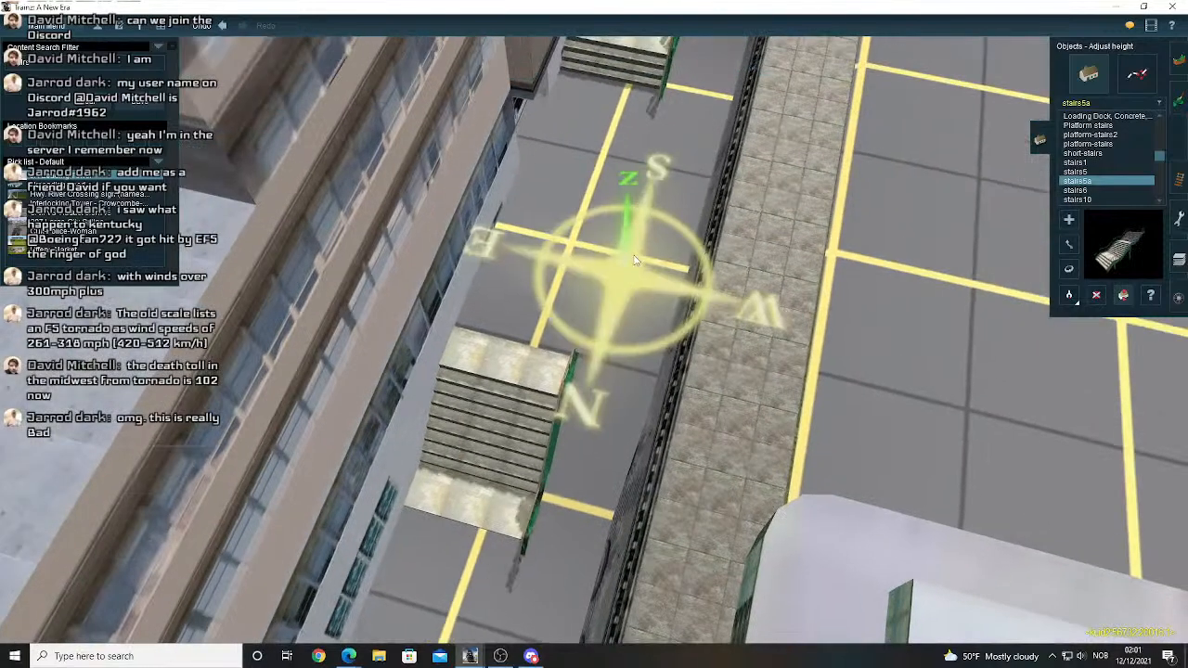
pyautogui.moveTo(635, 260); pyautogui.dragTo(835, 257, button='right')
pyautogui.click(1068, 245)
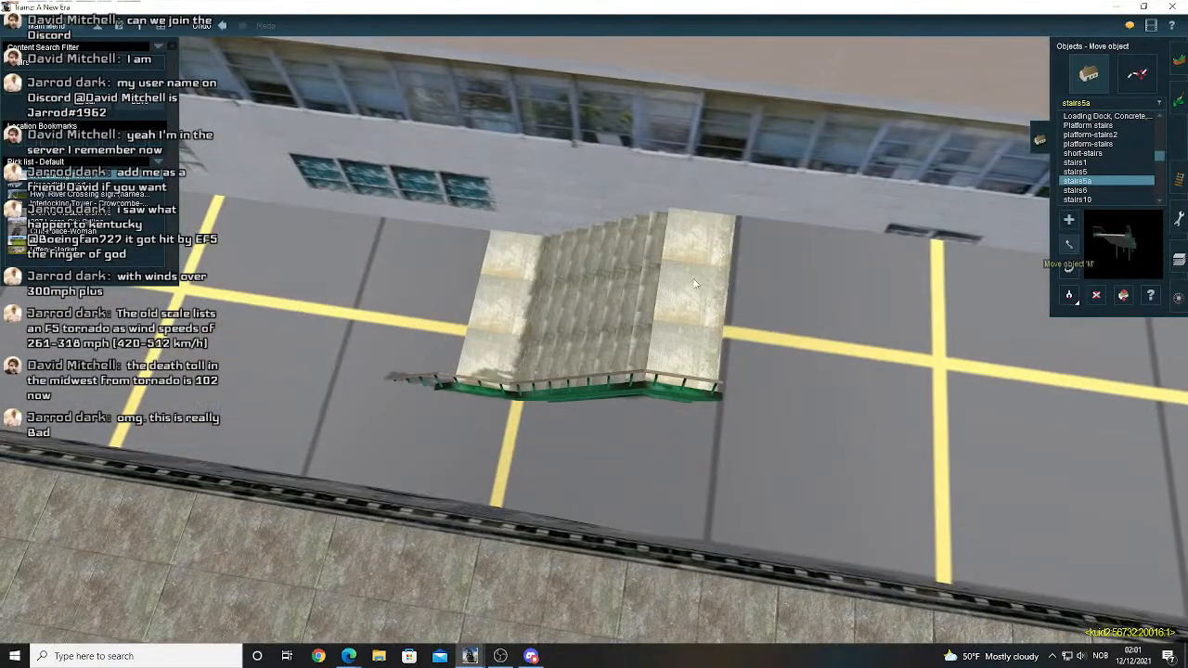
pyautogui.moveTo(694, 283); pyautogui.dragTo(622, 242)
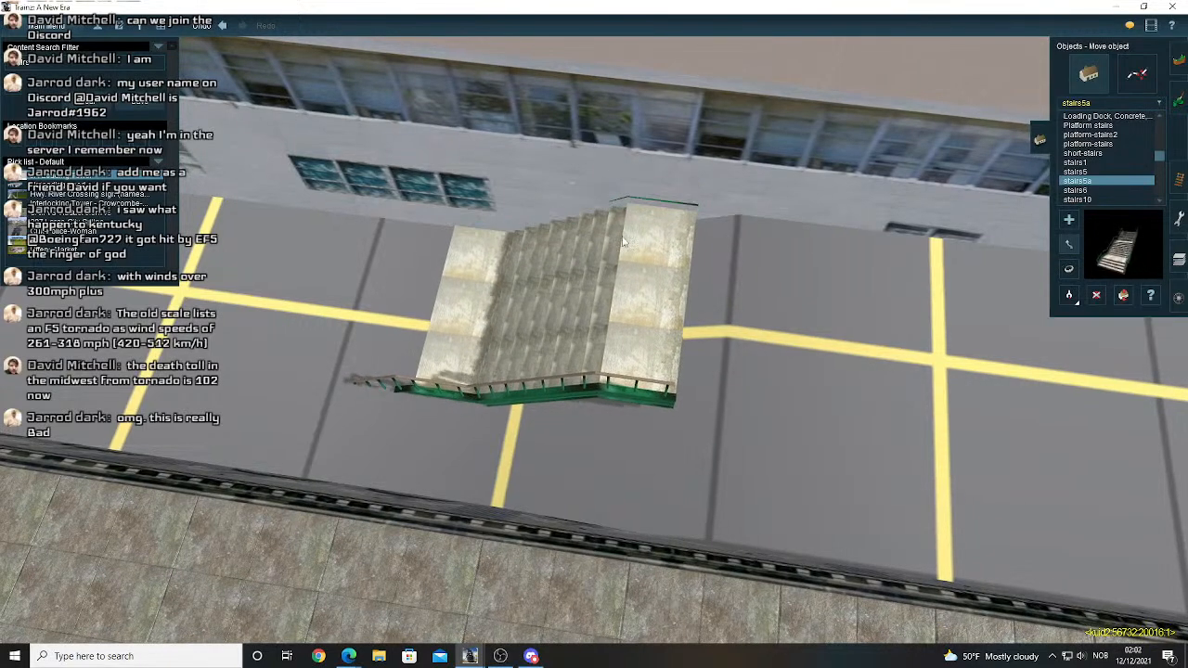
# - Sample FMA Retaining wall 16 from the existing wall, clear the content filter, and lay a section across the passage at the second stairs
pyautogui.click(1135, 86)
pyautogui.rightClick(734, 408)
pyautogui.scroll(-3, 728, 423)
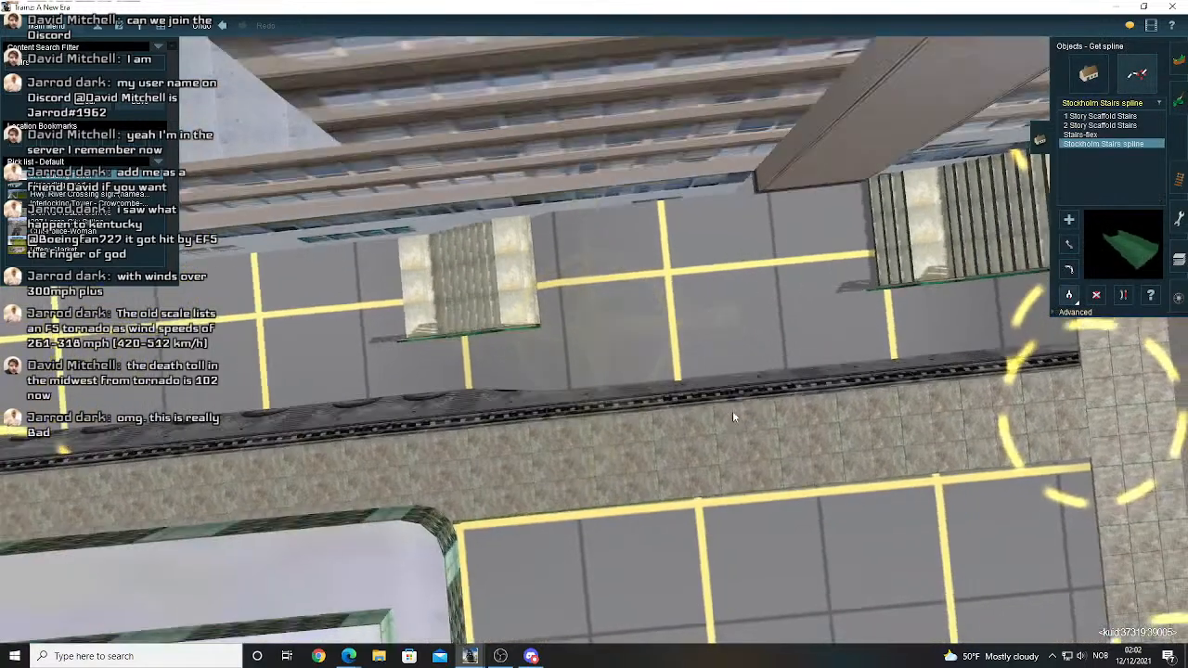
pyautogui.click(710, 394)
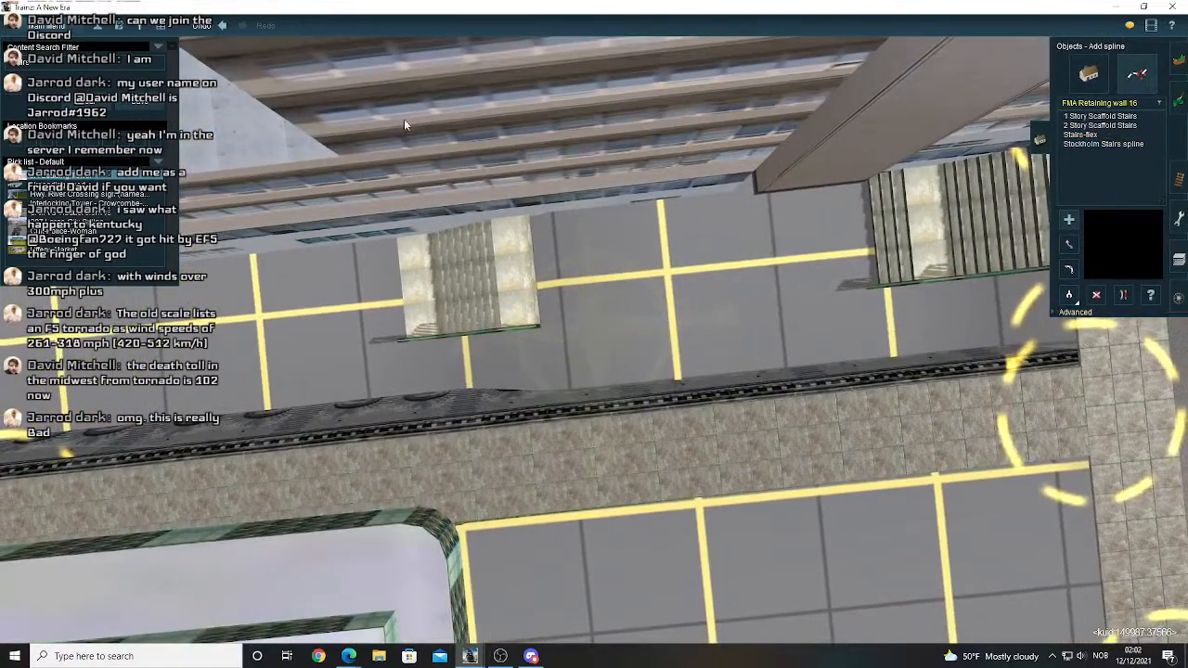
pyautogui.click(142, 26)
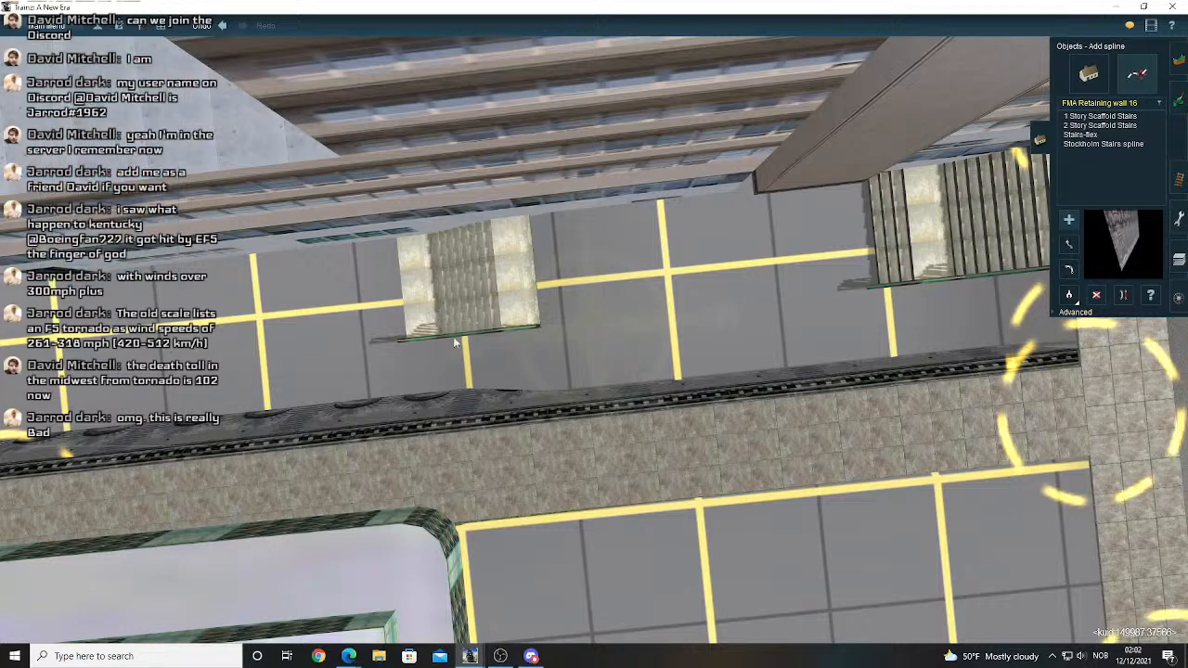
pyautogui.click(452, 224)
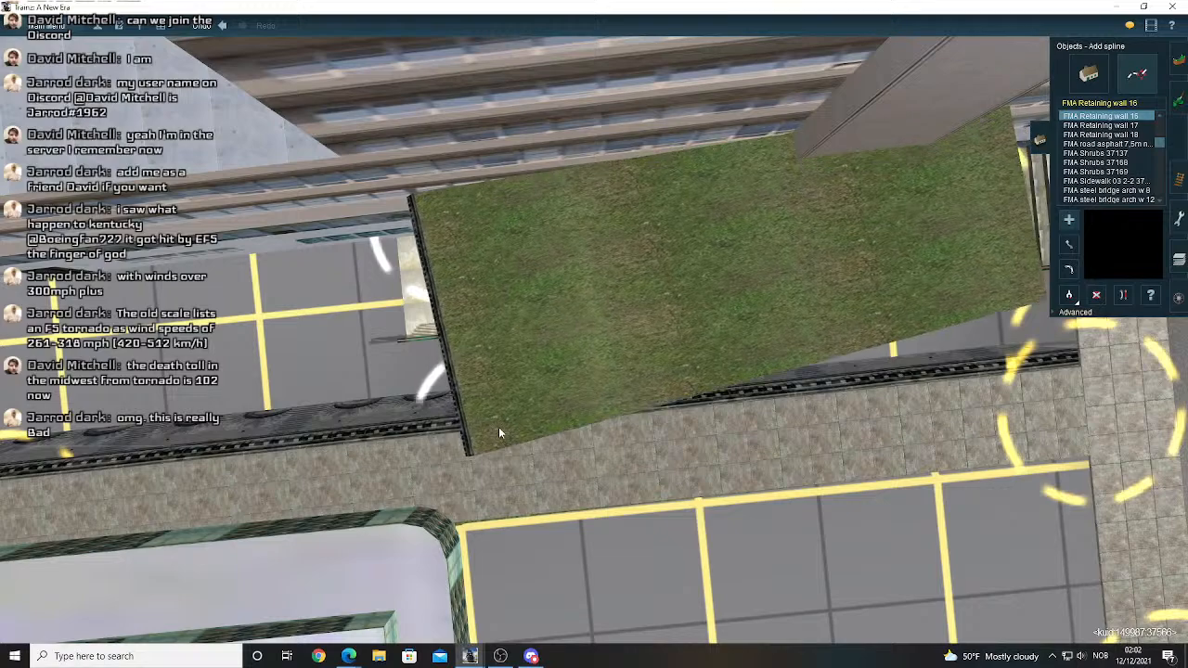
pyautogui.click(499, 426)
# - Lower the passage-side end of the new cross wall, sample its 6.83 m vertex height, and apply it to the building-side end
pyautogui.moveTo(460, 393); pyautogui.dragTo(1118, 215, button='right')
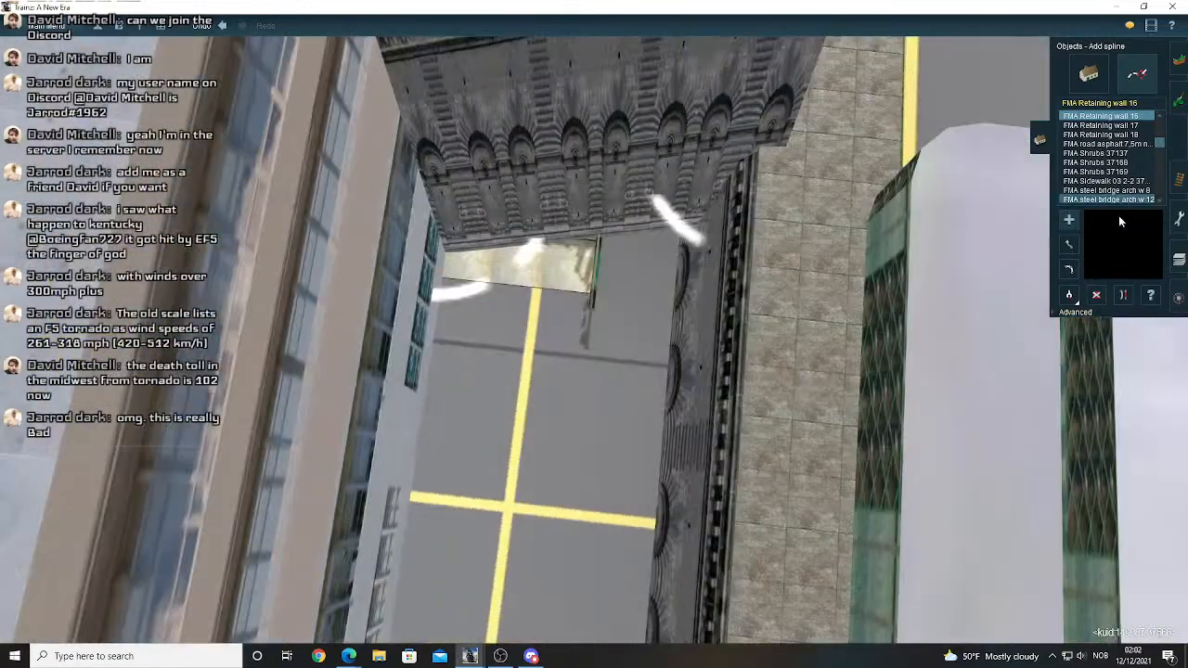
pyautogui.click(1065, 313)
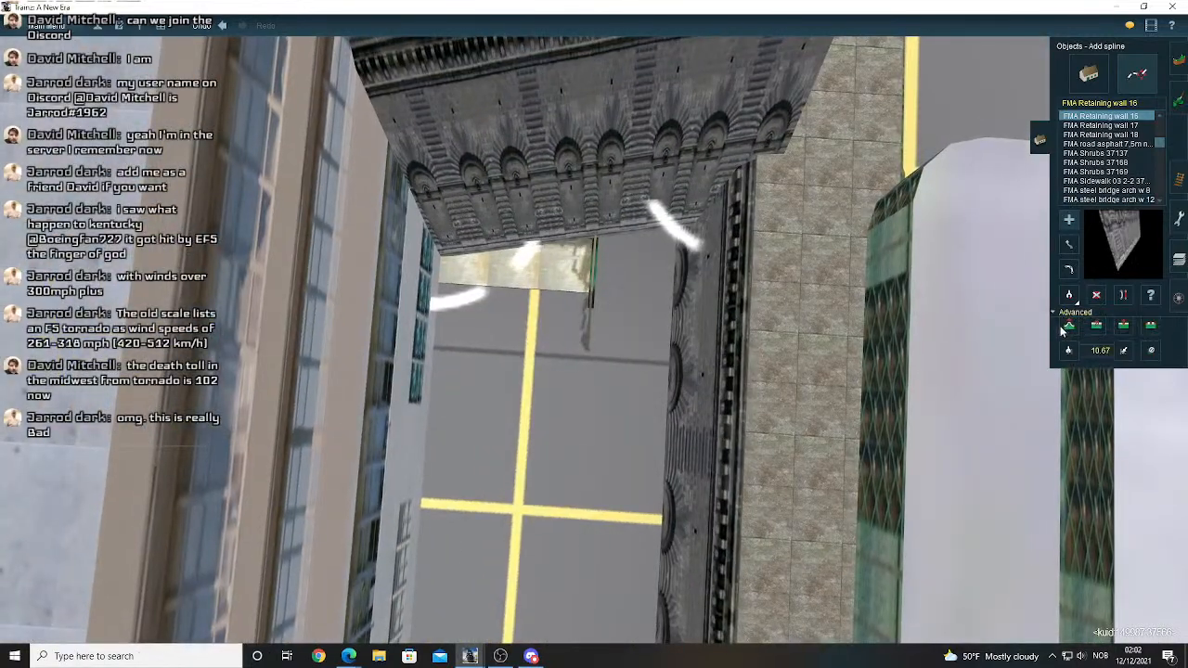
pyautogui.moveTo(691, 252); pyautogui.dragTo(663, 276, button='right')
pyautogui.moveTo(663, 276); pyautogui.dragTo(647, 298)
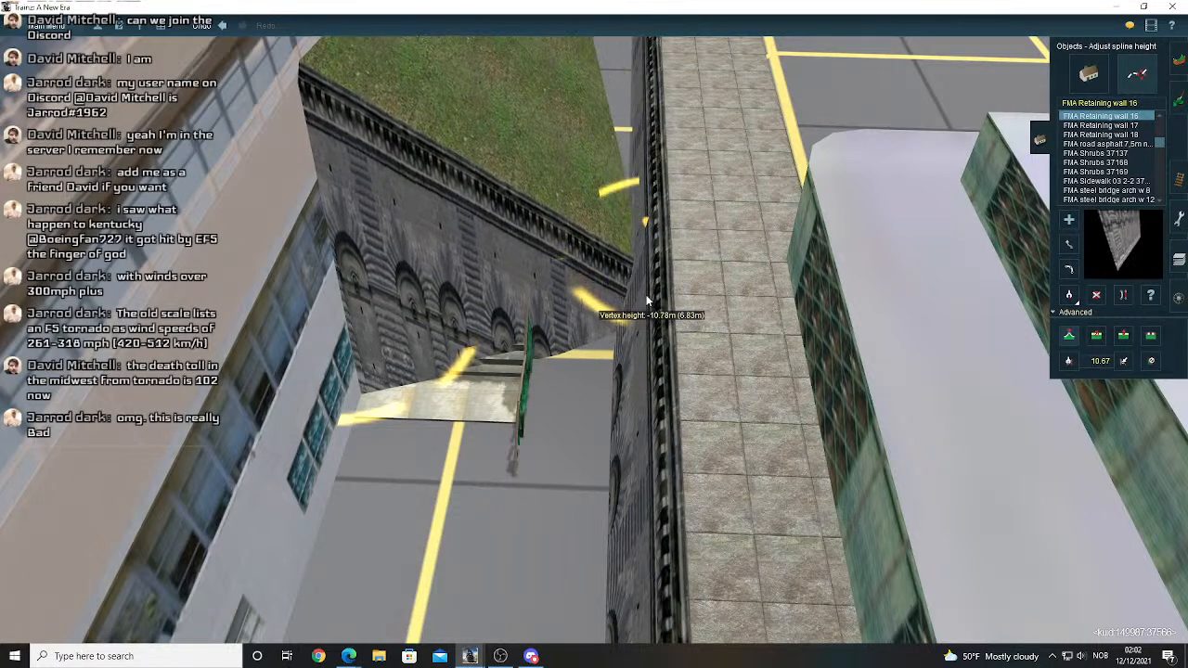
pyautogui.click(1068, 361)
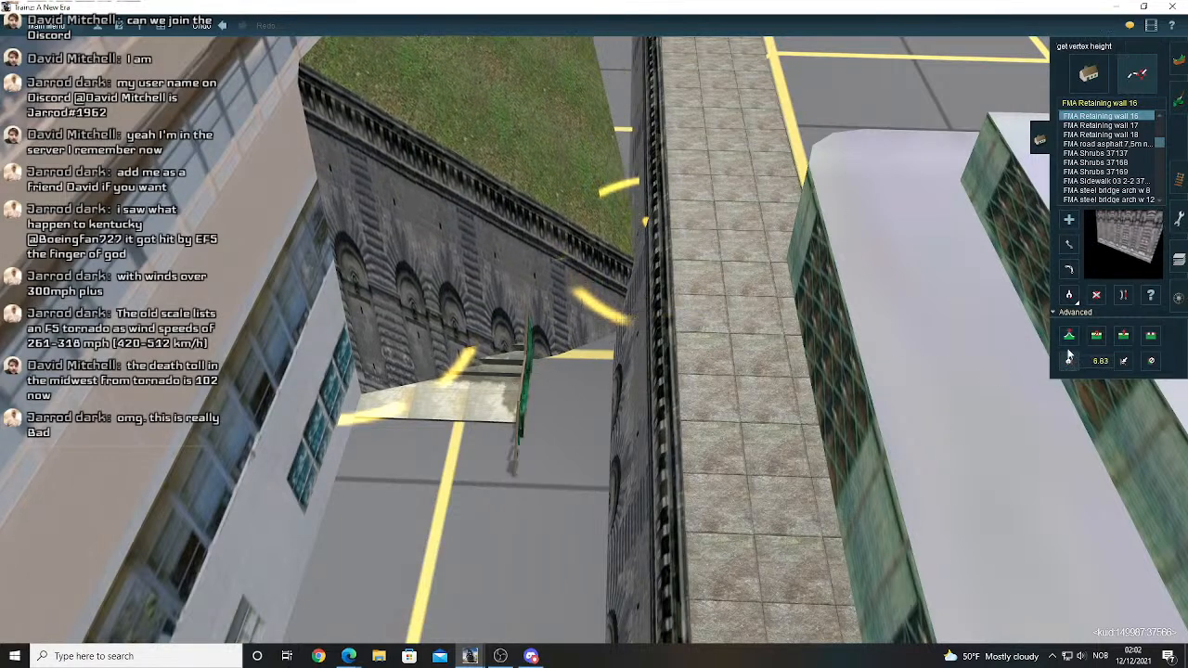
pyautogui.click(367, 346)
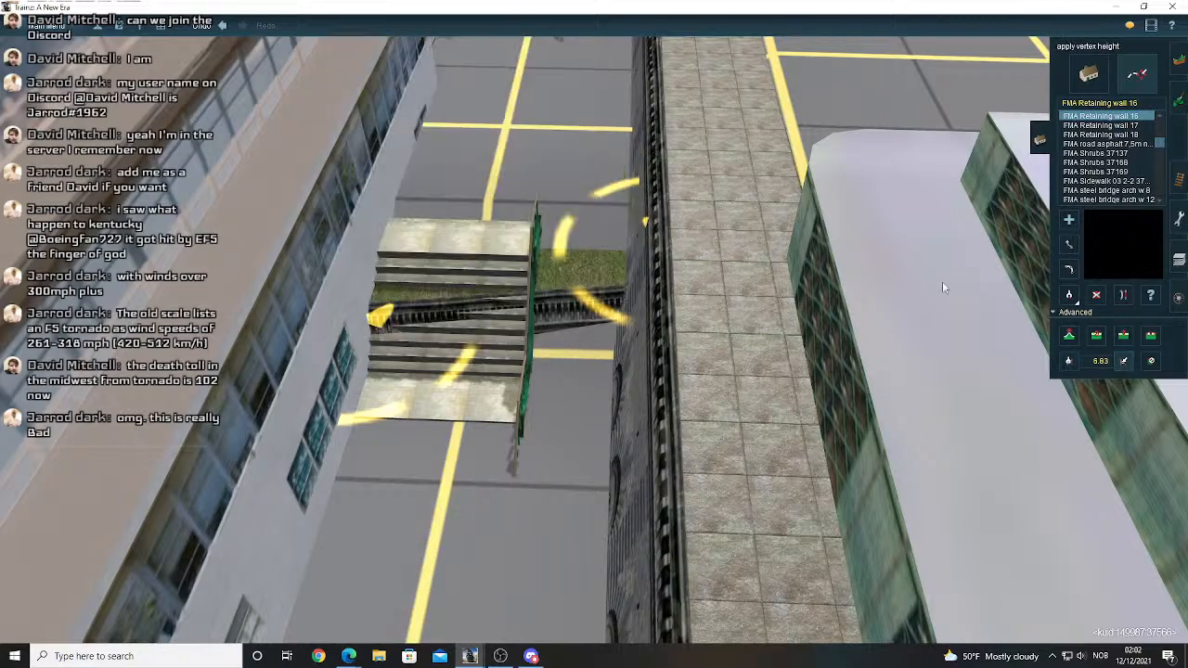
# - Raise the cross wall's passage-side end in small increments and copy its vertex height to the building-side end, finishing at 7.55 m
pyautogui.press('Down')
pyautogui.click(1070, 336)
pyautogui.scroll(2, 600, 295)
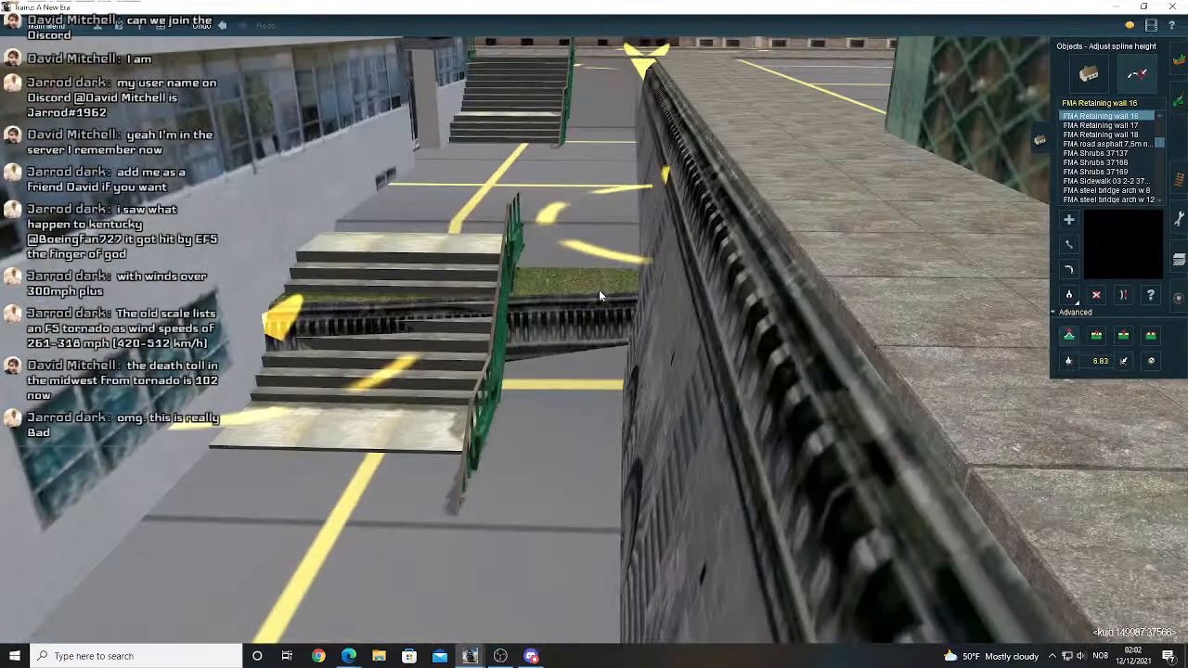
pyautogui.scroll(-3, 599, 295)
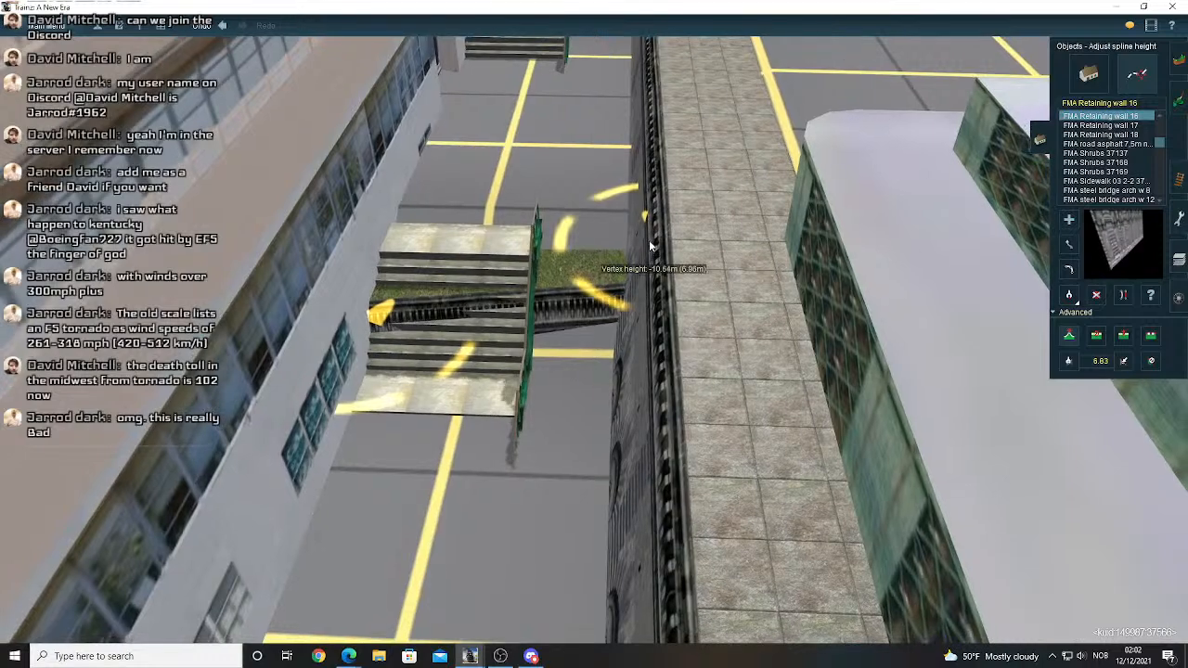
pyautogui.moveTo(656, 230); pyautogui.dragTo(664, 219)
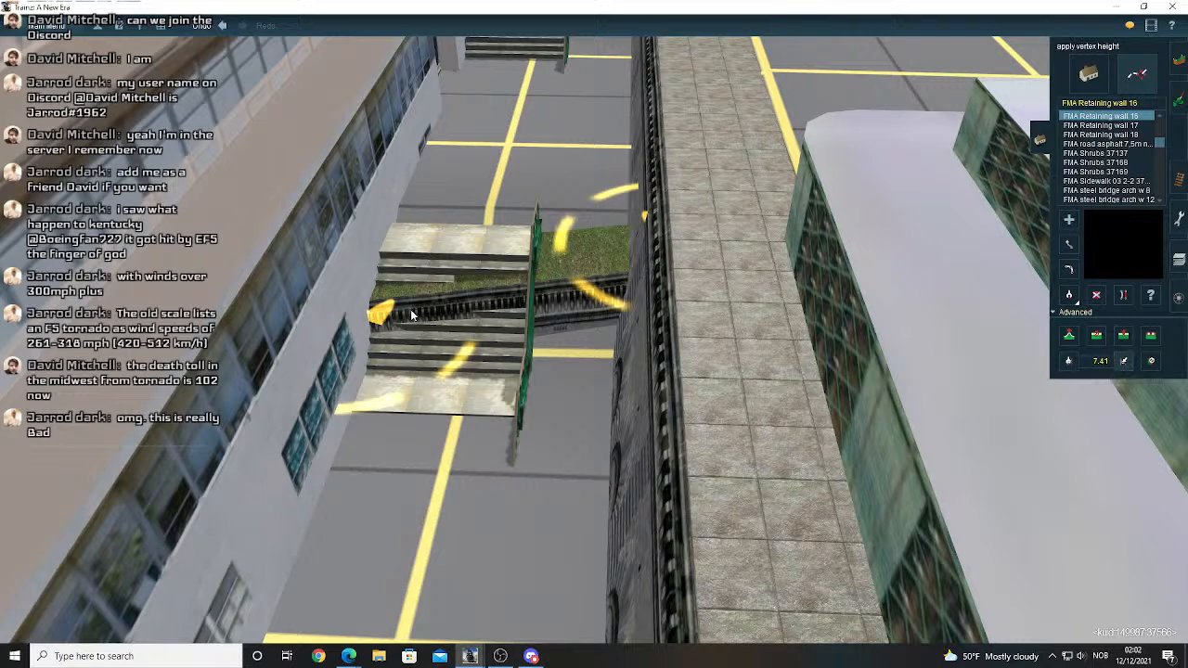
pyautogui.moveTo(390, 319); pyautogui.dragTo(366, 337)
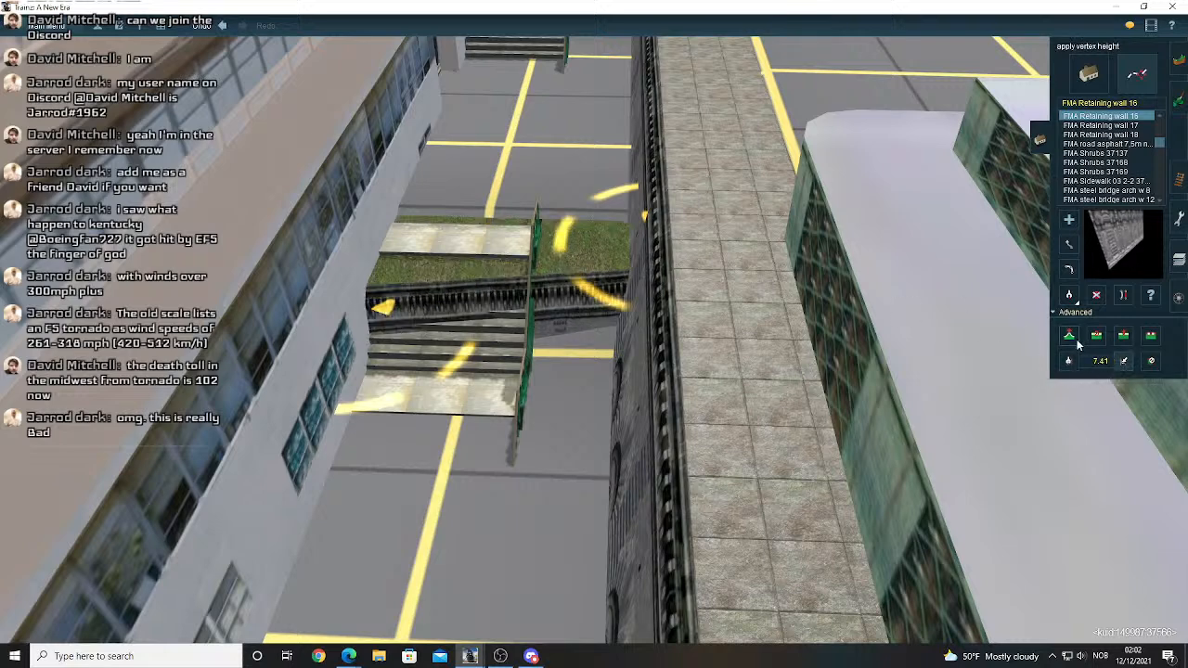
pyautogui.moveTo(656, 257)
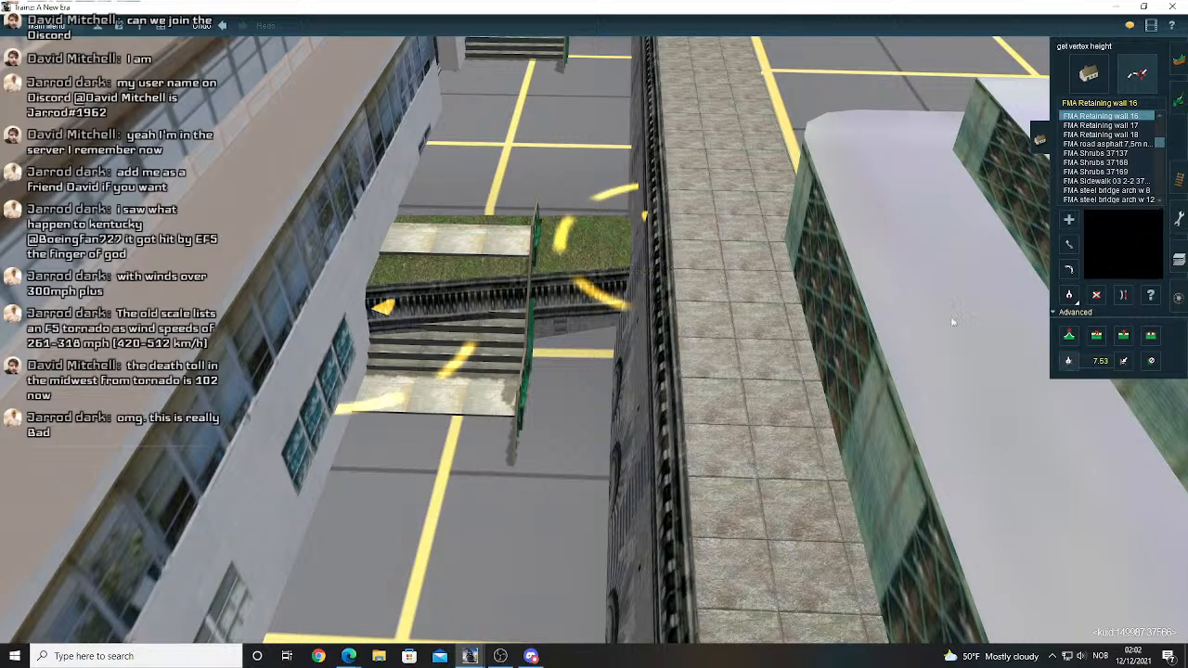
pyautogui.click(377, 321)
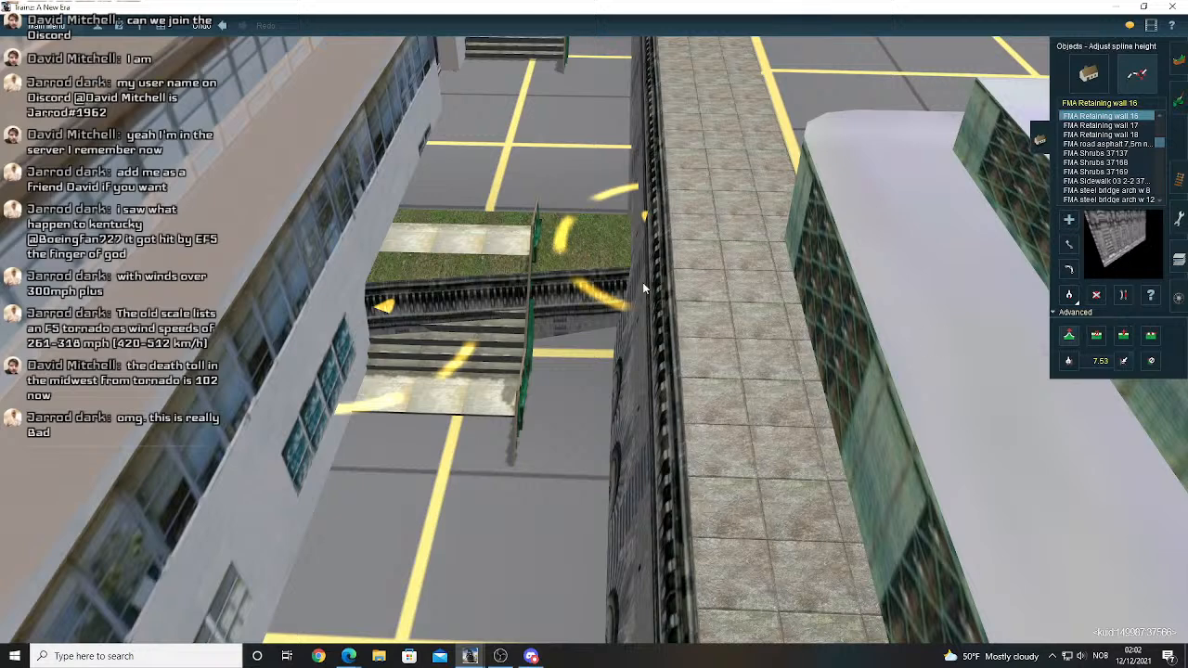
pyautogui.click(1068, 362)
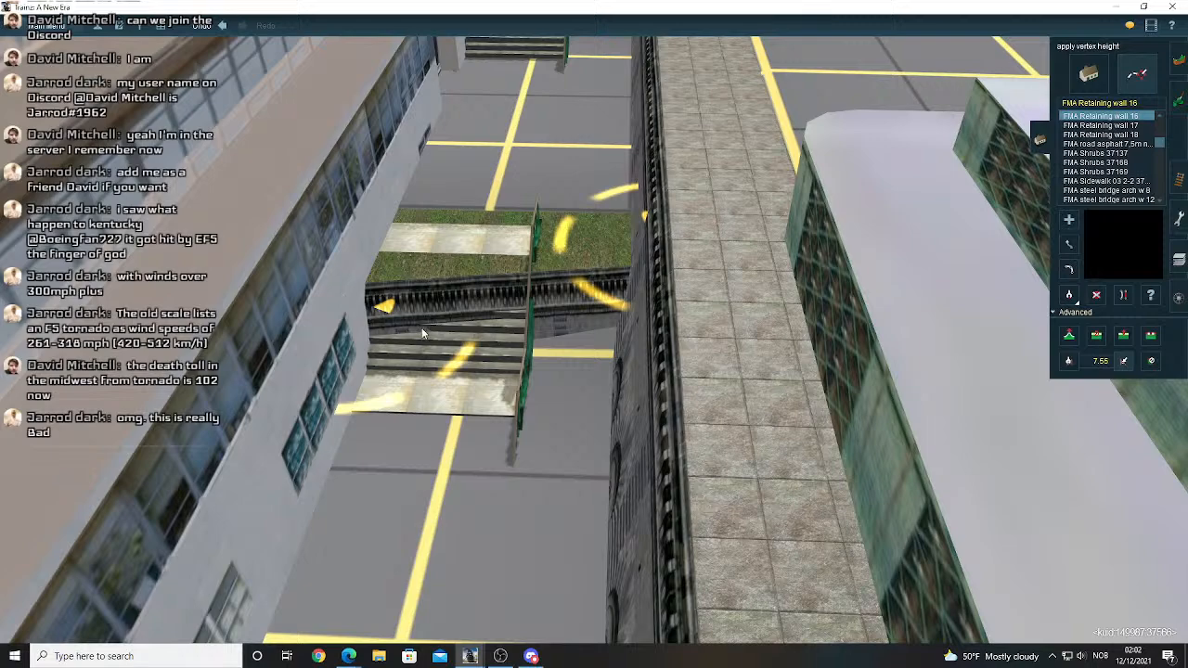
pyautogui.click(389, 326)
# - Move the cross wall's building-side end farther in so the section extends beneath the building
pyautogui.click(1068, 245)
pyautogui.press('Up')
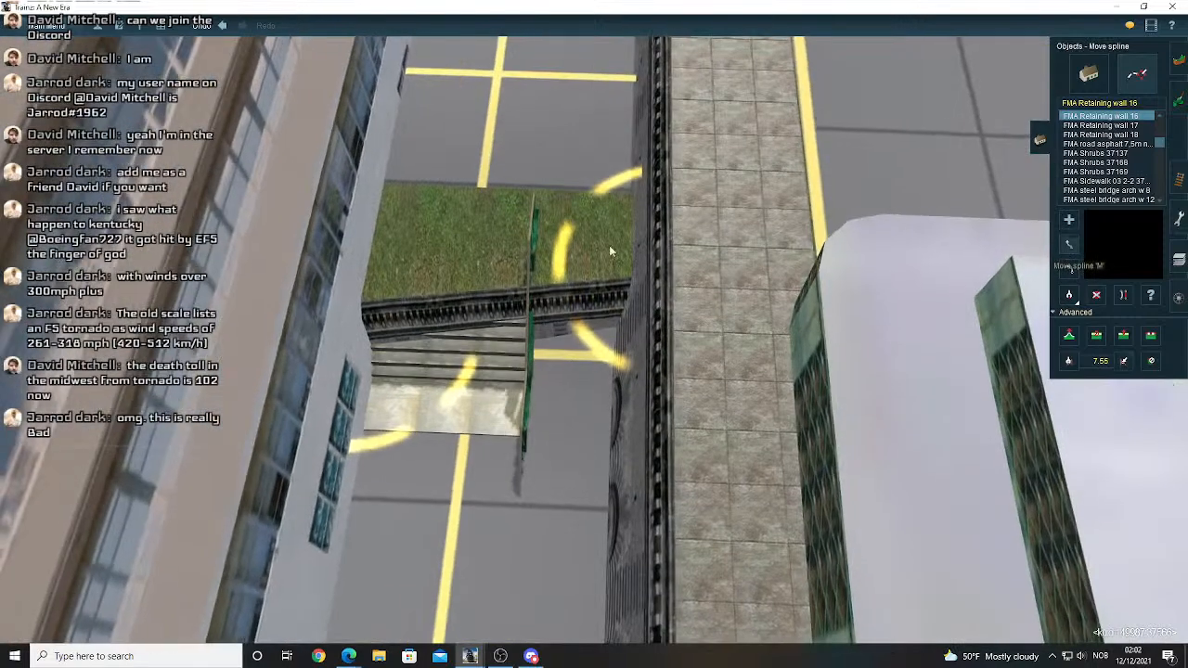
pyautogui.moveTo(353, 325); pyautogui.dragTo(240, 195)
pyautogui.moveTo(240, 194); pyautogui.dragTo(610, 315, button='right')
pyautogui.press('Up')
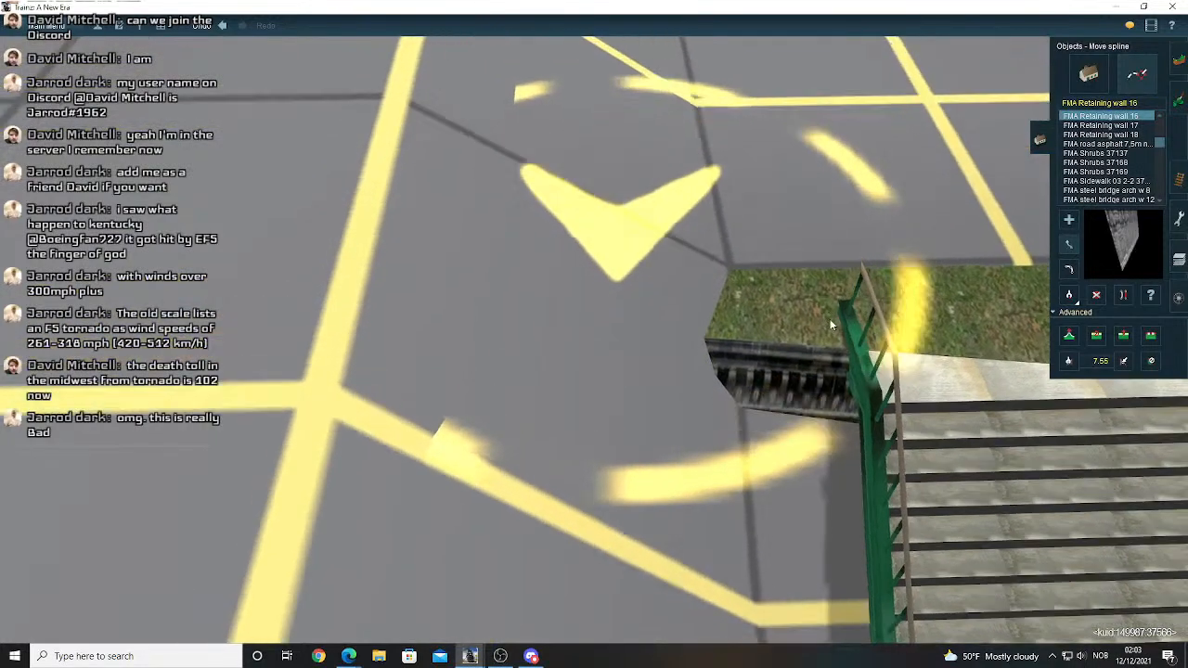
# - Shift both ends of the cross wall toward the foot of the second stairs so it spans the passage squarely
pyautogui.press('Left')
pyautogui.press('Down')
pyautogui.scroll(-3, 821, 191)
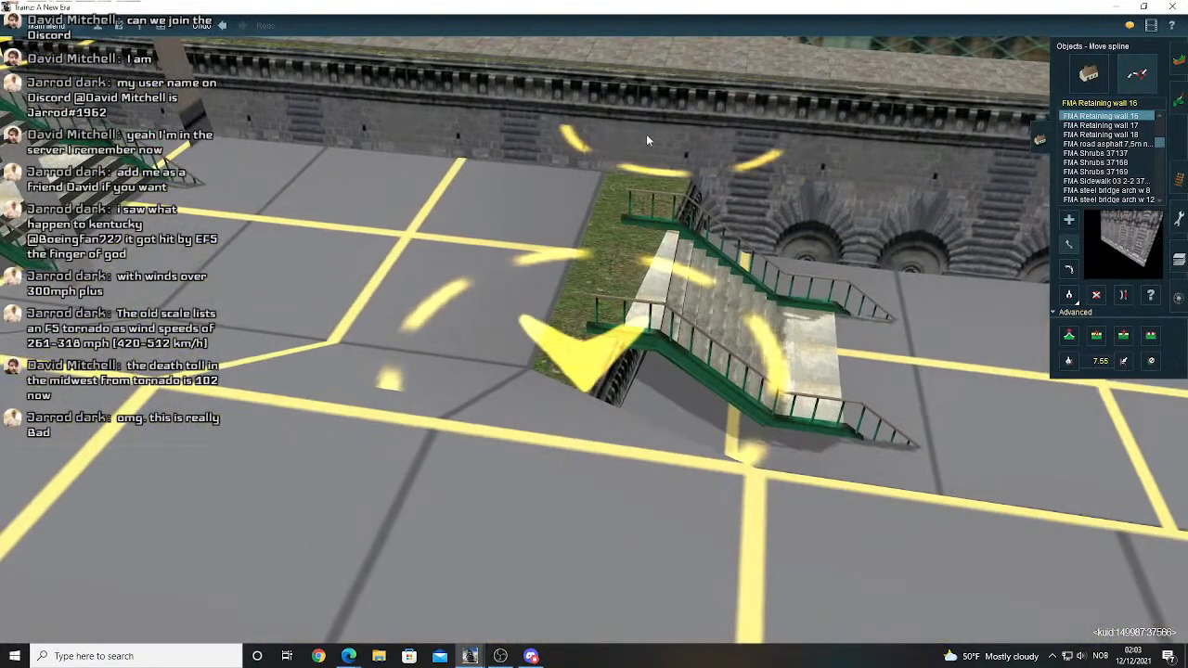
pyautogui.moveTo(647, 135); pyautogui.dragTo(773, 120)
pyautogui.moveTo(567, 394); pyautogui.dragTo(759, 495)
pyautogui.moveTo(752, 161); pyautogui.dragTo(765, 103)
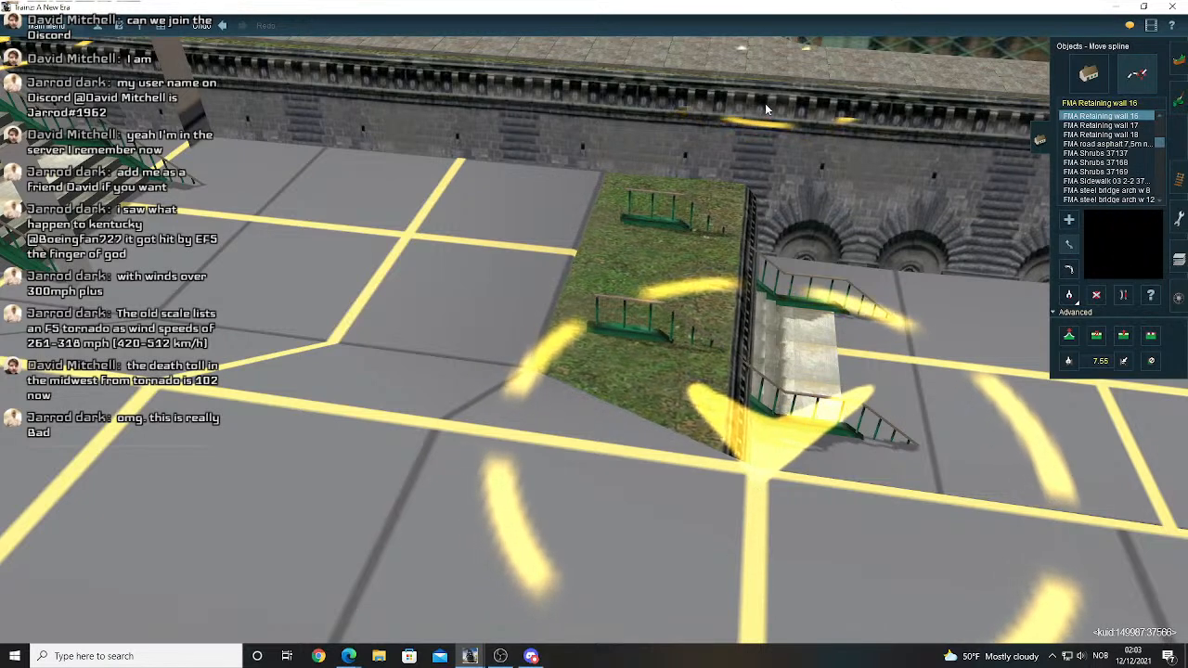
pyautogui.moveTo(697, 264); pyautogui.dragTo(1175, 113, button='right')
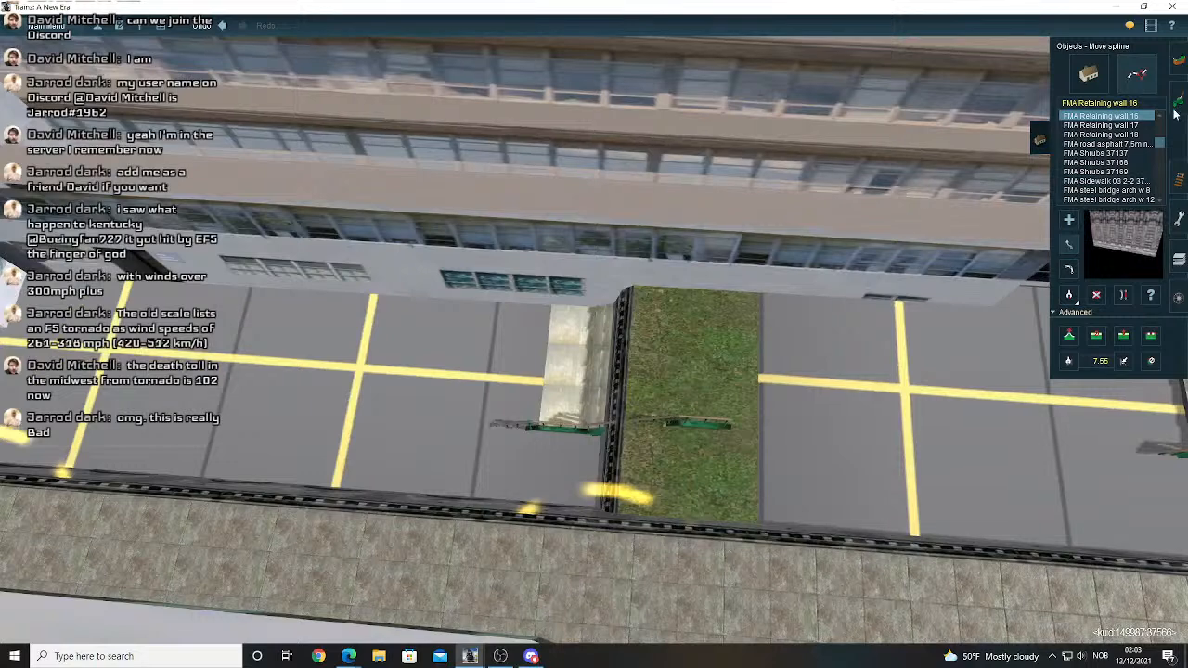
# - Reposition the second stairs forward against the cross wall and adjust their height so the top landing meets the grass
pyautogui.click(1088, 74)
pyautogui.click(1069, 244)
pyautogui.moveTo(641, 317)
pyautogui.mouseDown()
pyautogui.moveTo(637, 348)
pyautogui.moveTo(590, 320)
pyautogui.moveTo(619, 354)
pyautogui.mouseUp()
pyautogui.moveTo(619, 354); pyautogui.dragTo(657, 349, button='right')
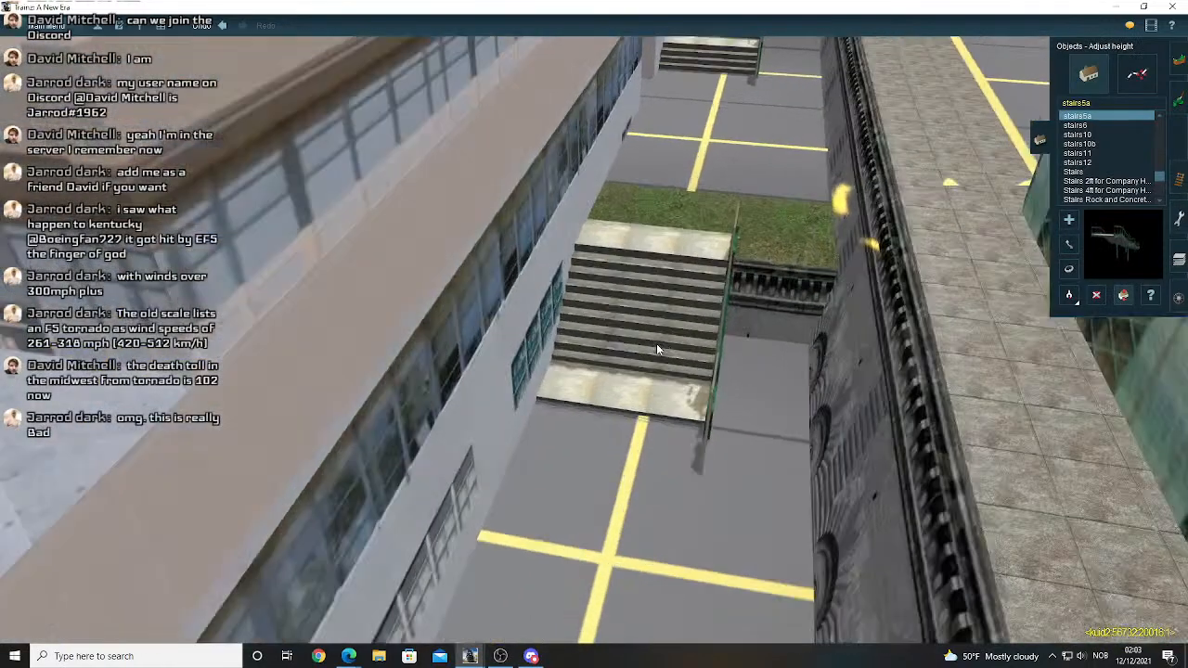
pyautogui.scroll(5, 657, 349)
pyautogui.press('Down')
pyautogui.scroll(-5, 655, 348)
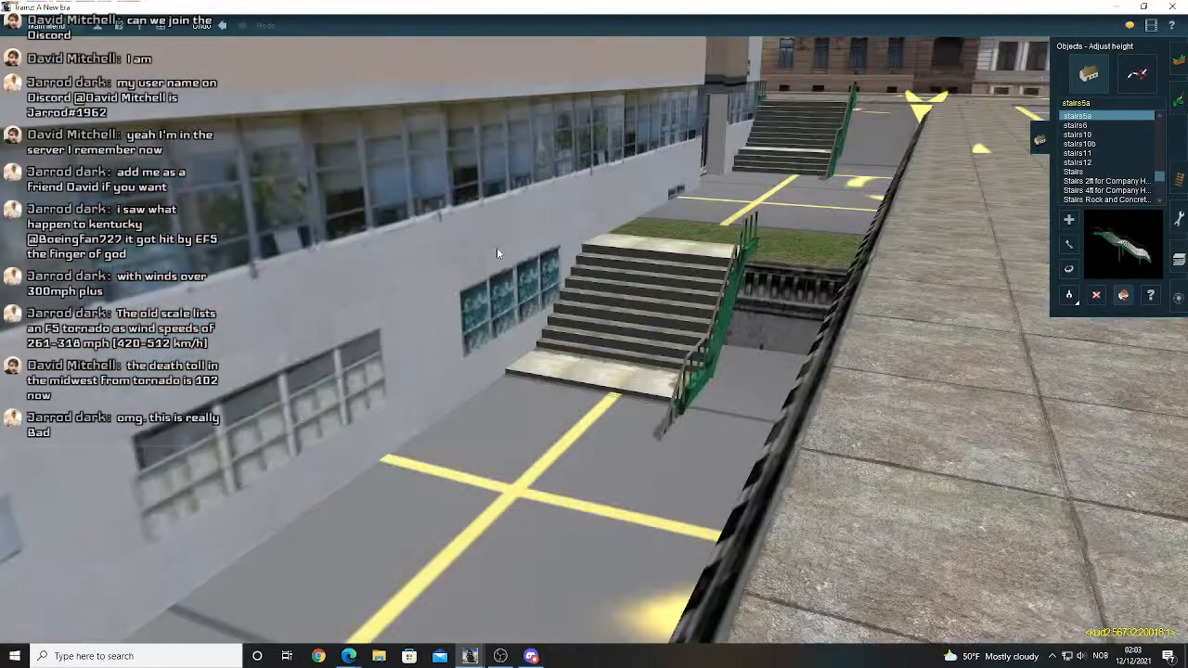
pyautogui.press('Up')
# - Lay another FMA Retaining wall 16 section across the passage at the first stairs beside the street
pyautogui.rightClick(650, 234)
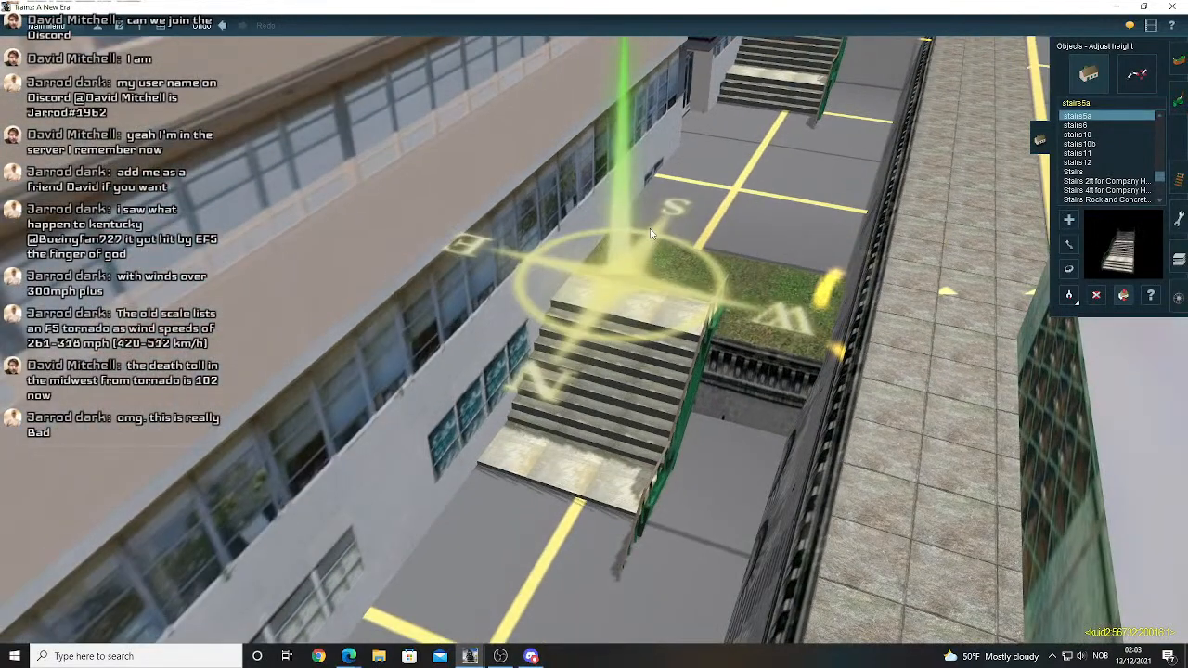
pyautogui.rightClick(690, 230)
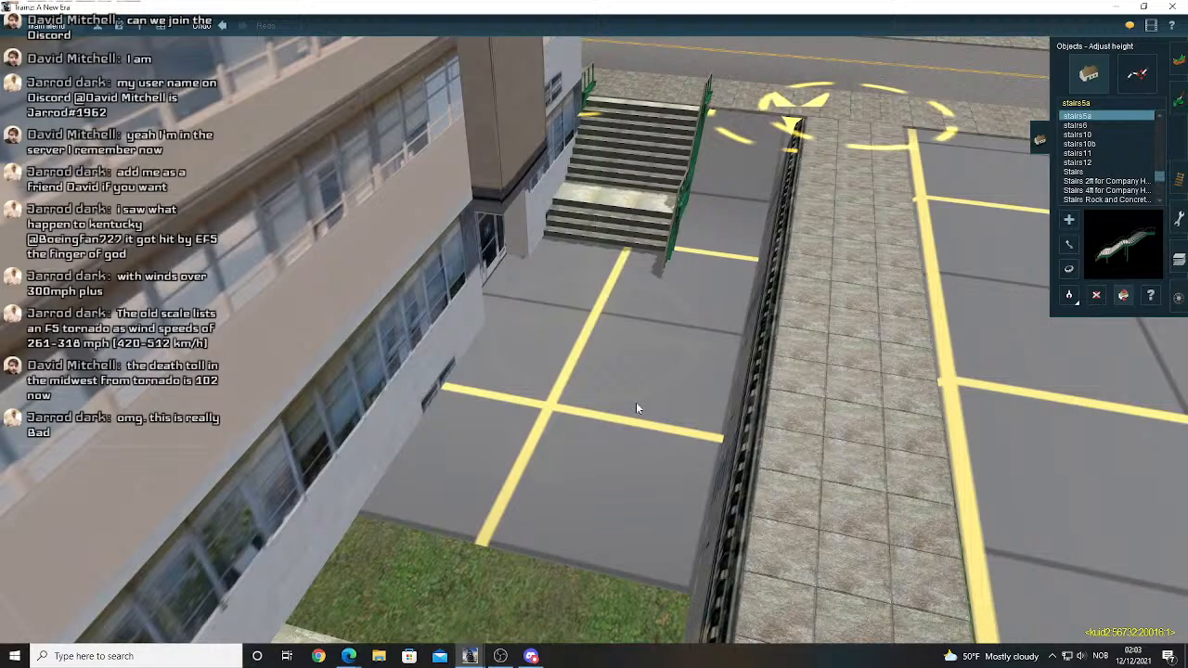
pyautogui.rightClick(635, 402)
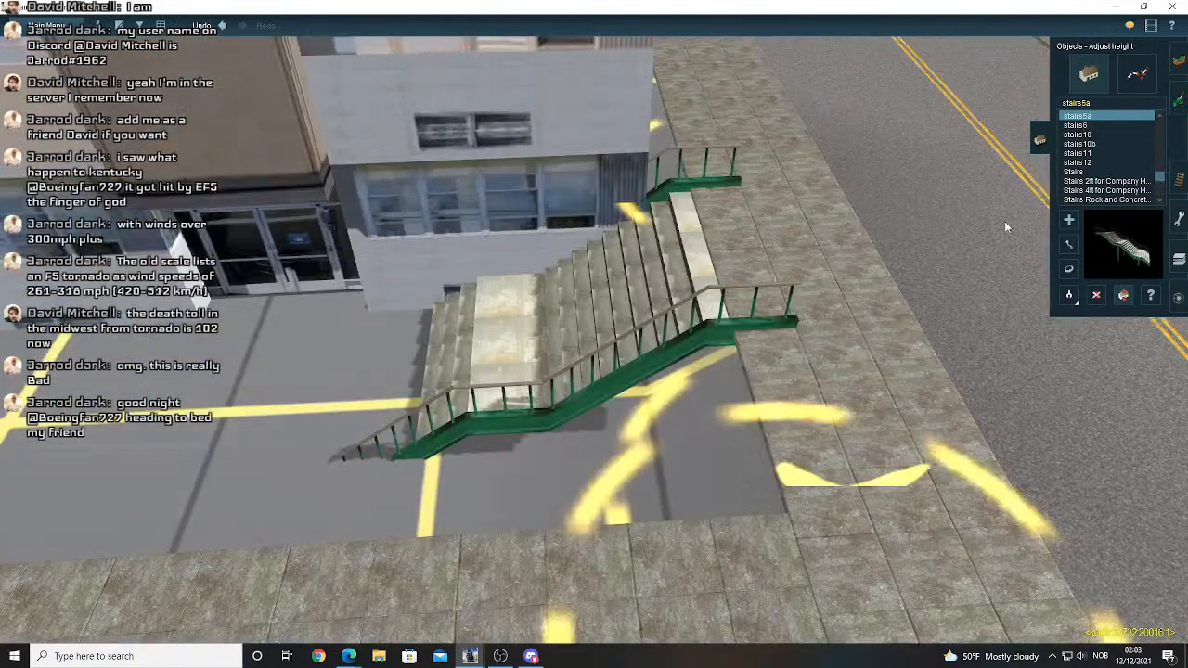
pyautogui.click(1137, 74)
pyautogui.press('Left')
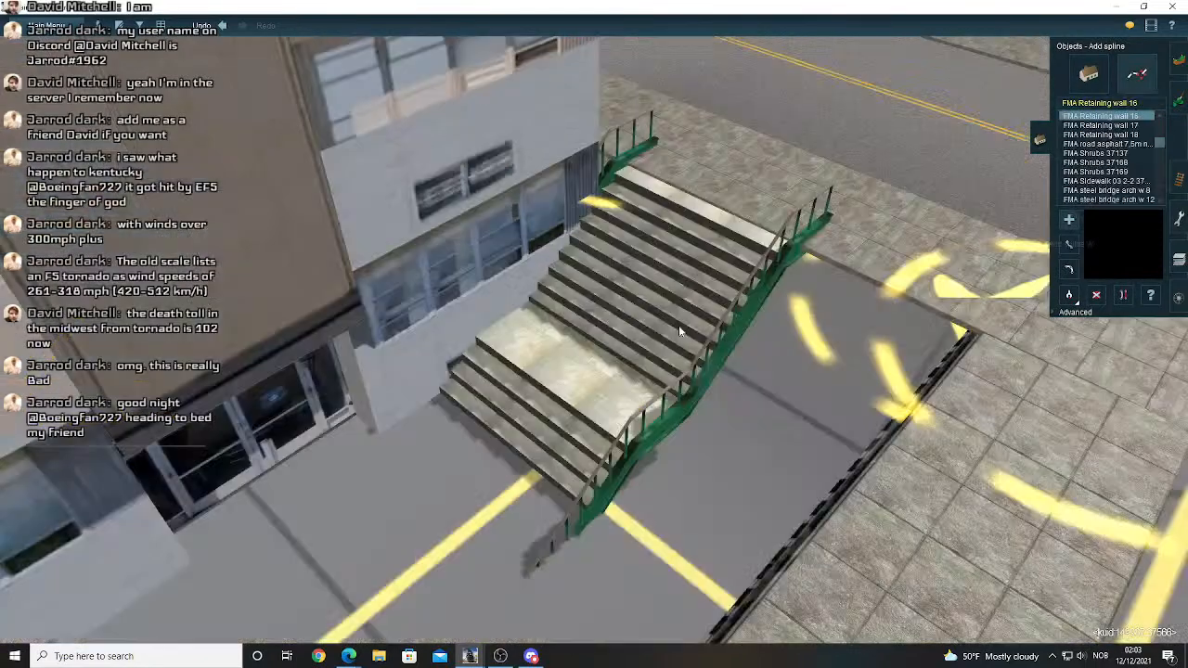
pyautogui.click(649, 307)
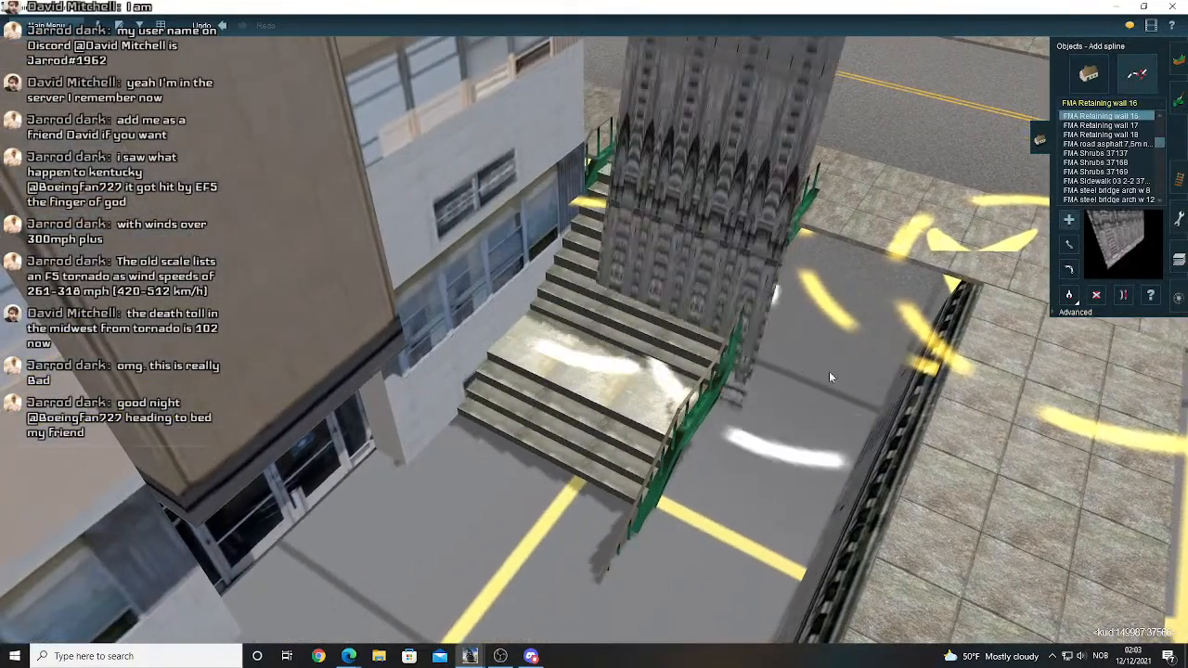
pyautogui.click(903, 332)
# - Move the building-side end of the new street-side wall back so the section lines up behind the first stairs
pyautogui.click(1069, 244)
pyautogui.rightClick(839, 278)
pyautogui.press('Left')
pyautogui.scroll(-5, 645, 305)
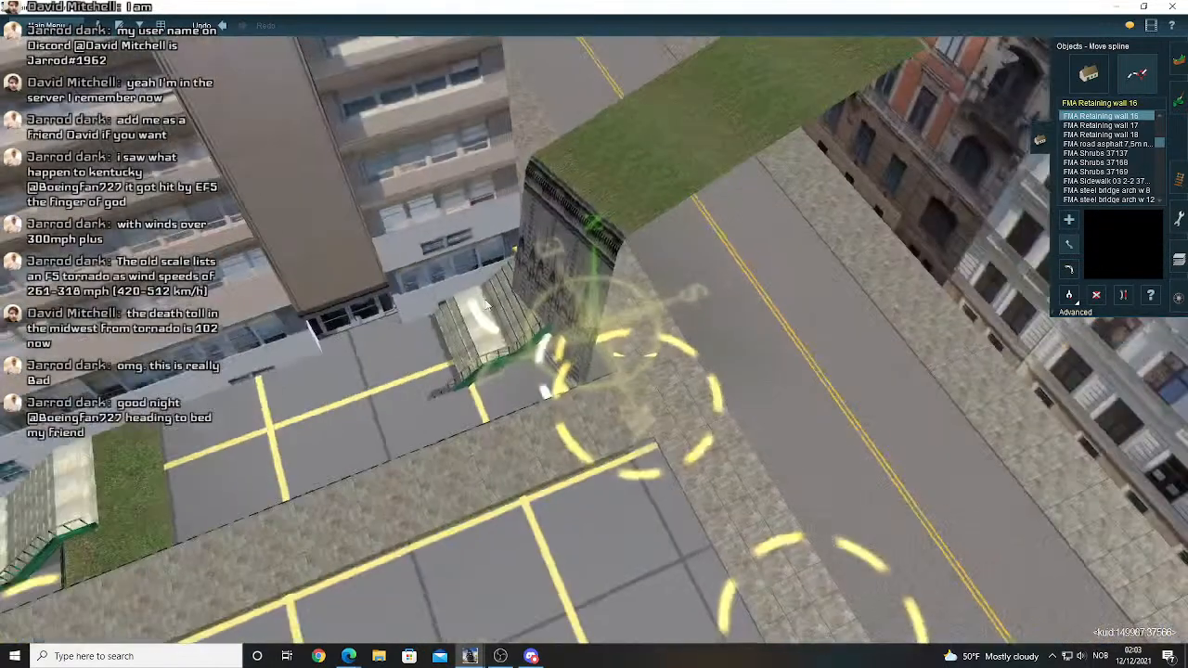
pyautogui.moveTo(519, 274); pyautogui.dragTo(516, 204)
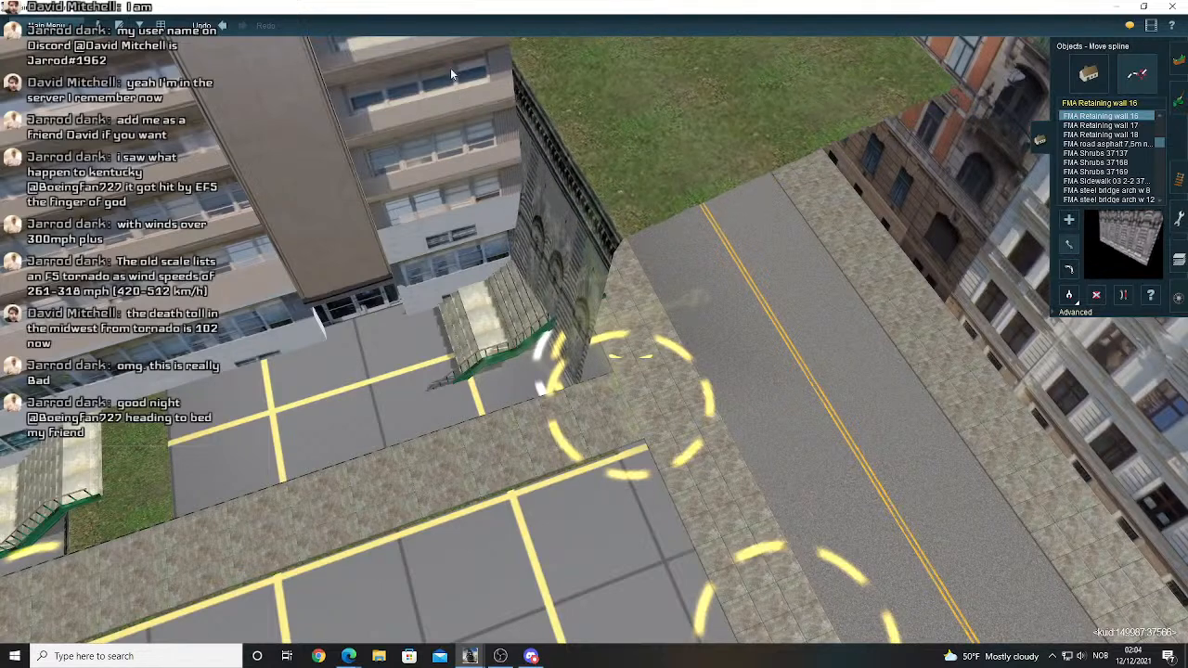
# - Undo the last move of the long passage wall's street-side end
pyautogui.scroll(2, 564, 270)
pyautogui.press('Left')
pyautogui.rightClick(561, 271)
pyautogui.press('Left')
pyautogui.press('Up')
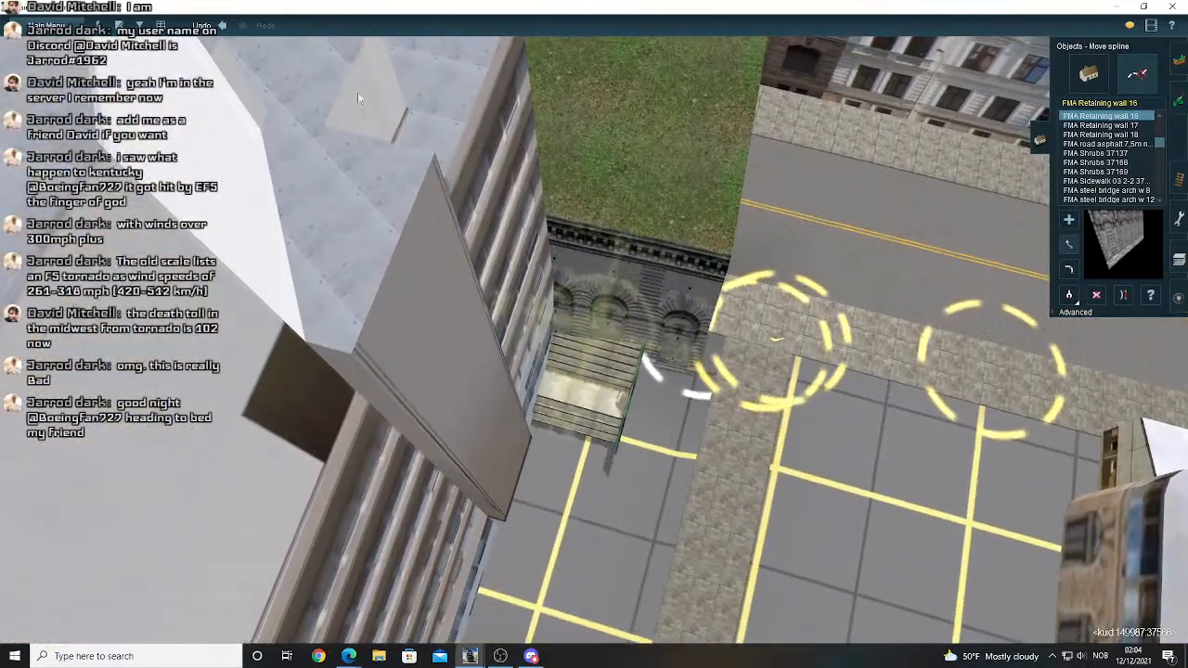
pyautogui.click(221, 26)
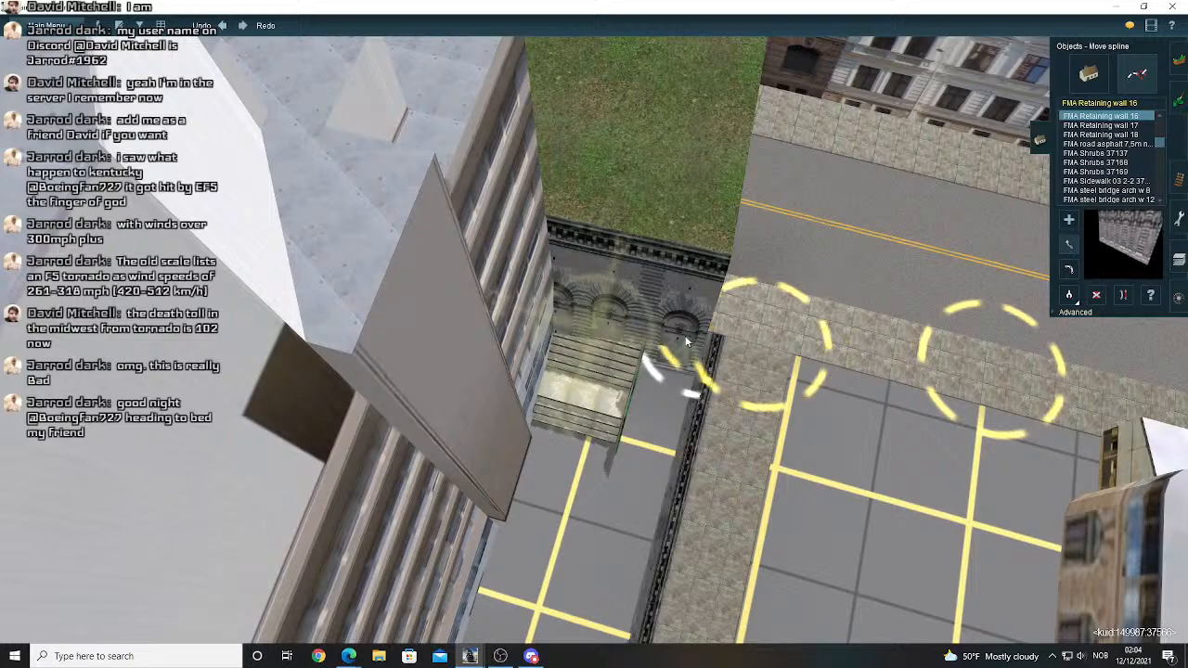
# - Switch to the Edge browser to view the Fimbul Radio stream, then return to the route editor
pyautogui.moveTo(348, 656)
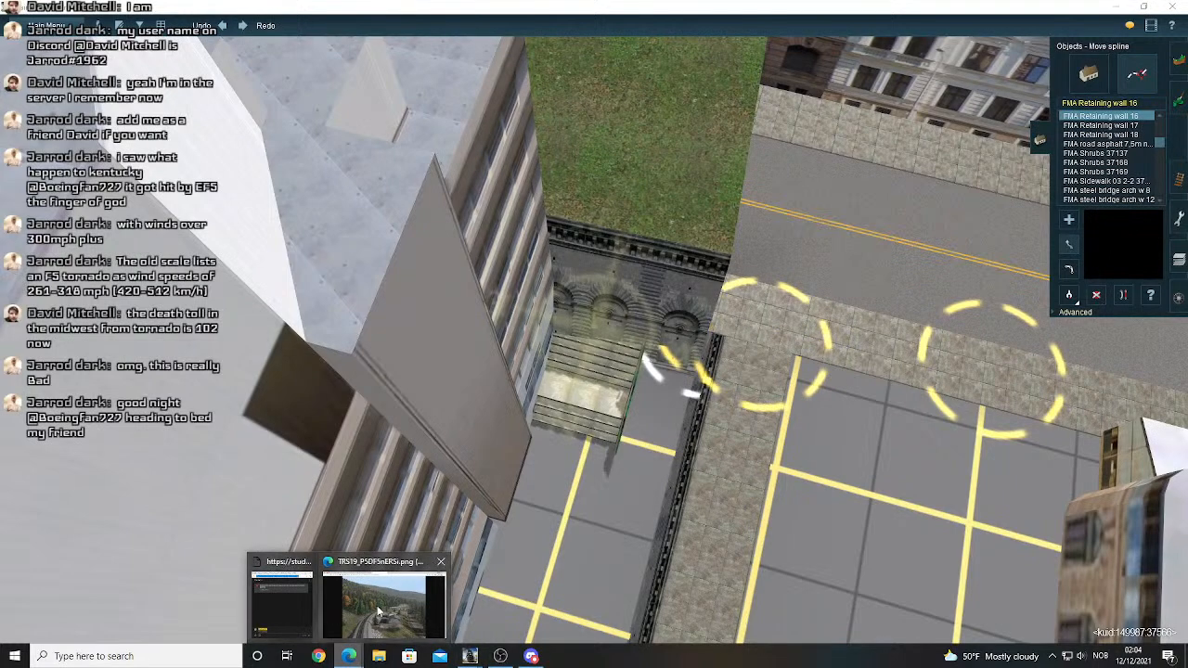
pyautogui.click(378, 608)
pyautogui.click(82, 10)
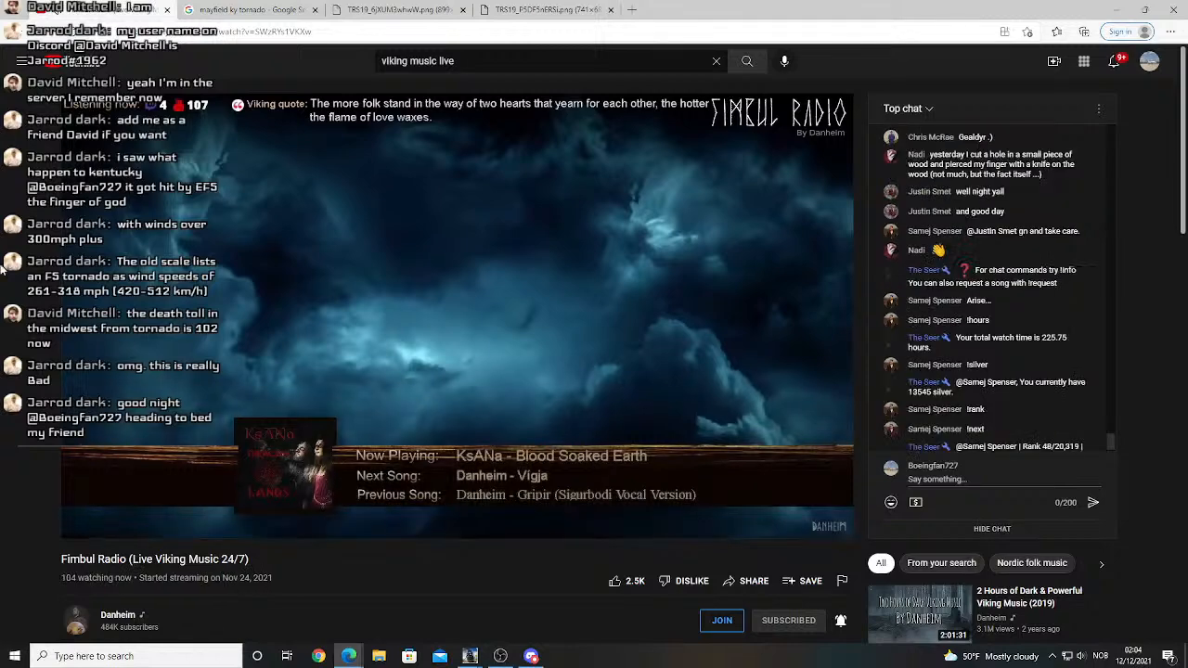
pyautogui.click(1117, 7)
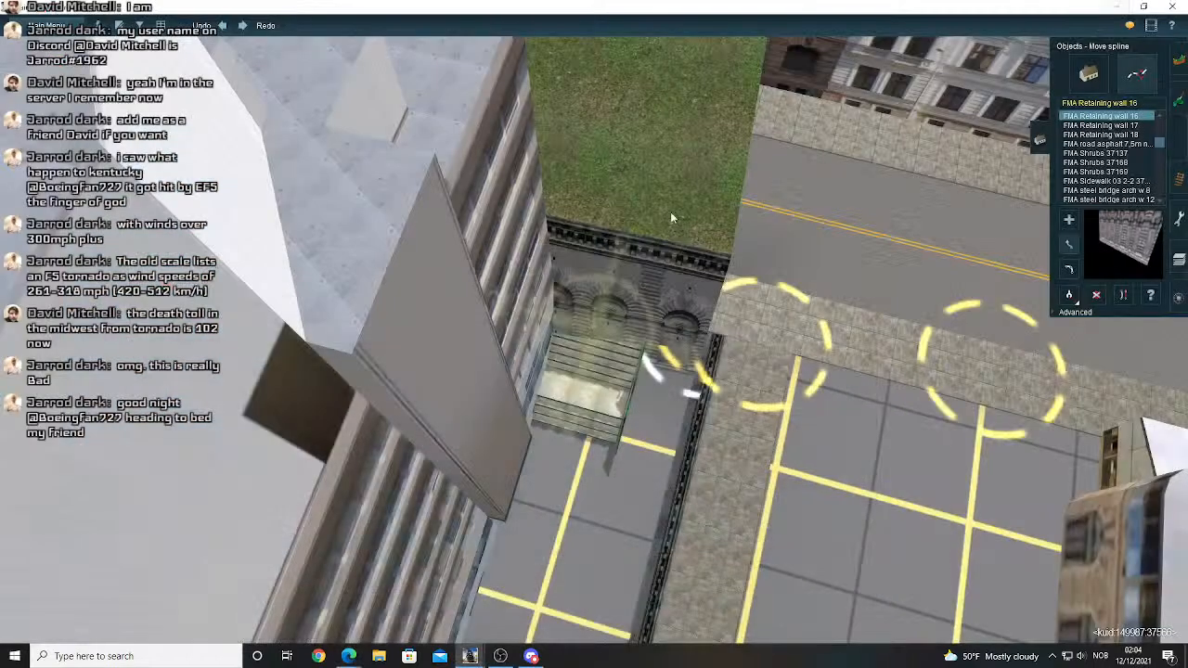
# - Extend the street wall section's outer end past the long passage wall under the sidewalk and apply the passage wall's 10.67 height to it
pyautogui.moveTo(689, 357); pyautogui.dragTo(778, 354)
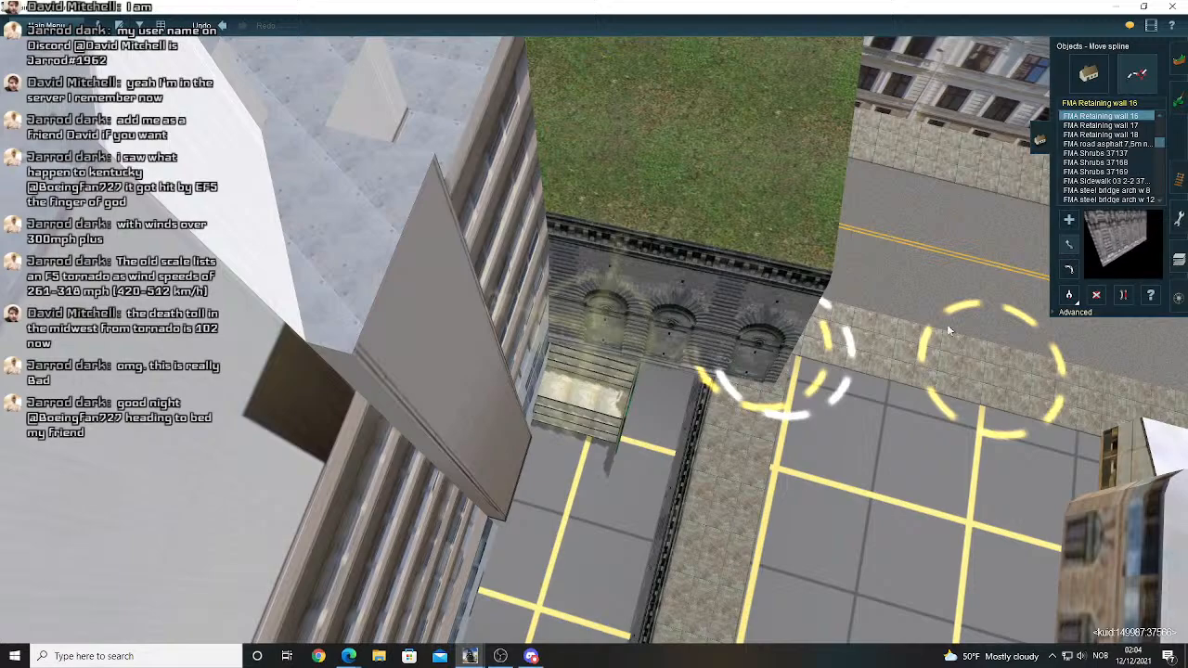
pyautogui.click(1071, 312)
pyautogui.click(1070, 361)
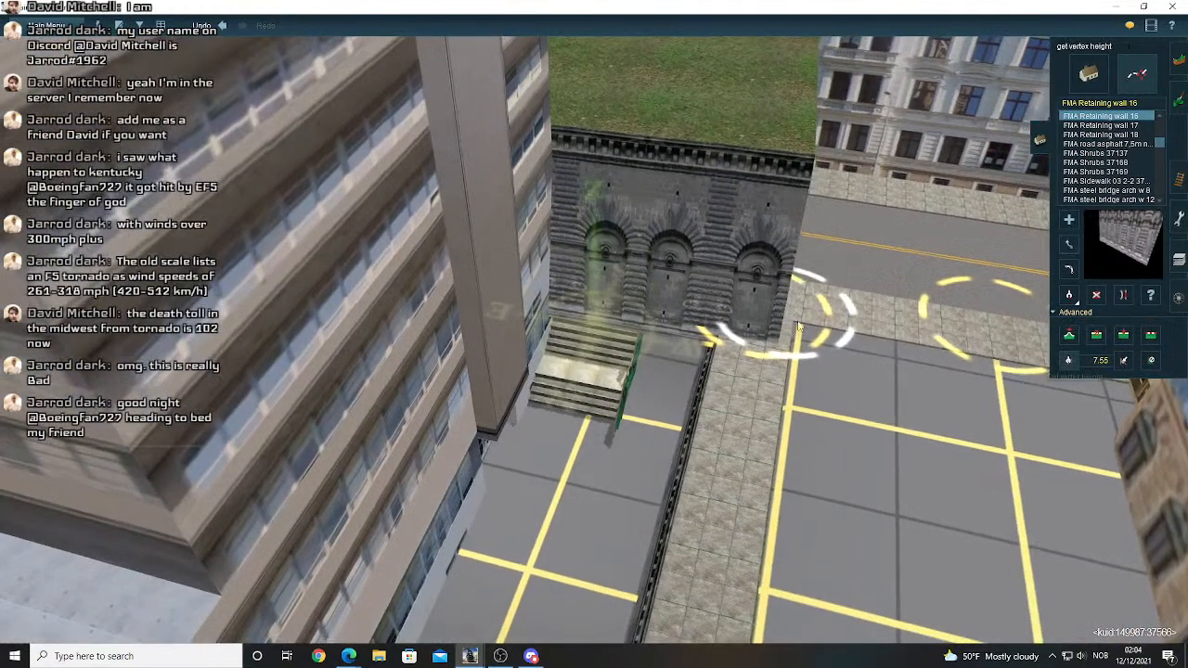
pyautogui.rightClick(586, 550)
pyautogui.scroll(-3, 587, 550)
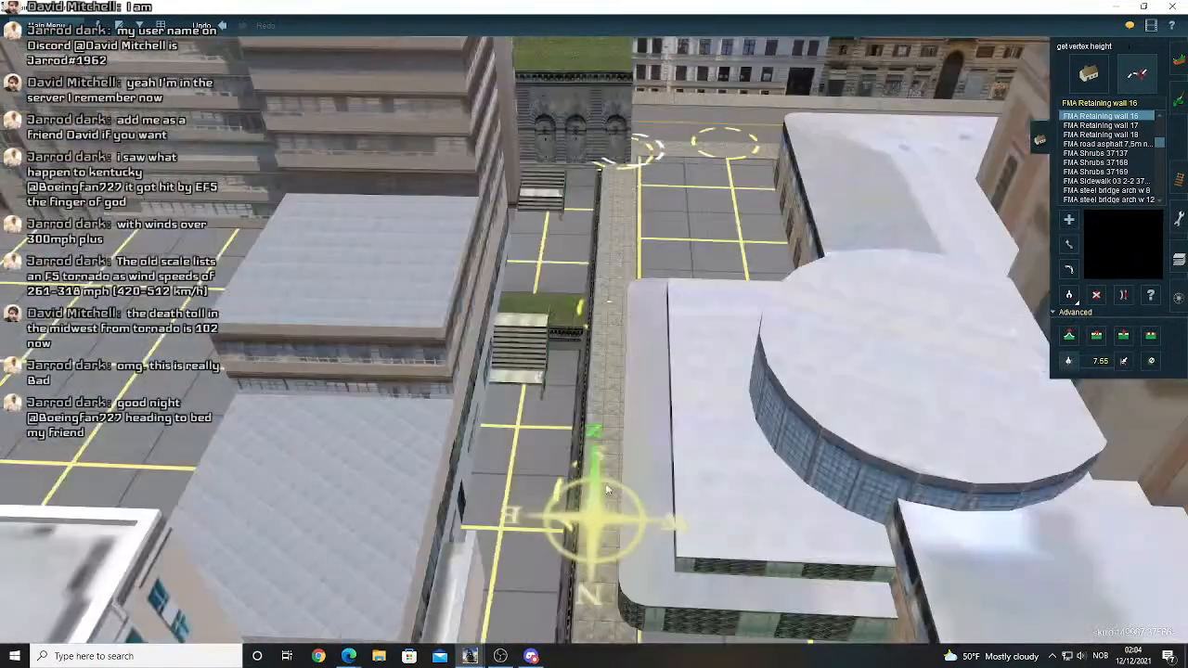
pyautogui.rightClick(594, 520)
pyautogui.rightClick(594, 317)
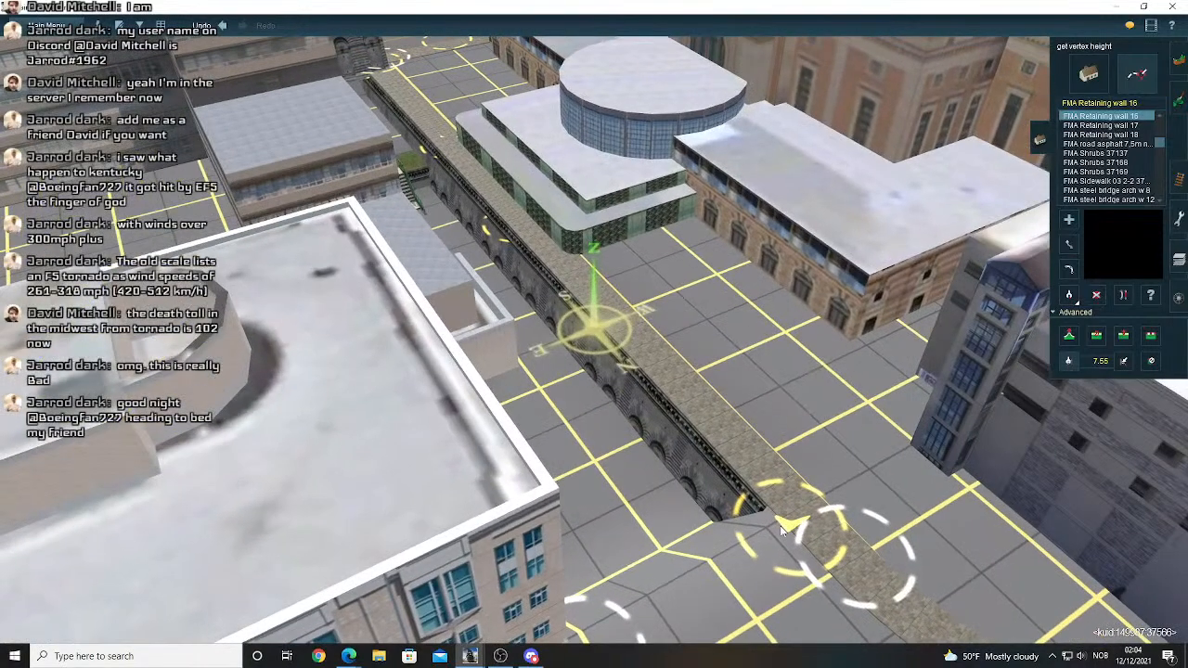
pyautogui.click(781, 527)
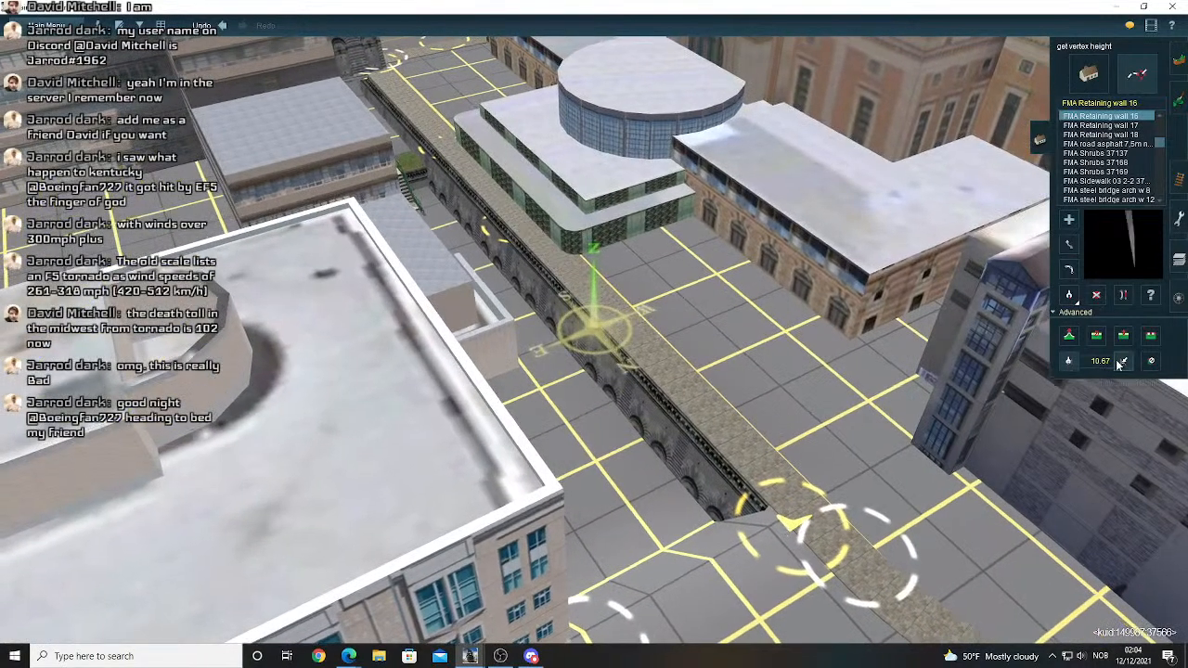
pyautogui.click(1121, 363)
pyautogui.rightClick(379, 63)
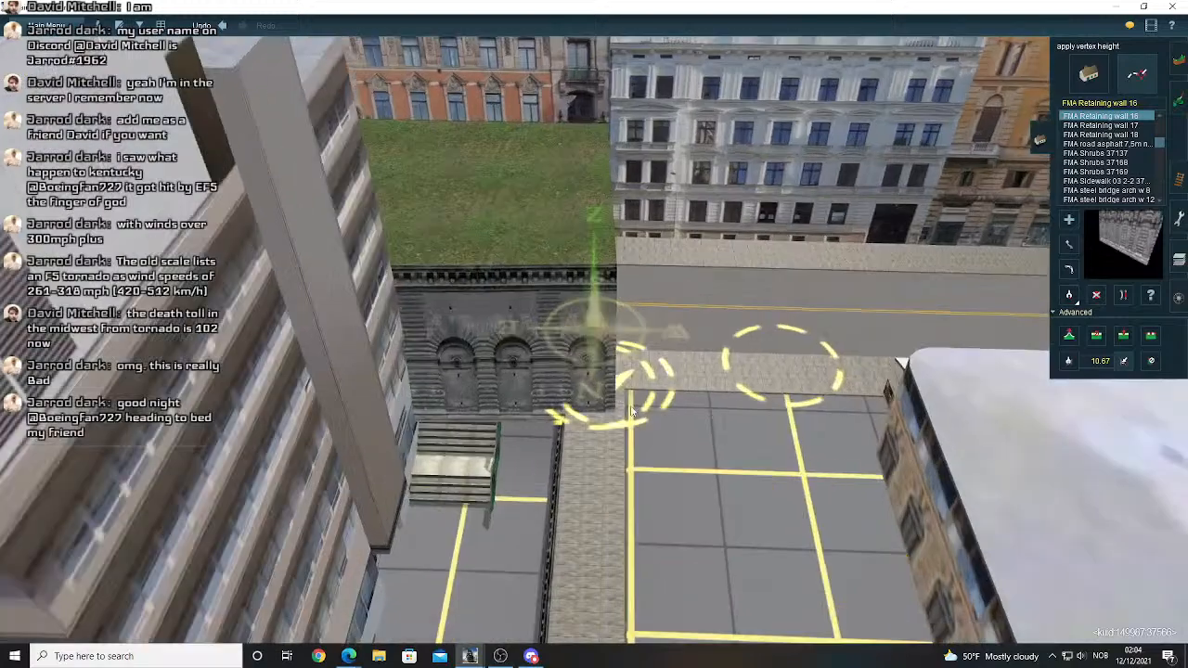
pyautogui.click(617, 371)
# - Examine the street-side wall section and the stairs from both sides of the building corner
pyautogui.rightClick(371, 378)
pyautogui.rightClick(509, 344)
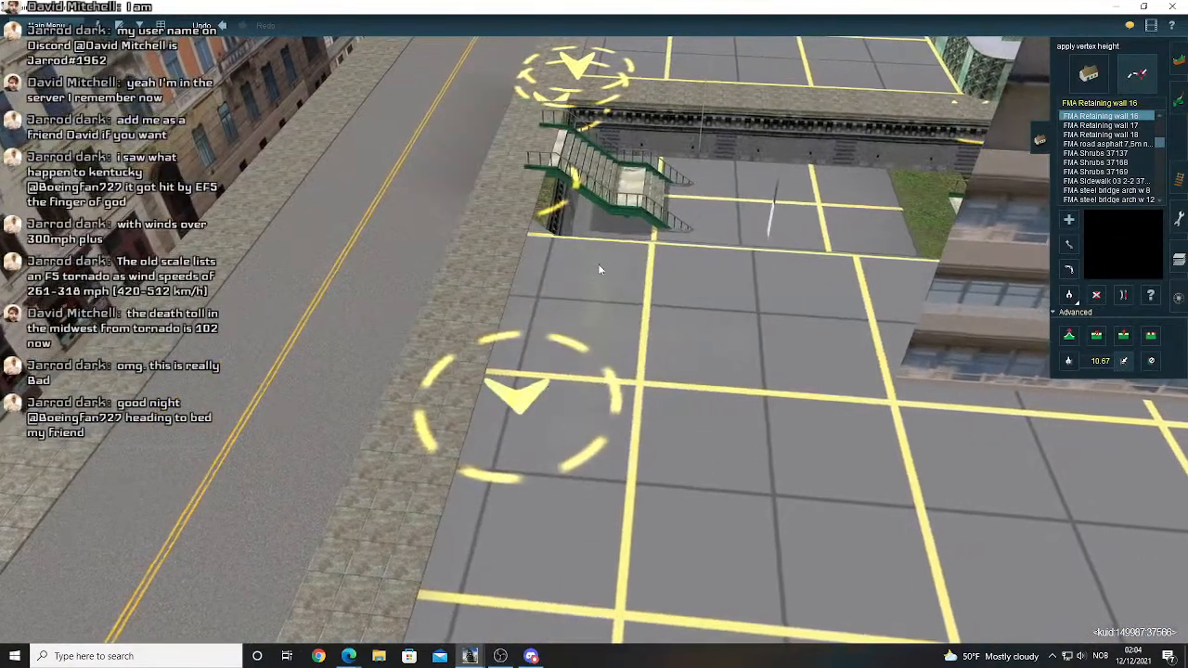
pyautogui.rightClick(592, 284)
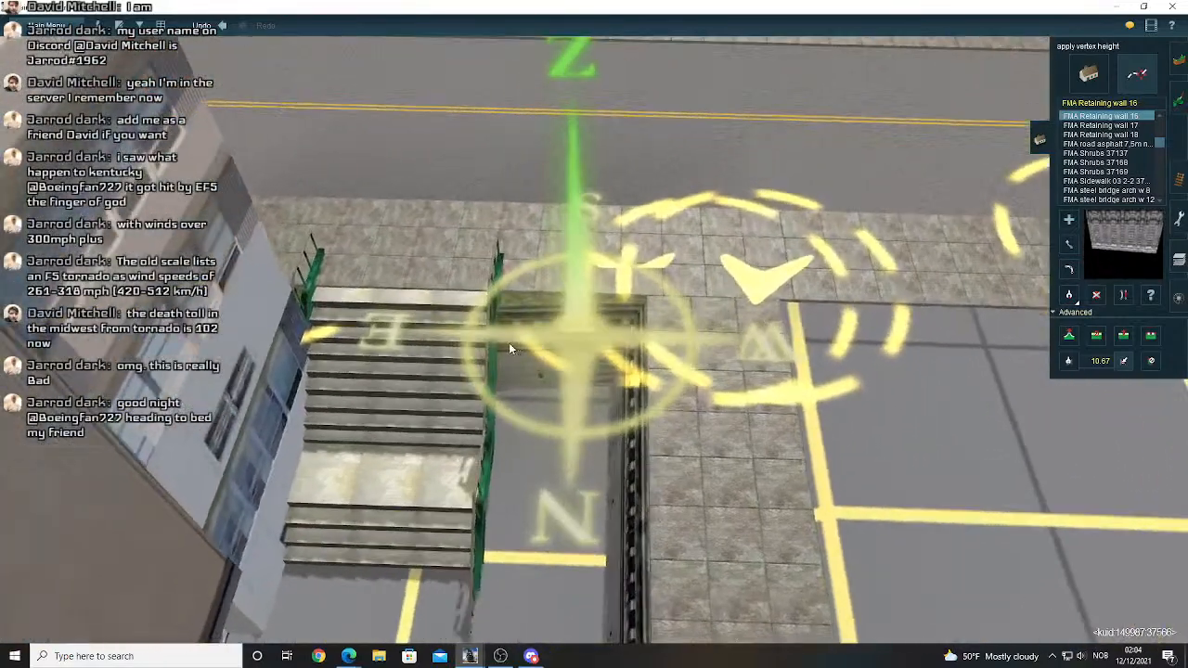
pyautogui.moveTo(508, 348); pyautogui.dragTo(492, 297, button='right')
pyautogui.click(1069, 245)
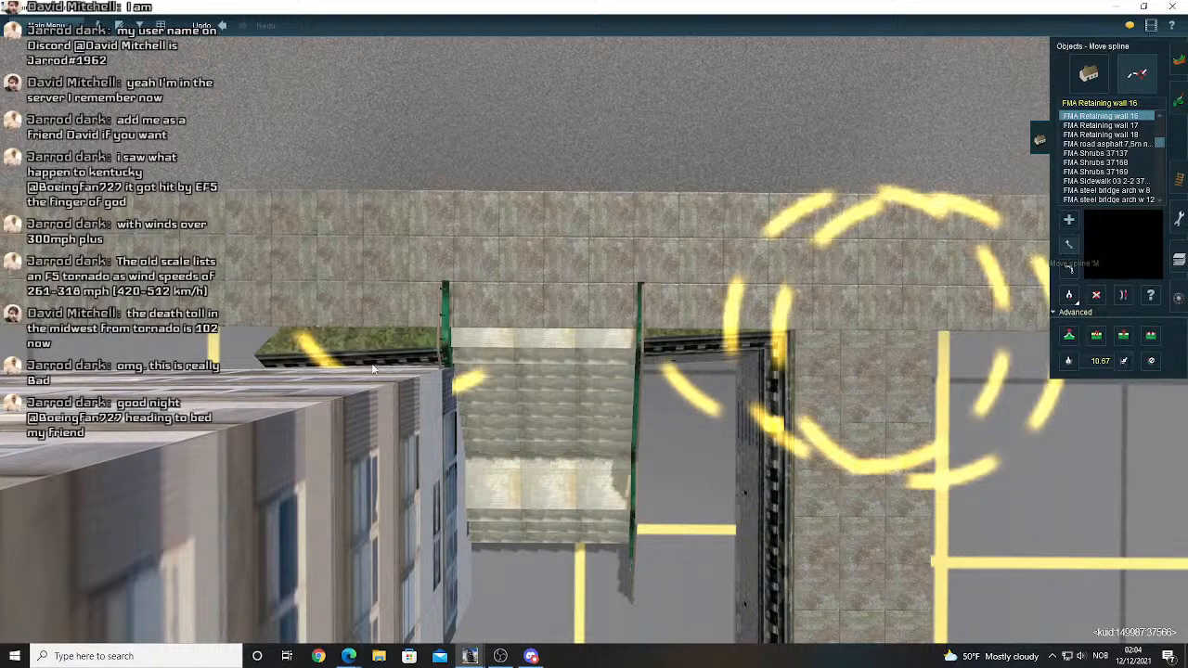
pyautogui.moveTo(308, 357); pyautogui.dragTo(276, 404, button='right')
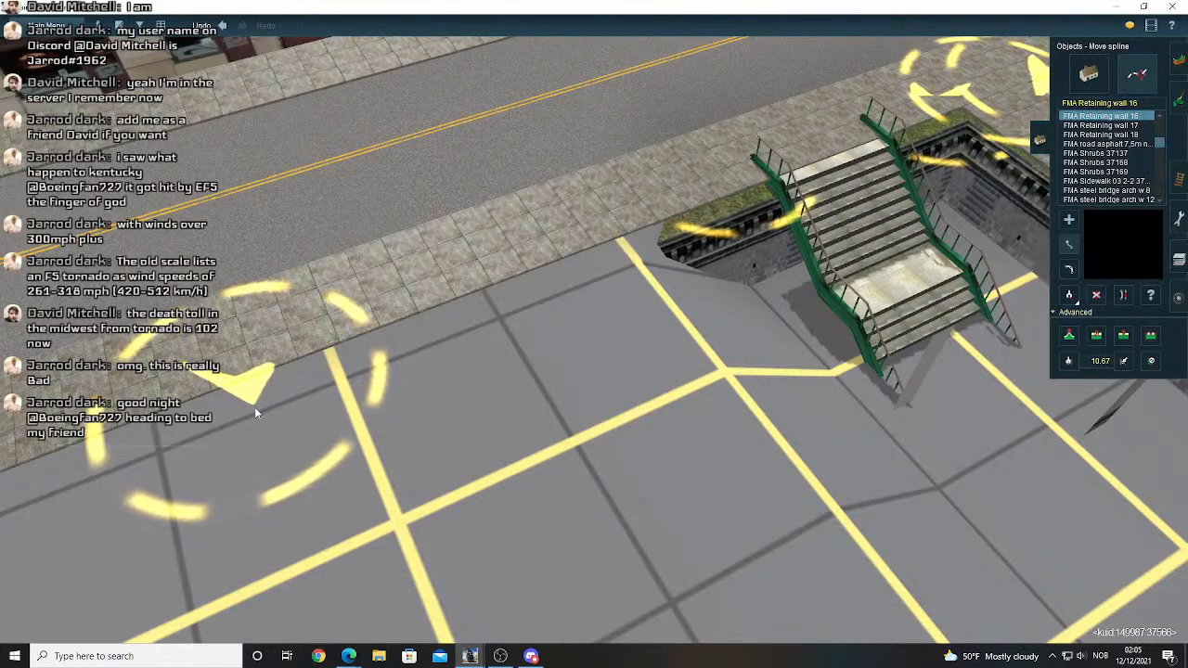
pyautogui.rightClick(703, 369)
pyautogui.press('Left')
pyautogui.press('Left')
pyautogui.press('Down')
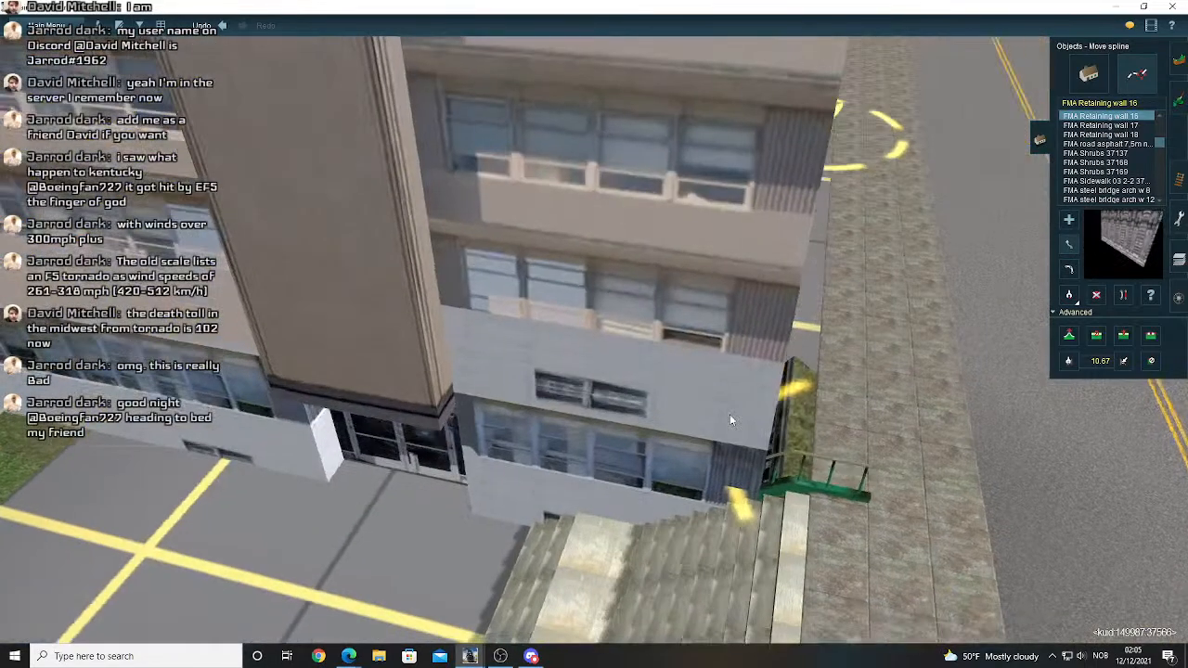
pyautogui.press('Left')
pyautogui.rightClick(690, 450)
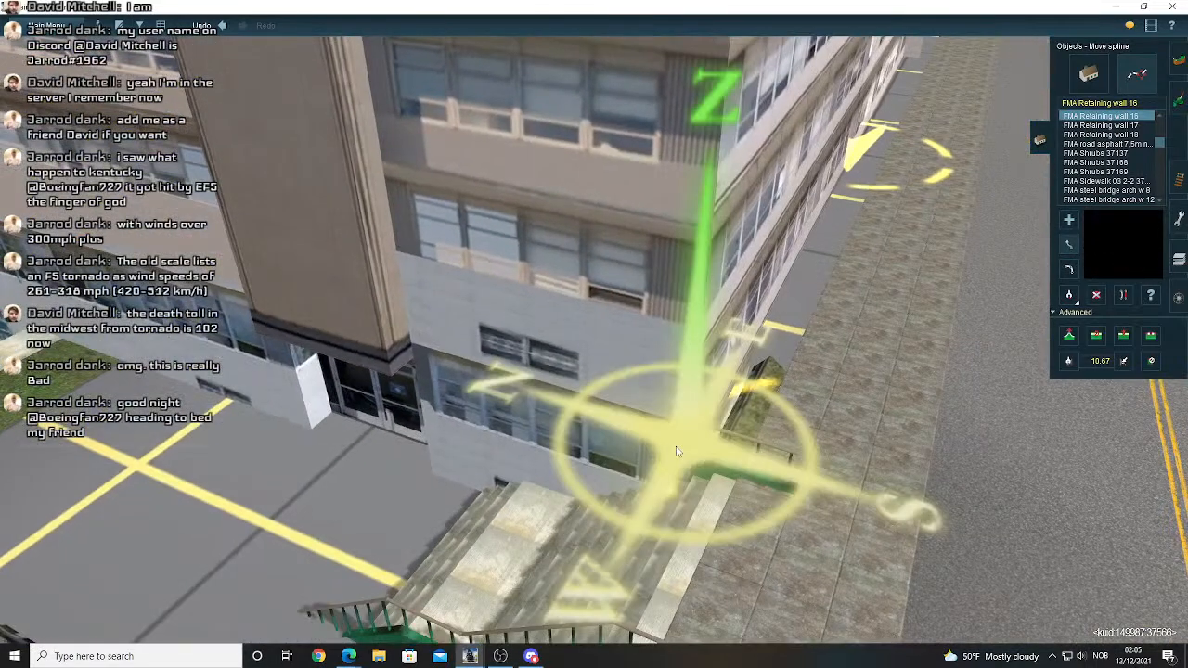
pyautogui.press('Left')
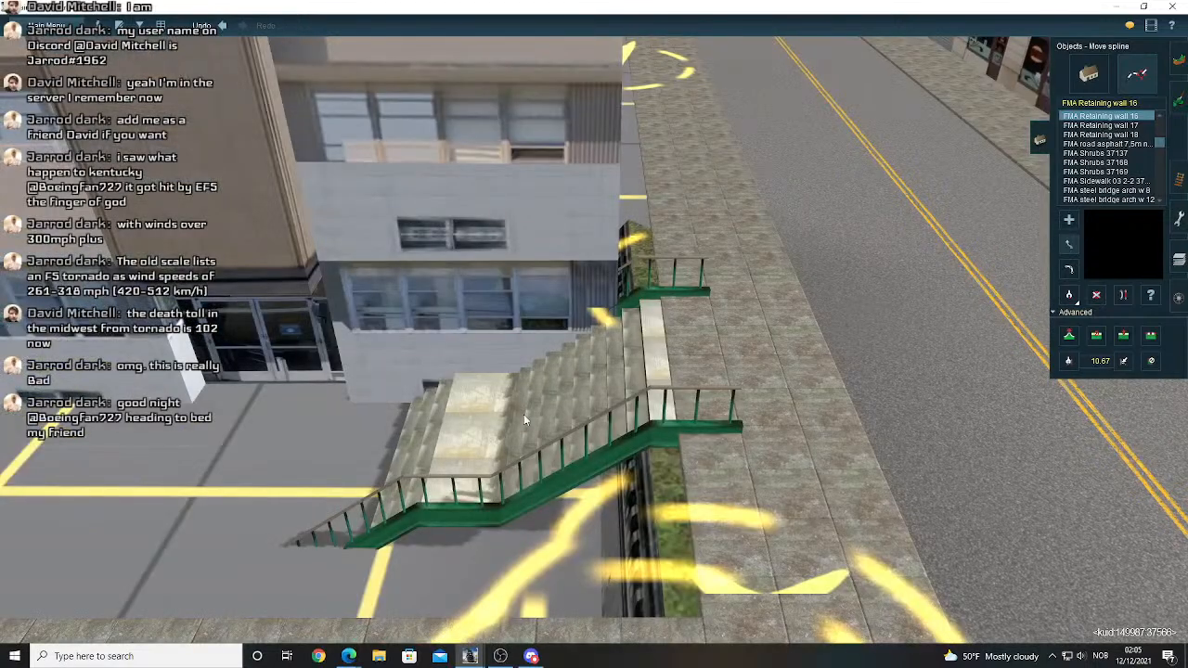
# - Lay an FMA Retaining wall 16 section along the building side of the street stairs and apply the 10.67 height to it
pyautogui.rightClick(523, 414)
pyautogui.press('Up')
pyautogui.scroll(1, 640, 263)
pyautogui.rightClick(627, 269)
pyautogui.scroll(3, 609, 330)
pyautogui.moveTo(446, 369); pyautogui.dragTo(721, 378)
pyautogui.scroll(-5, 720, 375)
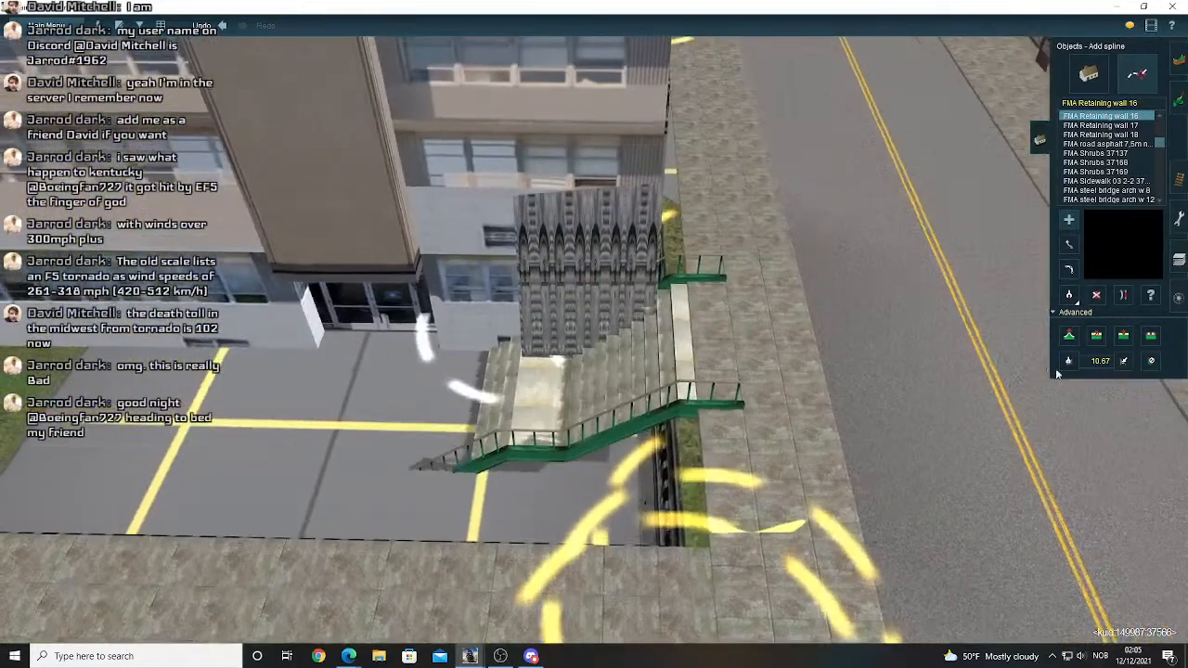
pyautogui.click(1123, 361)
pyautogui.press('Up')
pyautogui.click(518, 364)
pyautogui.click(517, 364)
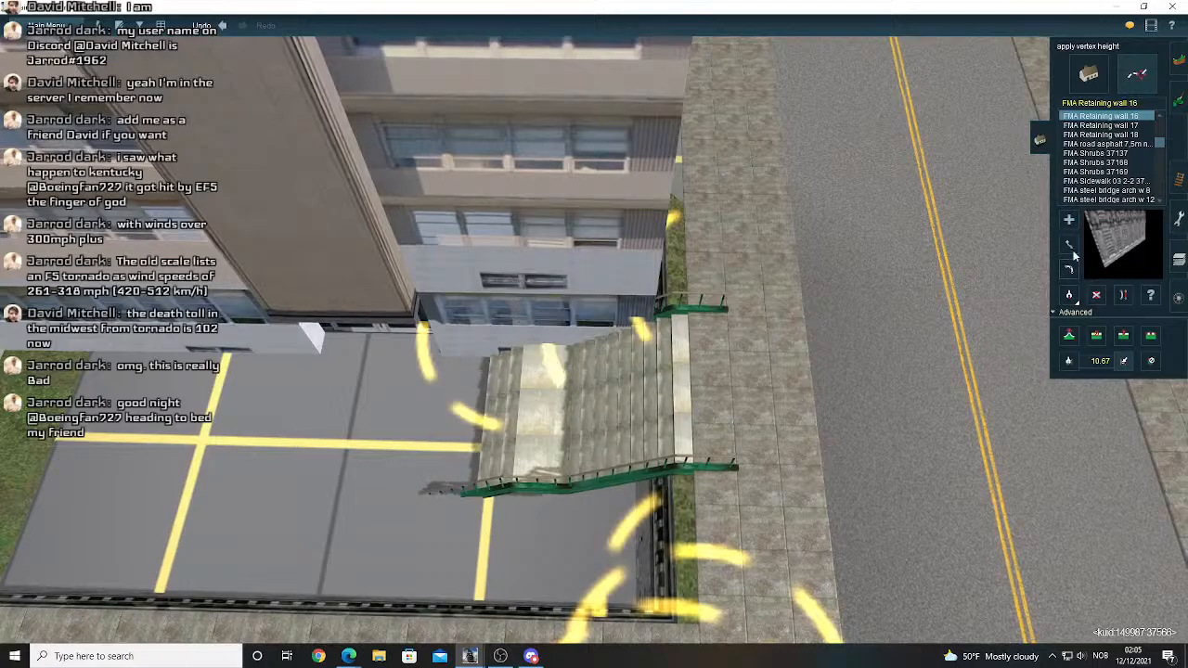
# - Move the street-side end of the new stair wall toward the street, keeping the wall alongside the building-side railing
pyautogui.scroll(10, 680, 347)
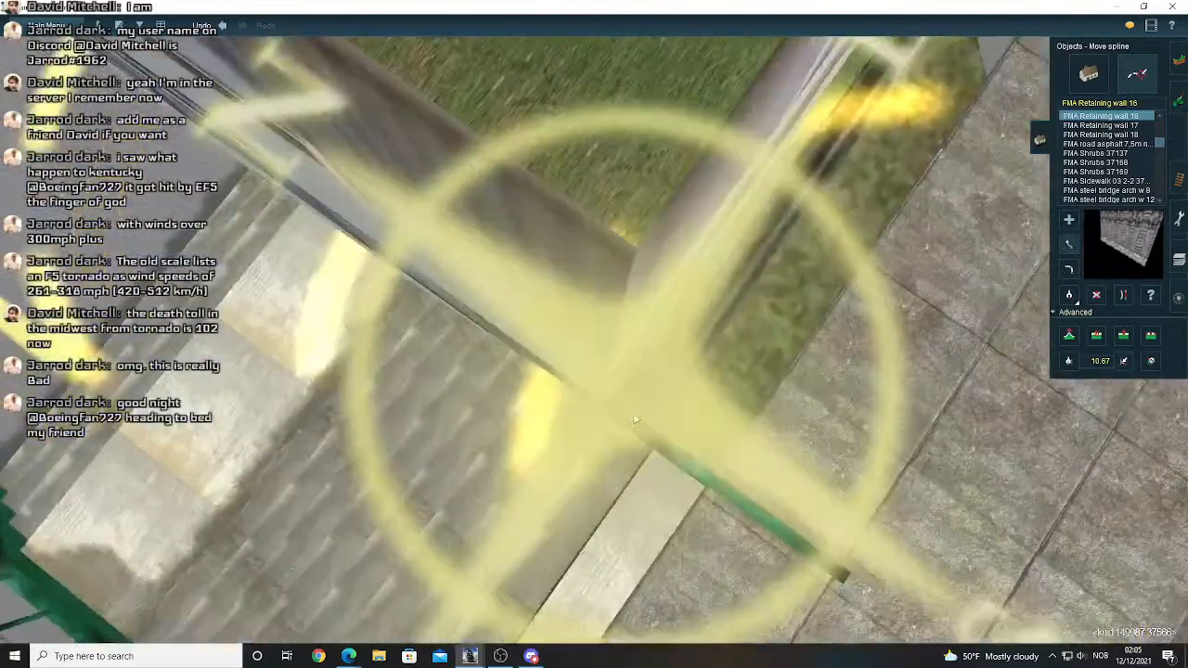
pyautogui.press('Right')
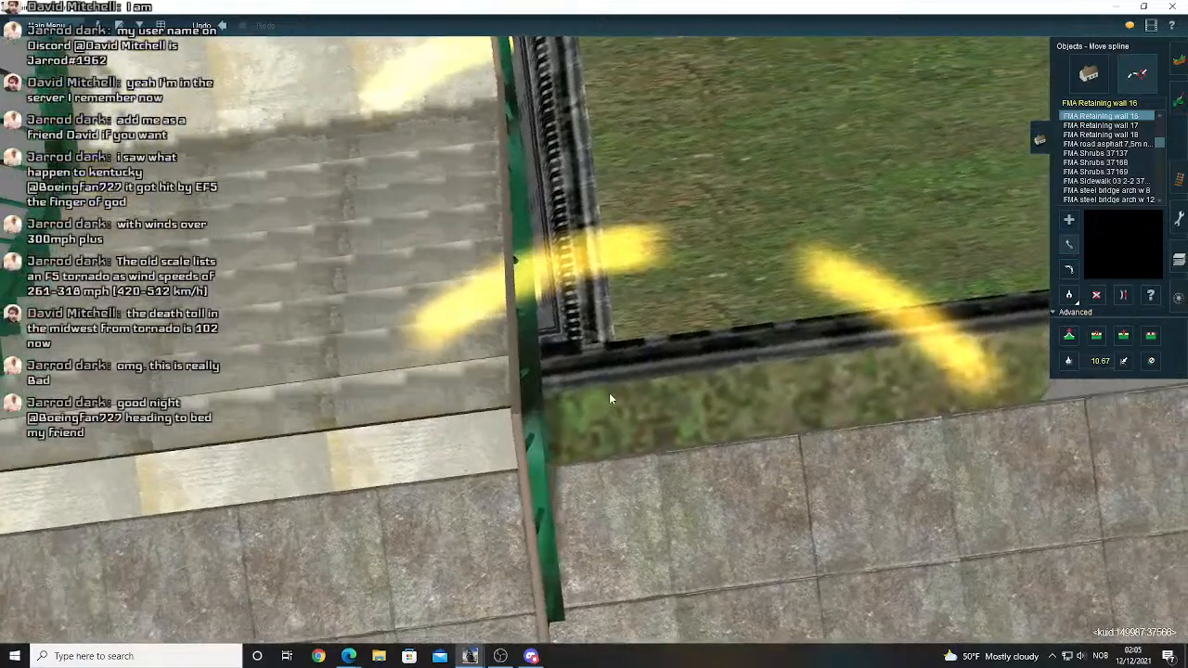
pyautogui.scroll(-3, 594, 422)
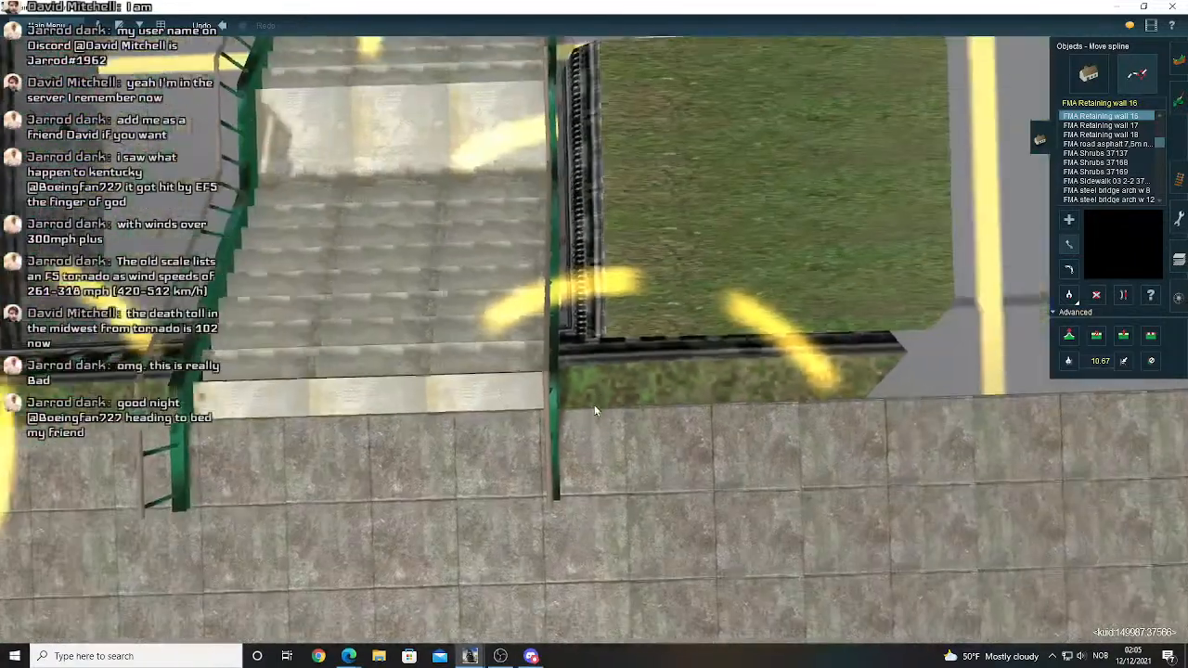
pyautogui.moveTo(568, 327); pyautogui.dragTo(613, 399)
pyautogui.rightClick(551, 470)
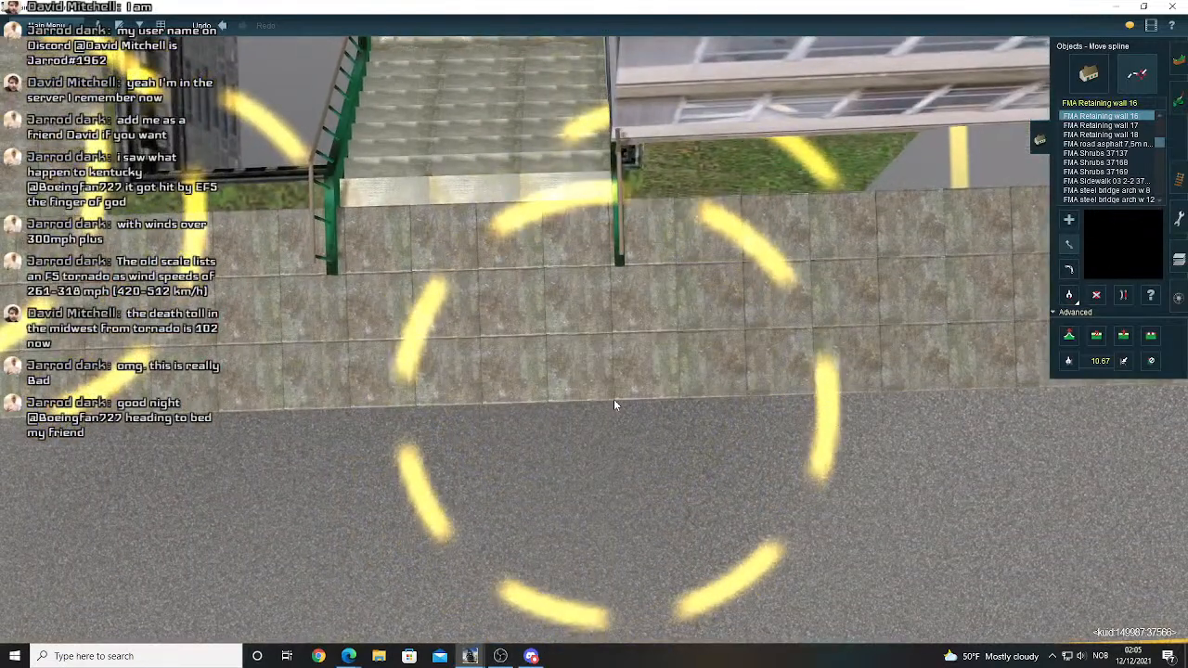
# - Shift the stair wall's passage-side end toward the foot of the stairs and nudge its street-side end slightly farther into the road
pyautogui.rightClick(579, 149)
pyautogui.press('Left')
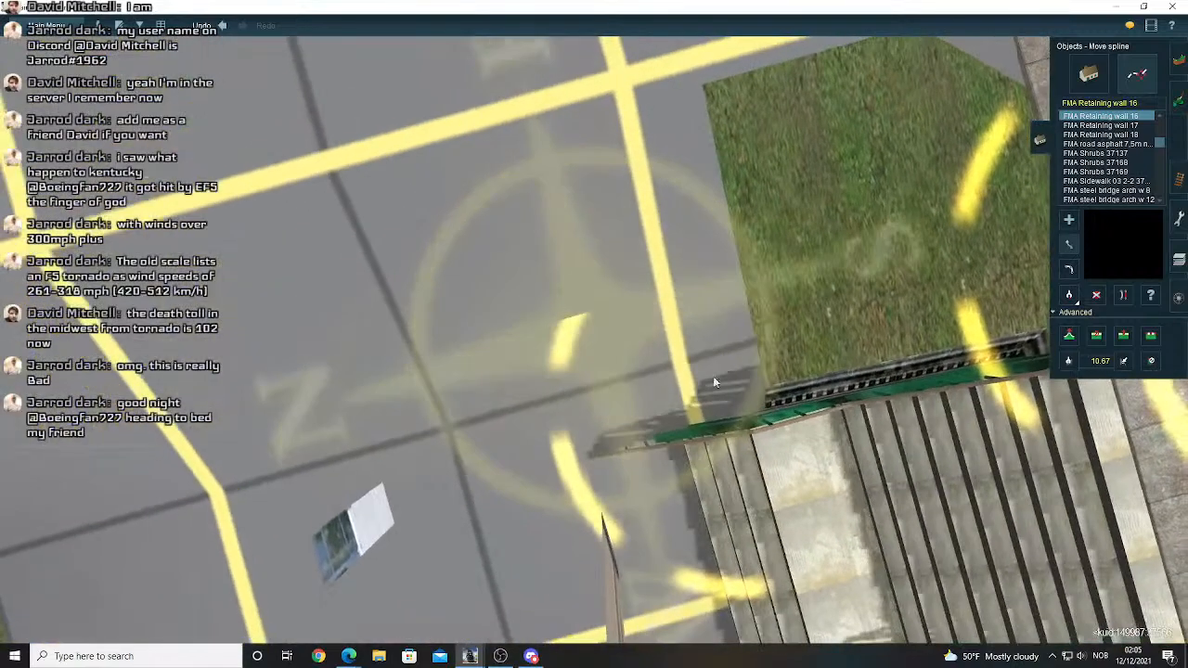
pyautogui.moveTo(713, 376); pyautogui.dragTo(593, 438)
pyautogui.press('Down')
pyautogui.rightClick(810, 350)
pyautogui.scroll(-5, 810, 351)
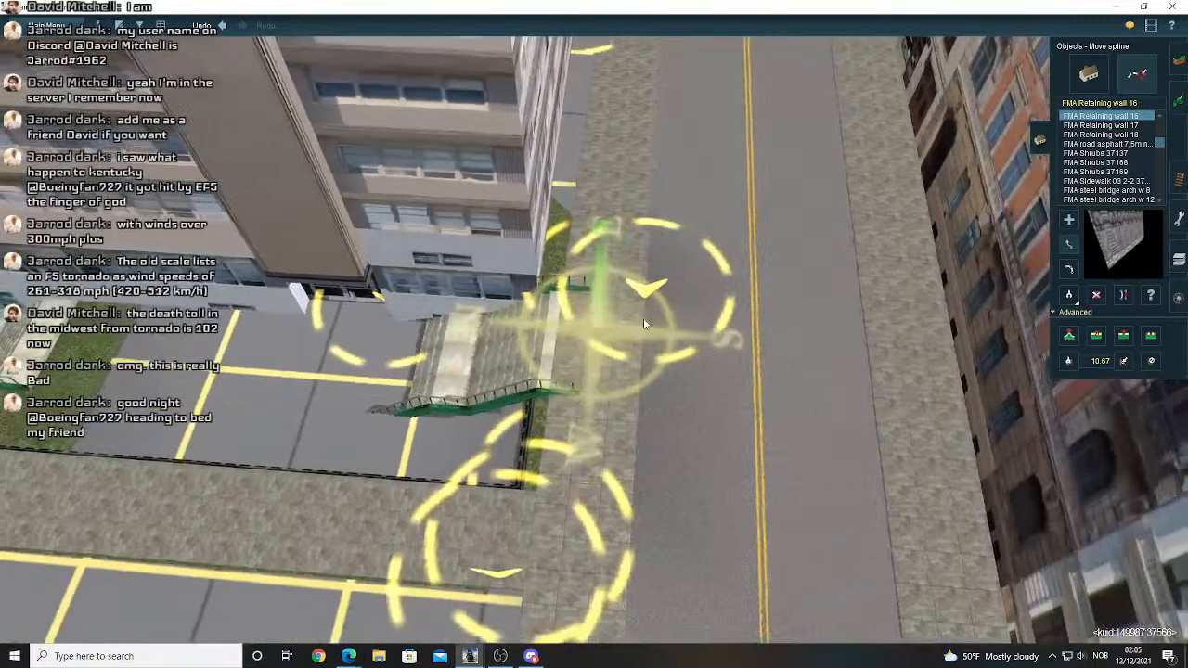
pyautogui.moveTo(650, 295); pyautogui.dragTo(656, 290)
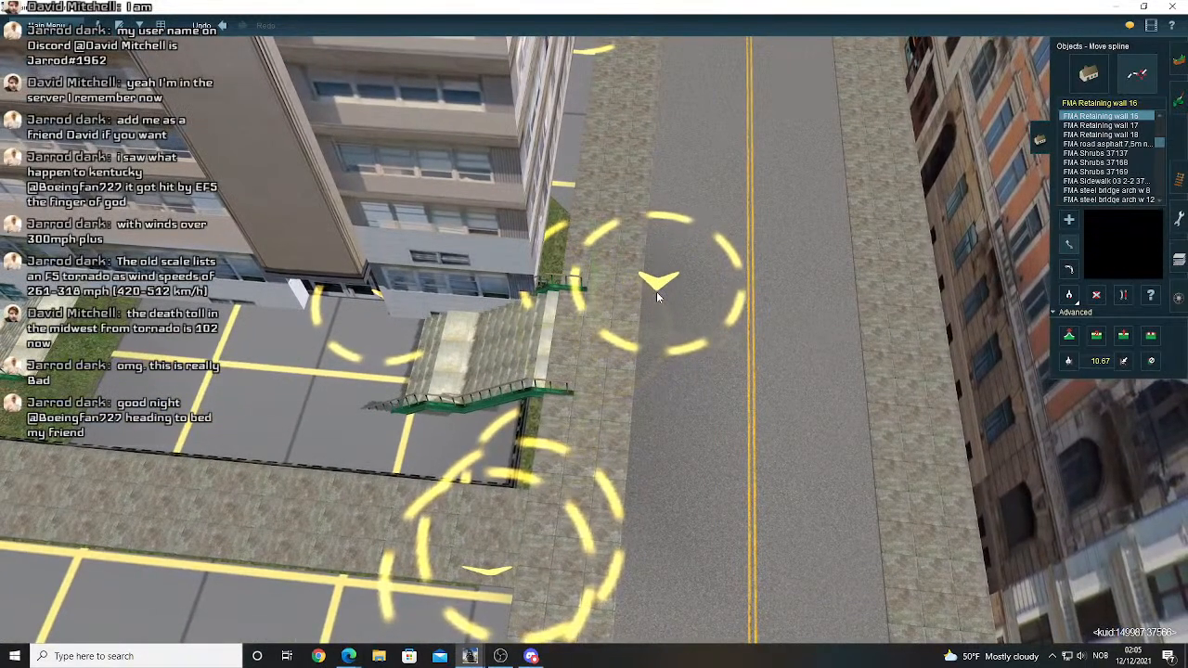
# - Lay a Downtown Pavement 3x section along the building's street front beside the stairs
pyautogui.moveTo(656, 291); pyautogui.dragTo(675, 256, button='right')
pyautogui.click(1105, 192)
pyautogui.moveTo(601, 316); pyautogui.dragTo(458, 352, button='right')
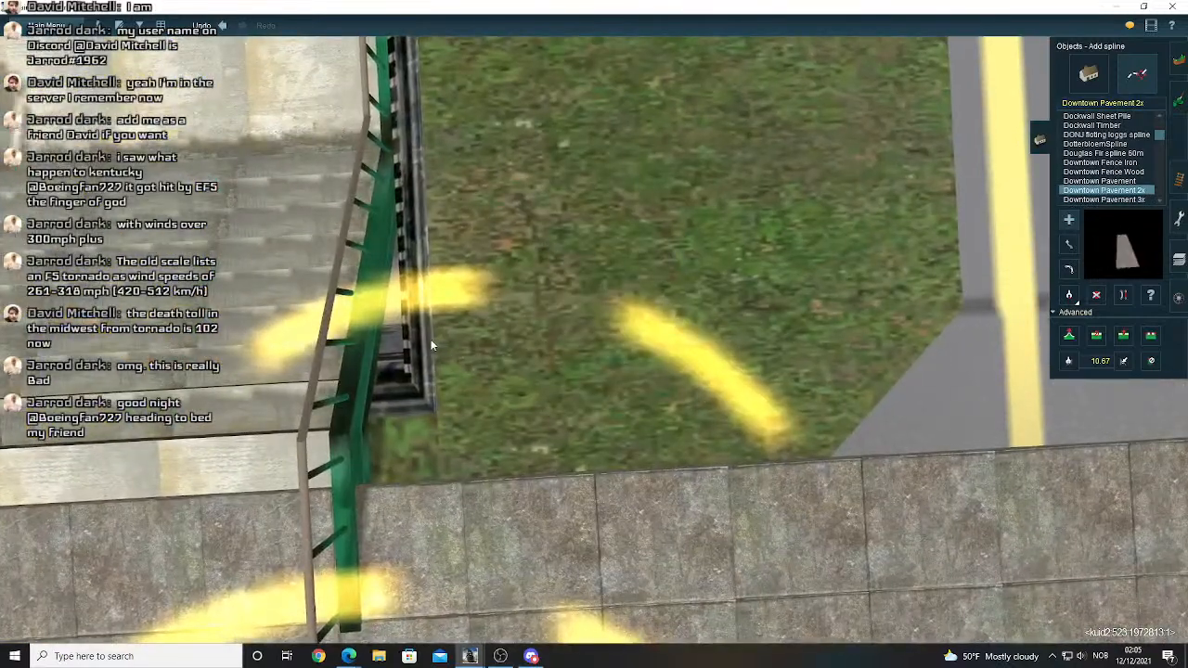
pyautogui.moveTo(663, 340); pyautogui.dragTo(767, 266, button='right')
pyautogui.scroll(-5, 787, 336)
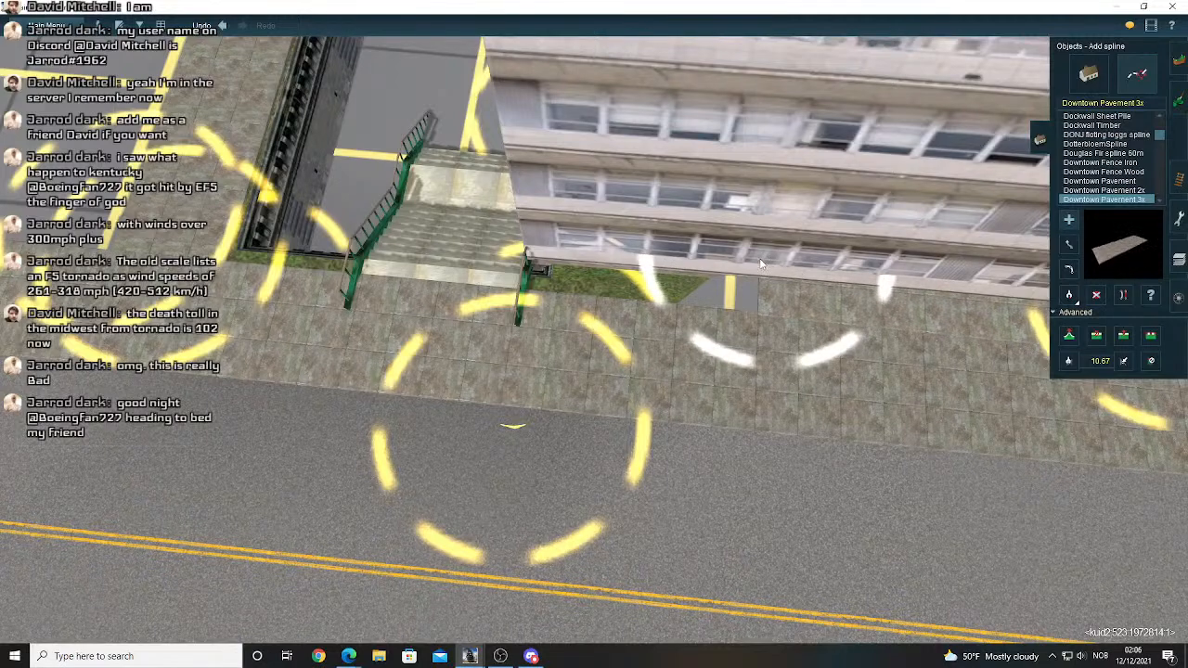
# - Try to apply the existing sidewalk's 20.88 height to the new pavement section, and undo the height change
pyautogui.click(1067, 361)
pyautogui.scroll(-4, 1021, 363)
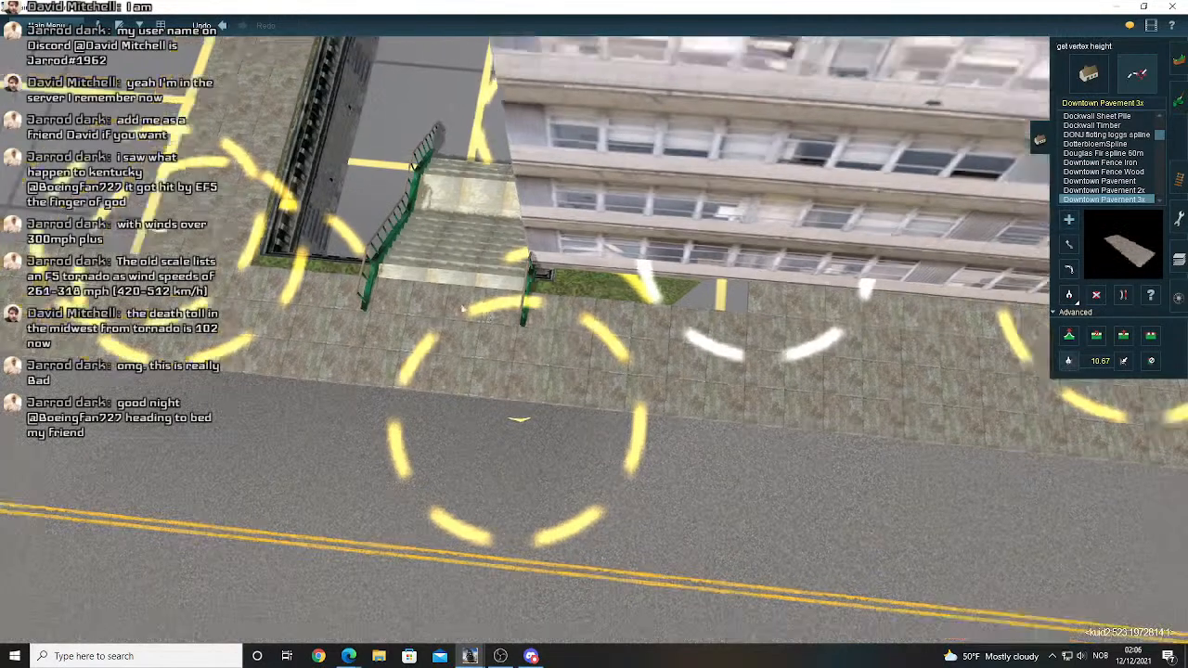
pyautogui.click(980, 366)
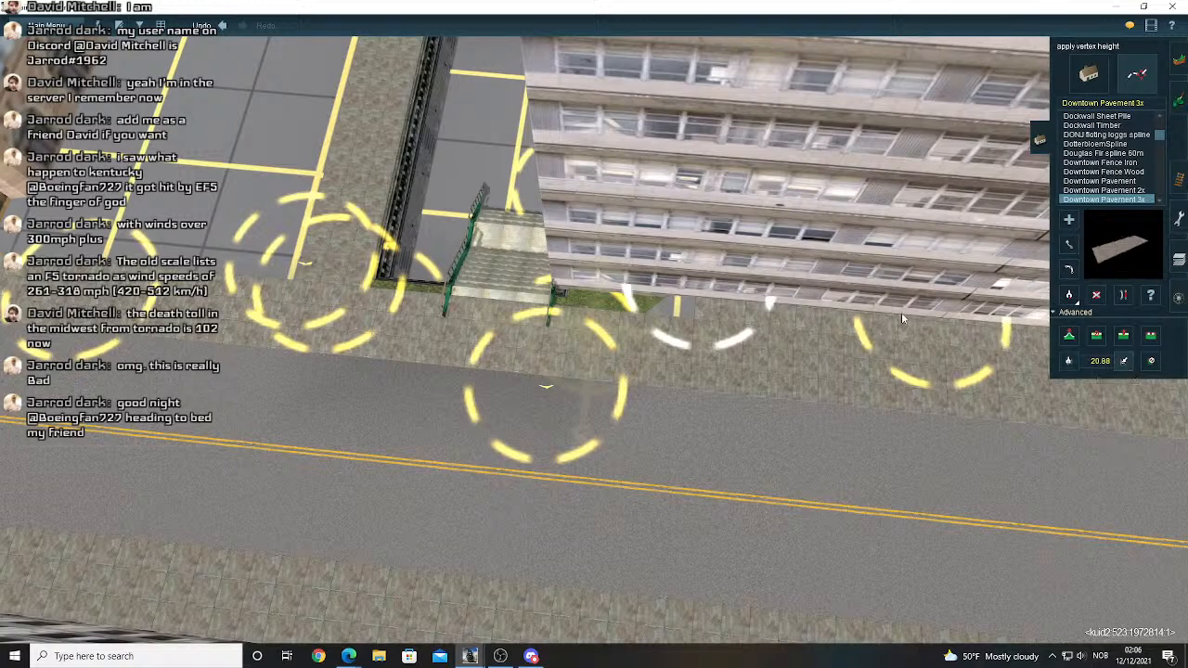
pyautogui.click(901, 313)
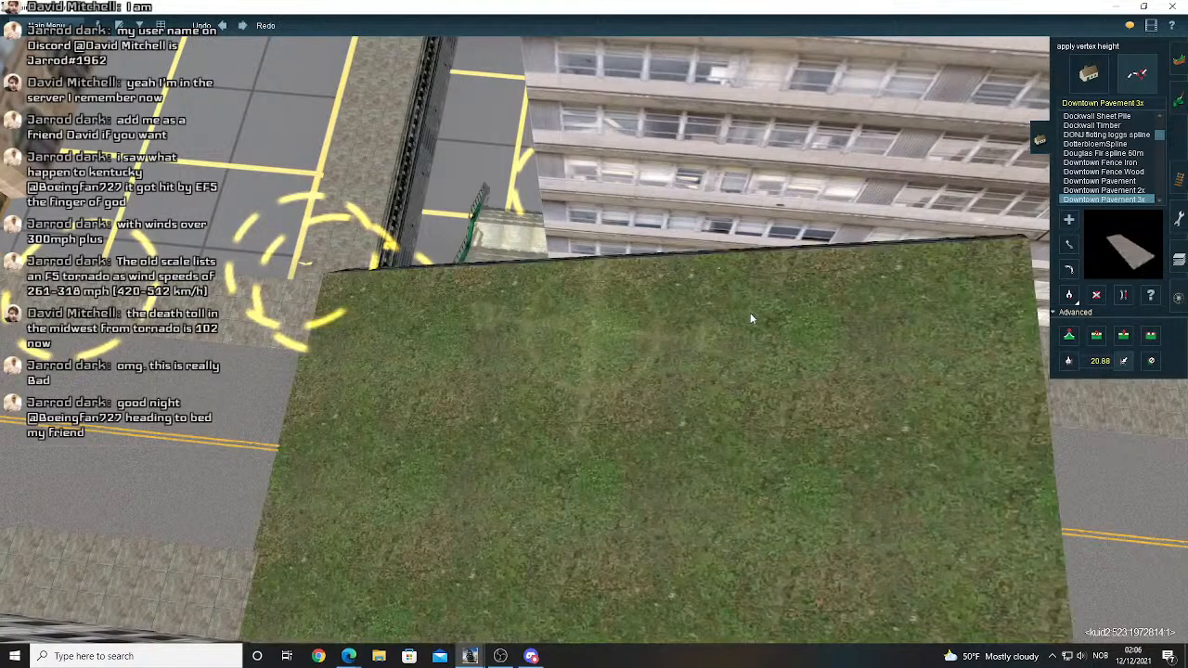
pyautogui.hotkey('ctrl', 'z')
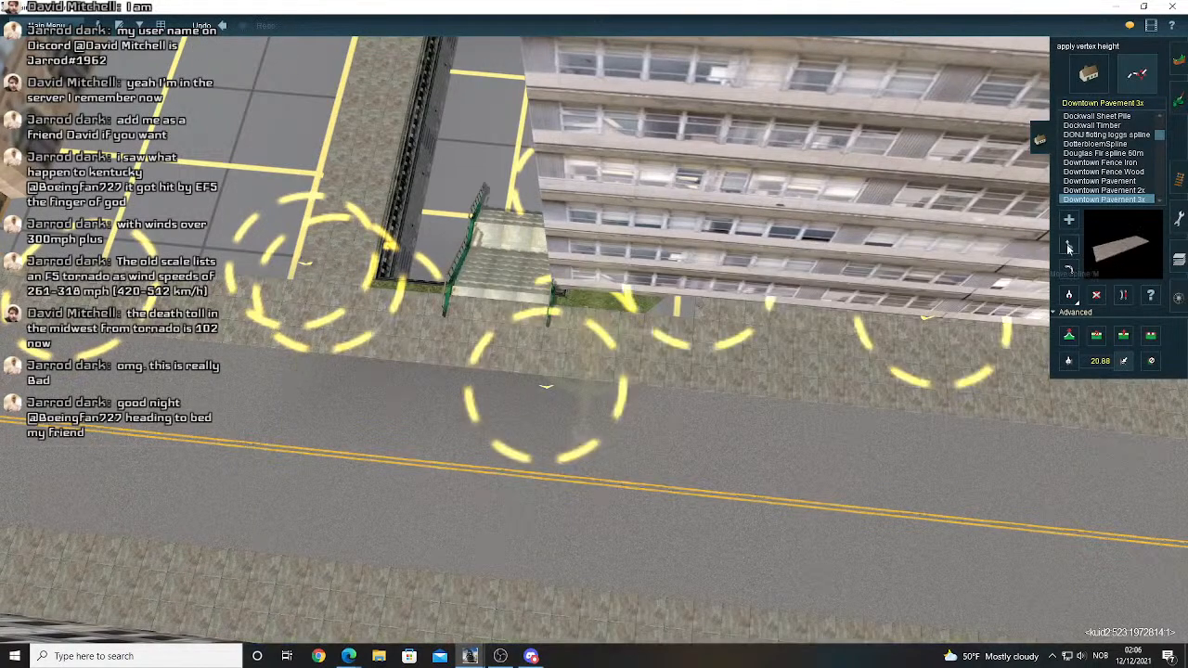
# - Move the new pavement's stair-side end up to the railing to cover the grass strip along the building
pyautogui.click(1075, 247)
pyautogui.scroll(4, 701, 301)
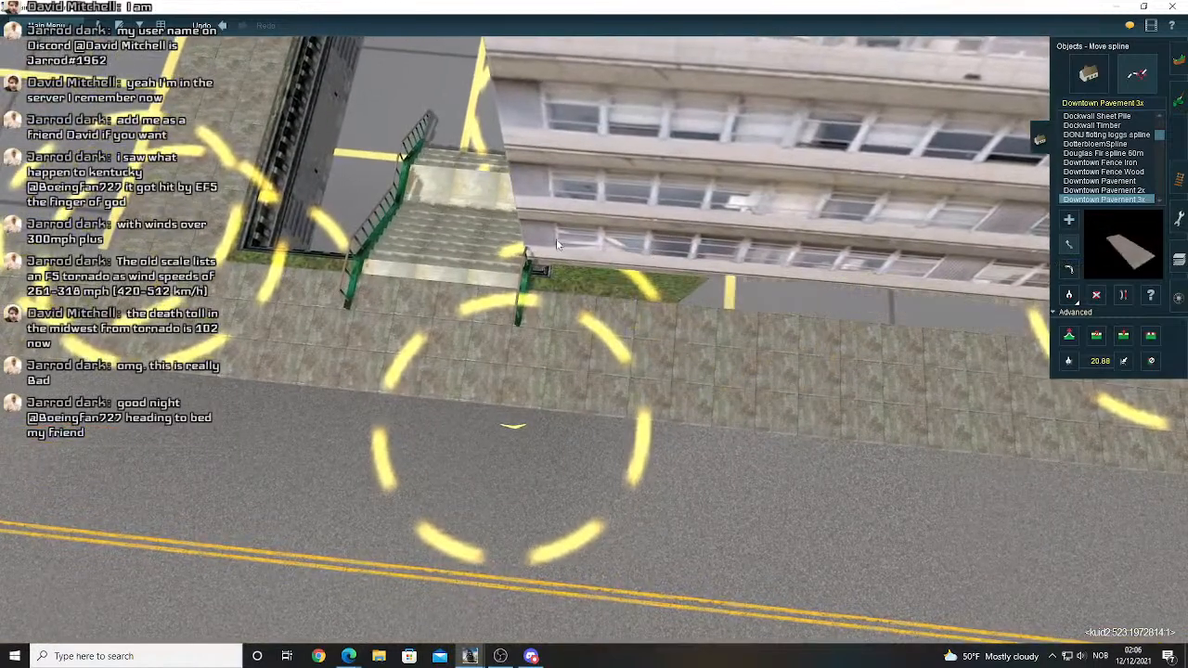
pyautogui.moveTo(535, 265); pyautogui.dragTo(545, 276)
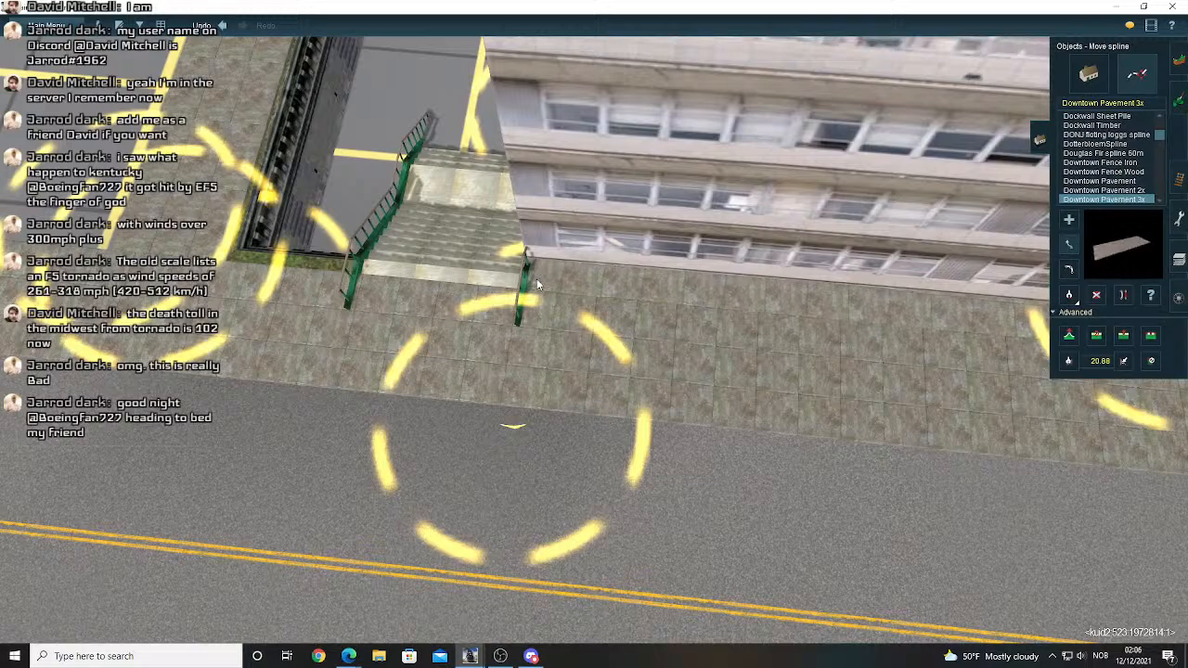
# - Extend the pavement's far end along the street front into the curved sidewalk at the white building's corner
pyautogui.moveTo(888, 329); pyautogui.dragTo(741, 345, button='right')
pyautogui.moveTo(844, 349); pyautogui.dragTo(614, 327, button='right')
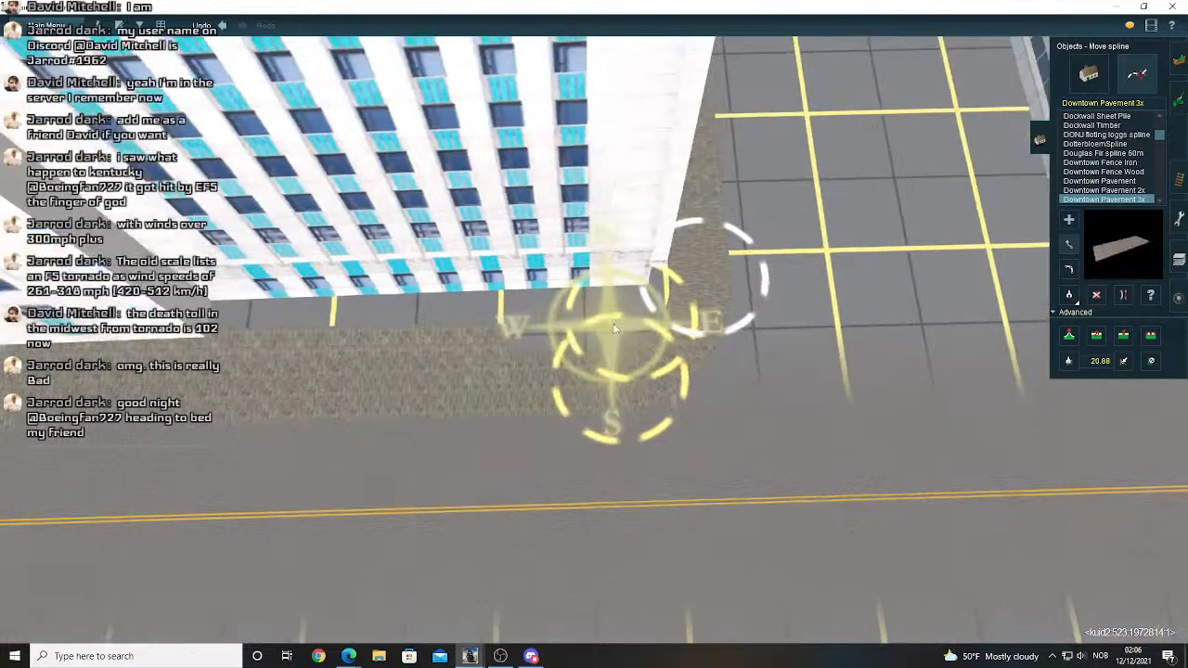
pyautogui.scroll(5, 613, 327)
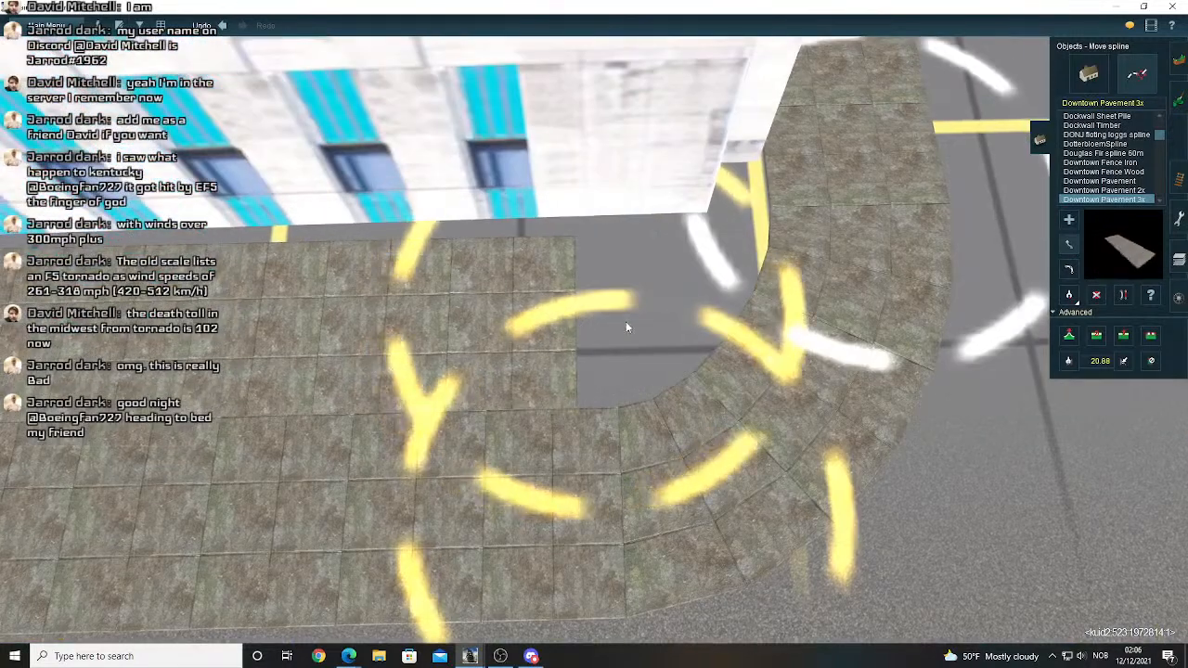
pyautogui.moveTo(626, 326); pyautogui.dragTo(804, 312)
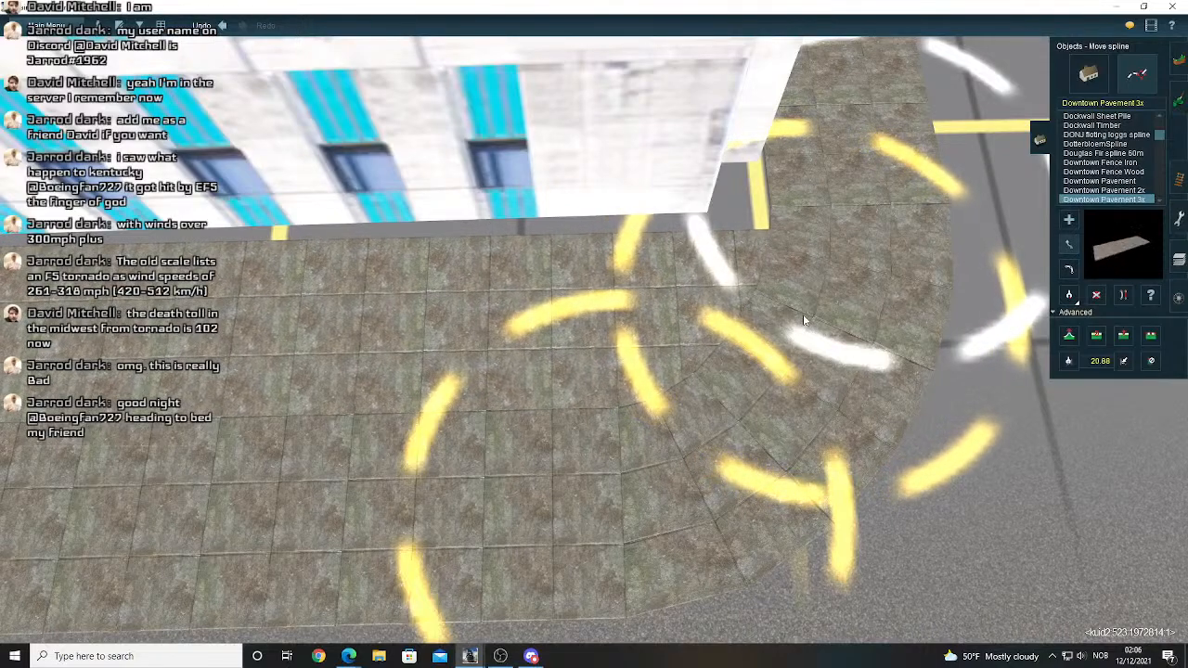
pyautogui.scroll(-10, 456, 332)
pyautogui.moveTo(456, 333); pyautogui.dragTo(510, 317, button='right')
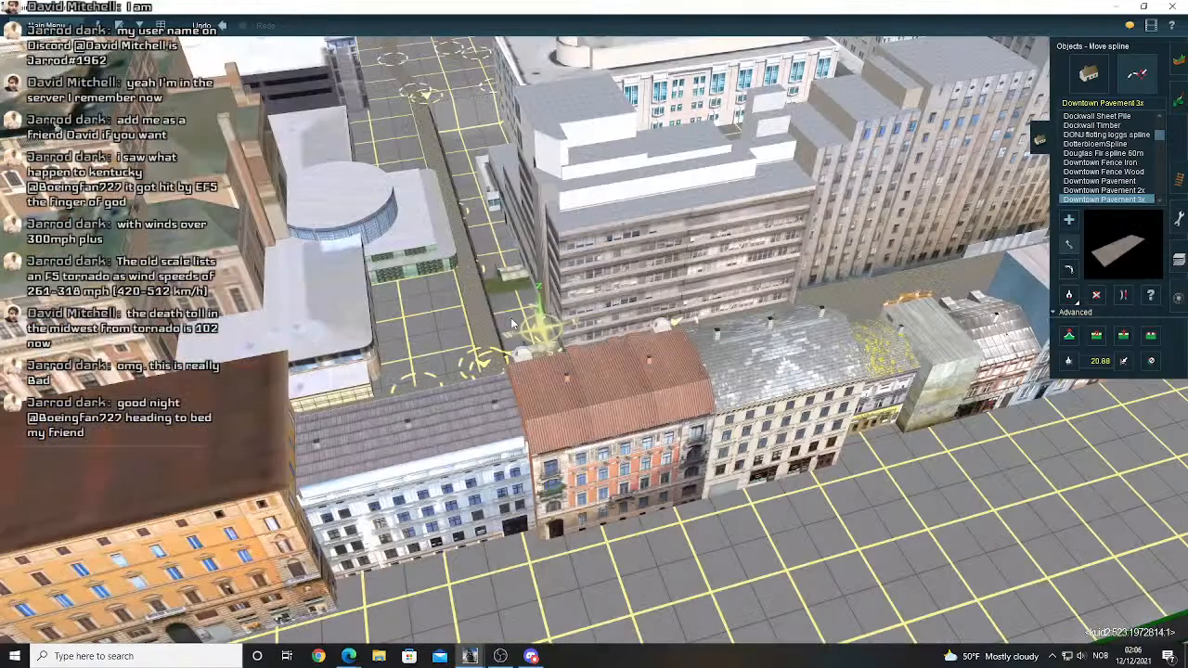
pyautogui.scroll(10, 511, 317)
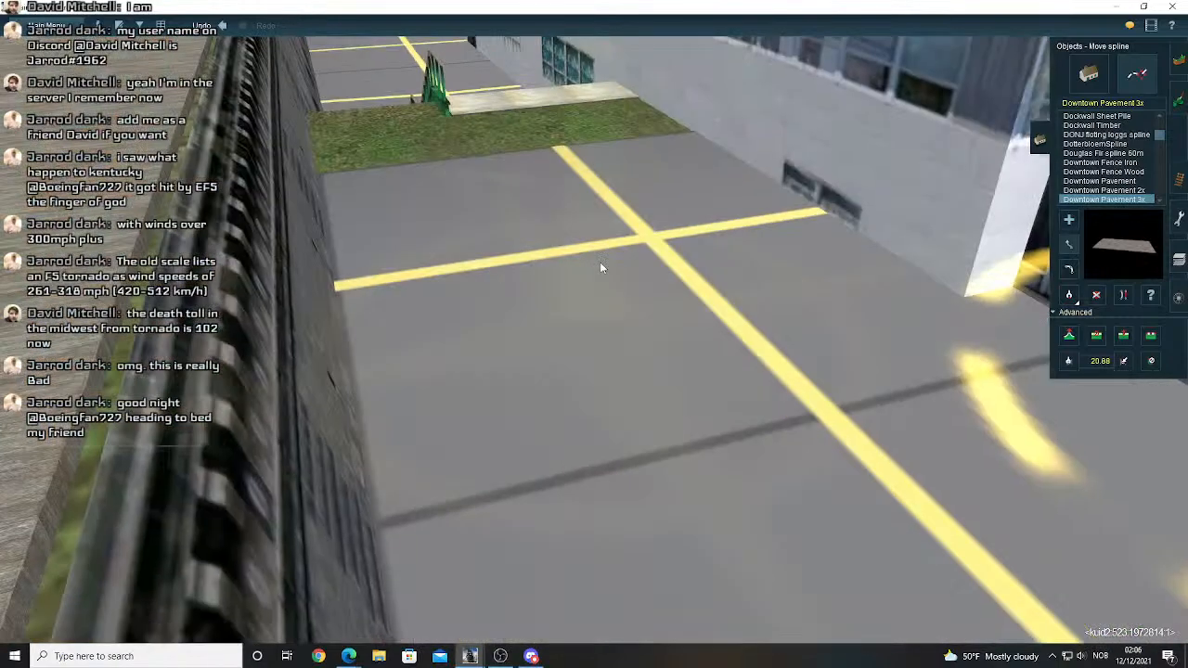
# - Lay a Downtown Pavement 3x section along the building in the sunken passage, ending at the foot of the street-side stairs
pyautogui.scroll(-10, 599, 267)
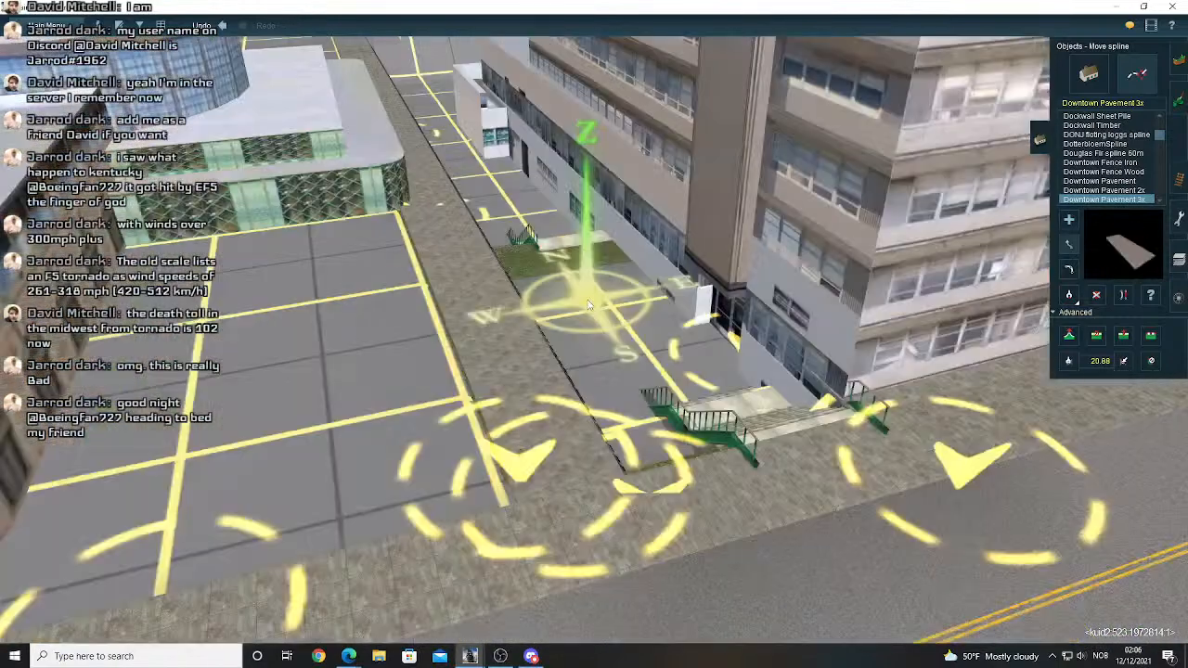
pyautogui.scroll(5, 570, 363)
pyautogui.moveTo(599, 267)
pyautogui.mouseDown(button='right')
pyautogui.moveTo(570, 363)
pyautogui.moveTo(672, 97)
pyautogui.mouseUp(button='right')
pyautogui.scroll(3, 673, 96)
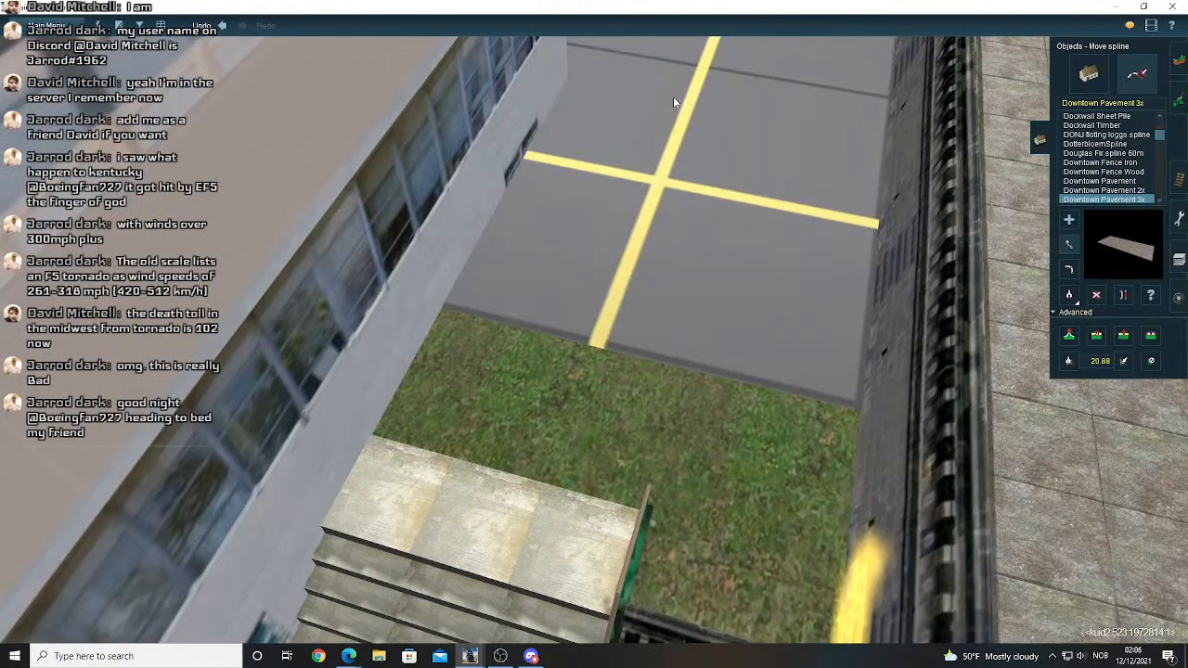
pyautogui.click(571, 265)
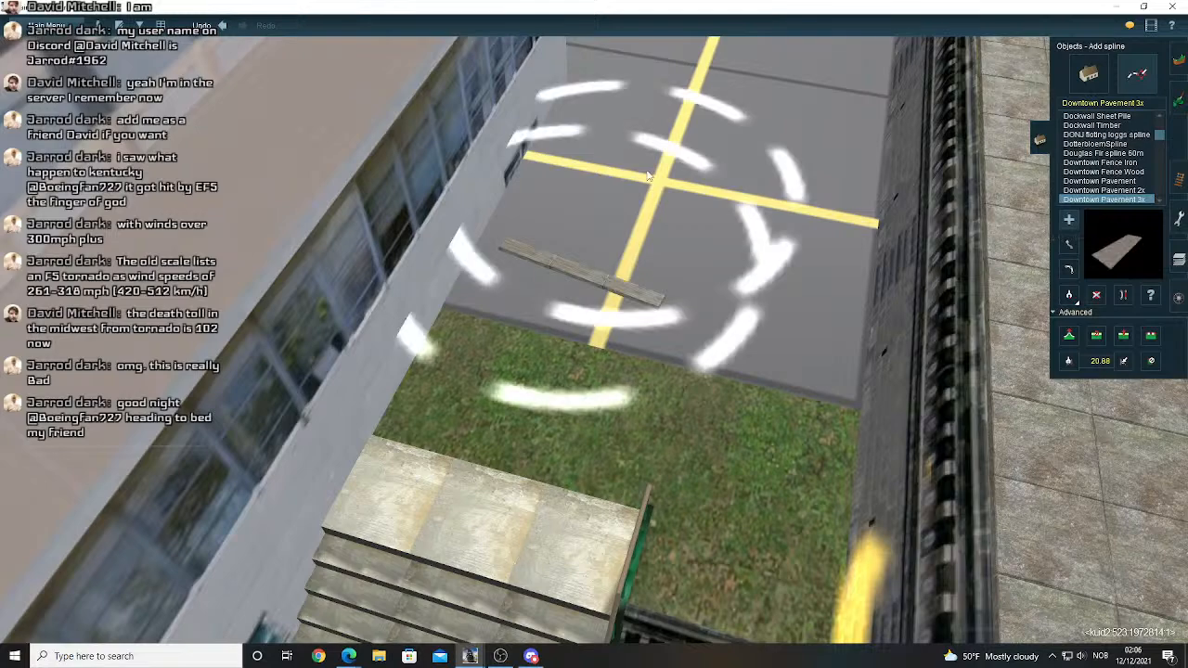
pyautogui.moveTo(647, 175)
pyautogui.mouseDown(button='right')
pyautogui.moveTo(668, 290)
pyautogui.moveTo(824, 283)
pyautogui.mouseUp(button='right')
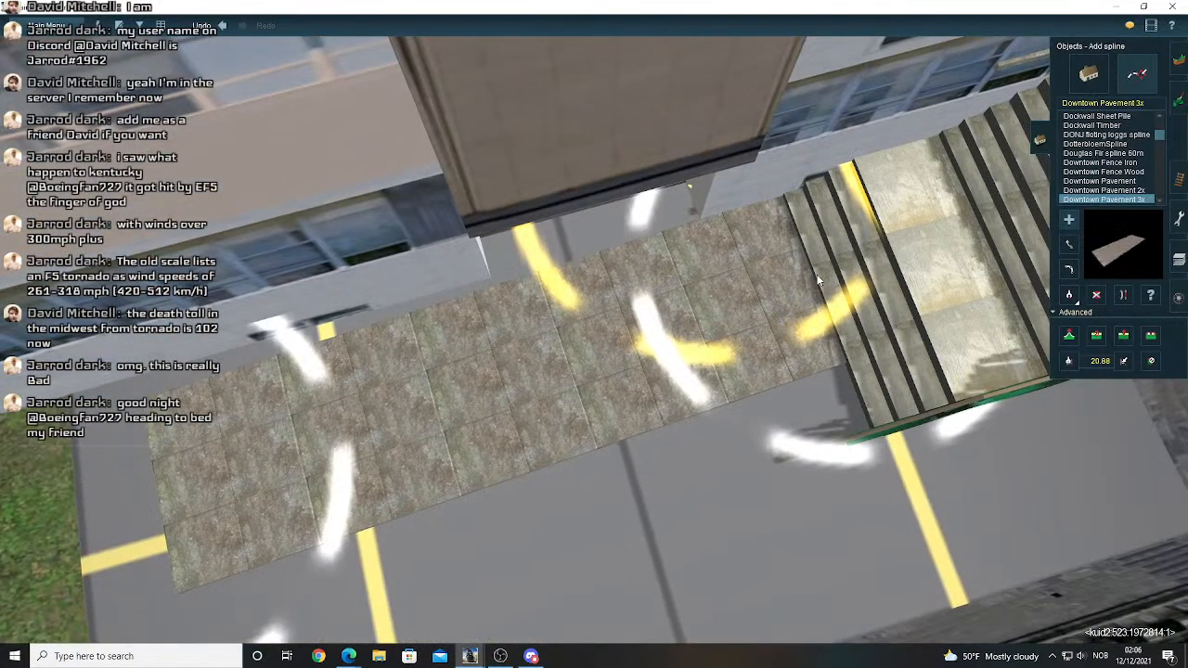
pyautogui.click(818, 280)
# - Pick up the passage pavement's 17.59 height and move its open end across the grass to the other stairs' top landing
pyautogui.rightClick(323, 453)
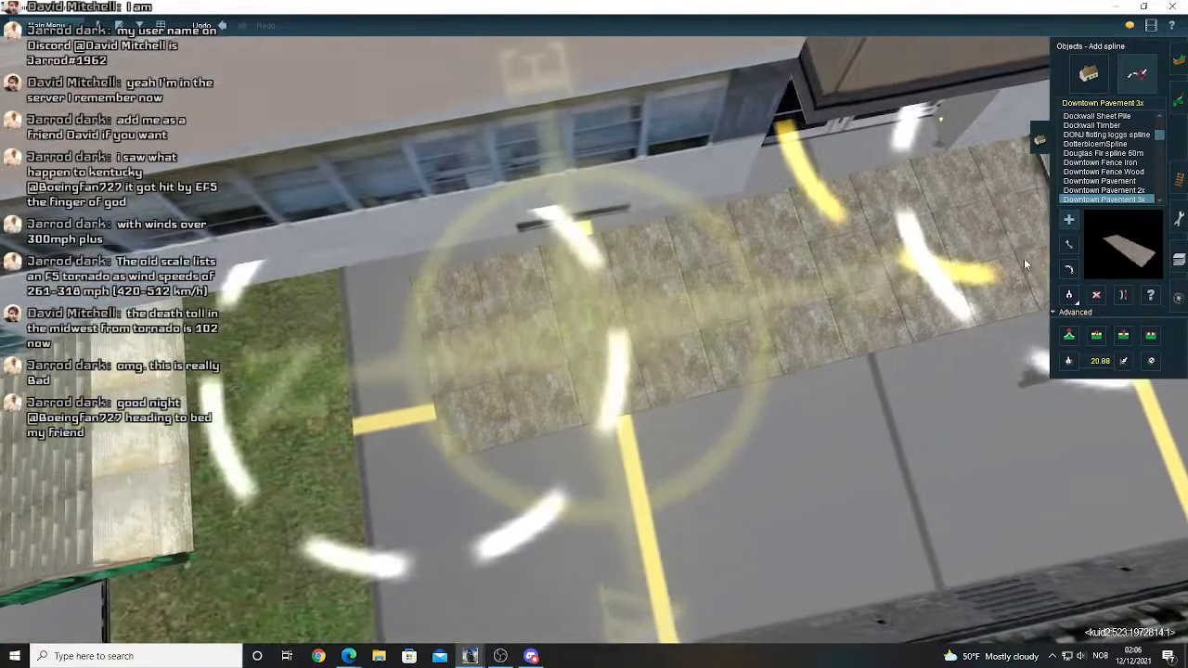
pyautogui.moveTo(418, 366)
pyautogui.mouseDown()
pyautogui.moveTo(263, 360)
pyautogui.moveTo(417, 346)
pyautogui.moveTo(429, 326)
pyautogui.moveTo(432, 349)
pyautogui.mouseUp()
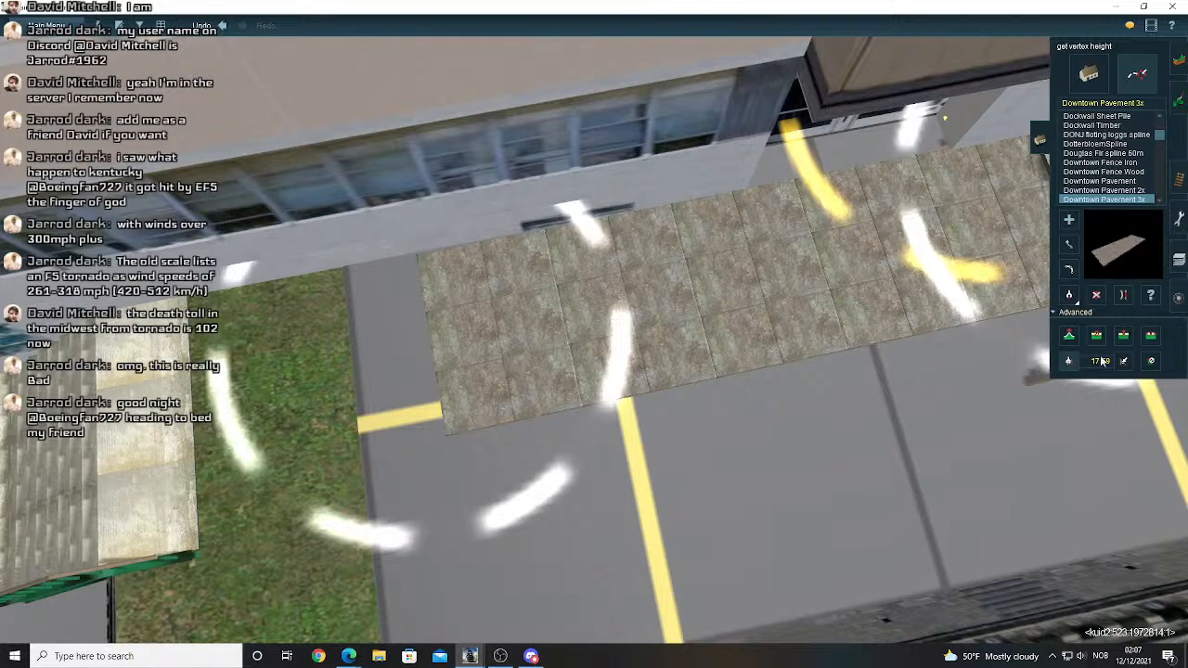
pyautogui.scroll(-5, 1012, 371)
pyautogui.click(807, 316)
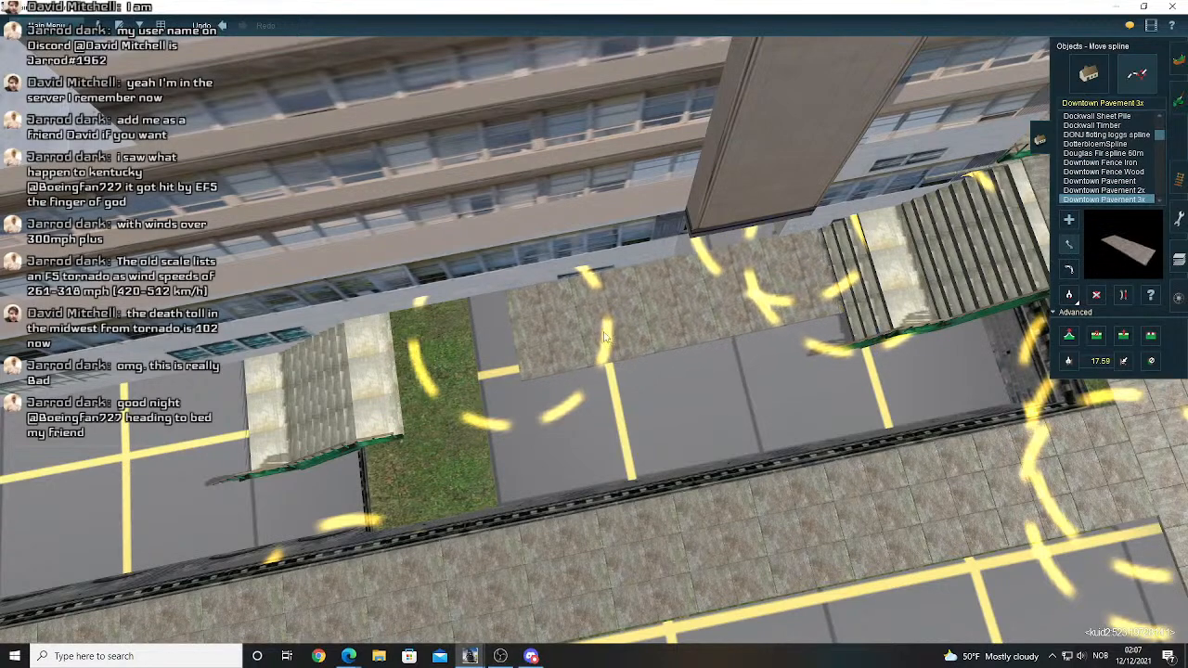
pyautogui.scroll(5, 452, 356)
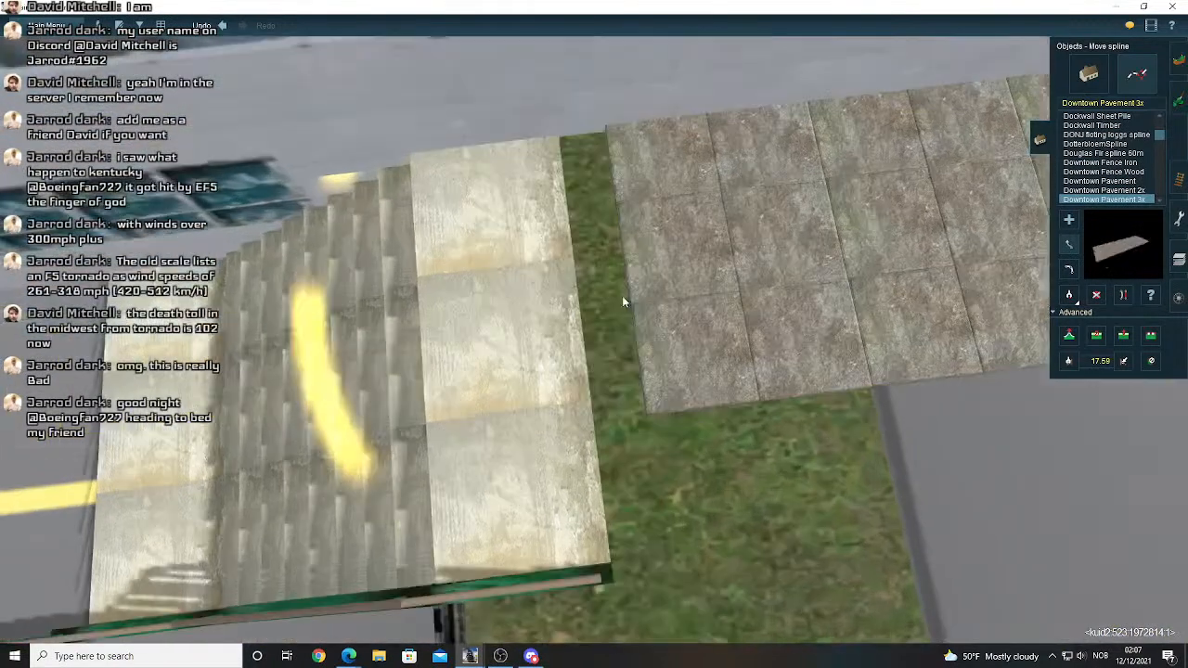
pyautogui.moveTo(623, 300); pyautogui.dragTo(575, 323)
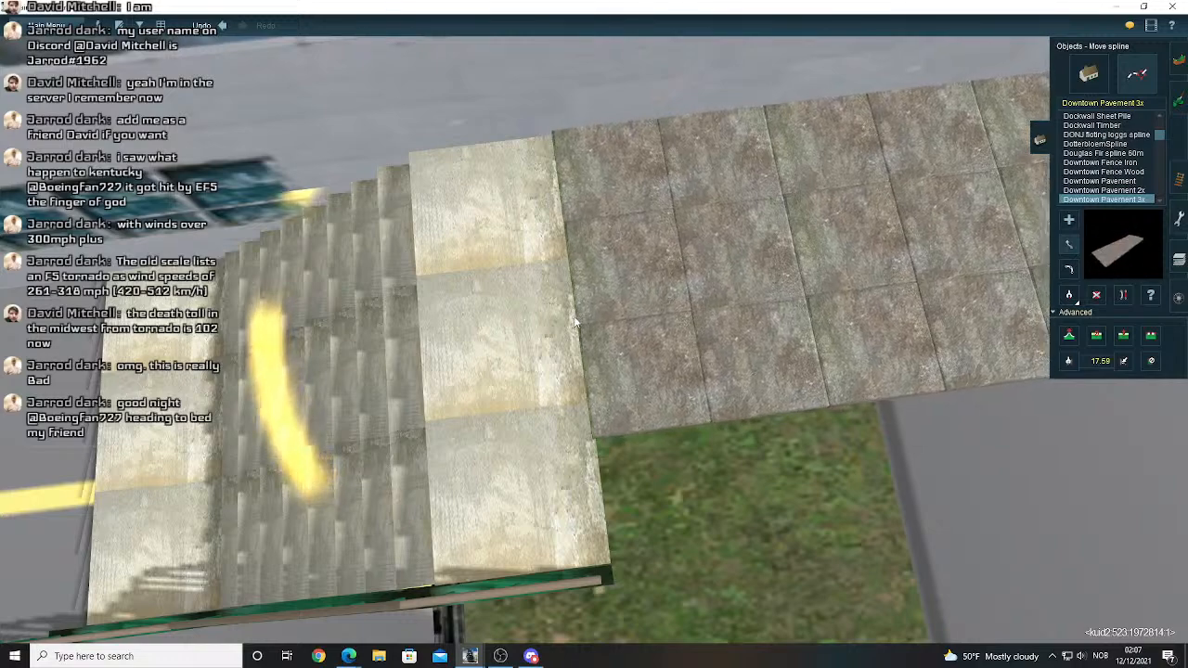
# - Raise the inner stairs slightly to bring their top landing level with the pavement
pyautogui.press('Left')
pyautogui.press('Down')
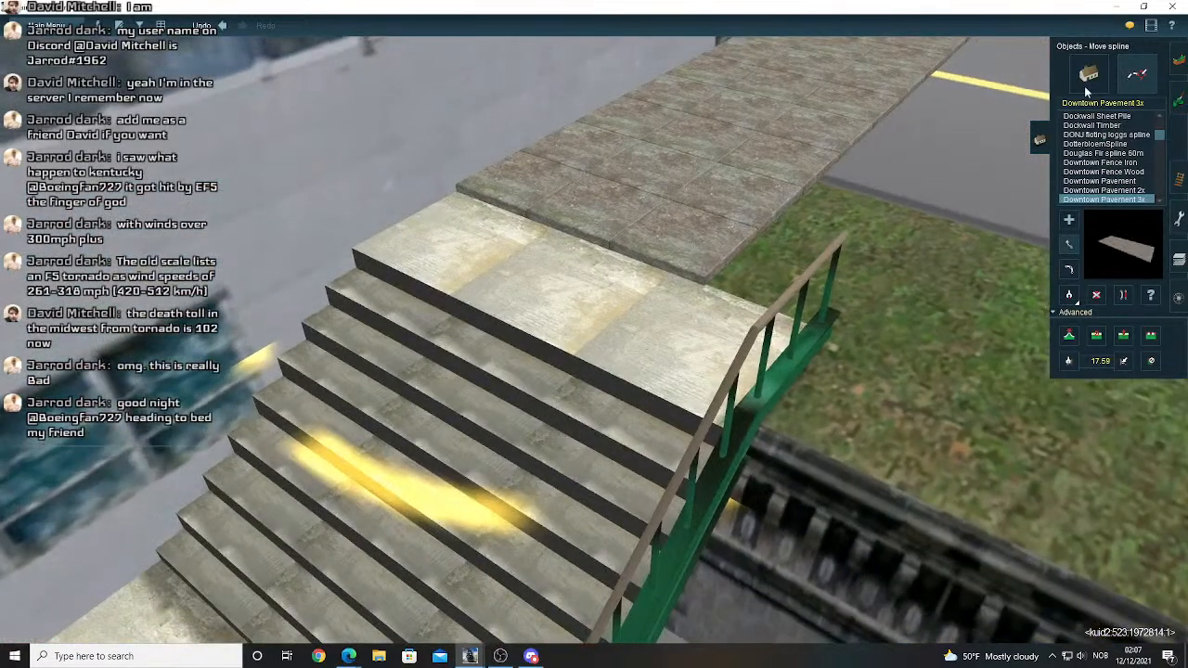
pyautogui.click(1086, 82)
pyautogui.click(1120, 296)
pyautogui.moveTo(701, 377); pyautogui.dragTo(702, 364)
pyautogui.press('Right')
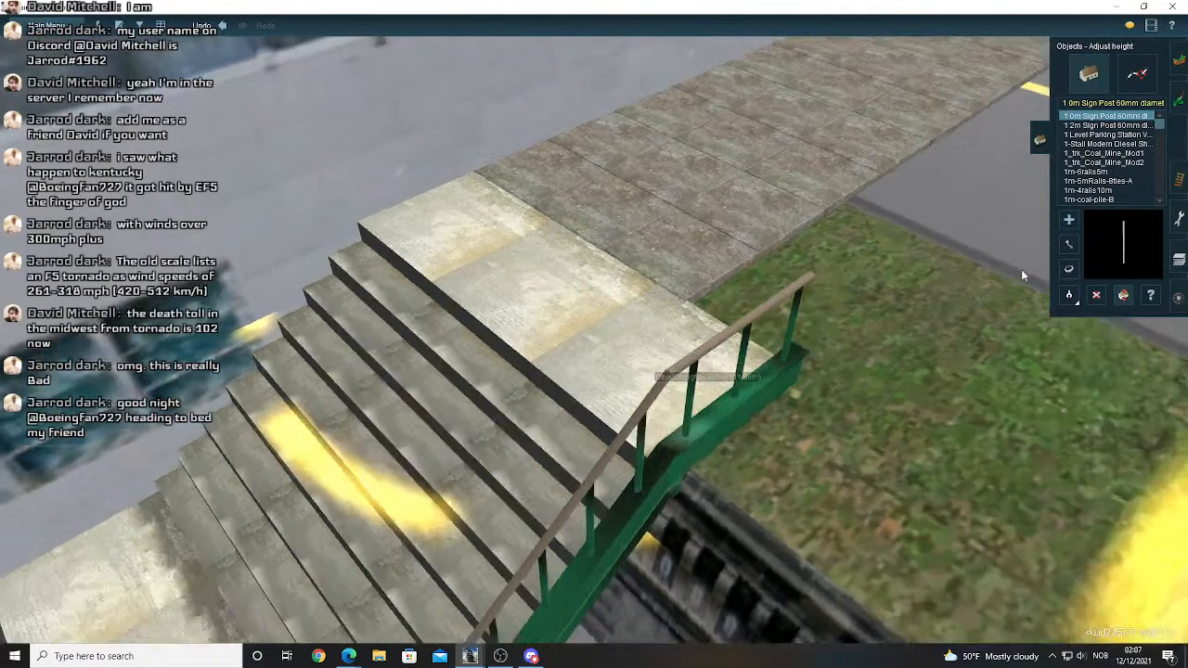
# - Reposition the inner stairs along the building so their top landing butts against the pavement's end
pyautogui.press('Up')
pyautogui.click(1069, 244)
pyautogui.moveTo(454, 297); pyautogui.dragTo(327, 243)
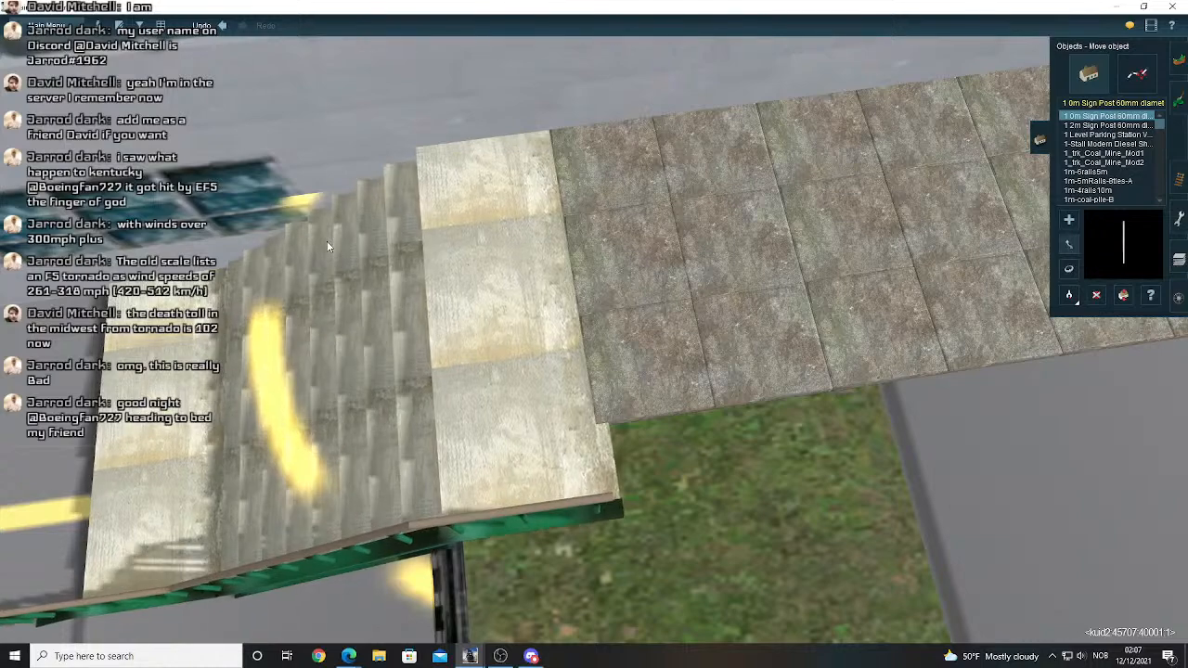
pyautogui.scroll(-4, 467, 283)
pyautogui.moveTo(467, 283); pyautogui.dragTo(632, 356, button='right')
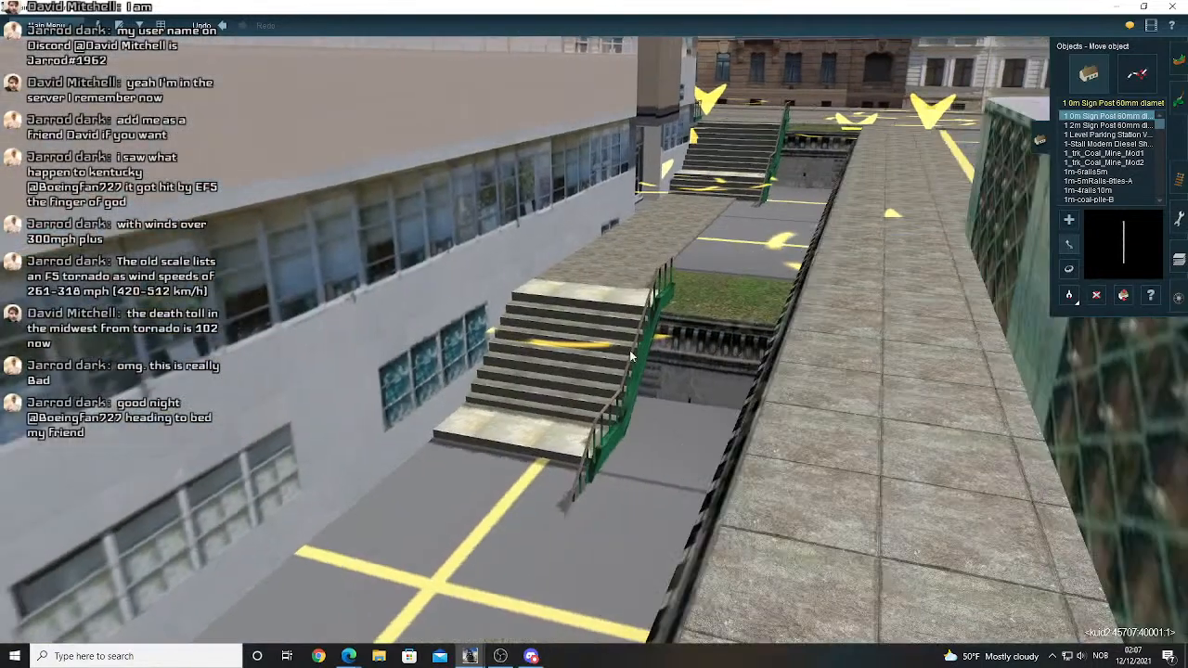
pyautogui.press('Left')
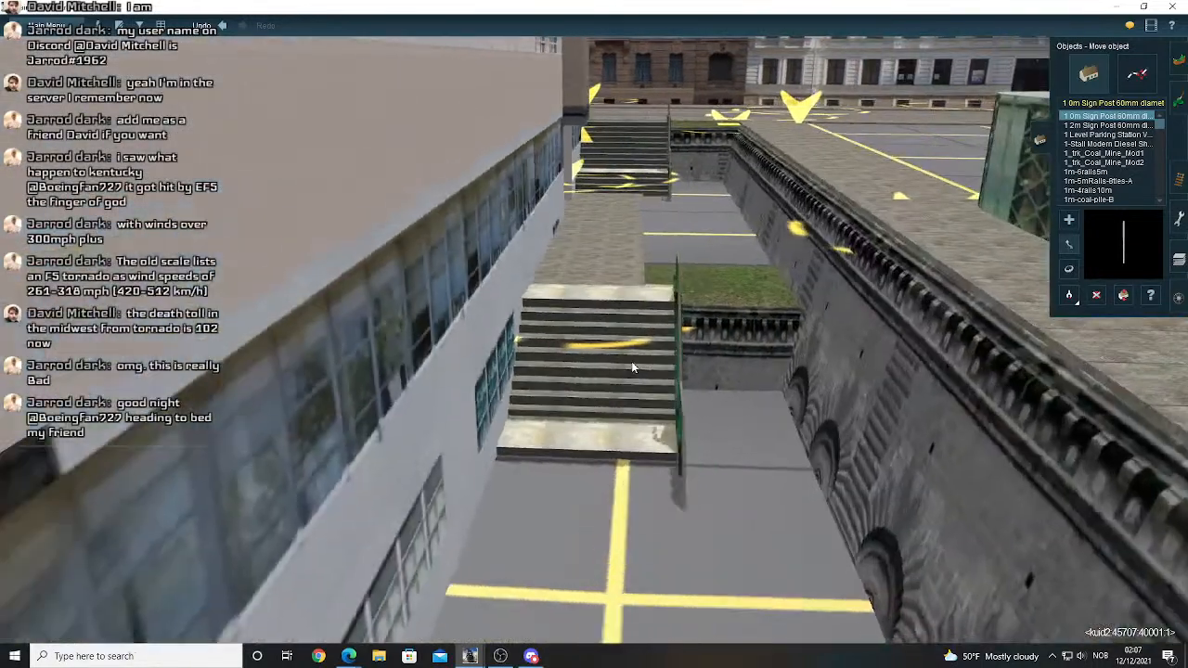
pyautogui.press('Left')
pyautogui.press('Up')
pyautogui.moveTo(615, 386); pyautogui.dragTo(632, 307)
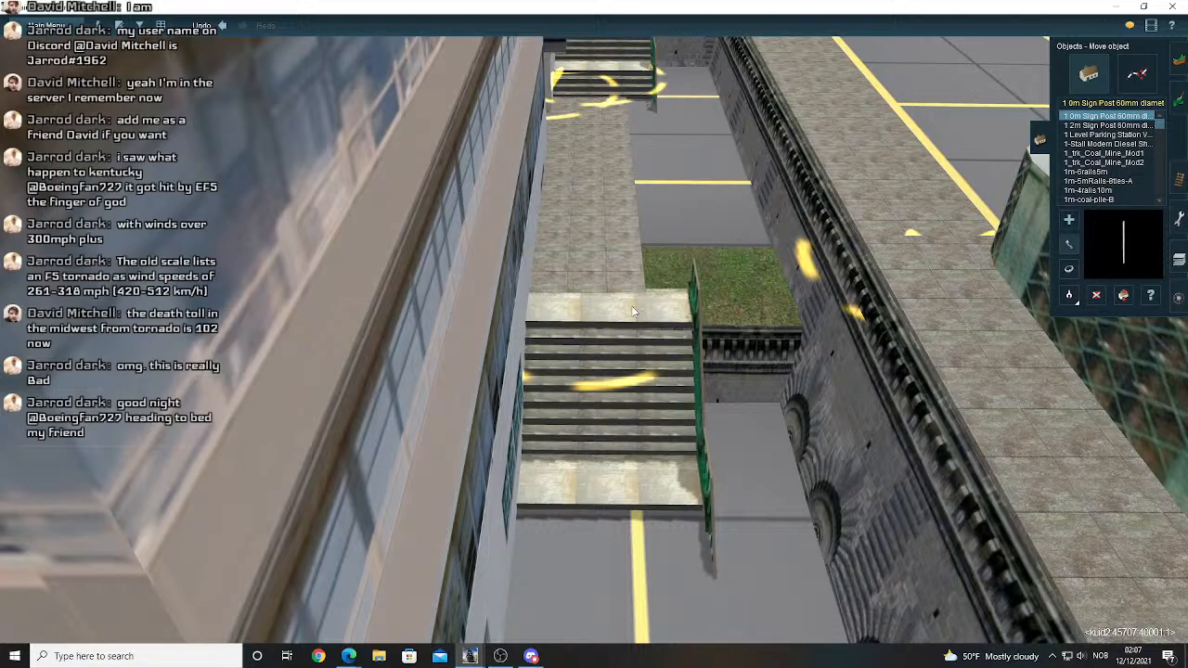
pyautogui.scroll(10, 631, 306)
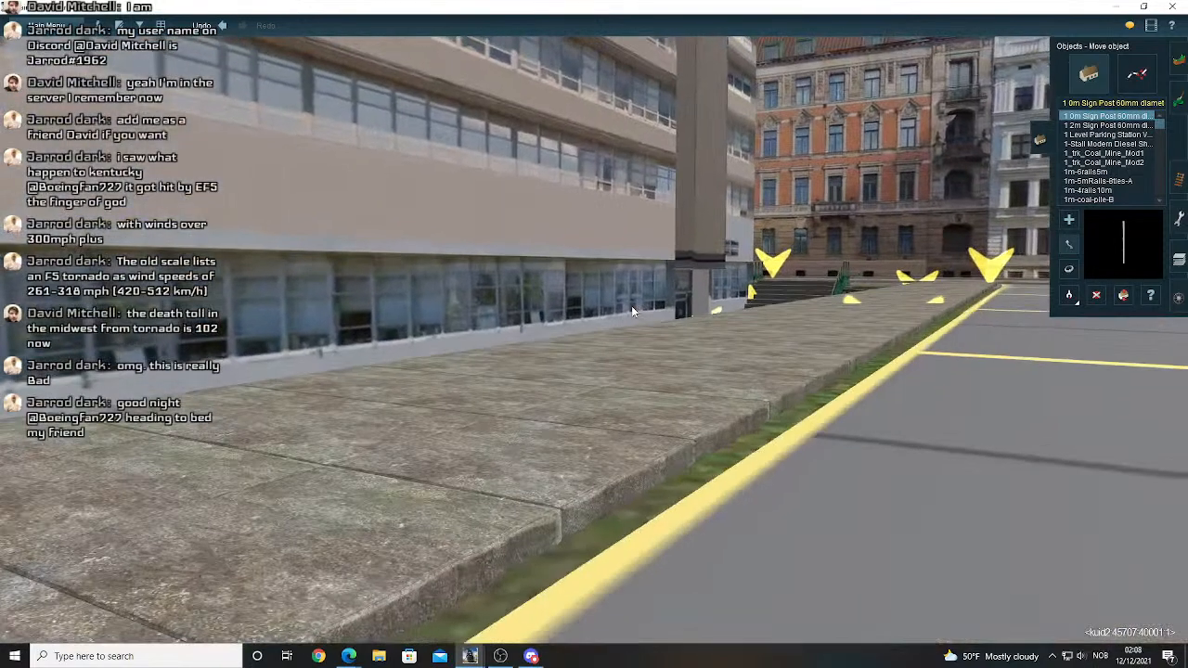
pyautogui.scroll(-10, 631, 305)
pyautogui.moveTo(631, 305); pyautogui.dragTo(630, 306, button='right')
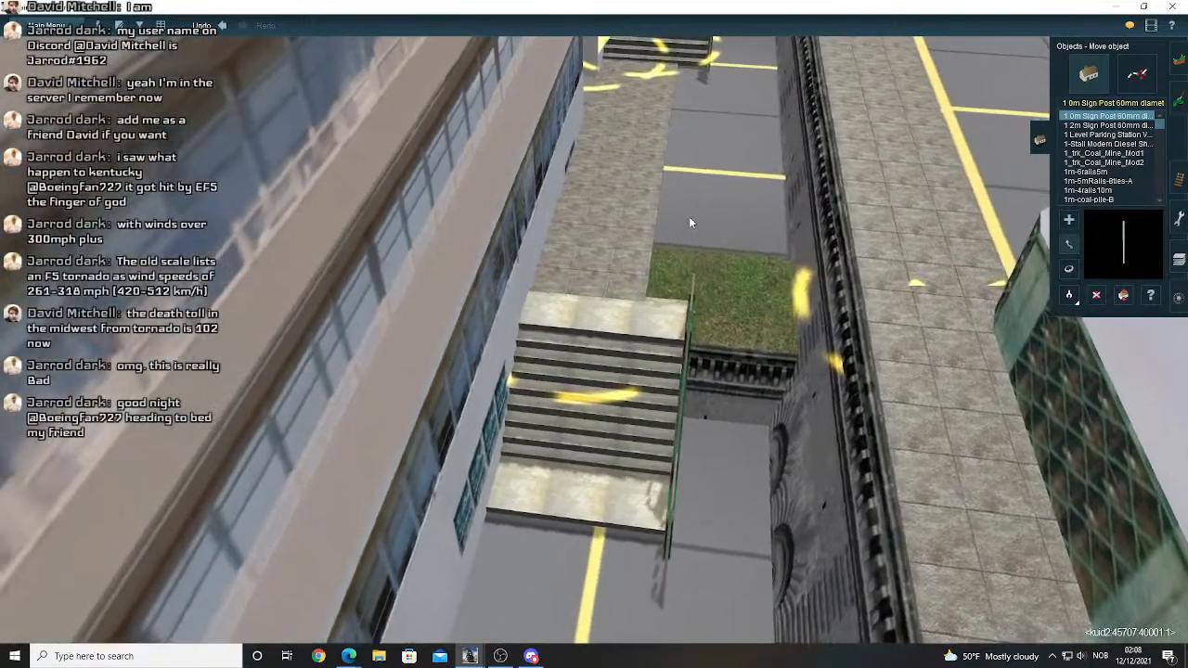
# - Lay a short second Downtown Pavement 3x section between the first one and the retaining wall, and apply the 17.59 height
pyautogui.rightClick(689, 216)
pyautogui.click(1070, 238)
pyautogui.moveTo(477, 477); pyautogui.dragTo(594, 334, button='right')
pyautogui.rightClick(660, 296)
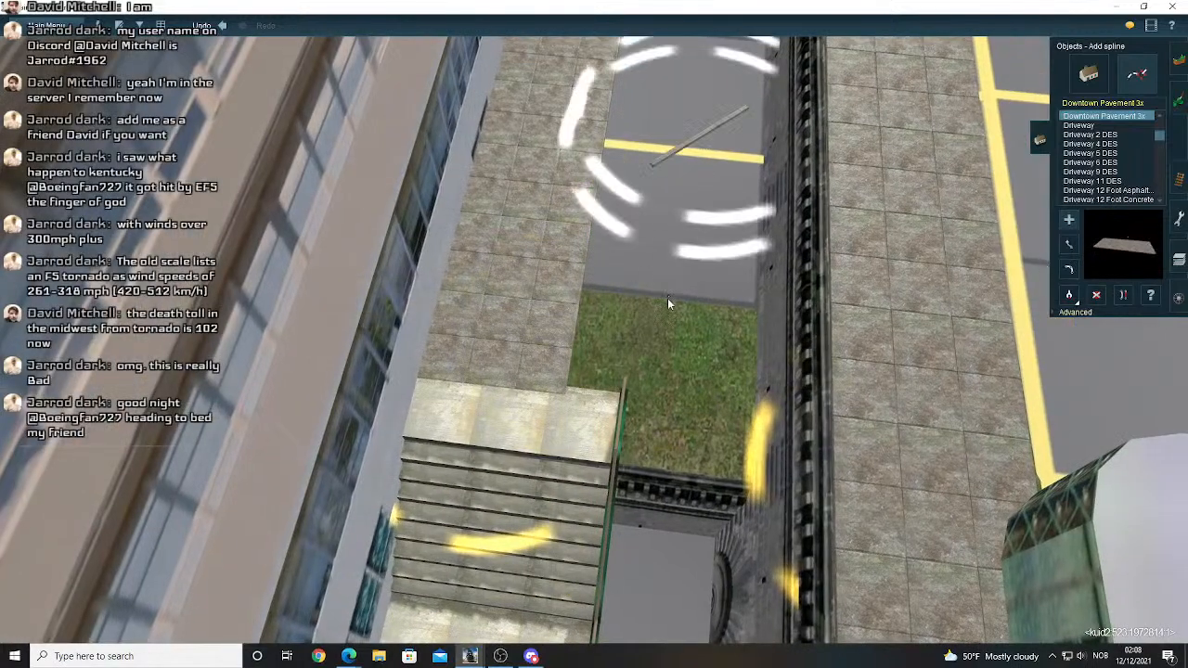
pyautogui.click(684, 231)
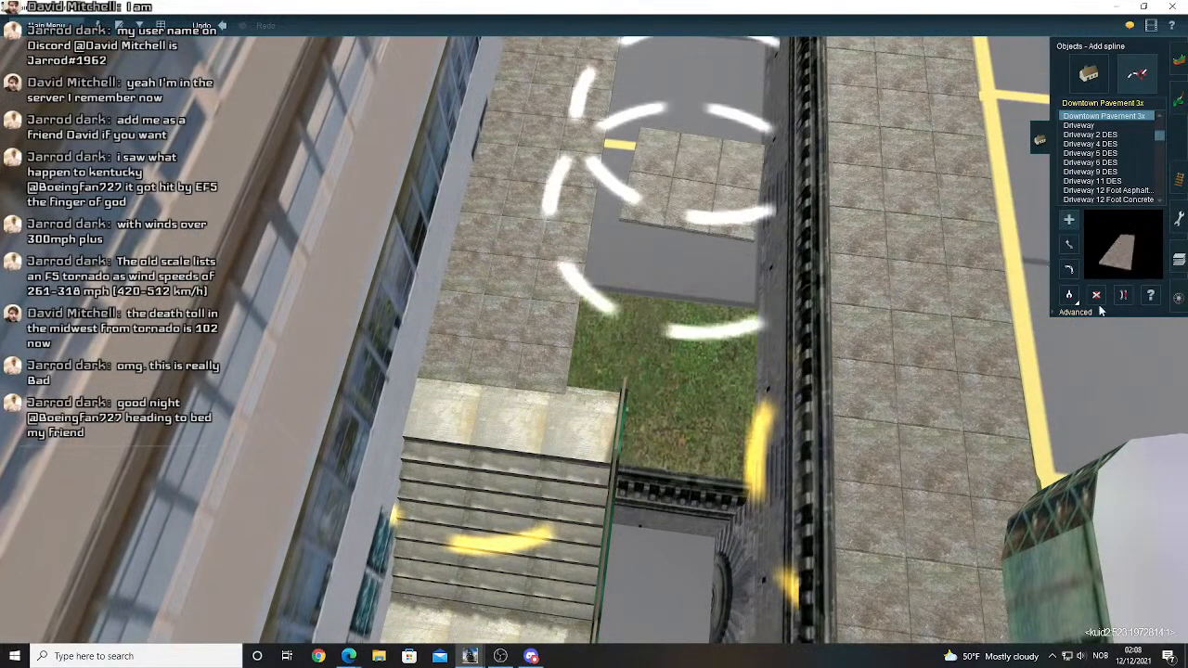
pyautogui.click(1079, 314)
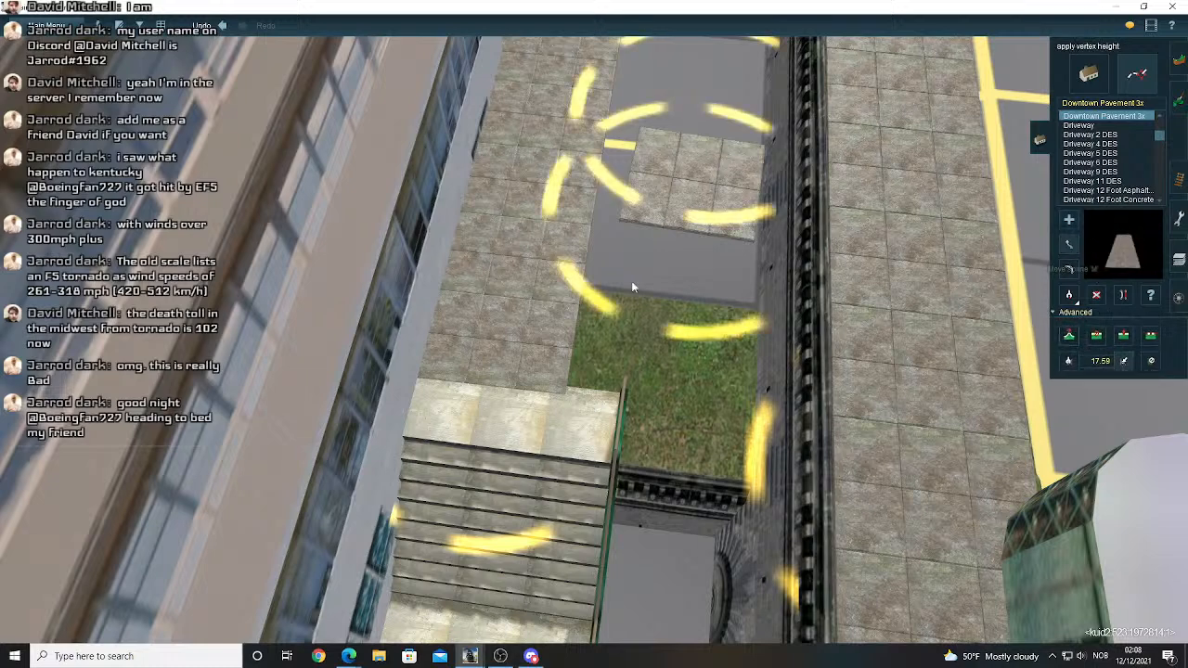
# - Stretch the second section from the inner stairs' railing to the cross wall beside the street stairs, alongside the first section
pyautogui.moveTo(684, 267); pyautogui.dragTo(625, 492)
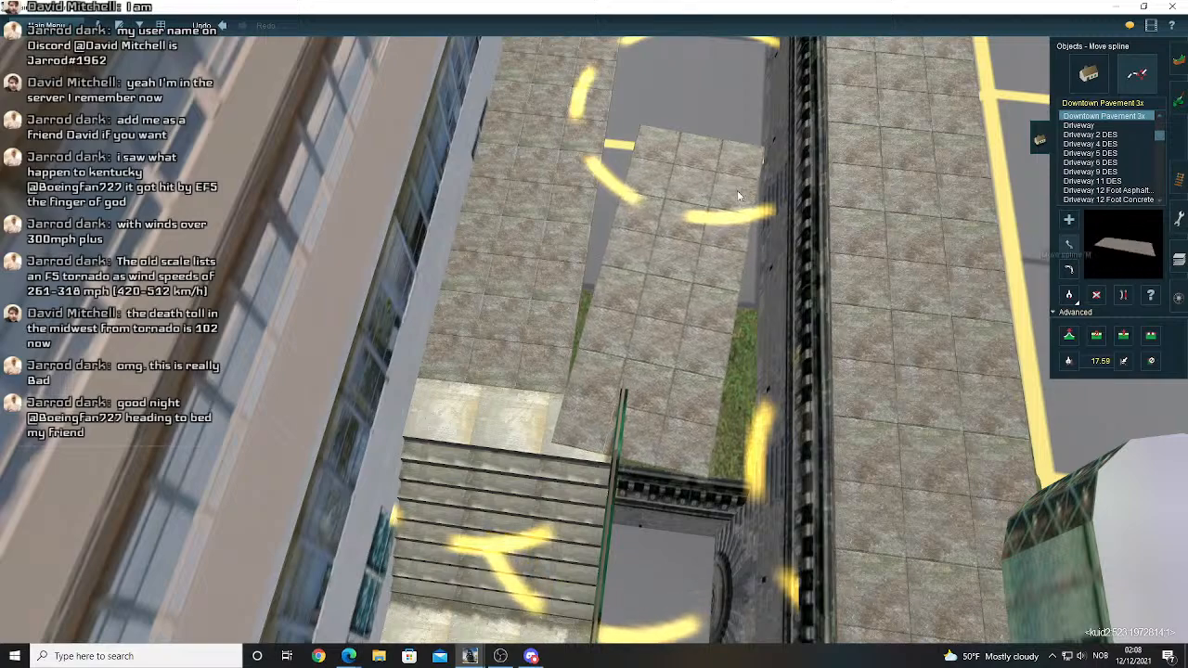
pyautogui.press('Down')
pyautogui.moveTo(684, 164); pyautogui.dragTo(629, 273, button='right')
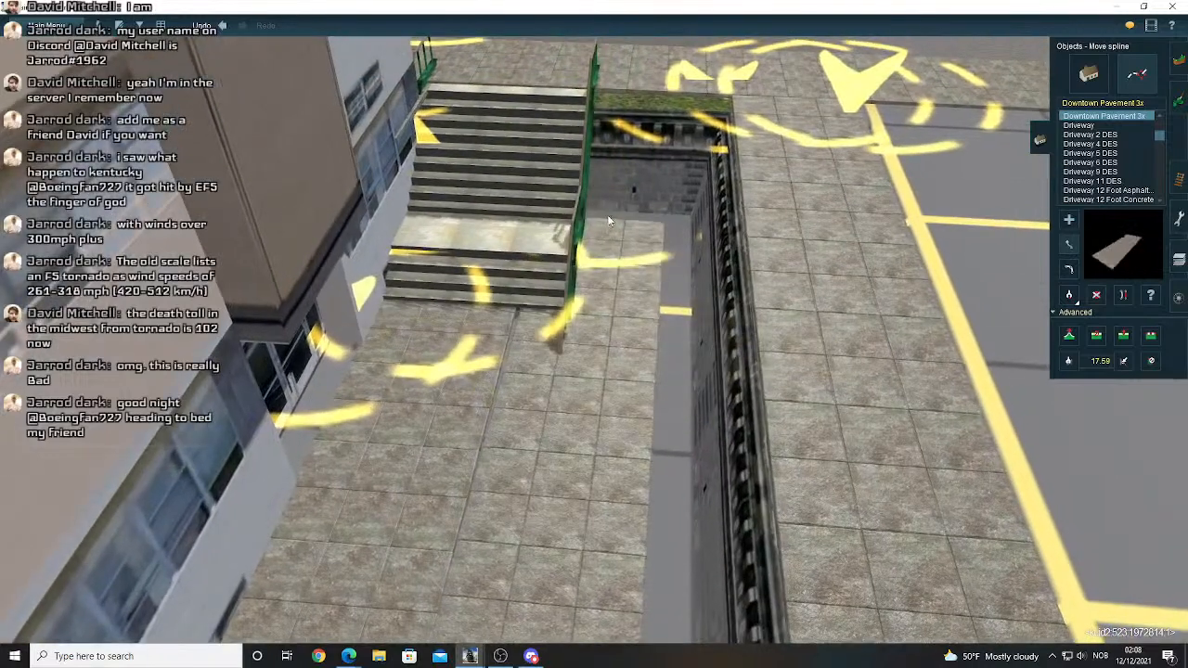
pyautogui.moveTo(608, 219); pyautogui.dragTo(612, 89)
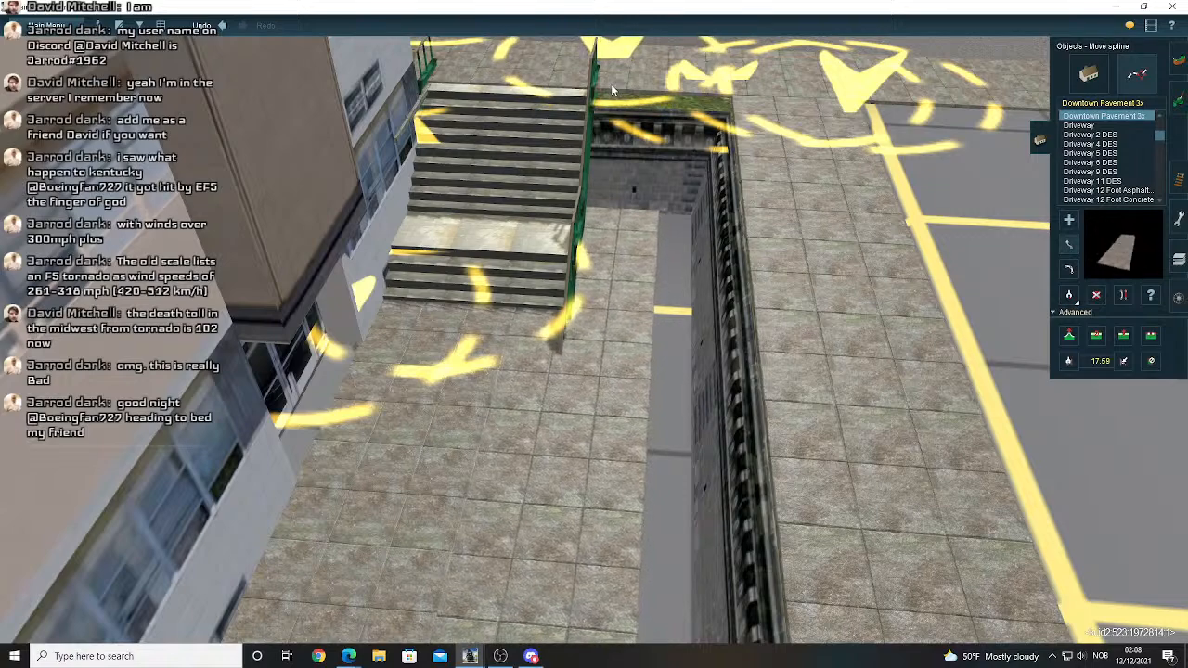
# - Align the second section's end beside the inner stairs, and extend the building-side pavement over the stairs' top landing
pyautogui.moveTo(591, 409); pyautogui.dragTo(612, 371, button='right')
pyautogui.scroll(-3, 608, 399)
pyautogui.scroll(4, 570, 394)
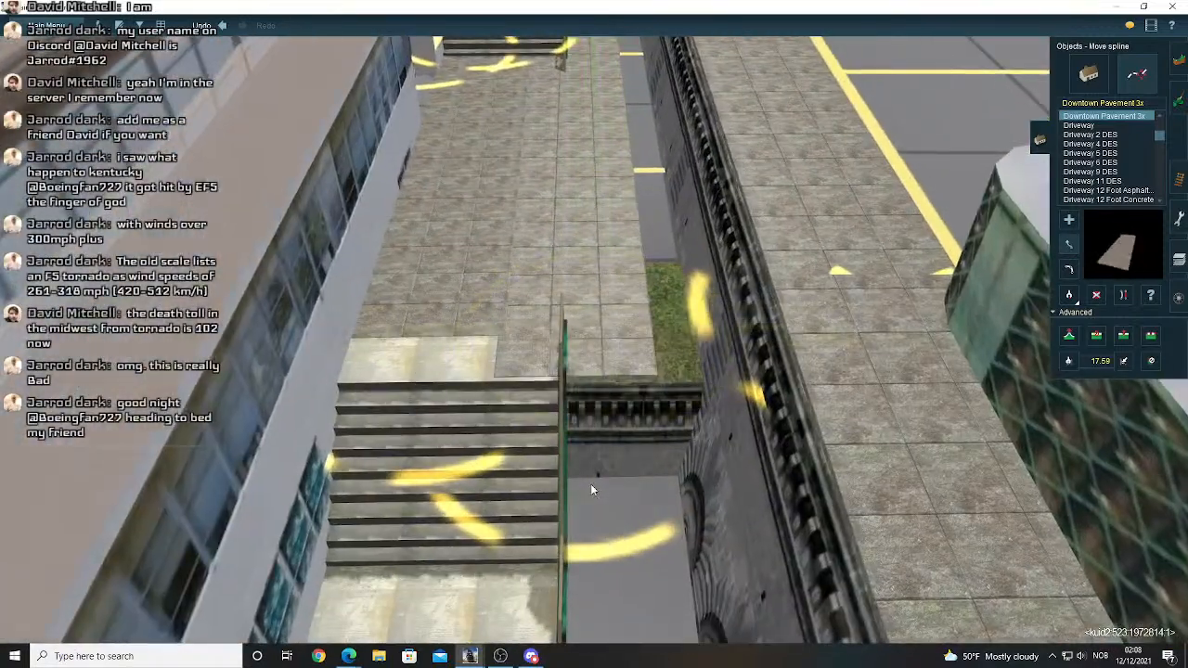
pyautogui.moveTo(570, 459)
pyautogui.mouseDown()
pyautogui.moveTo(592, 448)
pyautogui.moveTo(581, 450)
pyautogui.mouseUp()
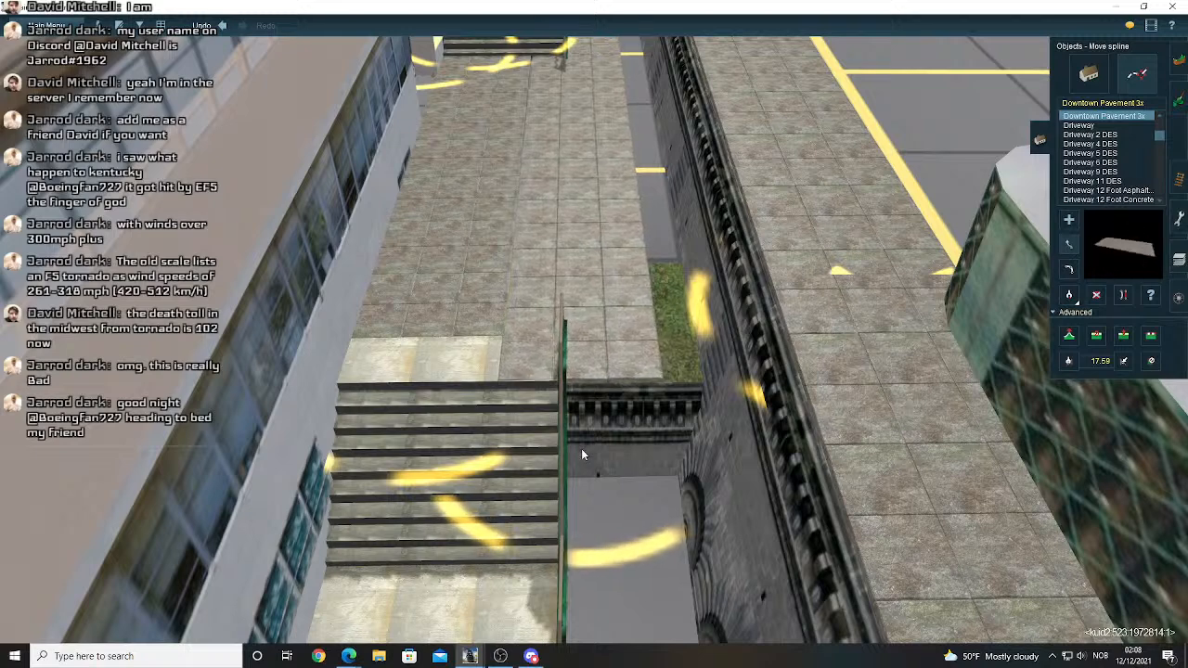
pyautogui.moveTo(411, 377); pyautogui.dragTo(427, 453)
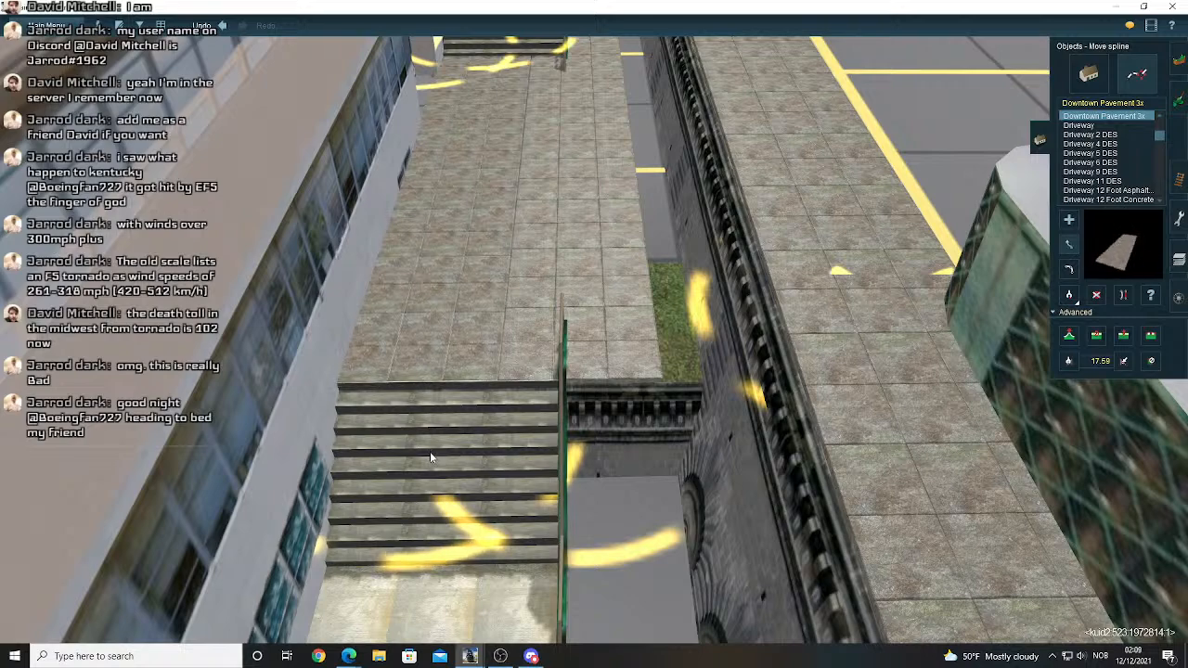
# - Extend the building-side pavement's far end underneath the street-side stairs
pyautogui.moveTo(509, 219); pyautogui.dragTo(640, 252, button='right')
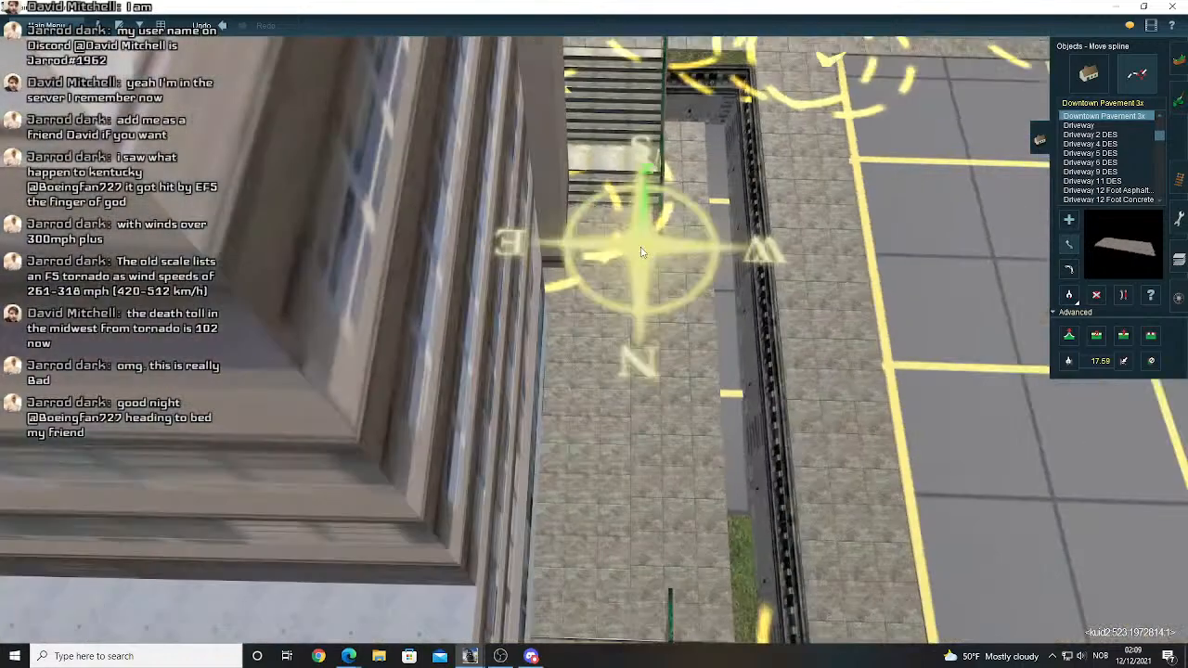
pyautogui.scroll(5, 549, 295)
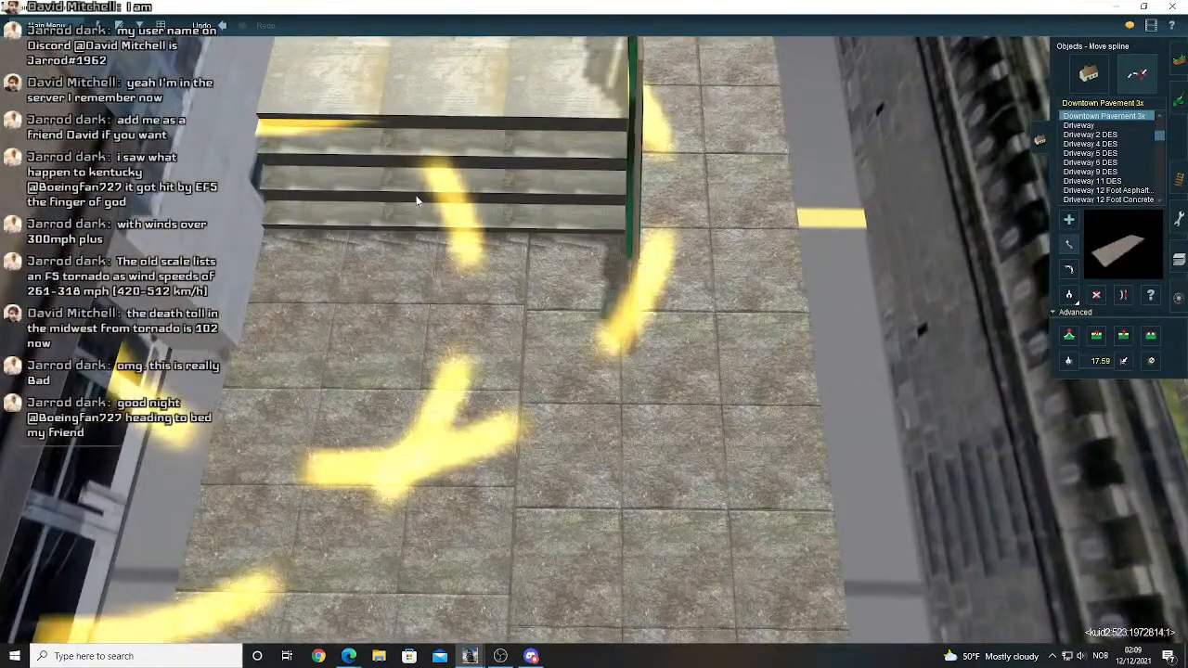
pyautogui.scroll(-4, 427, 206)
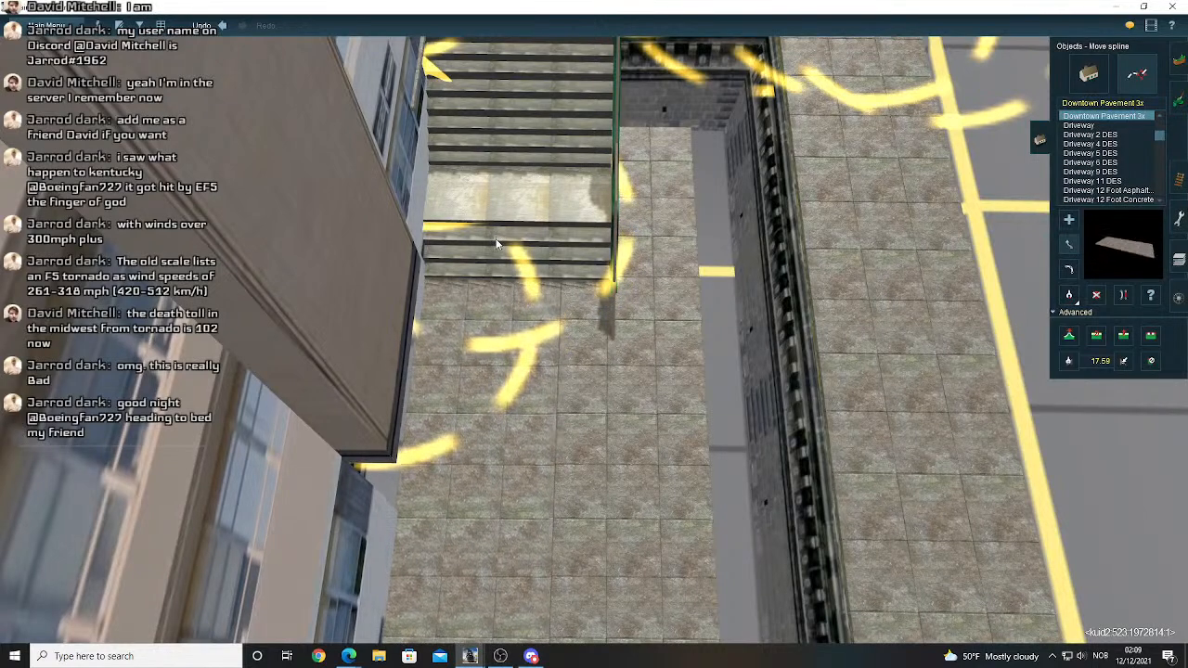
pyautogui.press('Down')
pyautogui.scroll(-4, 599, 292)
pyautogui.press('Right')
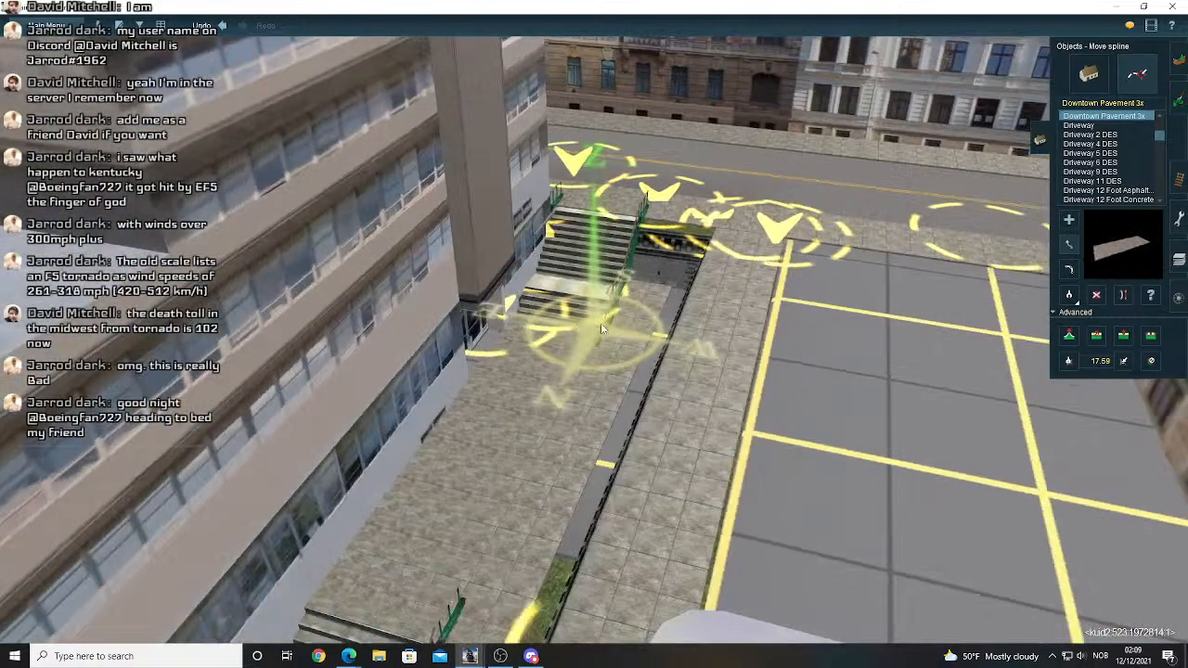
pyautogui.scroll(5, 600, 323)
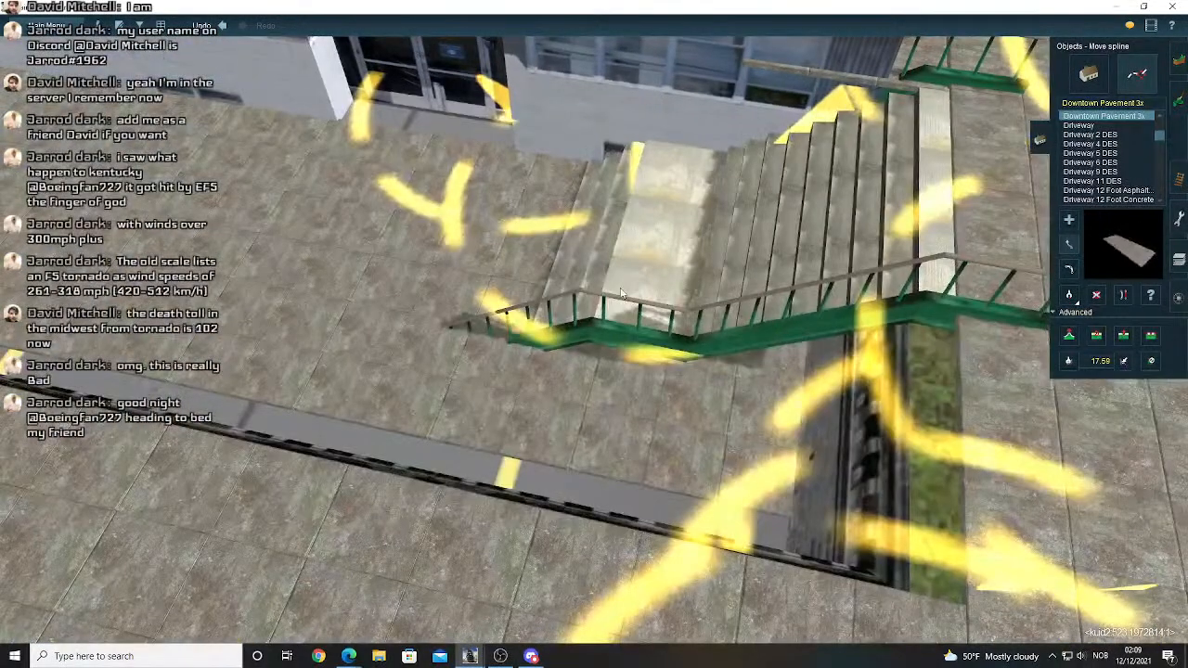
pyautogui.scroll(-4, 622, 292)
pyautogui.press('Left')
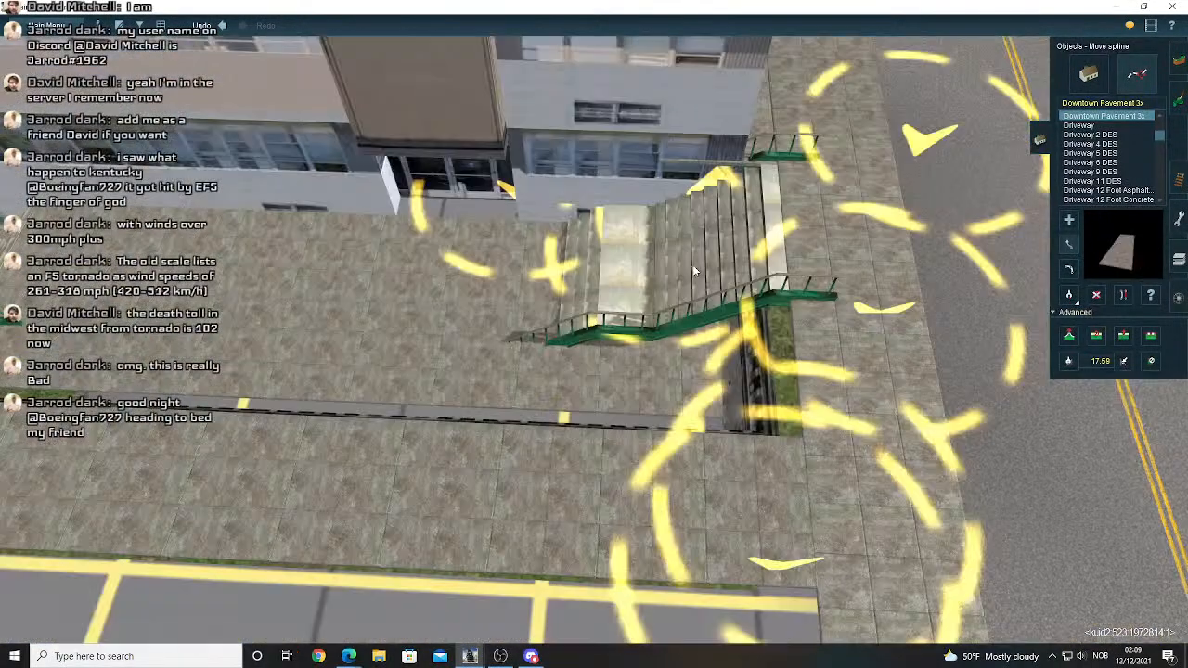
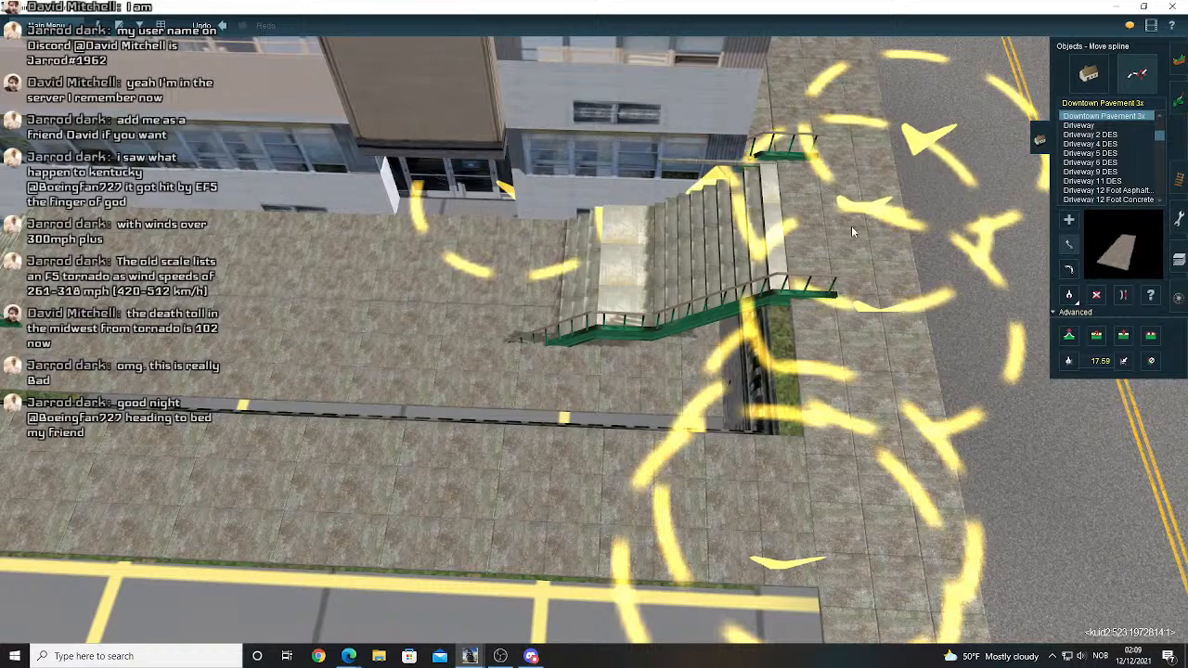
# - Inspect the paved passage between the two stairs along the building and the retaining wall
pyautogui.rightClick(325, 237)
pyautogui.press('Left')
pyautogui.rightClick(586, 399)
pyautogui.rightClick(599, 406)
pyautogui.press('Down')
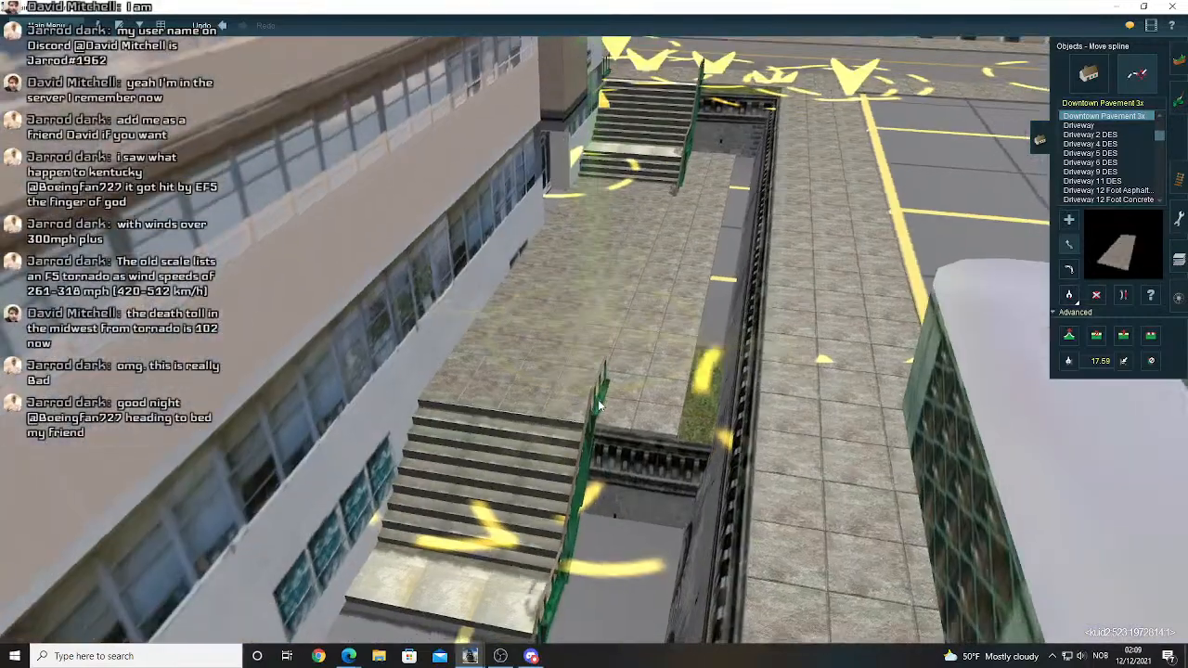
pyautogui.press('Left')
pyautogui.press('Left')
pyautogui.press('Down')
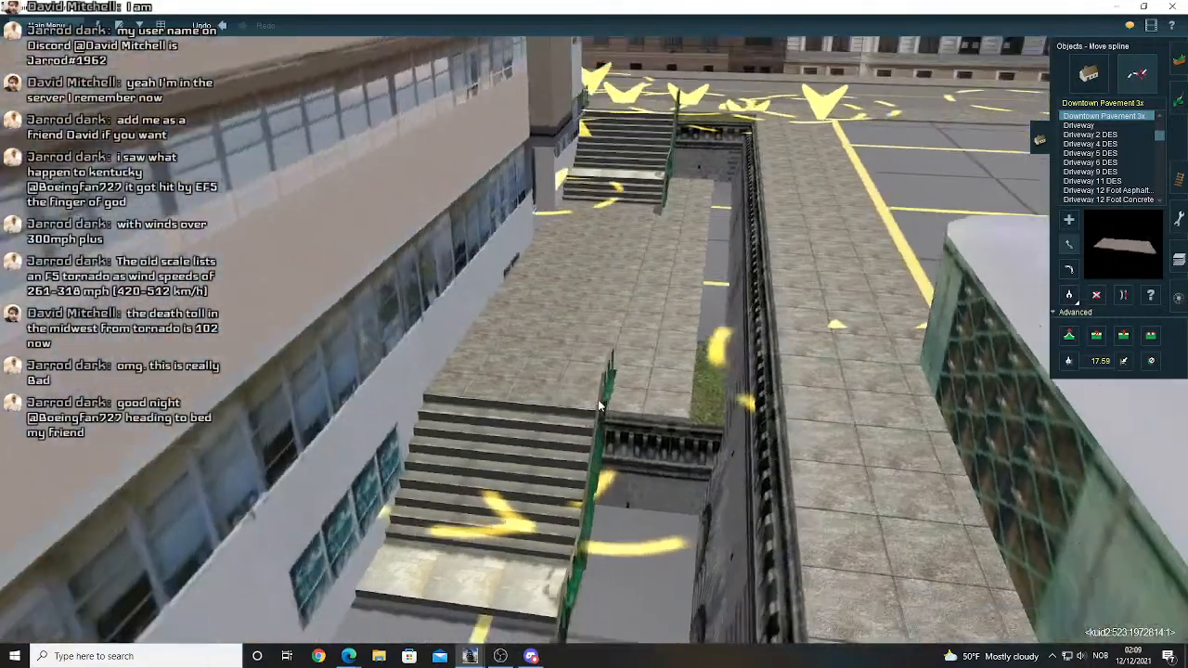
# - Look over the paved passage, its stairs and railings, and the alley continuing along the retaining wall
pyautogui.press('Left')
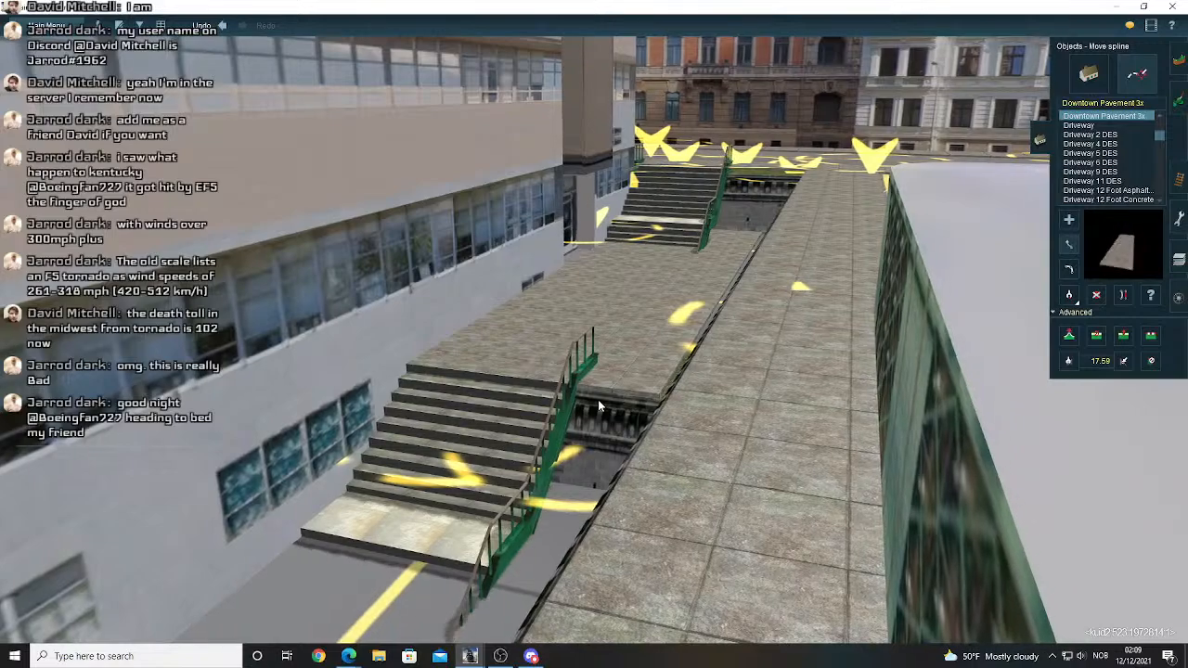
pyautogui.press('Left')
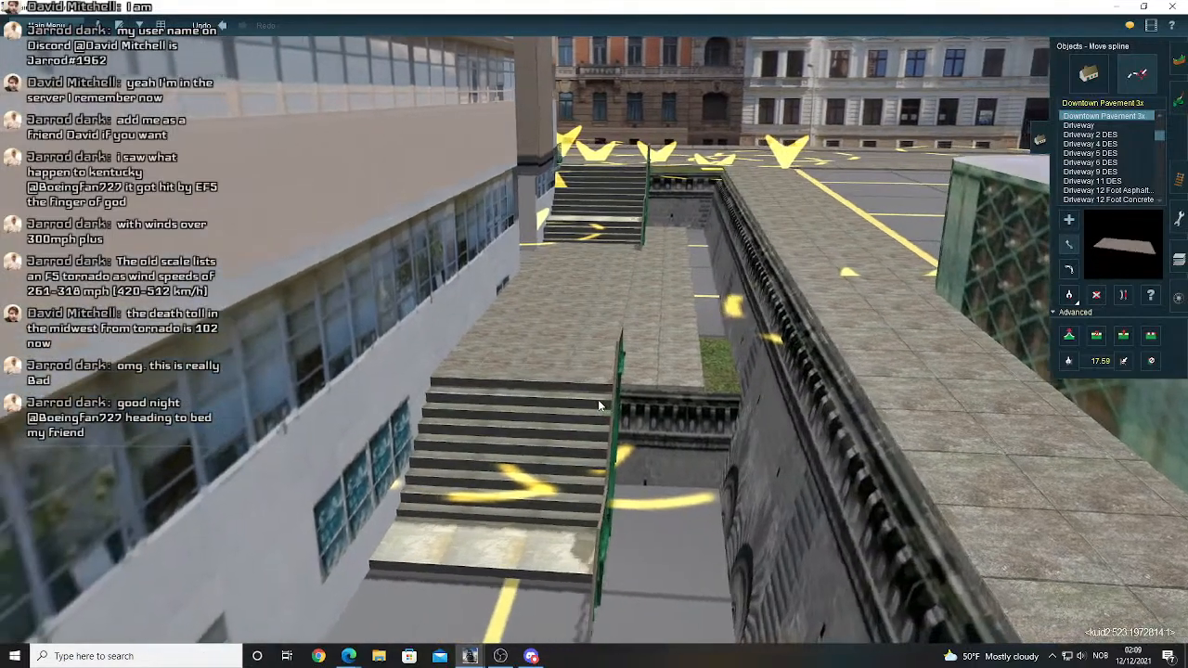
pyautogui.press('Up')
pyautogui.press('Right')
pyautogui.rightClick(643, 321)
pyautogui.press('Left')
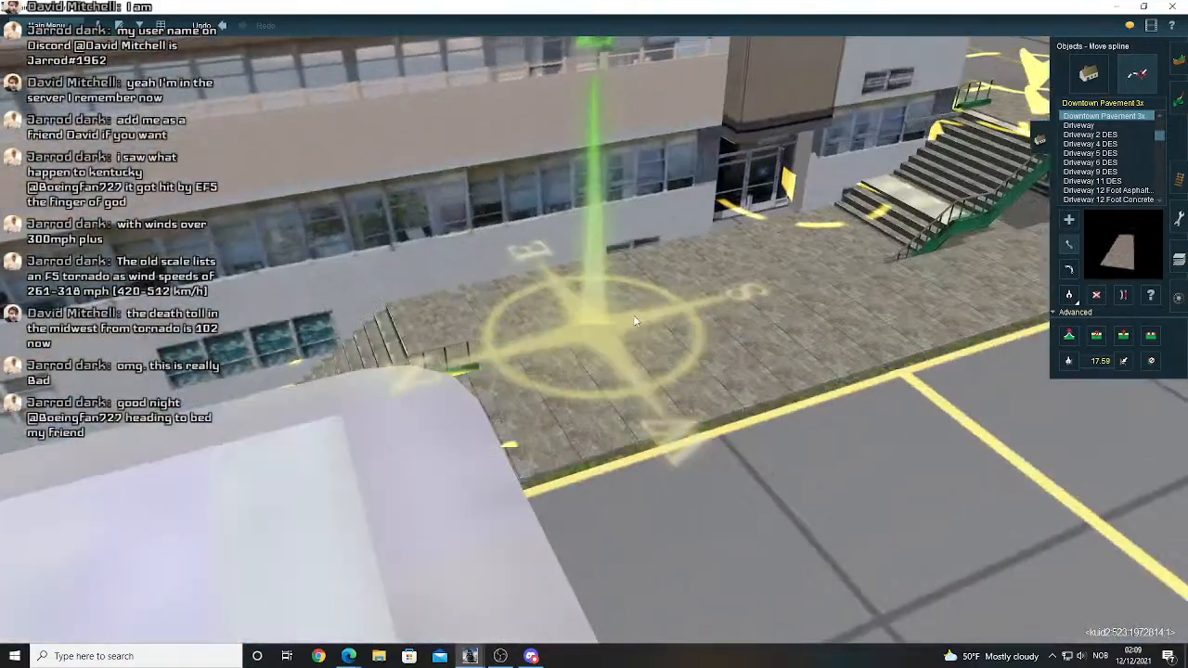
pyautogui.press('Left')
pyautogui.rightClick(535, 339)
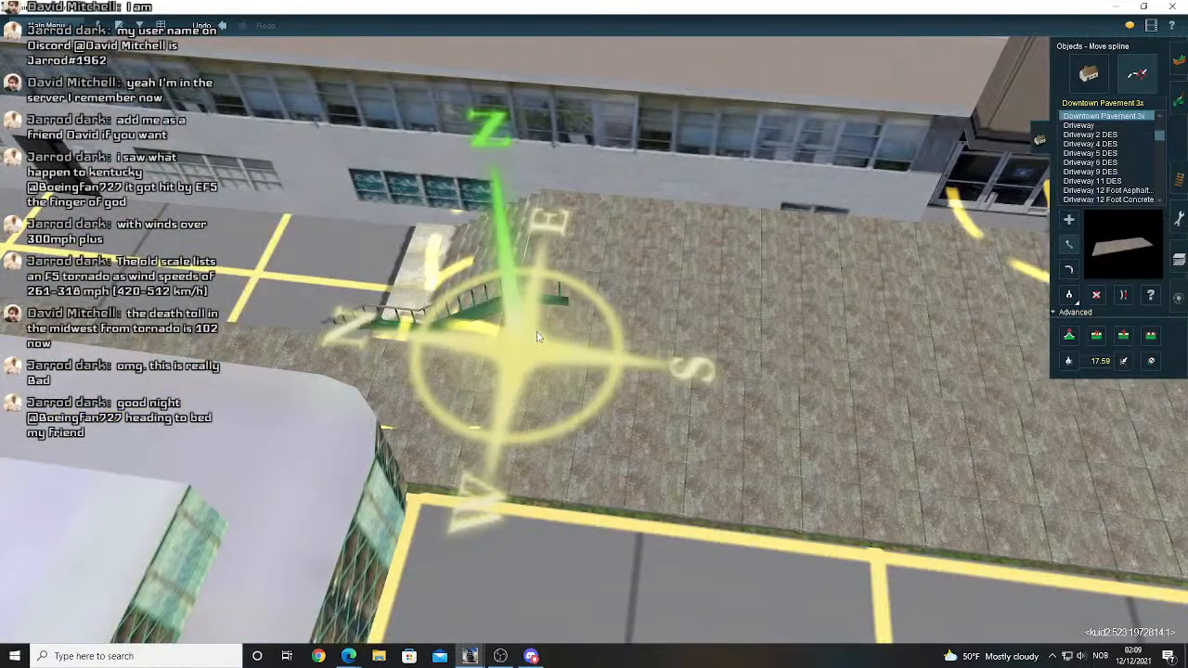
pyautogui.press('Left')
pyautogui.scroll(-5, 538, 337)
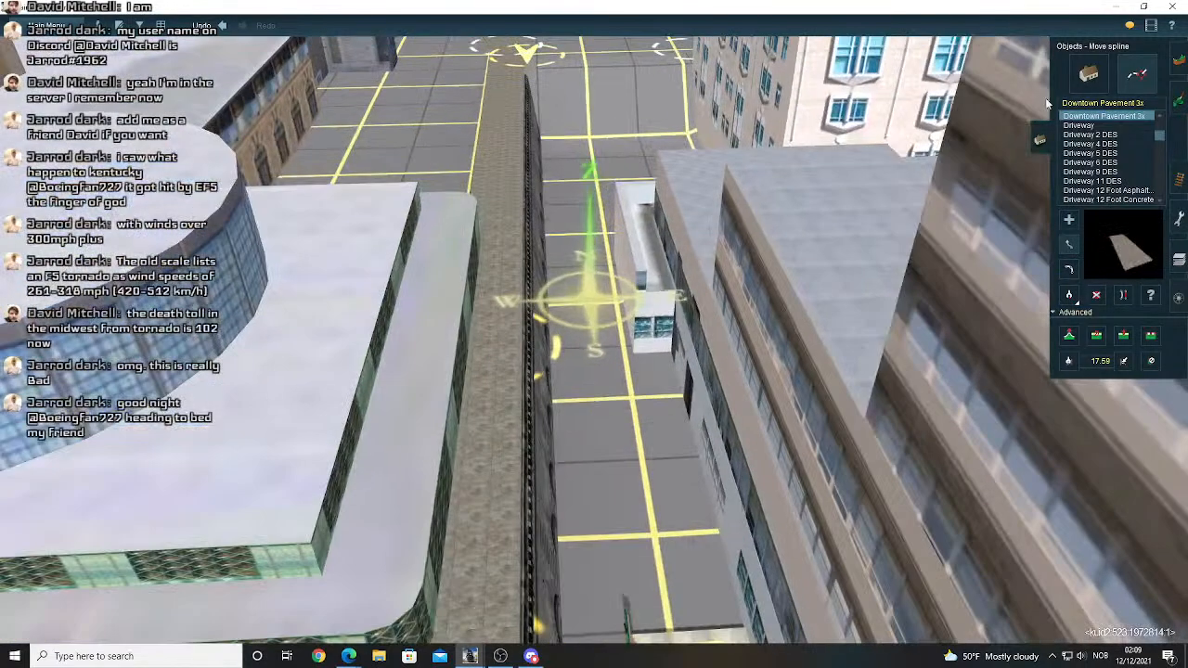
# - Pick the stairs5a object from the existing stairs and place a copy at the alley's far street end, near the retaining wall
pyautogui.click(1089, 75)
pyautogui.rightClick(589, 134)
pyautogui.press('Right')
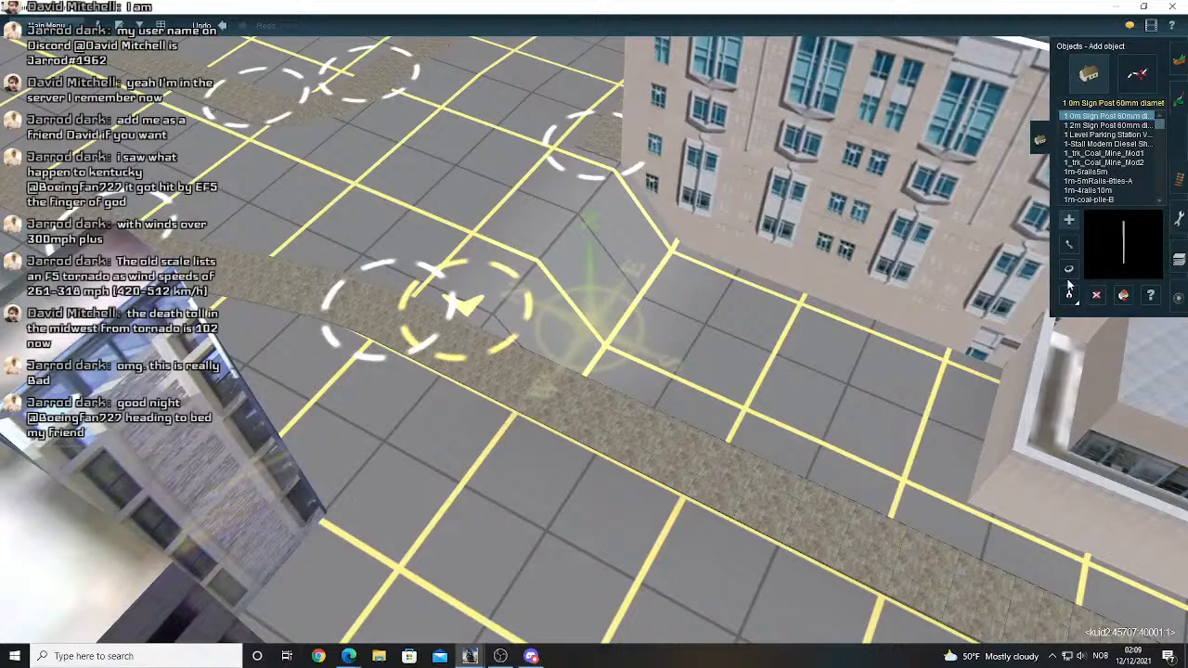
pyautogui.click(1069, 294)
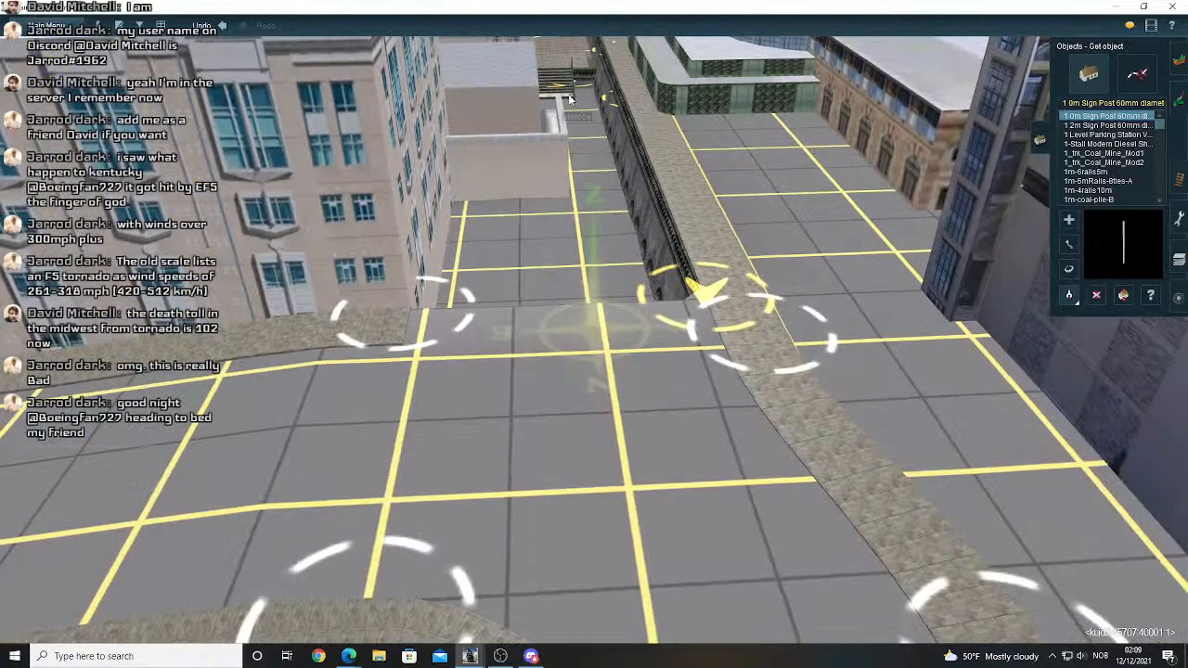
pyautogui.click(557, 88)
pyautogui.click(615, 277)
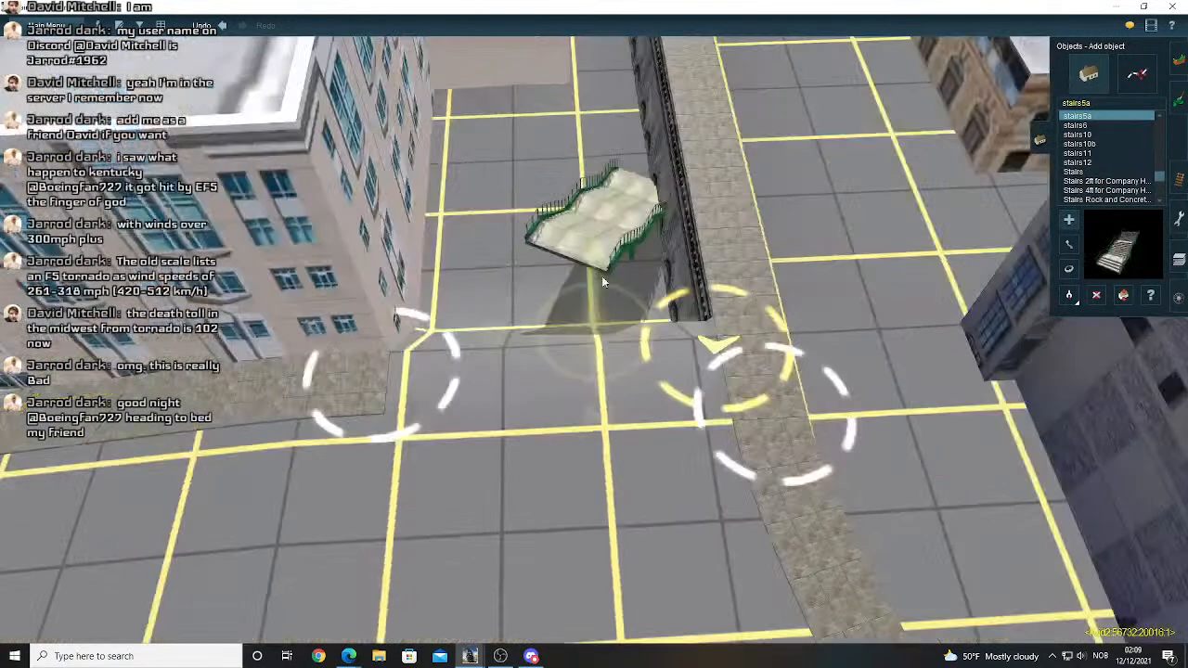
# - Rotate the new stairs parallel to the retaining wall and position them against the wall's end
pyautogui.moveTo(649, 275); pyautogui.dragTo(864, 335, button='right')
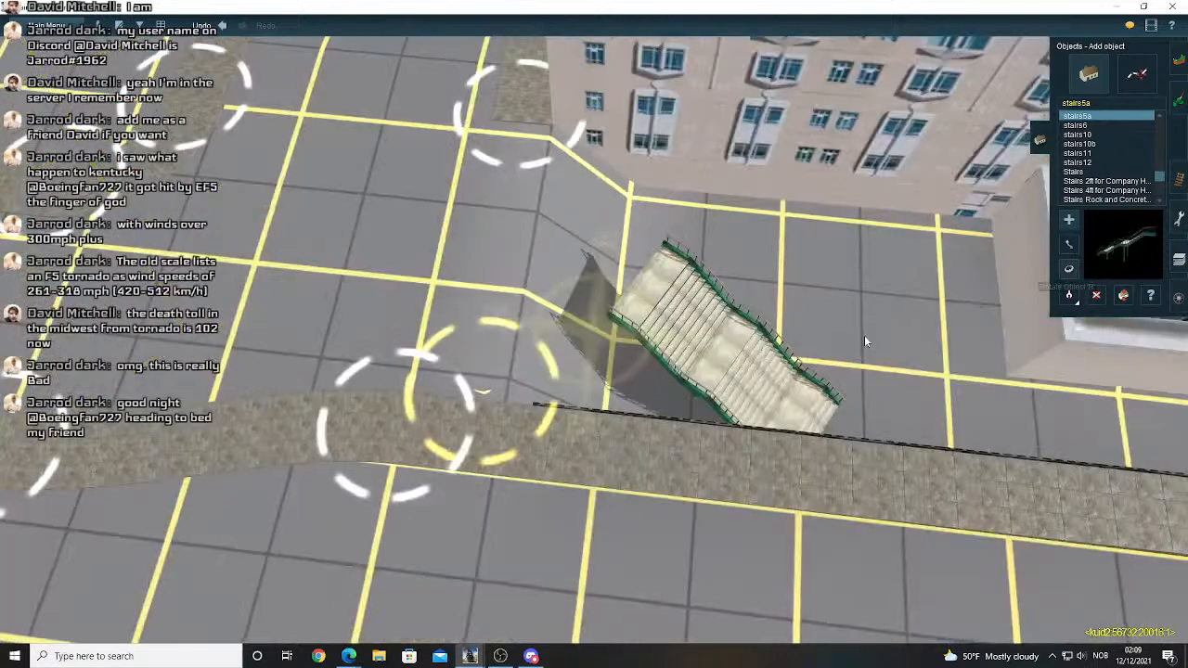
pyautogui.press('r')
pyautogui.moveTo(864, 335); pyautogui.dragTo(631, 351)
pyautogui.click(1068, 245)
pyautogui.press('Left')
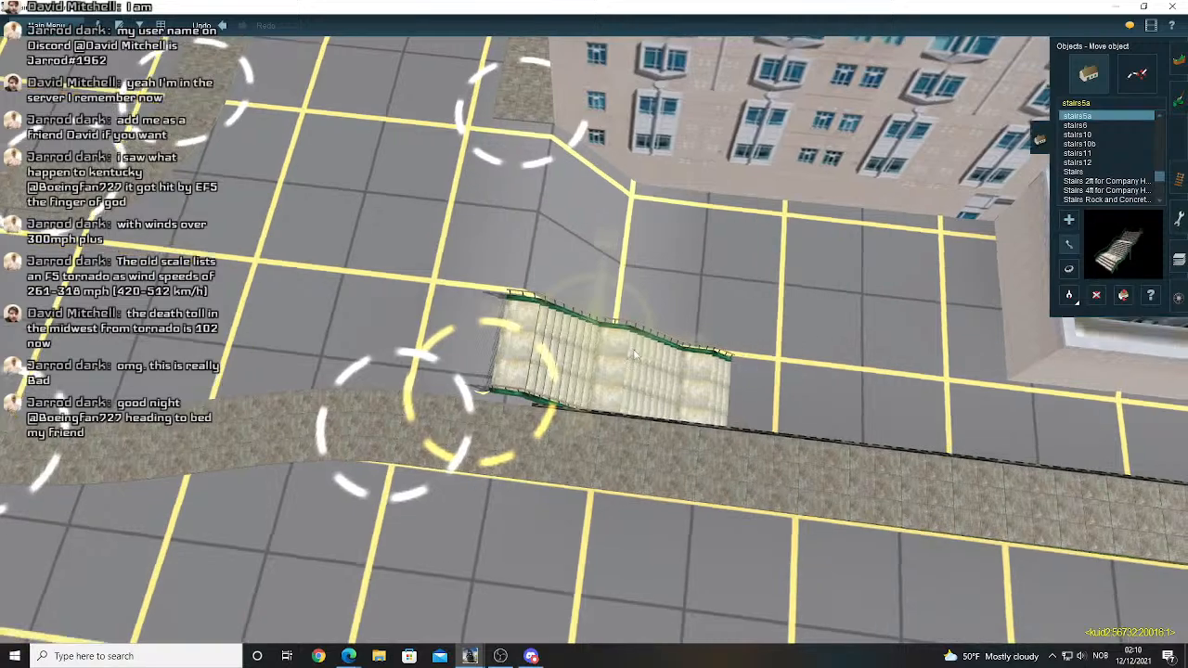
# - Move the new stairs across the alley to the corner of the beige building, with the top landing beside the pavement's end
pyautogui.scroll(5, 541, 347)
pyautogui.scroll(-5, 541, 346)
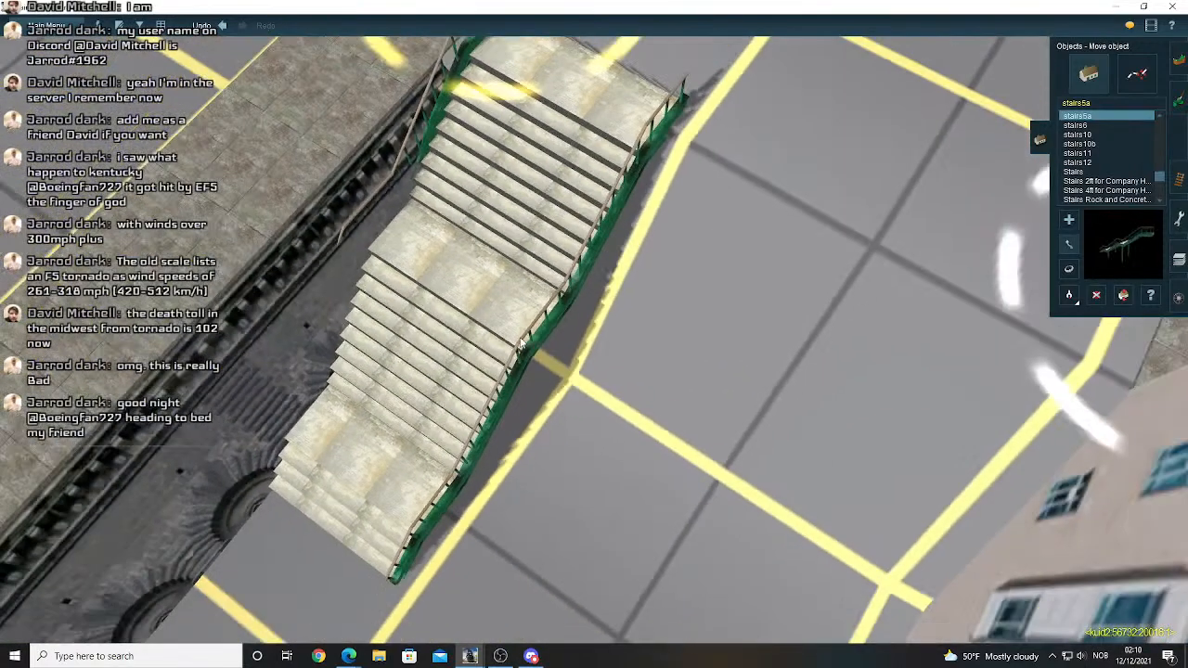
pyautogui.press('Right')
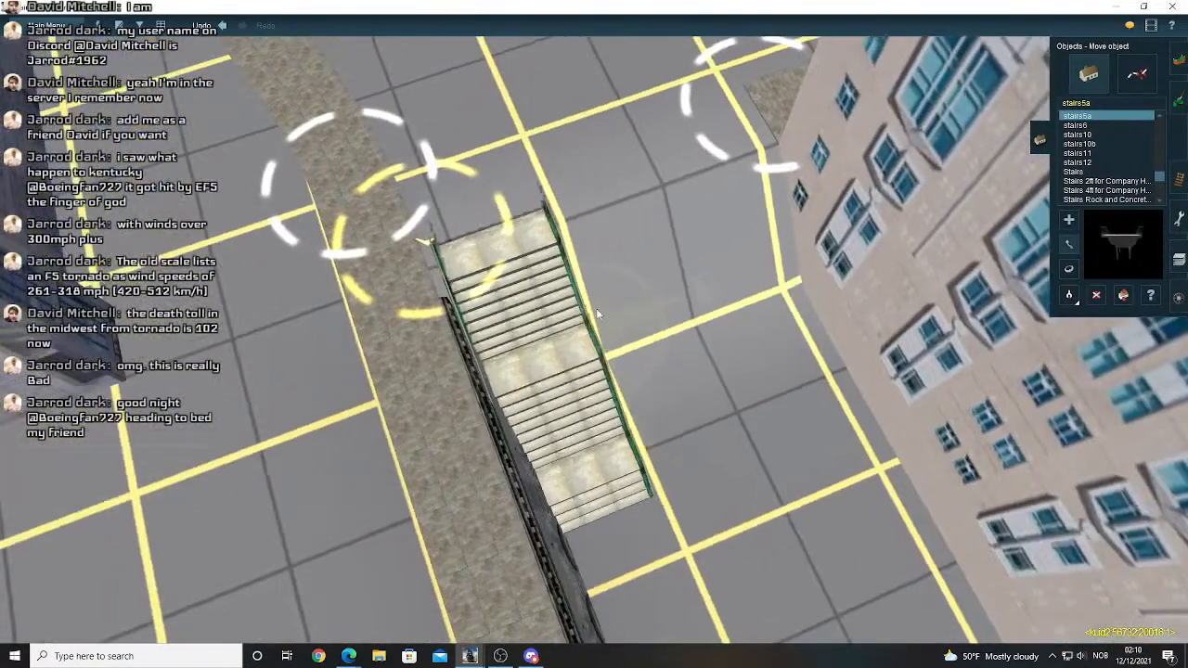
pyautogui.moveTo(596, 308); pyautogui.dragTo(761, 254)
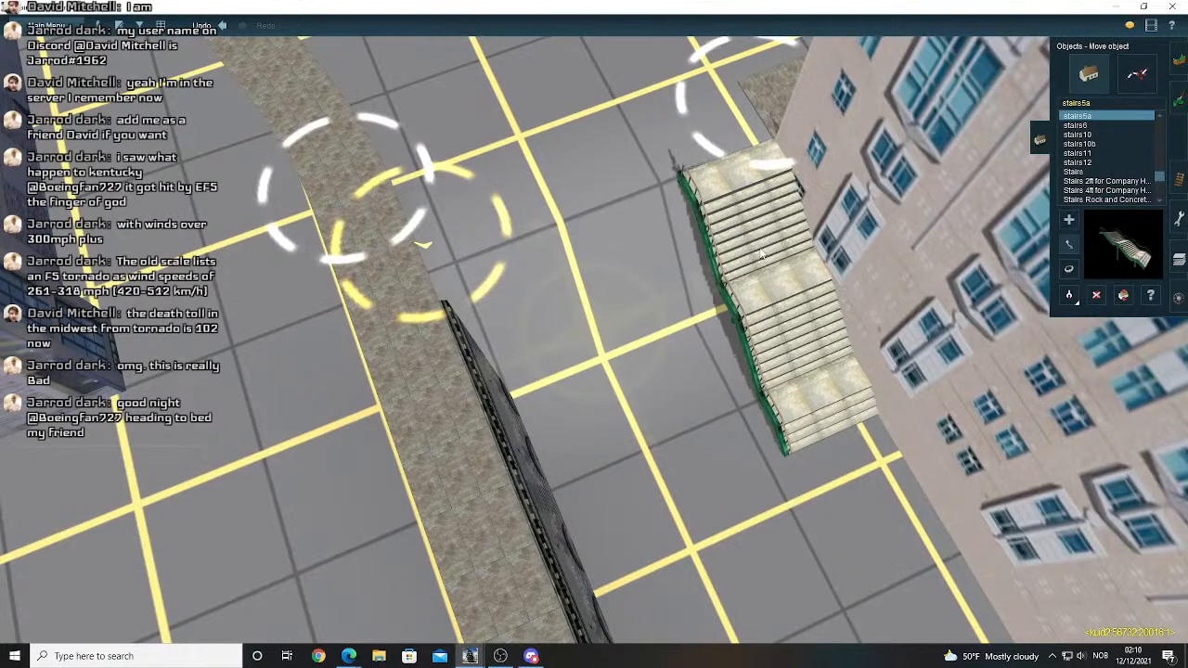
pyautogui.moveTo(638, 223); pyautogui.dragTo(696, 362, button='right')
pyautogui.moveTo(698, 362); pyautogui.dragTo(701, 363)
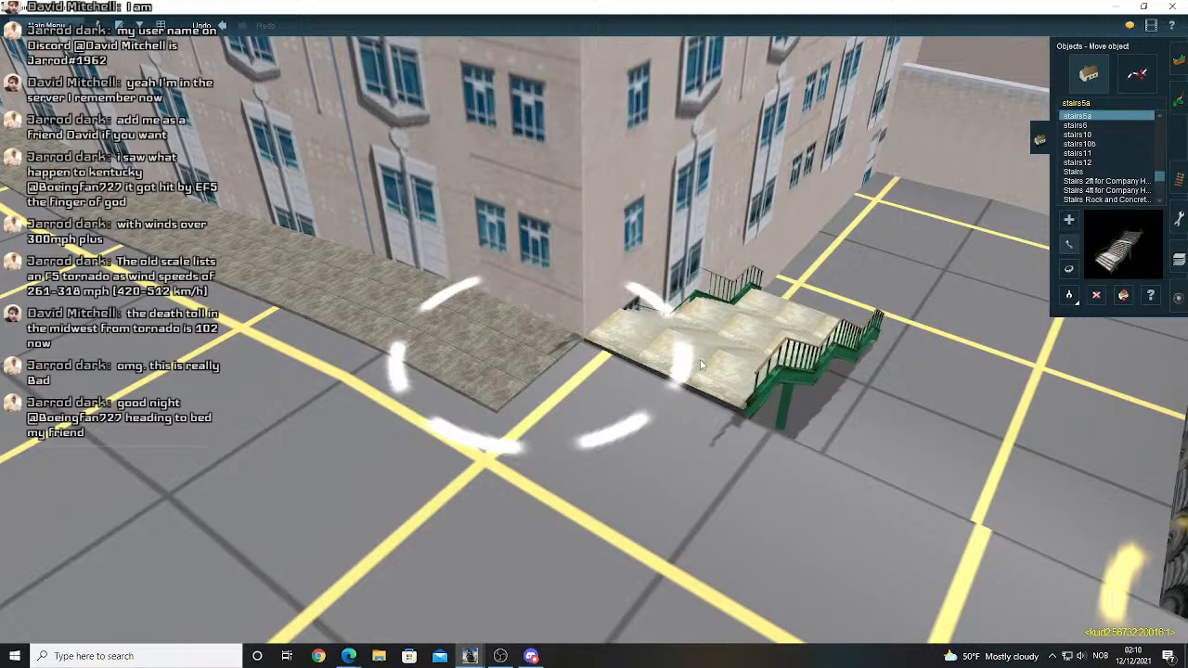
# - Adjust the new stairs' position along the beige building's wall
pyautogui.rightClick(713, 364)
pyautogui.press('Left')
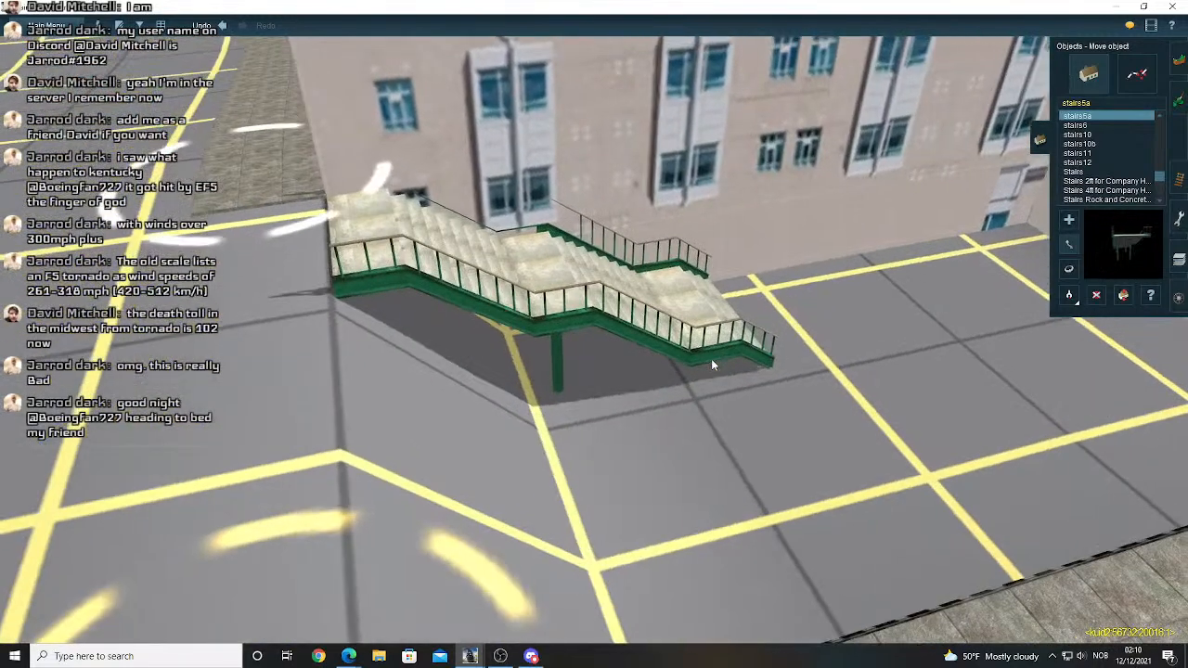
pyautogui.press('Left')
pyautogui.press('Up')
pyautogui.moveTo(449, 277); pyautogui.dragTo(481, 275)
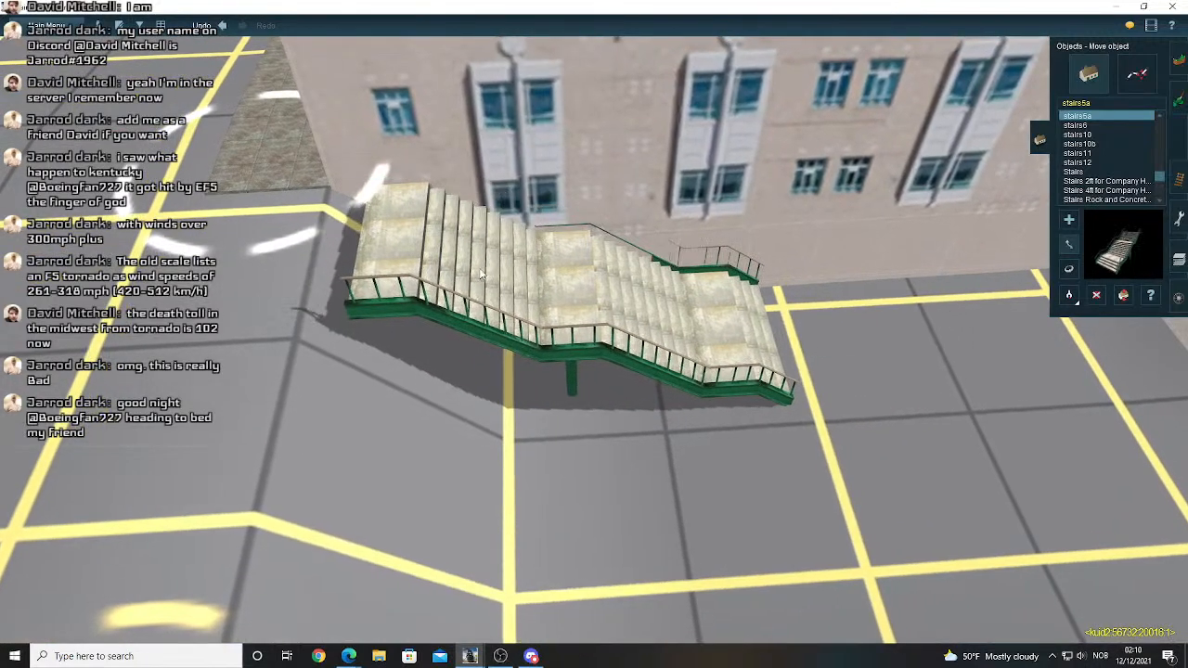
# - Sample the terrain height of 15.11 in the alley, undo the wide application, and level the alley ground with a smaller brush
pyautogui.press('Down')
pyautogui.press('Left')
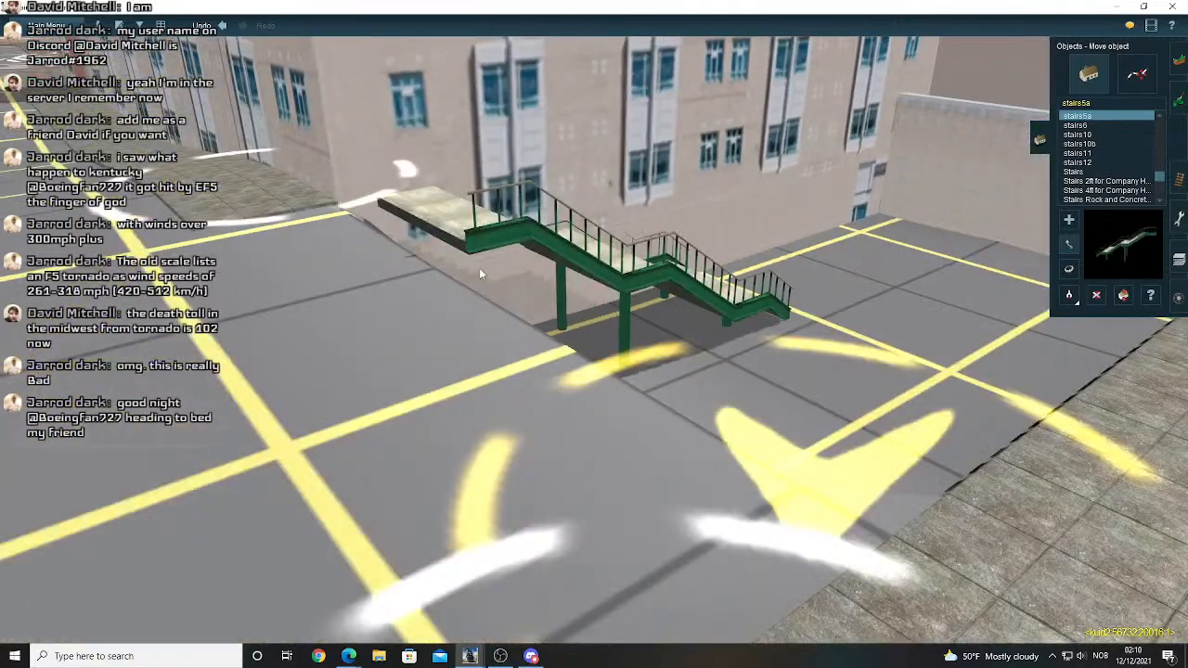
pyautogui.press('Left')
pyautogui.press('Up')
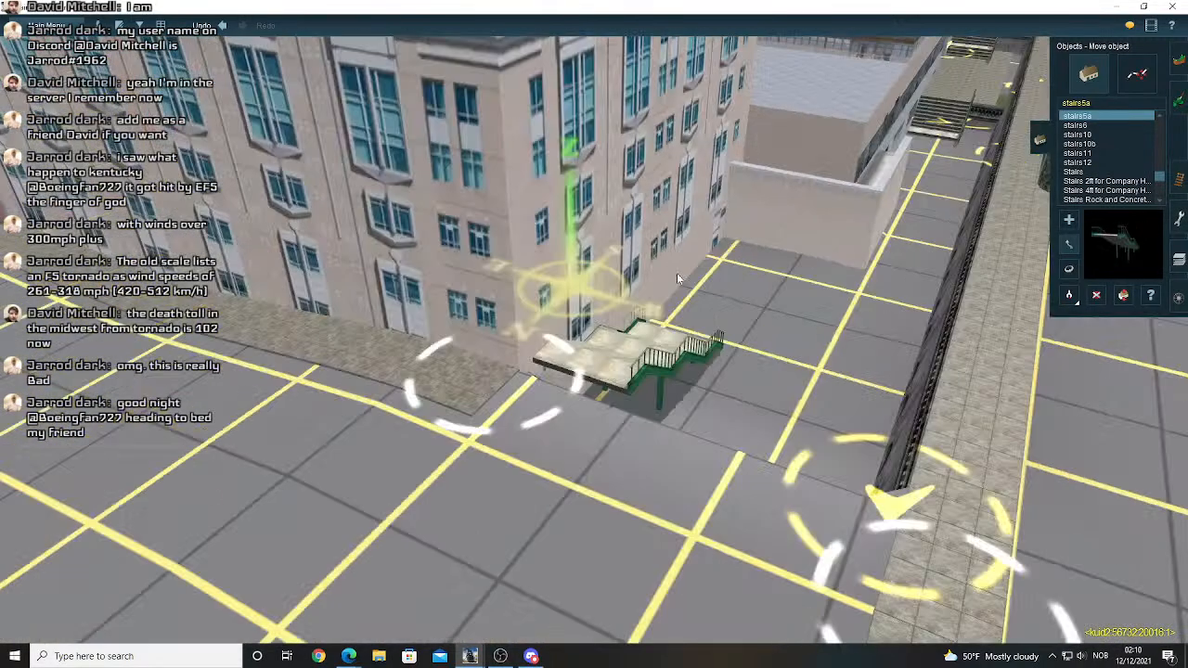
pyautogui.press('Left')
pyautogui.rightClick(731, 324)
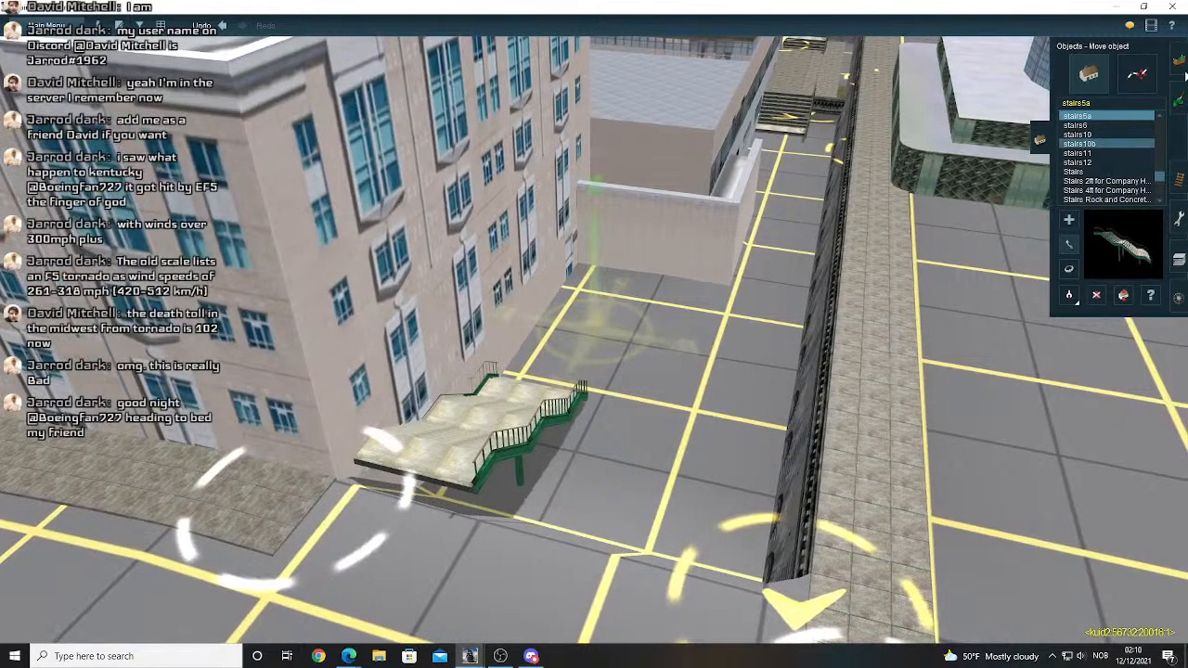
pyautogui.click(1178, 61)
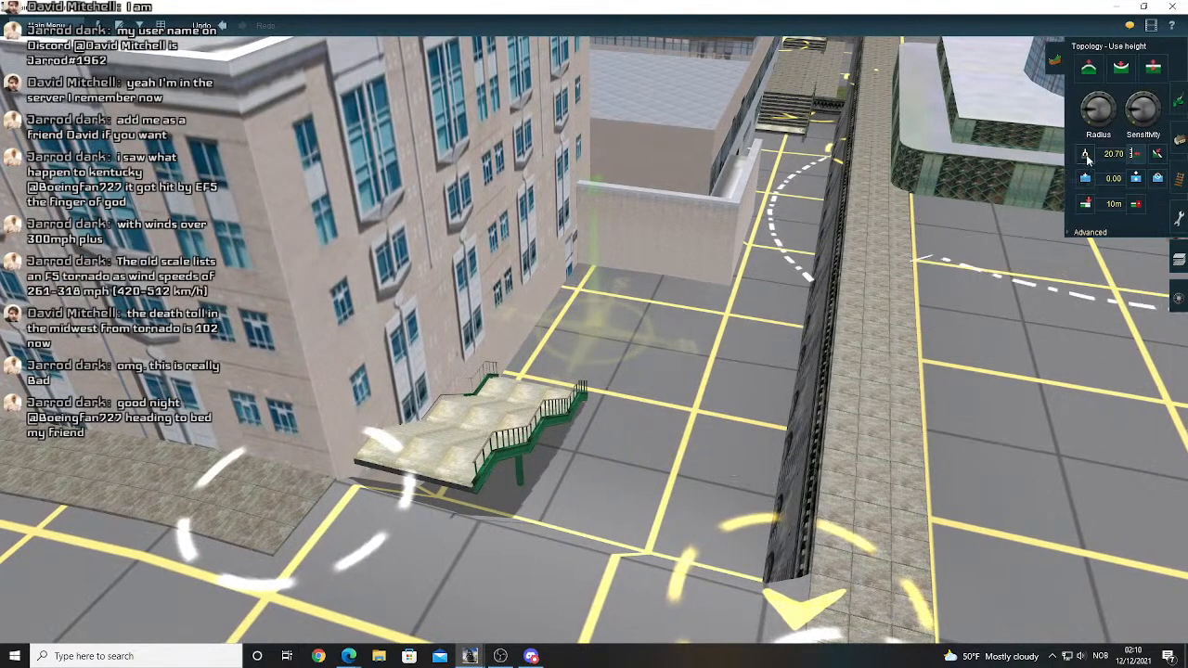
pyautogui.rightClick(777, 198)
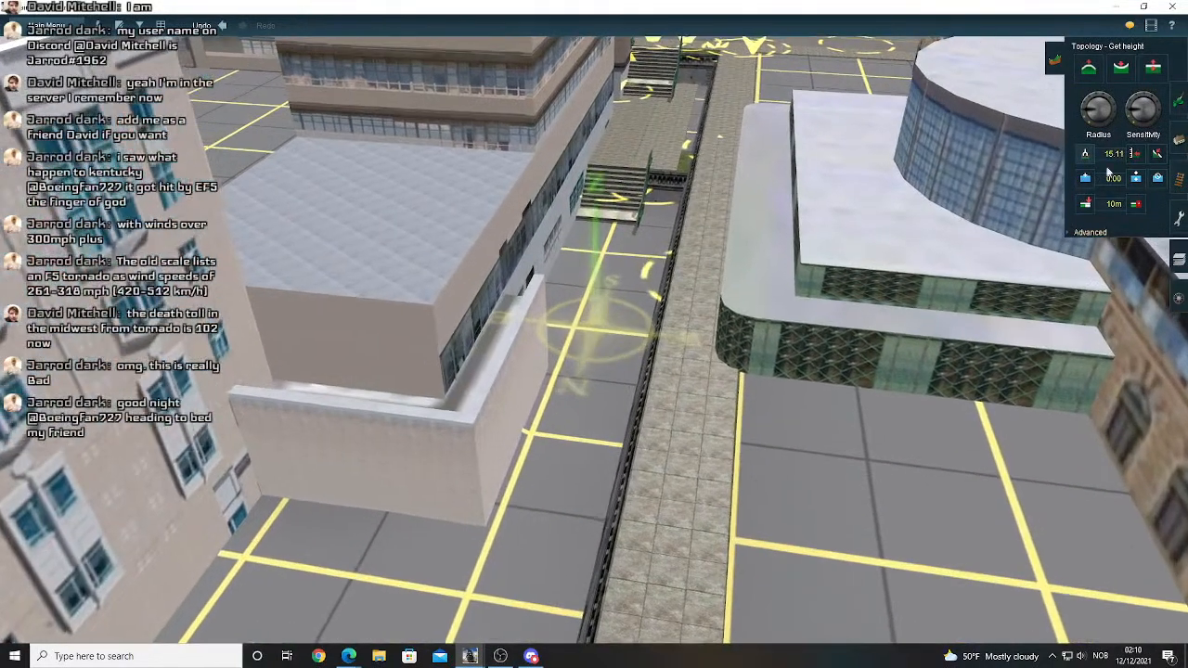
pyautogui.click(1136, 155)
pyautogui.rightClick(330, 455)
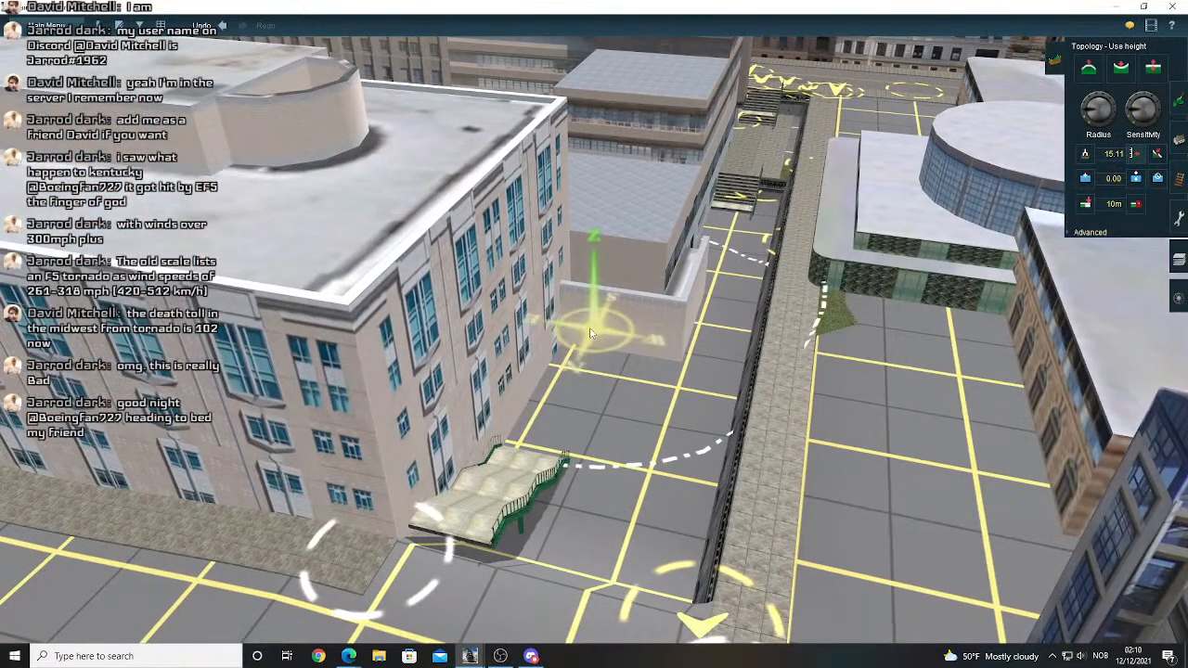
pyautogui.click(222, 26)
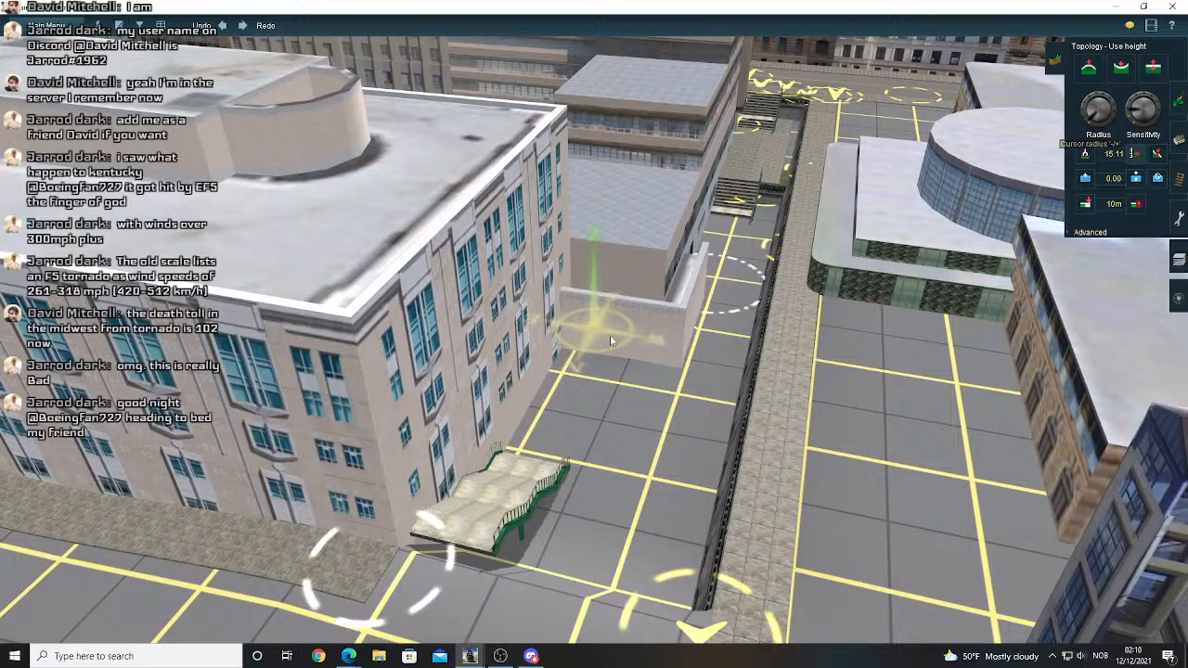
pyautogui.hotkey('ctrl', 'y')
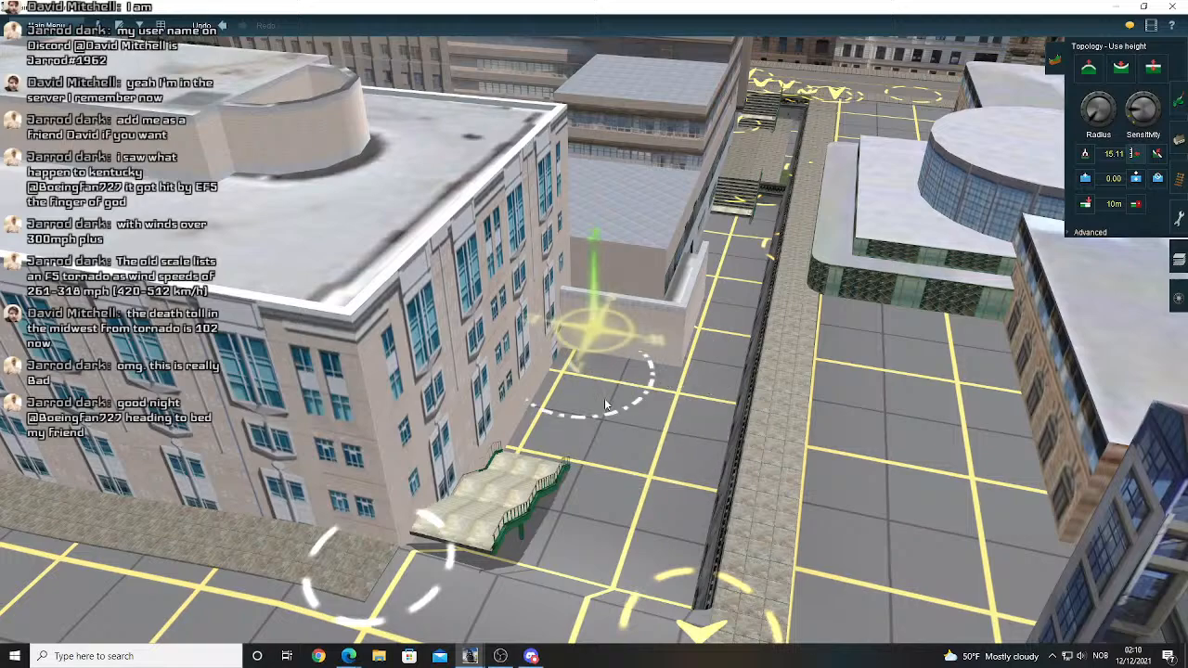
# - Lay a curved Downtown Pavement 3x section from the pavement's end at the building corner to the sidewalk across the alley
pyautogui.scroll(-3, 604, 399)
pyautogui.scroll(2, 604, 399)
pyautogui.scroll(-5, 604, 399)
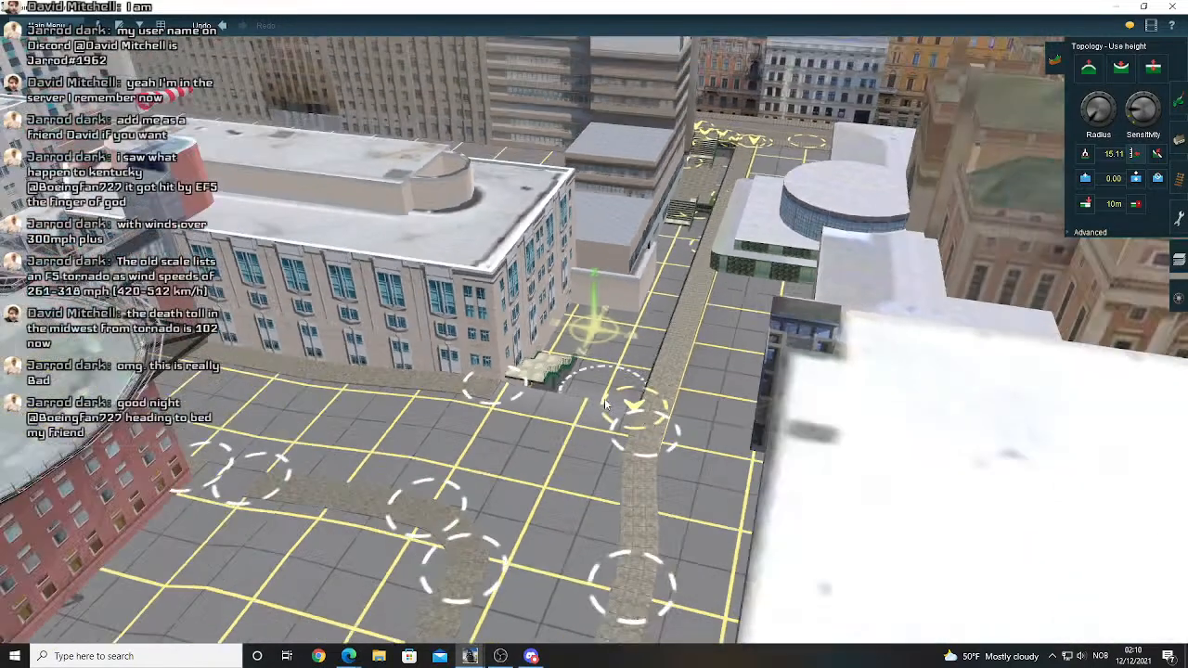
pyautogui.scroll(-2, 604, 401)
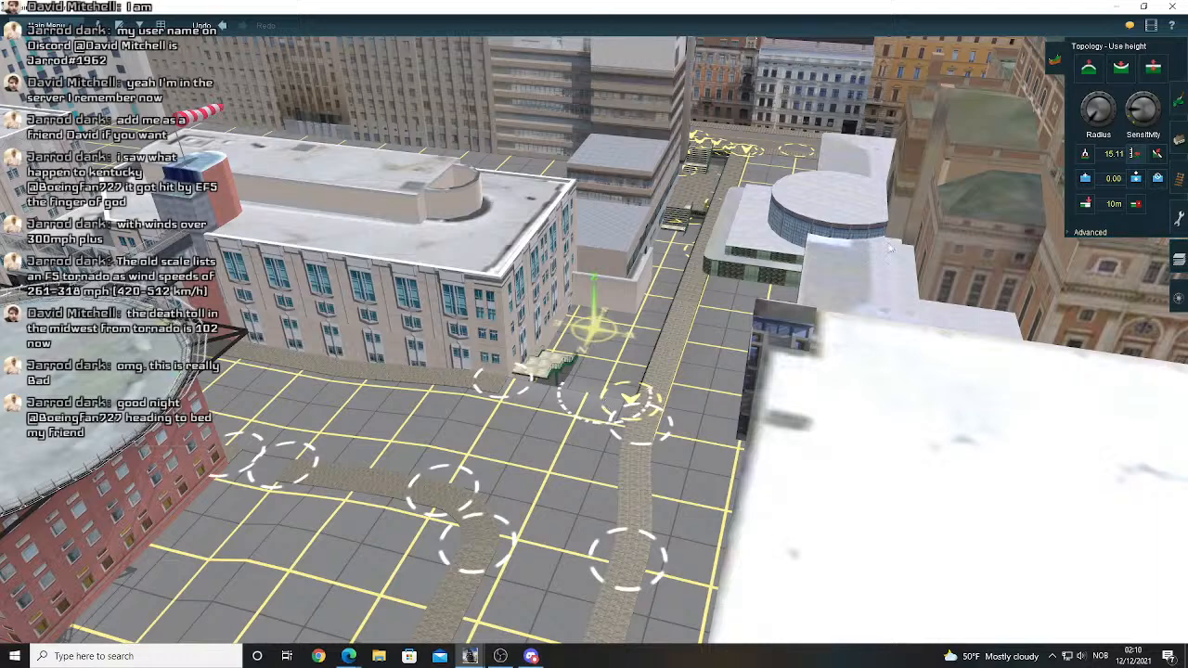
pyautogui.click(1179, 139)
pyautogui.click(1138, 74)
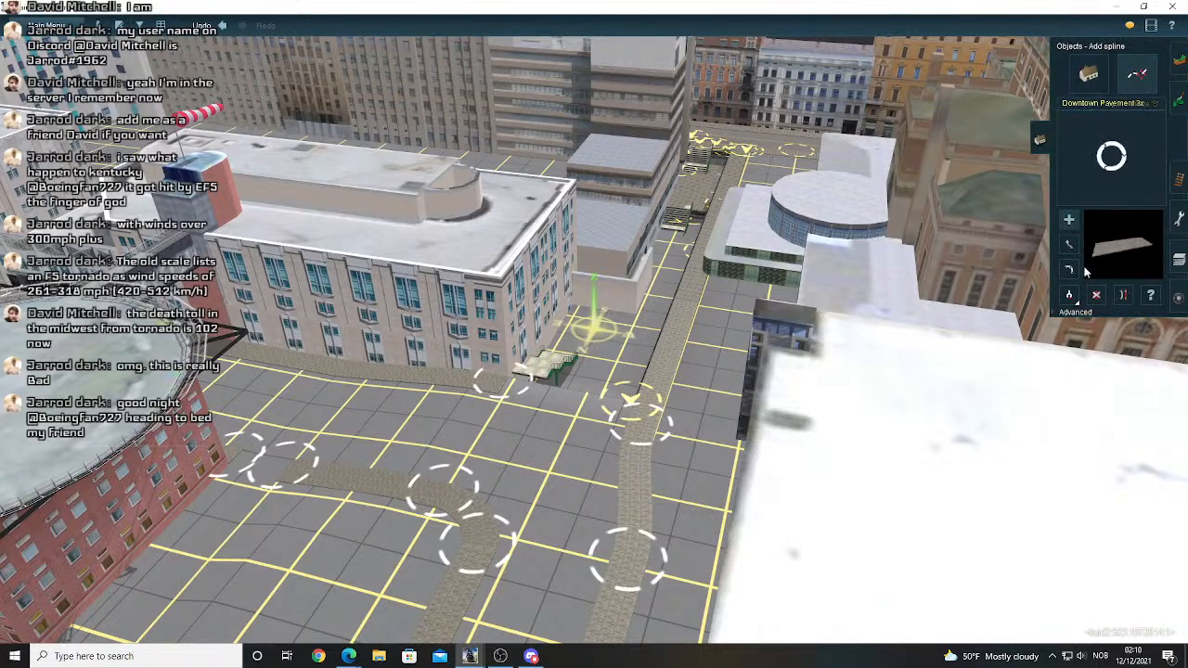
pyautogui.moveTo(529, 392); pyautogui.dragTo(630, 557)
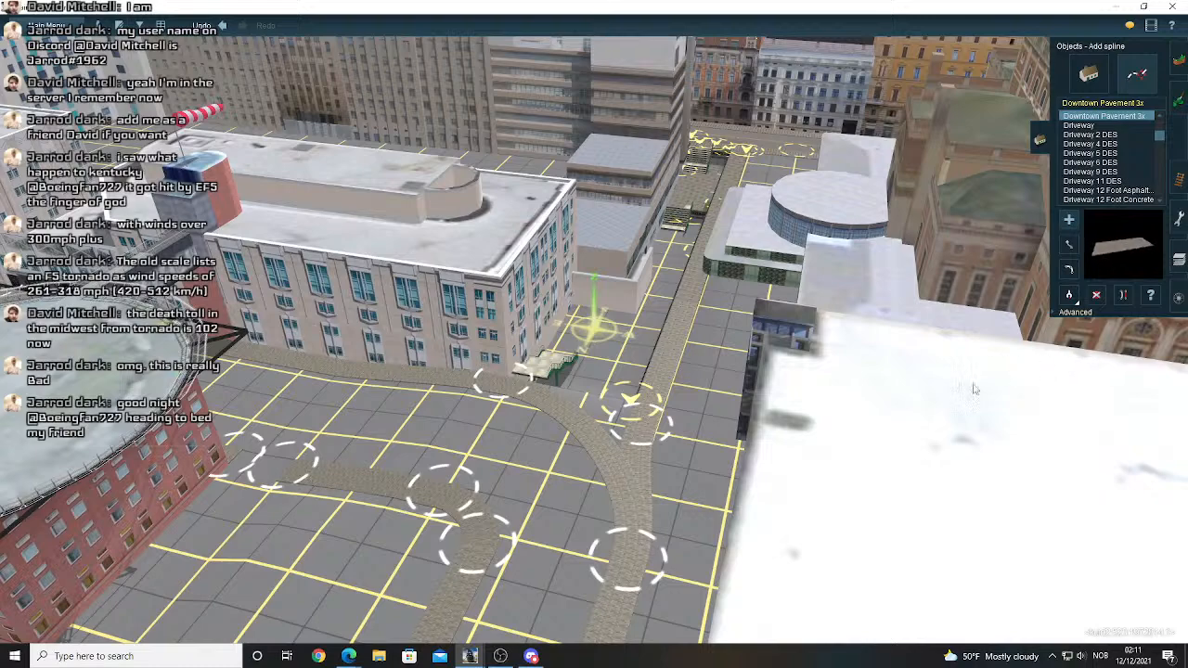
# - Shift the junction of the curved pavement and the straight sidewalk slightly toward the retaining wall
pyautogui.rightClick(573, 442)
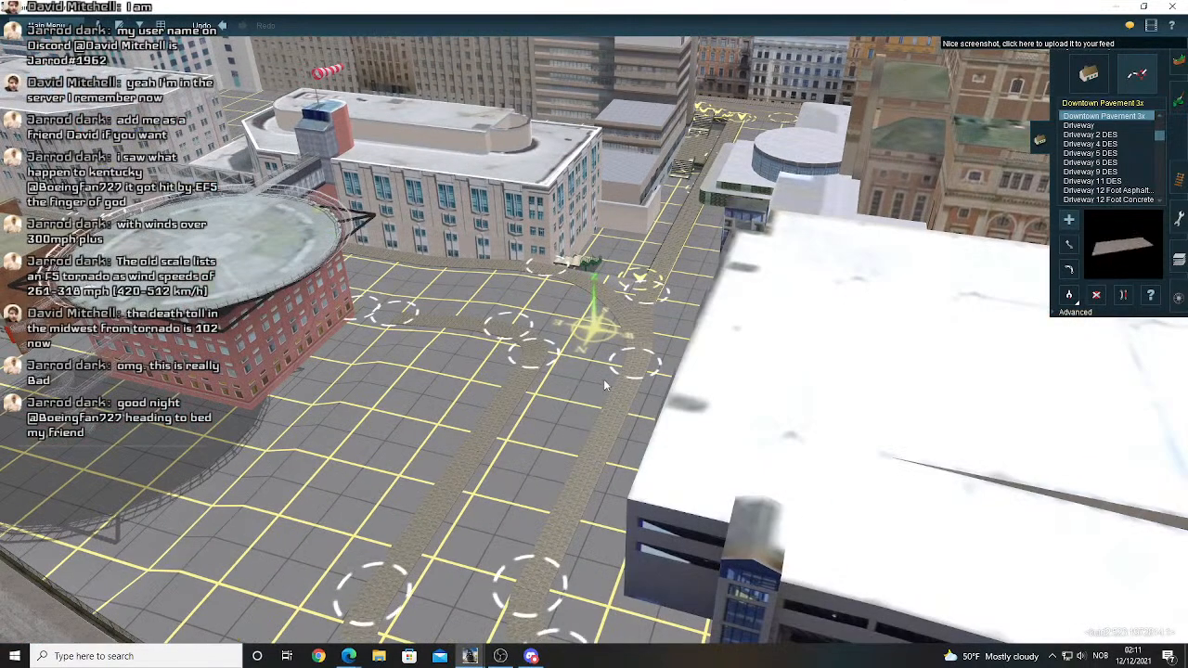
pyautogui.rightClick(607, 369)
pyautogui.press('Up')
pyautogui.press('Right')
pyautogui.rightClick(627, 308)
pyautogui.press('Left')
pyautogui.scroll(3, 627, 311)
pyautogui.press('Right')
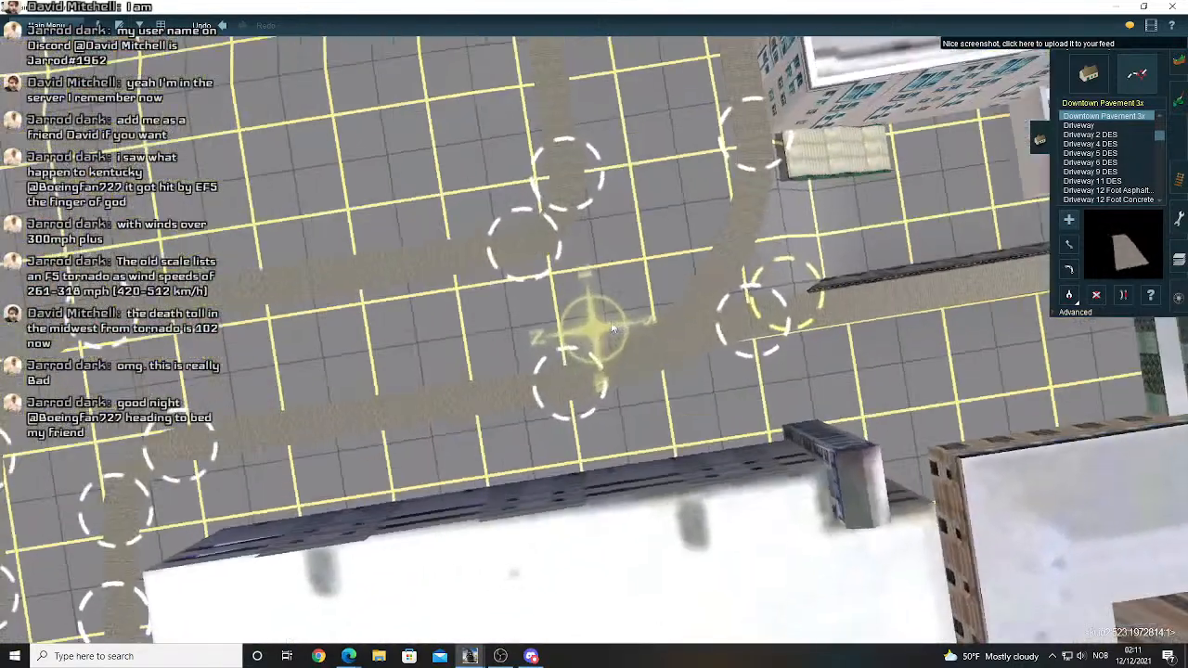
pyautogui.press('Left')
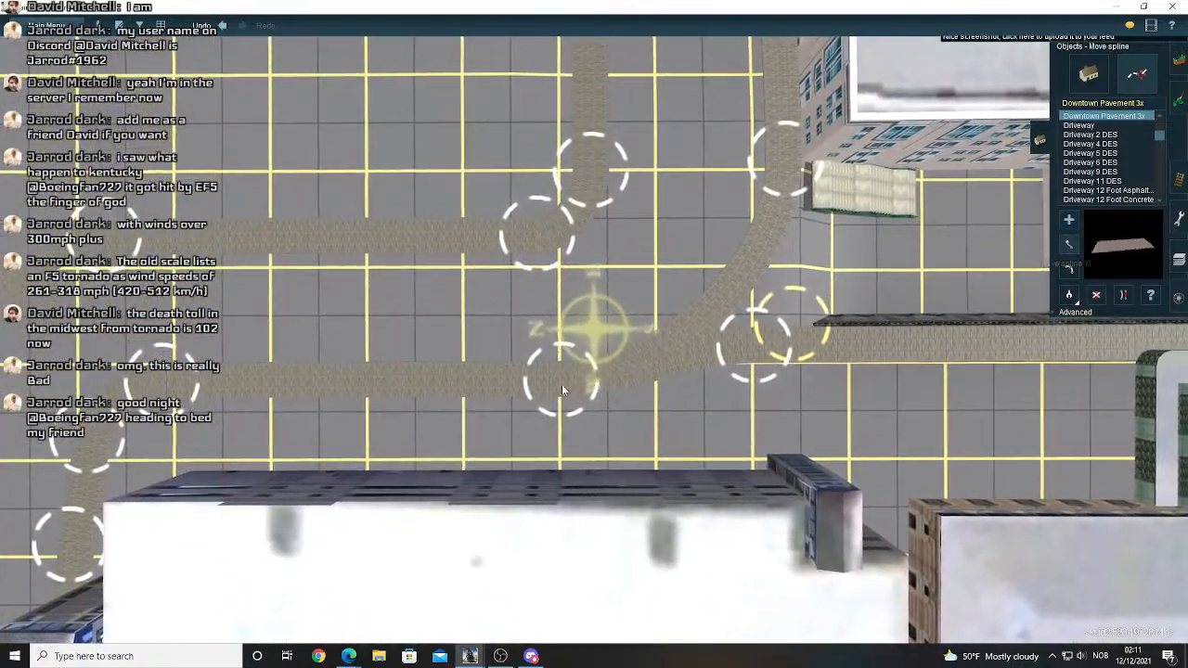
pyautogui.moveTo(582, 390); pyautogui.dragTo(615, 382)
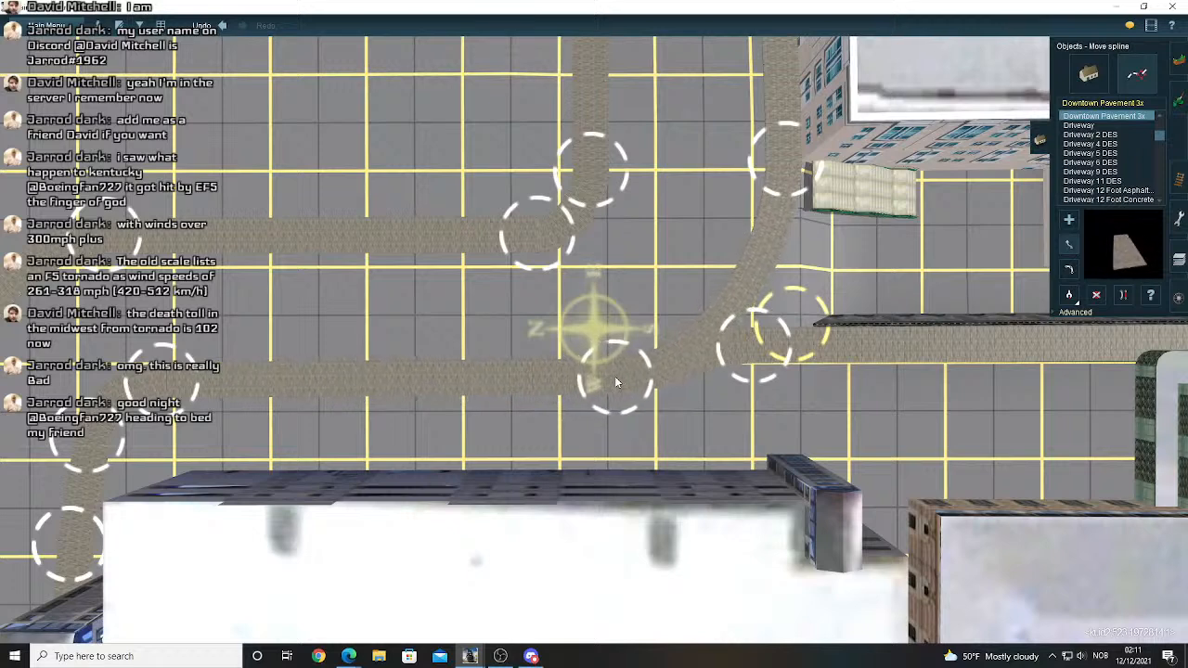
# - Add another Downtown Pavement 3x section from the building corner to the sidewalk beside the retaining wall's end, filling the gap
pyautogui.moveTo(666, 291); pyautogui.dragTo(616, 310, button='right')
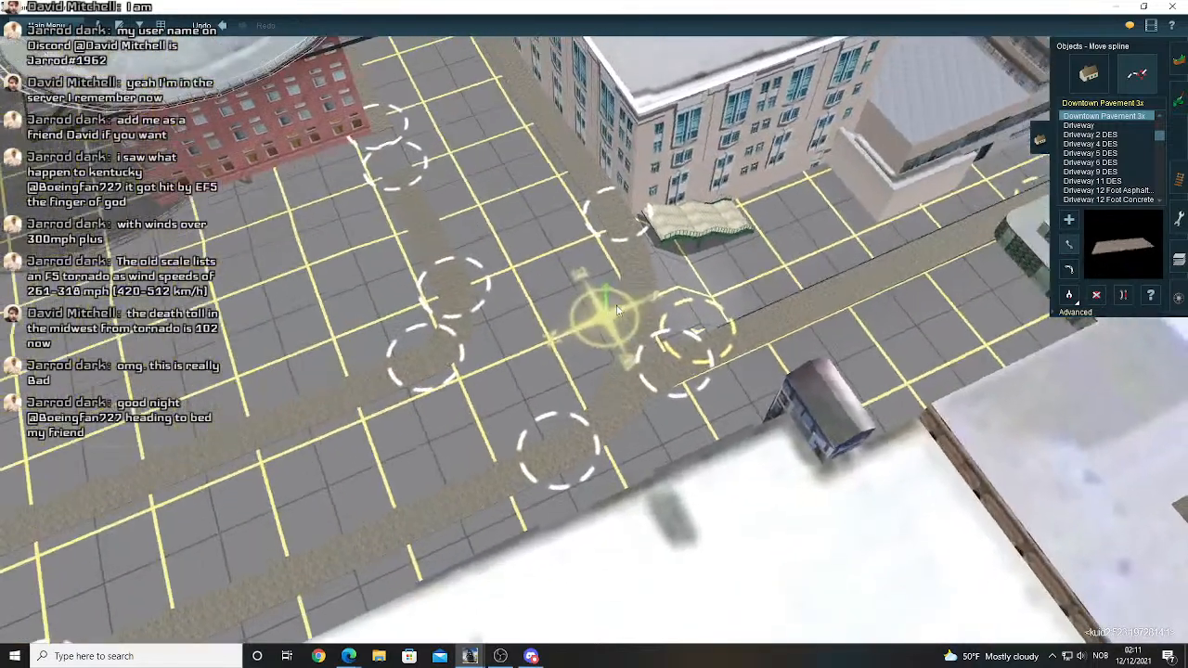
pyautogui.scroll(5, 616, 310)
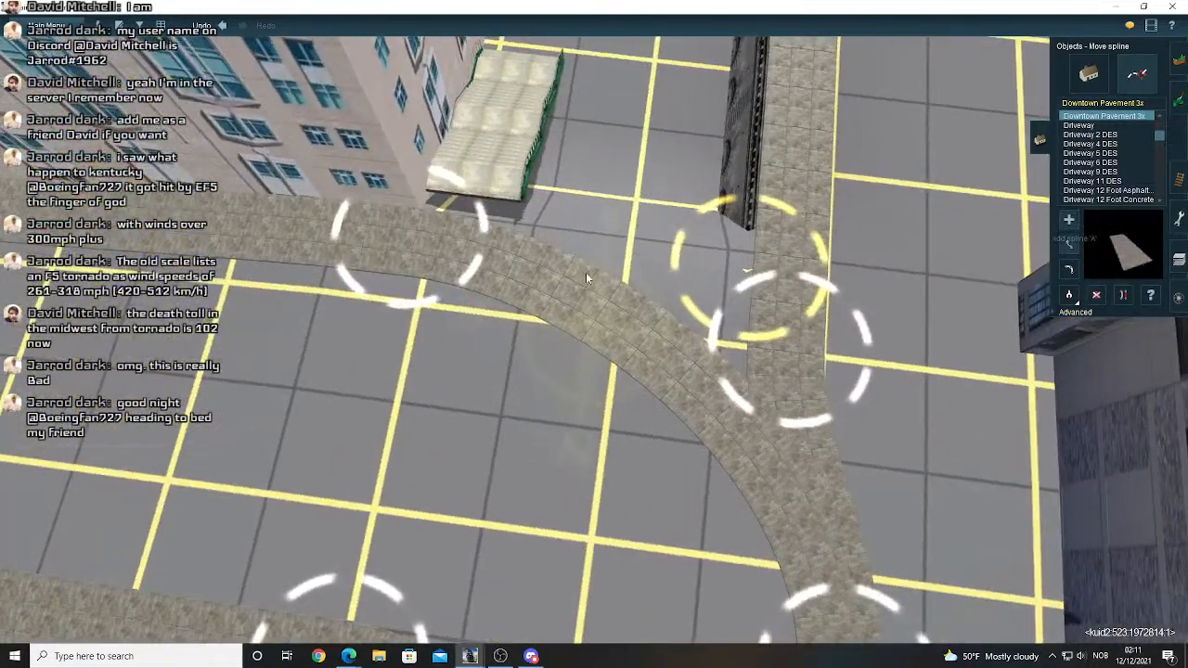
pyautogui.press('Up')
pyautogui.moveTo(404, 249); pyautogui.dragTo(735, 284)
pyautogui.press('Up')
pyautogui.moveTo(657, 311); pyautogui.dragTo(582, 298, button='right')
pyautogui.scroll(-3, 582, 299)
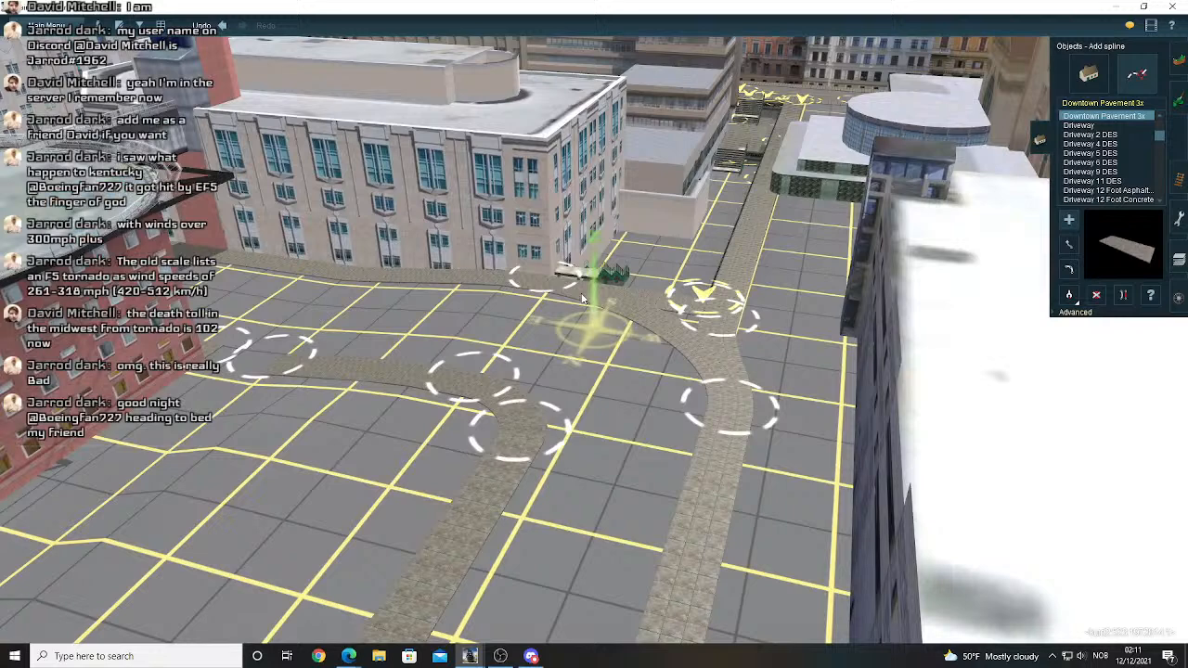
pyautogui.scroll(-3, 582, 292)
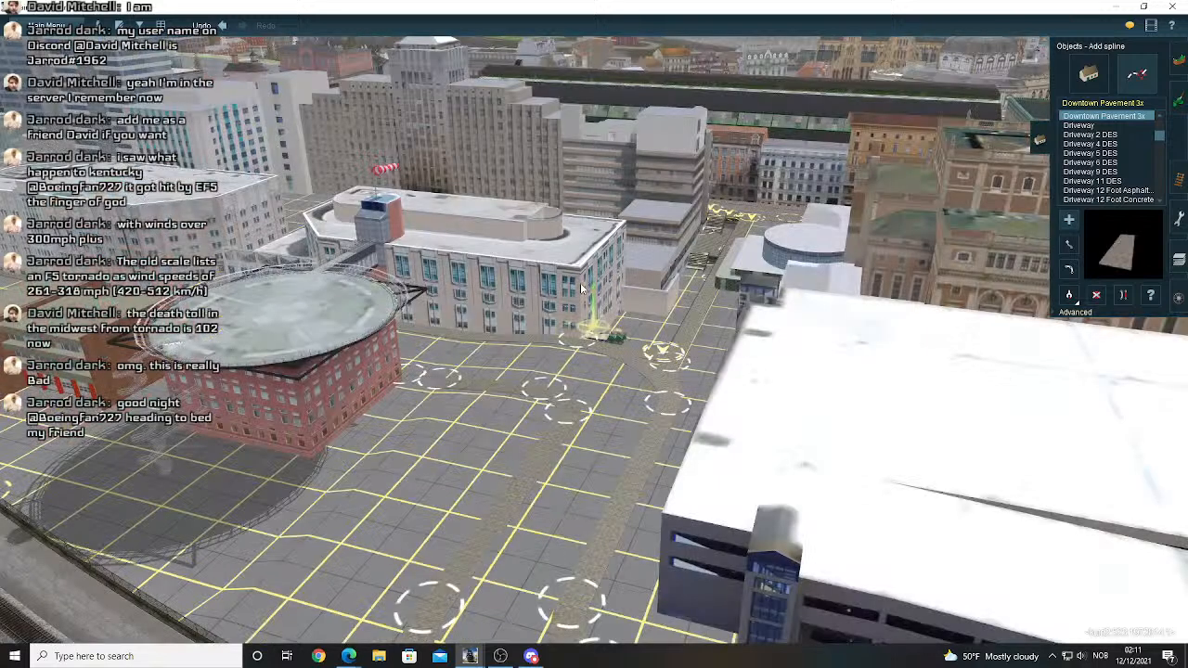
pyautogui.moveTo(580, 282); pyautogui.dragTo(521, 370, button='right')
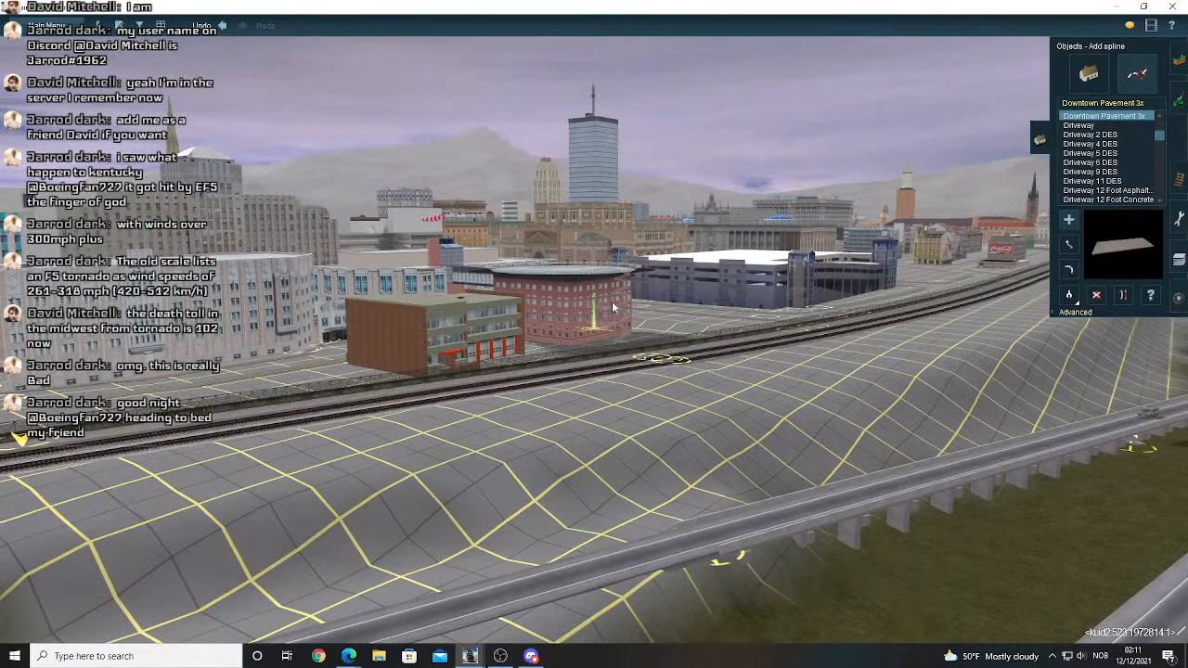
pyautogui.moveTo(613, 307); pyautogui.dragTo(620, 304, button='right')
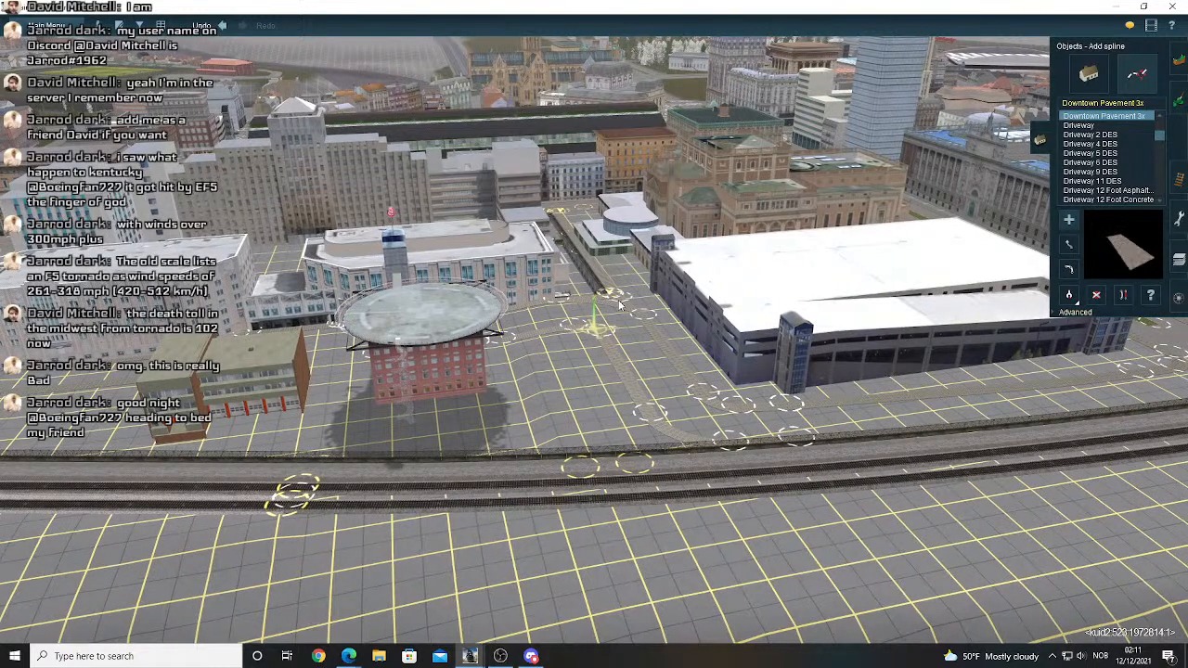
pyautogui.moveTo(620, 304); pyautogui.dragTo(620, 304, button='right')
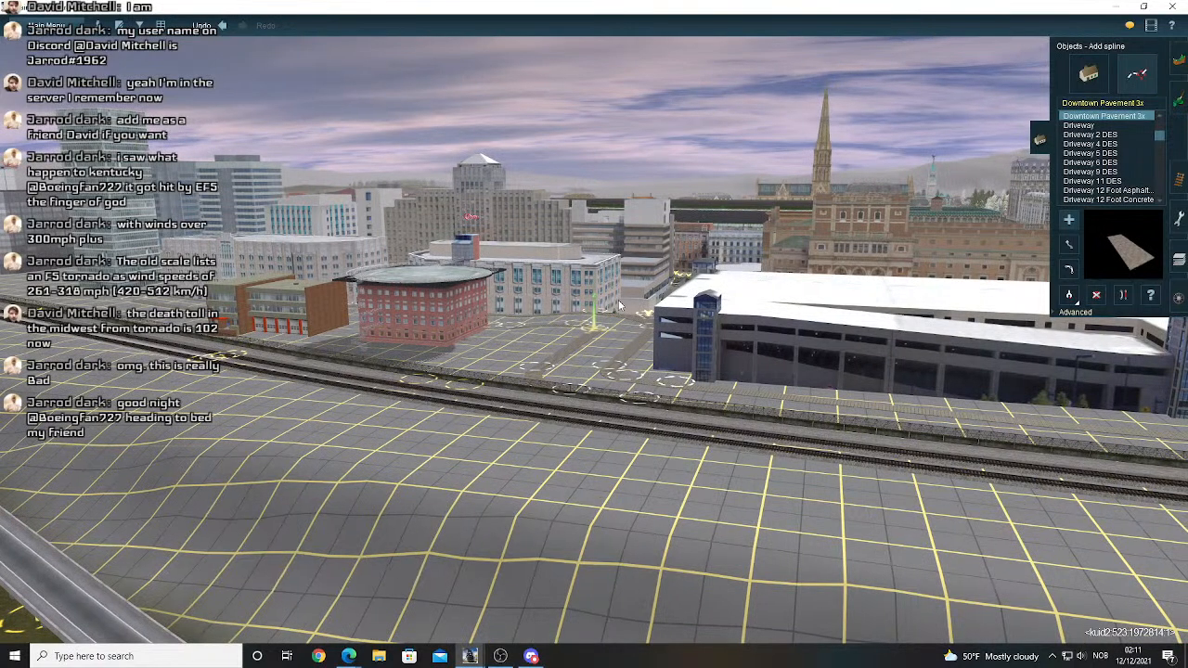
# - Sample the spline height of 17.59 in the sunken passage and apply it to both ends of the pavement strip along the retaining wall
pyautogui.rightClick(642, 288)
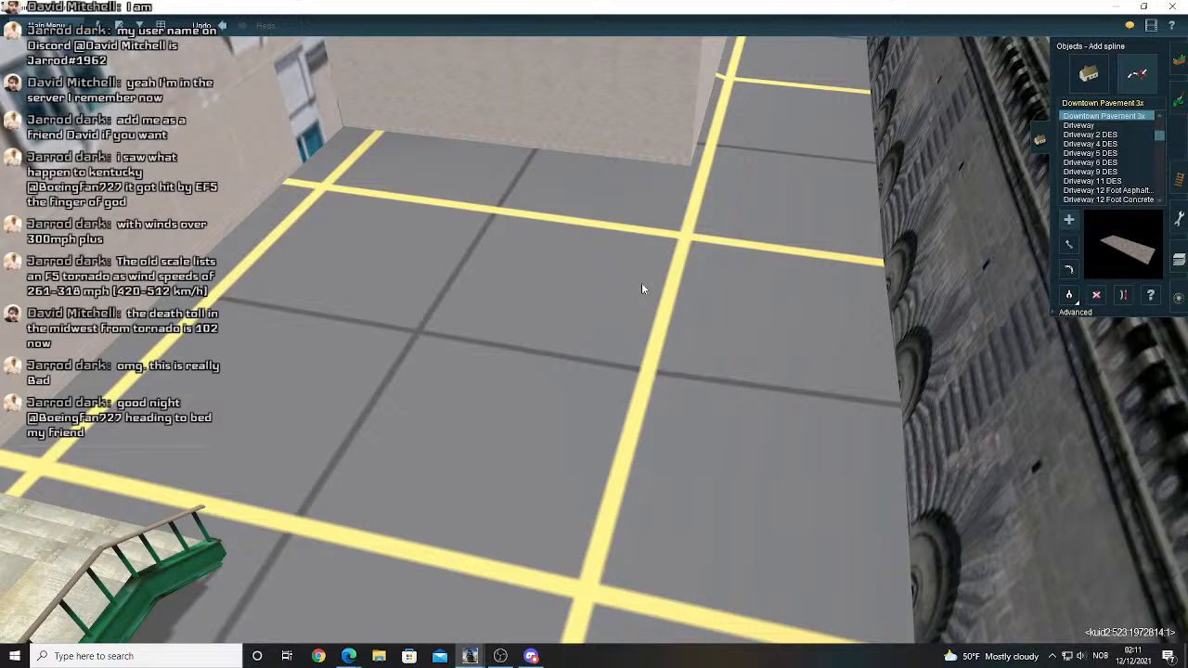
pyautogui.scroll(-5, 641, 282)
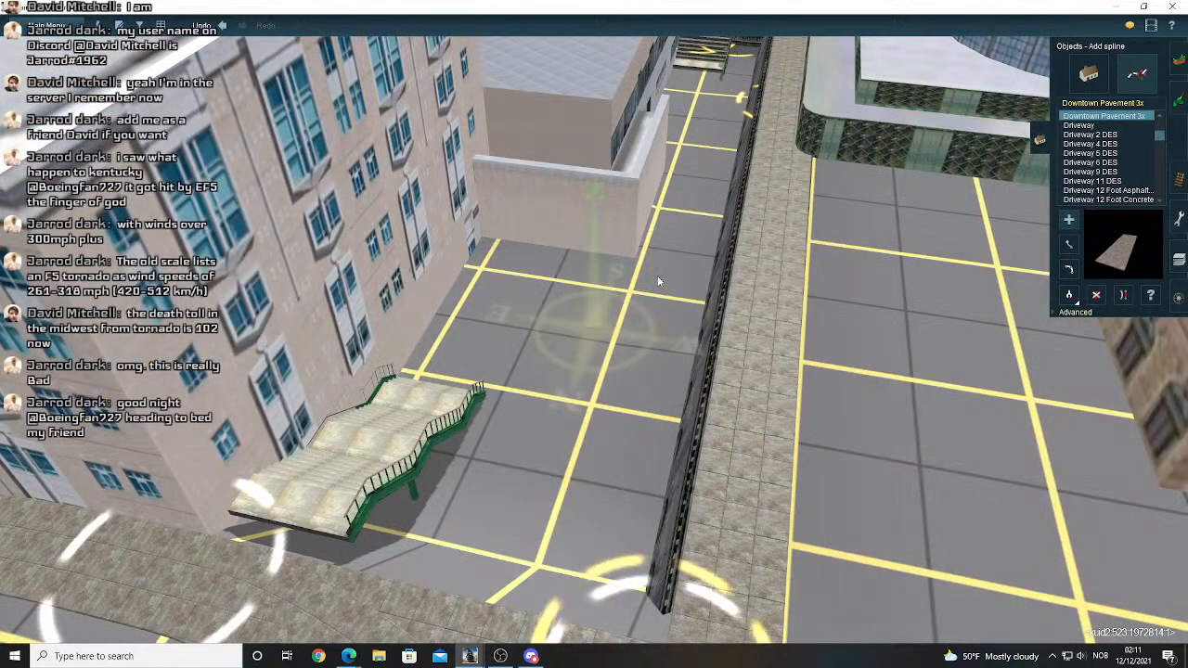
pyautogui.rightClick(685, 148)
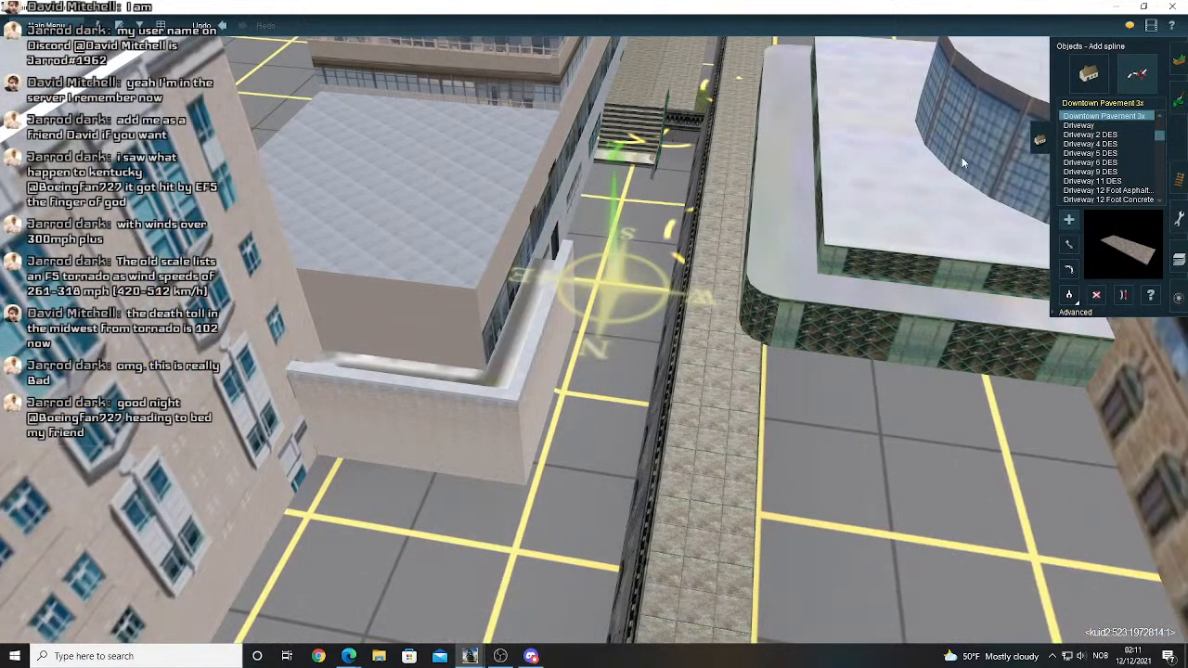
pyautogui.rightClick(642, 91)
pyautogui.rightClick(630, 172)
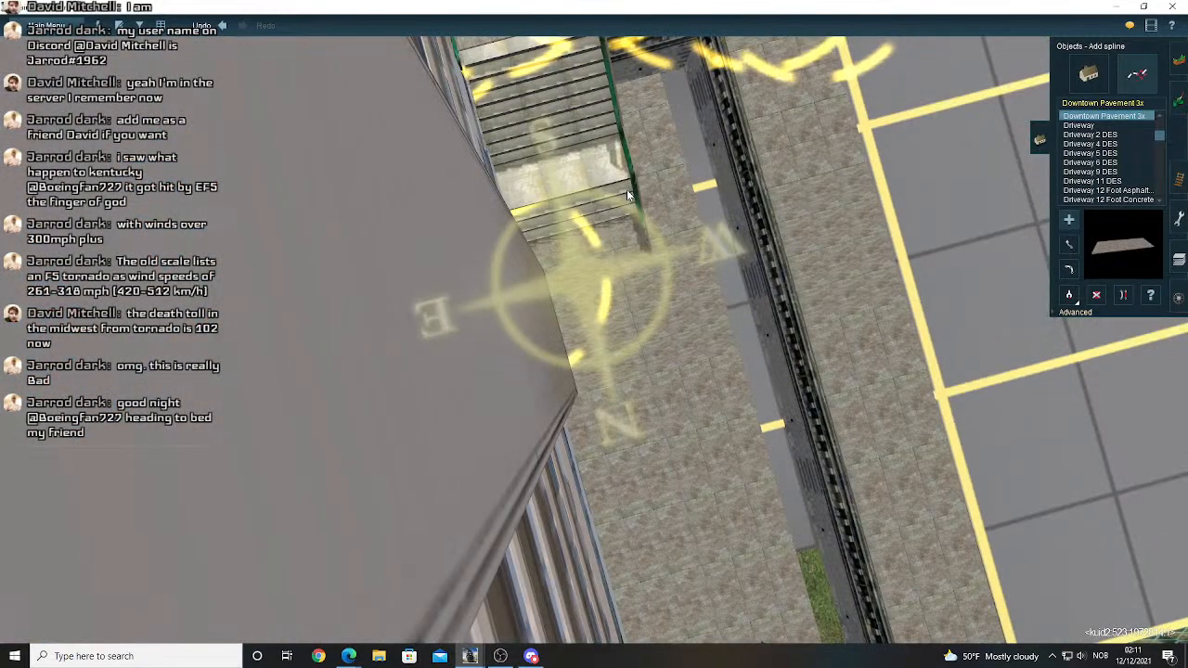
pyautogui.rightClick(626, 190)
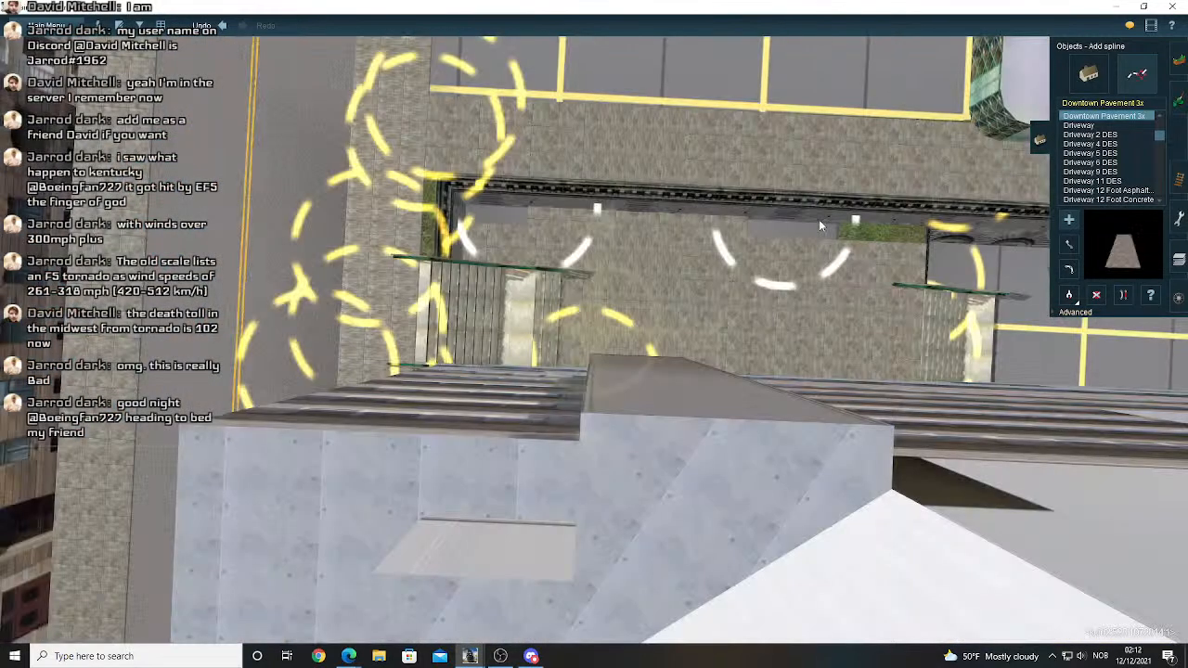
pyautogui.click(1071, 313)
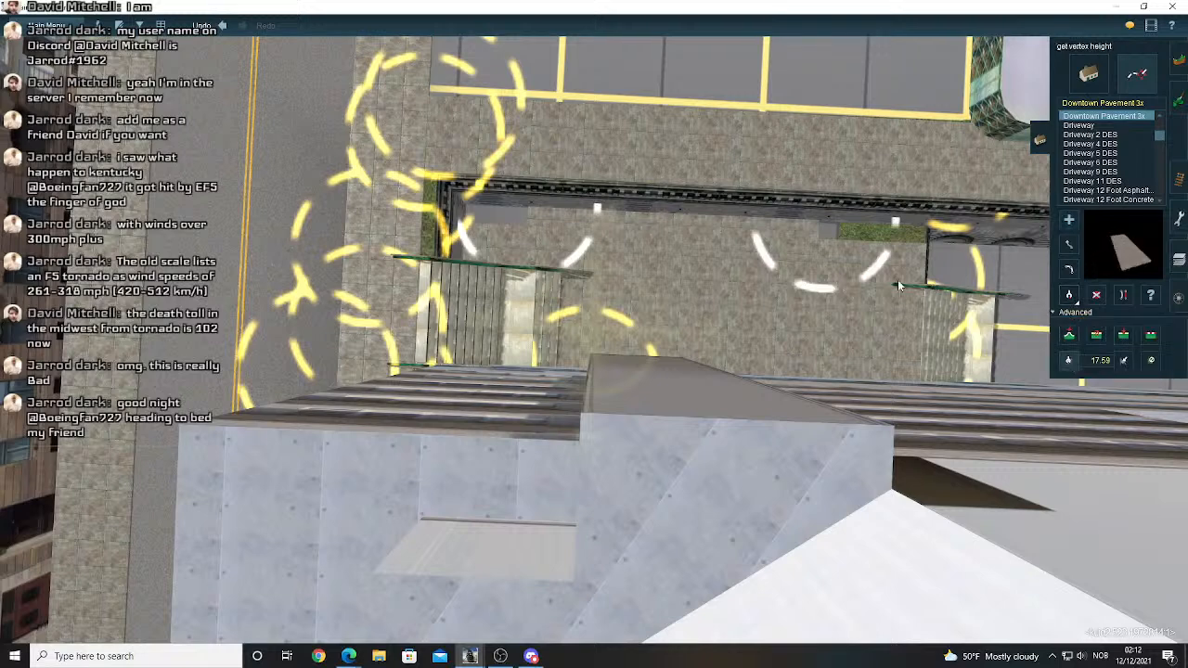
pyautogui.click(1120, 362)
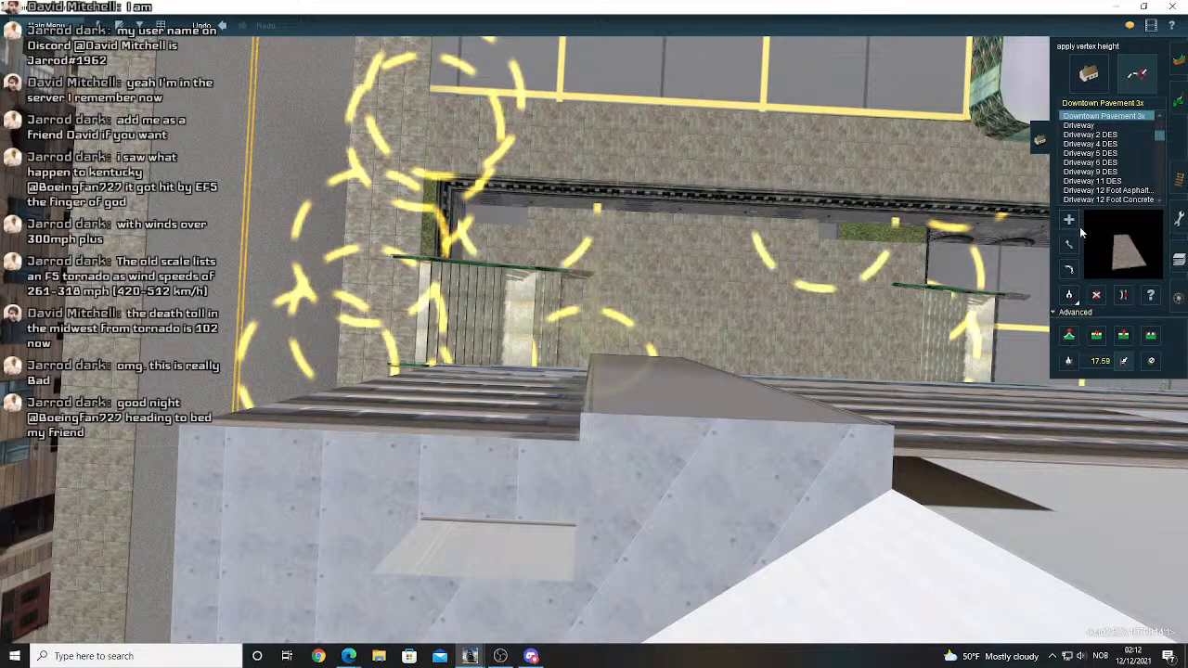
# - Move the ends of the pavement strip tight against the retaining wall to cover the bare ground beside the passage's two stairs
pyautogui.scroll(5, 498, 256)
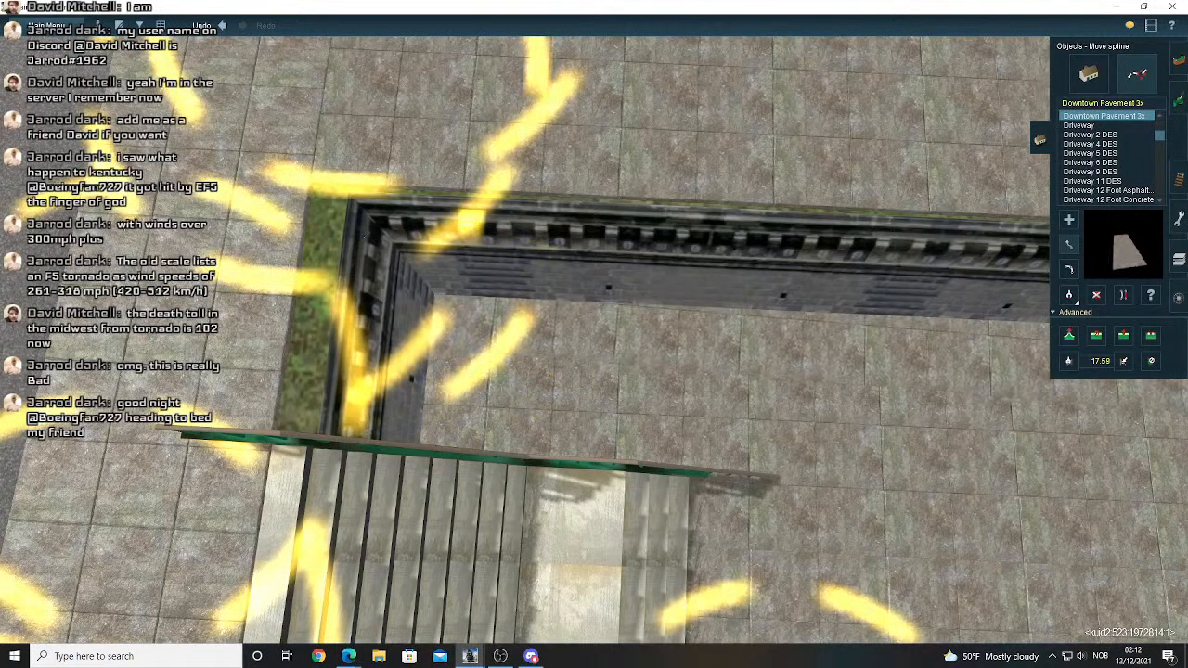
pyautogui.rightClick(633, 295)
pyautogui.scroll(-5, 711, 348)
pyautogui.rightClick(715, 355)
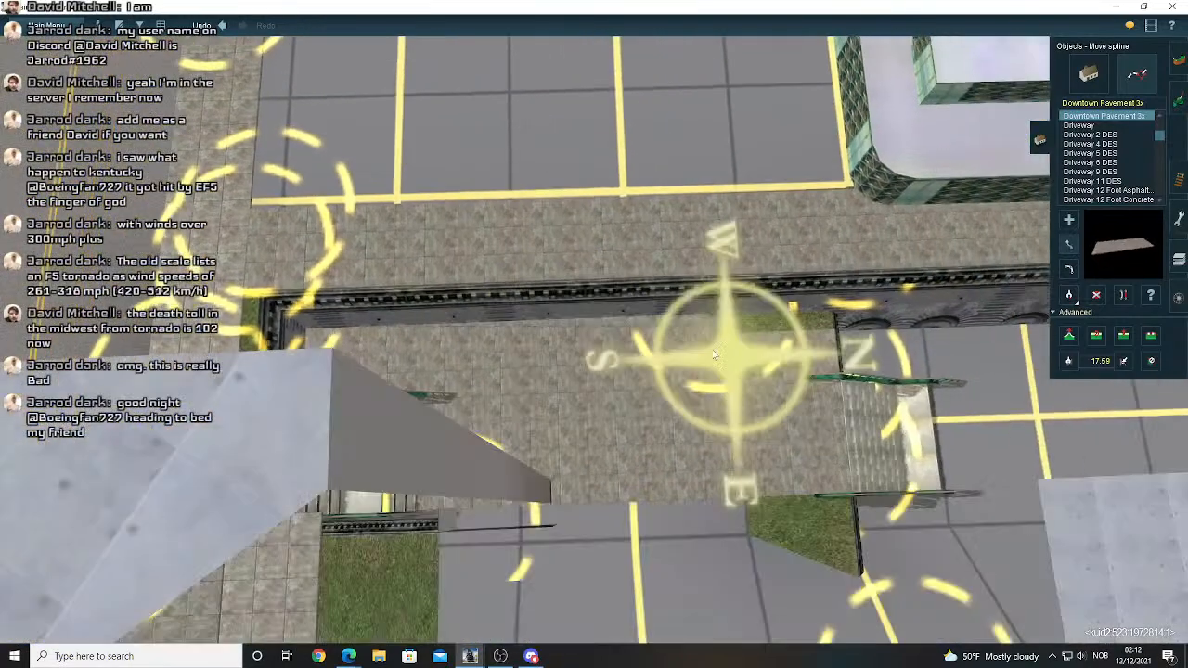
pyautogui.scroll(5, 714, 354)
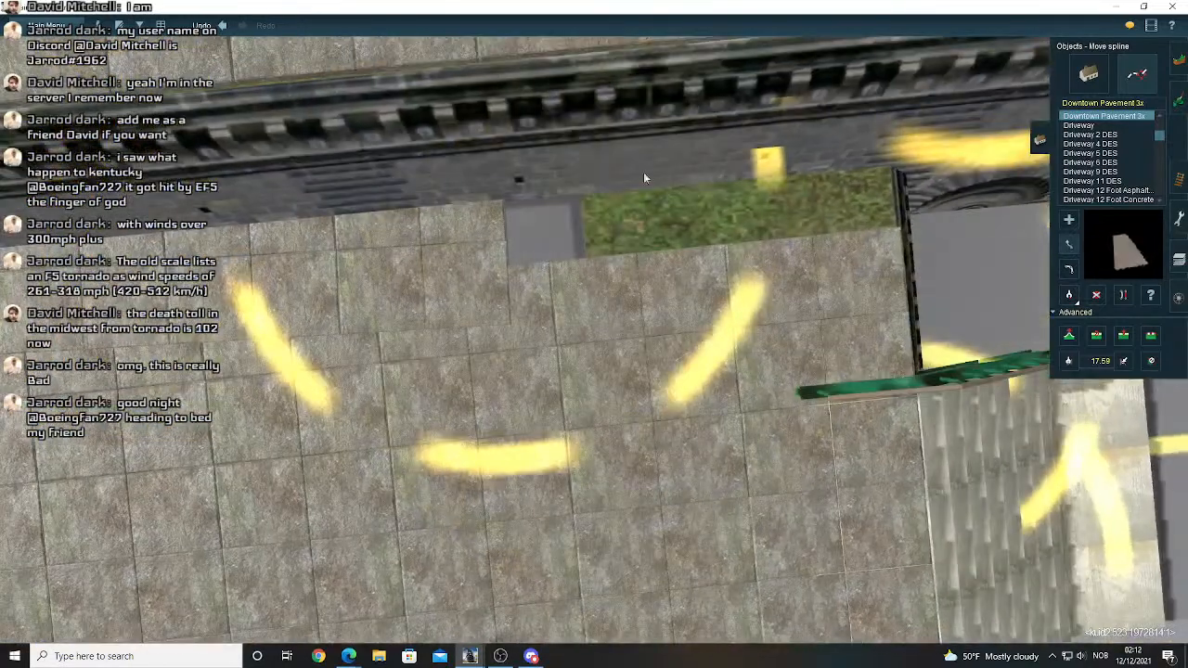
pyautogui.moveTo(643, 172); pyautogui.dragTo(858, 121)
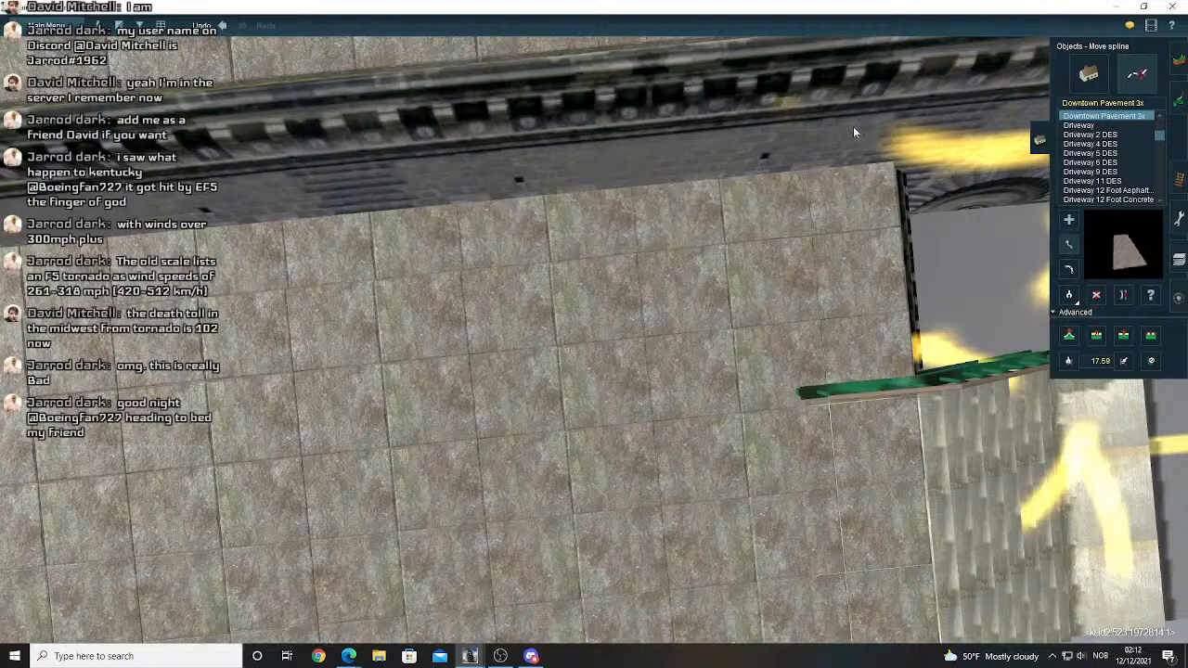
pyautogui.scroll(-6, 858, 127)
pyautogui.rightClick(446, 349)
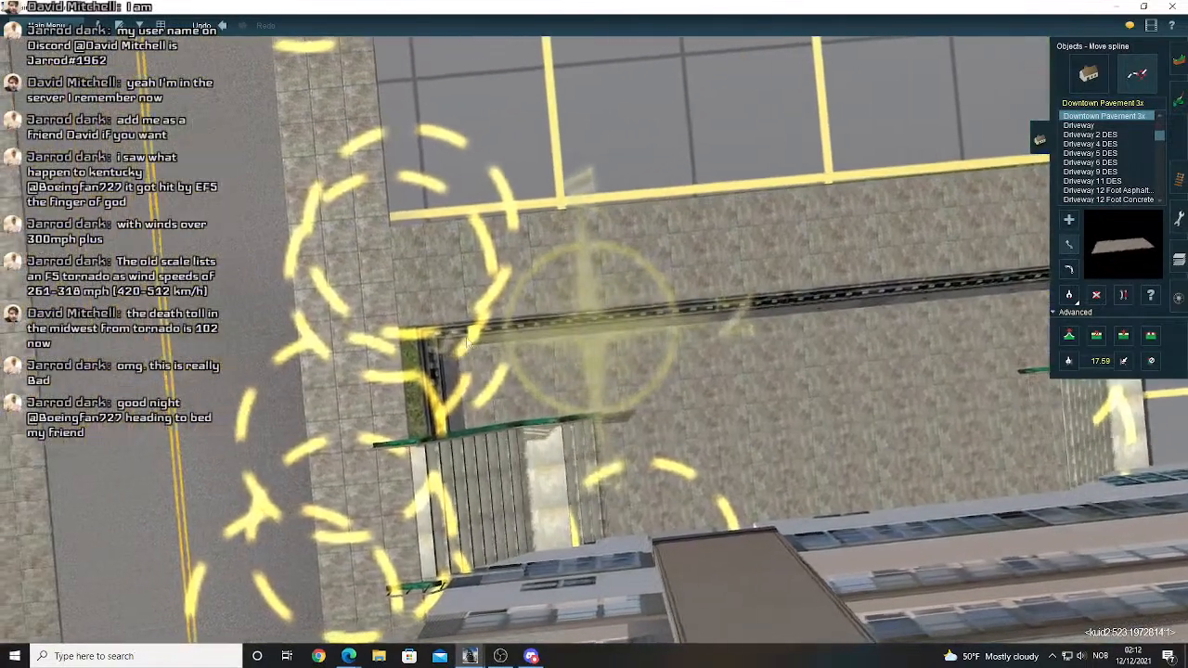
pyautogui.scroll(2, 455, 341)
pyautogui.moveTo(402, 348); pyautogui.dragTo(401, 347)
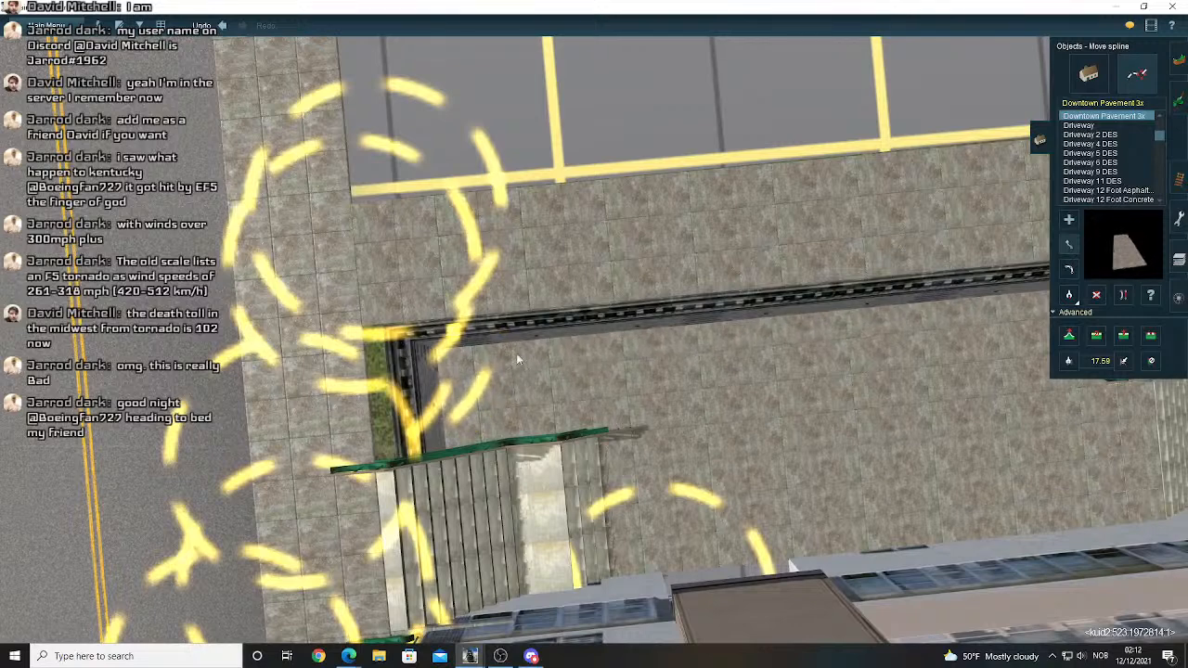
# - Examine the paved sunken passage, its stairs and the retaining wall from several angles
pyautogui.press('Left')
pyautogui.press('Down')
pyautogui.moveTo(606, 304); pyautogui.dragTo(573, 270, button='right')
pyautogui.press('Left')
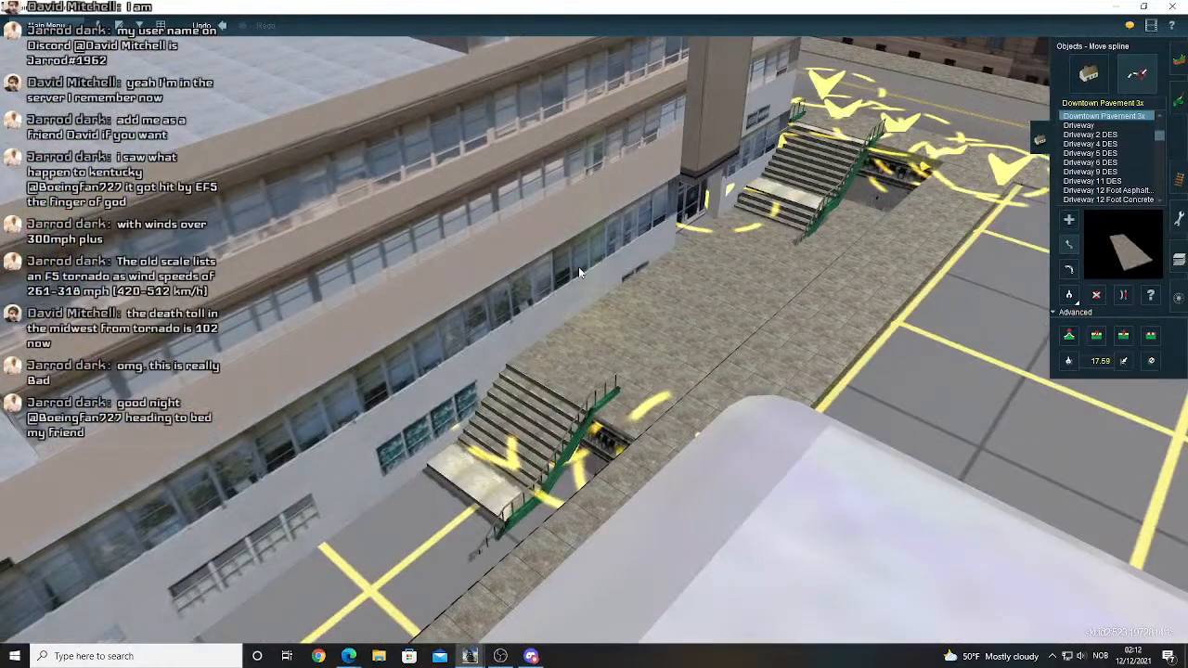
pyautogui.press('Down')
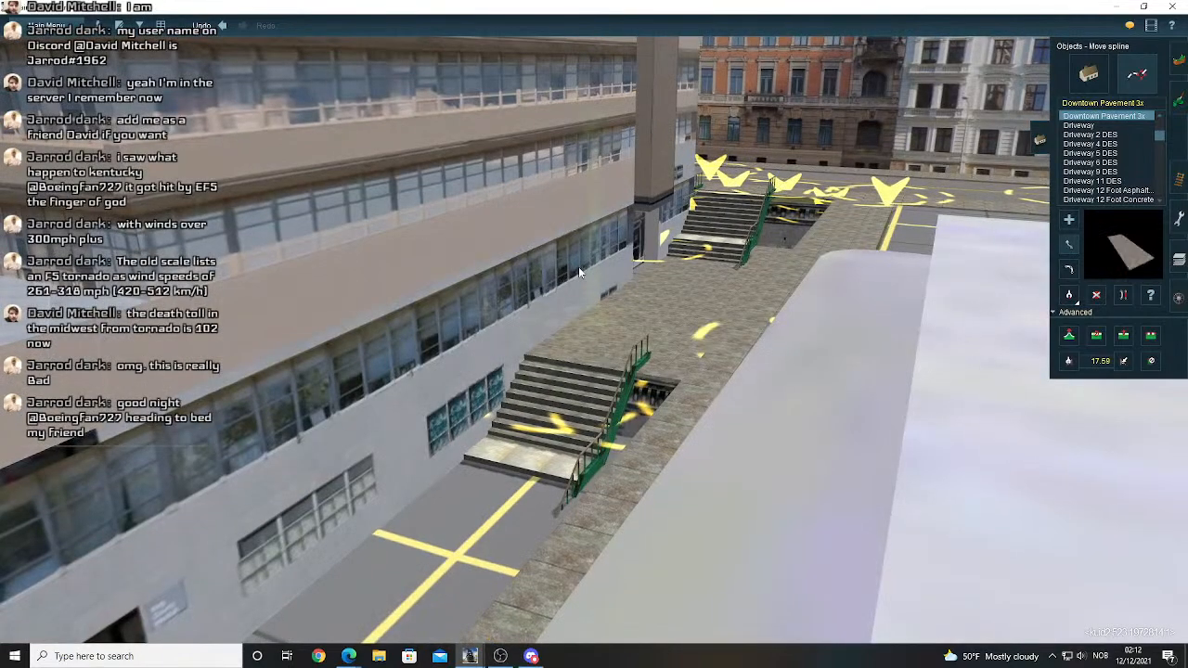
pyautogui.press('Right')
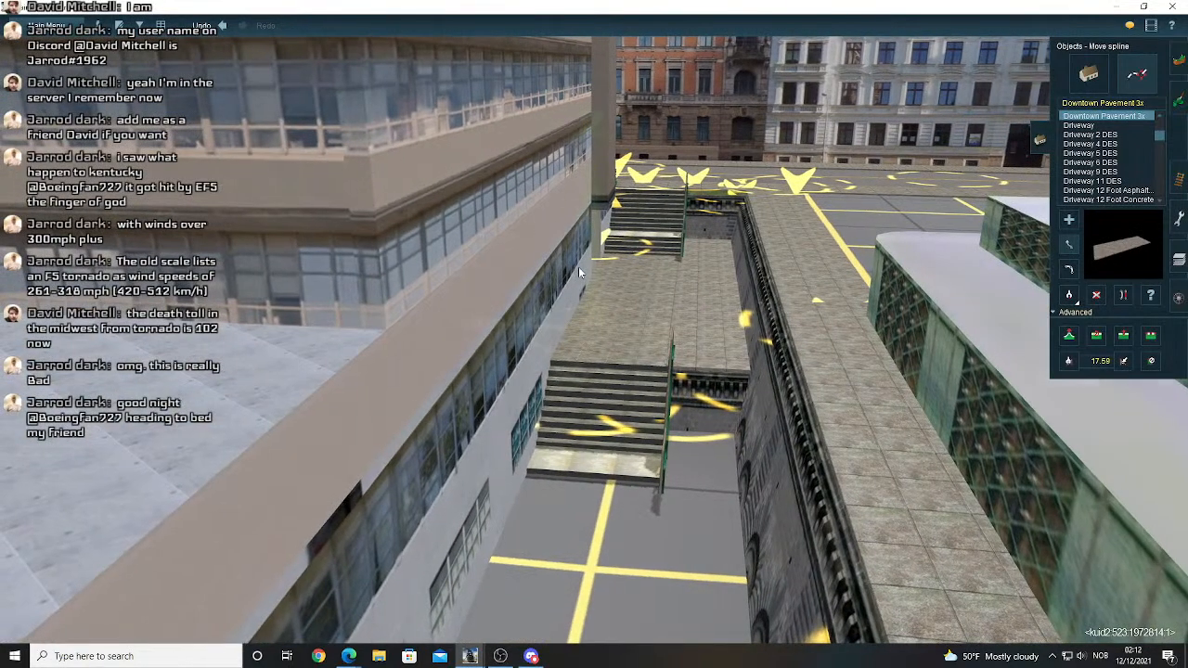
pyautogui.press('Up')
pyautogui.press('Left')
pyautogui.press('Left')
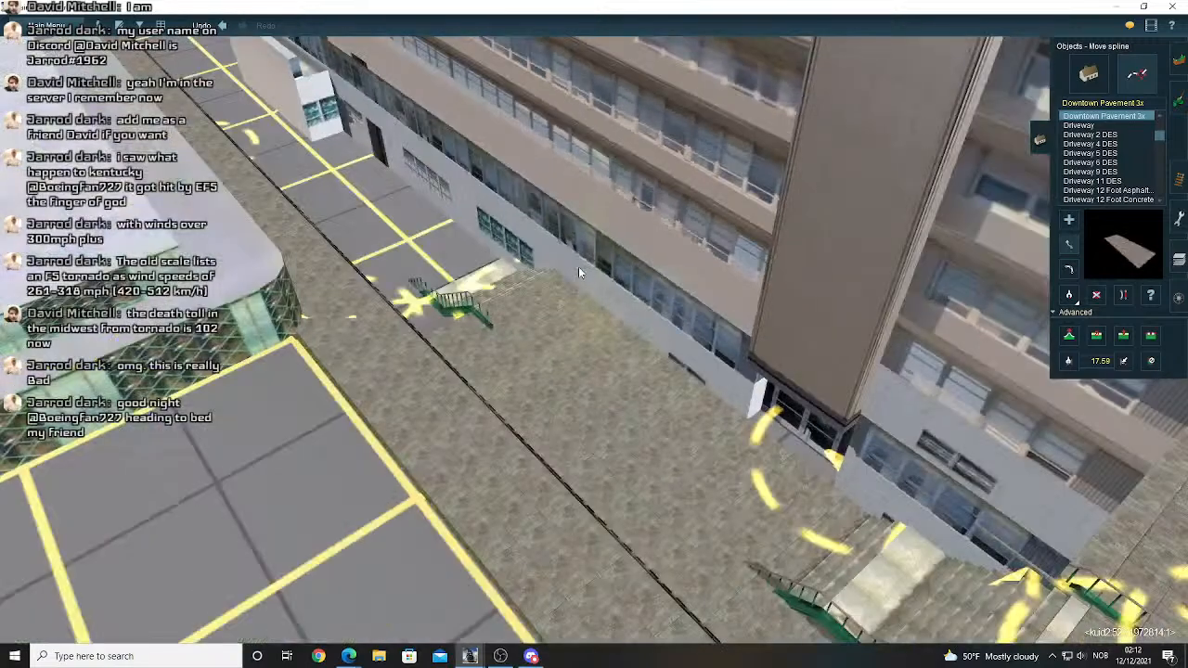
pyautogui.press('Left')
pyautogui.press('Down')
pyautogui.press('Down')
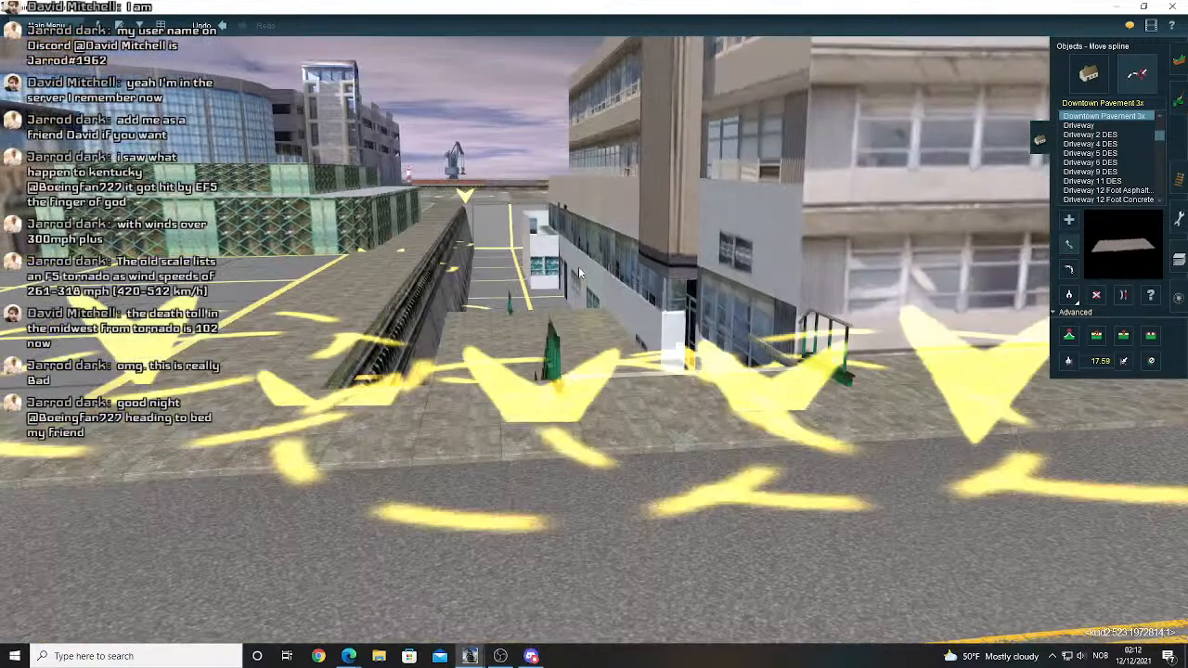
# - Examine the passage's street-side entrance and the adjoining sidewalk from street level and from above
pyautogui.press('Right')
pyautogui.press('Left')
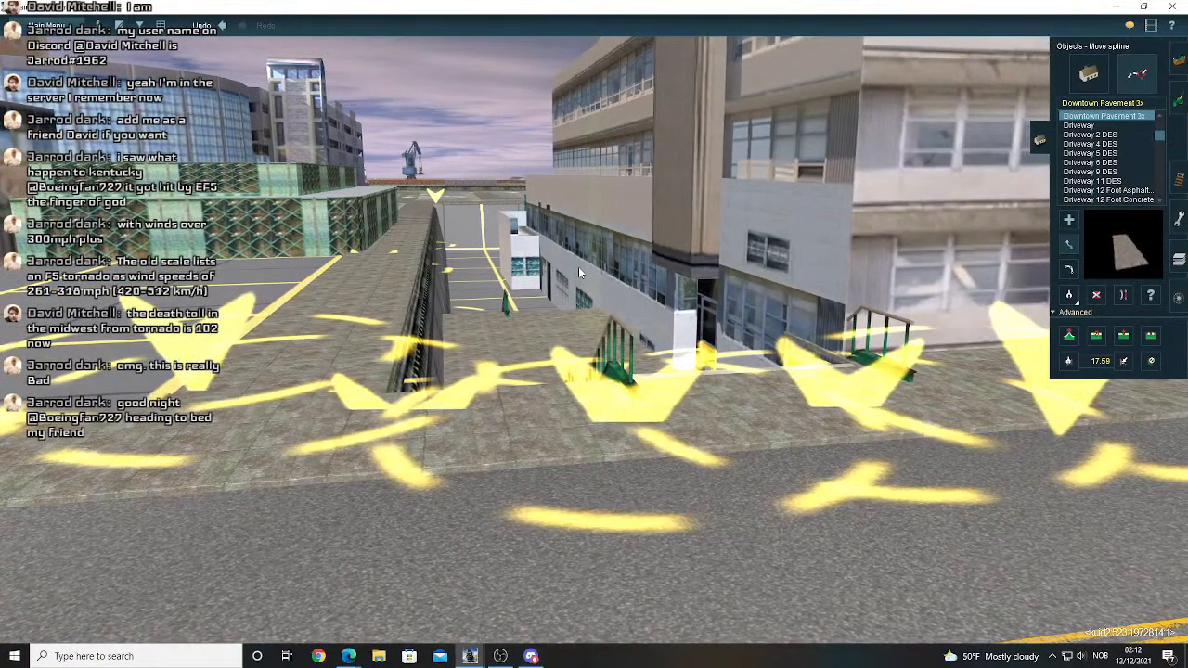
pyautogui.press('Right')
pyautogui.press('a')
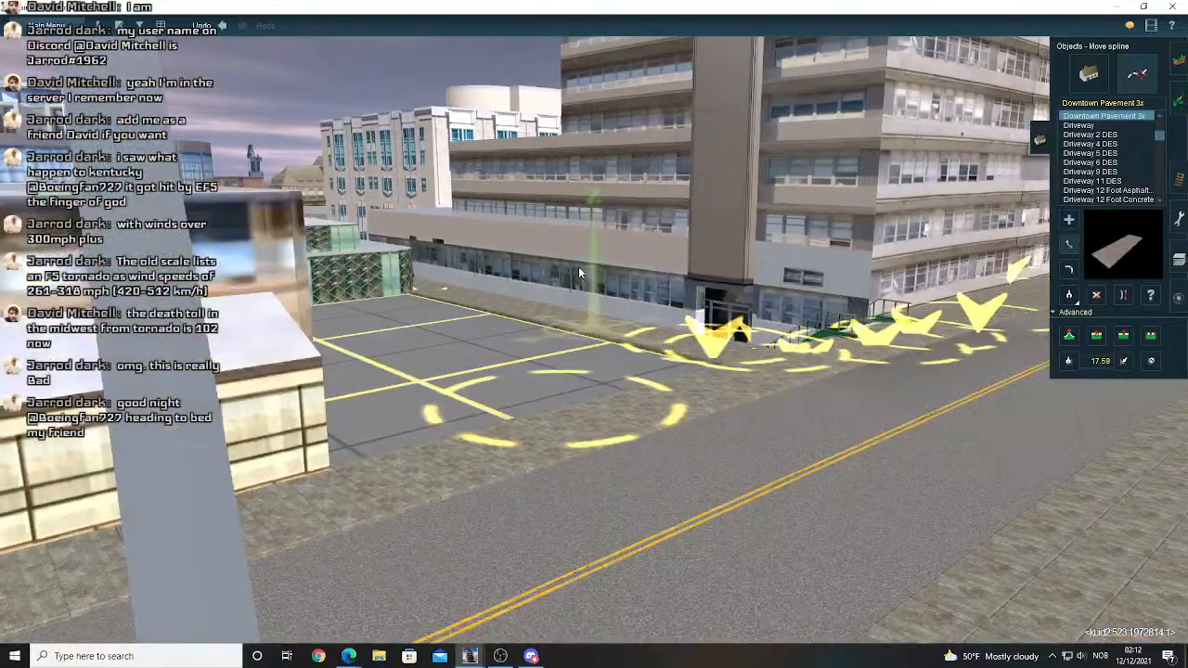
pyautogui.scroll(-3, 579, 267)
pyautogui.press('Right')
pyautogui.press('Up')
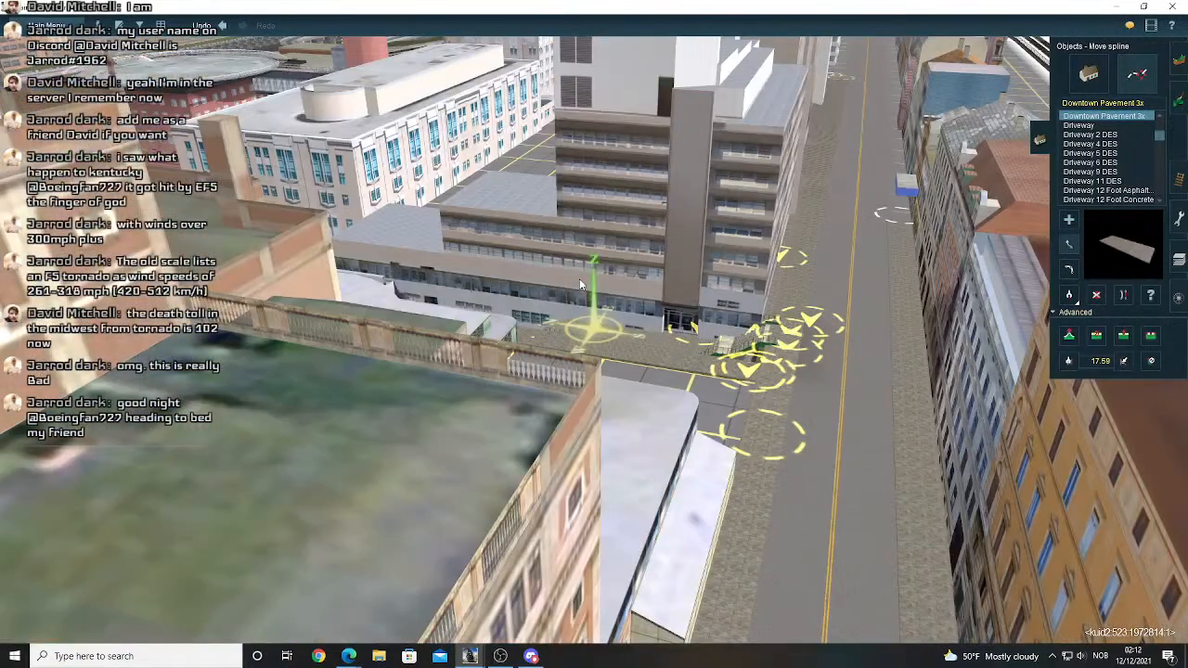
pyautogui.scroll(3, 579, 278)
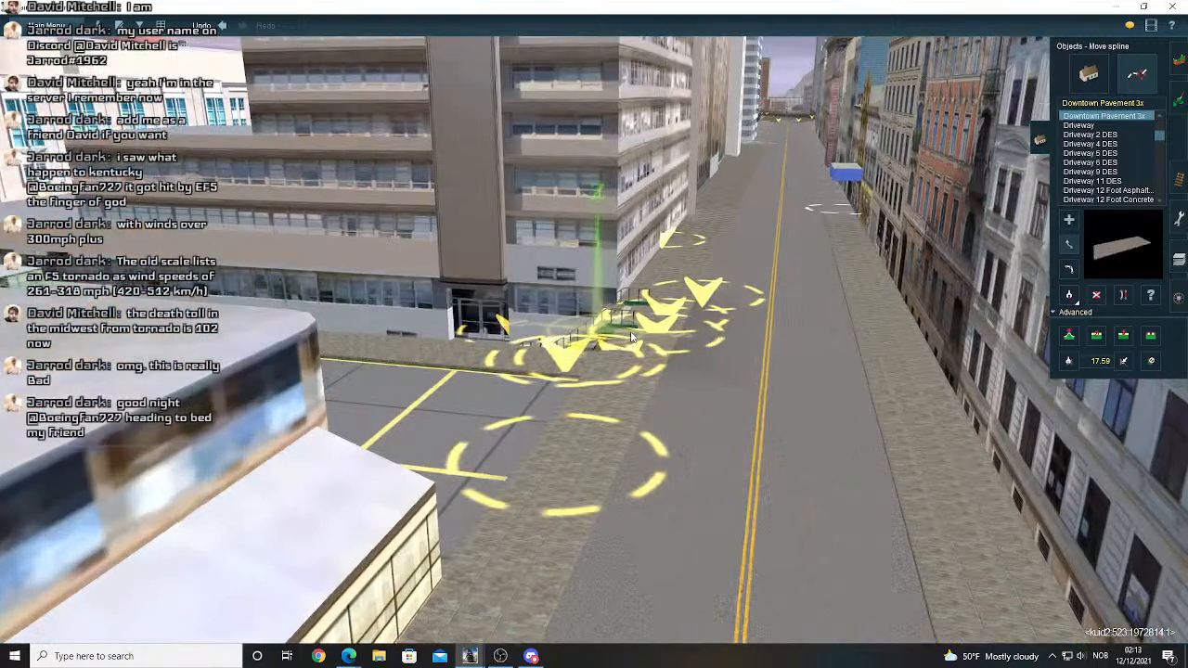
pyautogui.scroll(5, 630, 336)
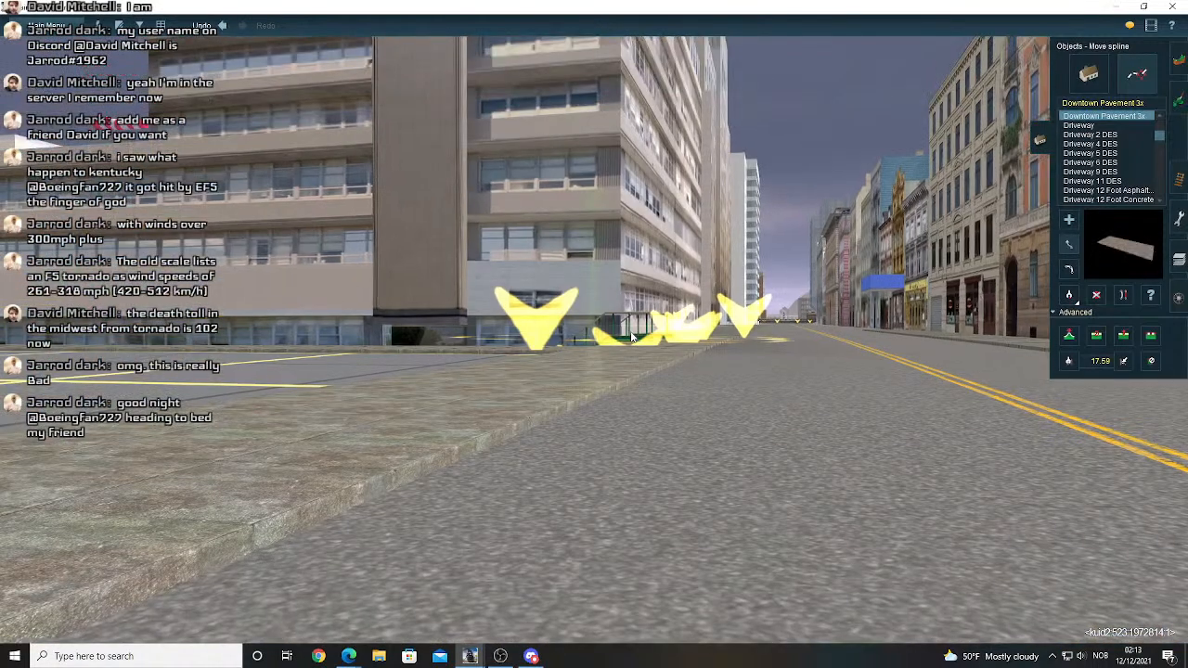
pyautogui.scroll(-3, 631, 337)
pyautogui.scroll(-3, 631, 337)
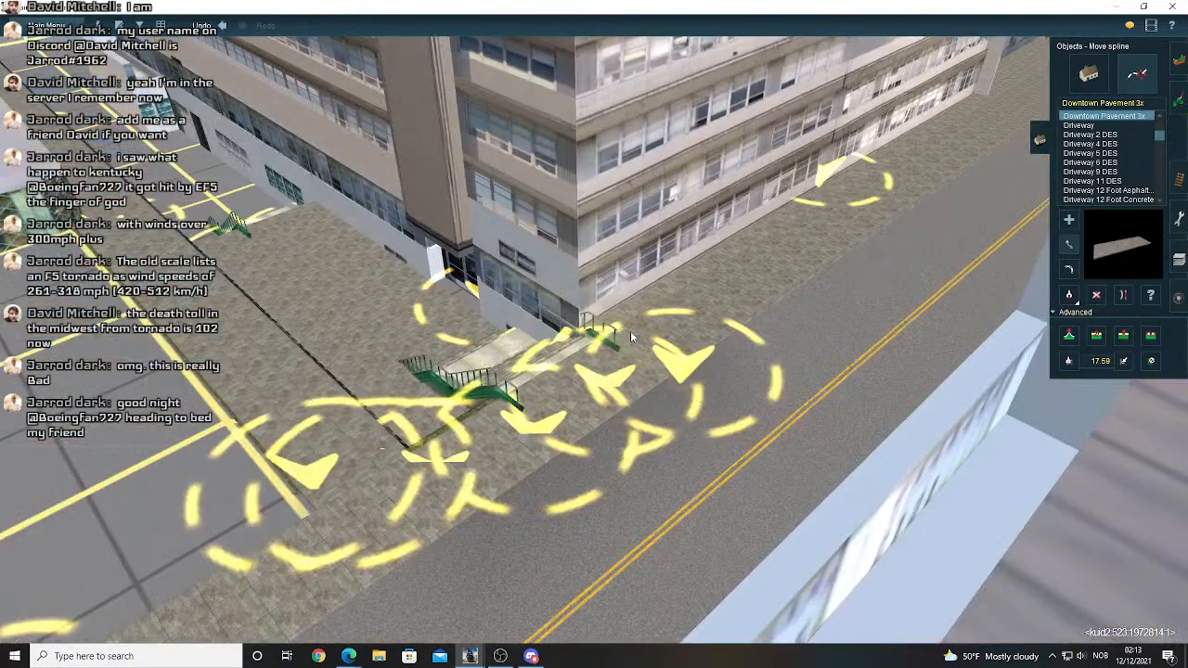
# - Shift the stairs at the passage's street end slightly away from the road, further into the passage
pyautogui.press('Right')
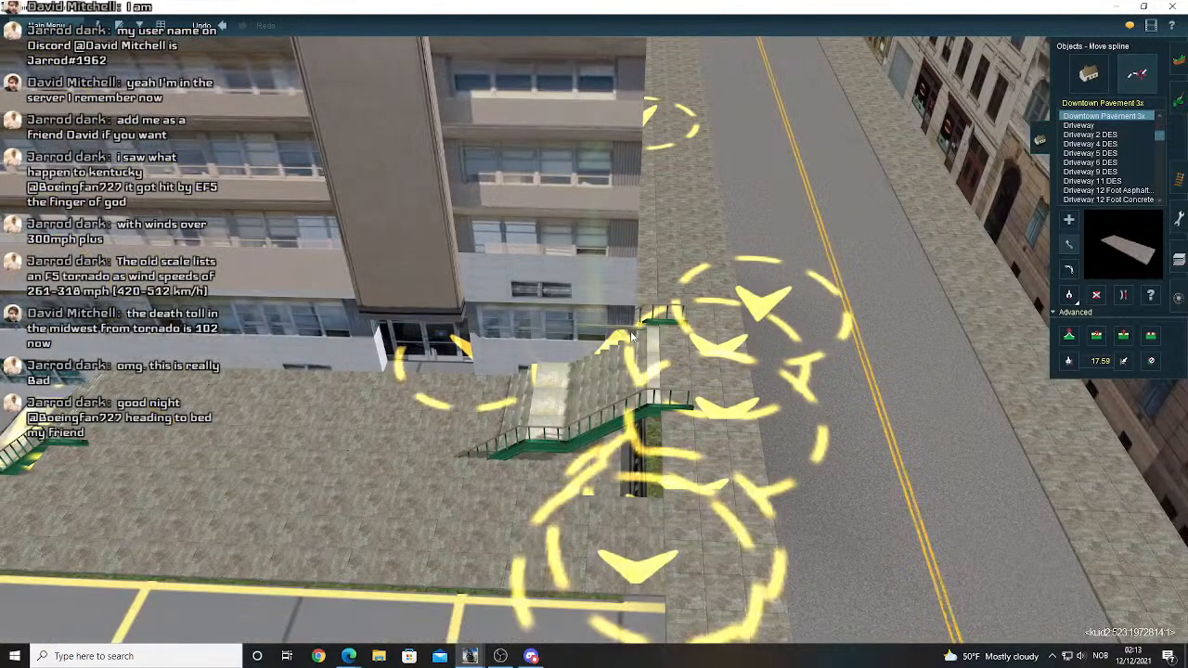
pyautogui.scroll(2, 632, 337)
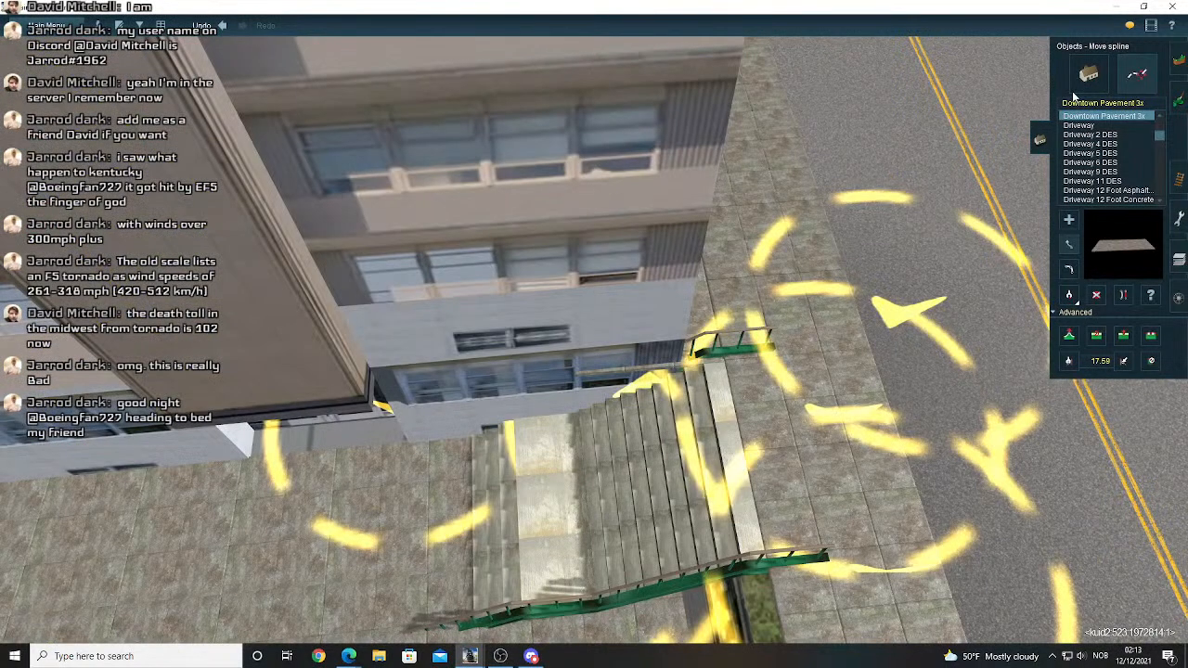
pyautogui.click(1087, 74)
pyautogui.click(1069, 244)
pyautogui.moveTo(667, 445); pyautogui.dragTo(644, 426)
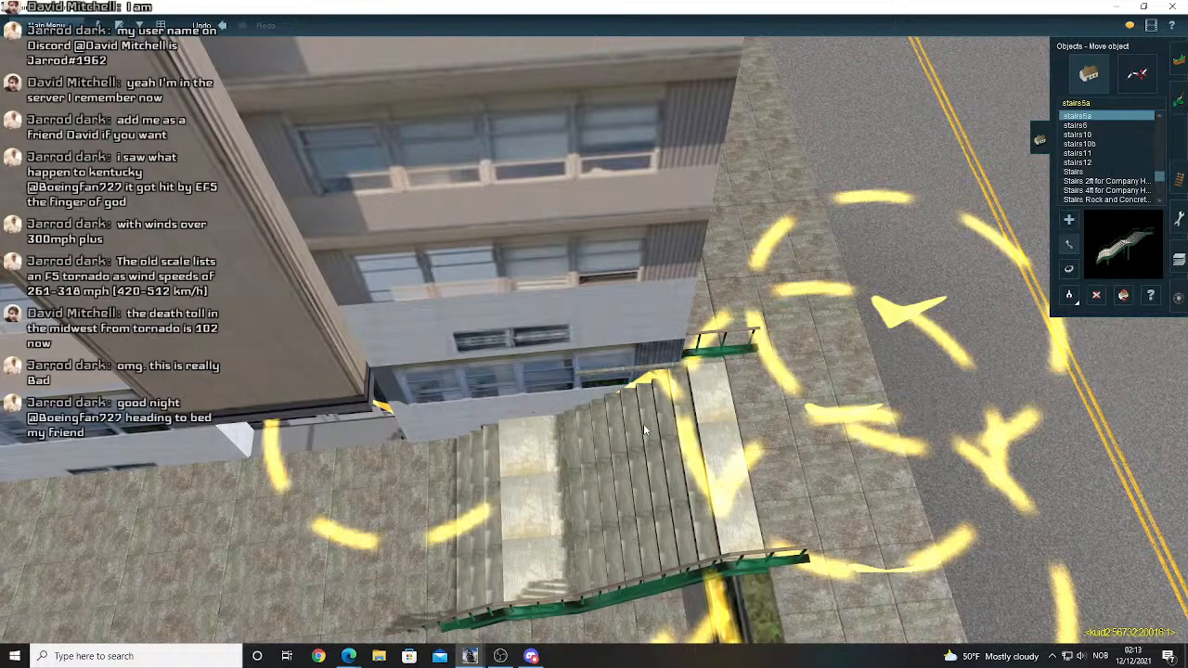
# - Check the placement of the street-end stairs from several sides and view the passage toward its other stairs
pyautogui.moveTo(445, 480); pyautogui.dragTo(567, 555, button='right')
pyautogui.press('Up')
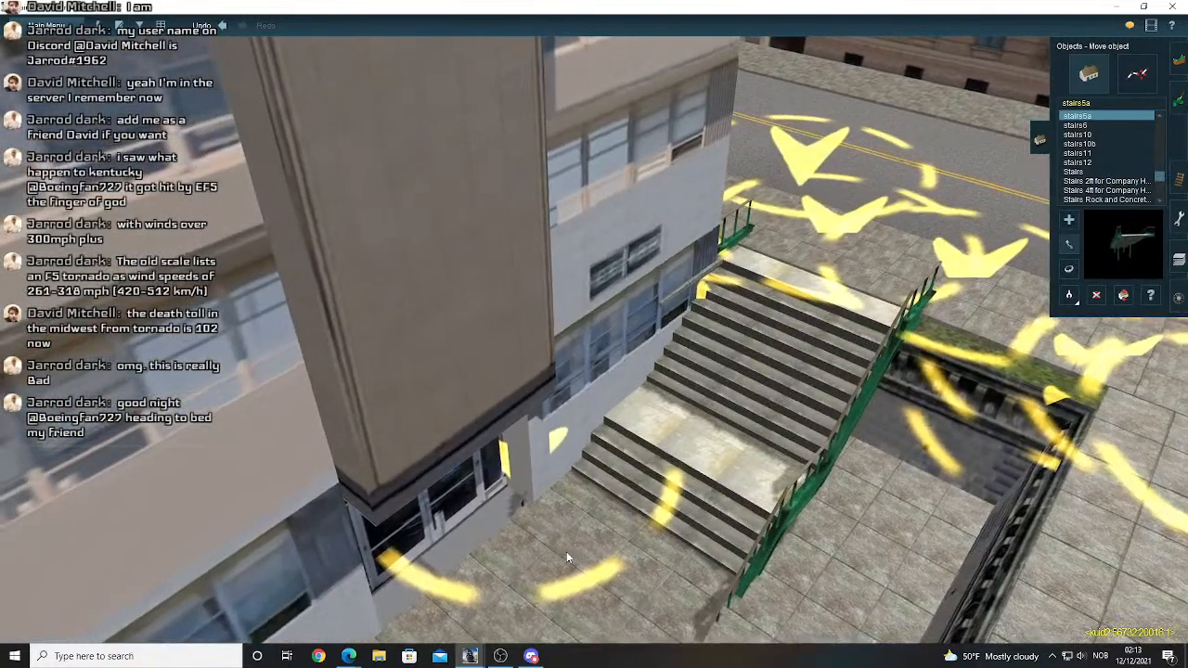
pyautogui.press('Left')
pyautogui.press('Down')
pyautogui.press('Left')
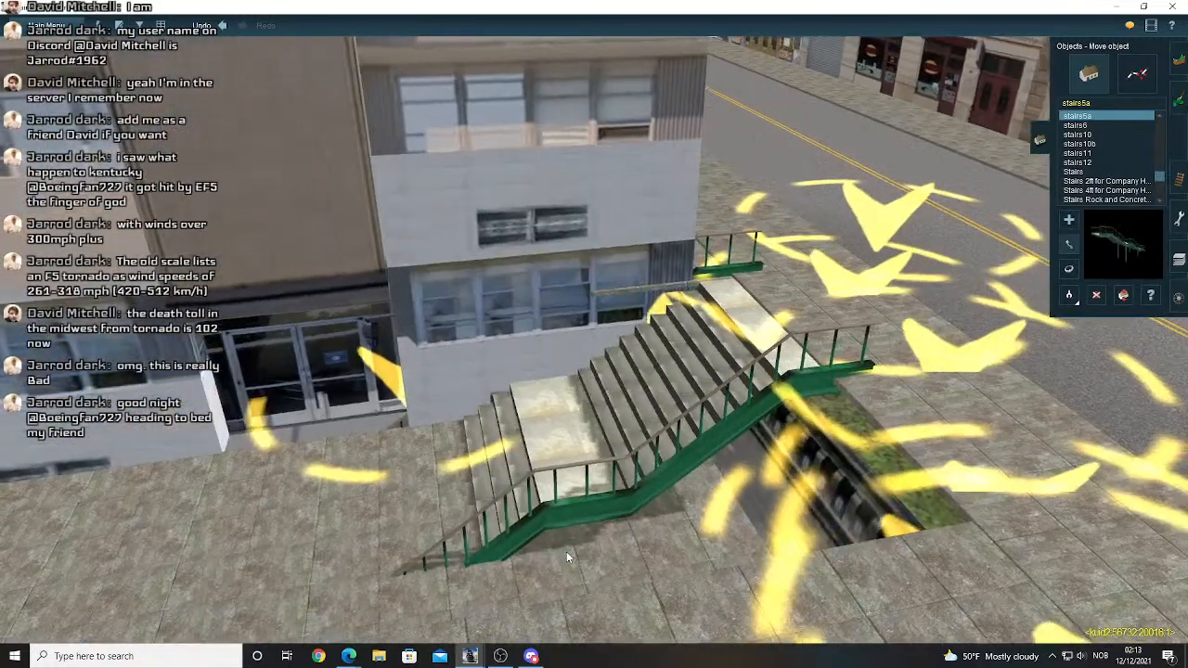
pyautogui.press('Down')
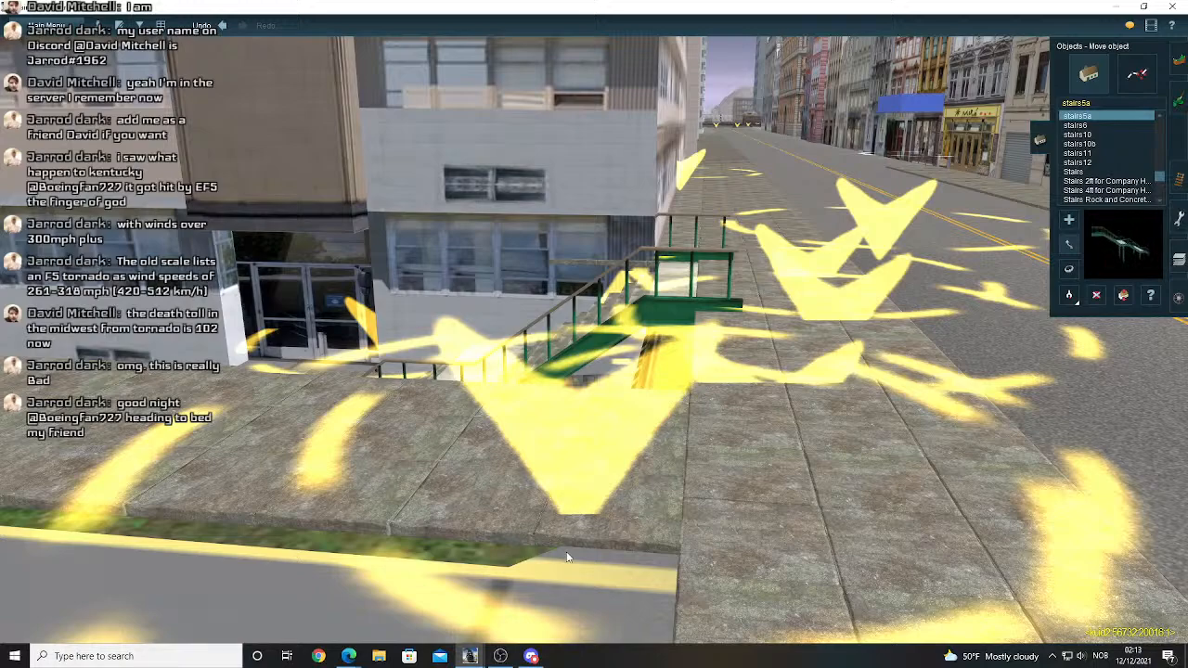
pyautogui.press('Up')
pyautogui.moveTo(482, 397); pyautogui.dragTo(436, 435, button='right')
pyautogui.scroll(-3, 437, 435)
pyautogui.rightClick(445, 425)
pyautogui.rightClick(472, 407)
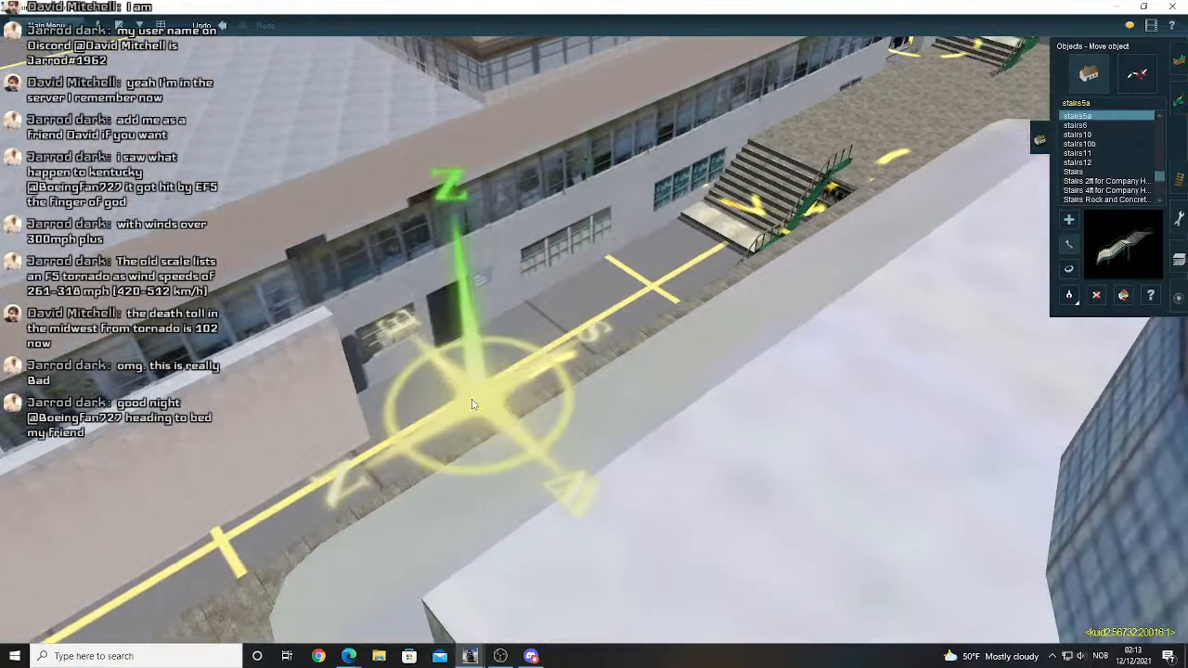
# - Lay a Downtown Pavement 3x strip along the building wall on the sunken passage's floor, from beside the doorway to the stairs
pyautogui.rightClick(473, 403)
pyautogui.press('Up')
pyautogui.press('Left')
pyautogui.rightClick(751, 290)
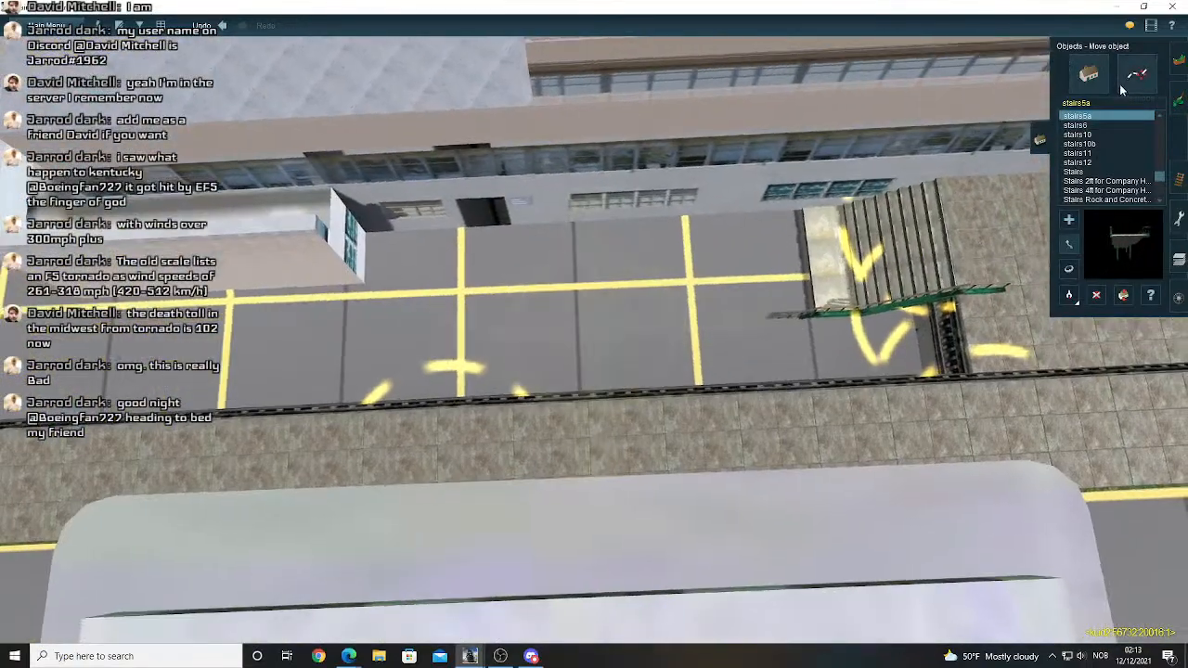
pyautogui.click(1127, 78)
pyautogui.scroll(5, 690, 315)
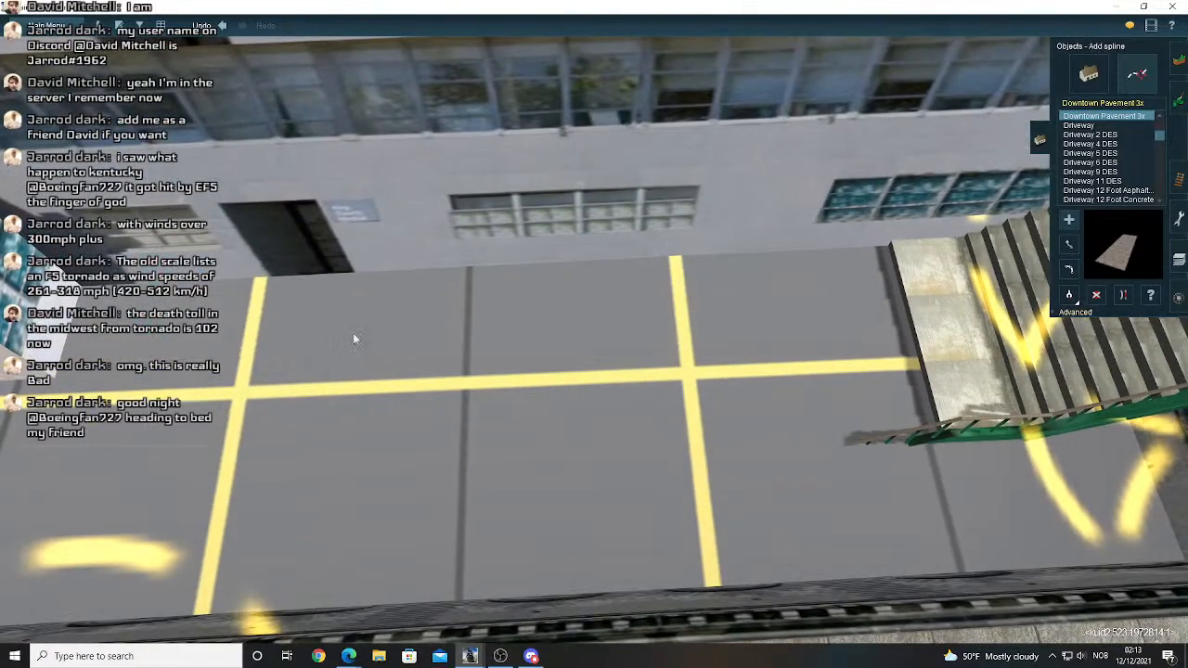
pyautogui.rightClick(351, 331)
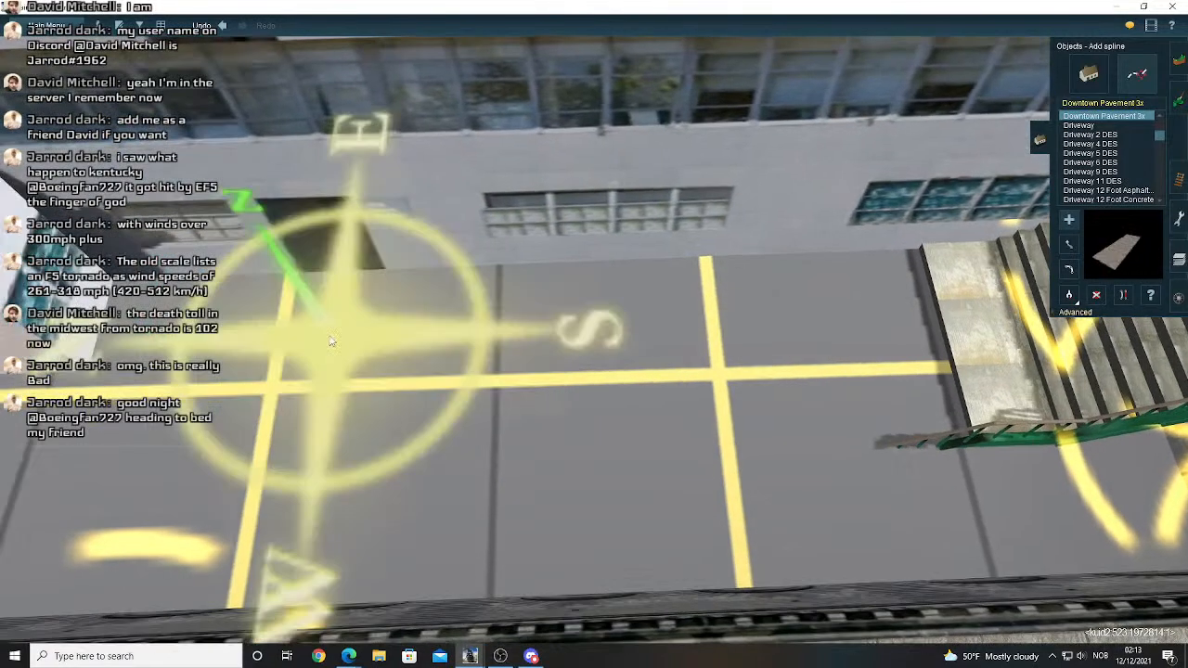
pyautogui.rightClick(660, 316)
pyautogui.click(712, 338)
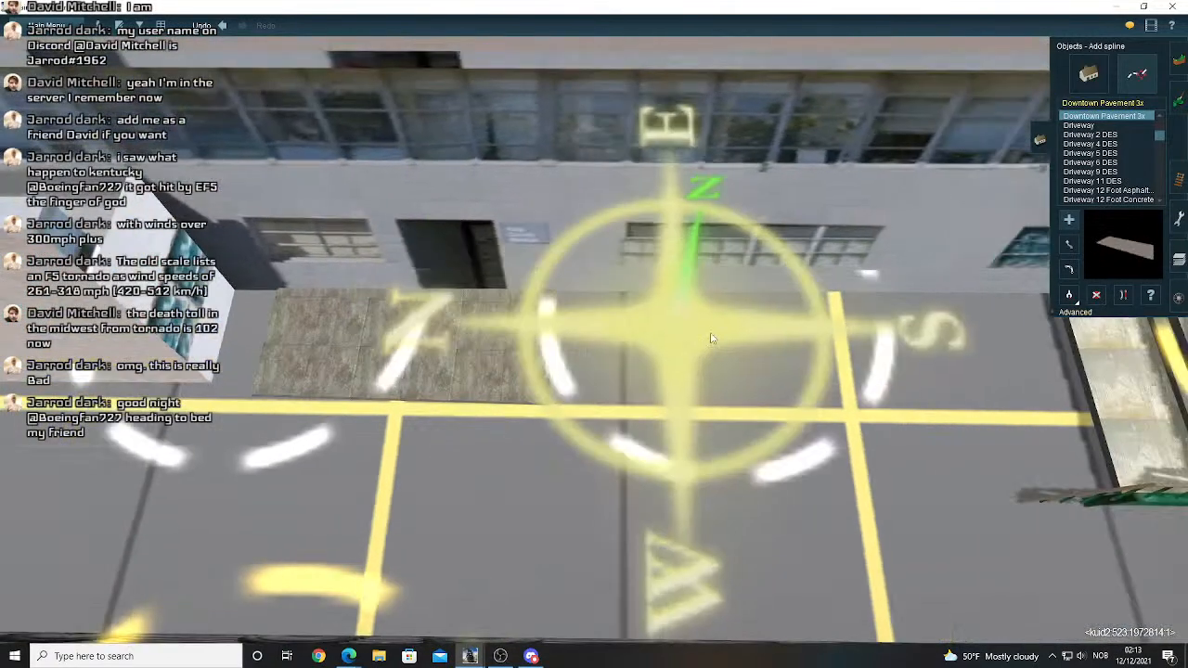
pyautogui.moveTo(712, 337); pyautogui.dragTo(633, 408)
pyautogui.rightClick(1065, 379)
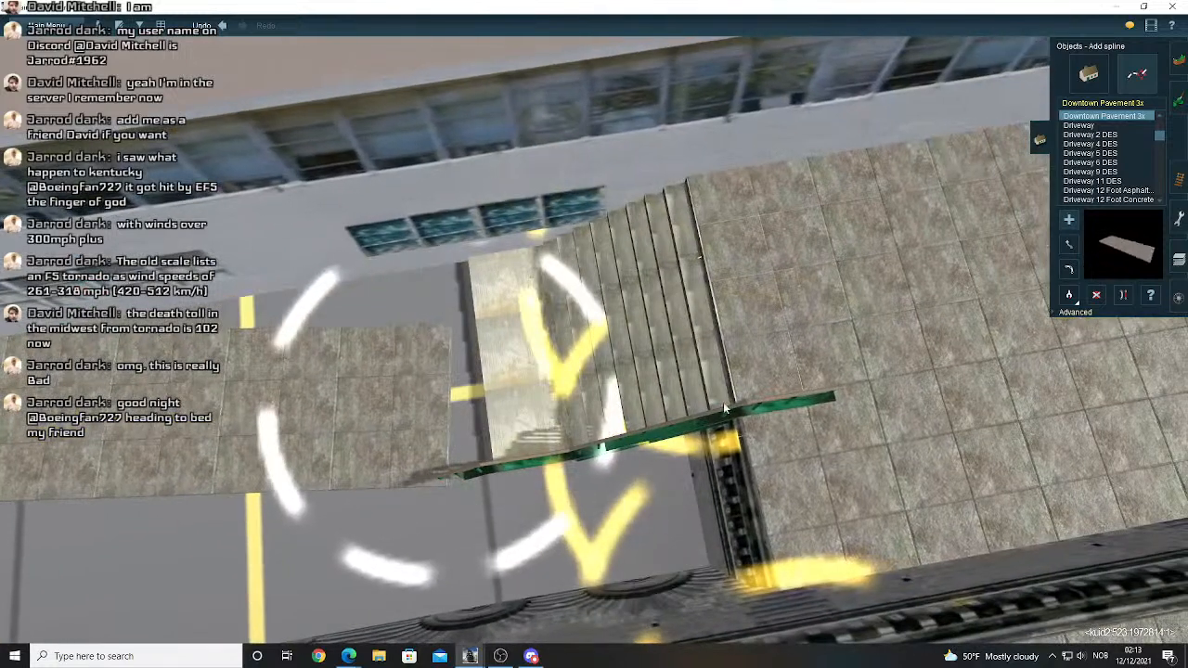
# - Apply the height 15.11 to the new paving strip and move its stair-side end flush against the building wall
pyautogui.click(1065, 313)
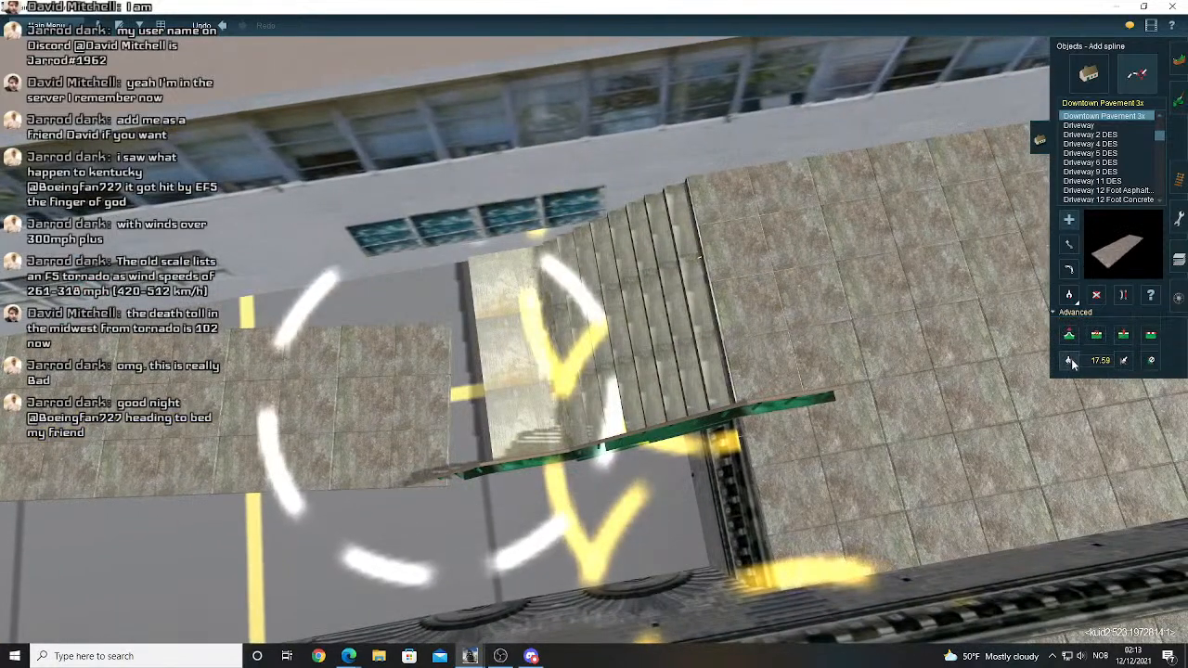
pyautogui.click(469, 418)
pyautogui.click(1122, 363)
pyautogui.rightClick(402, 398)
pyautogui.scroll(-4, 402, 398)
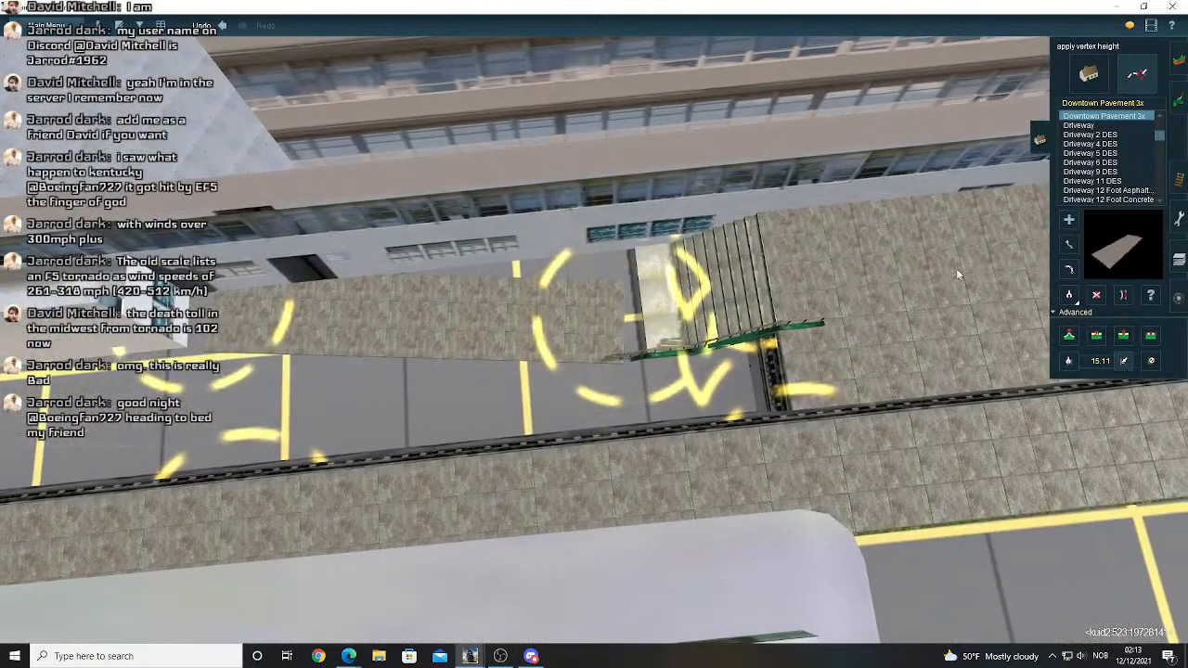
pyautogui.click(629, 331)
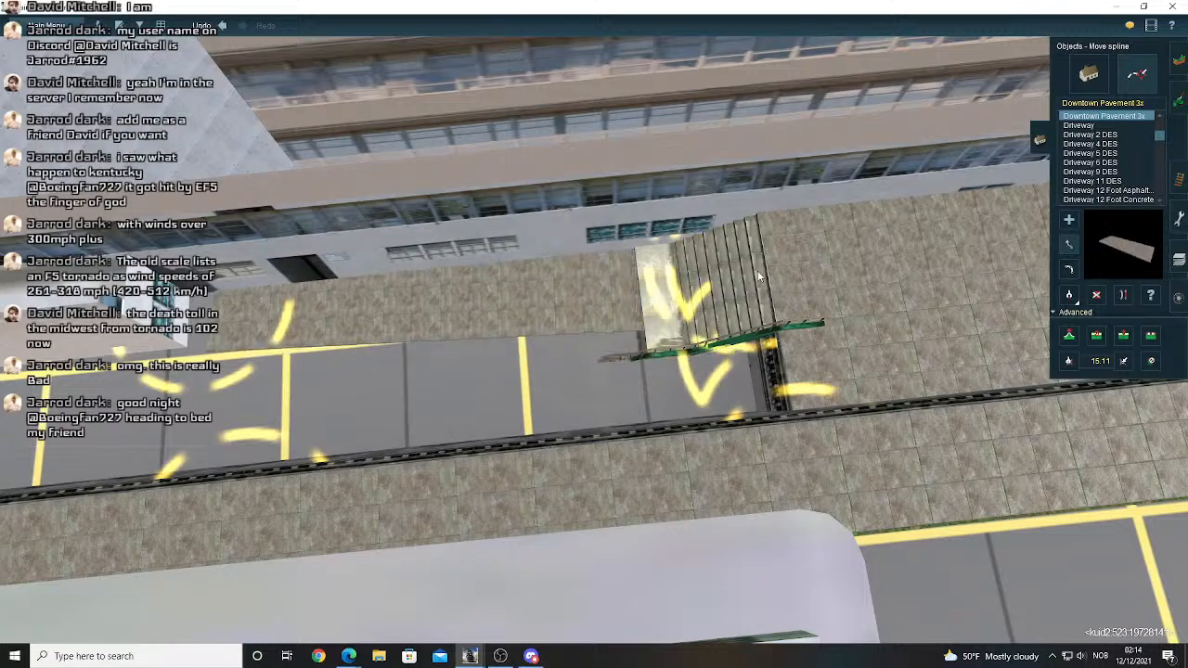
# - Move the strip's opposite end to line up with the corner of the protruding wall beyond the doorway
pyautogui.rightClick(214, 336)
pyautogui.scroll(5, 708, 313)
pyautogui.rightClick(708, 313)
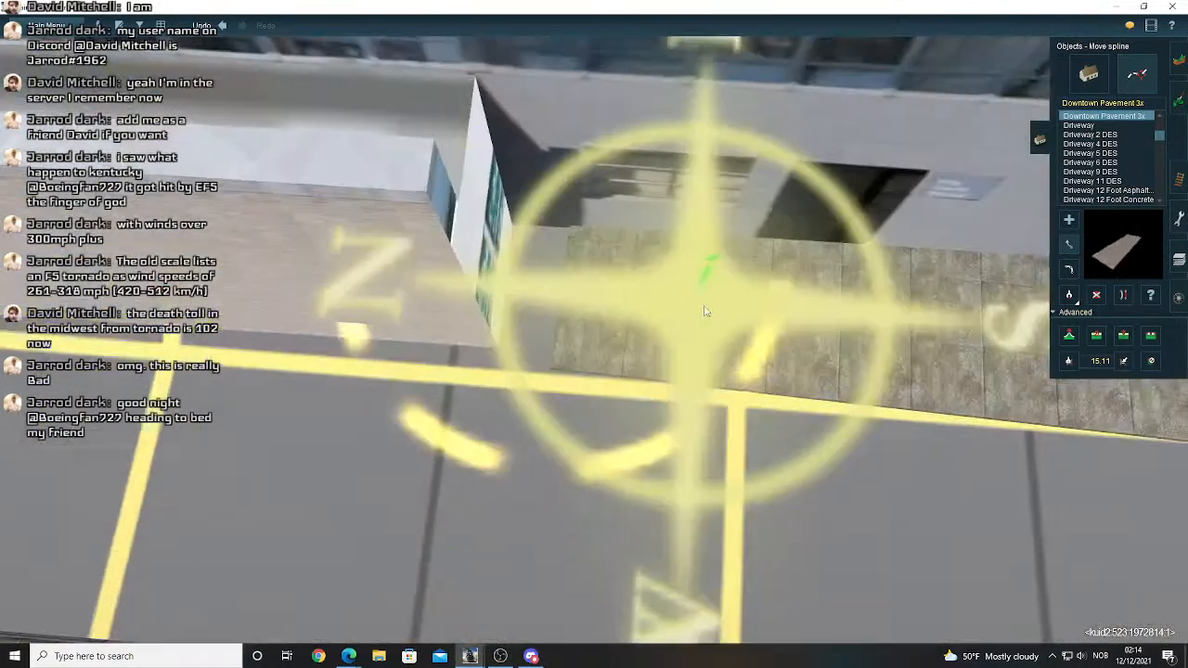
pyautogui.moveTo(442, 311); pyautogui.dragTo(379, 356)
pyautogui.rightClick(789, 375)
pyautogui.scroll(-5, 674, 313)
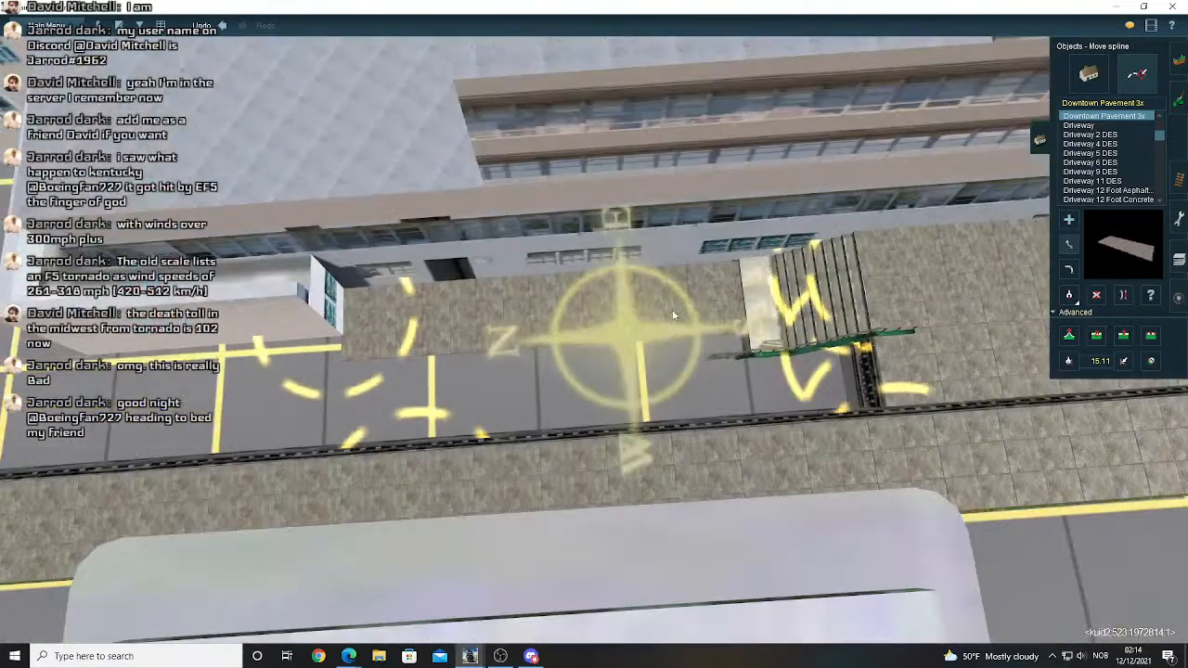
pyautogui.press('Up')
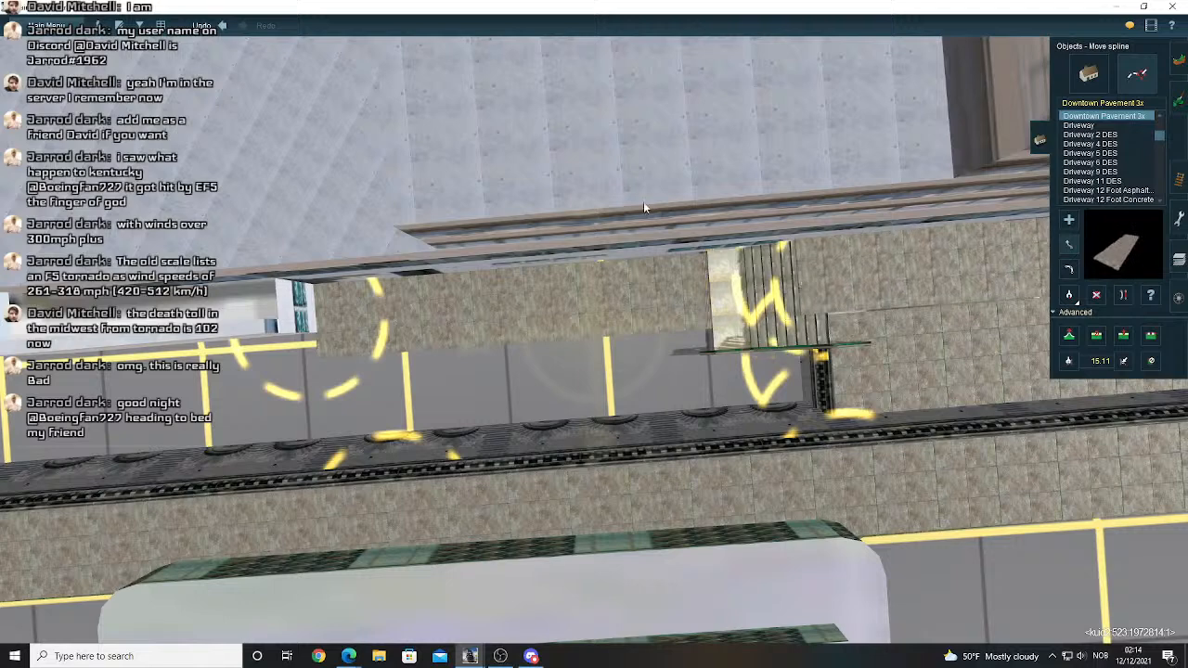
# - Try to reposition the pavement ends at the stairs, undoing each move
pyautogui.click(227, 27)
pyautogui.moveTo(828, 286)
pyautogui.mouseDown()
pyautogui.moveTo(819, 274)
pyautogui.moveTo(833, 270)
pyautogui.mouseUp()
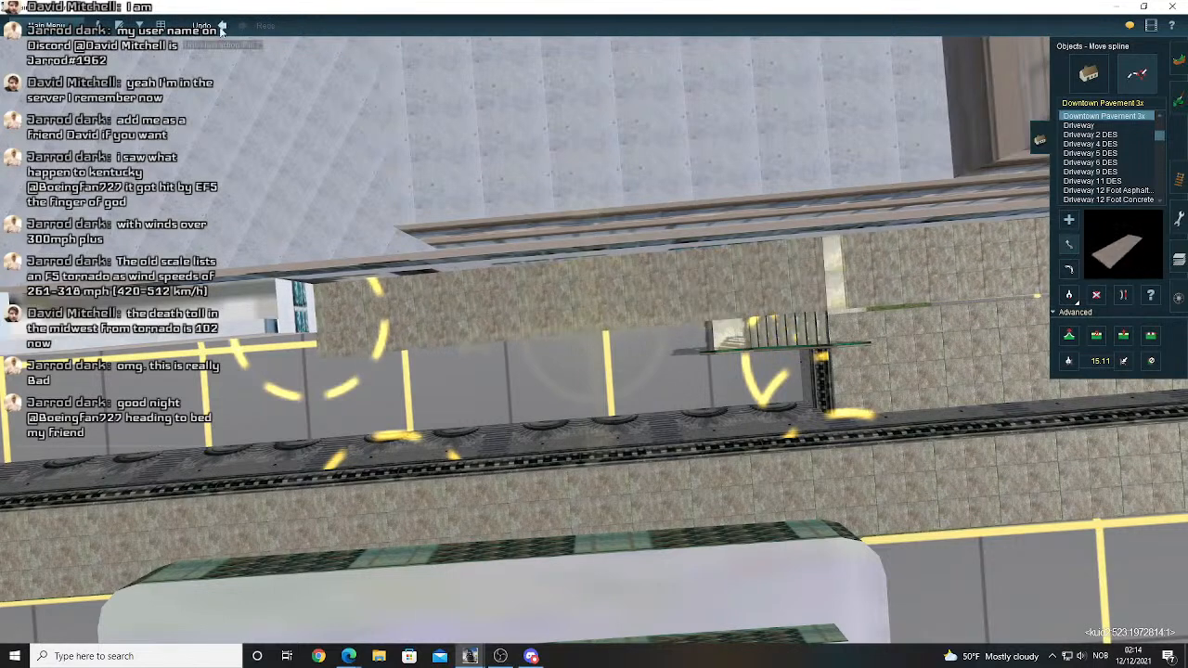
pyautogui.moveTo(732, 281); pyautogui.dragTo(822, 292)
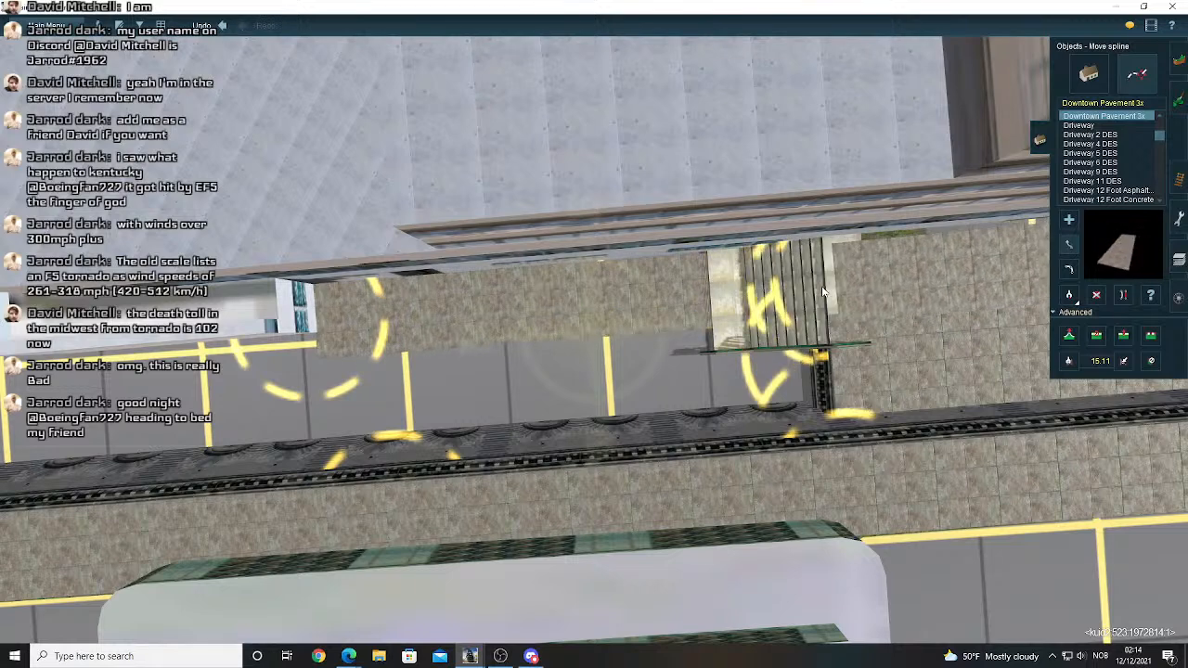
pyautogui.click(223, 26)
# - Stretch the building-side paving strip underneath the stairs so its end lies beneath the upper pavement
pyautogui.rightClick(742, 300)
pyautogui.scroll(5, 719, 306)
pyautogui.moveTo(718, 306); pyautogui.dragTo(629, 182, button='middle')
pyautogui.moveTo(629, 181); pyautogui.dragTo(721, 143)
pyautogui.moveTo(649, 215); pyautogui.dragTo(579, 359, button='middle')
pyautogui.scroll(-2, 557, 371)
pyautogui.rightClick(516, 389)
pyautogui.scroll(-3, 513, 388)
pyautogui.press('Up')
pyautogui.moveTo(733, 310); pyautogui.dragTo(853, 260)
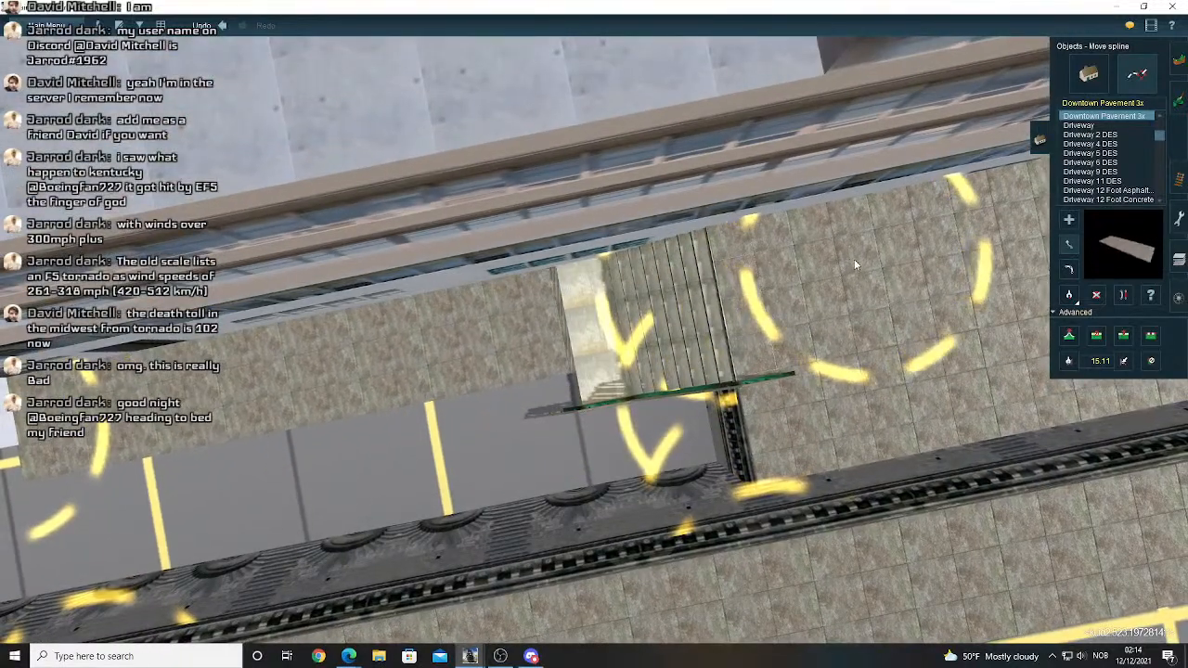
# - Add a second Downtown Pavement 3x strip at height 15.11 beside the first, covering the passage floor toward the retaining wall
pyautogui.moveTo(854, 257); pyautogui.dragTo(649, 350, button='right')
pyautogui.press('a')
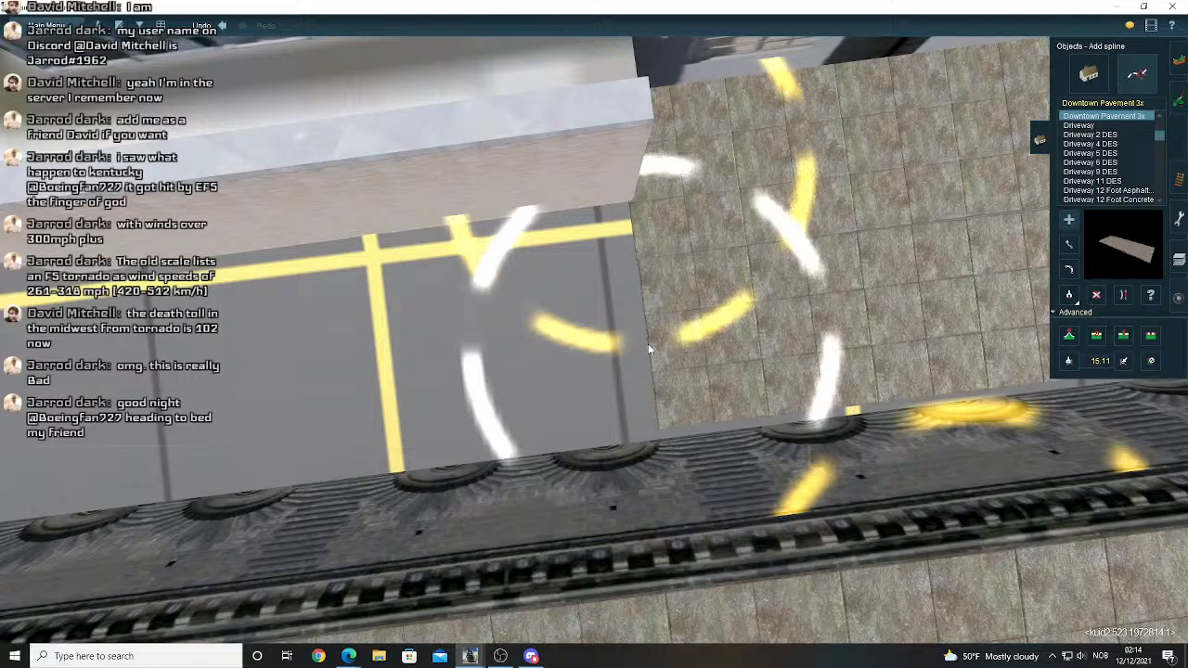
pyautogui.moveTo(793, 343); pyautogui.dragTo(575, 353, button='right')
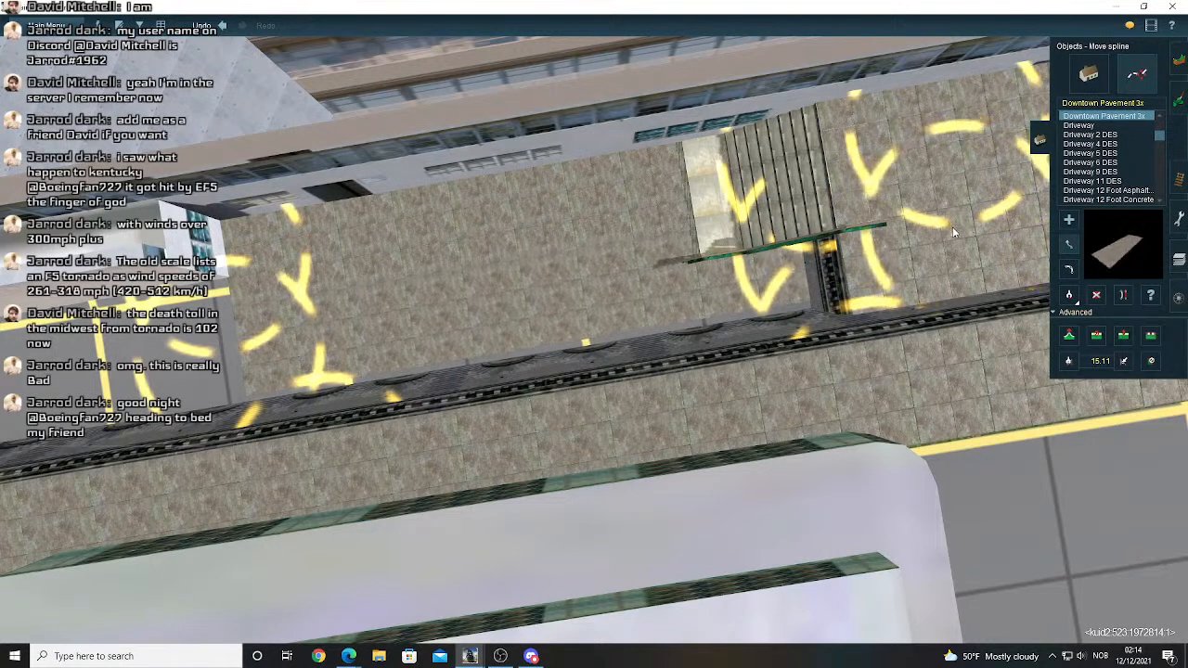
# - Nudge the second strip's end opposite the stairs closer to the retaining wall
pyautogui.rightClick(385, 361)
pyautogui.scroll(5, 451, 290)
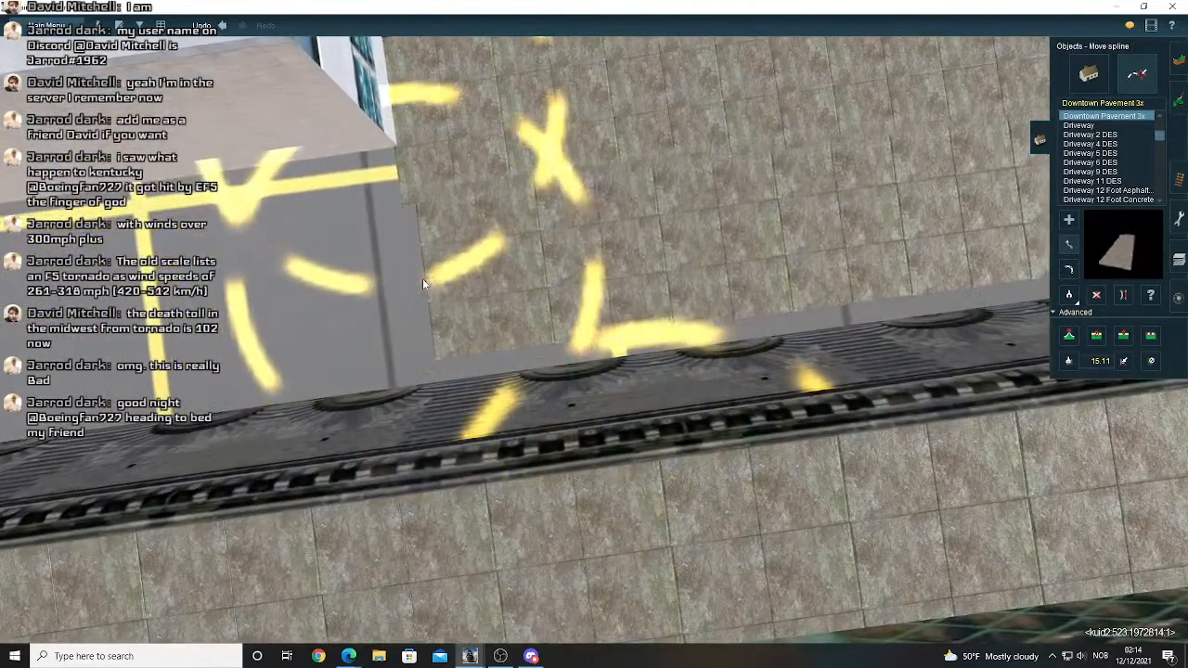
pyautogui.moveTo(422, 279)
pyautogui.mouseDown()
pyautogui.moveTo(406, 293)
pyautogui.moveTo(415, 289)
pyautogui.mouseUp()
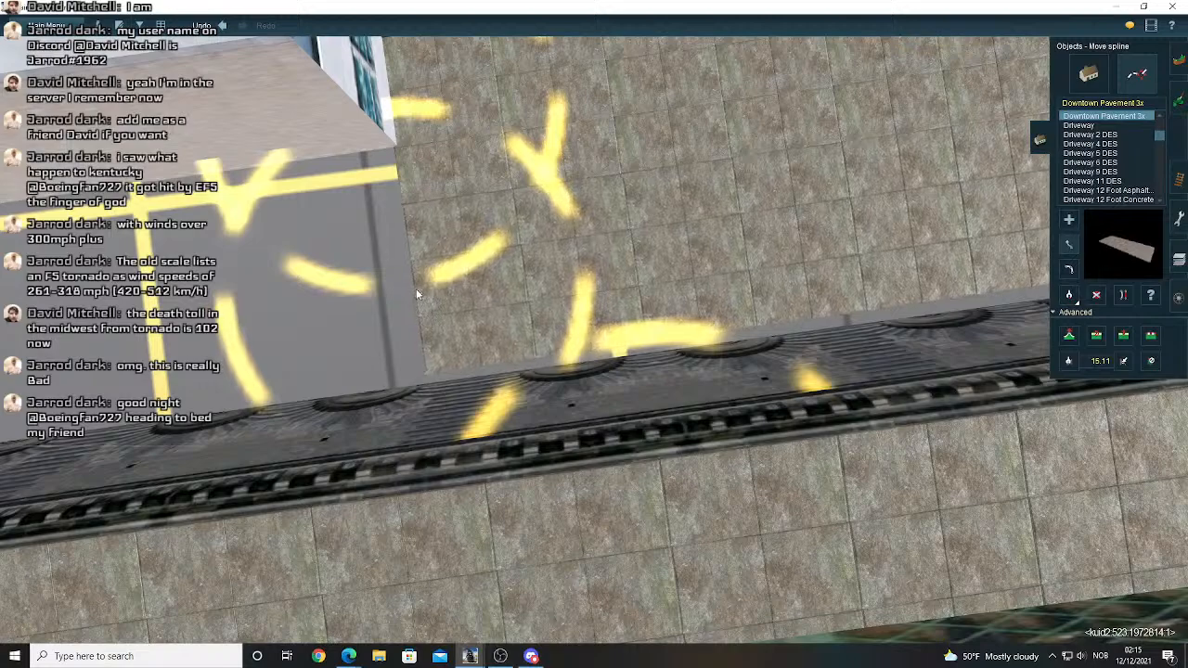
pyautogui.rightClick(386, 300)
pyautogui.scroll(-5, 387, 300)
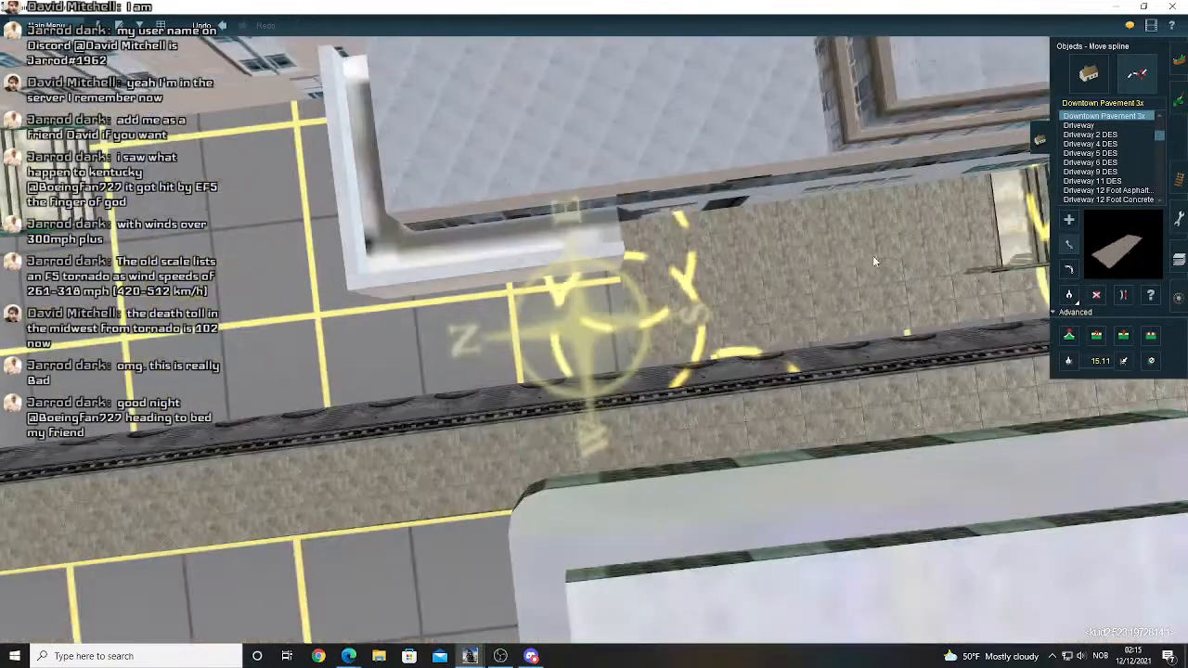
# - Try to shift the building-side paving strip's end along the protruding wall, undoing each move
pyautogui.click(1069, 222)
pyautogui.rightClick(536, 335)
pyautogui.scroll(3, 627, 285)
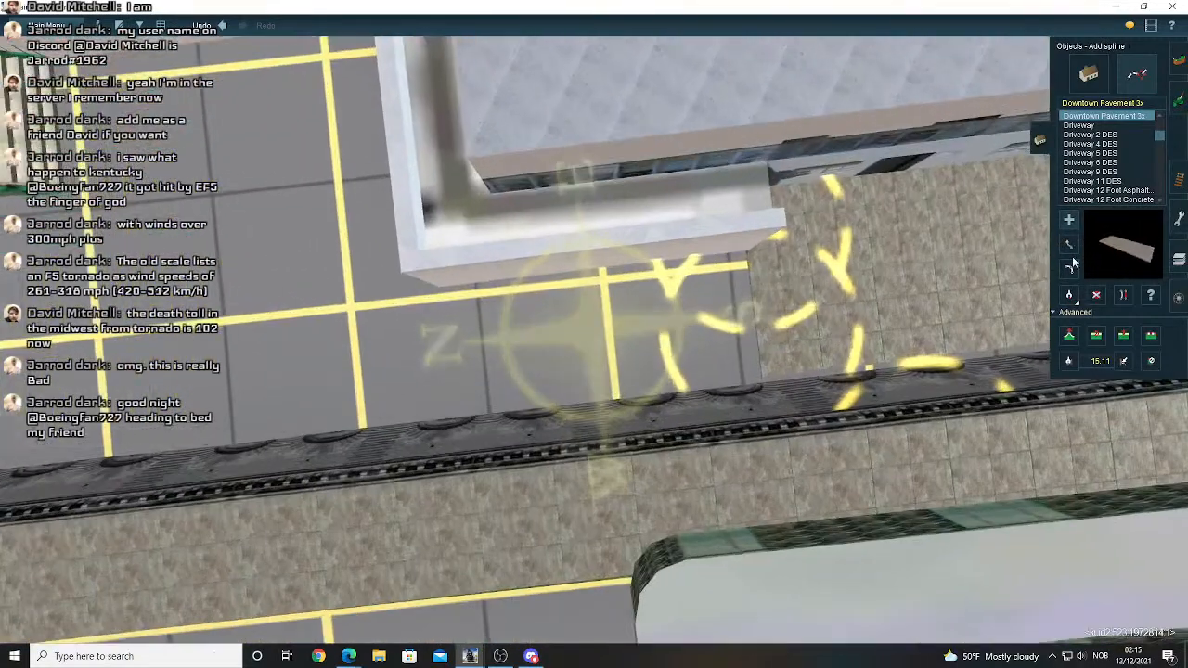
pyautogui.click(1069, 268)
pyautogui.moveTo(719, 266); pyautogui.dragTo(590, 261)
pyautogui.rightClick(590, 256)
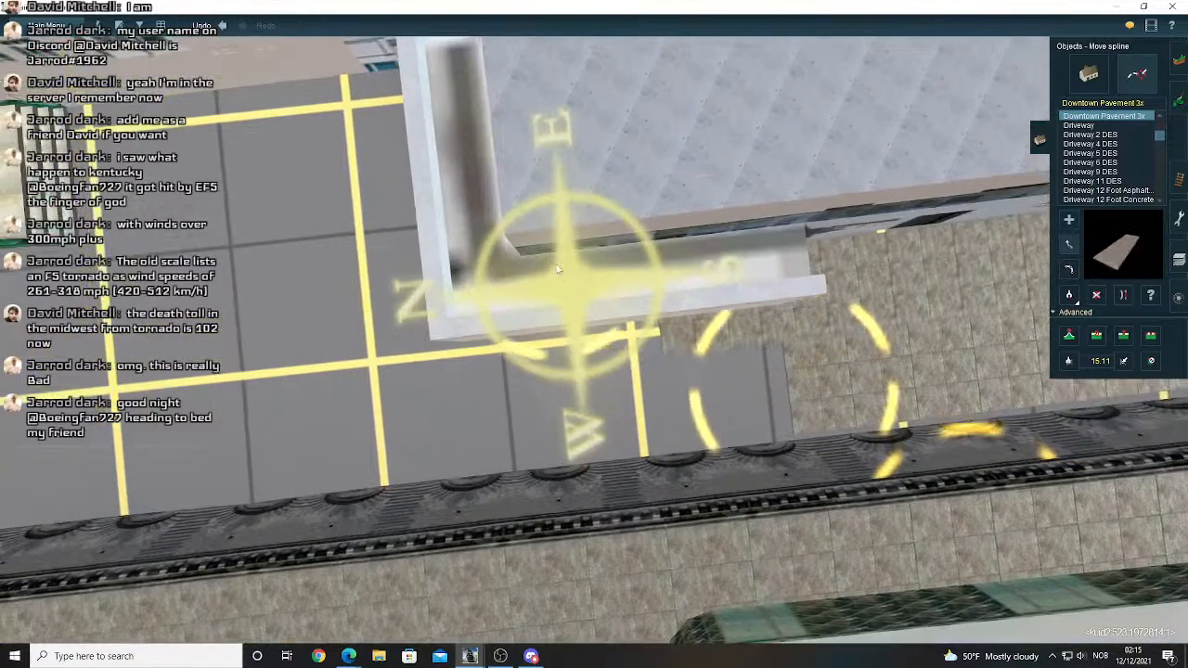
pyautogui.click(223, 28)
pyautogui.rightClick(842, 318)
pyautogui.press('Down')
pyautogui.moveTo(576, 339); pyautogui.dragTo(533, 339)
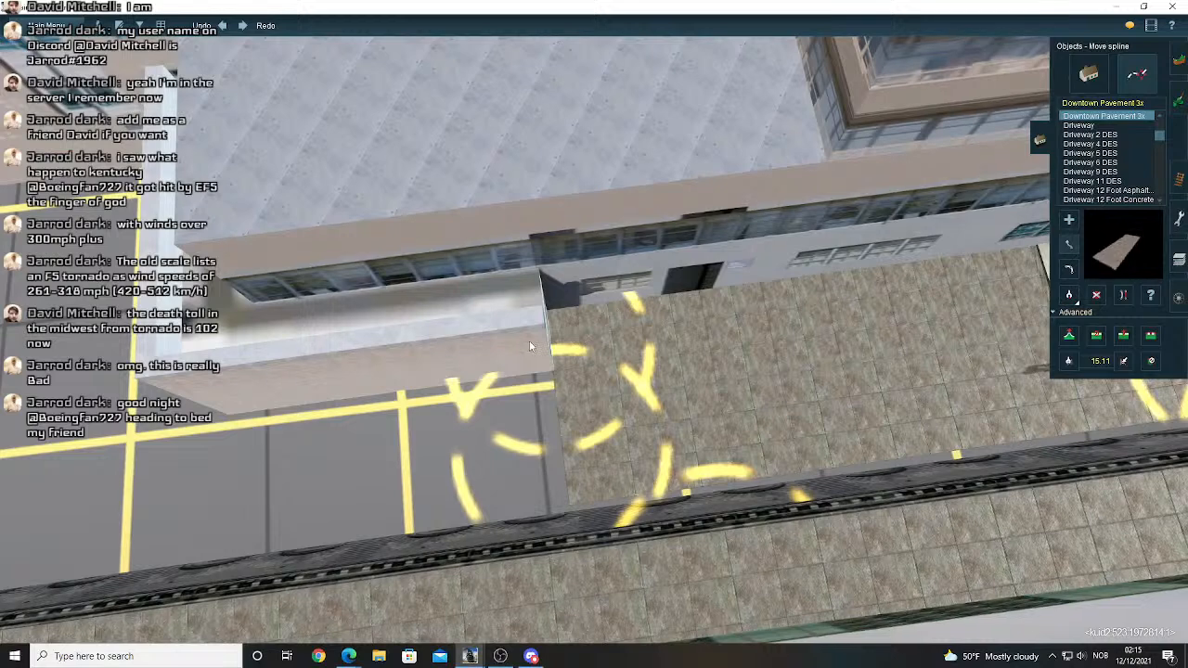
pyautogui.click(215, 28)
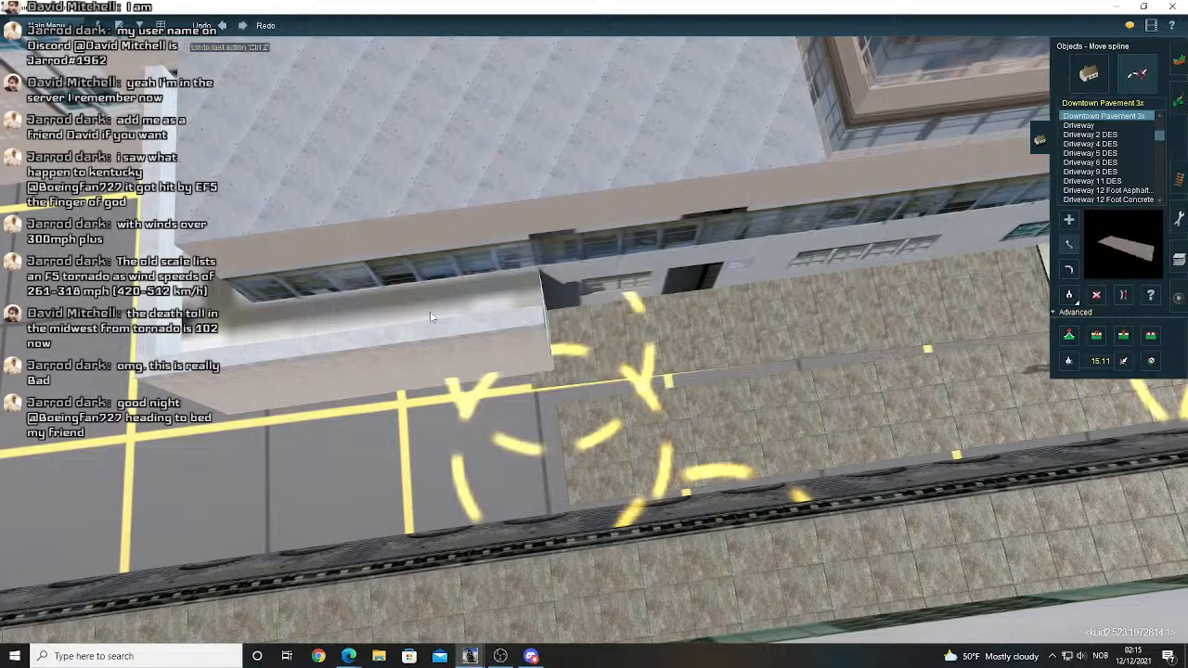
pyautogui.press('Up')
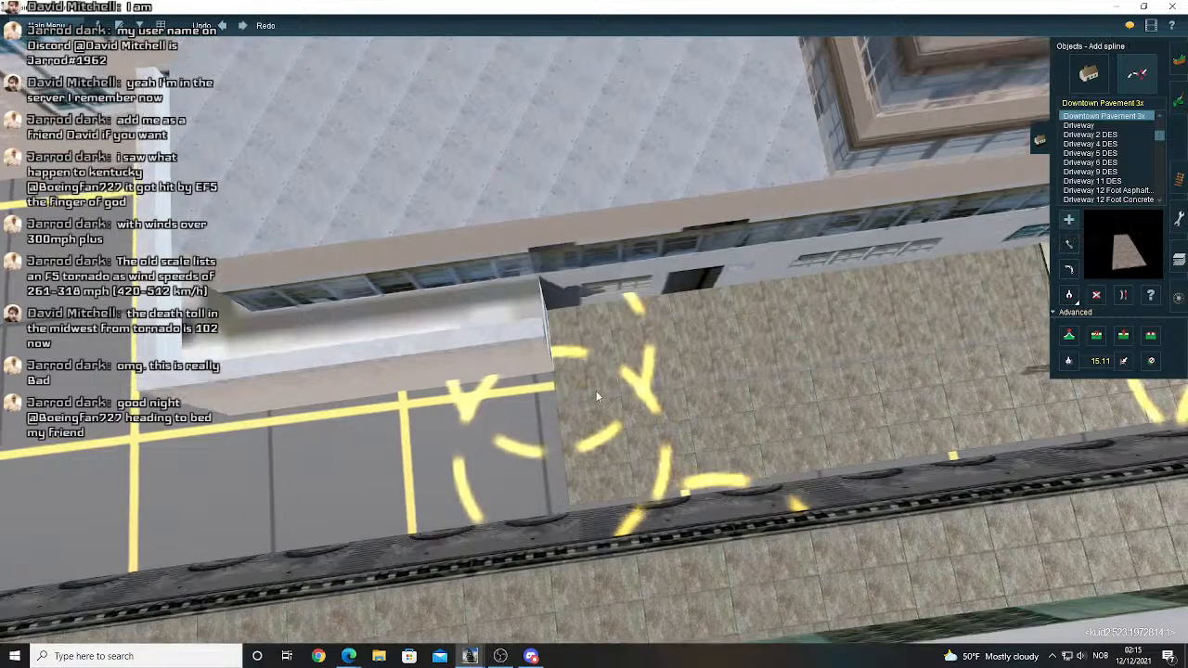
# - Add a narrow Downtown Pavement strip along the foot of the retaining wall to cover the remaining gap in the passage floor
pyautogui.rightClick(763, 379)
pyautogui.rightClick(720, 384)
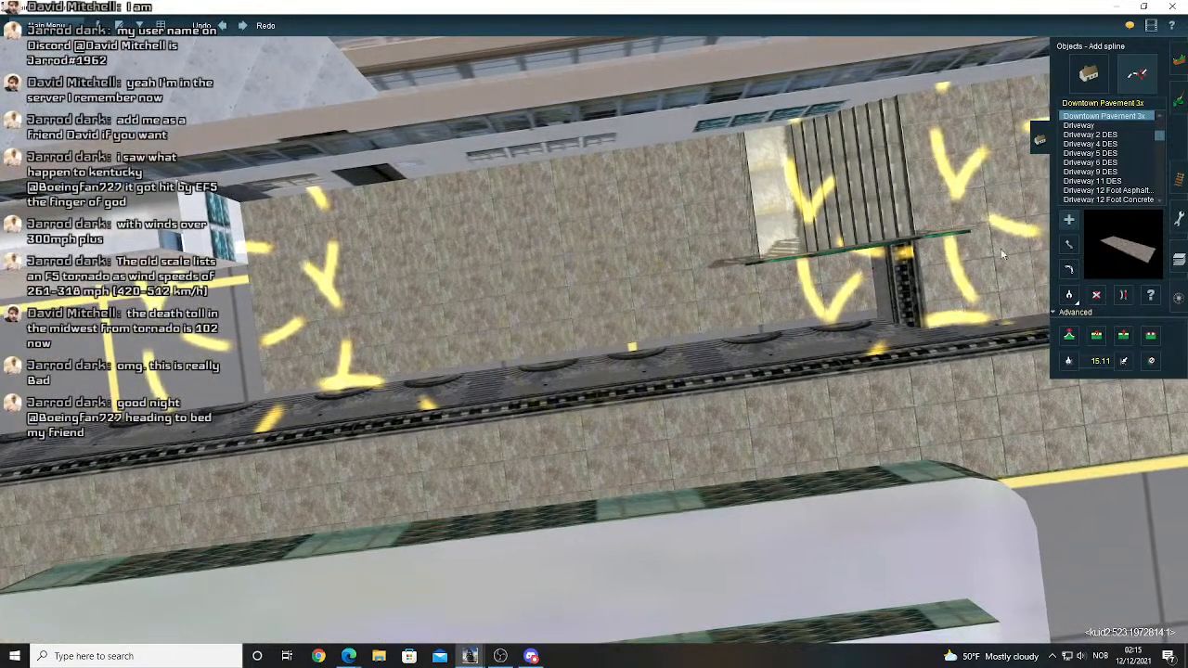
pyautogui.scroll(1, 1092, 149)
pyautogui.click(1112, 125)
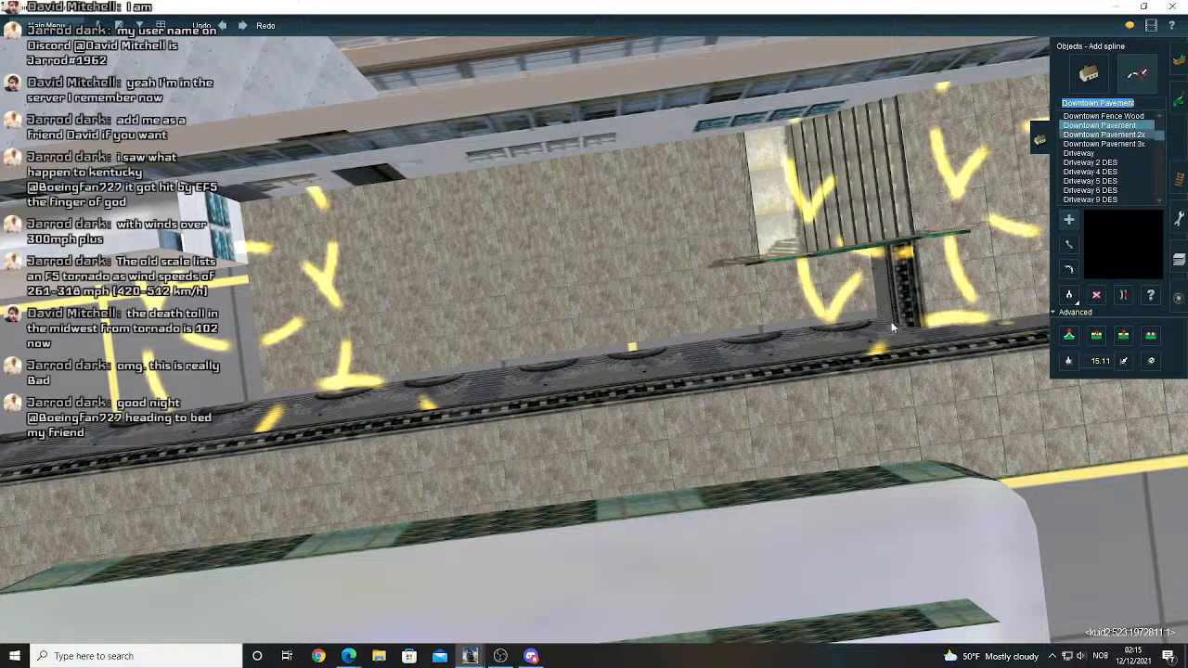
pyautogui.rightClick(494, 413)
pyautogui.rightClick(434, 404)
pyautogui.scroll(5, 491, 371)
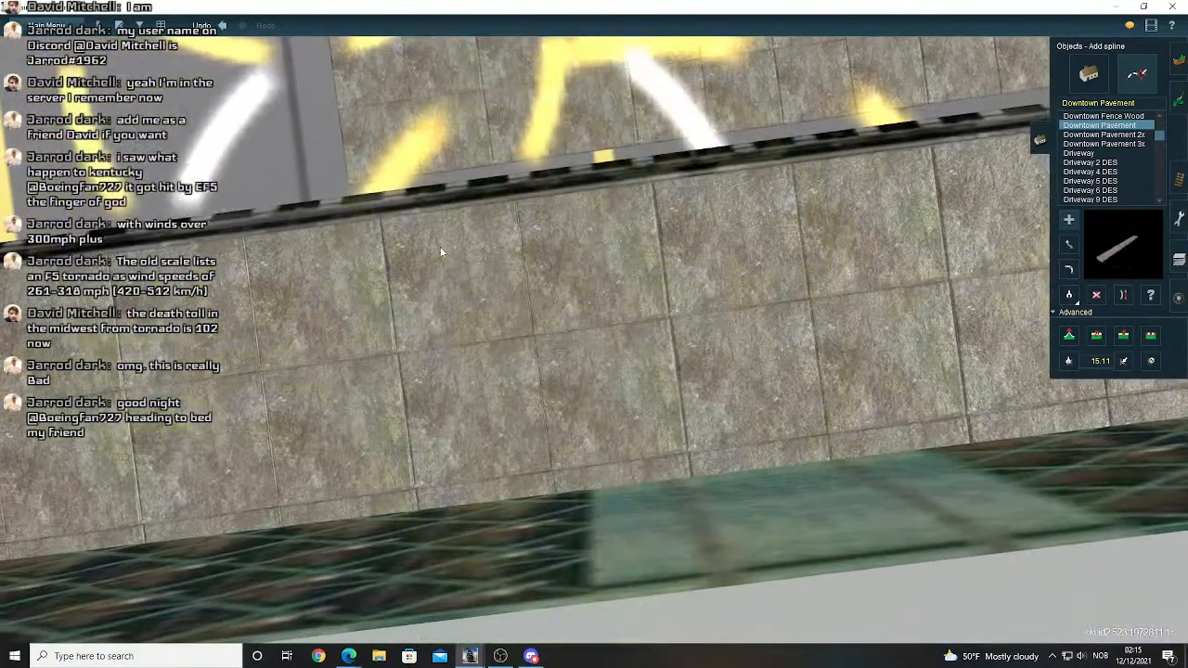
pyautogui.rightClick(462, 197)
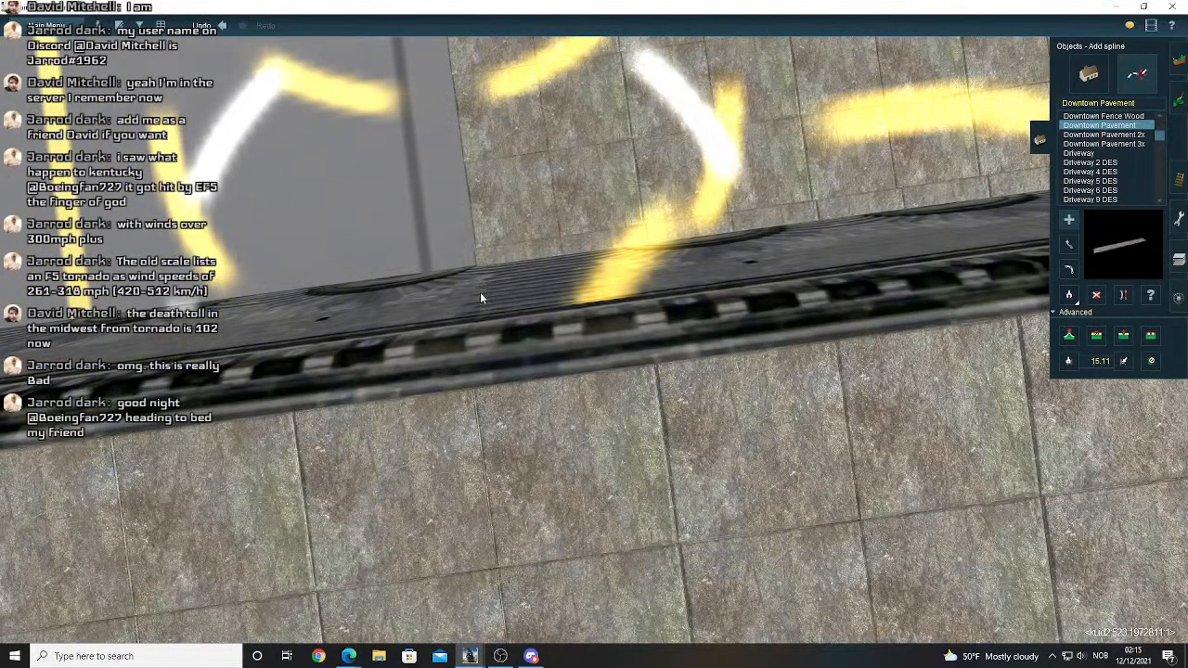
# - Apply the height 15.11 to the narrow strip and move its stair-side end further past the foot of the stairs
pyautogui.scroll(-5, 874, 324)
pyautogui.rightClick(727, 284)
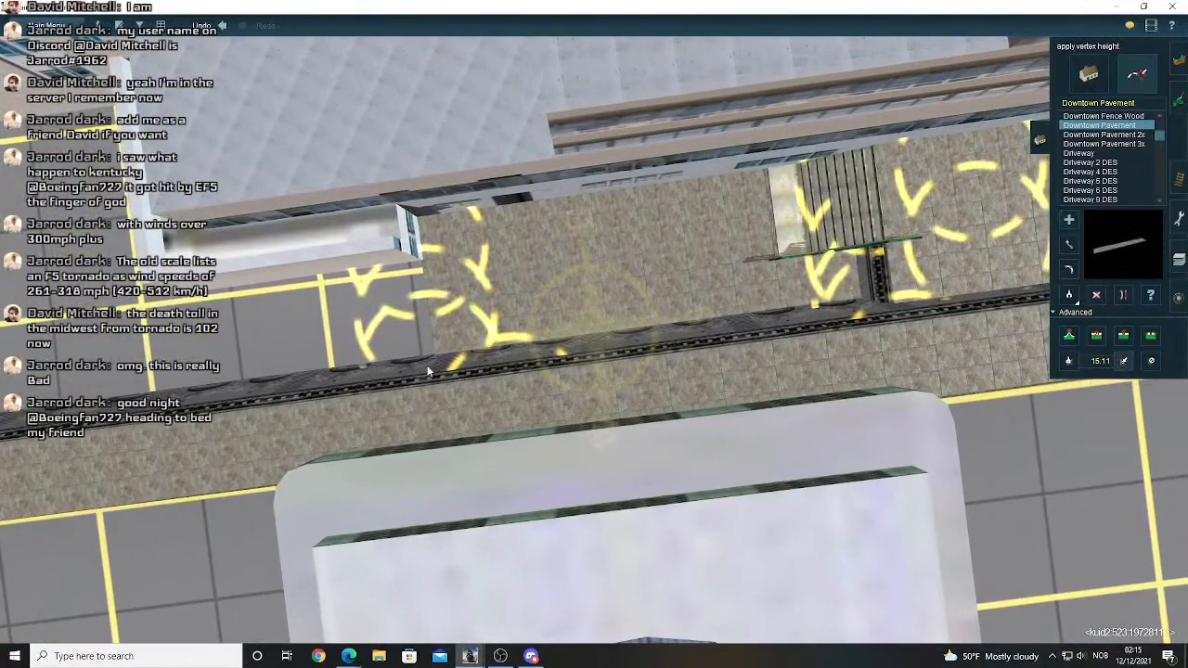
pyautogui.rightClick(741, 319)
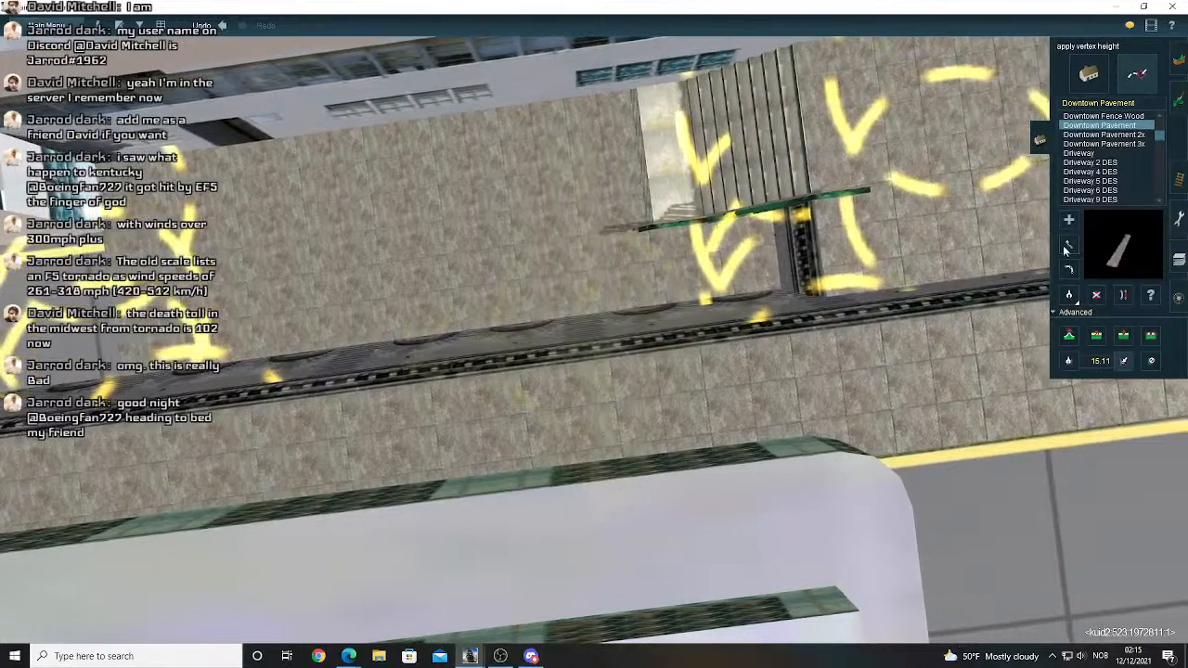
pyautogui.click(1067, 245)
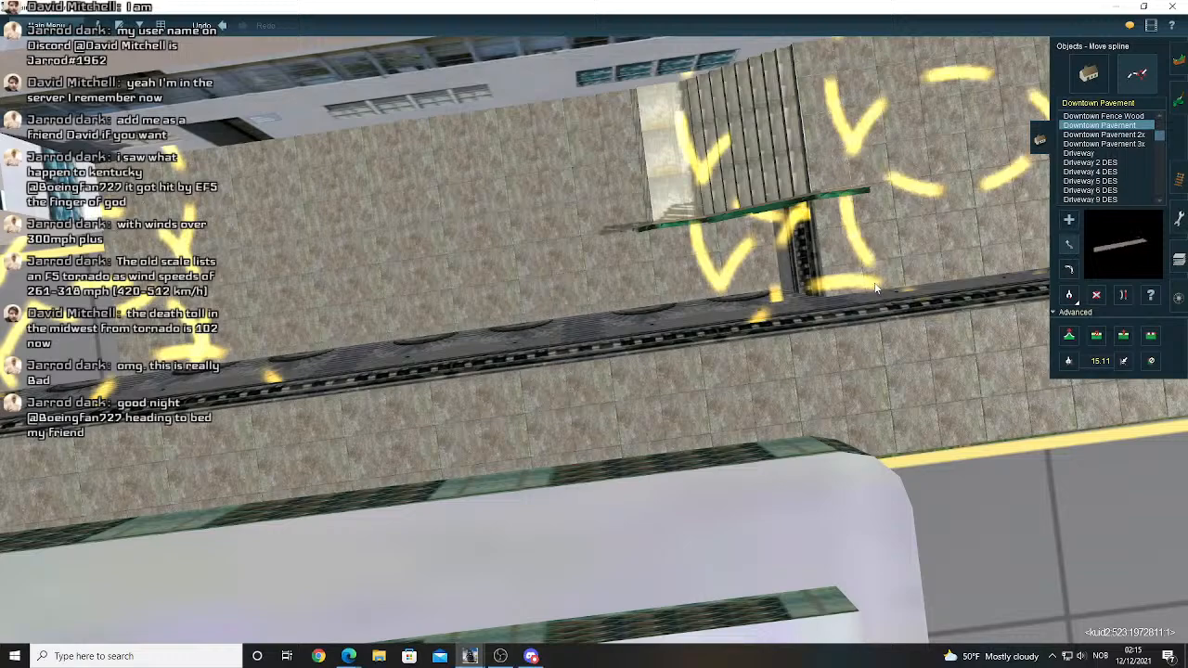
# - Examine the repaved passage floor, the stairs and the retaining wall edge from above and from ground level
pyautogui.rightClick(551, 288)
pyautogui.press('Left')
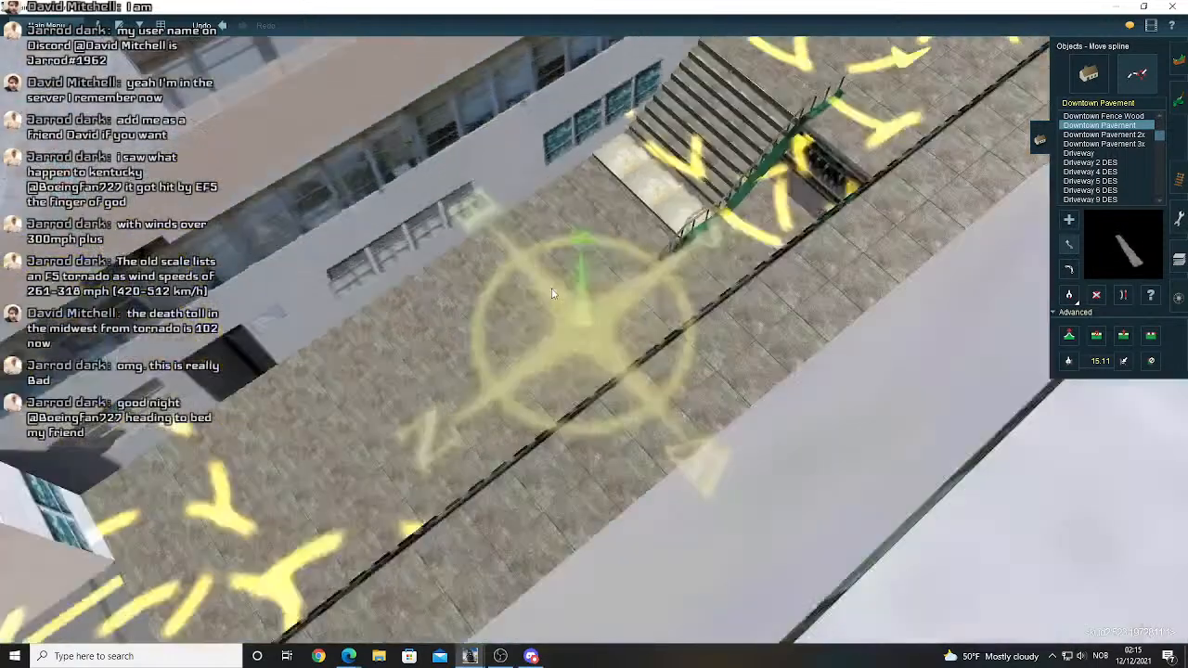
pyautogui.scroll(4, 551, 288)
pyautogui.press('Down')
pyautogui.scroll(-4, 551, 288)
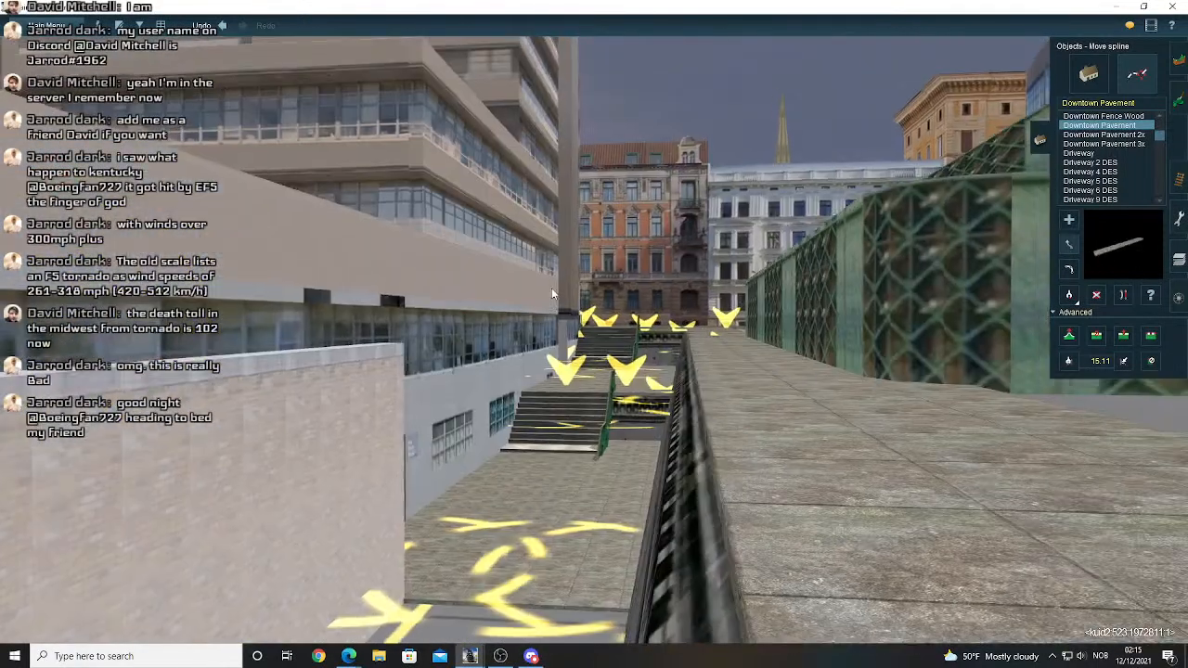
pyautogui.press('Up')
pyautogui.press('Up')
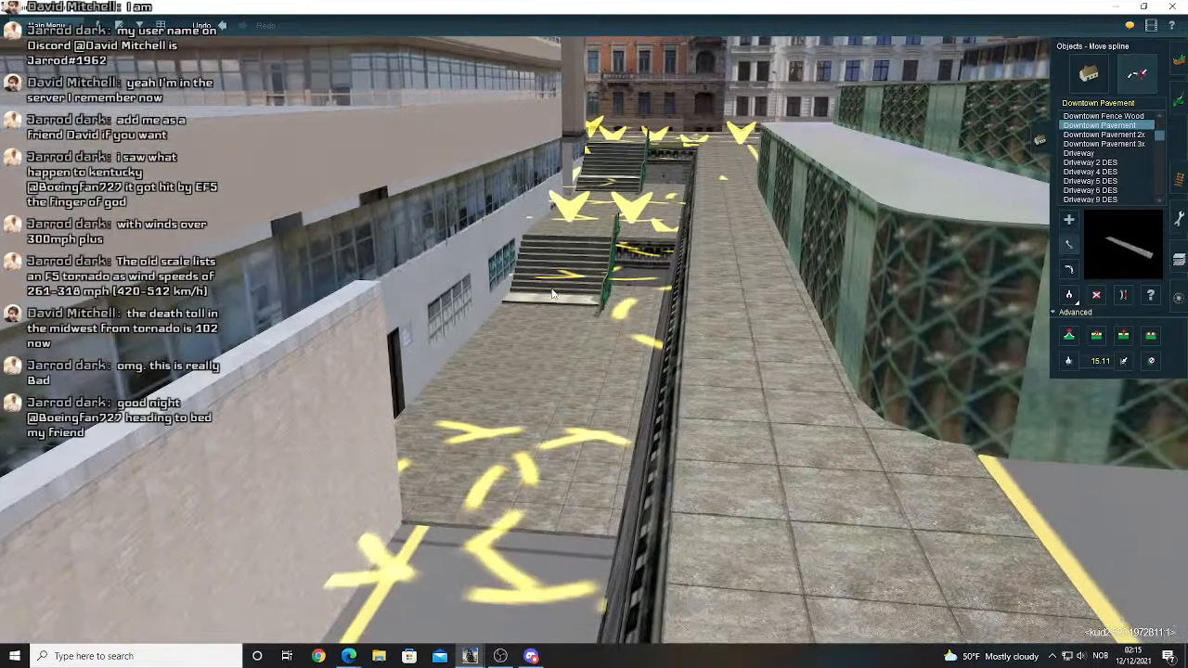
pyautogui.rightClick(552, 293)
pyautogui.scroll(5, 609, 323)
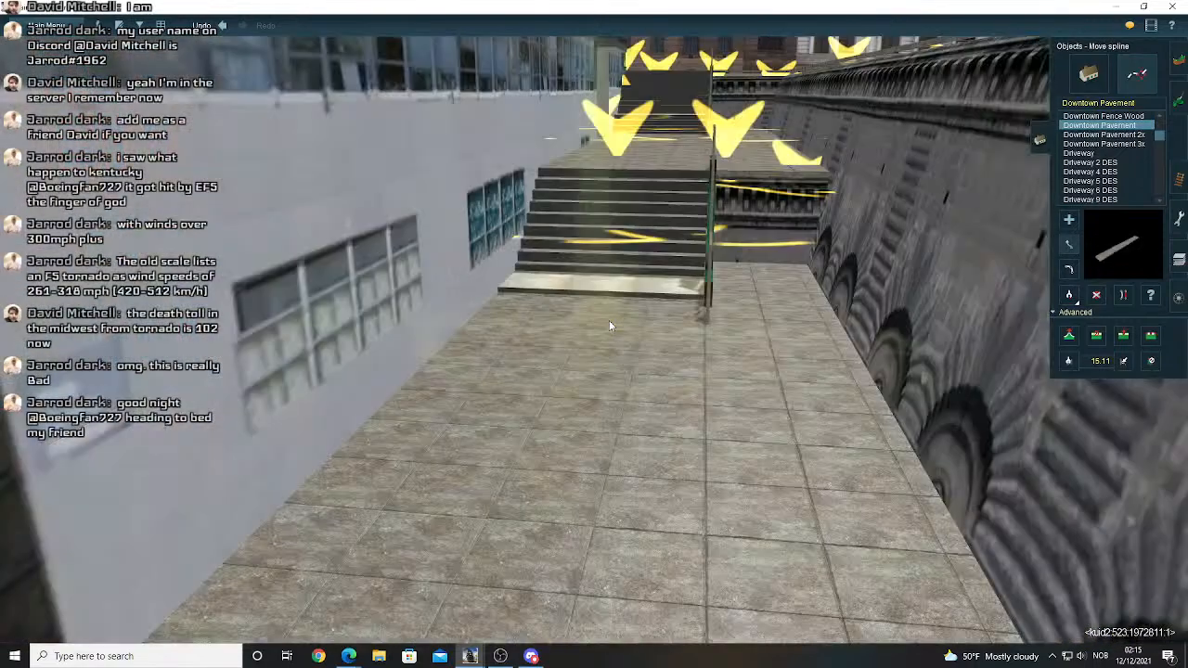
# - Examine the foot of the lower stairs, the green handrail and the passage paving up close at ground level
pyautogui.moveTo(609, 321); pyautogui.dragTo(575, 325, button='right')
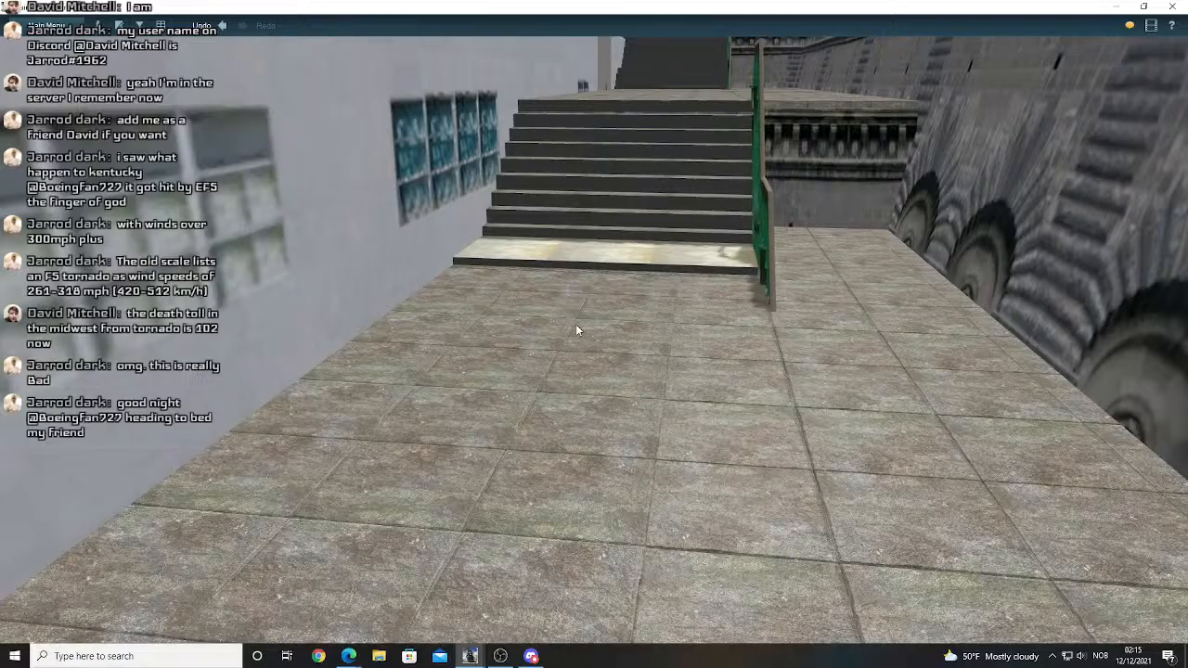
pyautogui.scroll(5, 575, 324)
pyautogui.scroll(-5, 570, 401)
pyautogui.scroll(2, 571, 406)
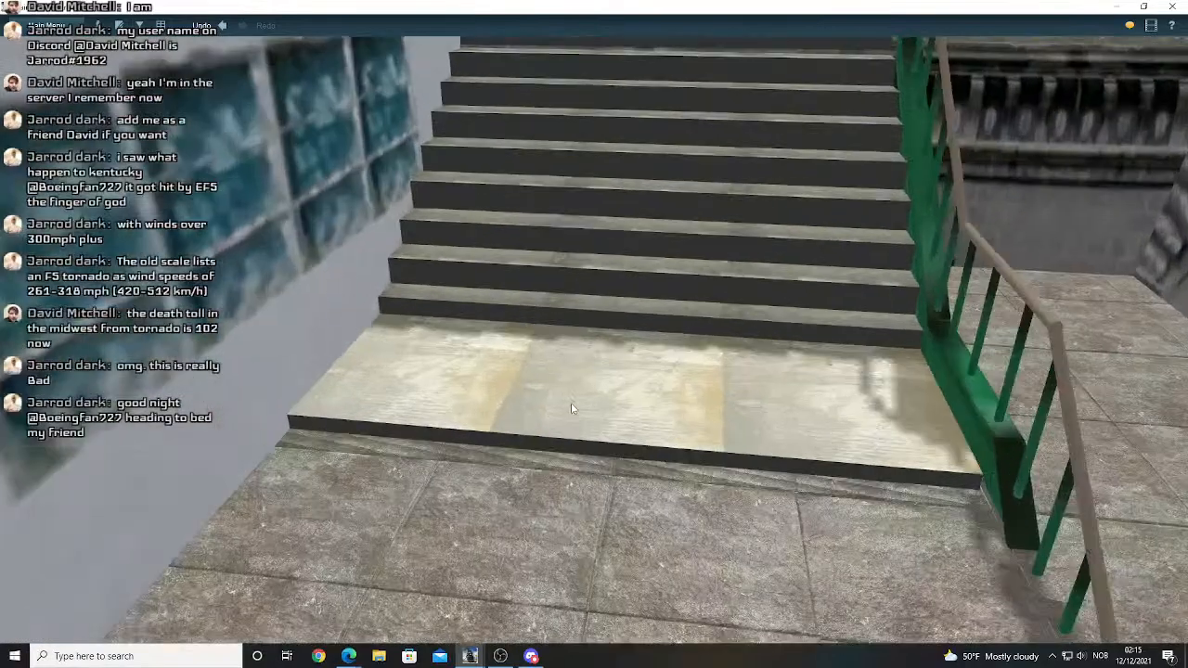
pyautogui.rightClick(573, 475)
pyautogui.scroll(4, 571, 476)
pyautogui.moveTo(556, 481); pyautogui.dragTo(849, 135, button='right')
pyautogui.moveTo(780, 335); pyautogui.dragTo(793, 377, button='right')
pyautogui.press('Up')
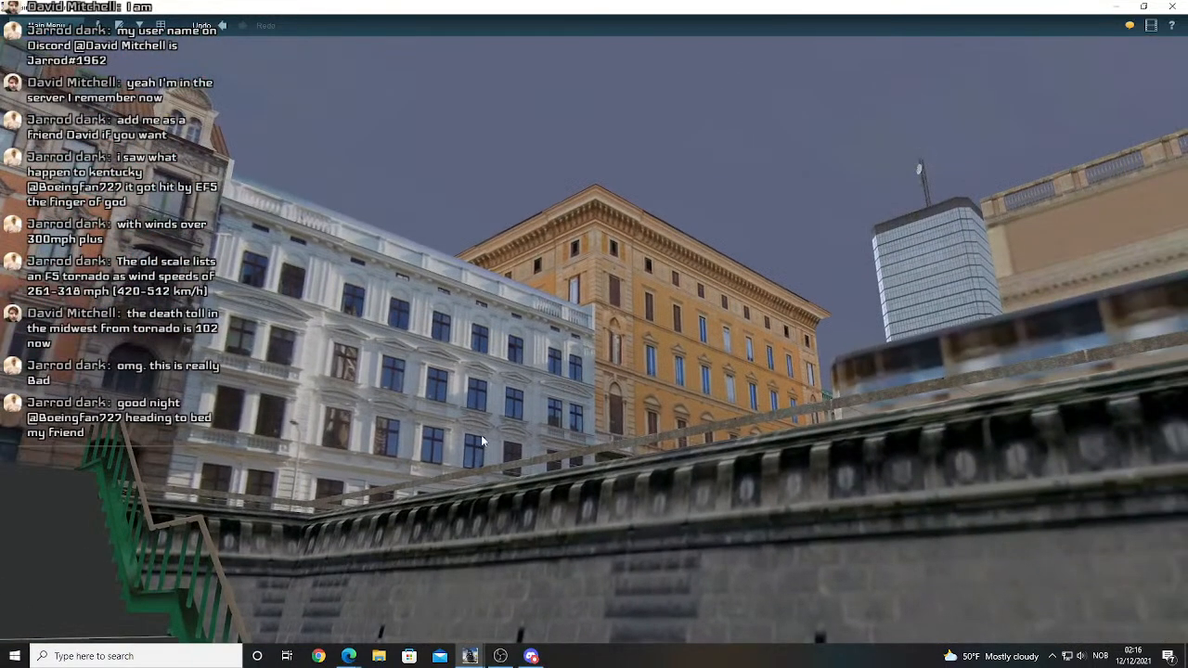
# - Look along the sunken passage and its retaining wall in both directions, from the paved landing to the unpaved far end
pyautogui.moveTo(619, 471); pyautogui.dragTo(688, 479, button='right')
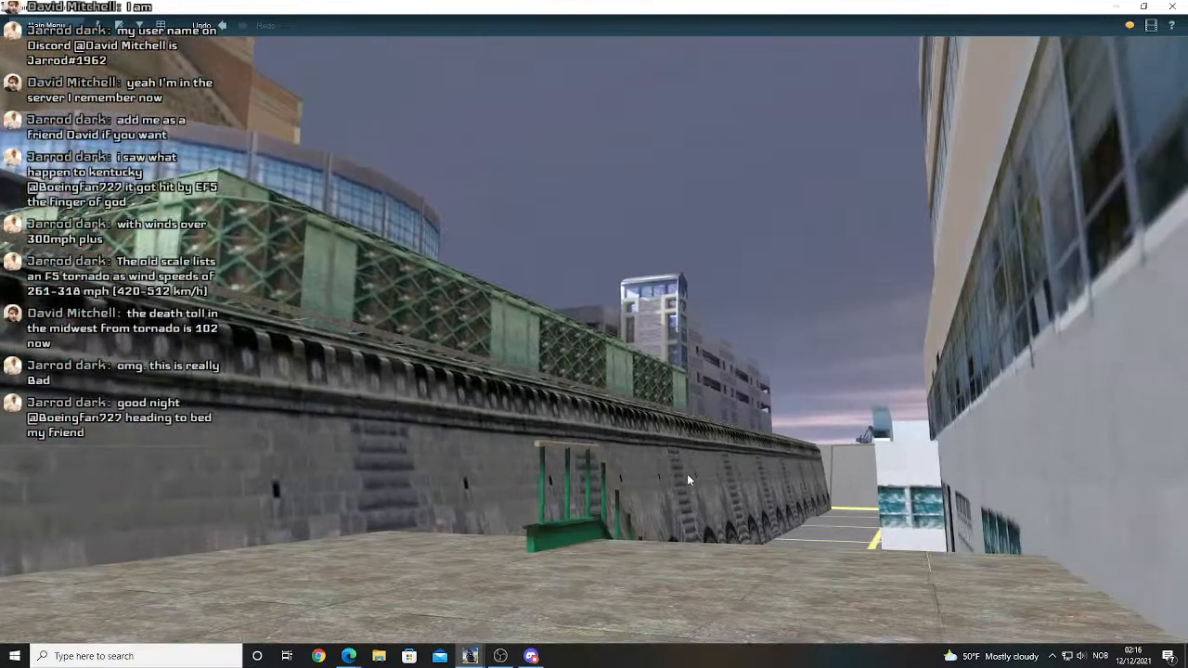
pyautogui.moveTo(800, 511); pyautogui.dragTo(631, 455, button='right')
pyautogui.moveTo(741, 460); pyautogui.dragTo(444, 457, button='right')
pyautogui.moveTo(742, 434); pyautogui.dragTo(335, 272, button='right')
pyautogui.moveTo(513, 290); pyautogui.dragTo(1142, 320, button='right')
pyautogui.moveTo(288, 401); pyautogui.dragTo(499, 381, button='right')
pyautogui.moveTo(497, 394); pyautogui.dragTo(567, 429, button='right')
pyautogui.moveTo(516, 467); pyautogui.dragTo(486, 421, button='right')
pyautogui.press('Up')
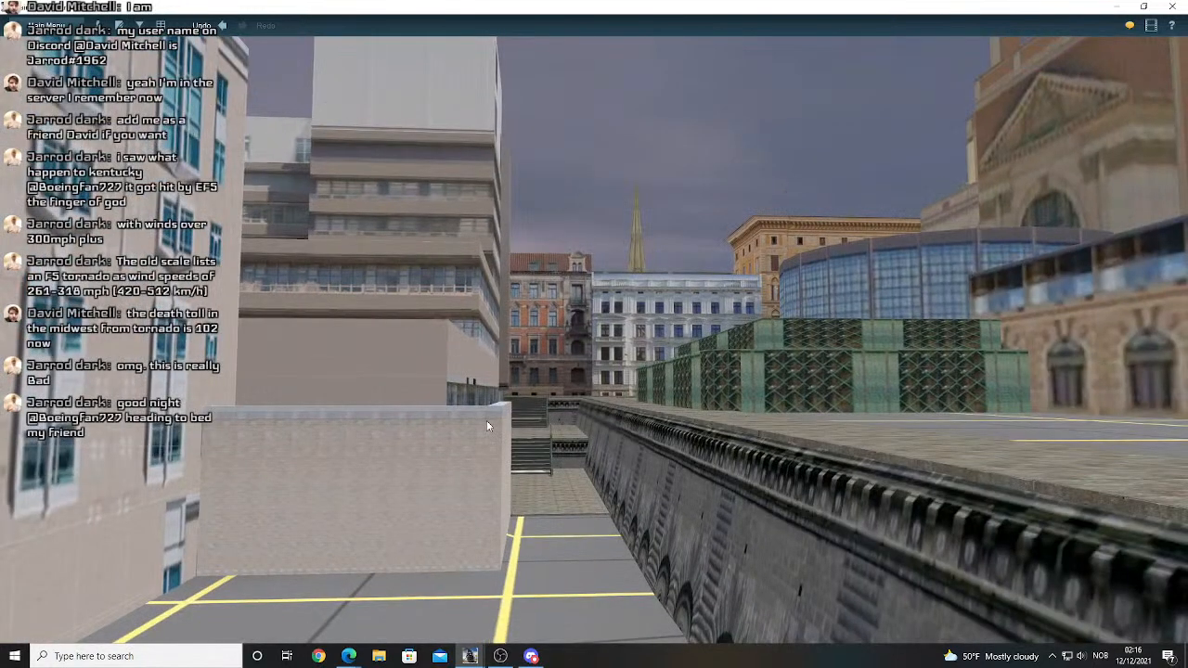
# - Inspect the surroundings from street level, viewing the curved pavement, the neighbouring buildings and the walkway above the stairs
pyautogui.scroll(5, 486, 425)
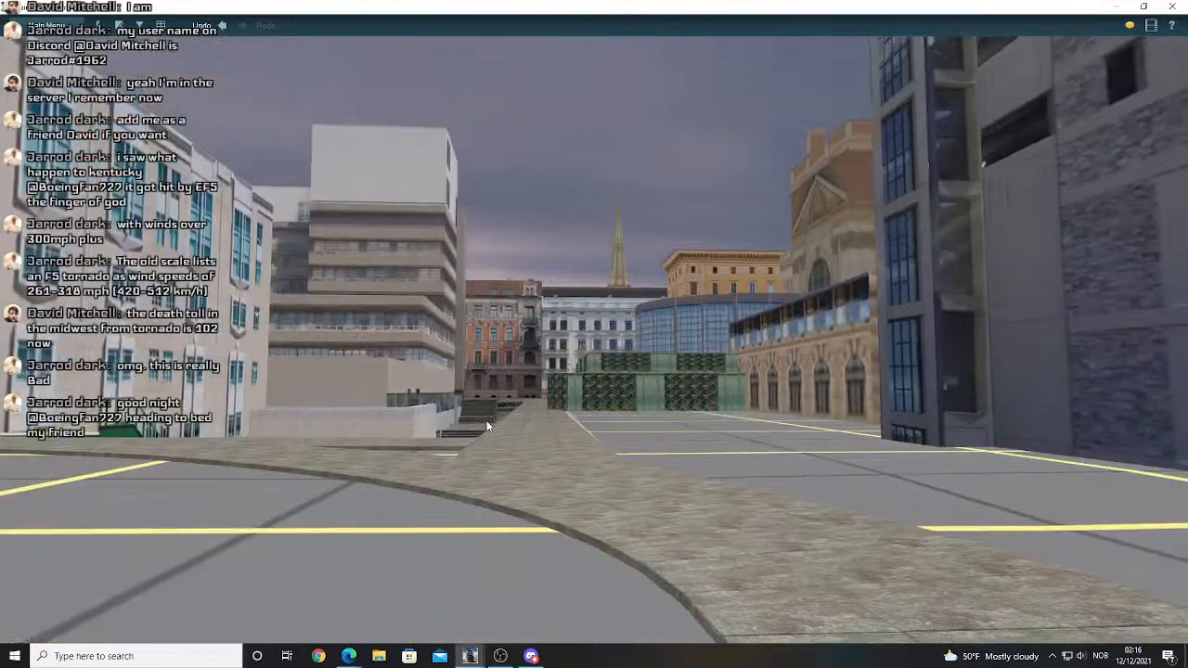
pyautogui.moveTo(488, 425); pyautogui.dragTo(596, 399, button='right')
pyautogui.scroll(5, 395, 409)
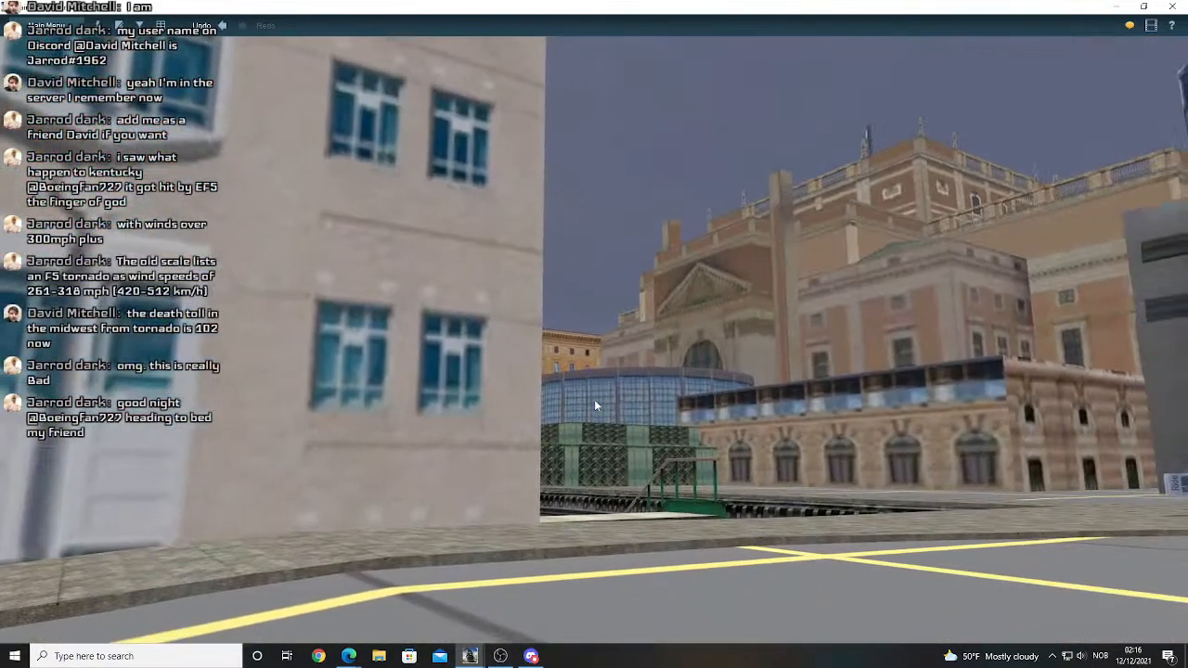
pyautogui.moveTo(527, 416); pyautogui.dragTo(758, 381, button='right')
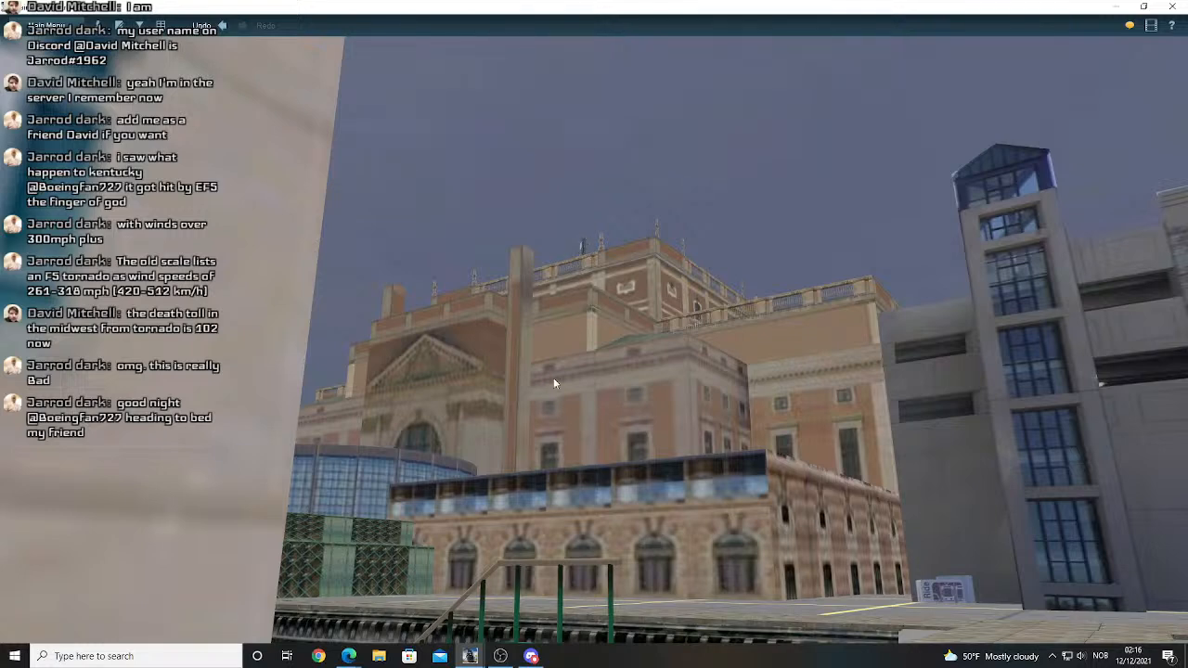
pyautogui.moveTo(554, 380); pyautogui.dragTo(615, 377, button='right')
pyautogui.press('Up')
pyautogui.press('Up')
pyautogui.moveTo(597, 449); pyautogui.dragTo(446, 478, button='right')
pyautogui.moveTo(759, 432); pyautogui.dragTo(493, 428, button='right')
pyautogui.press('Up')
pyautogui.press('Up')
pyautogui.press('Up')
pyautogui.press('Up')
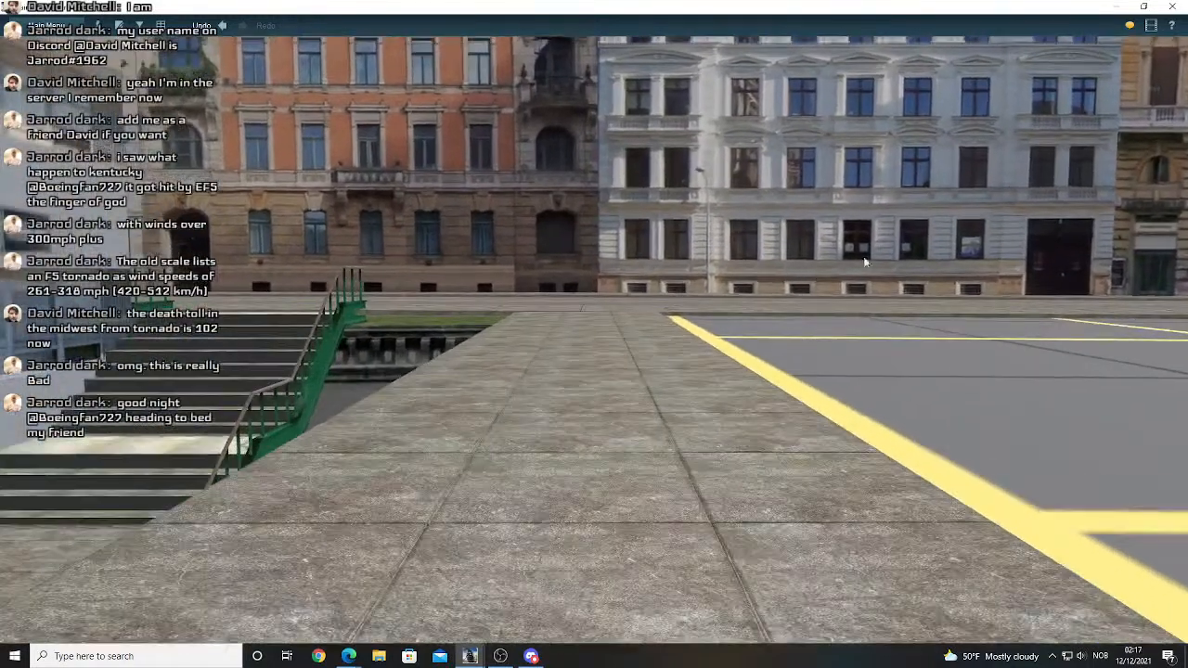
# - Inspect the upper stairs beside the building and its tall facade column from the ground up to roof height
pyautogui.moveTo(864, 260); pyautogui.dragTo(910, 249, button='right')
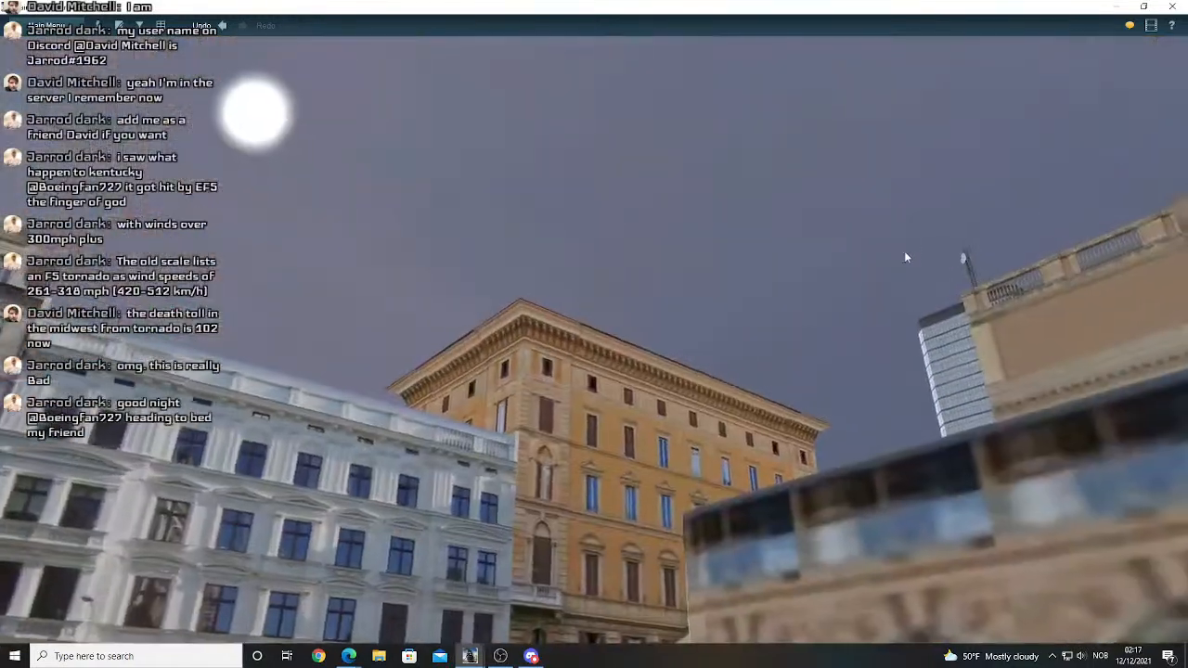
pyautogui.moveTo(705, 317); pyautogui.dragTo(817, 329, button='right')
pyautogui.moveTo(665, 340); pyautogui.dragTo(102, 473, button='right')
pyautogui.press('Left')
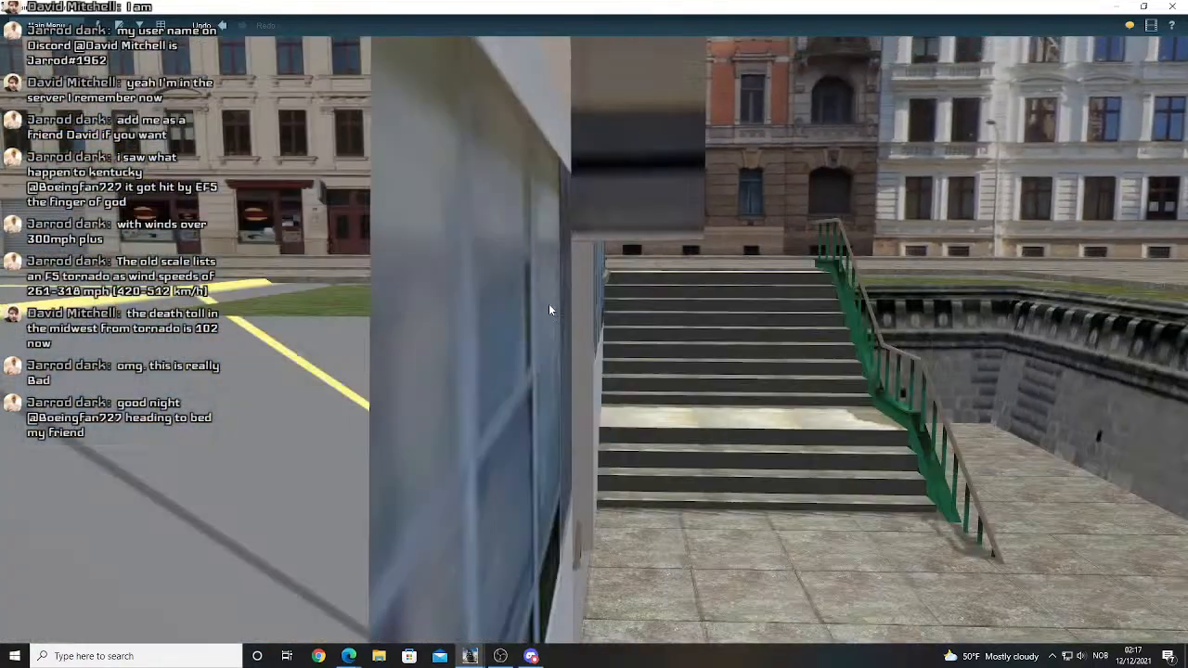
pyautogui.moveTo(549, 310); pyautogui.dragTo(472, 249, button='right')
pyautogui.moveTo(742, 363); pyautogui.dragTo(430, 231, button='right')
pyautogui.press('pageup')
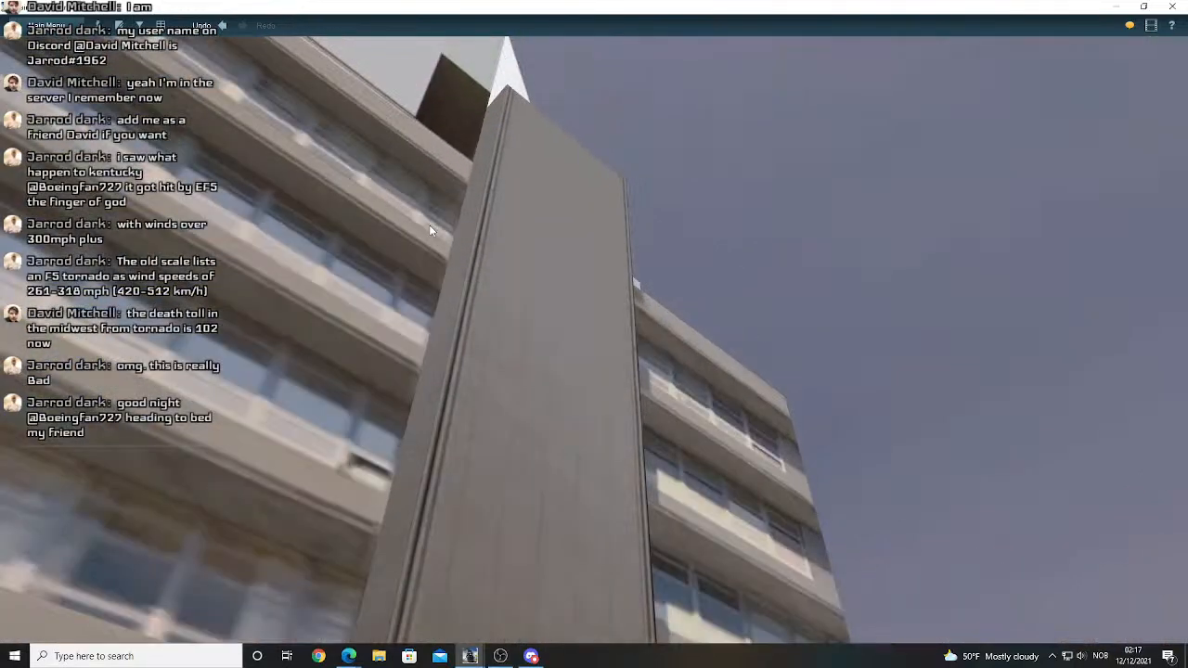
pyautogui.press('Left')
pyautogui.press('pageup')
pyautogui.press('Left')
pyautogui.moveTo(429, 231)
pyautogui.mouseDown(button='right')
pyautogui.moveTo(334, 350)
pyautogui.moveTo(694, 432)
pyautogui.moveTo(524, 471)
pyautogui.moveTo(1095, 468)
pyautogui.mouseUp(button='right')
pyautogui.press('Up')
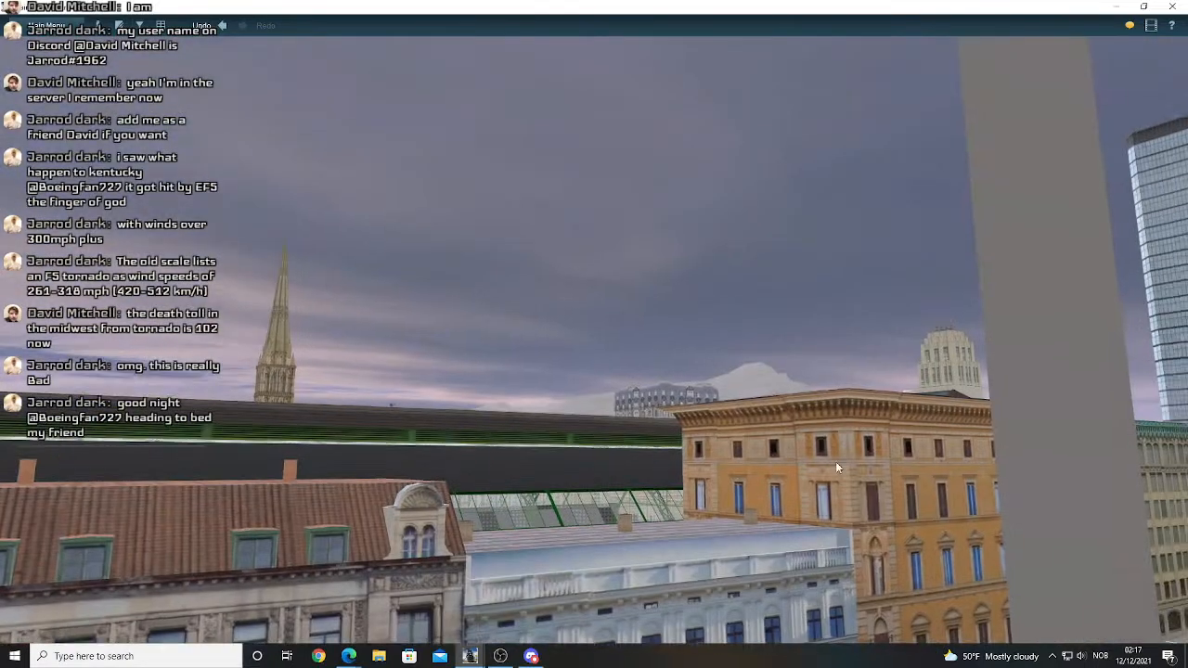
# - Survey the city skyline from roof height, turning past the station roof, the orange building and the glass tower
pyautogui.moveTo(822, 464); pyautogui.dragTo(983, 462, button='right')
pyautogui.moveTo(557, 453)
pyautogui.mouseDown(button='right')
pyautogui.moveTo(780, 466)
pyautogui.moveTo(675, 422)
pyautogui.mouseUp(button='right')
pyautogui.press('Up')
pyautogui.moveTo(583, 465); pyautogui.dragTo(485, 482, button='right')
pyautogui.press('Up')
pyautogui.moveTo(586, 471); pyautogui.dragTo(276, 427, button='right')
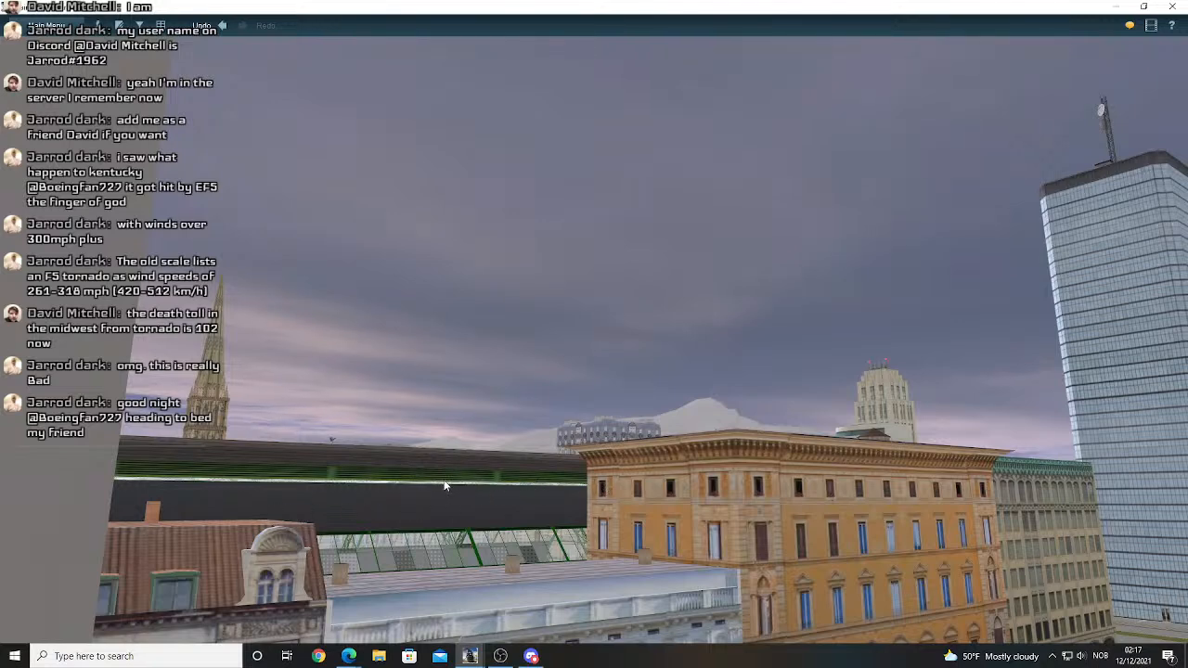
pyautogui.moveTo(800, 451); pyautogui.dragTo(709, 394, button='right')
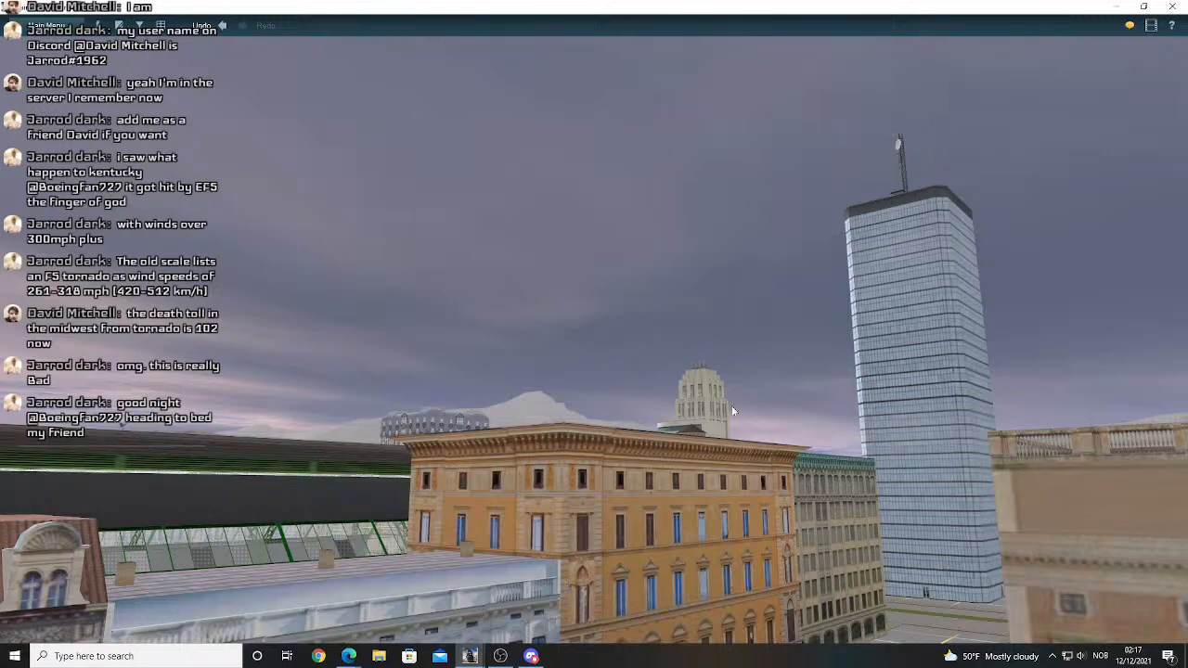
pyautogui.moveTo(938, 239); pyautogui.dragTo(772, 376, button='right')
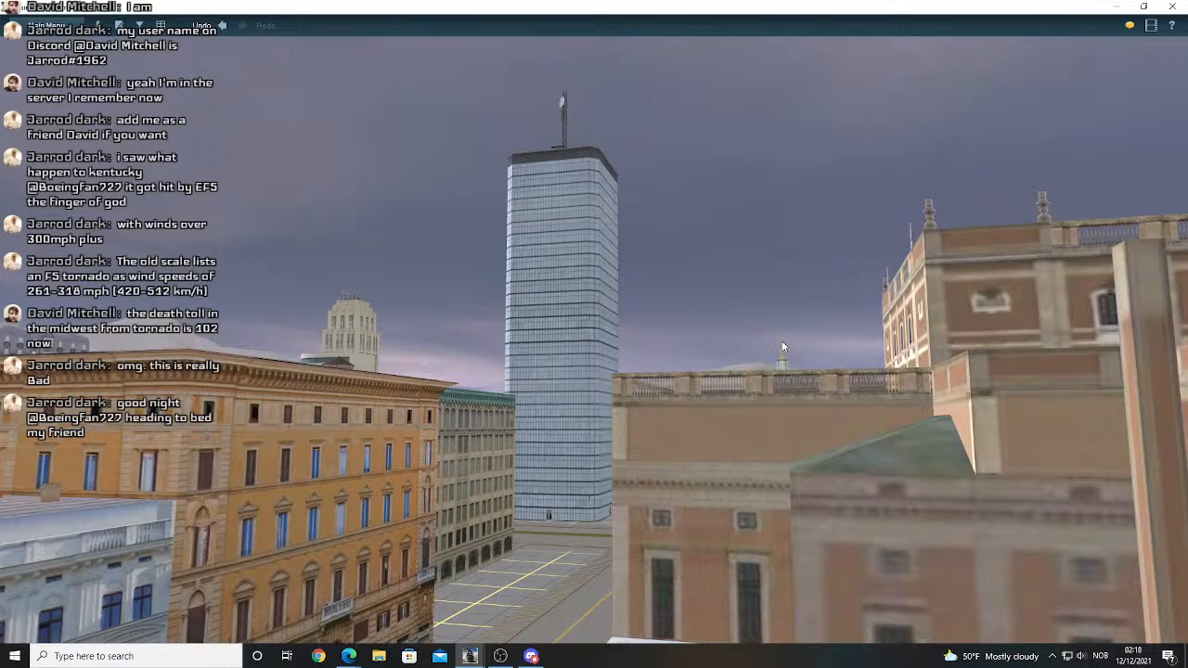
pyautogui.moveTo(780, 371); pyautogui.dragTo(74, 358, button='right')
pyautogui.moveTo(816, 325); pyautogui.dragTo(56, 345, button='right')
pyautogui.moveTo(575, 328); pyautogui.dragTo(327, 328, button='right')
pyautogui.moveTo(621, 327); pyautogui.dragTo(690, 309, button='right')
# - Return from the roaming view to the editing view and examine the paved passage, both stairs and the retaining wall
pyautogui.hotkey('alt', 'y')
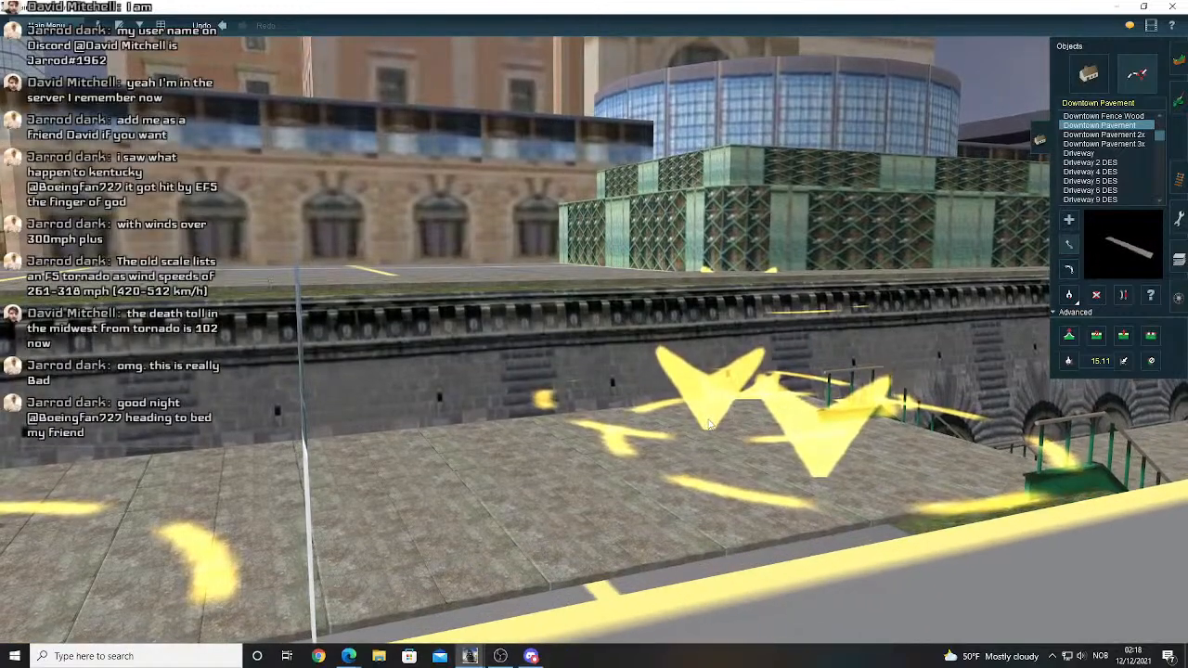
pyautogui.moveTo(710, 424); pyautogui.dragTo(533, 271, button='right')
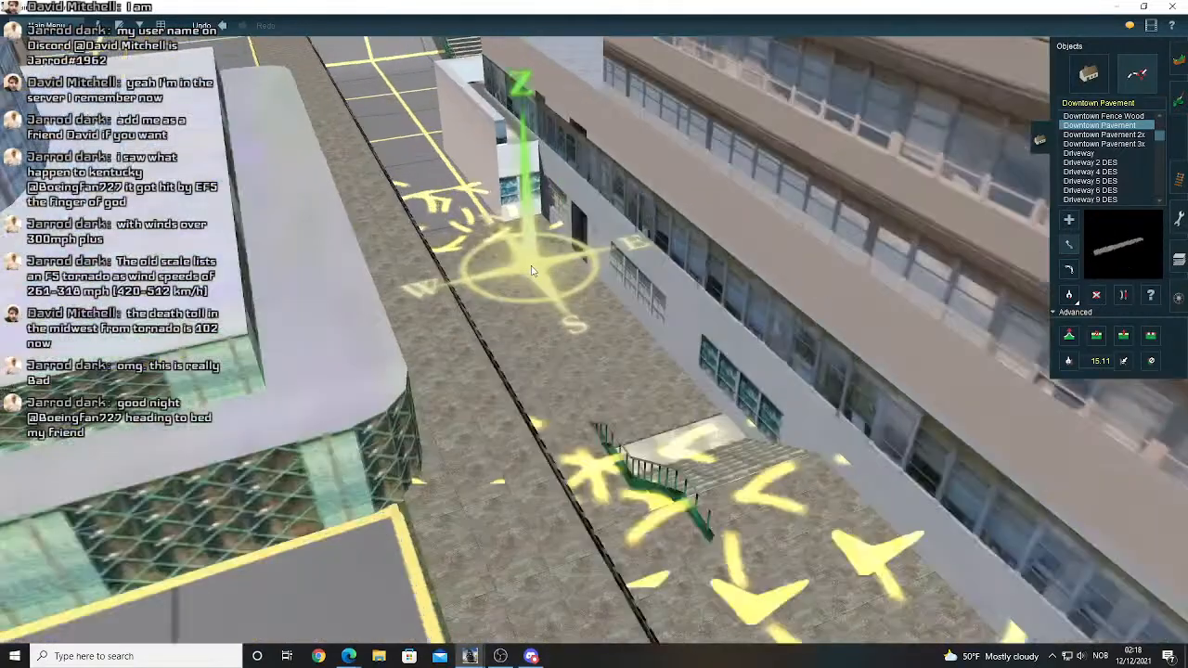
pyautogui.scroll(3, 533, 271)
pyautogui.press('Down')
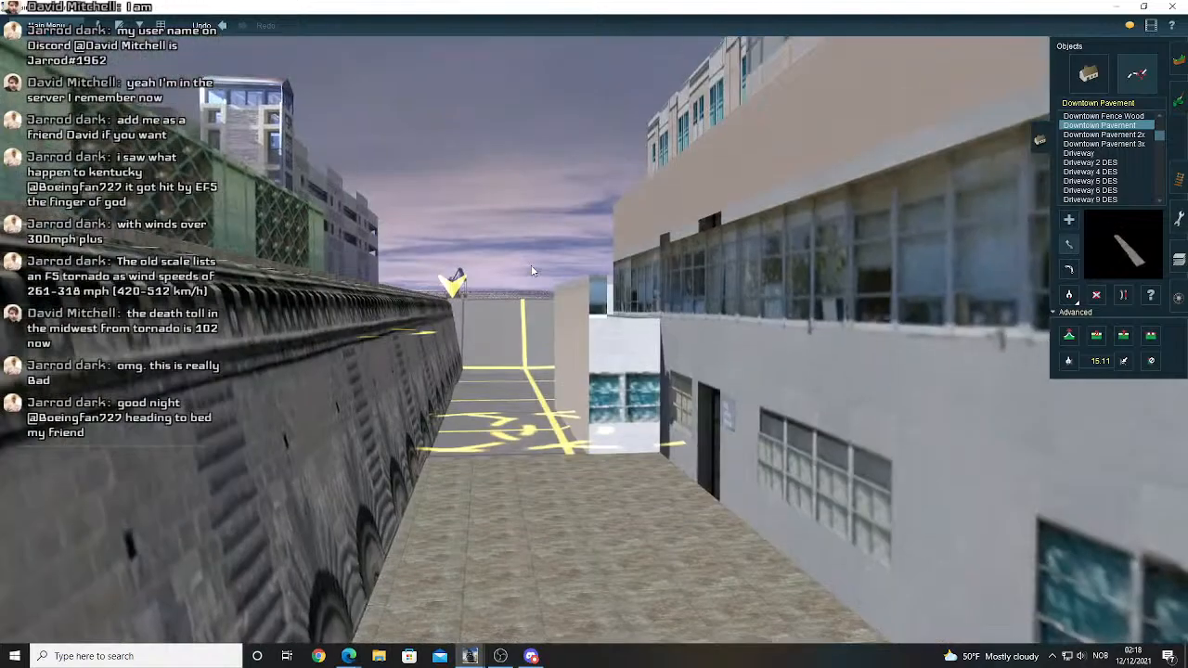
pyautogui.press('Up')
pyautogui.press('Right')
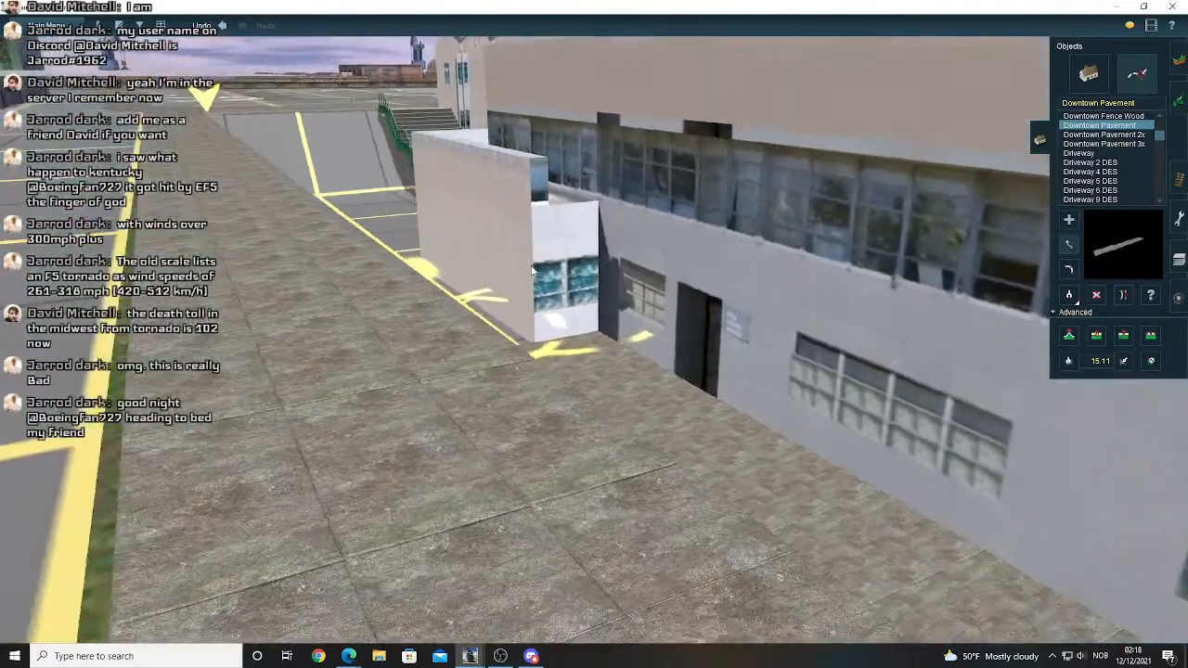
pyautogui.press('Right')
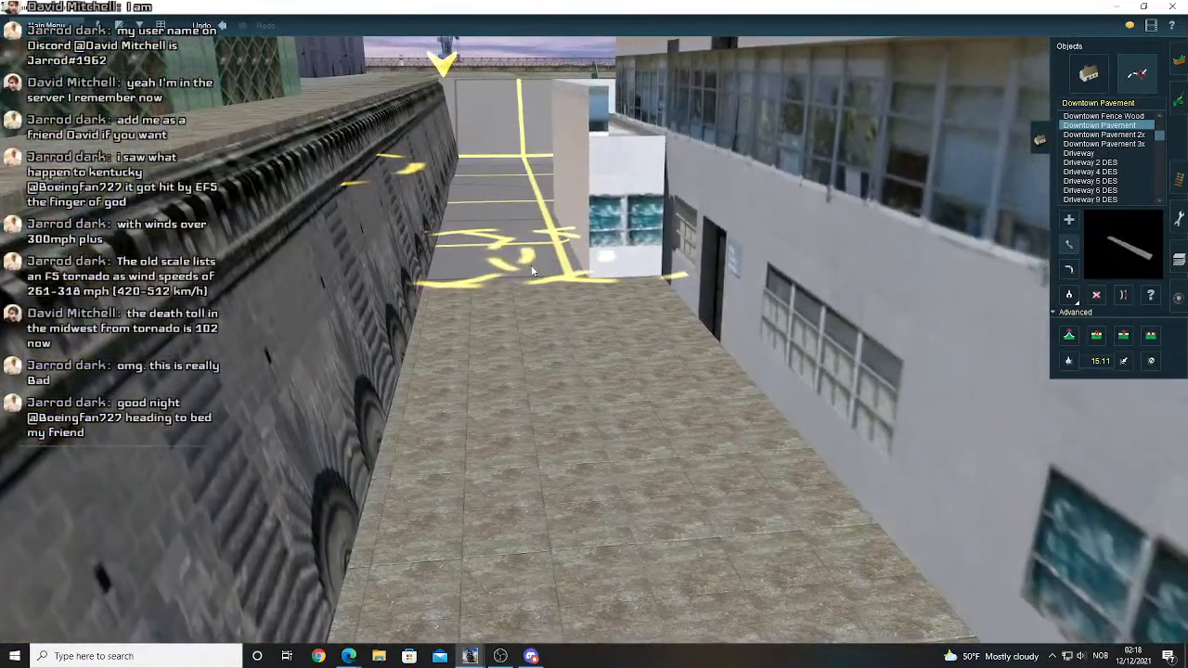
pyautogui.rightClick(533, 271)
pyautogui.moveTo(532, 271); pyautogui.dragTo(589, 266, button='right')
pyautogui.press('Right')
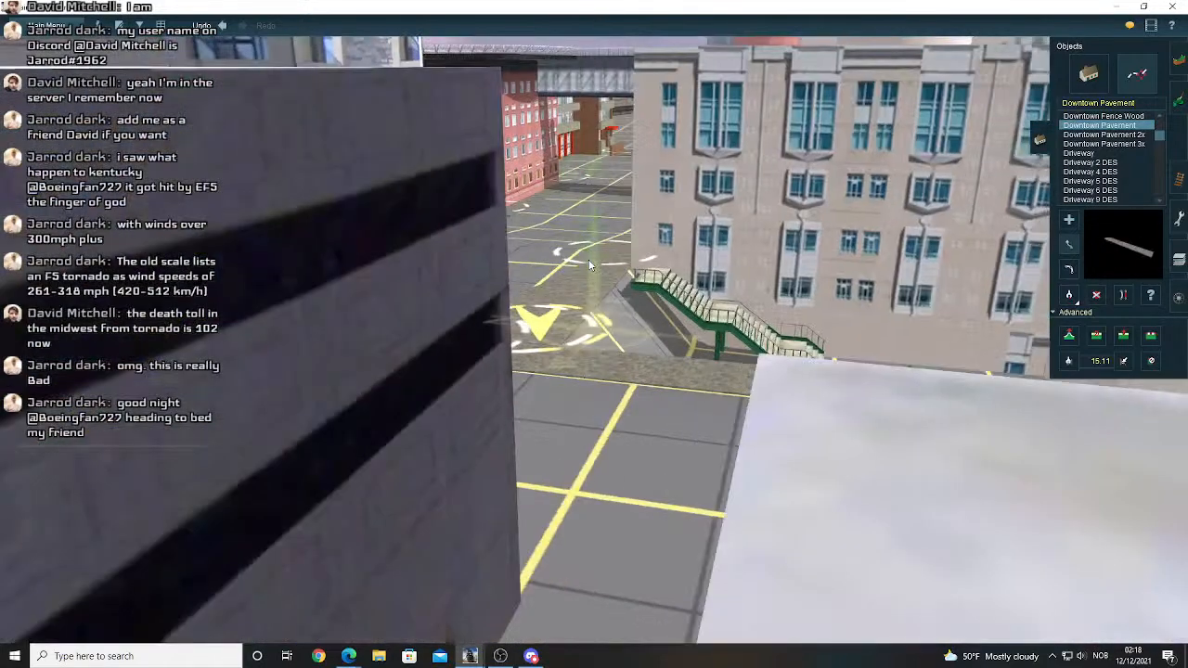
pyautogui.press('Up')
pyautogui.press('Right')
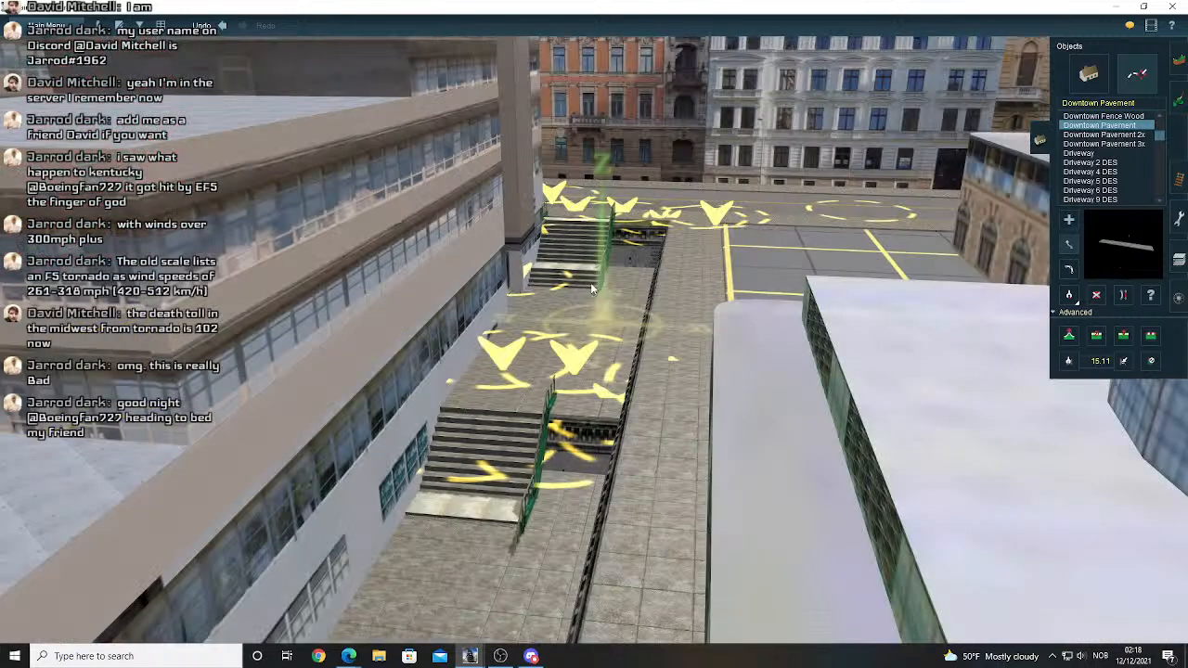
pyautogui.press('Right')
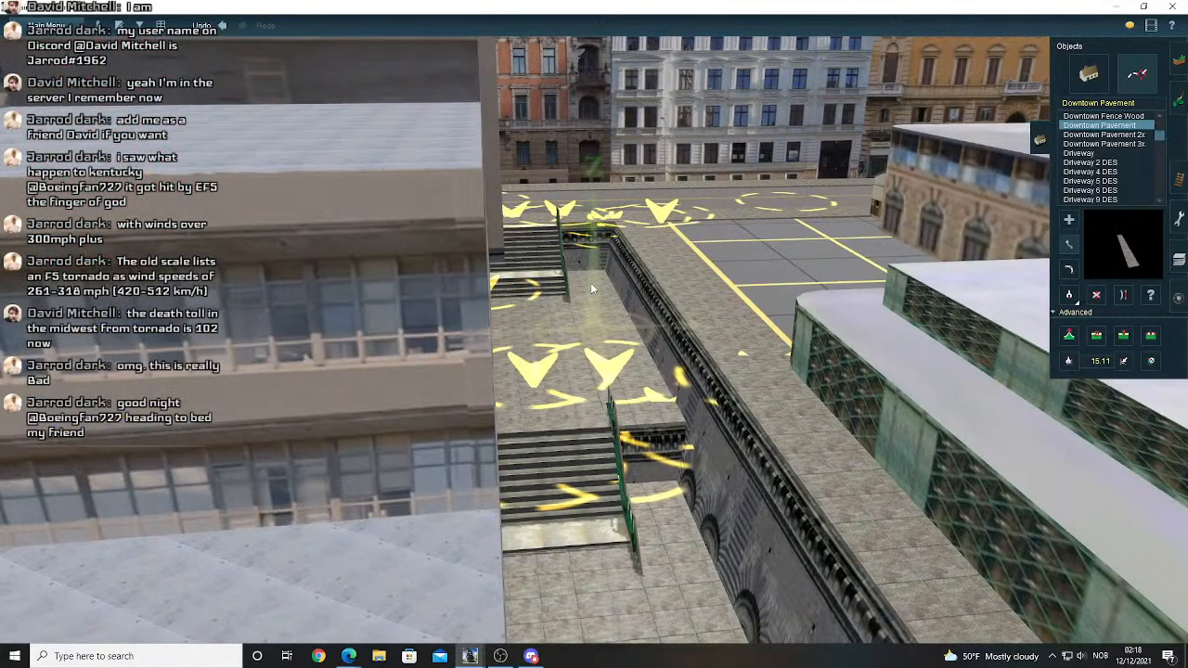
pyautogui.press('Right')
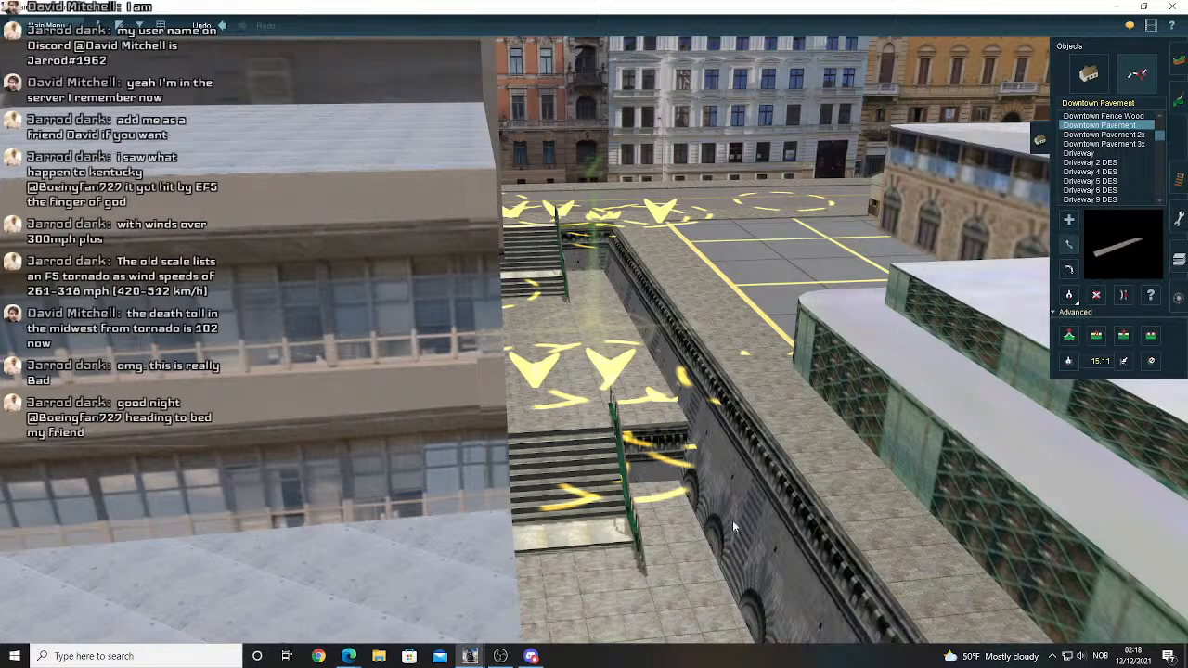
# - Examine the passage's unpaved far end, the low wall by the building and the paving's end from above
pyautogui.rightClick(621, 542)
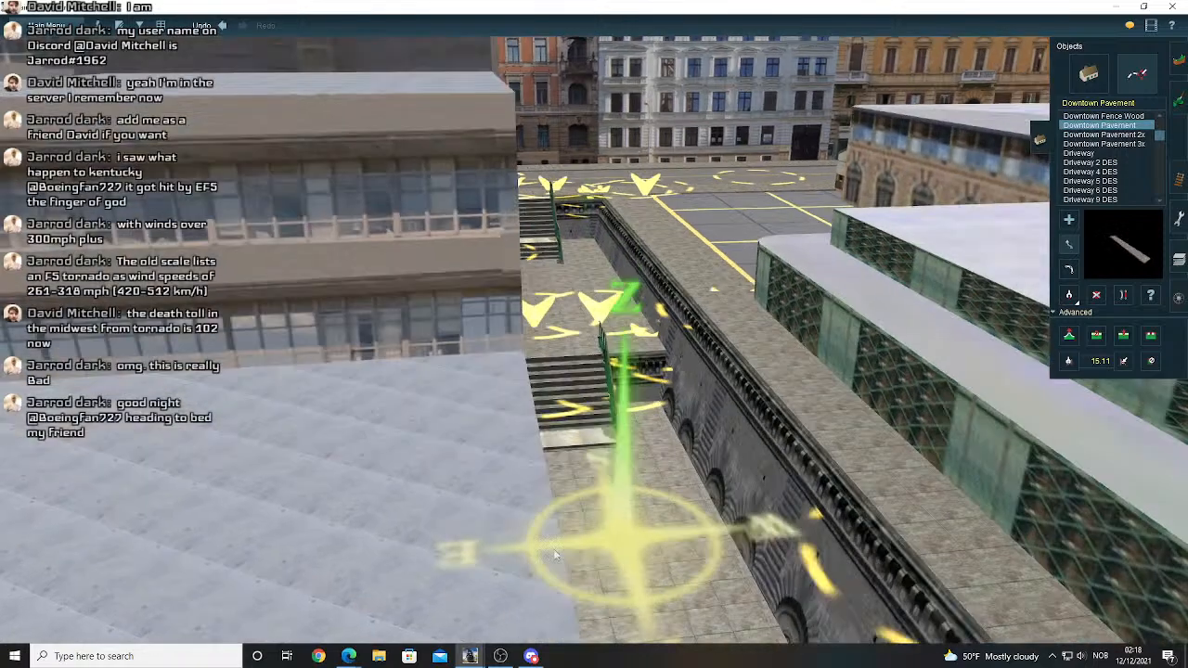
pyautogui.rightClick(567, 550)
pyautogui.rightClick(520, 541)
pyautogui.rightClick(667, 350)
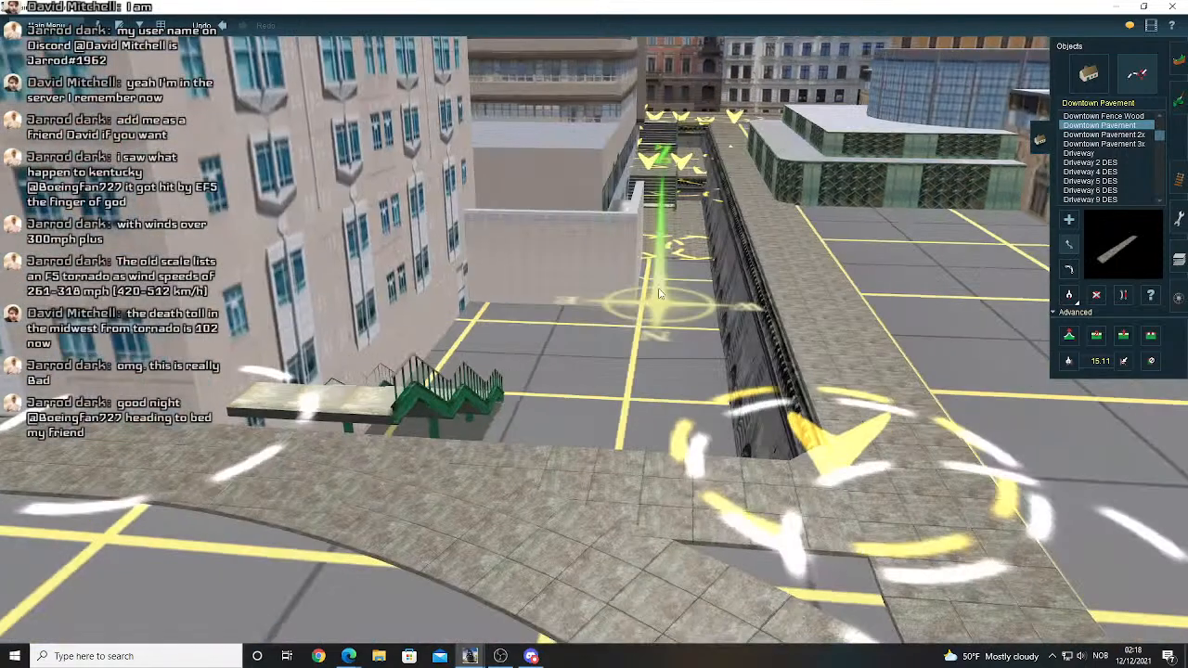
pyautogui.rightClick(599, 278)
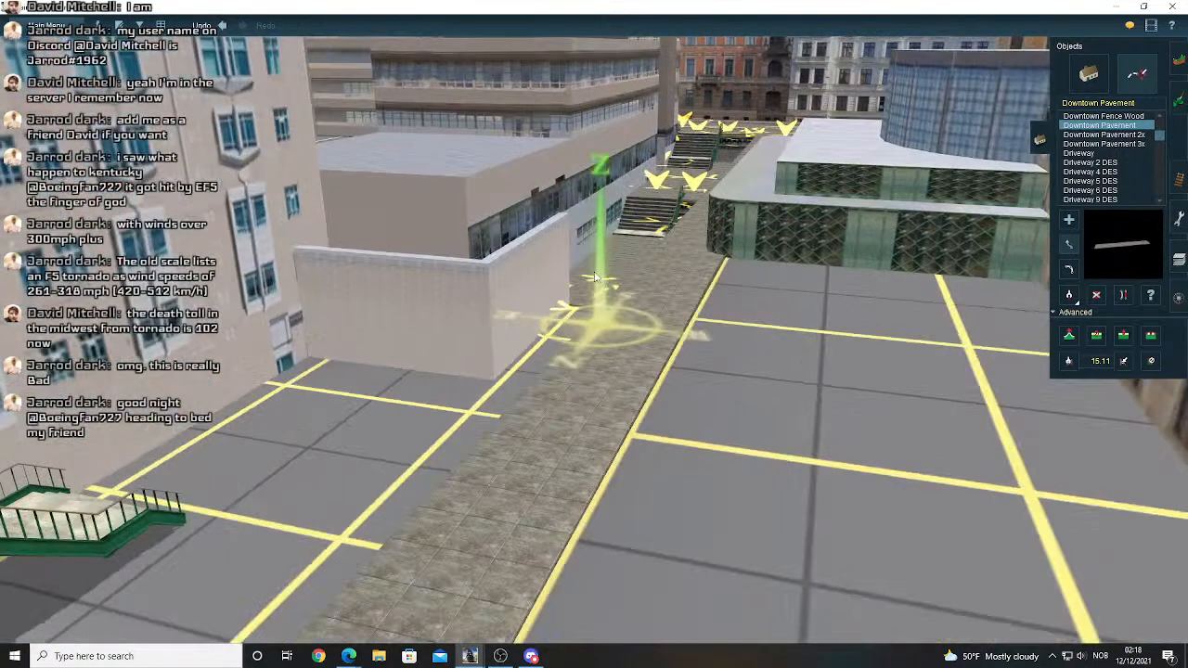
pyautogui.moveTo(595, 277); pyautogui.dragTo(645, 253, button='right')
pyautogui.rightClick(645, 253)
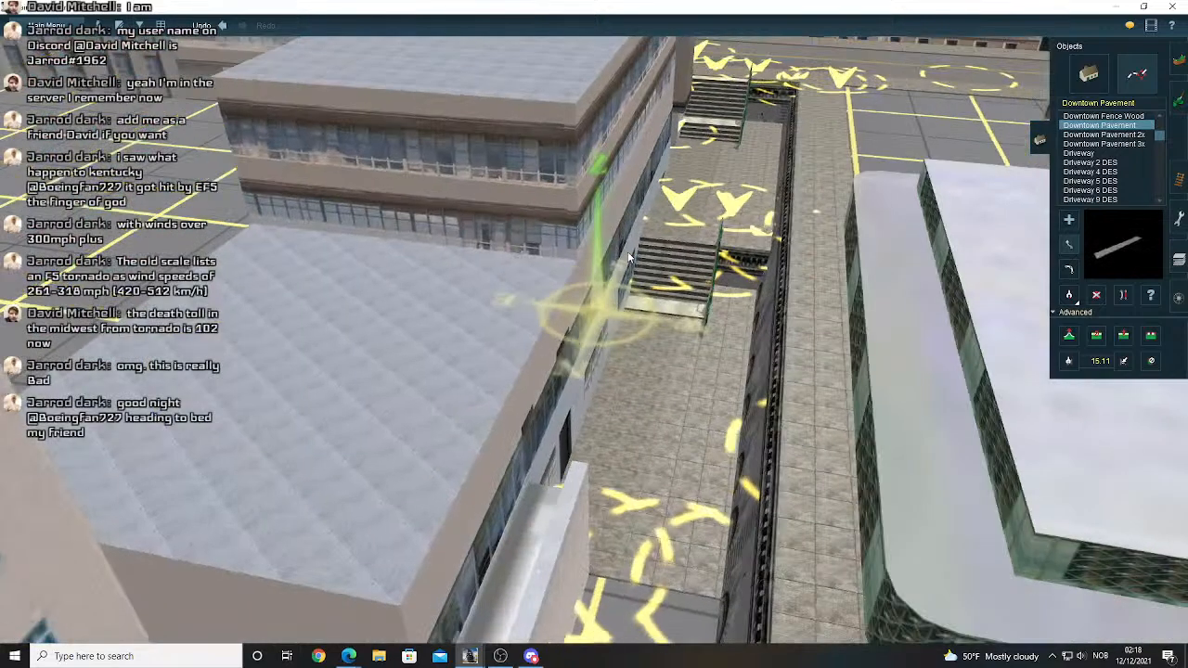
pyautogui.press('Down')
pyautogui.press('Left')
pyautogui.press('Right')
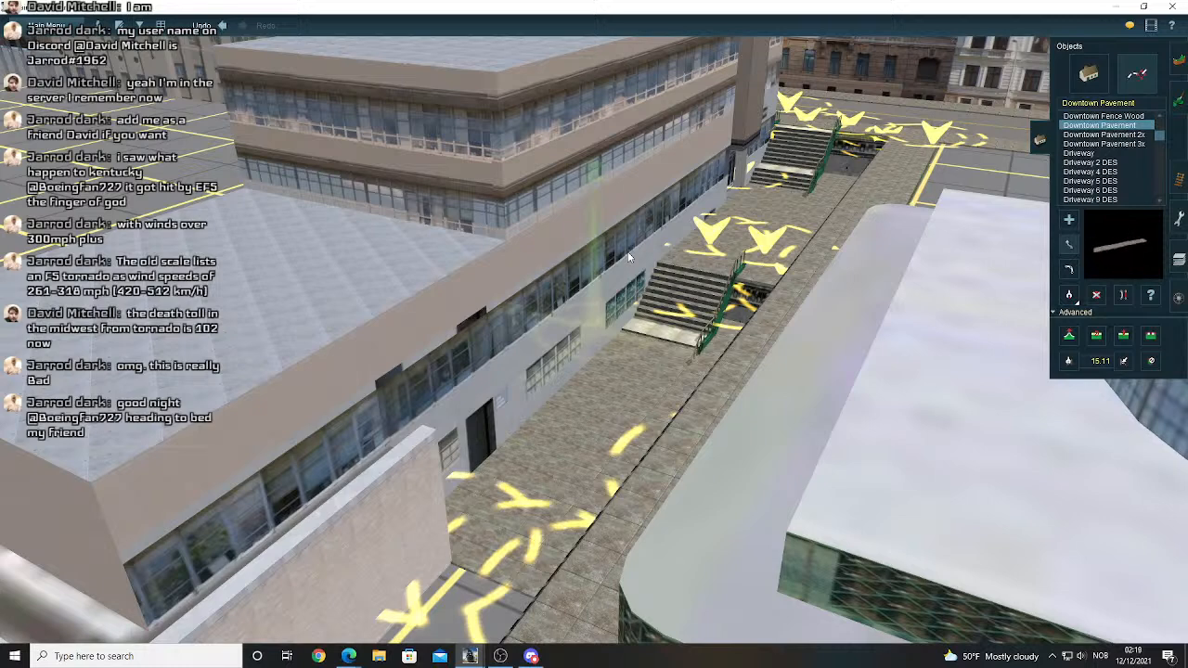
# - Check the passage from the upper stairs' end, viewing the building entrance, the paving and the walkway along the wall
pyautogui.press('Left')
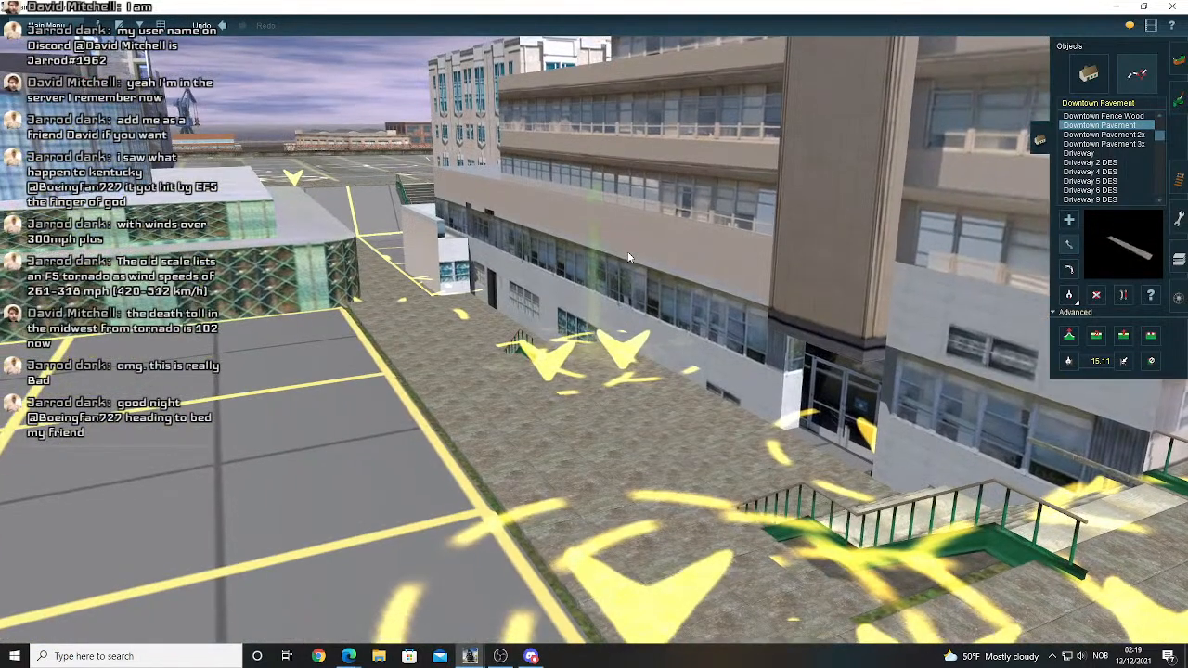
pyautogui.press('Down')
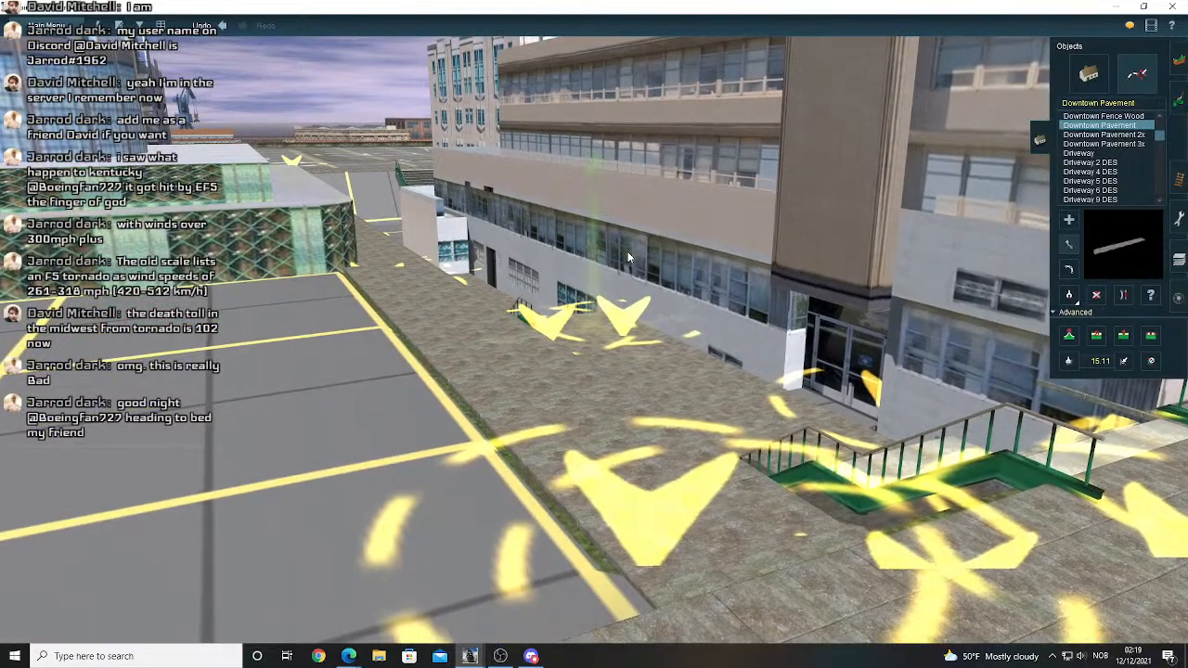
pyautogui.press('Left')
pyautogui.press('Left')
pyautogui.press('Right')
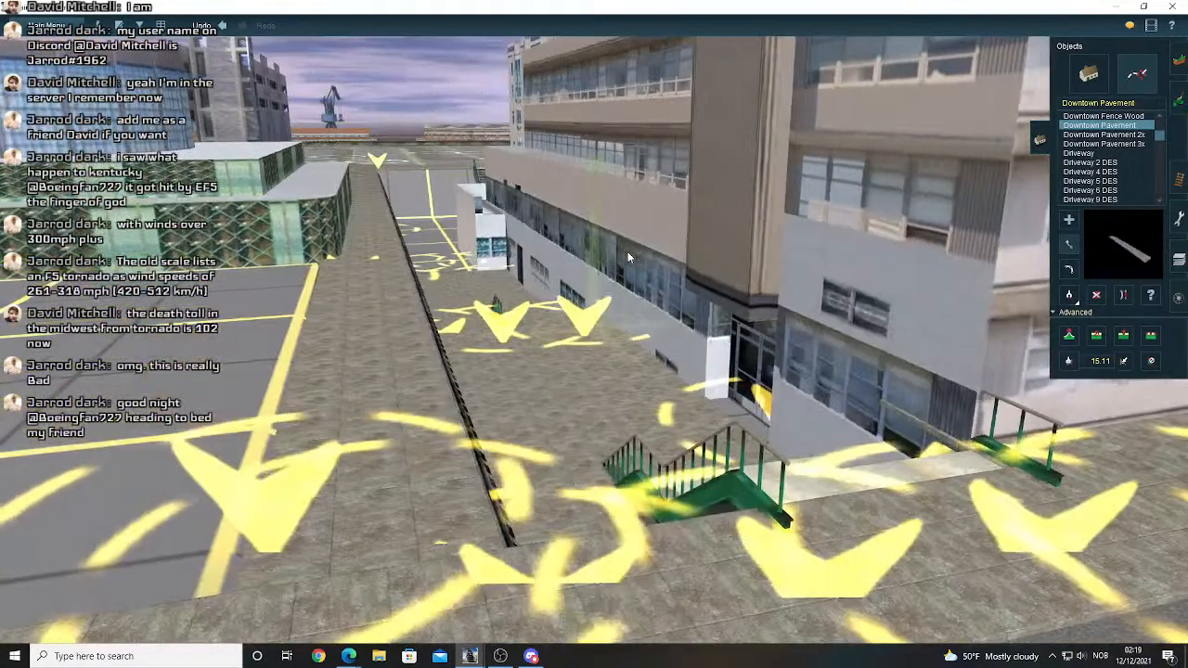
pyautogui.press('Left')
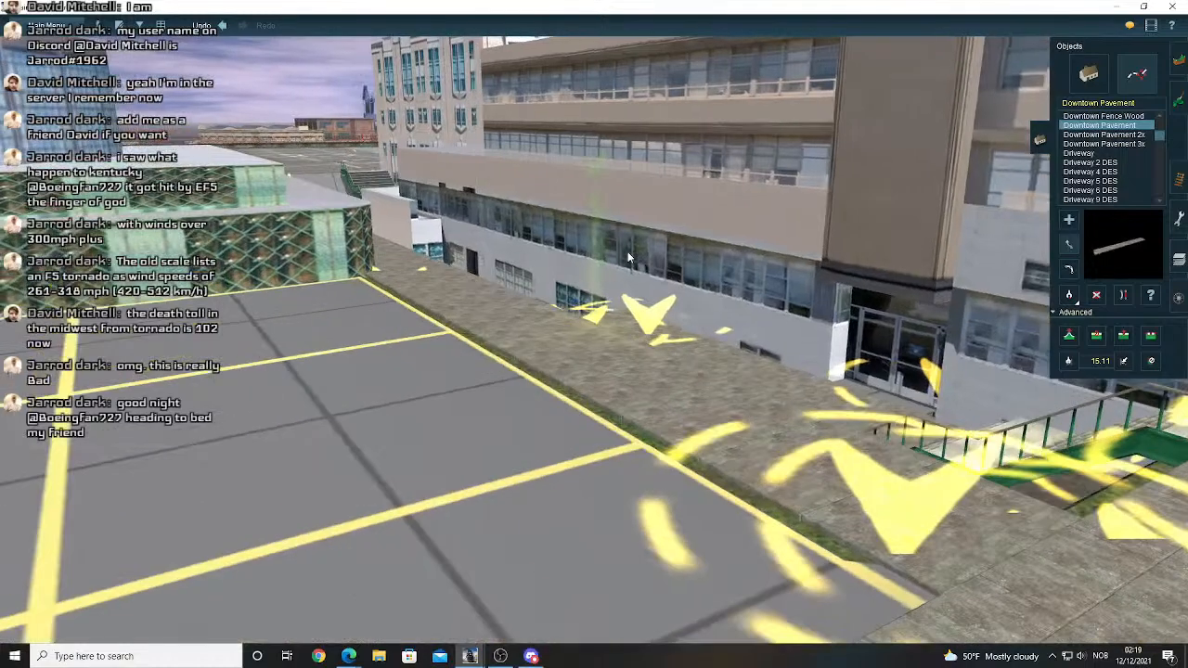
pyautogui.press('Right')
pyautogui.press('Up')
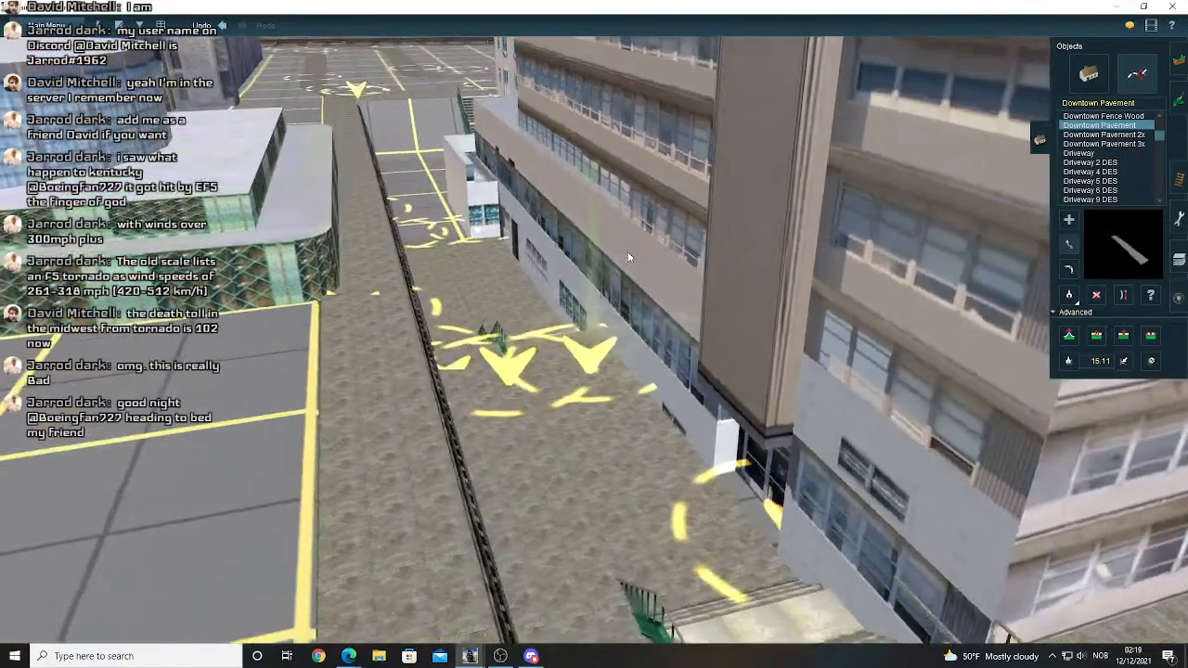
# - Inspect the paved sidewalks along the pale corner building and the surrounding block, from ground level up to roof height
pyautogui.moveTo(715, 235)
pyautogui.mouseDown(button='right')
pyautogui.moveTo(835, 215)
pyautogui.moveTo(807, 238)
pyautogui.moveTo(689, 266)
pyautogui.moveTo(600, 394)
pyautogui.moveTo(693, 276)
pyautogui.moveTo(602, 266)
pyautogui.moveTo(567, 286)
pyautogui.moveTo(134, 26)
pyautogui.moveTo(583, 402)
pyautogui.moveTo(705, 416)
pyautogui.moveTo(653, 313)
pyautogui.moveTo(623, 288)
pyautogui.moveTo(633, 251)
pyautogui.moveTo(783, 293)
pyautogui.mouseUp(button='right')
pyautogui.press('Left')
pyautogui.press('Right')
pyautogui.press('Up')
pyautogui.press('Down')
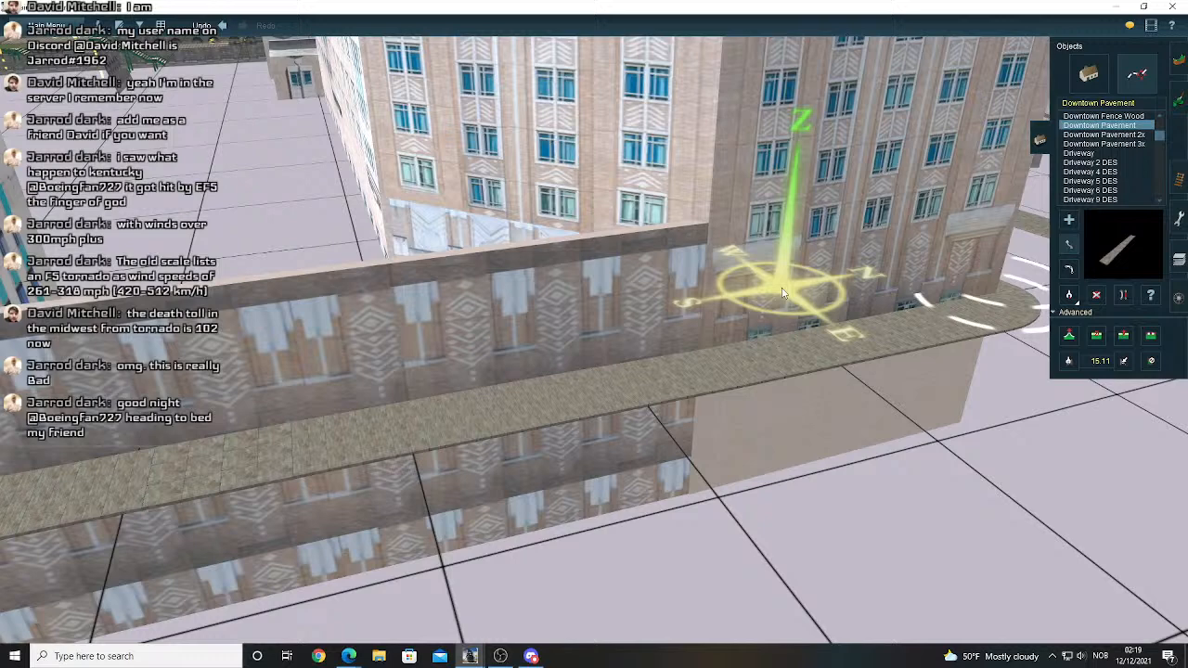
pyautogui.moveTo(782, 293); pyautogui.dragTo(770, 283, button='right')
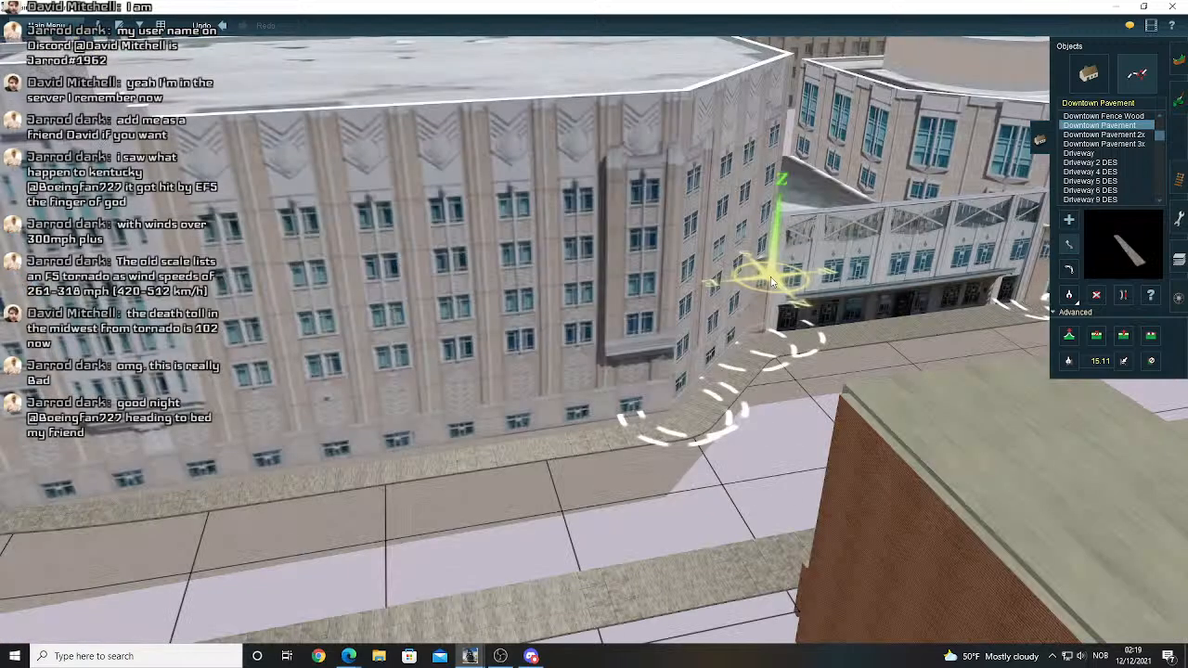
pyautogui.moveTo(771, 282); pyautogui.dragTo(479, 329, button='right')
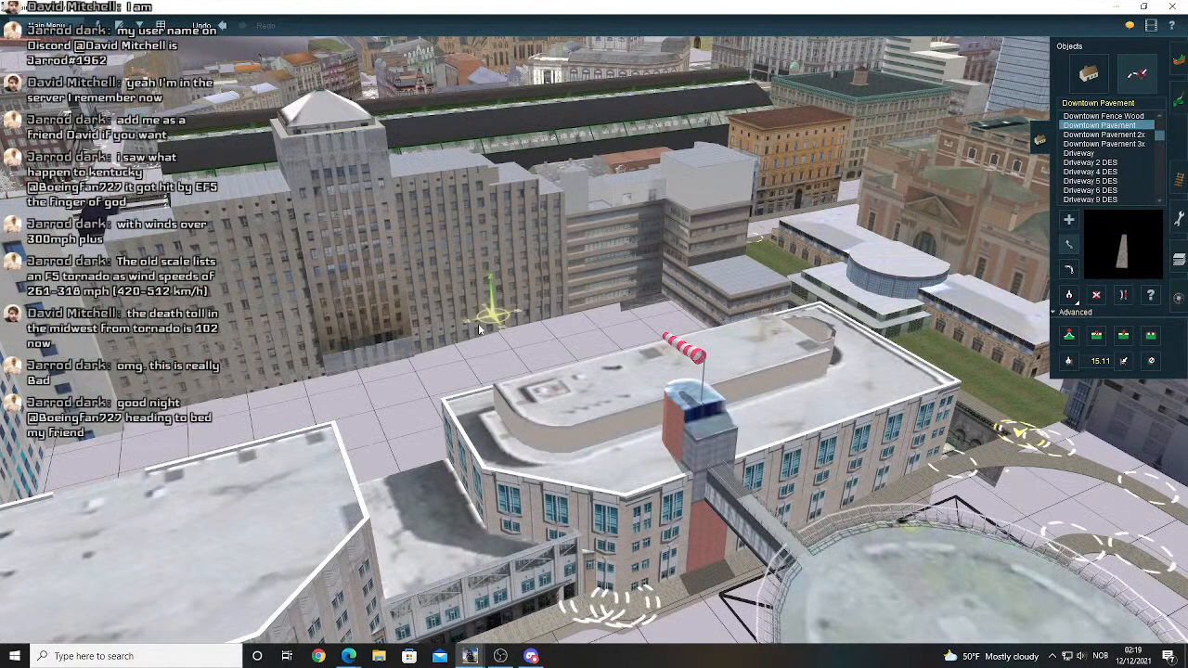
# - Examine the entrance and ground-floor facade of the tall stepped building from its open courtyard and from the street side
pyautogui.scroll(5, 572, 351)
pyautogui.scroll(-3, 573, 353)
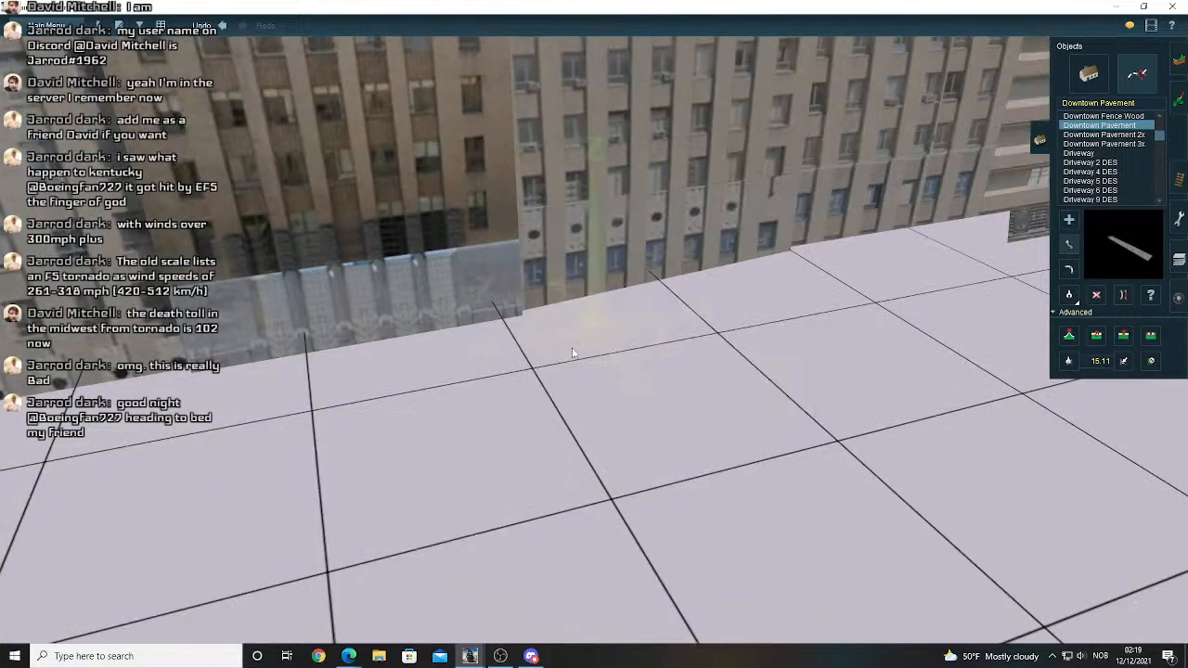
pyautogui.scroll(3, 573, 353)
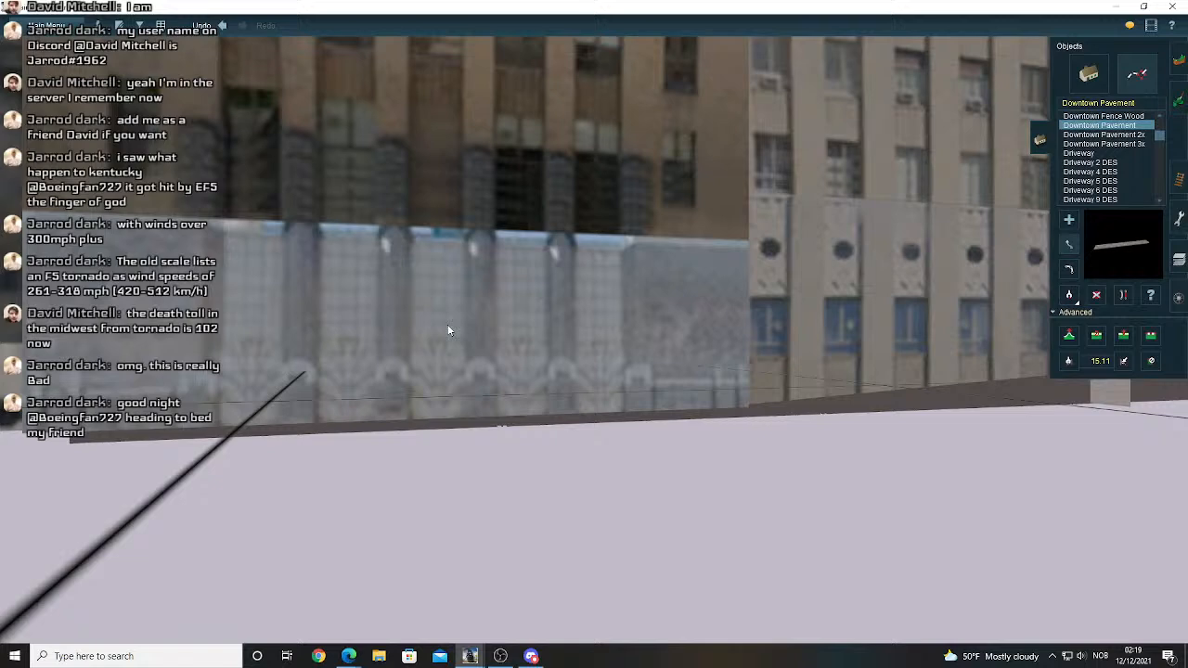
pyautogui.rightClick(429, 324)
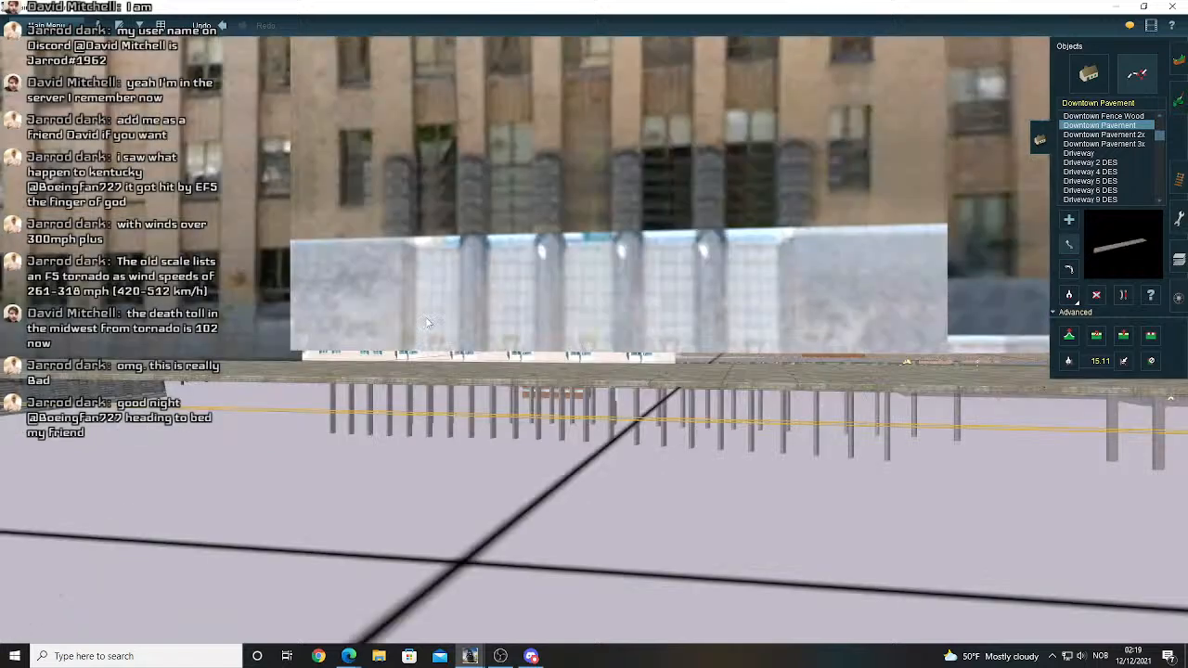
pyautogui.rightClick(427, 323)
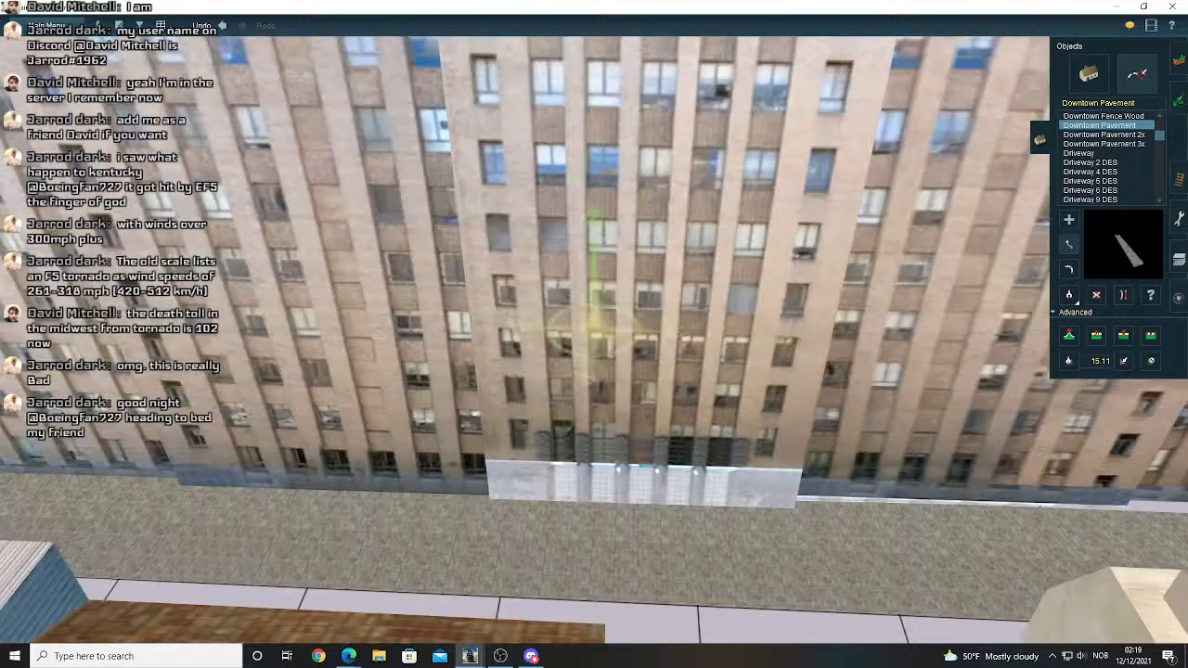
pyautogui.rightClick(518, 353)
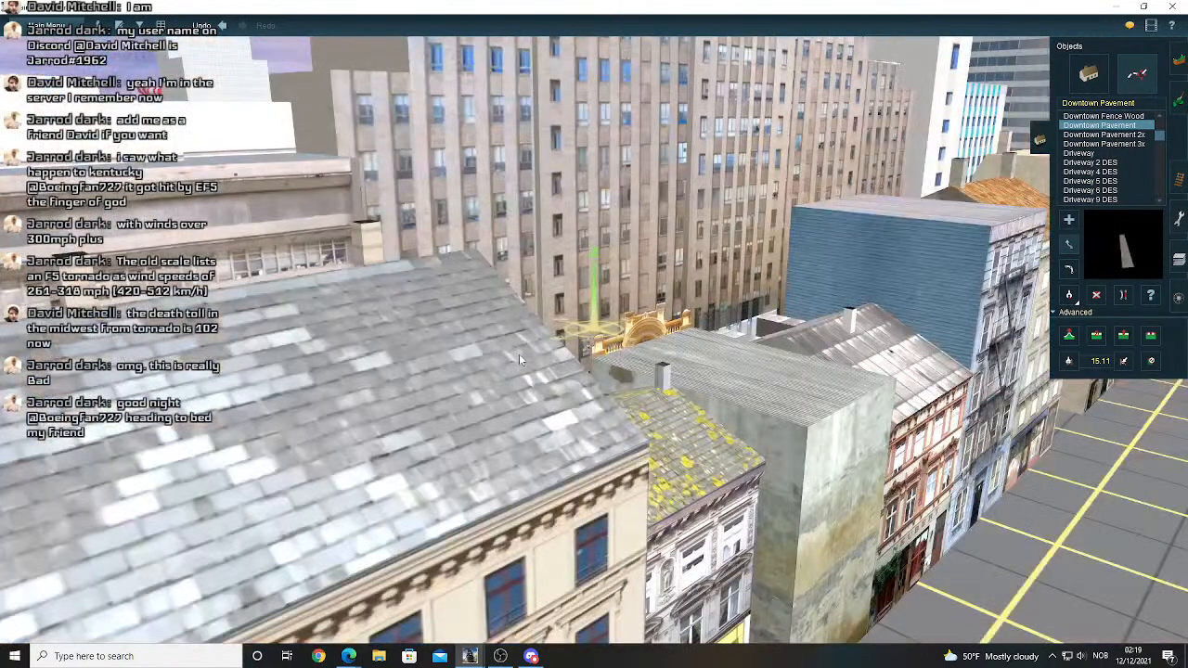
# - Survey the whole city block from above the roofs, circling from the main street to the side with the round helipad
pyautogui.rightClick(519, 354)
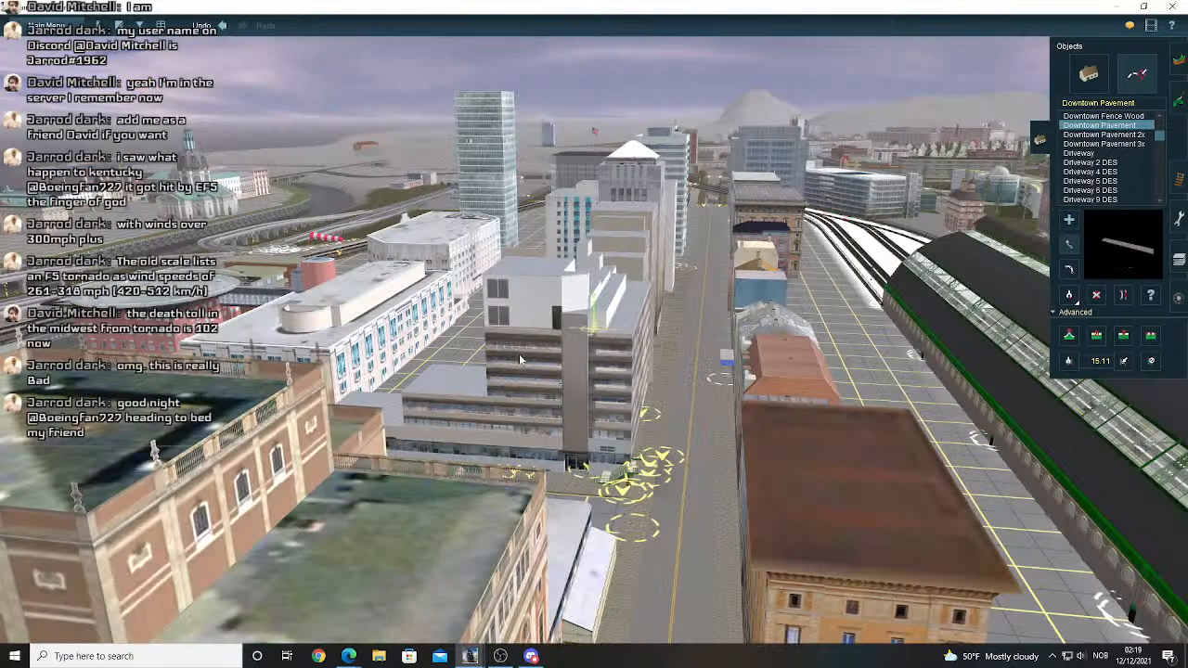
pyautogui.moveTo(520, 360); pyautogui.dragTo(614, 433, button='right')
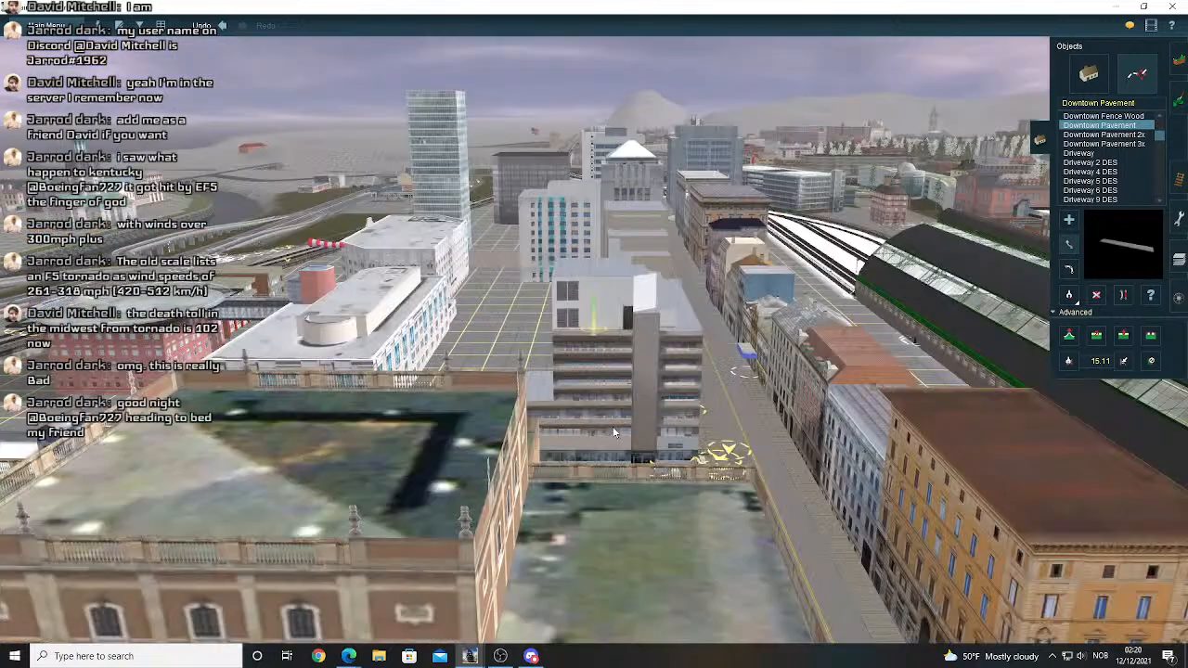
pyautogui.press('Left')
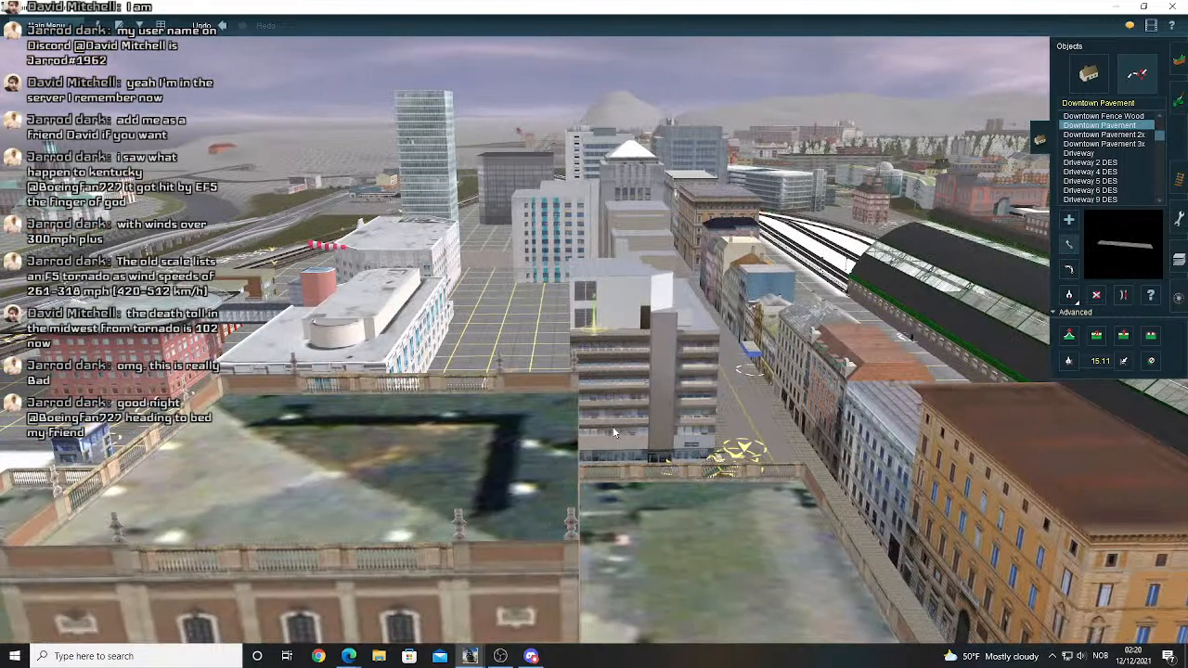
pyautogui.press('Left')
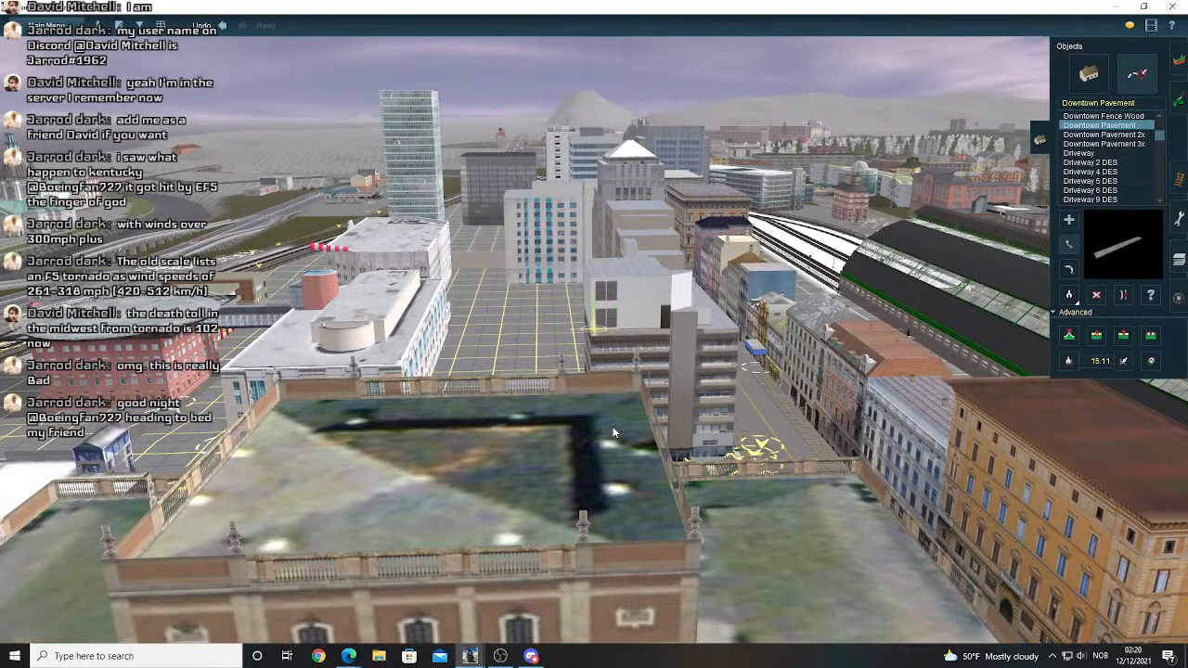
pyautogui.press('Left')
pyautogui.press('Left')
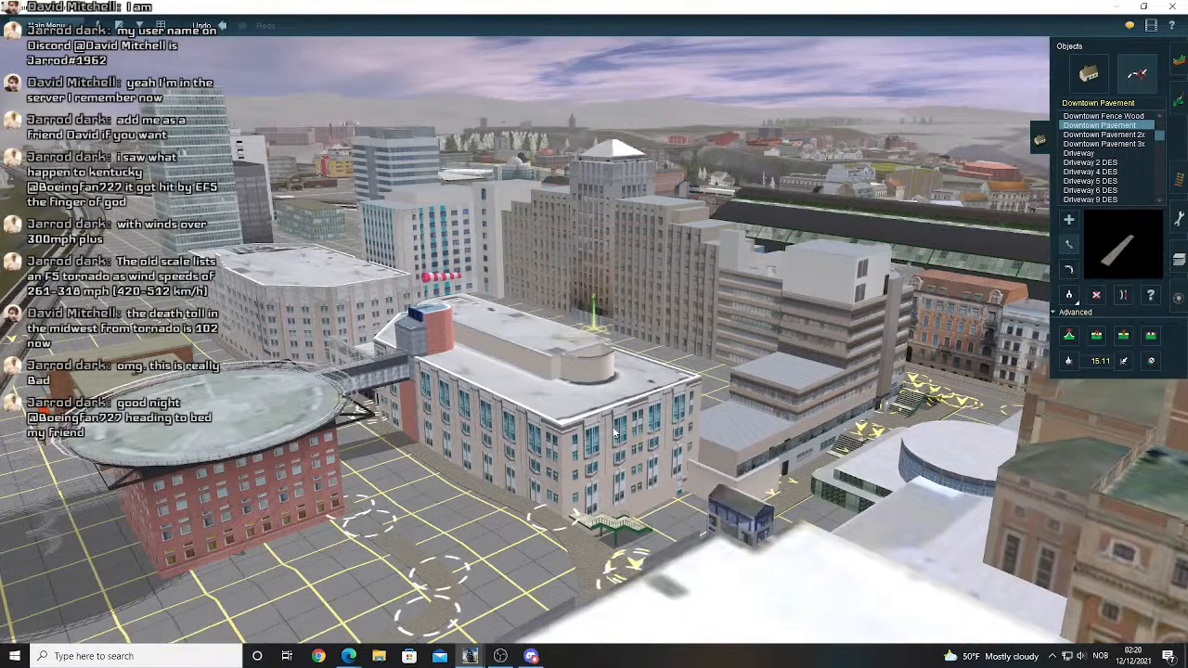
pyautogui.press('Left')
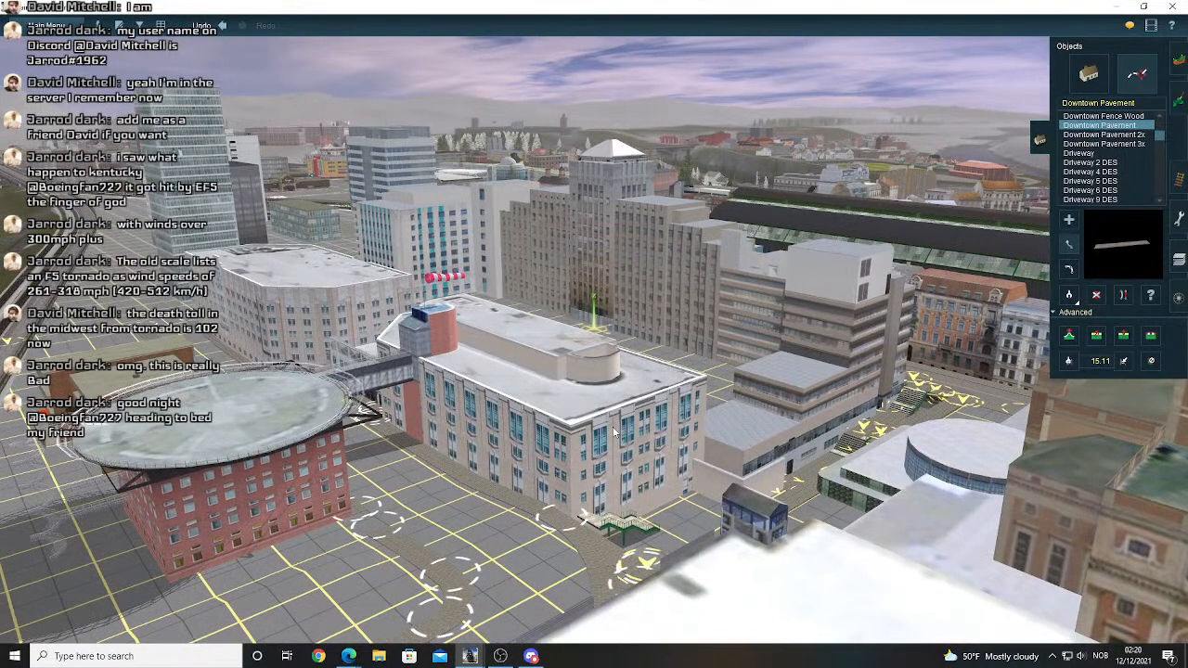
pyautogui.press('Left')
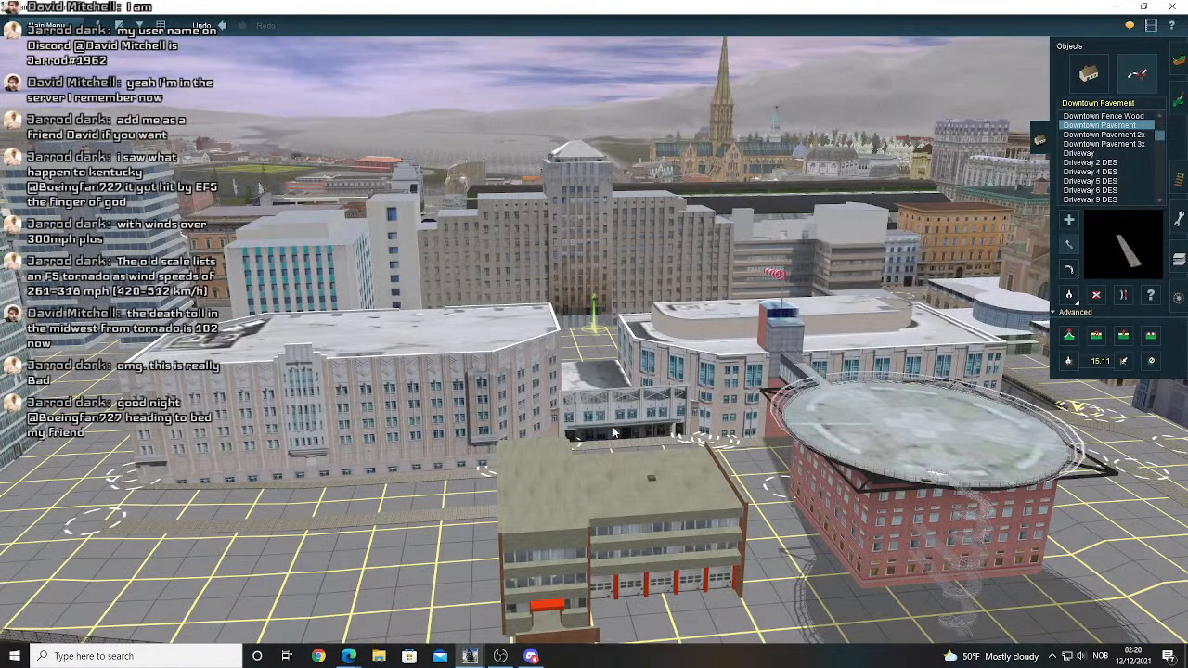
pyautogui.press('Left')
# - Open the Trainz Content Manager and search the Download Station for "christmas tree"
pyautogui.moveTo(469, 654)
pyautogui.click(404, 605)
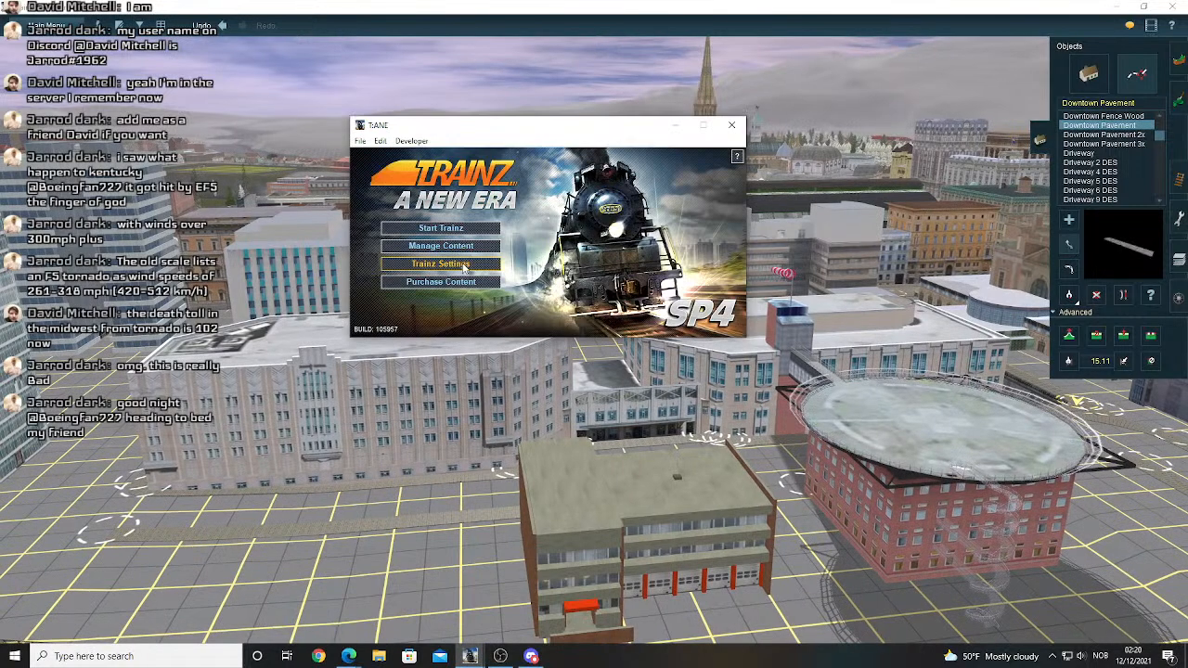
pyautogui.click(467, 253)
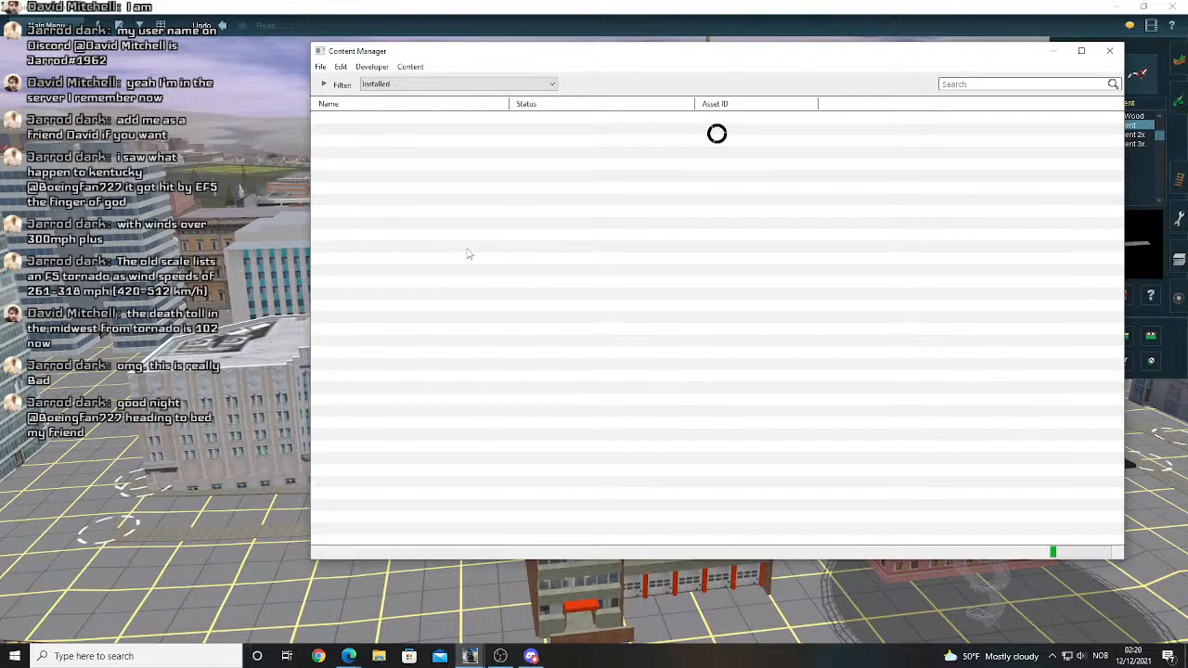
pyautogui.write('christmas tree')
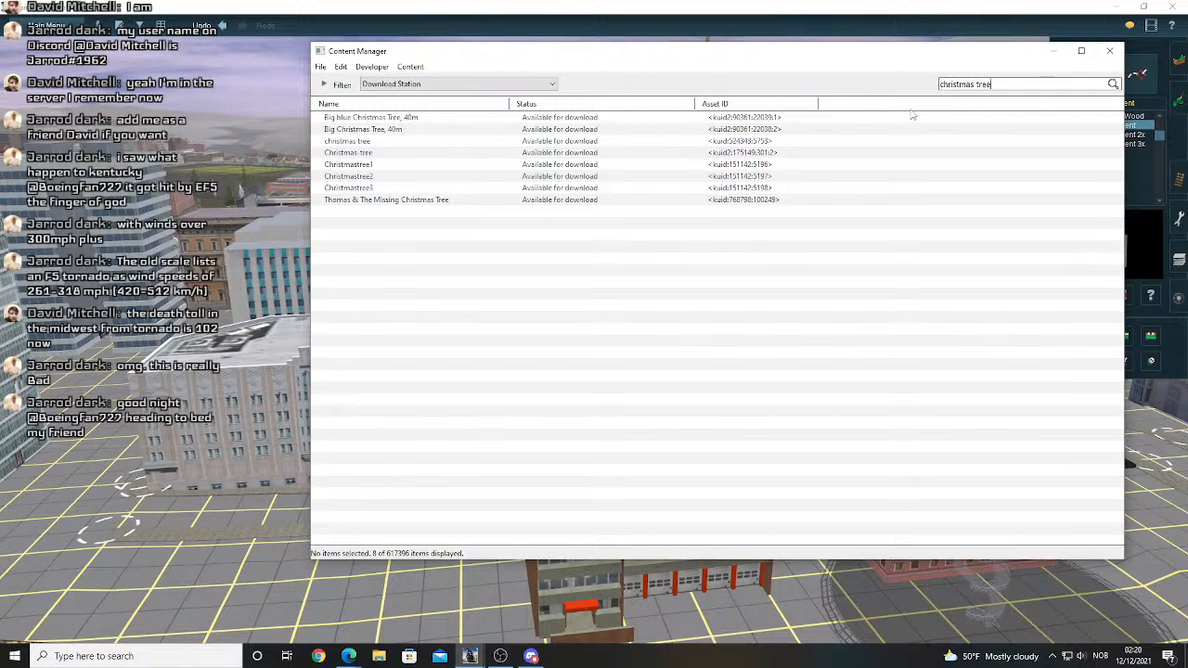
# - Check the previews of Christmastree2 and Big Christmas Tree, 40m
pyautogui.doubleClick(370, 177)
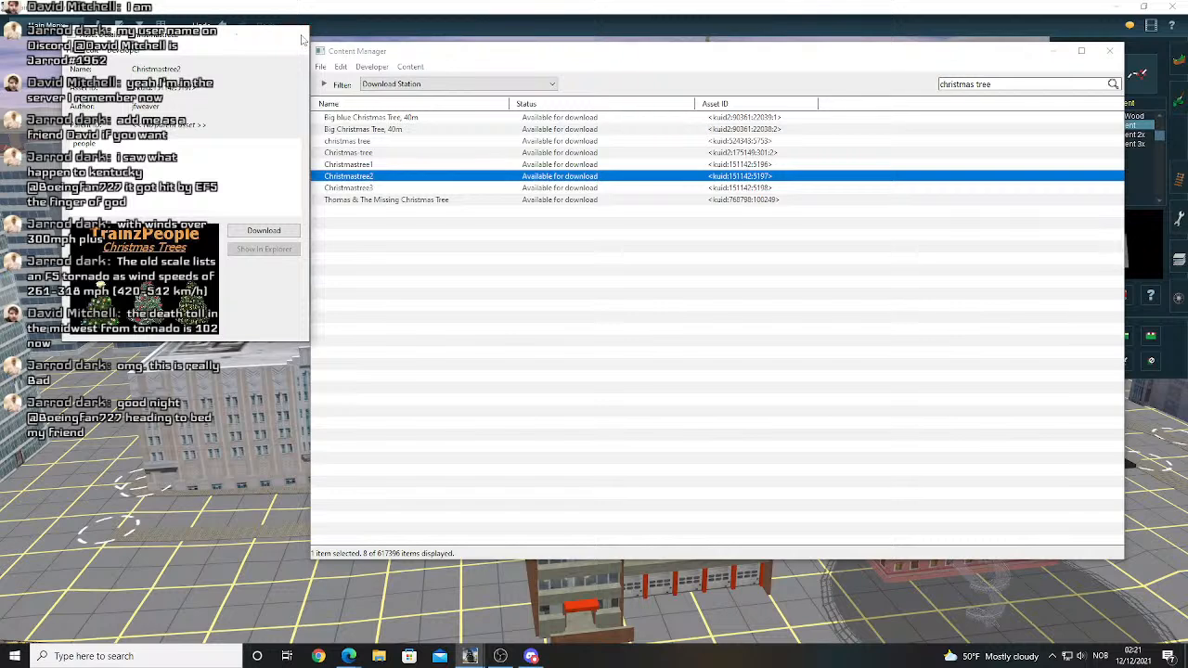
pyautogui.click(295, 33)
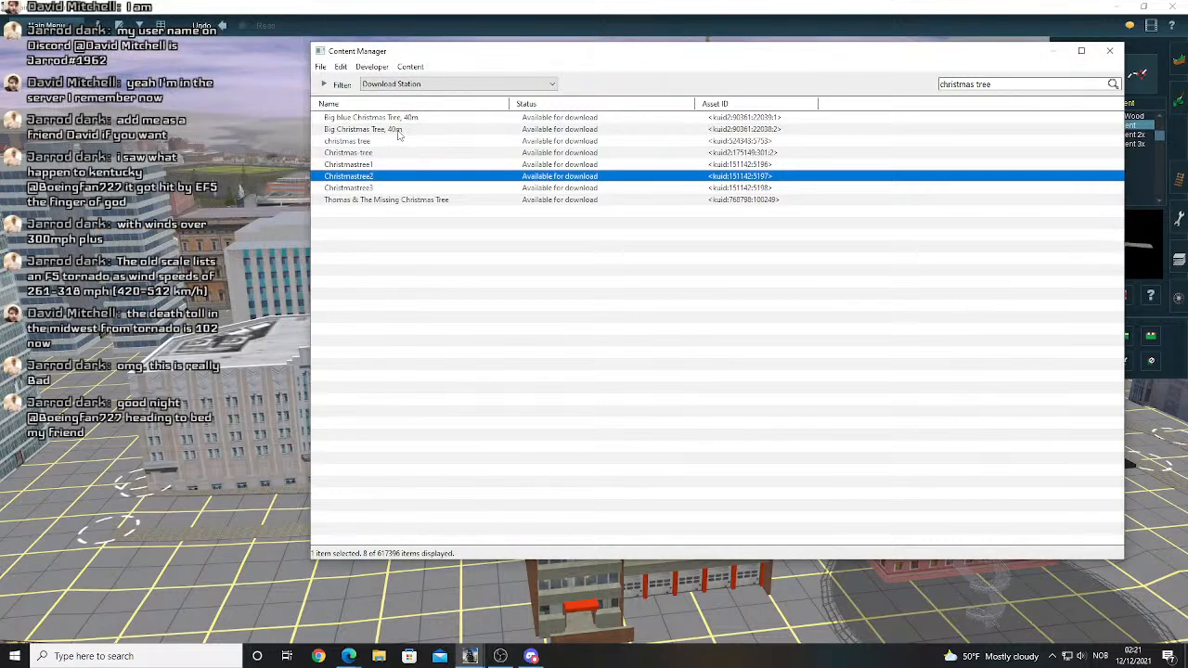
pyautogui.click(398, 131)
pyautogui.doubleClick(398, 131)
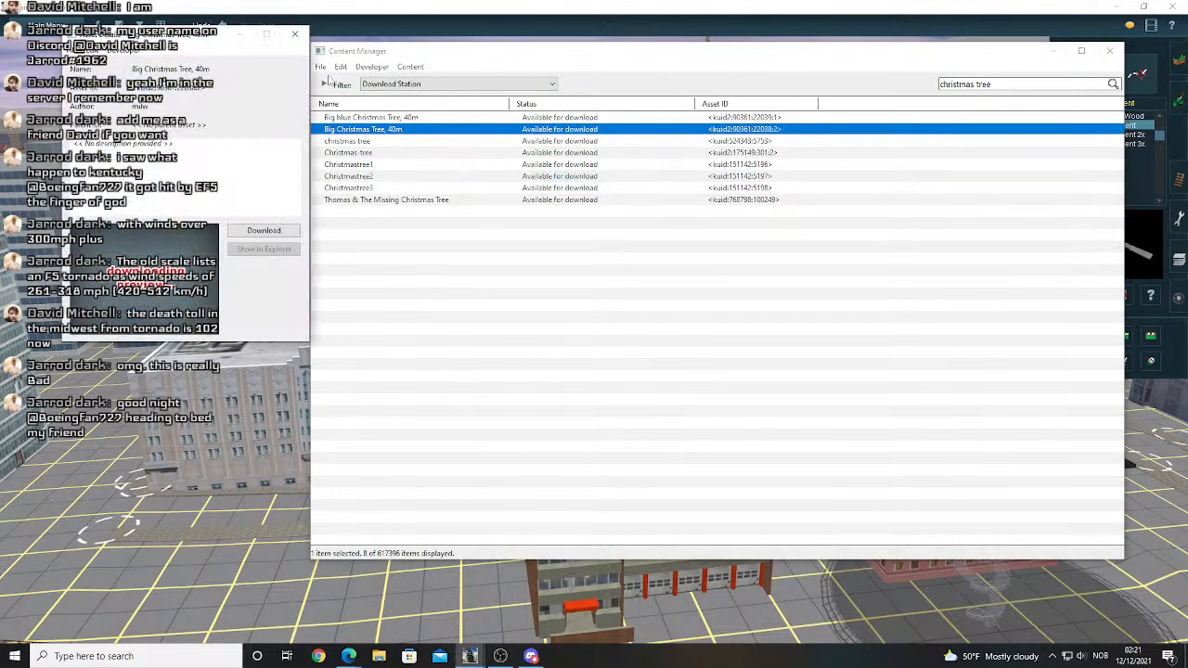
pyautogui.click(295, 35)
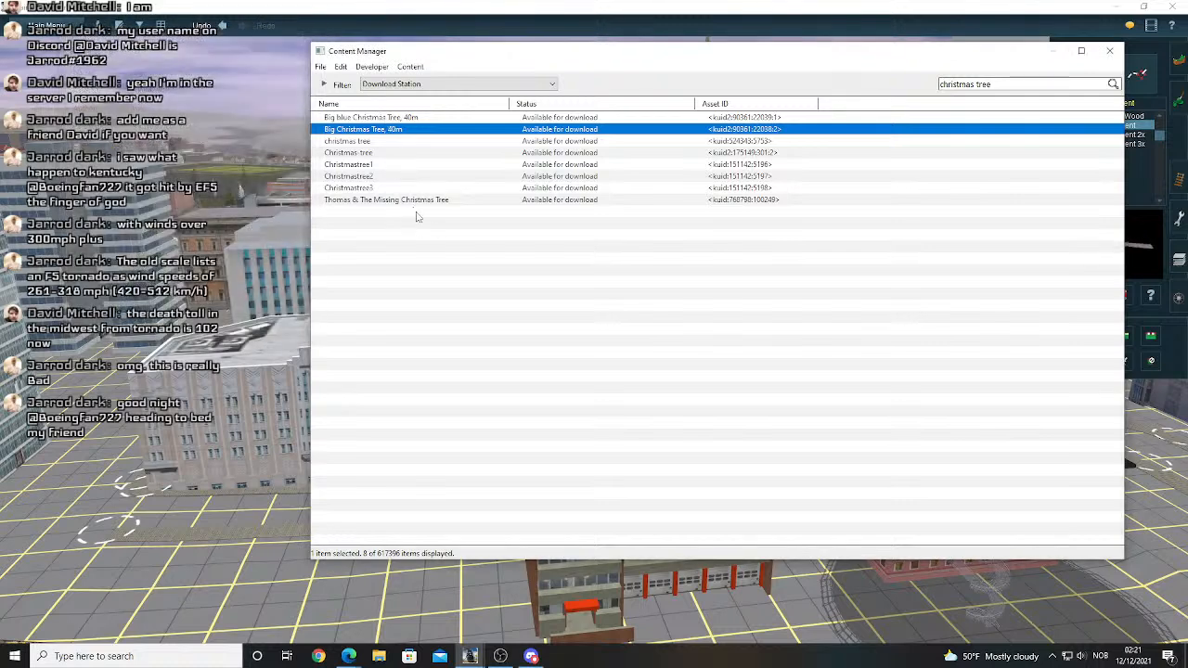
# - Check the preview of Christmastree3 and download Big Christmas Tree, 40m
pyautogui.doubleClick(385, 189)
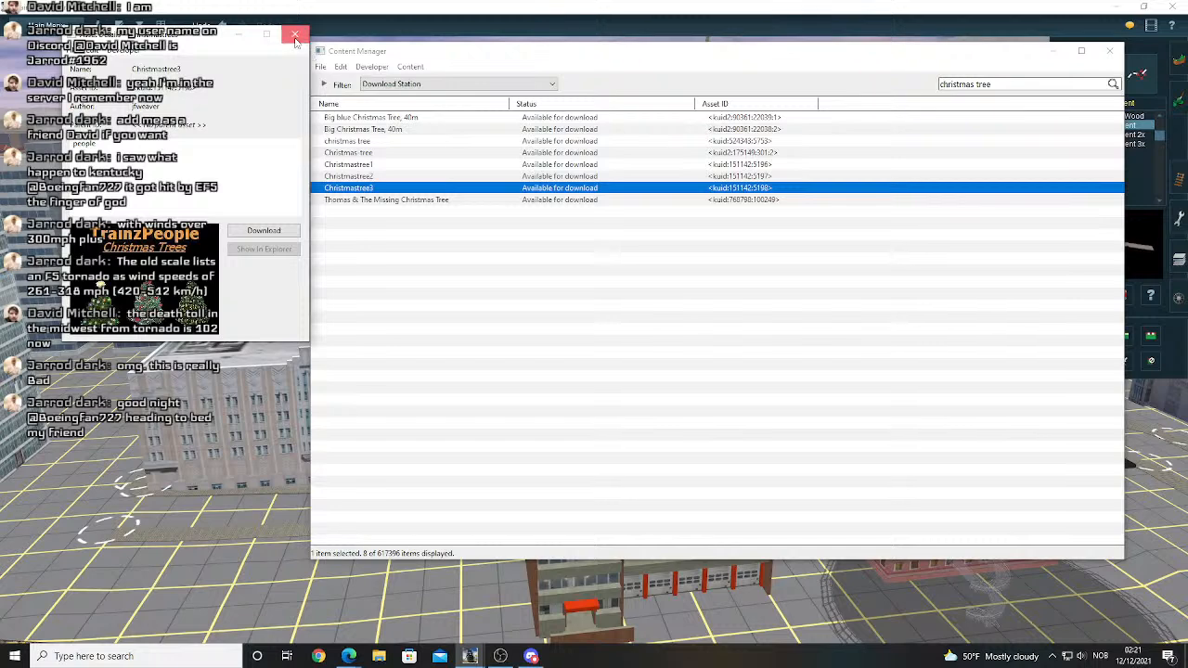
pyautogui.click(295, 35)
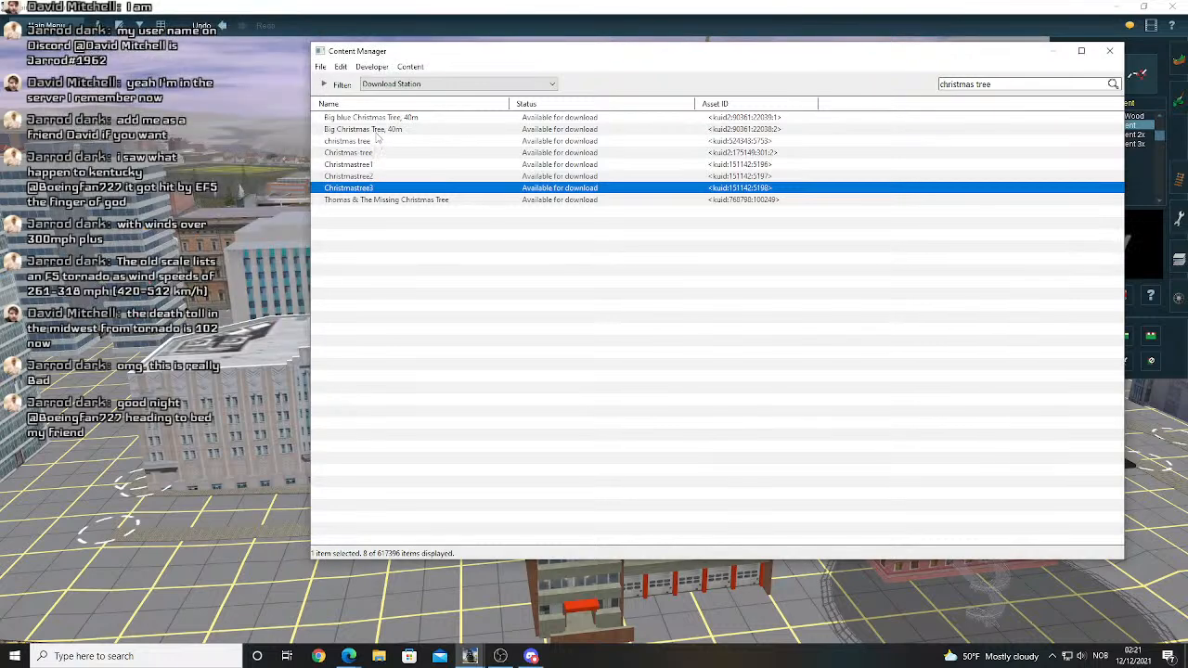
pyautogui.doubleClick(376, 131)
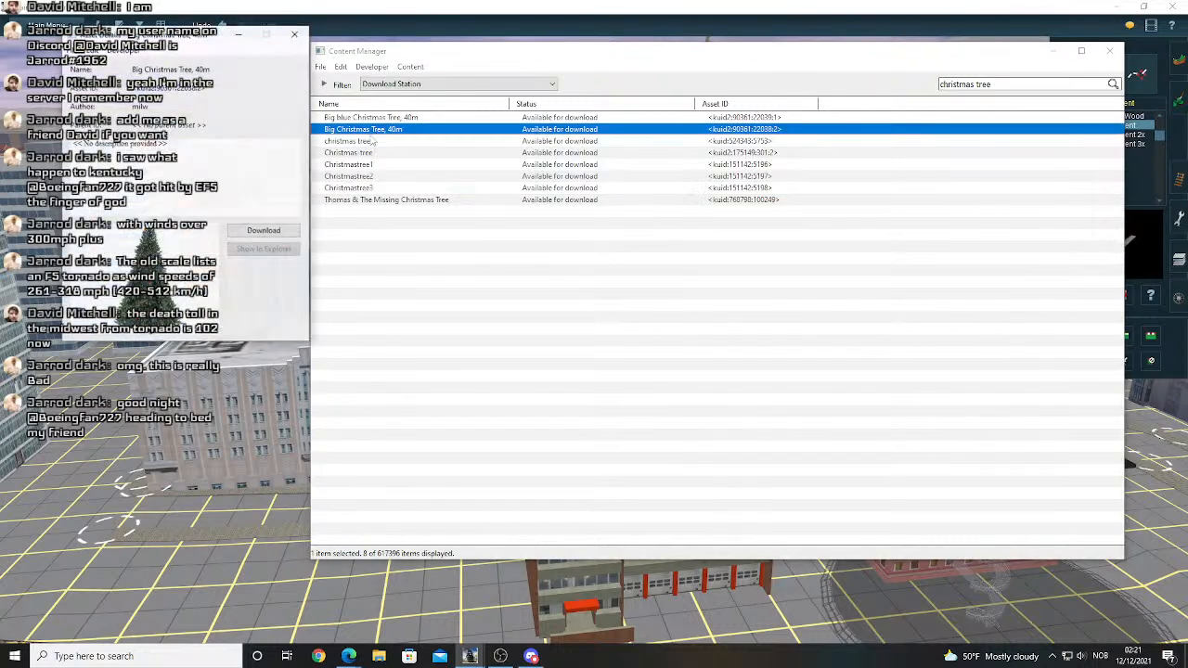
pyautogui.click(264, 230)
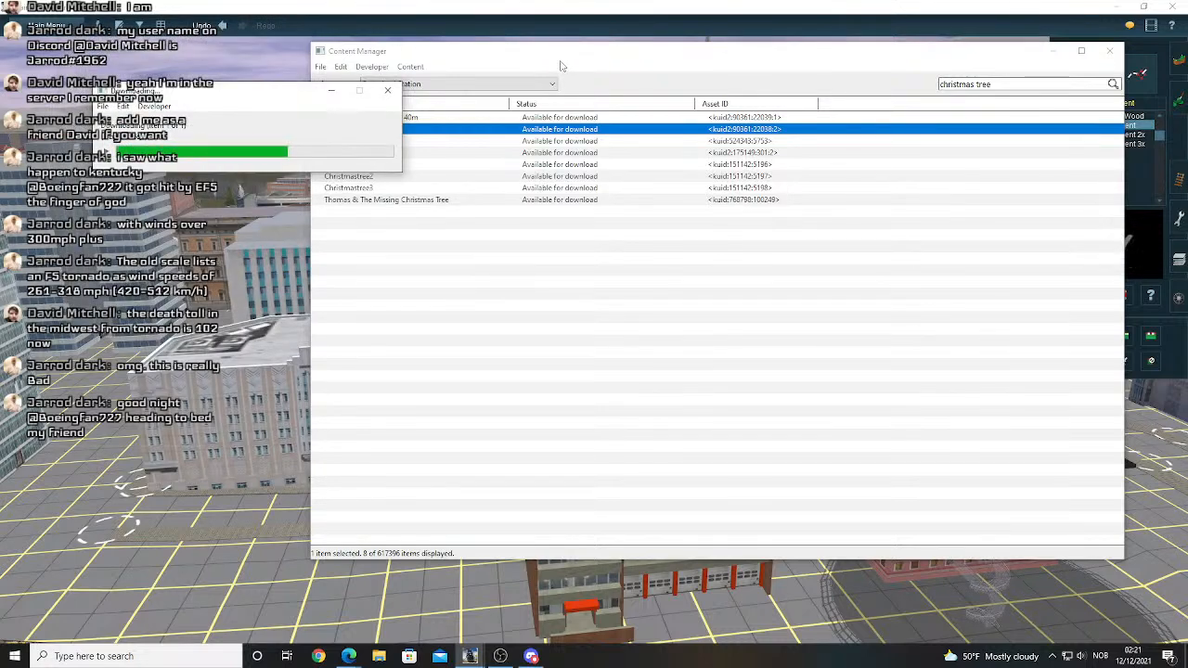
# - Check the previews of the christmas tree, Christmastree1 and Christmastree3 assets
pyautogui.doubleClick(347, 140)
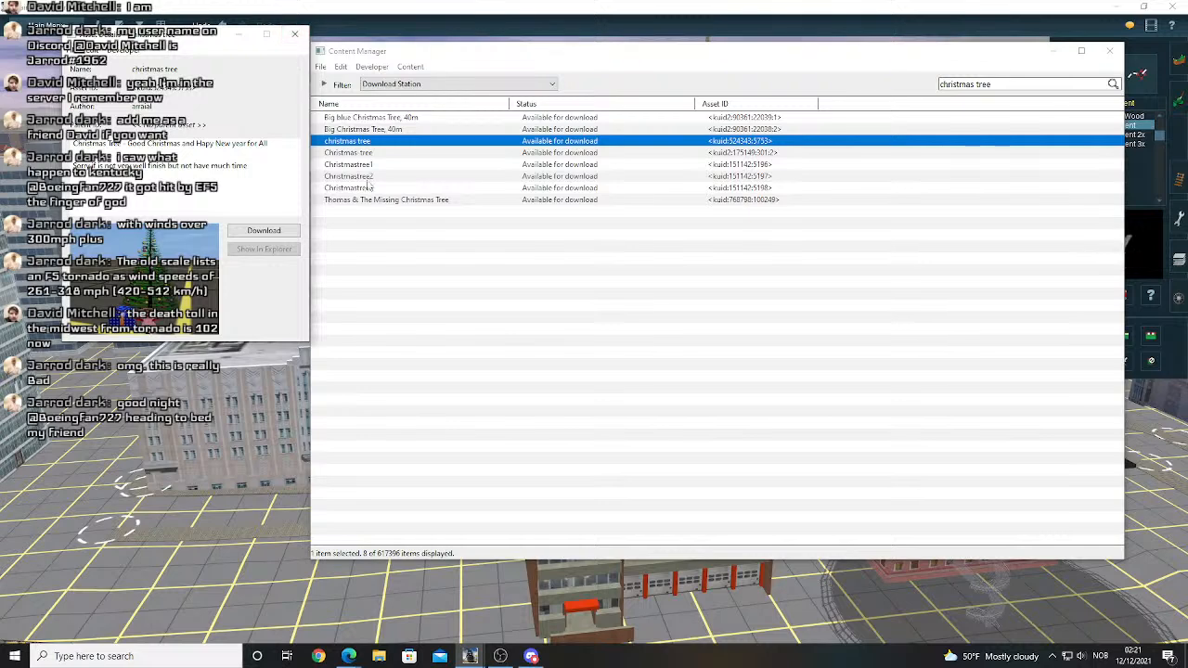
pyautogui.click(295, 34)
pyautogui.doubleClick(365, 164)
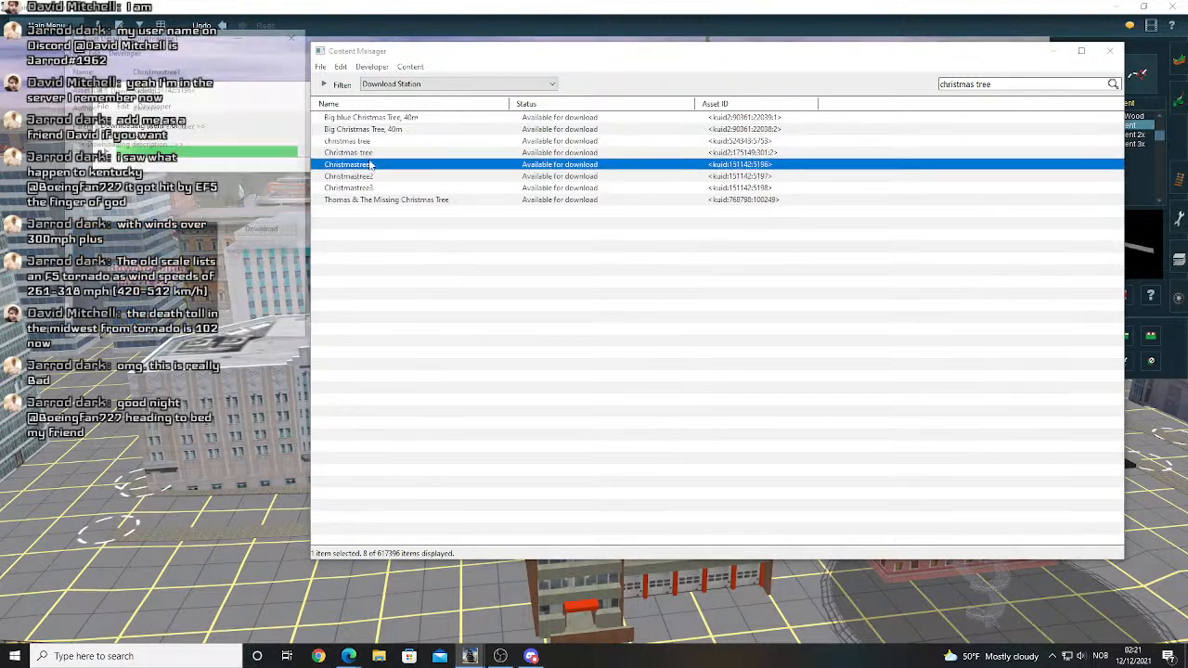
pyautogui.click(295, 35)
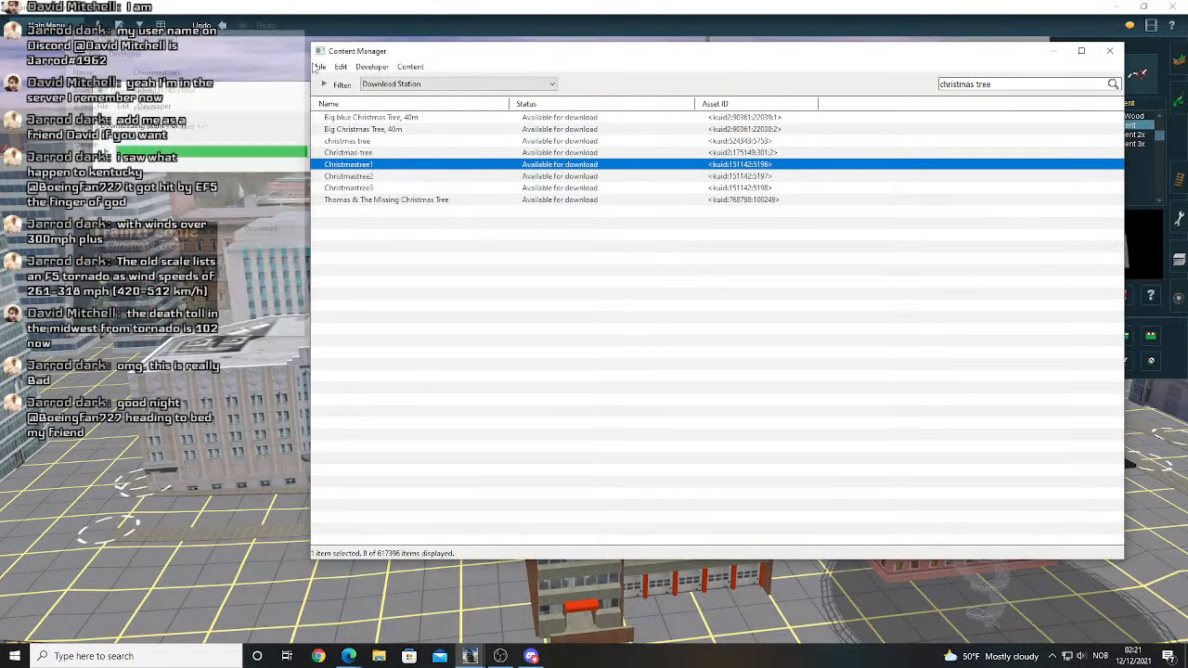
pyautogui.doubleClick(349, 187)
pyautogui.click(295, 34)
# - Download Big blue Christmas Tree, 40m and close its details
pyautogui.doubleClick(371, 117)
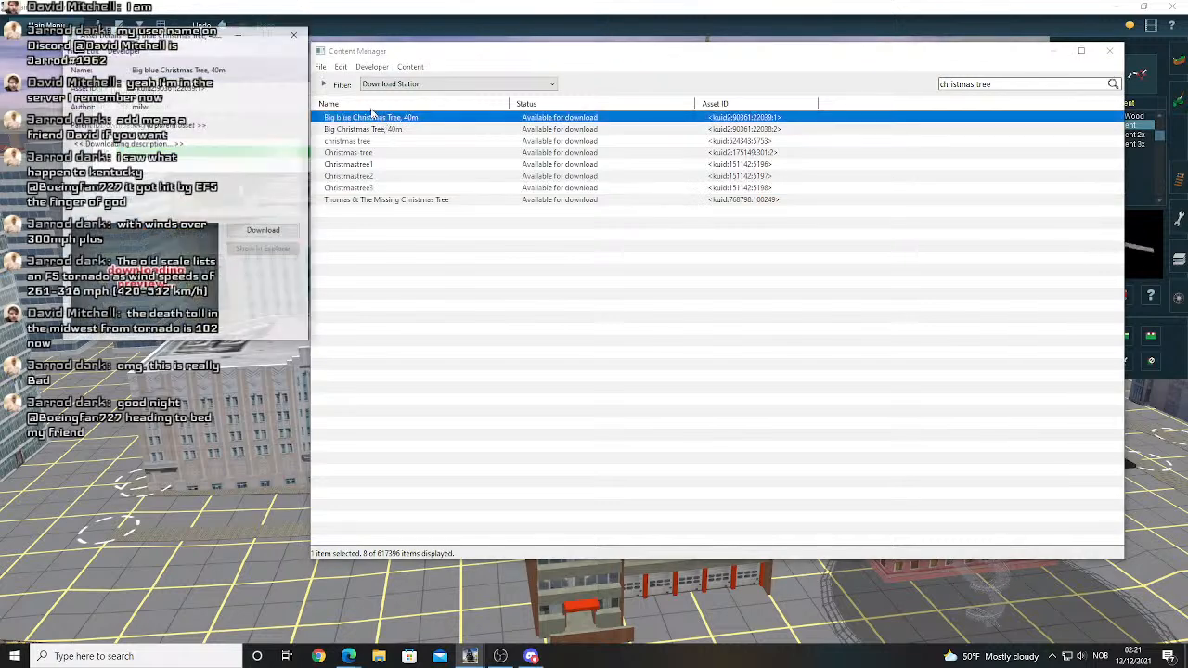
pyautogui.click(266, 232)
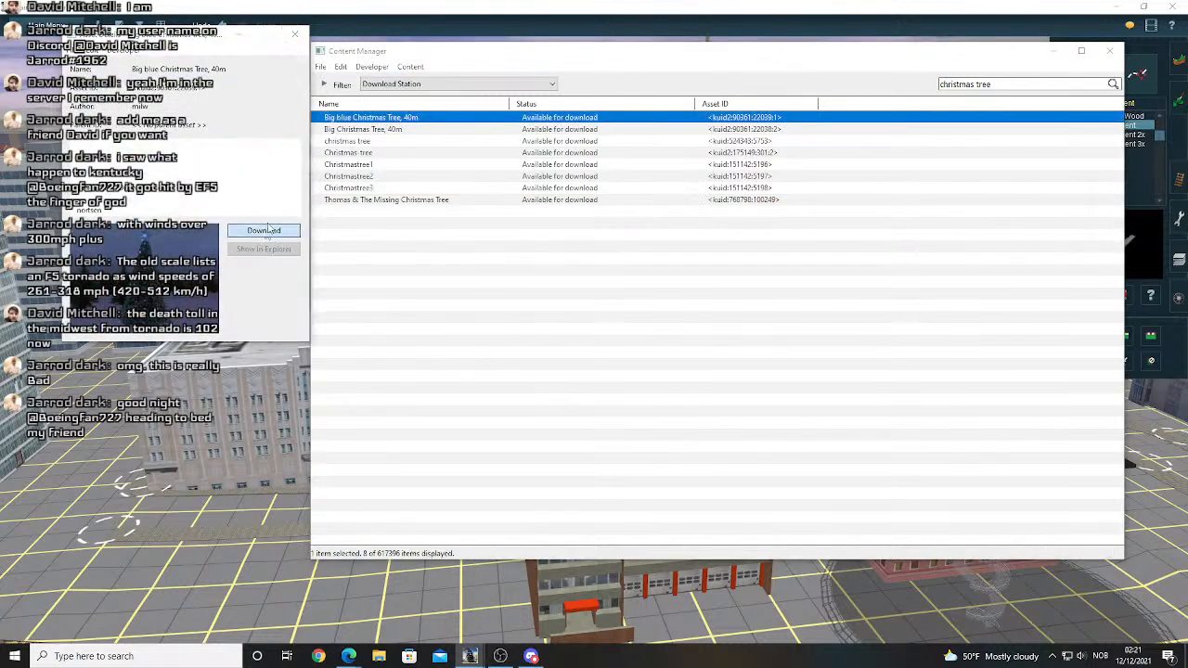
pyautogui.click(295, 35)
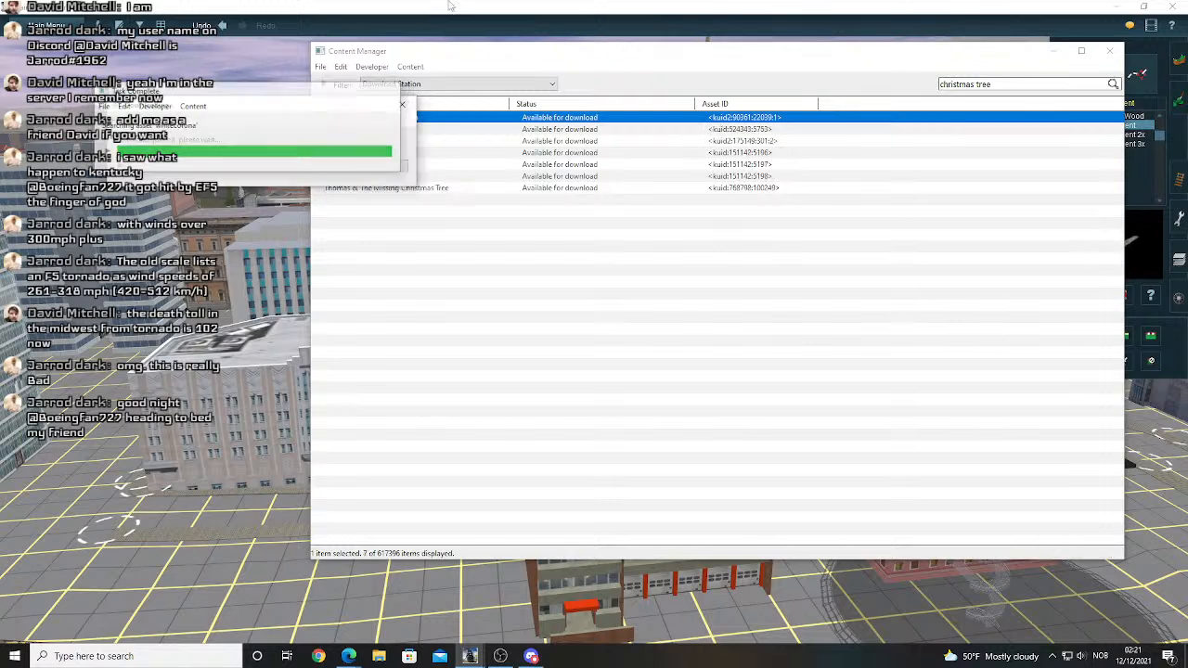
# - Return to the route editor, search its content for "chris" and list the matching objects with Big Christmas Tree, 40m selected for adding
pyautogui.click(433, 6)
pyautogui.click(139, 26)
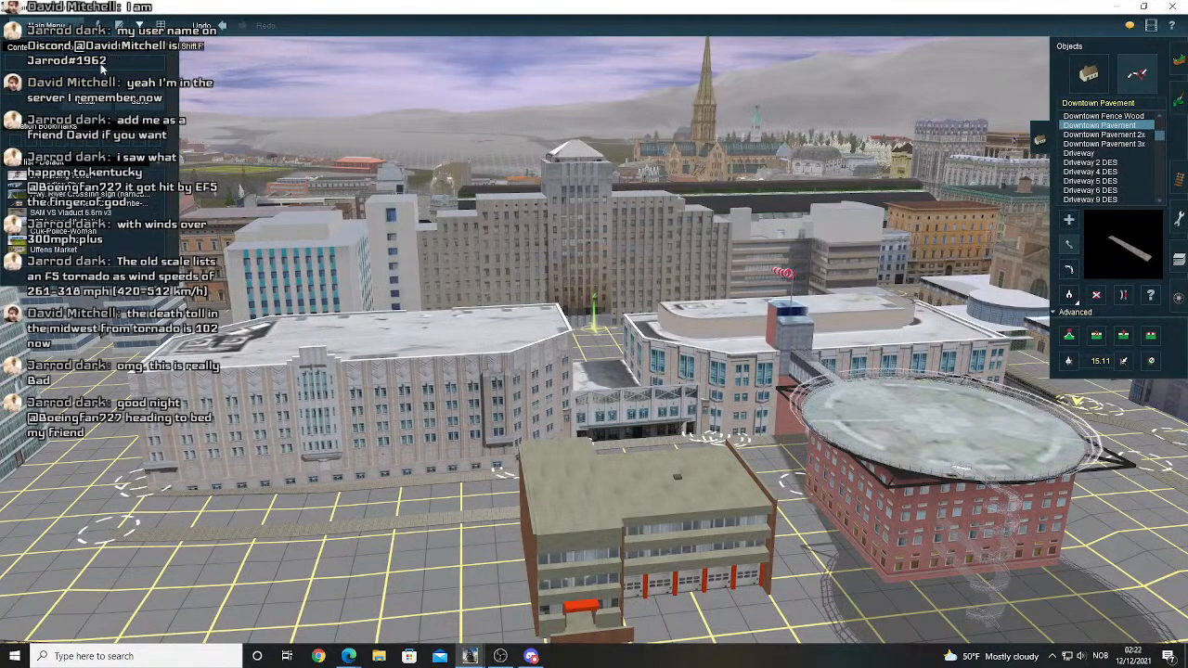
pyautogui.write('chris')
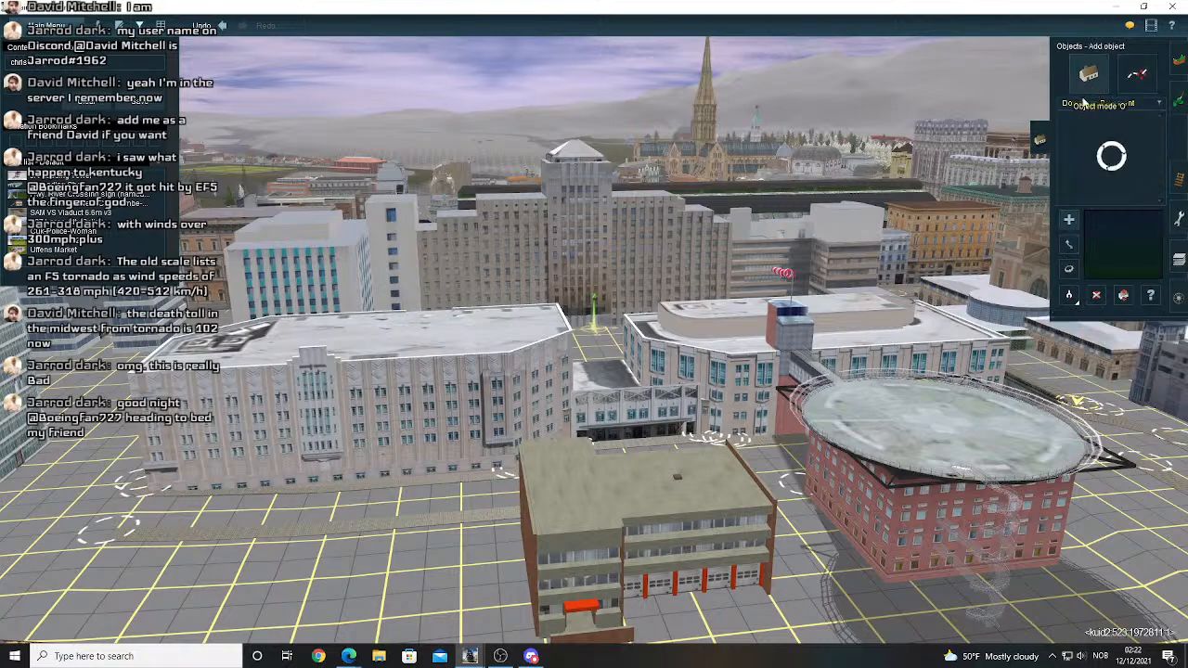
pyautogui.scroll(5, 683, 277)
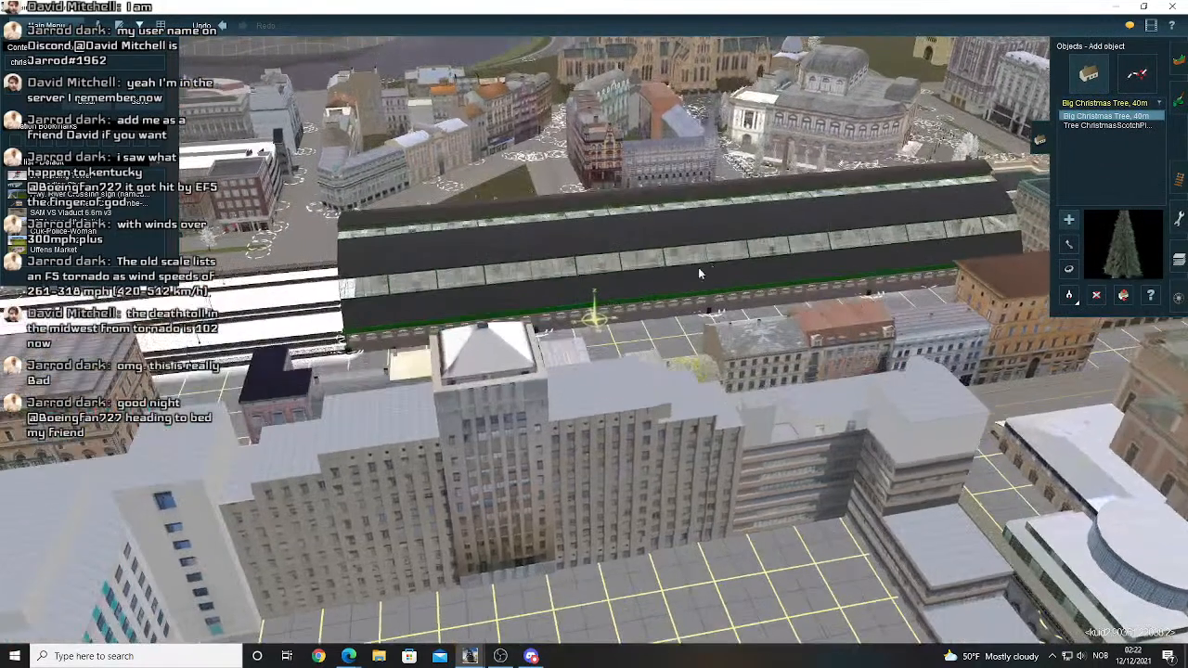
# - Place a Big Christmas Tree, 40m on the paved plaza between the theatre's entrance stairs and the grass triangle with the white trees
pyautogui.moveTo(711, 264); pyautogui.dragTo(604, 343, button='right')
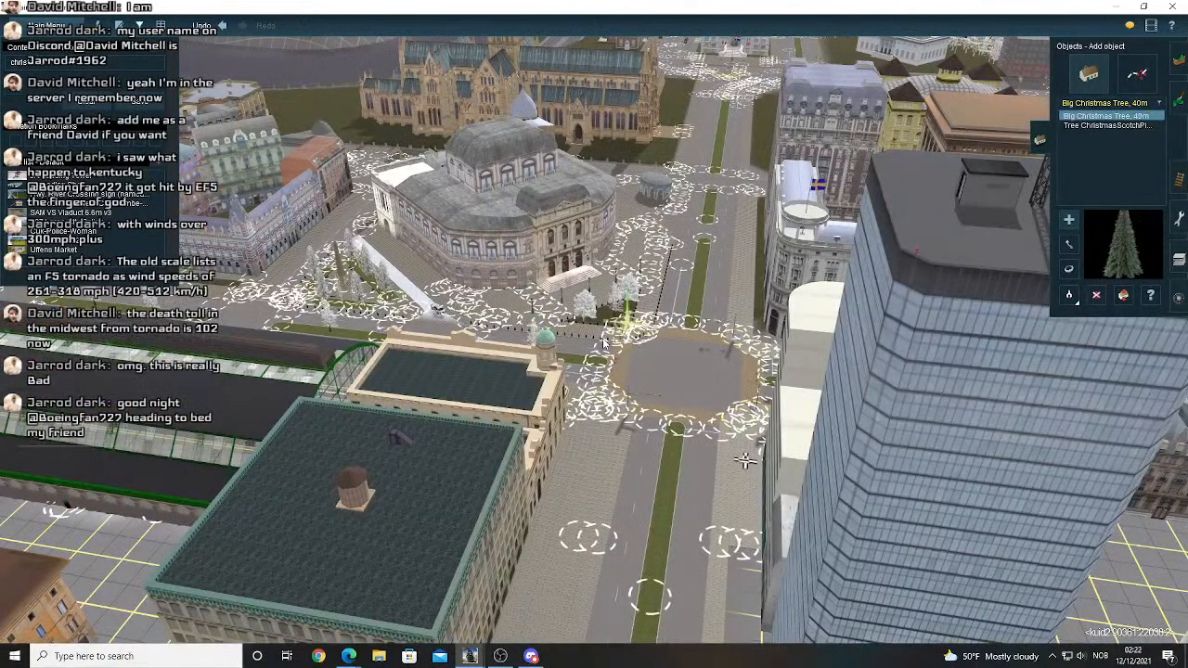
pyautogui.scroll(5, 604, 342)
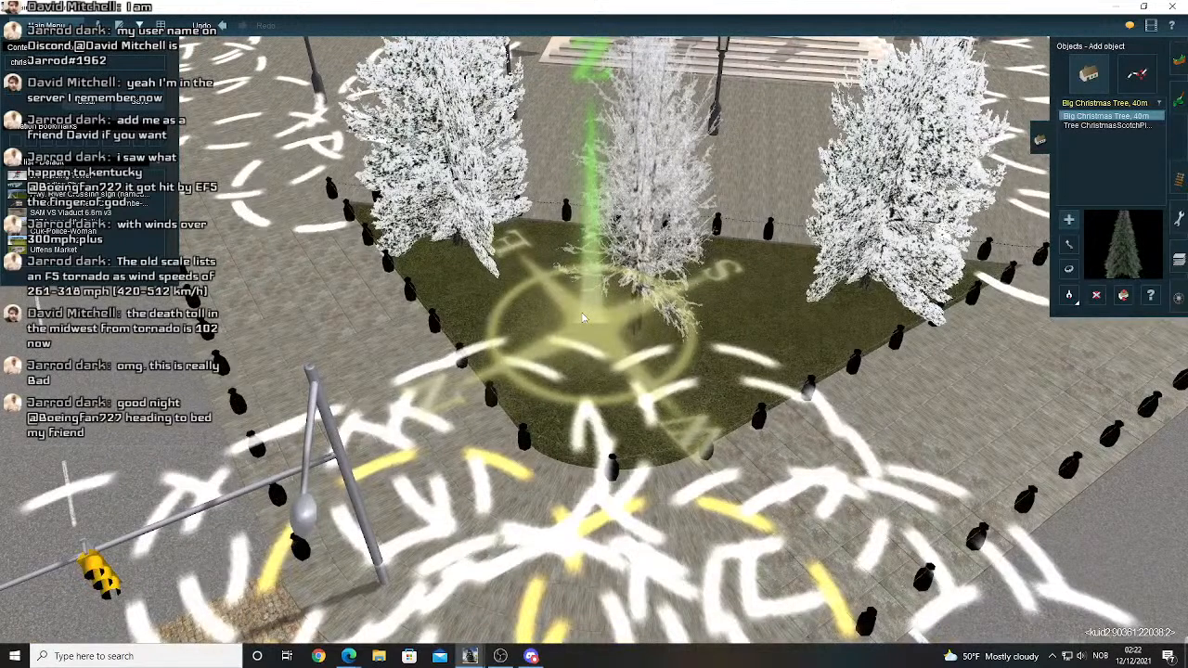
pyautogui.scroll(-5, 583, 318)
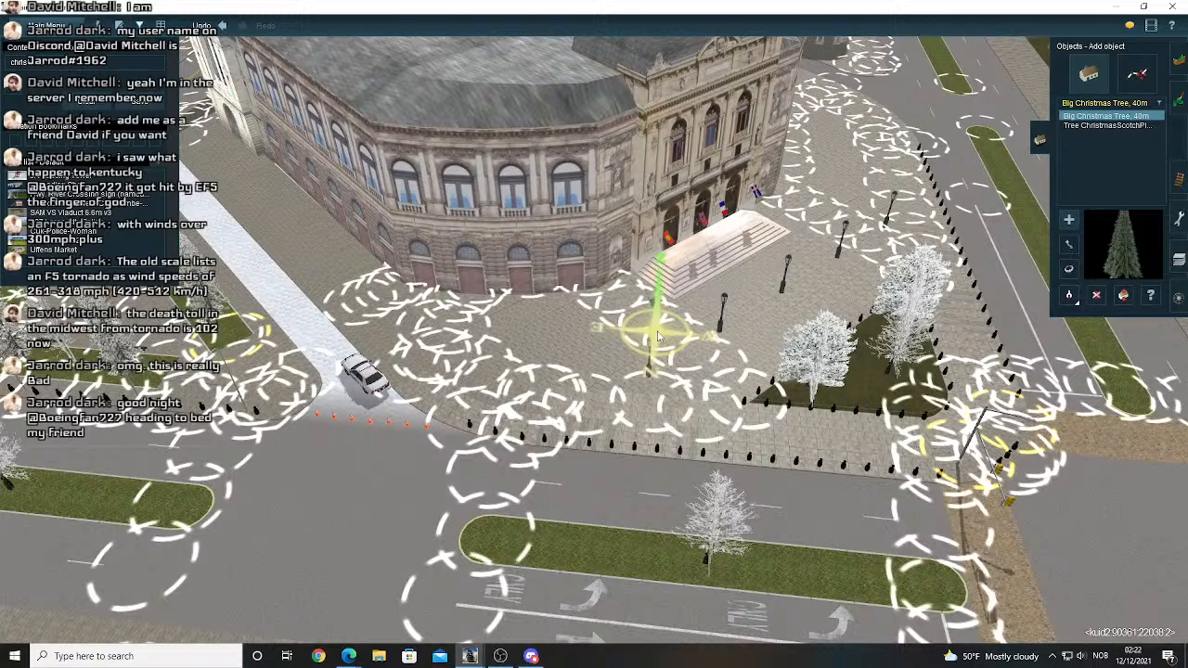
pyautogui.moveTo(658, 336); pyautogui.dragTo(540, 277, button='right')
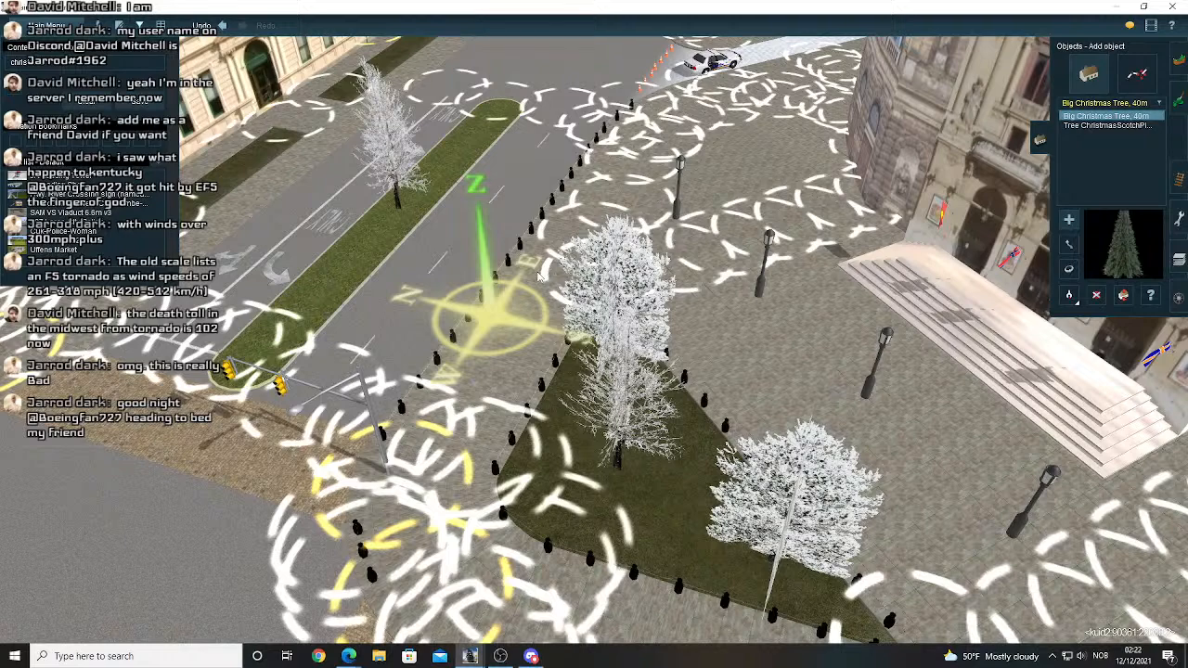
pyautogui.moveTo(540, 277); pyautogui.dragTo(558, 304, button='right')
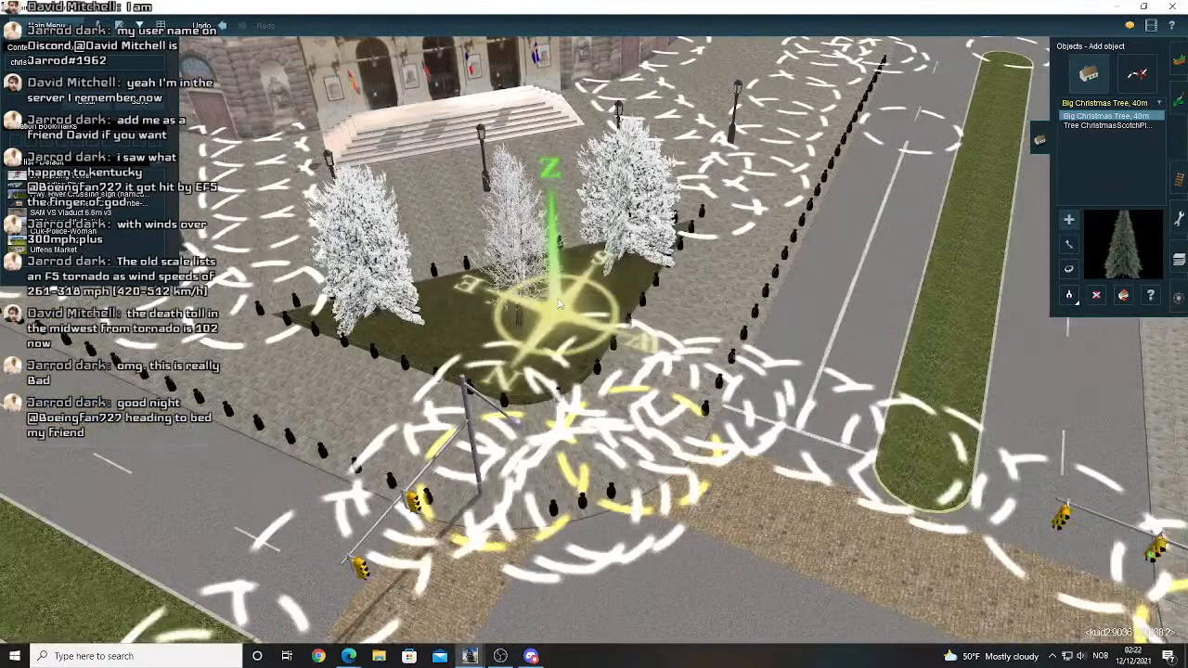
pyautogui.scroll(3, 567, 353)
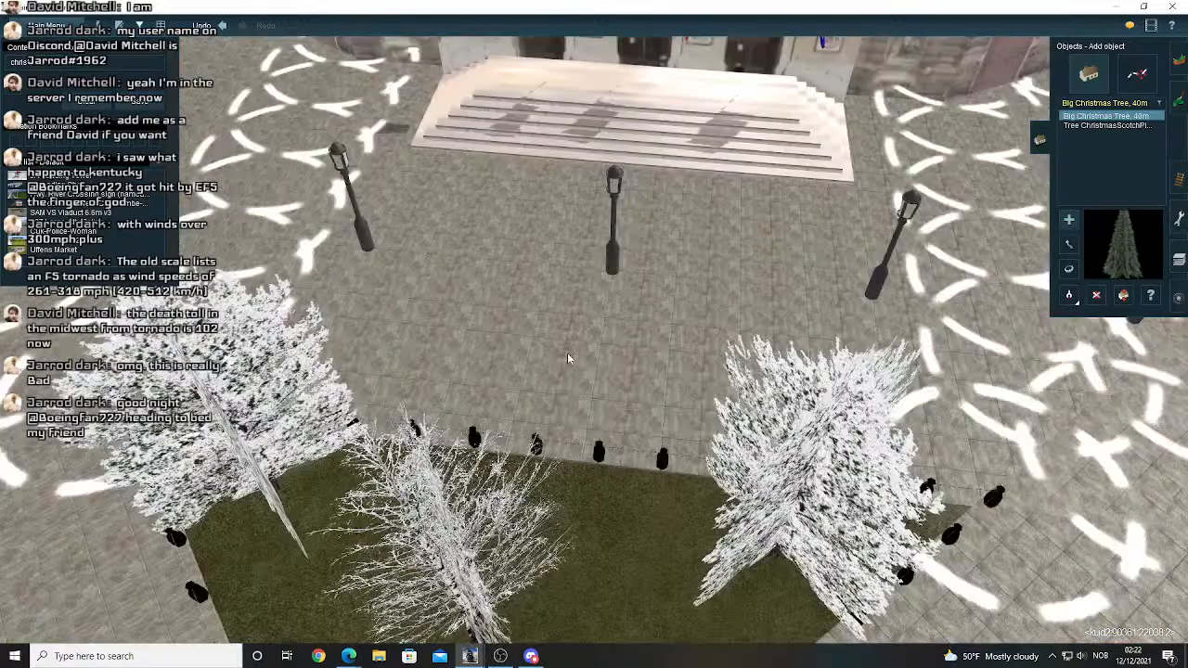
pyautogui.scroll(-3, 567, 353)
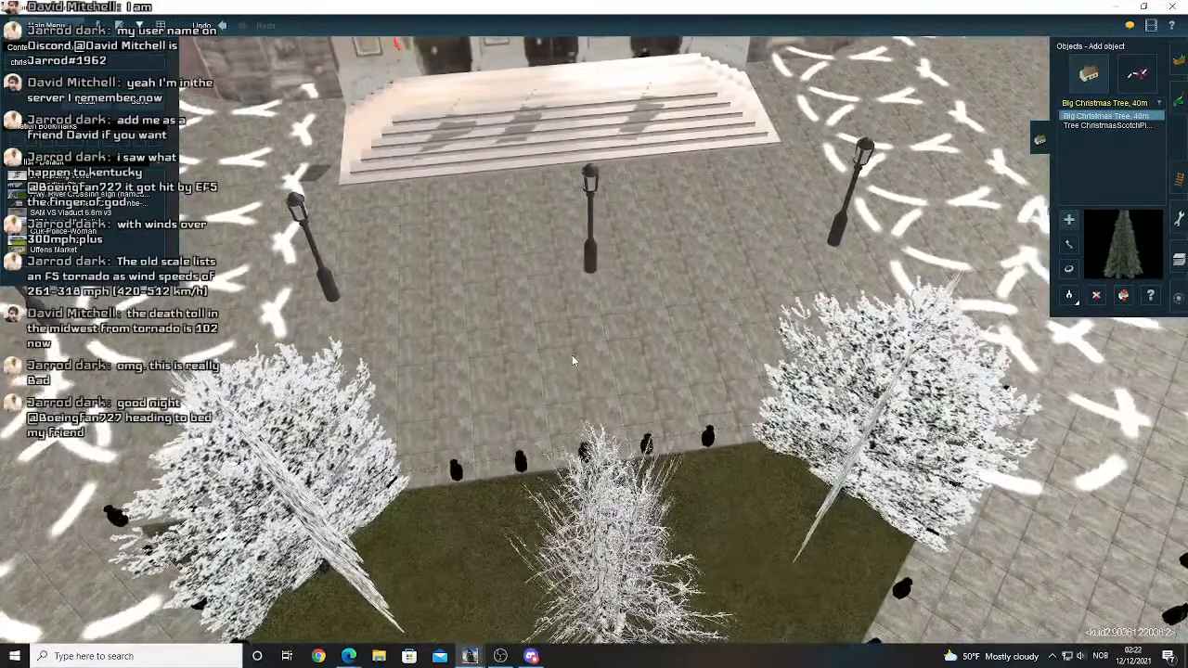
pyautogui.click(572, 356)
pyautogui.scroll(-5, 574, 359)
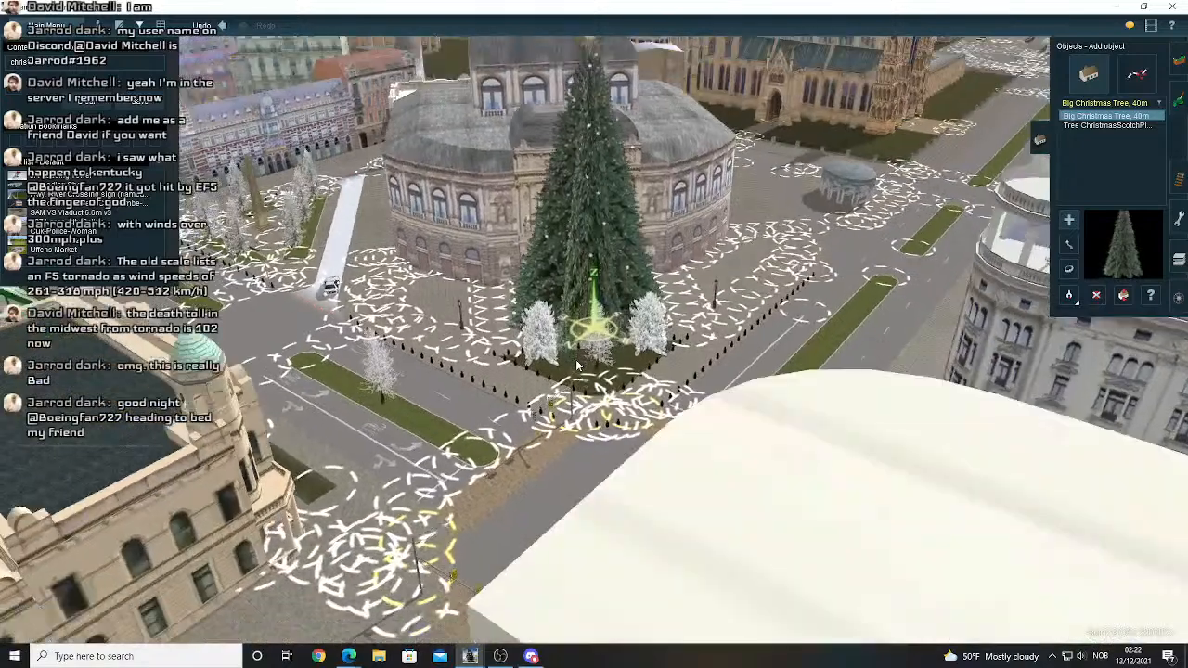
pyautogui.scroll(-2, 575, 361)
# - Move the Big Christmas Tree off the plaza, trying spots near the round pavilion, along the avenue and beside the theatre
pyautogui.moveTo(576, 359); pyautogui.dragTo(993, 269, button='right')
pyautogui.click(1068, 247)
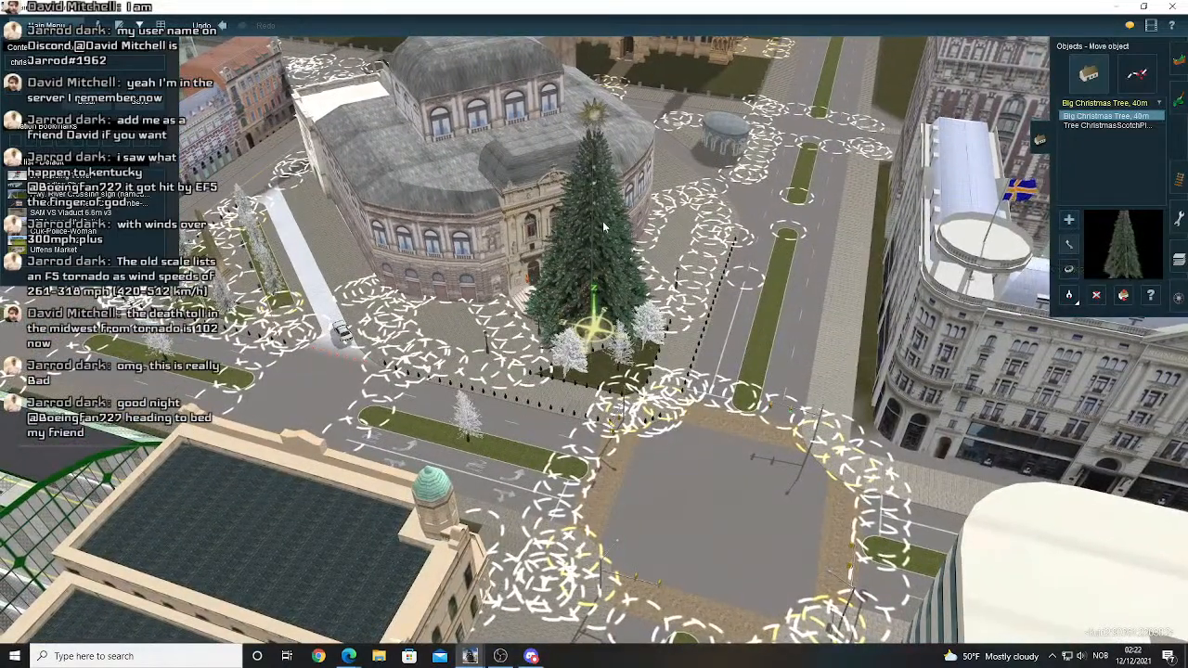
pyautogui.moveTo(601, 213); pyautogui.dragTo(639, 254)
pyautogui.rightClick(646, 182)
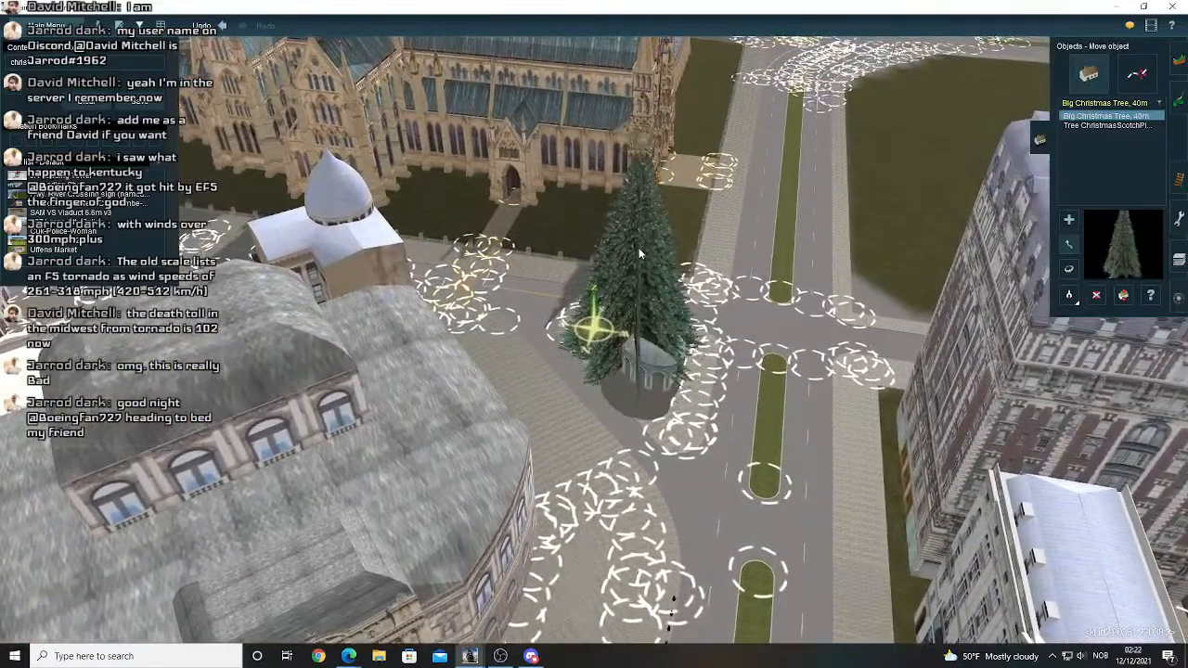
pyautogui.rightClick(603, 402)
pyautogui.moveTo(603, 402); pyautogui.dragTo(634, 248)
pyautogui.rightClick(553, 406)
pyautogui.rightClick(641, 230)
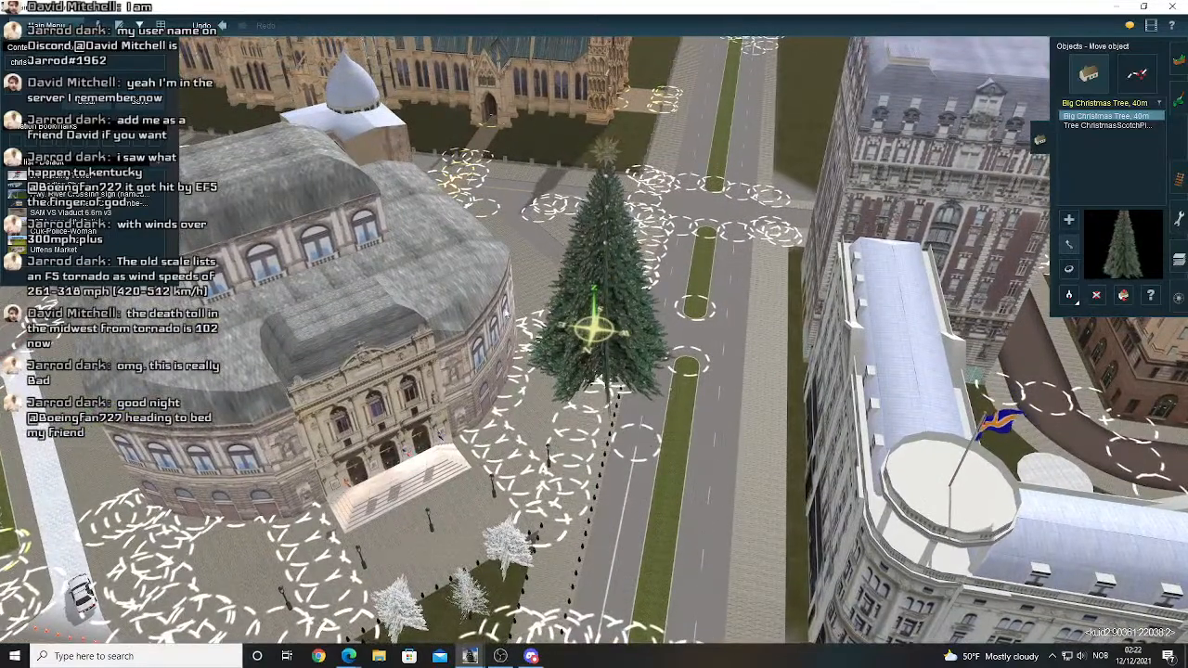
pyautogui.rightClick(483, 313)
pyautogui.moveTo(506, 313); pyautogui.dragTo(592, 306)
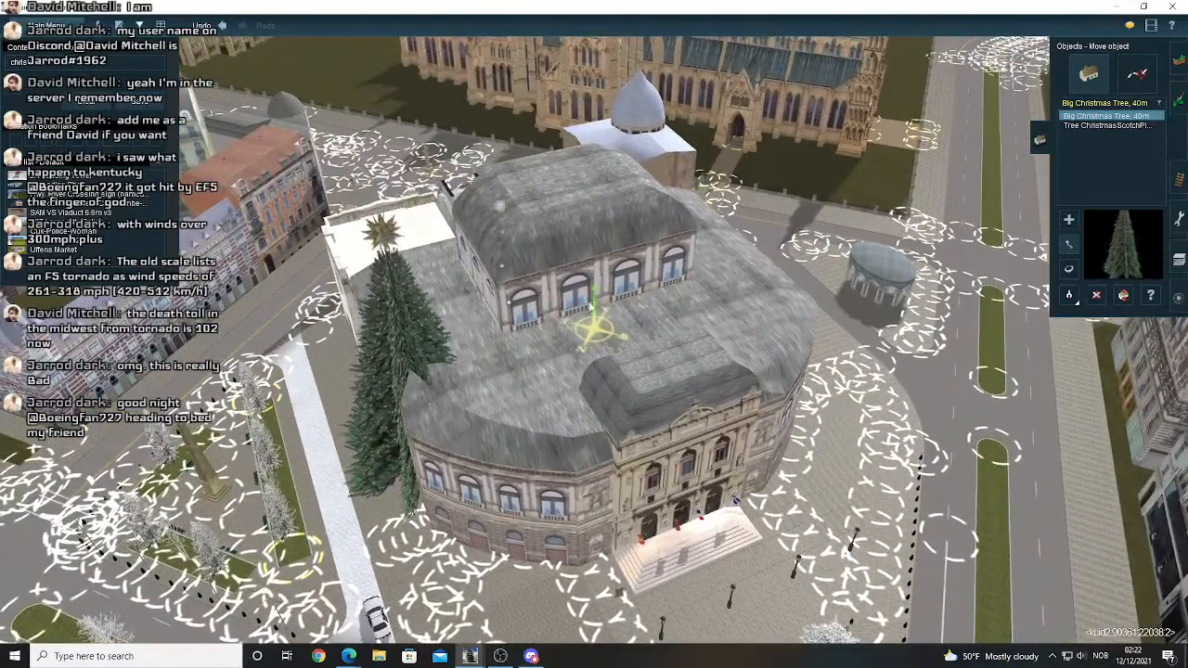
# - Move the Big Christmas Tree onto the open lawn beside the yellow building with the corner towers
pyautogui.rightClick(592, 307)
pyautogui.rightClick(702, 286)
pyautogui.moveTo(679, 302); pyautogui.dragTo(495, 301)
pyautogui.rightClick(692, 292)
pyautogui.rightClick(496, 301)
pyautogui.moveTo(409, 295); pyautogui.dragTo(372, 293)
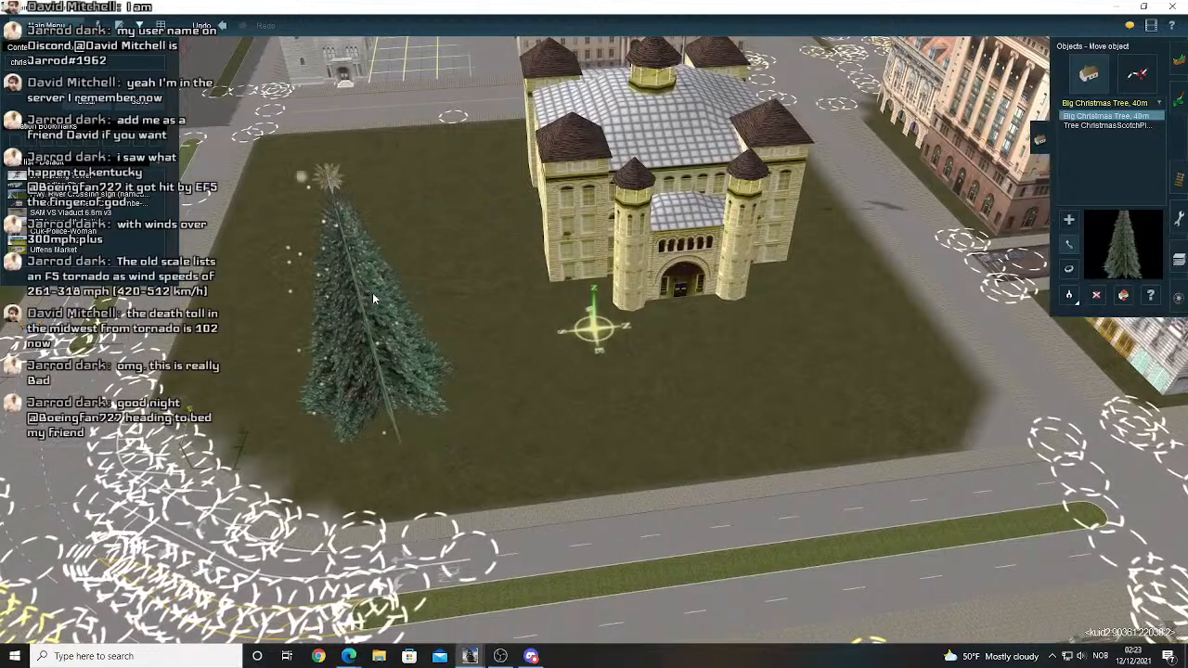
# - Examine the Christmas tree on the lawn from a low angle and from above
pyautogui.press('Down')
pyautogui.press('Right')
pyautogui.press('Down')
pyautogui.press('Right')
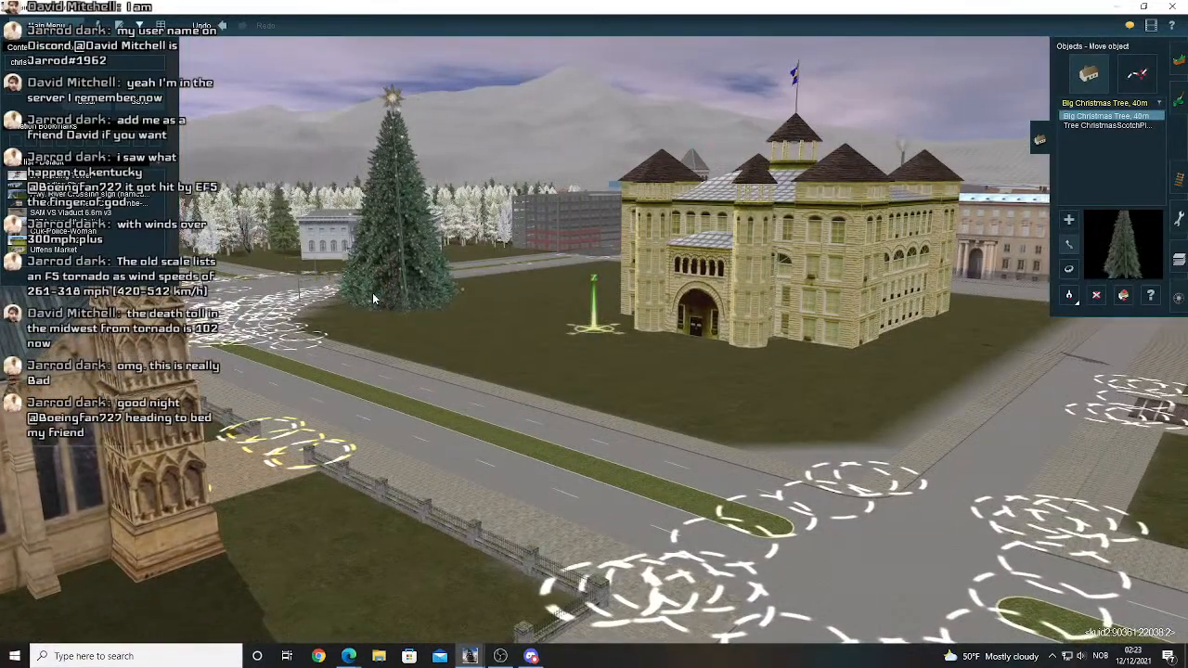
pyautogui.press('Up')
pyautogui.press('Left')
pyautogui.press('Left')
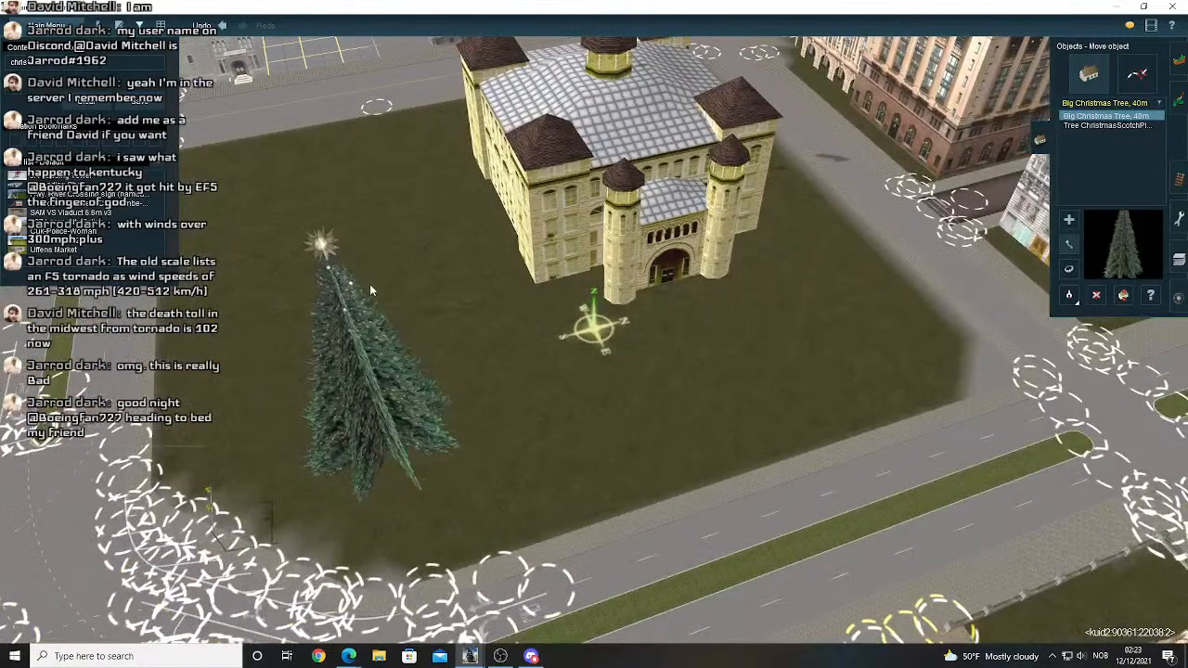
# - Place a Tree ChristmasScotchPine 01 on the lawn in front of the towered building and inspect it from ground level
pyautogui.click(1121, 125)
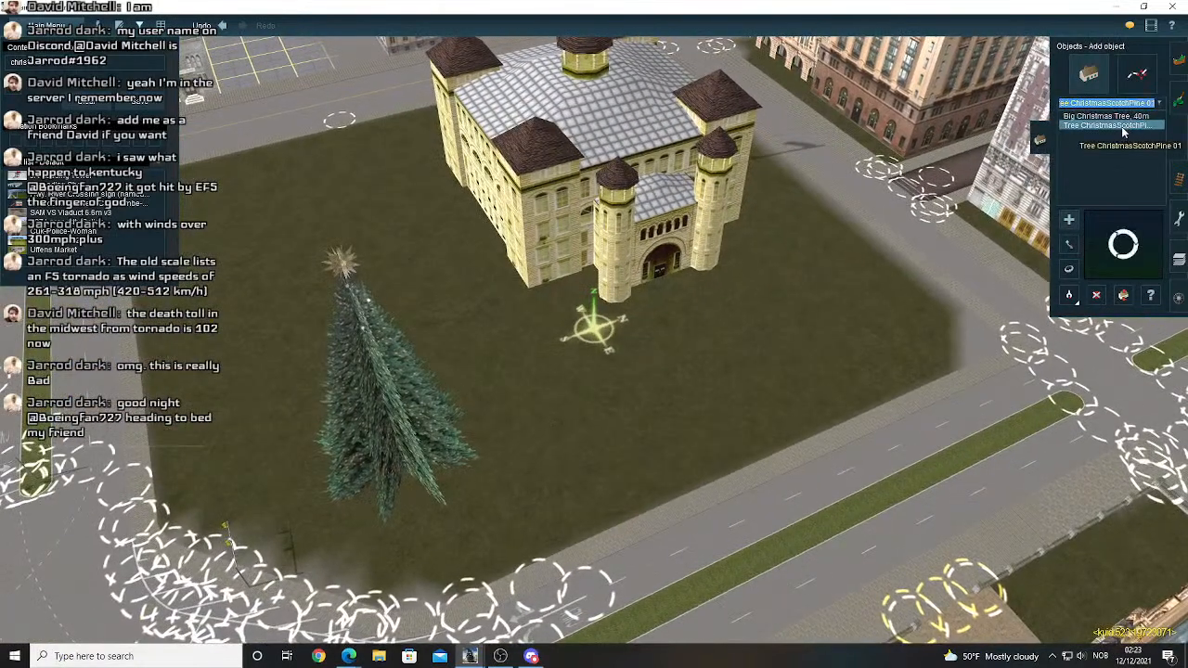
pyautogui.rightClick(762, 337)
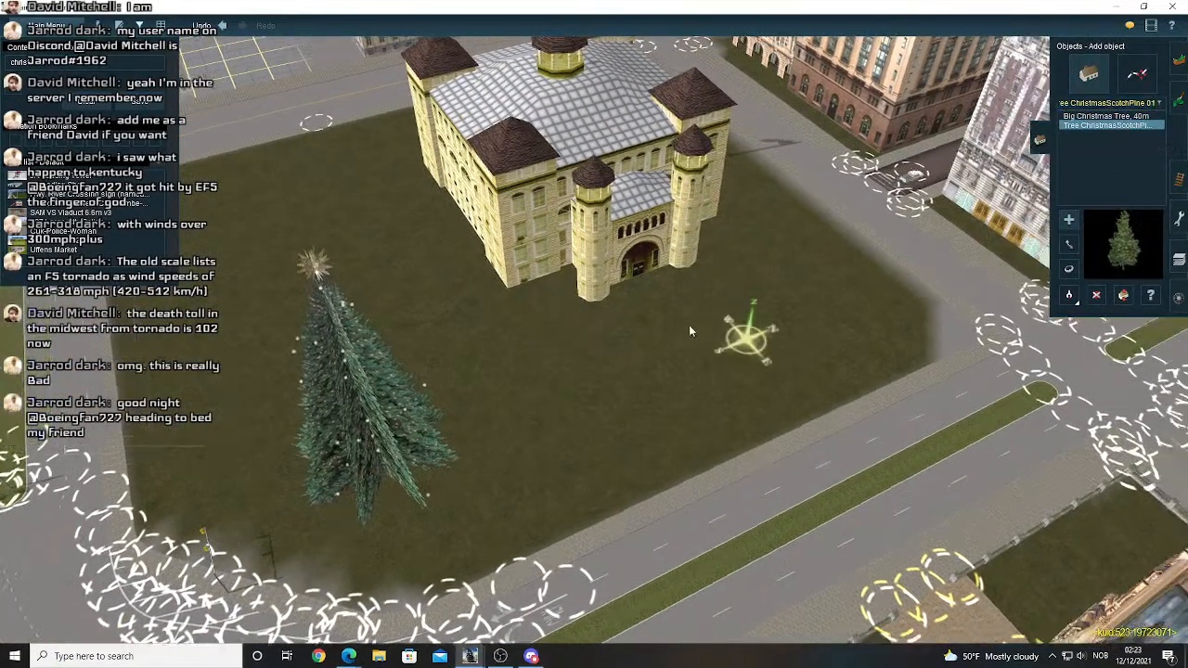
pyautogui.scroll(10, 588, 326)
pyautogui.click(586, 325)
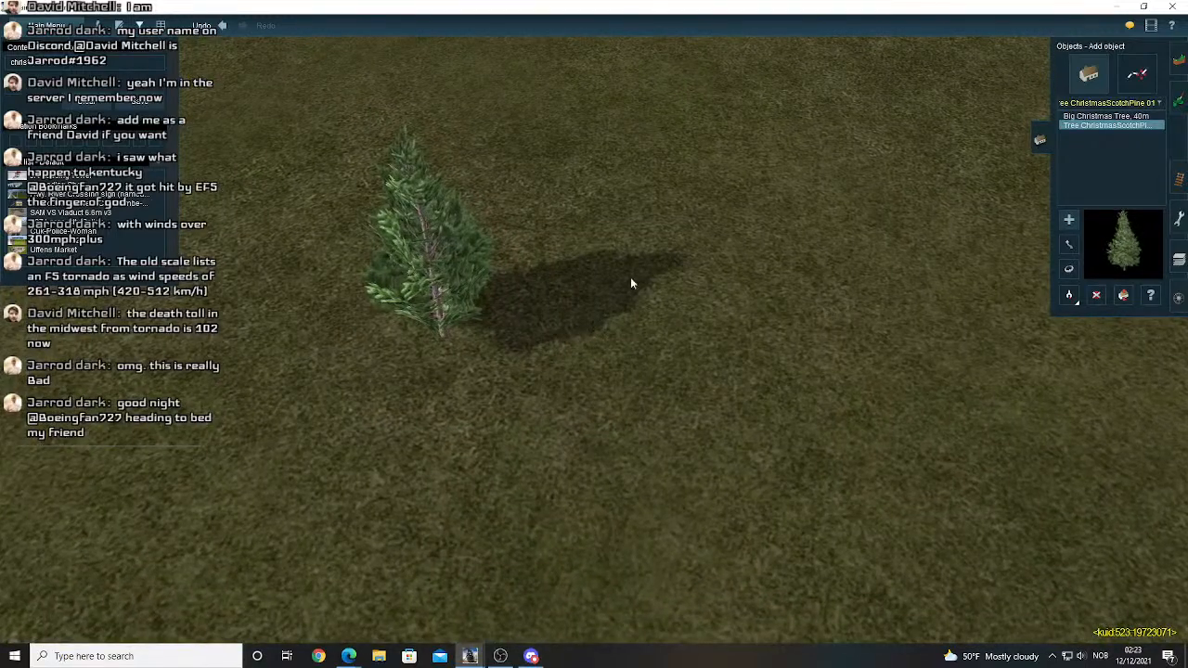
pyautogui.rightClick(446, 209)
pyautogui.press('Down')
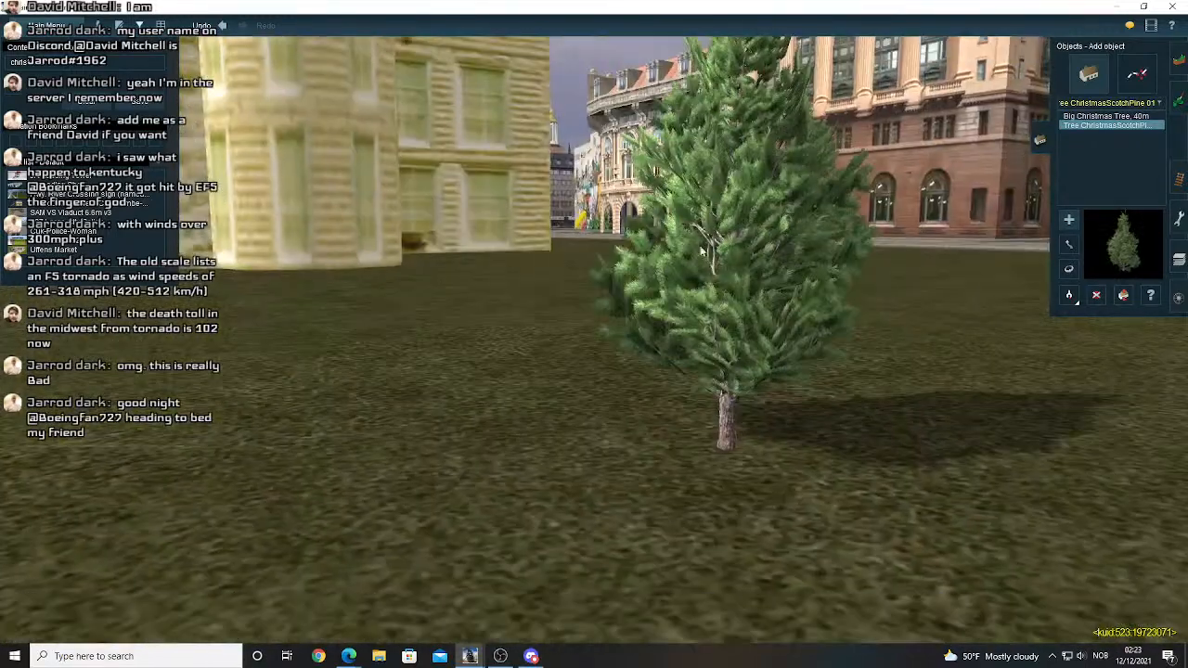
pyautogui.press('Up')
# - Delete the small Scotch pine from the lawn
pyautogui.click(1096, 296)
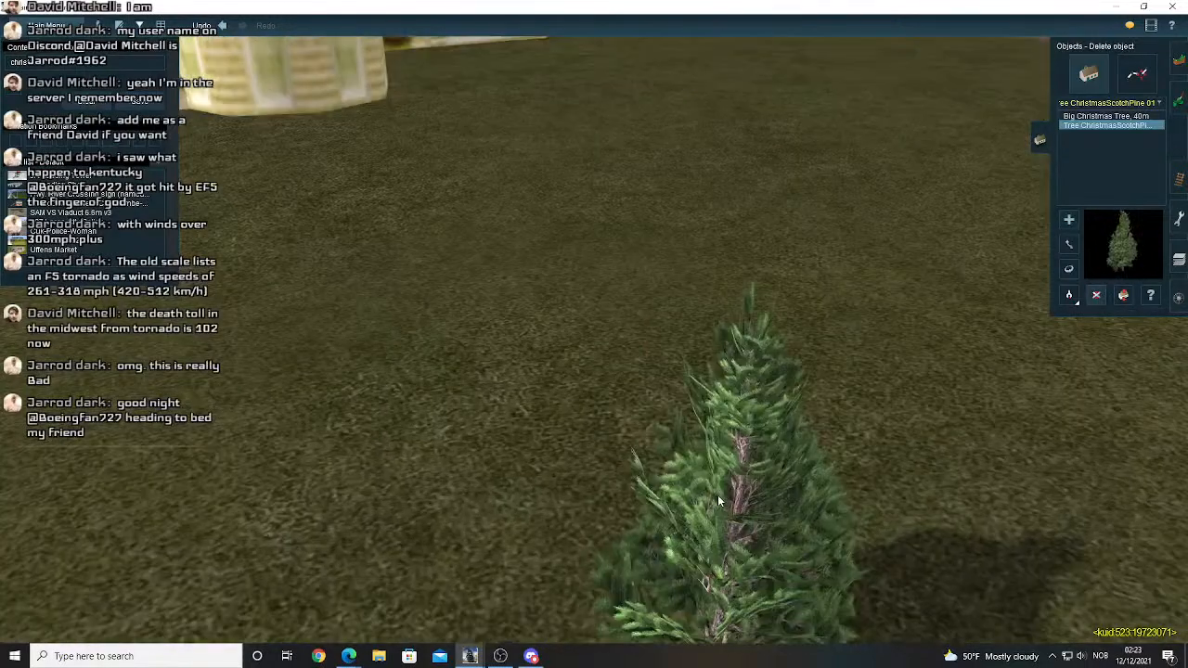
pyautogui.click(717, 494)
pyautogui.rightClick(433, 345)
pyautogui.scroll(-5, 432, 345)
# - Examine the big Christmas tree and its surroundings on the lawn from close up and from farther away
pyautogui.moveTo(471, 313); pyautogui.dragTo(591, 257, button='right')
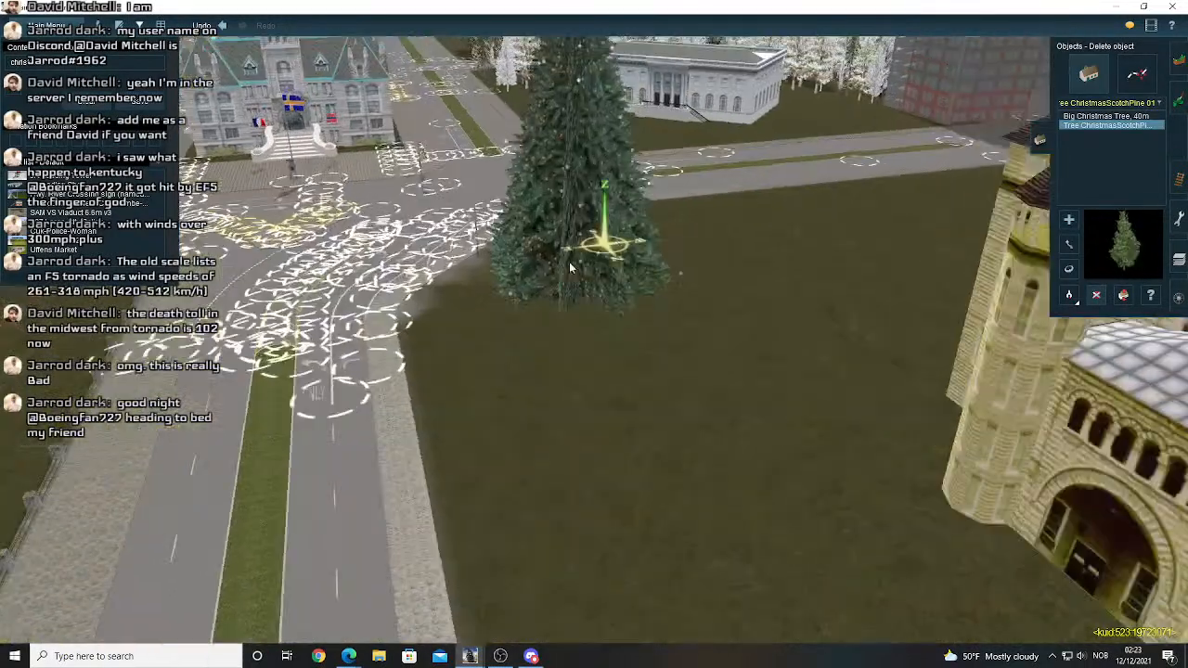
pyautogui.scroll(2, 564, 266)
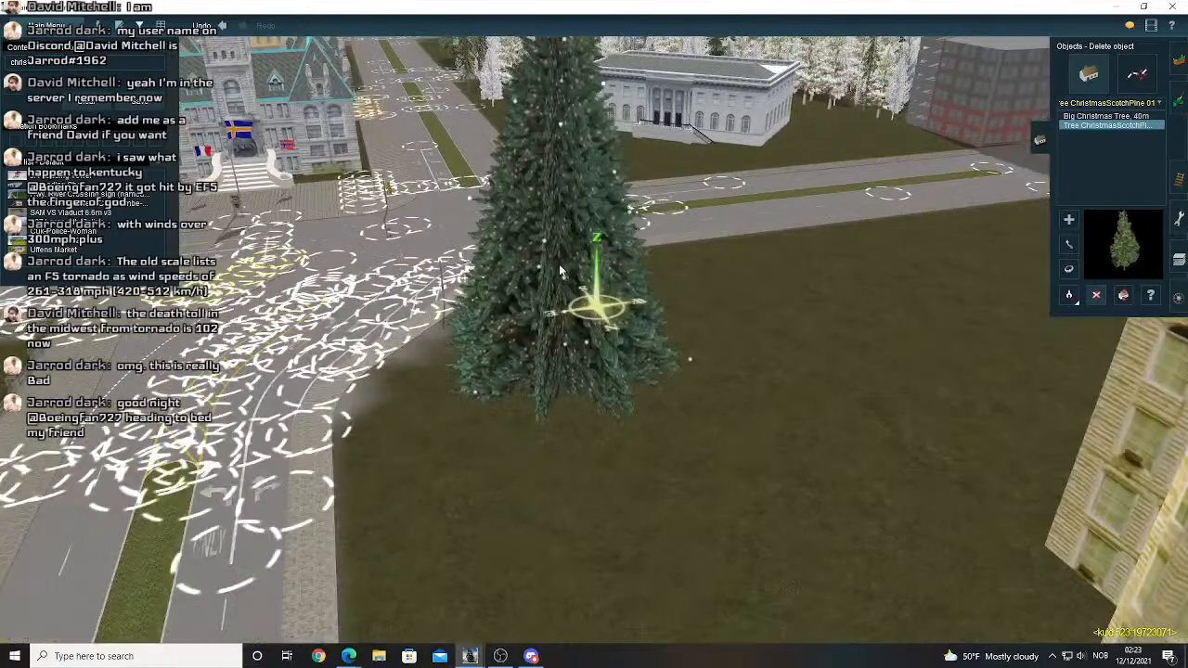
pyautogui.scroll(3, 560, 267)
pyautogui.scroll(-3, 559, 269)
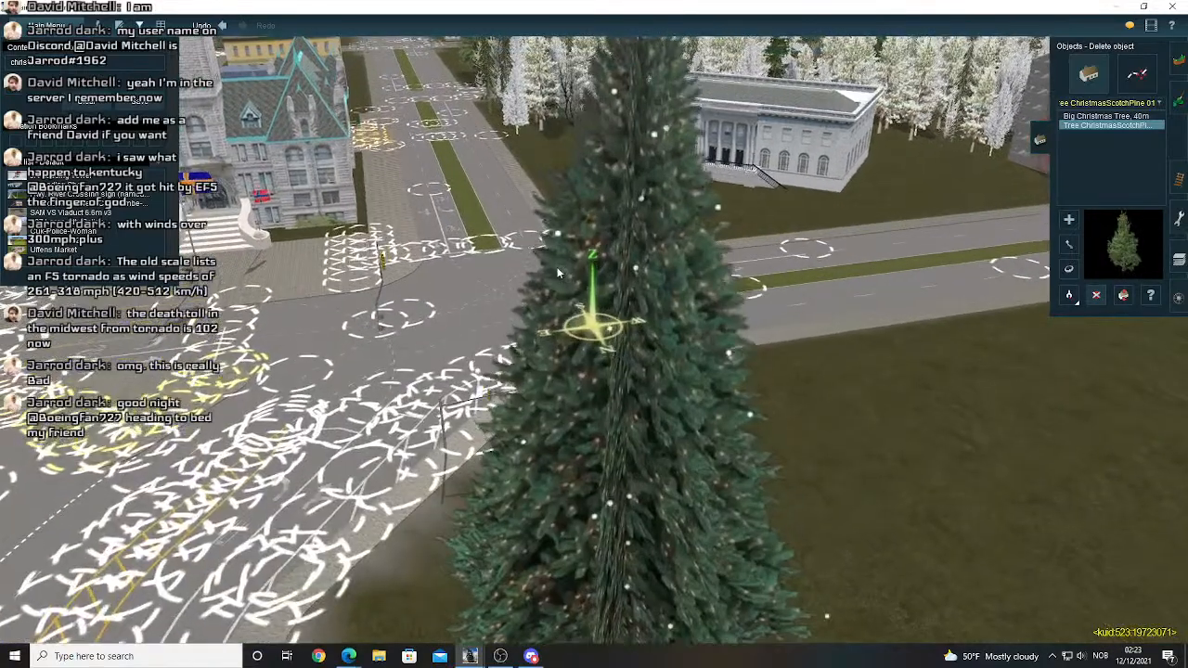
pyautogui.scroll(-3, 558, 270)
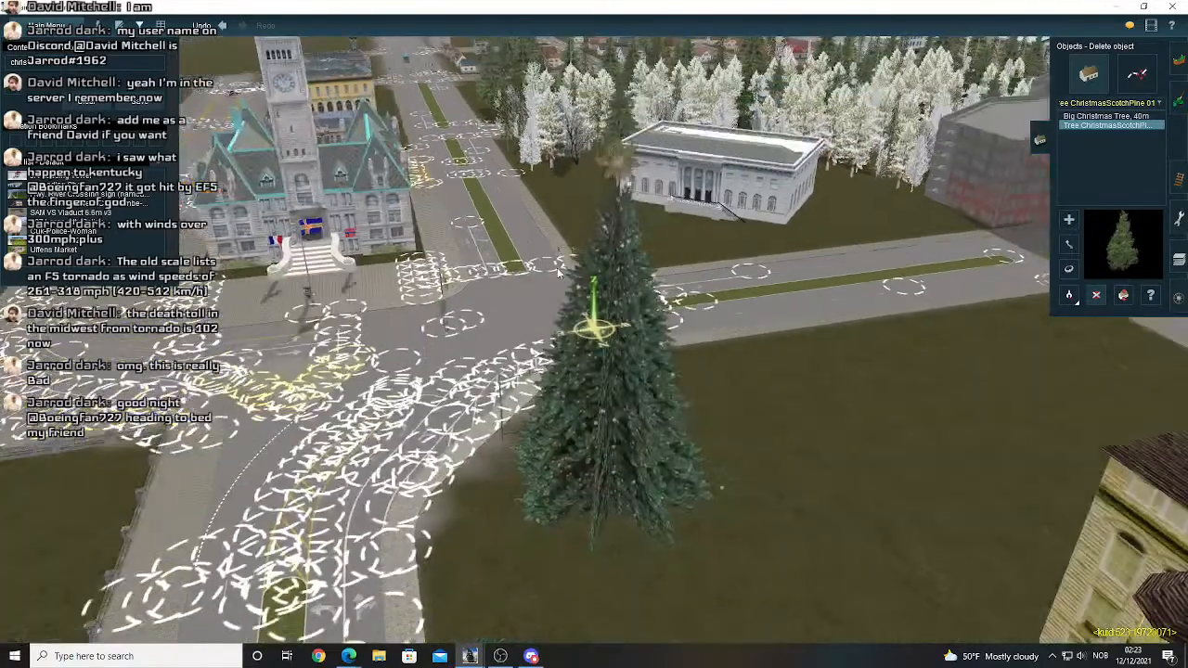
pyautogui.press('Left')
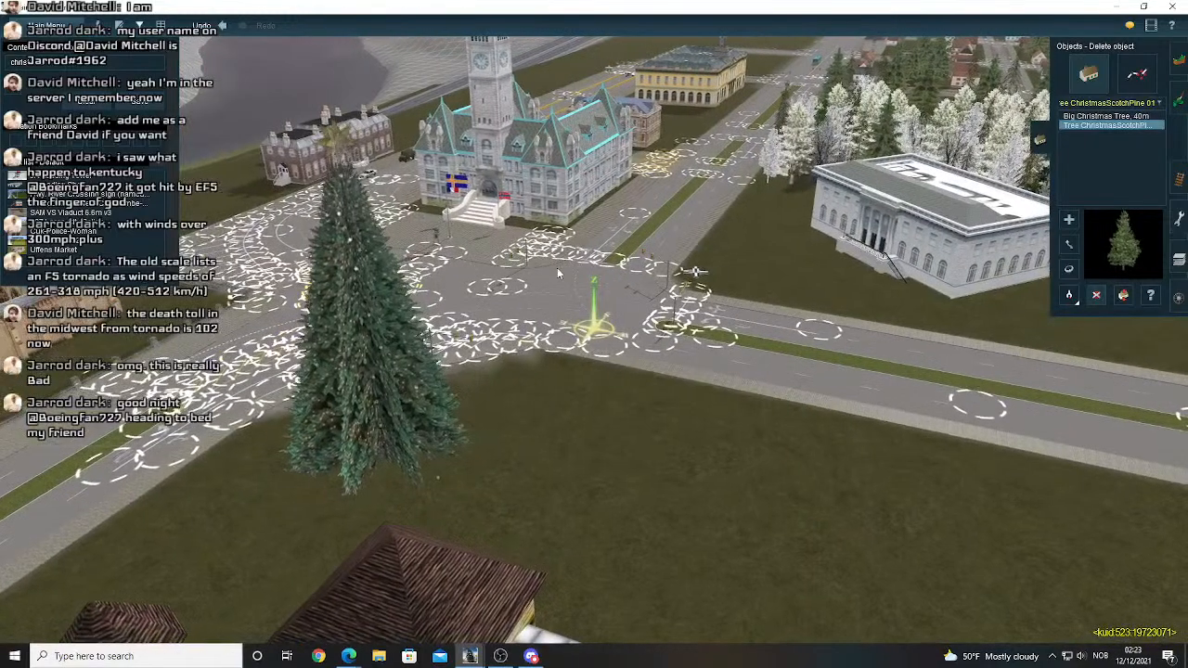
pyautogui.press('Right')
pyautogui.scroll(-5, 531, 296)
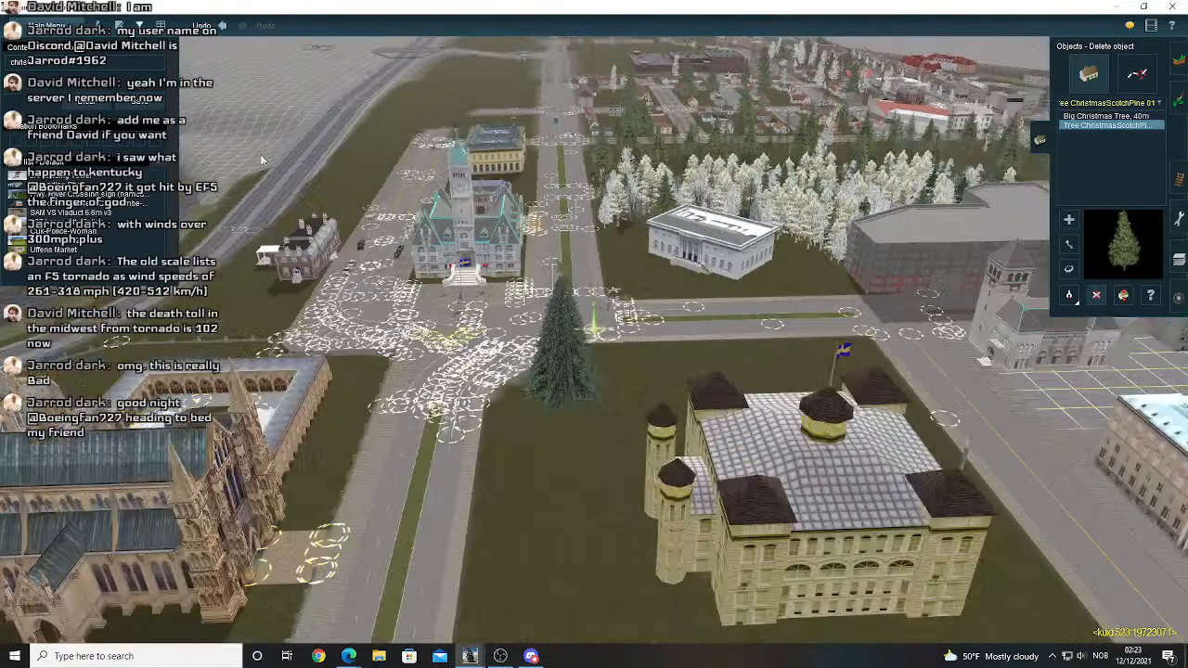
pyautogui.press('Down')
# - Change the environment's time of day to darkness and close the lighting settings
pyautogui.click(46, 26)
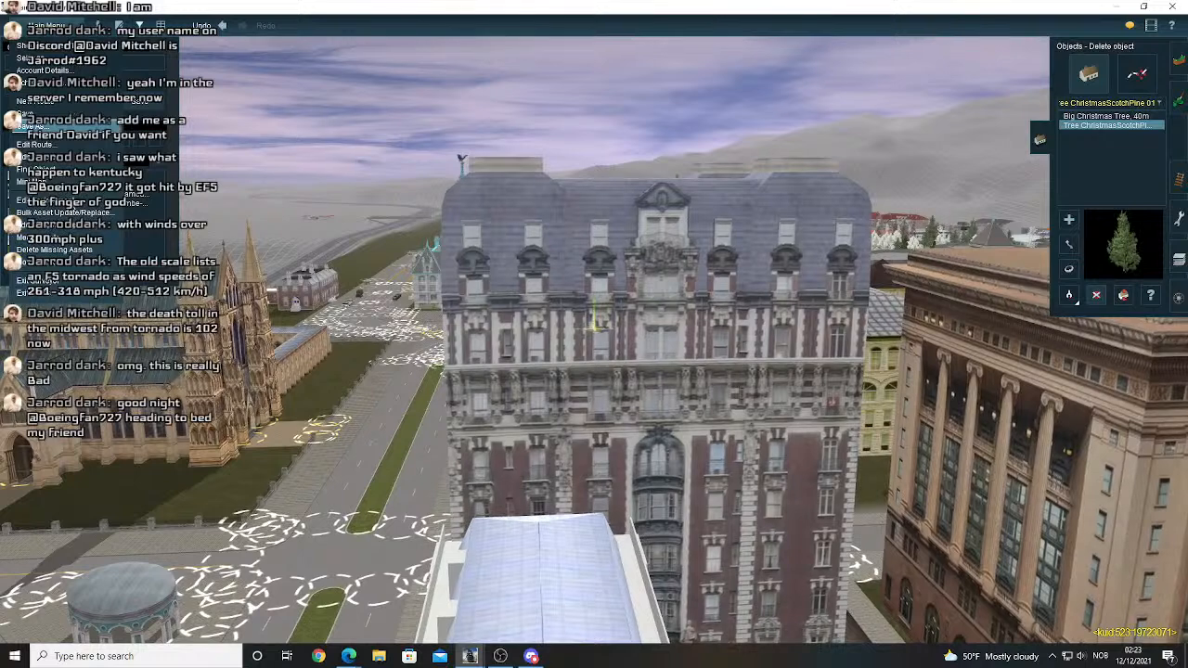
pyautogui.click(71, 201)
pyautogui.click(875, 433)
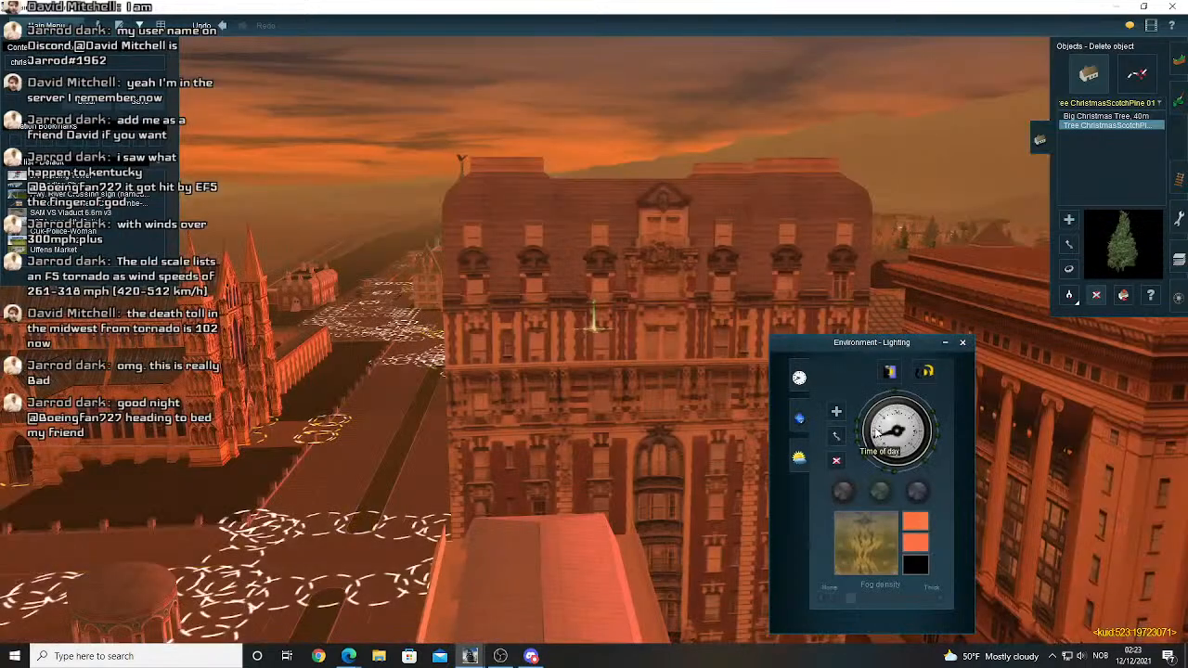
pyautogui.click(963, 342)
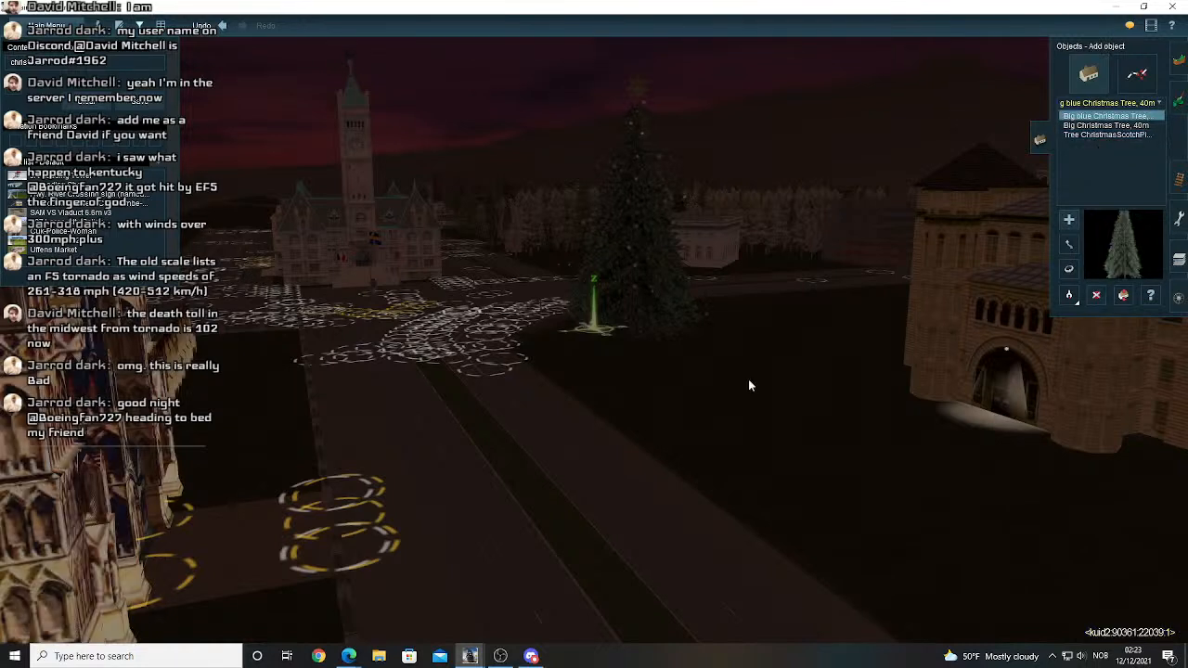
# - Place a Big blue Christmas Tree, 40m beside the first tree on the lawn, and delete both trees
pyautogui.click(747, 380)
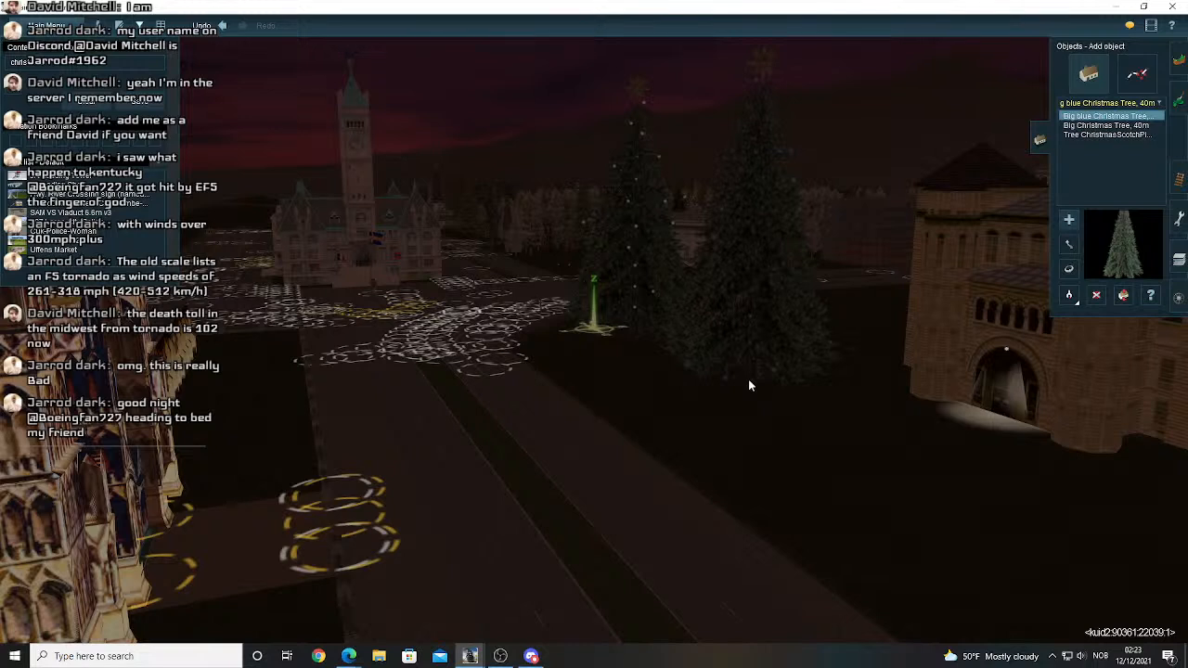
pyautogui.click(1096, 297)
pyautogui.click(753, 320)
pyautogui.click(639, 292)
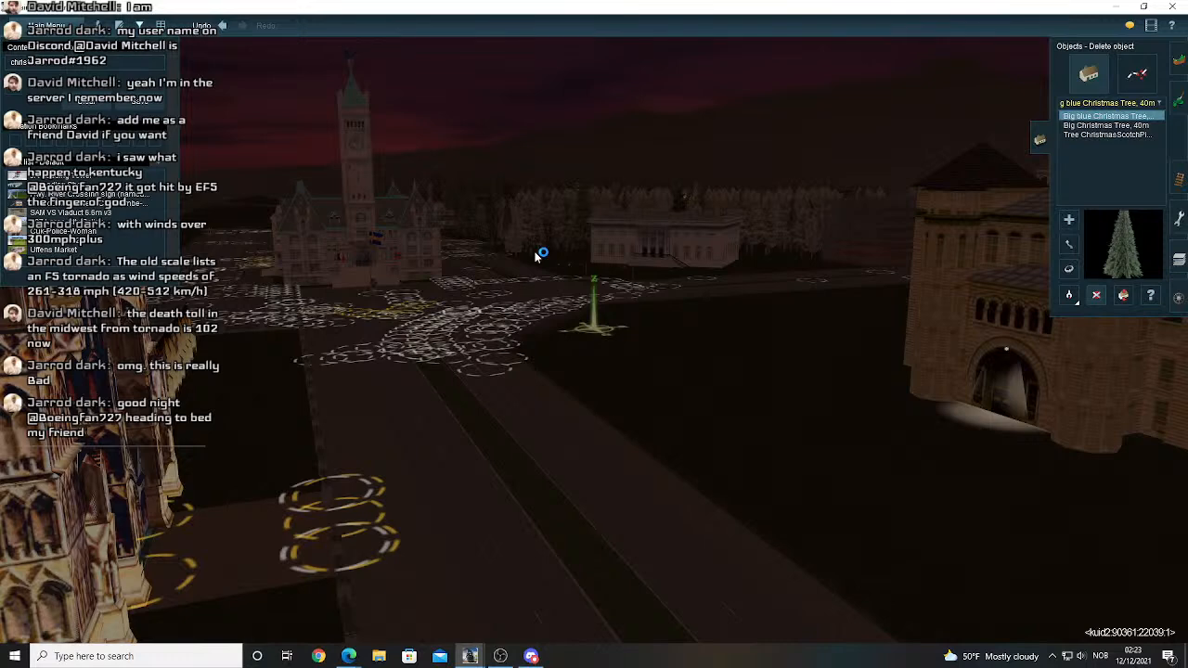
# - Set the environment's time of day back to daylight
pyautogui.click(47, 26)
pyautogui.click(201, 205)
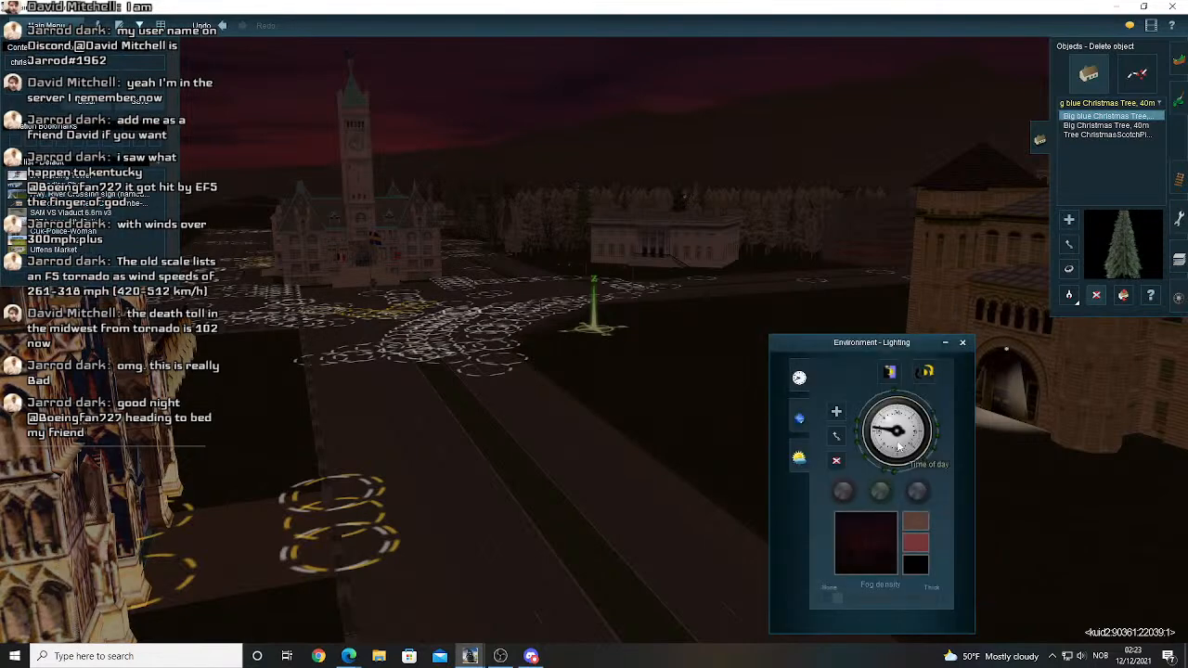
pyautogui.click(898, 446)
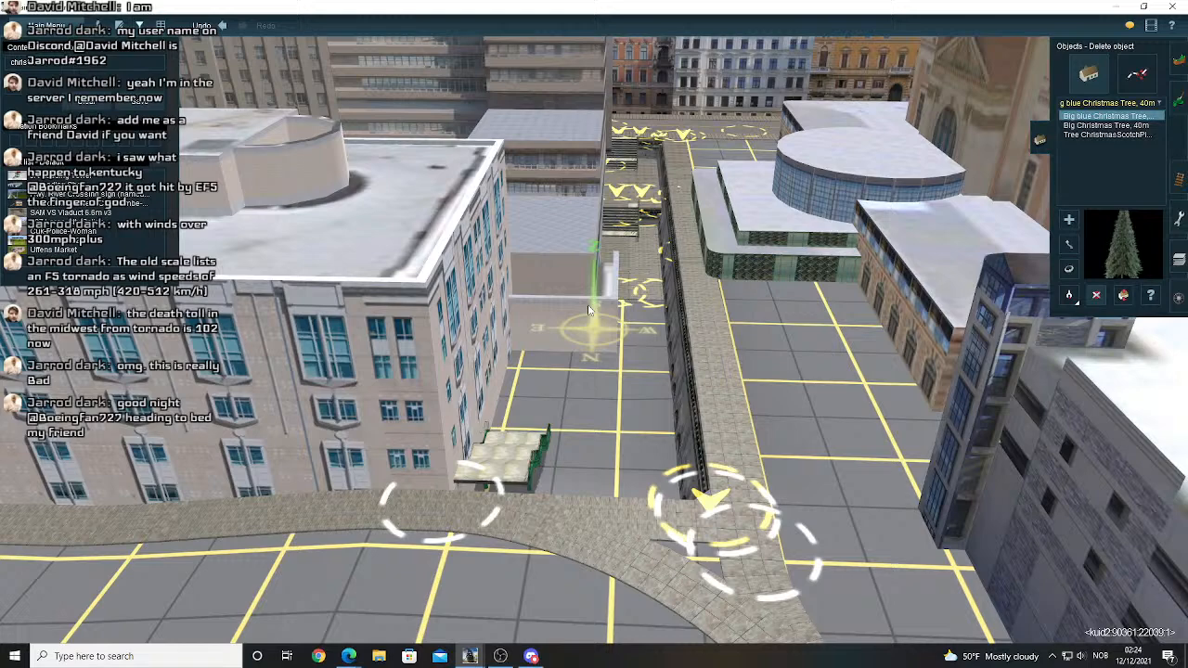
# - Review the city centre on the overview map and look over its skyline from several directions
pyautogui.scroll(-10, 588, 310)
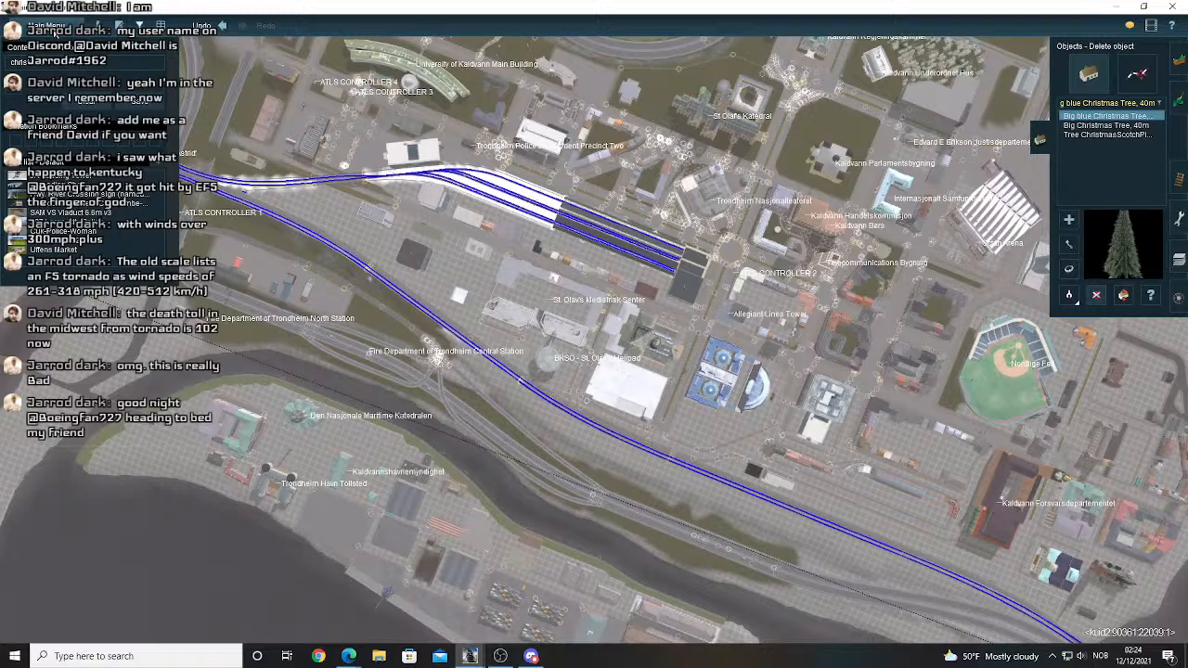
pyautogui.click(53, 32)
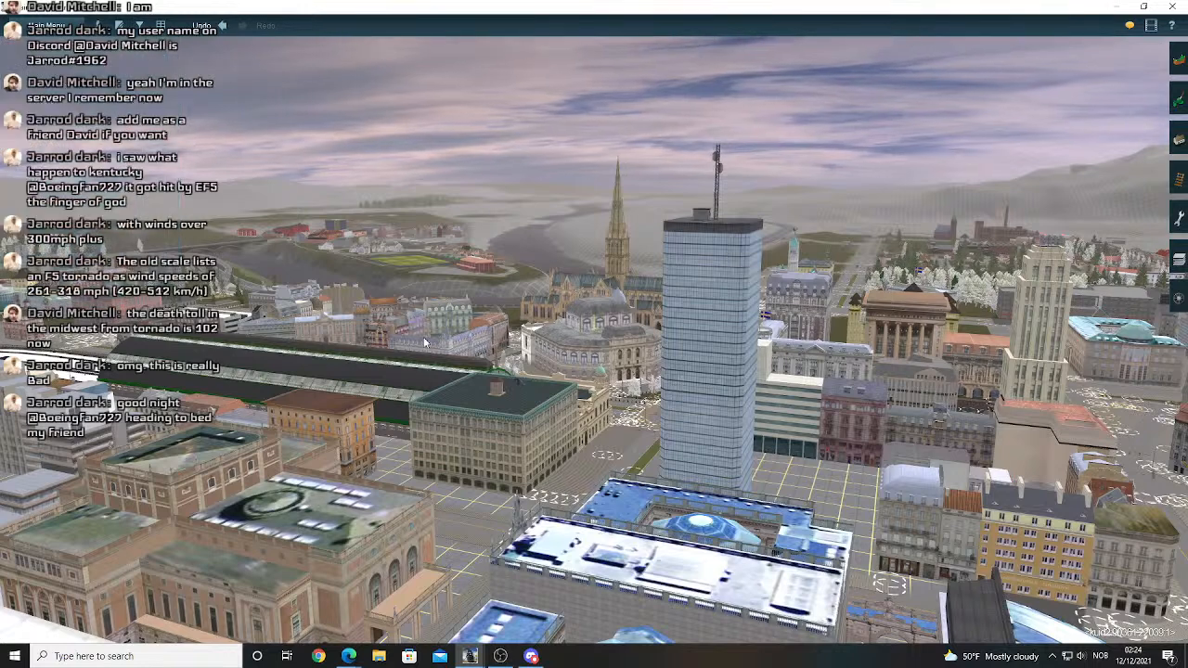
pyautogui.scroll(-3, 587, 328)
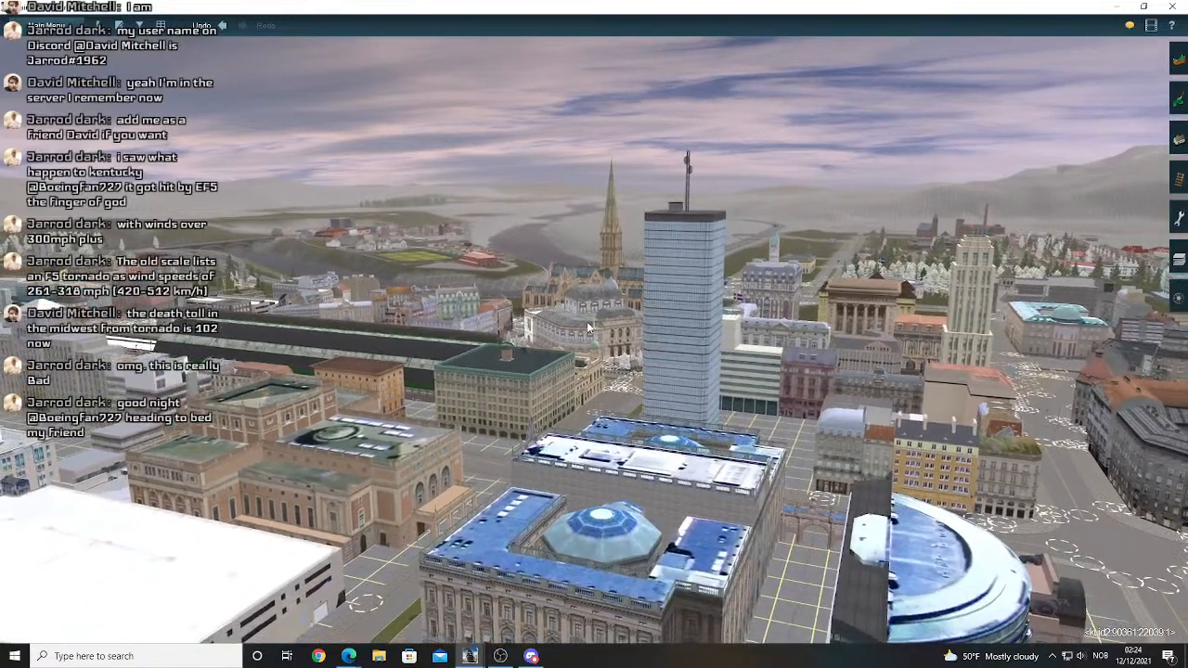
pyautogui.press('Left')
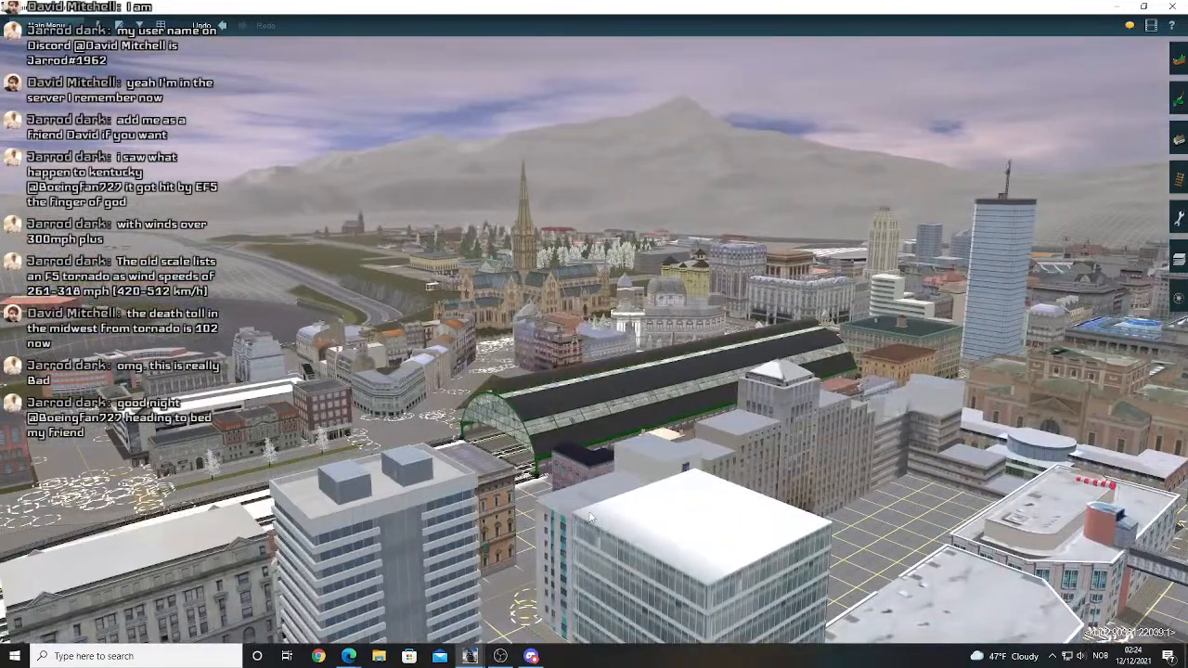
pyautogui.press('Right')
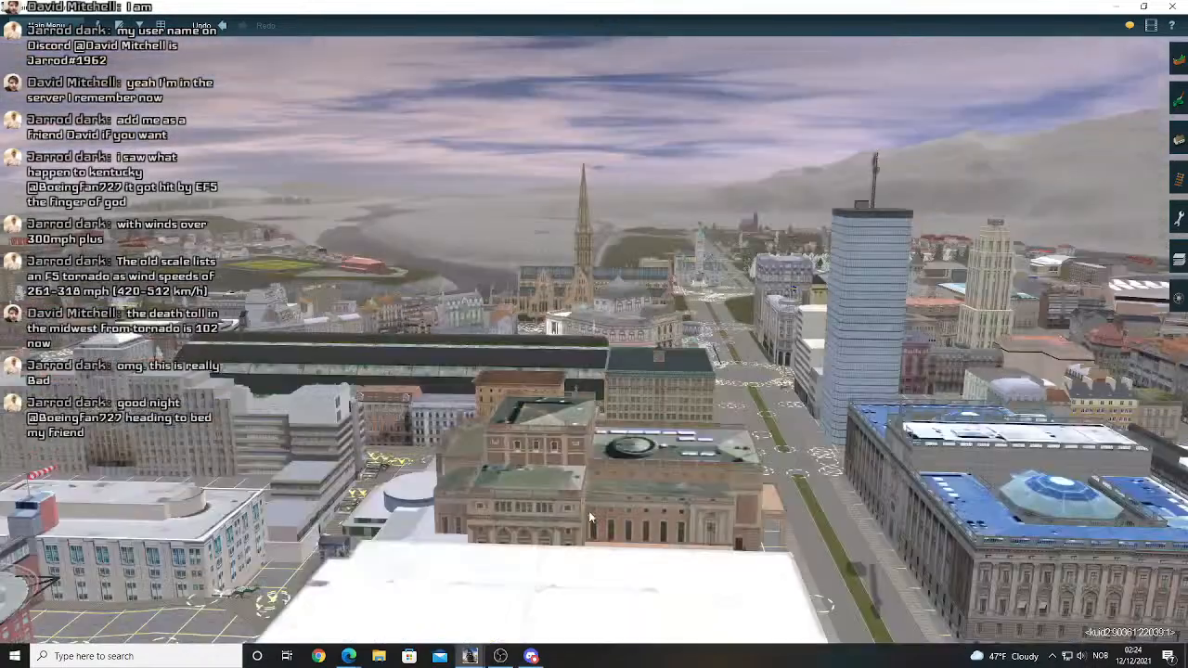